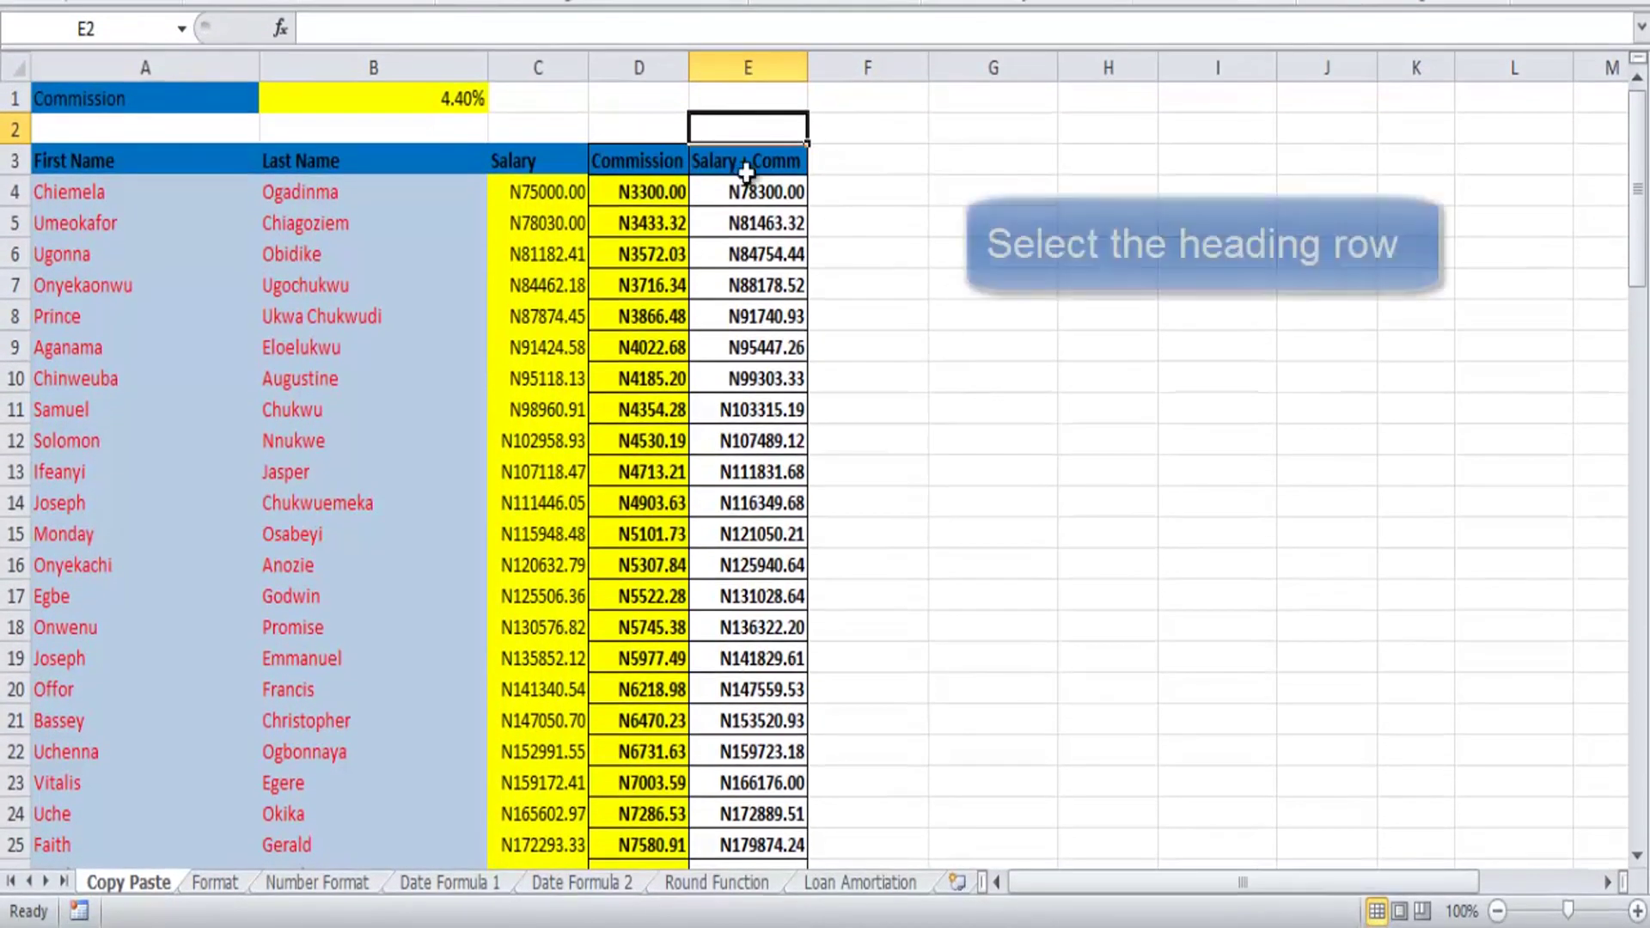
- Copy the Commission and Salary + Comm columns with their headings, range D3:E95
click(634, 159)
drag(634, 159, 741, 163)
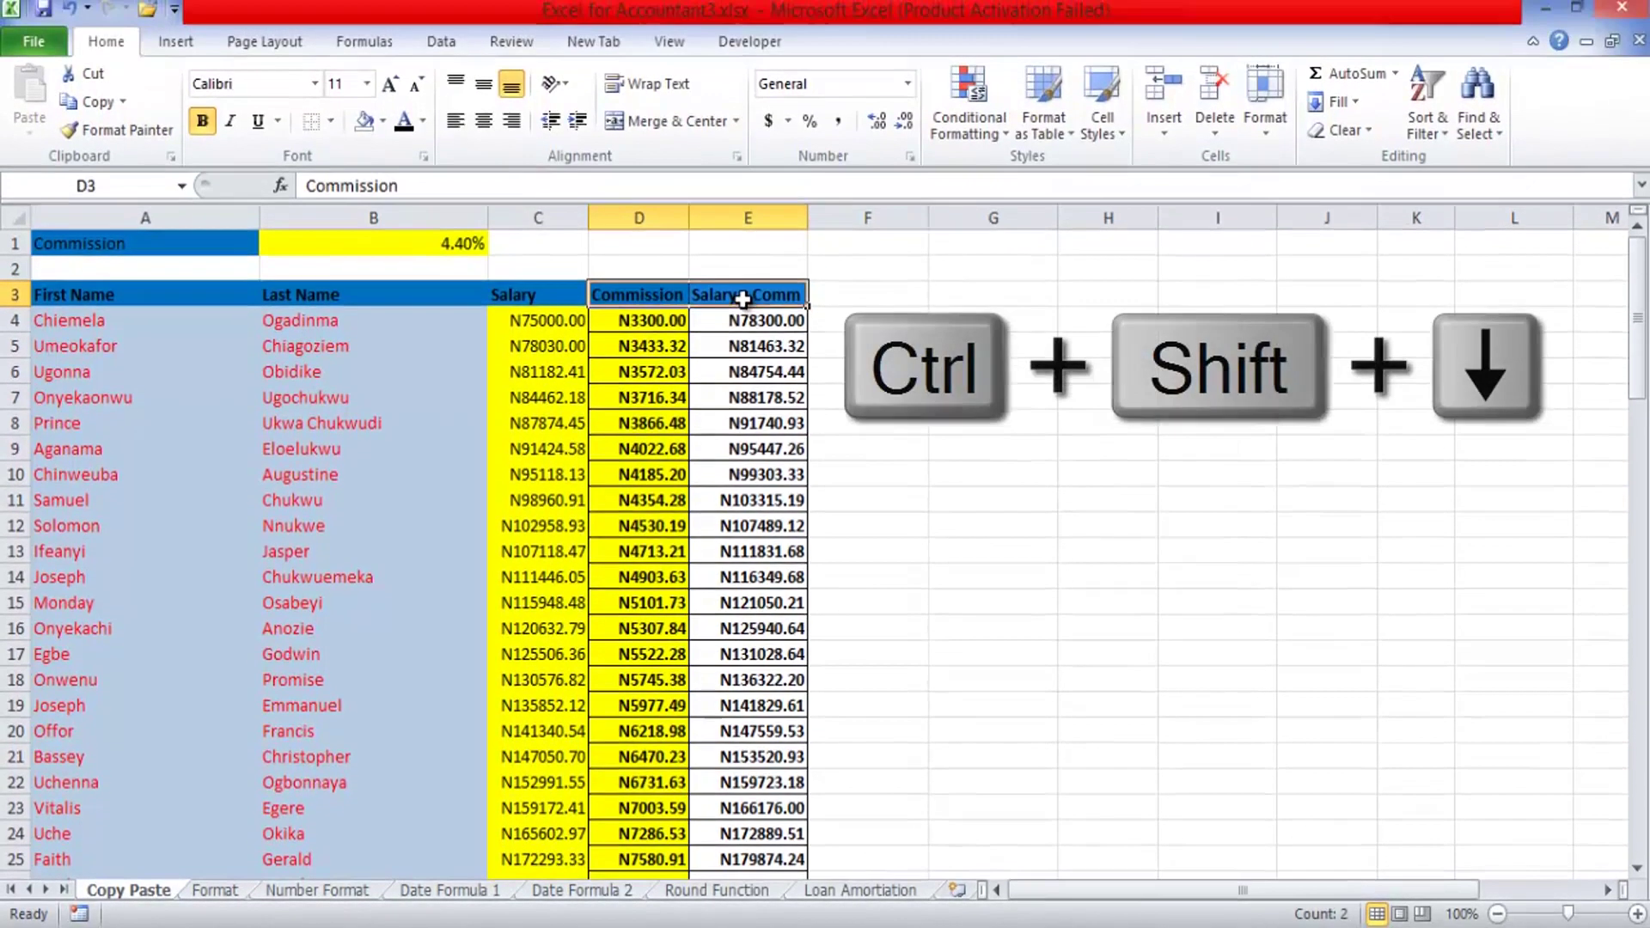
key(ctrl+shift+Down)
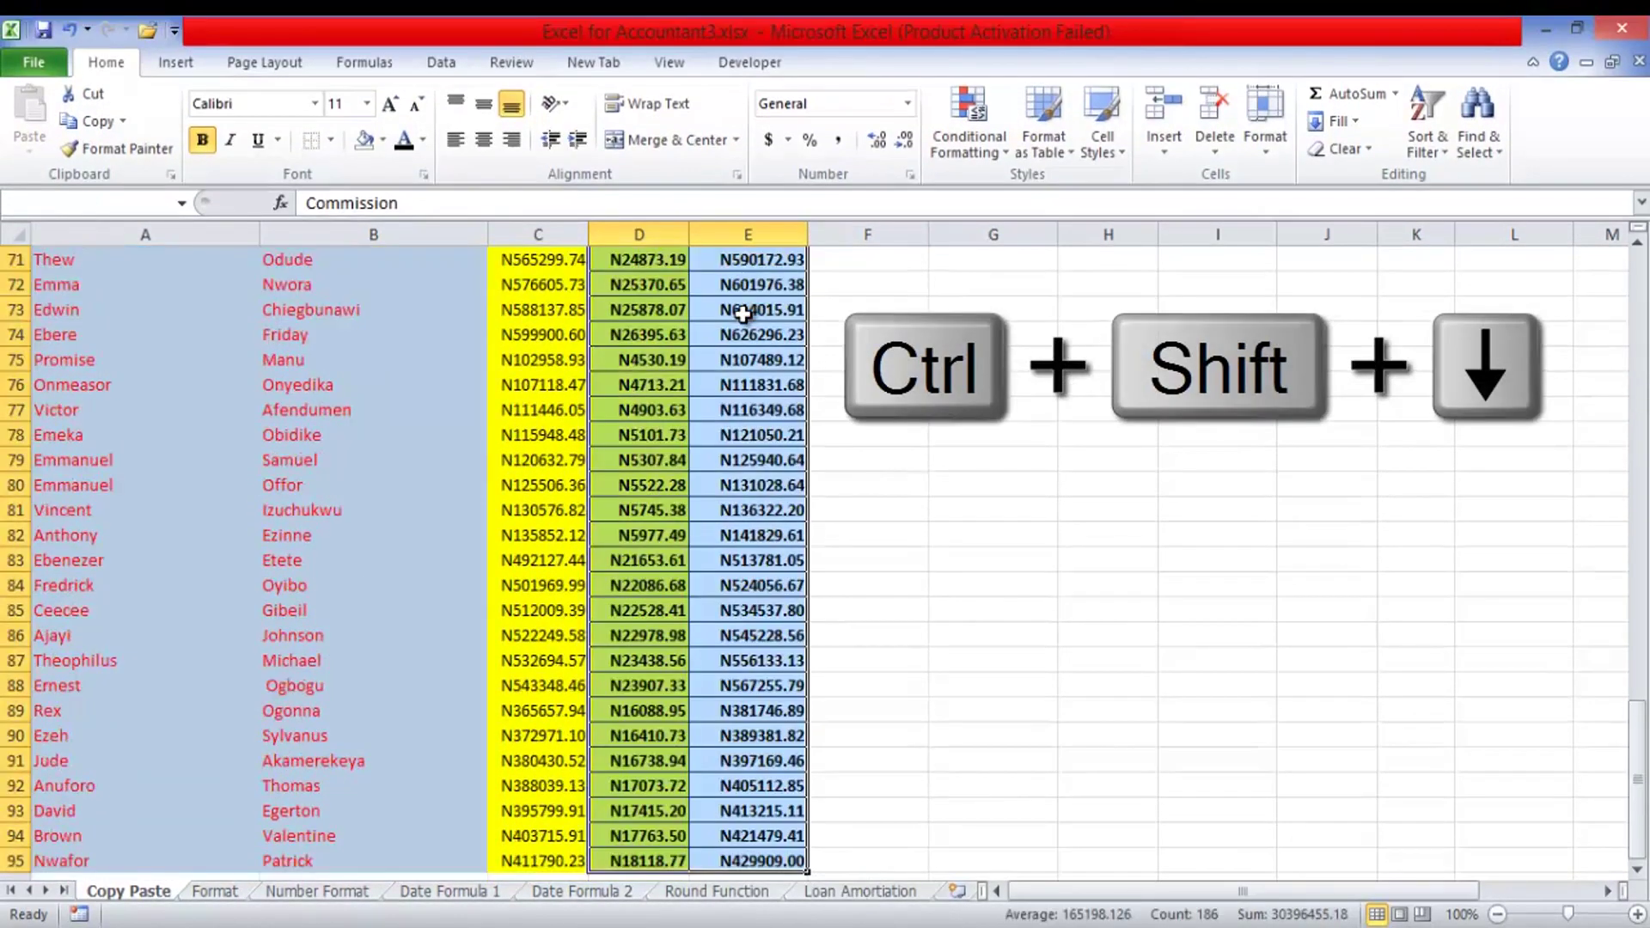
click(105, 122)
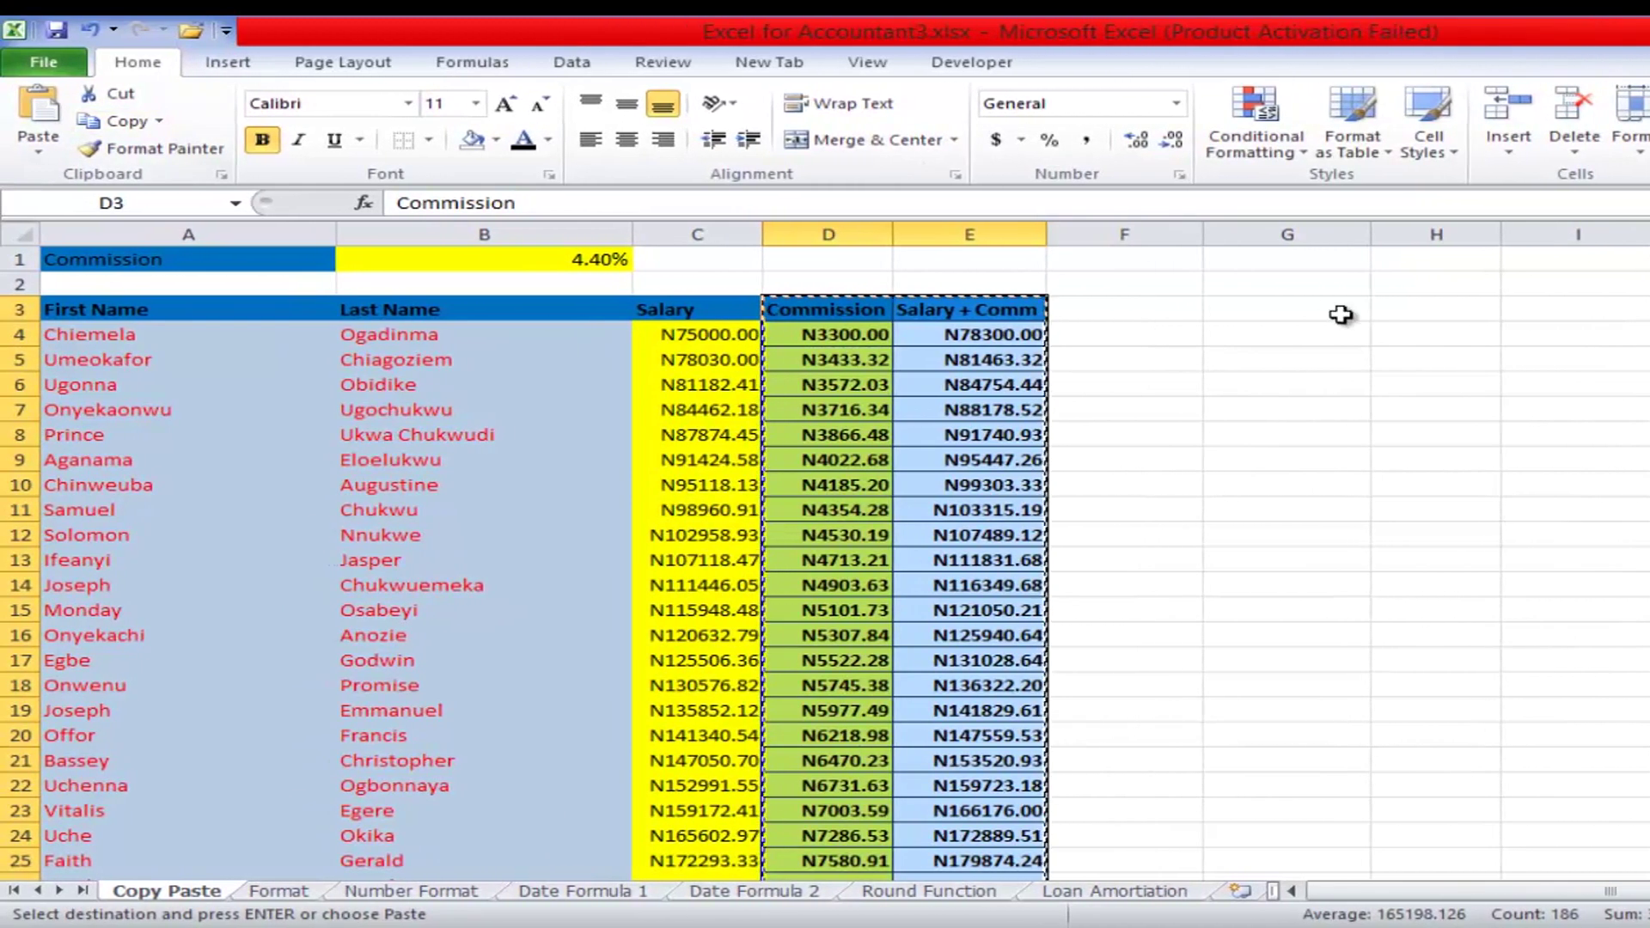
- Paste the copied columns normally at H3 and end the copy mode
click(1409, 314)
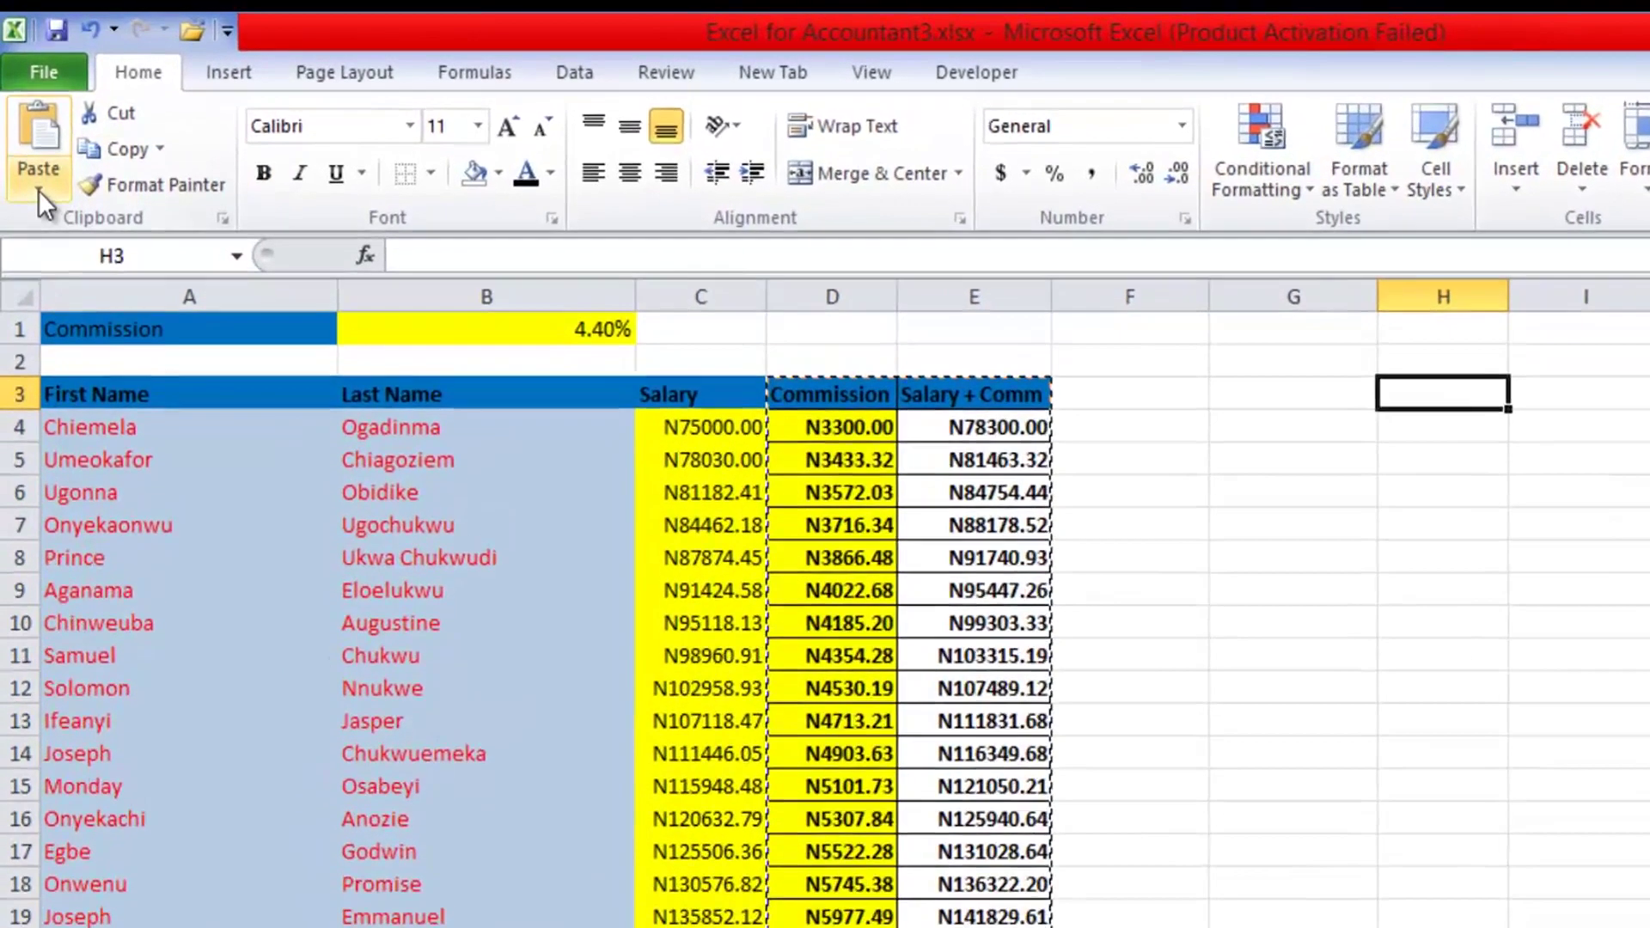
click(38, 189)
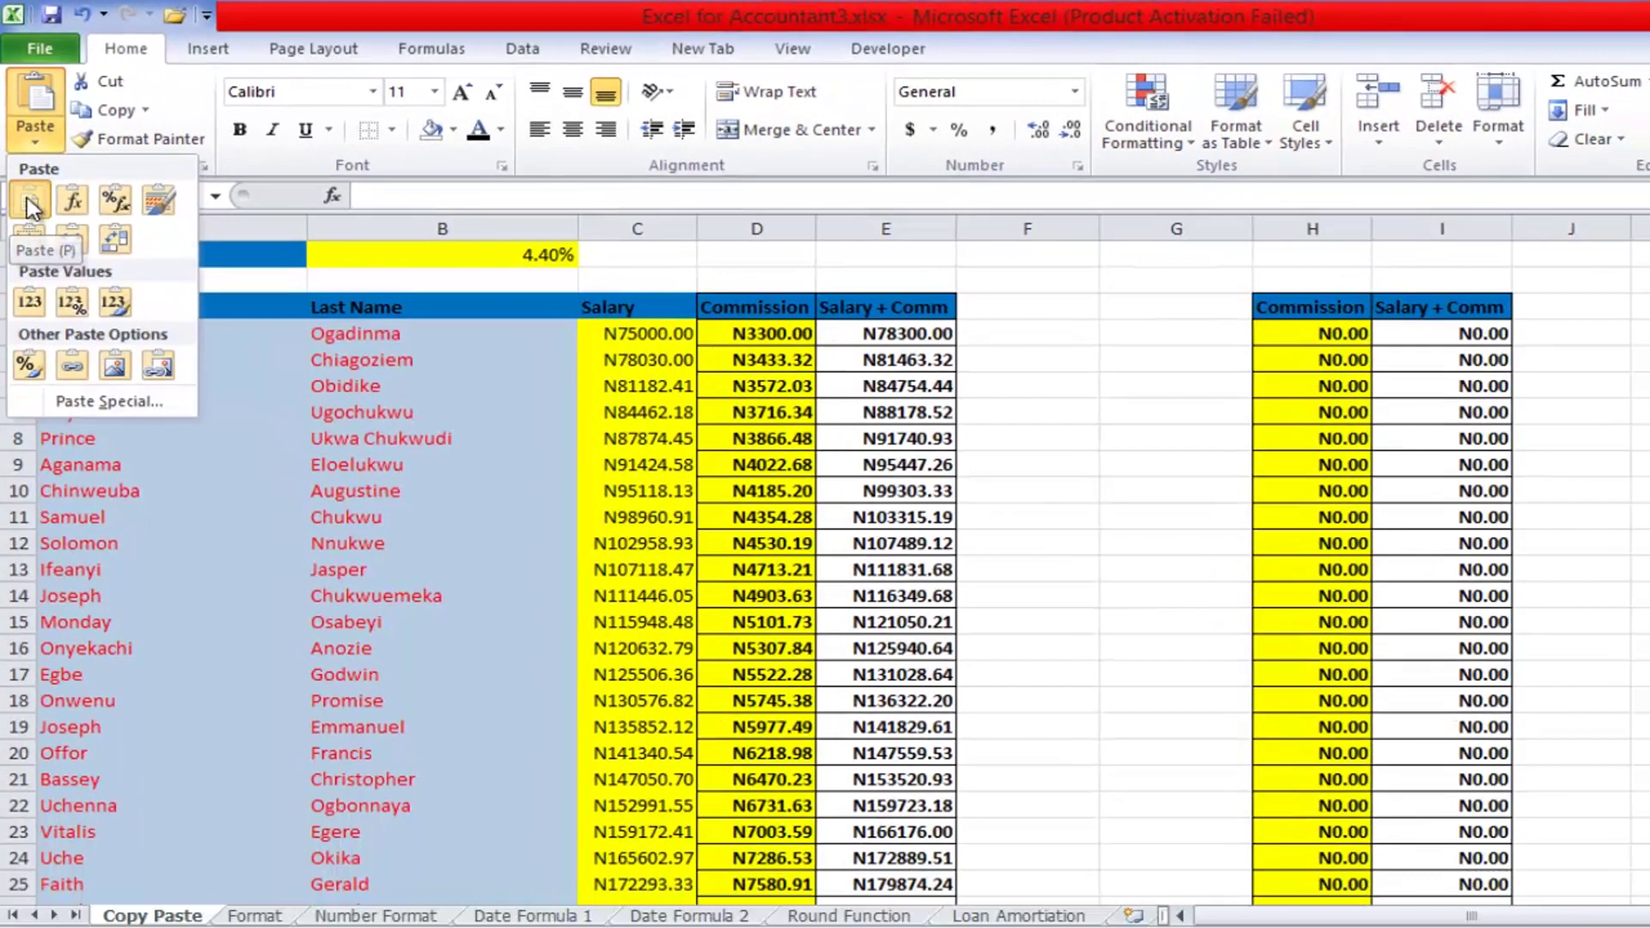
click(31, 207)
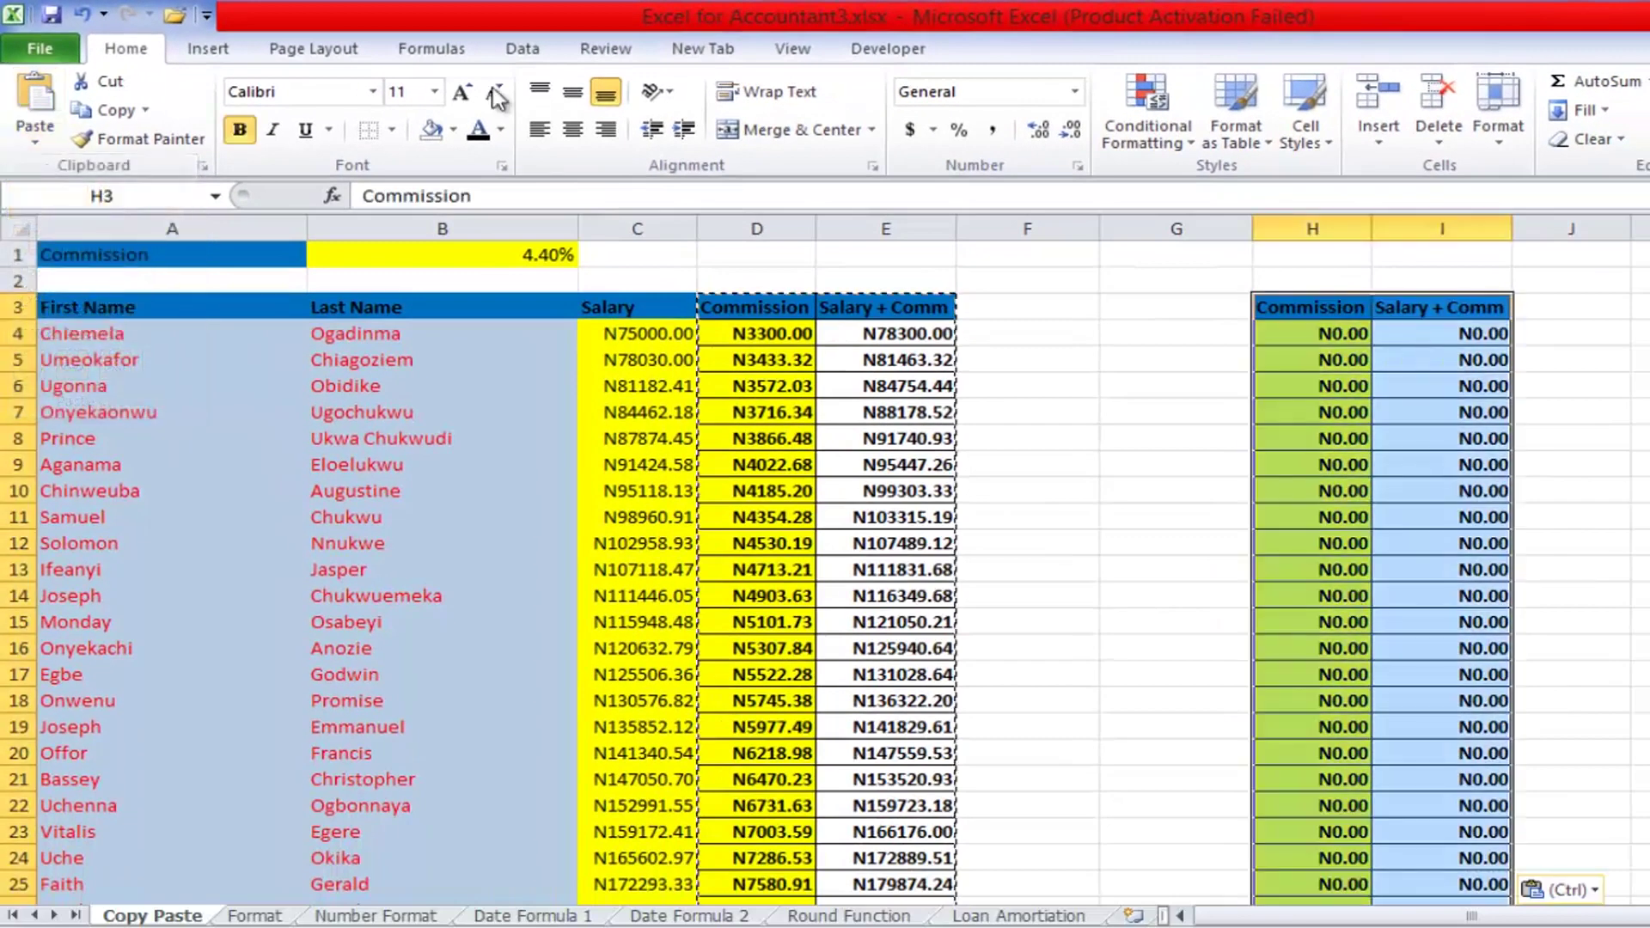
click(1630, 314)
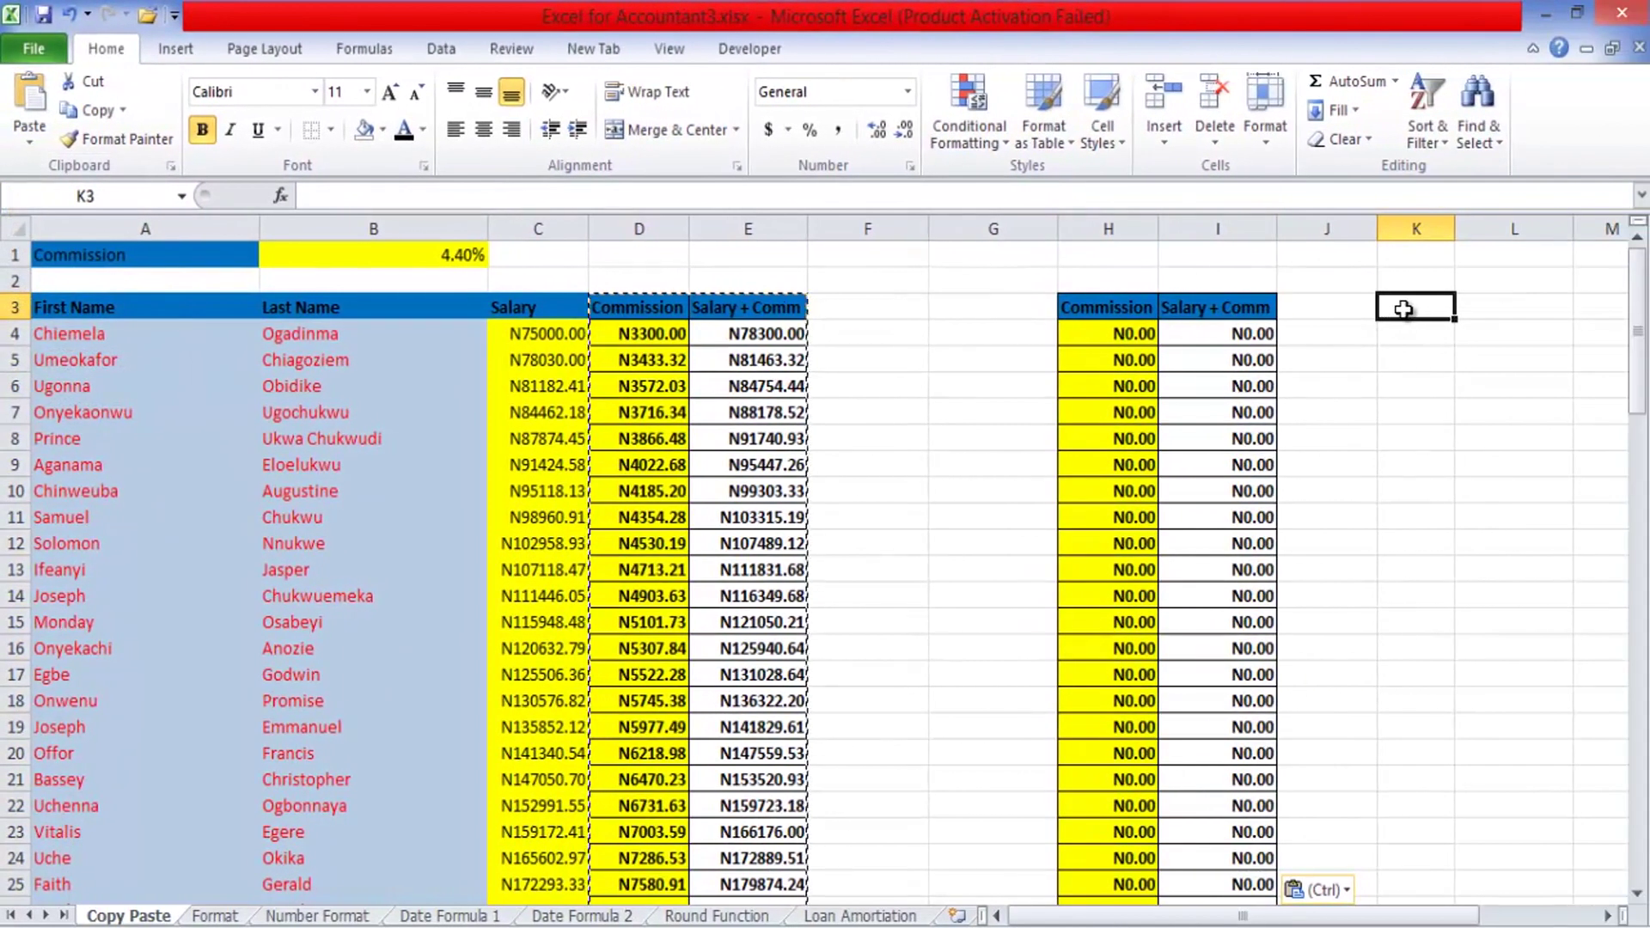
click(1394, 357)
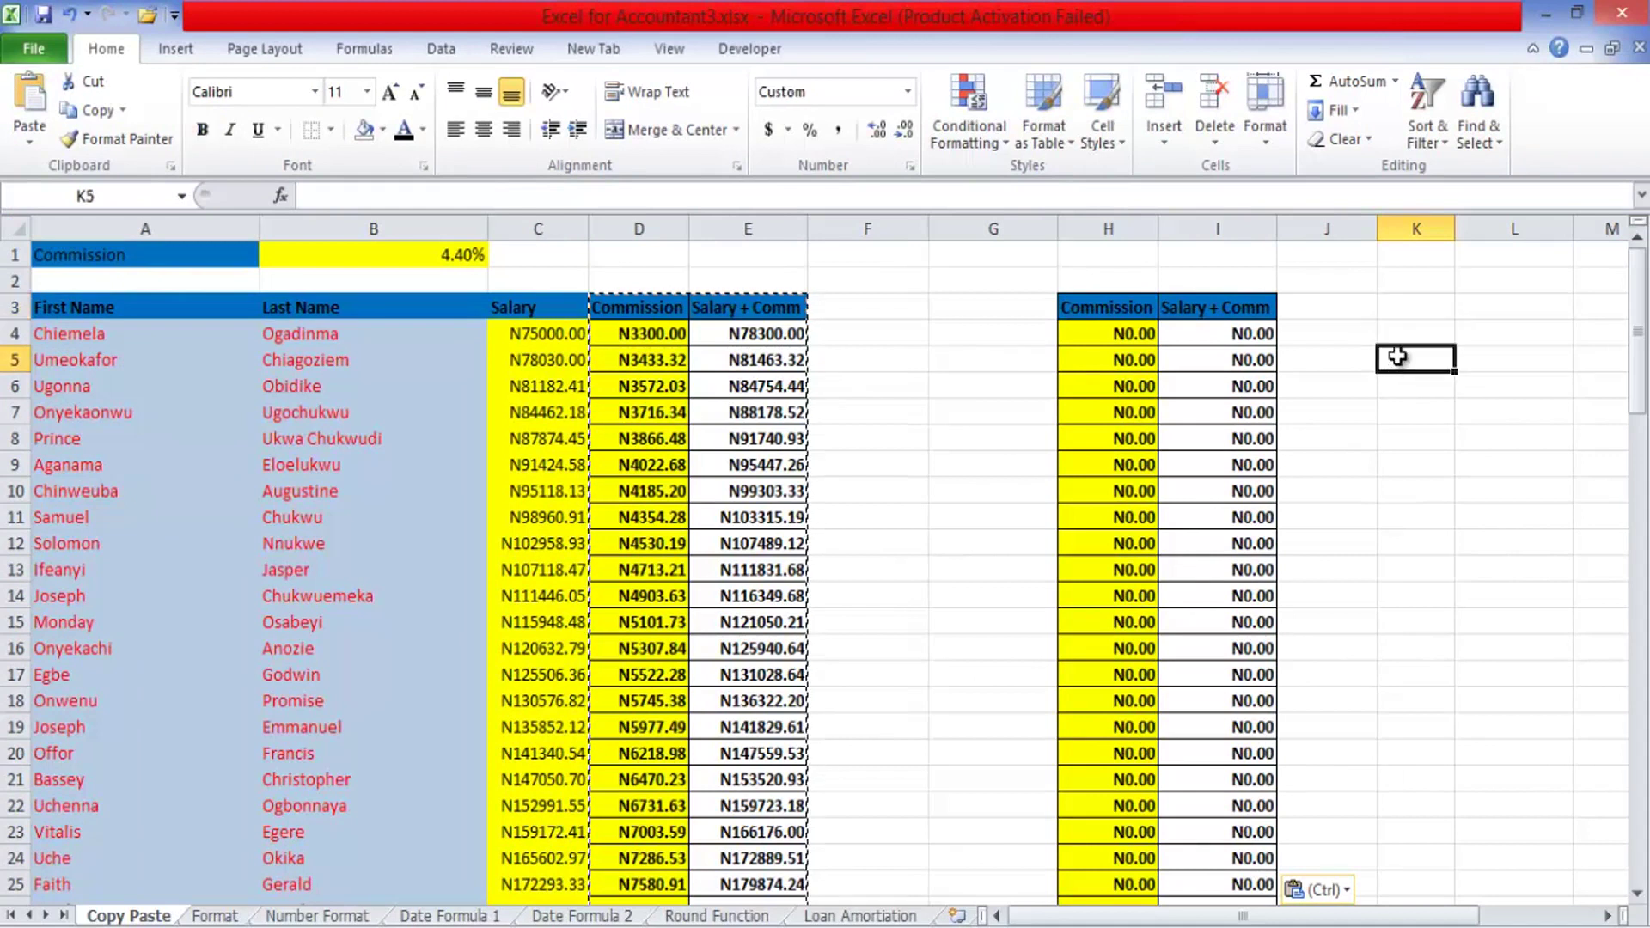
key(Escape)
click(1397, 332)
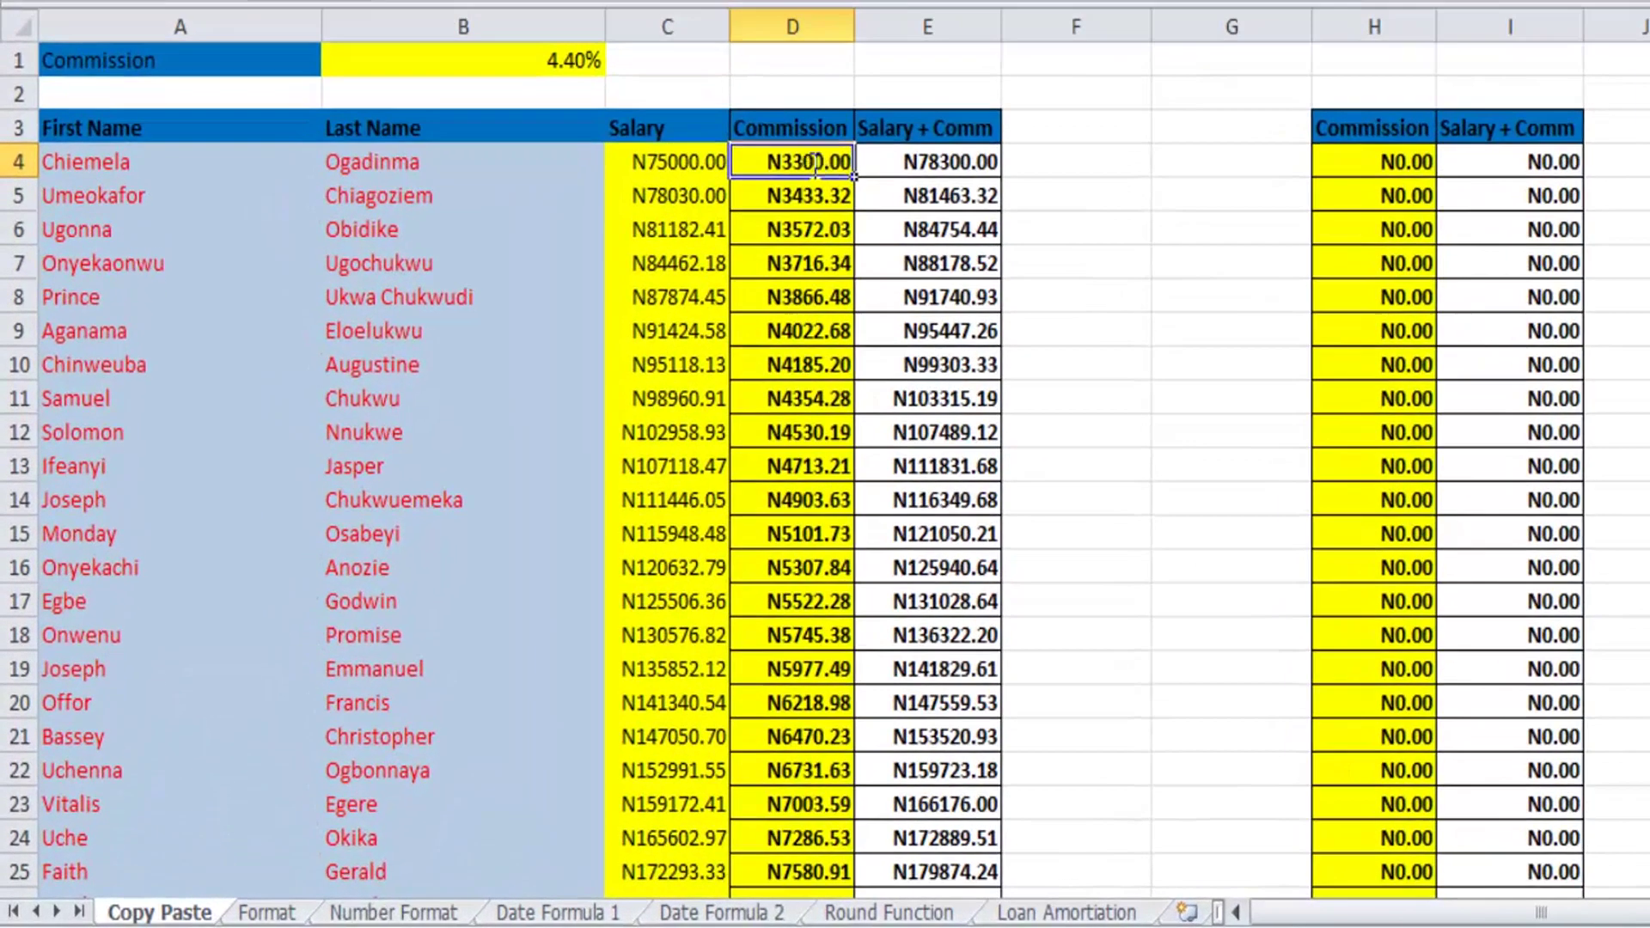
- Examine the original Commission and Salary + Comm formulas in D4 and E4
double_click(658, 334)
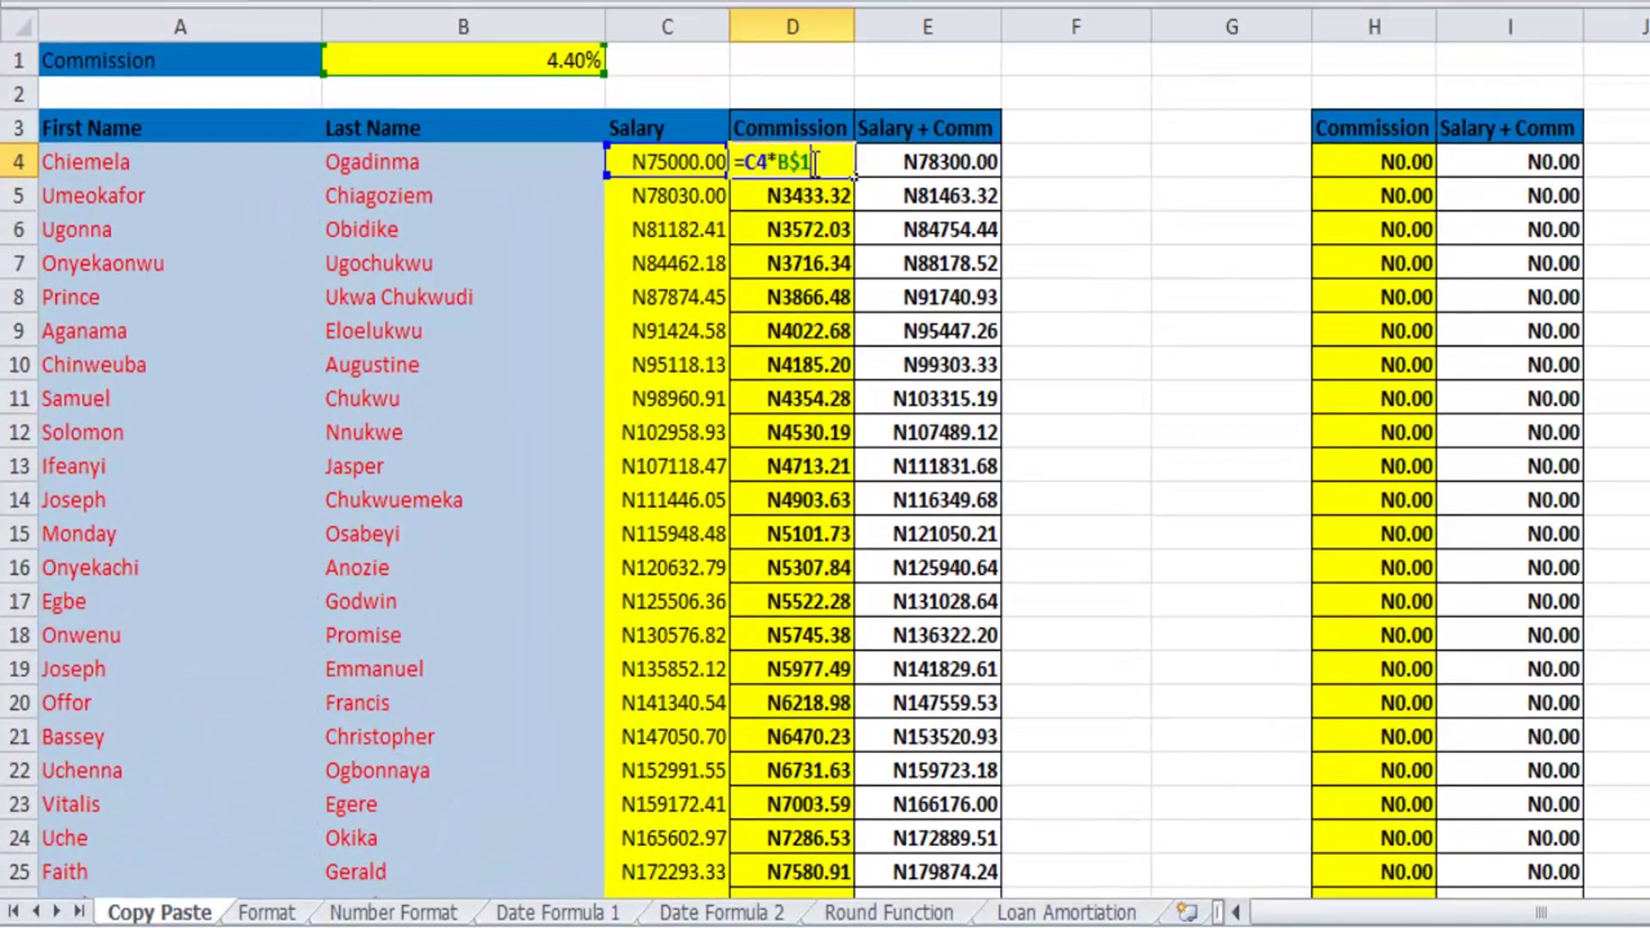
double_click(916, 162)
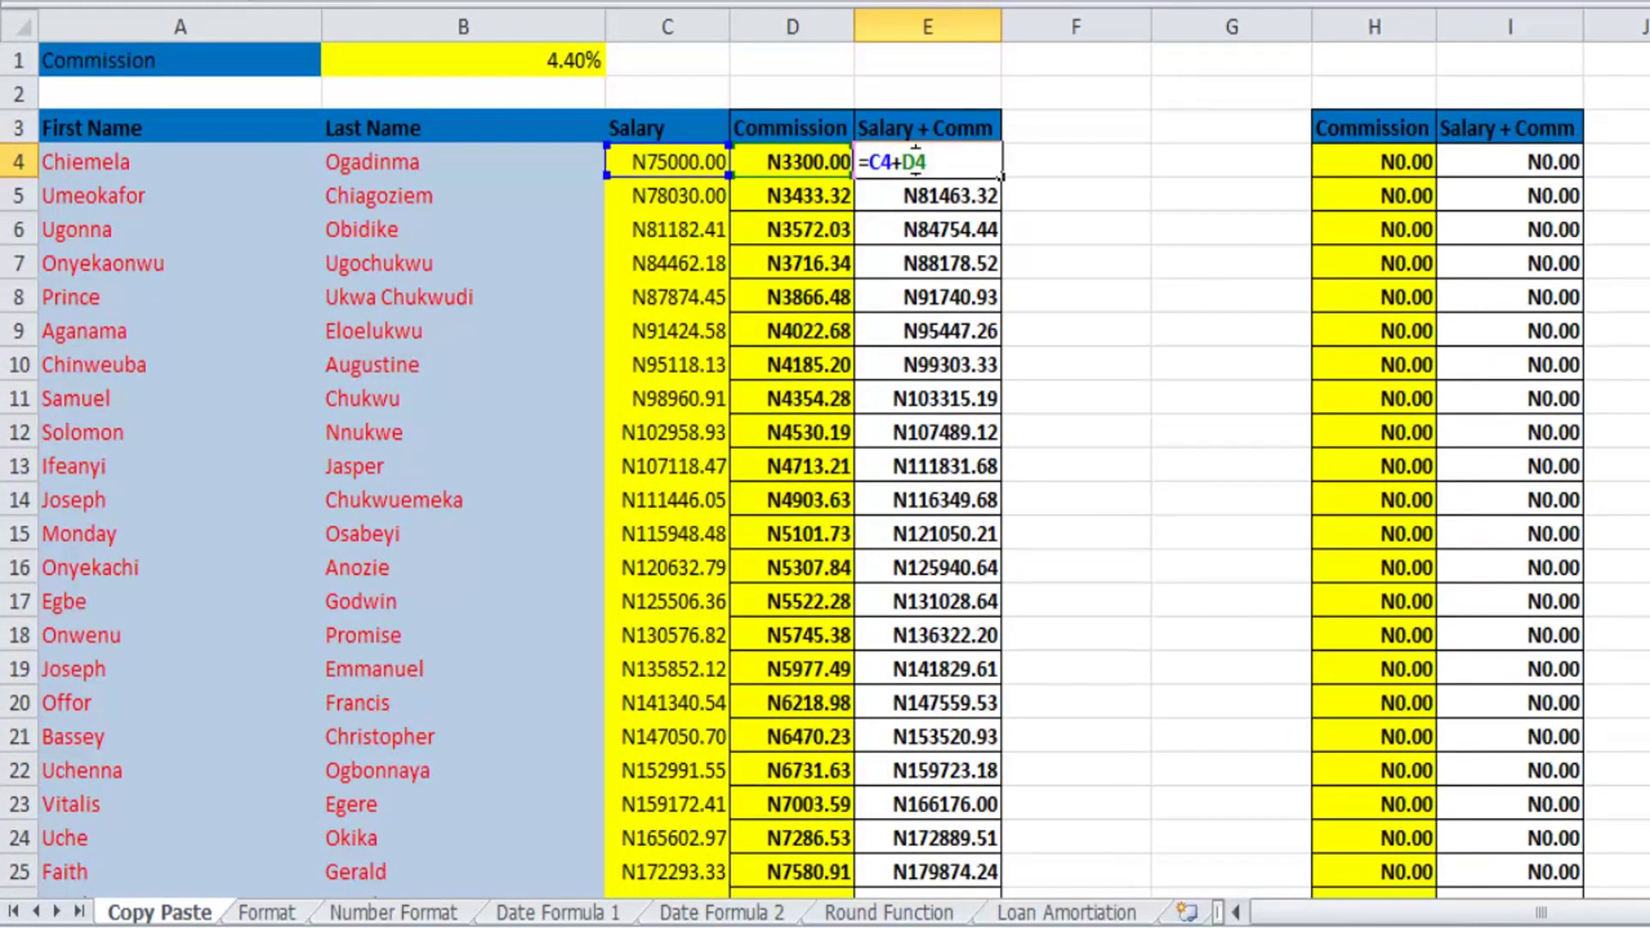
click(1054, 162)
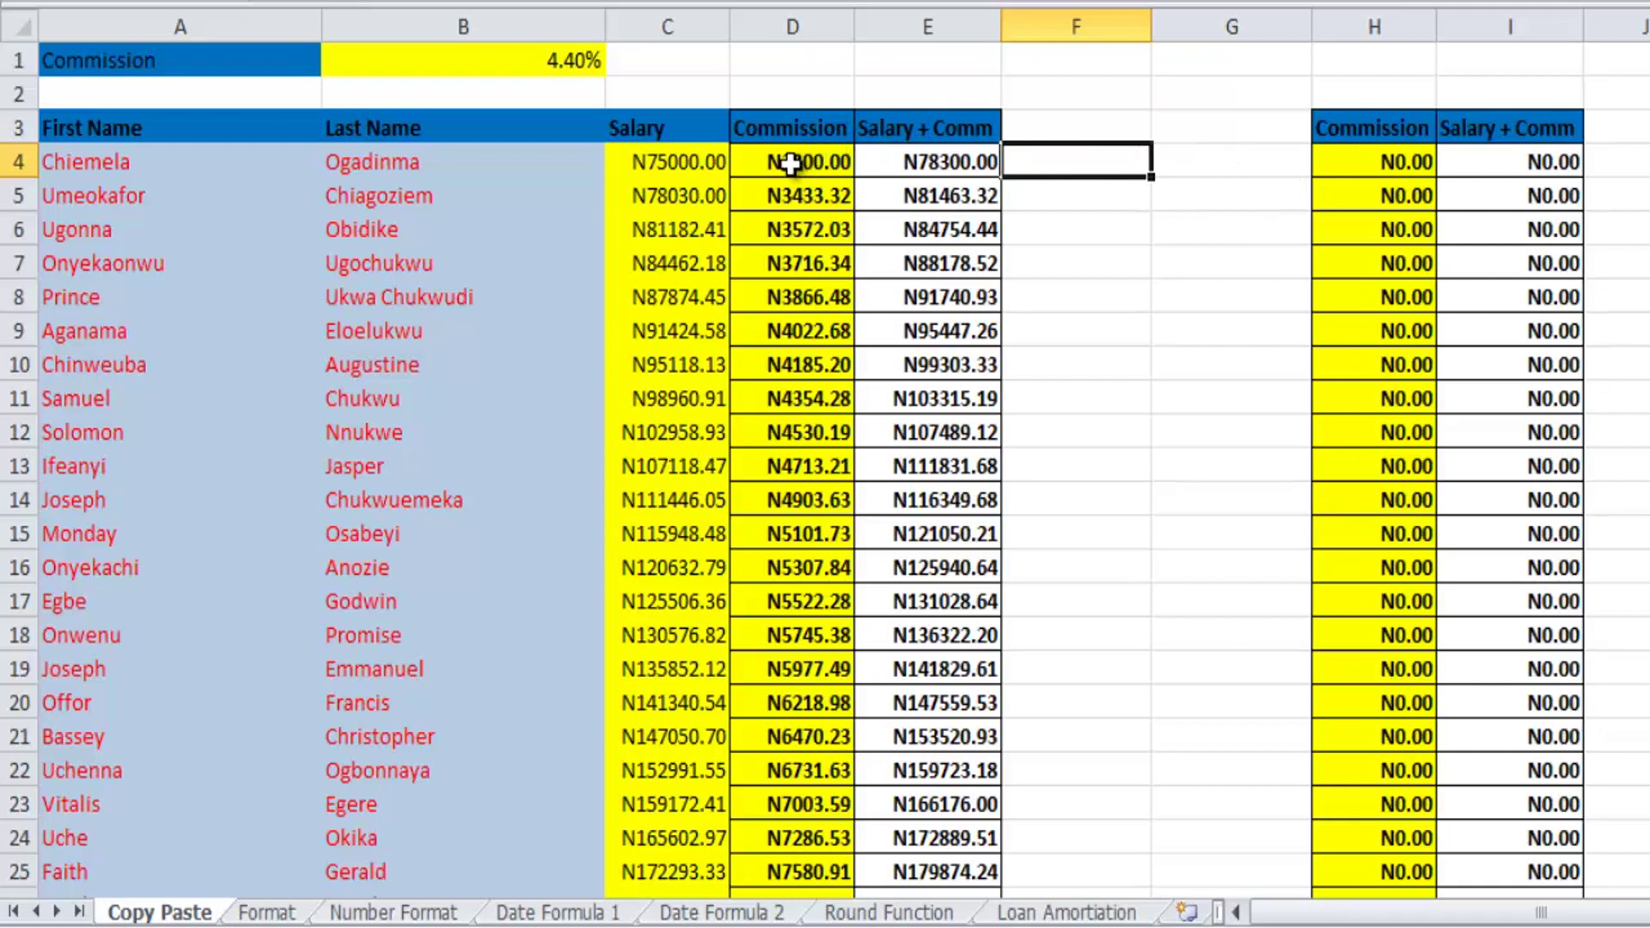
- Examine the pasted Commission formula in H4 and the cells it references
click(1394, 163)
double_click(1399, 177)
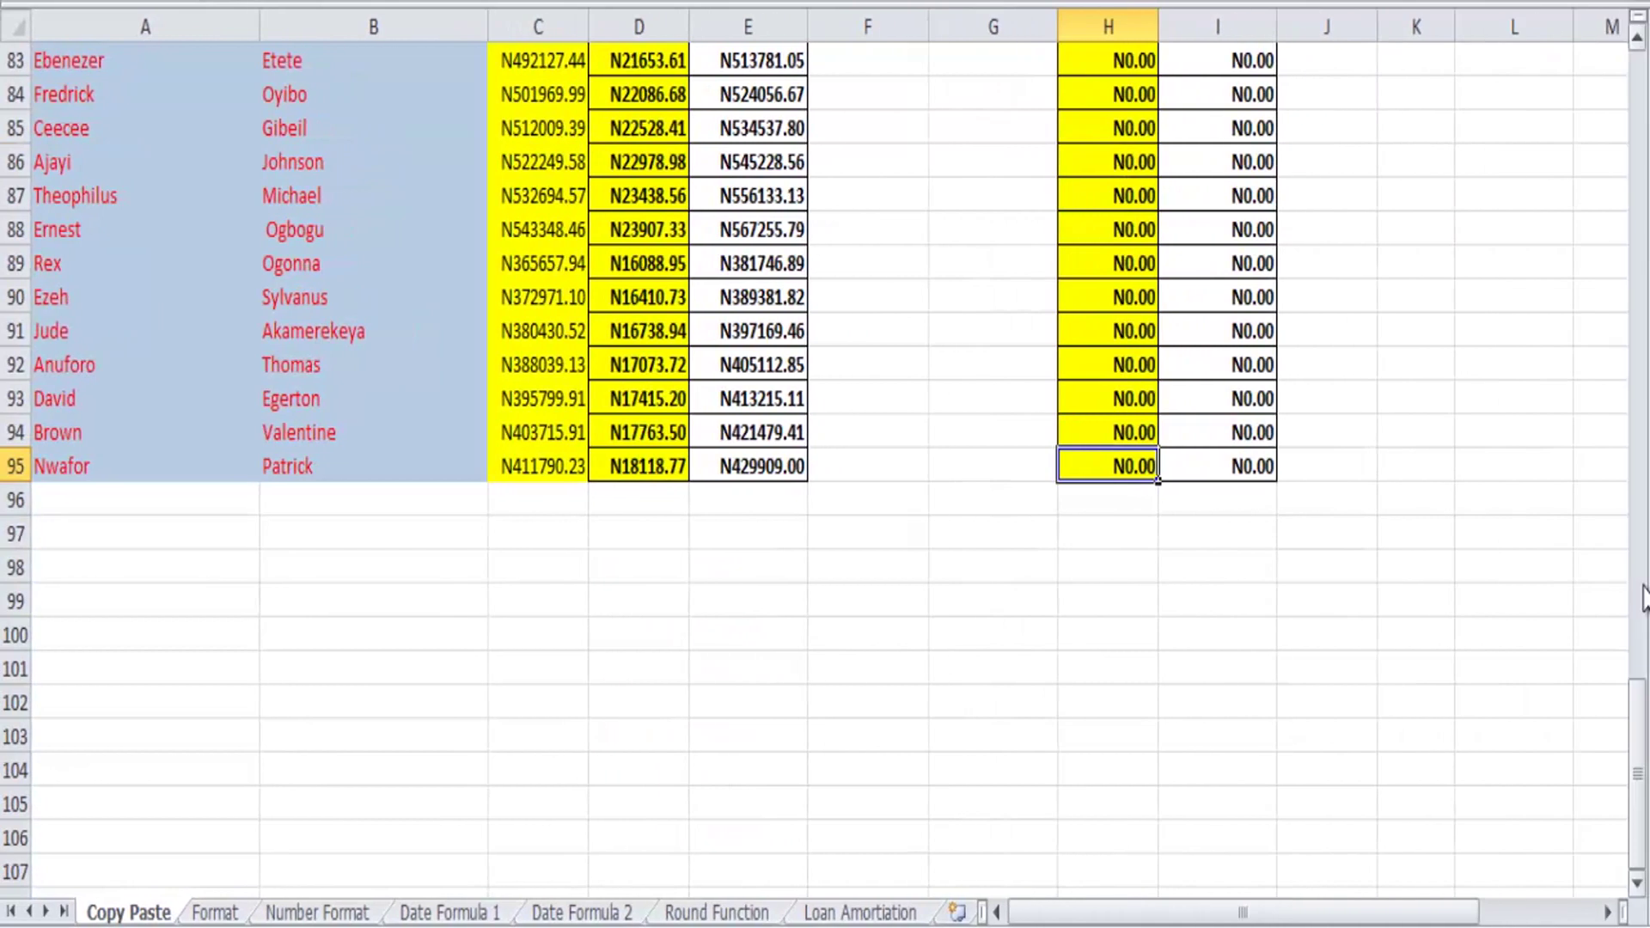
key(ctrl+Up)
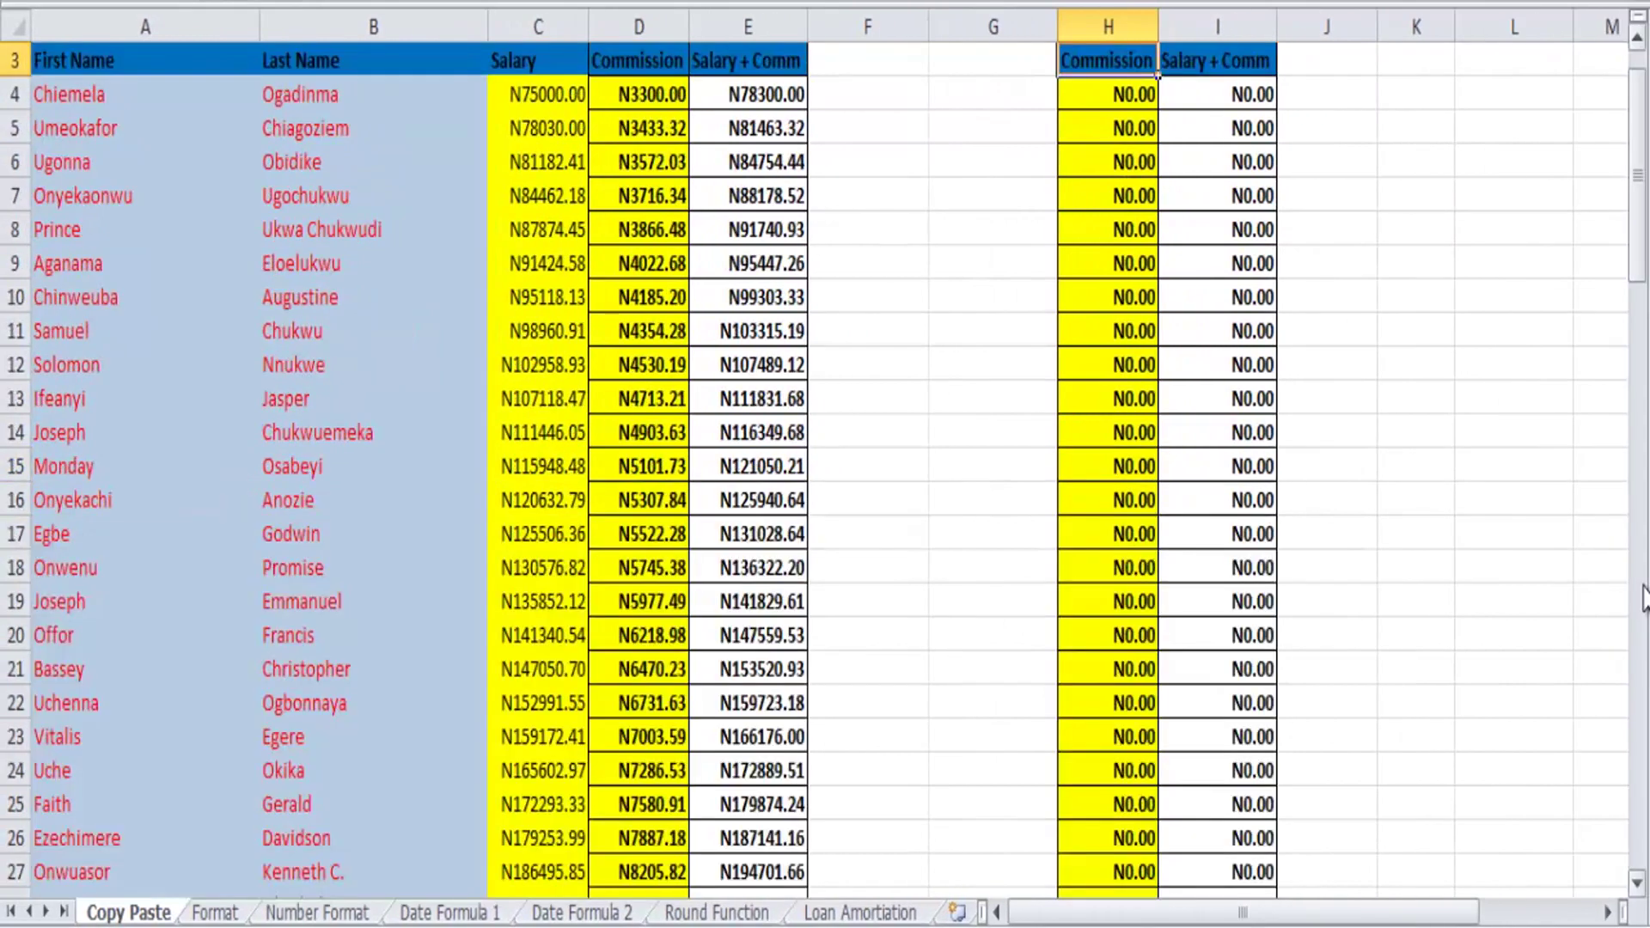
double_click(1137, 92)
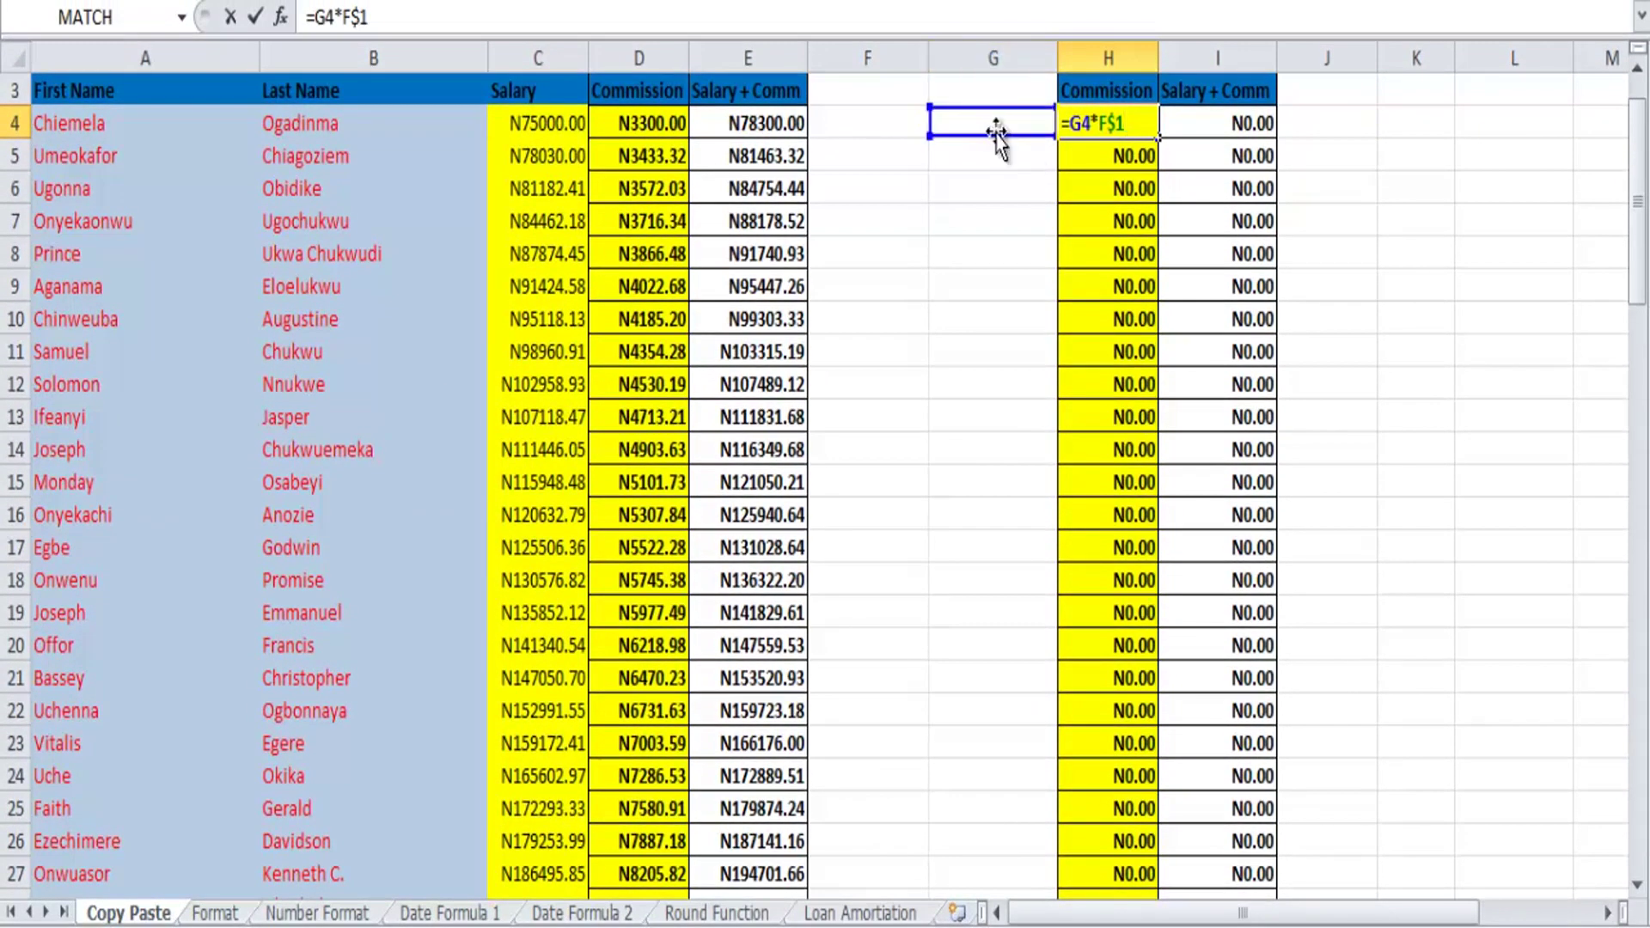
drag(1639, 154, 1639, 99)
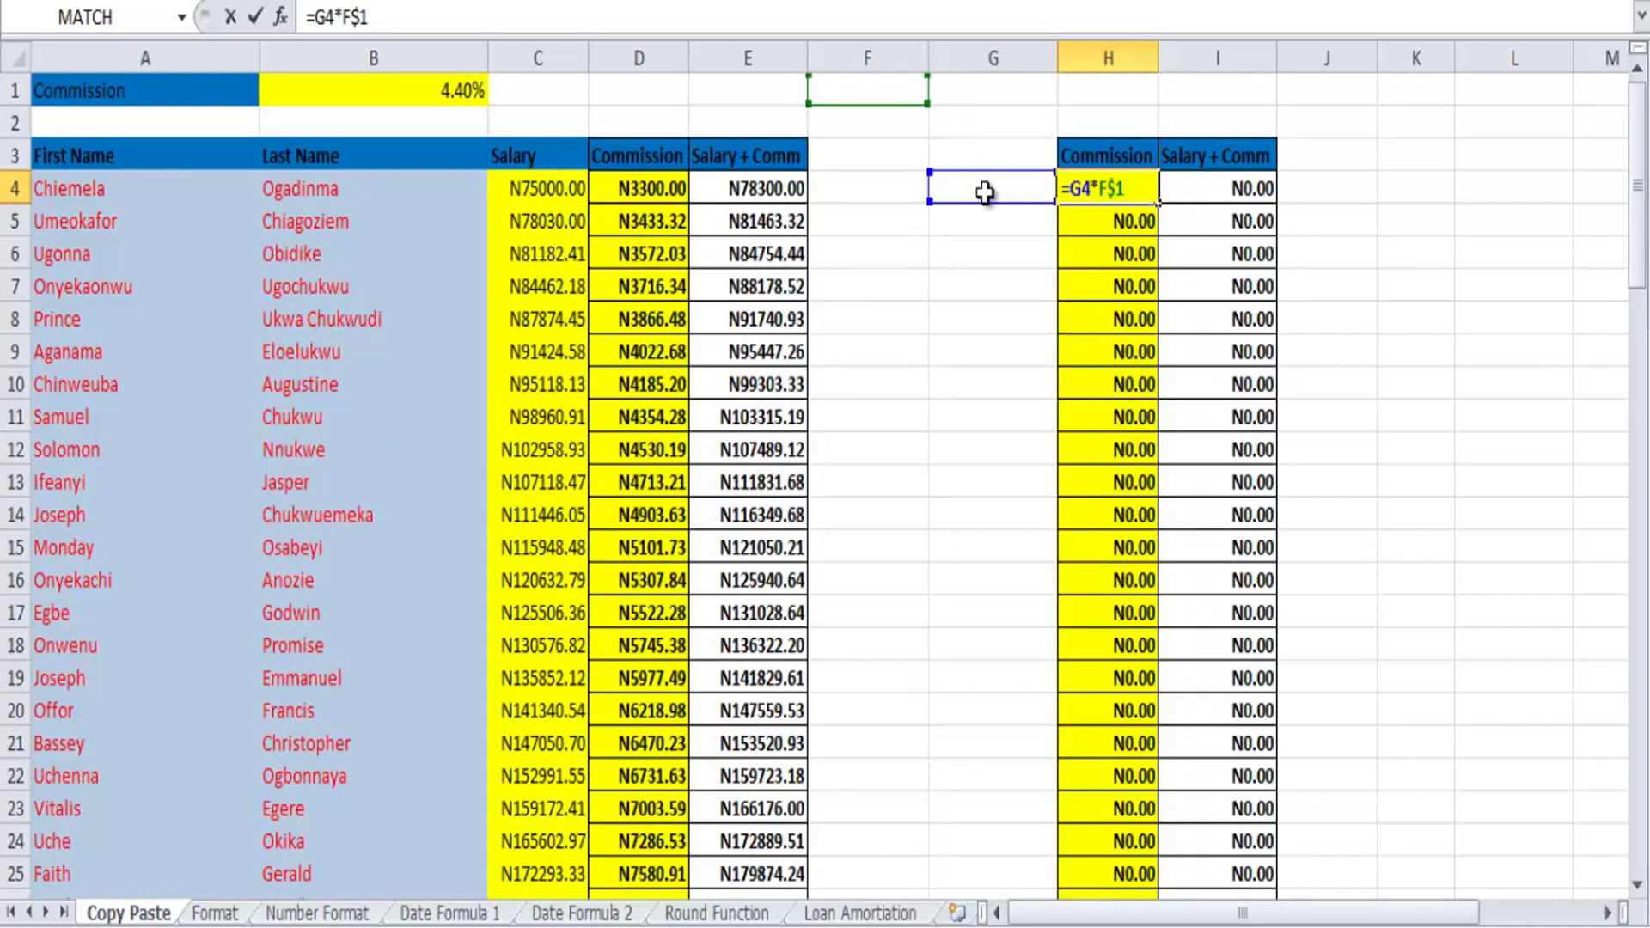
- Compare the original Commission formula in D4 with the pasted formulas in H4 and I4
double_click(637, 189)
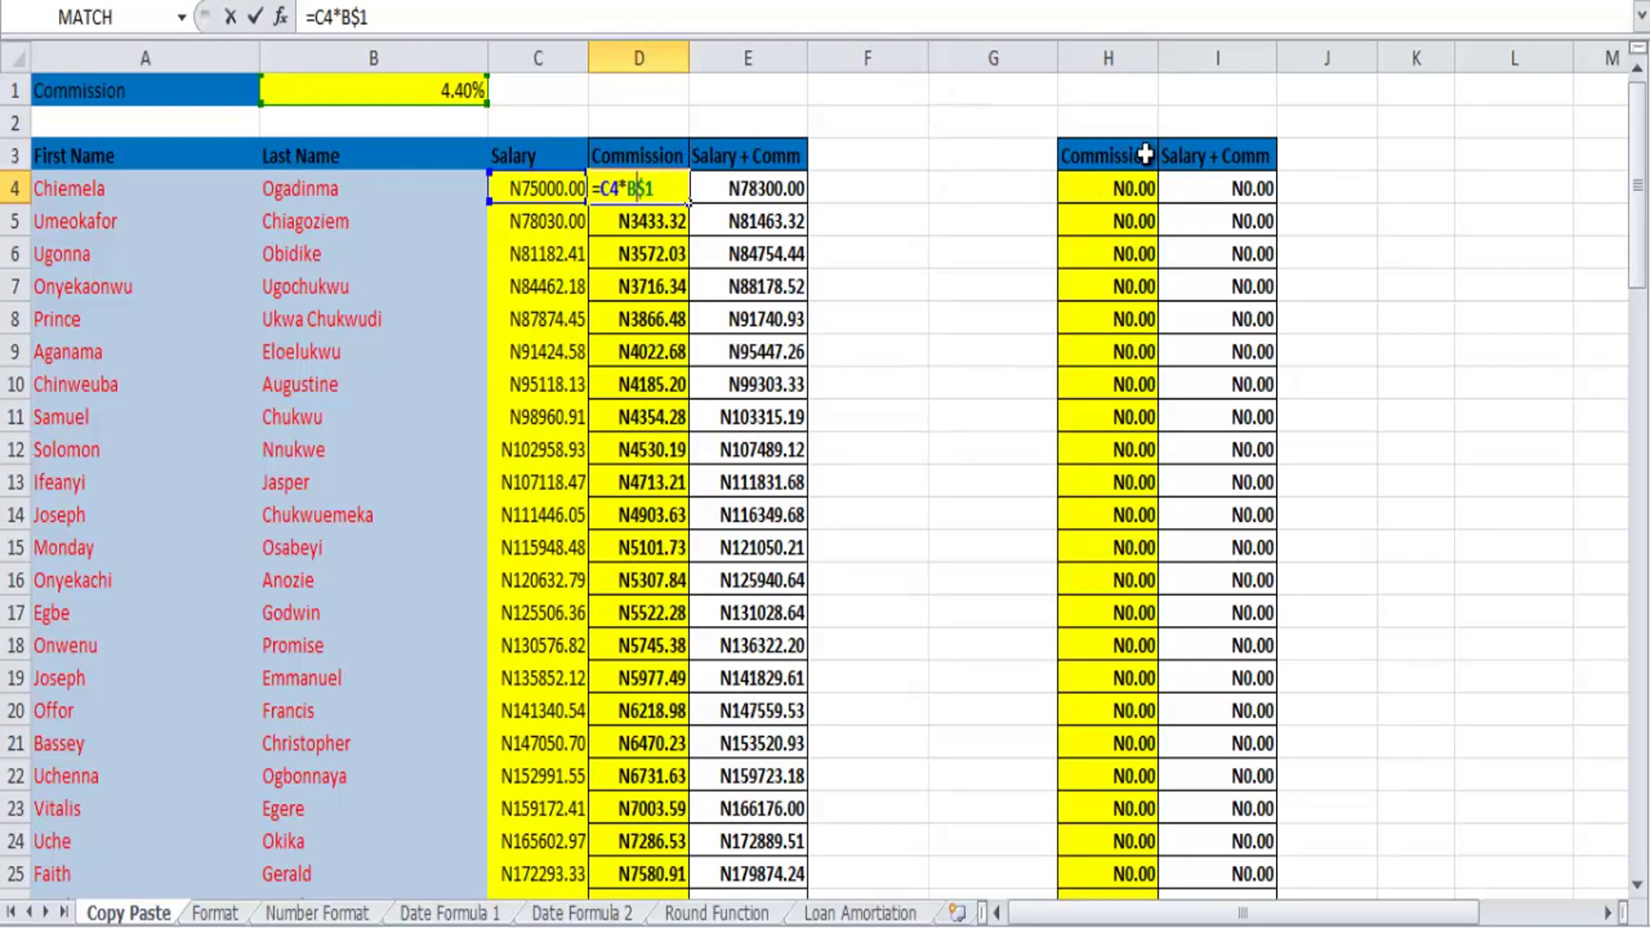
double_click(1129, 187)
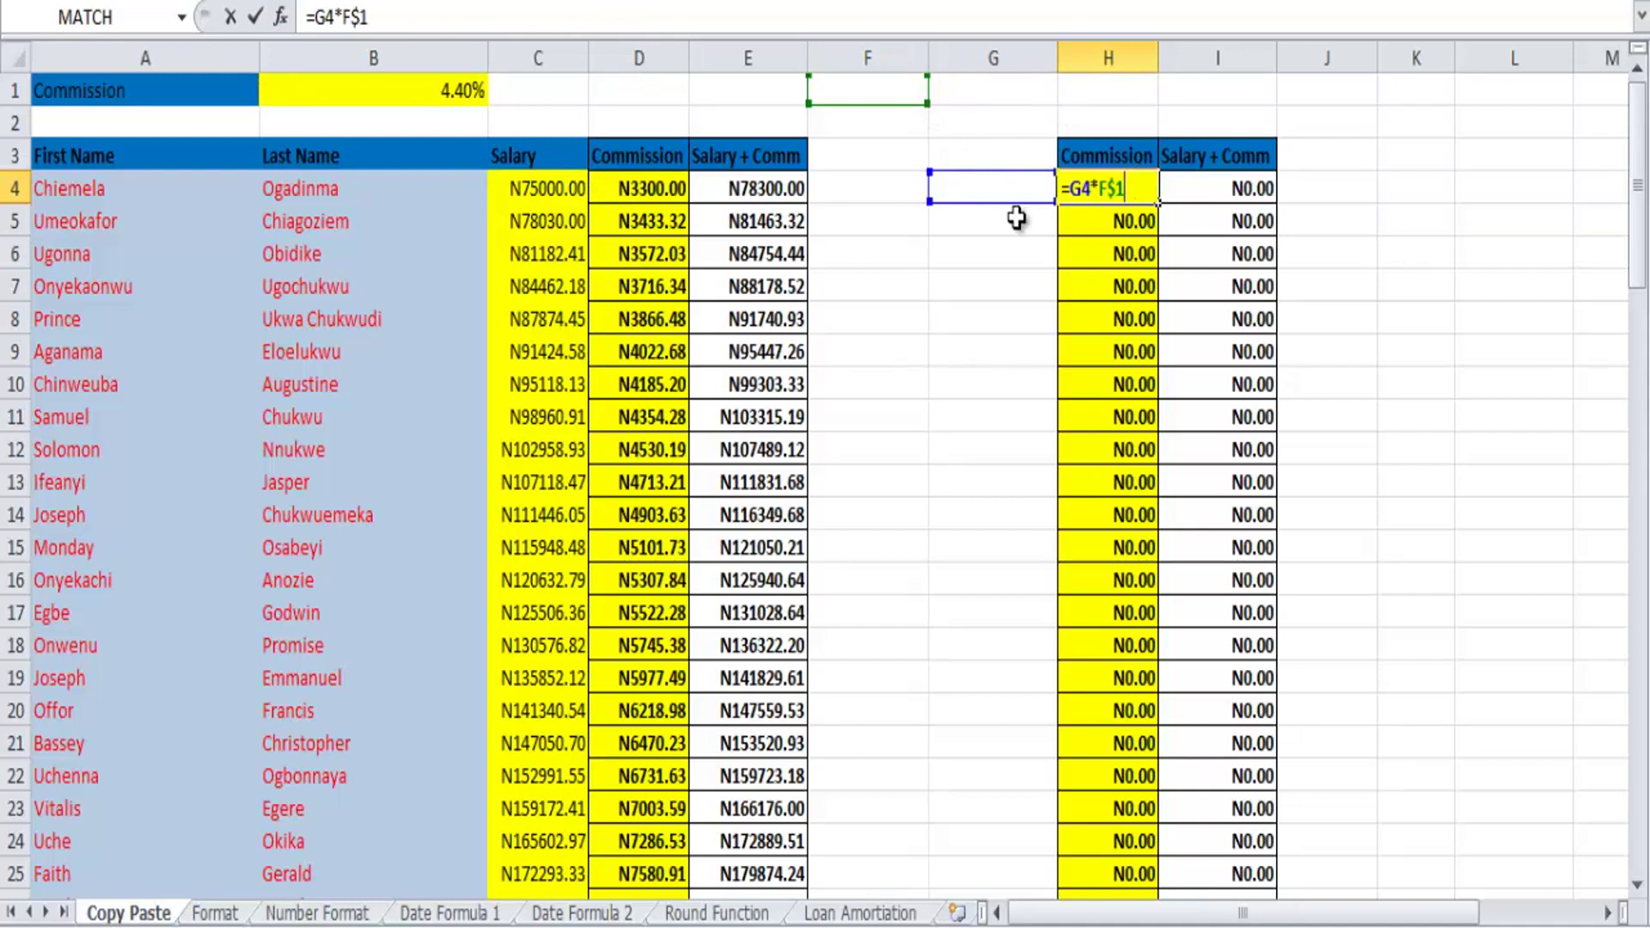
double_click(1238, 192)
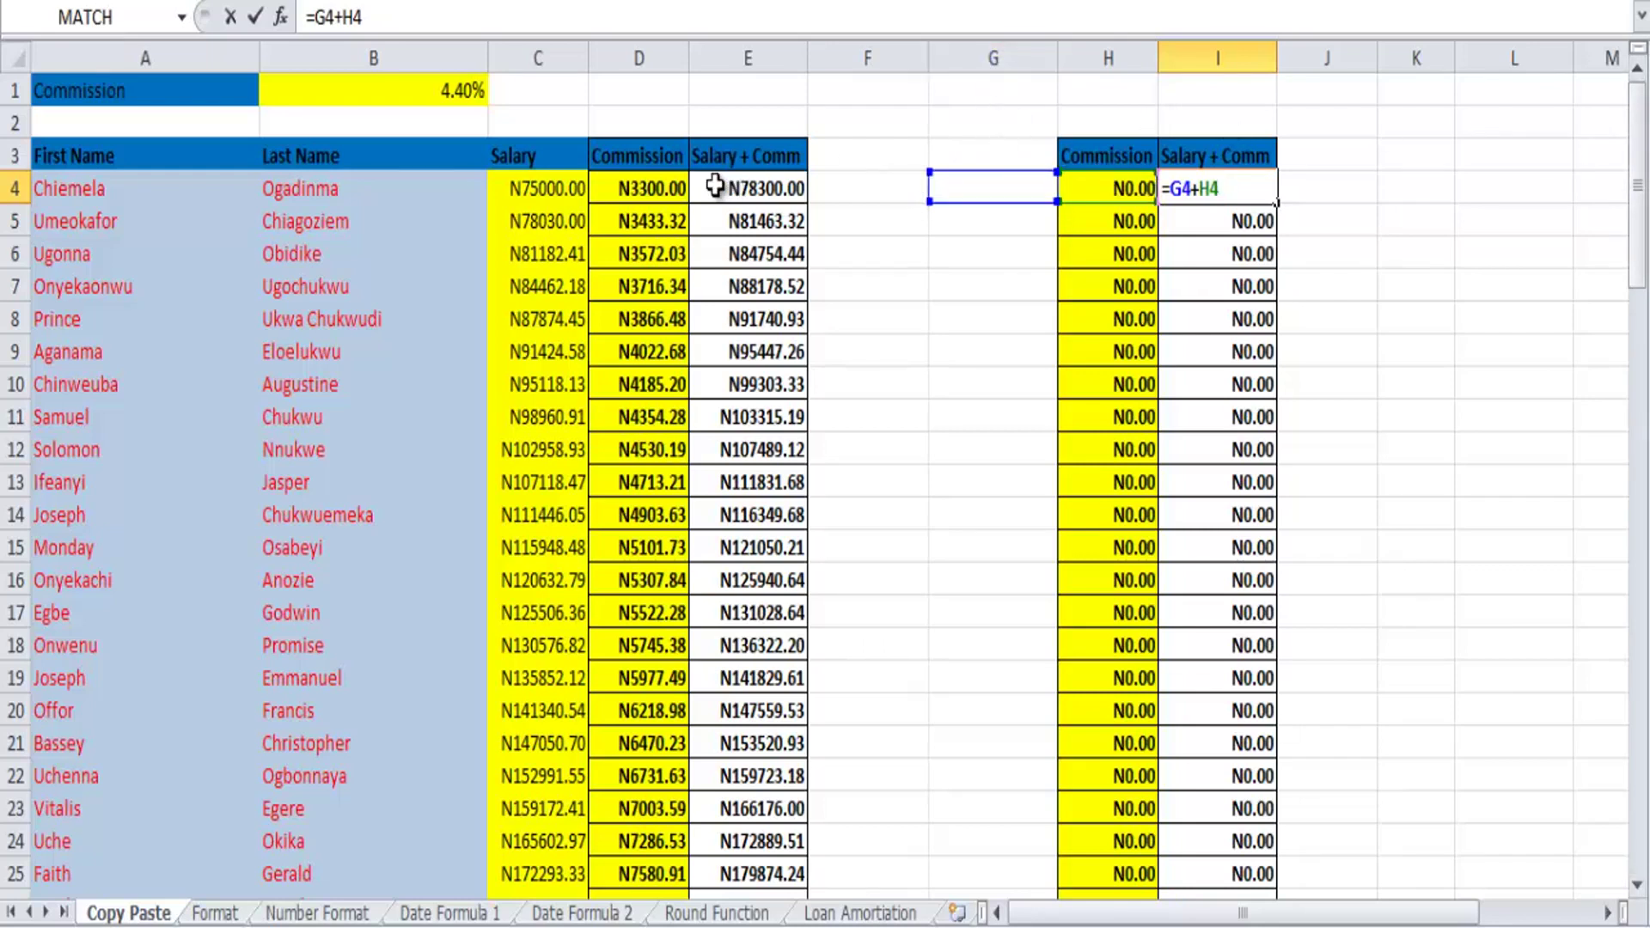
drag(655, 189, 655, 209)
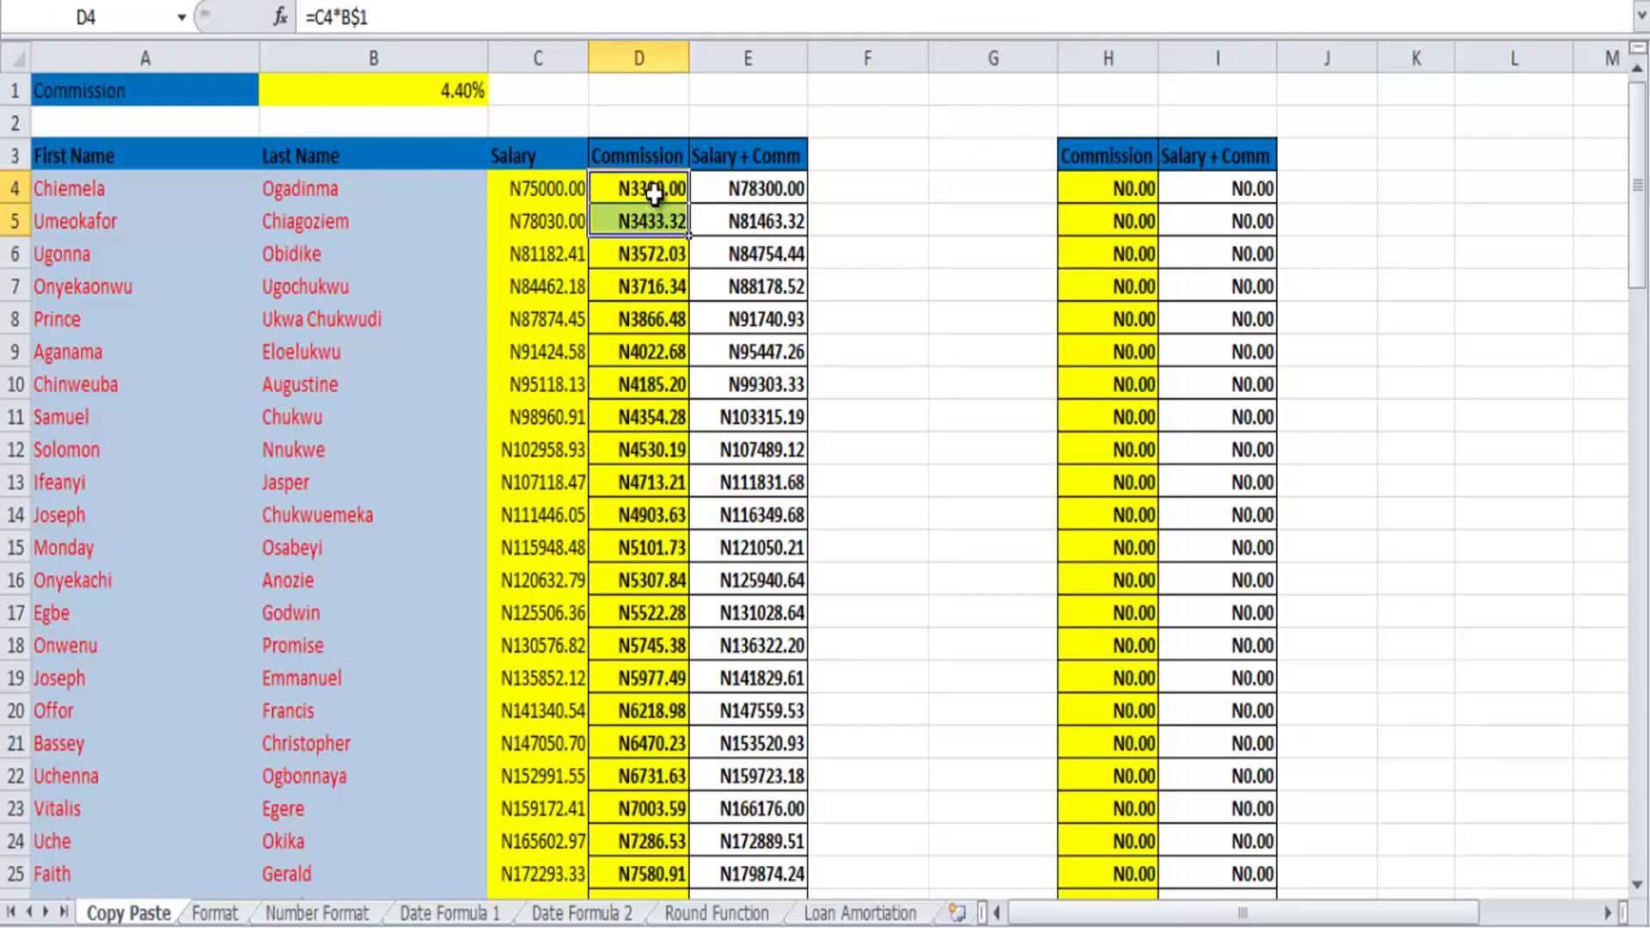
double_click(655, 191)
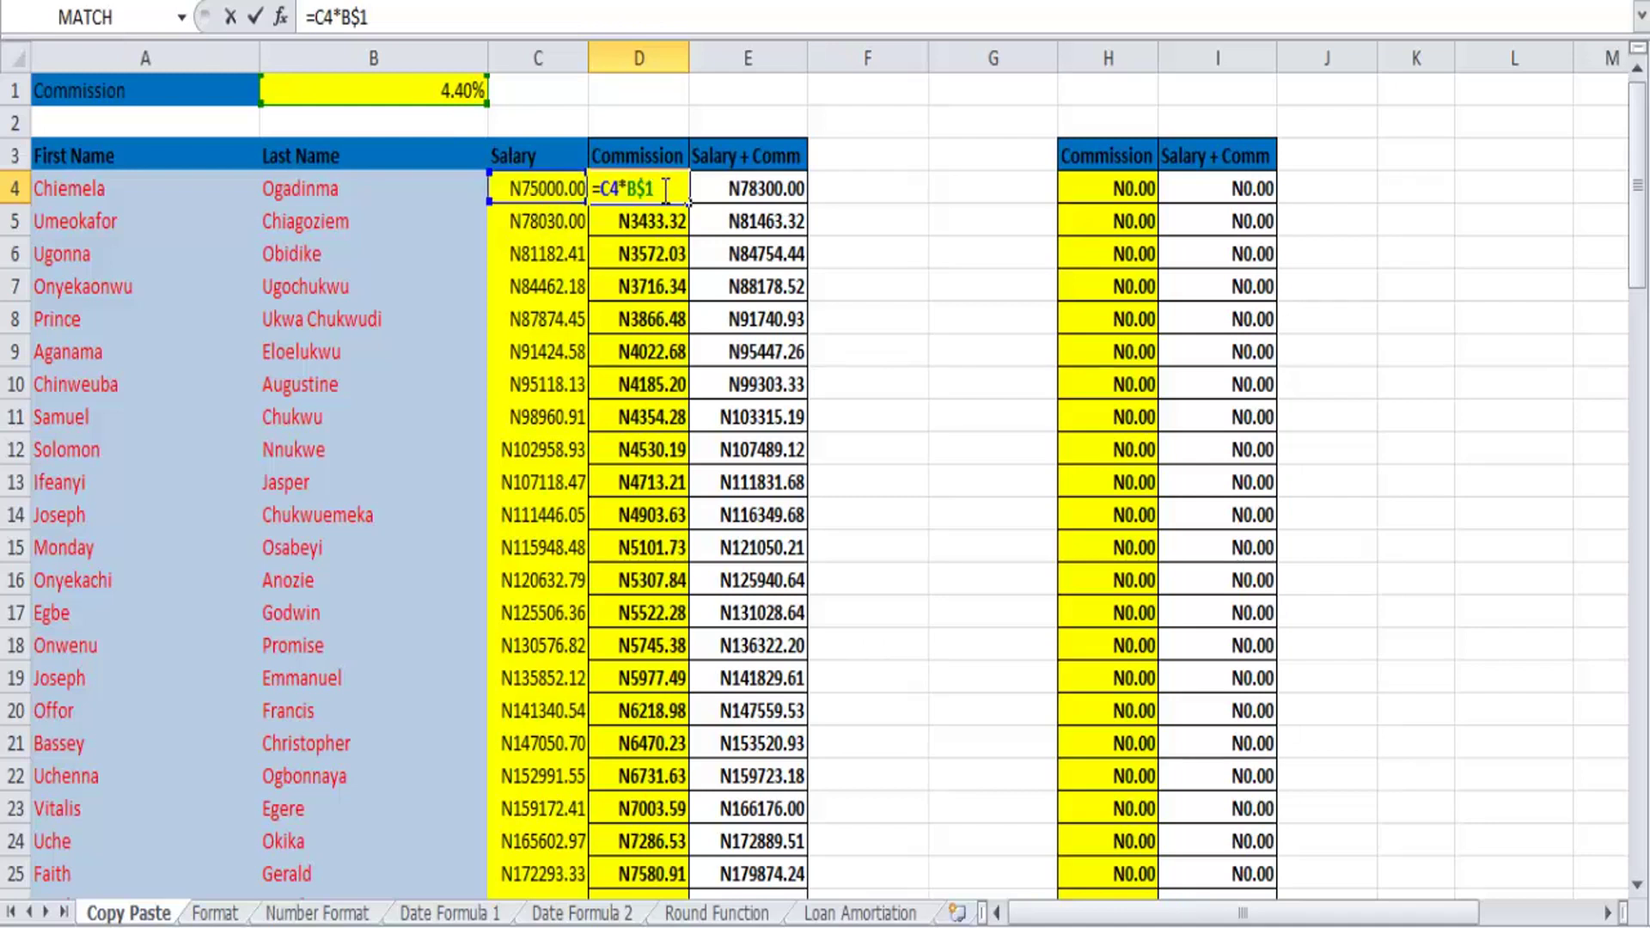
double_click(1100, 182)
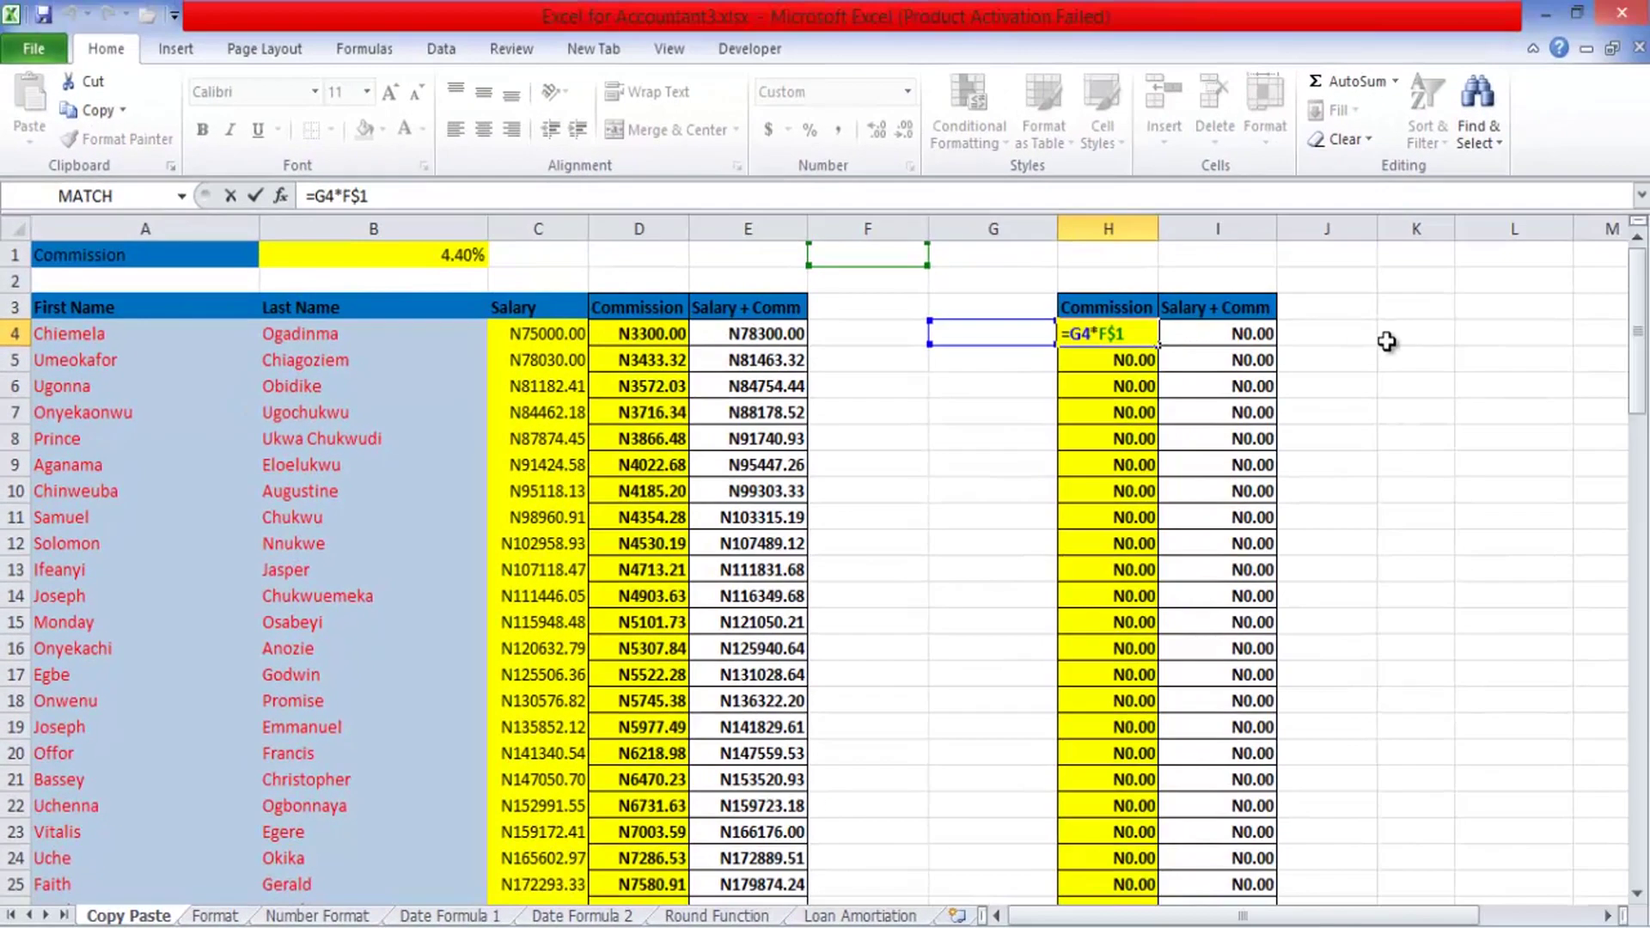
click(1398, 336)
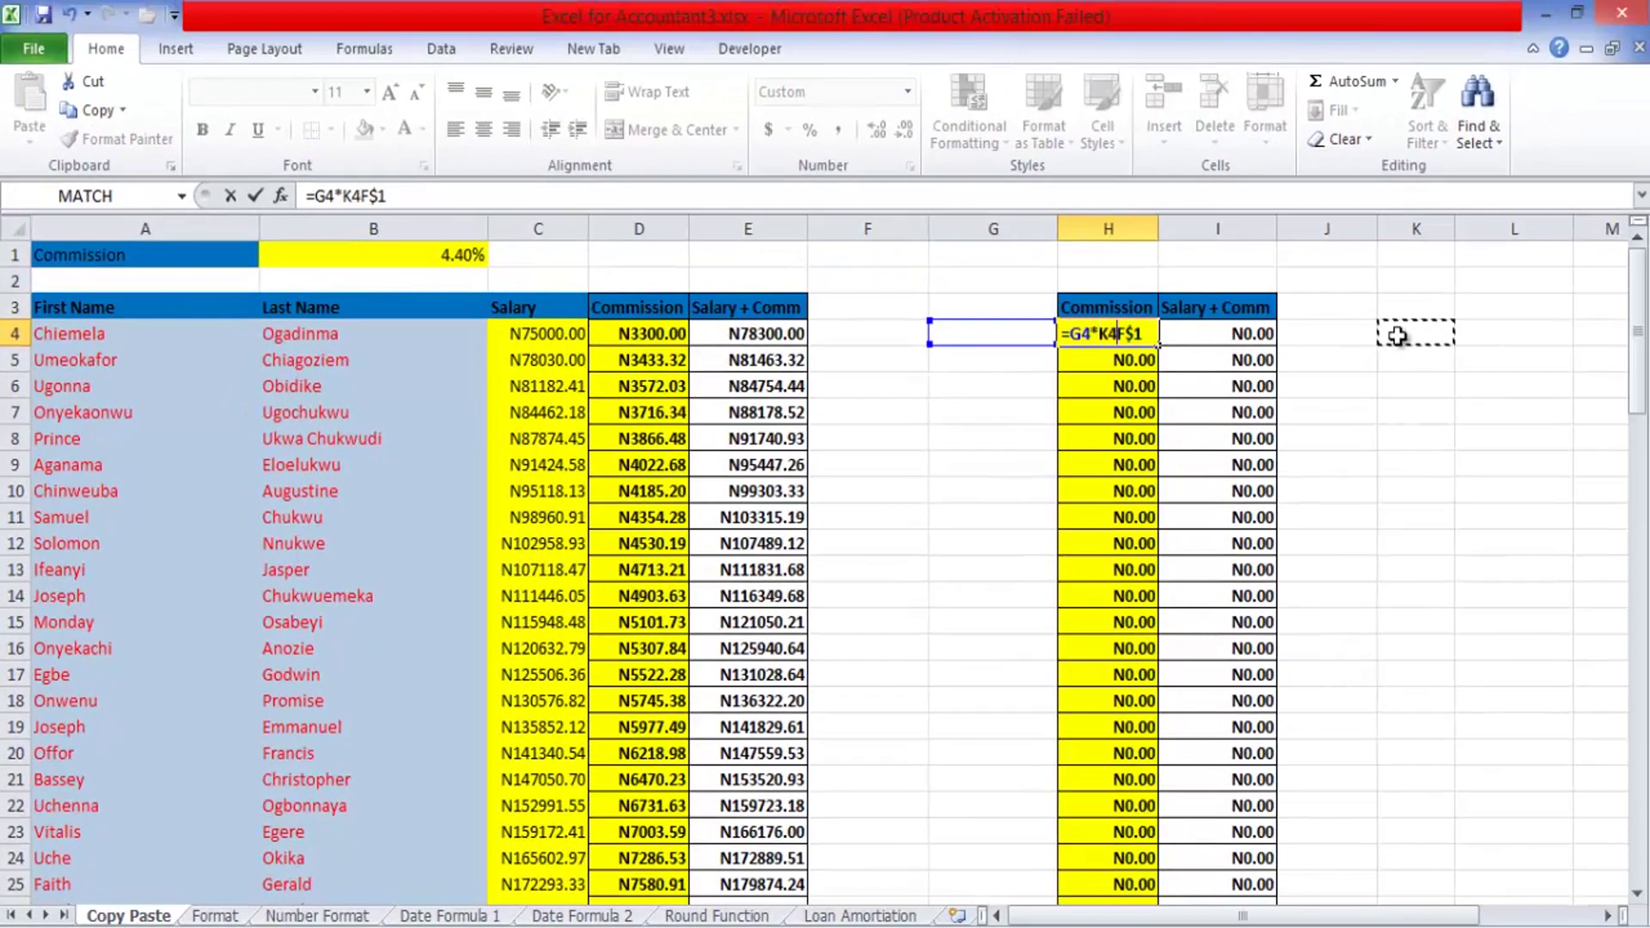
key(BackSpace)
key(BackSpace)
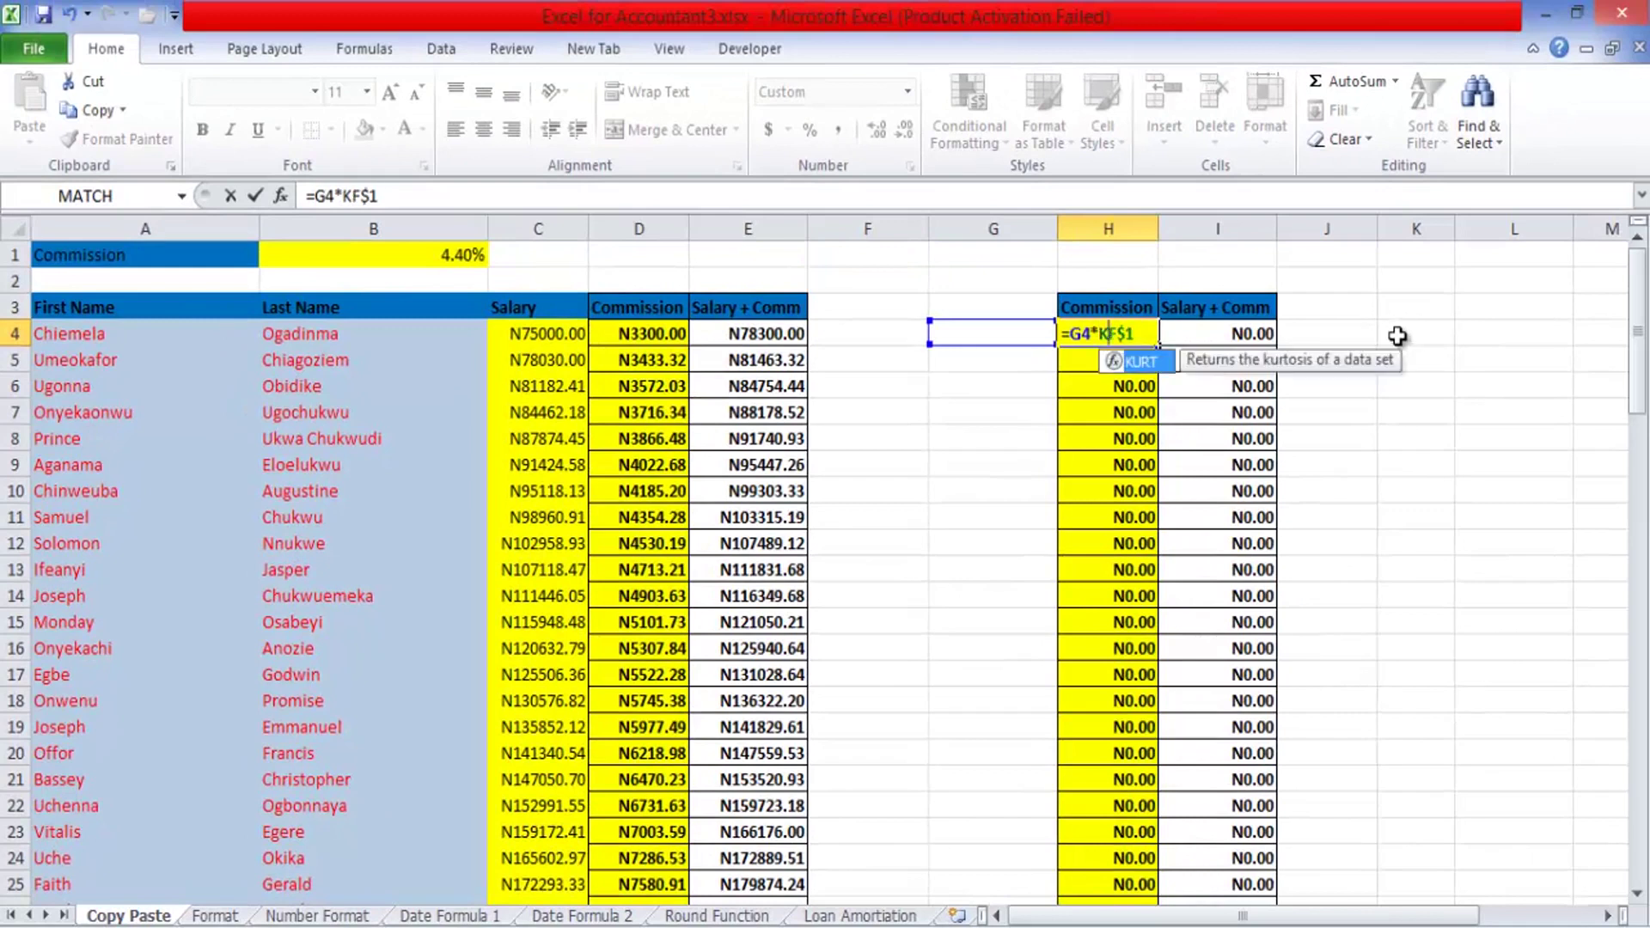
key(Return)
double_click(1397, 336)
click(1412, 414)
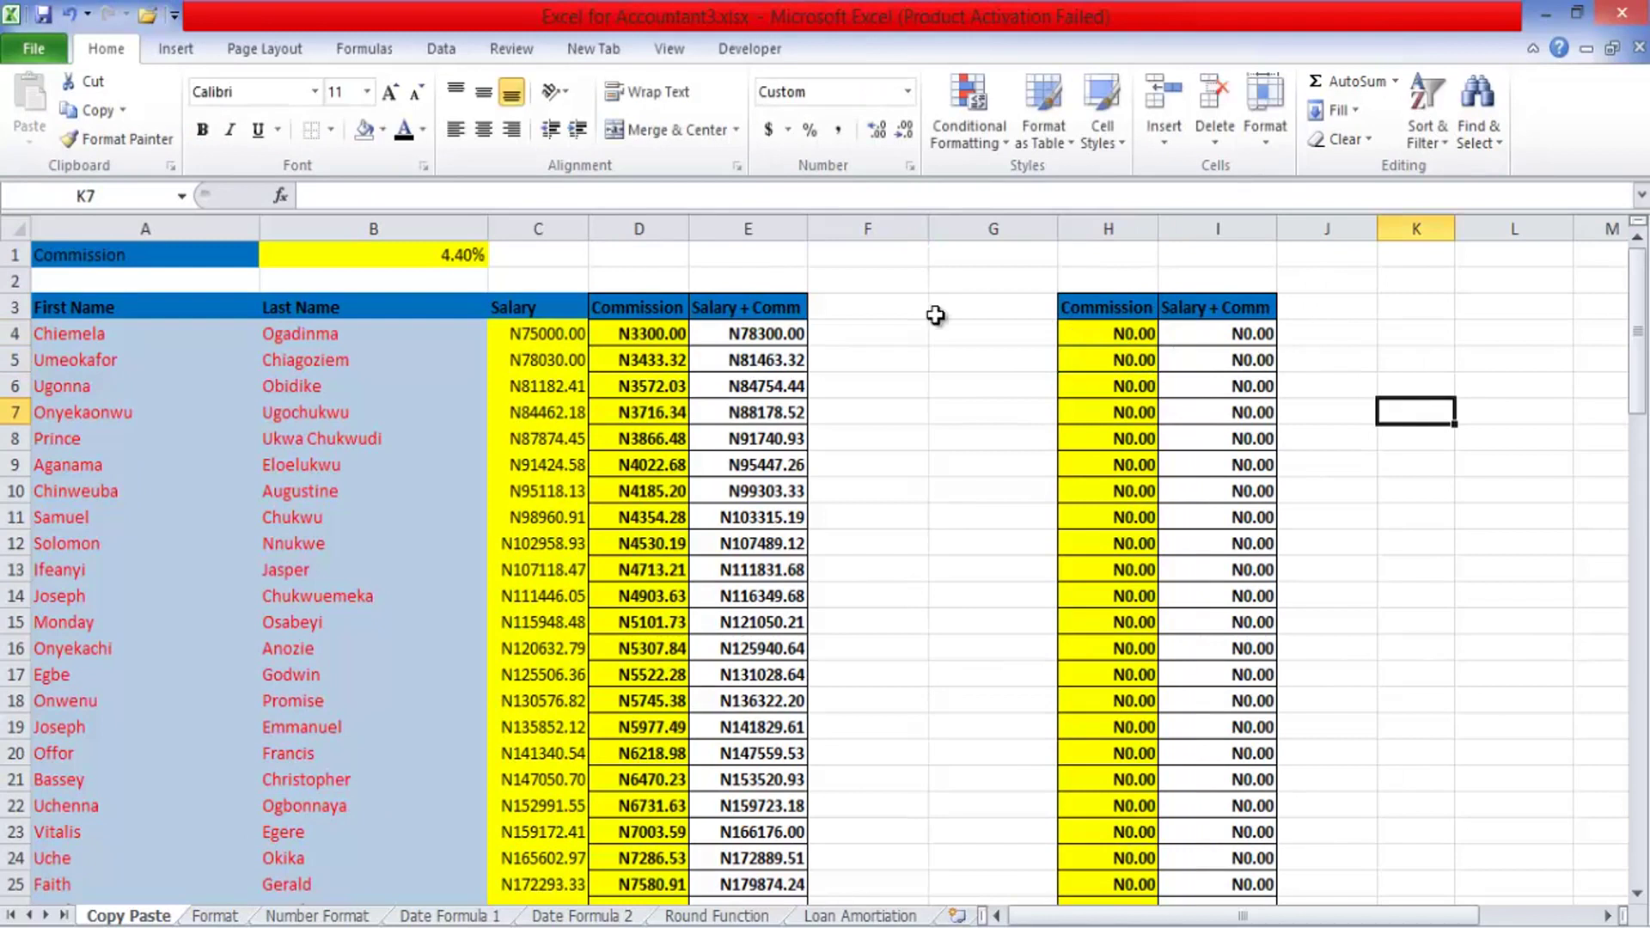
- Copy range D3:E95 again, open the paste options for K3, and cancel the copy without pasting
drag(613, 309, 753, 308)
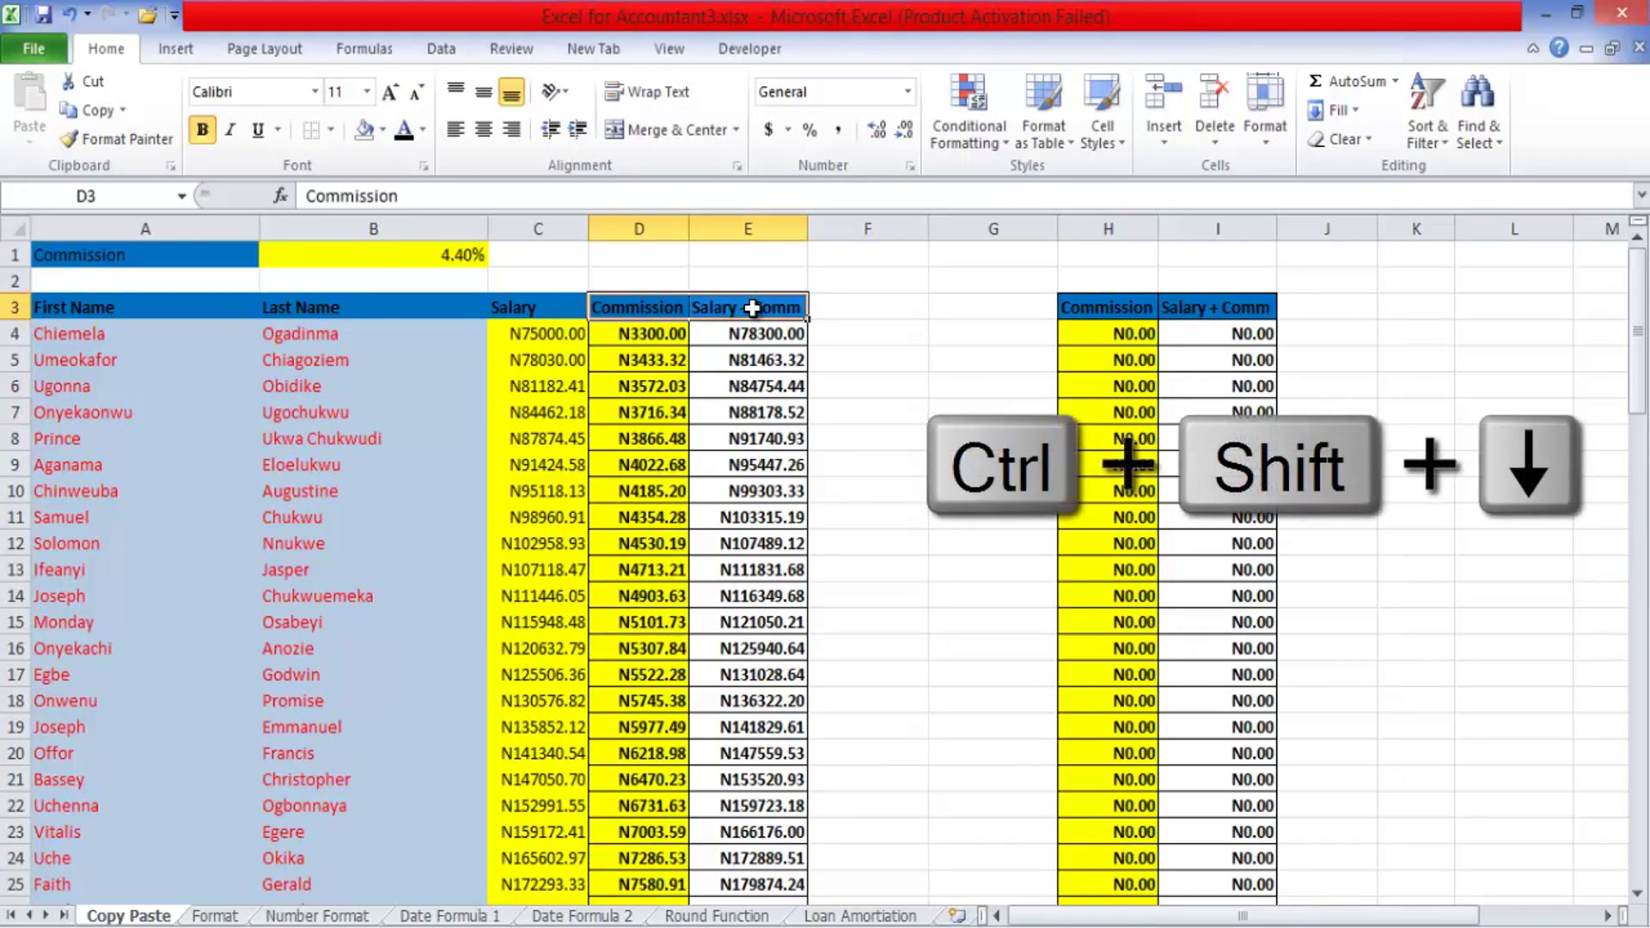
key(ctrl+shift+Down)
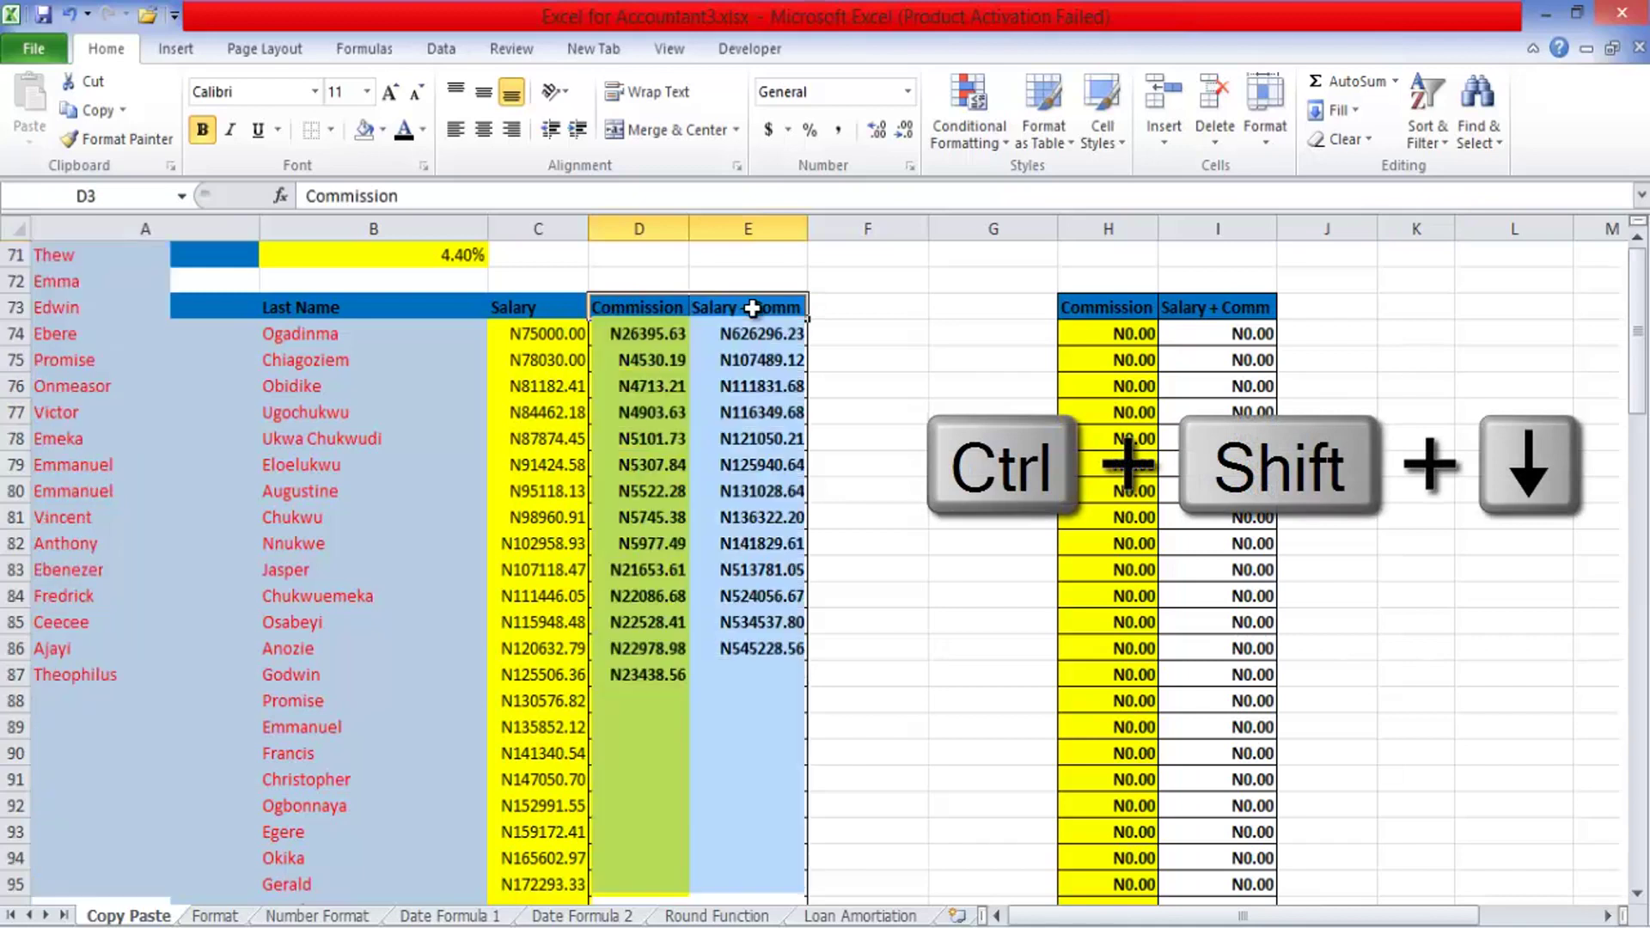
click(93, 110)
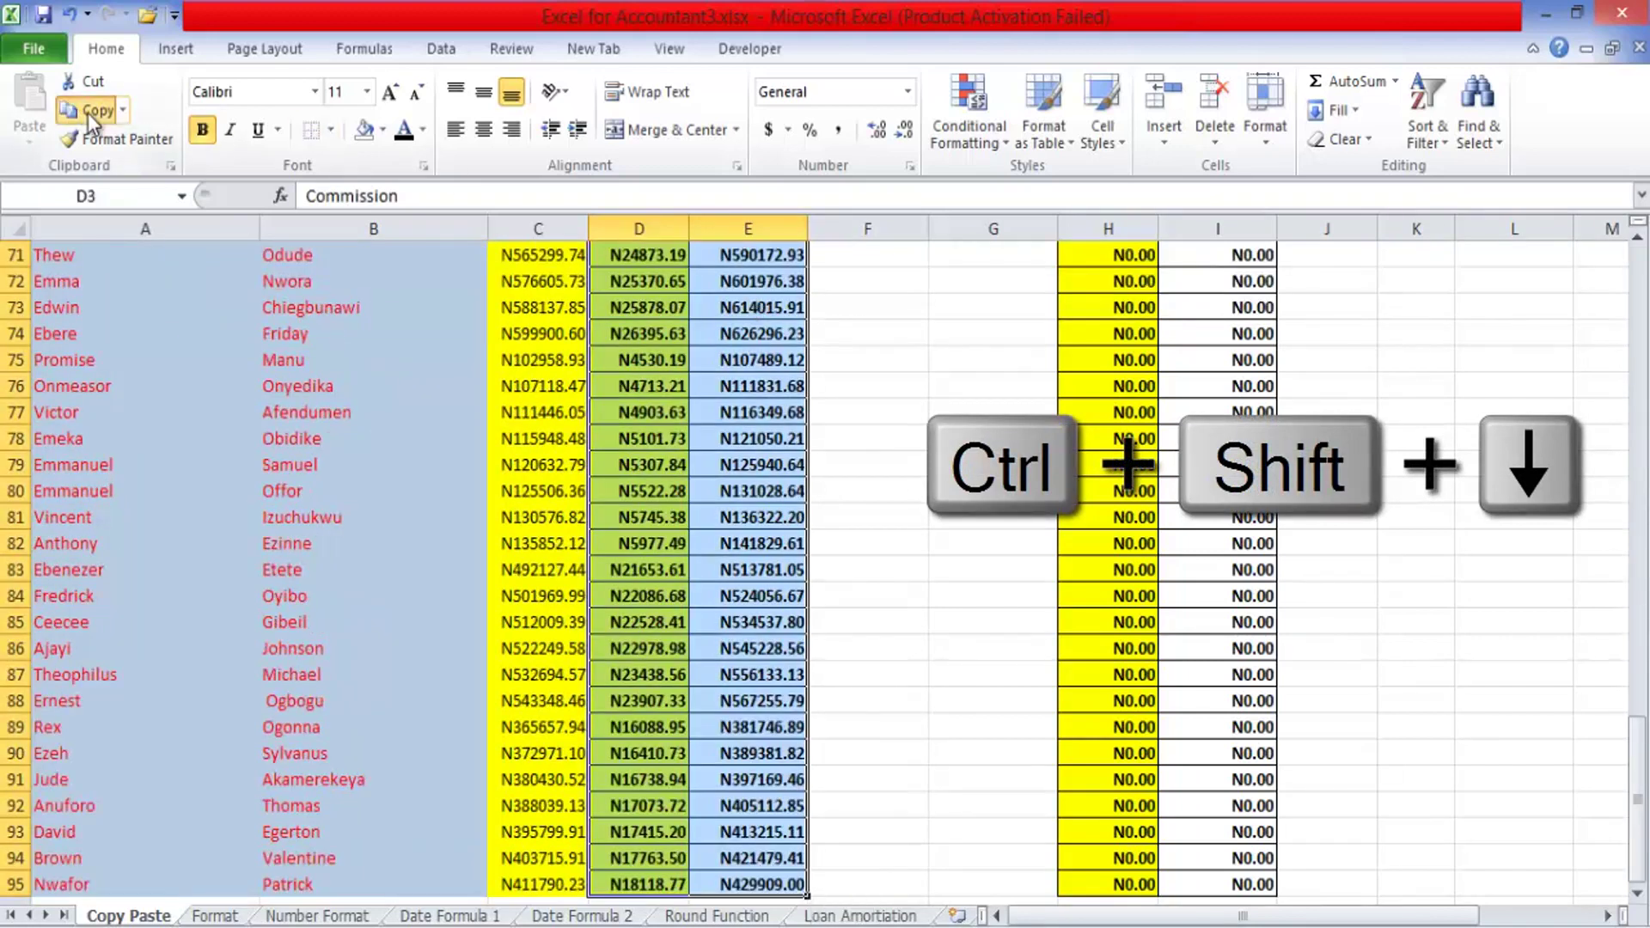
click(1397, 307)
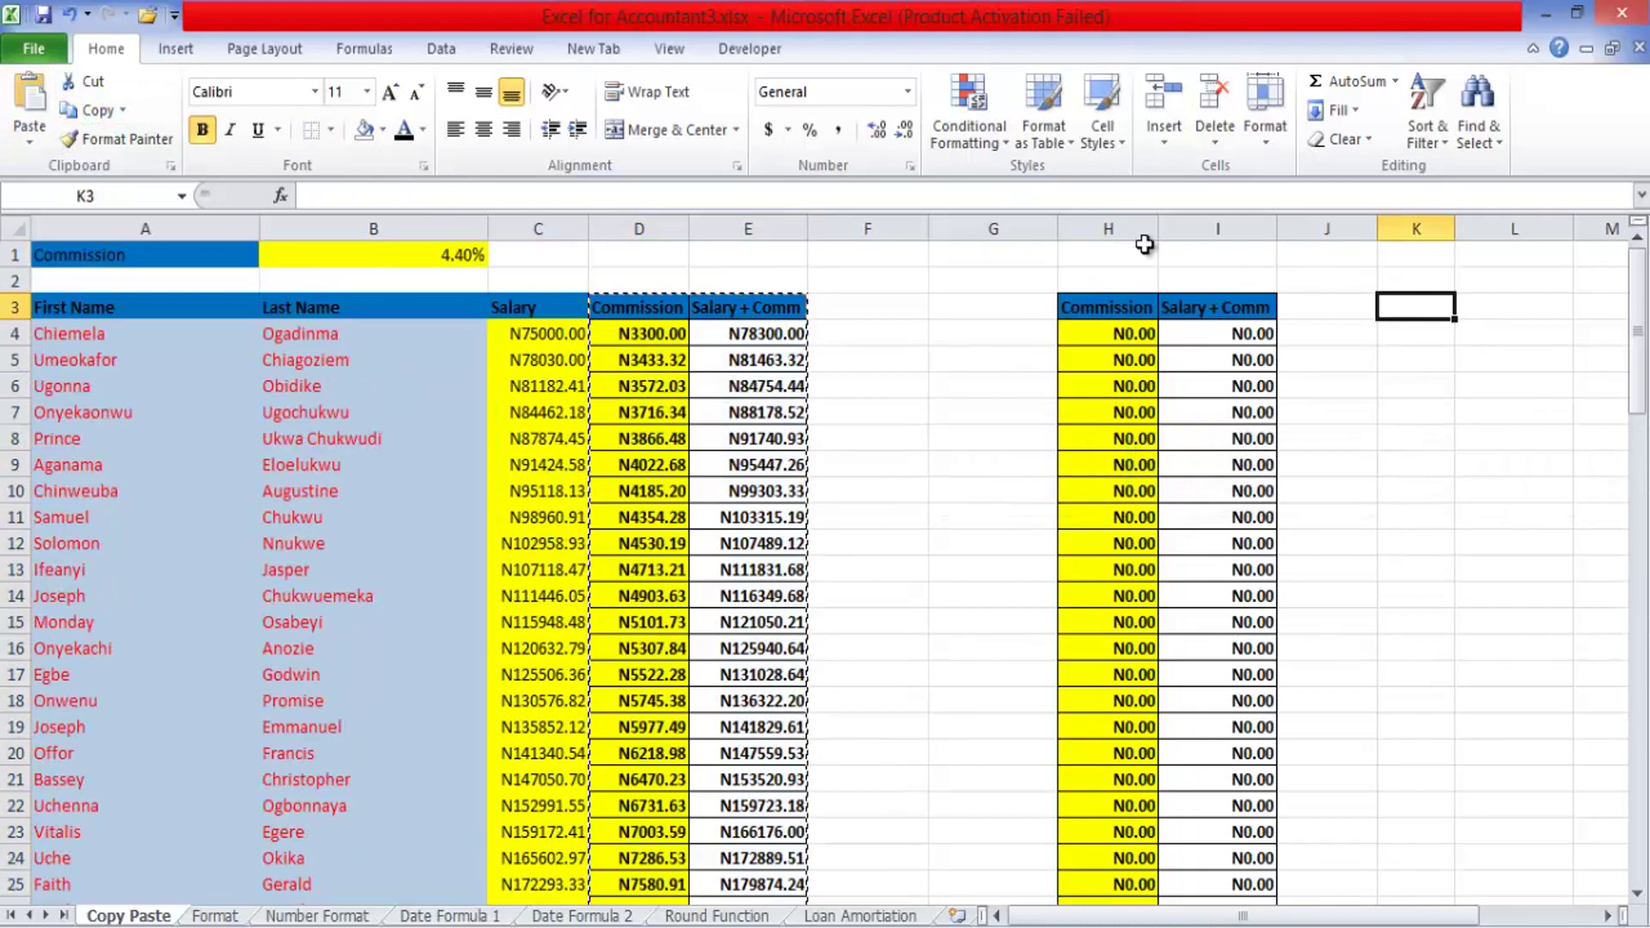
click(33, 136)
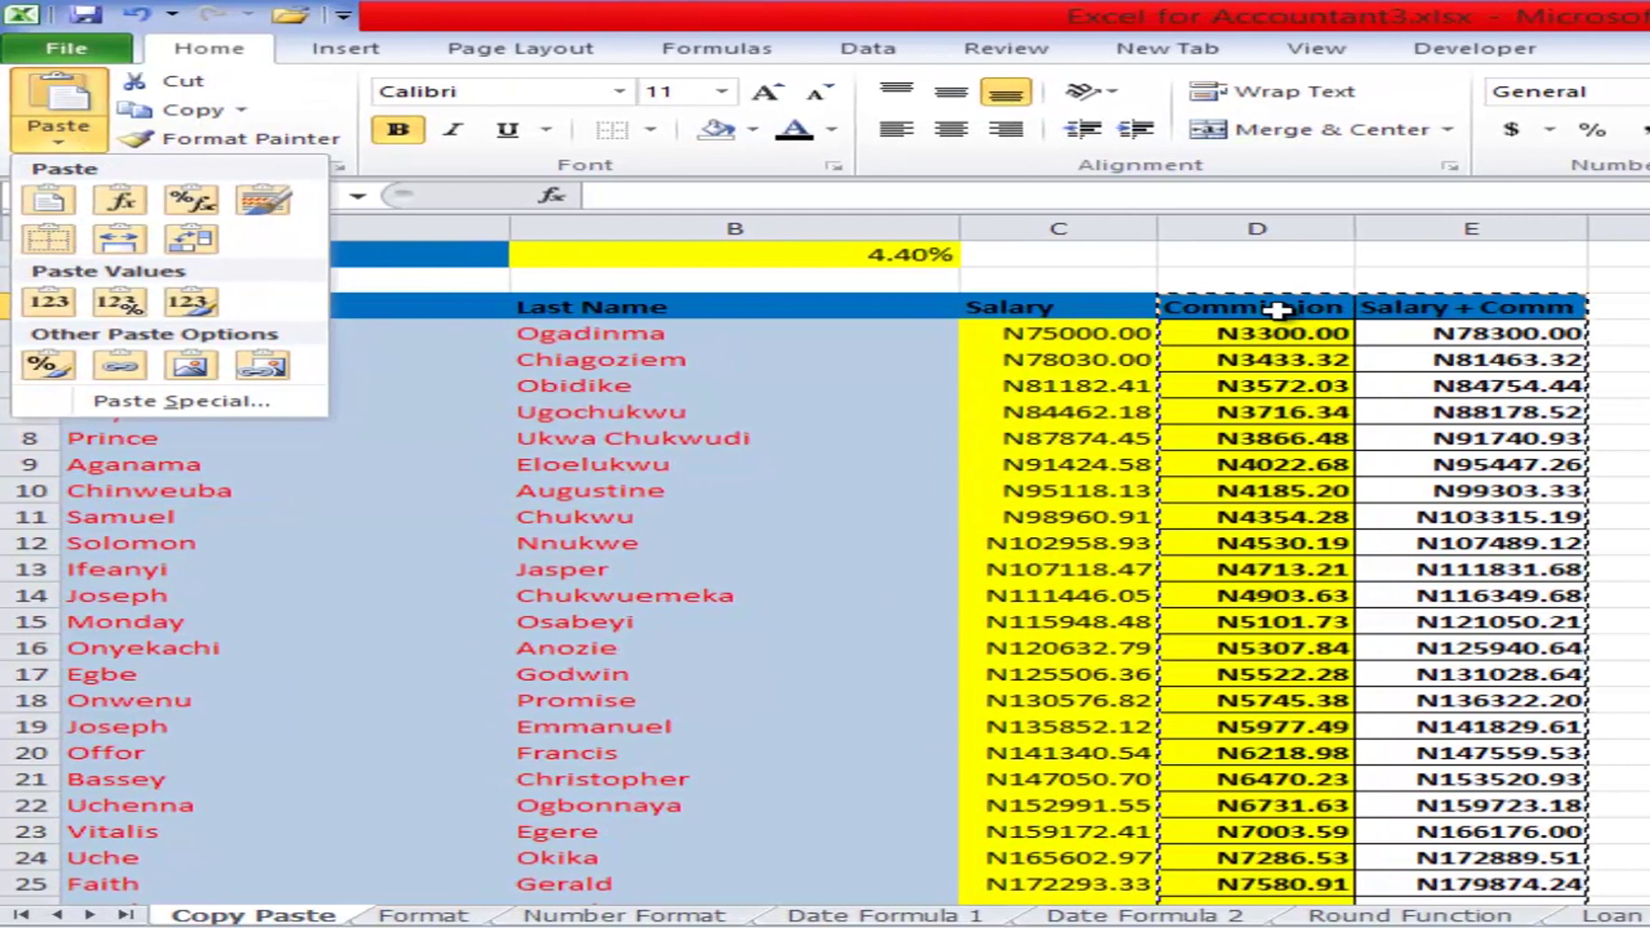
click(1161, 314)
drag(1156, 309, 1270, 305)
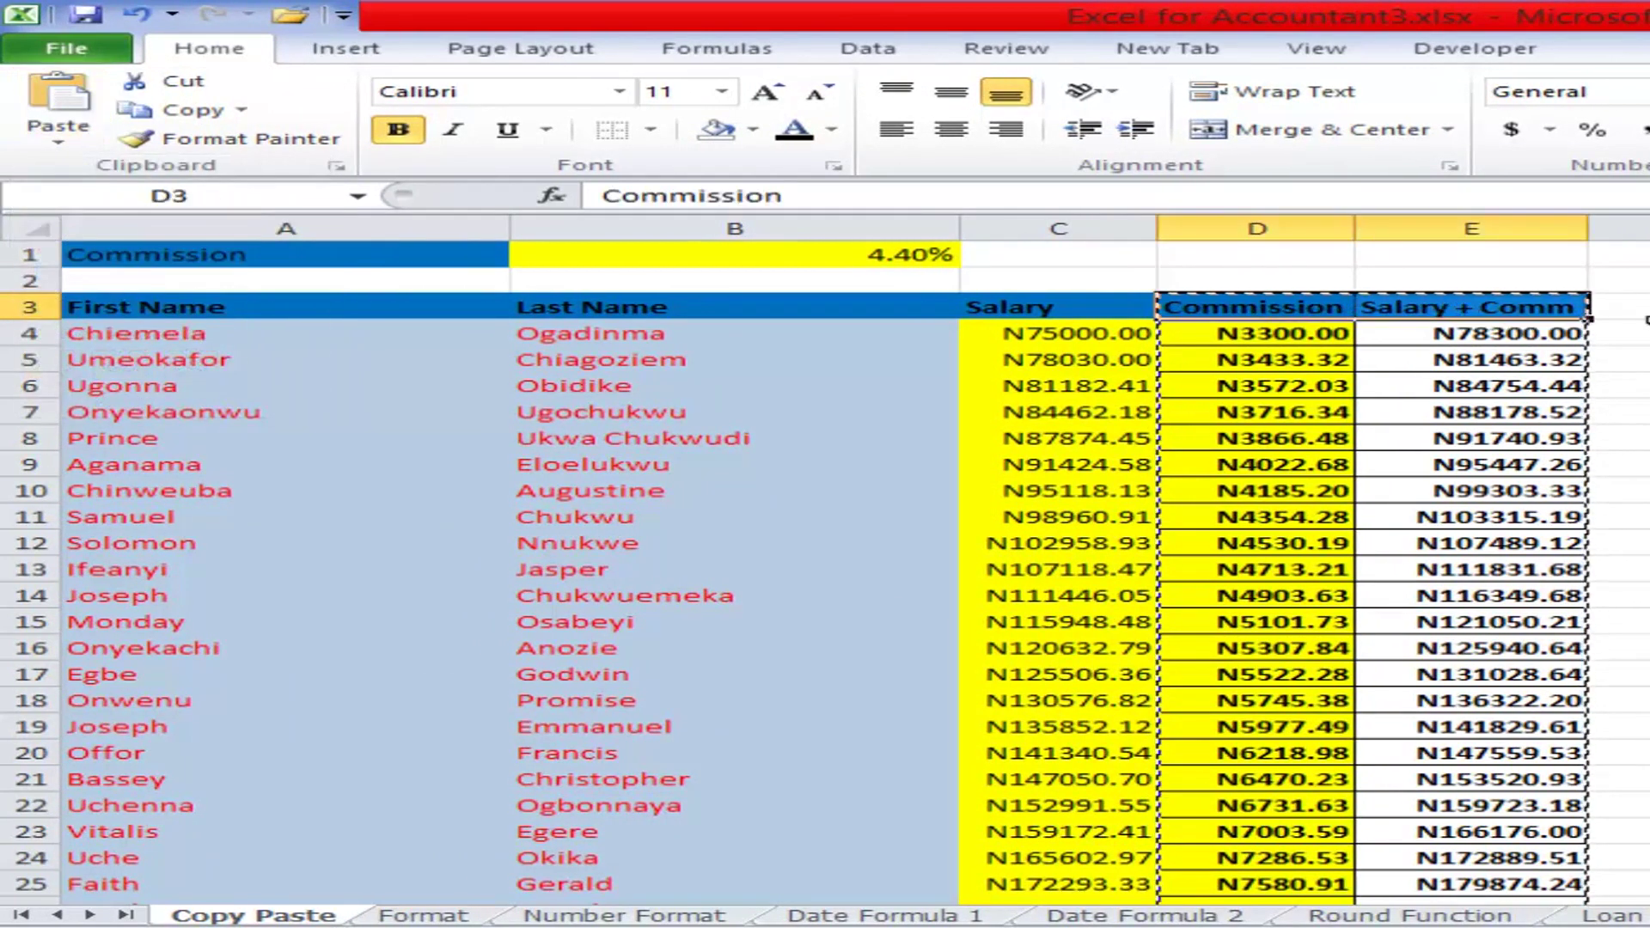
click(1616, 334)
key(F2)
key(Escape)
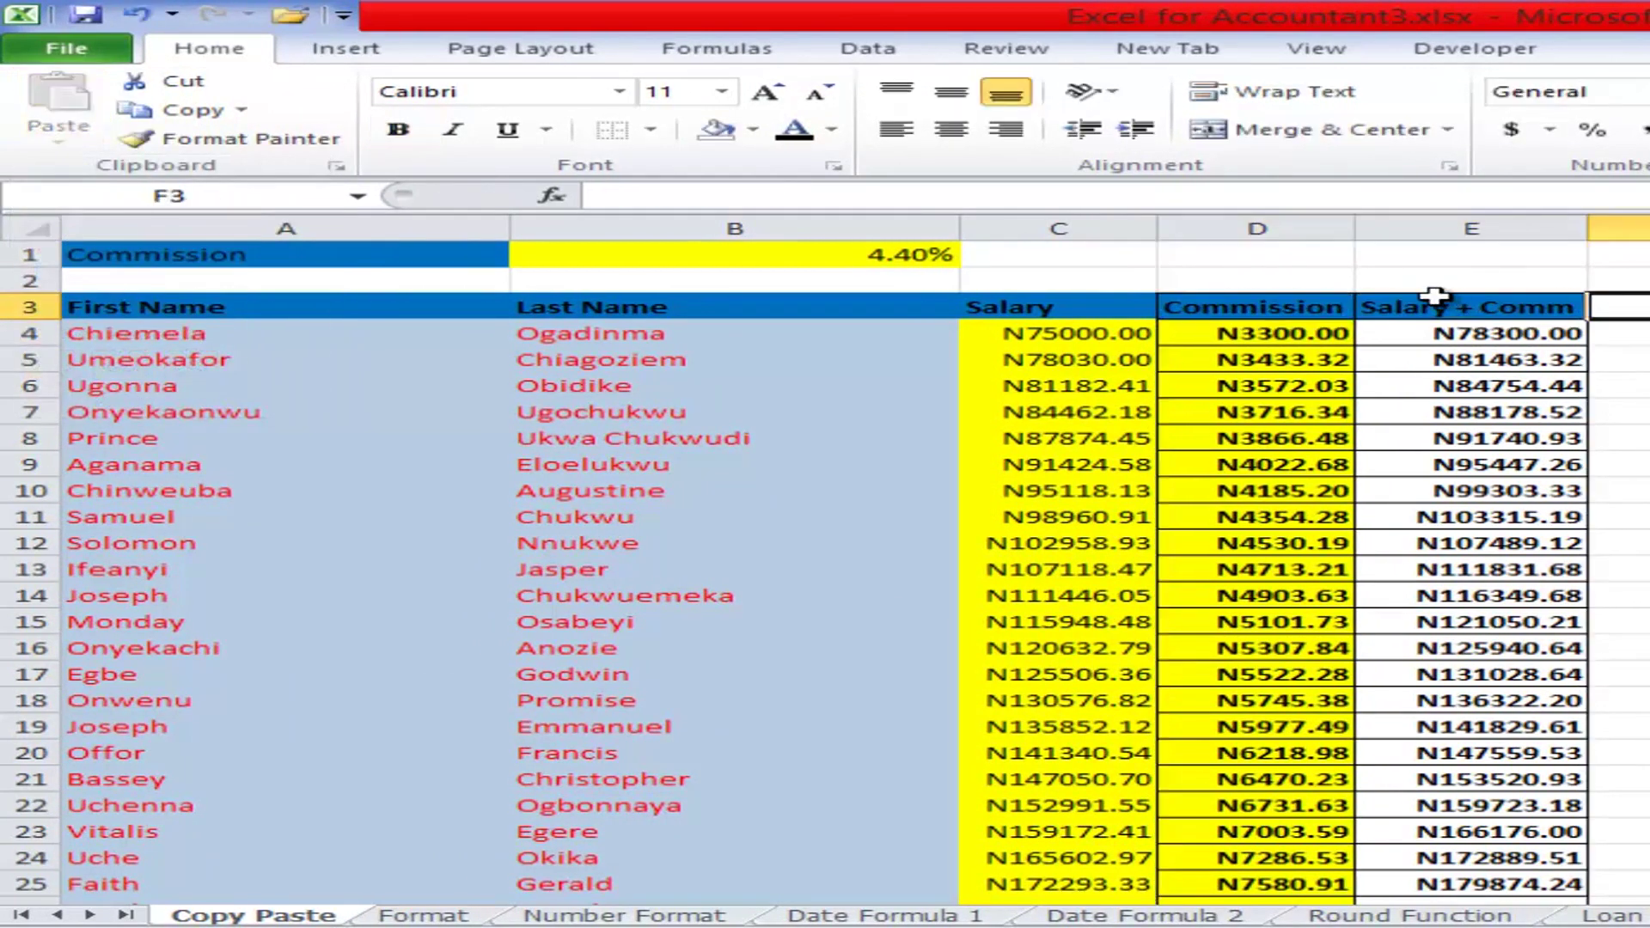
- Cut the Commission and Salary + Comm columns with their headings, range D3:E95
drag(1264, 310, 1392, 308)
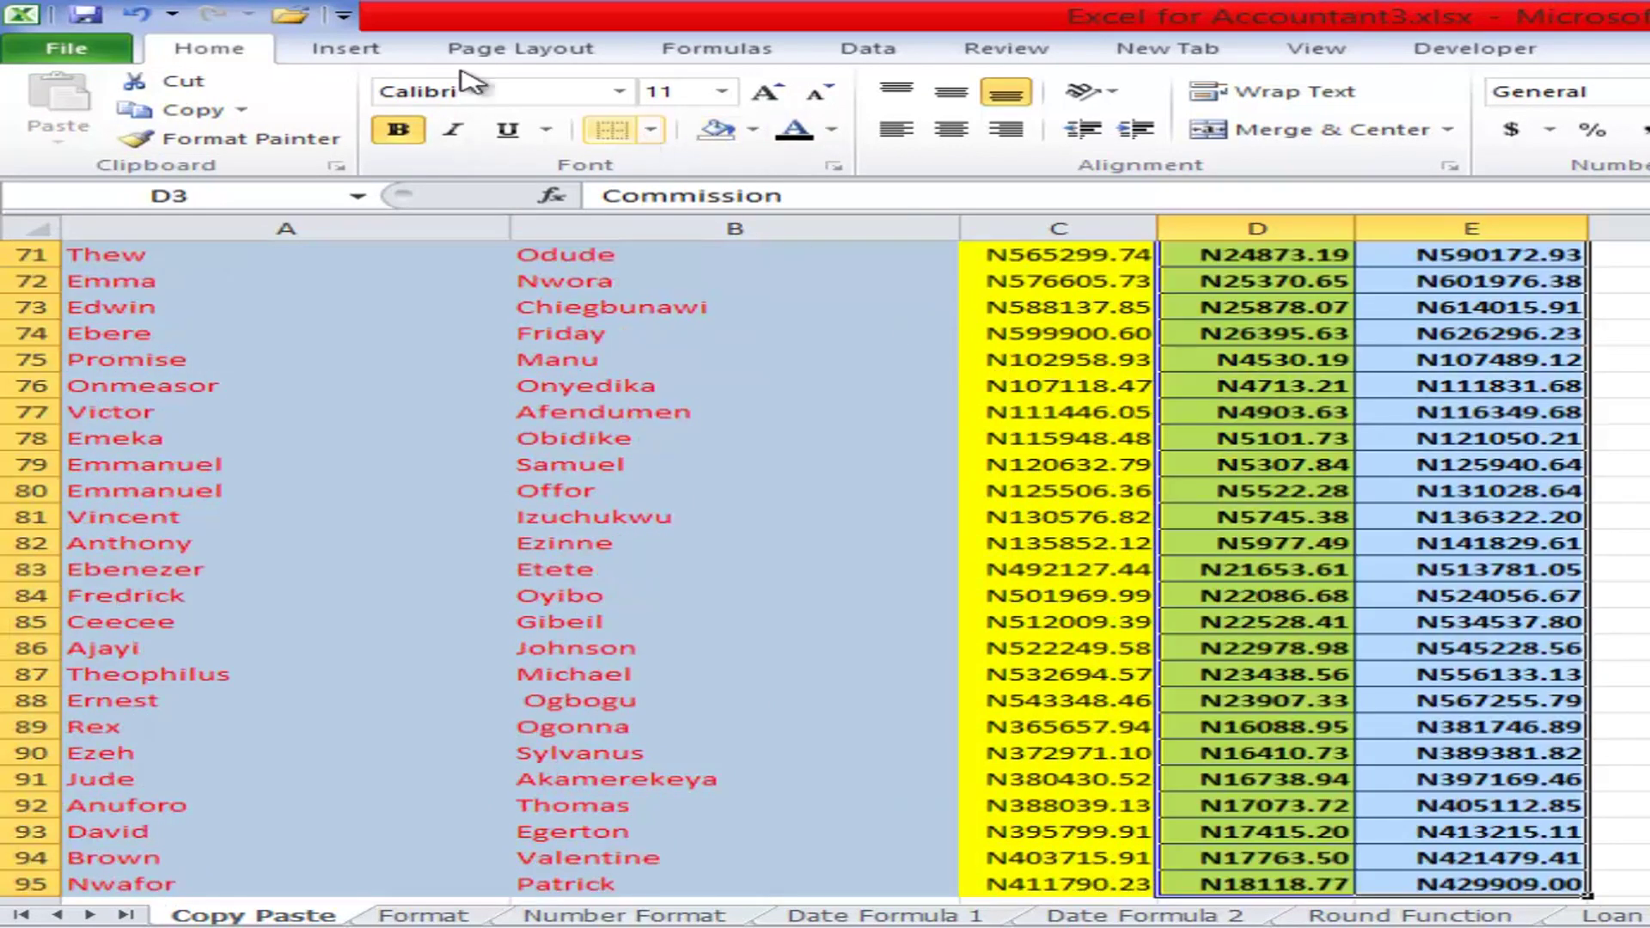
click(183, 82)
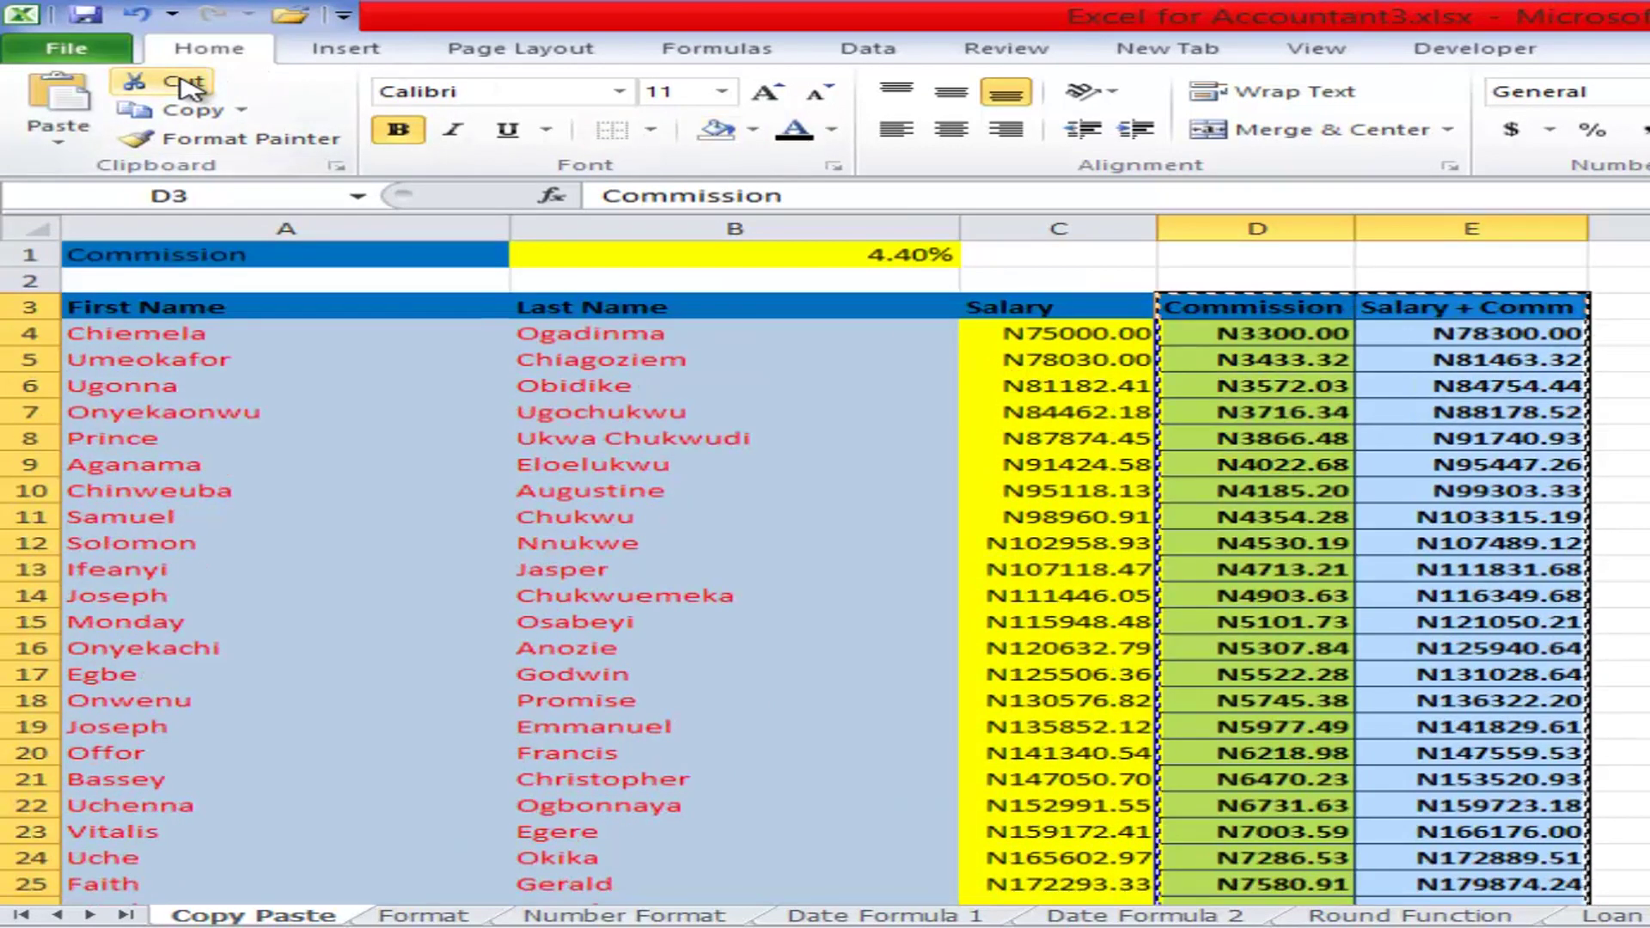
key(ctrl+x)
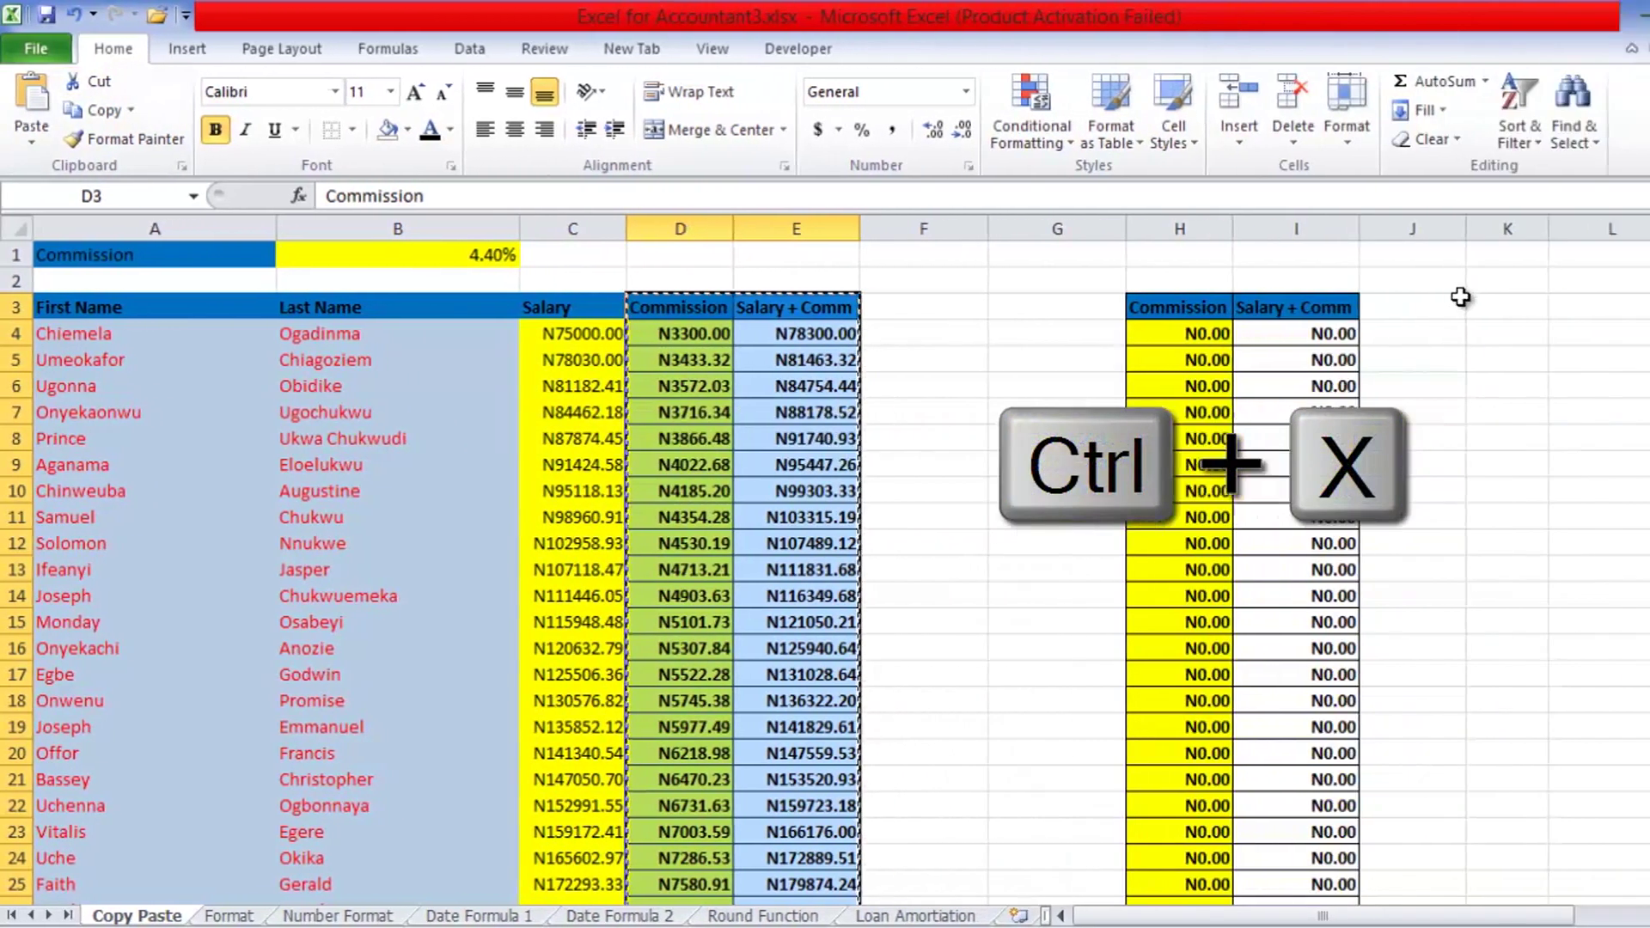
- Paste the cut Commission and Salary + Comm columns at K3 and deselect the pasted range
click(1475, 307)
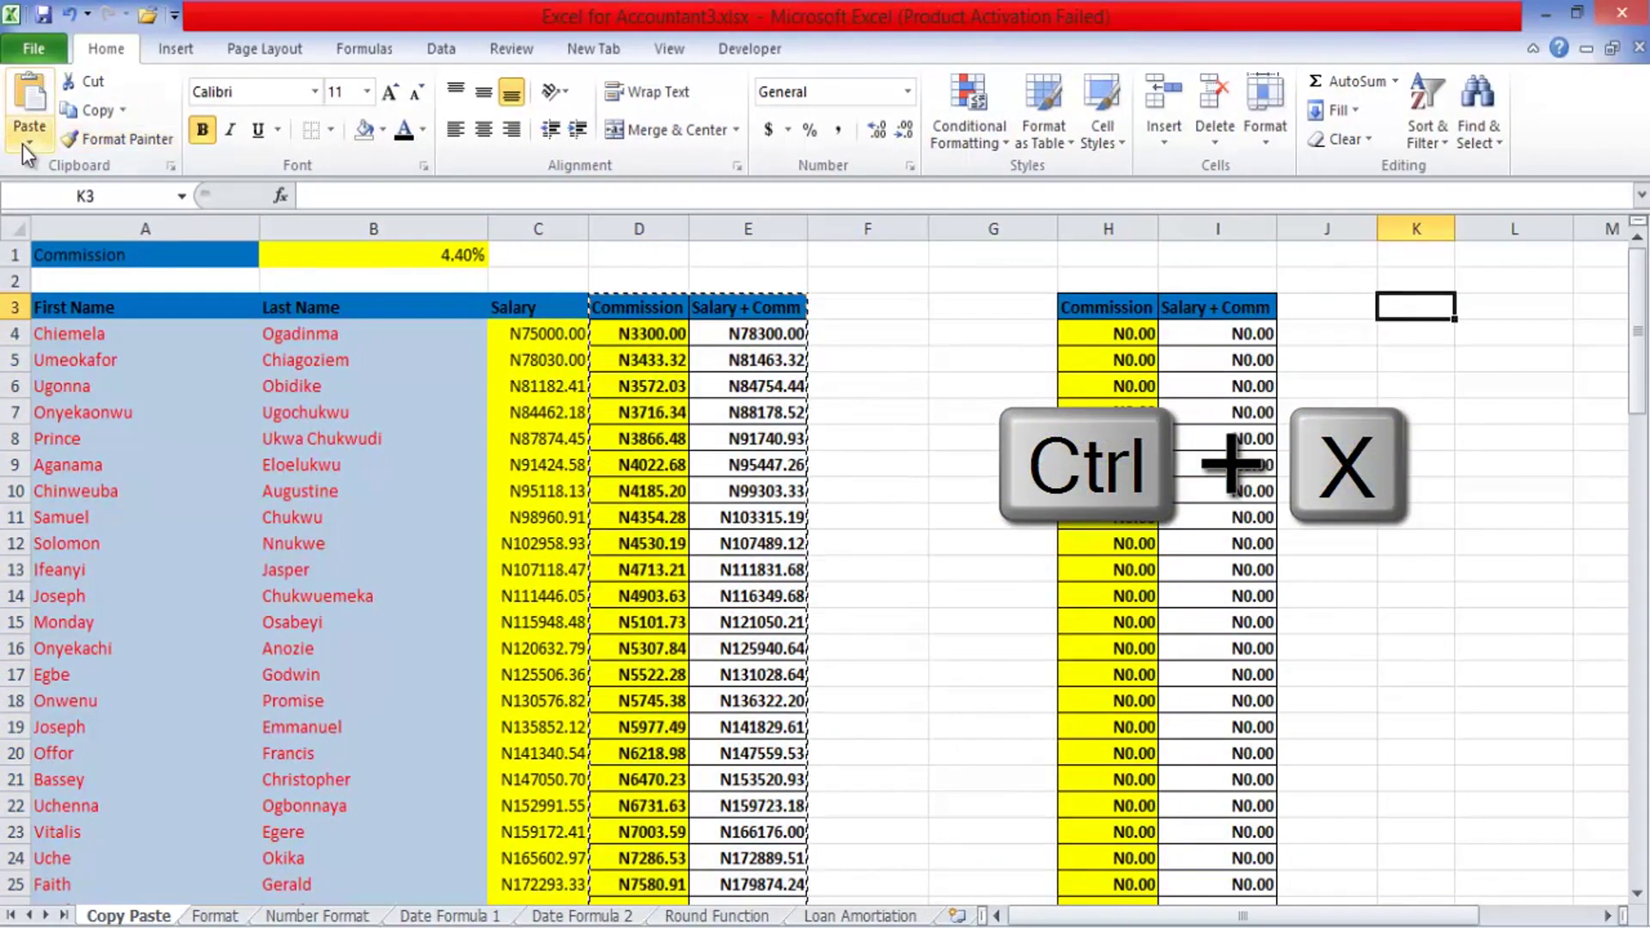
click(22, 145)
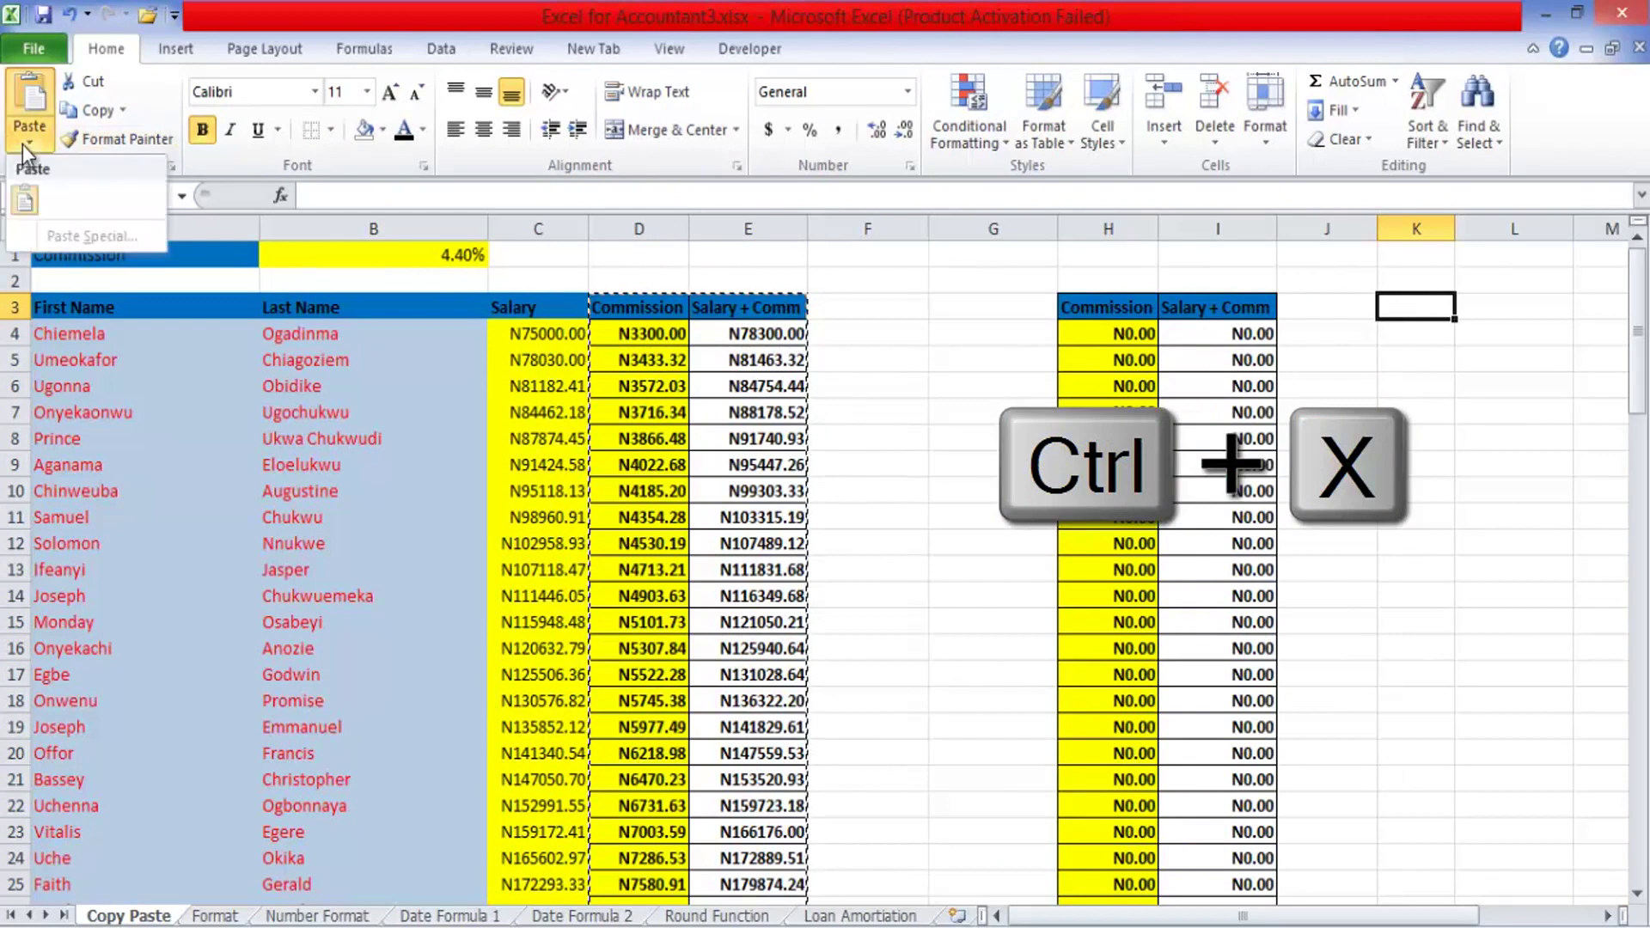
click(26, 182)
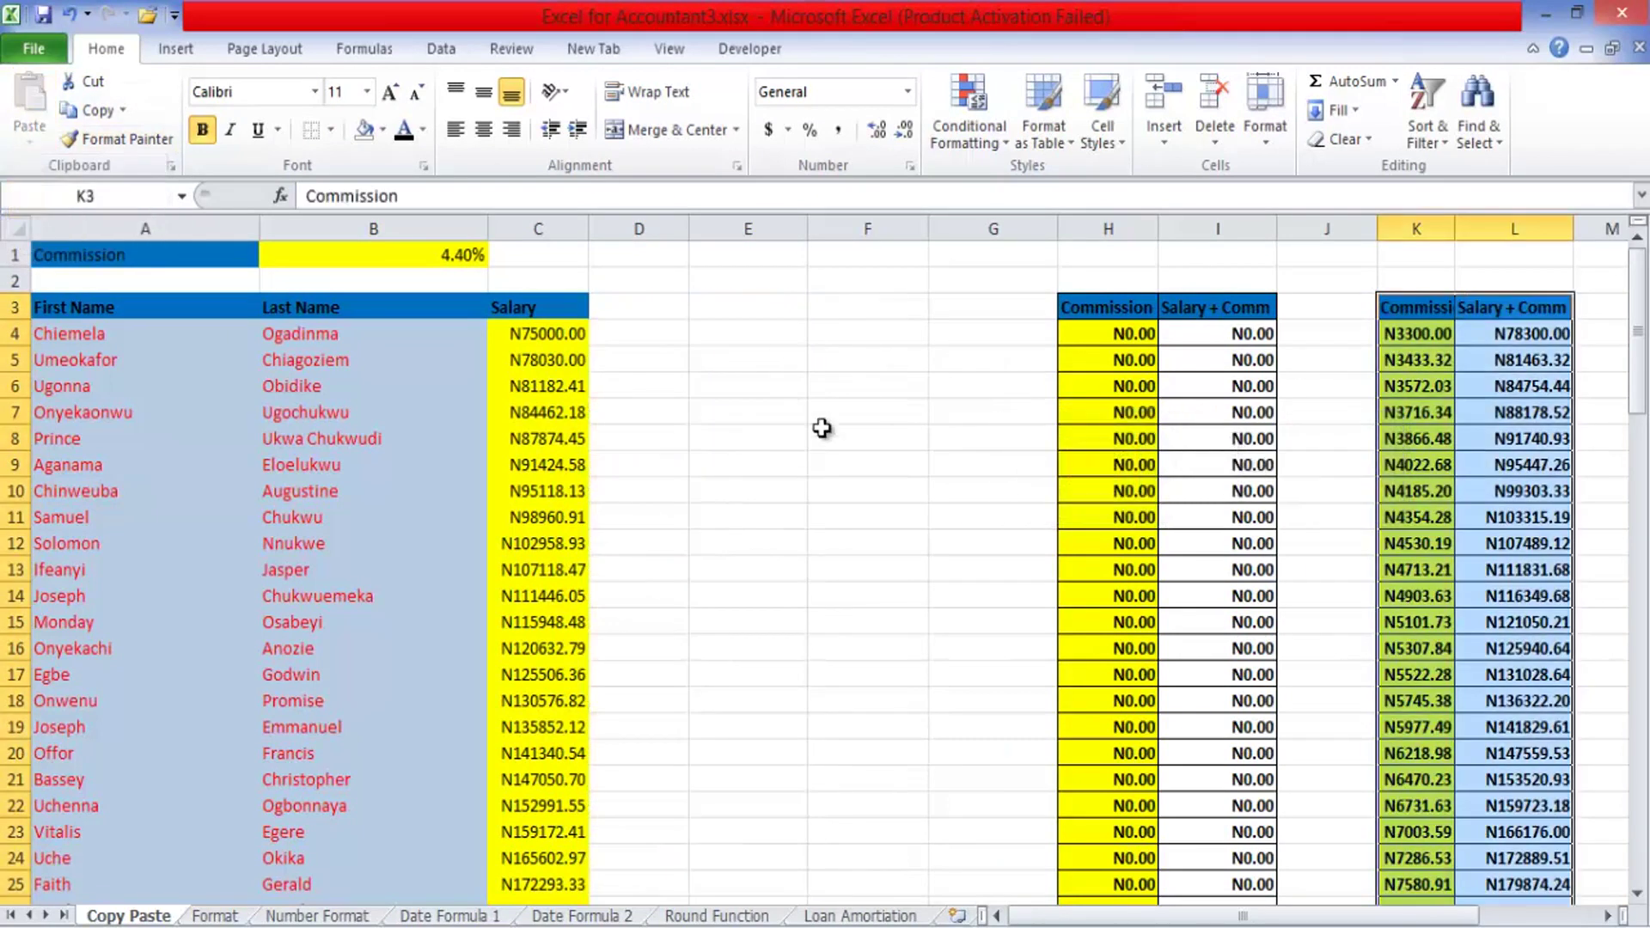
click(767, 398)
double_click(864, 381)
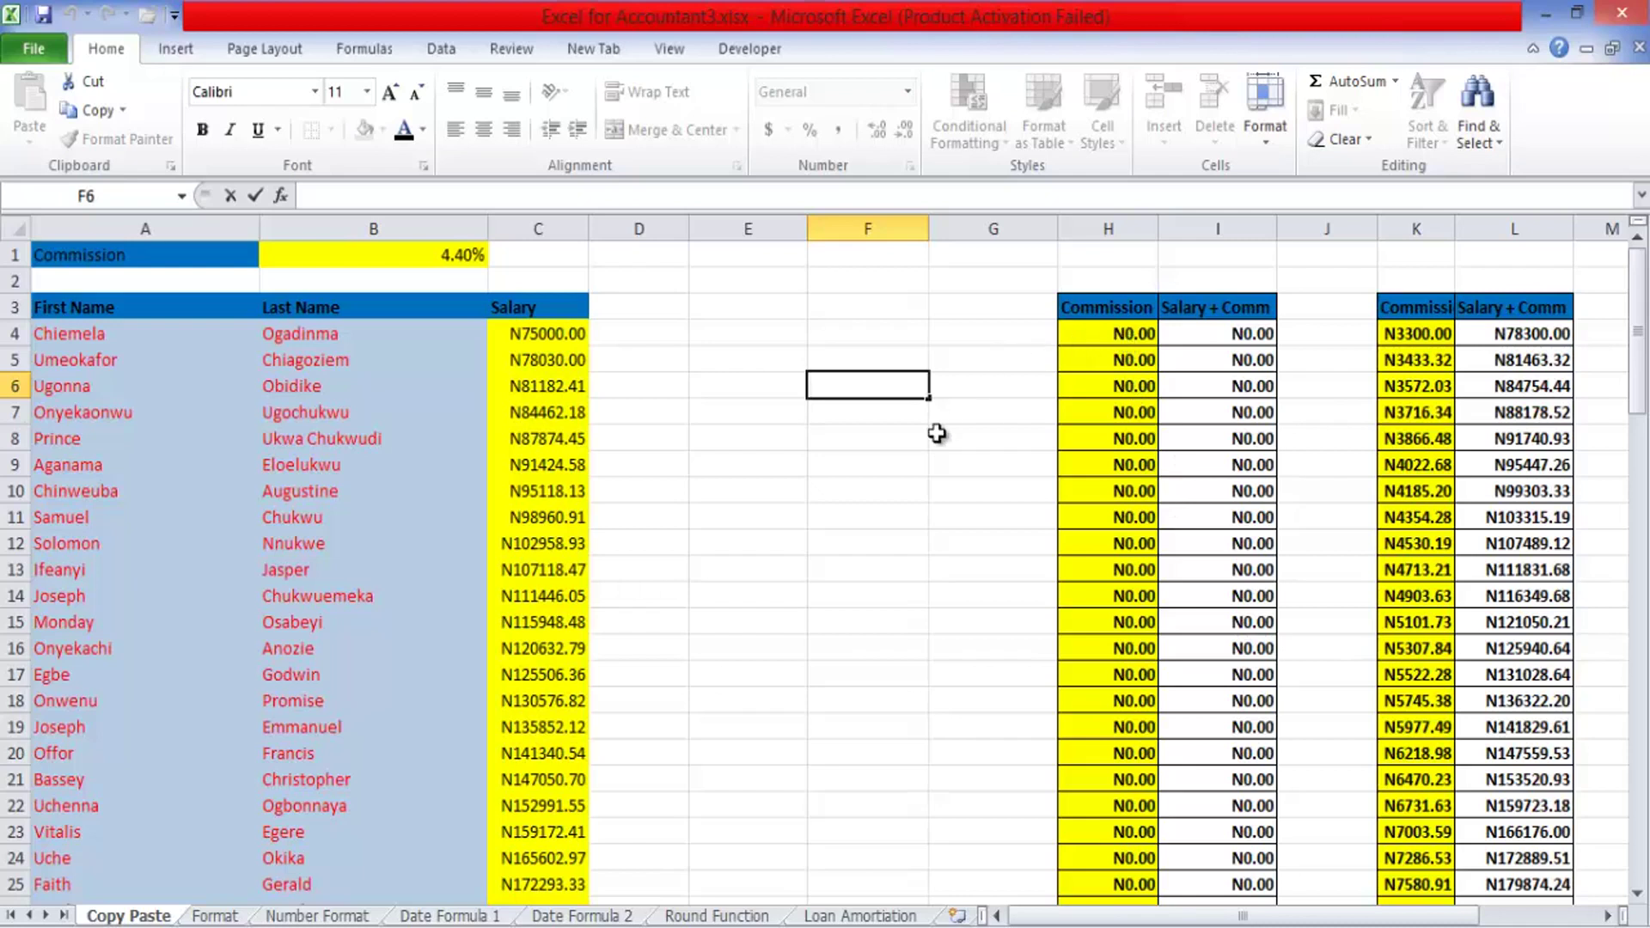
click(963, 455)
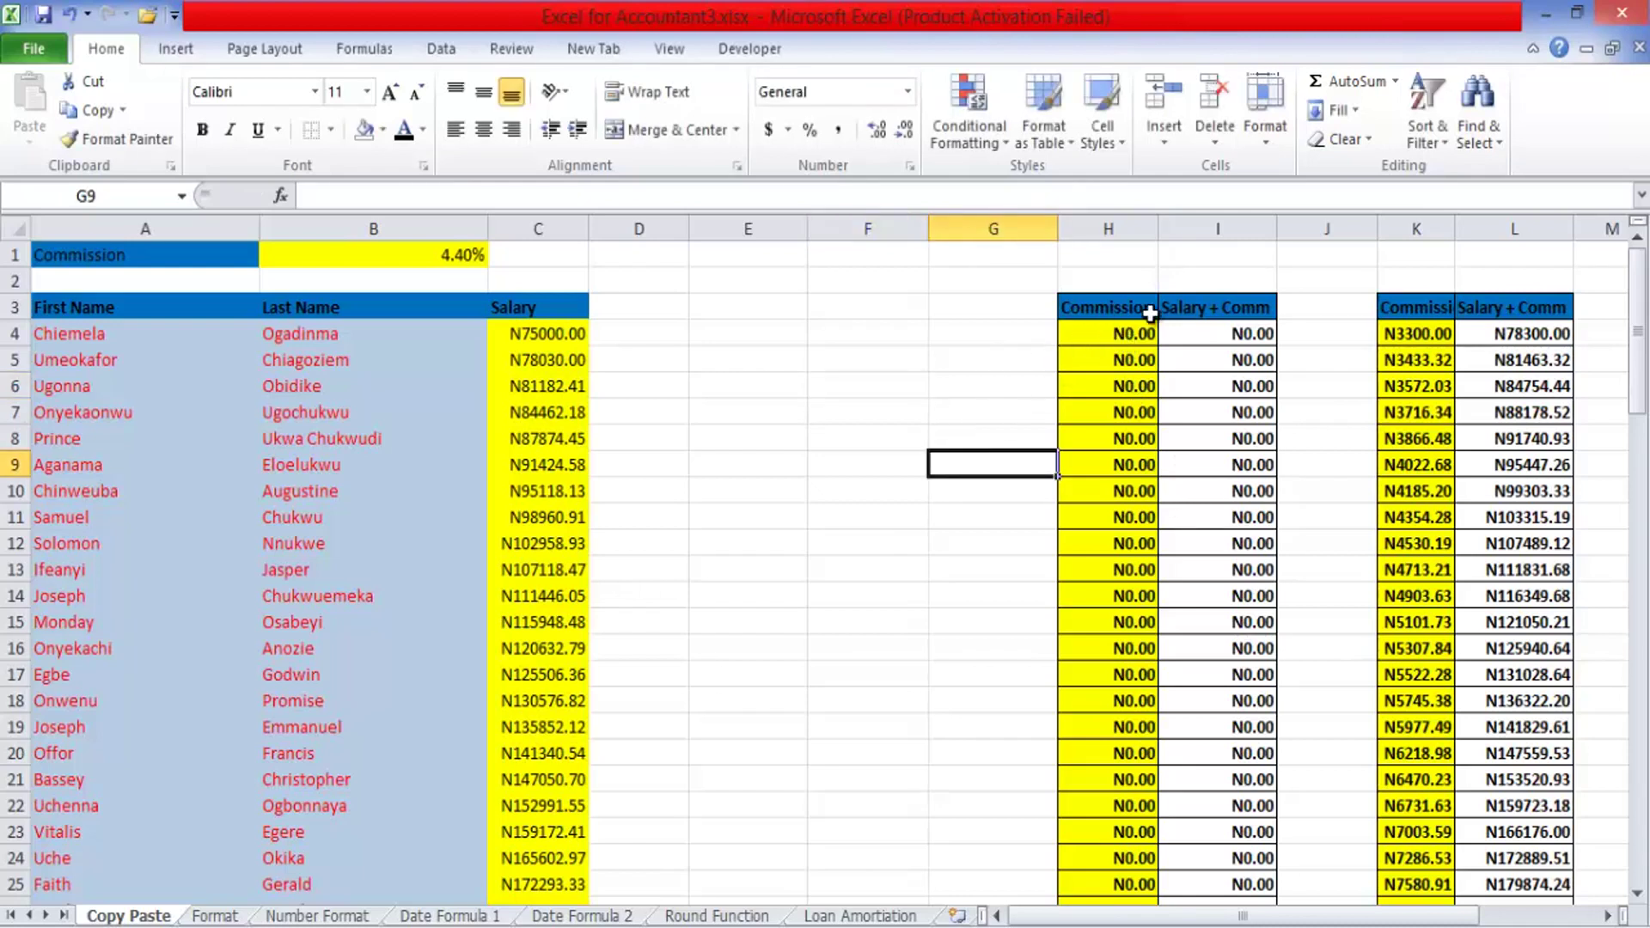
- Examine the cell references in the moved Commission formula in K4 and Salary + Comm formula in L4
click(1607, 916)
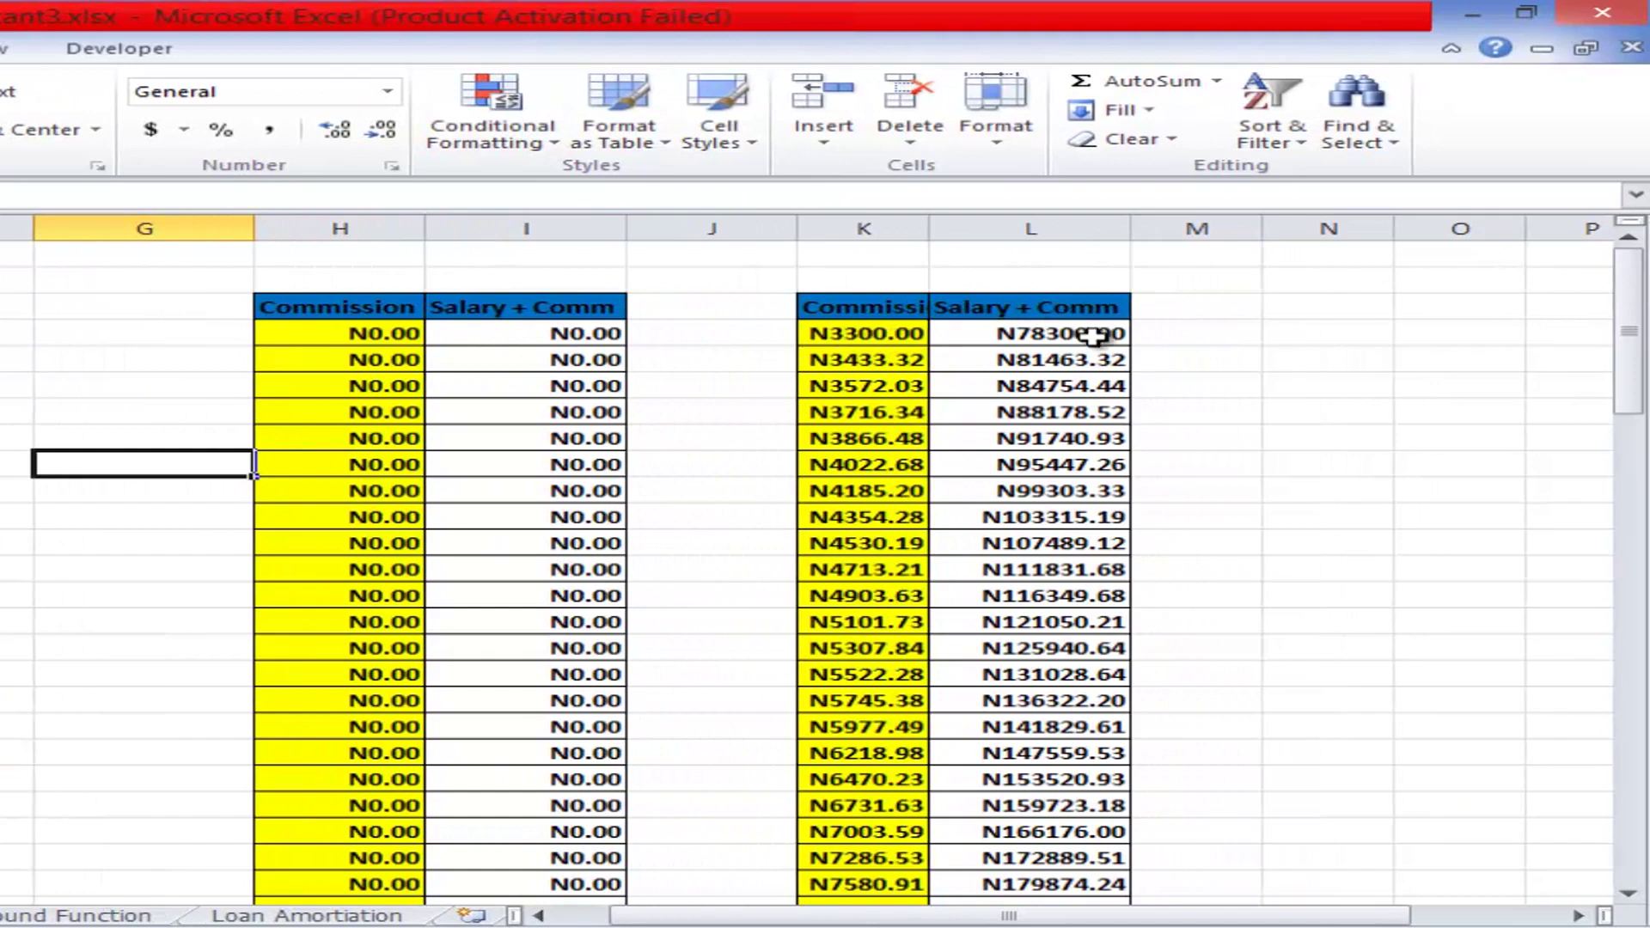
double_click(885, 333)
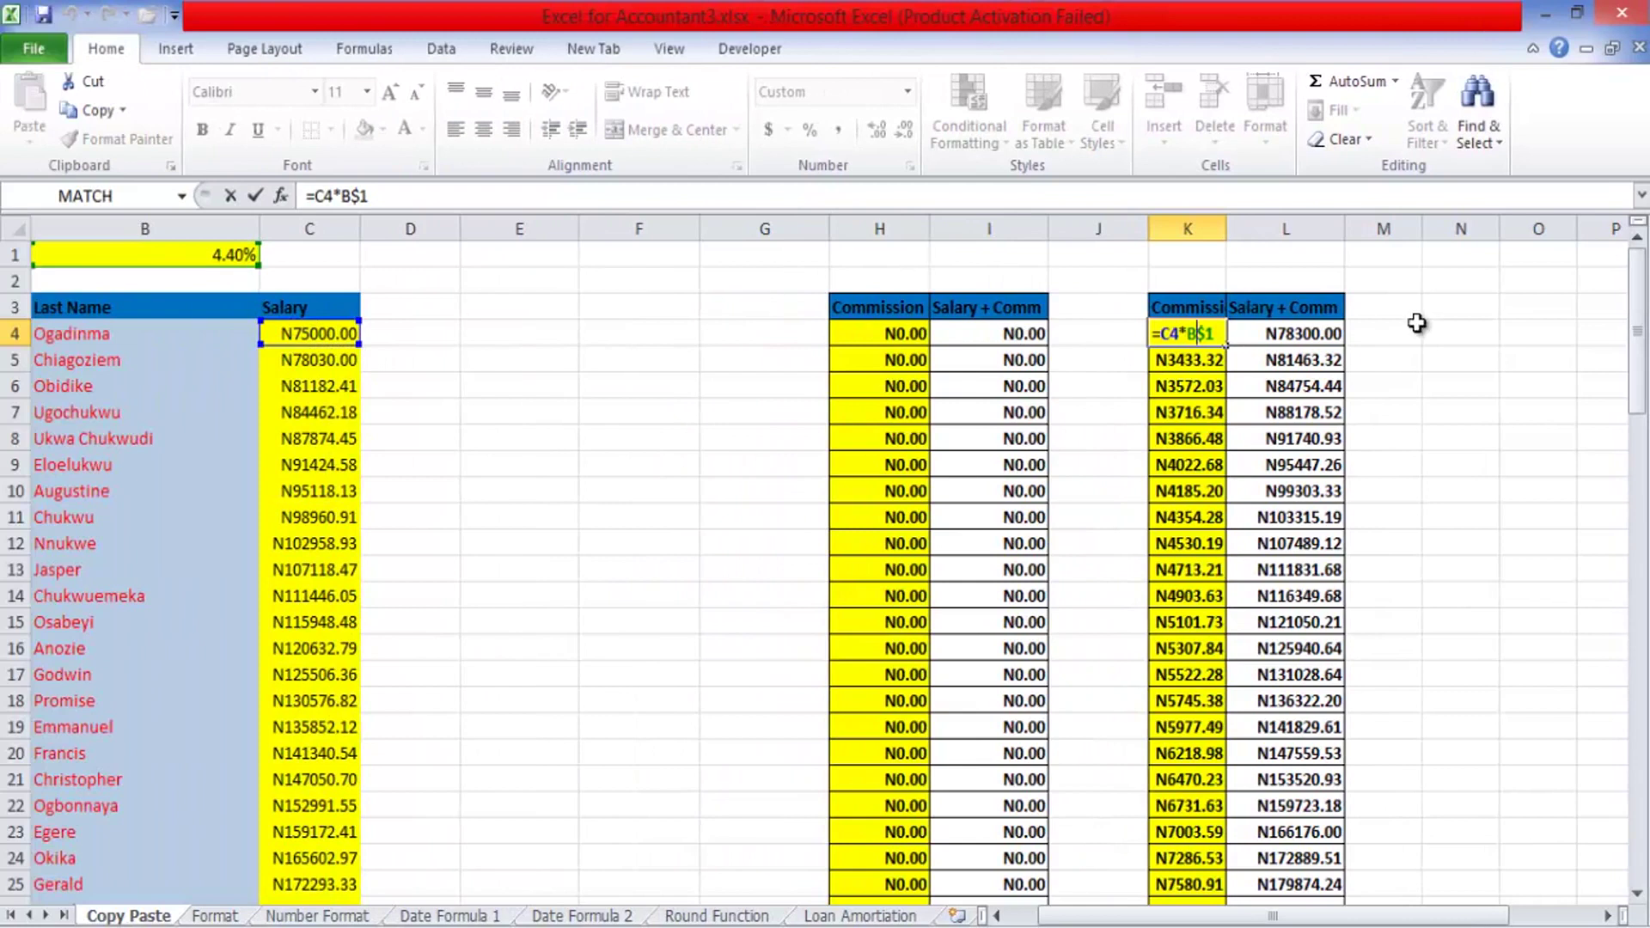
click(1315, 337)
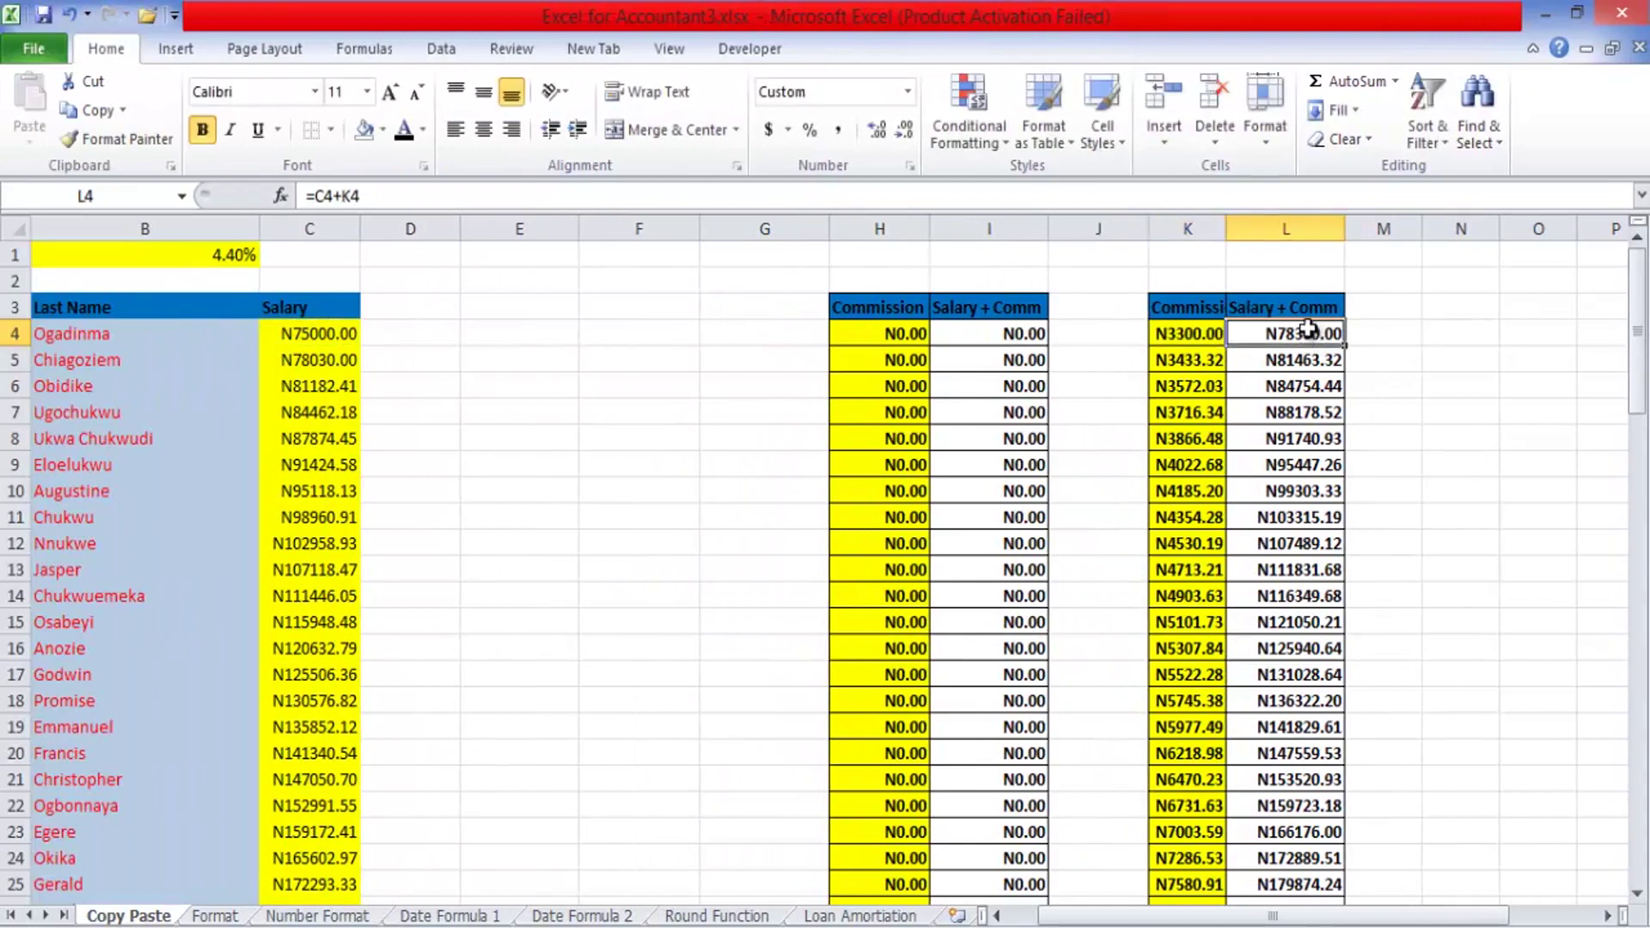
double_click(1308, 335)
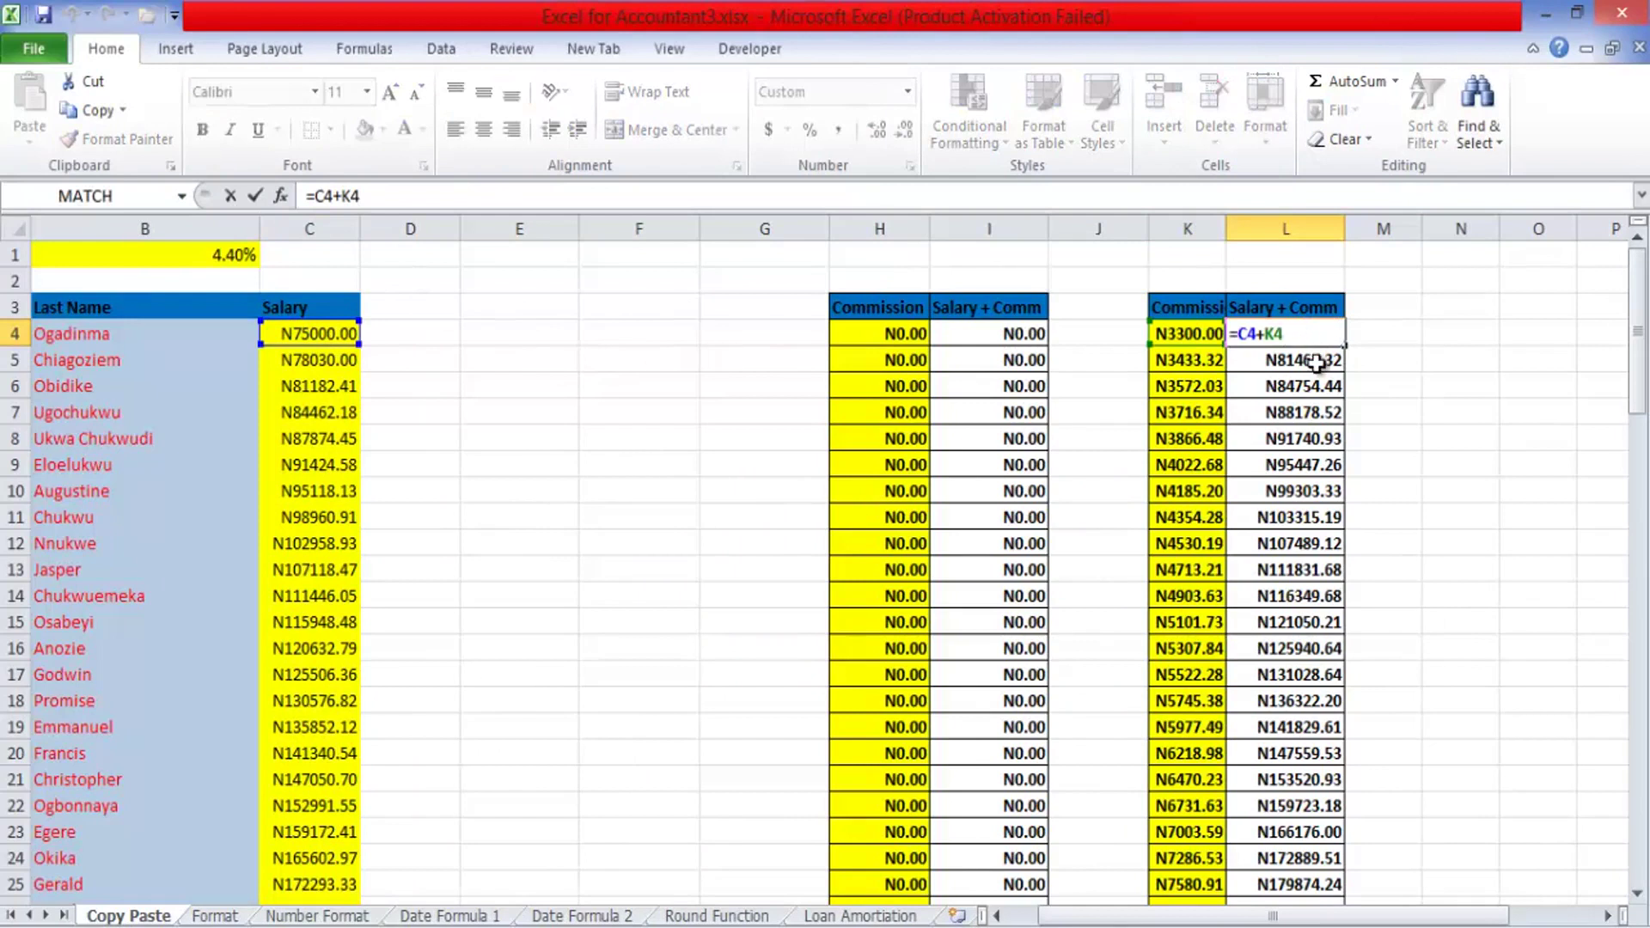
click(1436, 336)
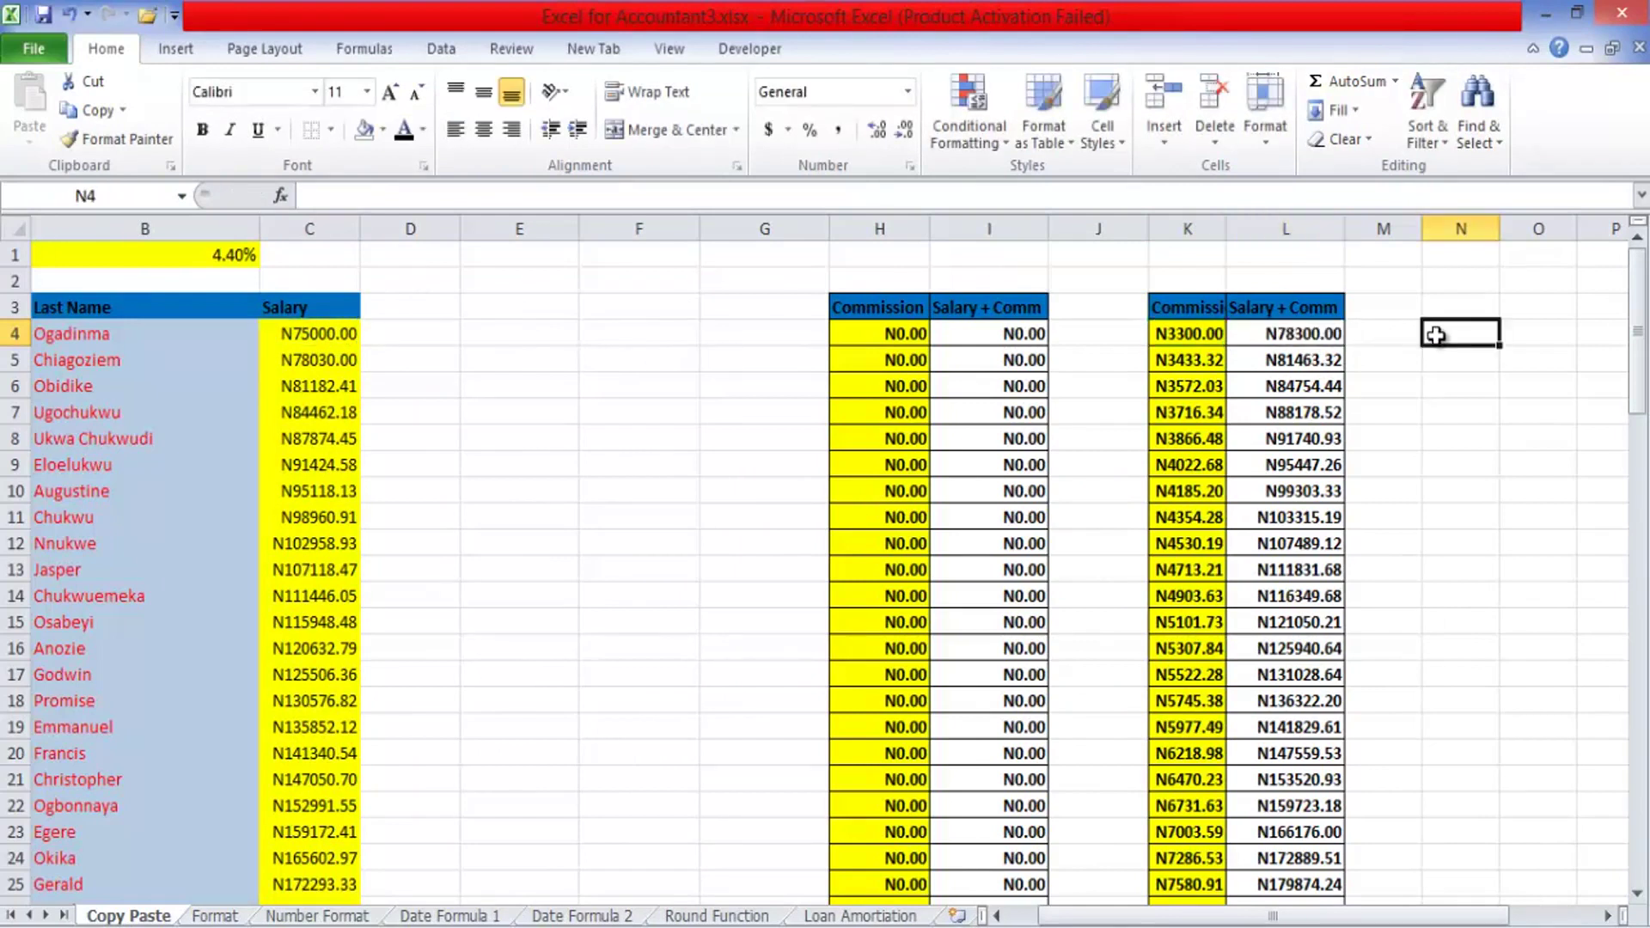
- Undo the move of the Commission and Salary + Comm columns to K3
click(69, 15)
click(68, 15)
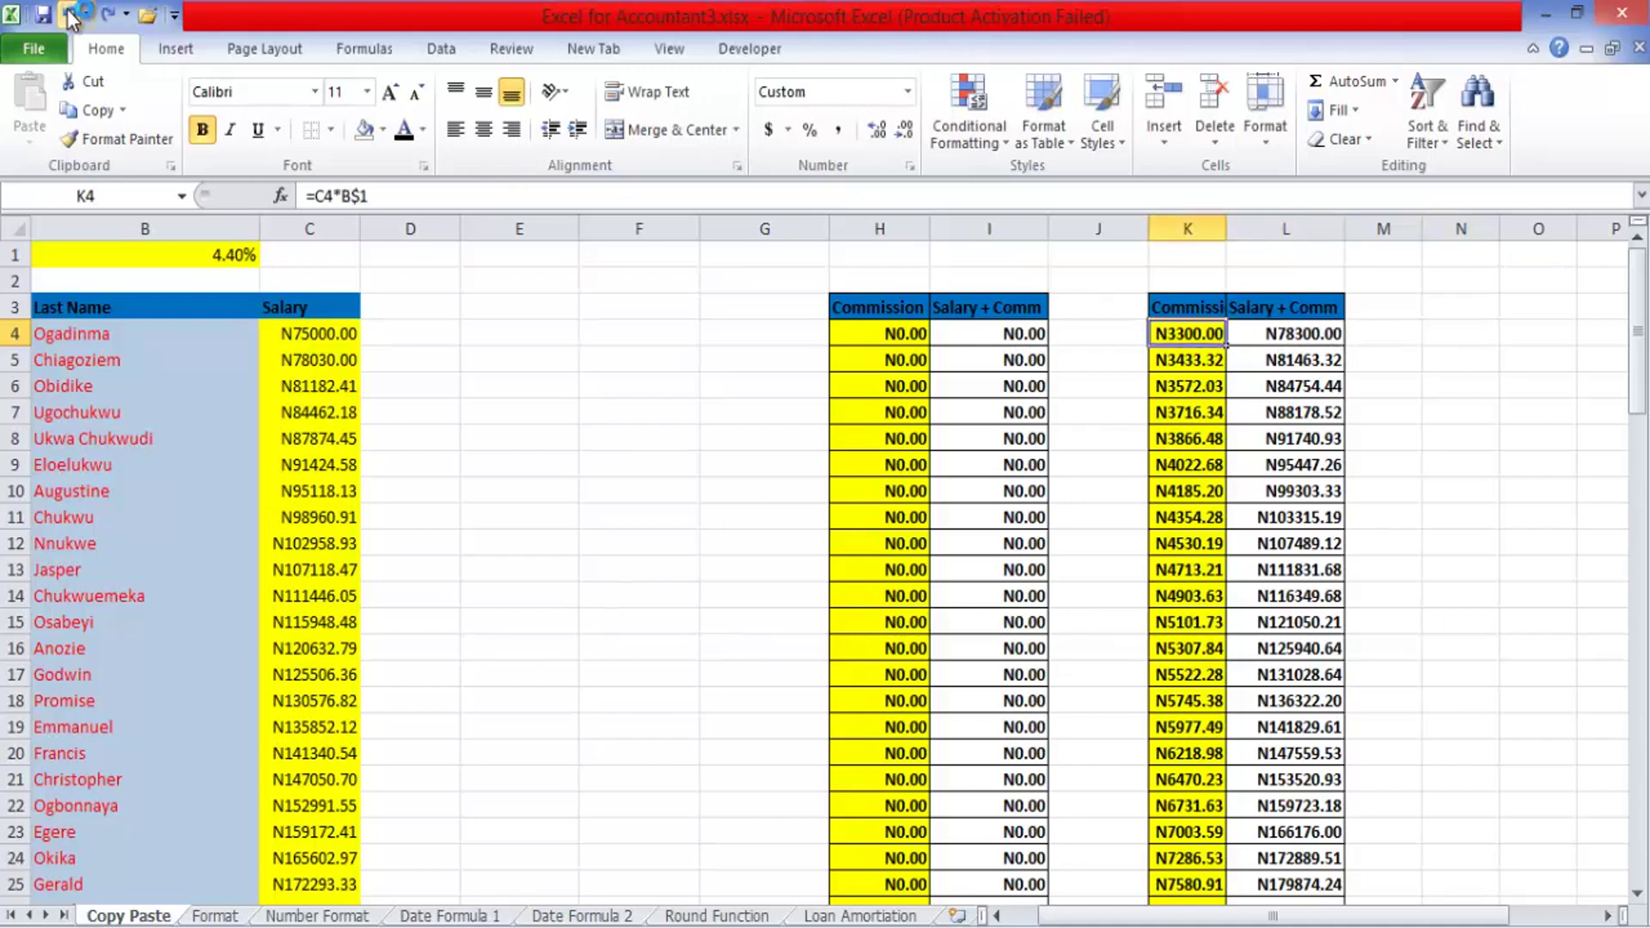
click(68, 15)
click(68, 15)
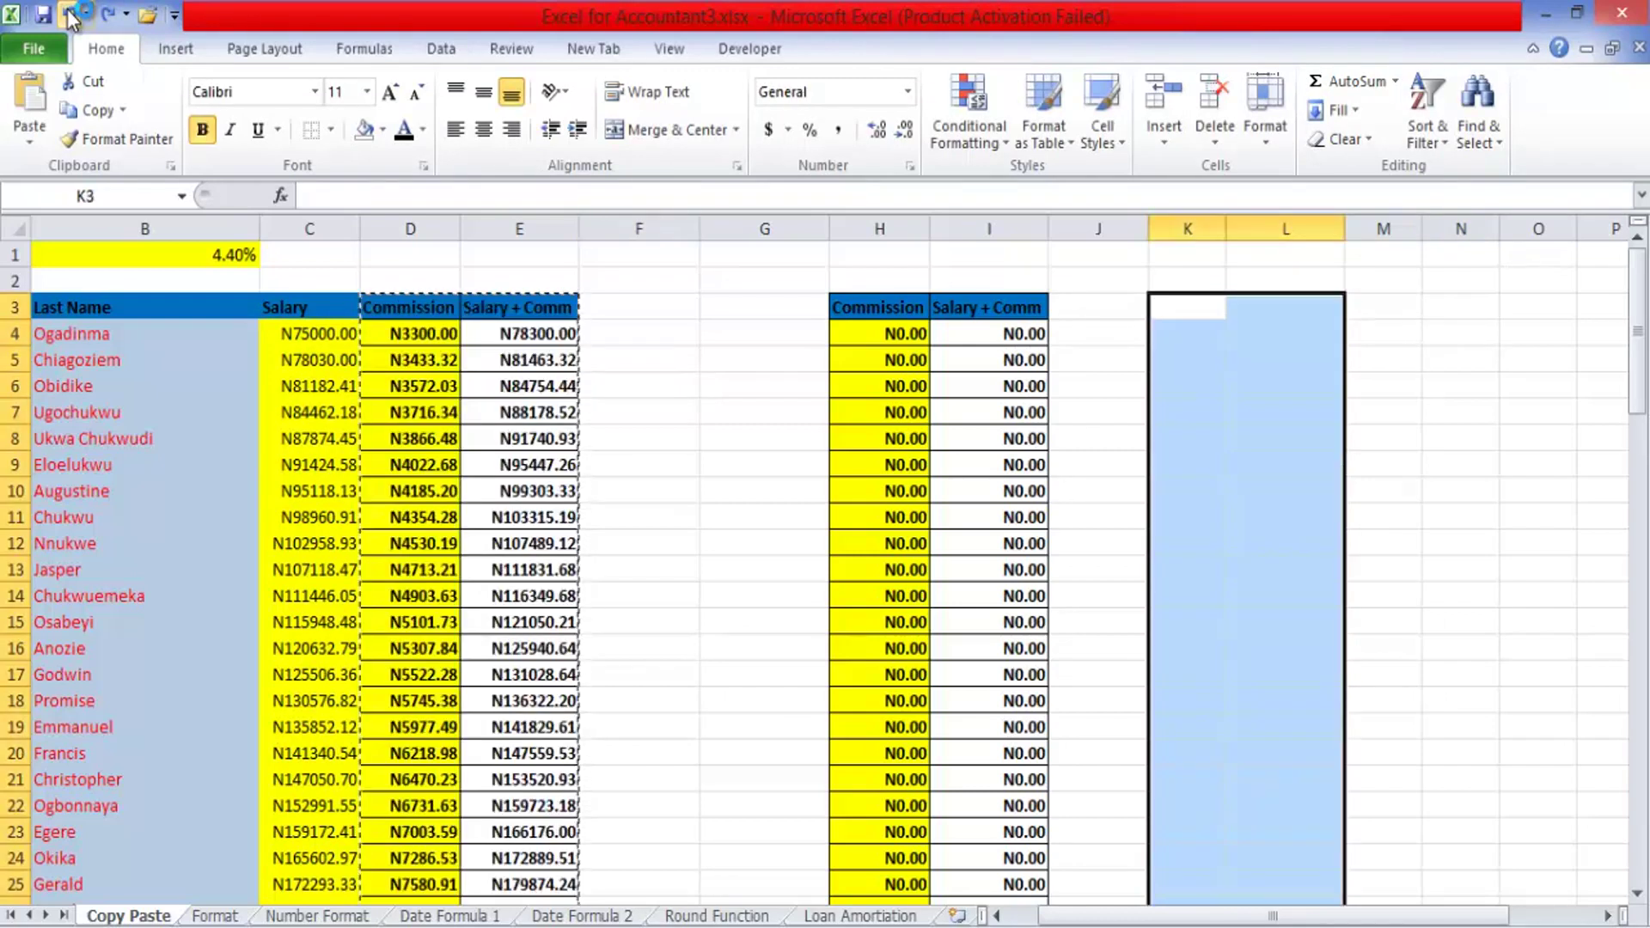
- Undo the earlier actions back through the Commission and Salary + Comm paste at H3
click(69, 14)
click(68, 15)
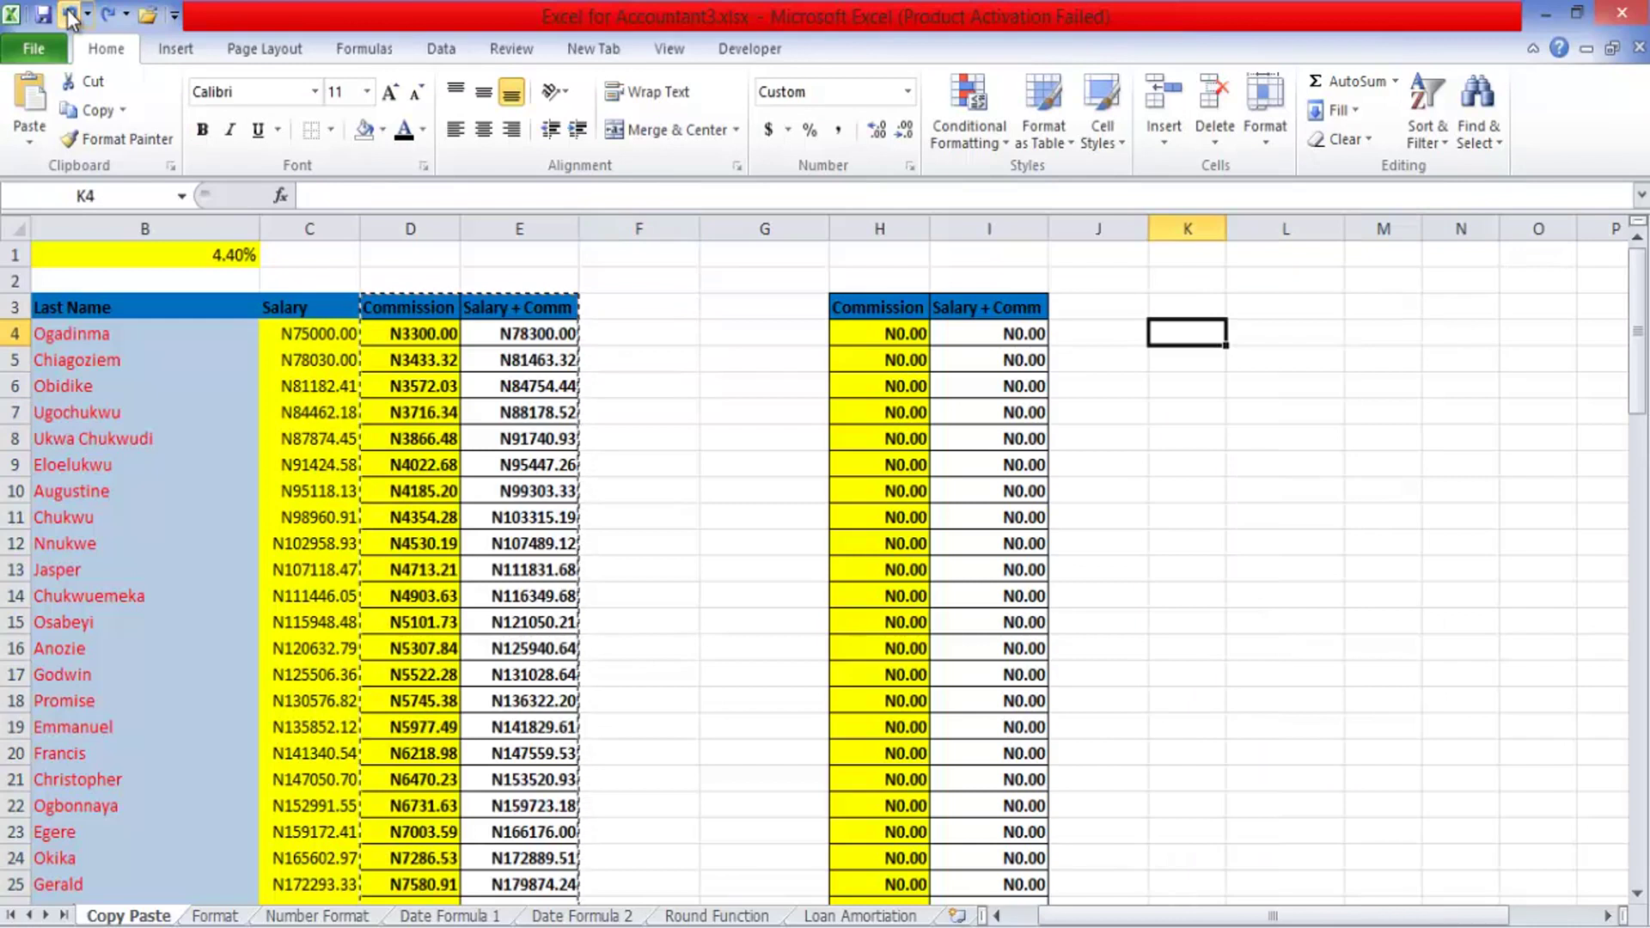
click(68, 14)
click(68, 15)
click(68, 14)
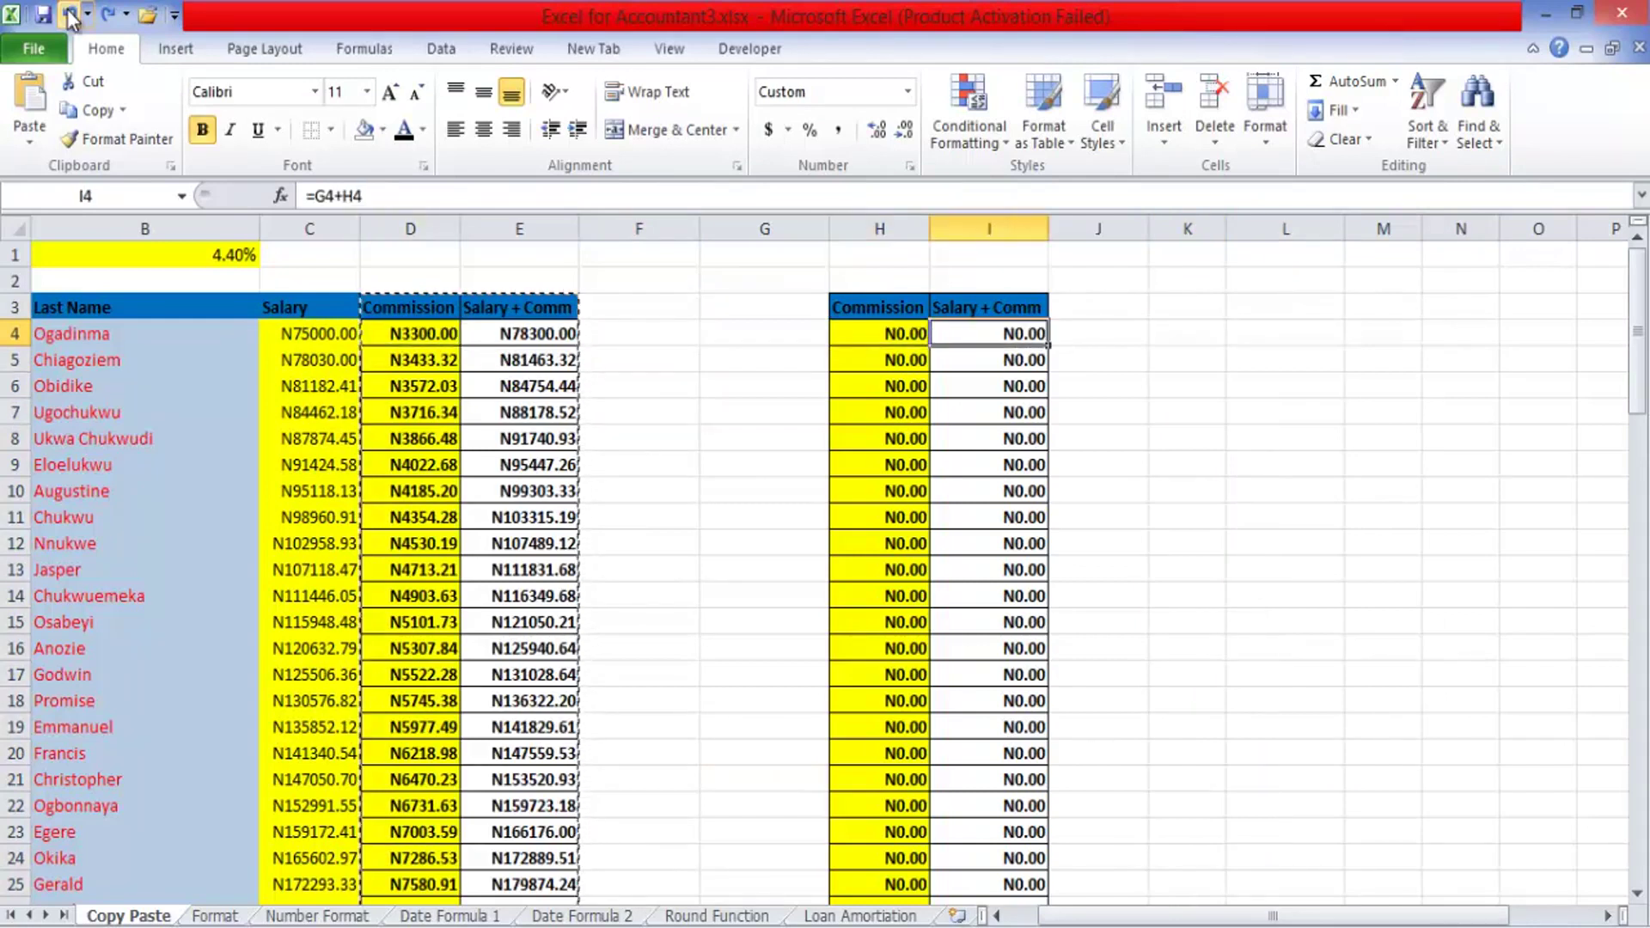
click(69, 15)
click(68, 14)
click(69, 15)
click(68, 15)
click(69, 14)
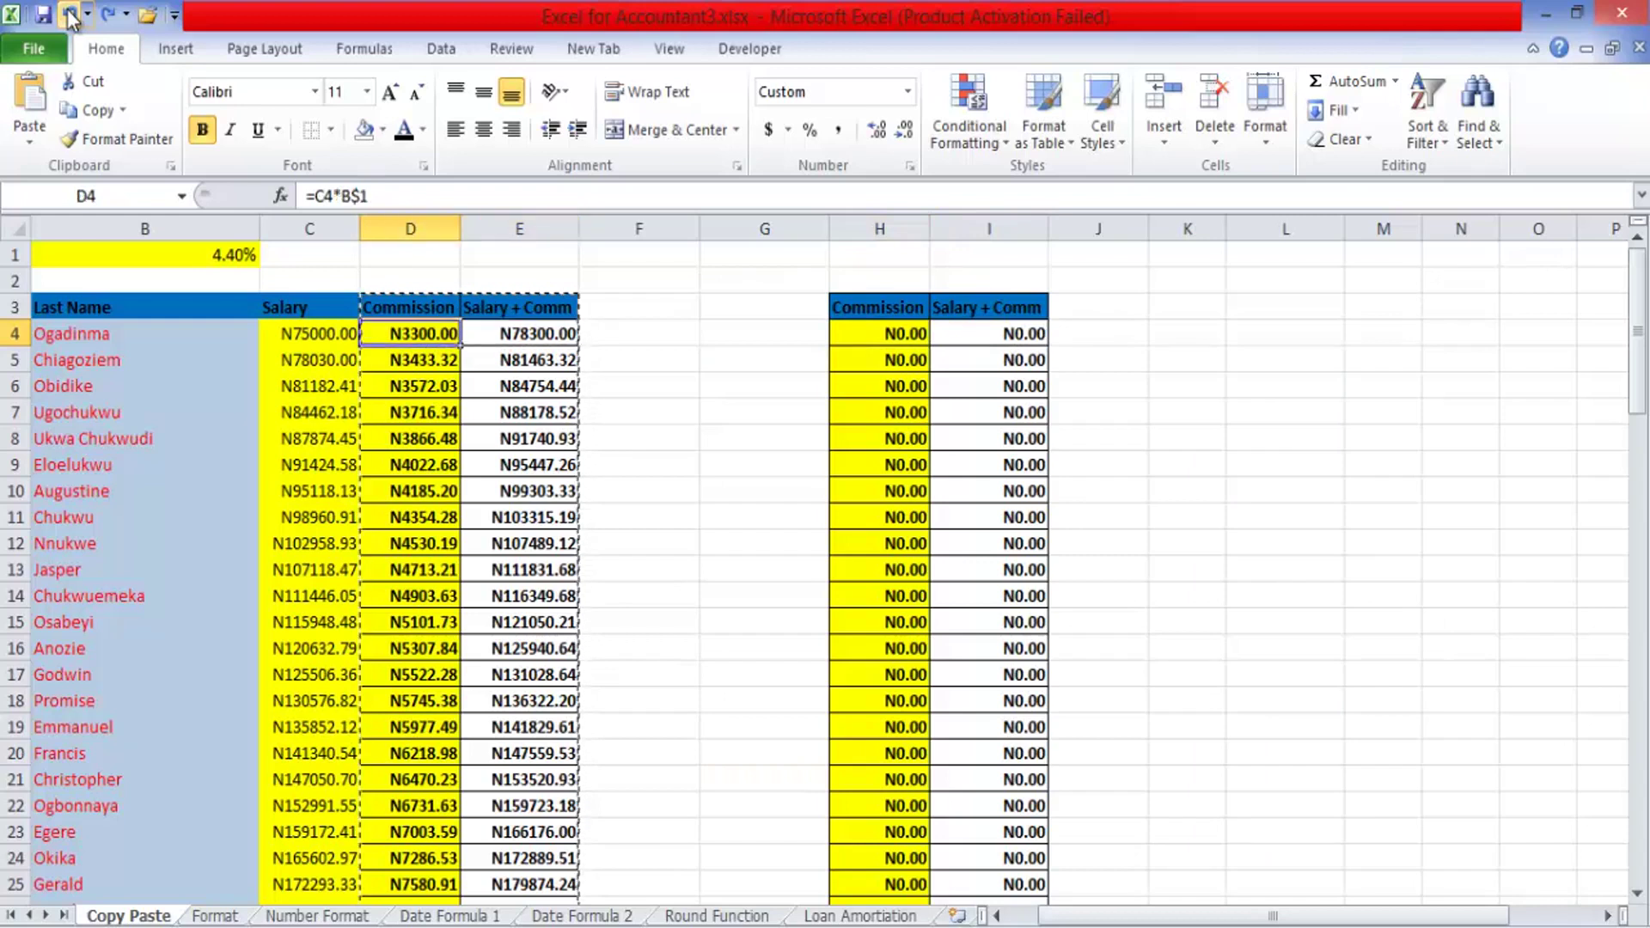
click(69, 15)
click(69, 15)
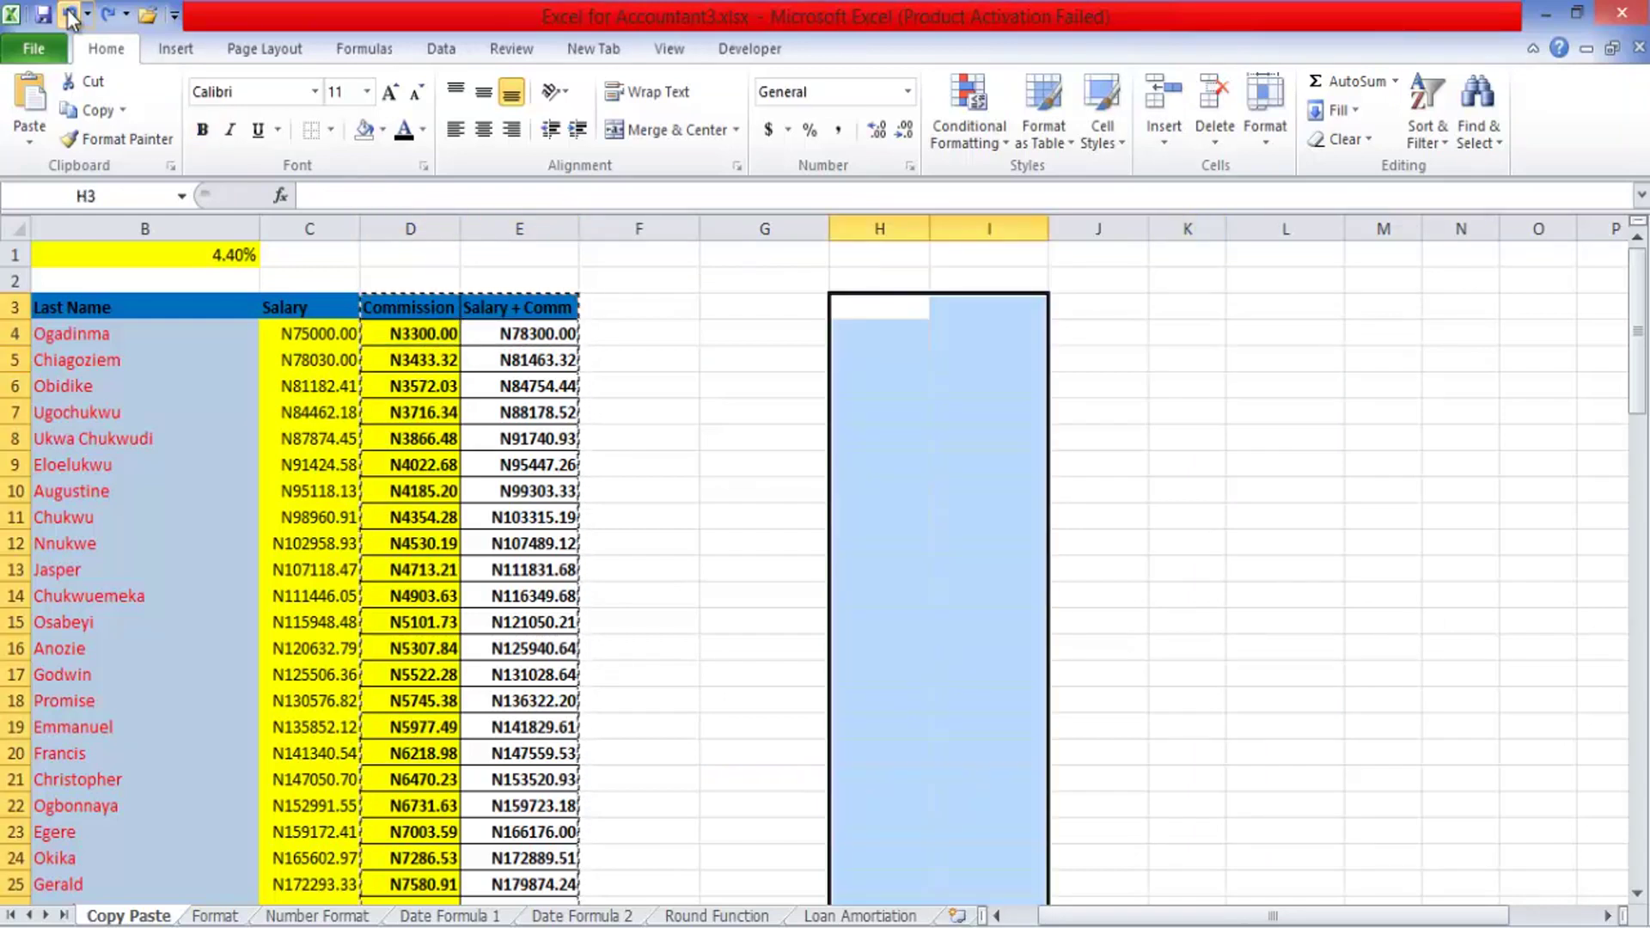
click(69, 15)
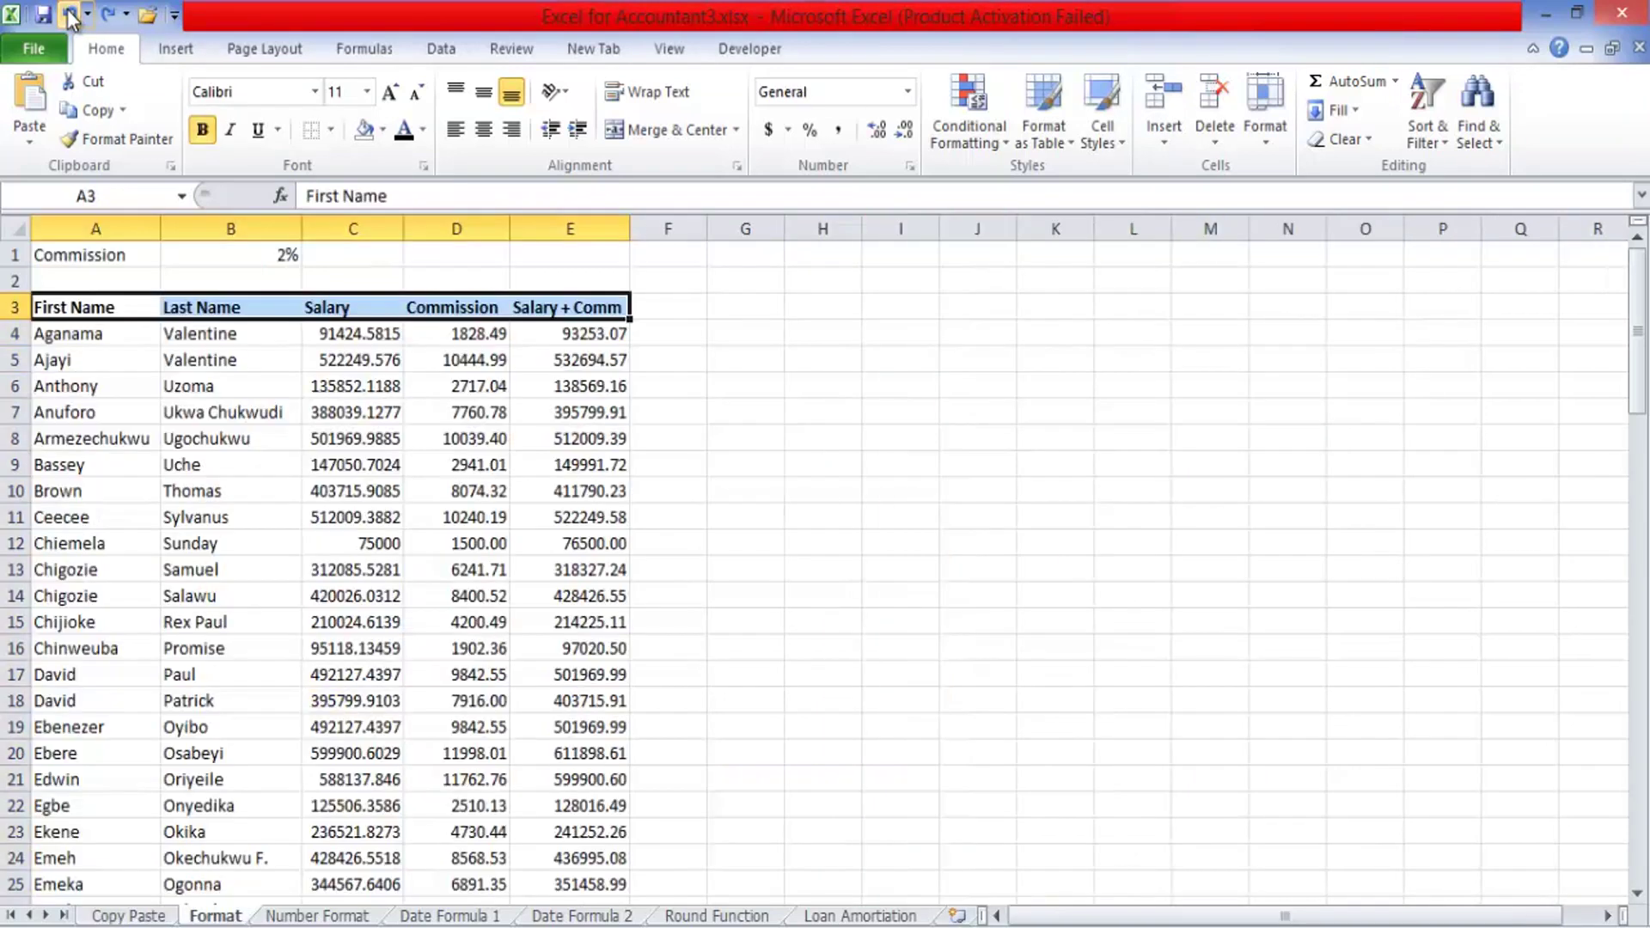
- Return to the Copy Paste sheet and cancel the active copy selection
click(138, 916)
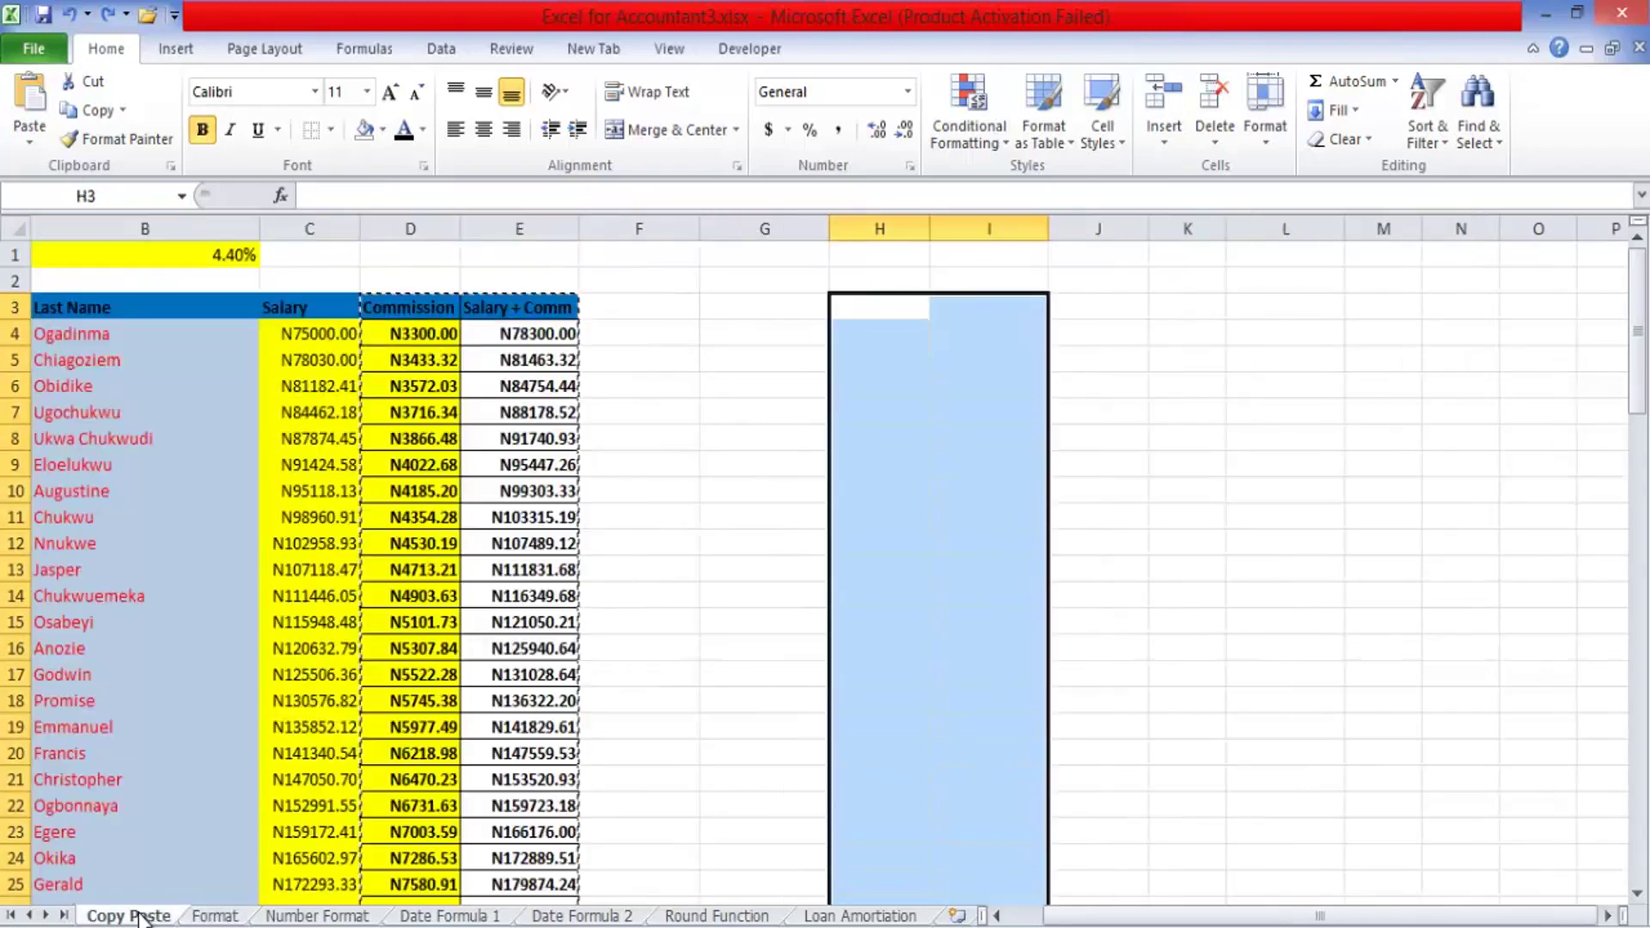
click(737, 361)
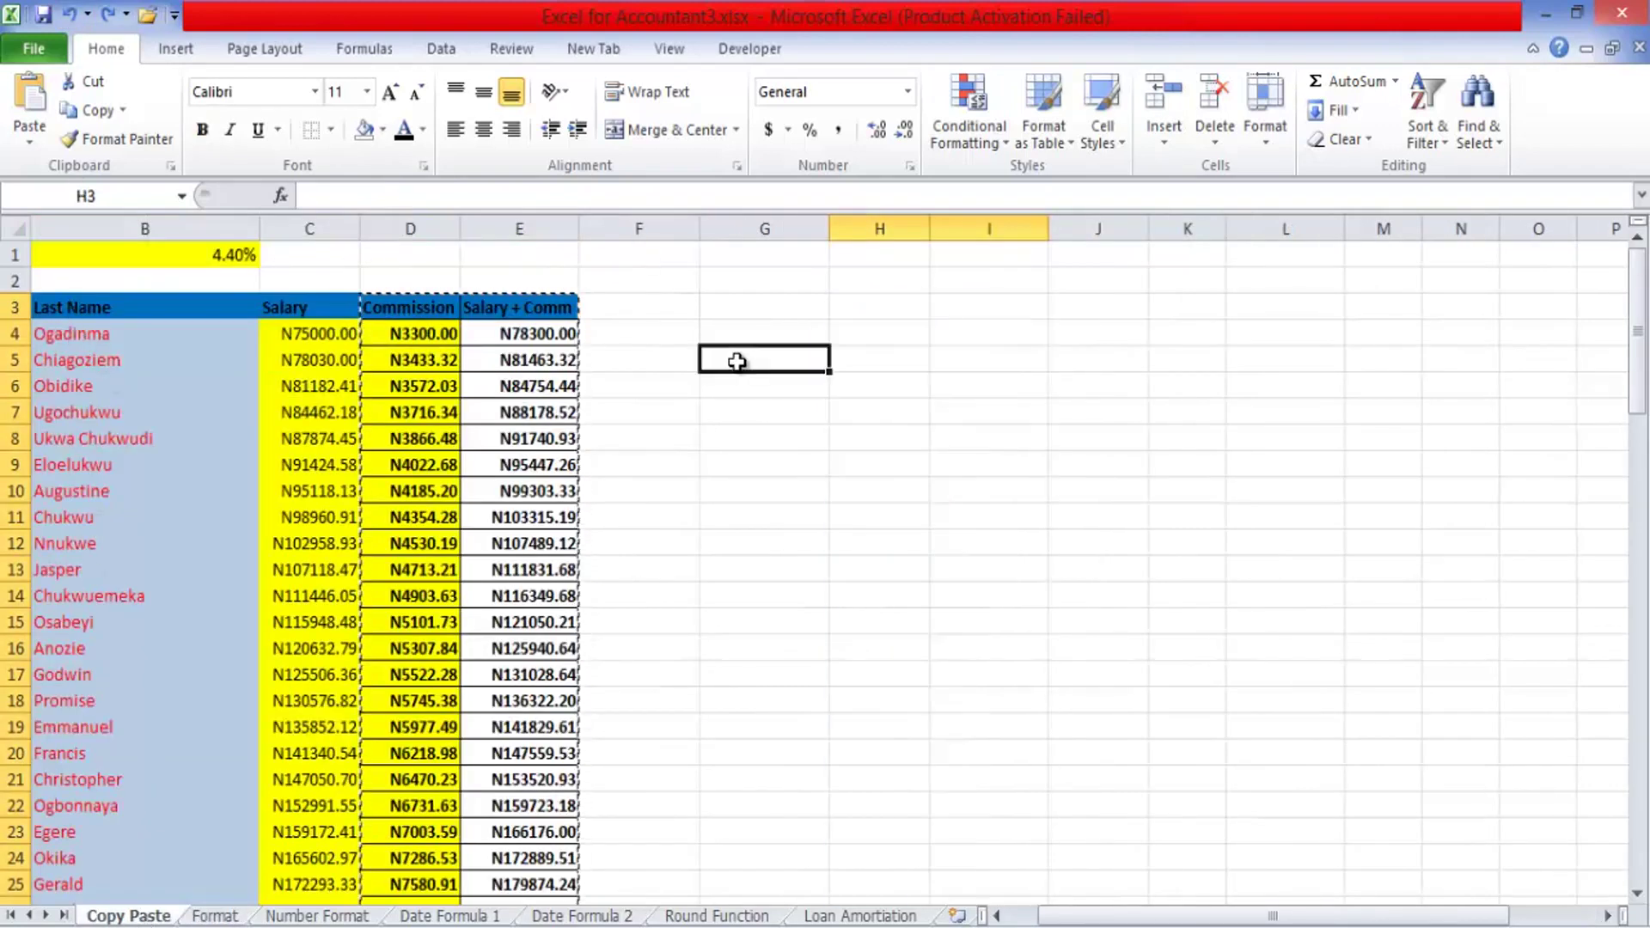
double_click(736, 361)
click(736, 323)
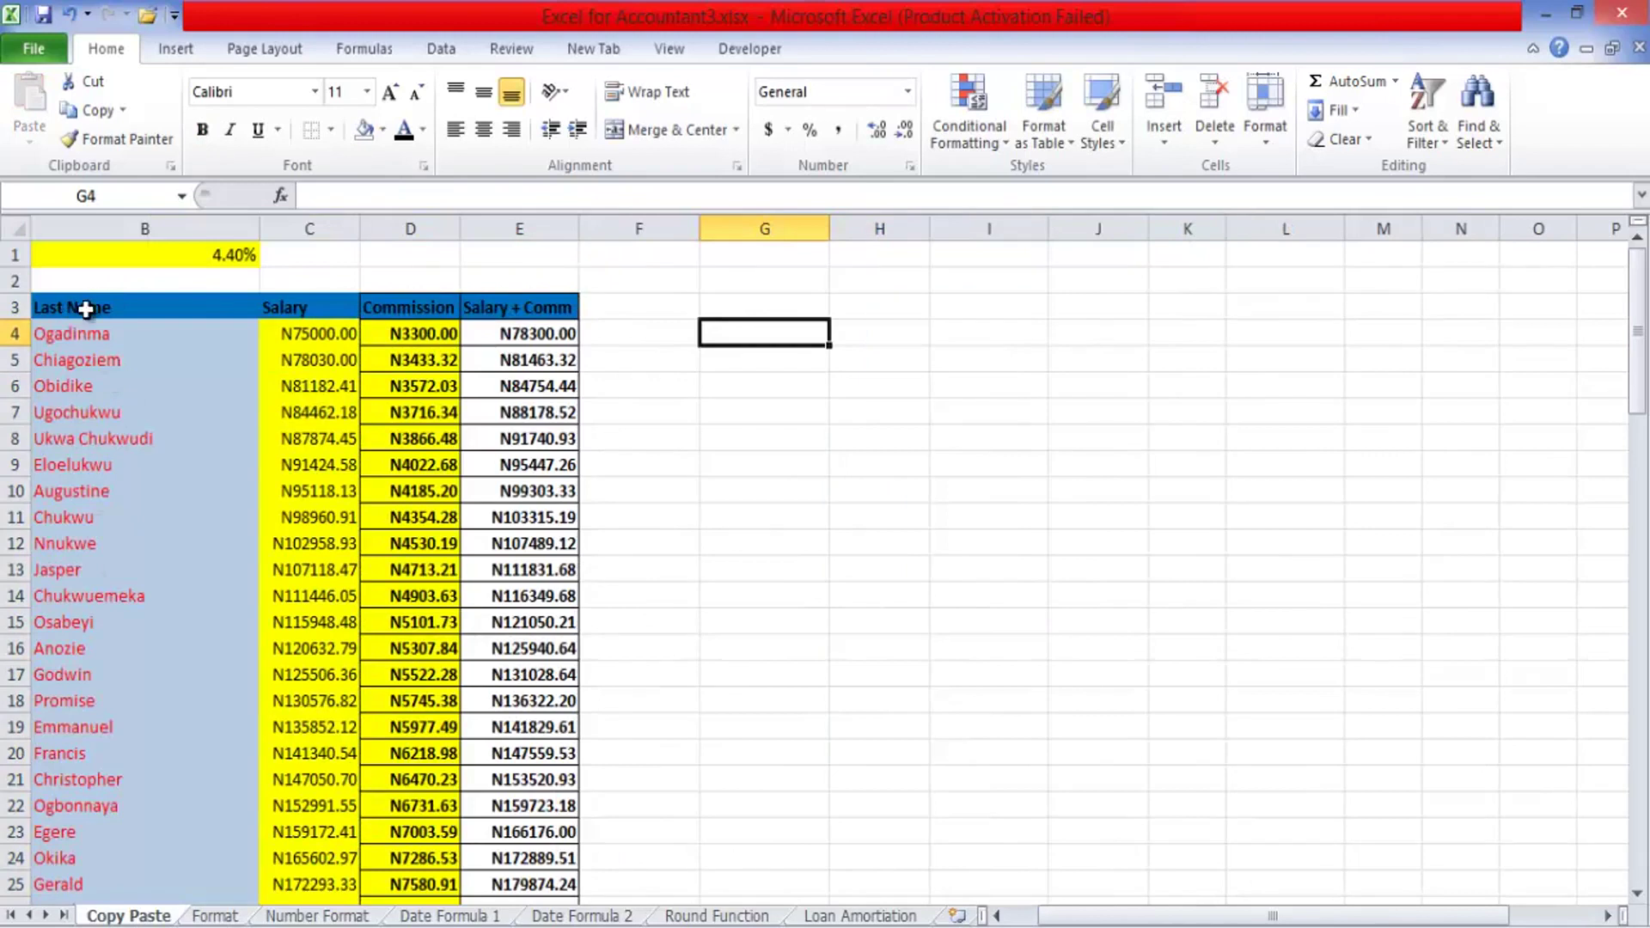
- Copy the whole table with its headers, range A3:E95
click(1019, 924)
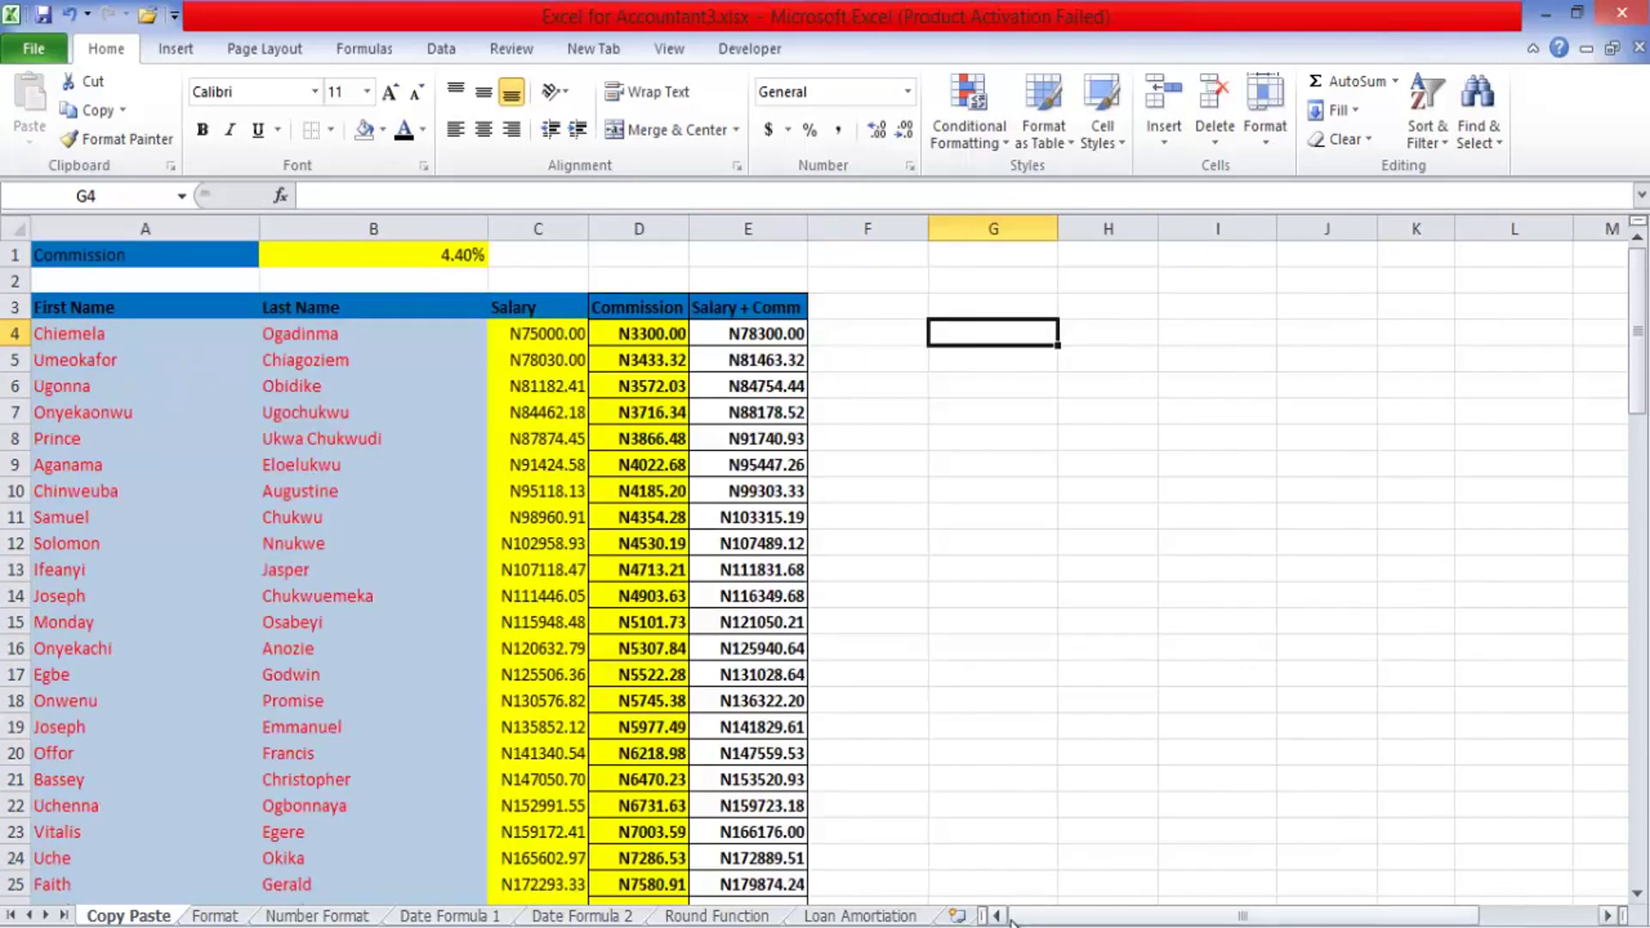
drag(80, 307, 764, 307)
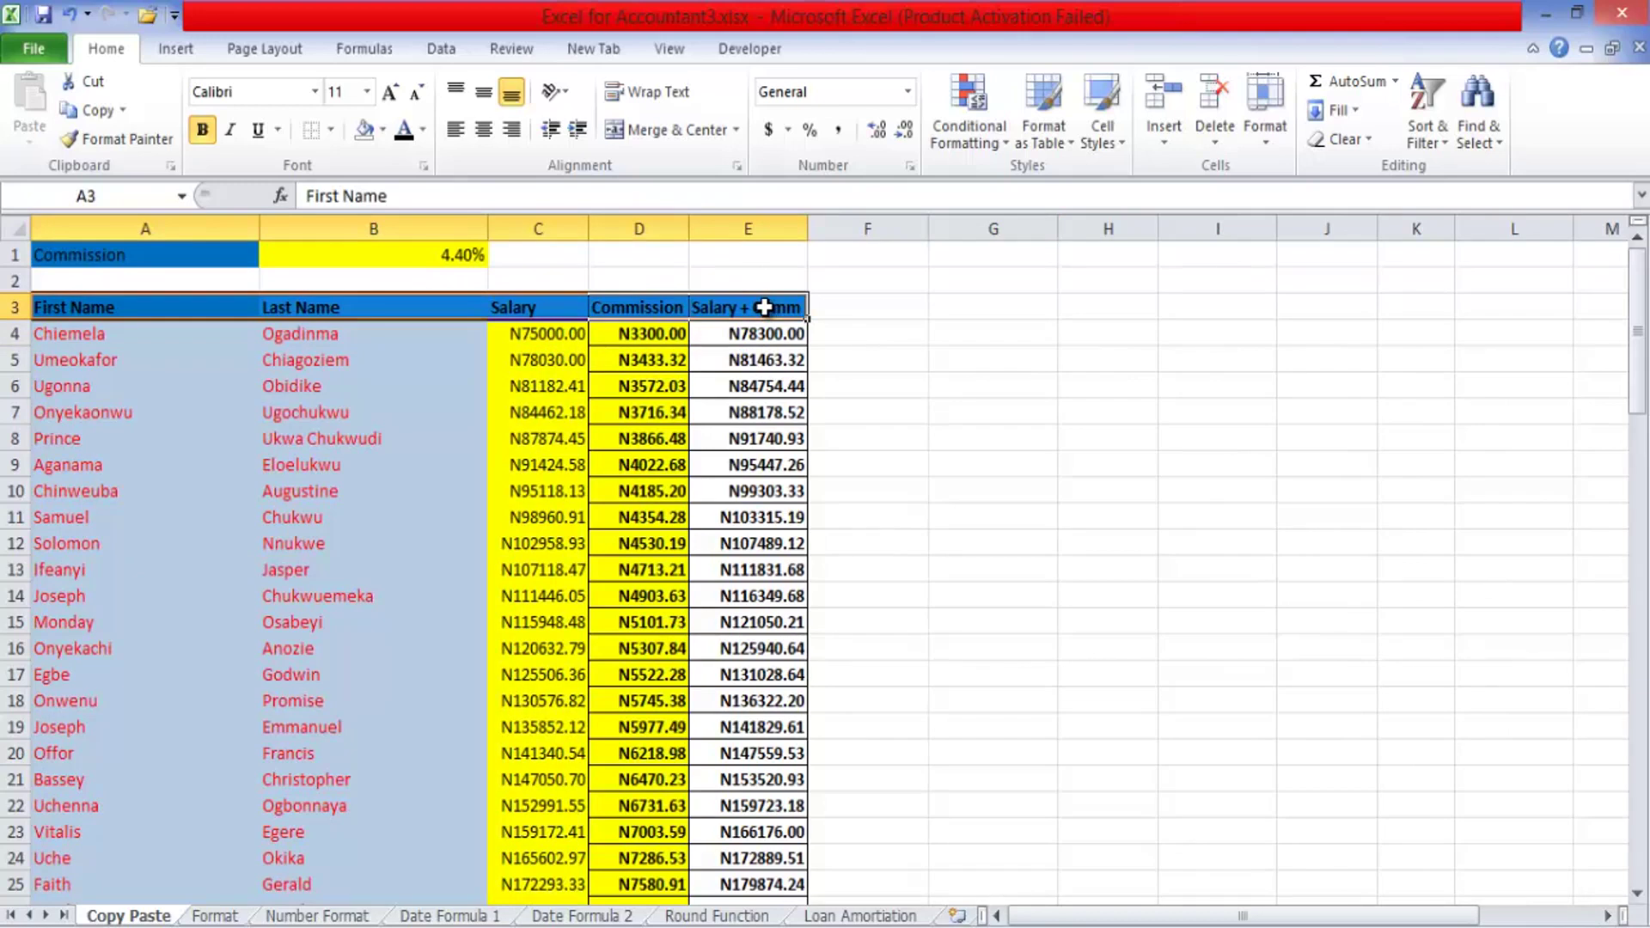
key(ctrl+shift+Down)
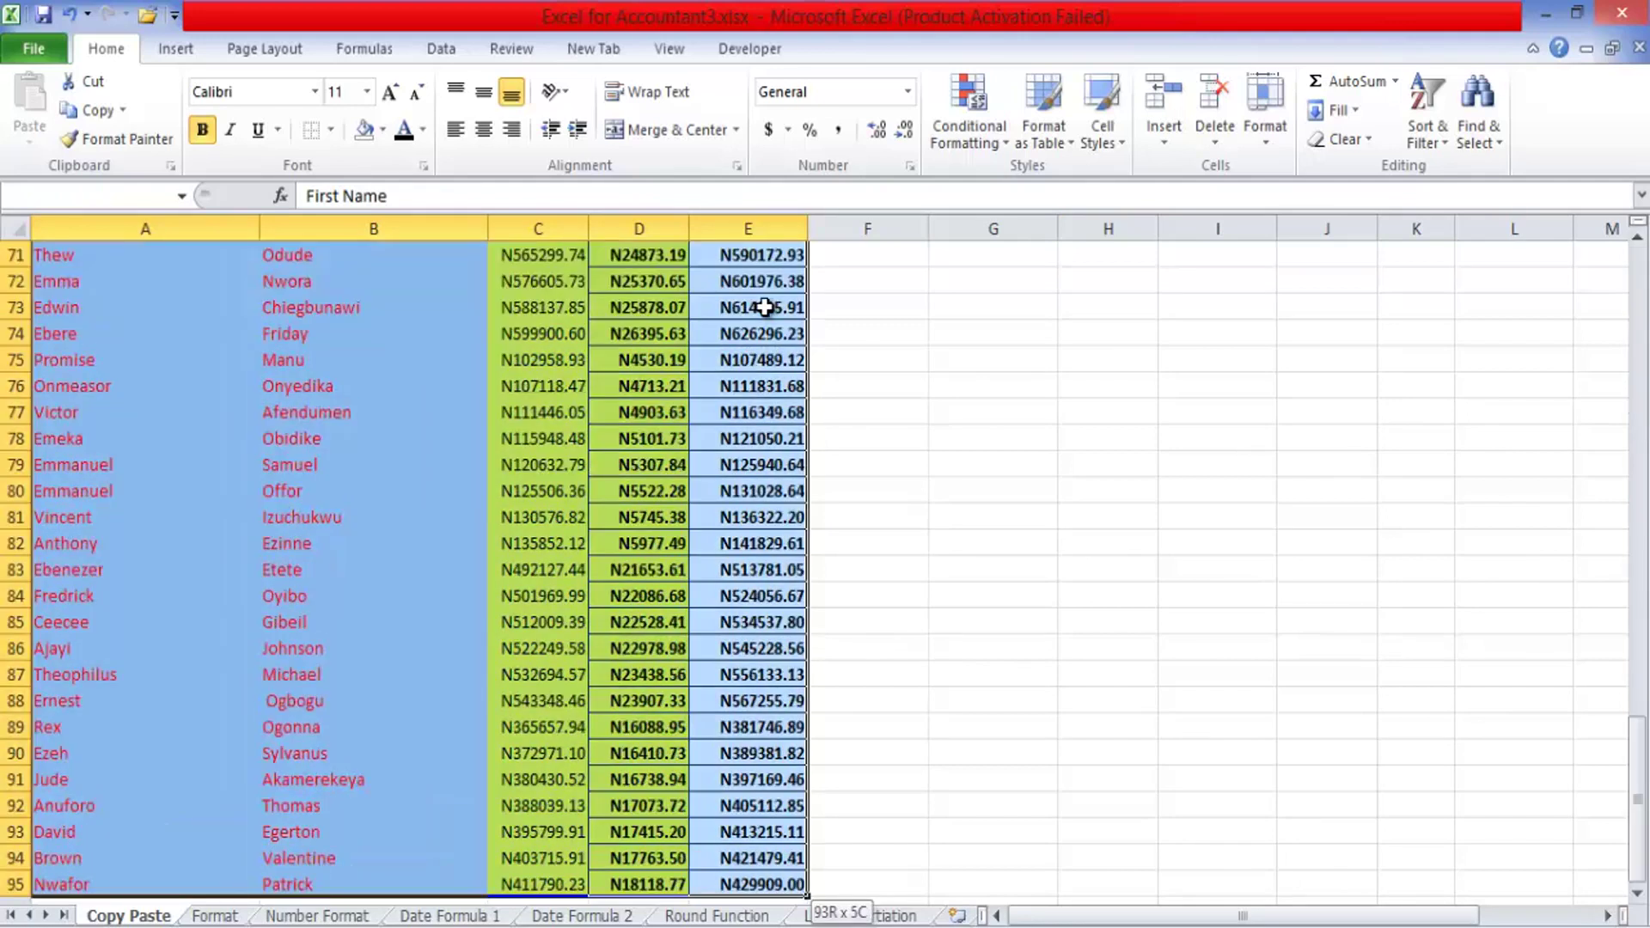
click(96, 111)
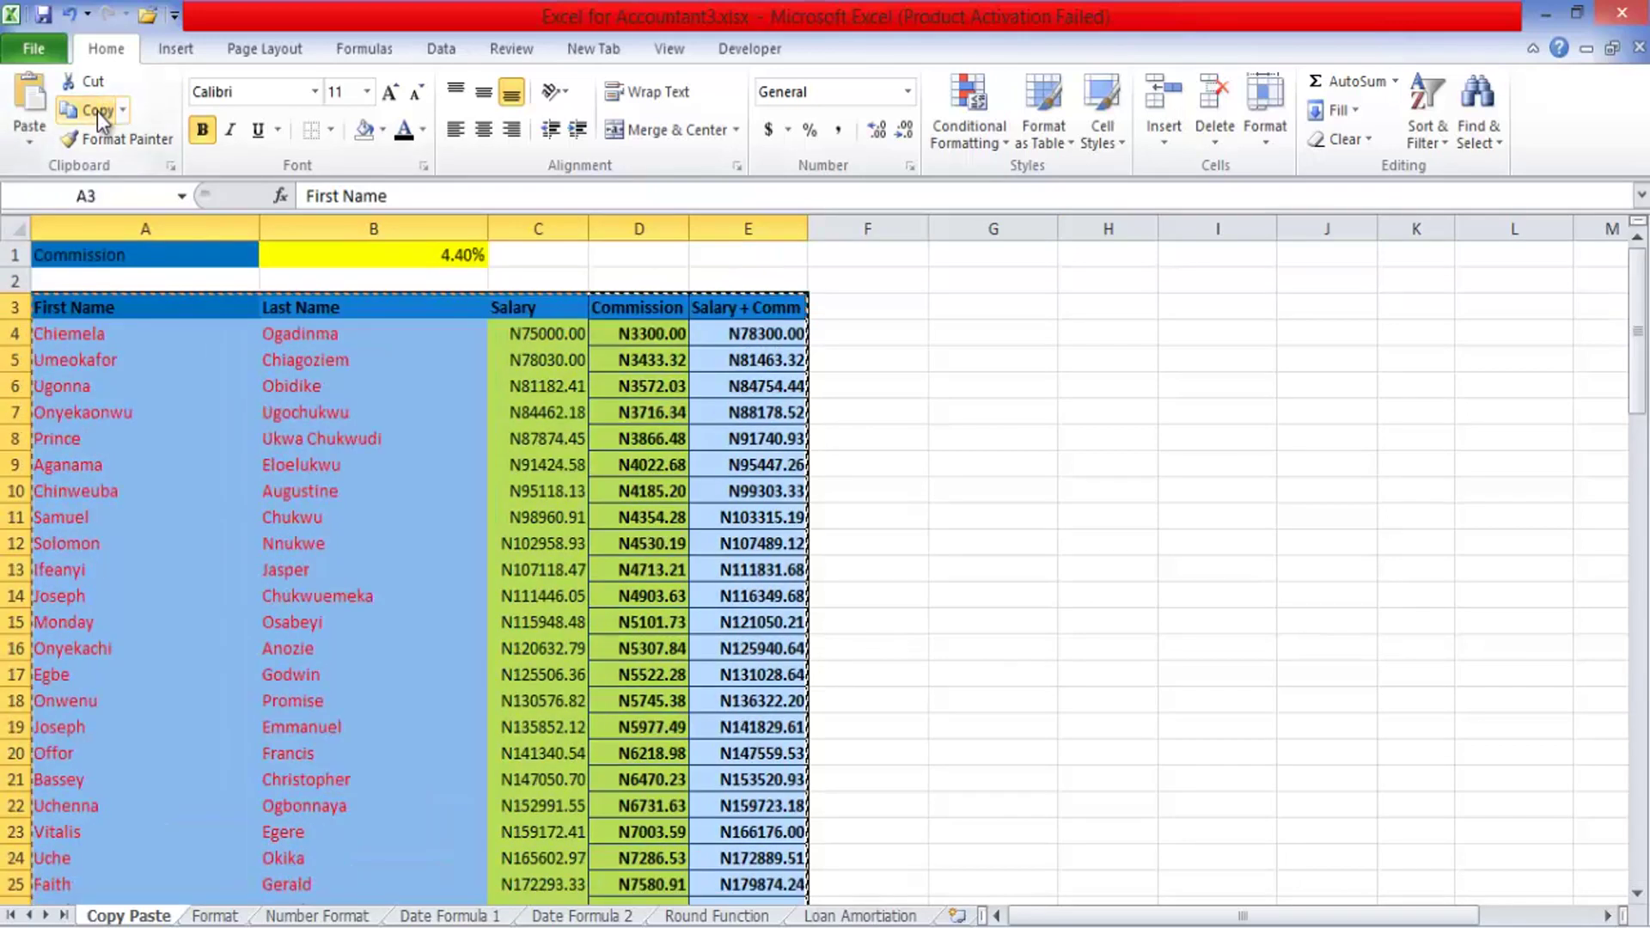
- Paste the copied table at H3 using the standard Paste option
click(31, 141)
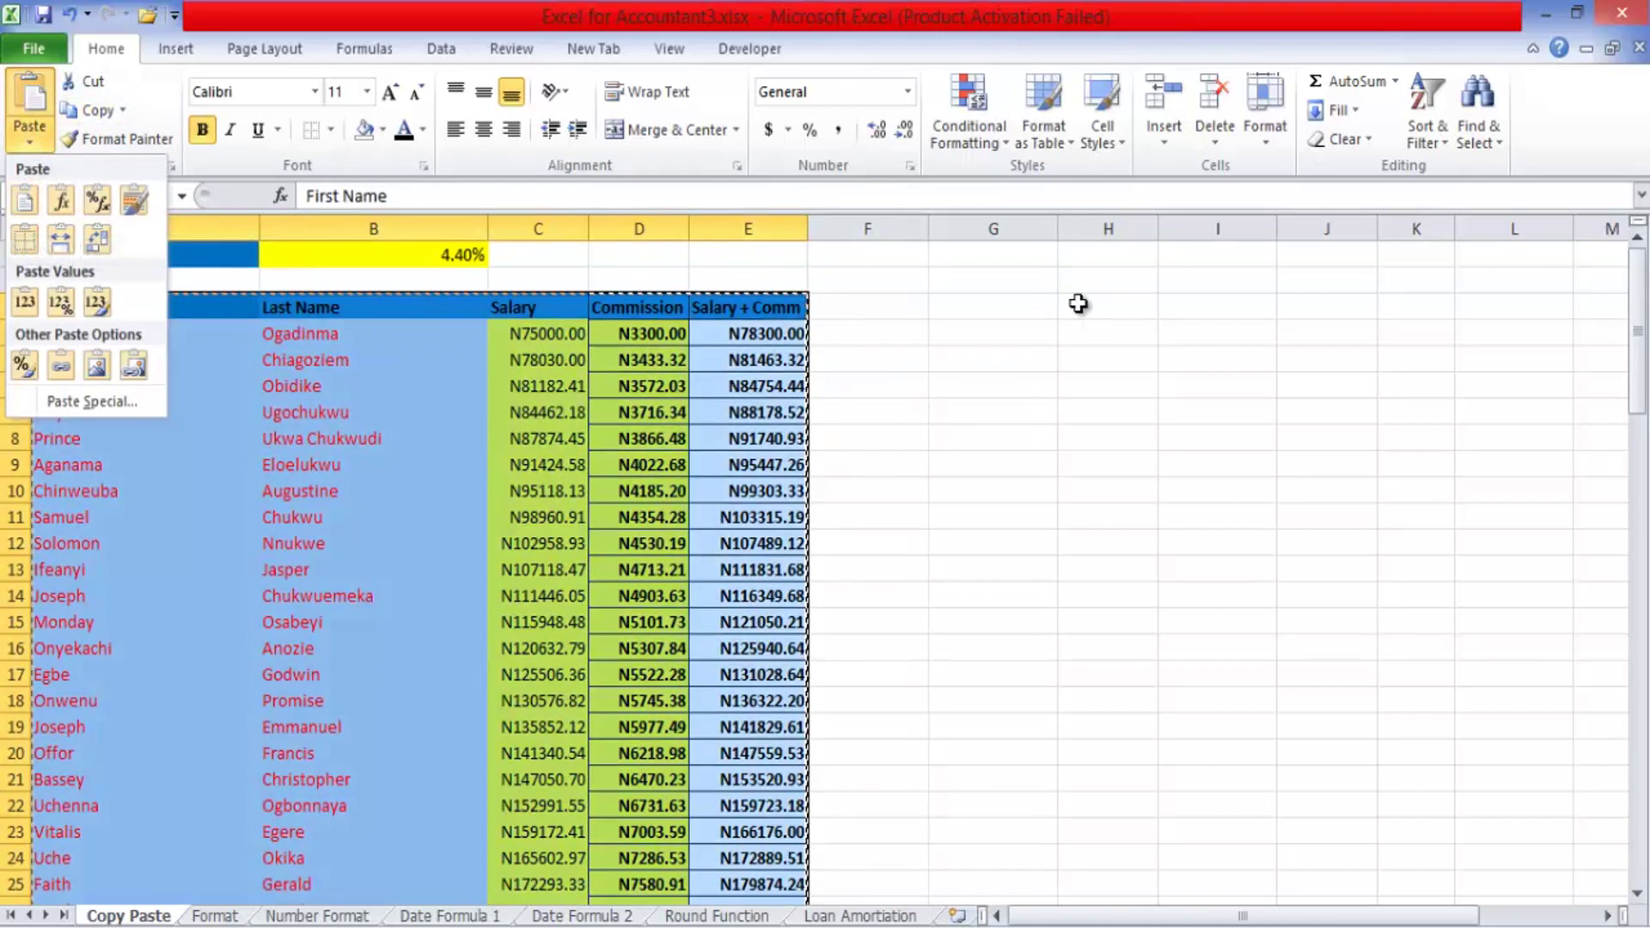
click(1077, 303)
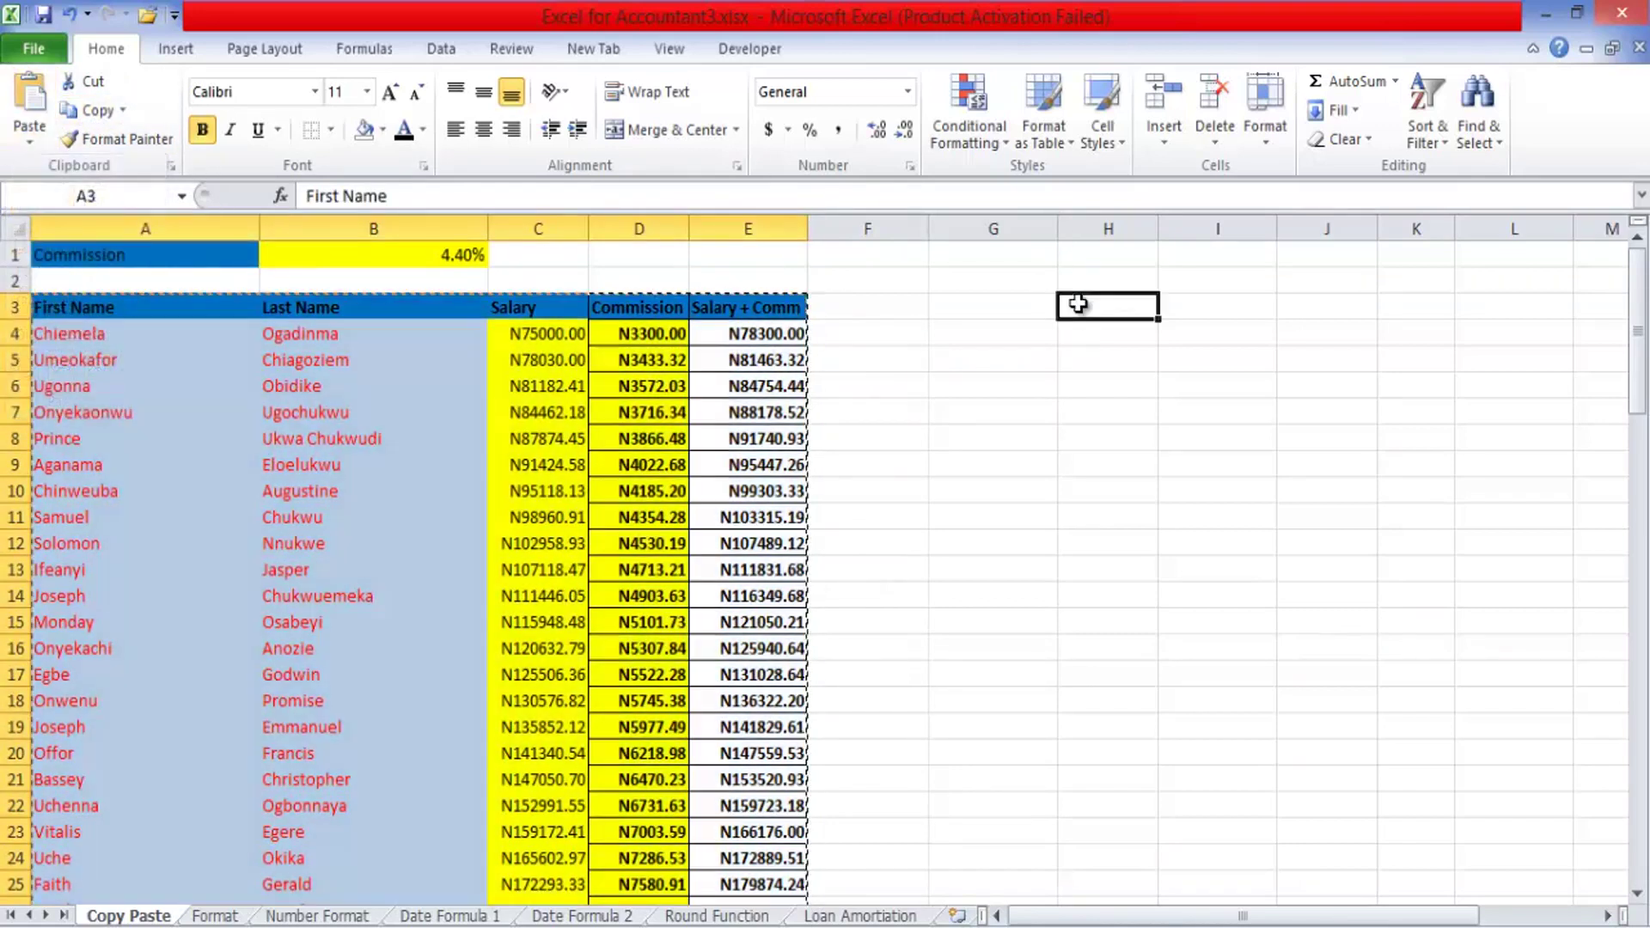
click(29, 143)
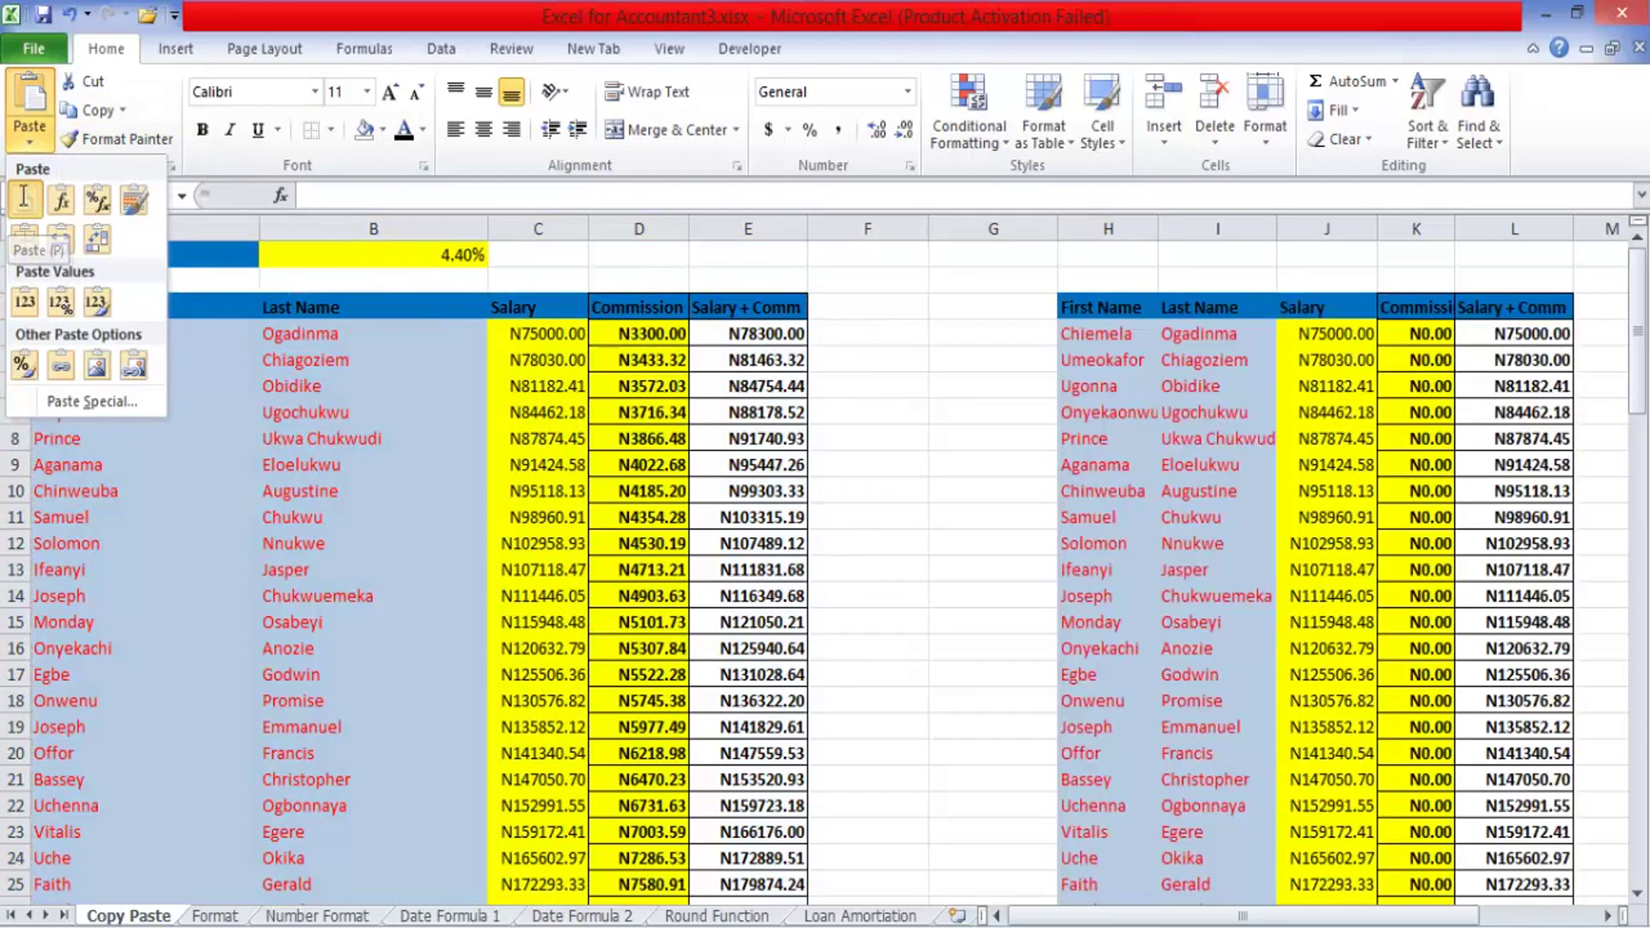
click(24, 197)
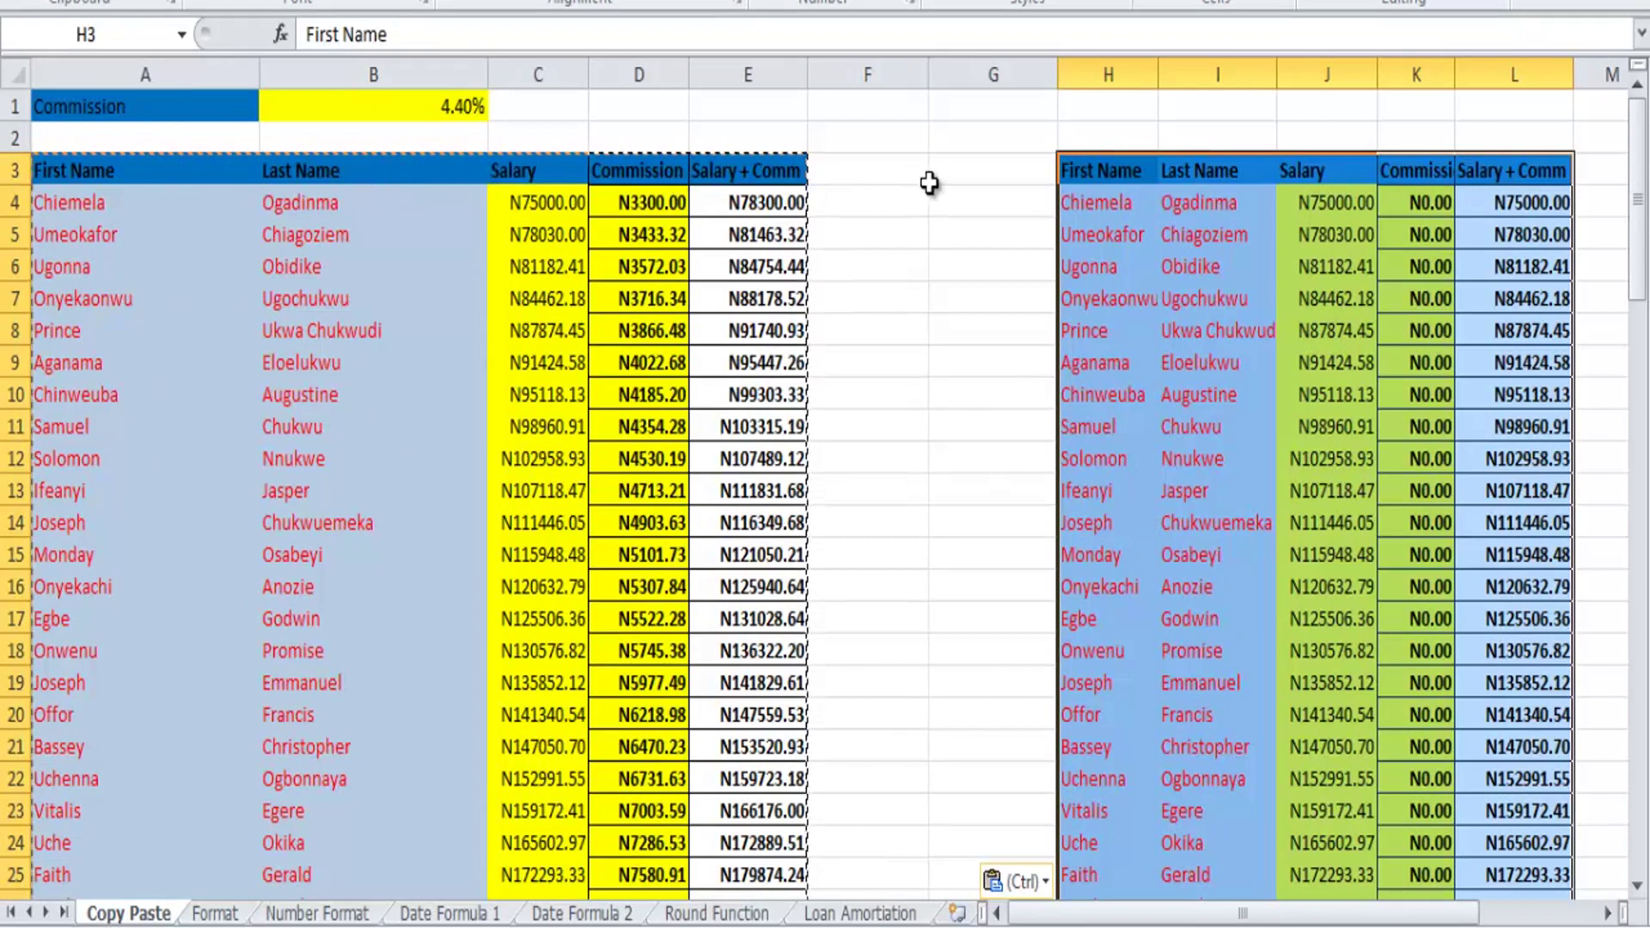
- Deselect the pasted table and fit columns K and L to the width of their contents
click(1000, 205)
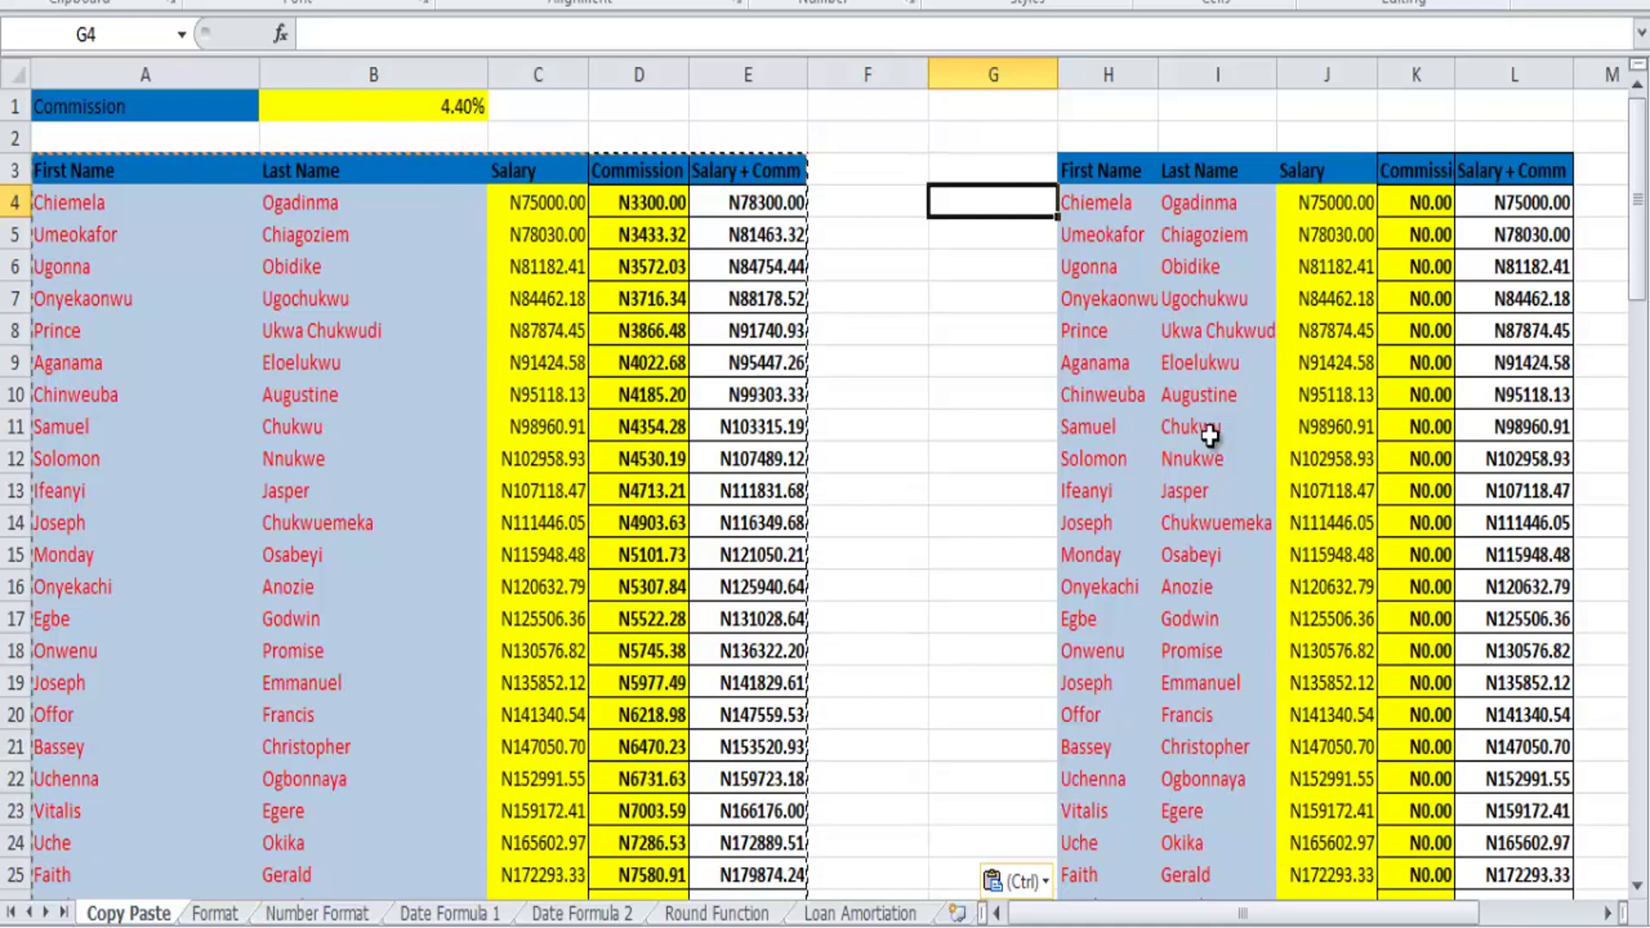
key(Escape)
drag(1456, 76, 1457, 75)
double_click(1456, 75)
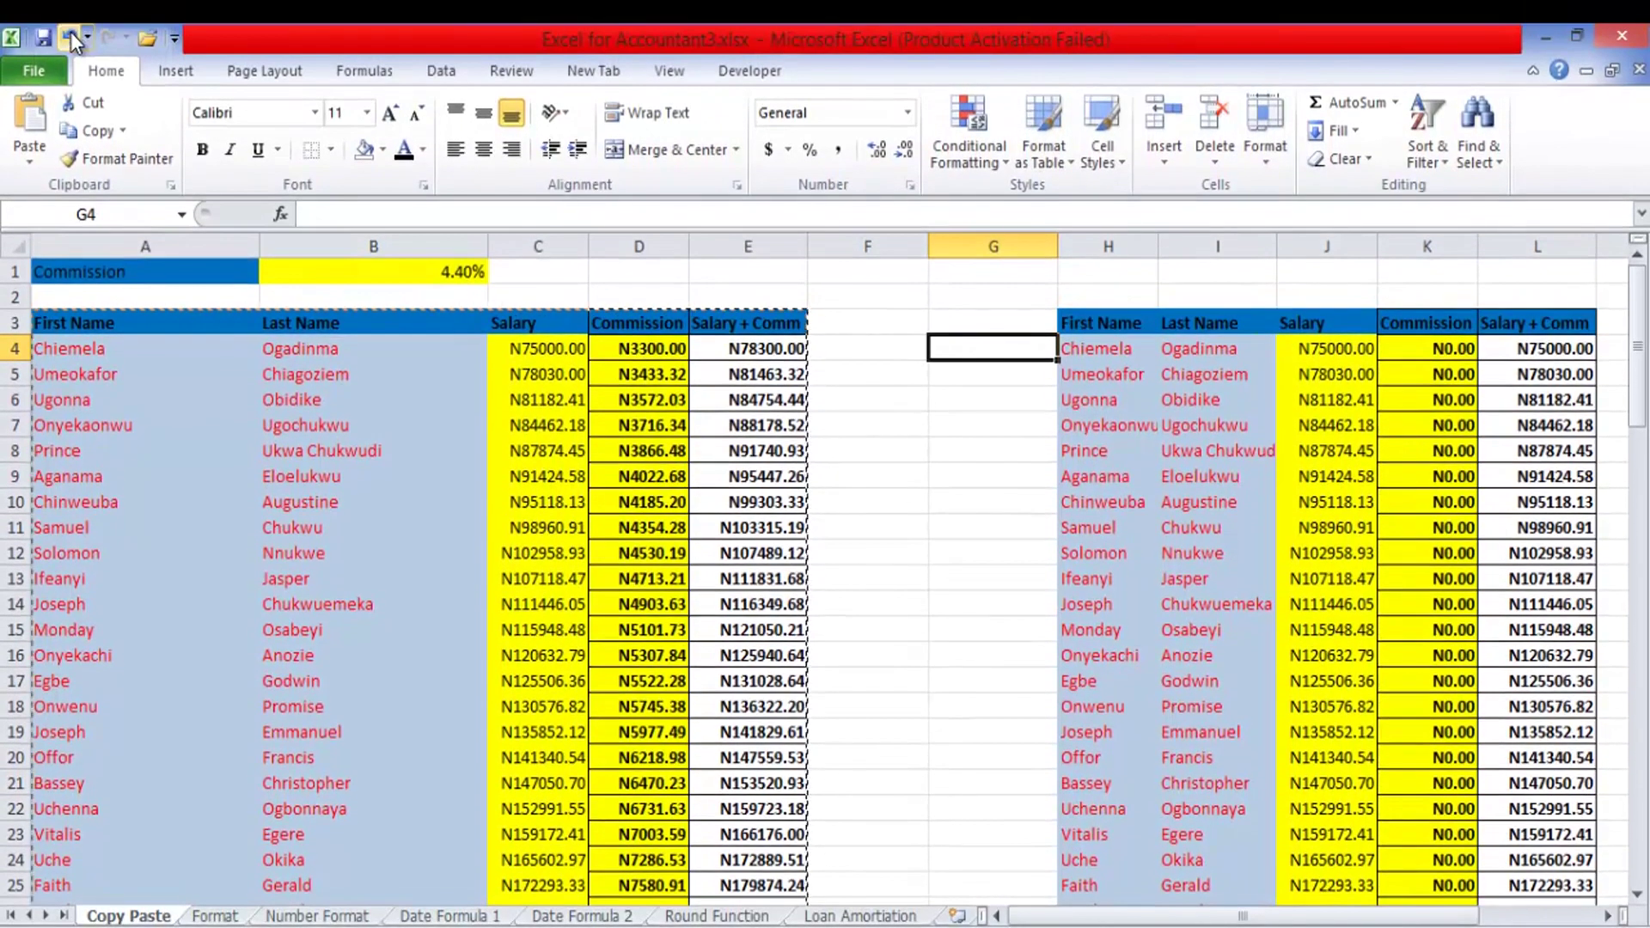
- Undo the column width changes and the full table paste at H3
click(70, 37)
click(70, 36)
click(70, 36)
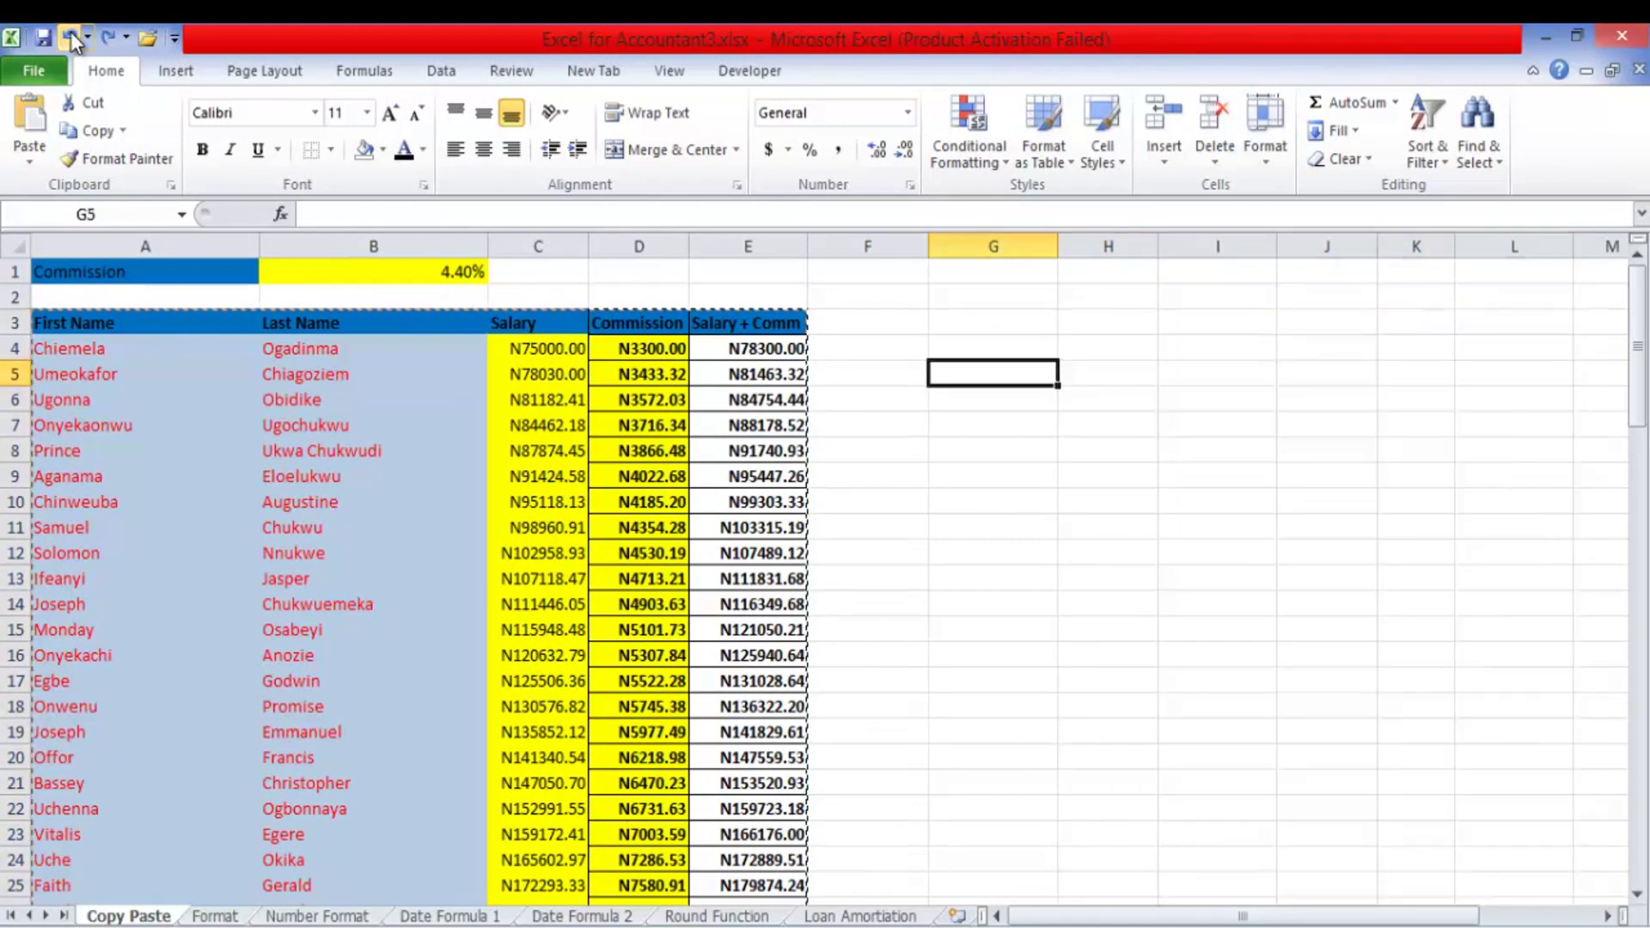
- Paste only the formulas of the copied table at H3 and reopen the paste options
click(1112, 327)
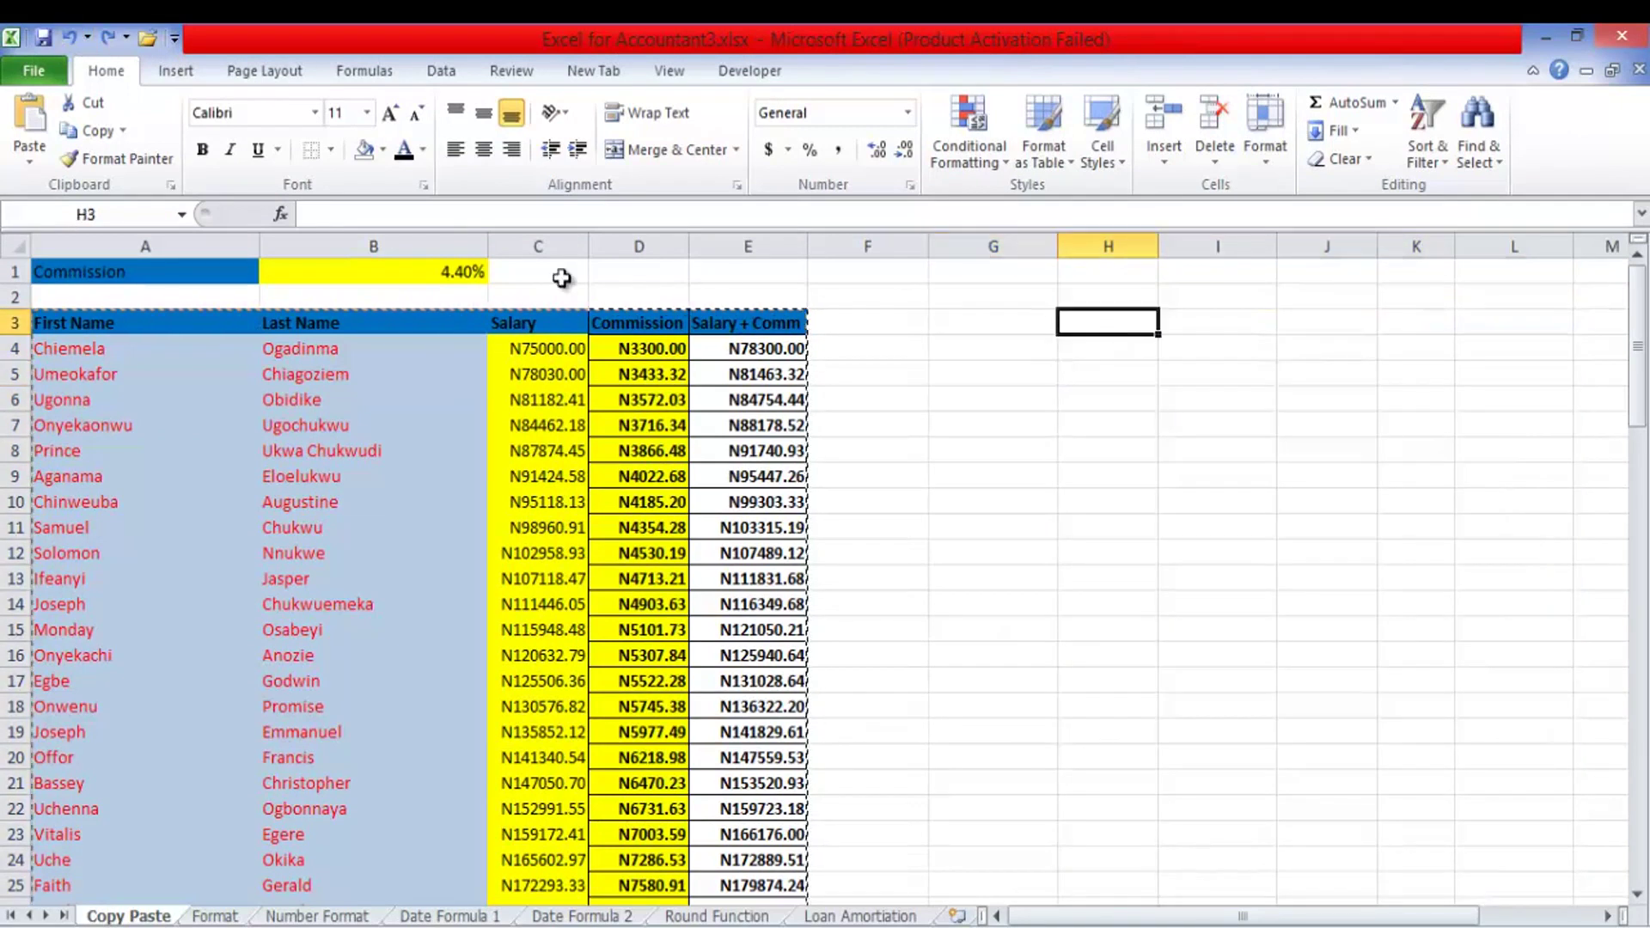
click(25, 159)
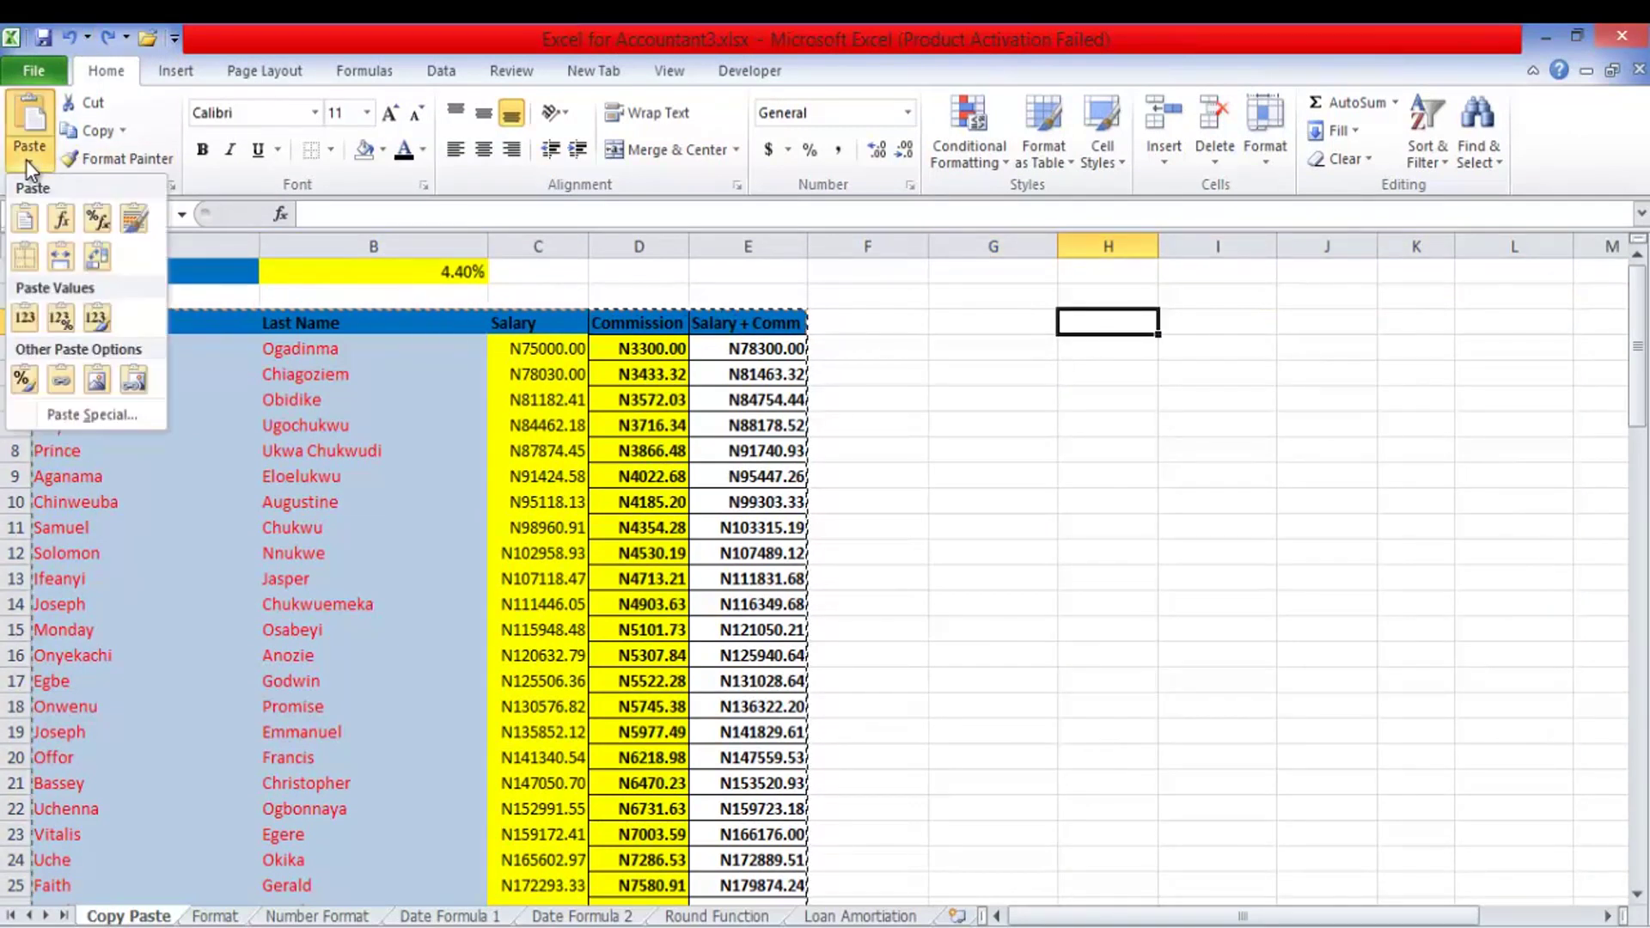
click(62, 222)
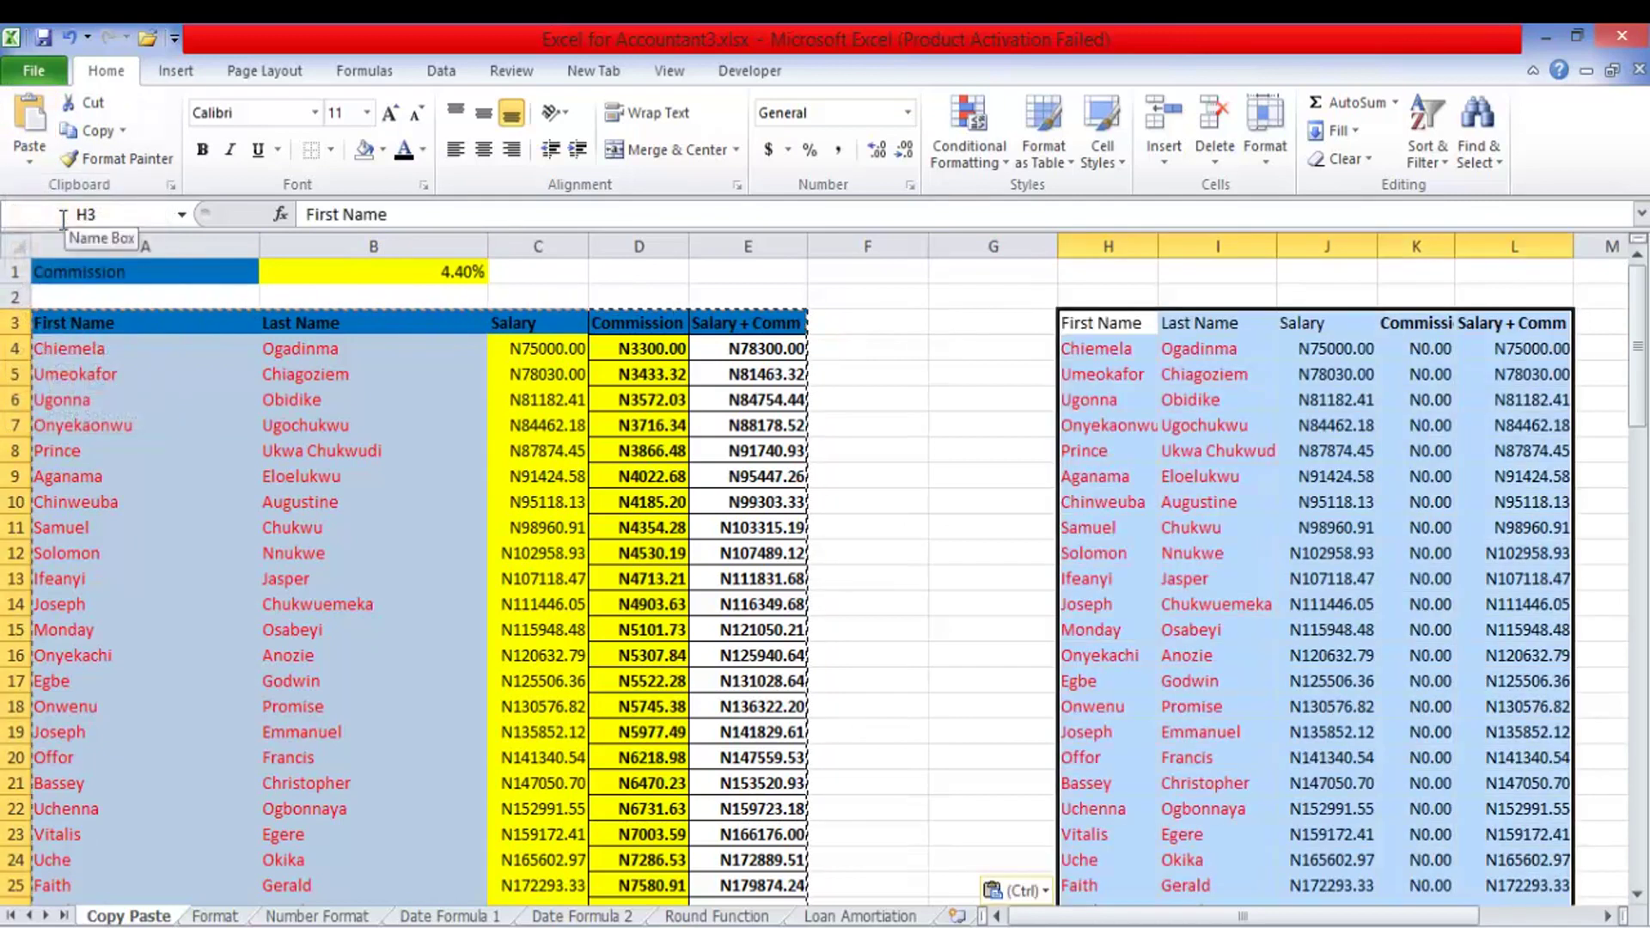
click(29, 166)
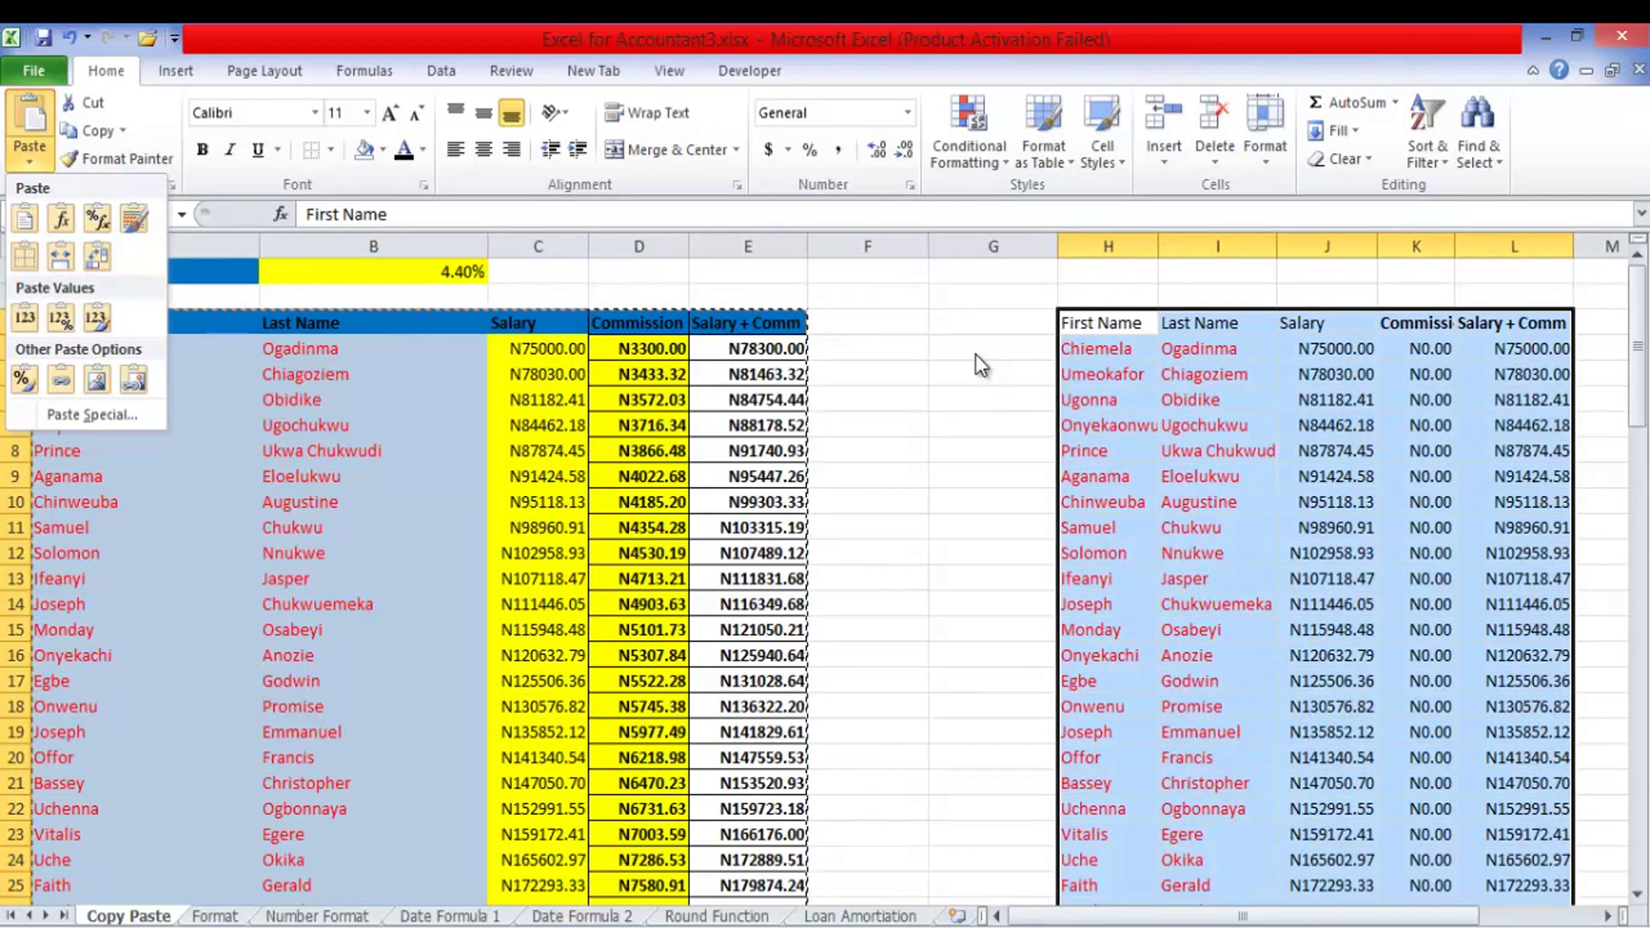
- Inspect the formulas in K4 and L4 of the pasted table to see which cells they reference
click(978, 347)
click(978, 346)
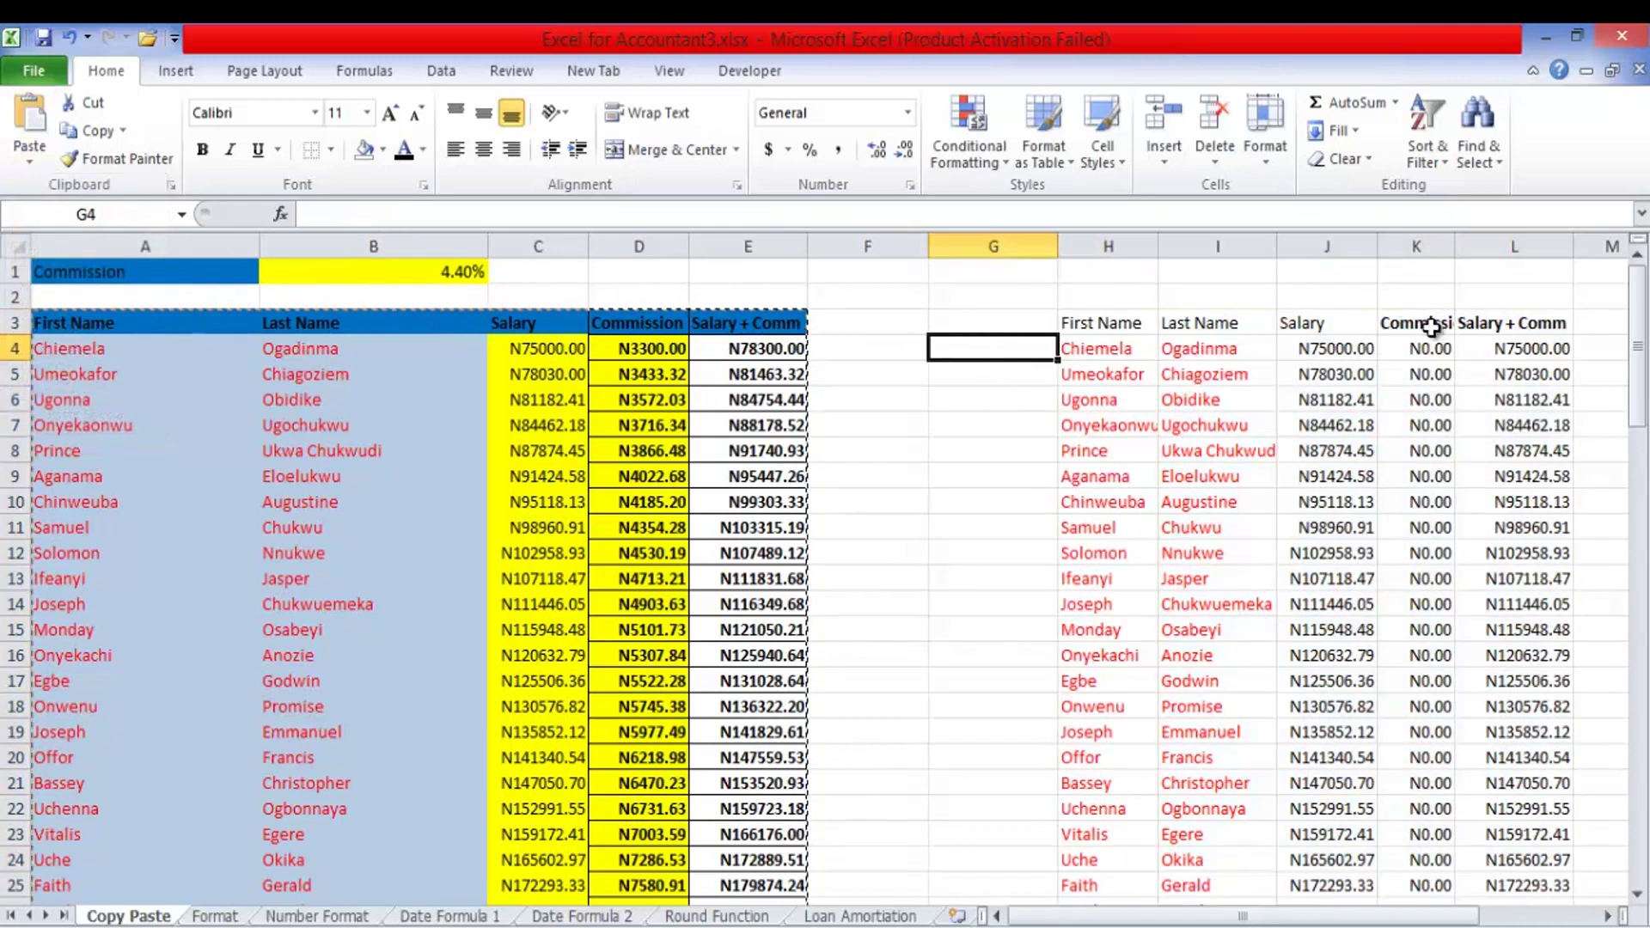
double_click(1431, 353)
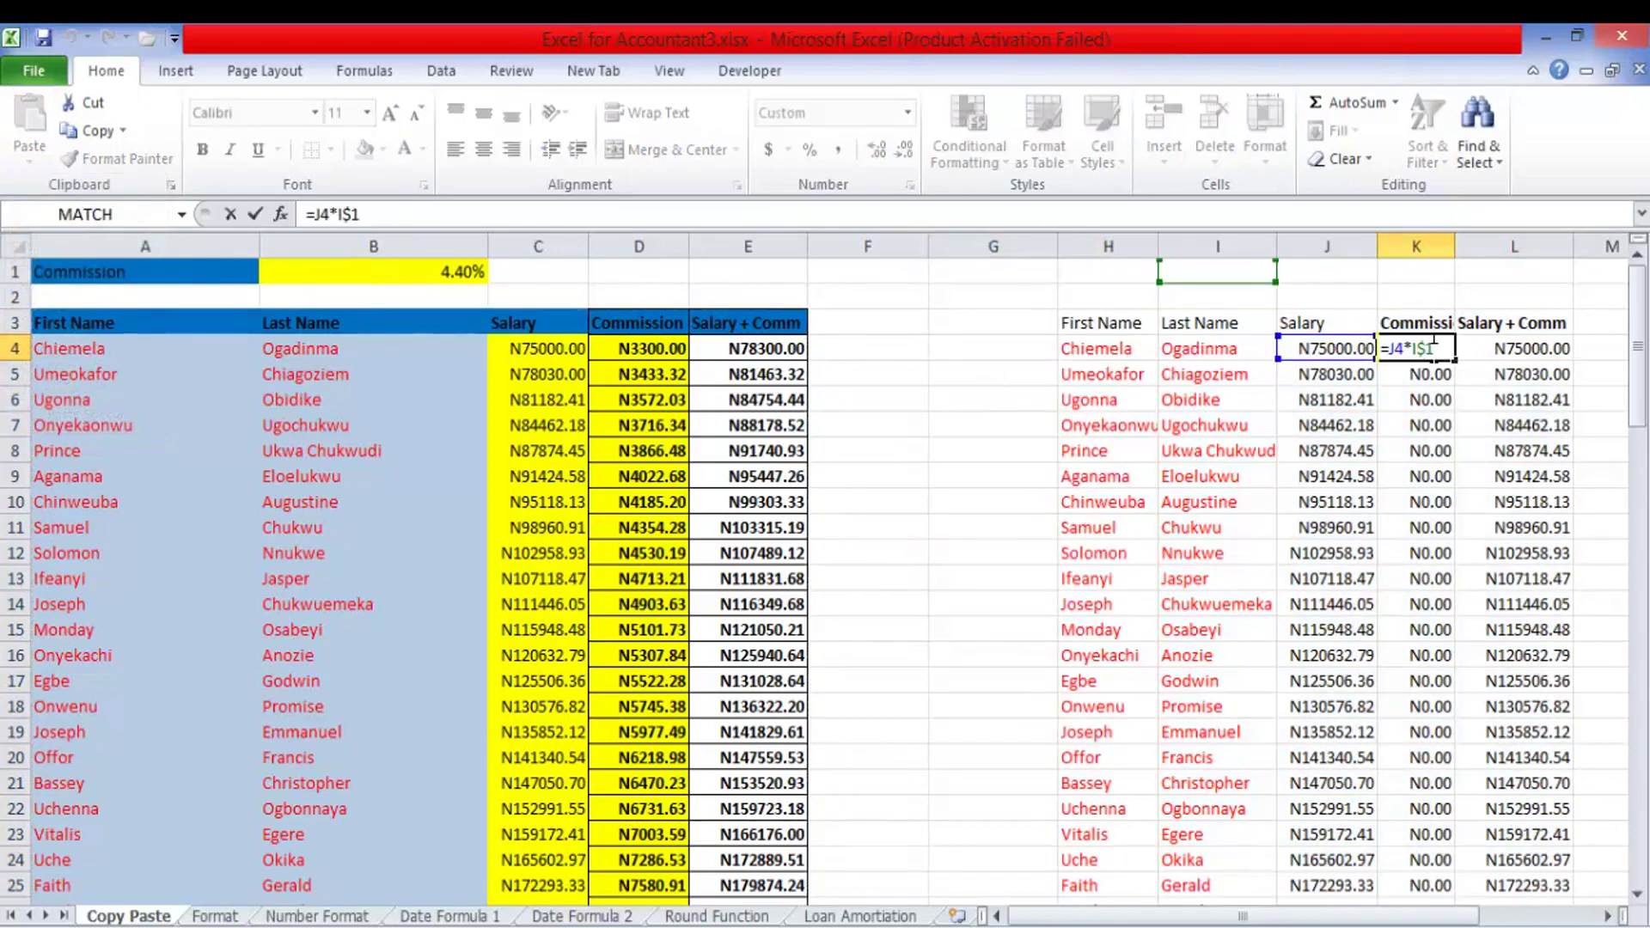
double_click(1518, 349)
click(1404, 298)
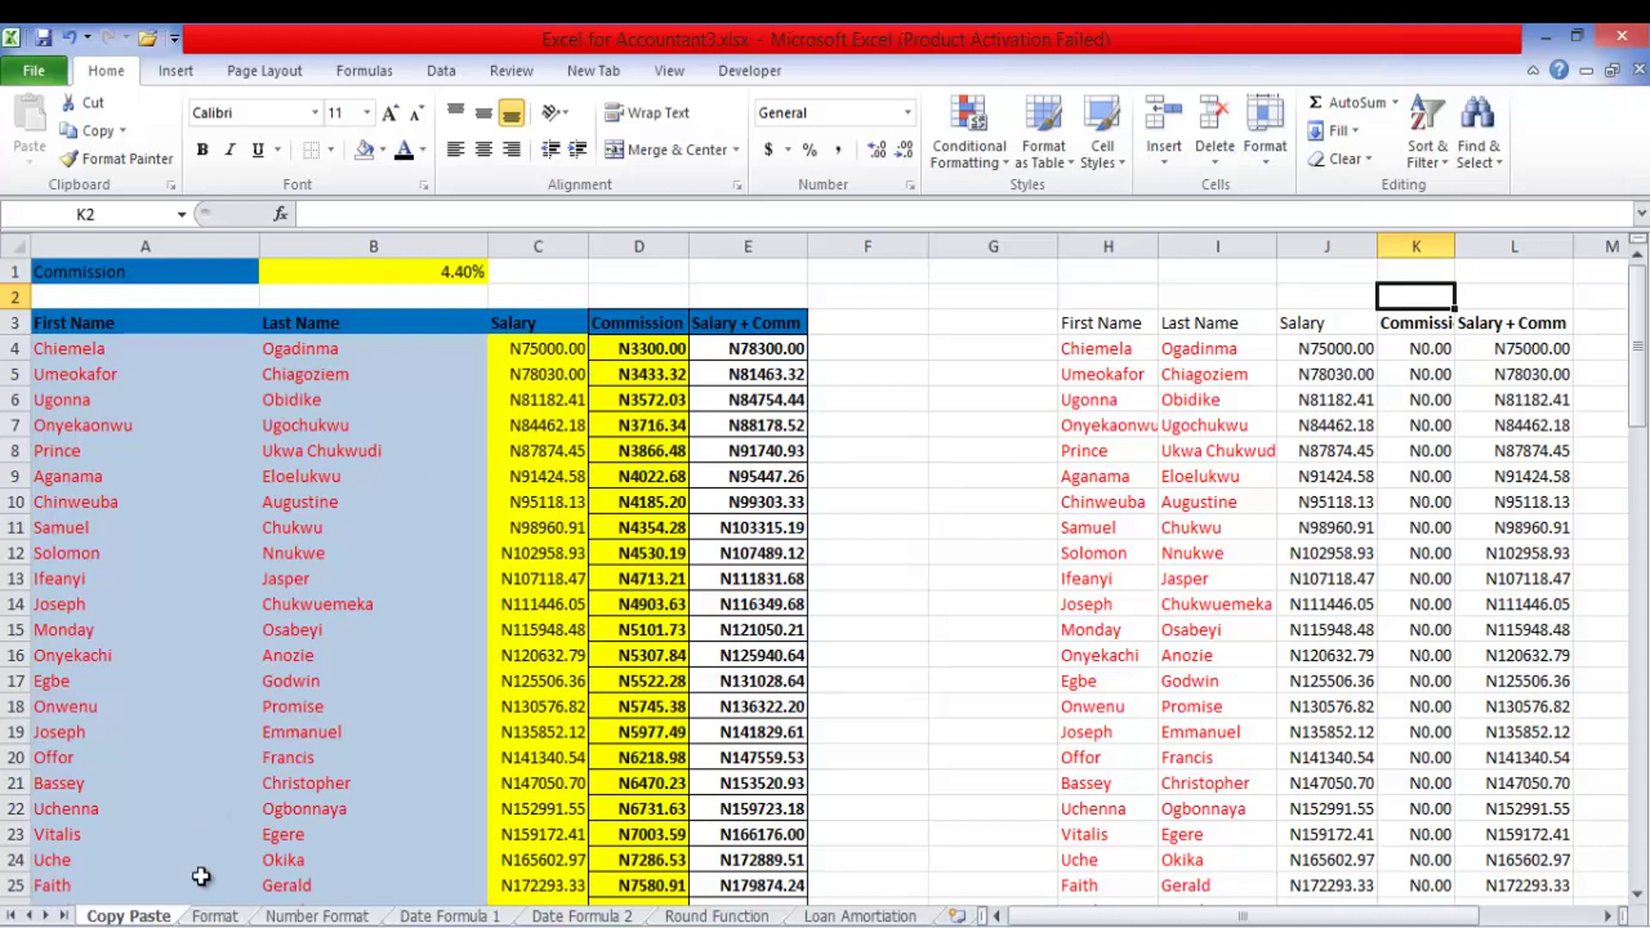
- Delete all entries below the Commission and Salary + Comm headers on the Format sheet
click(215, 917)
click(761, 550)
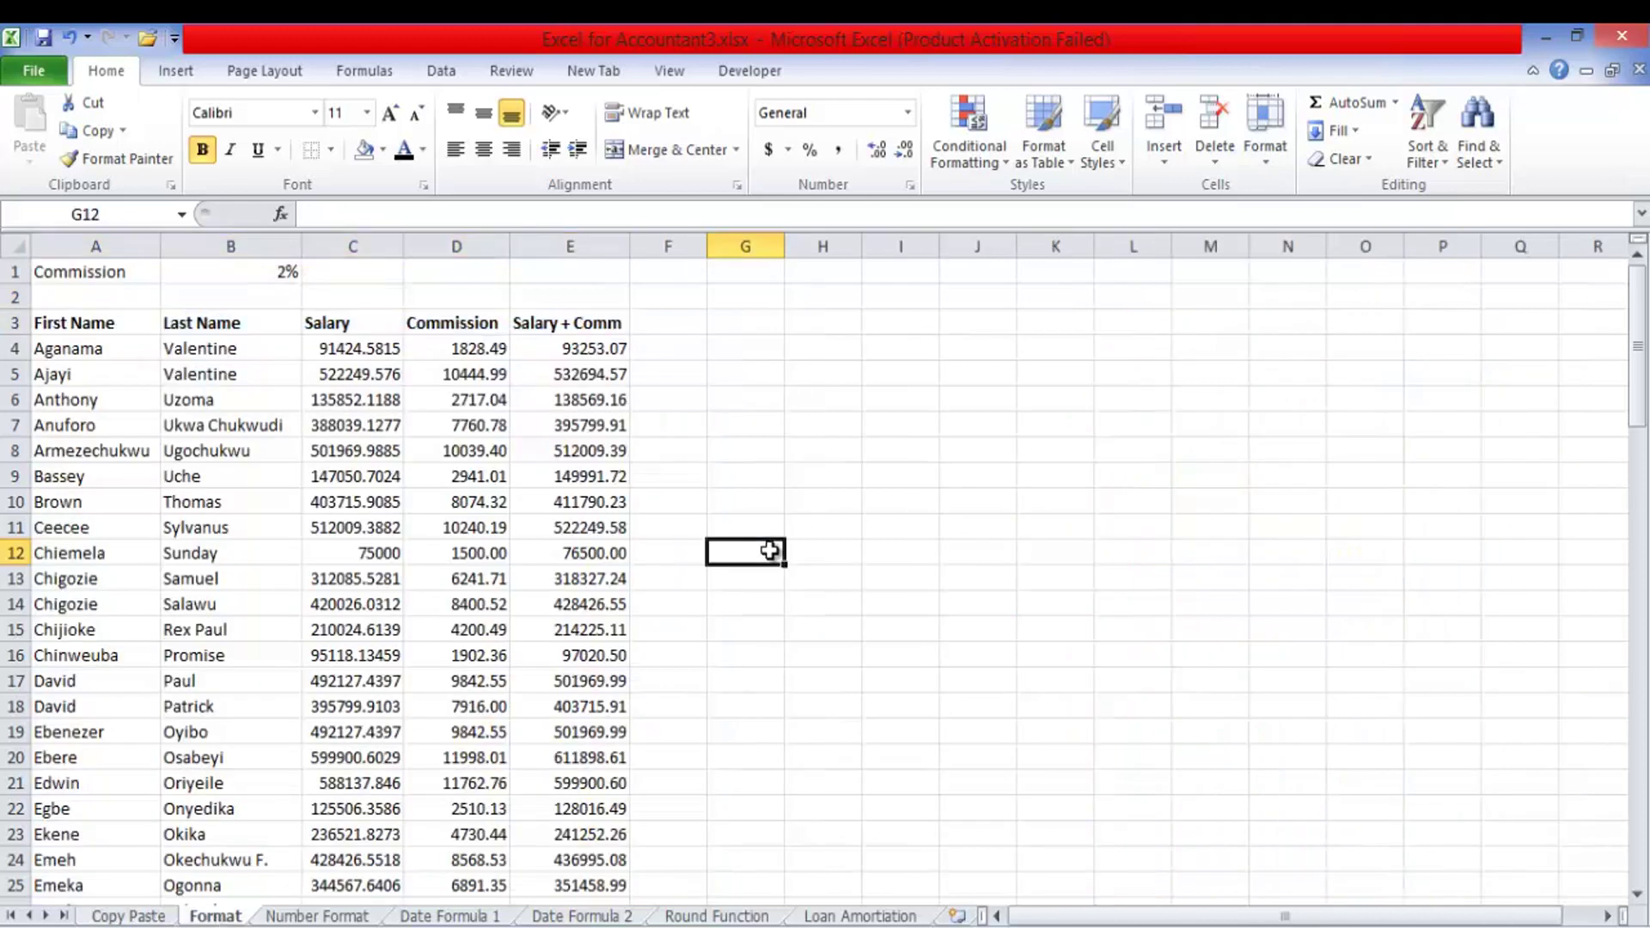
click(601, 399)
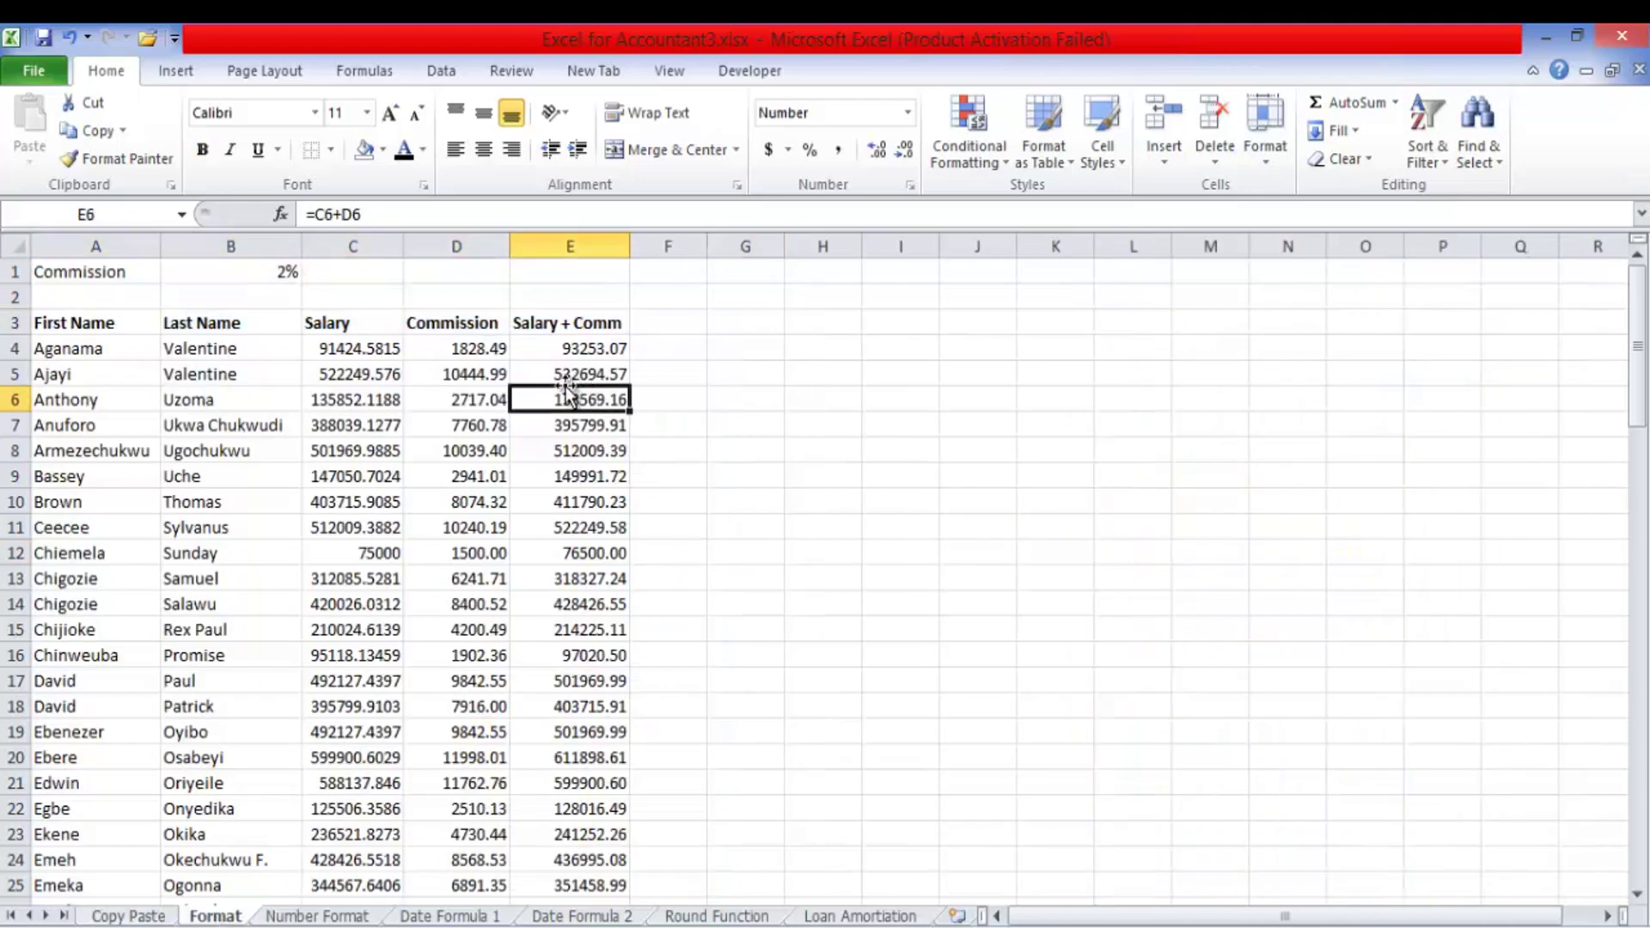
click(459, 344)
drag(457, 345, 573, 350)
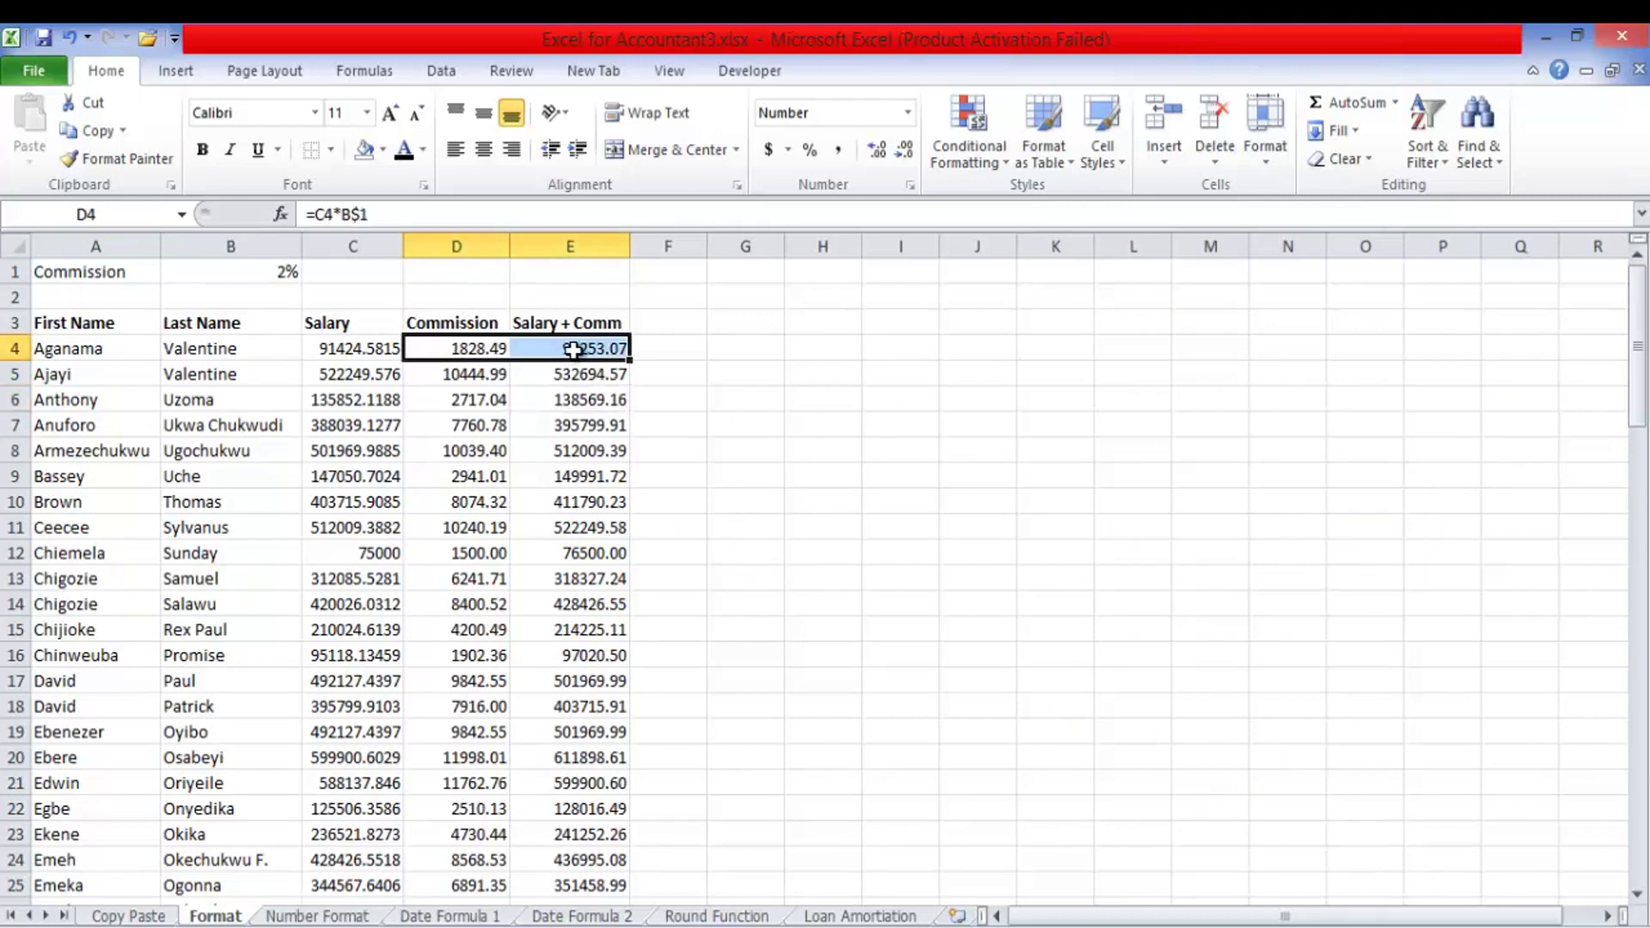
key(ctrl+shift+Down)
key(ctrl+BackSpace)
key(Delete)
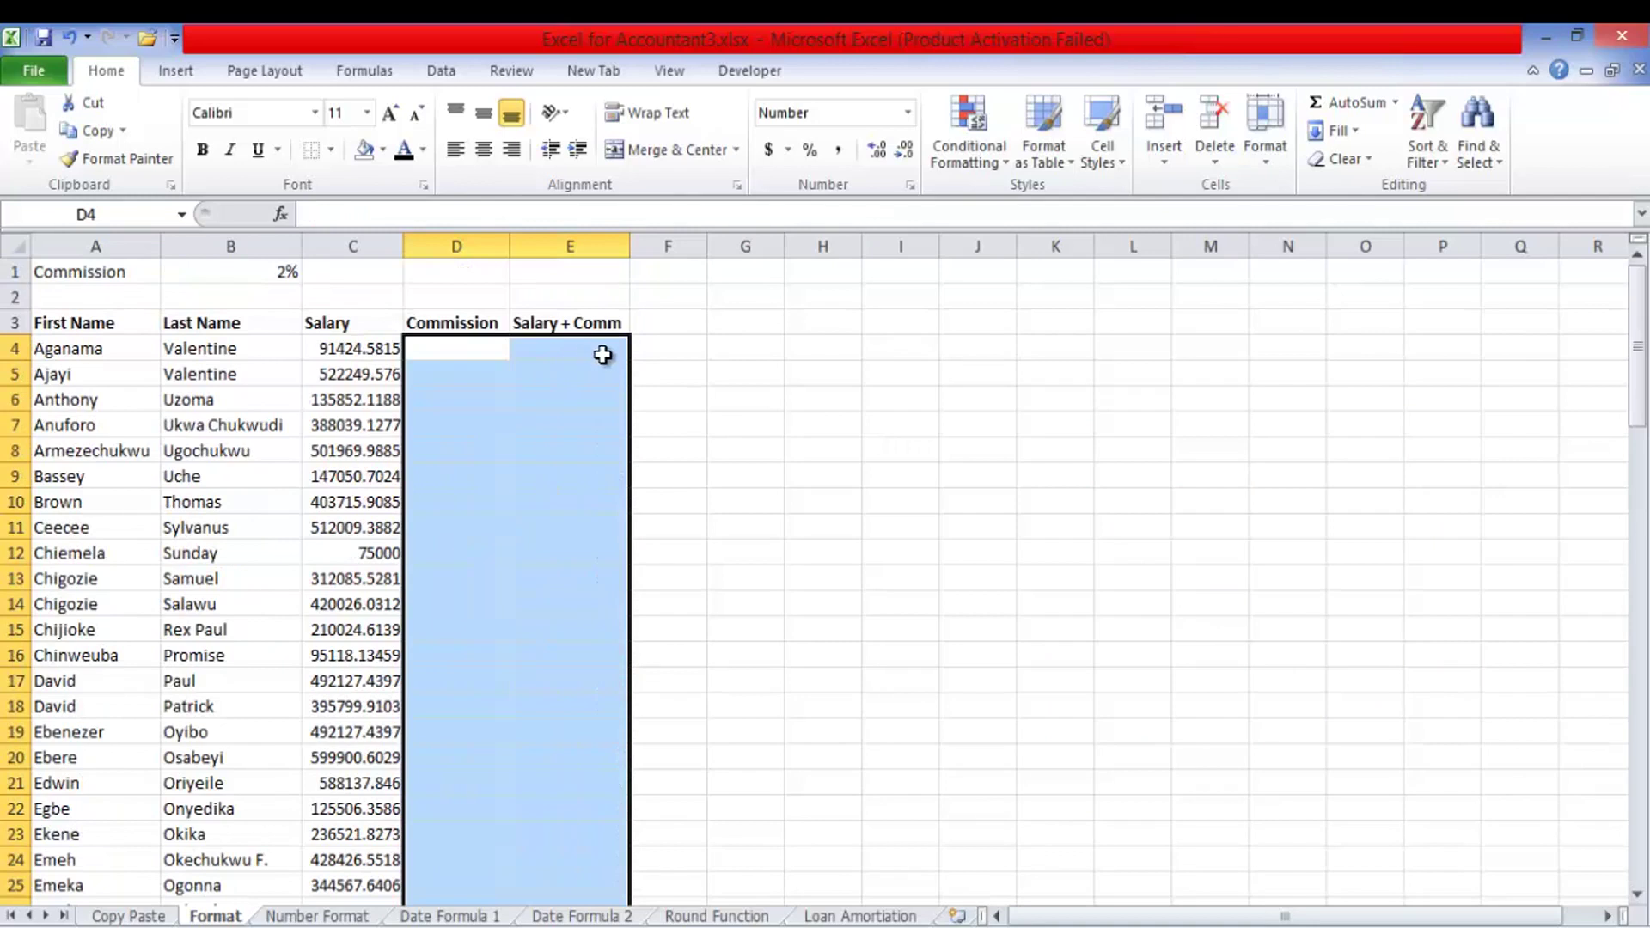
click(672, 371)
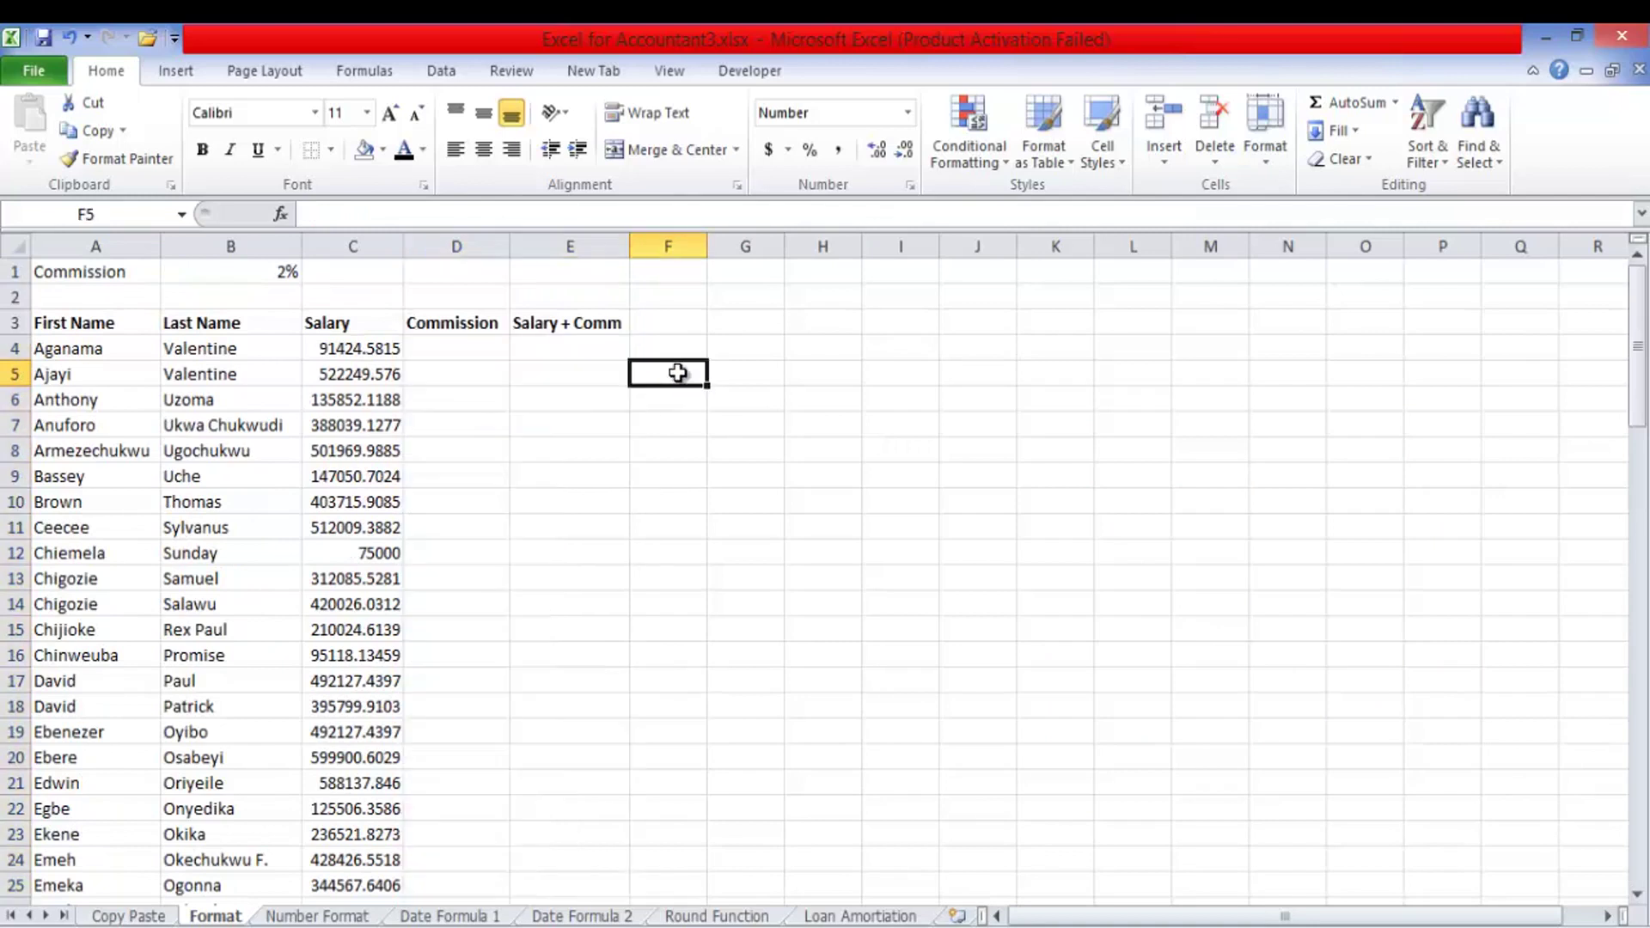
- Copy the Commission and Salary + Comm entries from D4 down on the Copy Paste sheet and paste their formulas over the same cells
click(153, 918)
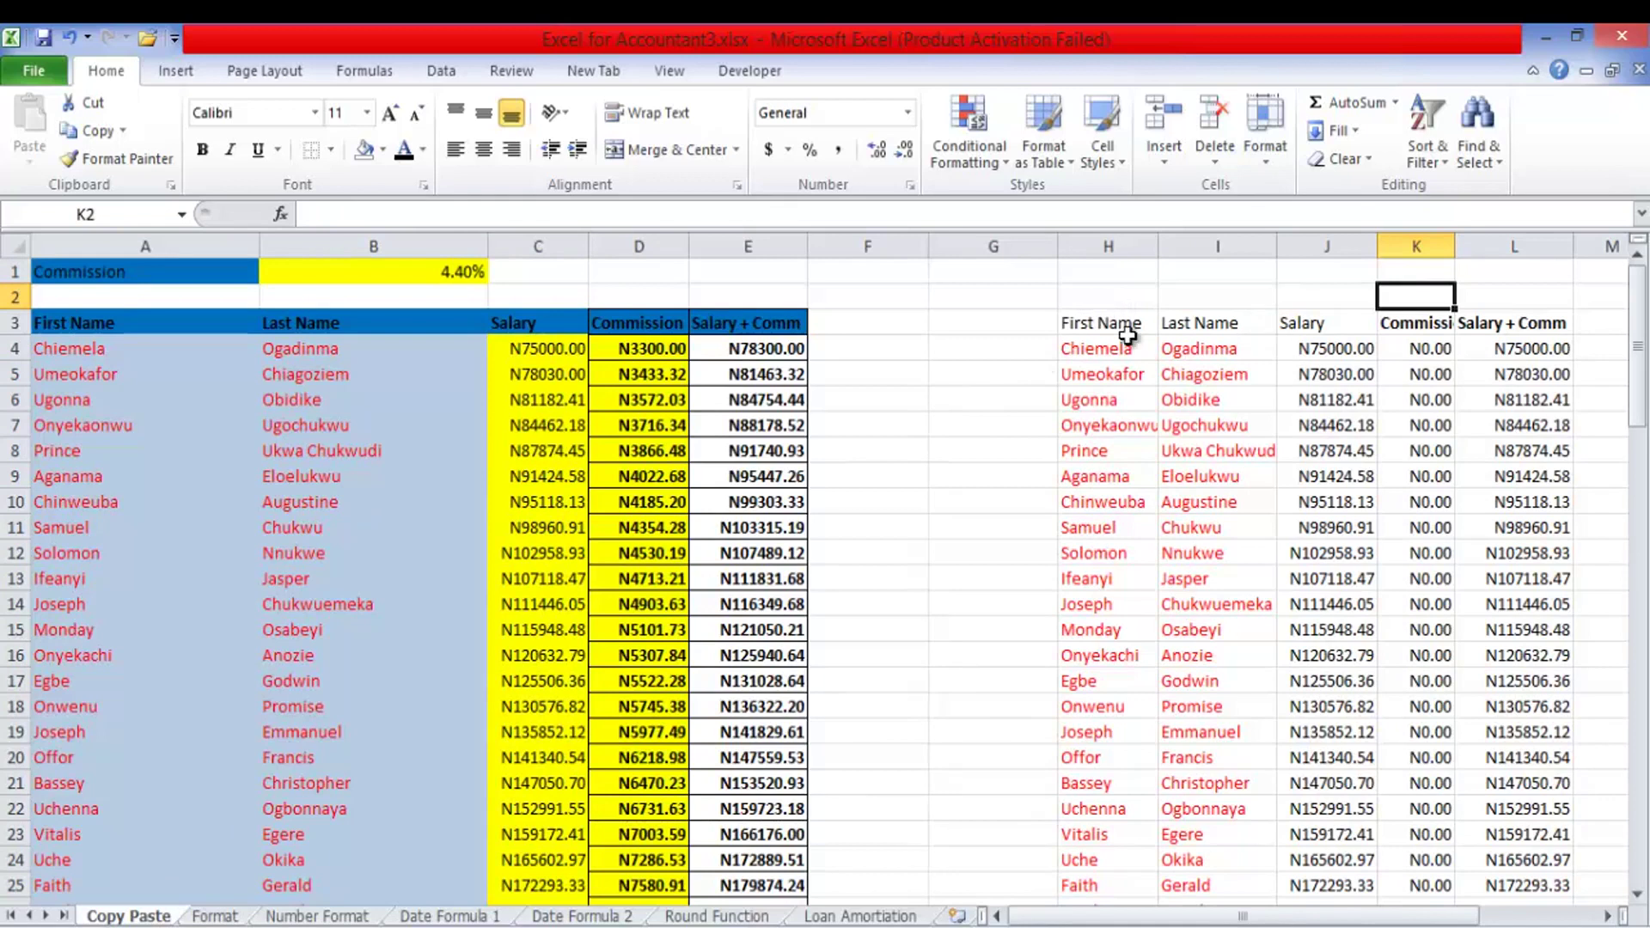
drag(640, 348, 740, 344)
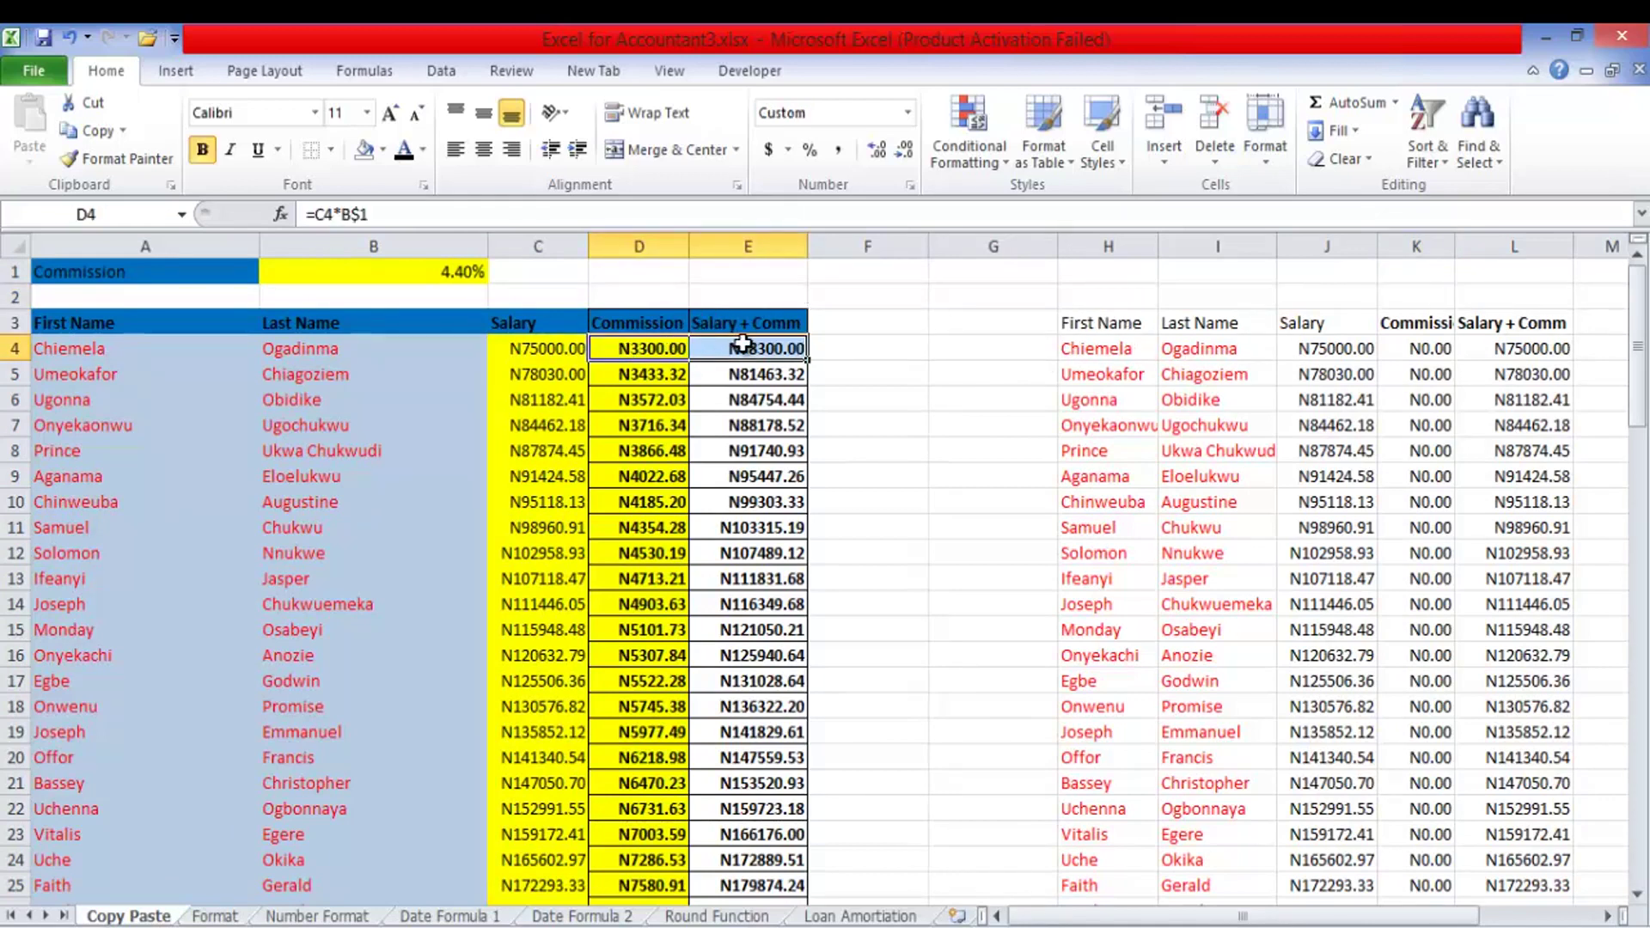
key(ctrl+shift+Down)
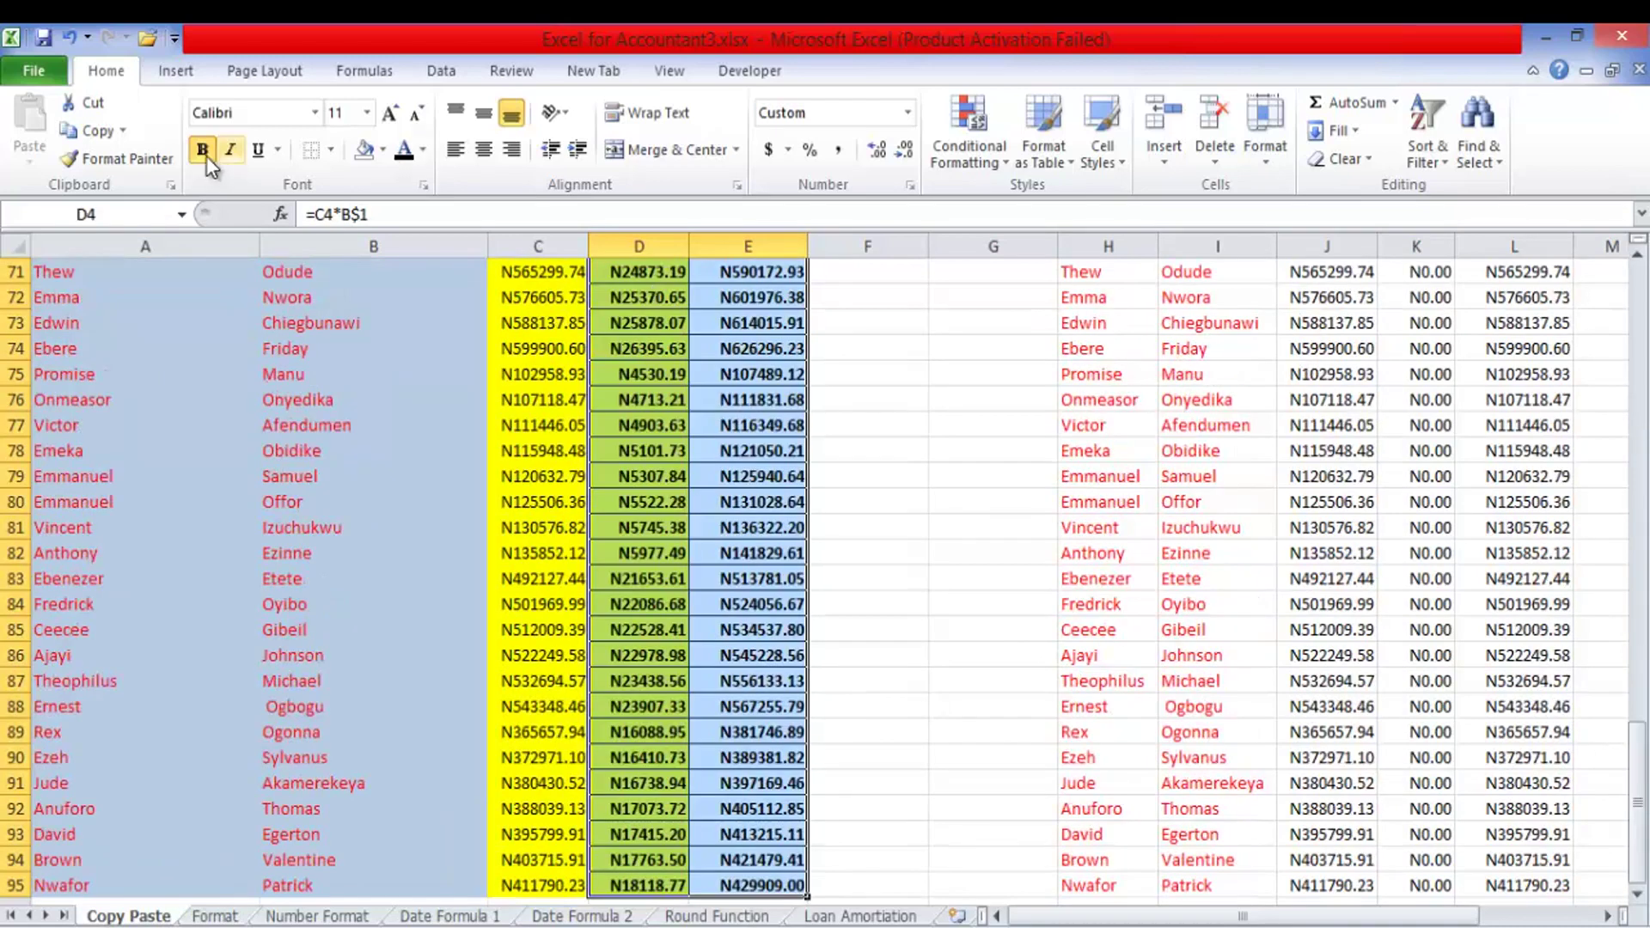
click(91, 129)
click(28, 165)
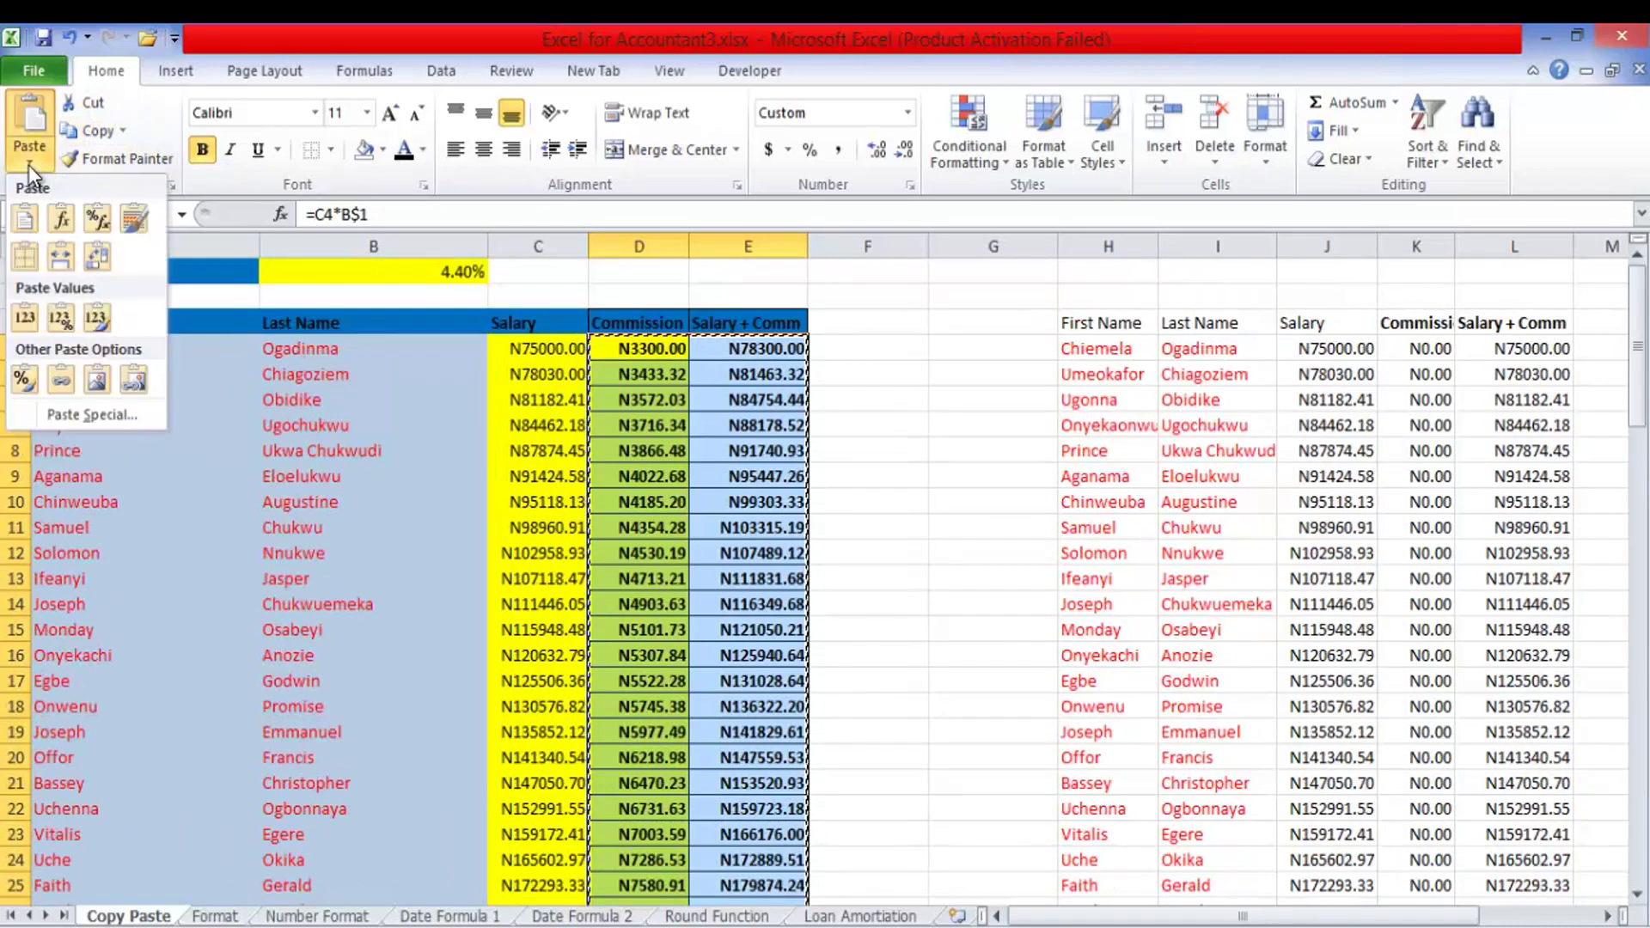
click(64, 215)
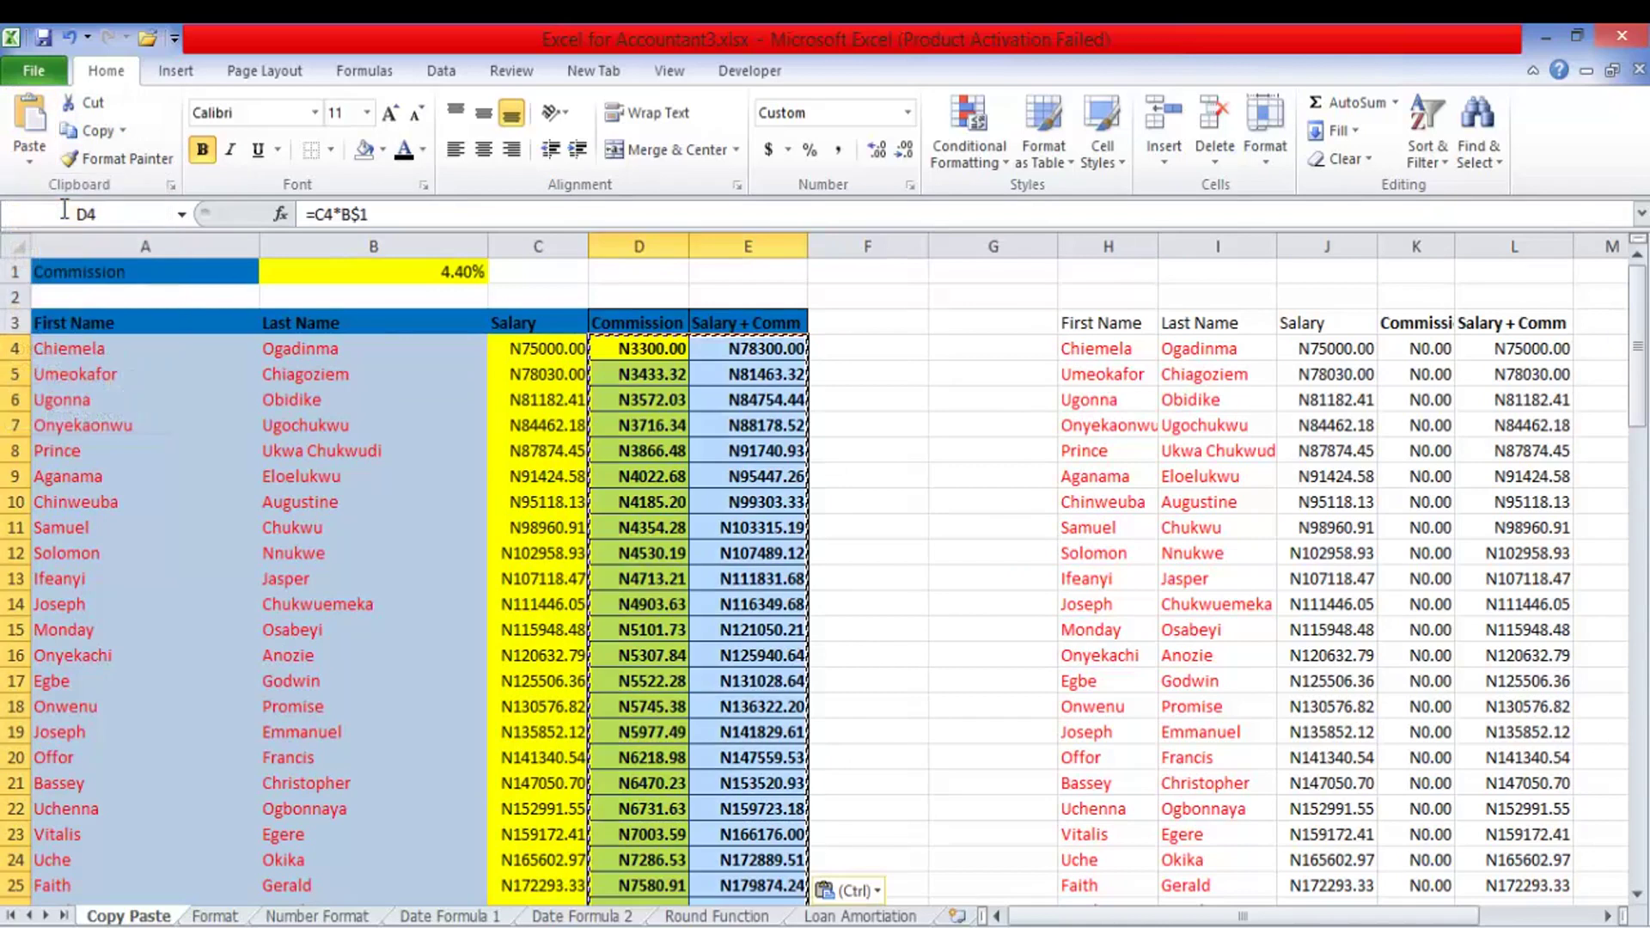
- Try to paste the copied entries at D4 on the Format sheet and return to the Copy Paste sheet
click(226, 916)
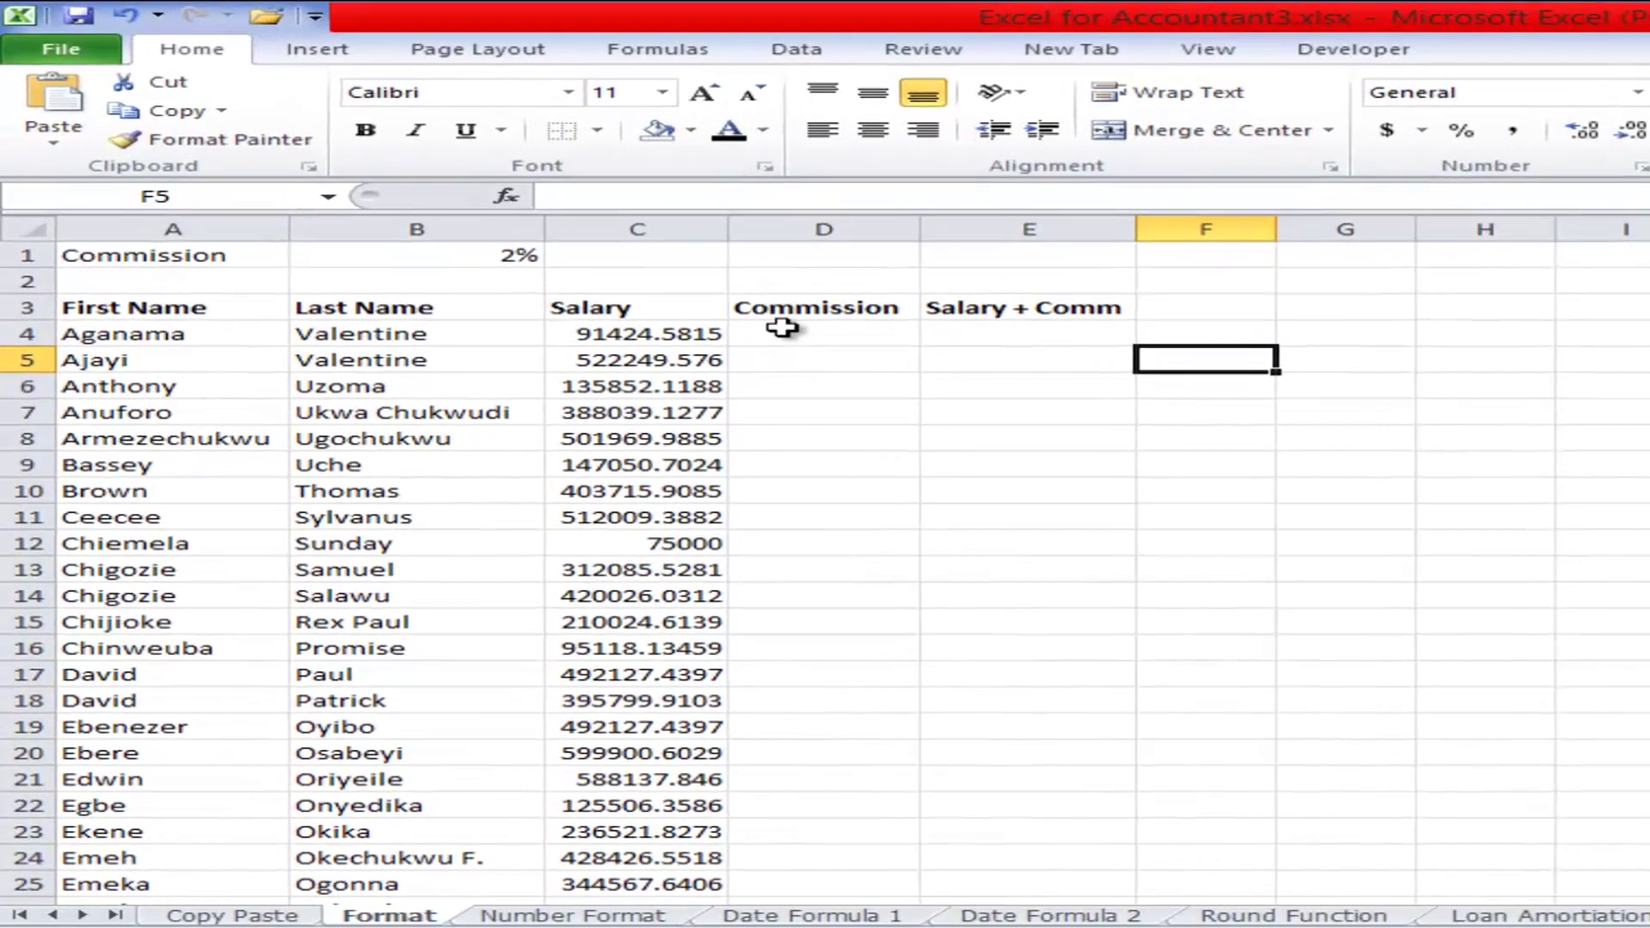
click(433, 345)
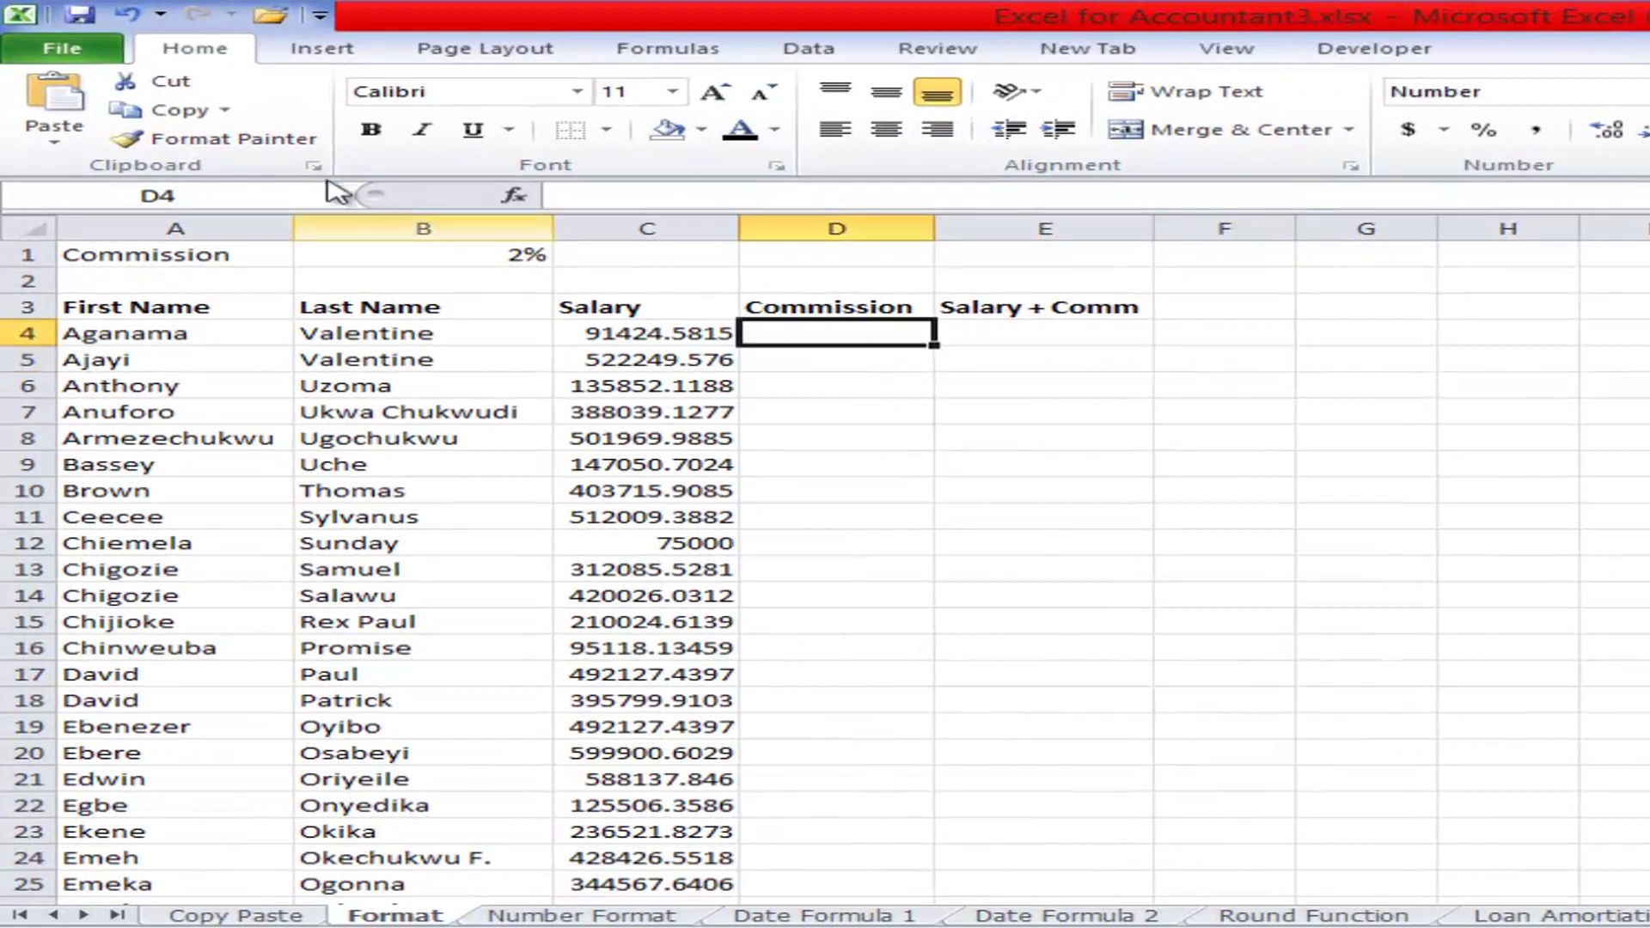
click(56, 142)
click(26, 214)
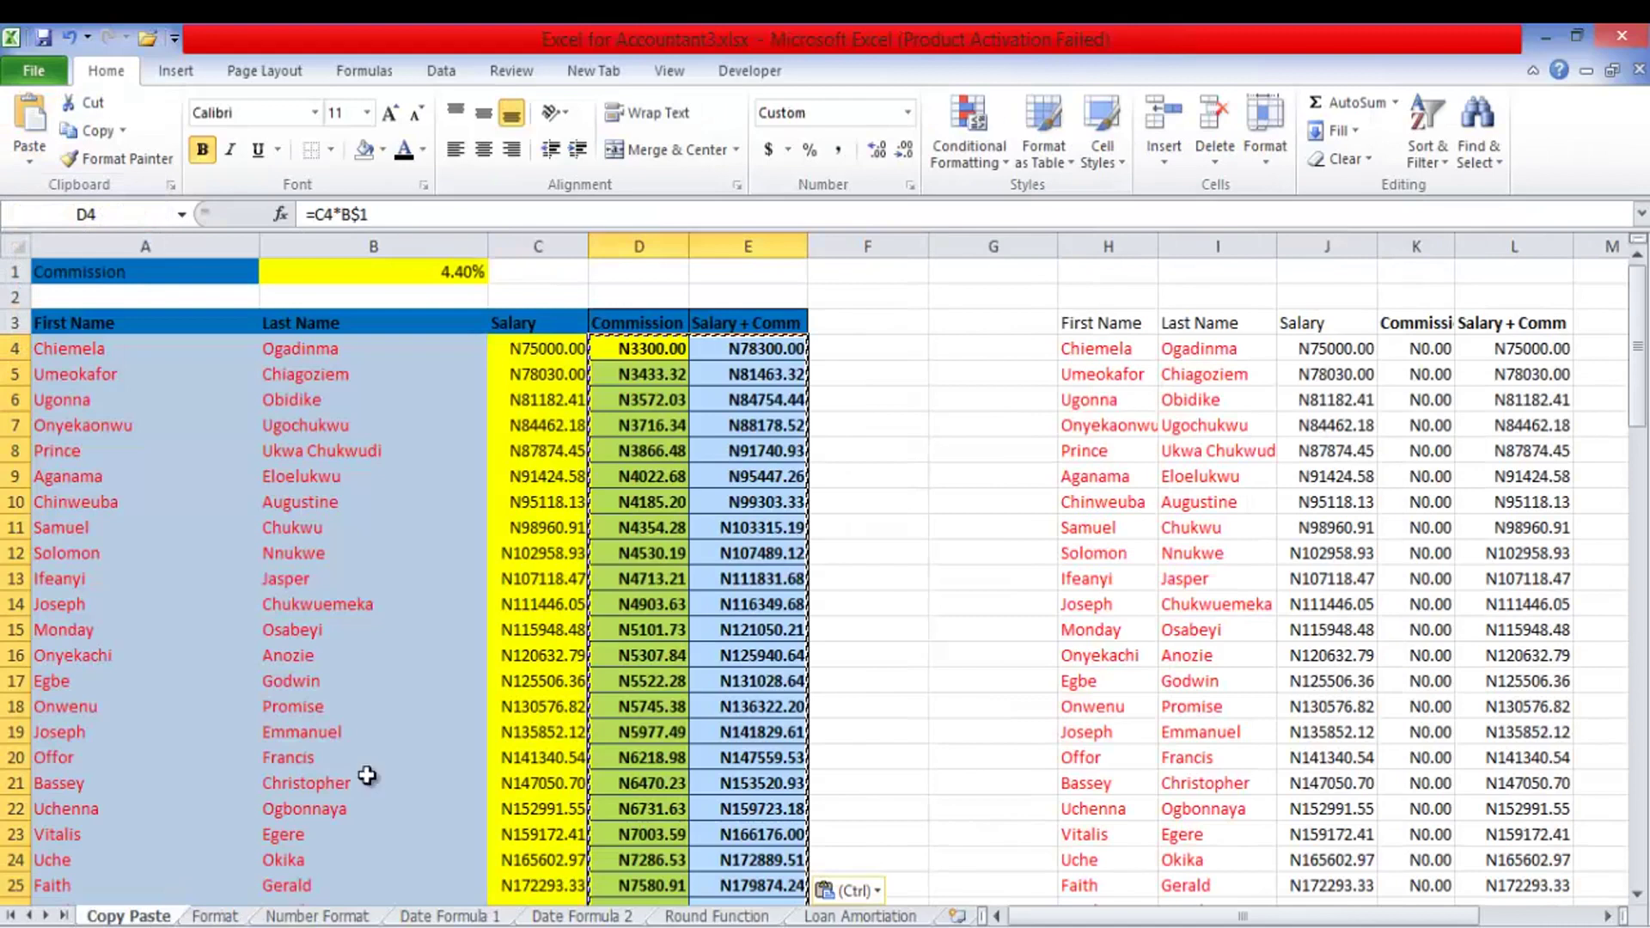
double_click(909, 629)
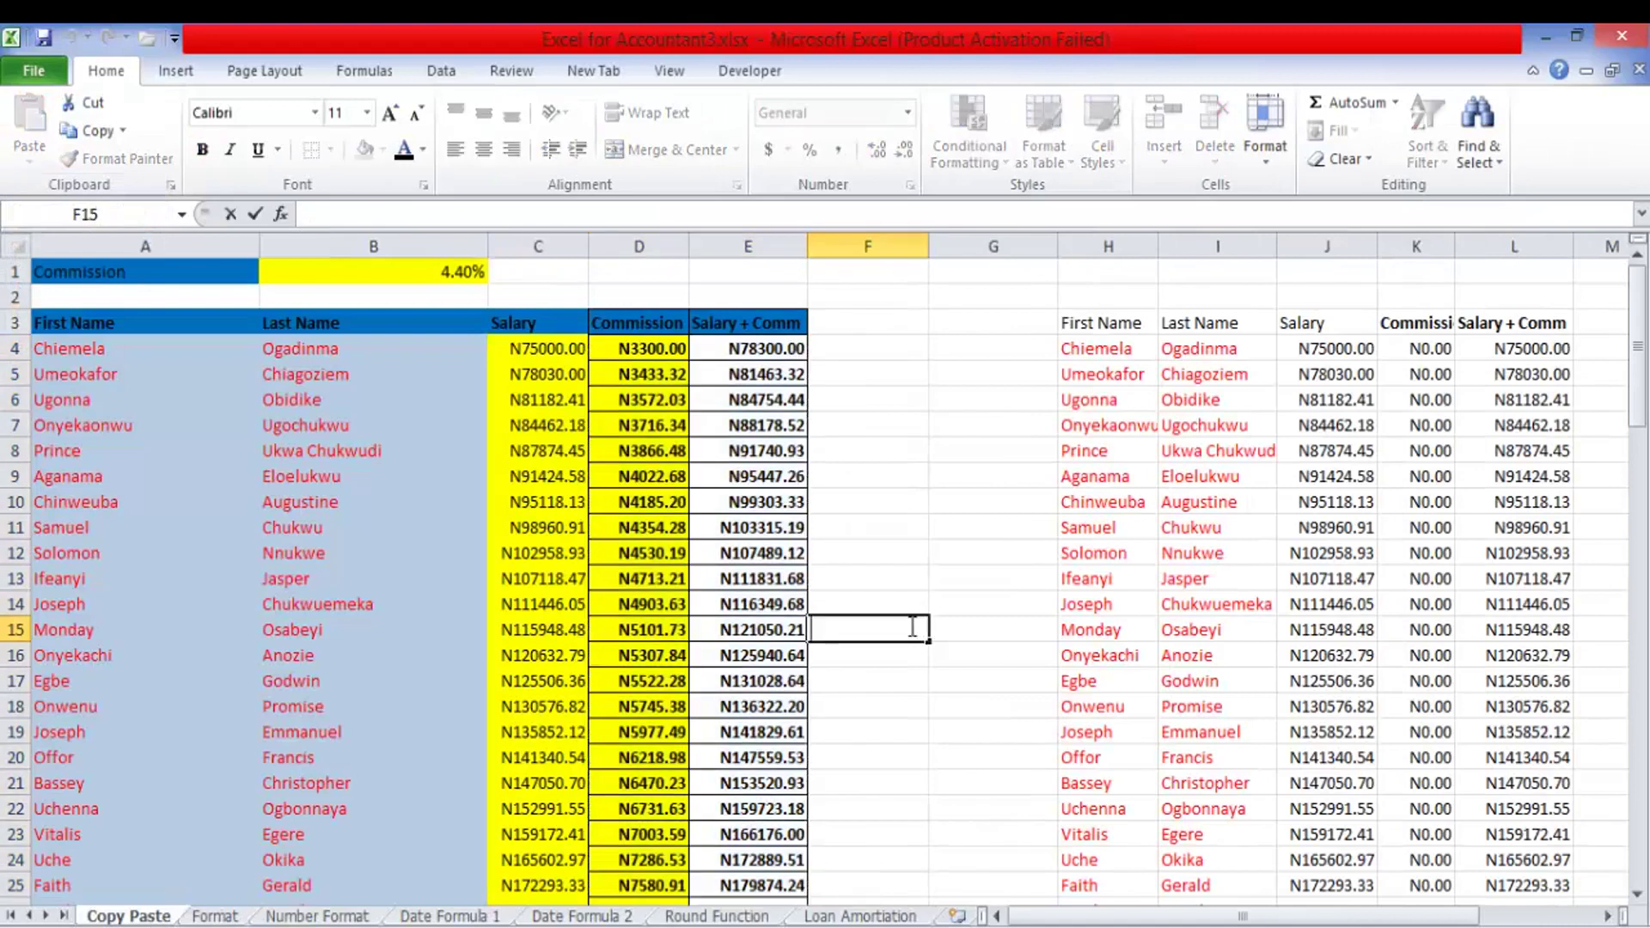
- Copy D4:E95 from the Copy Paste sheet and paste only the formulas at D4 on the Format sheet
drag(607, 344, 736, 346)
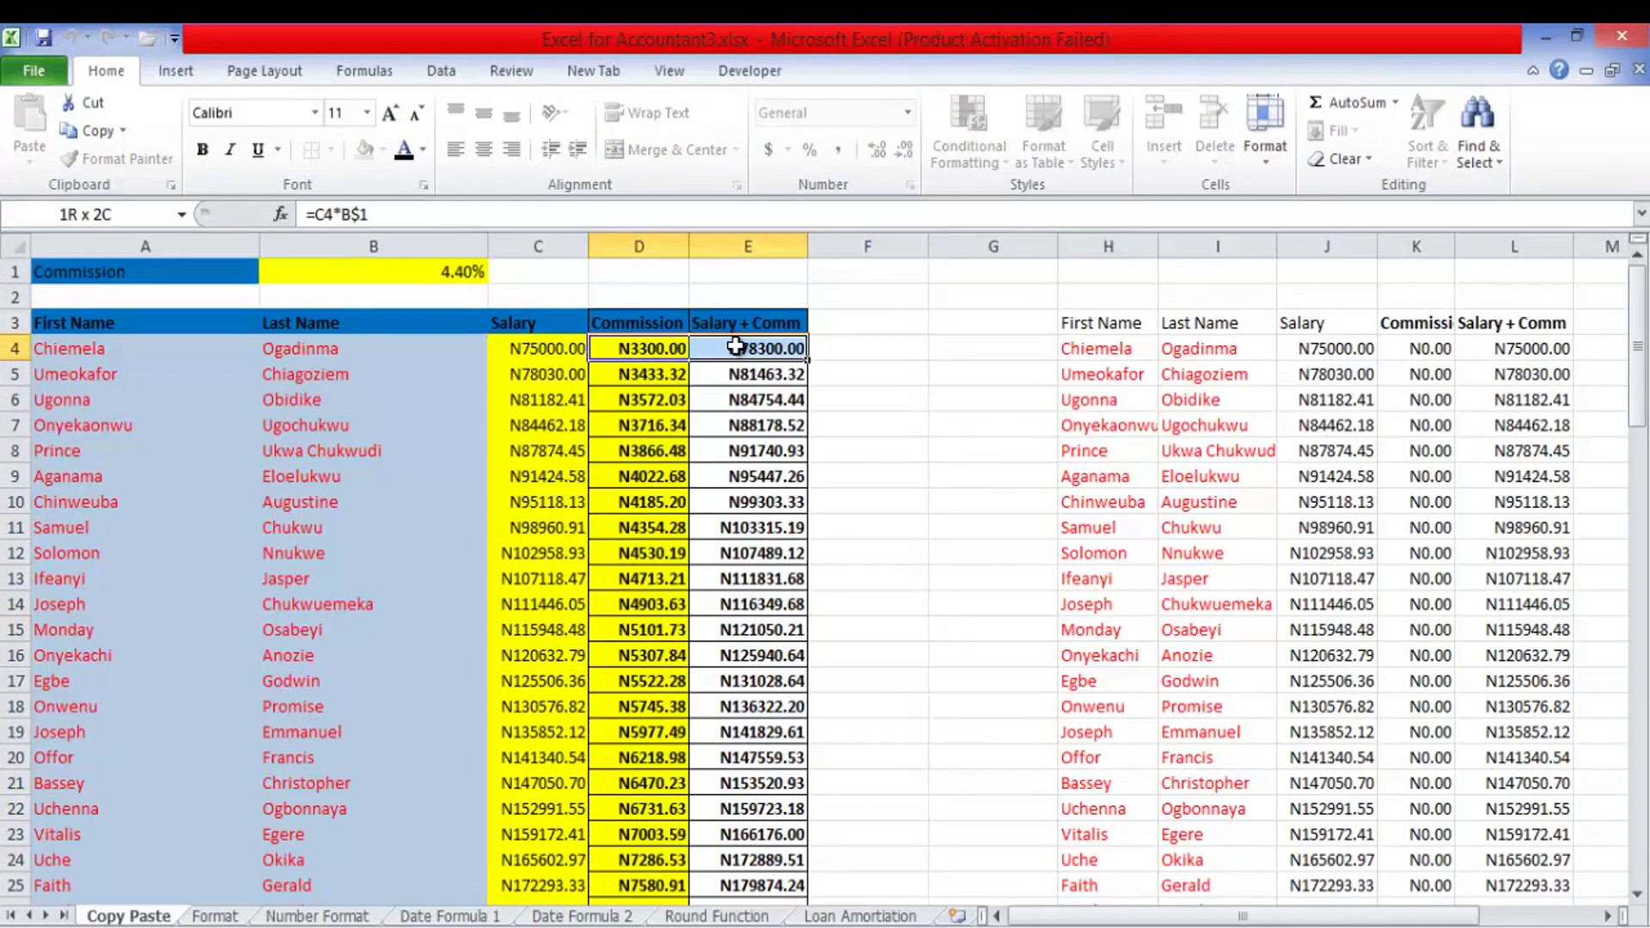
key(ctrl+shift+Down)
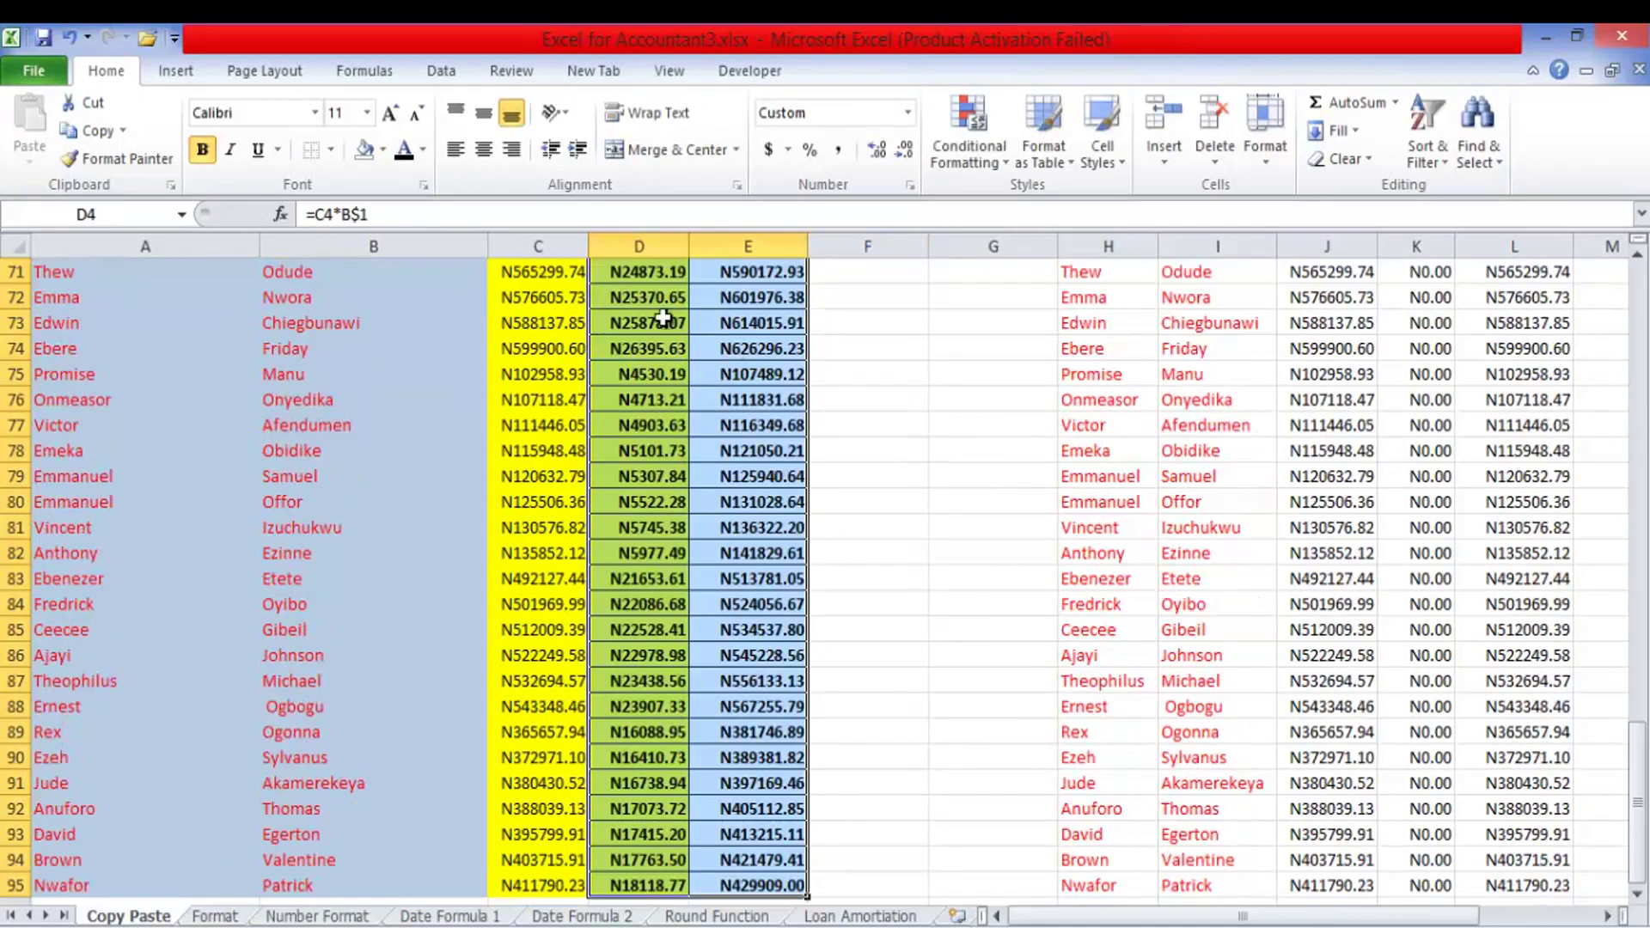
click(103, 129)
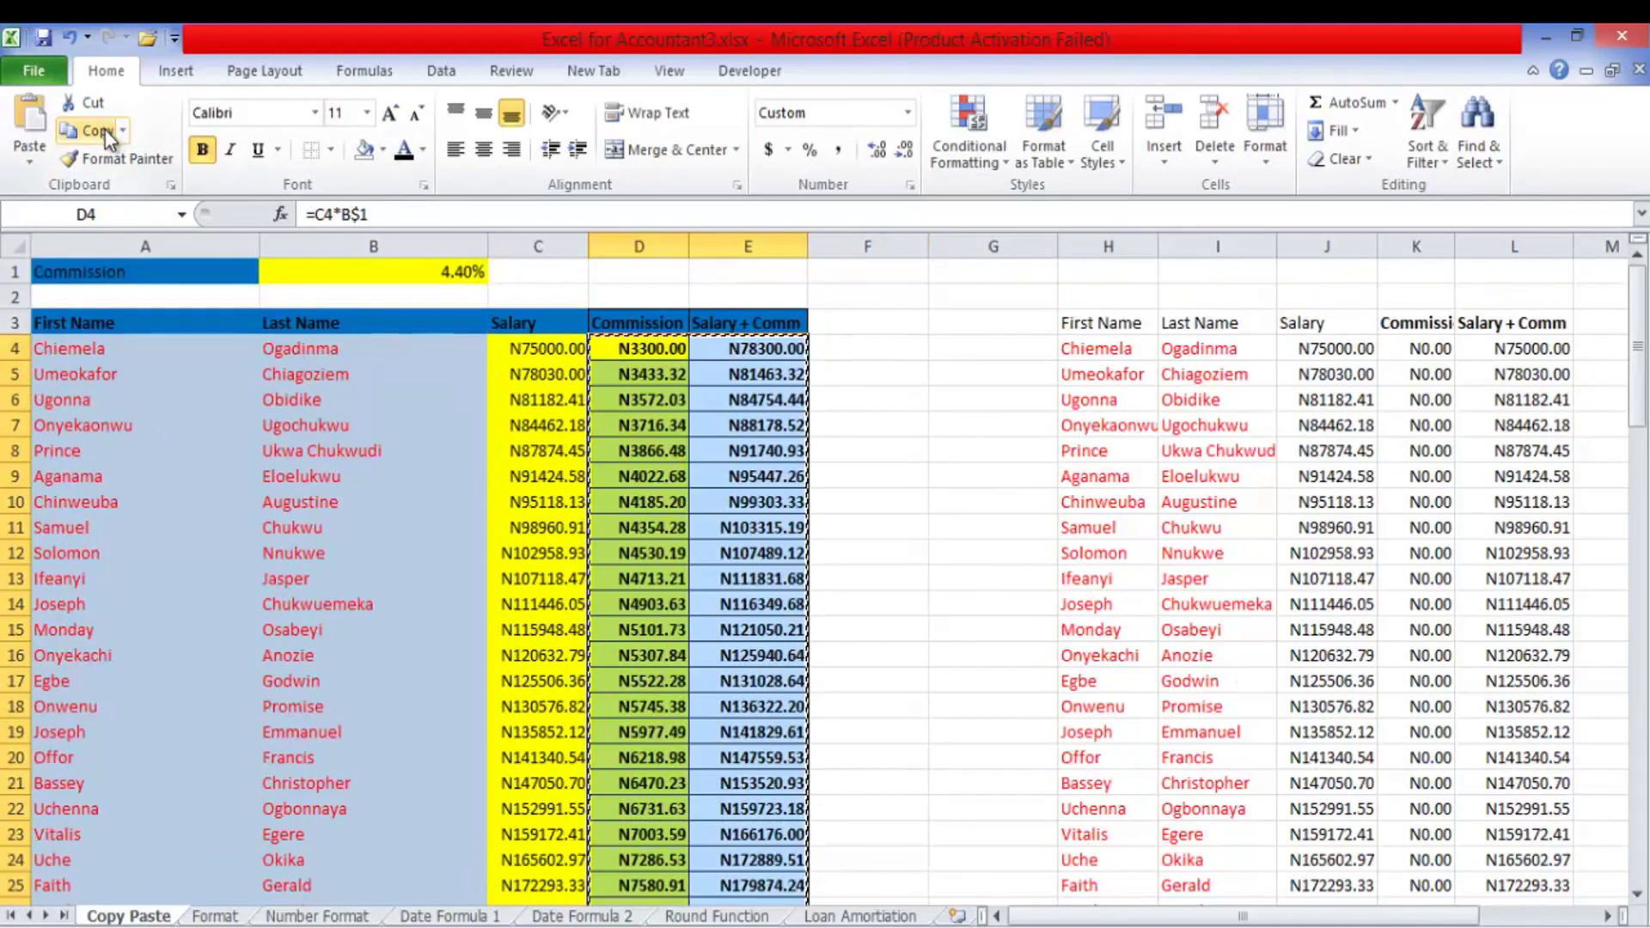
click(215, 917)
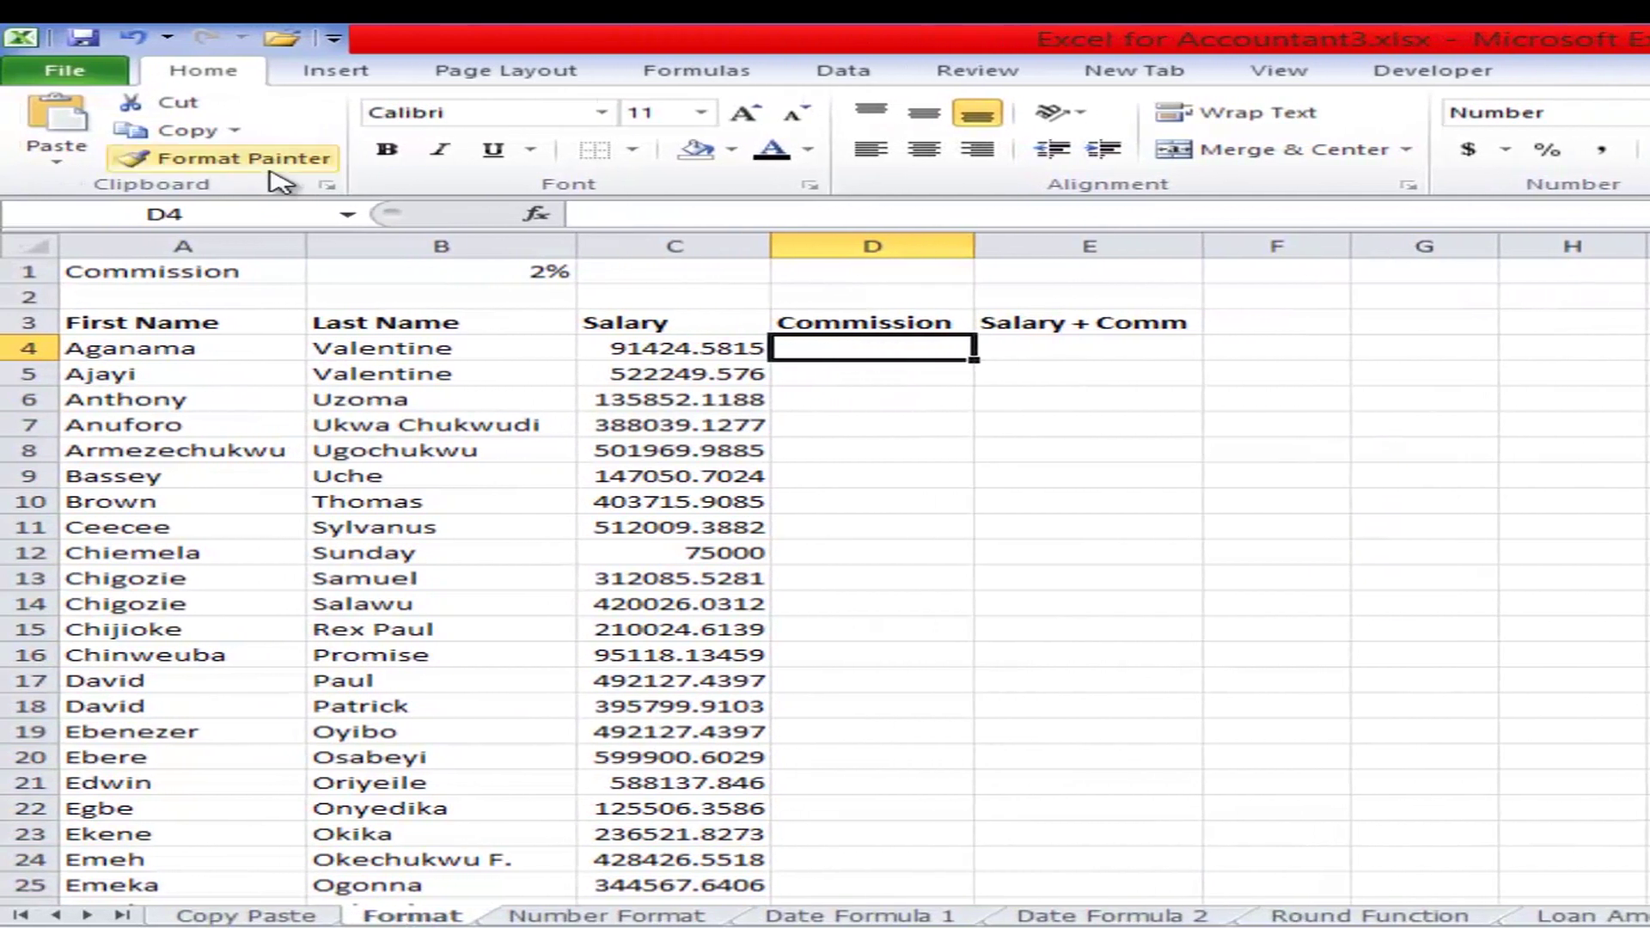
click(57, 151)
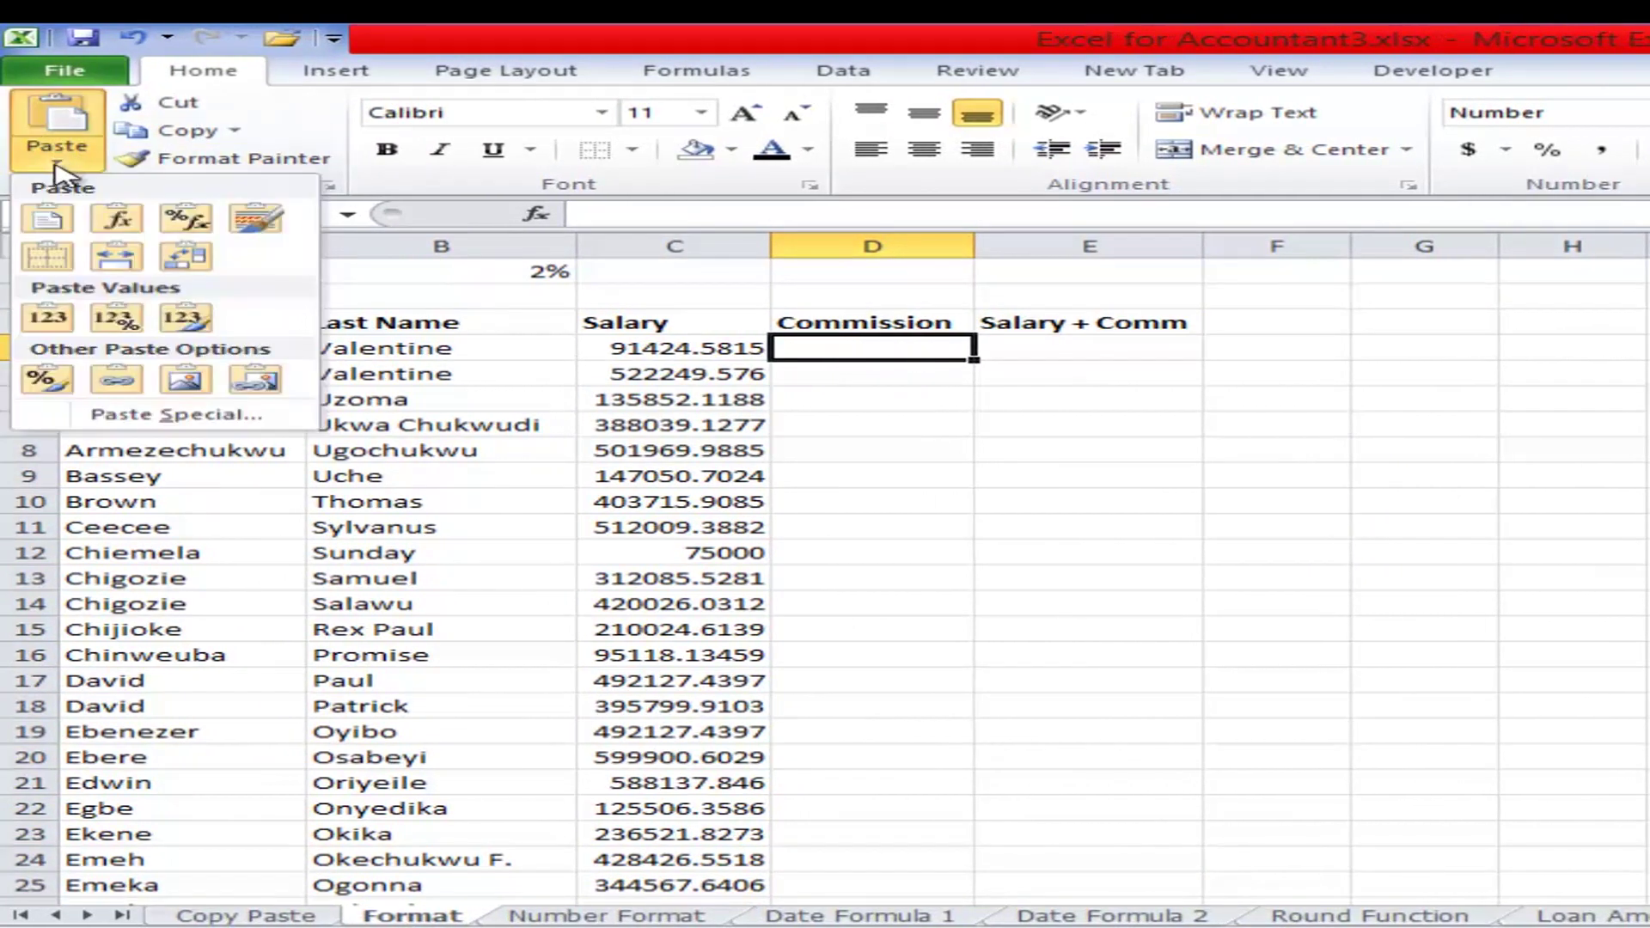
click(122, 222)
click(1519, 388)
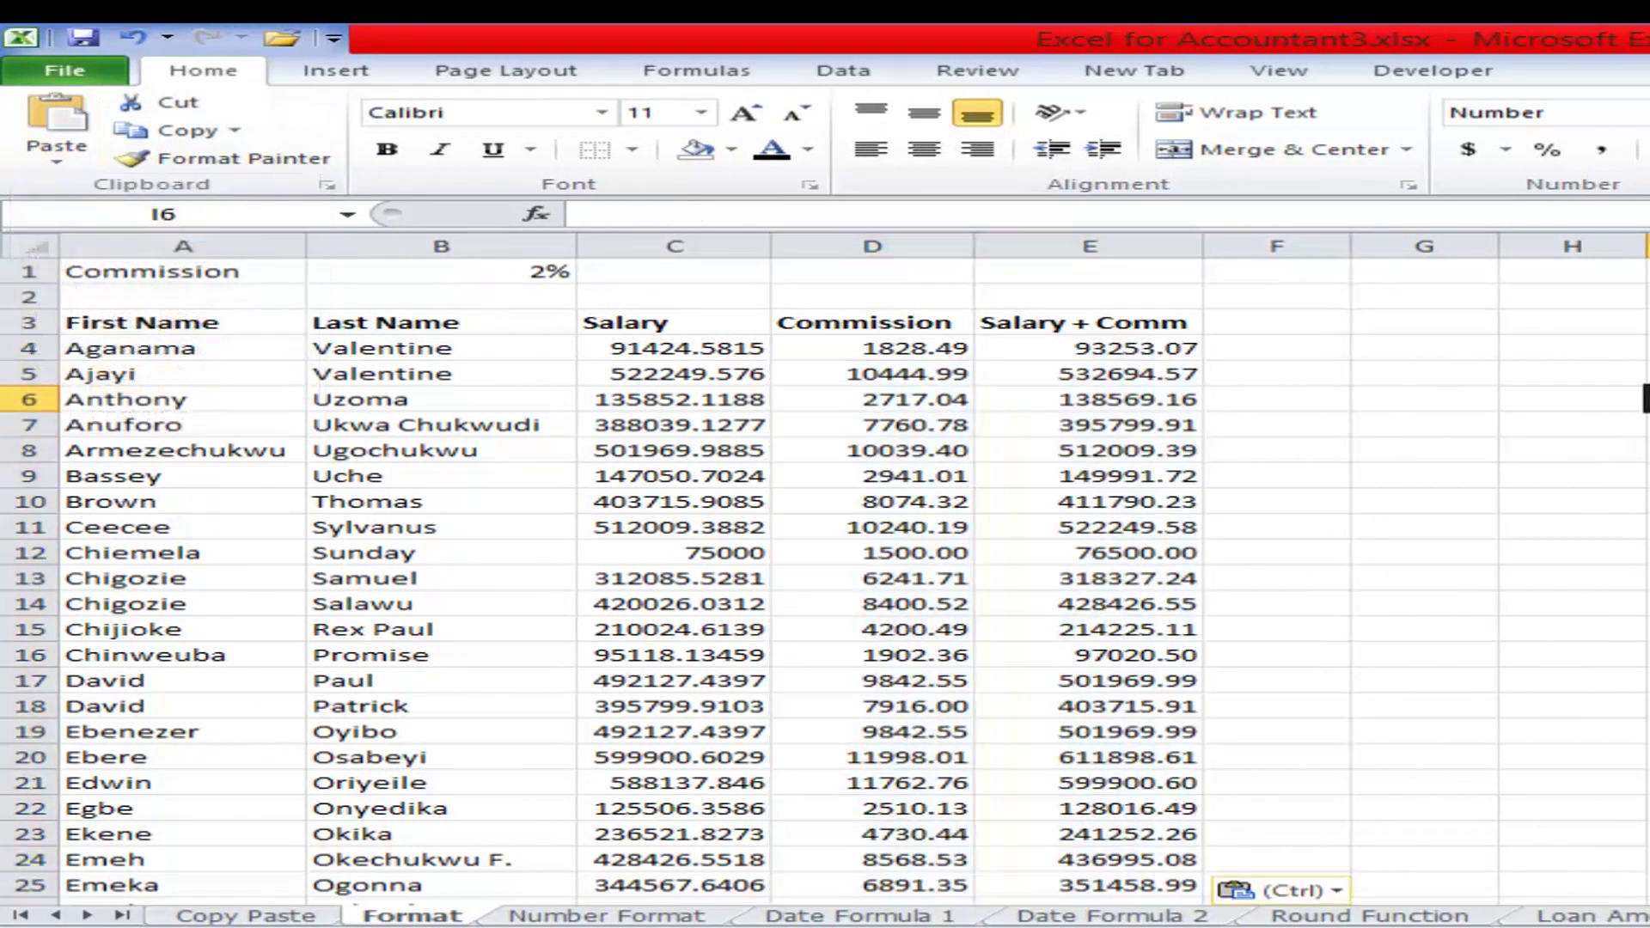
- Inspect the pasted formulas in D4 and E4 on the Format sheet to check their cell references
click(885, 348)
double_click(885, 348)
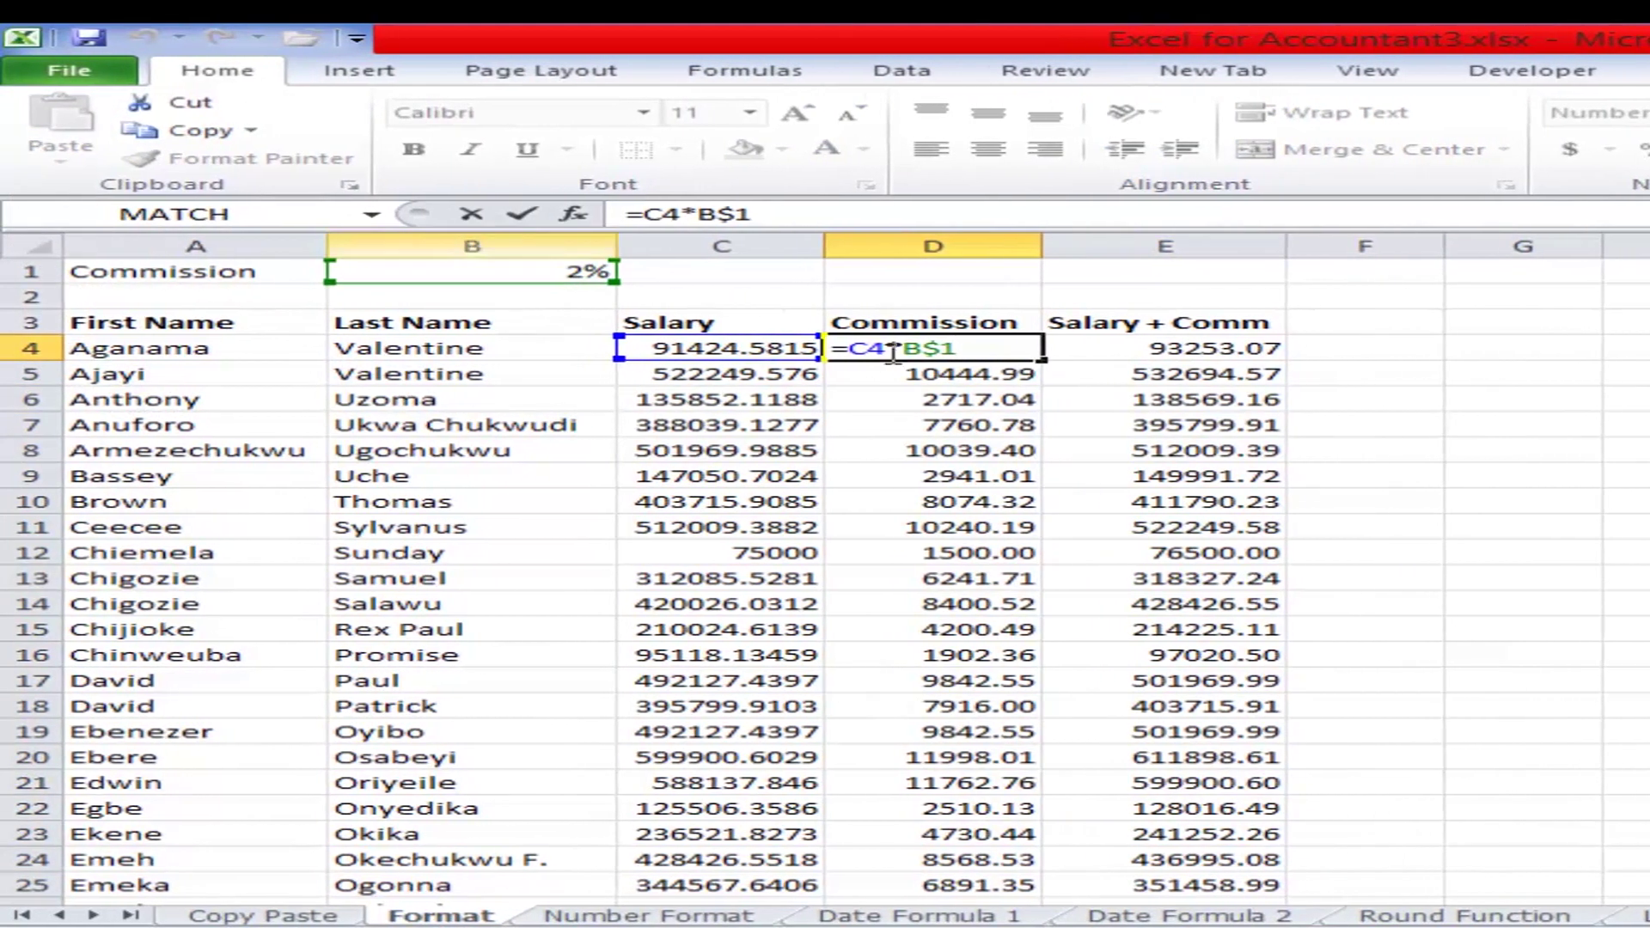
key(Return)
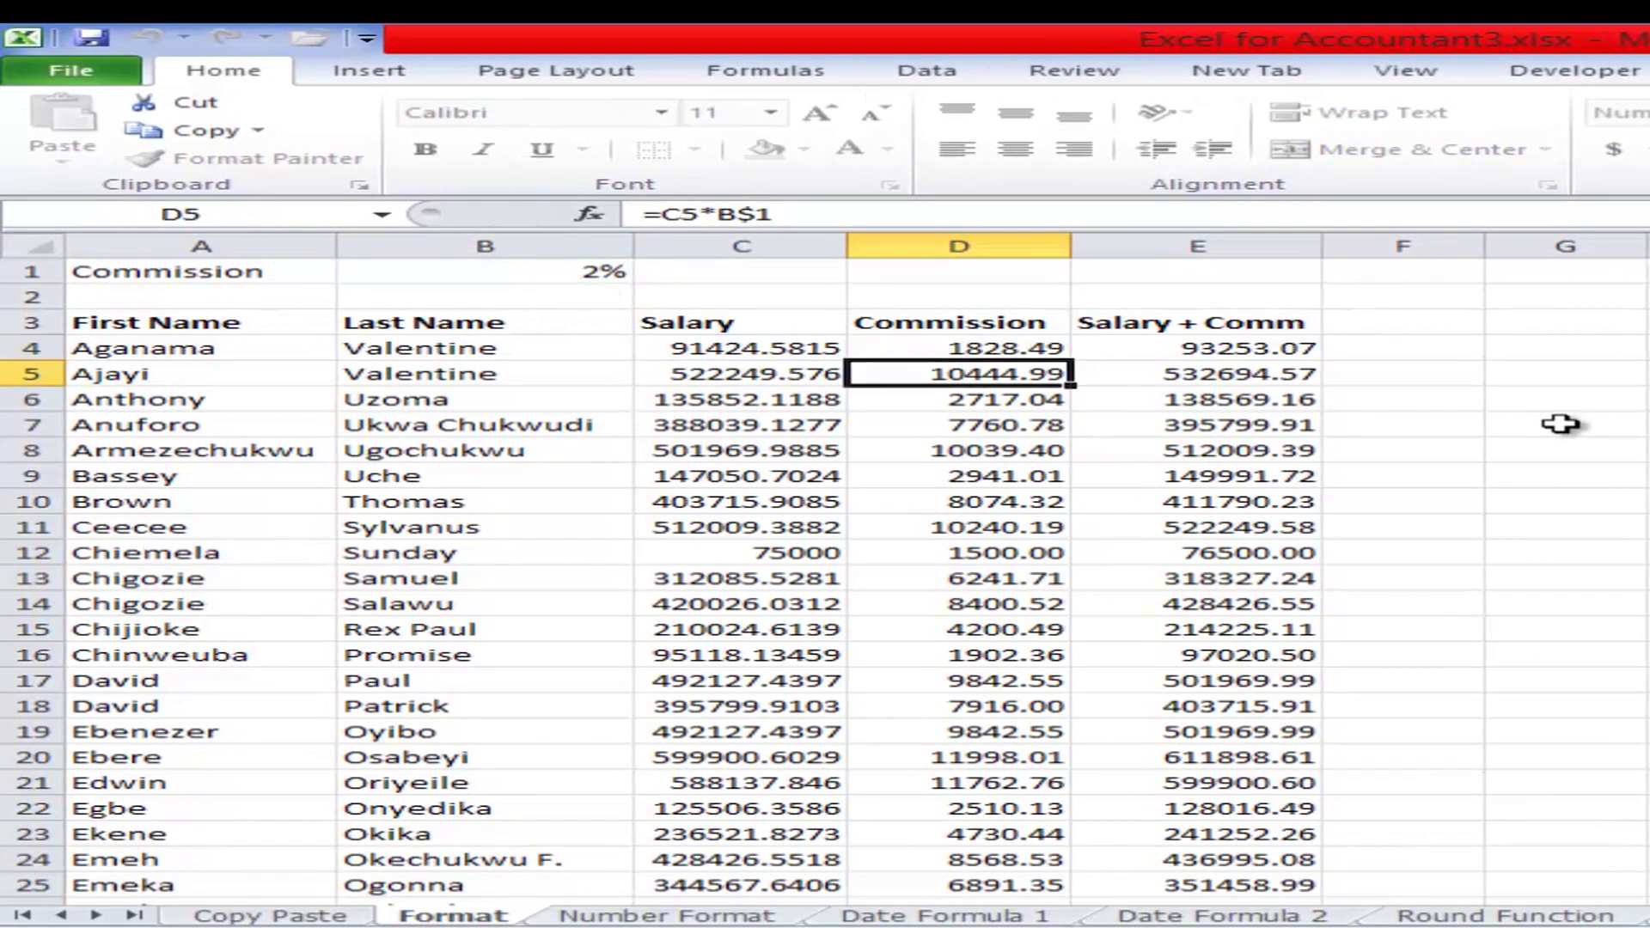
double_click(1233, 347)
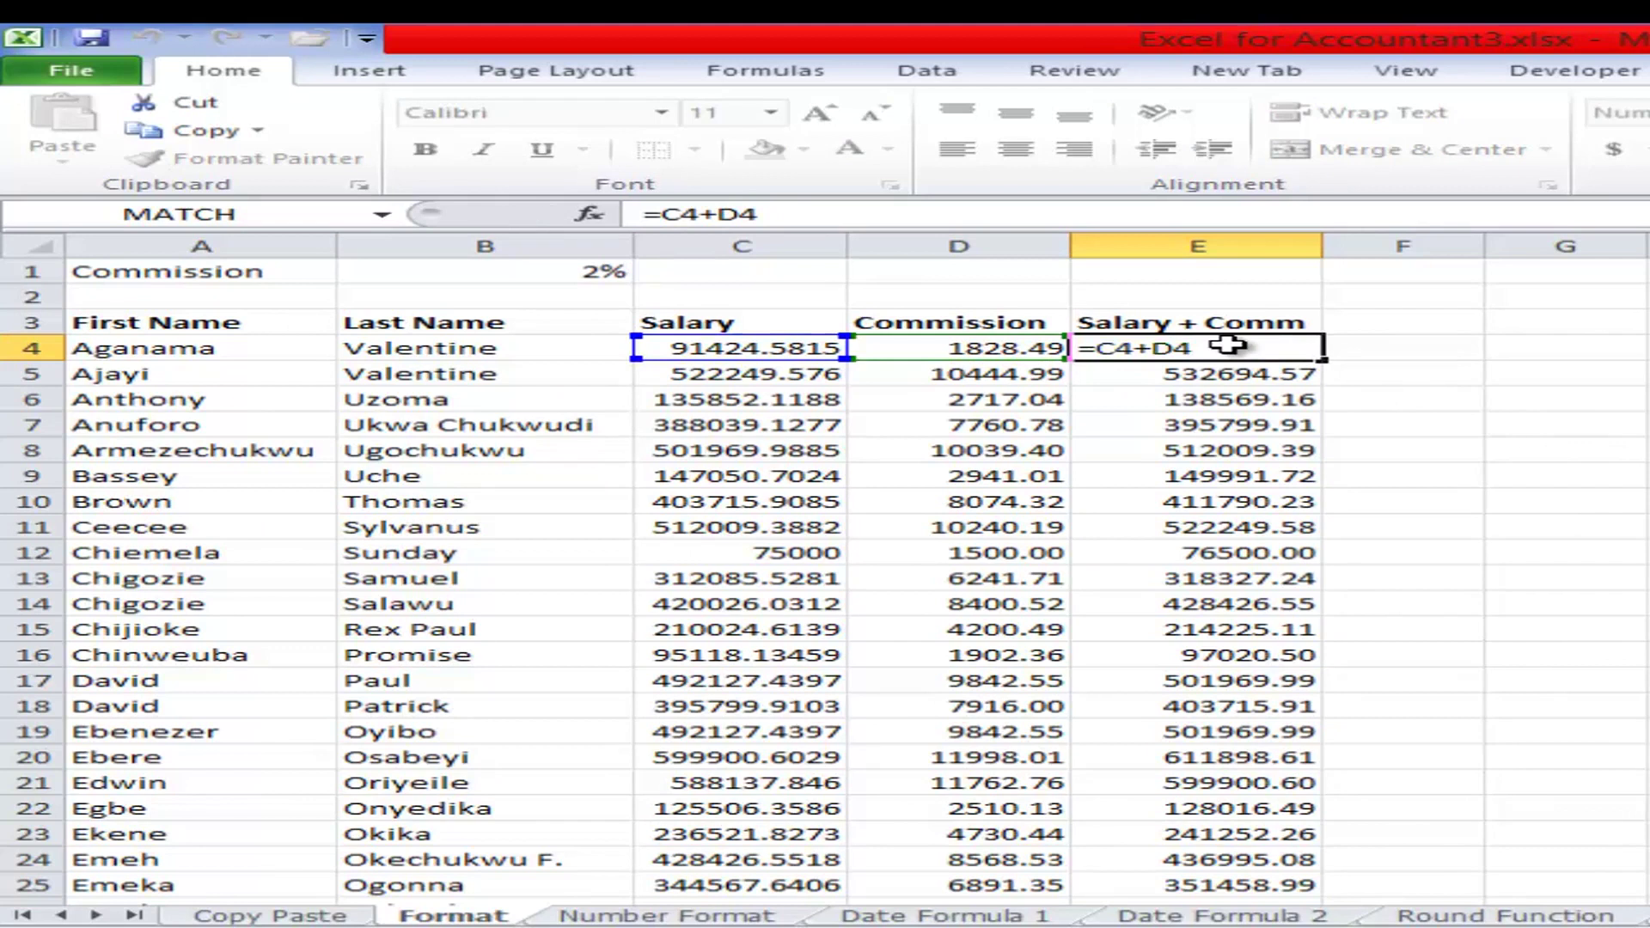
key(Return)
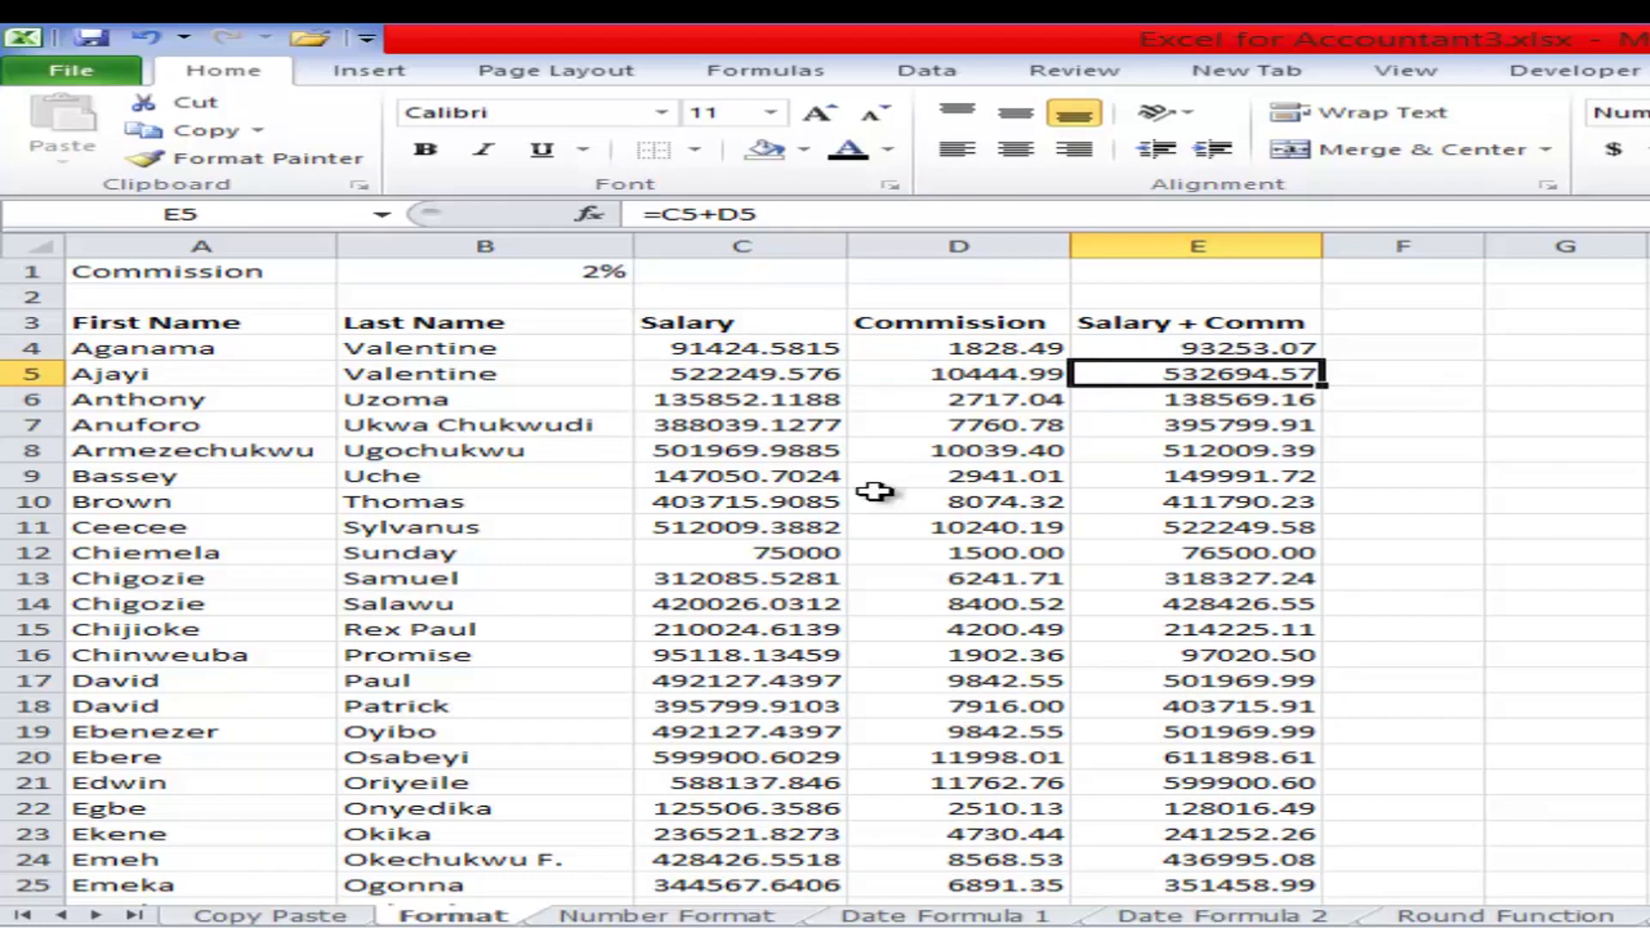
- Delete the contents of the pasted table in H3:L95 on the Copy Paste sheet
click(339, 916)
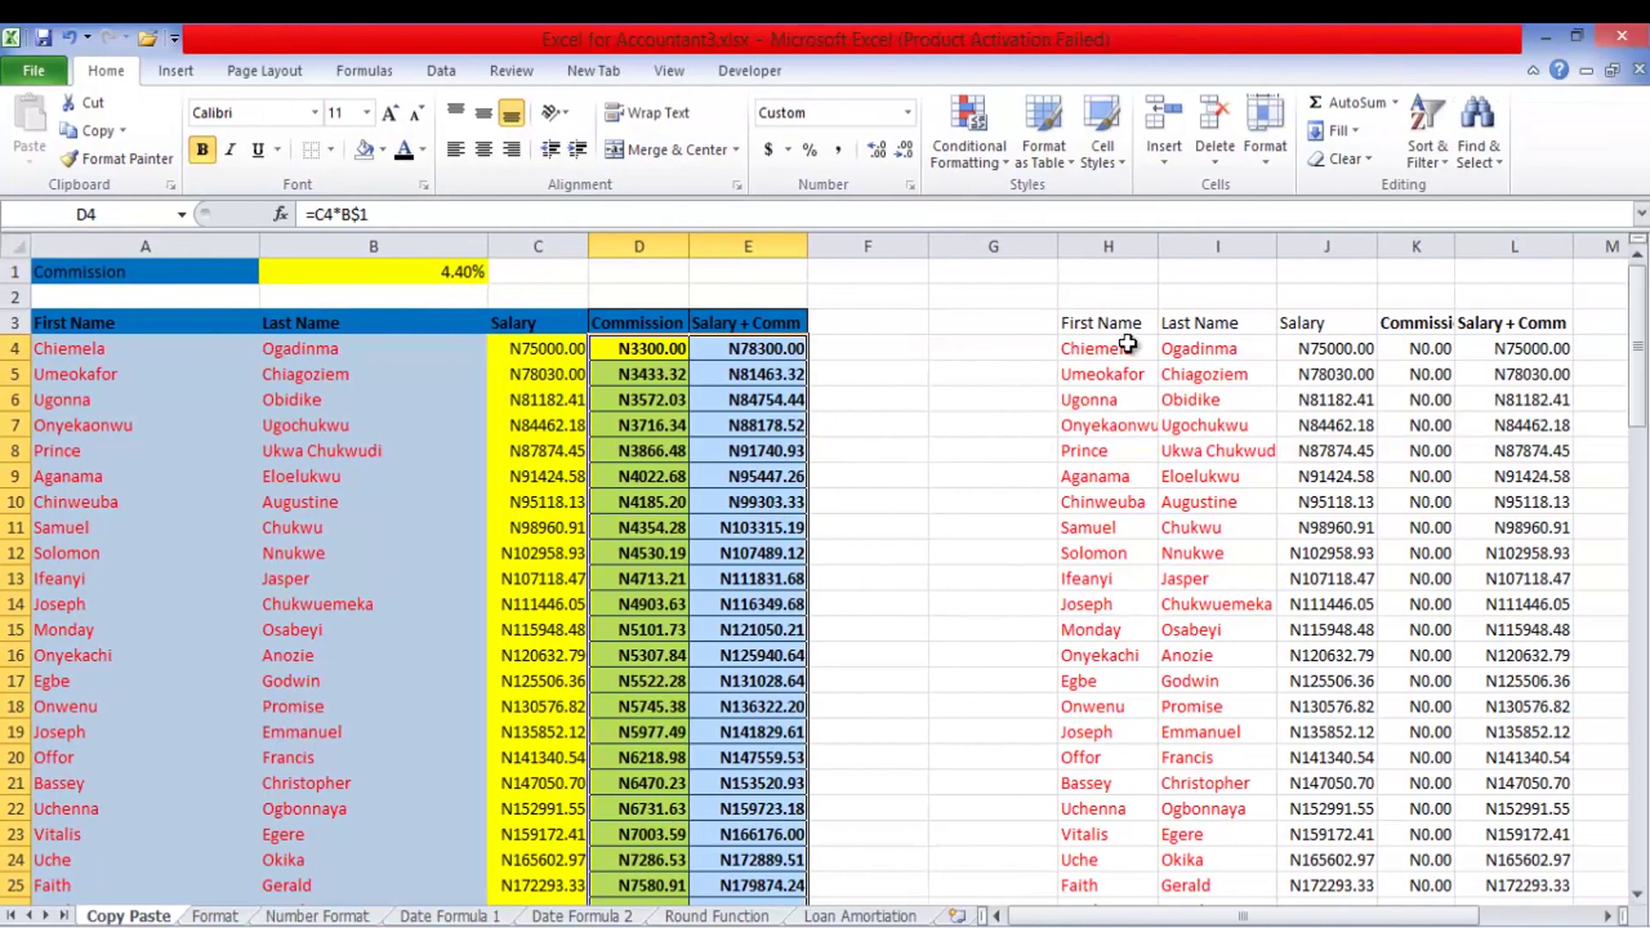
drag(1105, 324, 1502, 320)
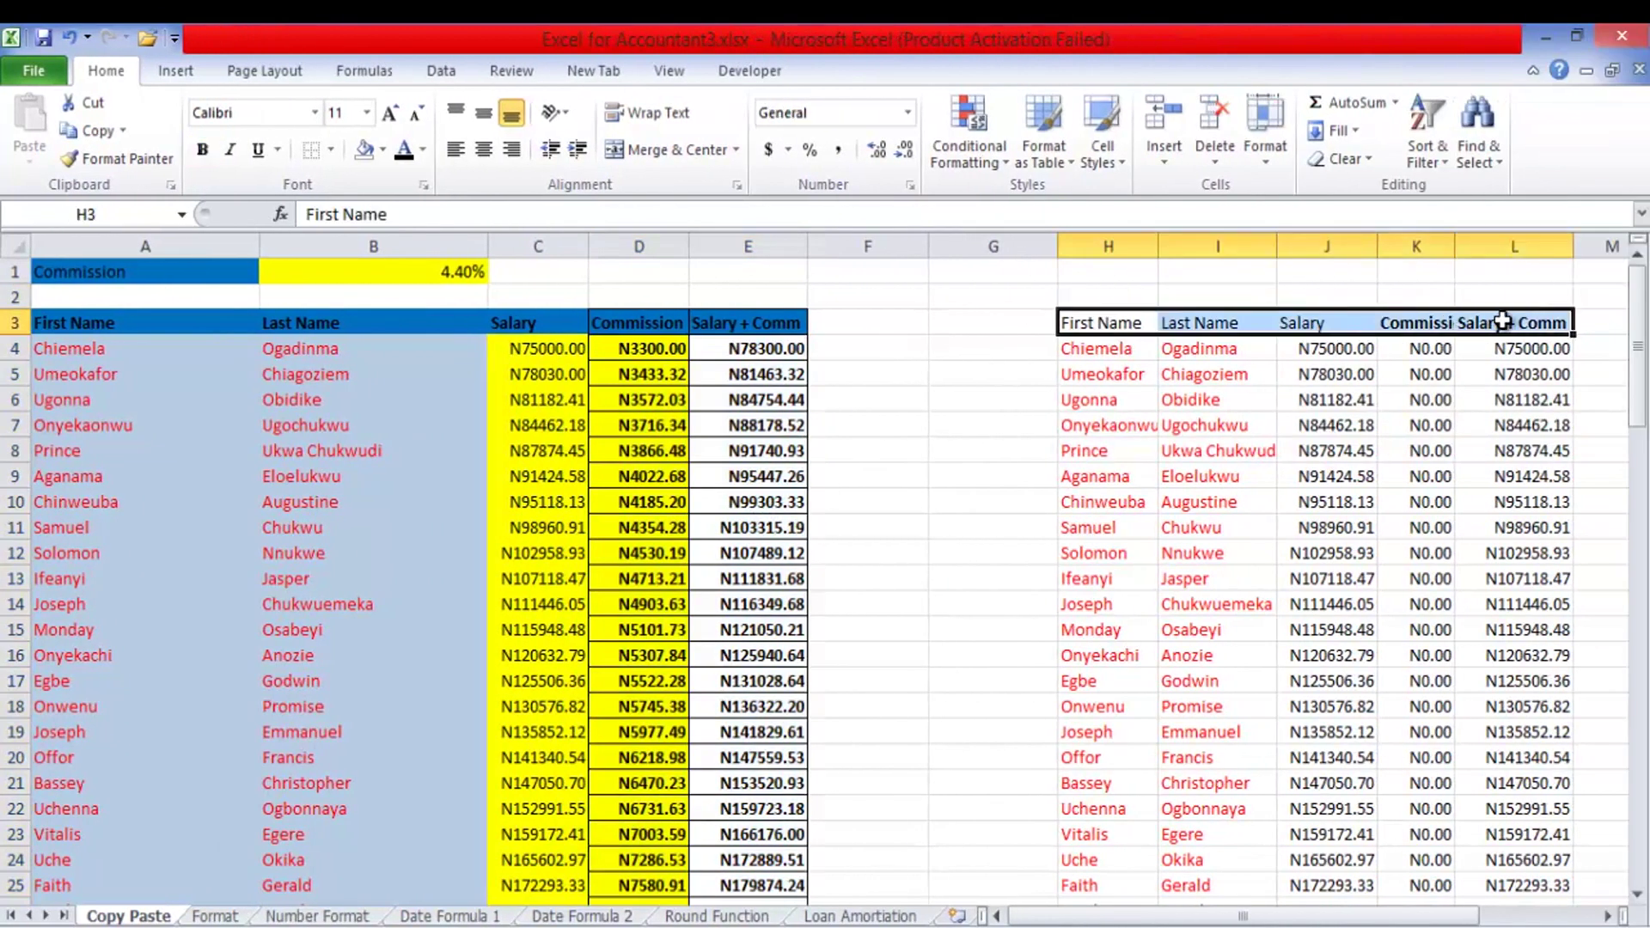
key(ctrl+shift+Down)
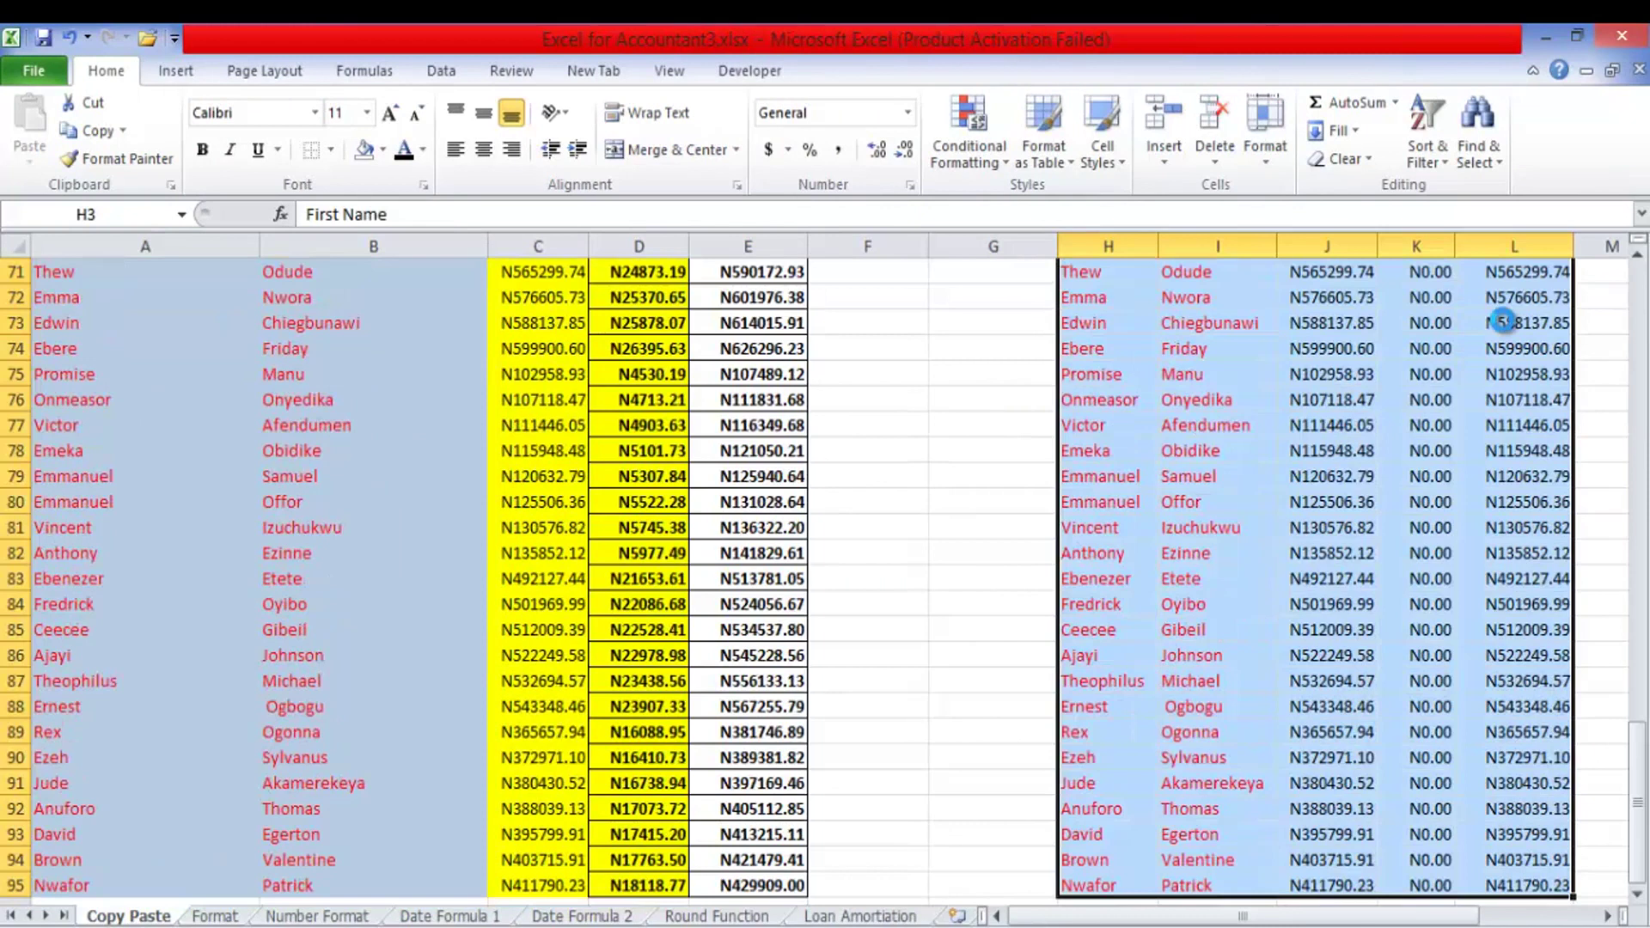
key(Delete)
scroll(1427, 300, up, 20)
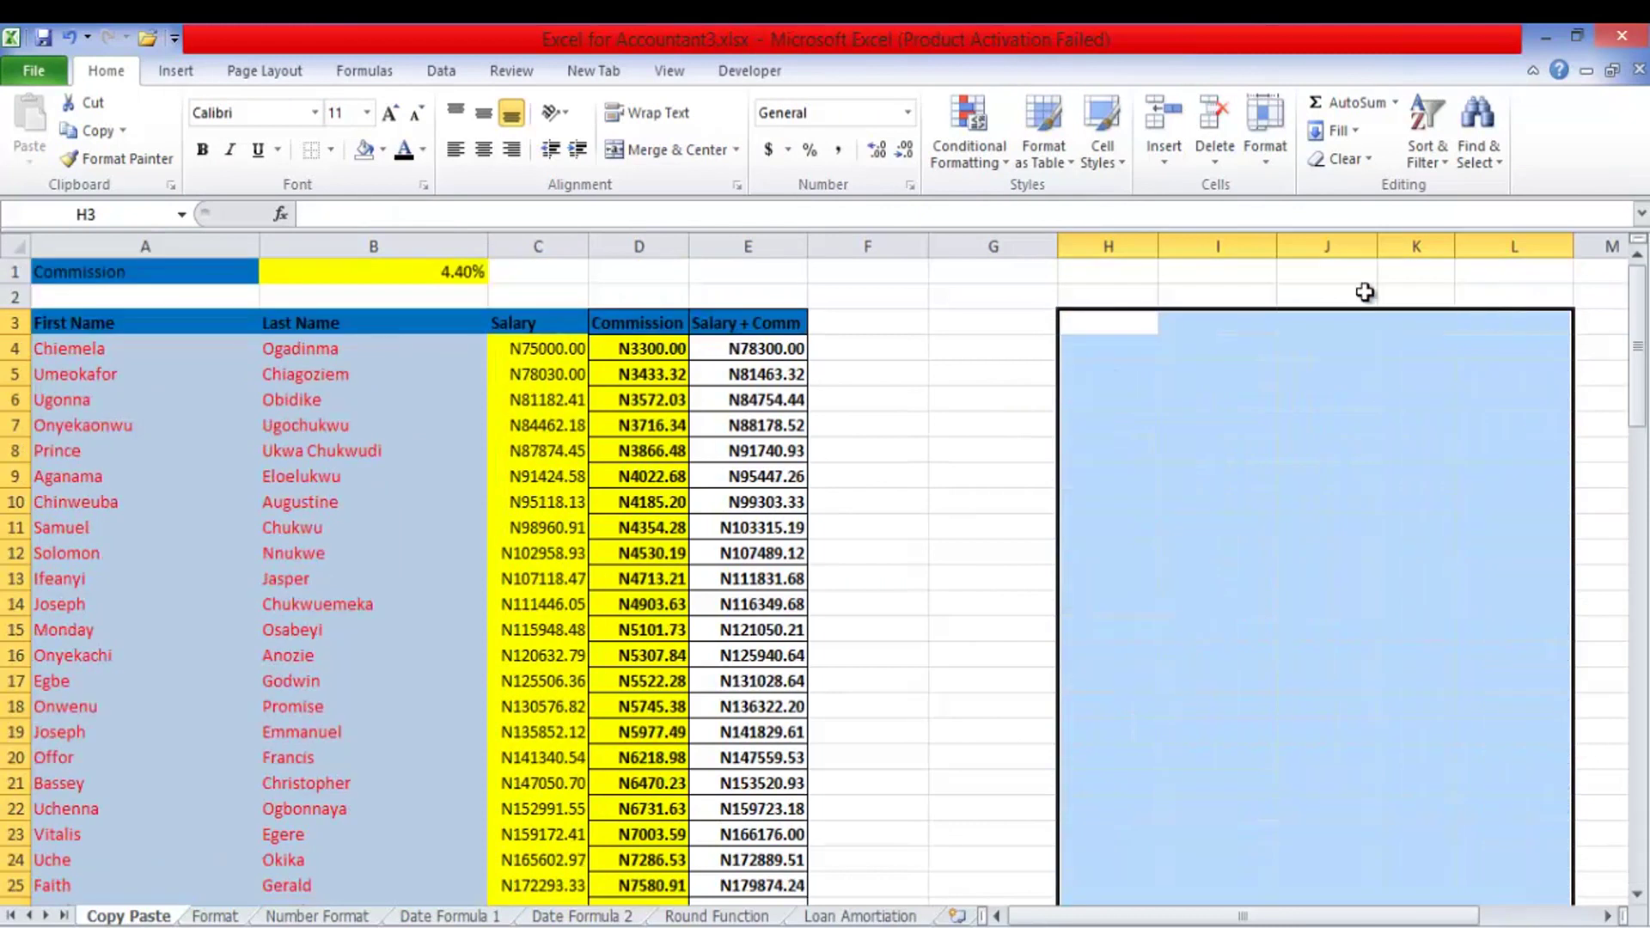
click(864, 324)
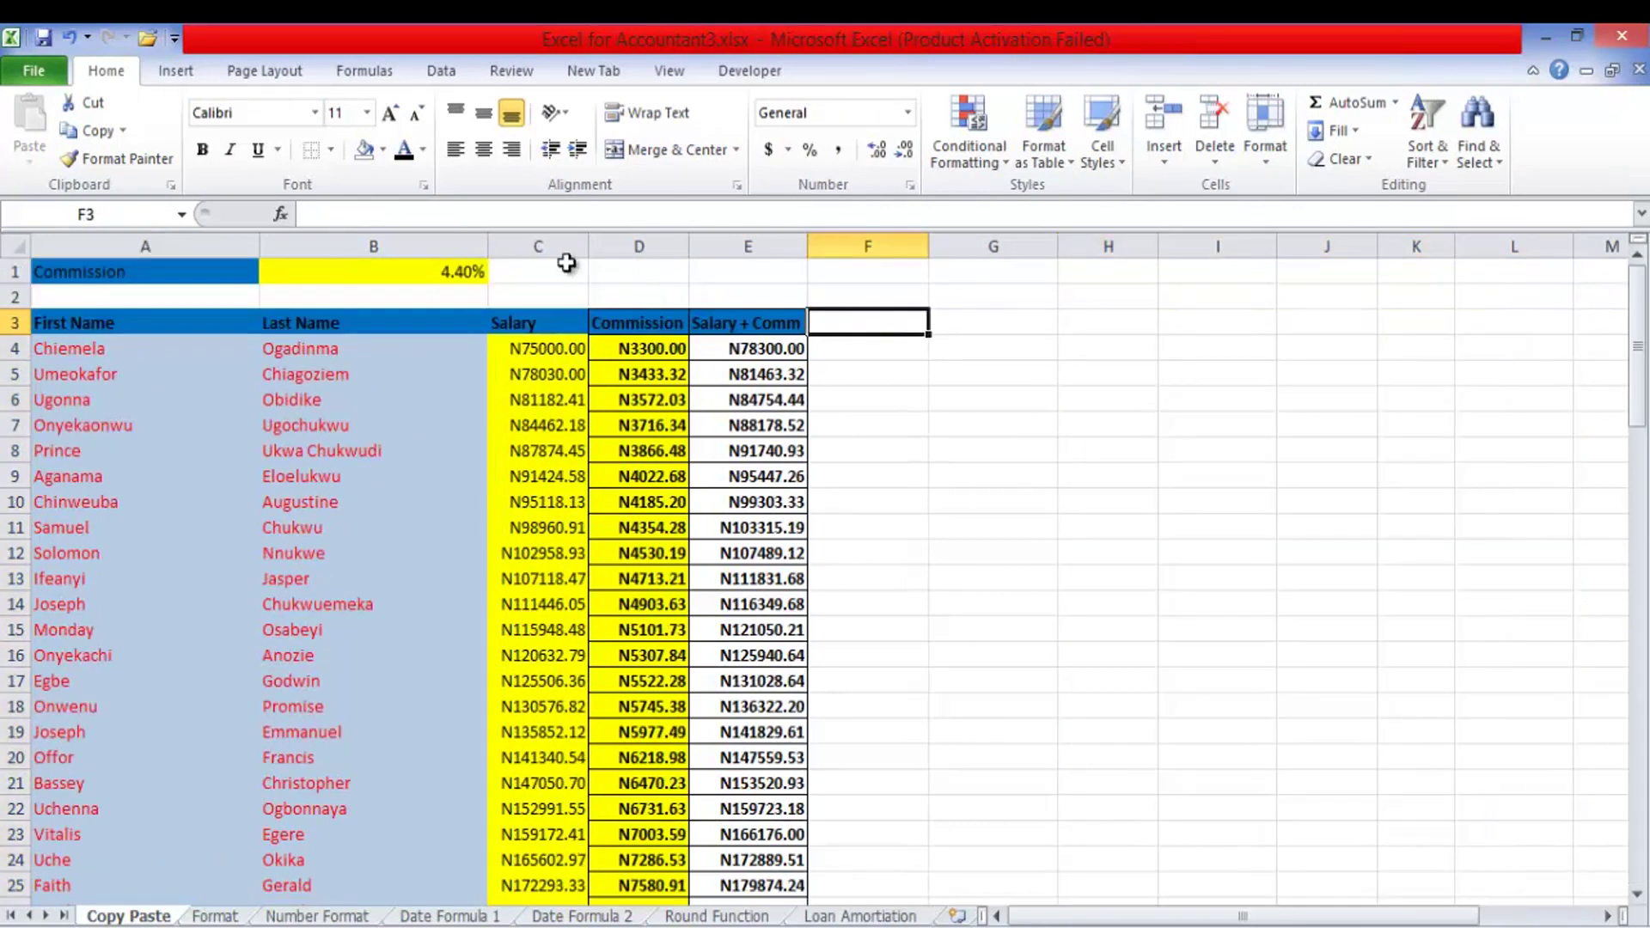
drag(166, 321, 782, 328)
key(ctrl+shift+Down)
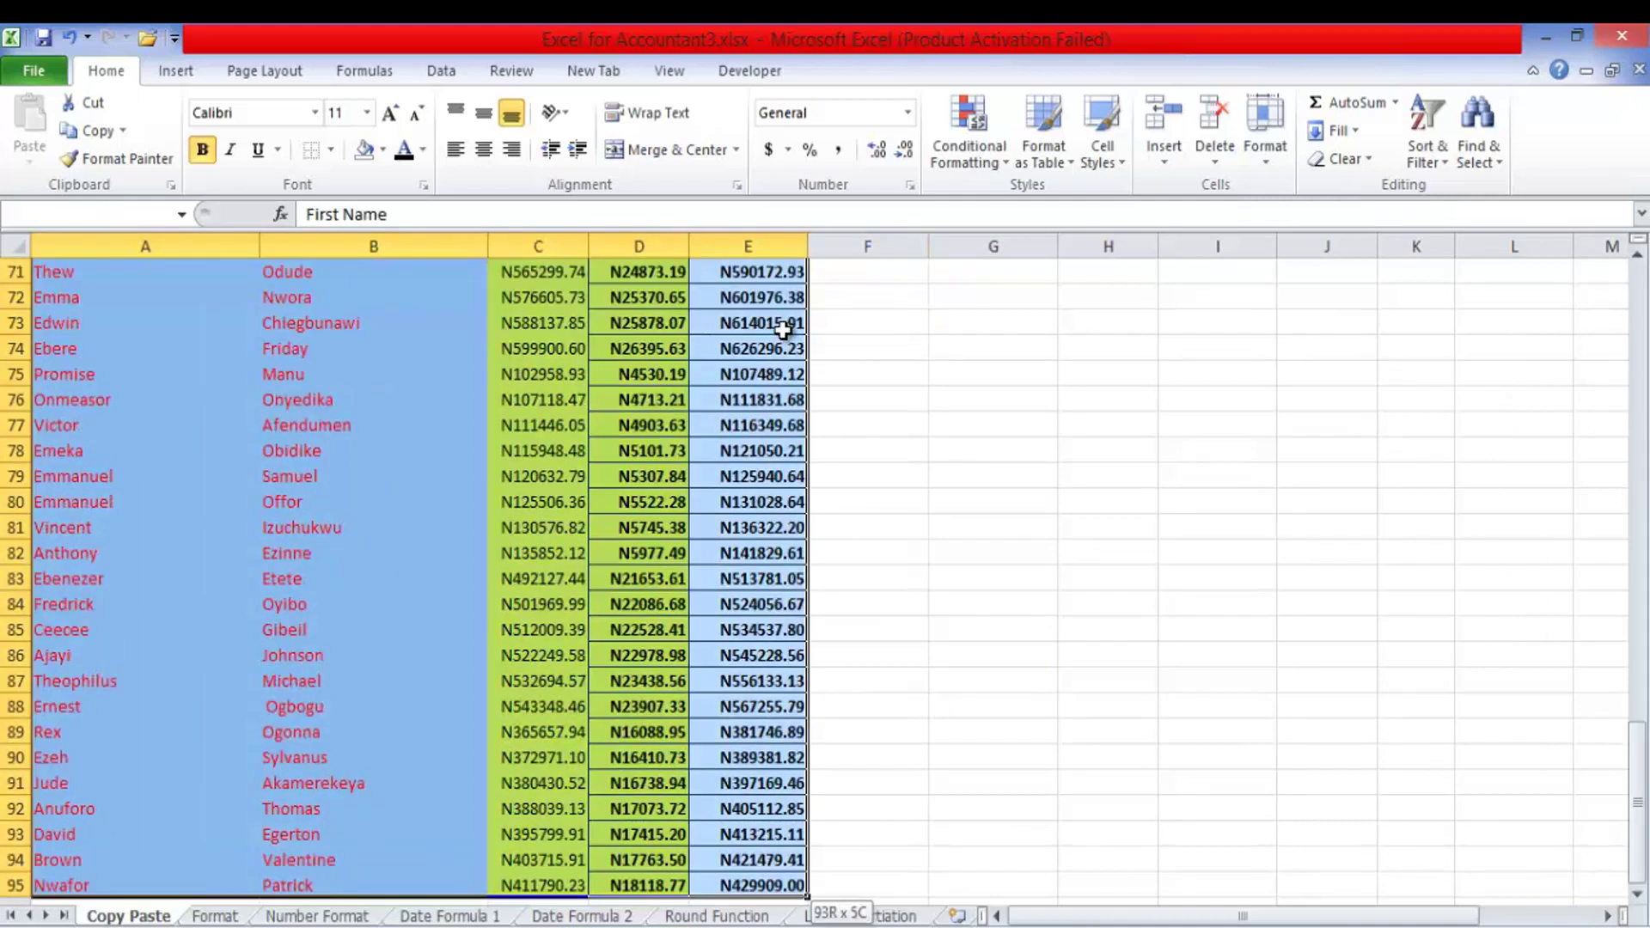
click(95, 130)
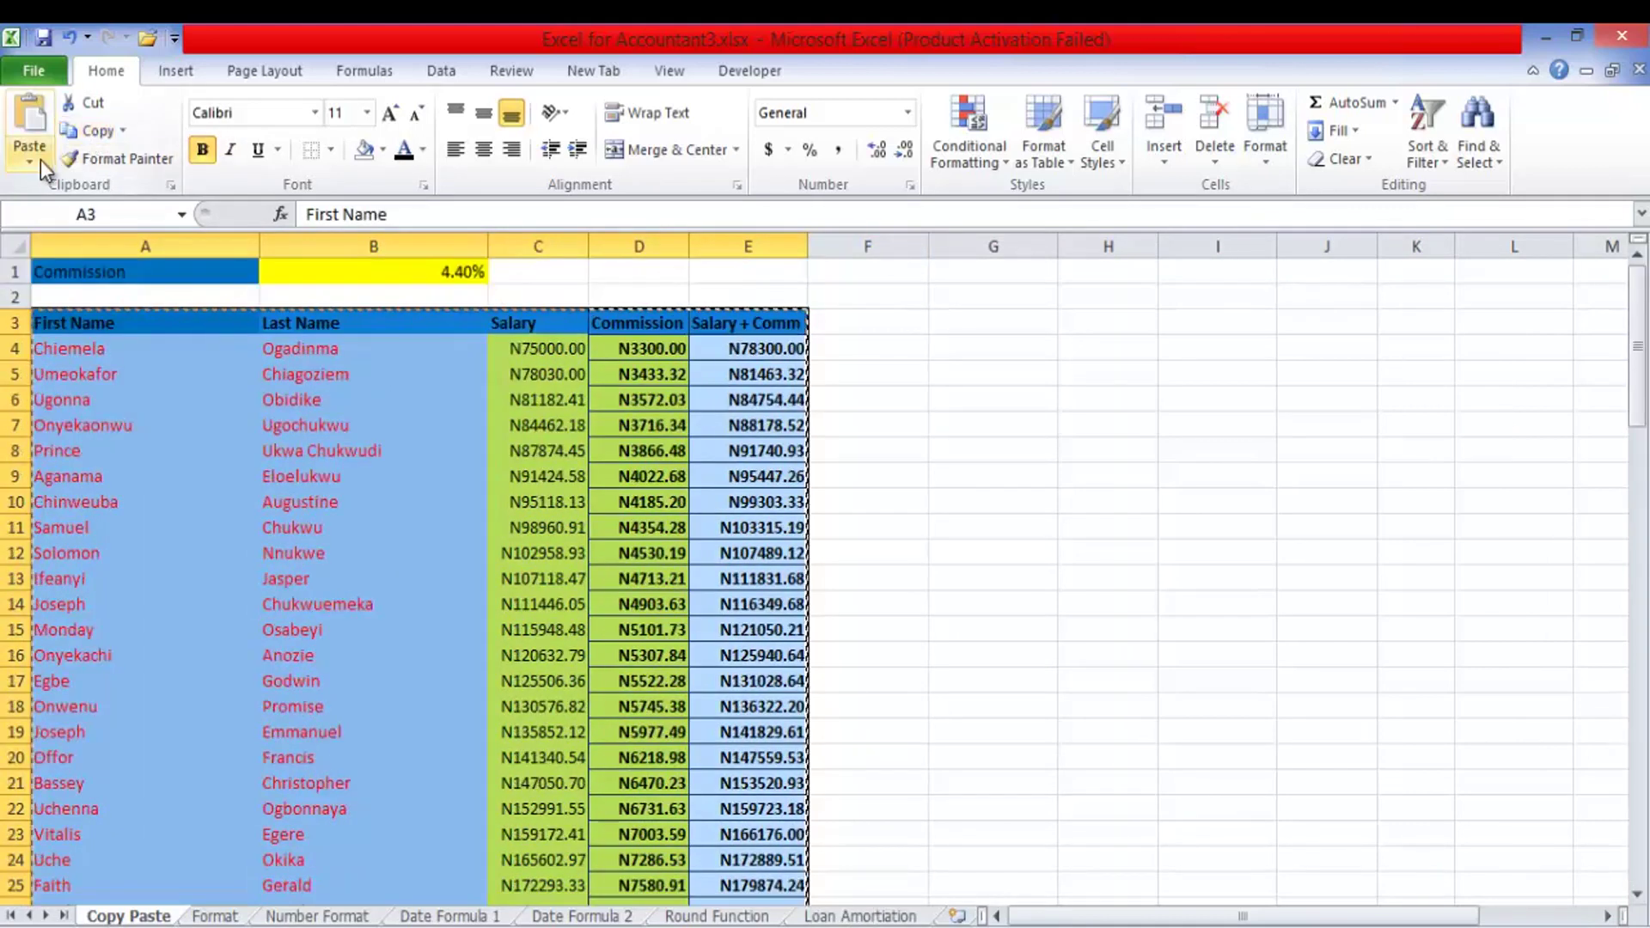
click(29, 161)
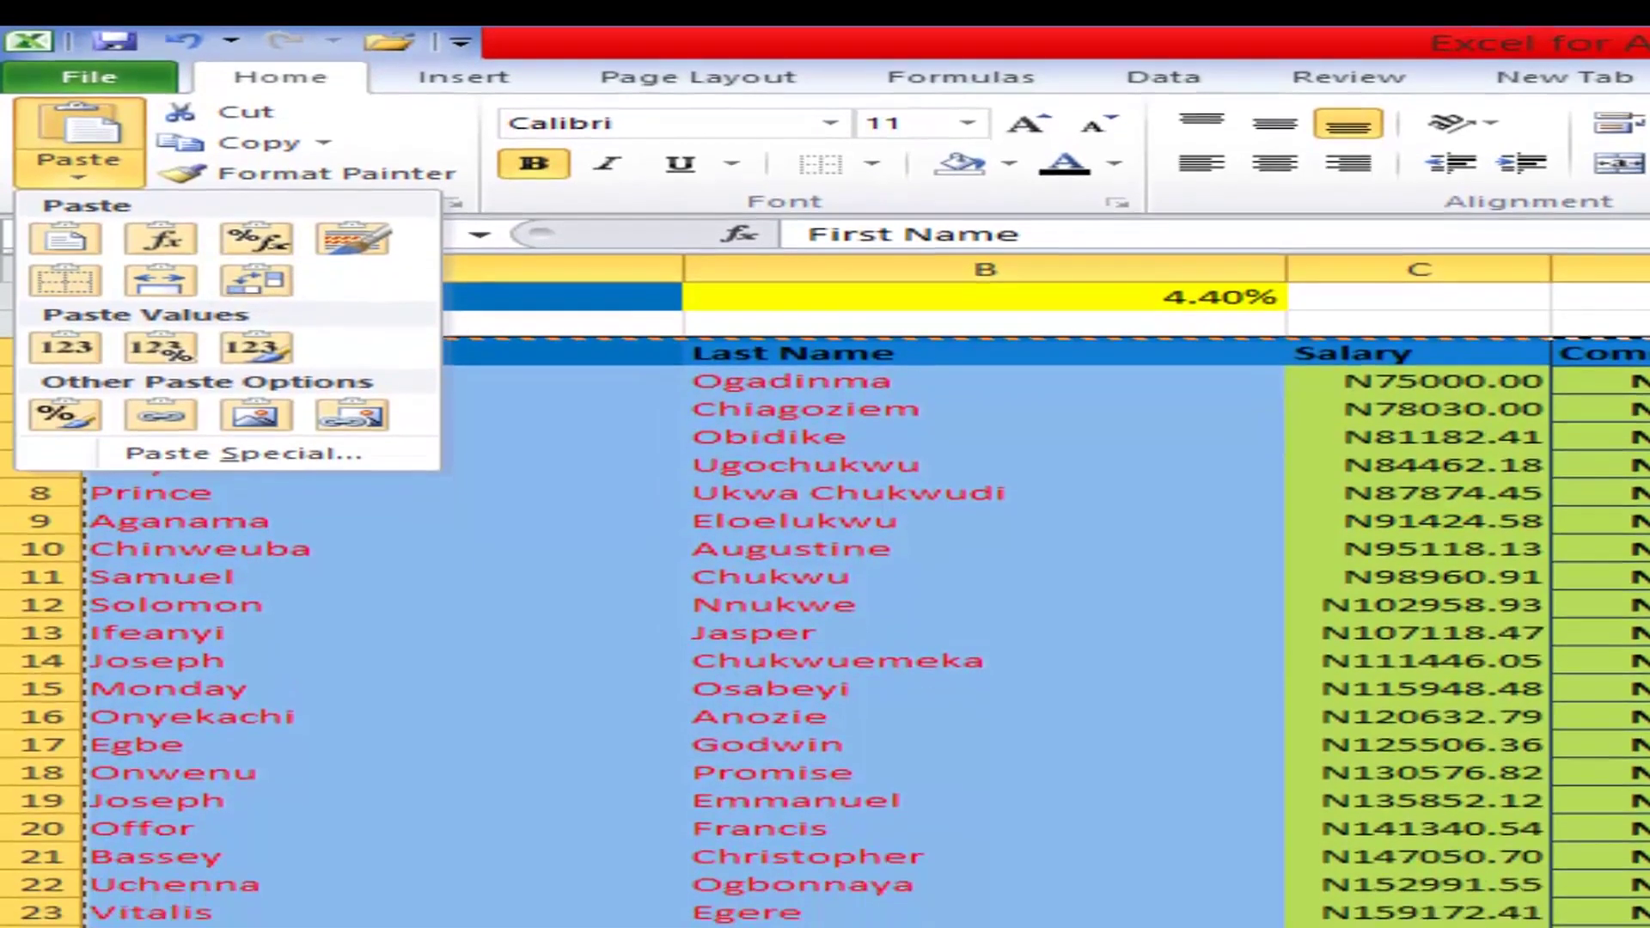
key(Escape)
key(Escape)
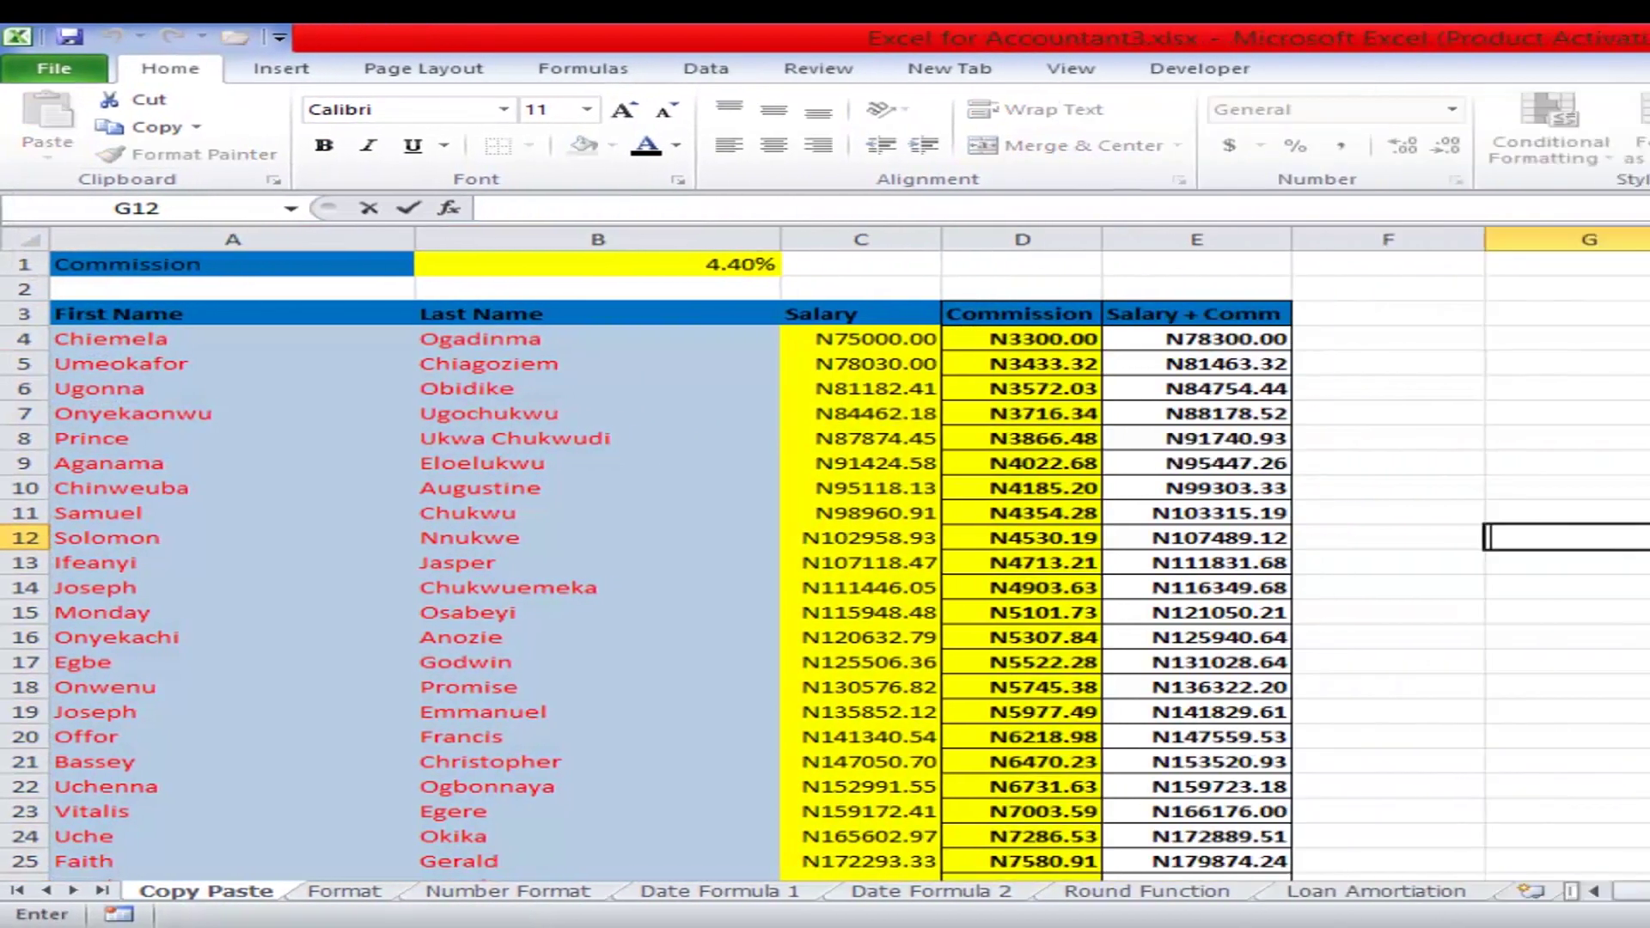
click(1108, 537)
click(225, 894)
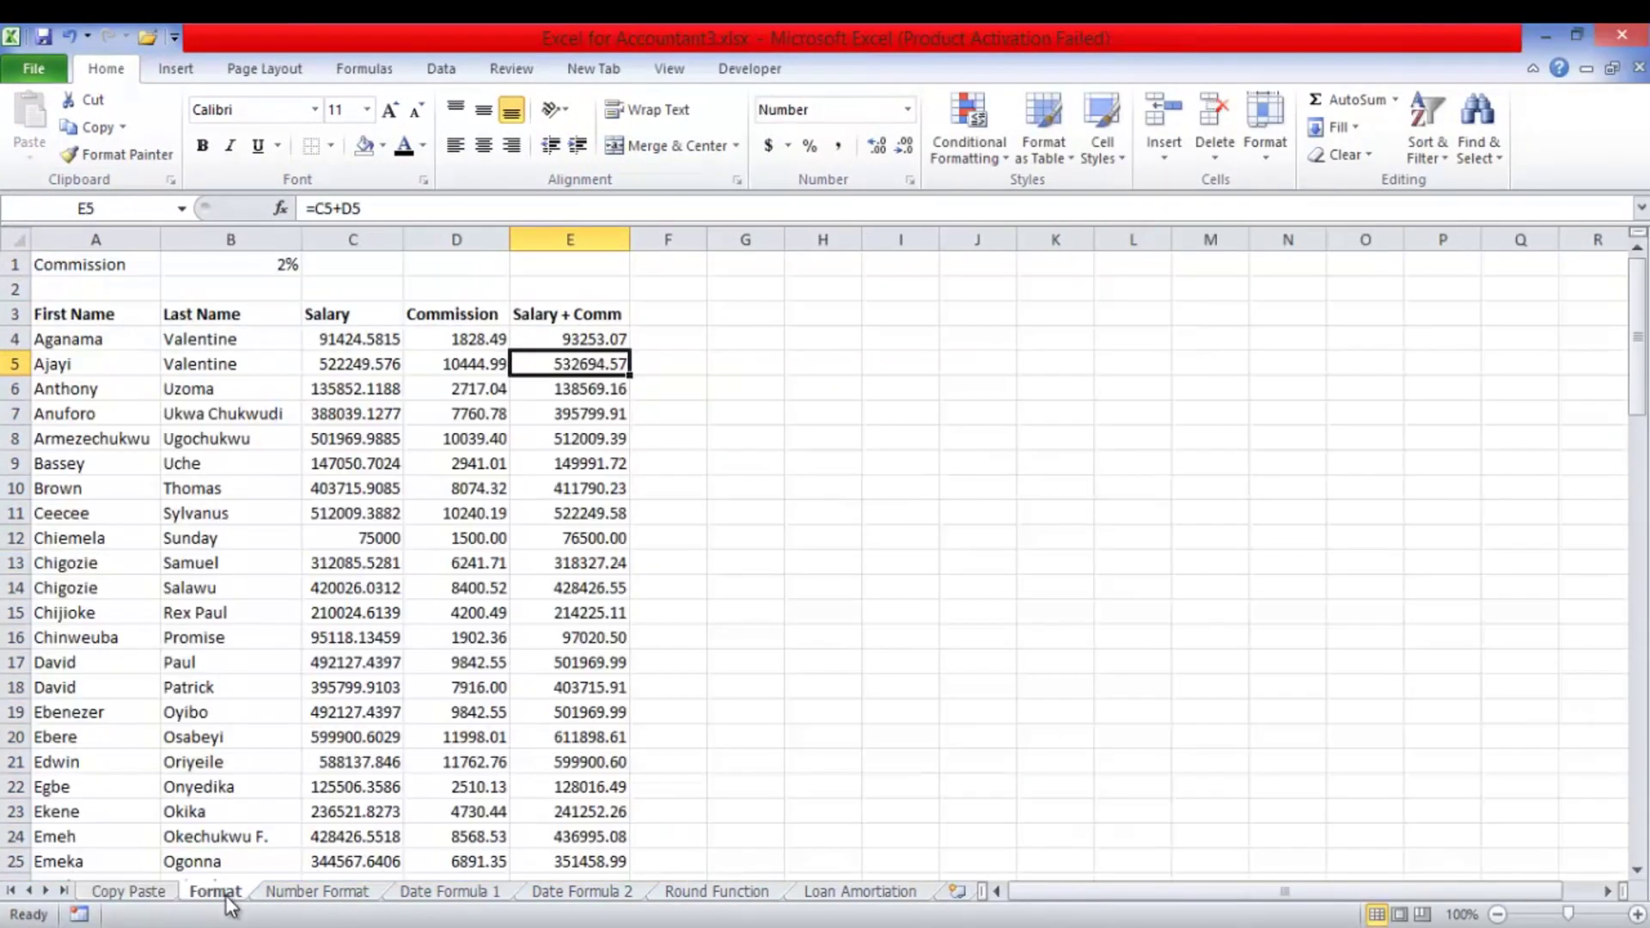
click(136, 894)
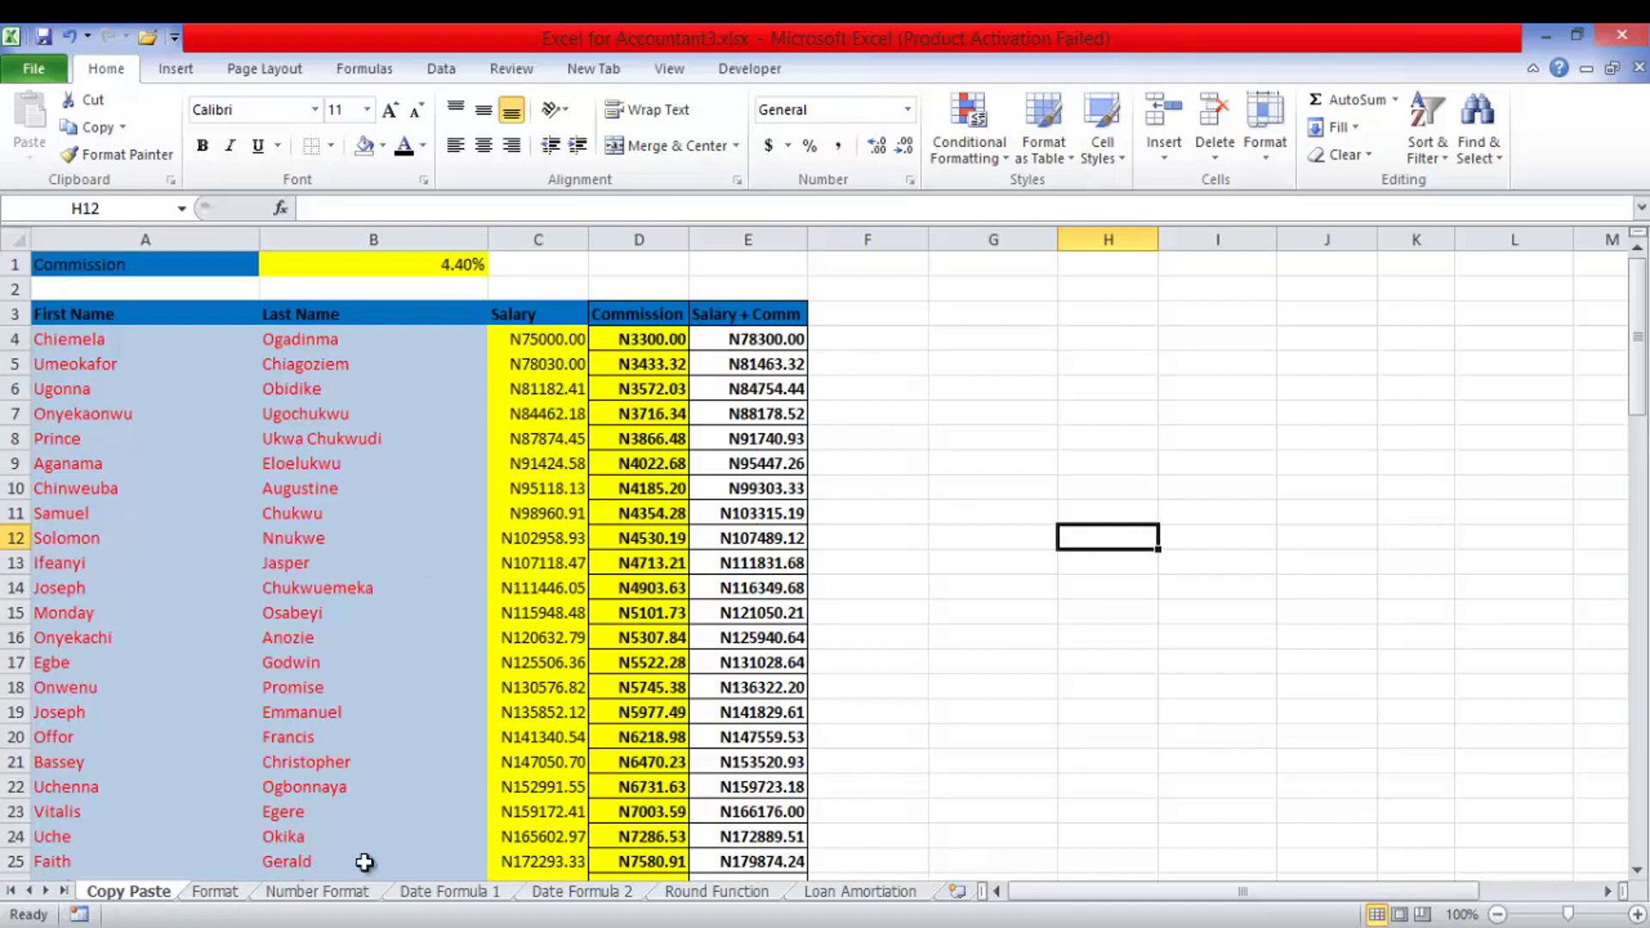
- Delete the contents of the Commission and Salary + Comm columns from row 4 down on the Format sheet
click(203, 894)
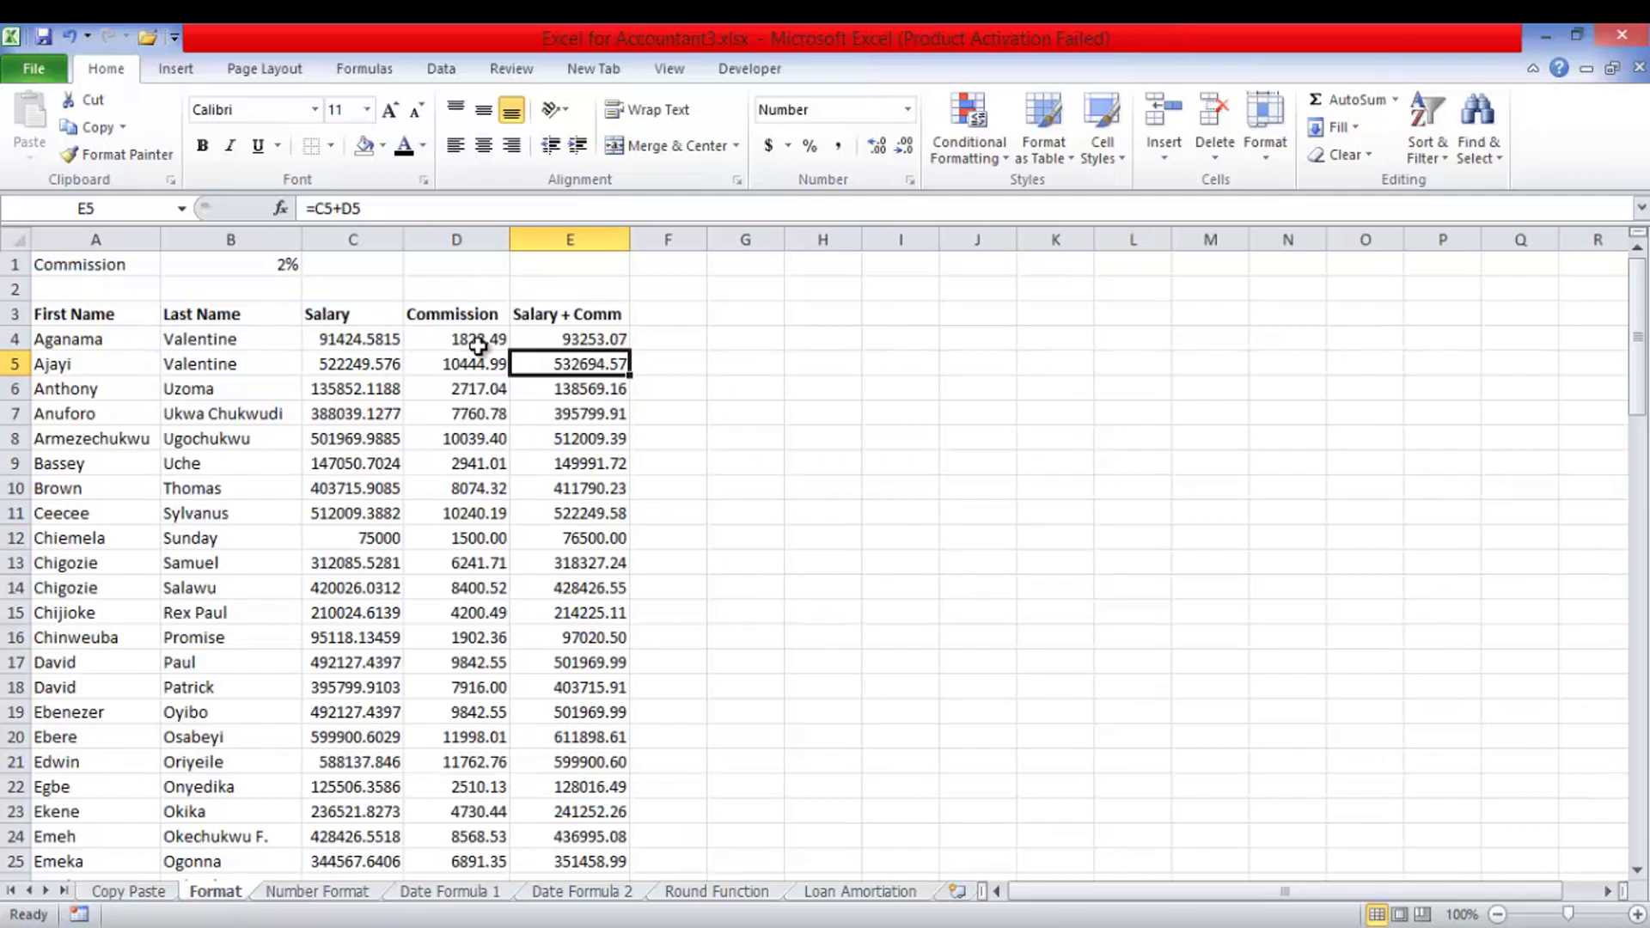
drag(456, 339, 565, 338)
key(ctrl+shift+Down)
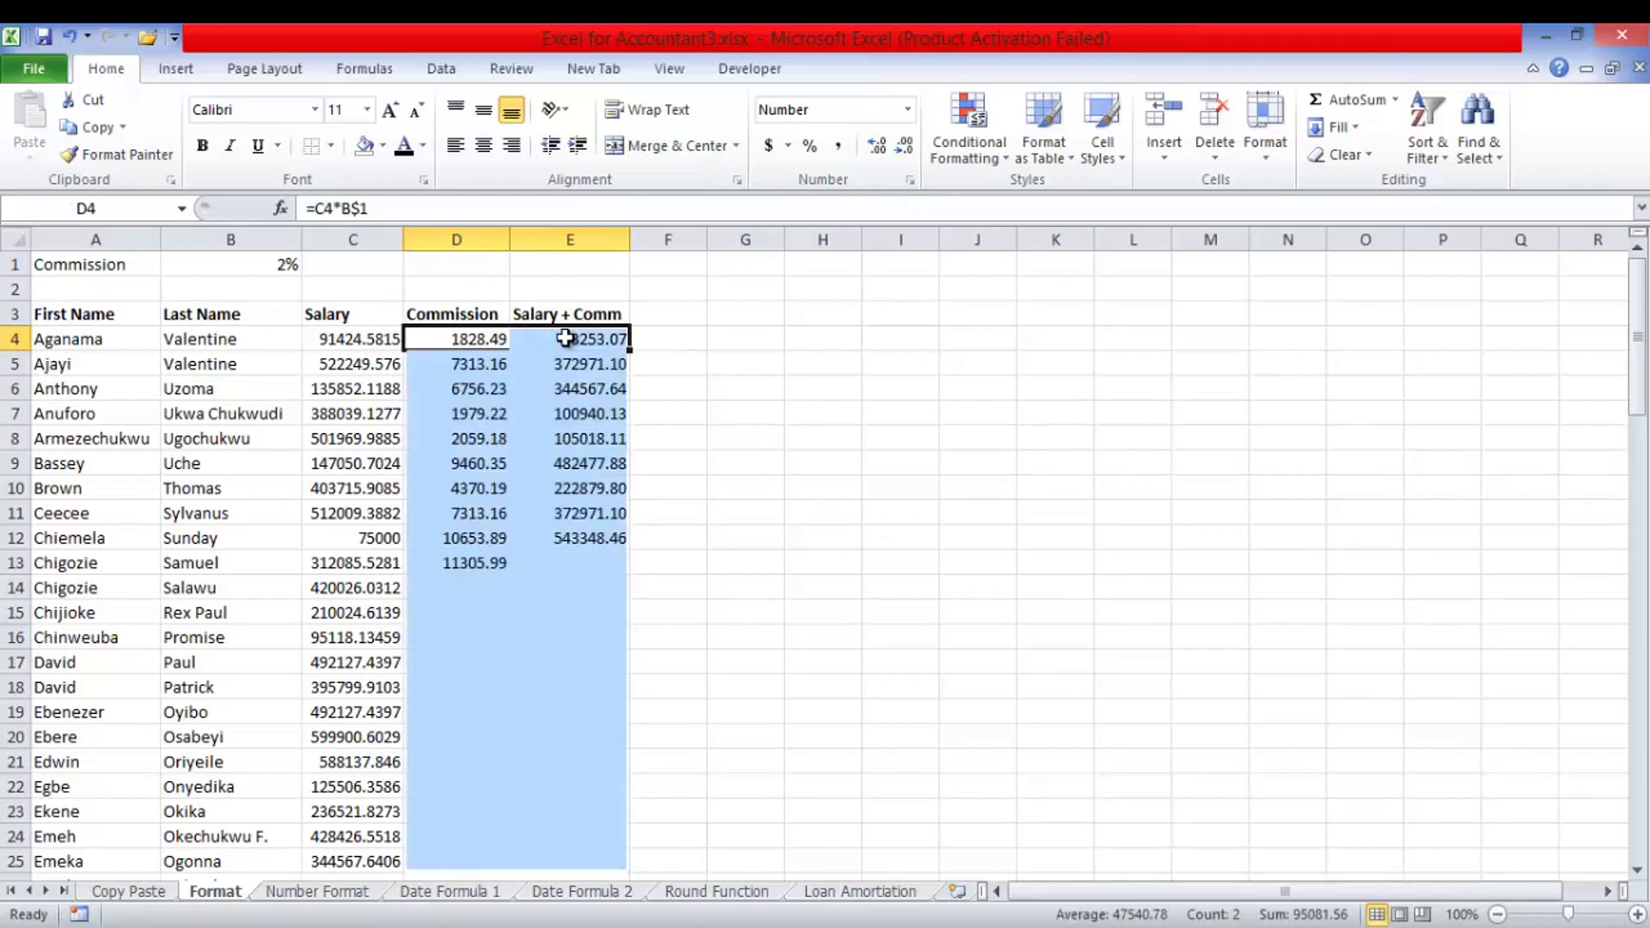
key(Delete)
scroll(565, 338, up, 10)
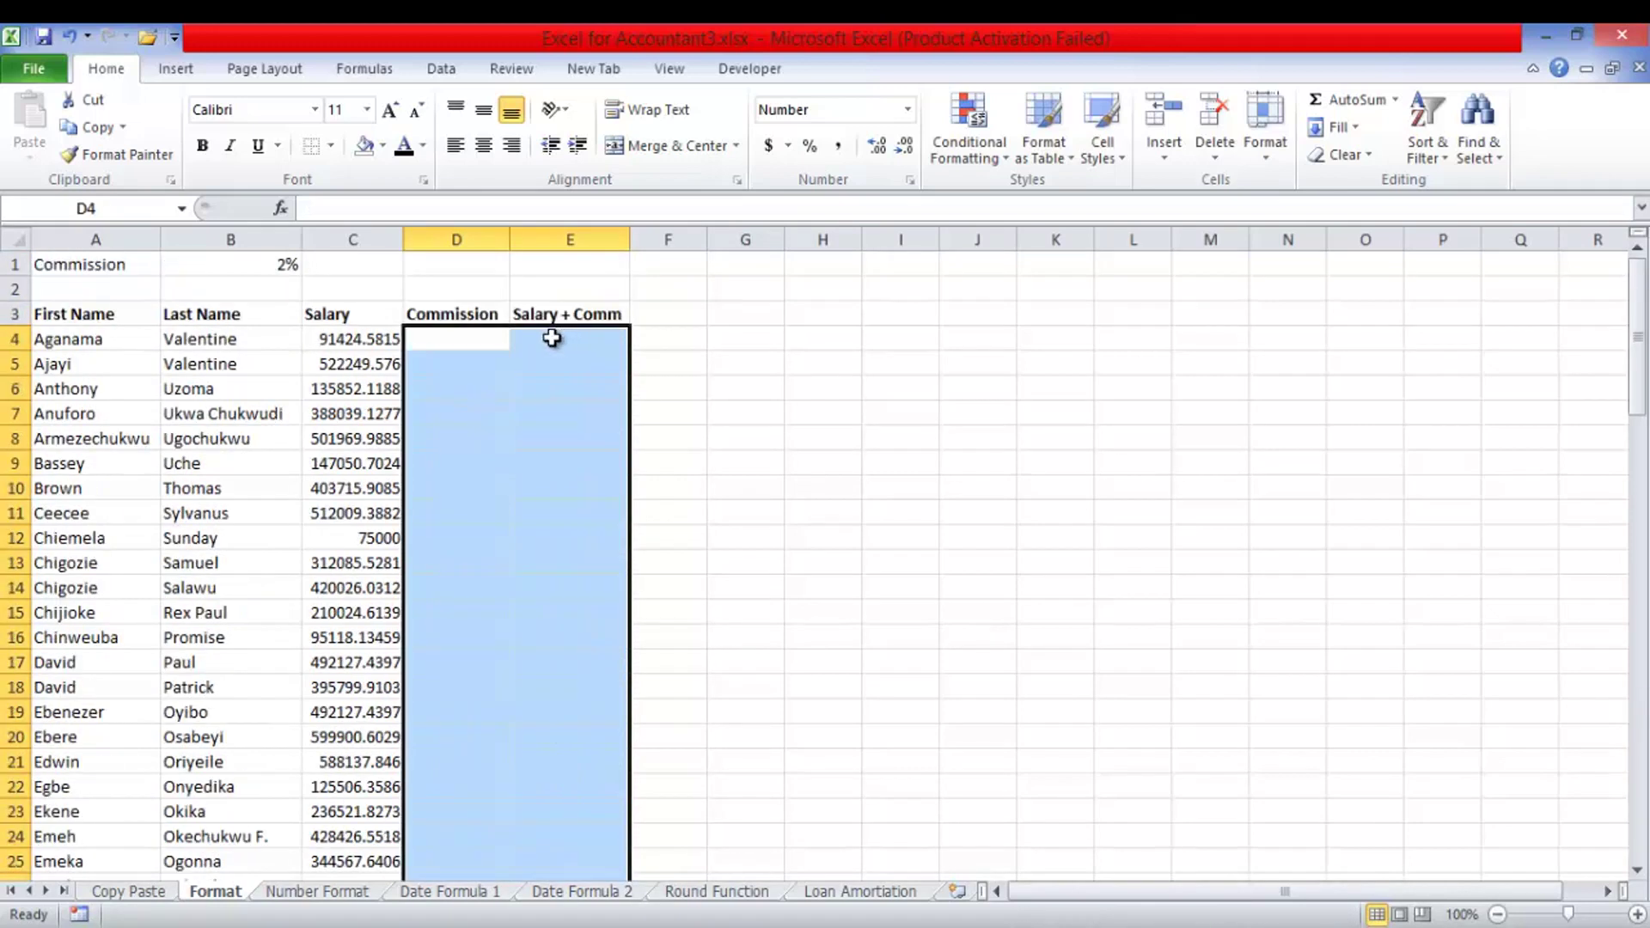
- Copy D4:E95 from the Copy Paste sheet, paste it at D4 on the Format sheet as Formulas & Number Formatting, and return to the Copy Paste sheet
click(494, 342)
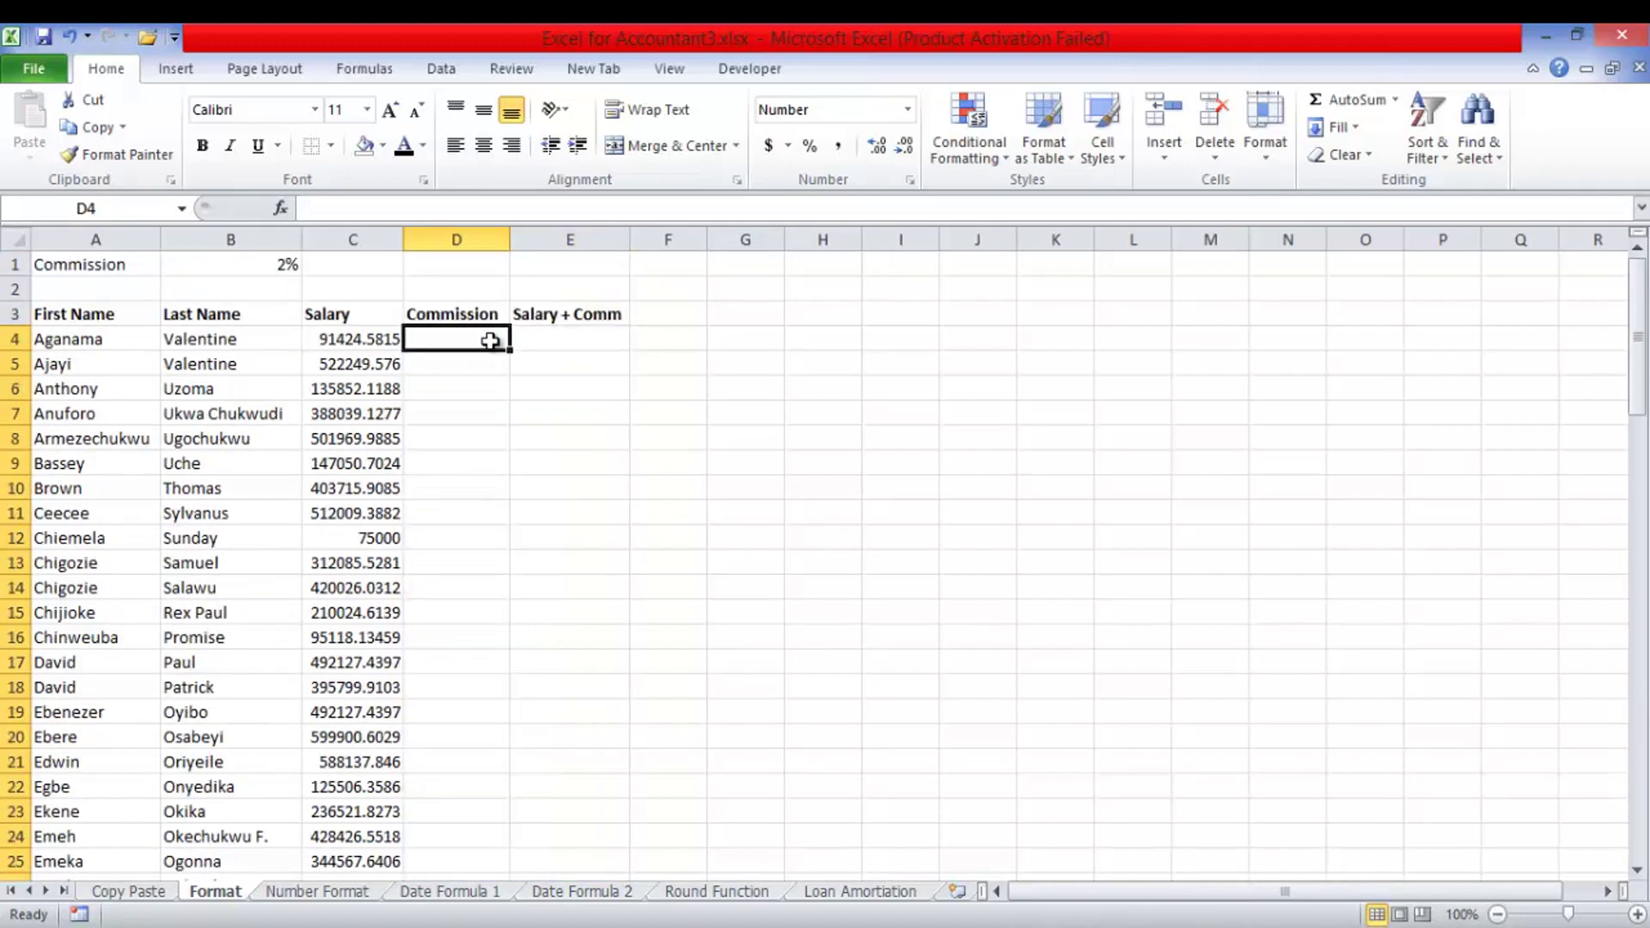
click(143, 893)
drag(629, 343, 729, 335)
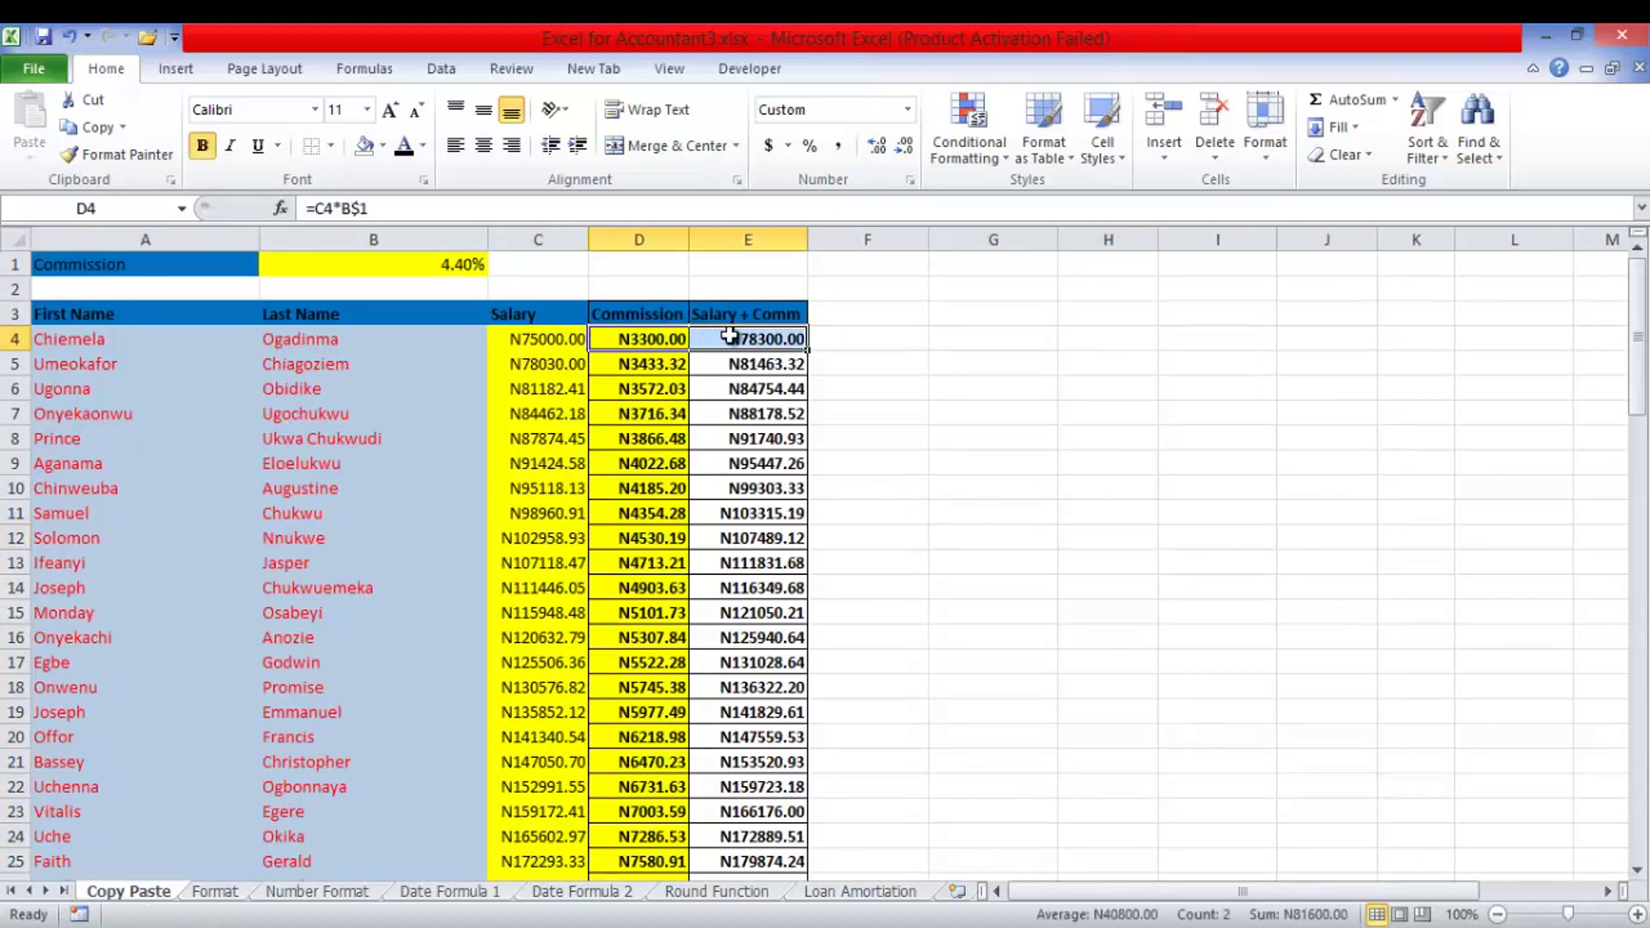
key(ctrl+shift+Down)
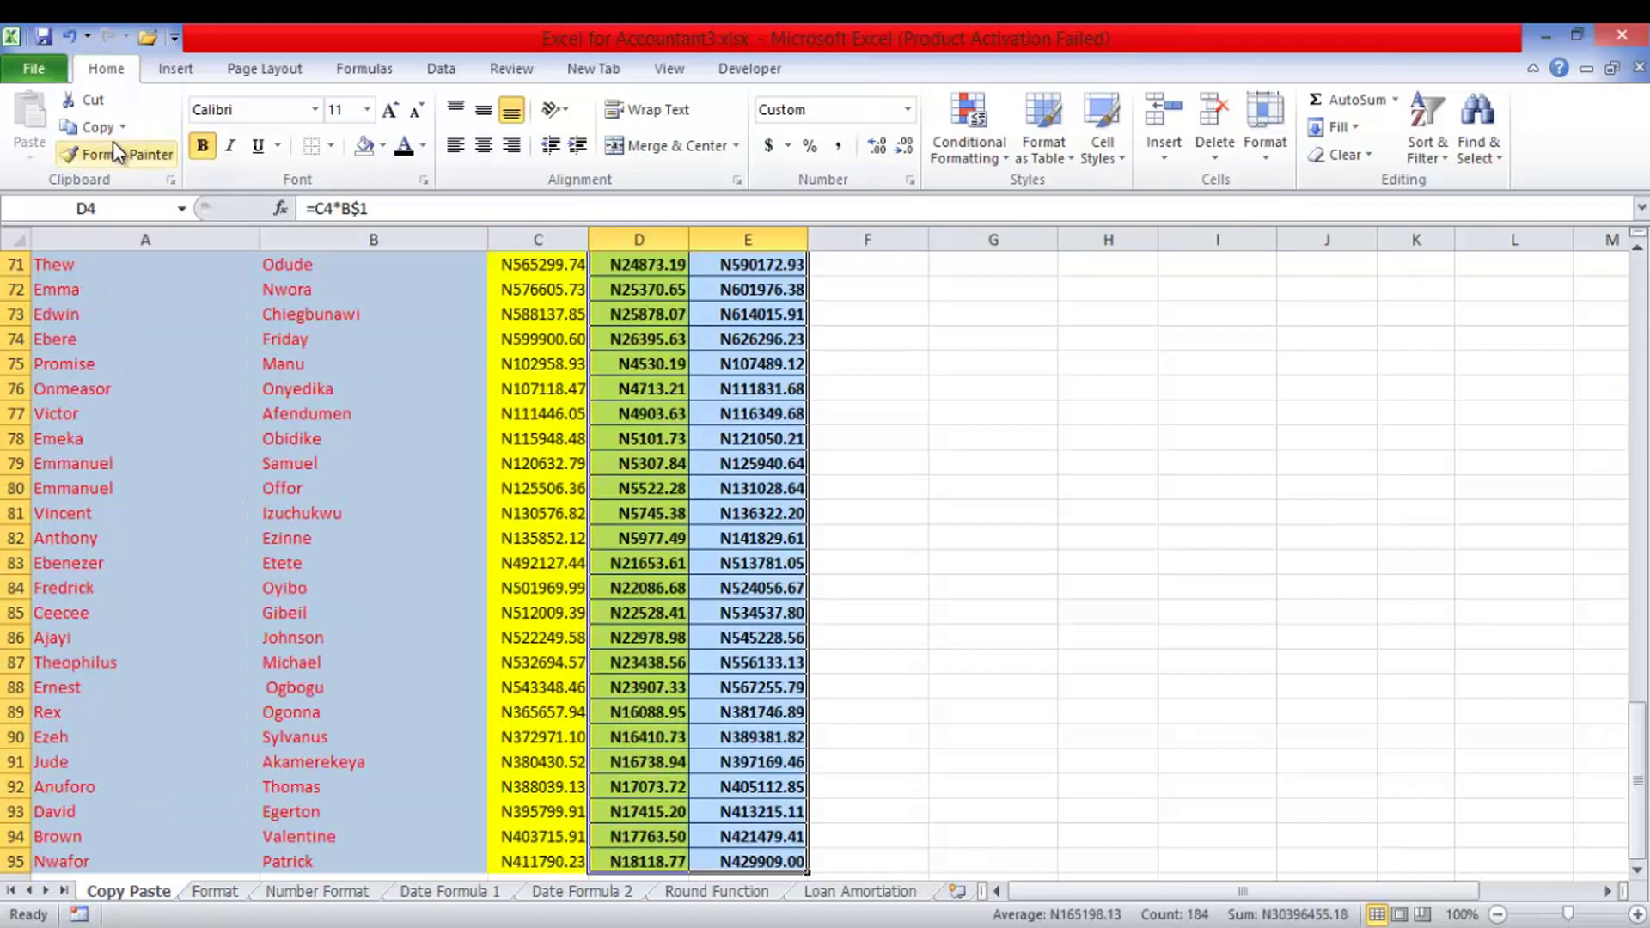
click(97, 128)
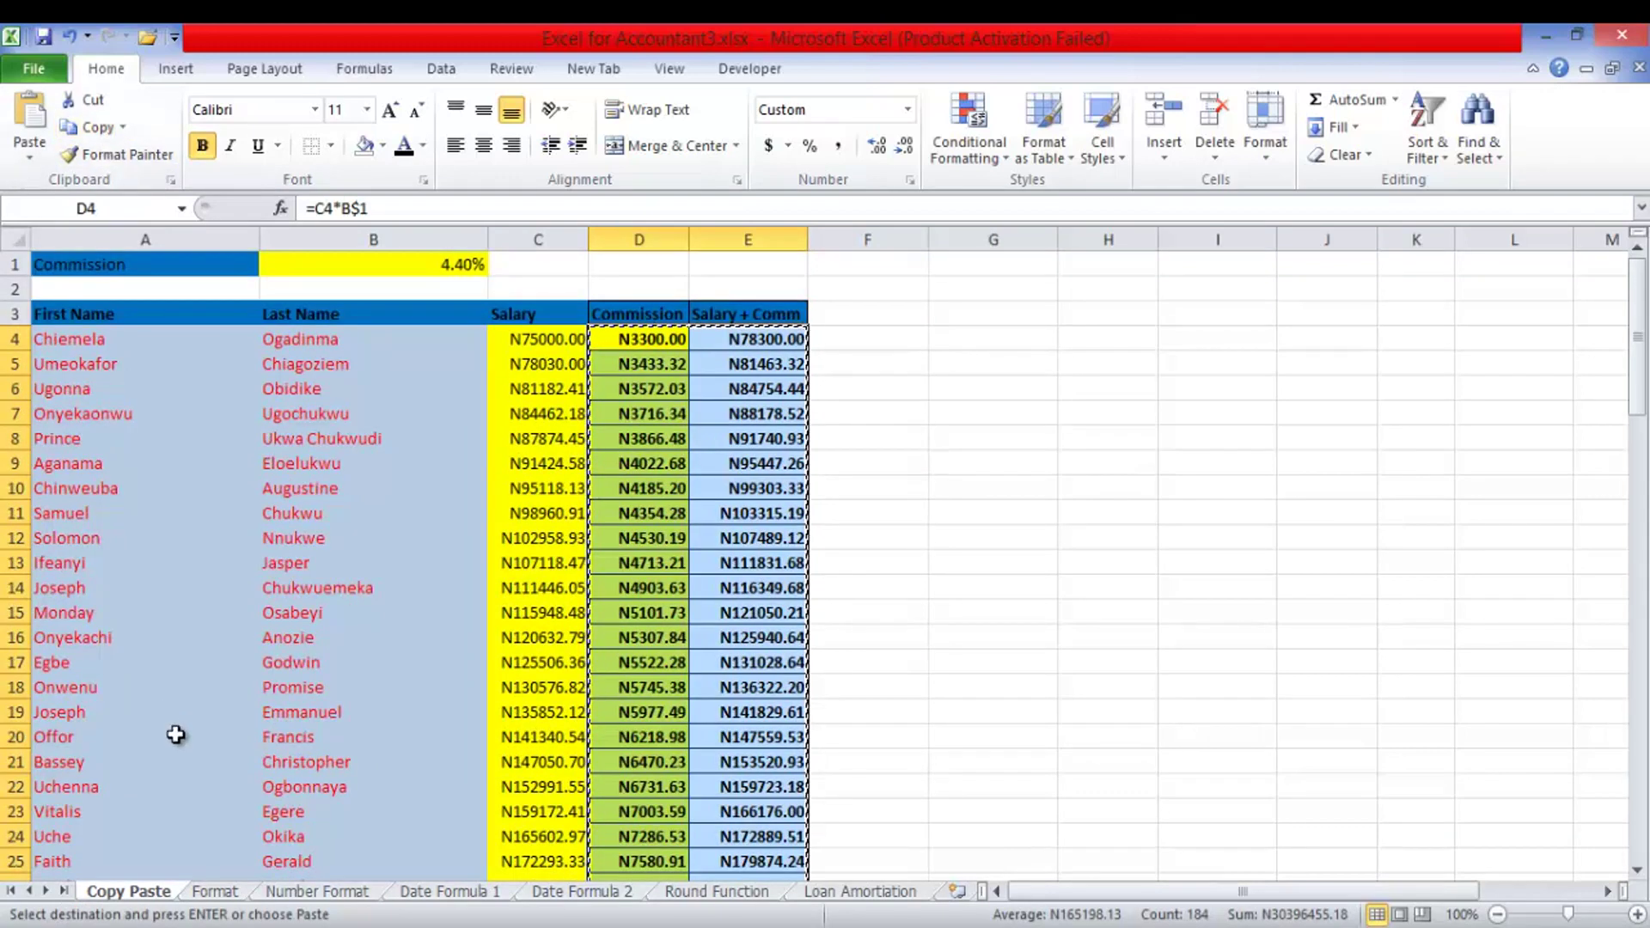
click(215, 892)
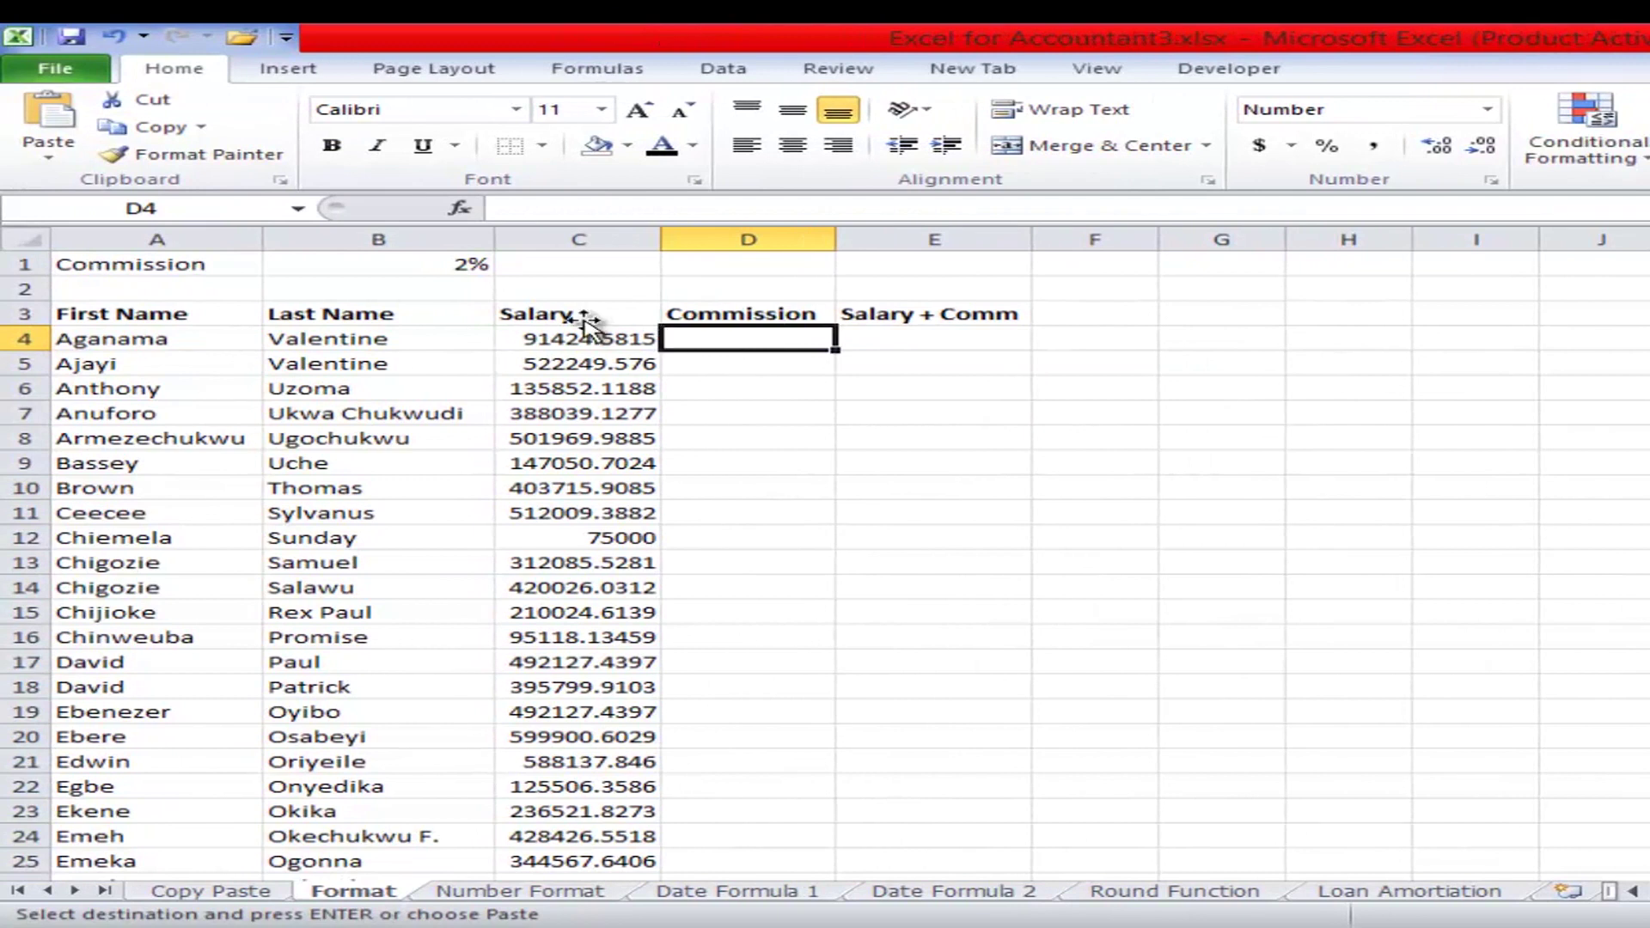
click(48, 157)
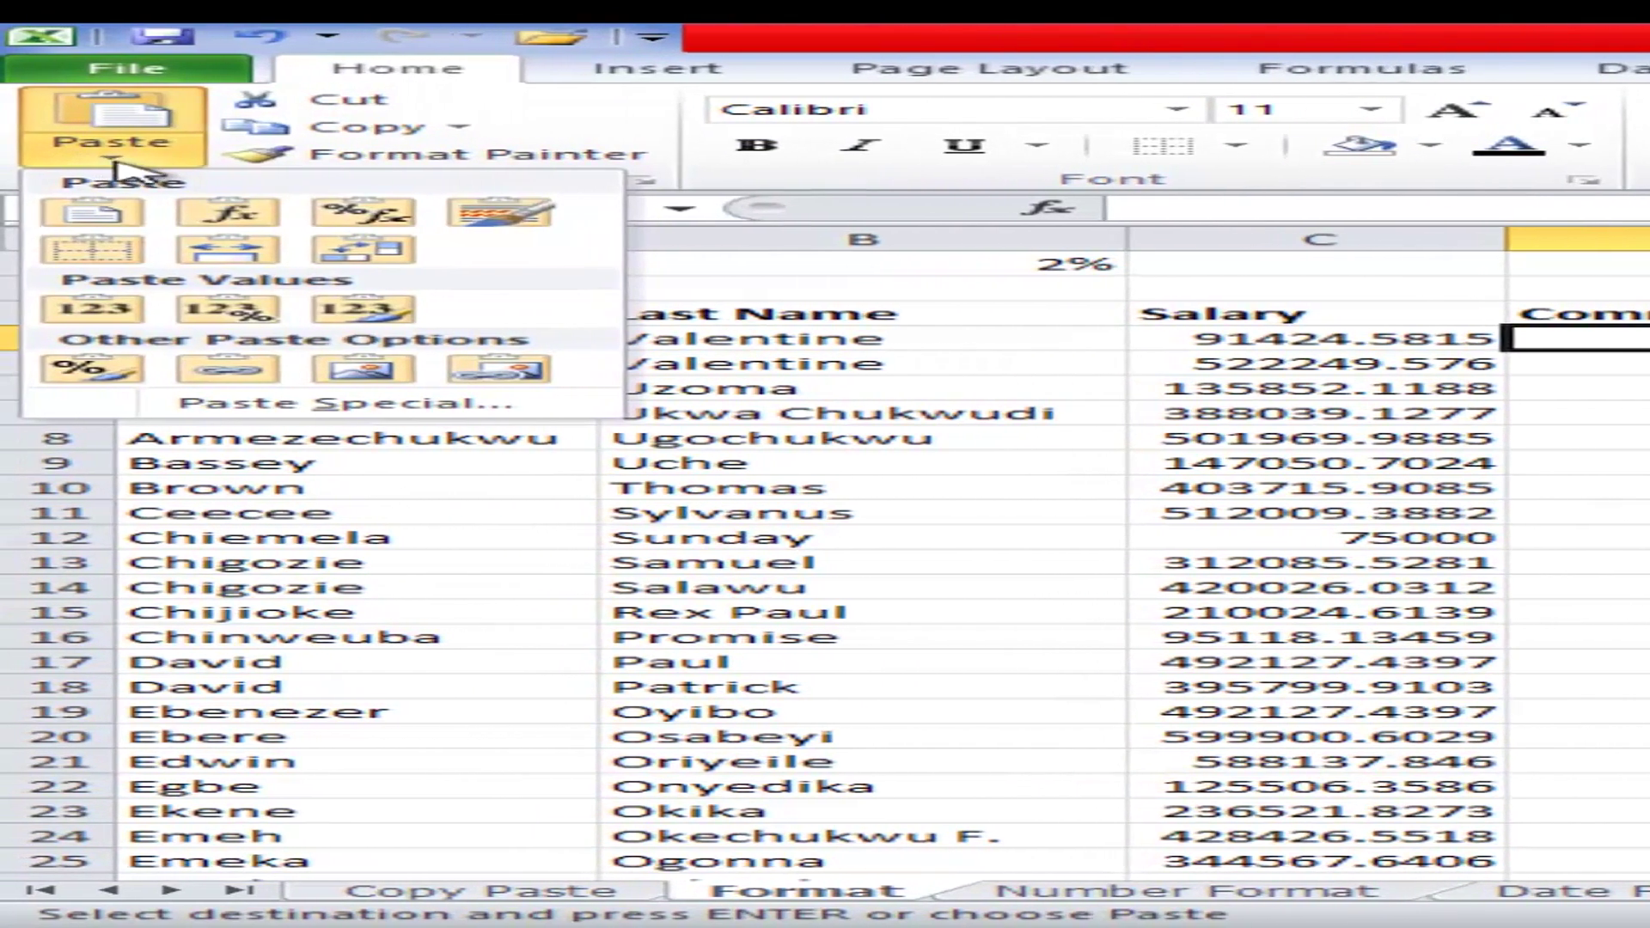
click(365, 215)
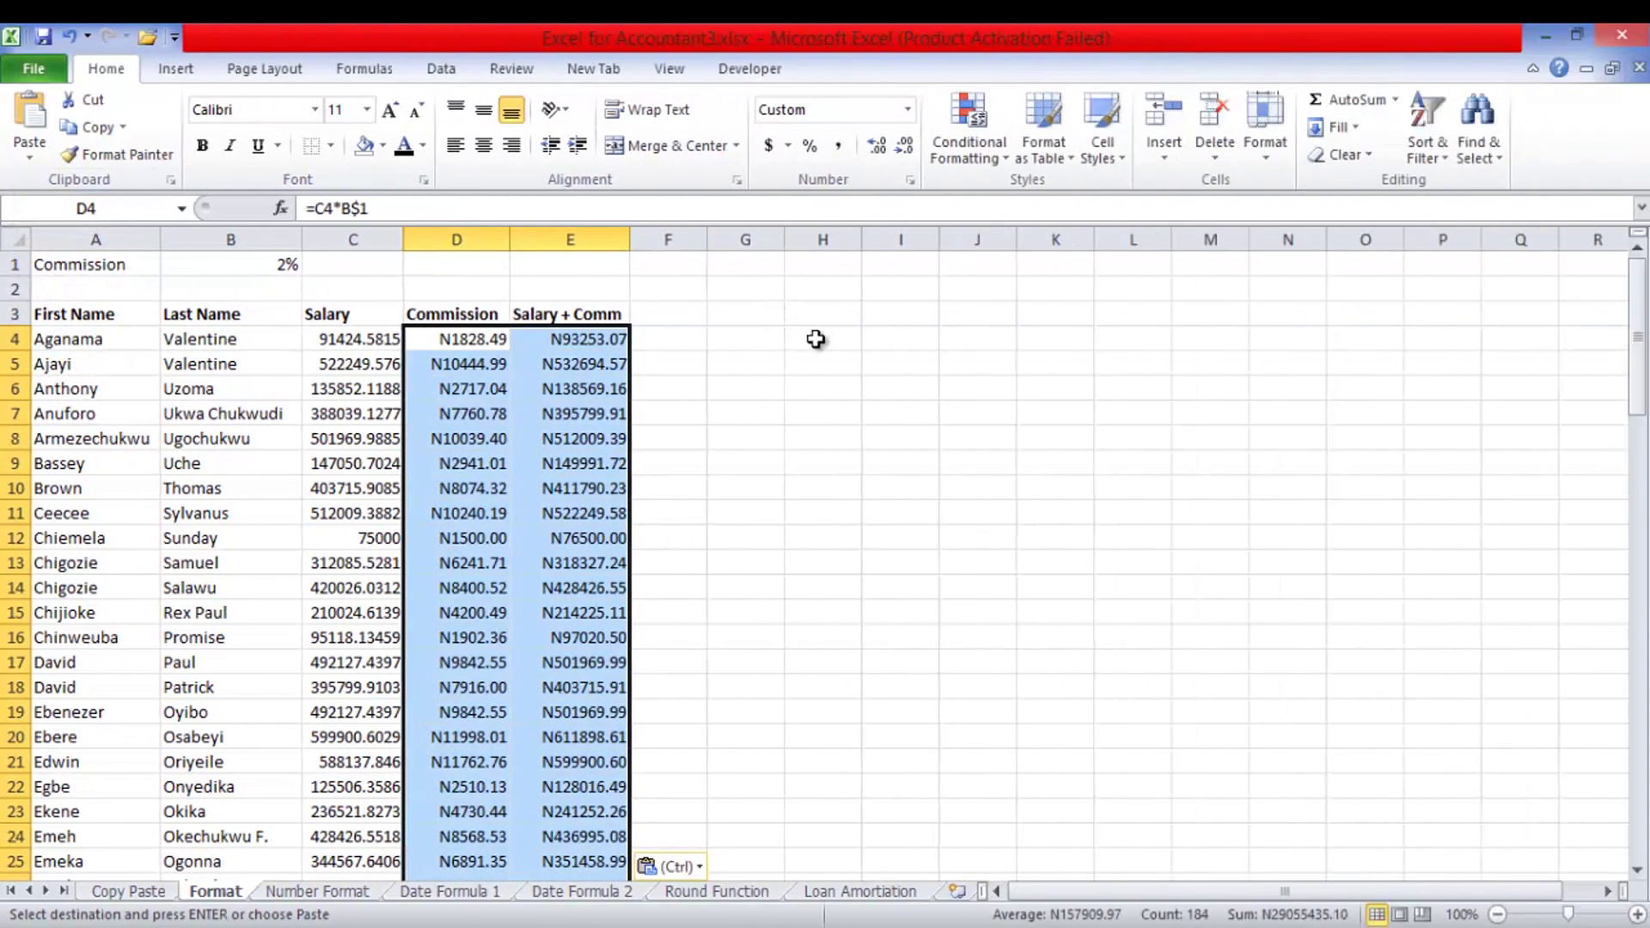
click(816, 339)
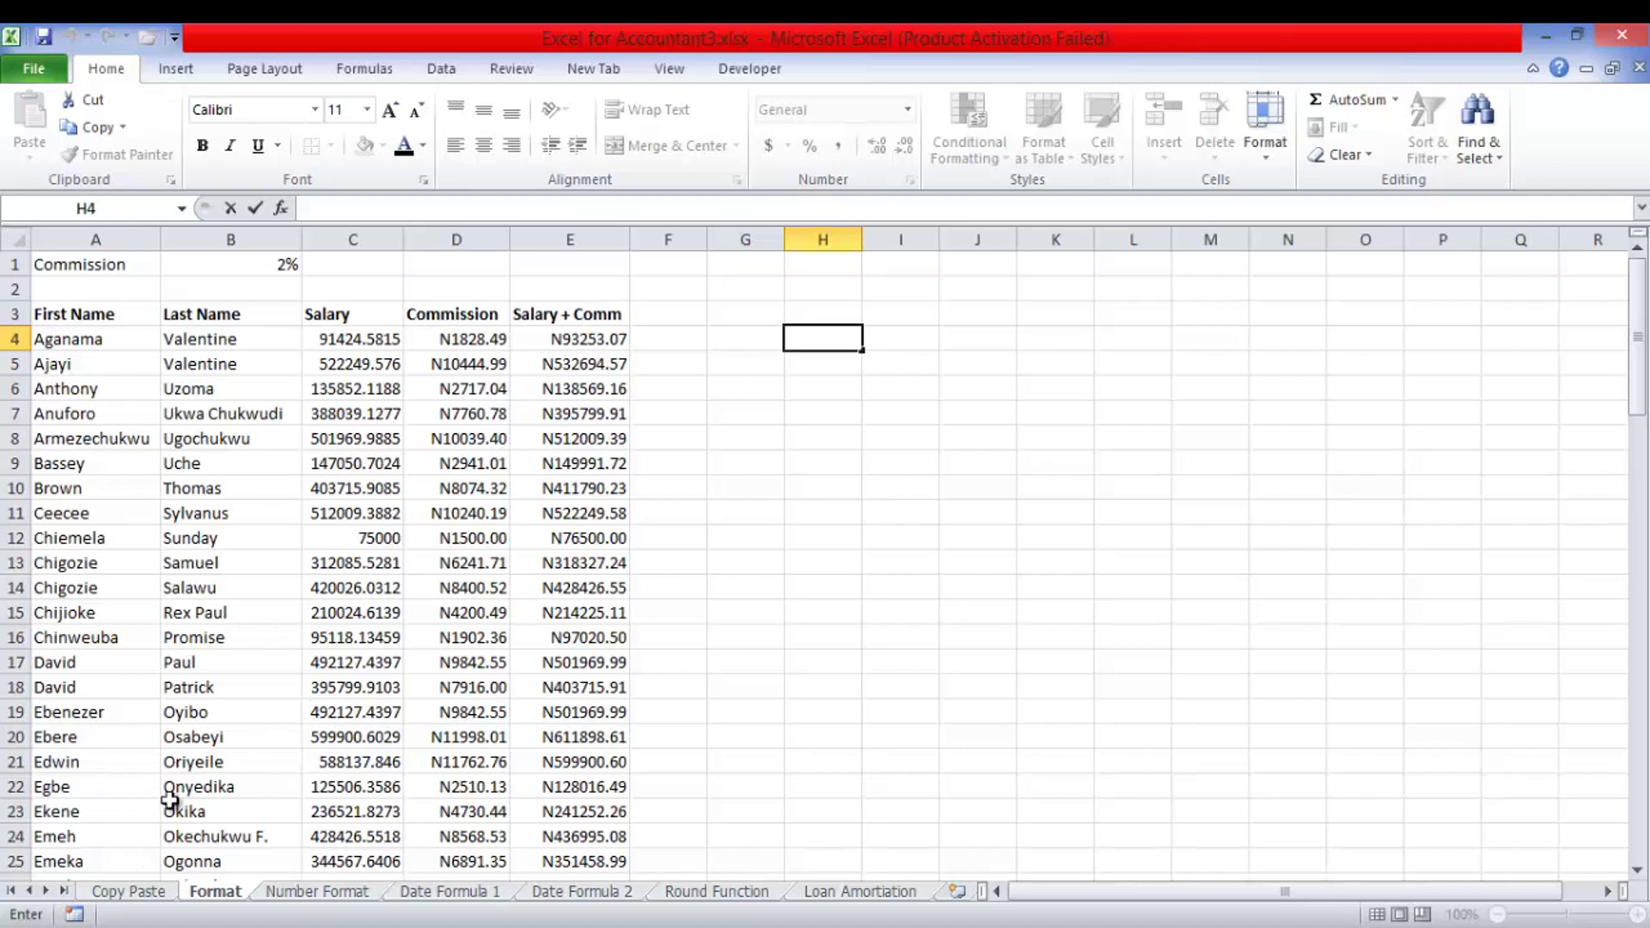
click(148, 892)
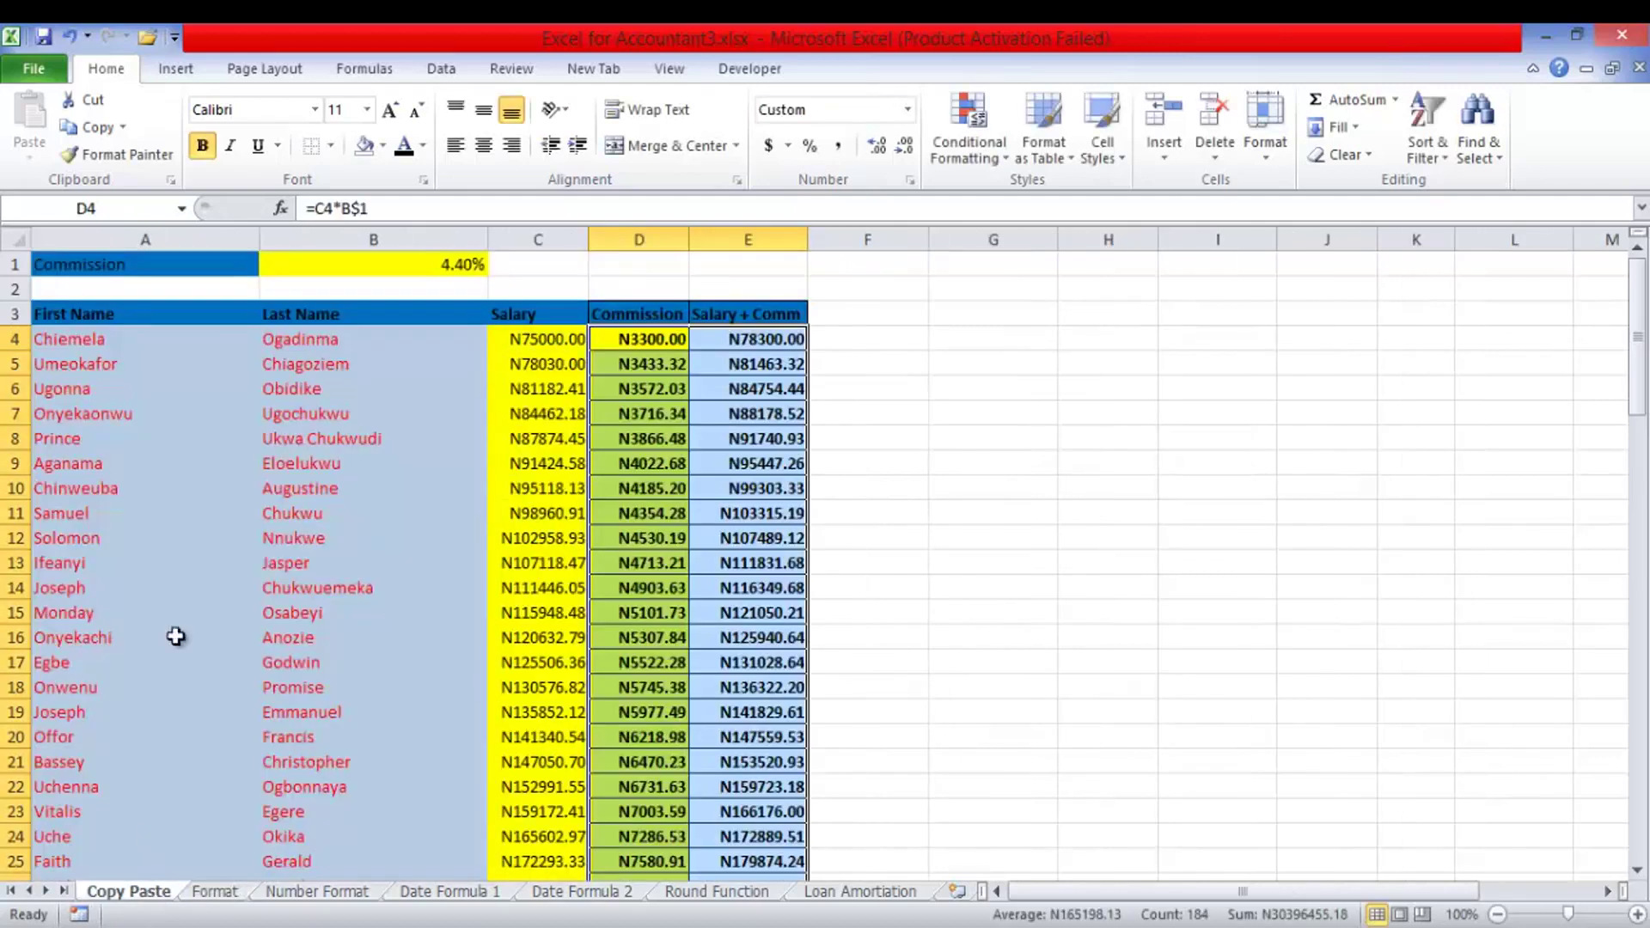
click(104, 313)
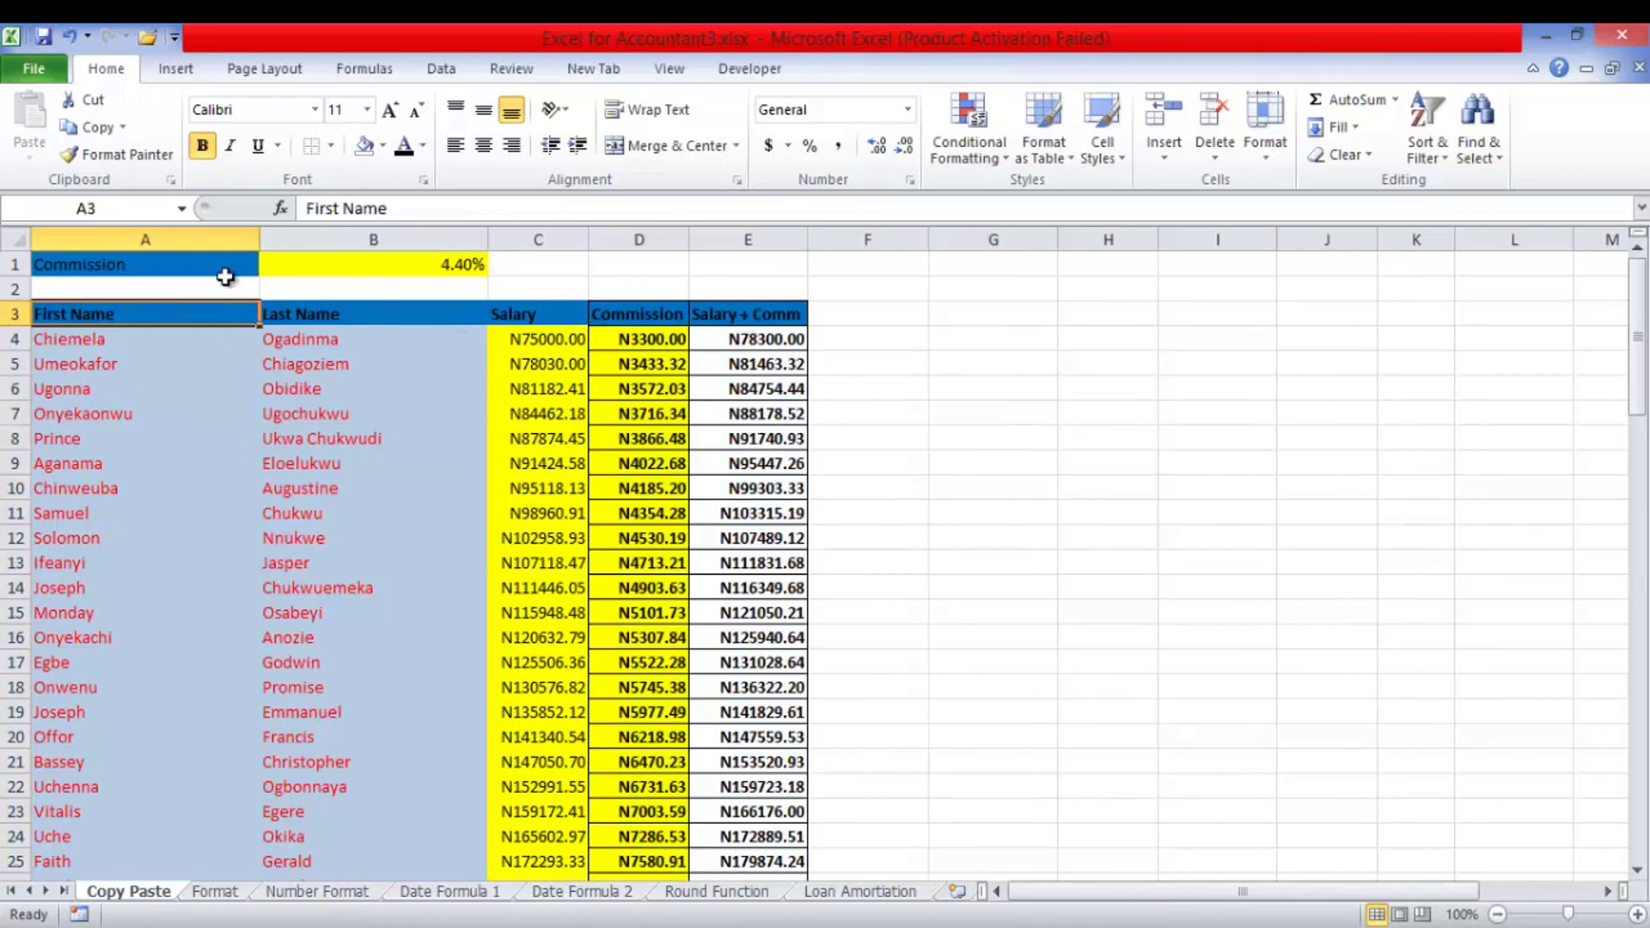
drag(161, 314, 766, 312)
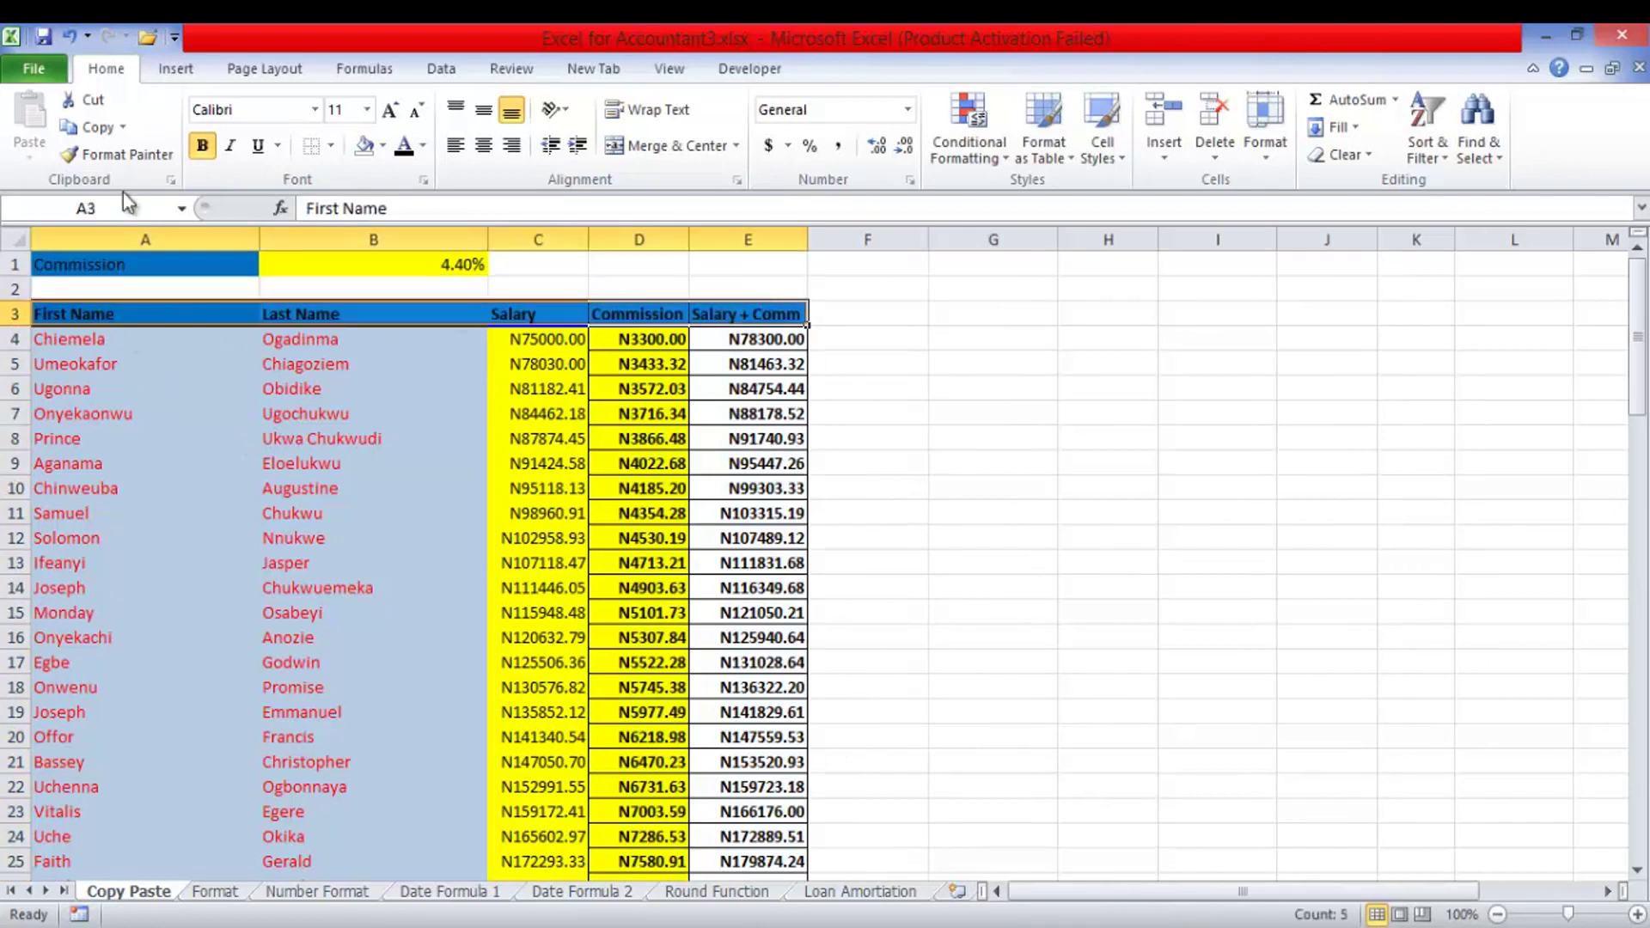
click(92, 127)
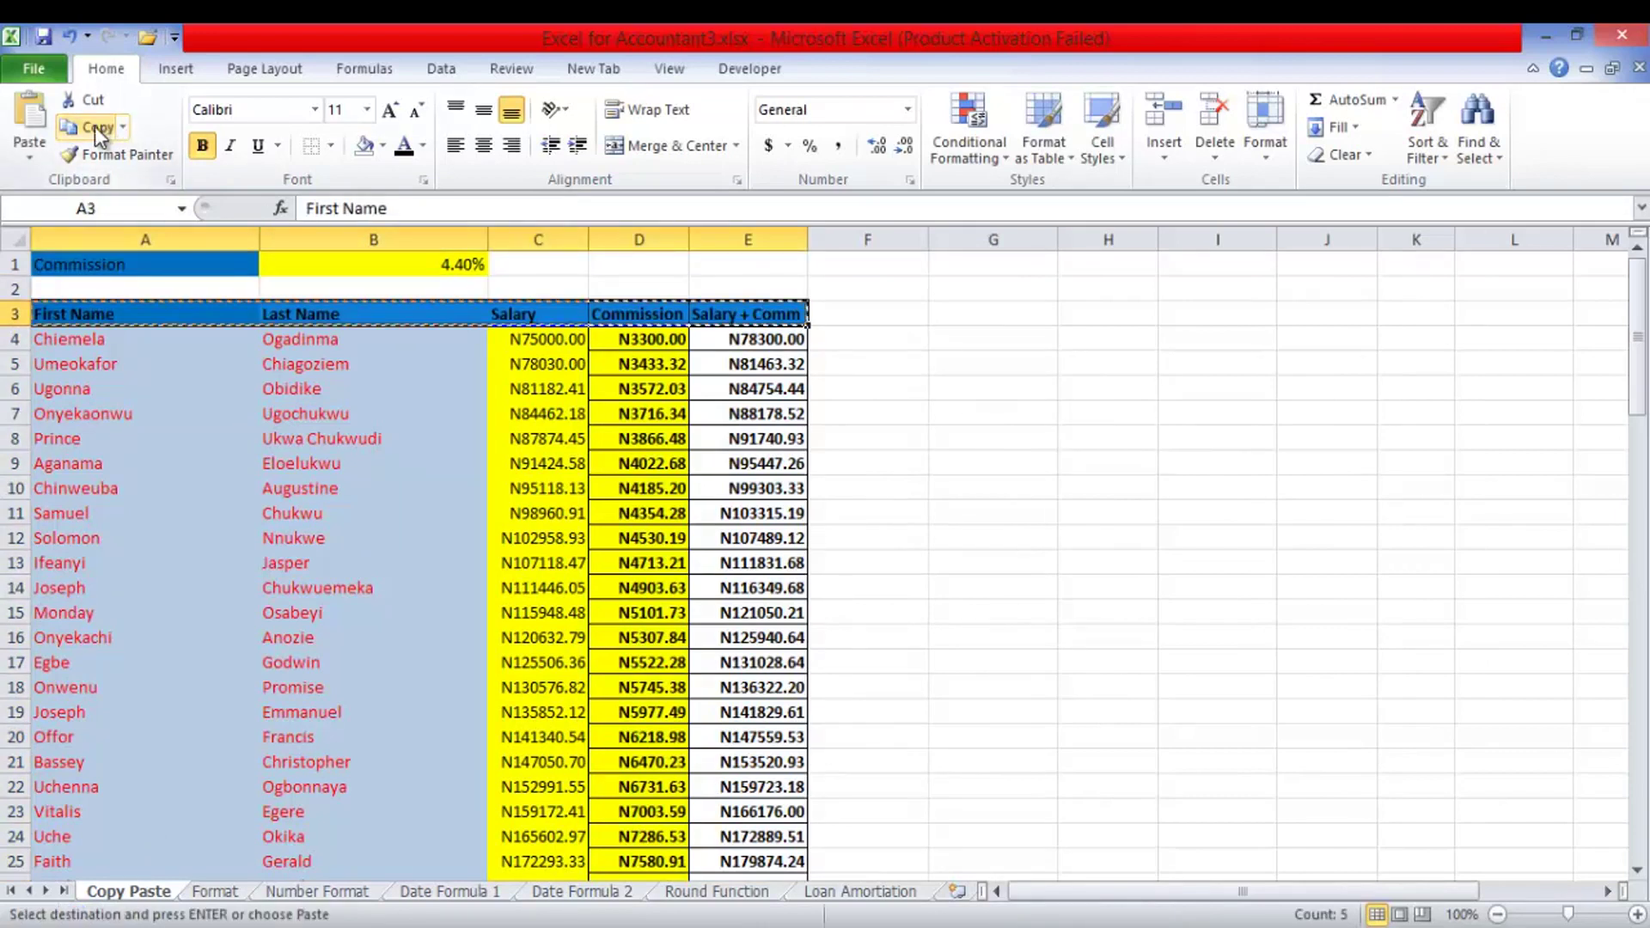
click(33, 162)
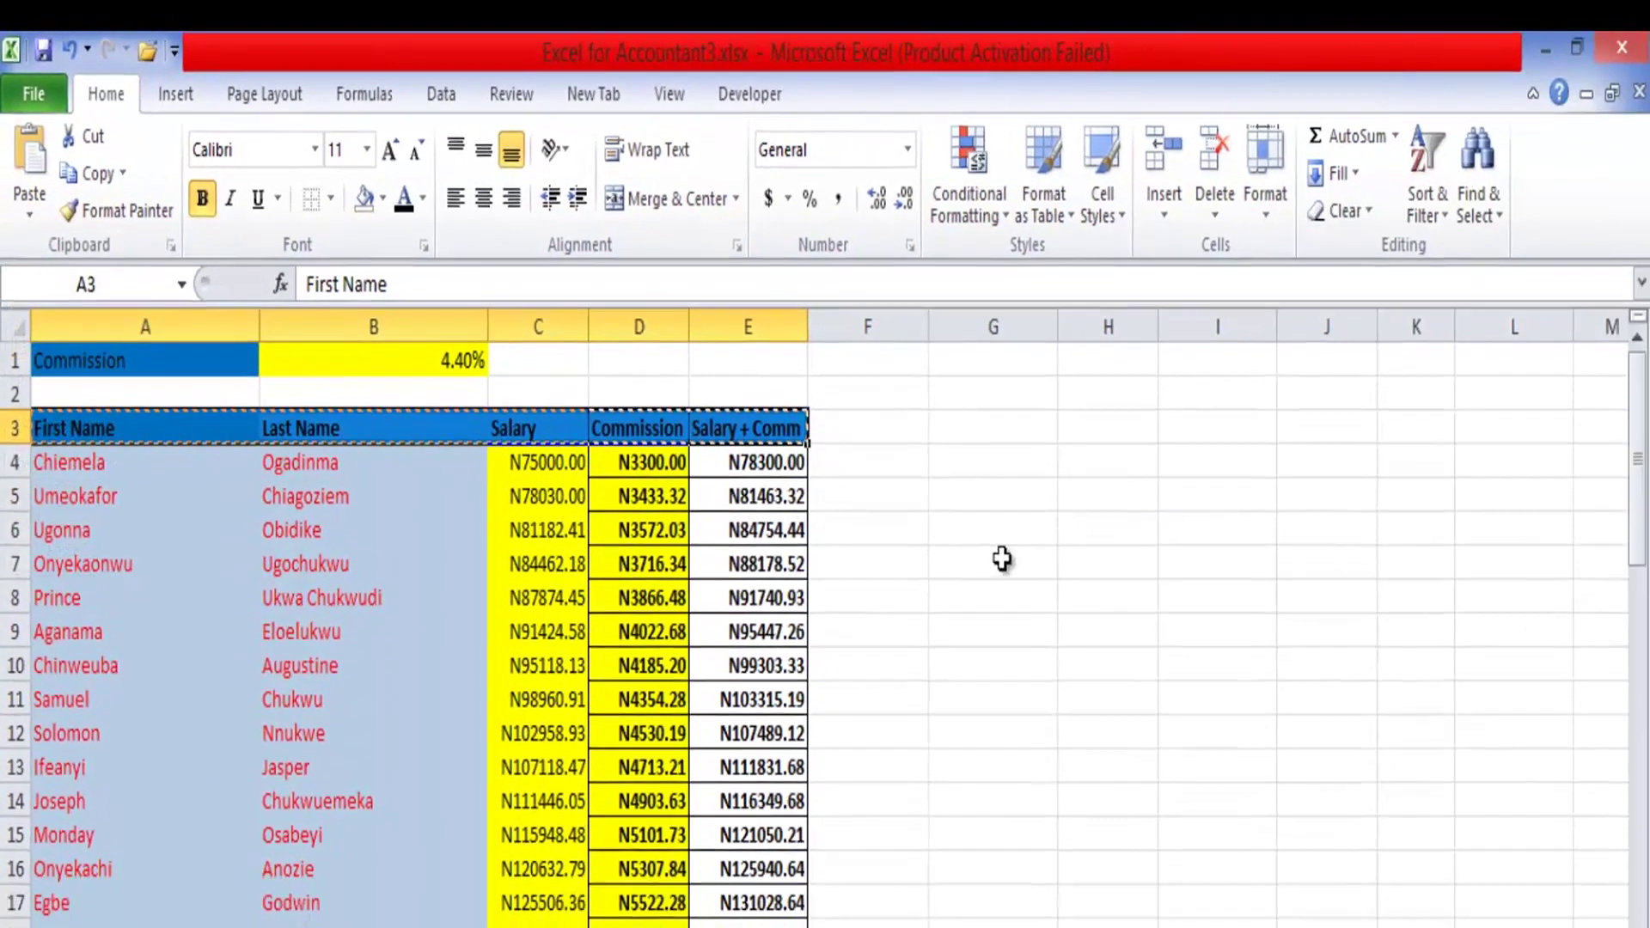
double_click(1228, 597)
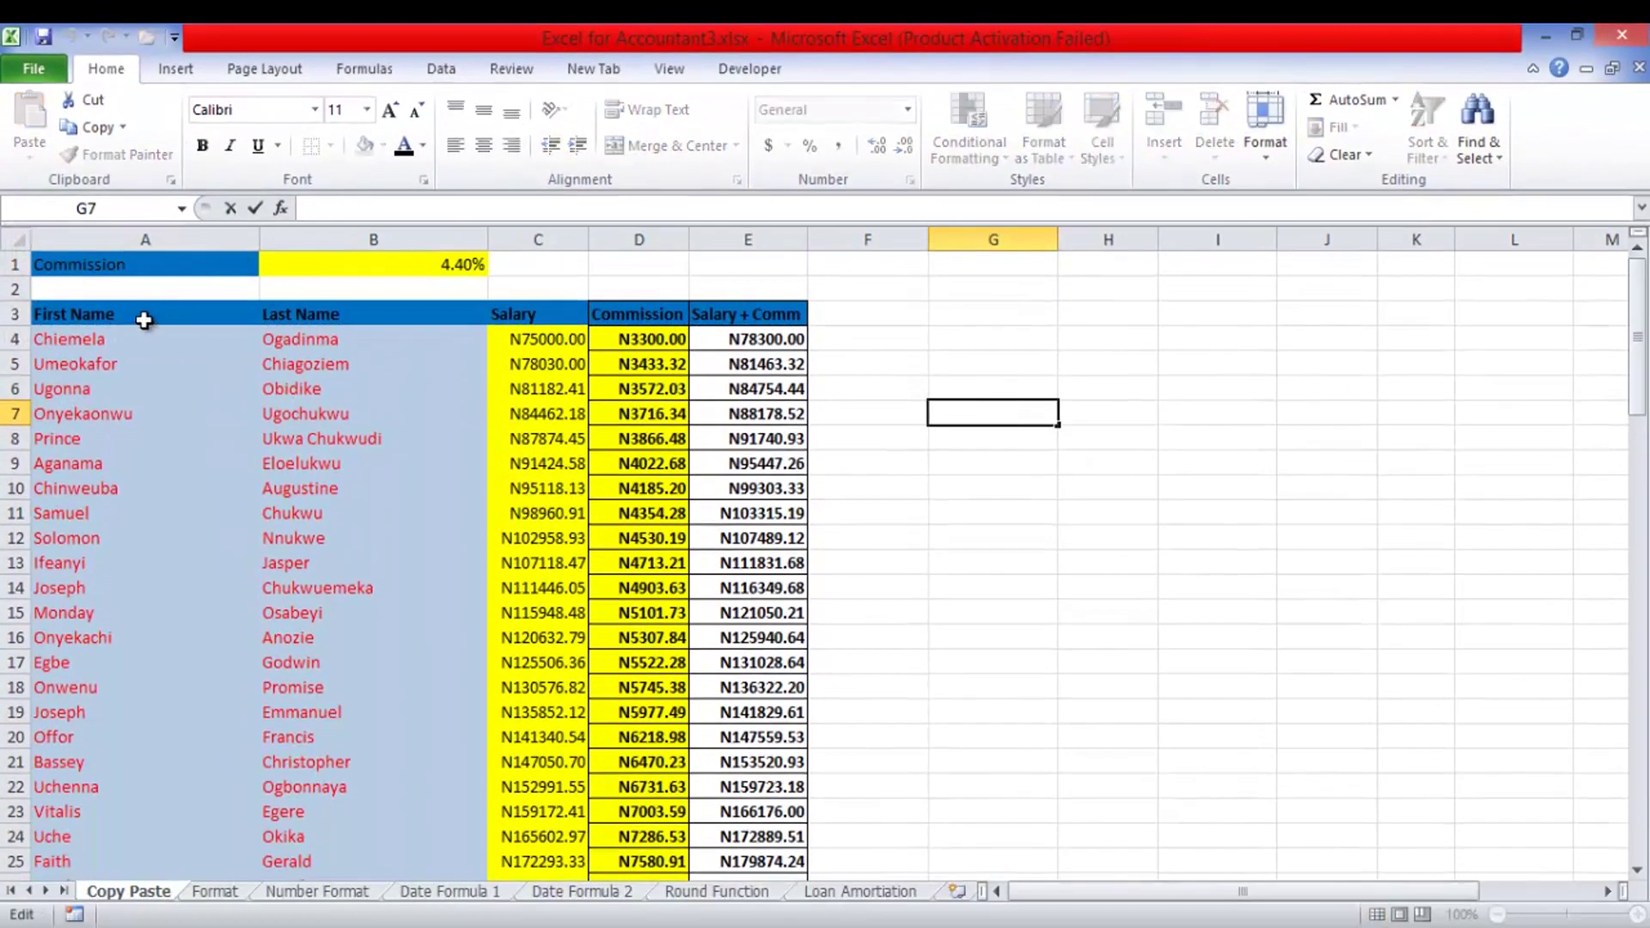
- Copy the table A3:E95 on the Copy Paste sheet and paste it at G3 with the regular Paste option
drag(143, 314, 739, 311)
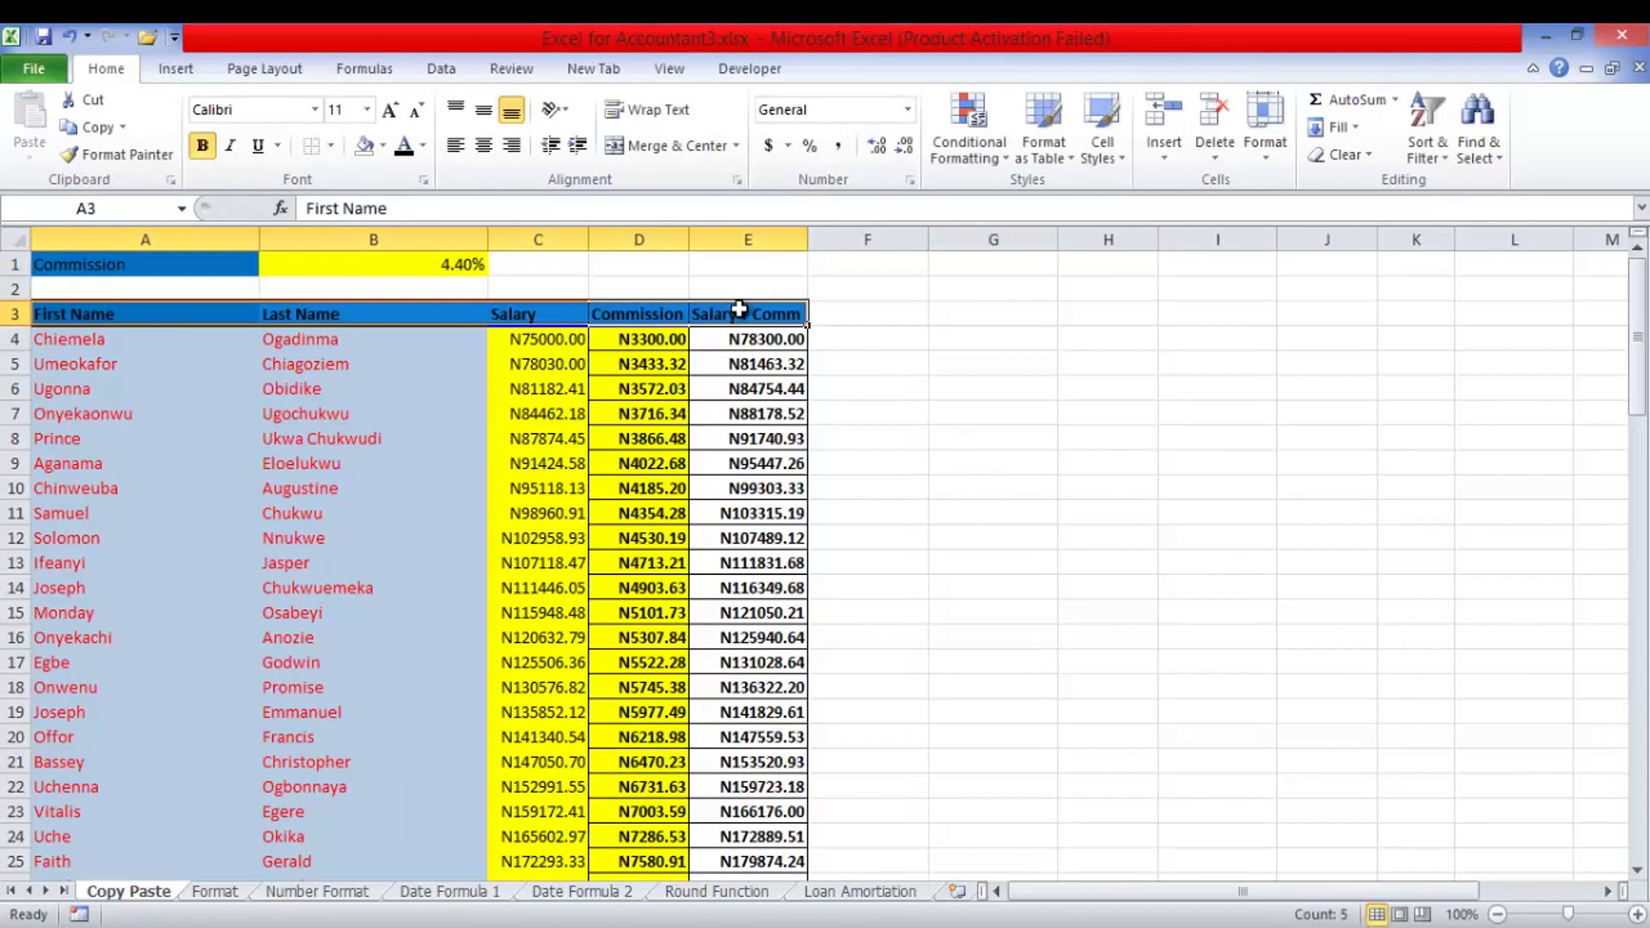
key(ctrl+shift+Down)
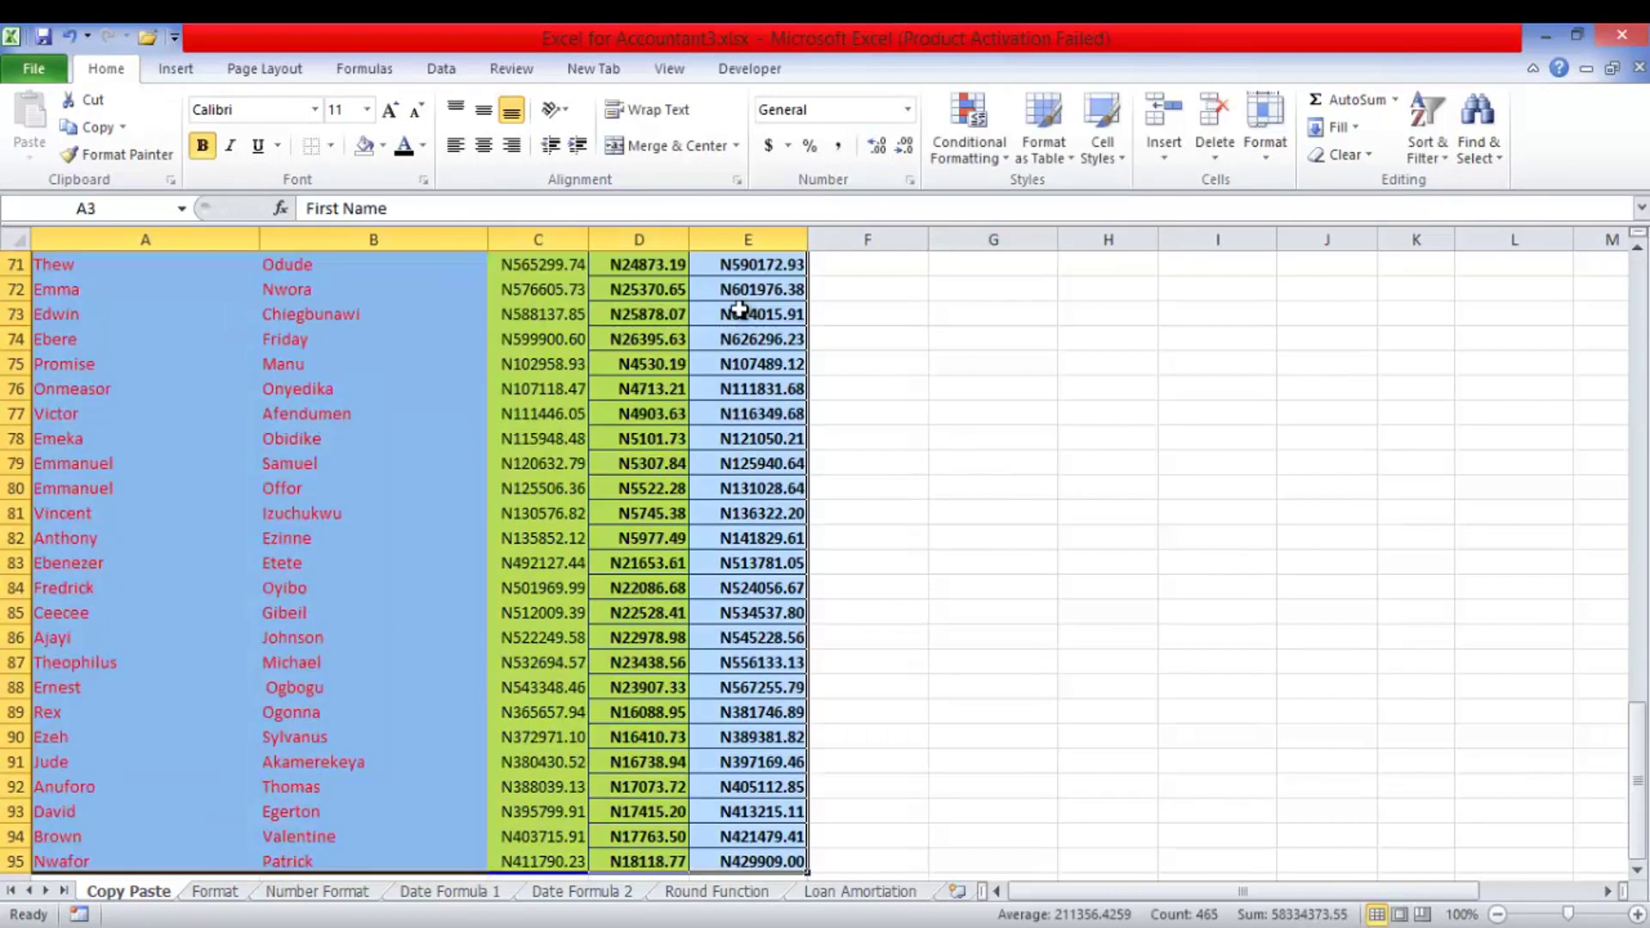
click(100, 132)
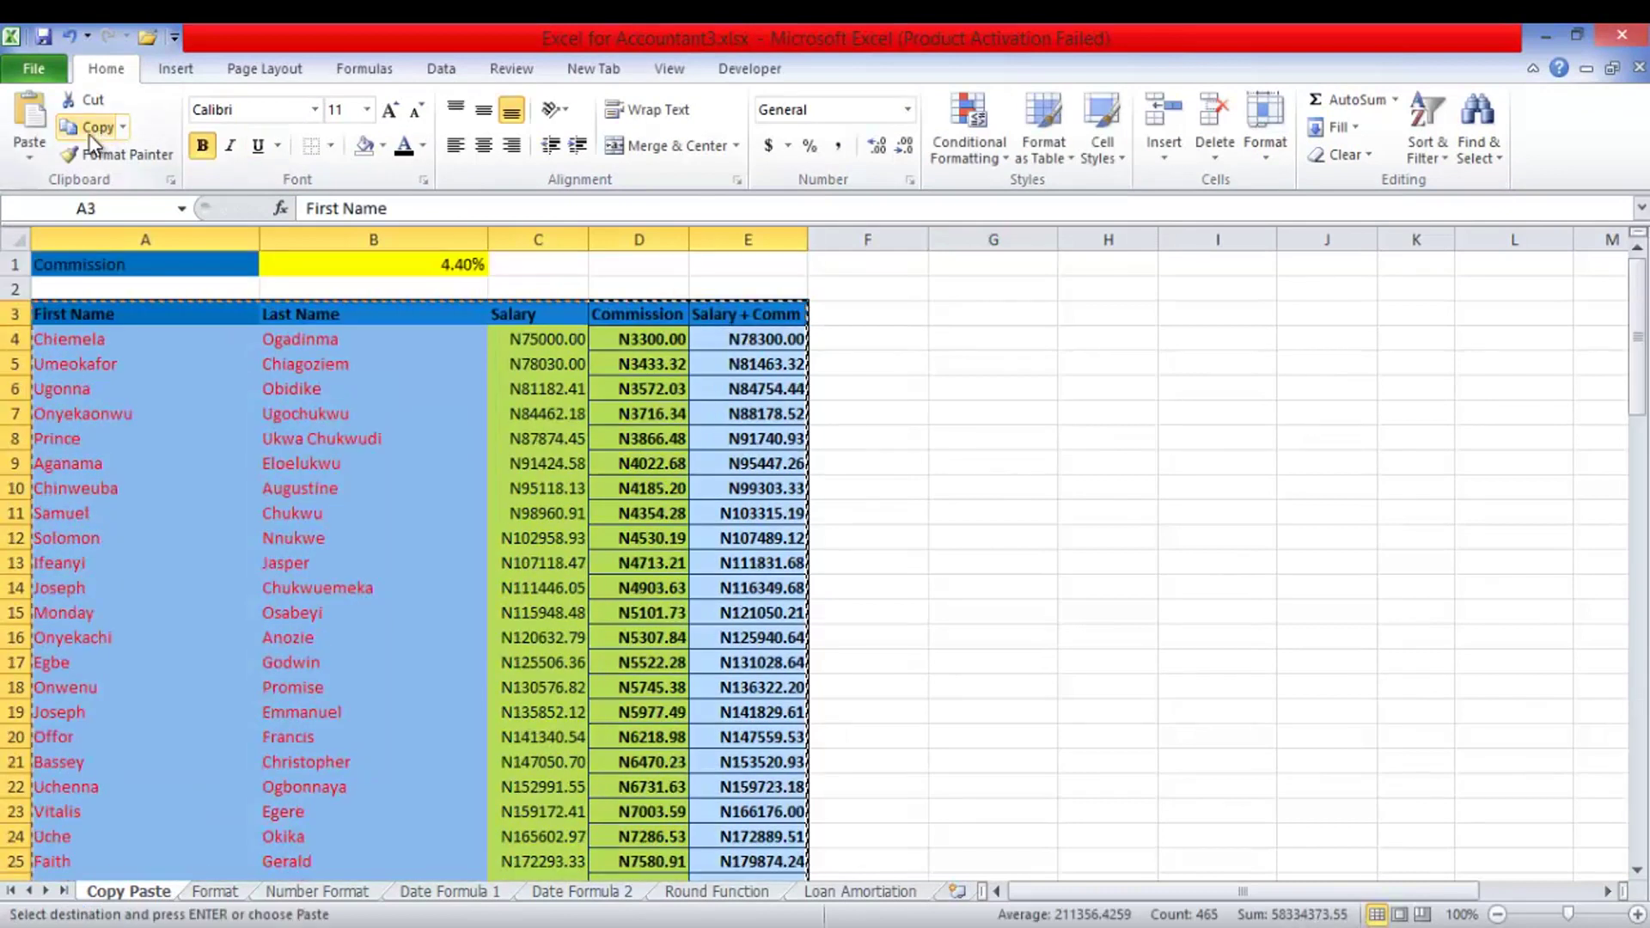
click(33, 162)
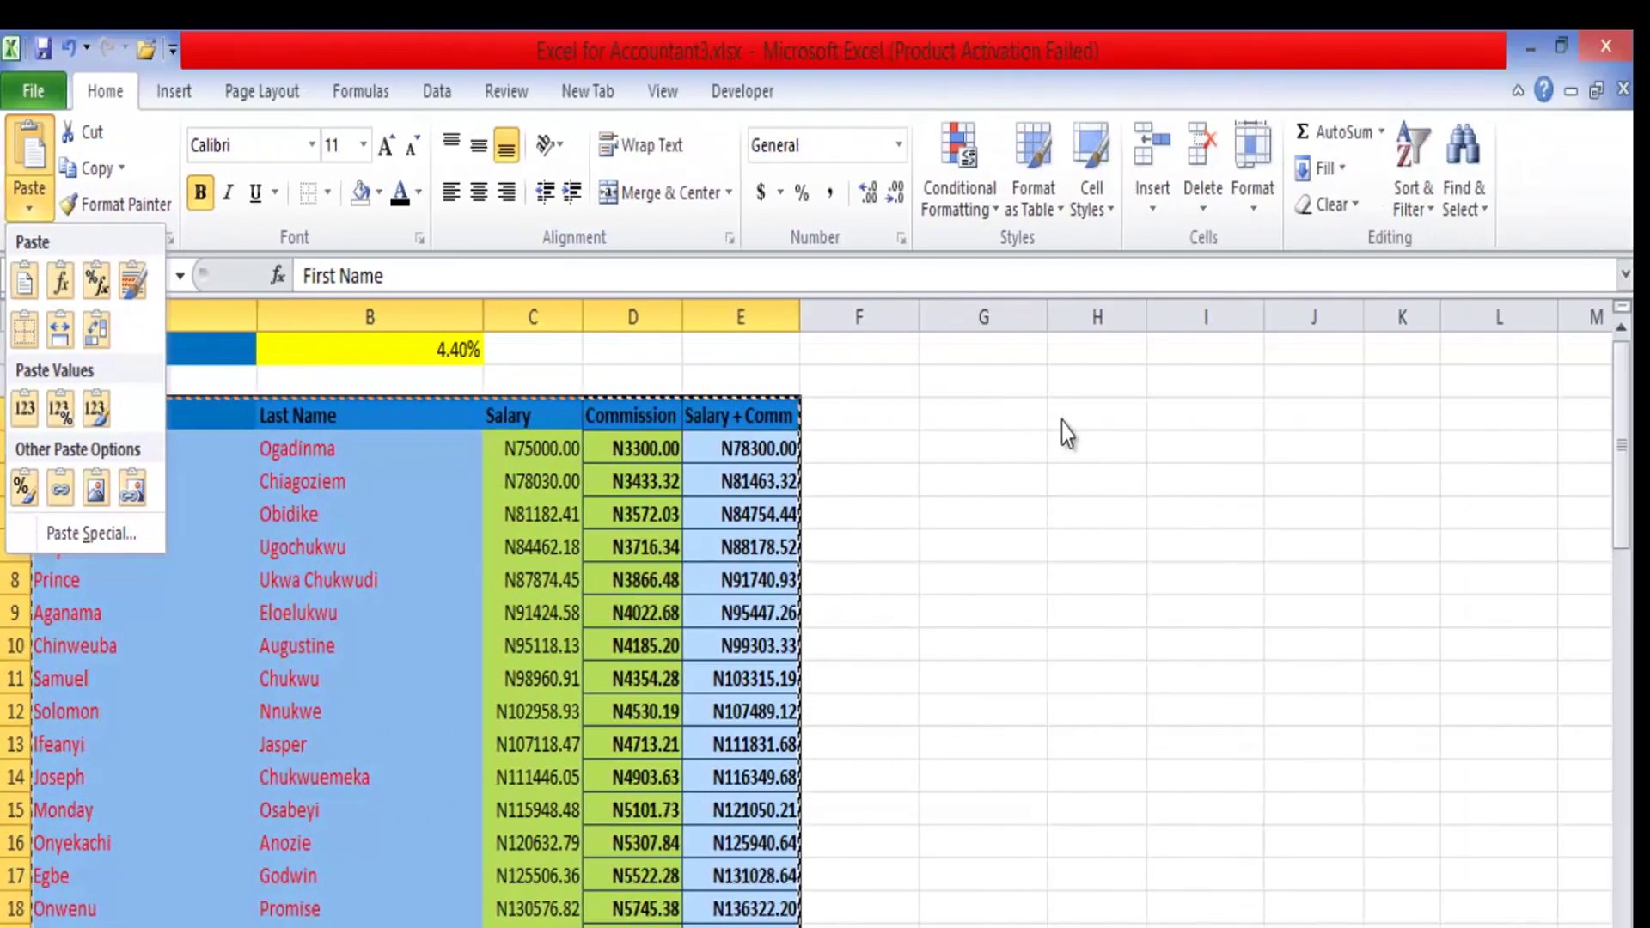
click(997, 417)
click(997, 417)
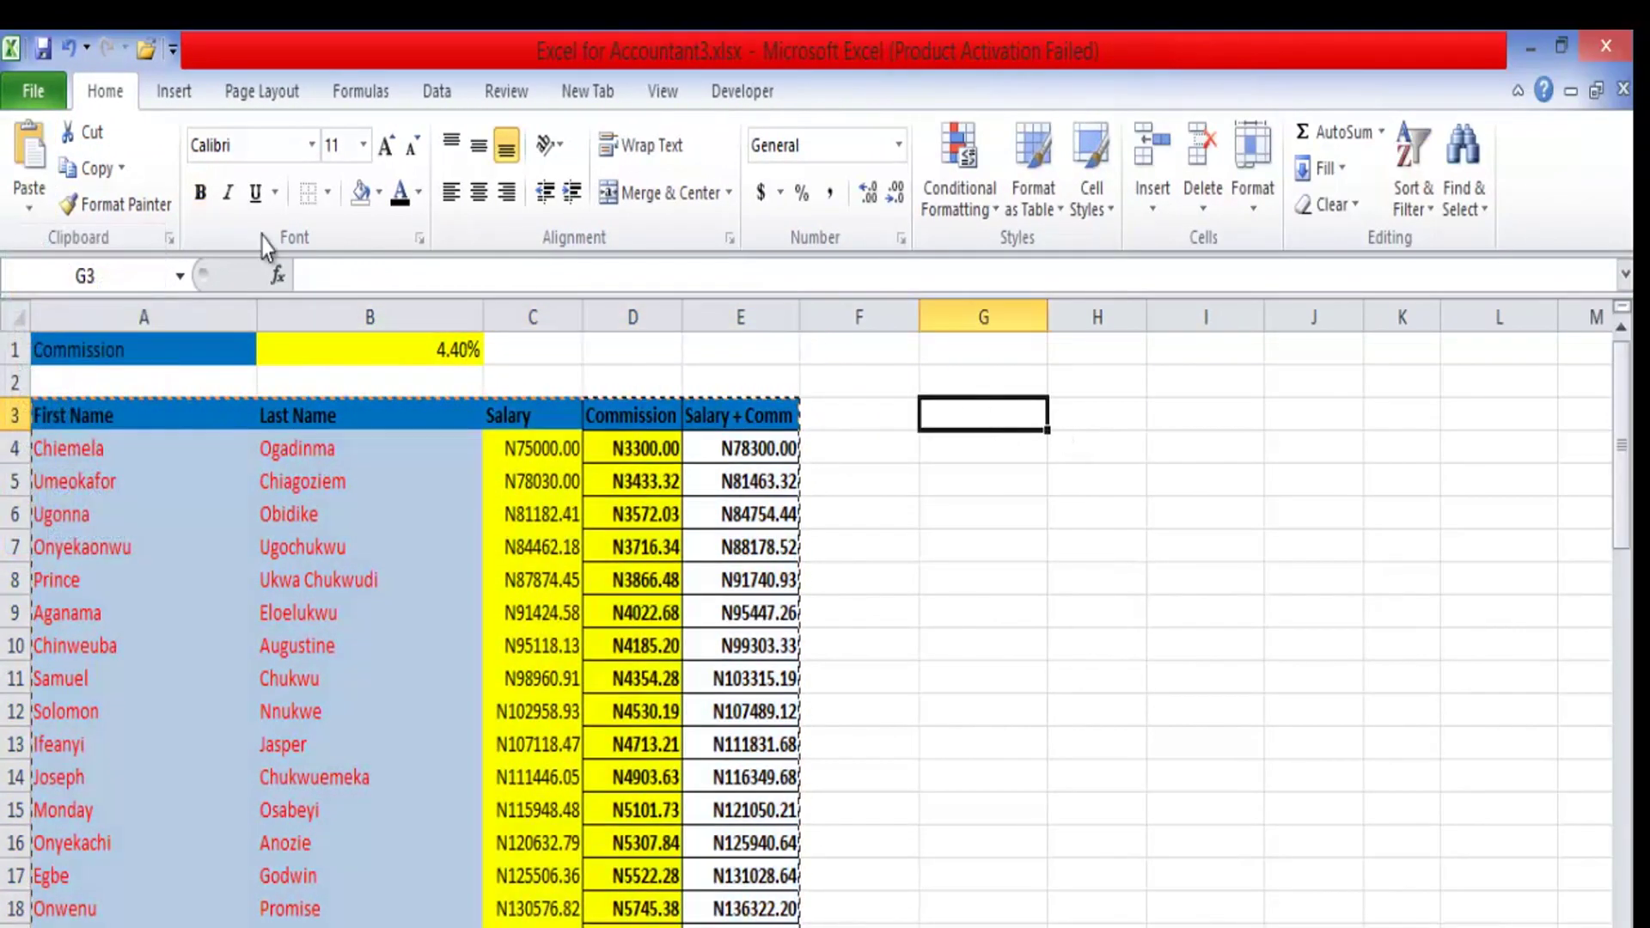
click(28, 209)
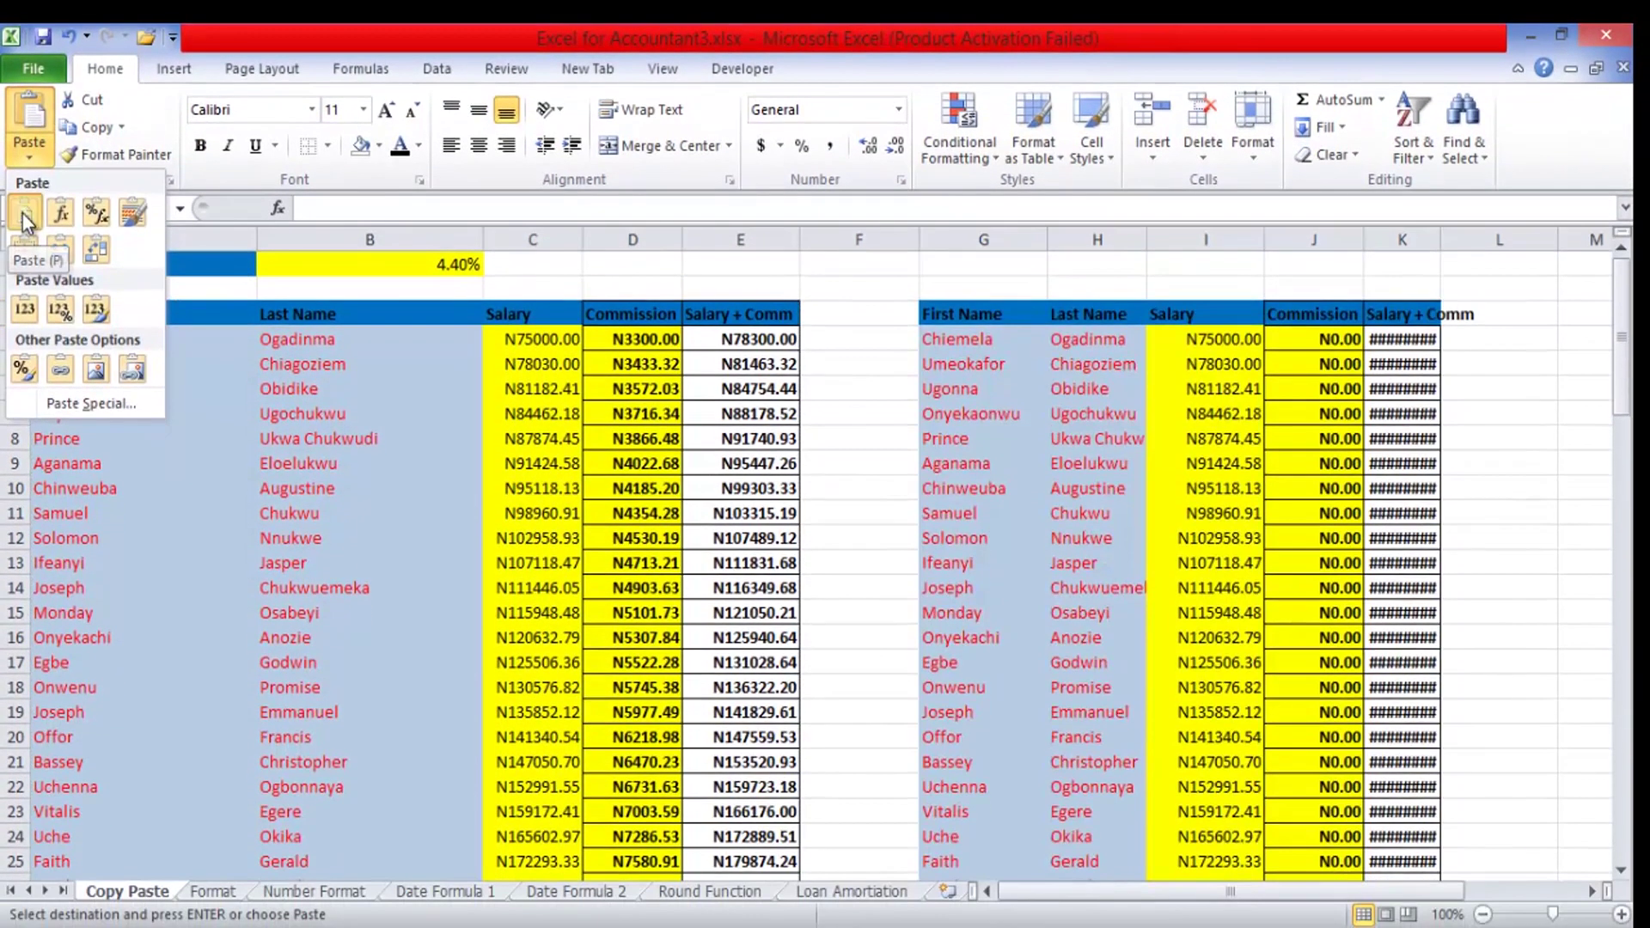
click(24, 281)
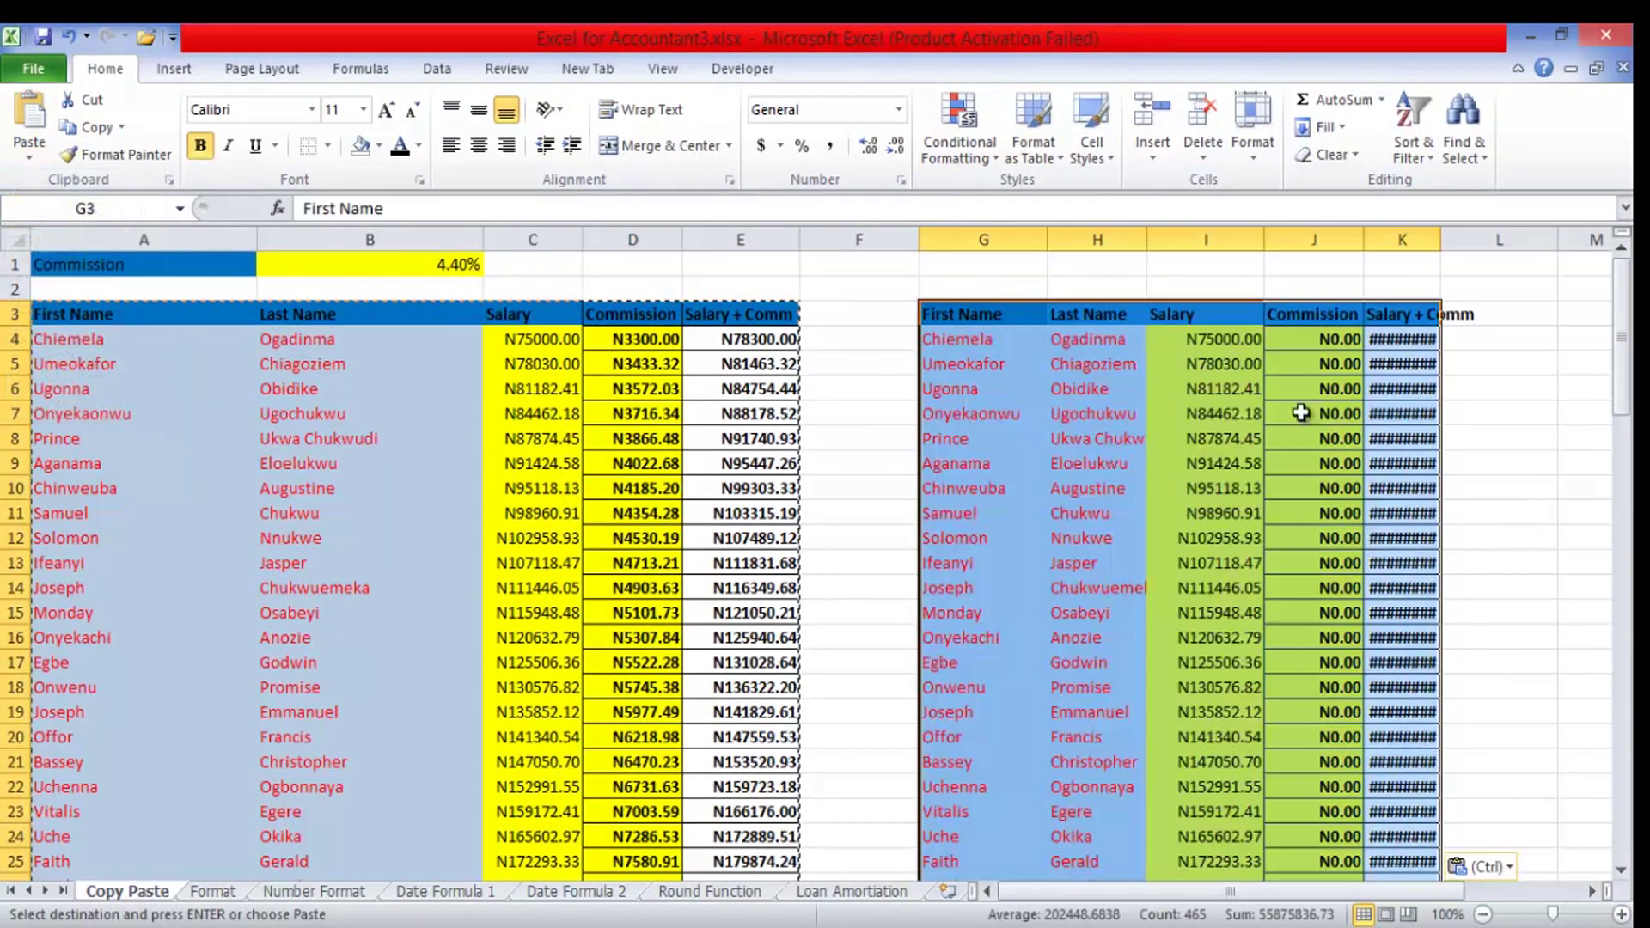
- Paste the copied table again at M3 using the Keep Source Formatting option
double_click(1591, 893)
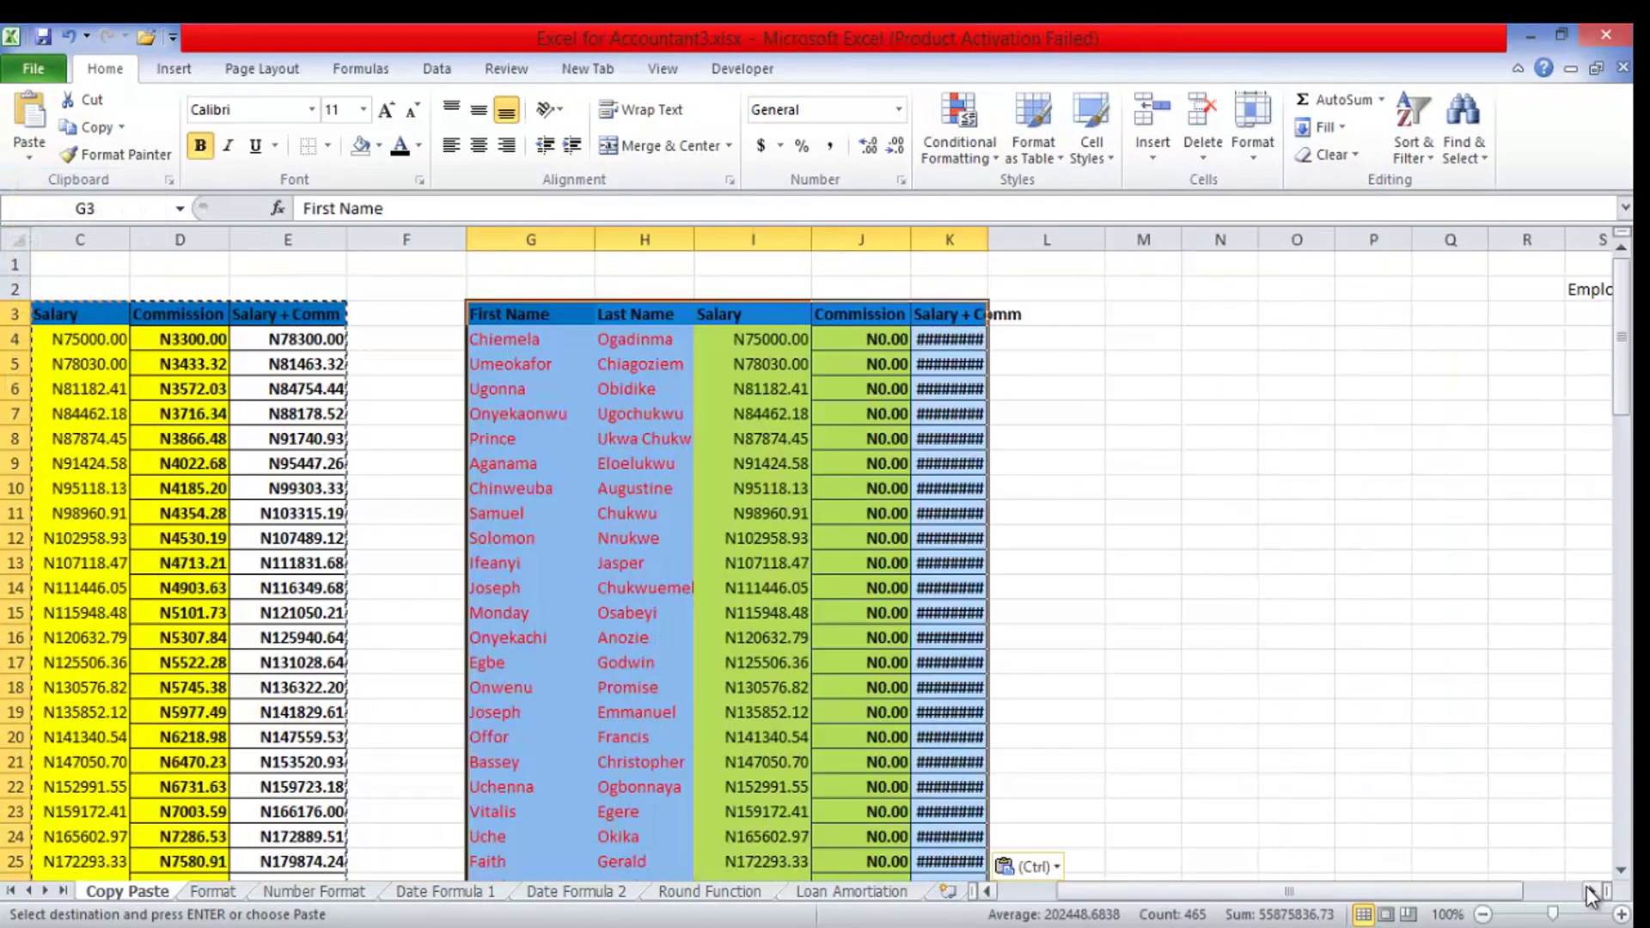
click(1125, 314)
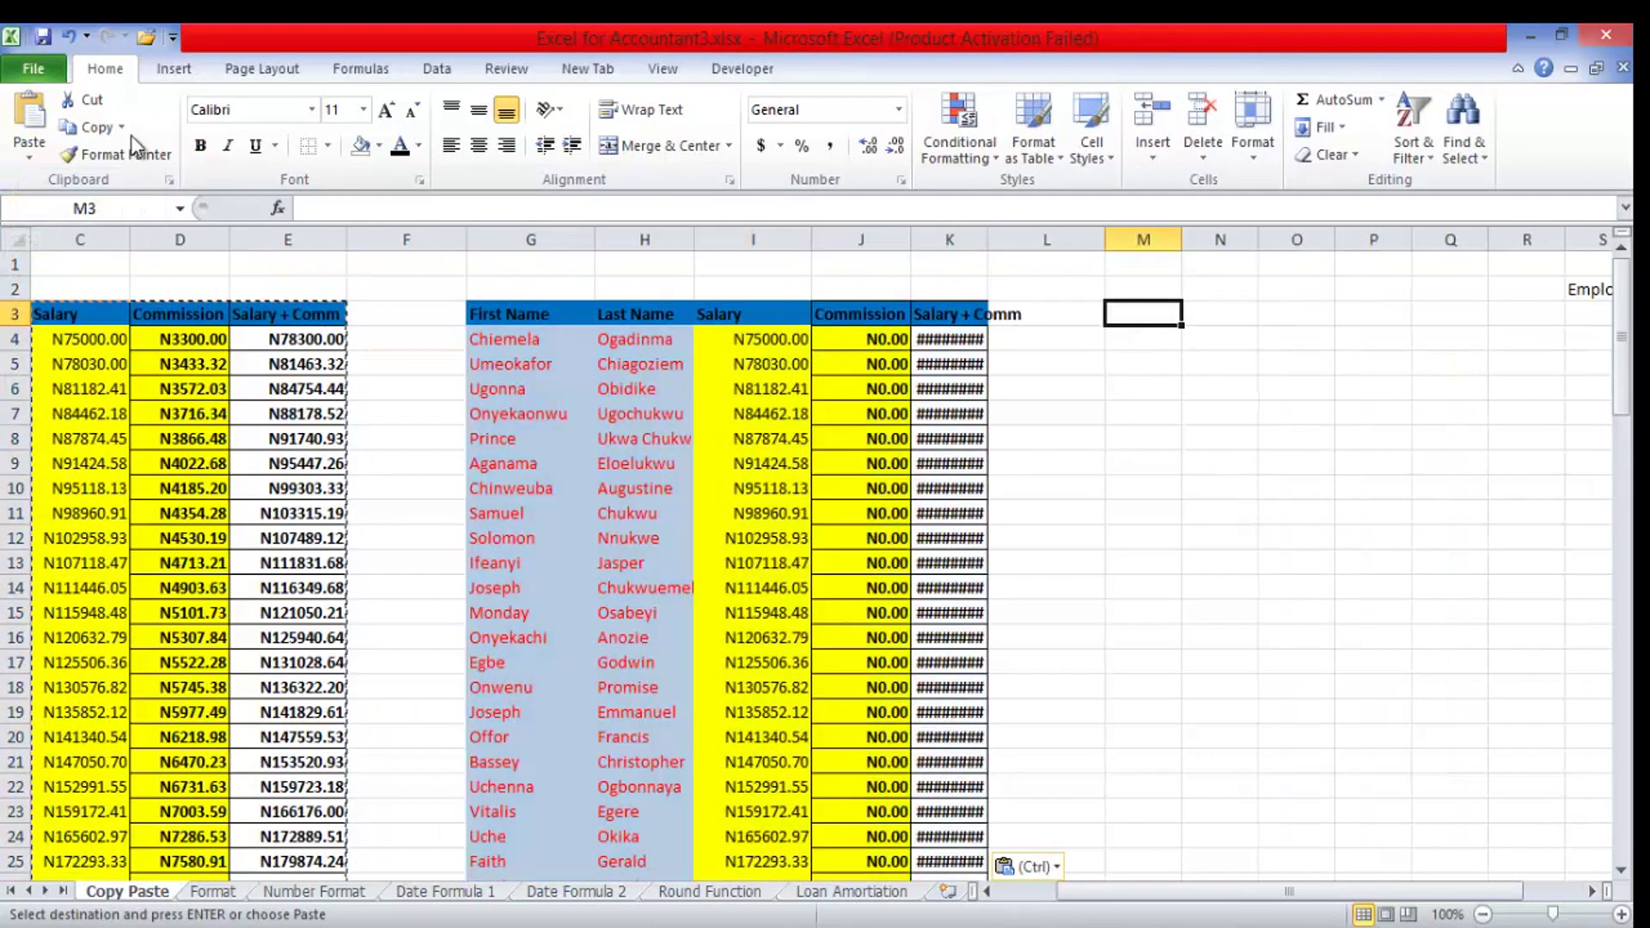
click(24, 158)
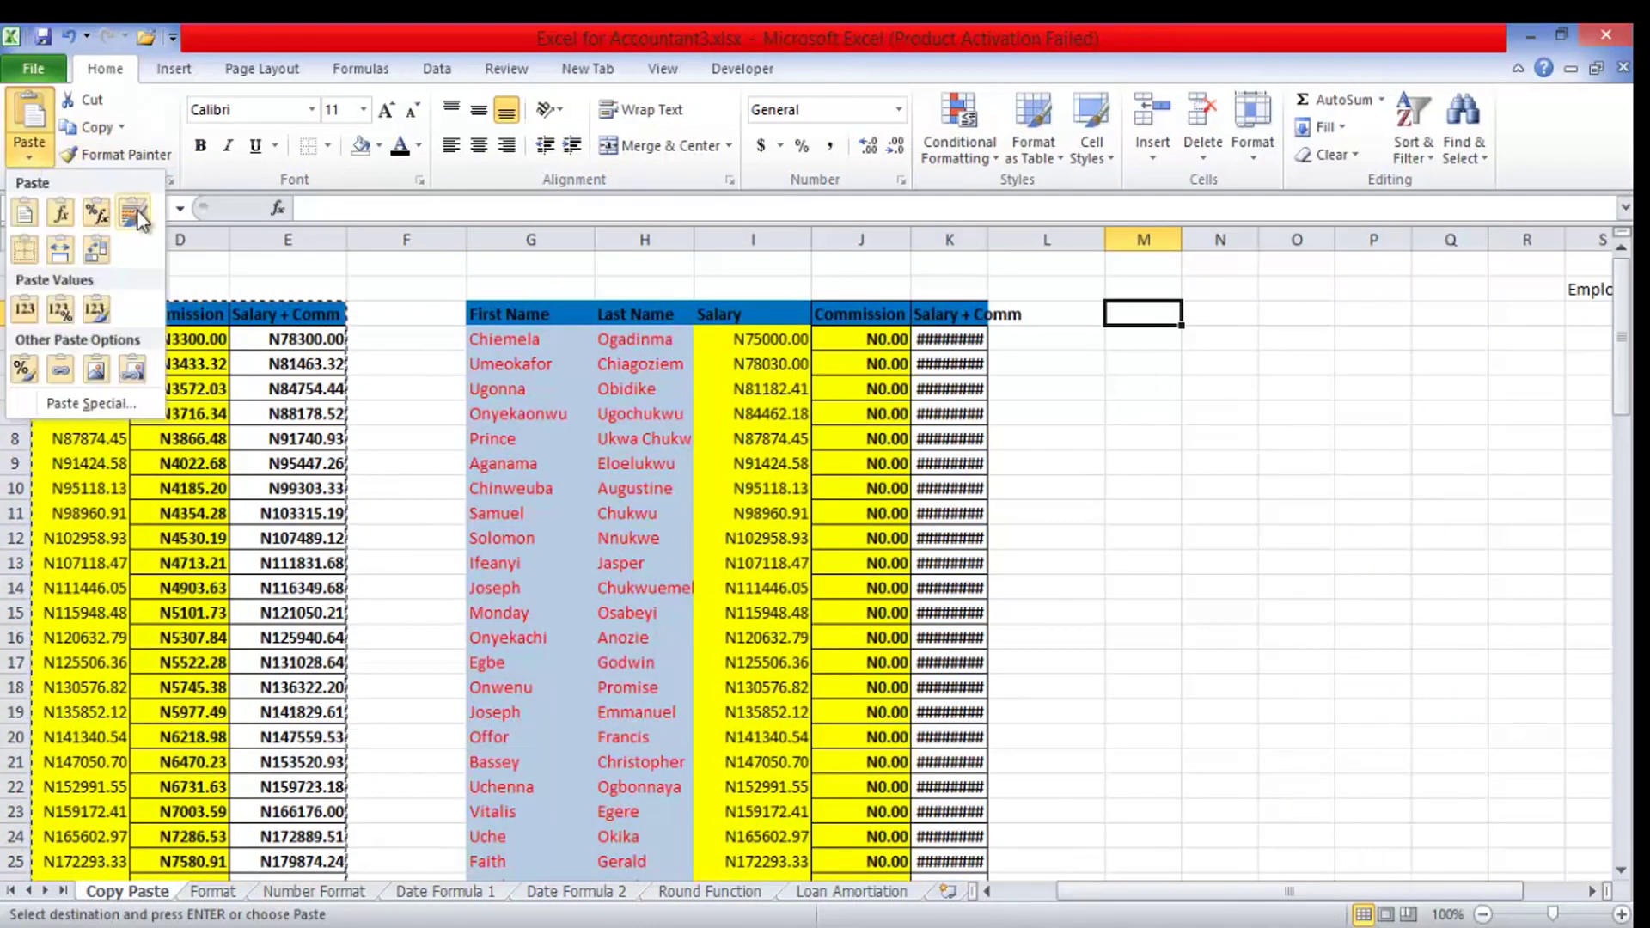
click(137, 210)
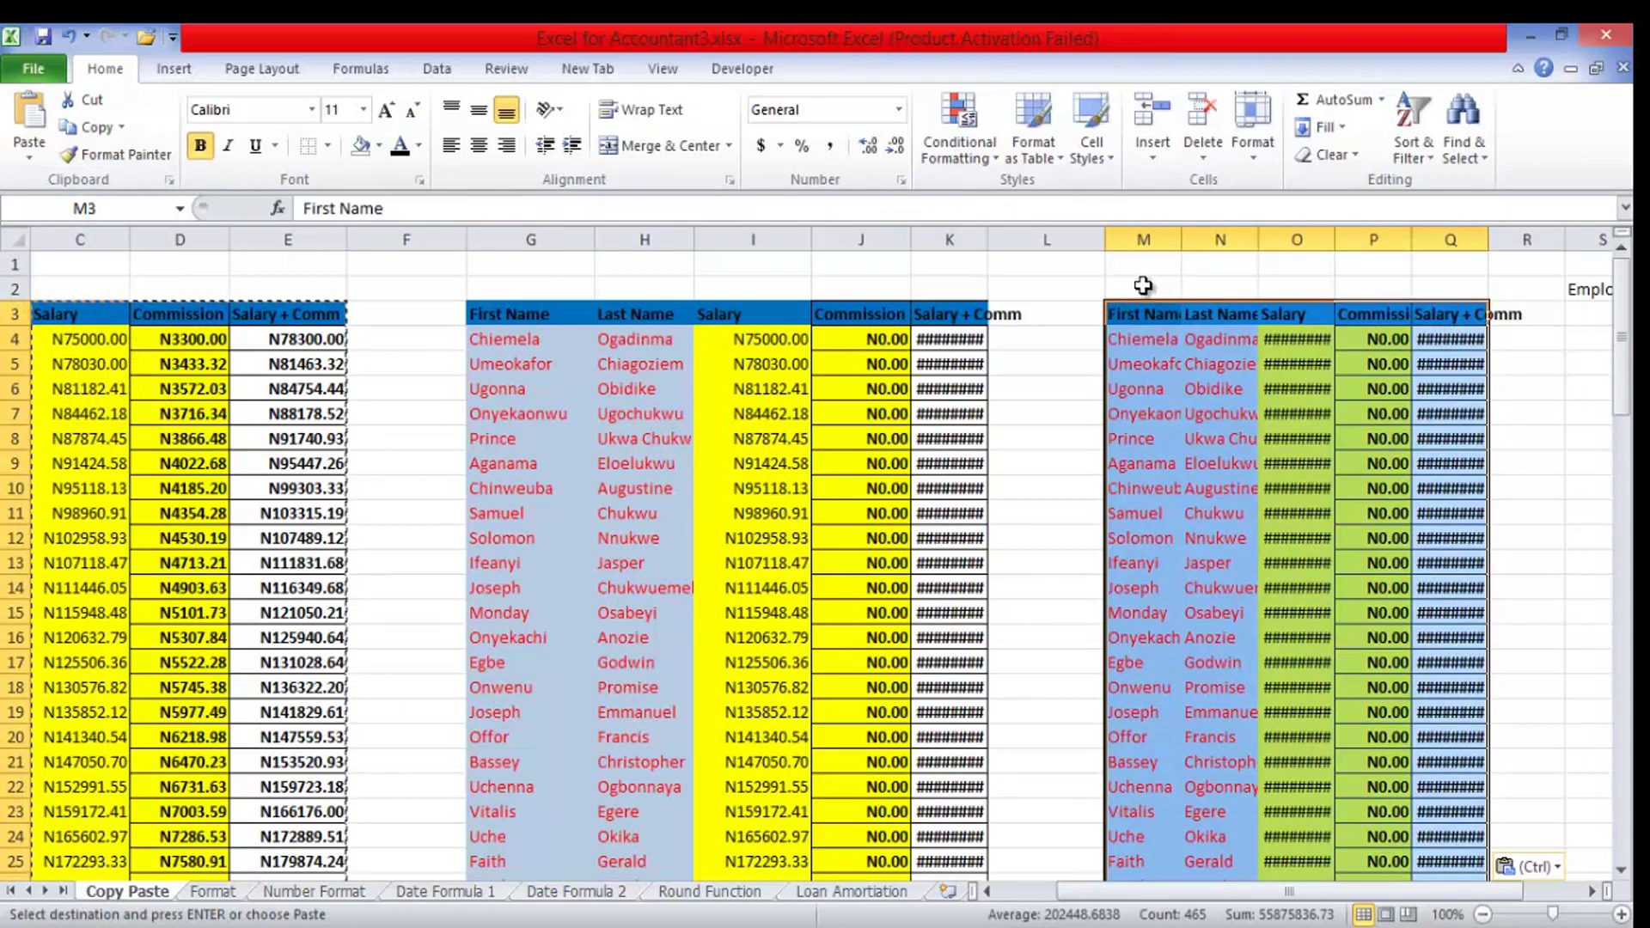
double_click(1125, 268)
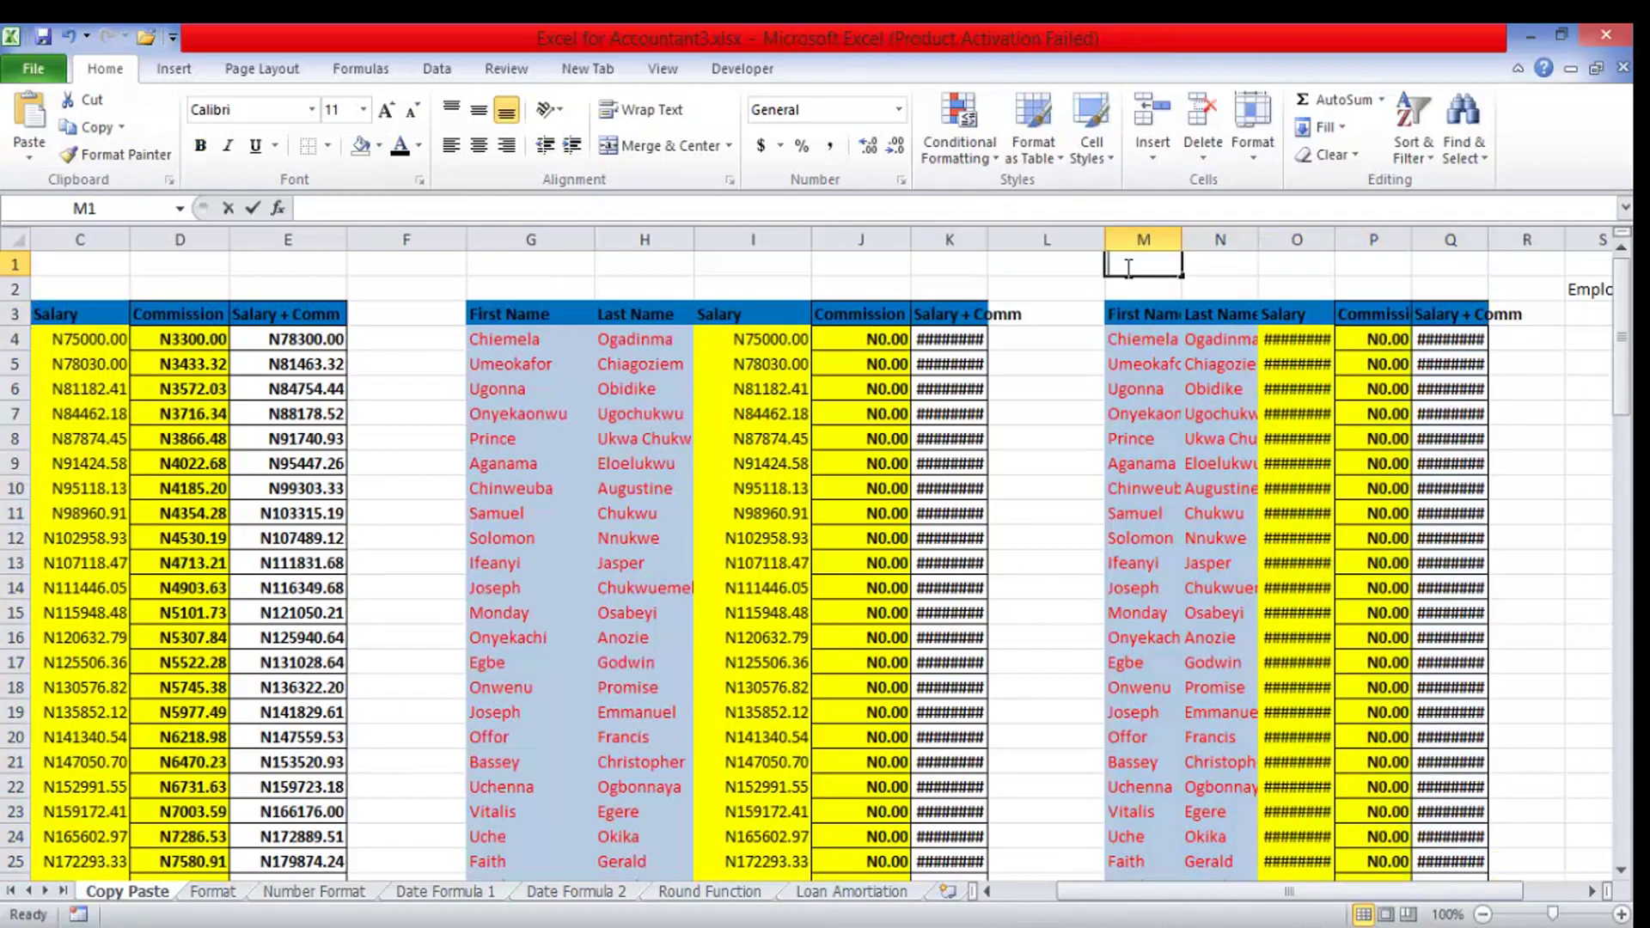
- AutoFit the Salary + Comm columns K and Q of the two pasted tables to their contents
click(1046, 286)
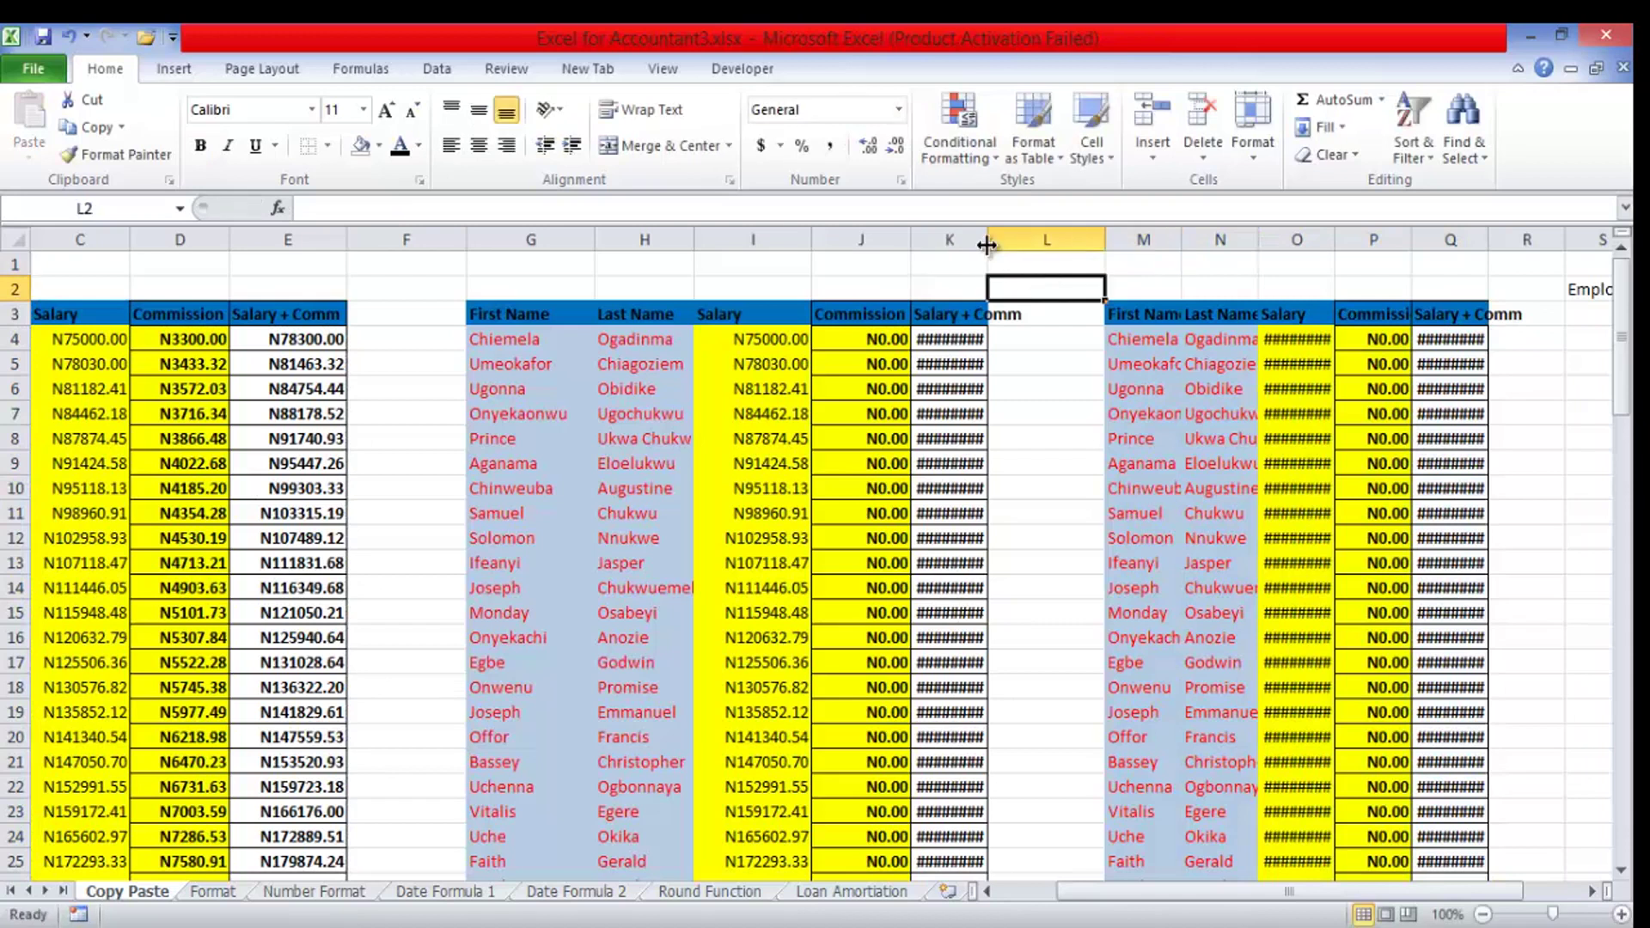
double_click(988, 240)
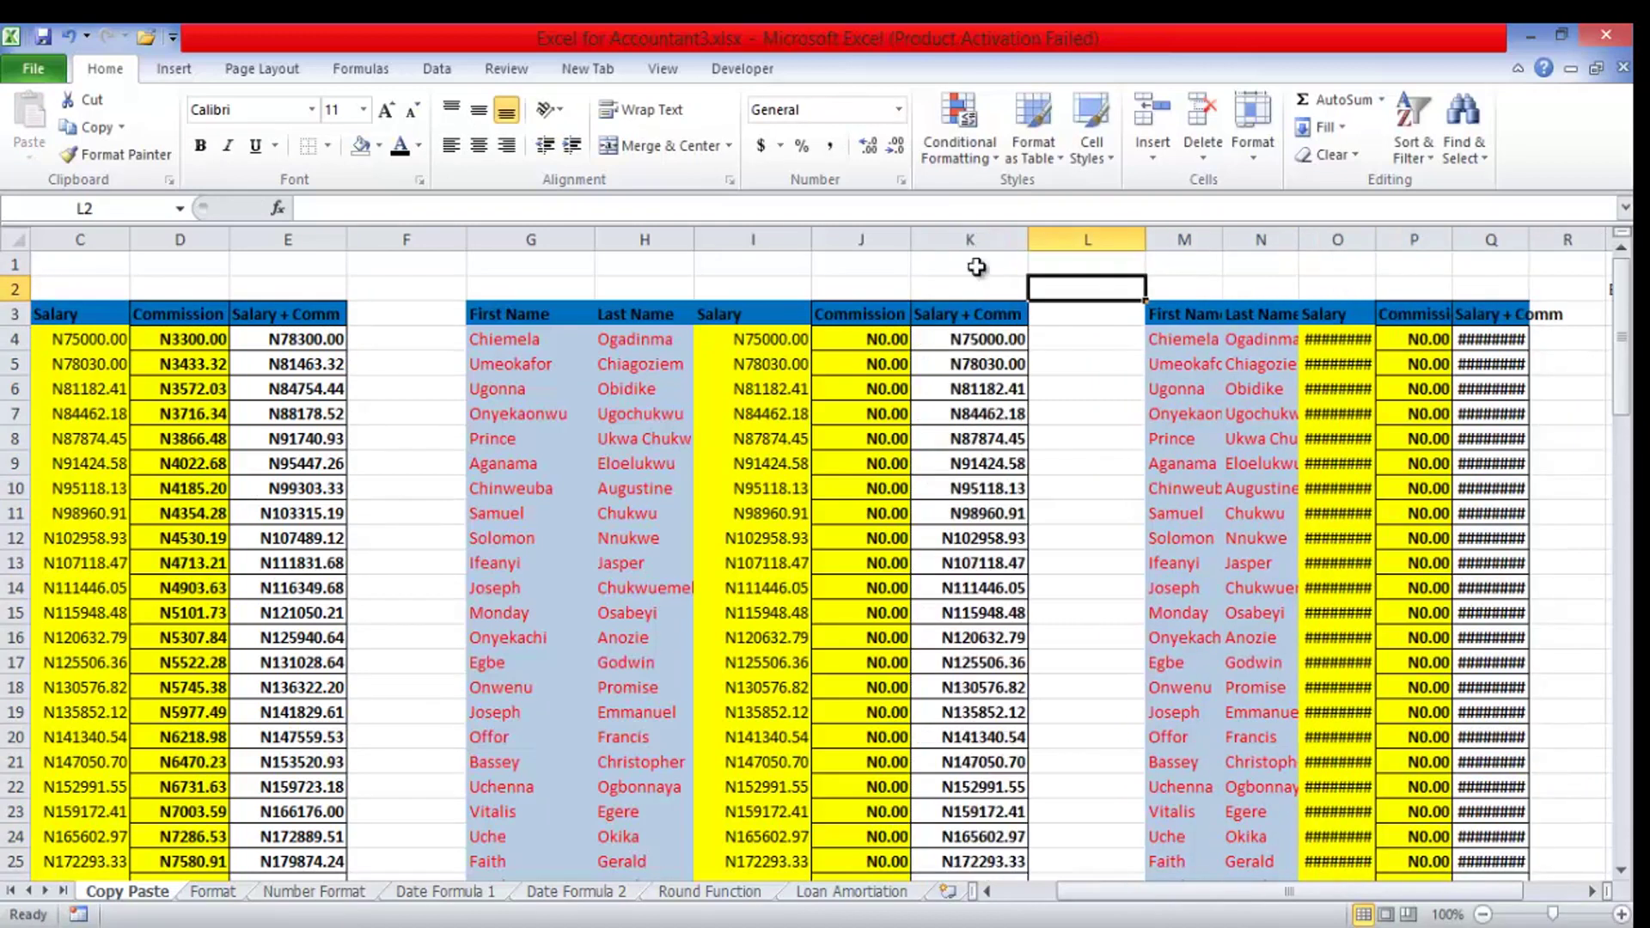
double_click(1531, 237)
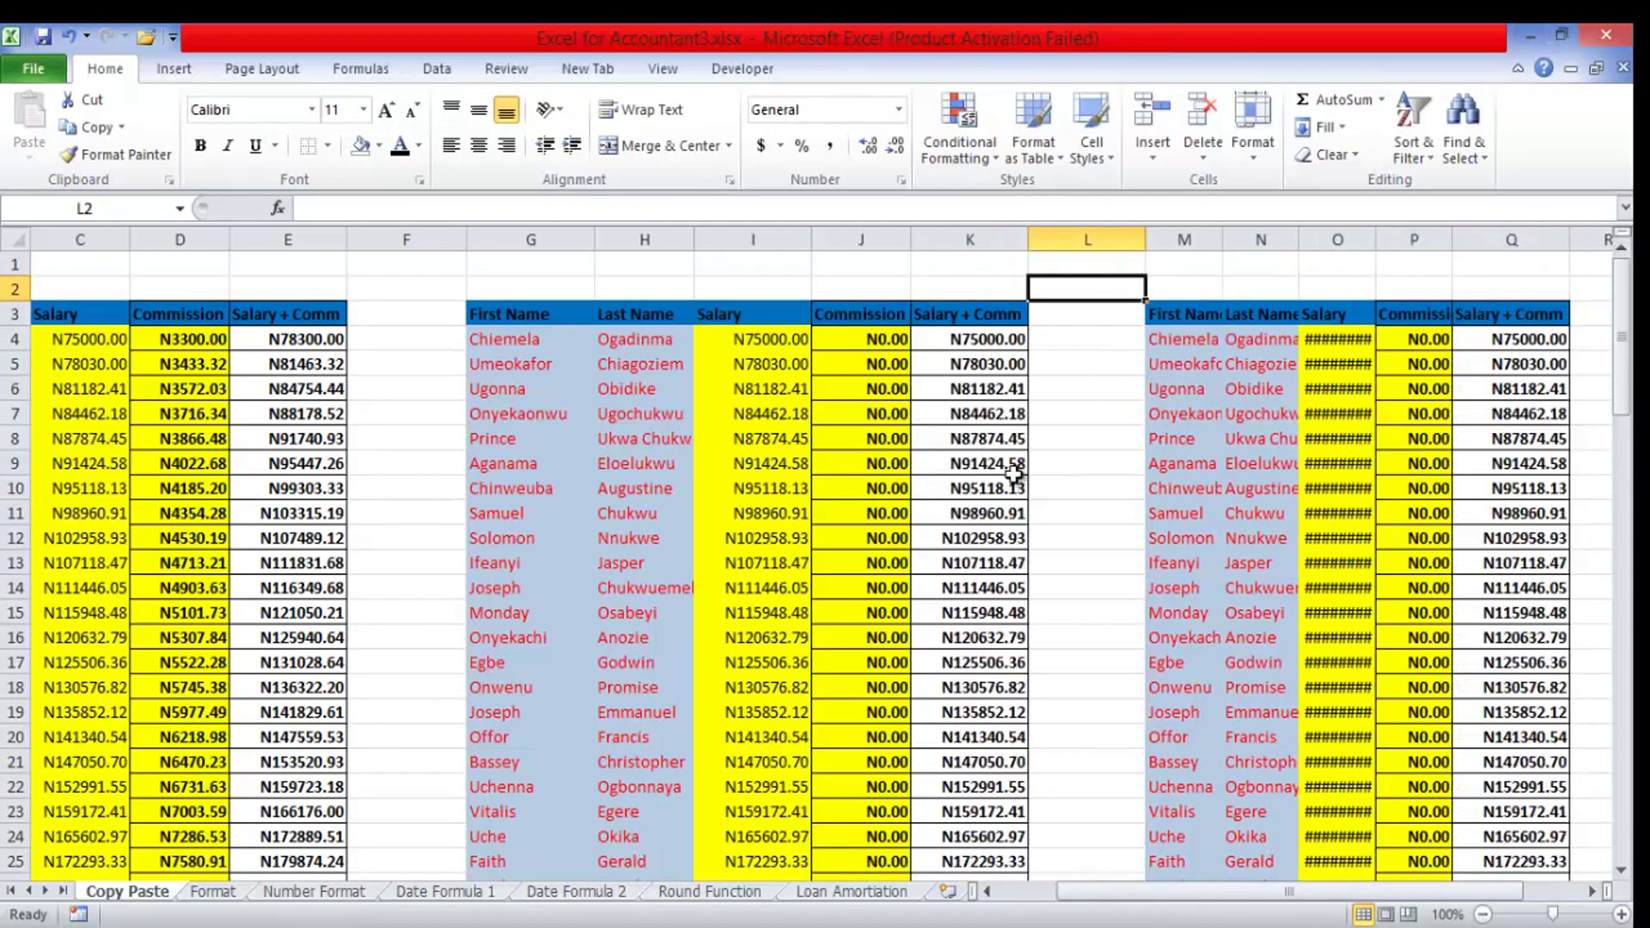
click(713, 434)
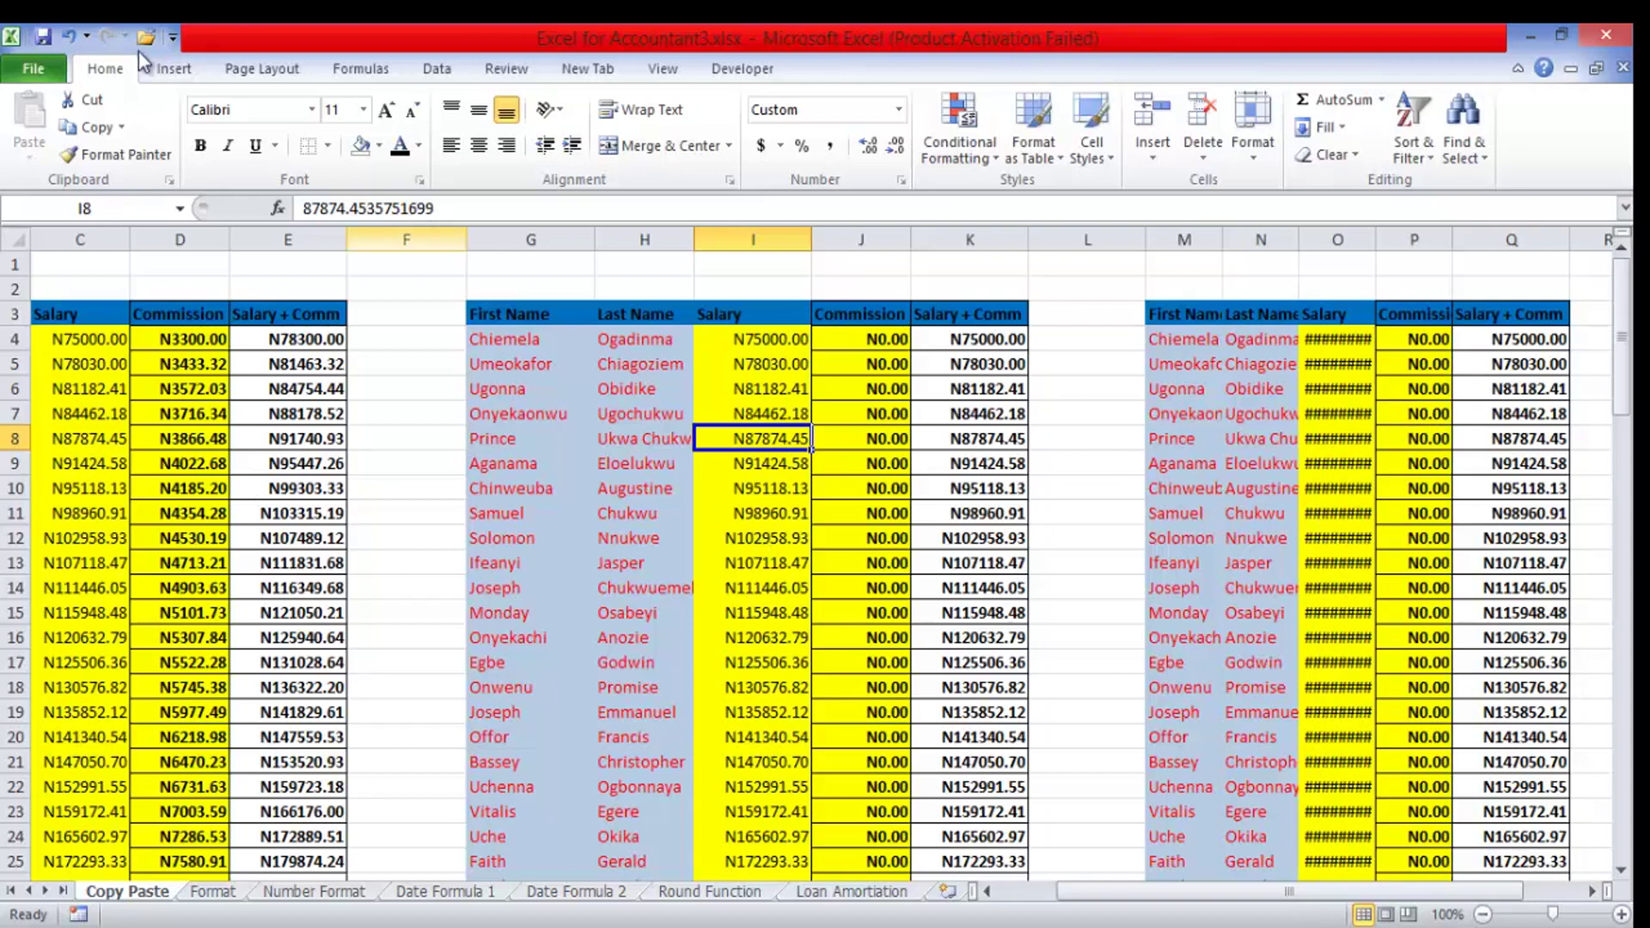
- Undo the column width changes and remove both pasted tables at G3 and M3
click(68, 36)
click(69, 38)
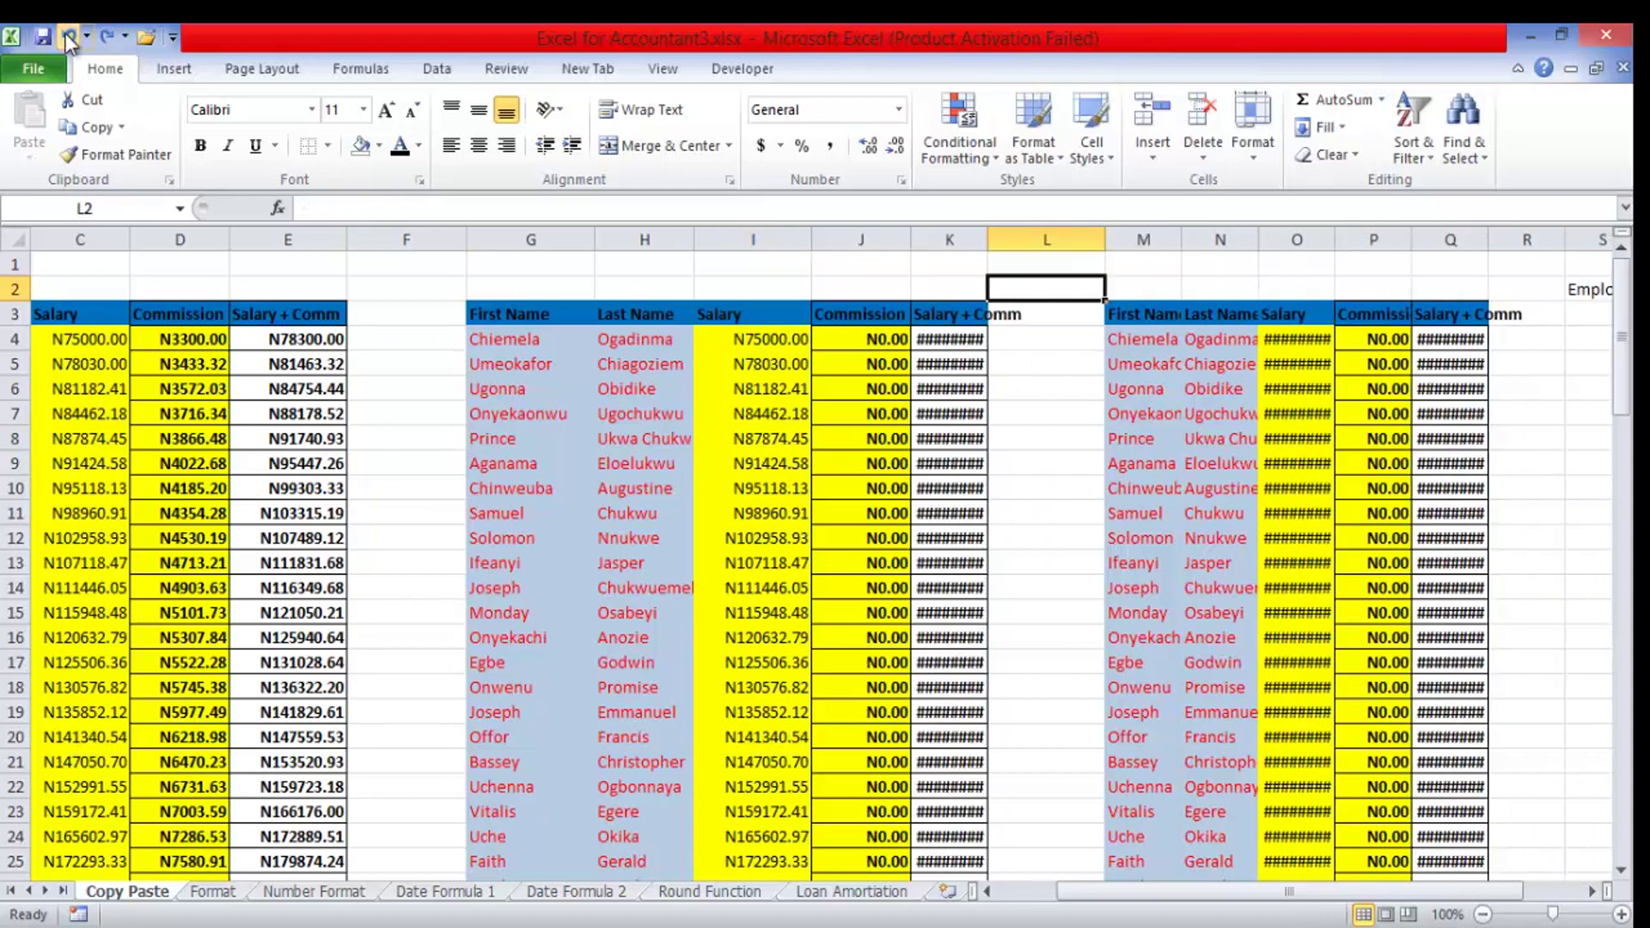
click(68, 36)
click(68, 36)
click(68, 36)
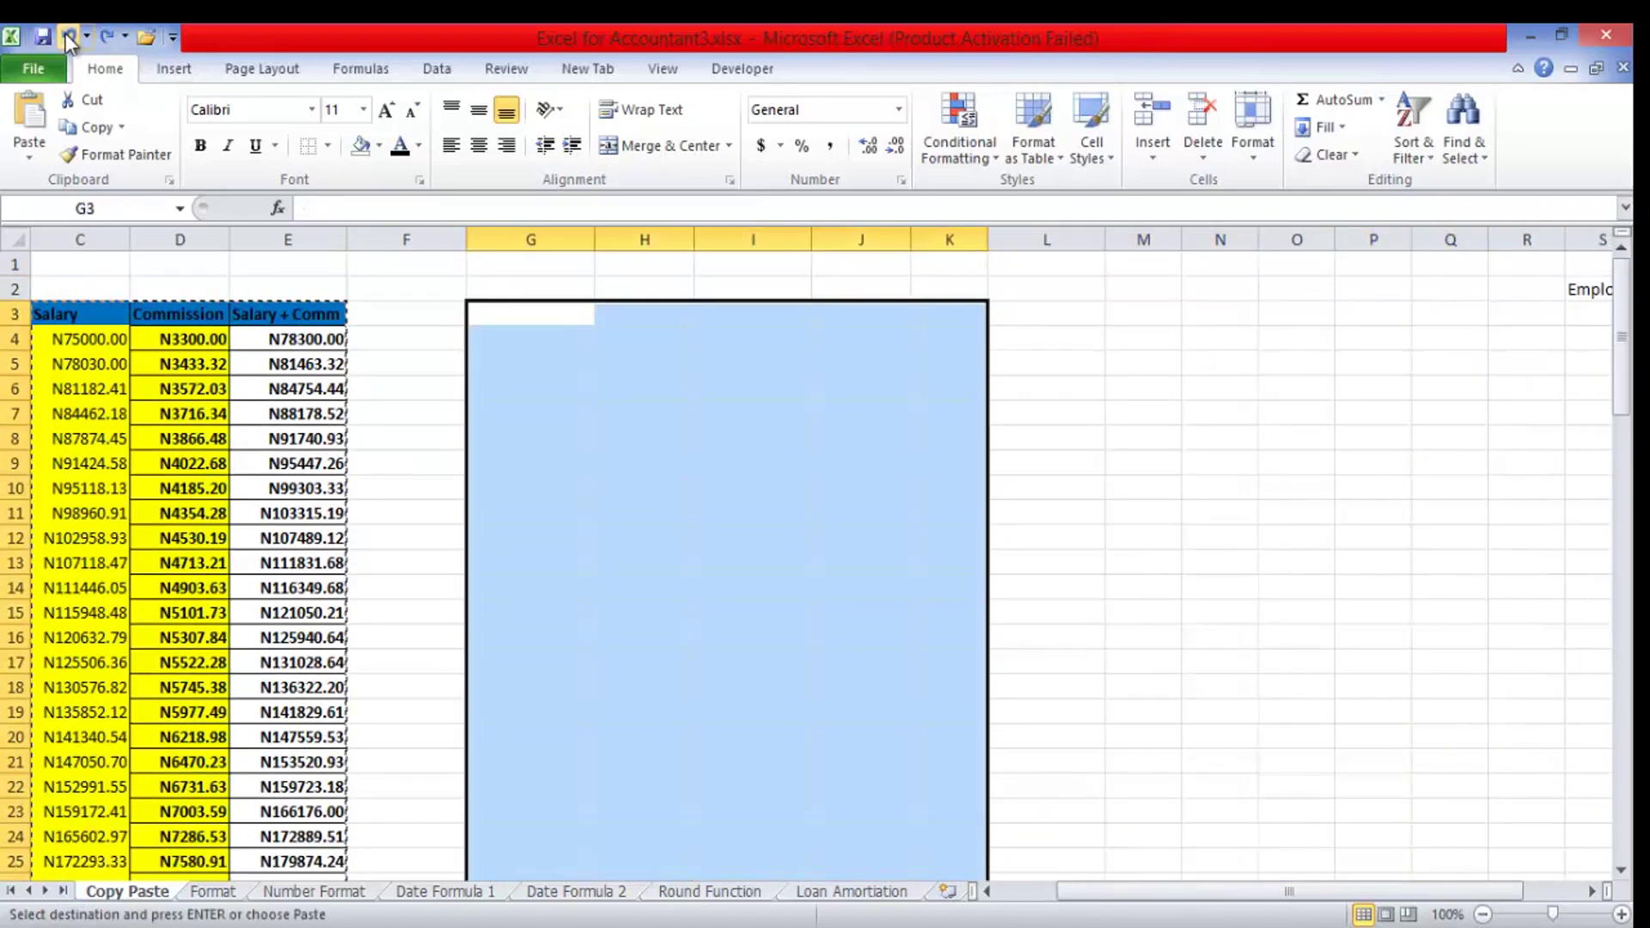
- Paste the copied table at G3 on the Copy Paste sheet using the regular Paste option
click(530, 313)
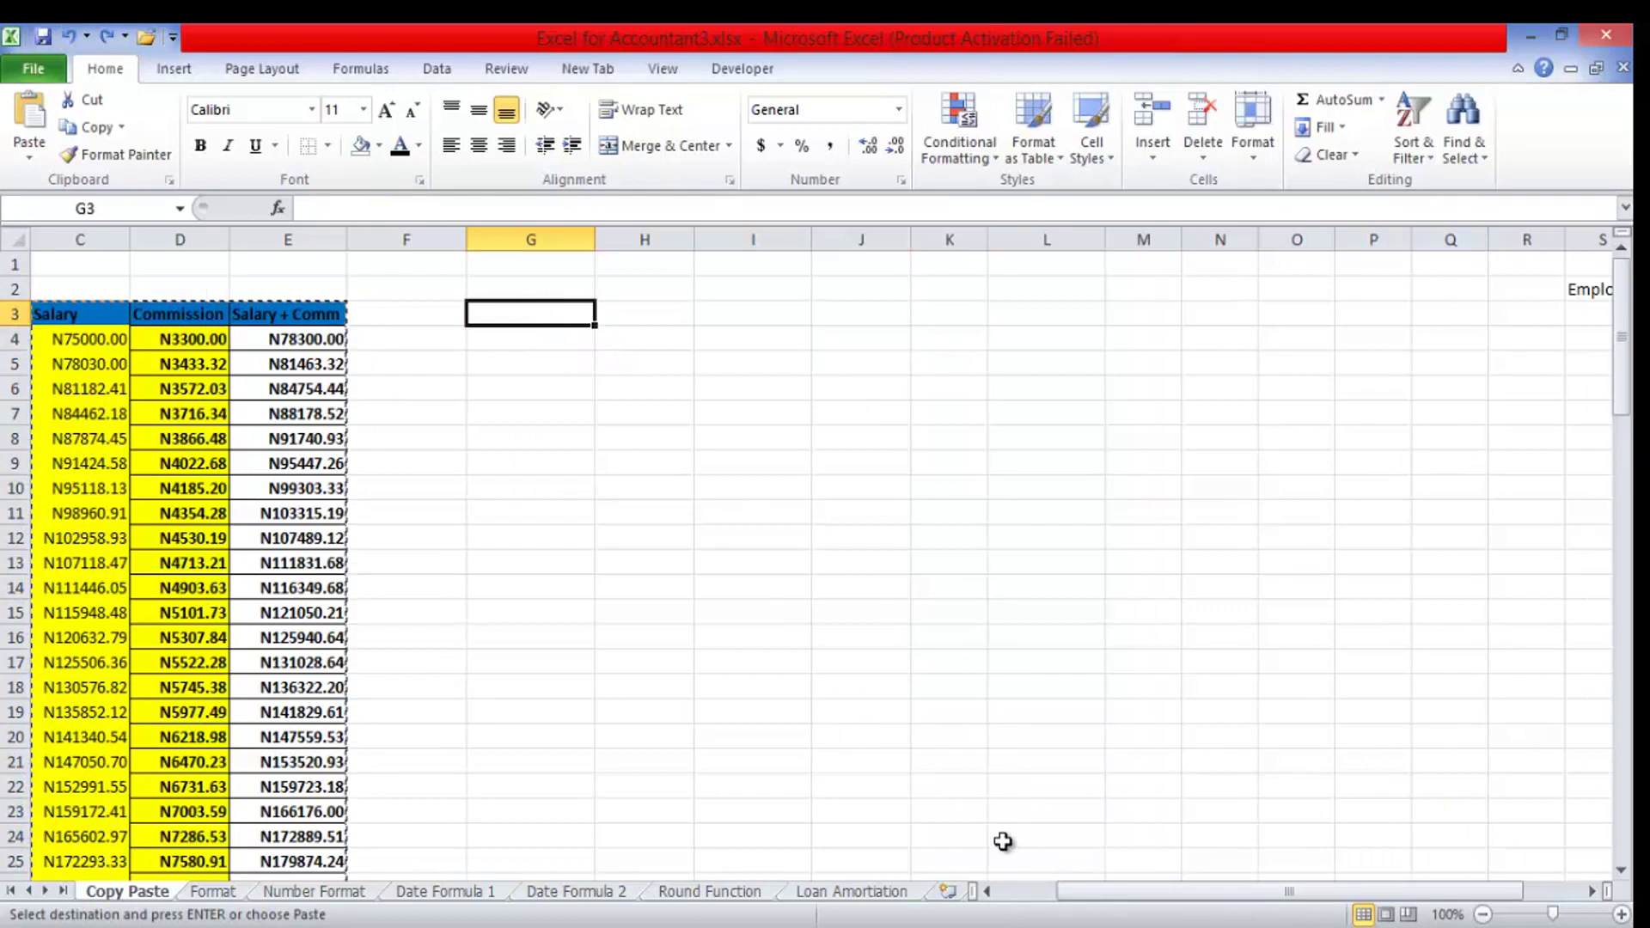
click(988, 891)
click(988, 891)
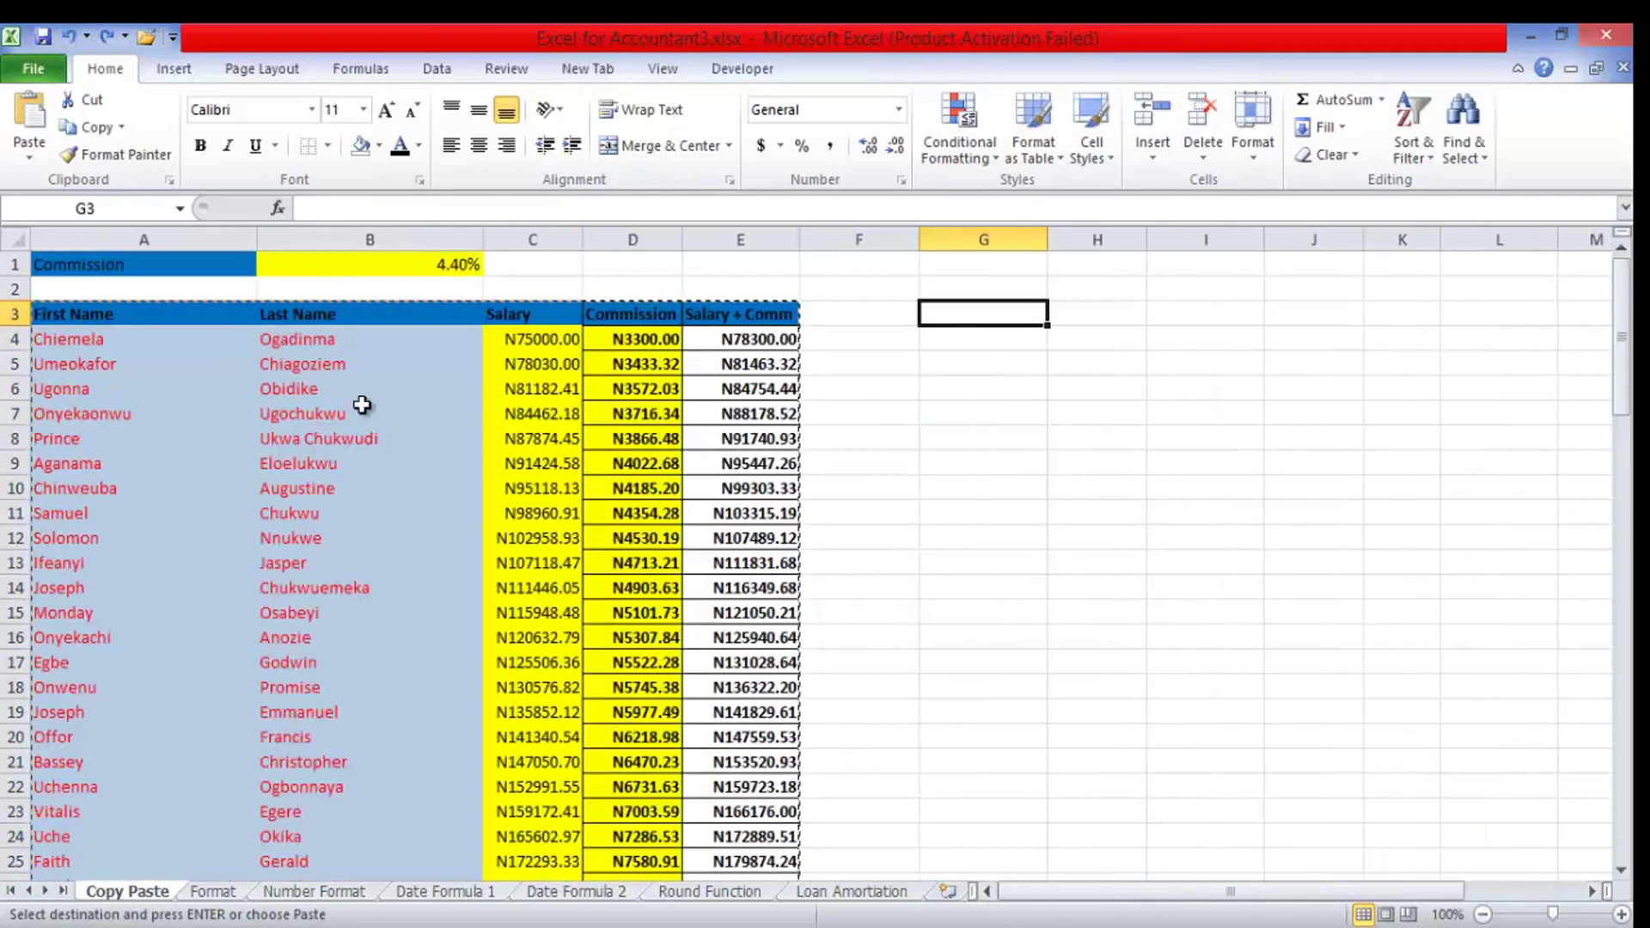
click(29, 157)
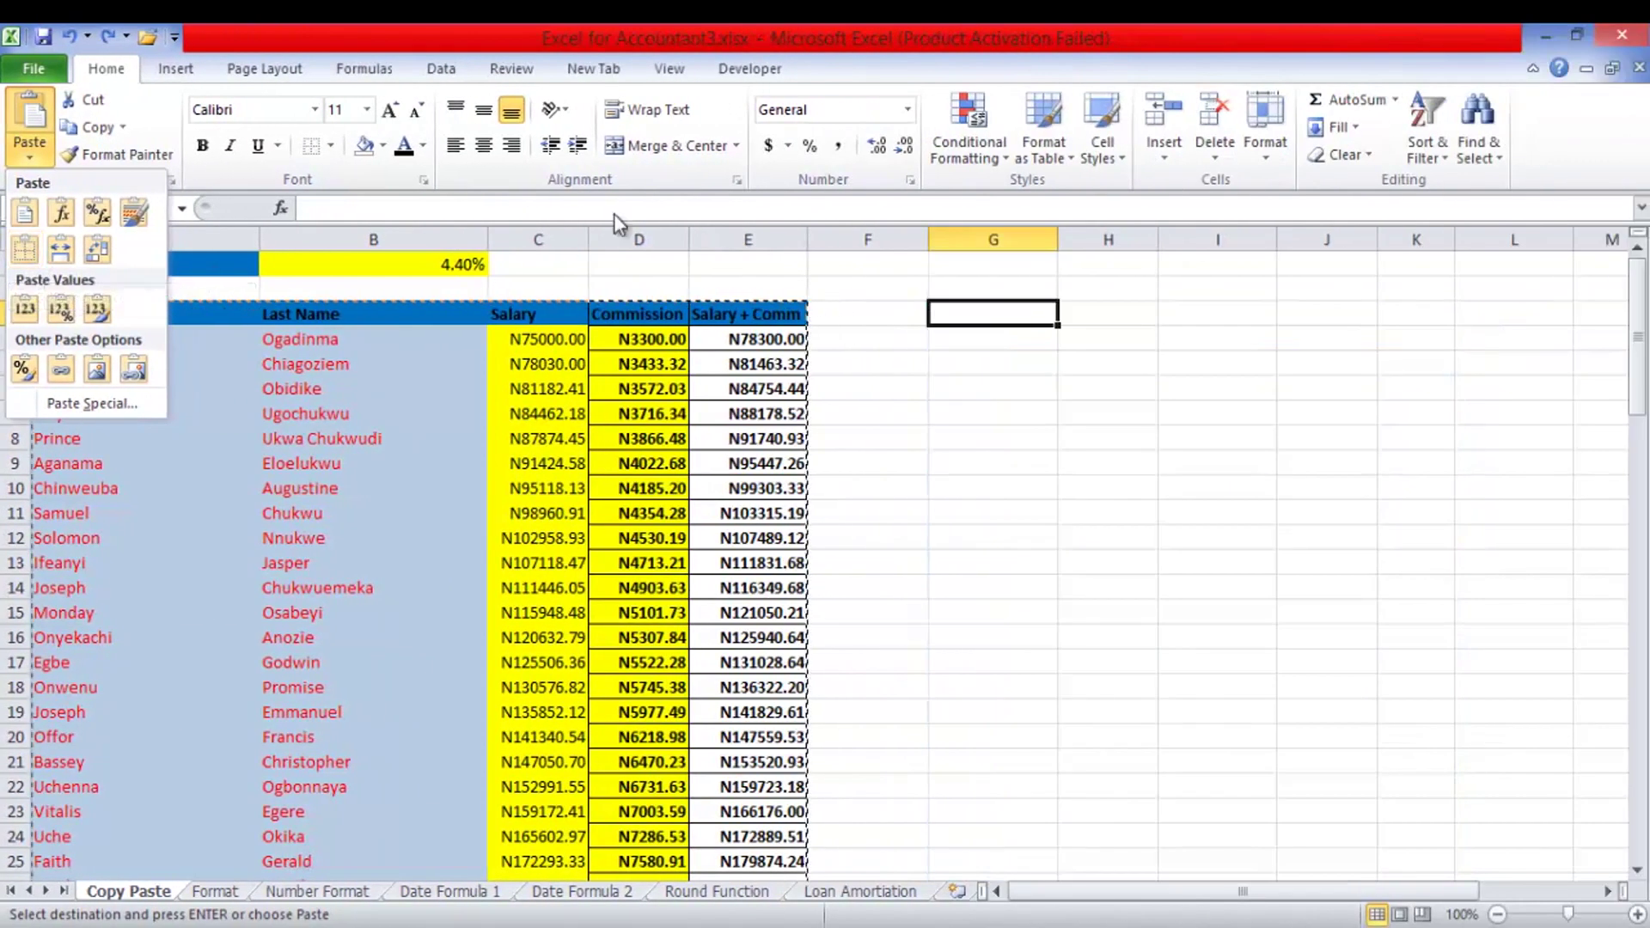
click(29, 218)
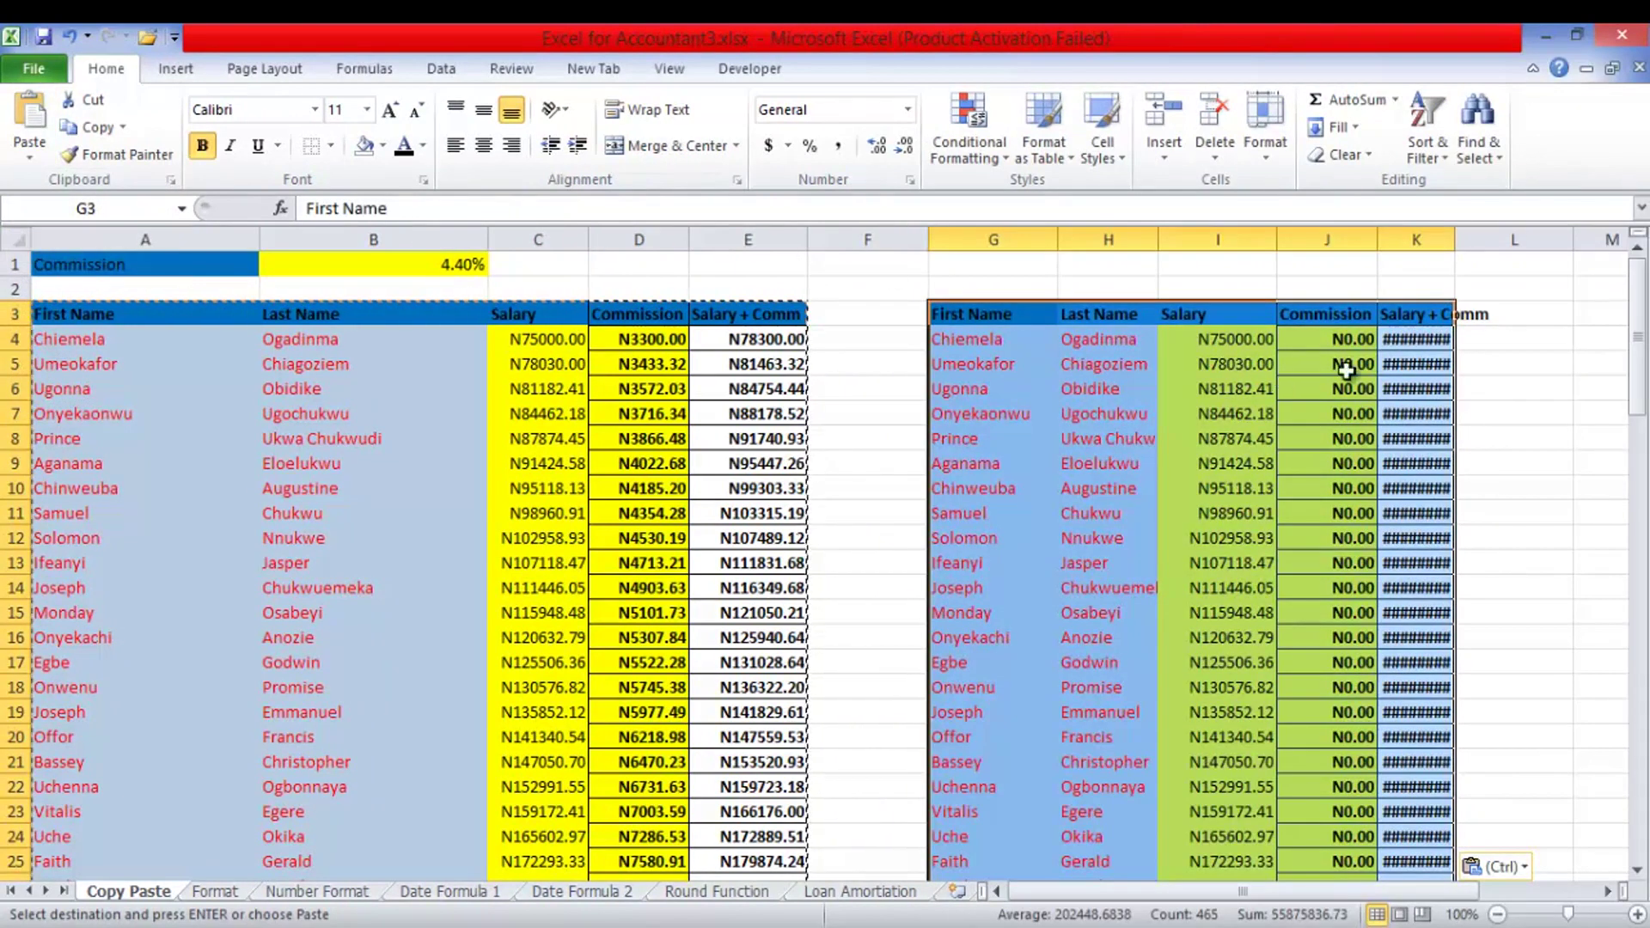
- Paste the copied table at M3 using the No Borders option and cancel the copy selection
click(1586, 313)
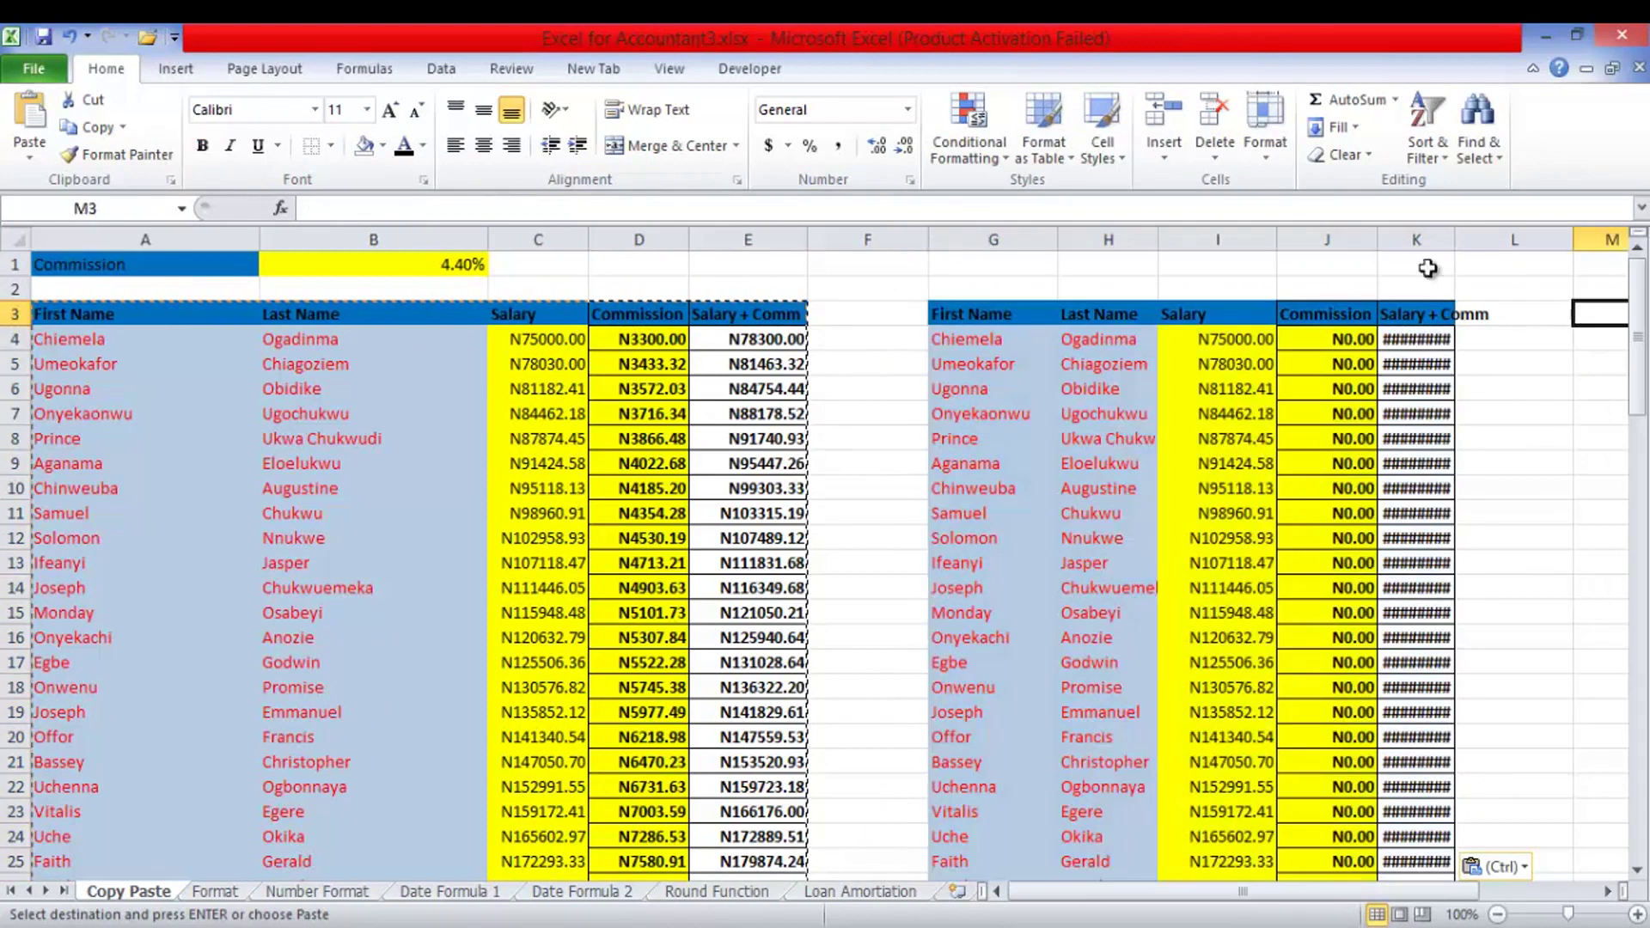
click(28, 162)
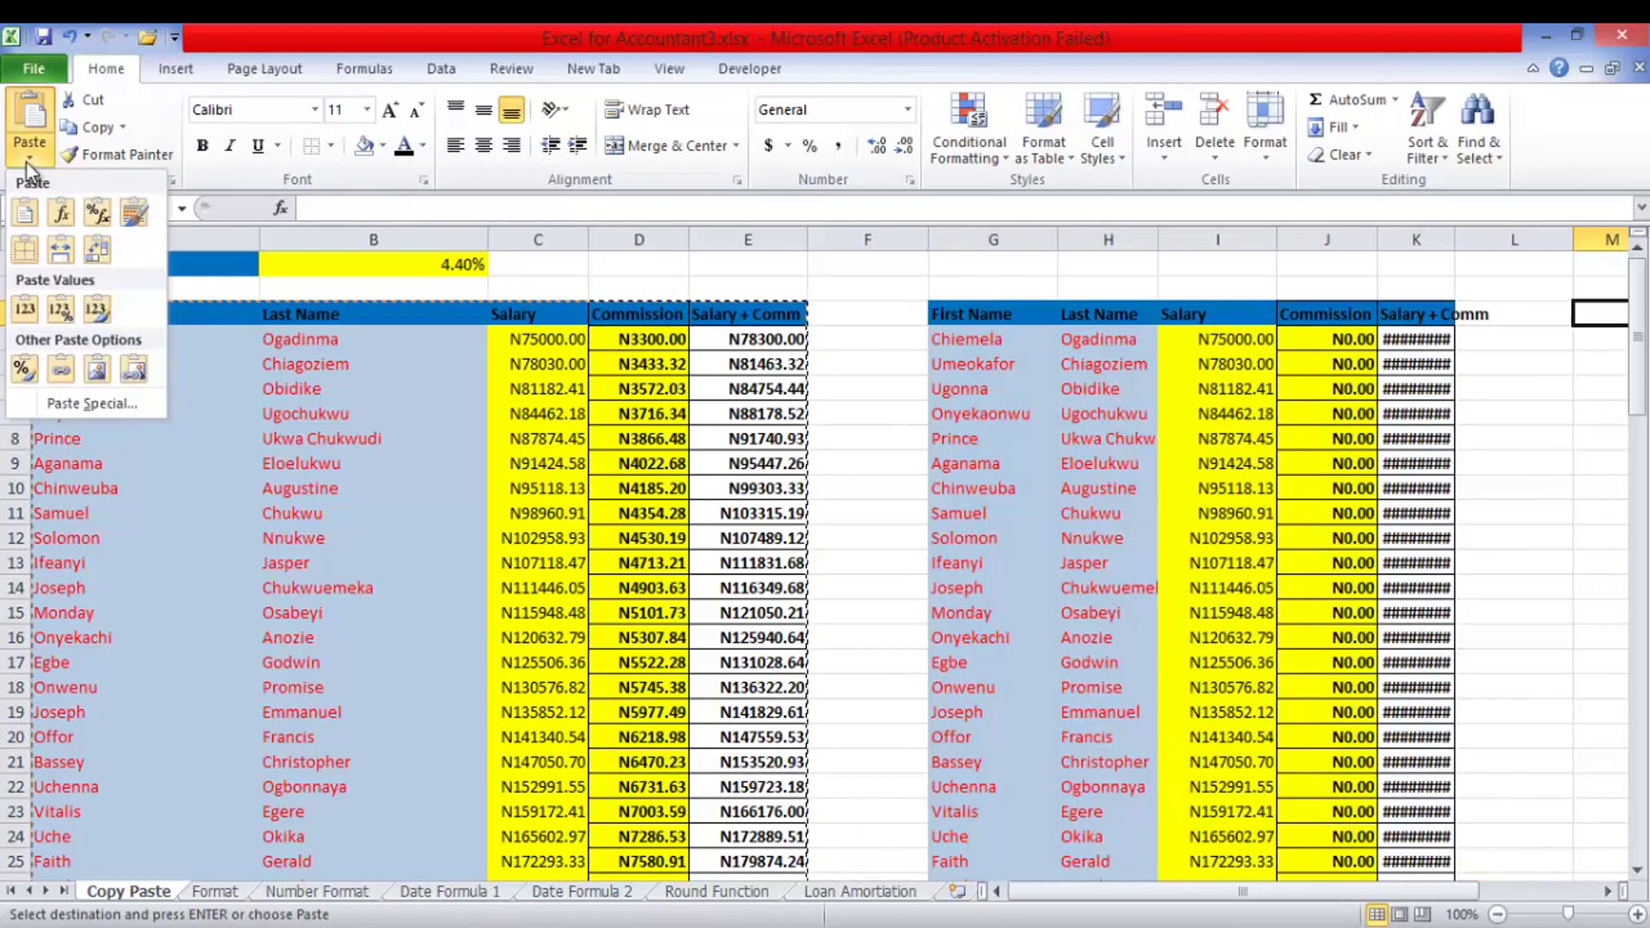
click(26, 249)
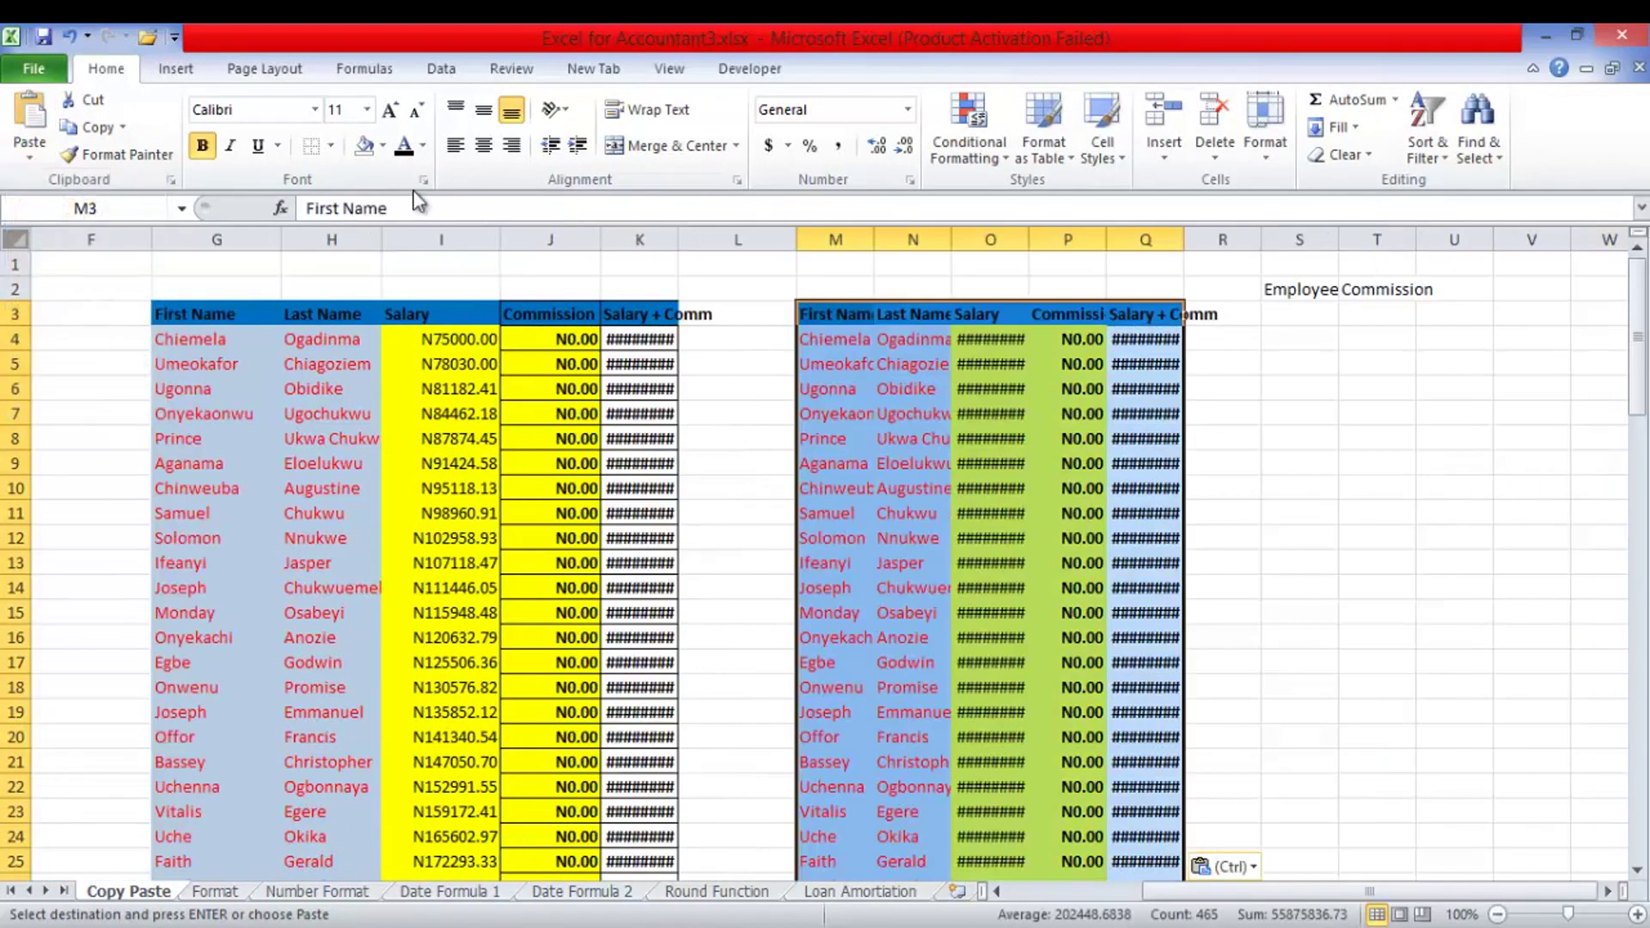
click(1272, 534)
key(Escape)
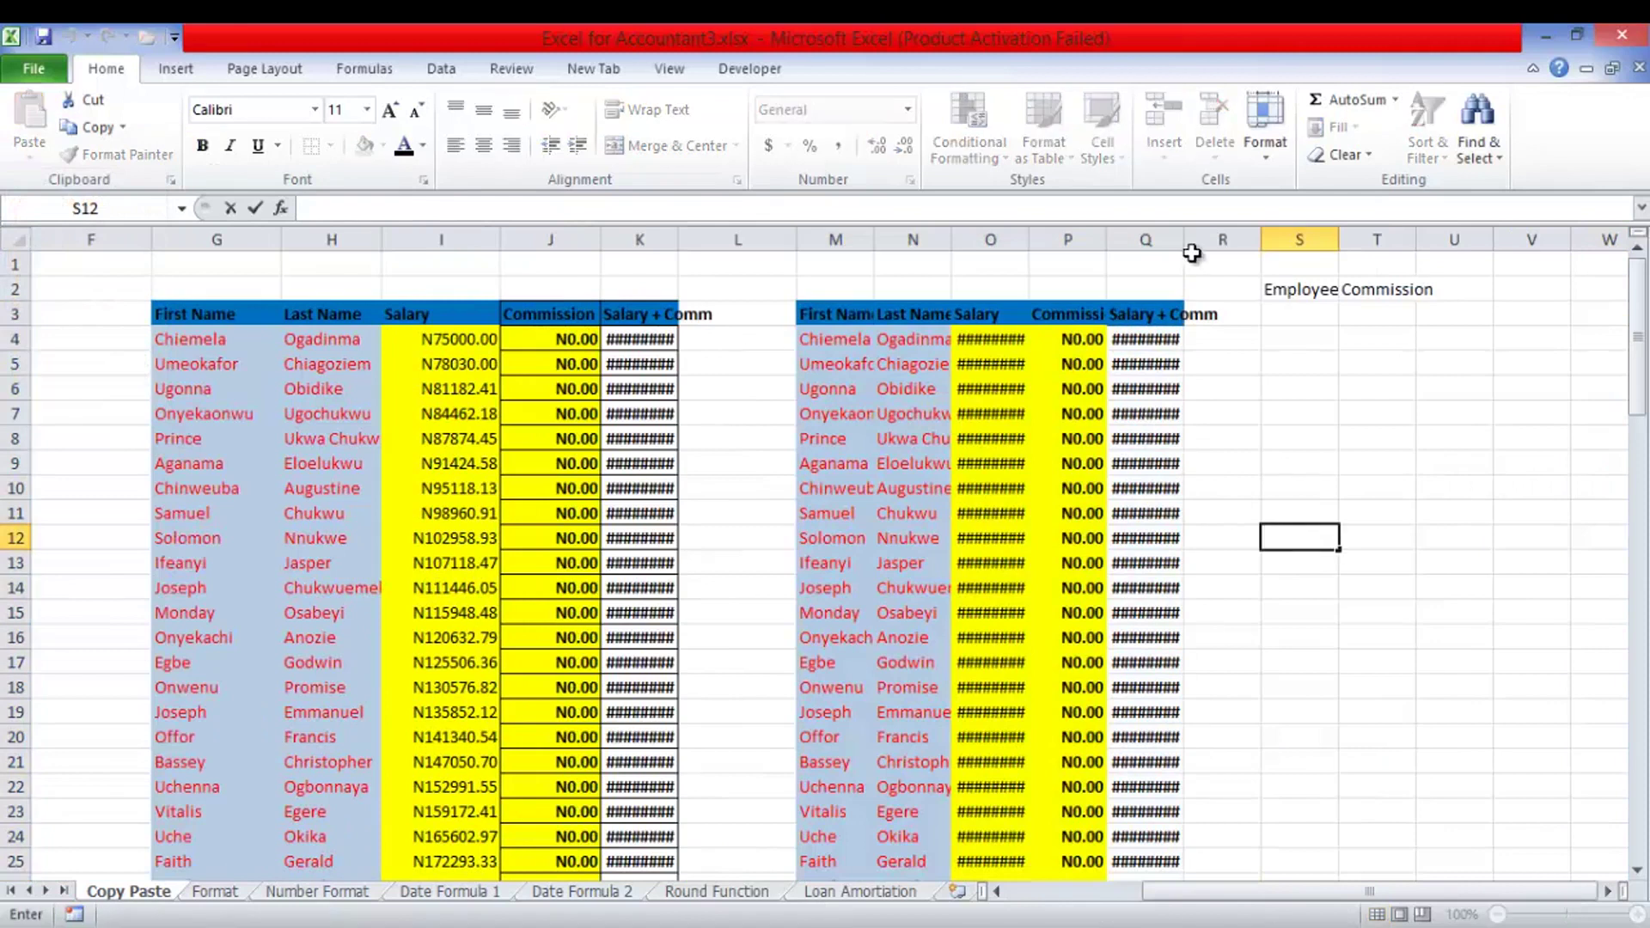
- AutoFit columns Q, K, O and P so the salary and commission data in both pasted tables fits
click(1256, 314)
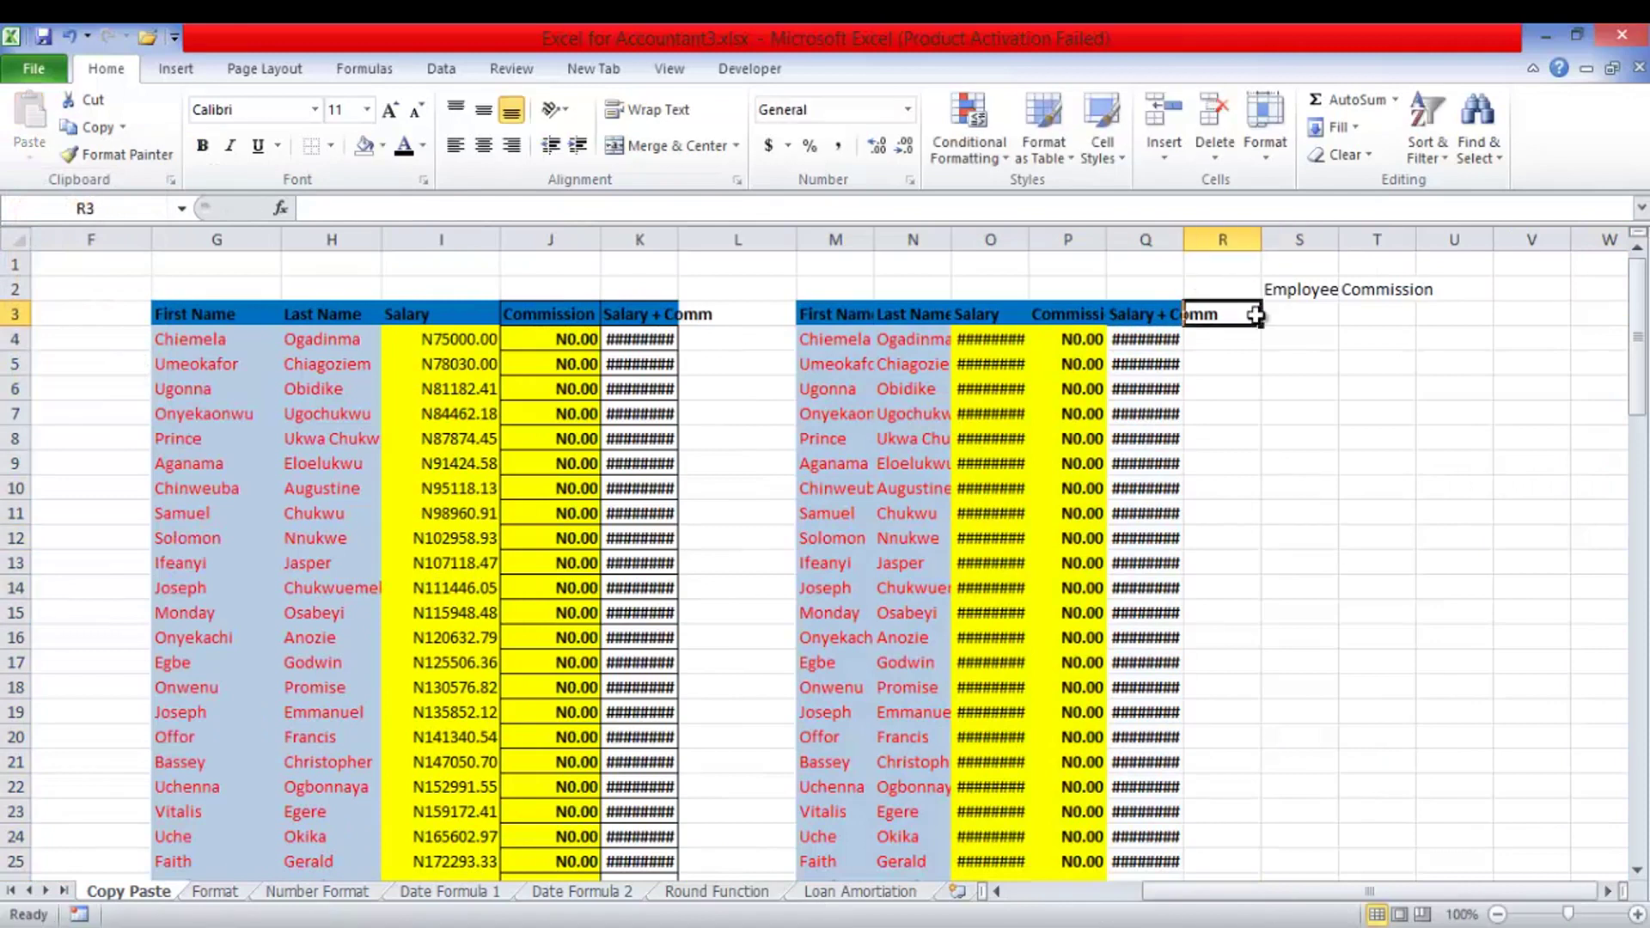
drag(1184, 245, 1183, 245)
double_click(1183, 245)
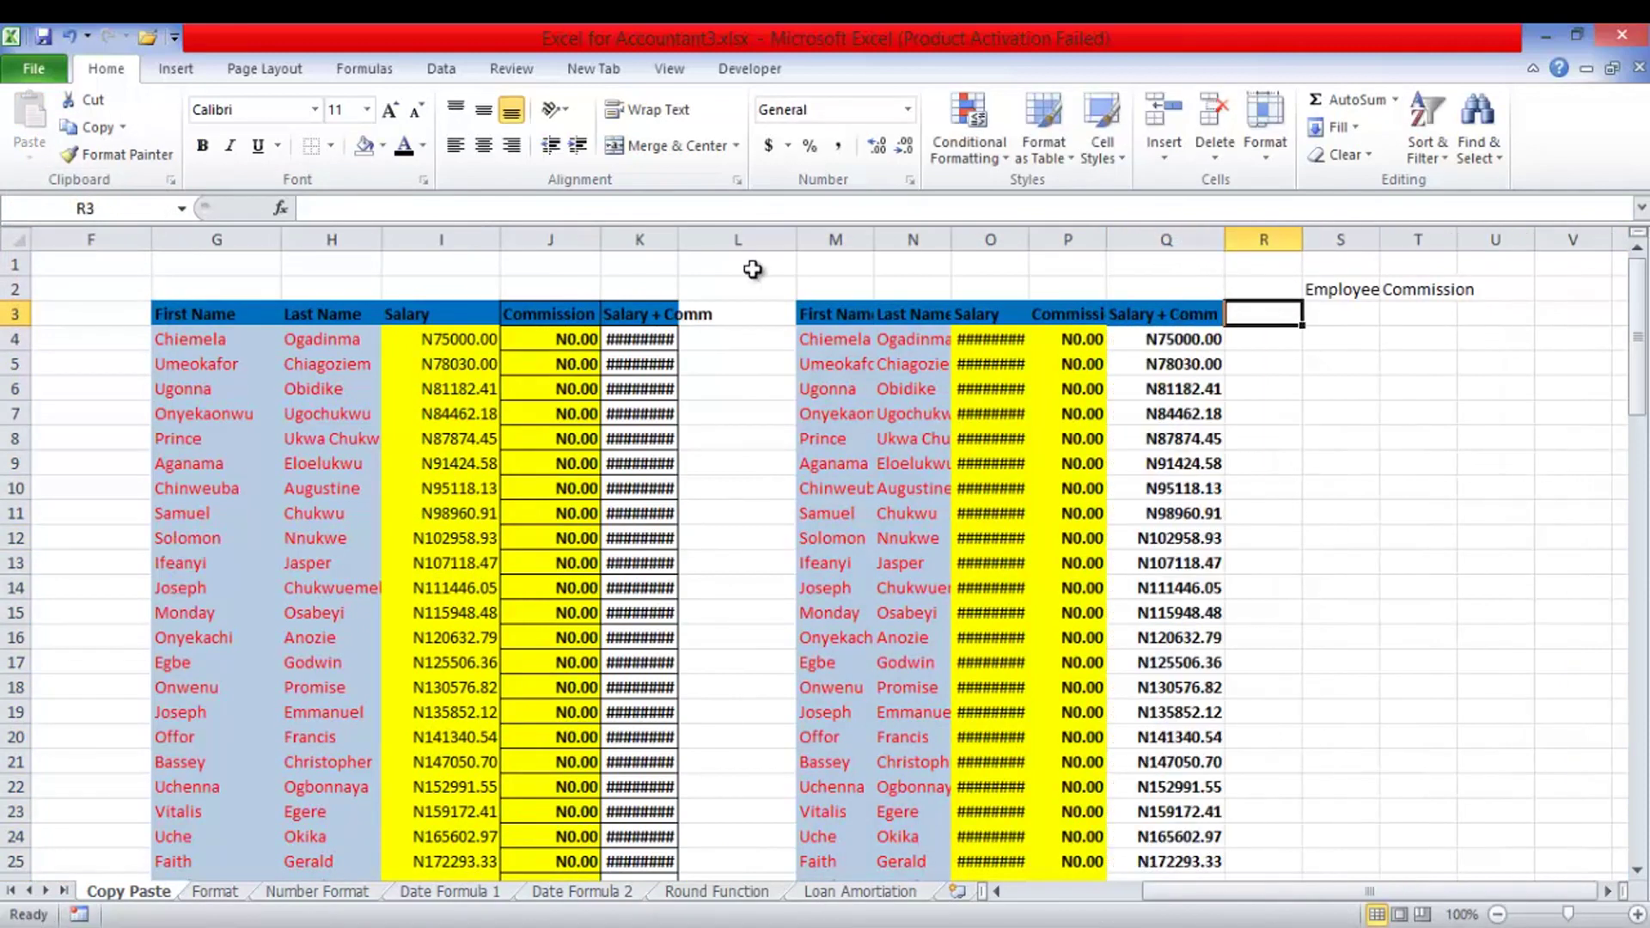
double_click(677, 241)
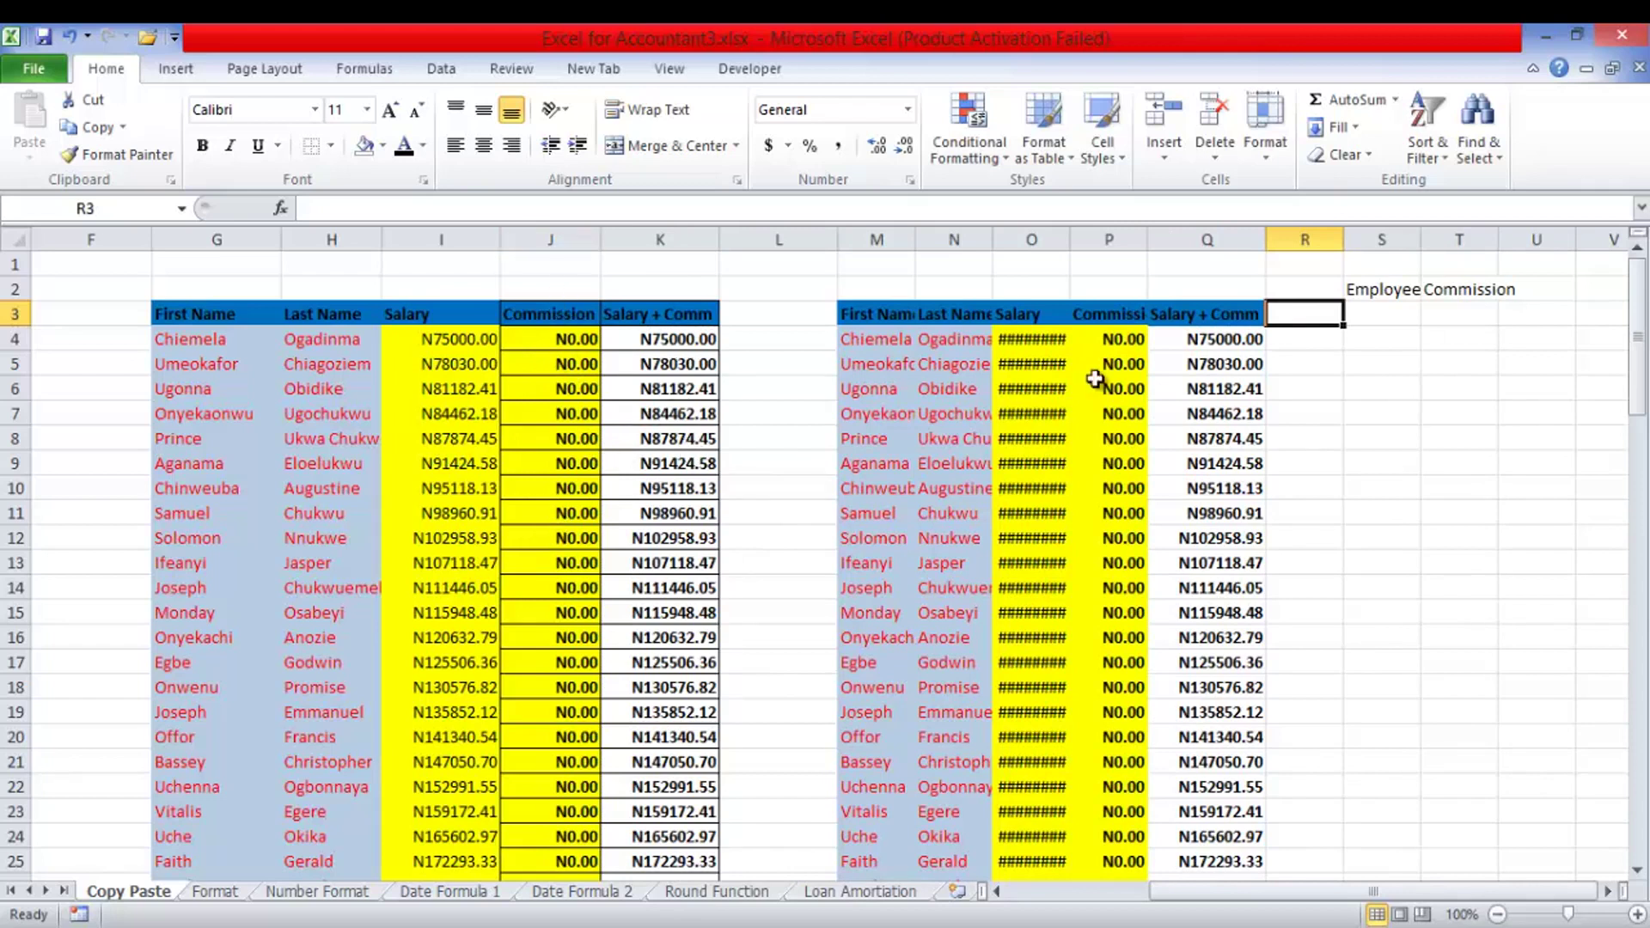
double_click(1071, 237)
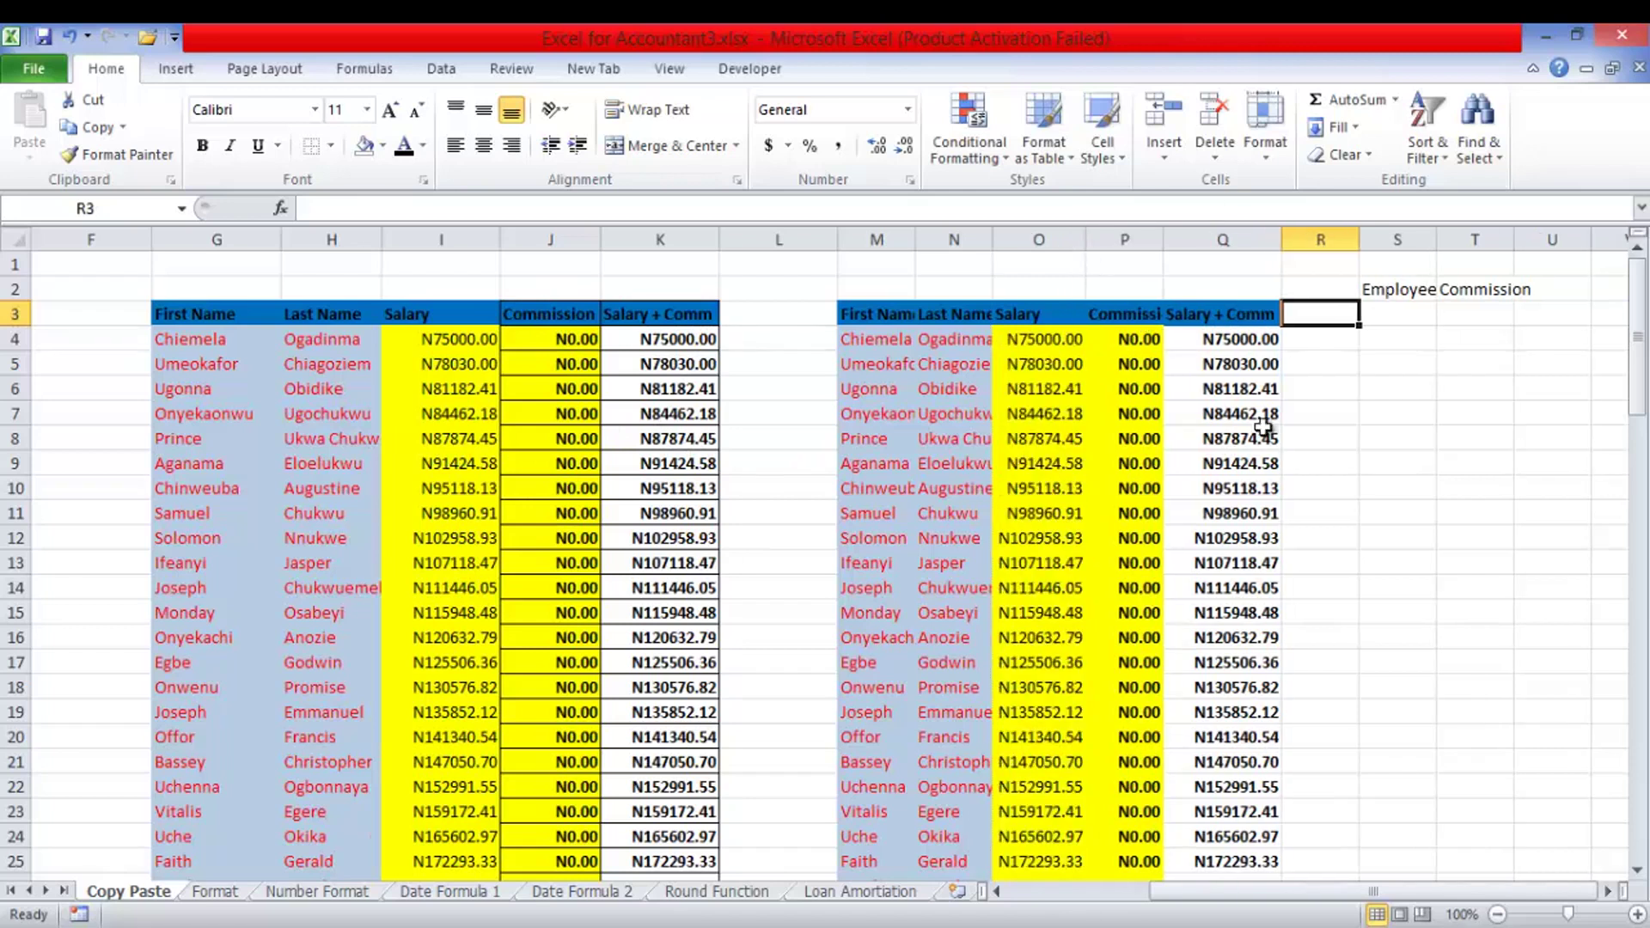
double_click(1165, 237)
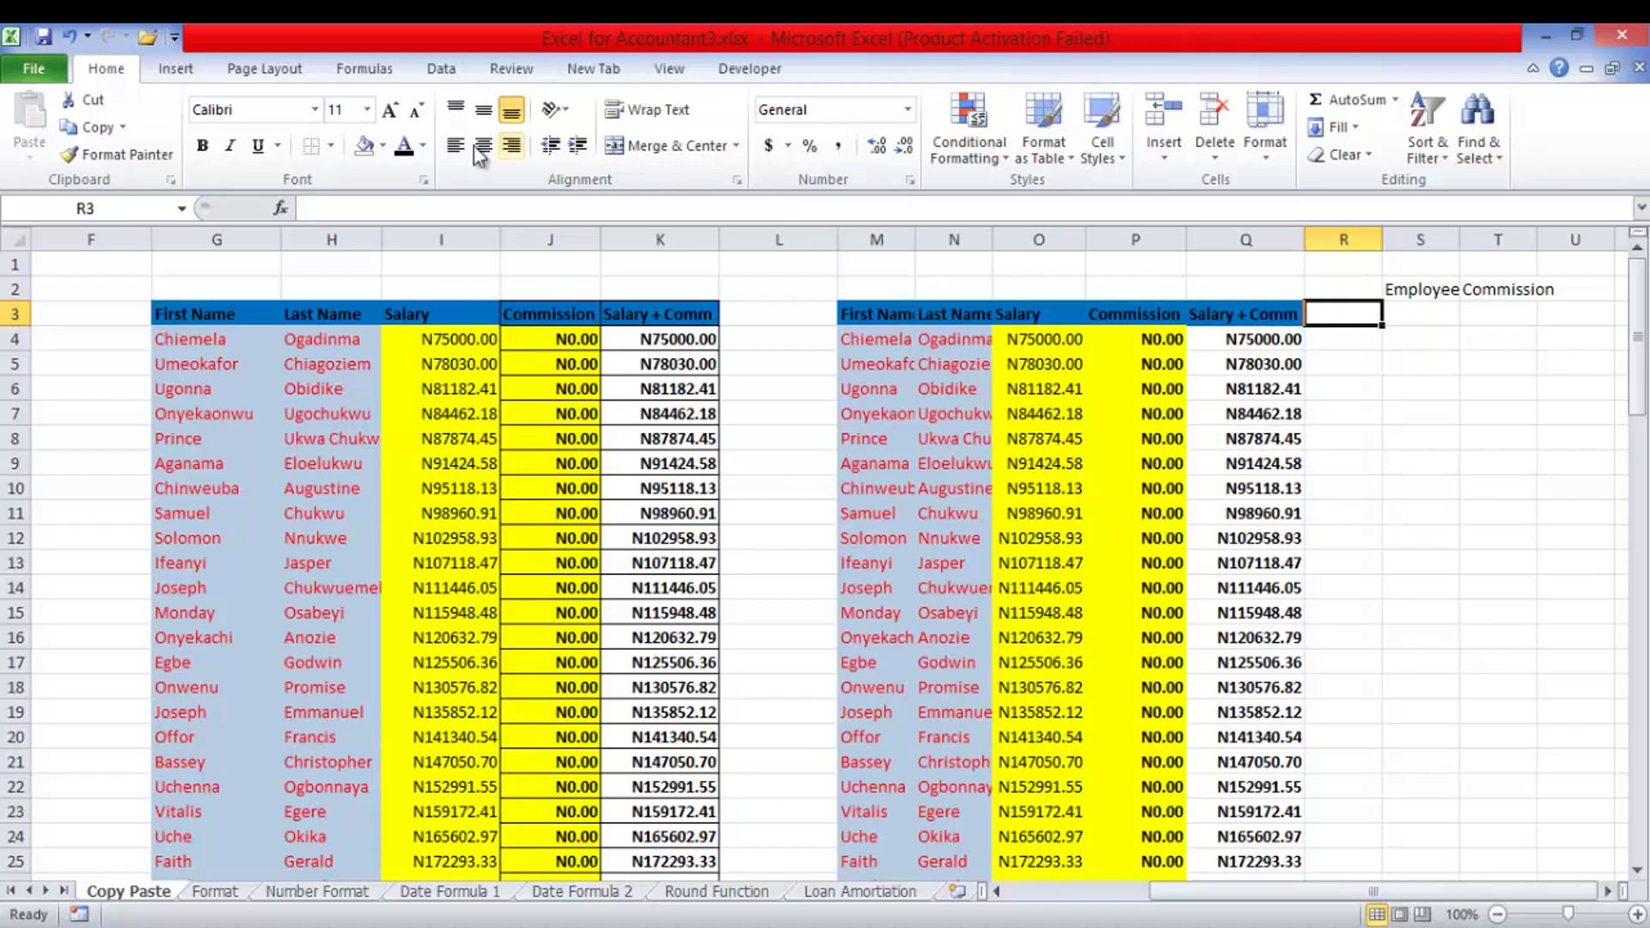
- Undo the column width adjustments and the pastes at M3 and G3
click(70, 38)
click(70, 38)
click(70, 38)
click(70, 38)
click(70, 38)
click(69, 37)
click(70, 38)
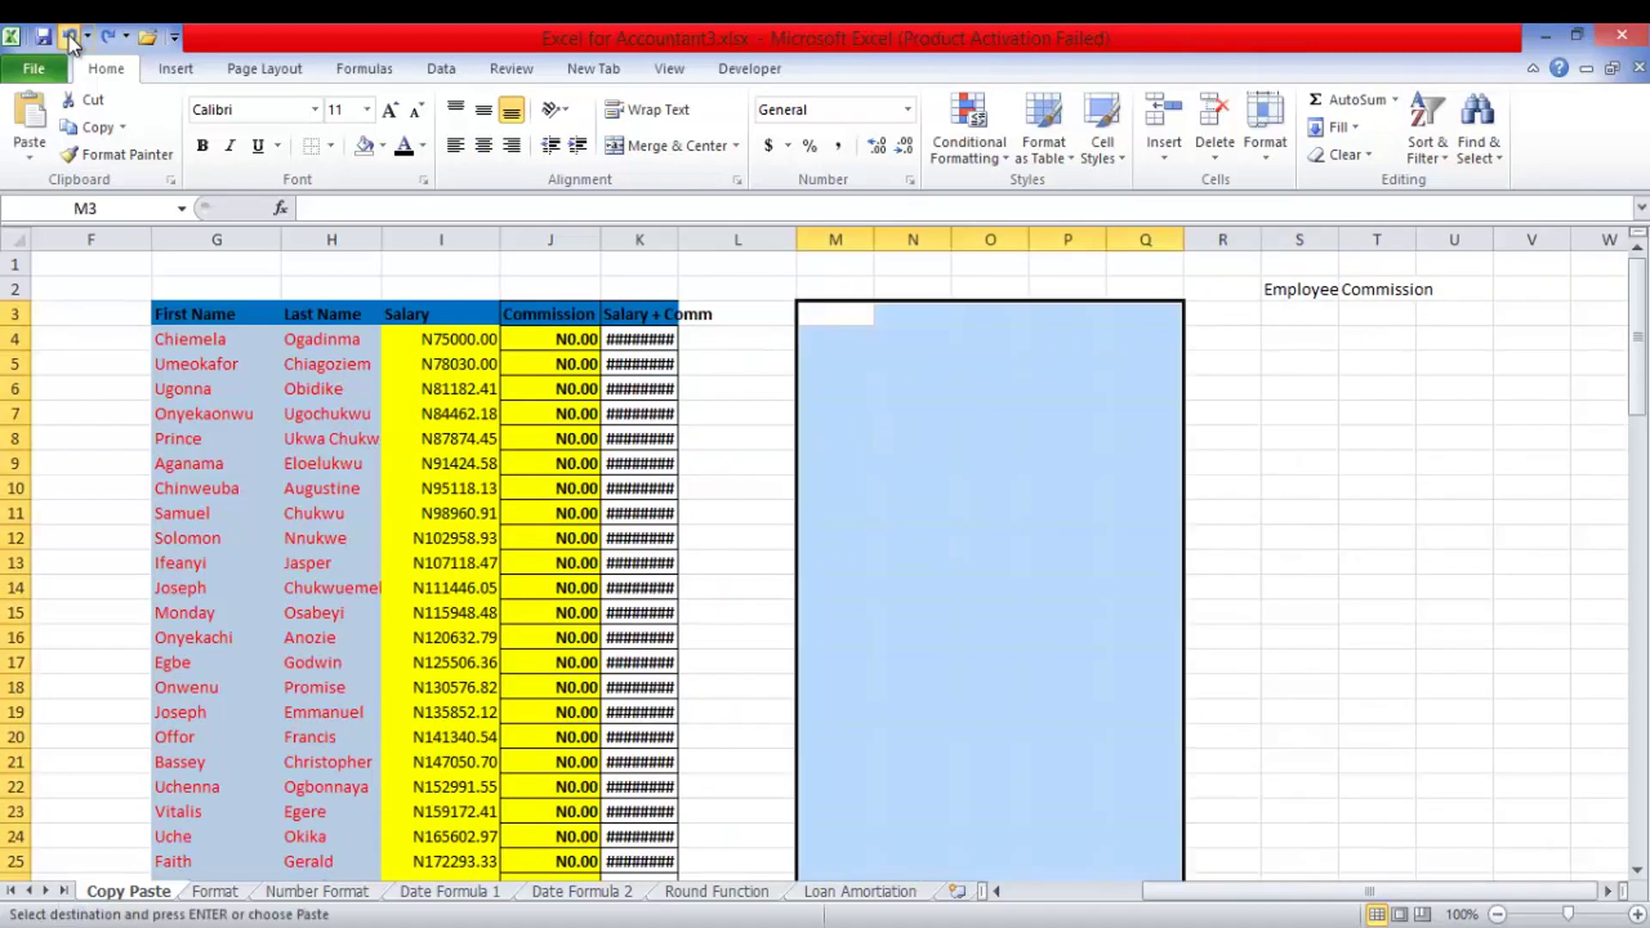
click(69, 38)
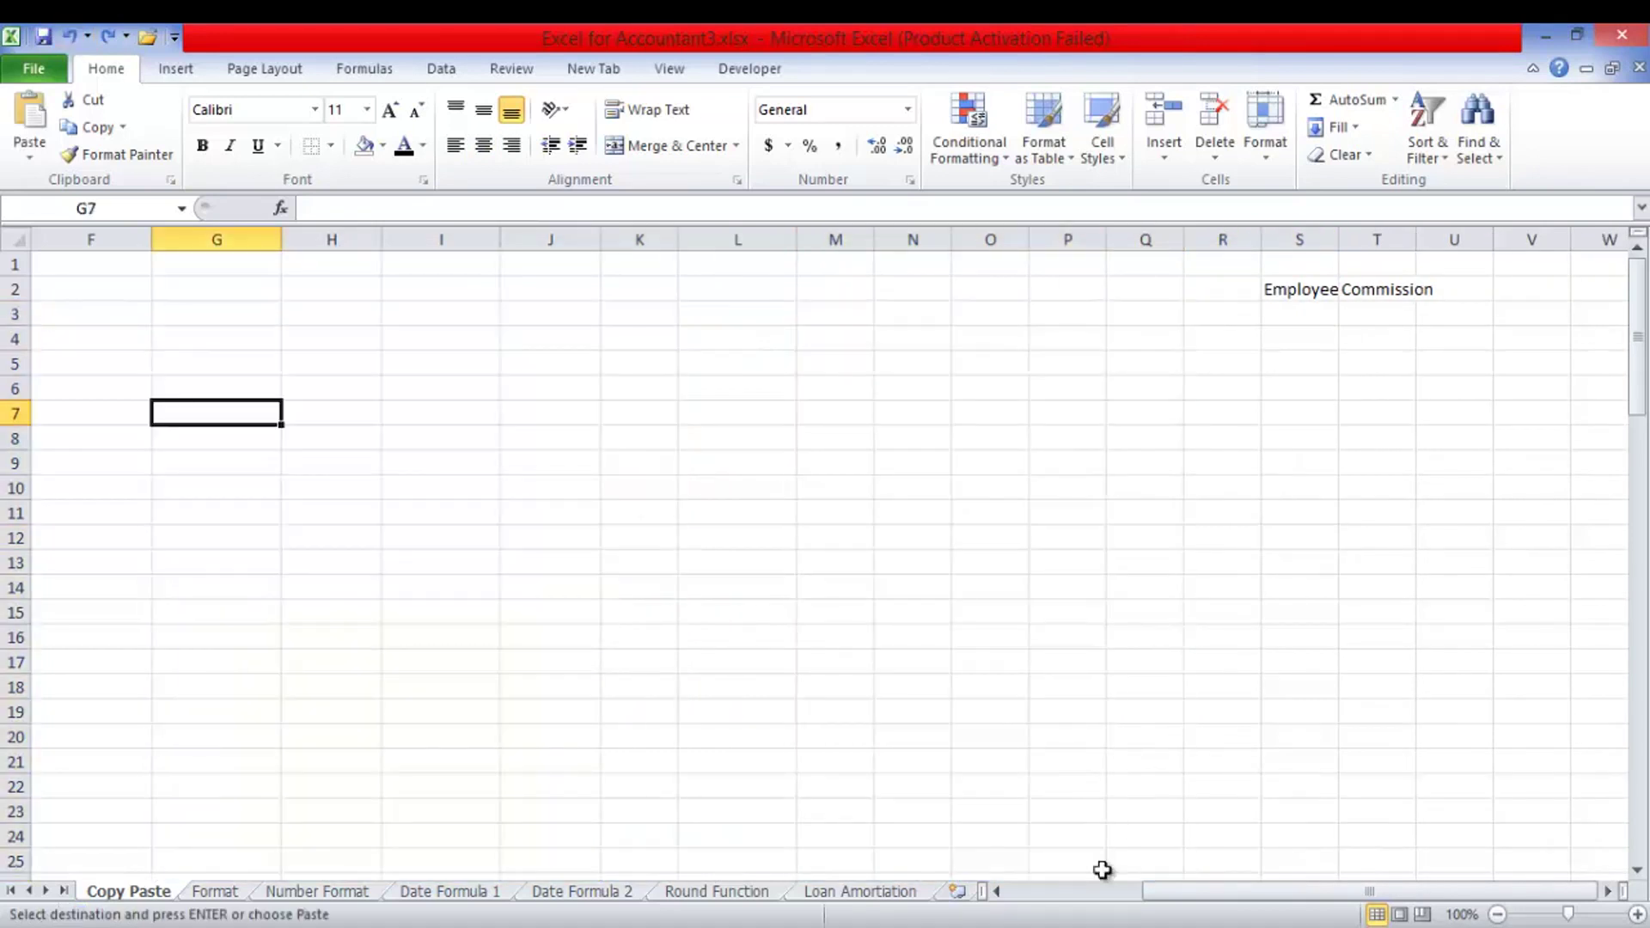
- Paste the copied table at G3 using the Keep Source Column Widths option and end the copy selection
click(1044, 892)
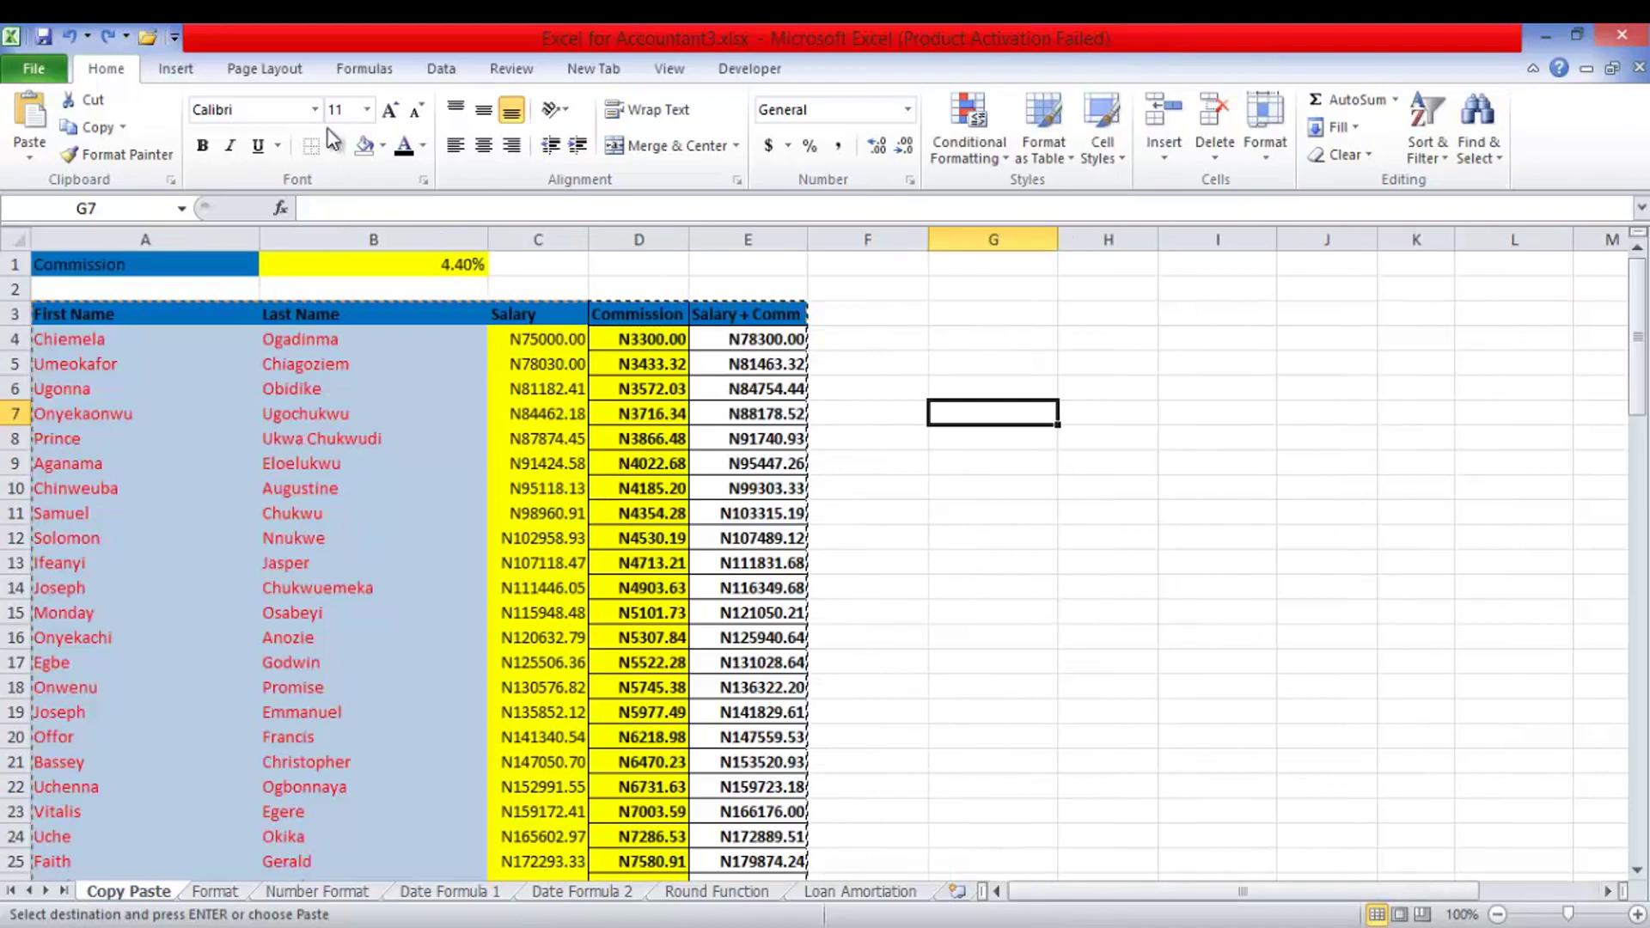
click(34, 162)
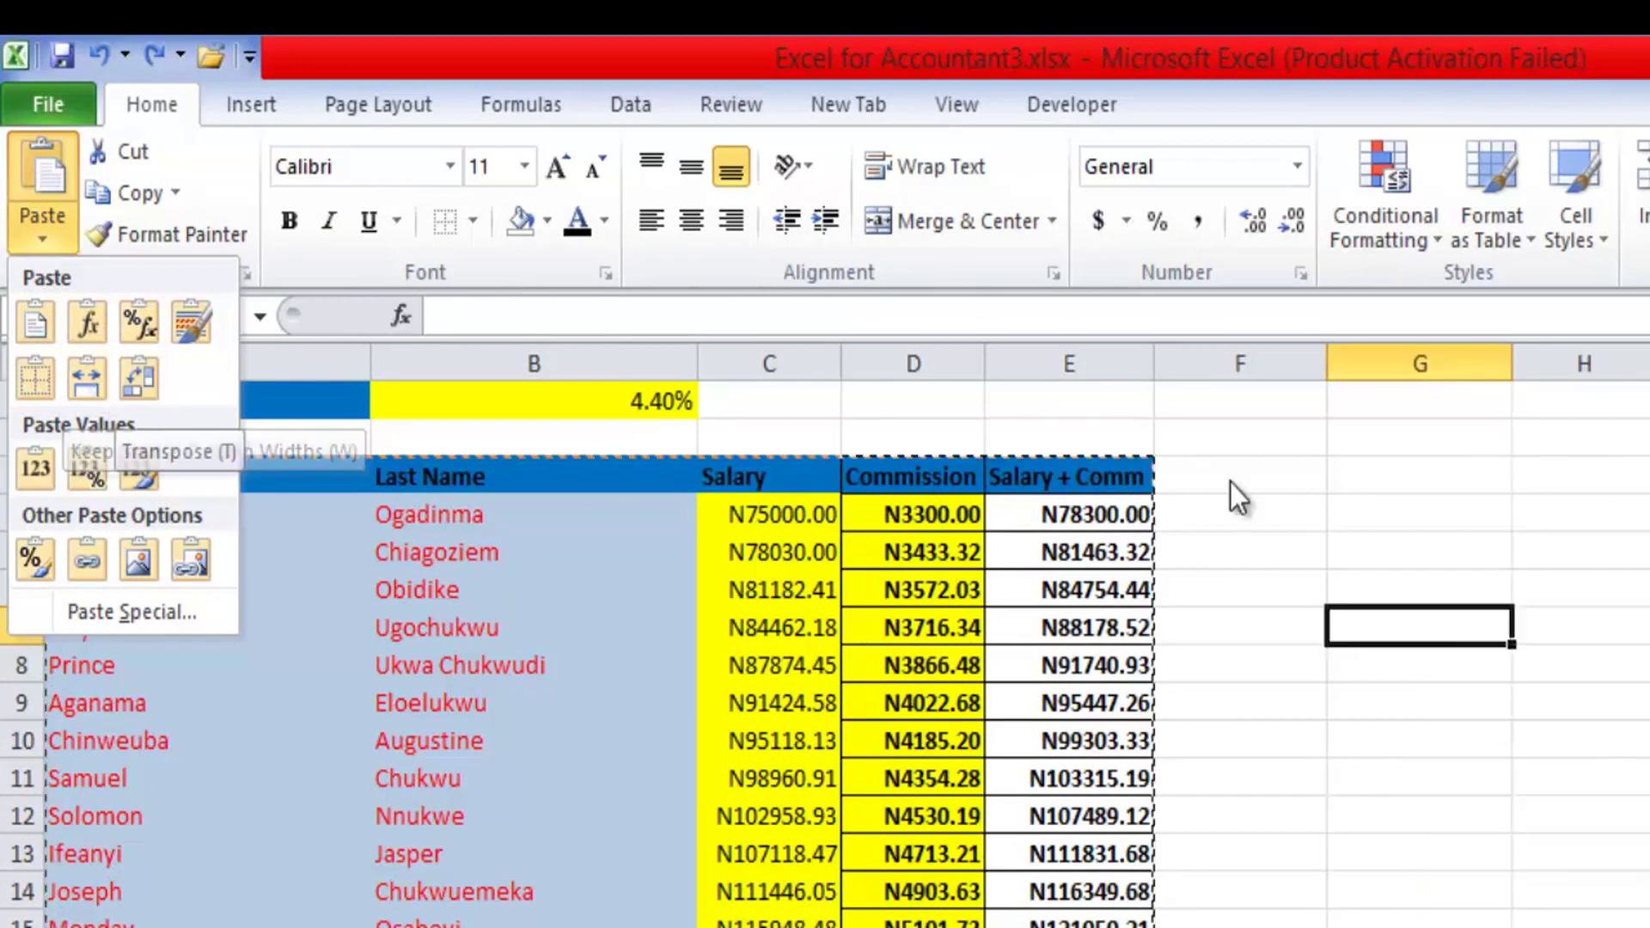
click(1378, 482)
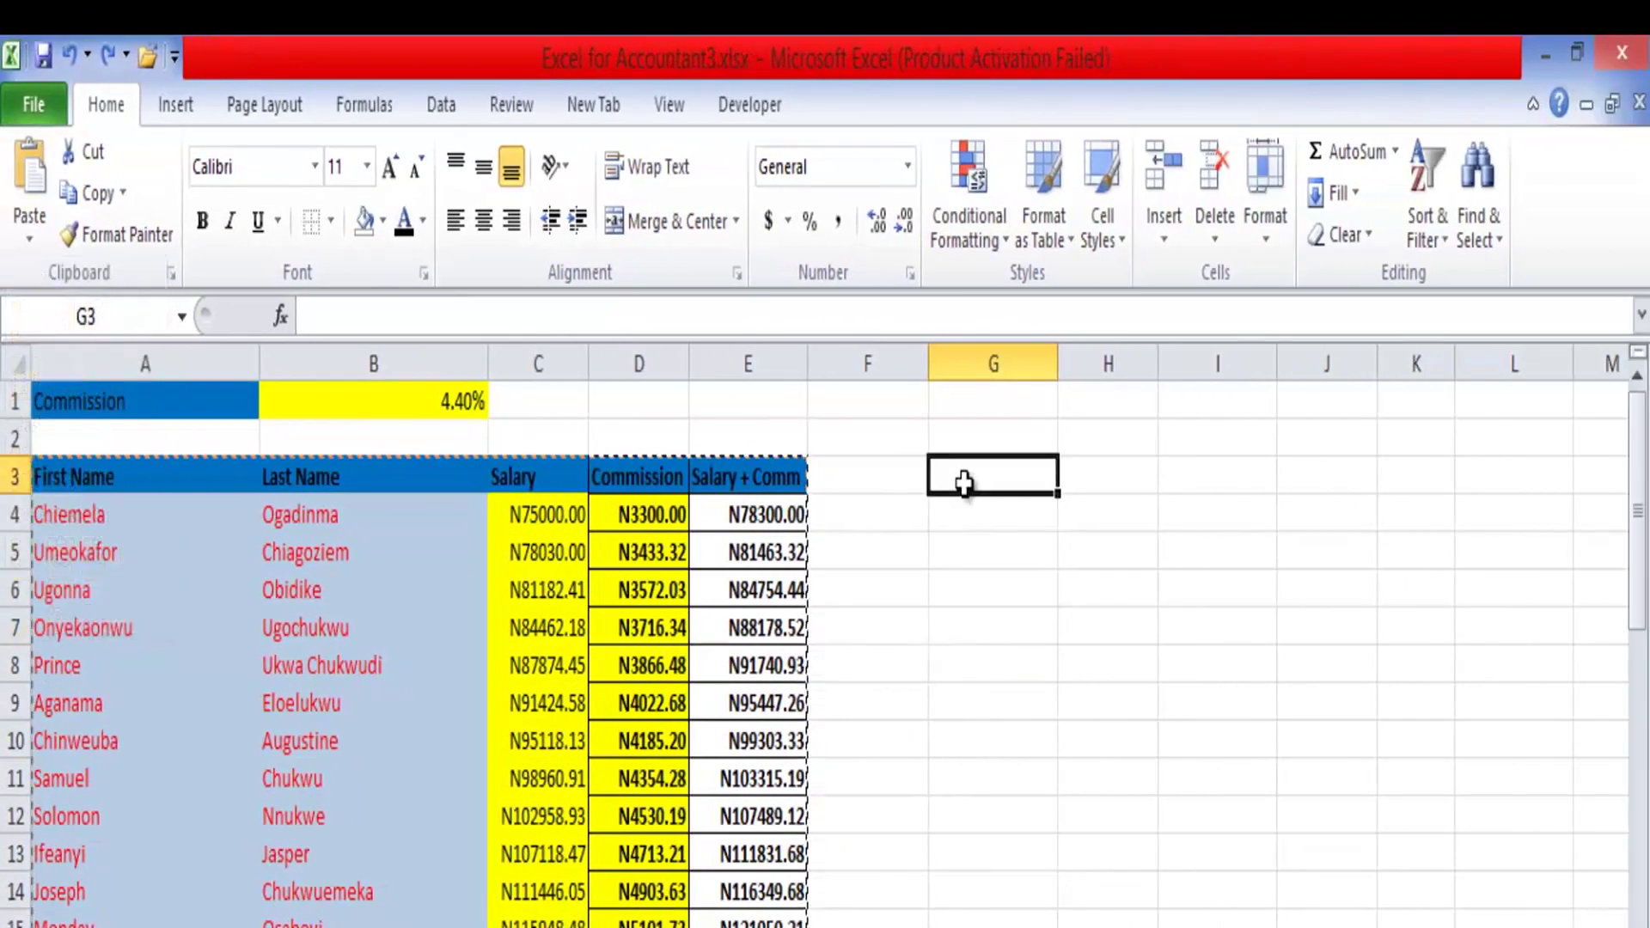
click(31, 250)
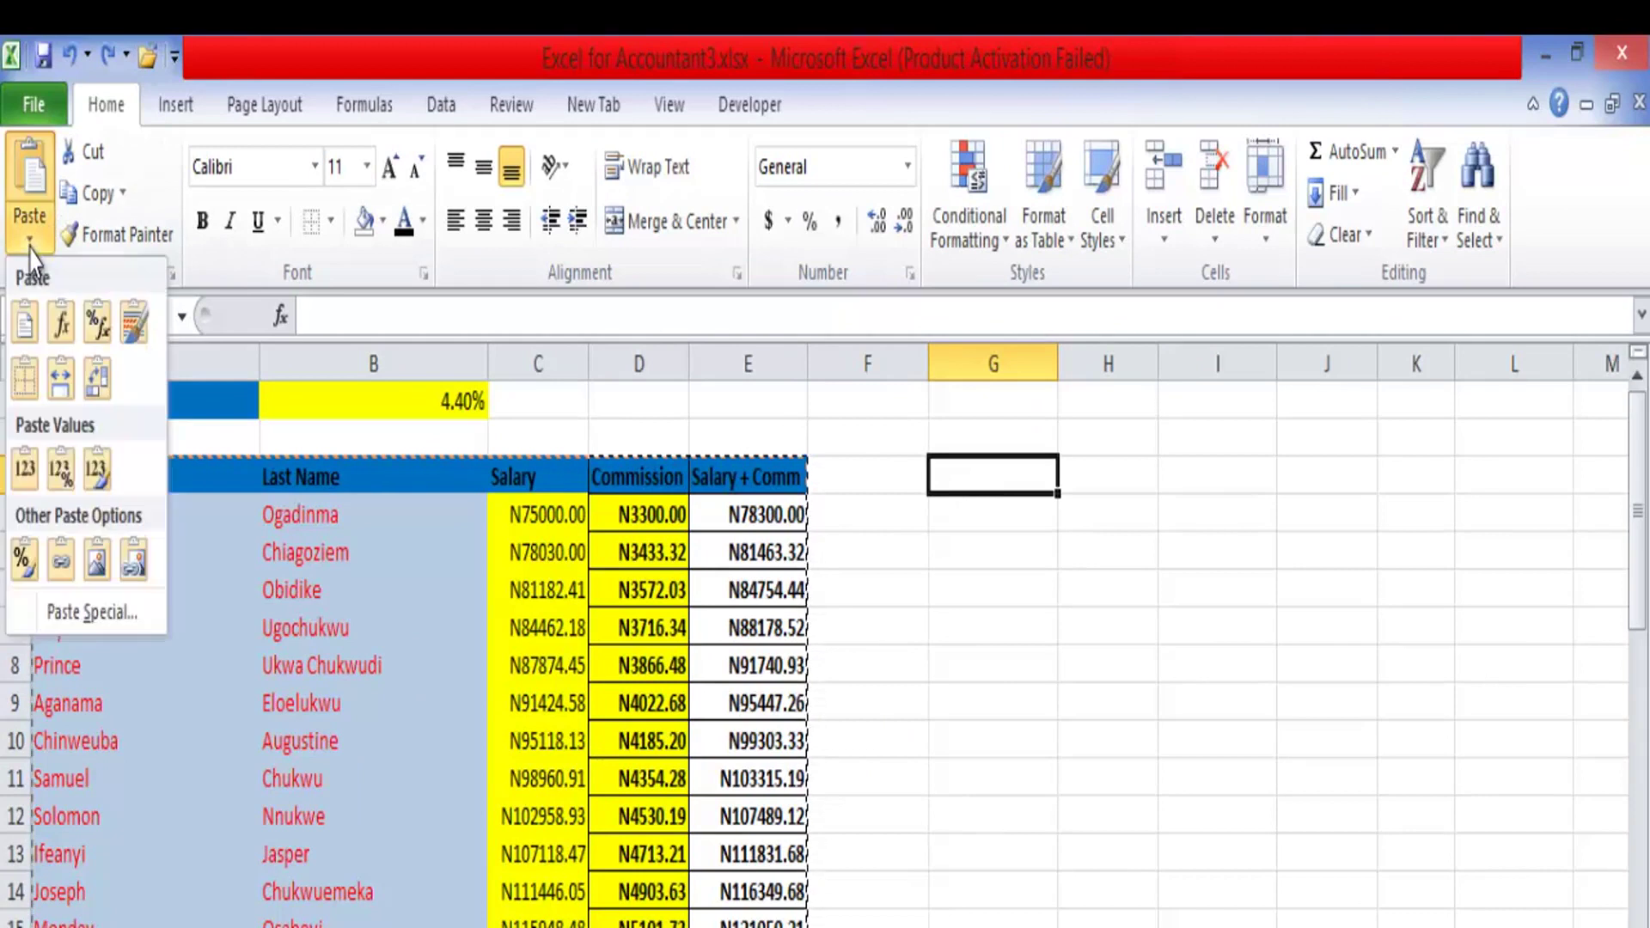
click(56, 362)
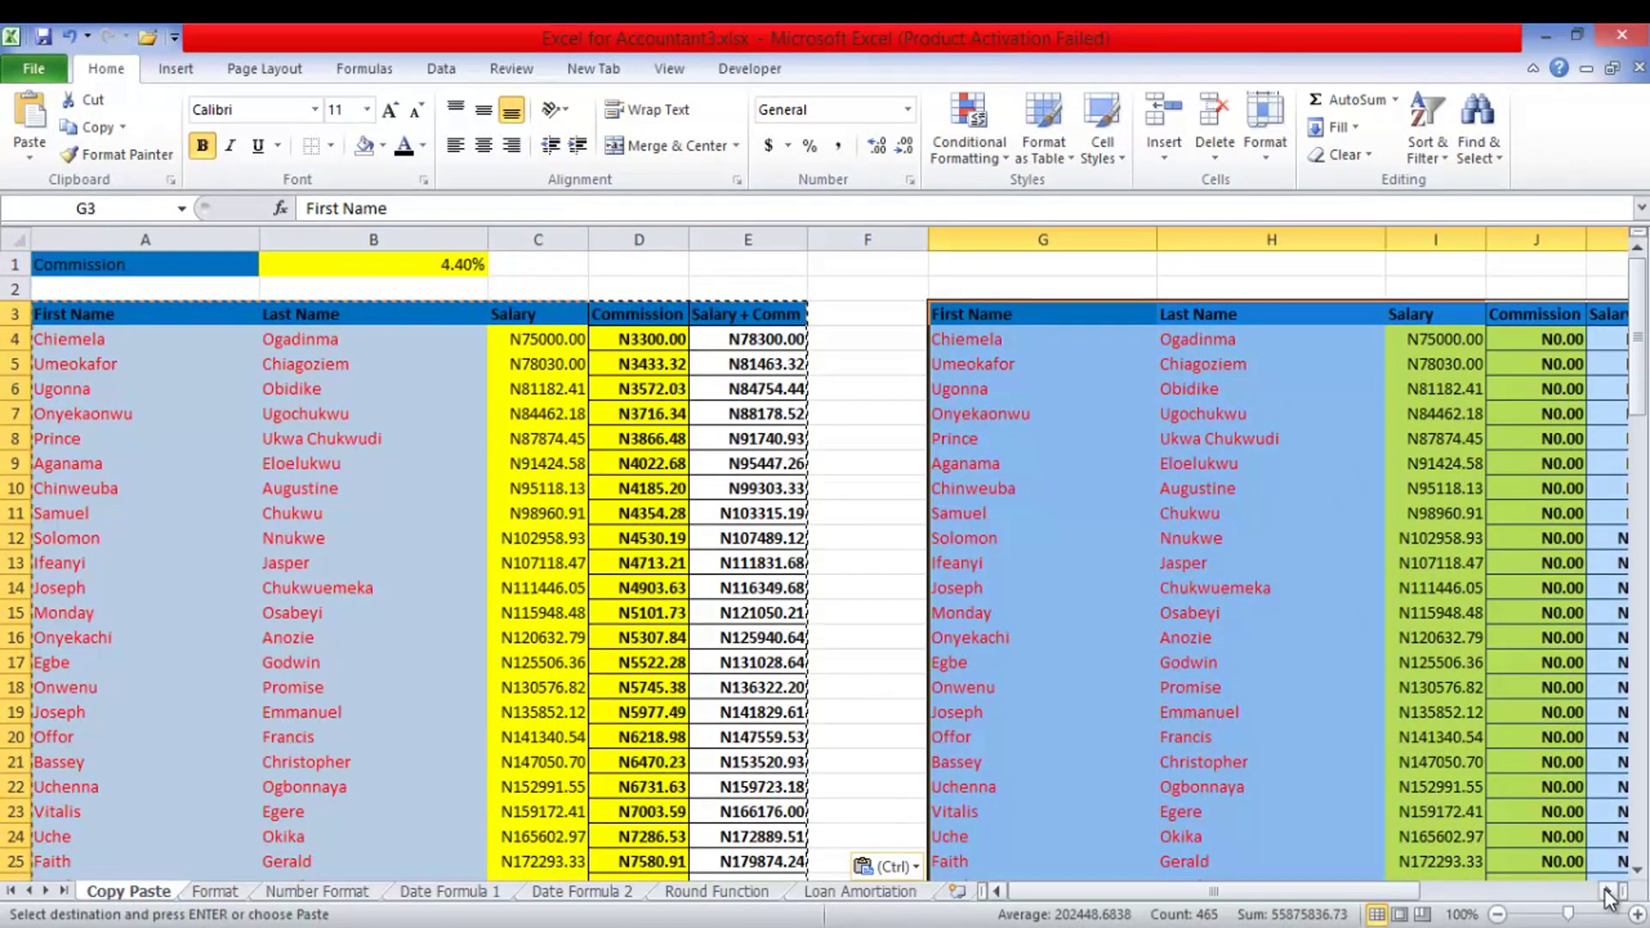
click(1608, 893)
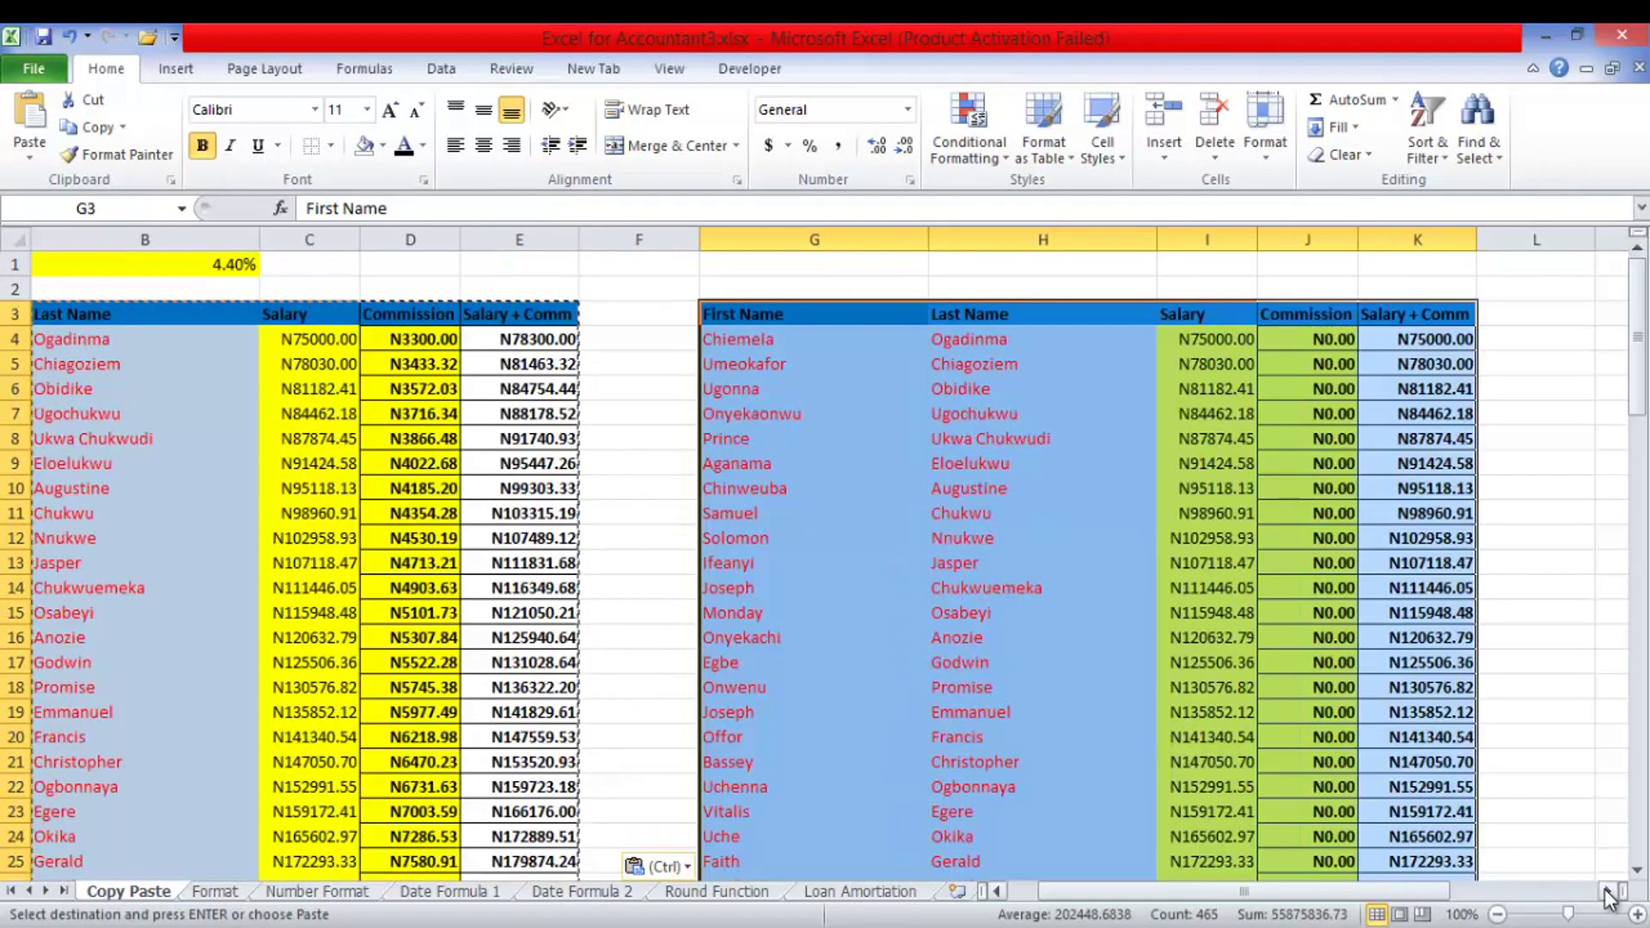
click(1607, 894)
click(1412, 438)
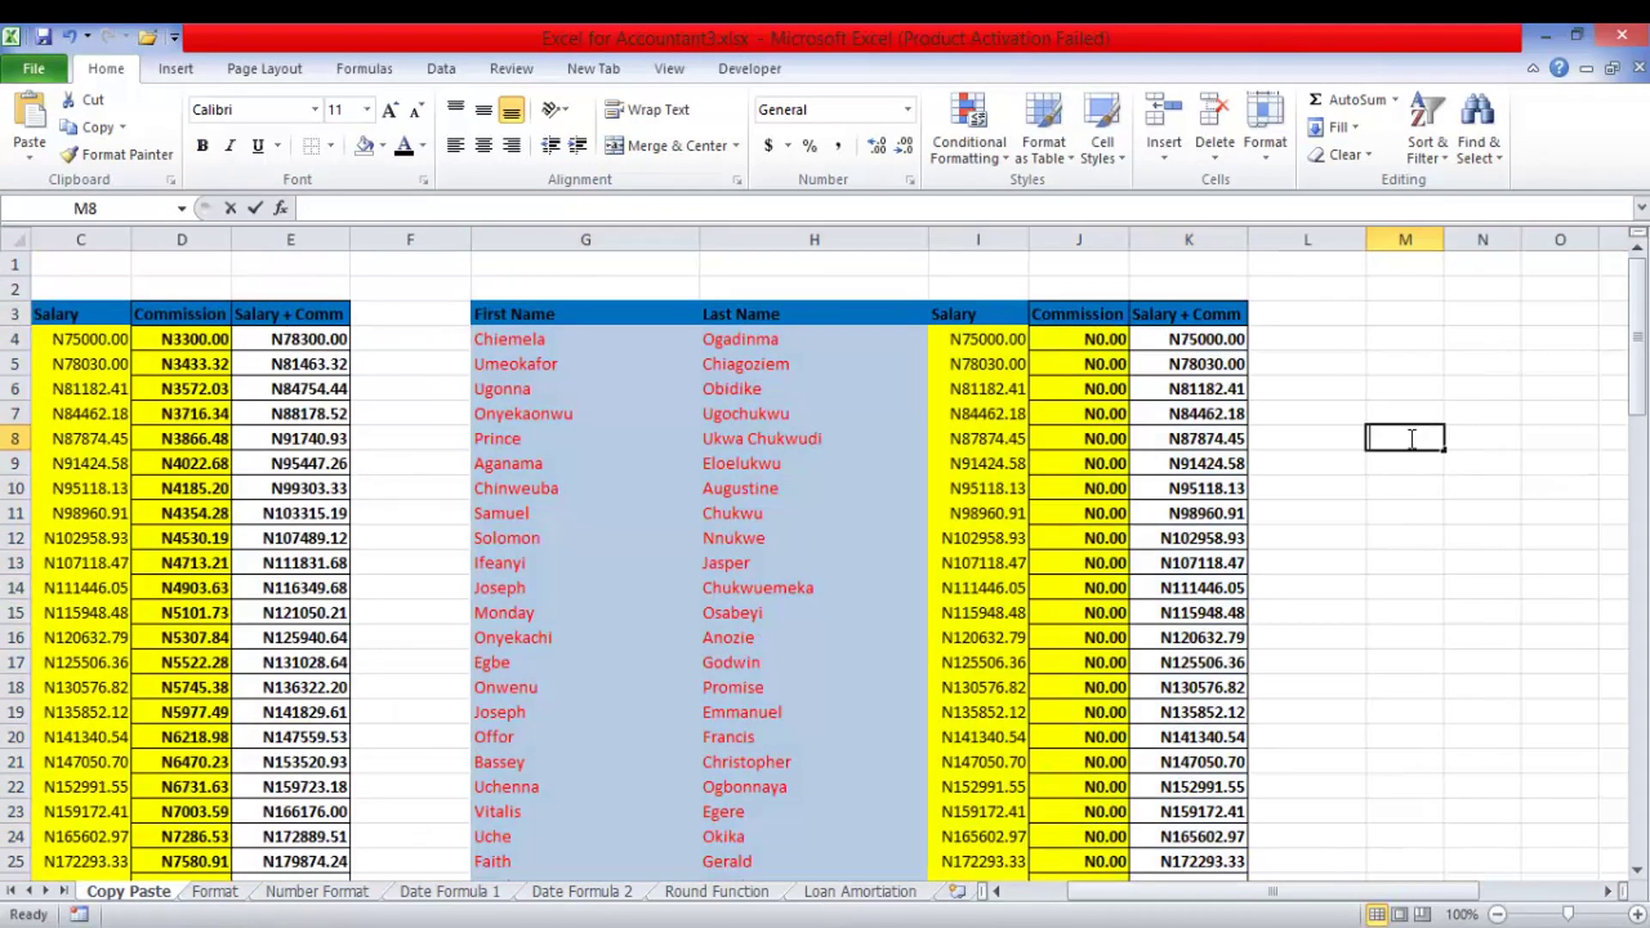
click(1410, 391)
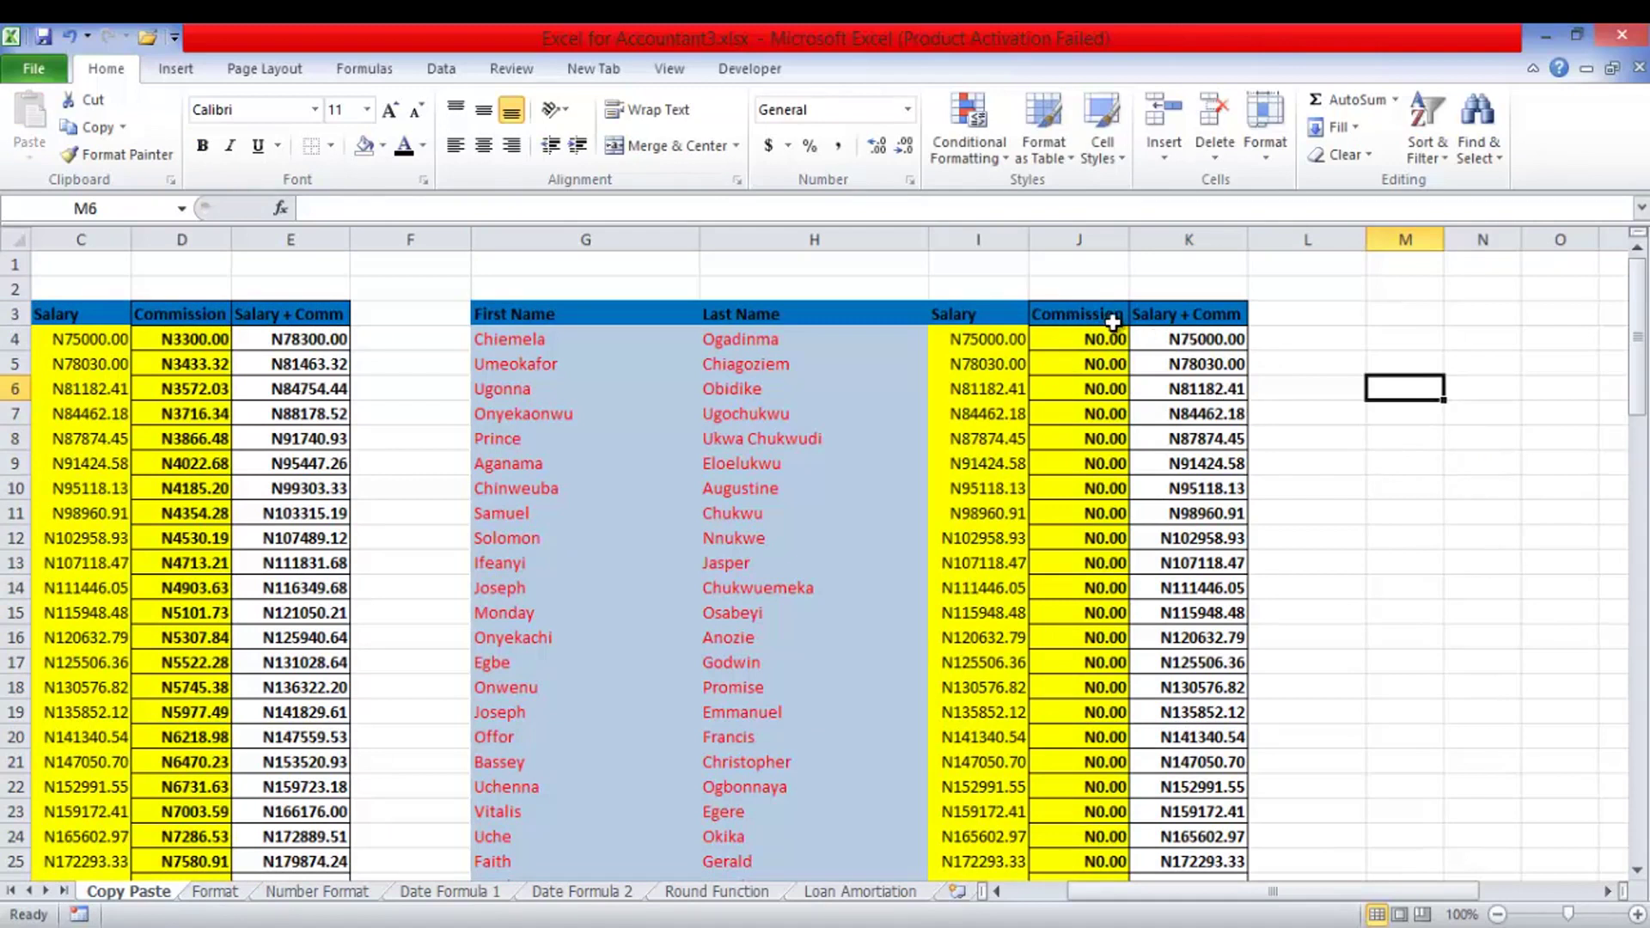
- Copy the employee table from the First Name header row at A3:E3 down to its last row, 95
click(1401, 316)
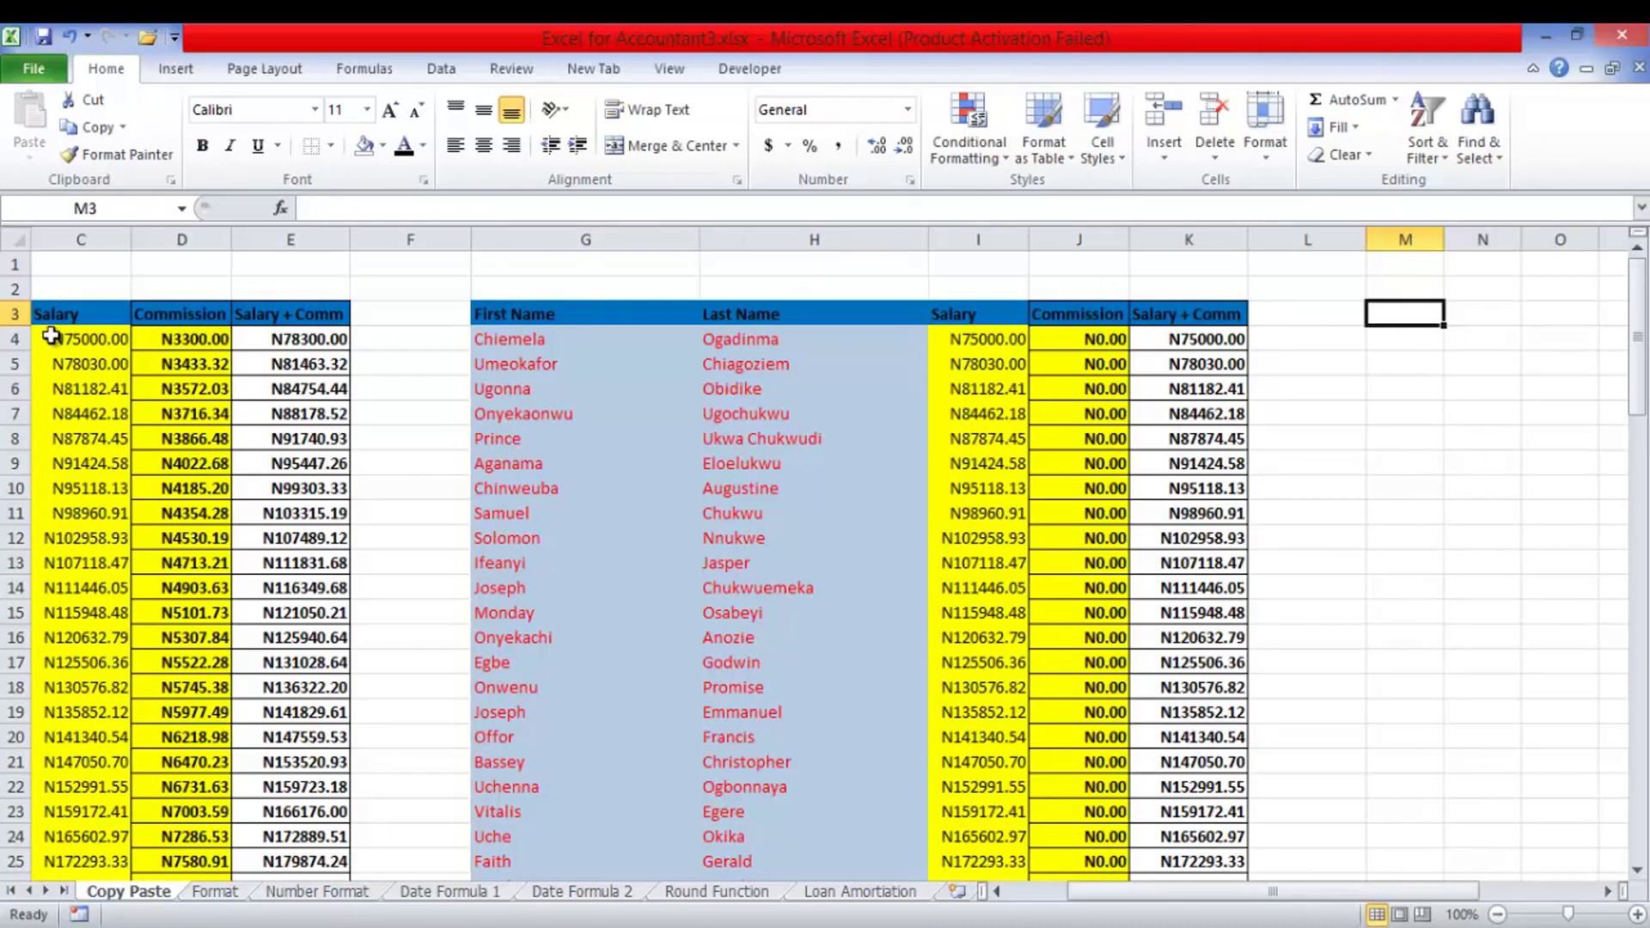
click(1034, 893)
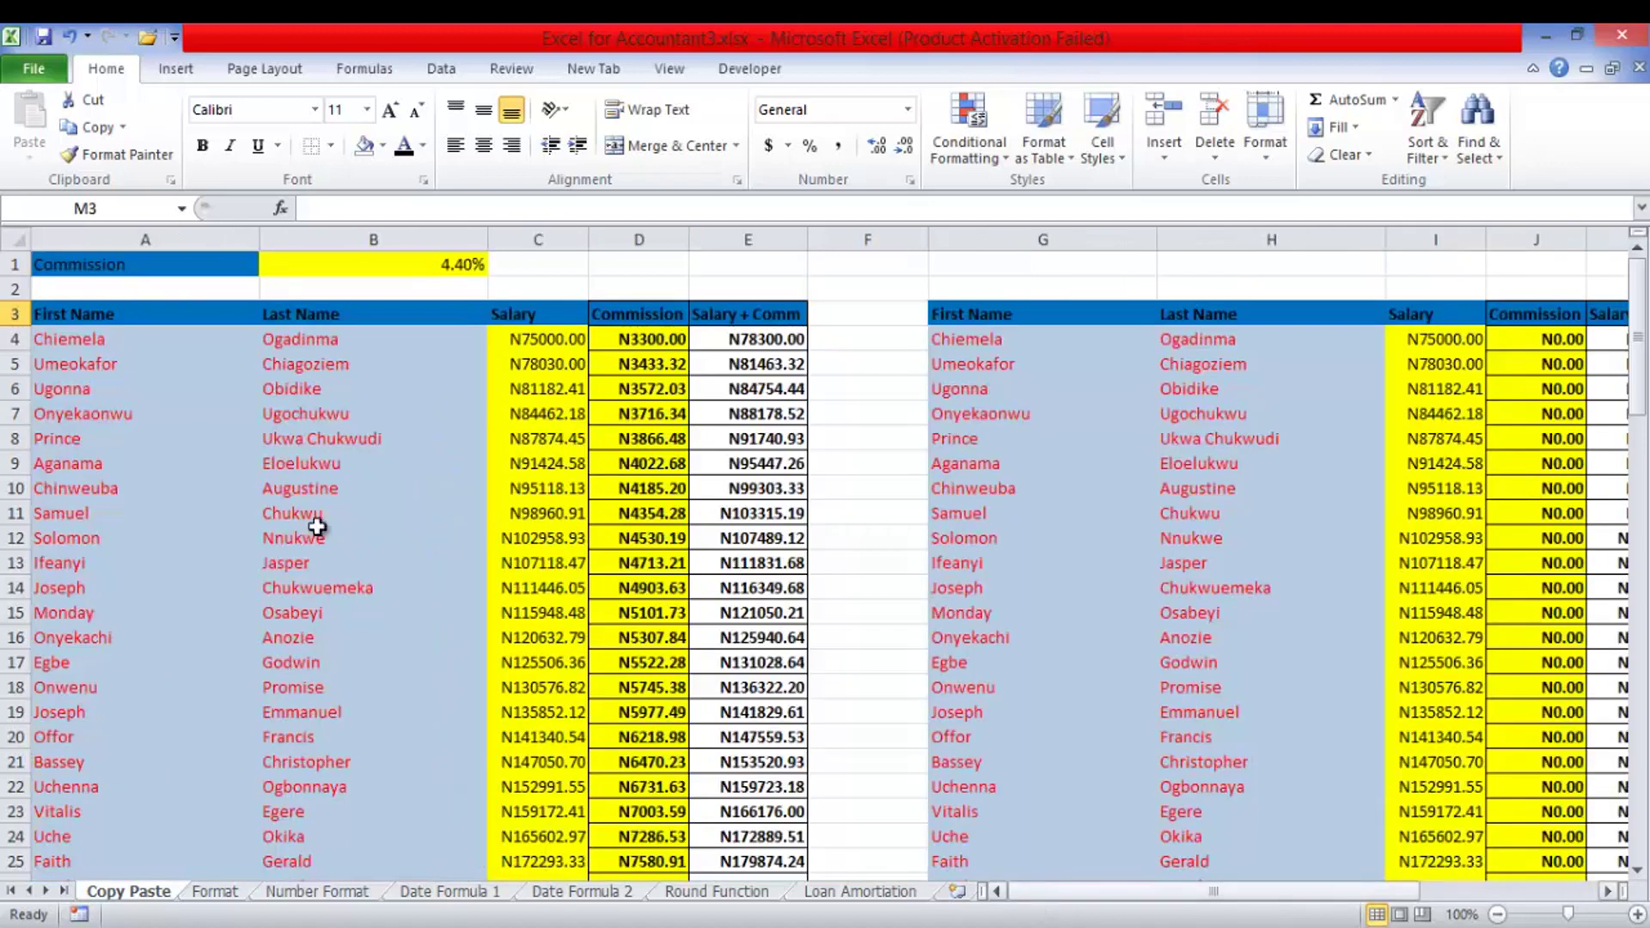
drag(78, 314, 725, 312)
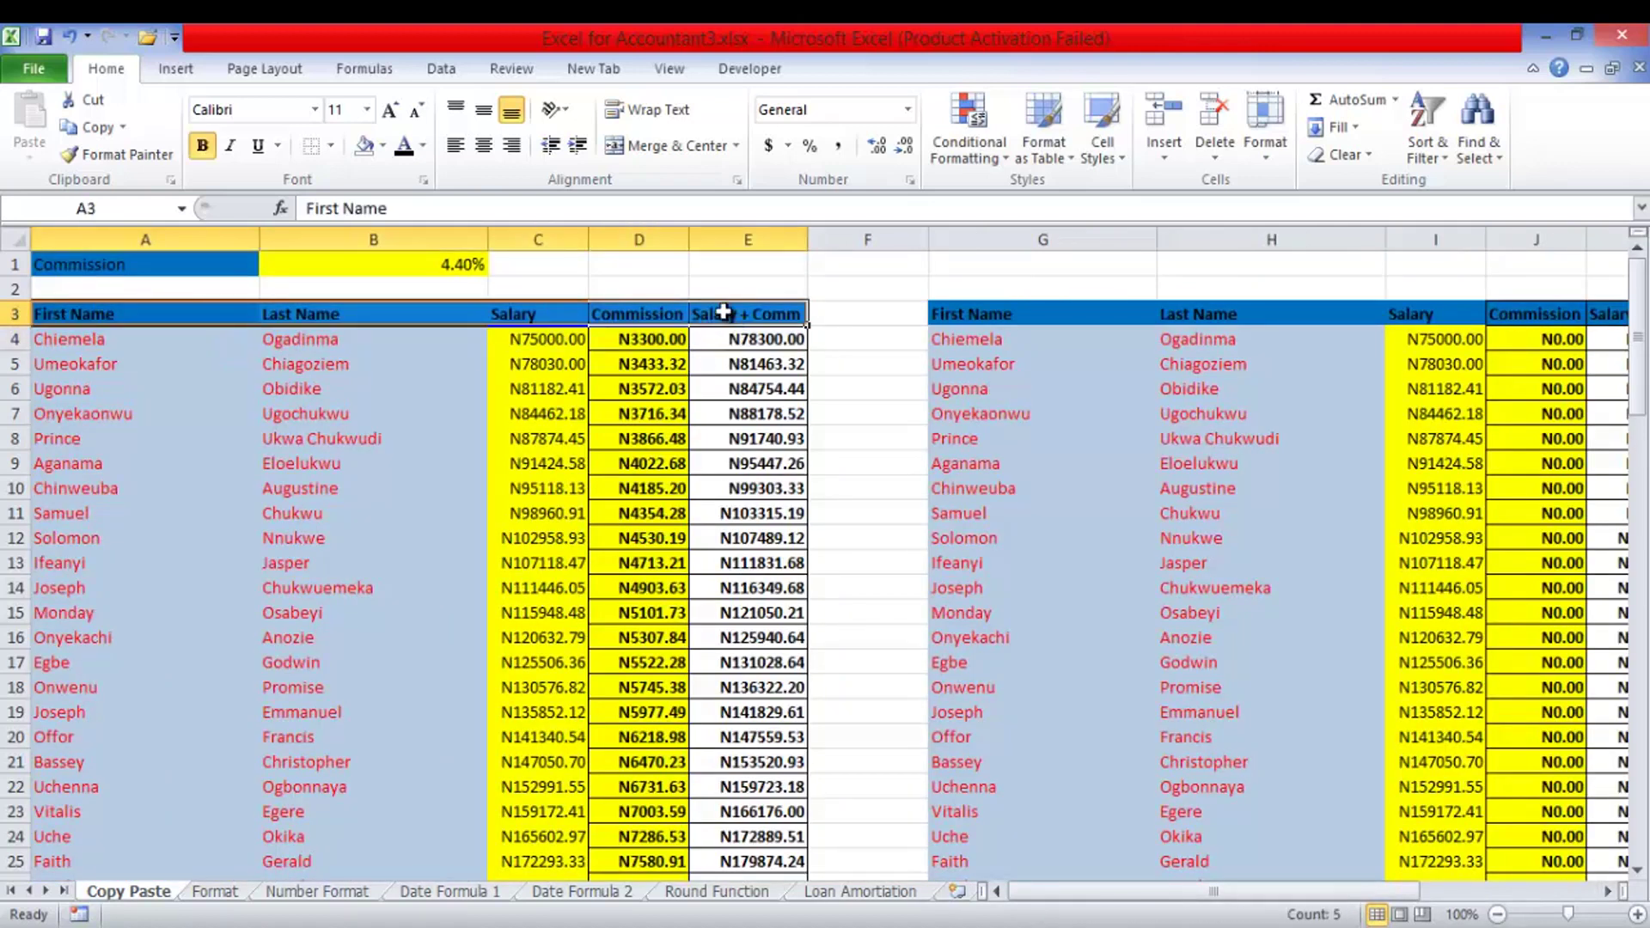
key(ctrl+shift+Down)
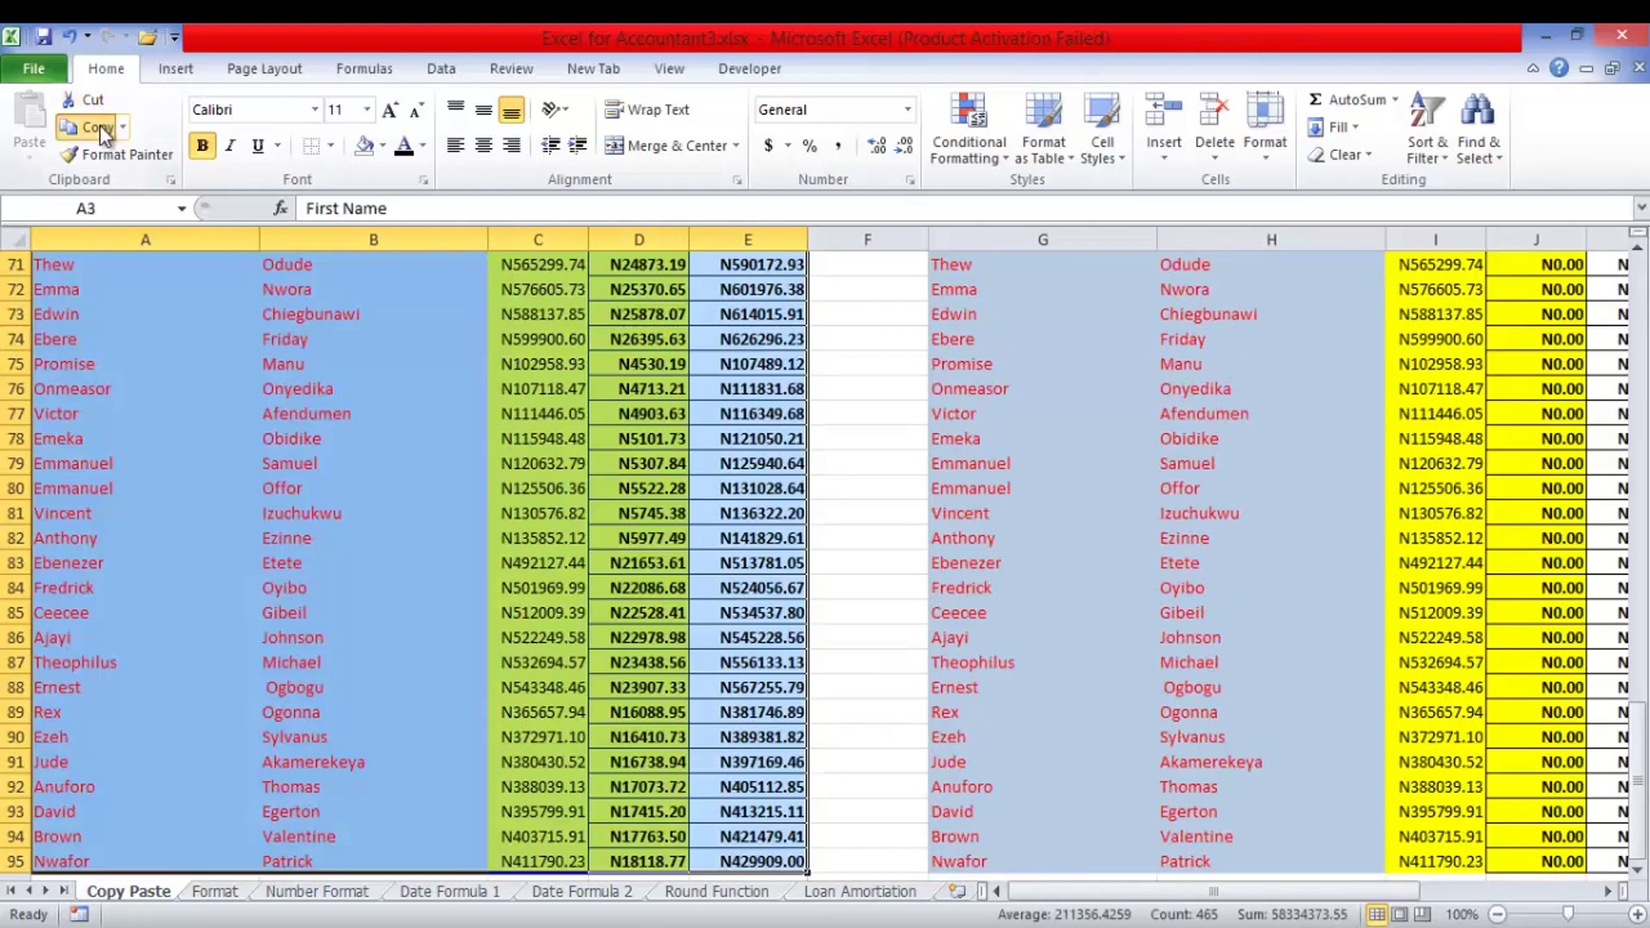
click(100, 126)
- Paste the copied table at M3 using the standard Paste option
click(1566, 893)
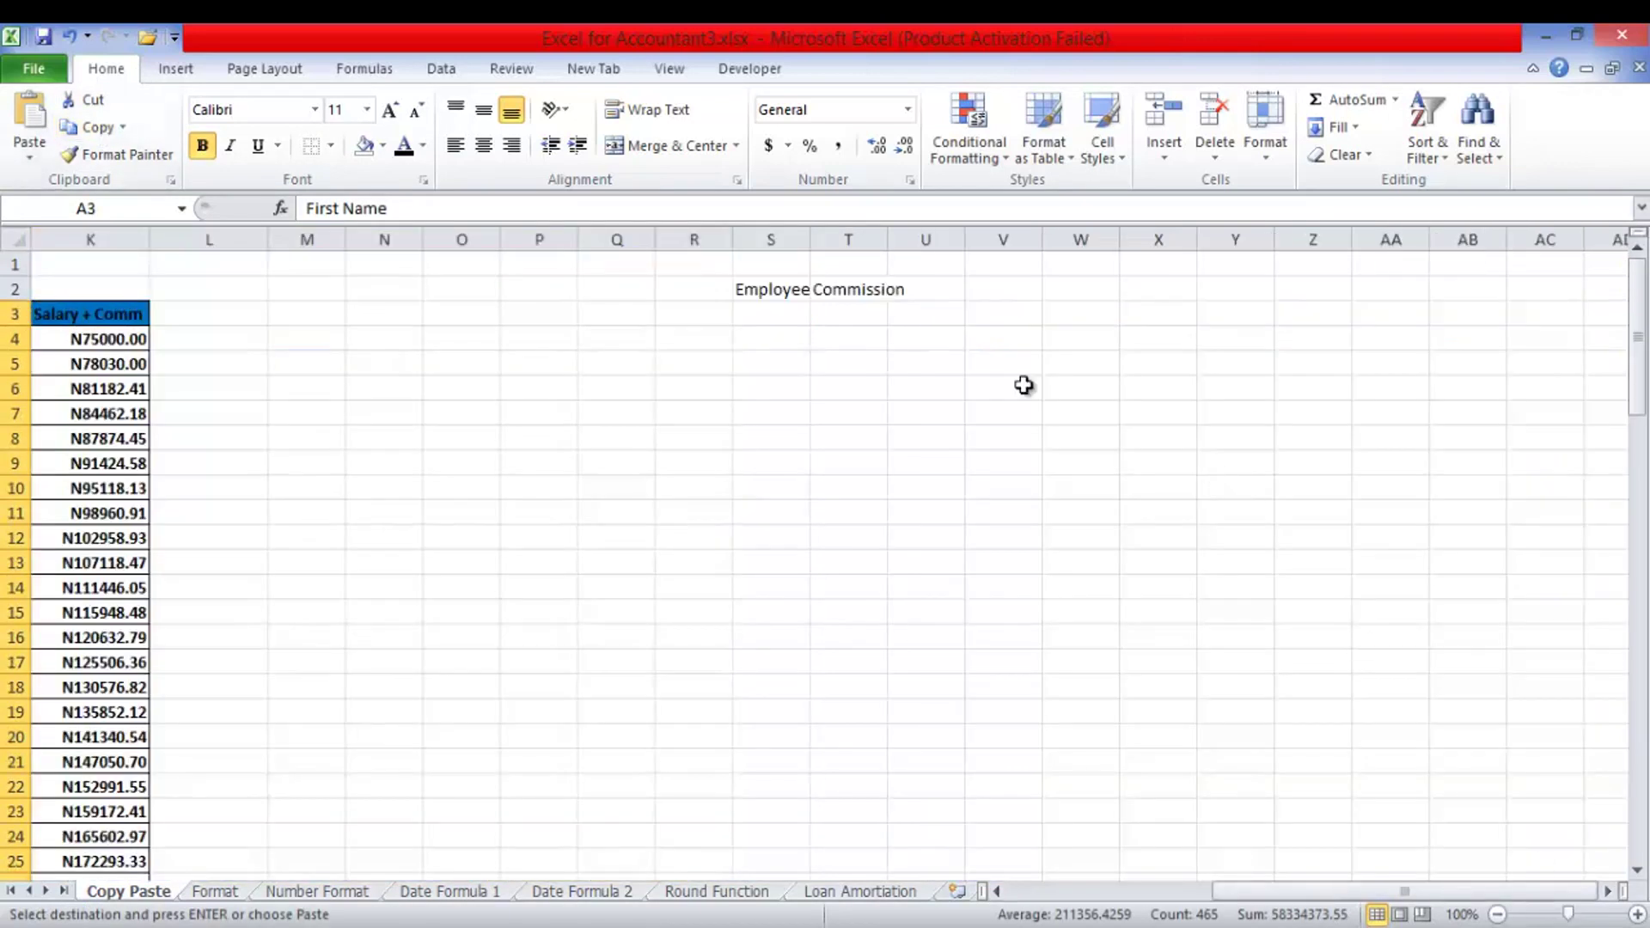
click(290, 316)
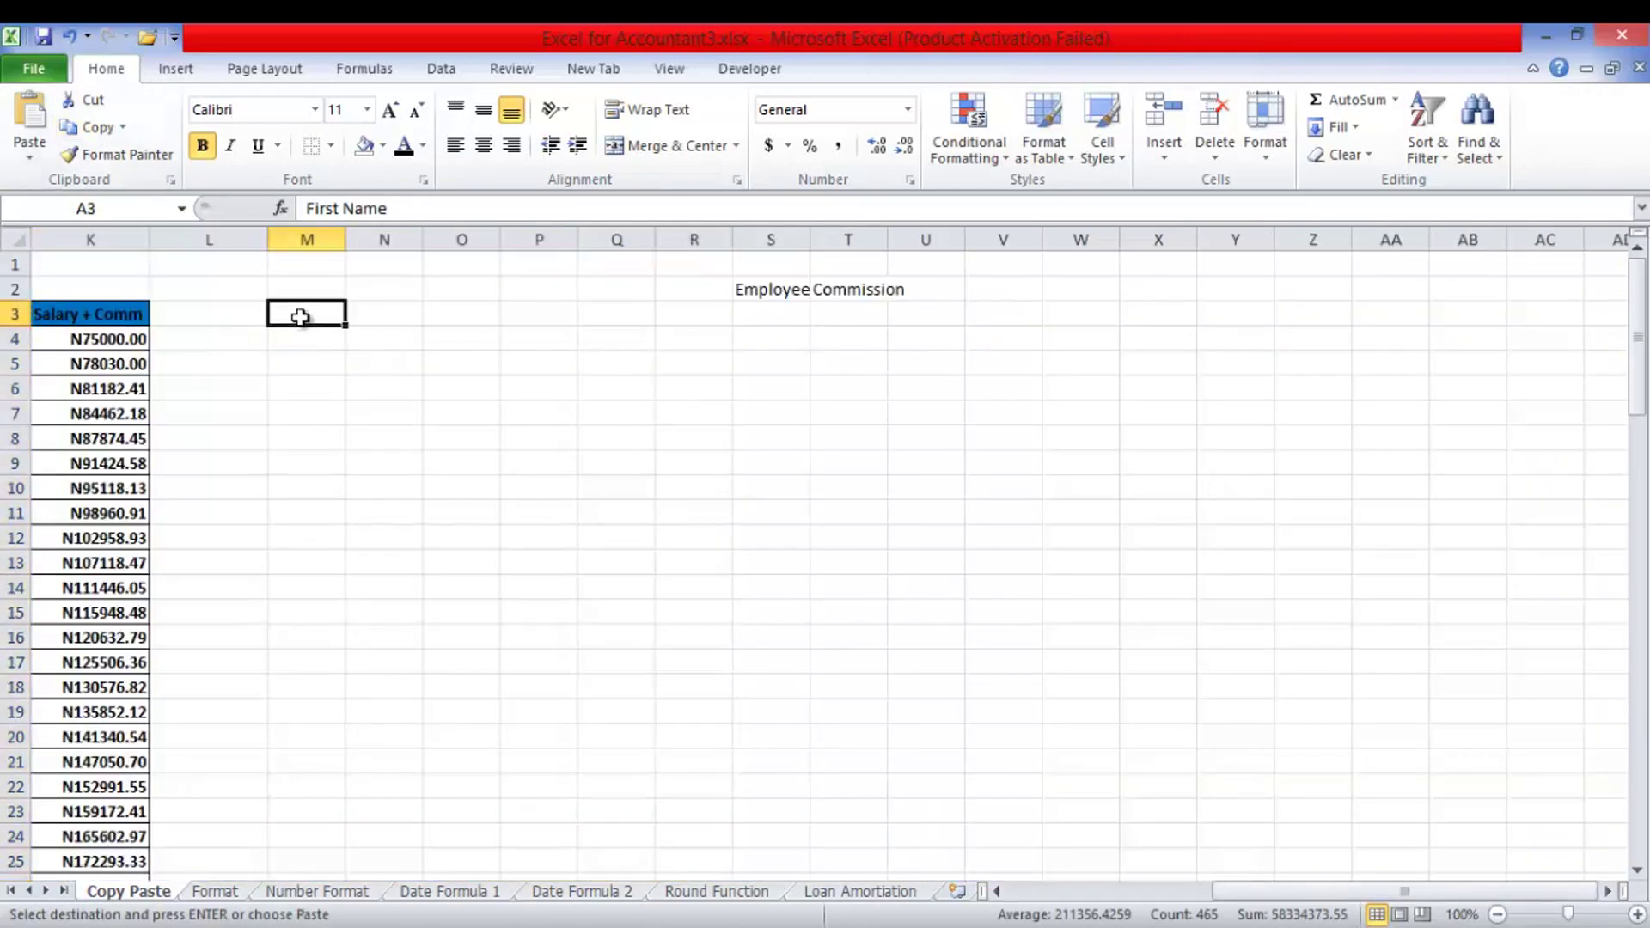
click(29, 151)
click(26, 212)
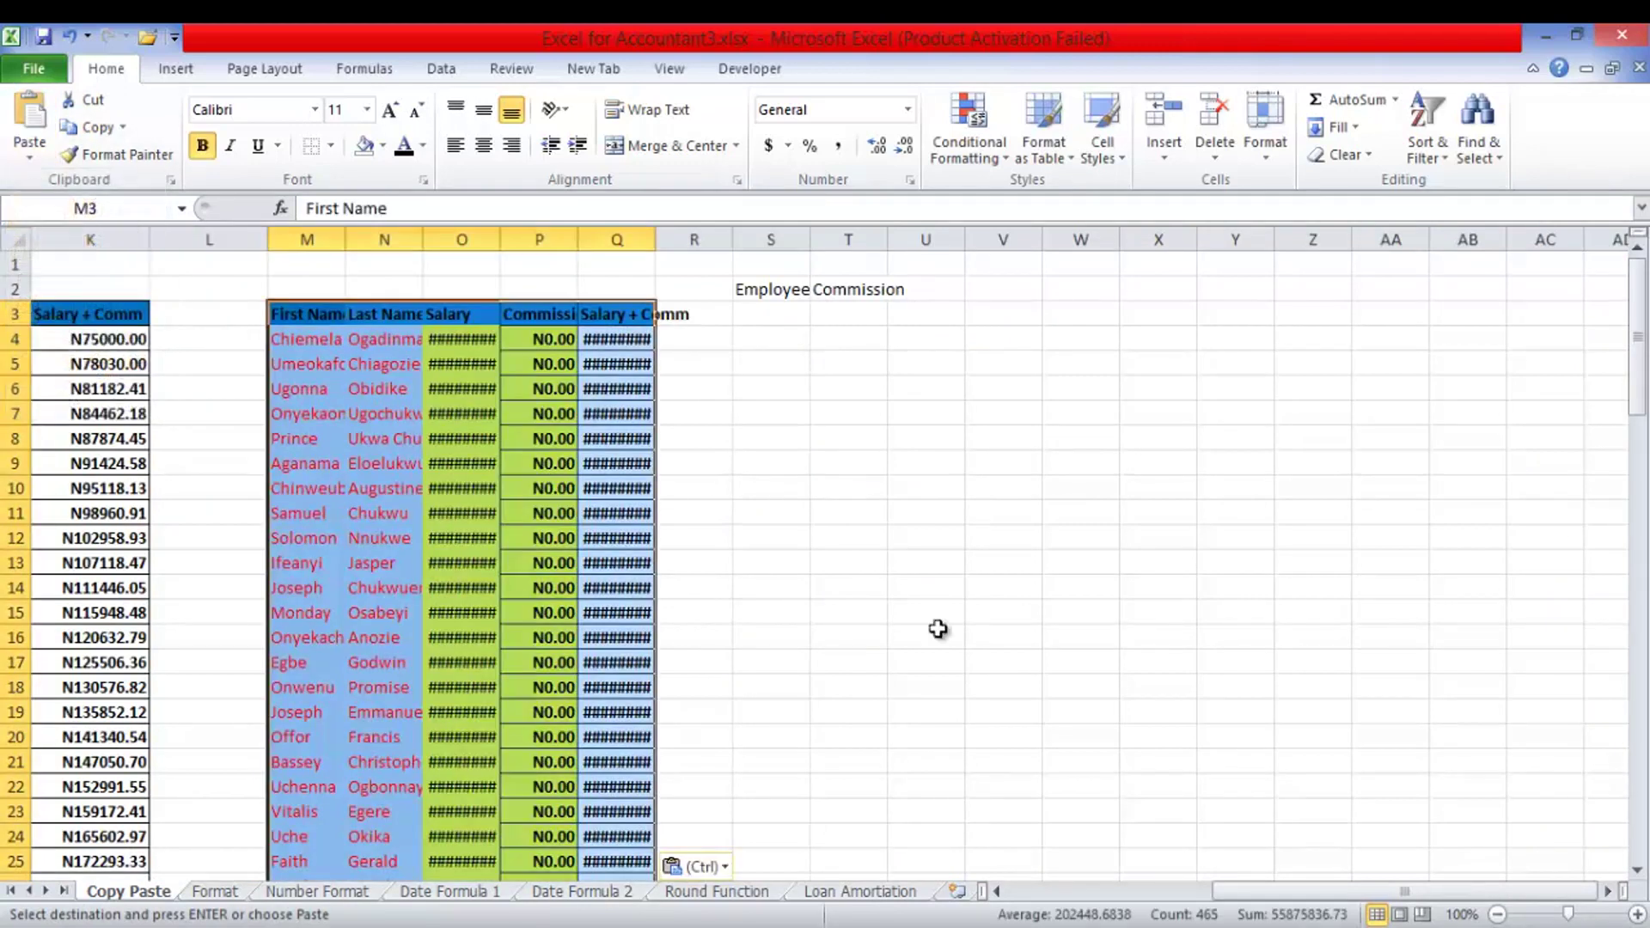
- AutoFit column P in the table pasted at M3 and undo that width change
click(999, 889)
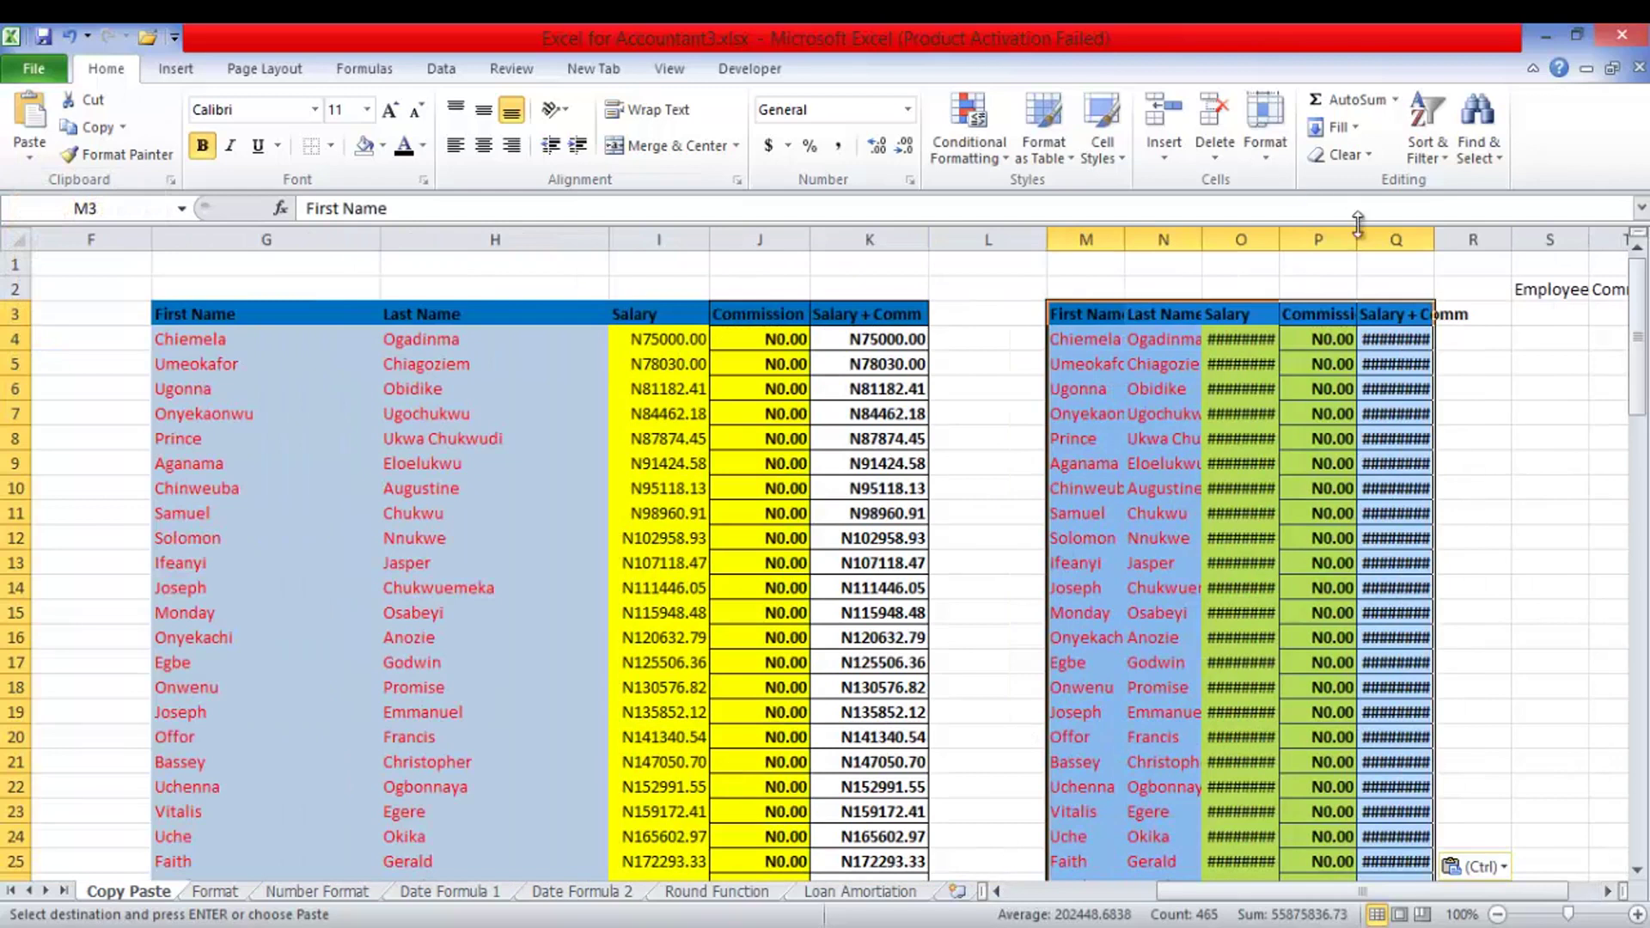
click(1364, 262)
double_click(1357, 239)
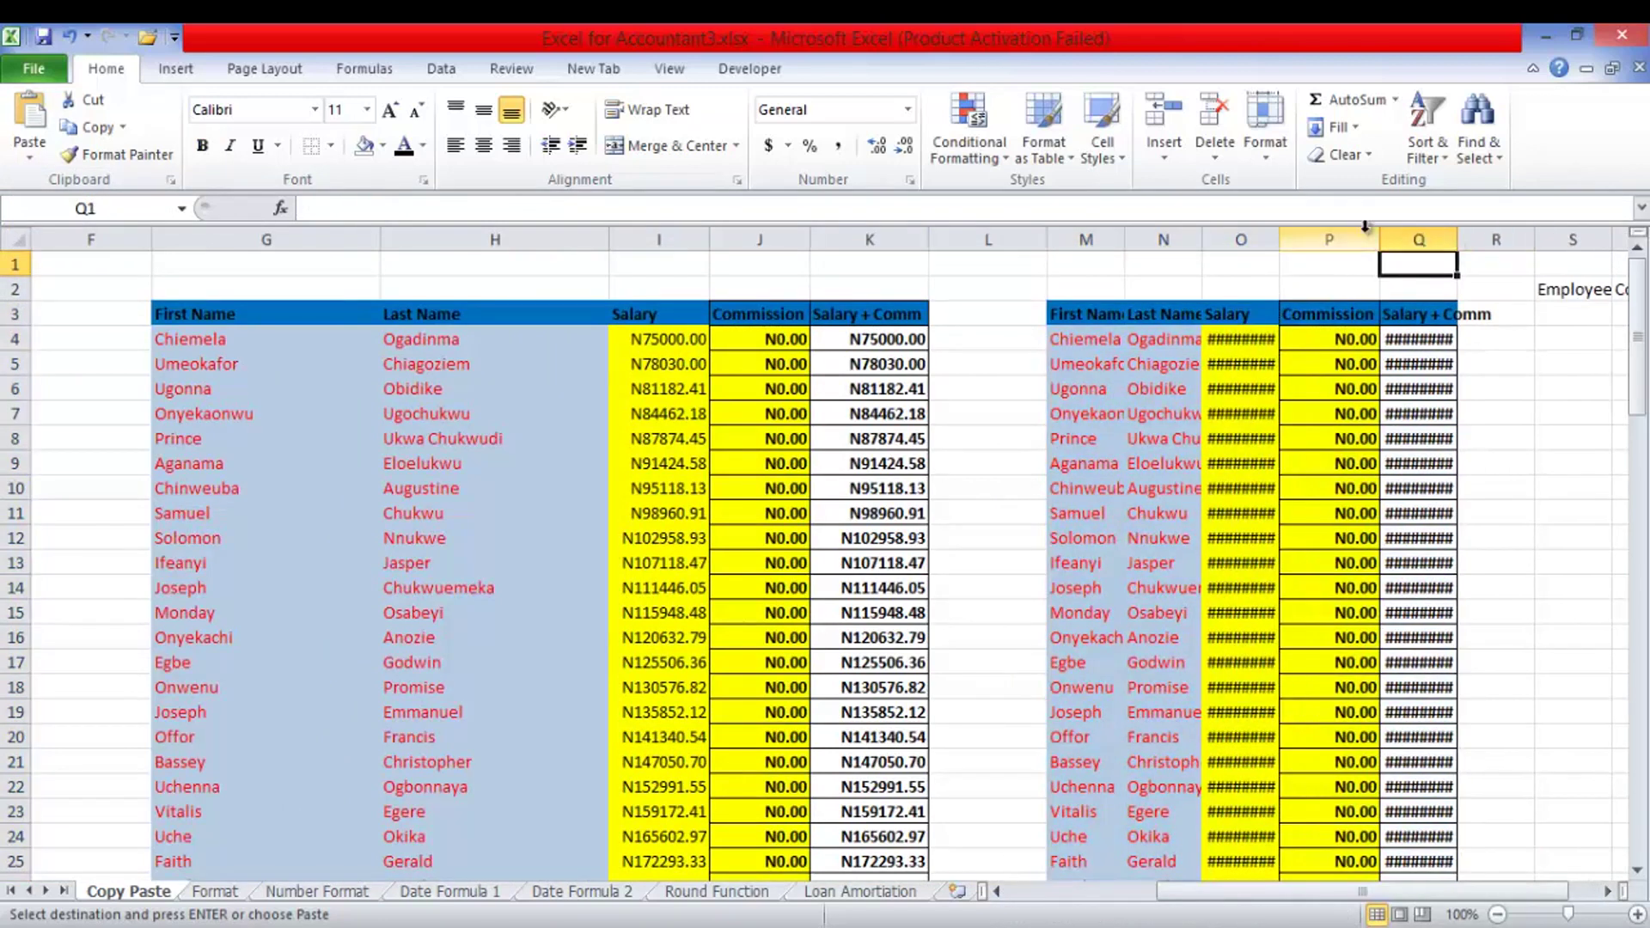
key(ctrl+z)
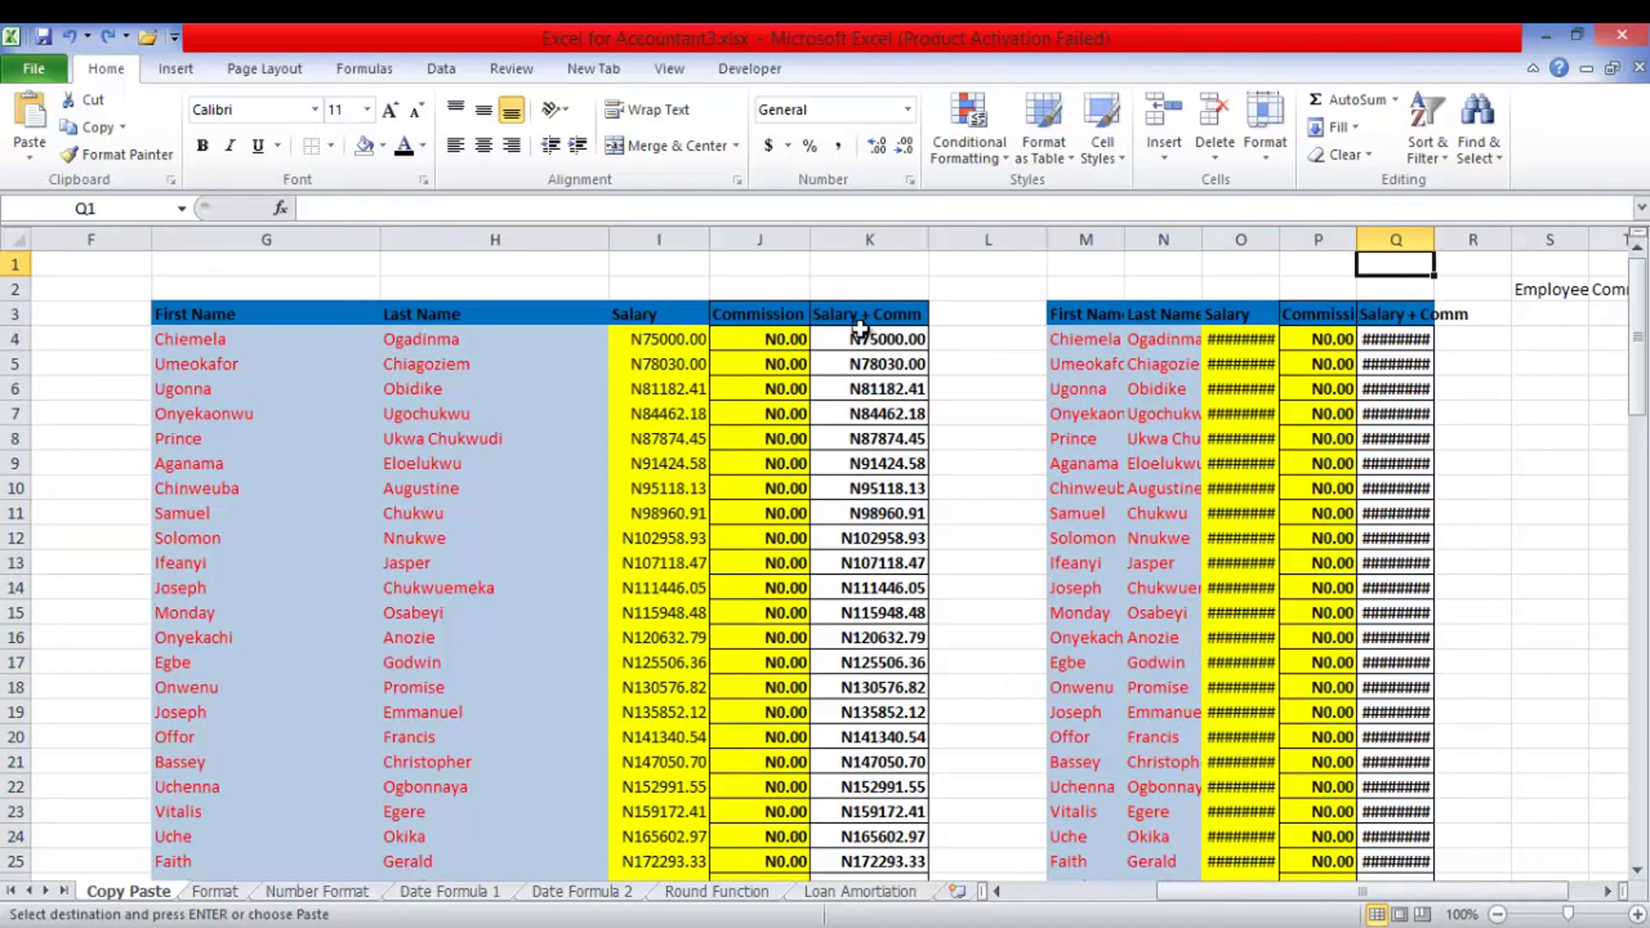
- Compare the column widths of the two pasted tables and undo the pastes at M3 and G3
click(986, 312)
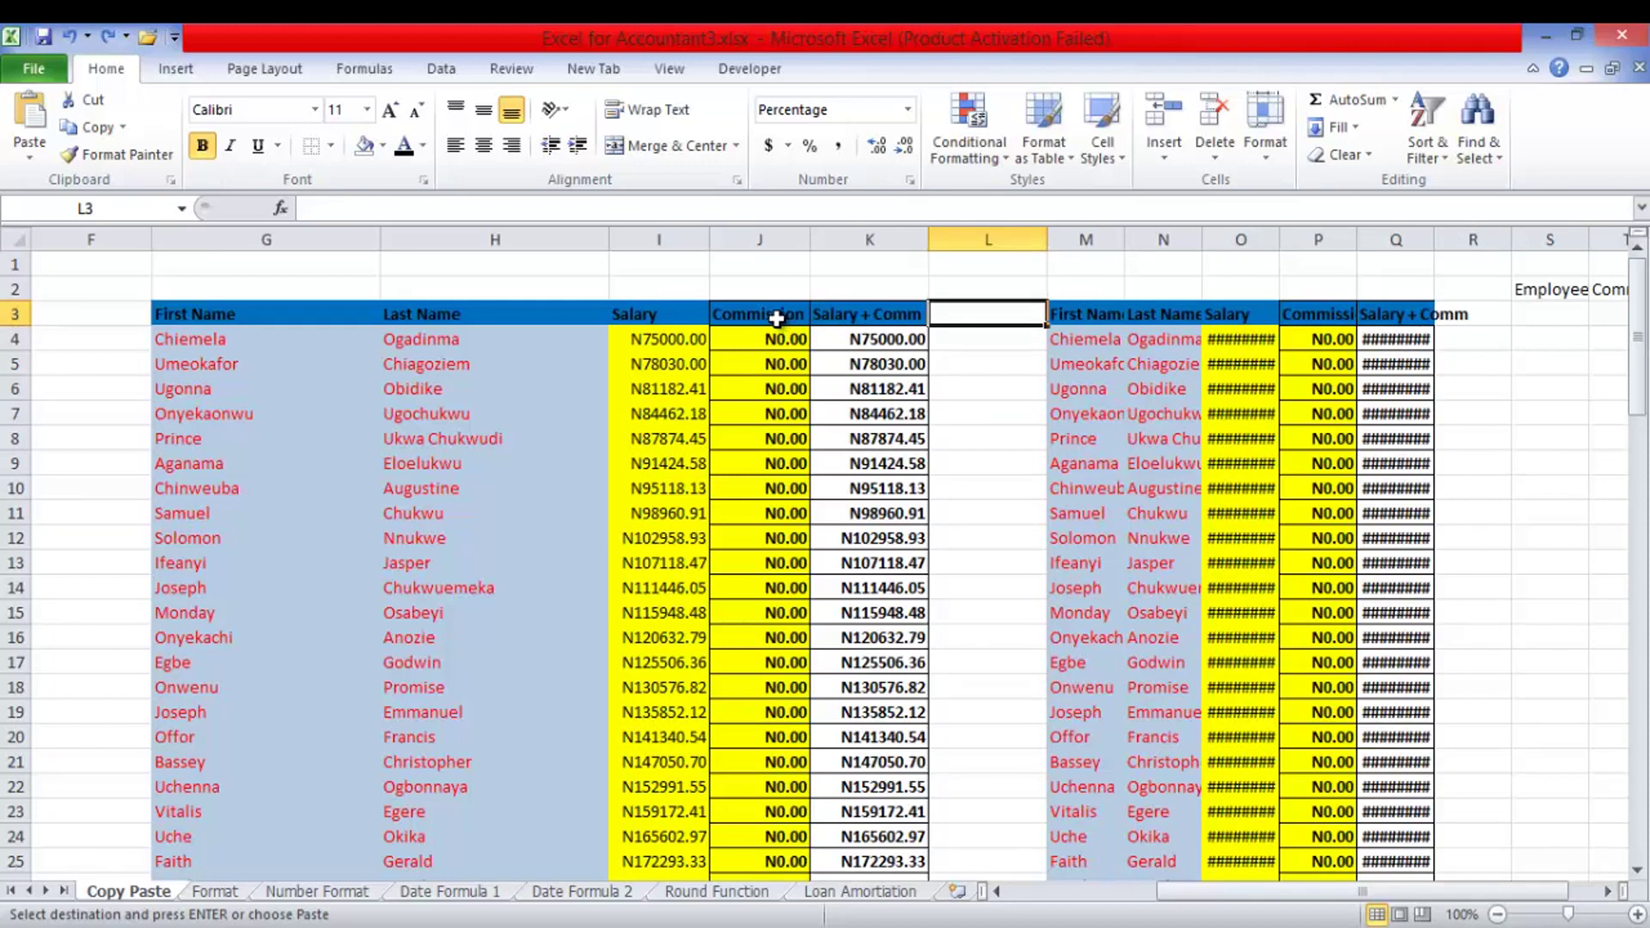
click(1338, 314)
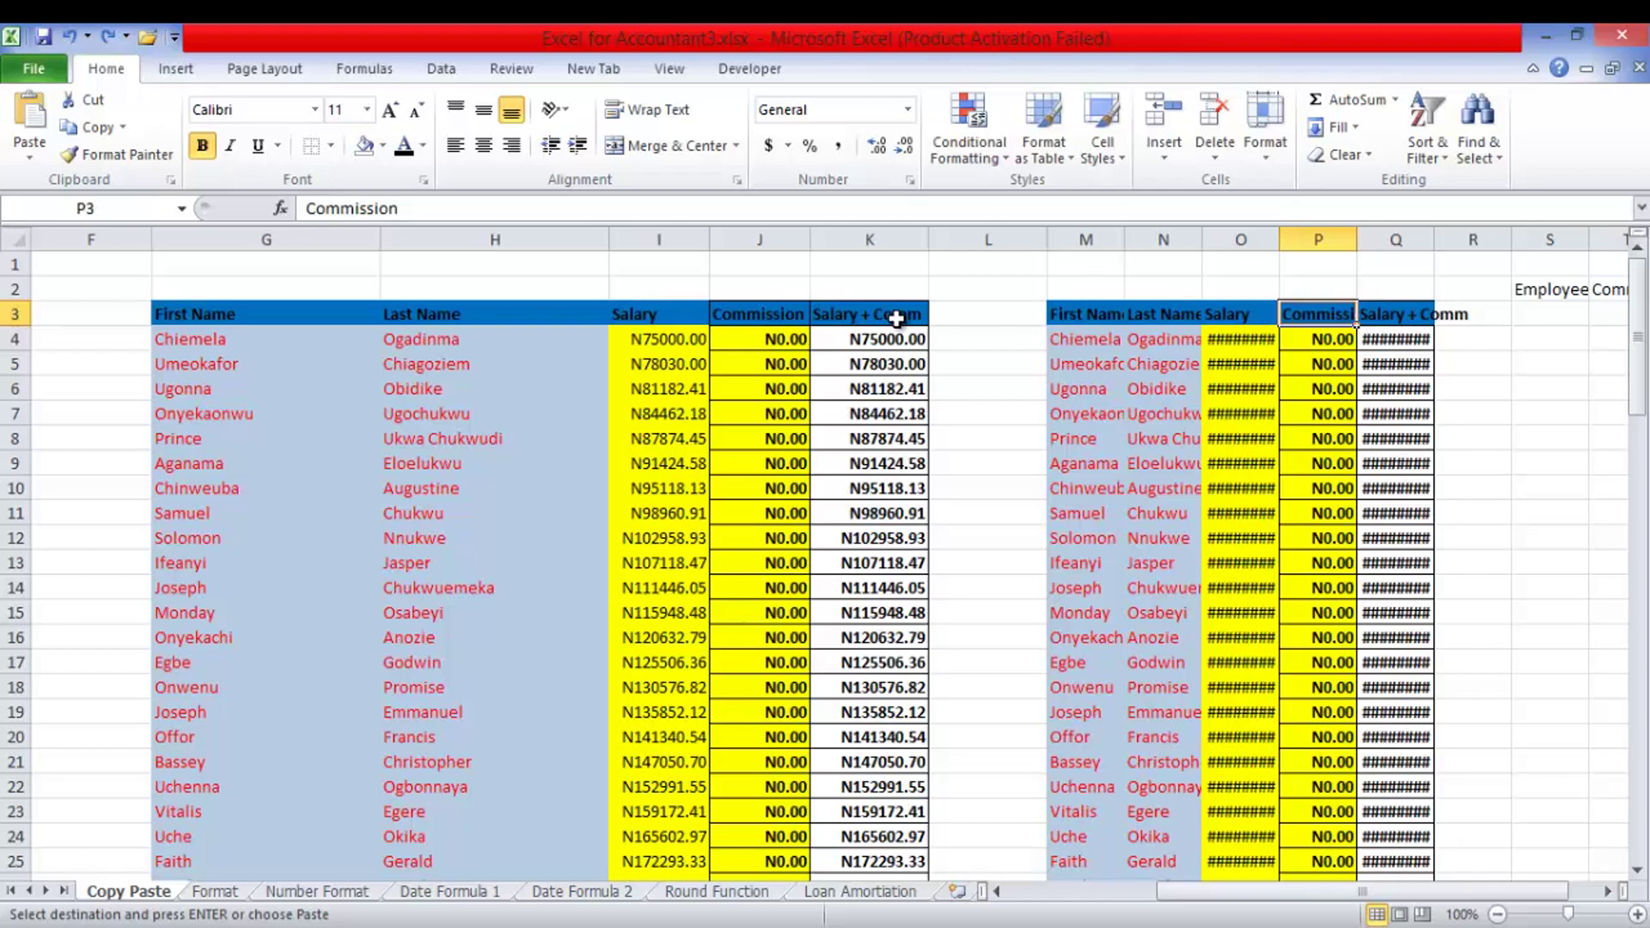
click(68, 35)
click(68, 35)
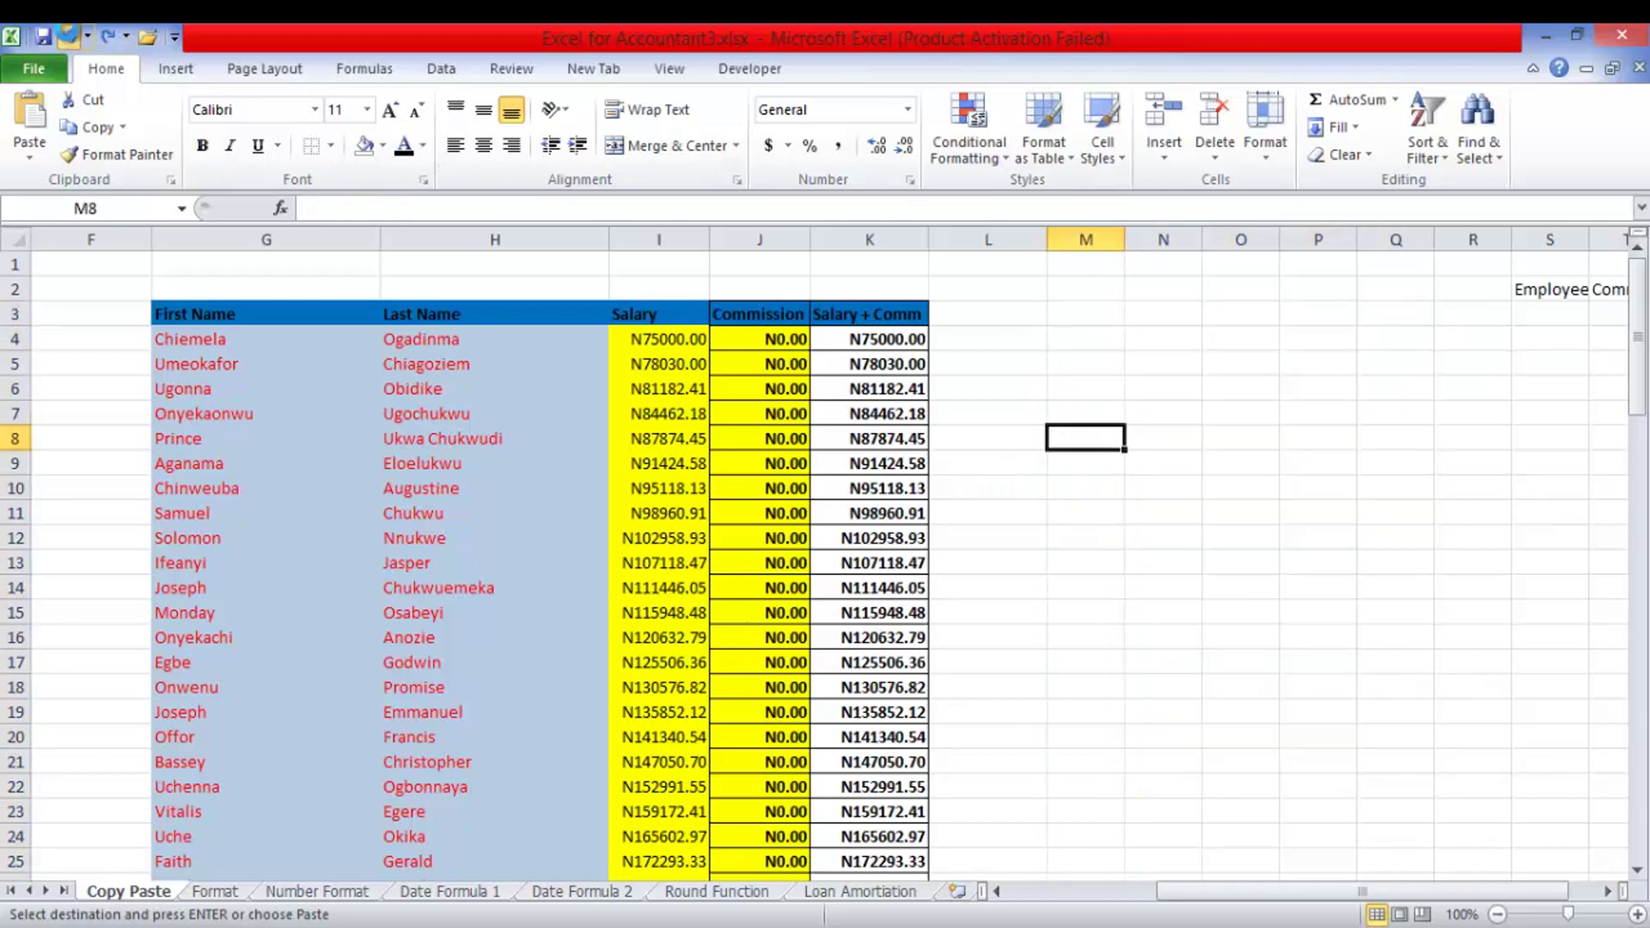
click(69, 34)
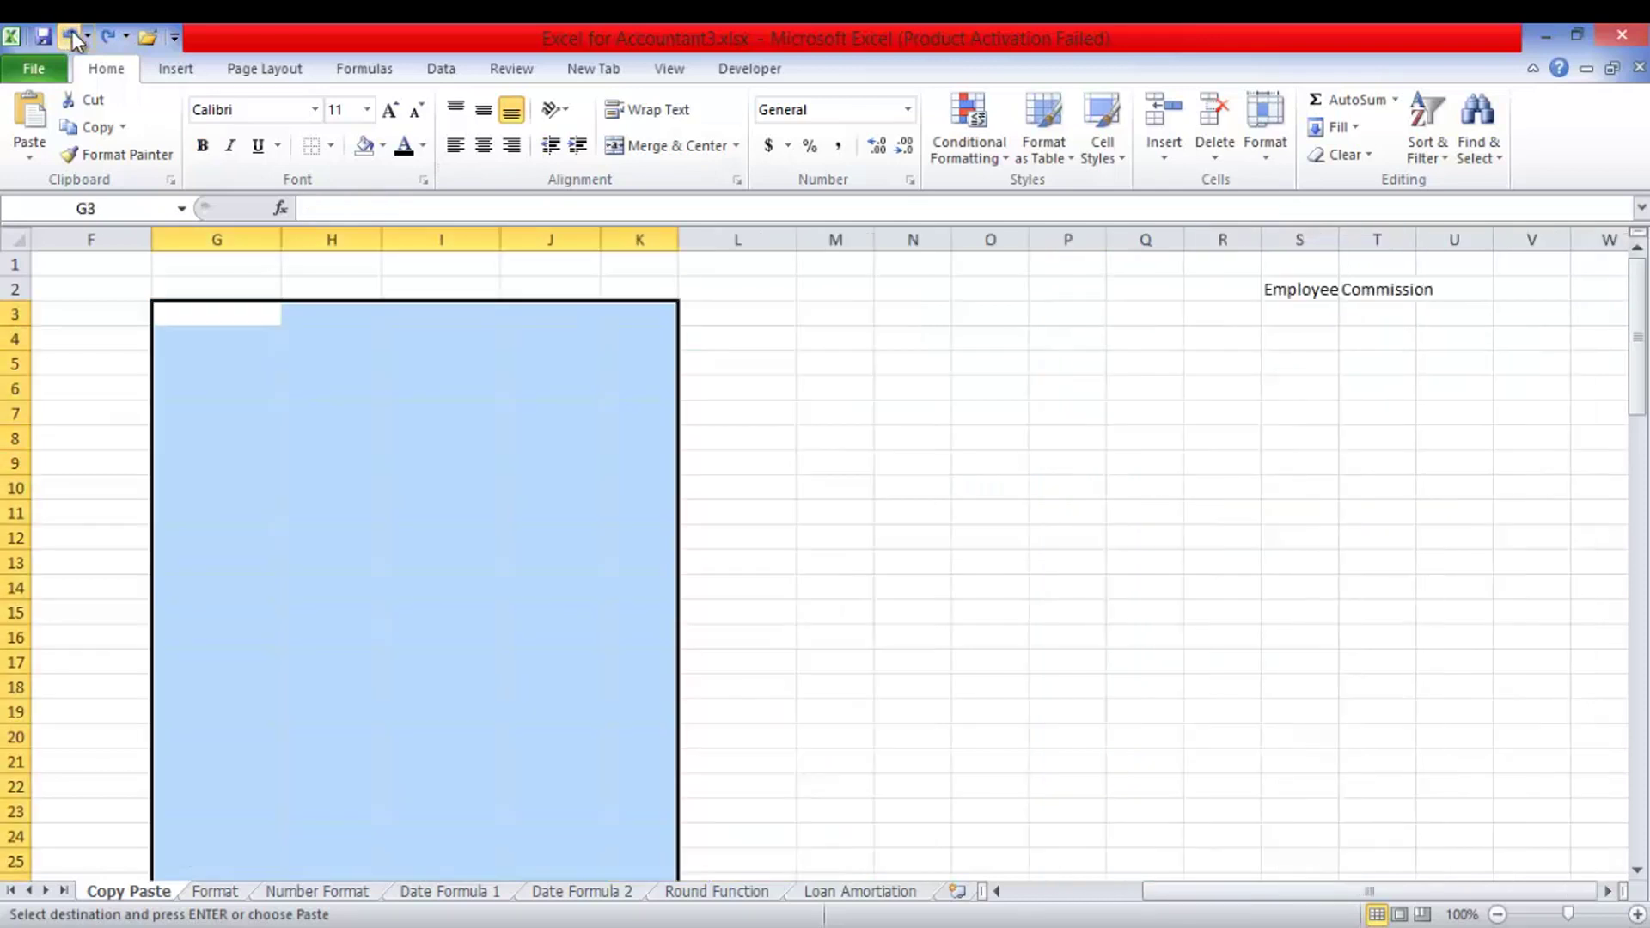
click(1018, 895)
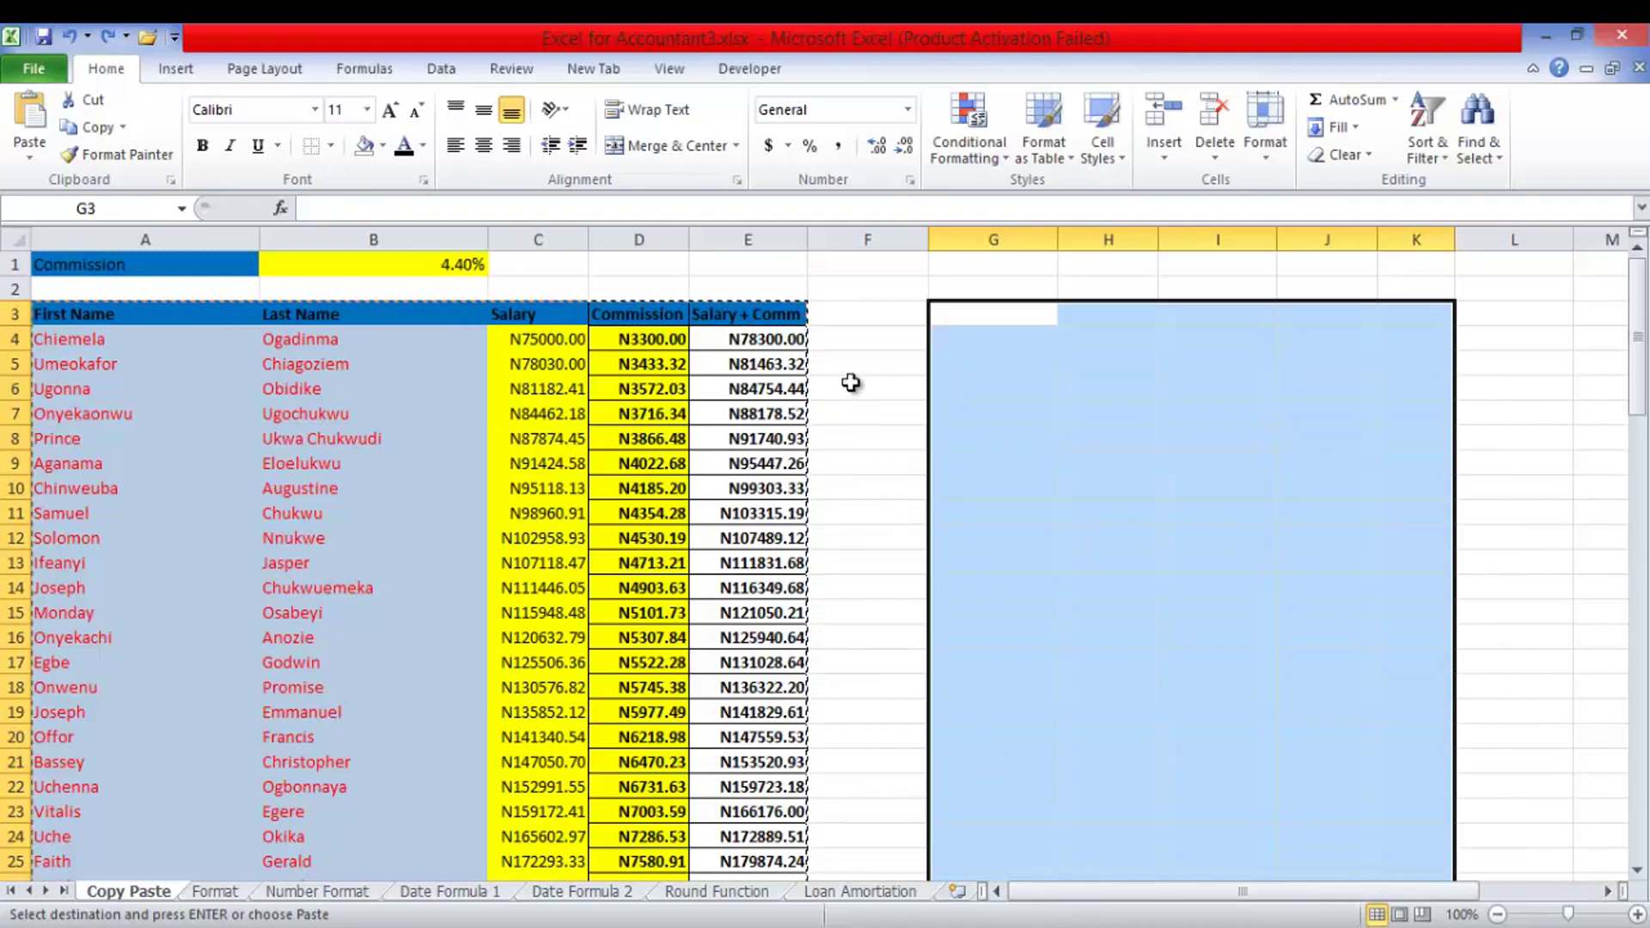
click(963, 317)
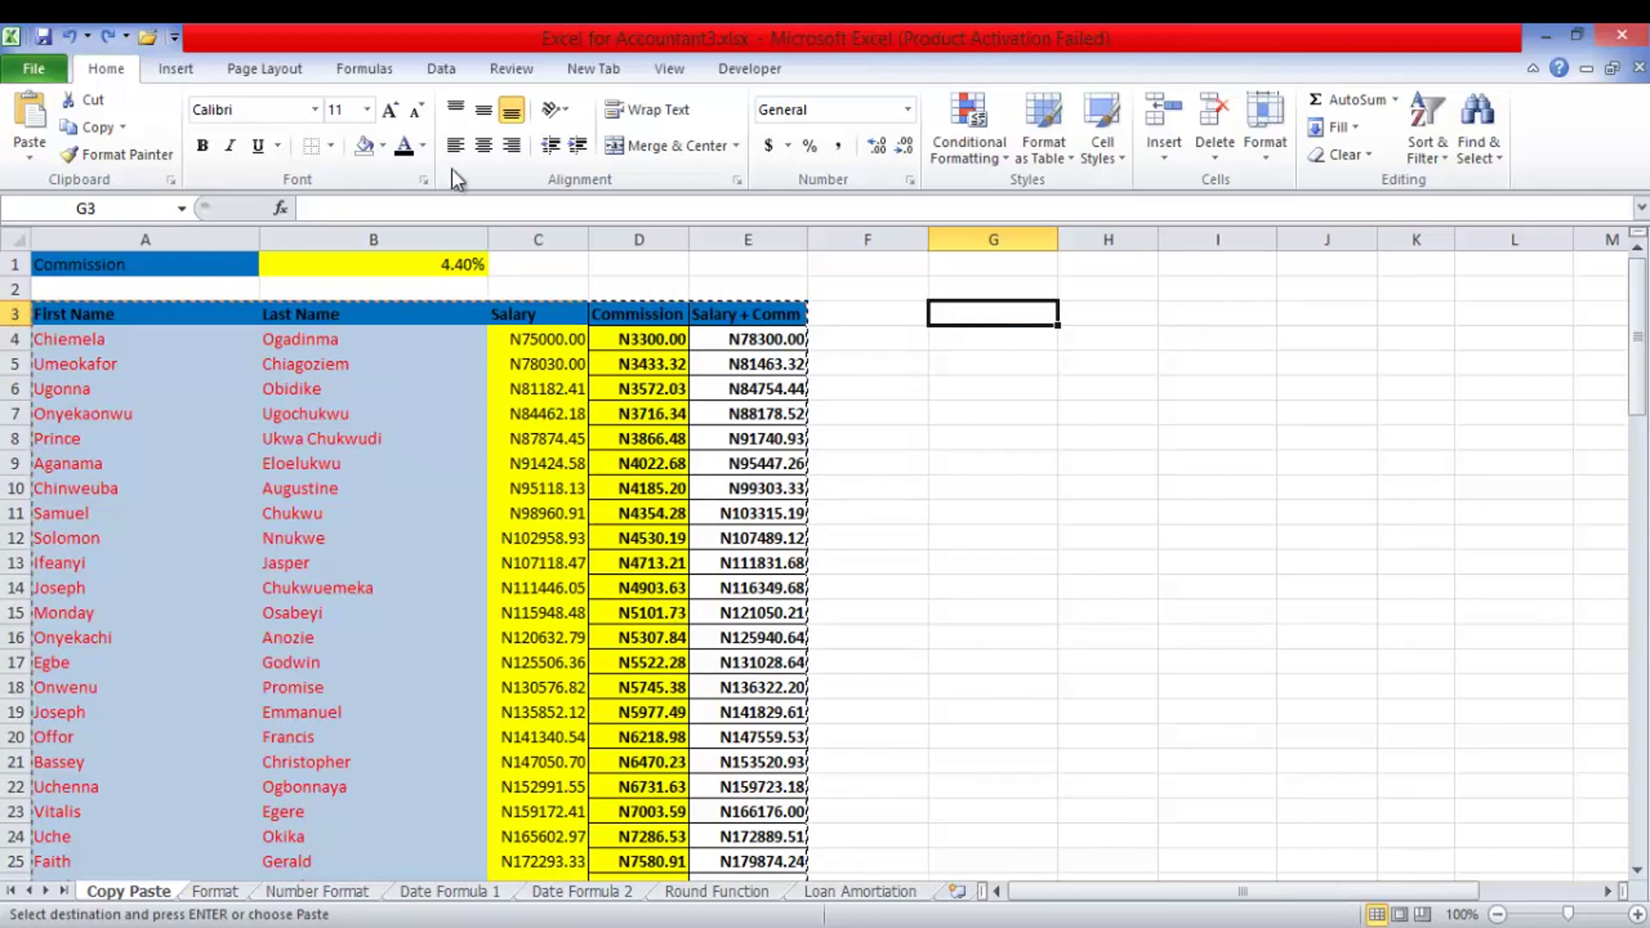
click(94, 133)
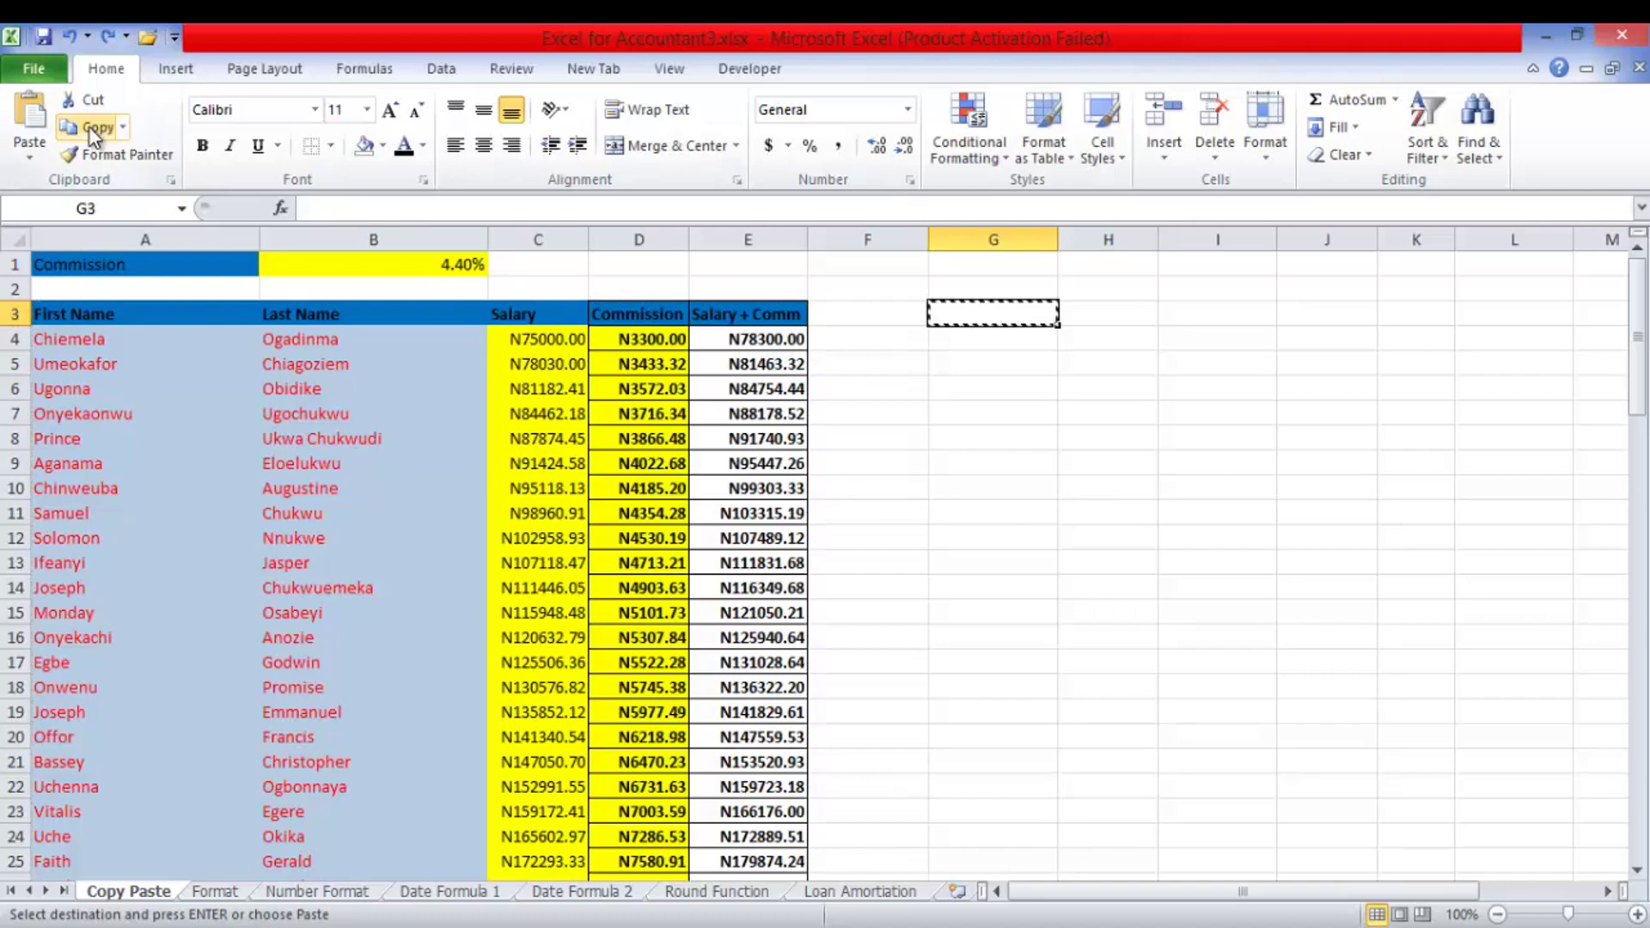
click(29, 160)
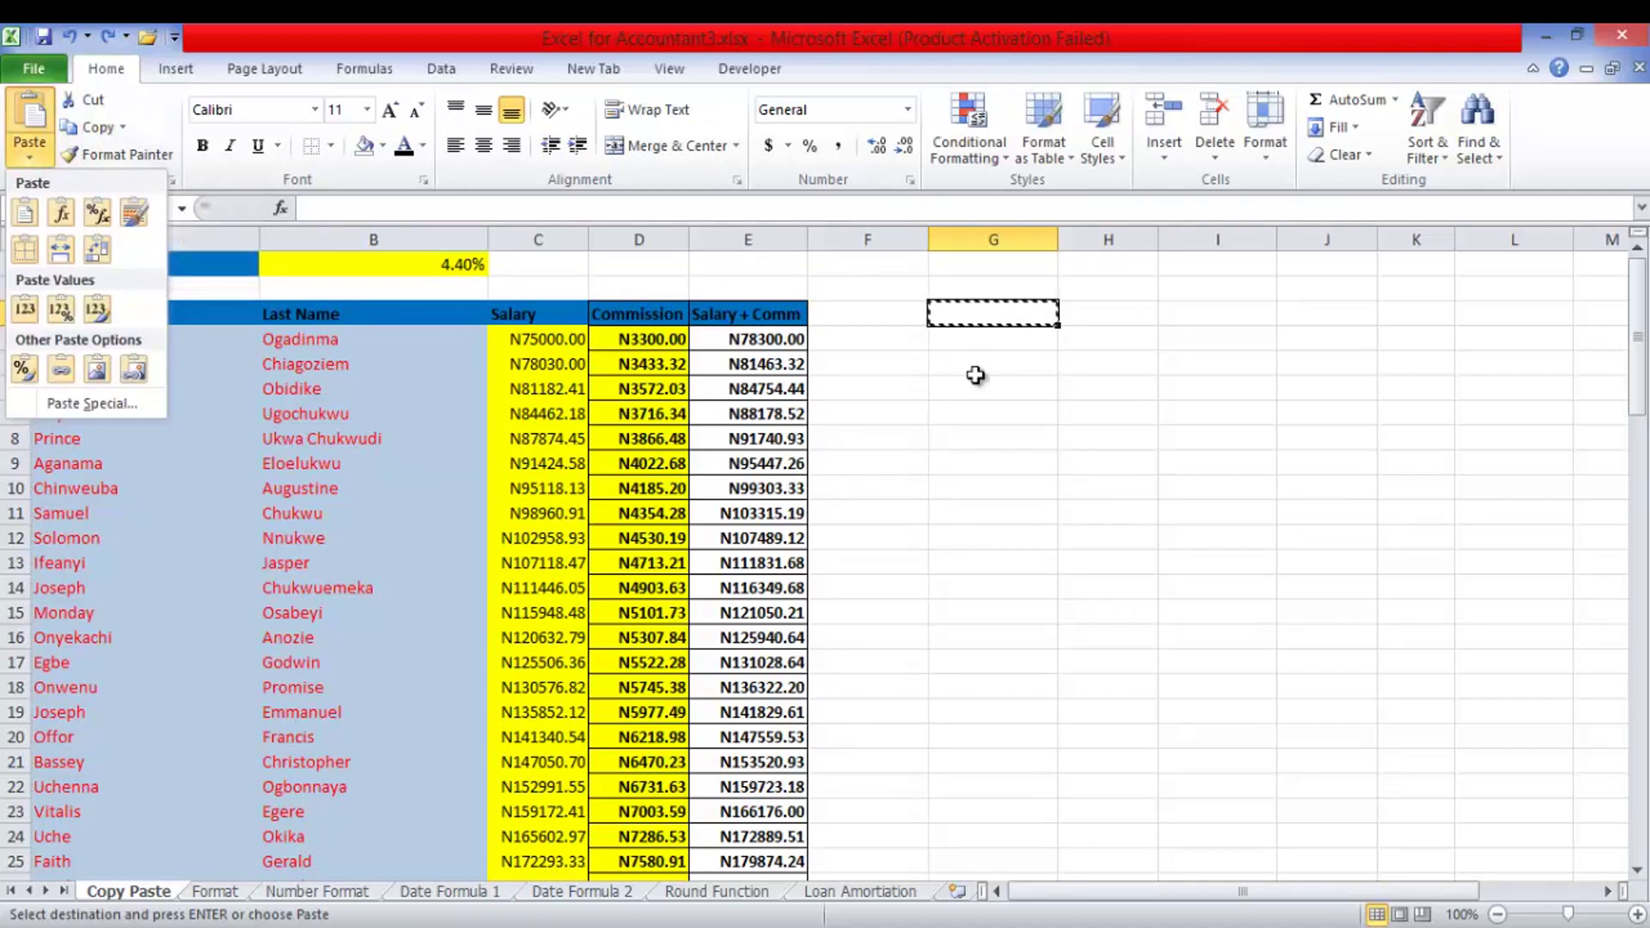
click(976, 364)
key(Escape)
click(988, 413)
- Copy the whole employee table from A3 to E95, including its header row
drag(79, 317, 726, 318)
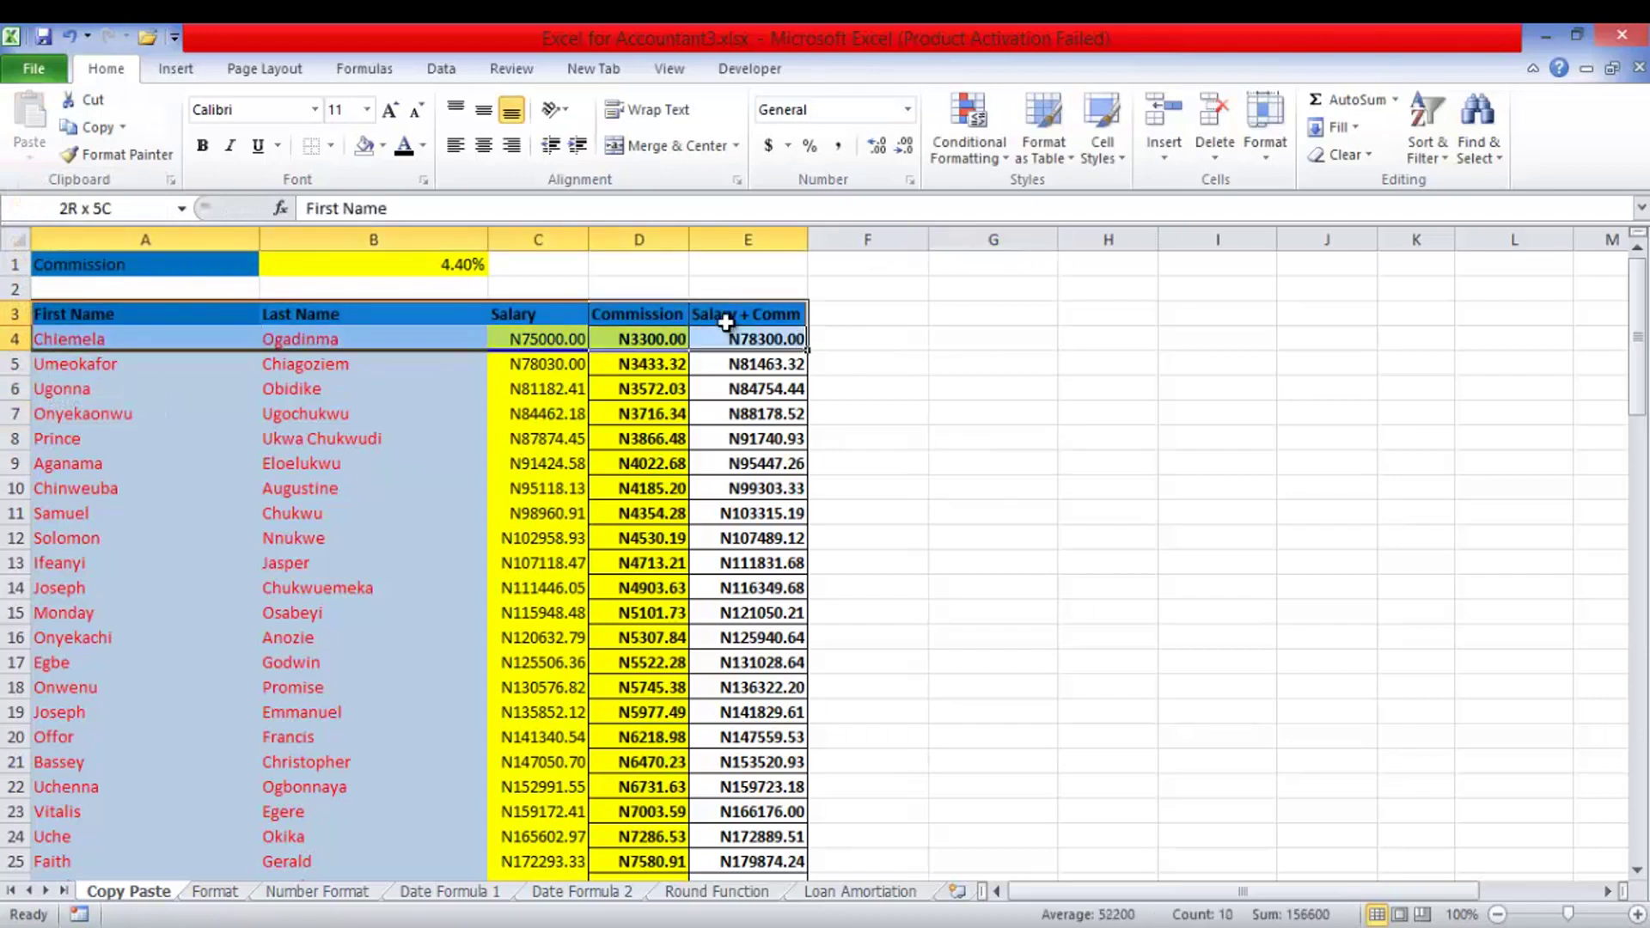
key(ctrl+shift+Down)
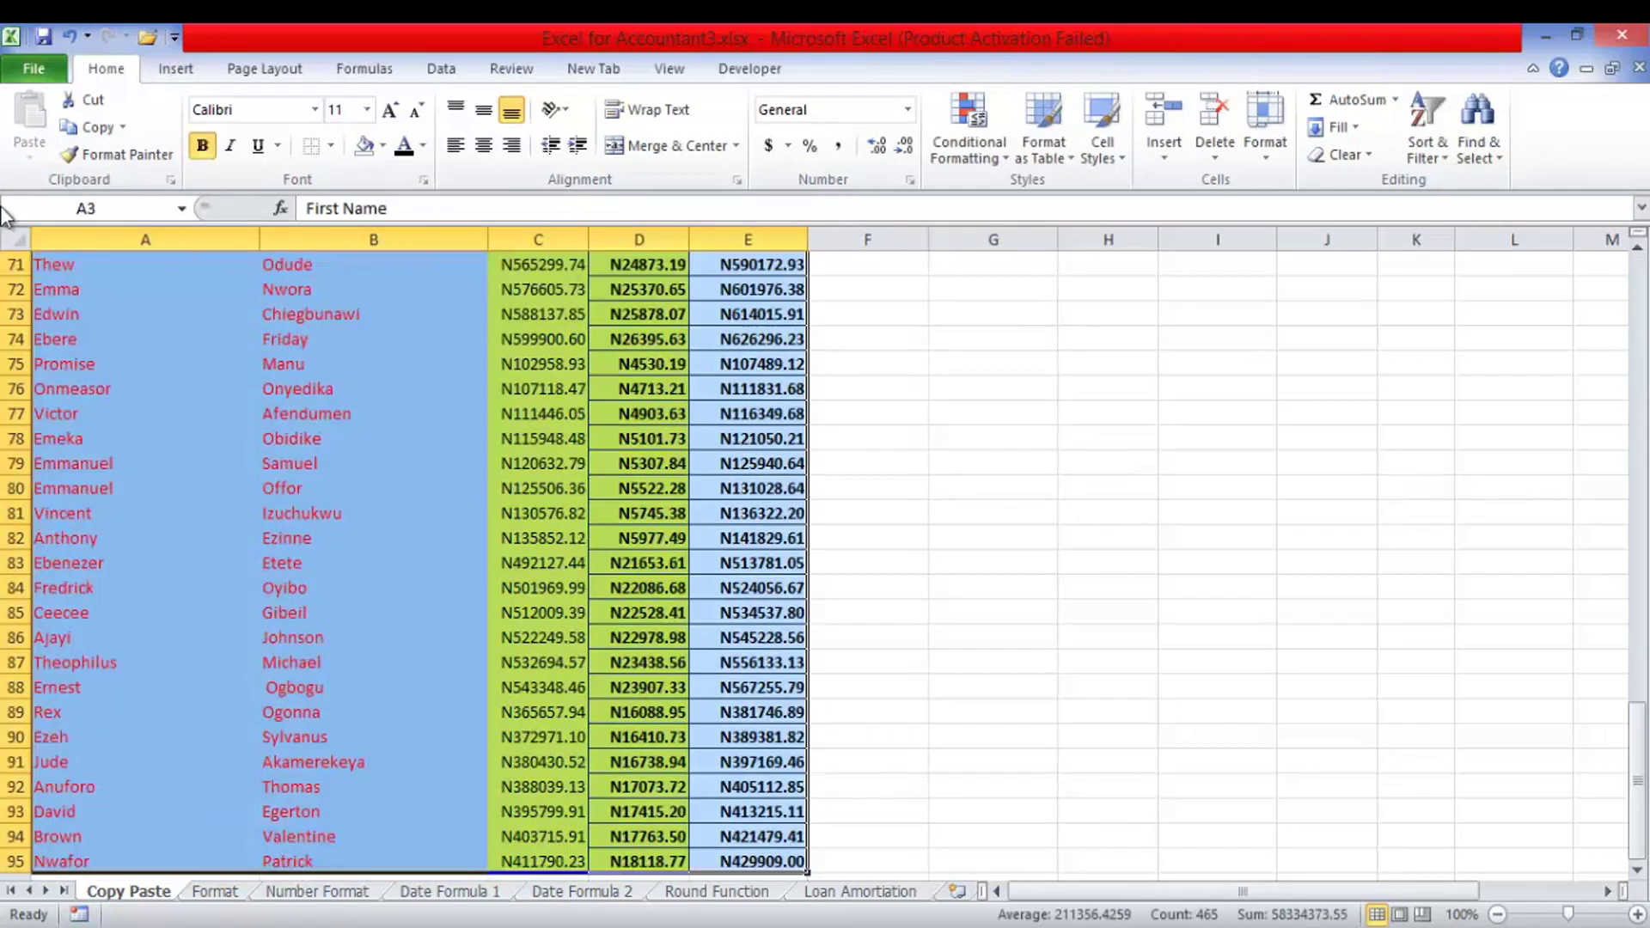
click(94, 131)
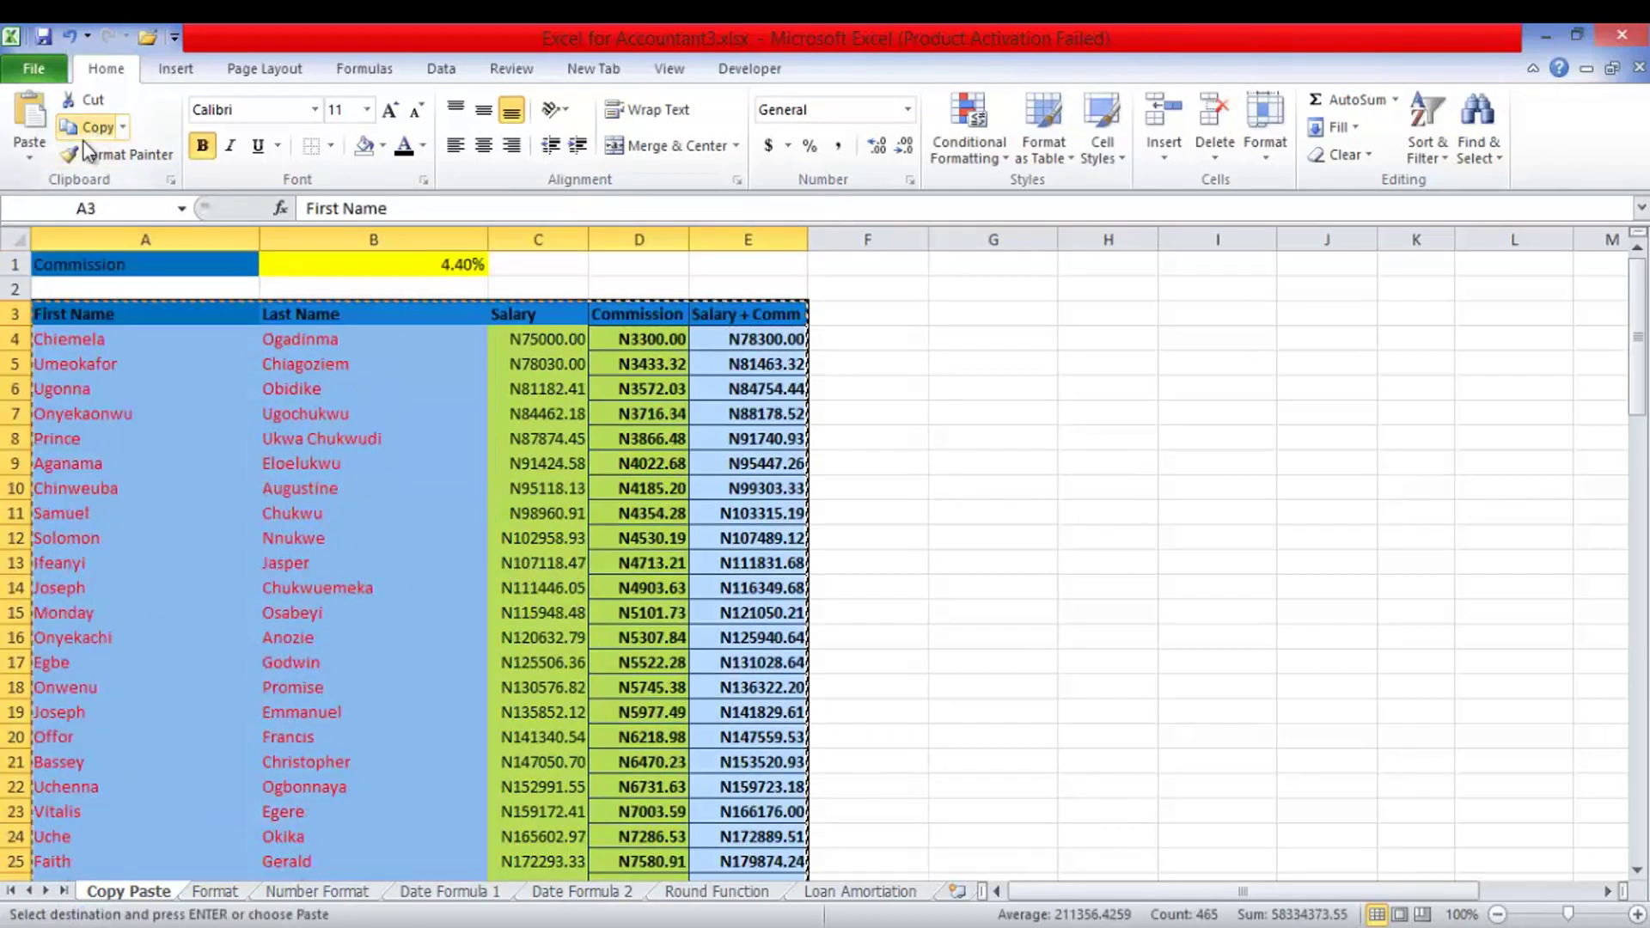
- Paste the copied table at H3 using the Values option
click(32, 155)
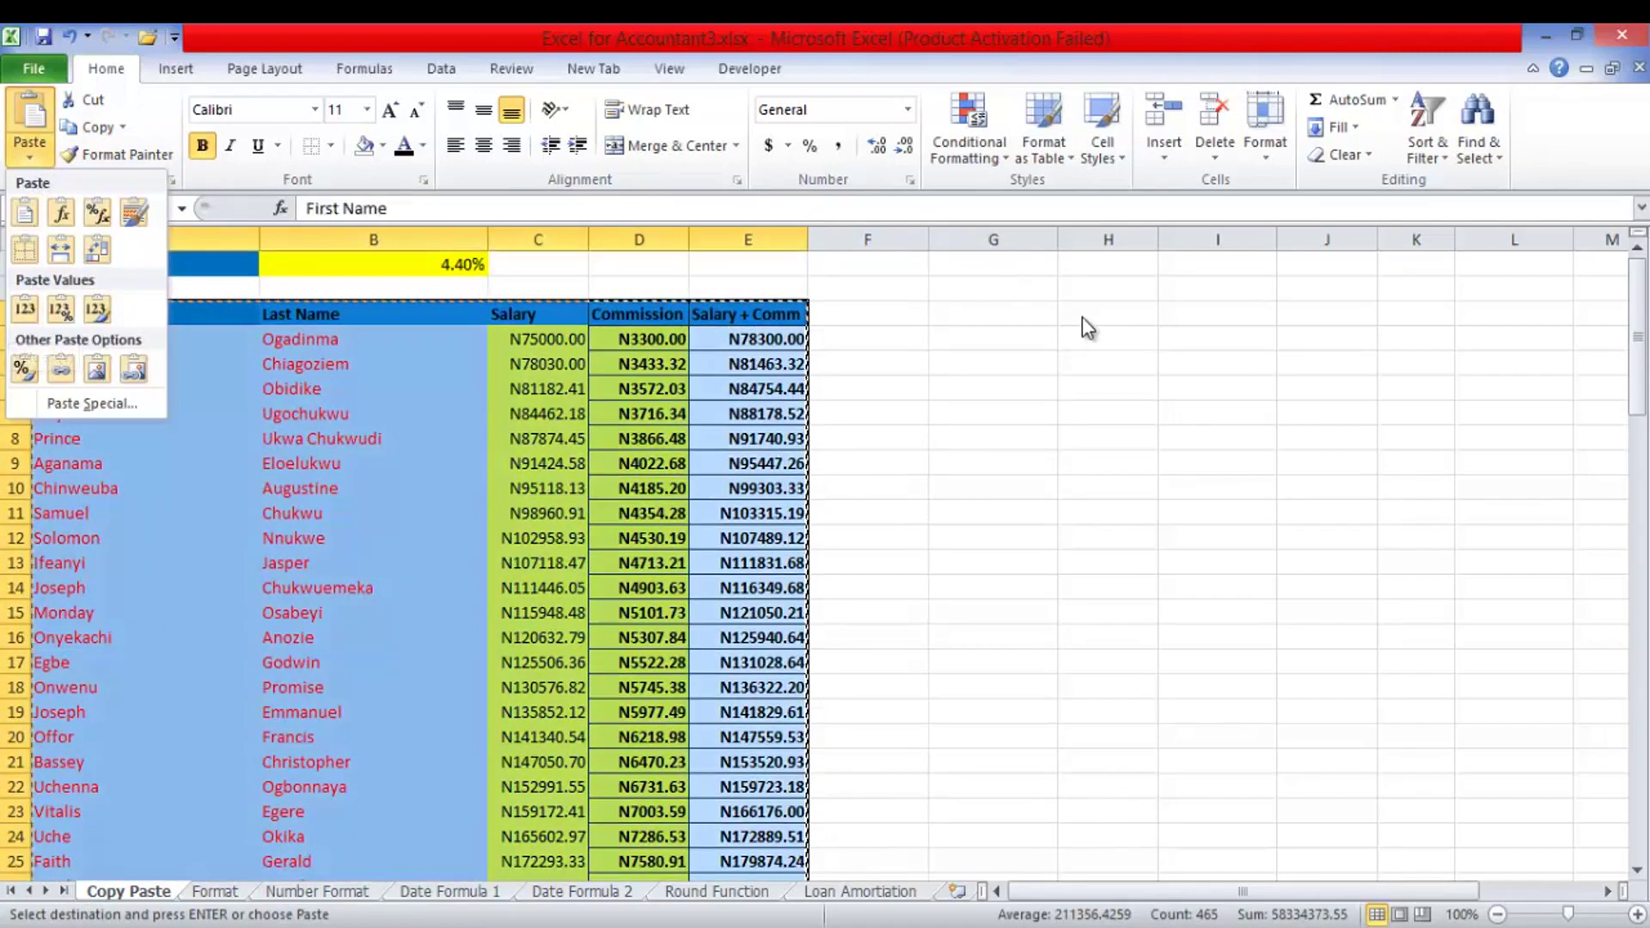
click(1080, 316)
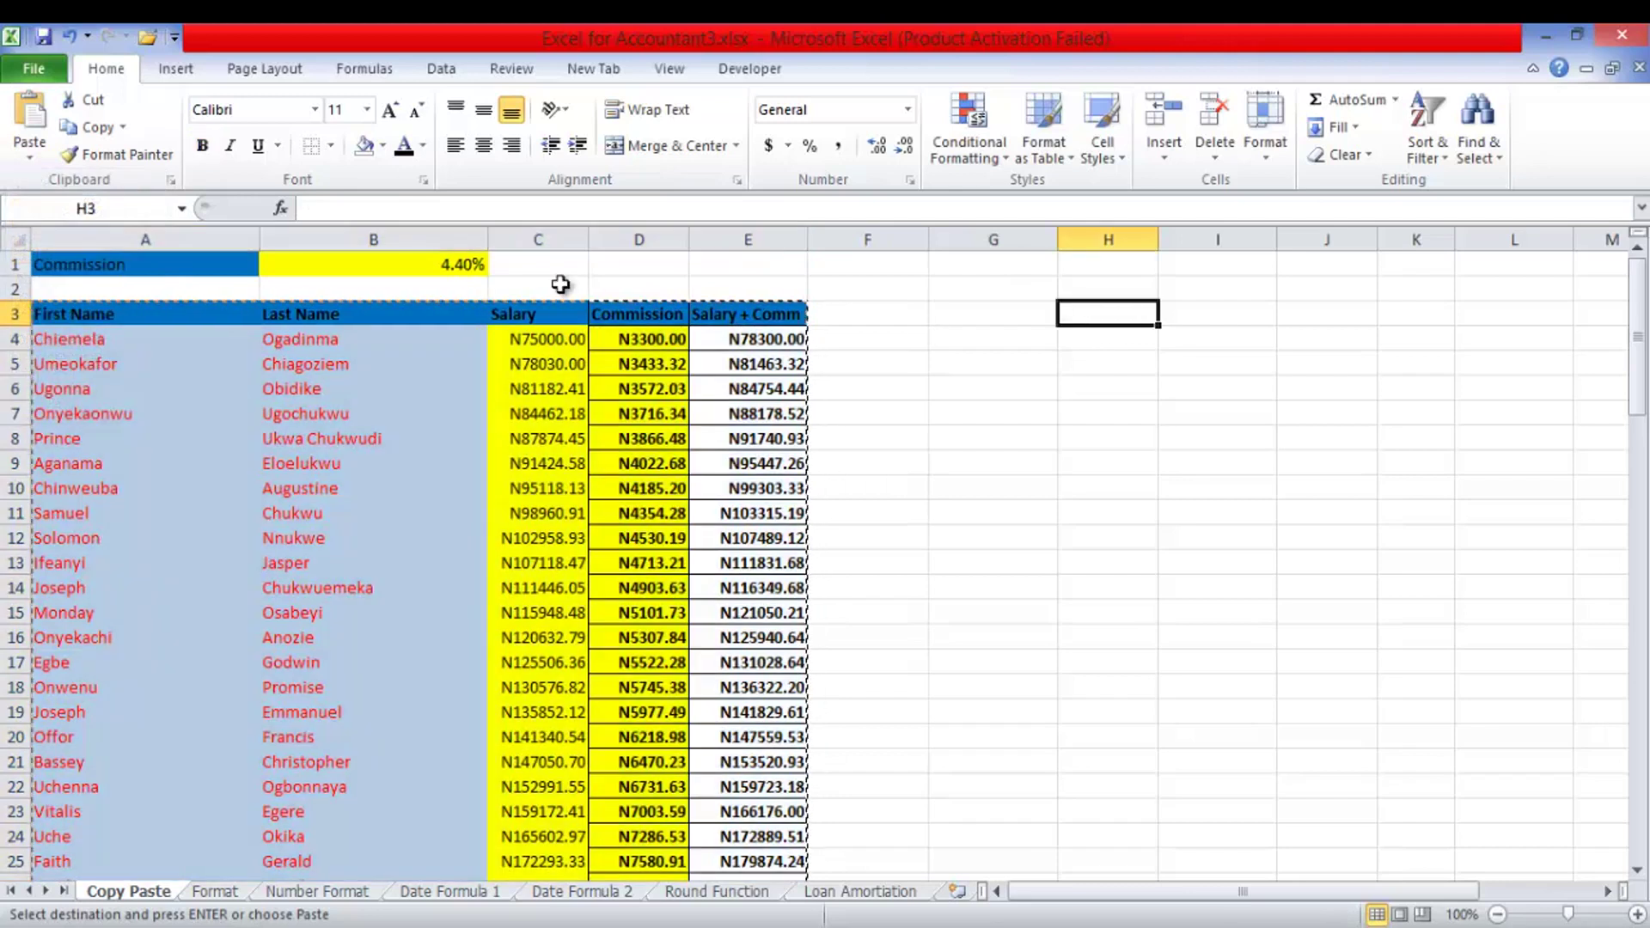
click(29, 158)
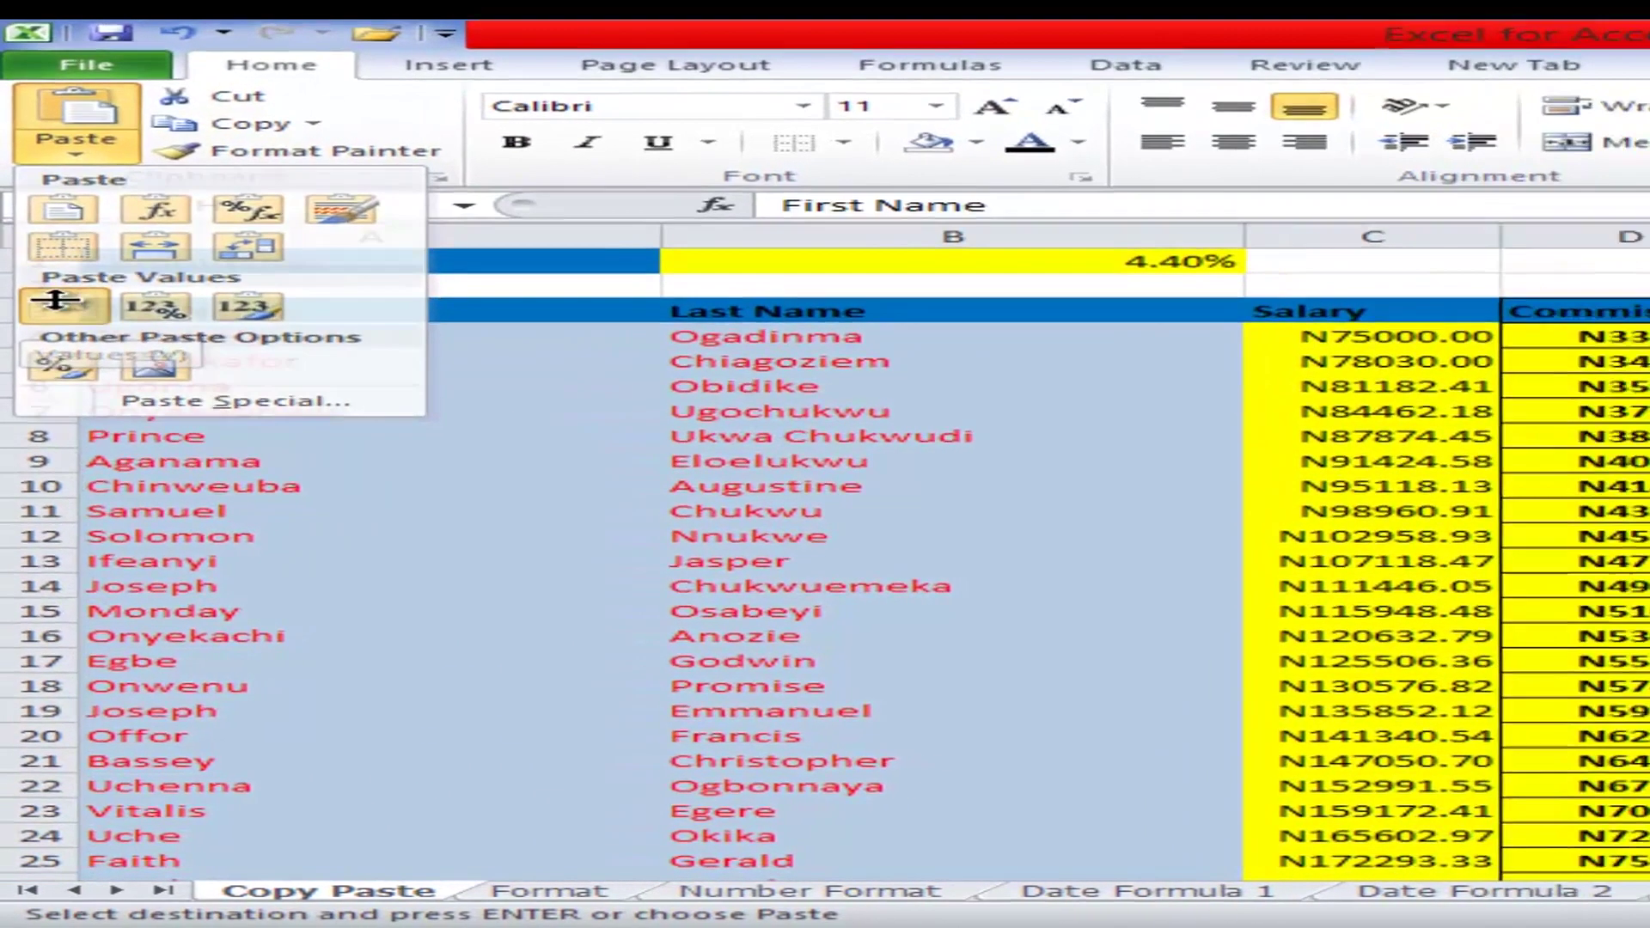
click(73, 310)
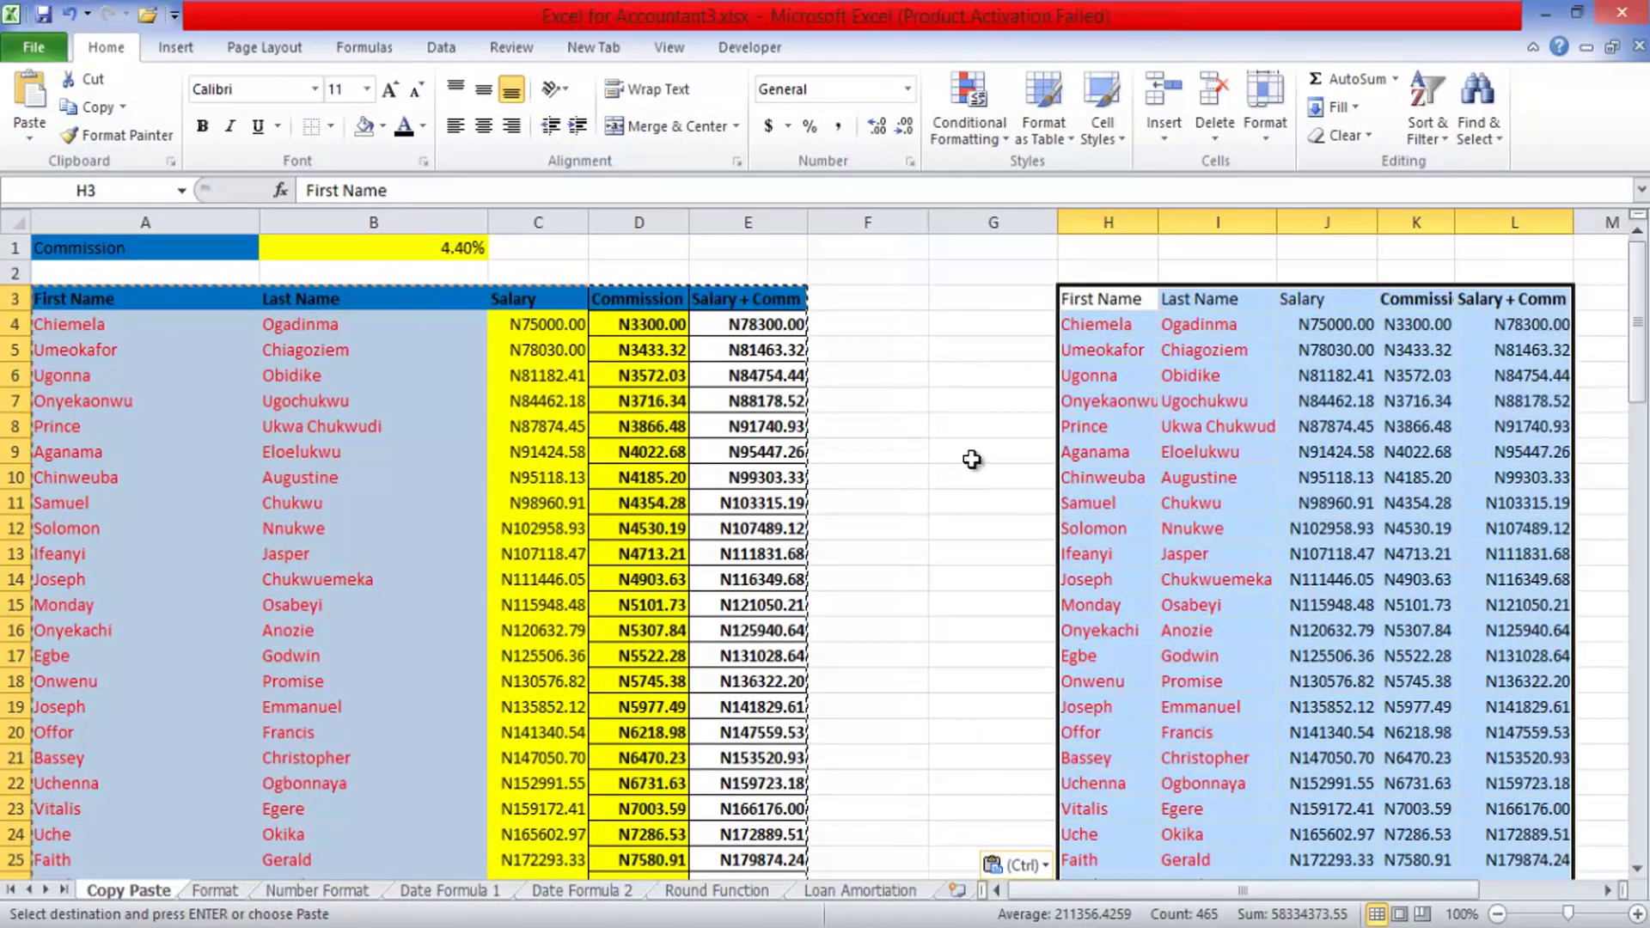
- AutoFit column H and inspect the pasted contents of cells K4 and L6 for formulas
click(966, 459)
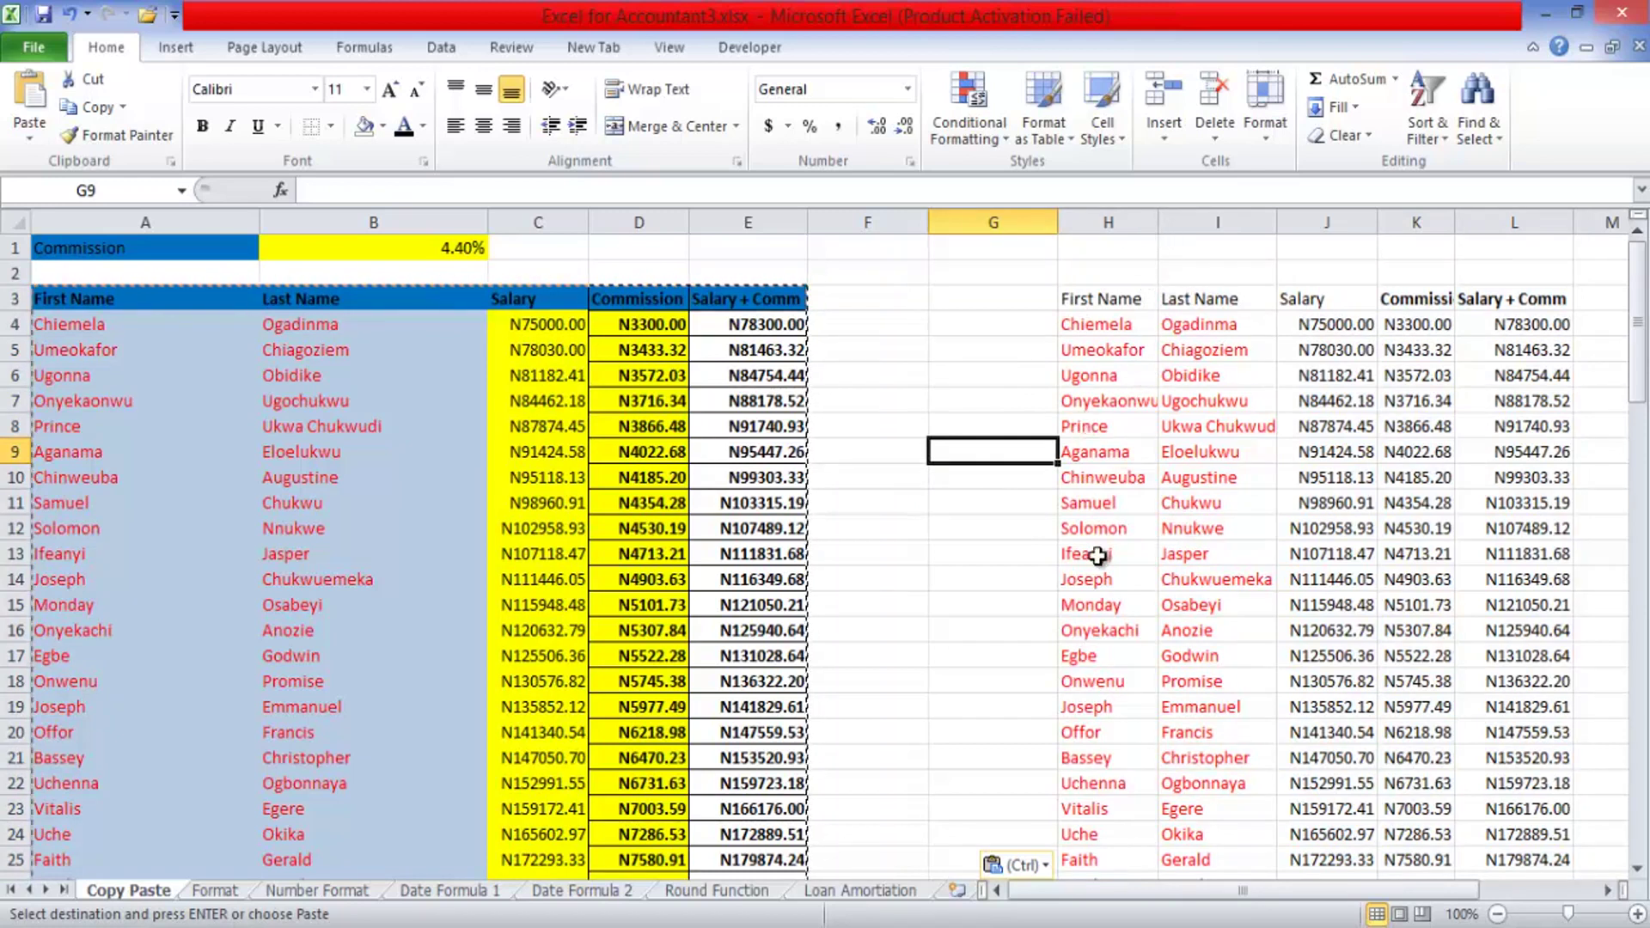
double_click(1160, 225)
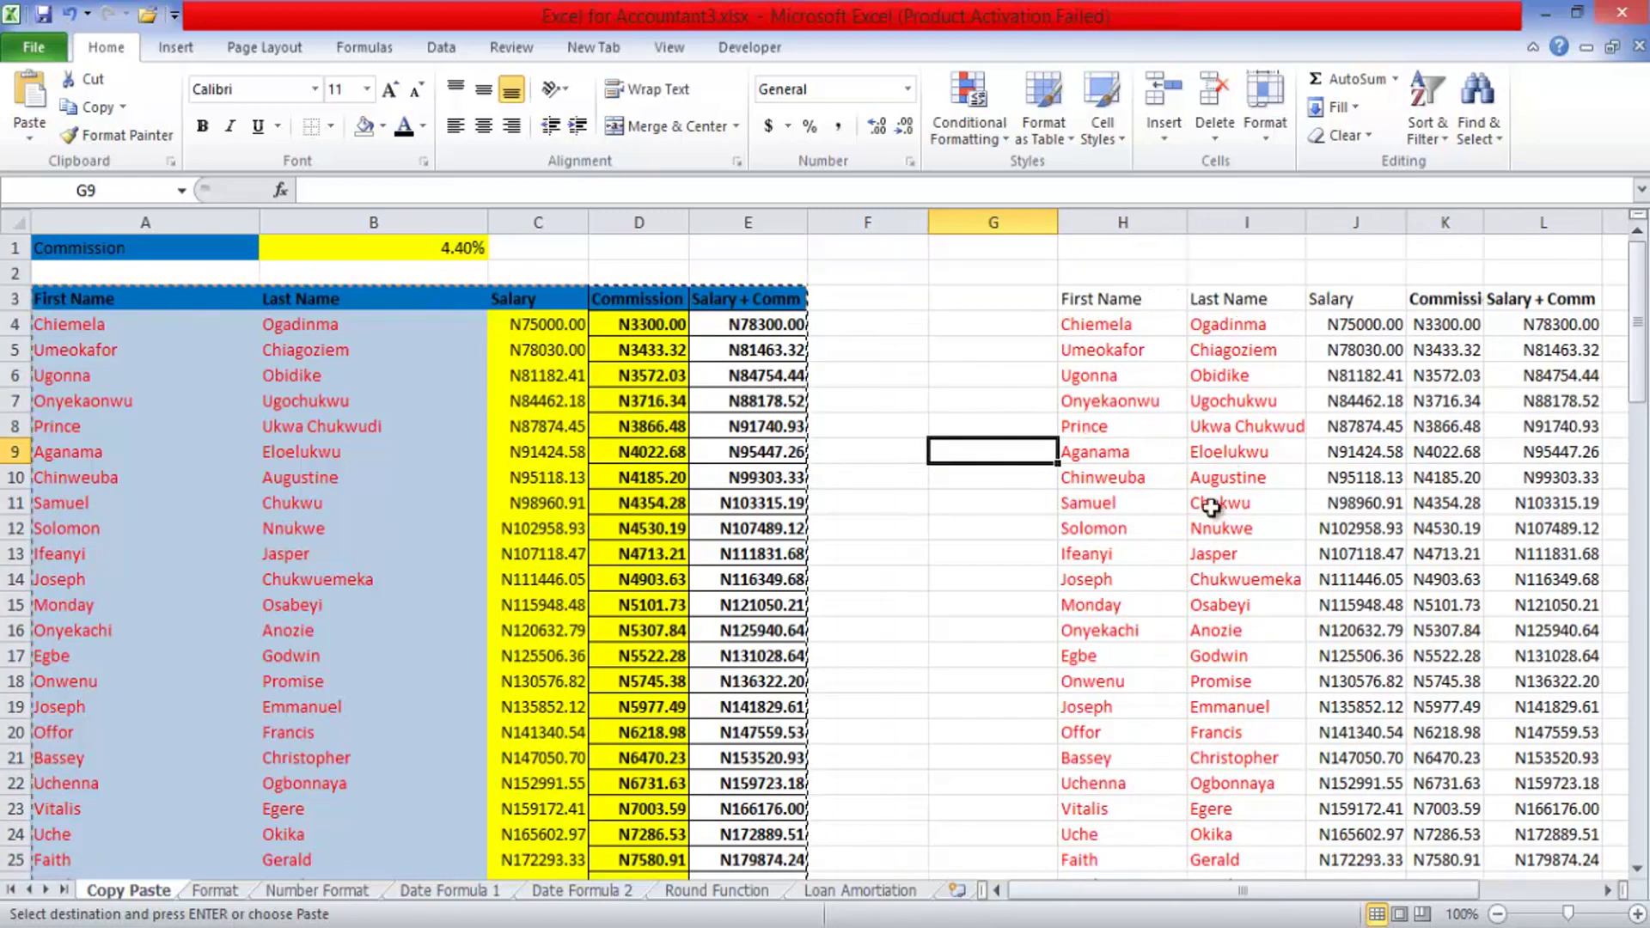
click(1431, 327)
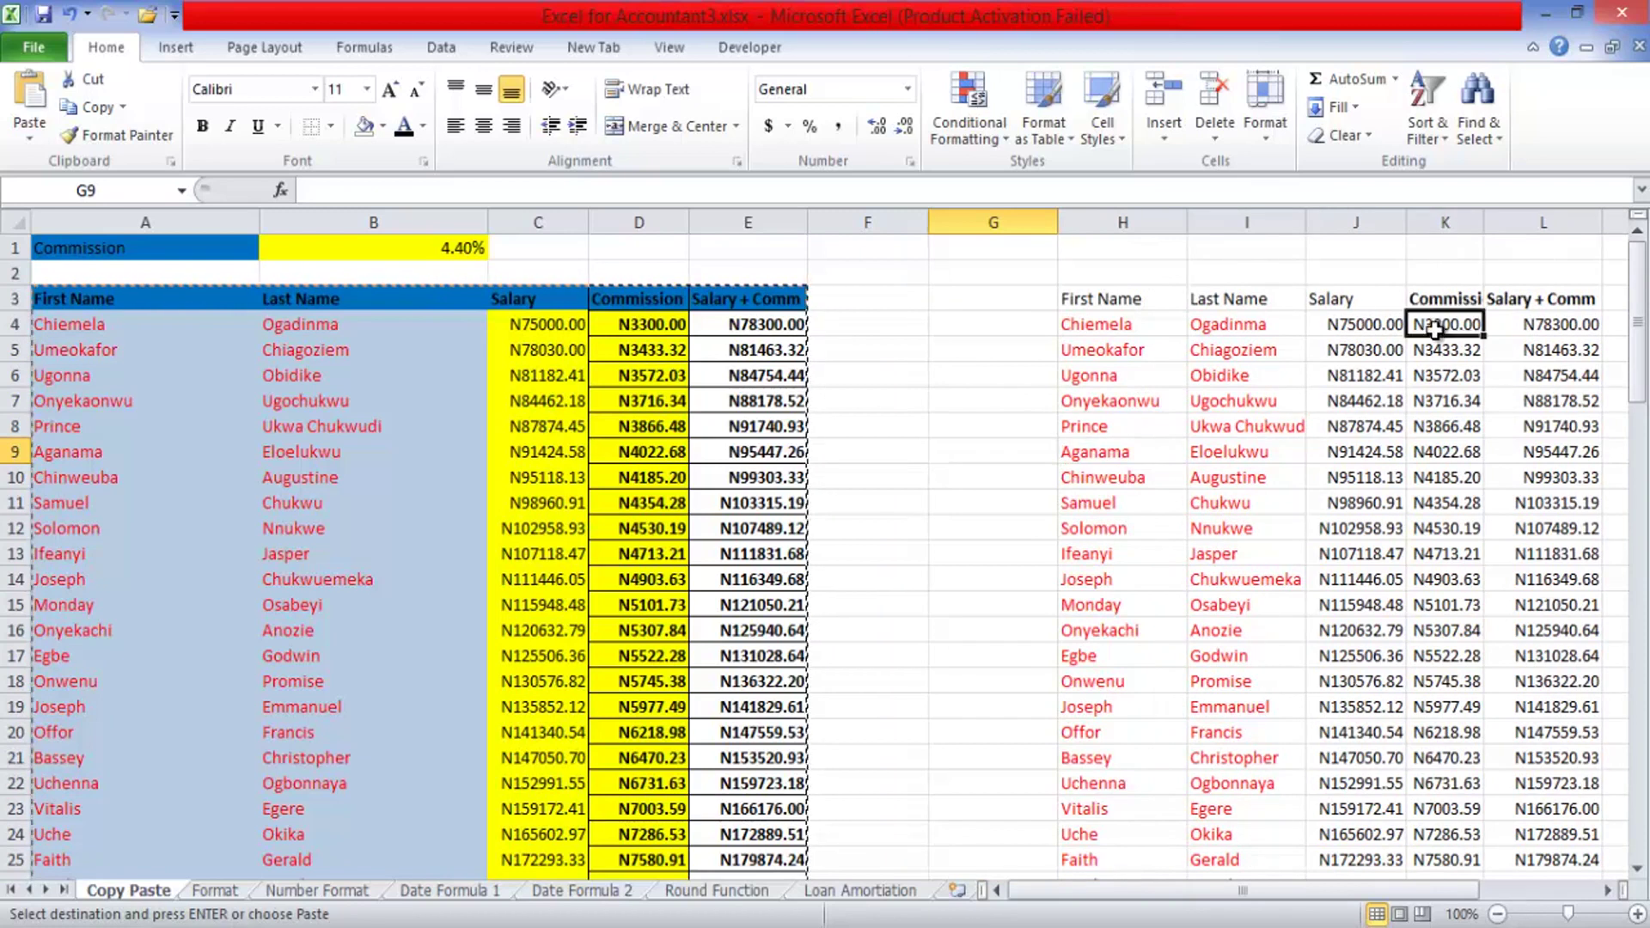
click(1575, 379)
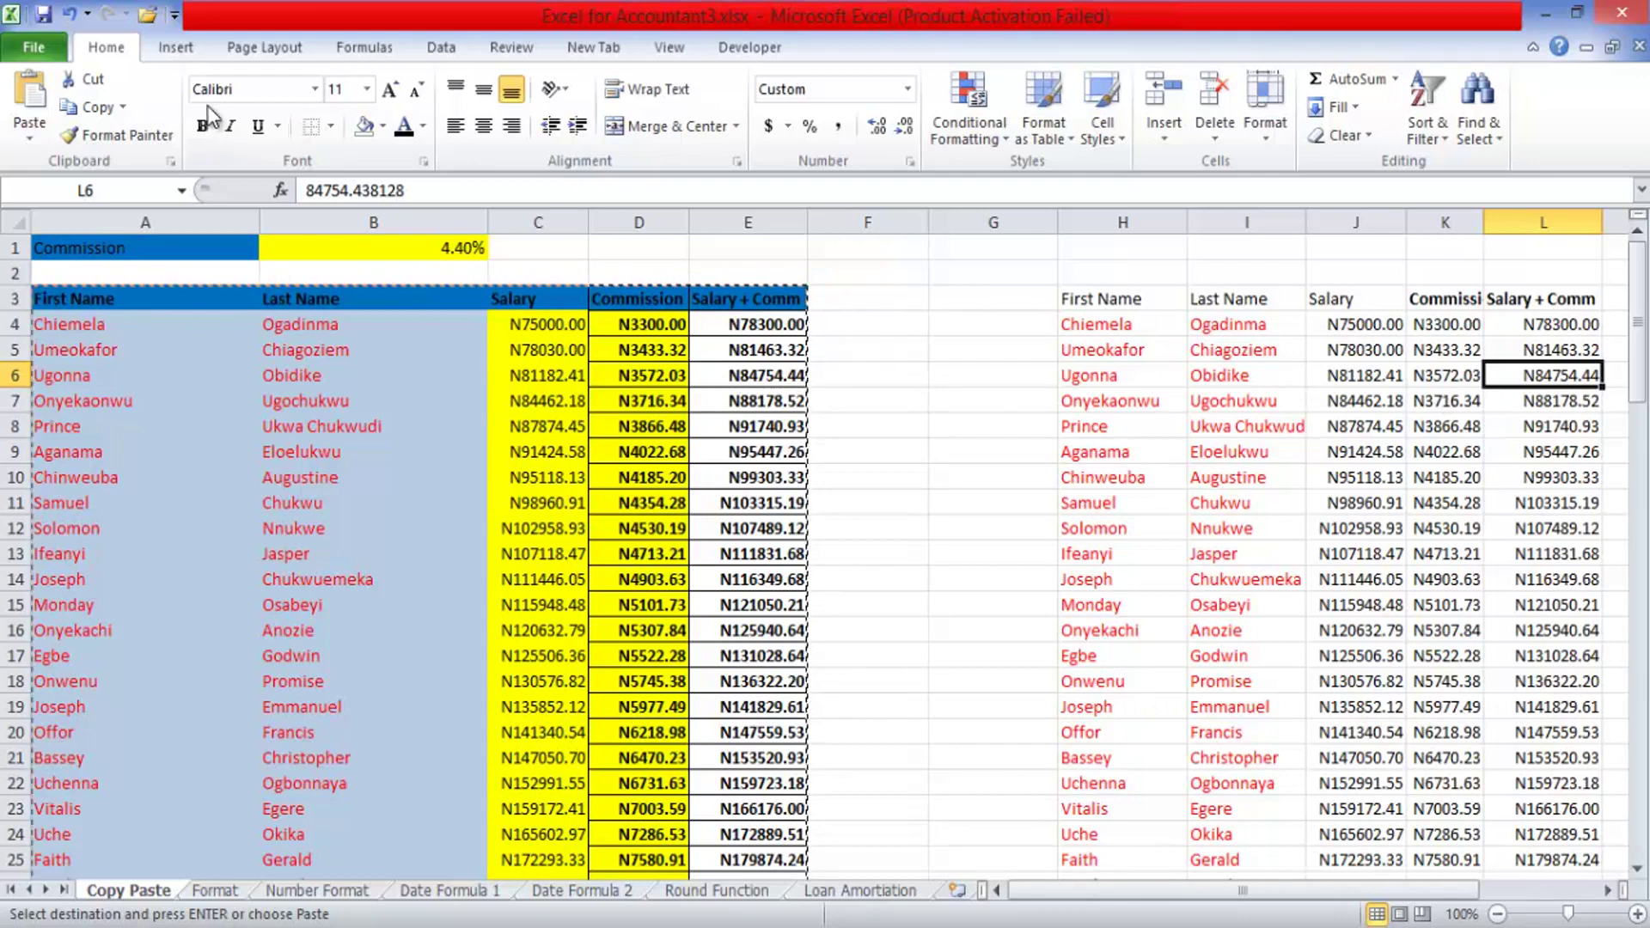
- Undo the column H width change and the values paste at H3
click(69, 15)
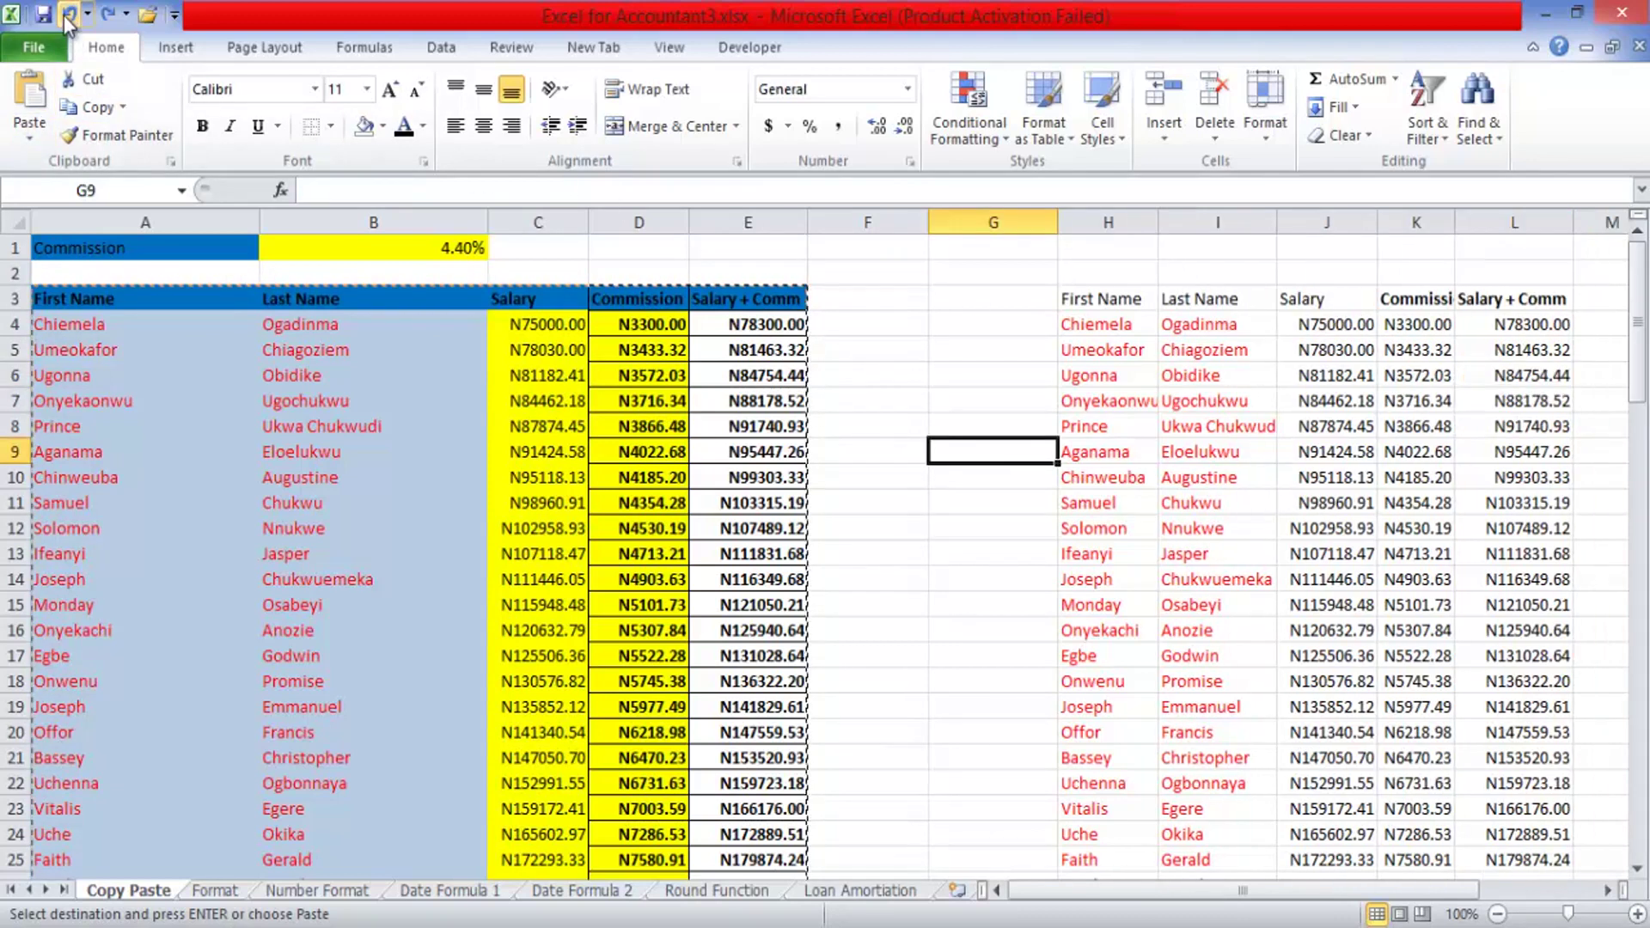
click(69, 16)
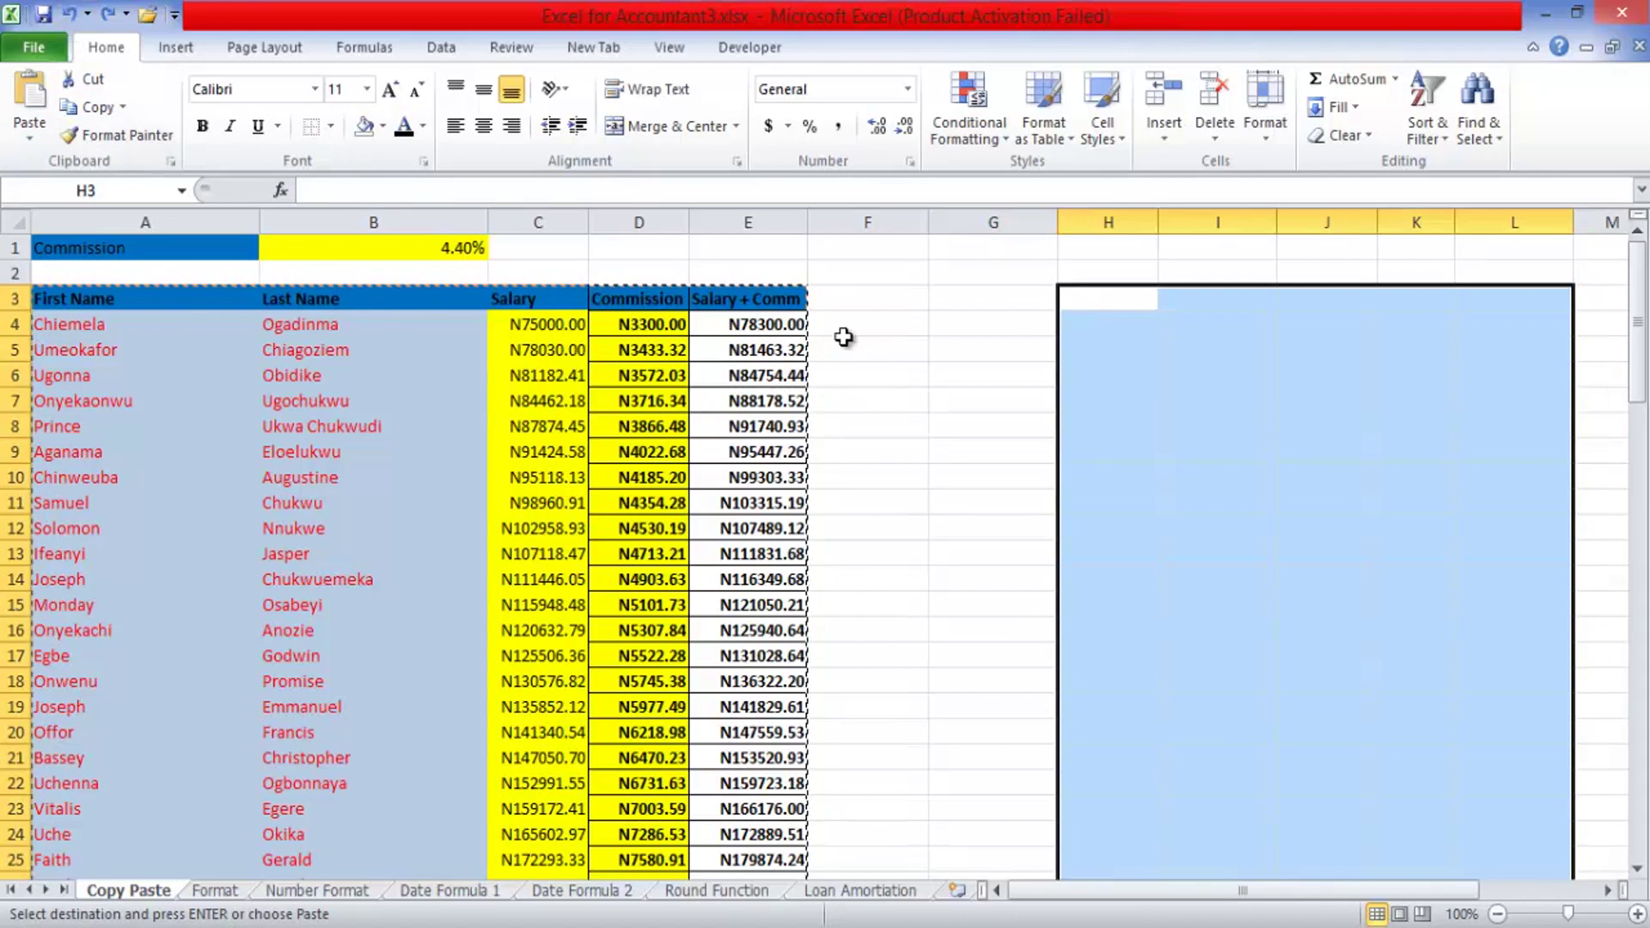
- Paste the copied table at H3 as Values again and undo that paste
click(1079, 296)
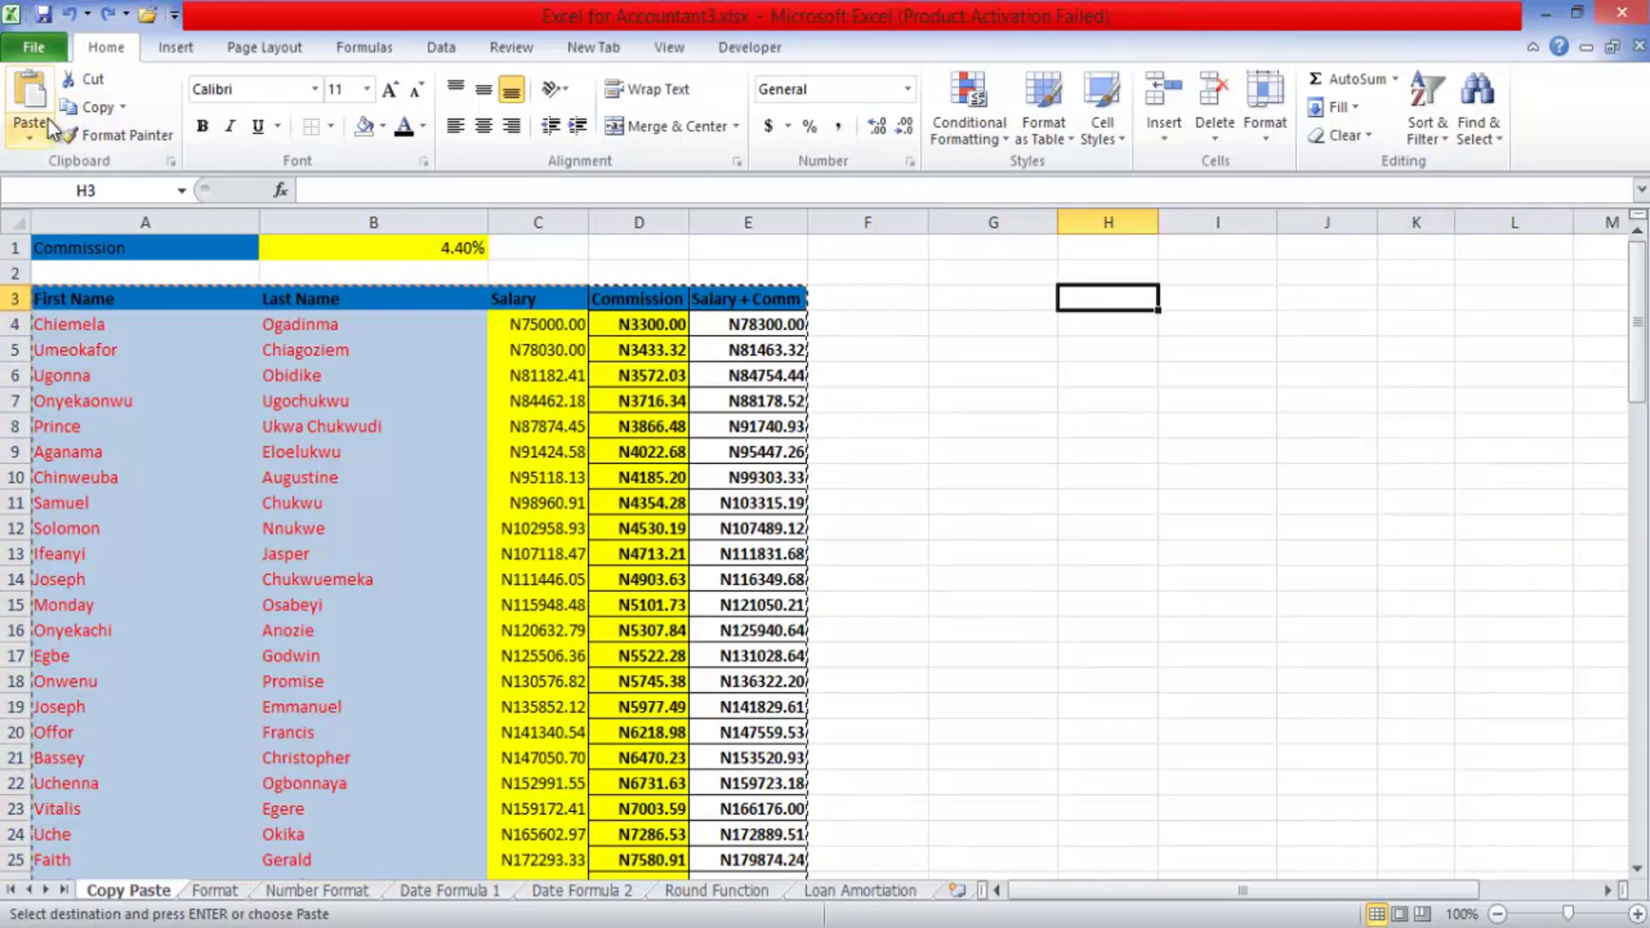
click(27, 132)
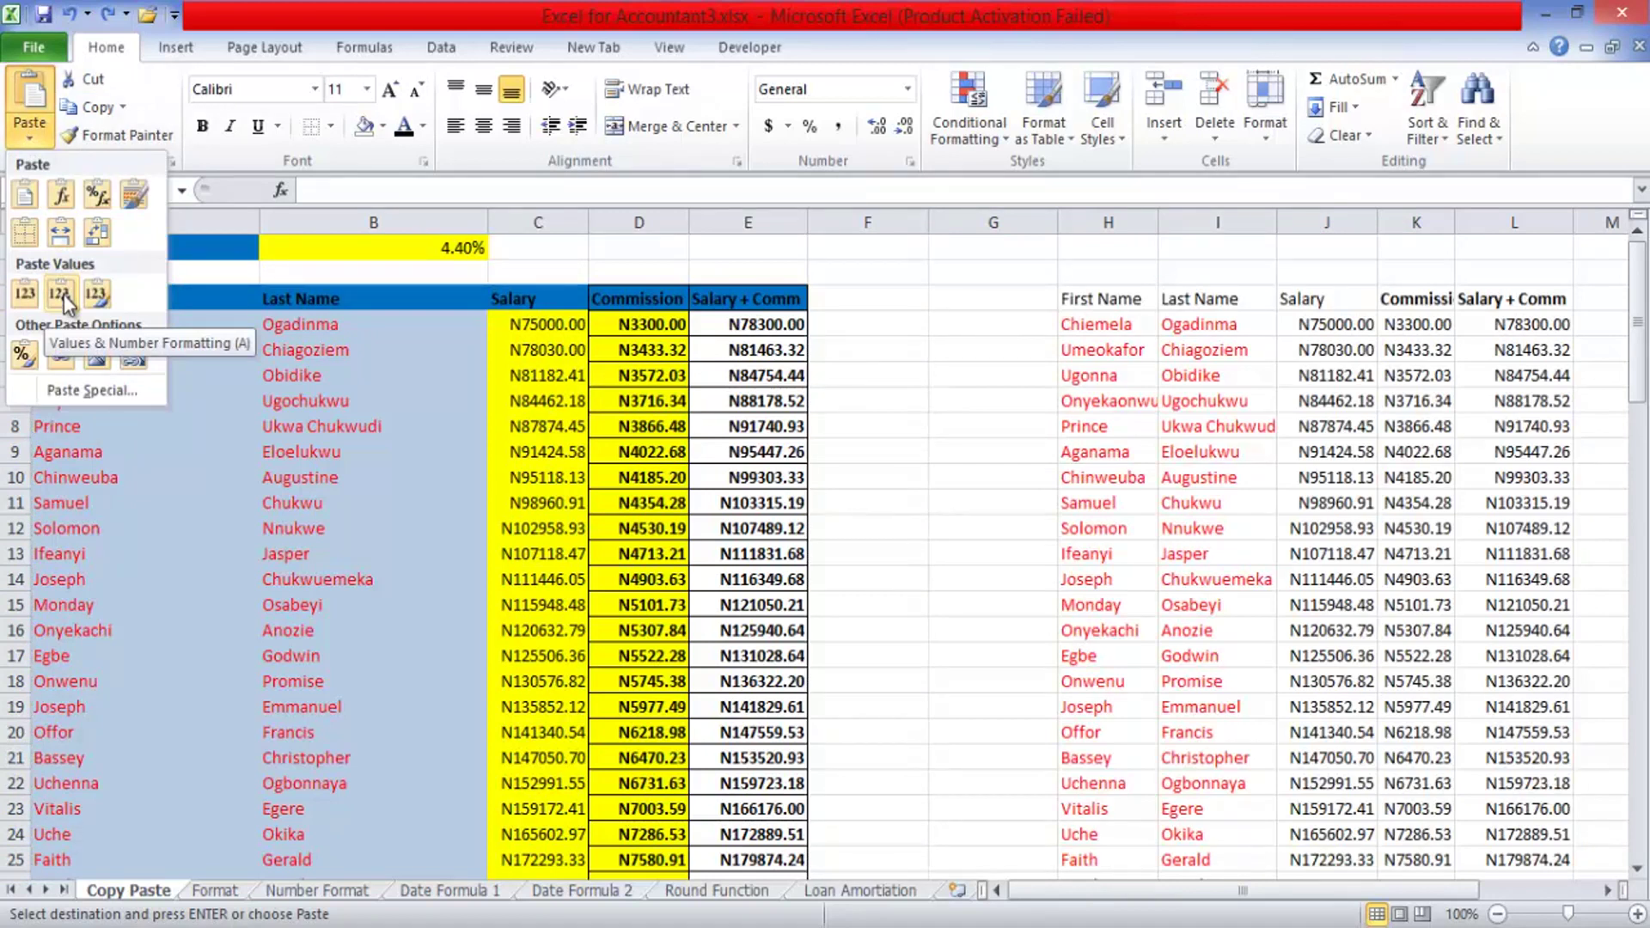
click(26, 293)
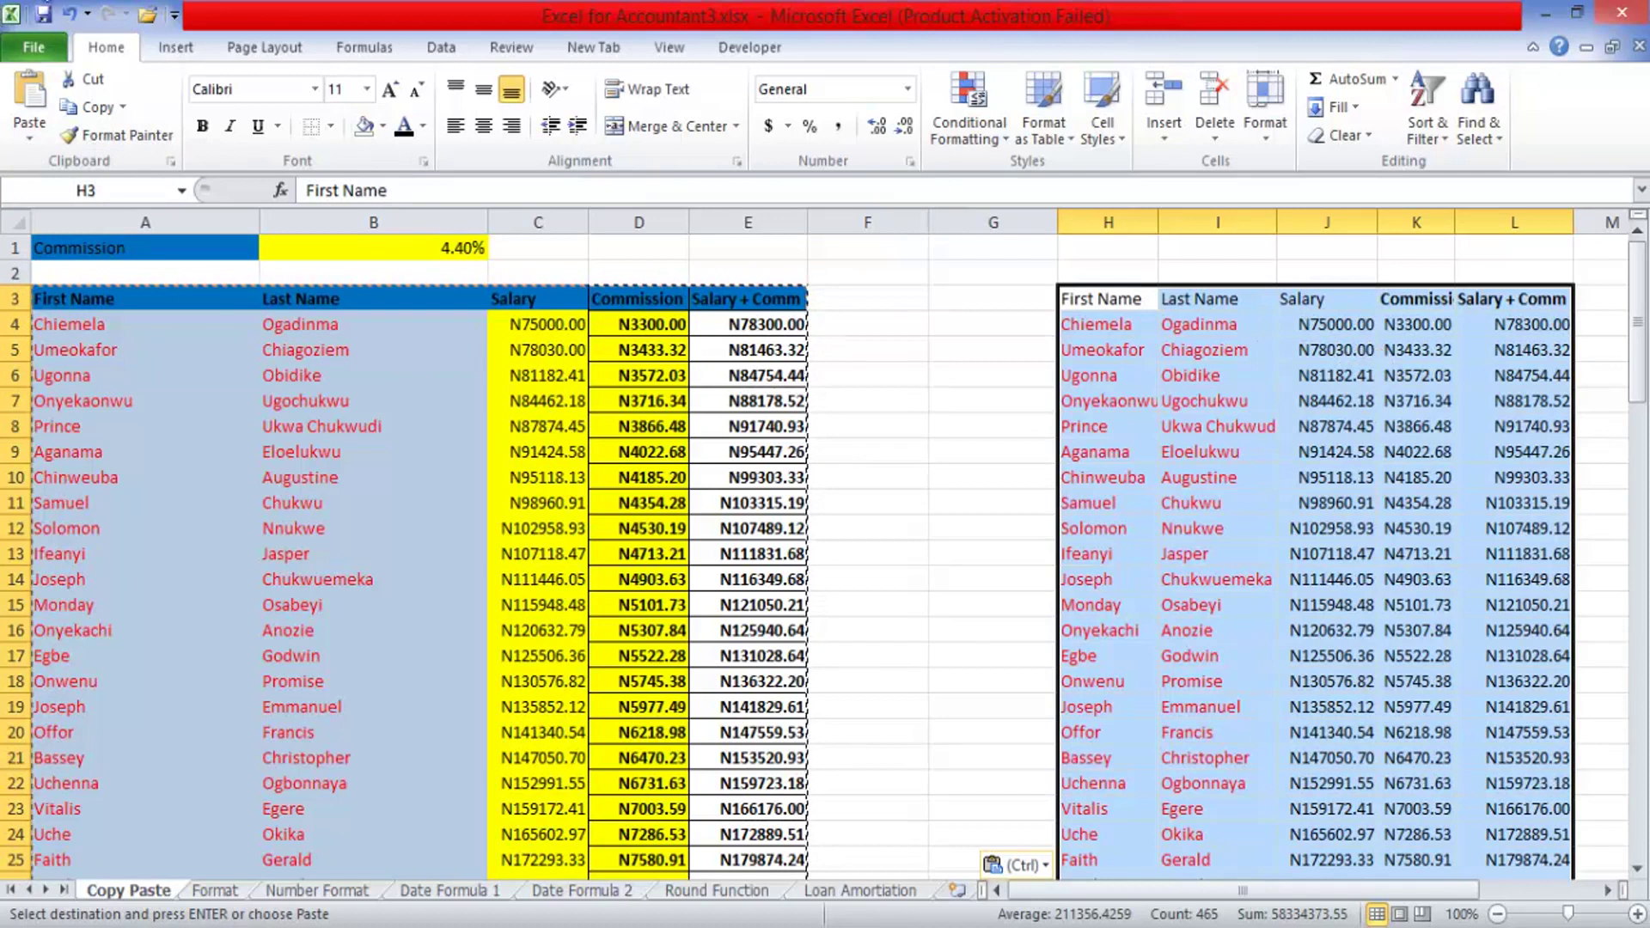
click(69, 14)
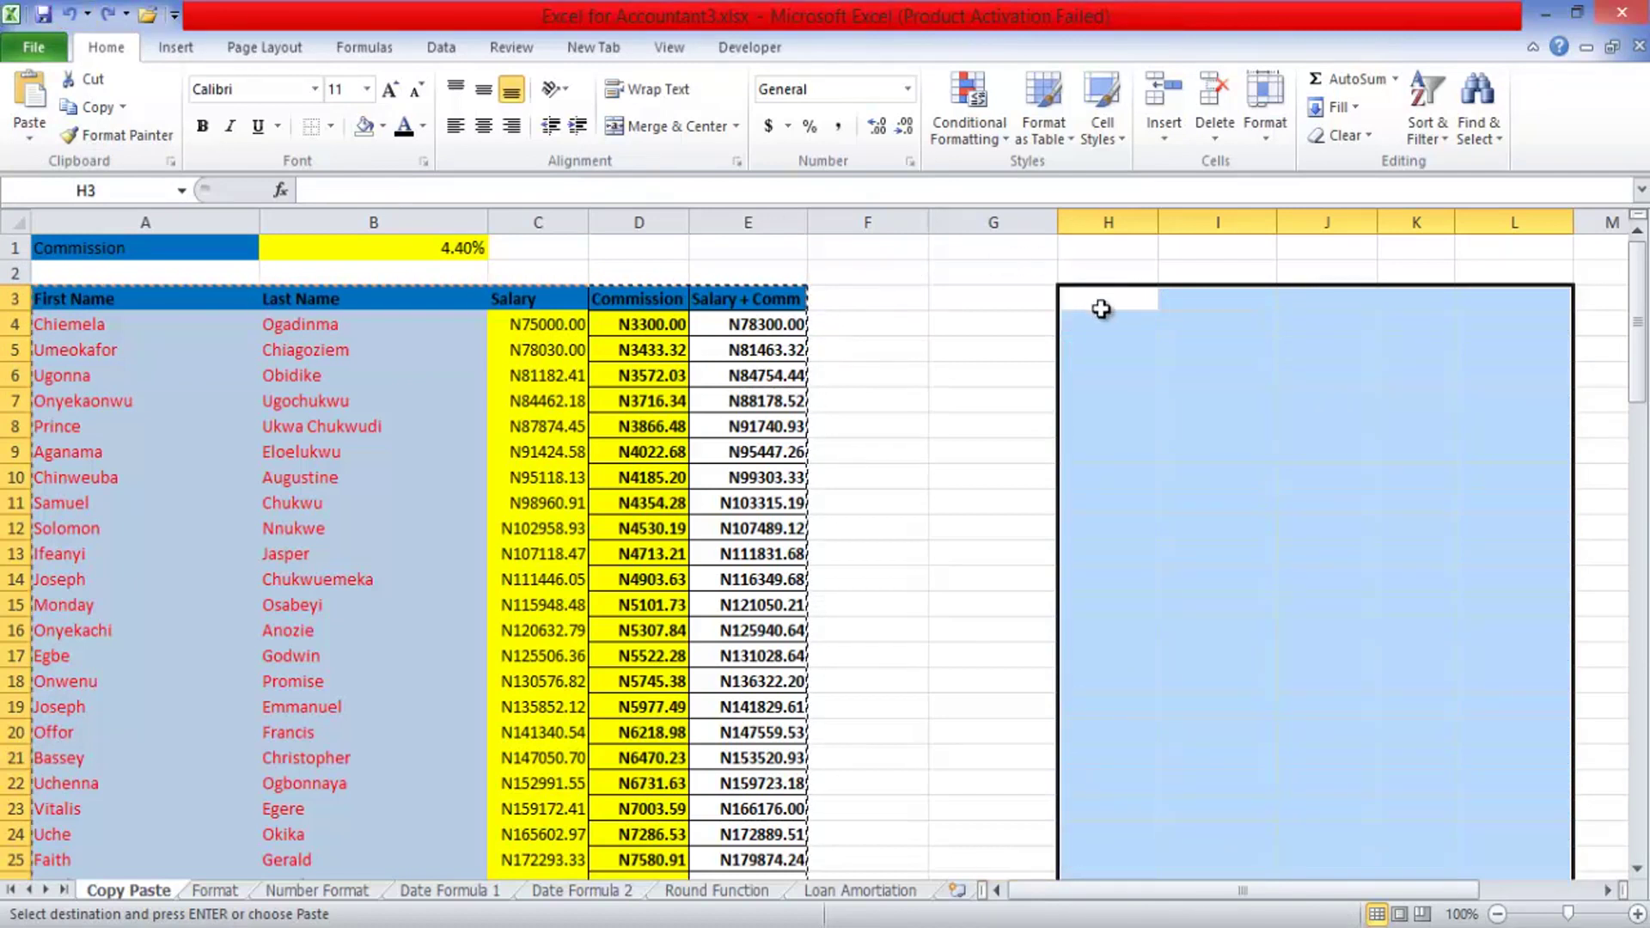
- Select H3 and preview the copied table with the Values & Number Formatting paste option
click(1101, 309)
click(29, 137)
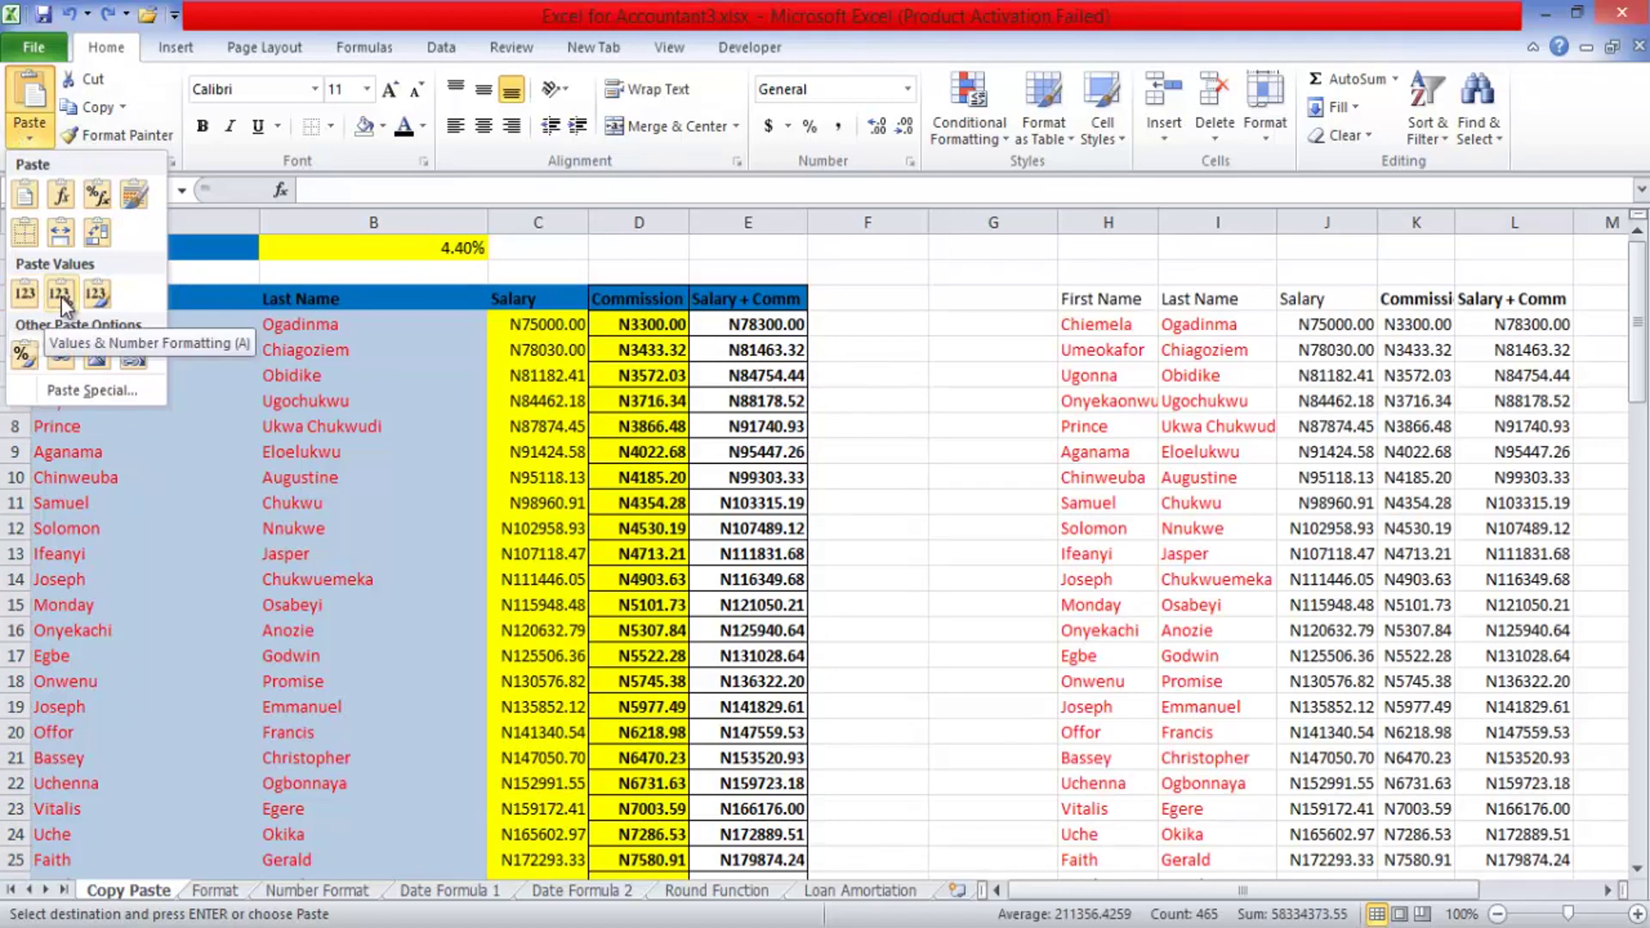
key(Escape)
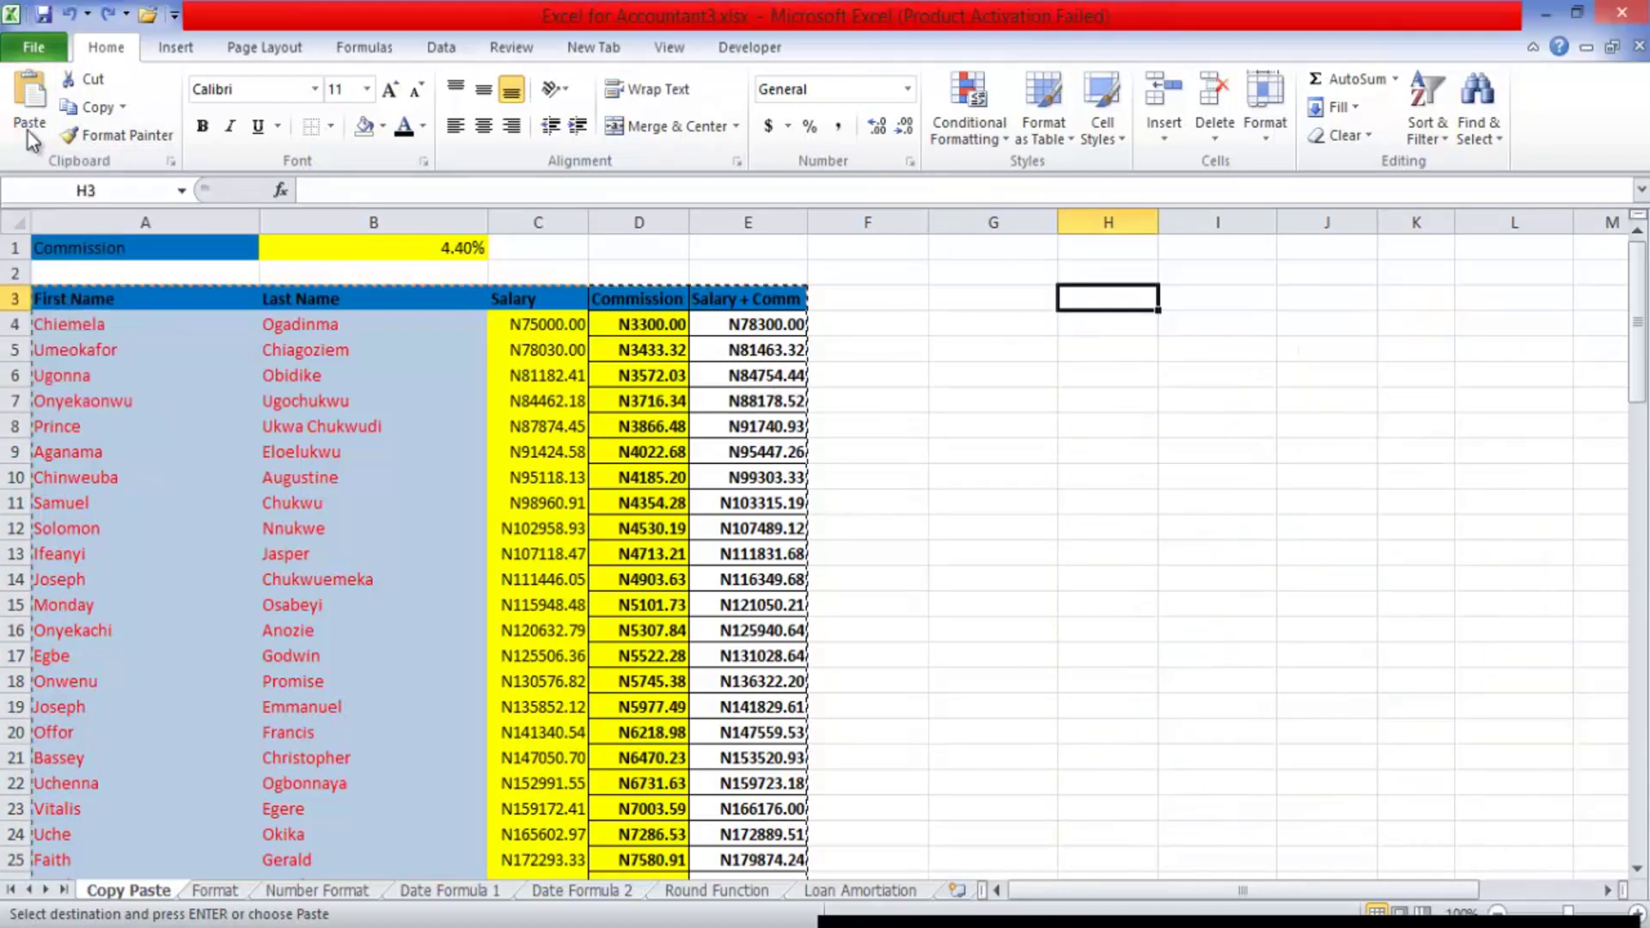
click(28, 137)
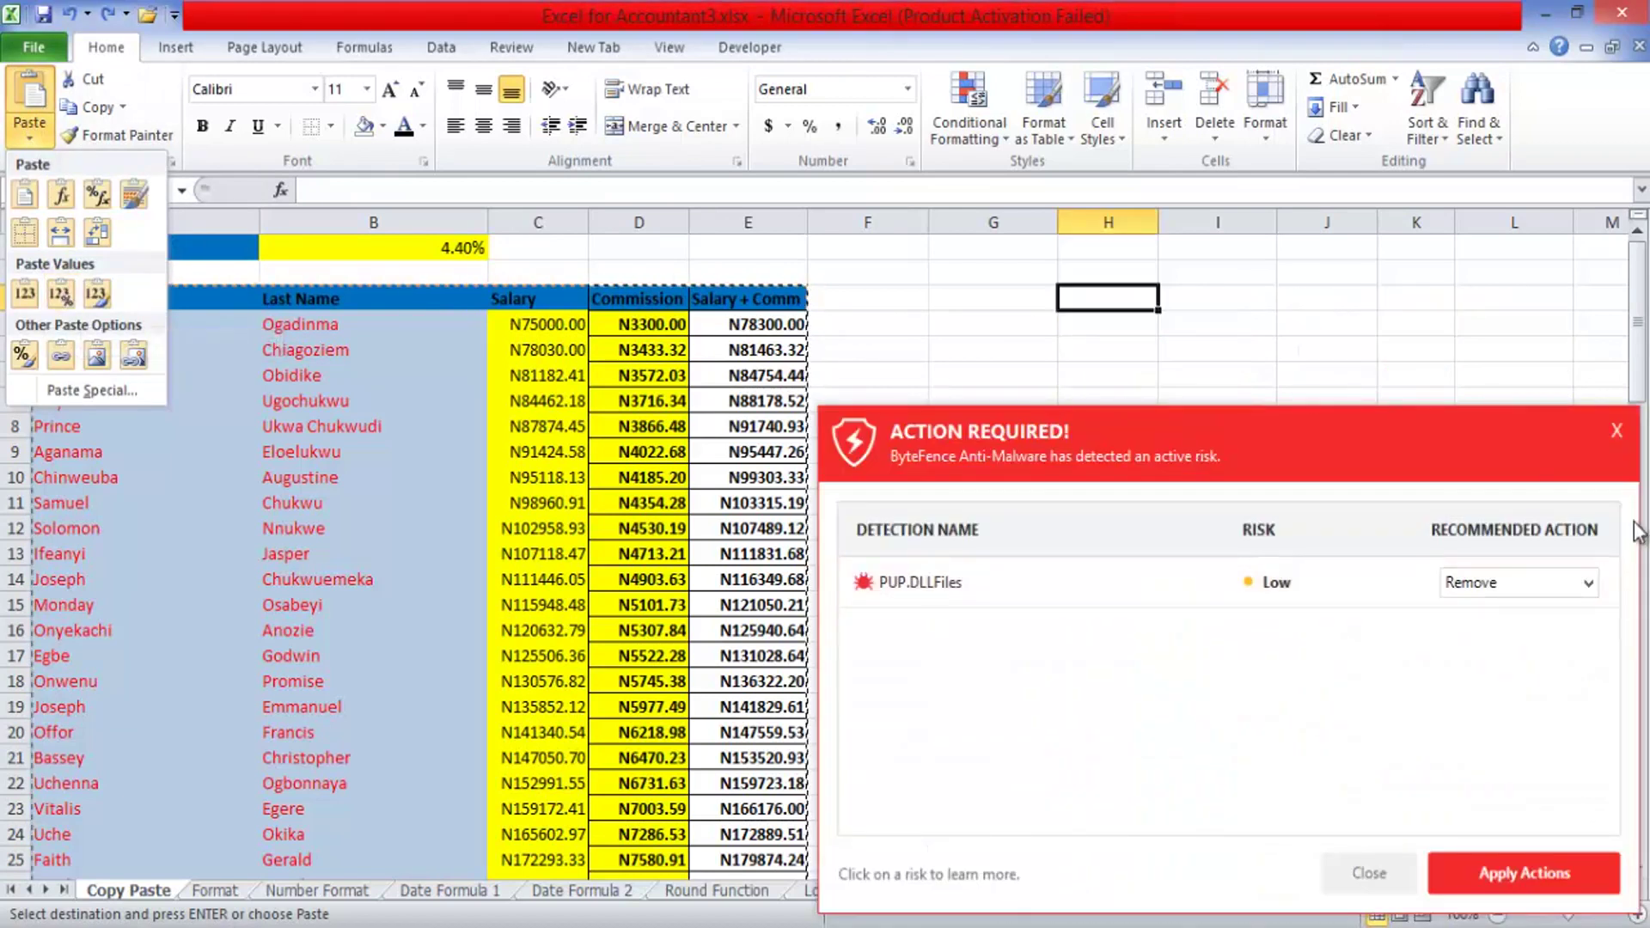
- Close the ByteFence Anti-Malware alert without applying any action
click(1628, 449)
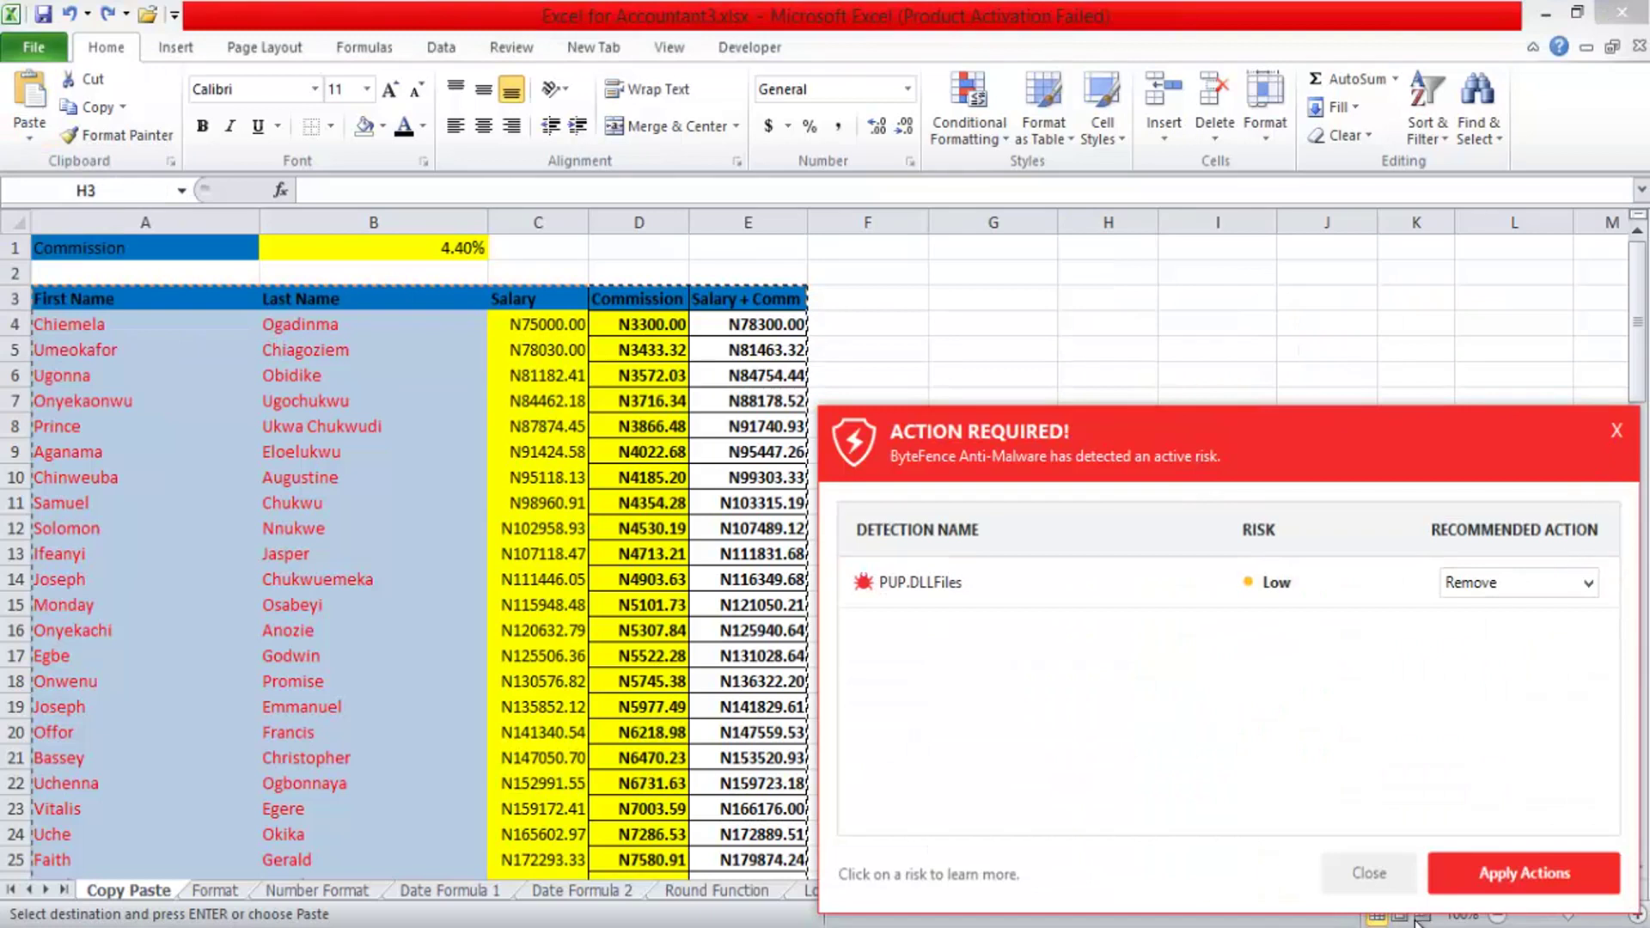
click(1370, 875)
click(1342, 727)
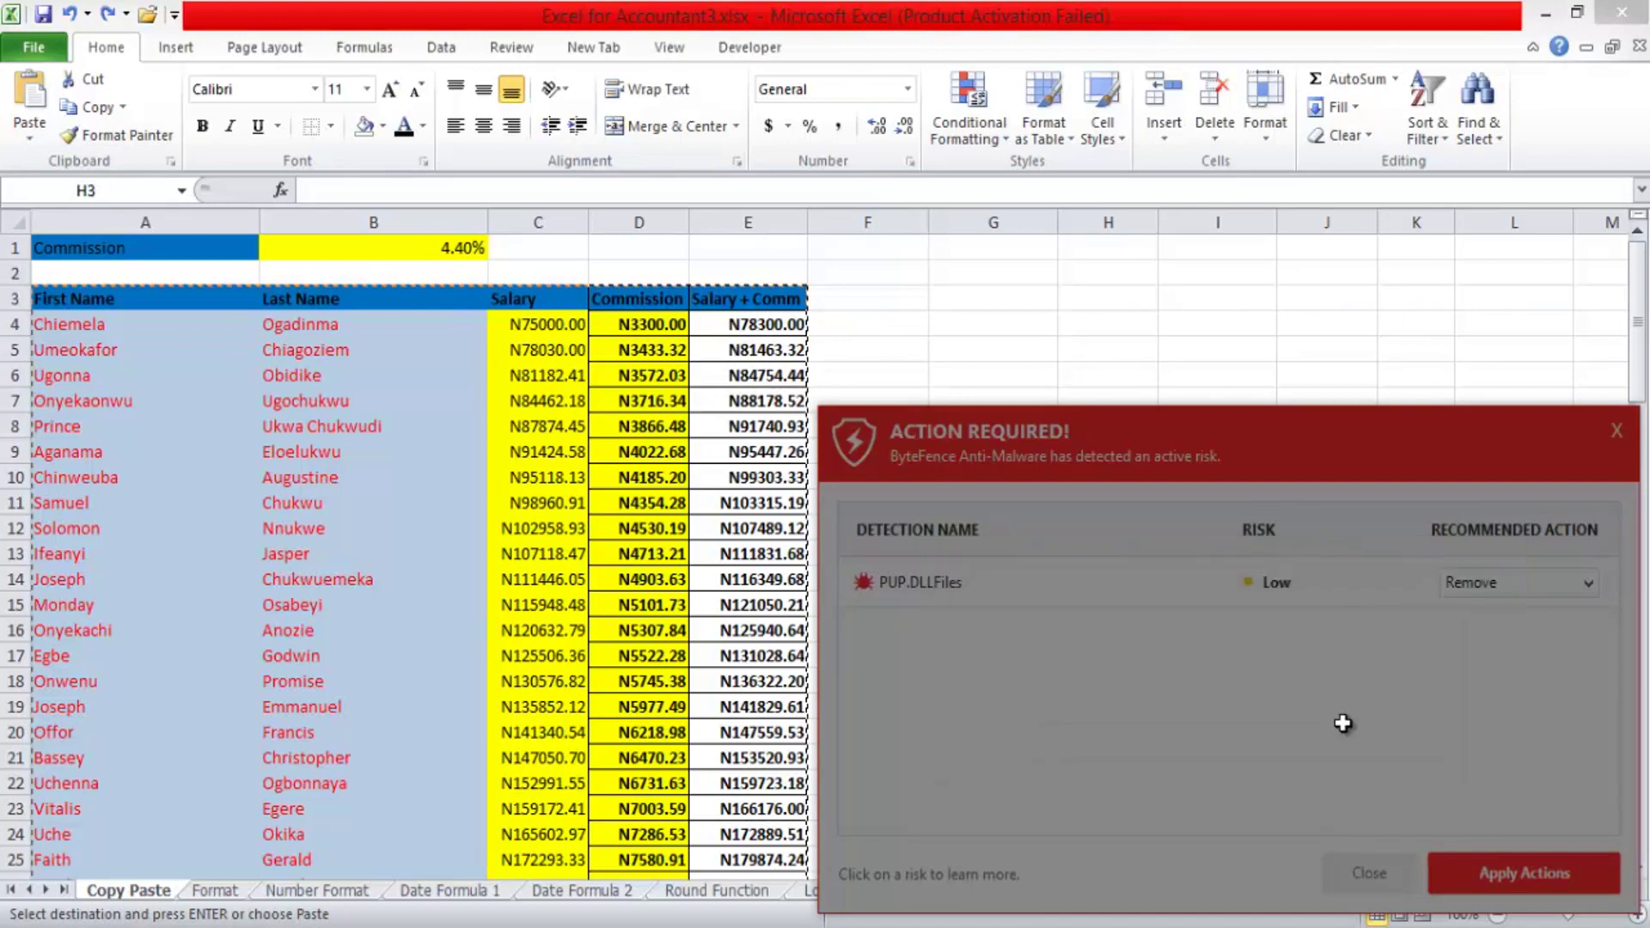
- Paste the copied table at H3 using the Values & Number Formatting option
click(35, 138)
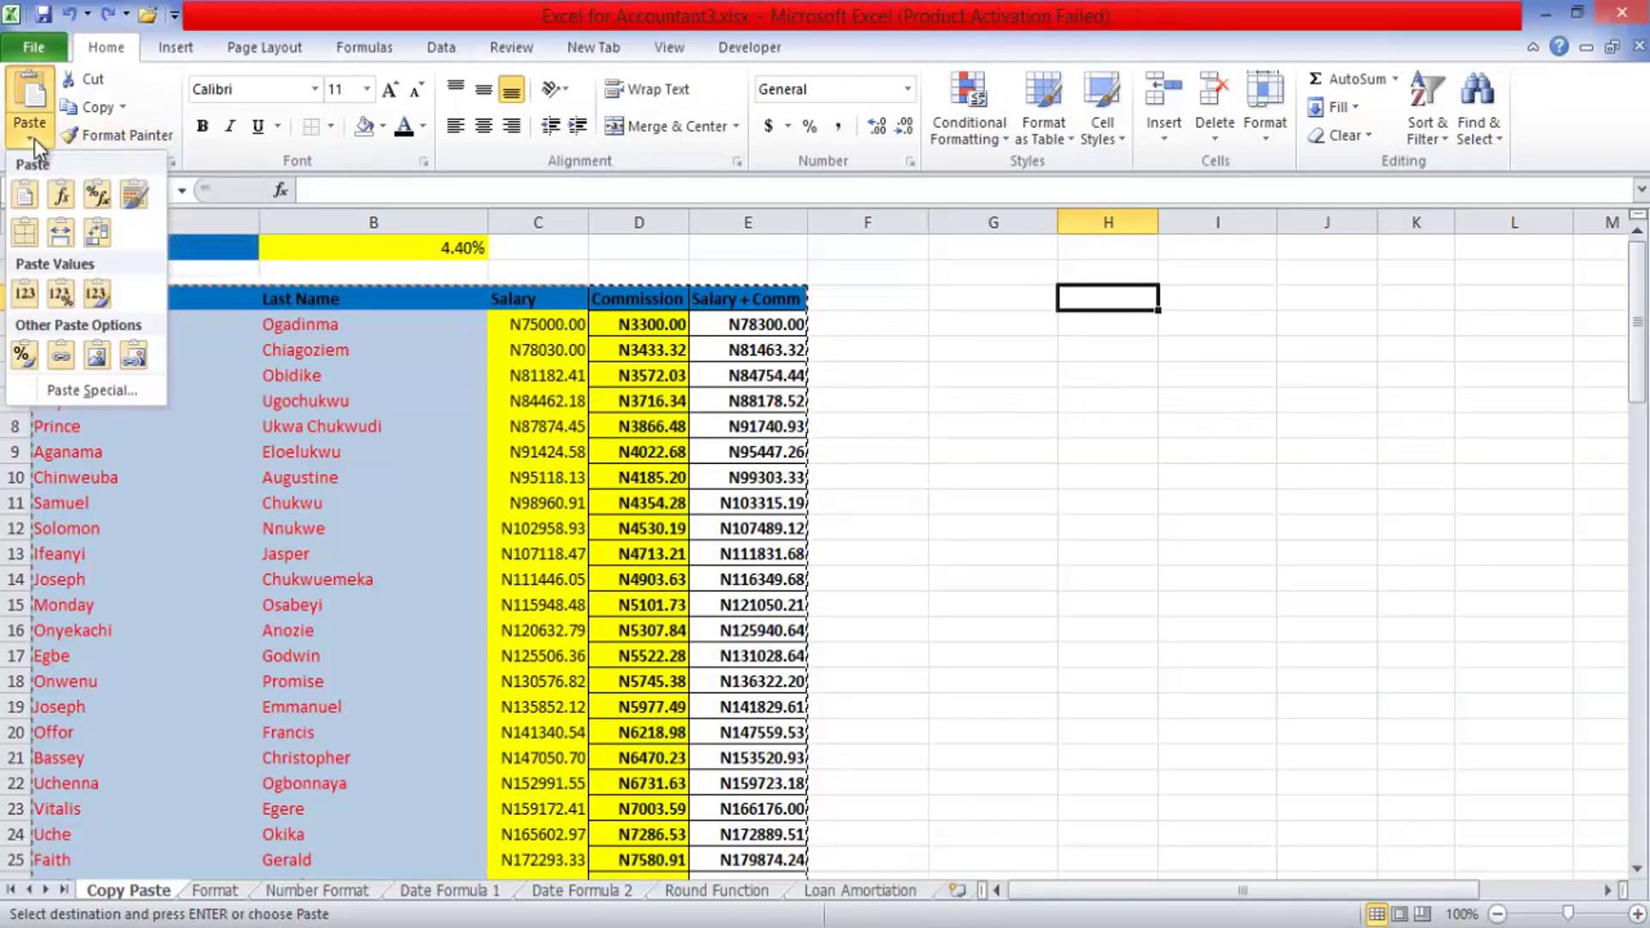
click(60, 294)
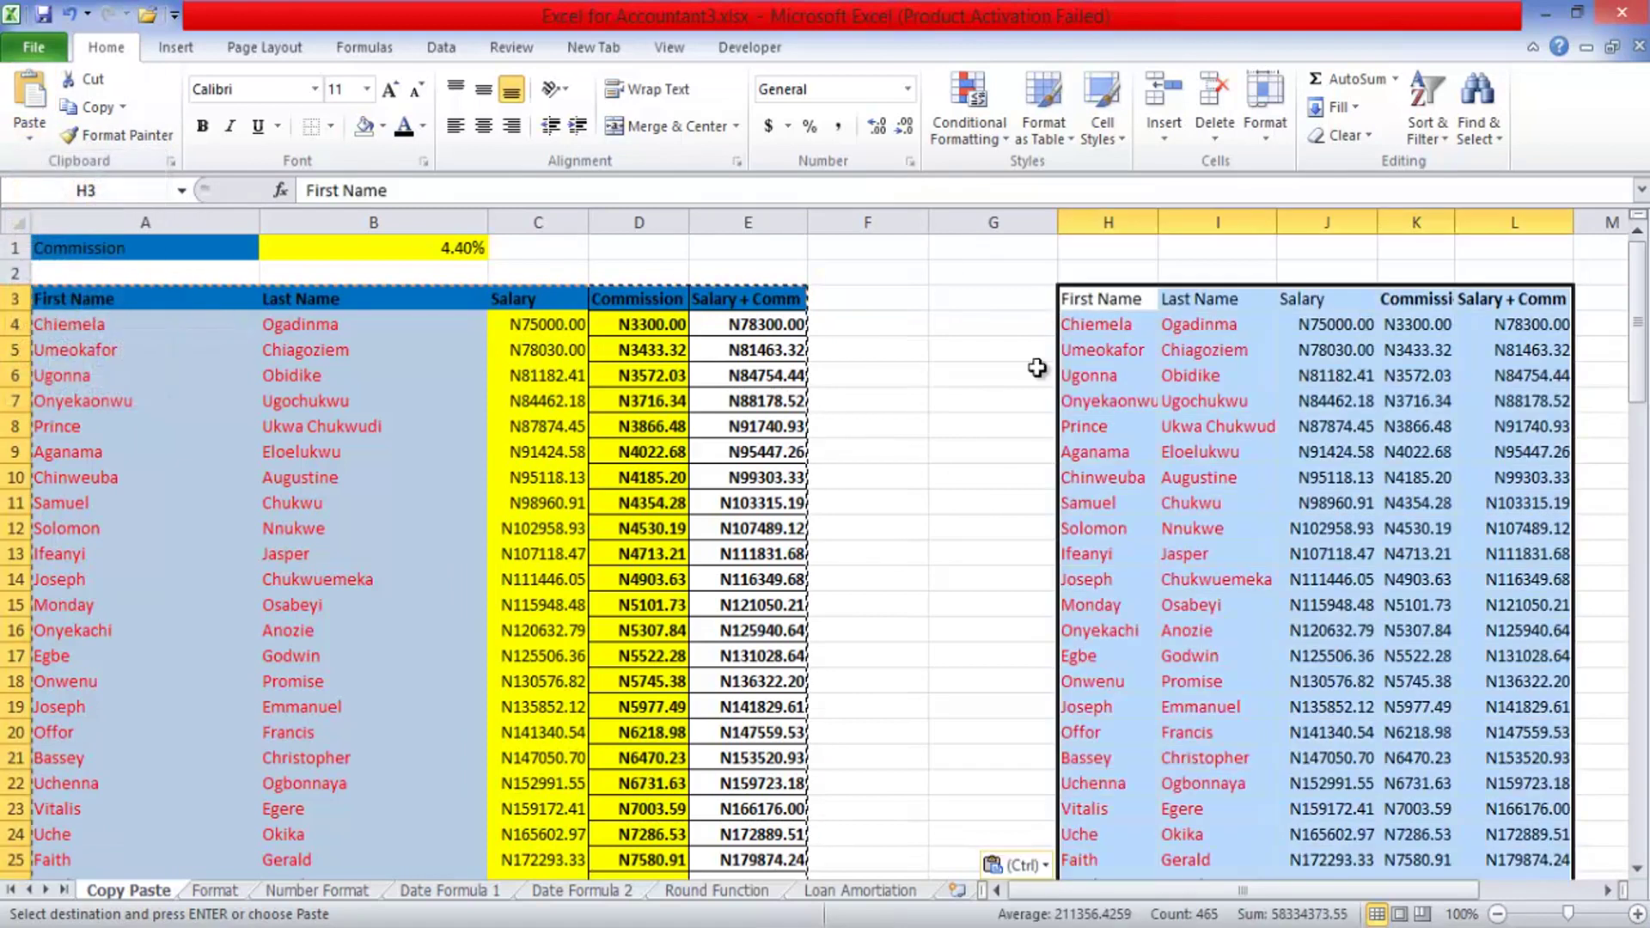
click(969, 378)
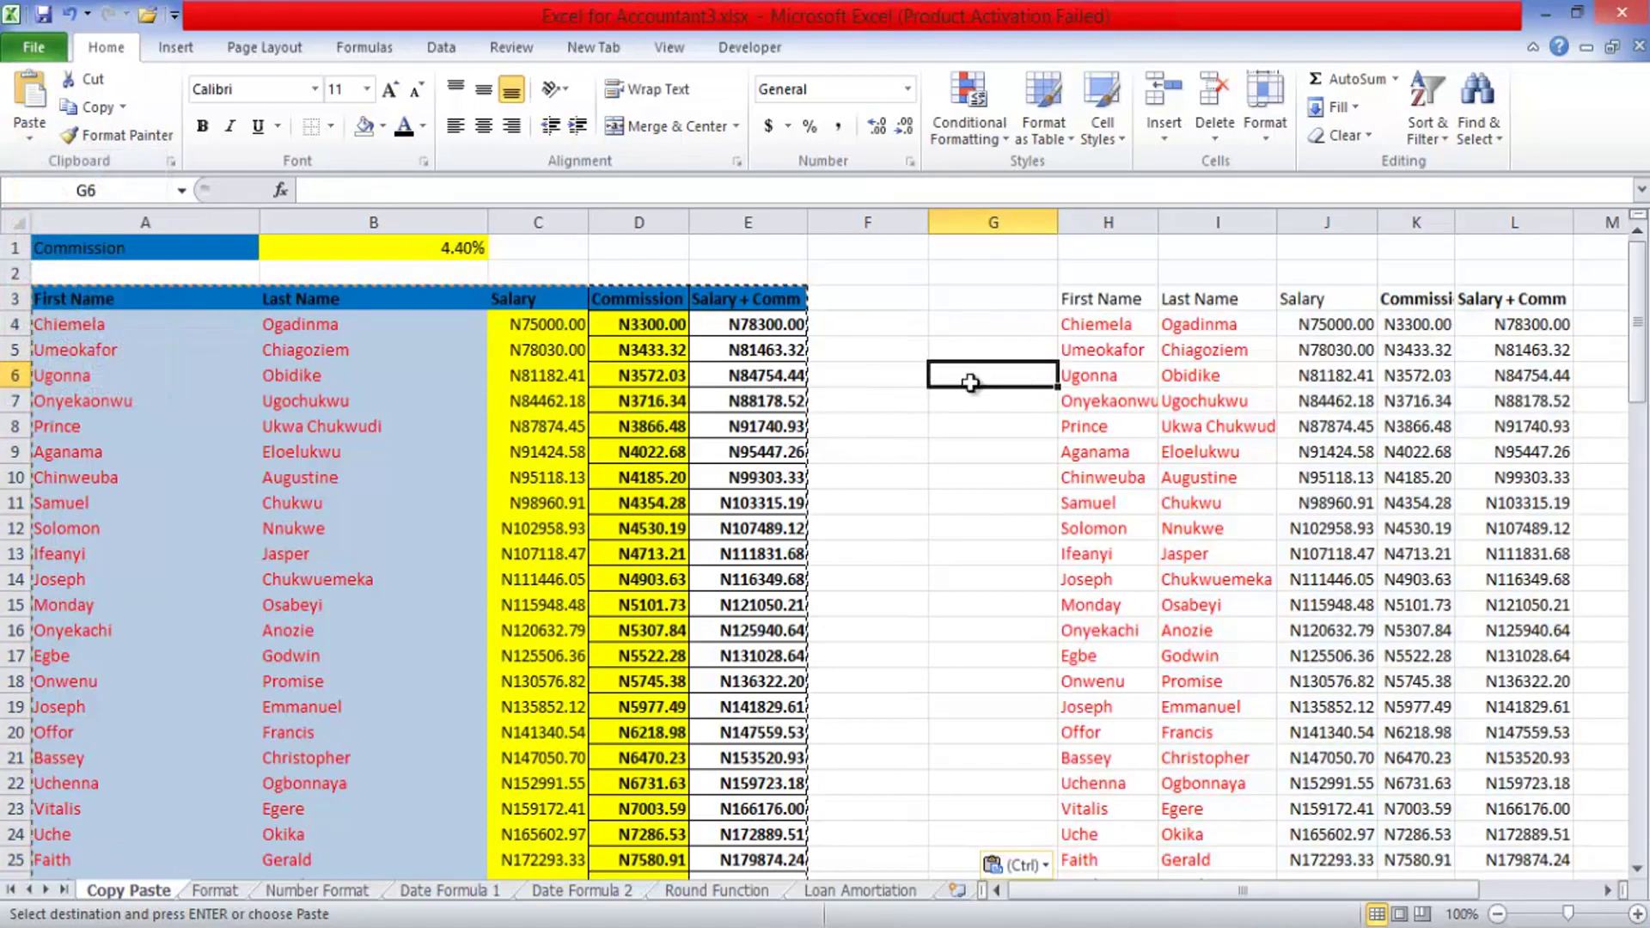
- Inspect the contents of L4, K4 and K6 for formulas and undo the Values & Number Formatting paste
click(1518, 328)
click(1434, 328)
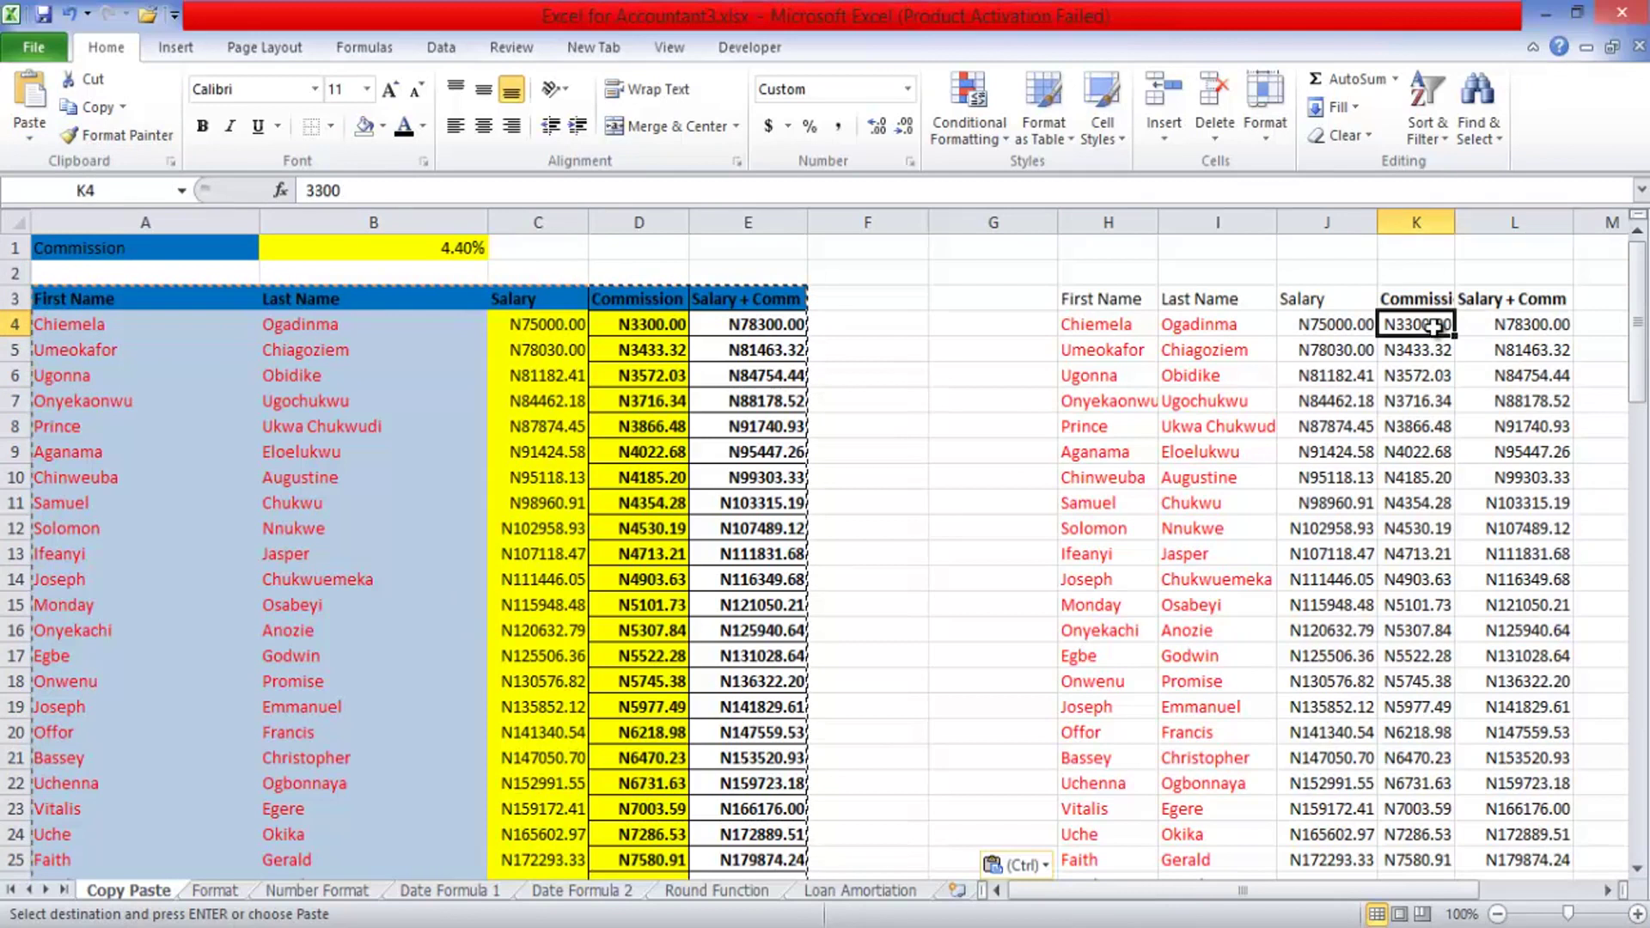
click(1431, 369)
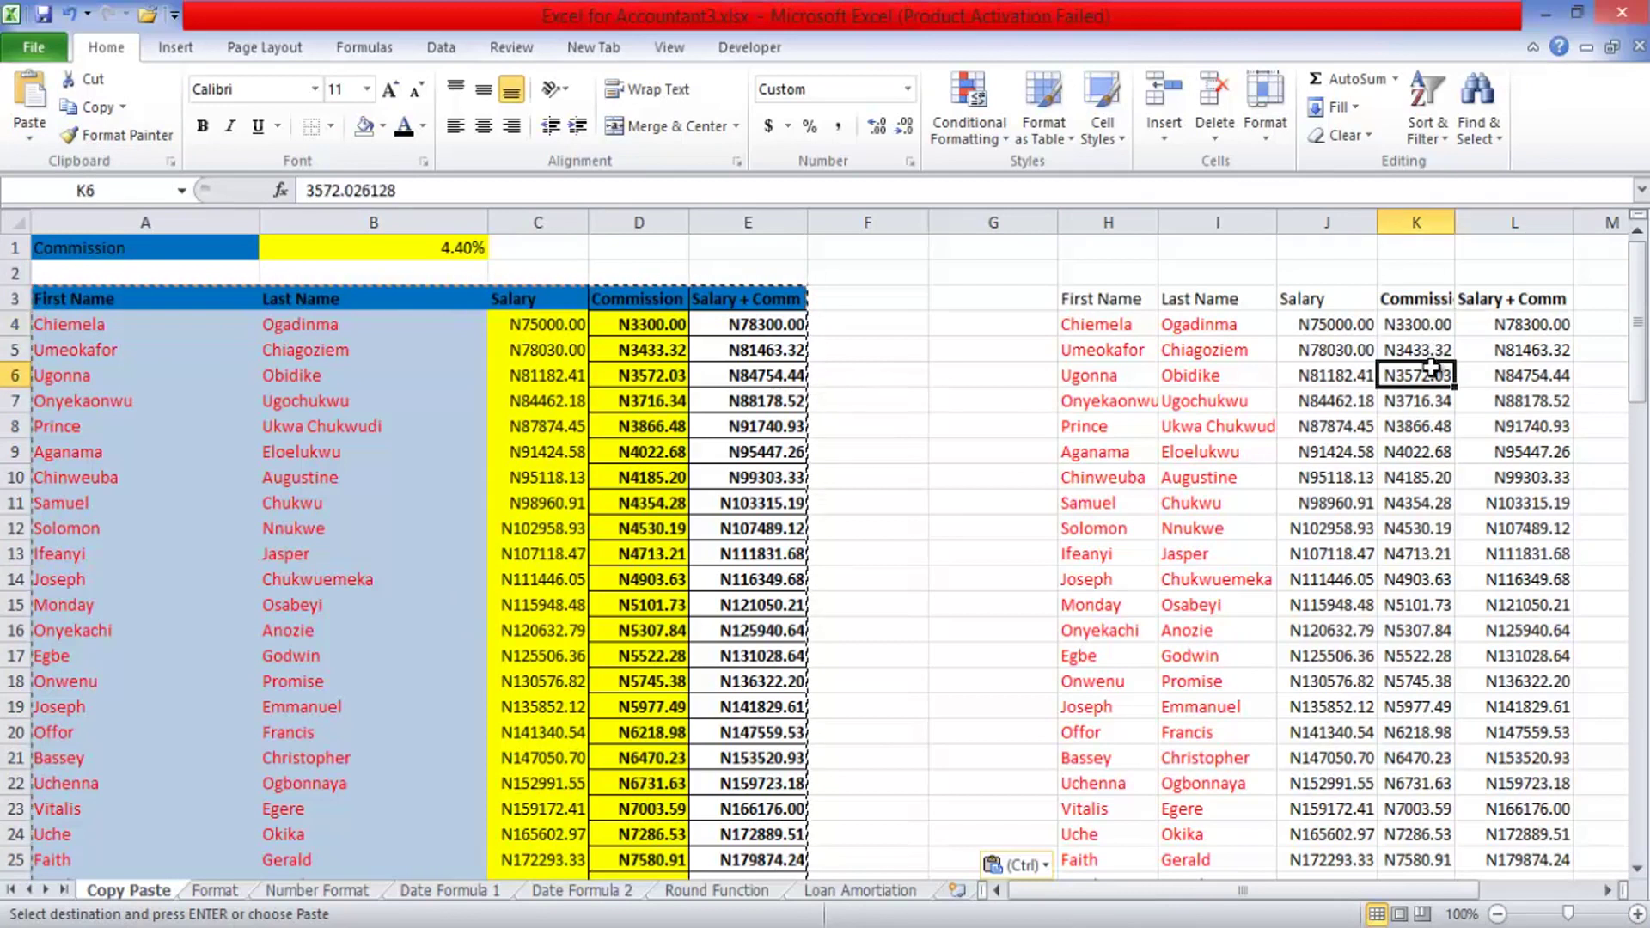
click(77, 12)
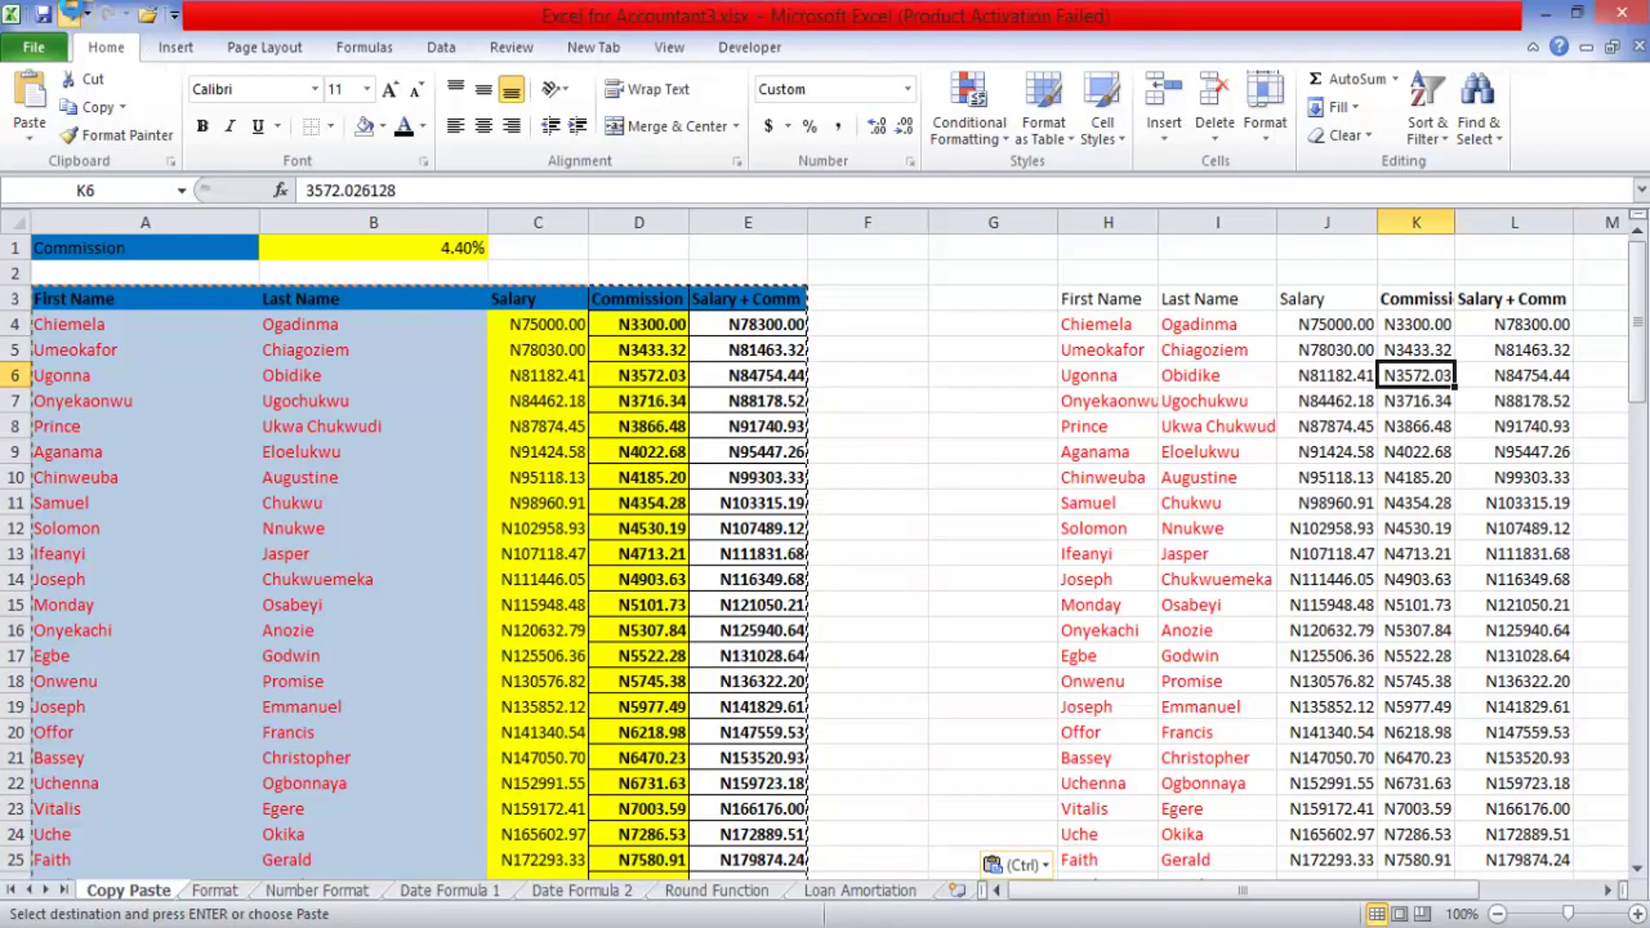
- Paste the copied table at H3 using the Keep Source Formatting option
click(1114, 296)
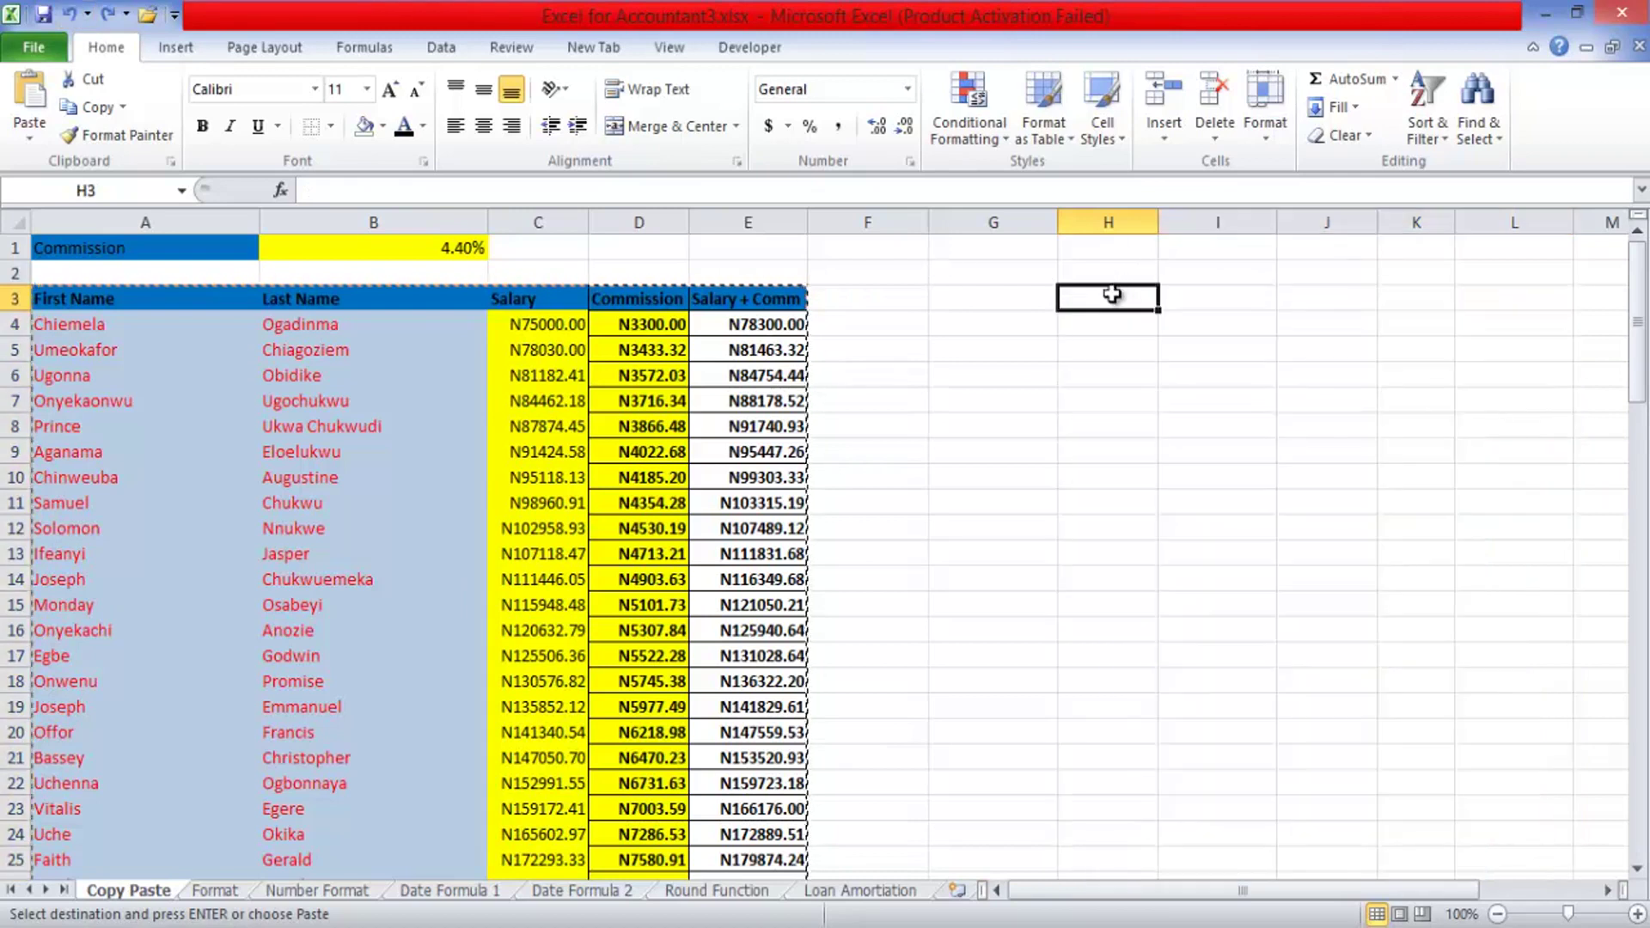
click(26, 132)
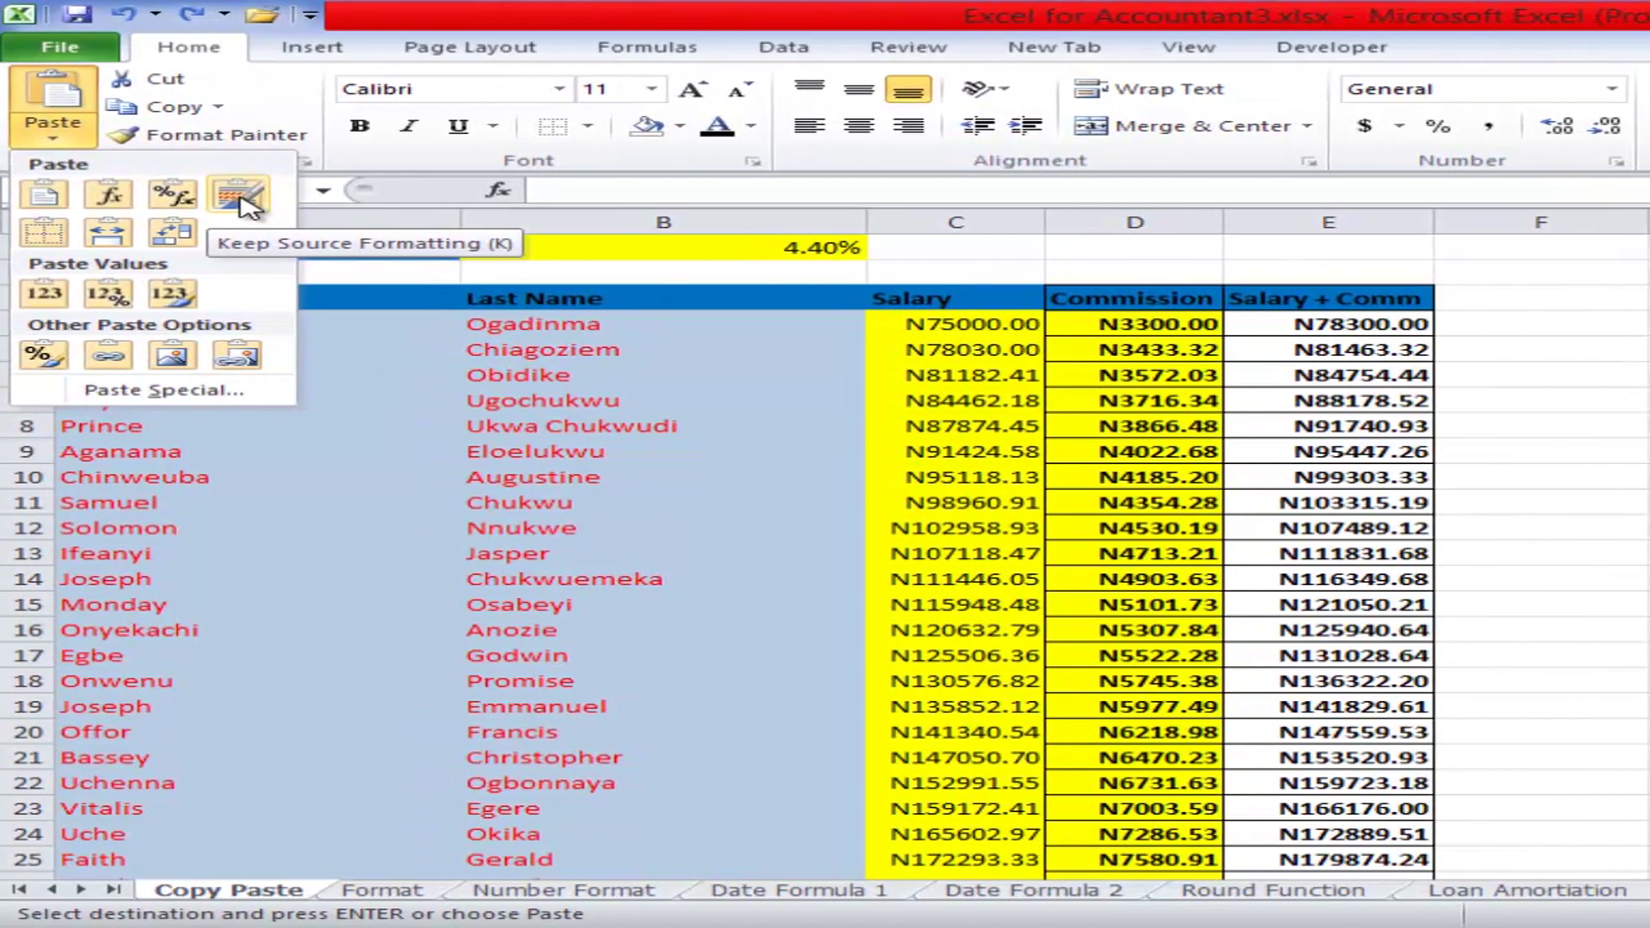
click(241, 198)
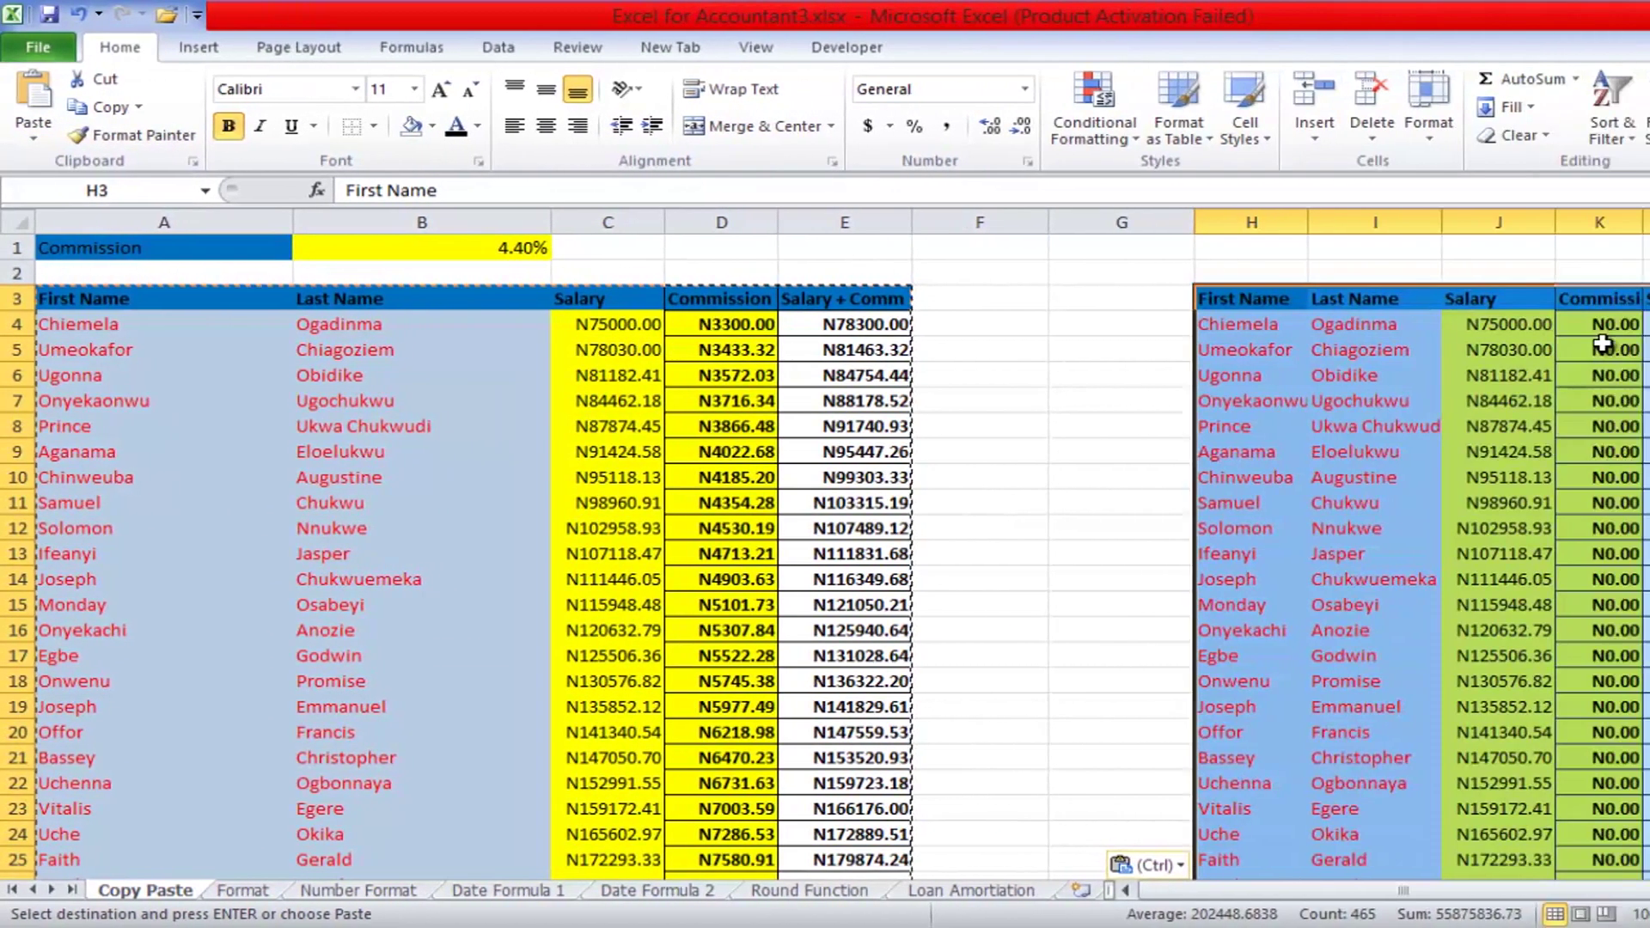
- Inspect the formulas in K5 and L4 of the pasted table without changing them
double_click(1602, 344)
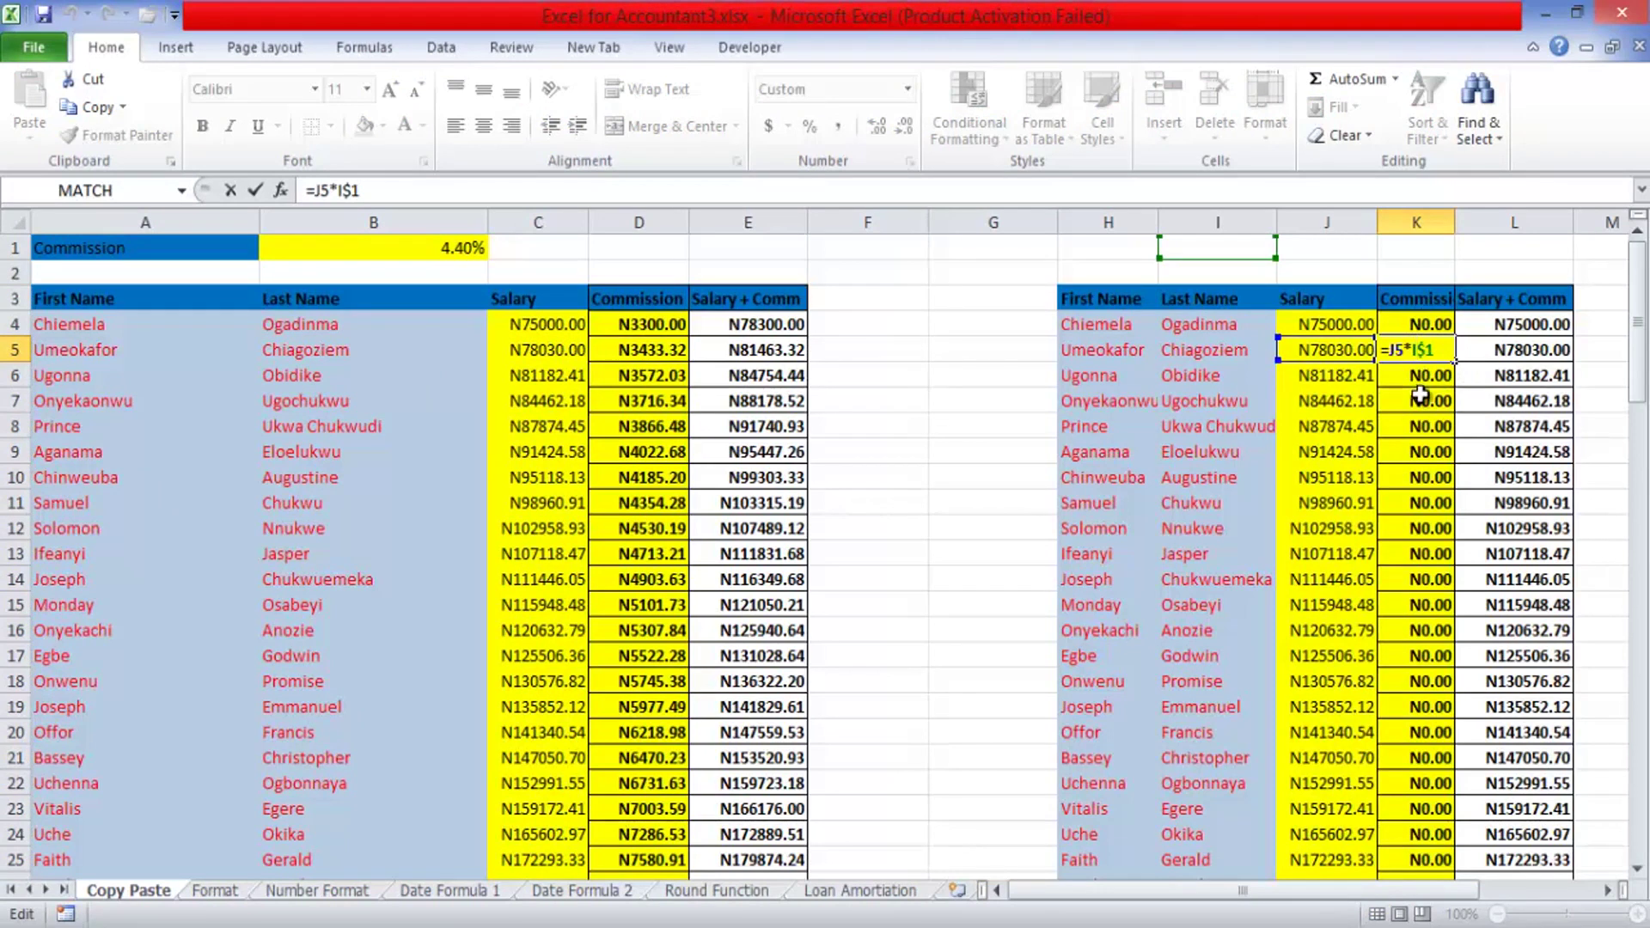
click(1413, 348)
click(980, 324)
click(986, 402)
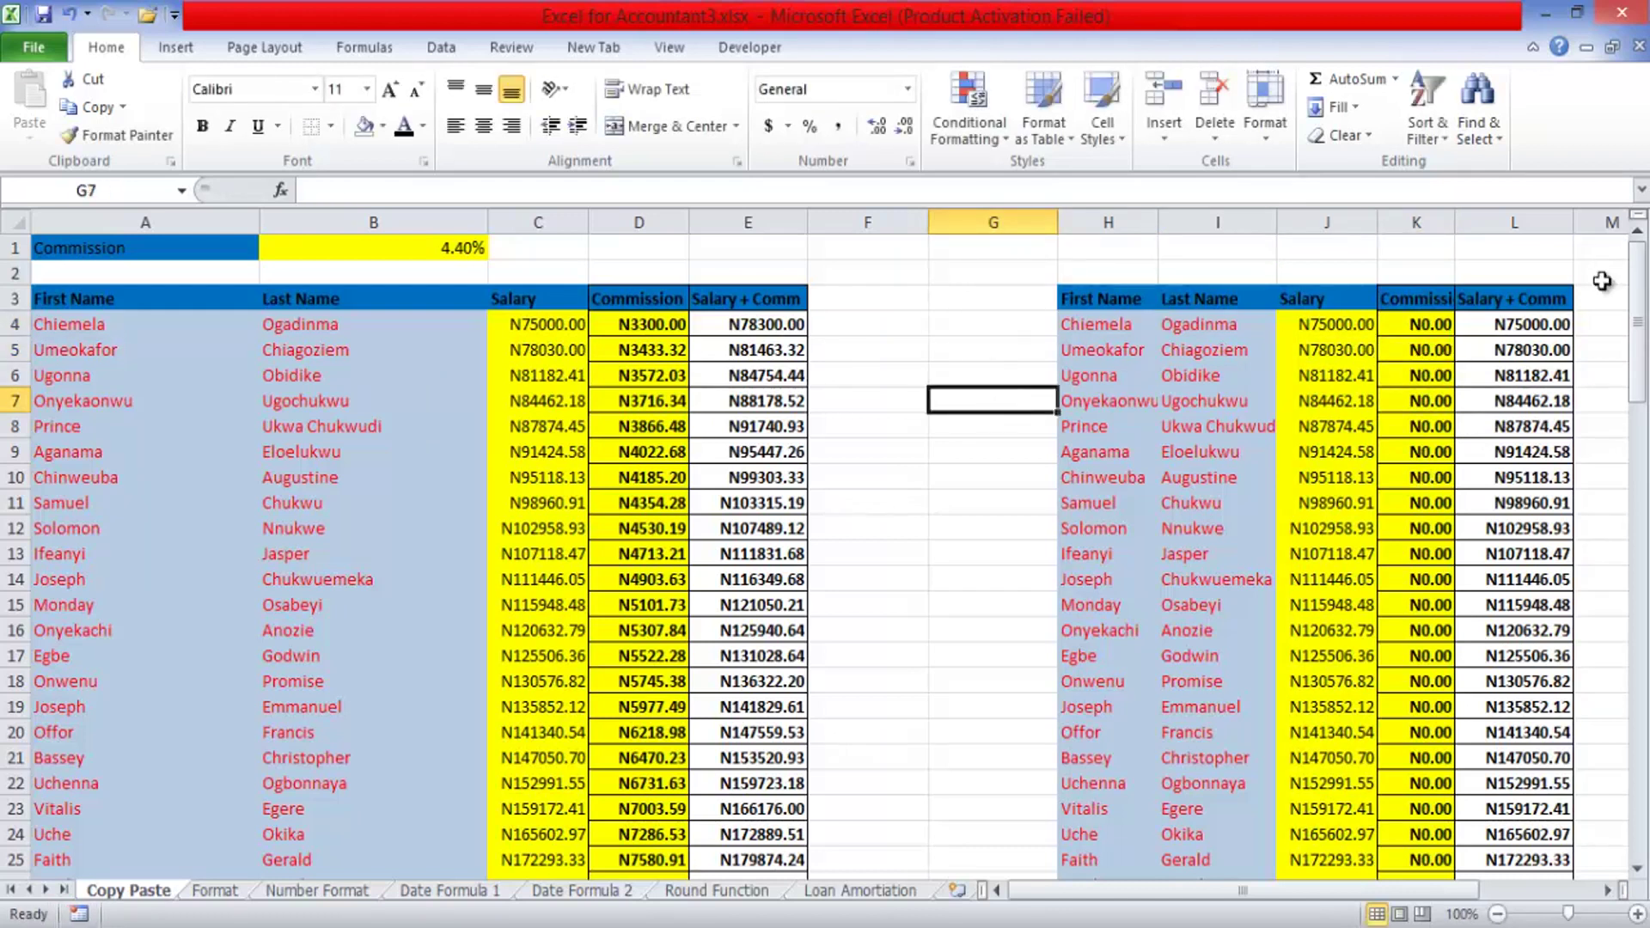
double_click(1526, 325)
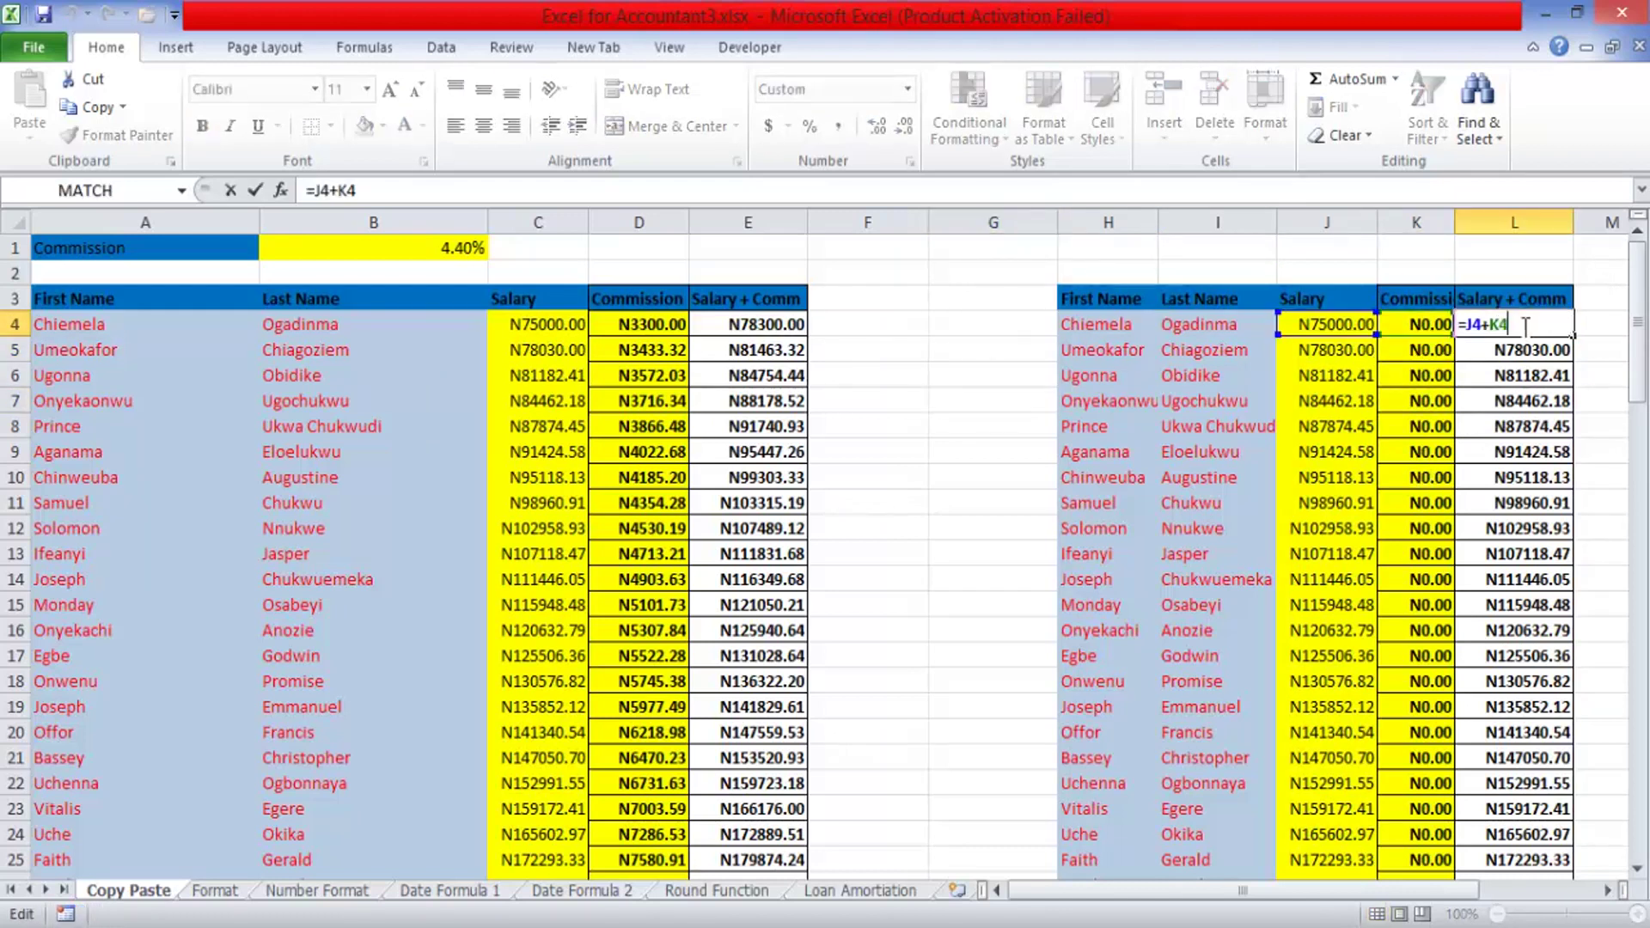
click(964, 424)
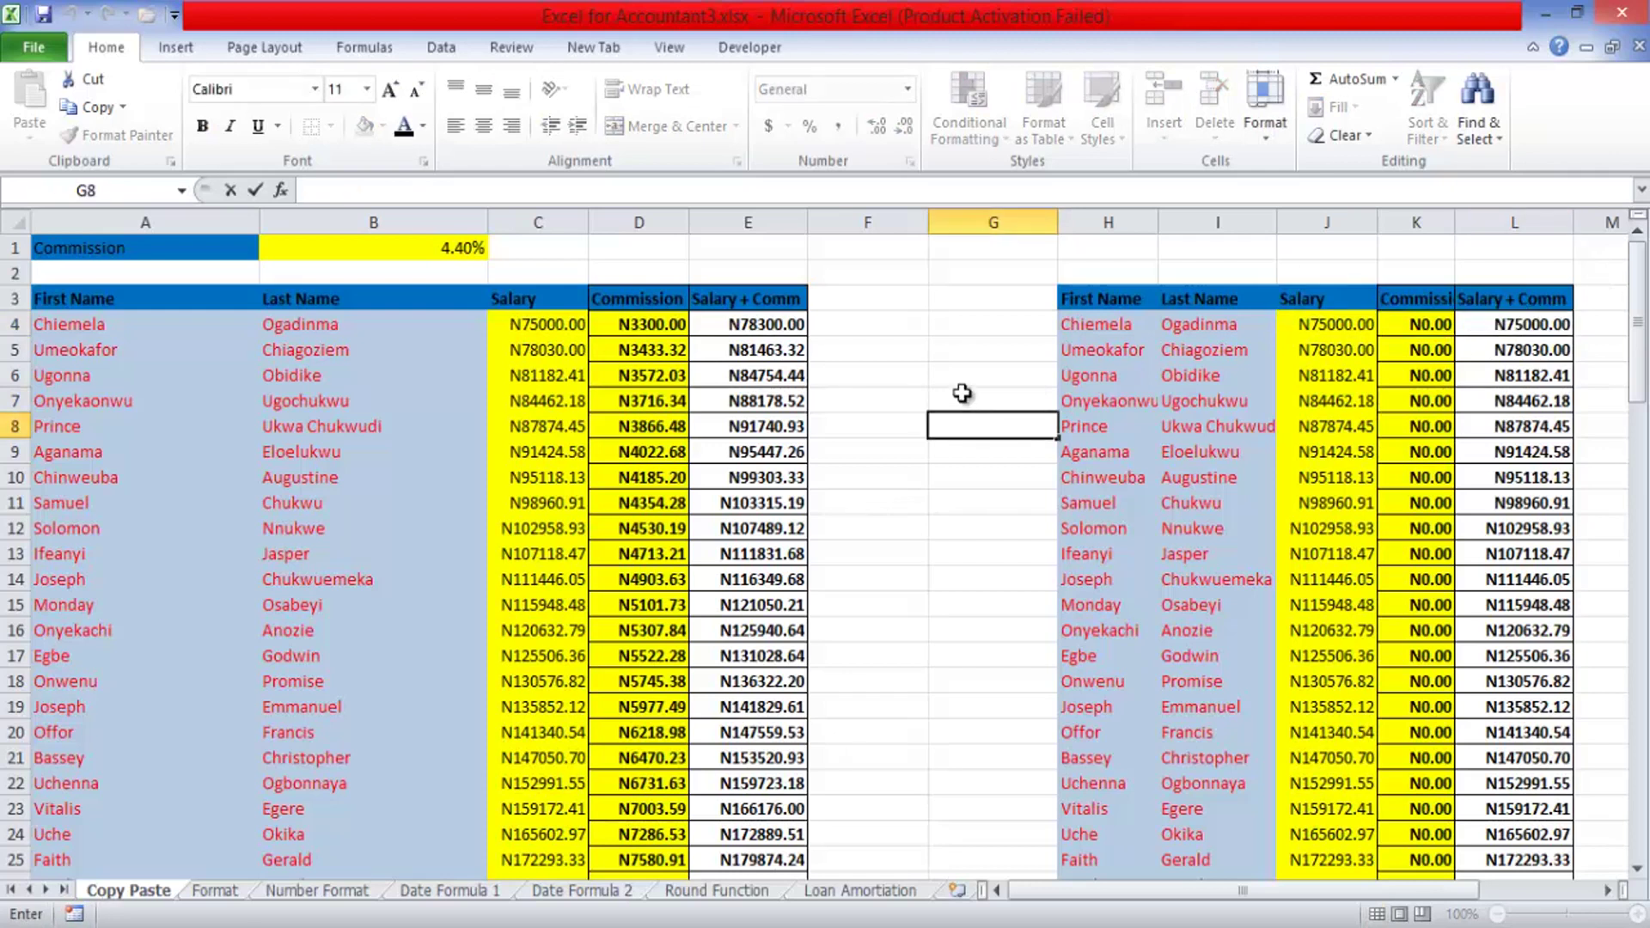
click(962, 393)
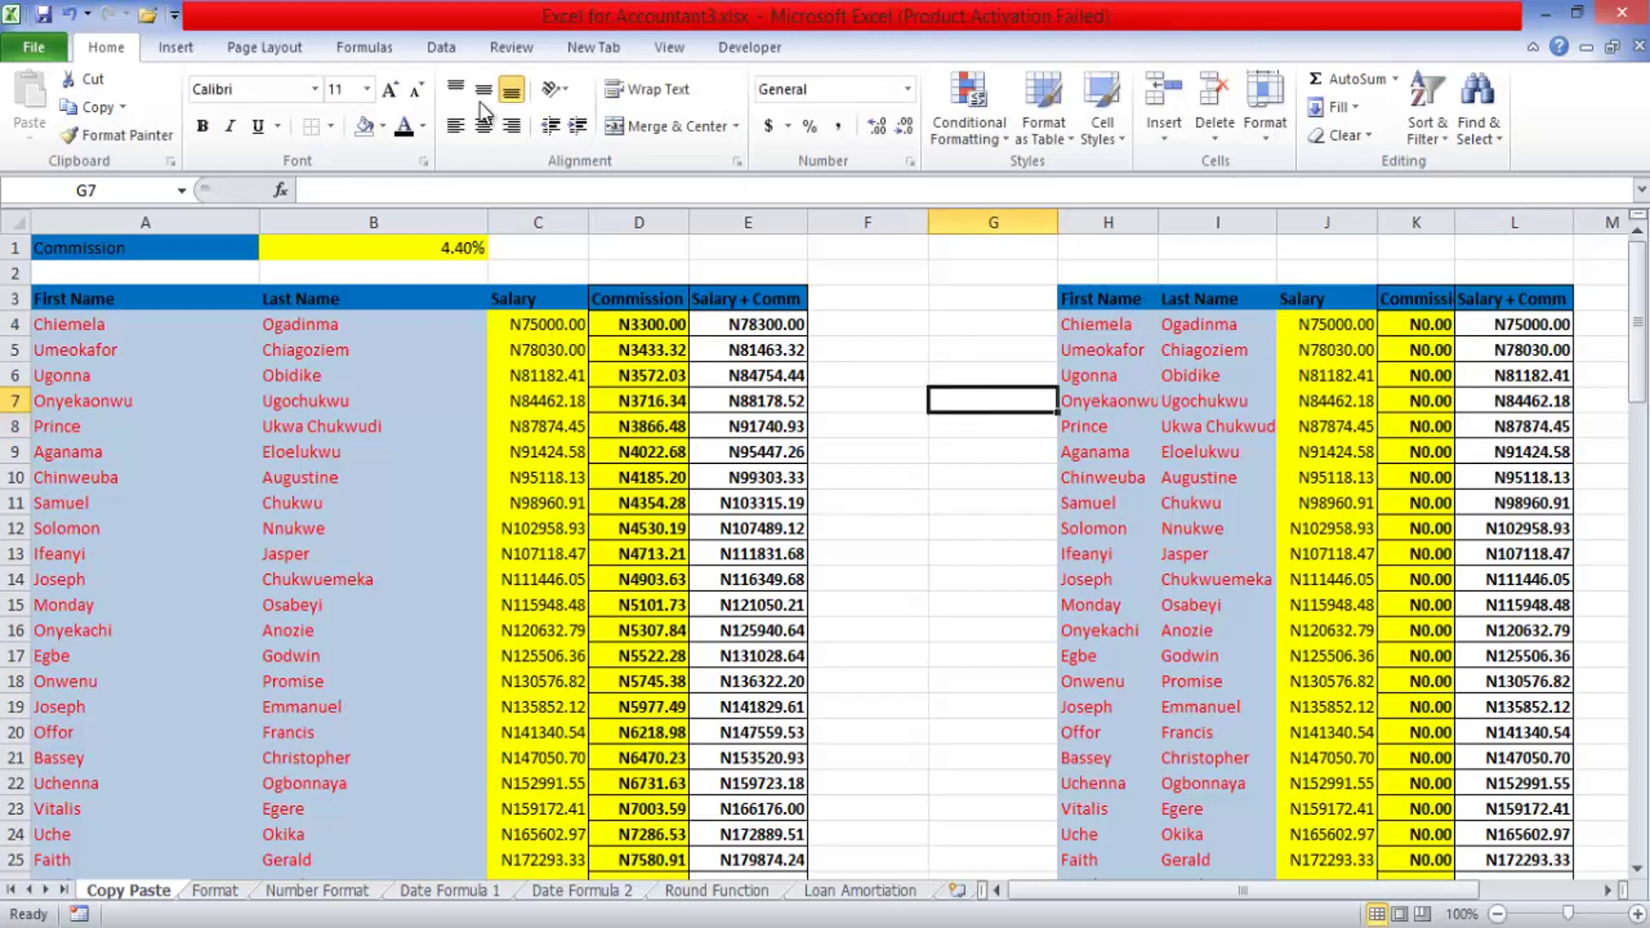
- Undo the Keep Source Formatting paste at H3
click(70, 15)
click(71, 14)
click(71, 15)
click(70, 14)
click(71, 14)
click(71, 14)
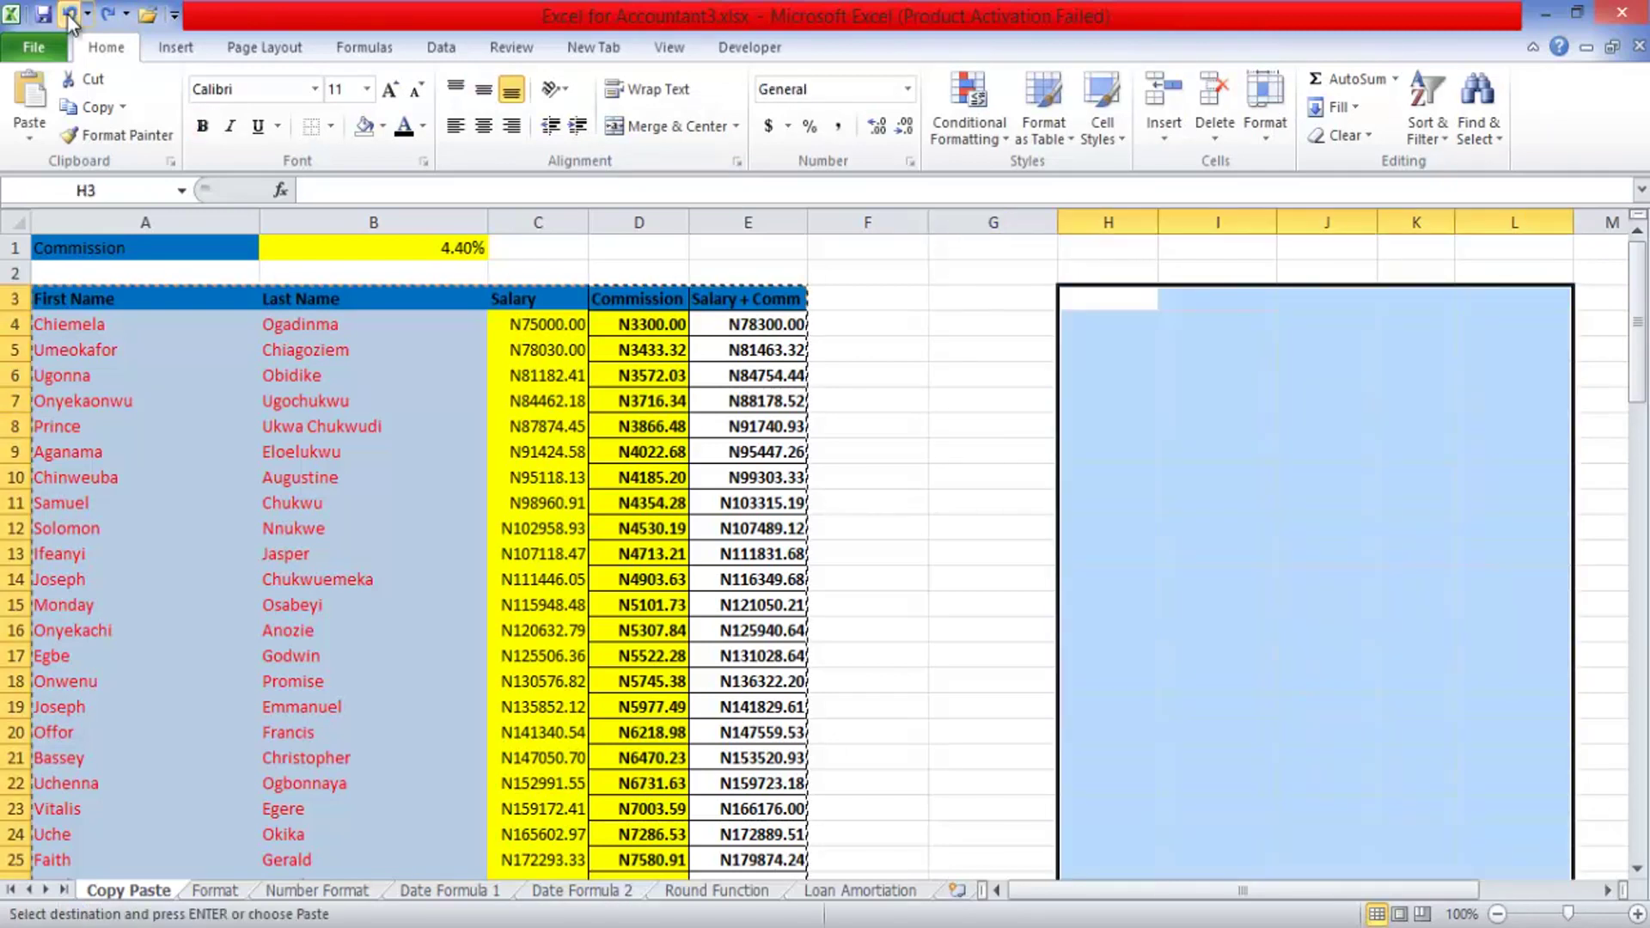
- Paste the copied table at H3 as values with the source formatting
click(1088, 311)
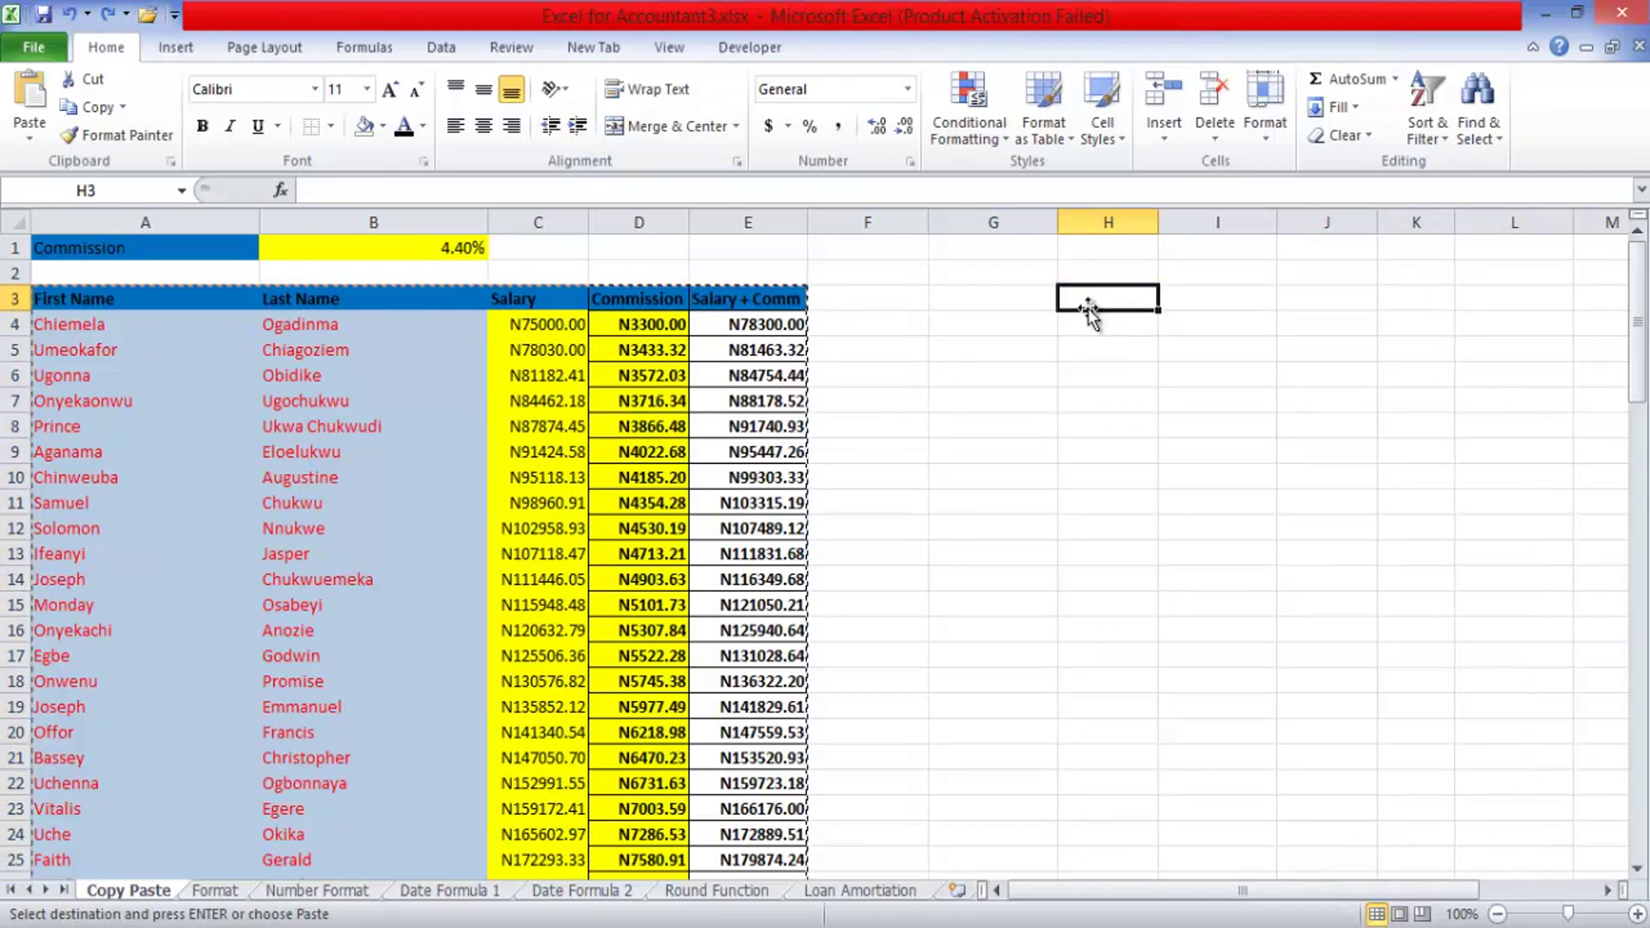
click(29, 142)
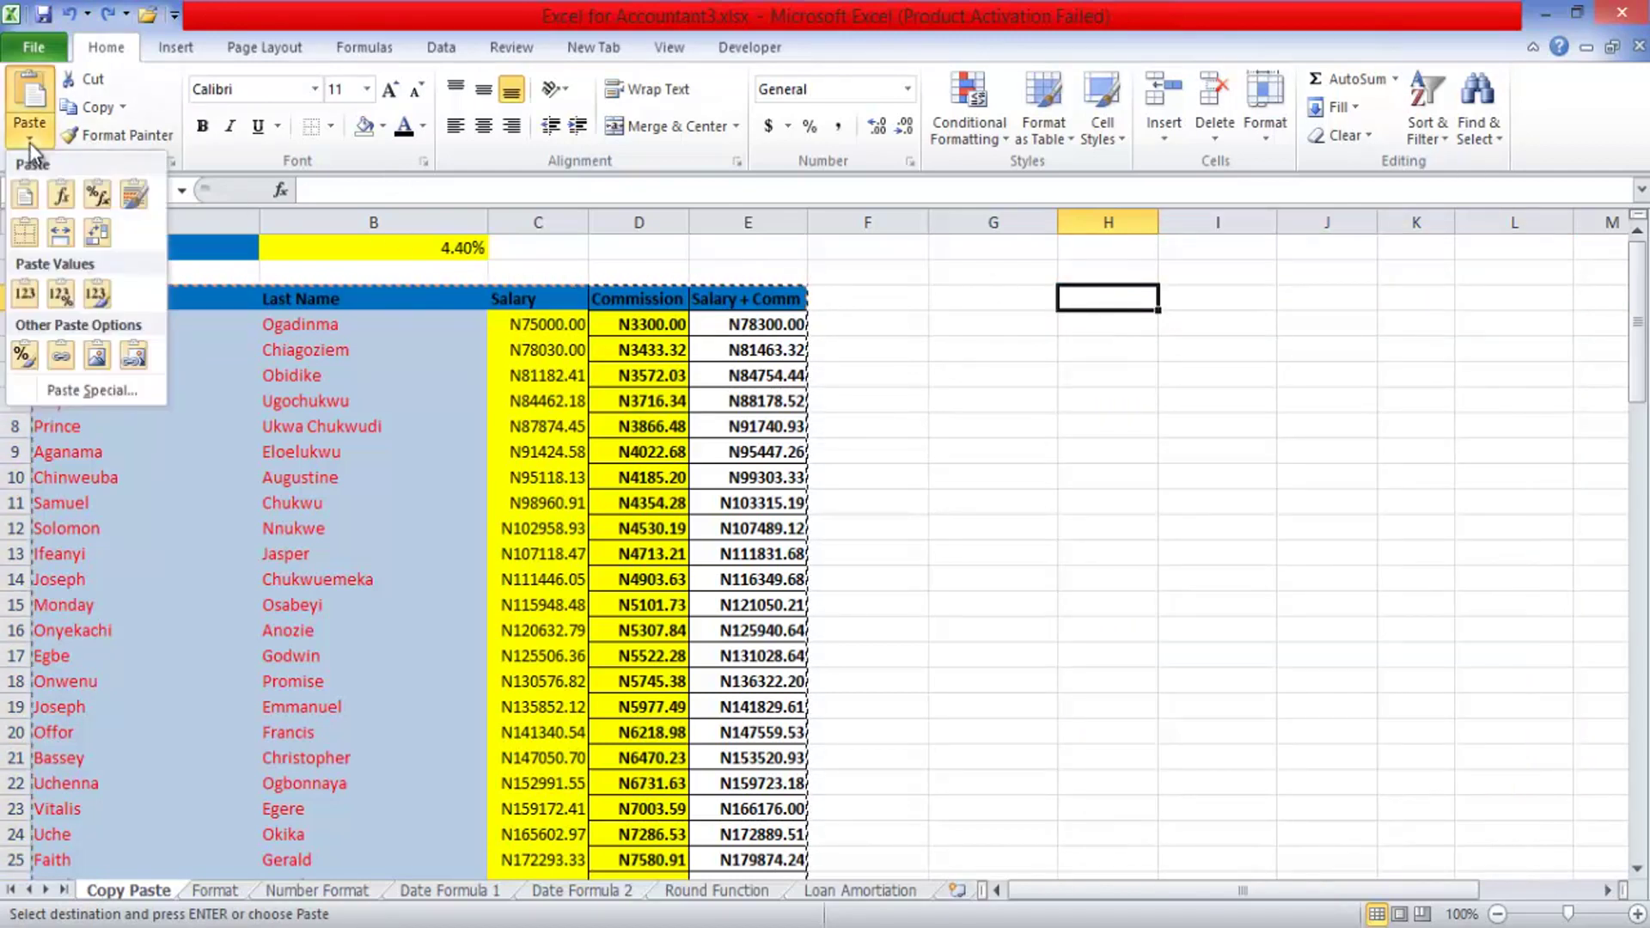
click(92, 294)
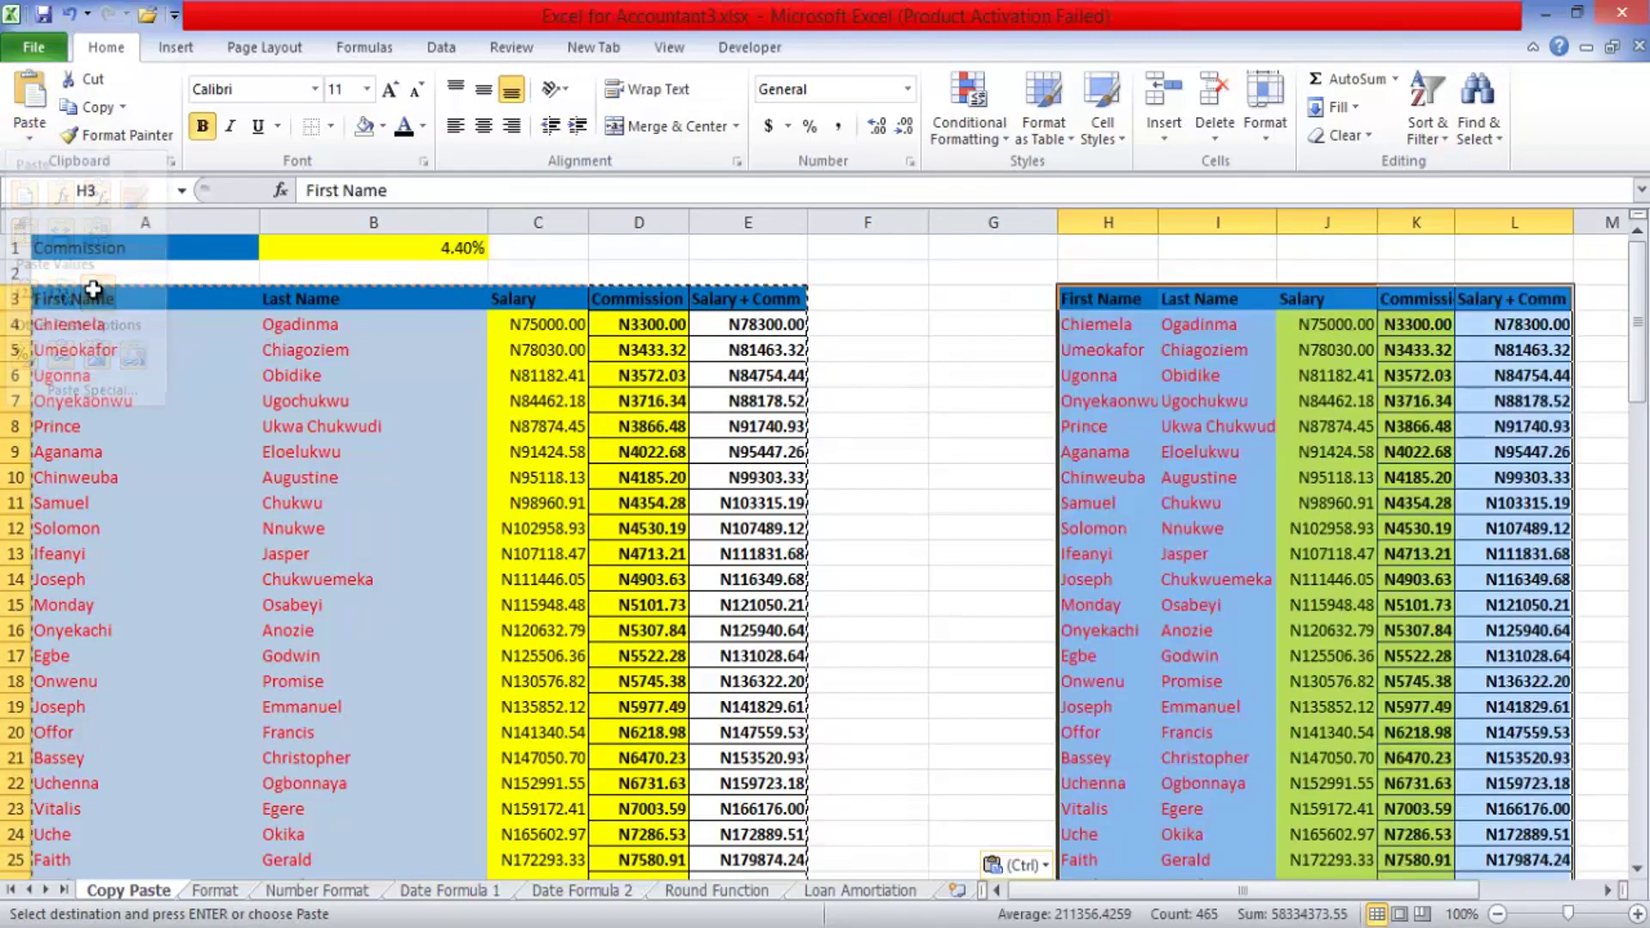
click(939, 372)
click(1007, 423)
- Check whether K4, K6, K8 and other Commission and Salary + Comm cells of the pasted table contain formulas or values
click(1418, 324)
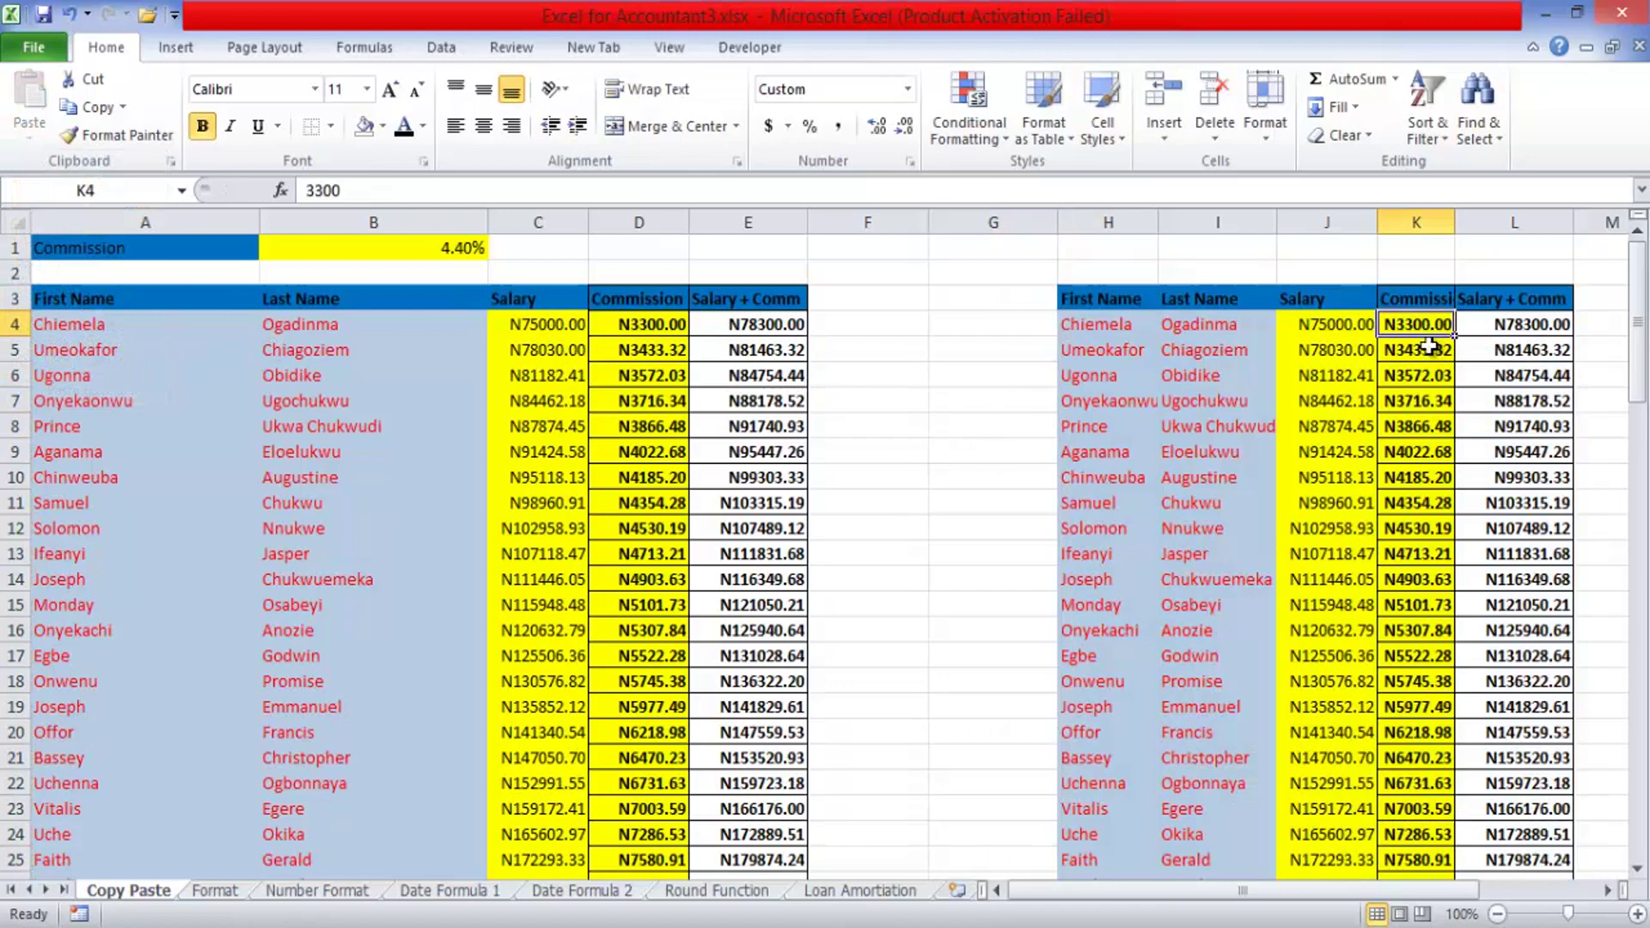
click(1427, 380)
click(1420, 425)
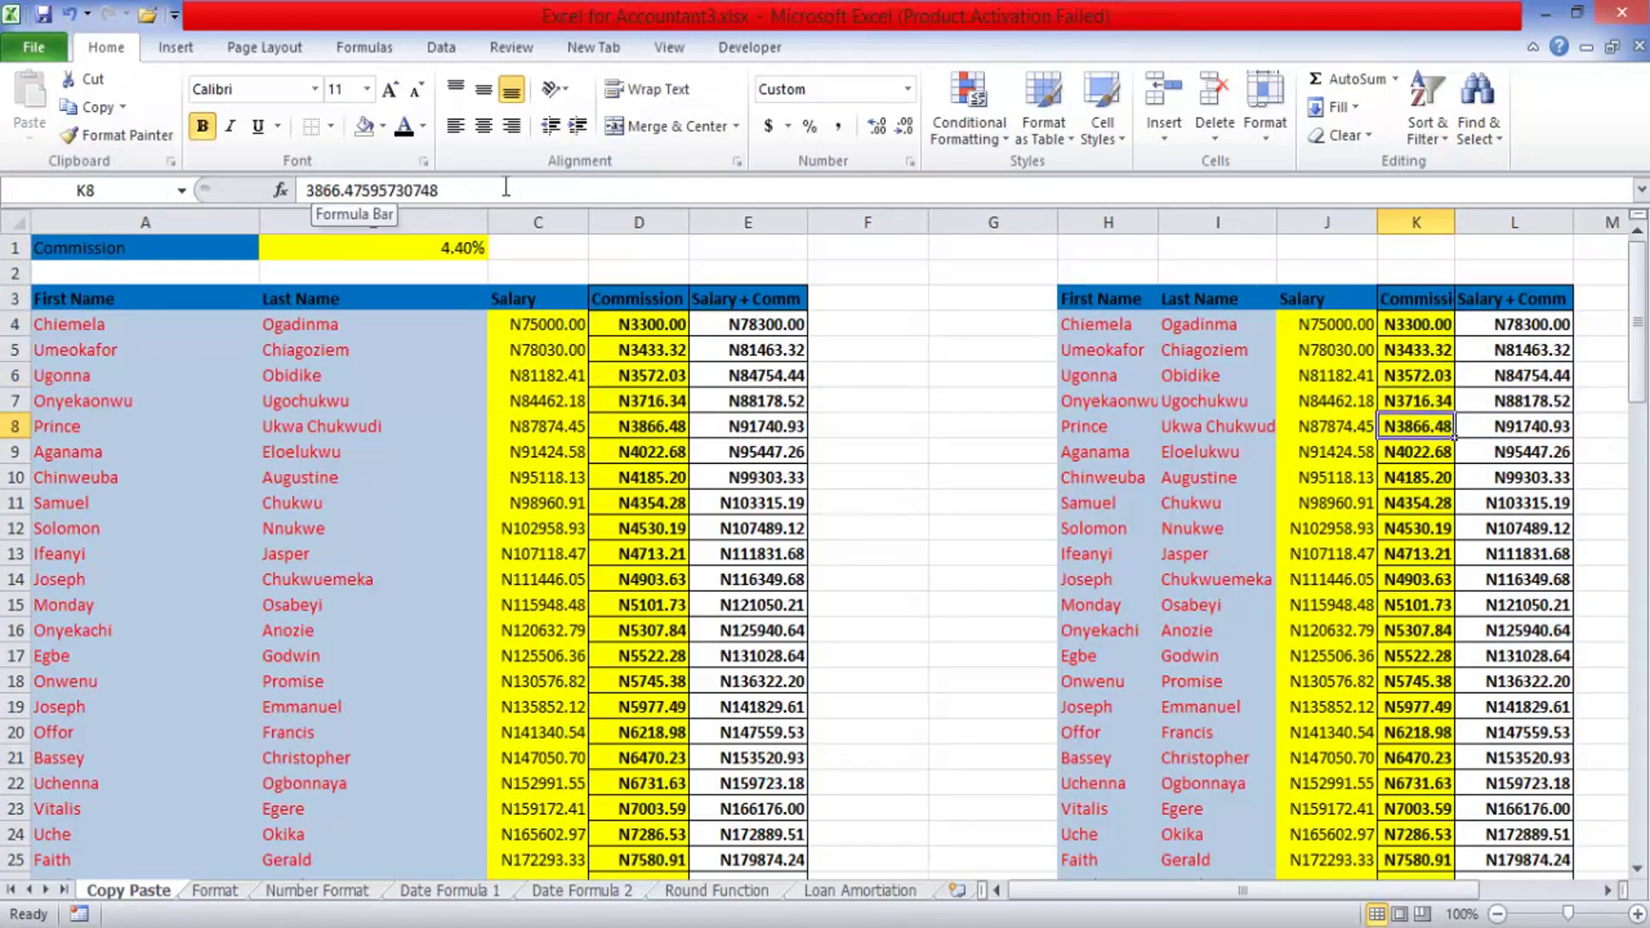
click(1447, 526)
click(1526, 502)
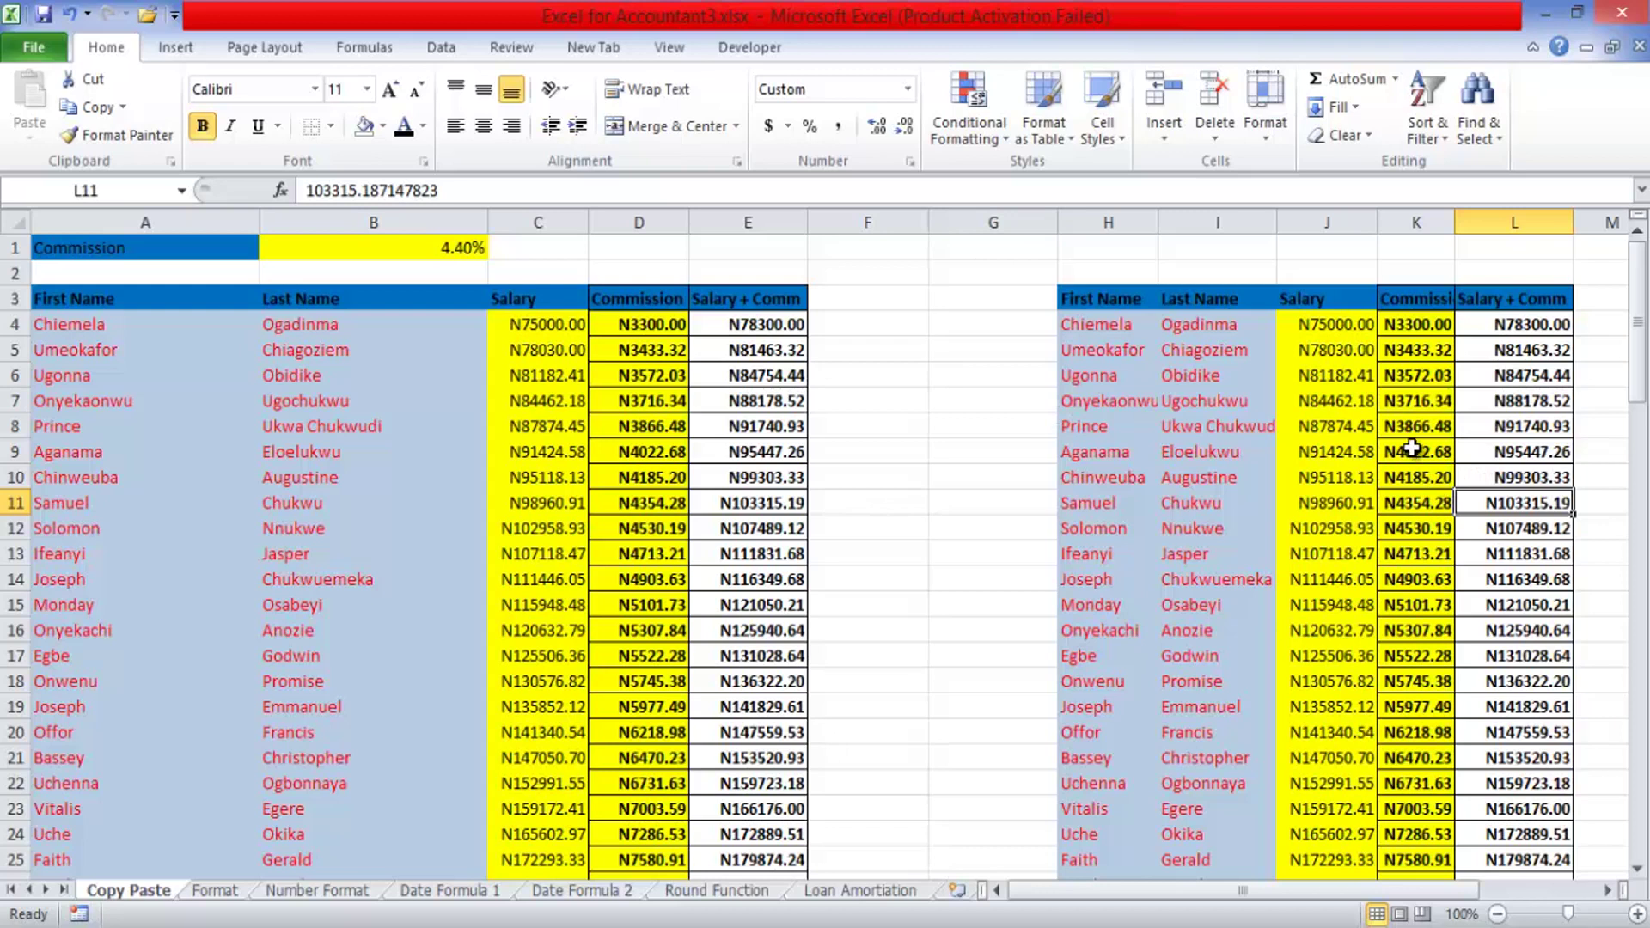
- Undo the values and source formatting paste, and preview the Formatting paste option without applying it
key(ctrl+z)
click(29, 130)
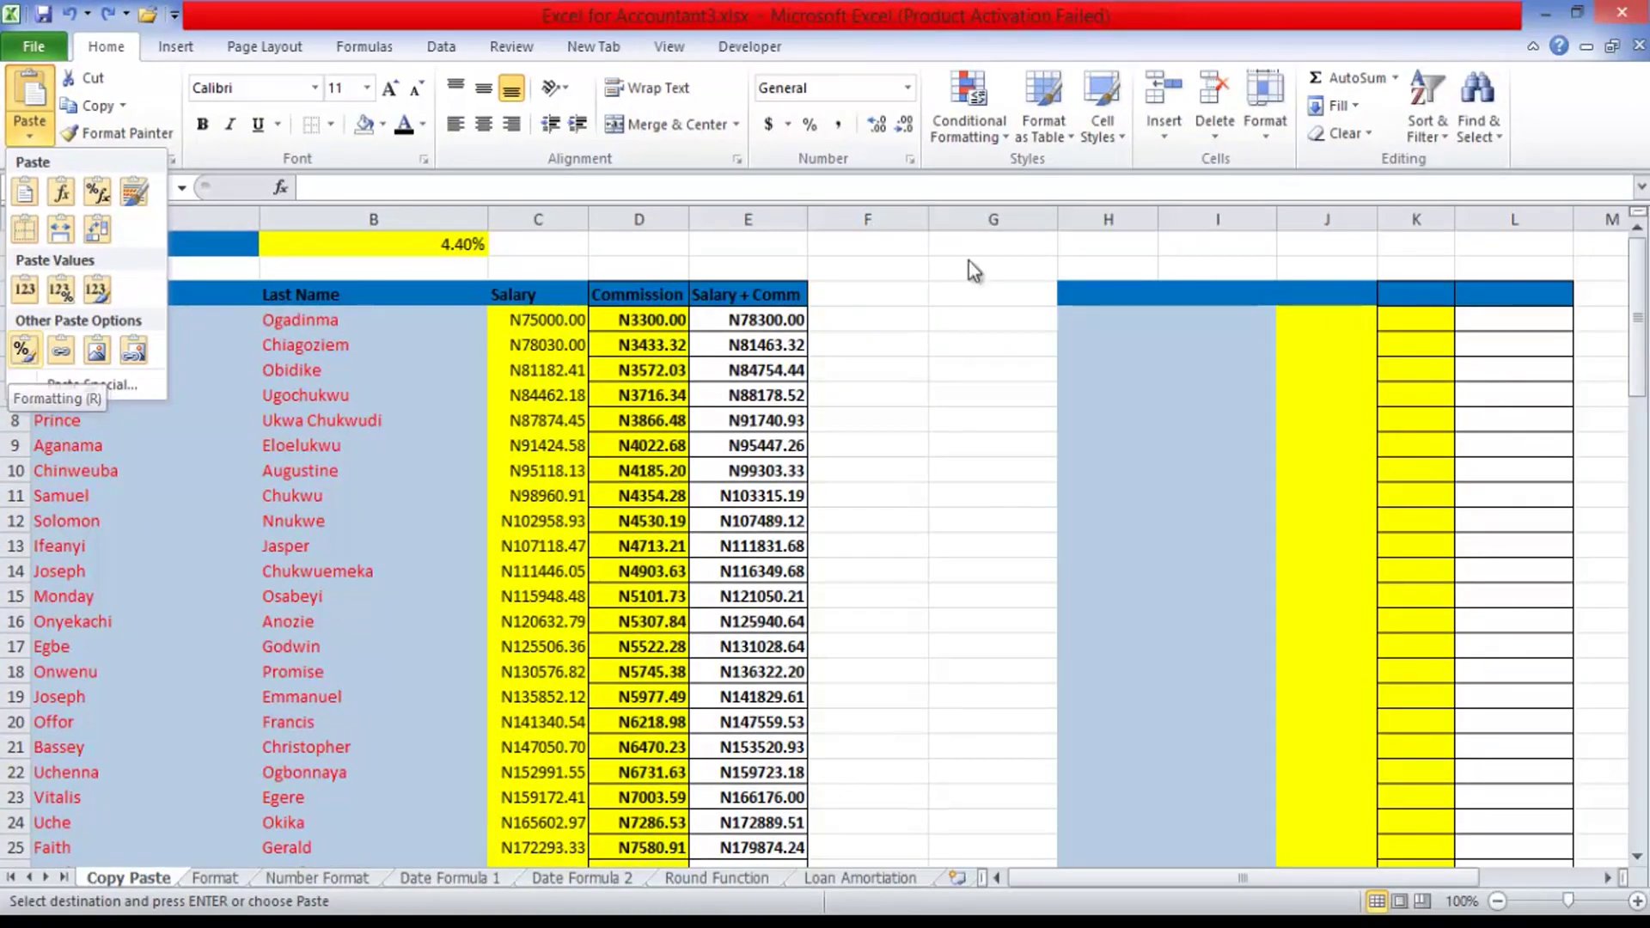
click(977, 368)
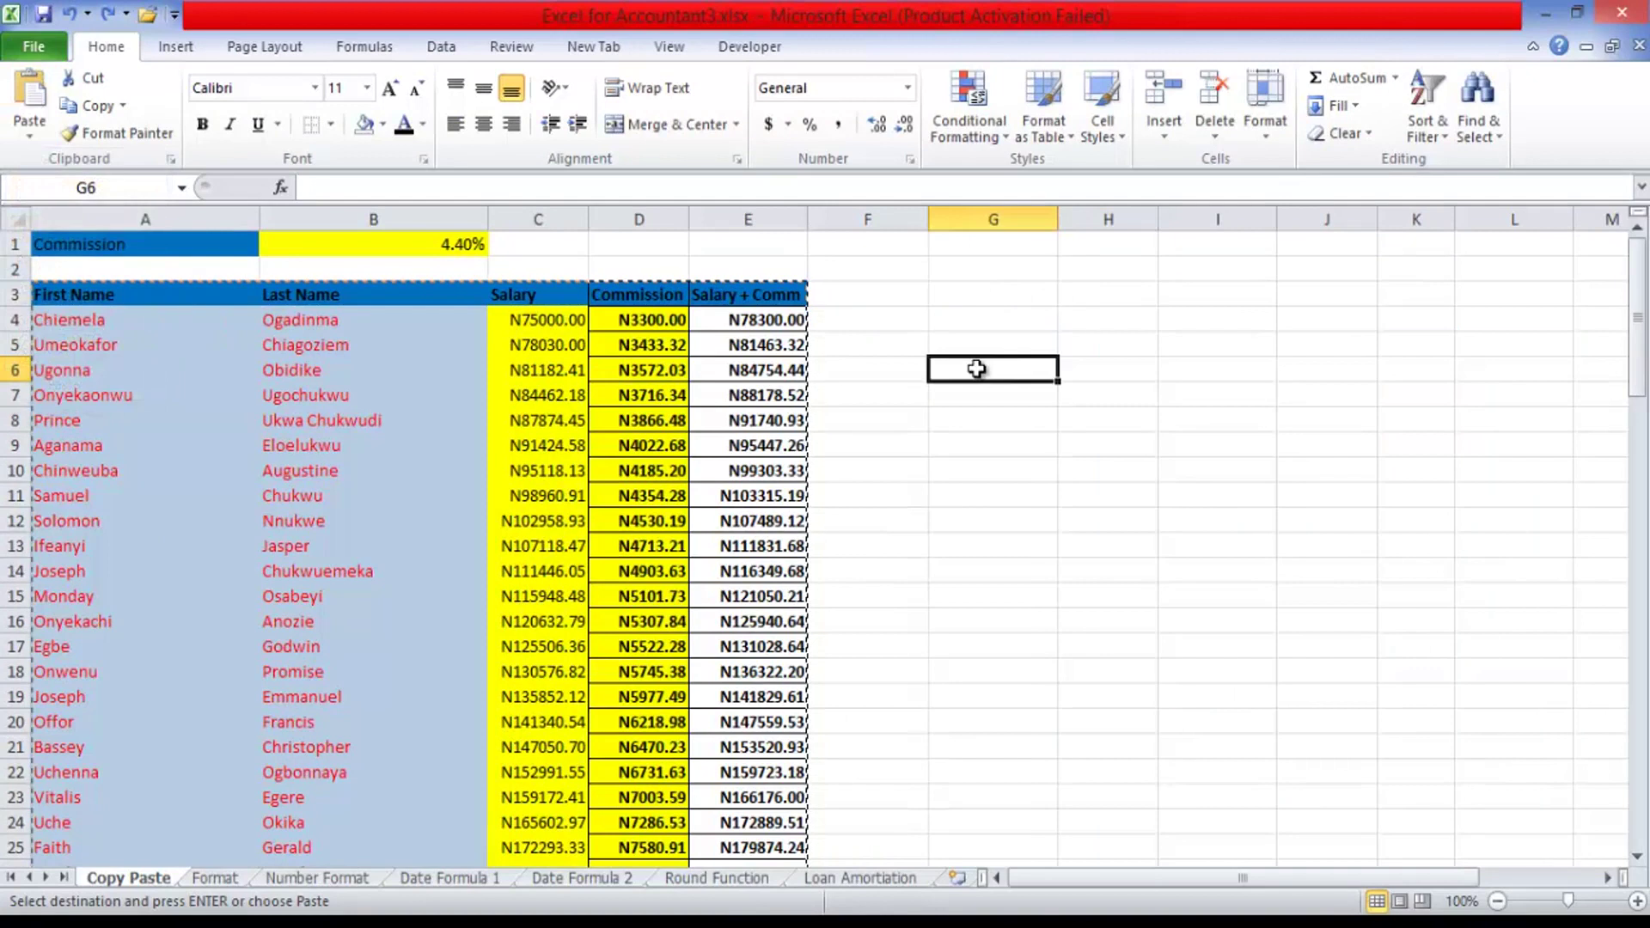
double_click(978, 368)
click(1106, 350)
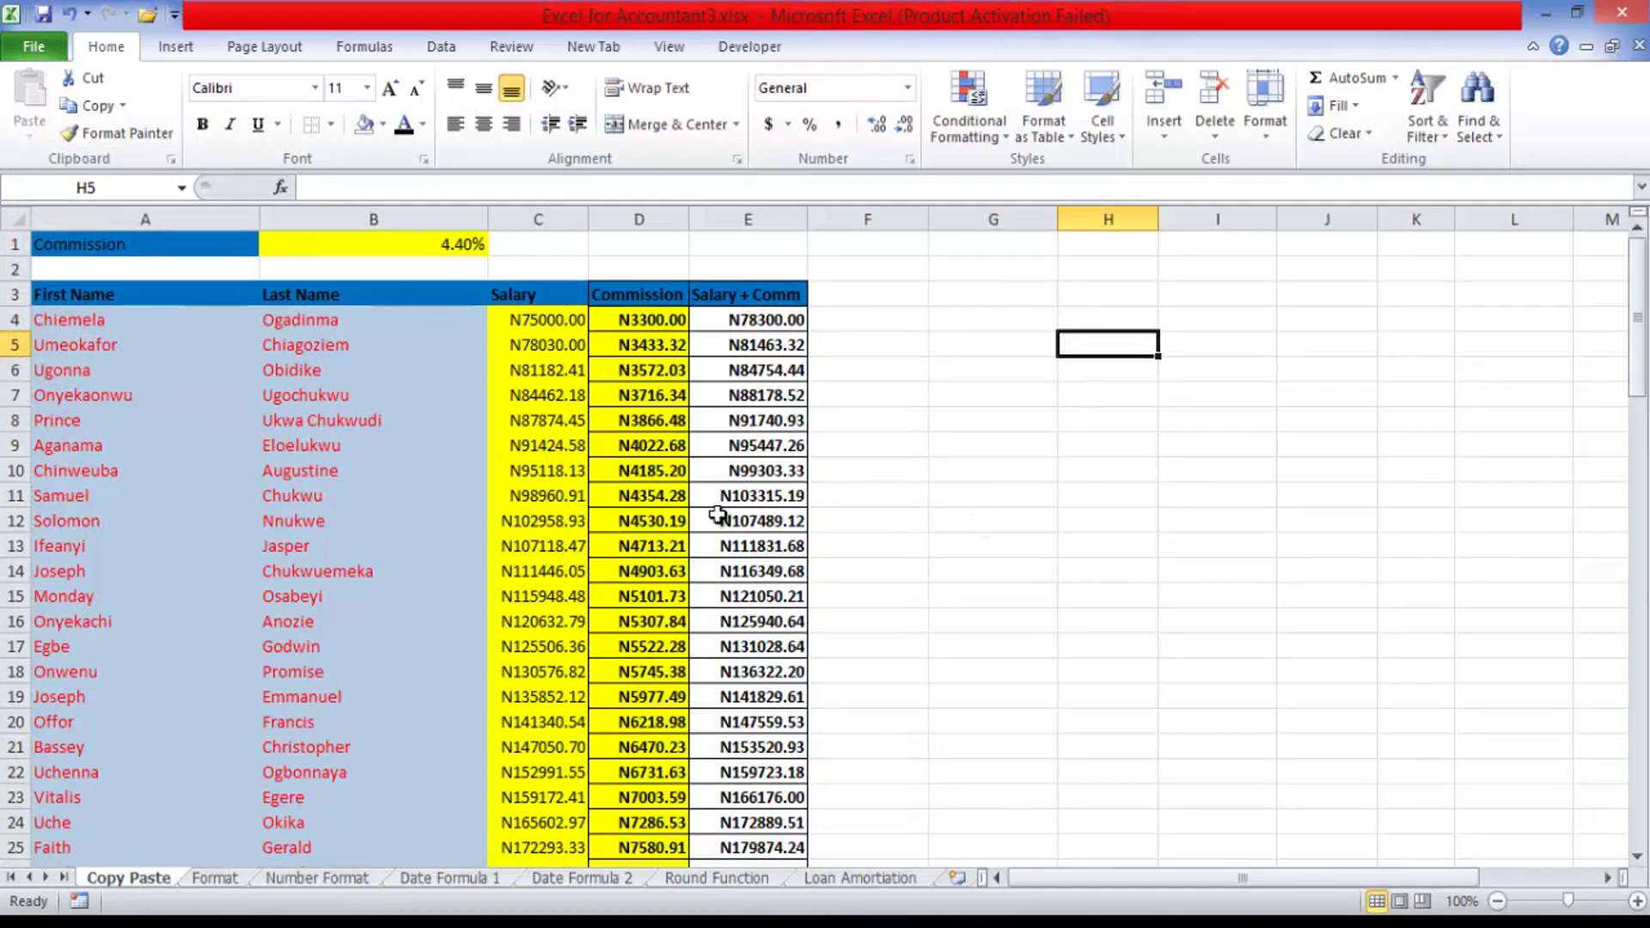
- Open the Format worksheet and select the first last-name cell, B4
click(216, 877)
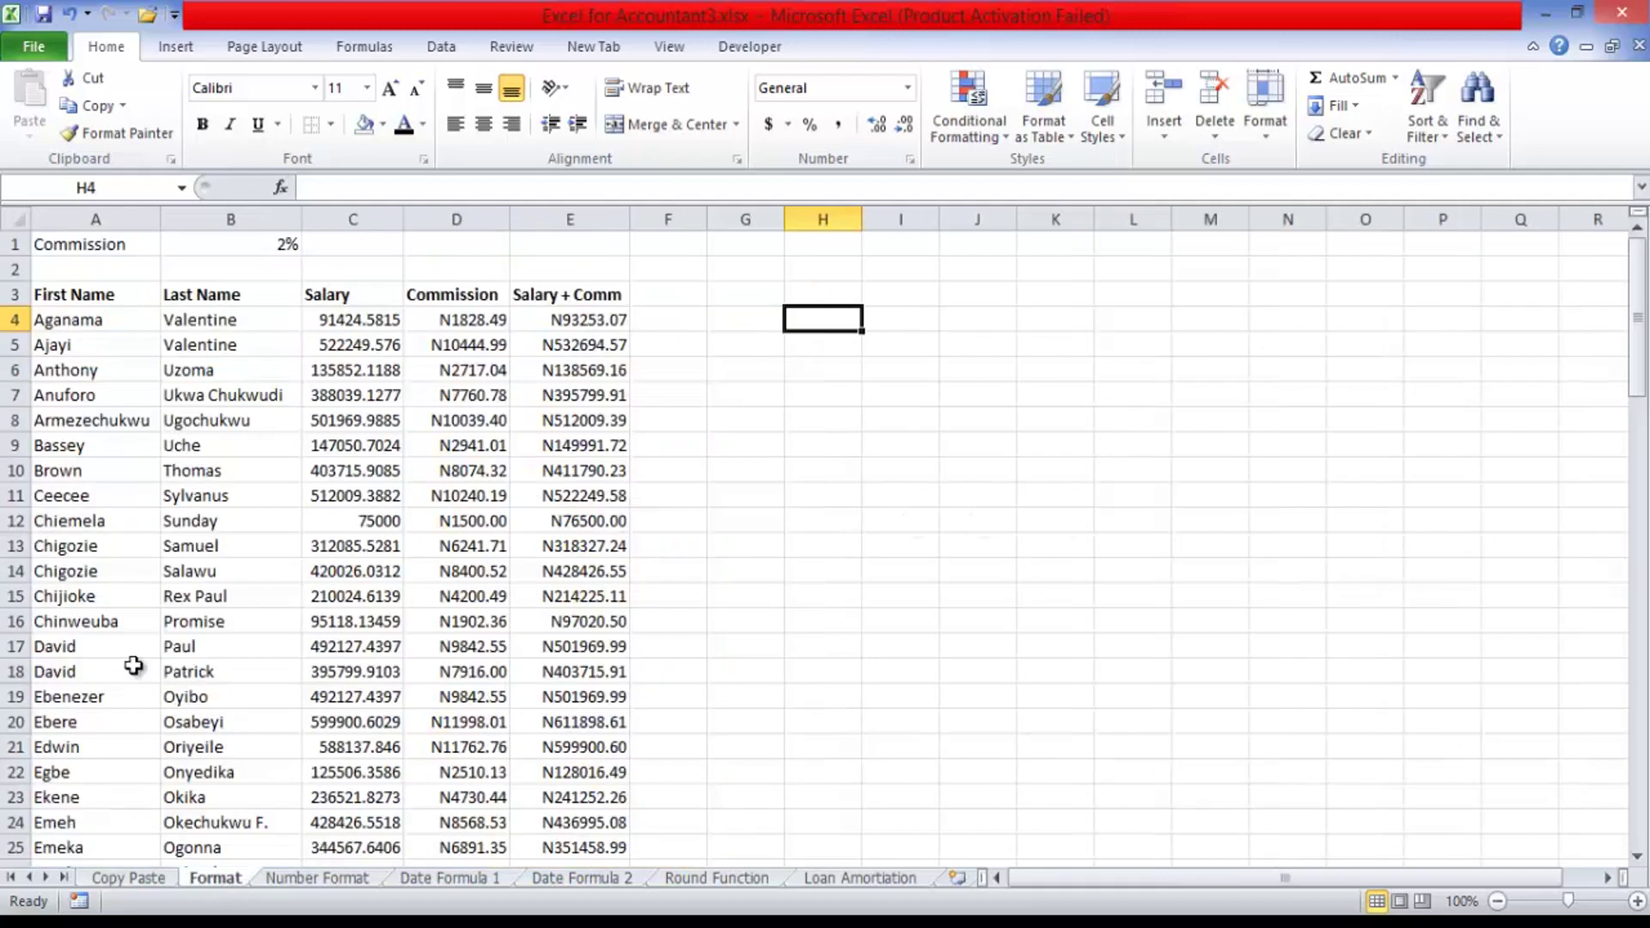
click(101, 325)
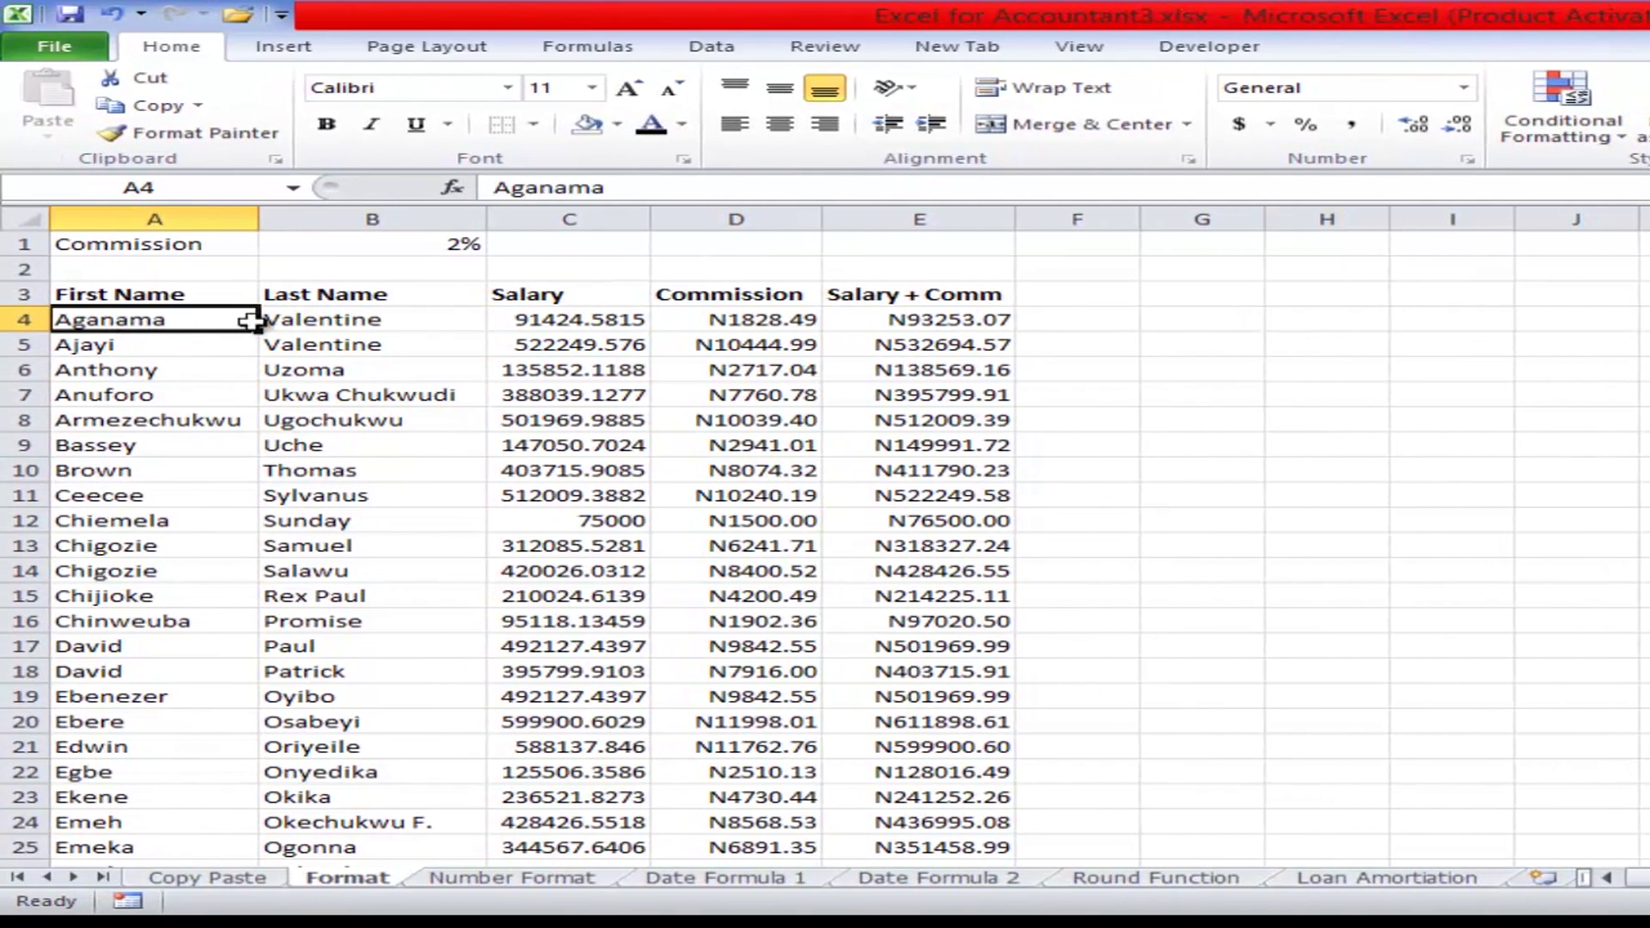
key(Tab)
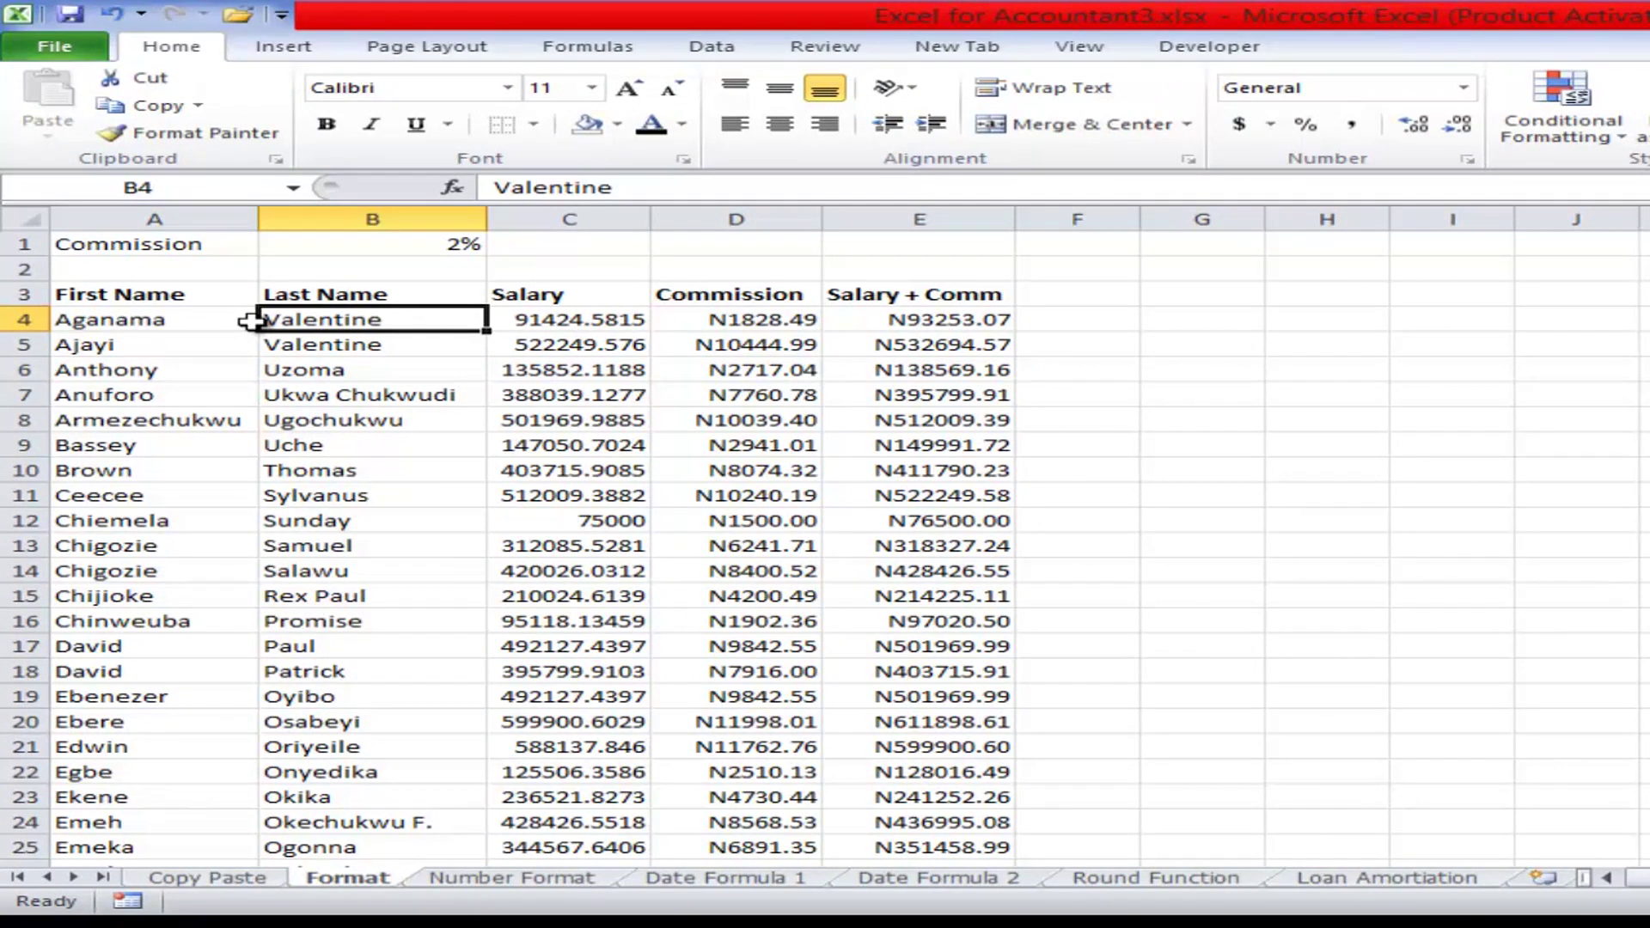
- Look at the formatted table on the Copy Paste worksheet for comparison and return to the Format worksheet
key(ctrl+Page_Up)
click(251, 322)
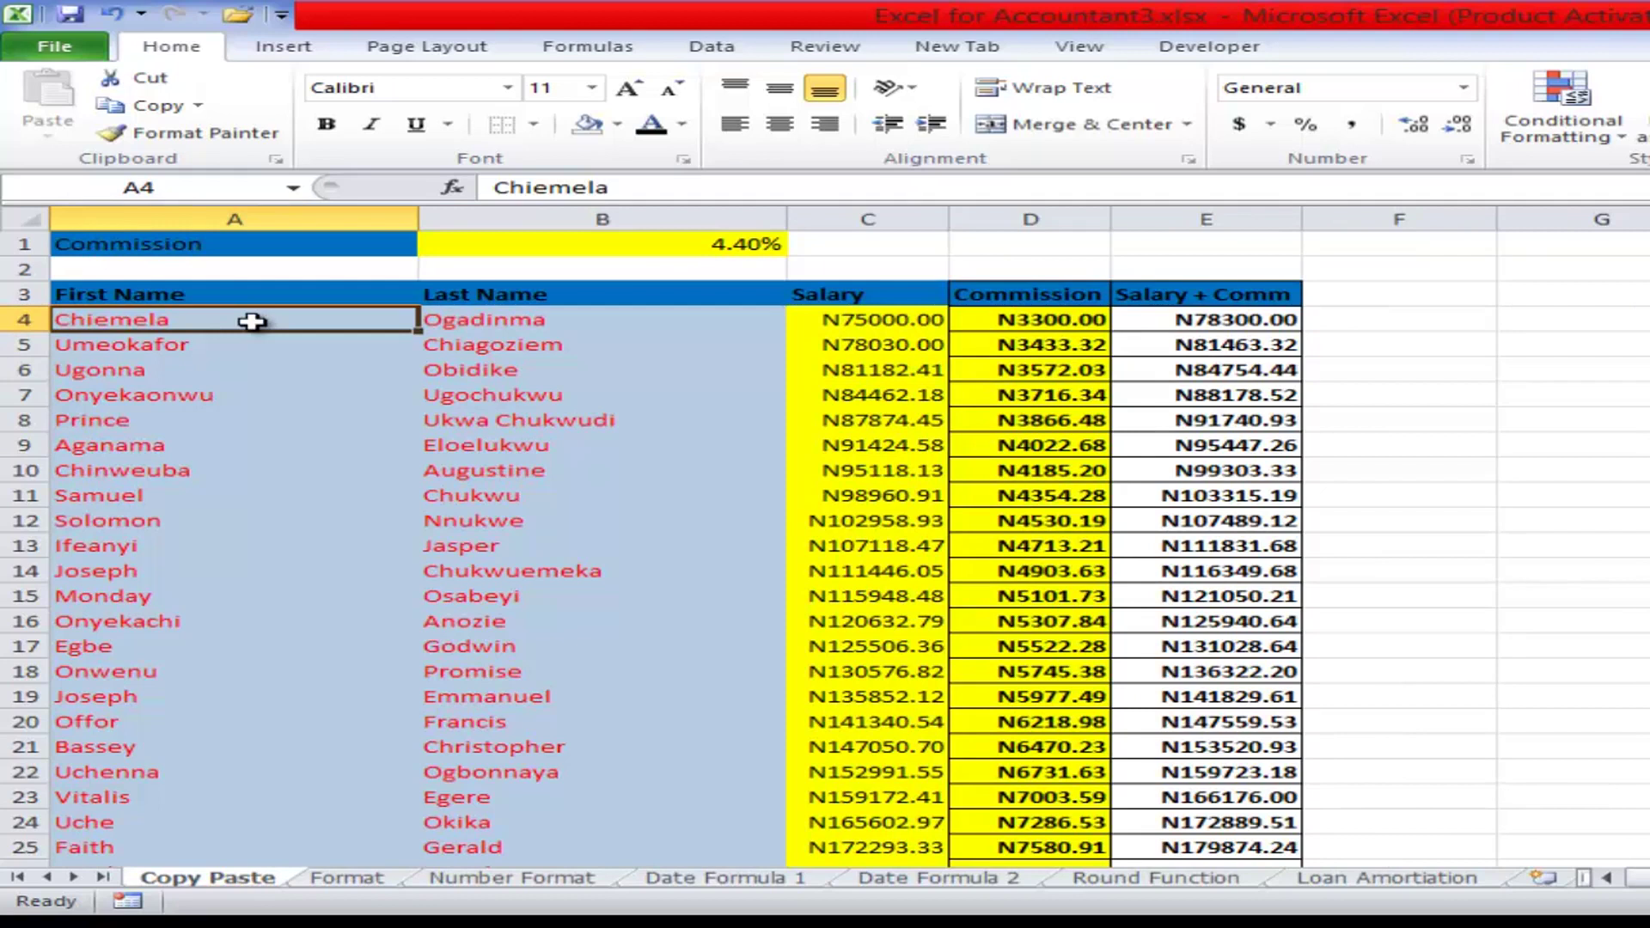
key(Right)
key(Down)
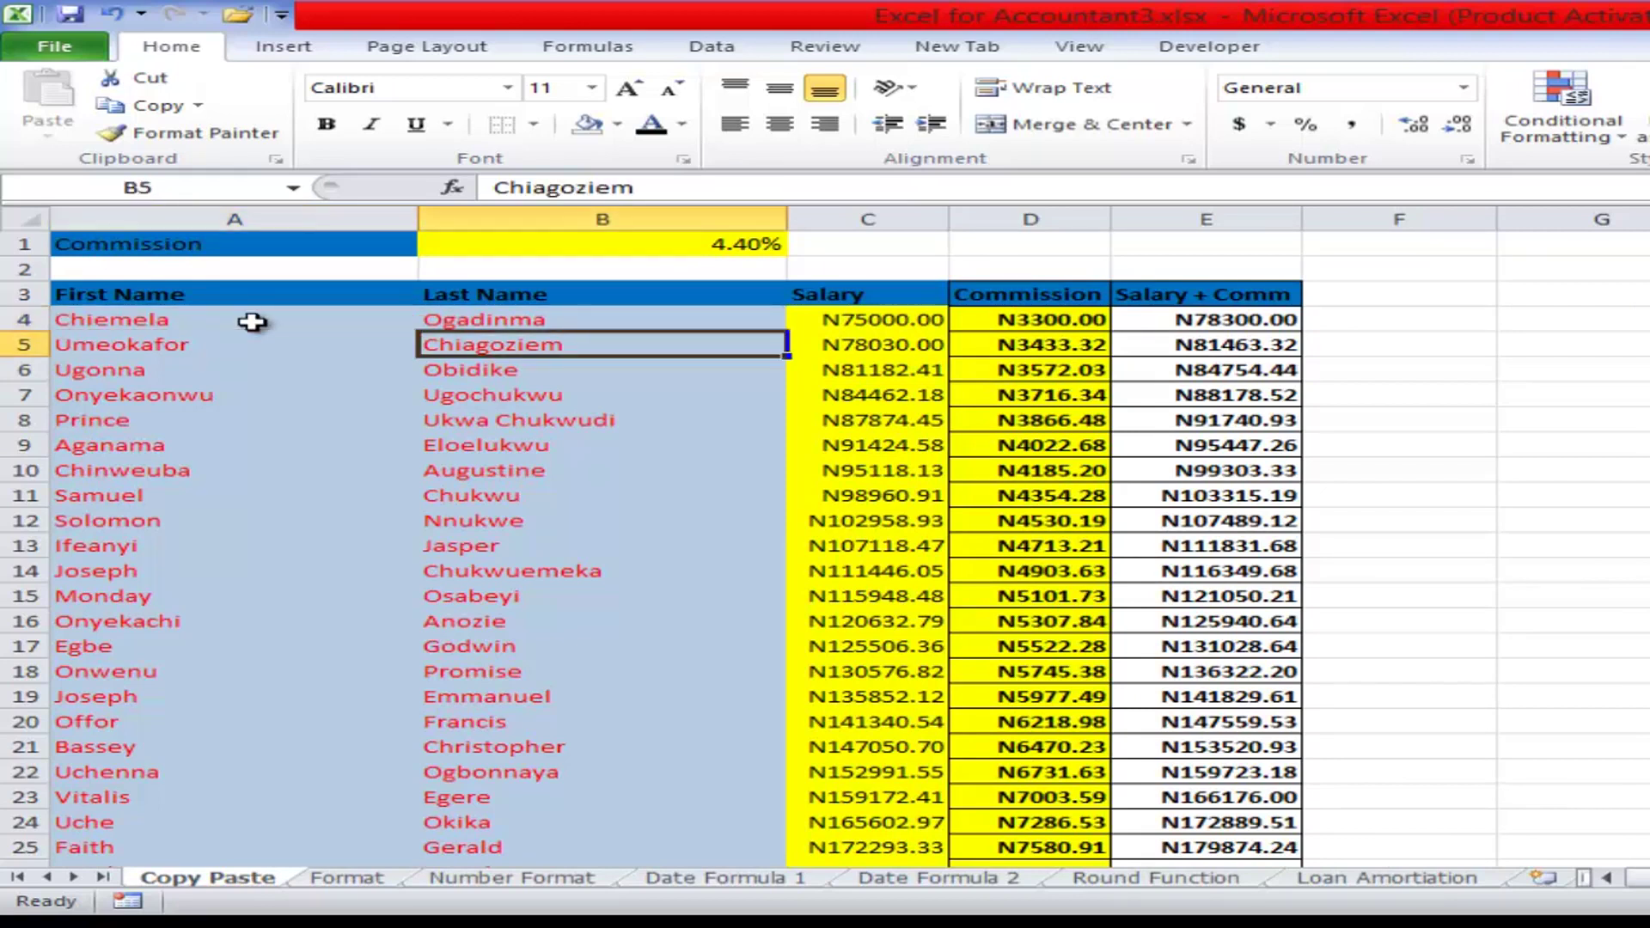
key(ctrl+Page_Down)
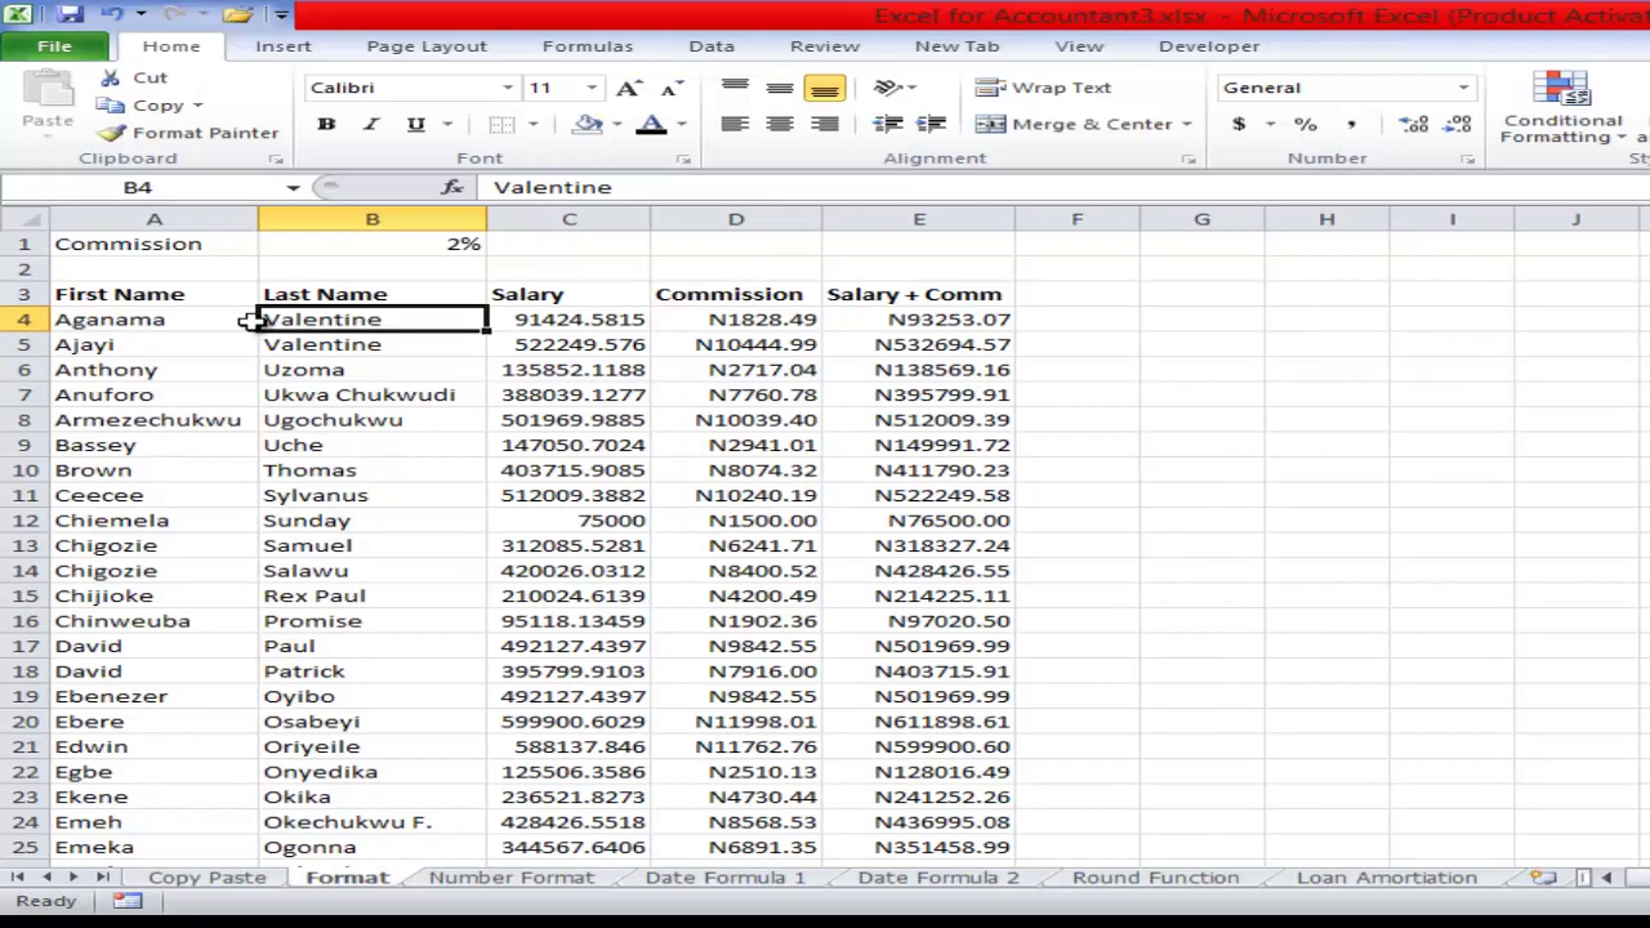
- Fill the header cells A3:E3 on the Format worksheet with the standard blue colour
key(Left)
key(Up)
key(ctrl+Right)
key(shift+Left)
key(shift+Left)
key(shift+Left)
key(shift+Left)
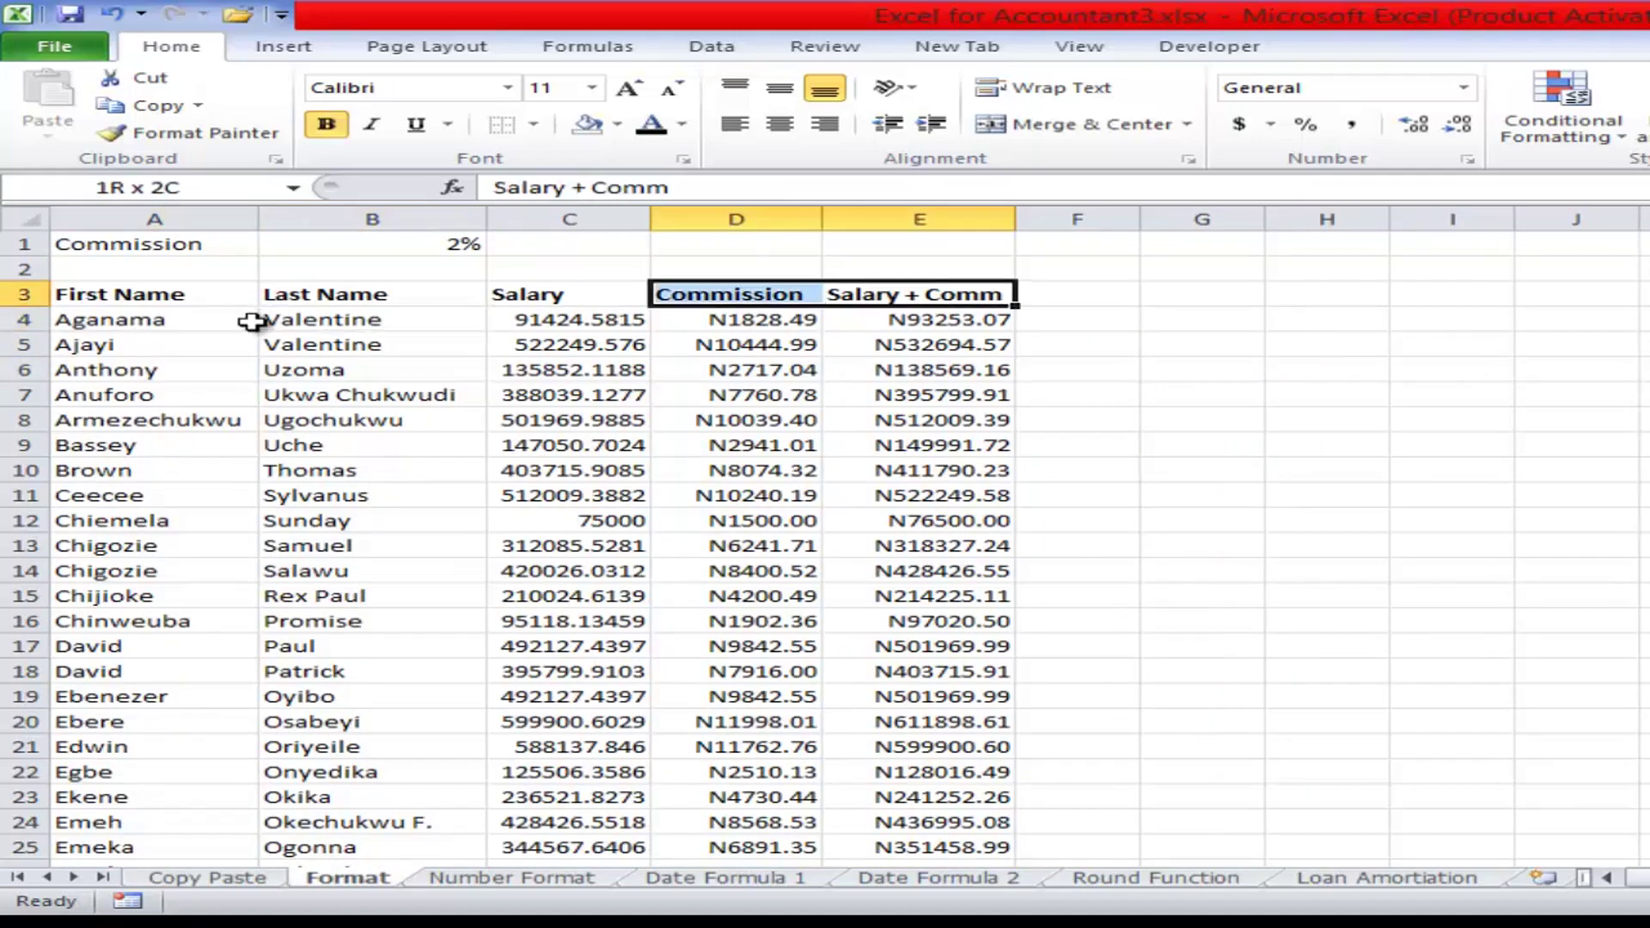
key(alt+h)
key(h)
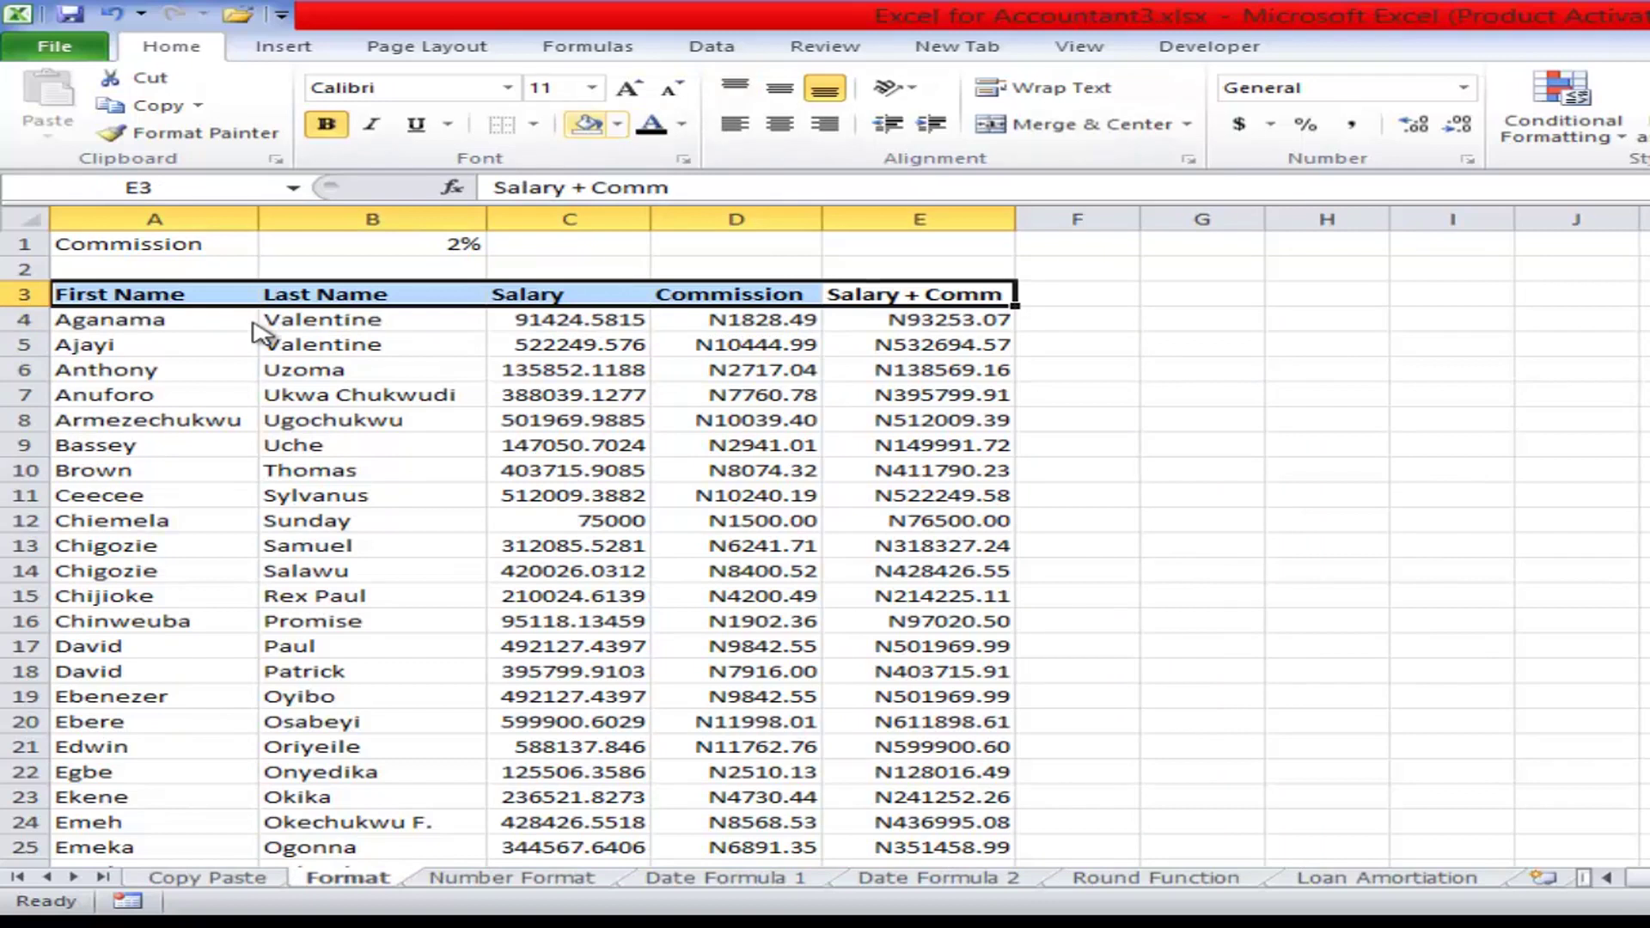
key(Down)
key(Right)
key(Right)
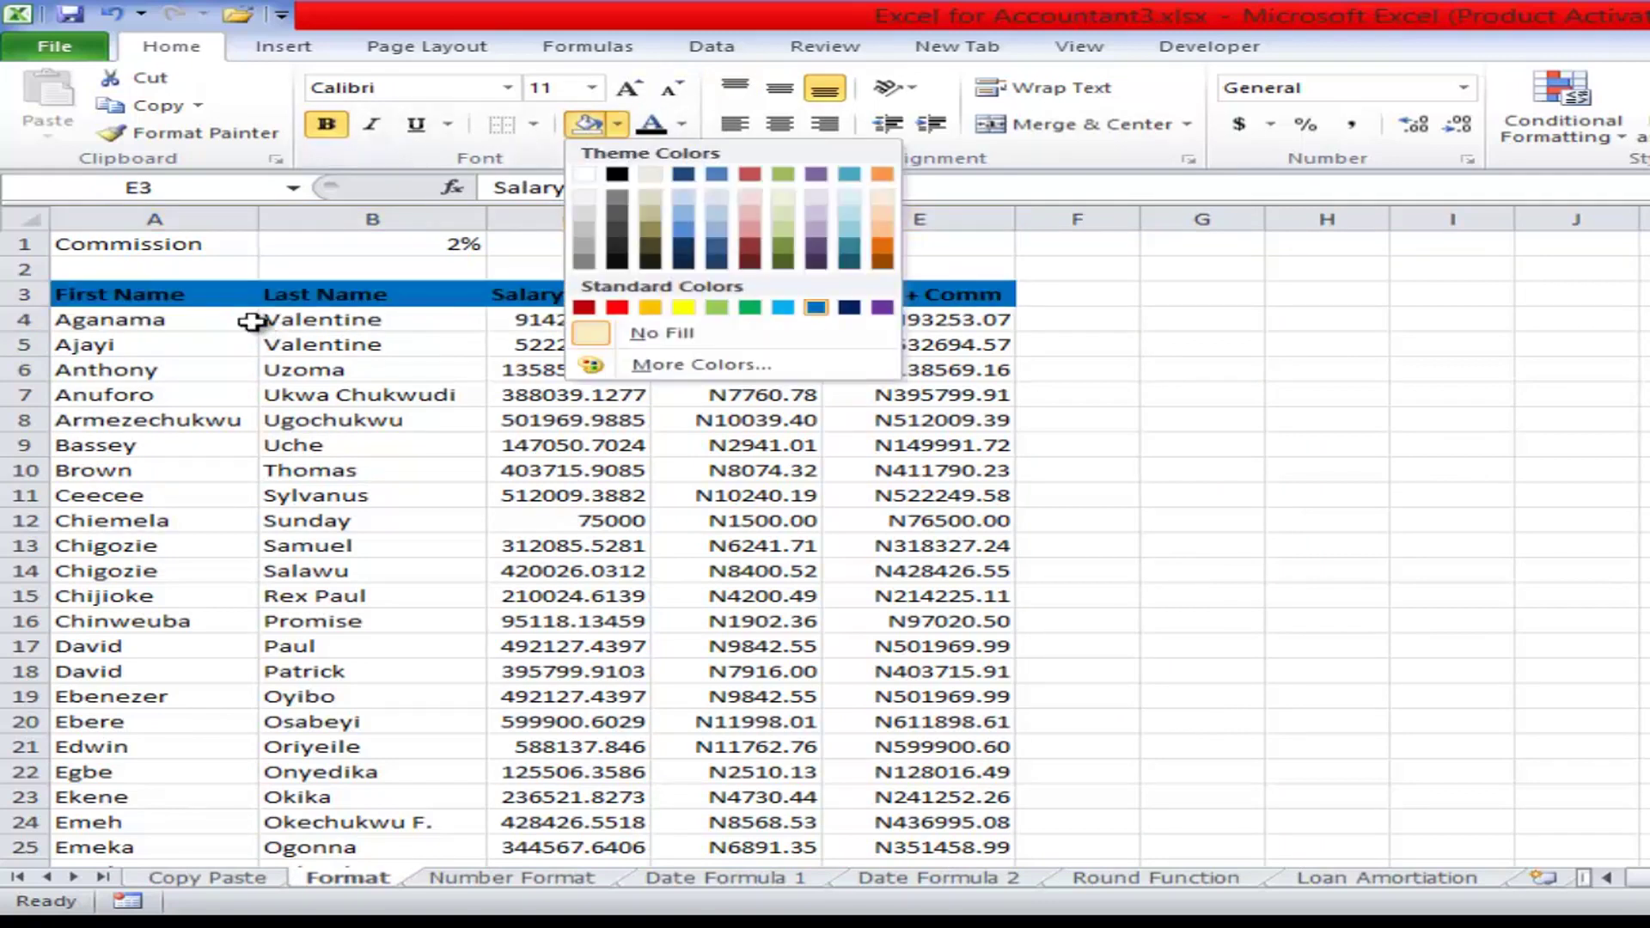
key(Return)
key(Down)
key(Left)
key(shift+Down)
key(shift+Down)
key(shift+Down)
key(shift+Down)
key(shift+Down)
key(shift+Down)
key(shift+Down)
key(shift+Down)
key(shift+Down)
key(shift+Down)
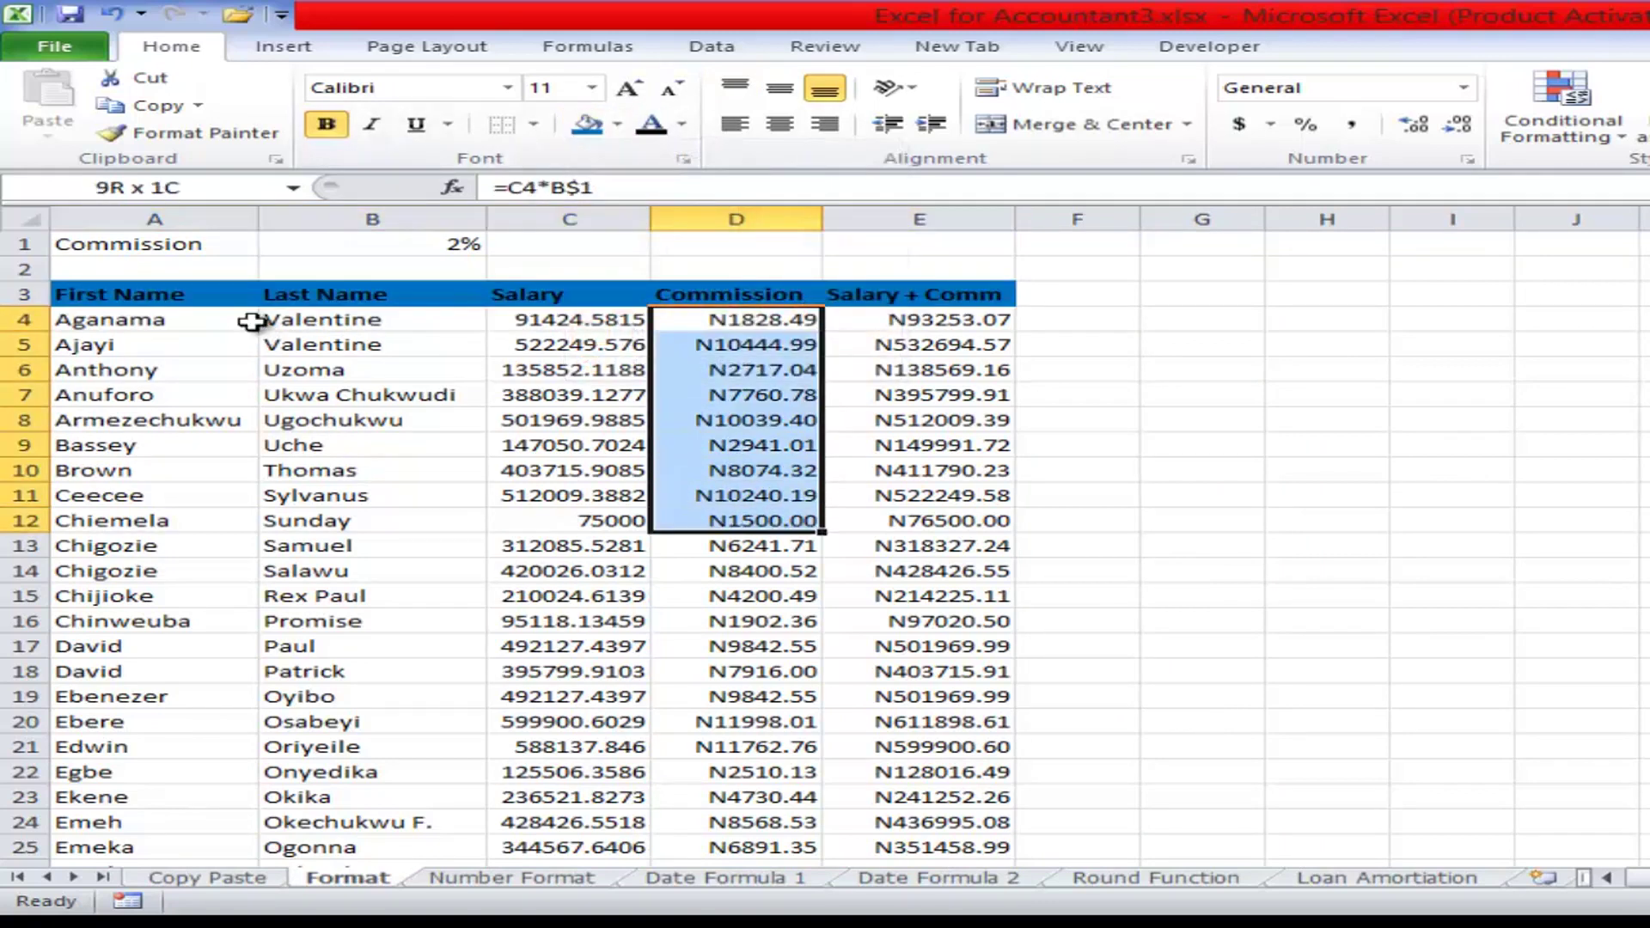
key(Right)
key(Right)
key(Right)
key(Right)
key(Down)
key(Down)
key(Down)
key(Down)
key(Down)
key(Down)
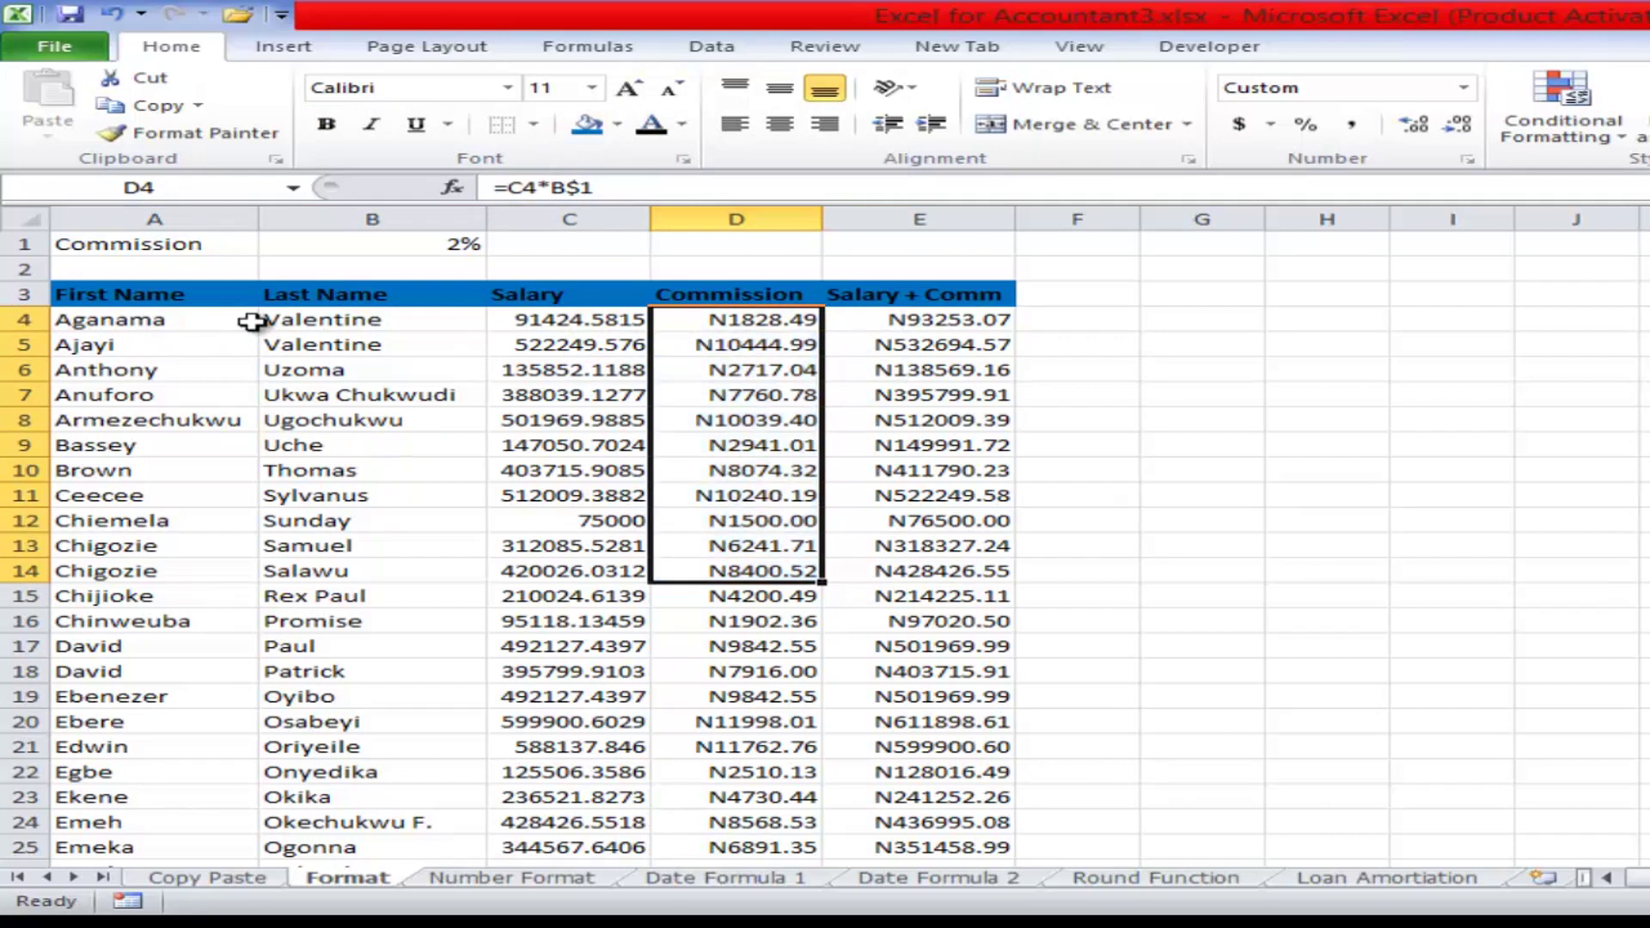
- Copy the formatted range A1:E95 on the Copy Paste worksheet
key(ctrl+Page_Up)
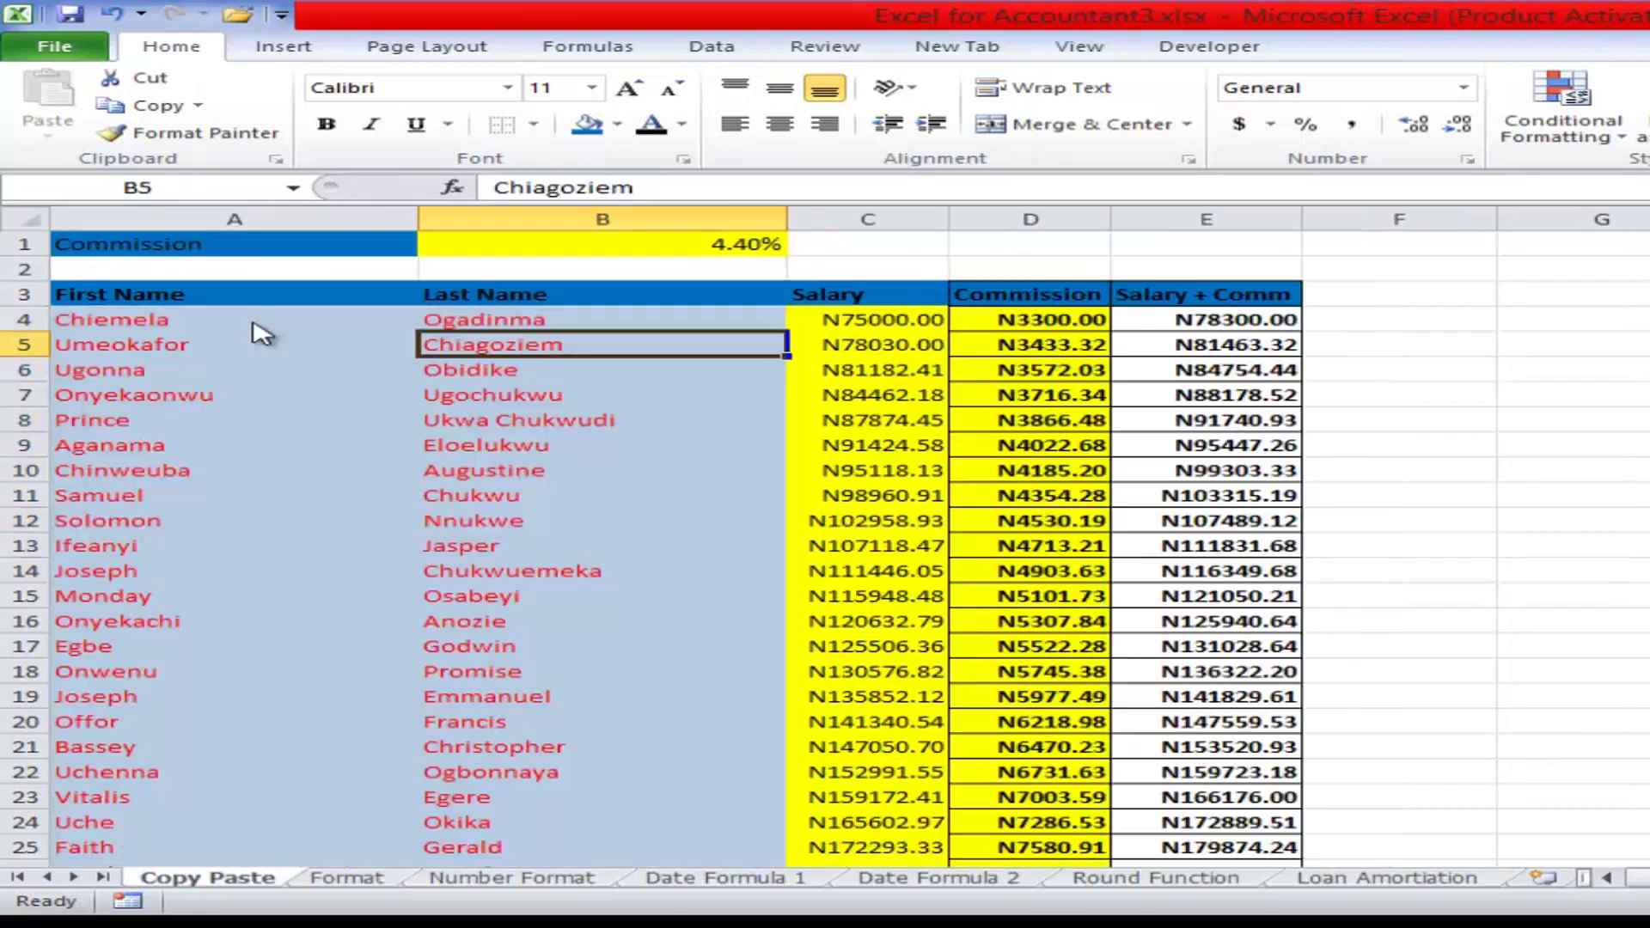
key(ctrl+Home)
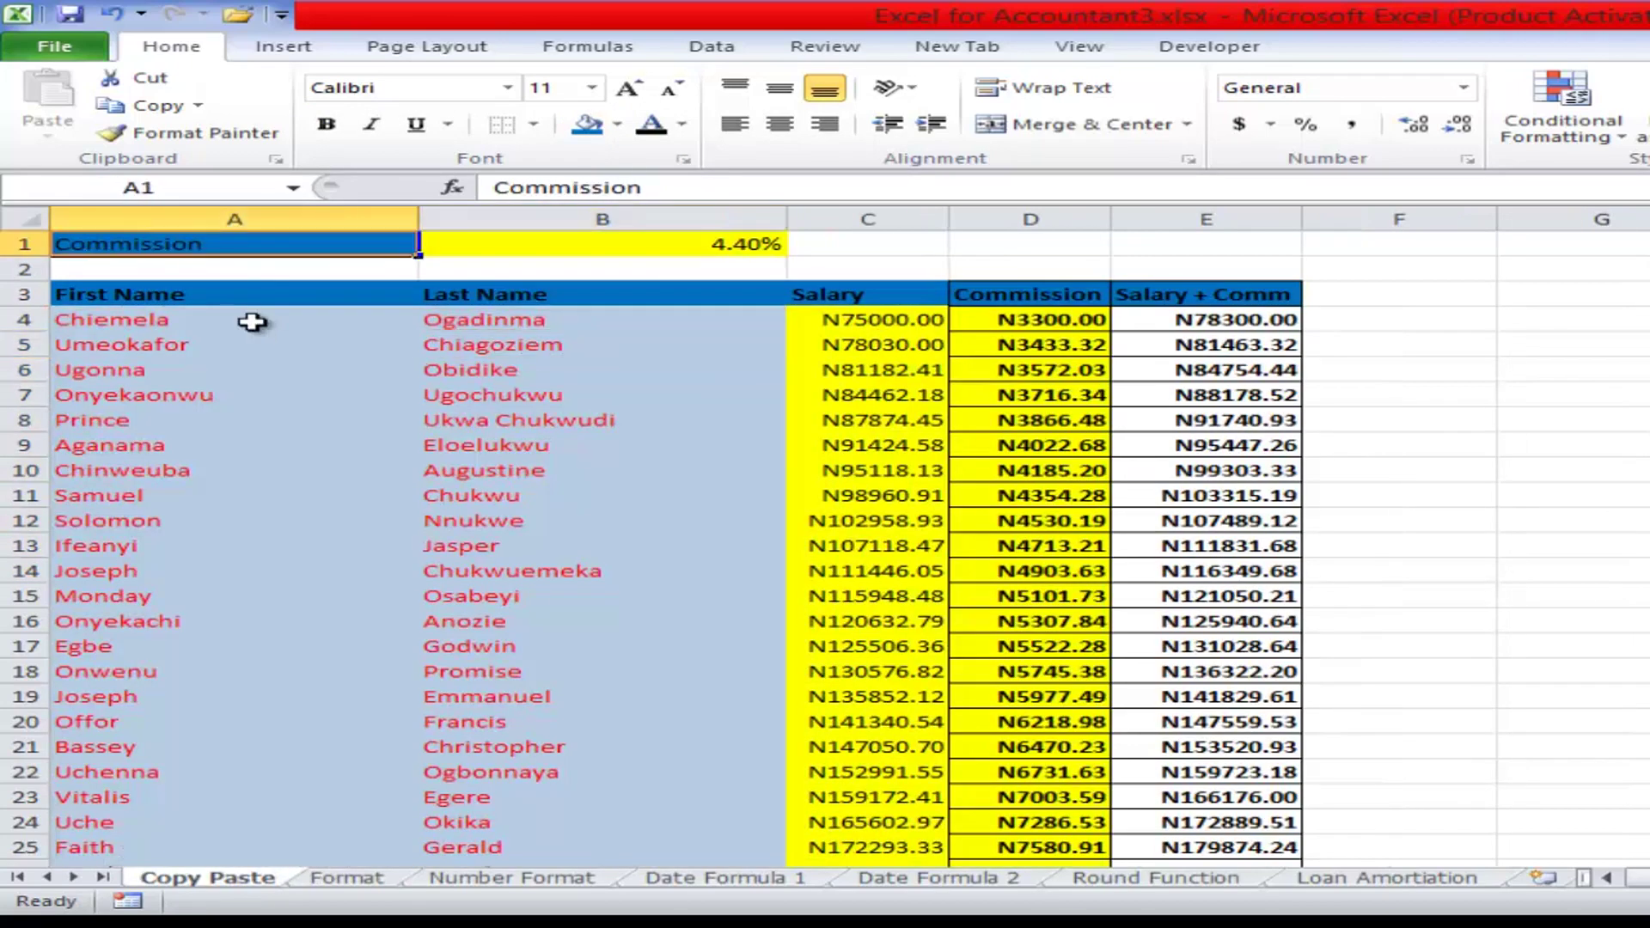
key(shift+Right)
key(shift+Right)
key(shift+Right)
key(shift+Right)
key(shift+Down)
key(shift+Up)
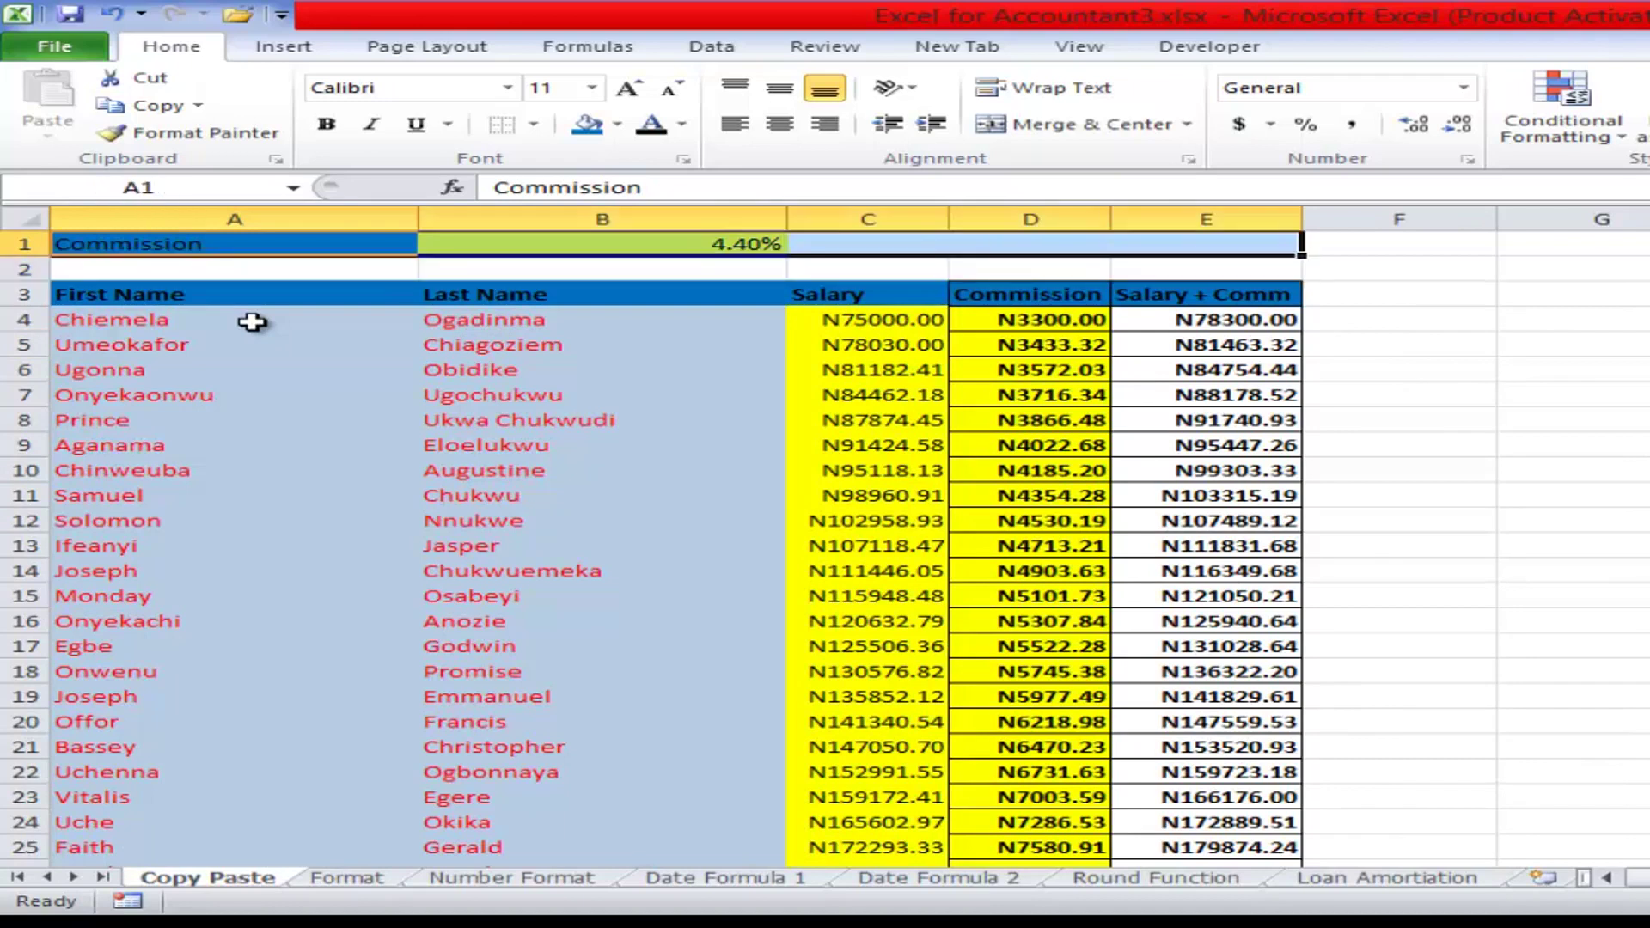
key(ctrl+shift+Down)
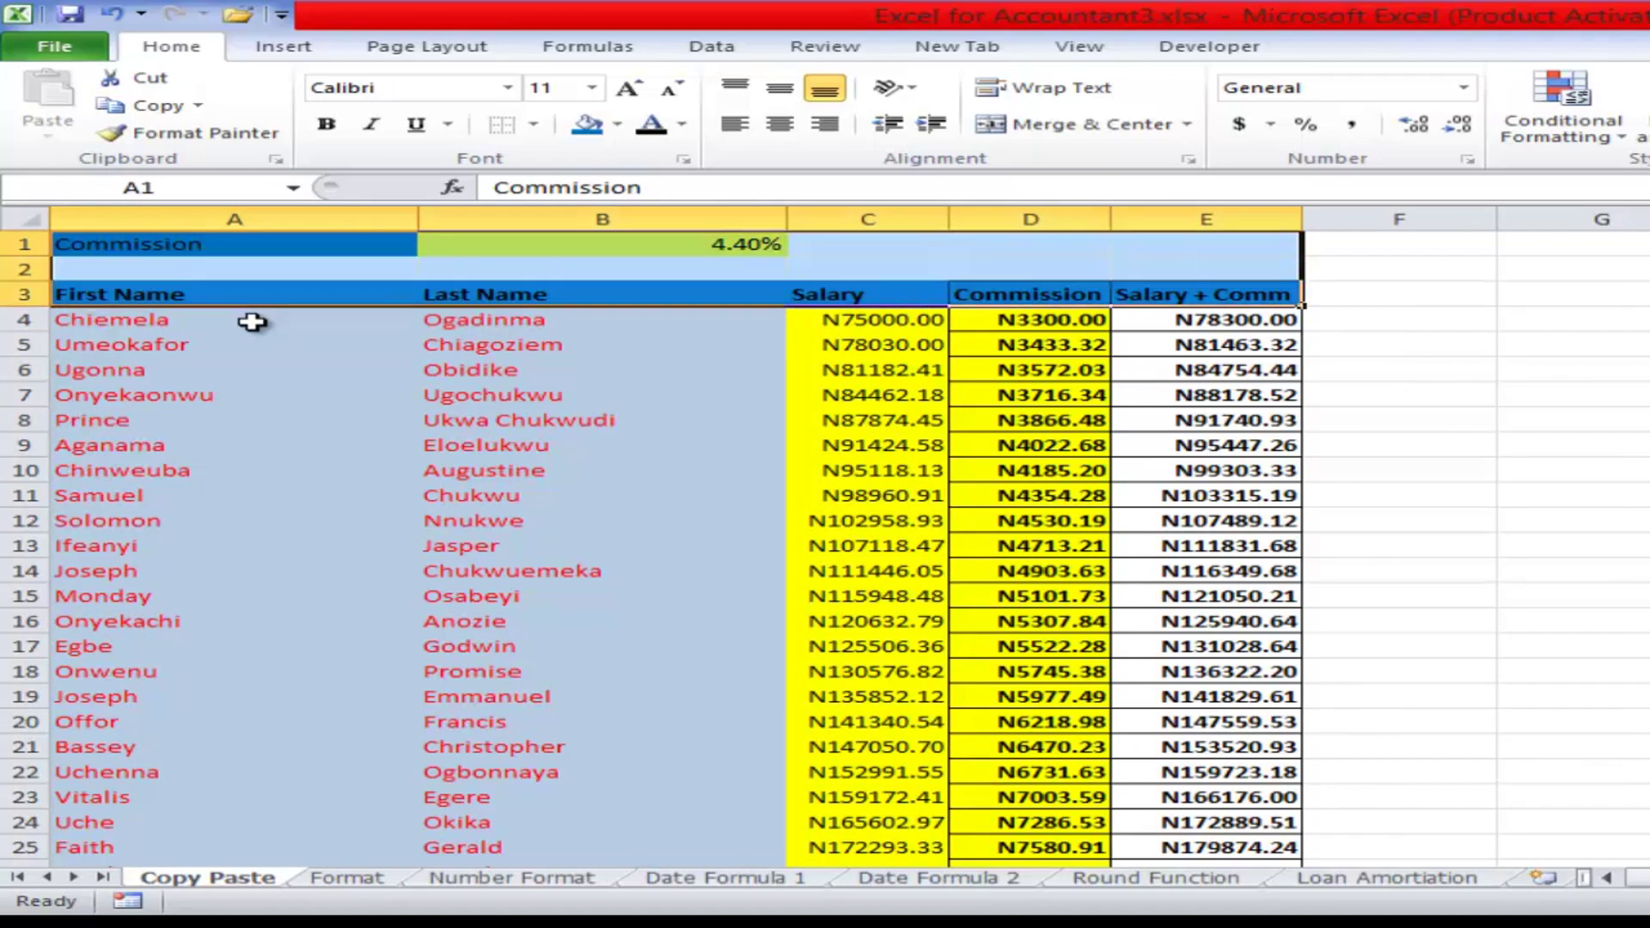
key(ctrl+shift+Down)
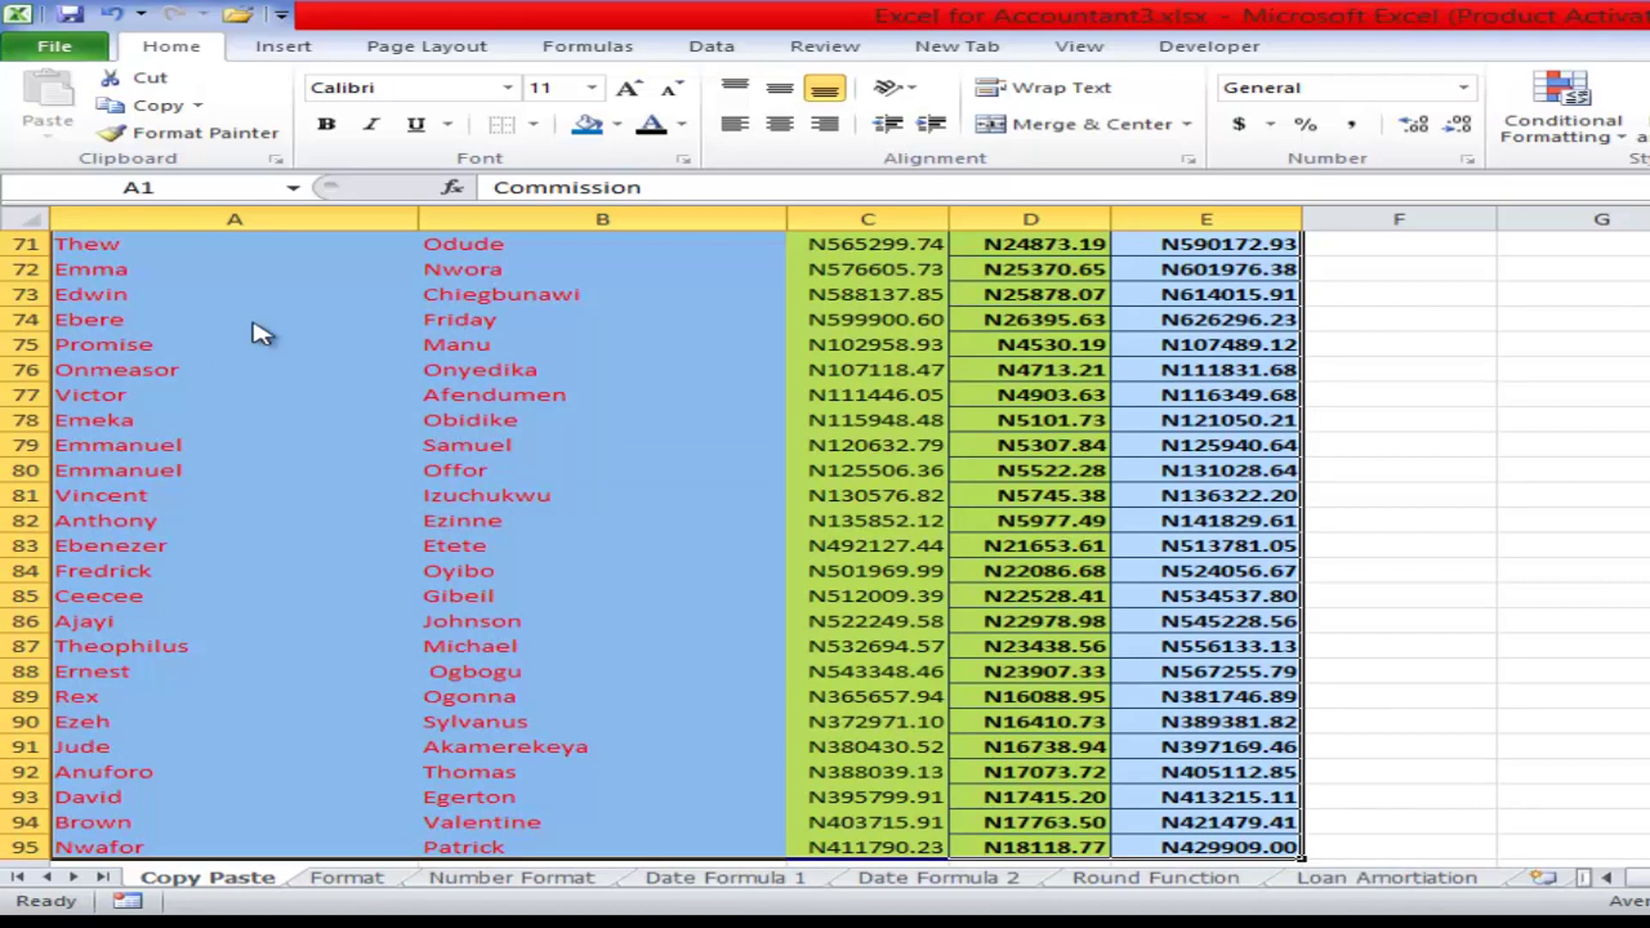
key(ctrl+c)
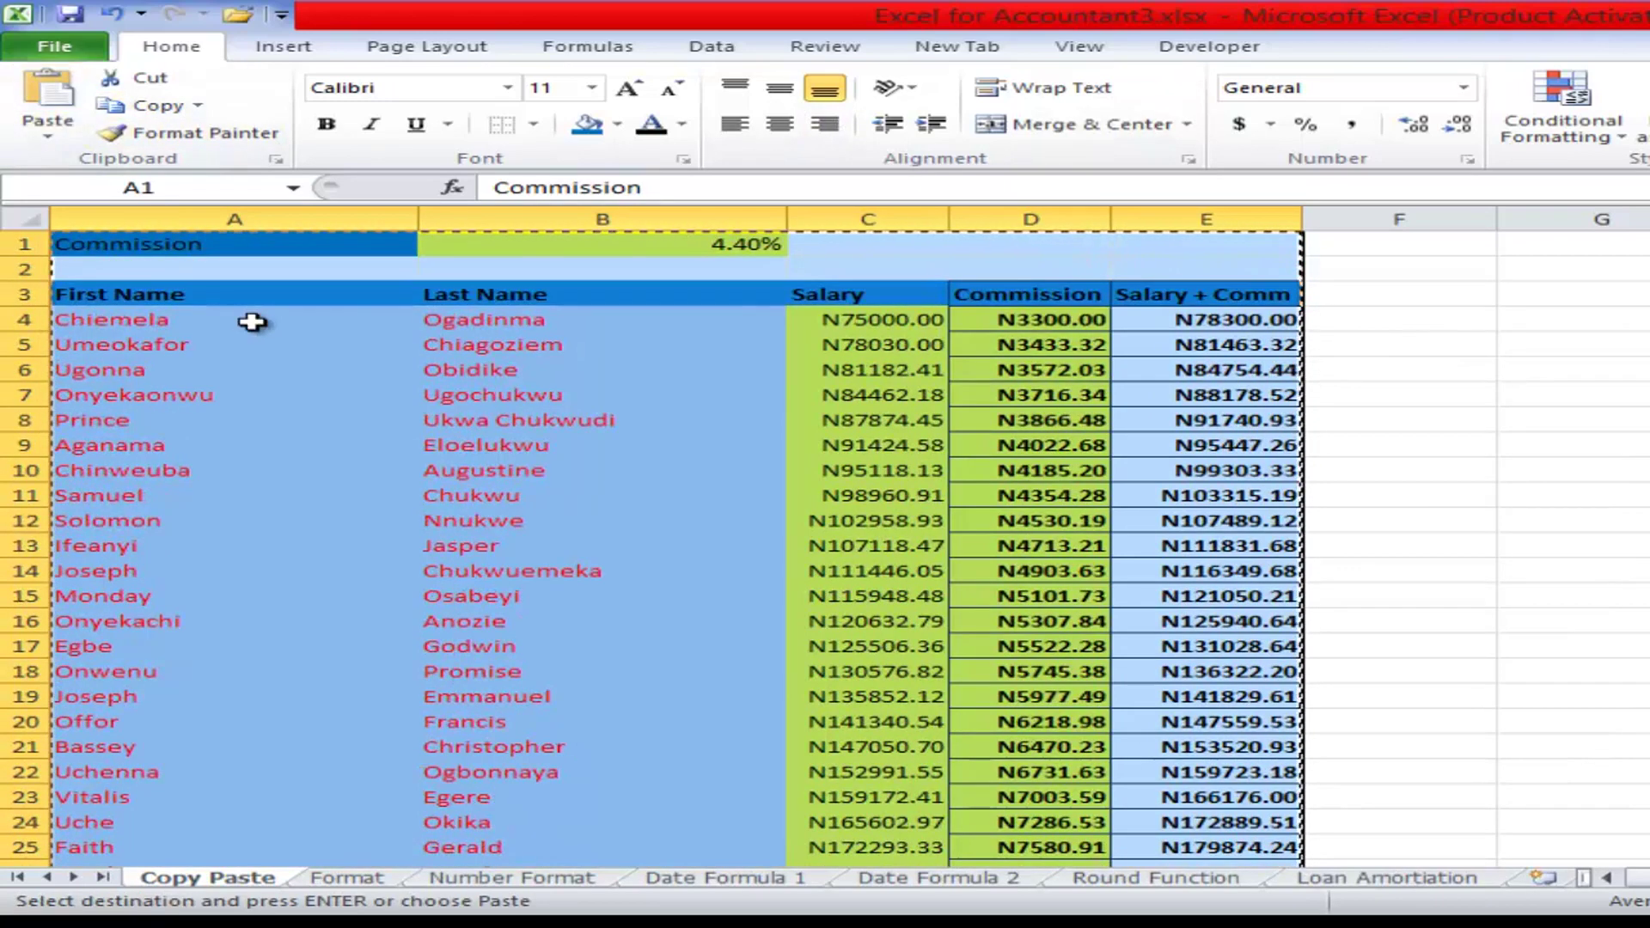
- Paste only the formatting of the copied range onto the Format worksheet starting at A1, and end copy mode
key(ctrl+Page_Down)
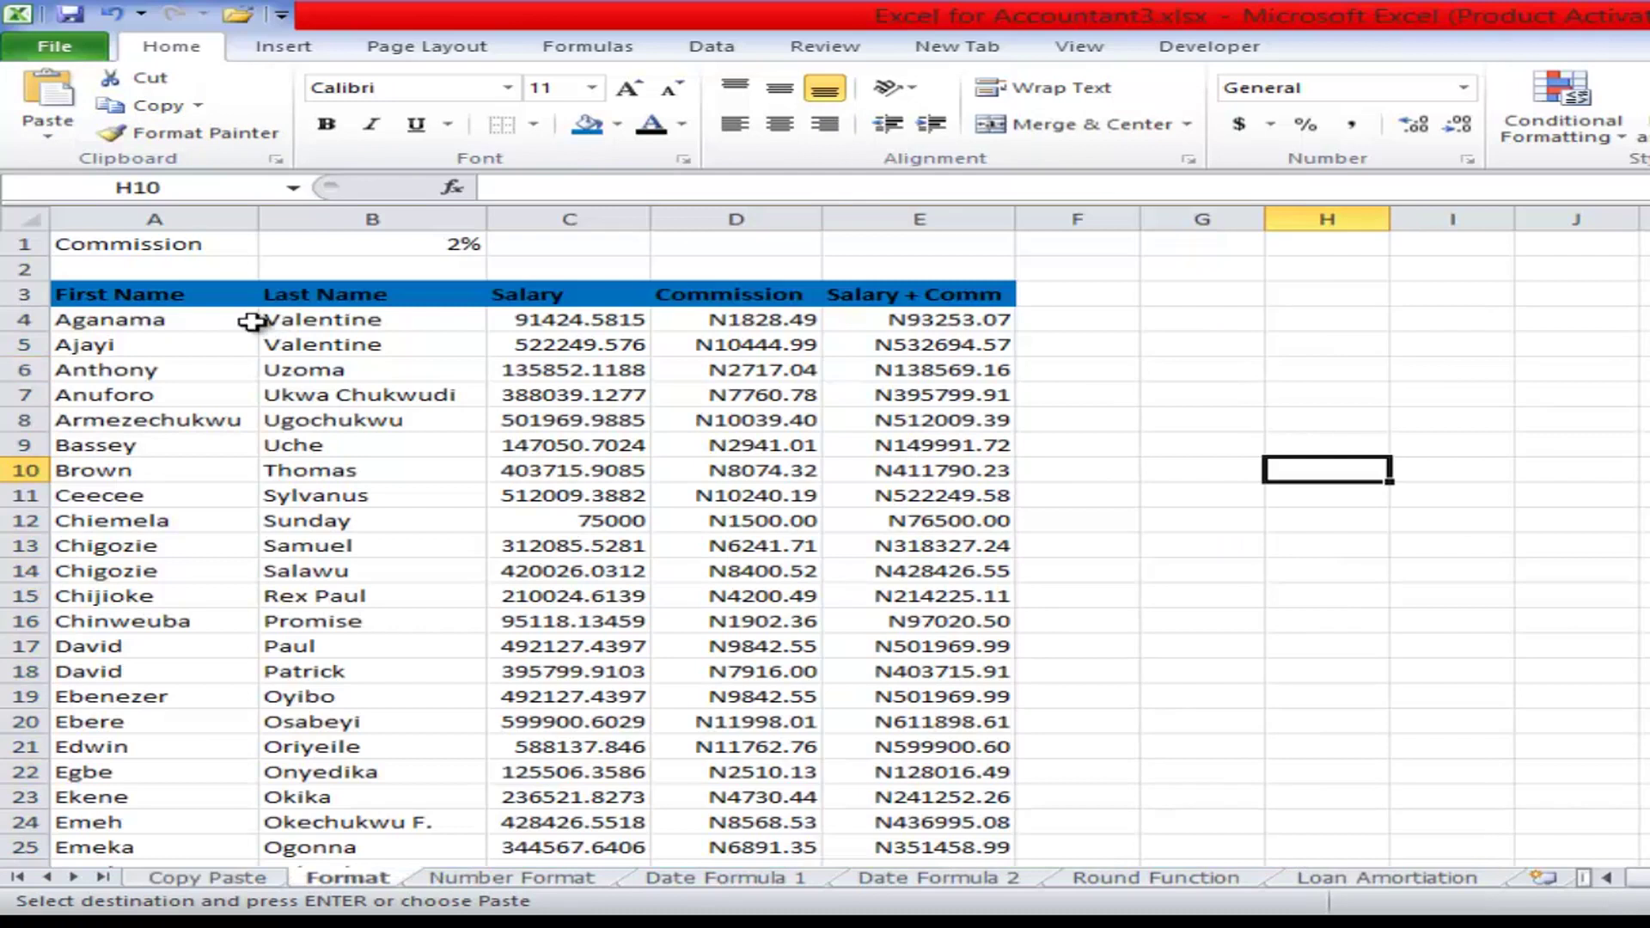
key(ctrl+Home)
key(alt+h)
key(v)
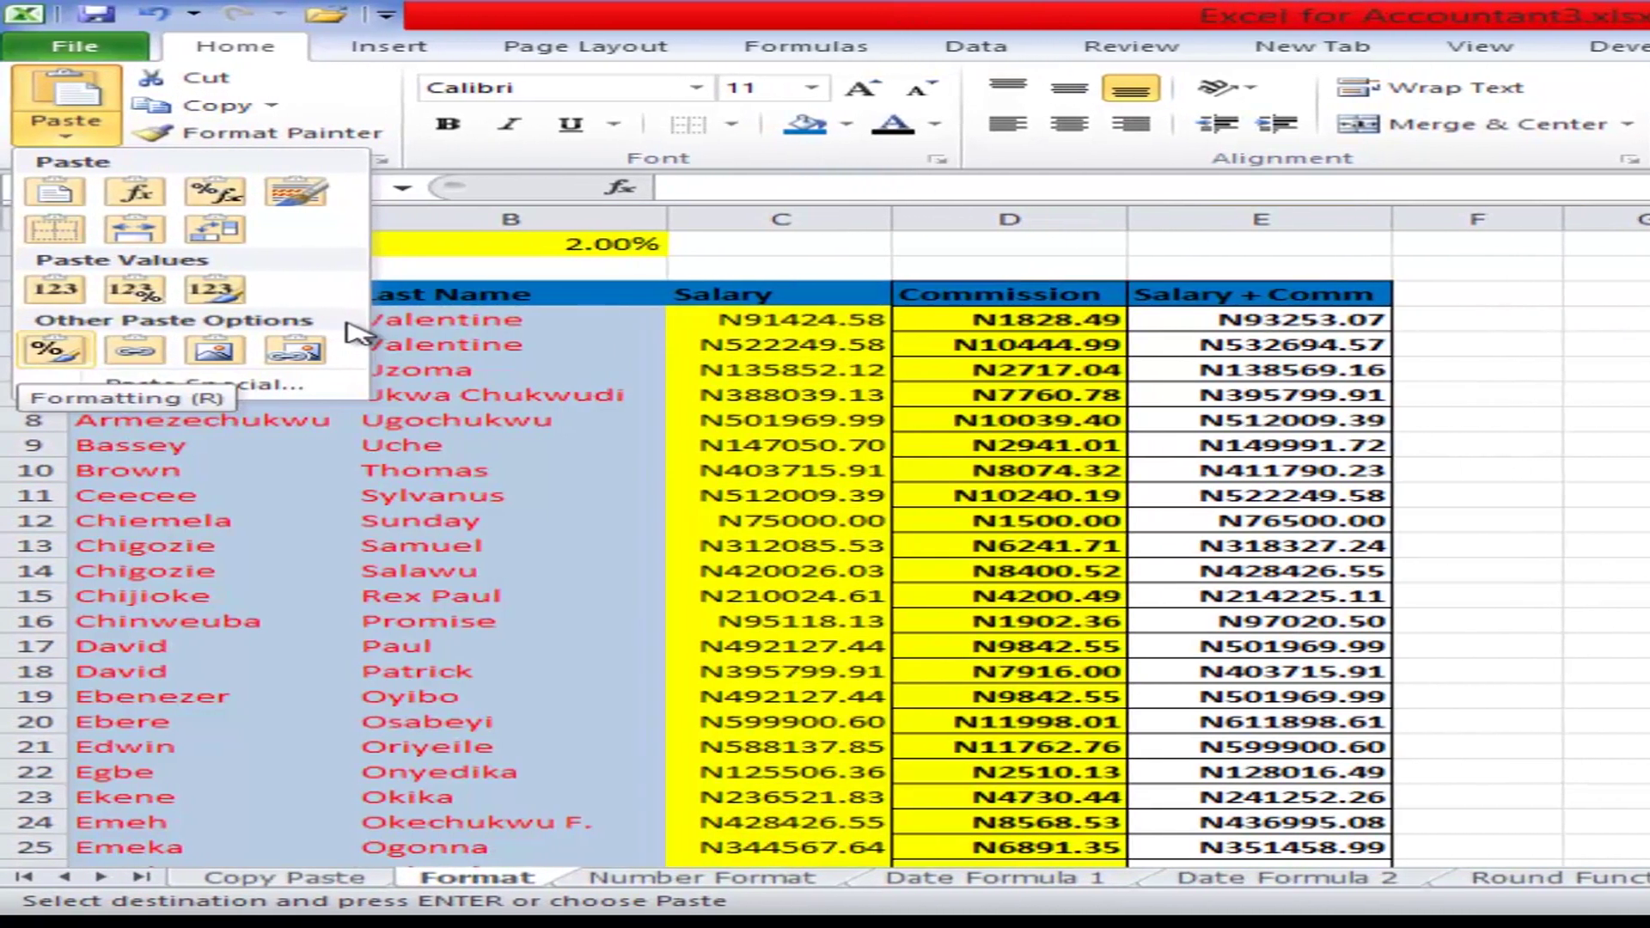
key(r)
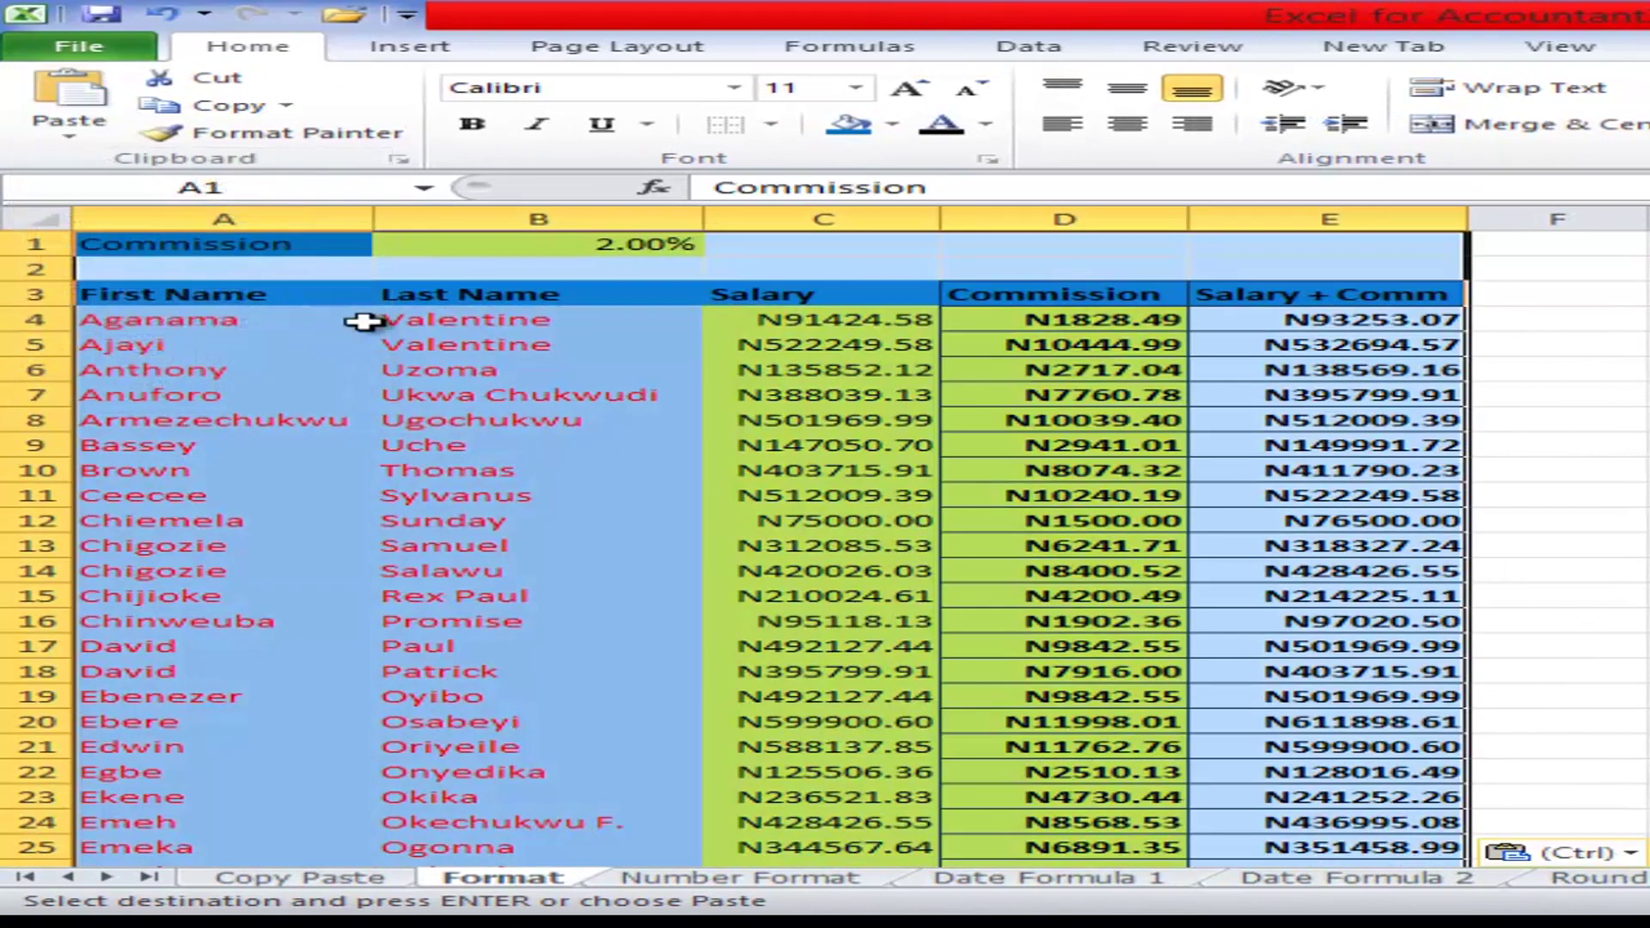
key(ctrl+z)
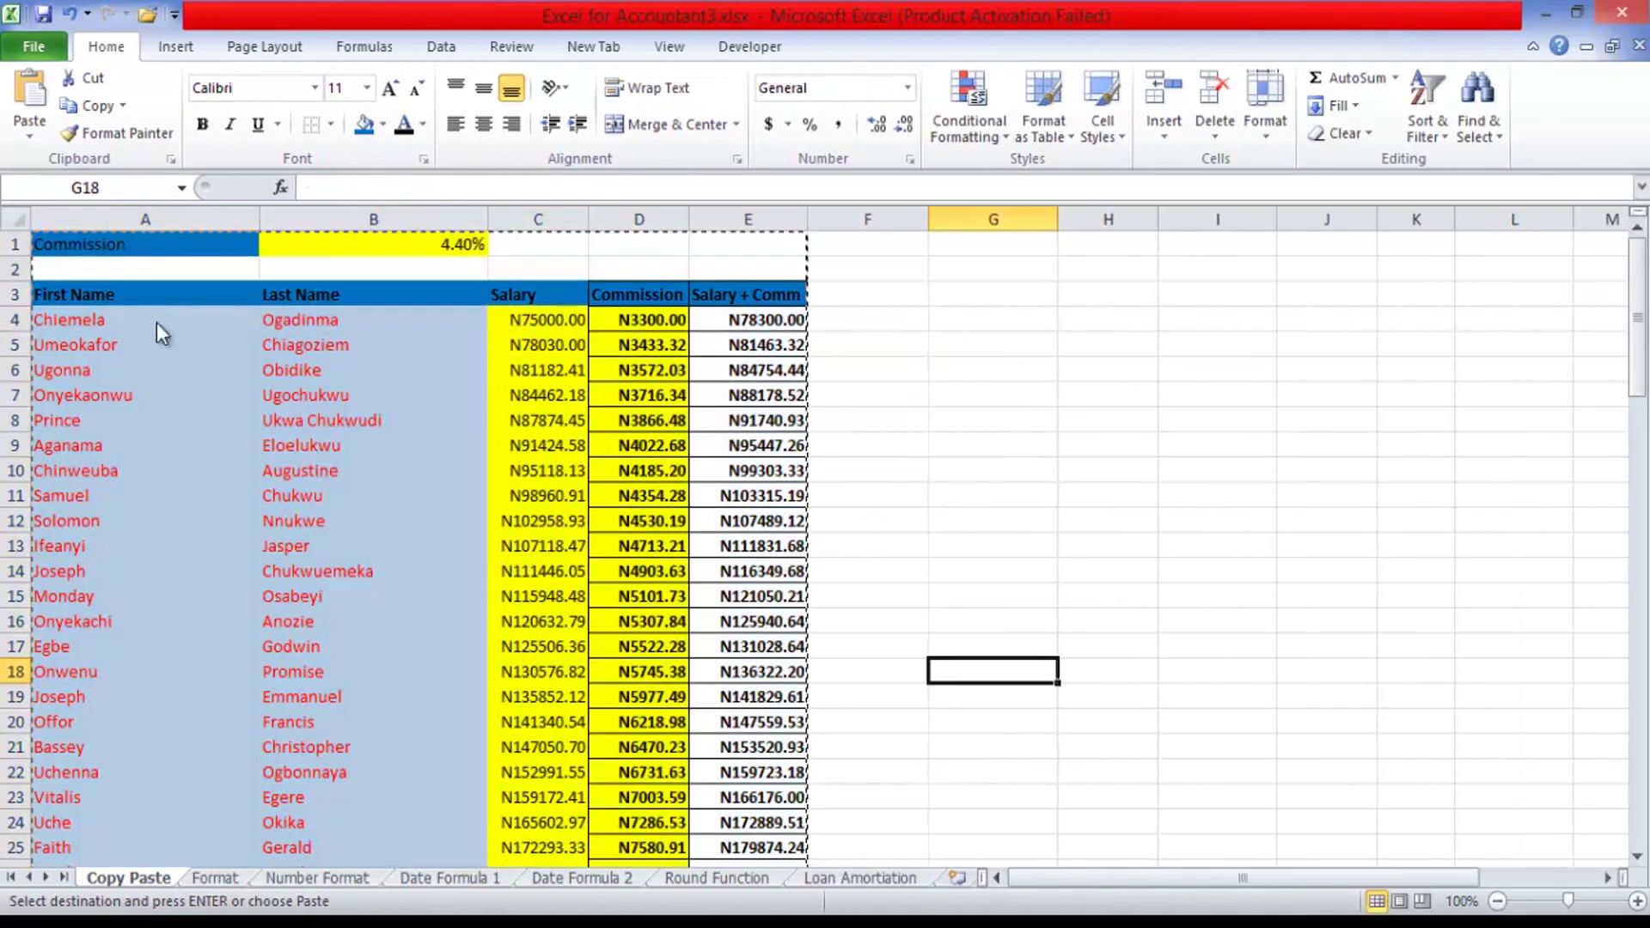
key(BackSpace)
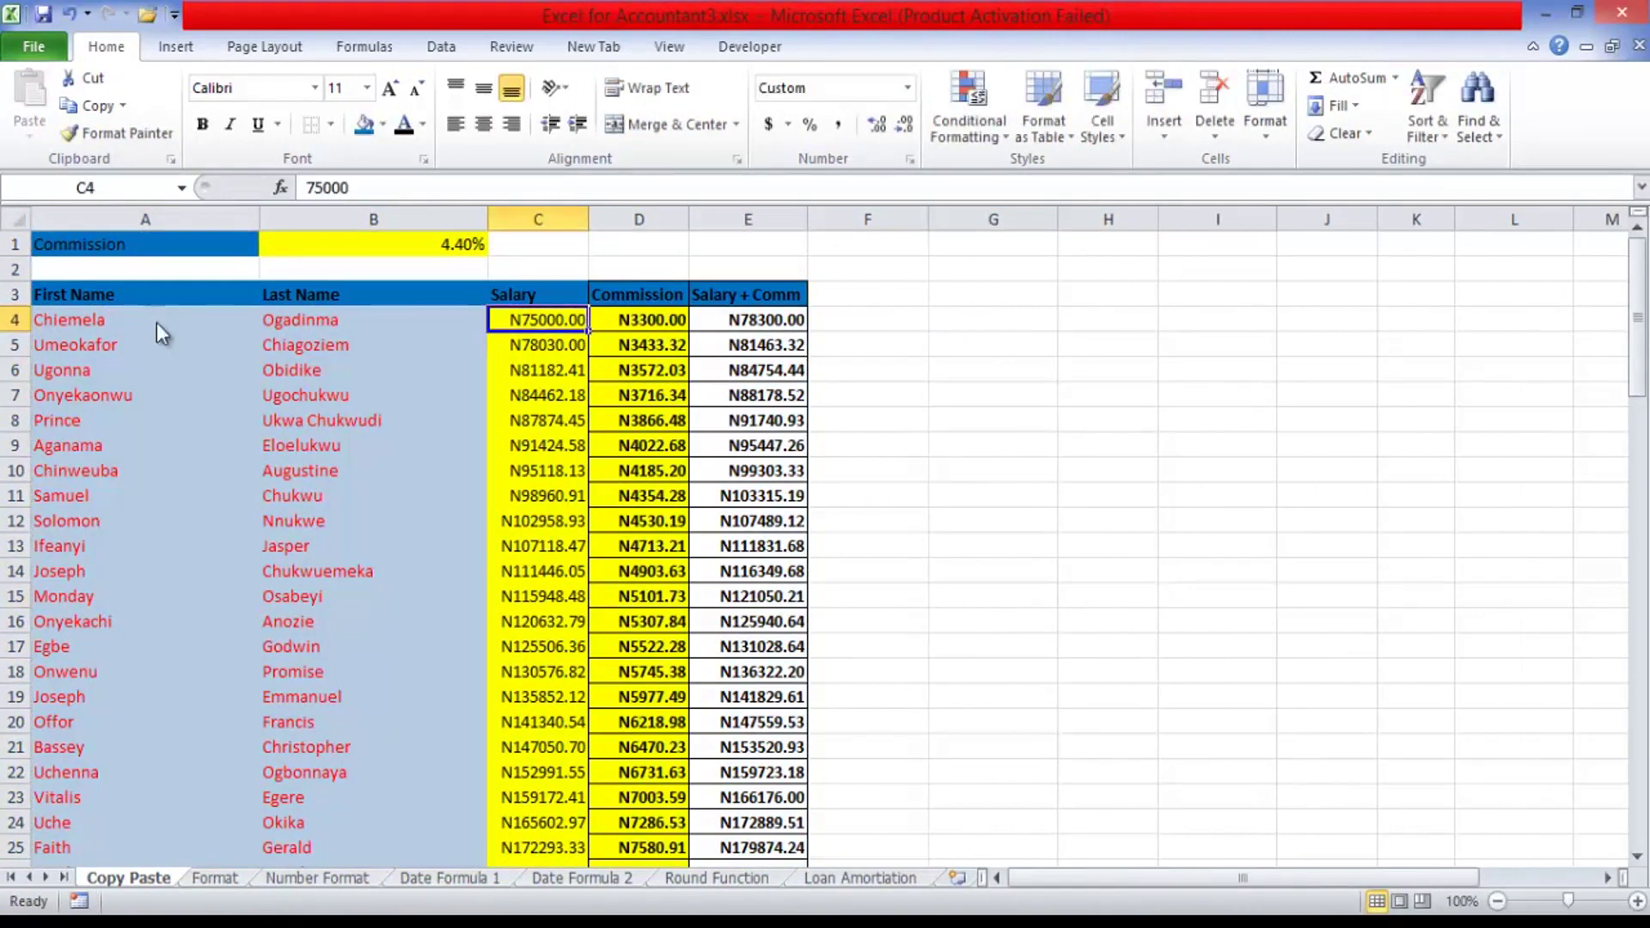
- Compare the formatted table on the Format worksheet, including Salary cell C4, with the source table on the Copy Paste worksheet
key(ctrl+Page_Down)
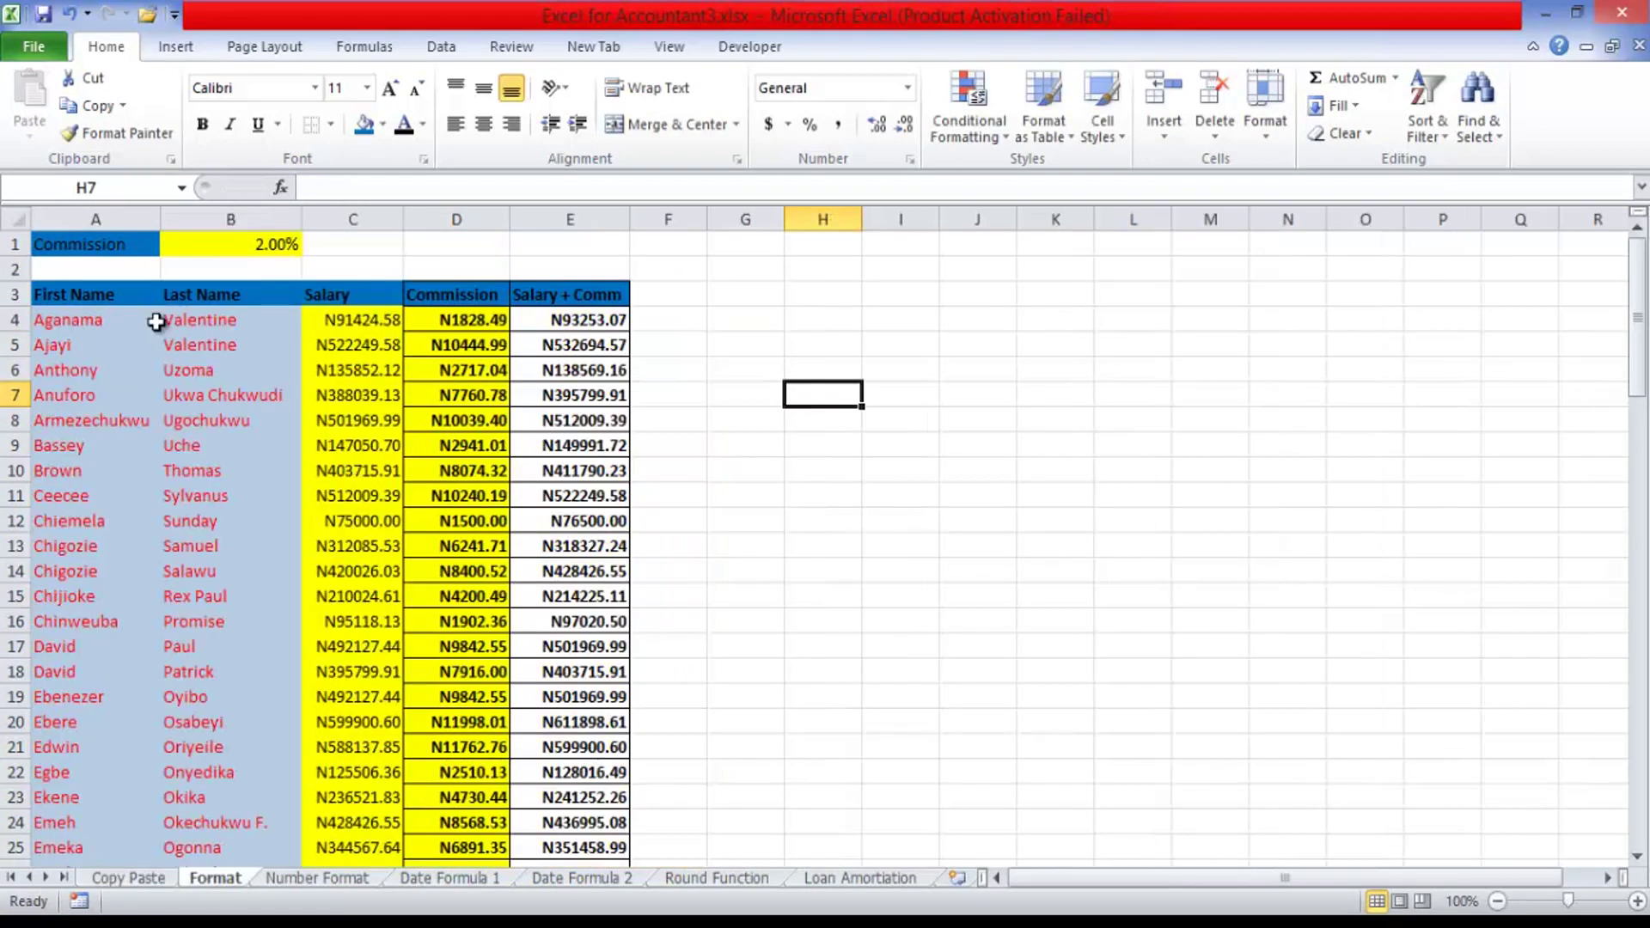
key(Up)
key(Up)
key(Up)
key(Left)
key(Left)
key(Left)
key(Left)
key(Left)
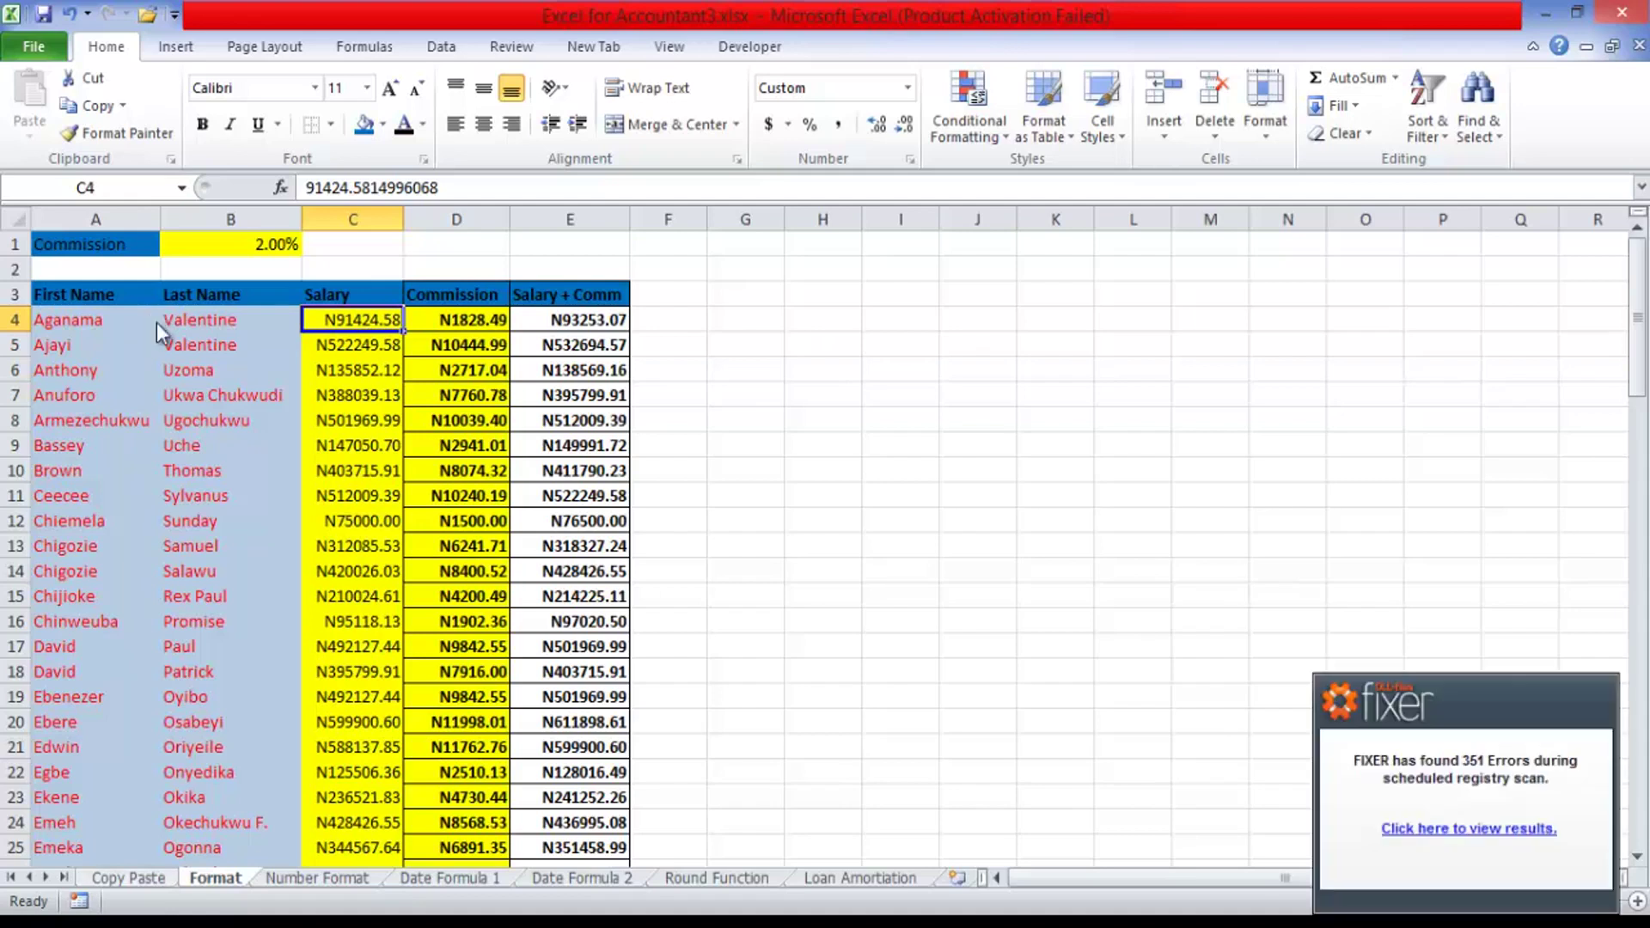
key(ctrl+Page_Up)
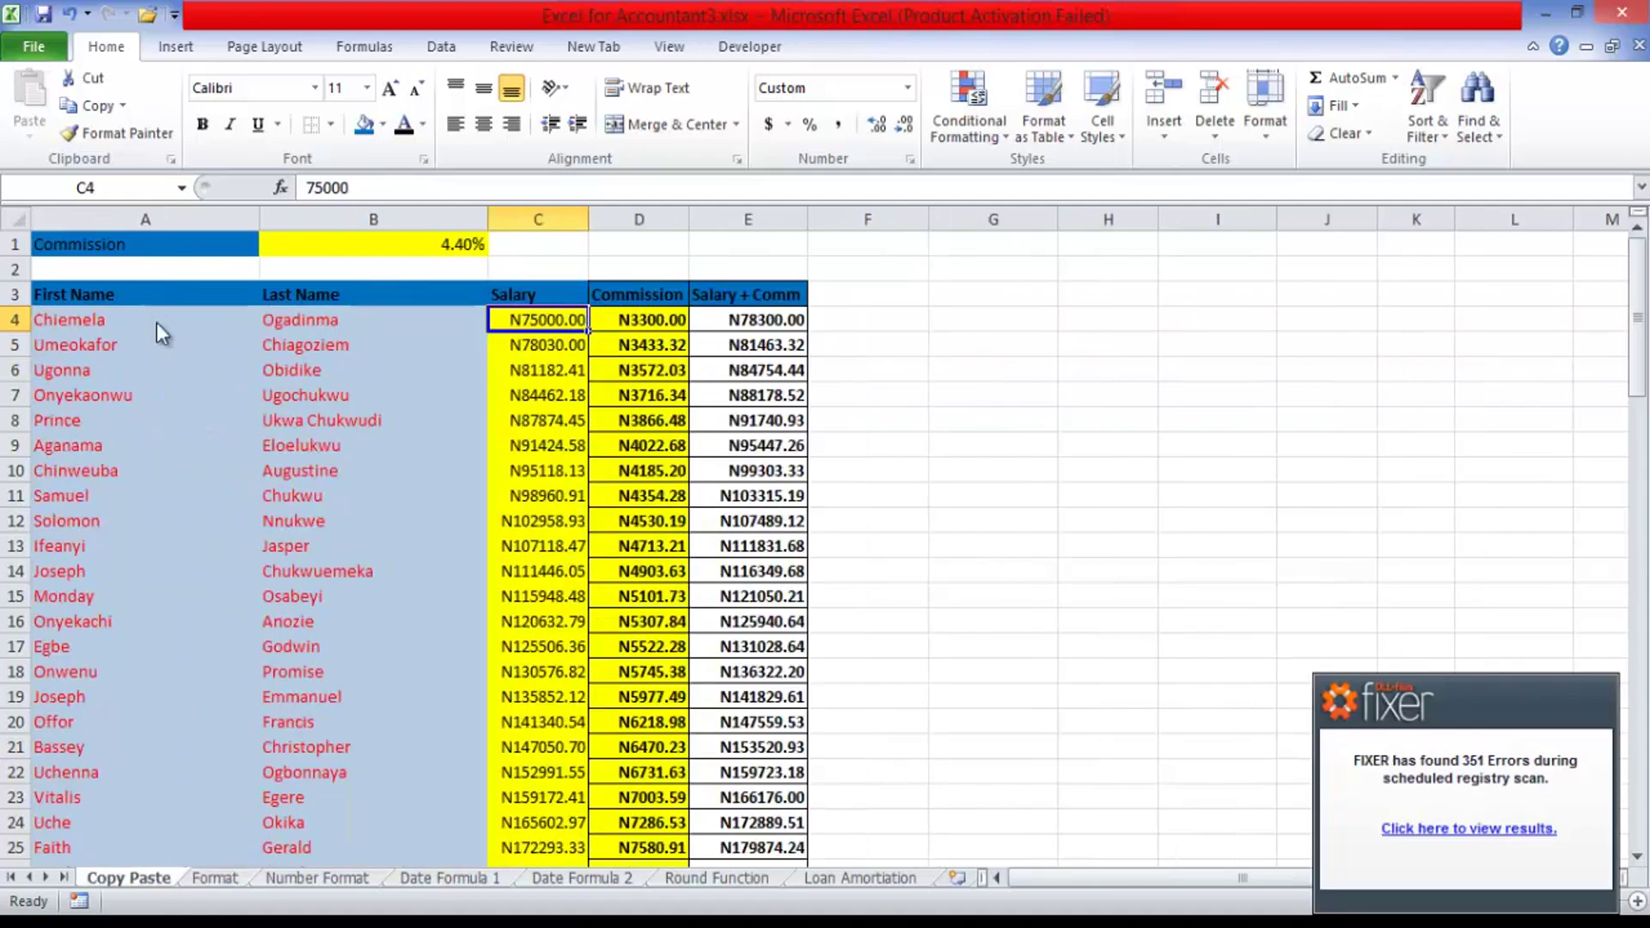
click(1295, 747)
click(1415, 622)
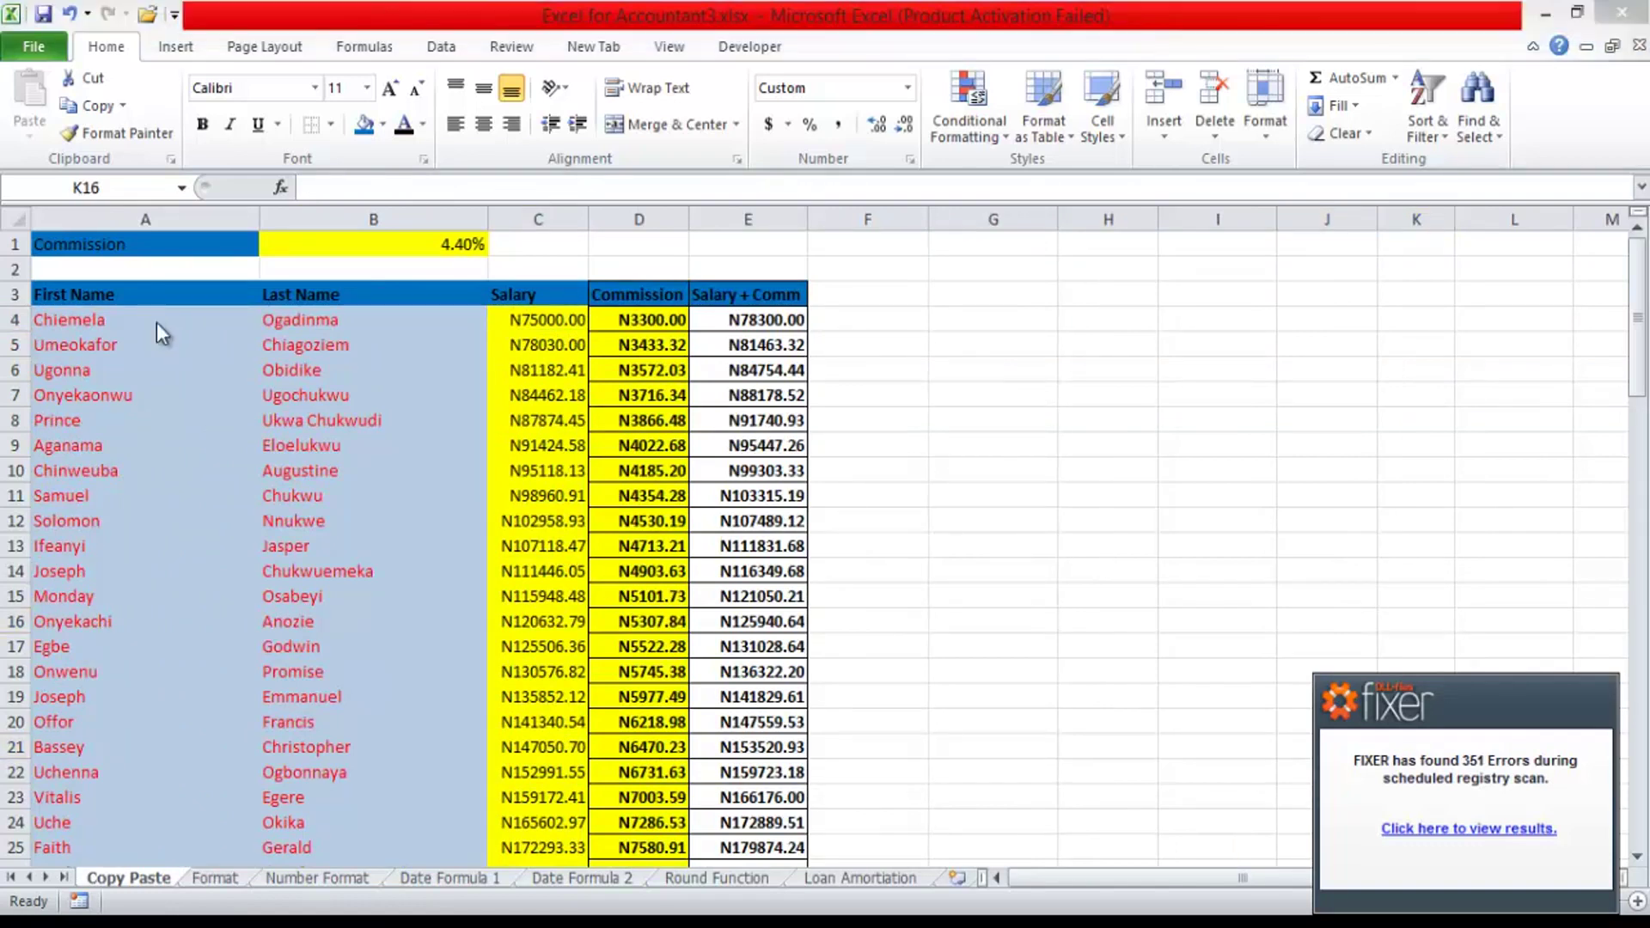
click(993, 596)
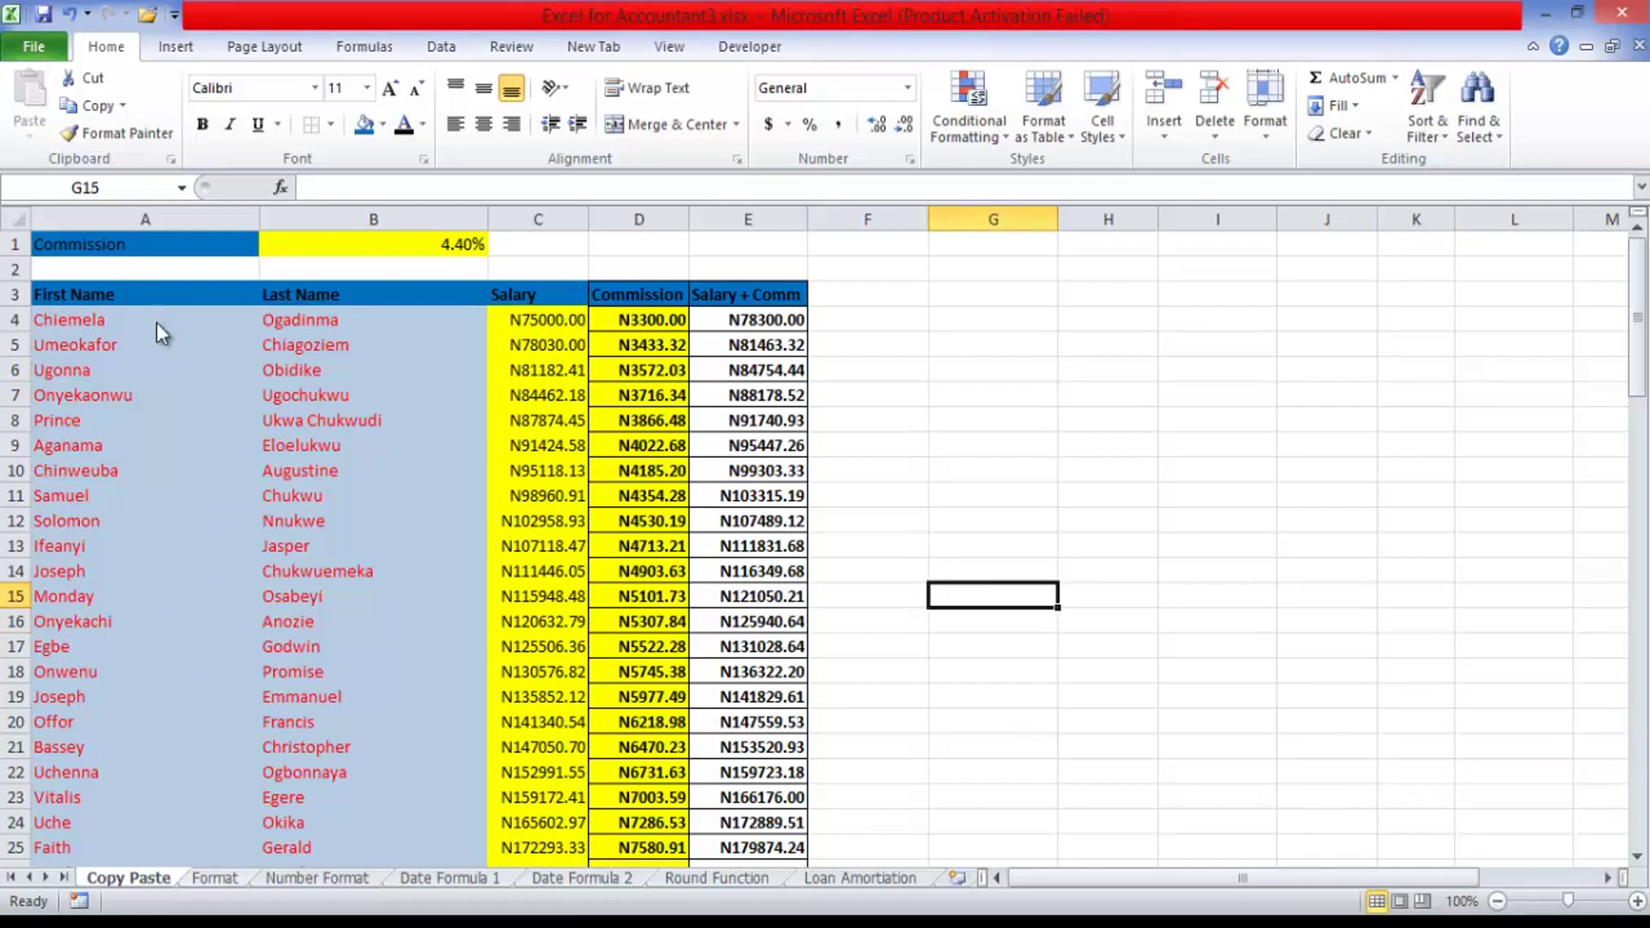
key(ctrl+Page_Down)
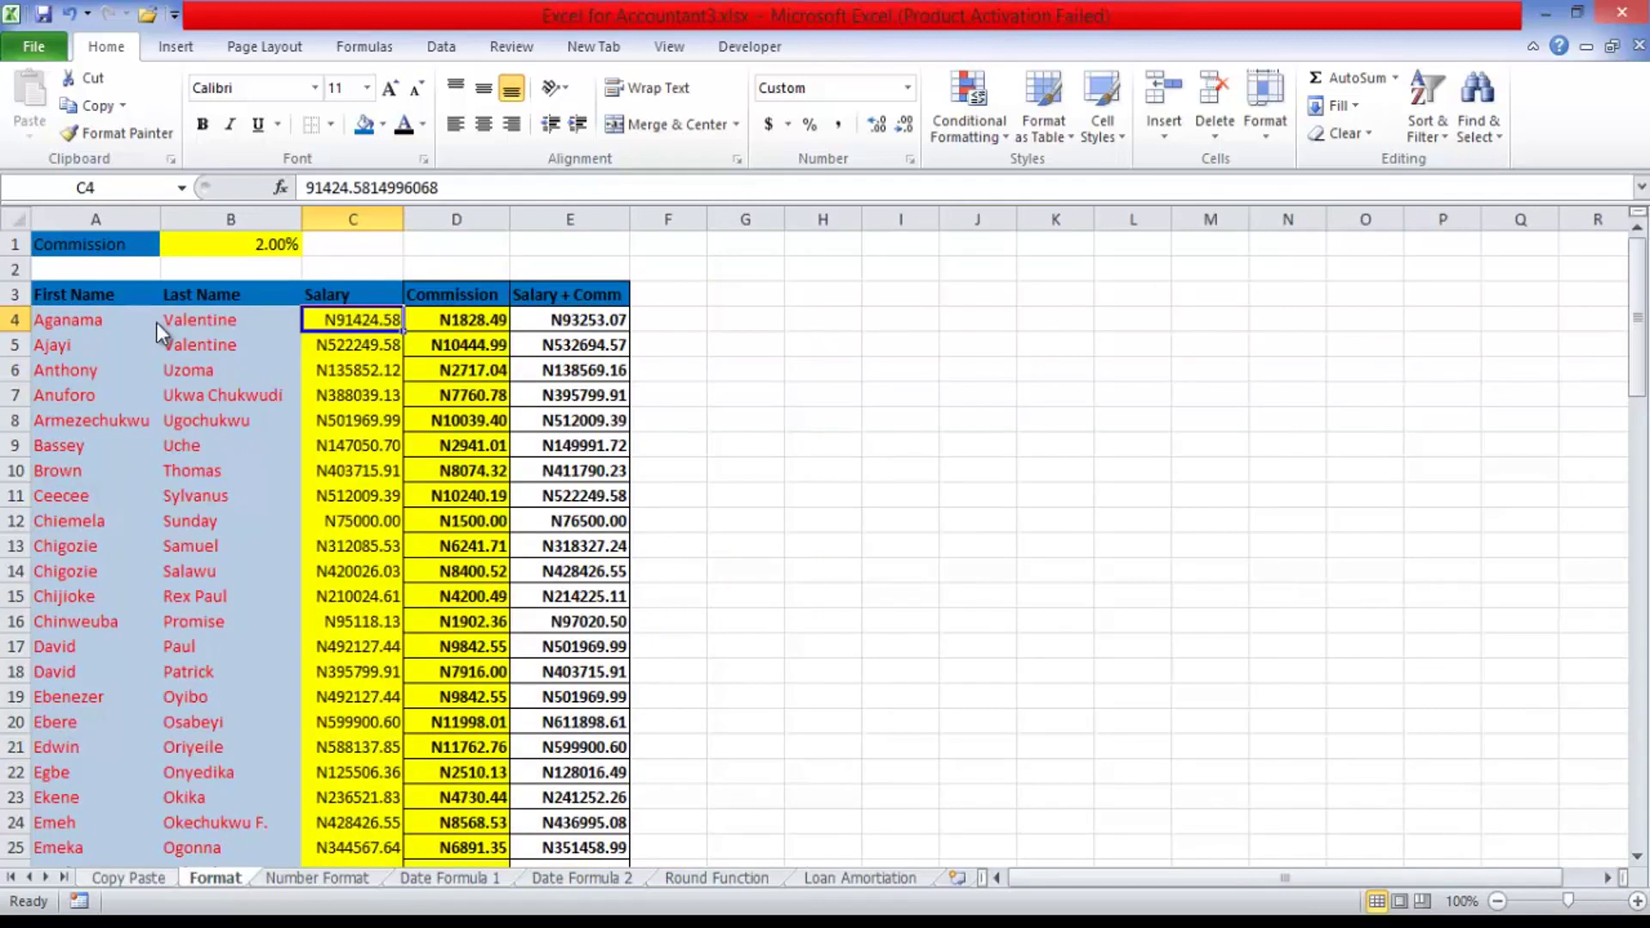
key(ctrl+Page_Up)
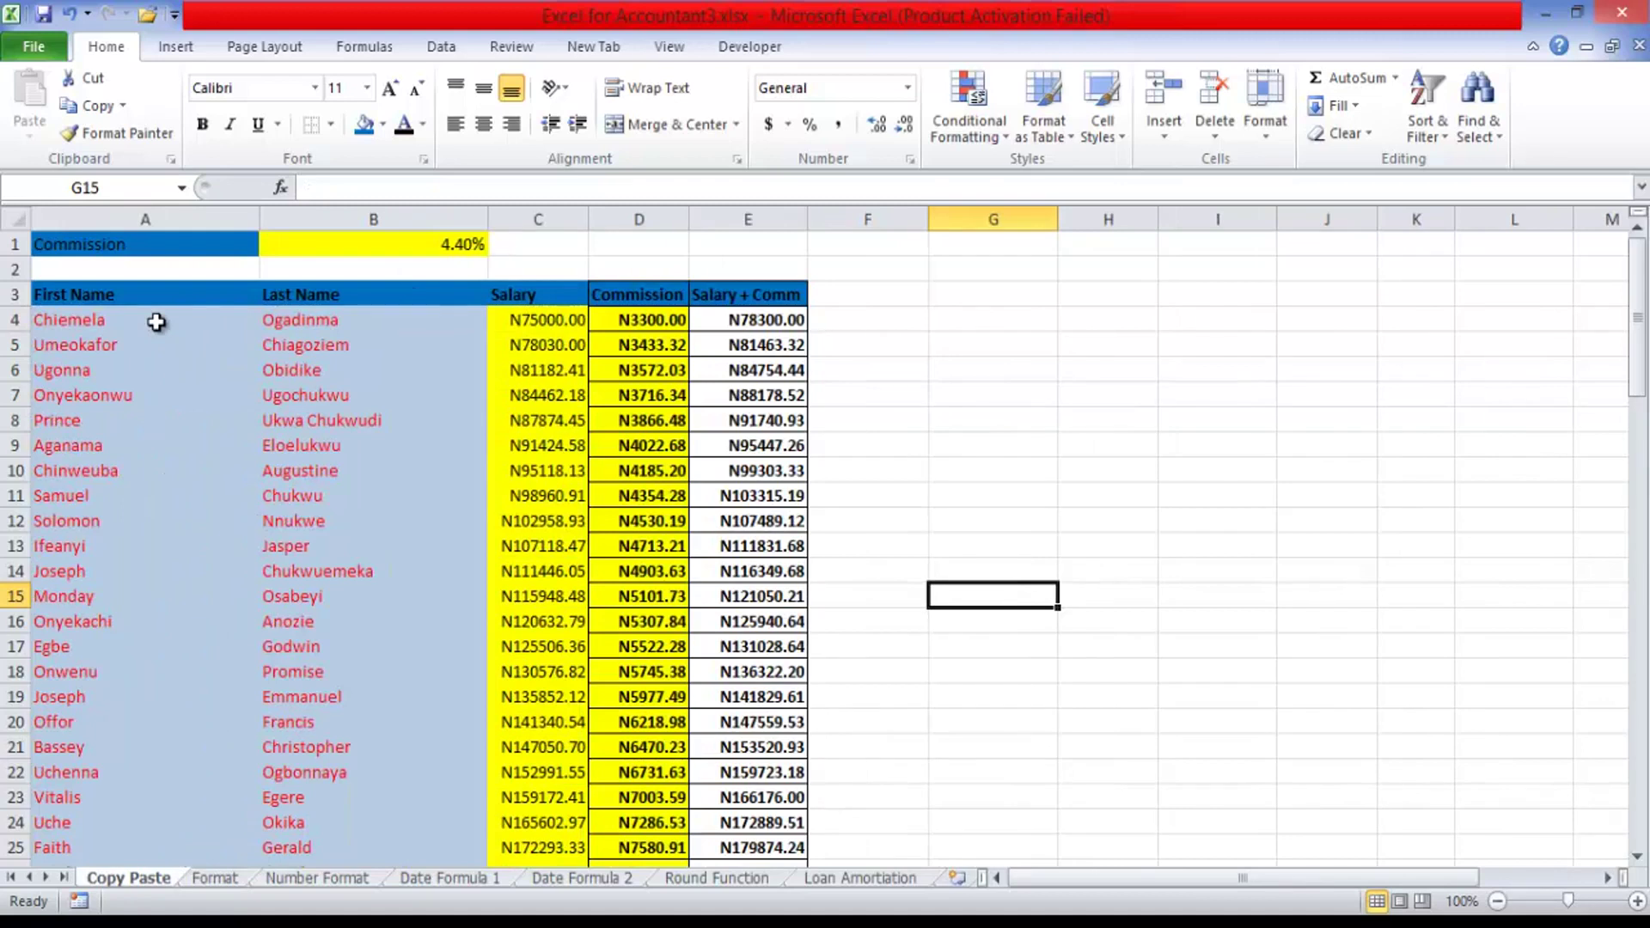
- Copy the table A3:E95 on the Copy Paste worksheet and select H3 as the paste destination
key(Up)
key(Up)
key(Up)
key(Up)
key(Up)
key(Up)
key(Up)
key(Up)
key(Up)
drag(146, 295, 748, 797)
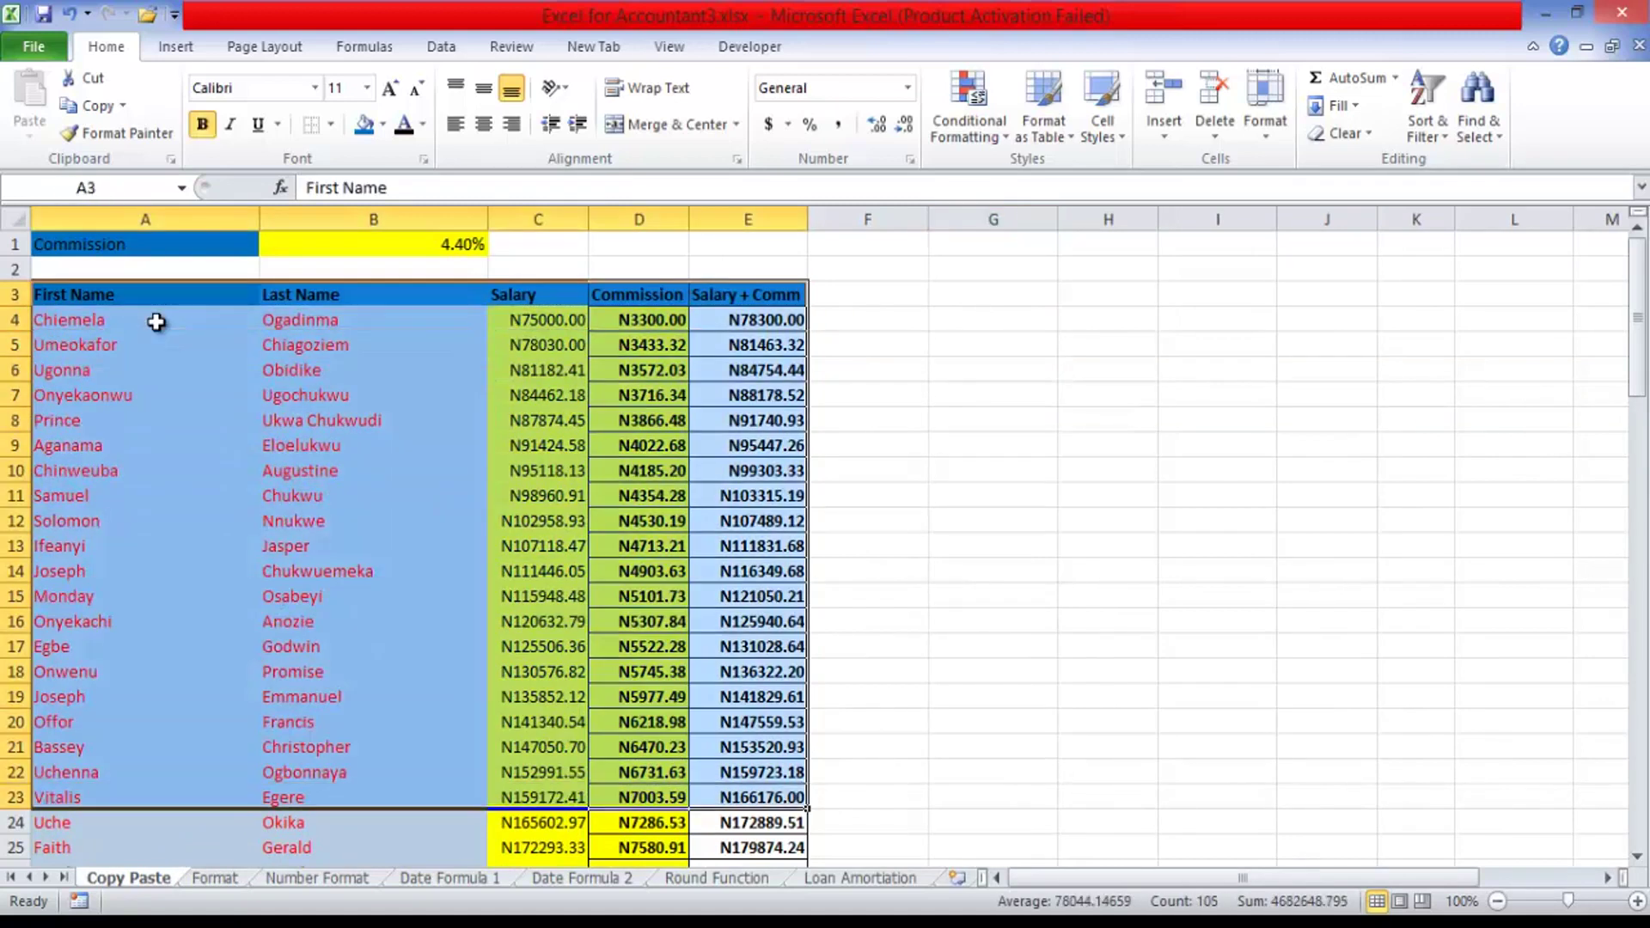
drag(146, 294, 748, 295)
key(ctrl+shift+Down)
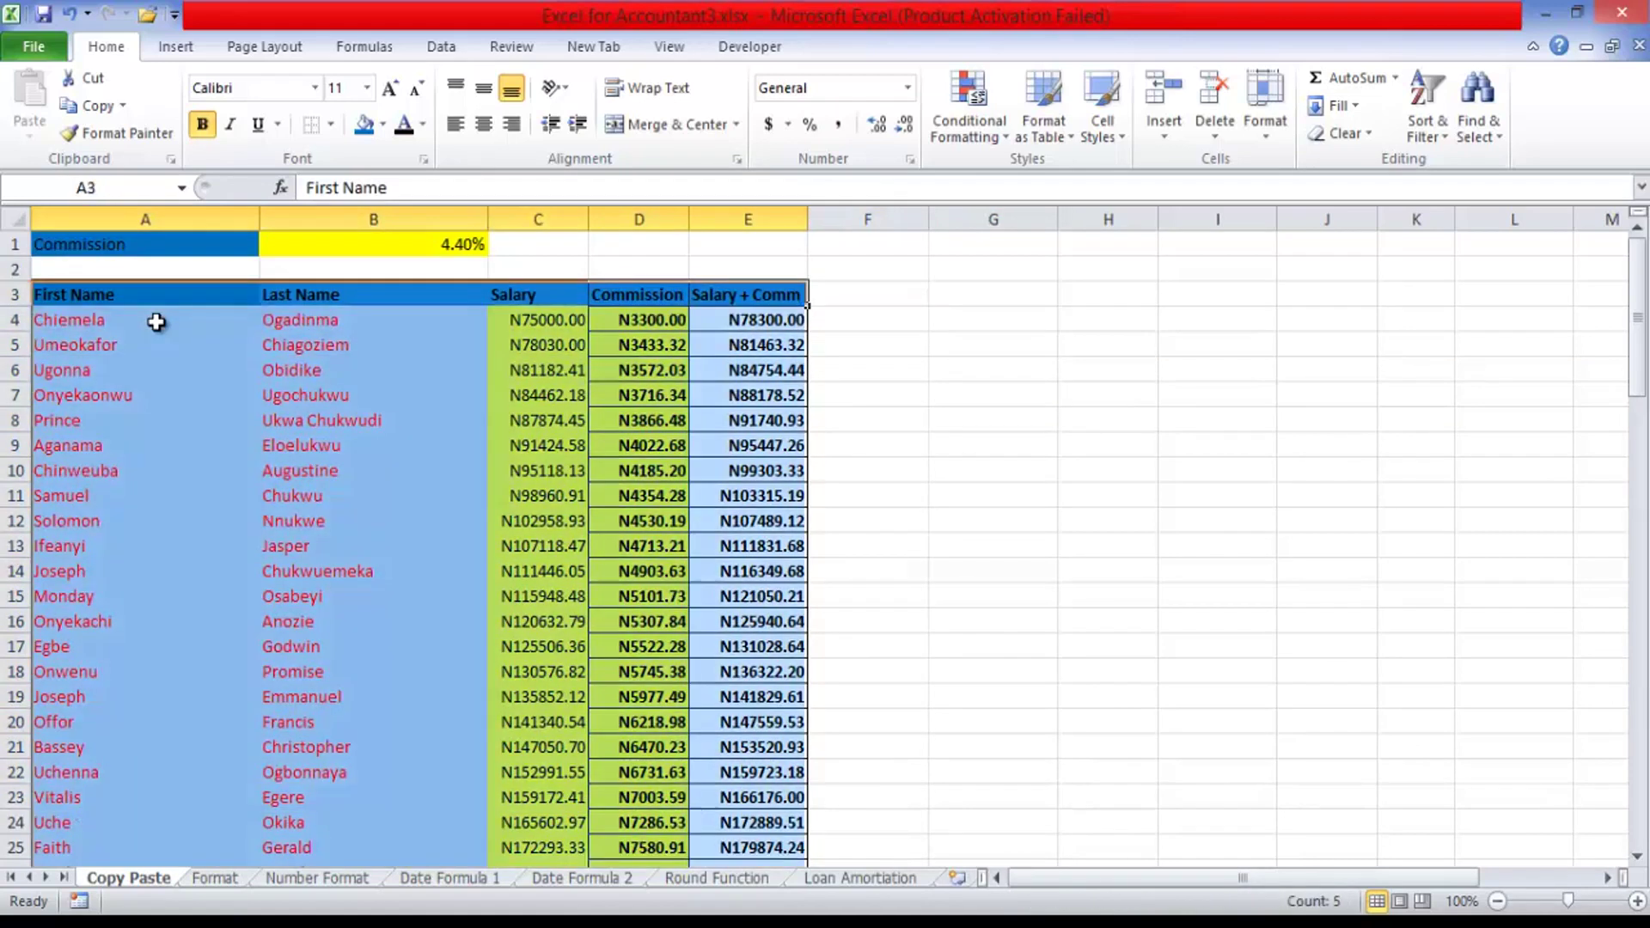
key(ctrl+x)
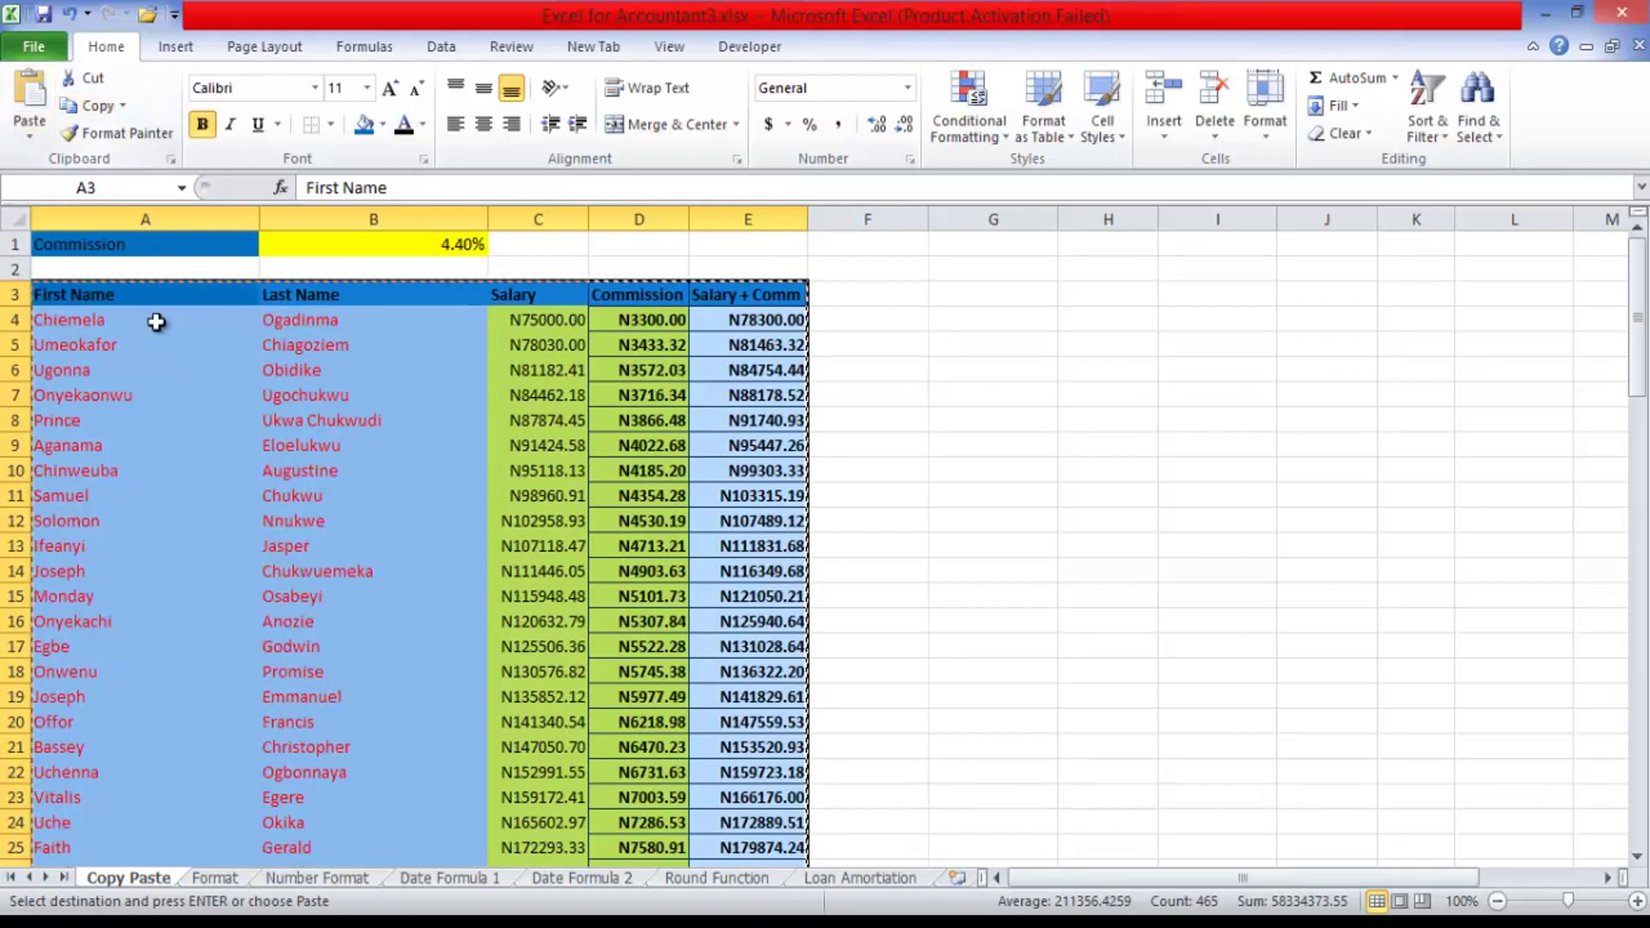
key(Right)
key(Right)
key(Right)
key(Right)
key(Right)
key(Right)
key(Right)
key(alt+h)
key(v)
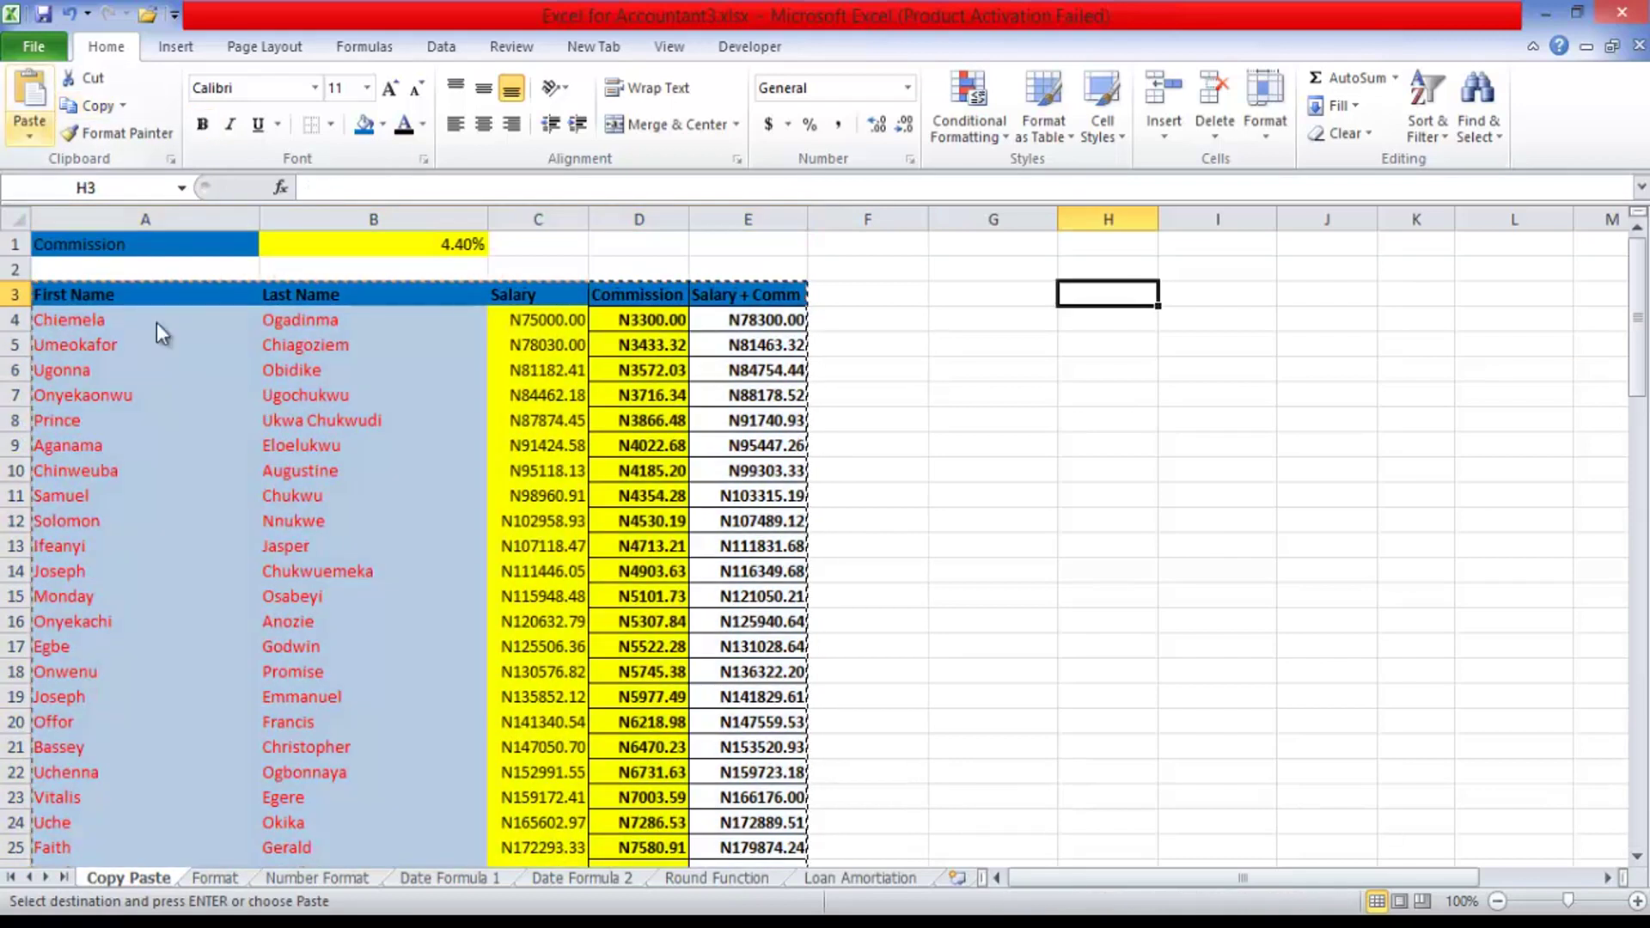
key(Up)
key(Return)
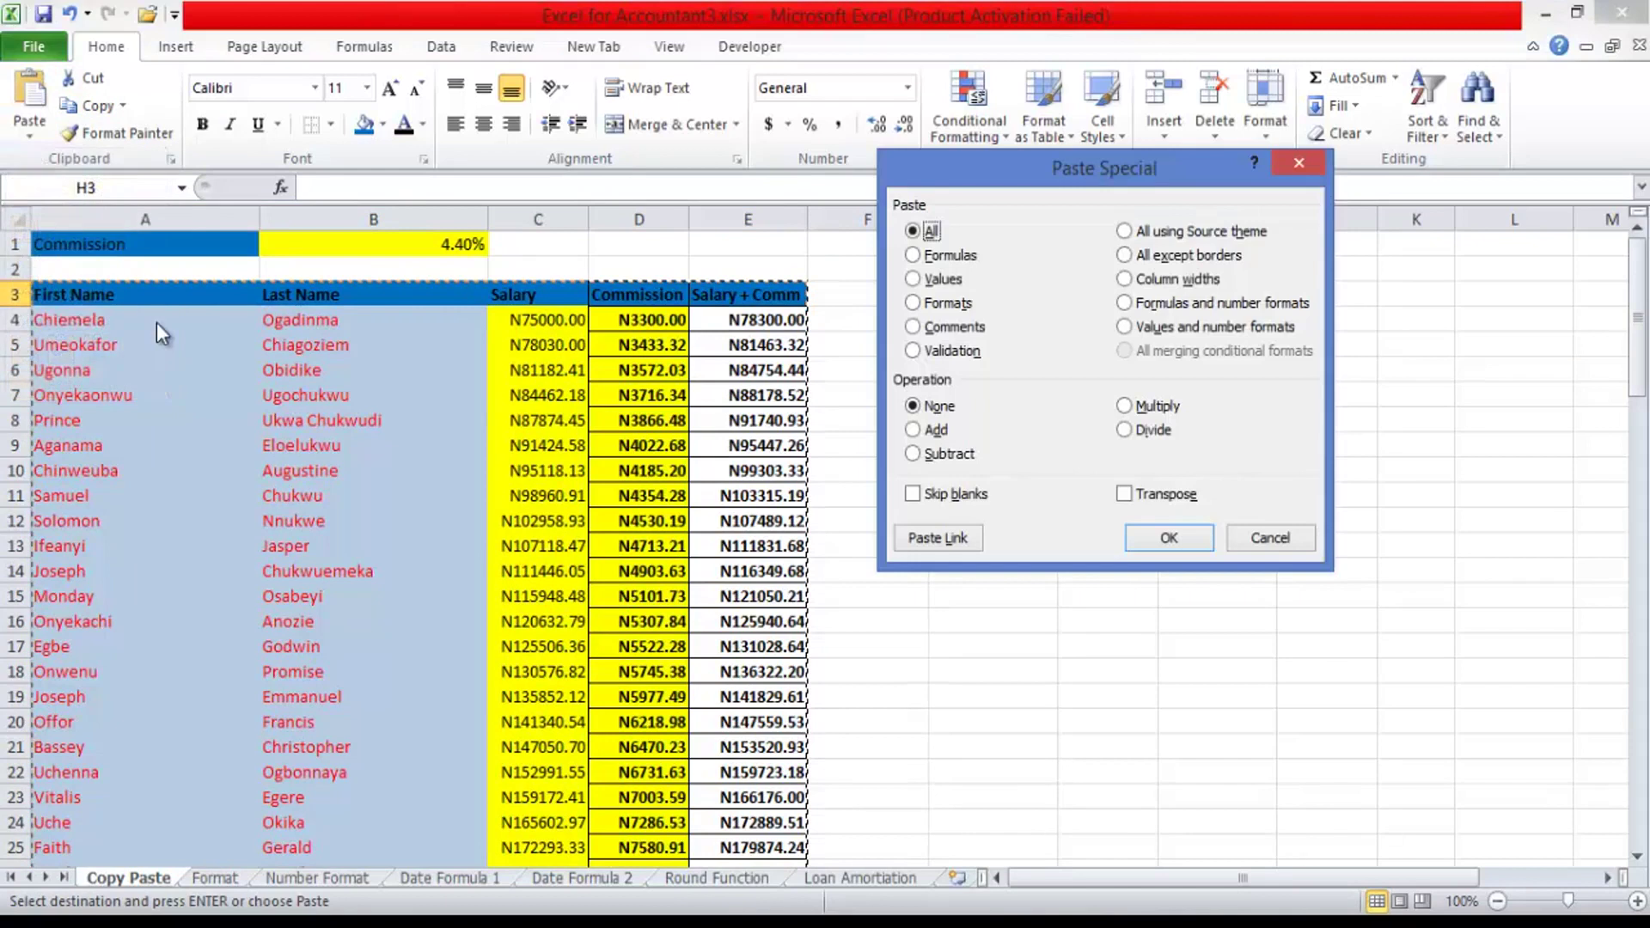
key(Escape)
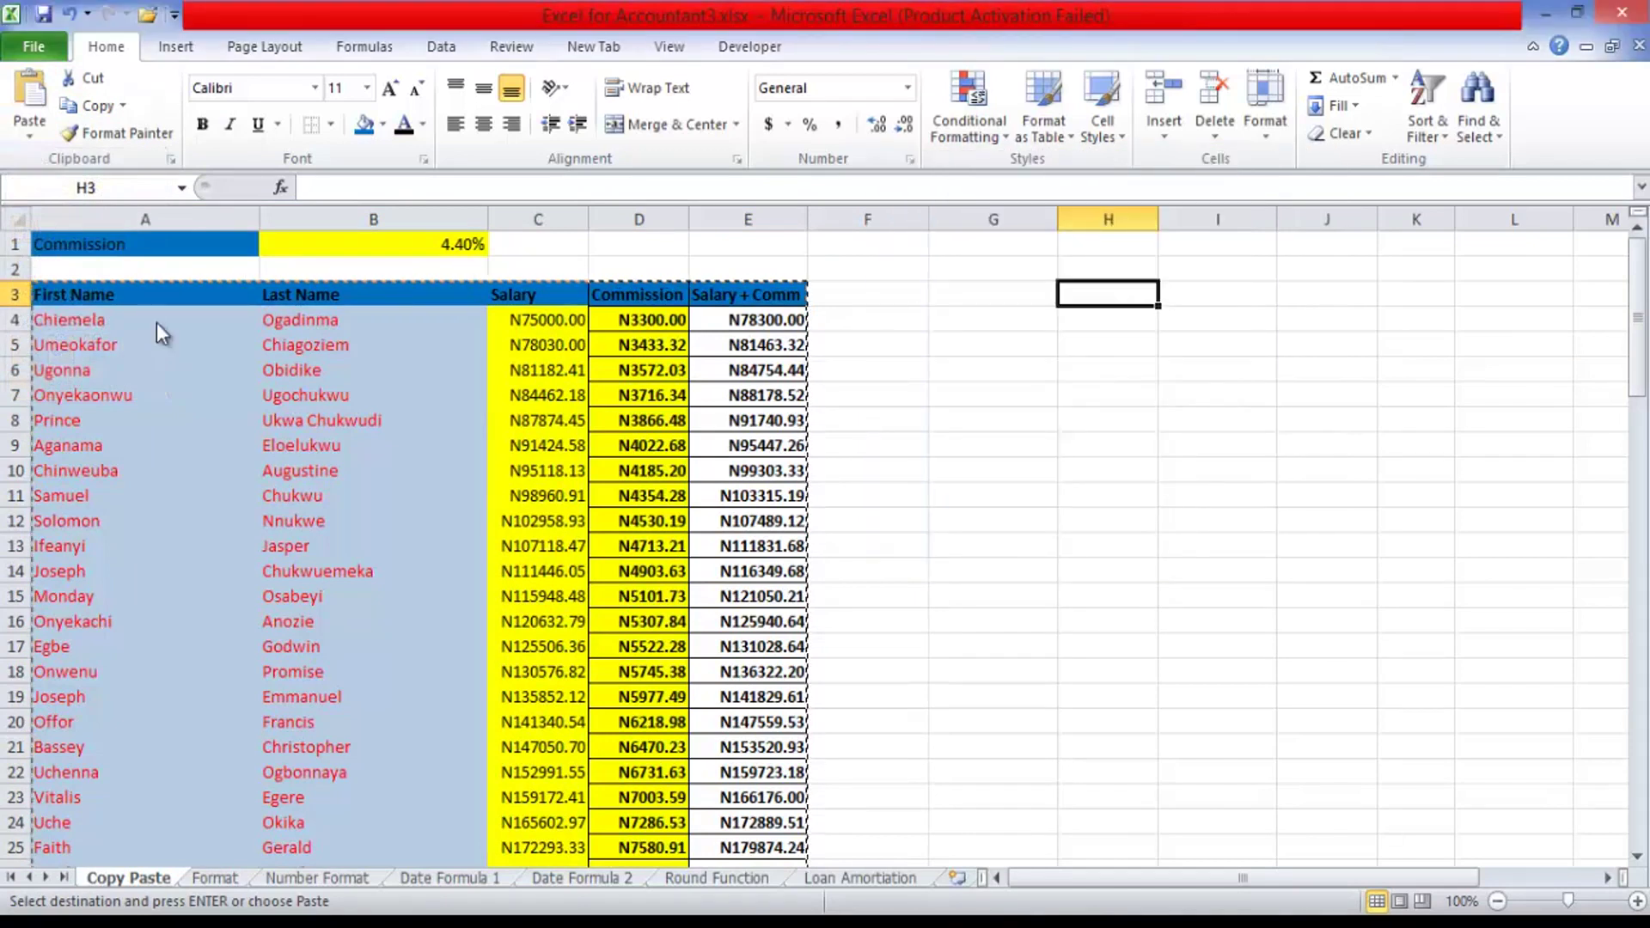
- Paste the copied table at H3 as links to the source cells using Paste Link, and end copy mode
key(alt+h)
key(v)
key(Up)
key(Right)
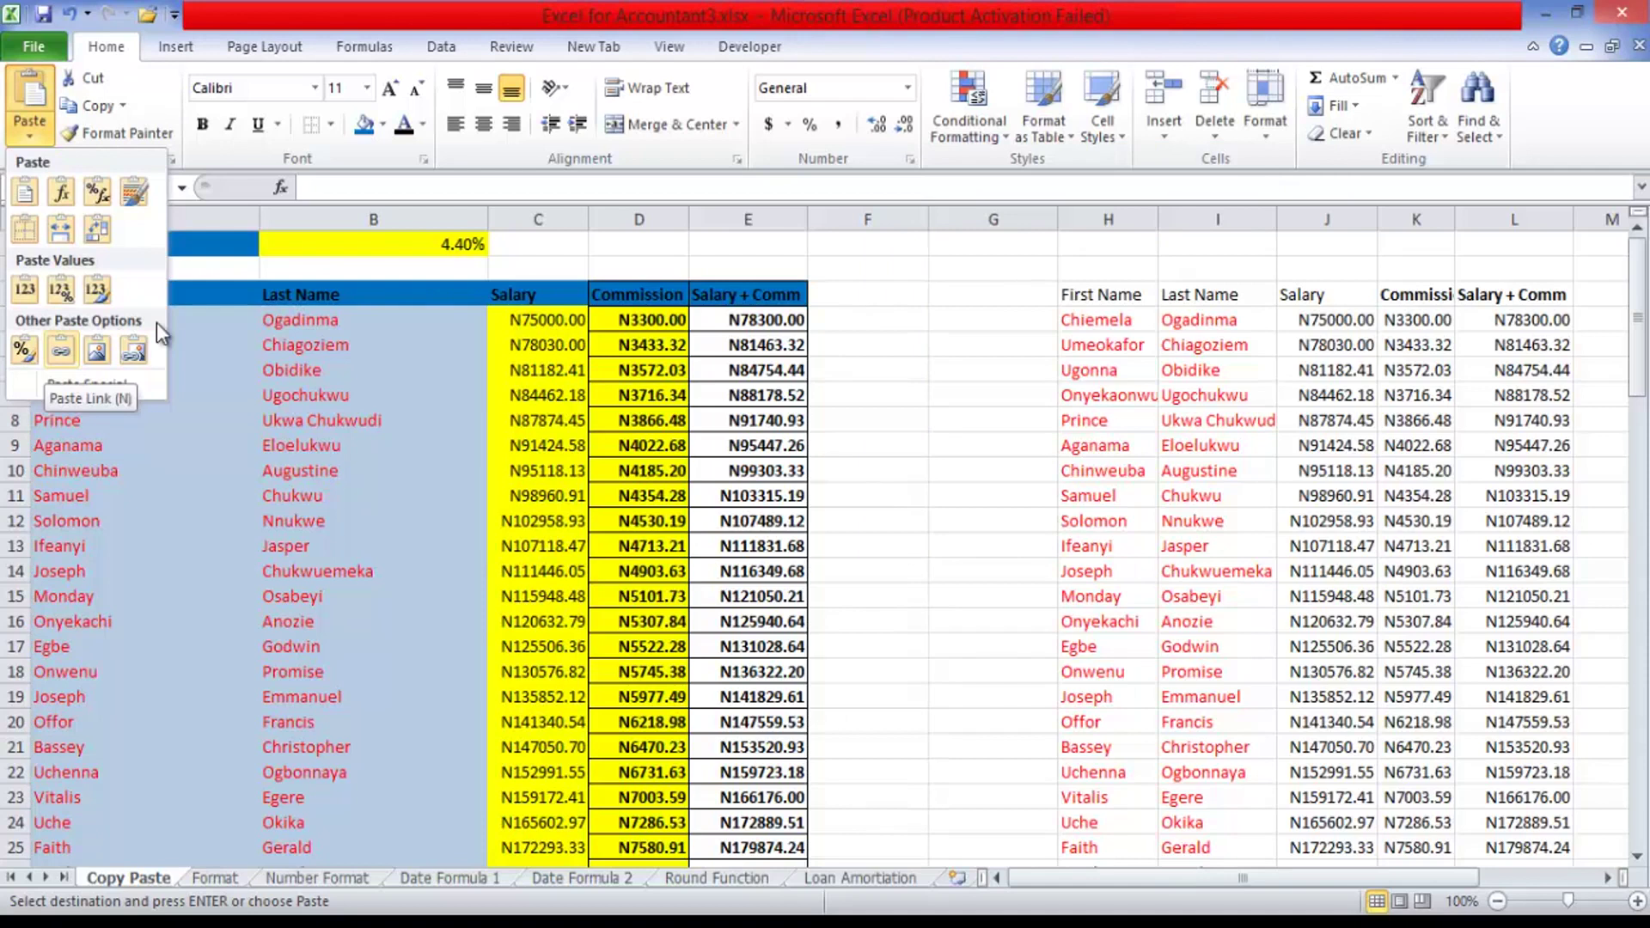
key(Return)
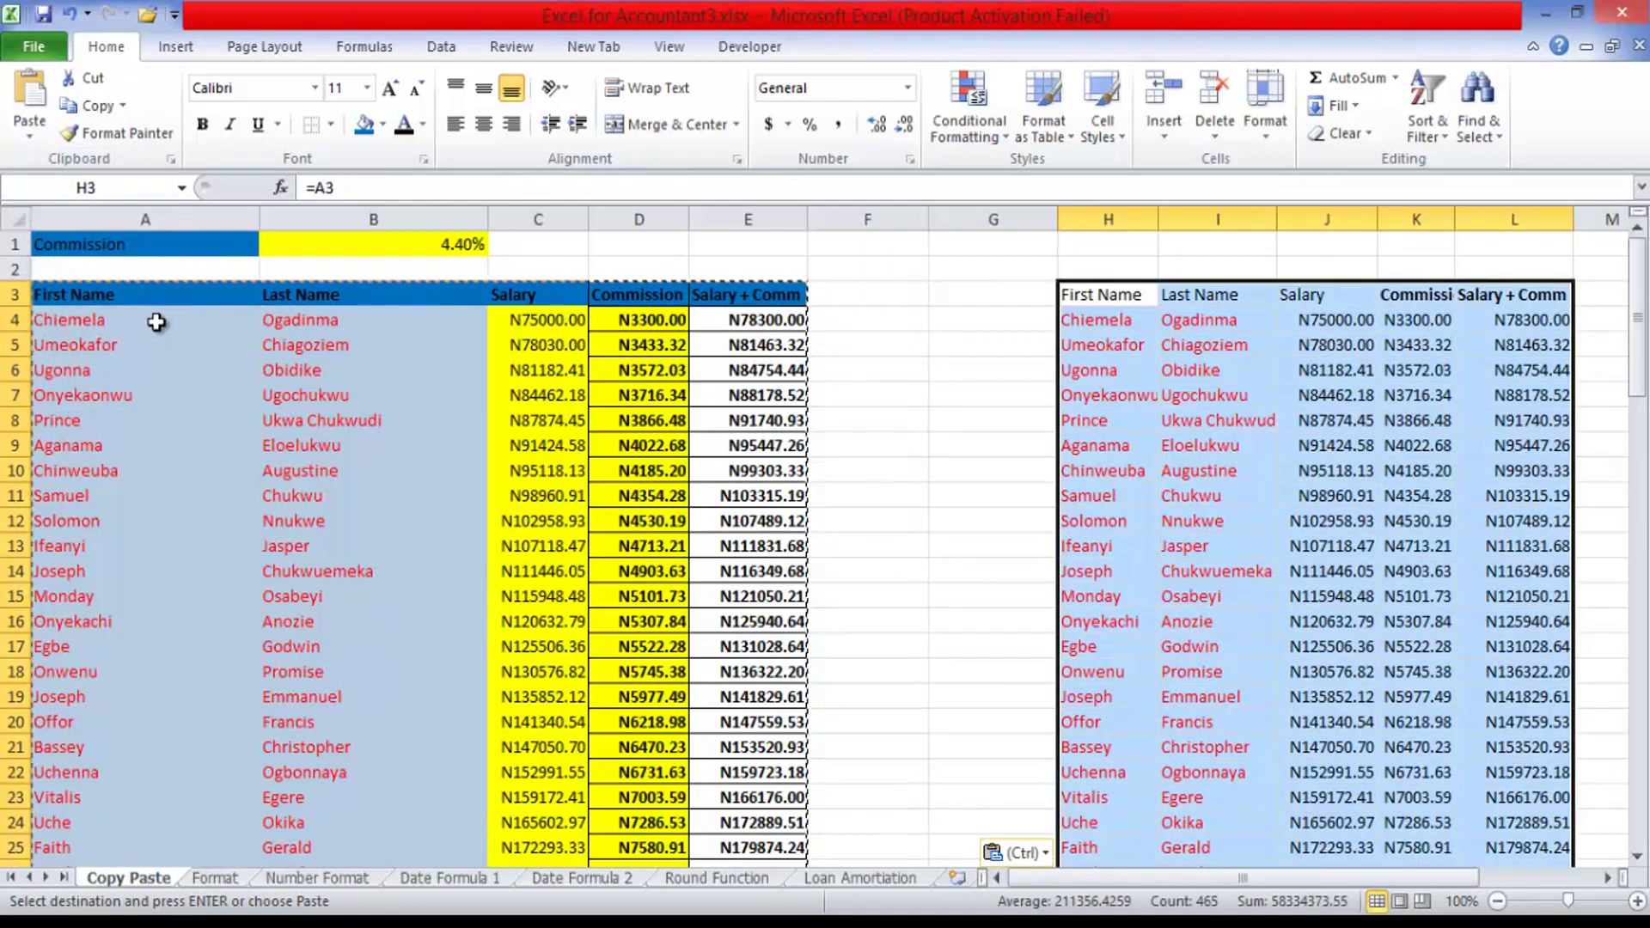
key(Down)
key(Left)
key(Escape)
key(Up)
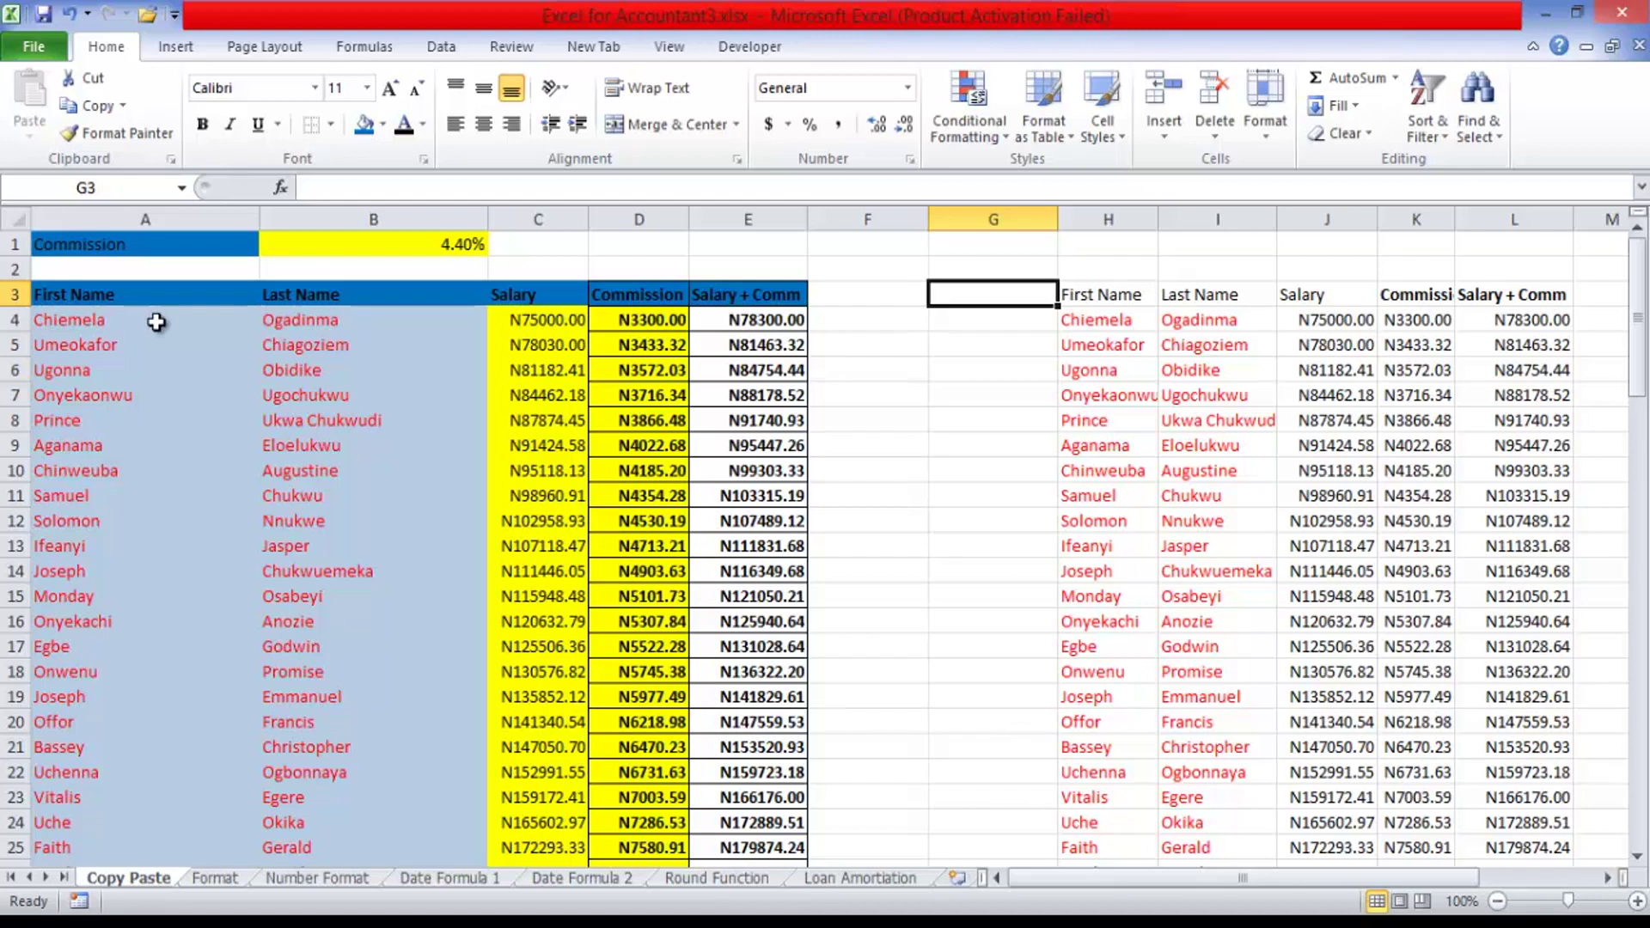
- Change the first employee's salary in C4 of the source table to 50000
key(Down)
key(Left)
key(Left)
key(Left)
key(Left)
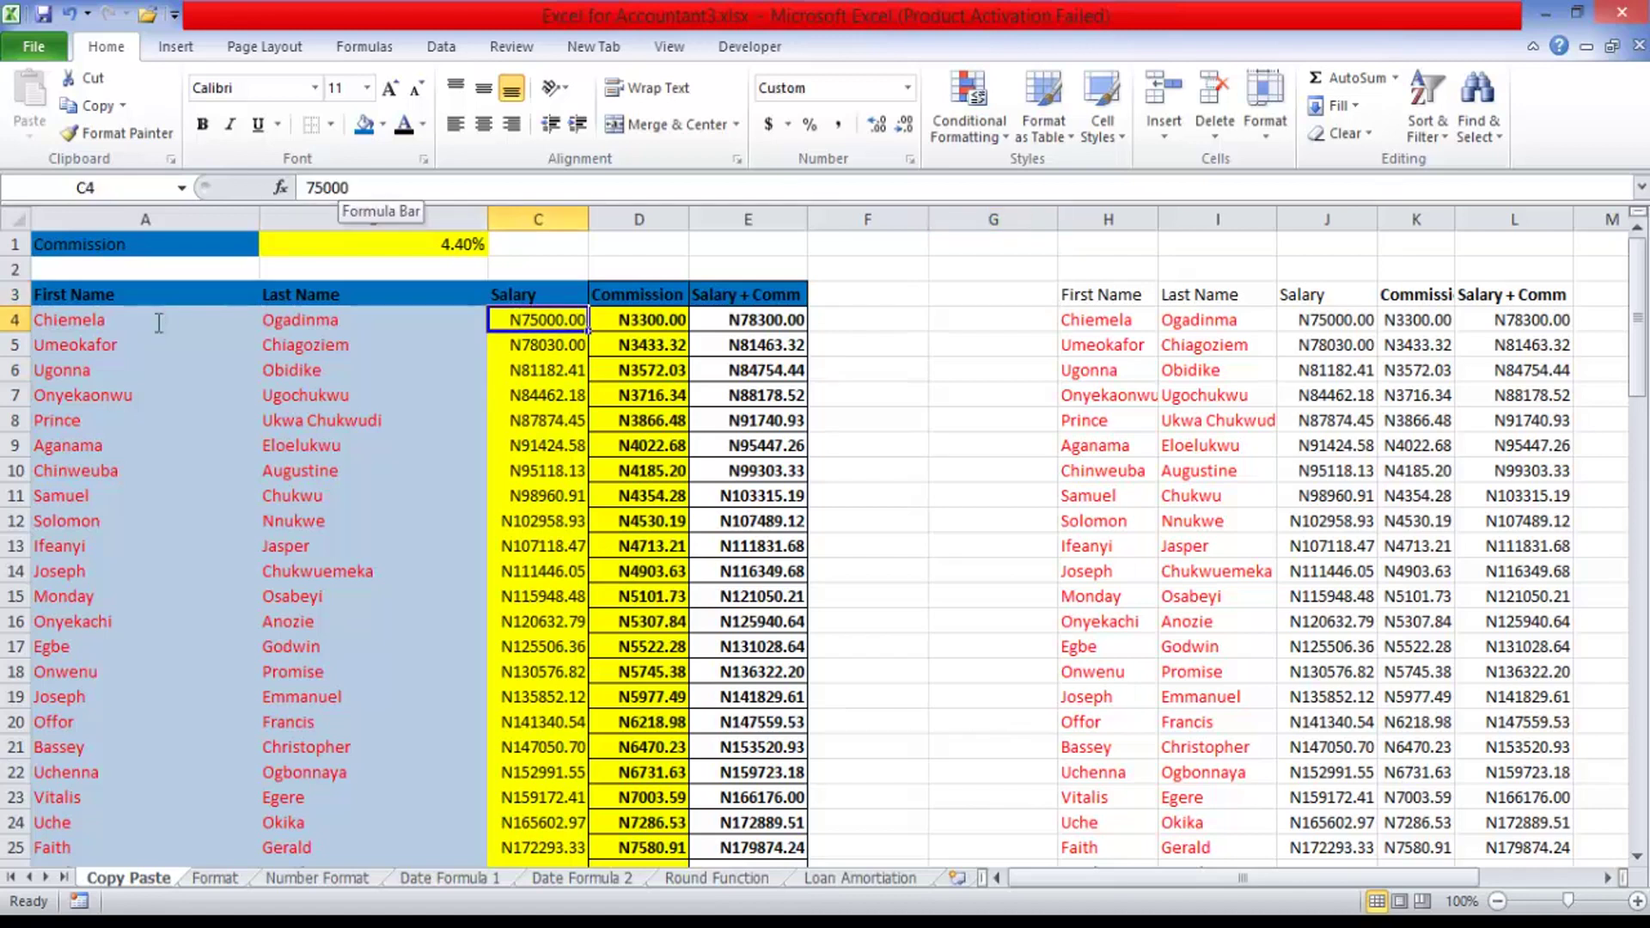
key(F2)
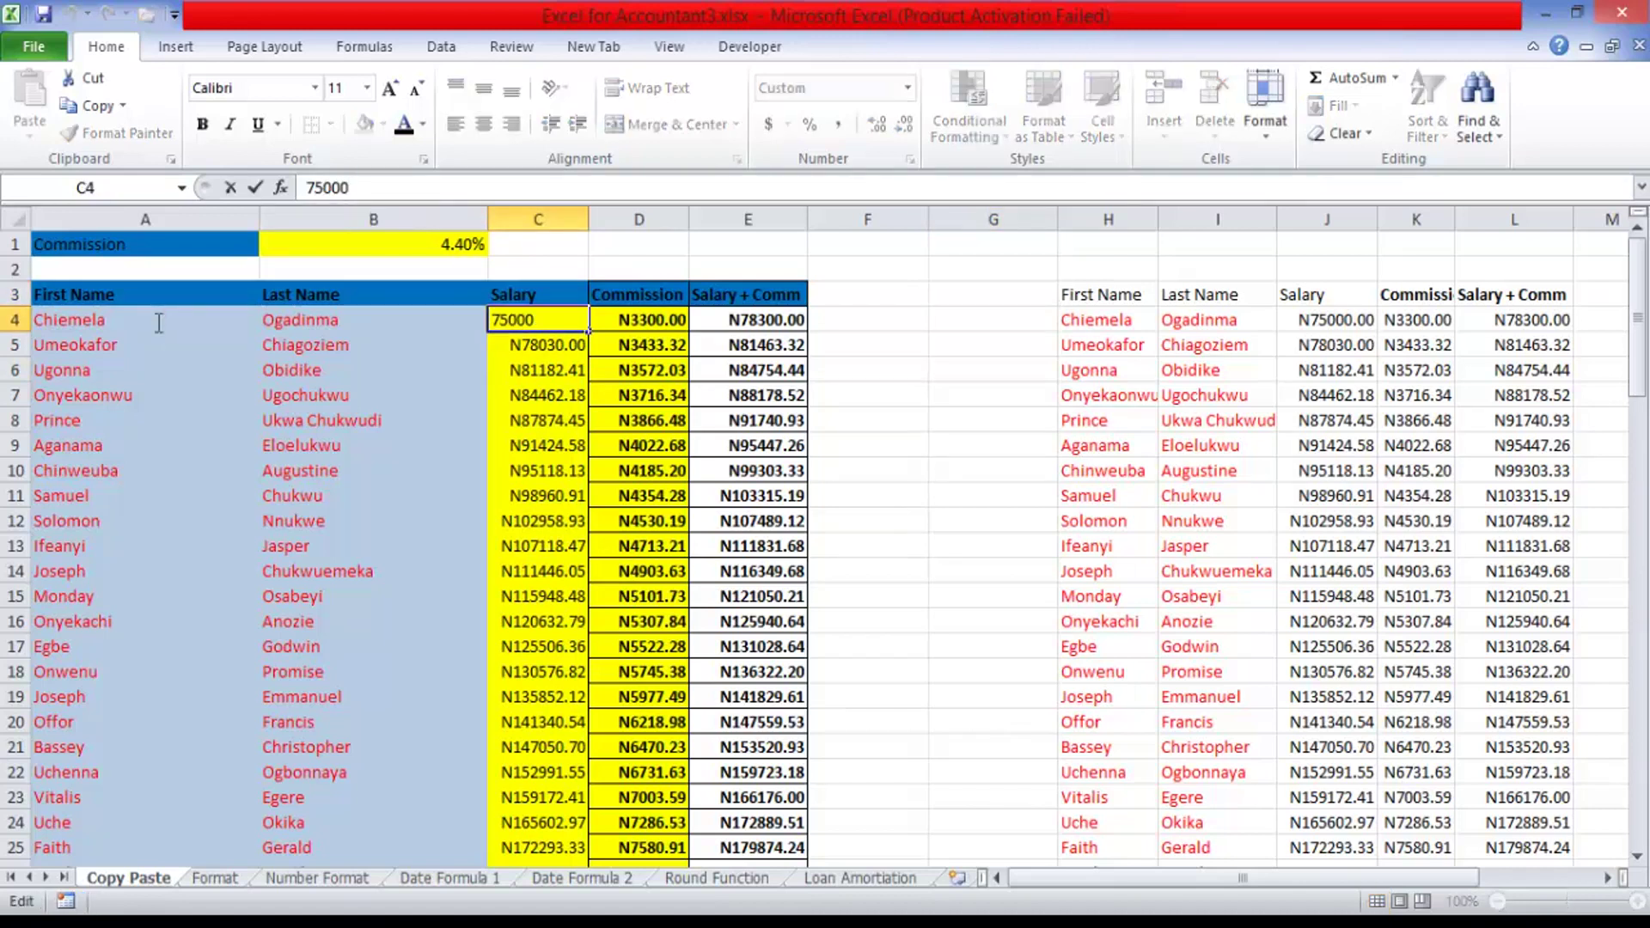
key(Home)
key(shift+Right)
key(shift+Right)
text(5)
key(BackSpace)
text(50)
key(Return)
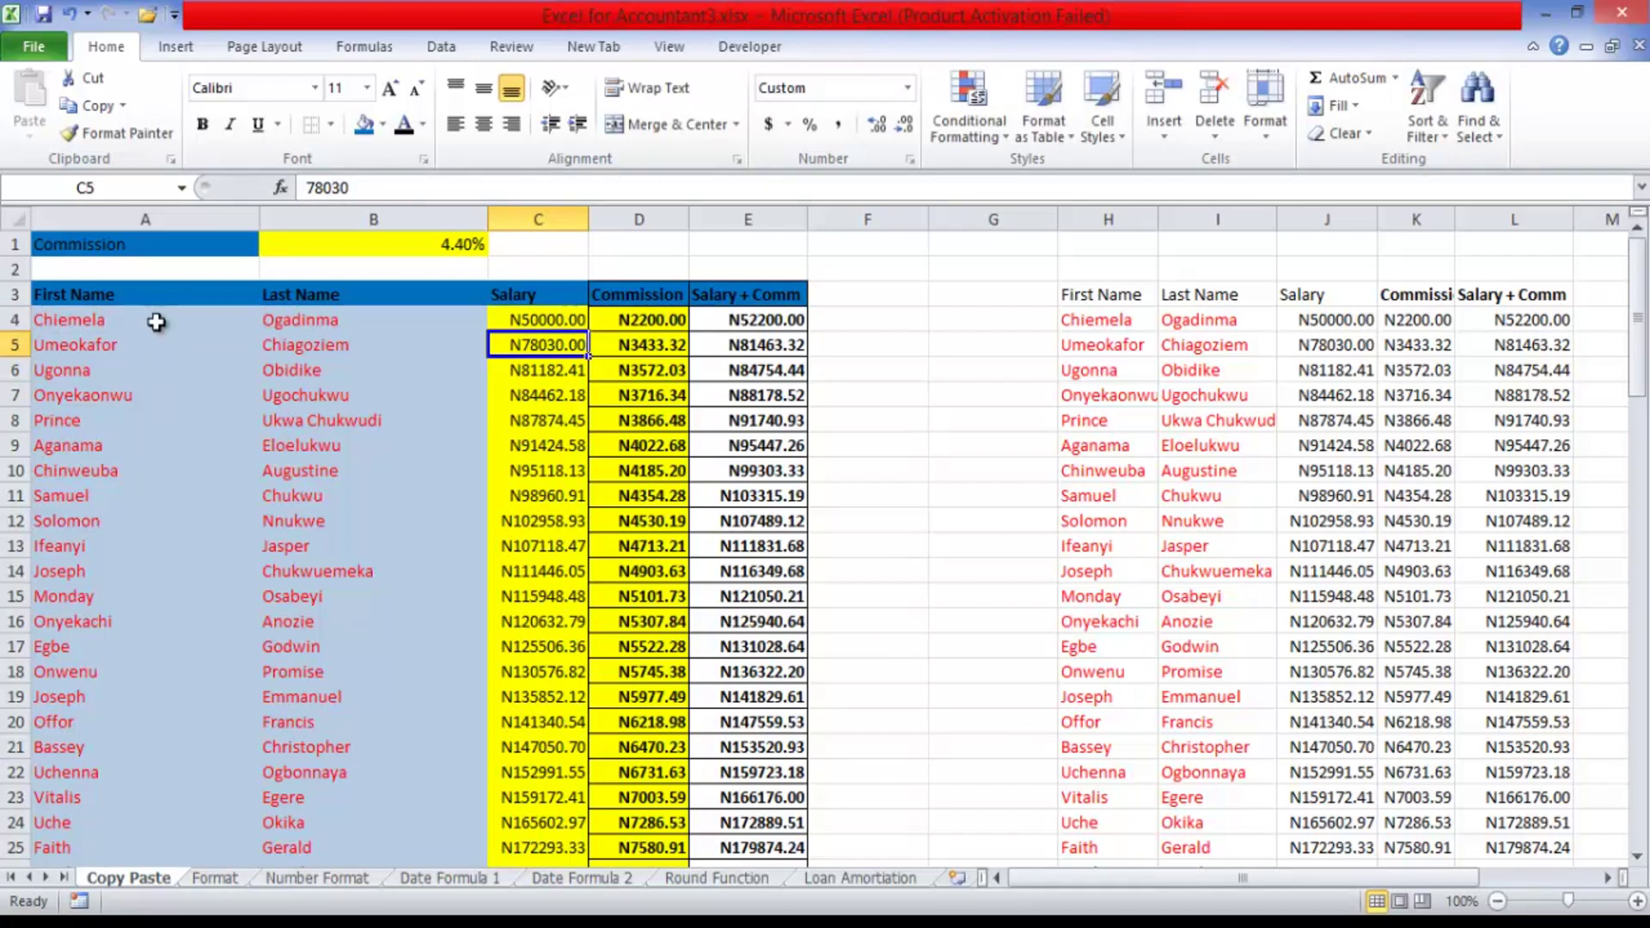
- Change the second employee's salary in C5 of the source table to 40000
text(40000)
key(Return)
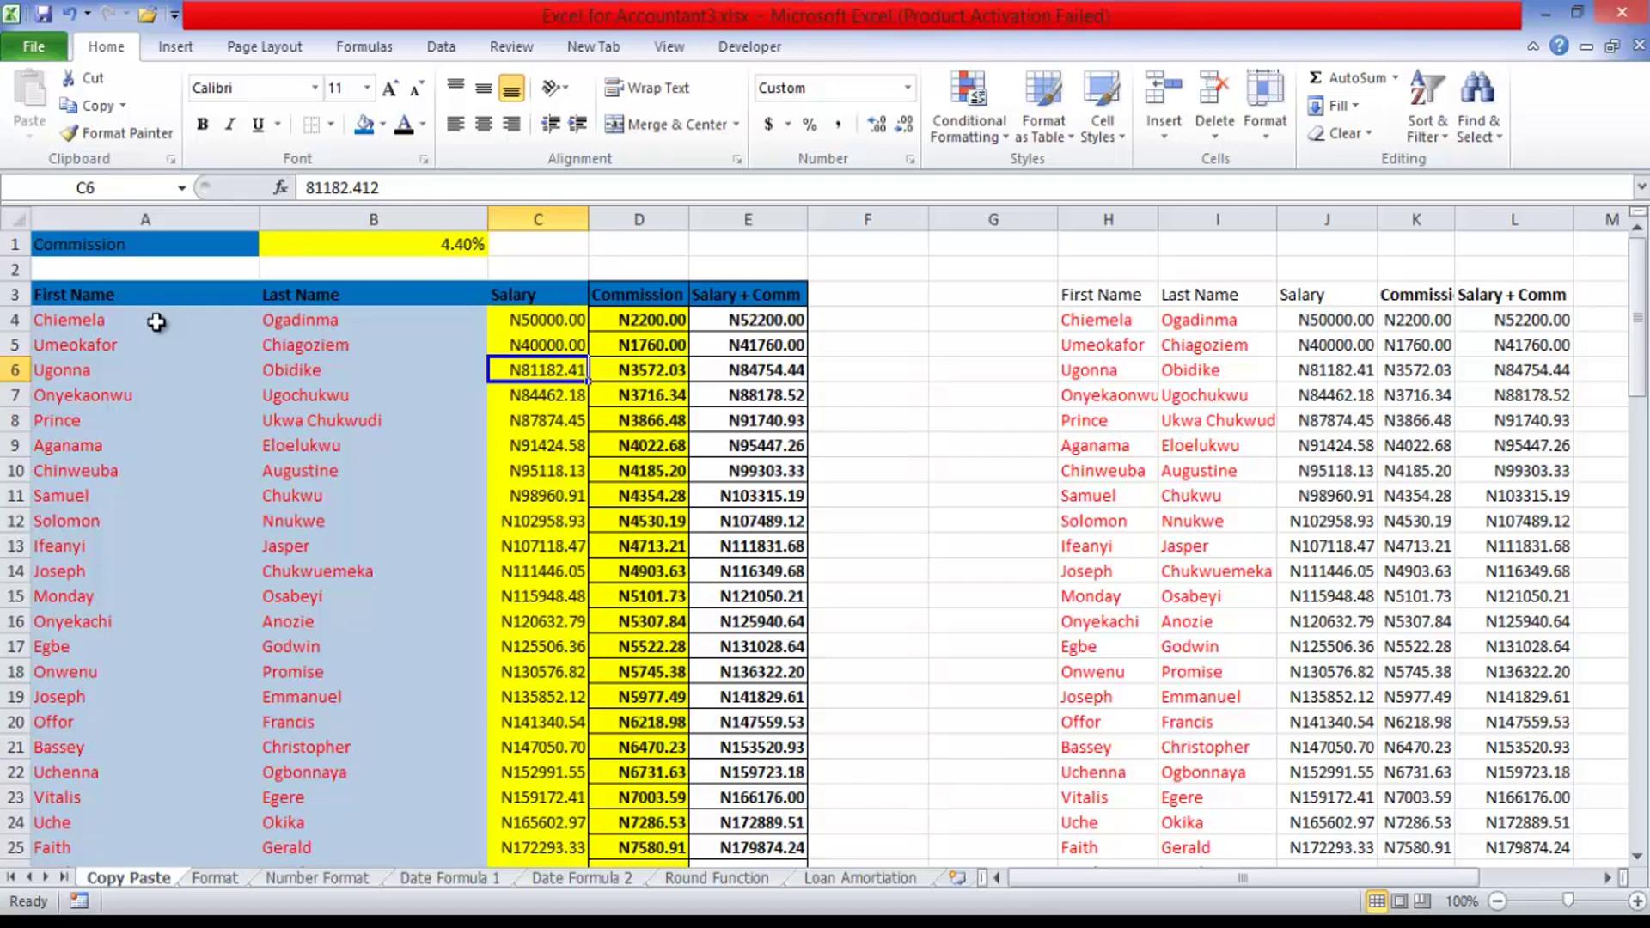
- Undo both salary changes and the linked paste at H3 on the Copy Paste worksheet
key(ctrl+z)
key(ctrl+z)
key(ctrl+z)
key(ctrl+z)
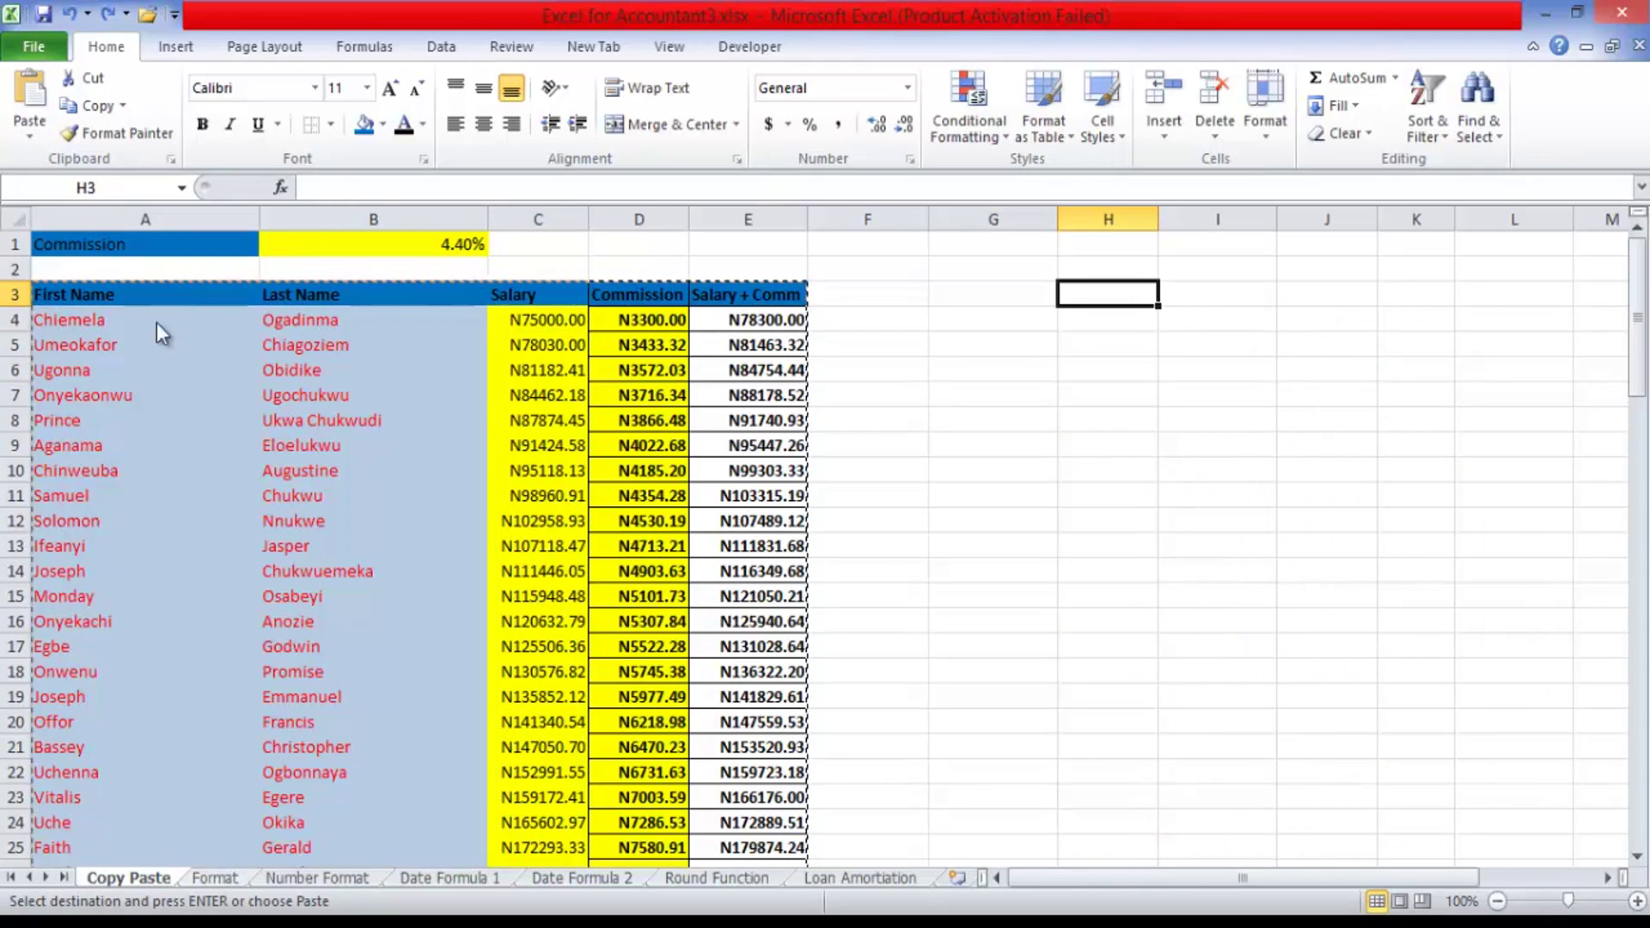
- Insert a new worksheet and paste the copied table at A1 as links to the source cells using Paste Link
key(ctrl+Page_Down)
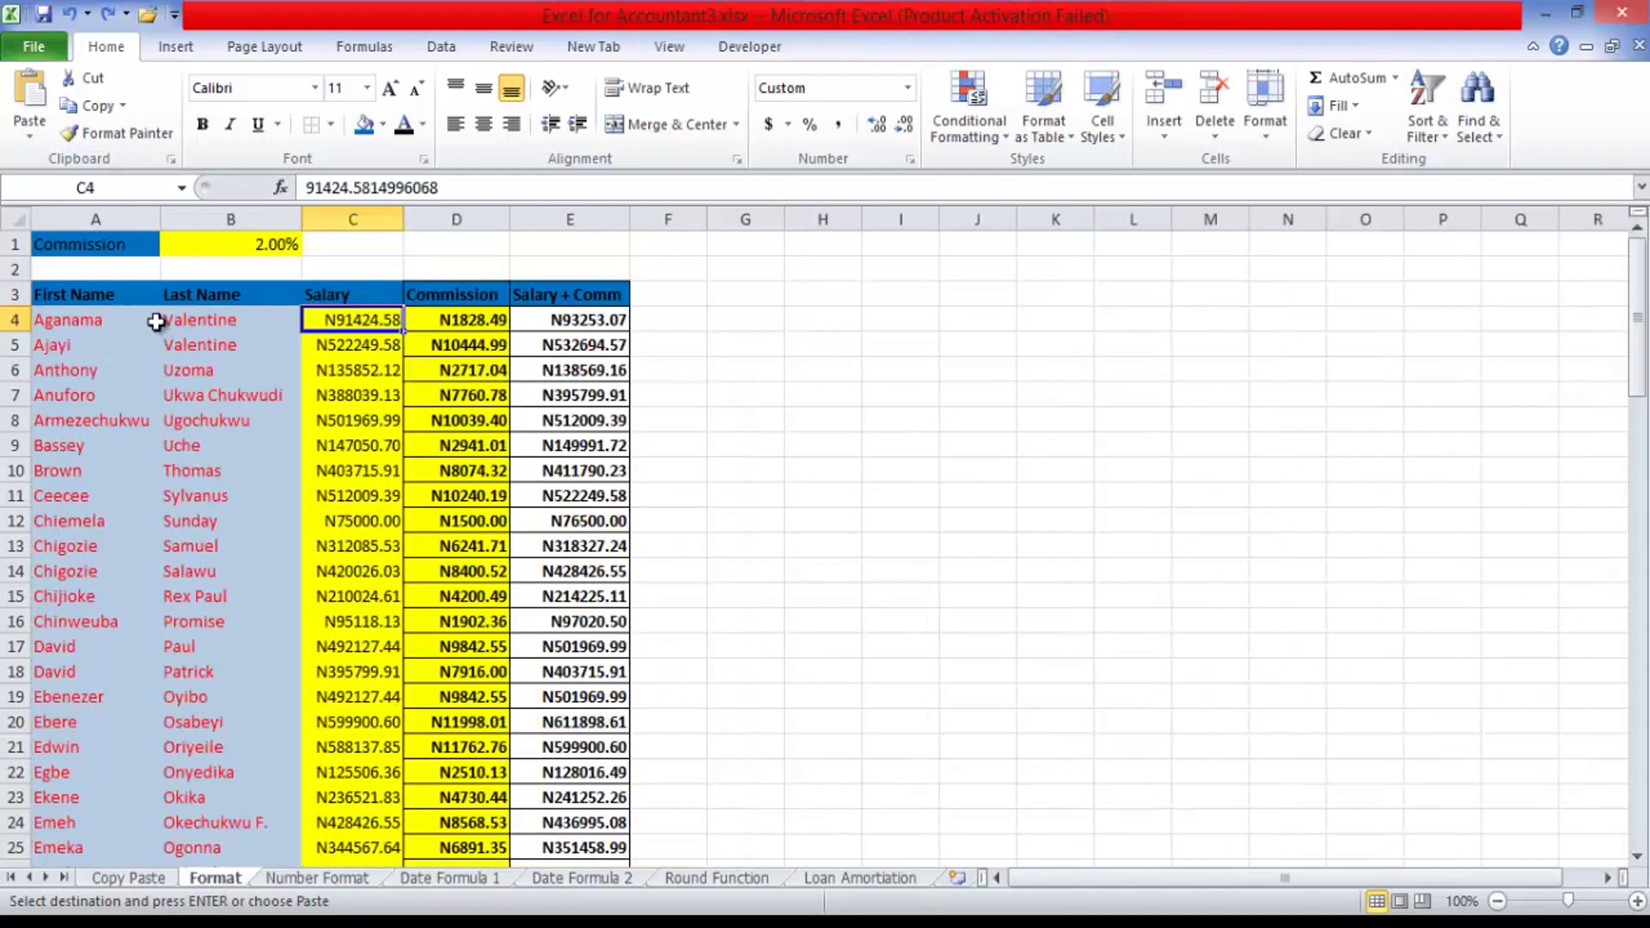
key(shift+F11)
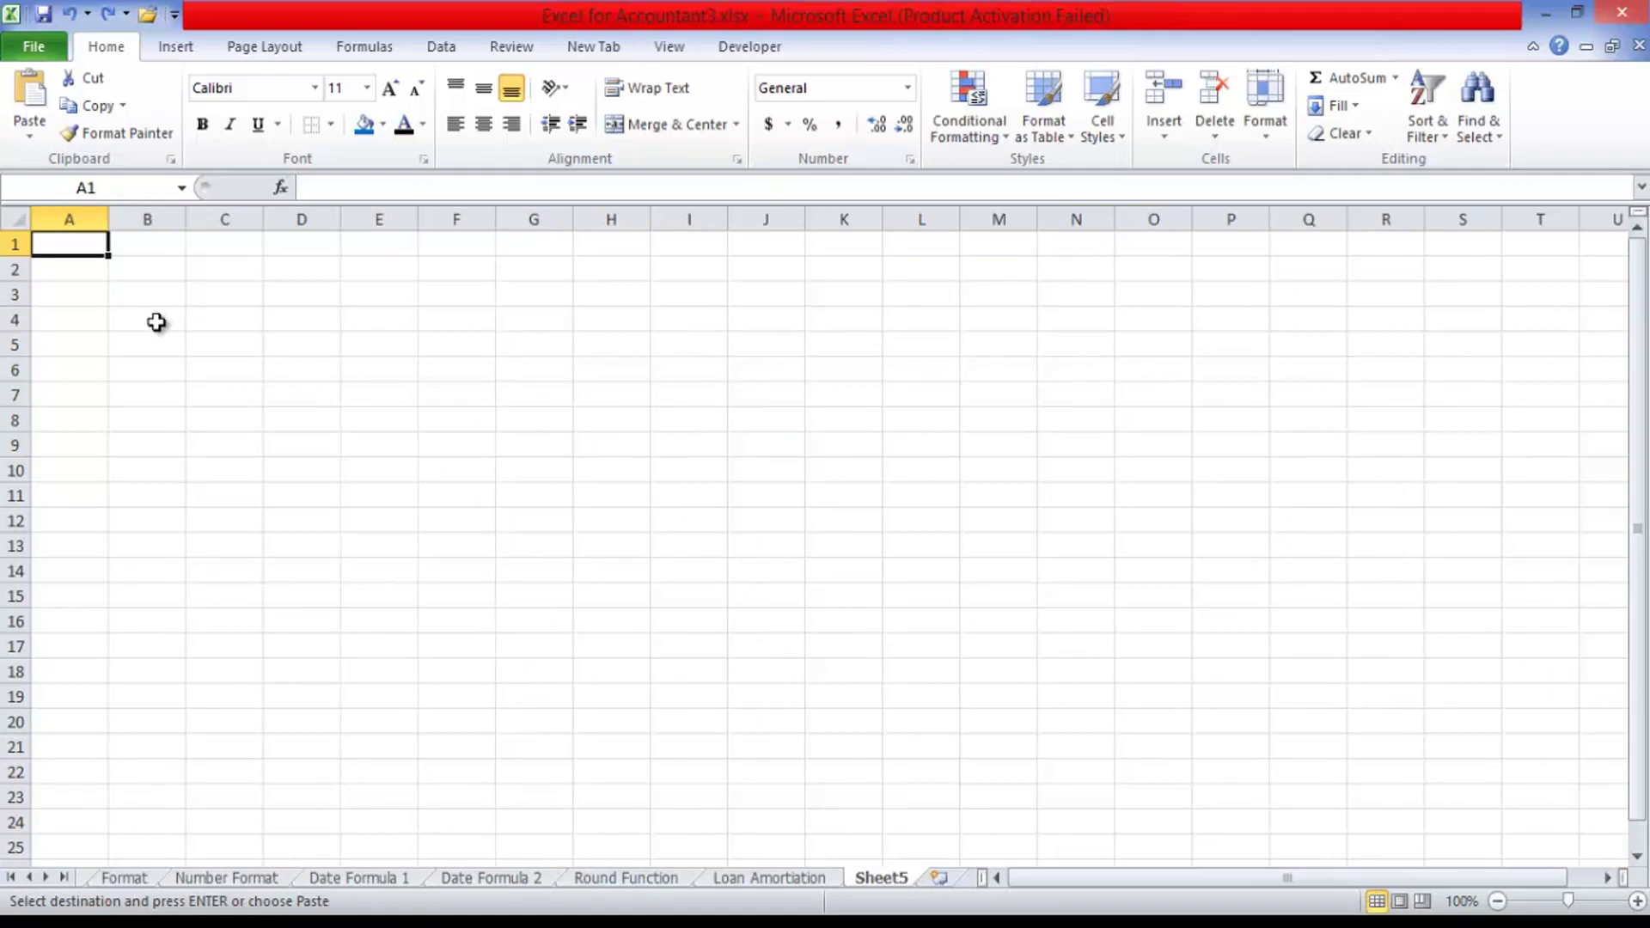
key(alt+h)
key(v)
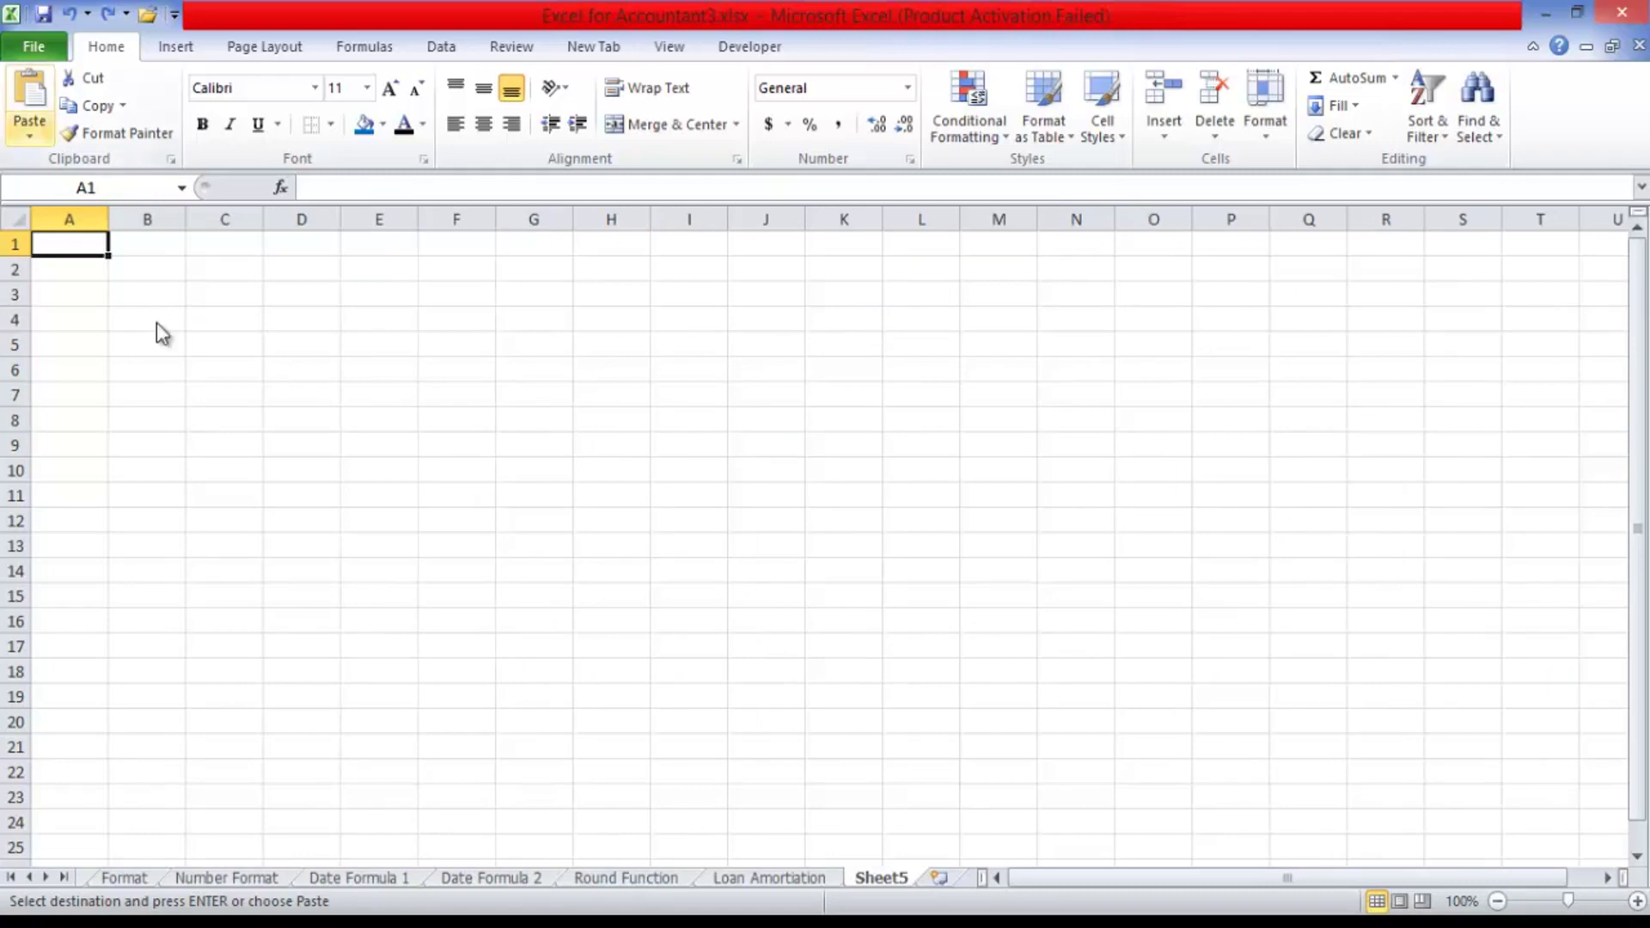
key(Up)
key(Right)
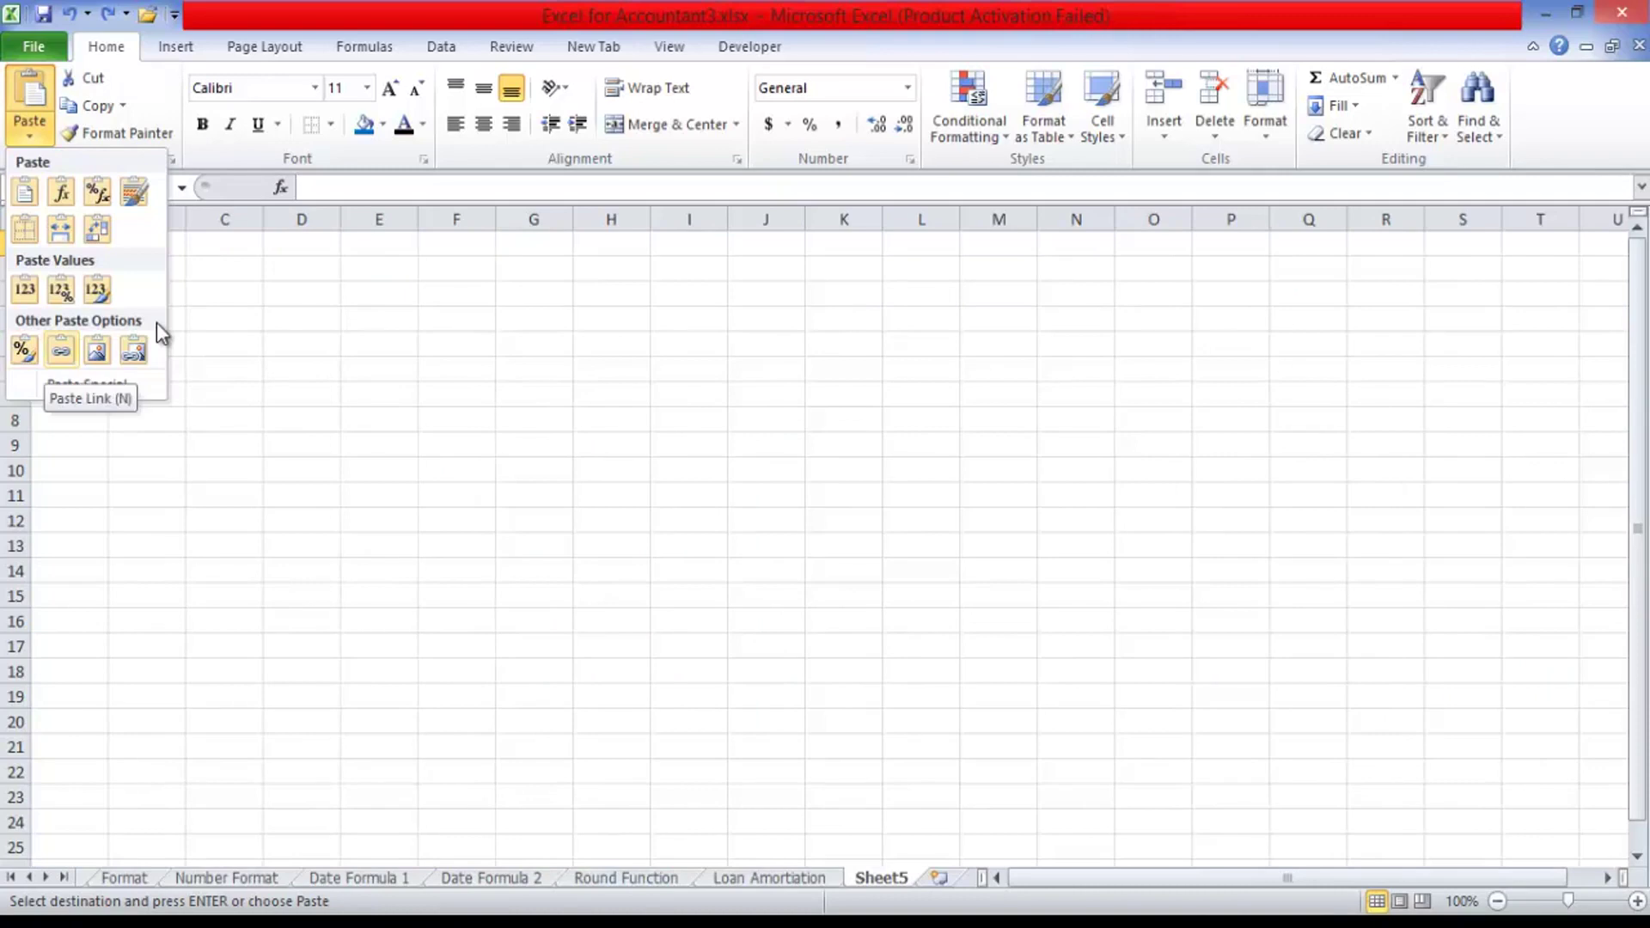
key(Return)
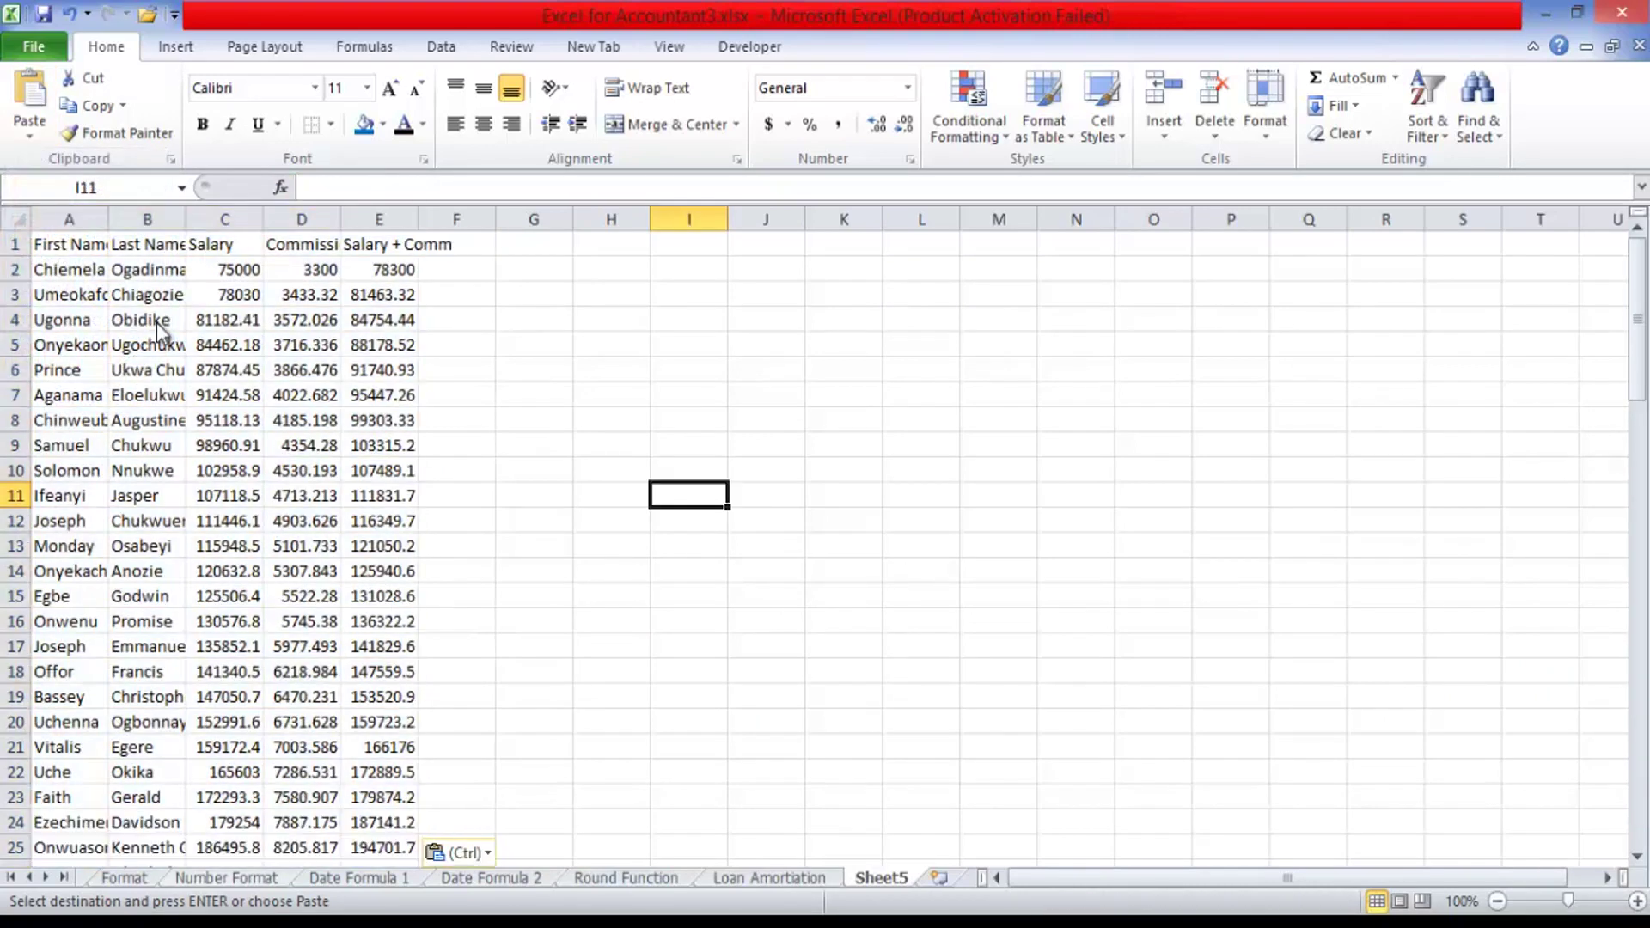
- Return to the Copy Paste worksheet and change the first employee's salary in C4 to 30000
key(ctrl+Page_Up)
key(ctrl+Page_Up)
key(ctrl+Page_Up)
key(ctrl+Page_Up)
key(ctrl+Page_Up)
key(ctrl+Page_Up)
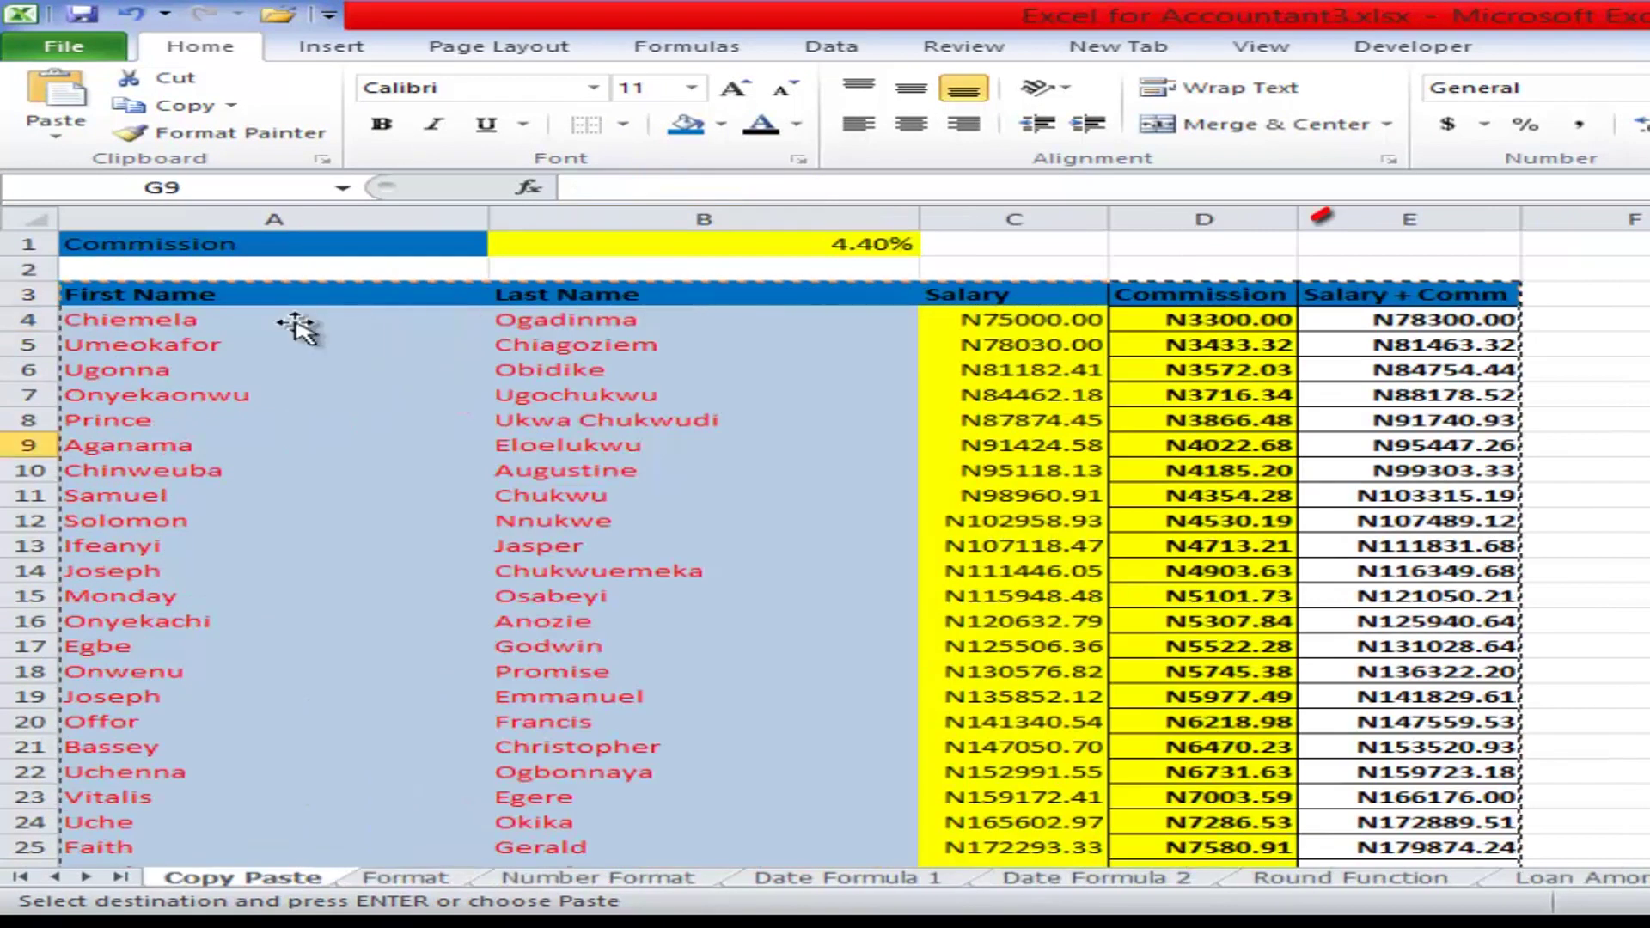
key(Left)
key(Left)
key(Left)
key(Left)
key(Up)
key(Up)
key(Up)
key(Up)
key(Up)
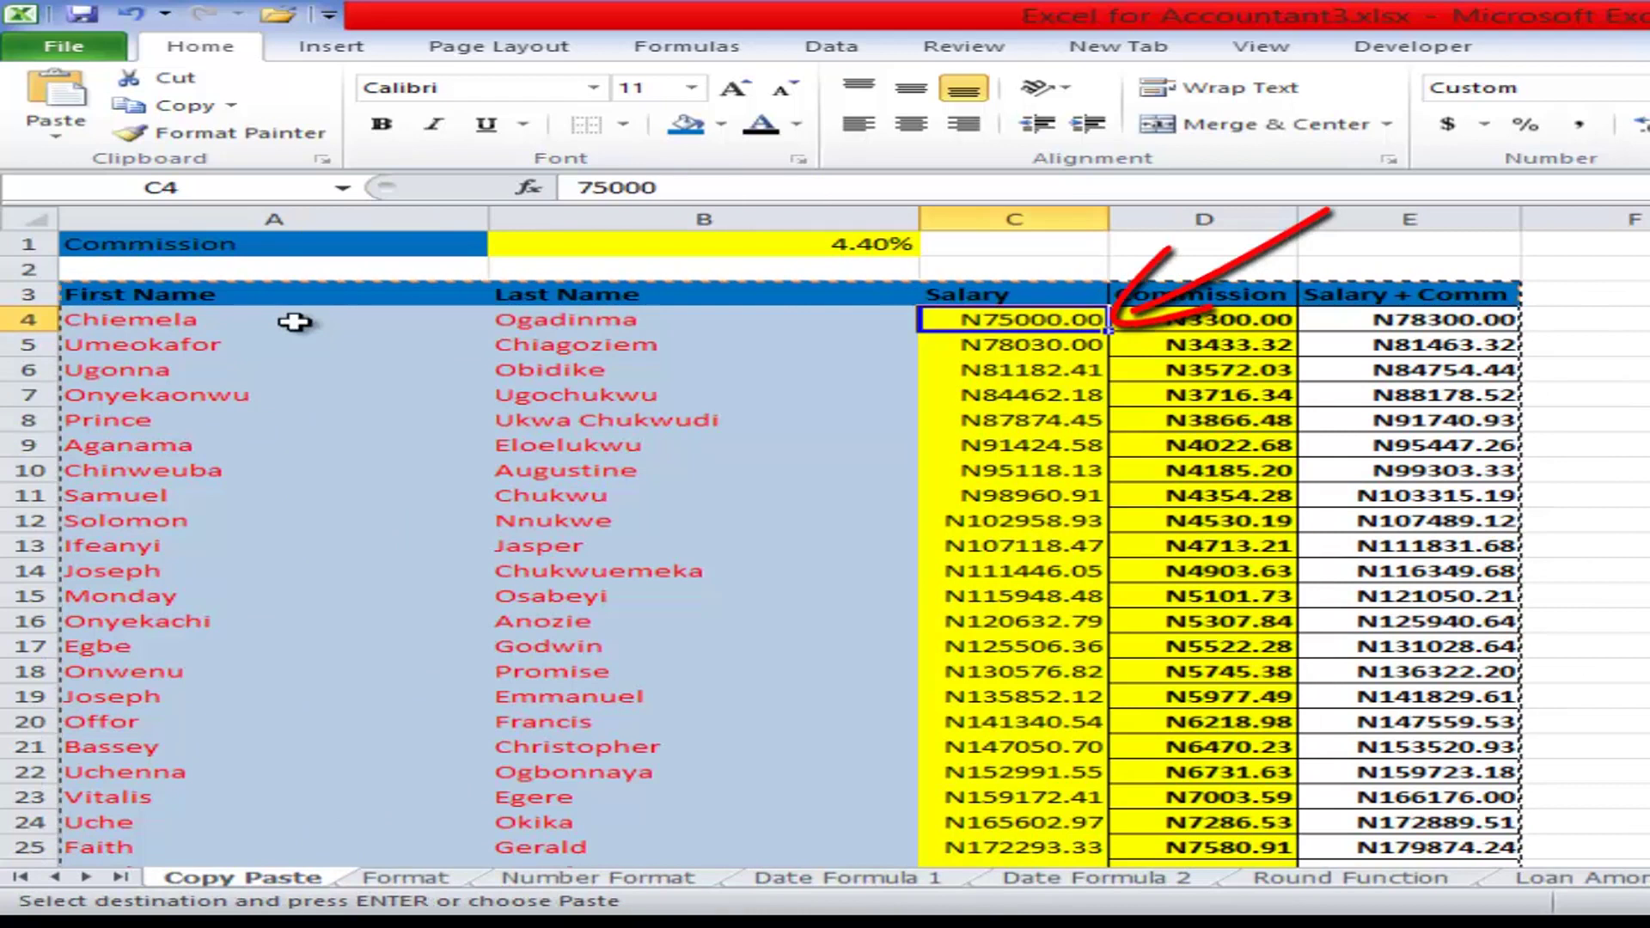
text(30000)
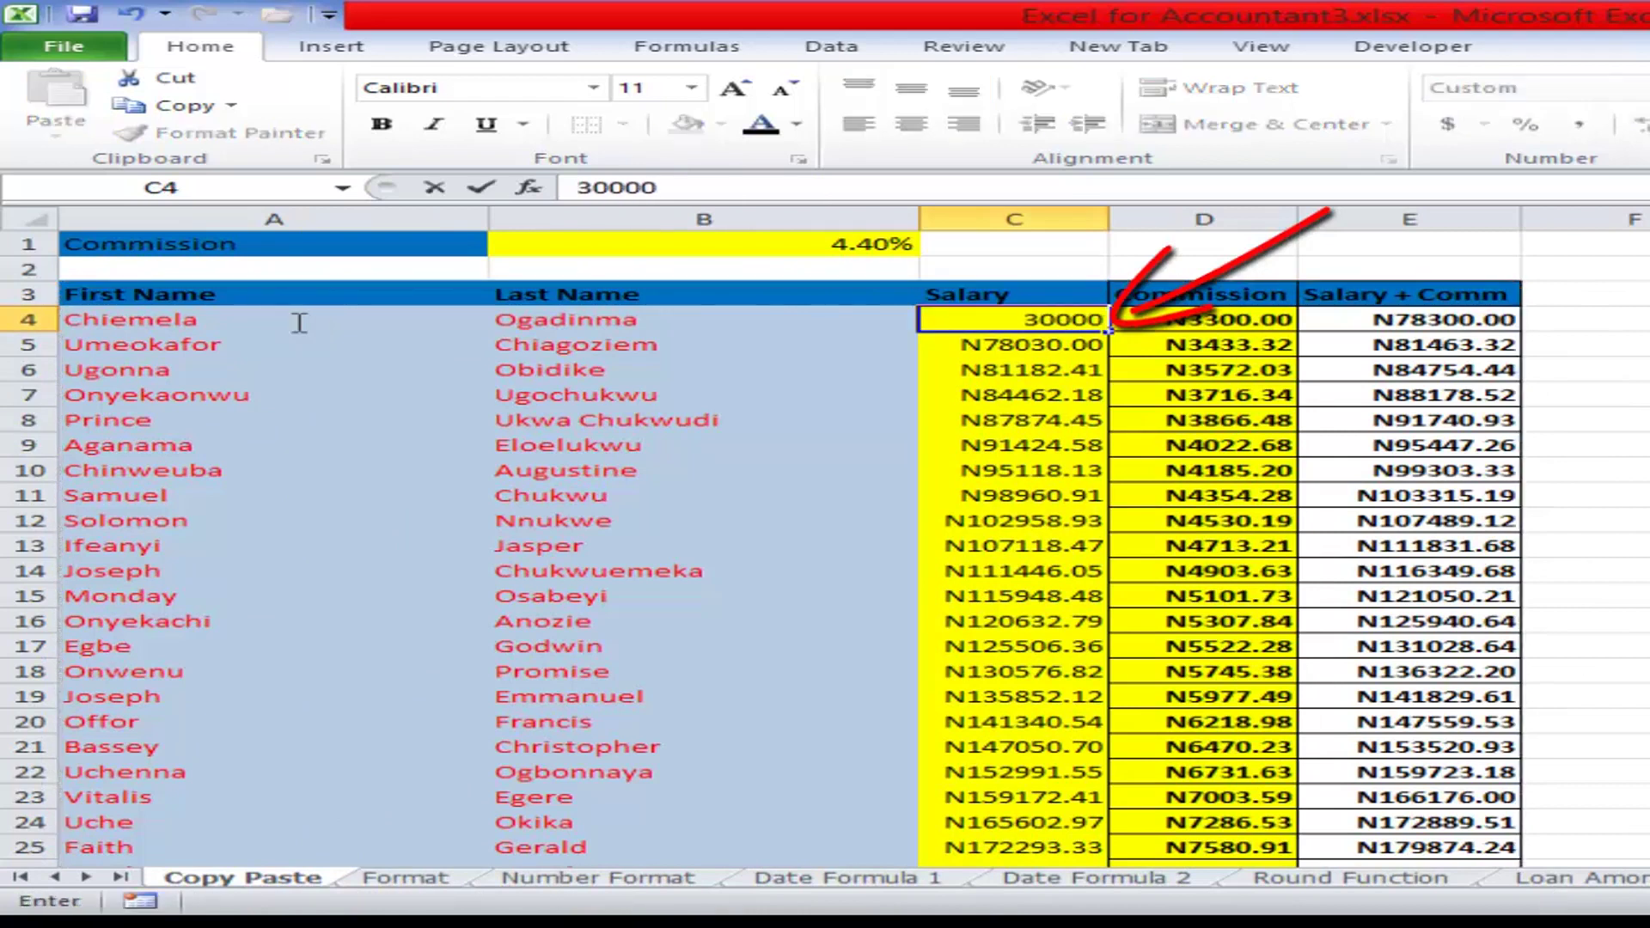
key(Return)
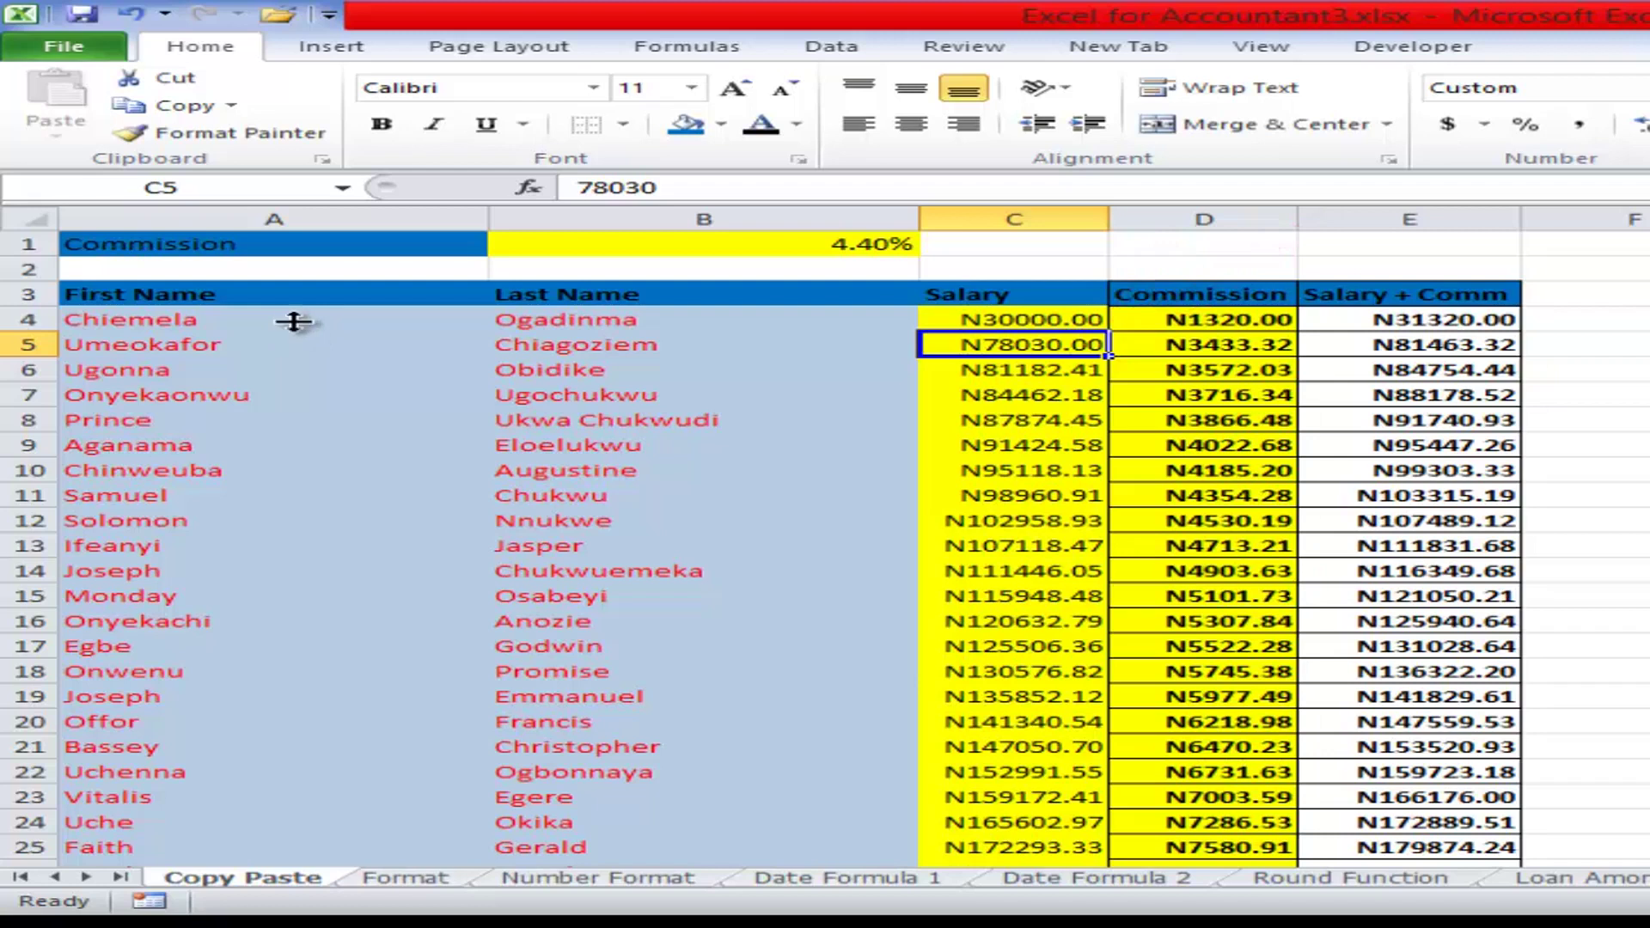
- Check the linked table on the new worksheet and undo the C4 salary change on the Copy Paste worksheet
click(121, 876)
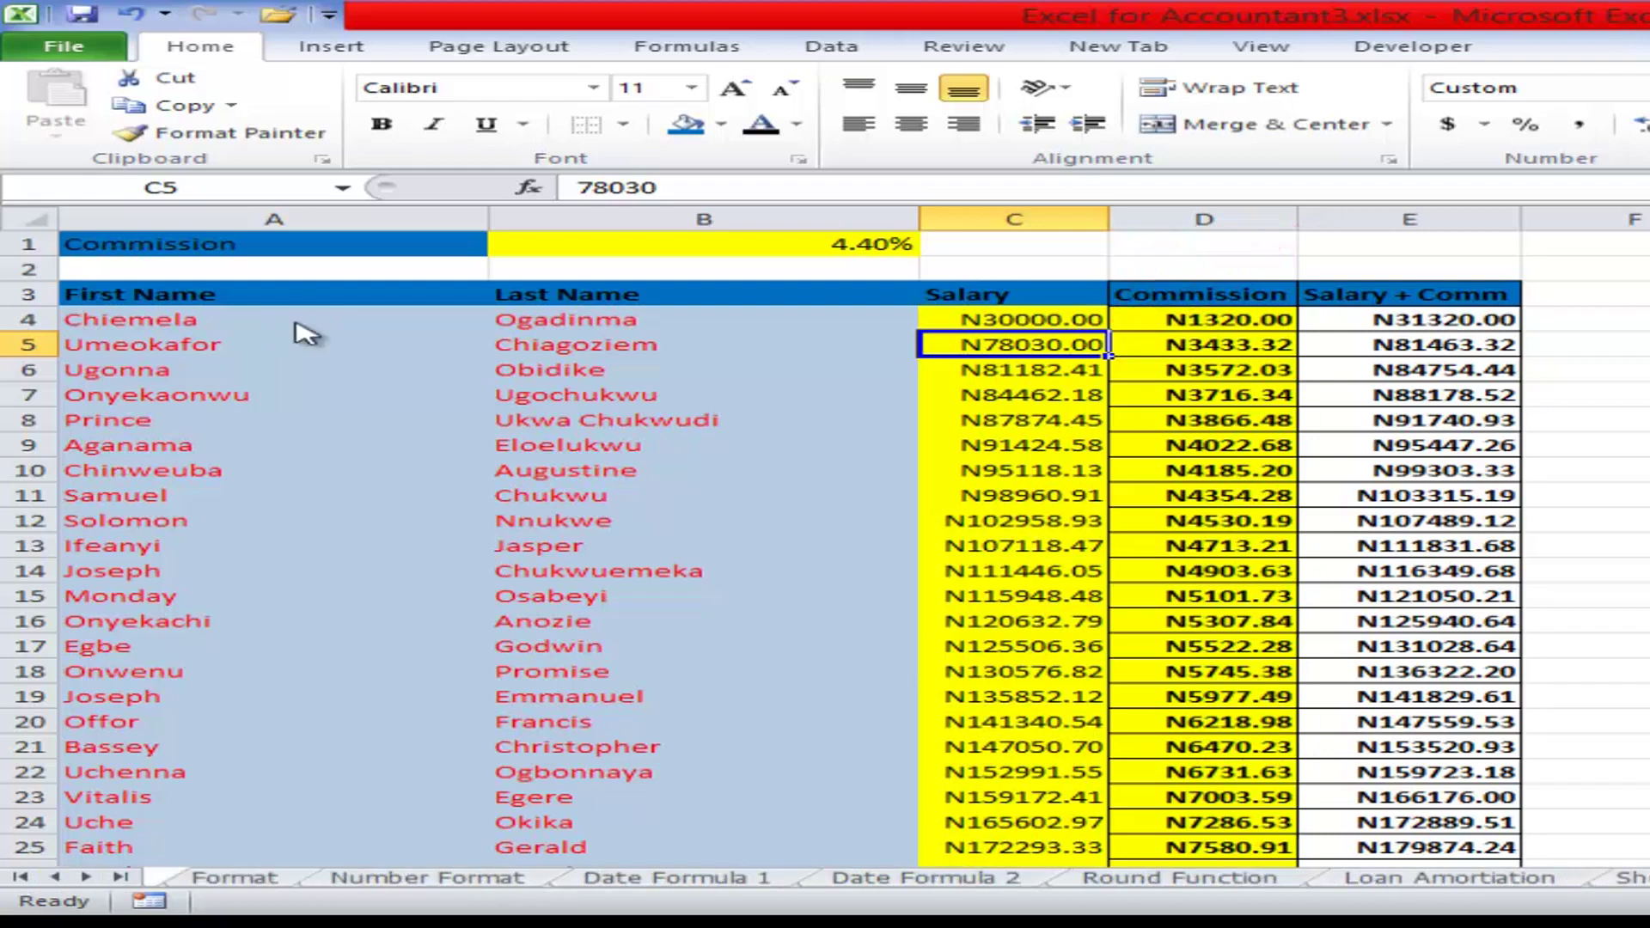
key(ctrl+Page_Up)
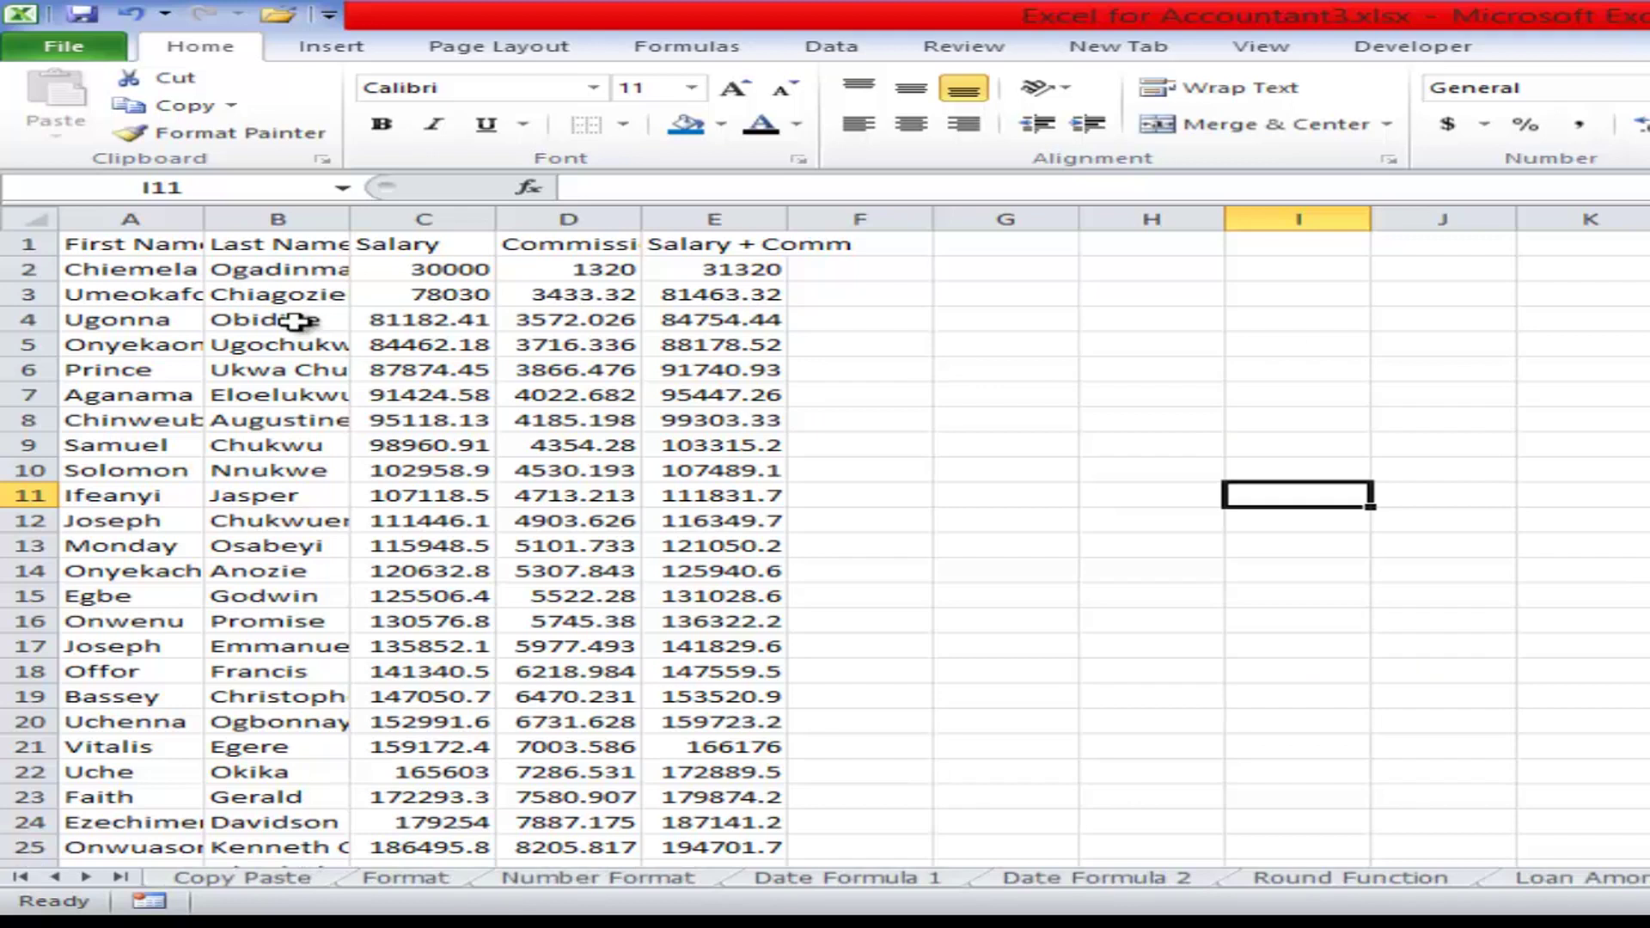
key(ctrl+Page_Down)
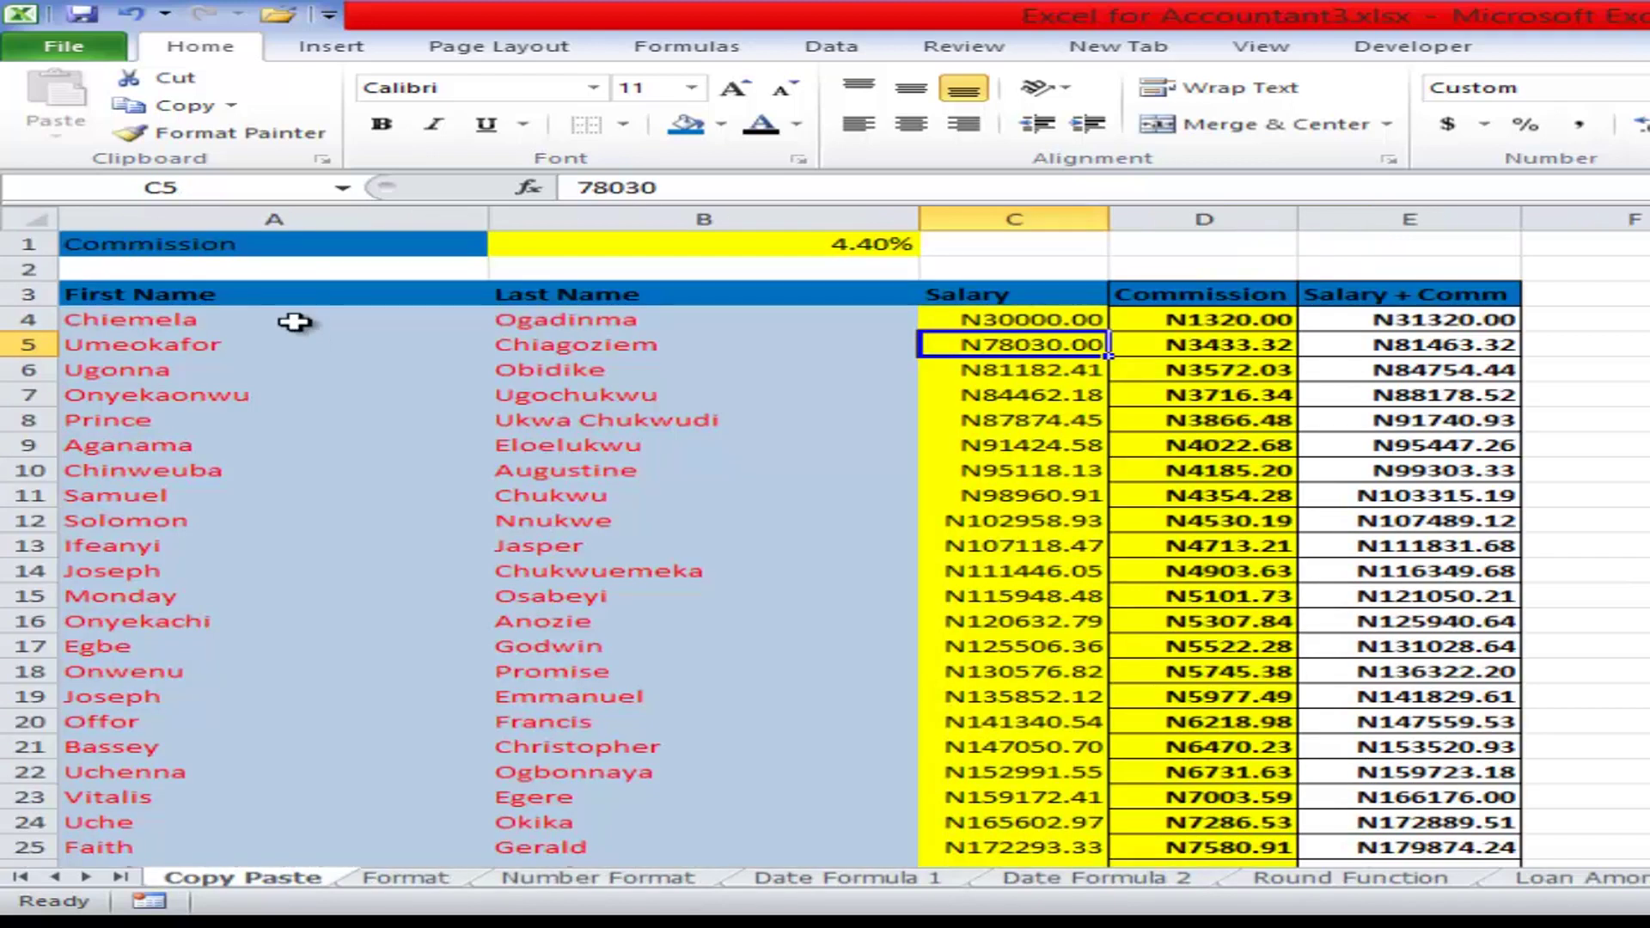
key(ctrl+z)
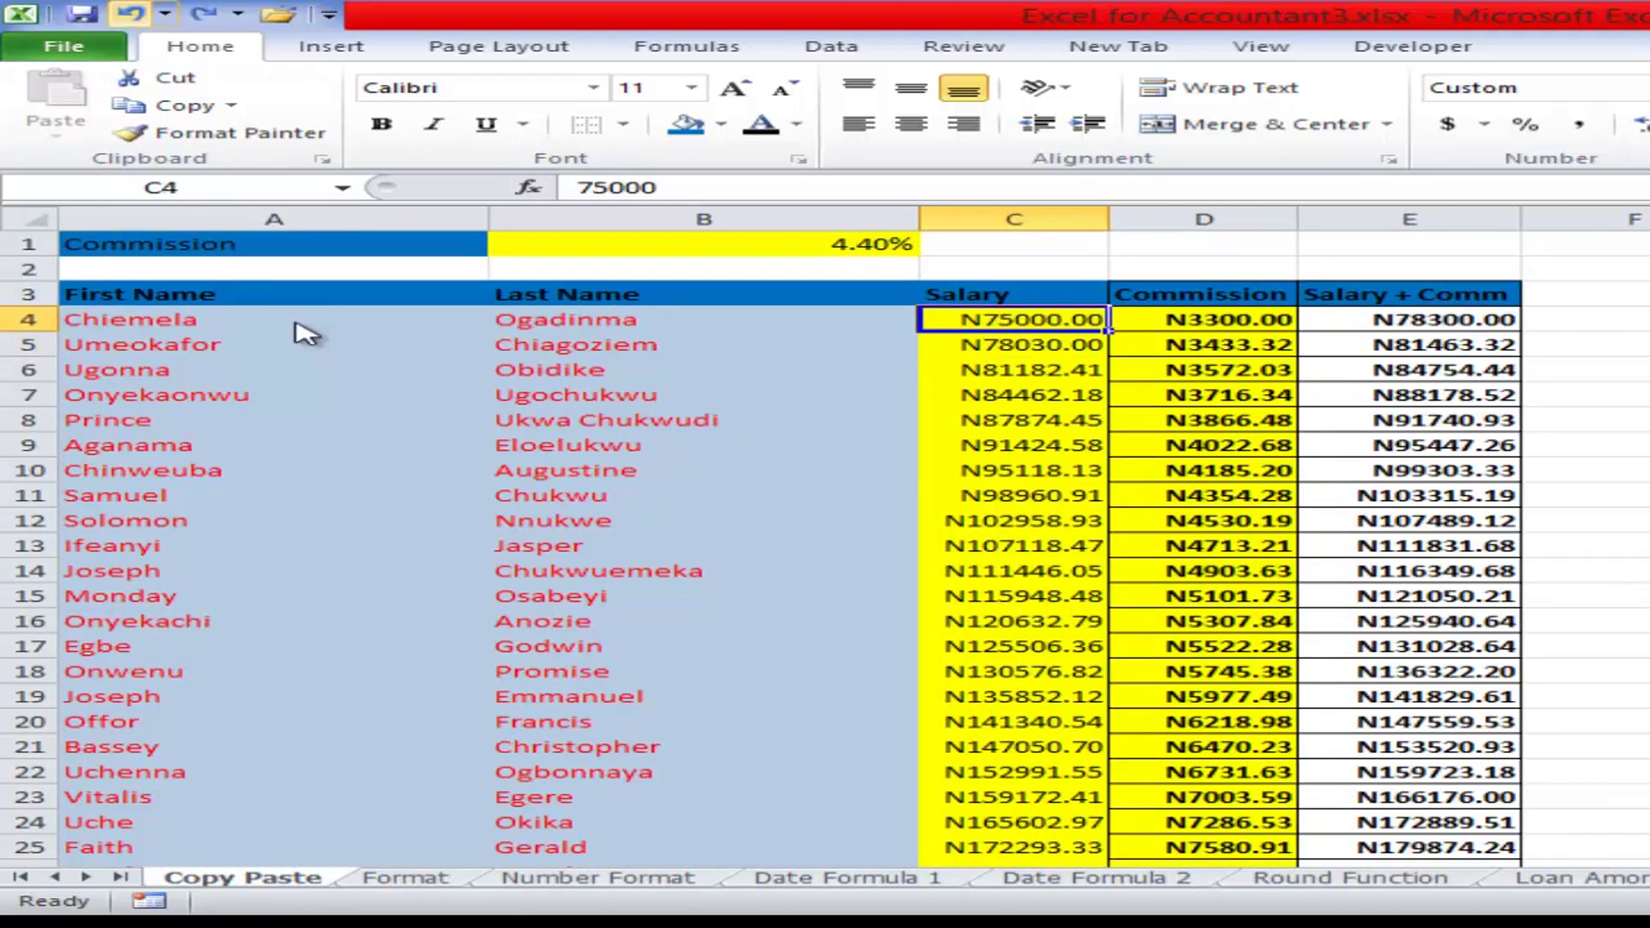
- Copy the salary table A3:E95 on the Copy Paste worksheet again
key(Right)
key(Right)
key(Right)
key(Right)
key(Right)
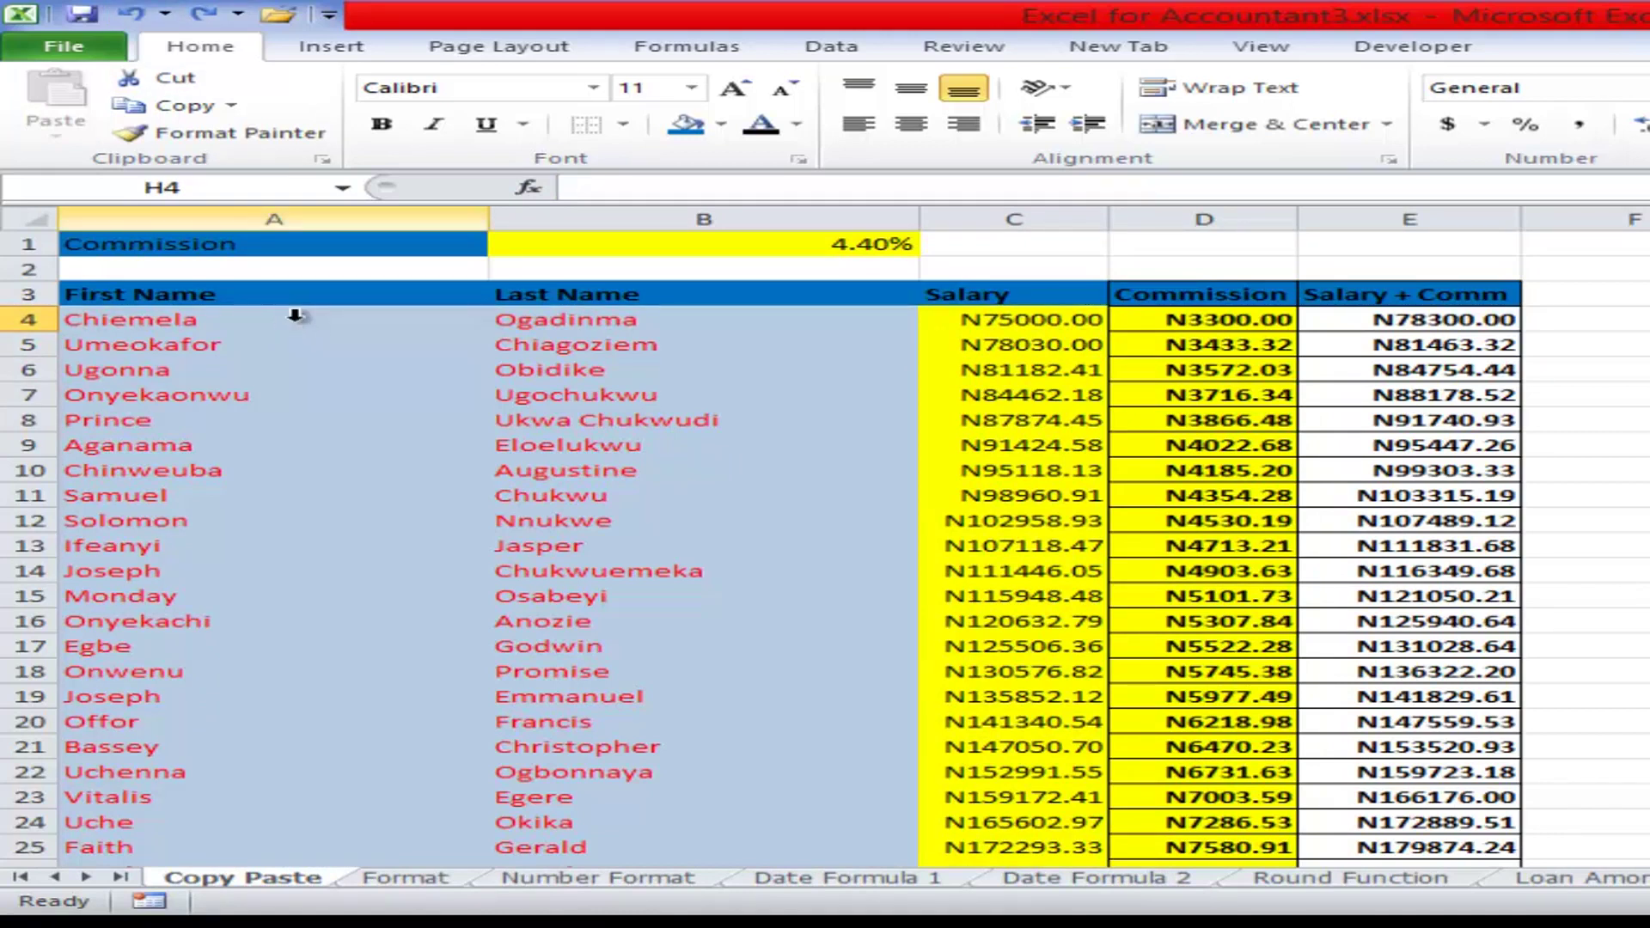
key(Home)
key(Up)
key(ctrl+shift+Right)
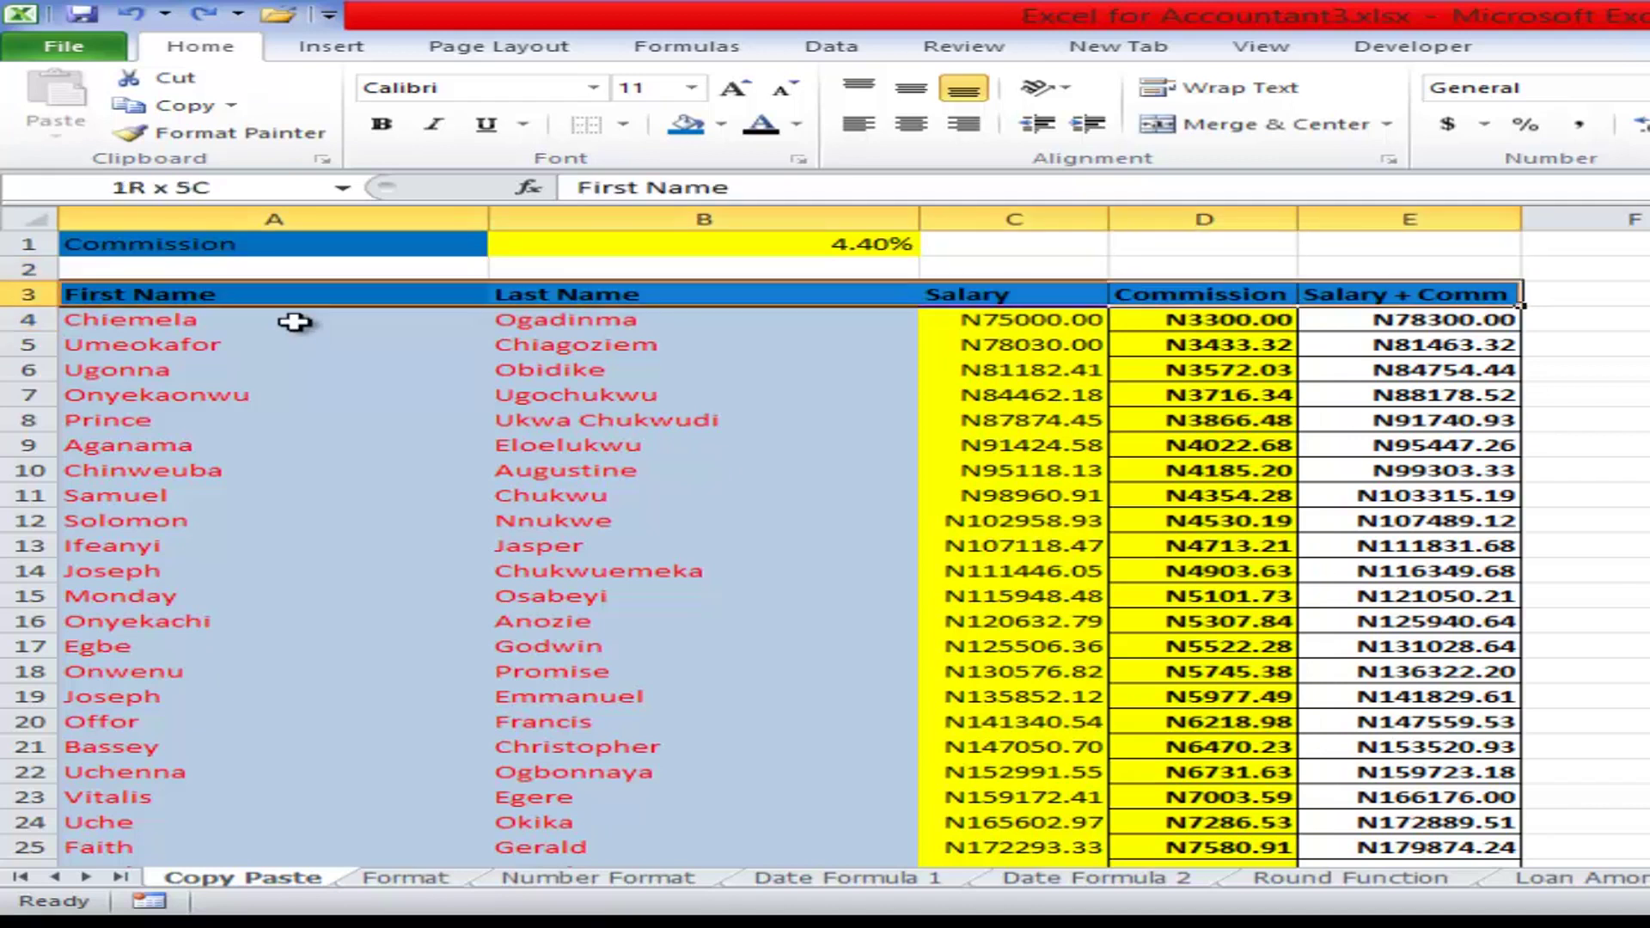
key(ctrl+shift+Down)
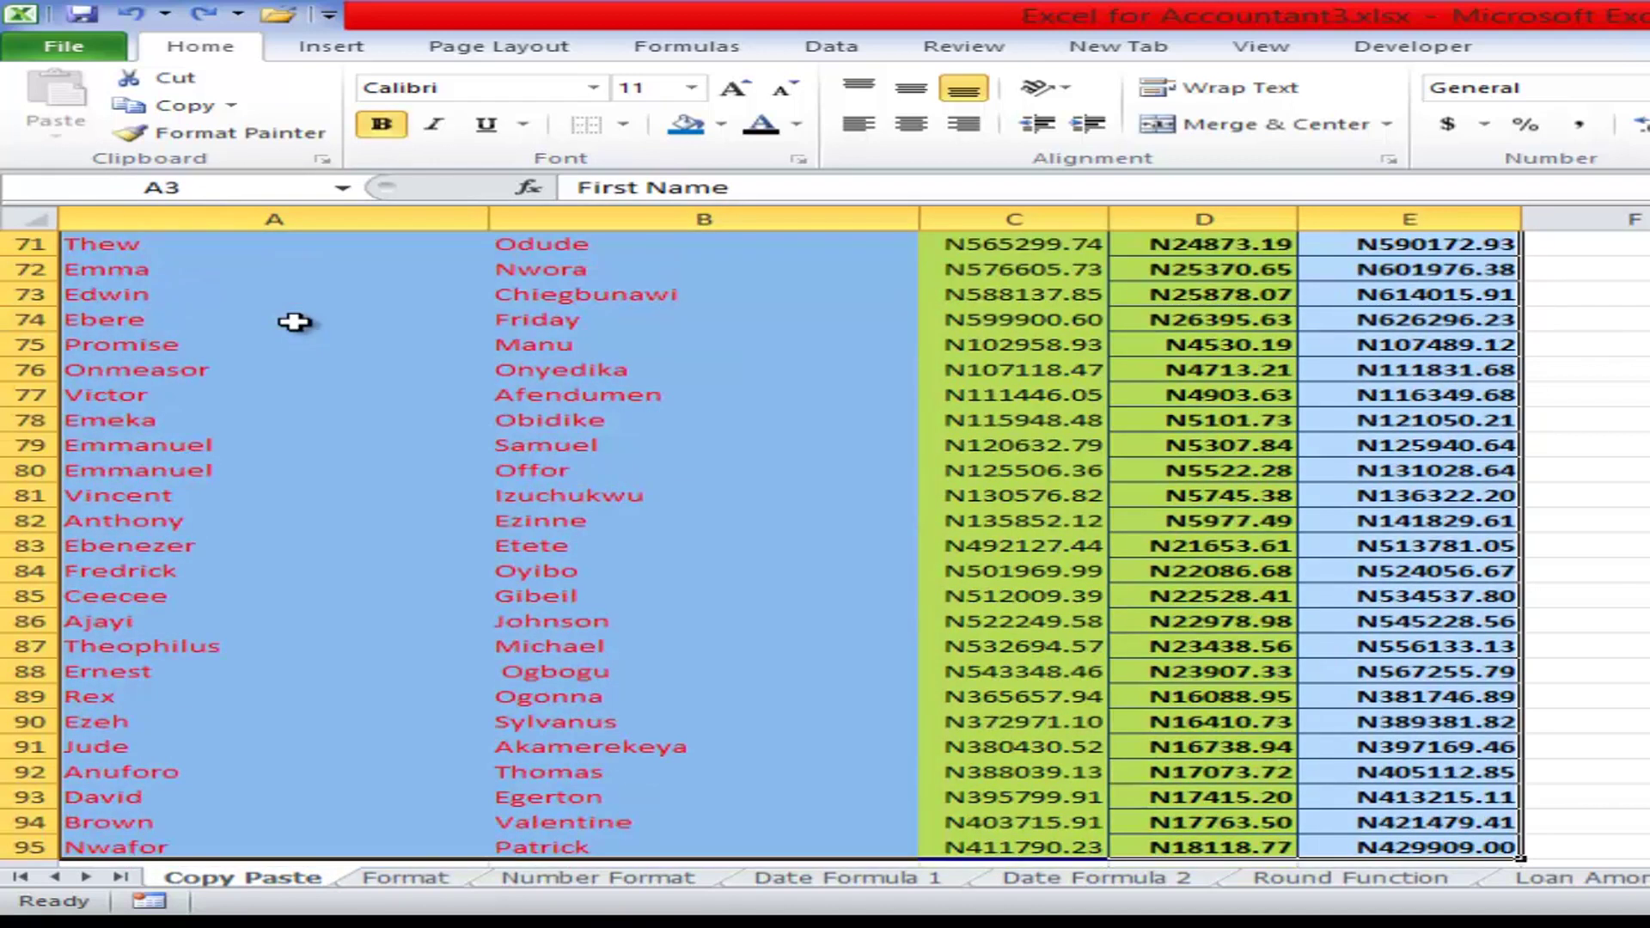
key(ctrl+c)
key(ctrl+BackSpace)
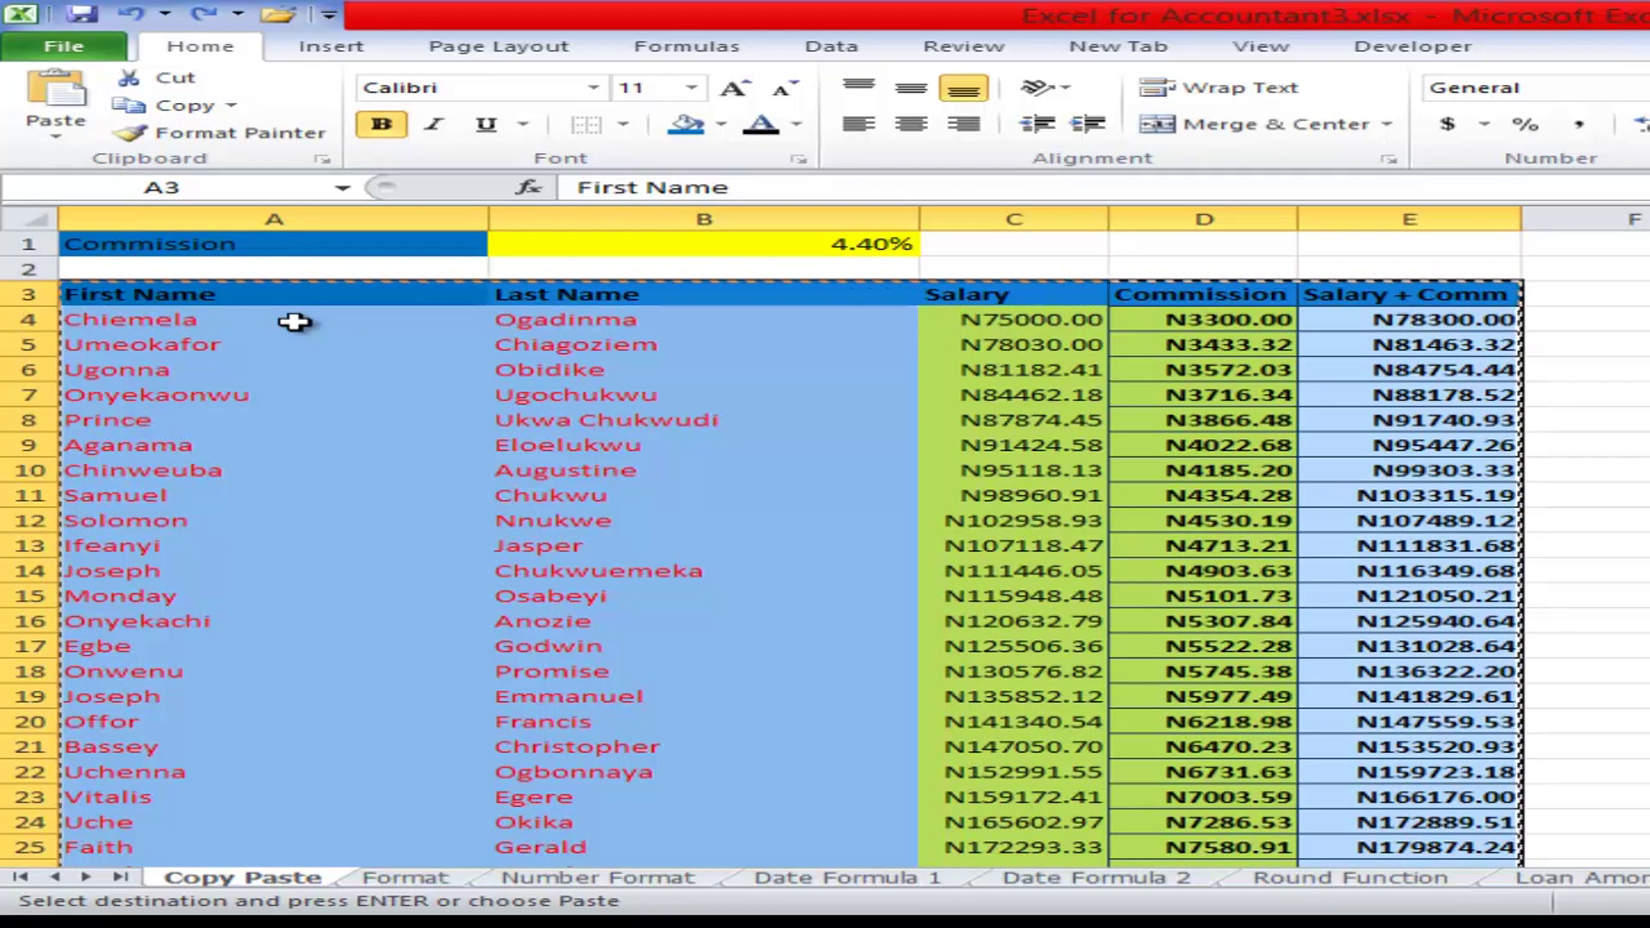
- Paste only the formulas of the copied table at H3 using Paste Special
key(Right)
key(Right)
key(Right)
key(Right)
key(Right)
key(Right)
key(Right)
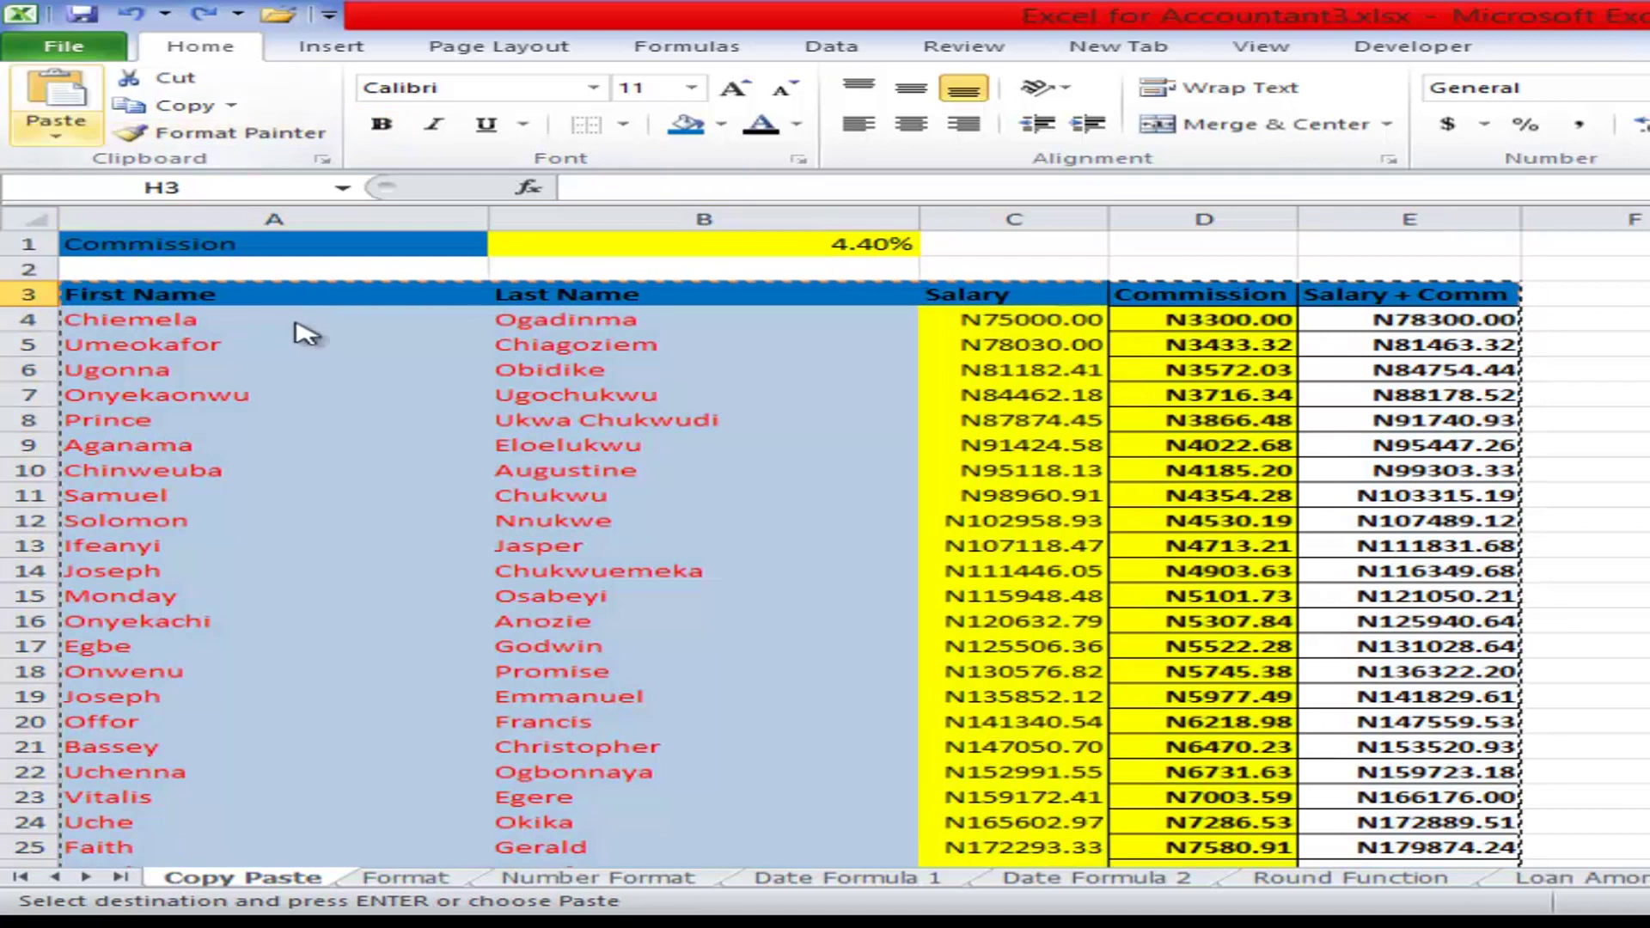
key(alt+h)
key(v)
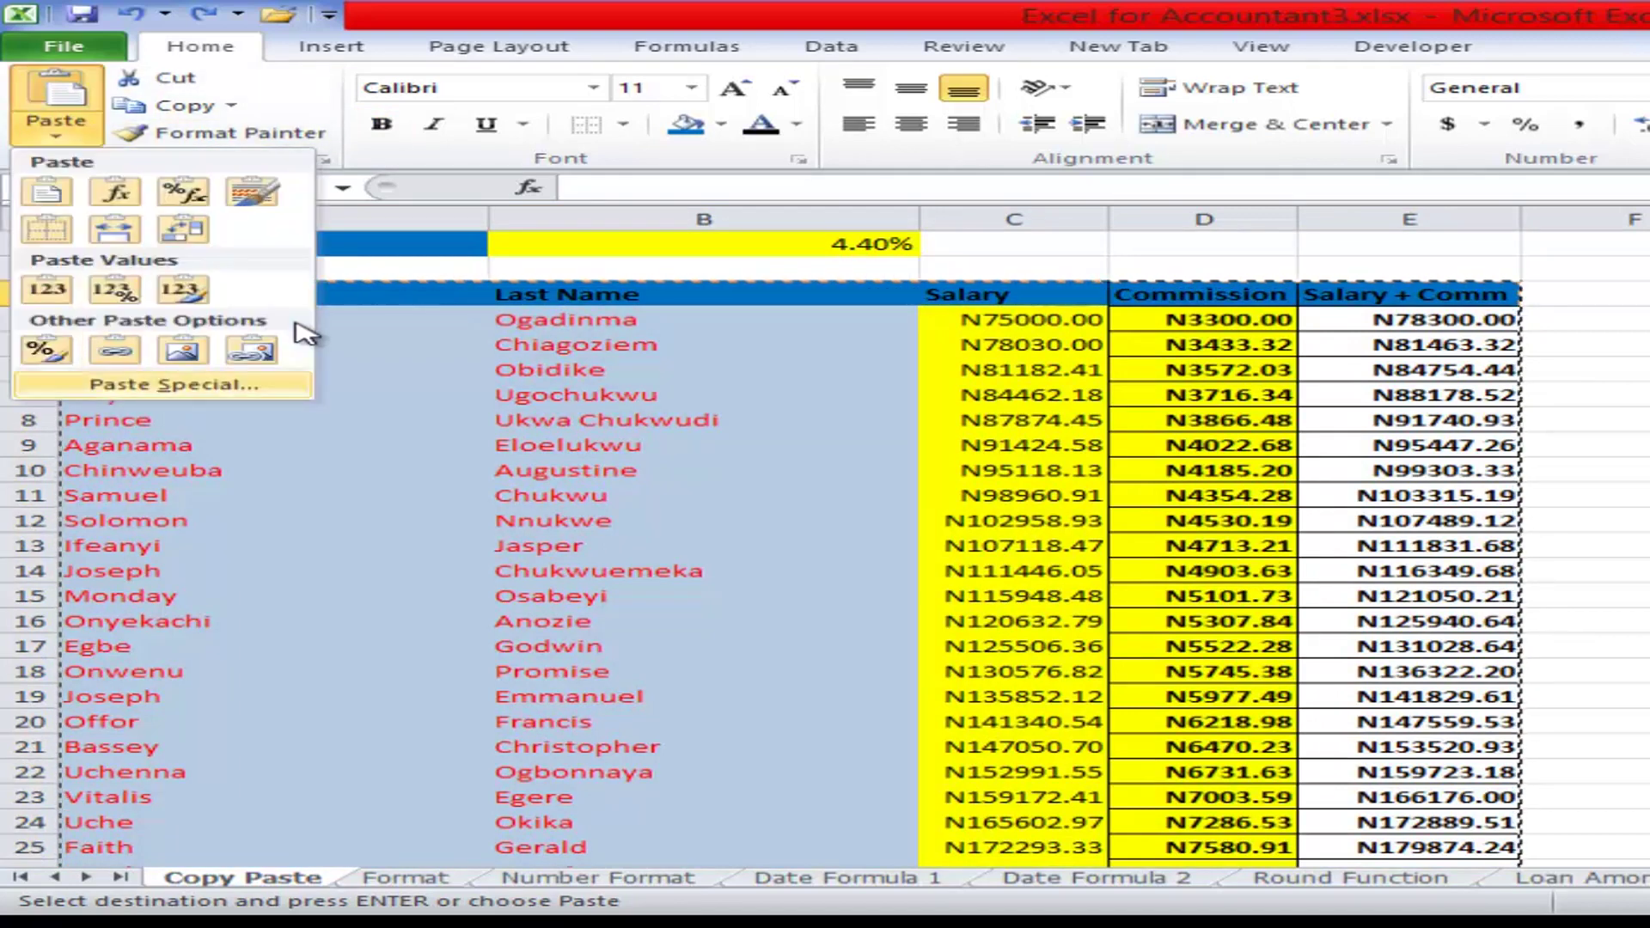
key(s)
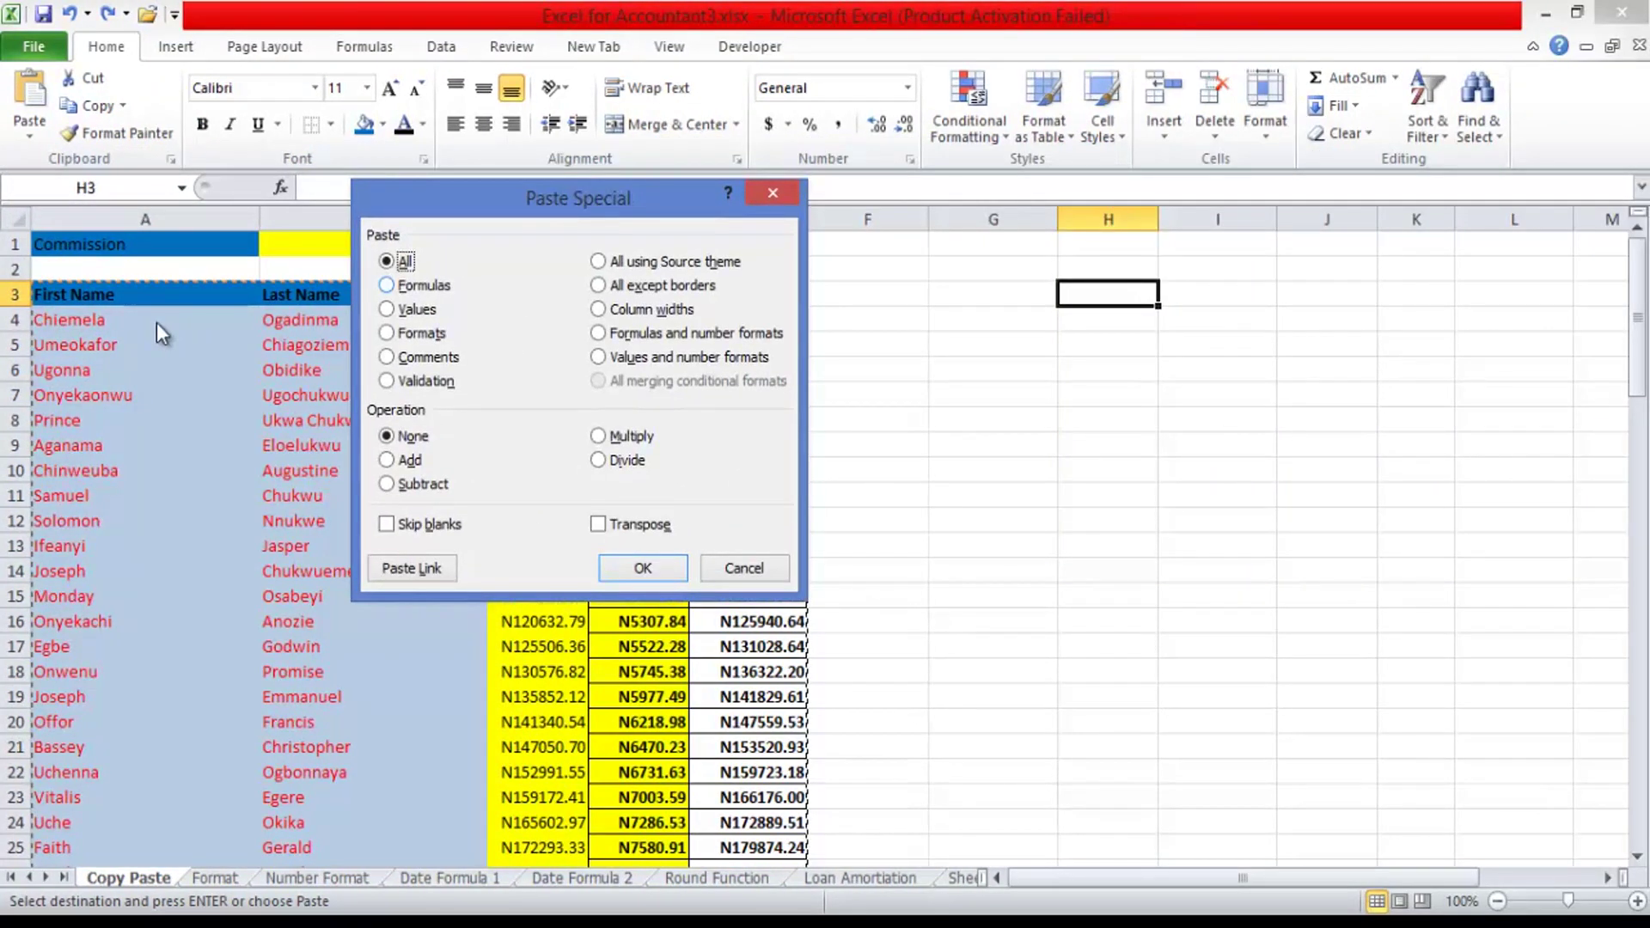
key(f)
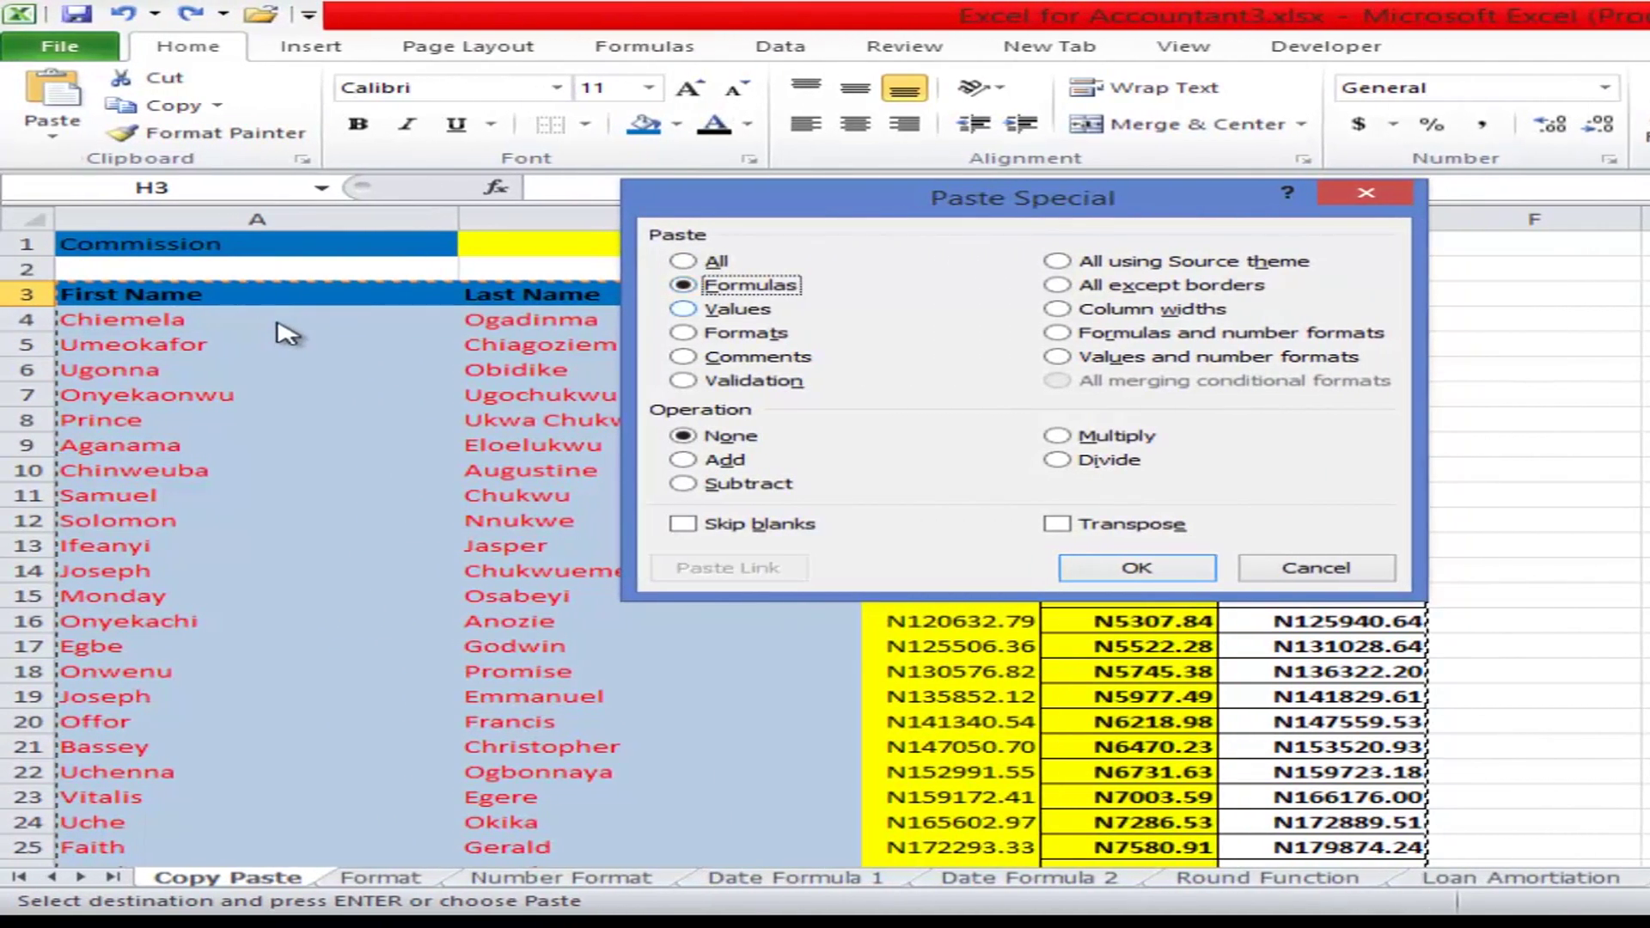
key(v)
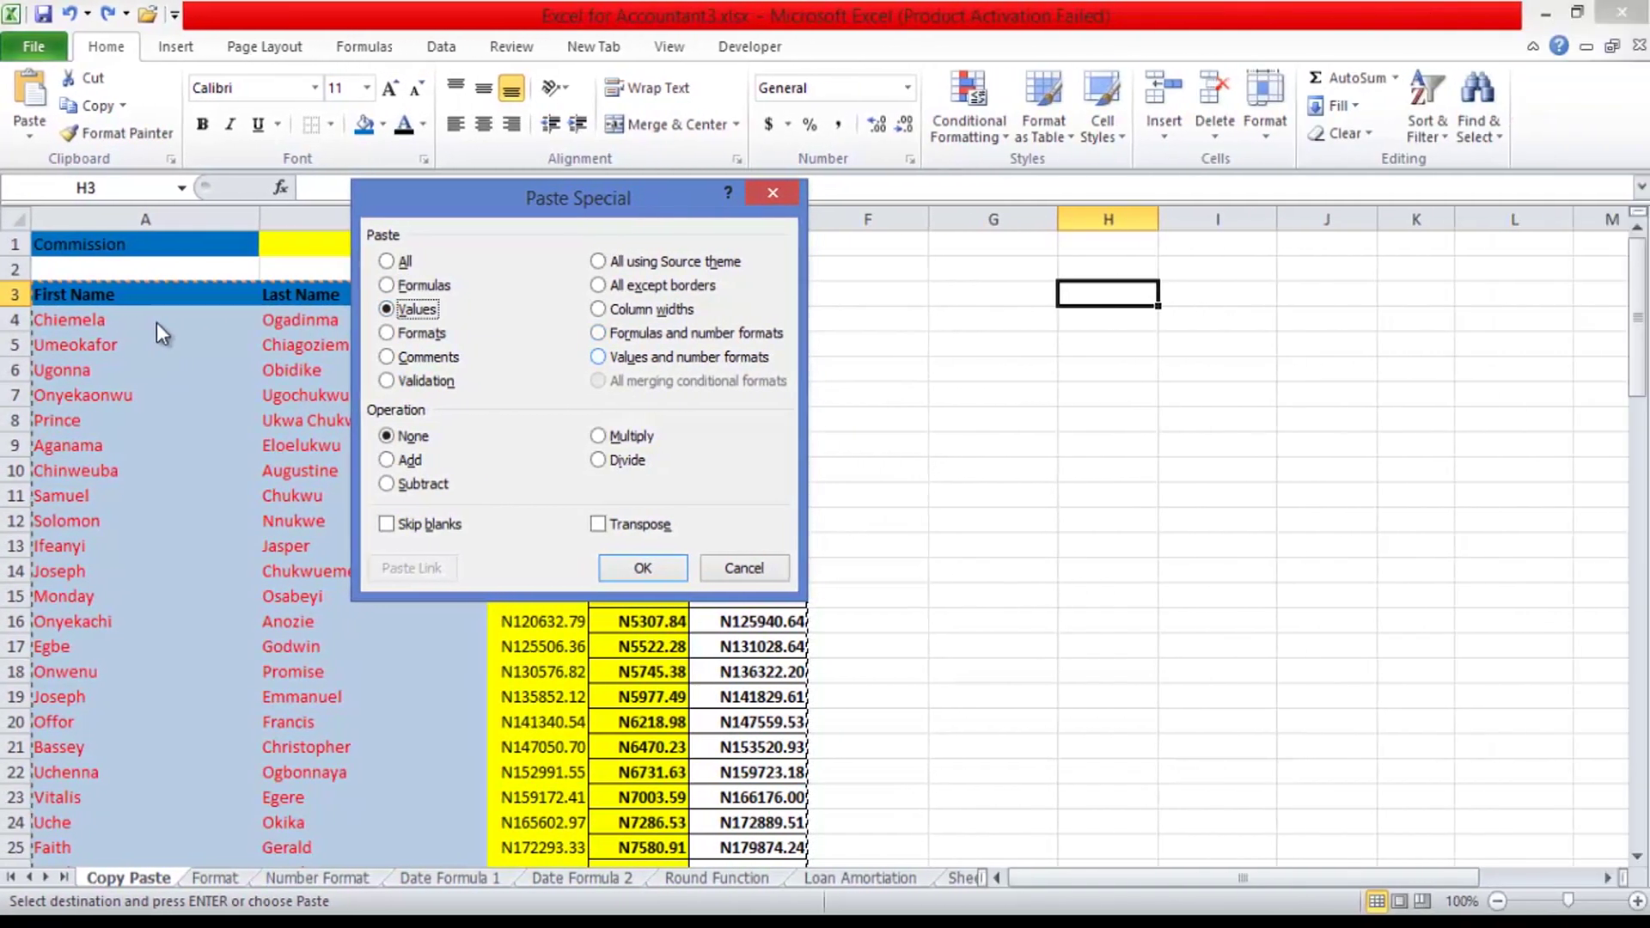
key(Up)
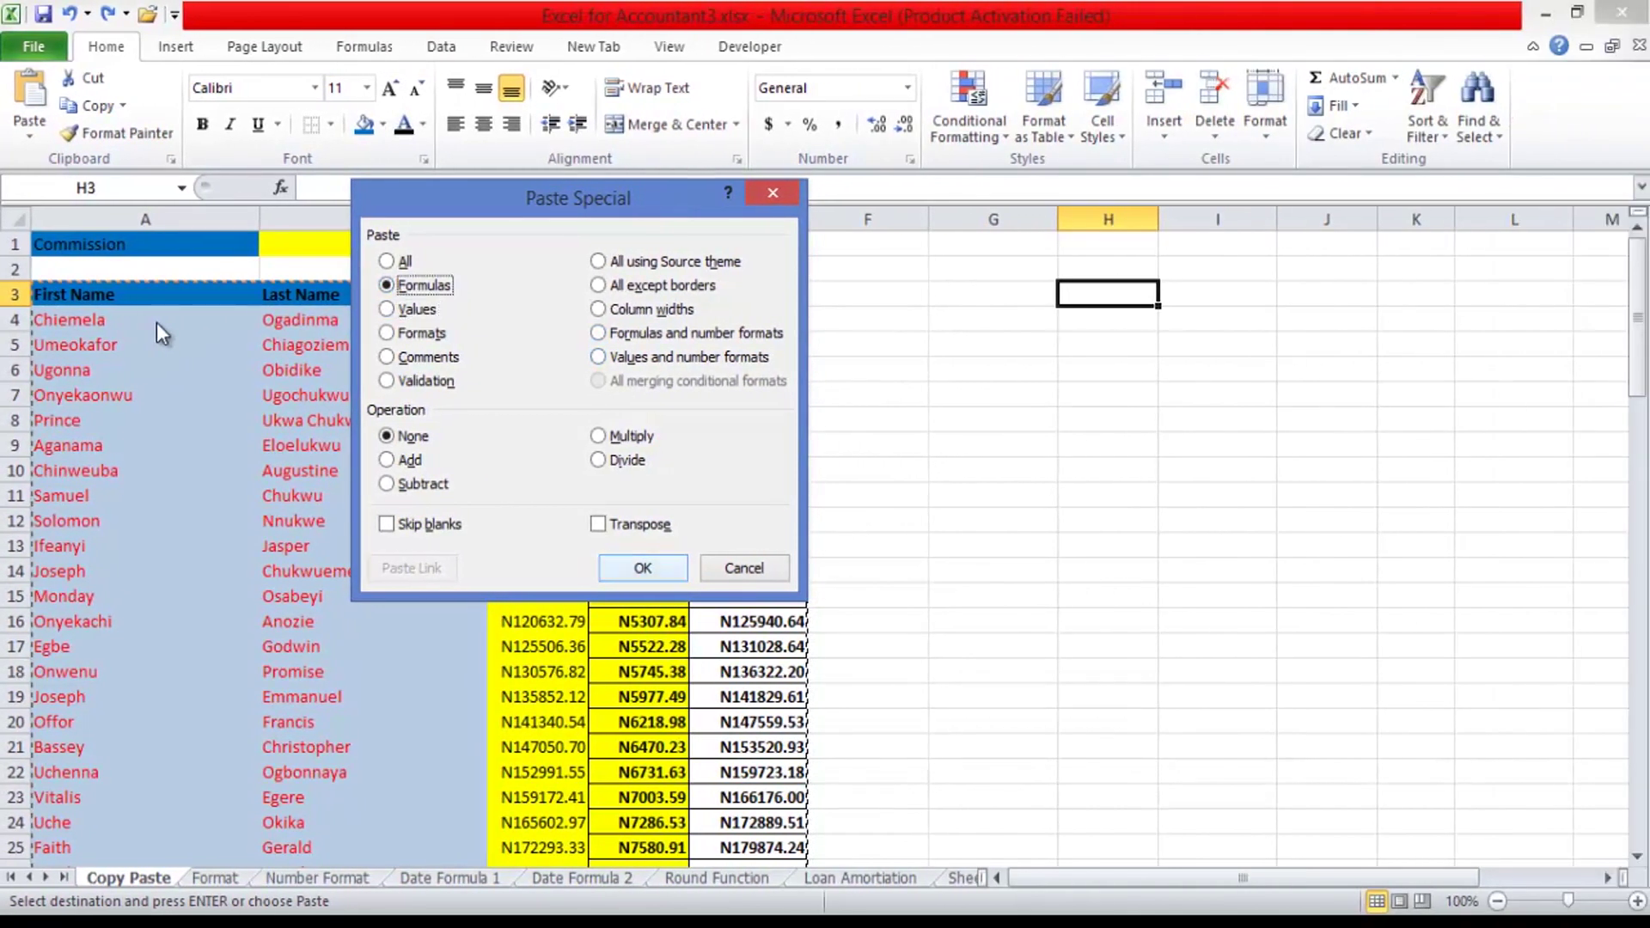
key(Return)
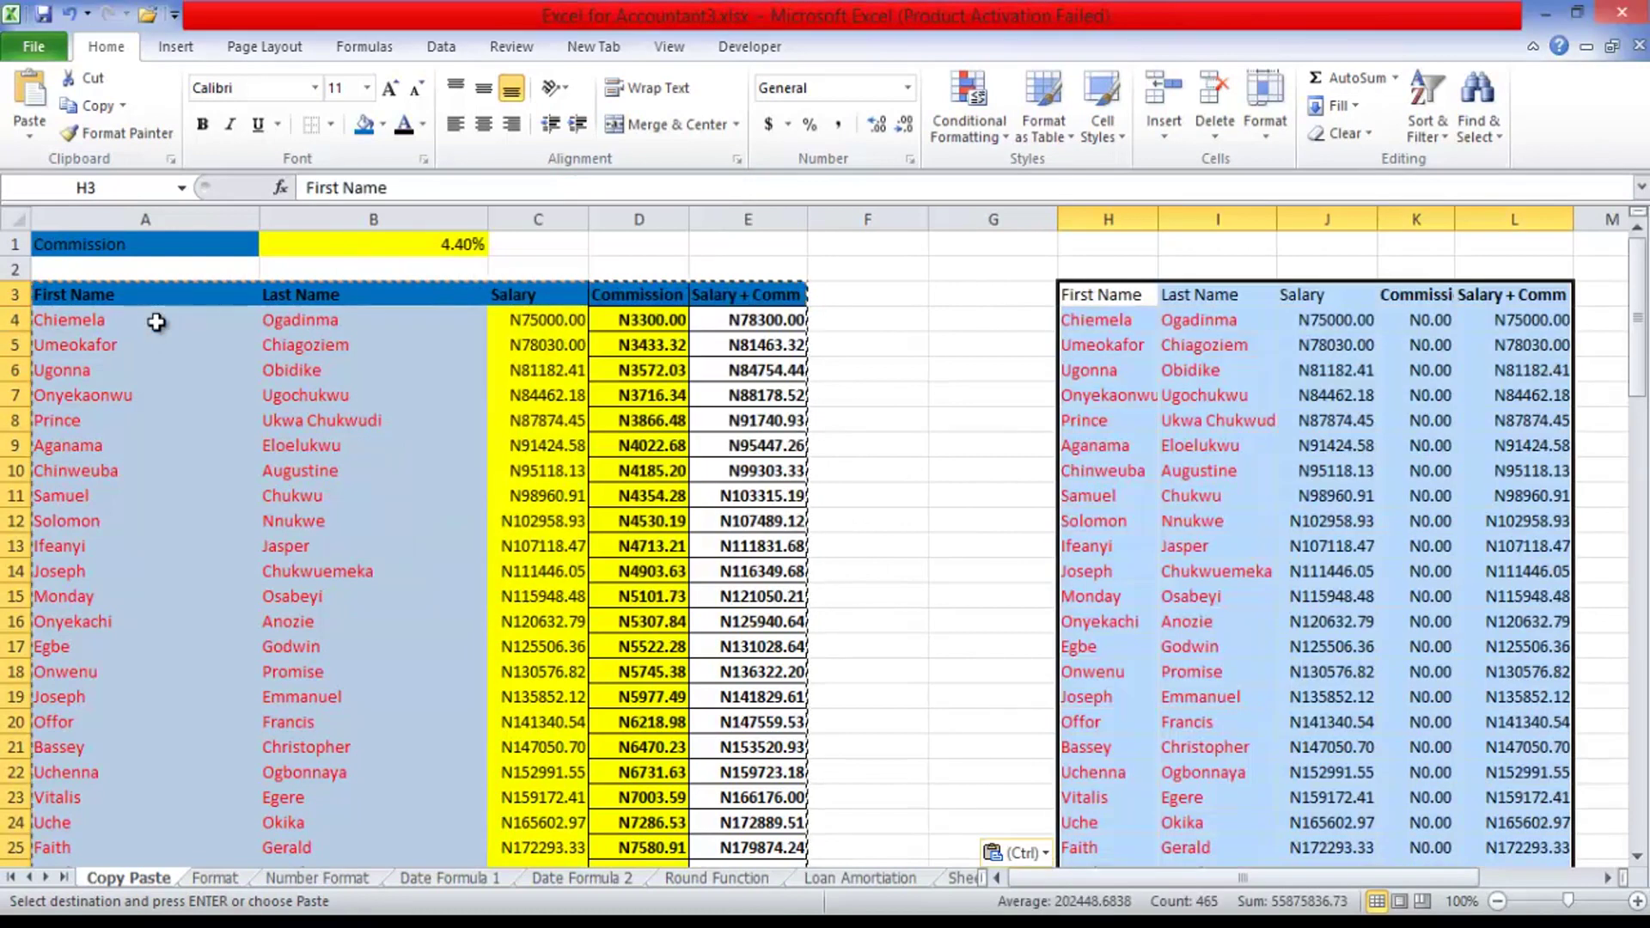
- Examine the pasted commission formula in K6 without changing it
key(Down)
key(Down)
key(Down)
key(Right)
key(Right)
key(Right)
key(F2)
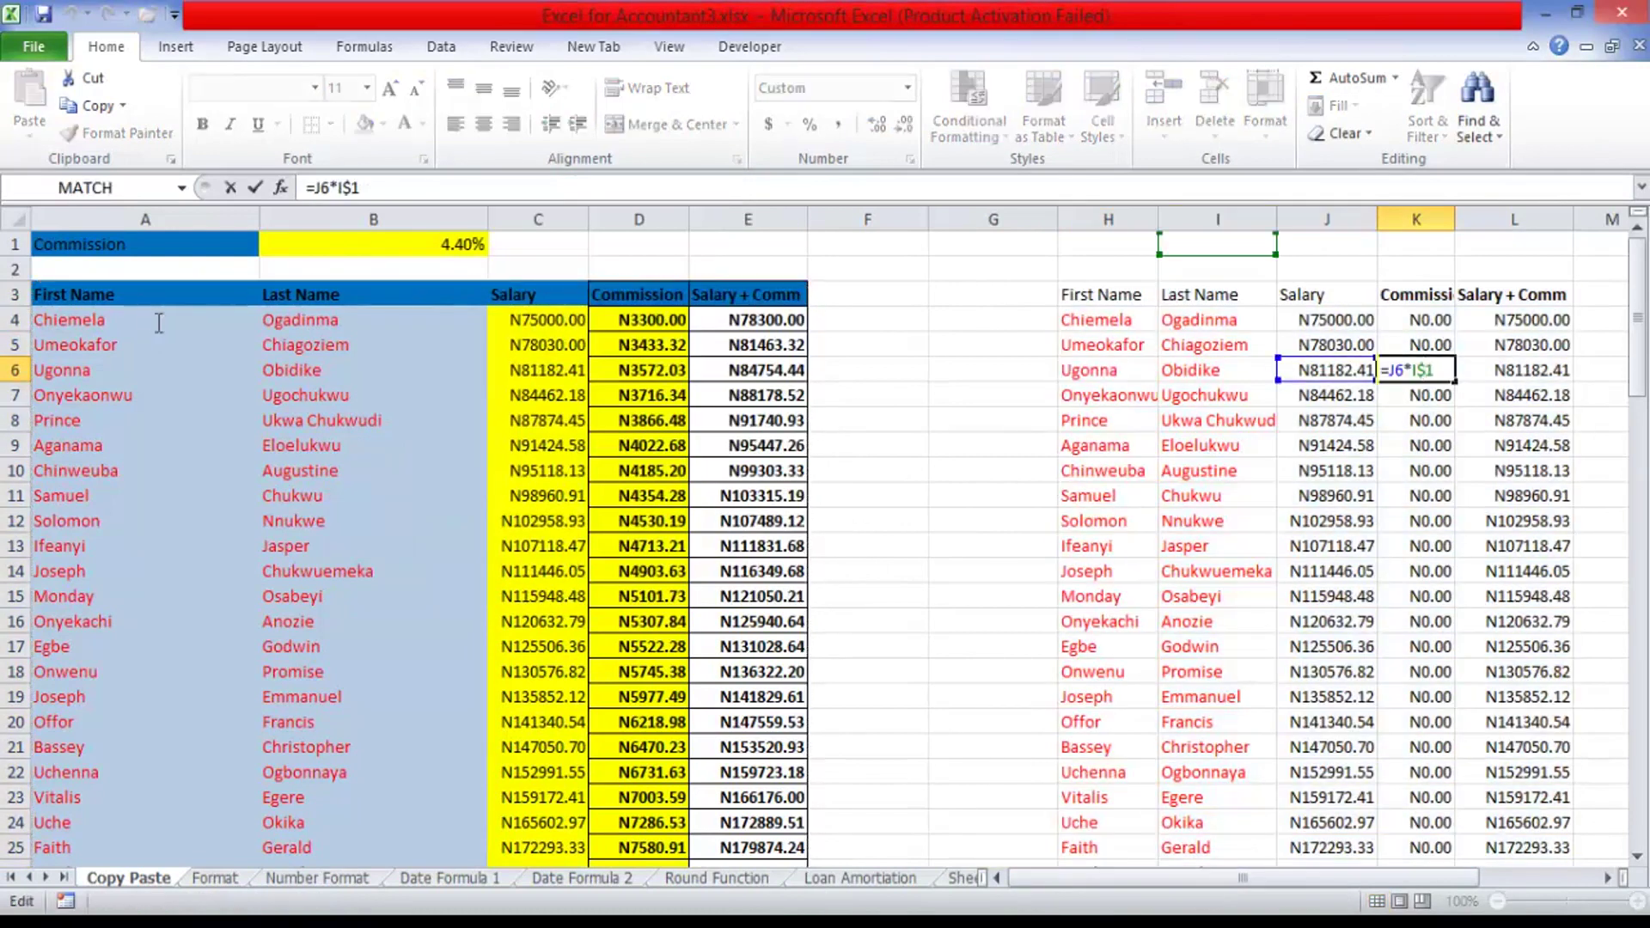
key(Escape)
- Compare row 4 of the formulas-only copy with the source table, including the Salary + Comm formula in E4
key(Down)
key(Down)
key(Left)
key(Left)
key(Left)
key(Left)
key(ctrl+Up)
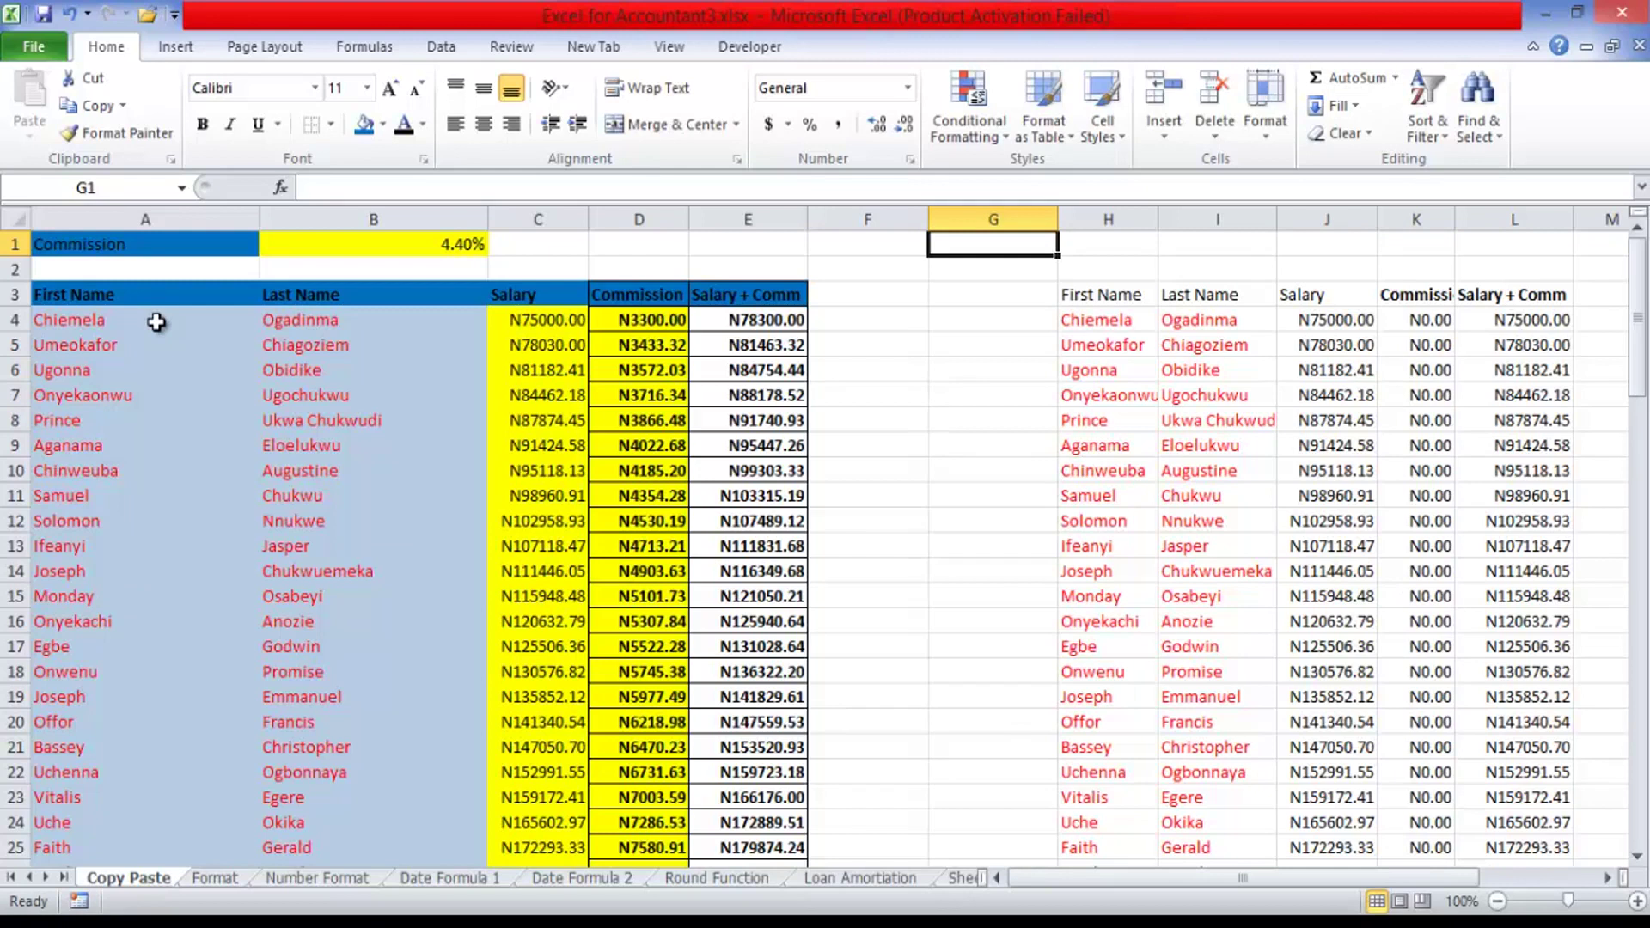
key(Down)
key(Down)
key(Down)
key(Right)
key(Right)
key(Right)
key(Right)
key(Right)
key(Left)
key(Left)
key(Left)
key(Left)
key(Left)
key(Left)
key(Left)
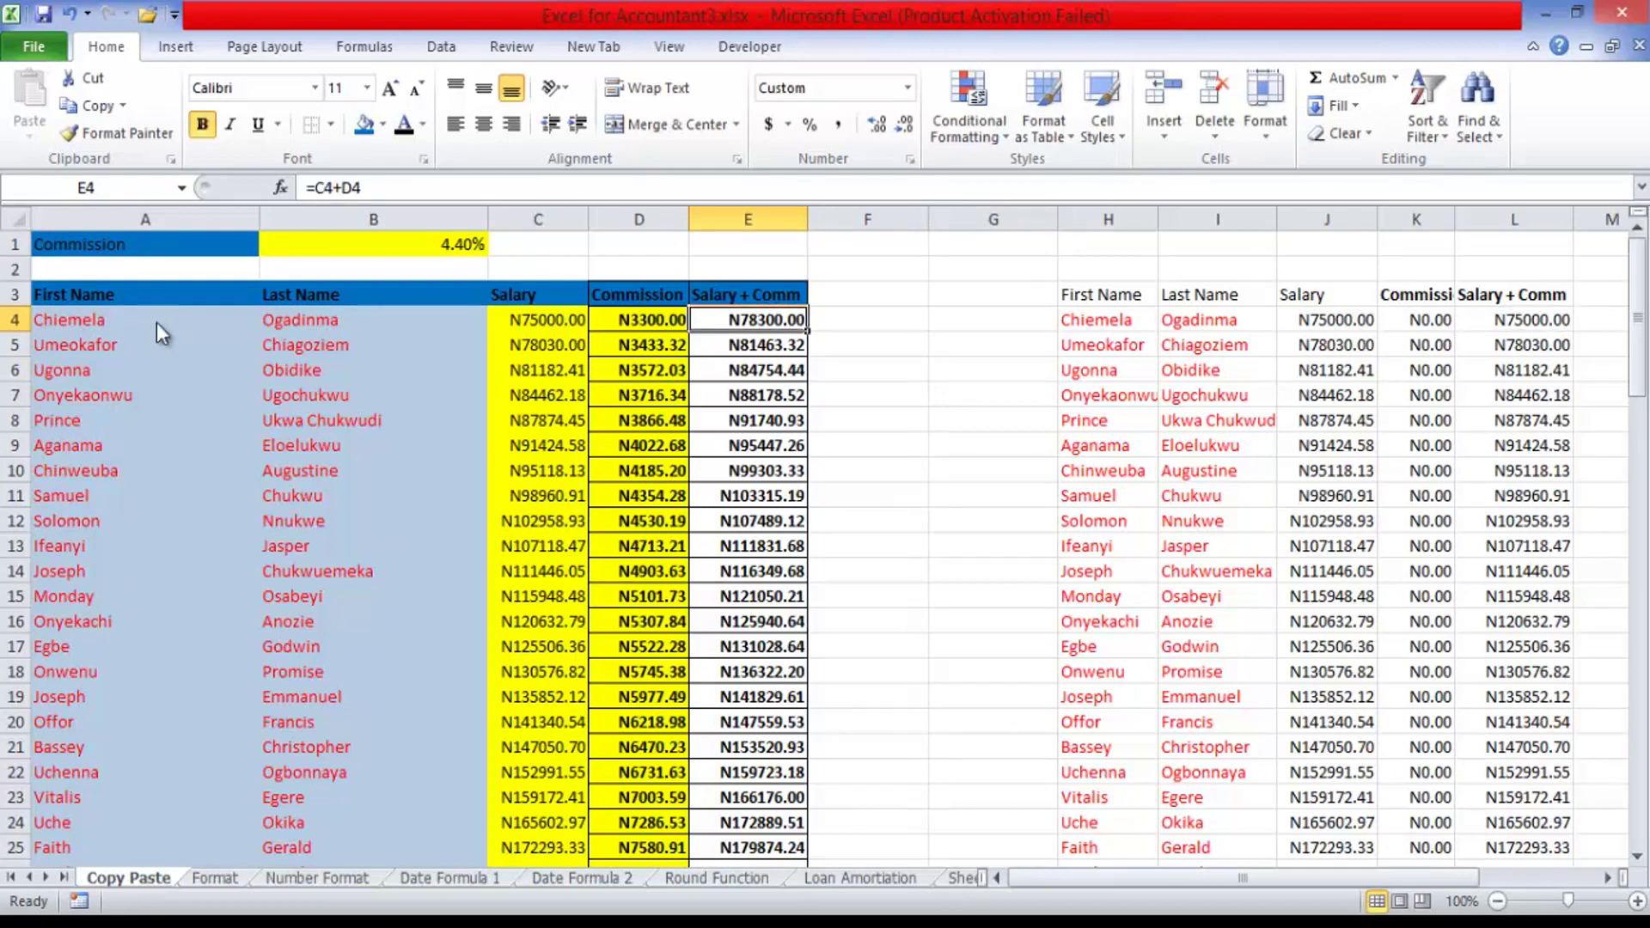
- Undo the formulas-only paste and reselect H3 as the paste destination
key(ctrl+z)
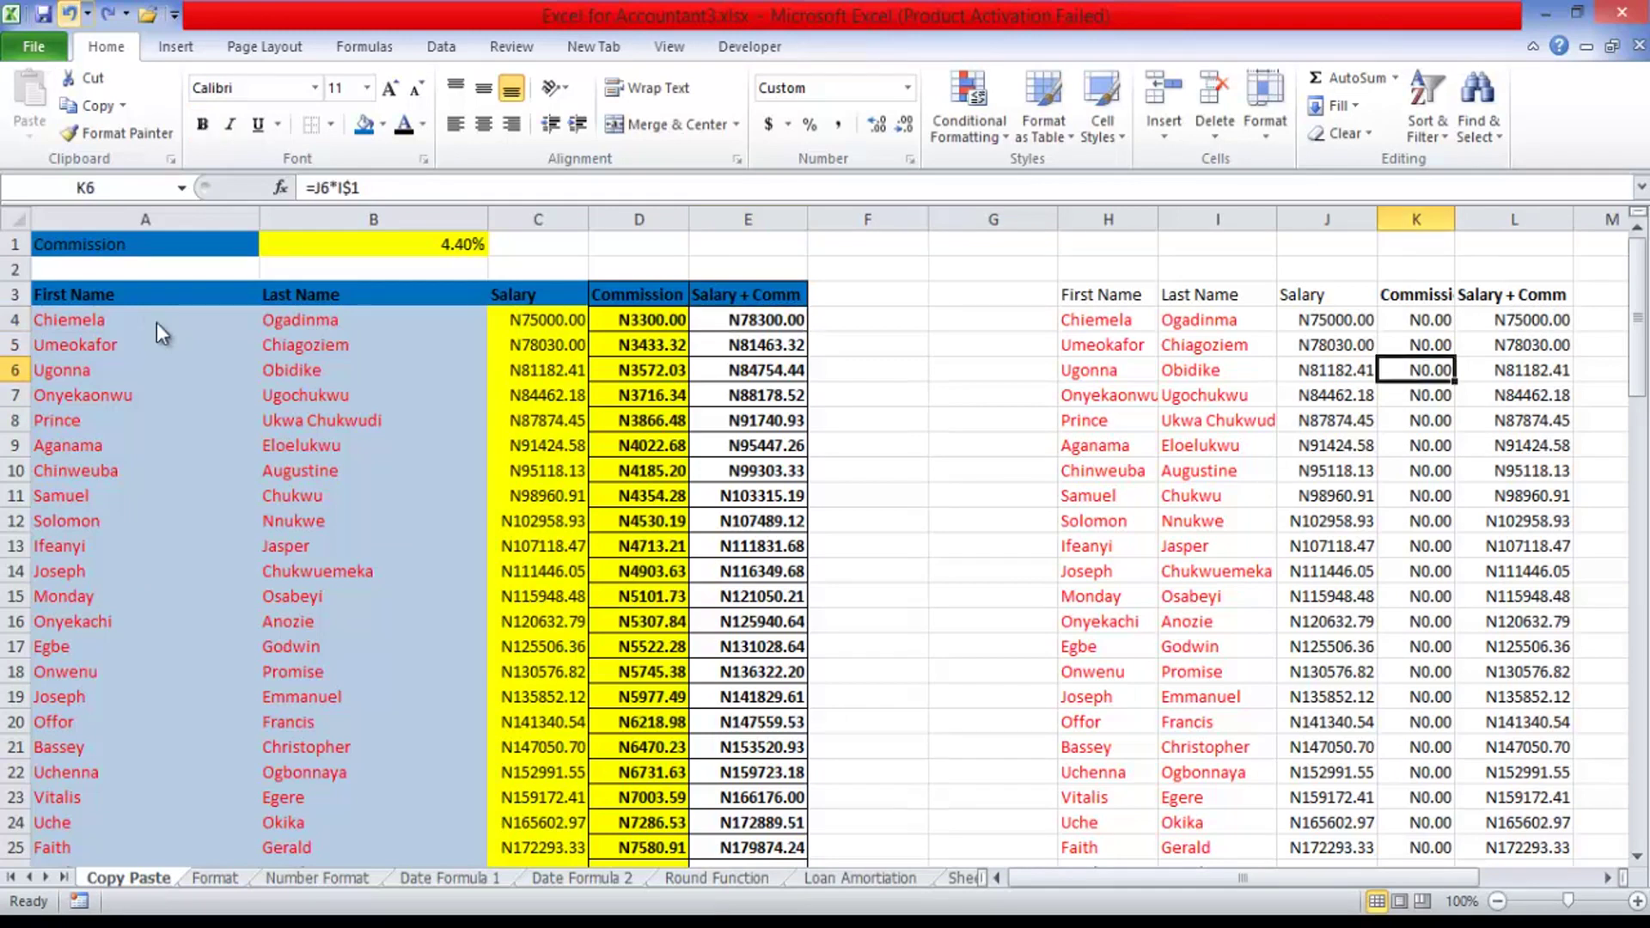
key(ctrl+z)
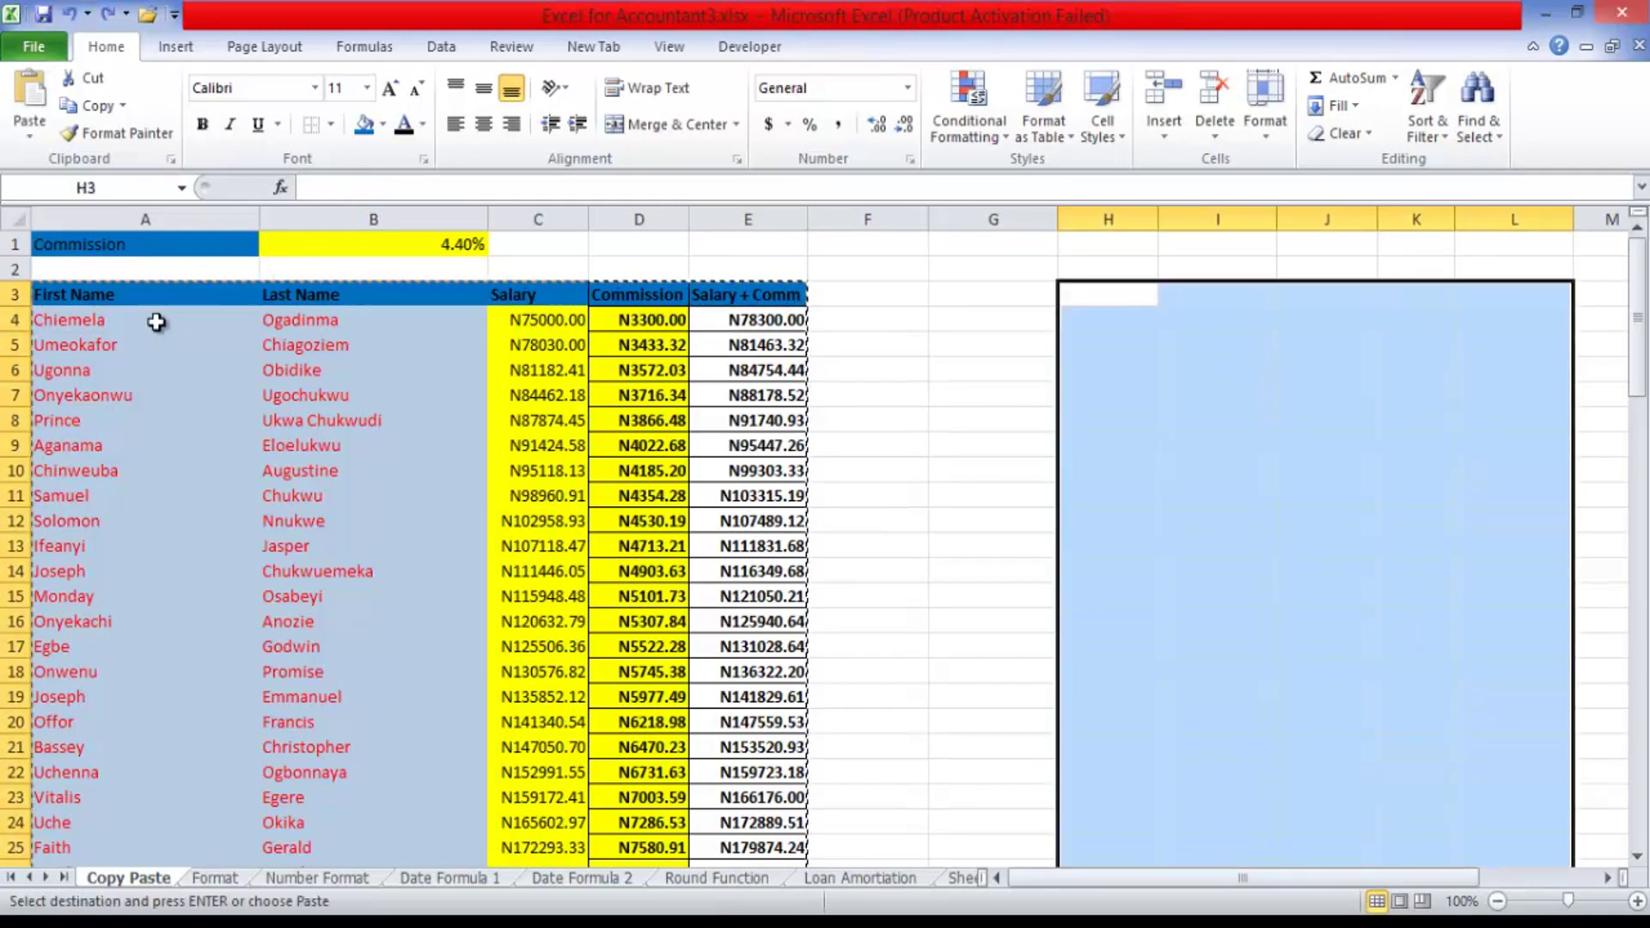
key(Left)
key(Right)
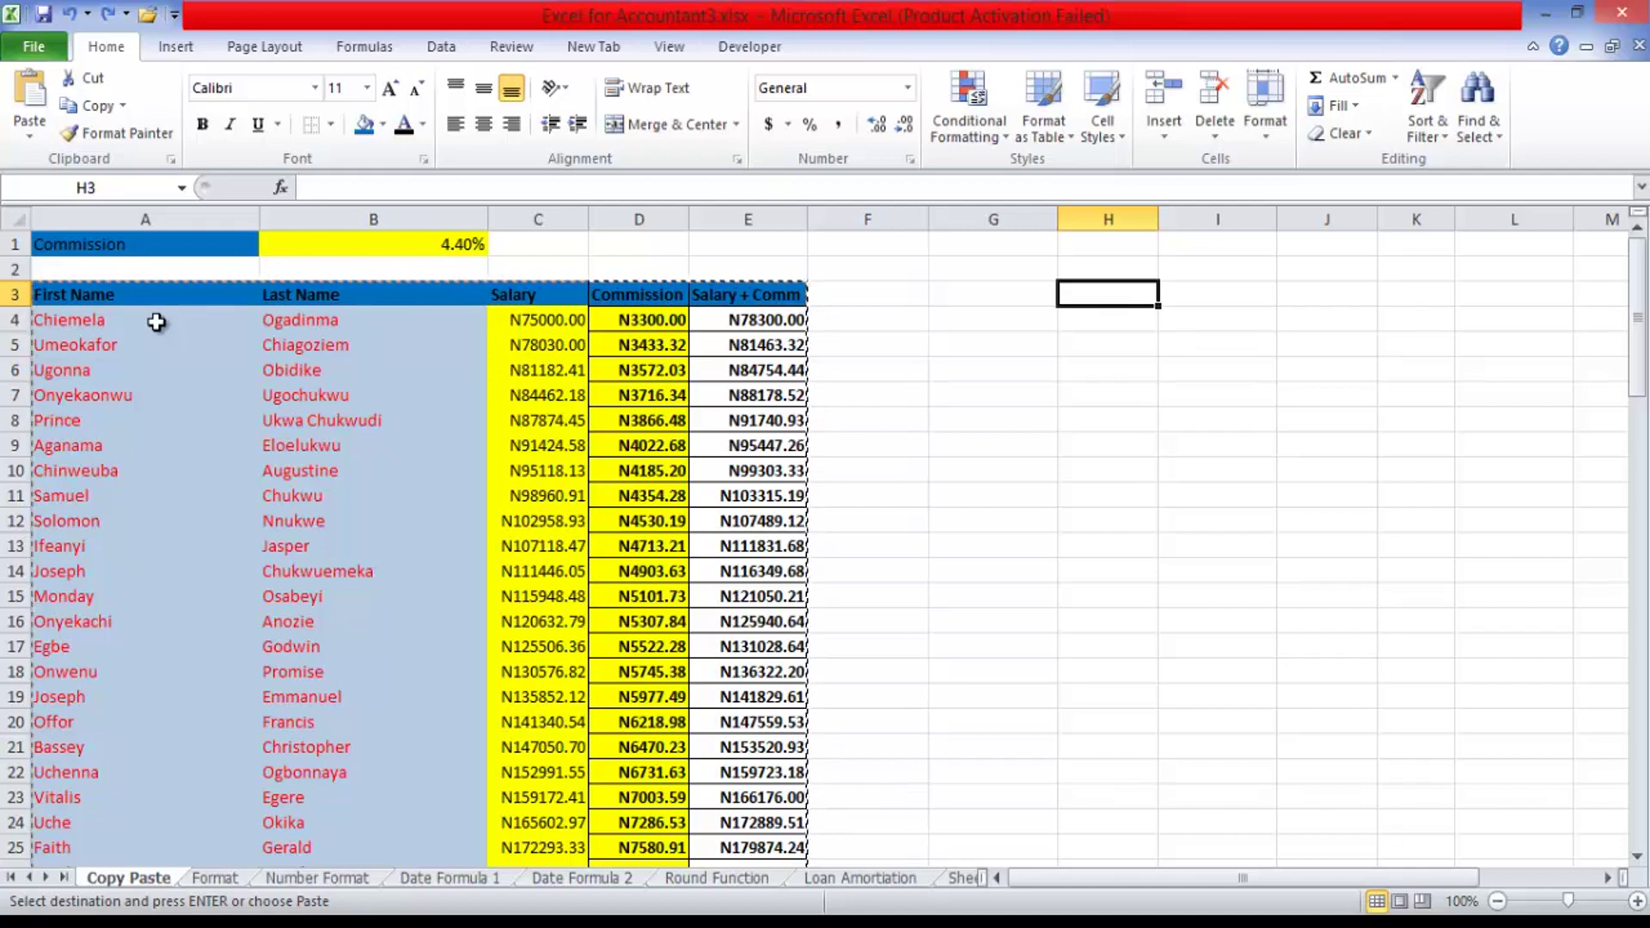
- Review the options in the Paste Special dialog and close it without pasting
click(30, 133)
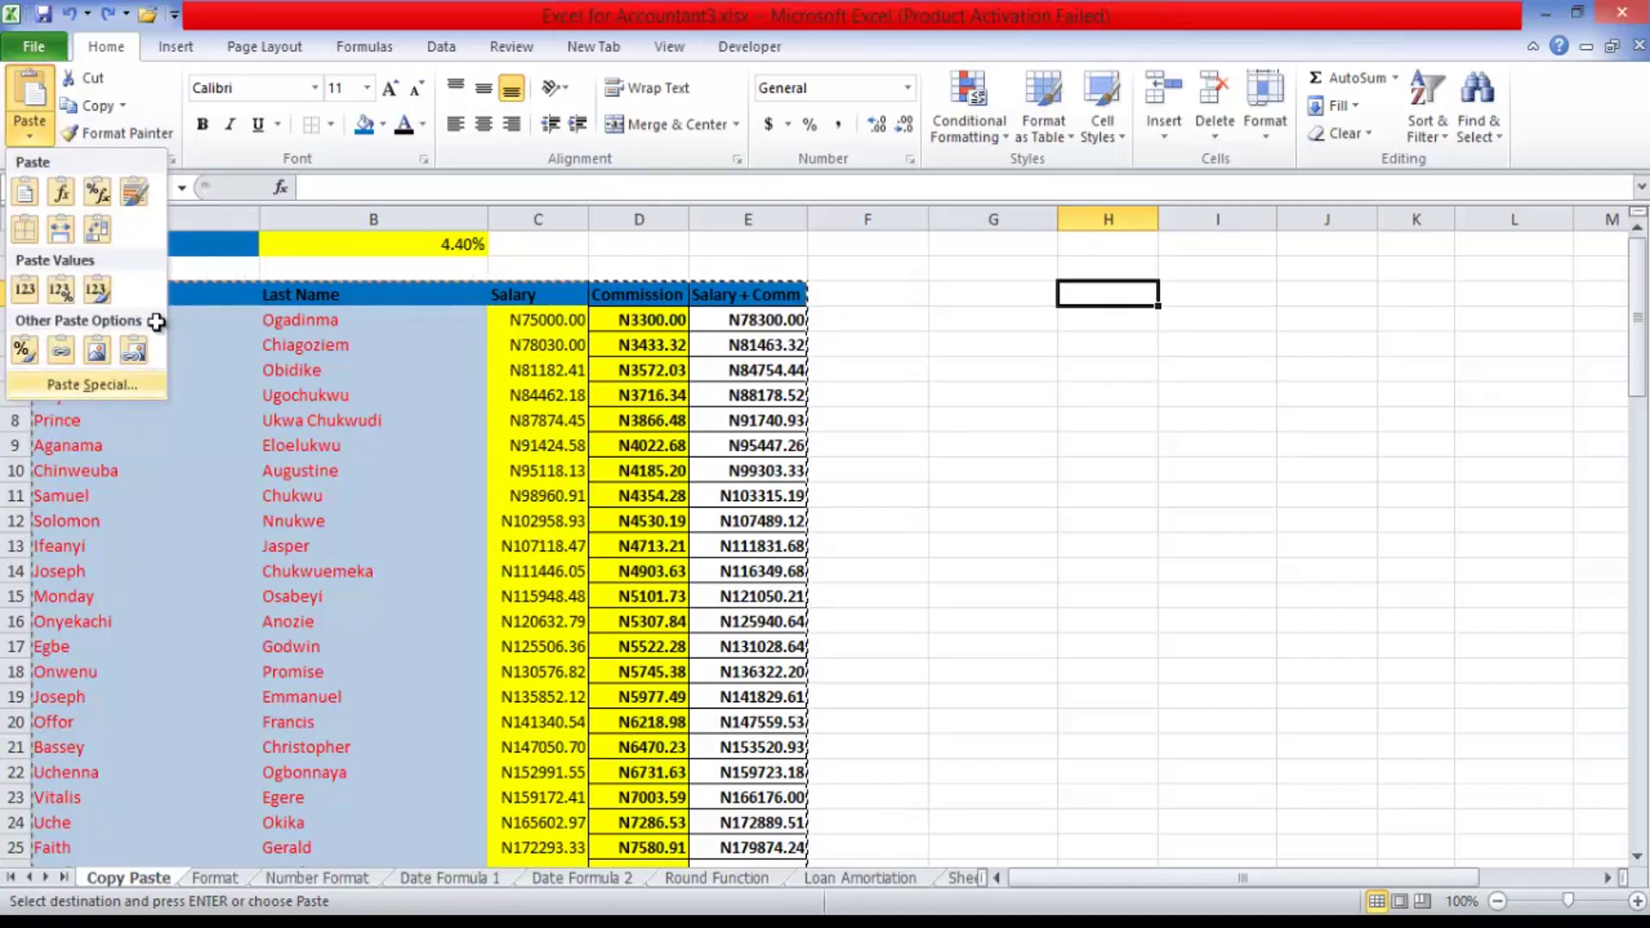
click(92, 384)
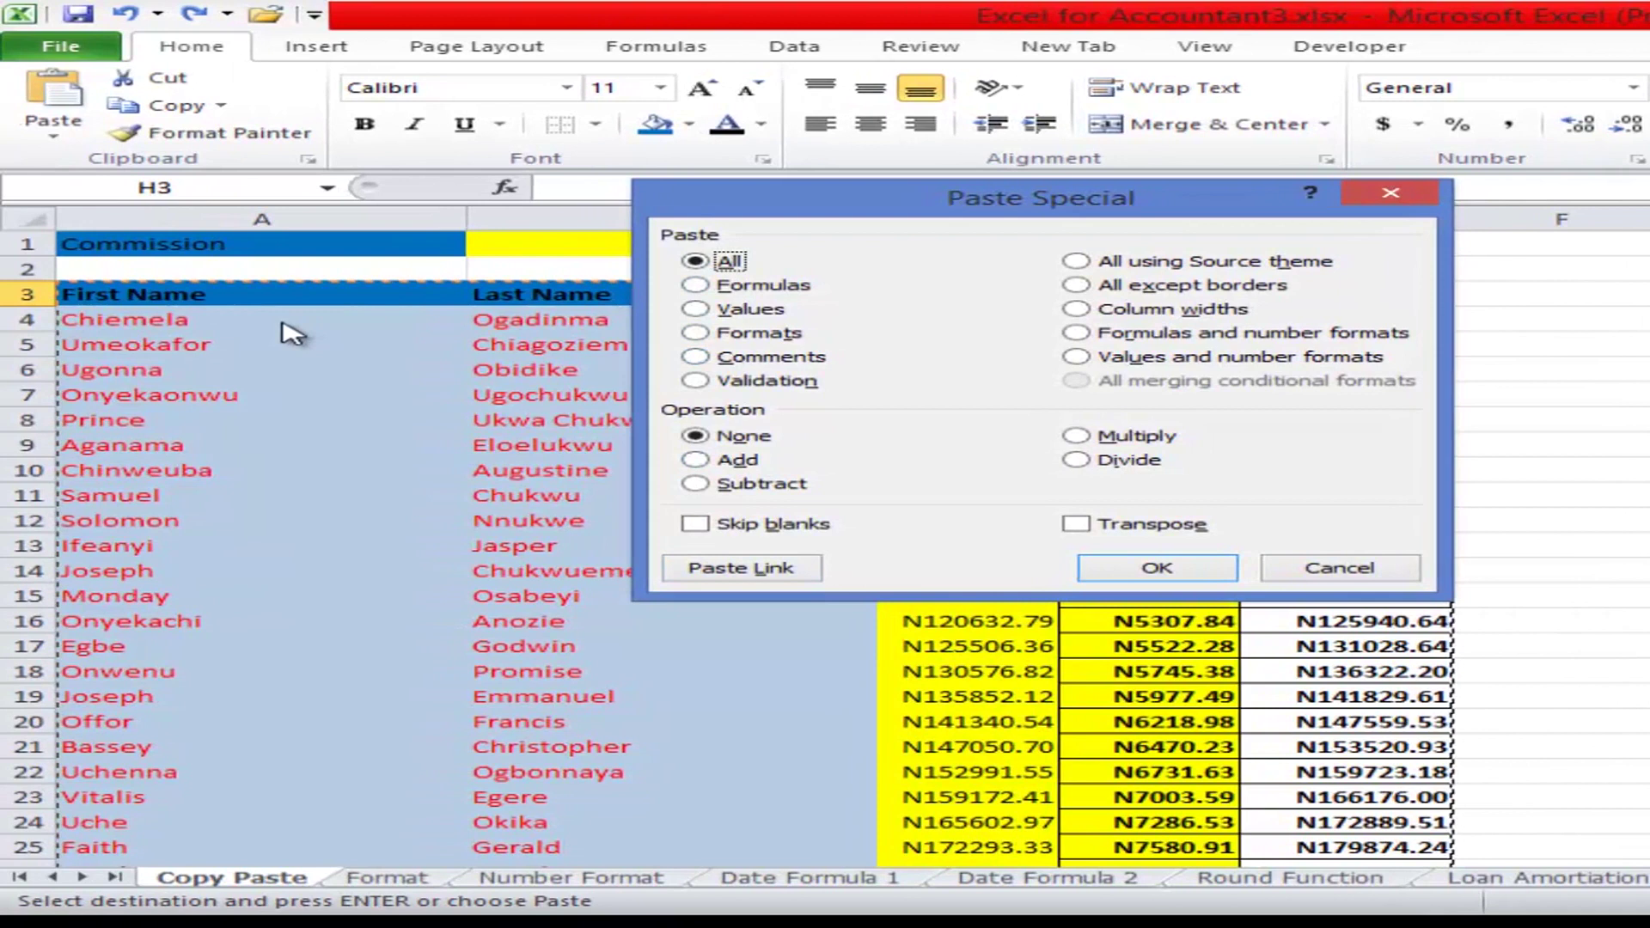
key(Escape)
- Cancel the pending copy of the salary table
key(Down)
key(Down)
key(Down)
key(Down)
key(Down)
key(Down)
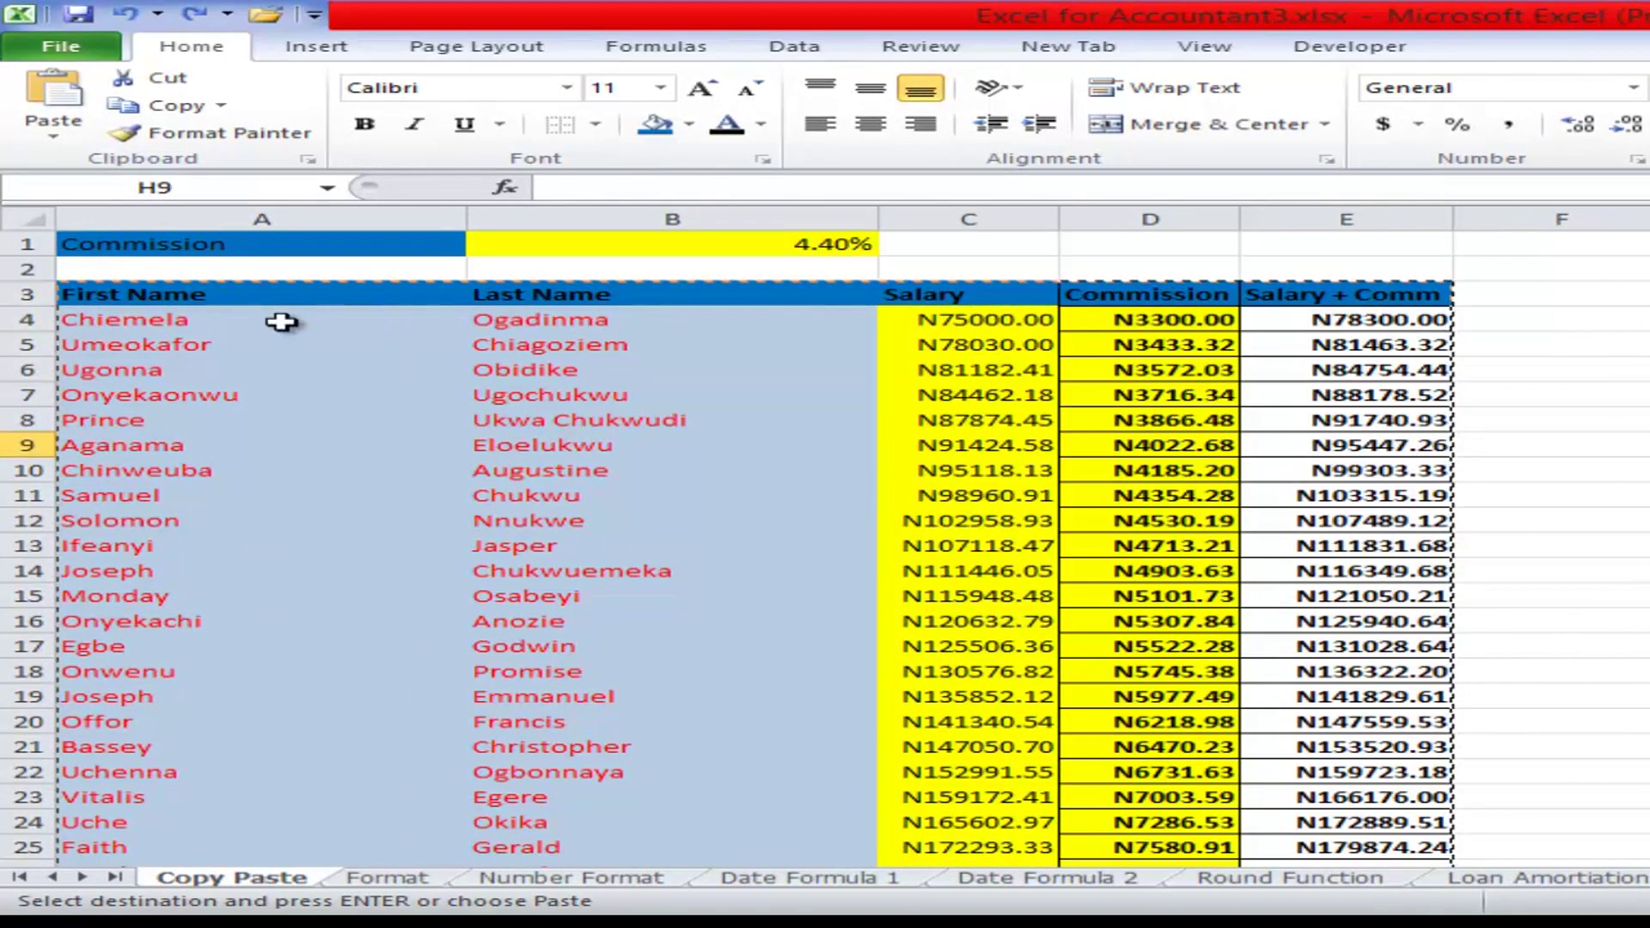
key(Escape)
- Add a comment to cell D4 reading "The value in this cell was arrived at by multiplying the sal value to that of the comm value"
key(Down)
key(Down)
key(Down)
key(Down)
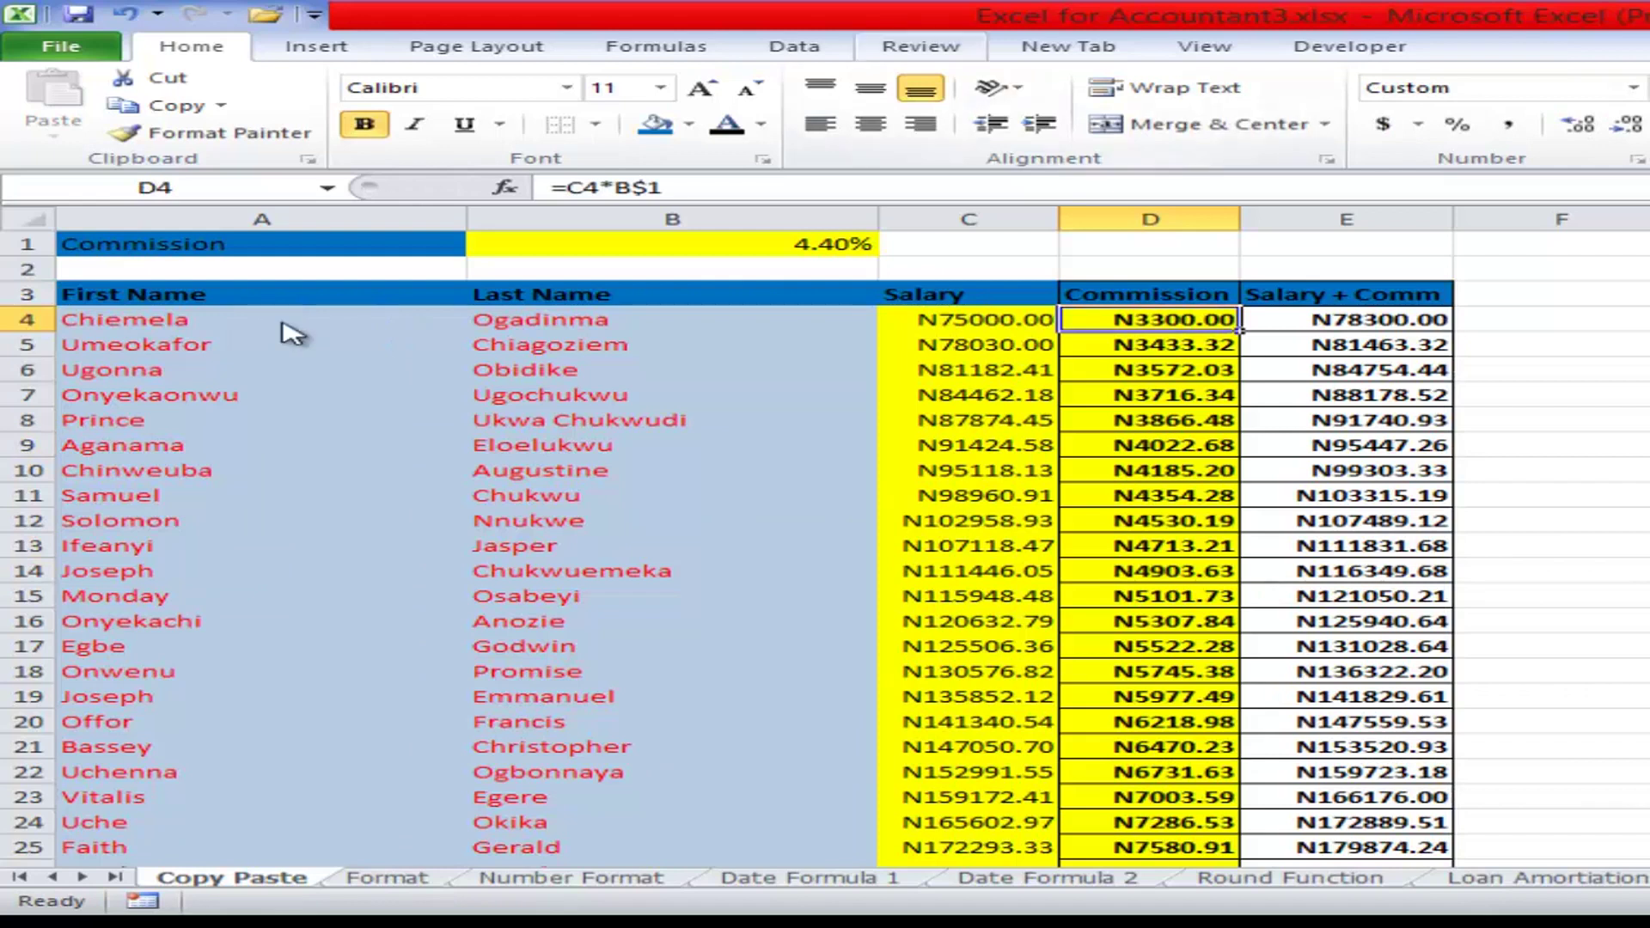
key(alt+r)
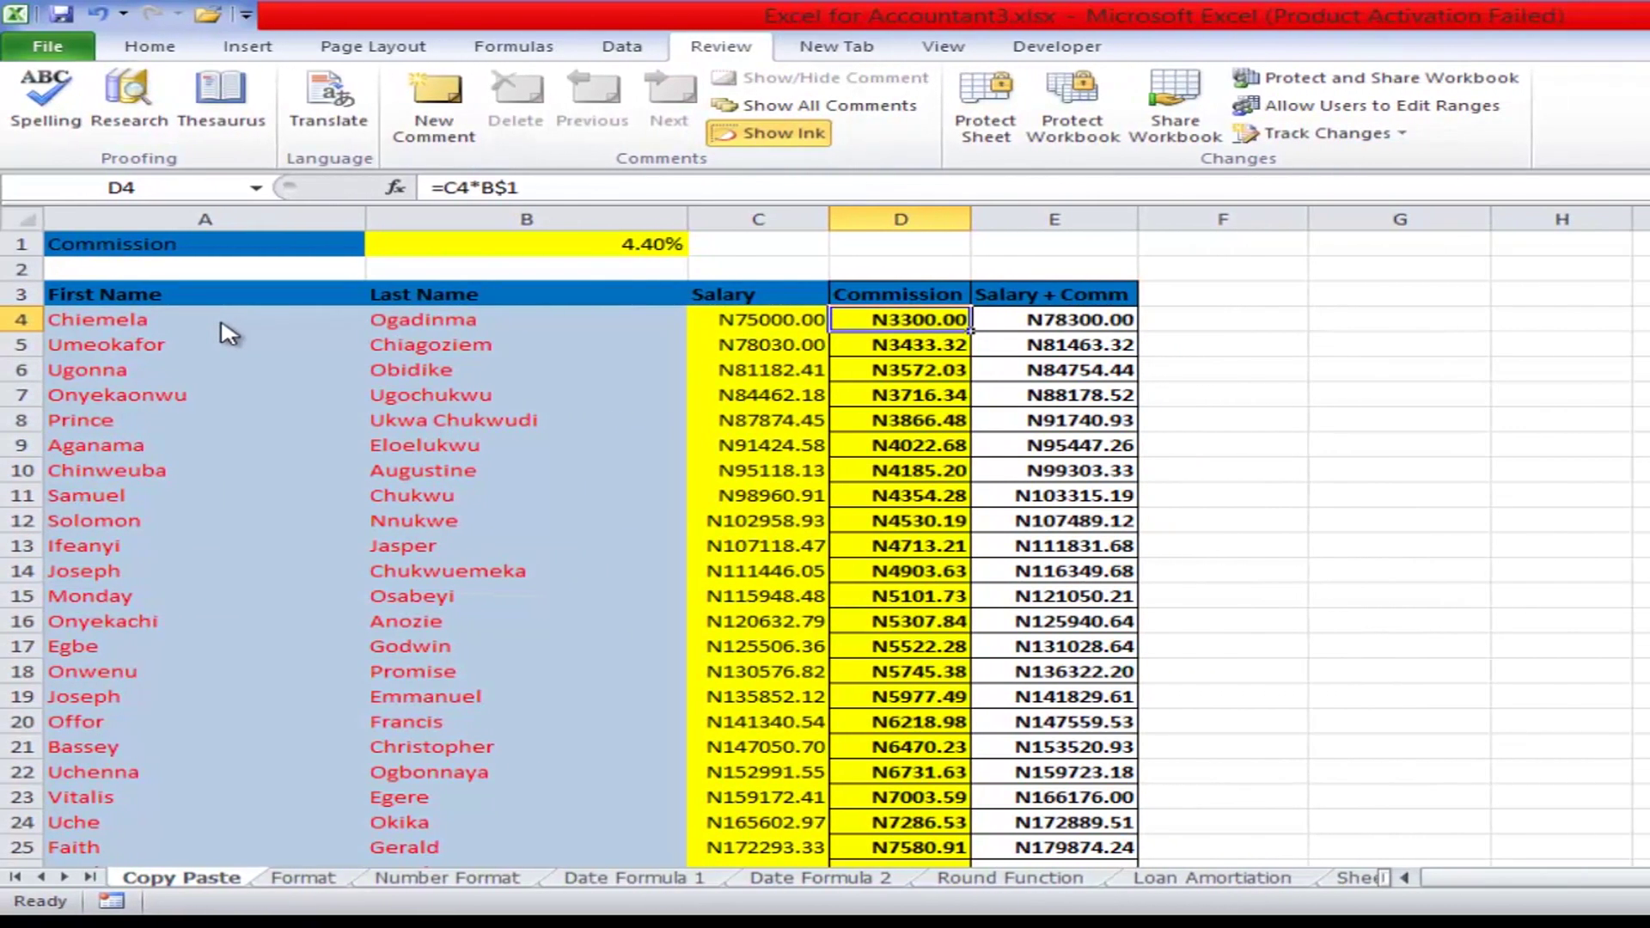
key(c)
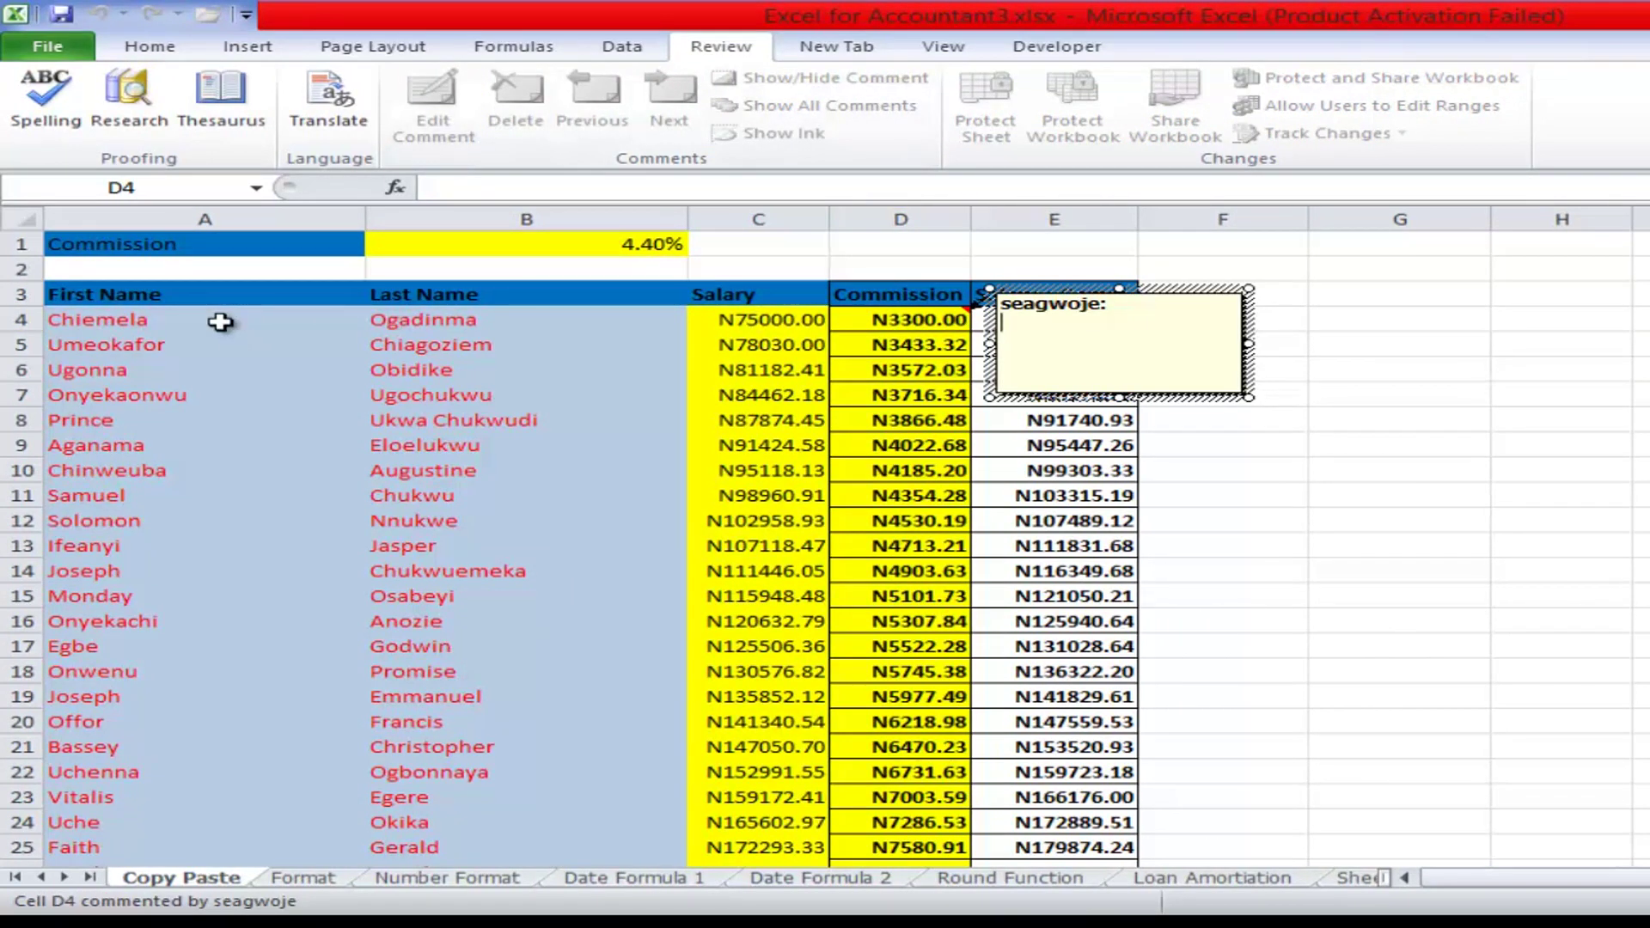
text(The value in t)
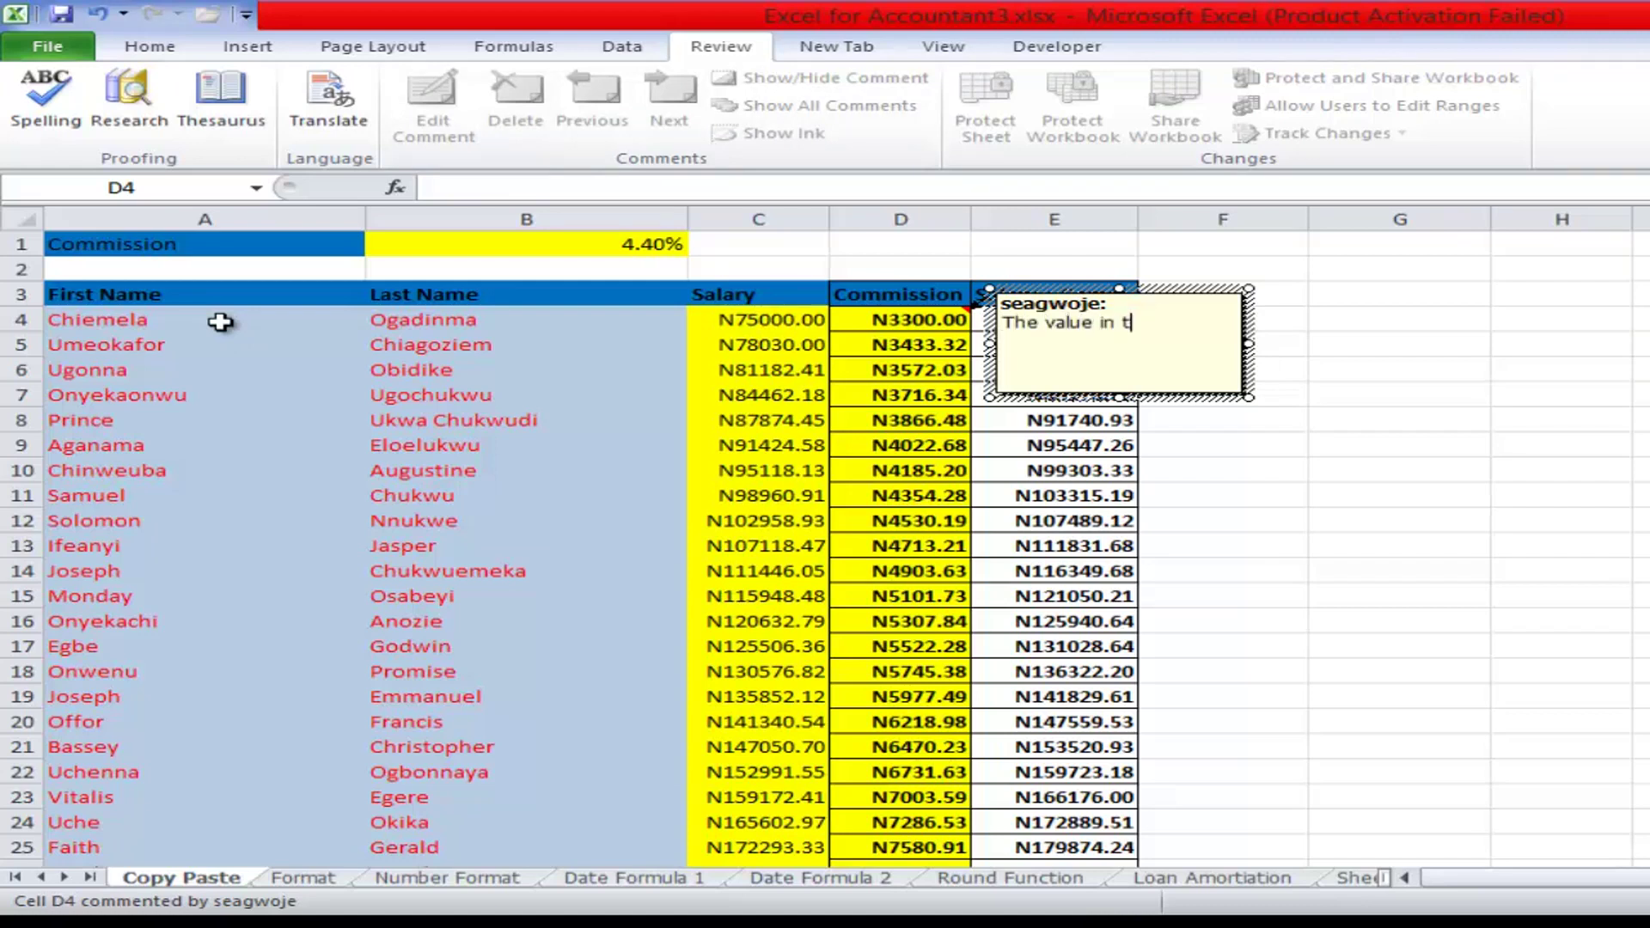
text(his cell)
text( was)
text( der)
key(BackSpace)
key(BackSpace)
key(BackSpace)
text(arric)
key(BackSpace)
text(ved)
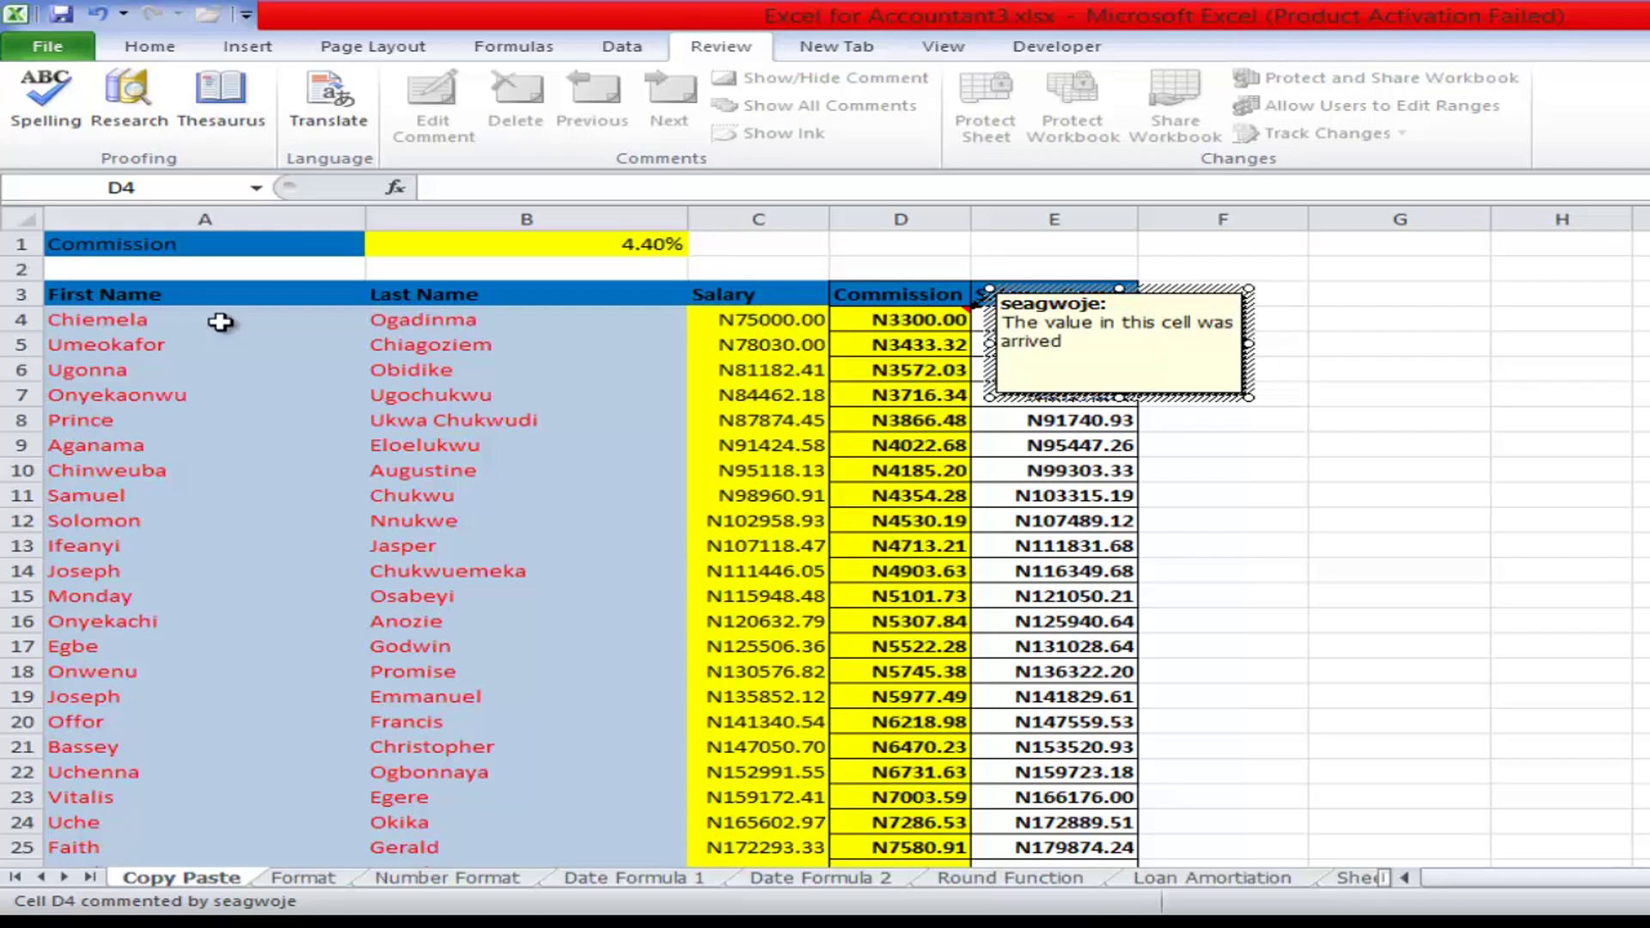
text( at by multip)
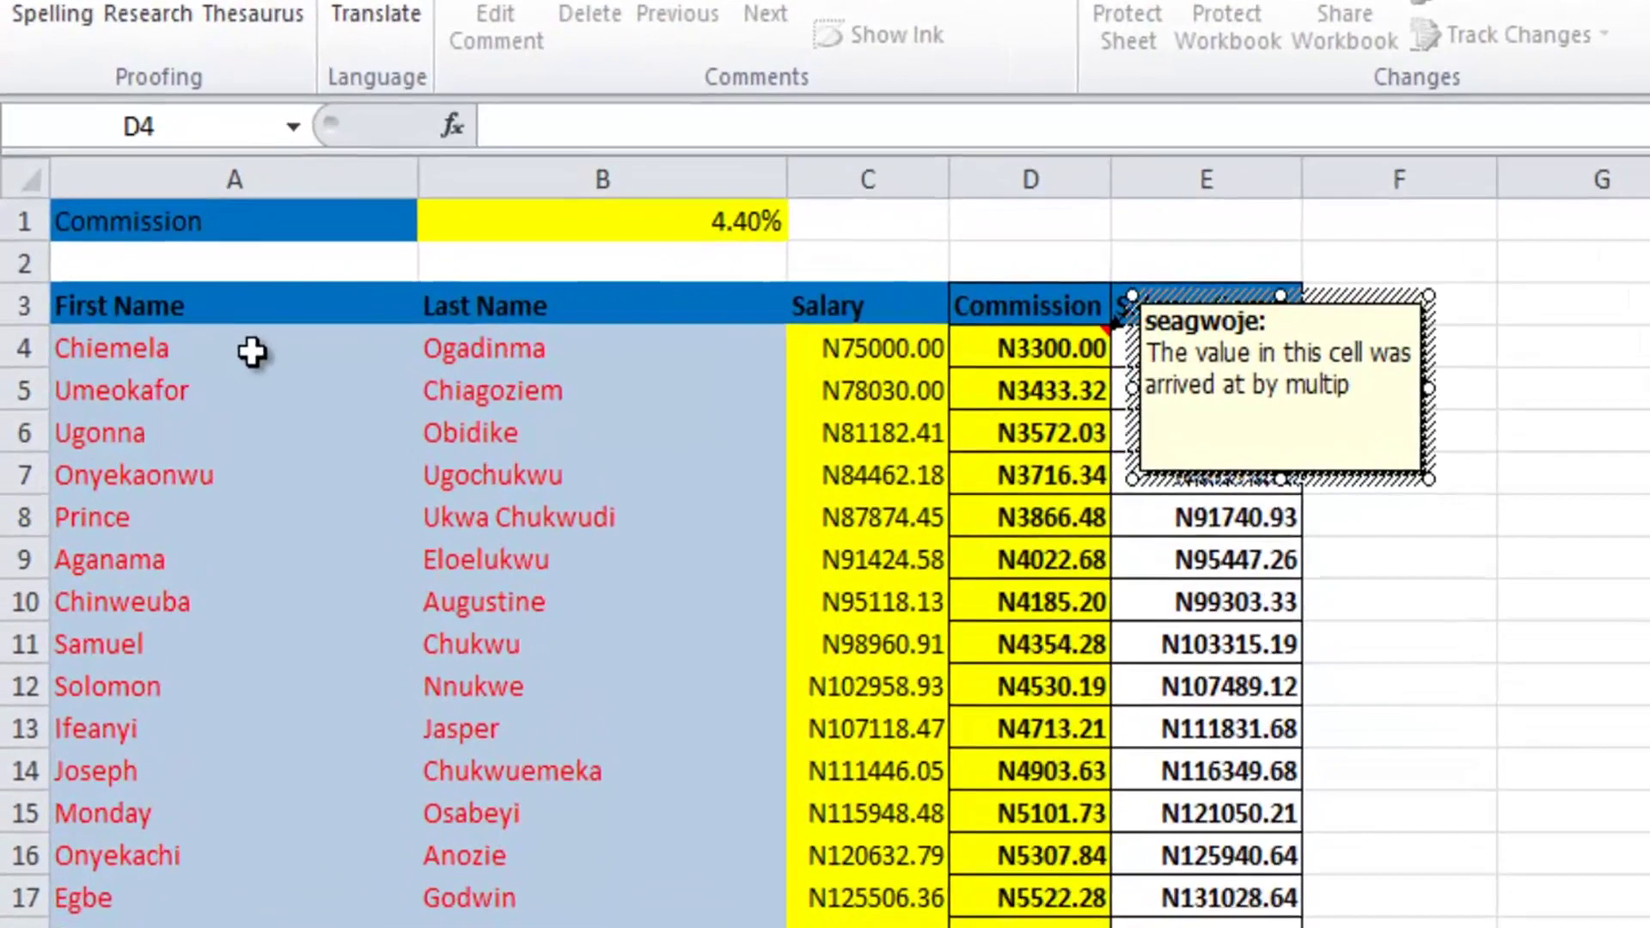
text(lying )
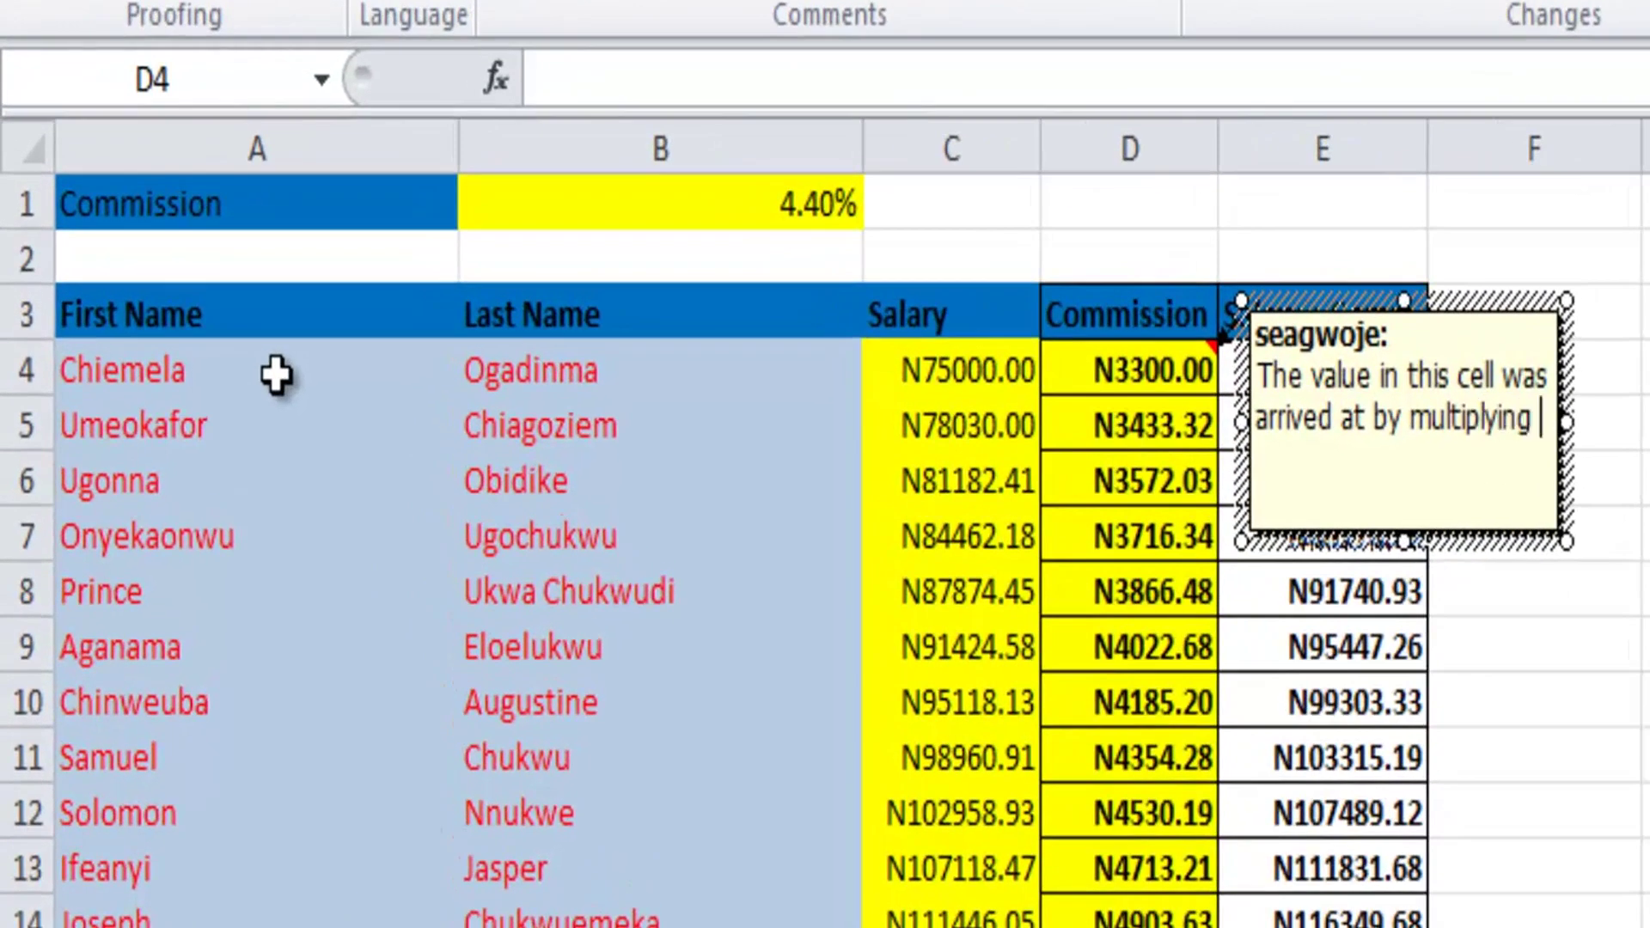
text(the sal v)
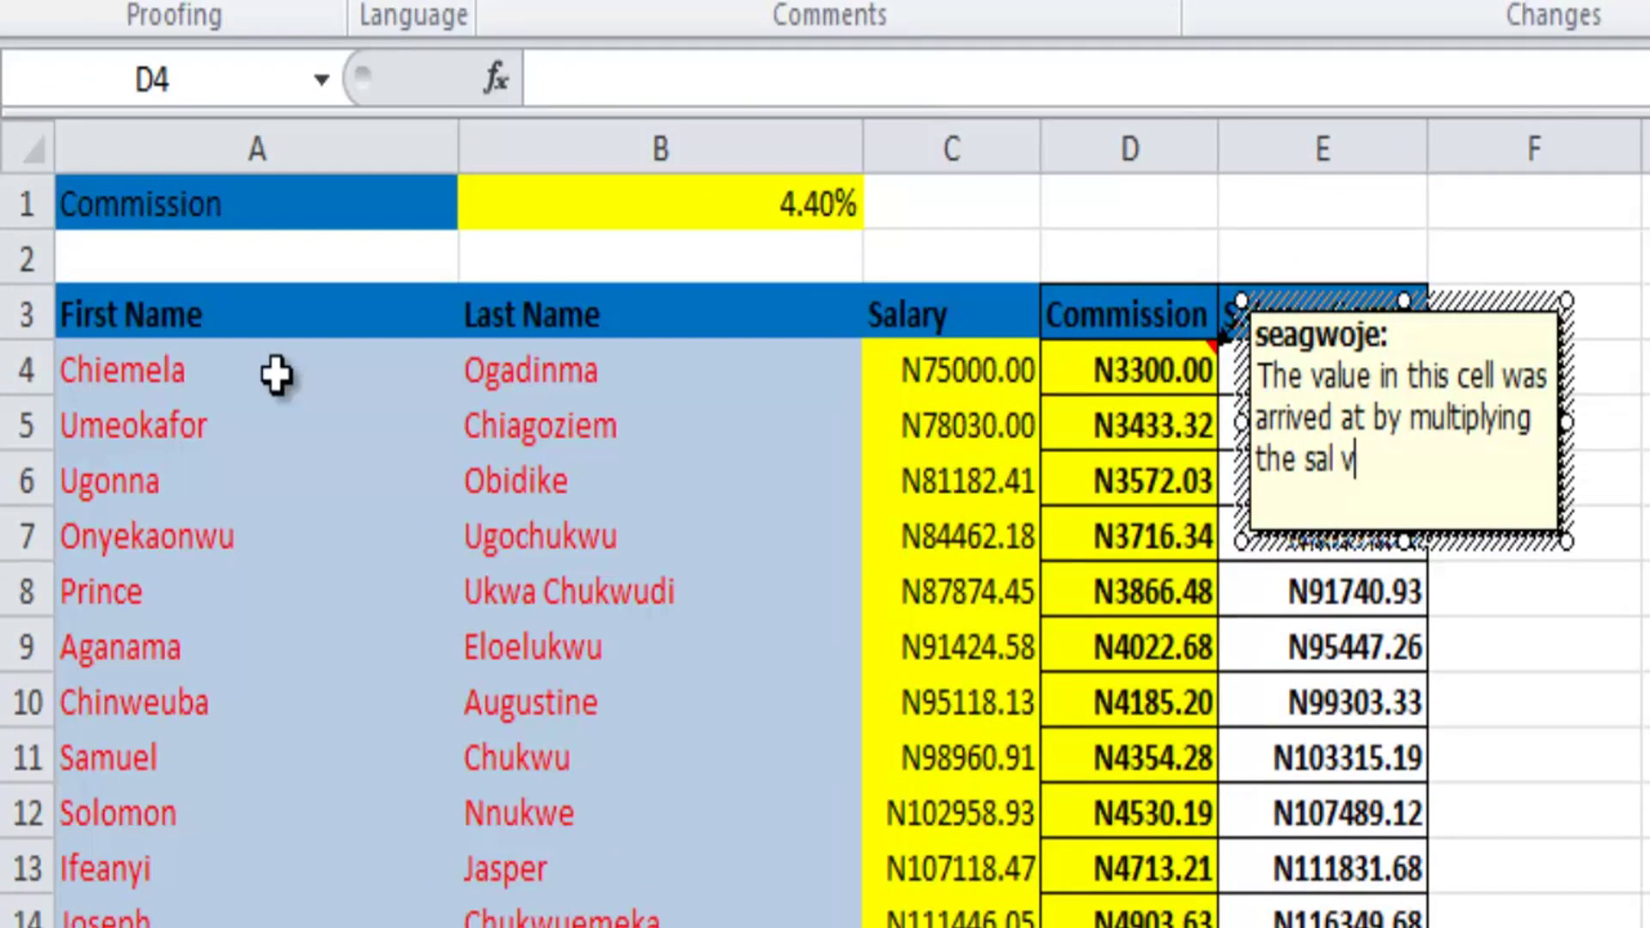
text(alue to that of the comm)
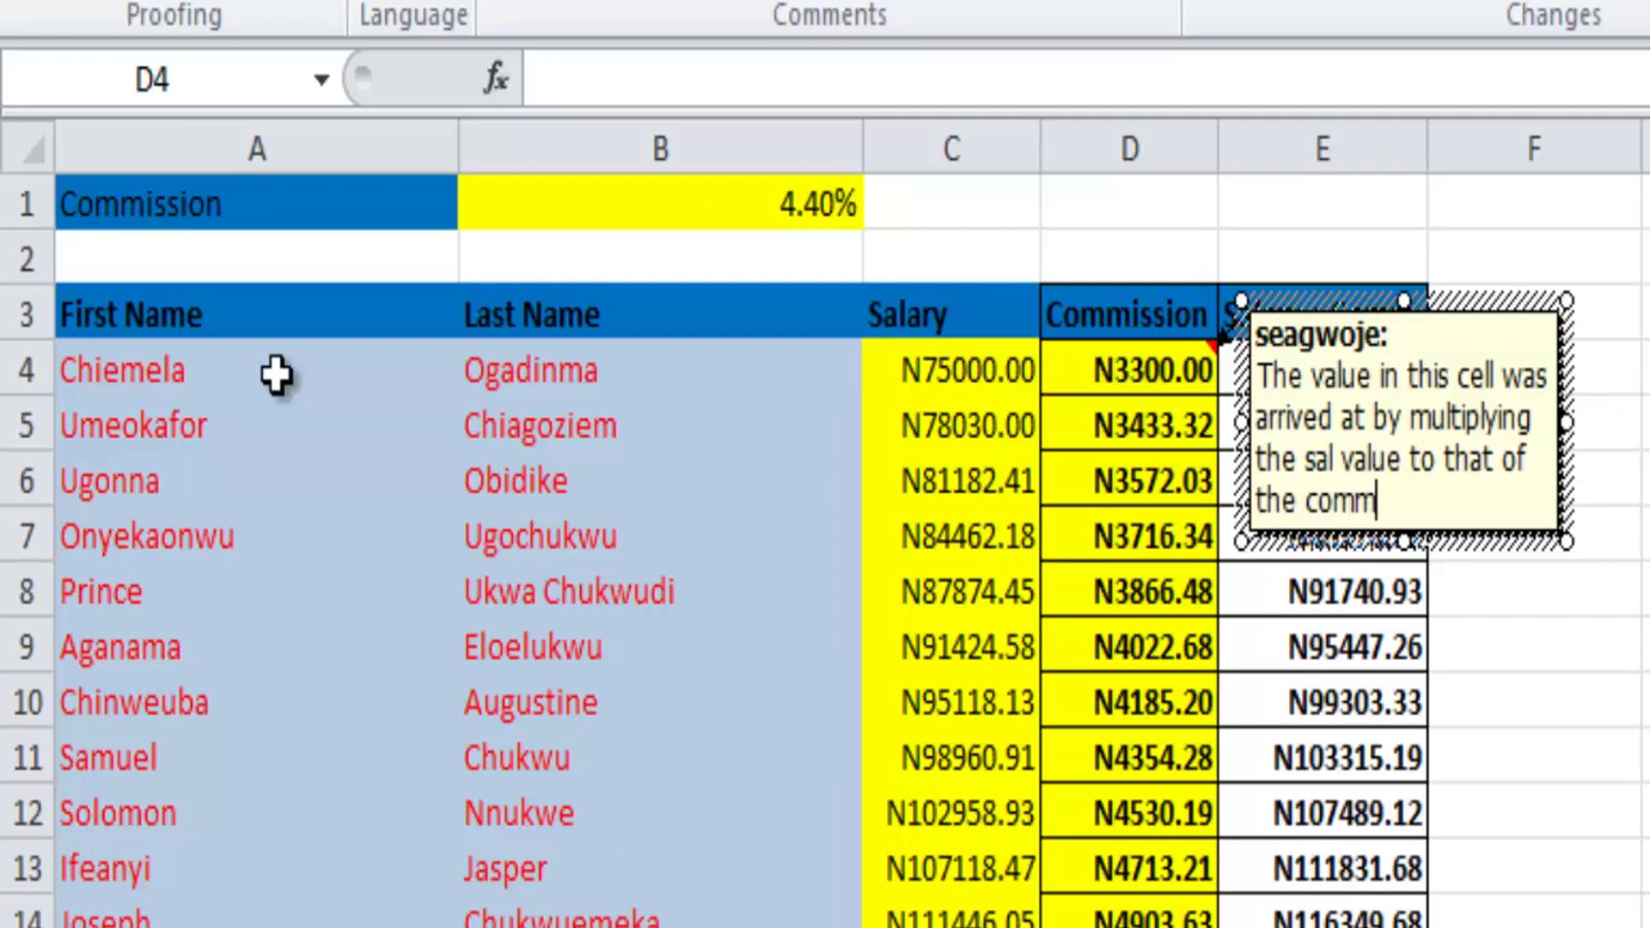
text( value)
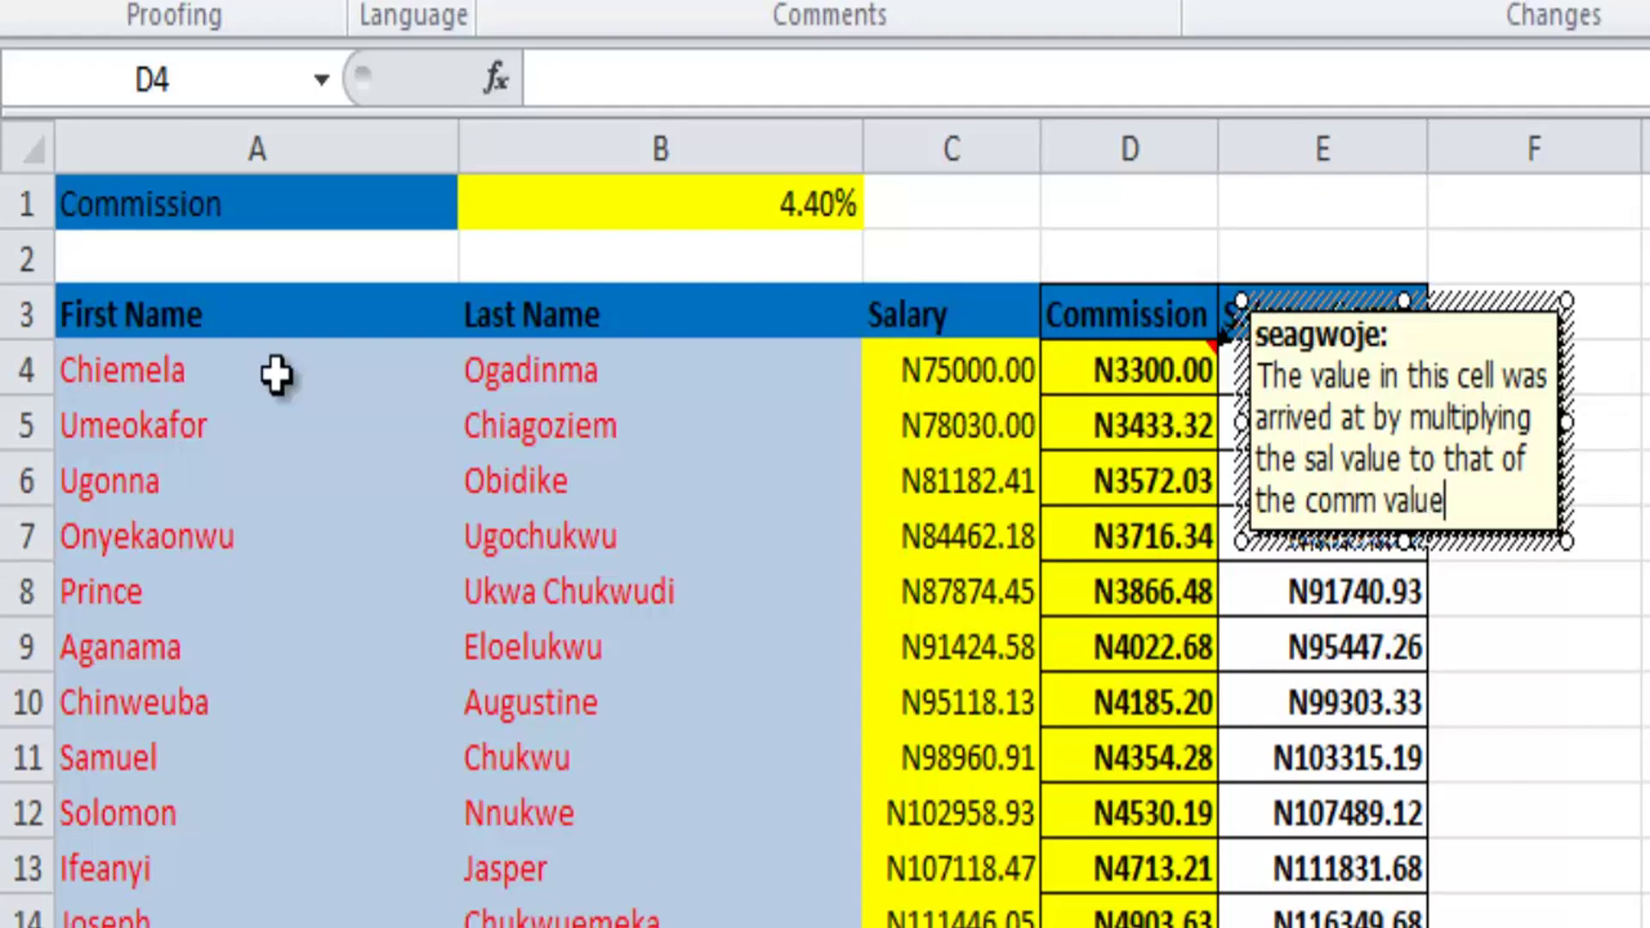
key(Escape)
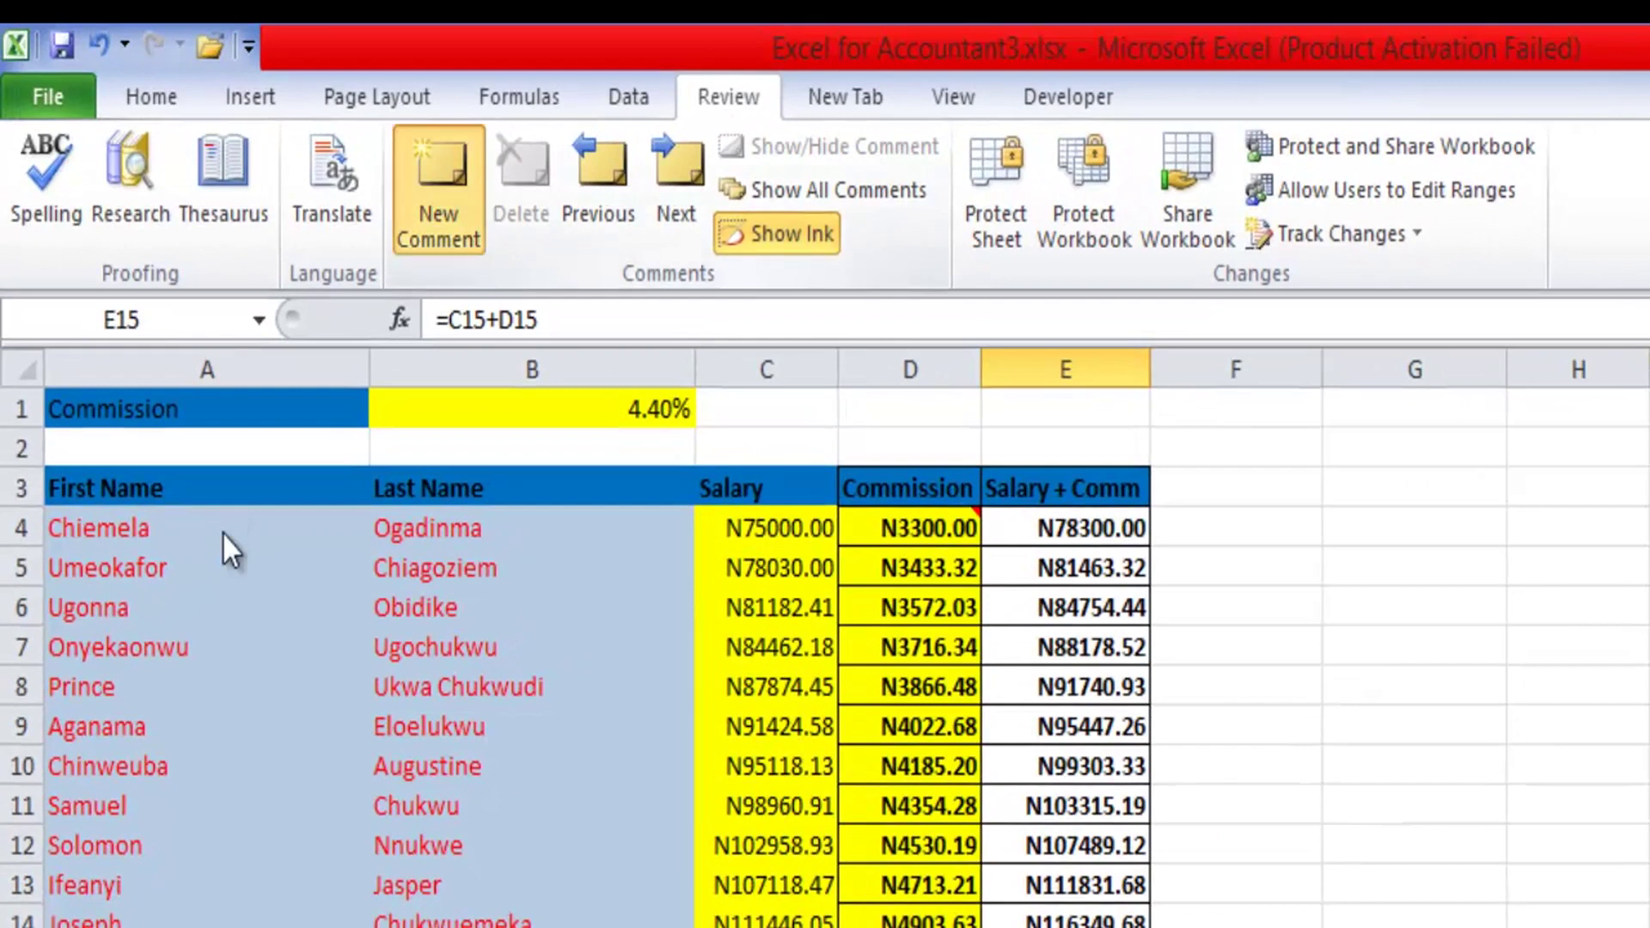
- Add a comment to cell E15 reading "add salary to commission to arrive at the value in this cell"
key(shift+F2)
text(add )
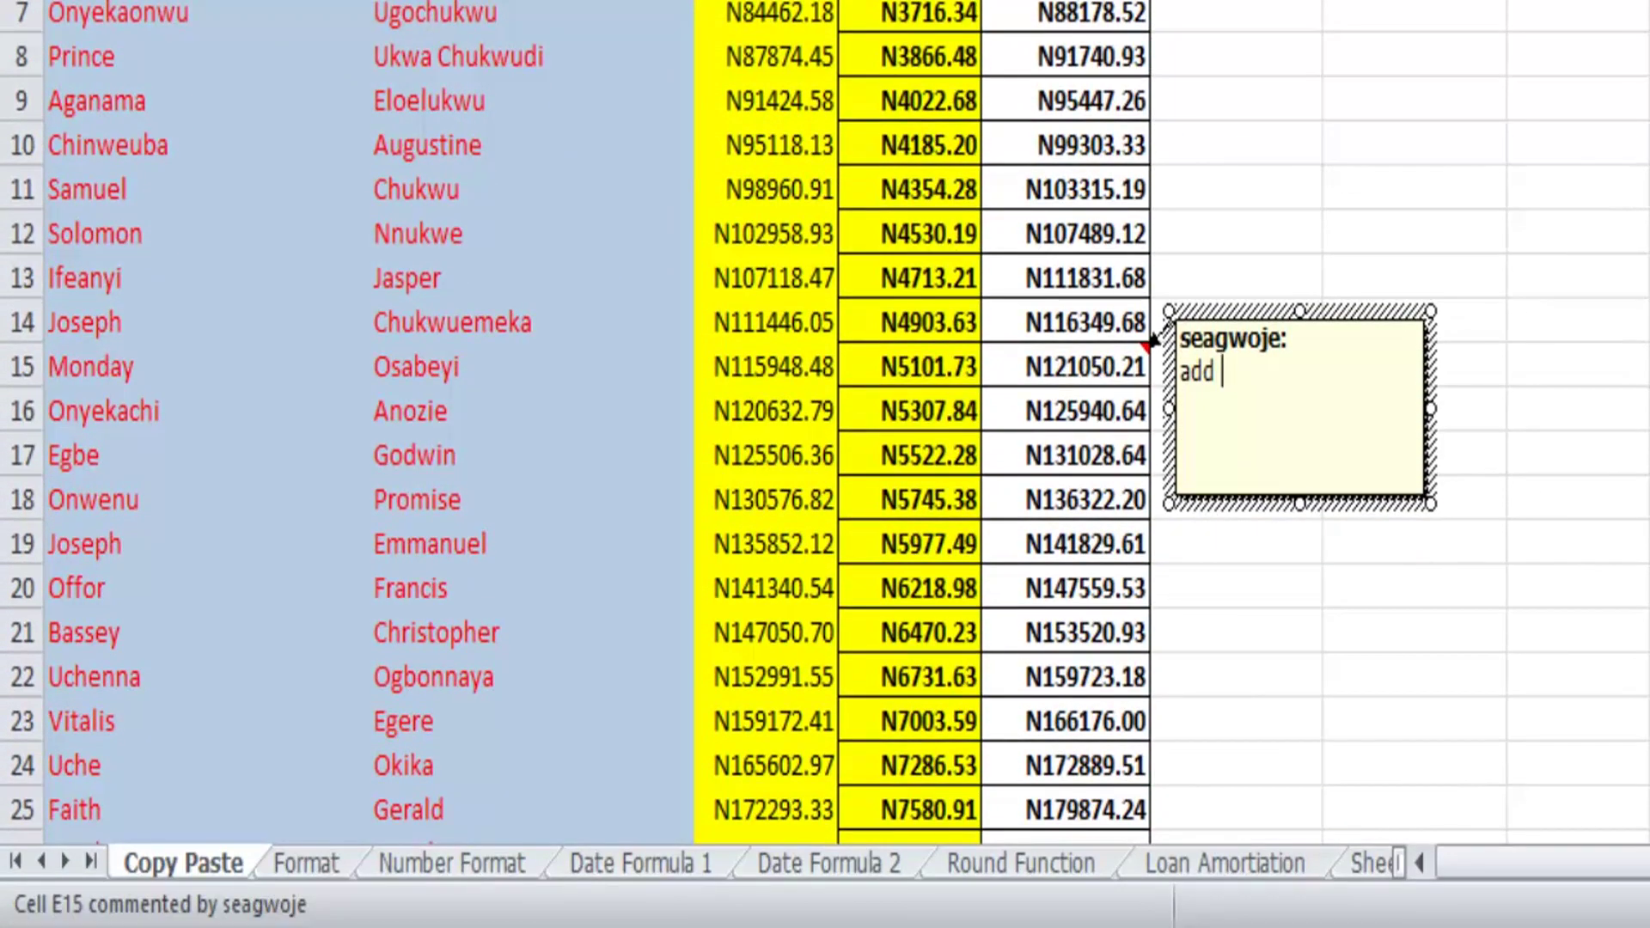
text(salary)
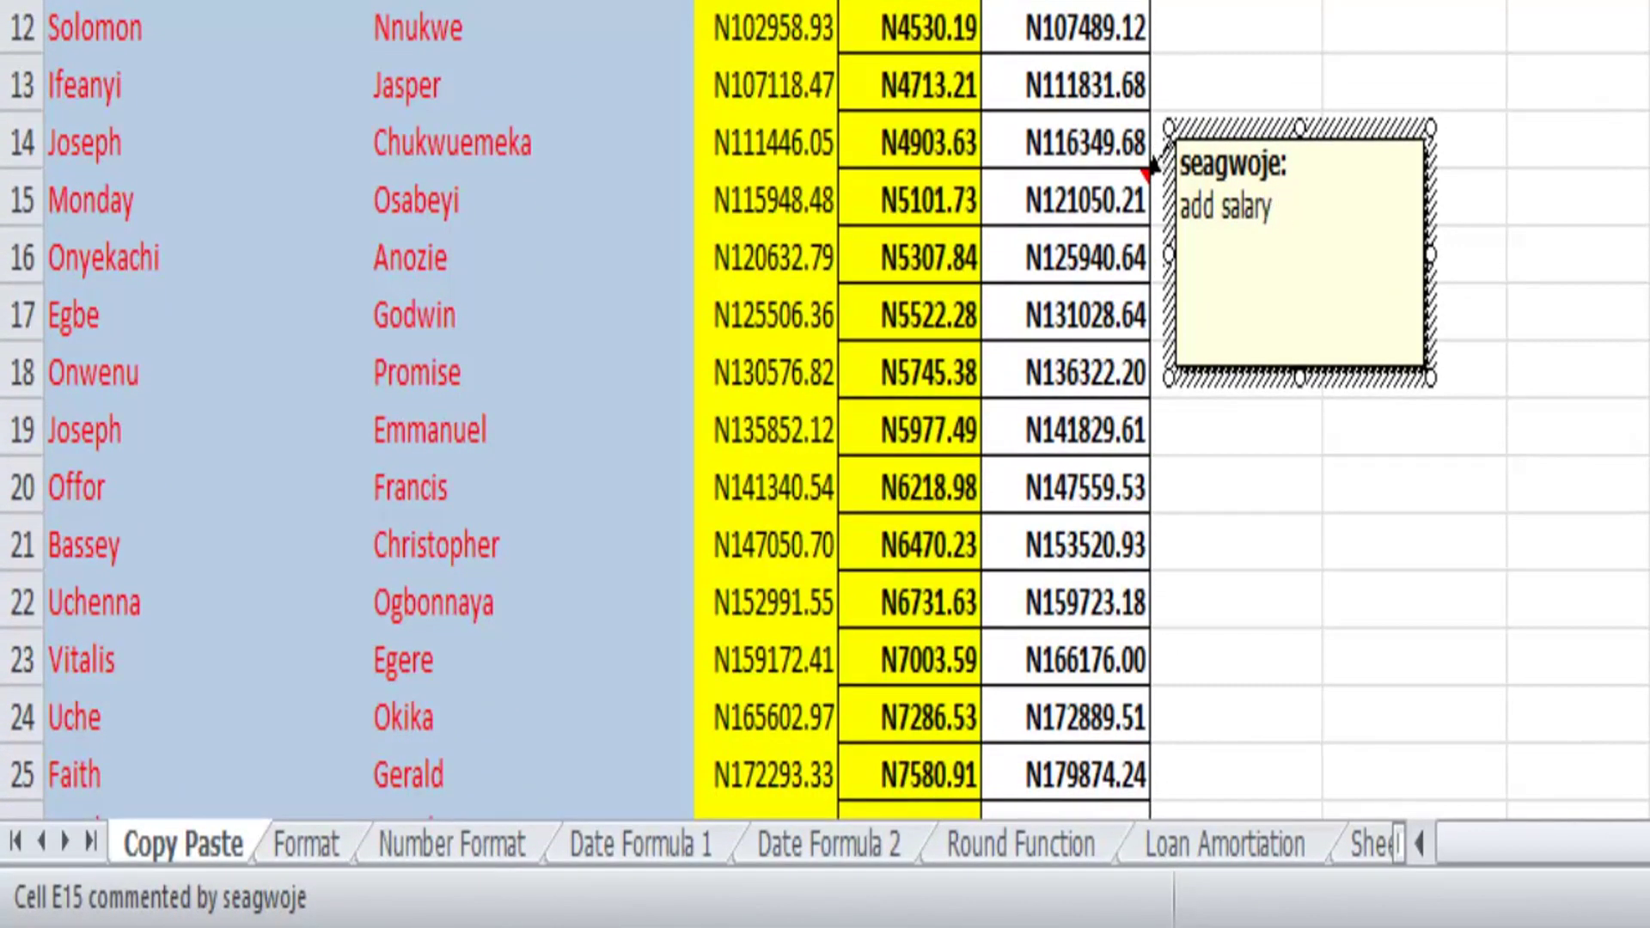
text(plu)
key(BackSpace)
key(BackSpace)
key(BackSpace)
text(to commission to )
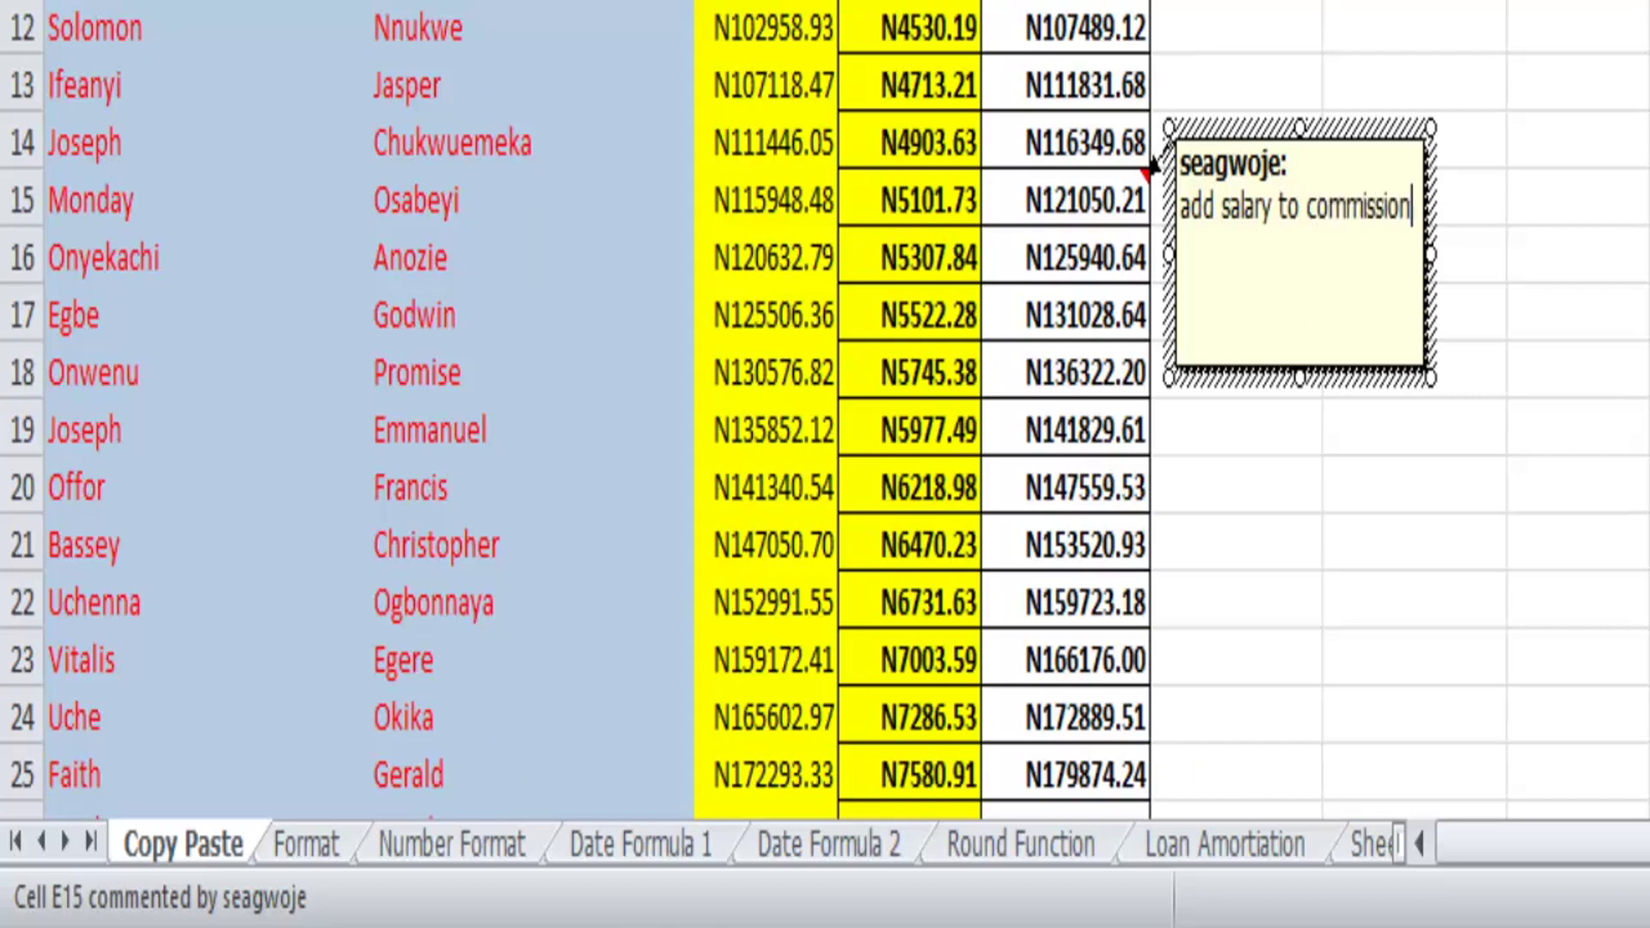
text(arrive at the va)
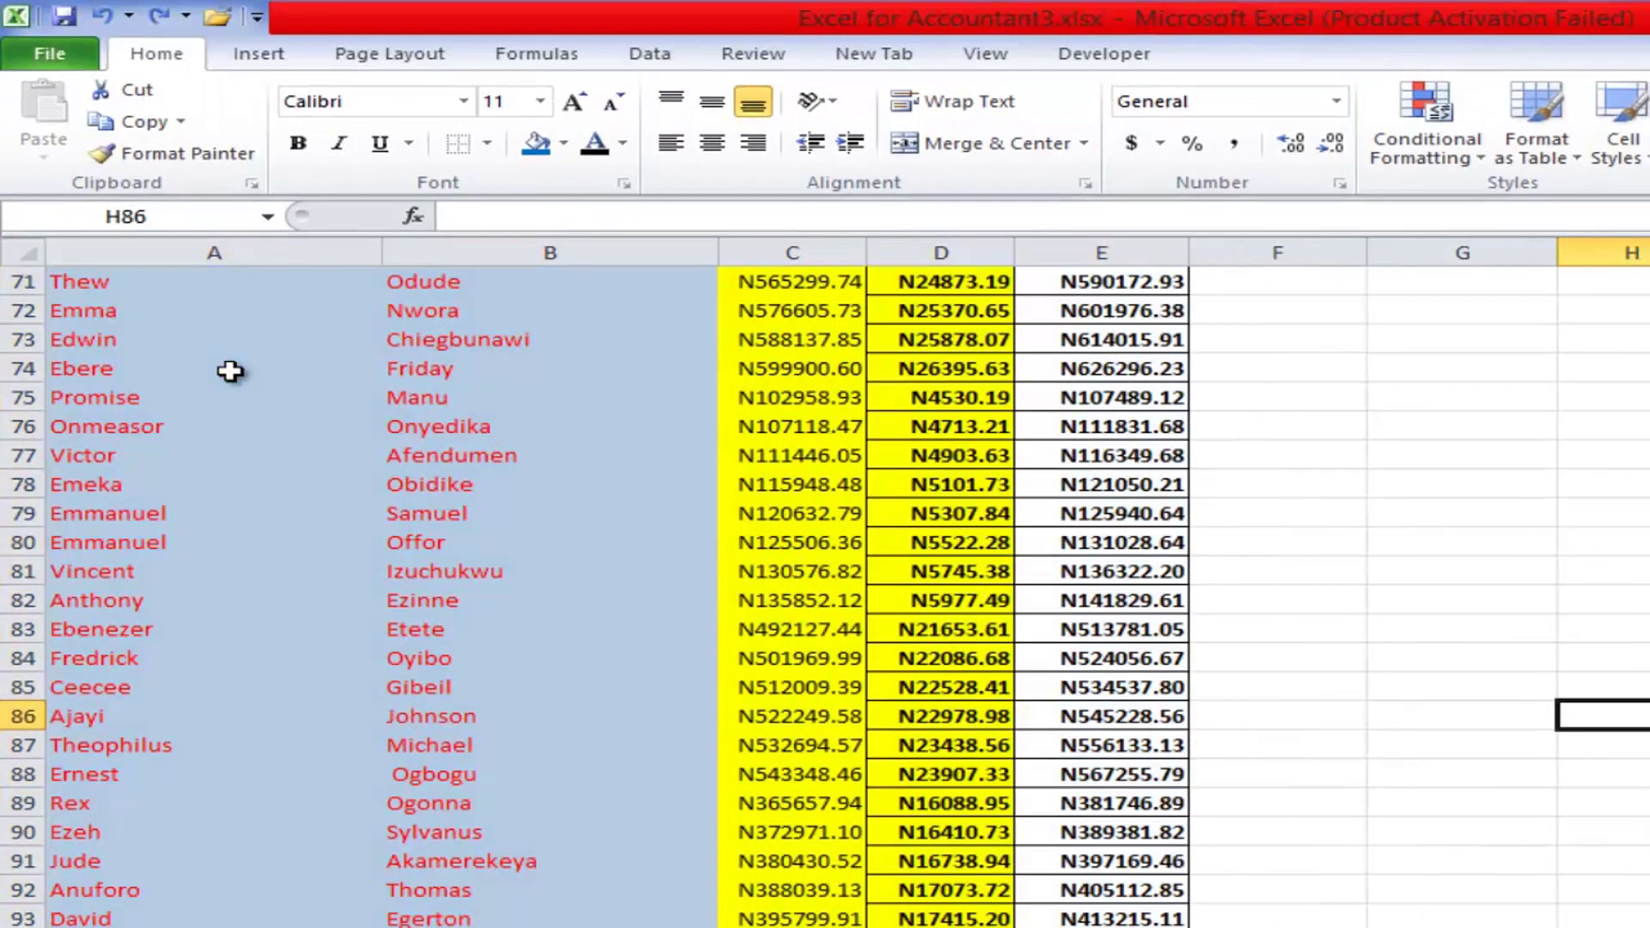
- Compare the top of the commented table on the Copy Paste sheet with the table on the Format sheet
scroll(230, 369, up, 20)
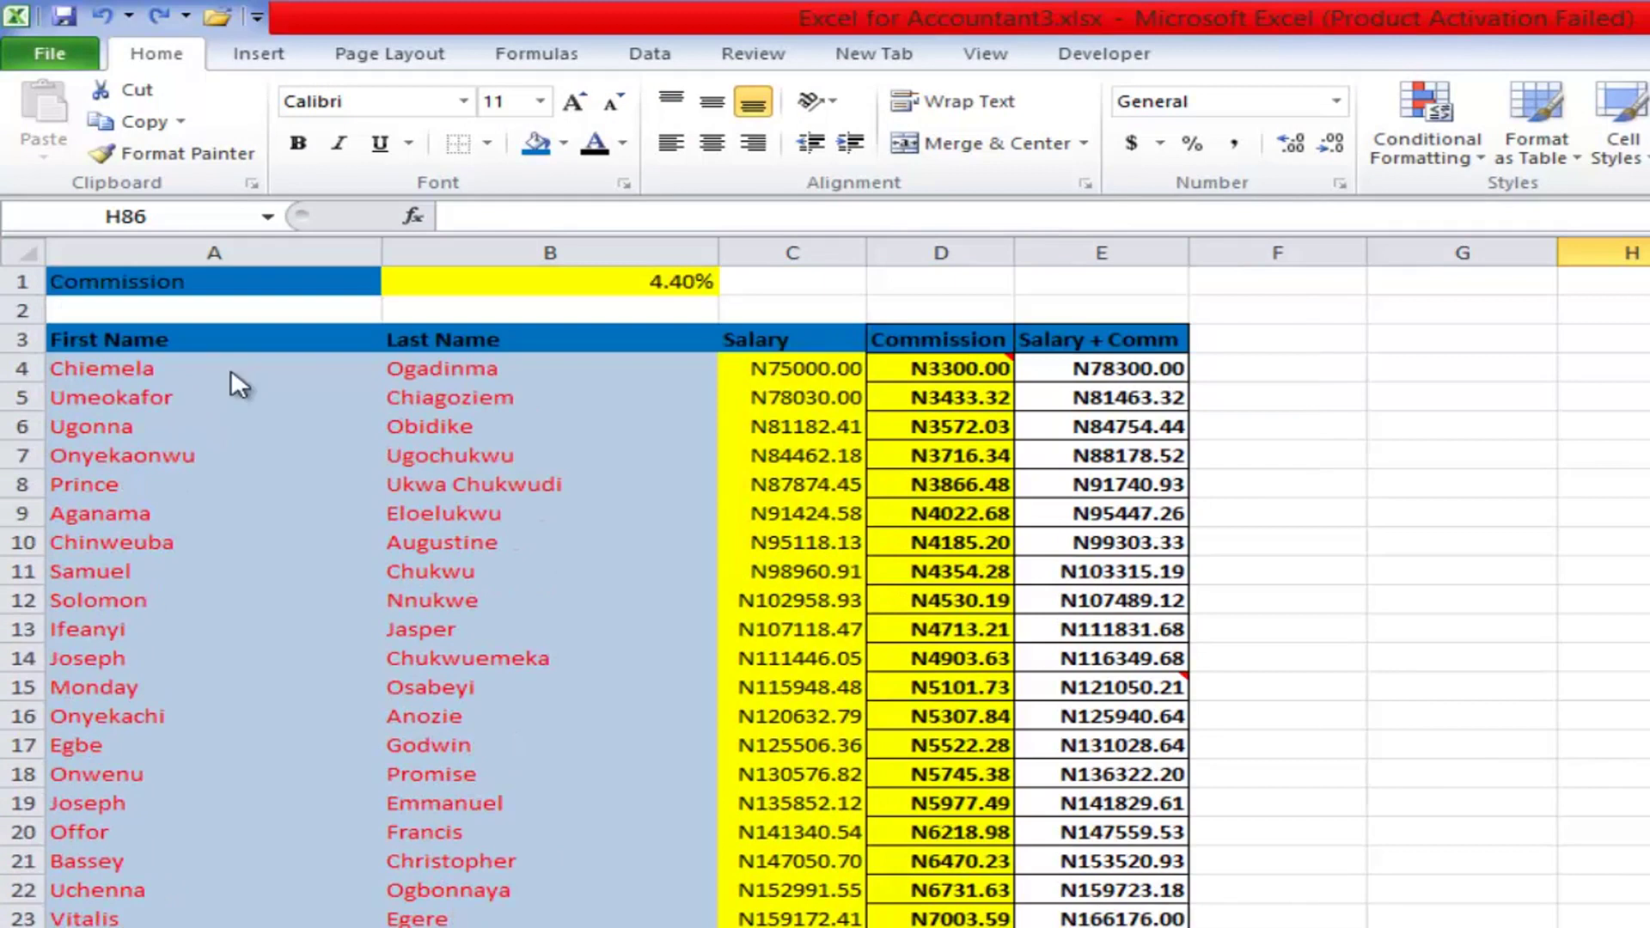
key(ctrl+Page_Down)
key(ctrl+Page_Up)
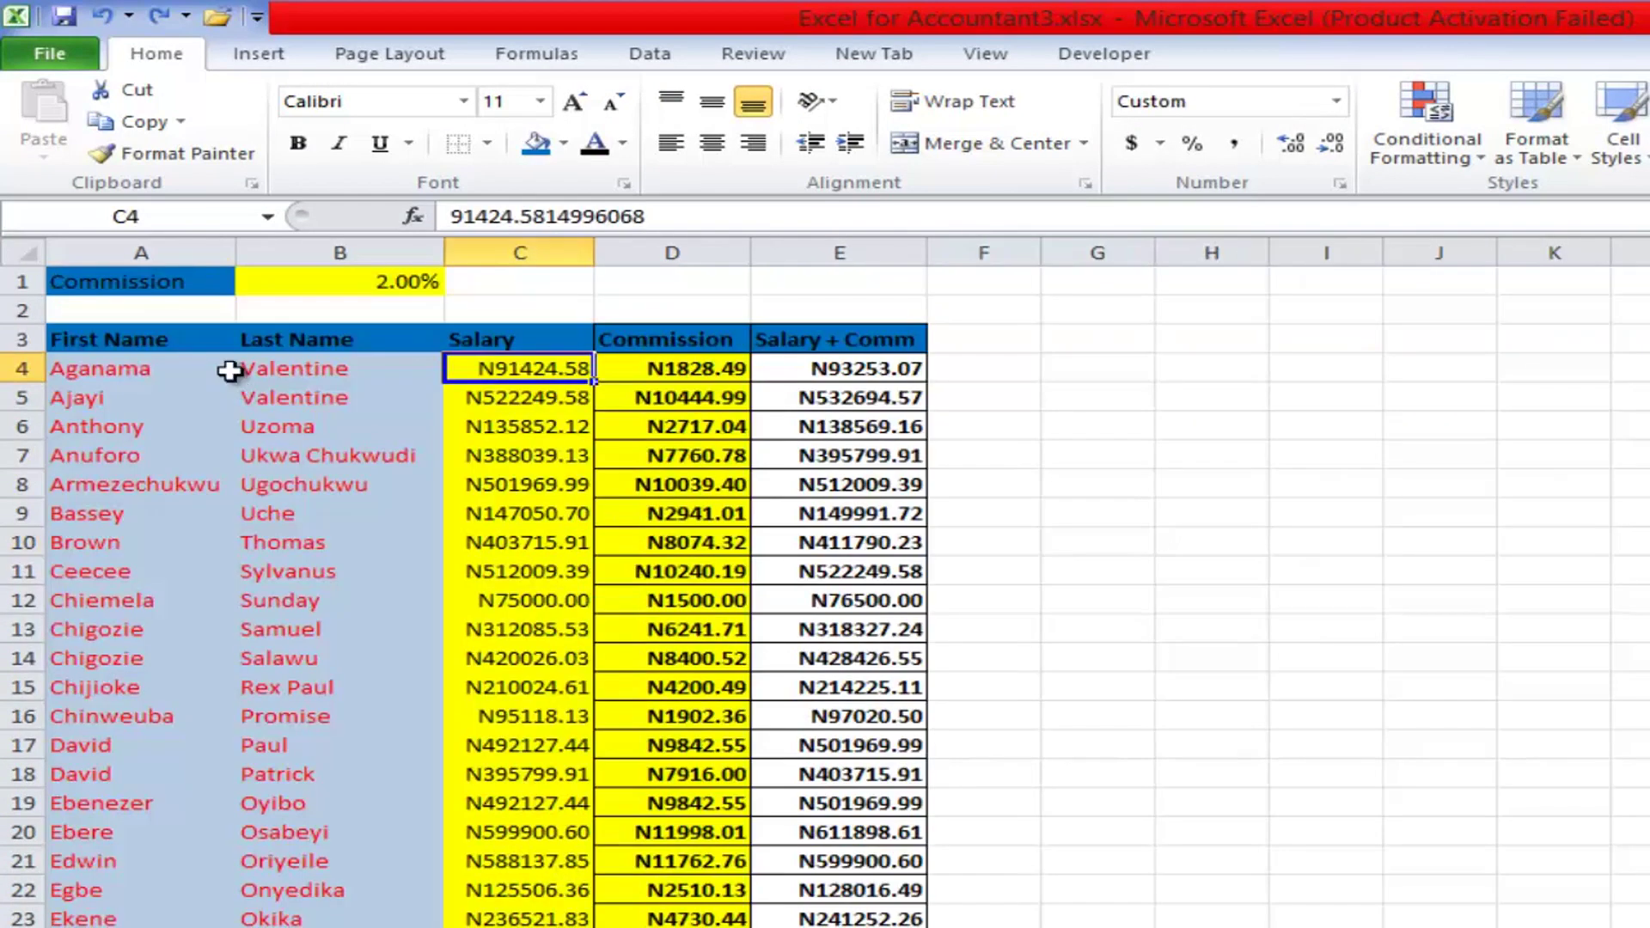
key(ctrl+Page_Up)
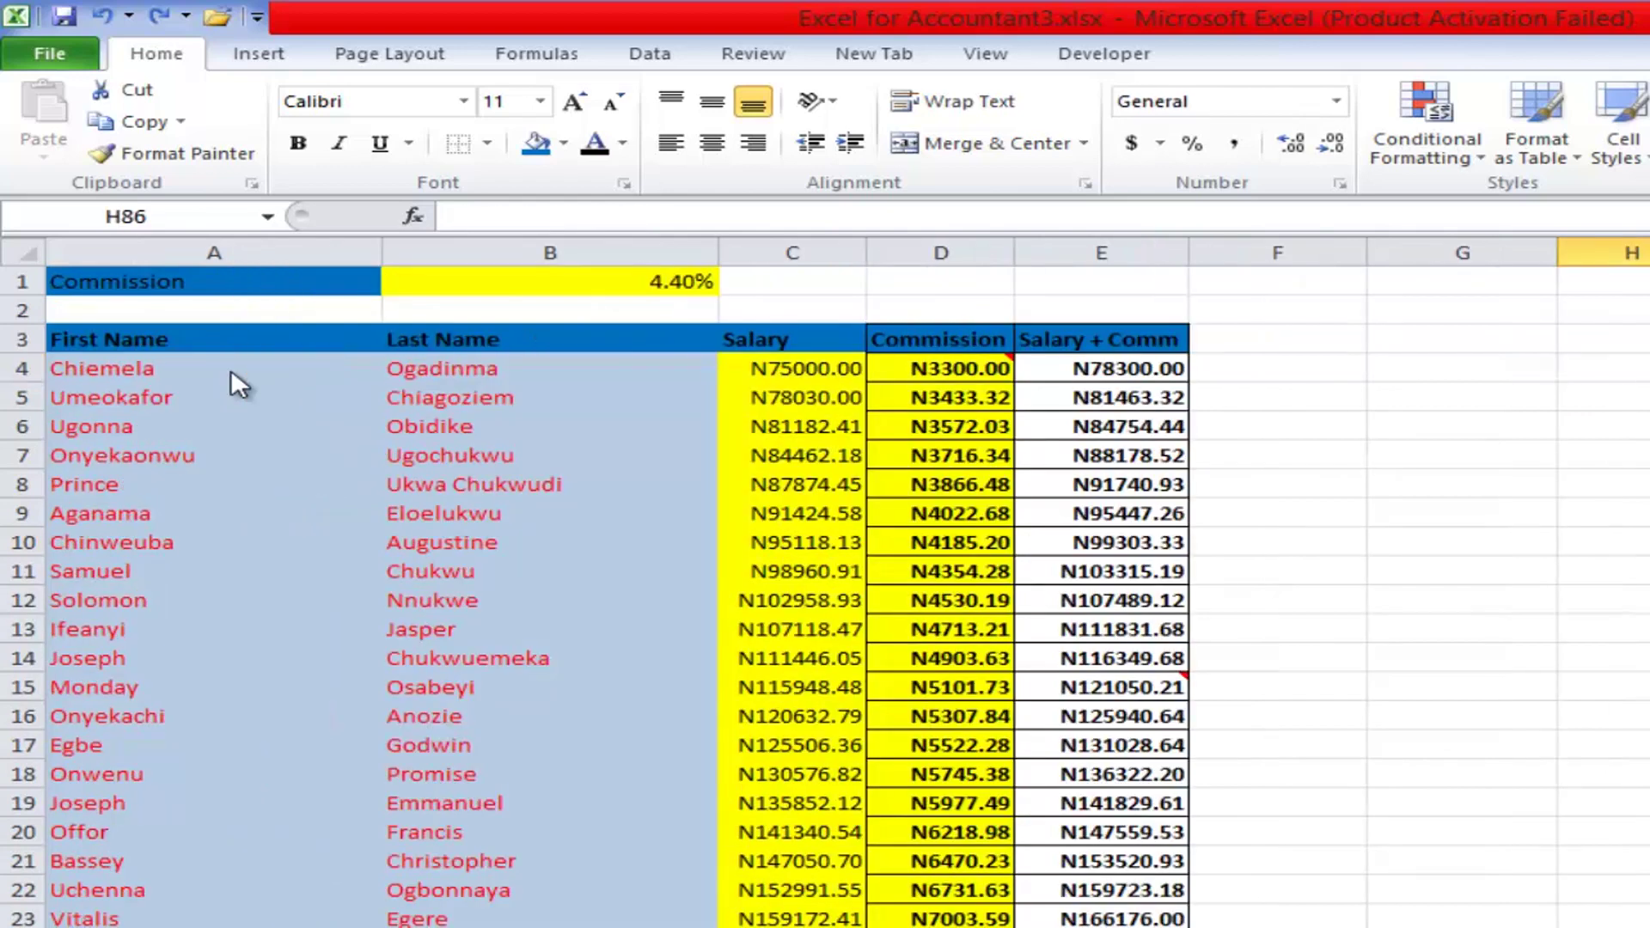
key(ctrl+Page_Down)
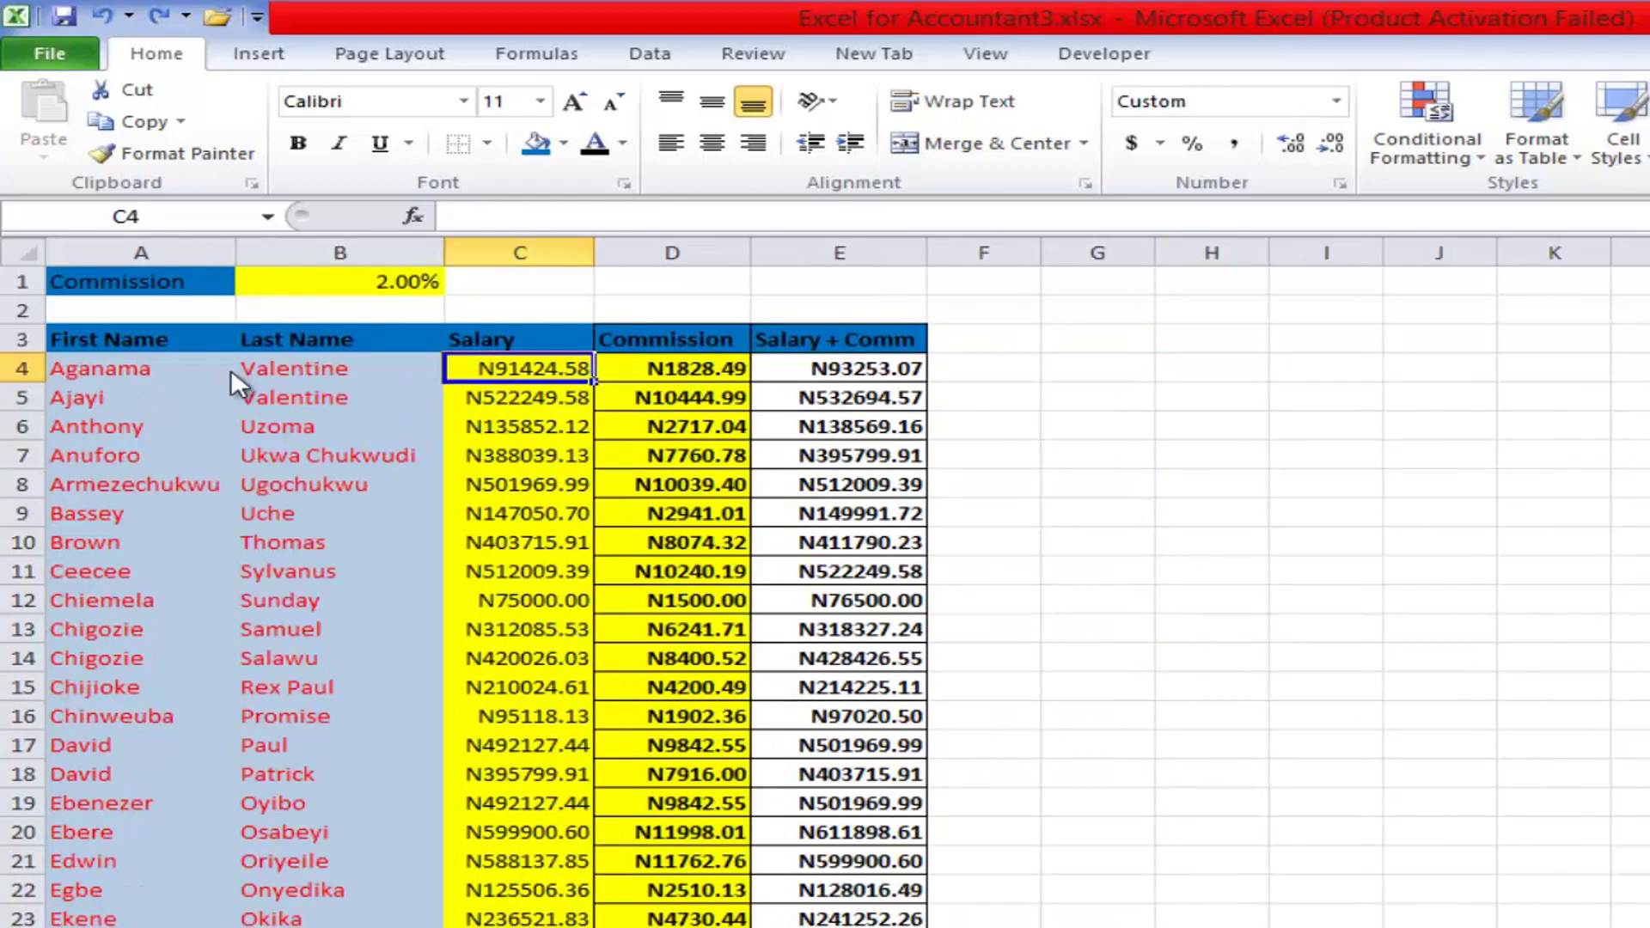
key(ctrl+Page_Up)
key(ctrl+Page_Down)
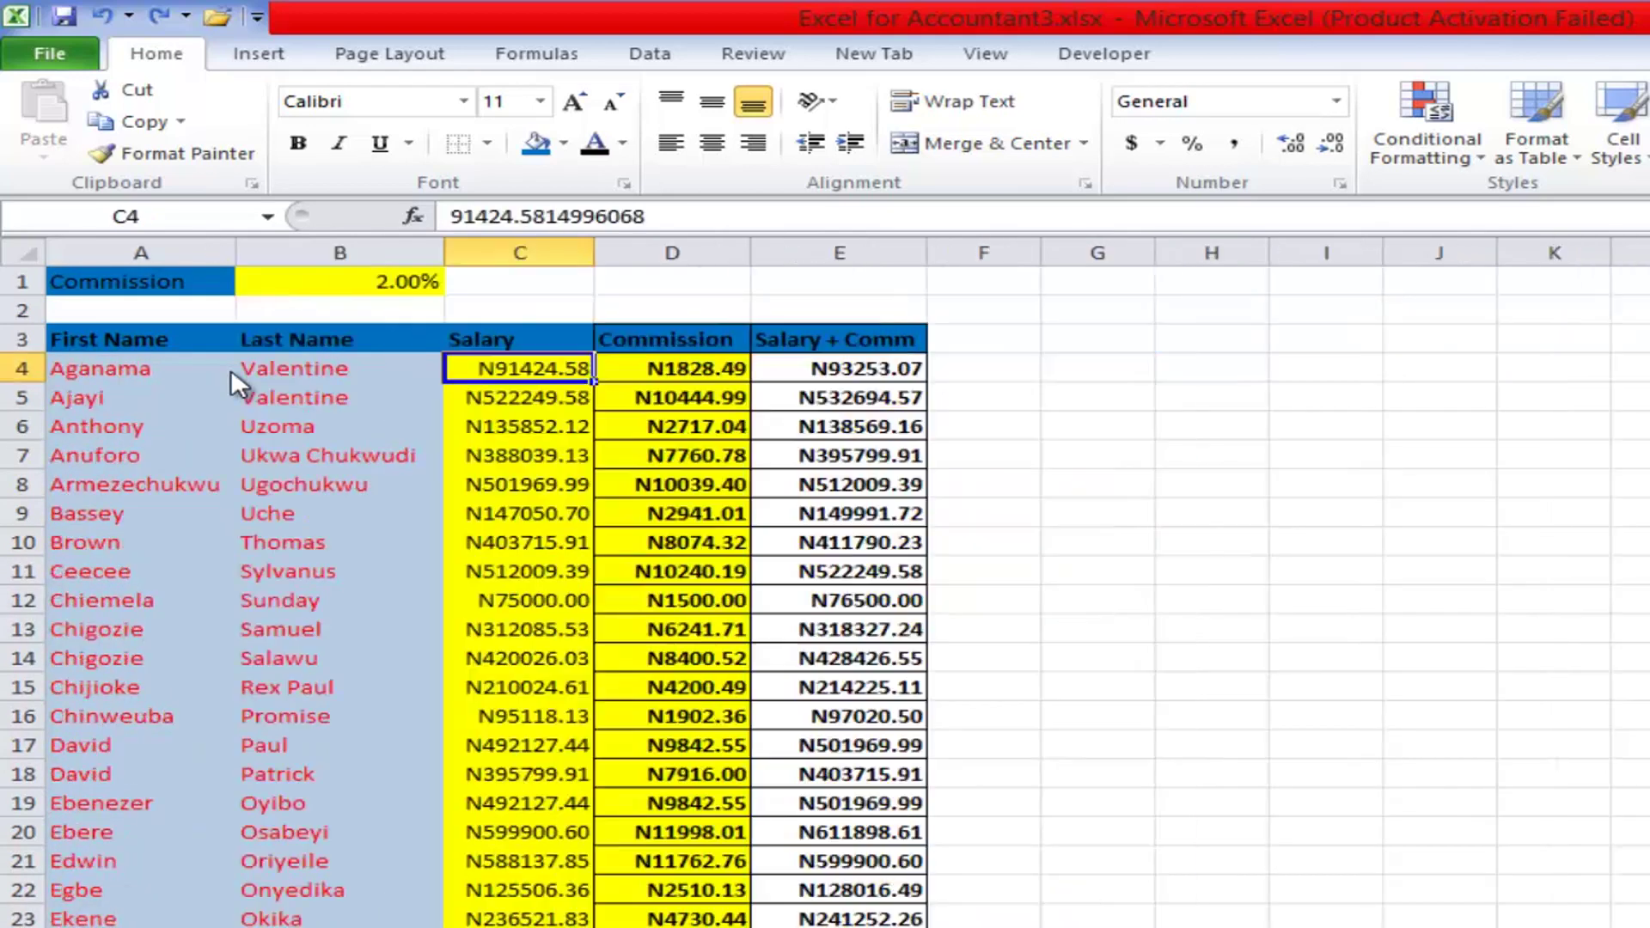
key(ctrl+Page_Up)
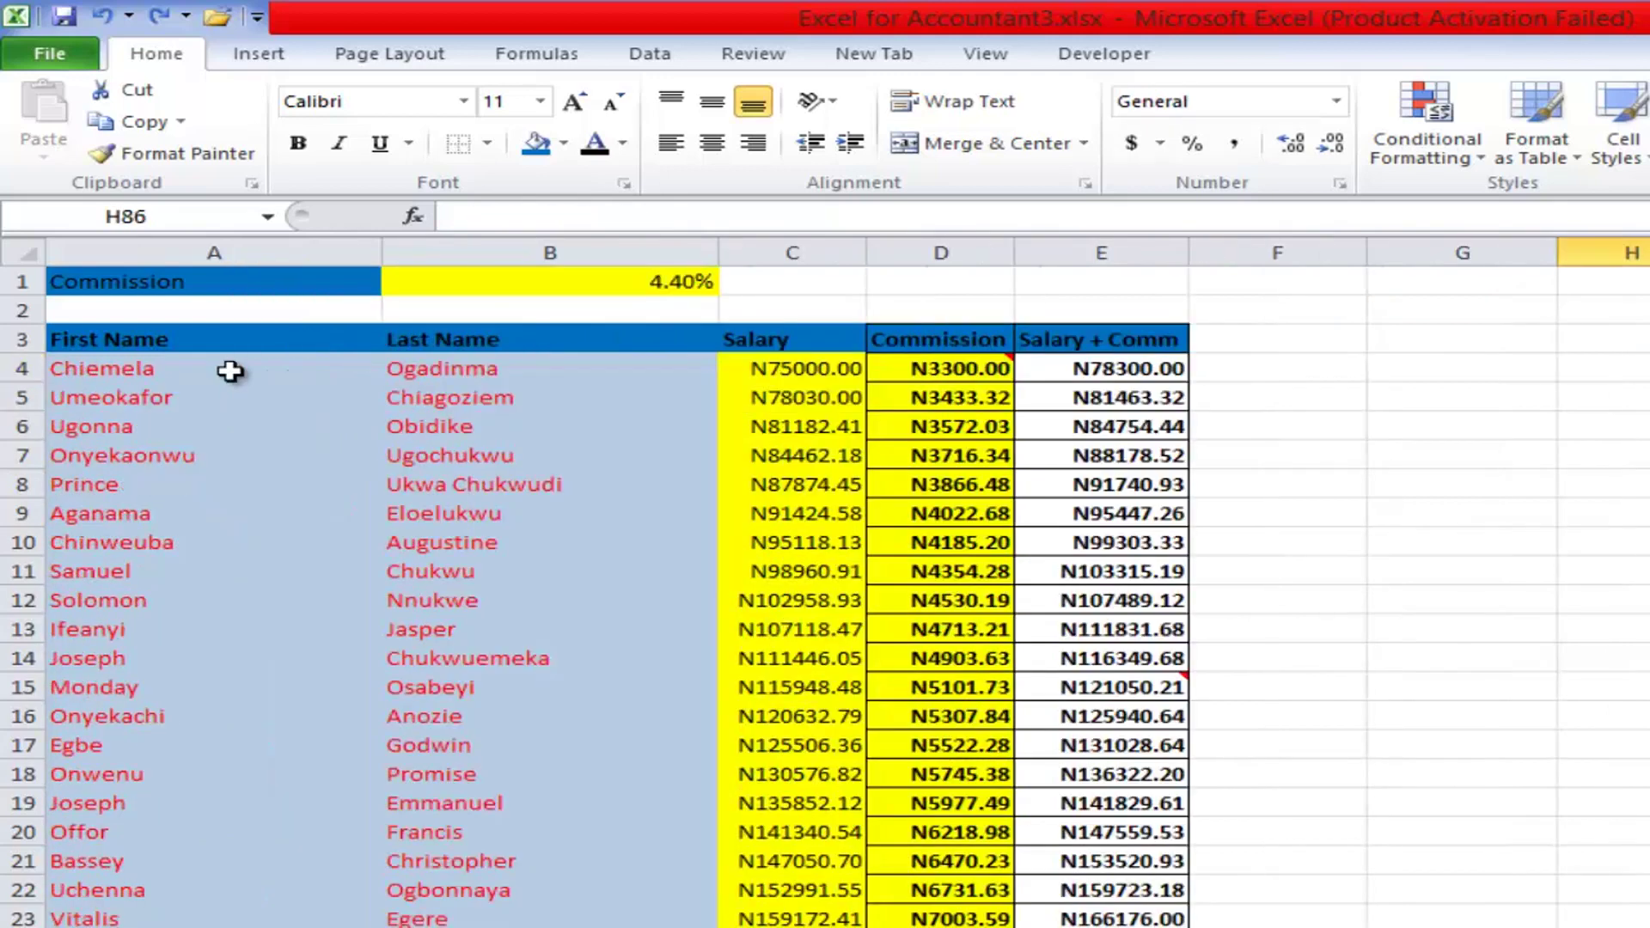
- Copy the whole table on the Copy Paste sheet, from the First Name header in A3 through Salary + Comm
key(ctrl+Home)
key(ctrl+shift+Right)
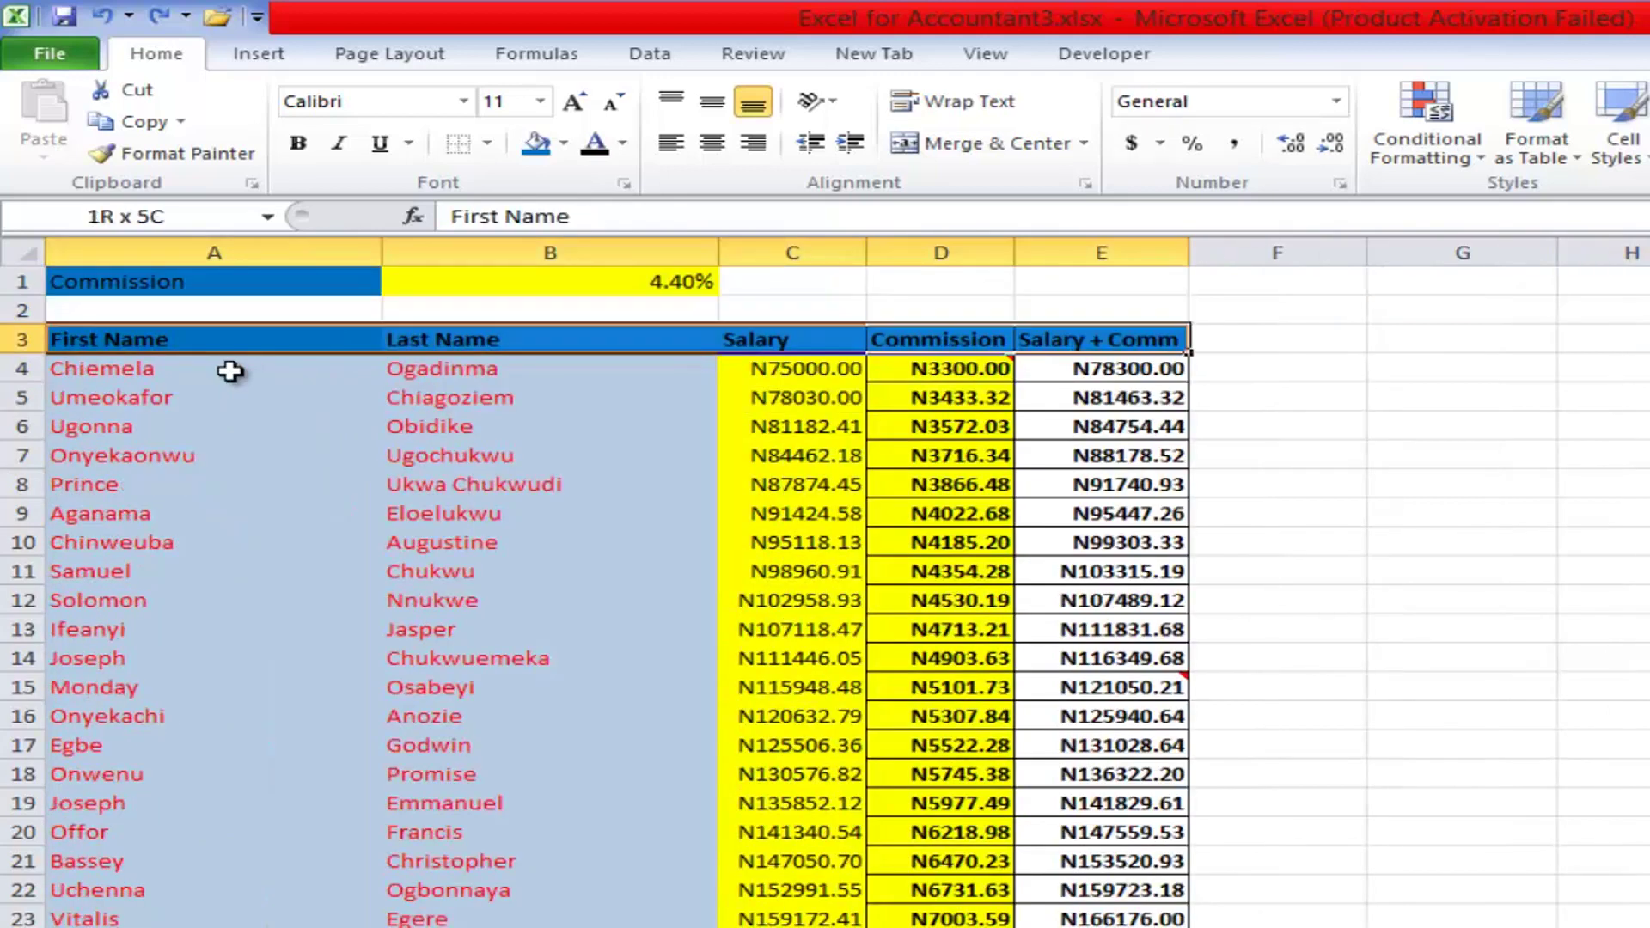
key(ctrl+shift+Down)
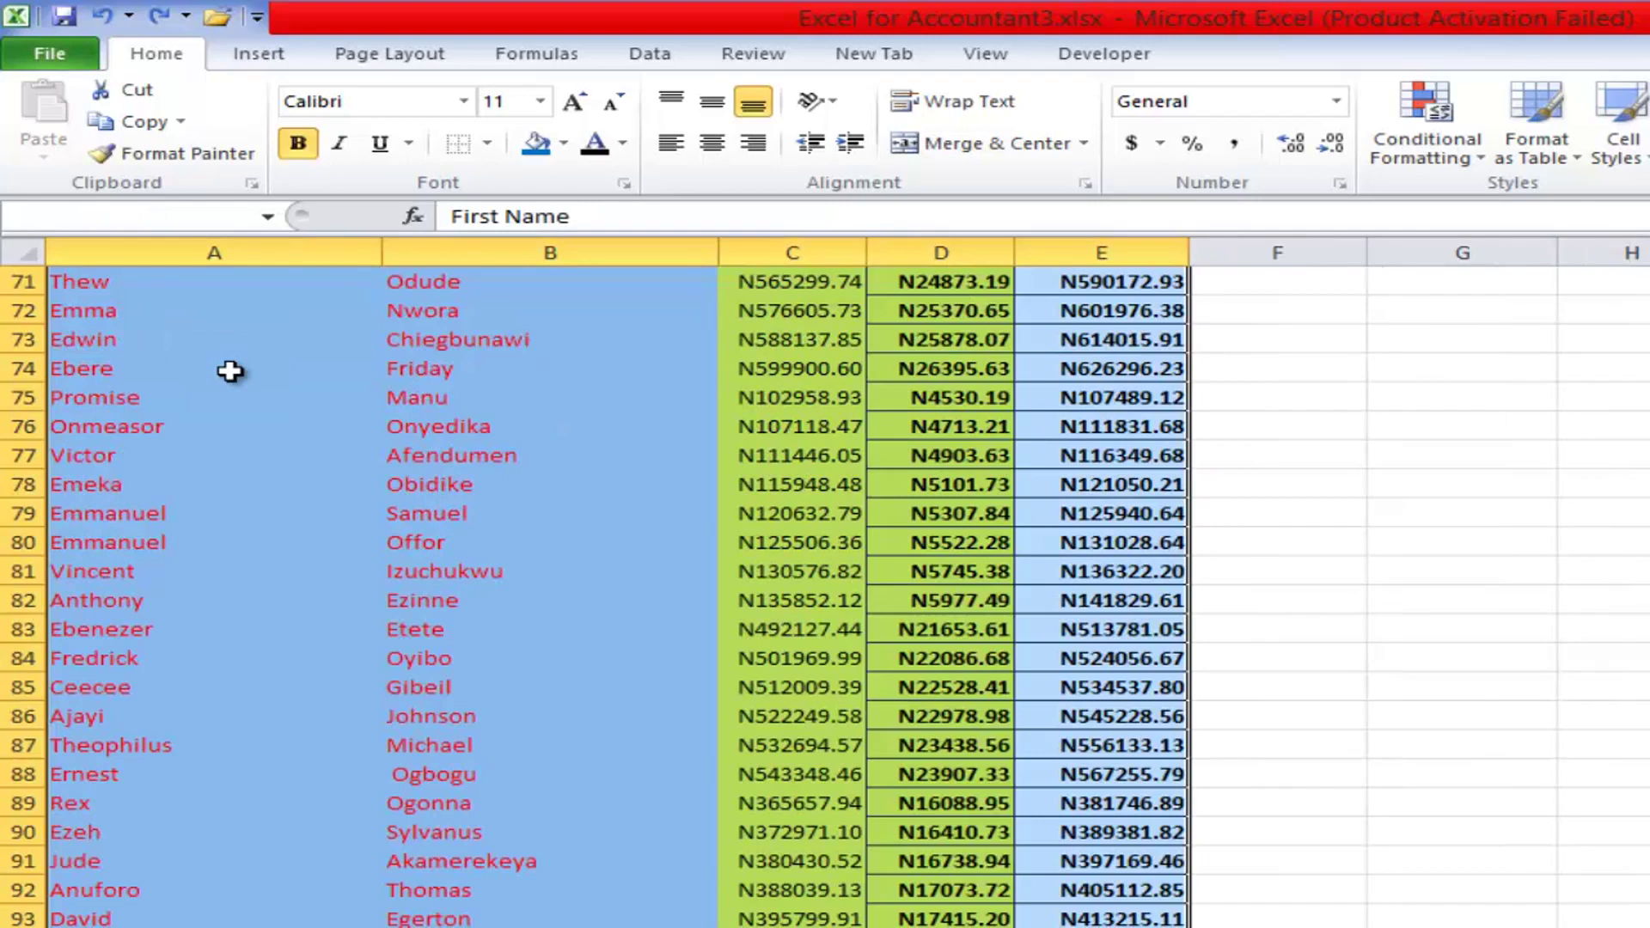
key(ctrl+c)
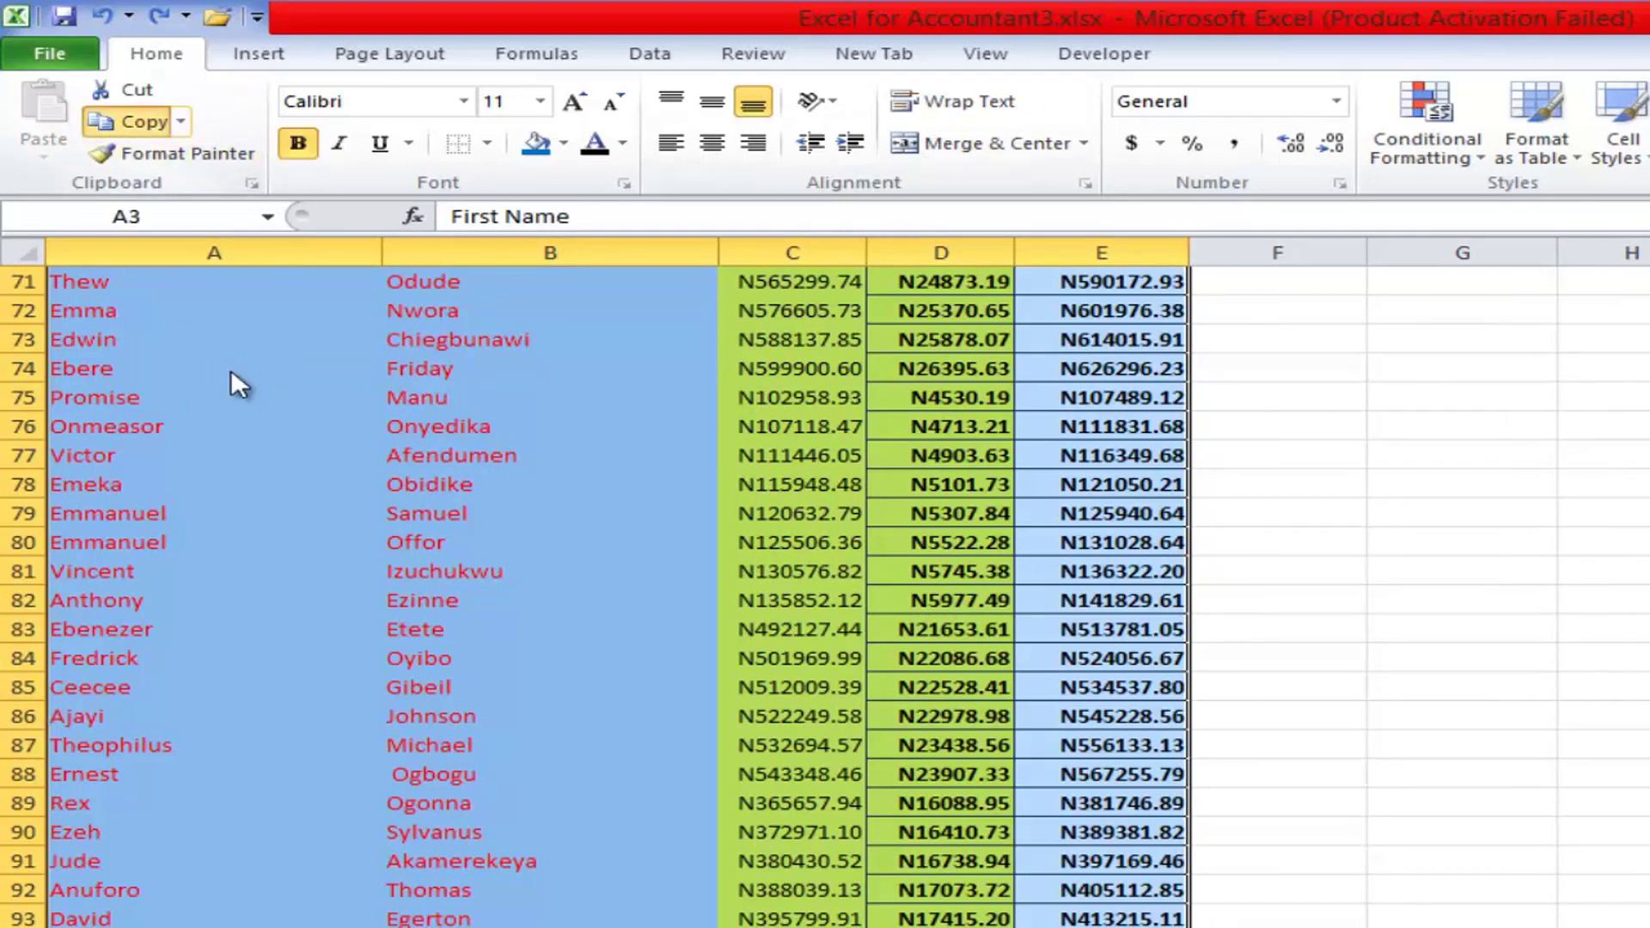
key(ctrl+BackSpace)
- Paste only the comments onto the Format sheet's table starting at A3 with Paste Special, and end the copy mode
key(ctrl+Page_Down)
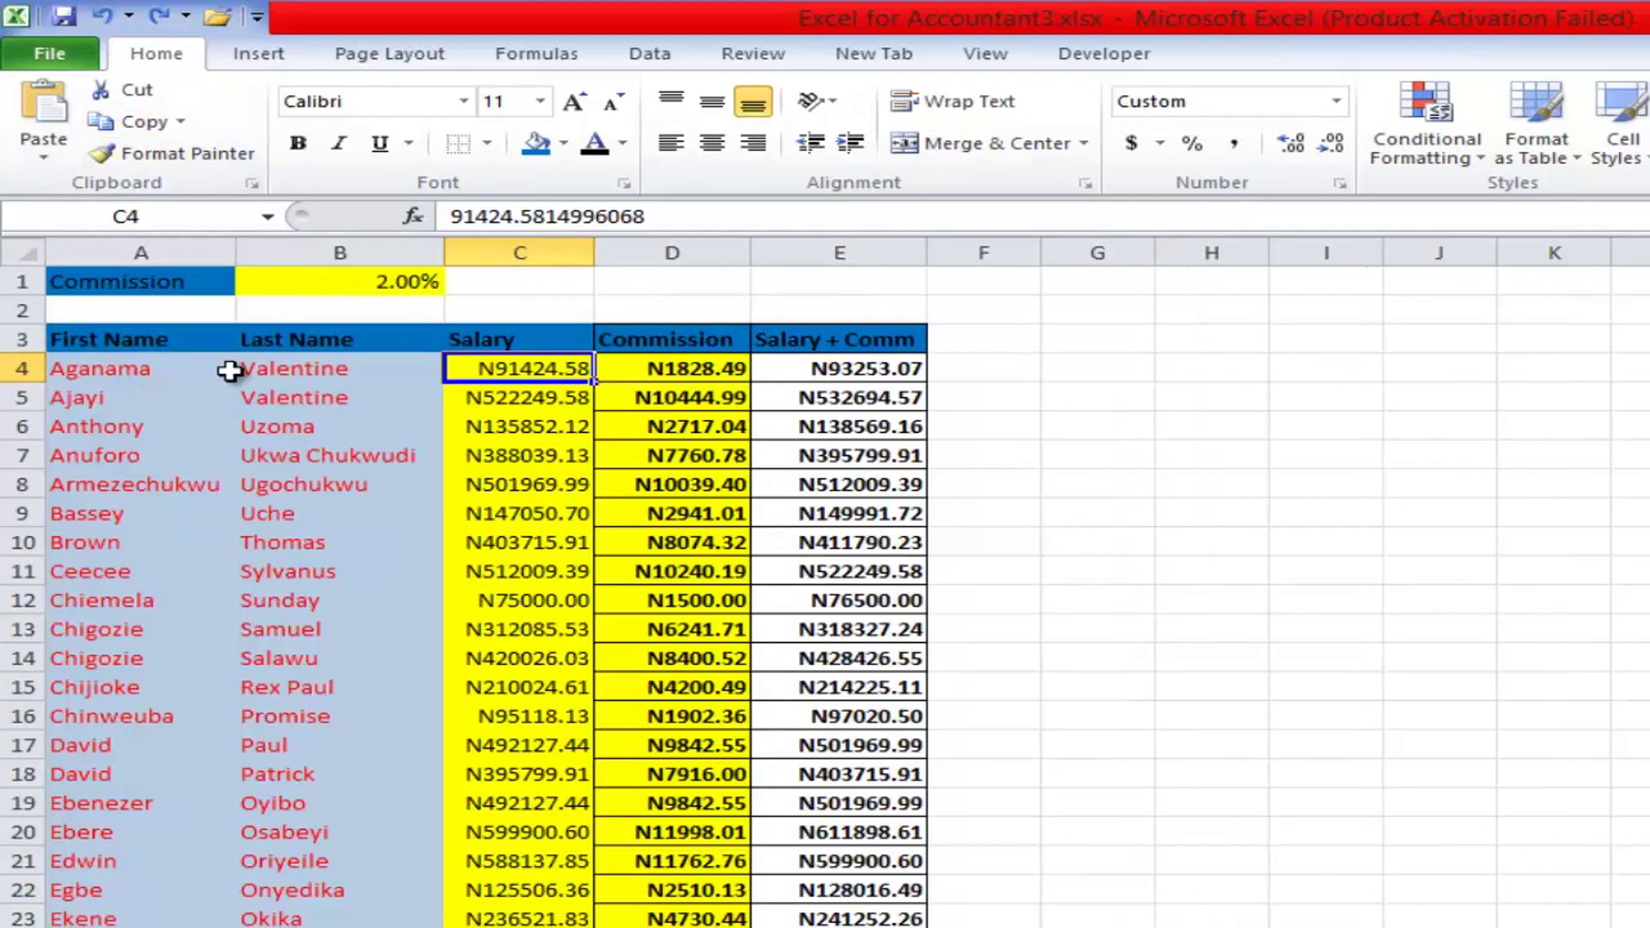
key(ctrl+Left)
key(Up)
key(alt+h)
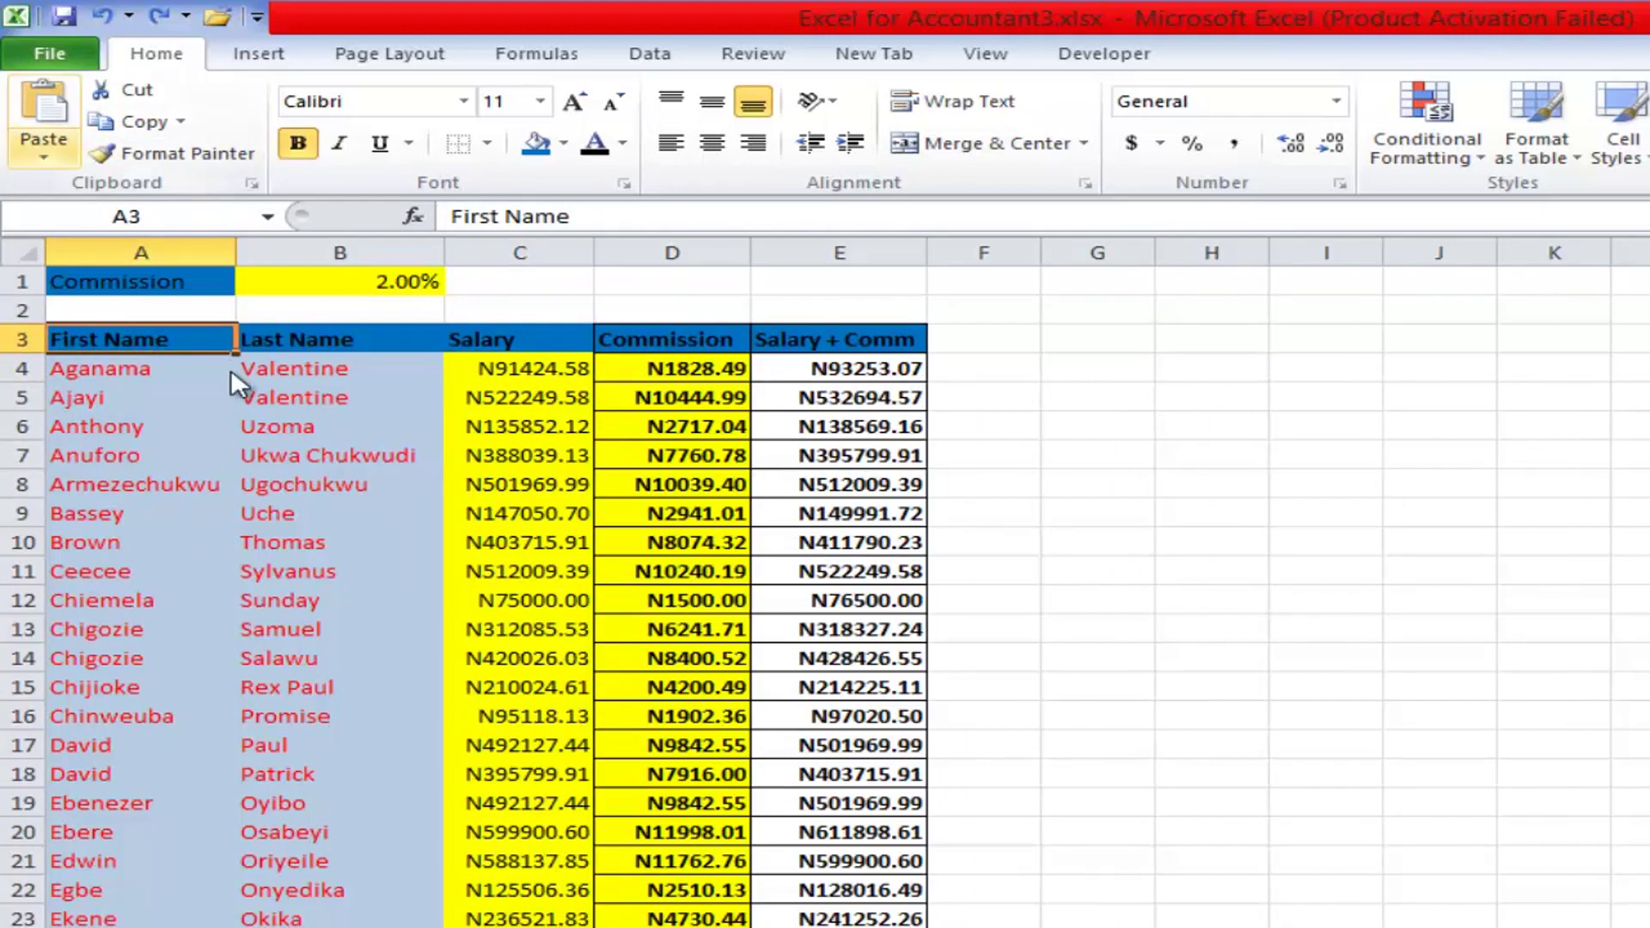
key(v)
key(Up)
key(Return)
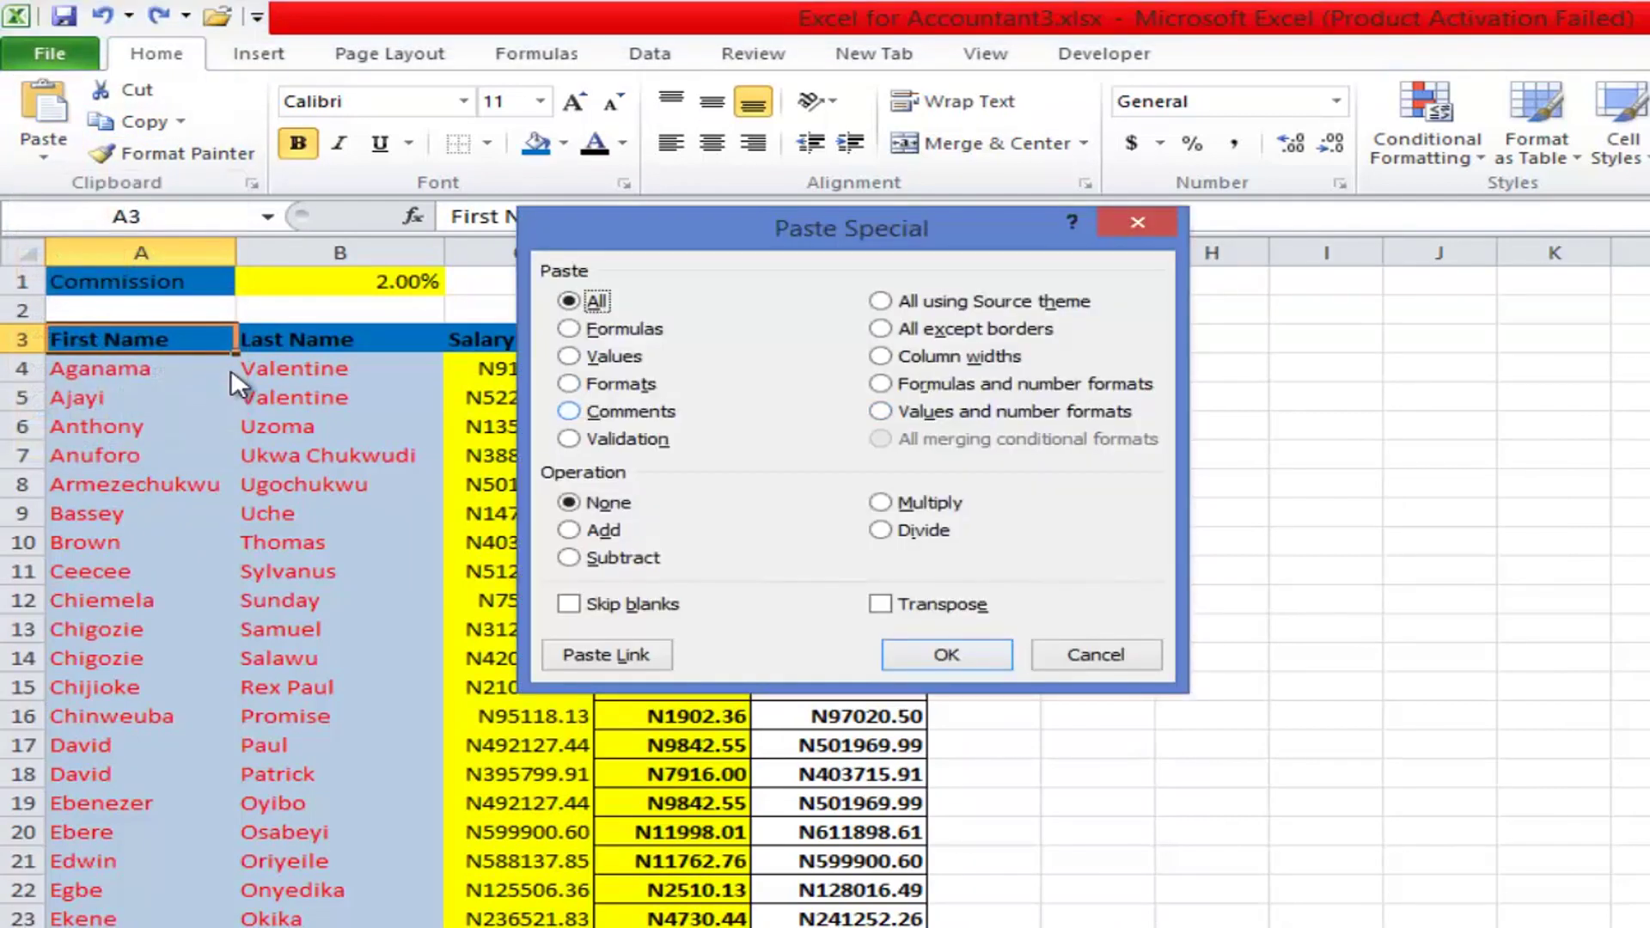
key(c)
key(Return)
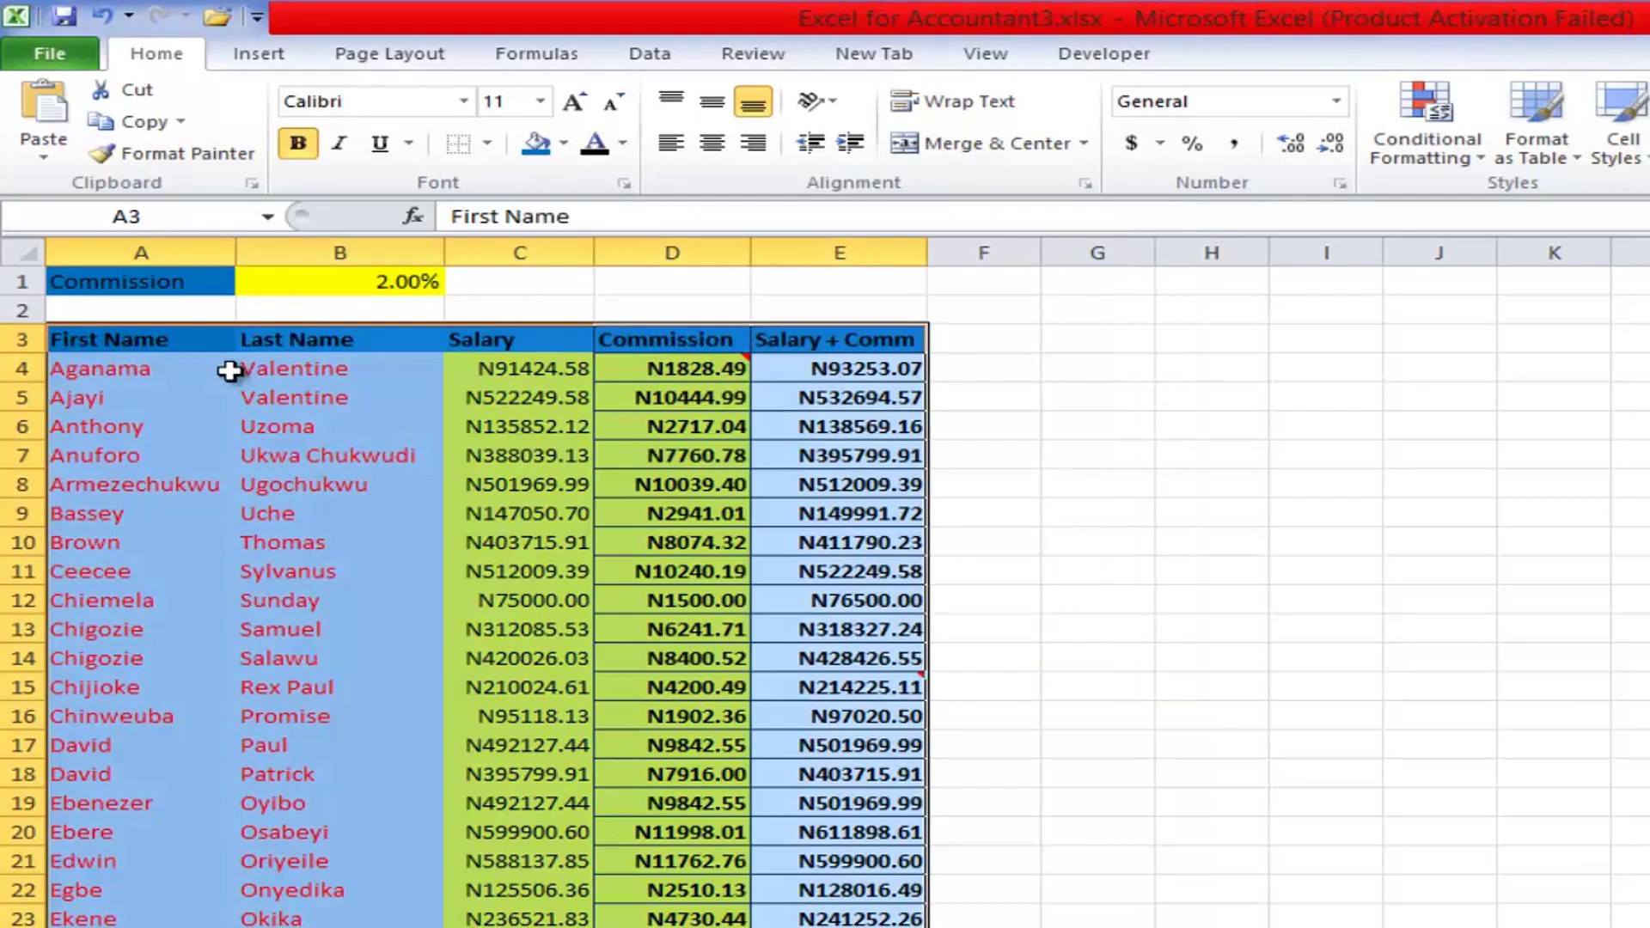
key(Escape)
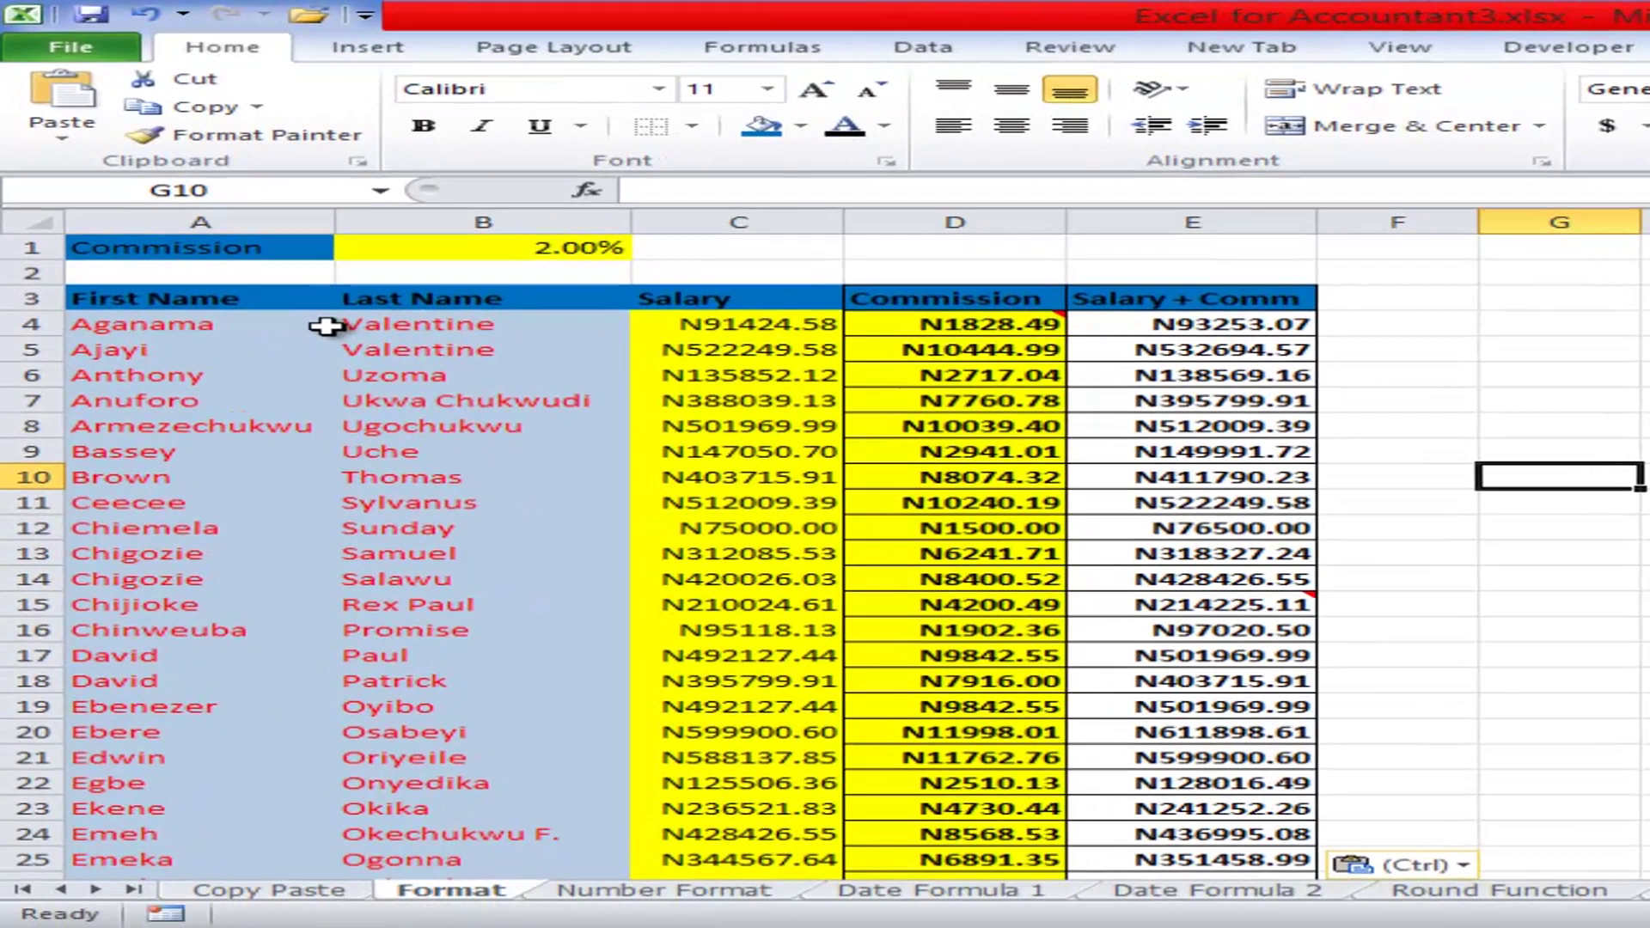
- Examine the pasted comments on cells D4 and E15 of the Format sheet
key(Right)
key(Down)
key(Down)
key(Down)
key(Down)
key(Down)
key(Down)
key(Down)
key(Down)
key(Down)
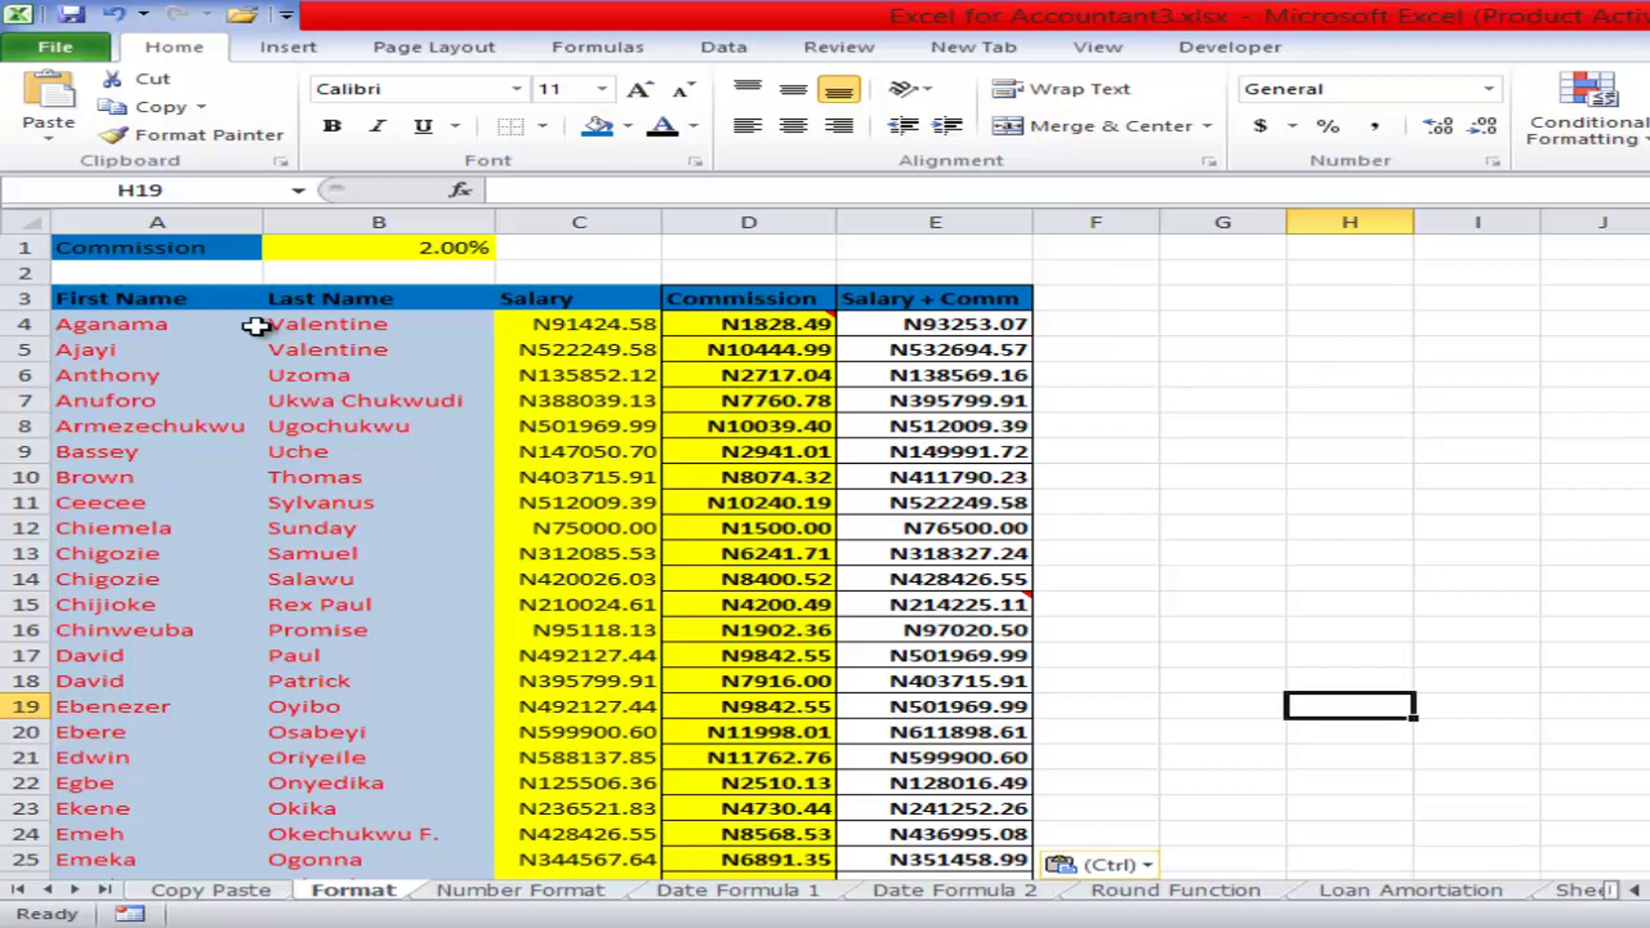
click(748, 325)
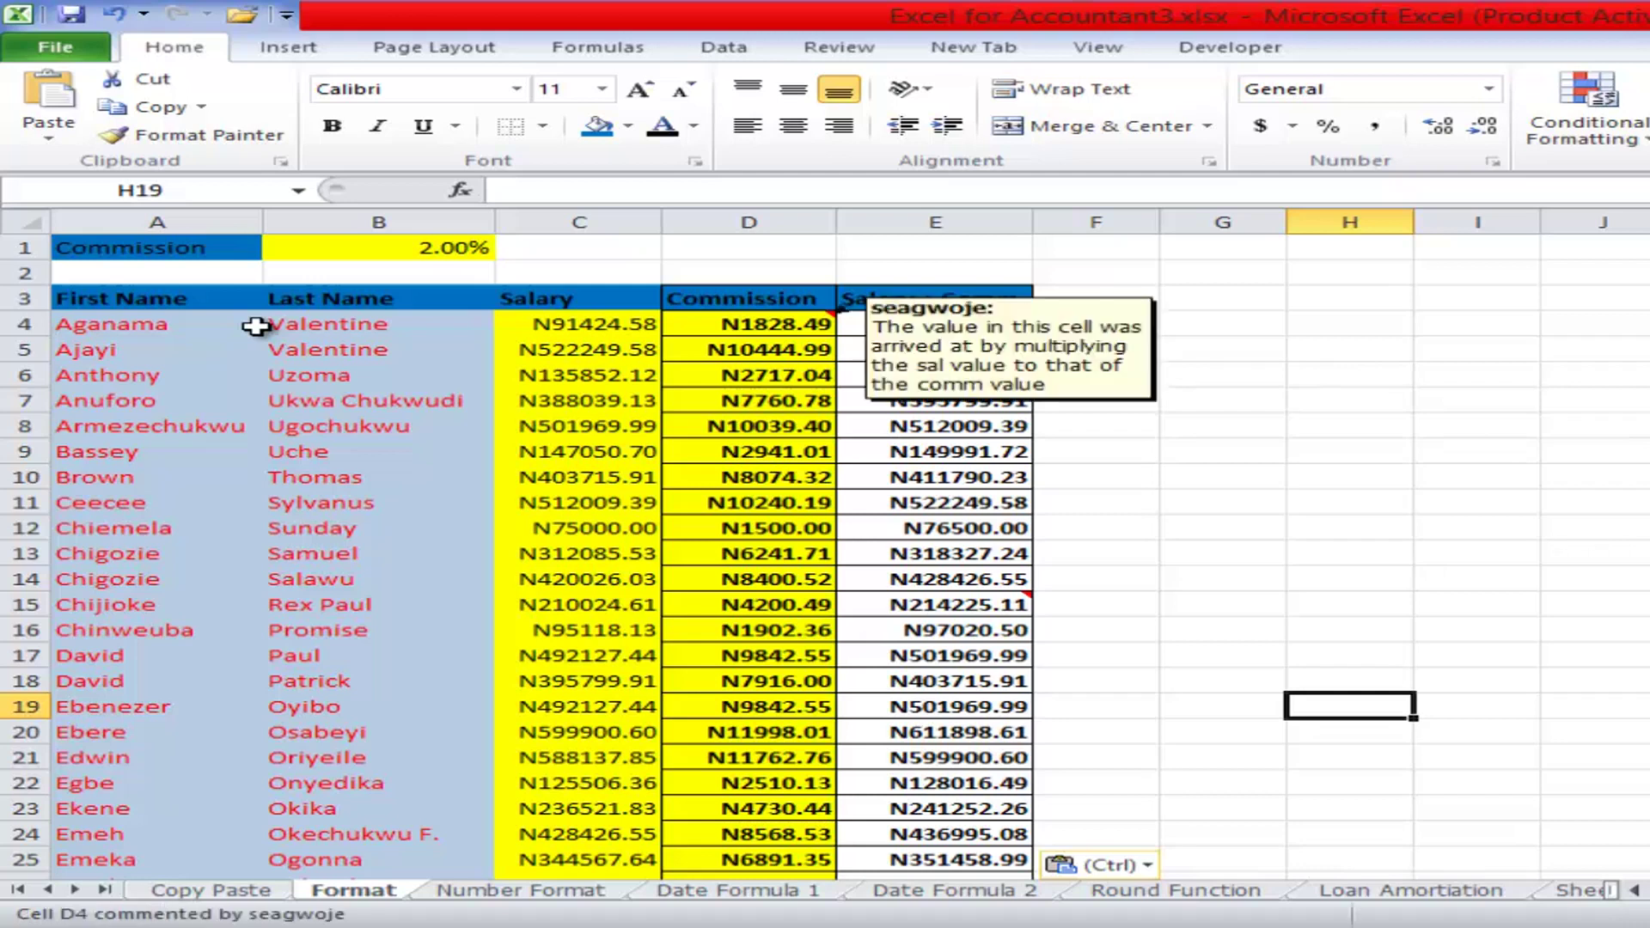
click(935, 604)
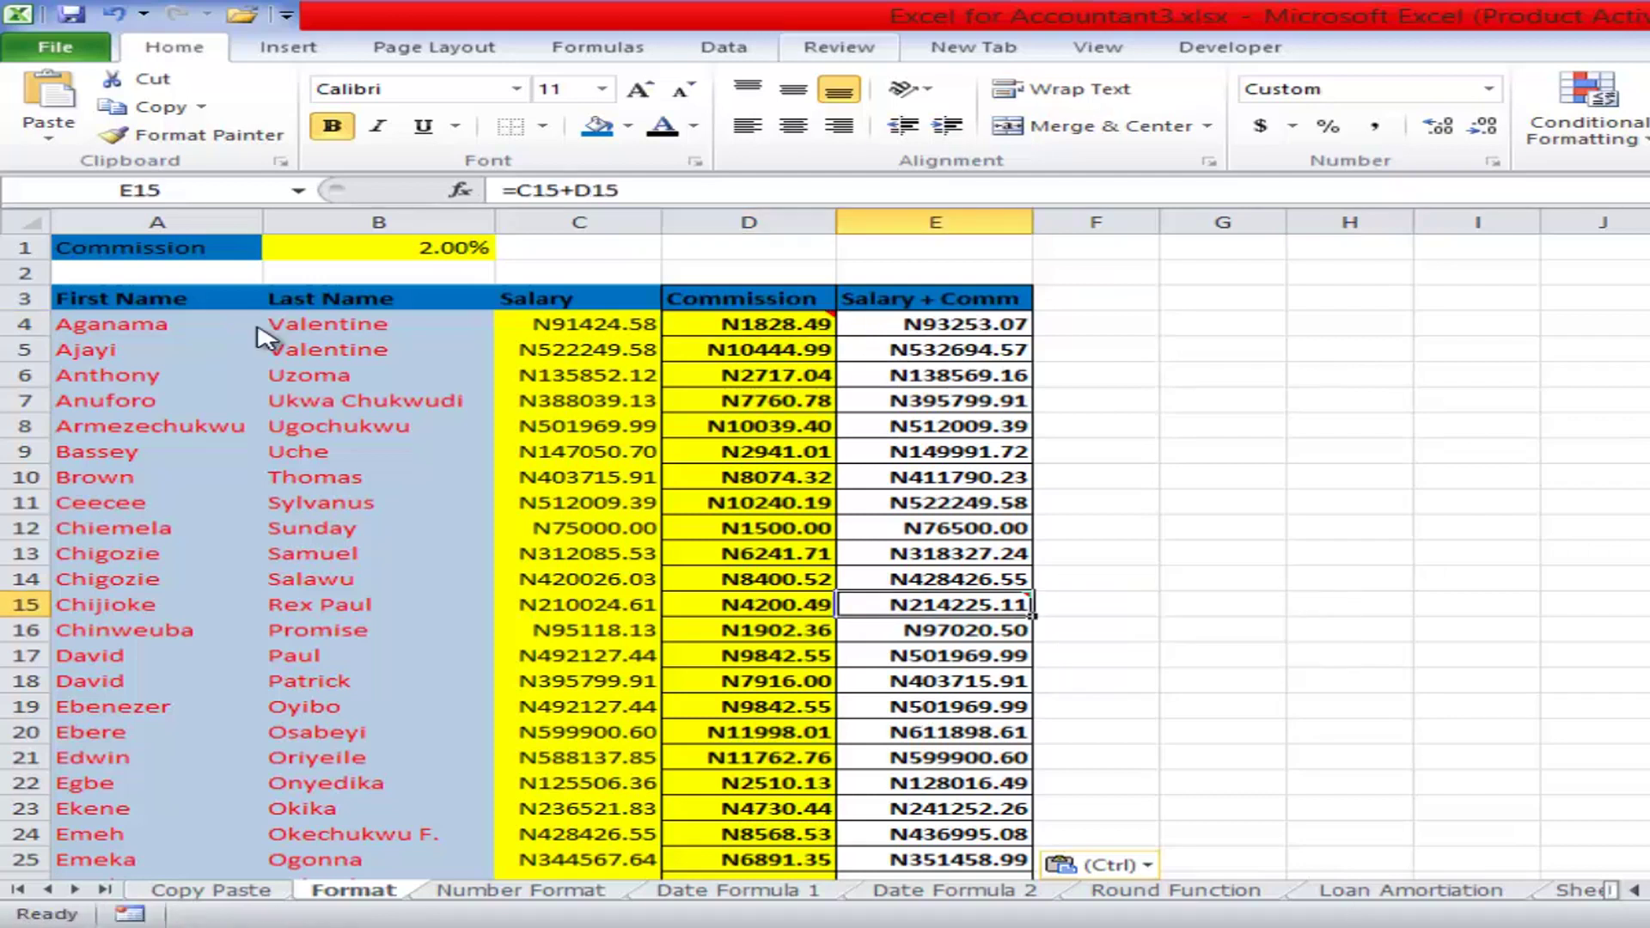
- Show all comments on the Format sheet and return to the Copy Paste sheet to compare them
click(839, 46)
click(948, 106)
click(1350, 477)
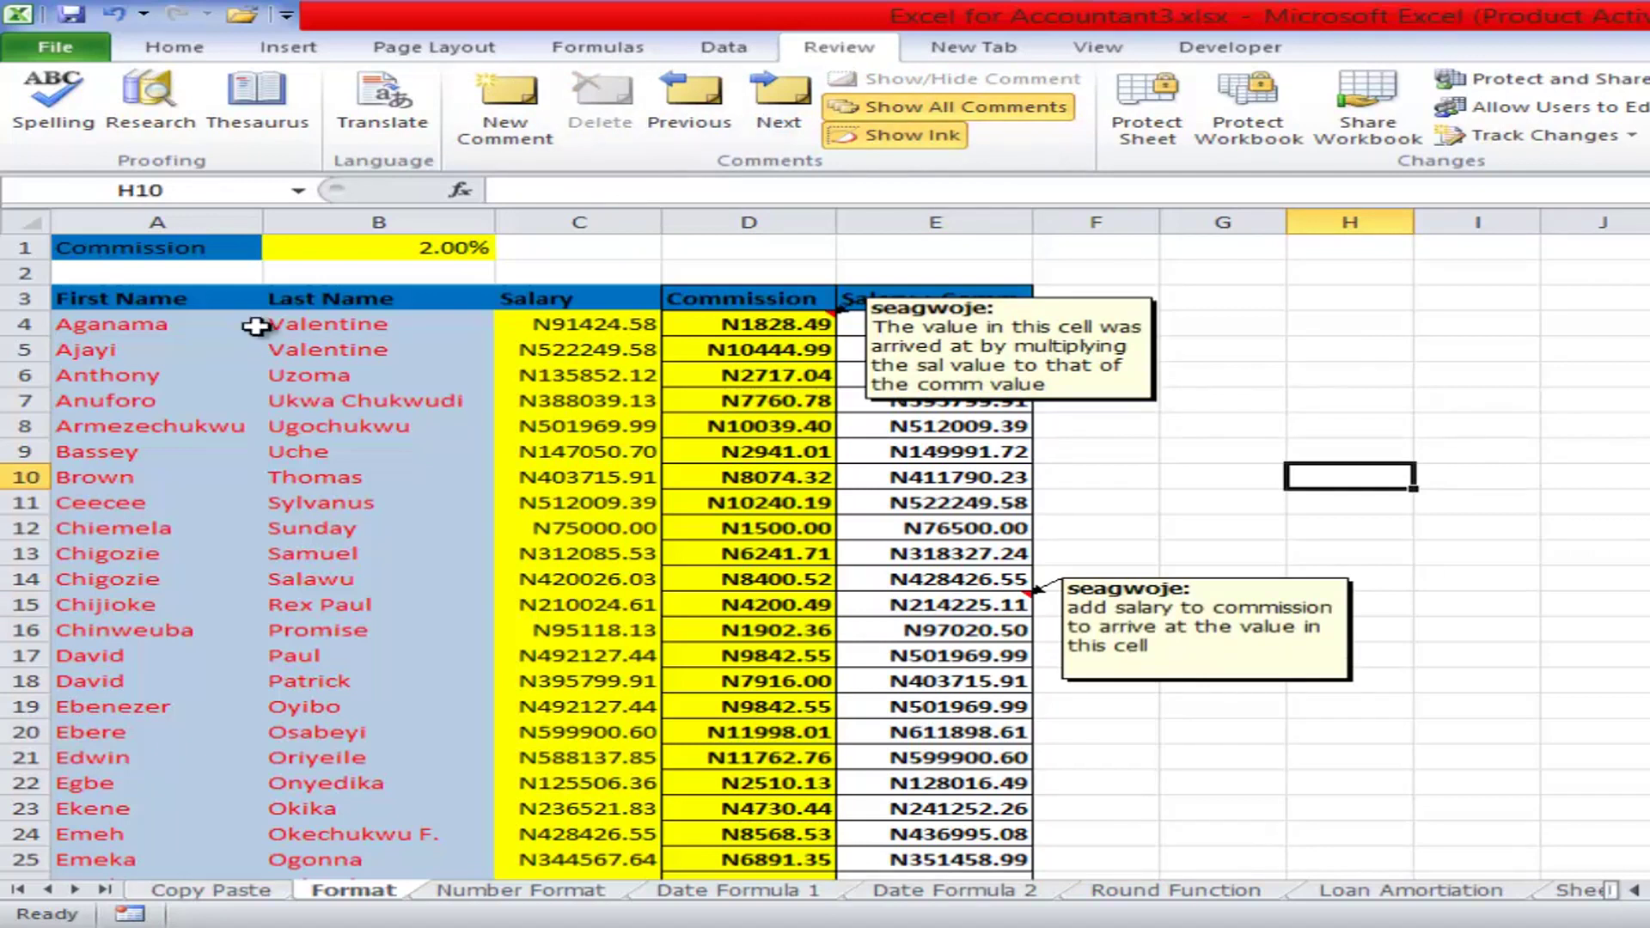
key(ctrl+Page_Up)
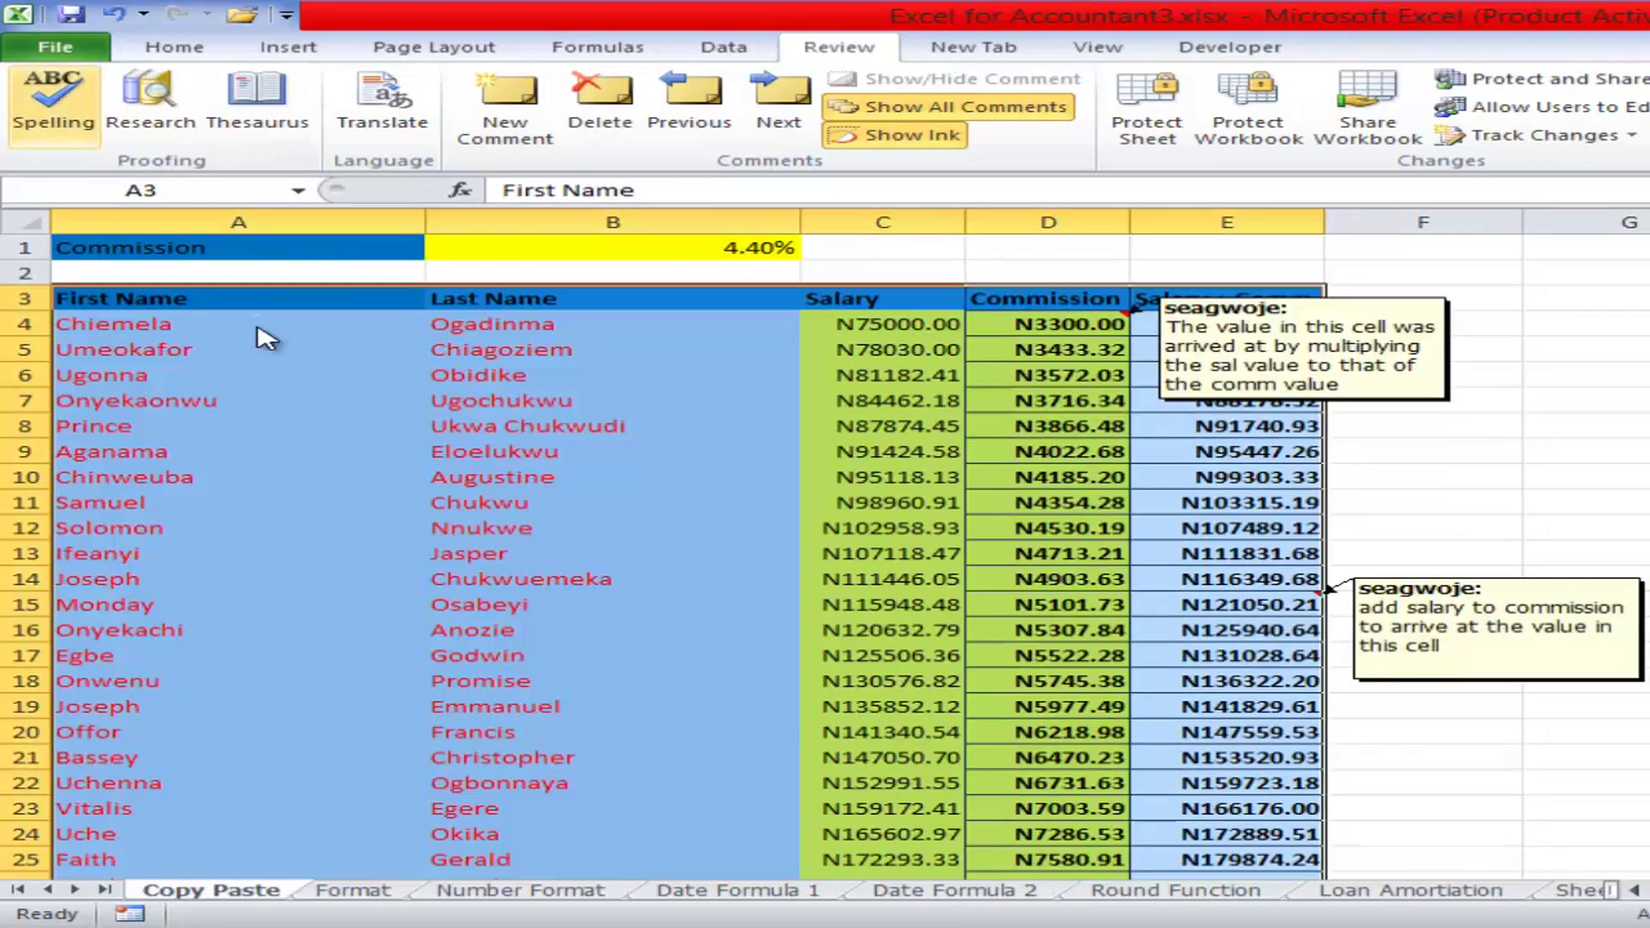
- Hide all comments on the Copy Paste sheet
click(174, 47)
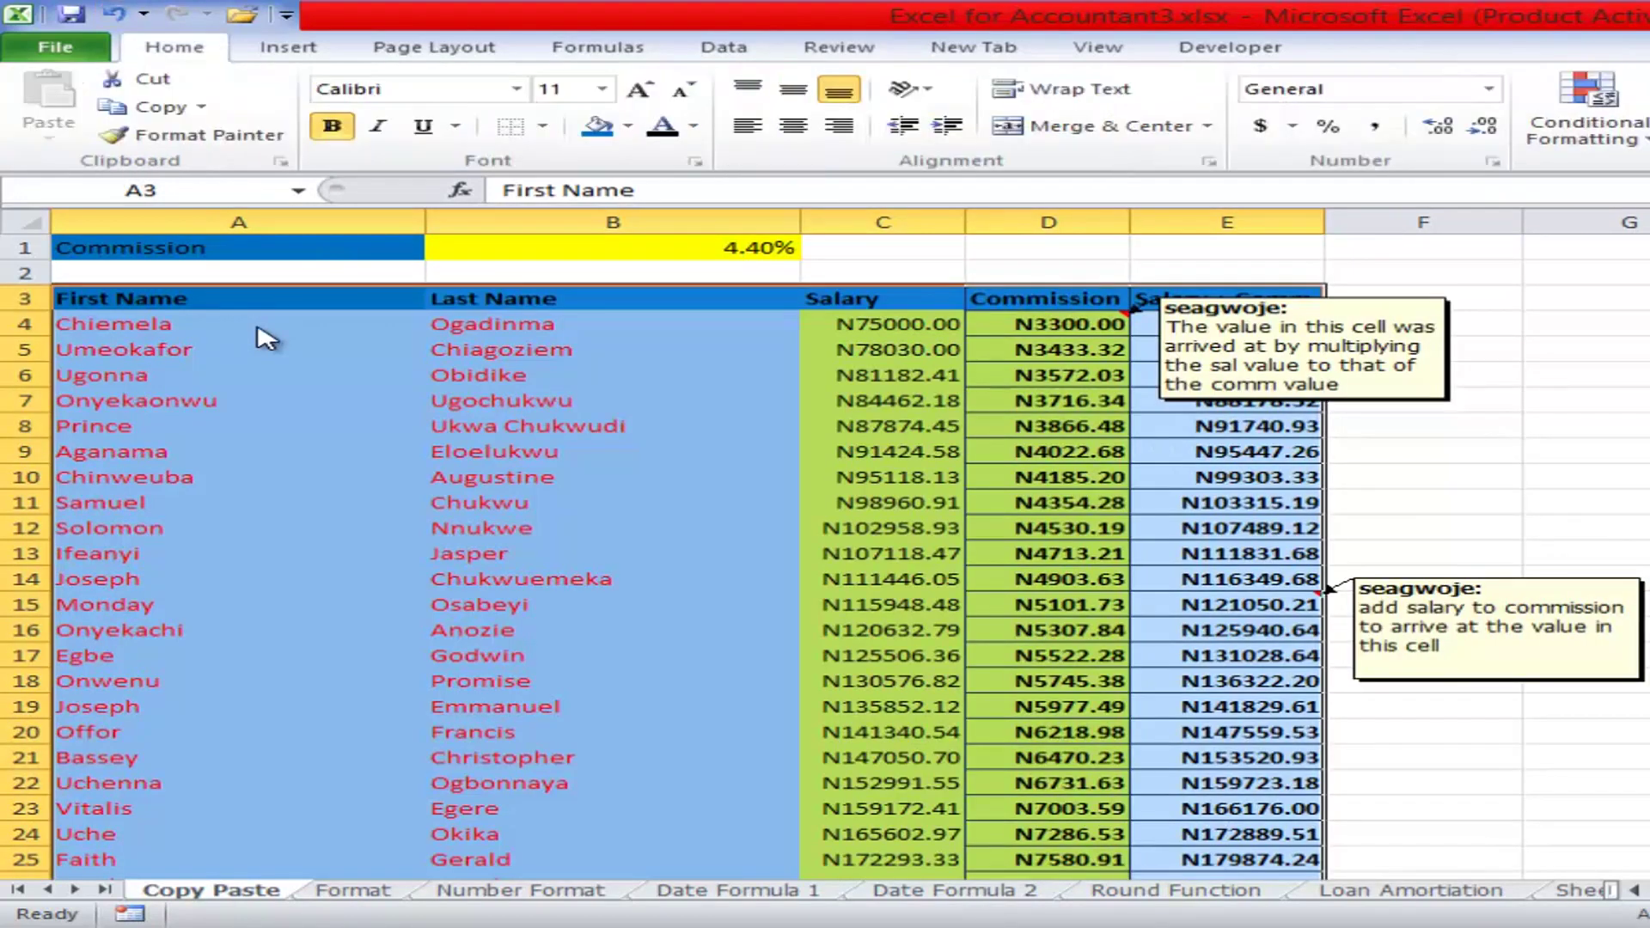
click(839, 48)
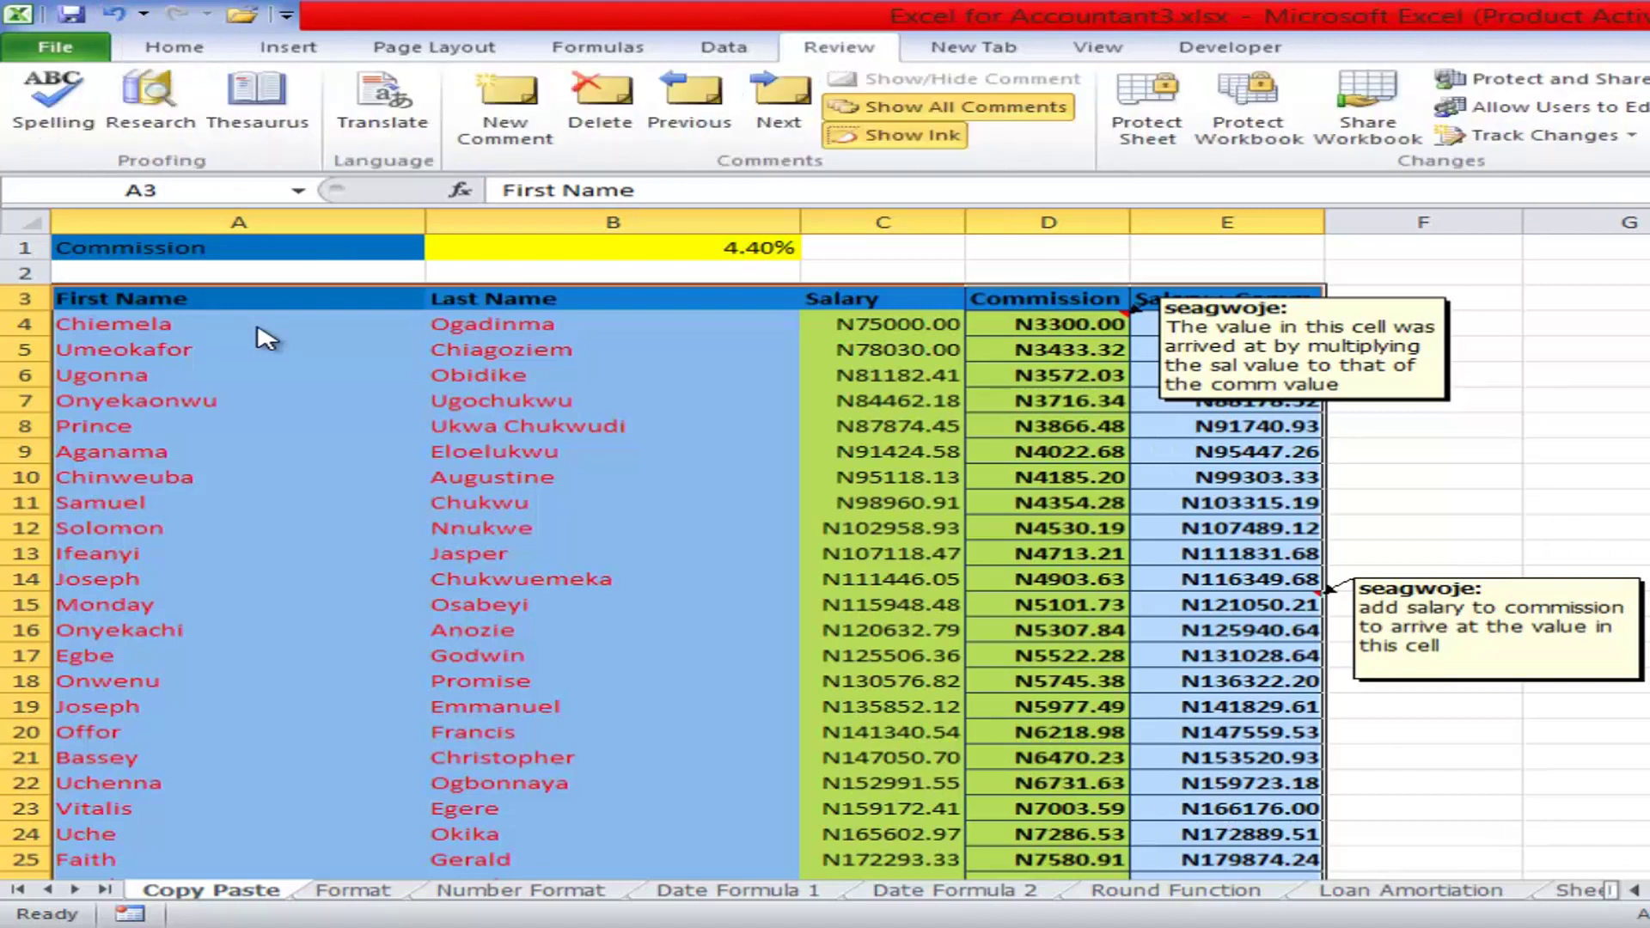
click(949, 108)
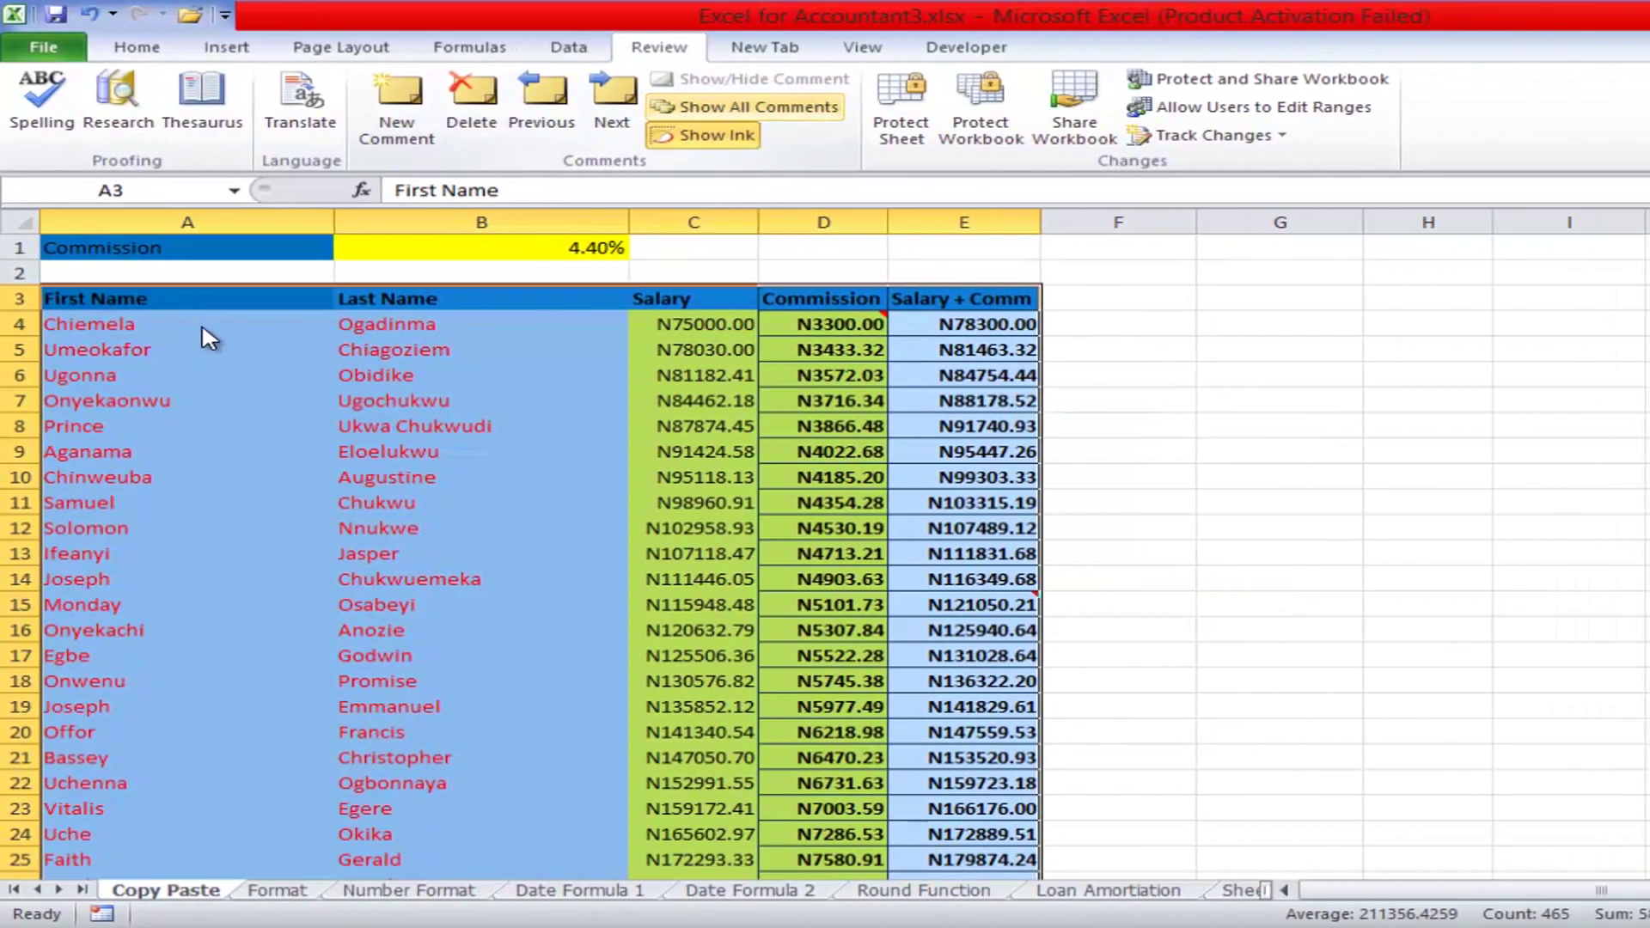
- Copy the table again and examine the Paste Special options, closing the dialog without pasting
click(137, 47)
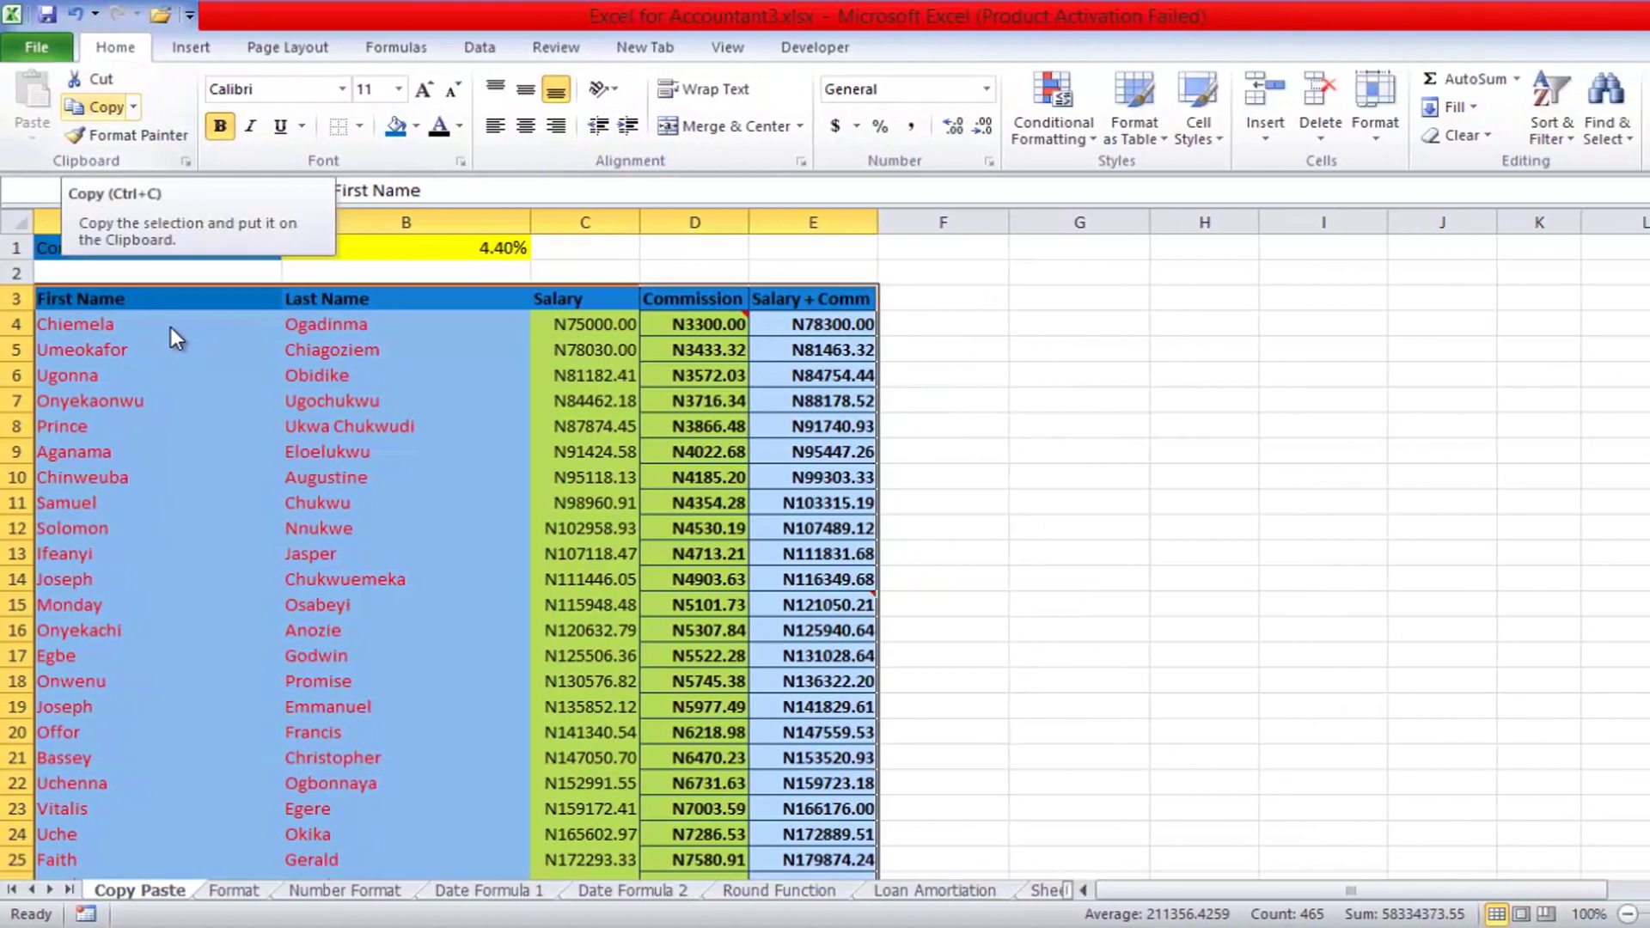
click(97, 107)
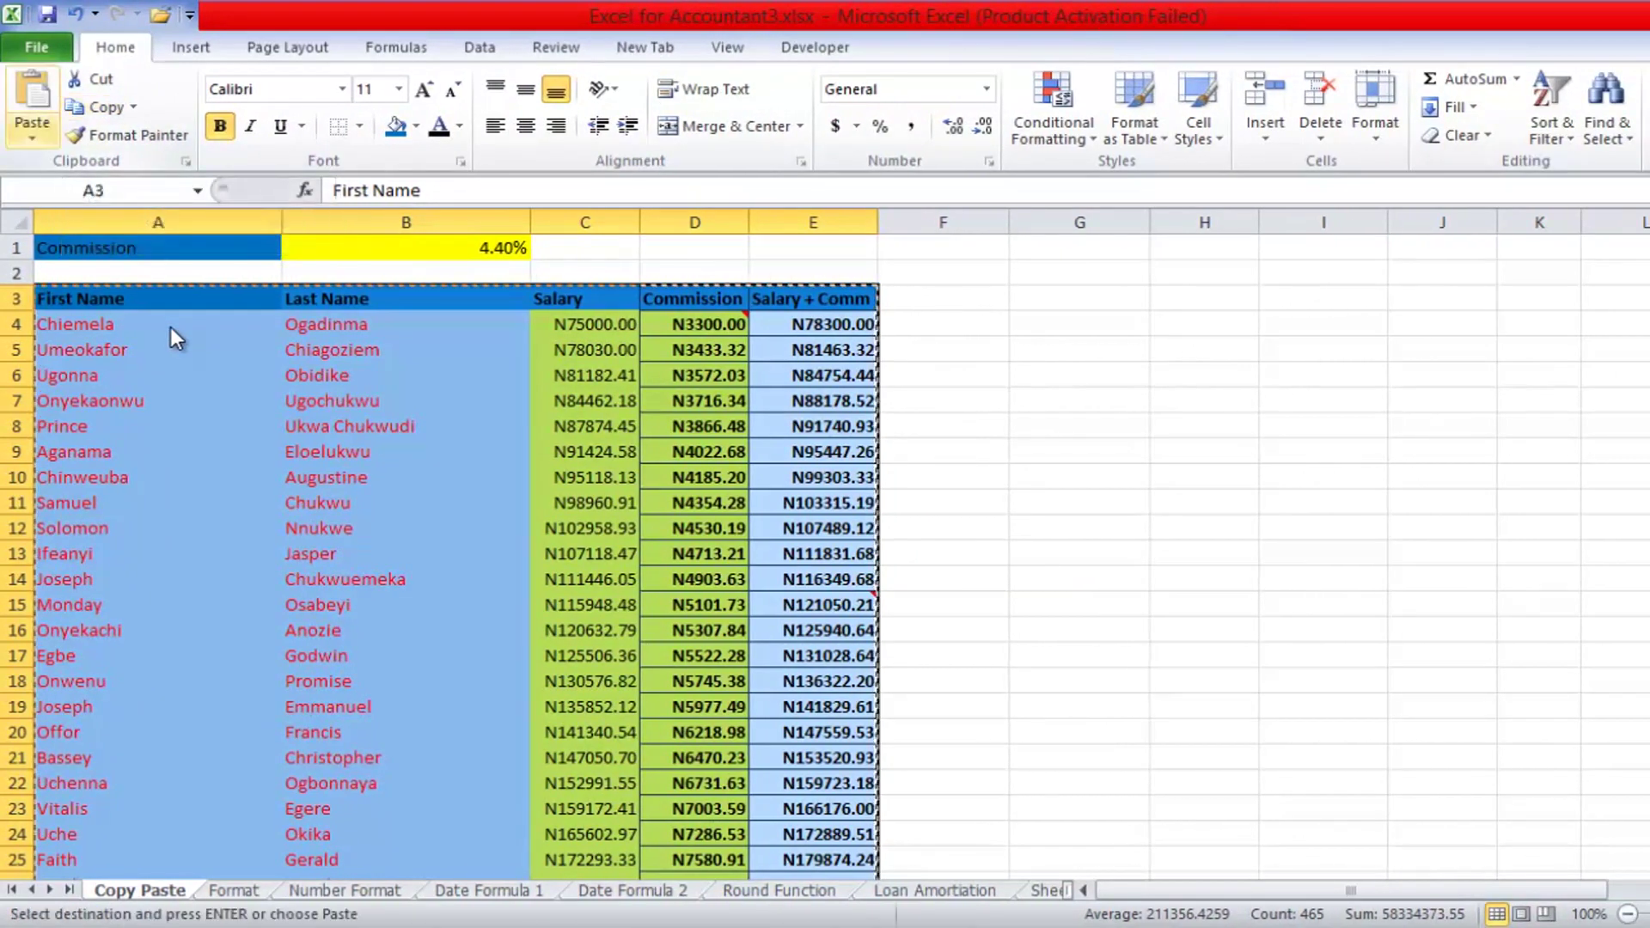
click(32, 133)
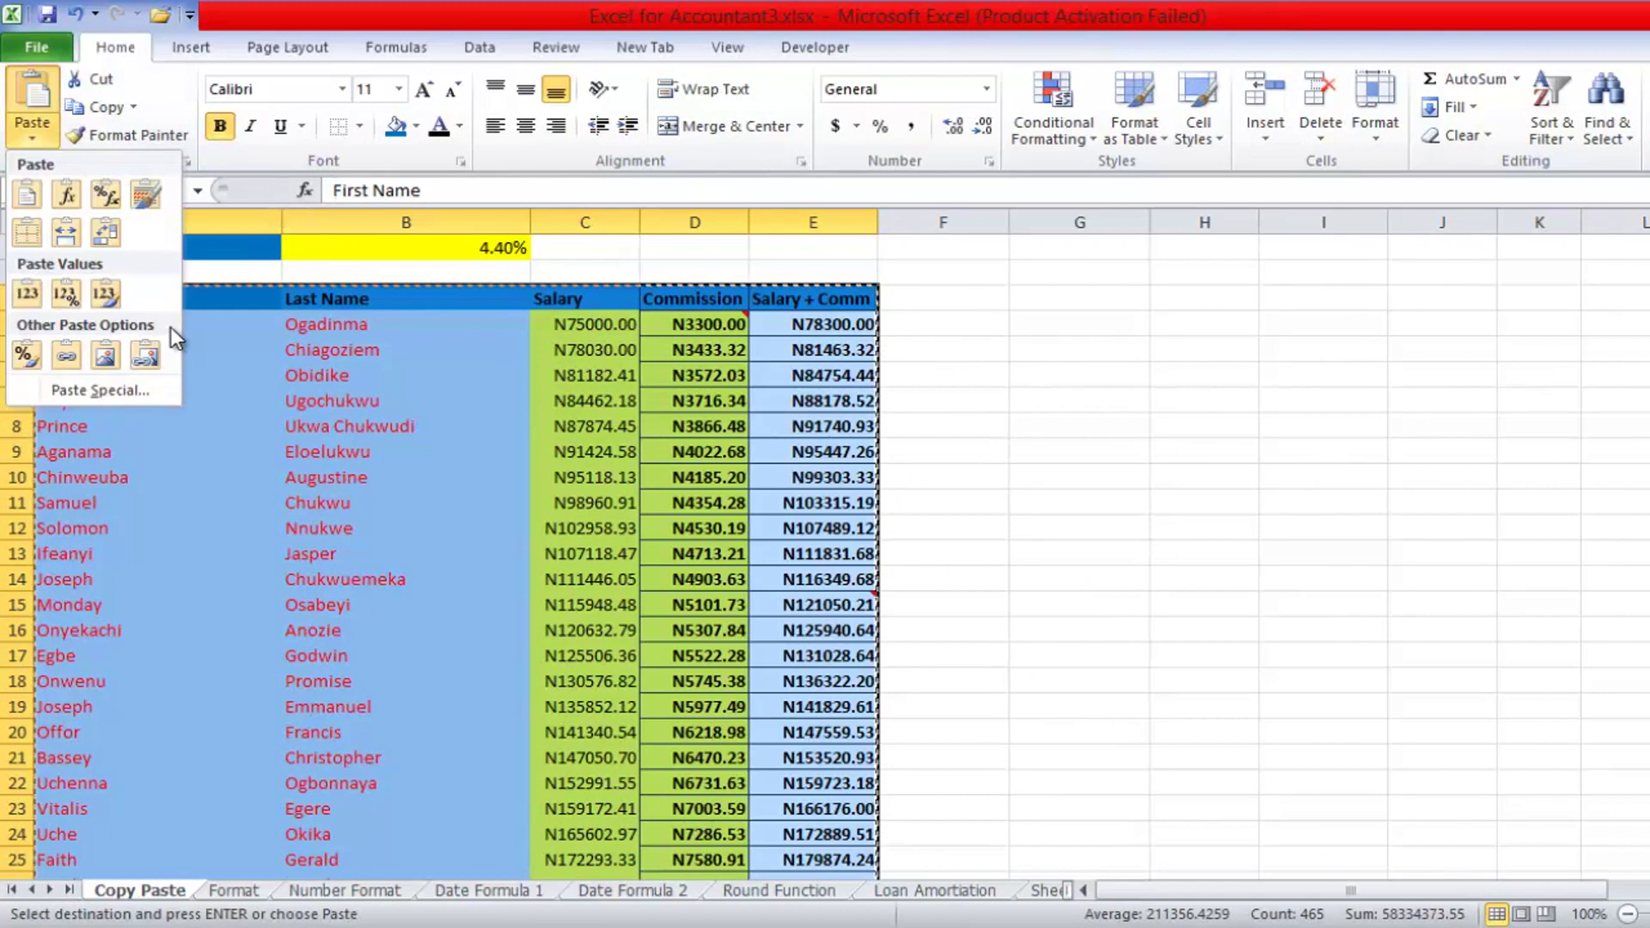
click(100, 391)
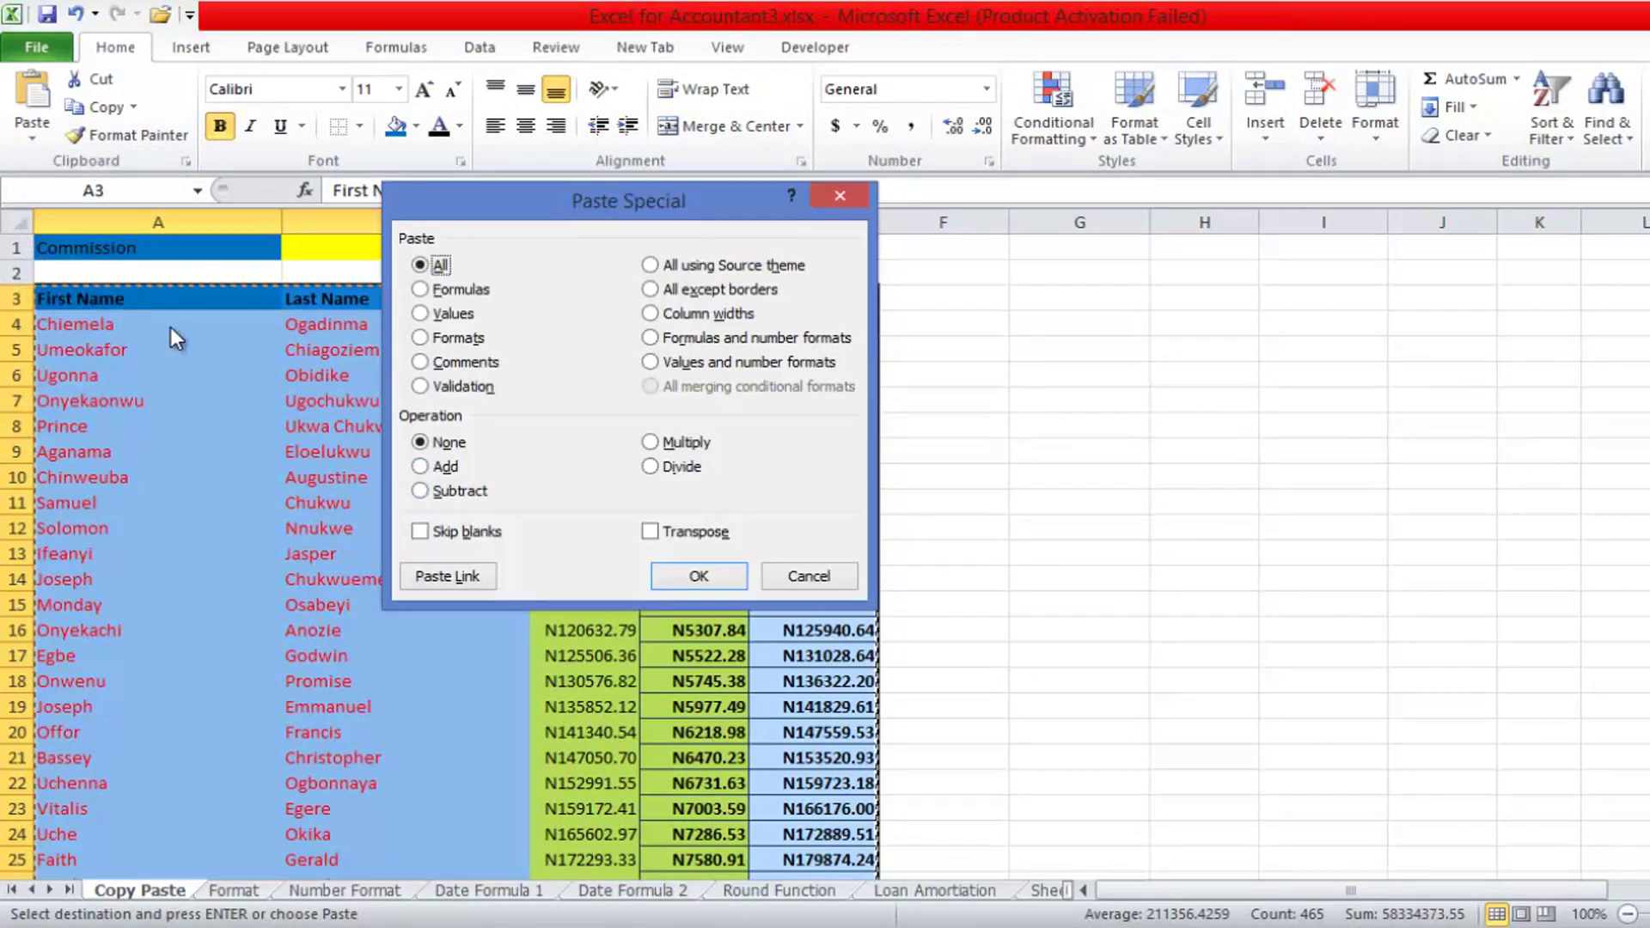
click(839, 196)
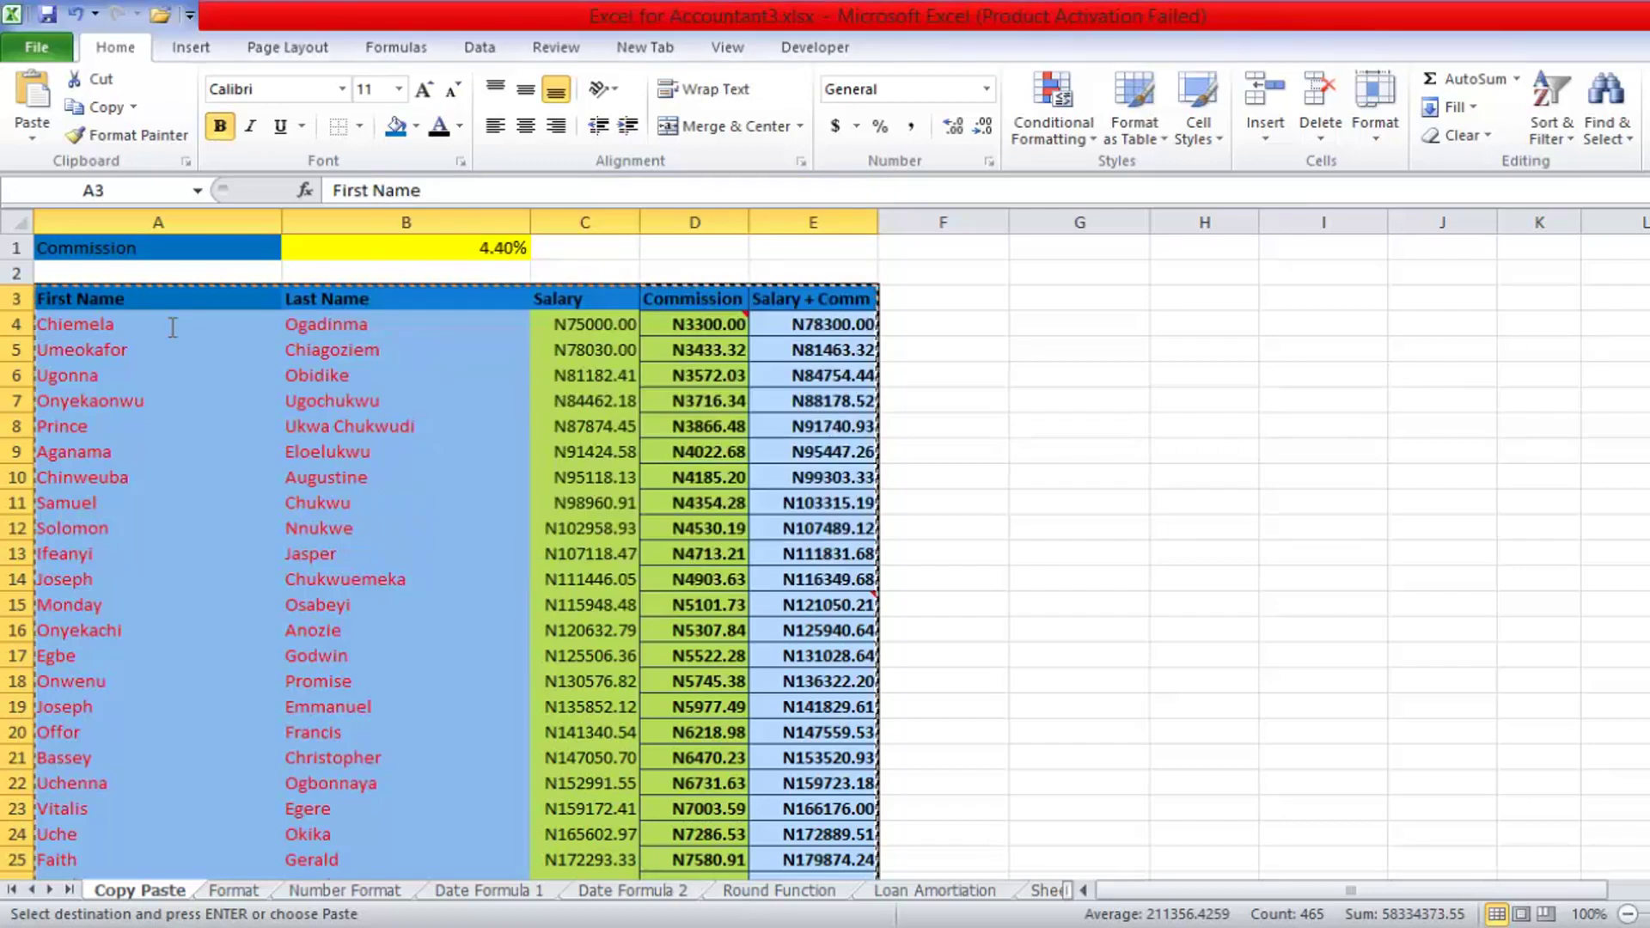
- Look through the worksheets up to the one after Loan Amortiation and return to the Copy Paste sheet
click(1079, 425)
click(1079, 247)
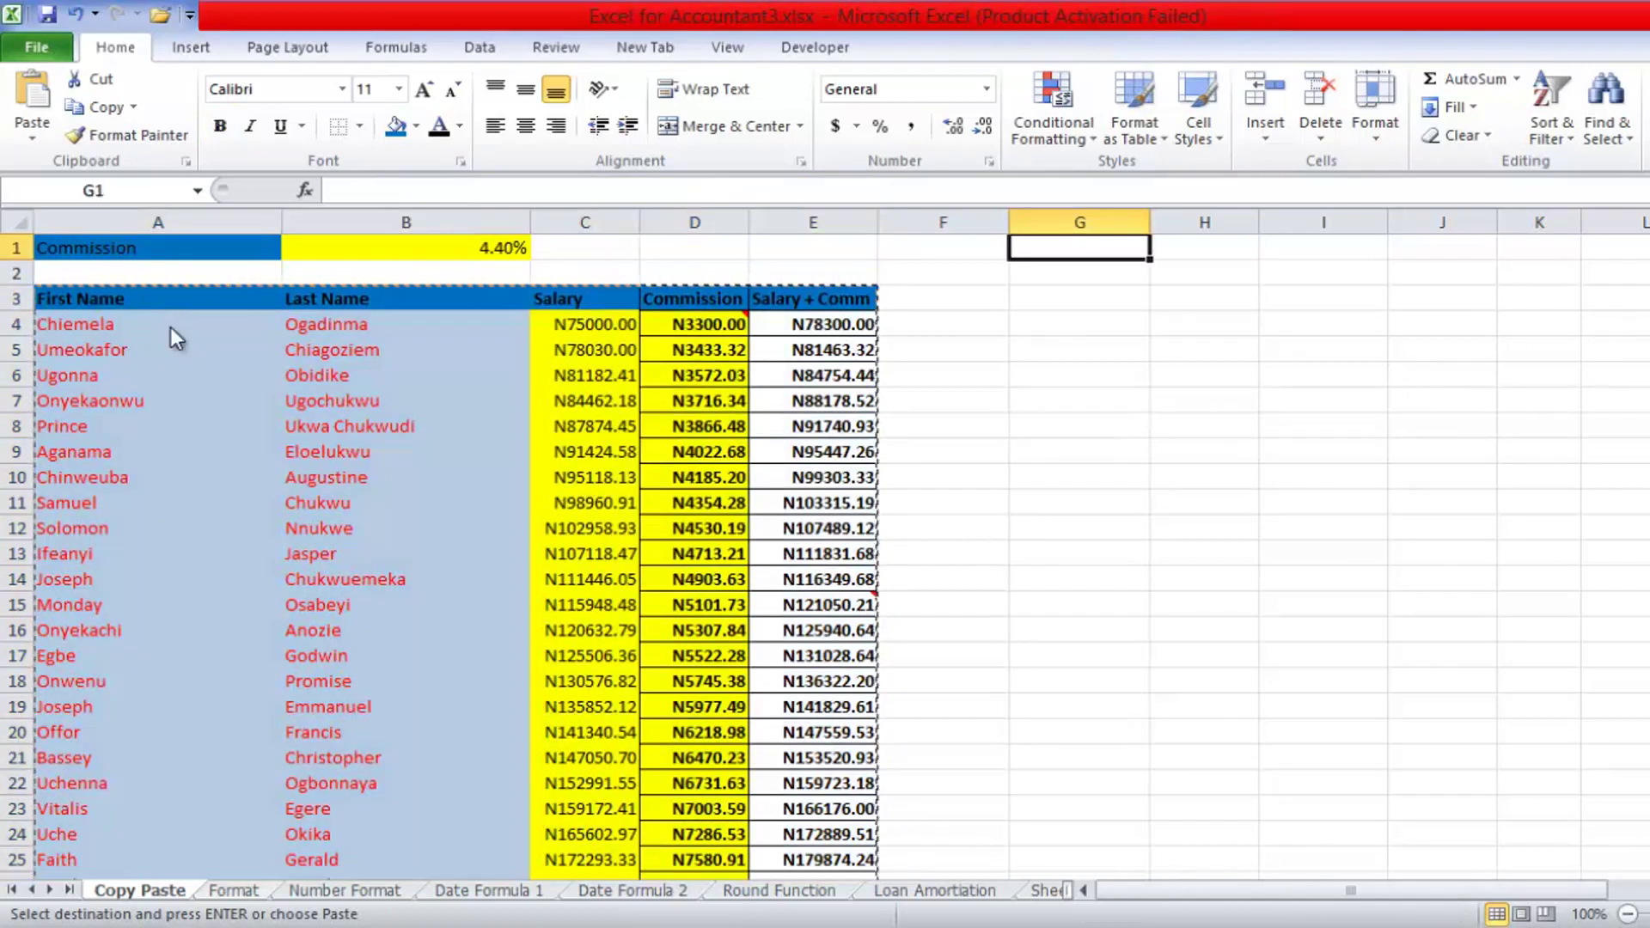
key(ctrl+Page_Down)
key(ctrl+Page_Down)
key(ctrl+Page_Down)
key(ctrl+Page_Down)
key(ctrl+Page_Down)
key(ctrl+Page_Down)
key(ctrl+Page_Down)
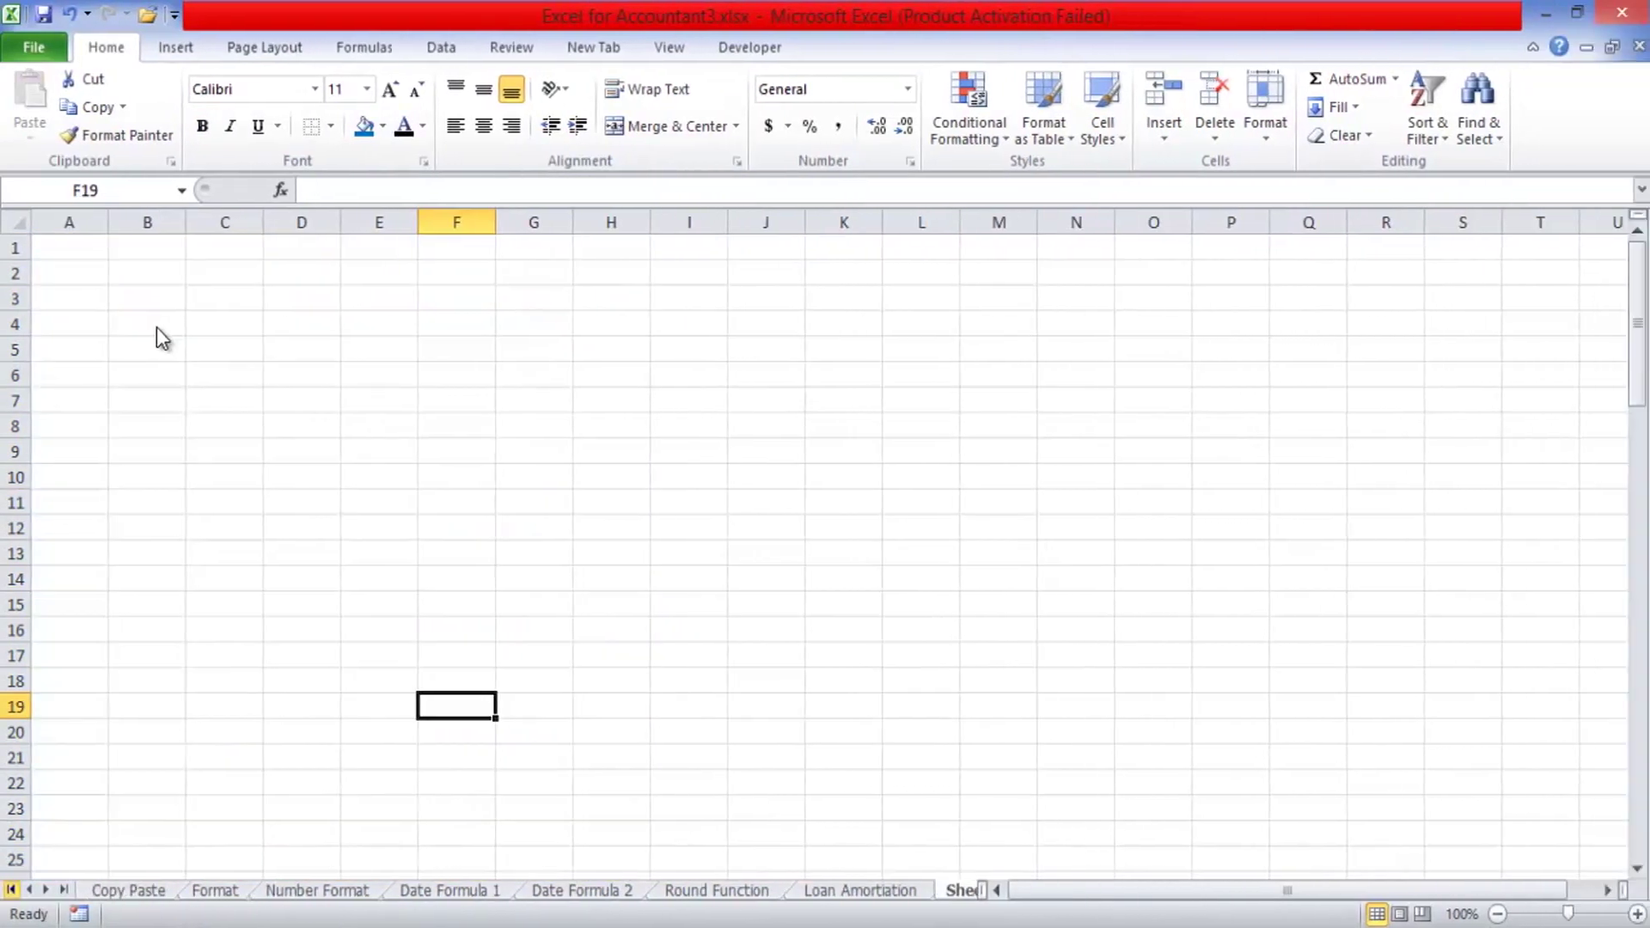
key(ctrl+Page_Up)
key(ctrl+Page_Up)
key(ctrl+Page_Up)
key(ctrl+Page_Up)
key(ctrl+Page_Up)
key(ctrl+Page_Up)
key(ctrl+Page_Up)
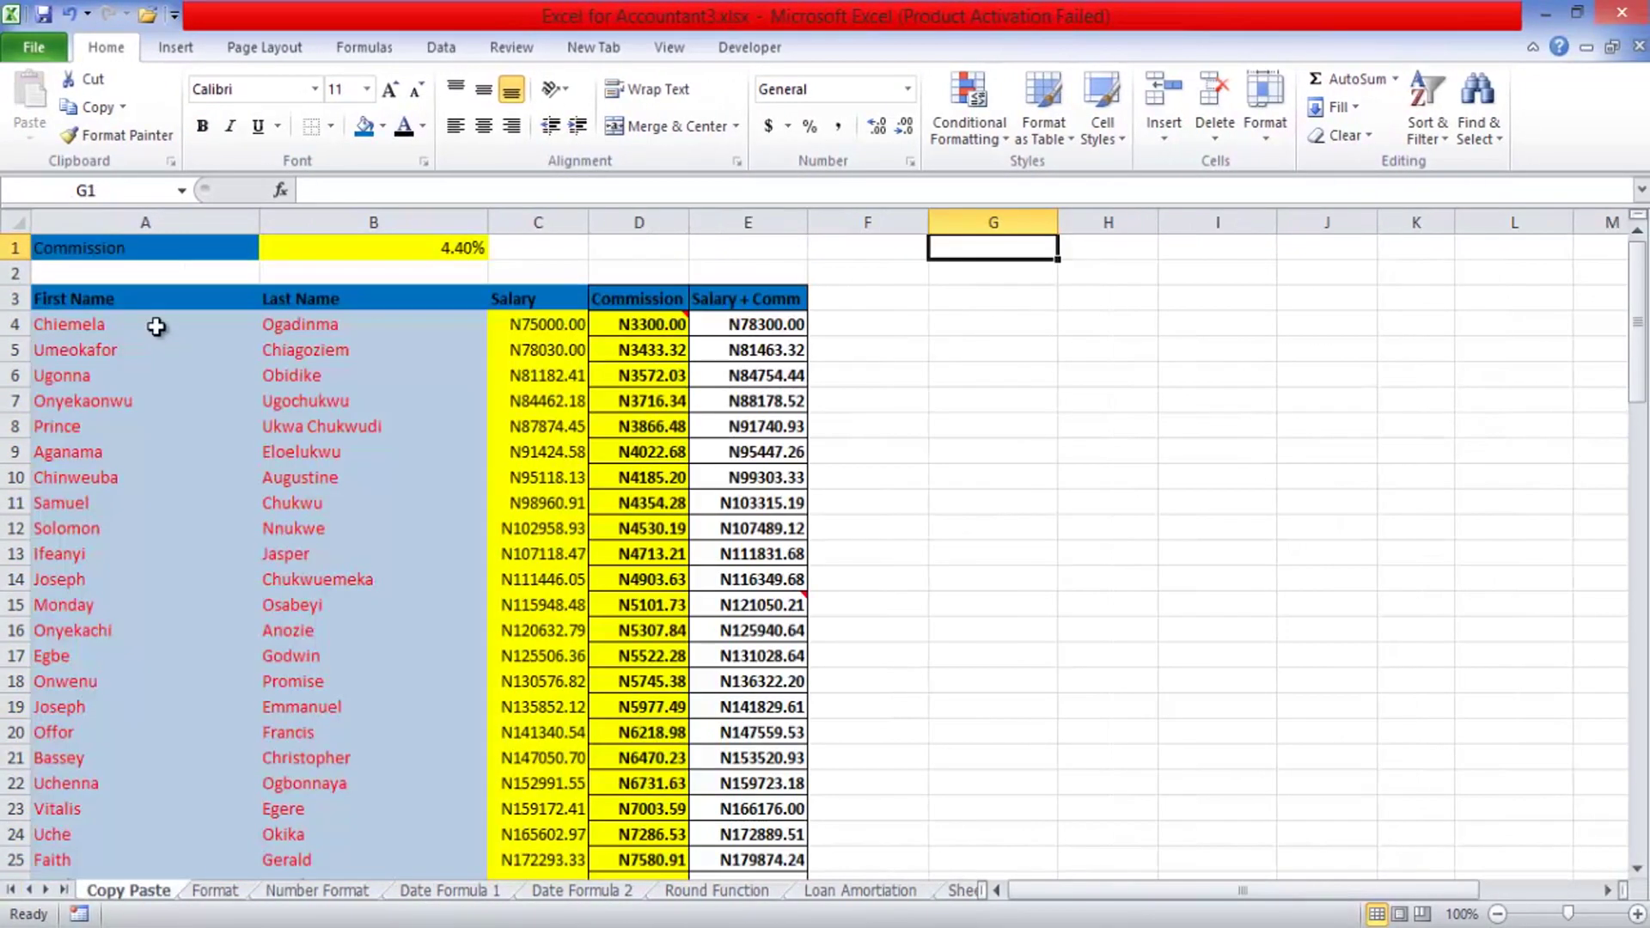
- Add a Bonus column header in cell F3, beside Salary + Comm
click(868, 298)
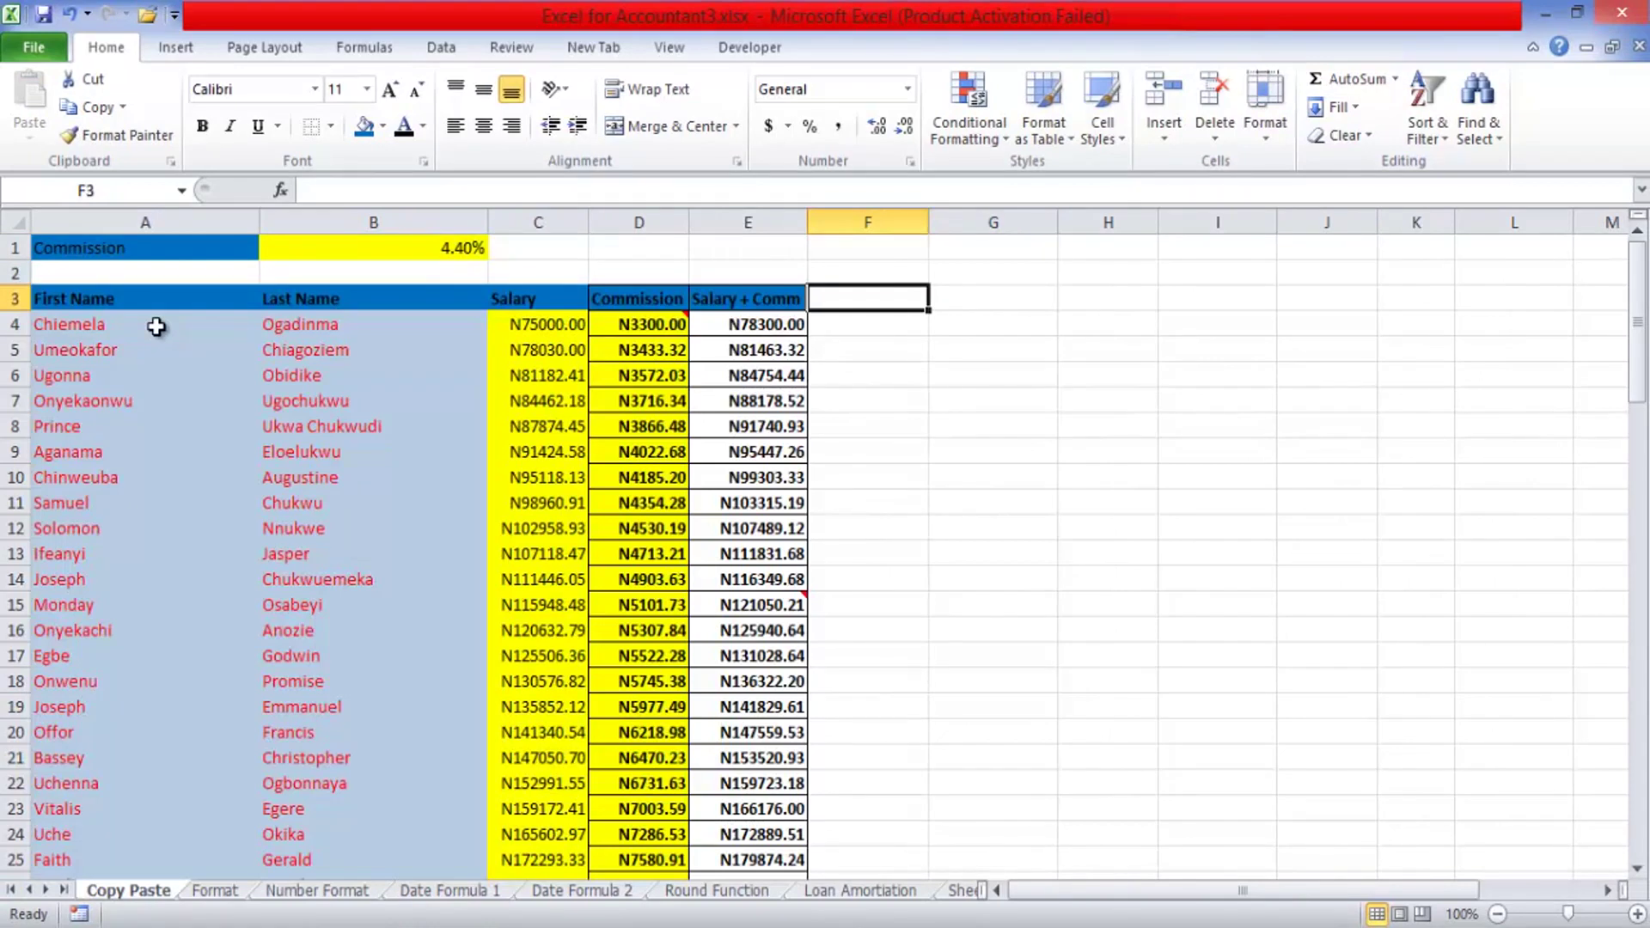
text(B)
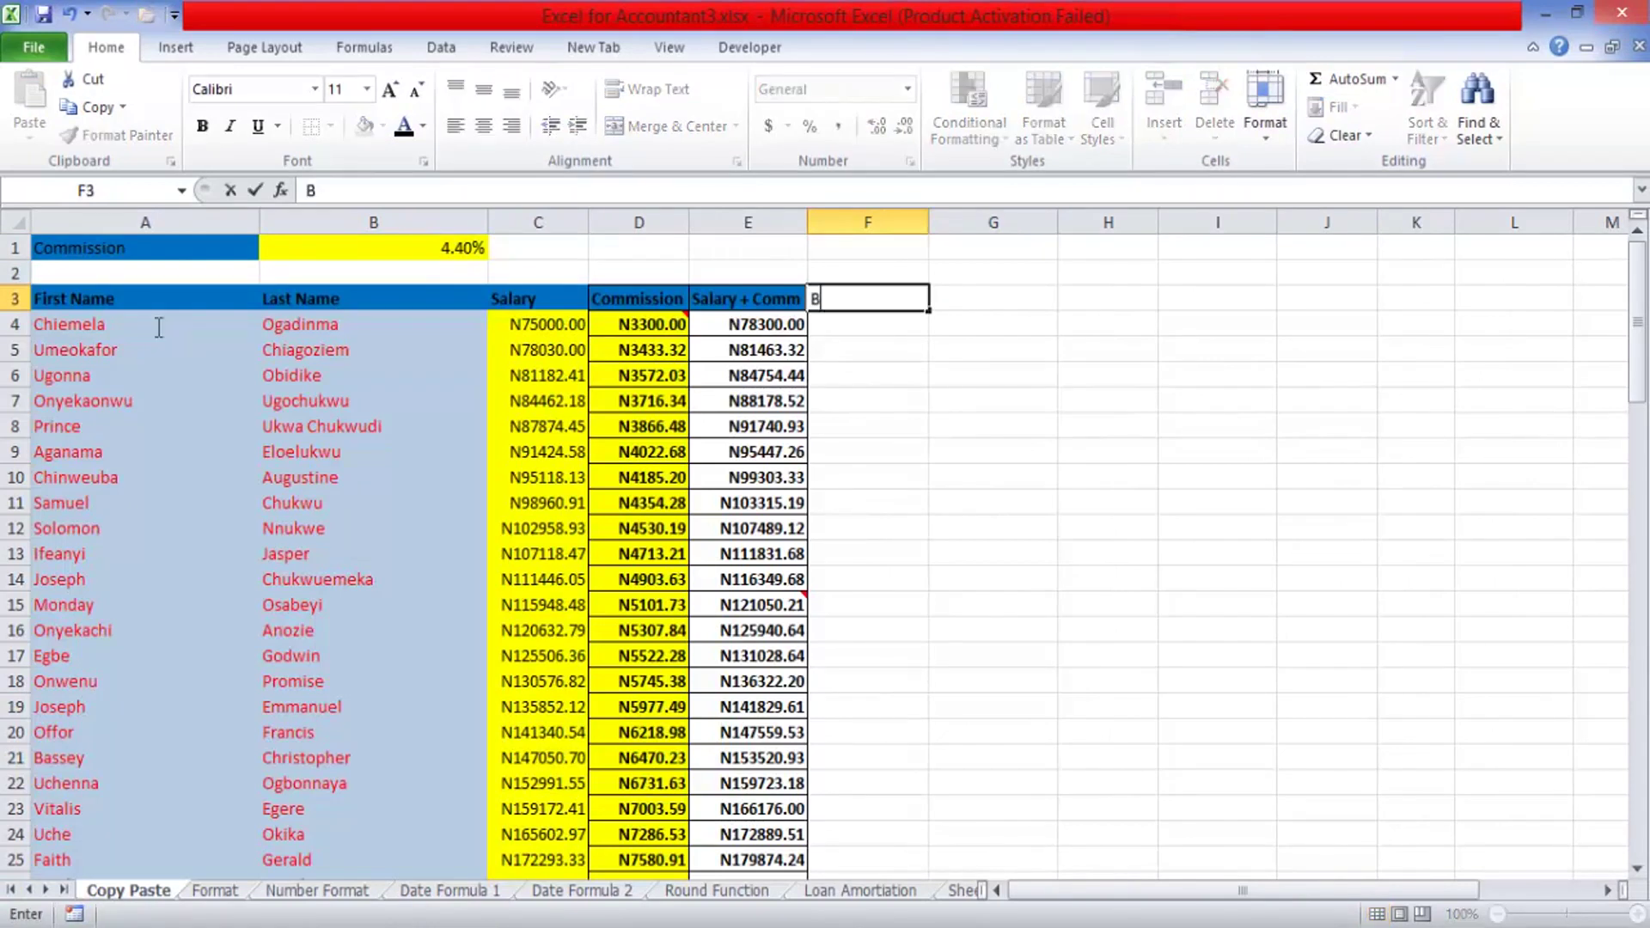
text(onus)
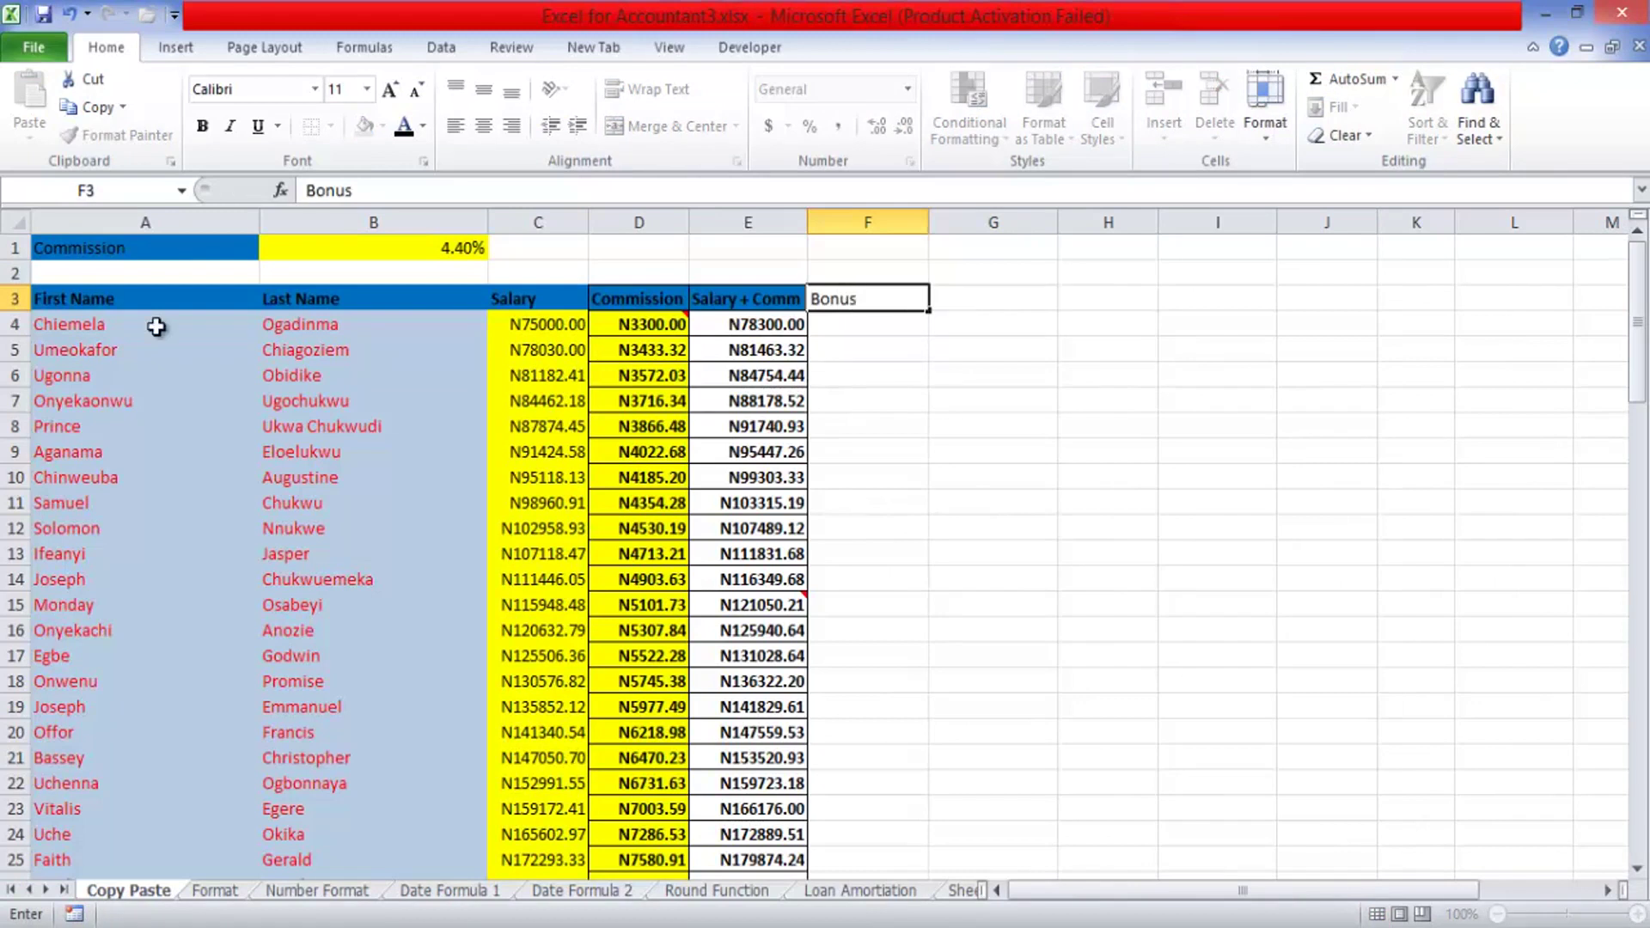
key(Return)
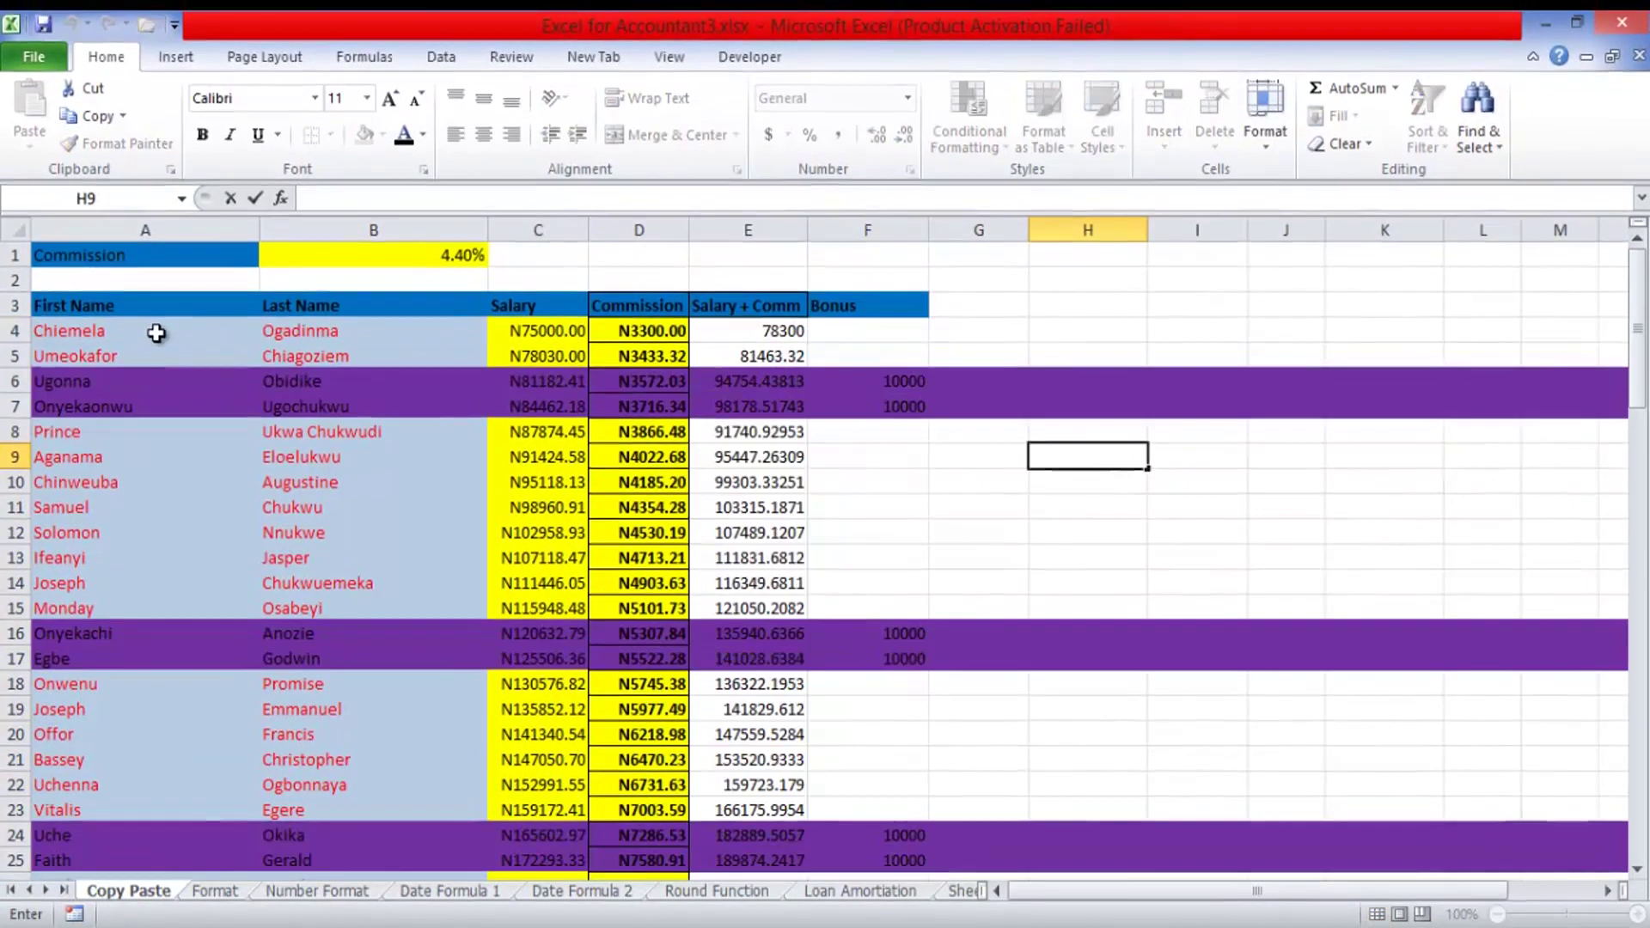
- Undo the last paste onto the Salary + Comm column
key(Return)
key(ctrl+z)
key(ctrl+z)
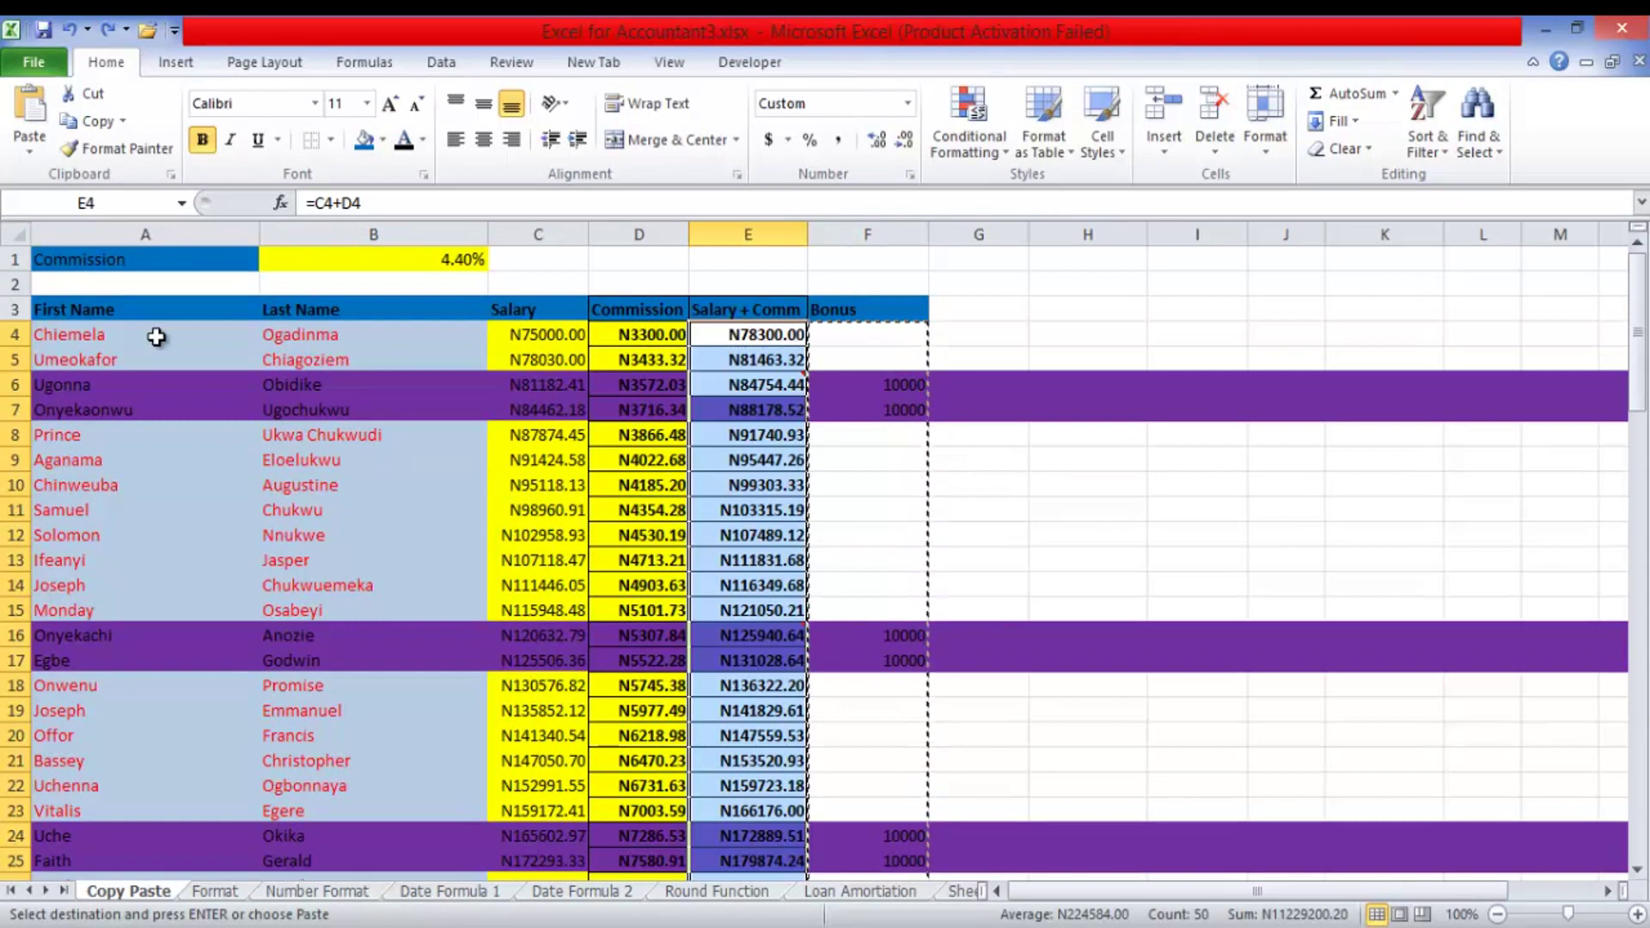
- Enter a bonus of 10000 in F4 and fill it down to F5
key(Right)
text(10)
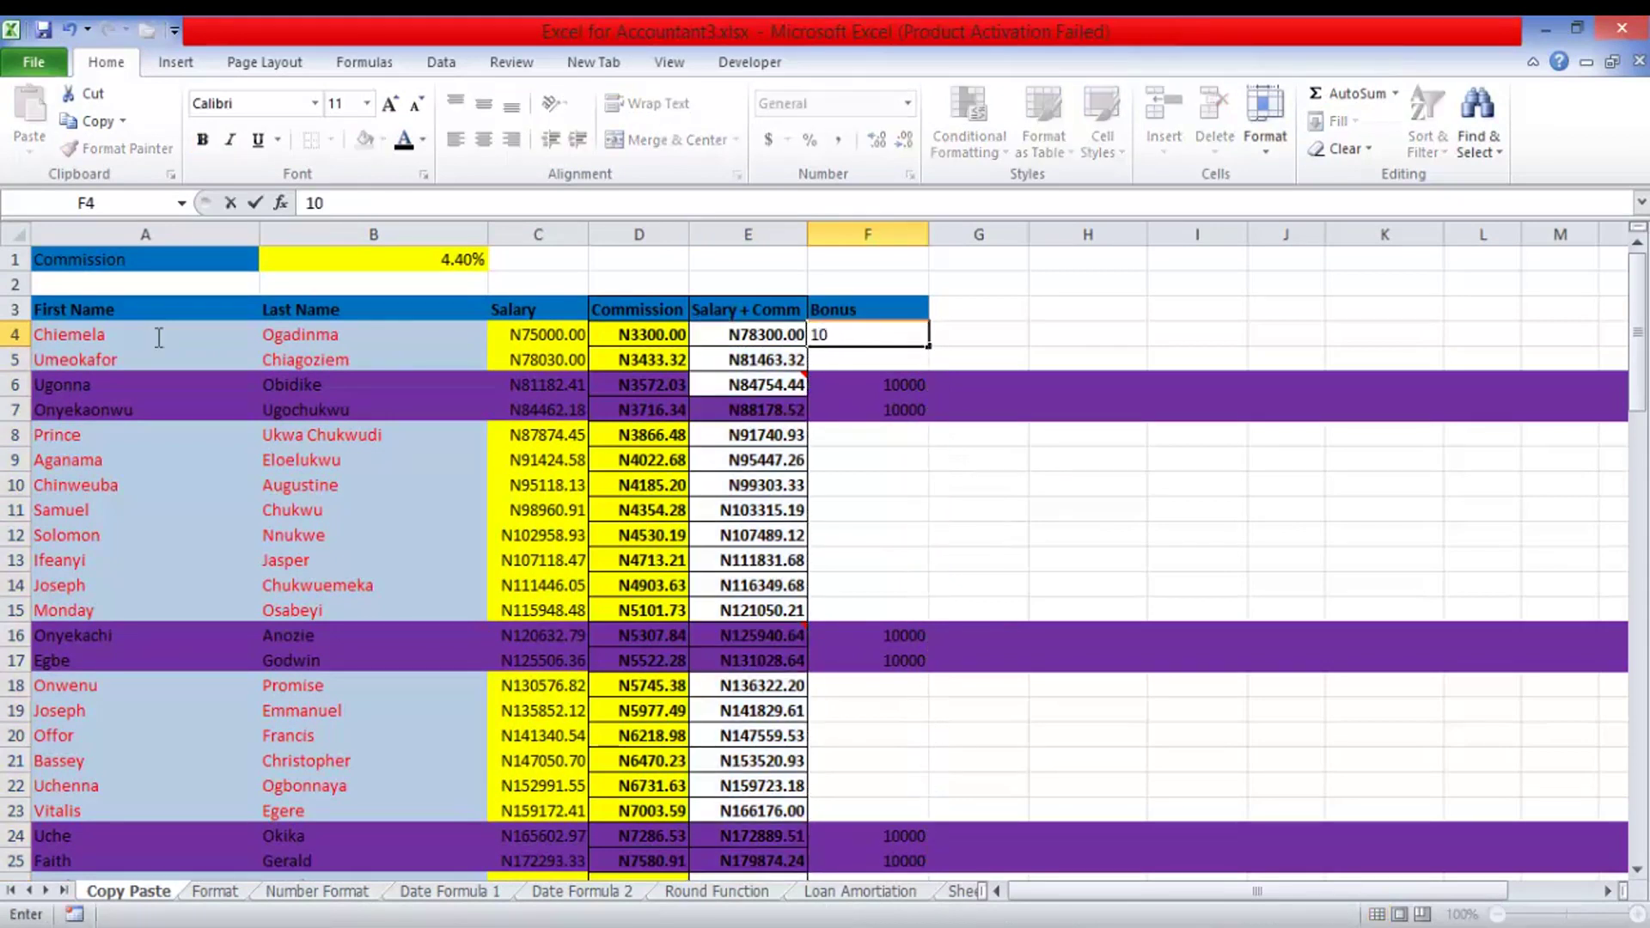
text(000)
key(ctrl+Return)
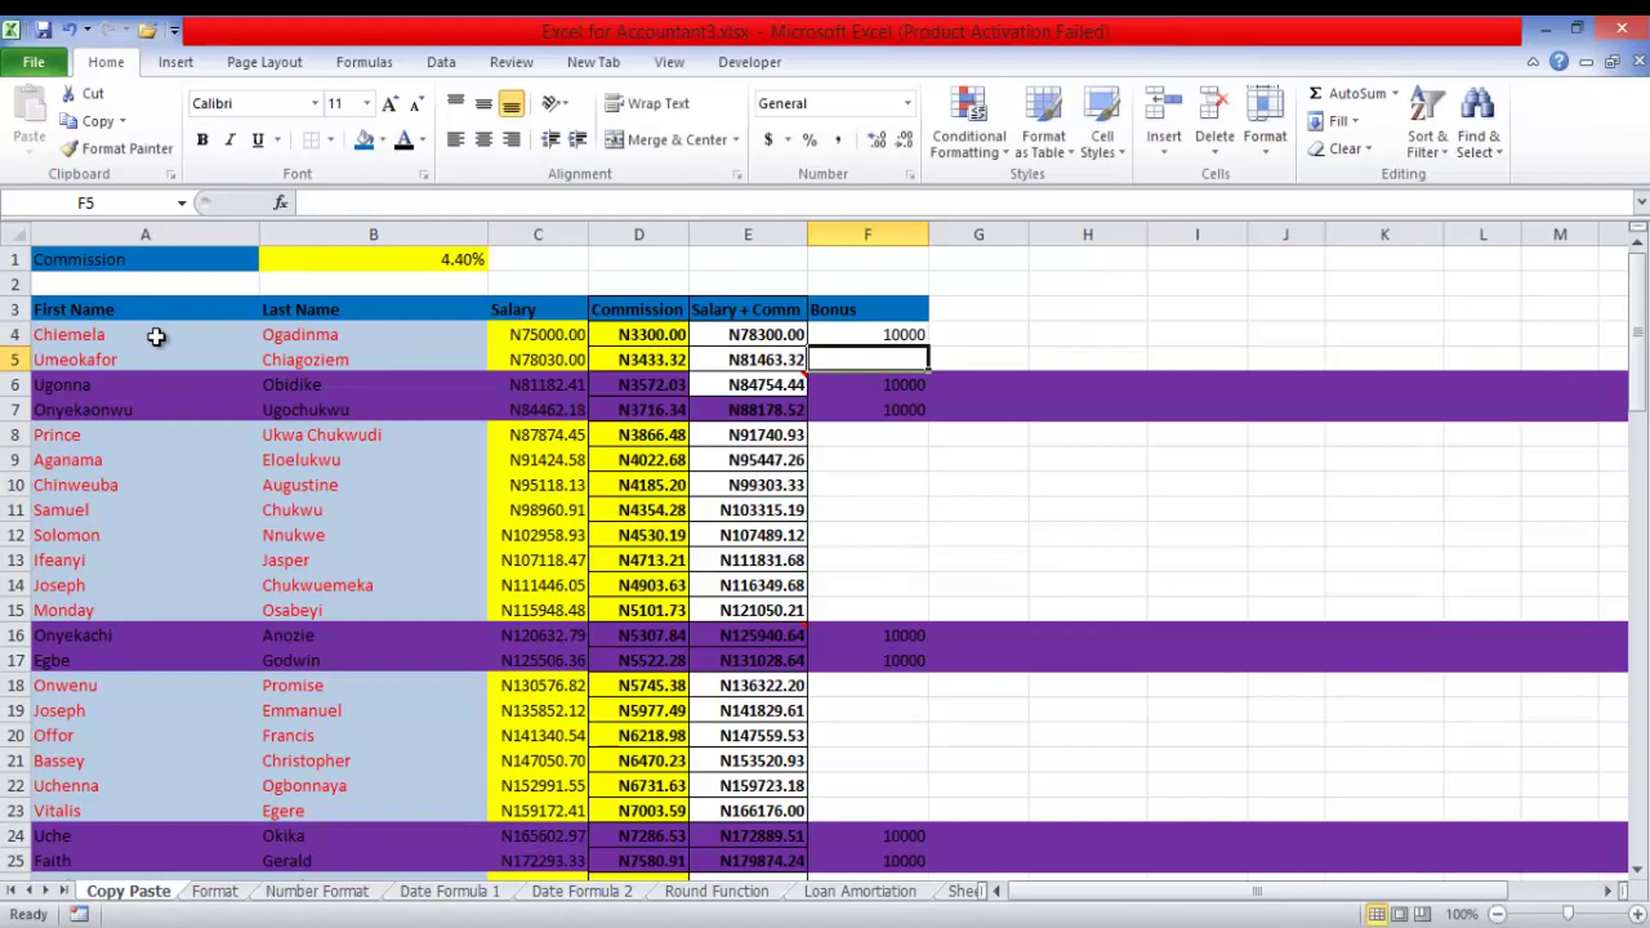
drag(928, 346, 932, 371)
- Fill the 10000 bonus from F7 down through the blank cells to F15
key(ctrl+Down)
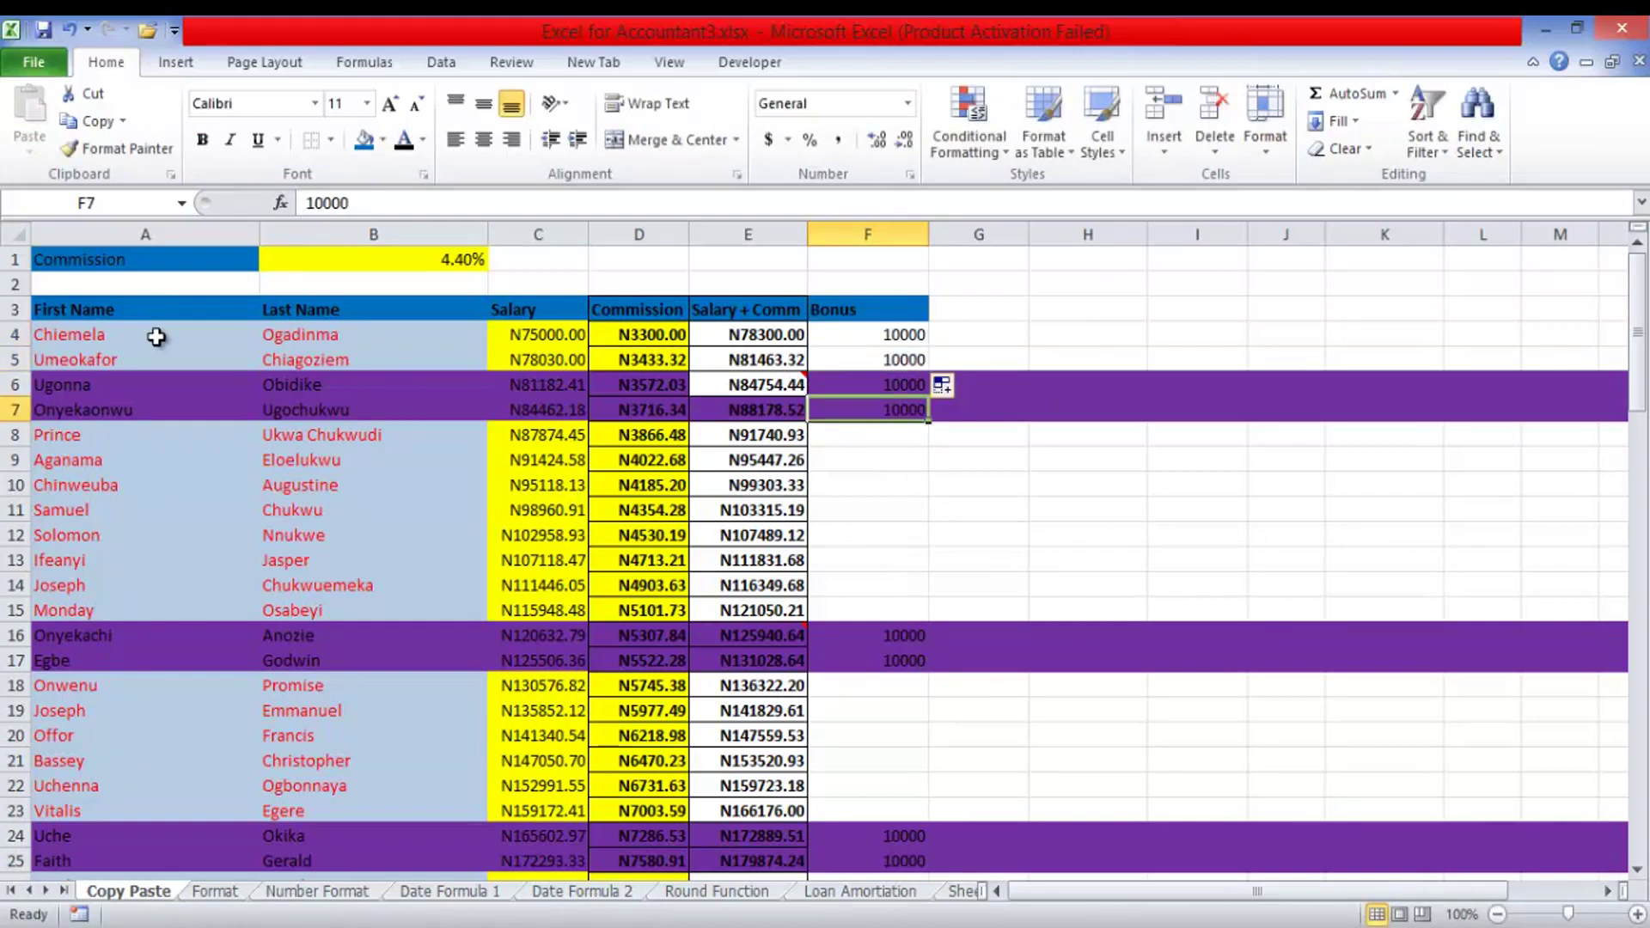
key(ctrl+c)
key(shift+Down)
key(shift+Down)
key(shift+Down)
key(shift+Down)
key(shift+Down)
key(shift+Down)
key(shift+Down)
key(shift+Down)
key(Return)
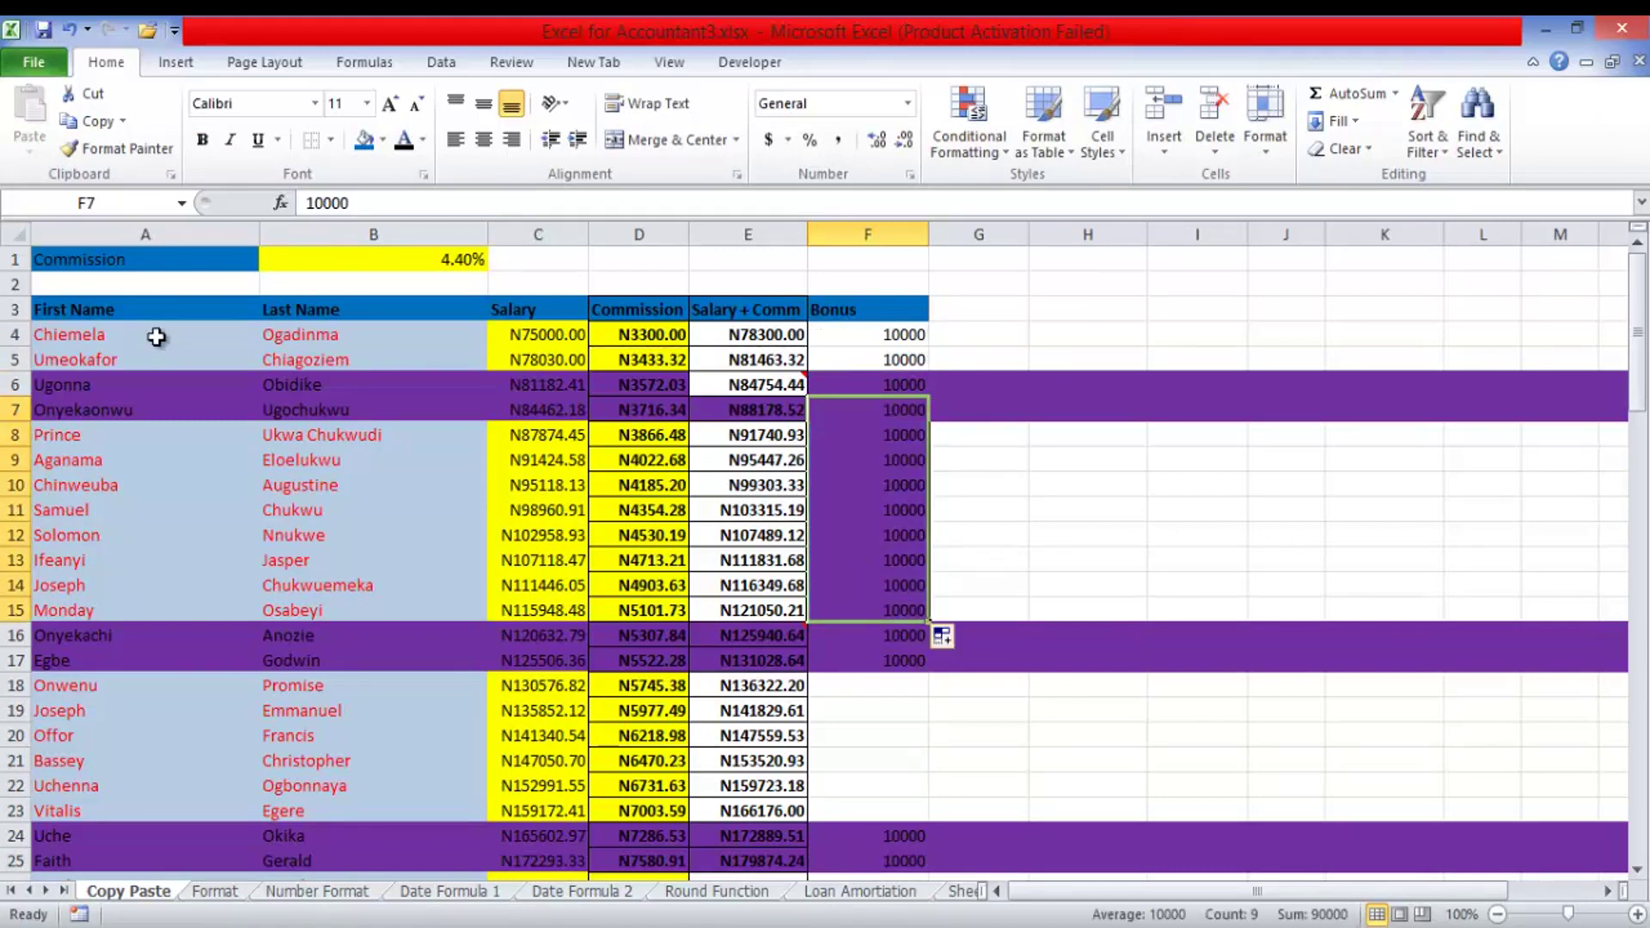
- Fill the 10000 bonus from F17 down through the blank cells to F23
key(ctrl+Down)
key(ctrl+c)
key(shift+Down)
key(shift+Down)
key(shift+Down)
key(shift+Down)
key(shift+Down)
key(shift+Down)
key(Return)
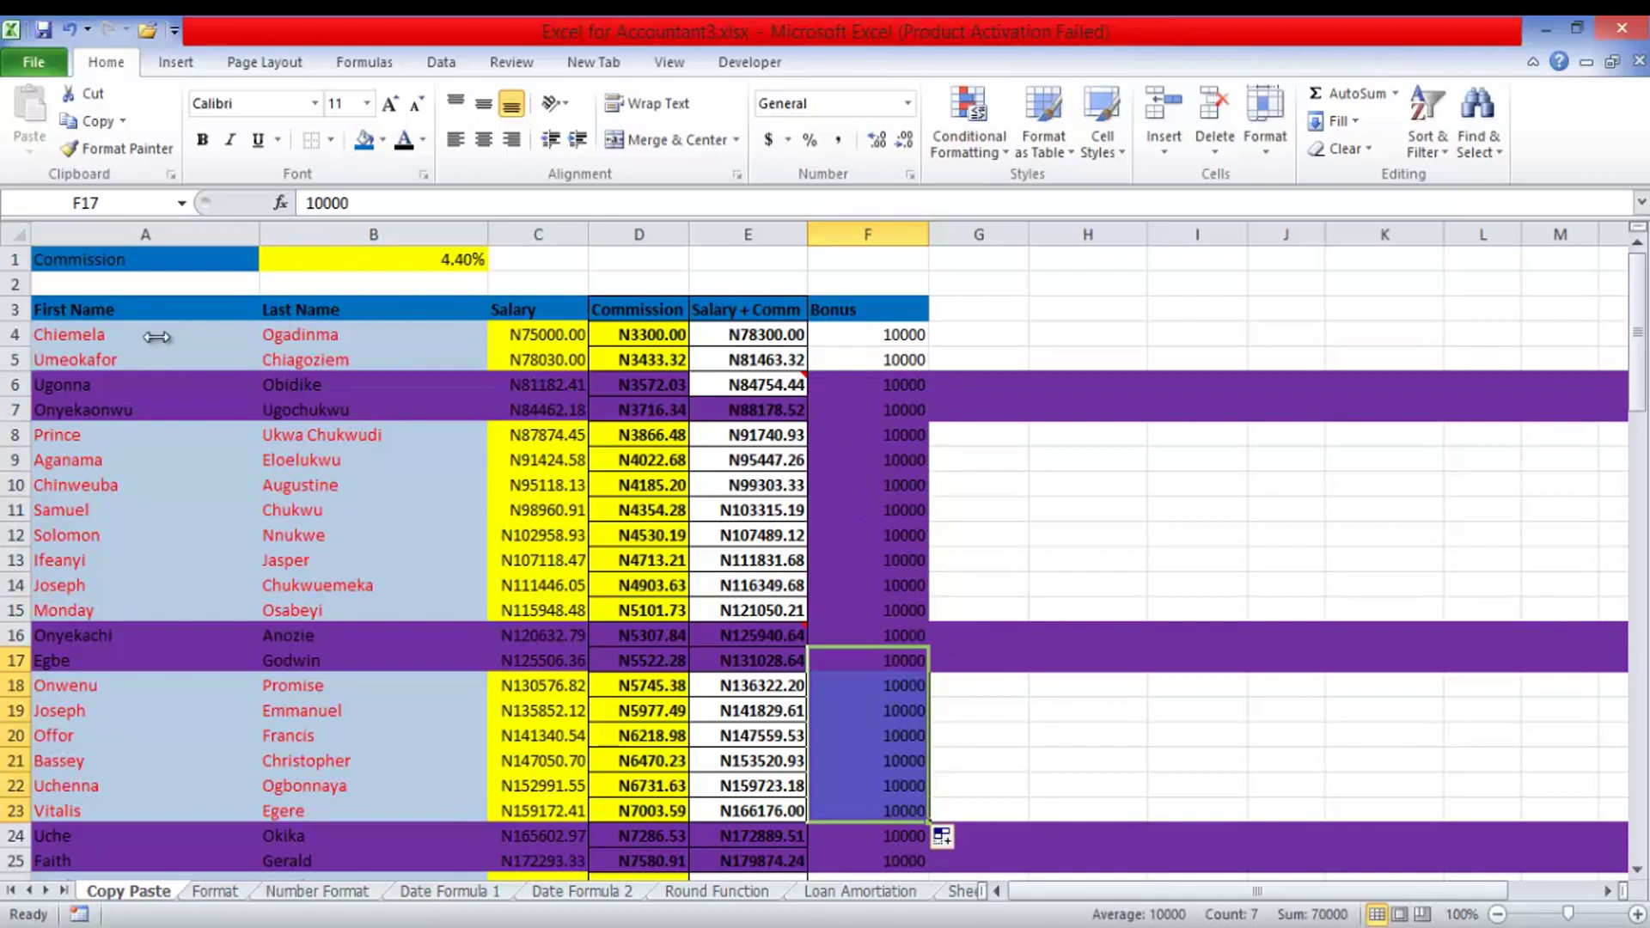
- Fill the 10000 bonus into the remaining blank Bonus cells, from below F25 to the table's last row
scroll(156, 337, down, 7)
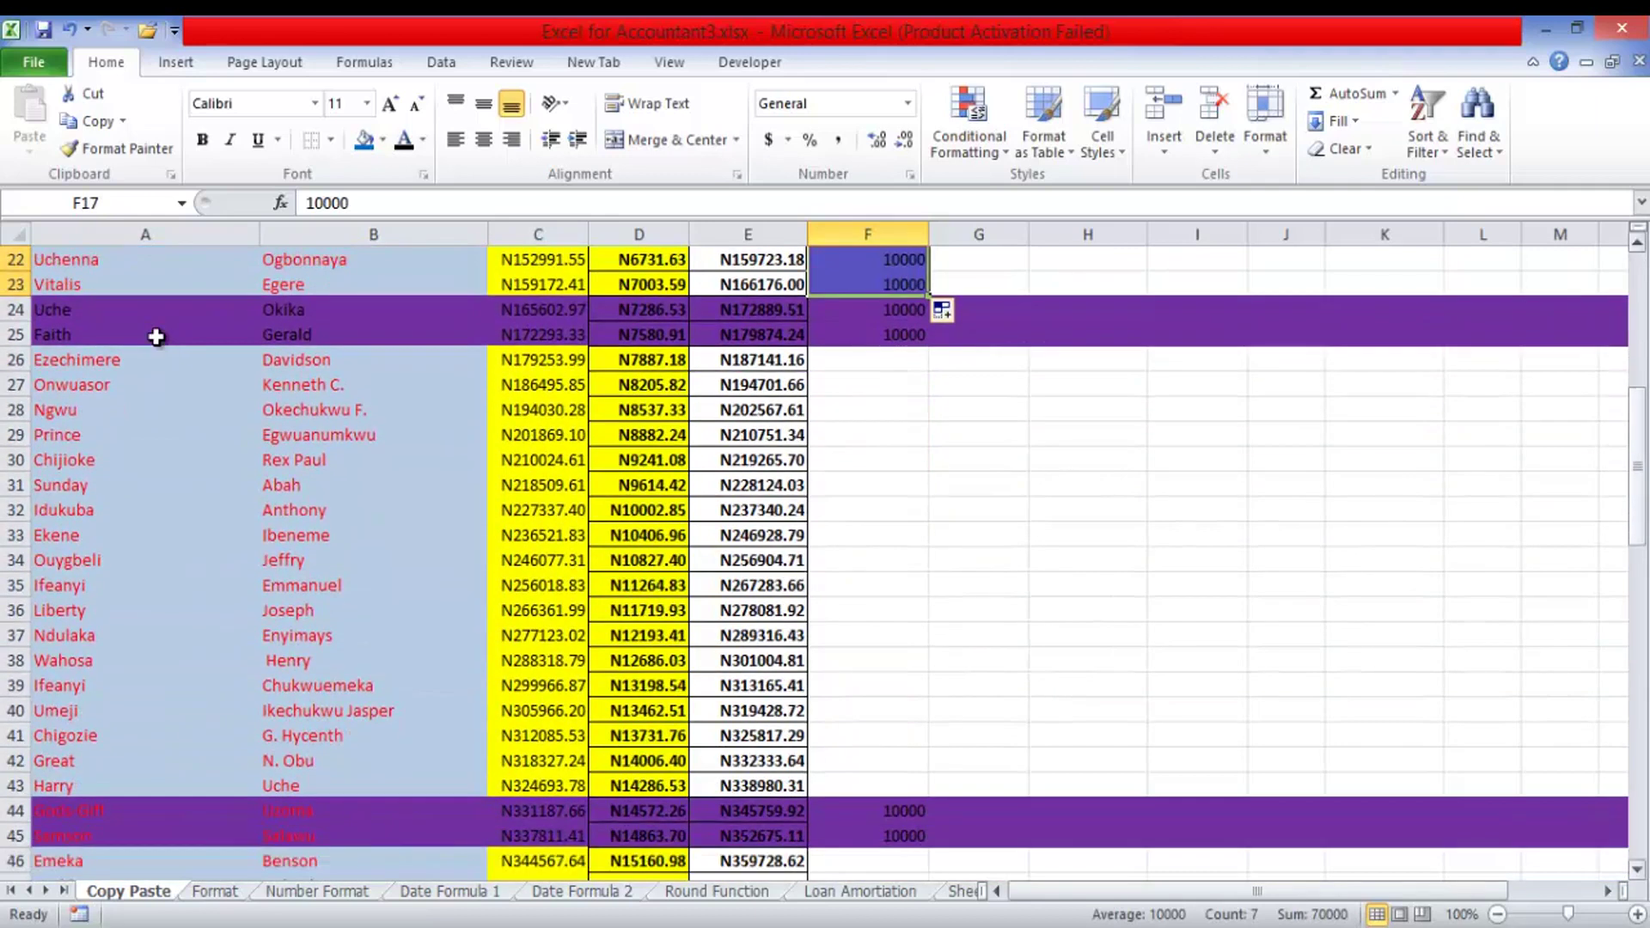
key(ctrl+Down)
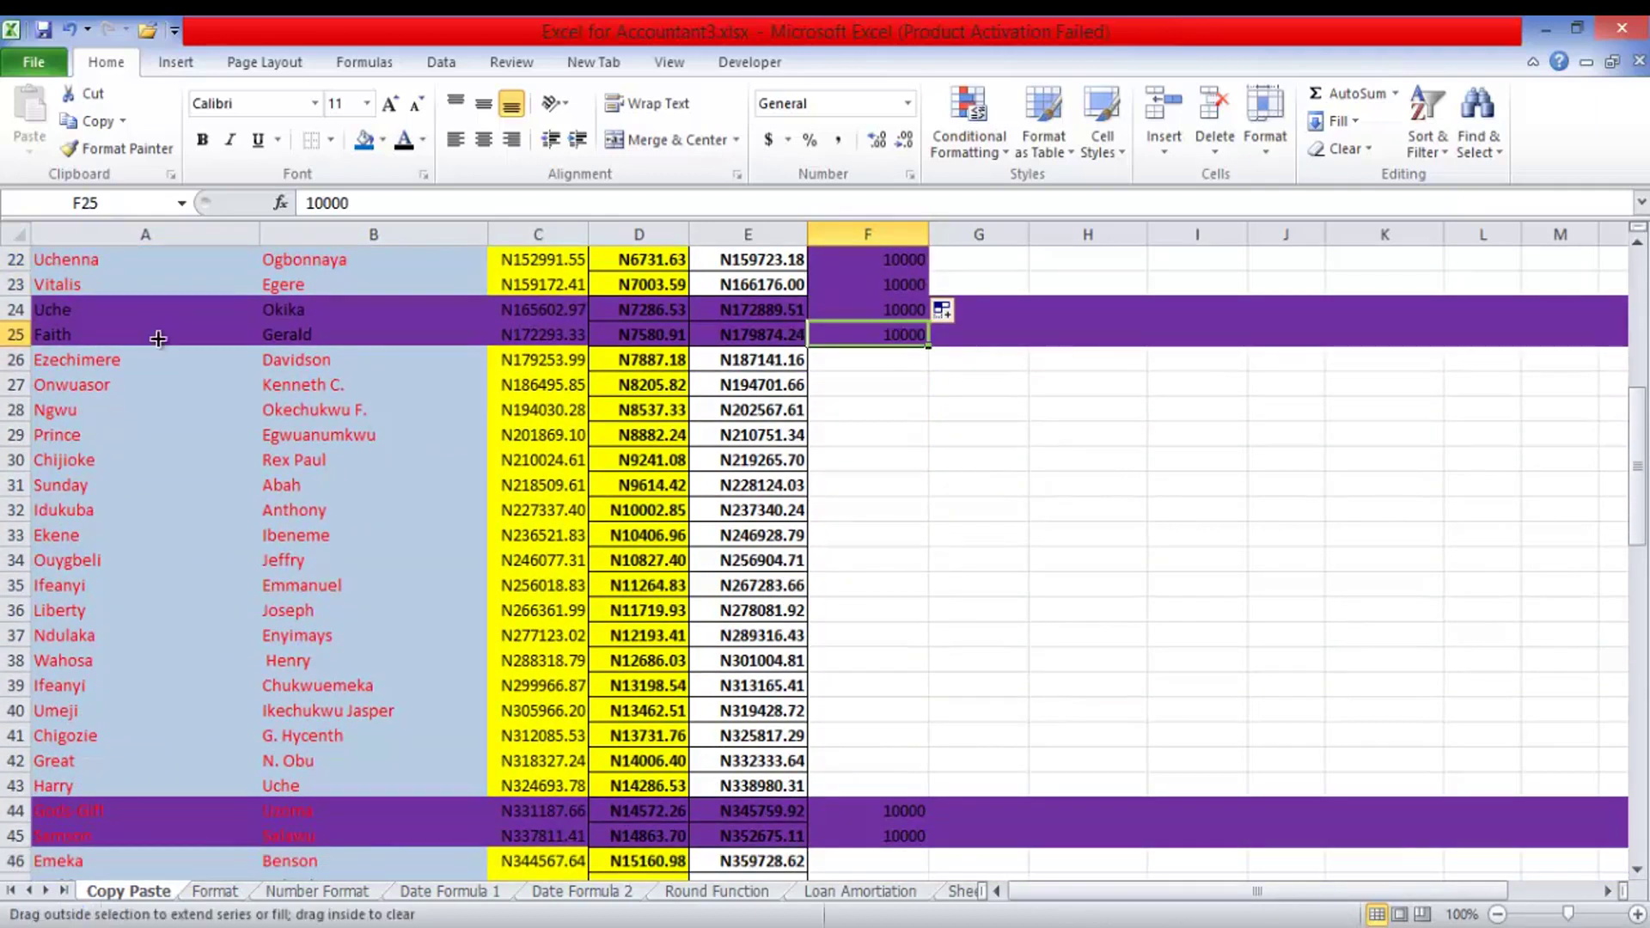
key(ctrl+shift+Down)
key(shift+Up)
key(Return)
key(ctrl+Down)
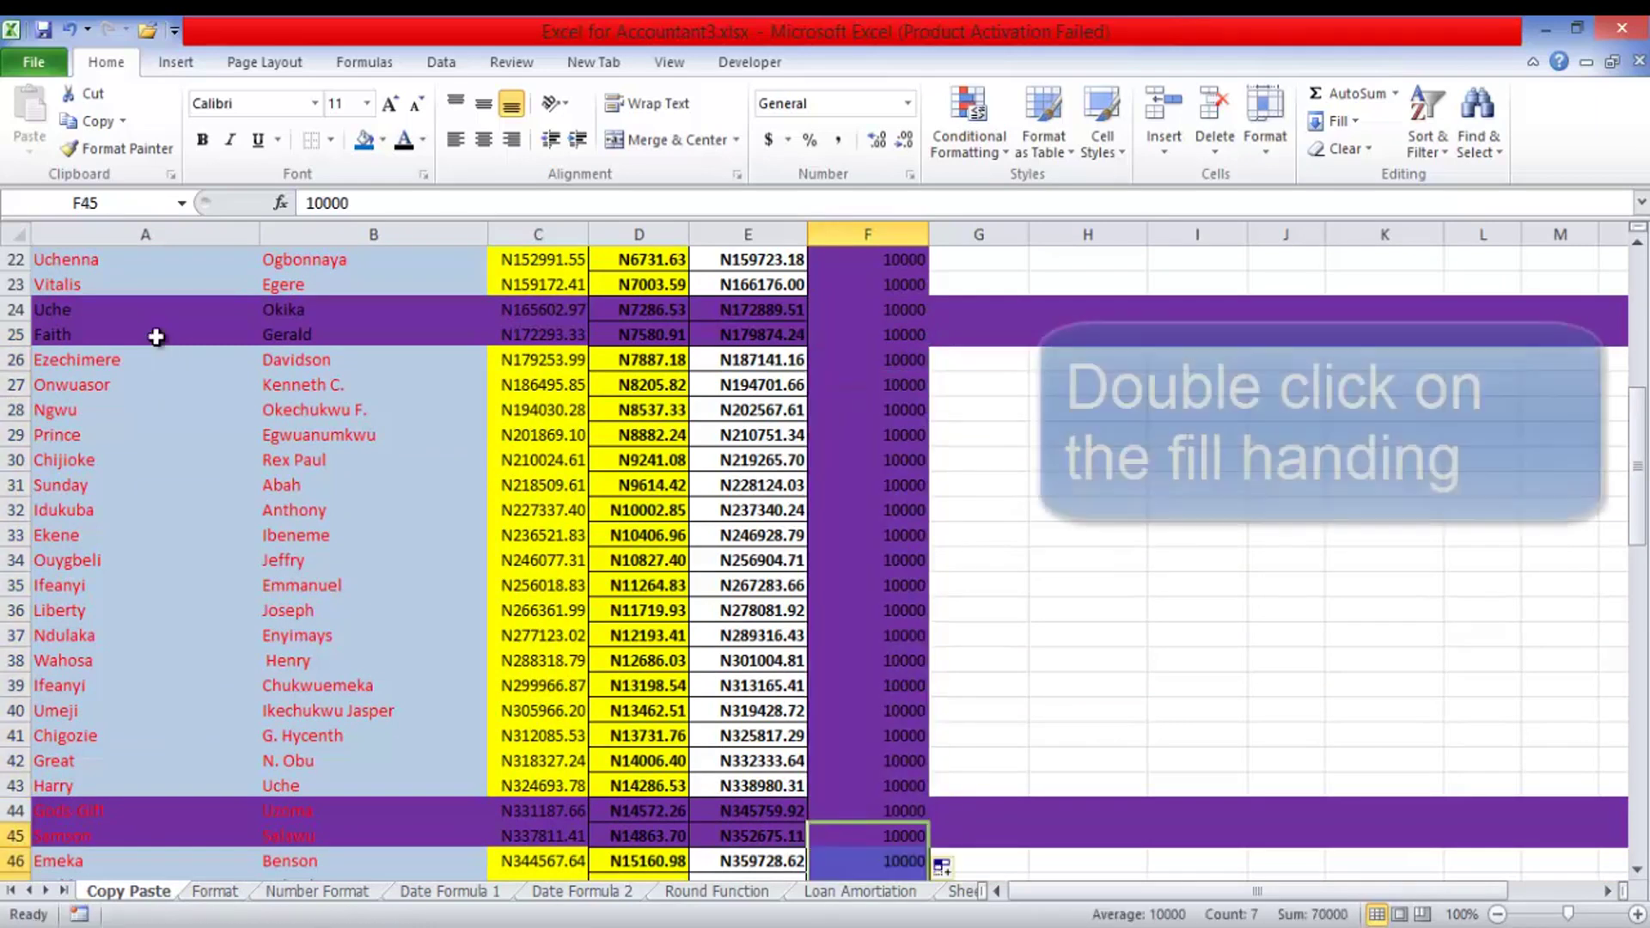
scroll(160, 343, down, 14)
scroll(160, 344, up, 6)
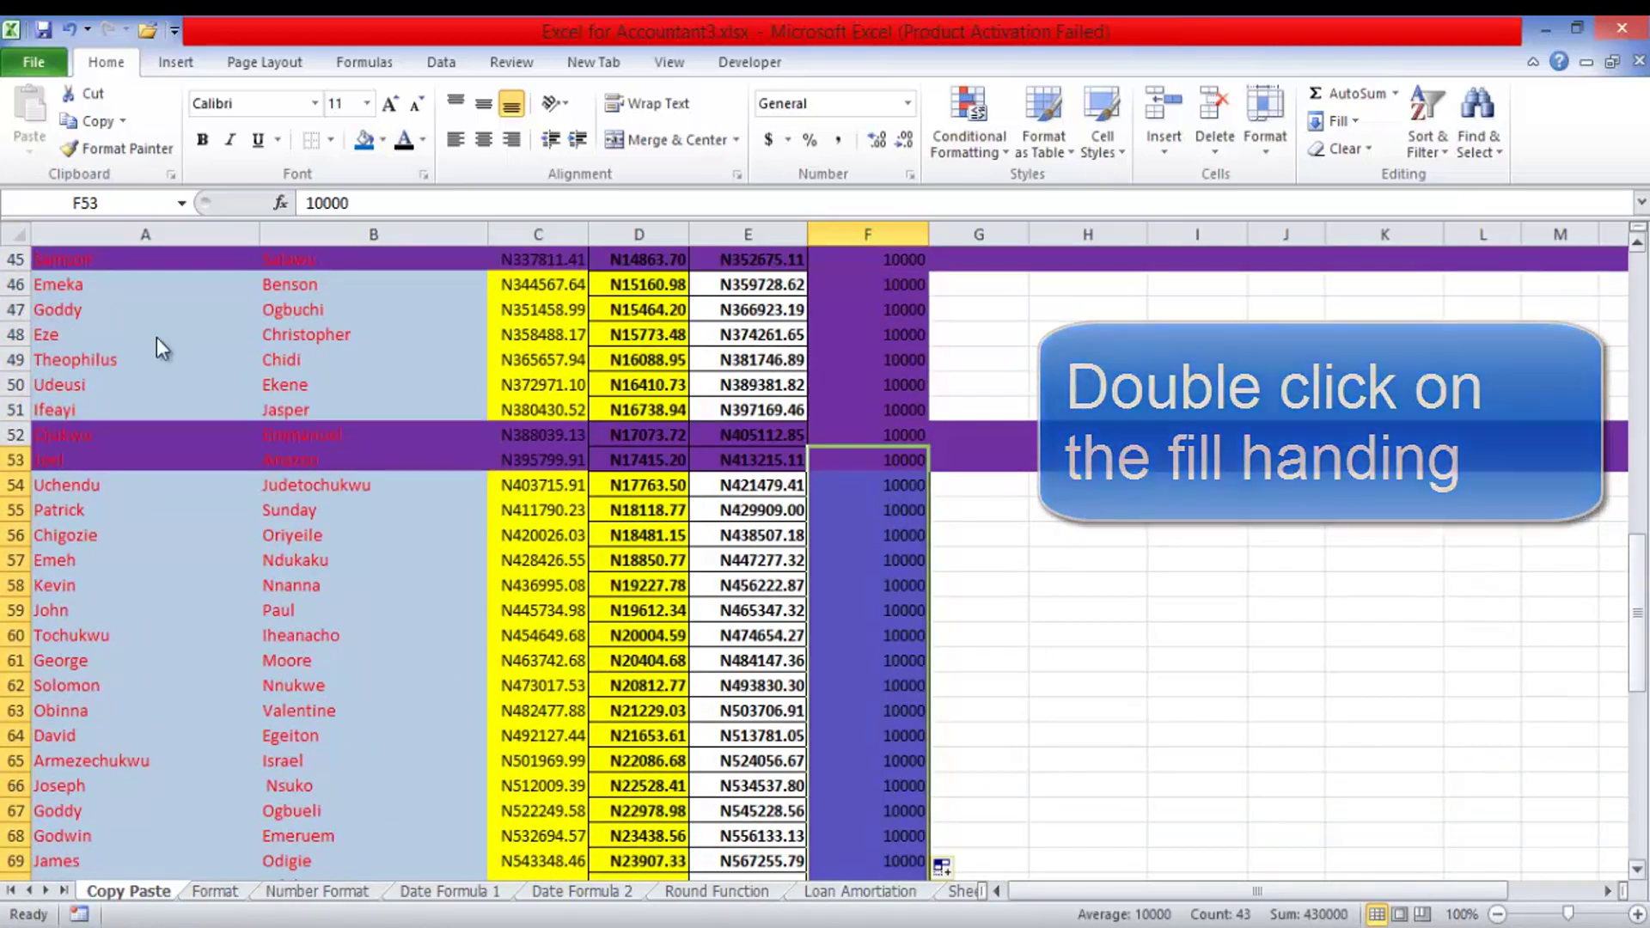
scroll(160, 344, down, 9)
scroll(159, 343, up, 20)
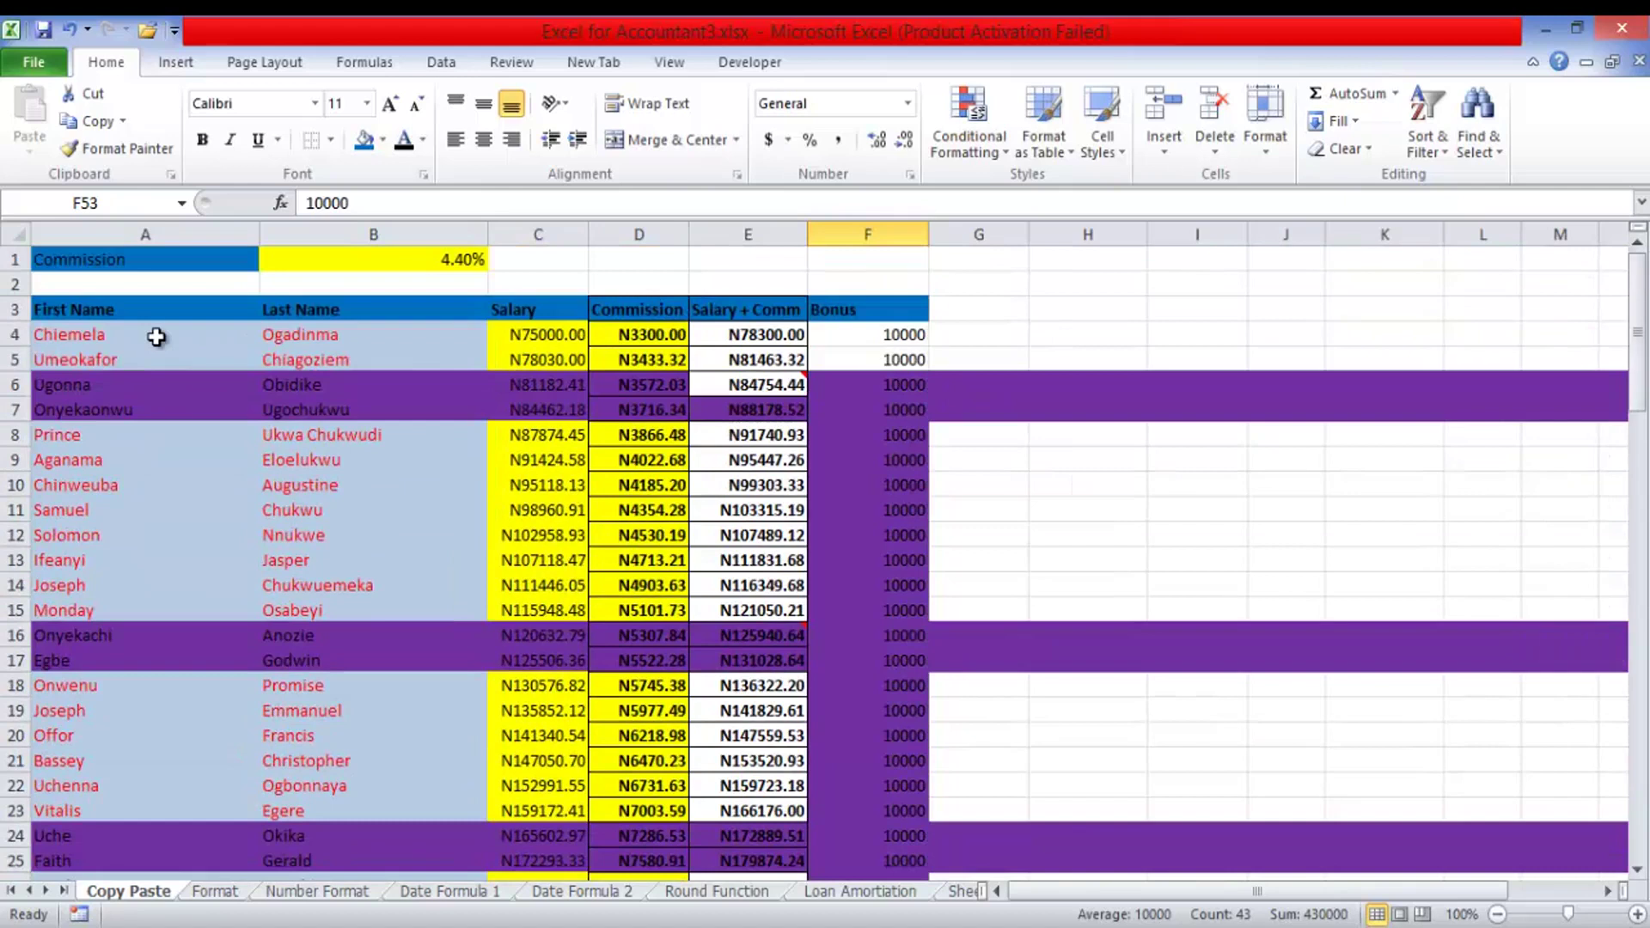
- Add the column header Sal+comm+bonus in cell G3
key(ctrl+Up)
key(Right)
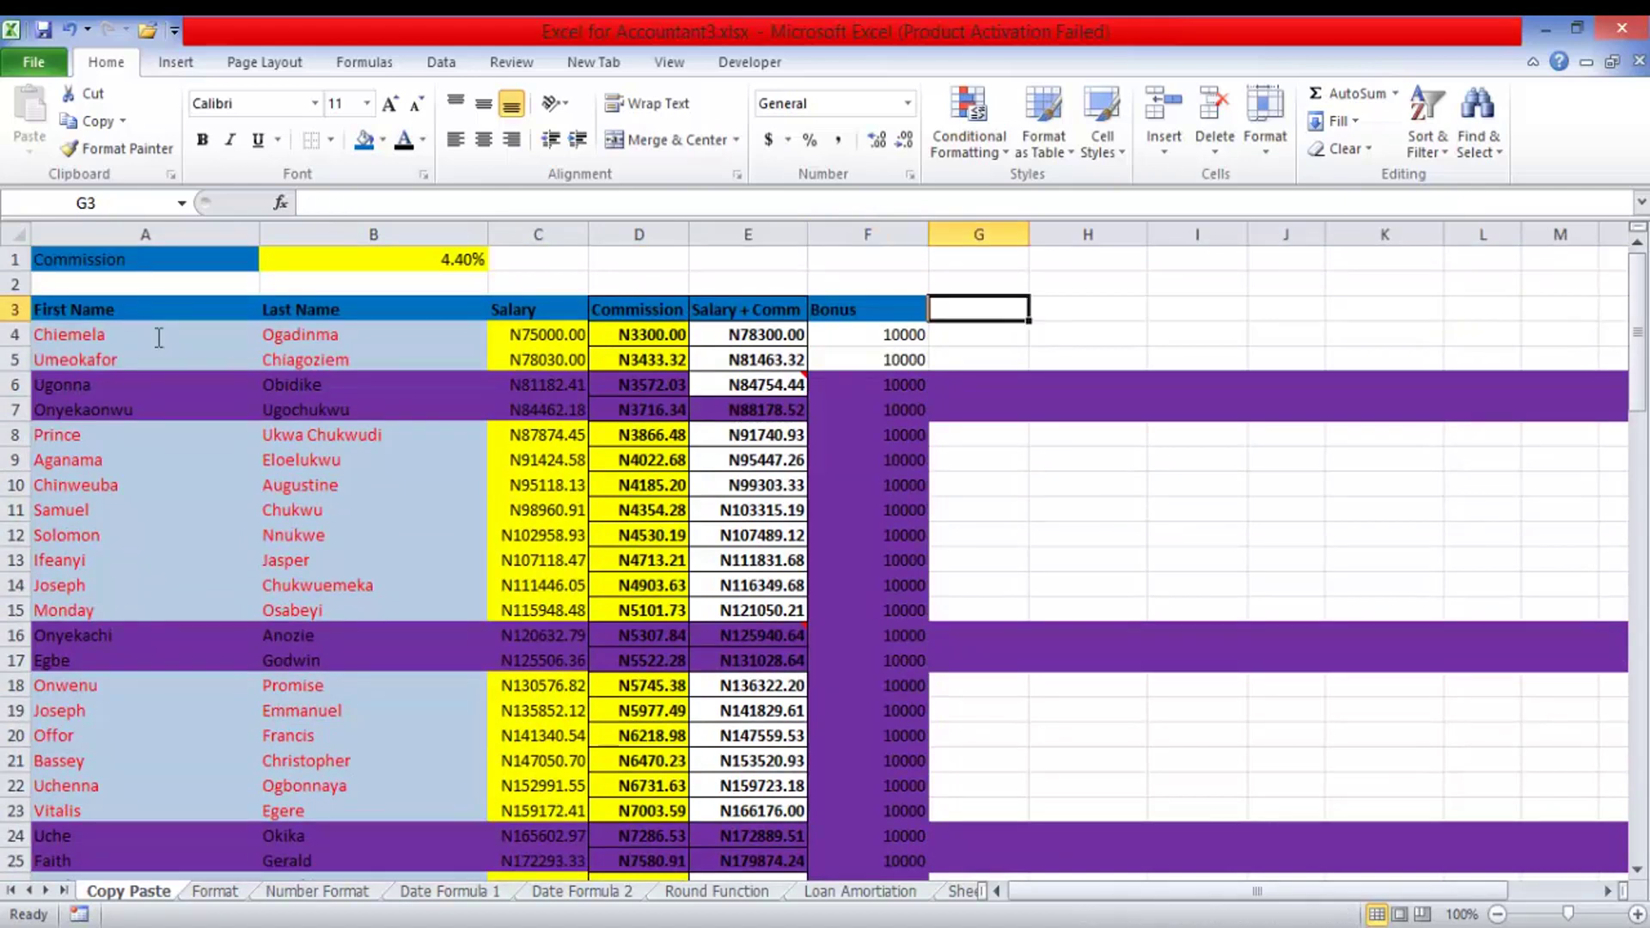
text(Sal+comm)
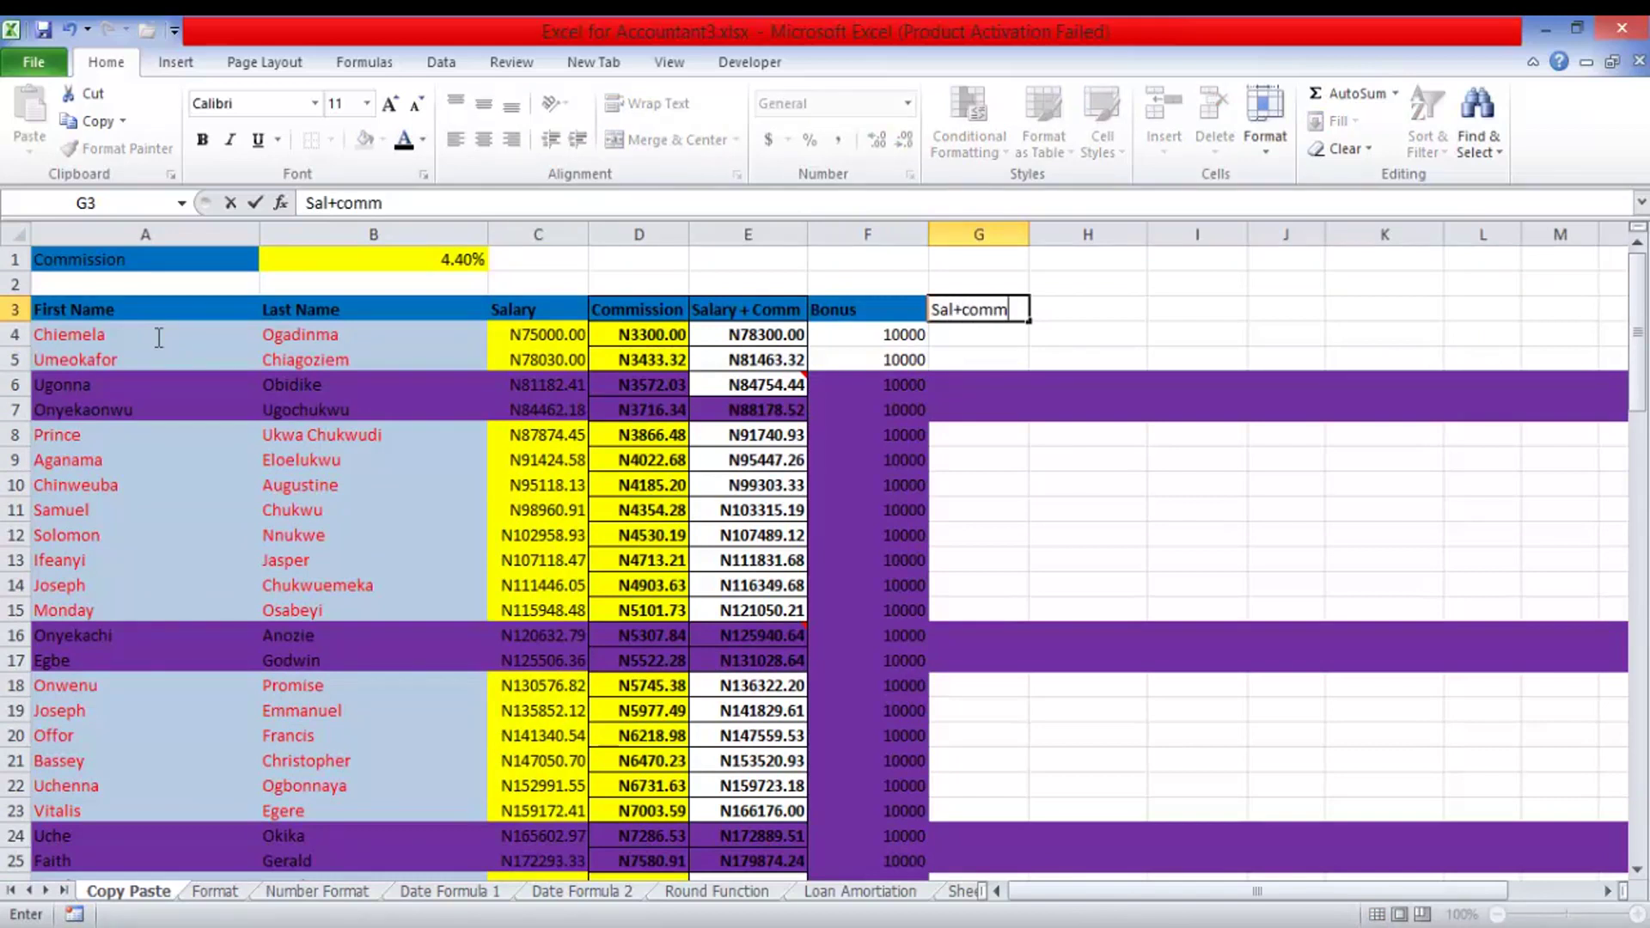
text(+bonus)
key(Return)
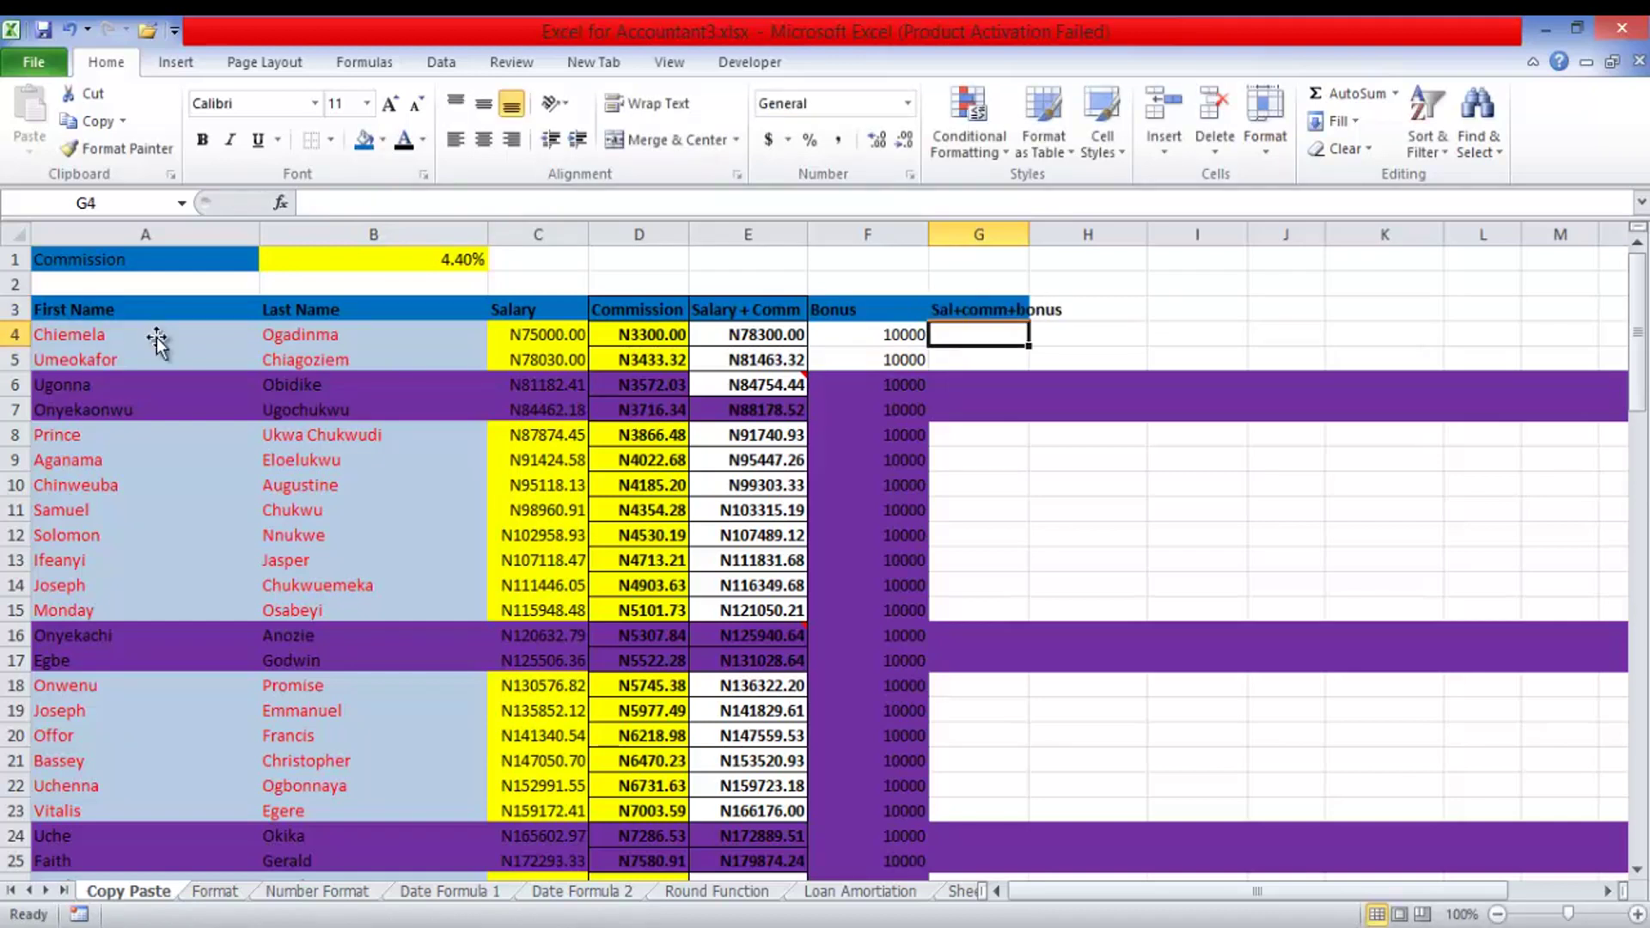
- Copy the bonus values F4:F95 and select E4, the first Salary + Comm value, as the destination
key(Left)
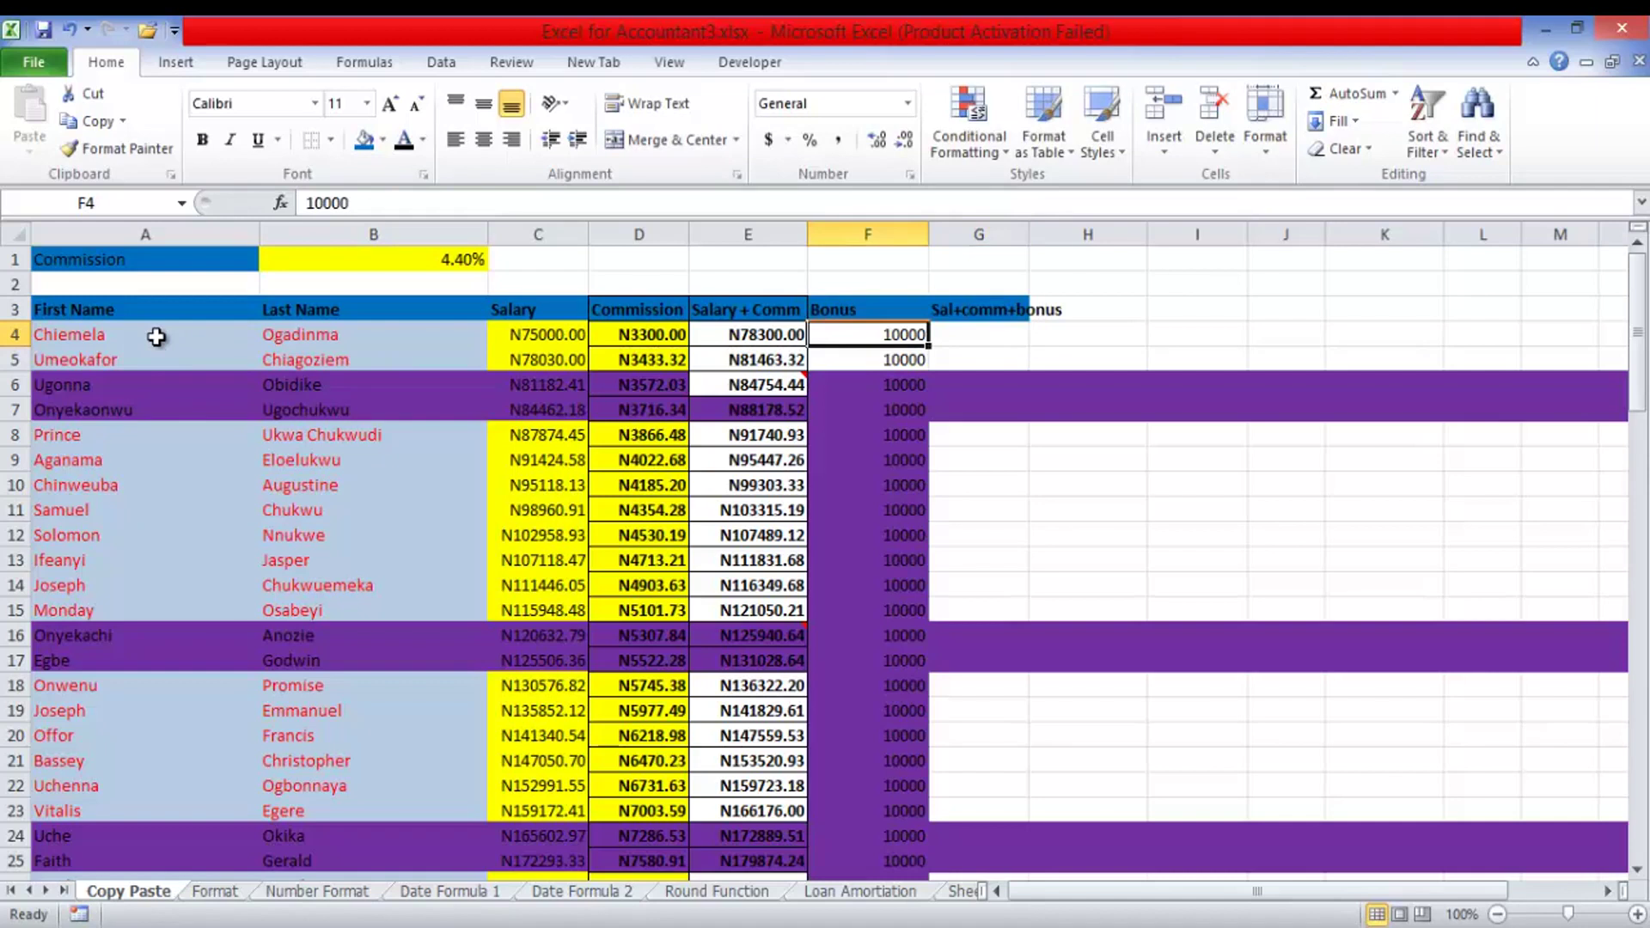
key(ctrl+shift+Down)
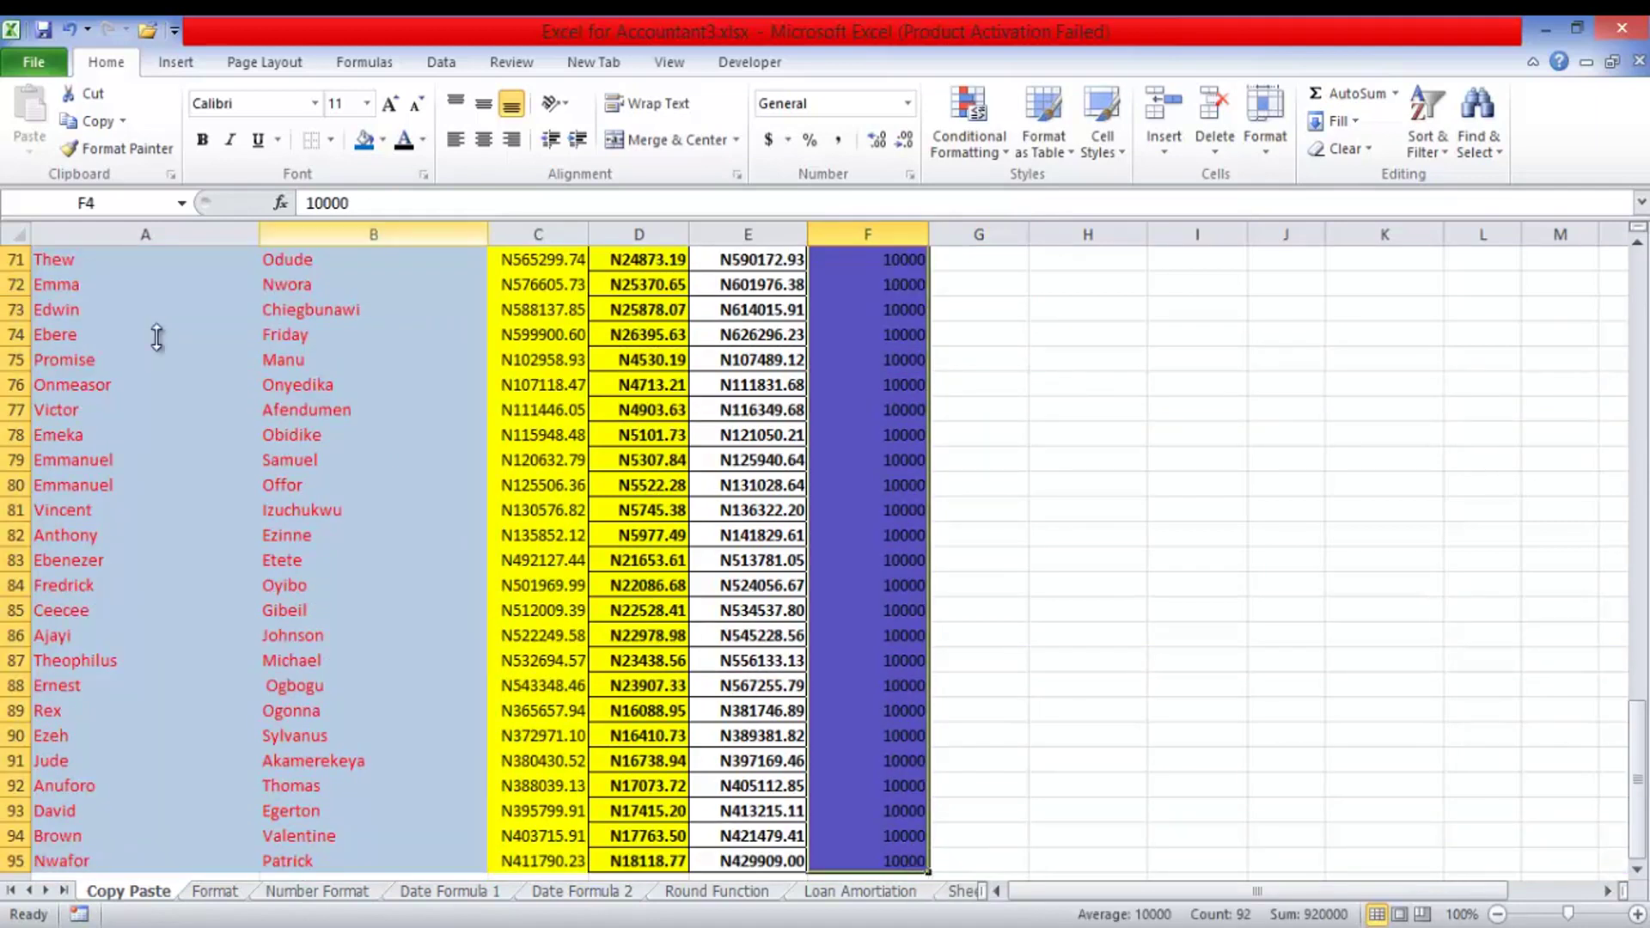
key(ctrl+c)
scroll(162, 350, up, 20)
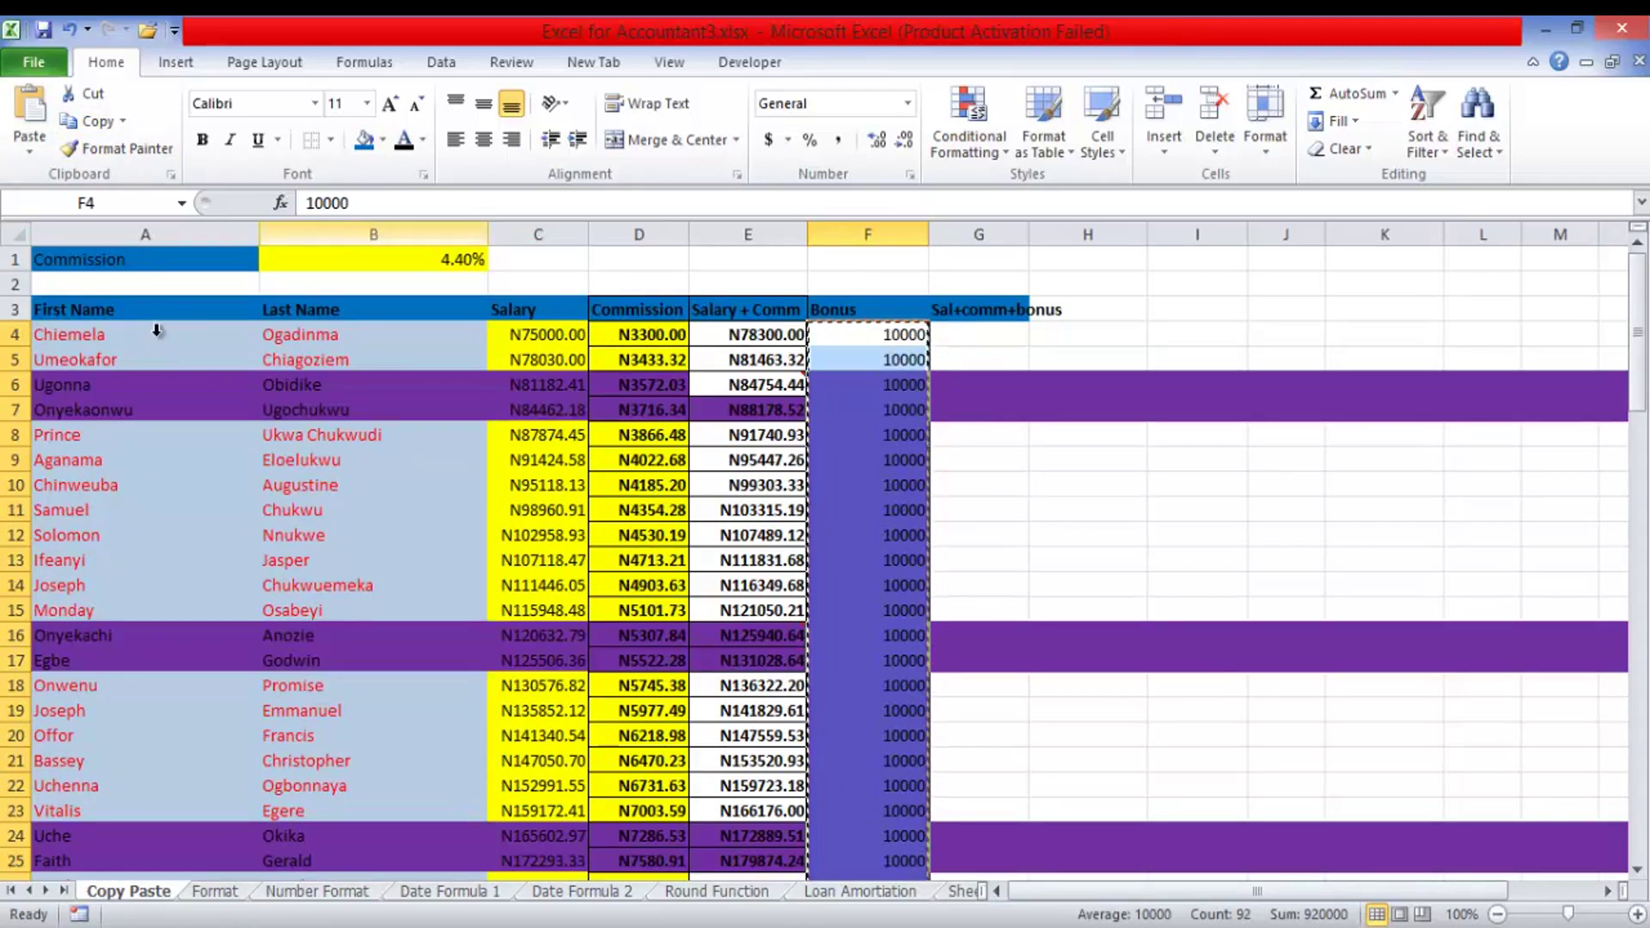
key(Left)
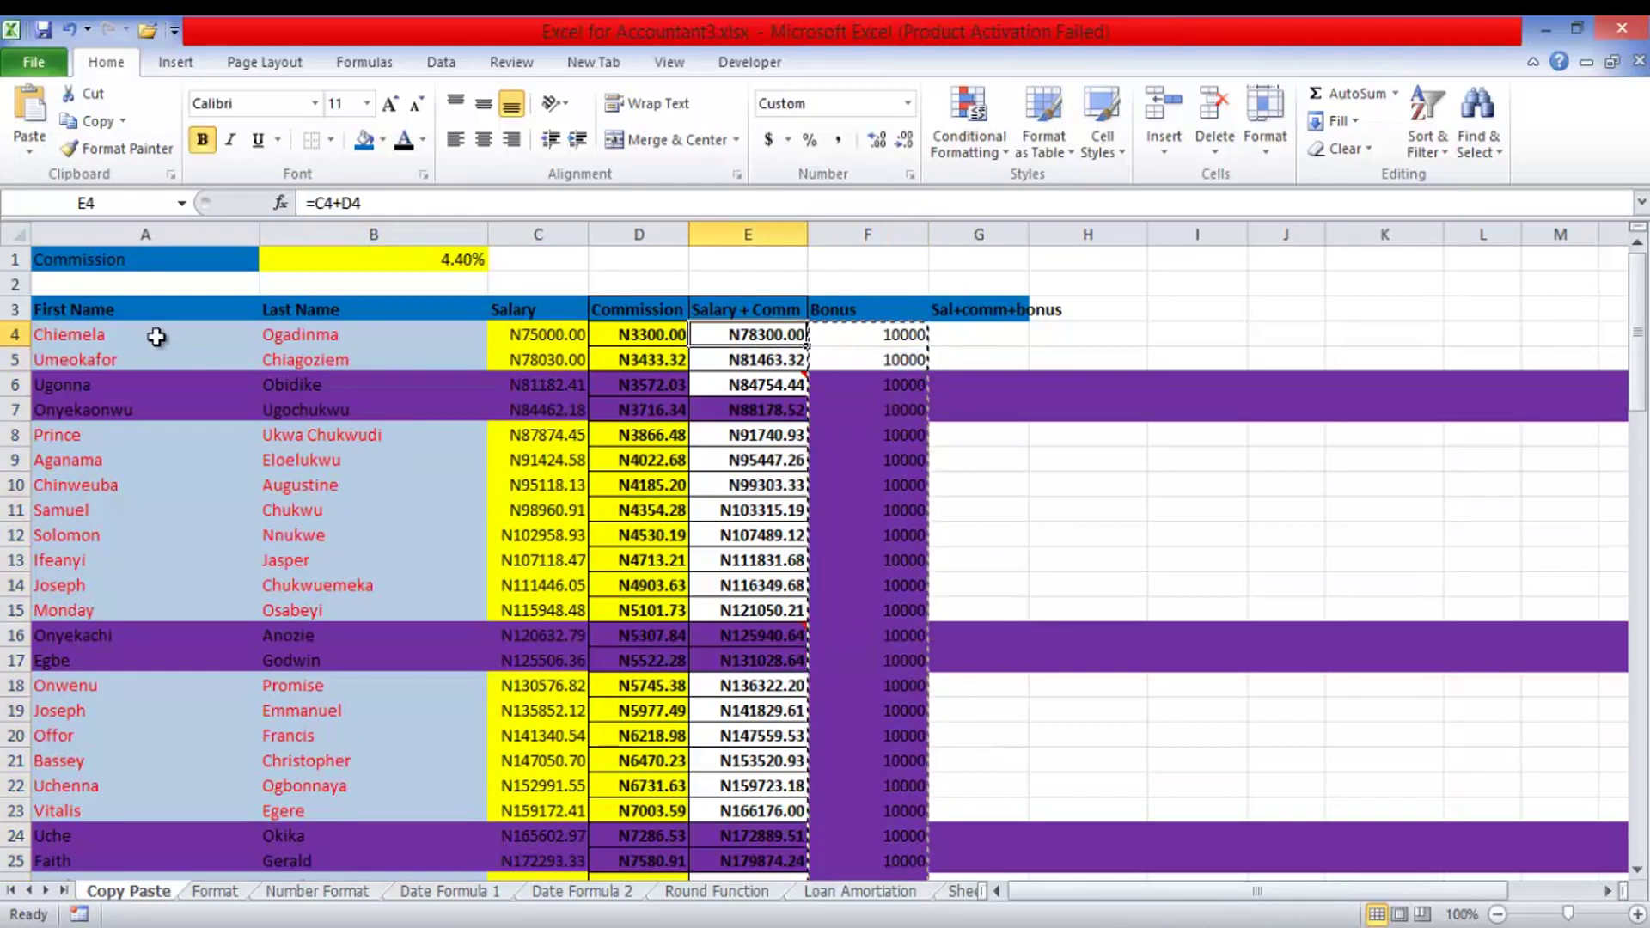
- Add the copied Bonus values to the Salary + Comm figures in E4:E95 using Paste Special with the Add operation
key(ctrl+shift+Down)
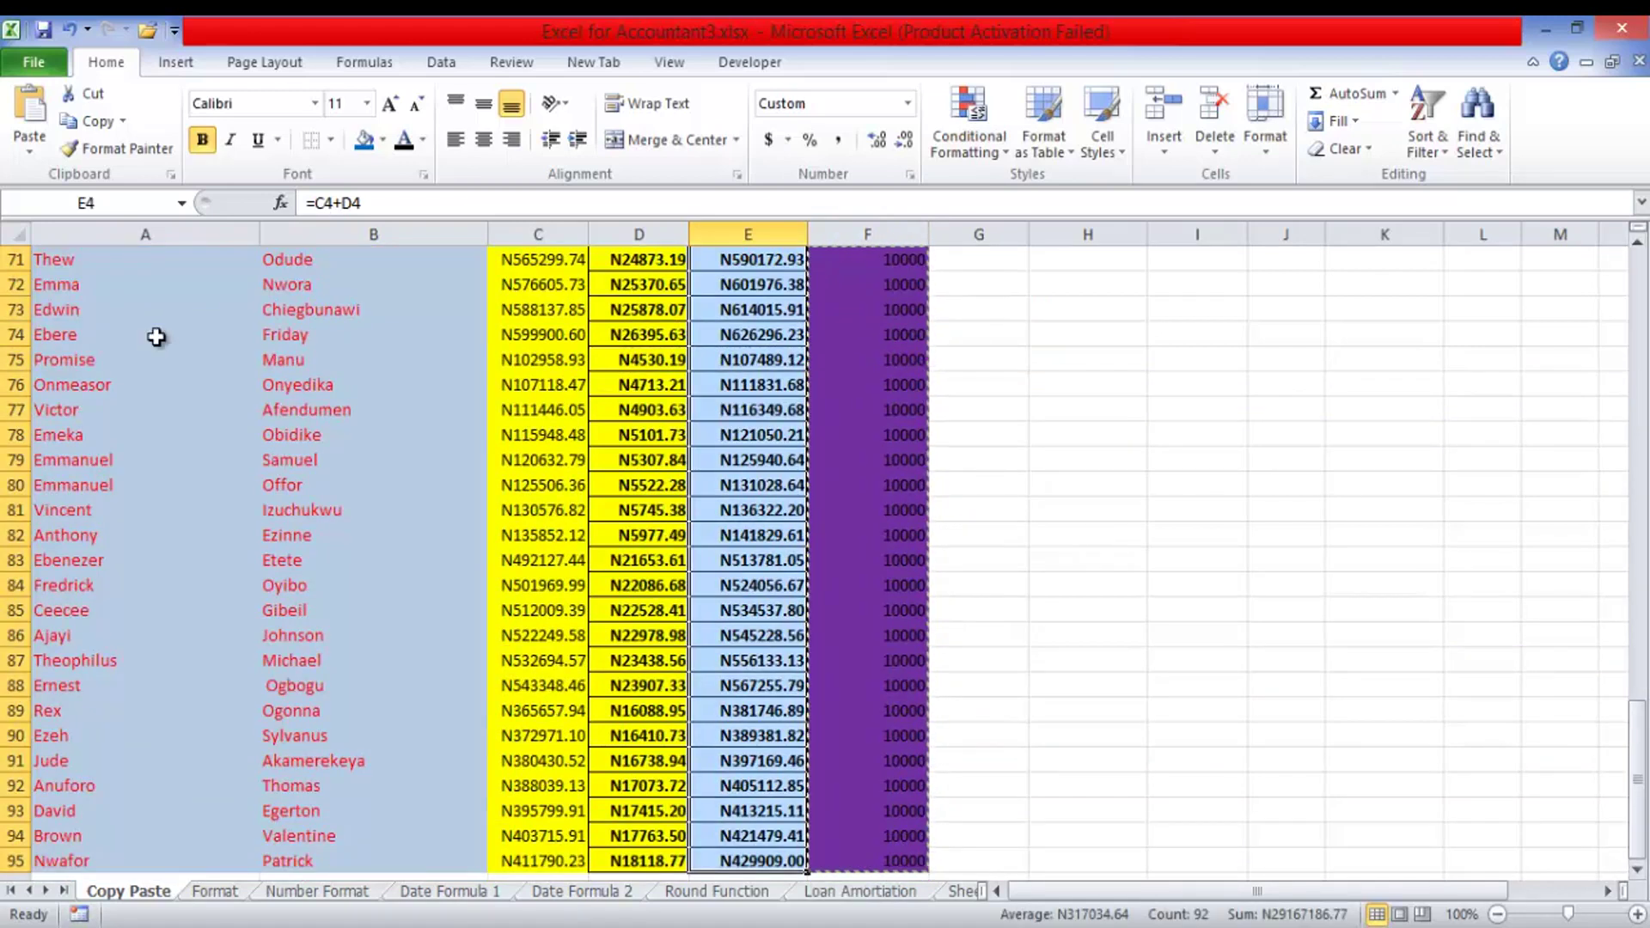
key(ctrl+v)
key(v)
key(s)
key(alt+d)
key(Return)
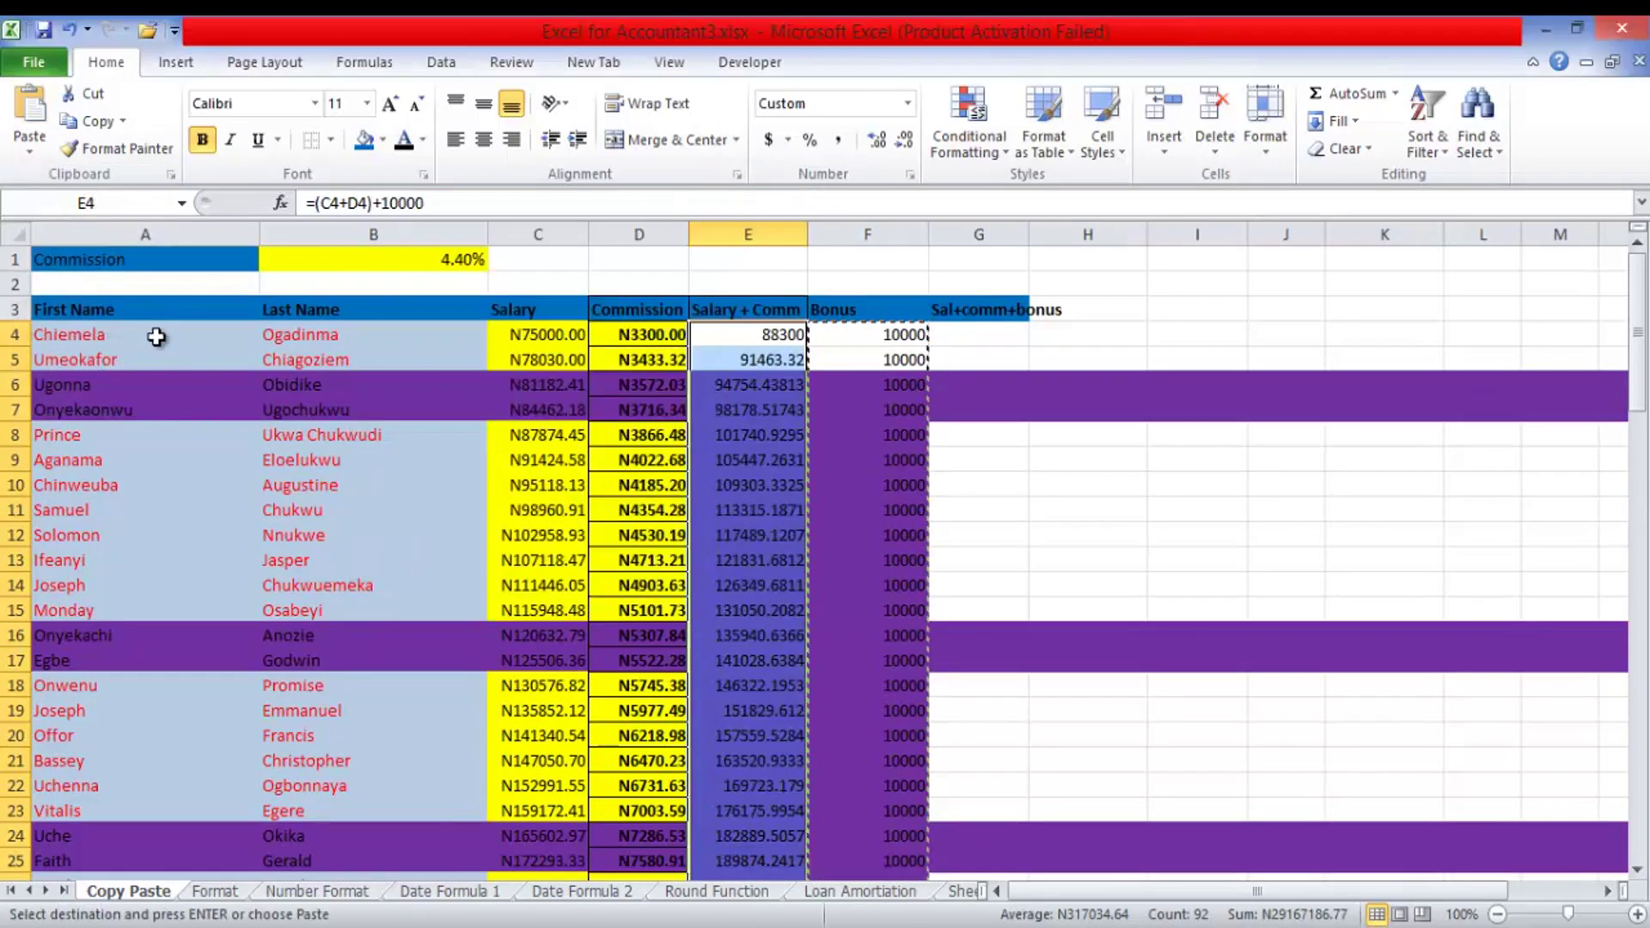
- End the copy mode and undo the bonus addition in the Salary + Comm column
key(Right)
key(Right)
key(Right)
key(Right)
key(Down)
key(Down)
key(Down)
key(Down)
key(Down)
key(F2)
key(shift+Return)
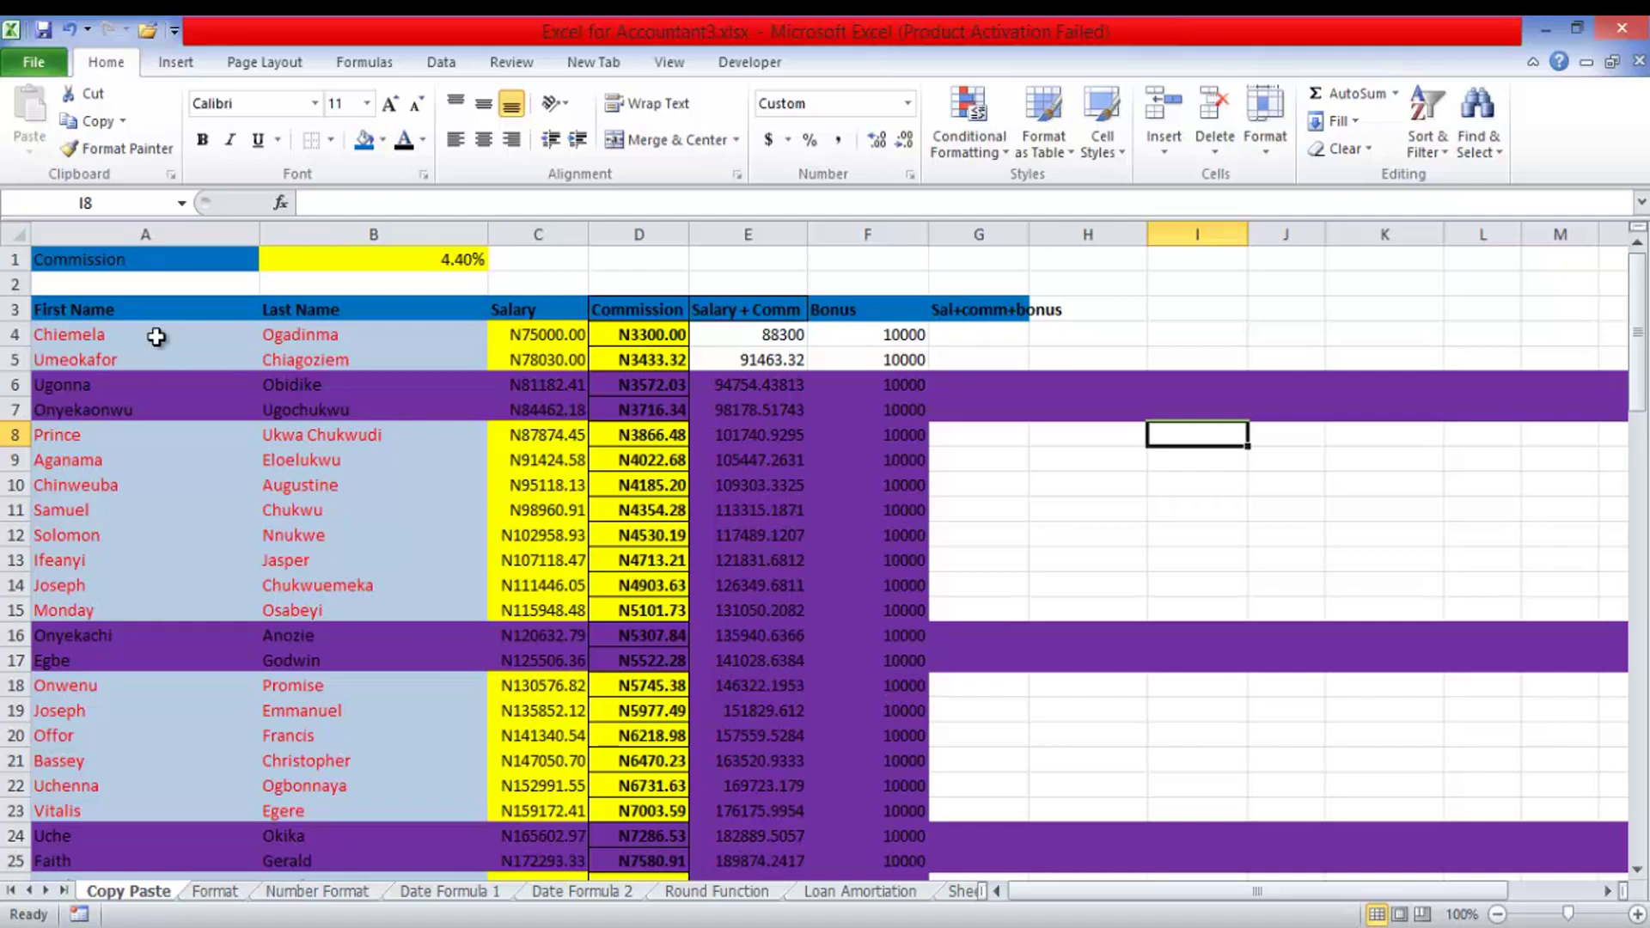
key(ctrl+z)
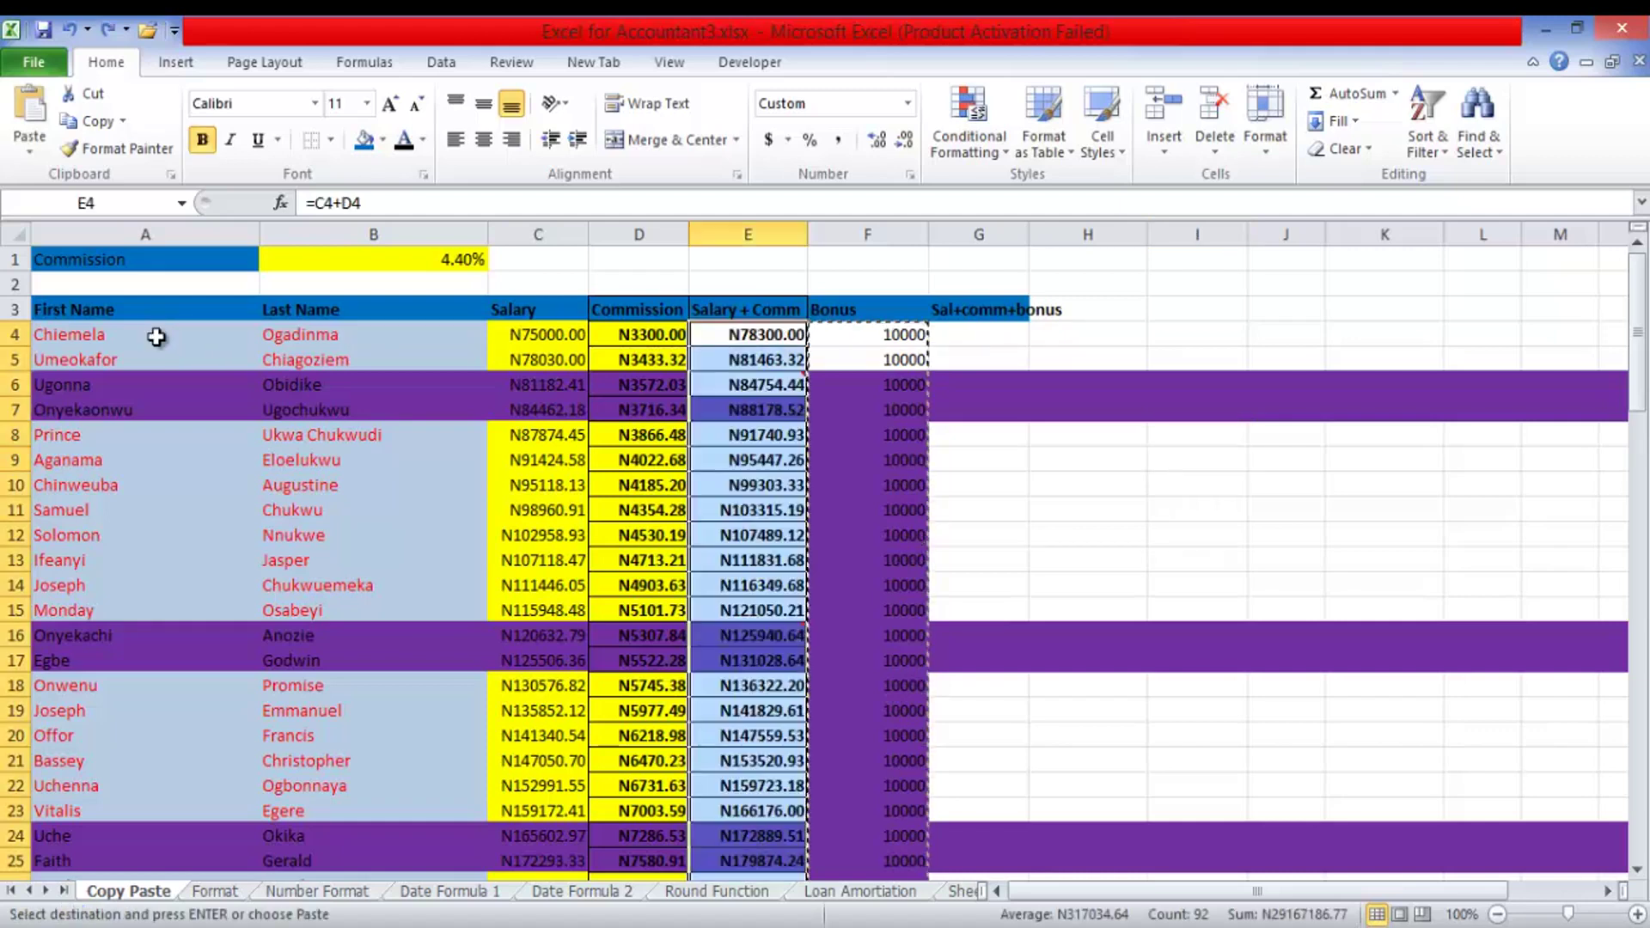
key(Right)
key(Right)
key(Right)
key(Right)
key(Down)
key(Down)
key(Down)
key(Down)
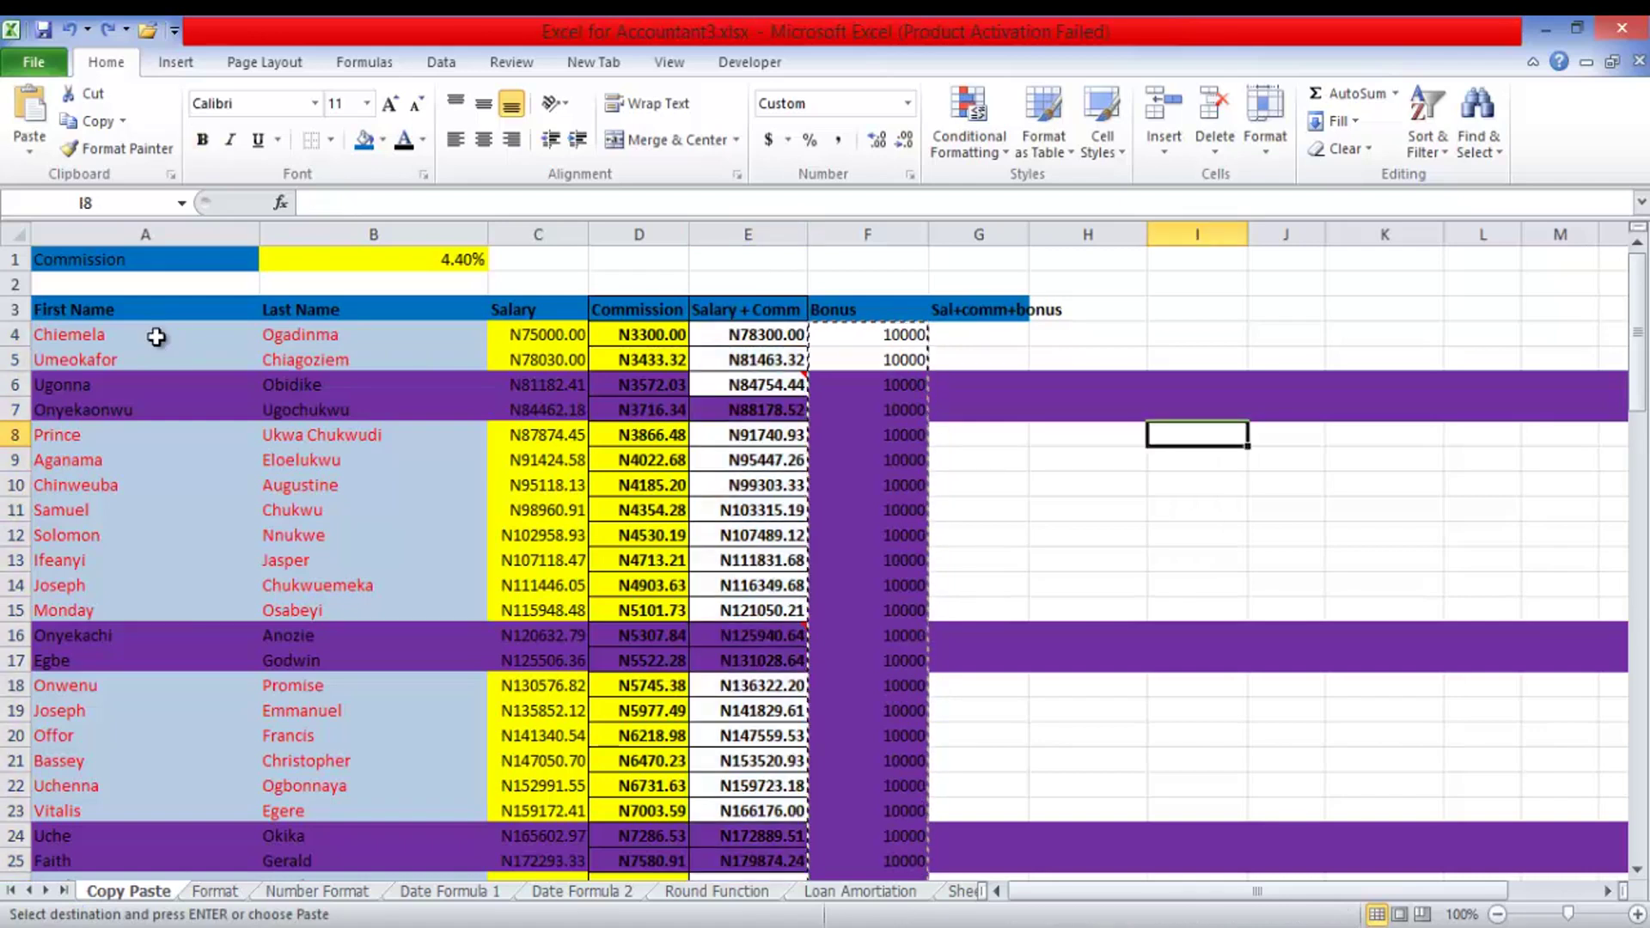
- Copy the Salary + Comm column with its header, E3:E95
key(Left)
key(Left)
key(Left)
key(Left)
key(Up)
key(Up)
key(Up)
key(Up)
key(Up)
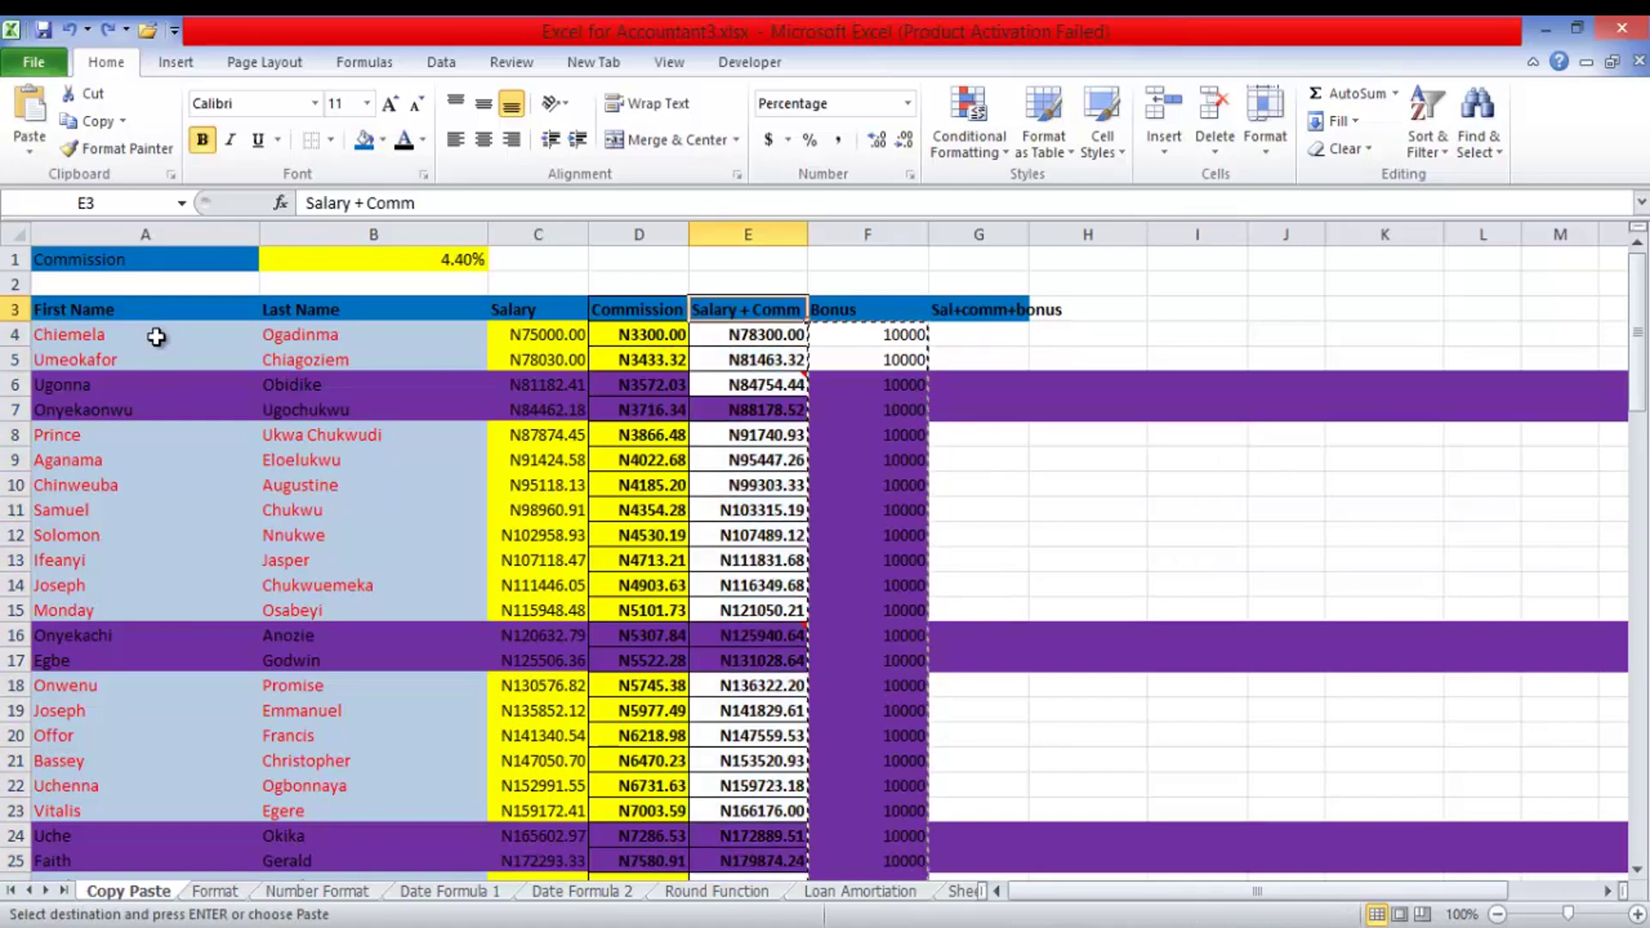
key(ctrl+shift+Down)
key(ctrl+c)
scroll(159, 342, up, 20)
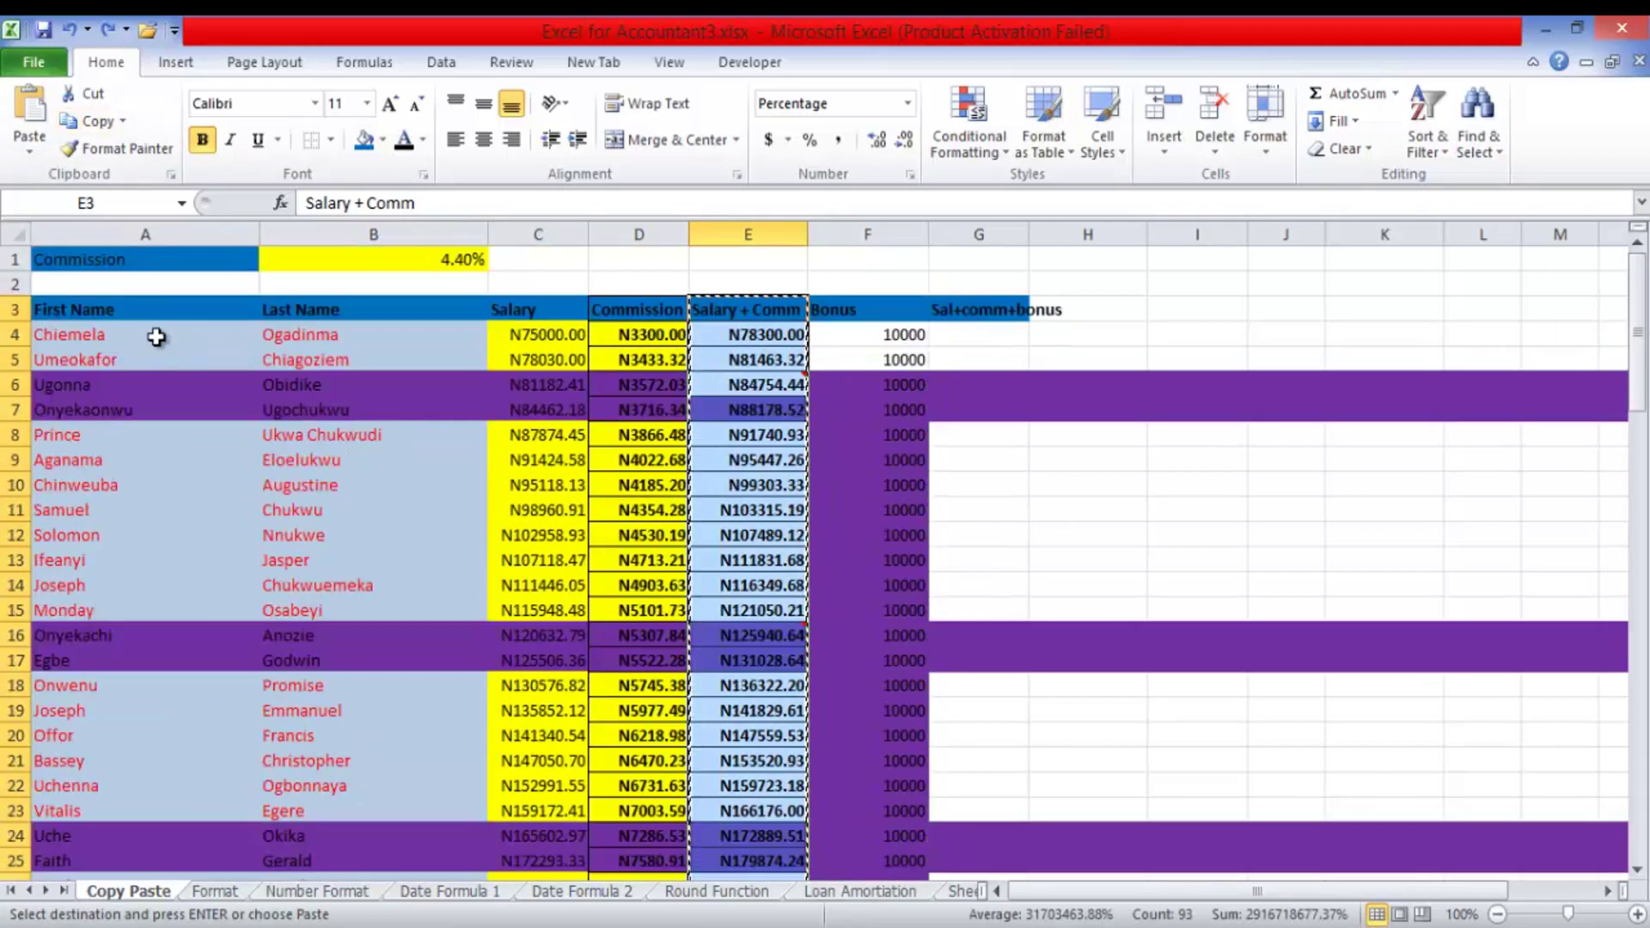
- Paste the copied Salary + Comm column as values starting at cell I3, and end the copy mode
key(Right)
key(Right)
key(Right)
key(Right)
key(alt+h)
key(v)
key(Down)
key(Right)
key(Right)
key(Down)
key(Left)
key(Left)
key(Return)
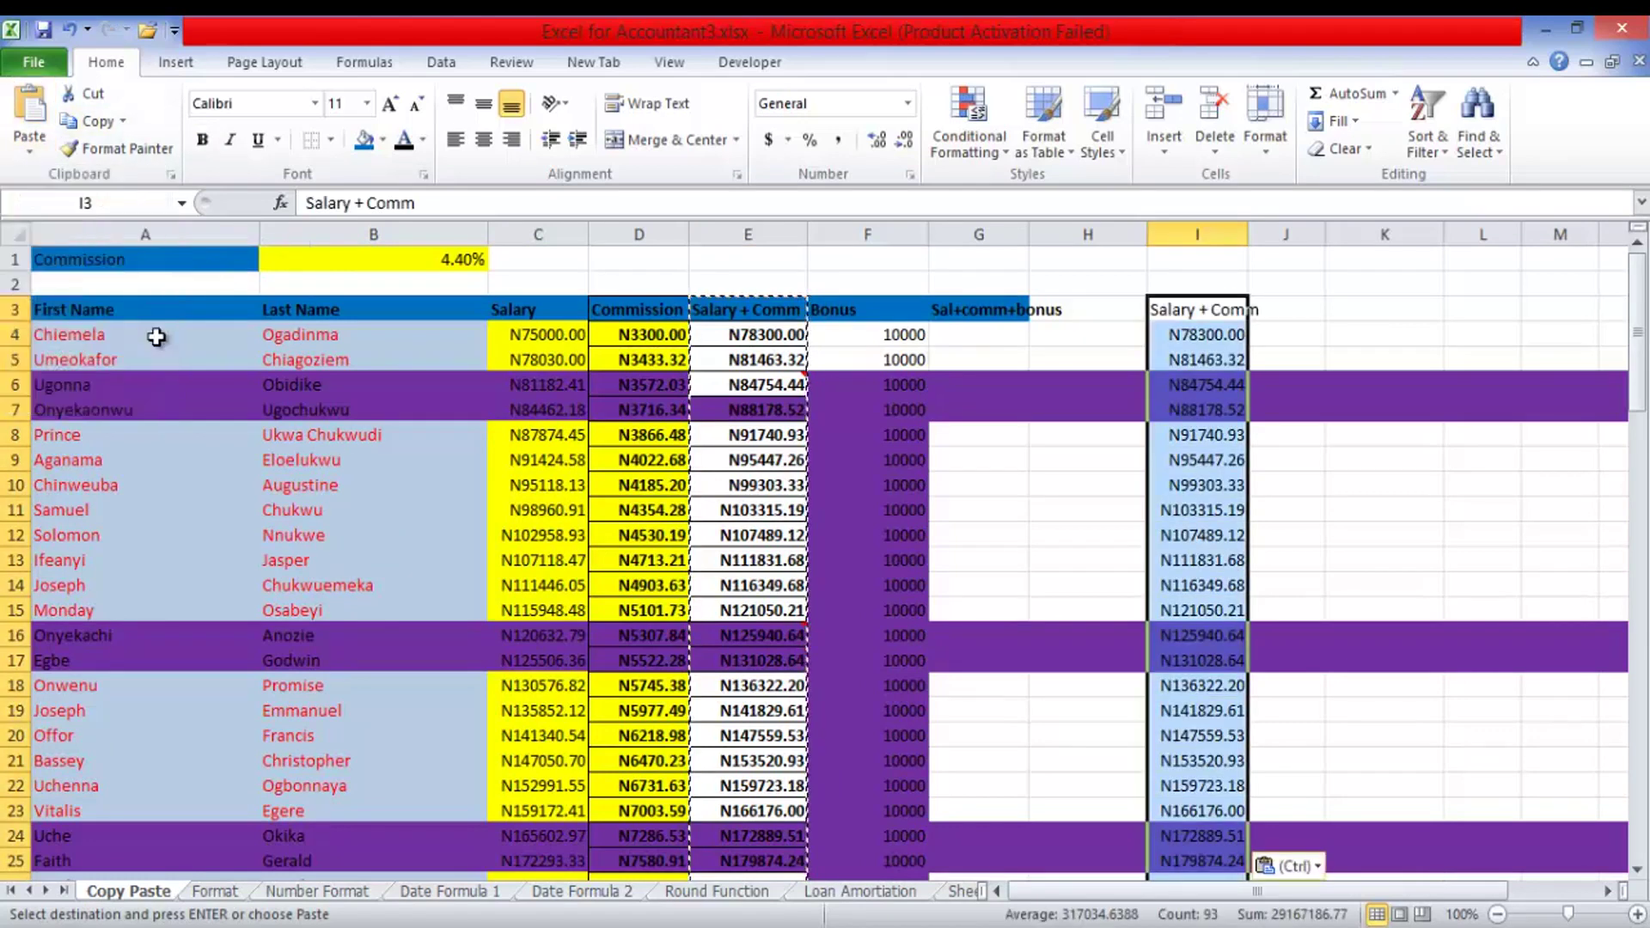
key(Escape)
key(Right)
key(Right)
key(Down)
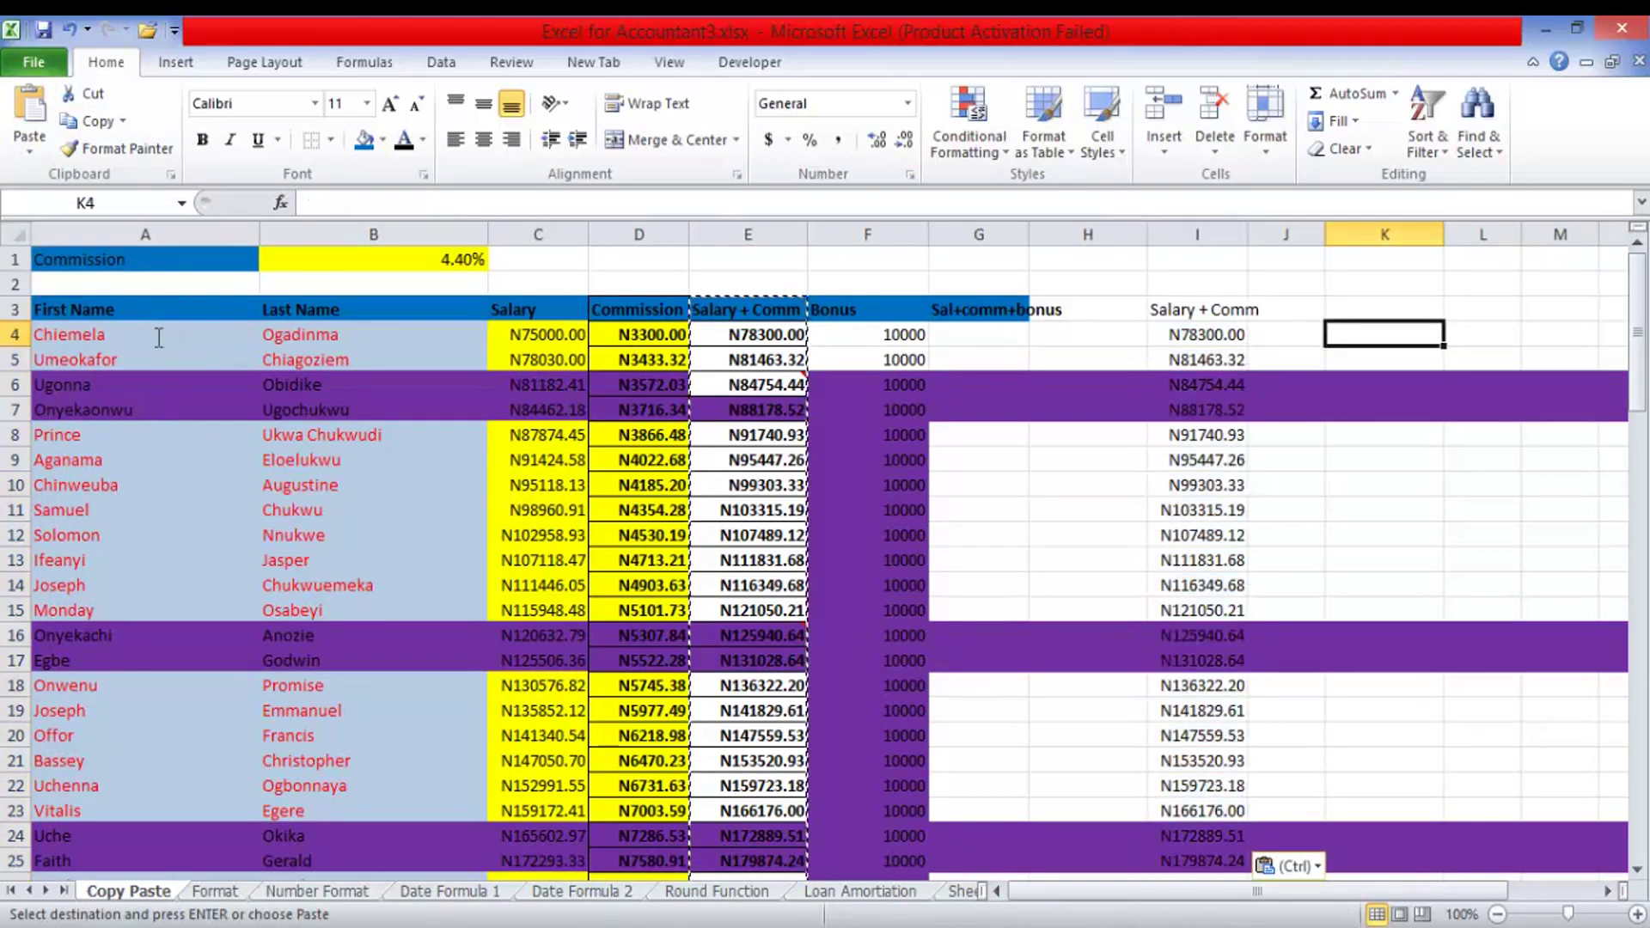
- Copy the Bonus values in F4:F95 without the header
key(Left)
key(Left)
key(Left)
key(Left)
key(Left)
key(ctrl+shift+Down)
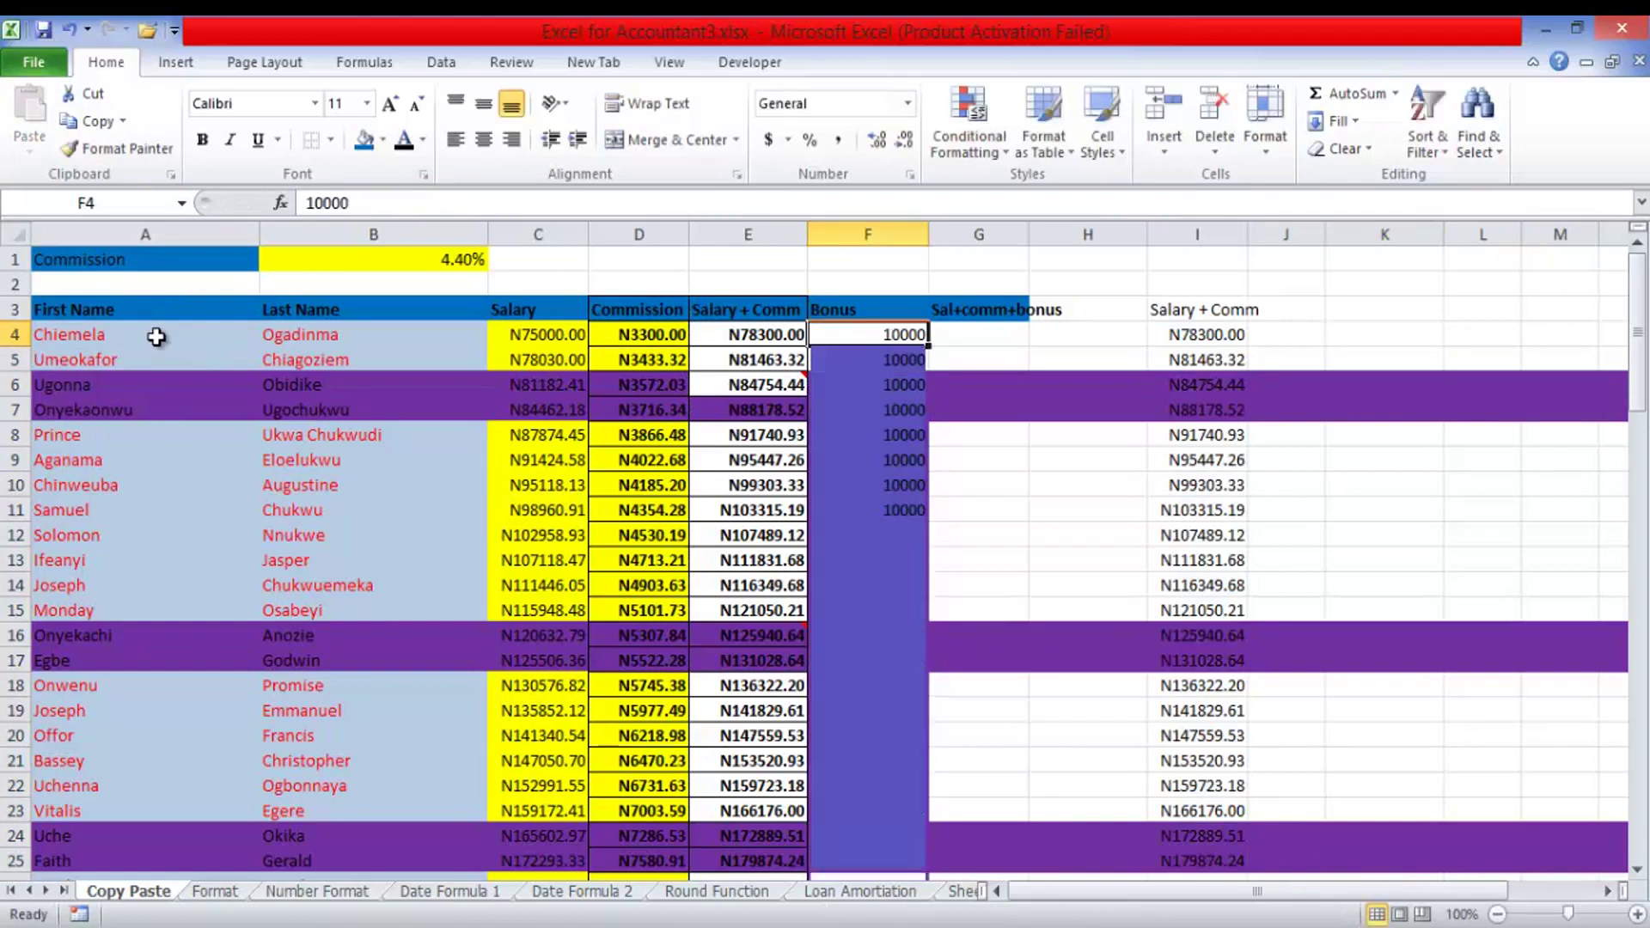
key(ctrl+c)
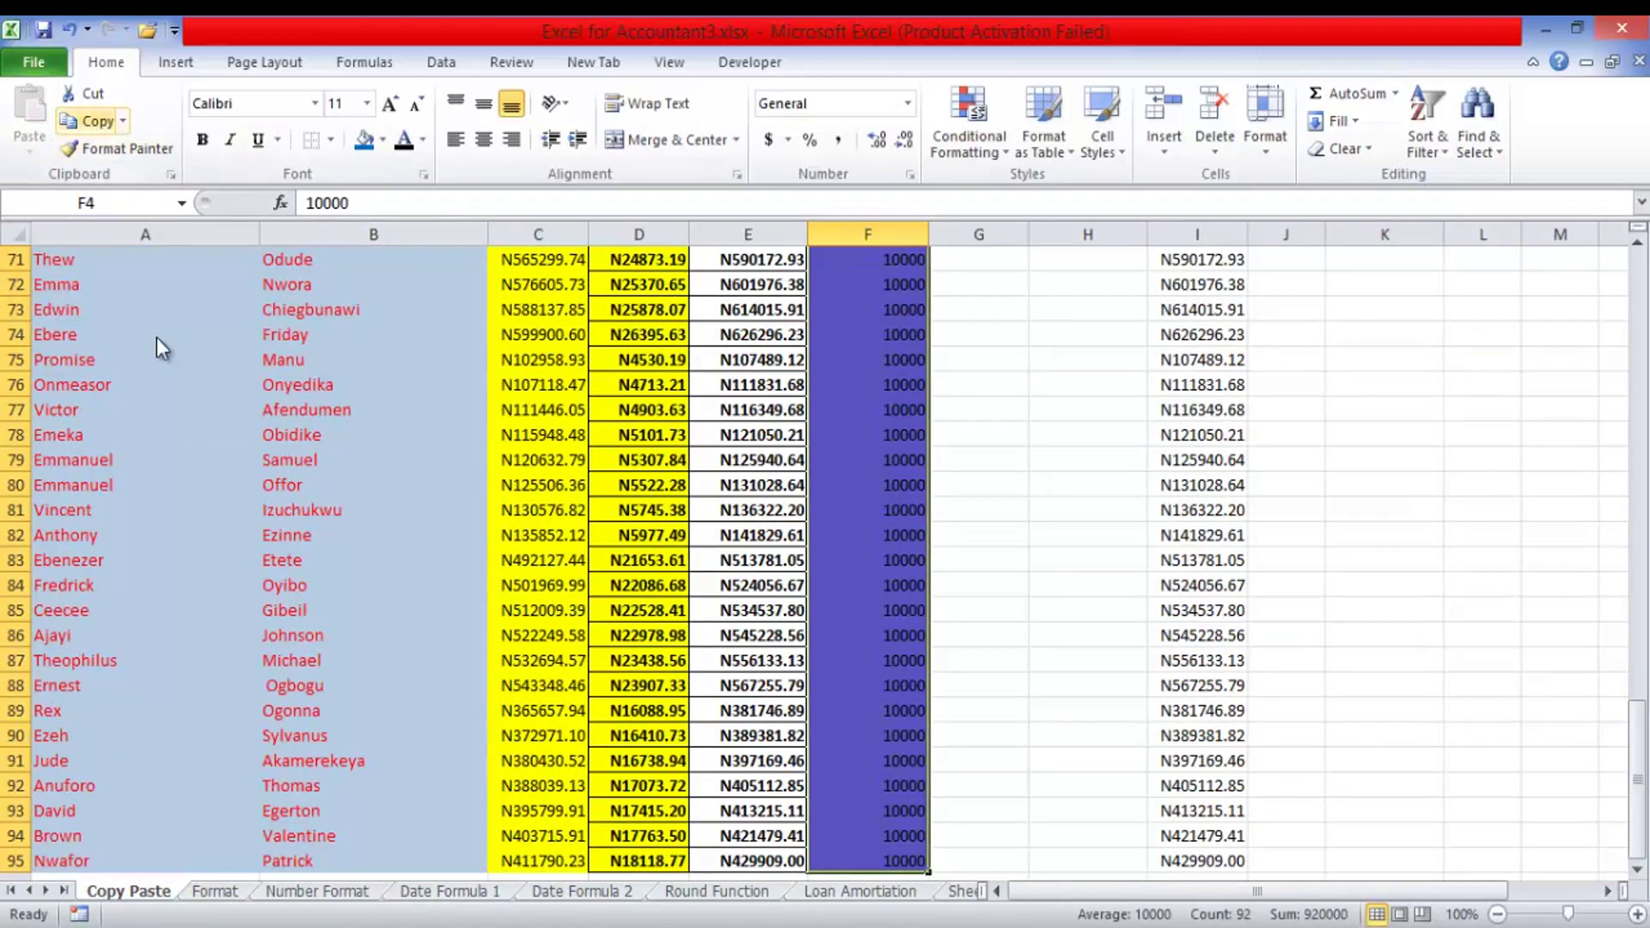
key(ctrl+BackSpace)
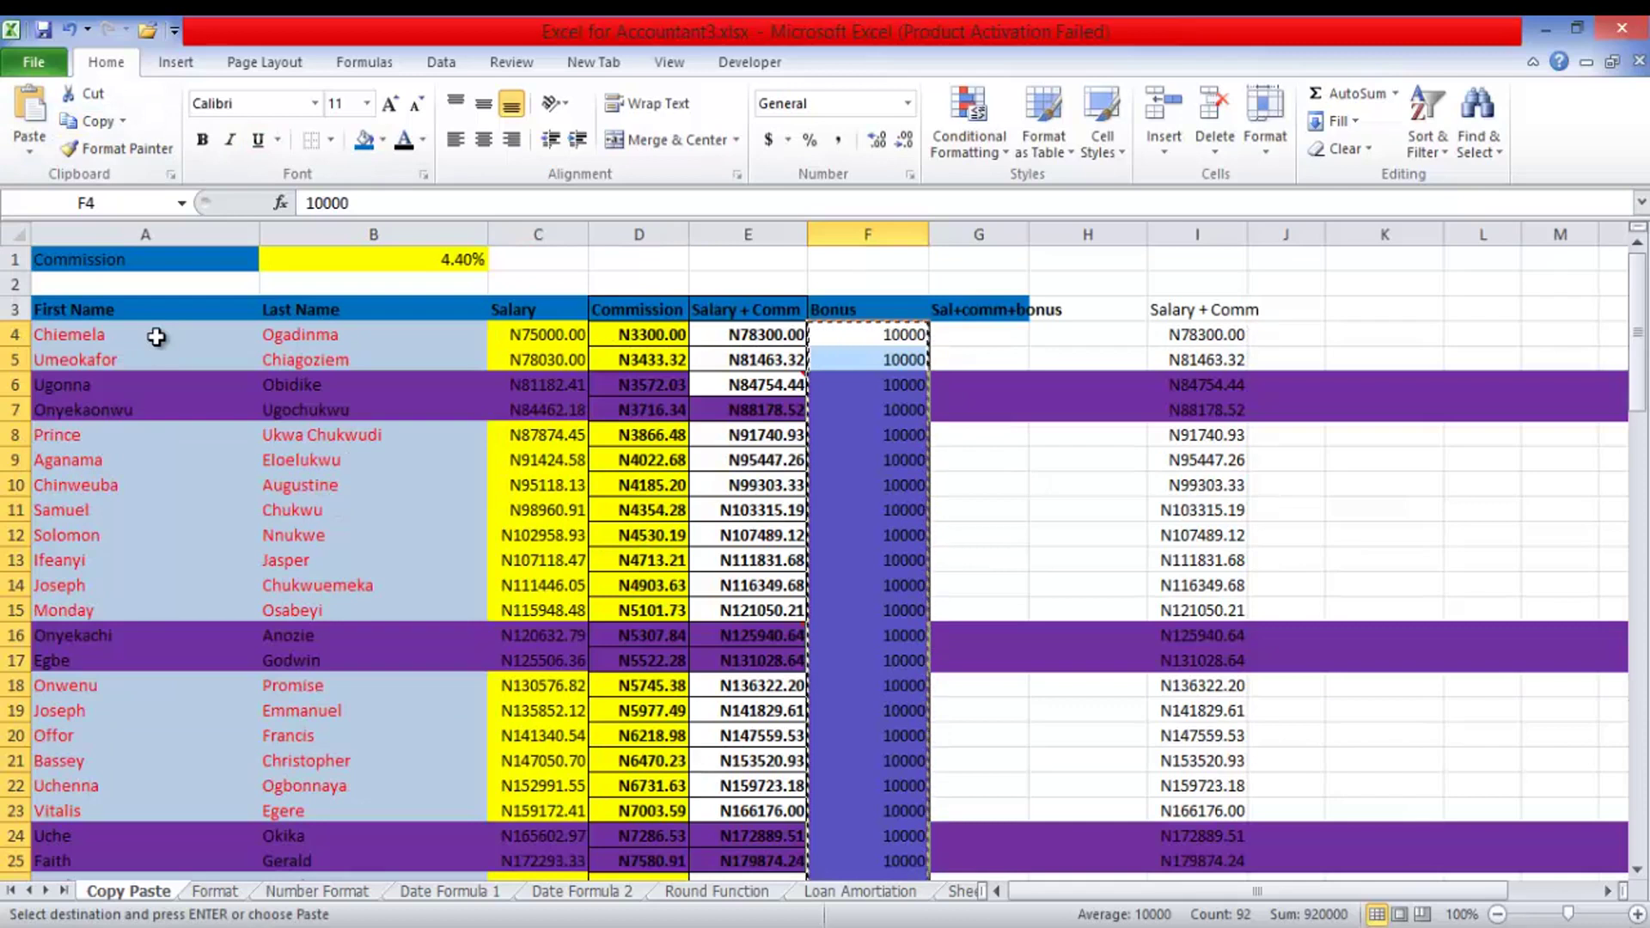
- Add the copied bonuses to Salary + Comm cells E4:E95 using Paste Special with the Add operation, and end the copy mode
key(Left)
key(ctrl+shift+Down)
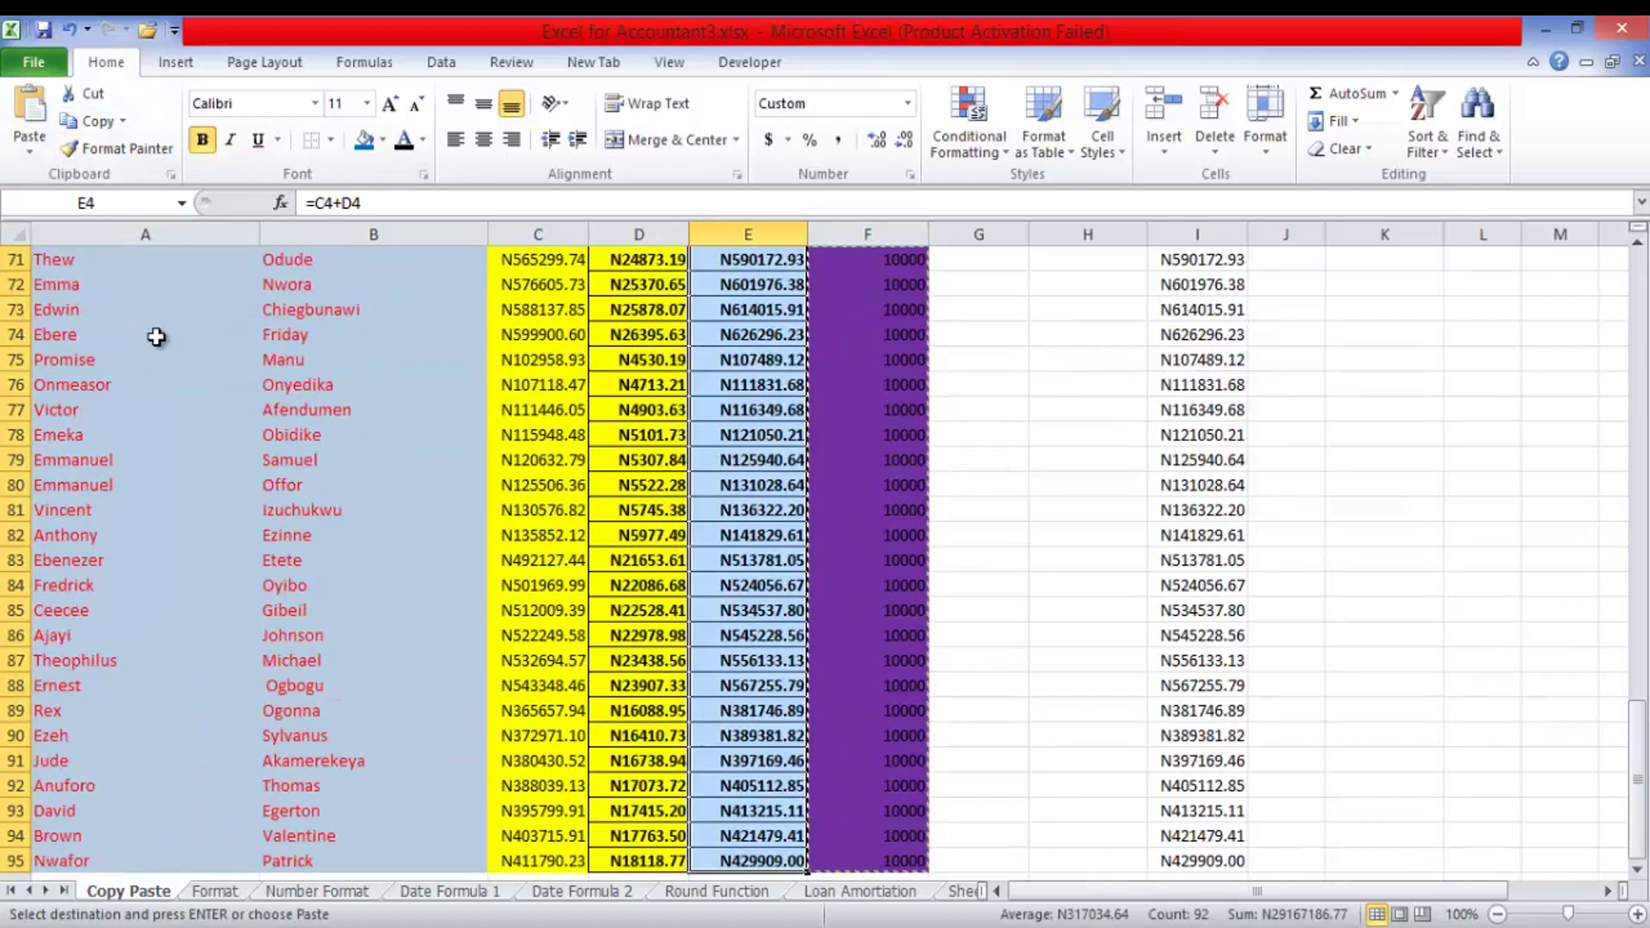
scroll(161, 348, up, 19)
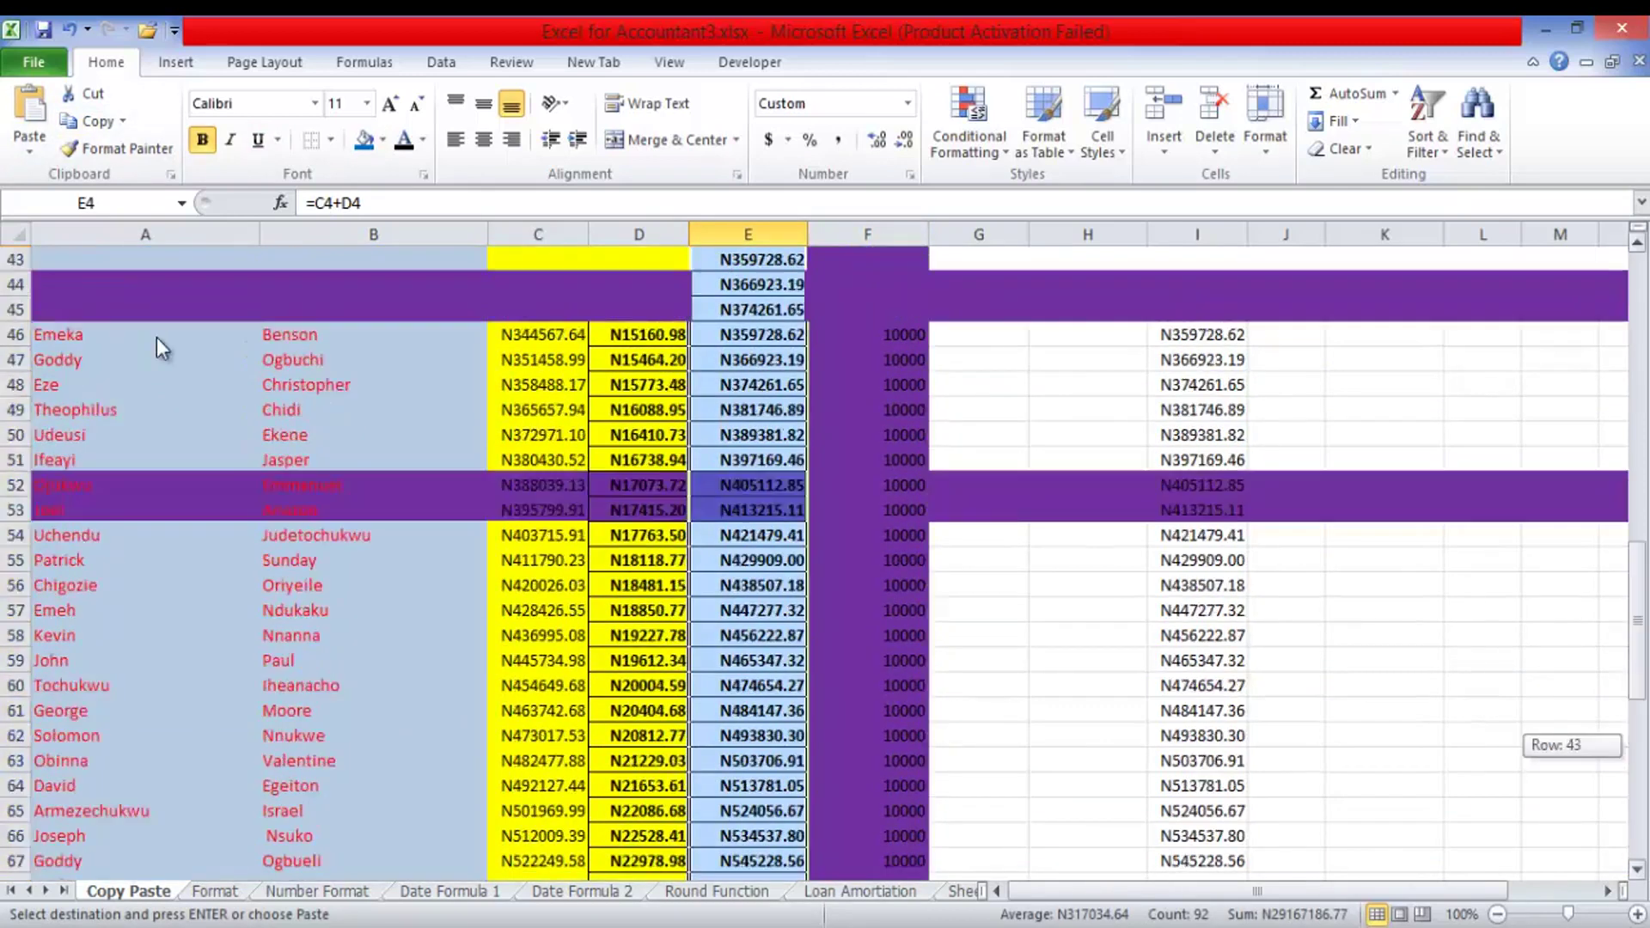
scroll(161, 348, up, 4)
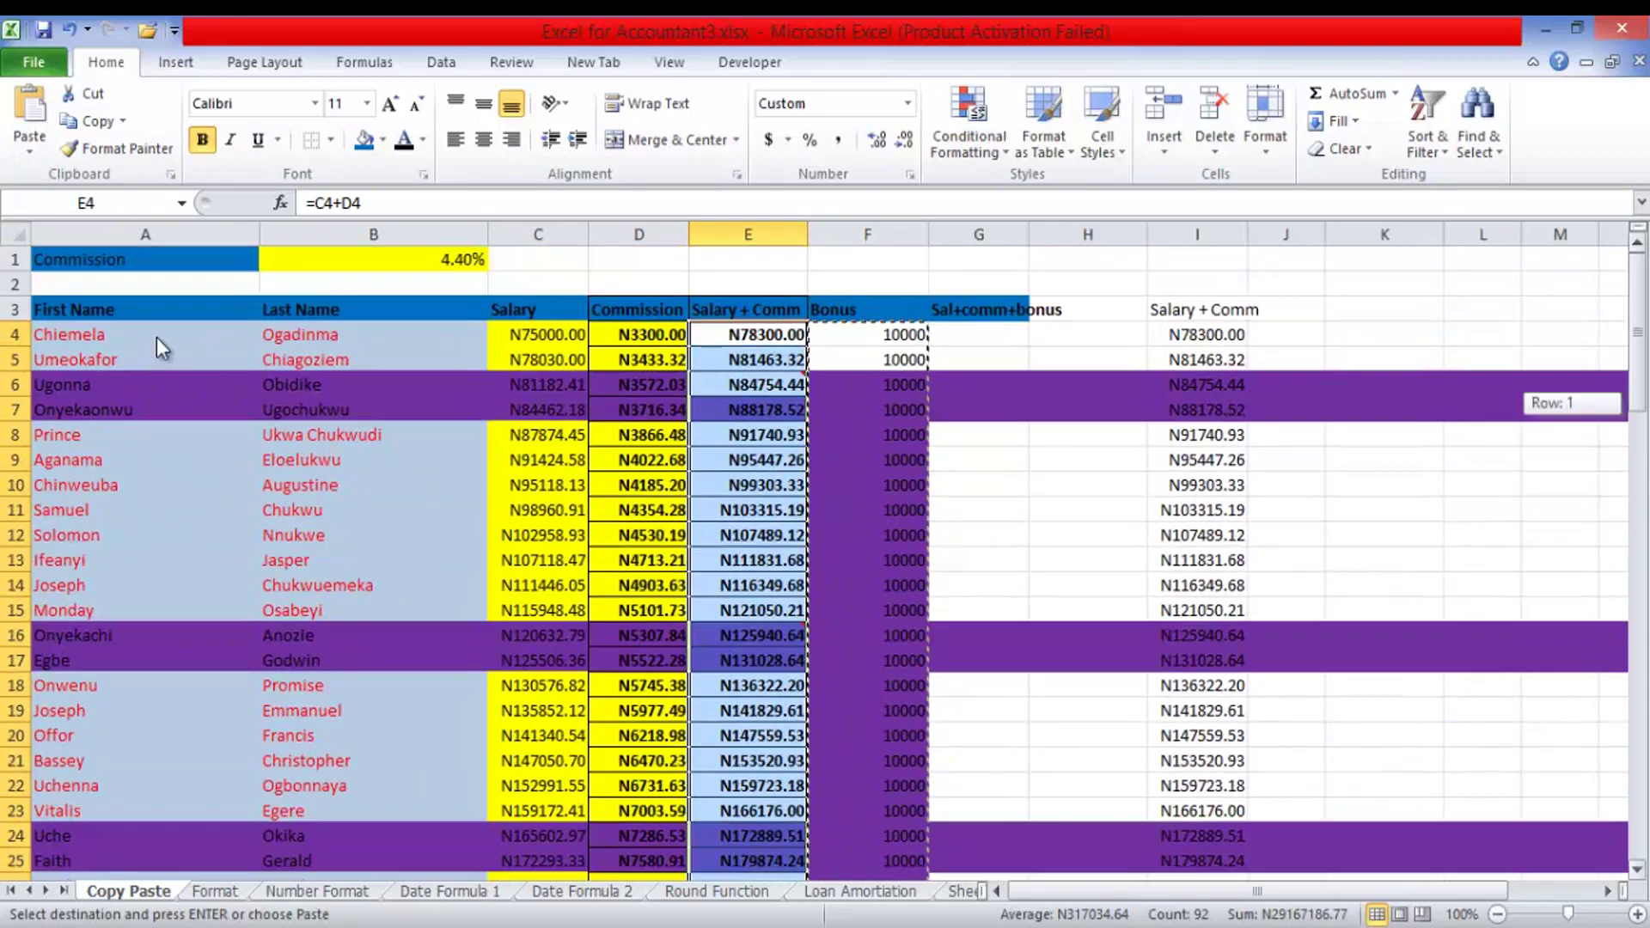
key(alt+h)
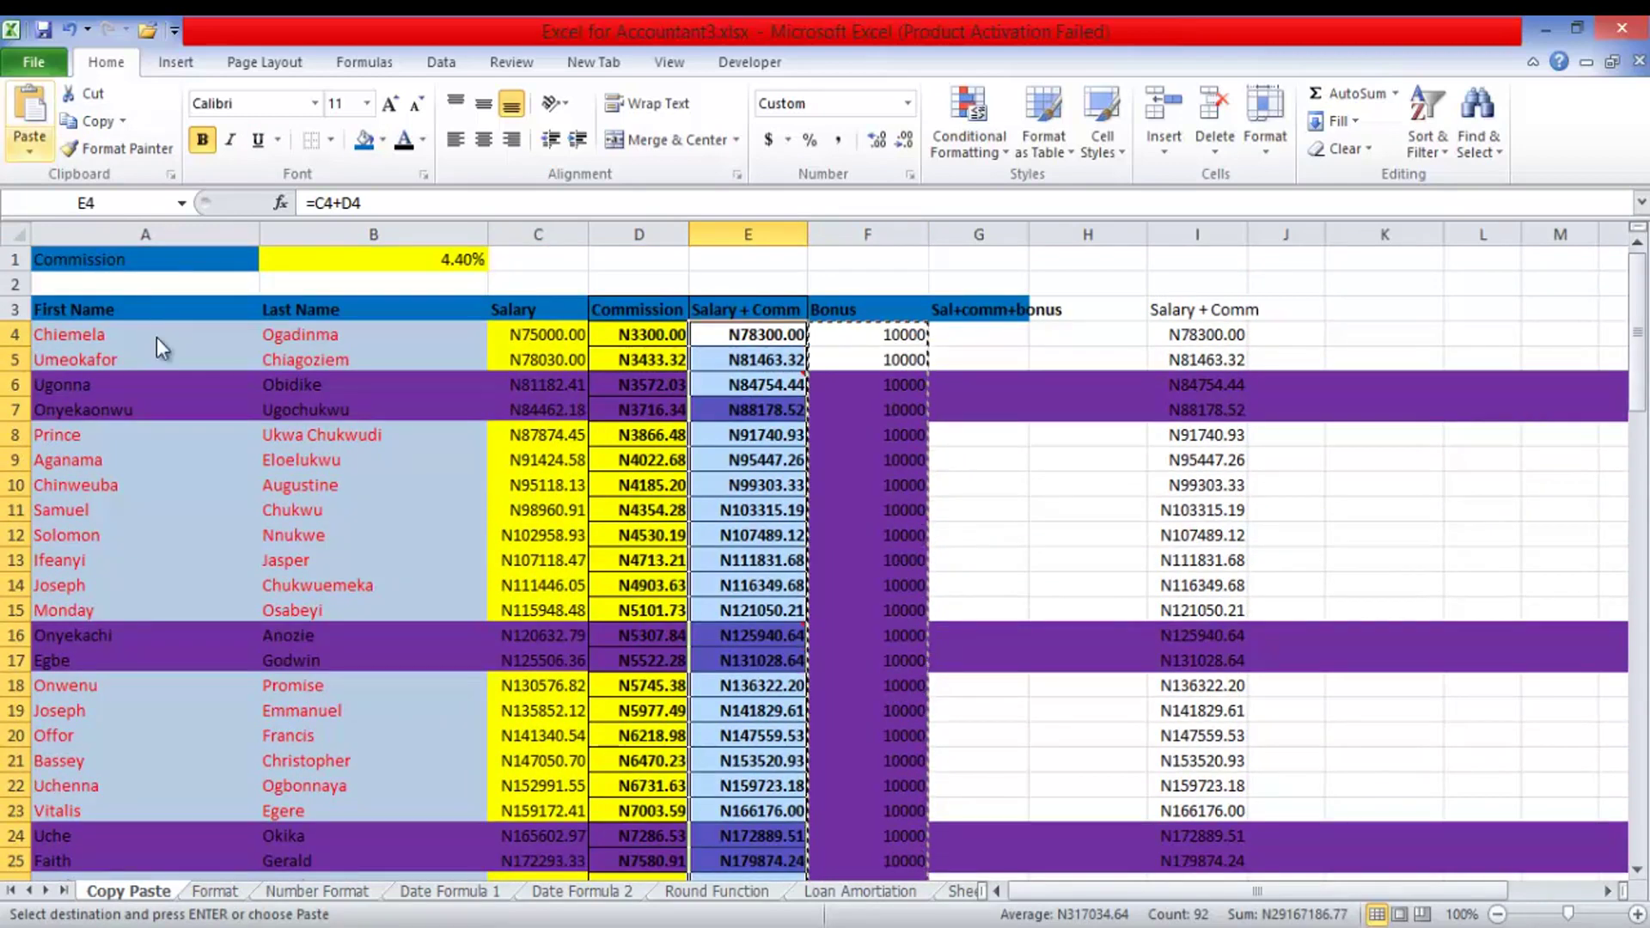
key(v)
key(s)
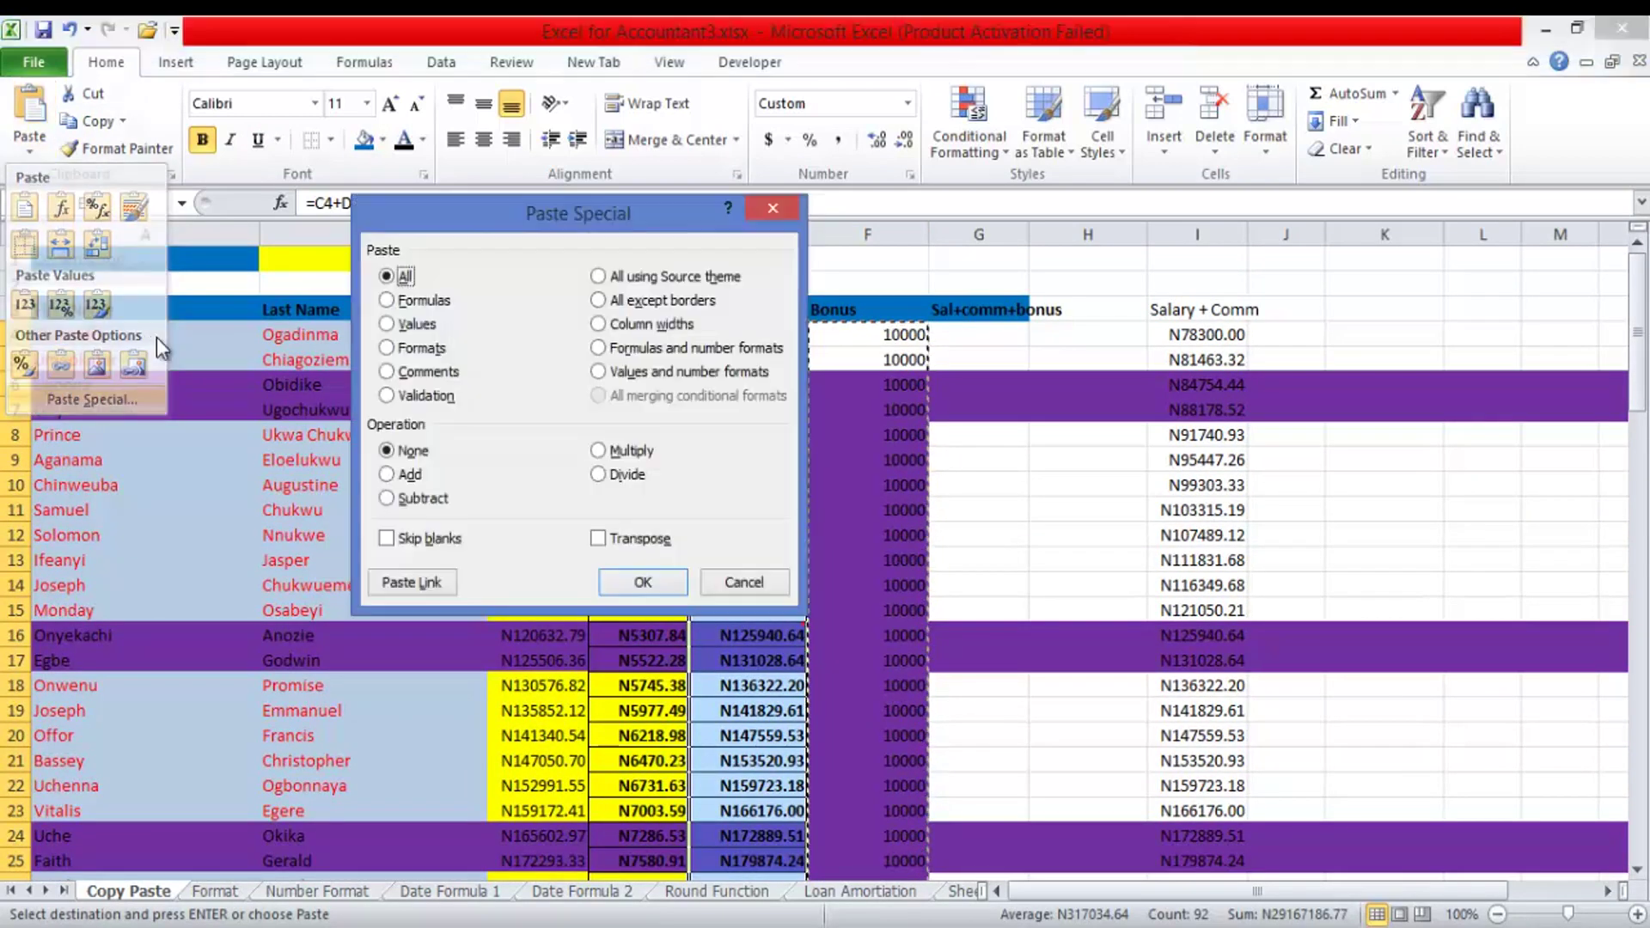
key(d)
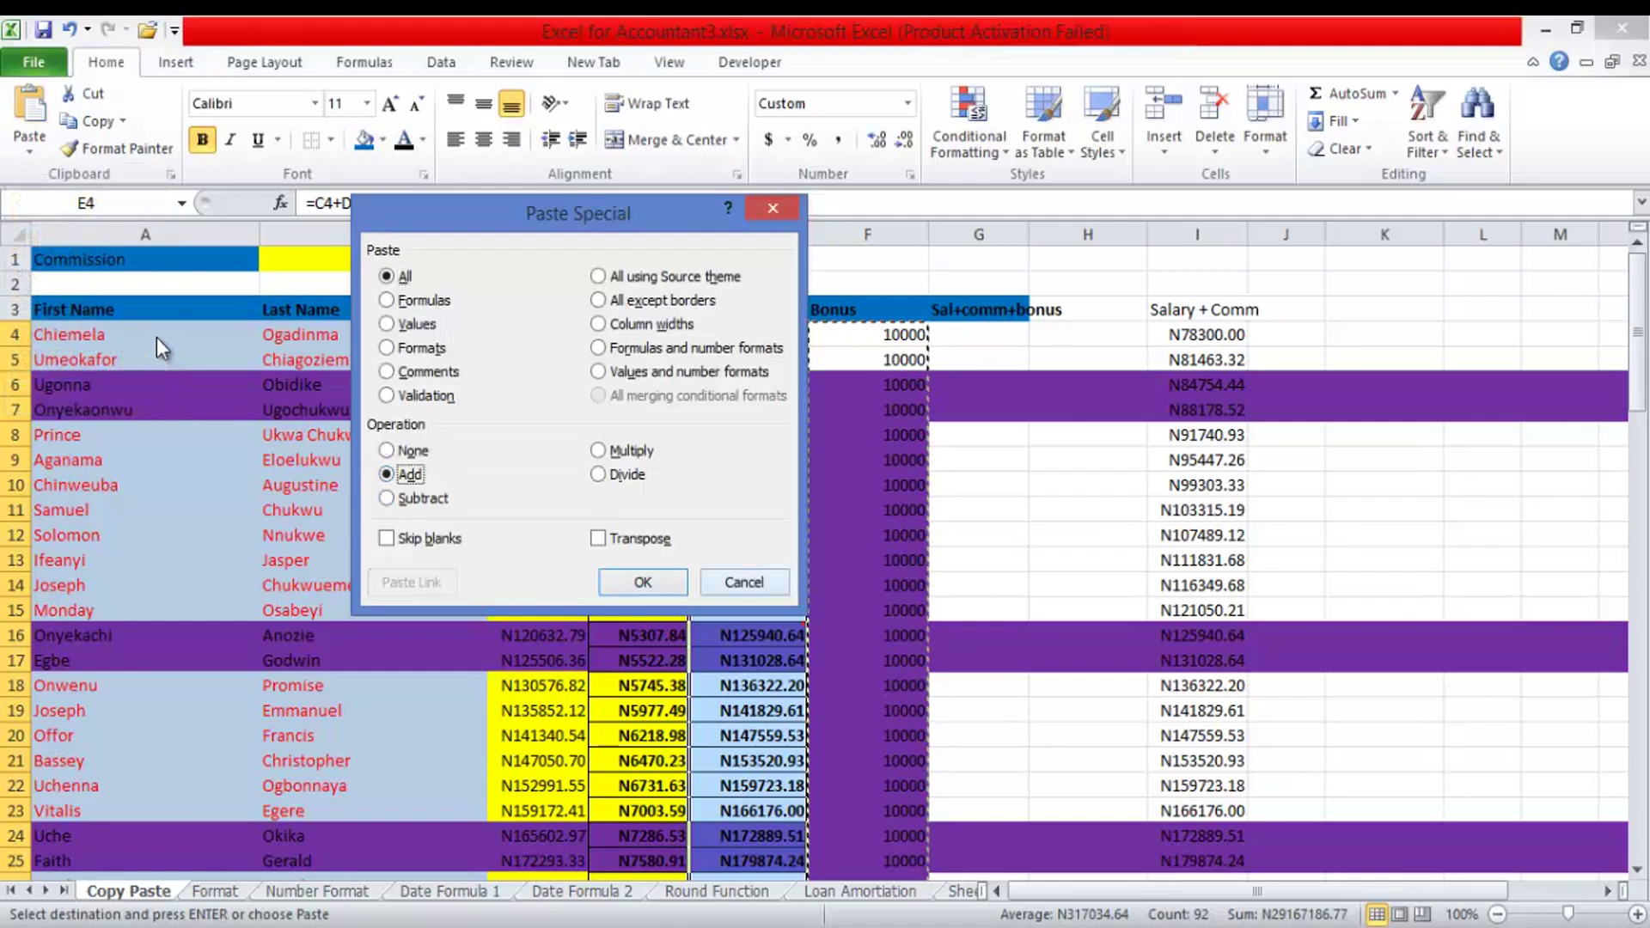
key(Return)
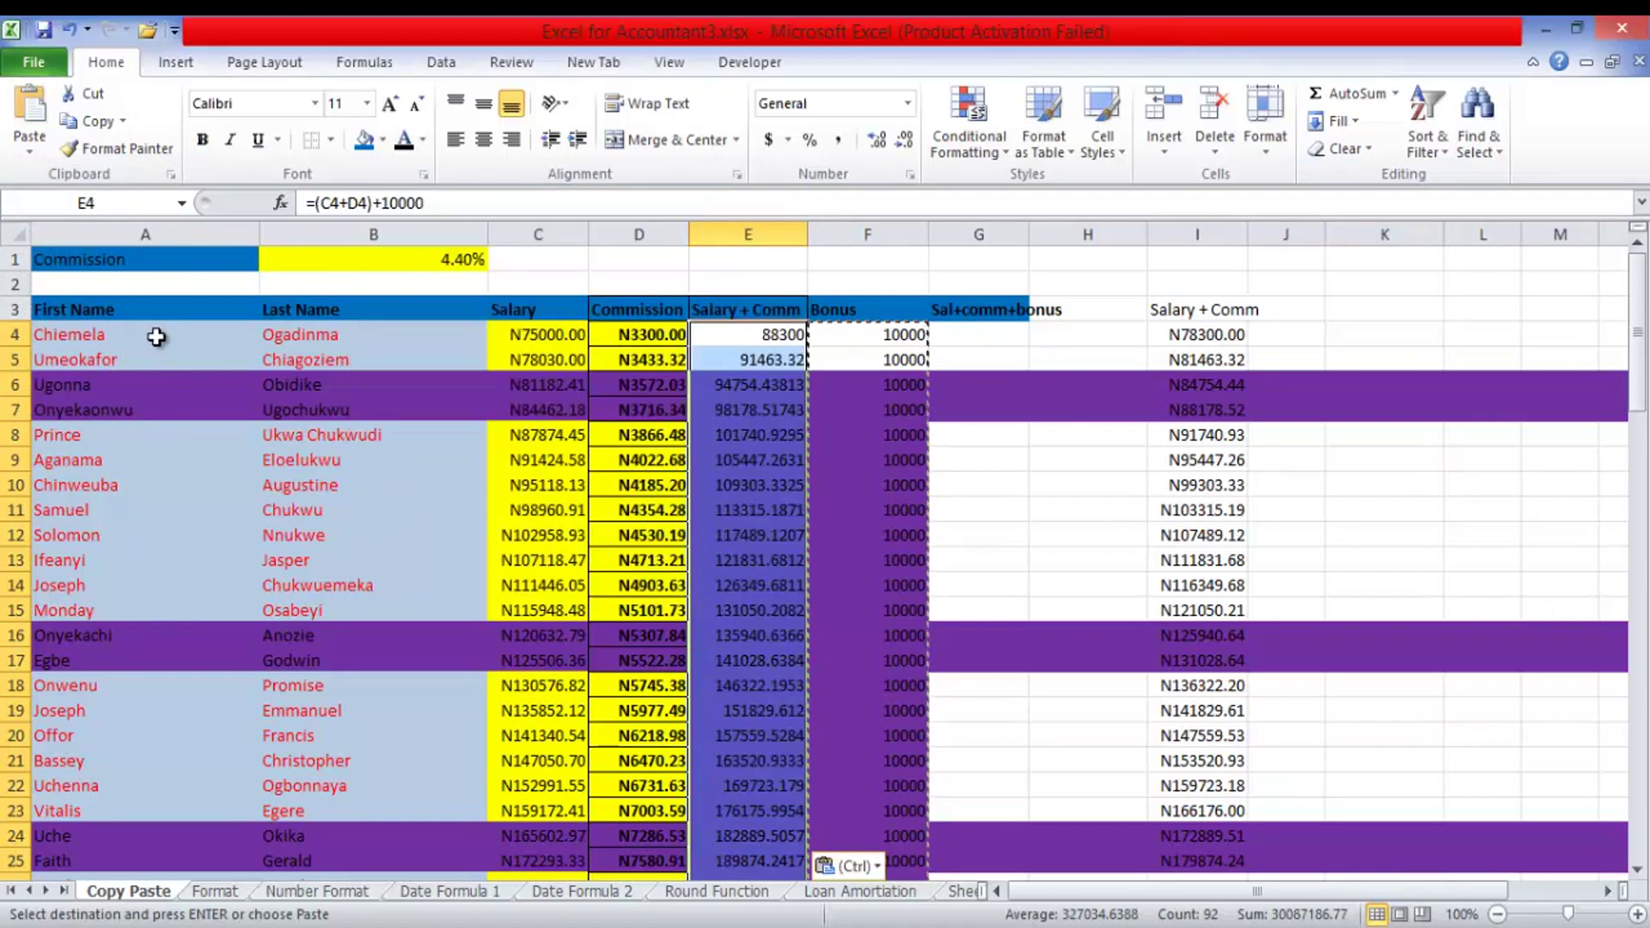
double_click(1385, 434)
key(Return)
key(Return)
key(Return)
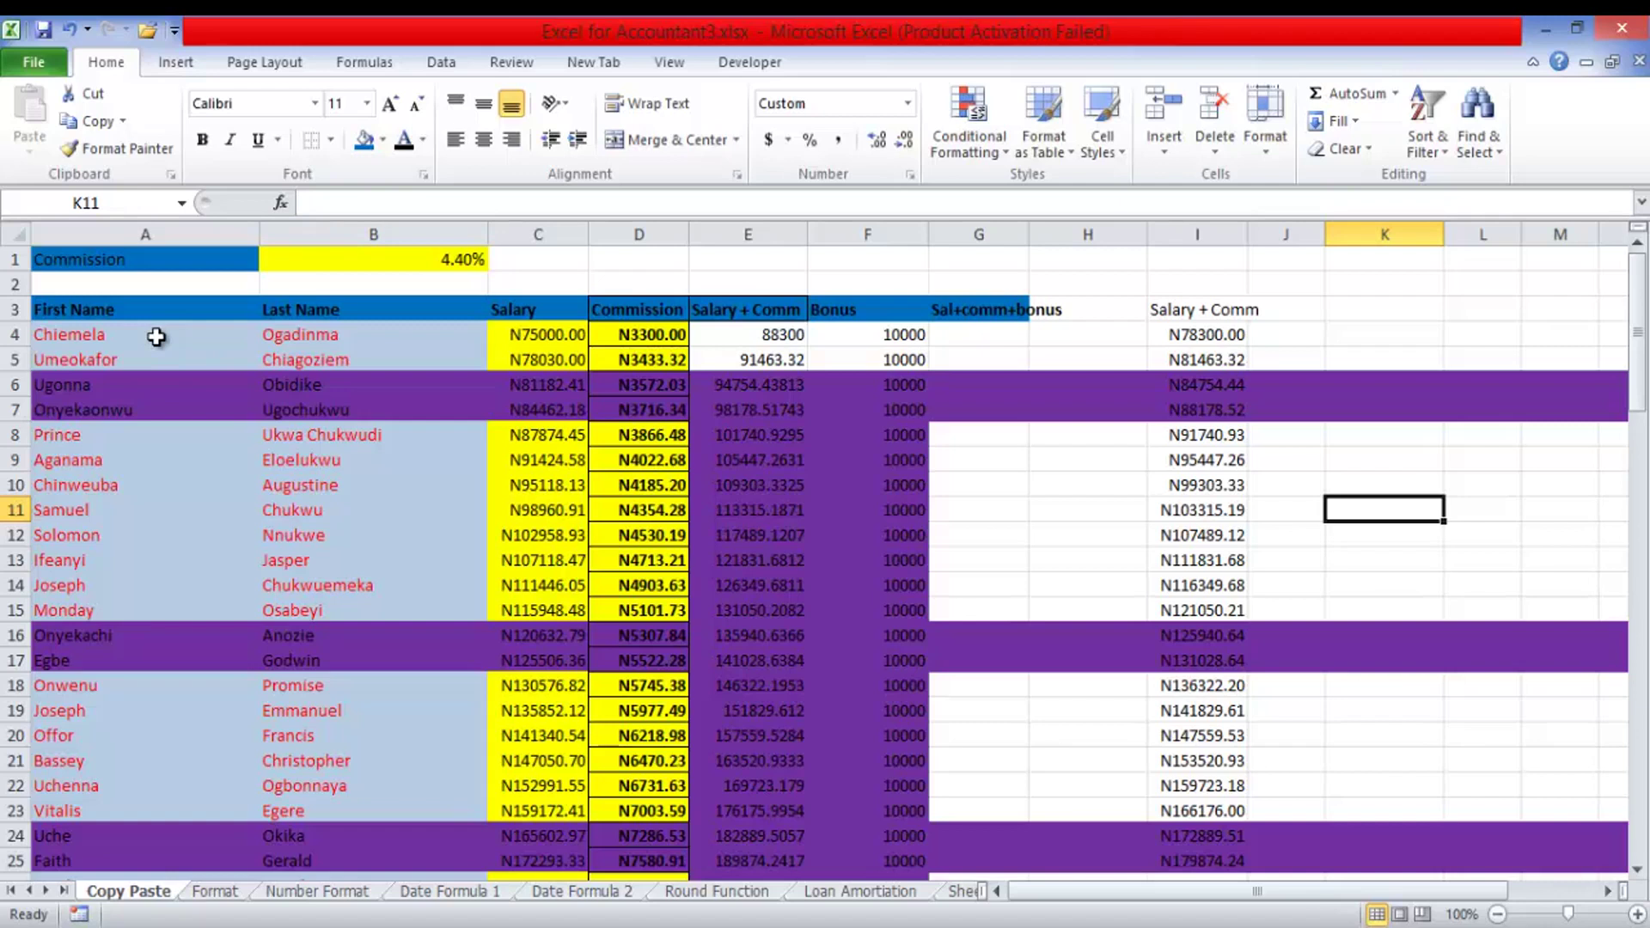
- Copy the Commission column with its header, D3:D95
key(ctrl+Home)
key(Up)
key(ctrl+shift+Down)
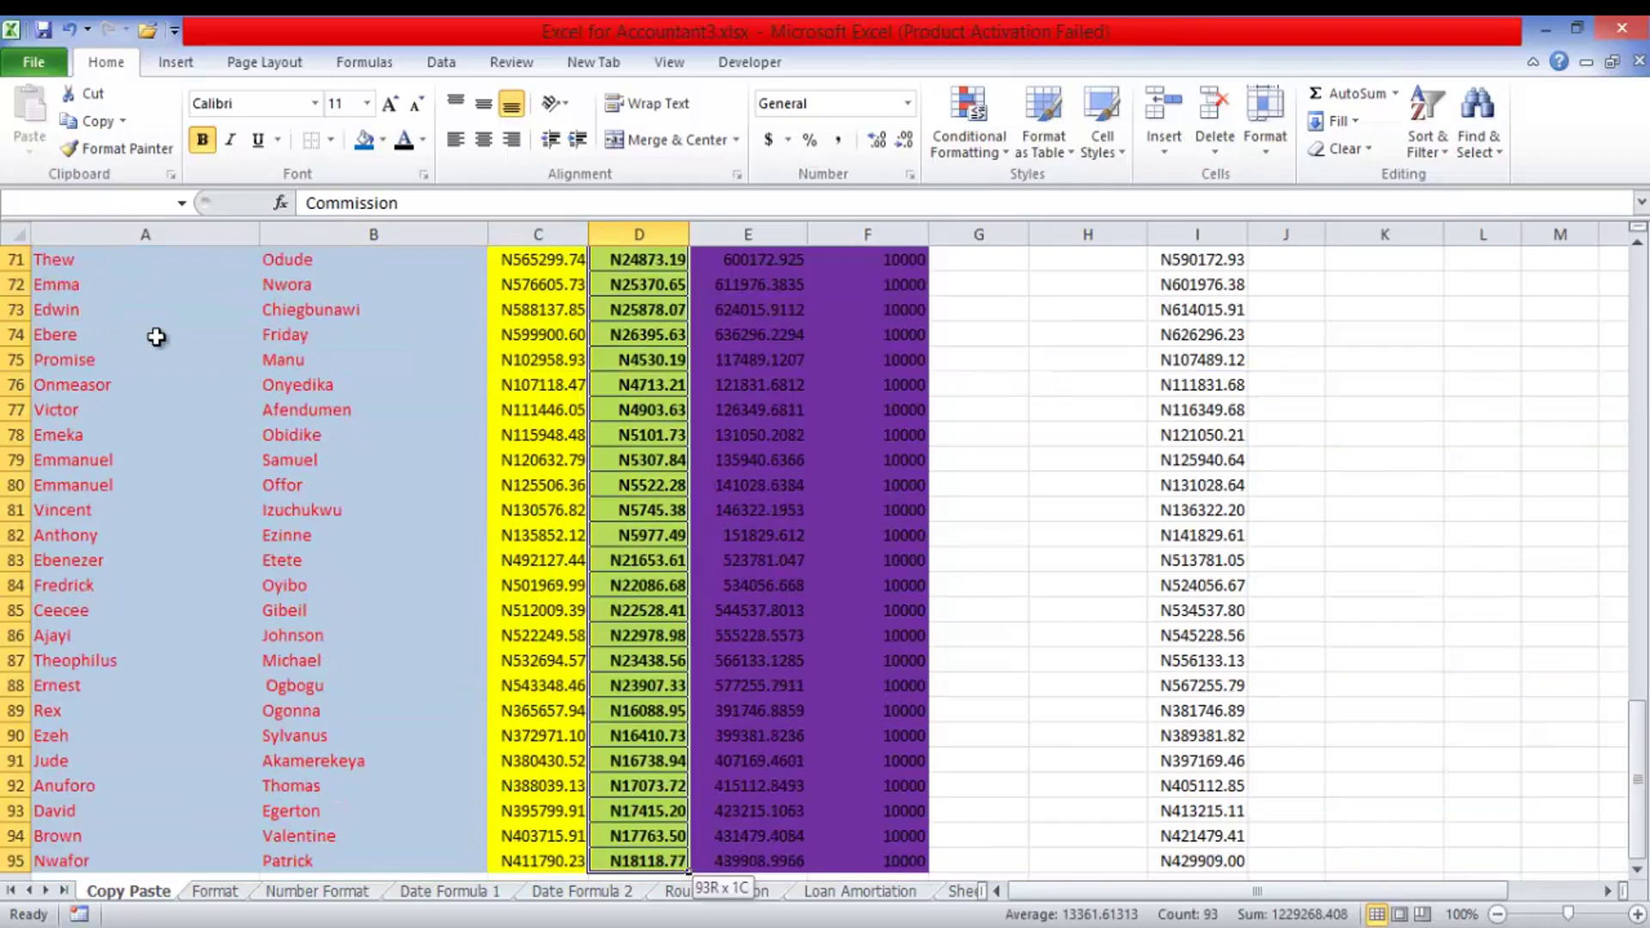
key(ctrl+c)
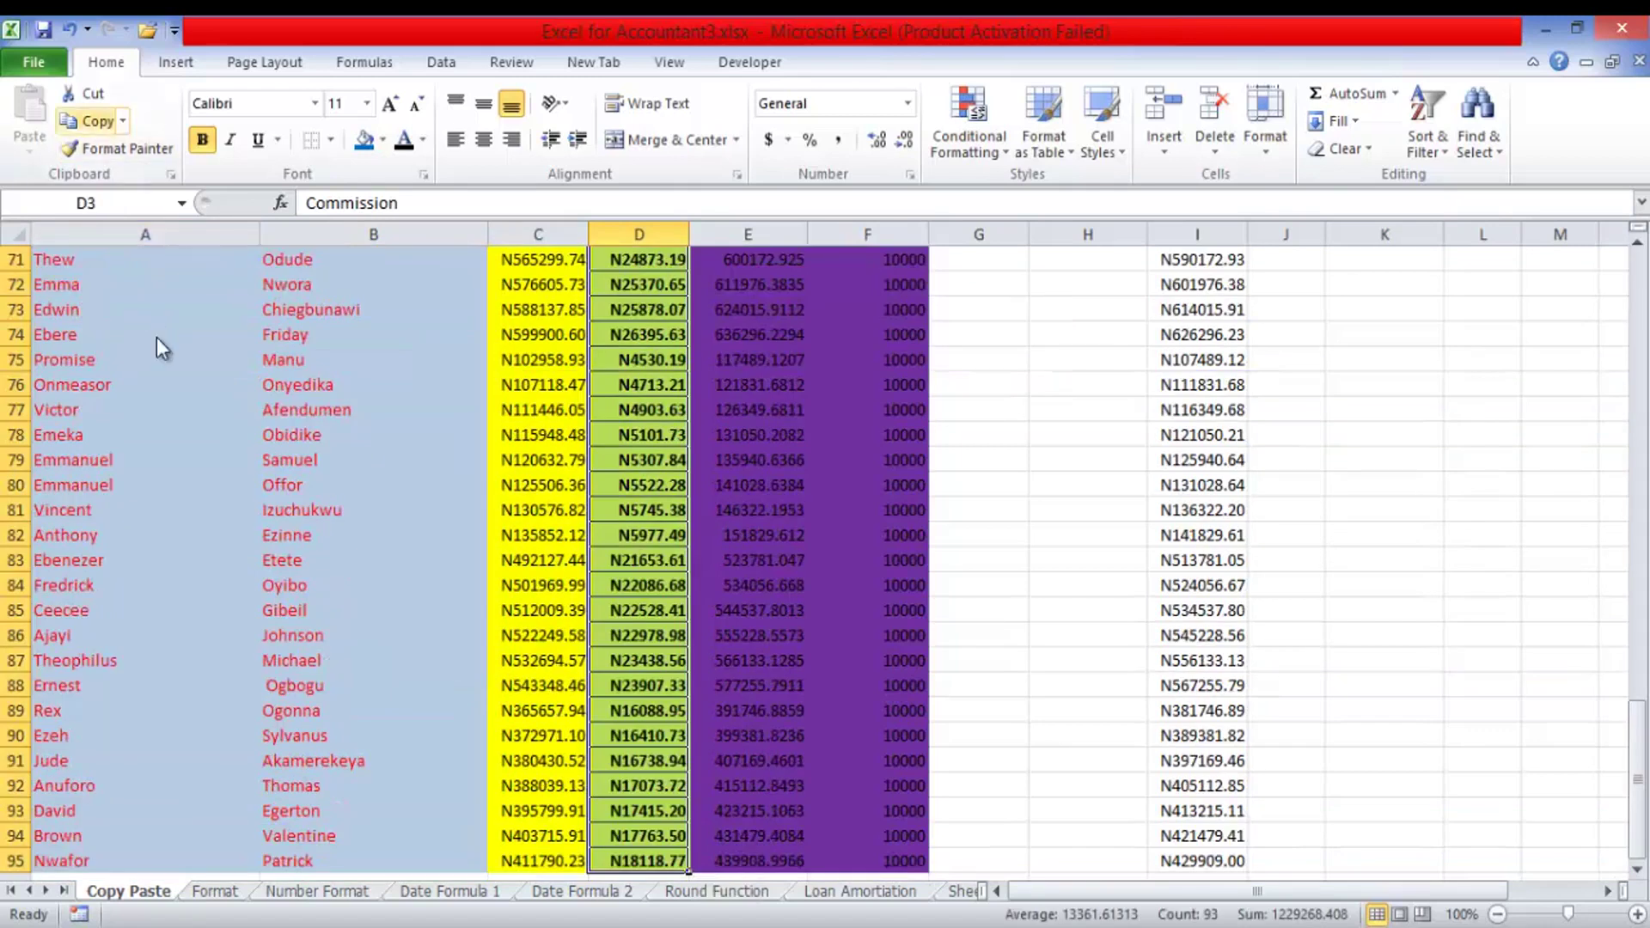
key(ctrl+BackSpace)
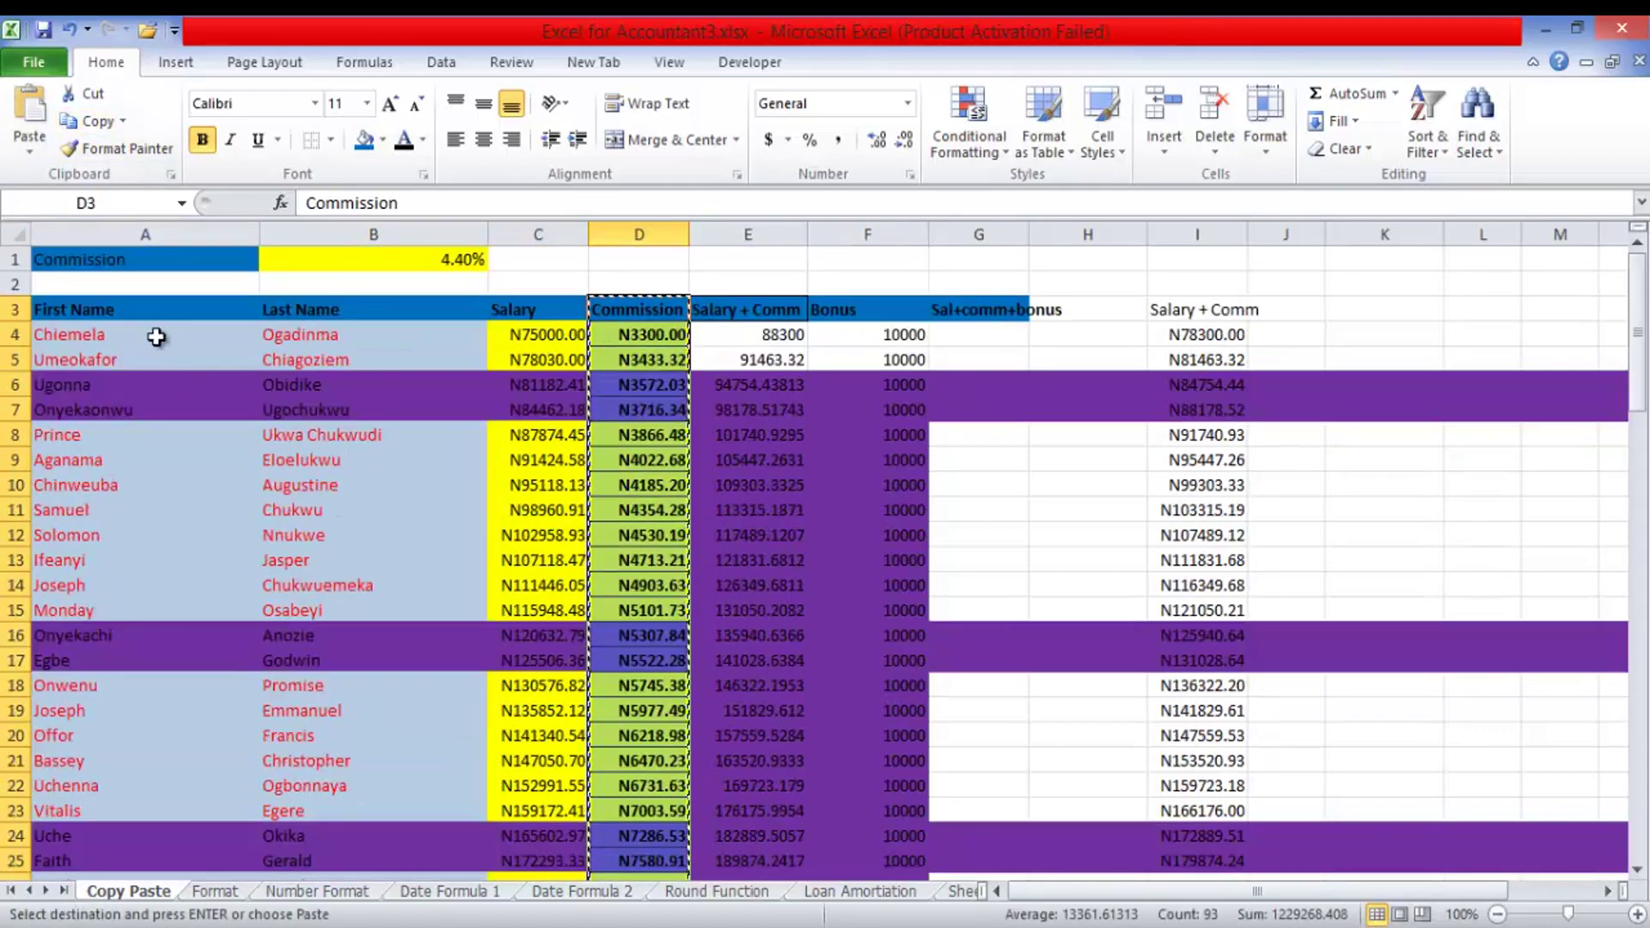
- Paste the copied Commission column at cell K3 as Values & Source Formatting, and end the copy mode
key(Right)
key(Right)
key(Right)
key(Right)
key(Right)
key(Right)
key(Right)
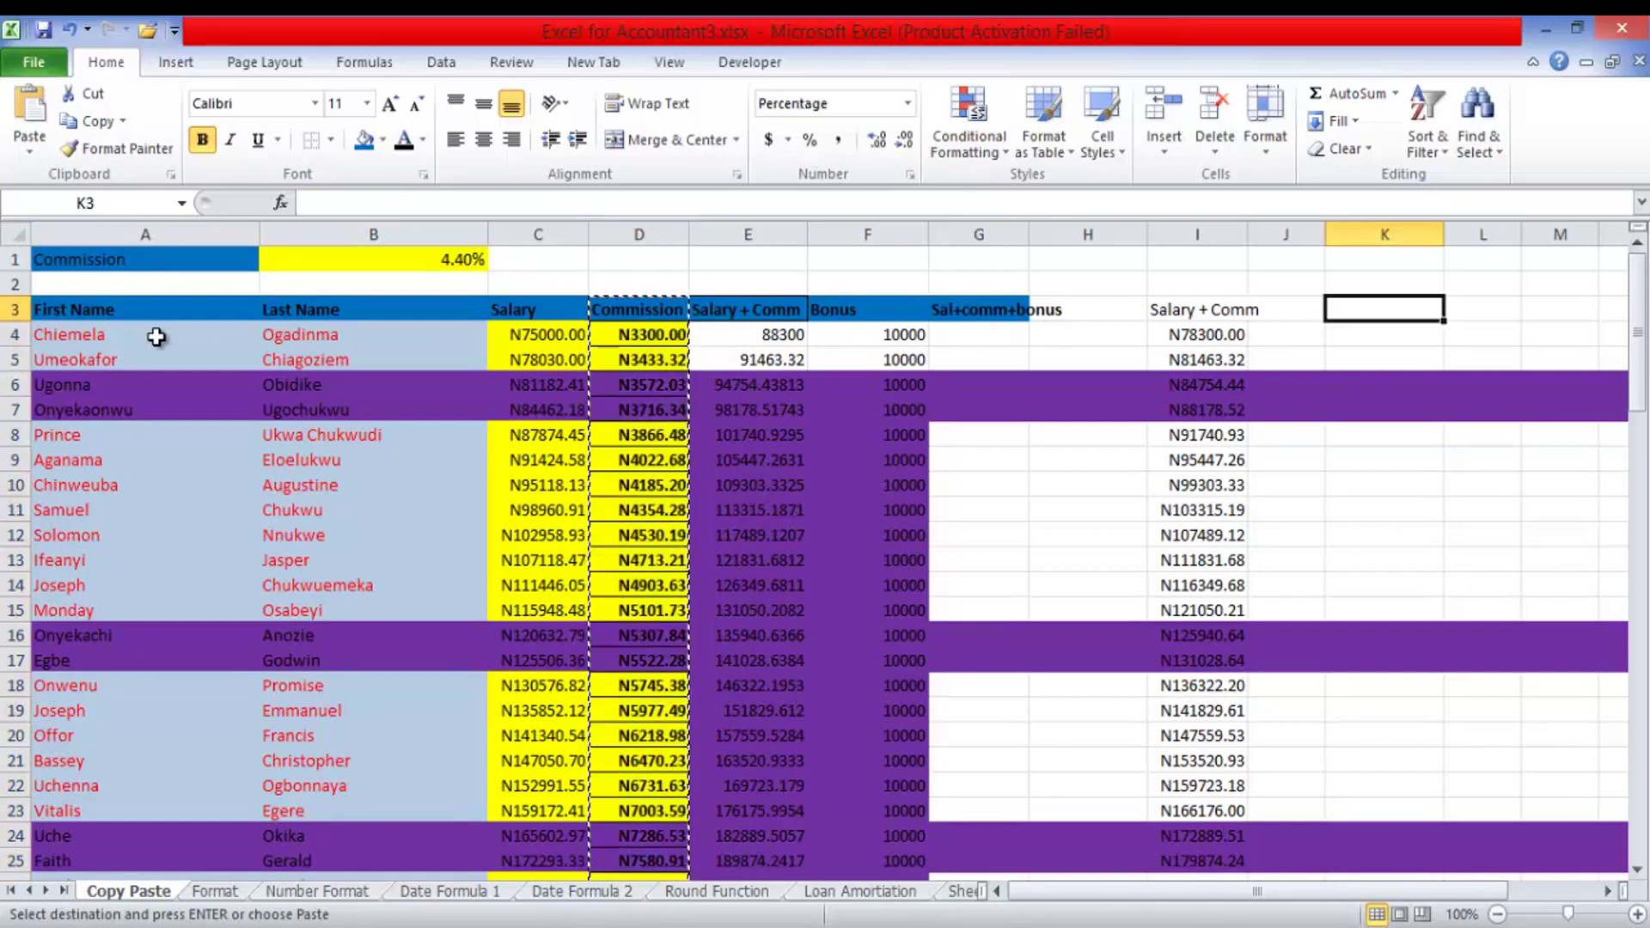
key(alt+h)
key(v)
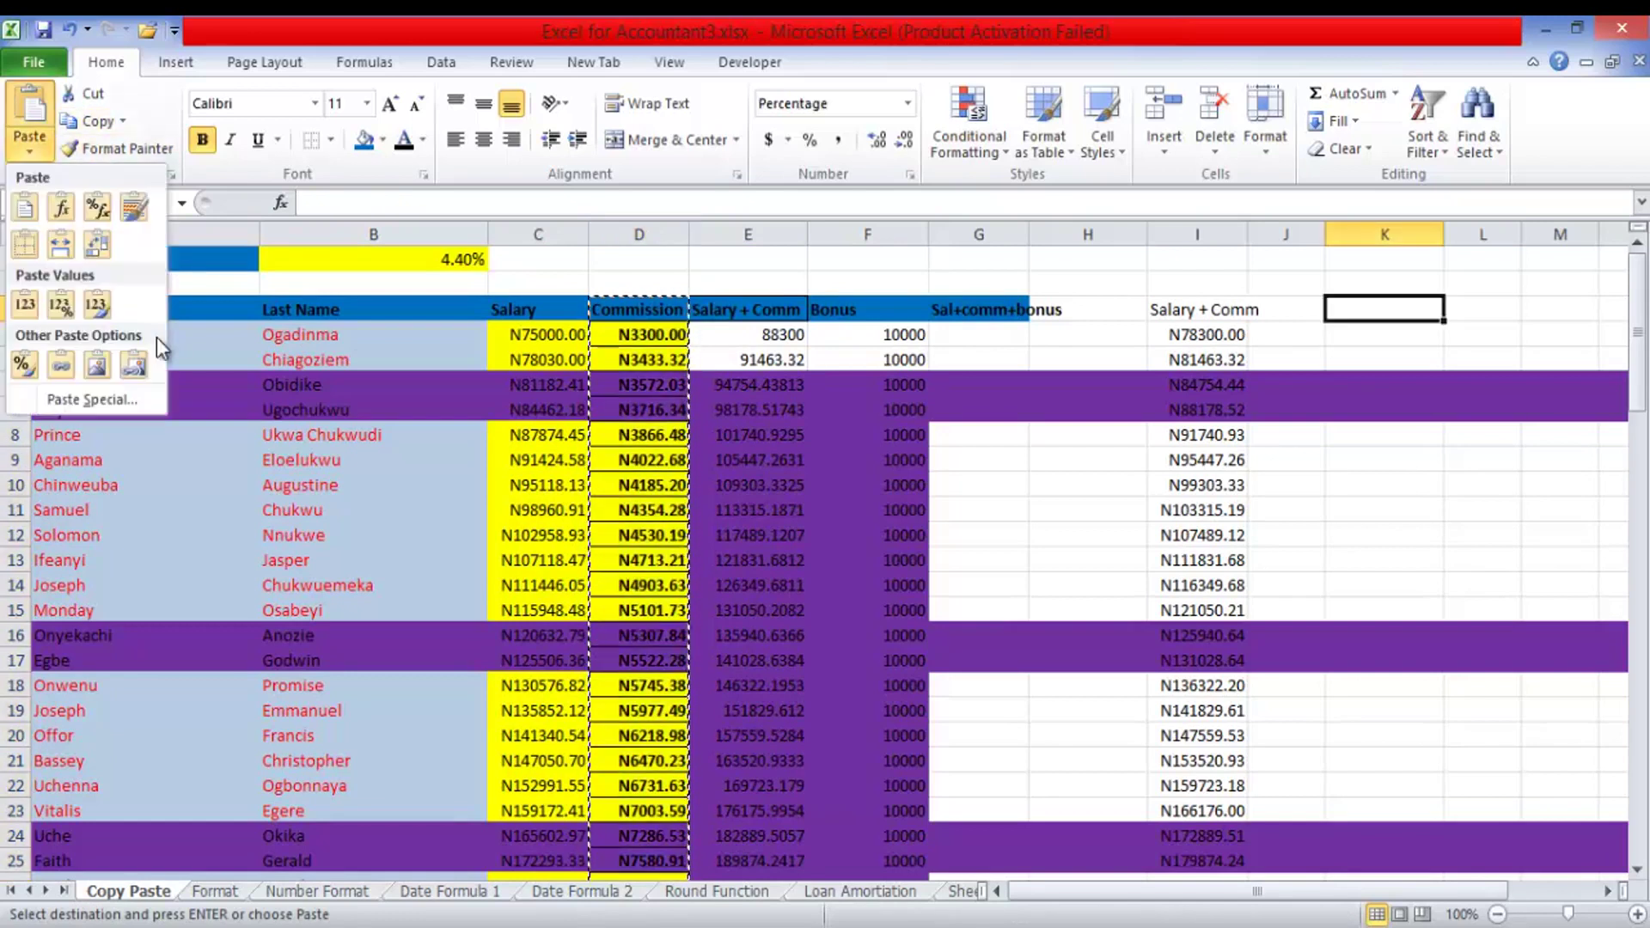
key(Down)
key(Down)
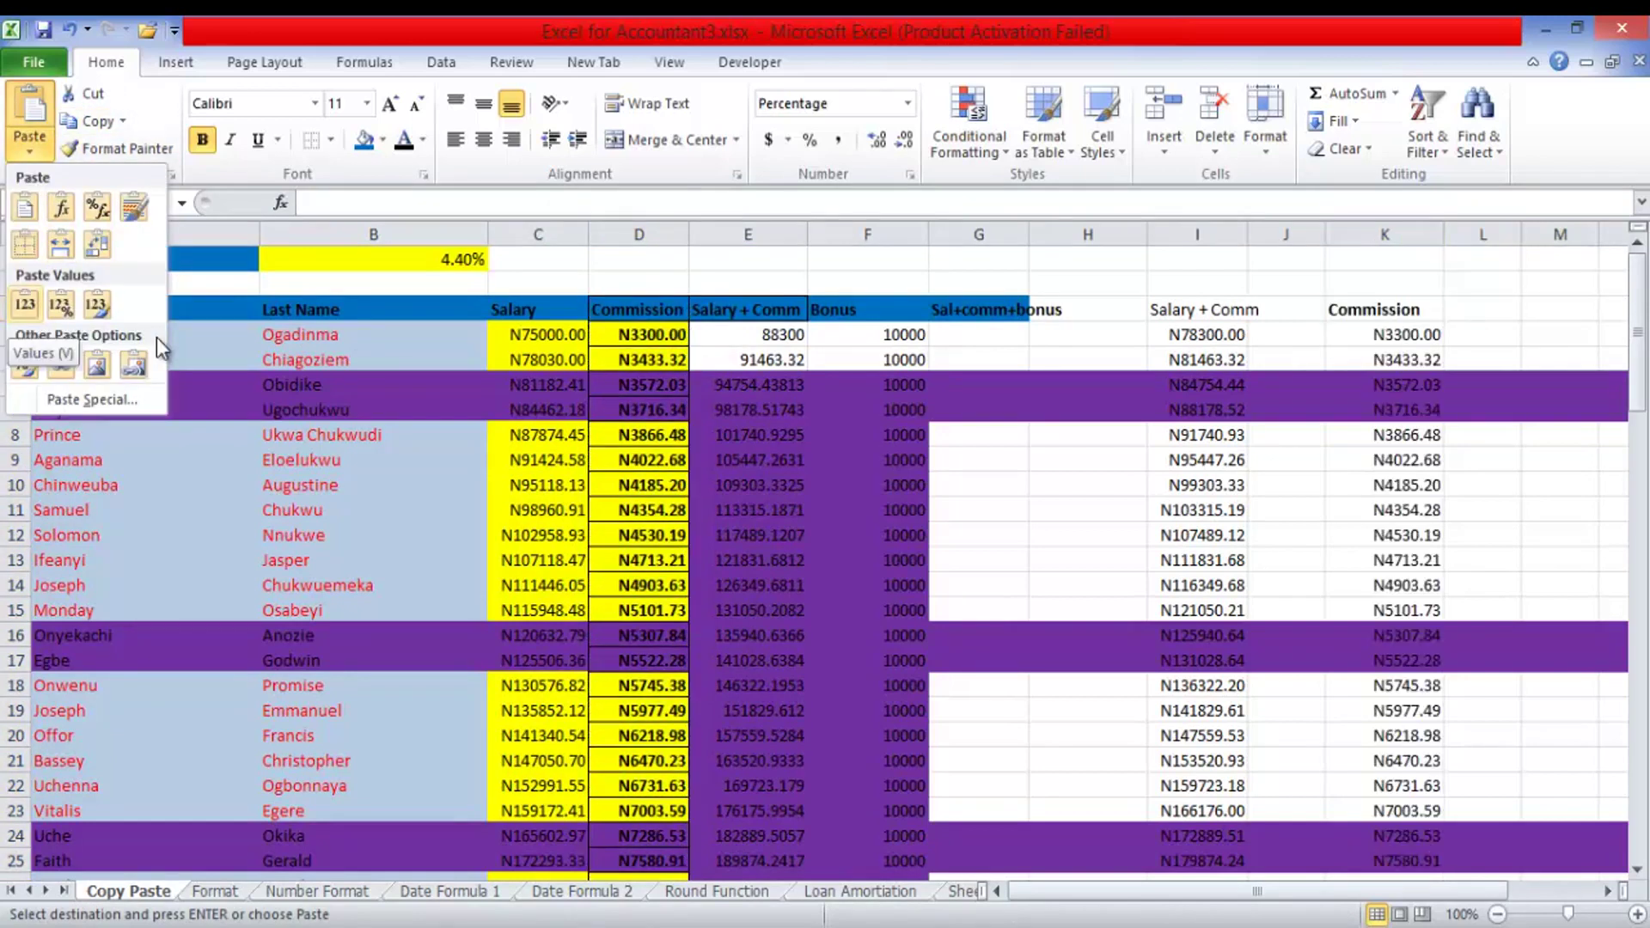
key(Right)
key(Right)
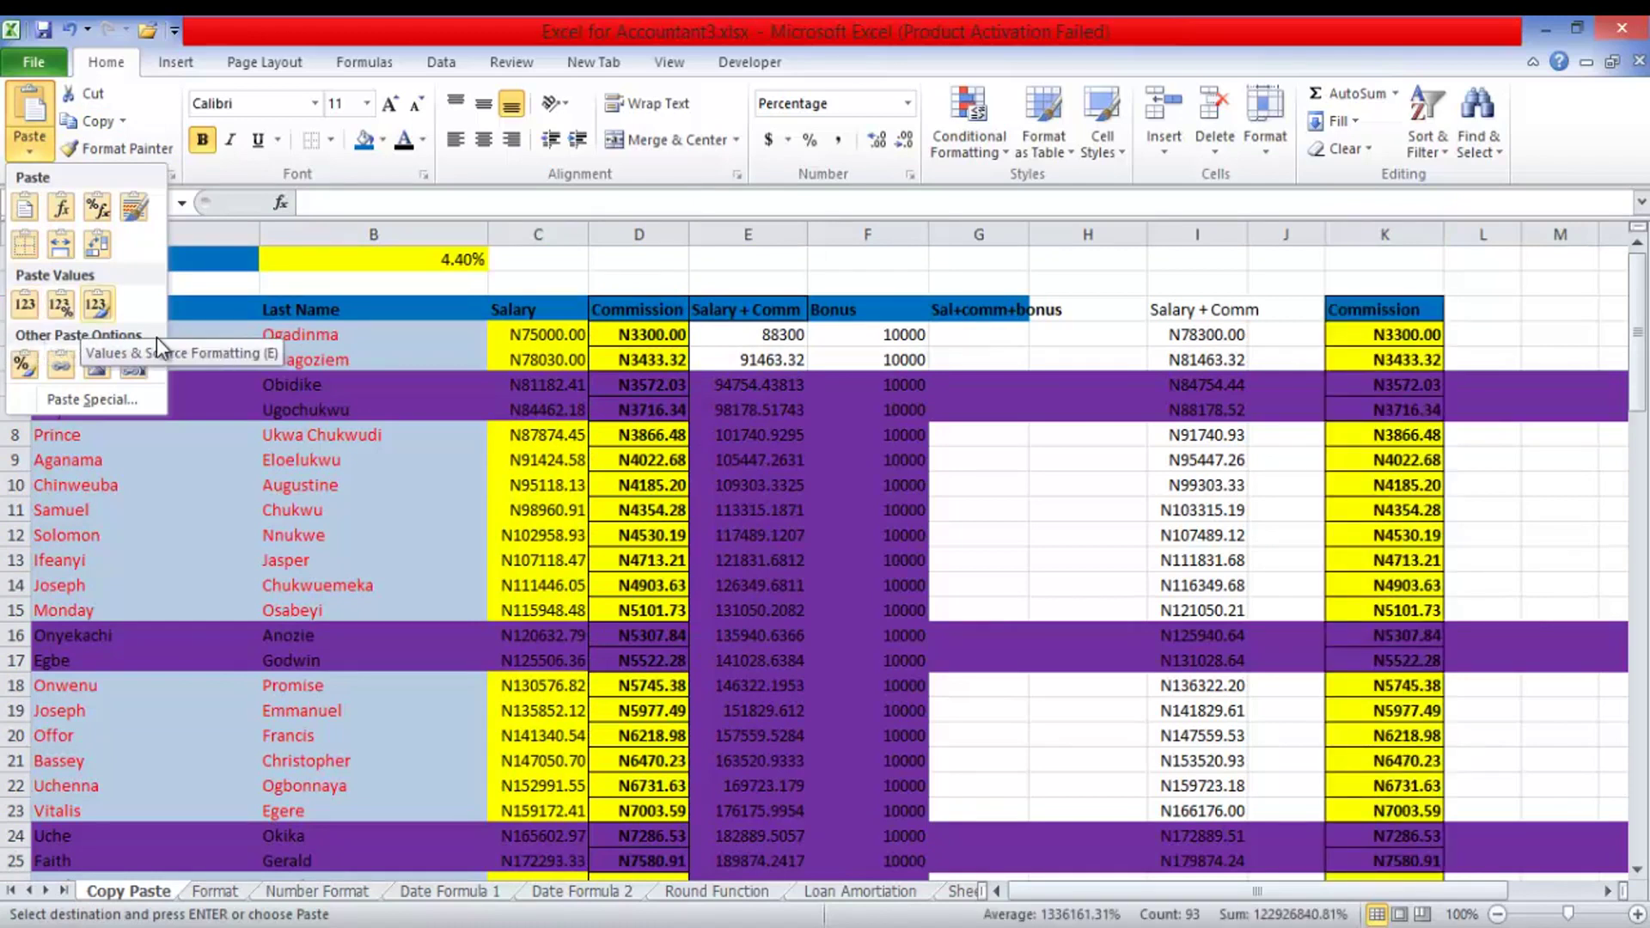
key(Return)
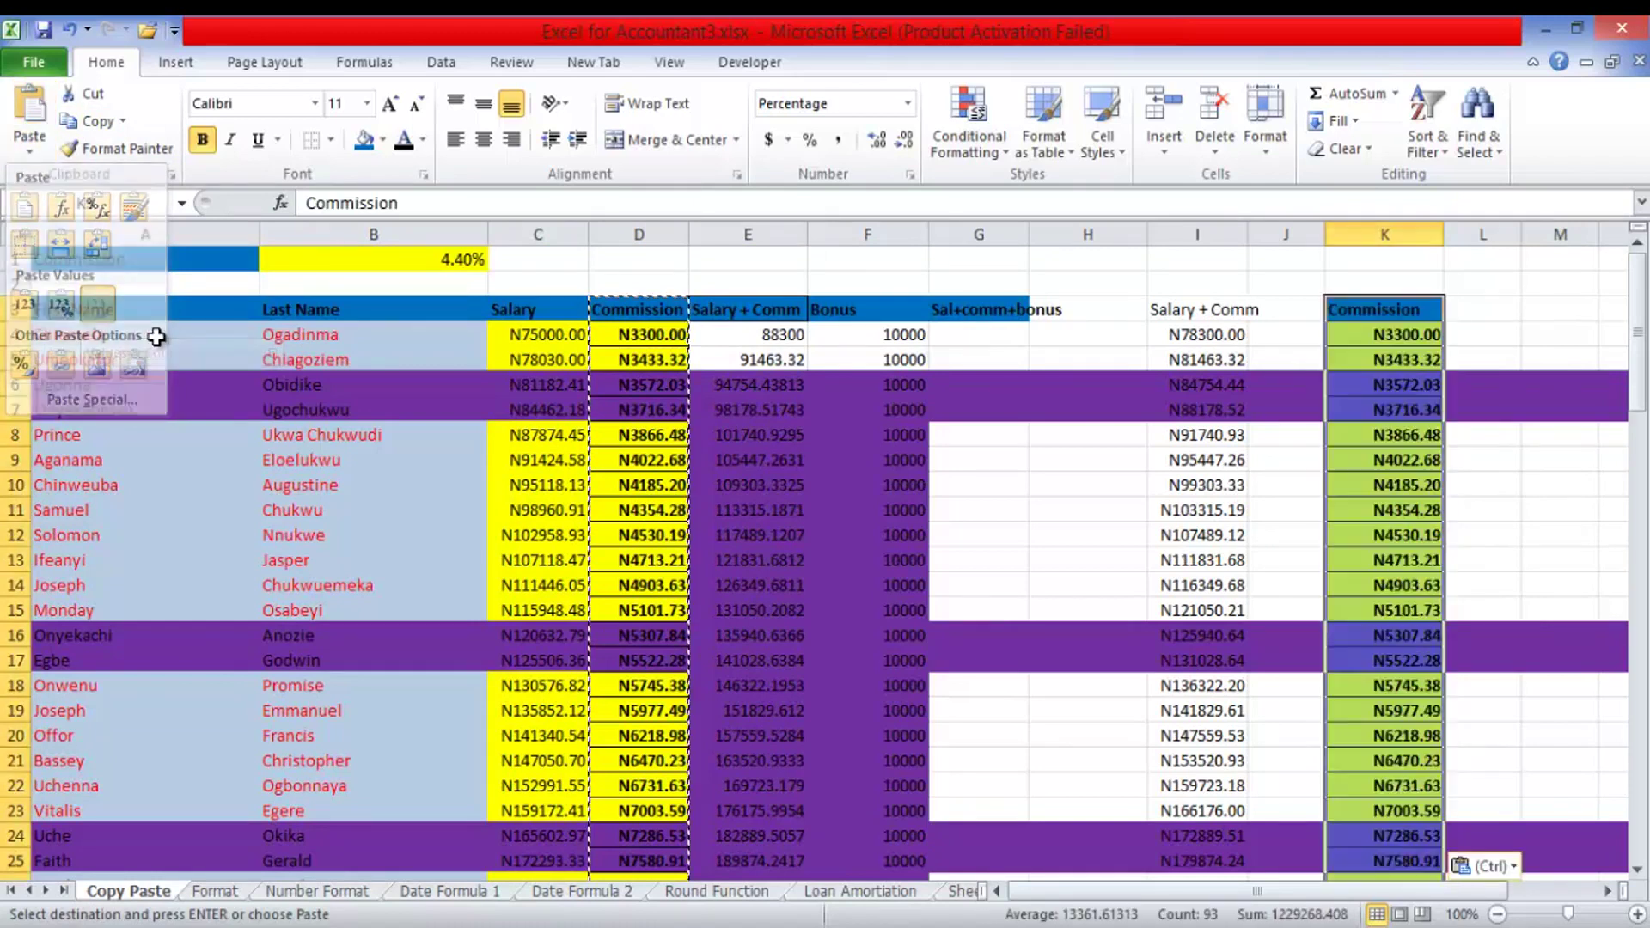
key(Down)
key(Right)
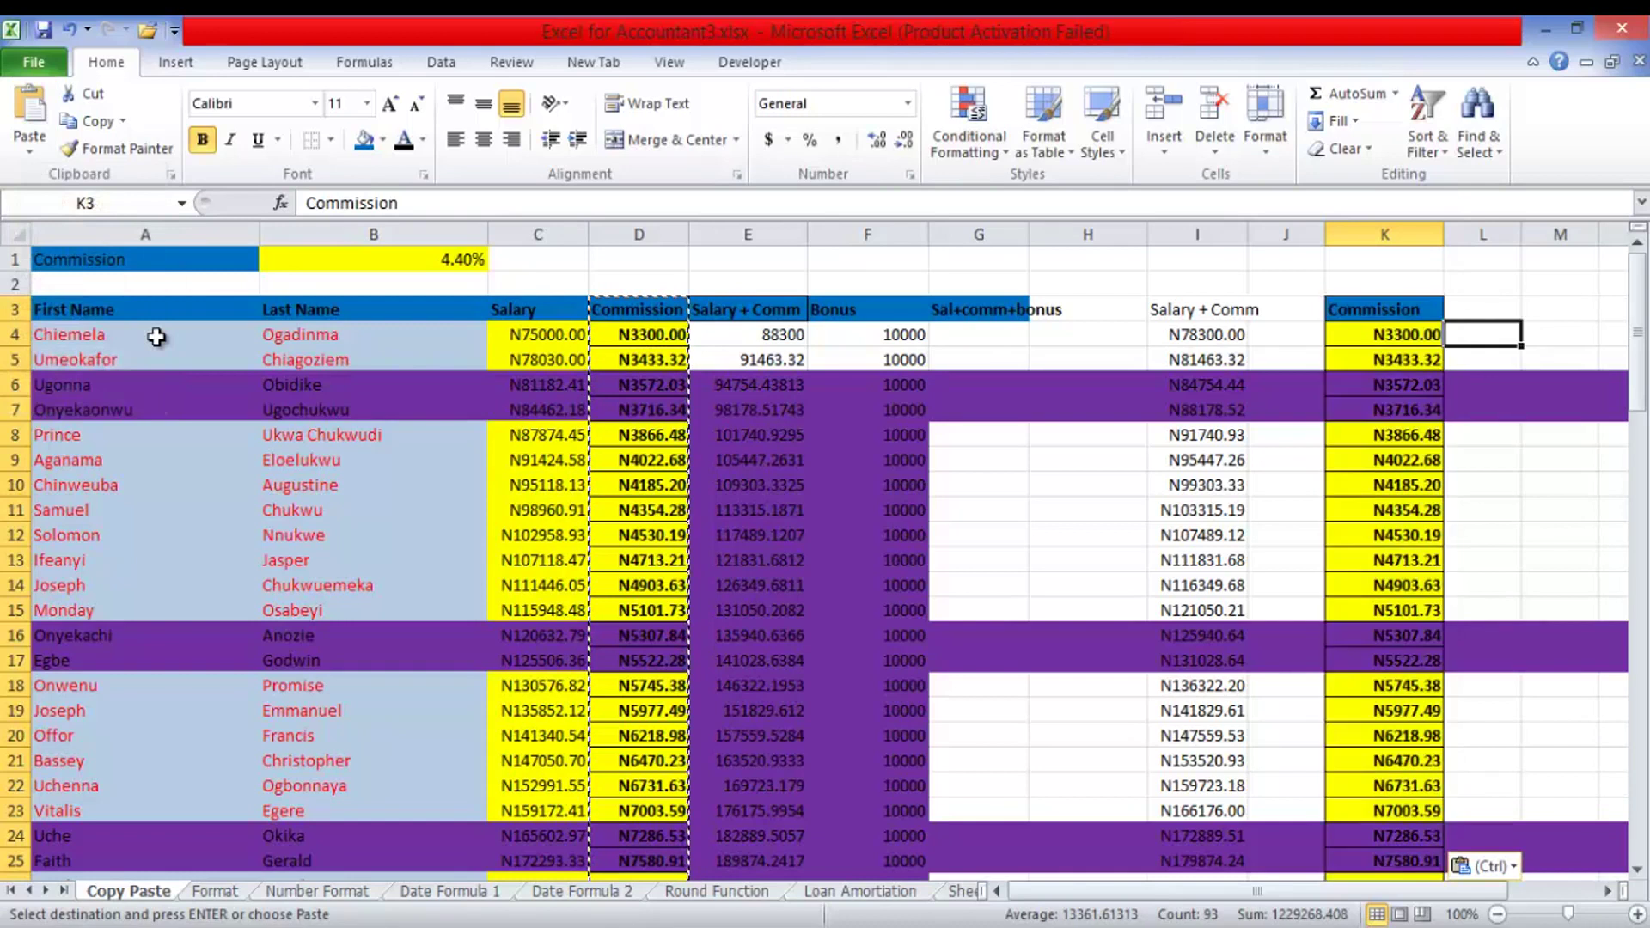
key(Escape)
key(Right)
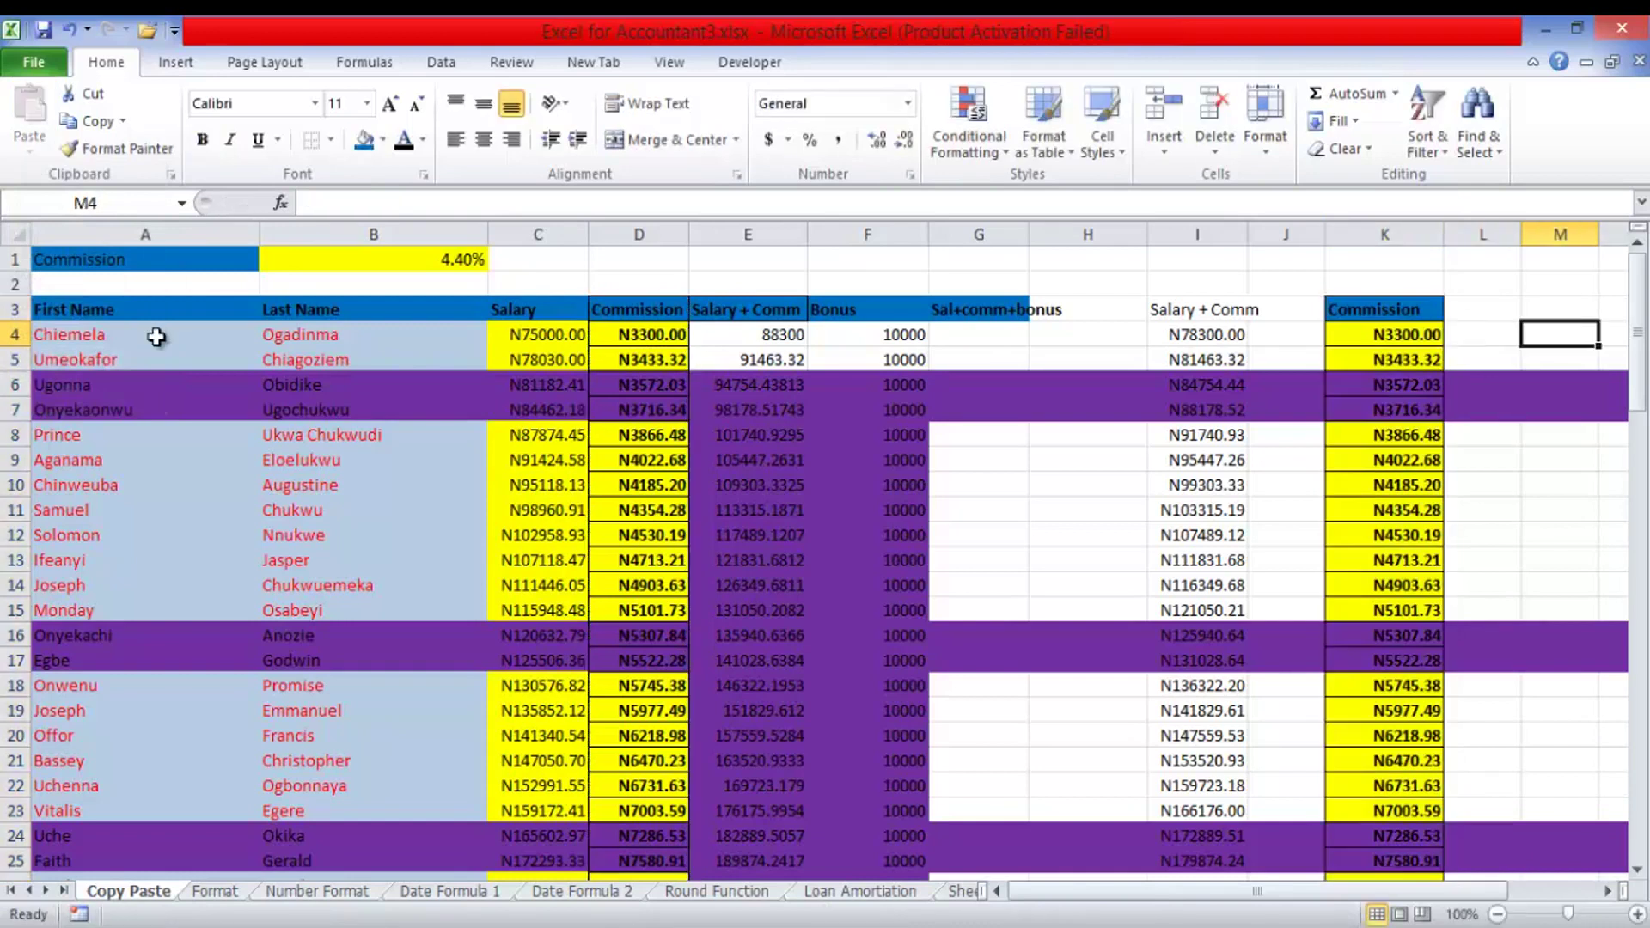
- Clear the commission formulas from D4:D95, keeping the Commission header
key(Left)
key(Left)
key(Left)
key(Left)
key(Left)
key(Left)
key(Left)
key(Left)
key(Left)
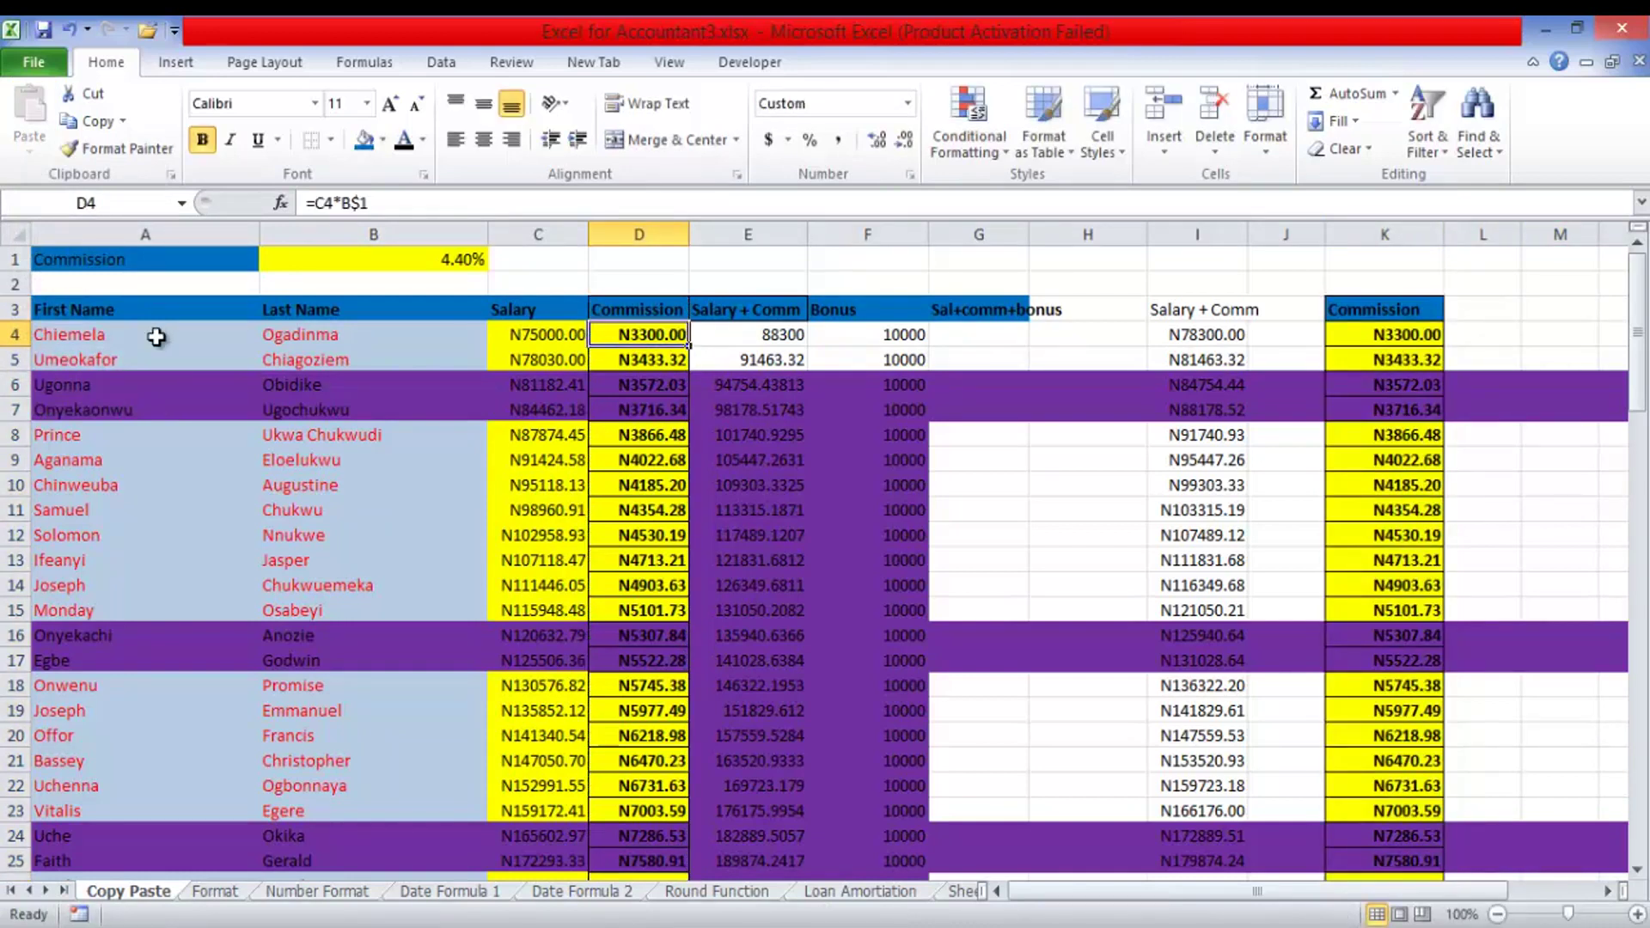
key(ctrl+shift+Down)
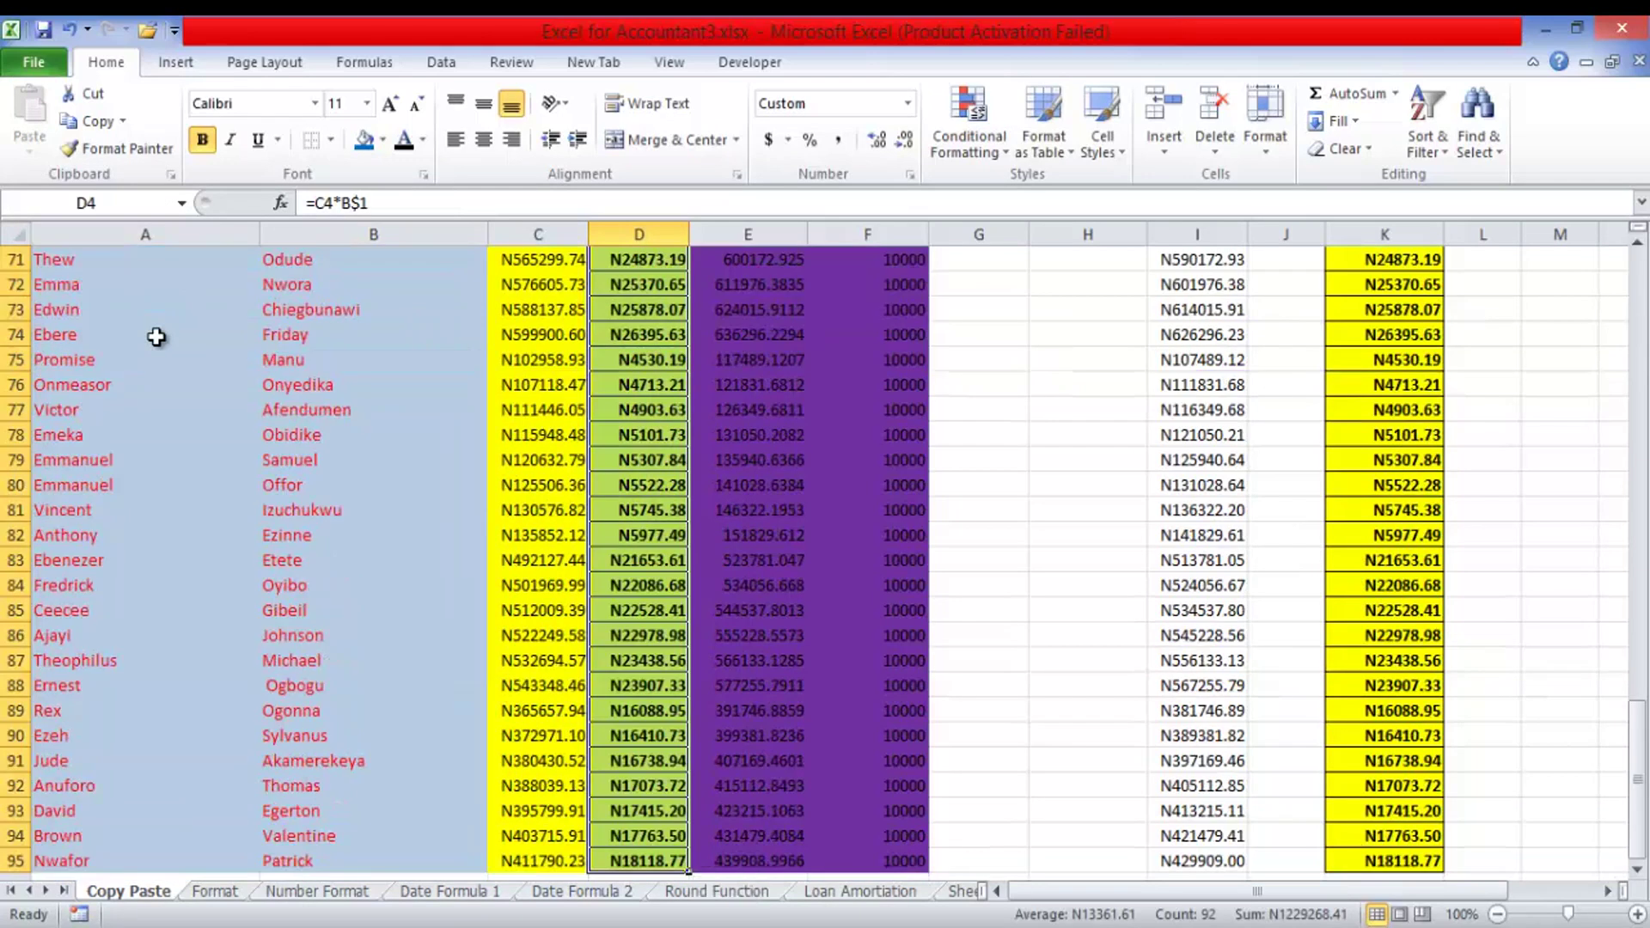
key(Delete)
scroll(156, 337, up, 10)
key(Right)
key(Right)
key(Right)
key(Right)
key(Down)
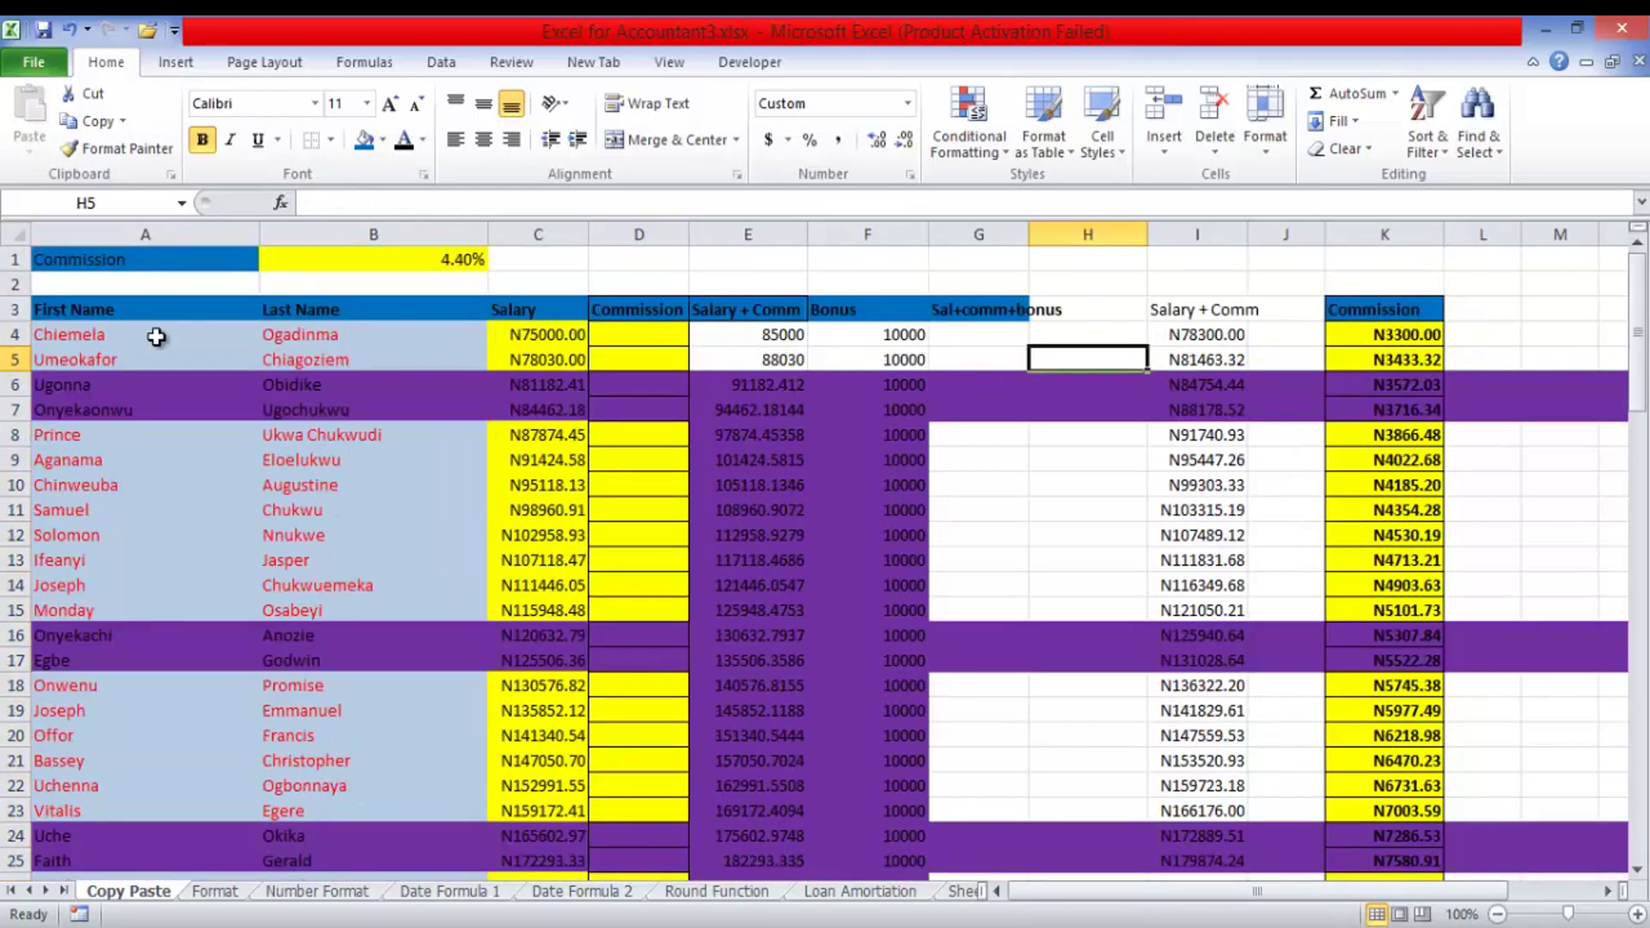
- Copy the commission rate in cell B1
key(Left)
key(Left)
key(Left)
key(Left)
key(Up)
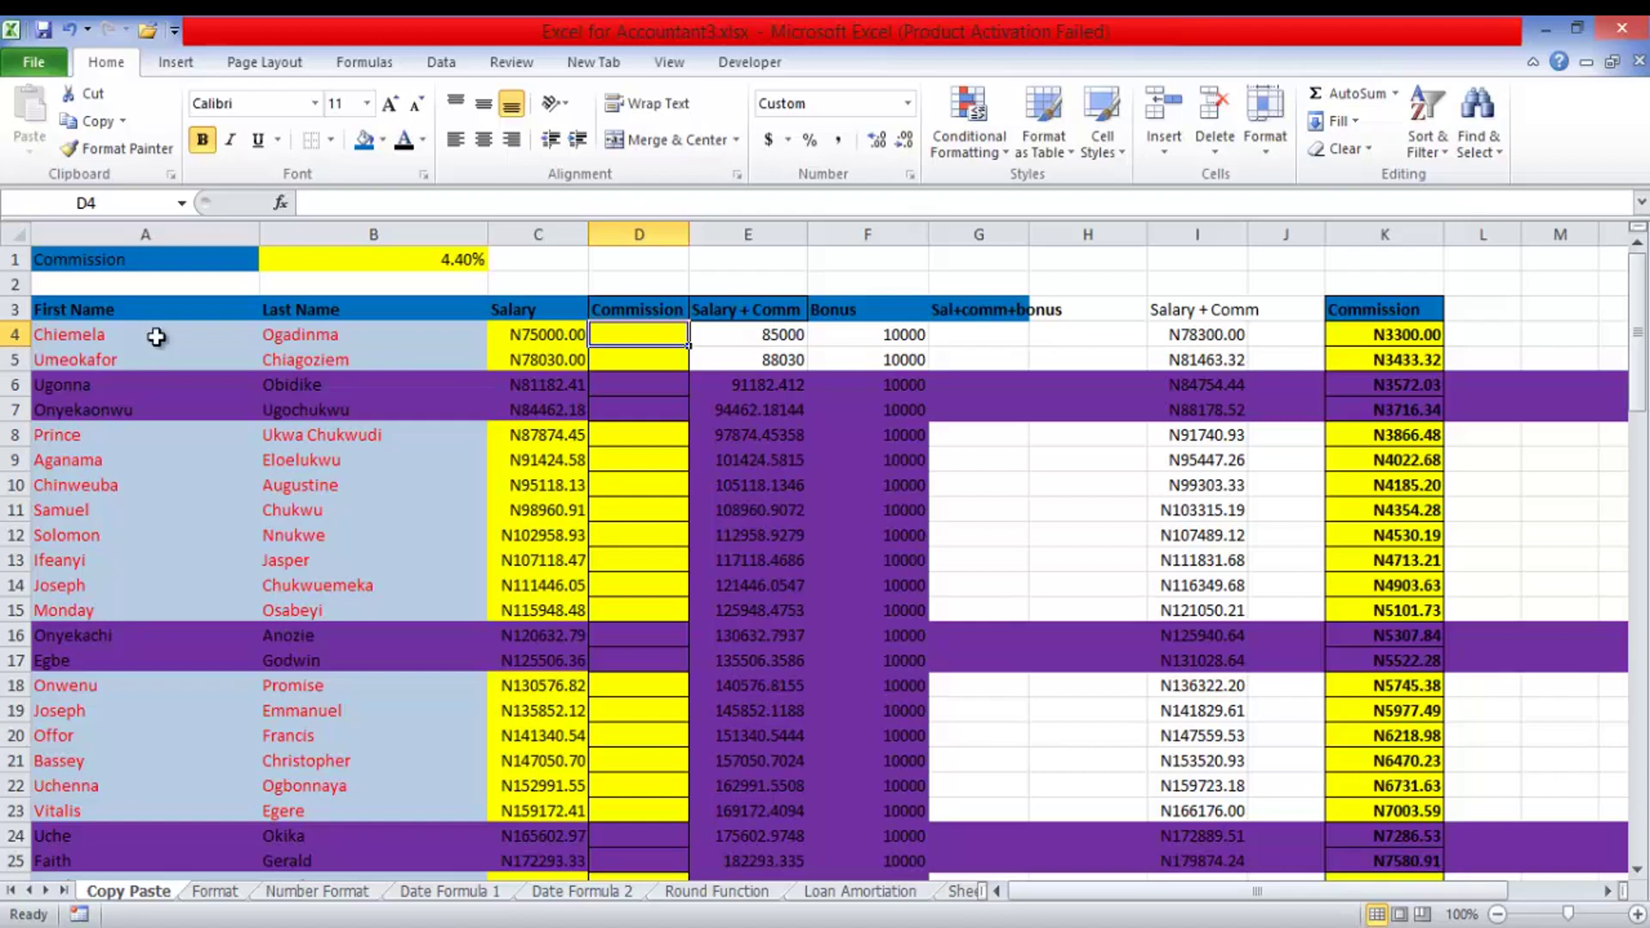
key(Up)
key(Up)
key(Up)
key(Left)
key(Left)
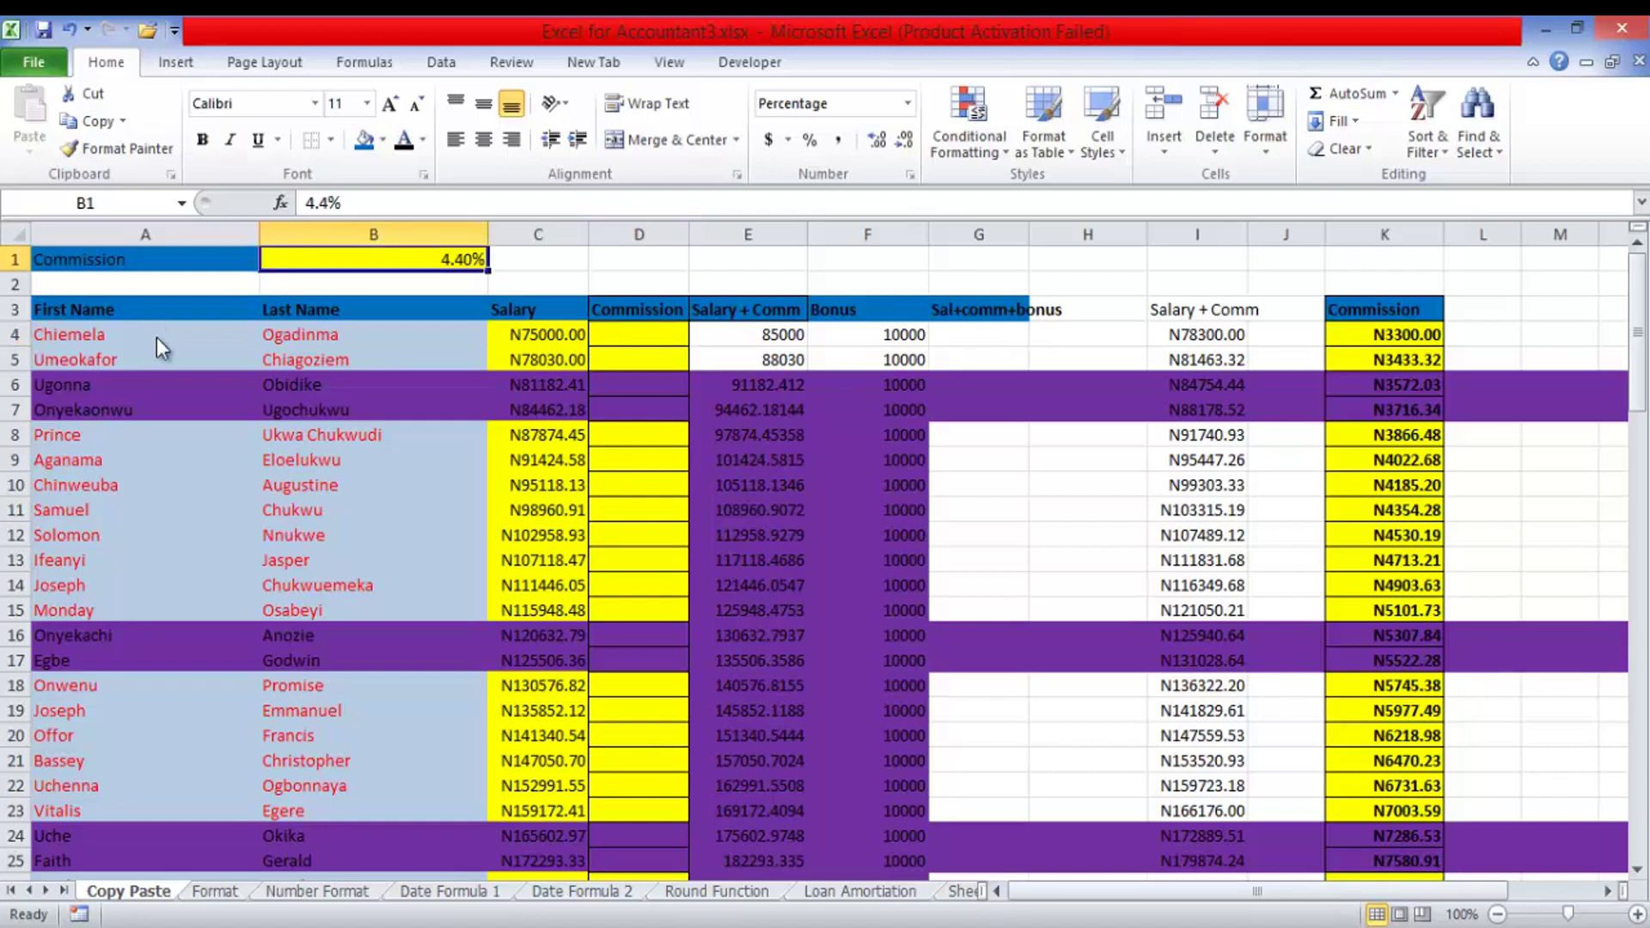
key(ctrl+c)
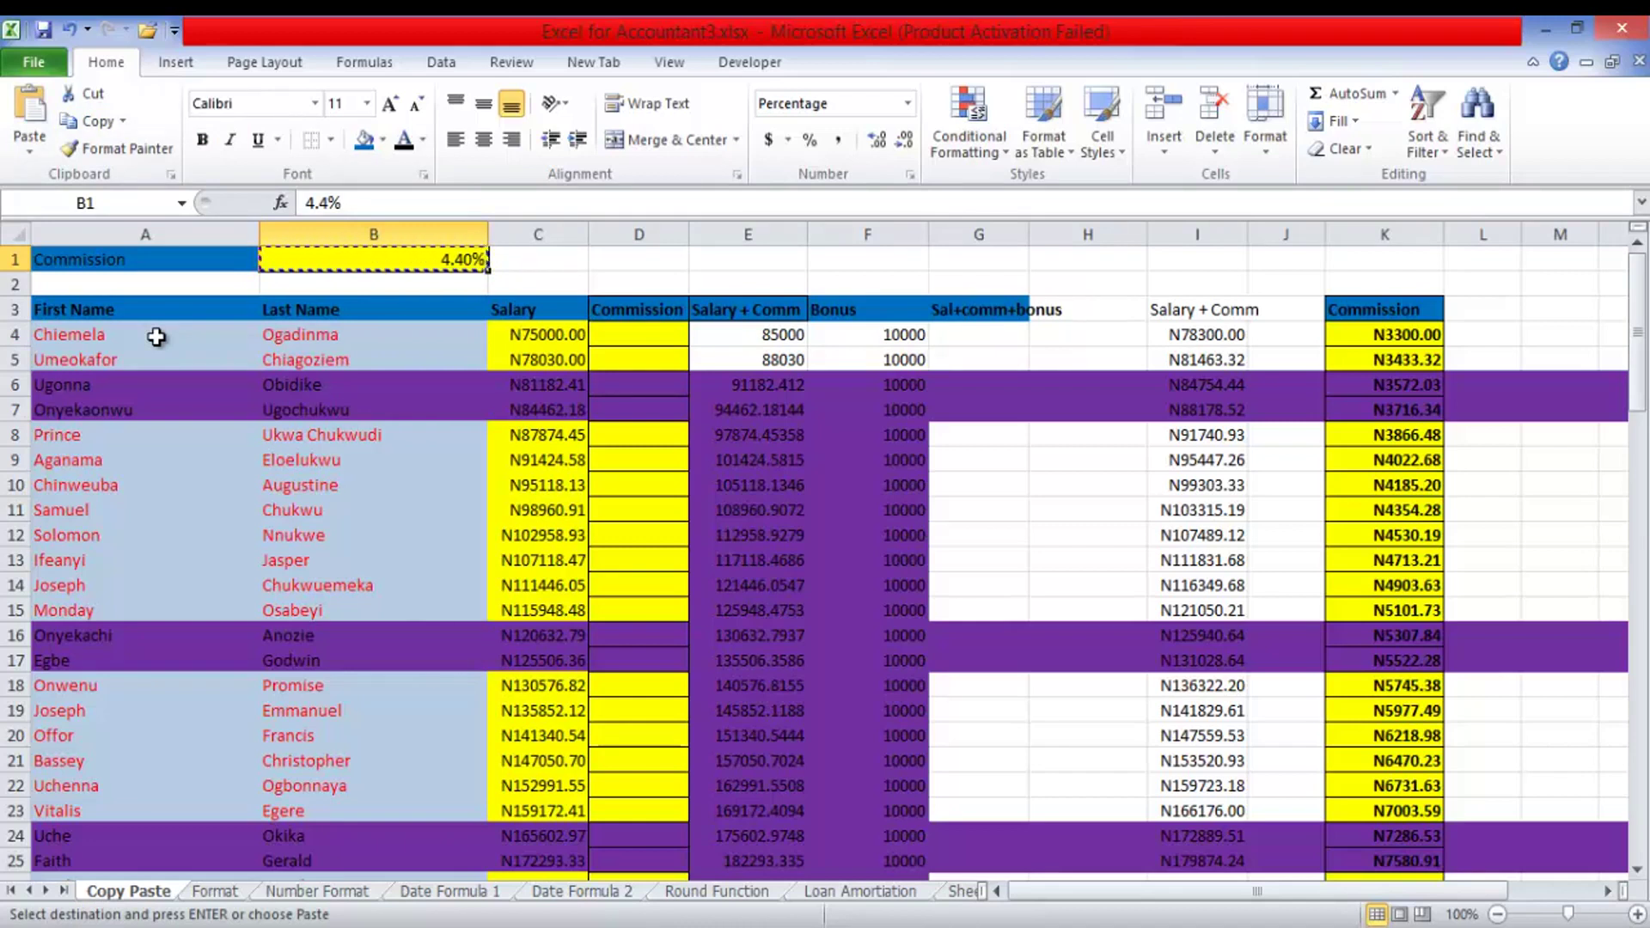
- Clear the duplicate Salary + Comm column with its header, I3:I95
key(Right)
key(Right)
key(Right)
key(Right)
key(Right)
key(Right)
key(F2)
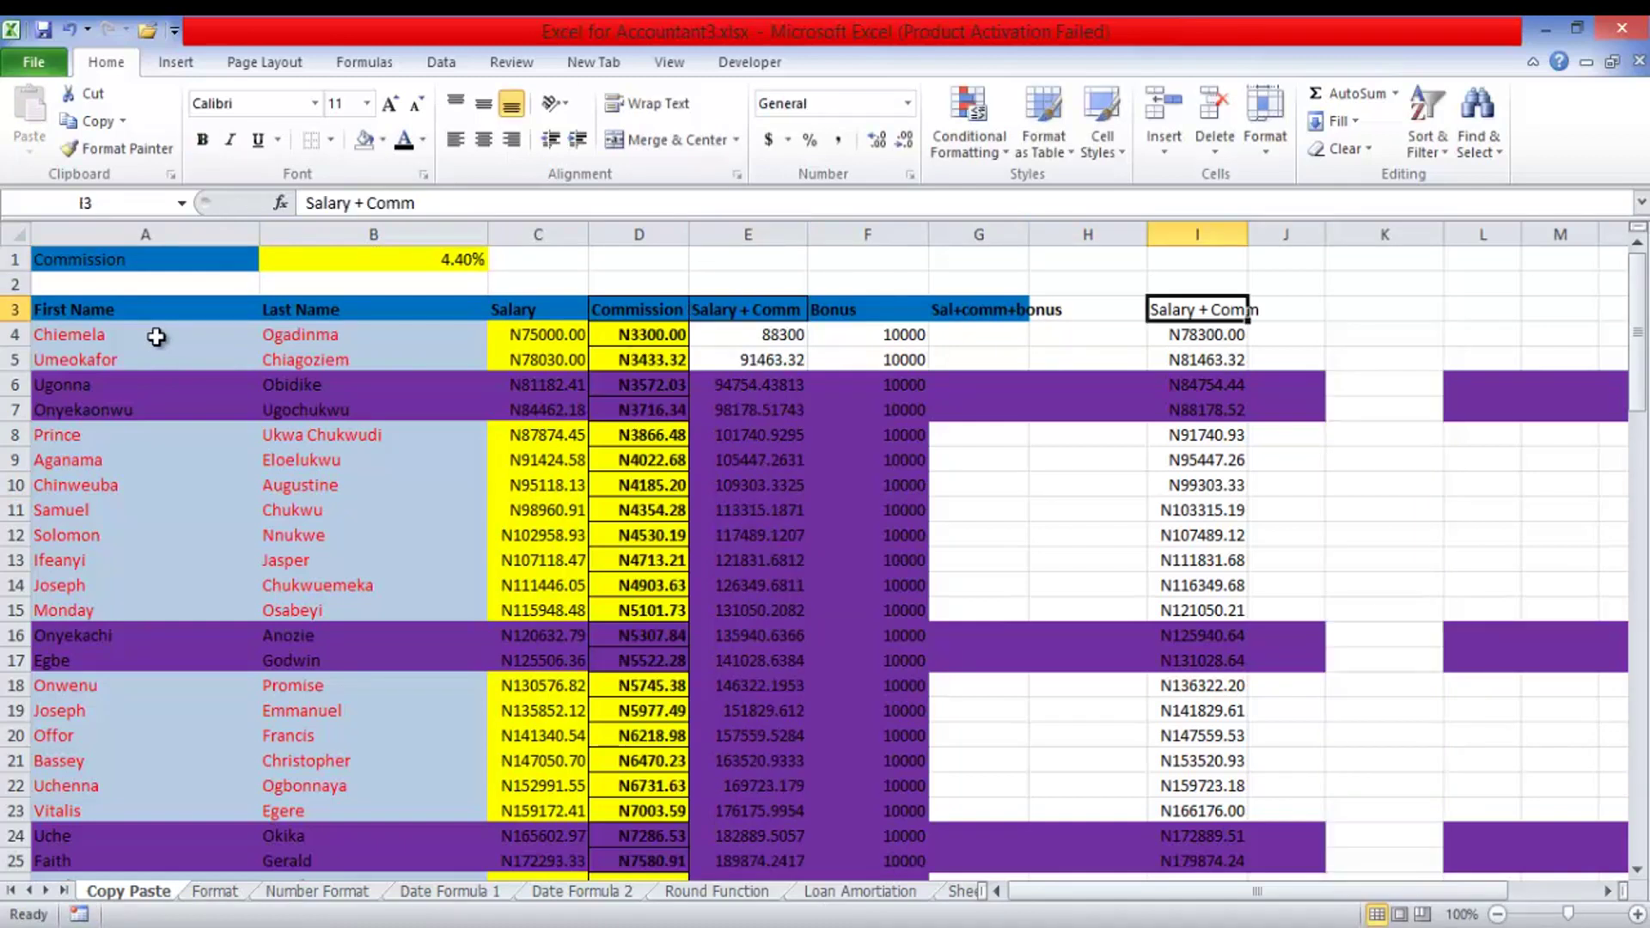
key(ctrl+shift+Down)
key(Delete)
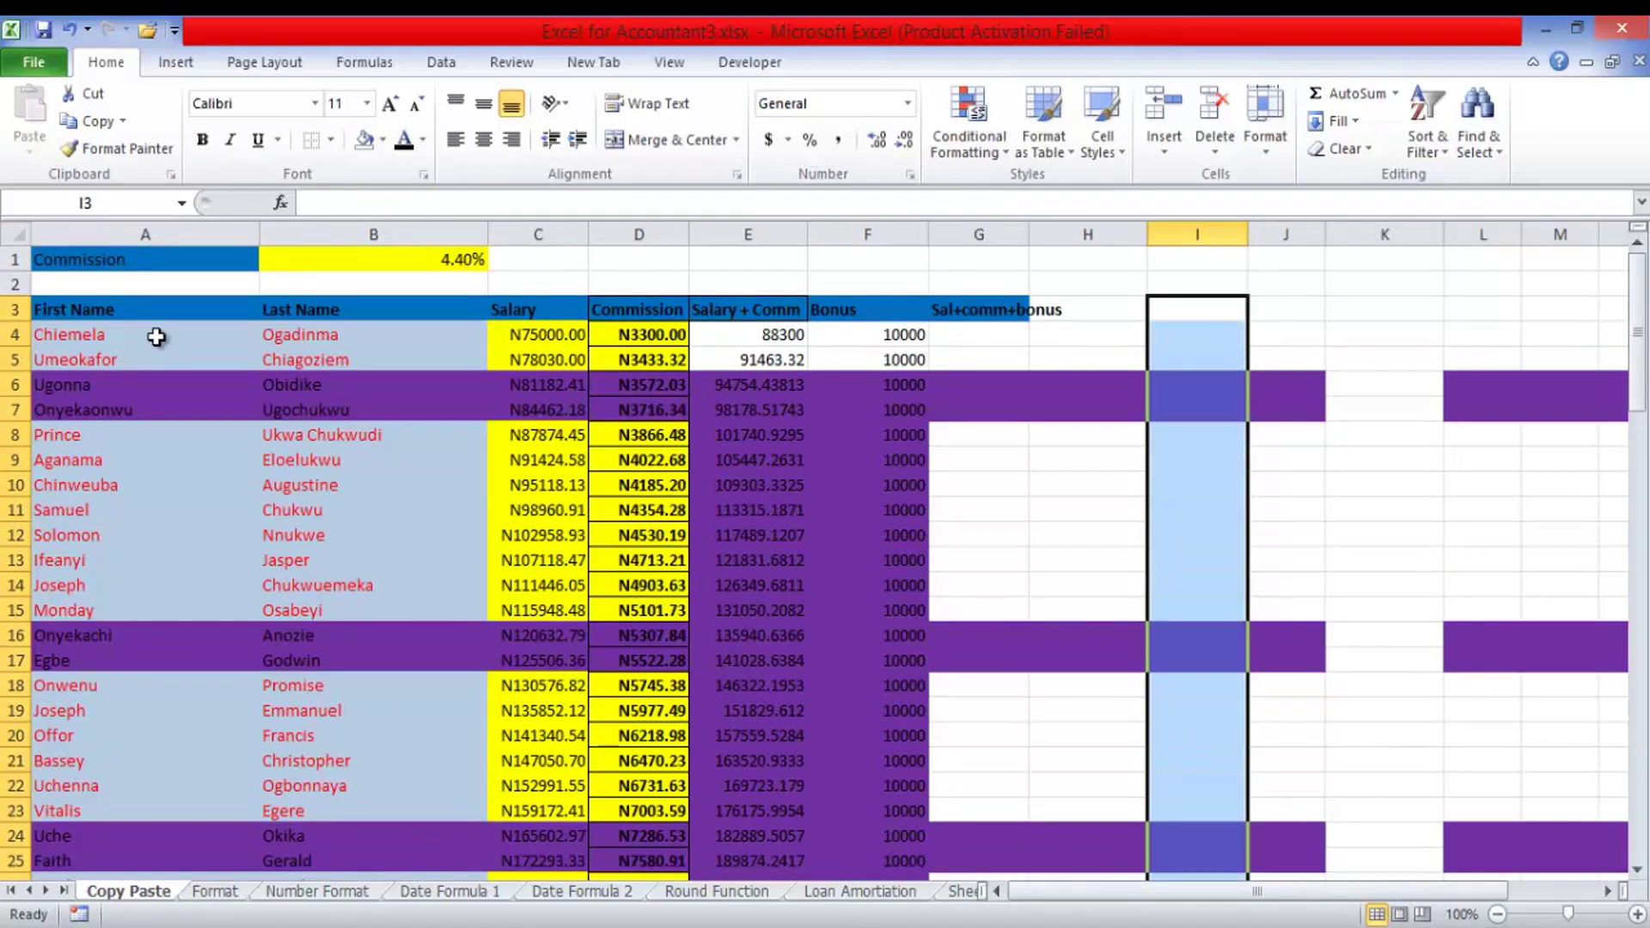
- Copy the Salary + Comm column with its header, E3:E95
key(Left)
key(Left)
key(Left)
key(Left)
key(ctrl+shift+Down)
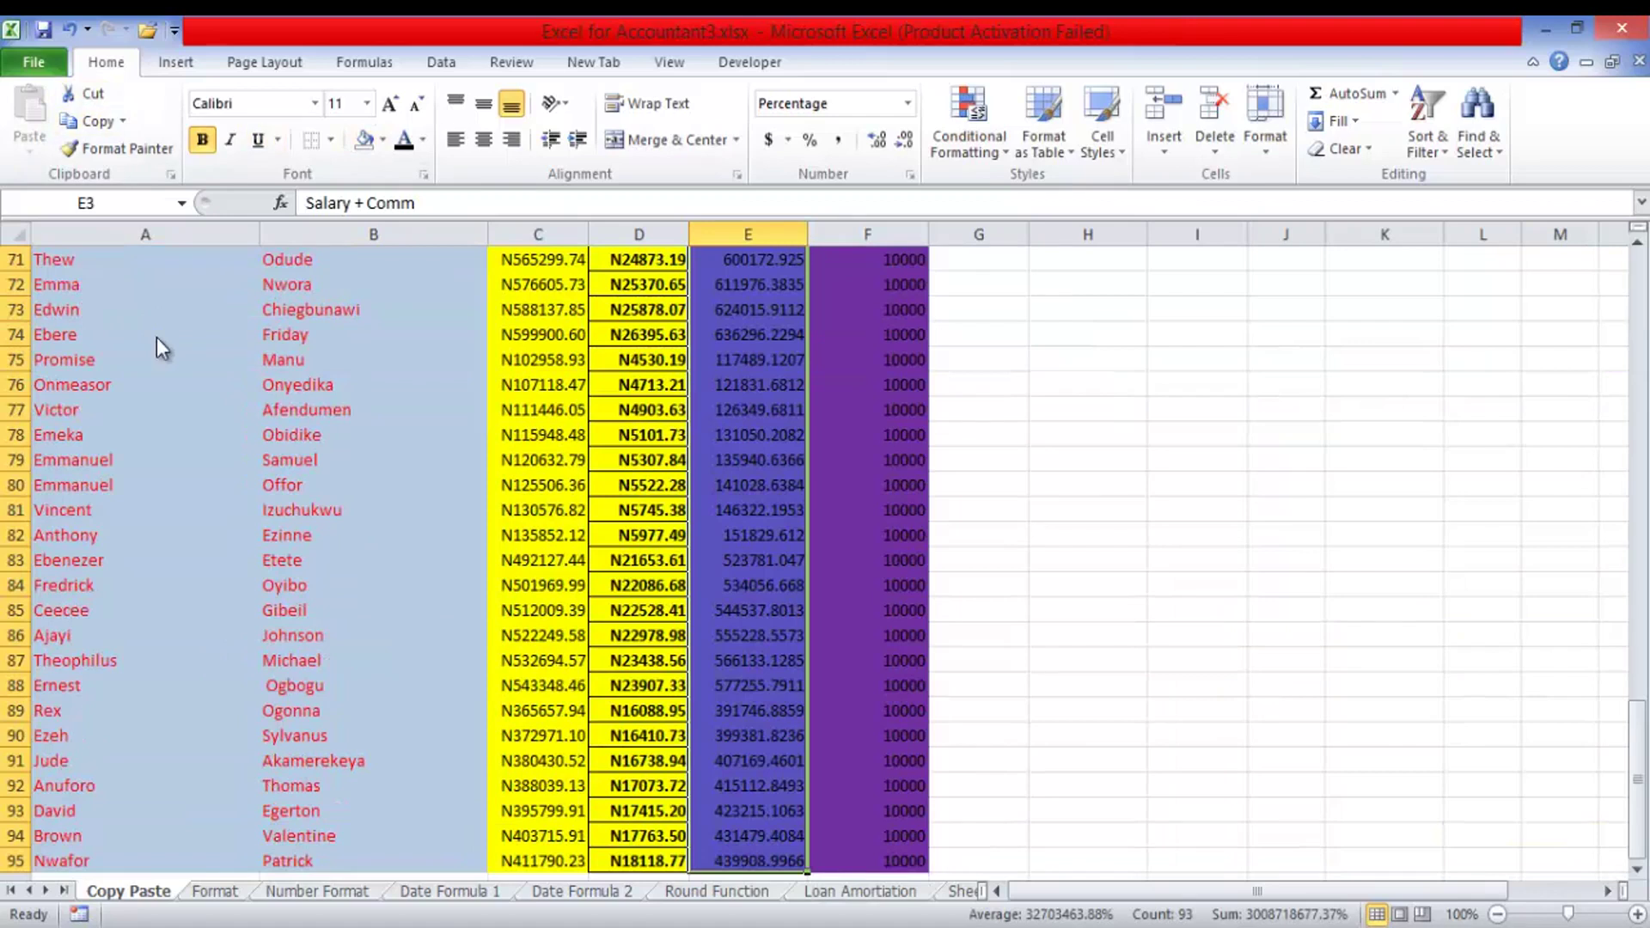
key(ctrl+c)
- Try pasting the copied Salary + Comm column at cell I3
key(Right)
key(Right)
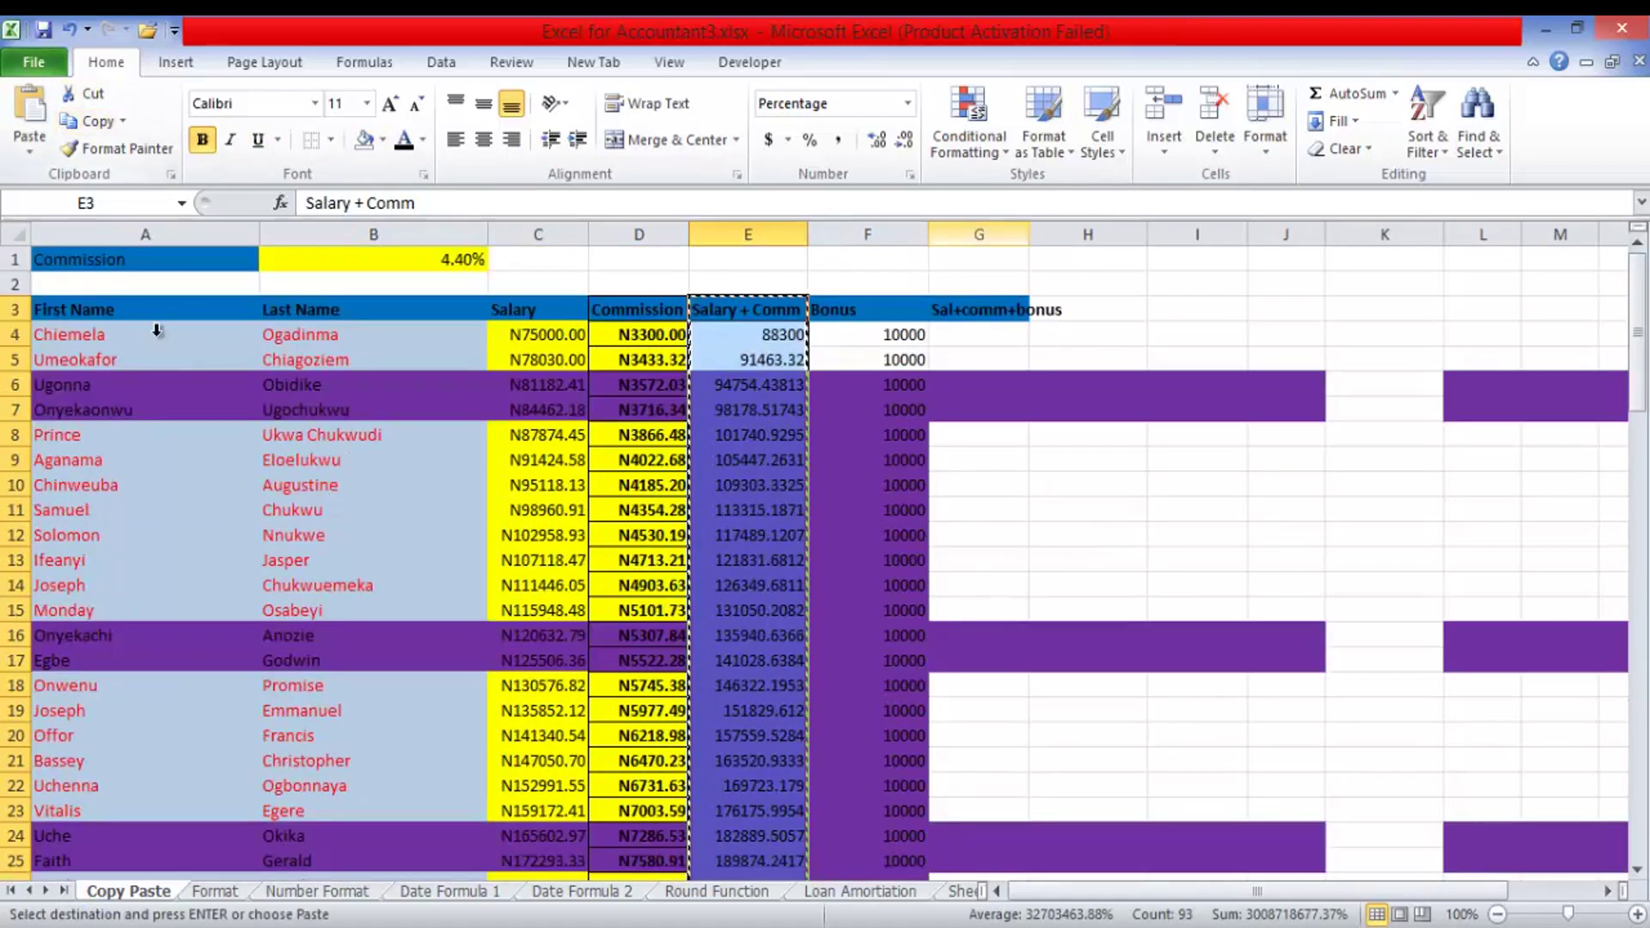
key(Right)
key(Right)
key(Right)
key(Right)
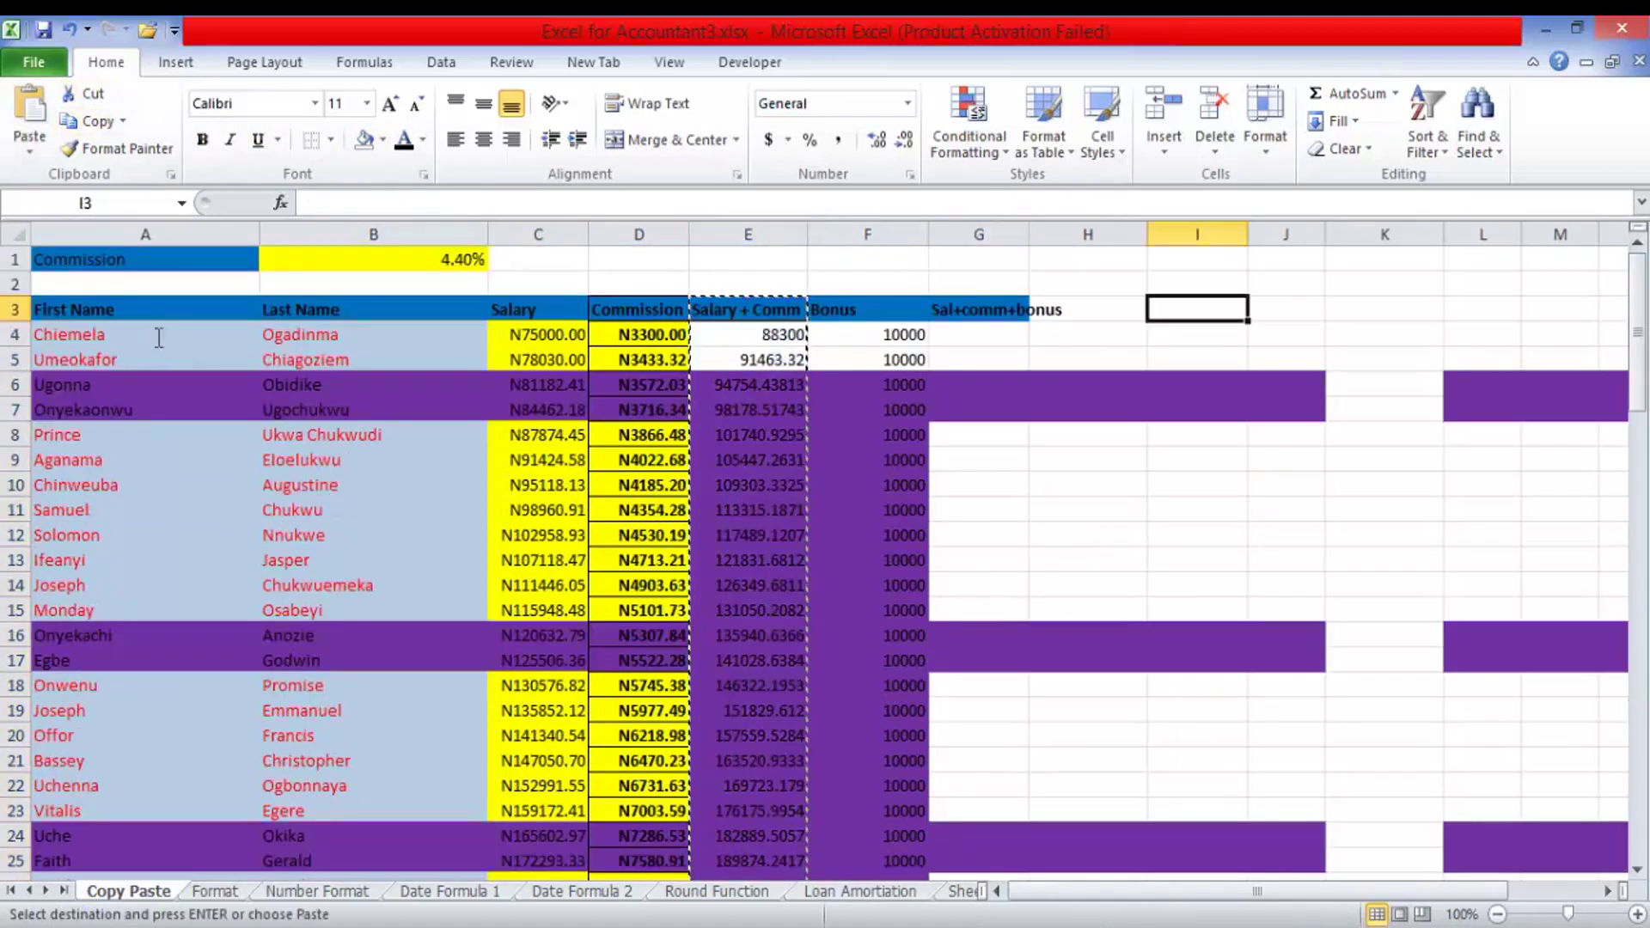
click(29, 150)
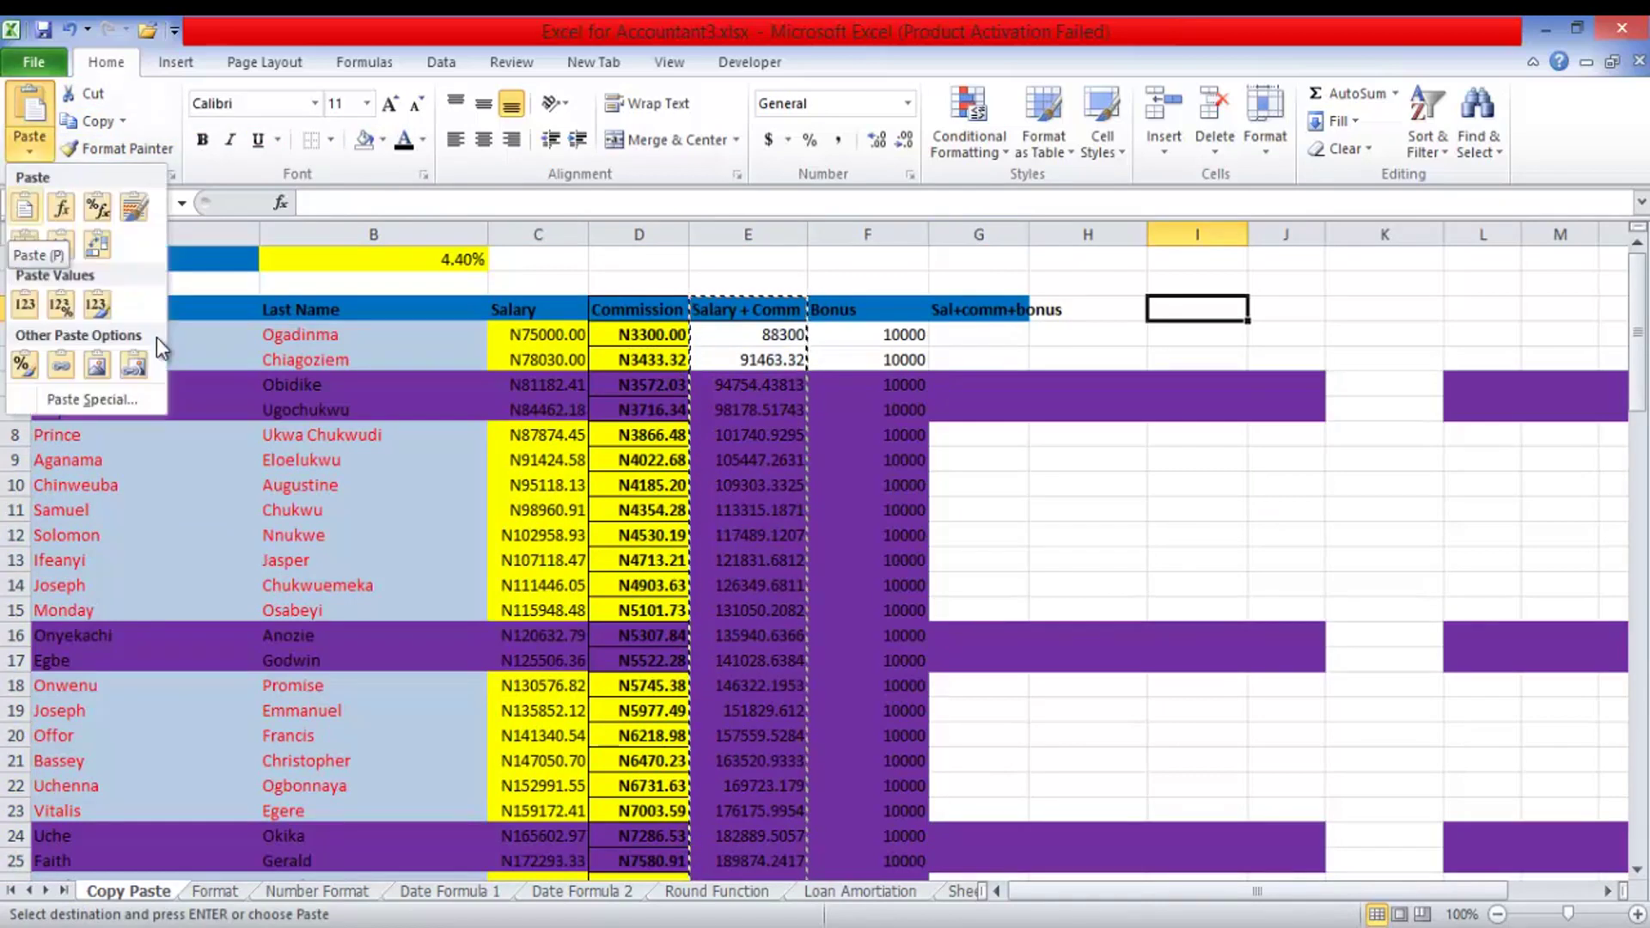
click(51, 324)
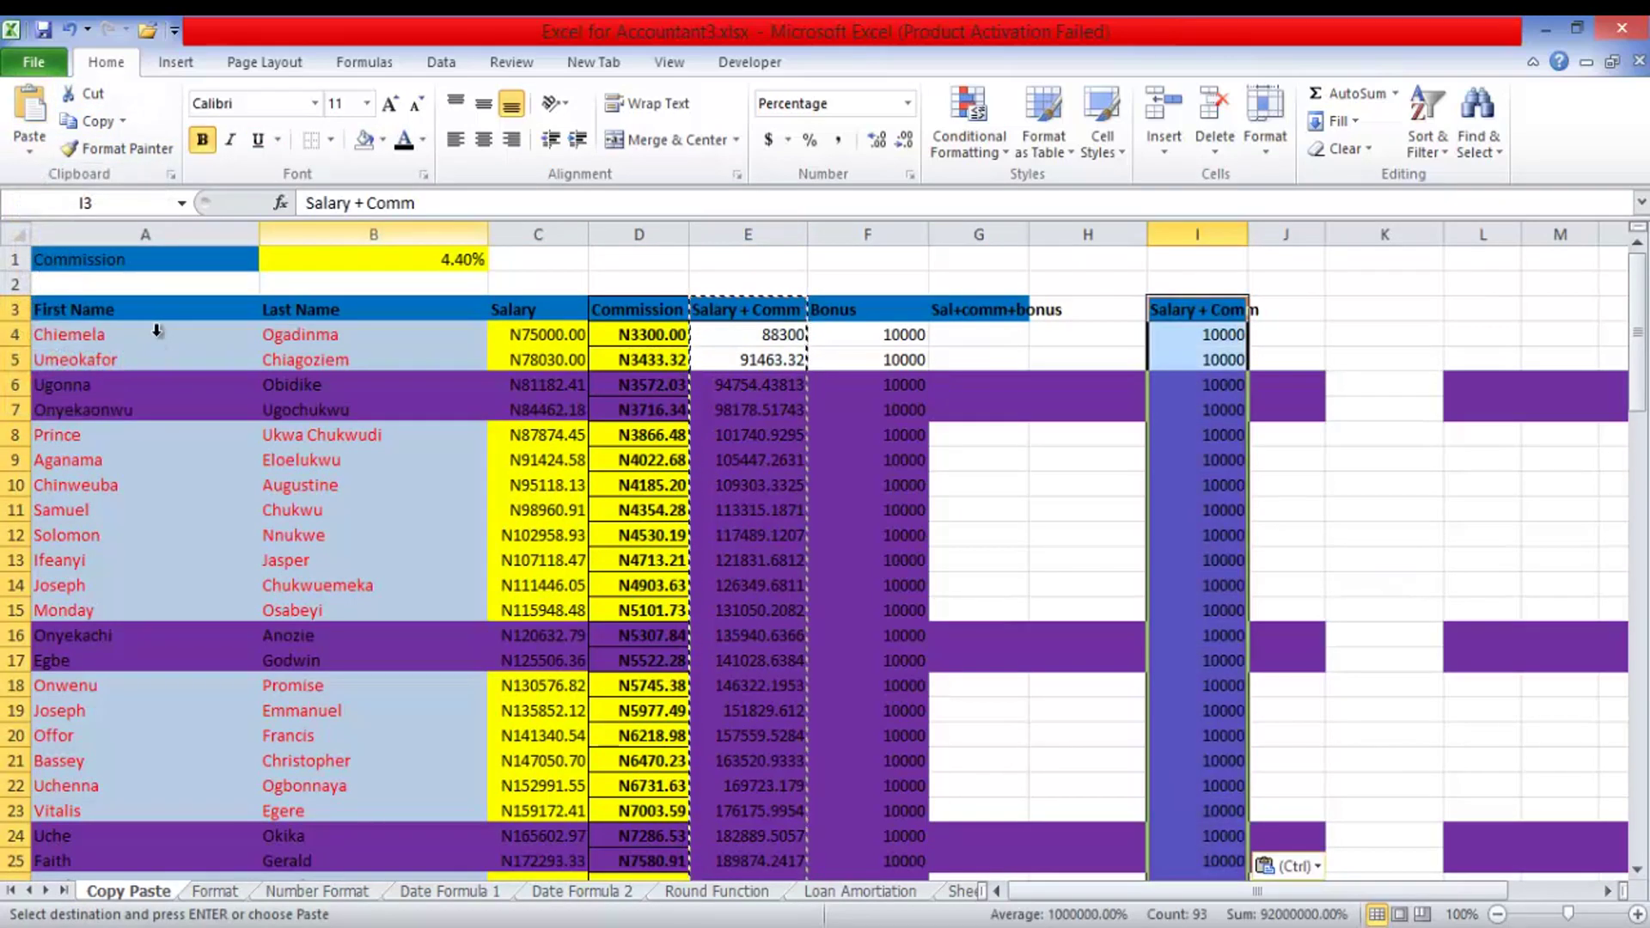
click(30, 150)
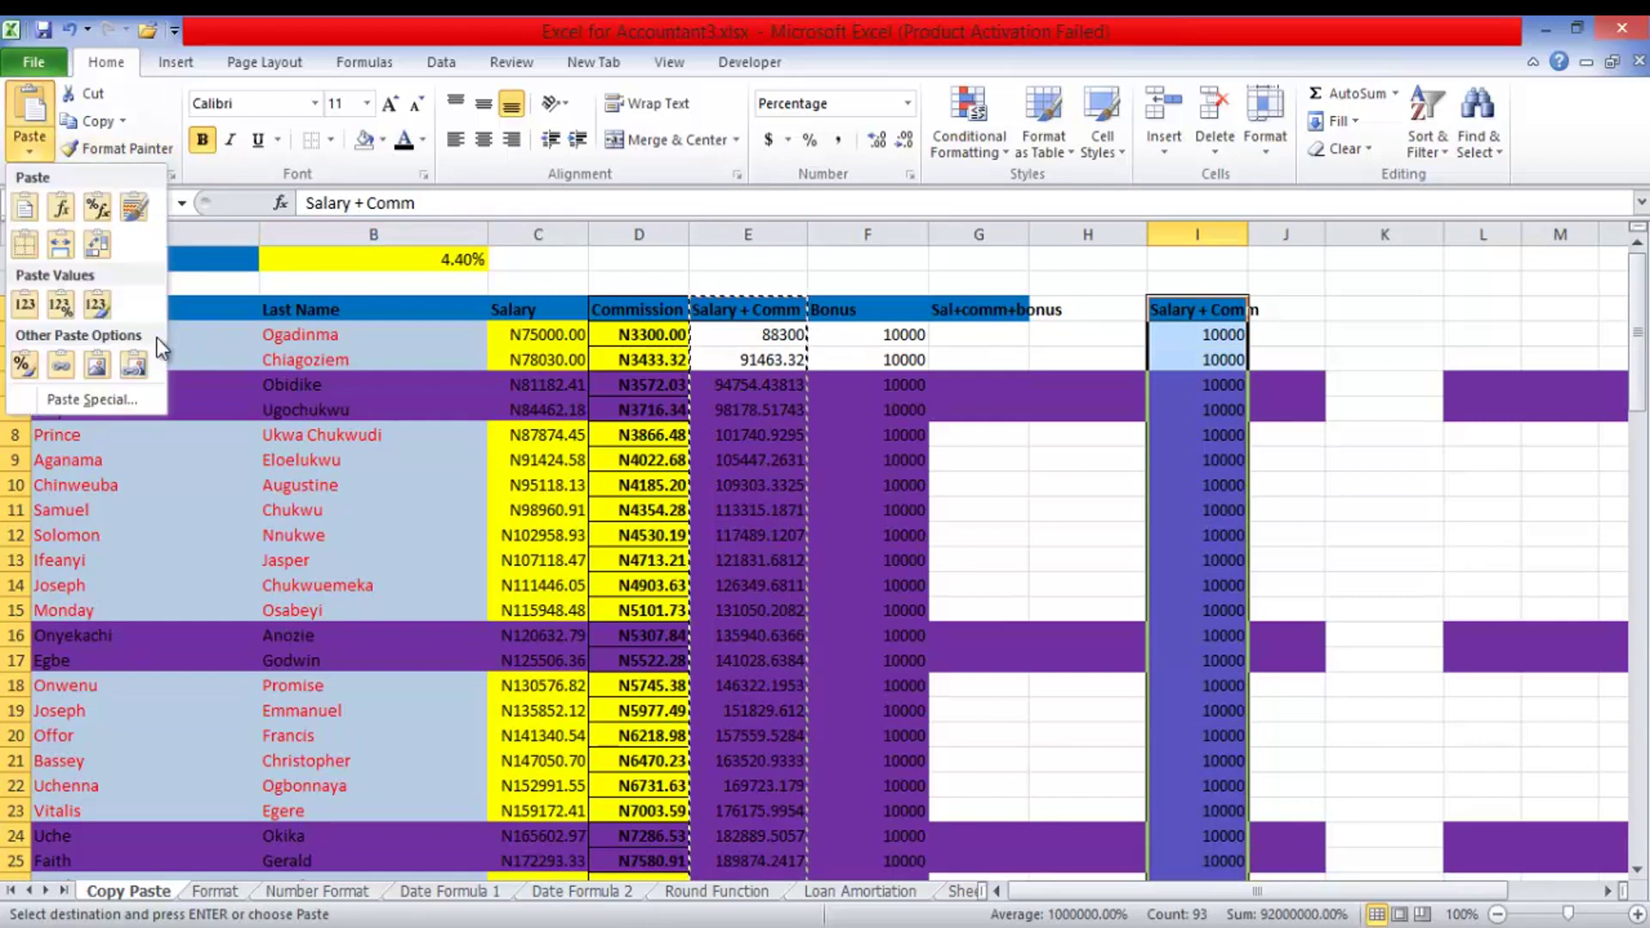
key(ctrl+v)
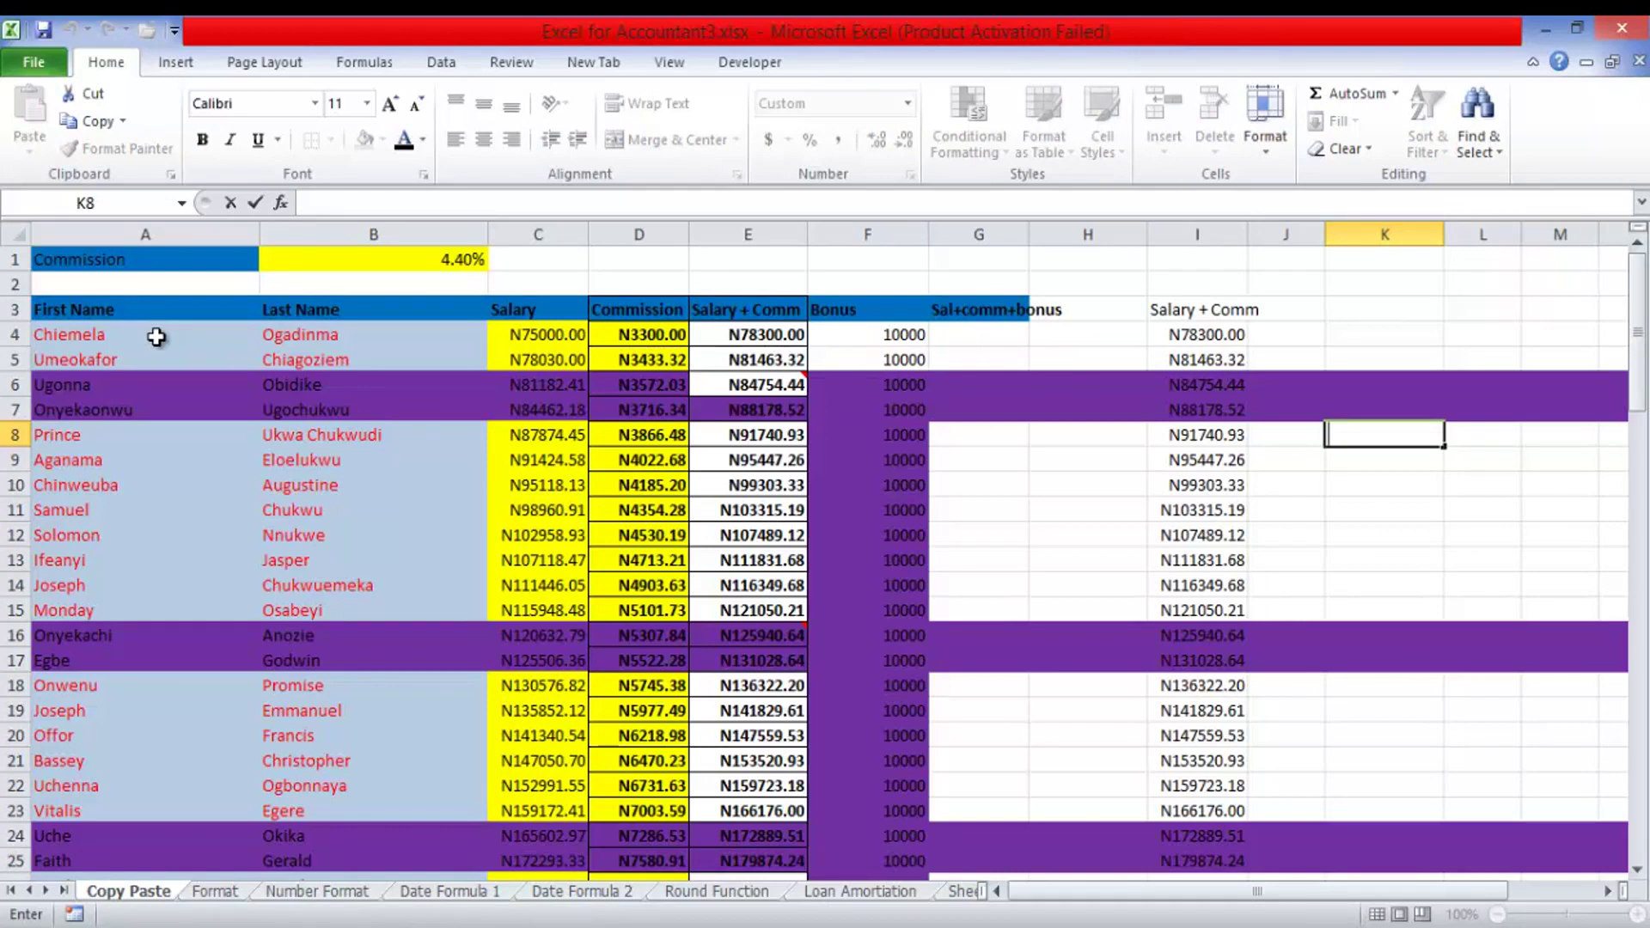
- Copy the Salary column with its header, C3:C95
key(Escape)
key(ctrl+z)
key(ctrl+shift+Down)
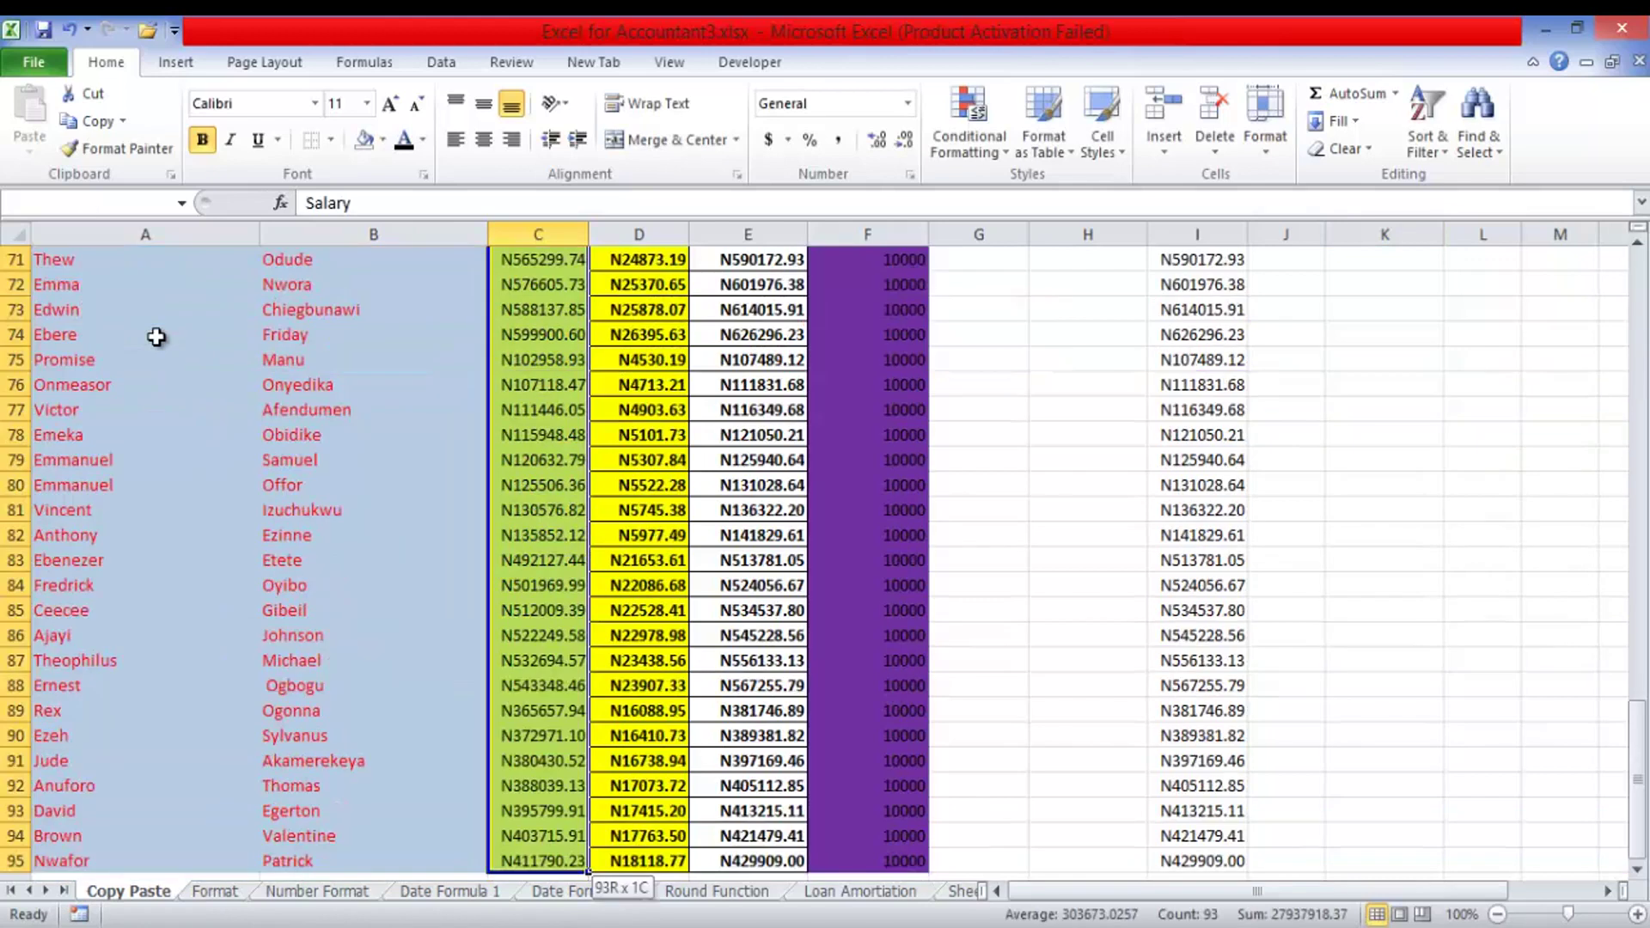
key(ctrl+c)
scroll(156, 344, up, 20)
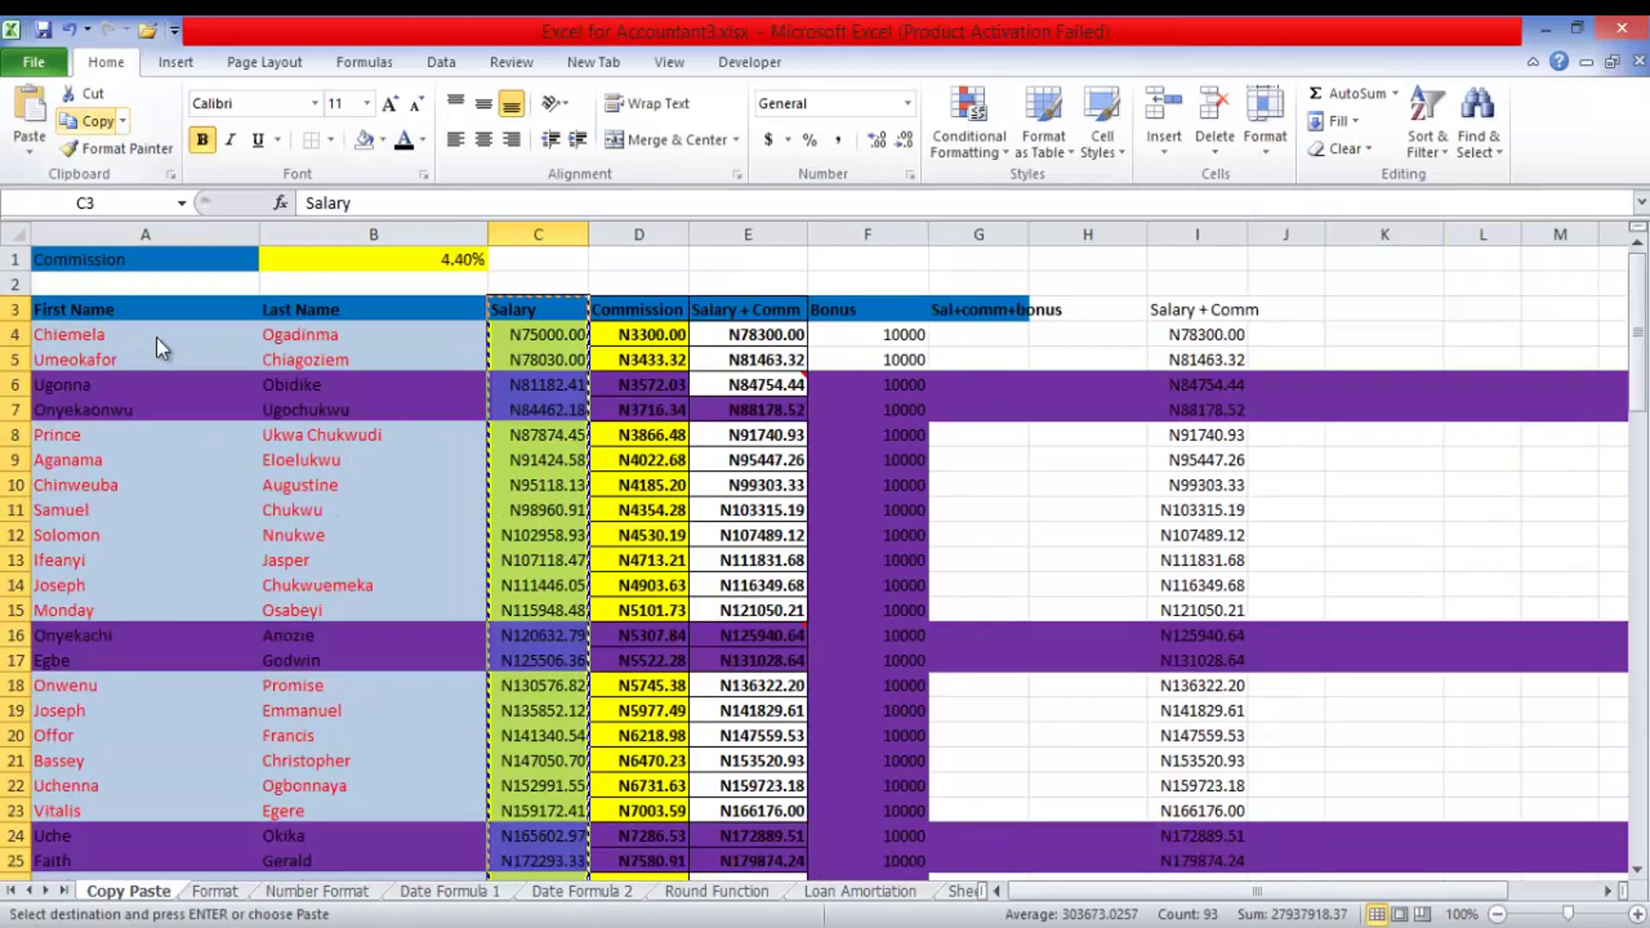
- Paste the copied Salary column with its formatting at cell K3, and end the copy mode
key(Right)
key(Right)
key(Right)
key(Right)
key(Right)
key(Right)
key(Right)
key(Right)
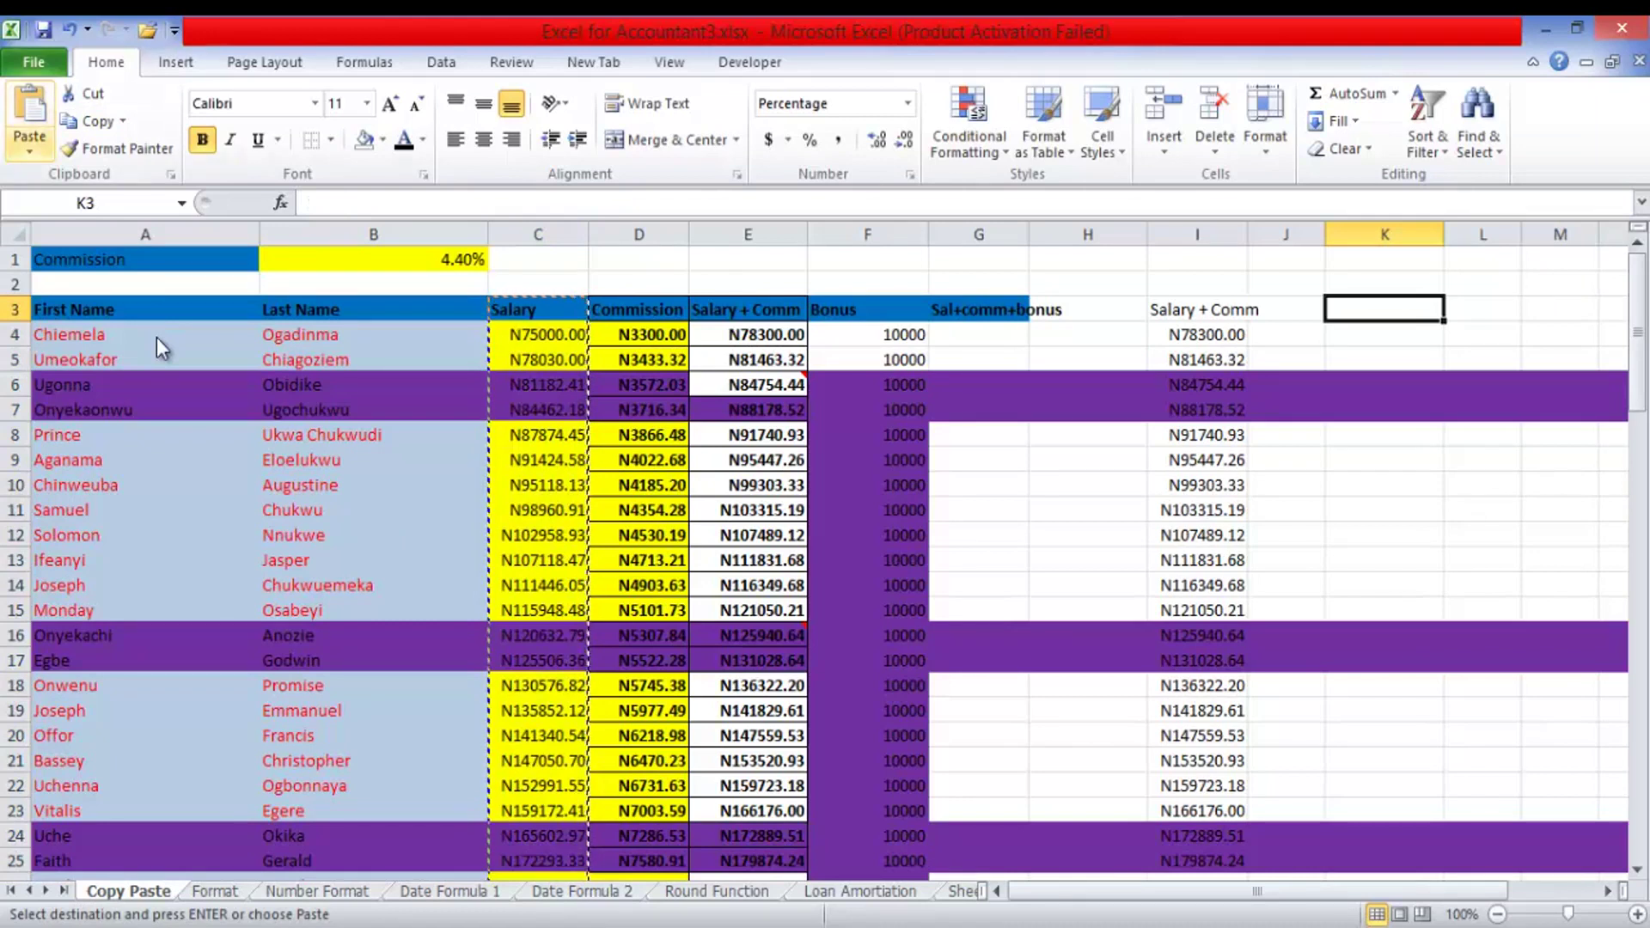
click(29, 147)
key(Down)
key(Down)
key(Up)
key(Up)
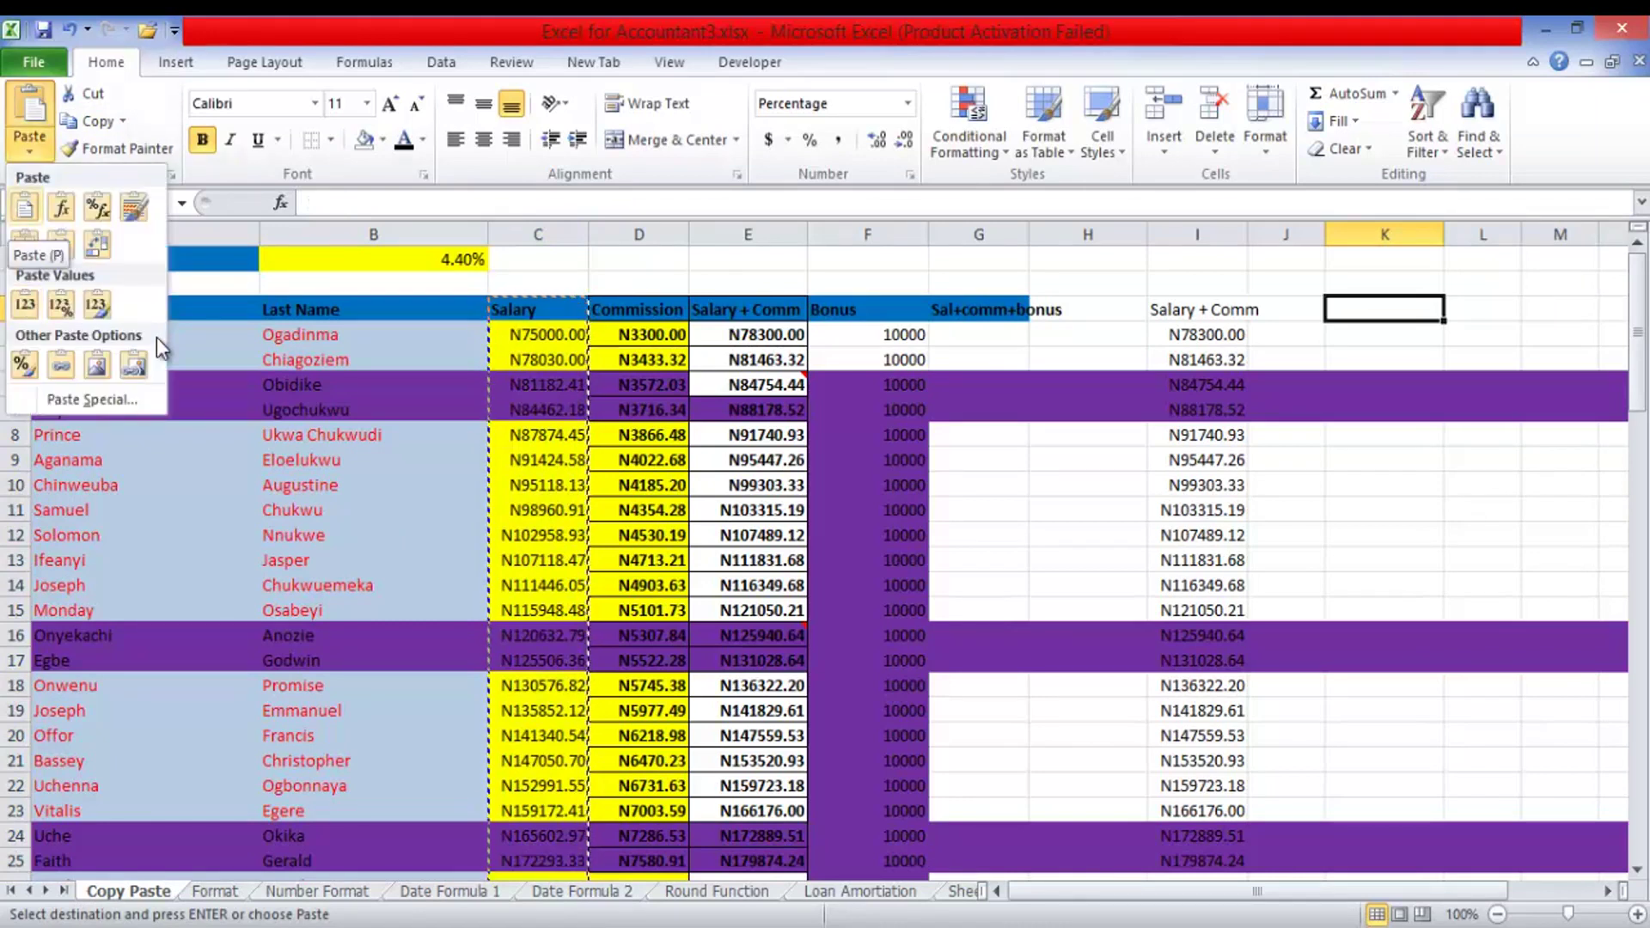
key(Return)
key(Right)
key(Down)
key(Down)
key(Down)
key(Down)
key(Down)
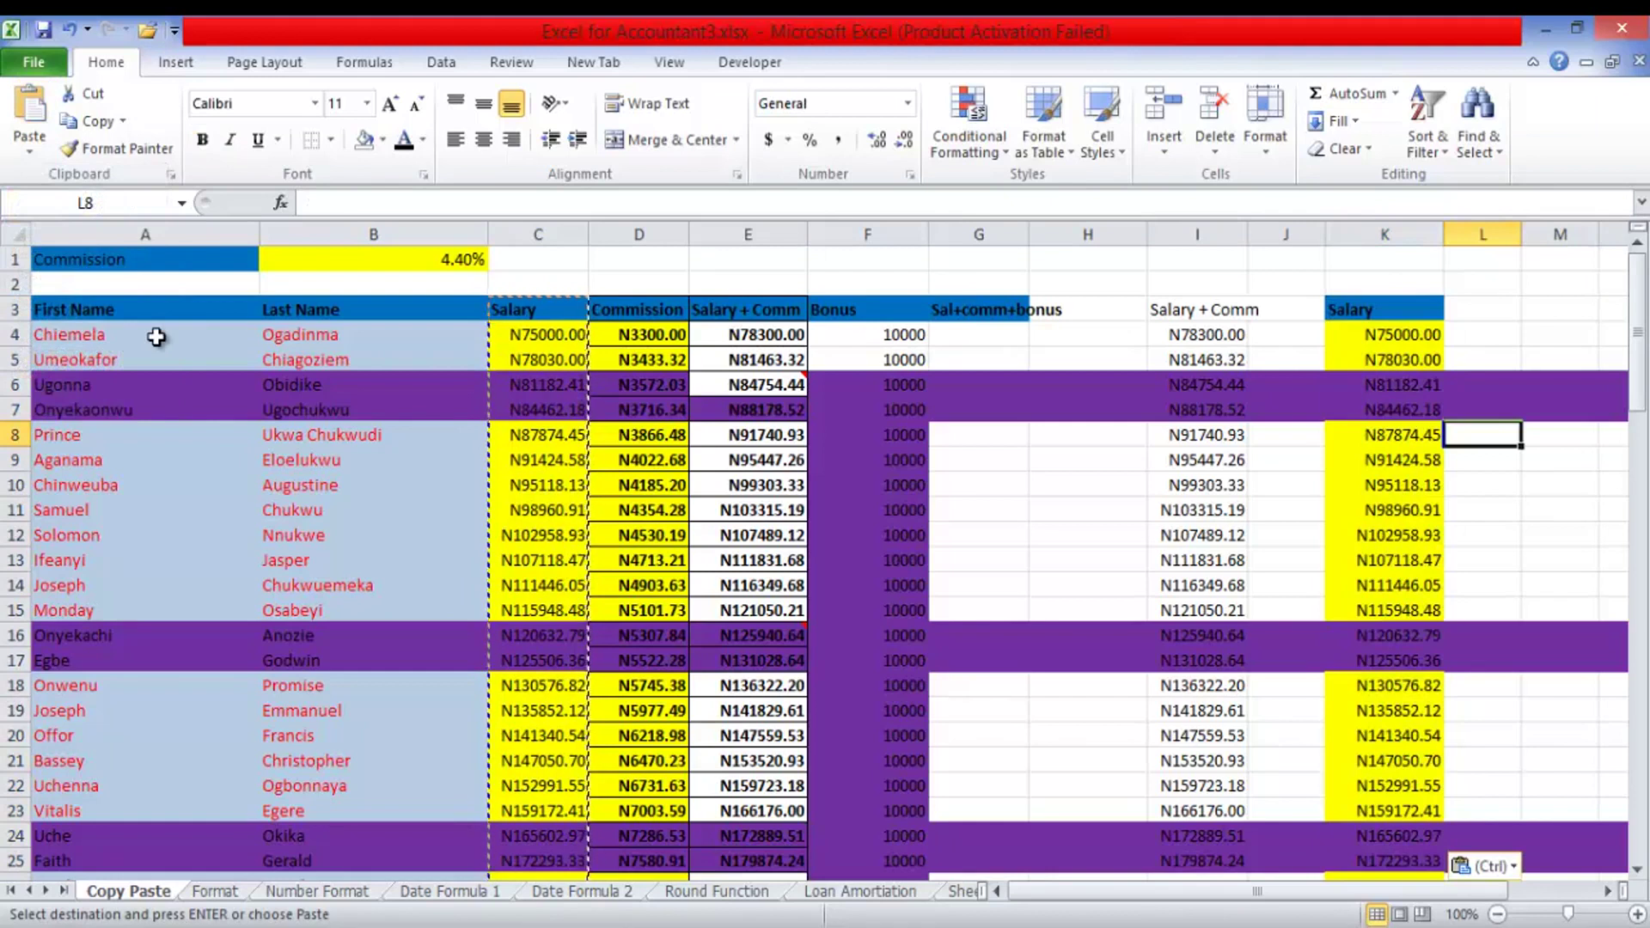
key(Right)
key(Up)
key(Up)
key(Up)
key(Escape)
key(Up)
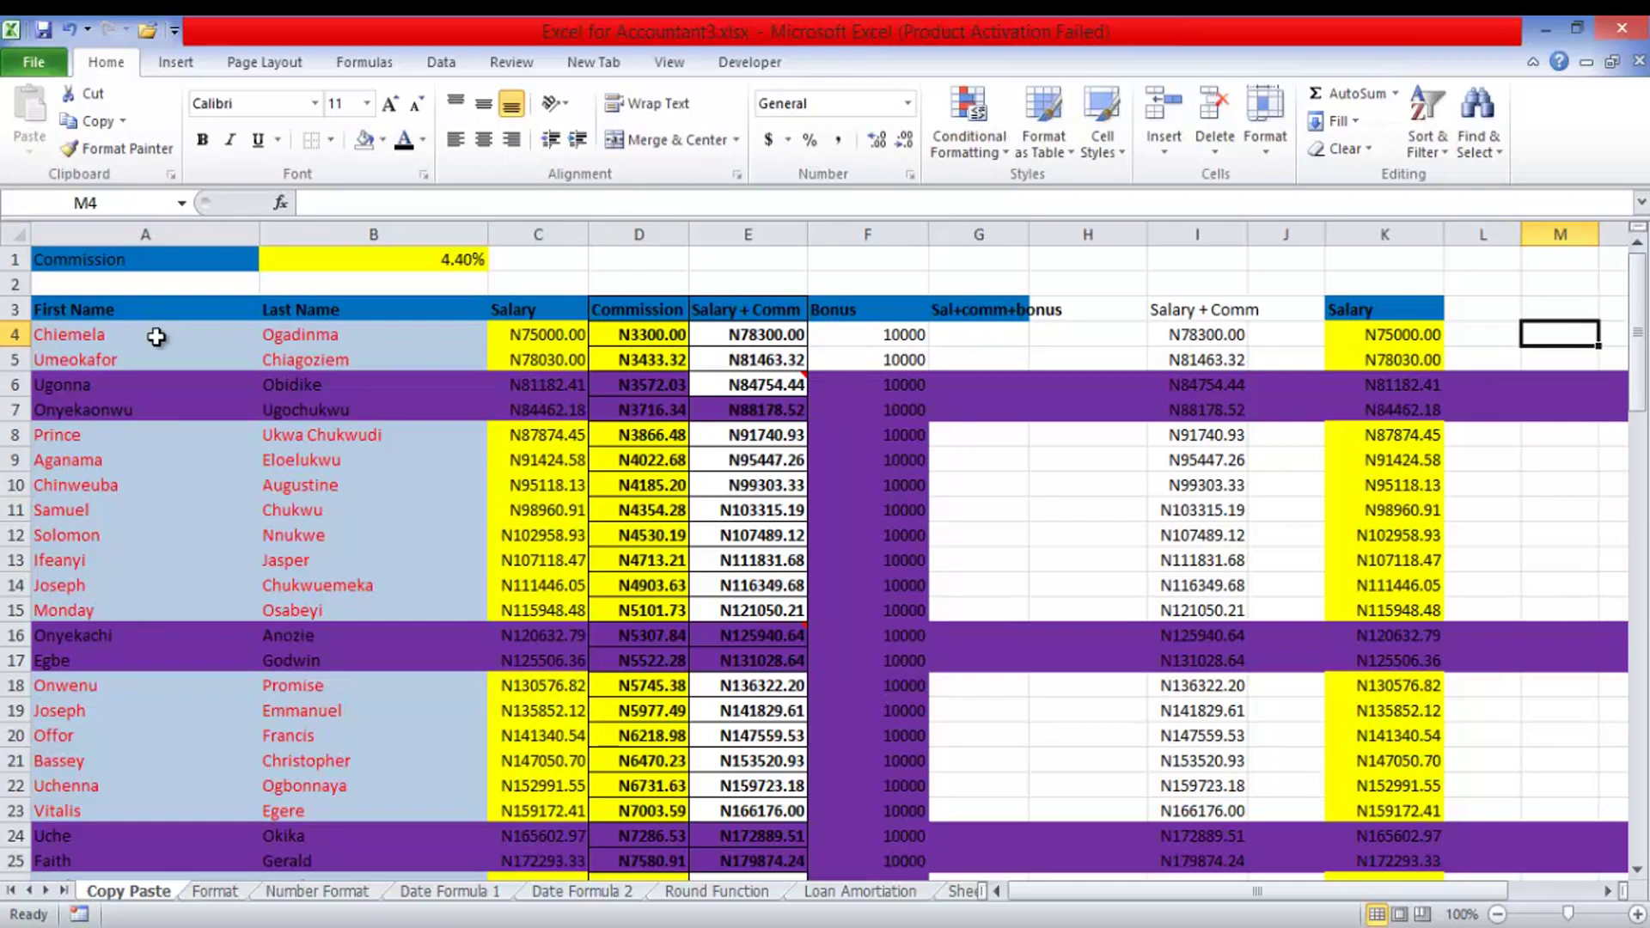
- Clear the duplicate Salary + Comm data in I3:I95 and remove the fill colour from those cells
key(Up)
key(Left)
key(Left)
key(Left)
key(Left)
key(ctrl+shift+Down)
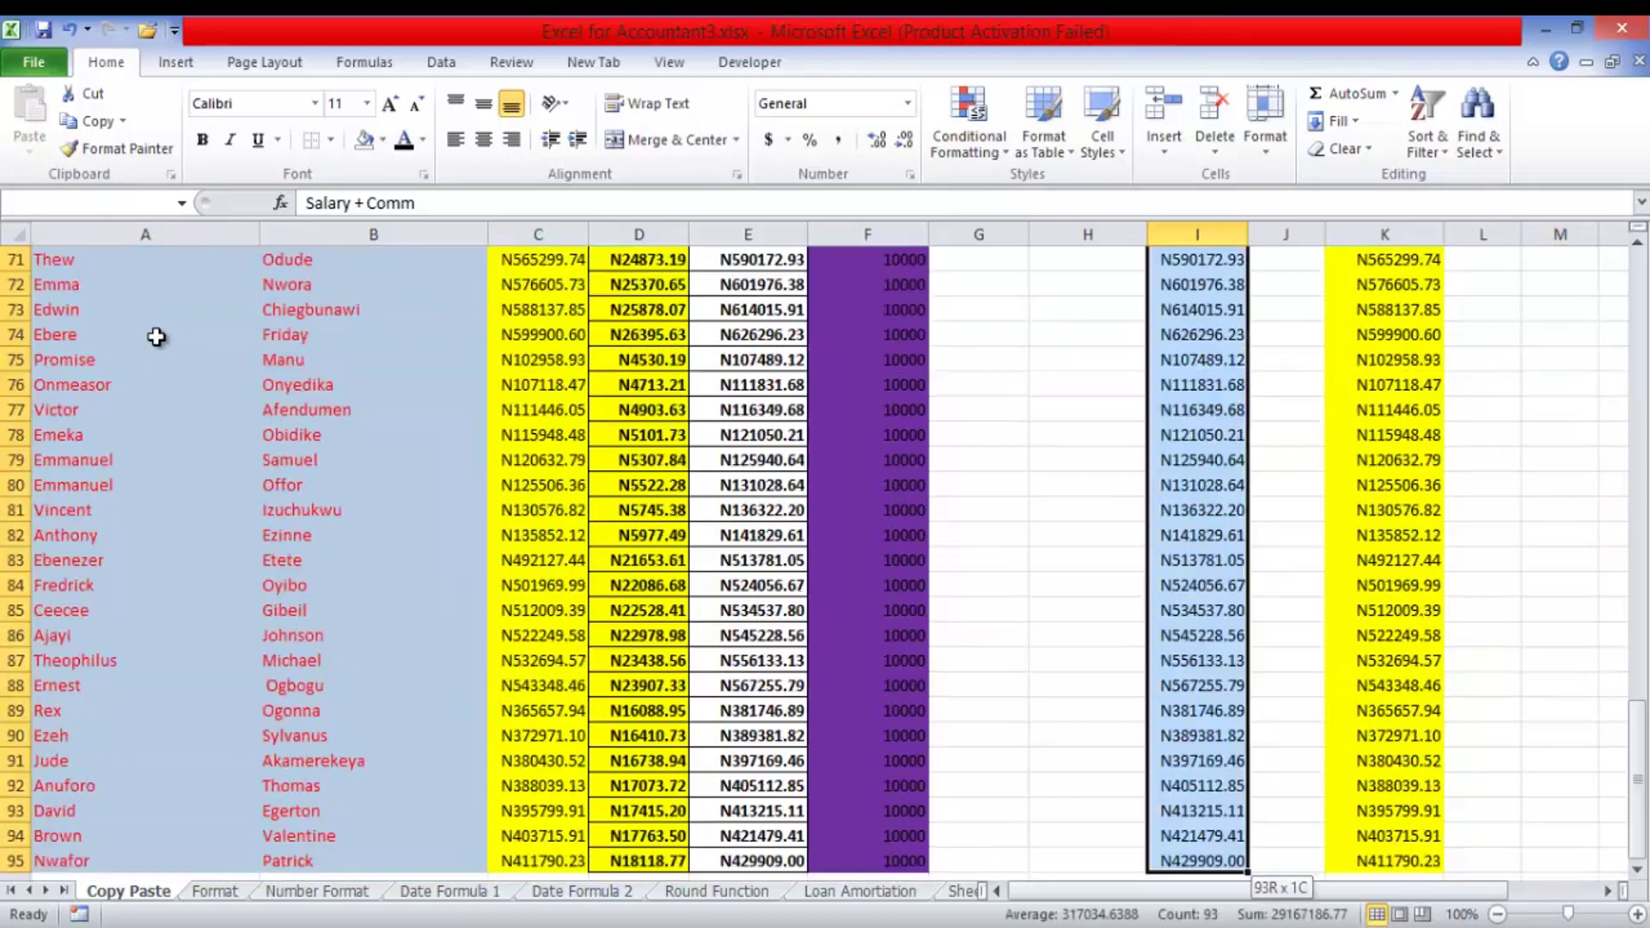
key(Delete)
scroll(155, 337, up, 10)
key(alt)
key(h)
key(h)
key(n)
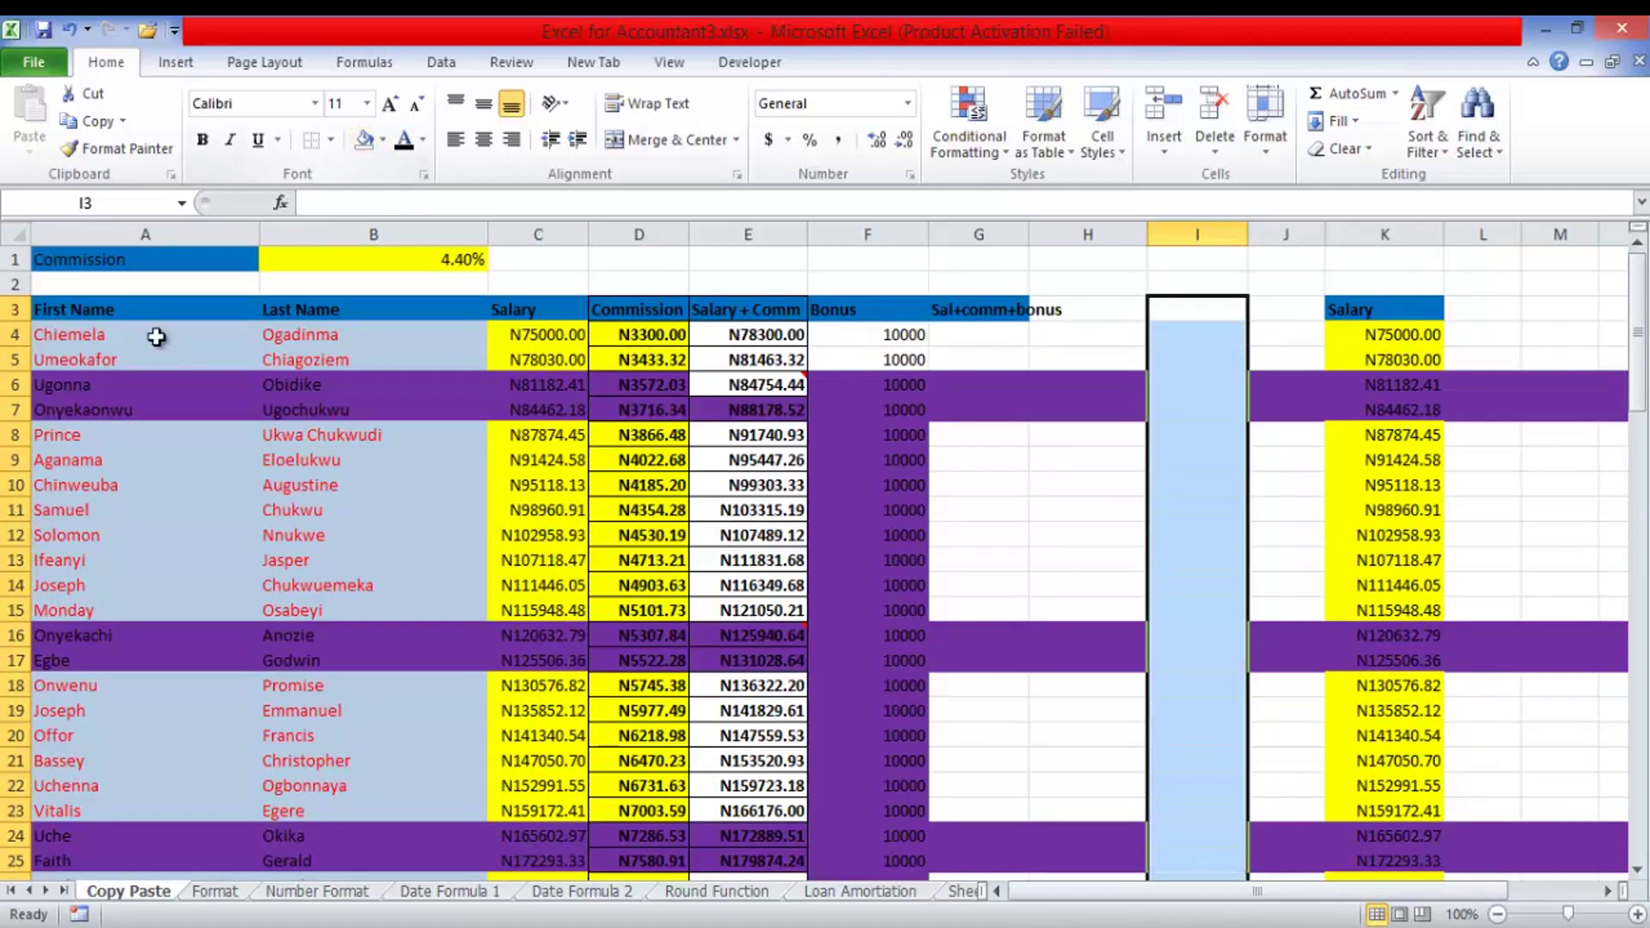
key(Right)
key(Right)
key(Right)
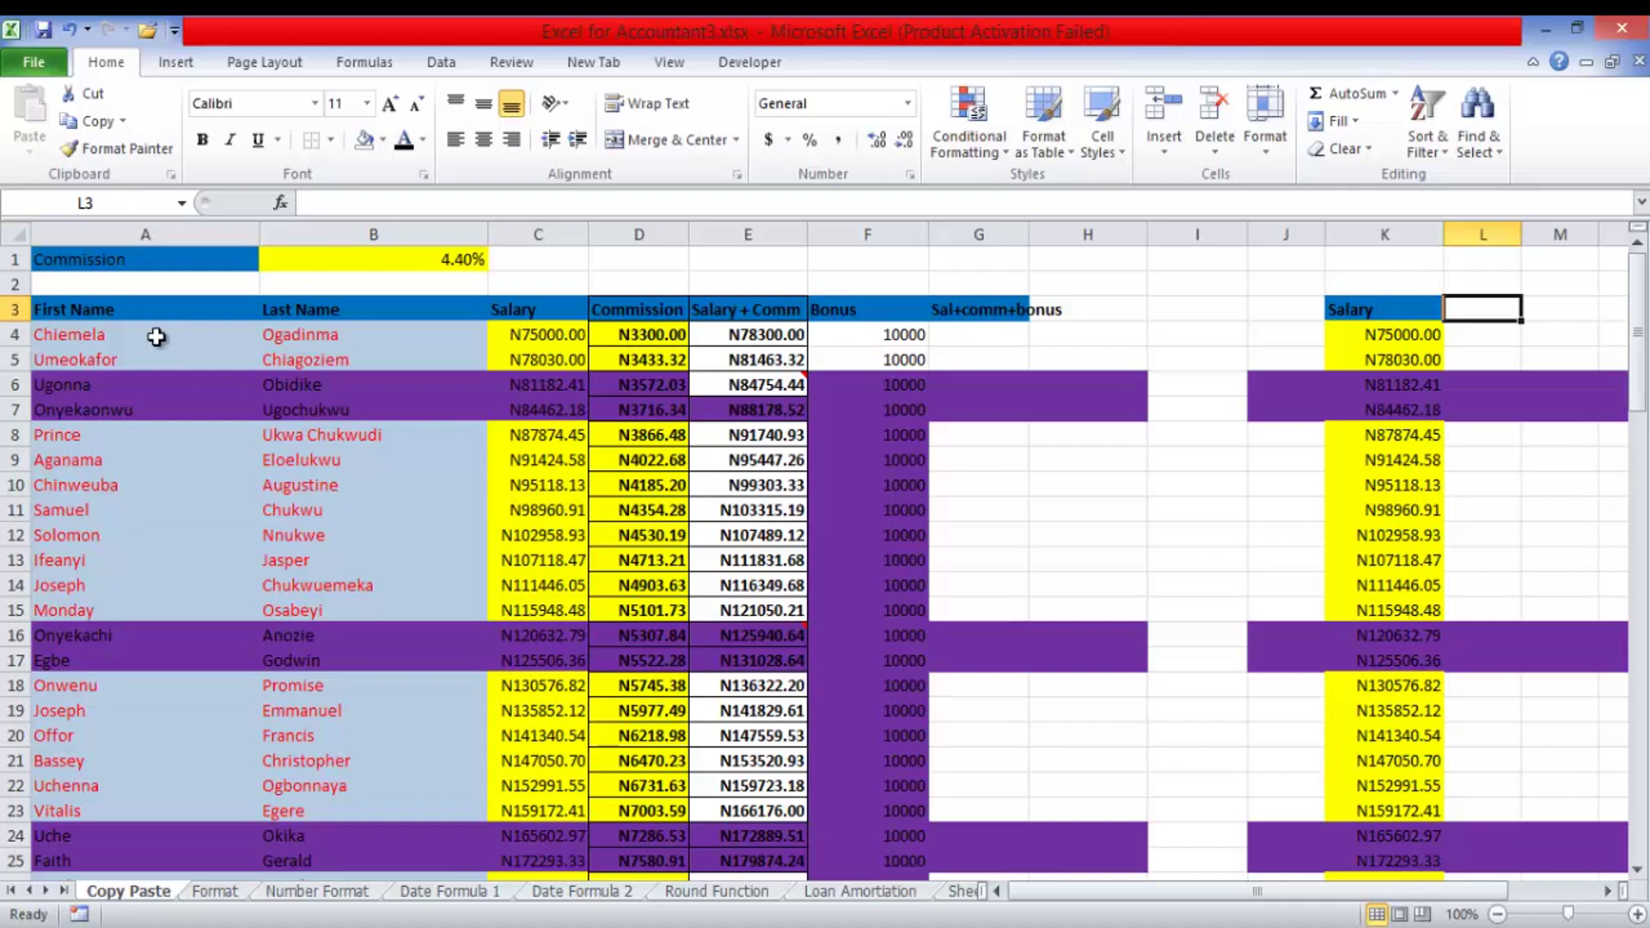
- Multiply the salaries in K4:K95 by the commission rate copied from B1, using Paste Special with the Multiply operation
click(373, 259)
click(92, 121)
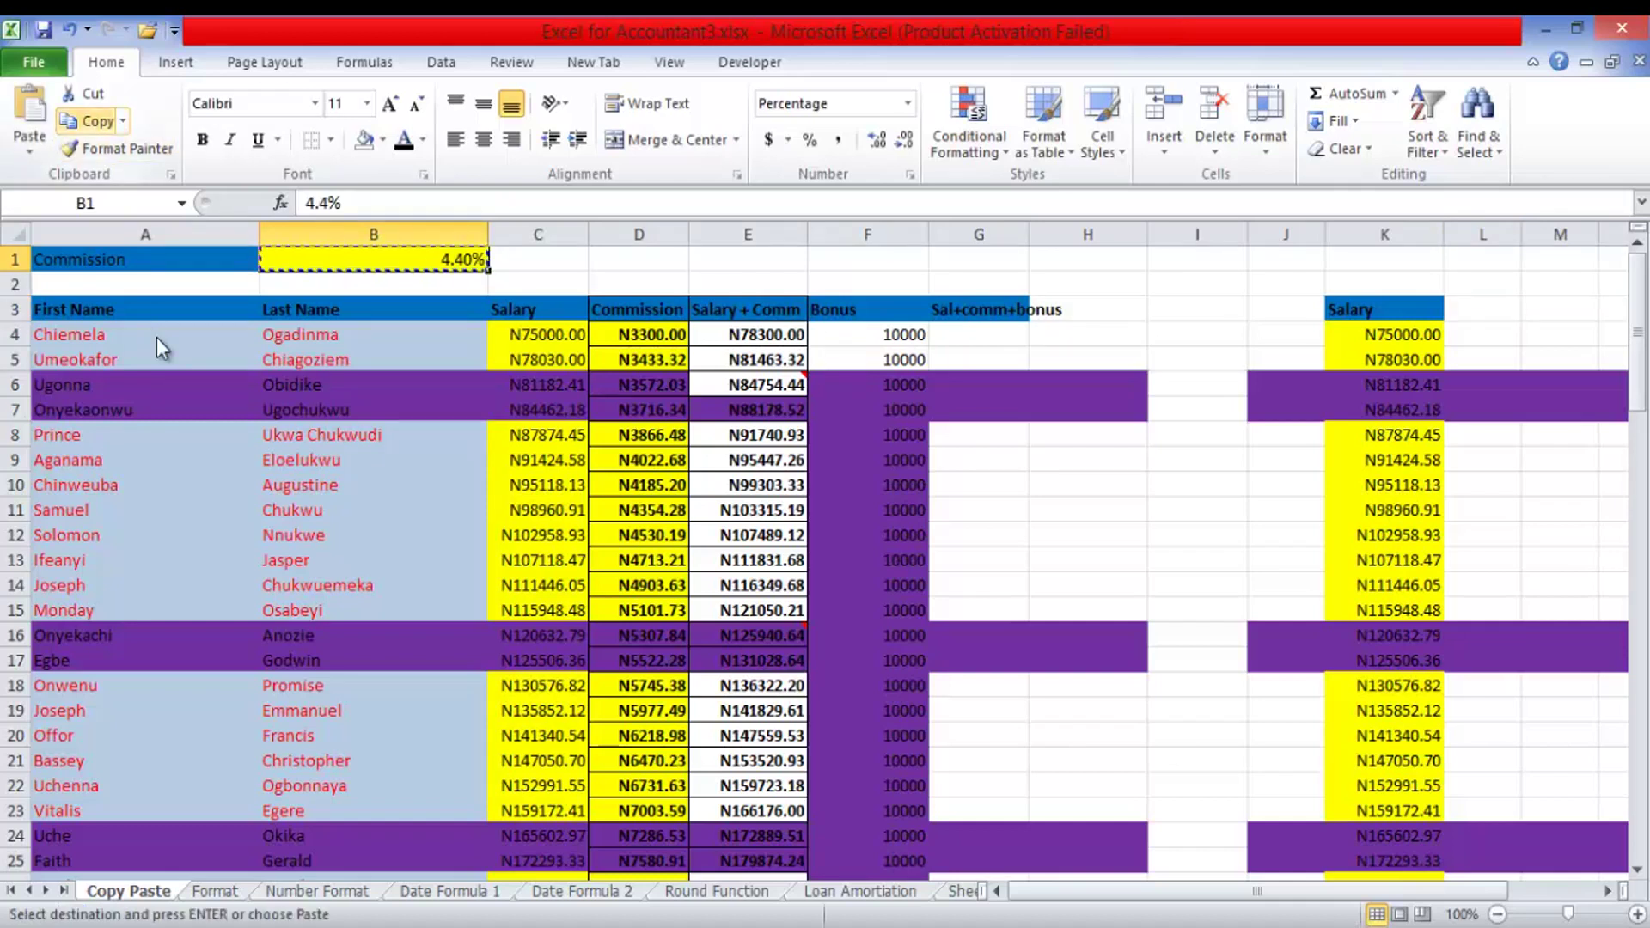
key(Right)
key(Right)
key(Right)
key(Right)
key(Right)
key(Right)
key(Right)
key(Right)
key(Right)
key(Down)
key(Down)
key(Down)
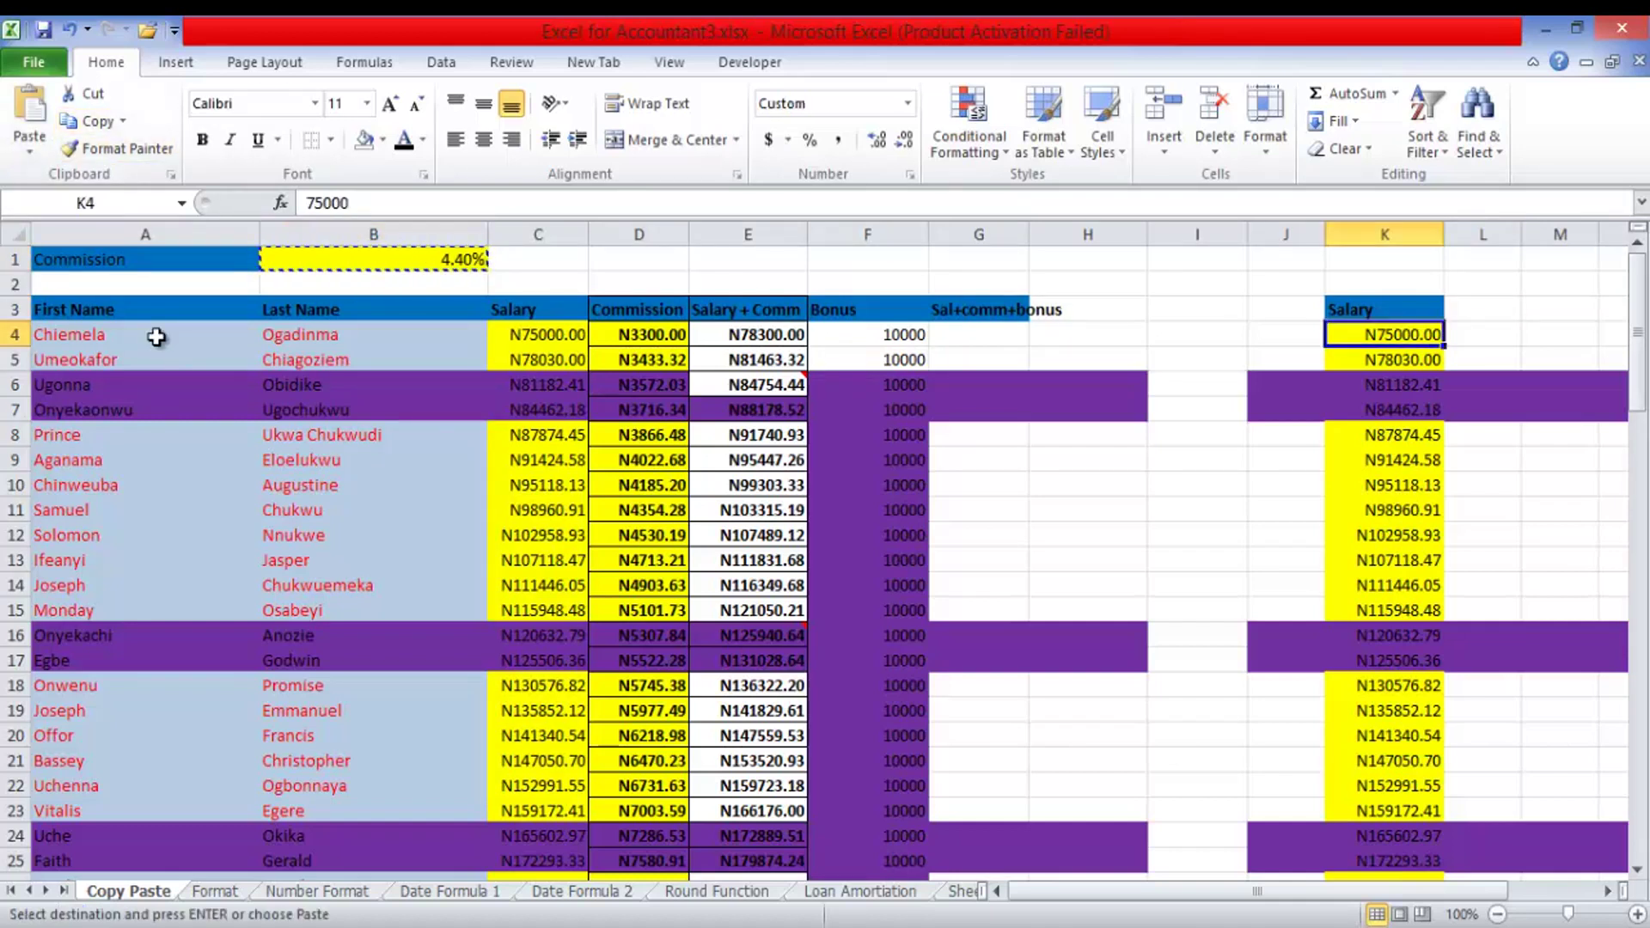
key(ctrl+shift+Down)
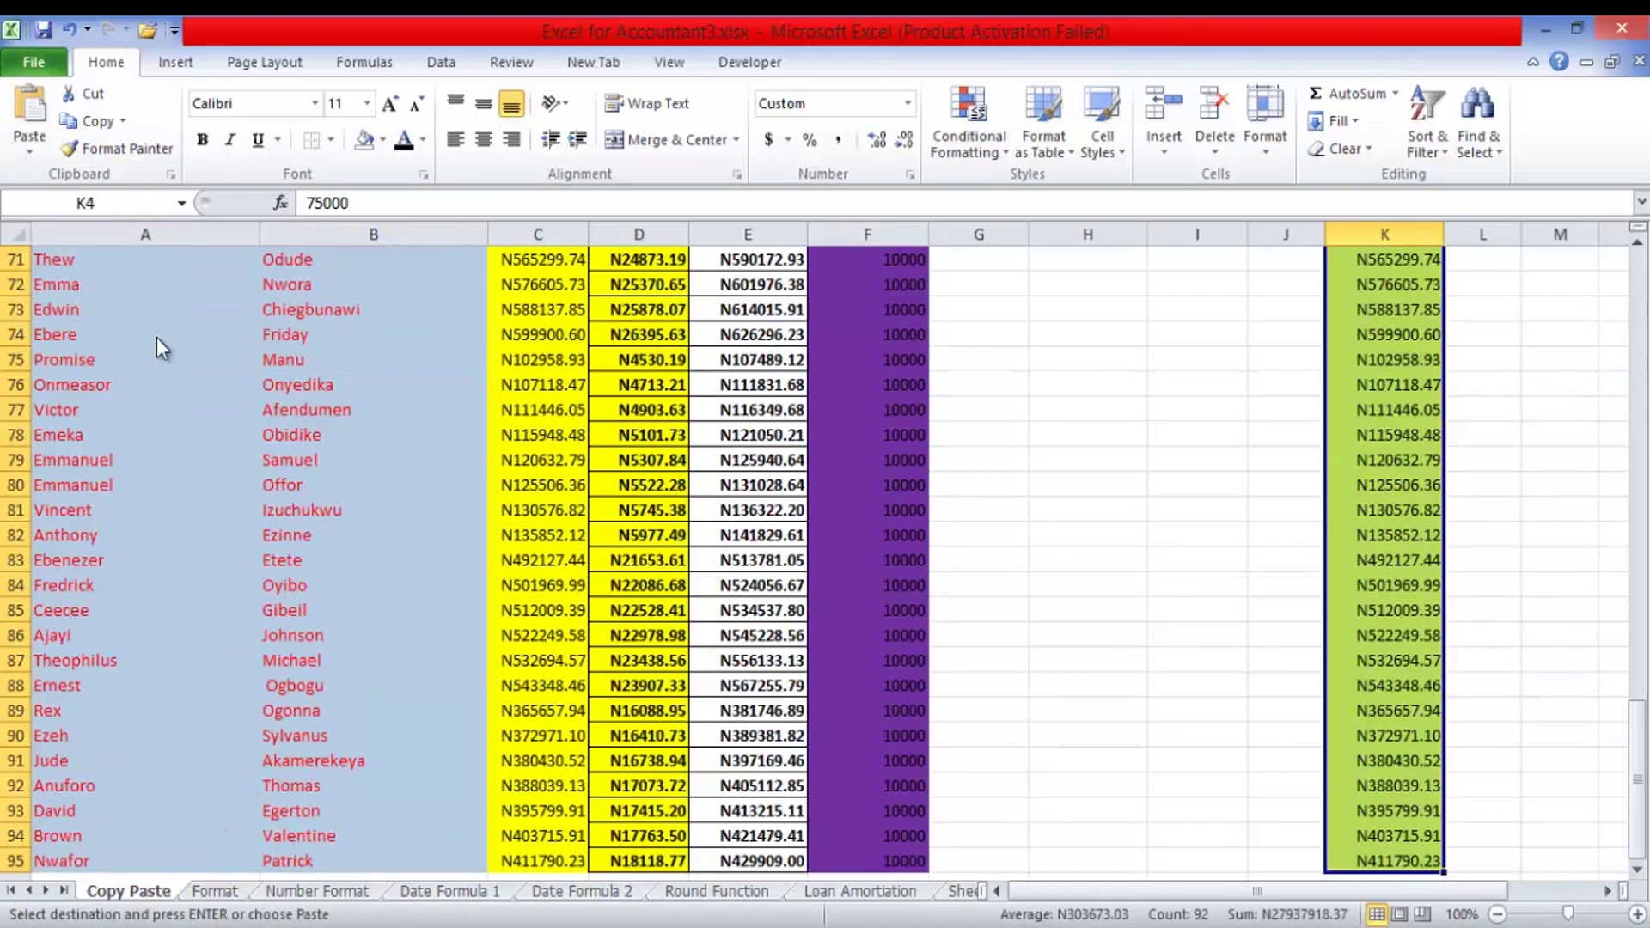
key(alt+h)
key(f)
key(p)
key(Left)
key(Down)
key(Up)
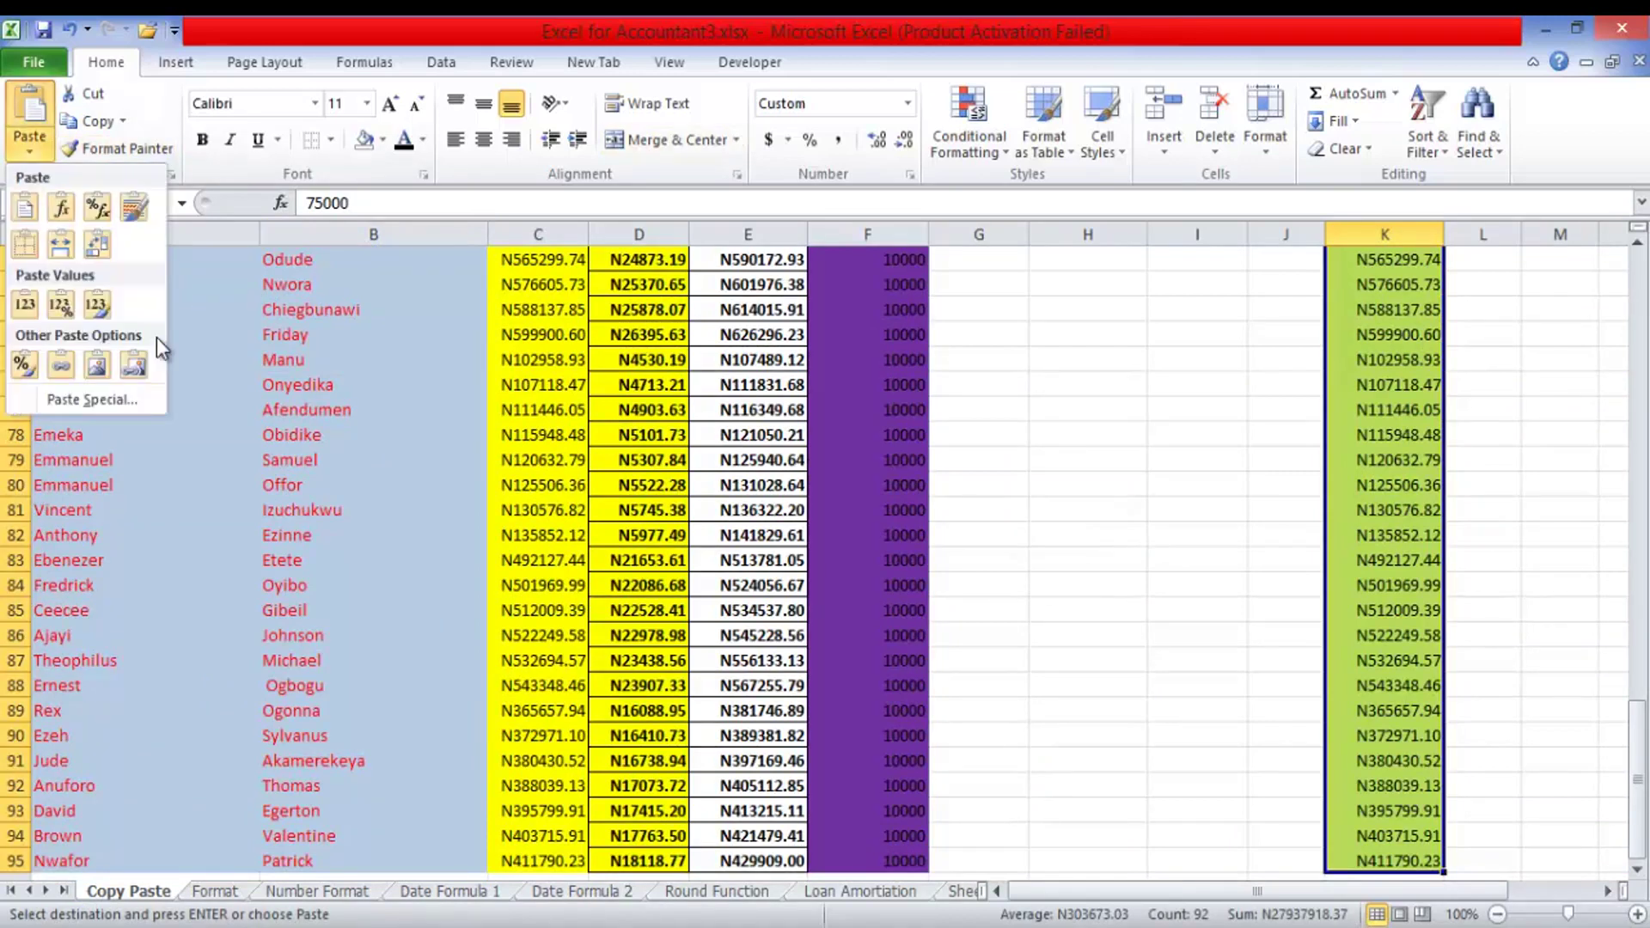
key(Return)
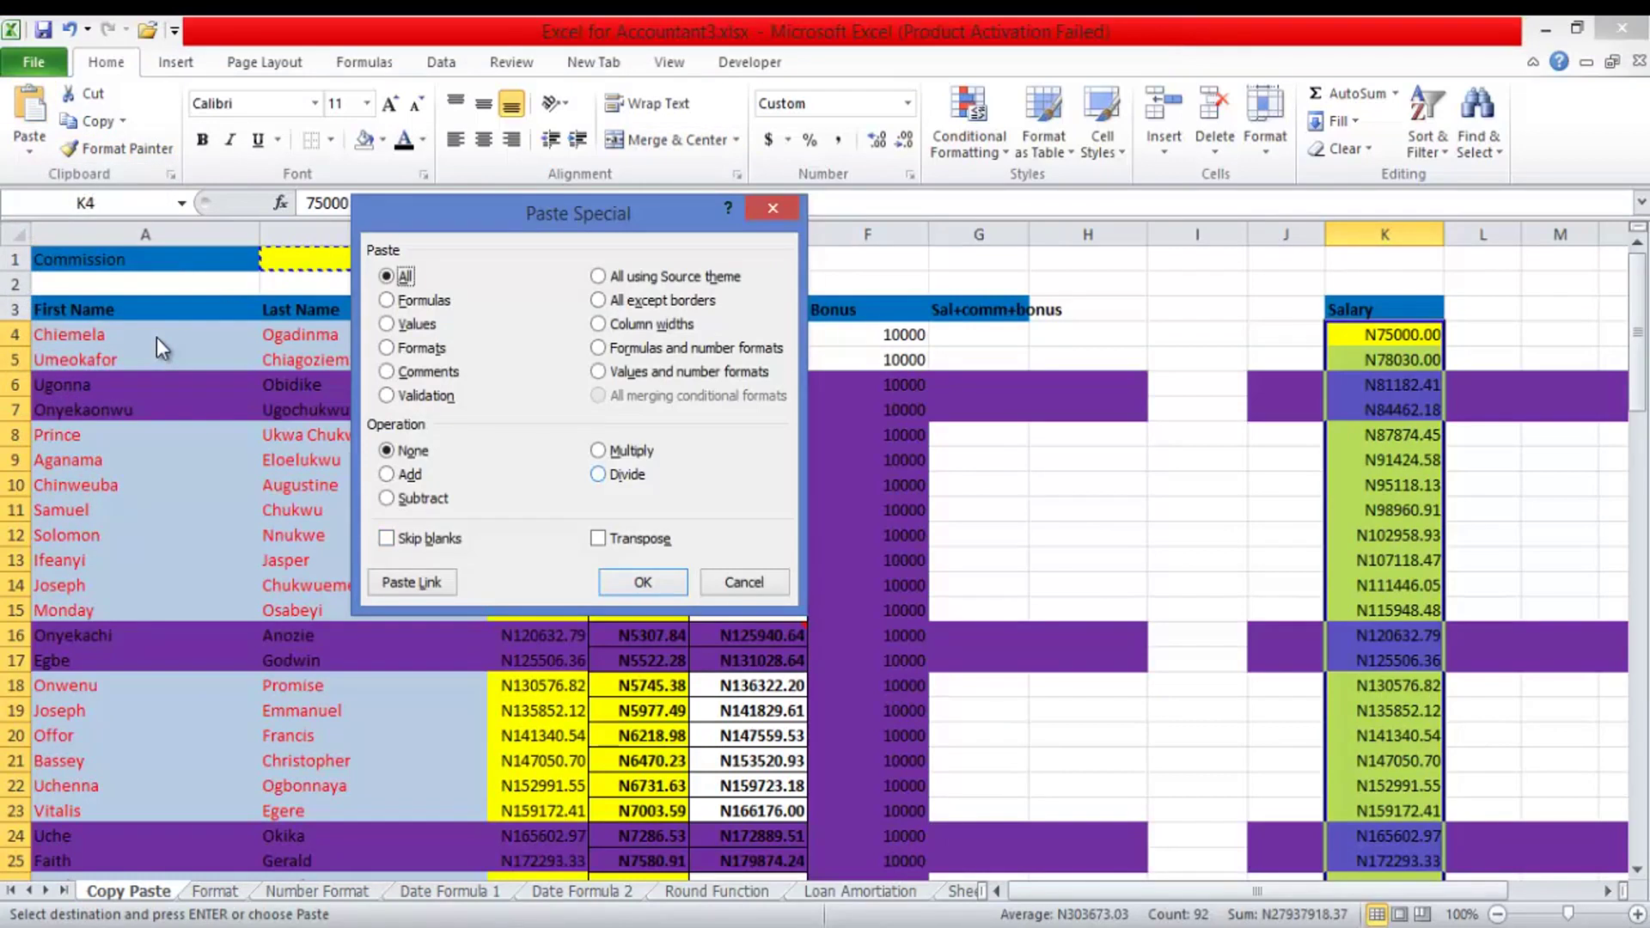
key(alt+m)
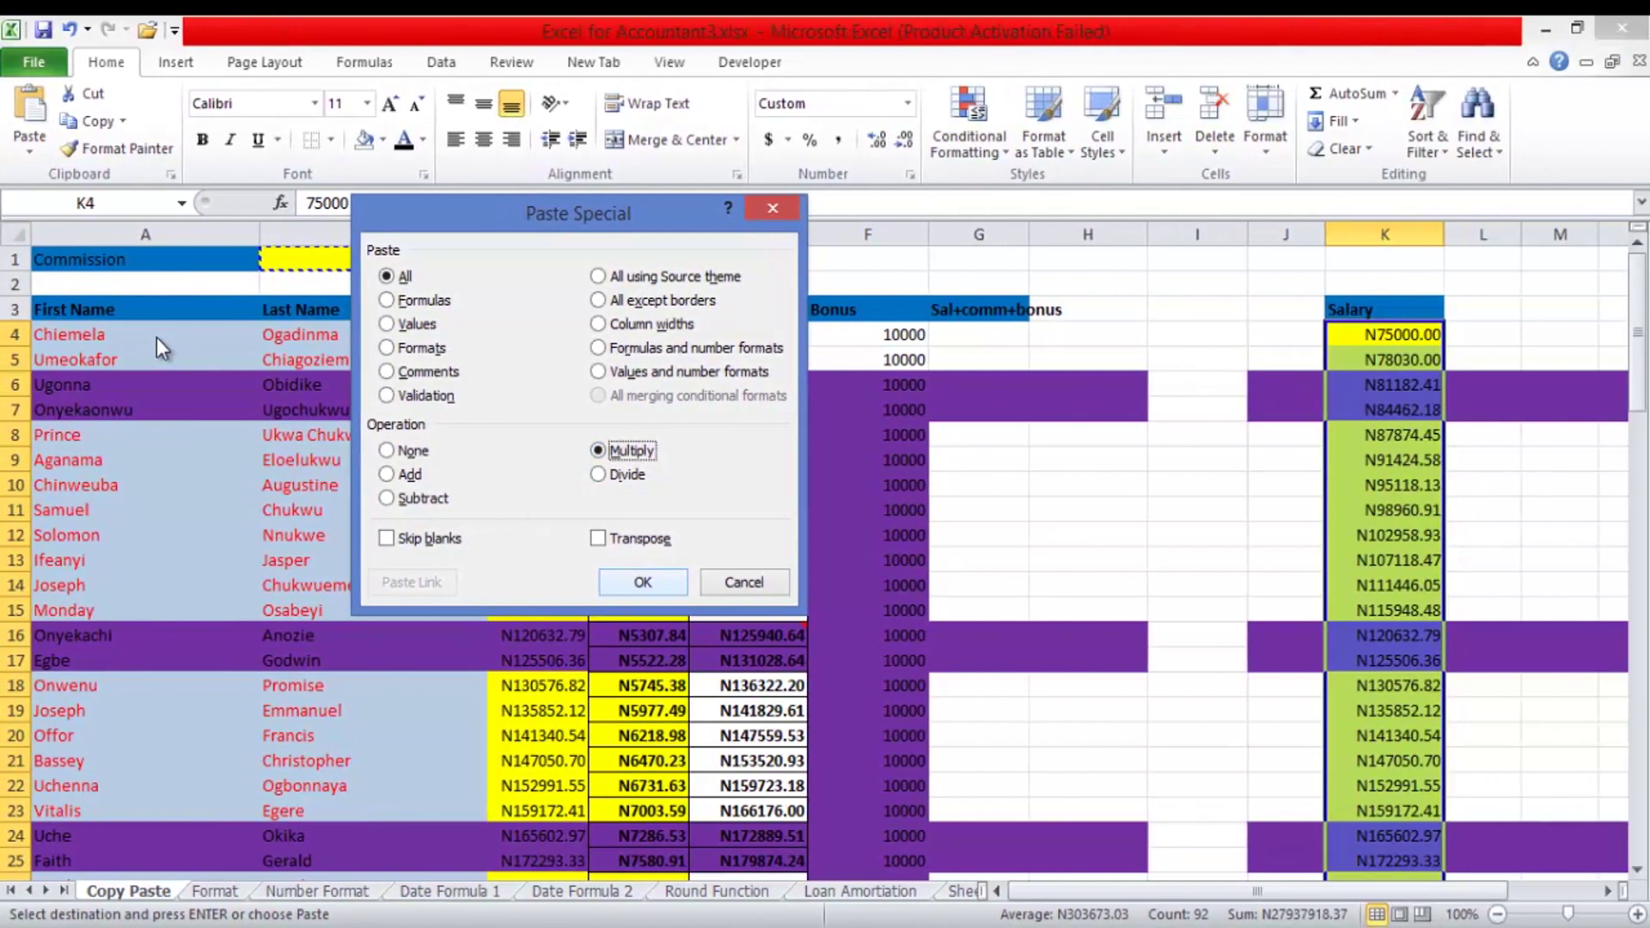
key(Return)
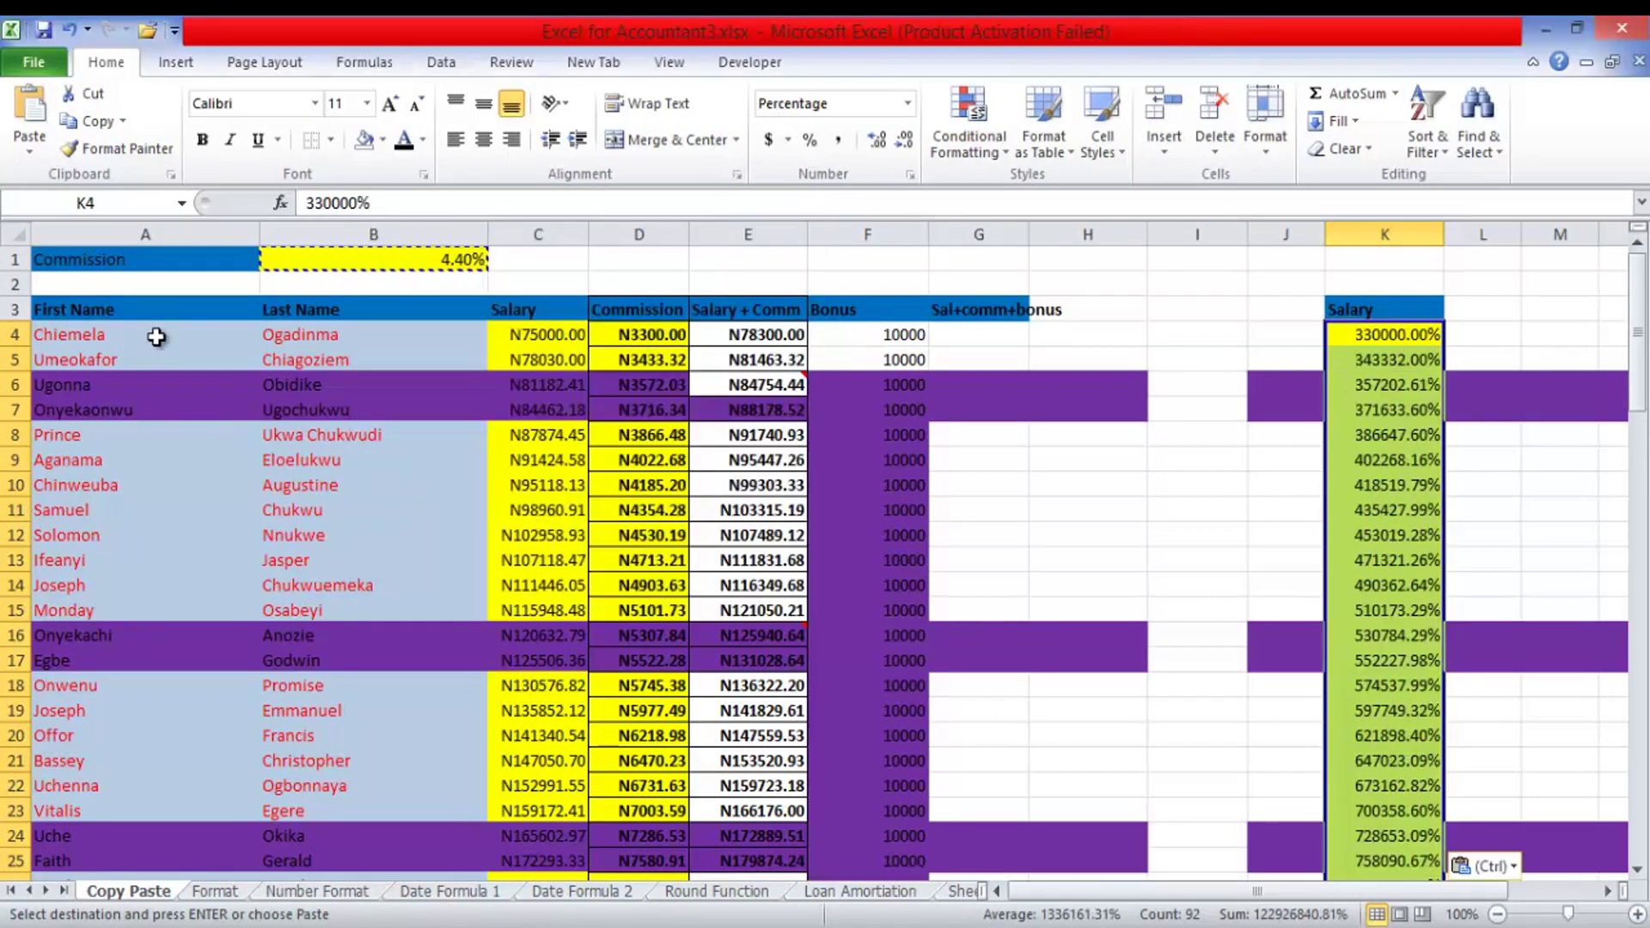
- Apply the Number format to the multiplied amounts in K4:K95
key(alt+h)
key(n)
key(Down)
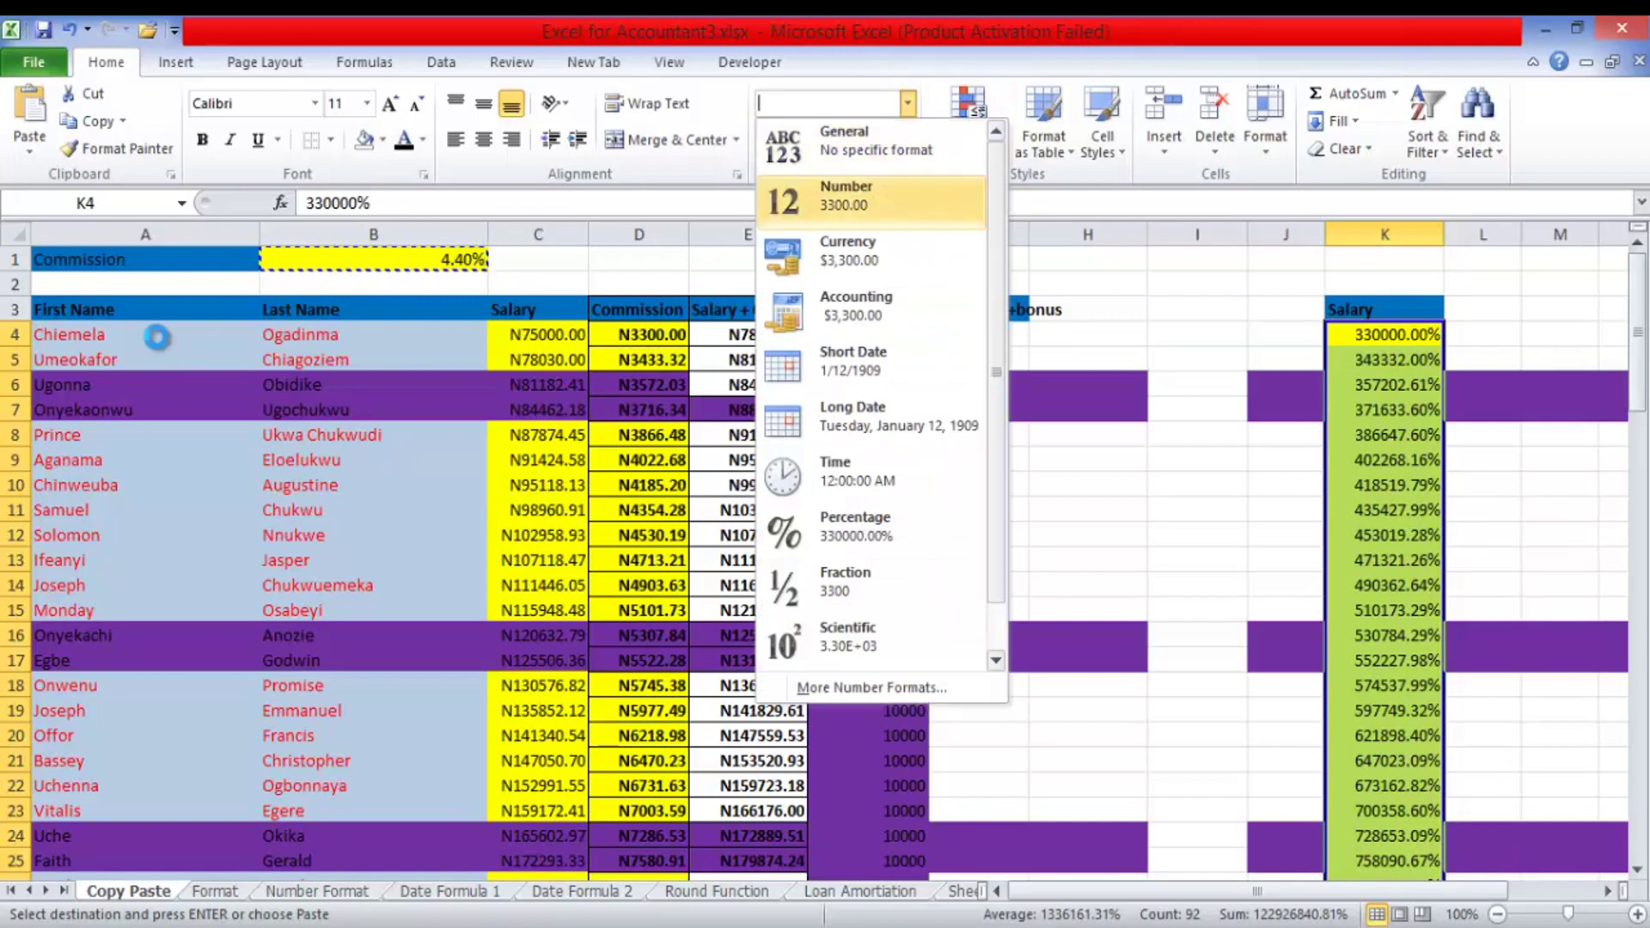
key(Return)
- Set the number format of K4:K95 to General
key(alt+h)
key(n)
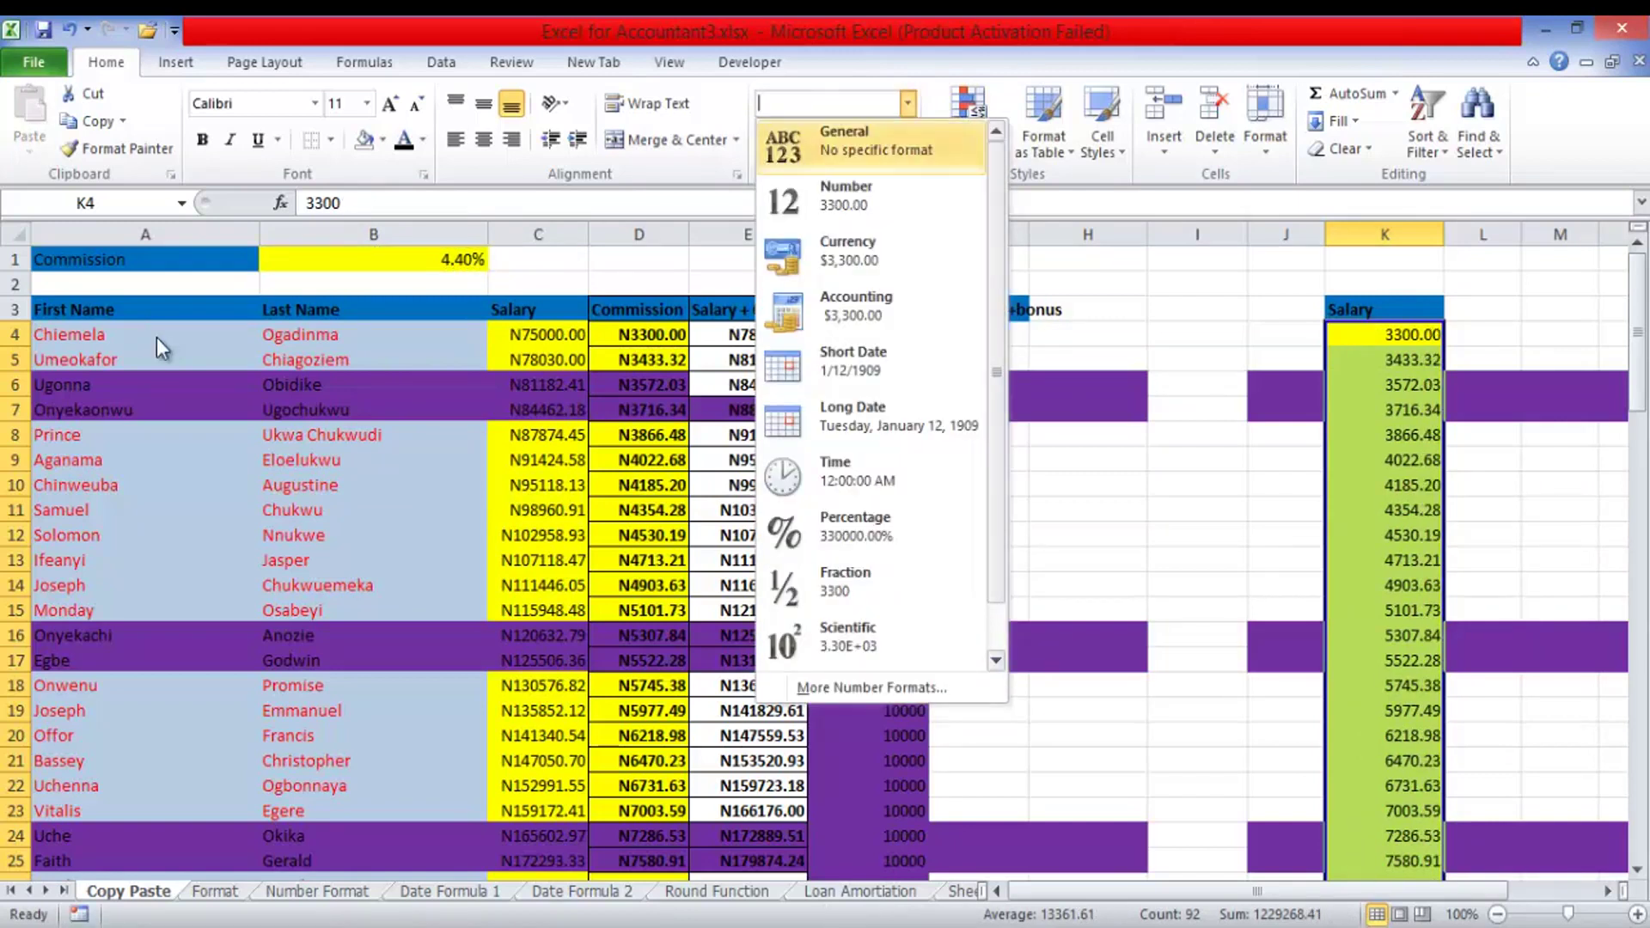
key(Return)
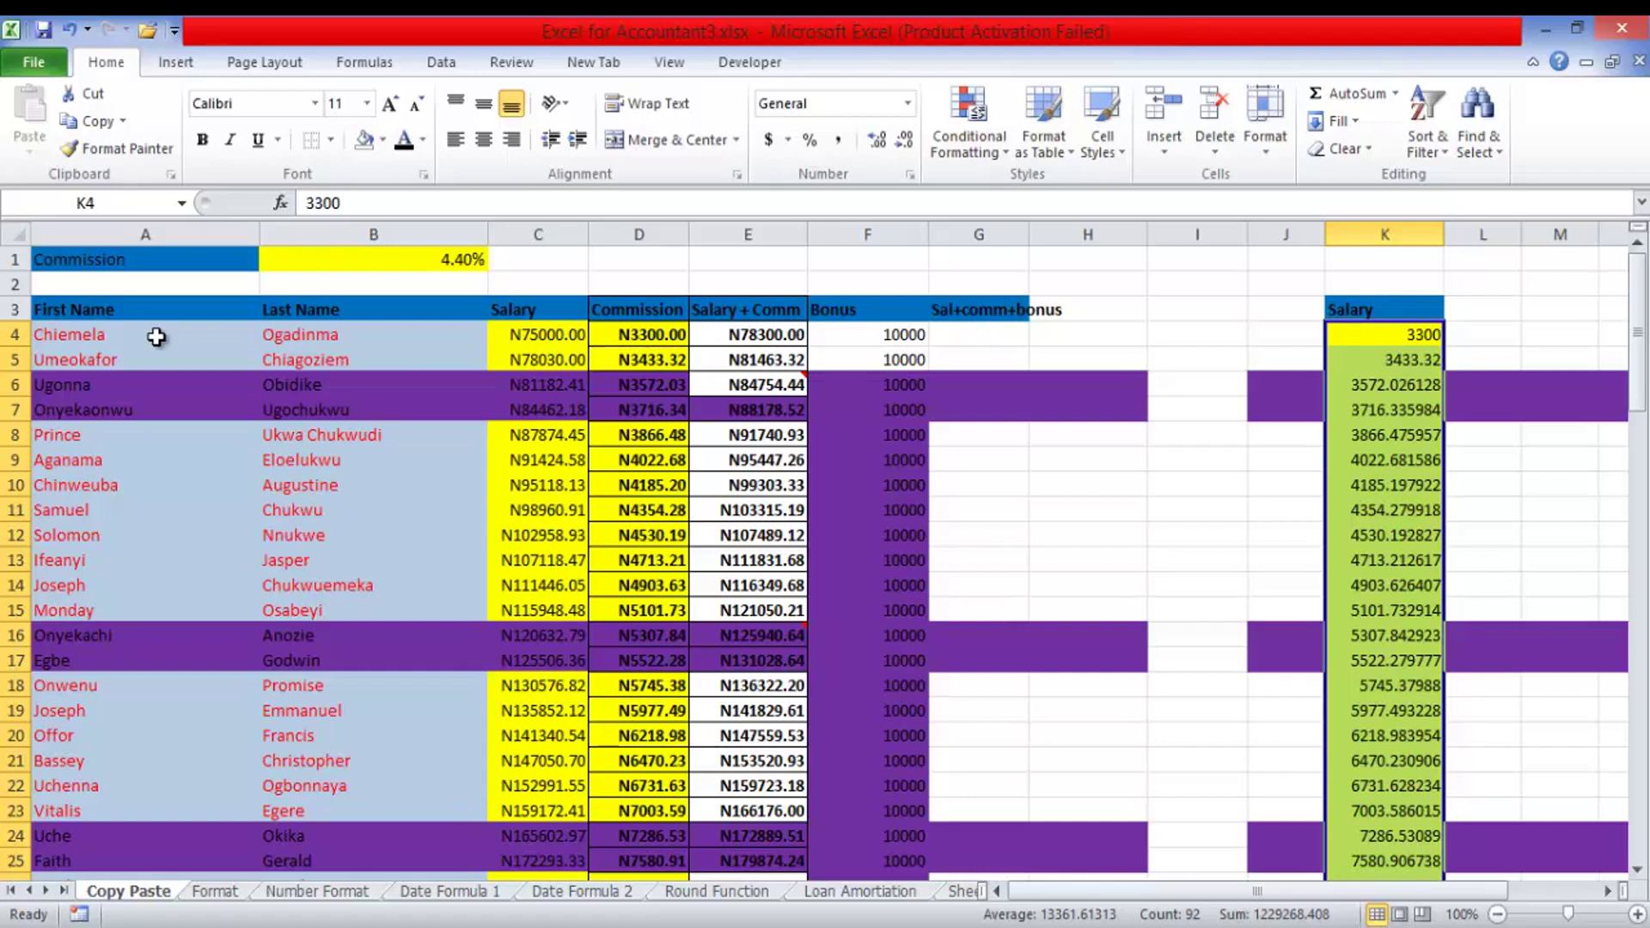
- Replace the header in cell K3 with "C-ommision"
key(Up)
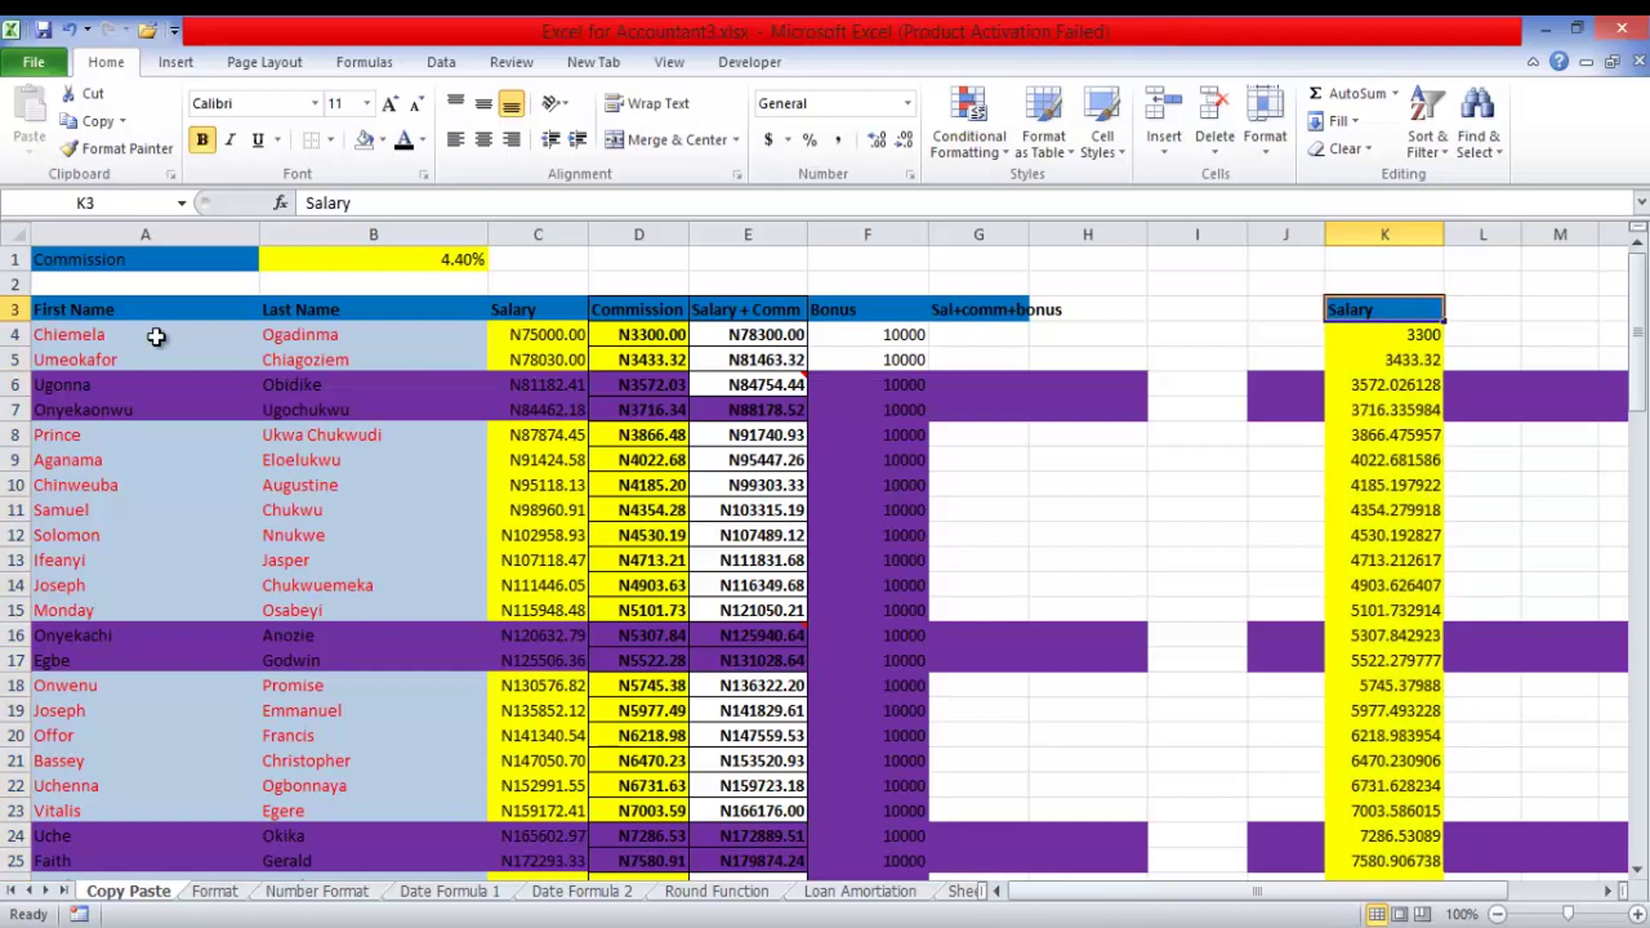
text(C-comm-ision)
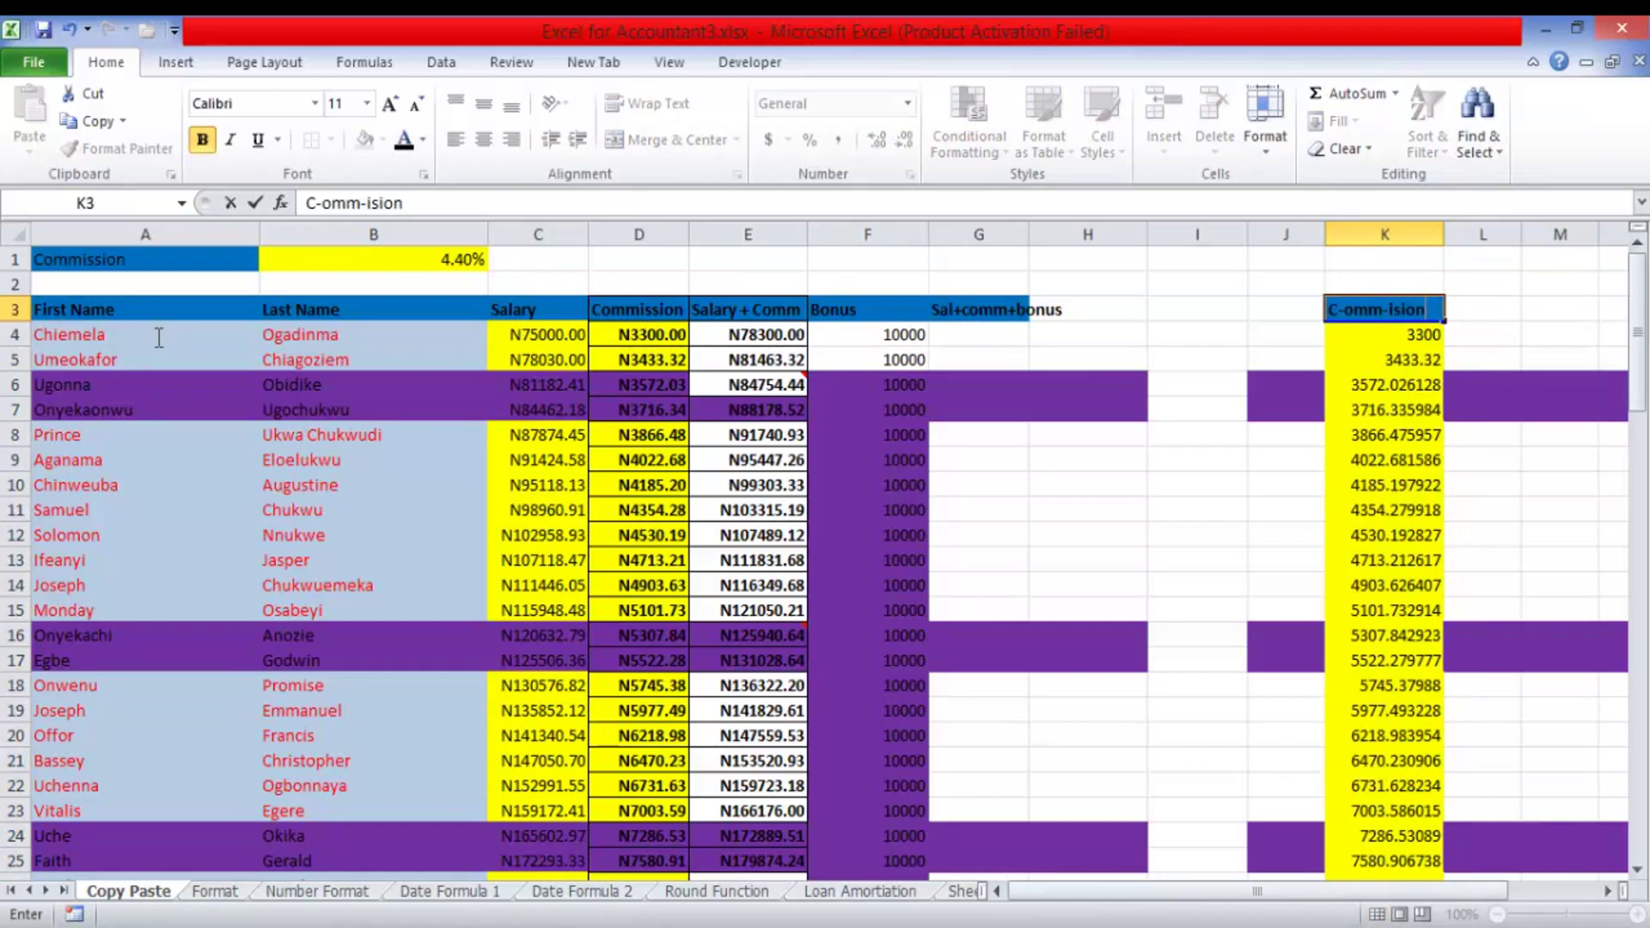
key(F2)
key(Left)
key(Left)
key(Left)
key(Left)
key(Left)
key(BackSpace)
key(Return)
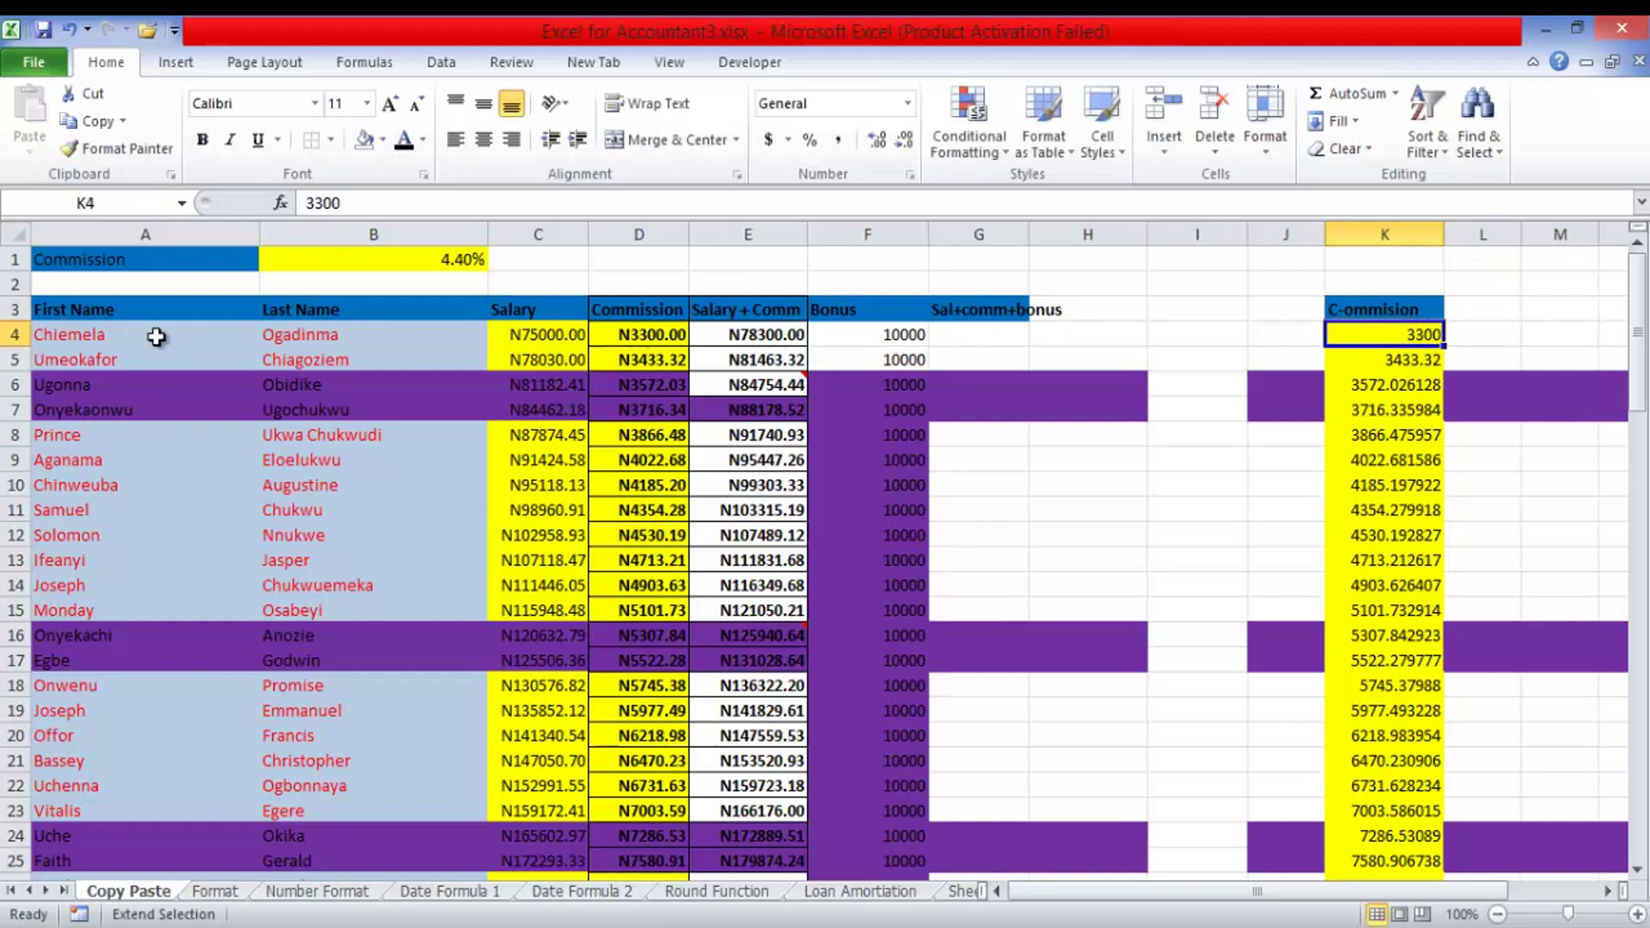
- Switch to the excel online training.xlsx workbook, showing its front page sheet
key(F8)
key(F8)
key(alt+Tab)
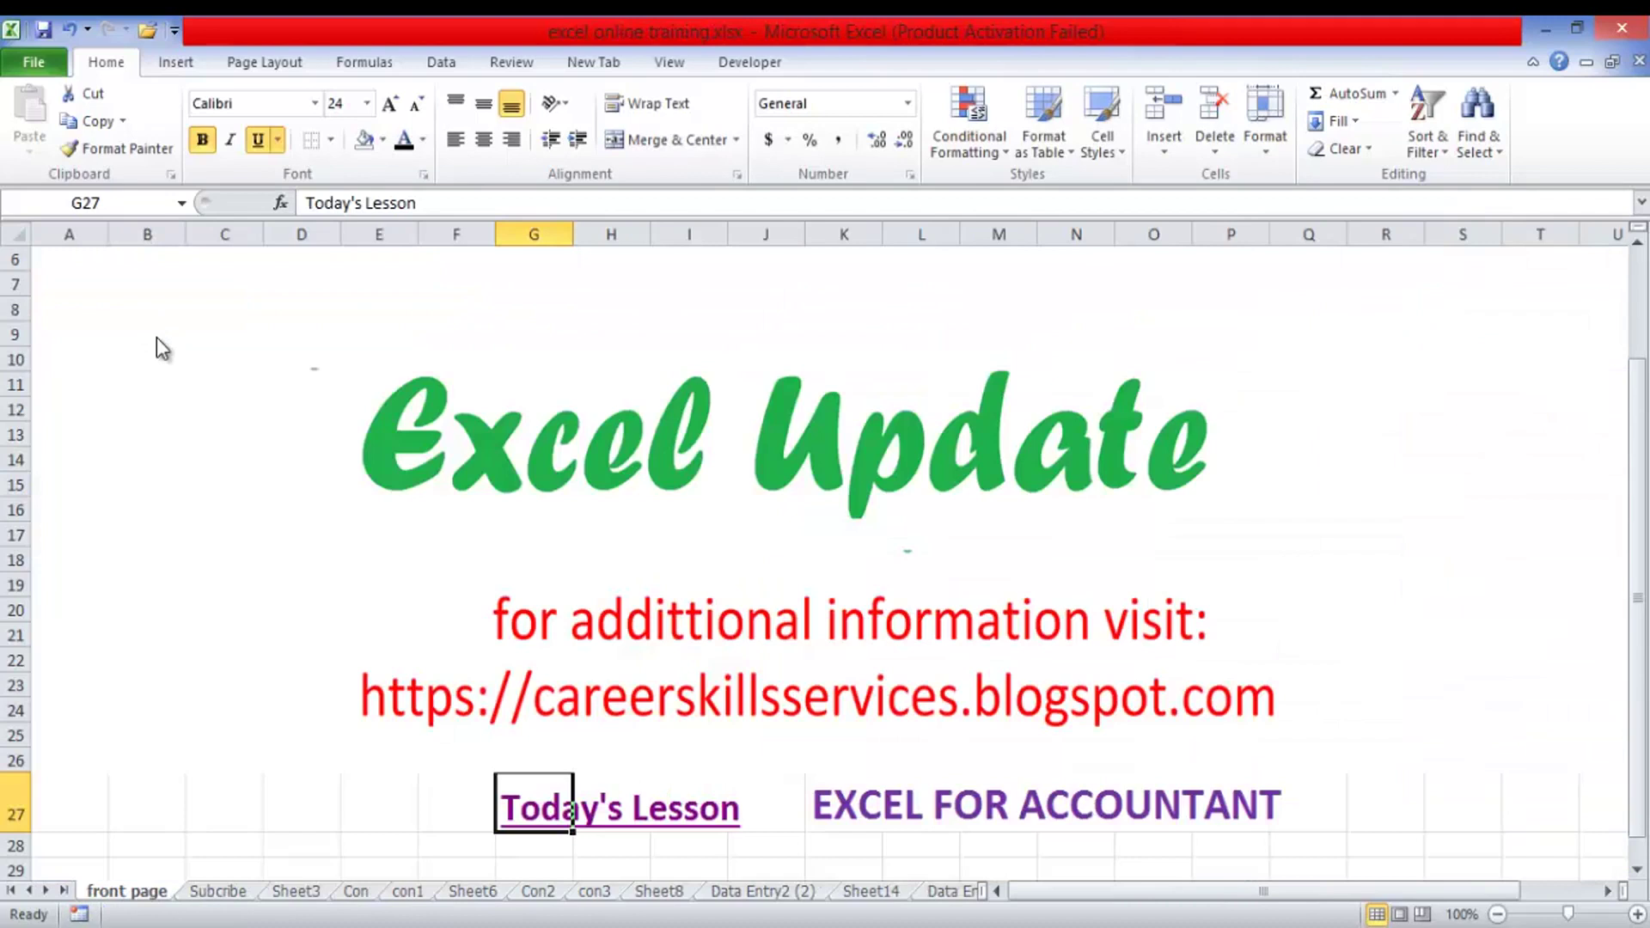
- Return to the Excel for Accountant3.xlsx workbook and correct the header in cell K3 to "Commission"
key(alt+Tab)
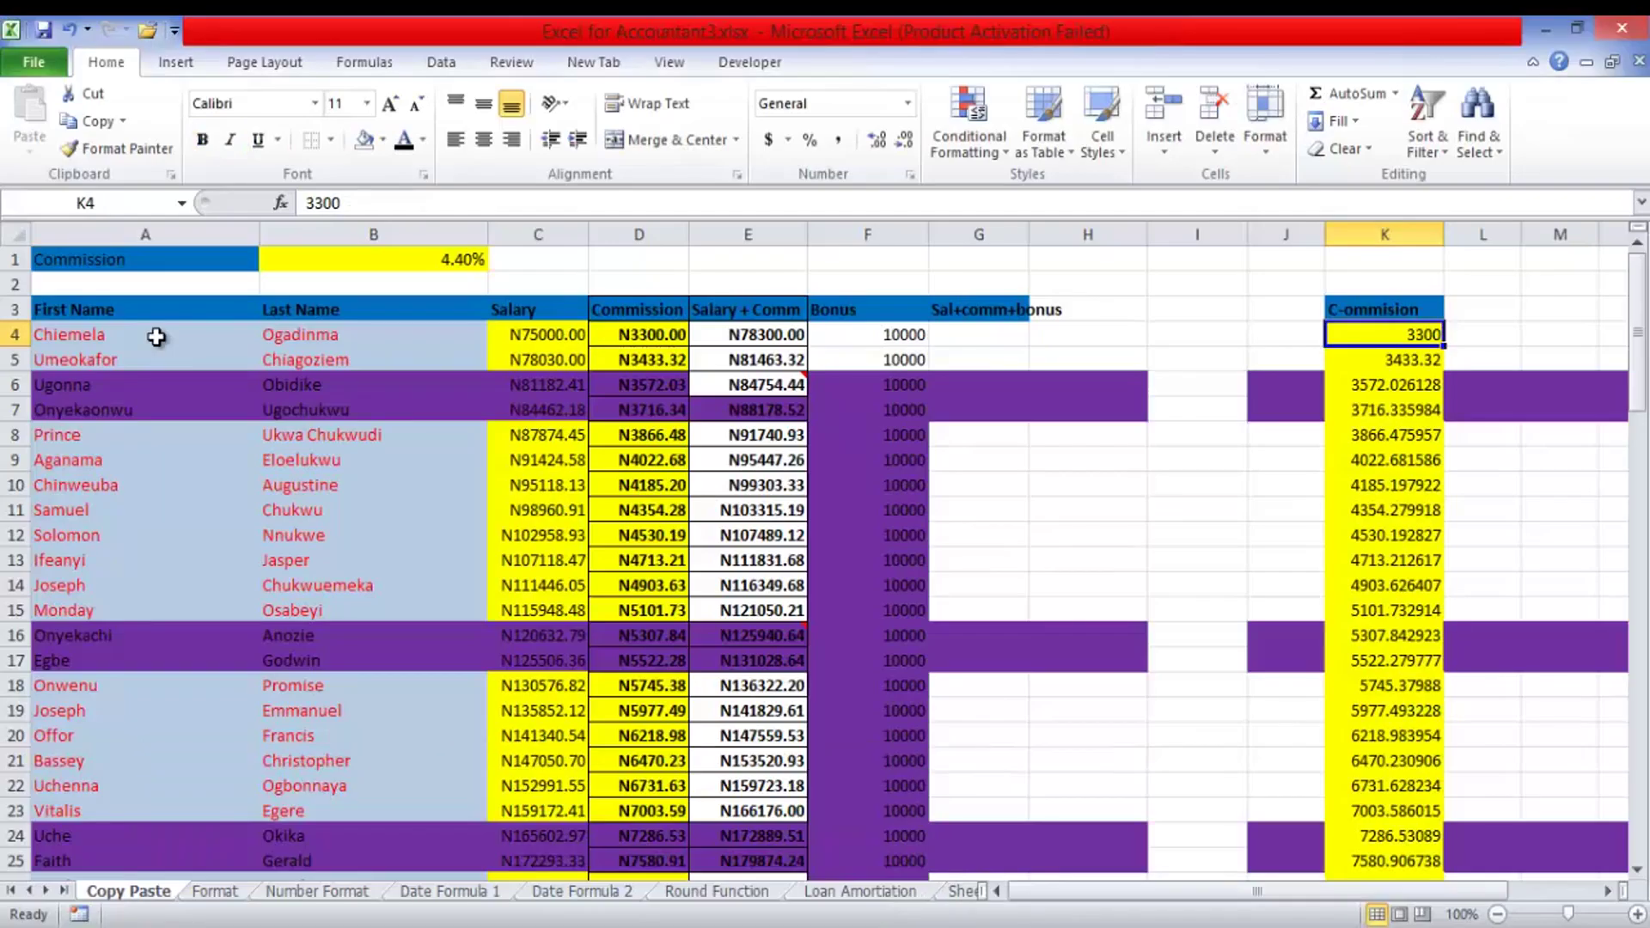
key(Up)
key(F2)
key(Home)
key(Right)
key(Delete)
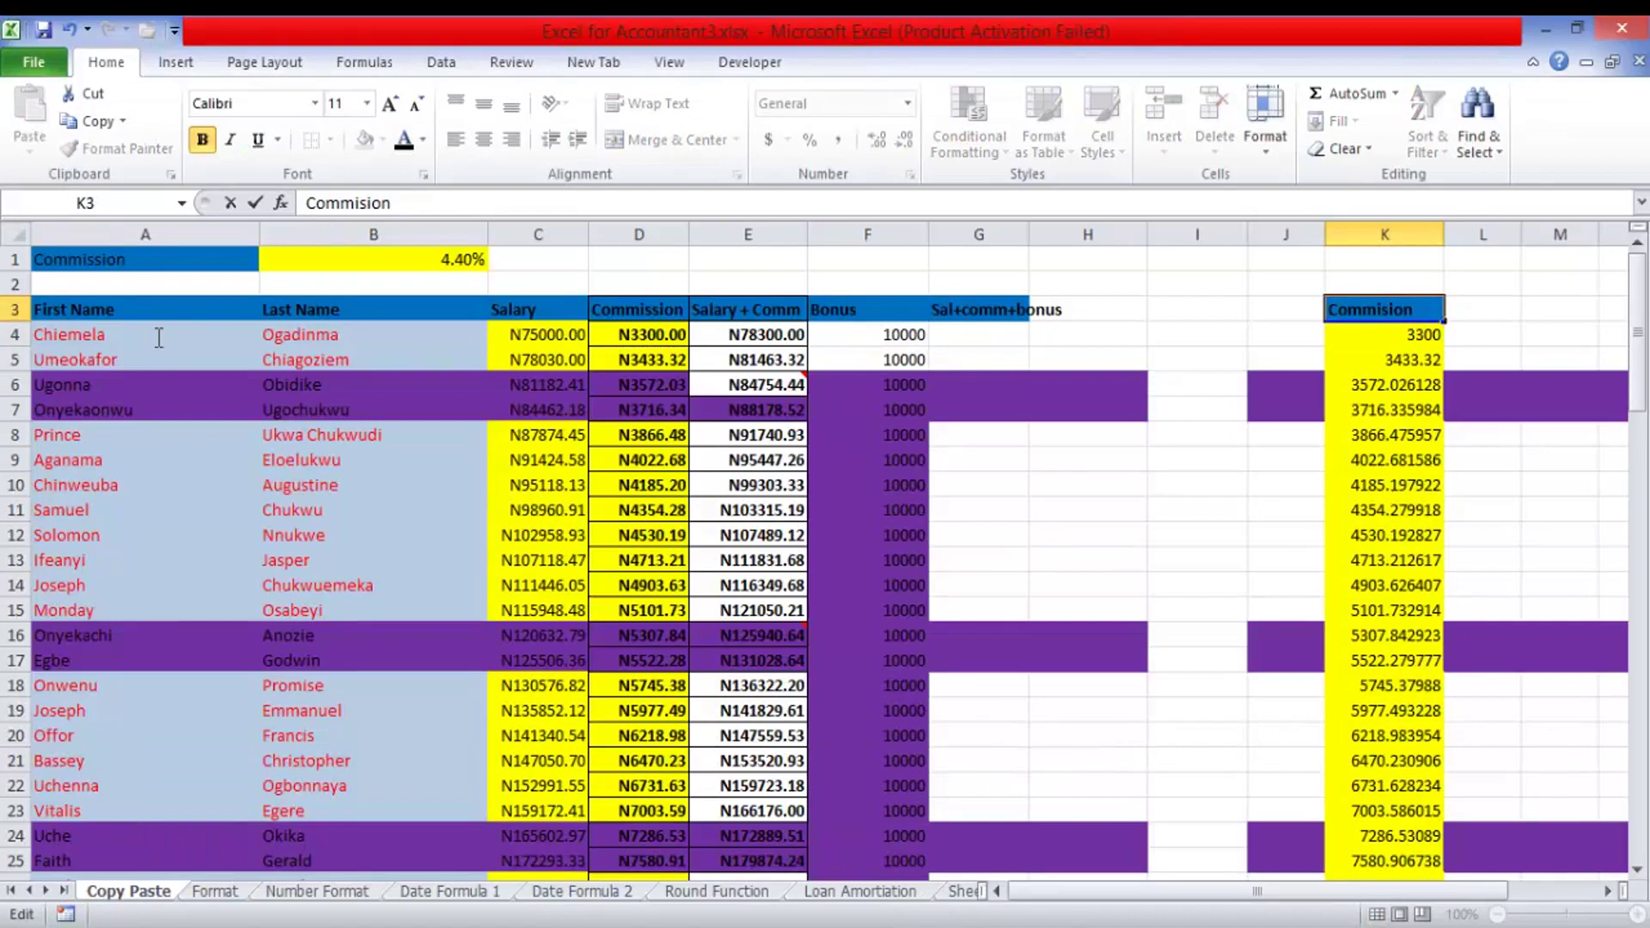
text(s)
key(Return)
key(F8)
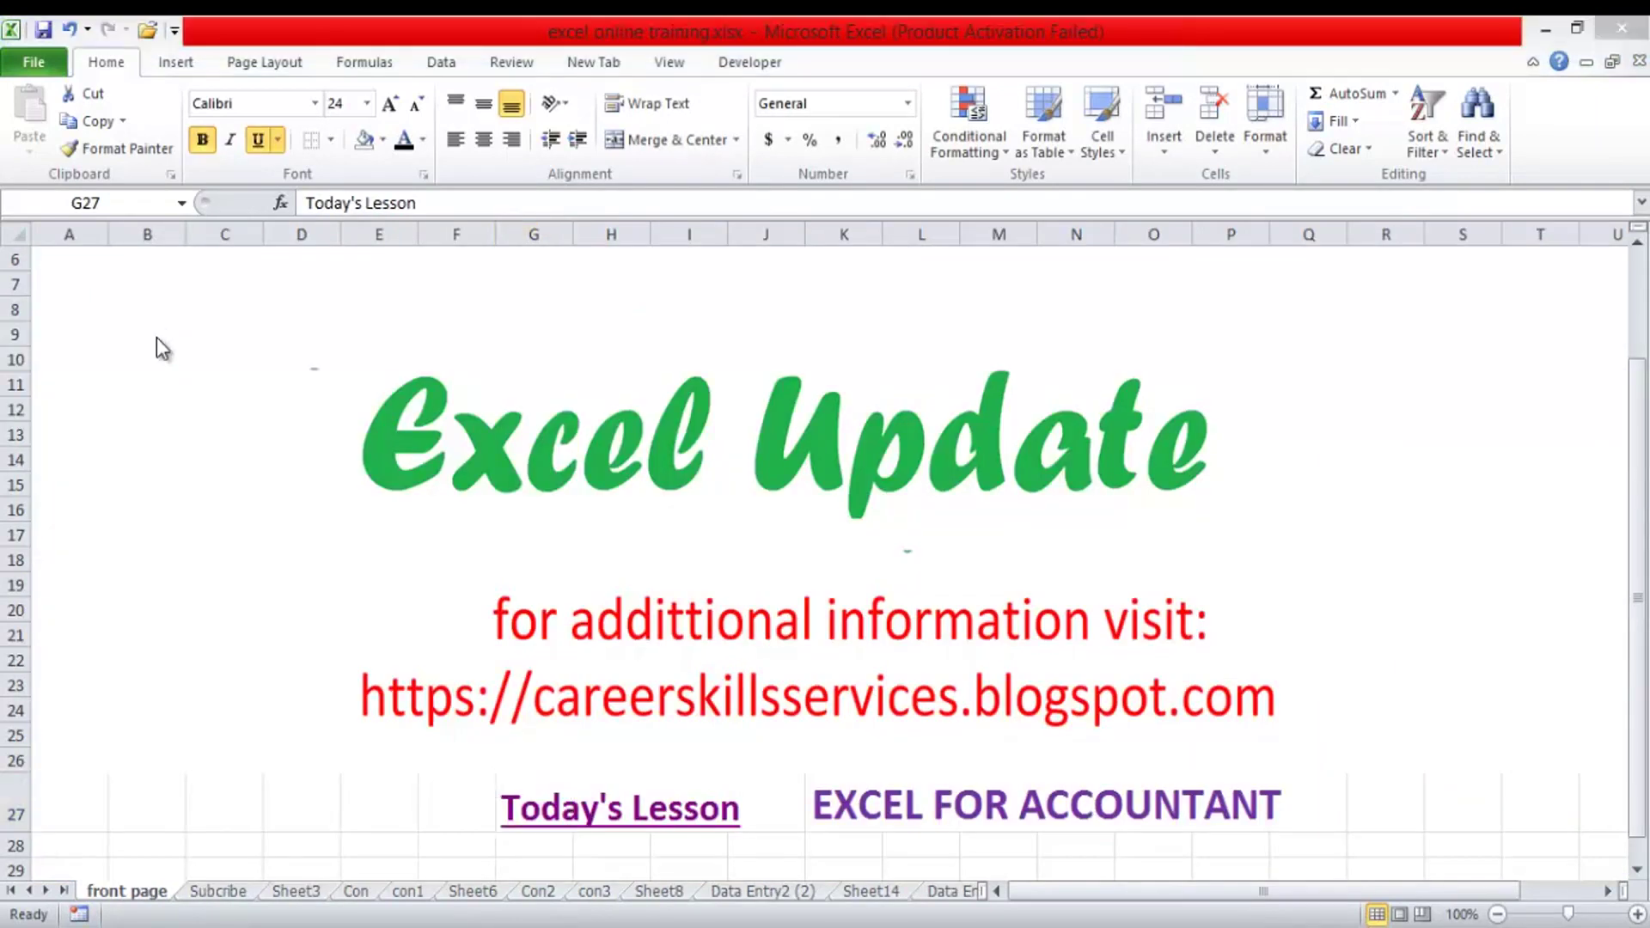
key(super+1)
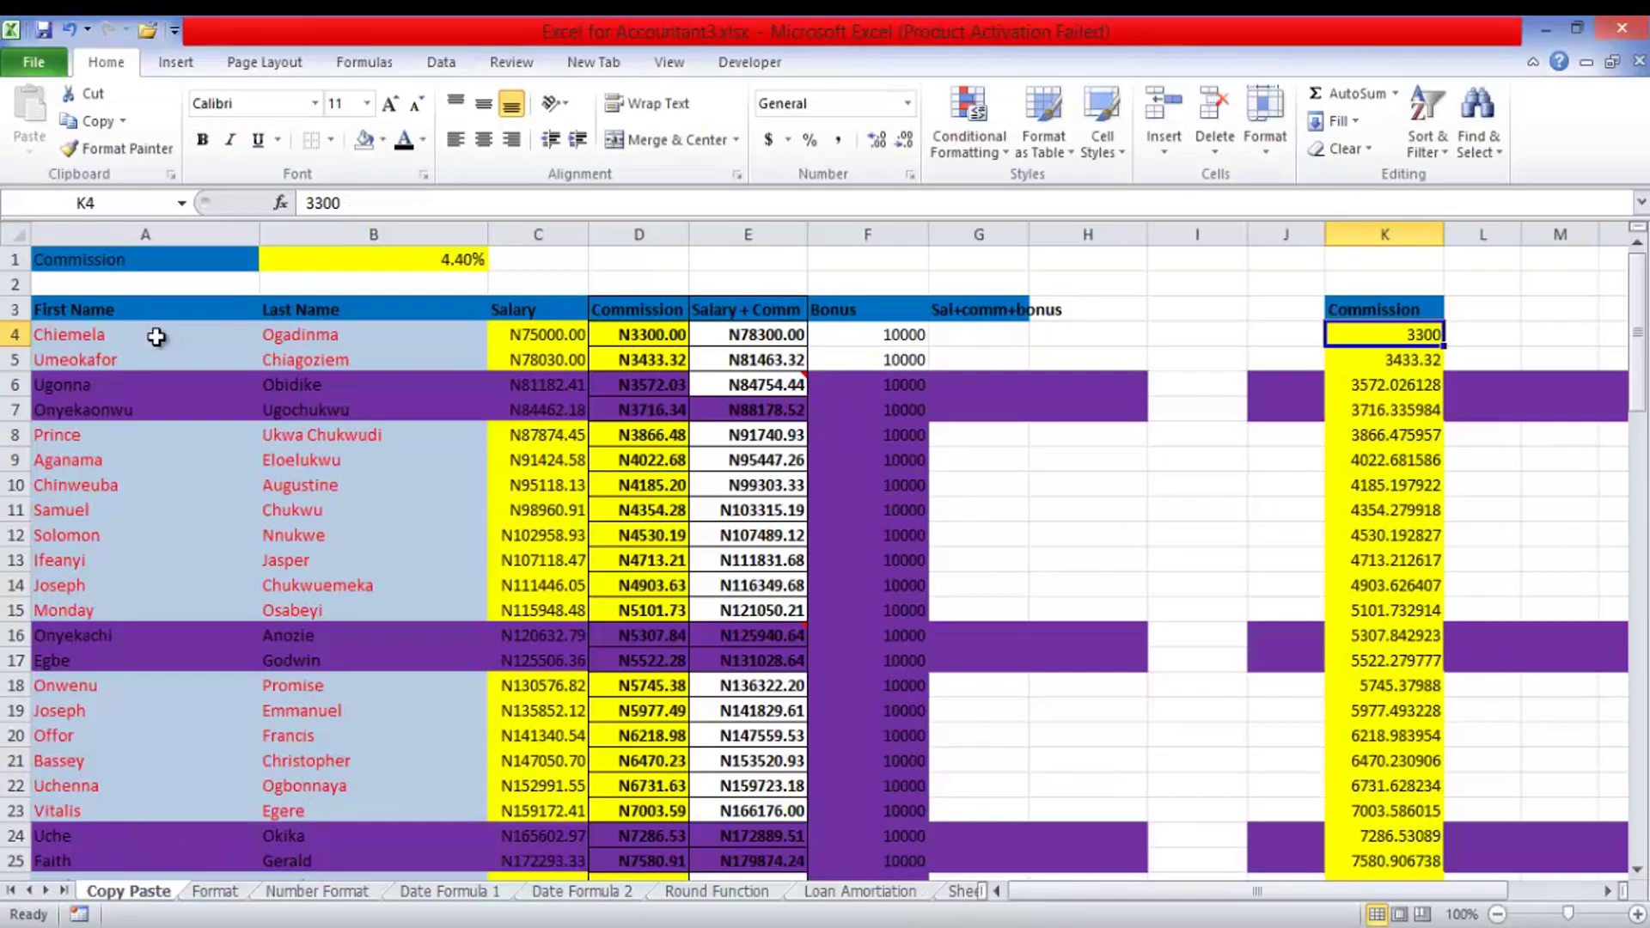
key(Right)
key(Right)
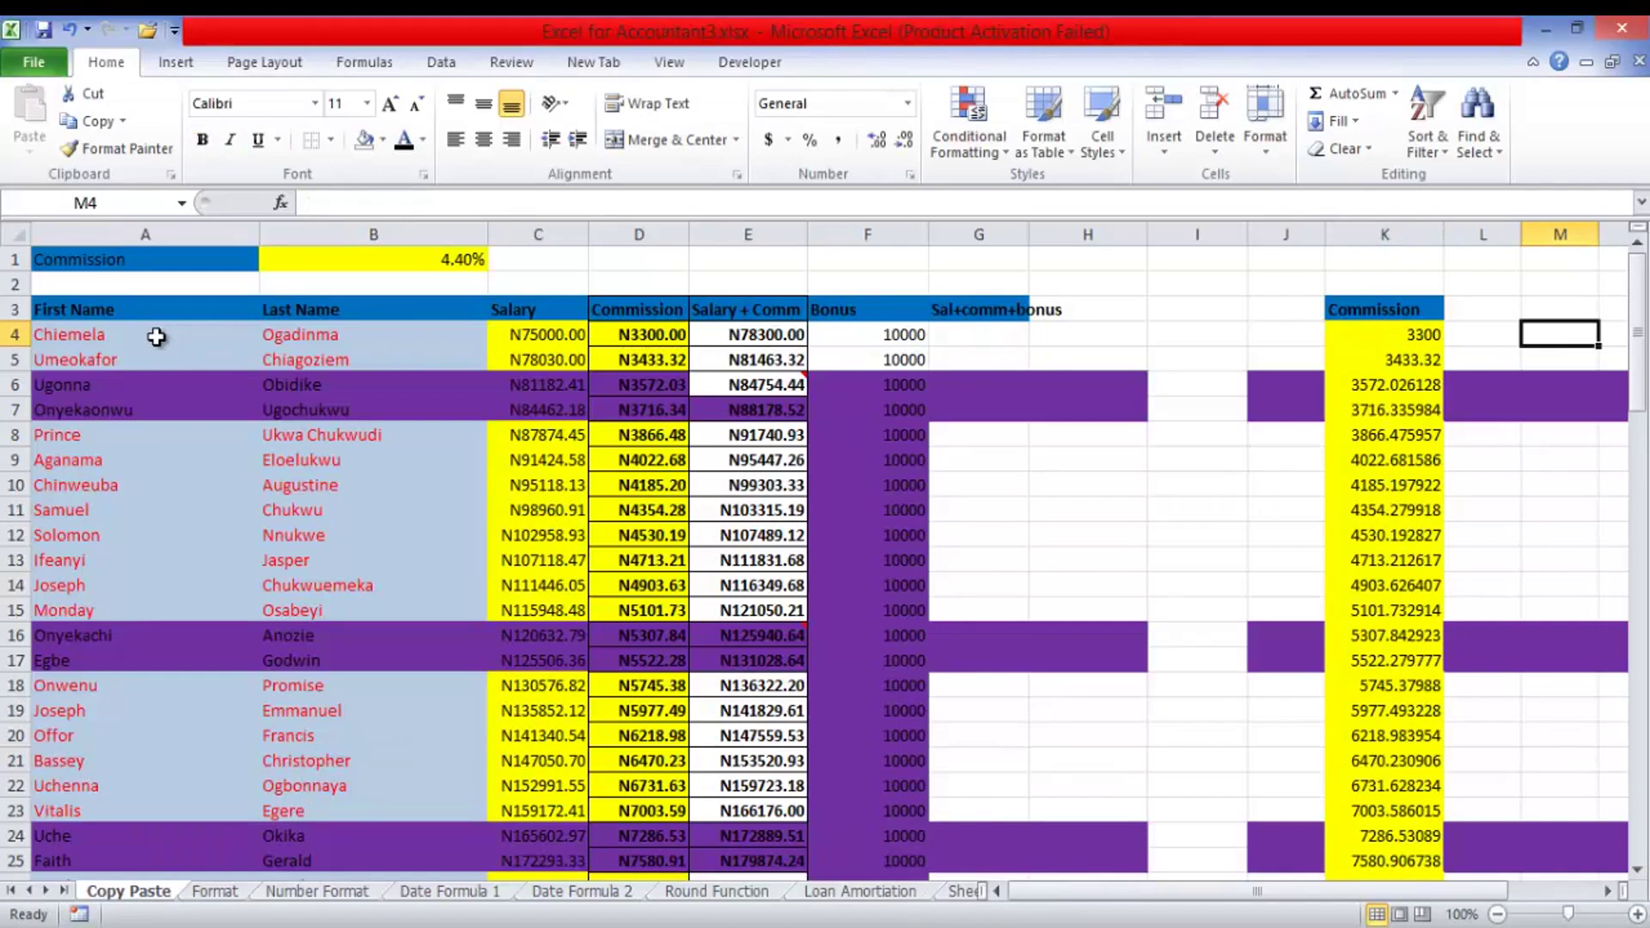
- Remove the fill and clear the contents of columns J to N from row 3 down to the end of the sheet
key(Left)
key(Left)
key(Left)
key(Up)
key(shift+Right)
key(shift+Right)
key(shift+Right)
key(shift+Down)
key(shift+Down)
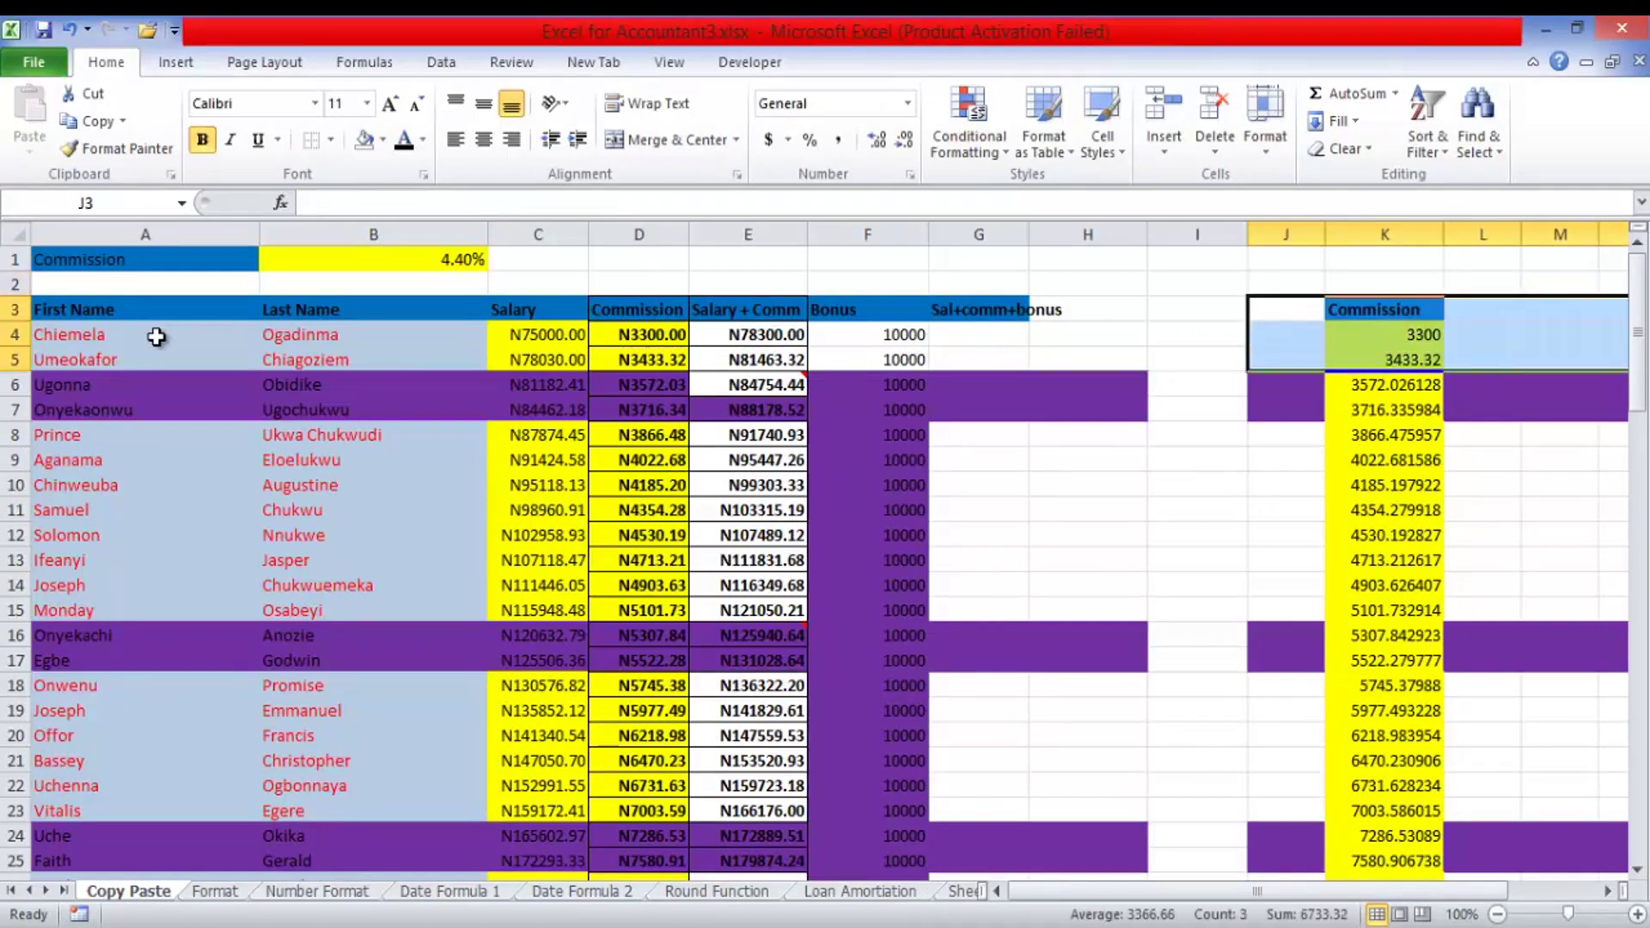
key(shift+Right)
key(ctrl+shift+Down)
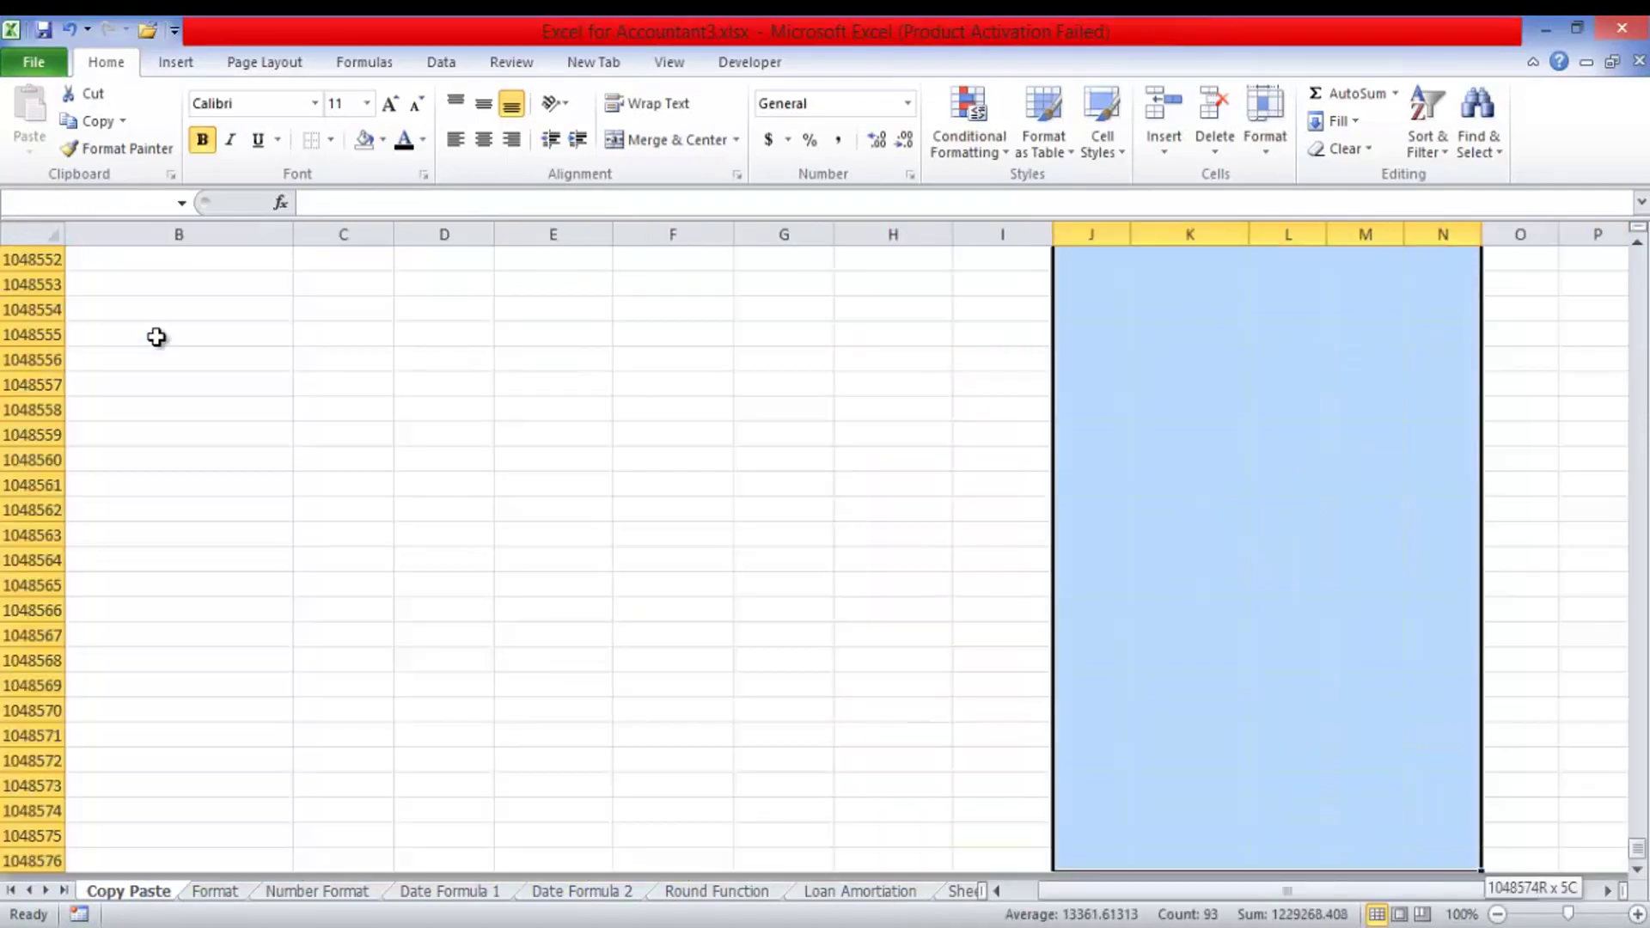
key(ctrl+BackSpace)
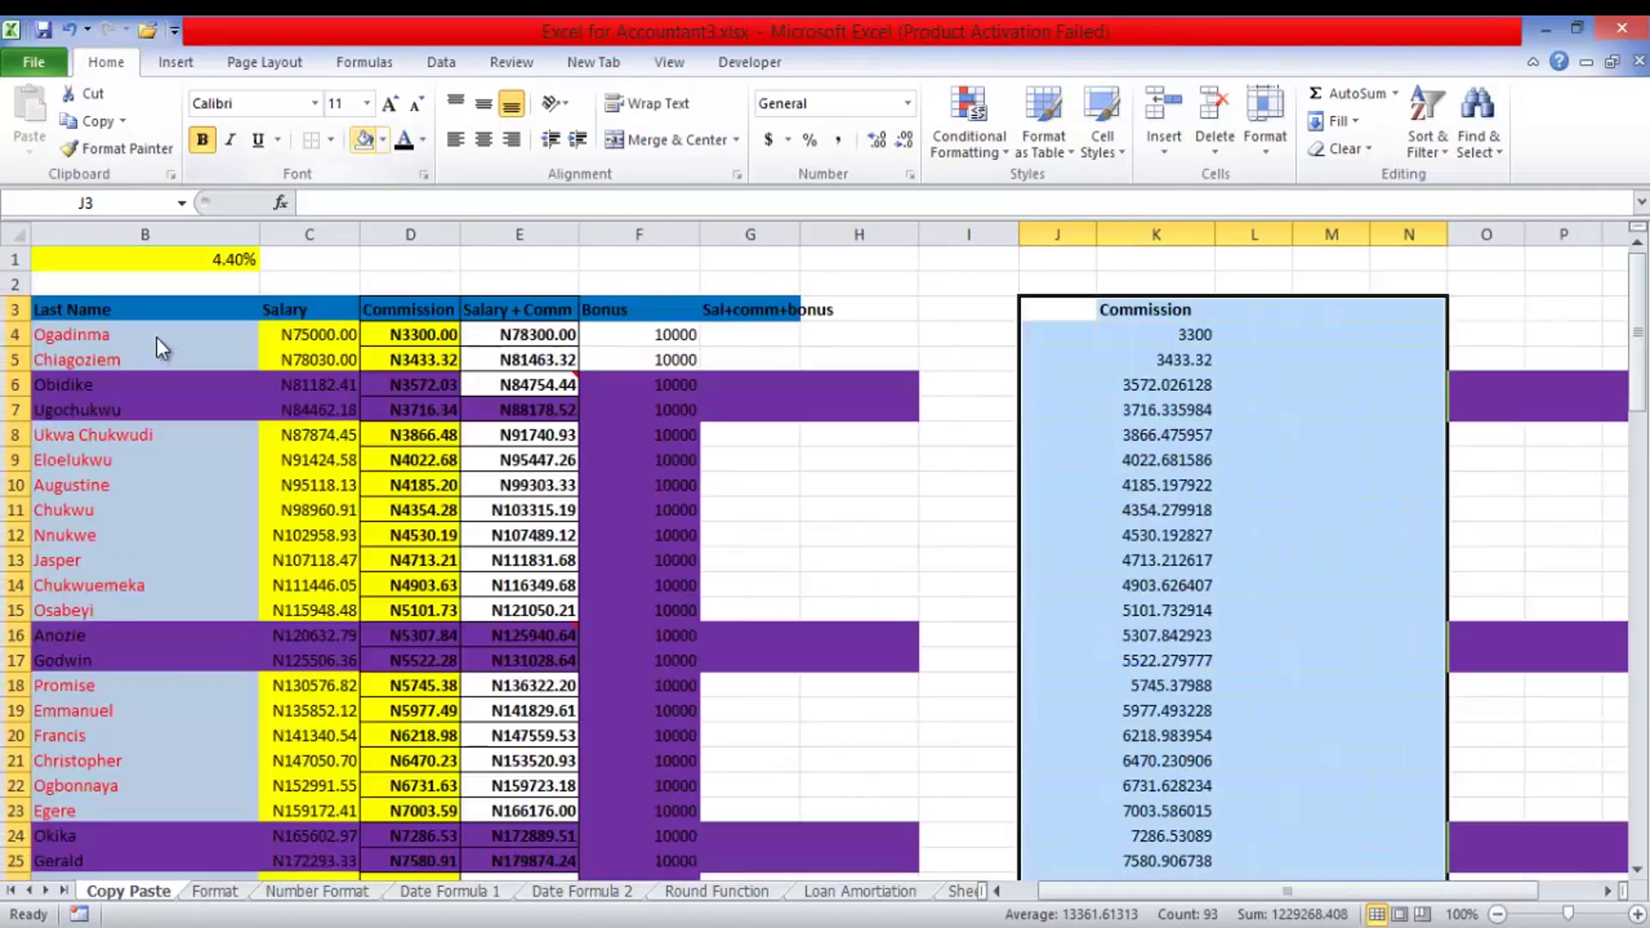
key(Delete)
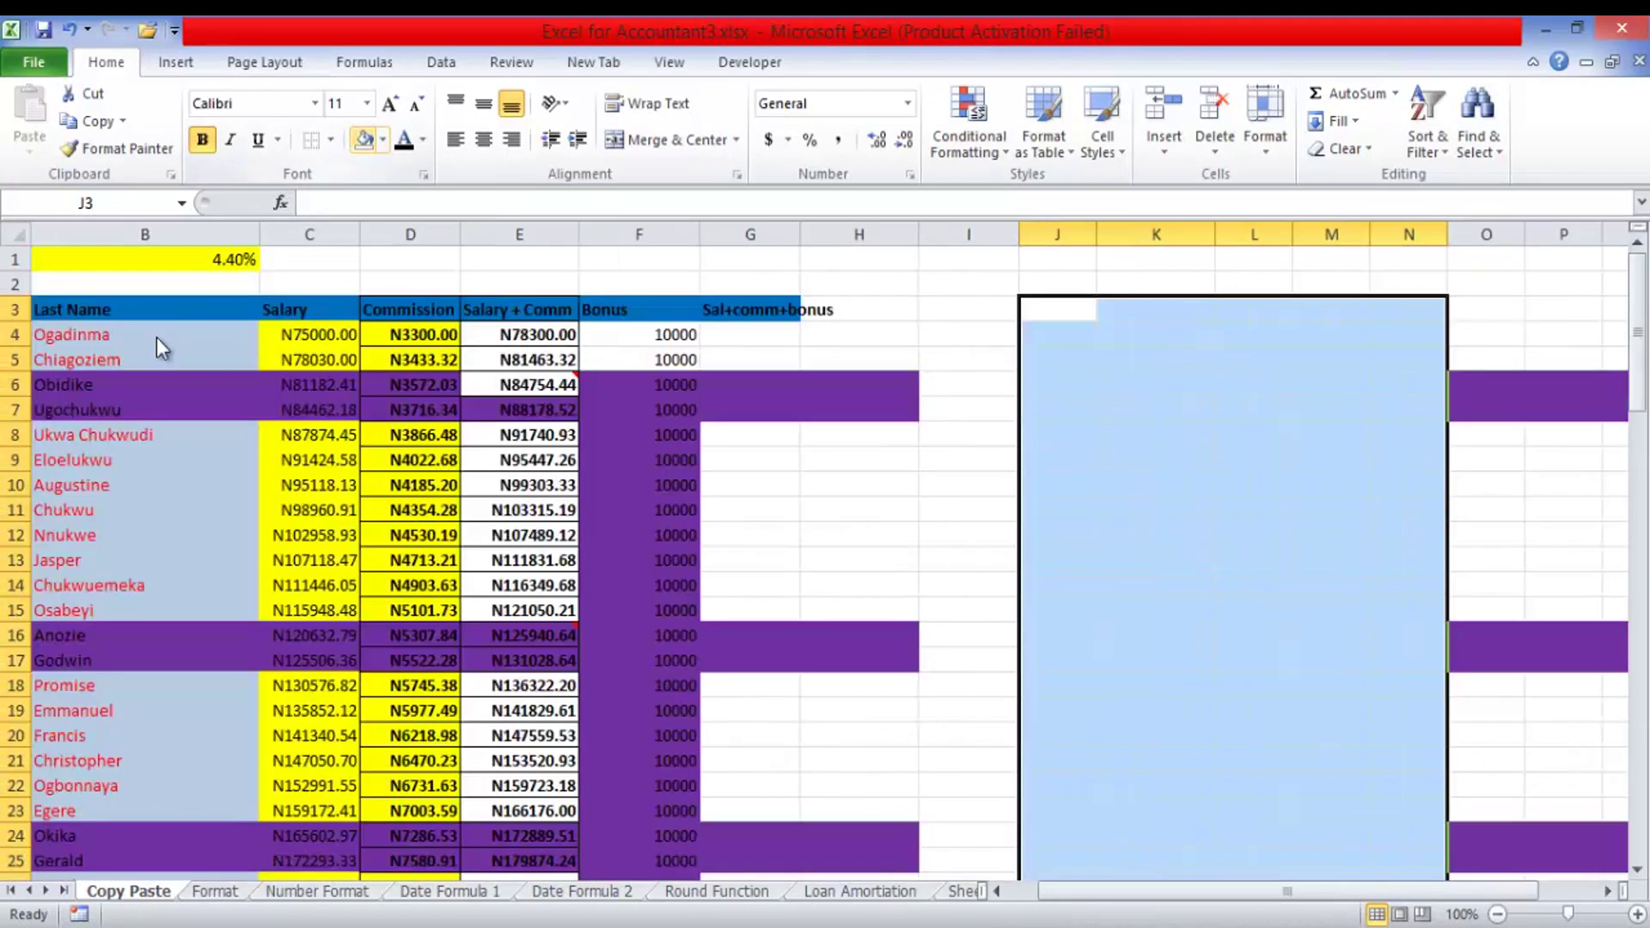
- Undo the clearing of columns J to N and the earlier edits that added the Sal+comm+bonus header and the Commission column in K
click(1254, 459)
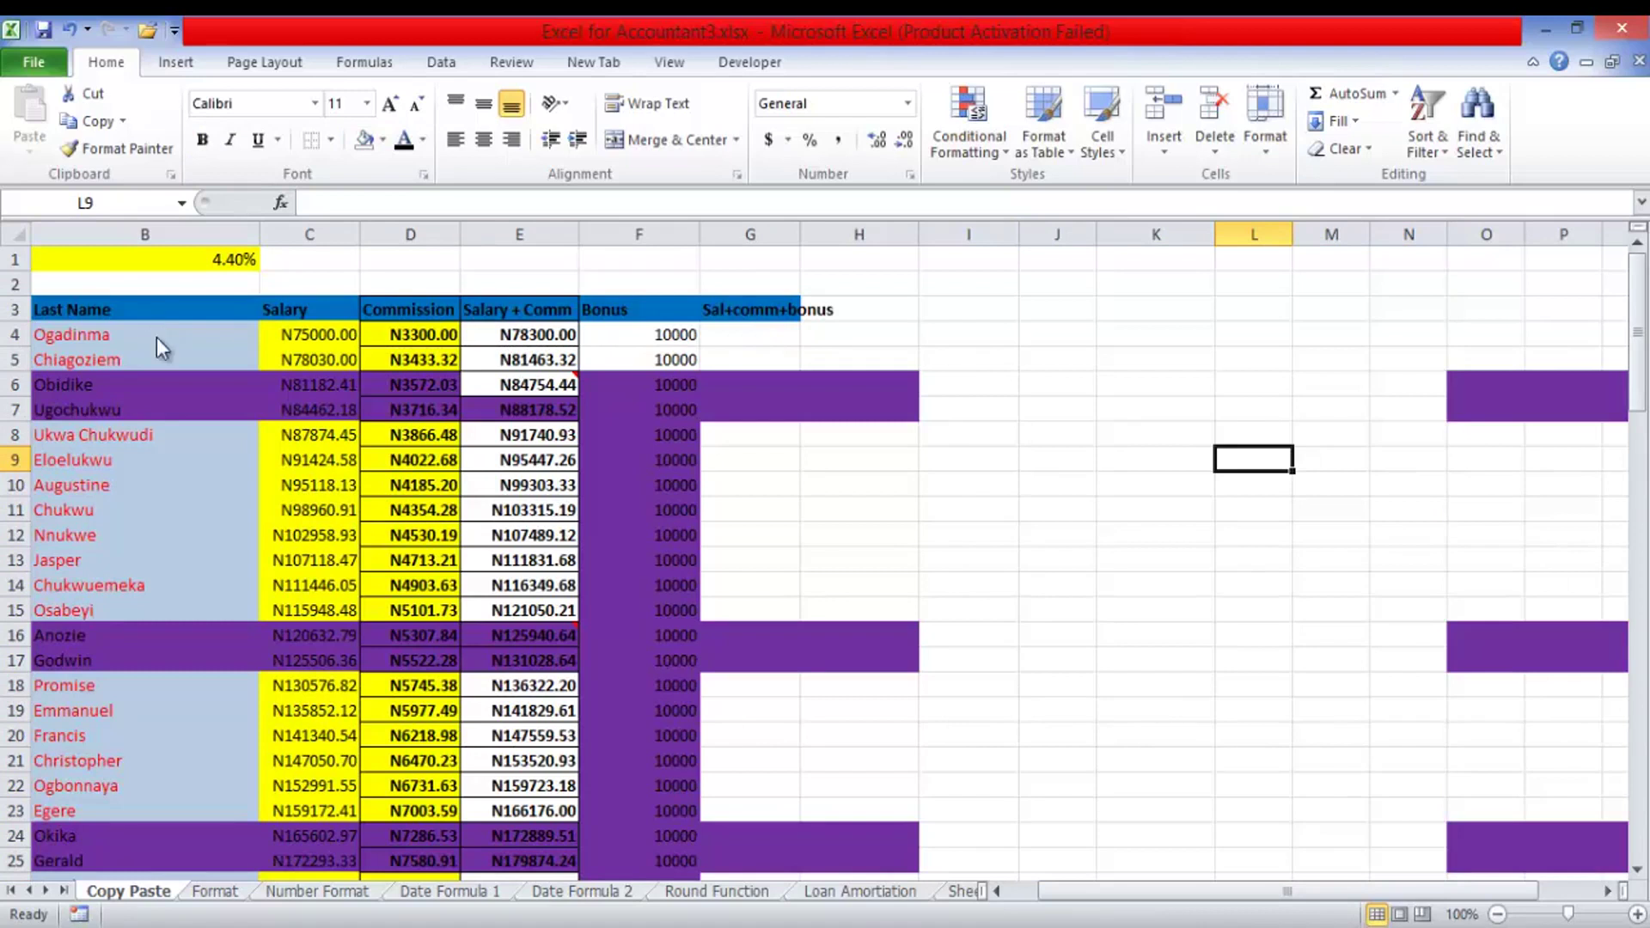
key(Left)
key(Left)
key(Left)
key(Left)
key(Left)
key(Left)
key(Up)
key(Up)
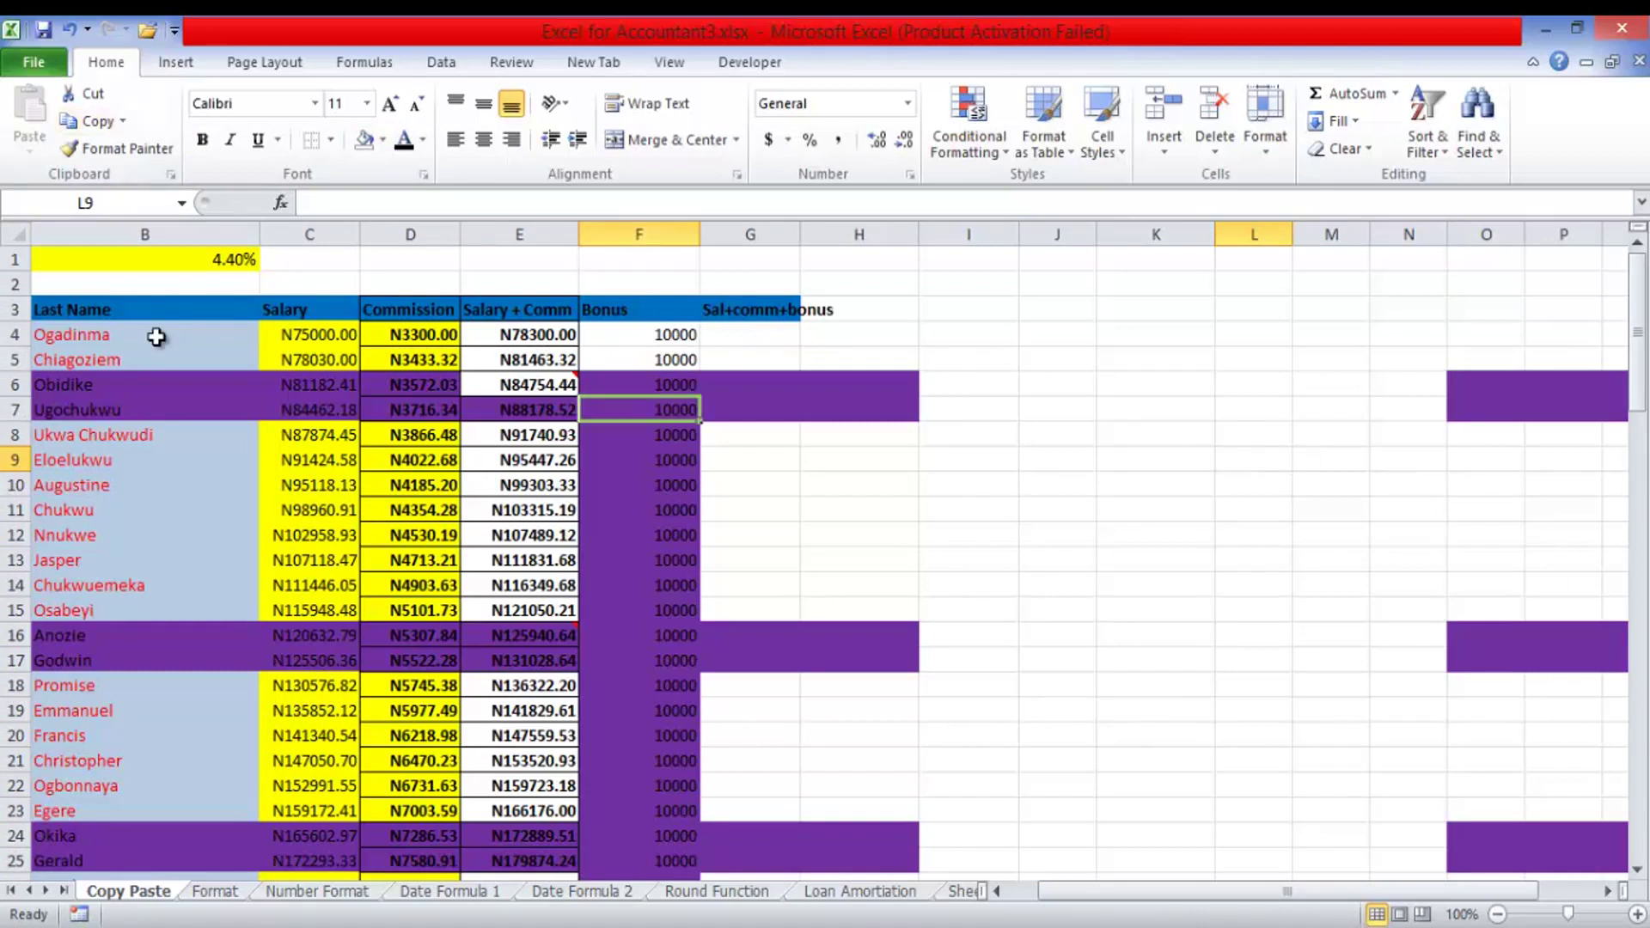
key(ctrl+z)
key(ctrl+z)
key(ctrl+z)
key(ctrl+z)
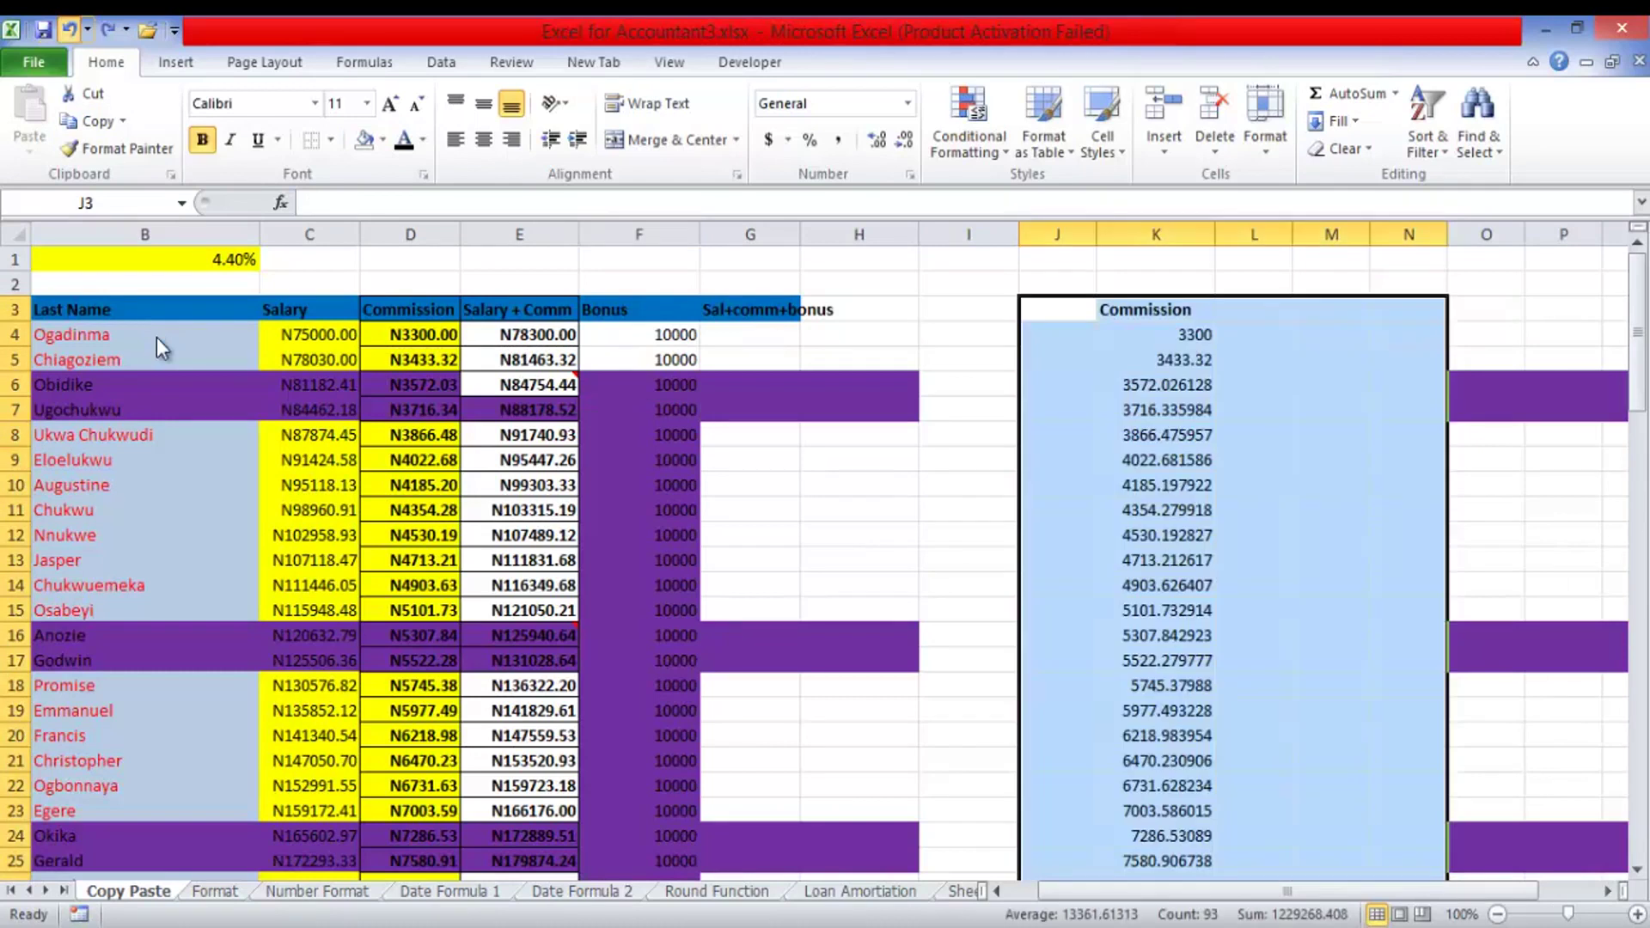
key(ctrl+z)
key(ctrl+z)
key(ctrl+z)
key(ctrl+z)
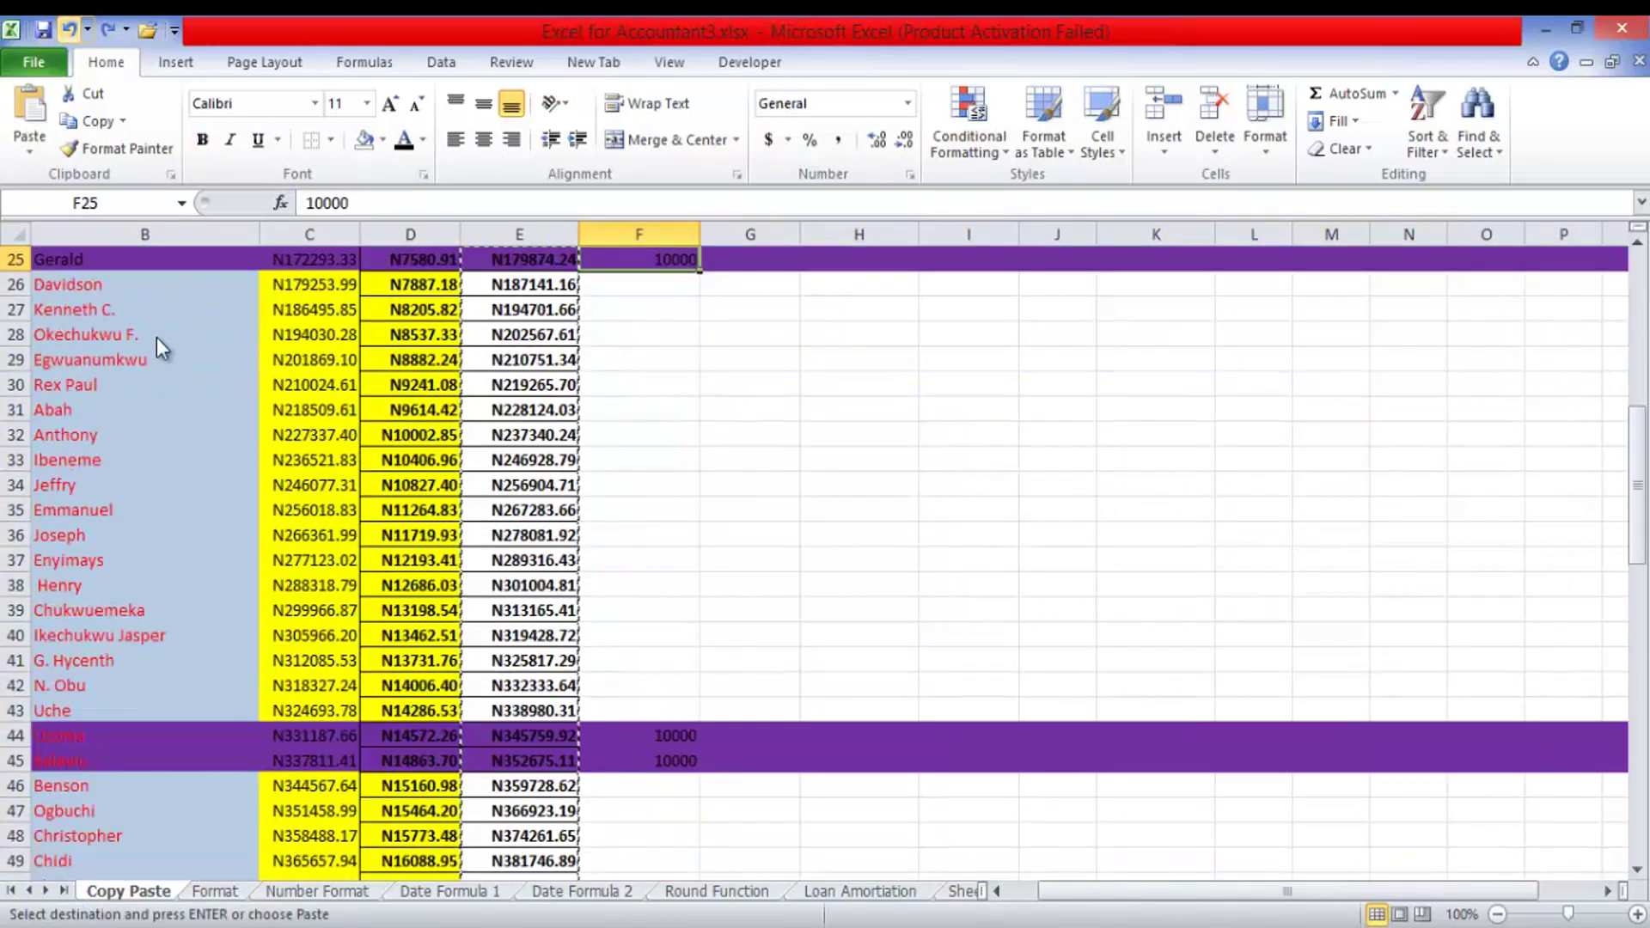
key(ctrl+z)
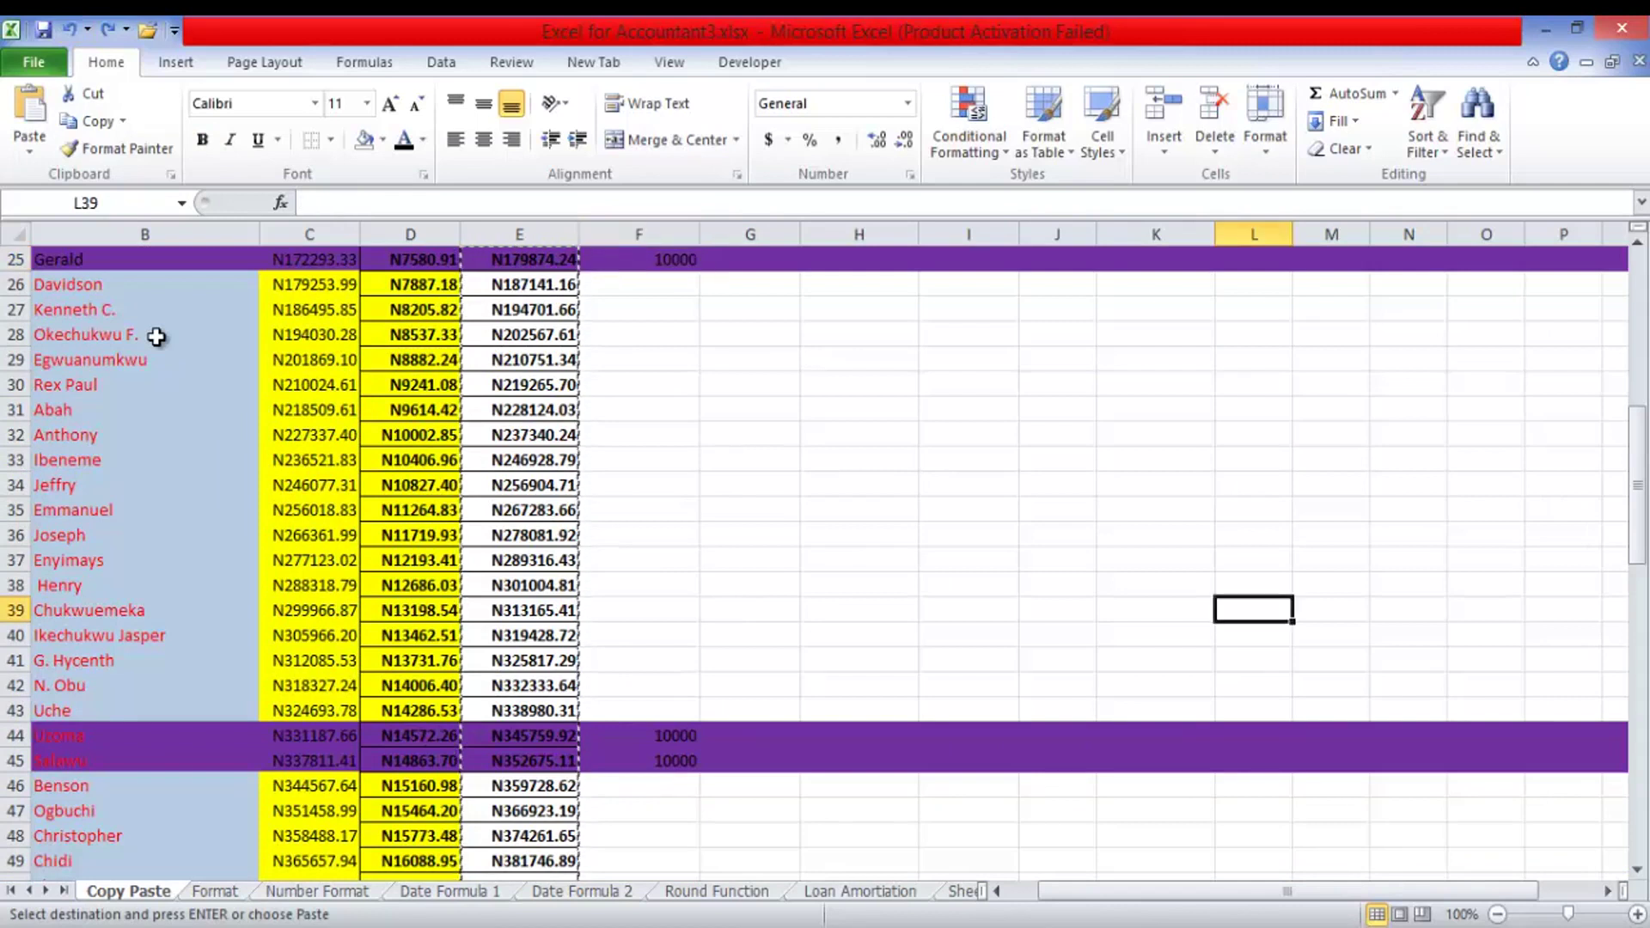
- Paste the comments from Salary + Comm cells E6 and E16 onto the Last Name cells B6 and B16
key(Down)
key(Down)
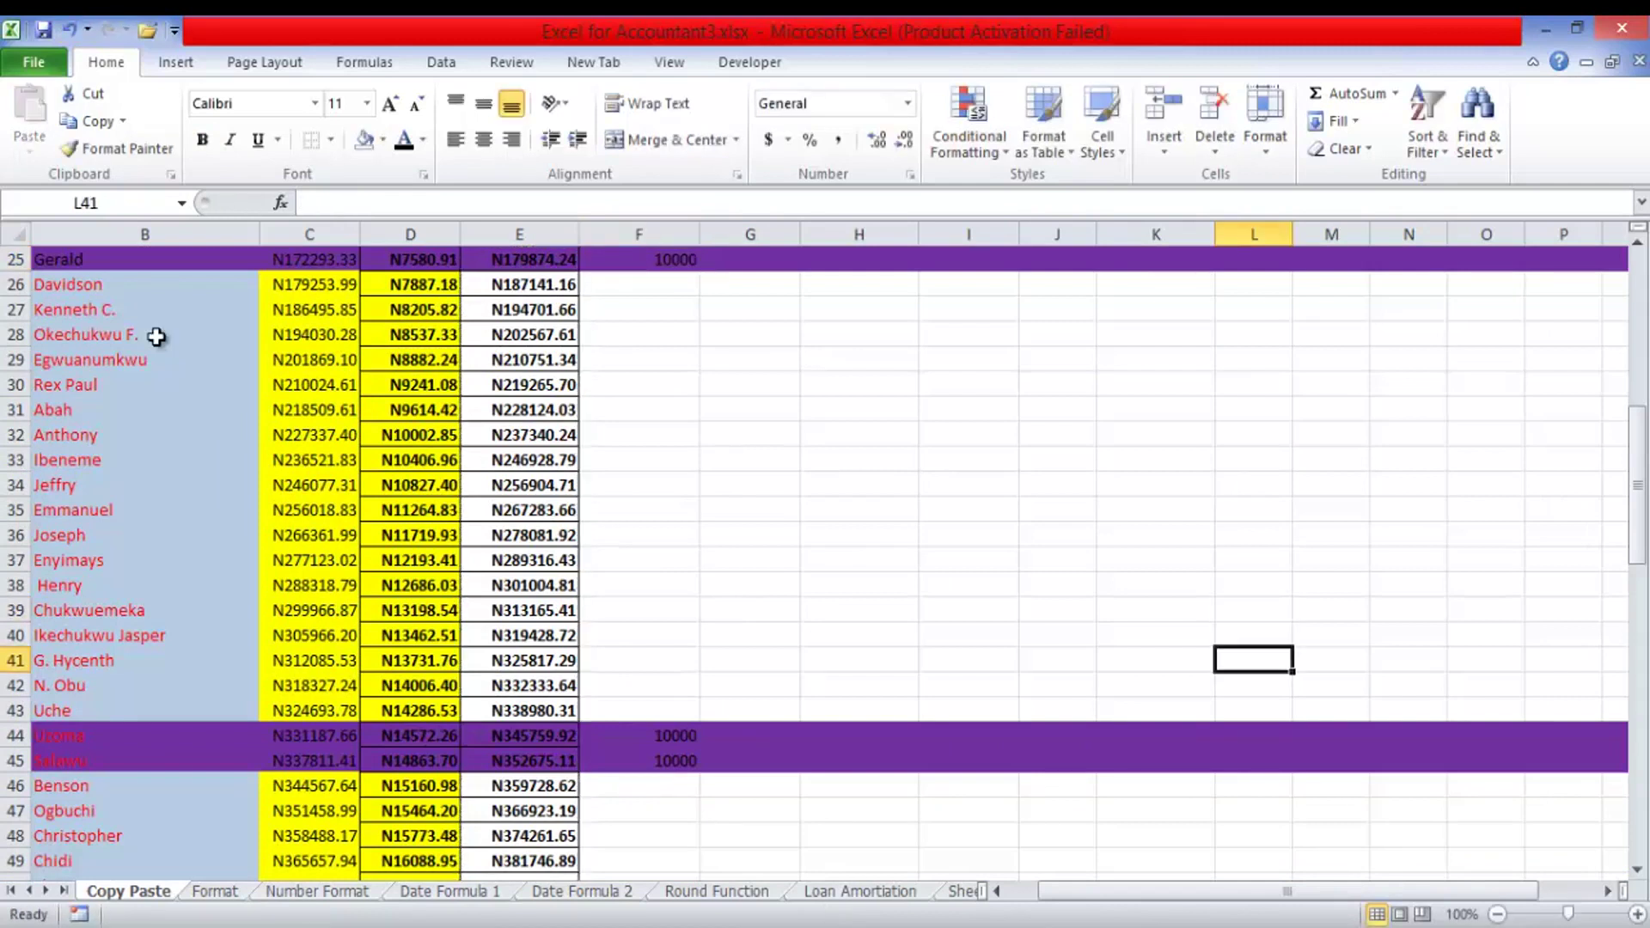
key(Down)
key(Down)
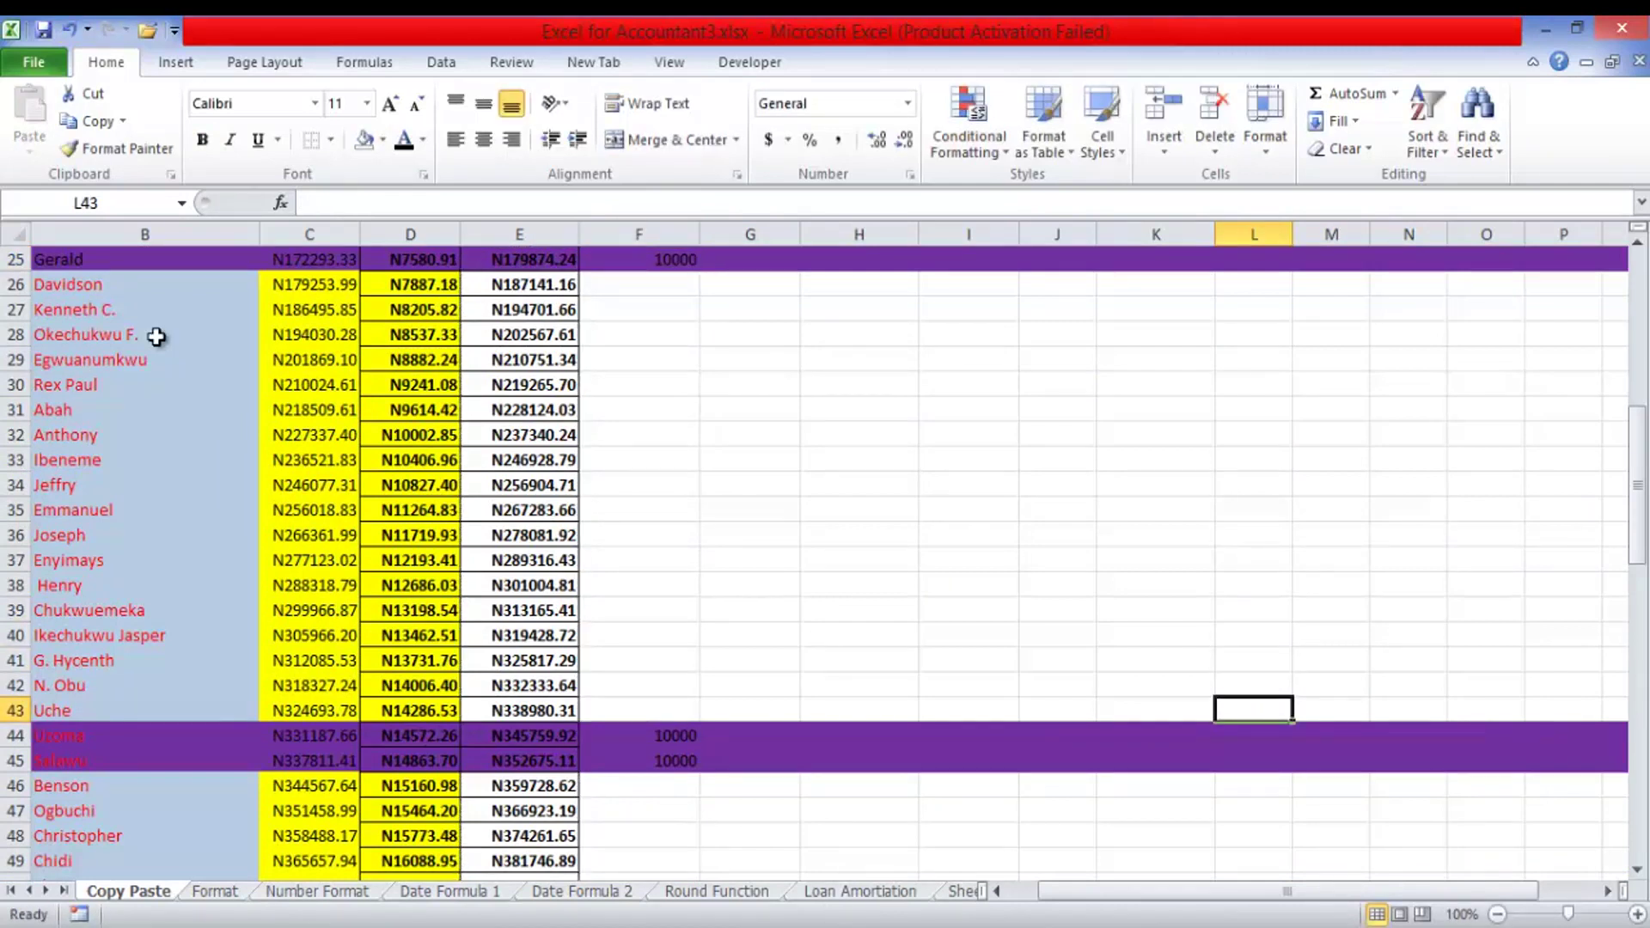
key(ctrl+z)
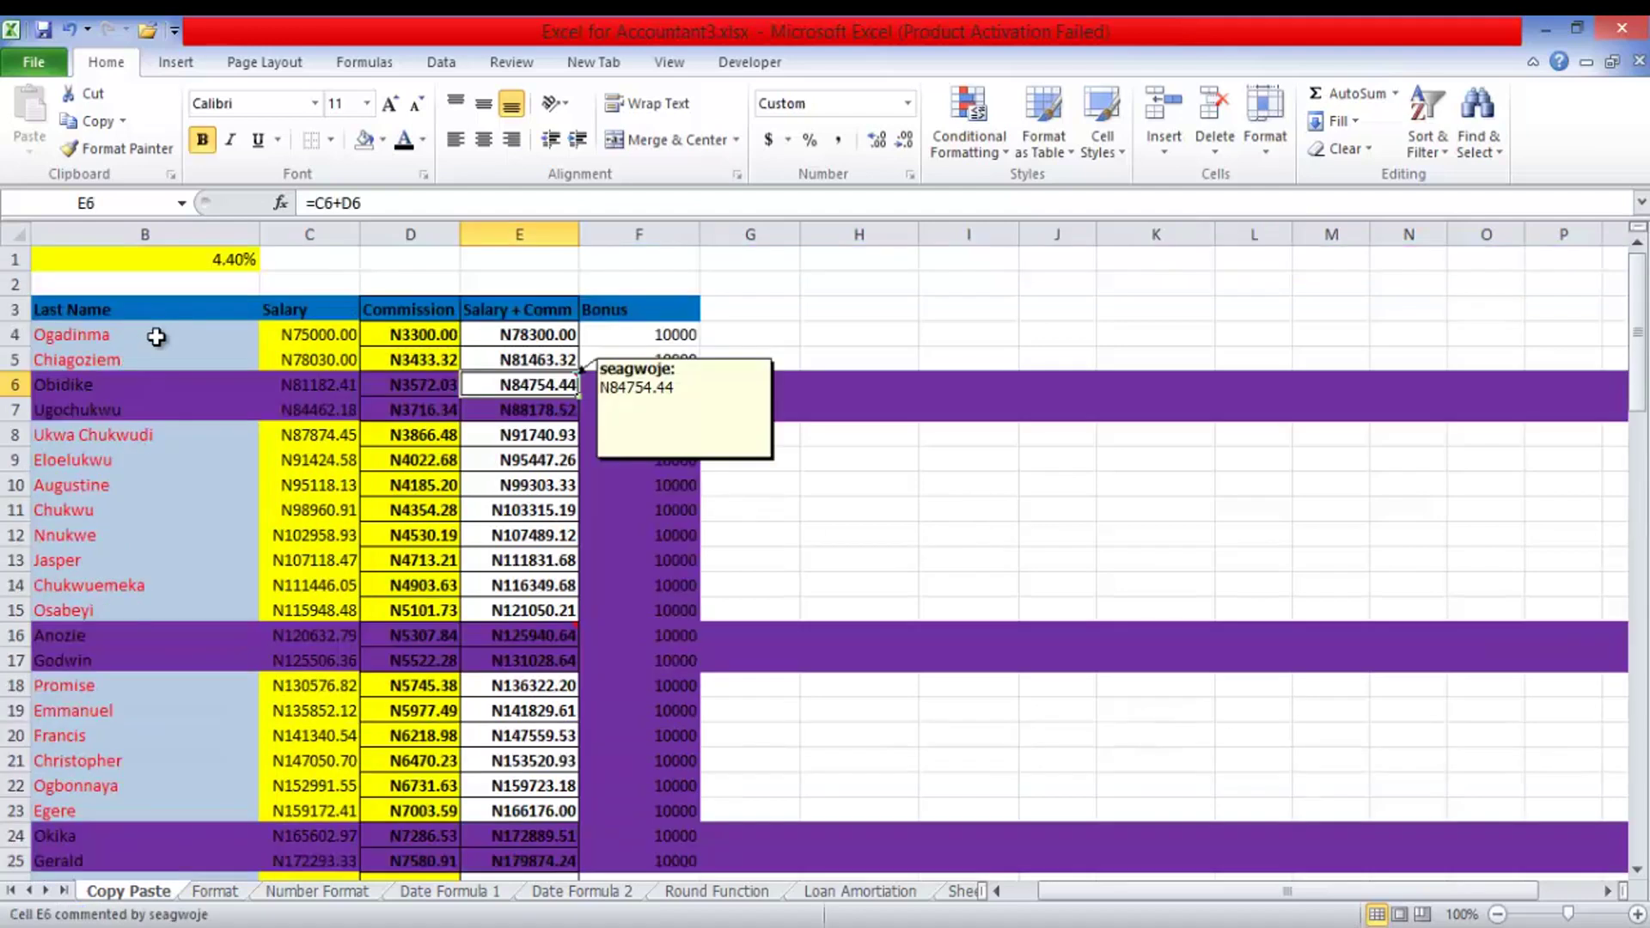
key(ctrl+minus)
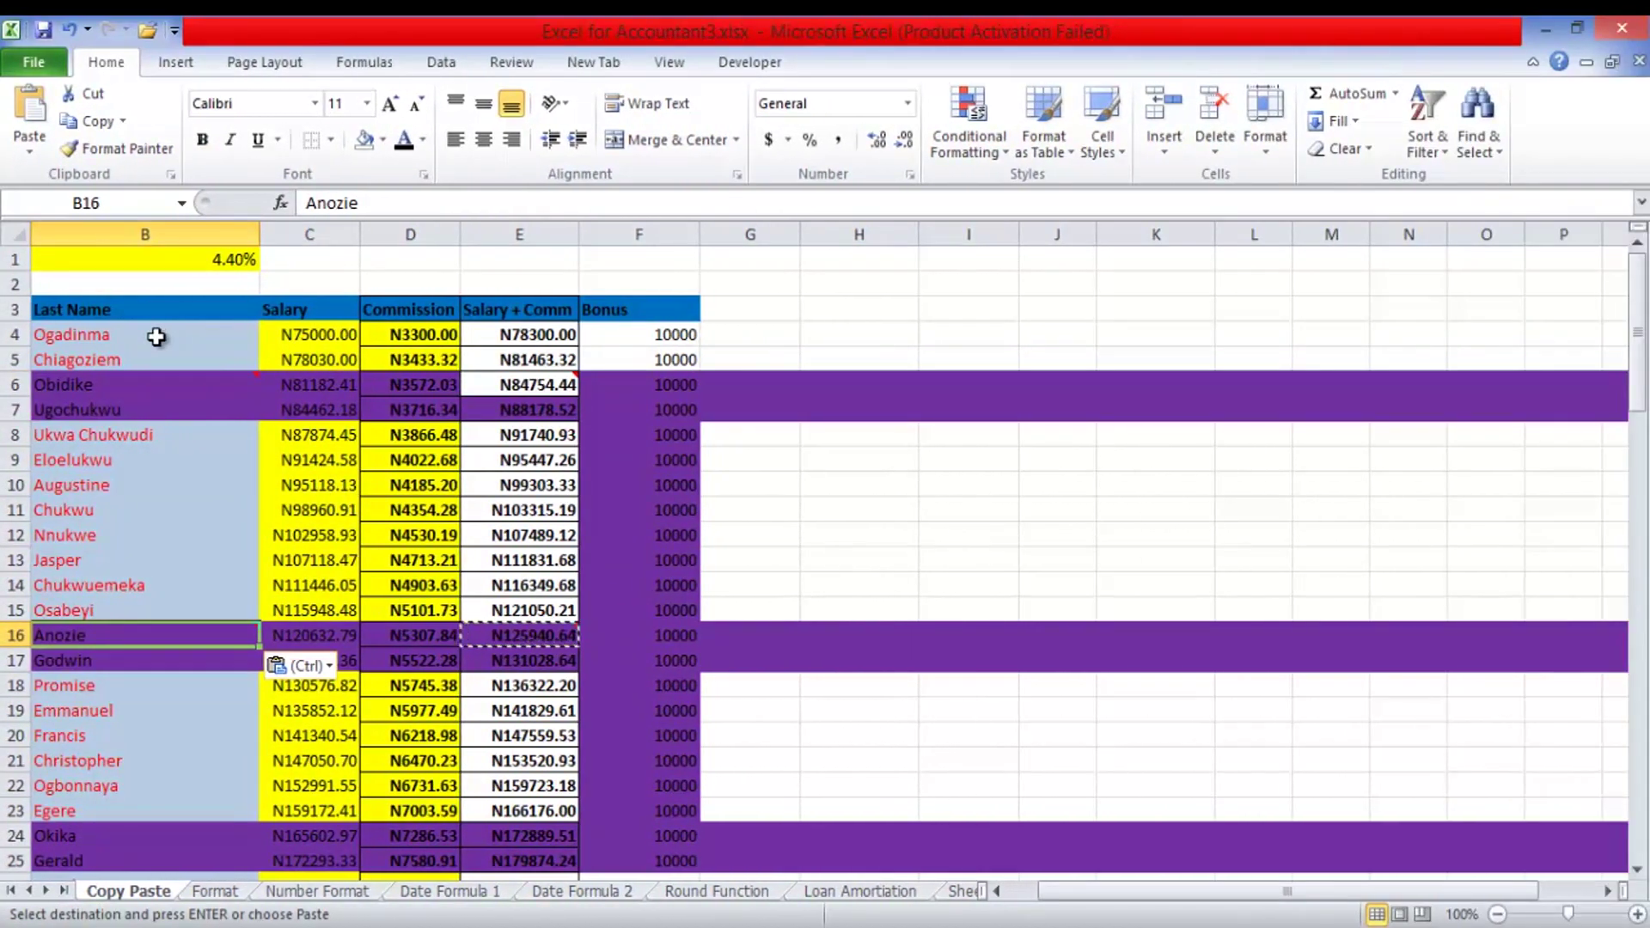
- Clear the bonus amounts from F4:F5, F8:F15 and F18:F23, removing the purple fill from the last two ranges
drag(639, 435, 639, 610)
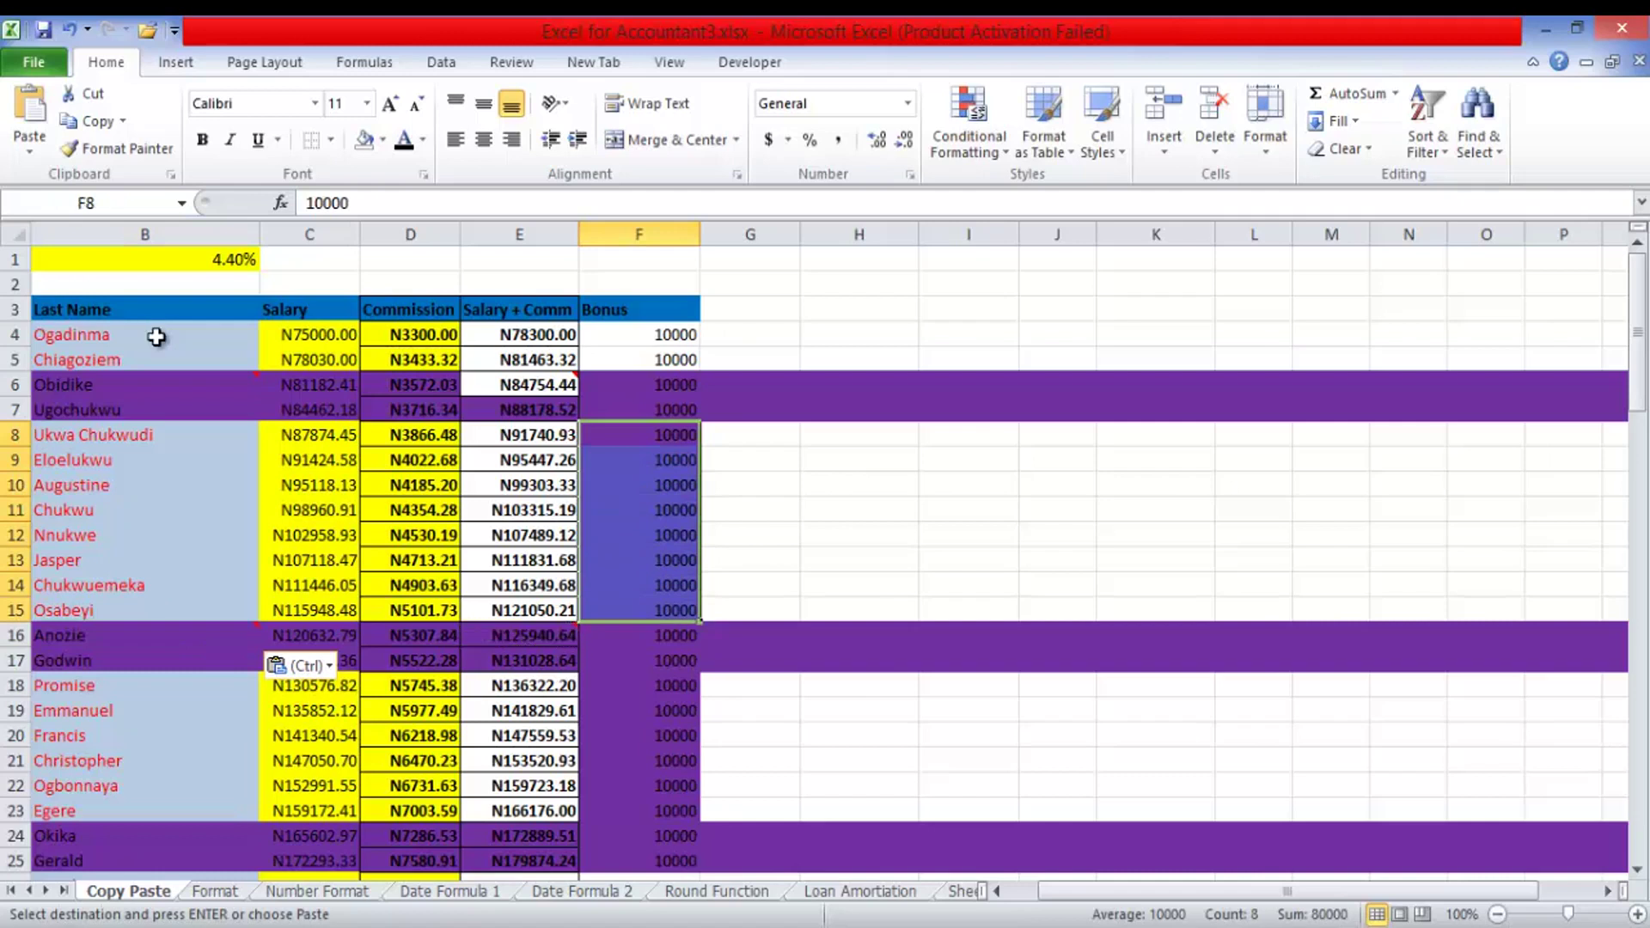
key(Delete)
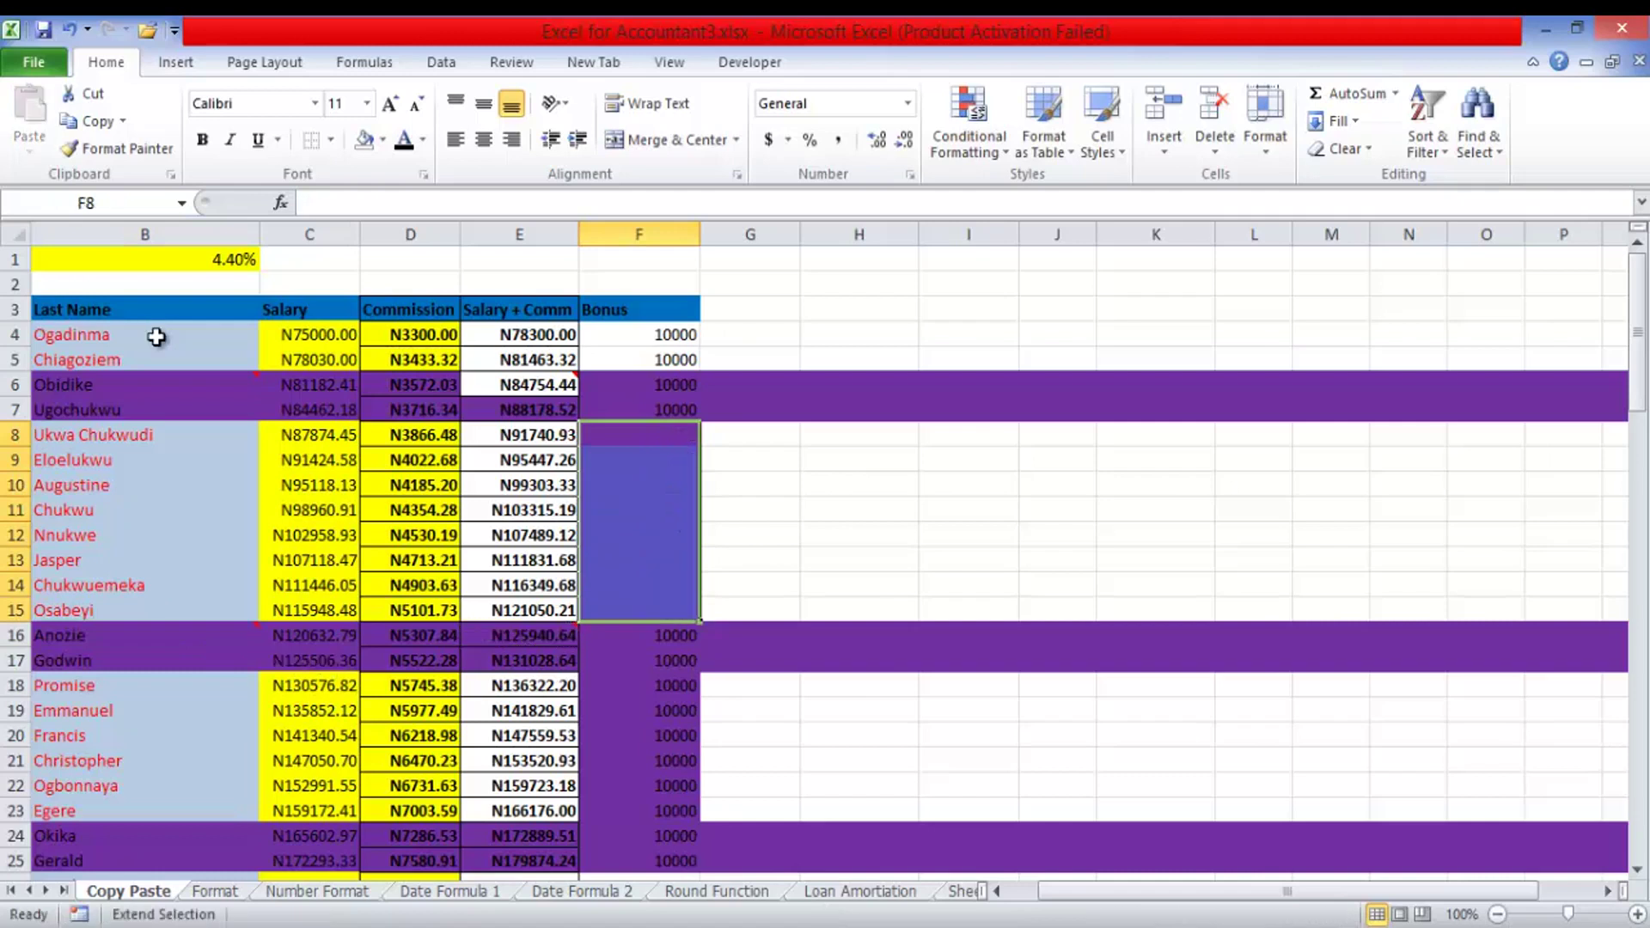
drag(638, 334, 638, 359)
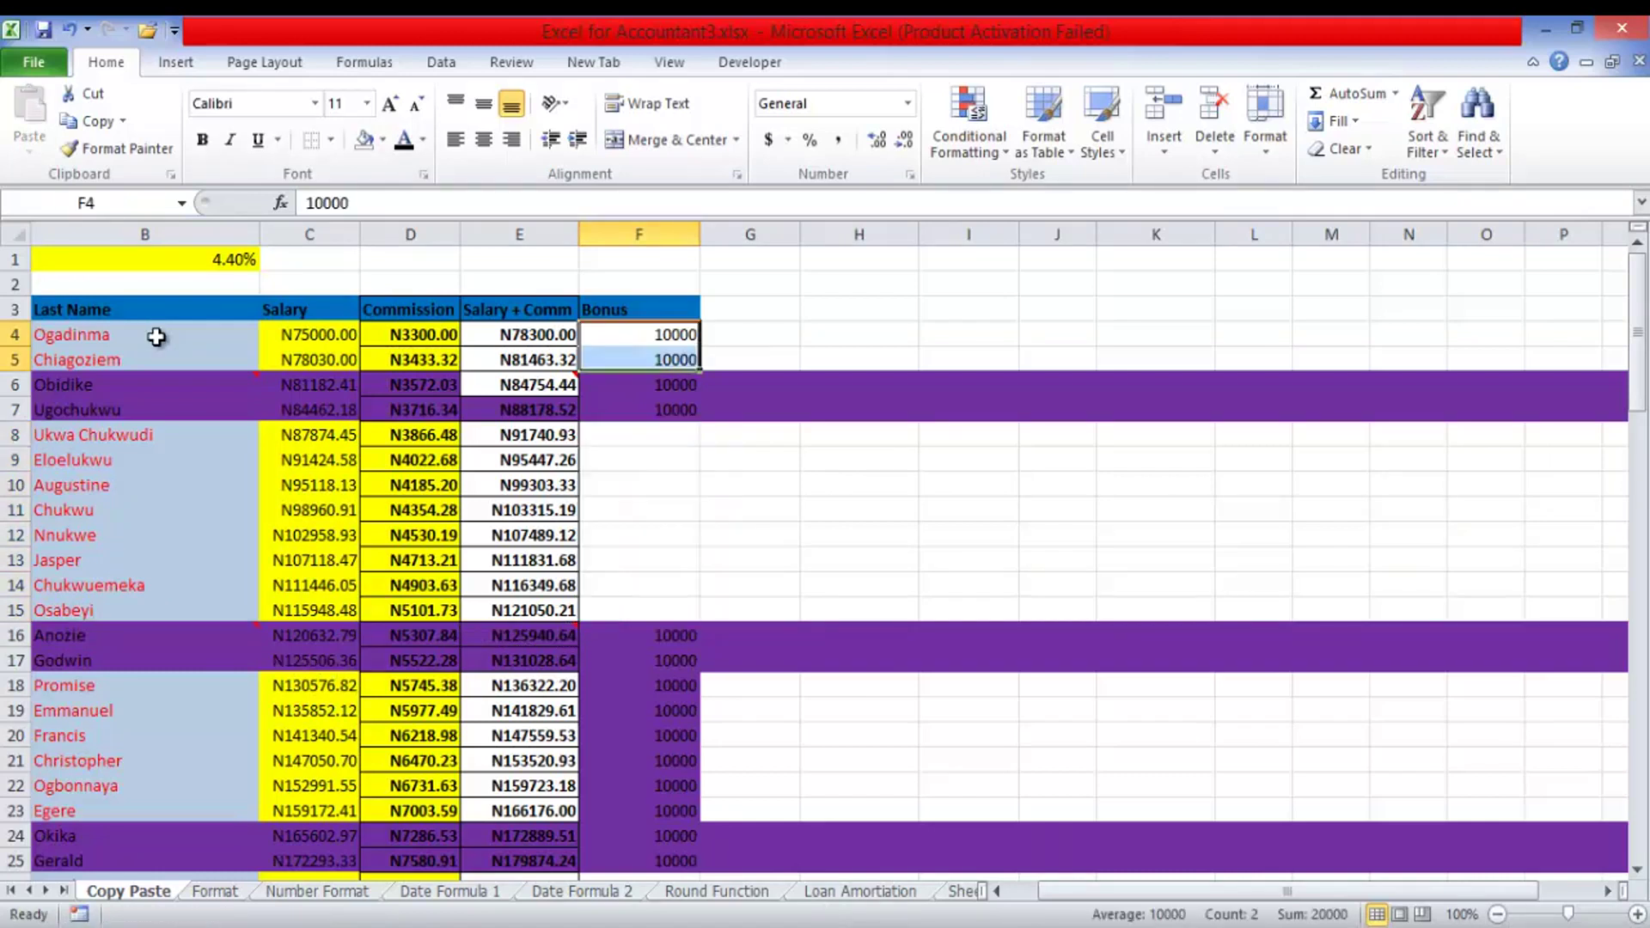
key(Delete)
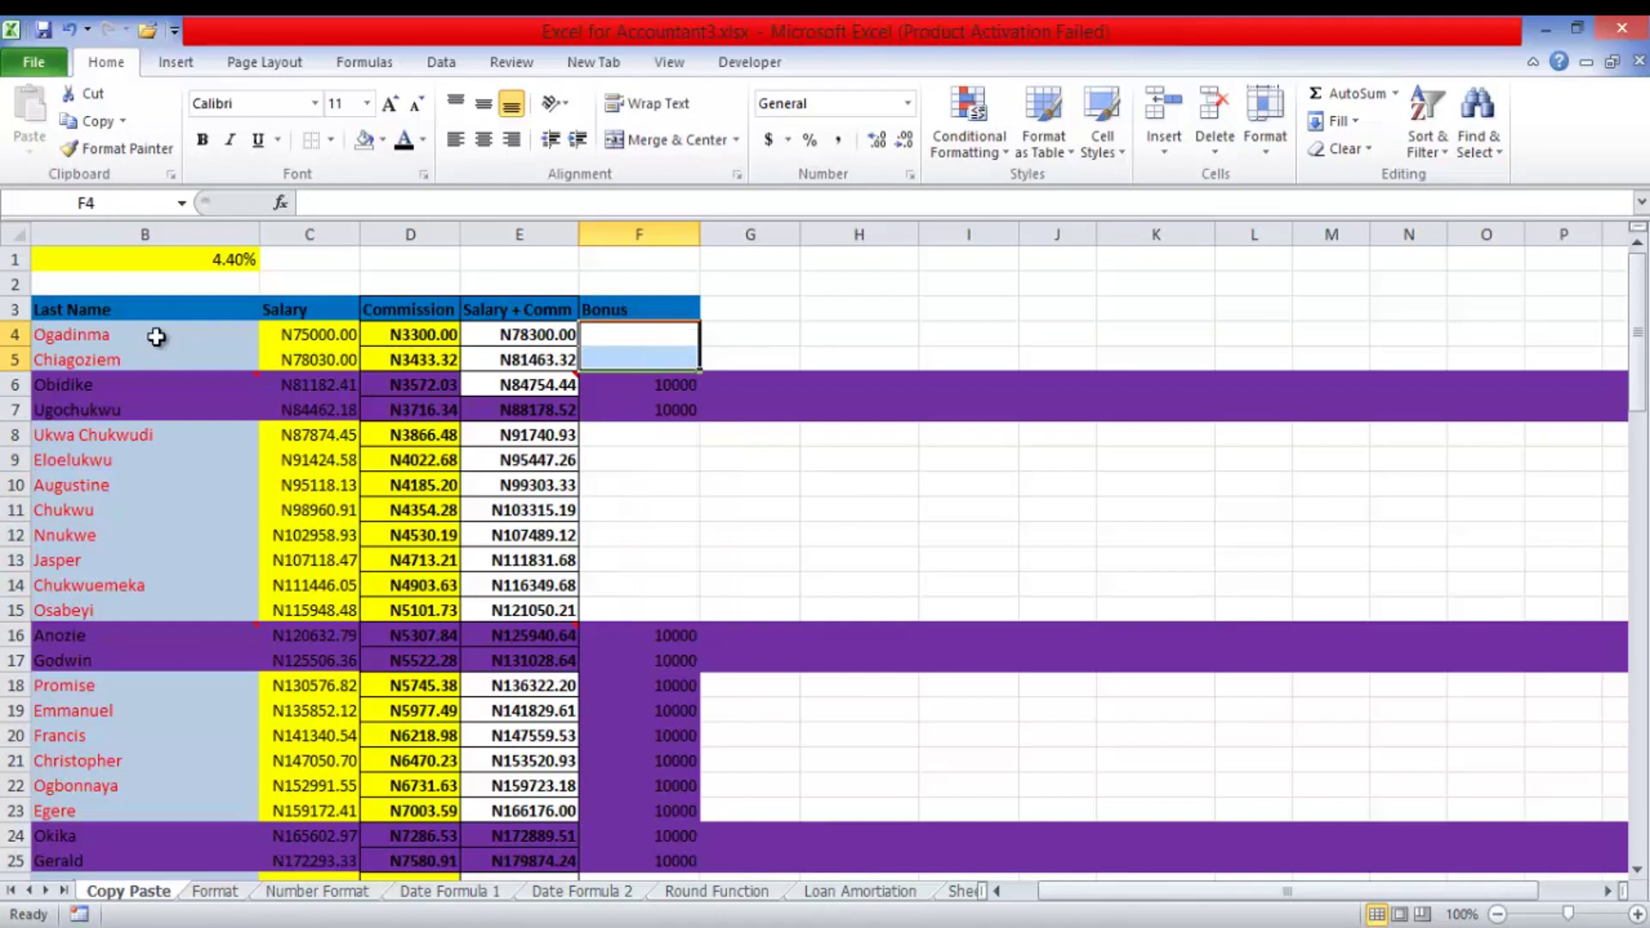
drag(639, 685, 639, 810)
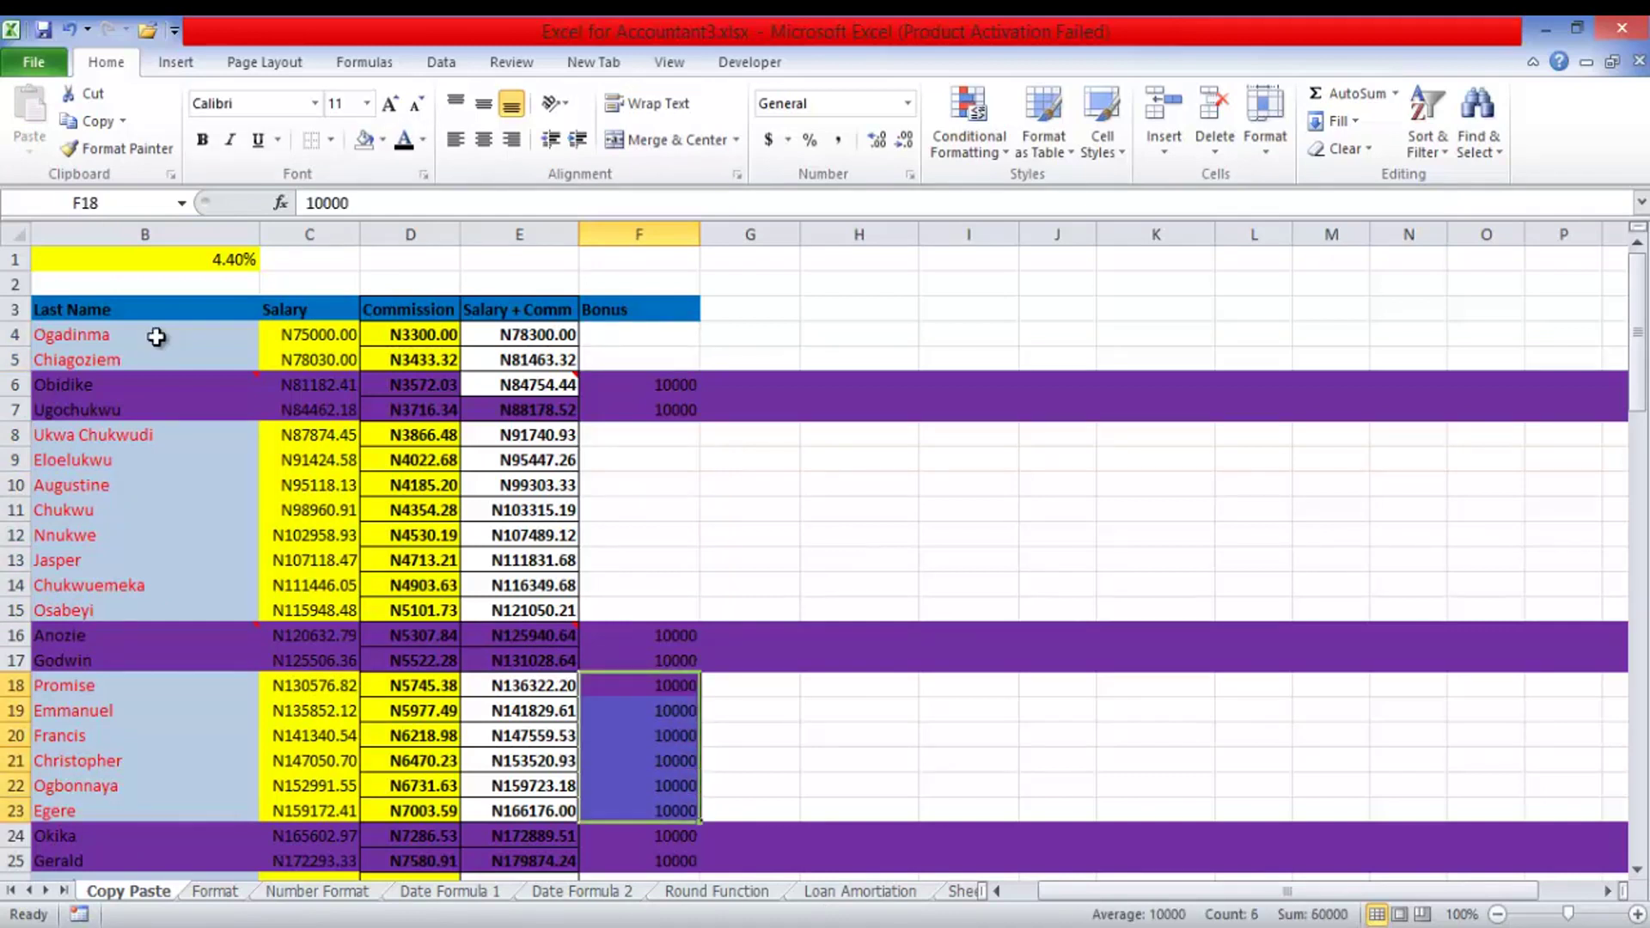
click(365, 139)
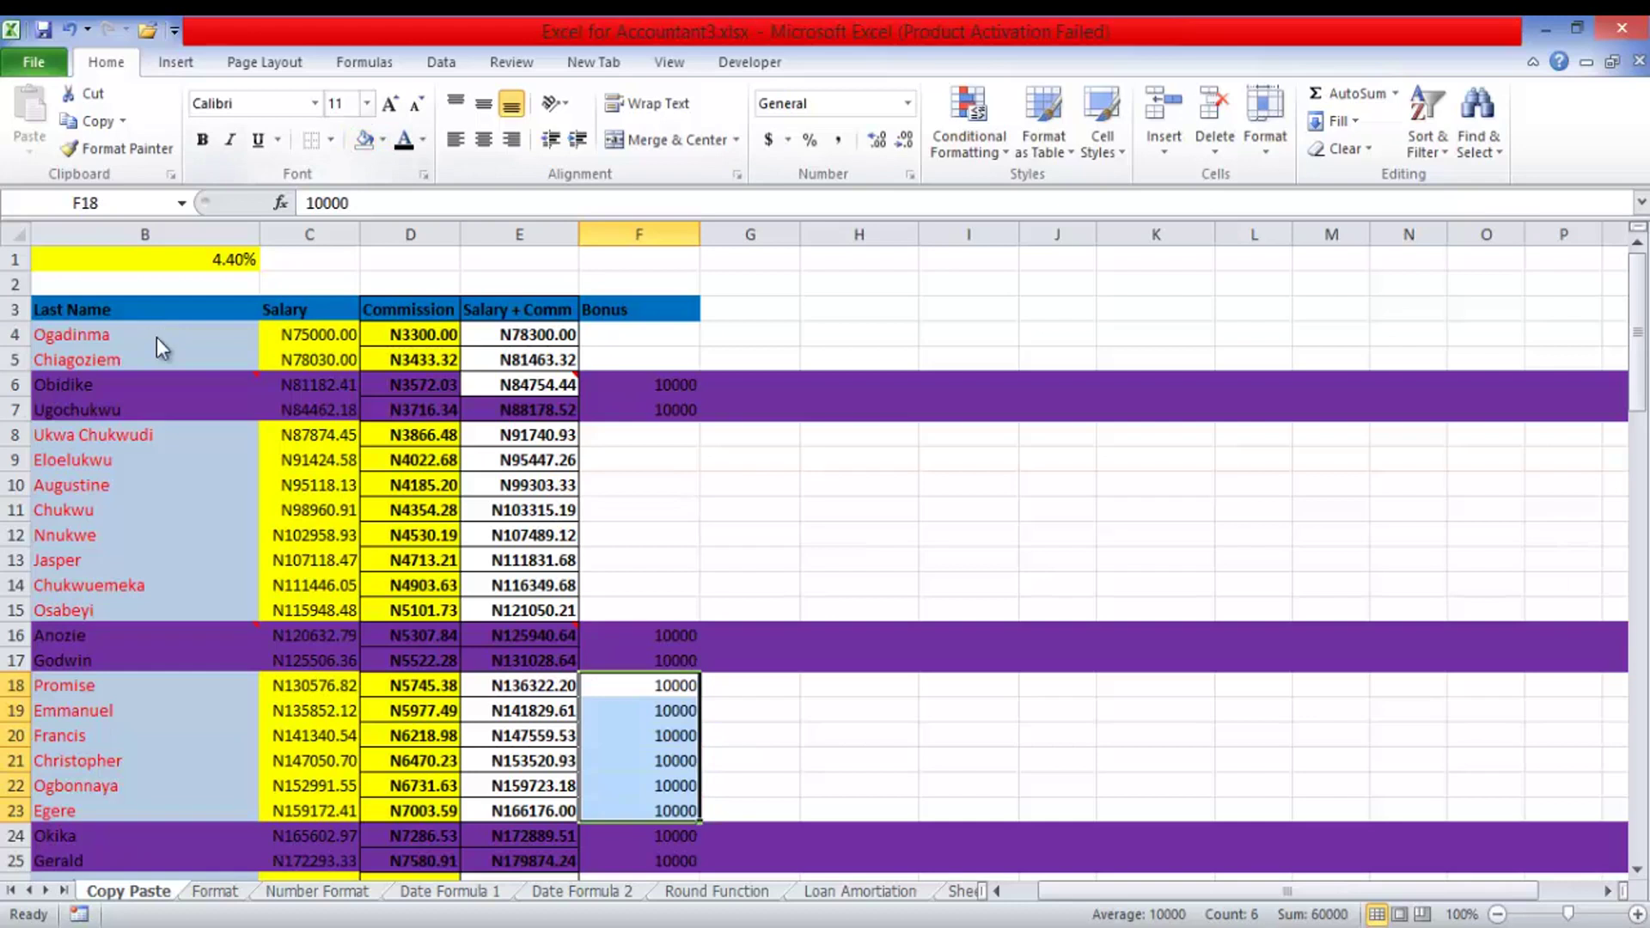
key(Delete)
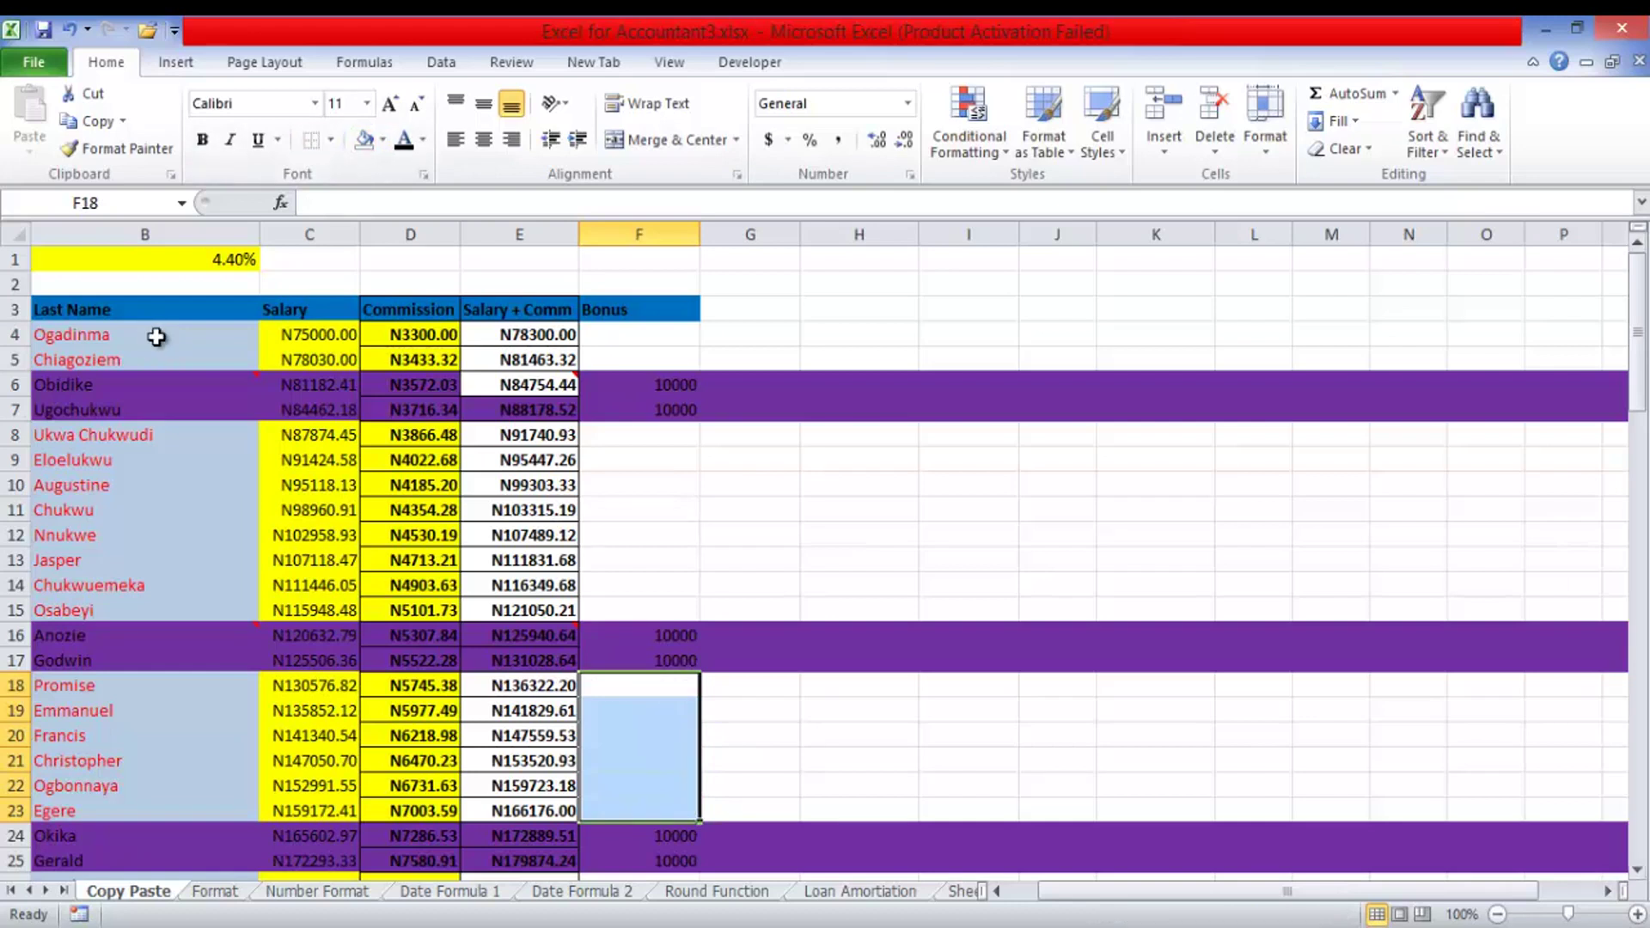
- Review which rows hold a bonus amount in column F and view the comment on cell B6
scroll(162, 349, down, 6)
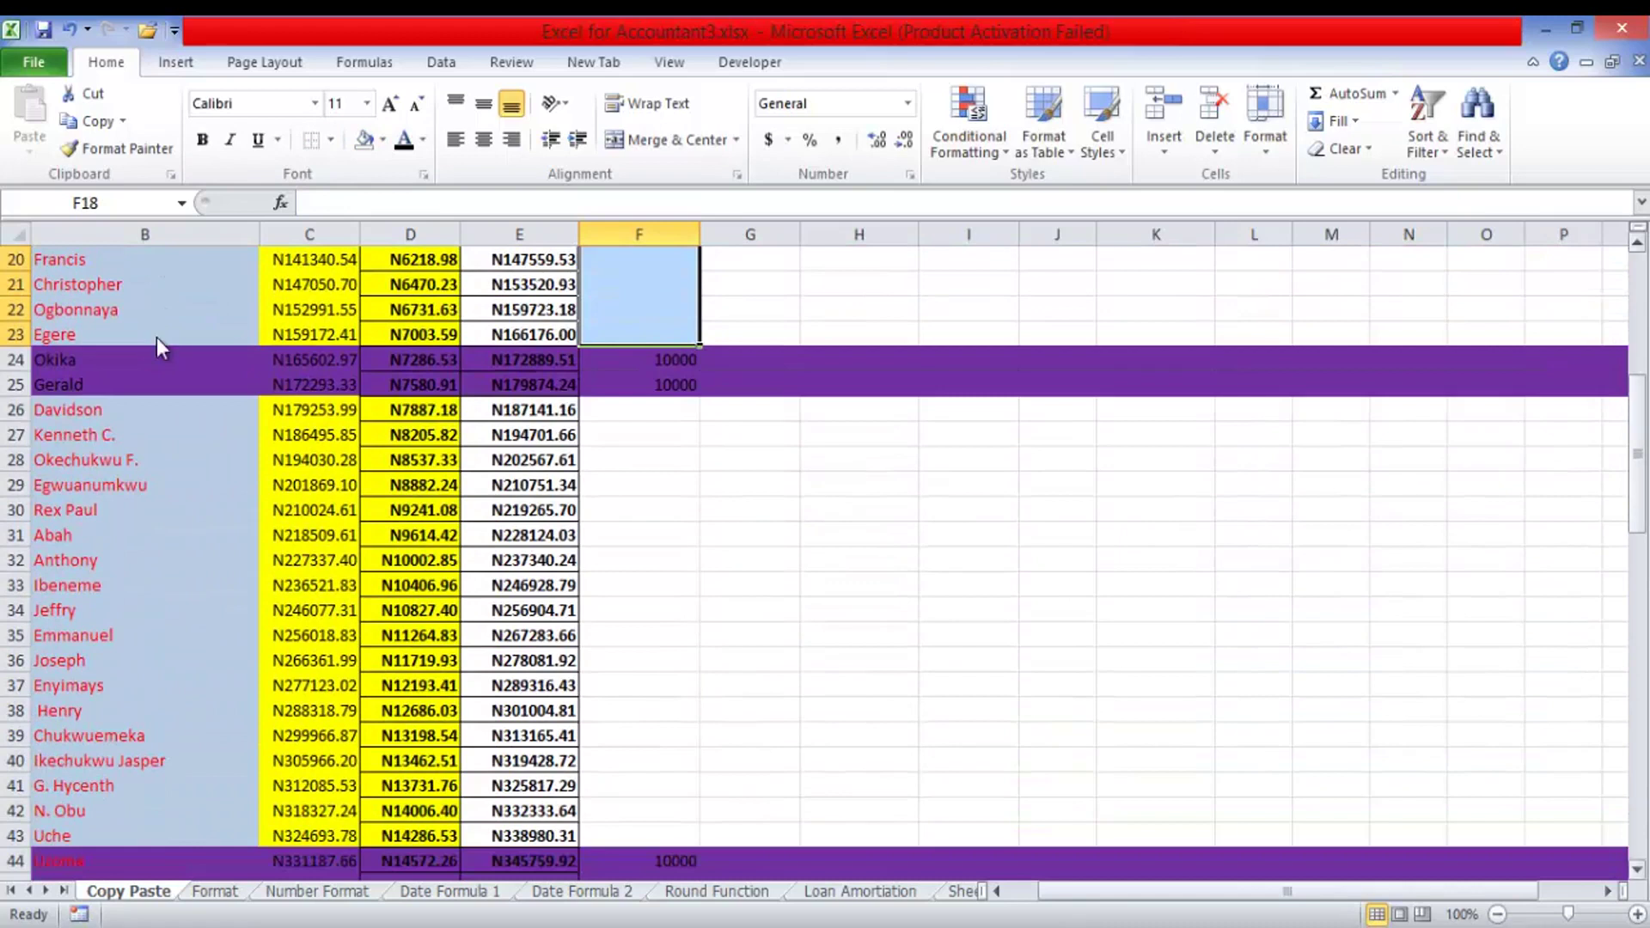
scroll(163, 348, down, 7)
scroll(162, 348, up, 13)
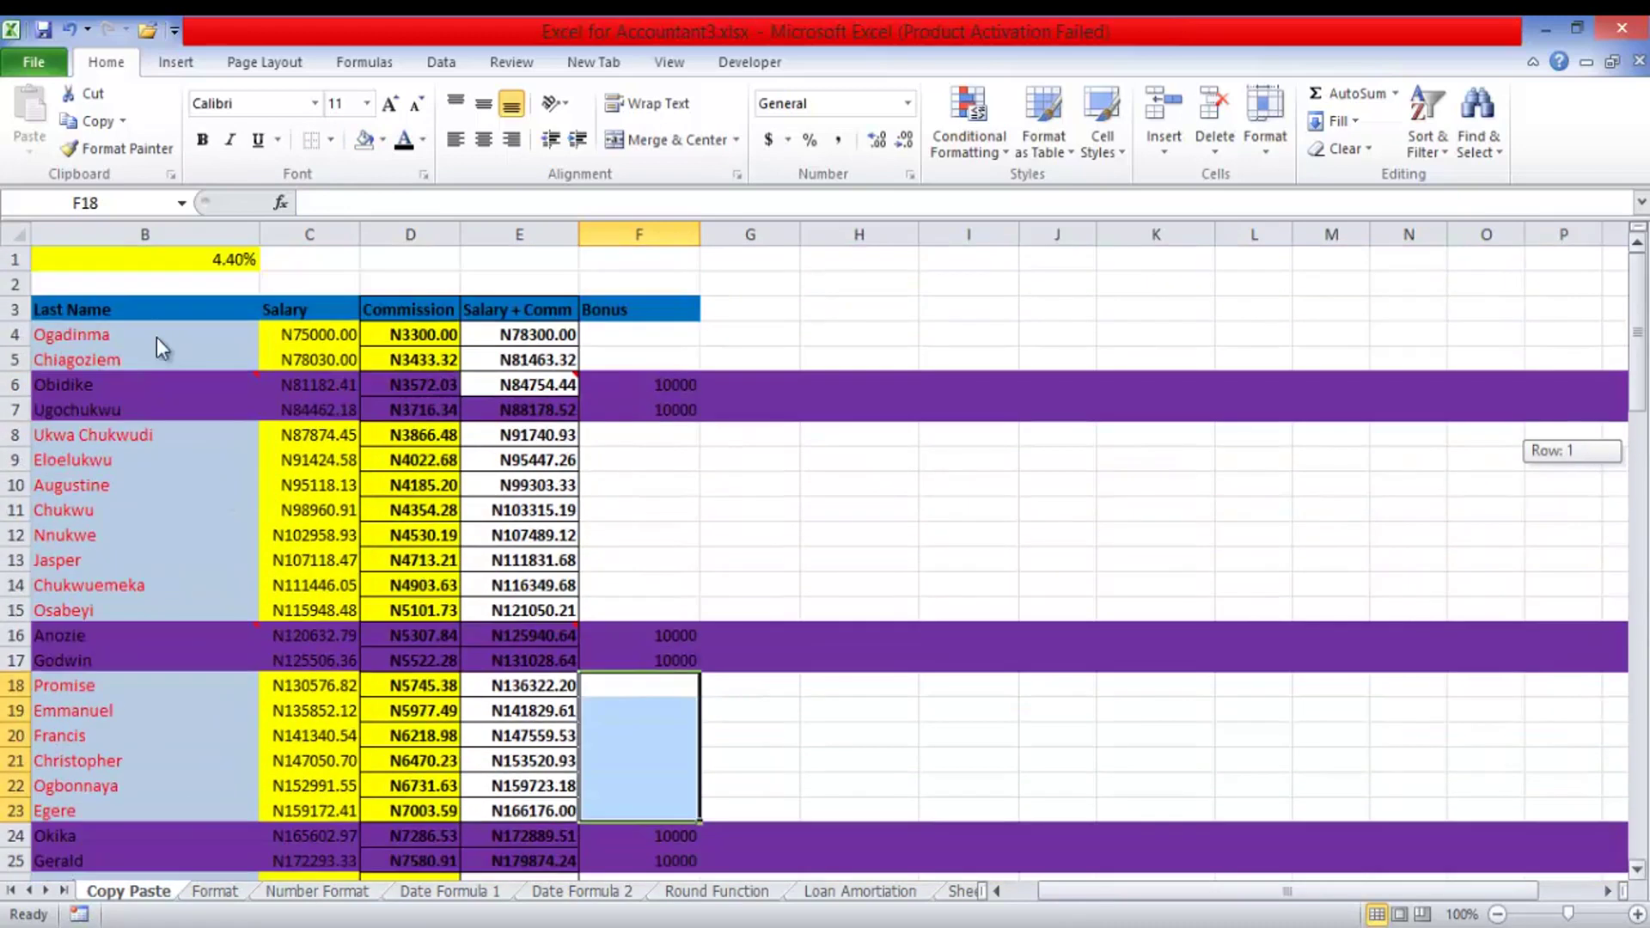
key(Up)
key(Up)
key(Up)
key(Up)
key(Up)
key(Right)
key(Right)
key(Right)
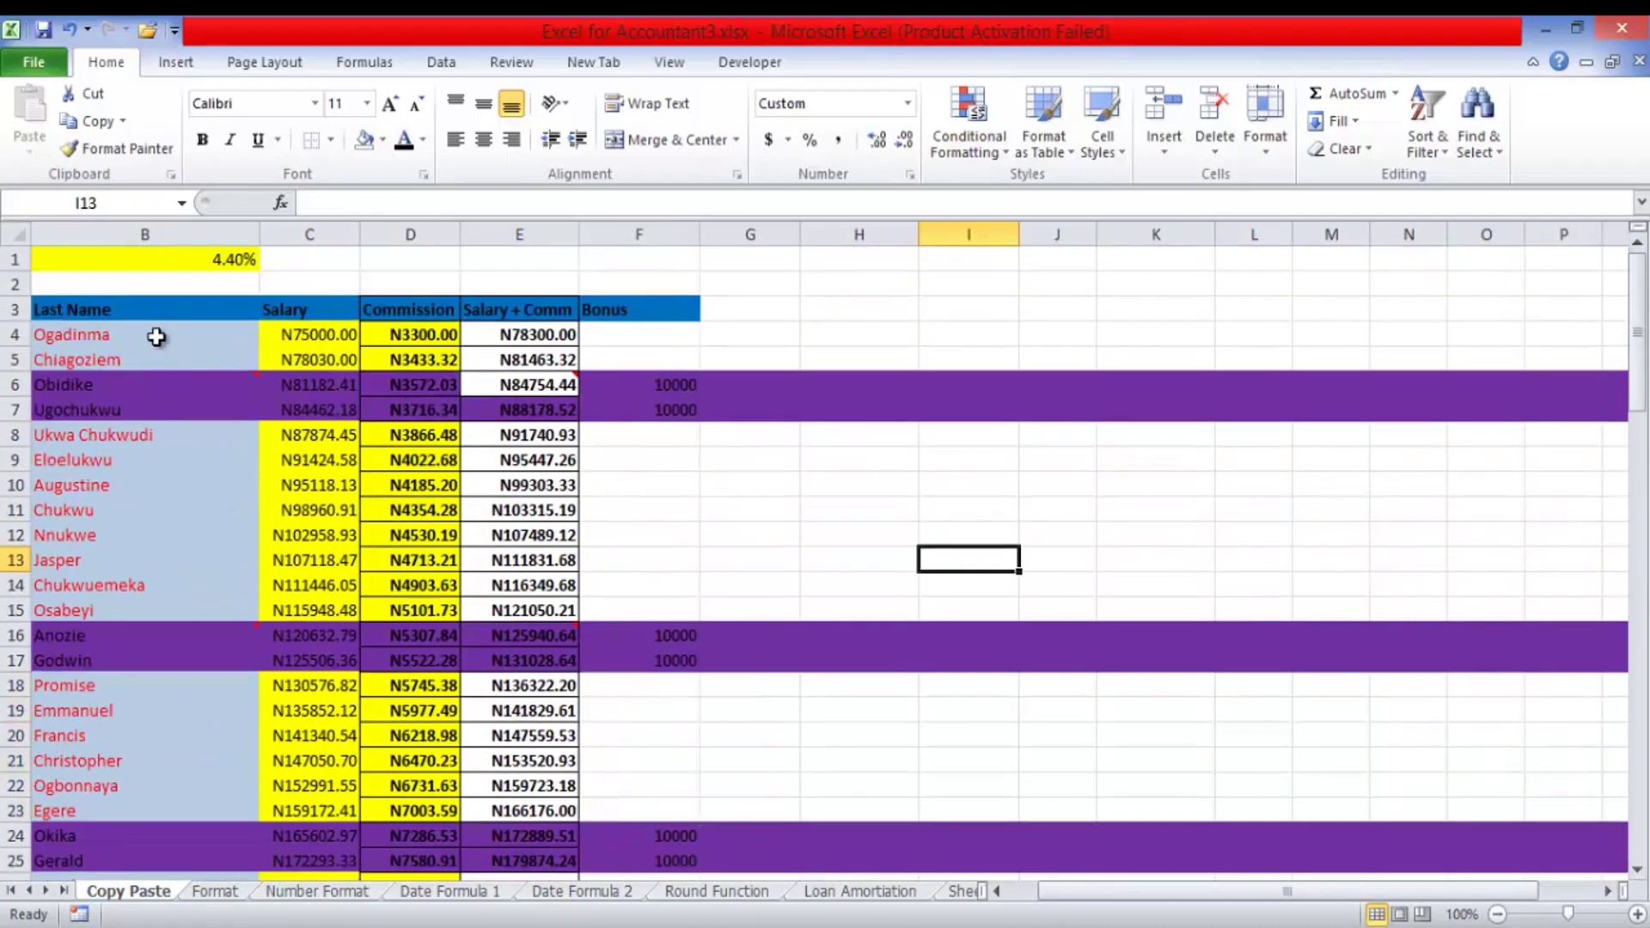
key(Up)
key(Left)
key(Left)
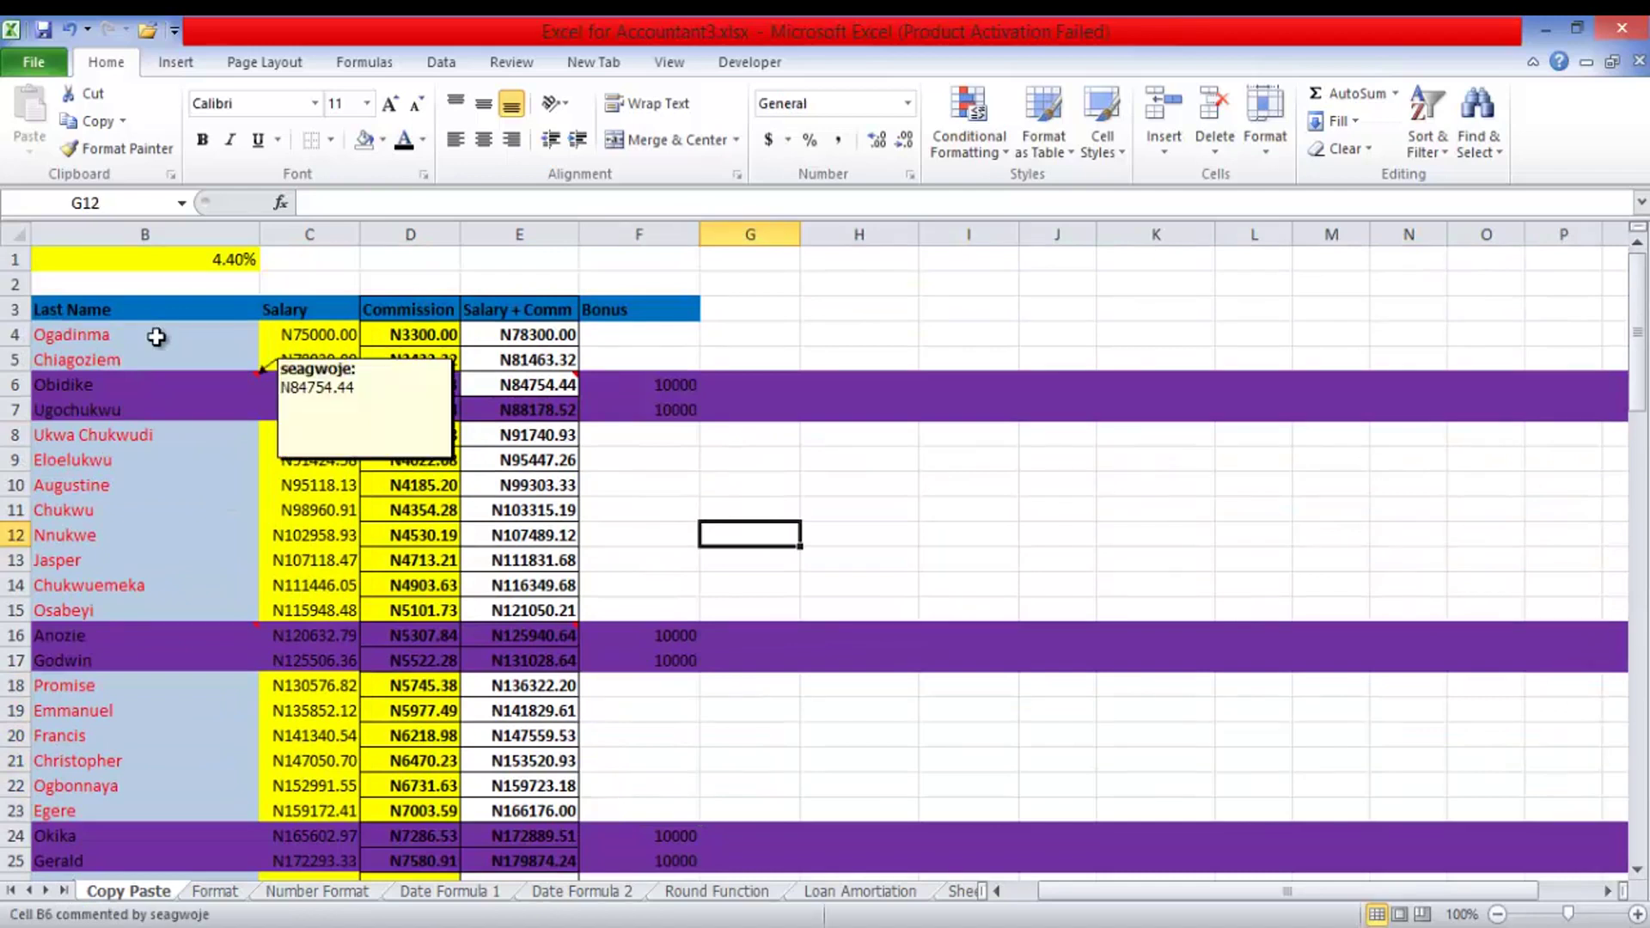
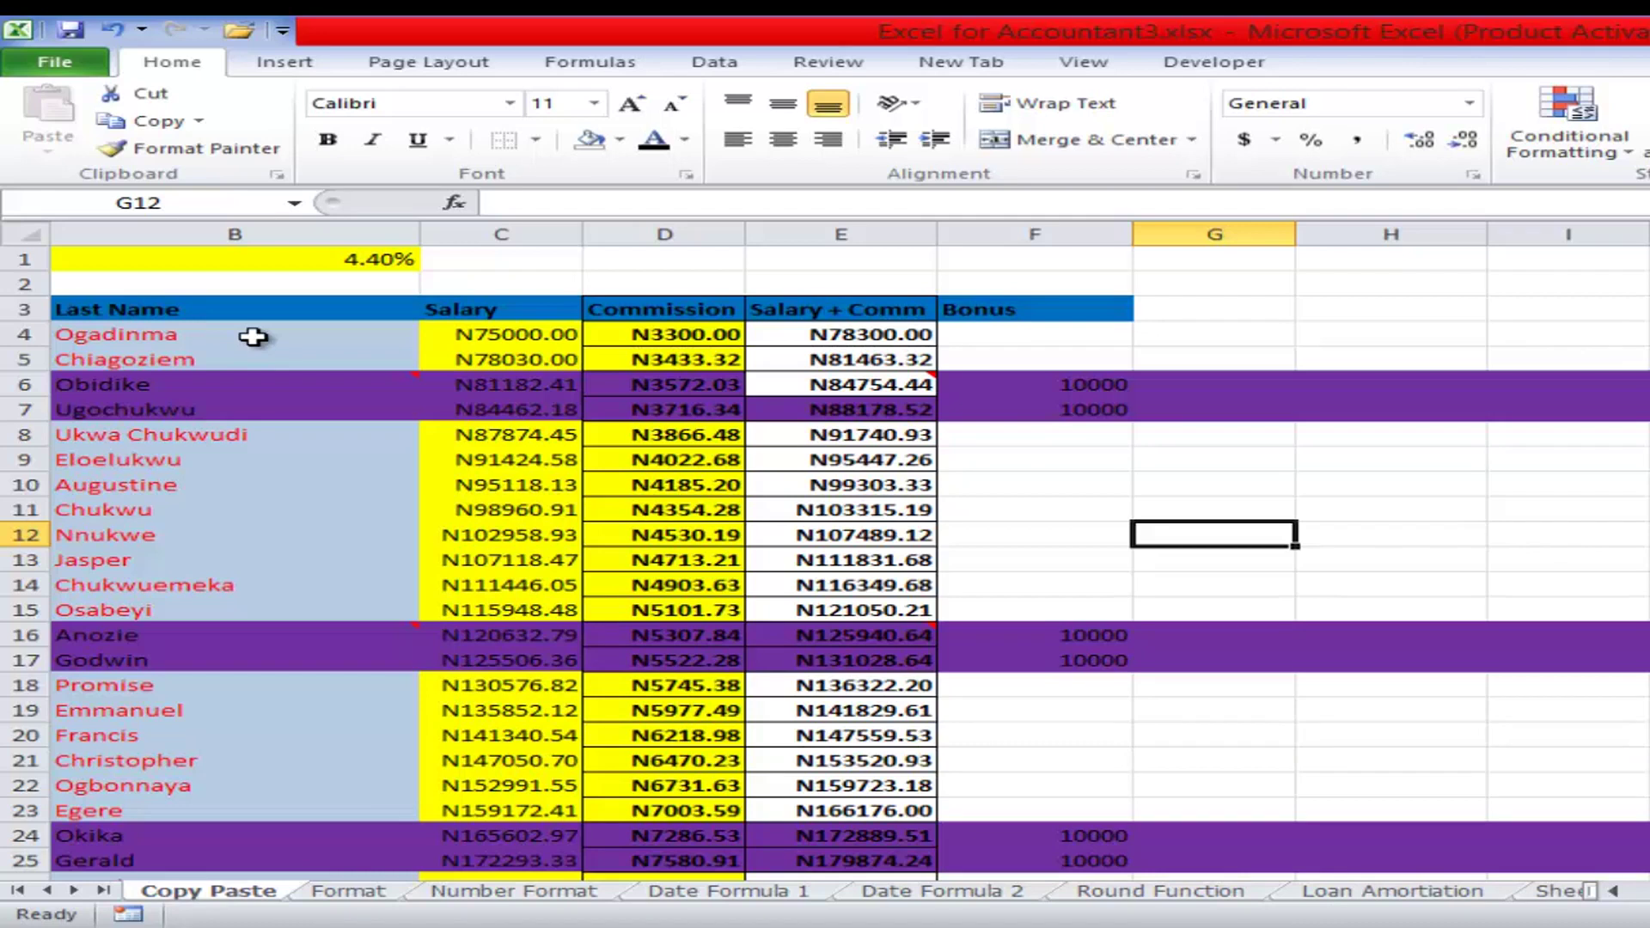
key(ctrl+z)
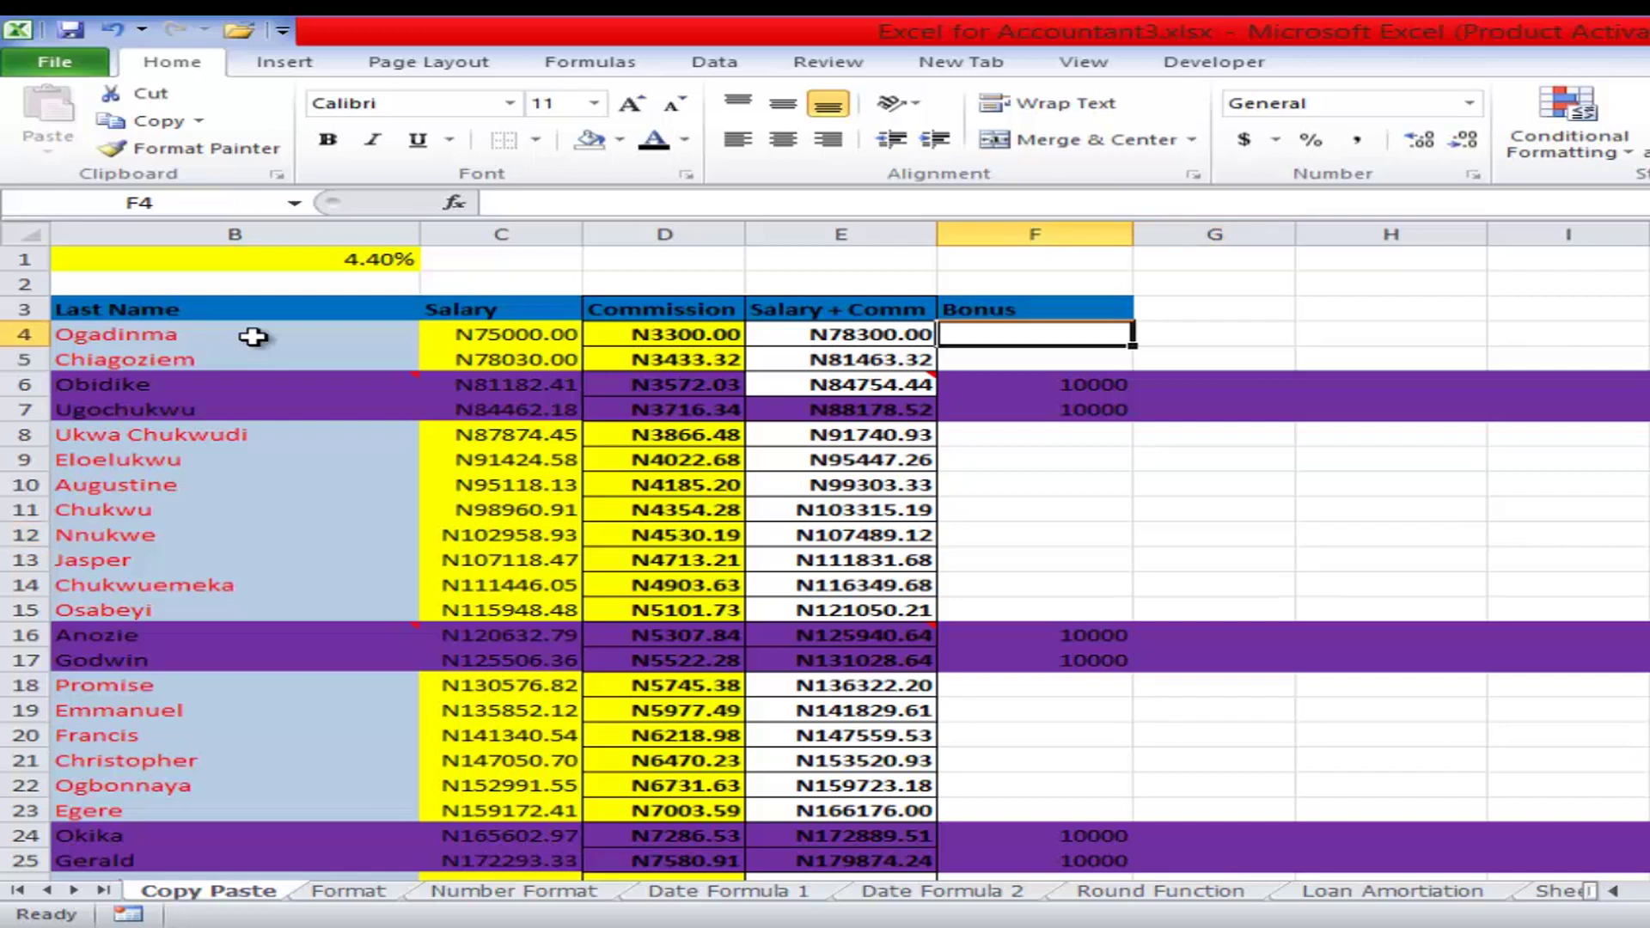
key(shift+Down)
key(shift+Down)
key(shift+Down)
key(shift+Down)
key(shift+Down)
key(shift+Down)
key(shift+Down)
key(shift+Down)
key(shift+Down)
key(shift+Down)
key(shift+Down)
key(shift+Down)
key(shift+Down)
key(shift+Down)
key(shift+Down)
key(shift+Down)
key(shift+Down)
key(shift+Down)
key(shift+Down)
key(shift+Down)
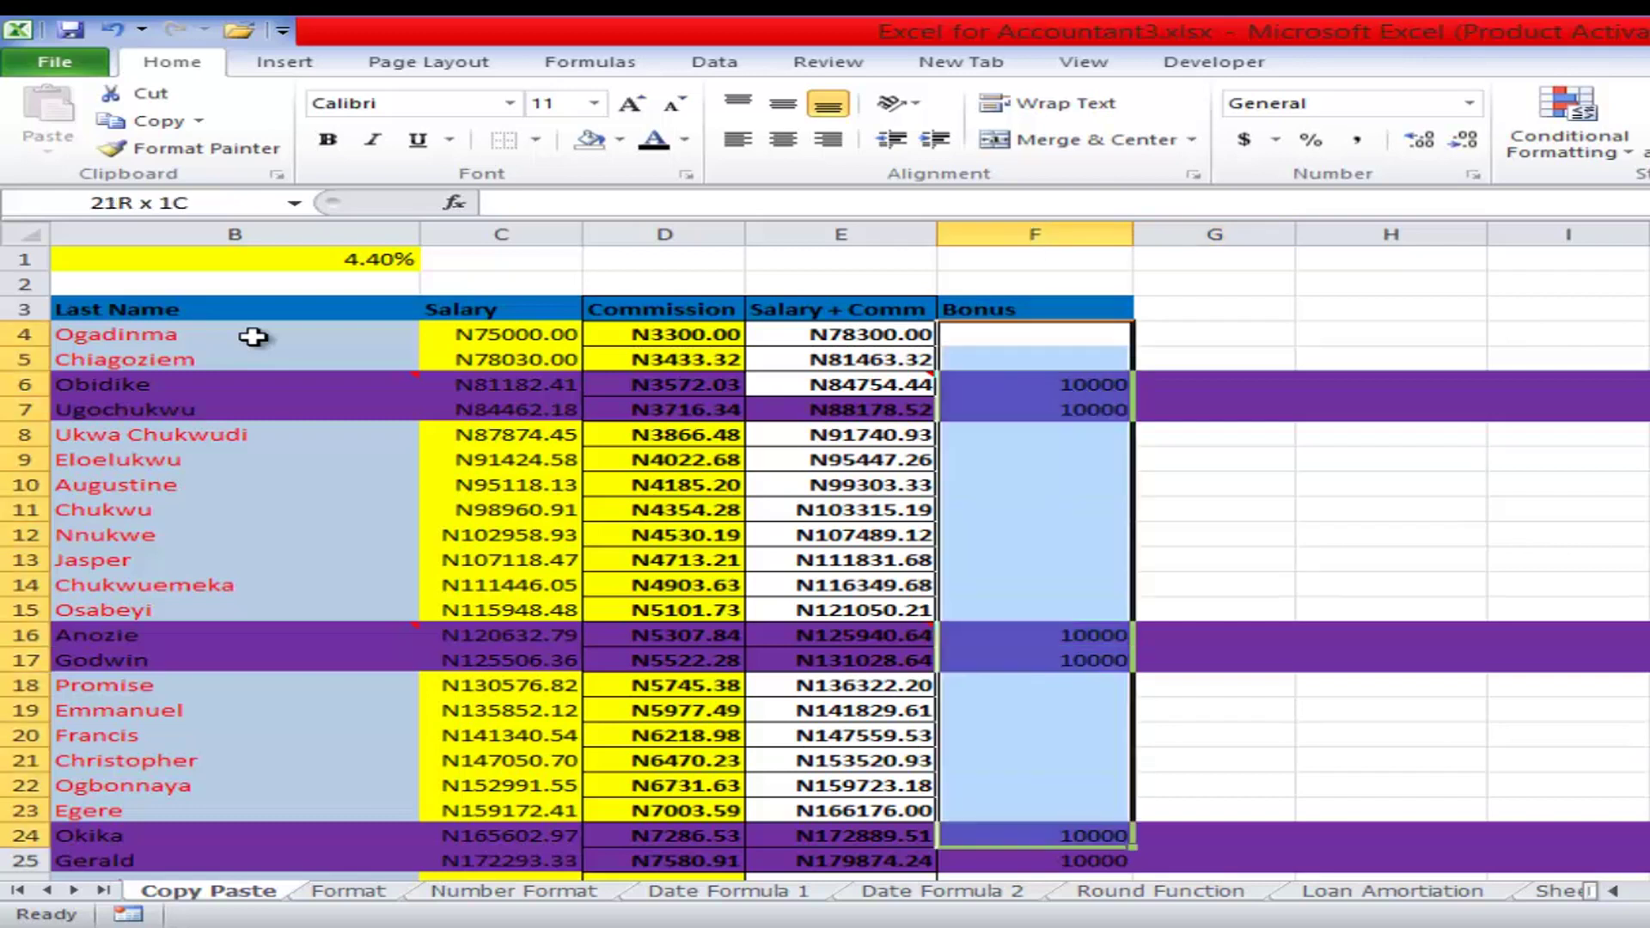
key(shift+Down)
key(shift+Down)
key(shift+Down)
key(shift+Down)
key(shift+Down)
key(shift+Down)
key(shift+Down)
key(shift+Down)
key(shift+Down)
key(shift+Down)
key(shift+Down)
key(shift+Down)
key(shift+Down)
key(shift+Down)
key(shift+Down)
key(shift+Down)
key(shift+Down)
key(shift+Down)
key(shift+Down)
key(shift+Down)
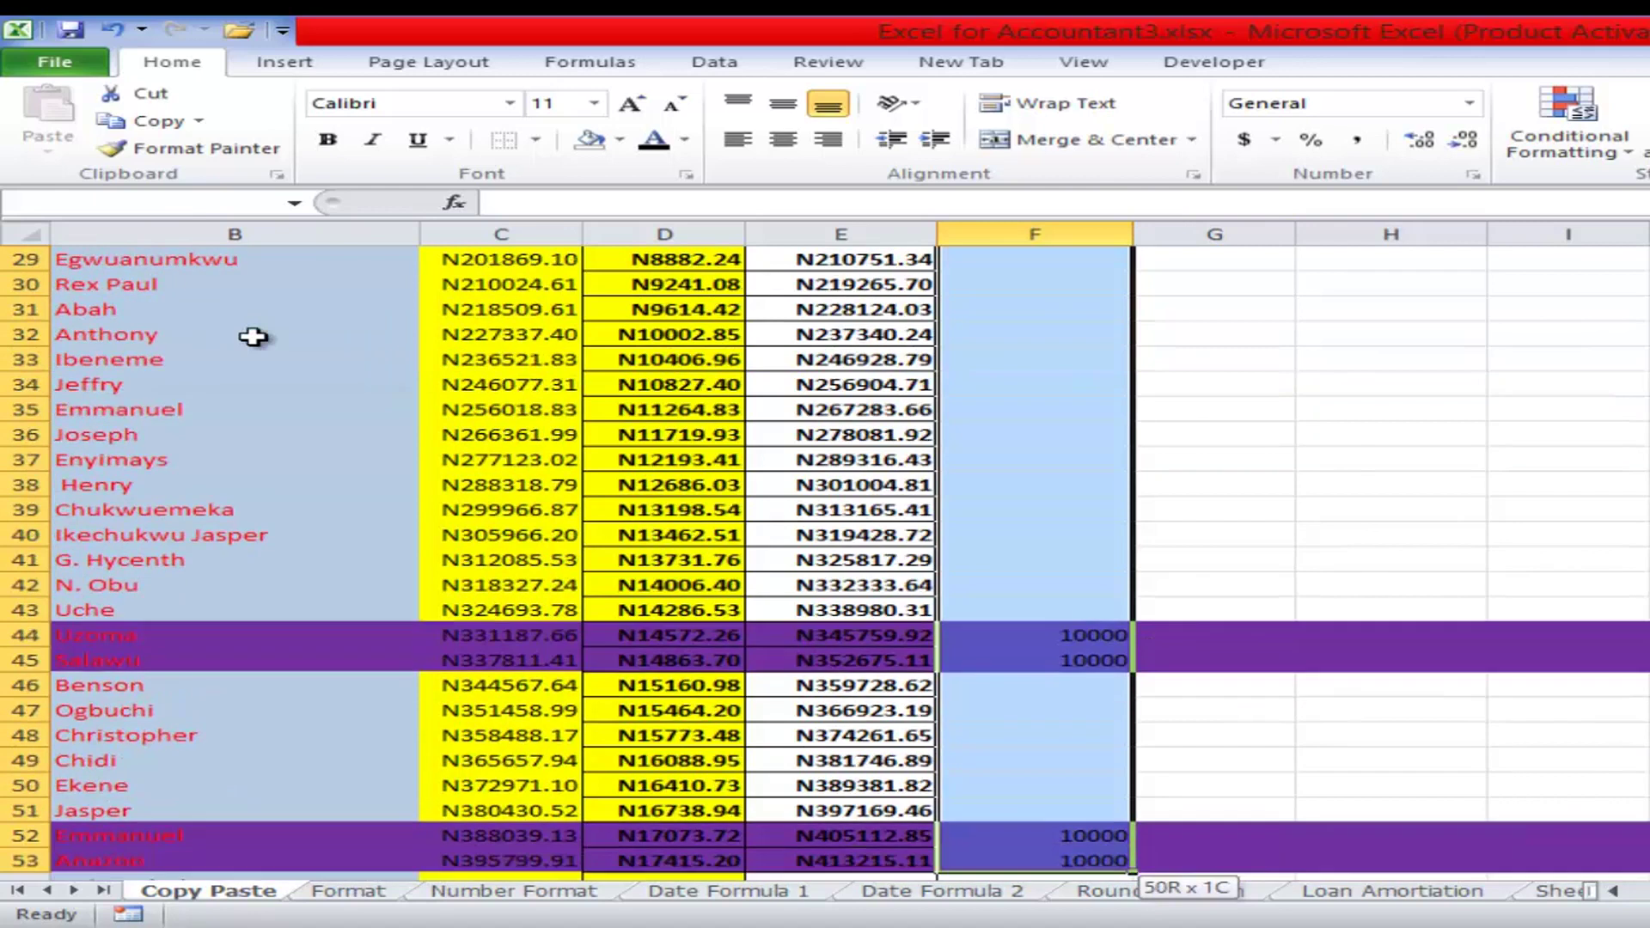
key(ctrl+shift+Down)
key(ctrl+shift+Up)
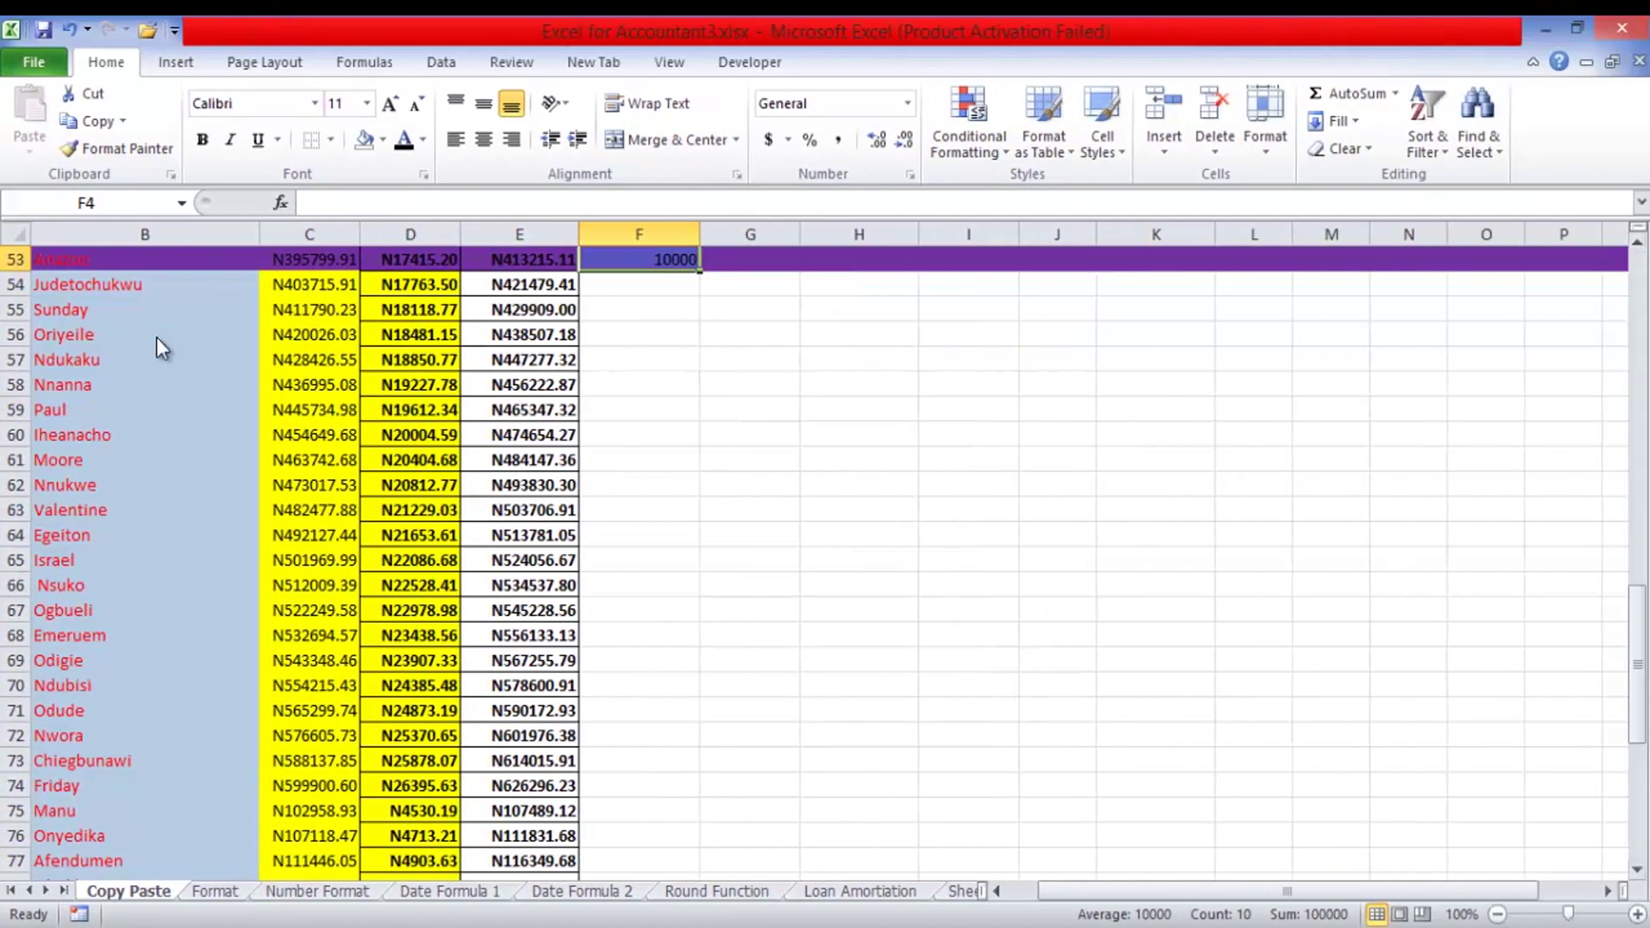
scroll(156, 337, up, 8)
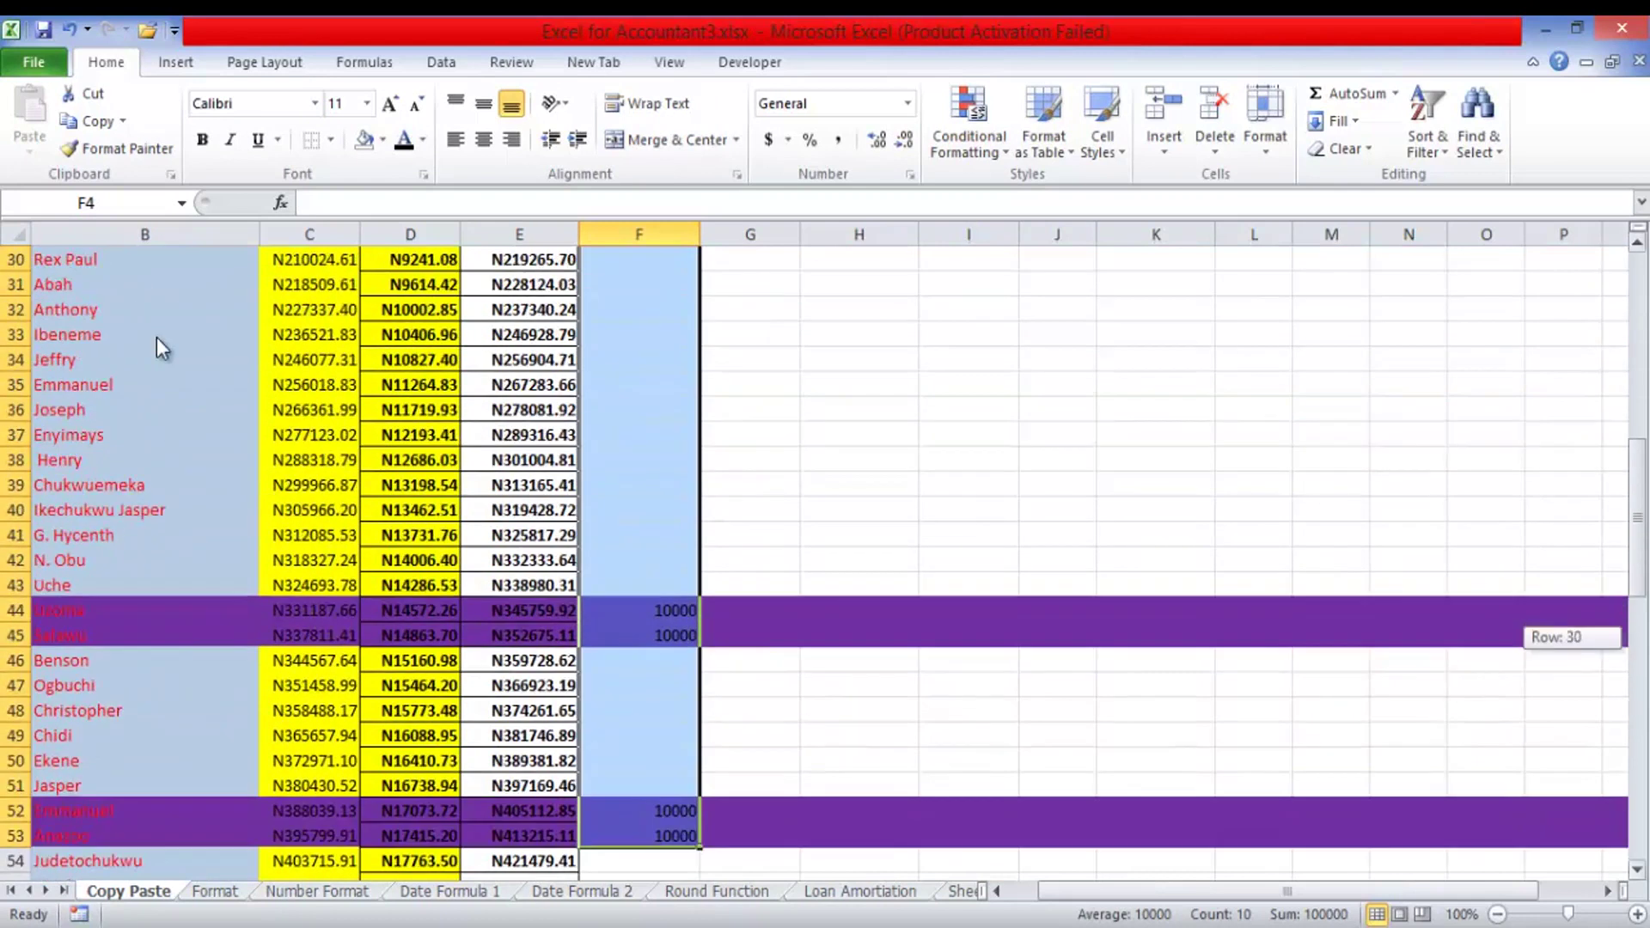
scroll(155, 337, up, 10)
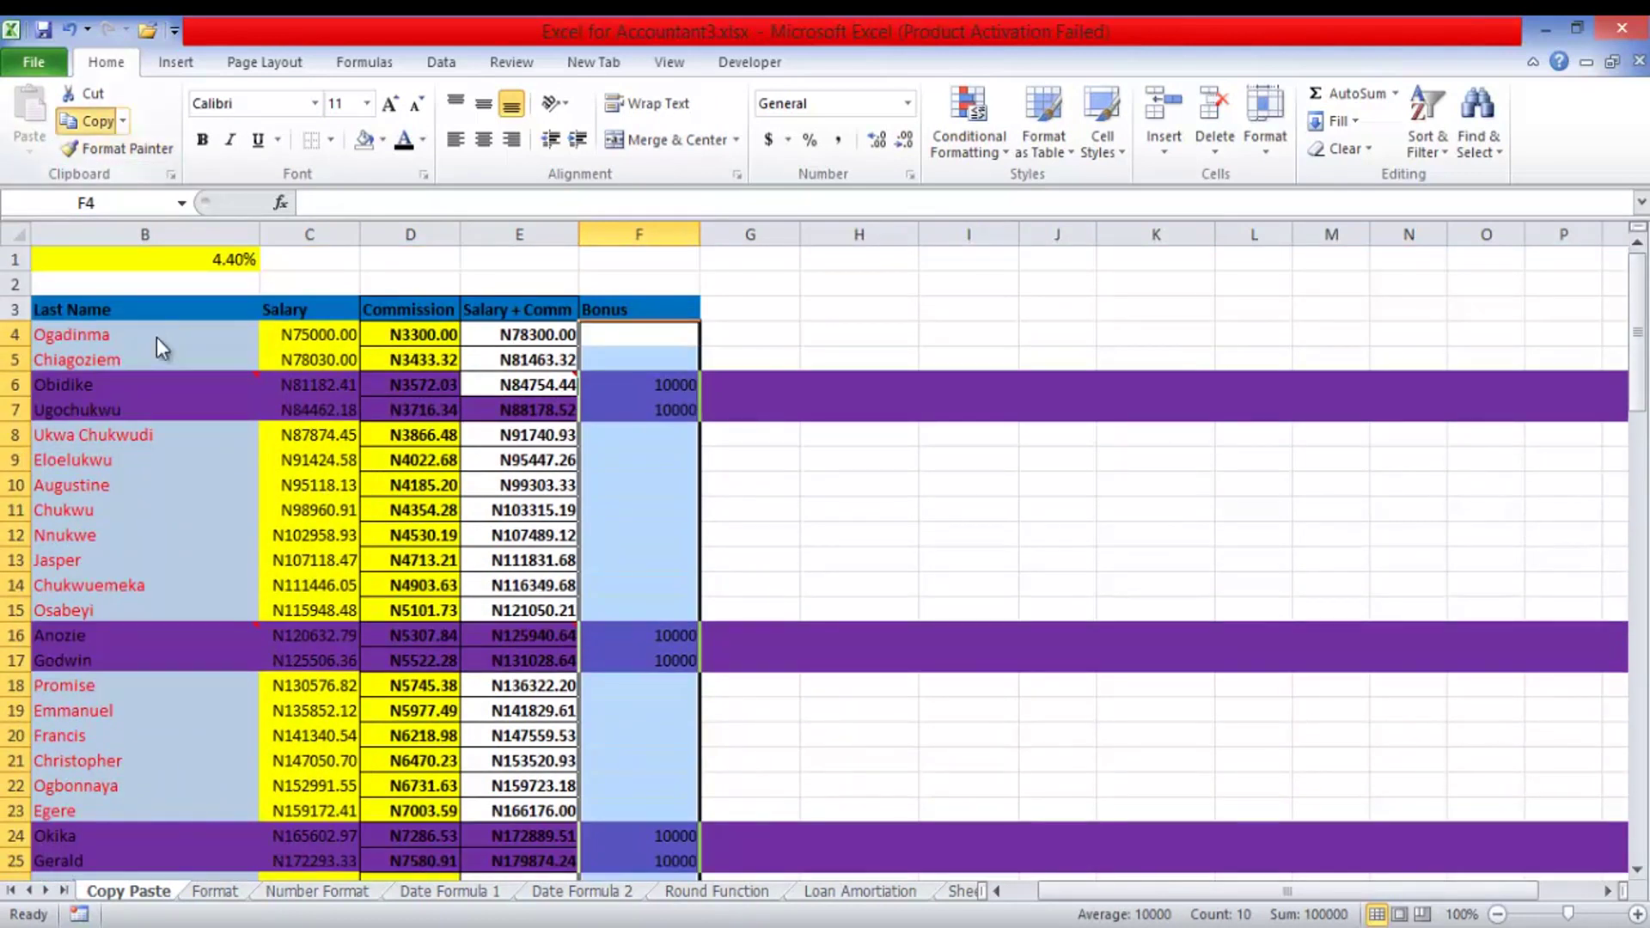
key(ctrl+c)
key(Left)
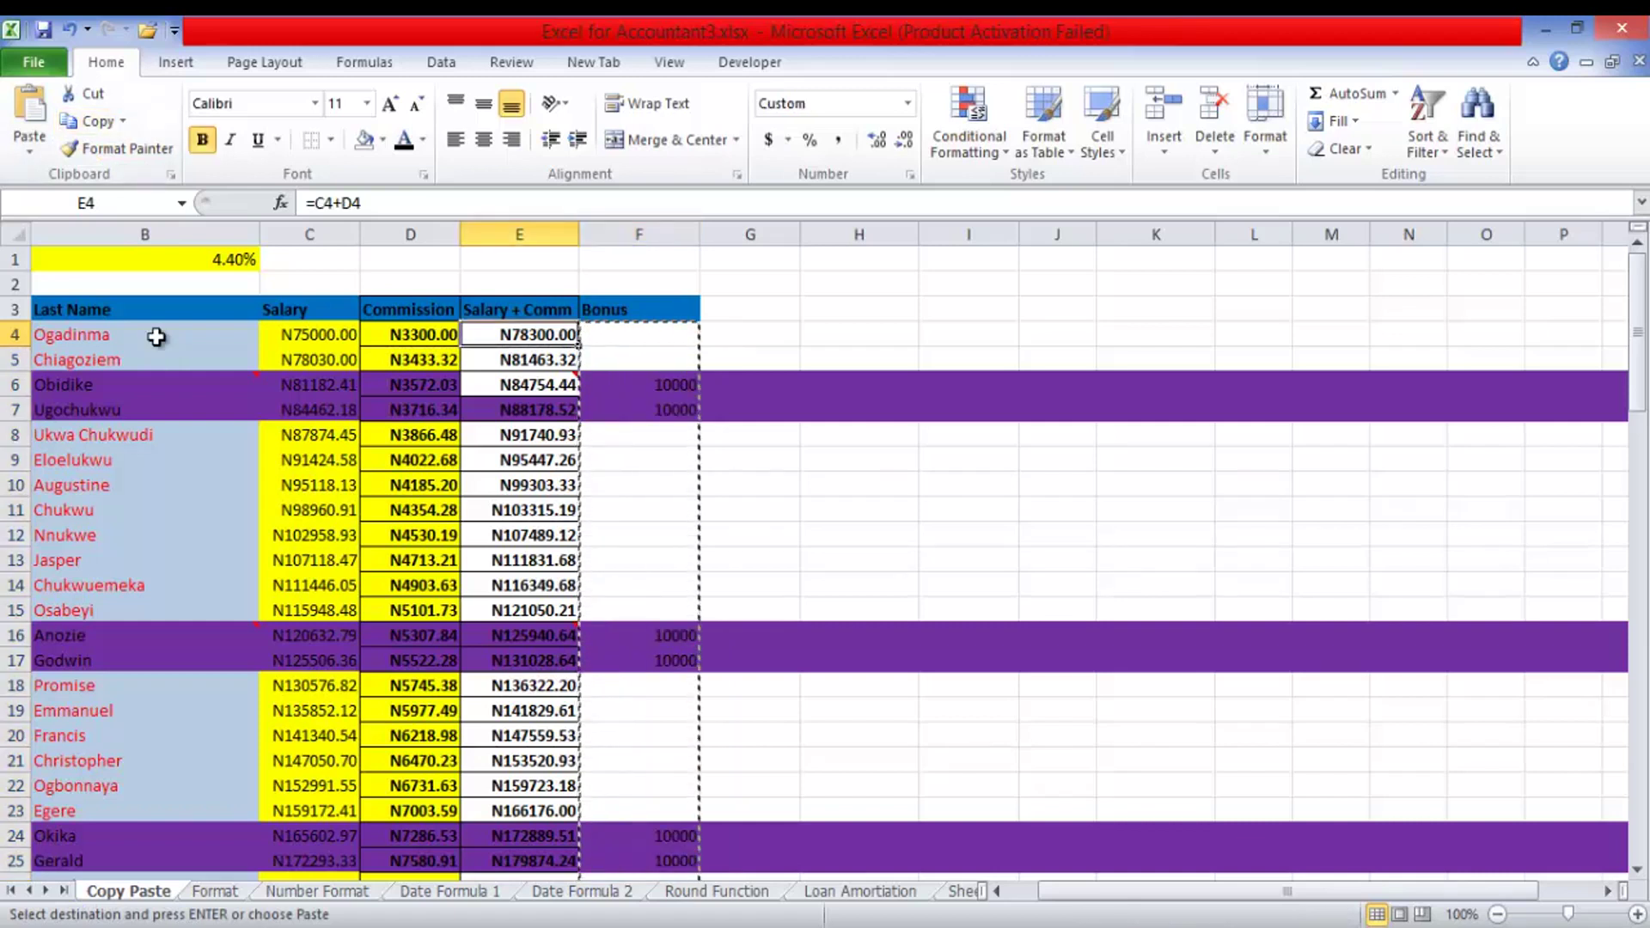
key(ctrl+shift+Down)
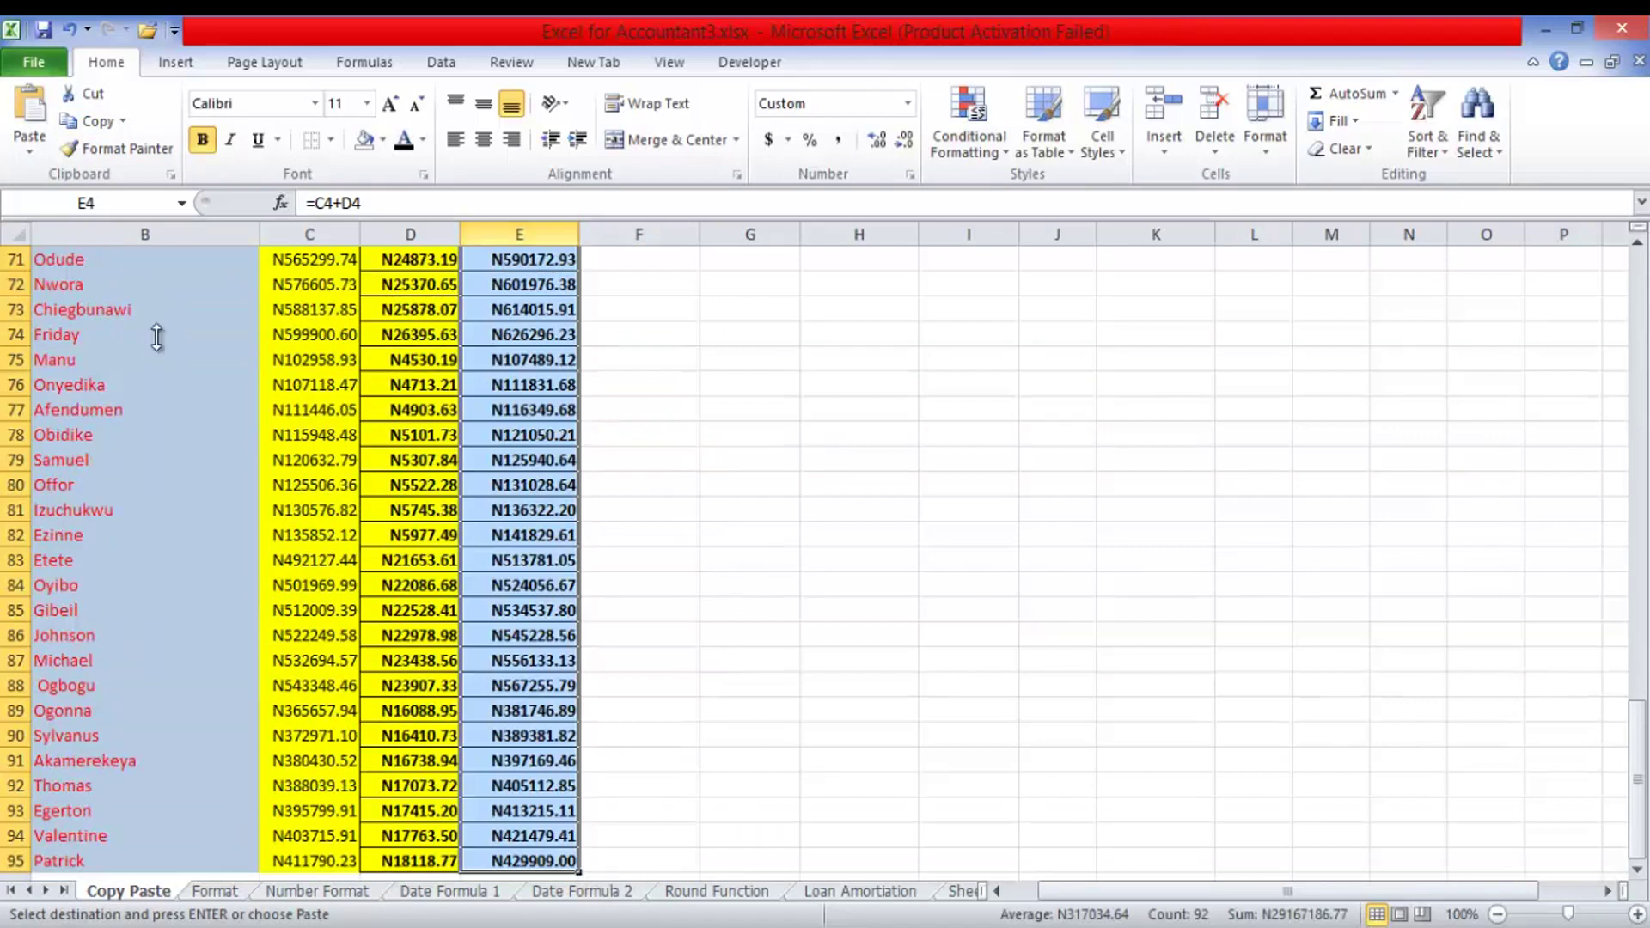
scroll(157, 342, up, 20)
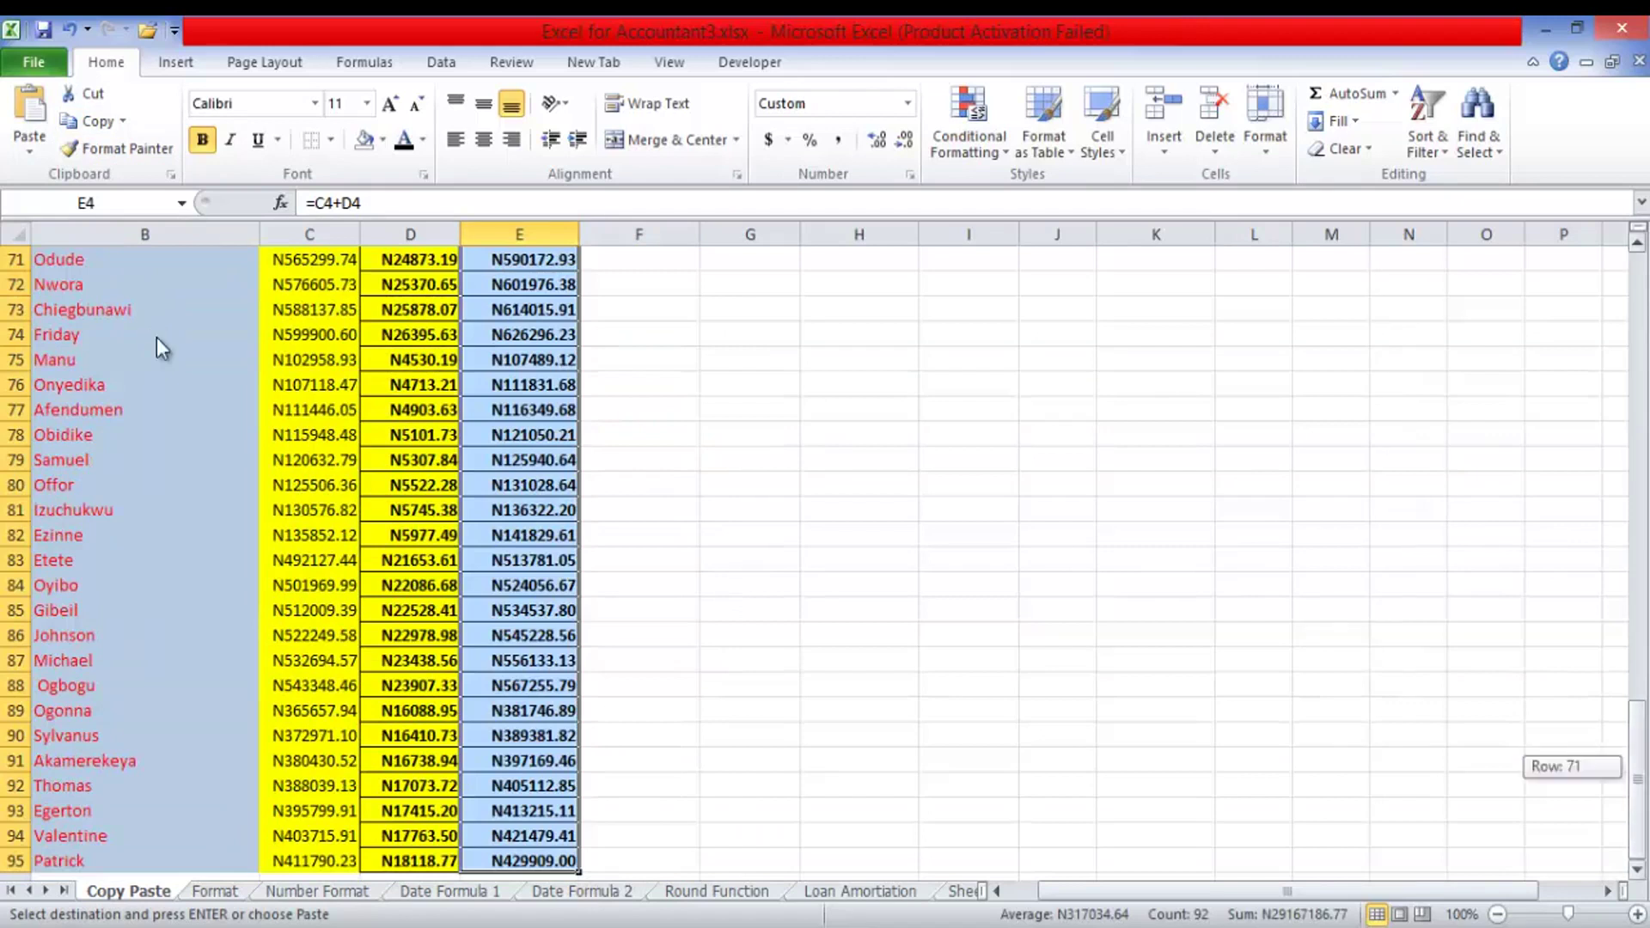
scroll(158, 342, up, 3)
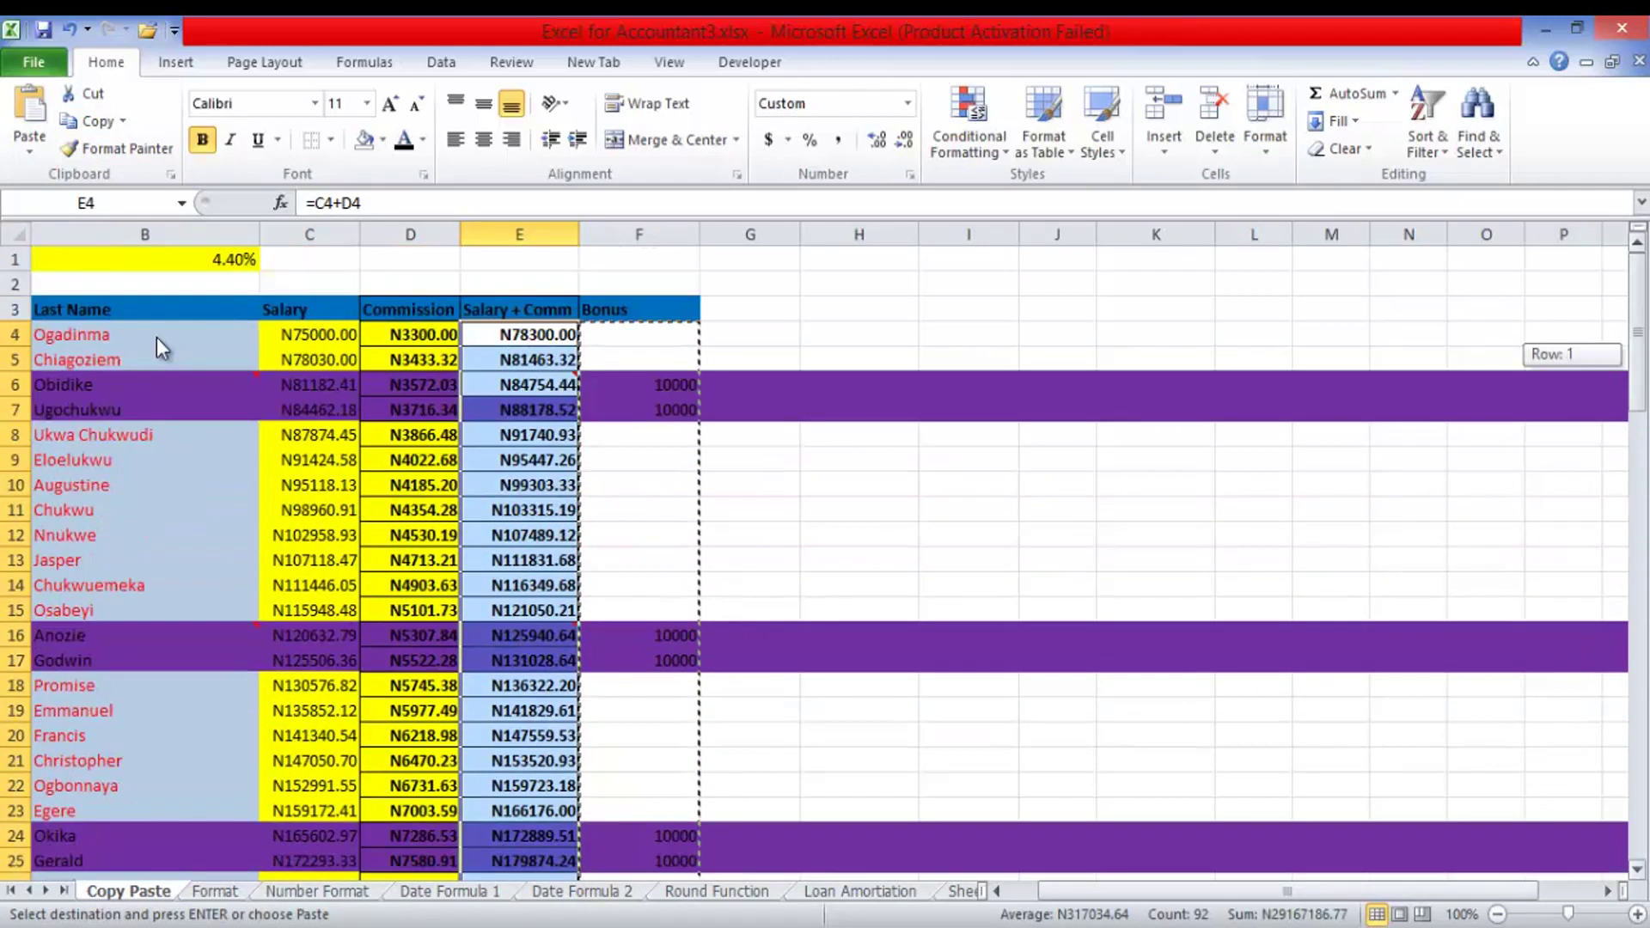
key(Right)
key(Right)
key(Right)
key(Down)
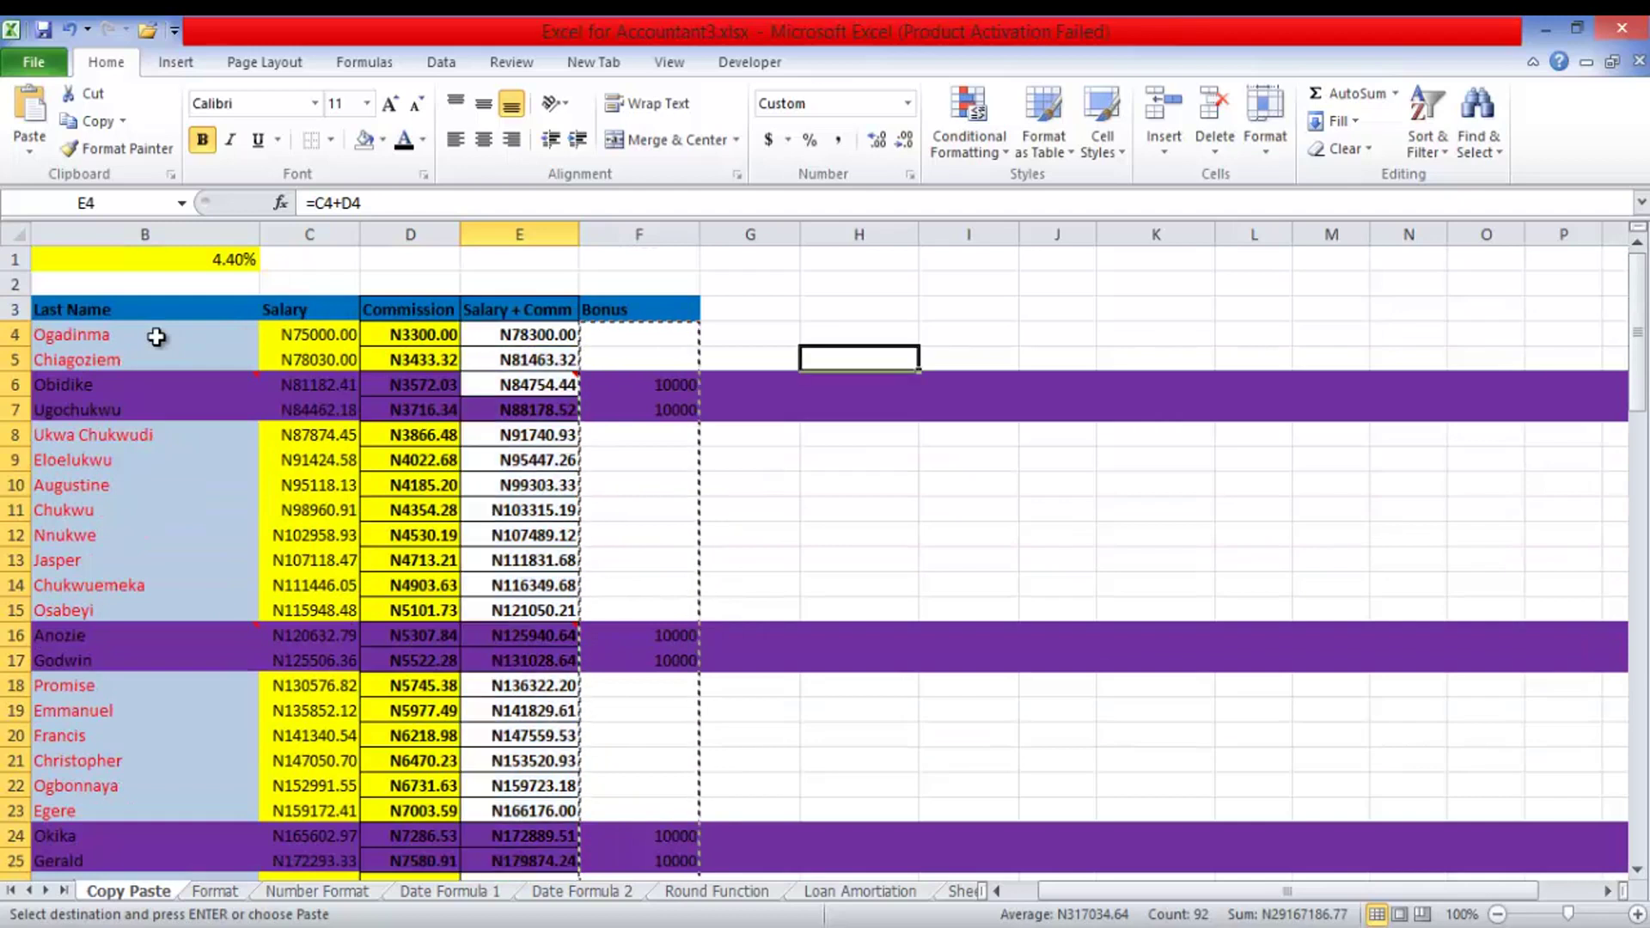
key(Up)
key(Left)
key(Left)
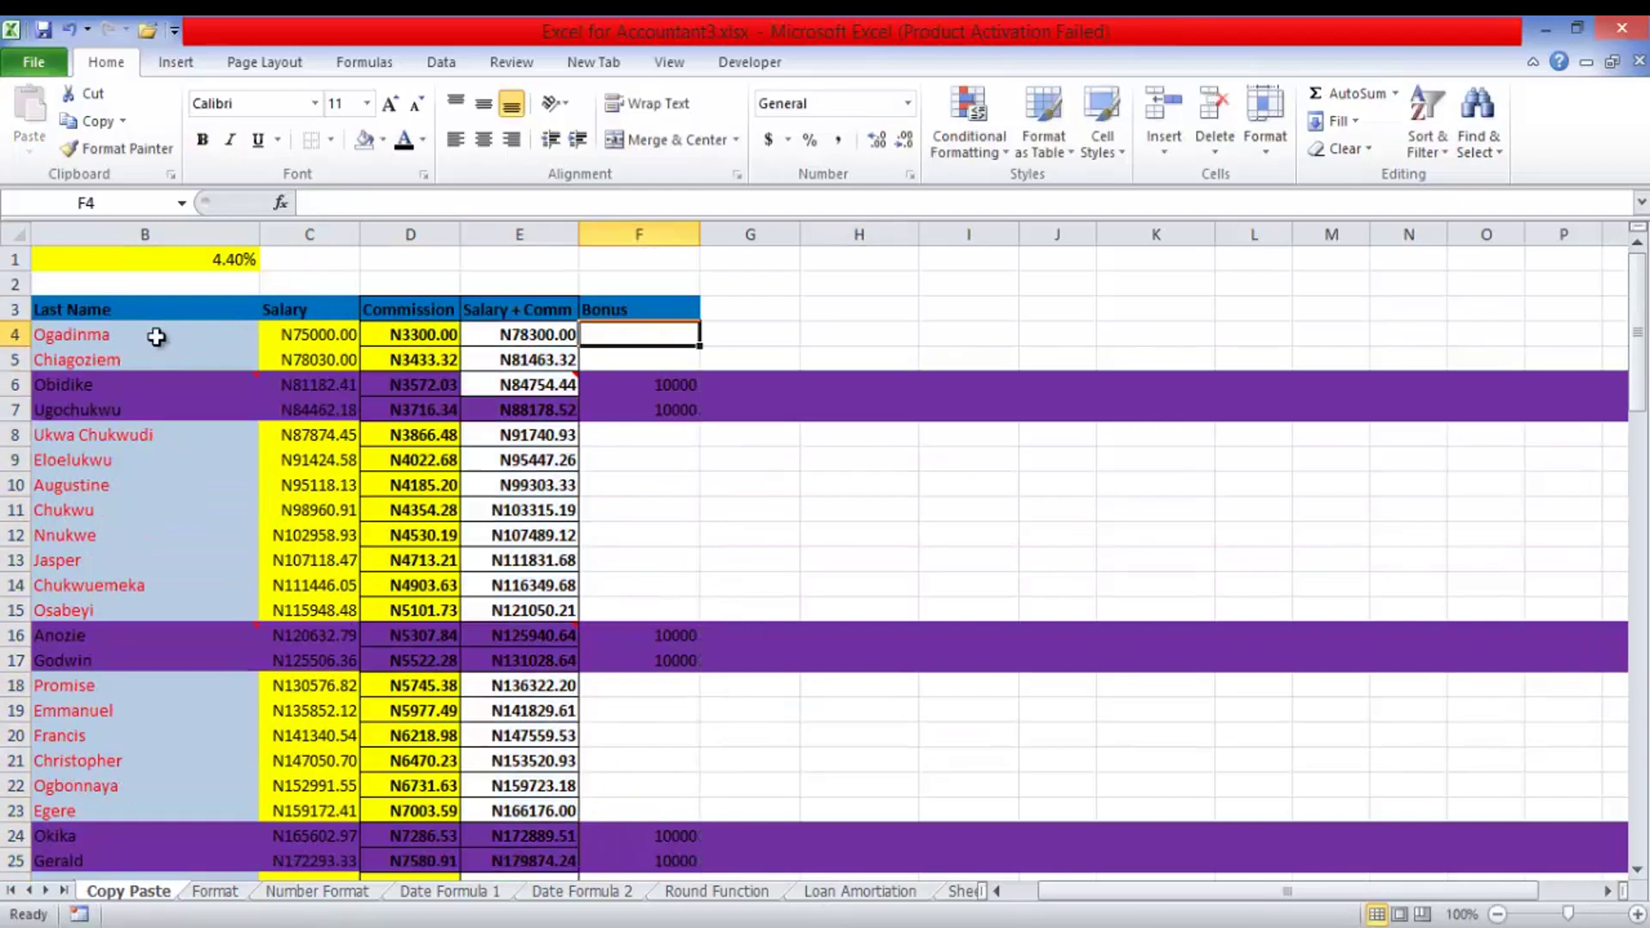
- Copy the Bonus cells F4:F53, including the blank cells between the bonus amounts
key(shift+Down)
key(shift+Down)
key(shift+Down)
key(shift+Down)
key(shift+Down)
key(shift+Down)
key(shift+Down)
key(shift+Down)
key(shift+Down)
key(shift+Down)
key(shift+Down)
key(shift+Down)
key(shift+Down)
key(shift+Down)
key(shift+Down)
key(shift+Down)
key(shift+Down)
key(shift+Down)
key(shift+Down)
key(shift+Down)
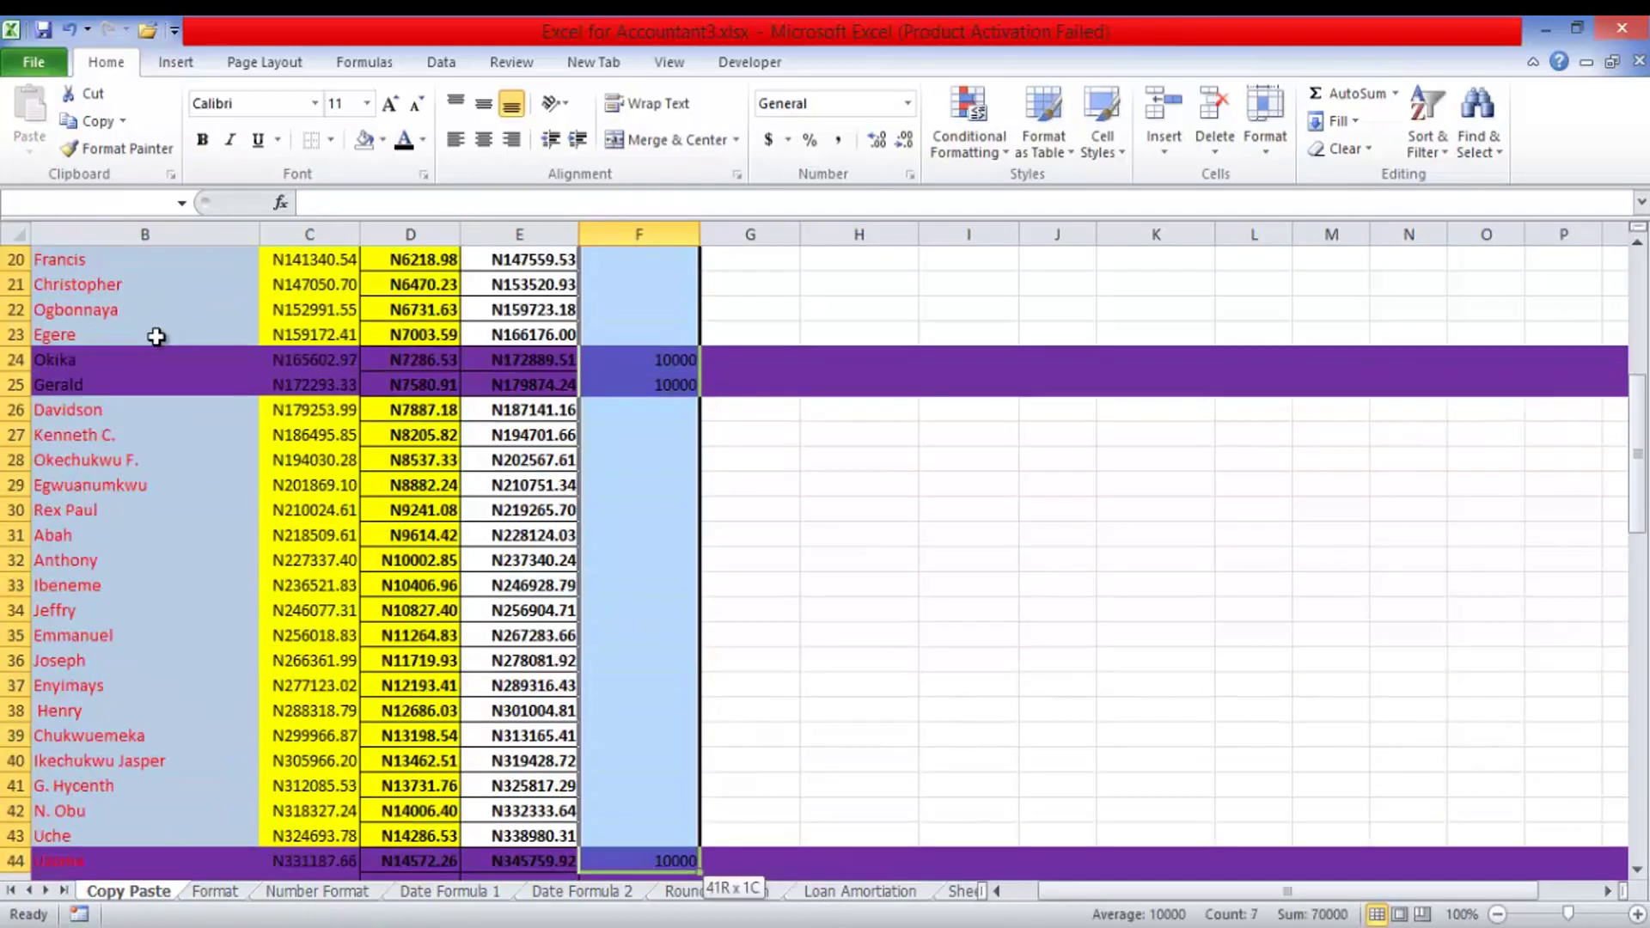
key(ctrl+shift+Down)
key(ctrl+shift+Up)
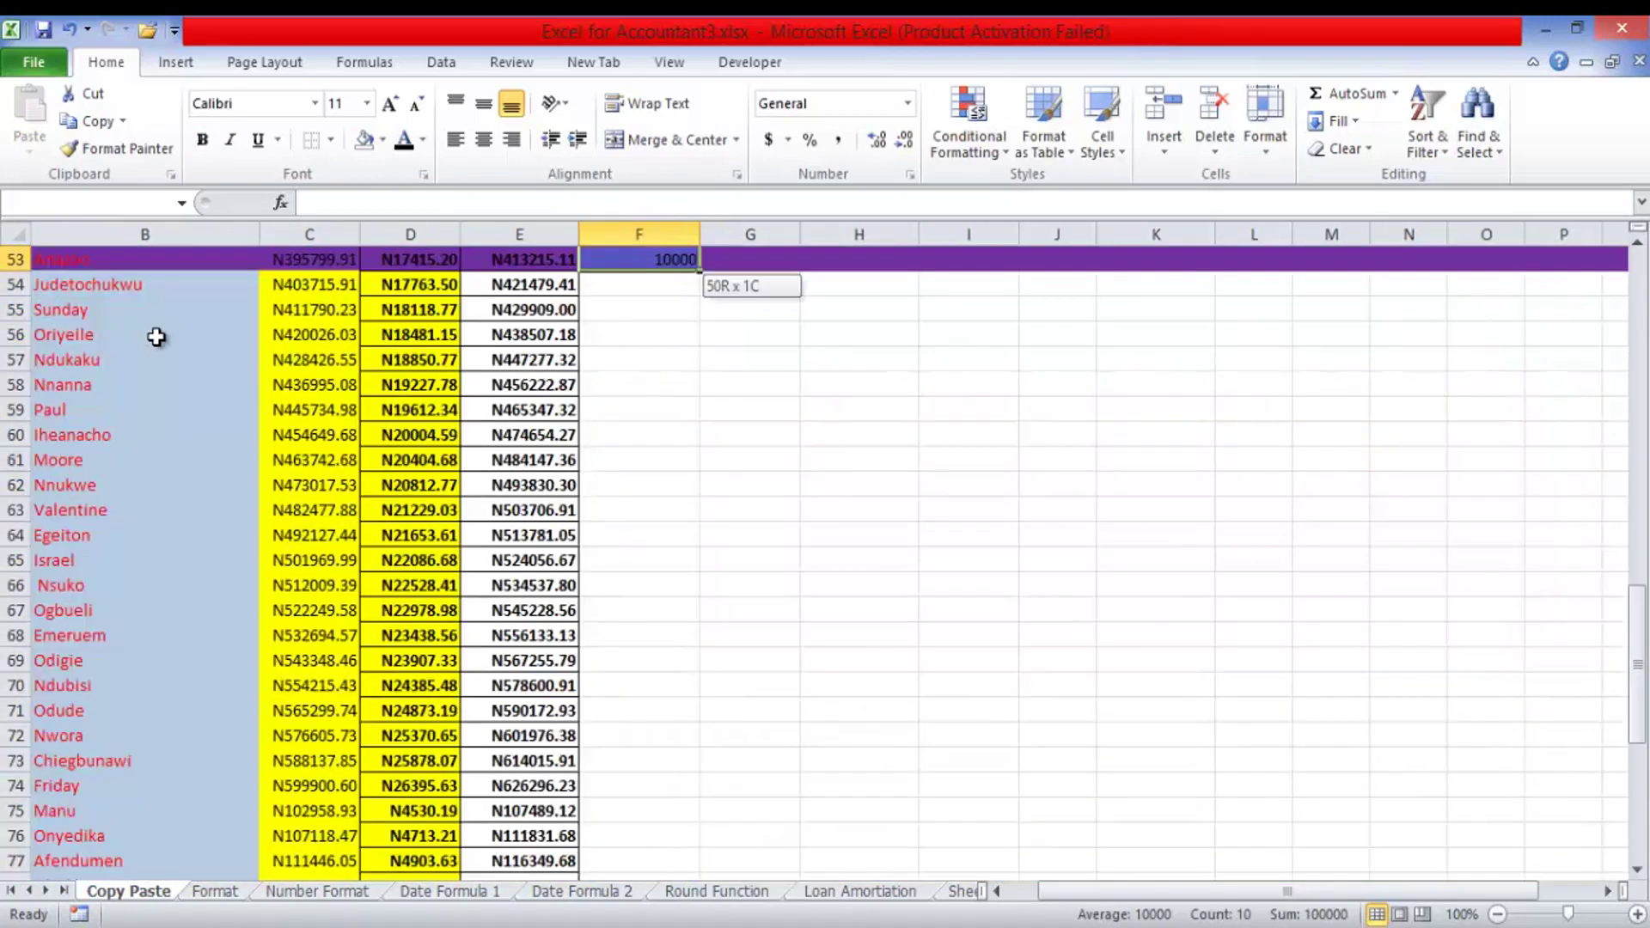
drag(1637, 663, 1637, 331)
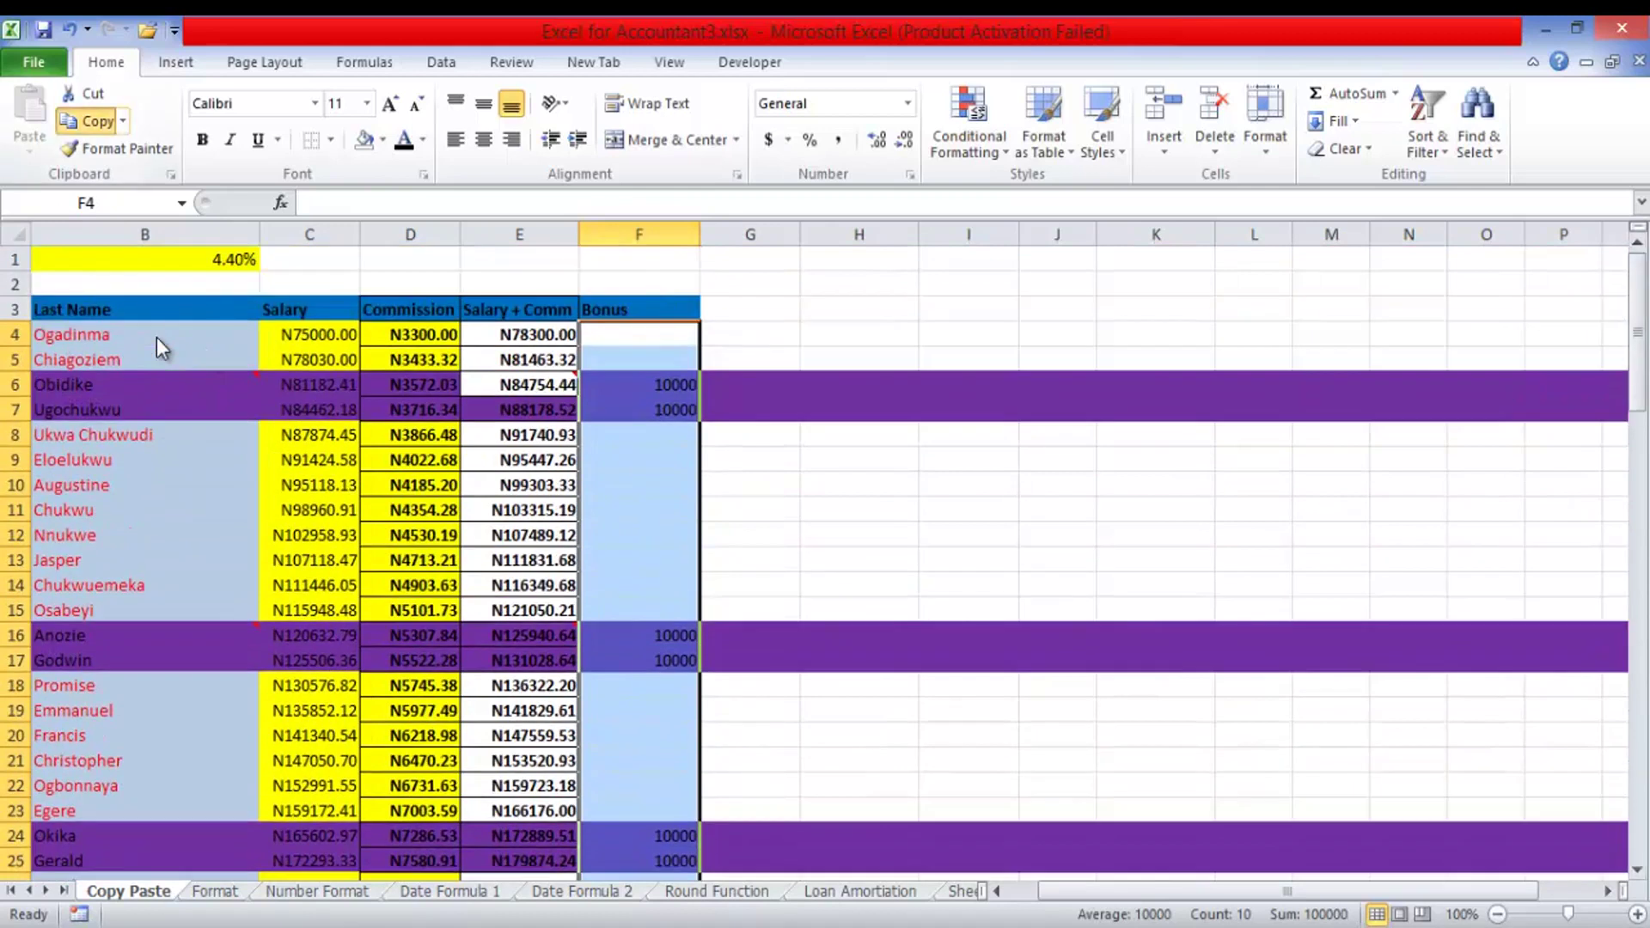
key(ctrl+c)
- Paste Special the copied bonuses onto Salary + Comm cells E4:E95 using All, the Add operation and Skip blanks
key(Left)
key(shift+Down)
key(shift+Down)
key(shift+Down)
key(shift+Down)
key(shift+Down)
key(shift+Down)
key(shift+Down)
key(shift+Down)
key(shift+Down)
key(shift+Down)
key(shift+Down)
key(shift+Down)
key(shift+Down)
key(shift+Down)
key(shift+Down)
key(shift+Down)
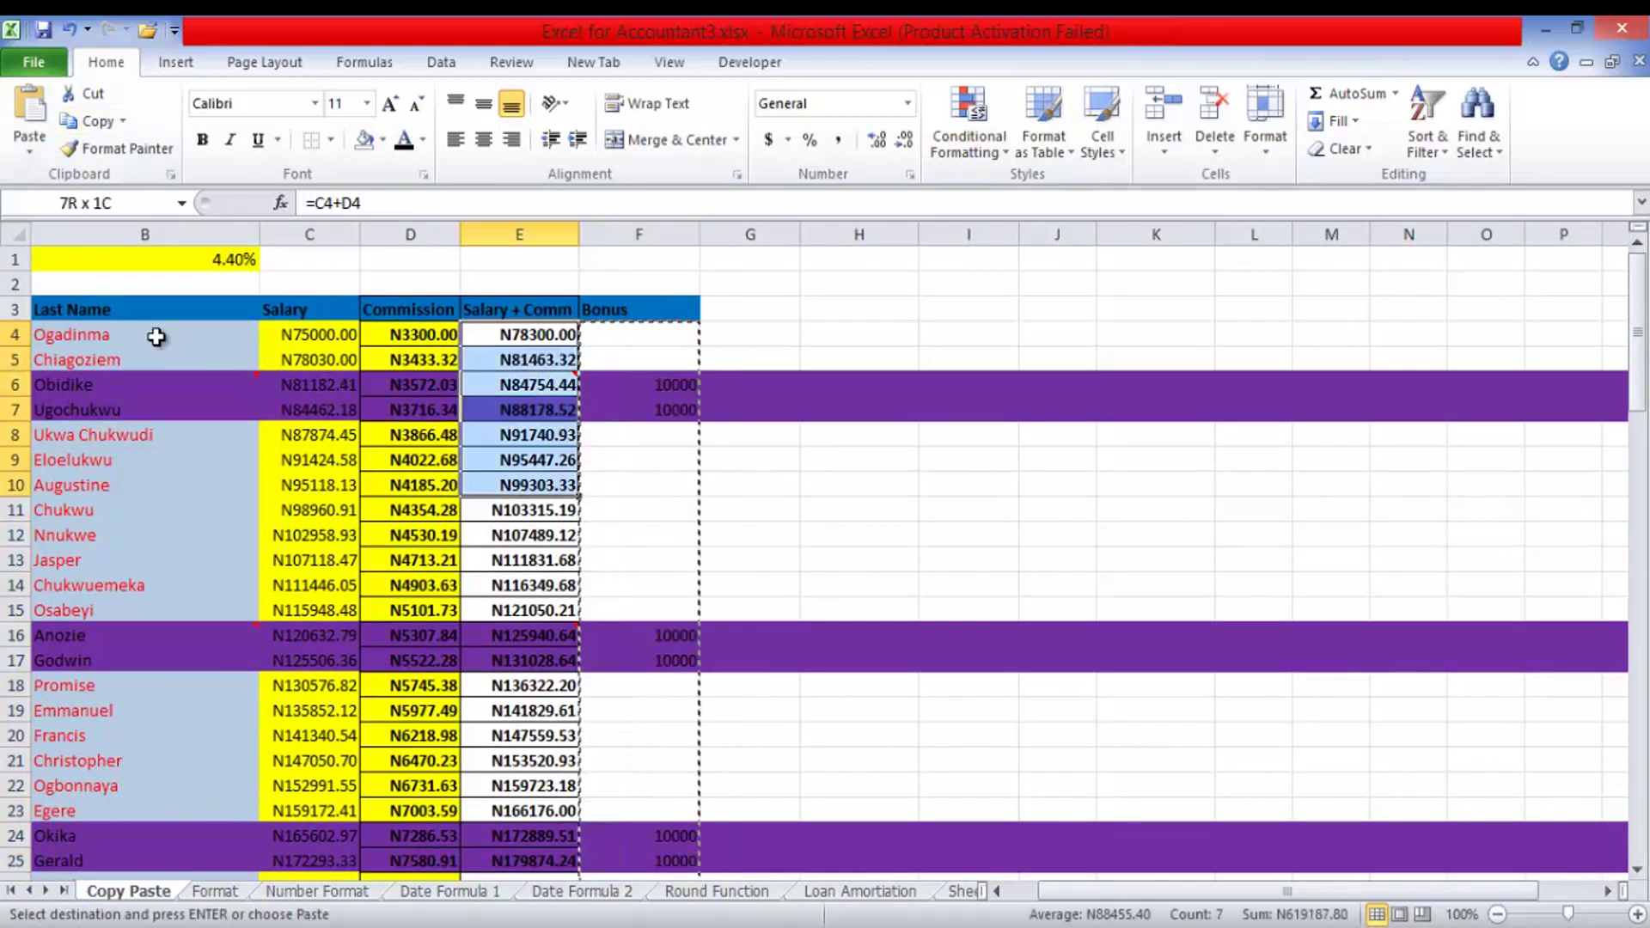
key(shift+Up)
key(shift+Up)
key(shift+Up)
key(shift+Up)
key(shift+Up)
key(shift+Up)
key(shift+Up)
key(shift+Up)
key(shift+Up)
key(shift+Up)
key(shift+Up)
key(shift+Up)
key(shift+Up)
key(shift+Up)
key(shift+Up)
key(shift+Up)
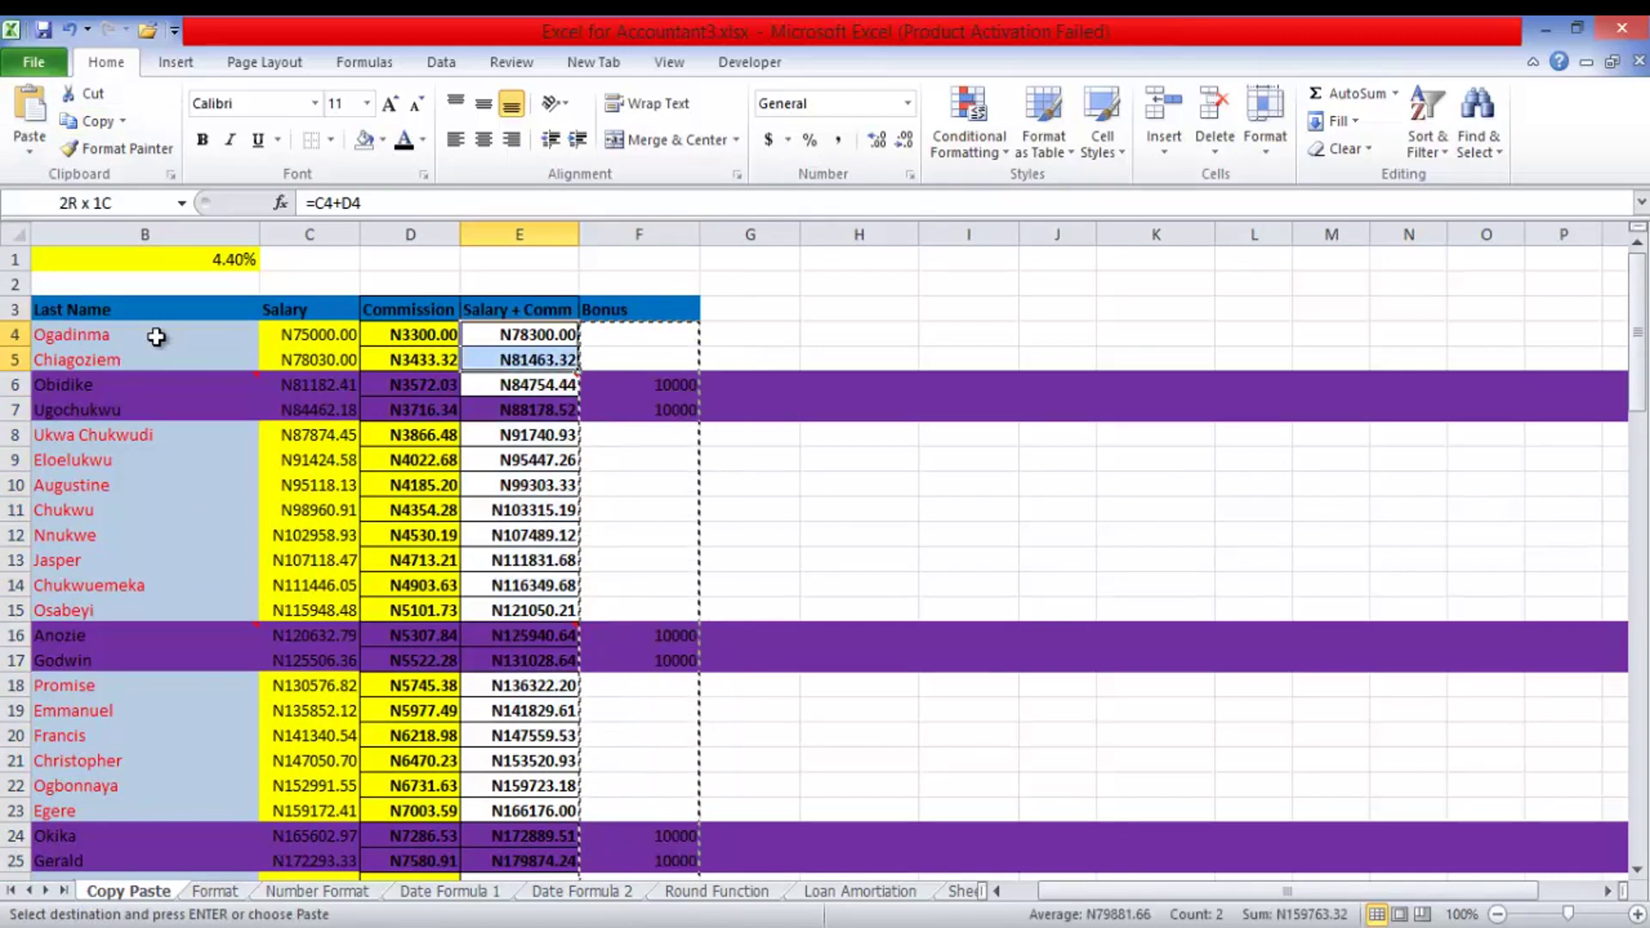
key(shift+Down)
key(shift+Up)
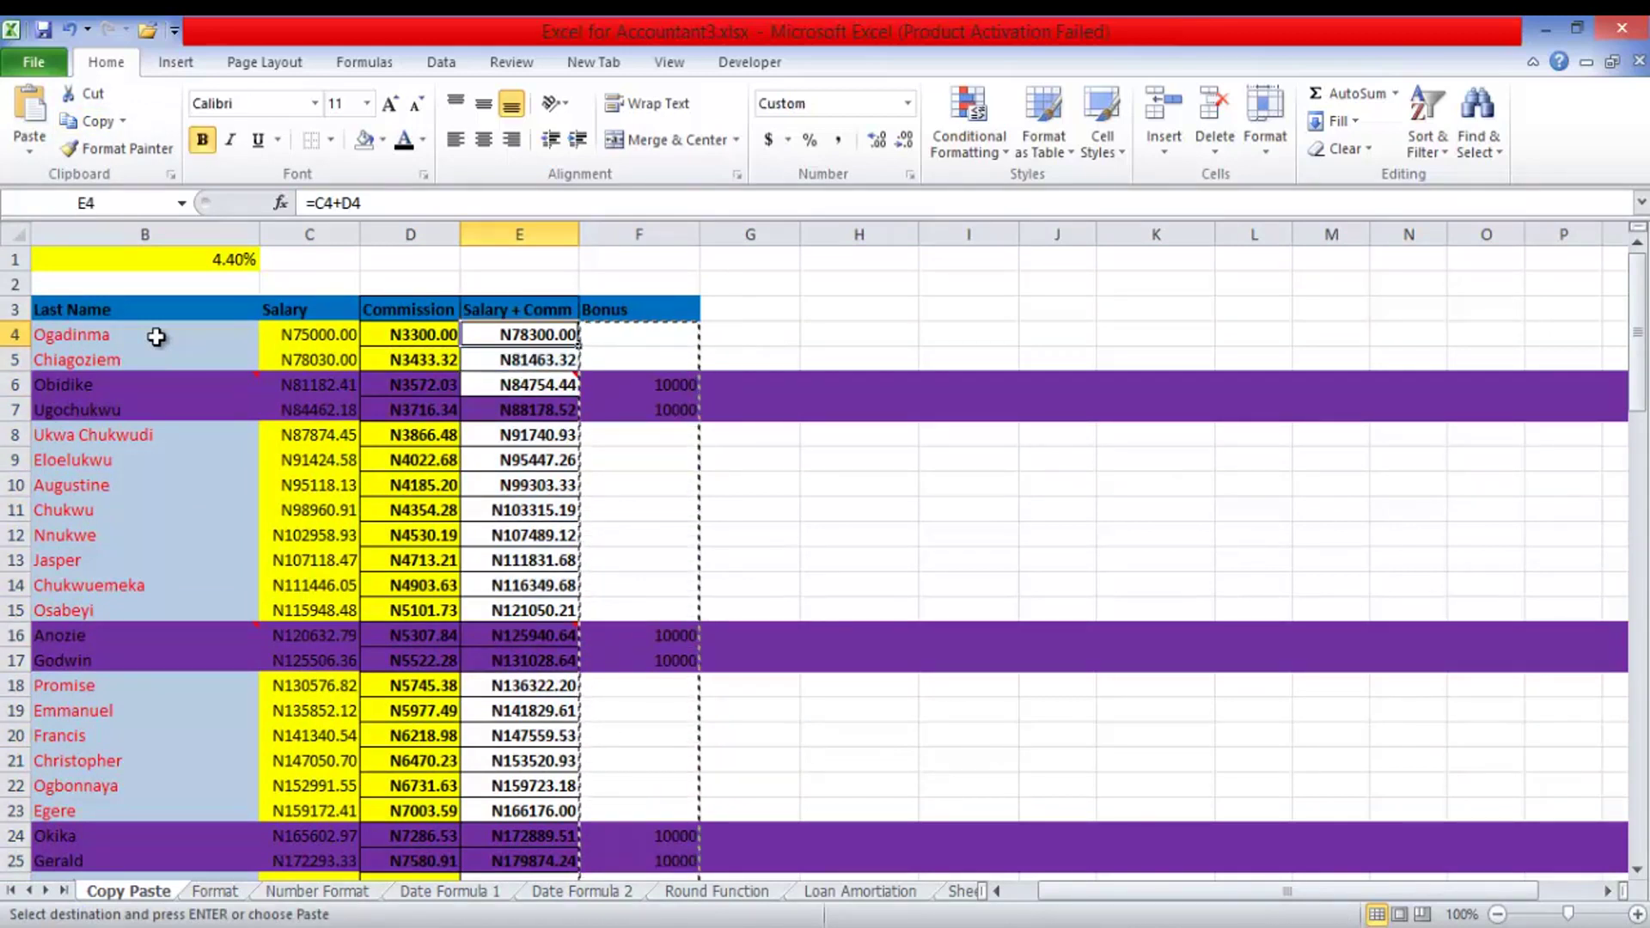
key(ctrl+shift+Down)
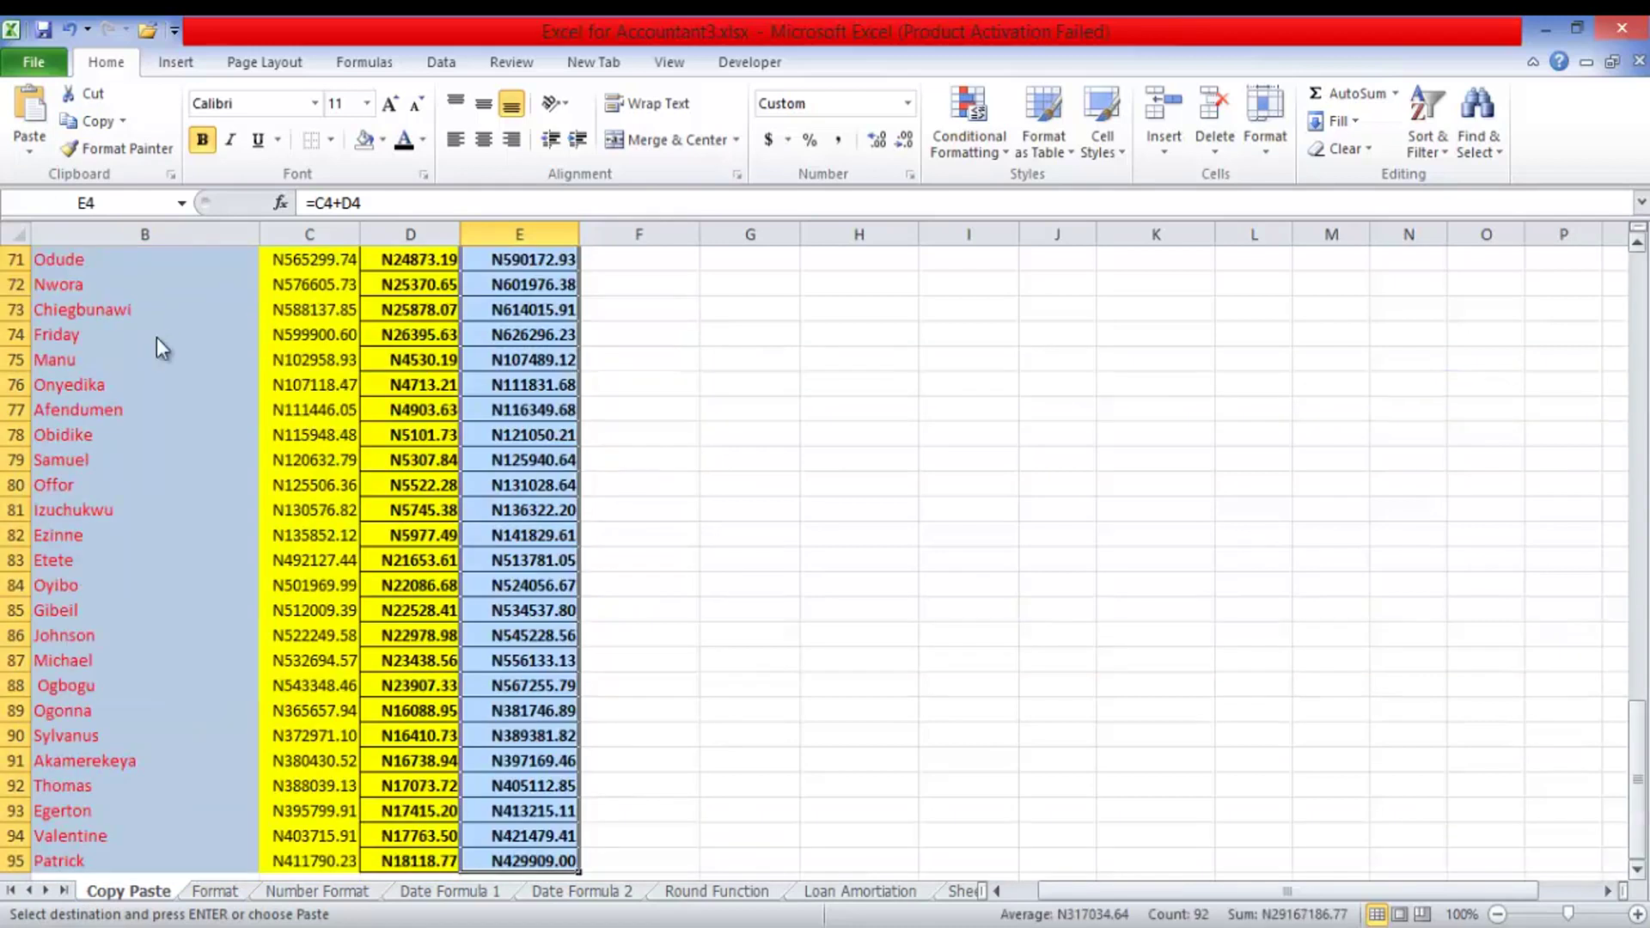
scroll(156, 336, up, 20)
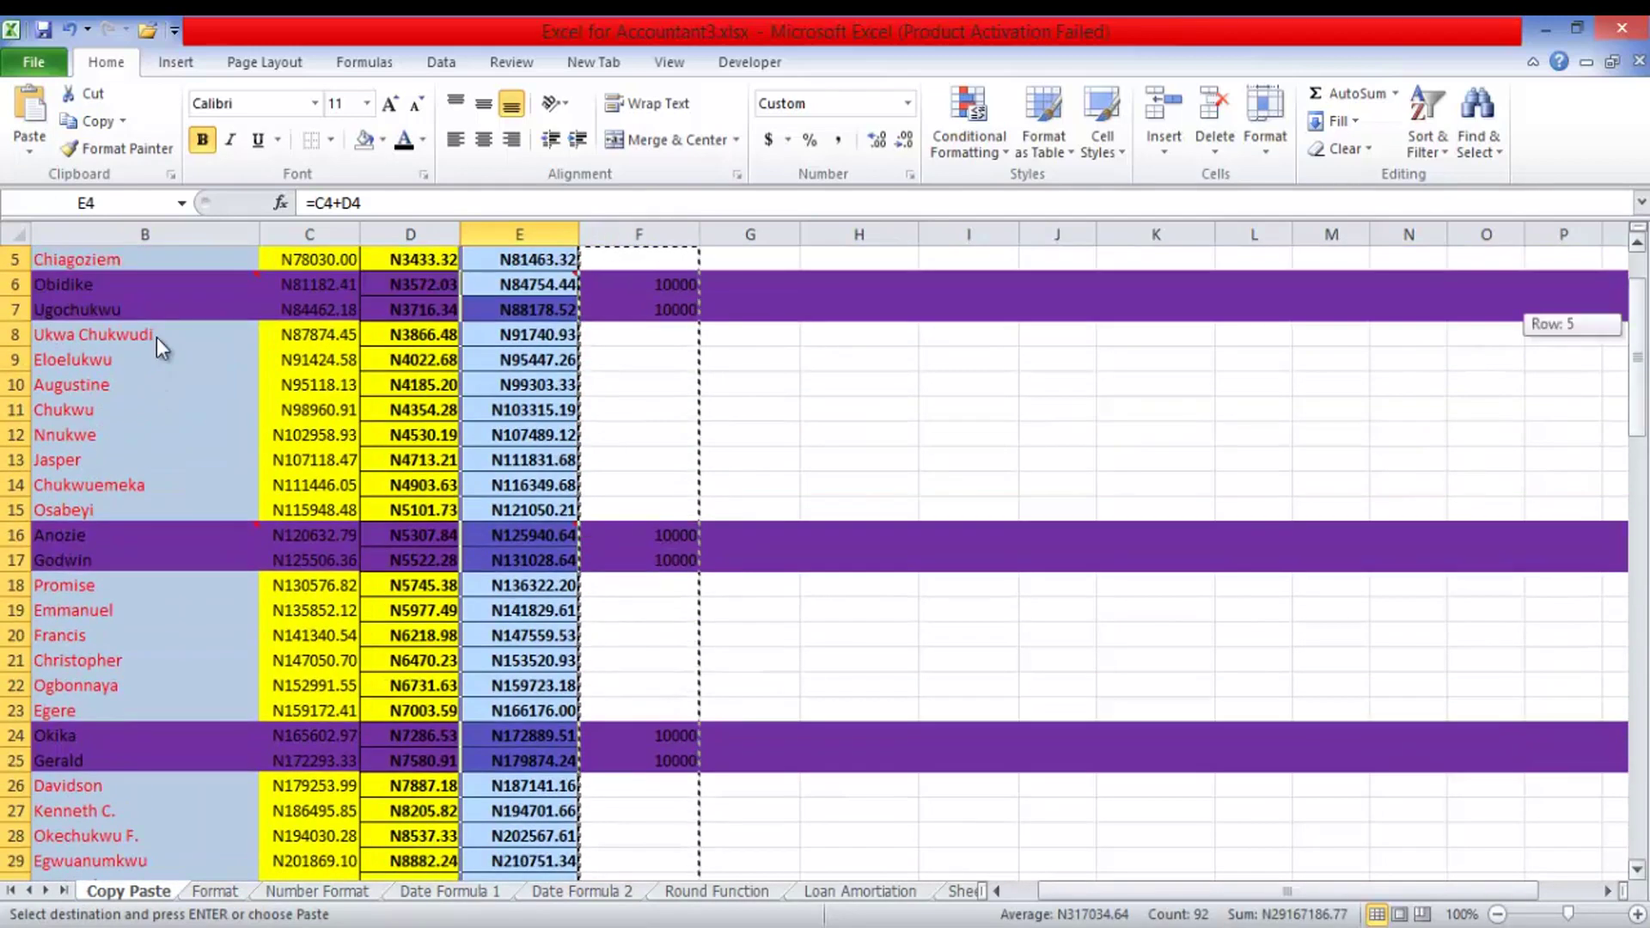
scroll(159, 342, up, 2)
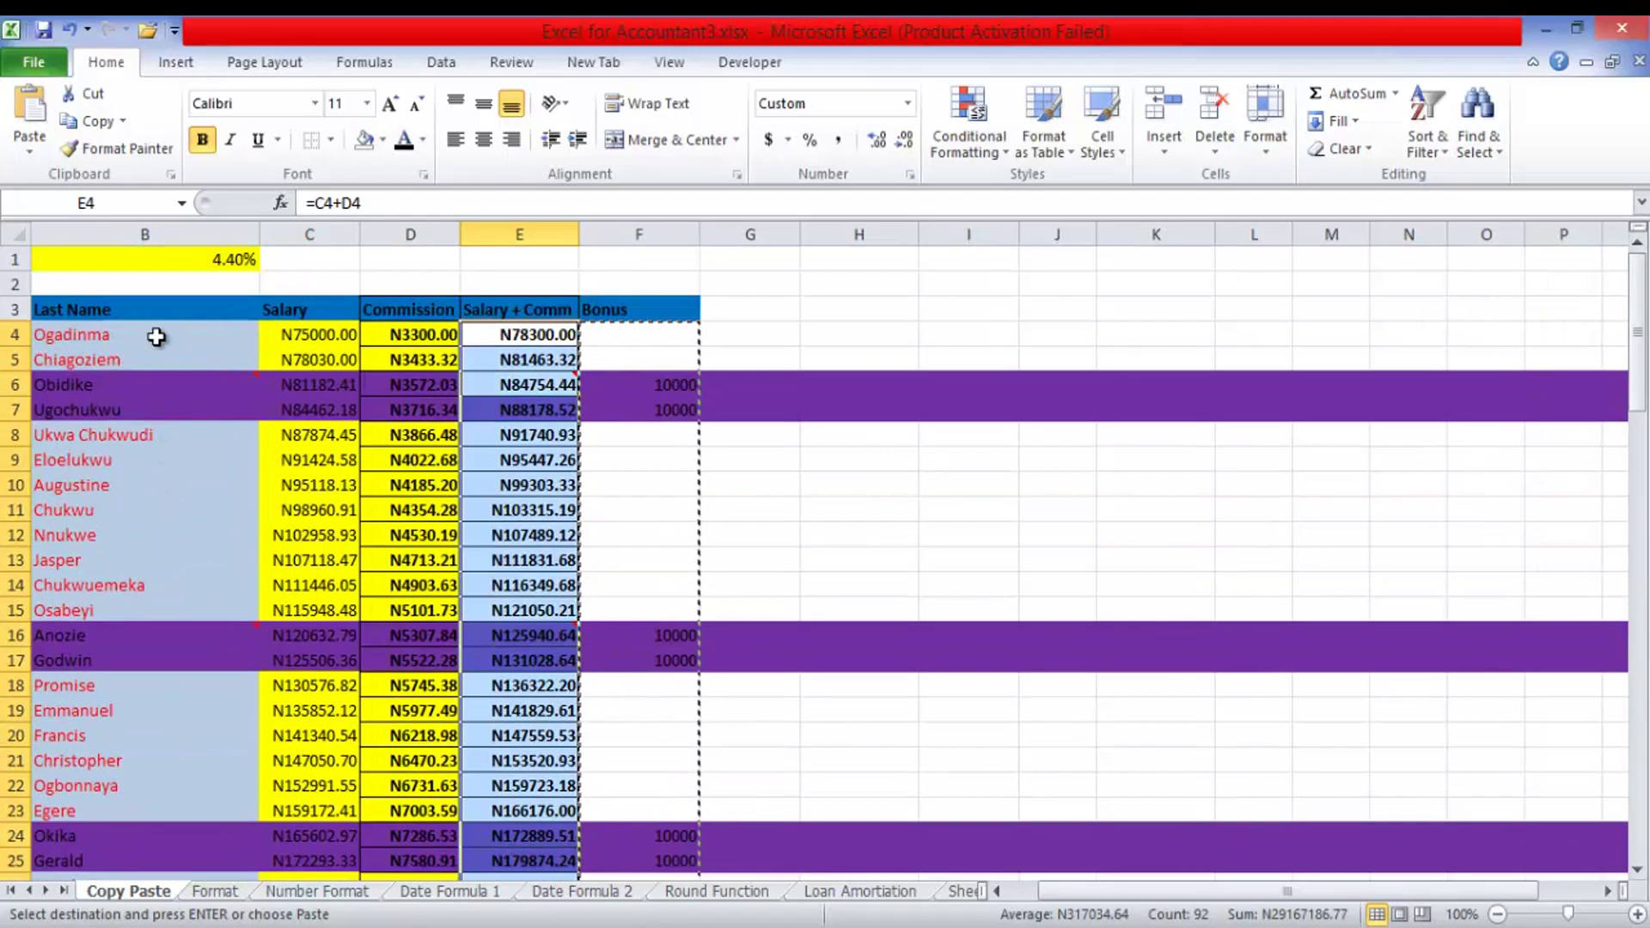
key(super+c)
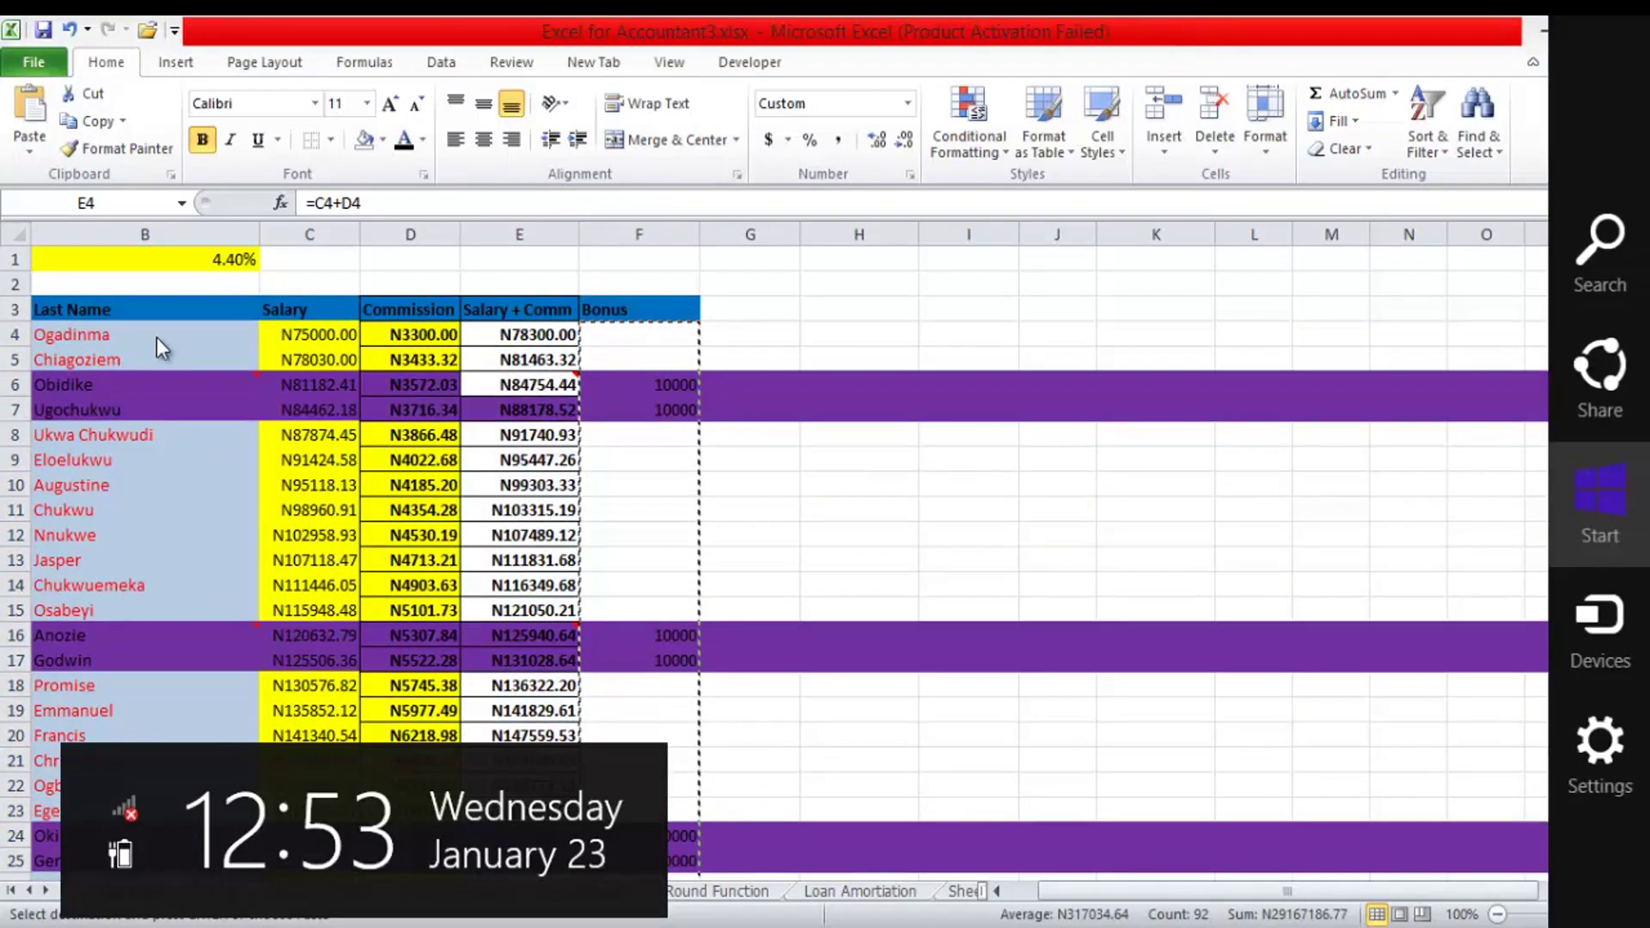
key(Escape)
key(alt+h)
key(v)
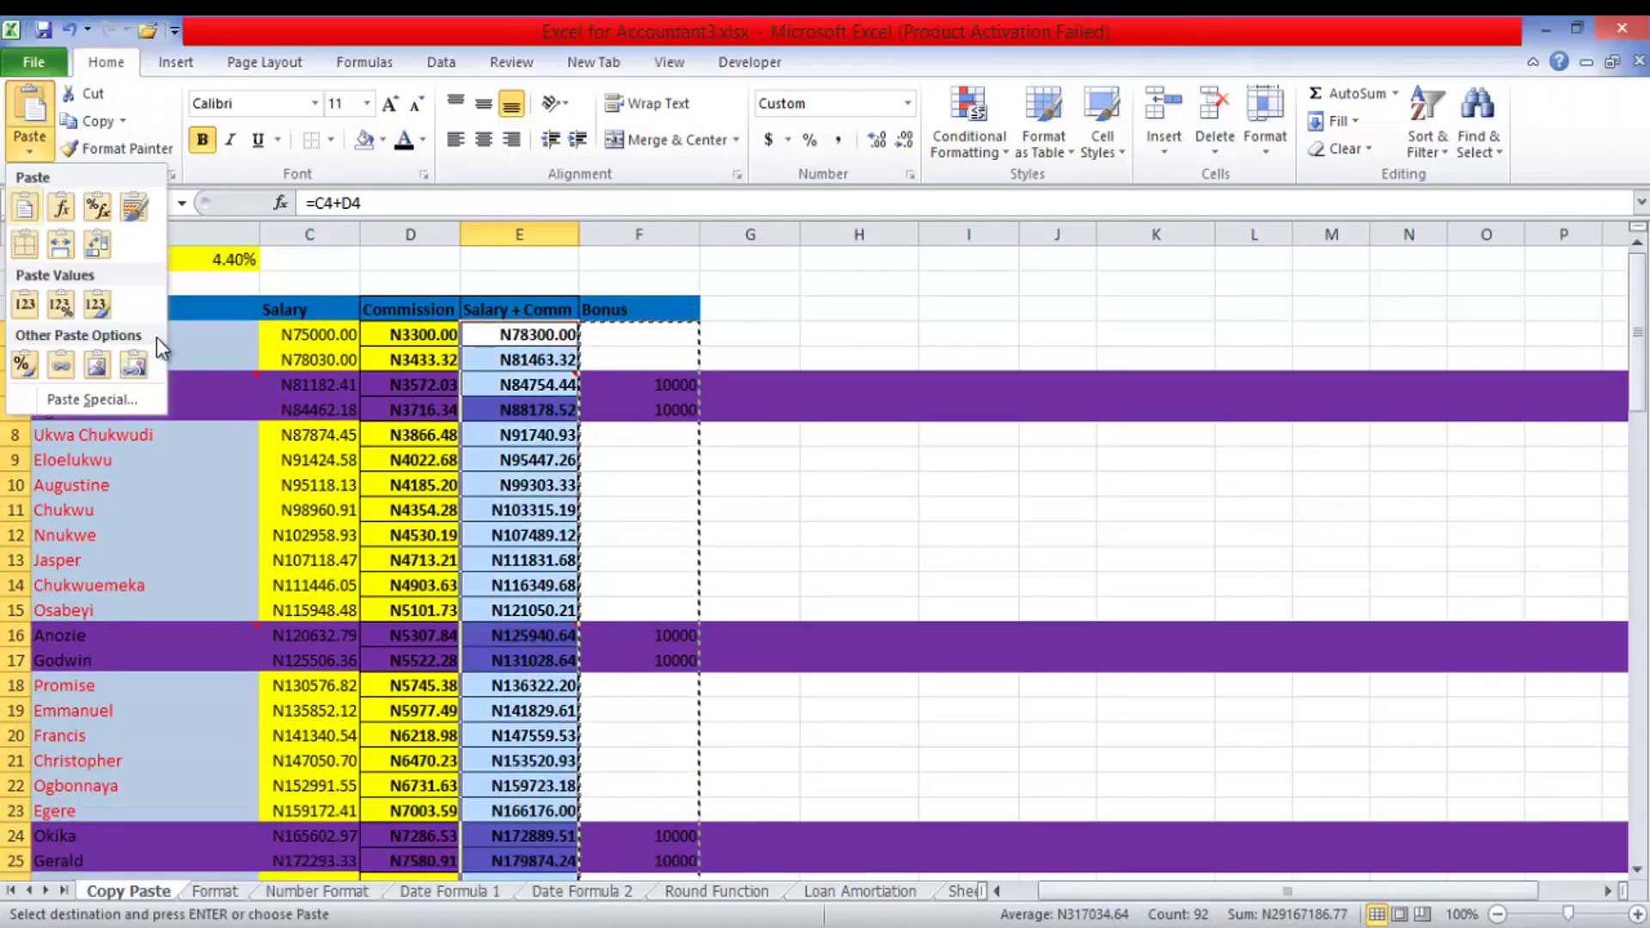
key(s)
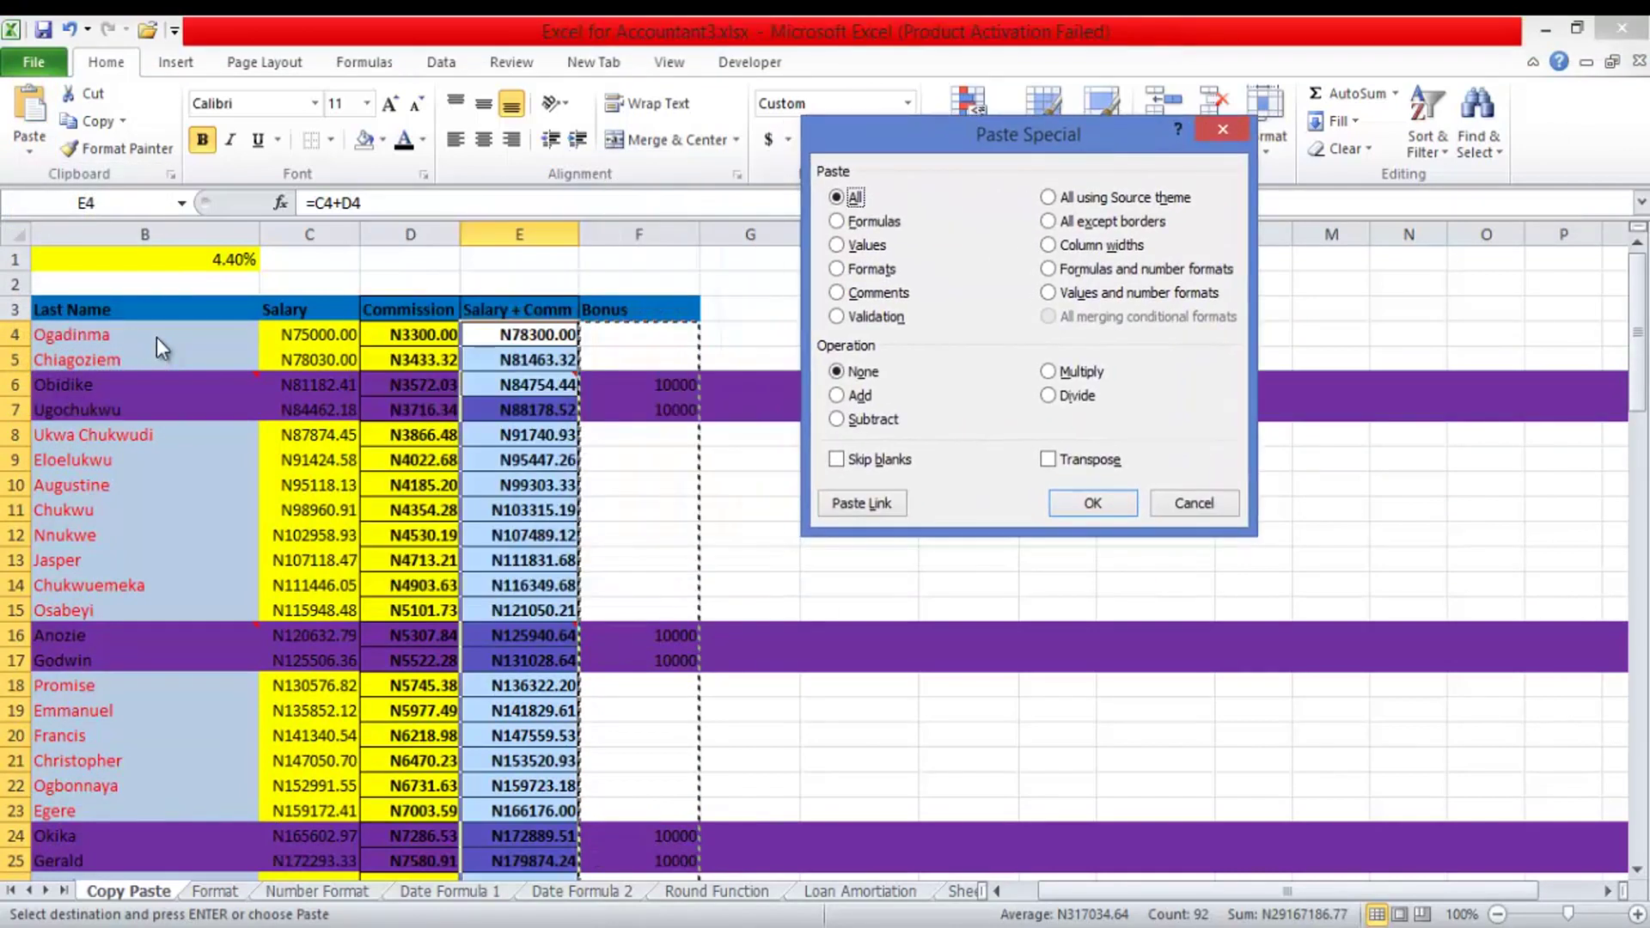
key(alt+b)
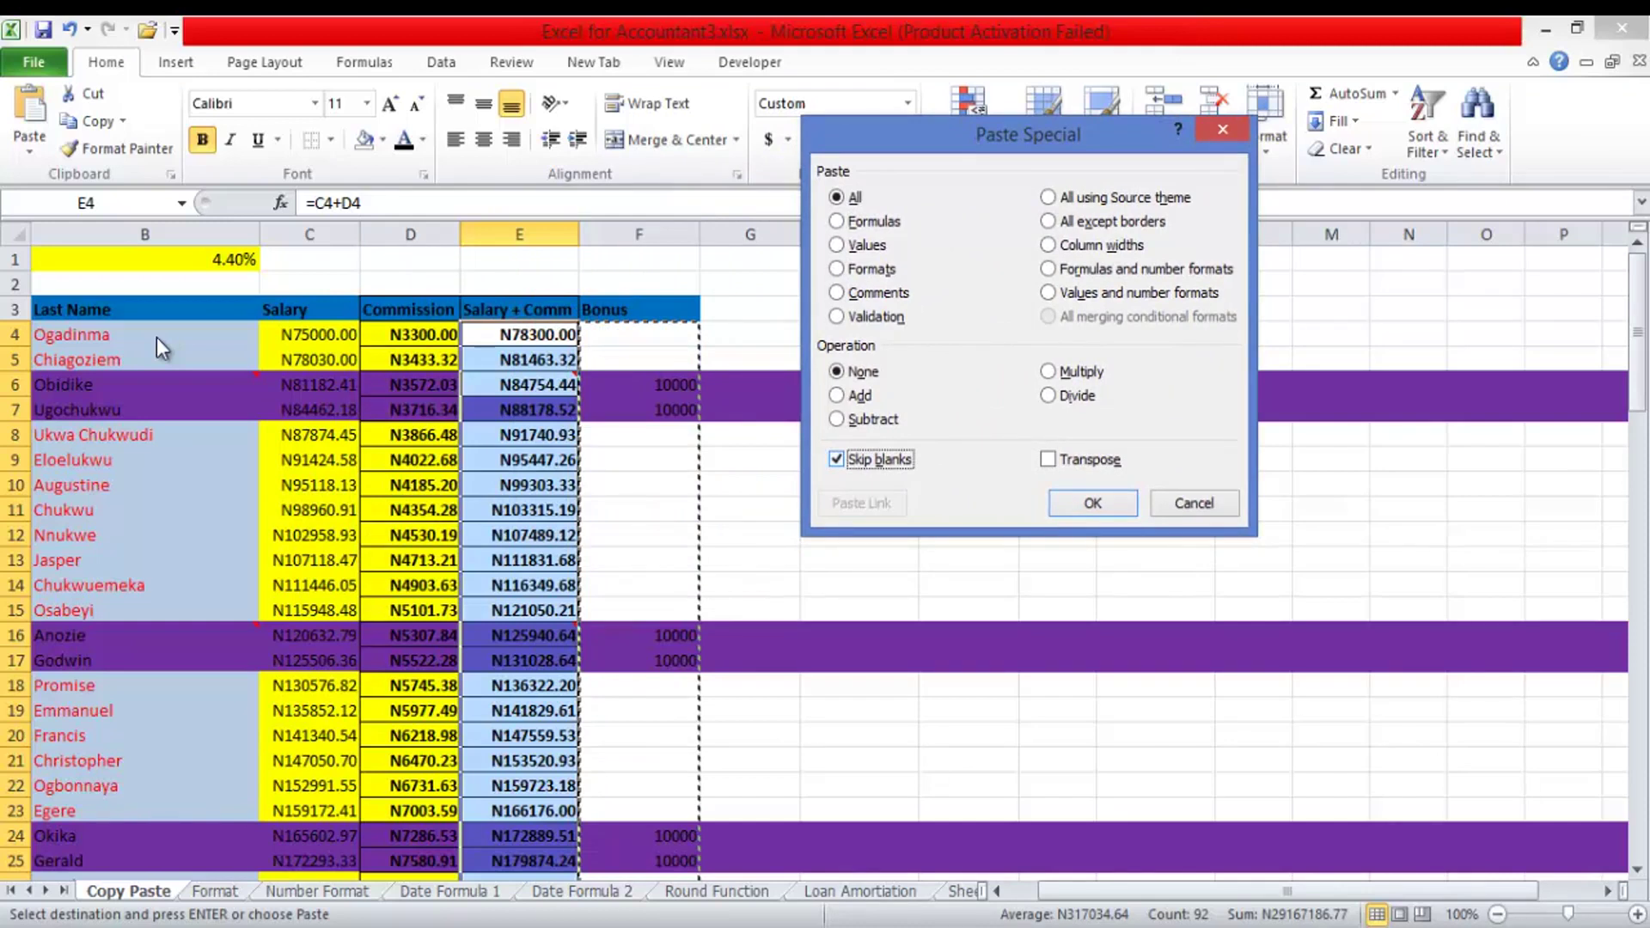
key(alt+d)
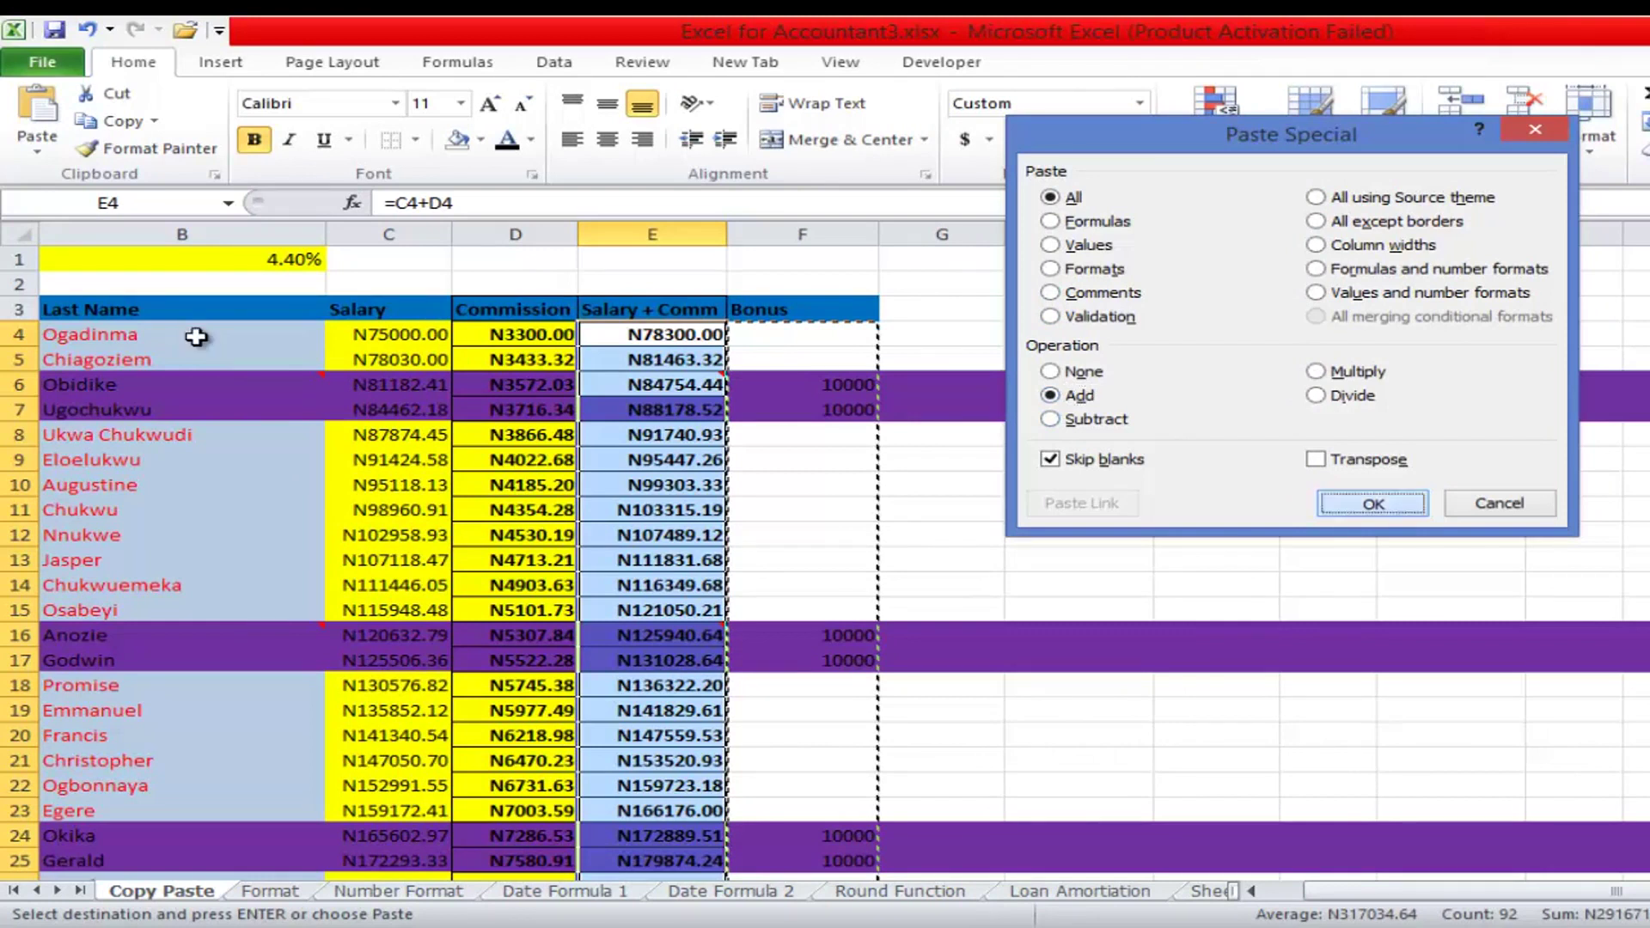
key(Return)
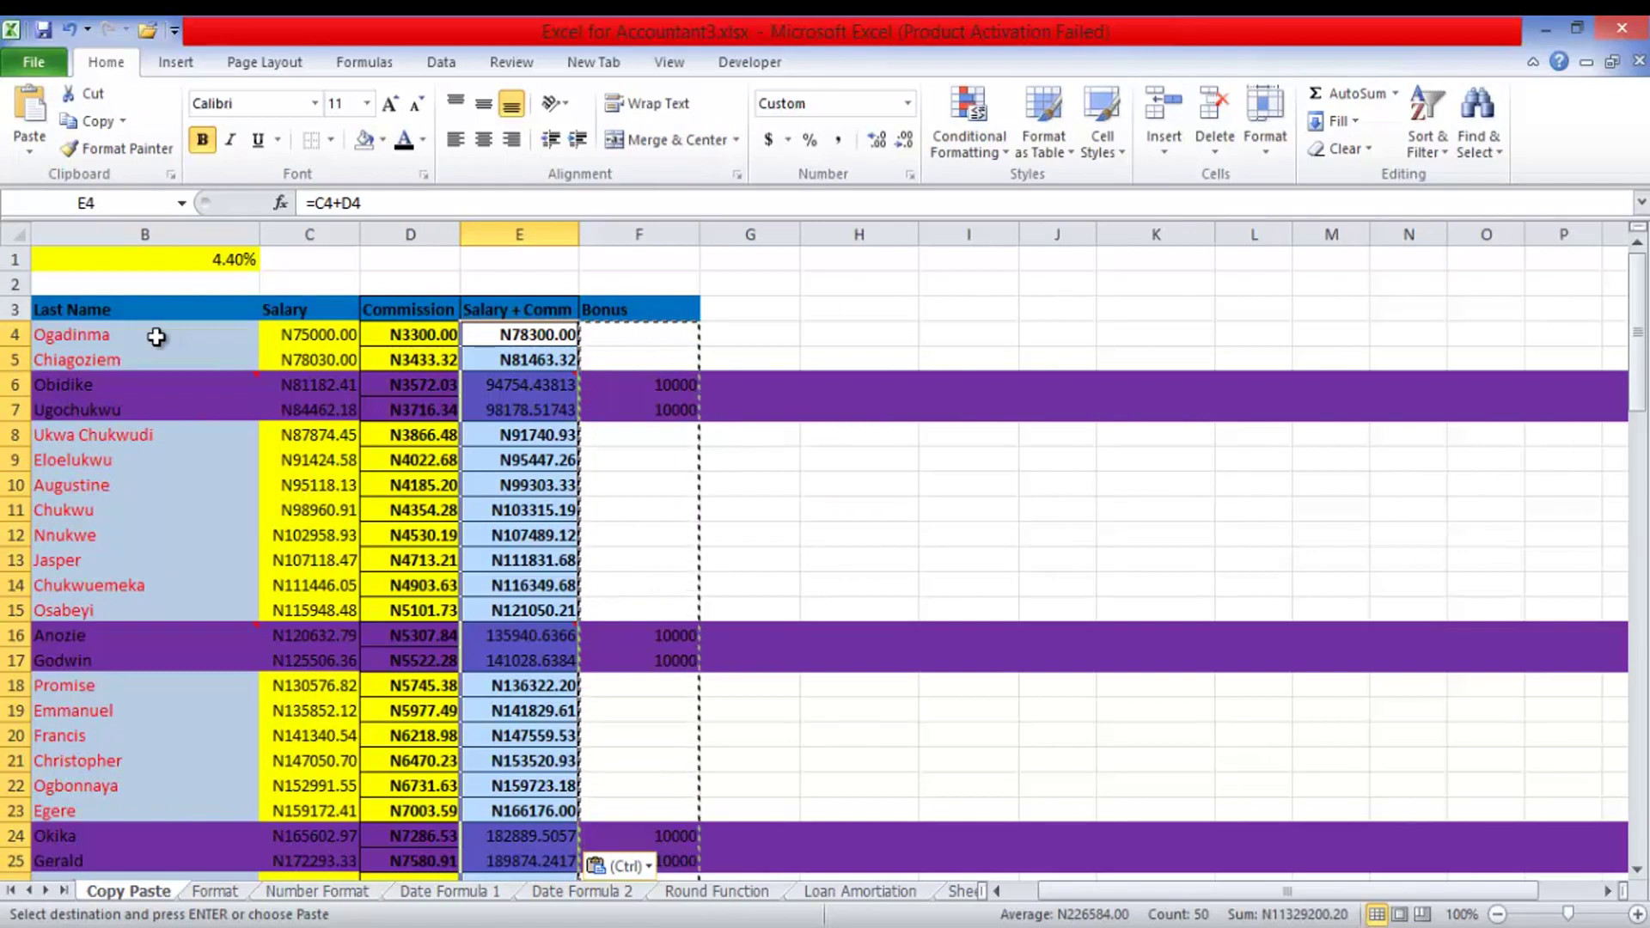
double_click(969, 561)
click(969, 511)
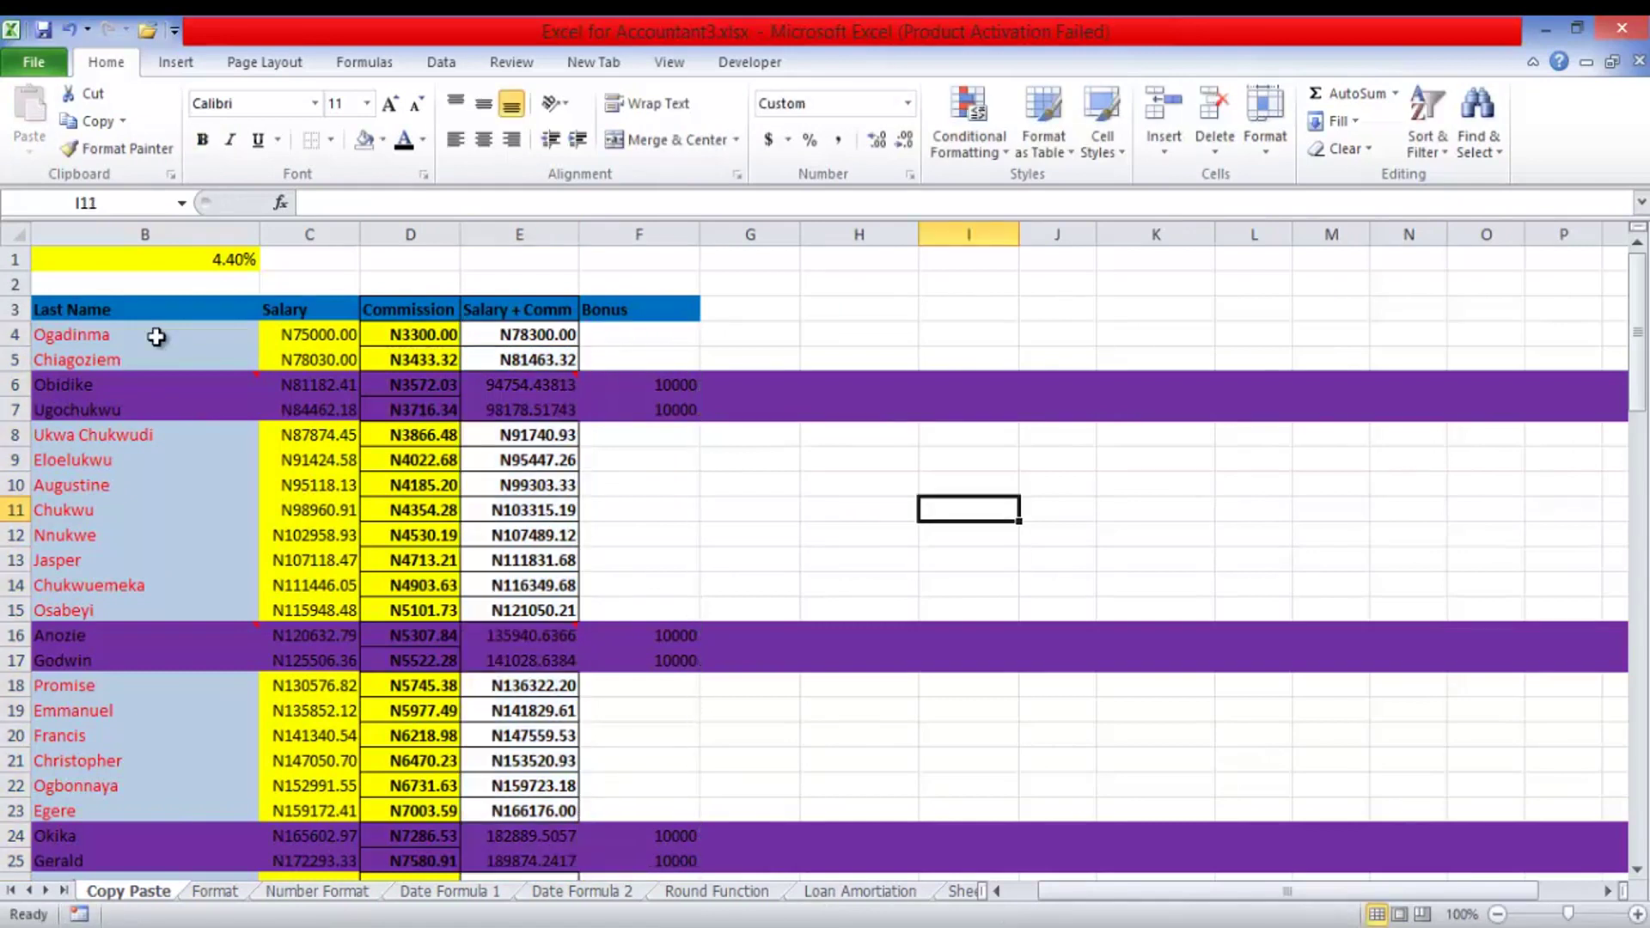
- Show all comments on the sheet and inspect the formulas in Salary + Comm cells E4 and E16
mouse_move(156, 385)
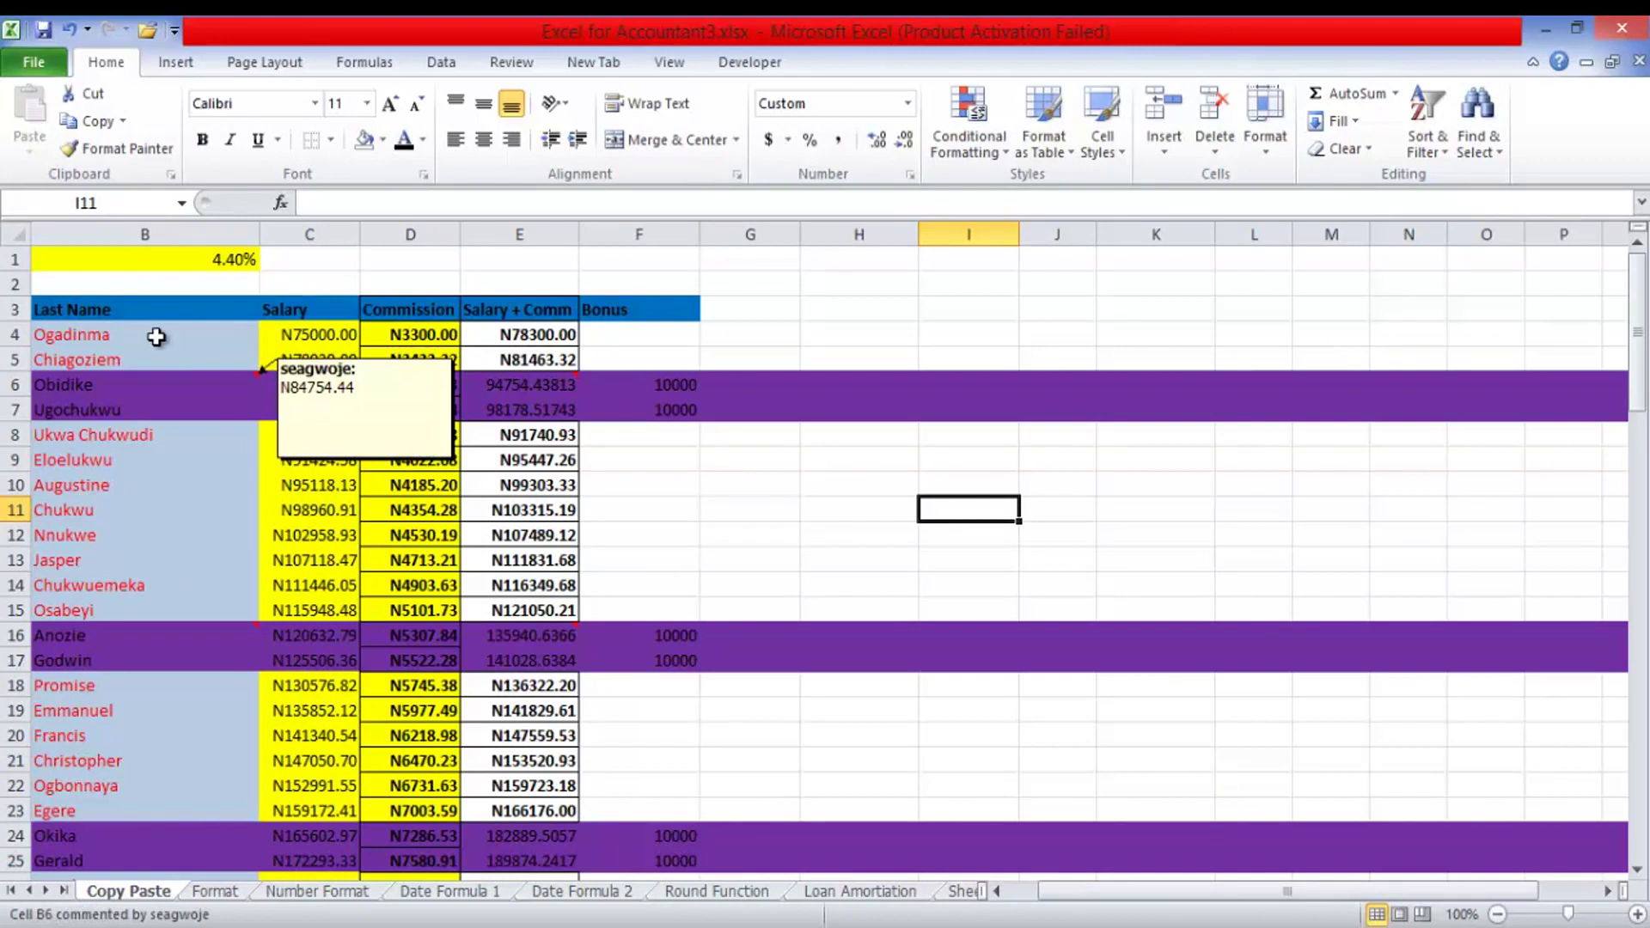
key(alt)
key(r)
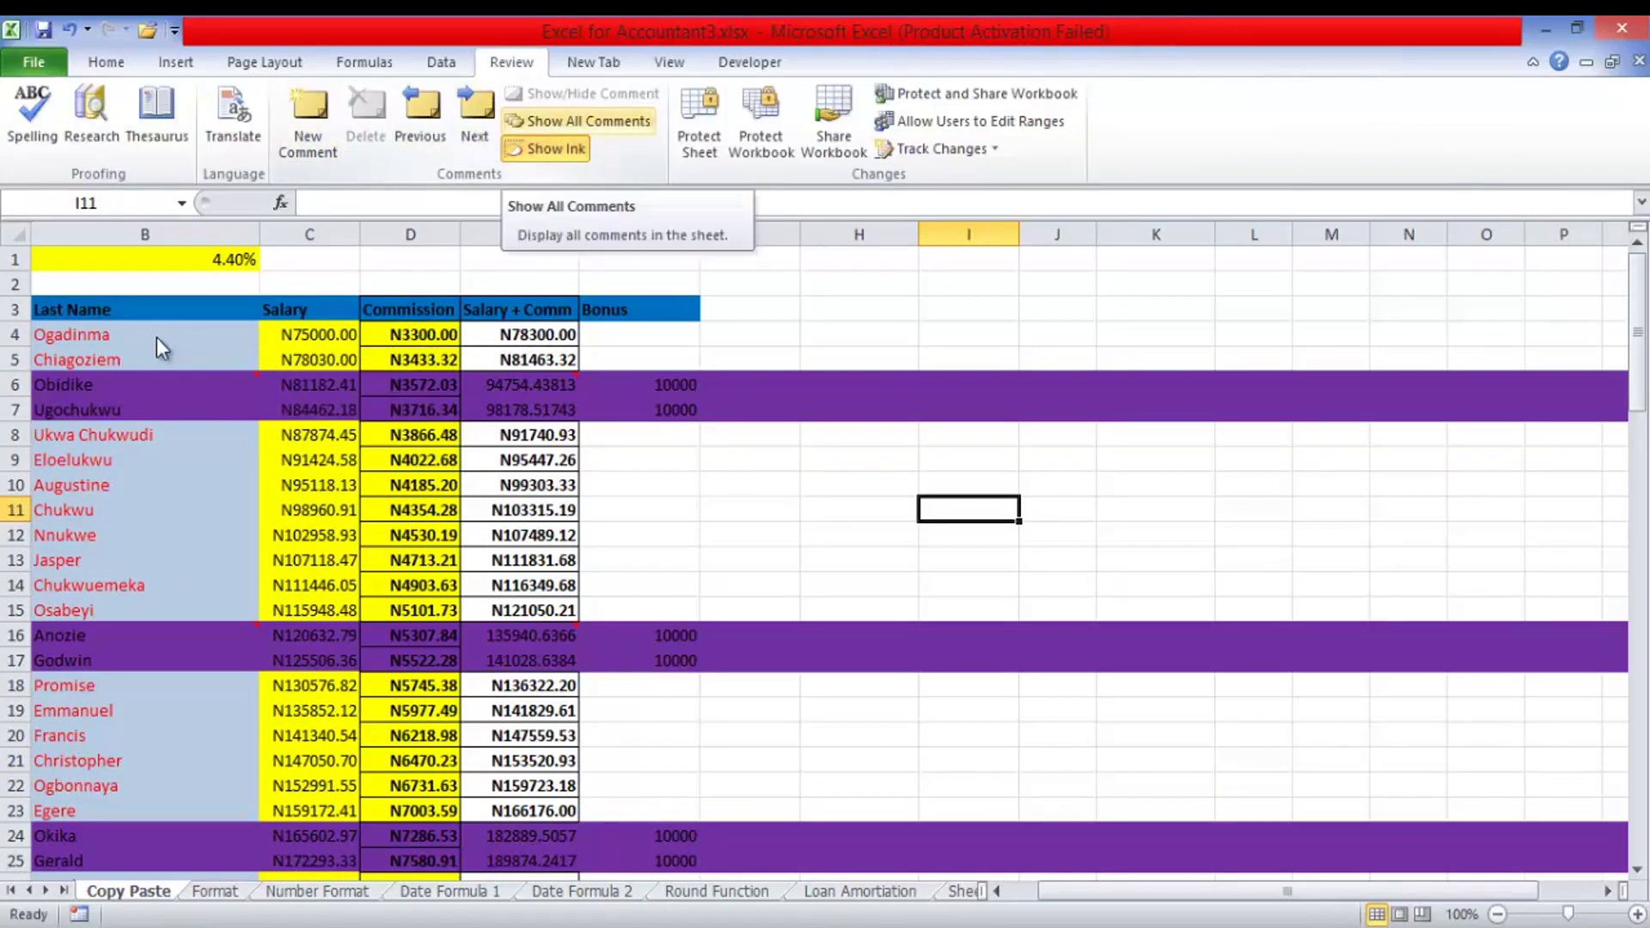
click(578, 120)
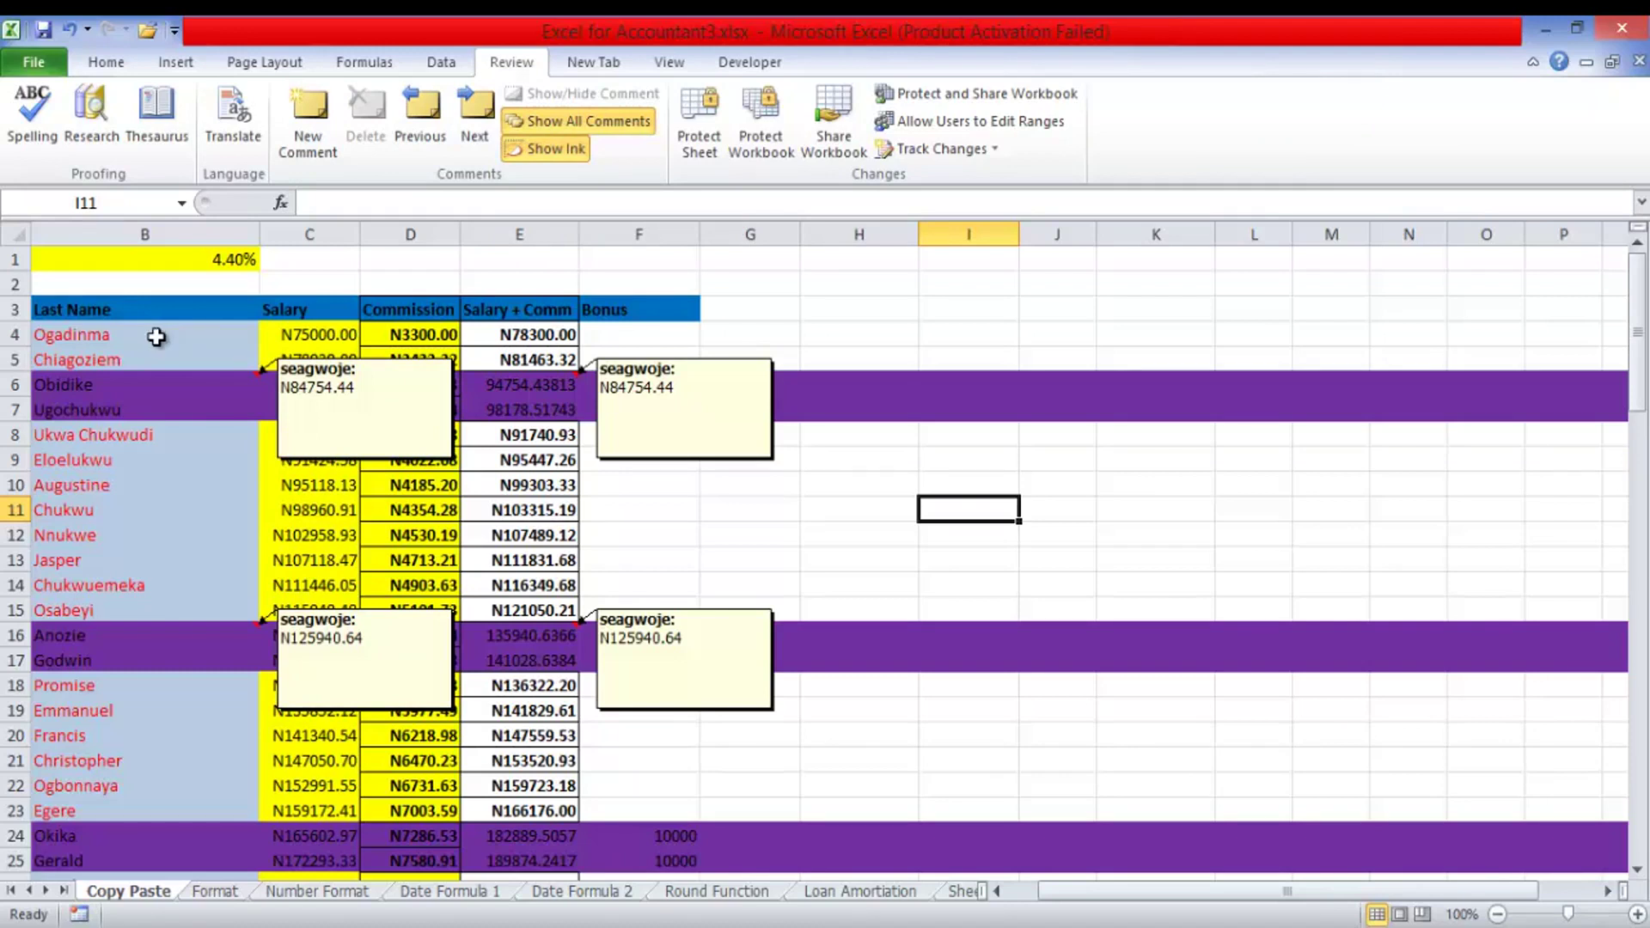
key(ctrl+z)
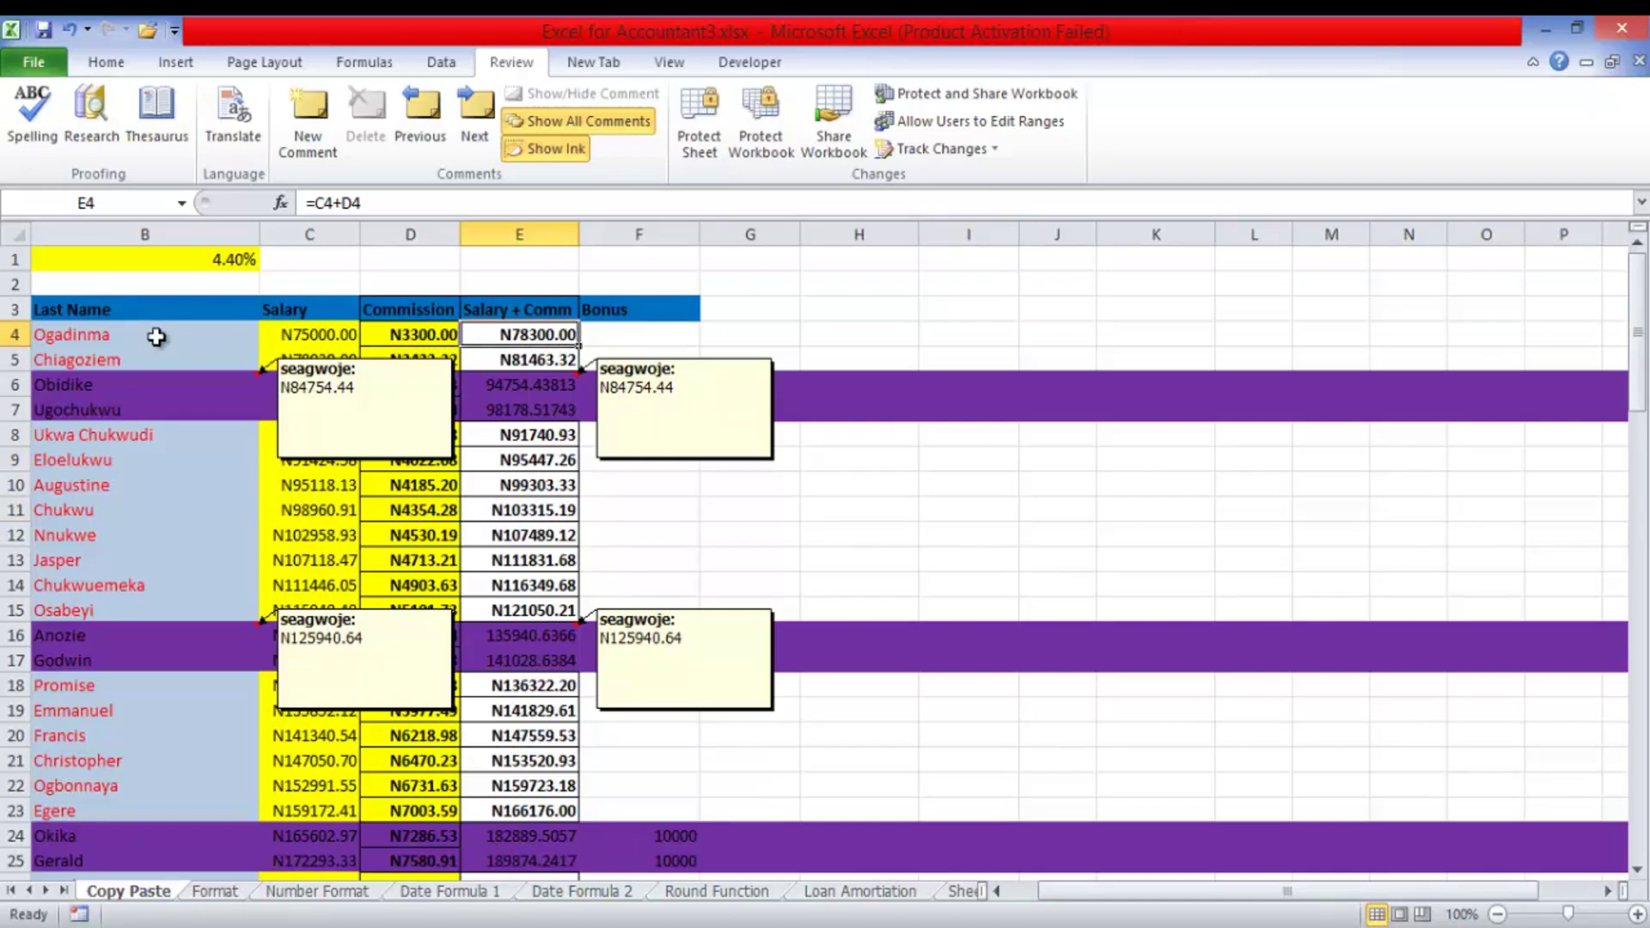
key(ctrl+z)
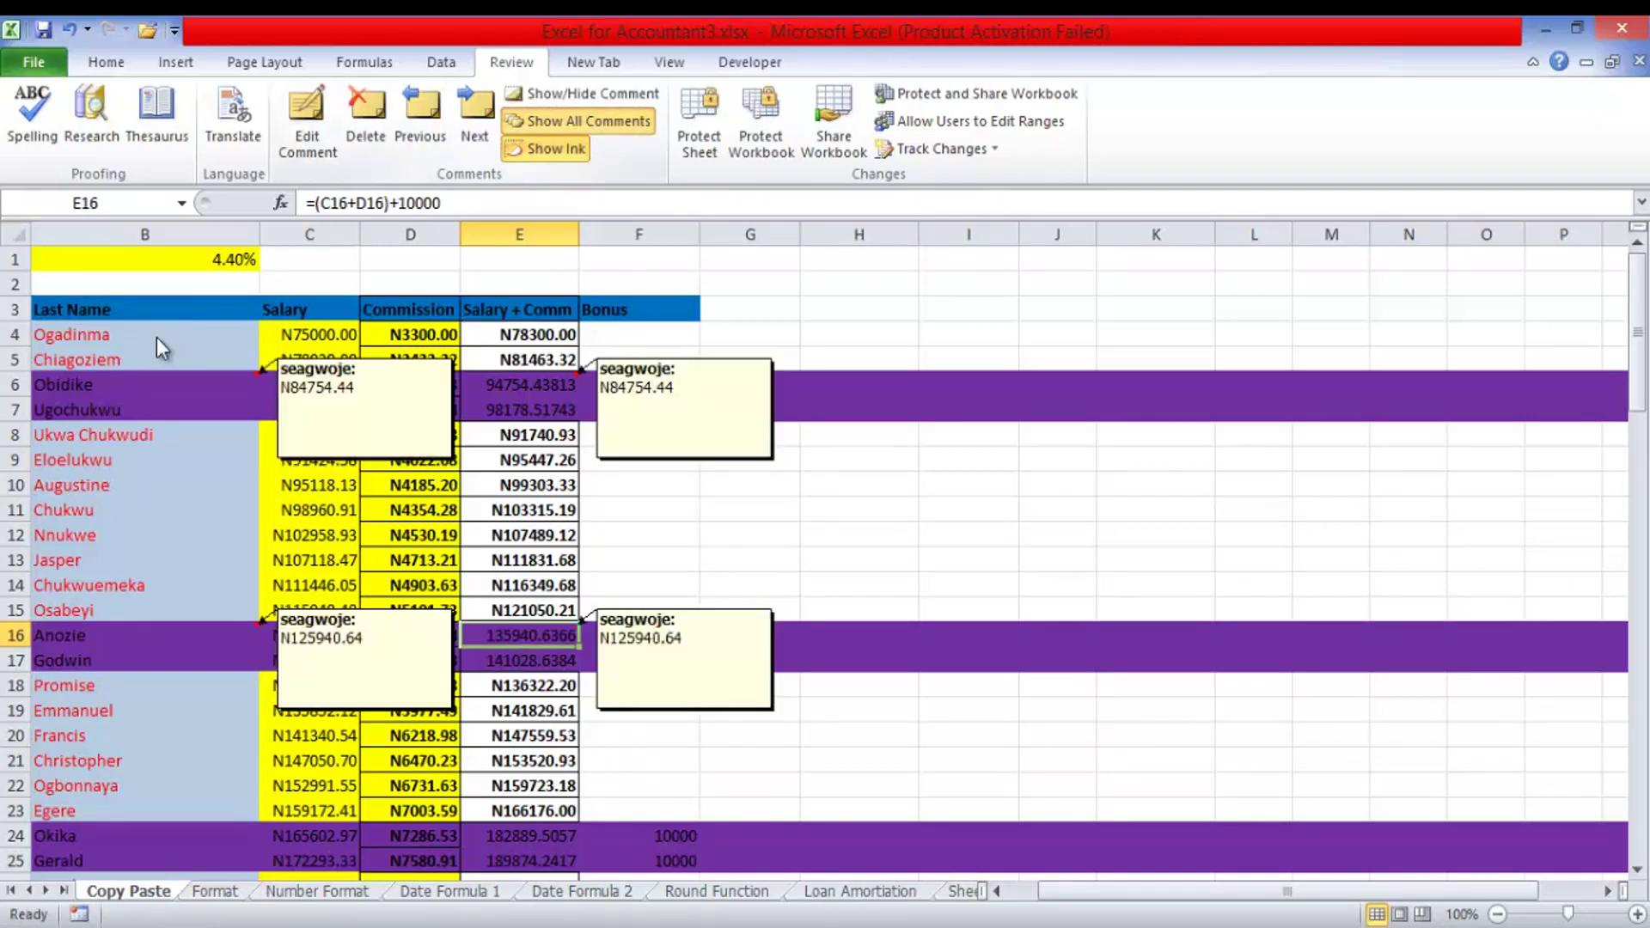
- Hide all the comments and switch to the Number Format sheet
key(alt+r)
key(a)
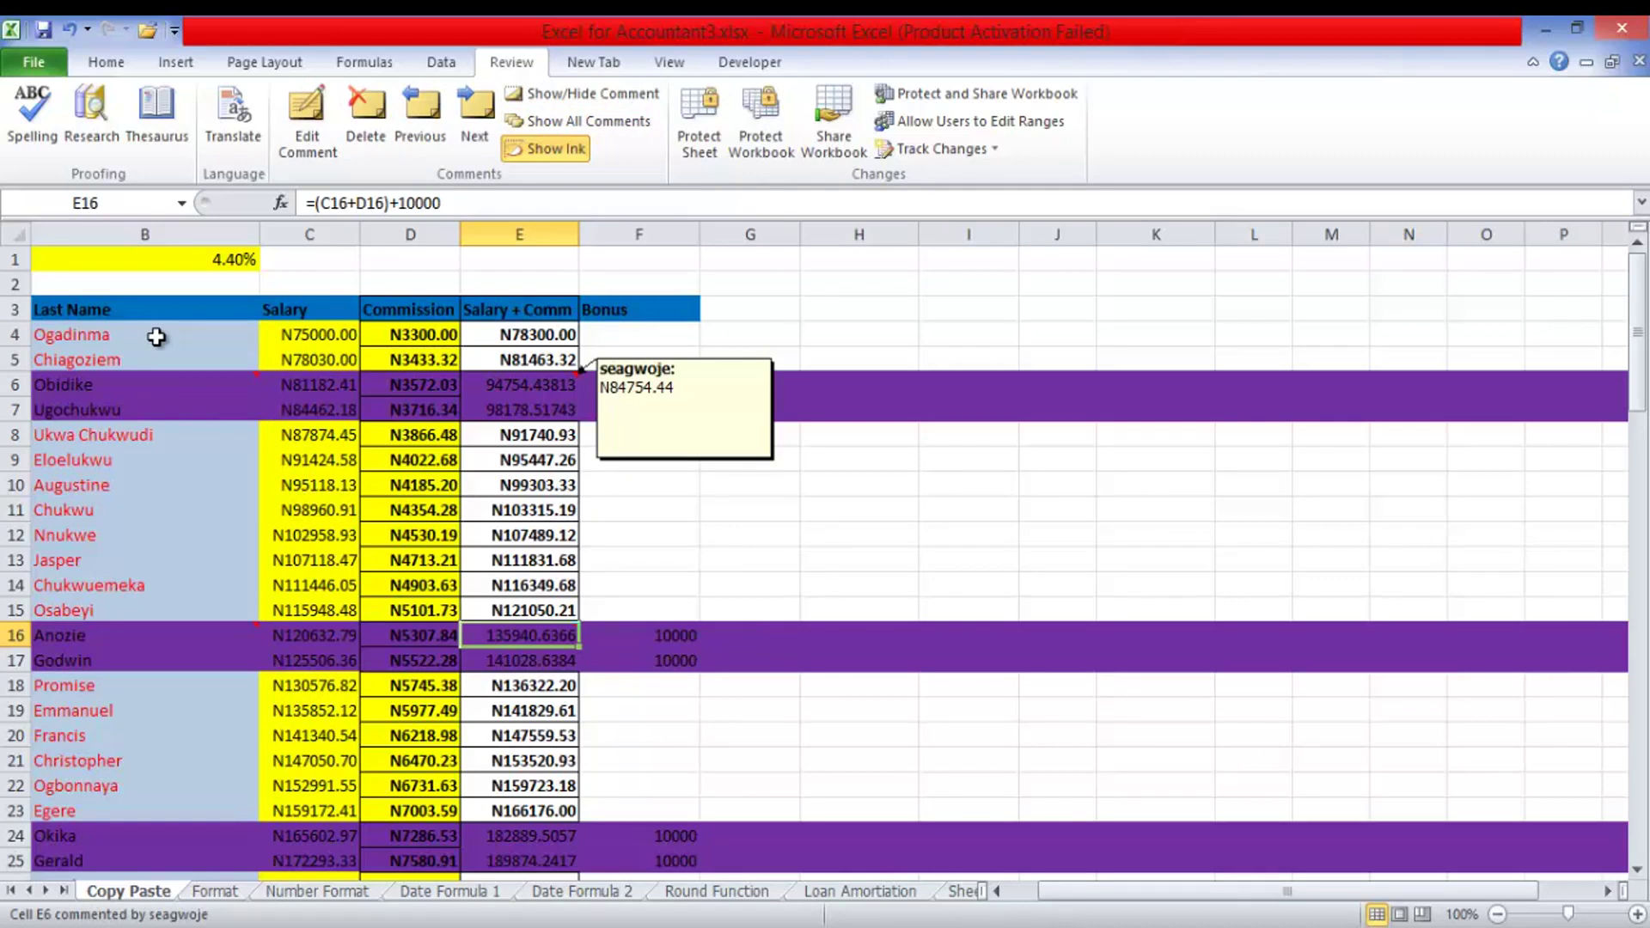
key(ctrl+Page_Down)
key(ctrl+Page_Down)
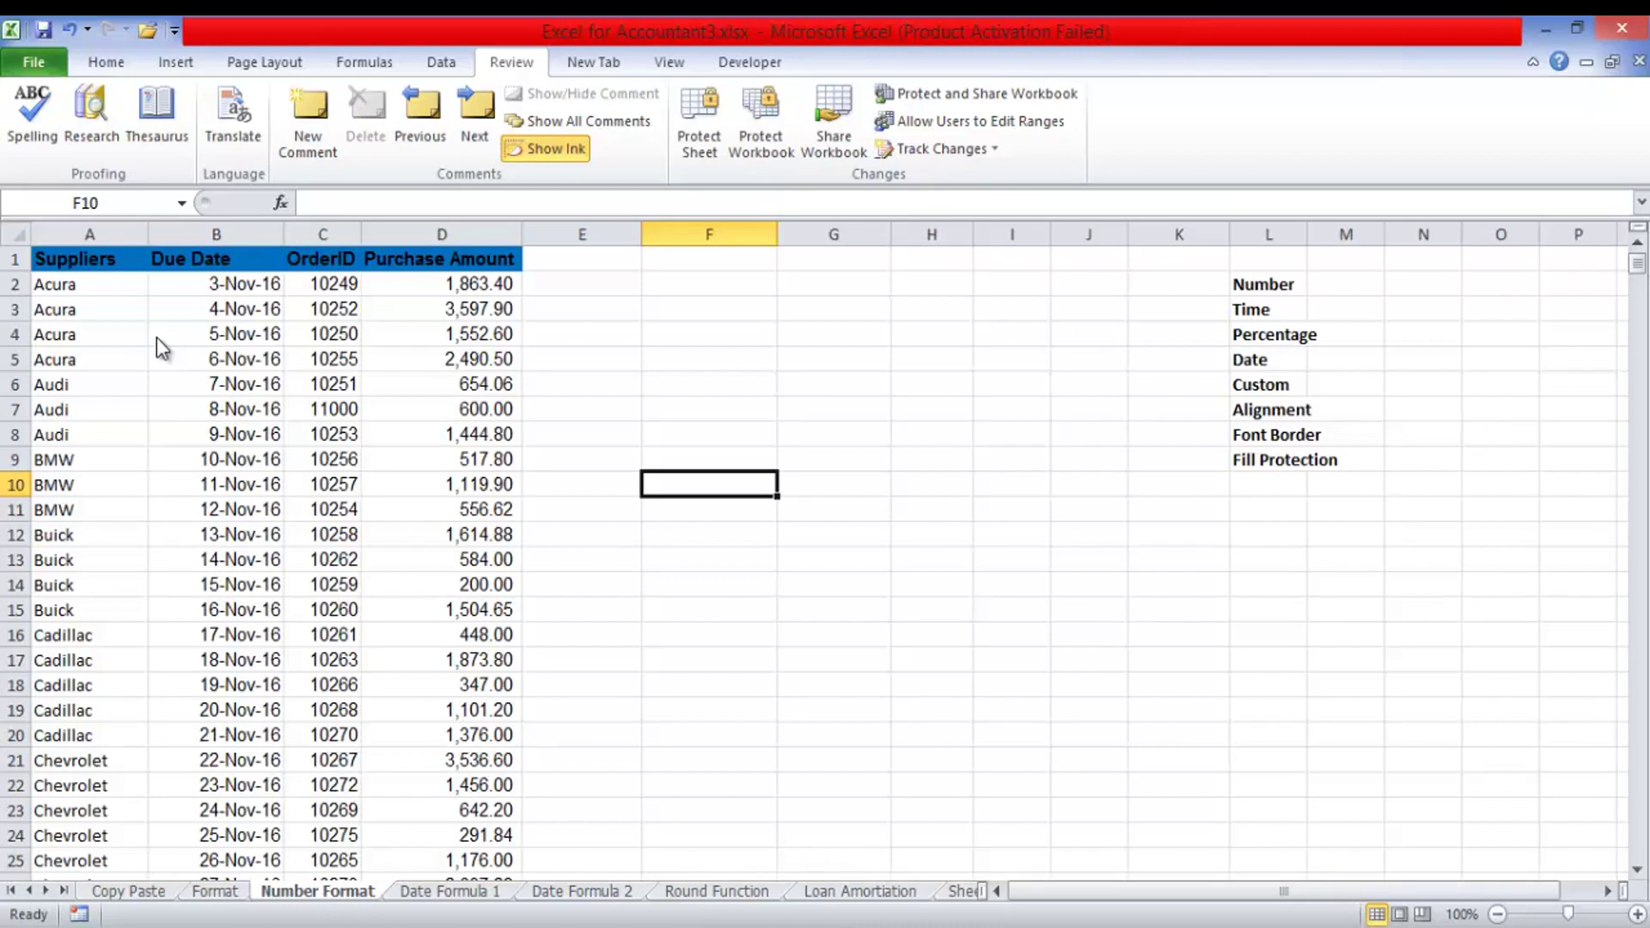
key(ctrl+Page_Up)
key(ctrl+Page_Up)
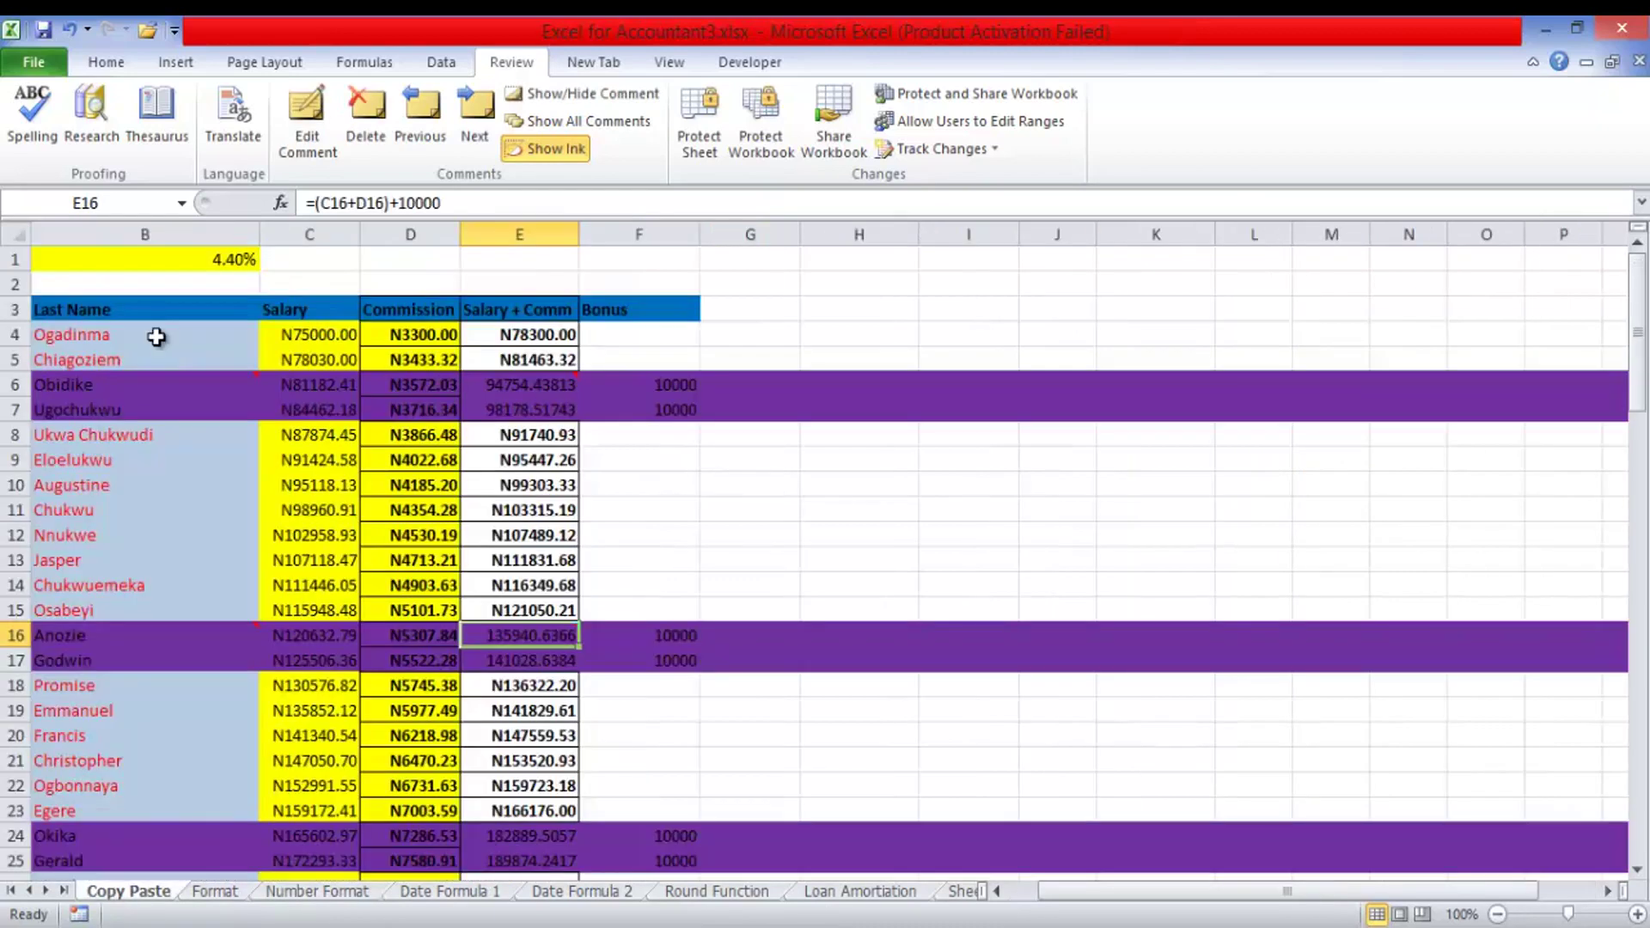
key(ctrl+Page_Down)
key(ctrl+Page_Down)
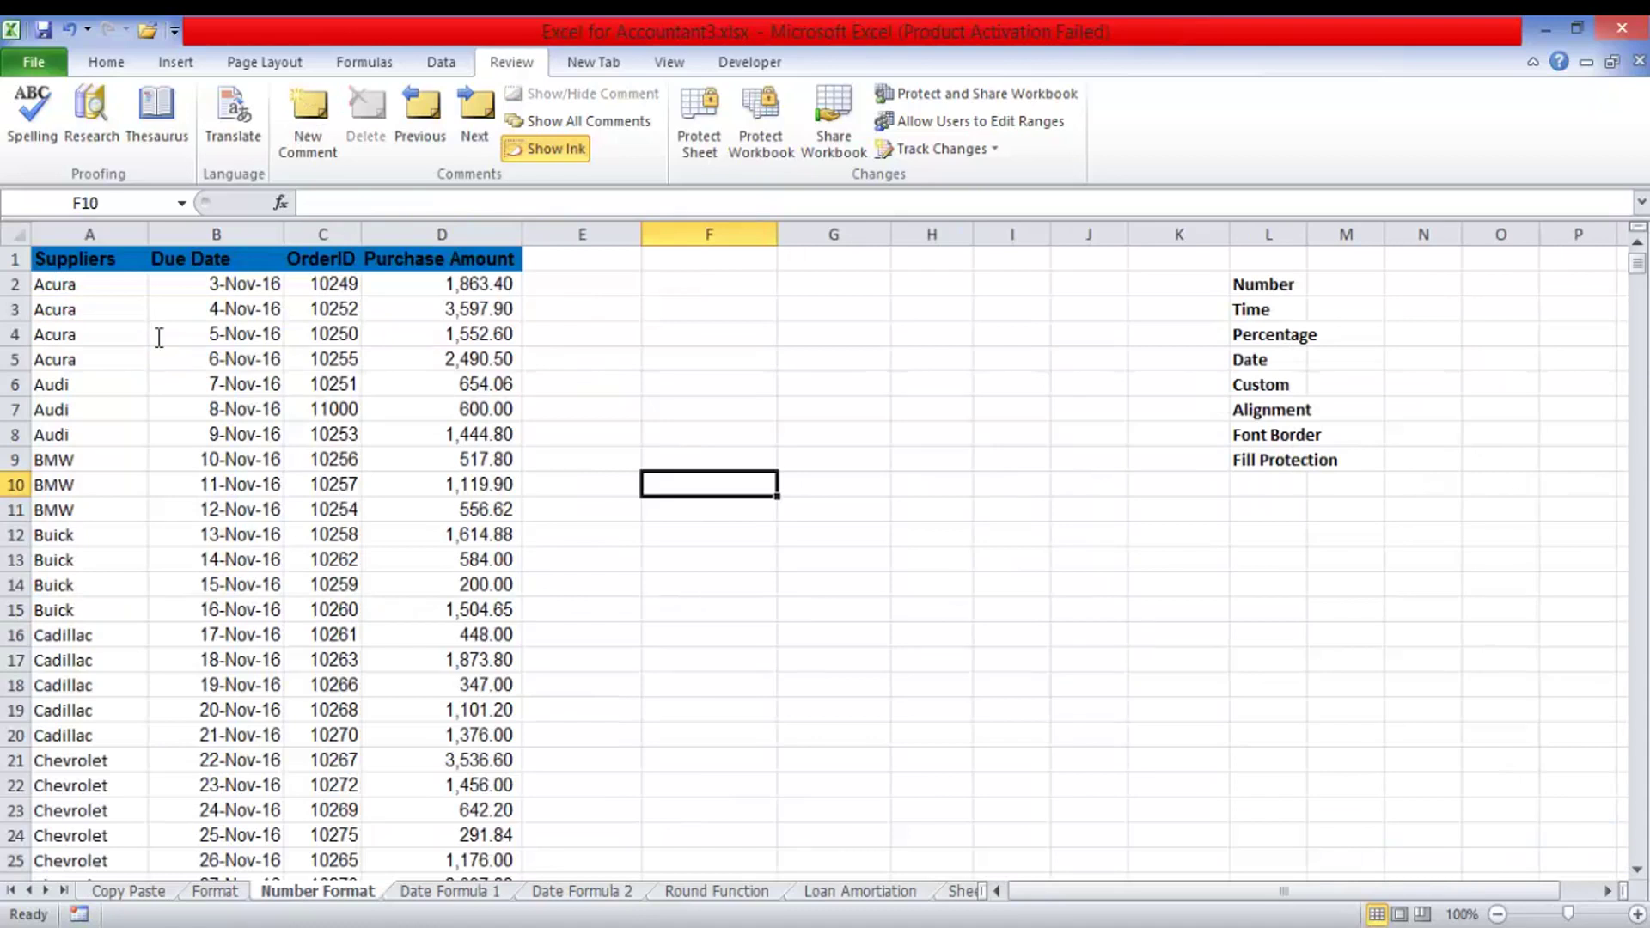
- Examine the Number, Alignment, Font, Border, Fill and Protection settings in the Format Cells dialog, and leave without changes
key(alt+h)
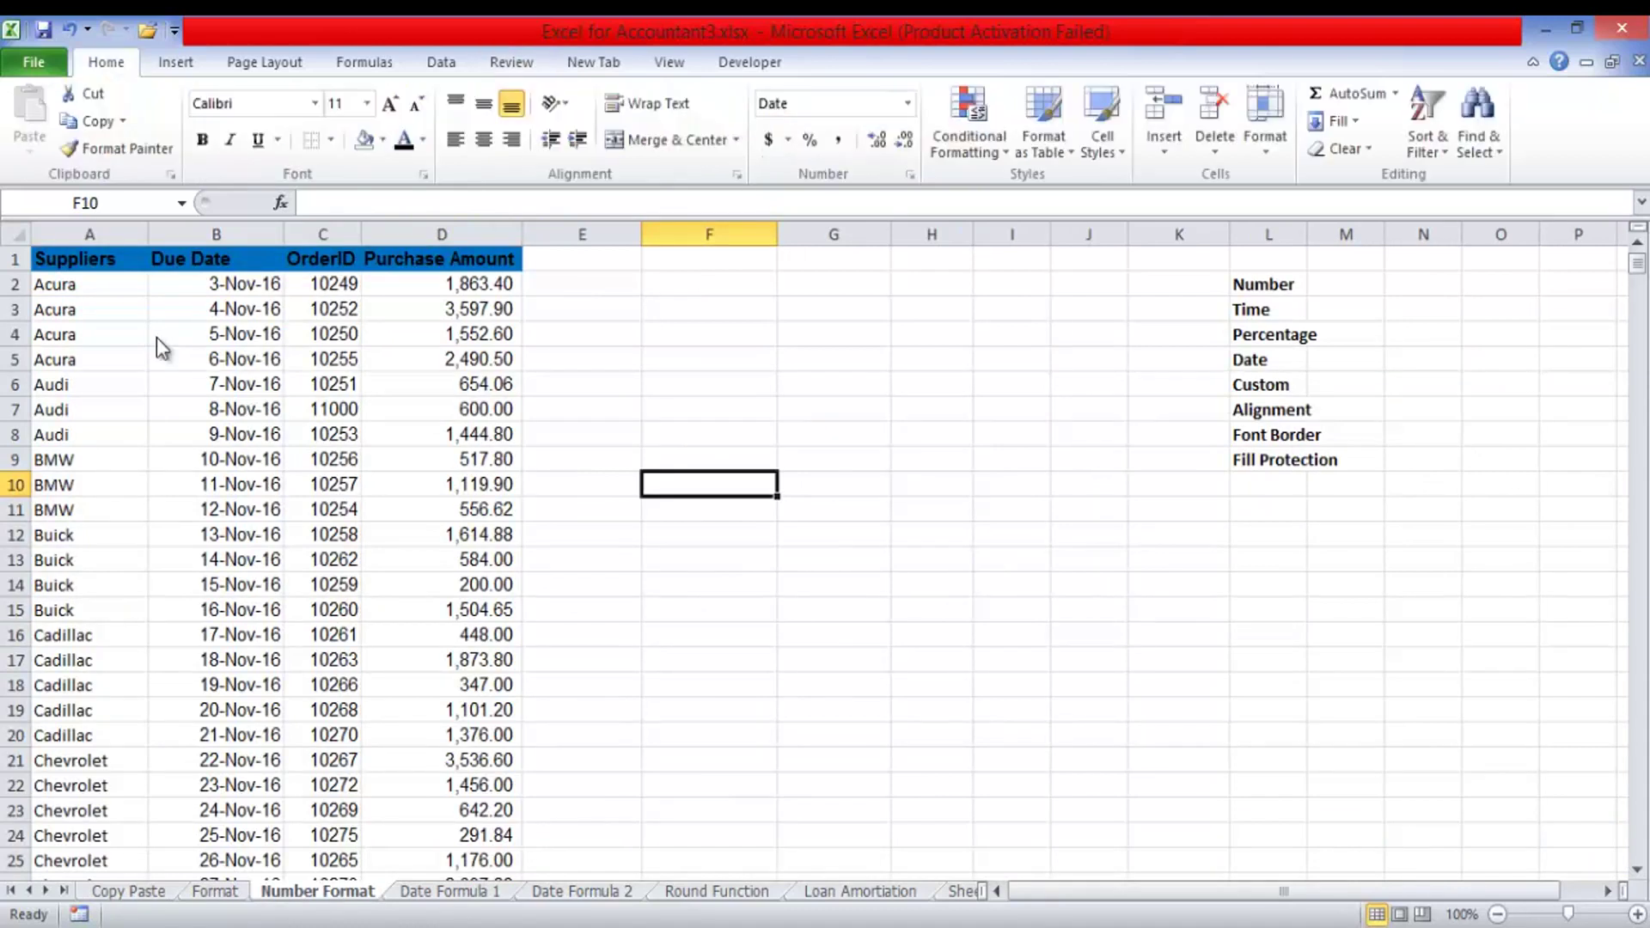
key(f)
key(m)
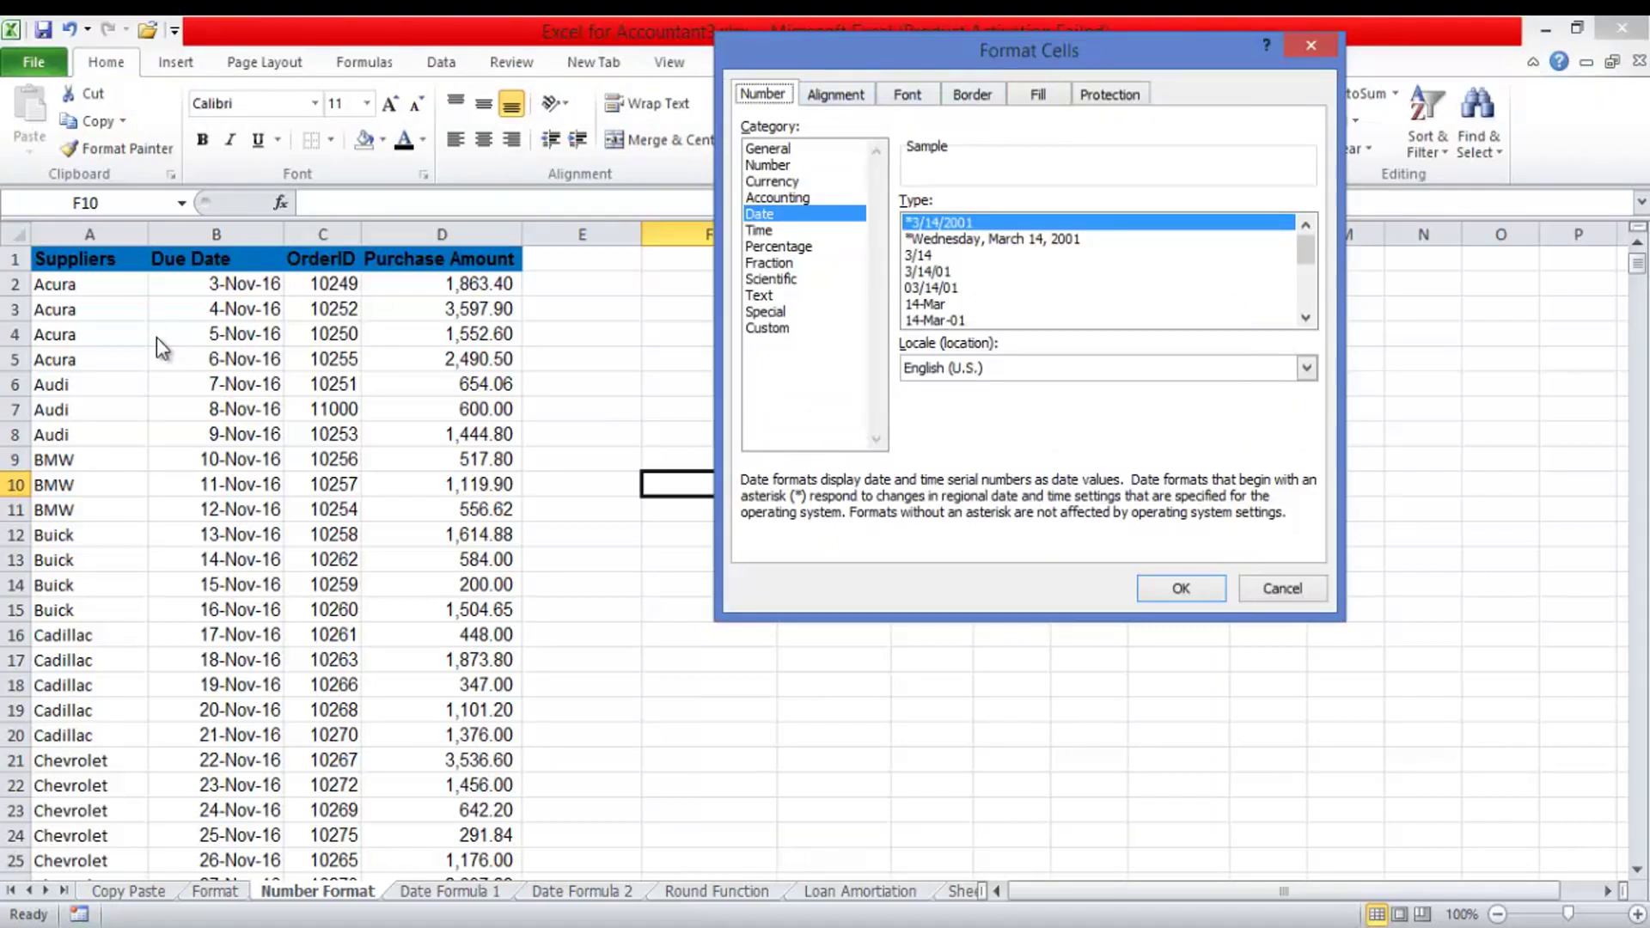
key(ctrl+Tab)
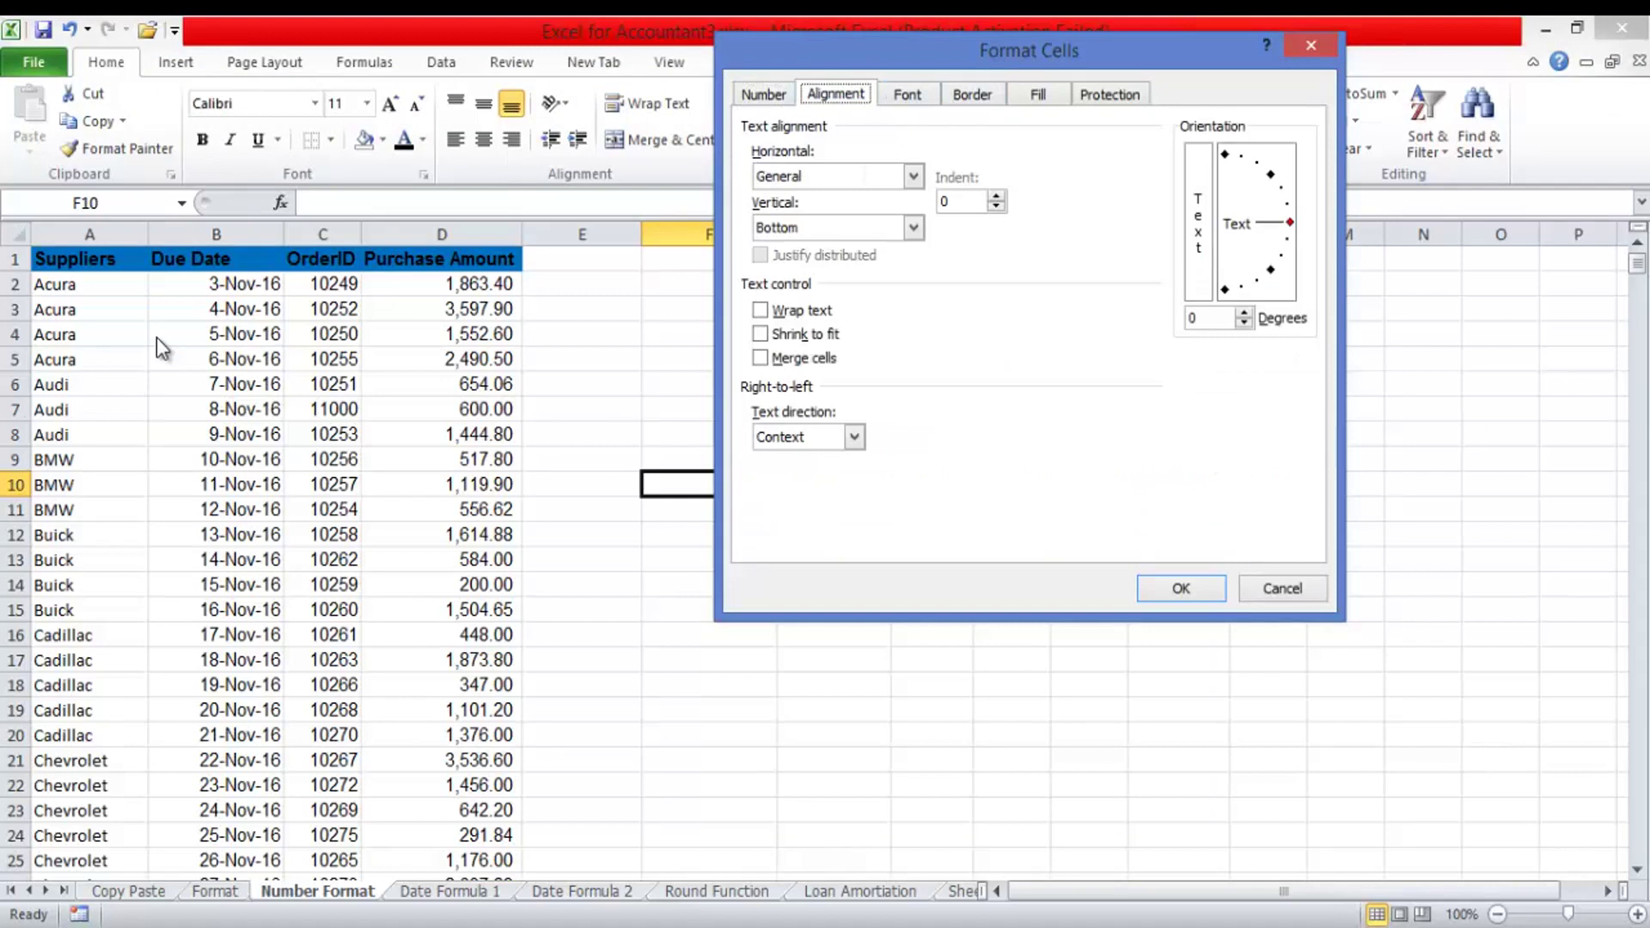
key(ctrl+Tab)
key(ctrl+Tab)
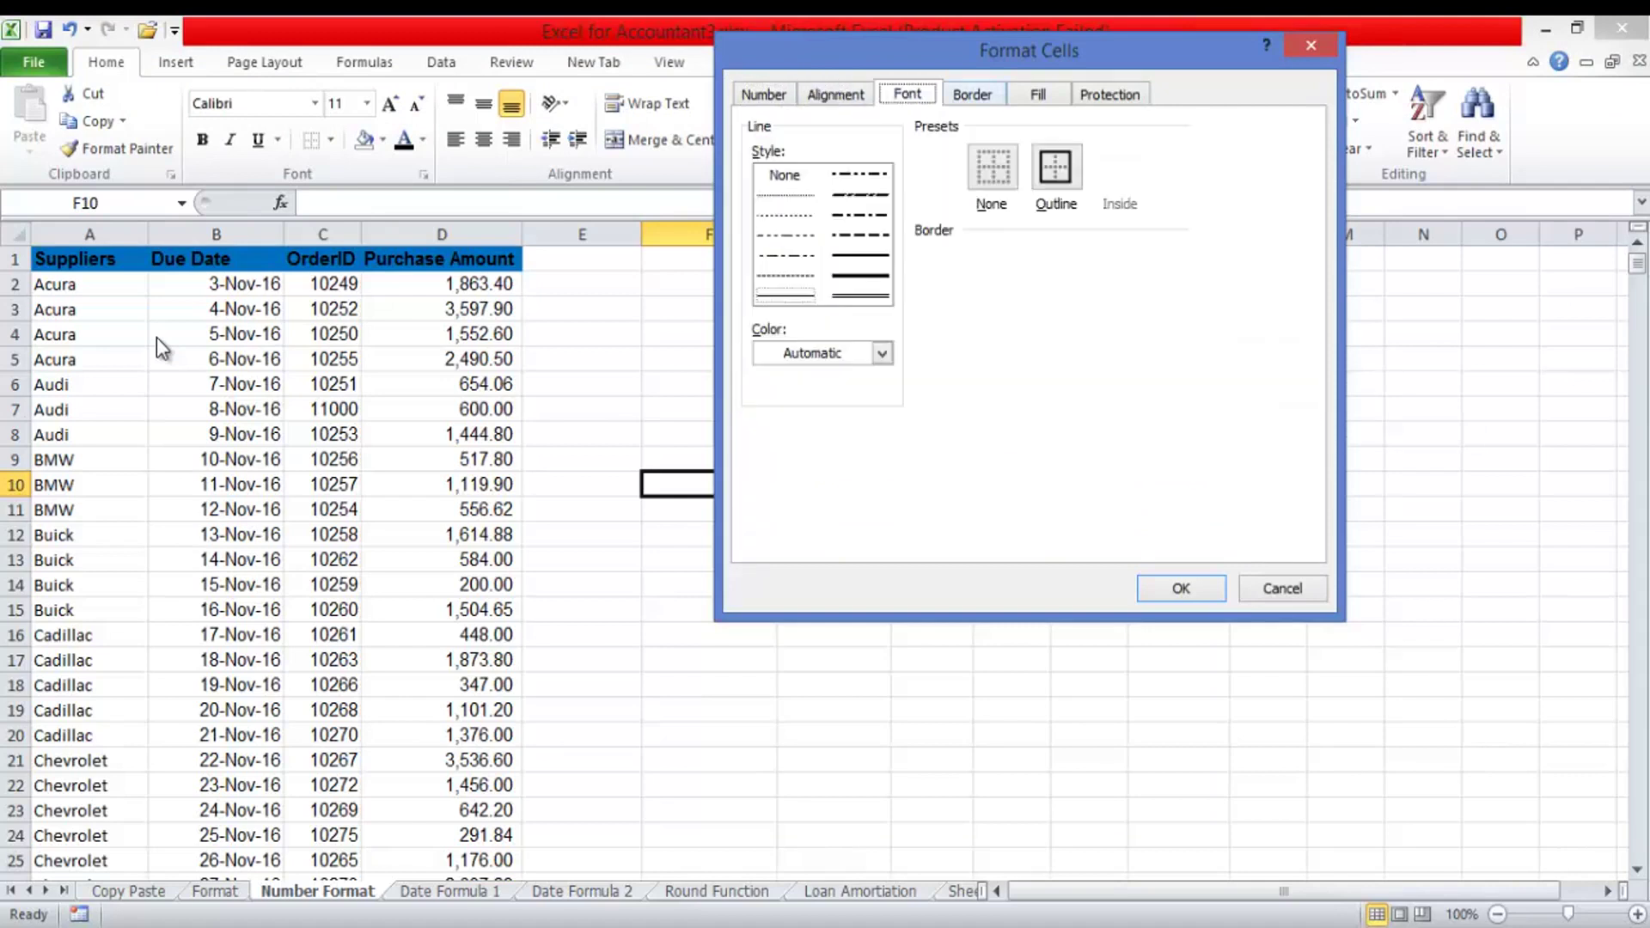
key(ctrl+Tab)
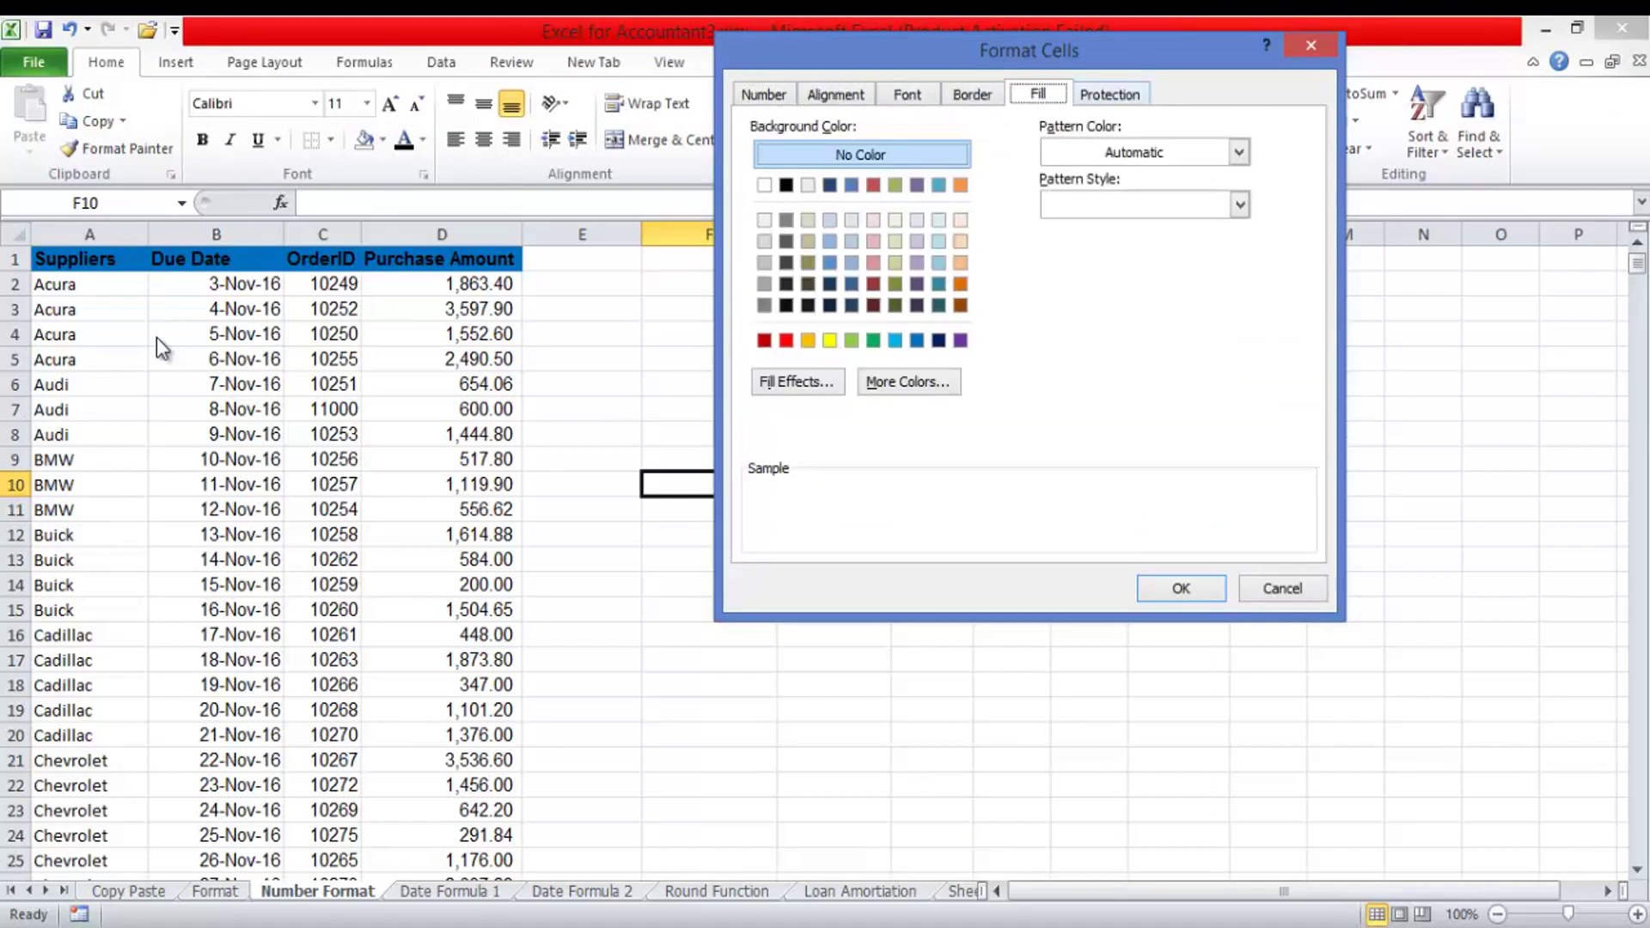
key(ctrl+Tab)
key(ctrl+Tab)
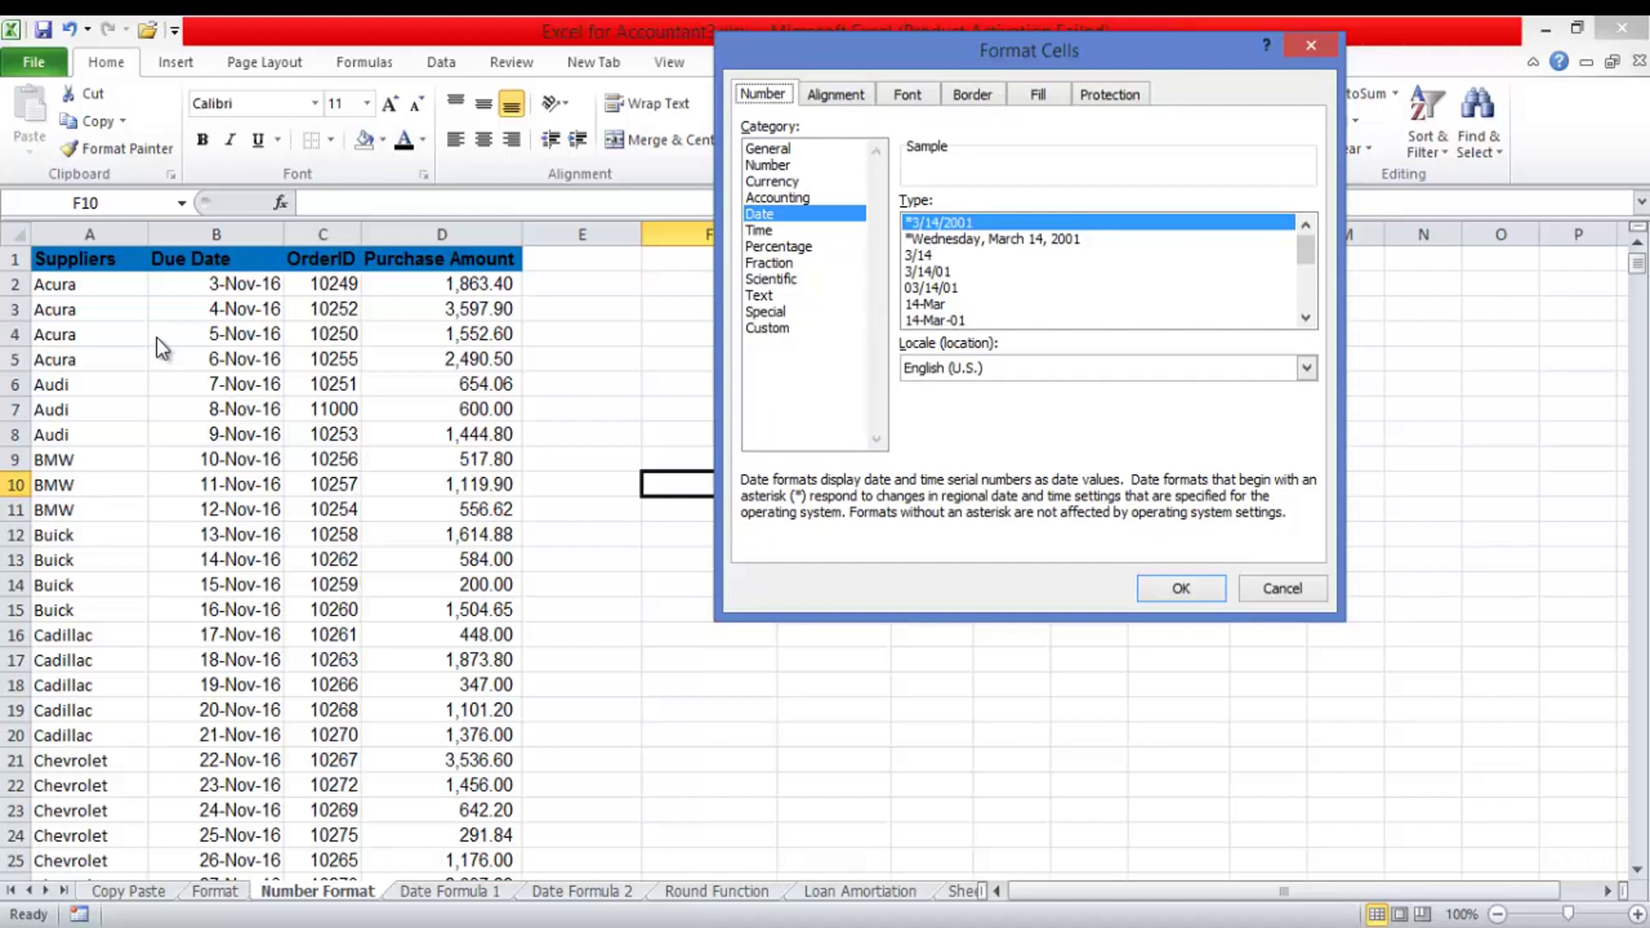
key(Escape)
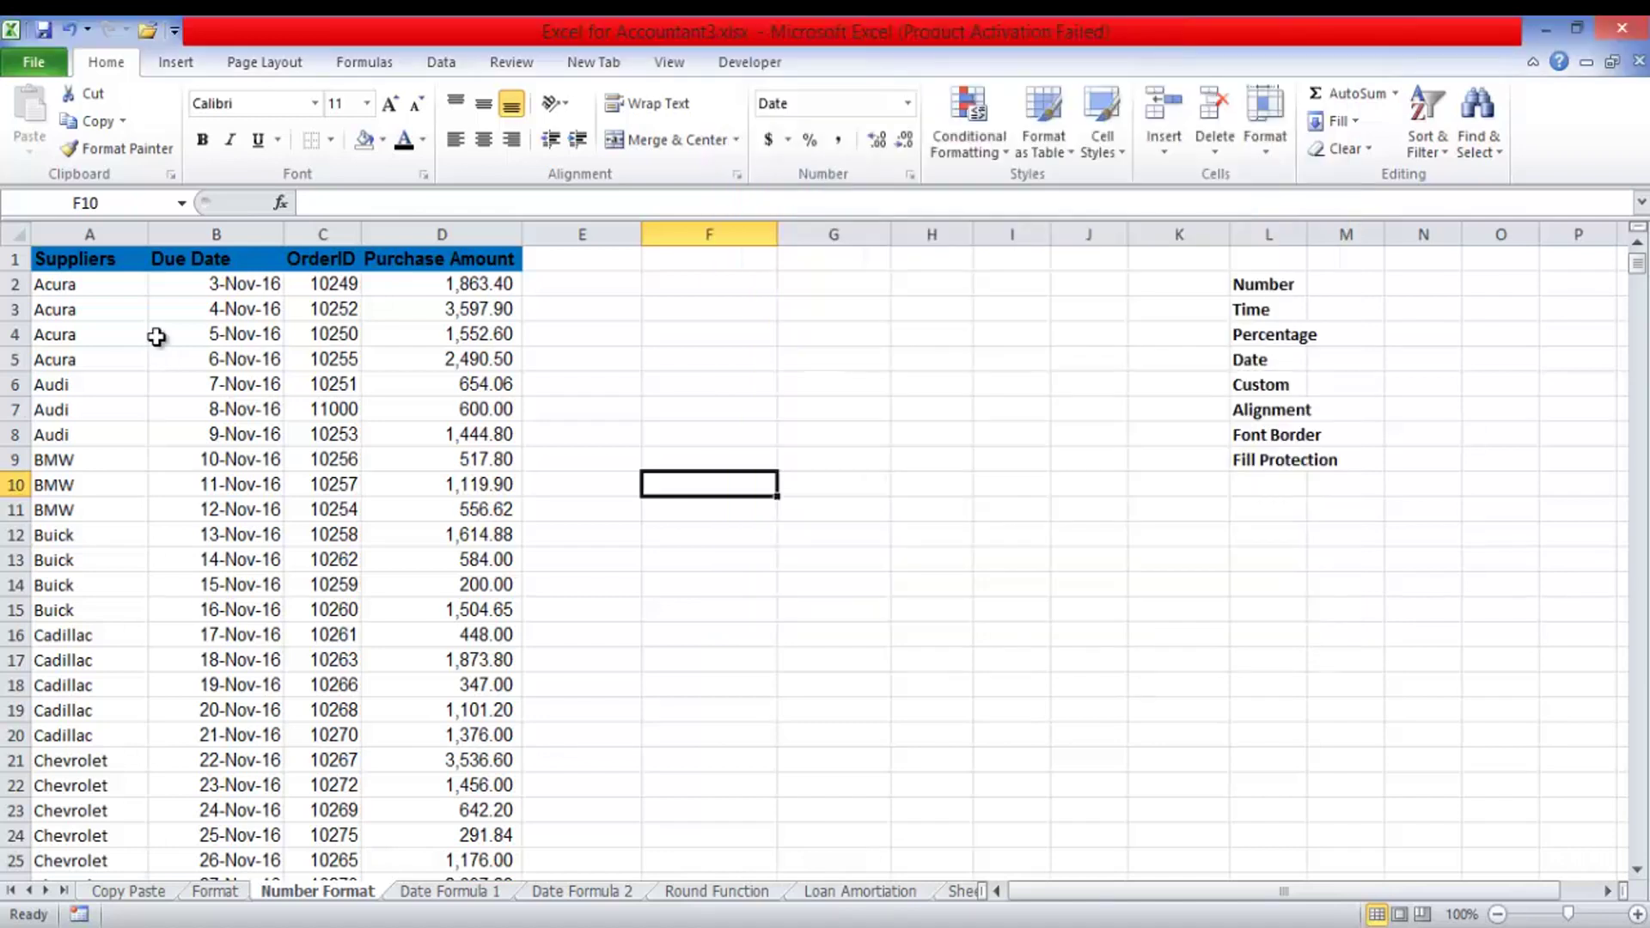
- Apply the Number format to the first Purchase Amount, cell D2
key(Up)
key(Up)
key(Up)
key(Up)
key(Up)
key(Up)
key(Up)
key(Up)
key(Left)
key(Left)
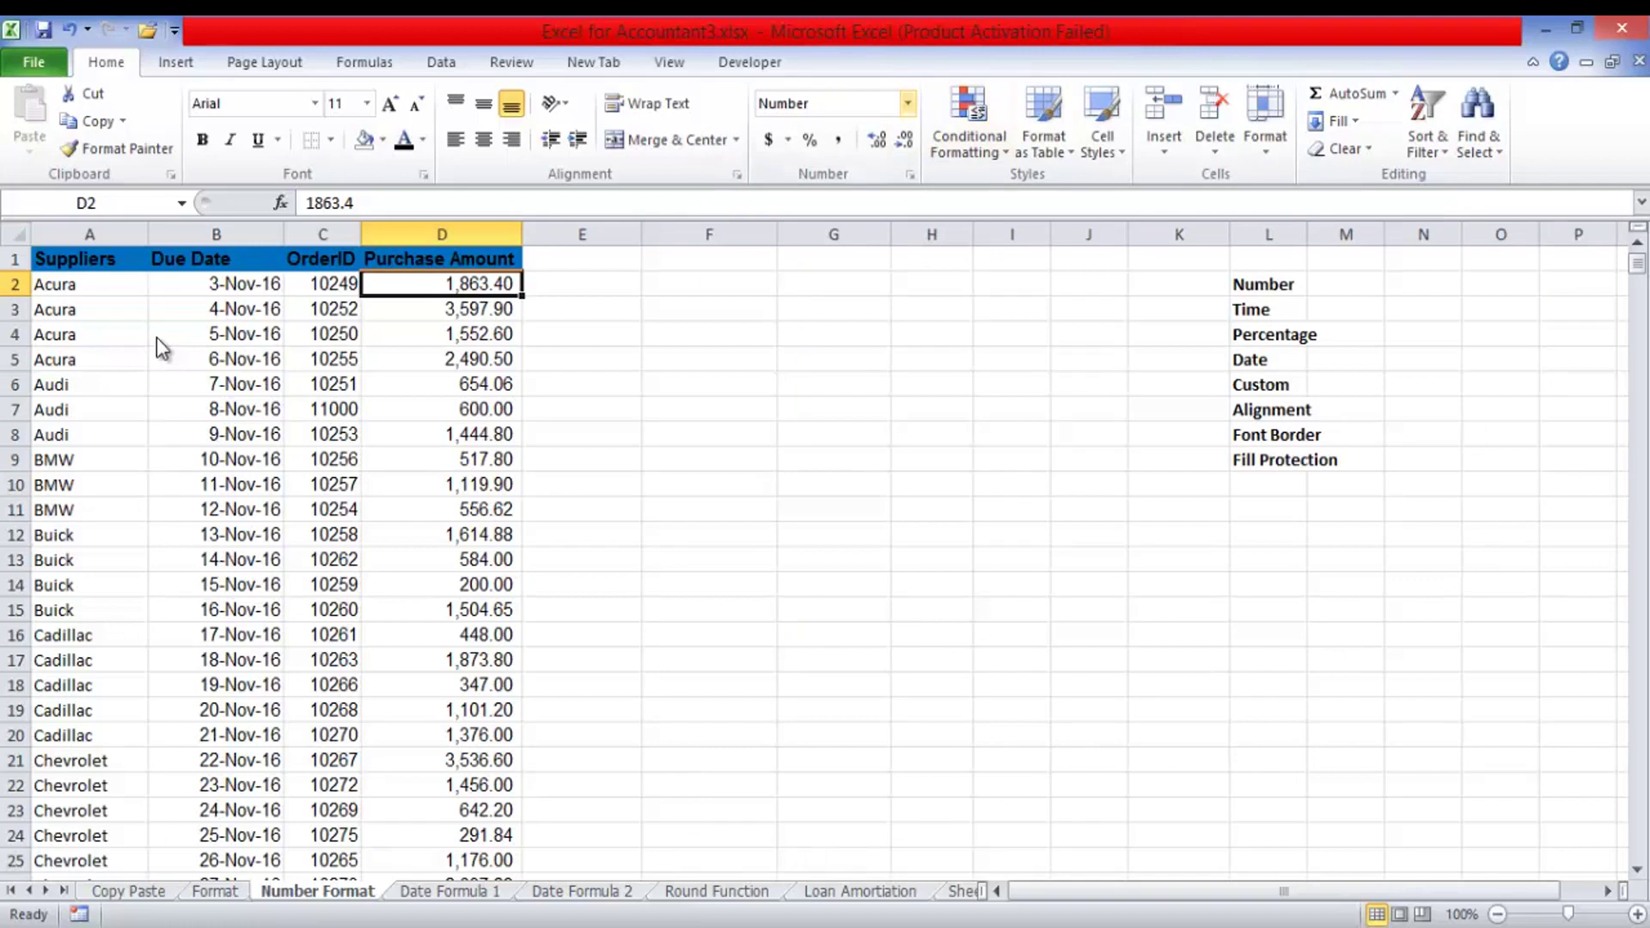
key(alt+h)
key(n)
key(Return)
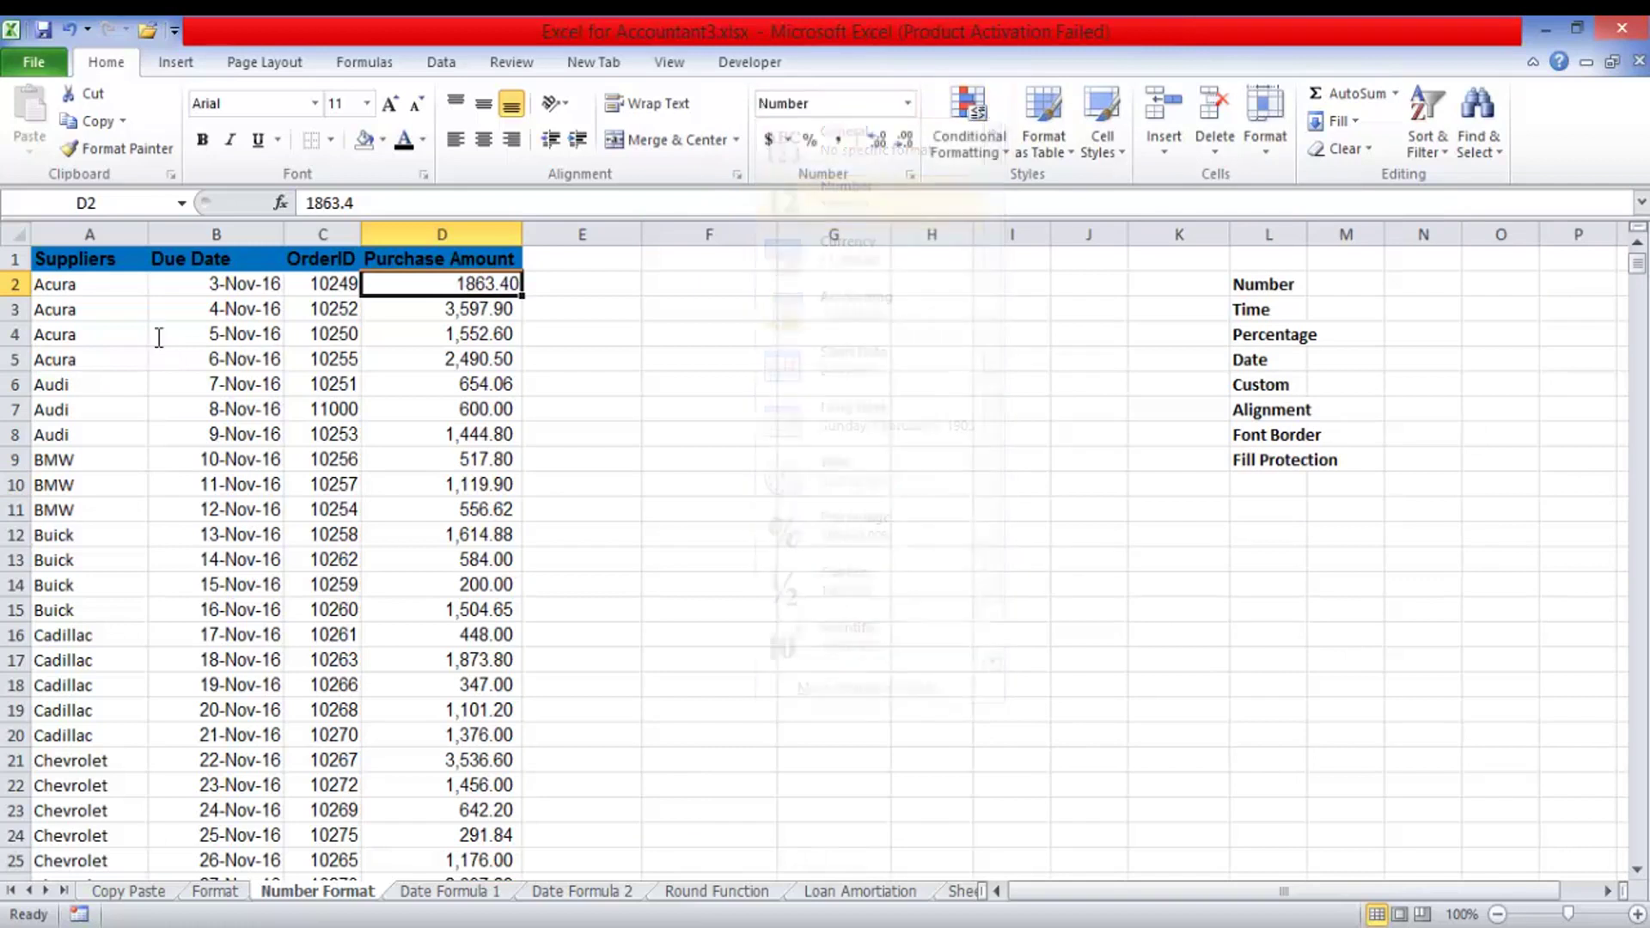
- Apply the General format to Purchase Amount cells D2, D3 and D4
key(alt+h)
key(n)
key(Down)
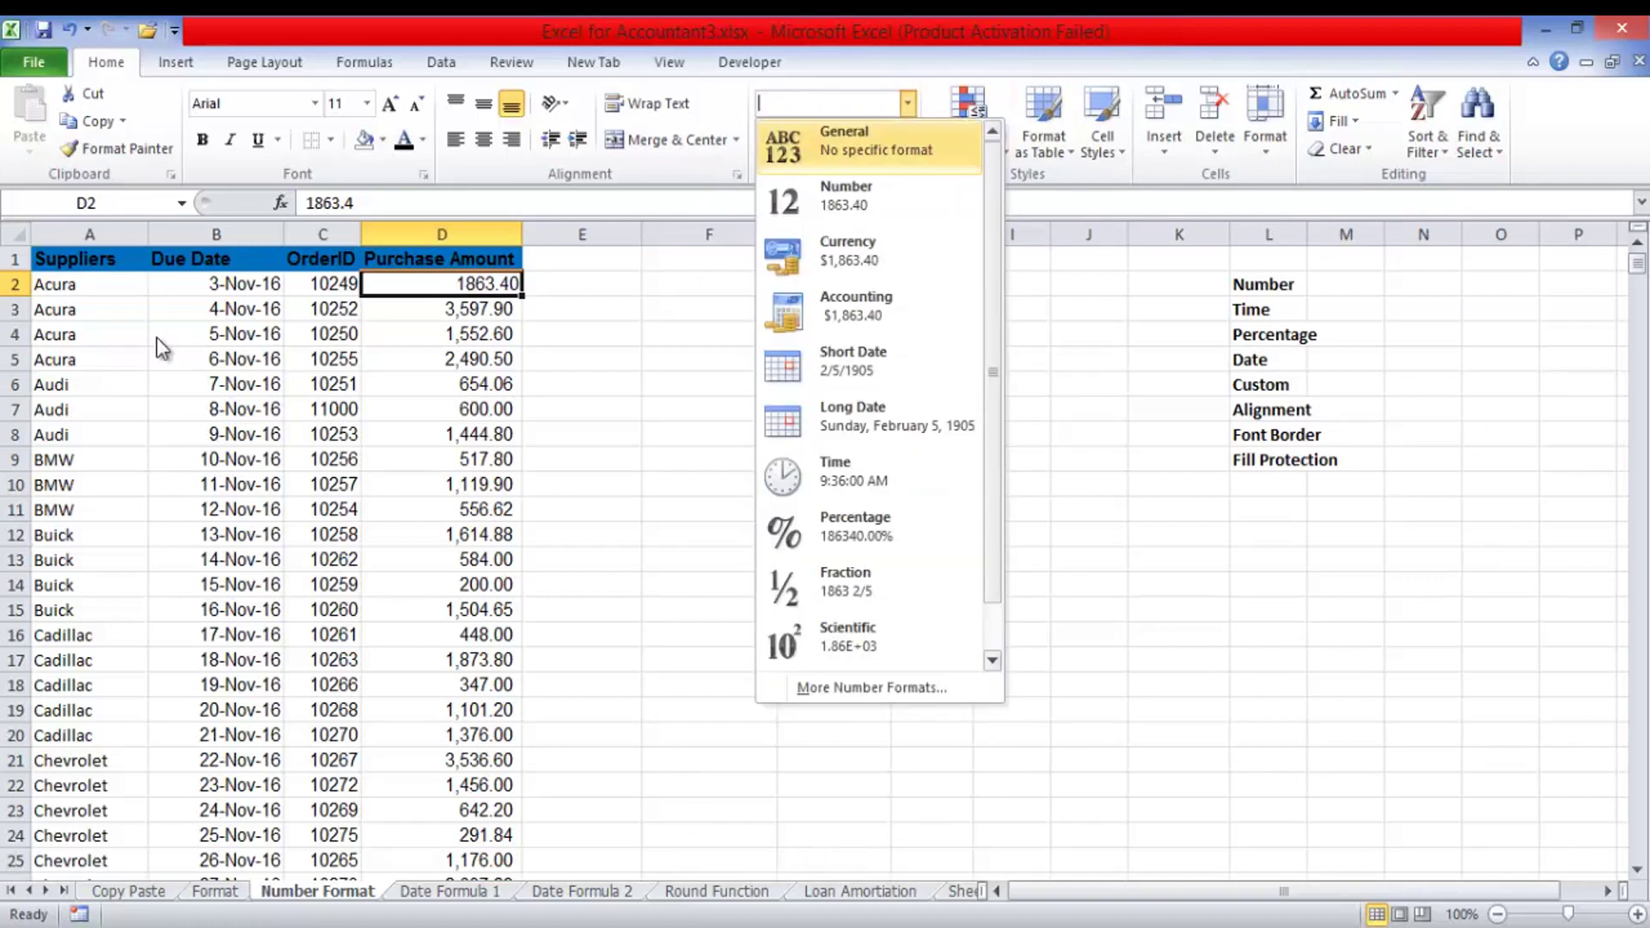
key(Return)
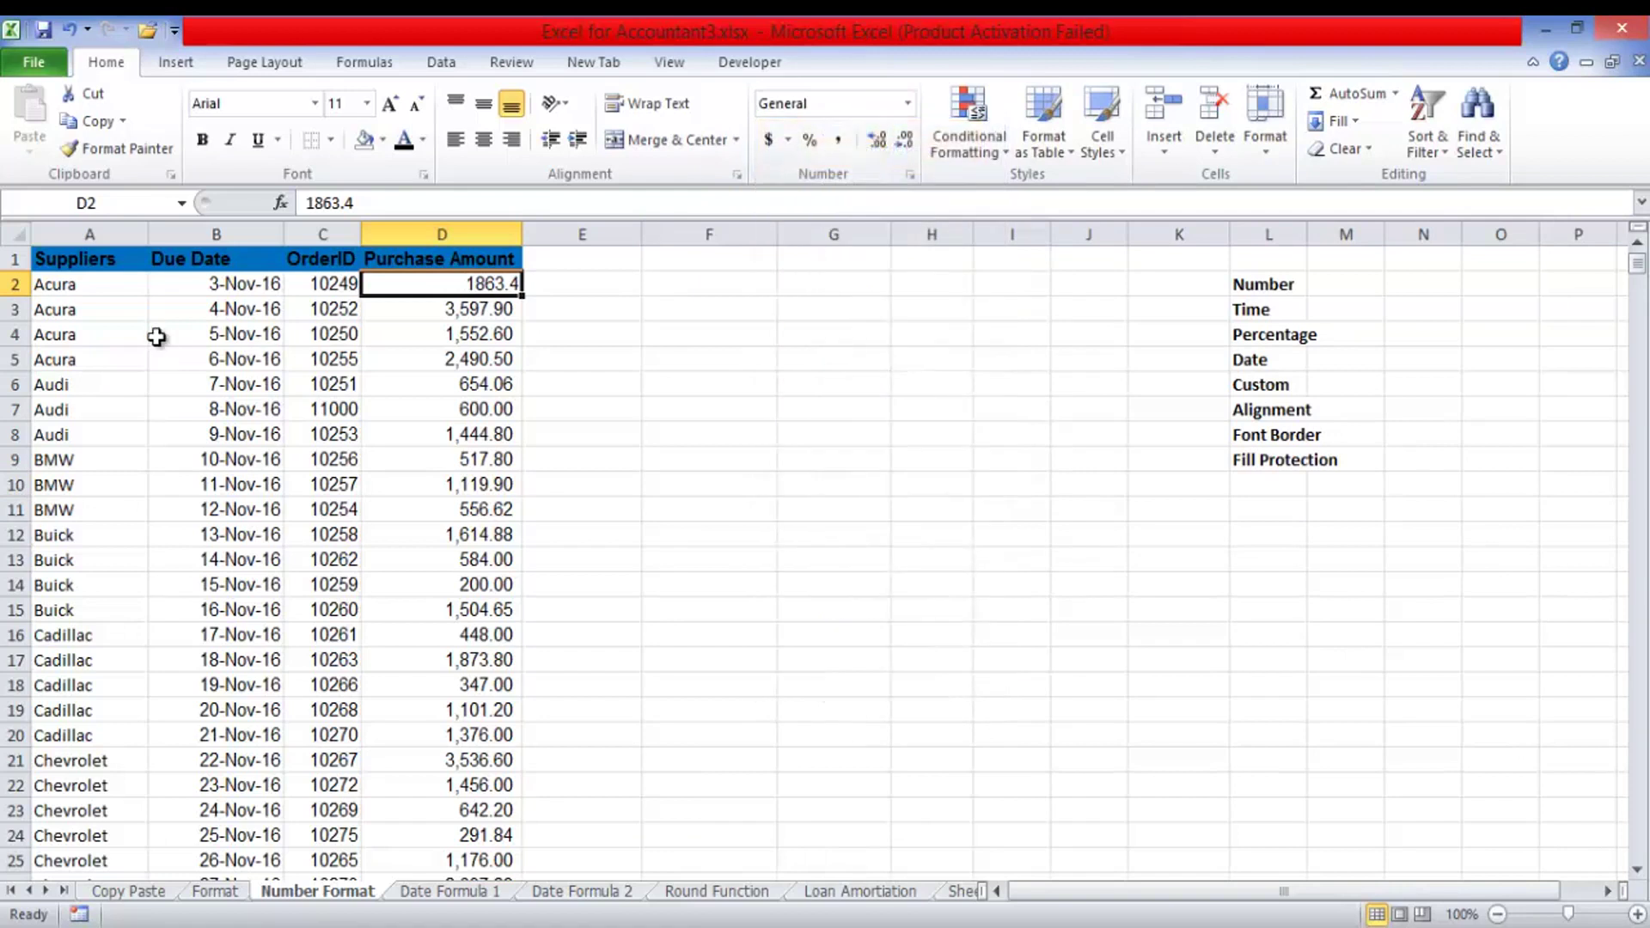
key(Down)
key(alt+h)
key(n)
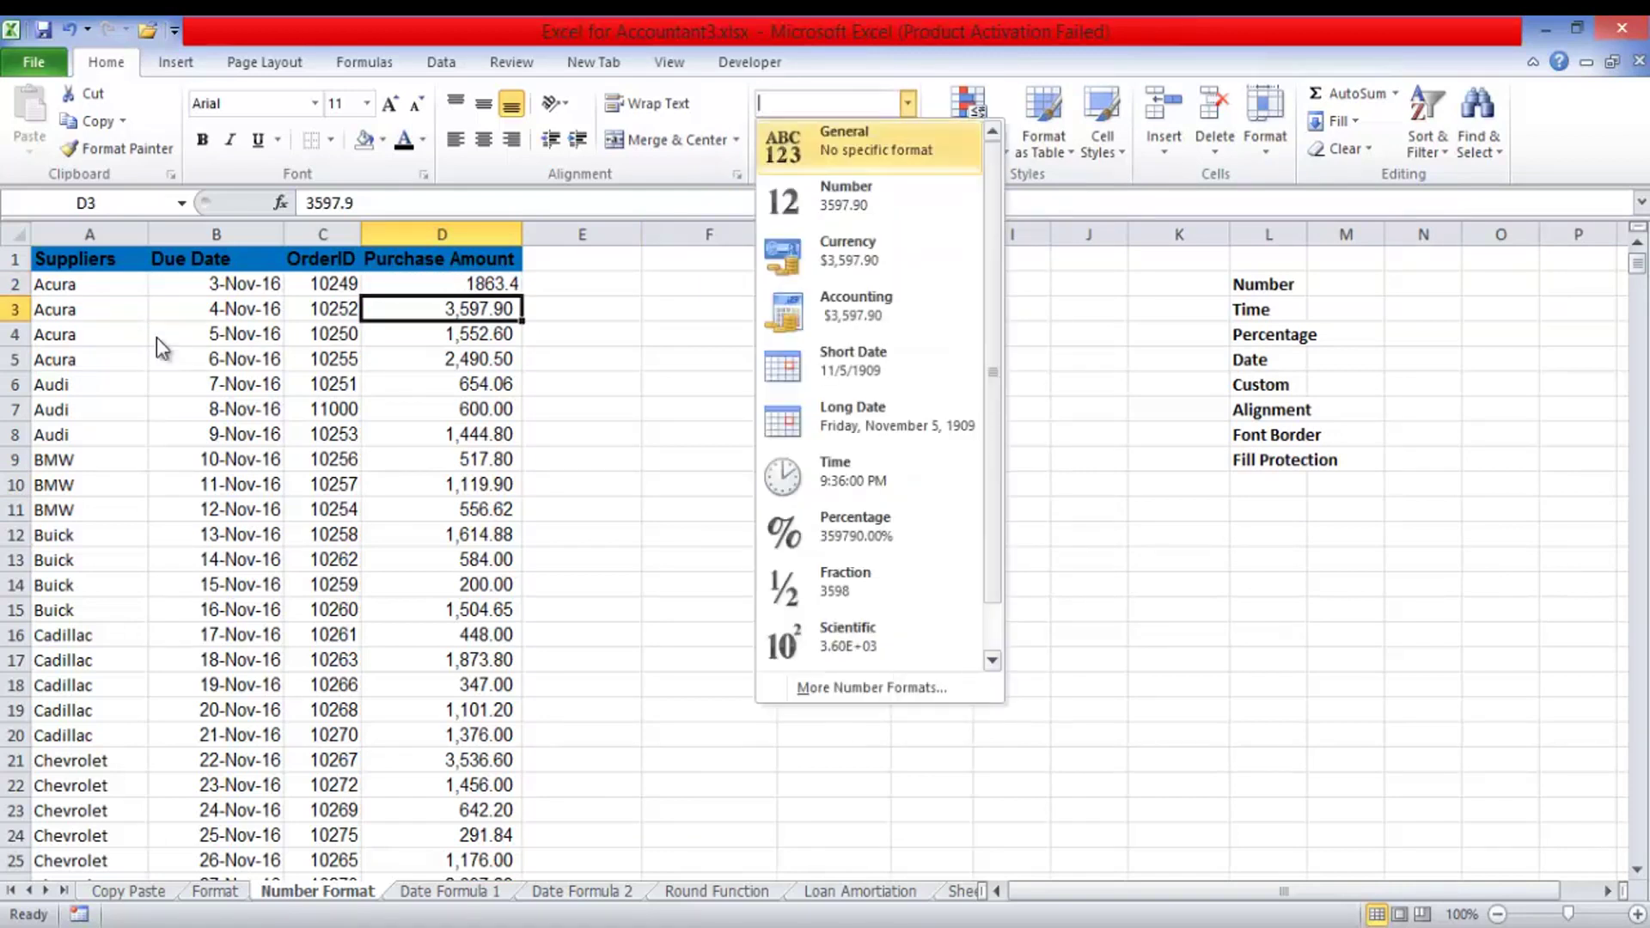
key(Return)
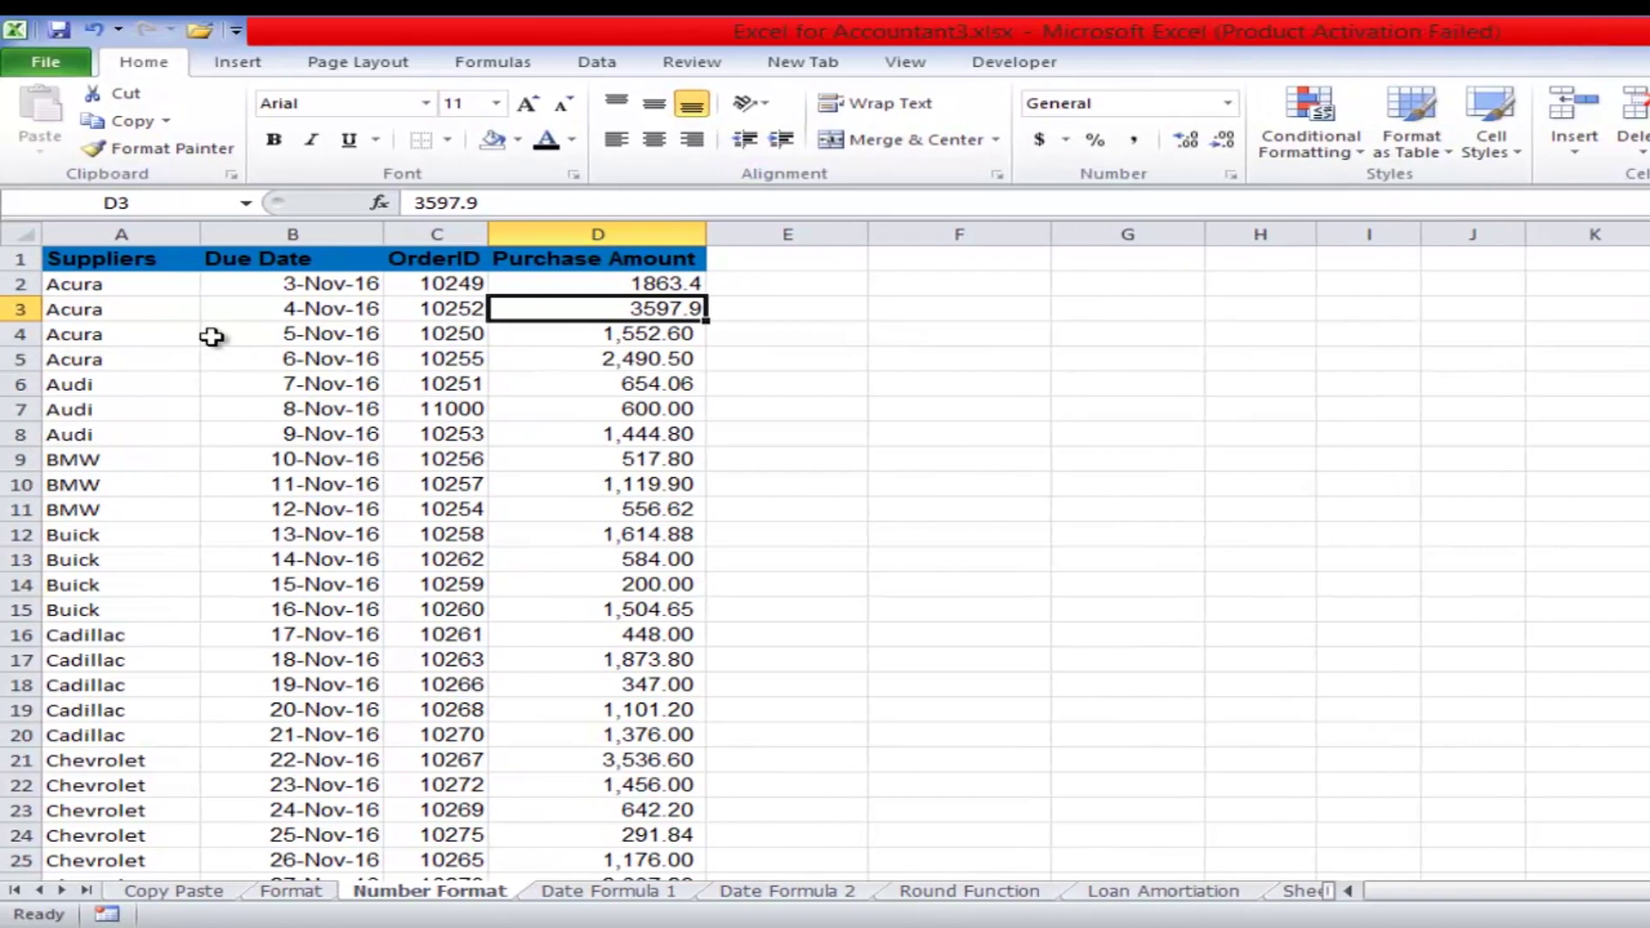
key(Down)
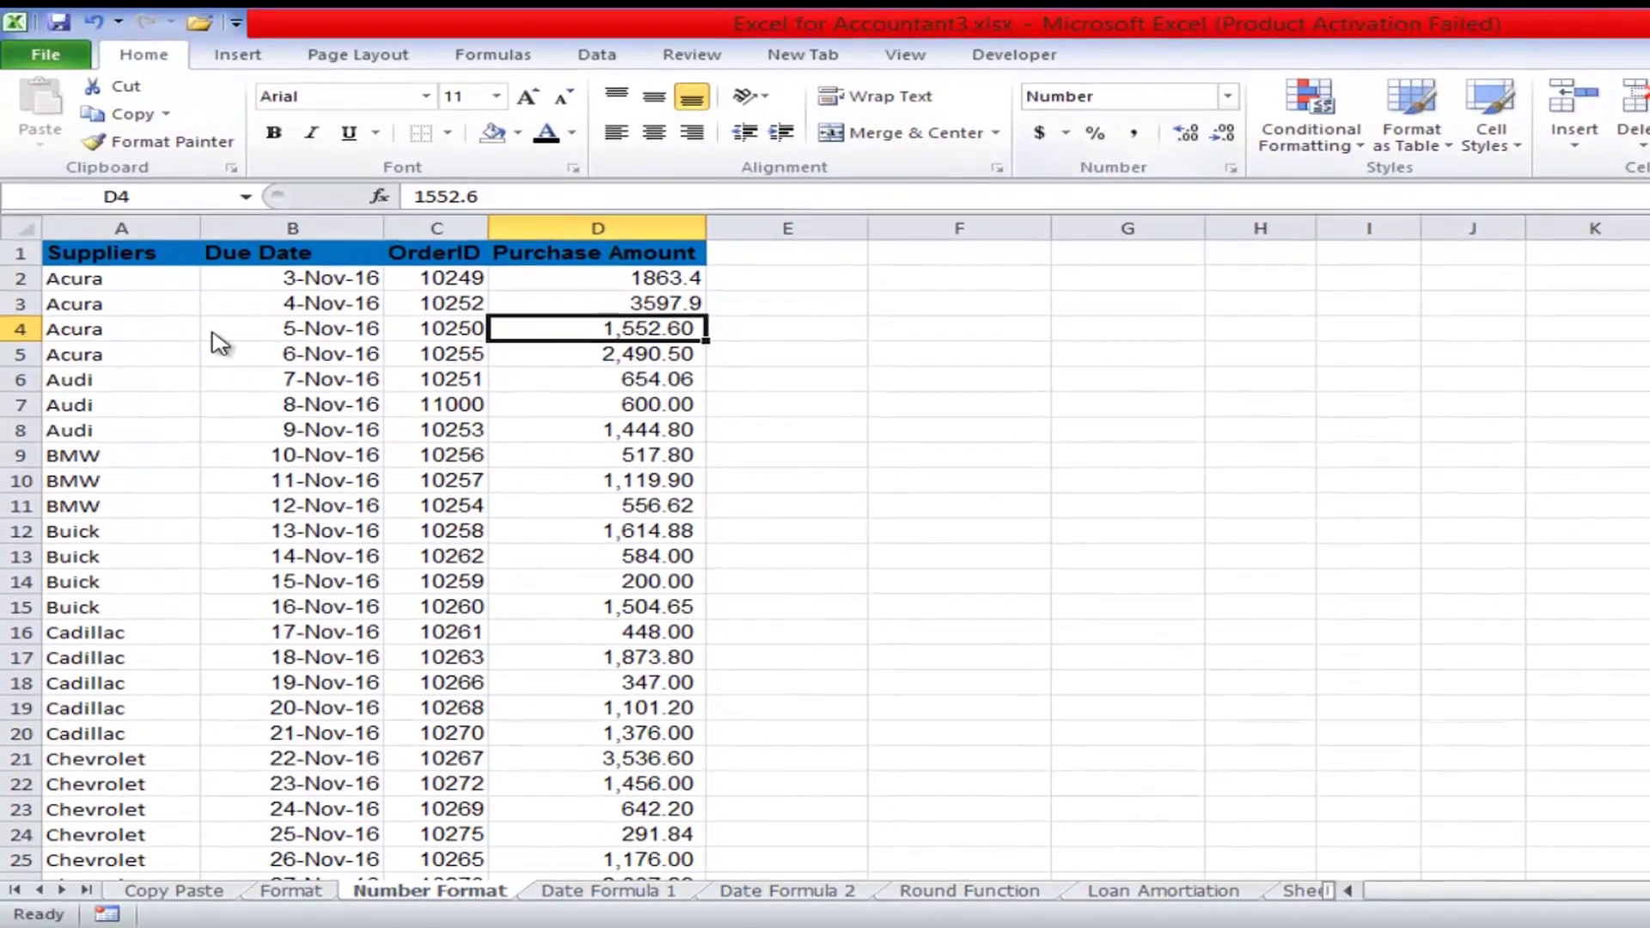
key(Return)
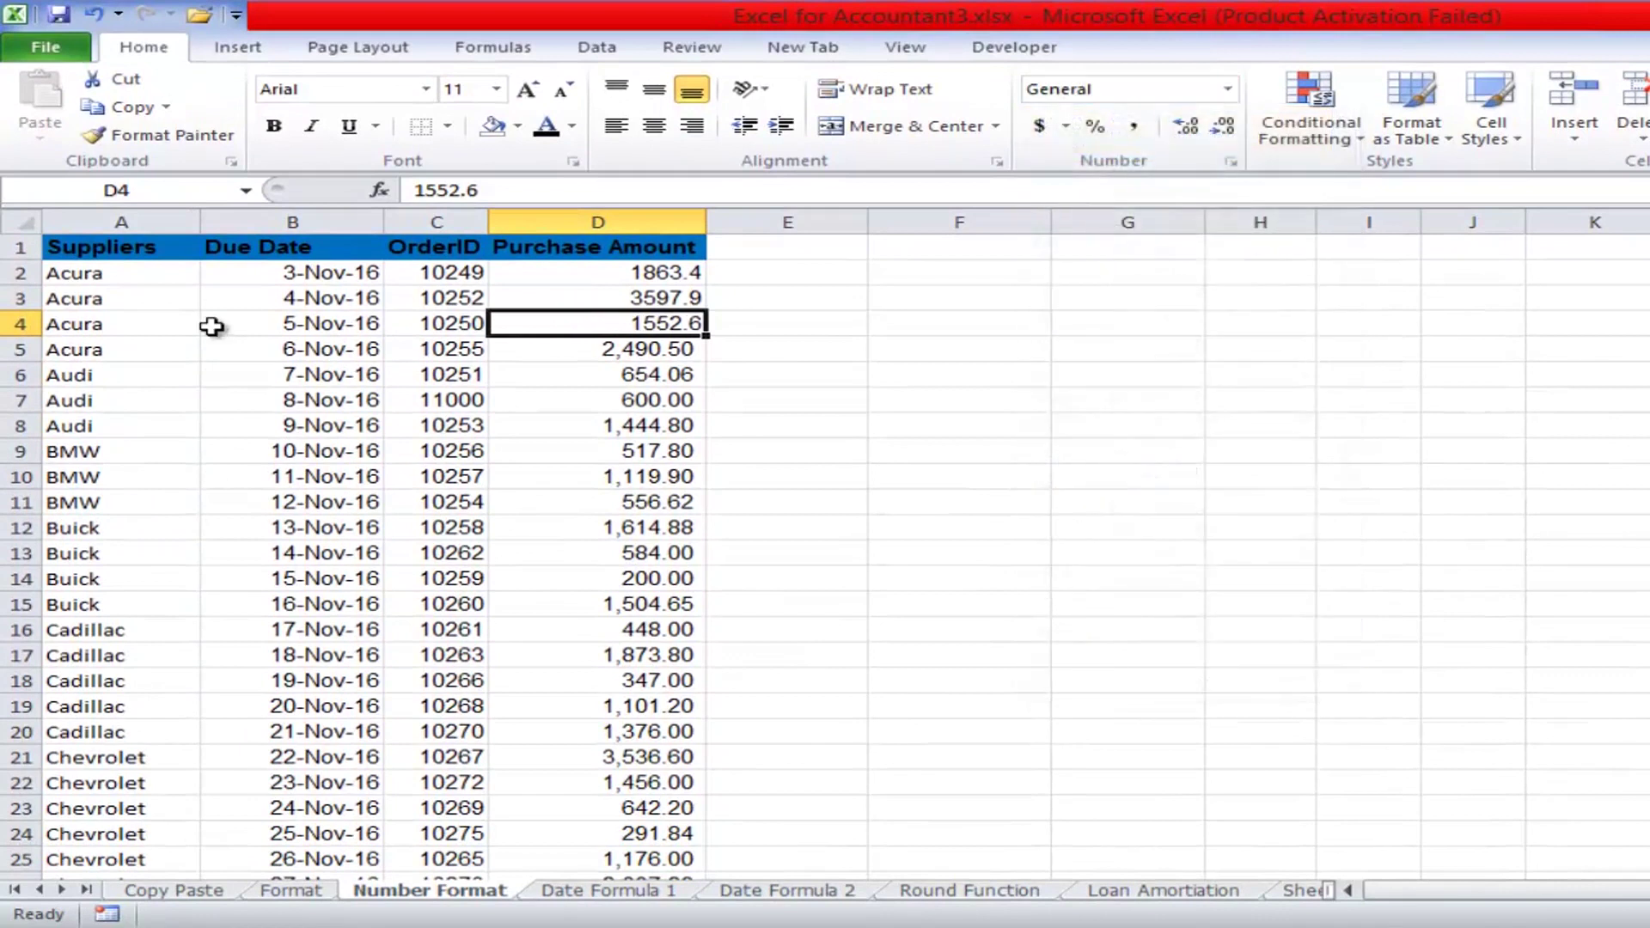
- Apply the General format to Purchase Amount cell D15
key(Down)
key(Down)
key(Down)
key(Down)
key(Down)
key(Down)
key(Down)
key(Down)
key(Down)
key(Down)
key(Down)
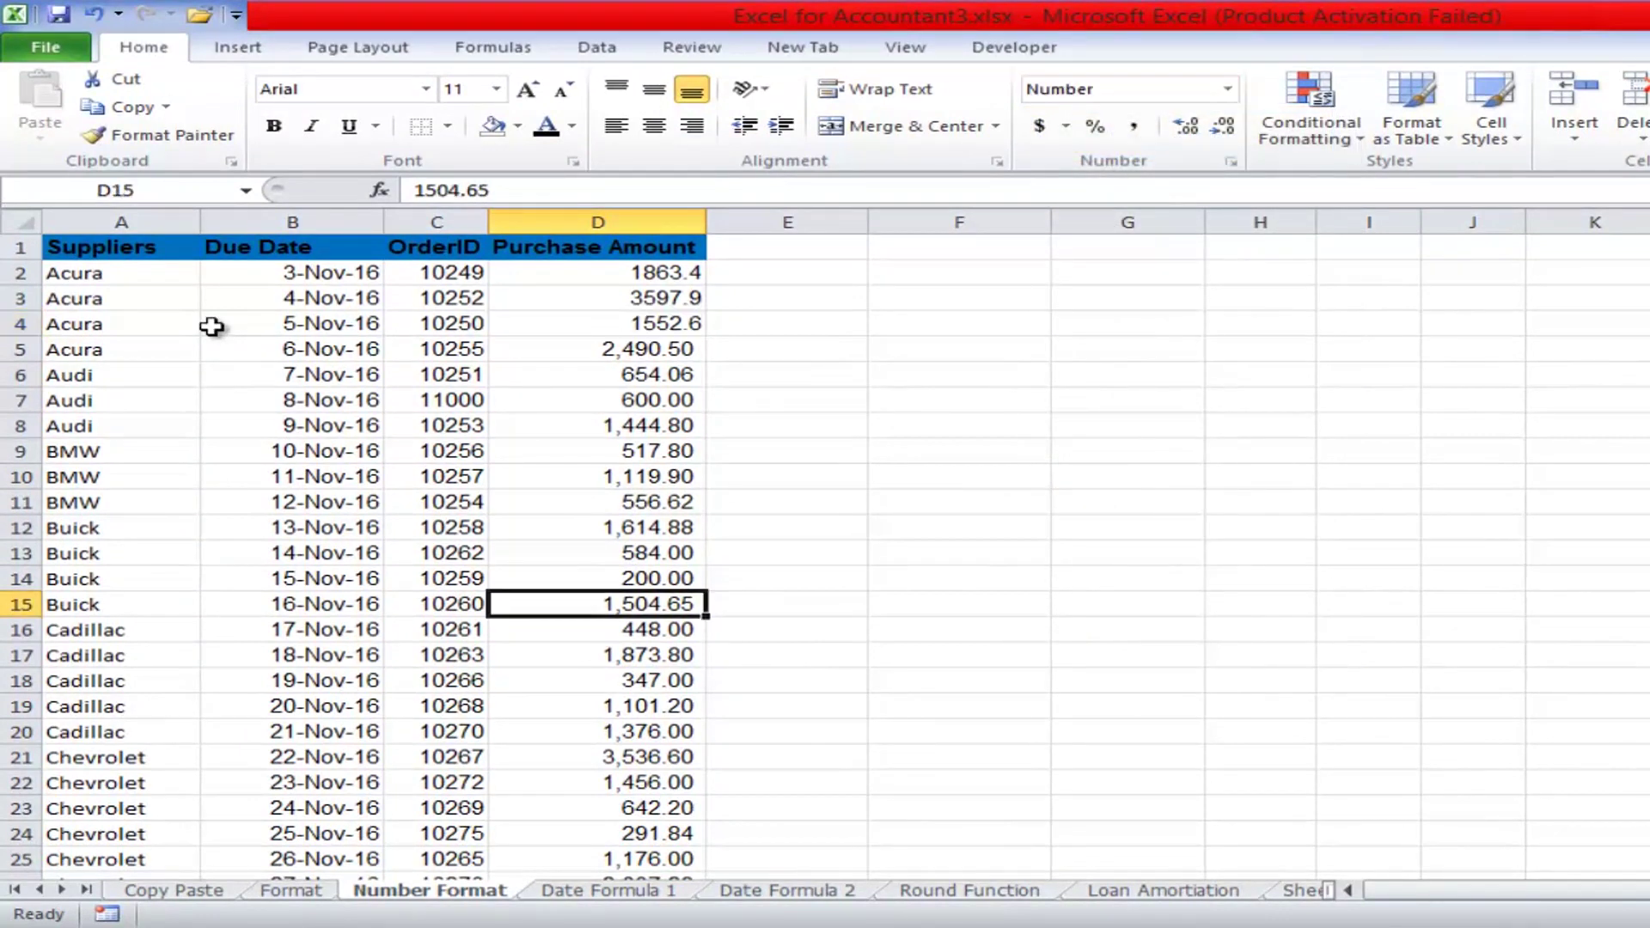
key(alt+h)
key(n)
key(Up)
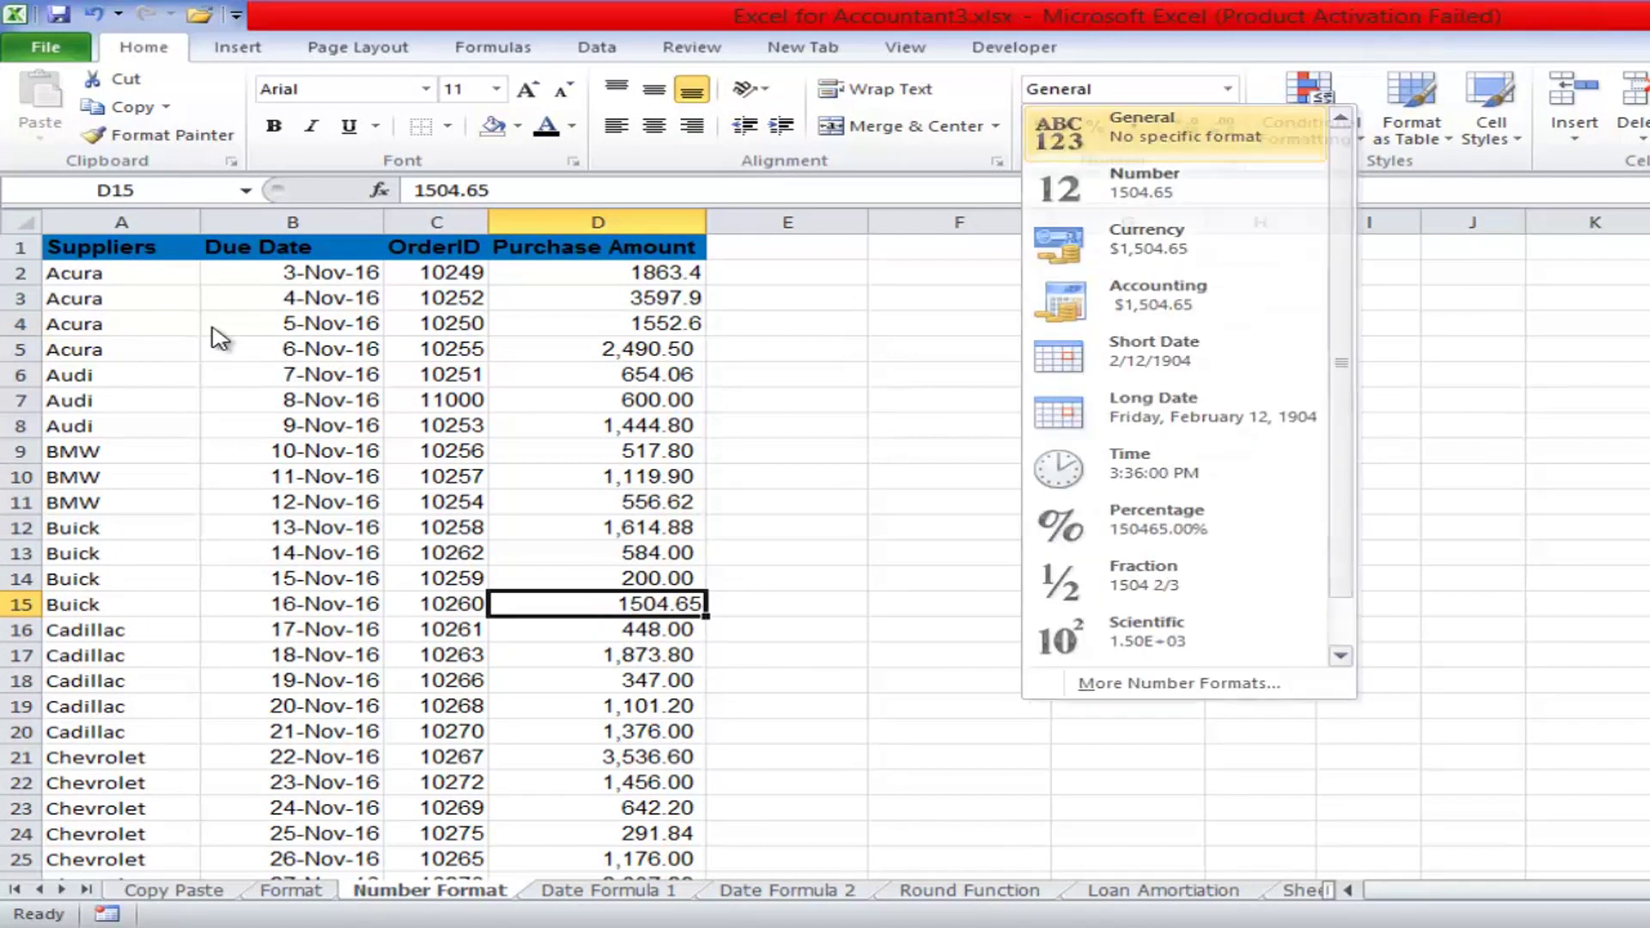
key(Return)
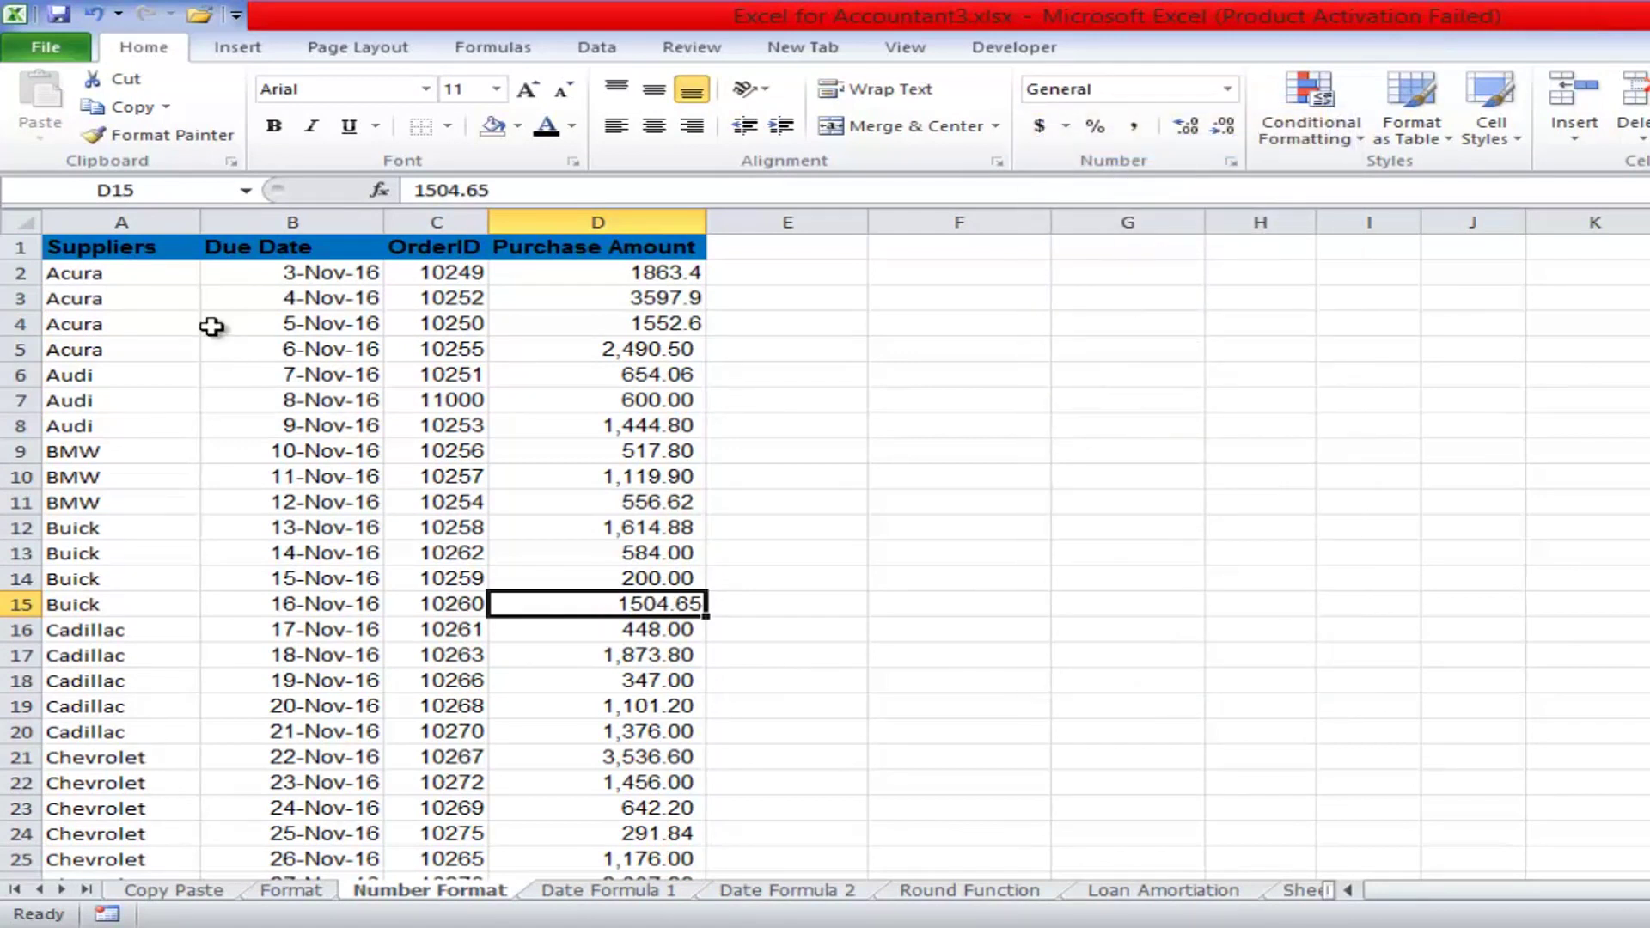
- Undo the General formatting on Purchase Amount cells D15, D4, D3 and D2
key(ctrl+shift+1)
key(Up)
key(Up)
key(Up)
key(Up)
key(Up)
key(Up)
key(Up)
key(Up)
key(Up)
key(Up)
key(Up)
key(ctrl+shift+1)
key(Up)
key(ctrl+shift+1)
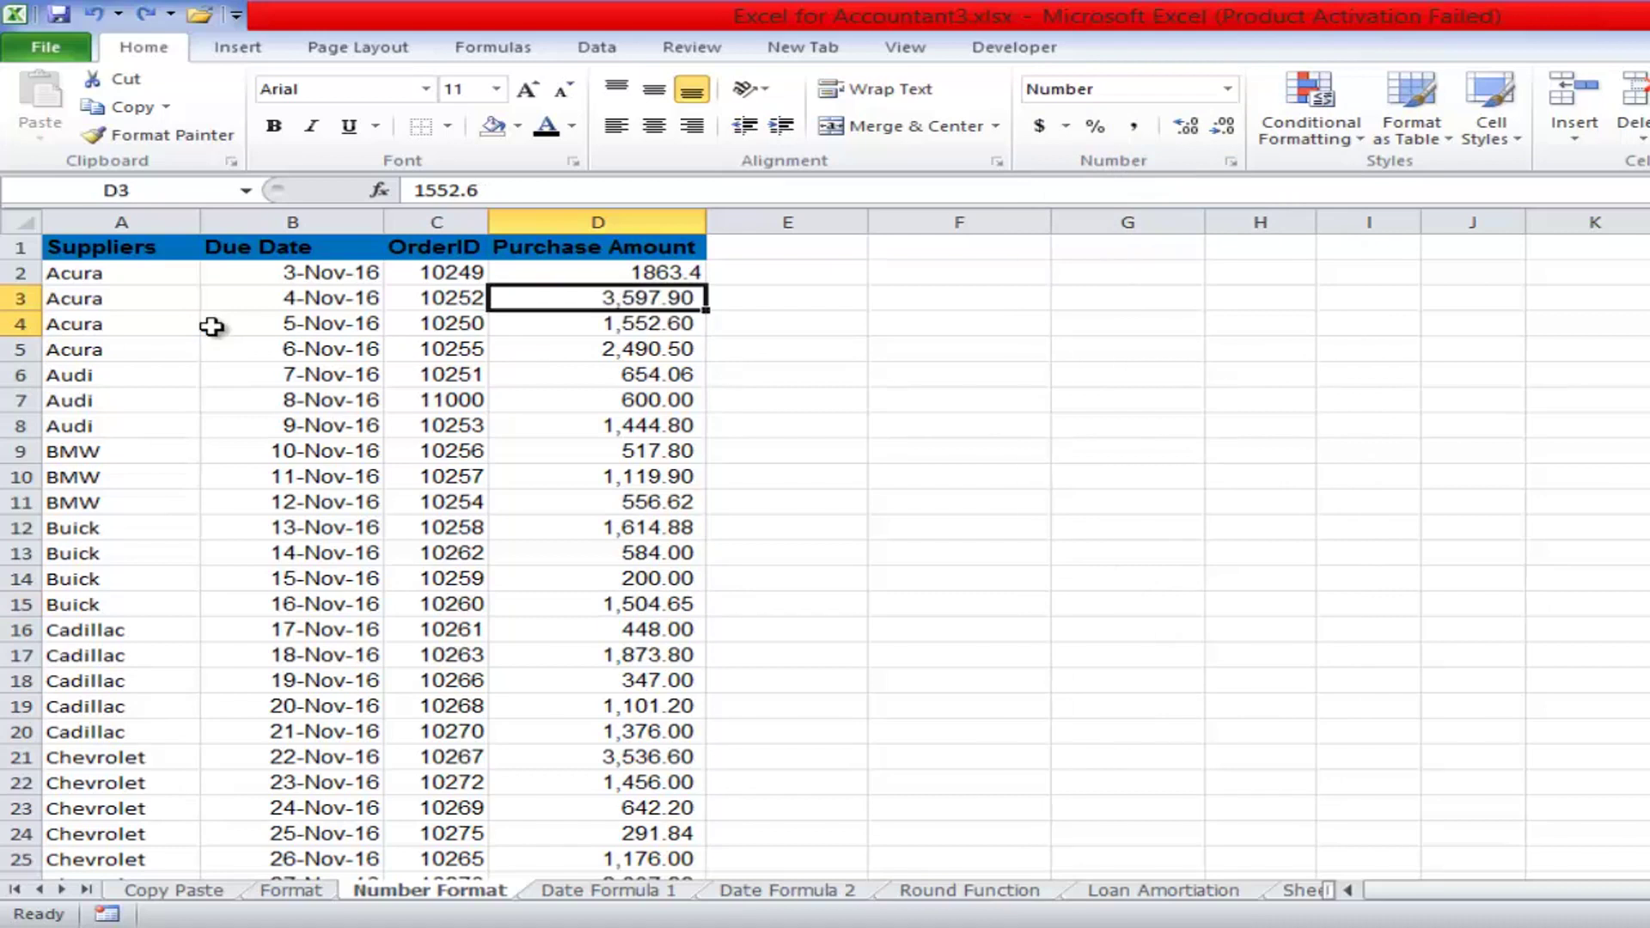
key(Up)
key(ctrl+shift+1)
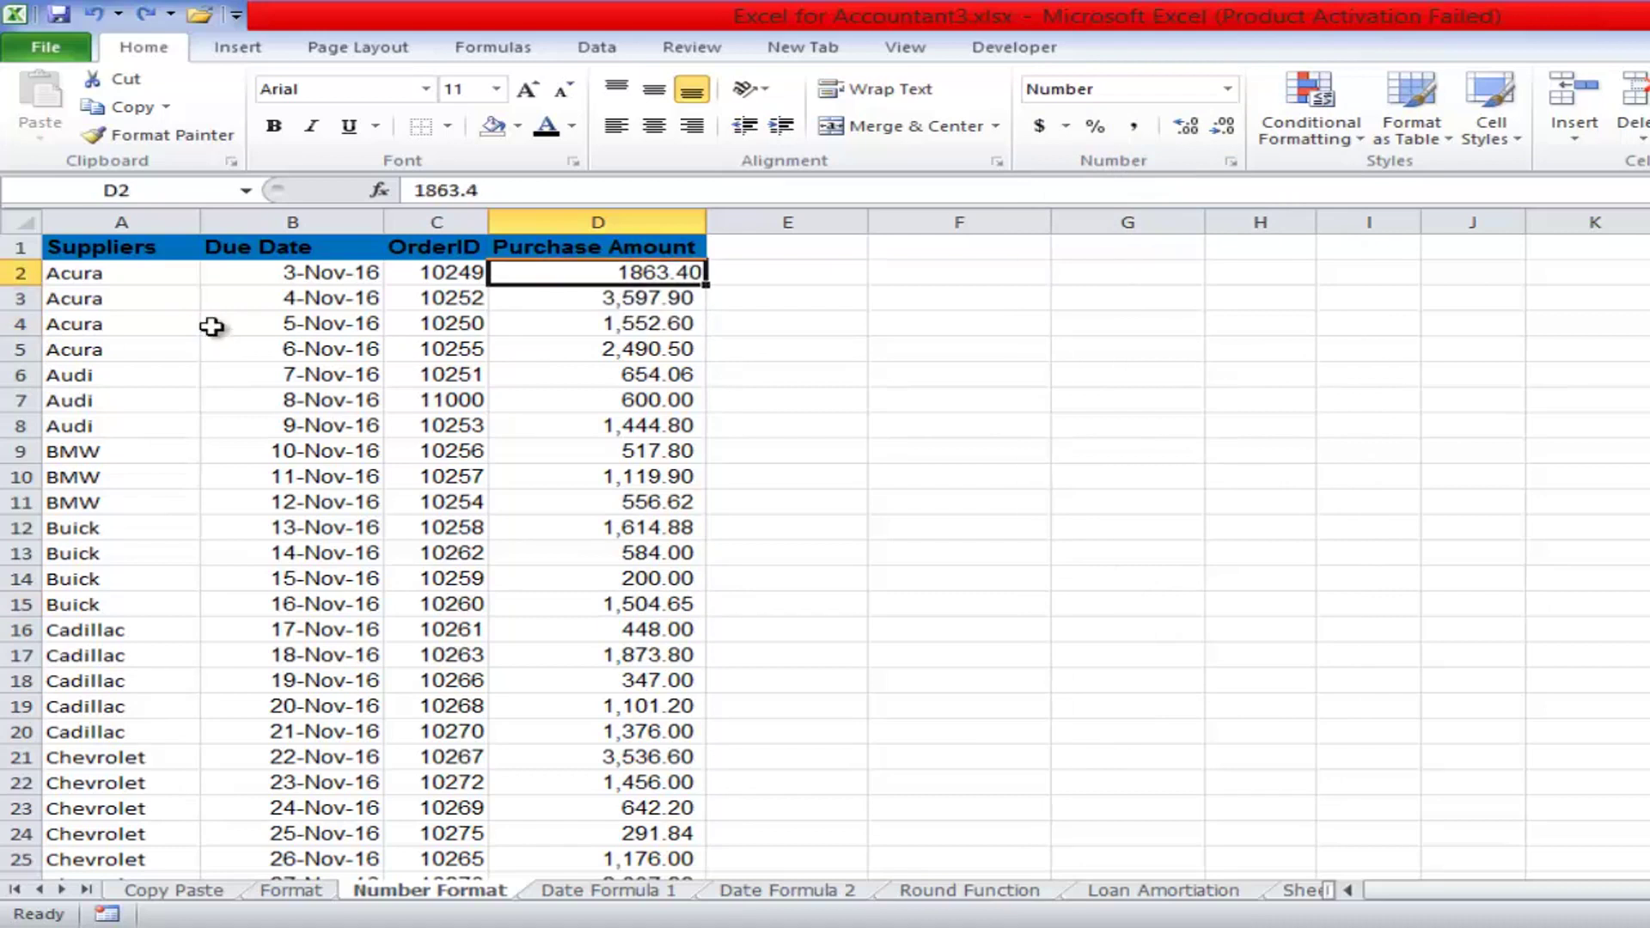
- Try the General format on all Purchase Amount cells D2:D800 and undo it
key(ctrl+shift+Down)
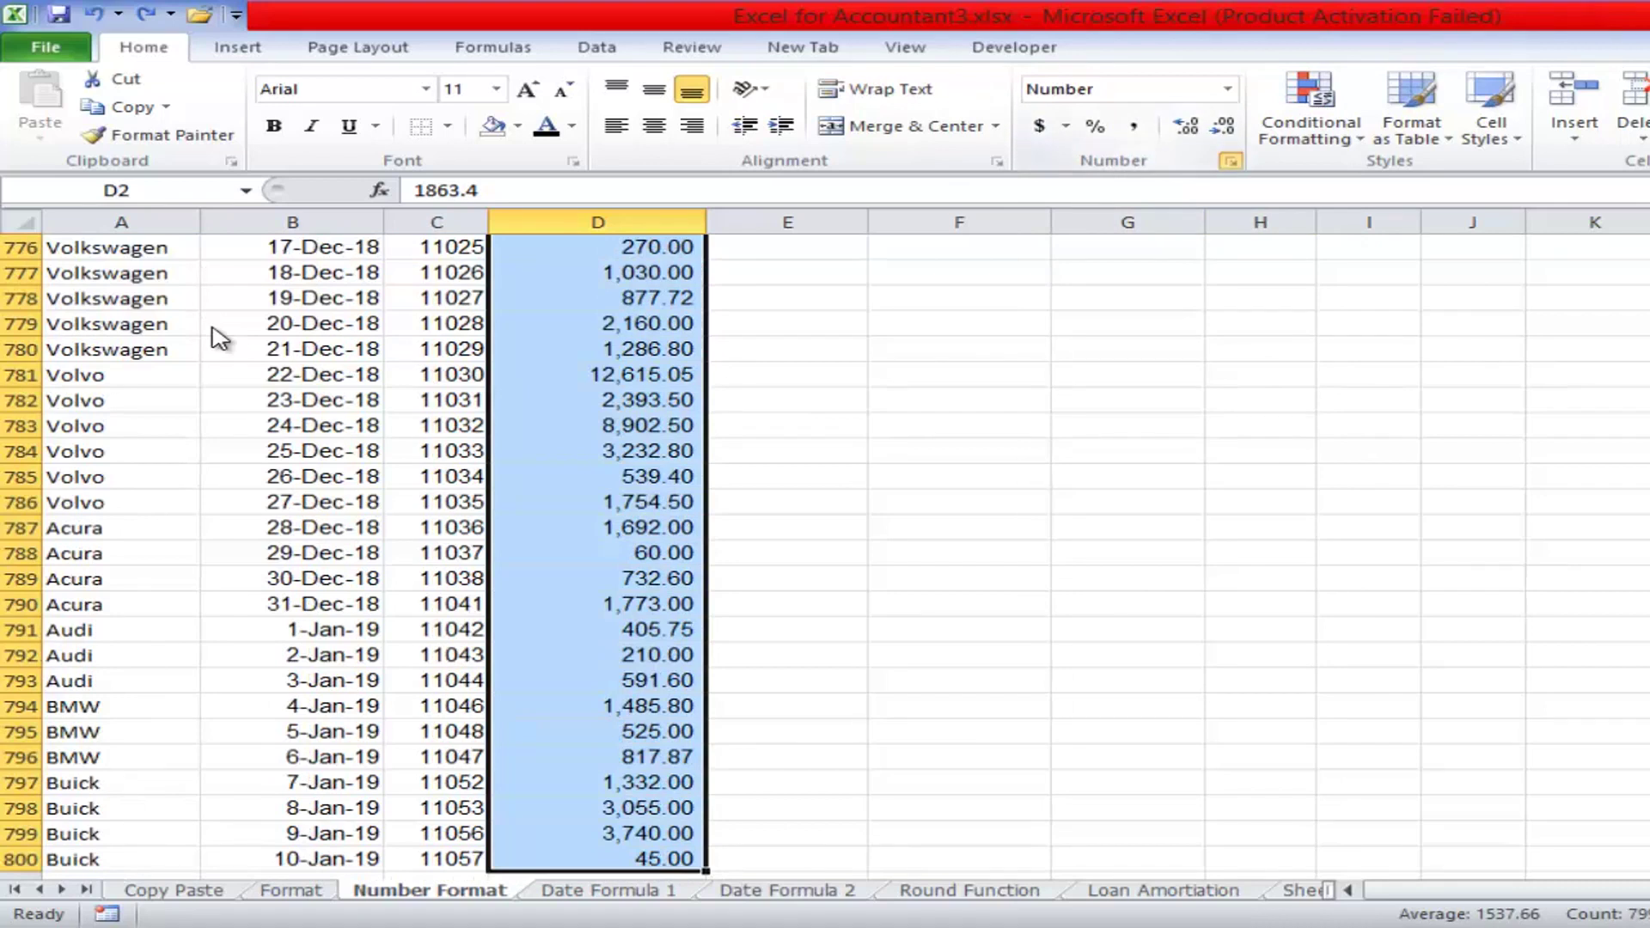
key(ctrl+BackSpace)
key(ctrl+1)
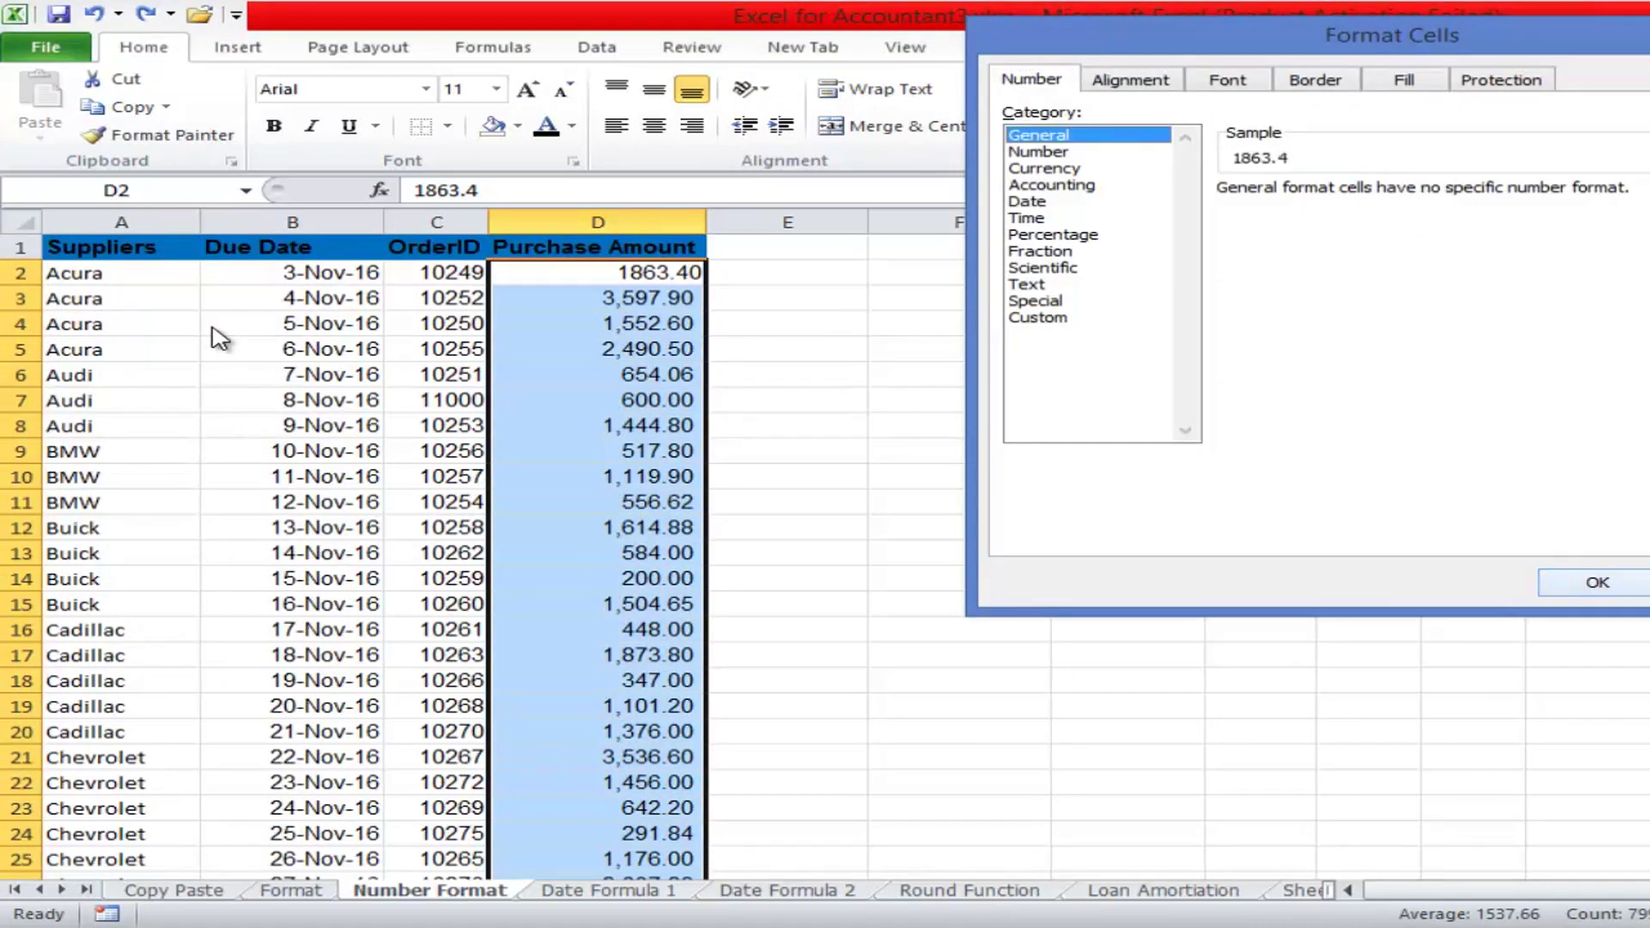
key(Return)
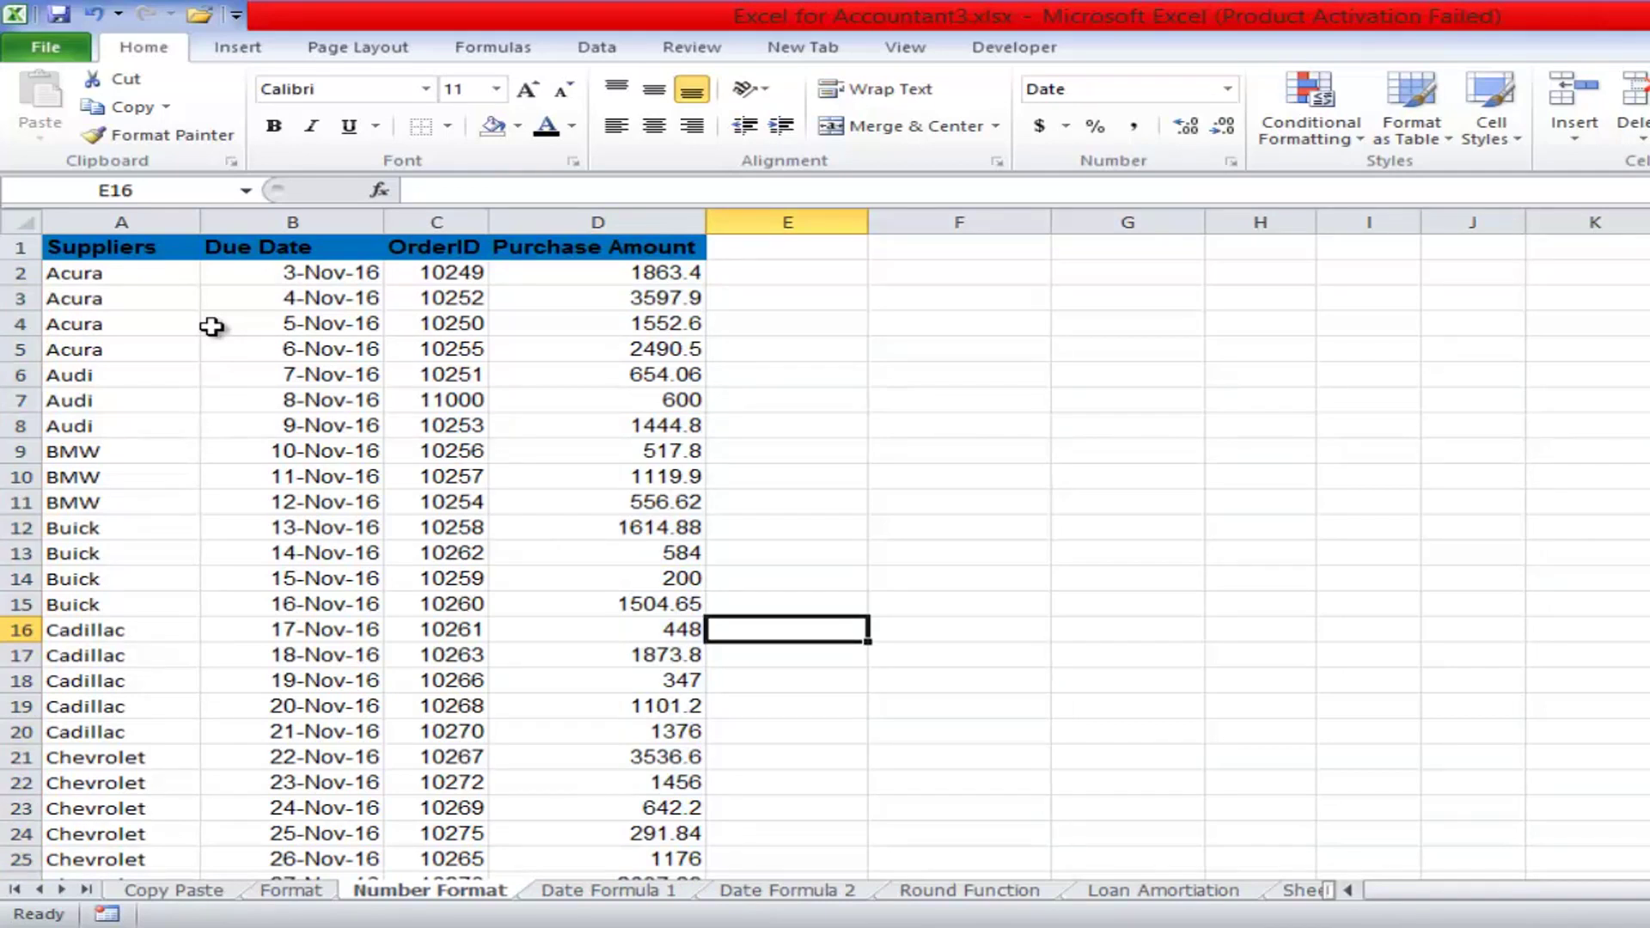
key(ctrl+z)
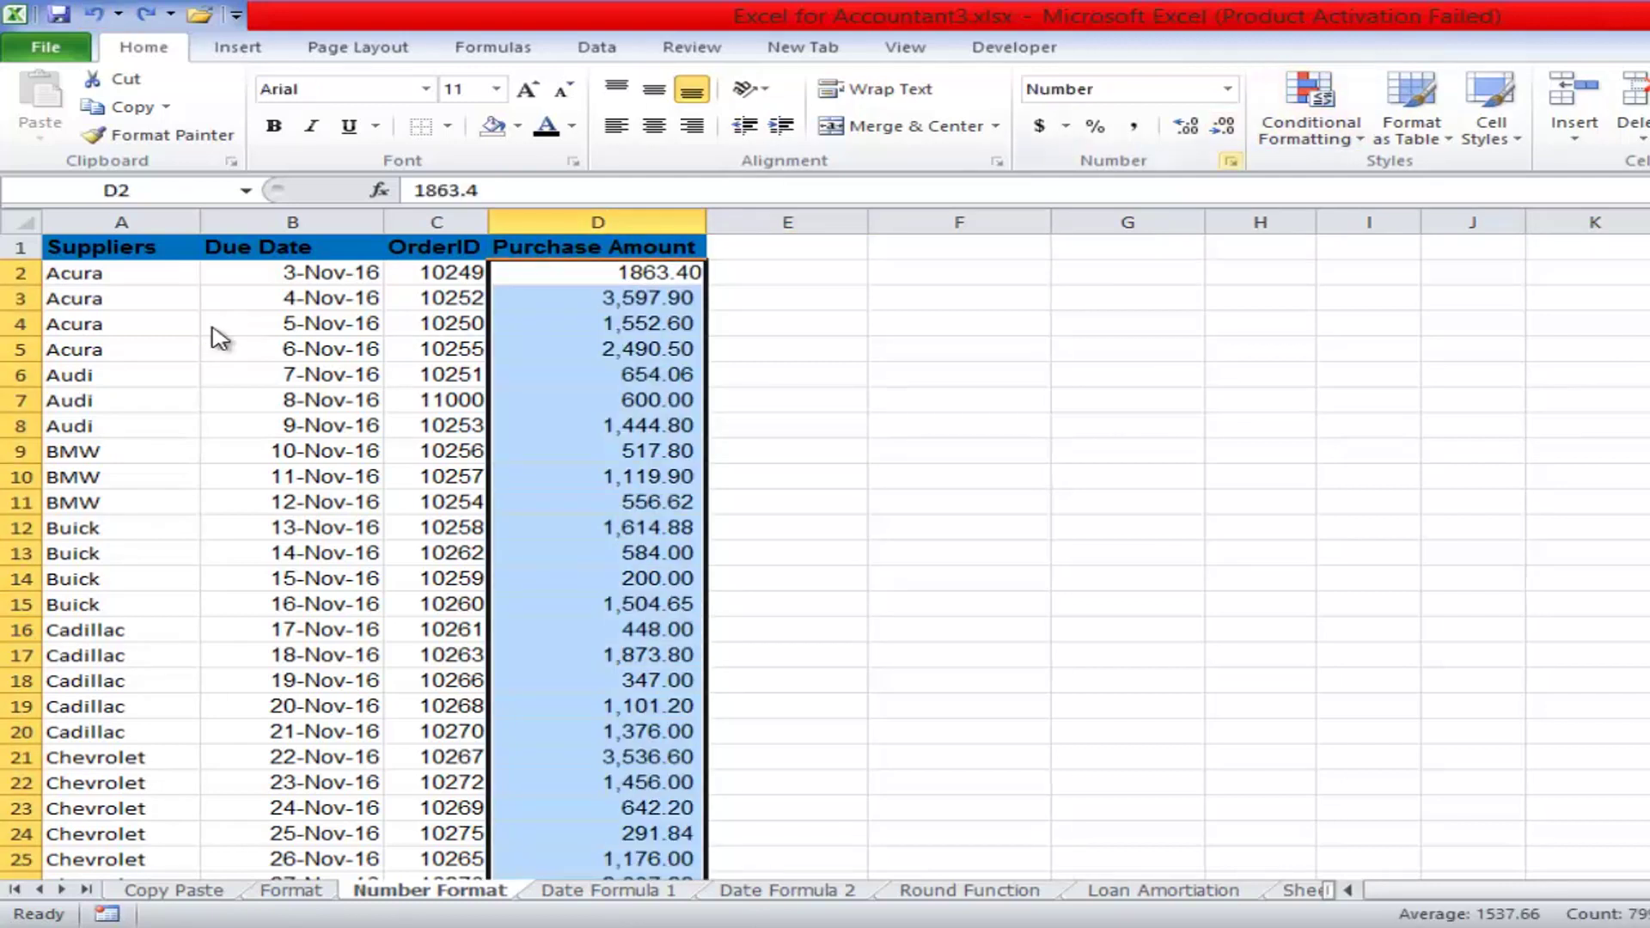
- Try the Number format with 0 decimal places on Purchase Amount cells D2:D800 and undo it
key(ctrl+1)
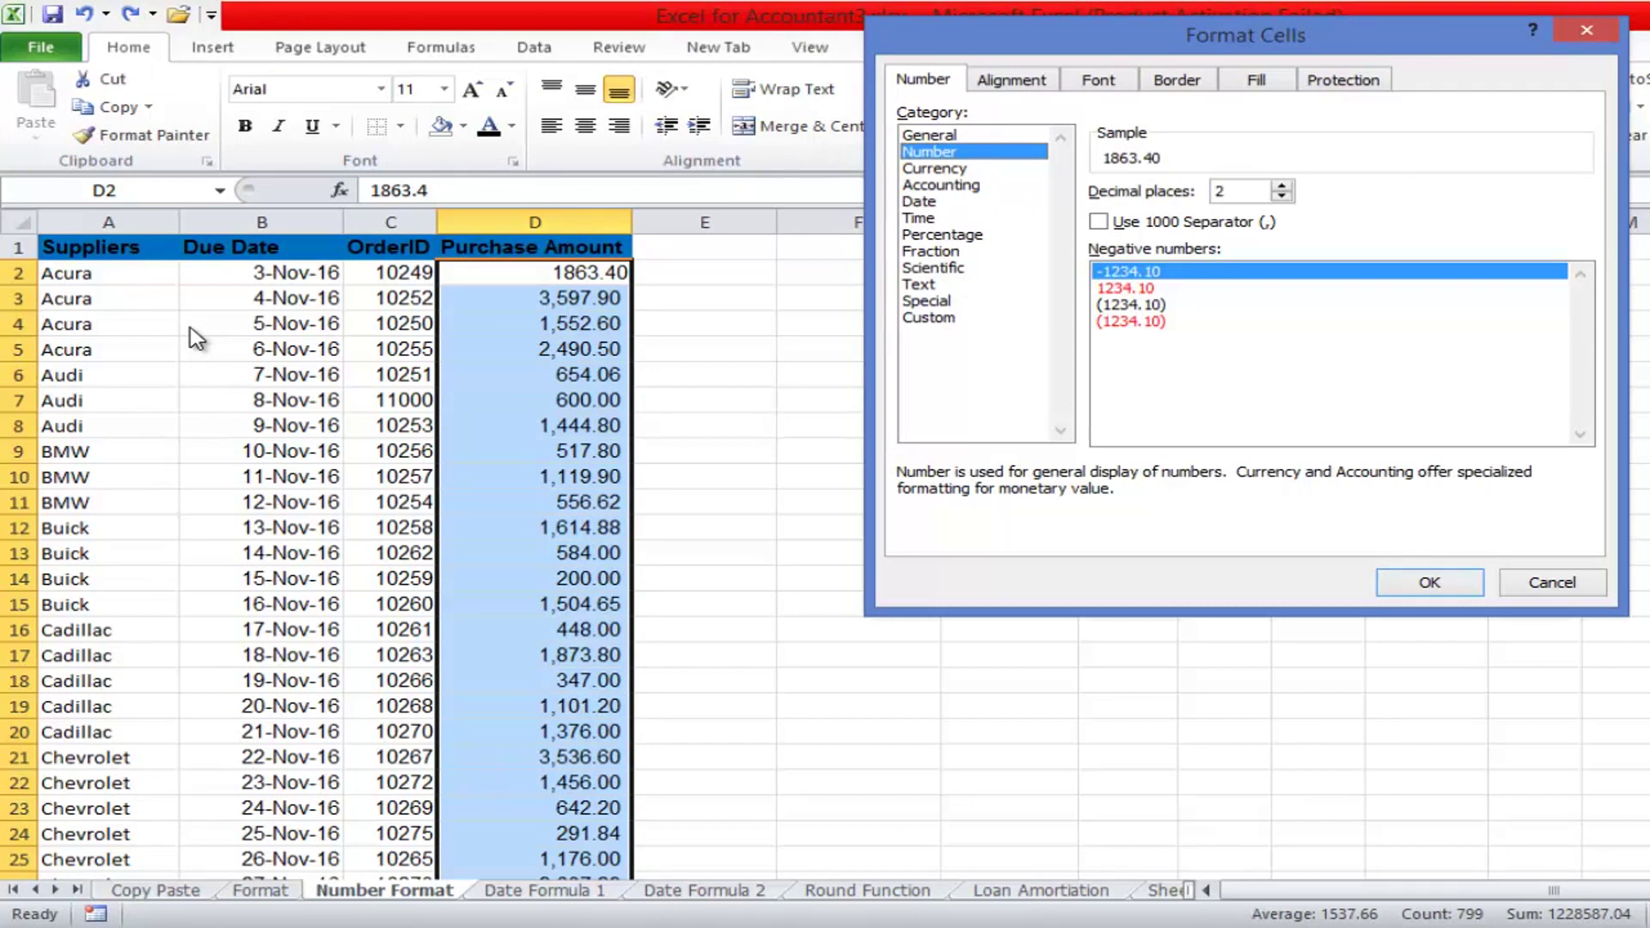
key(Down)
key(Up)
key(Up)
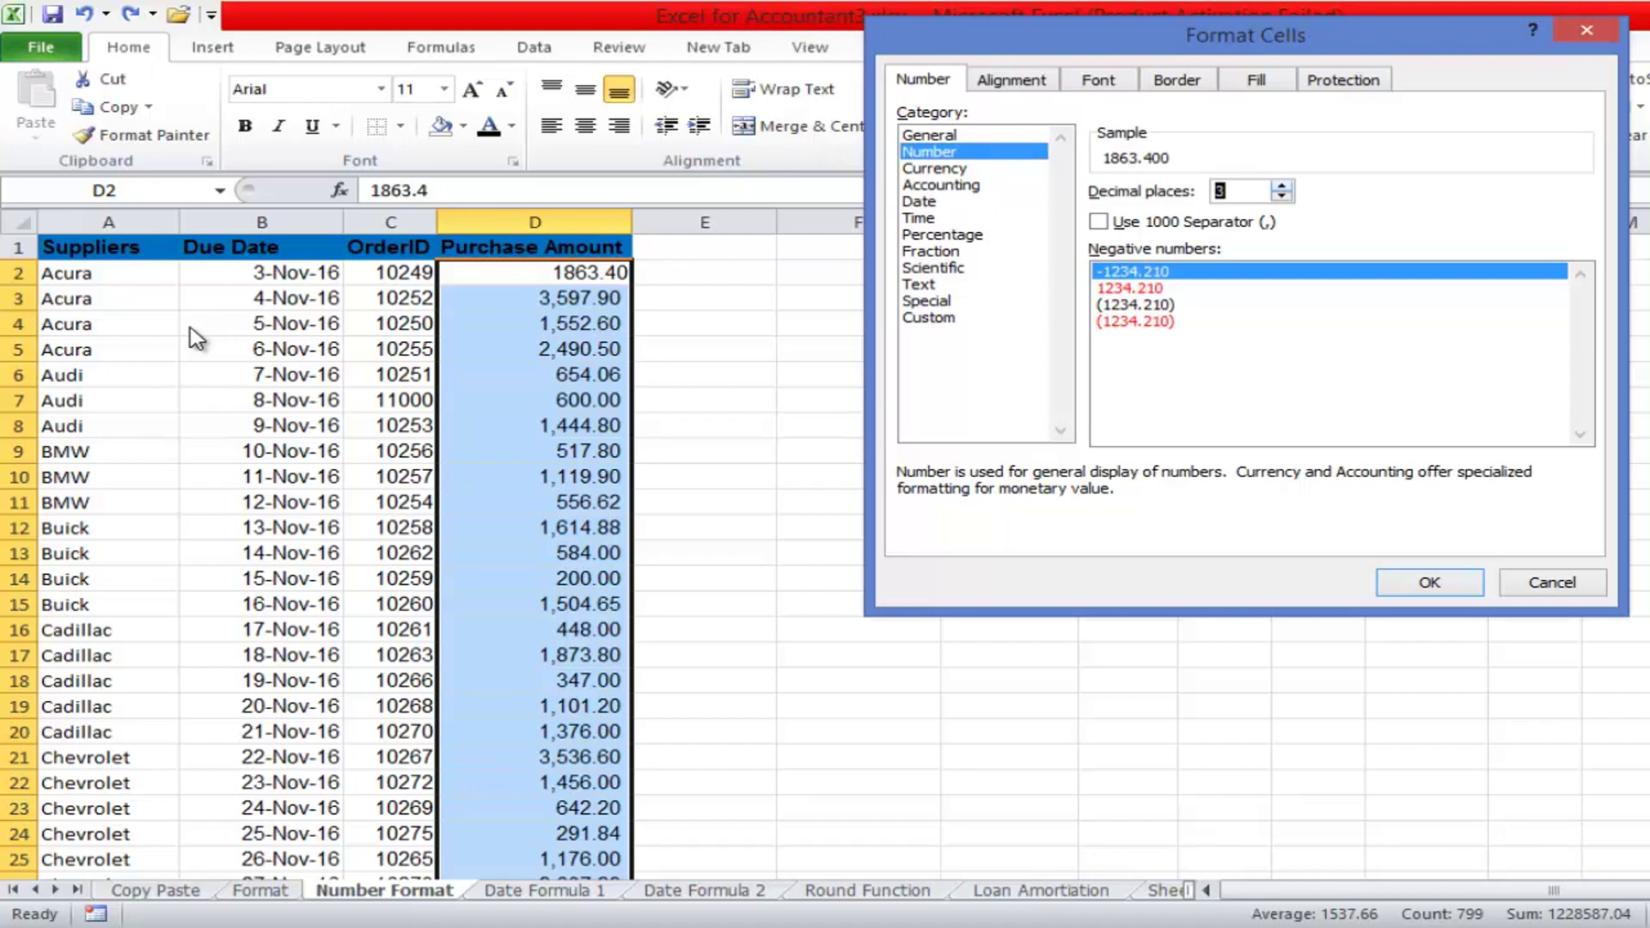
key(Down)
key(Down)
key(Down)
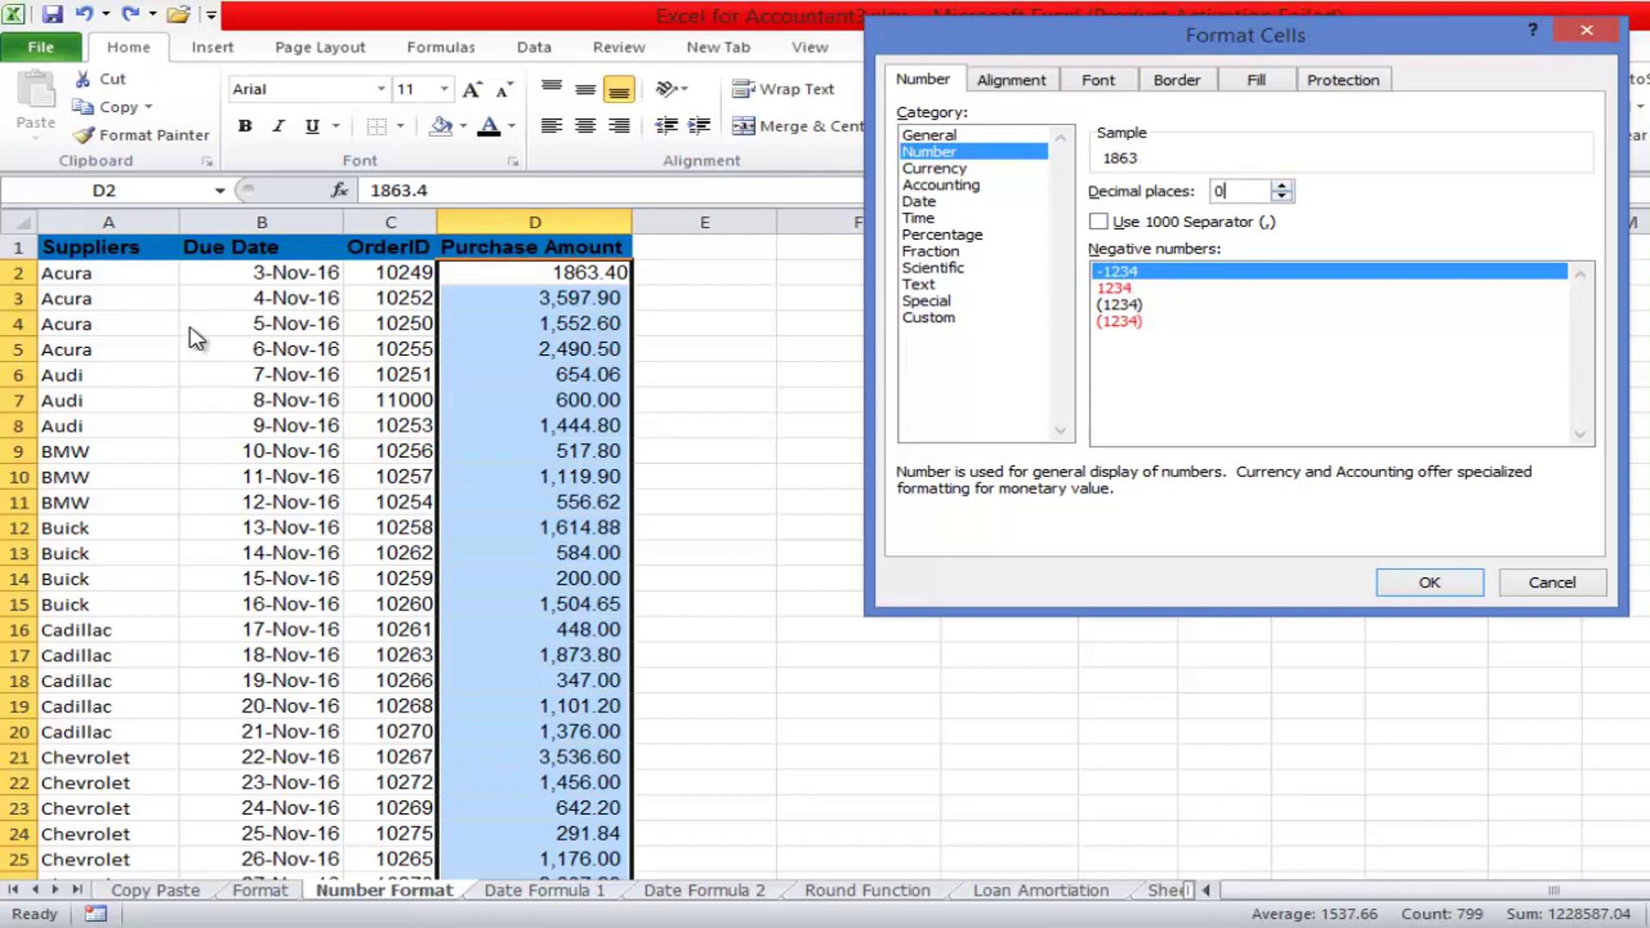
key(Return)
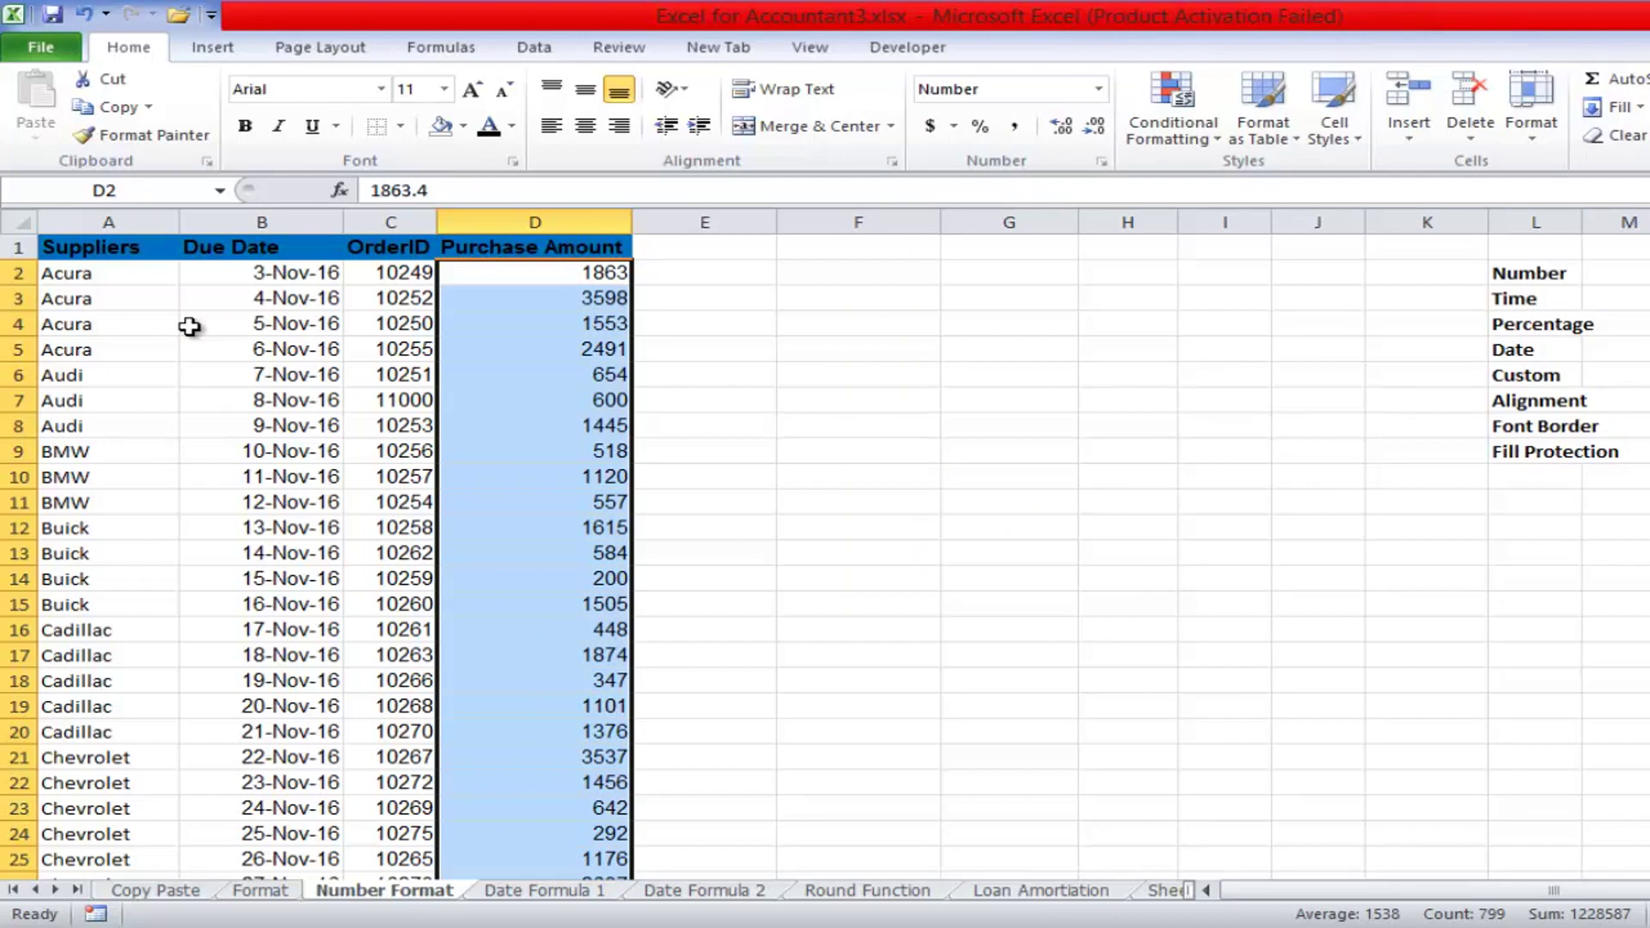
key(ctrl+z)
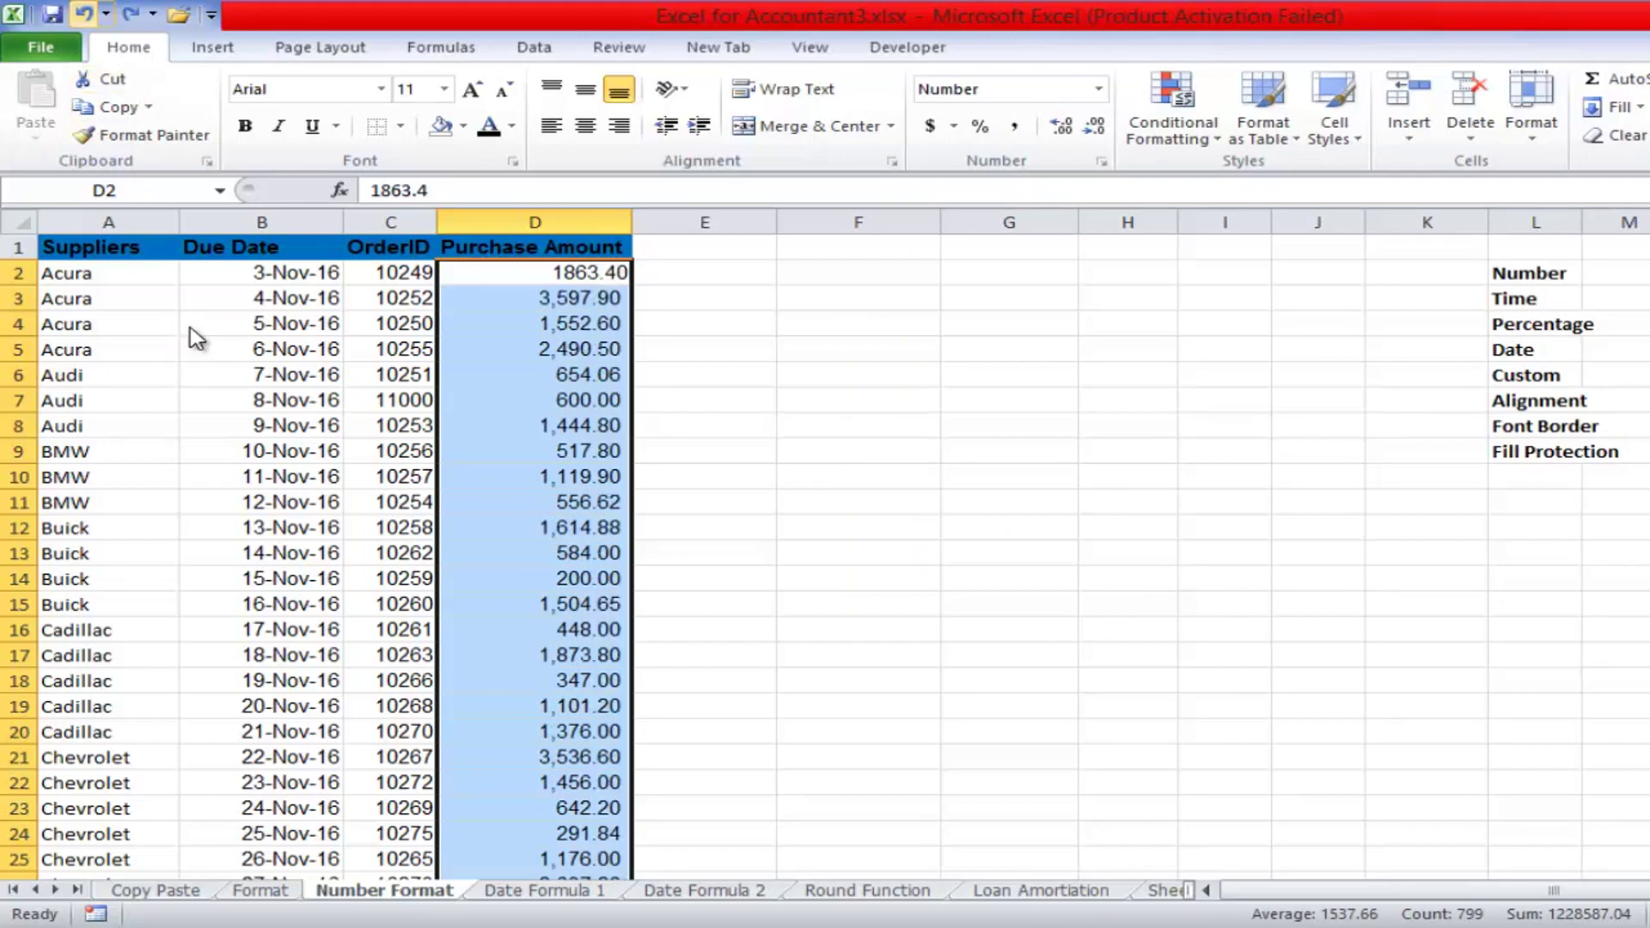
- Format the Purchase Amount cells D2:D800 as Currency with the $ symbol
key(ctrl+1)
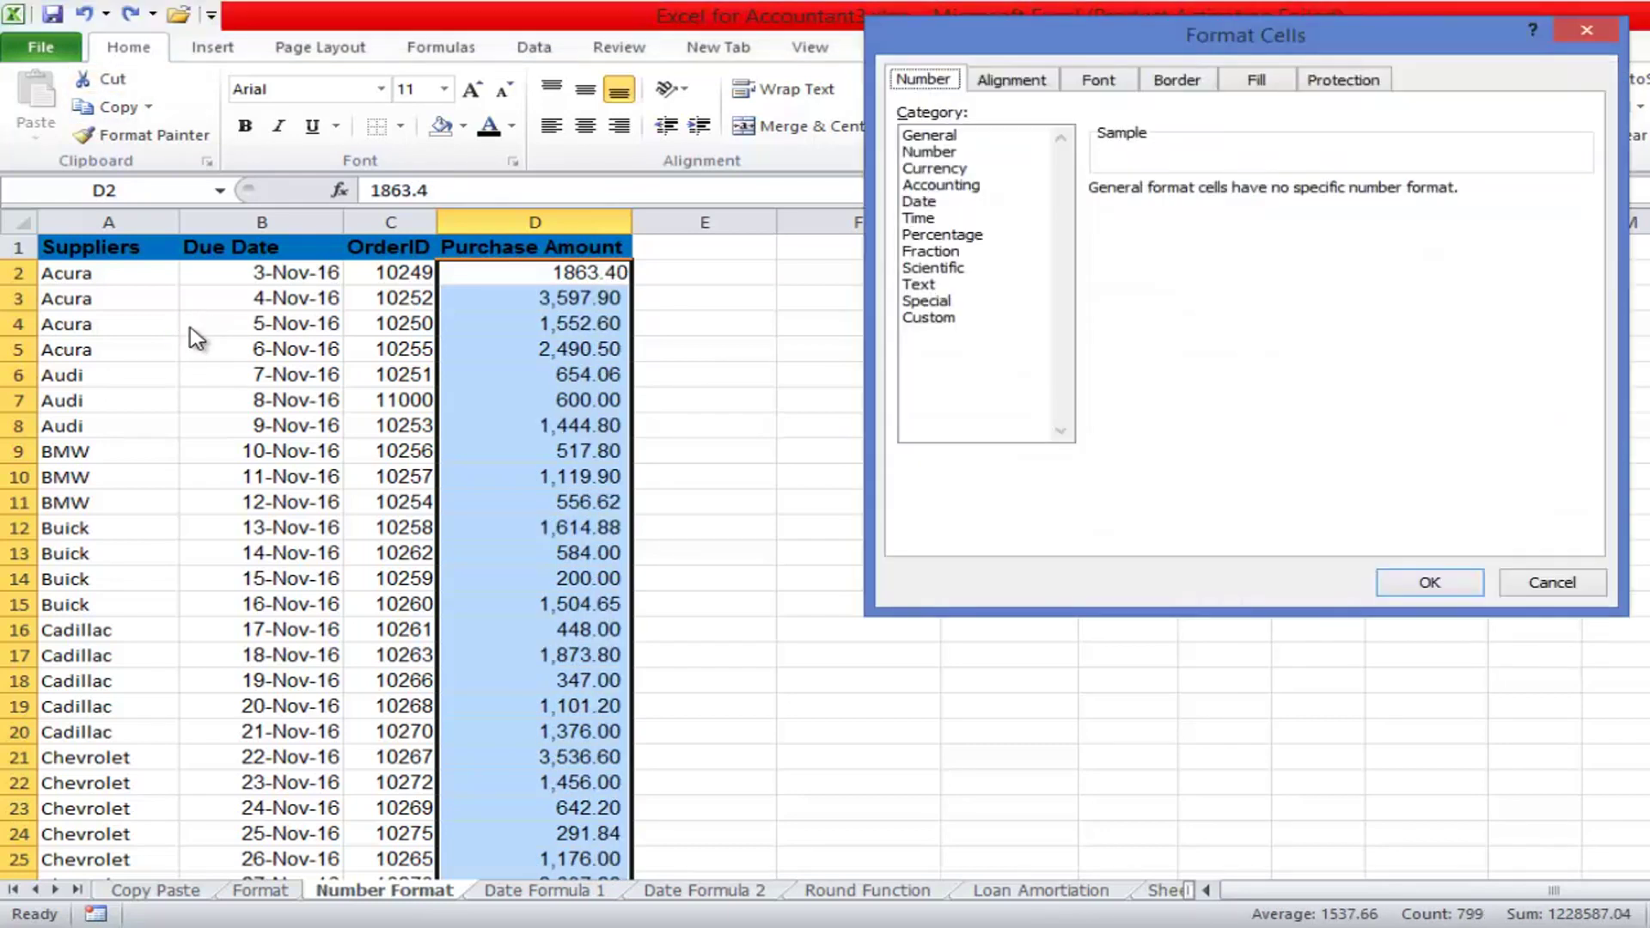
key(Tab)
key(Down)
key(Down)
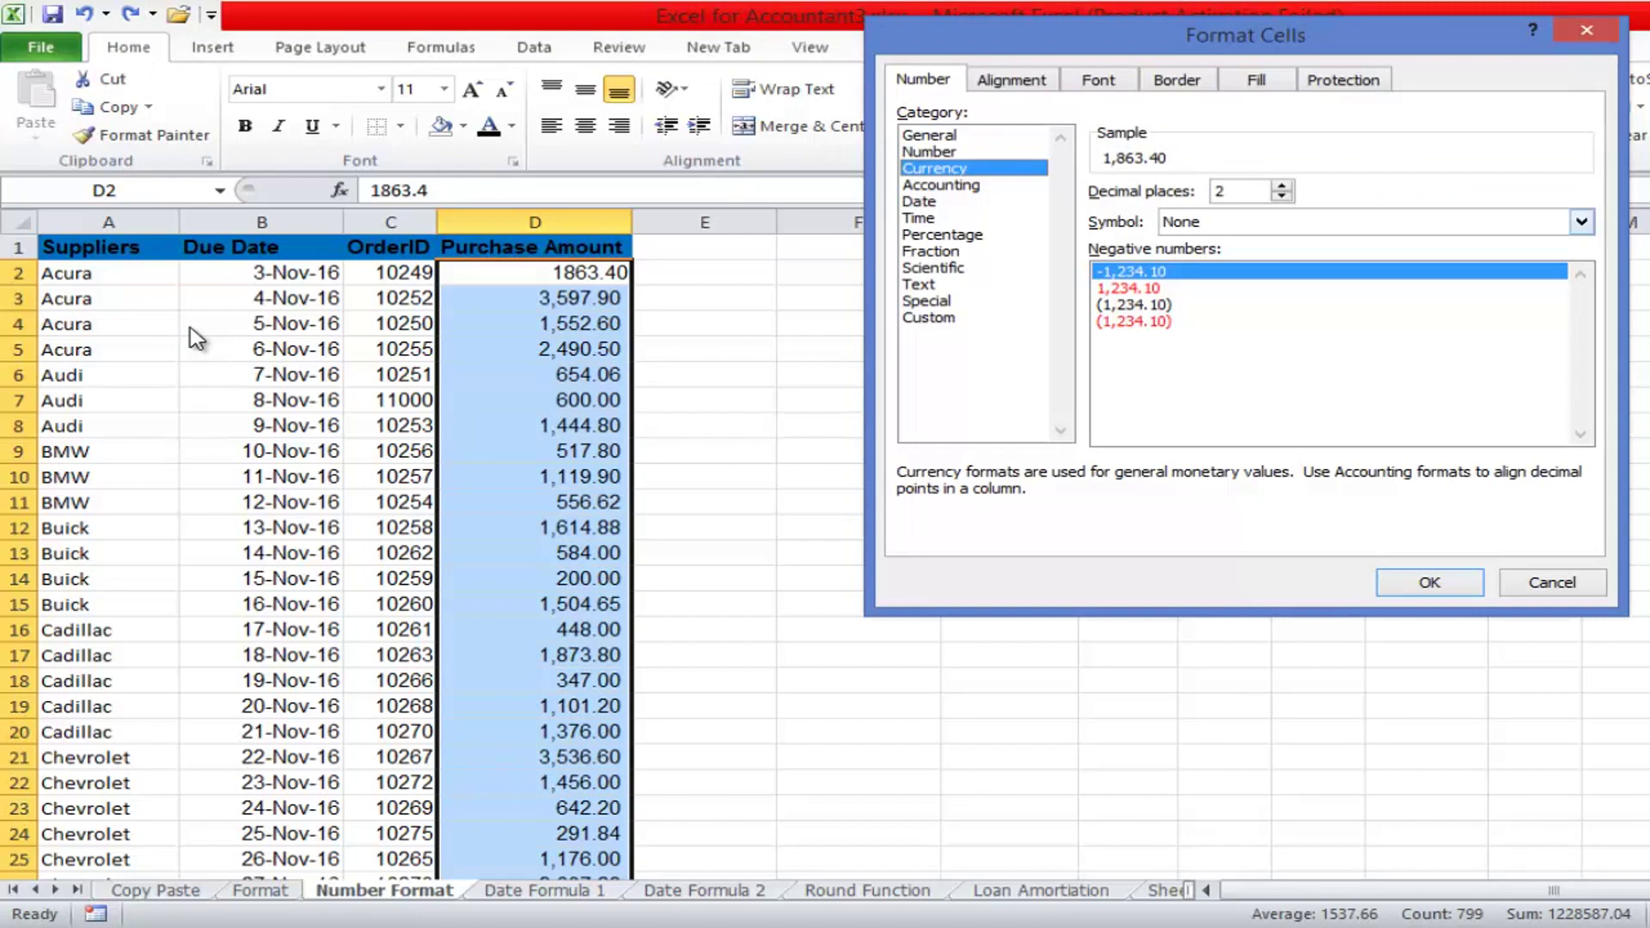
key(Tab)
key(alt+Down)
key(Down)
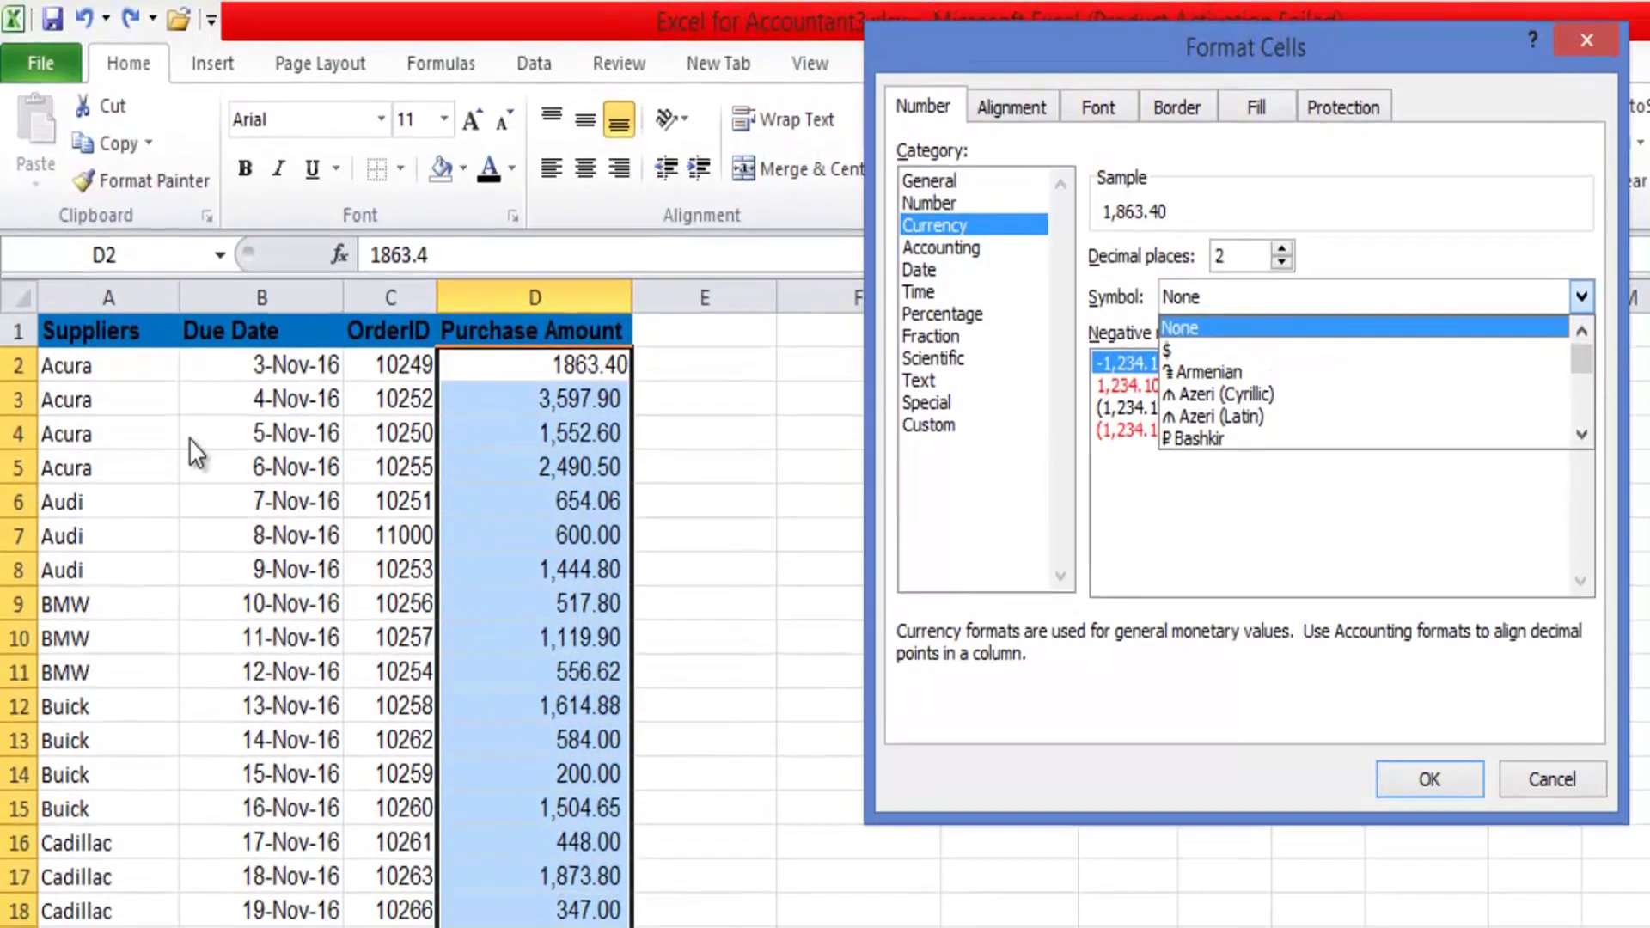
key(Return)
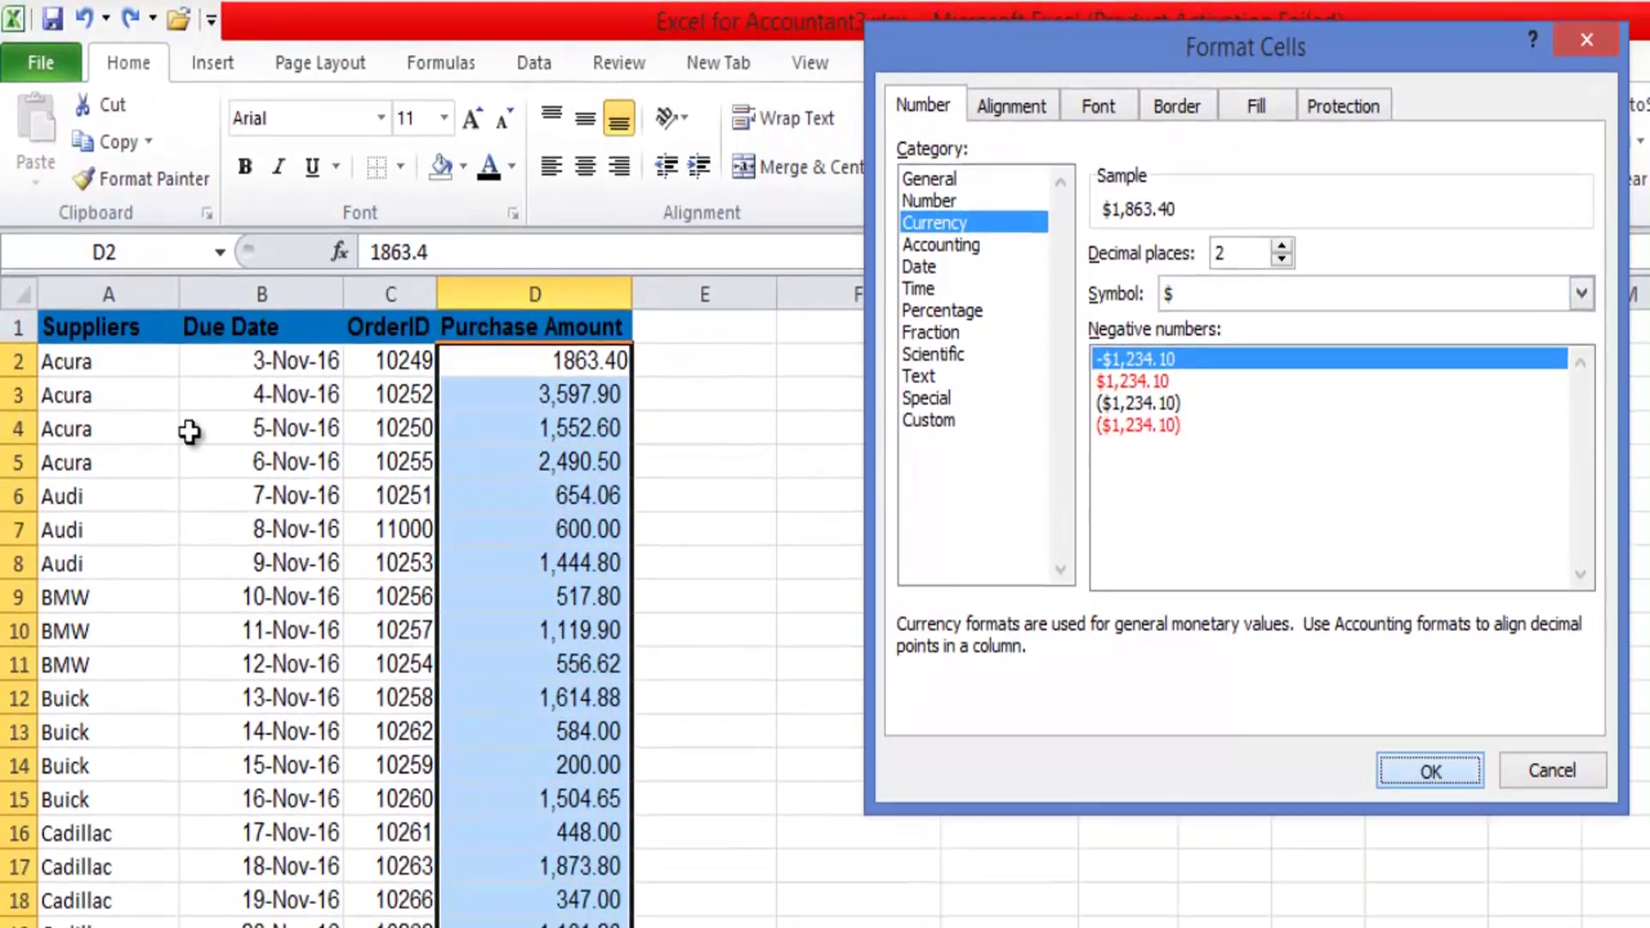
- Apply the Currency format to Purchase Amount cells D2:D800 and set it to 0 decimal places
key(Return)
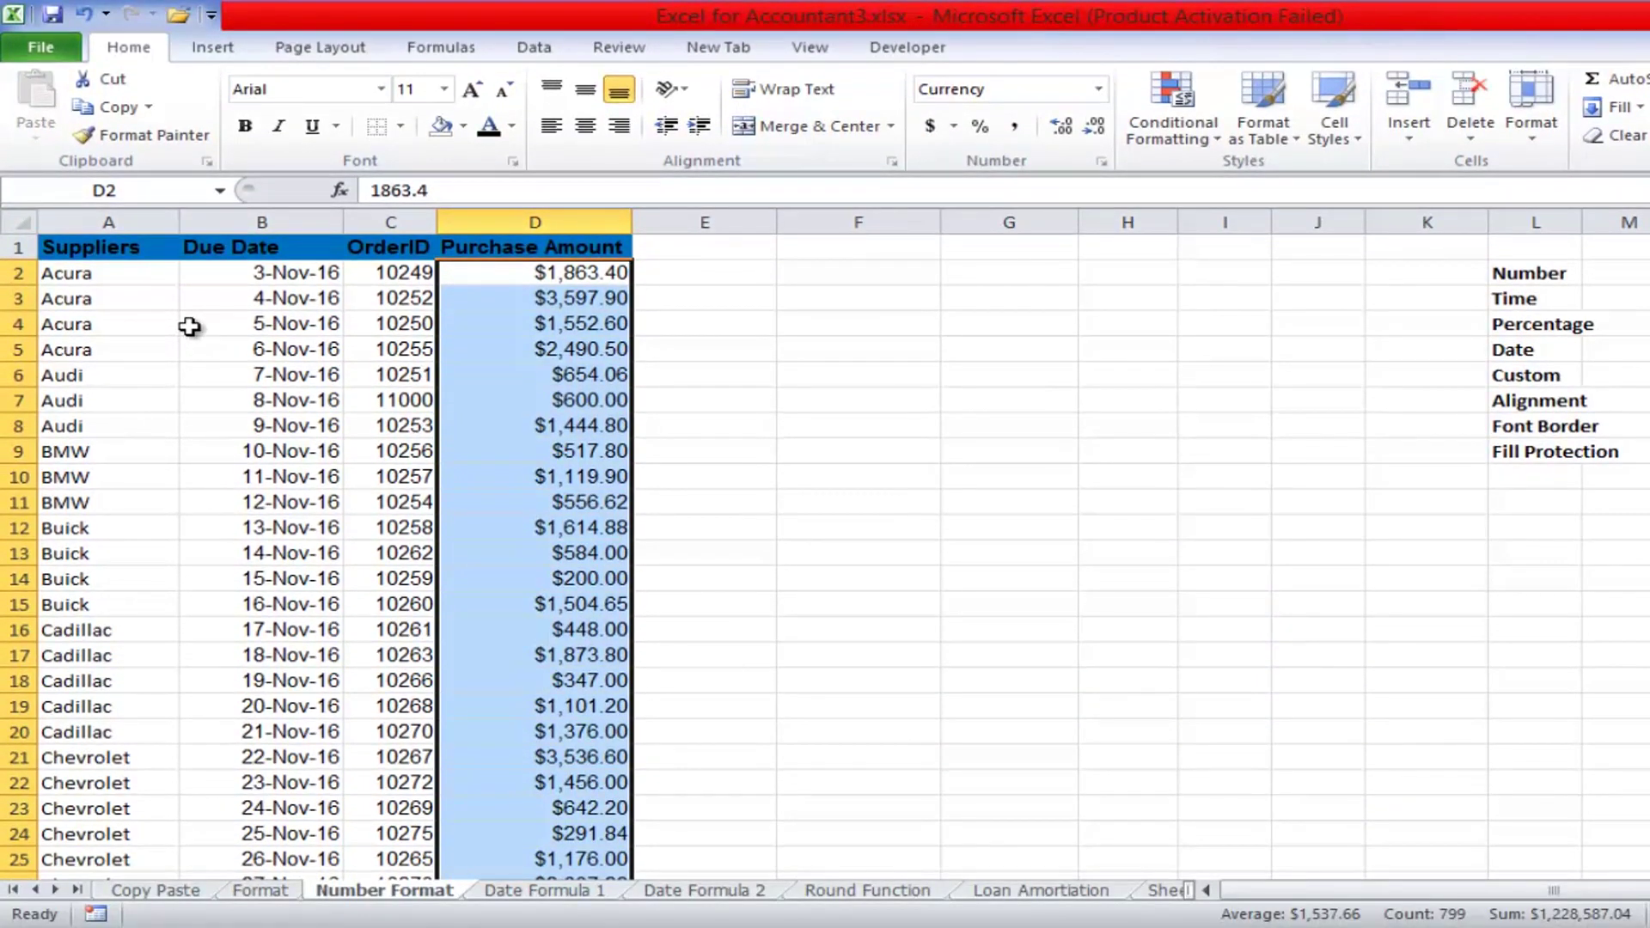
key(ctrl+1)
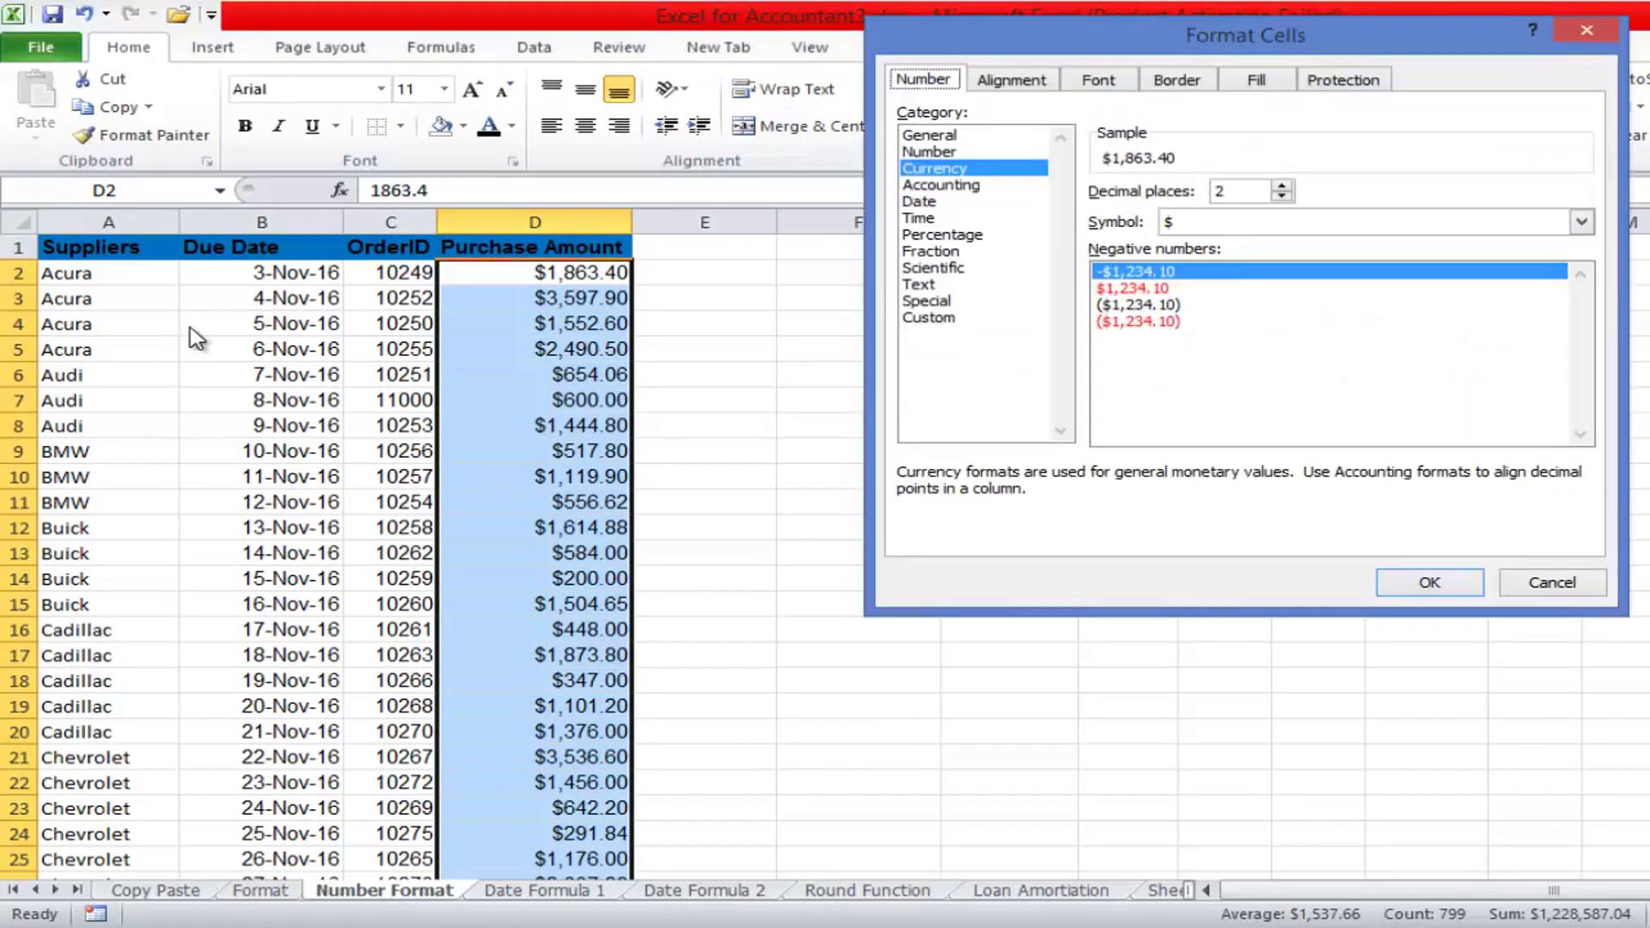
key(Tab)
key(Tab)
key(Down)
key(Down)
click(1239, 191)
click(1431, 583)
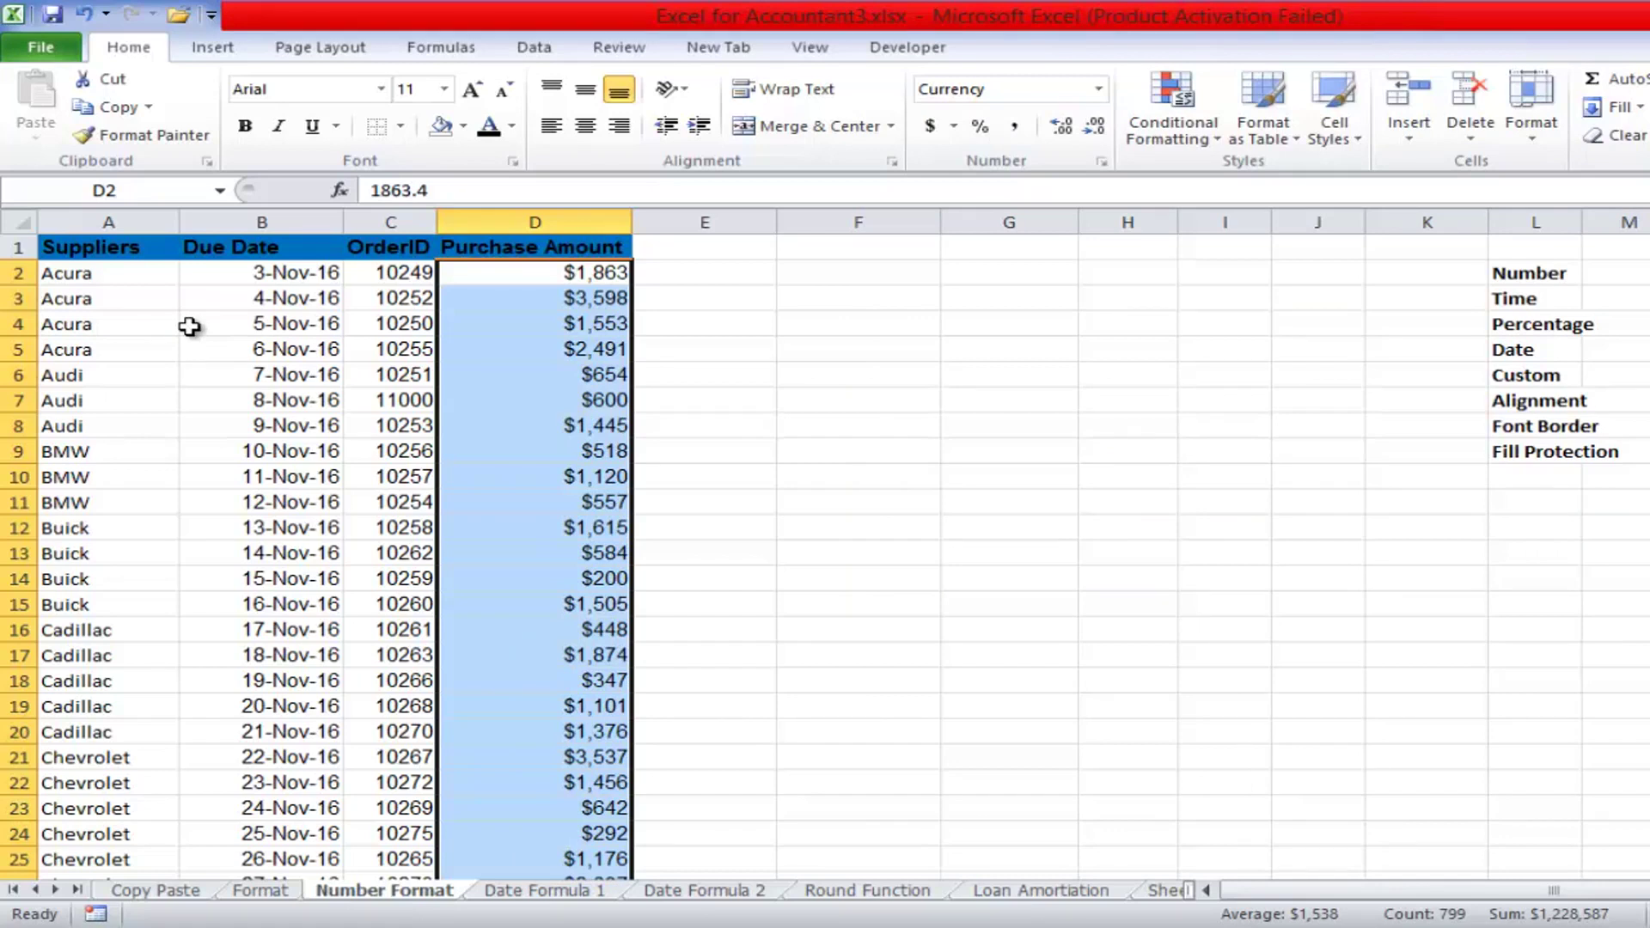
- Give Purchase Amount cells D2:D800 the custom number format "N",##0.00, built from the existing #,##0.00 code
click(1102, 160)
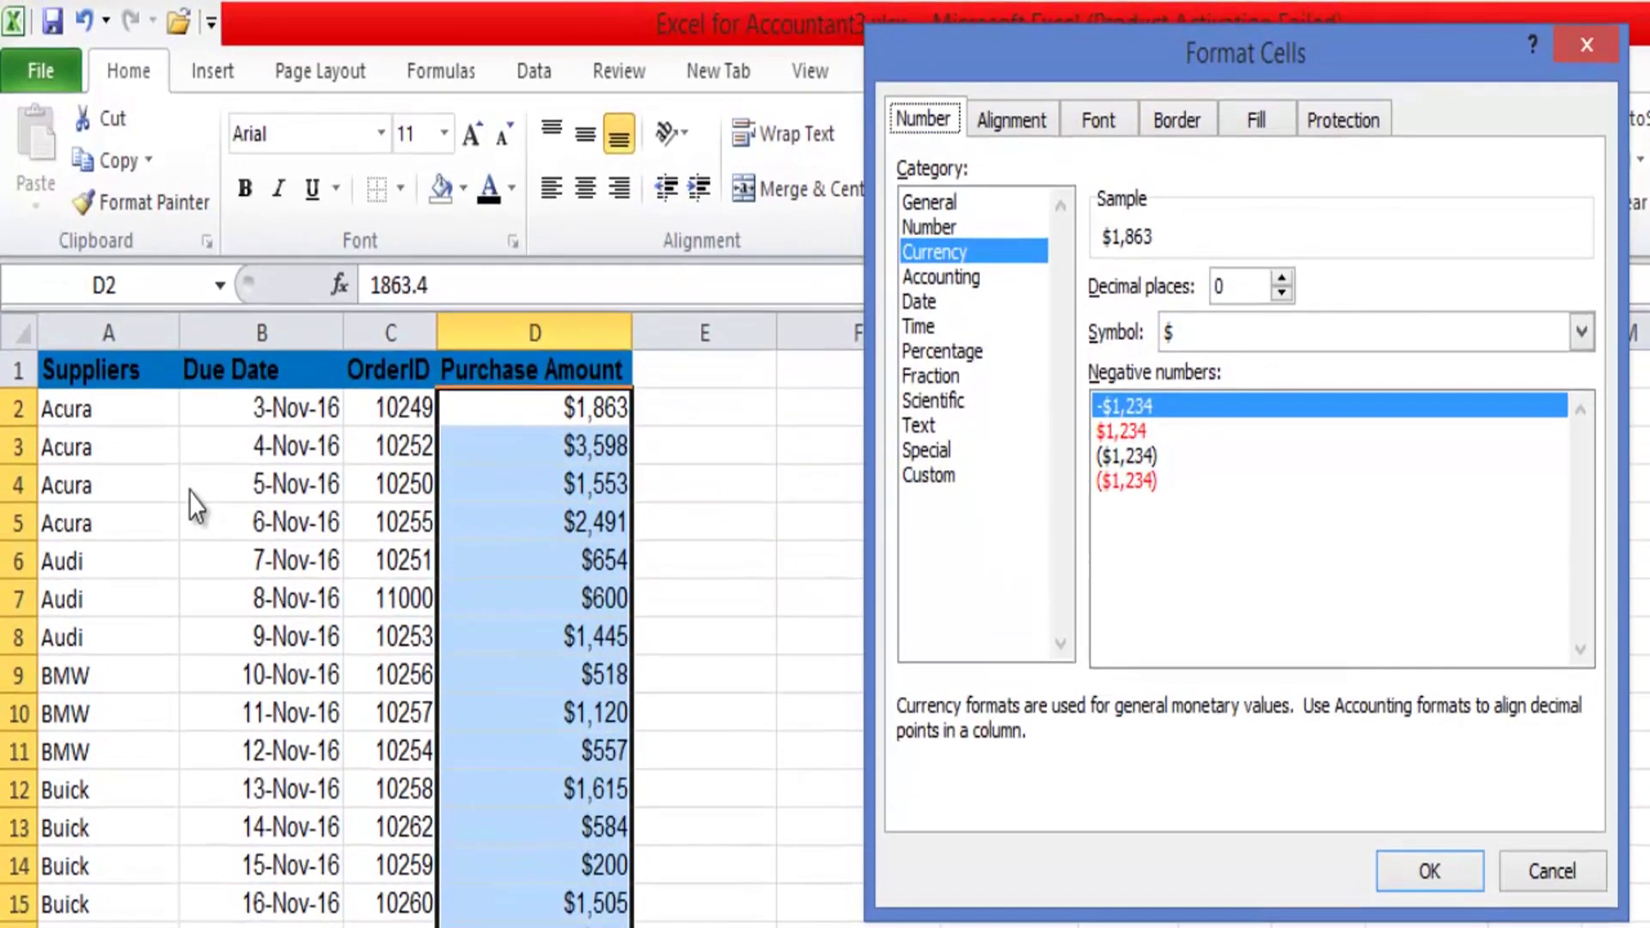
click(929, 318)
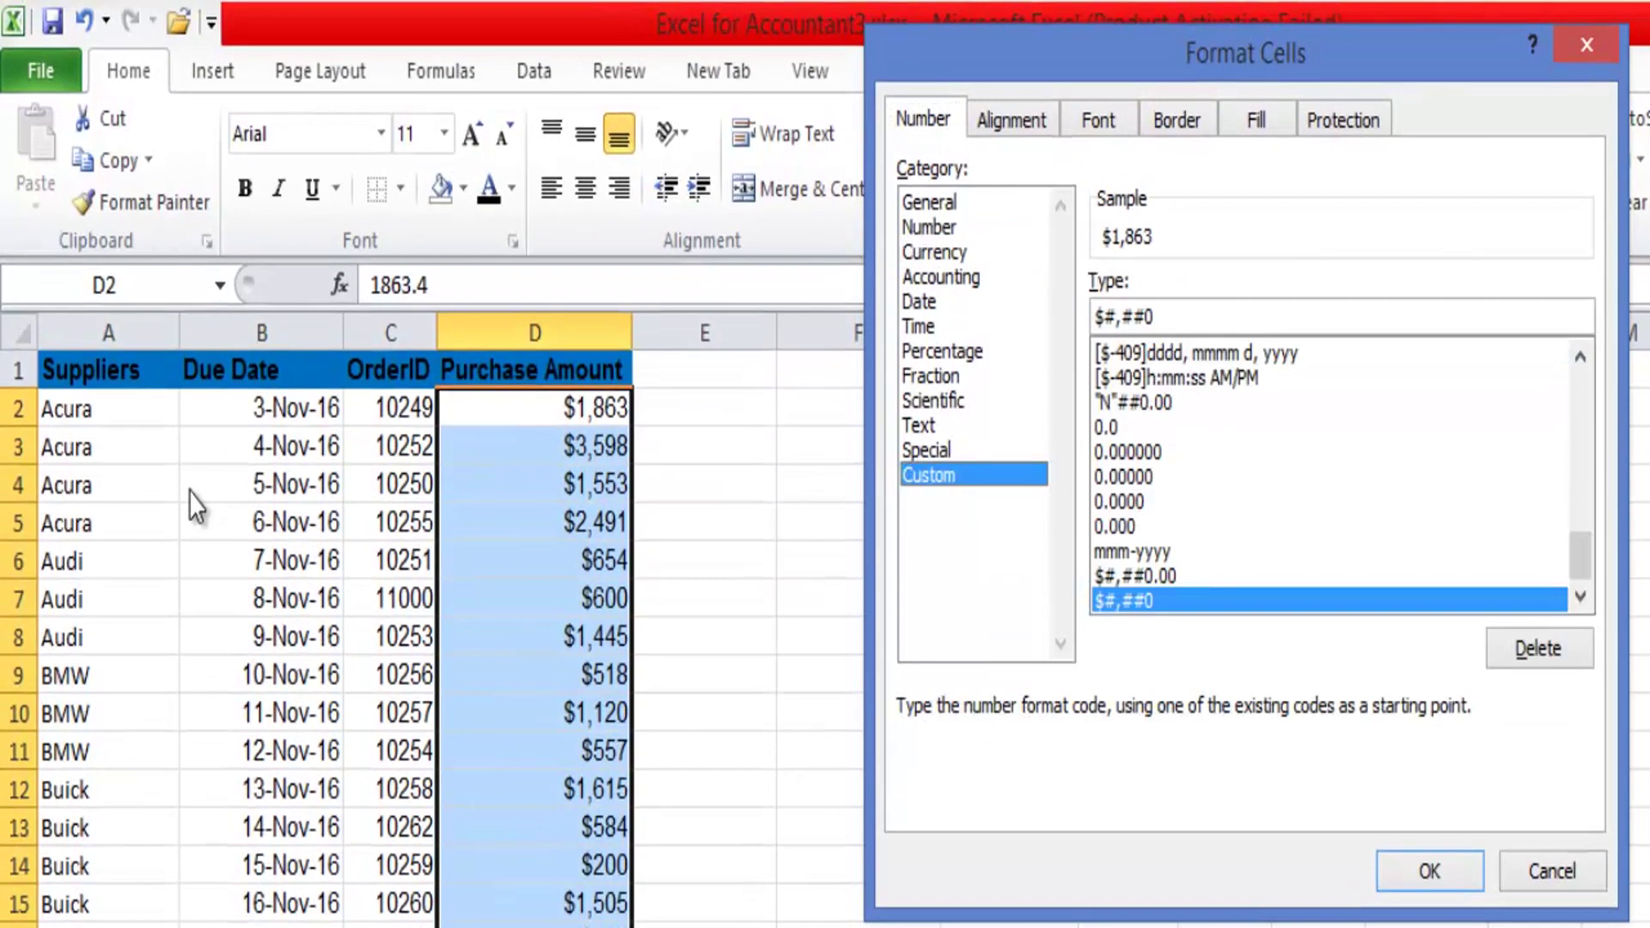
drag(1580, 556, 1580, 396)
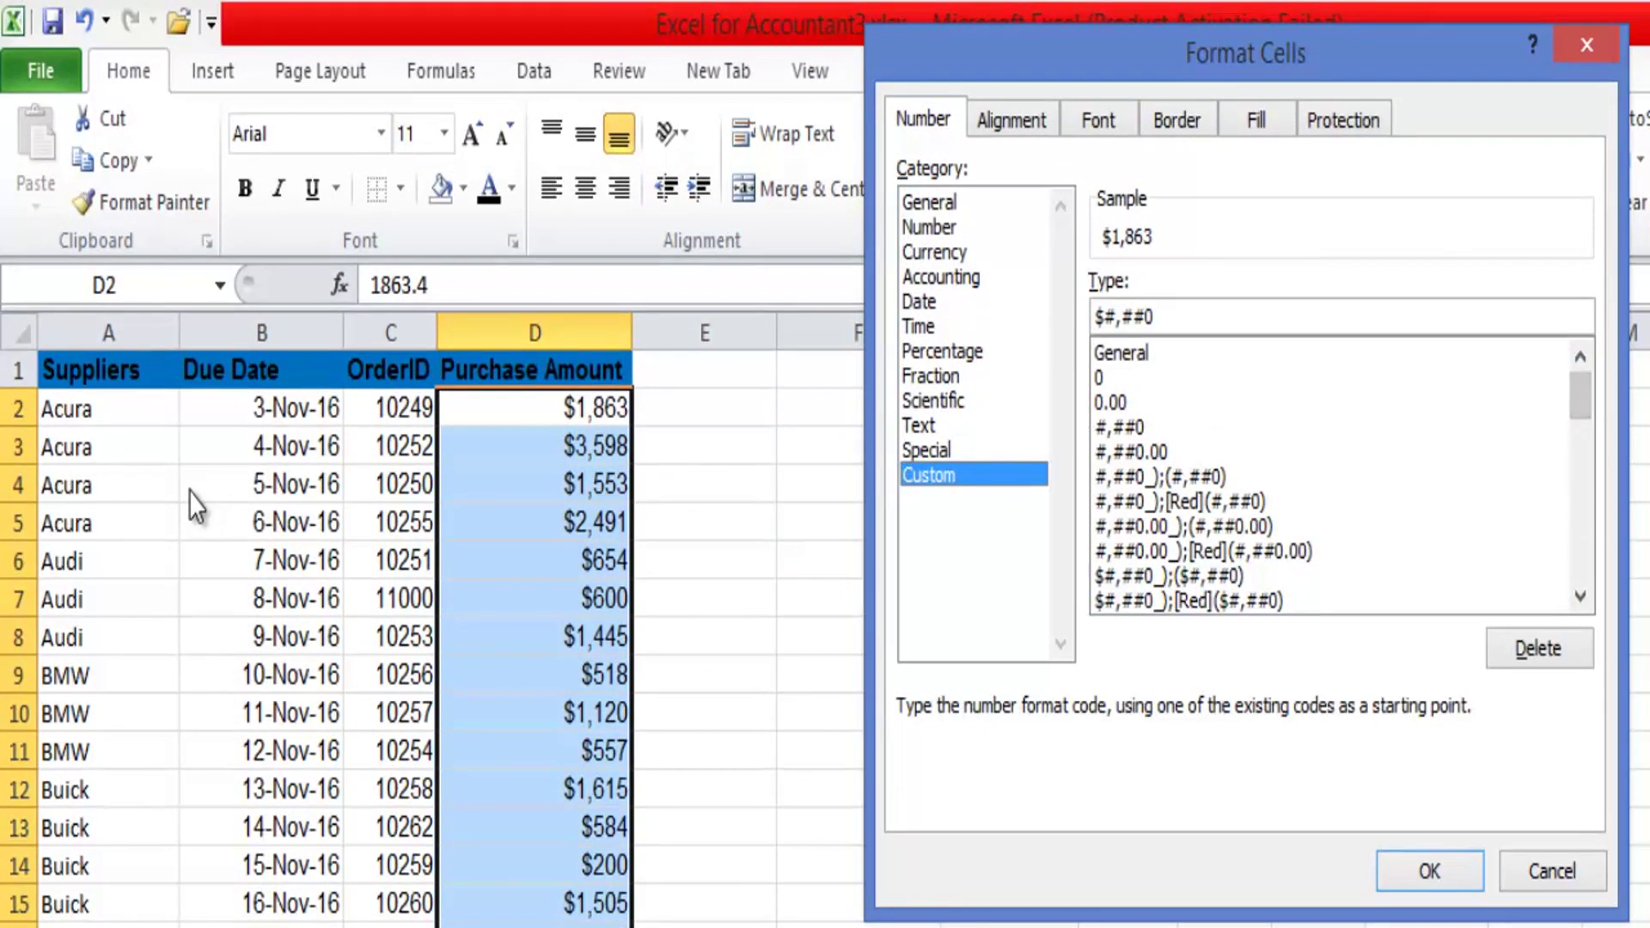
click(1131, 452)
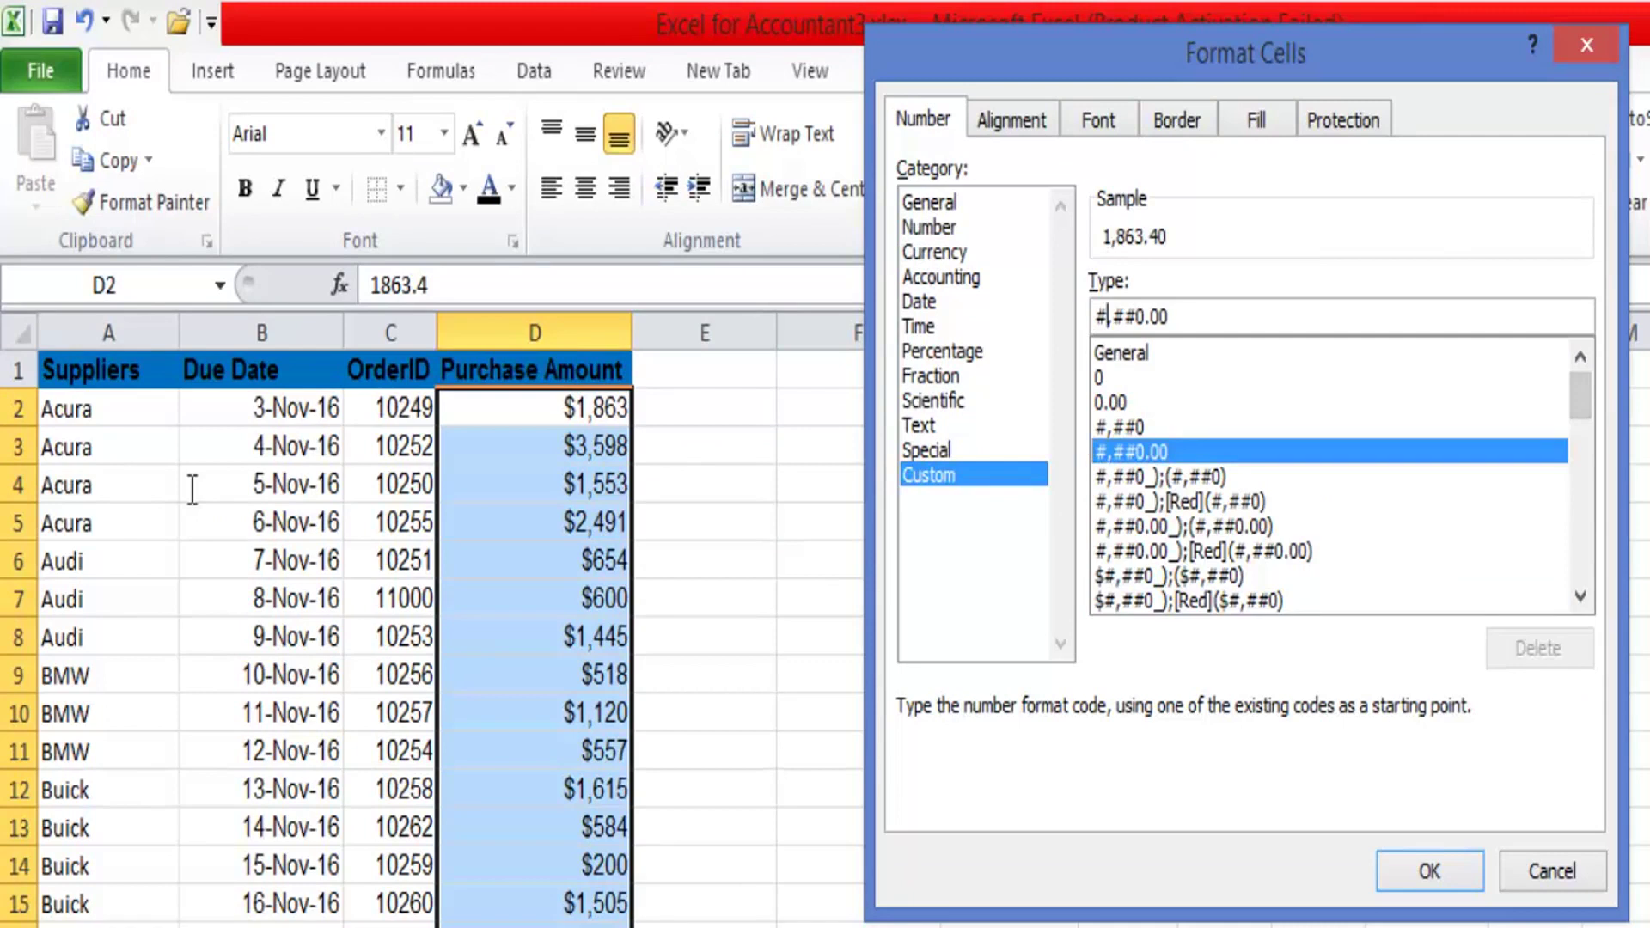
key(BackSpace)
text(")
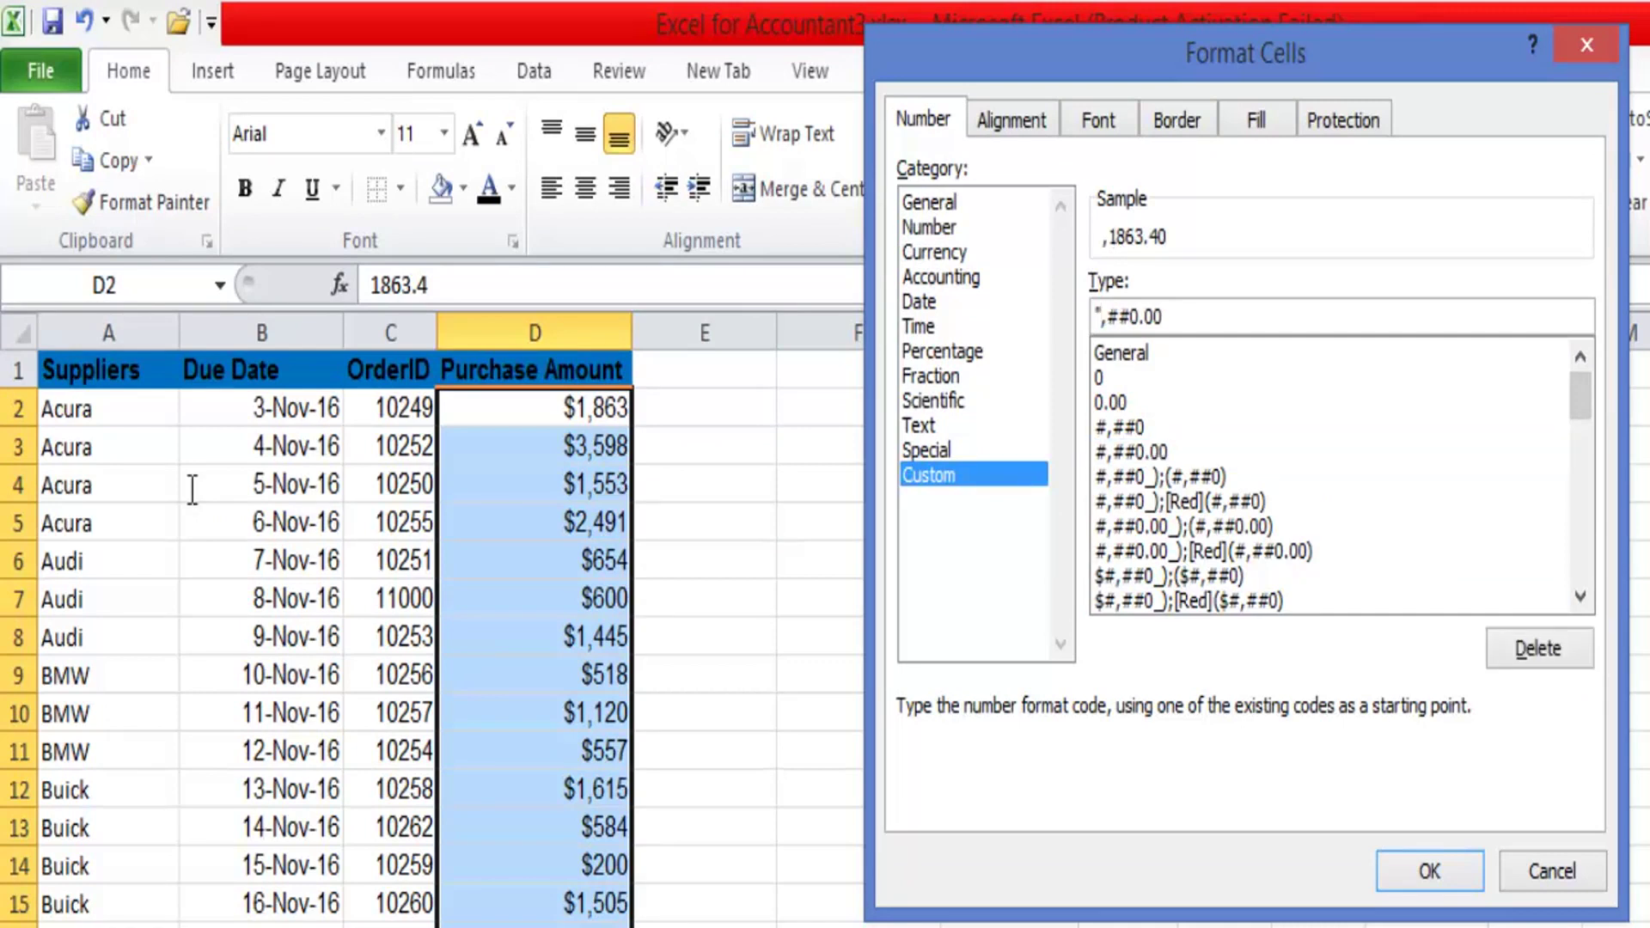
text(N")
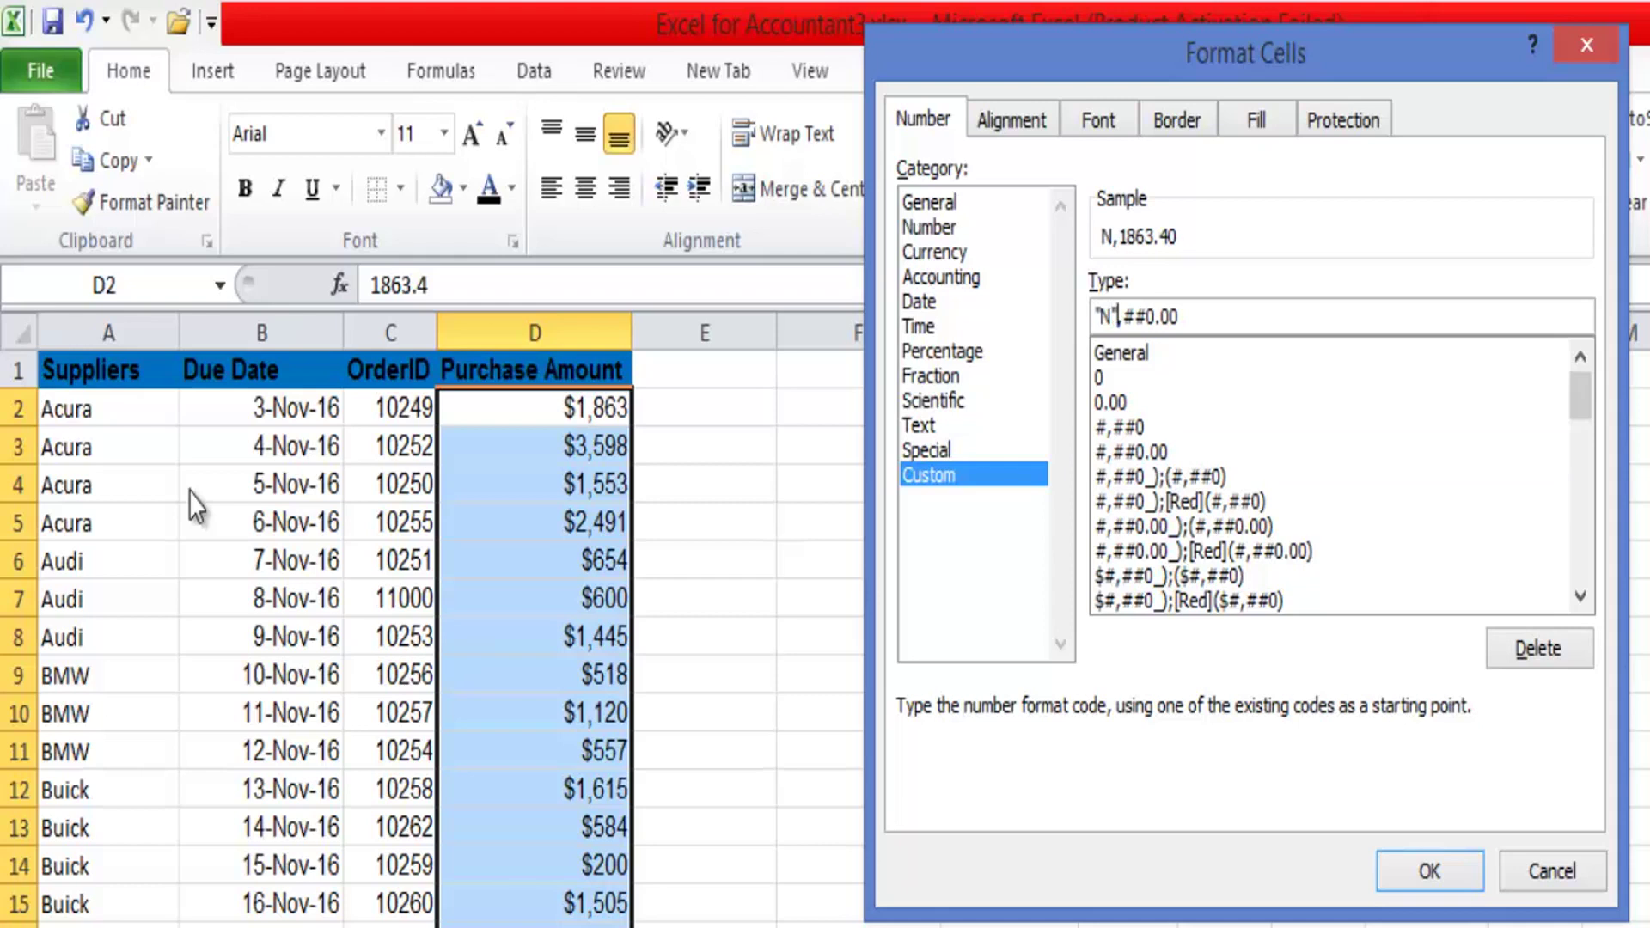
key(Return)
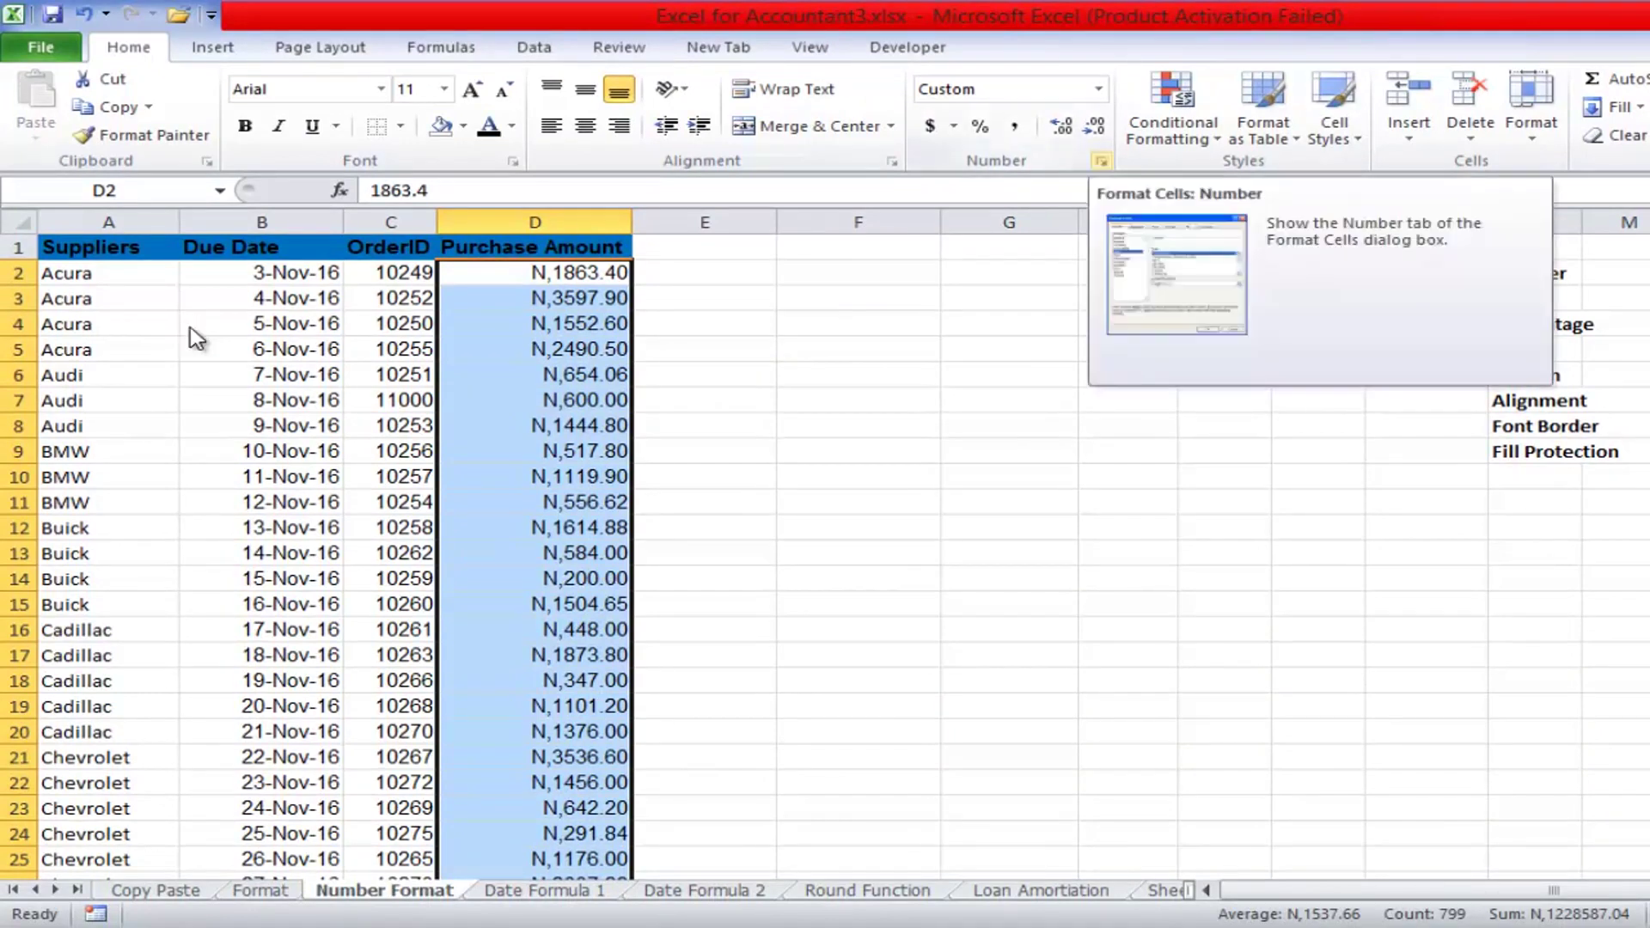
- Remove the comma after the N prefix so the custom format code of D2:D800 is "N"##0.00
key(ctrl+1)
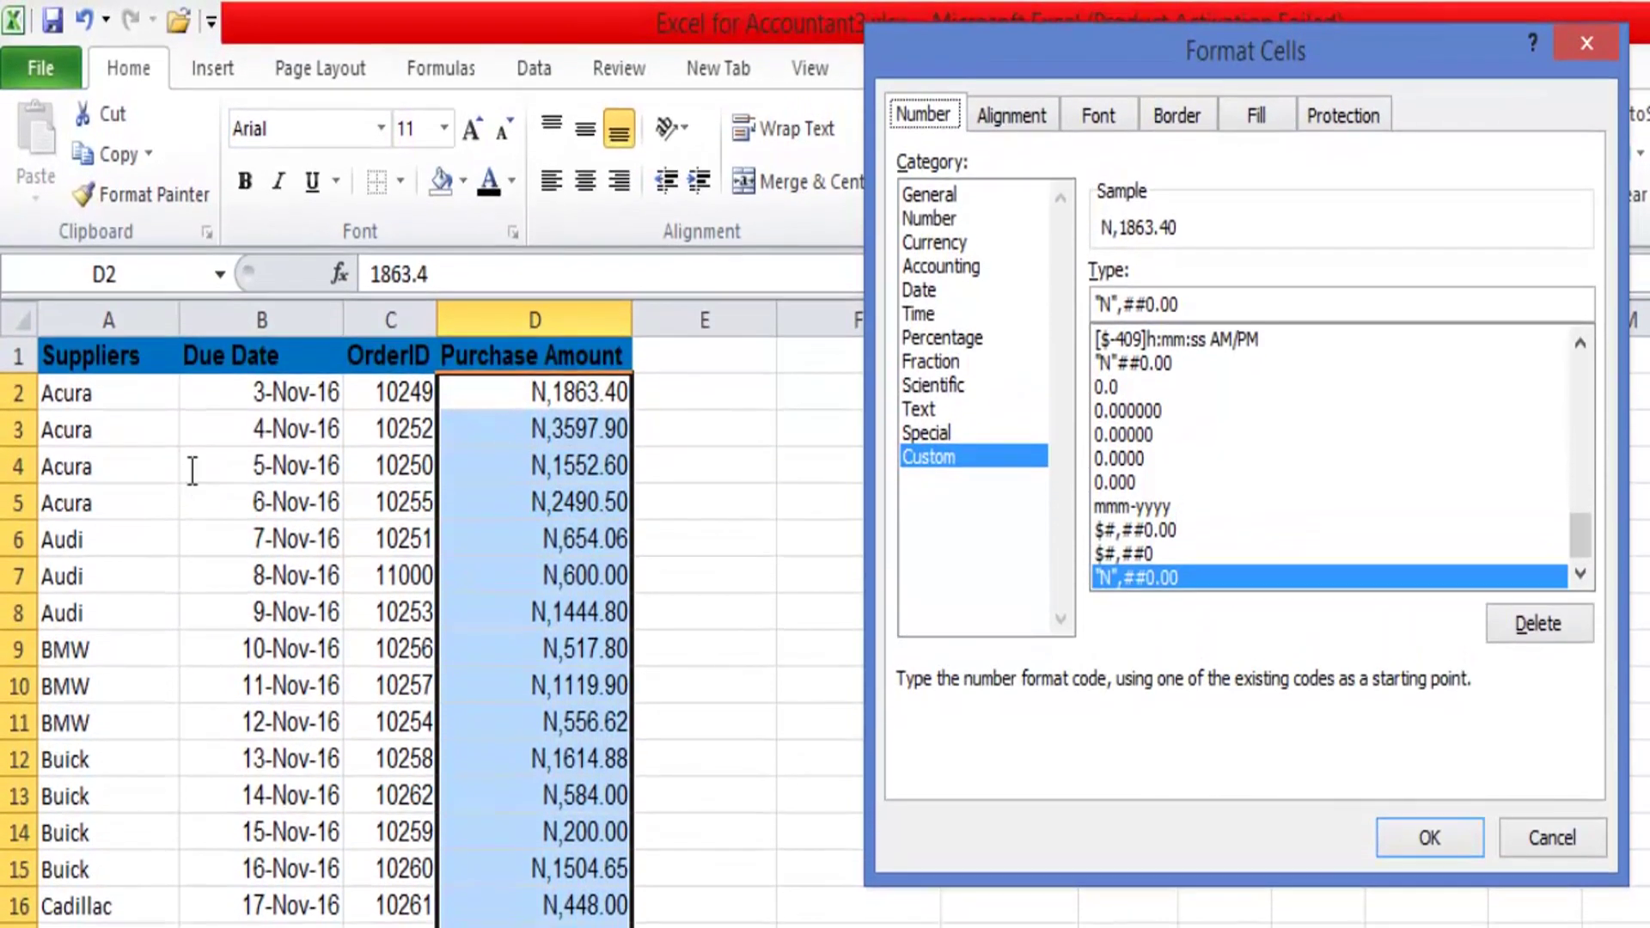
click(1115, 304)
key(Delete)
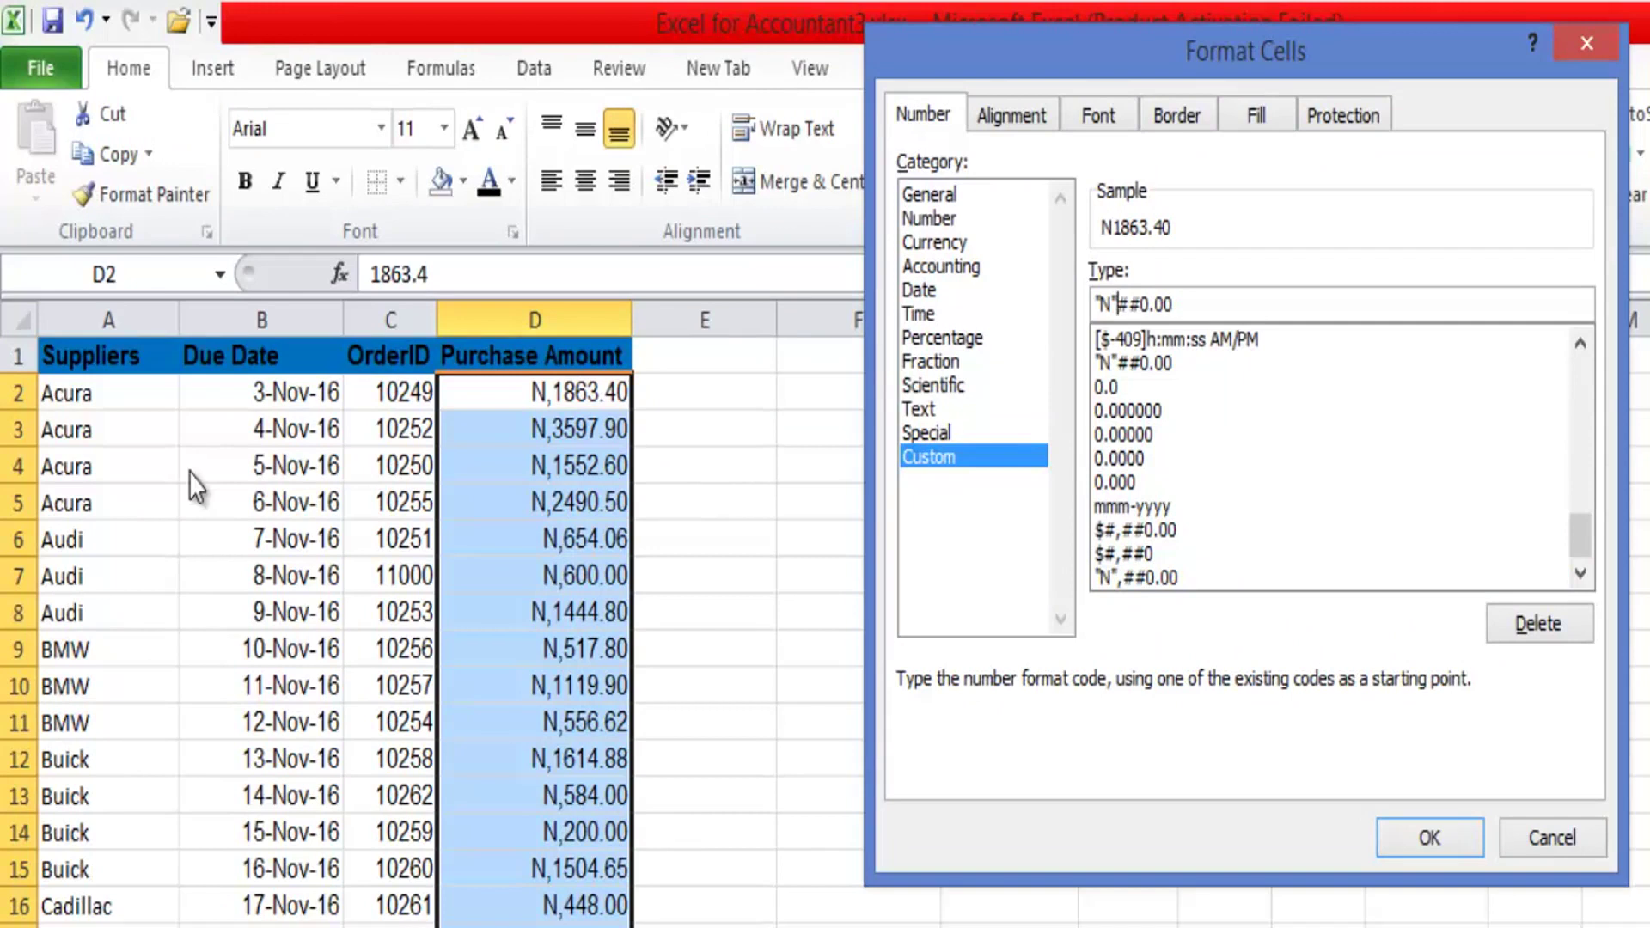
key(Return)
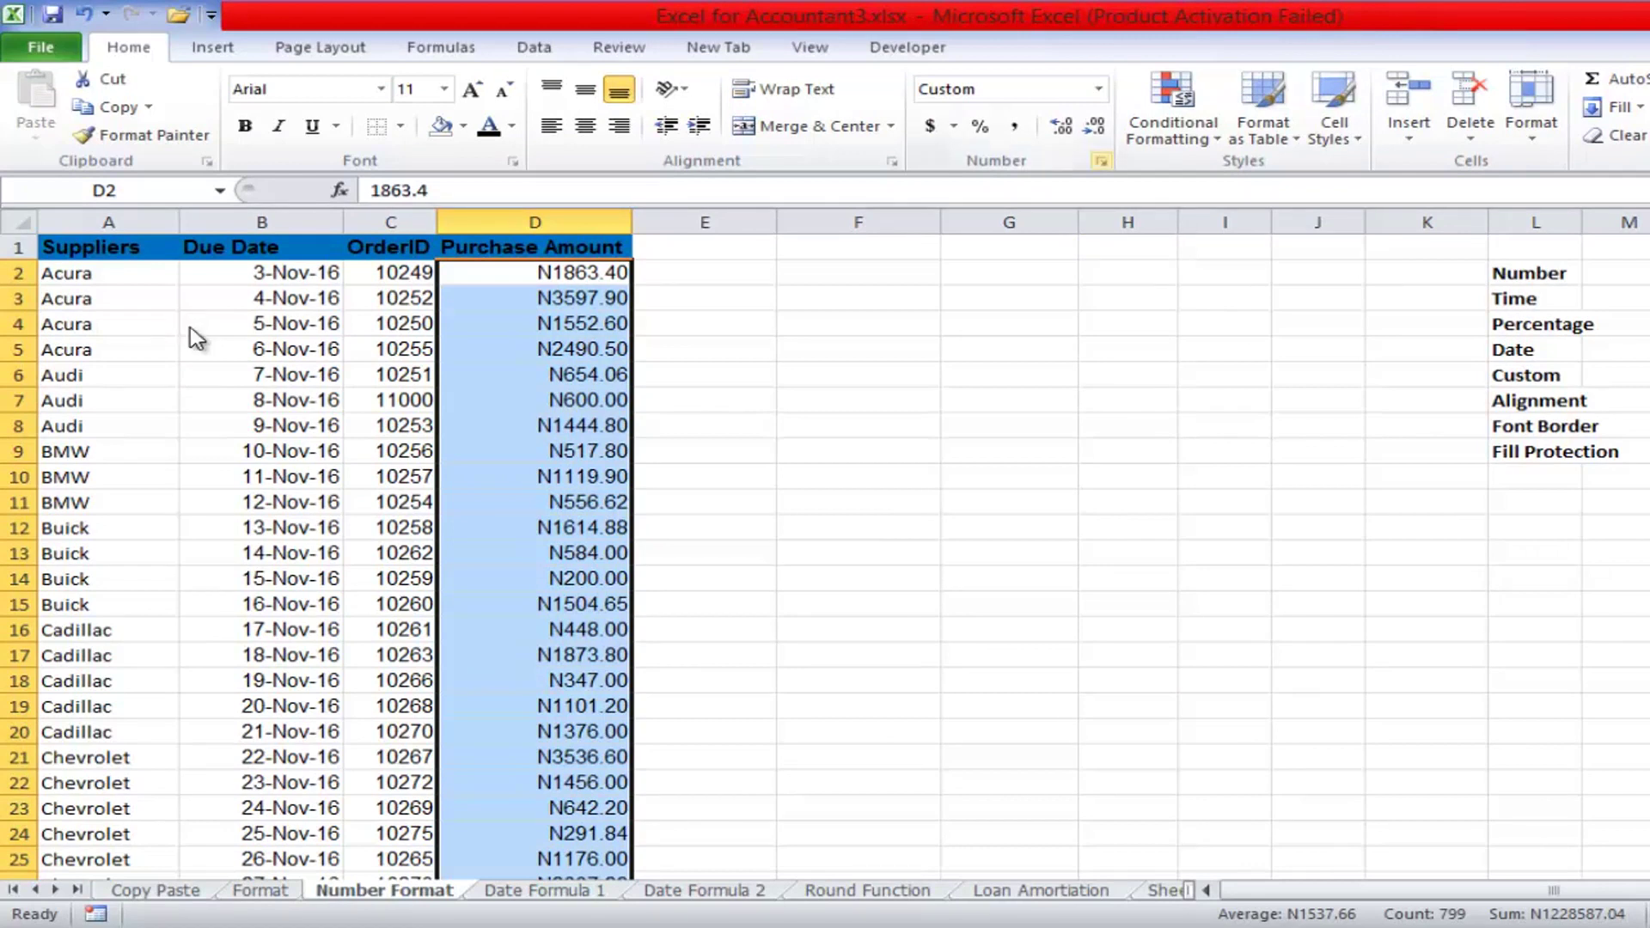
- Add a thousands separator to the custom format of D2:D800 by entering the code "N"#,#0.00
key(ctrl+1)
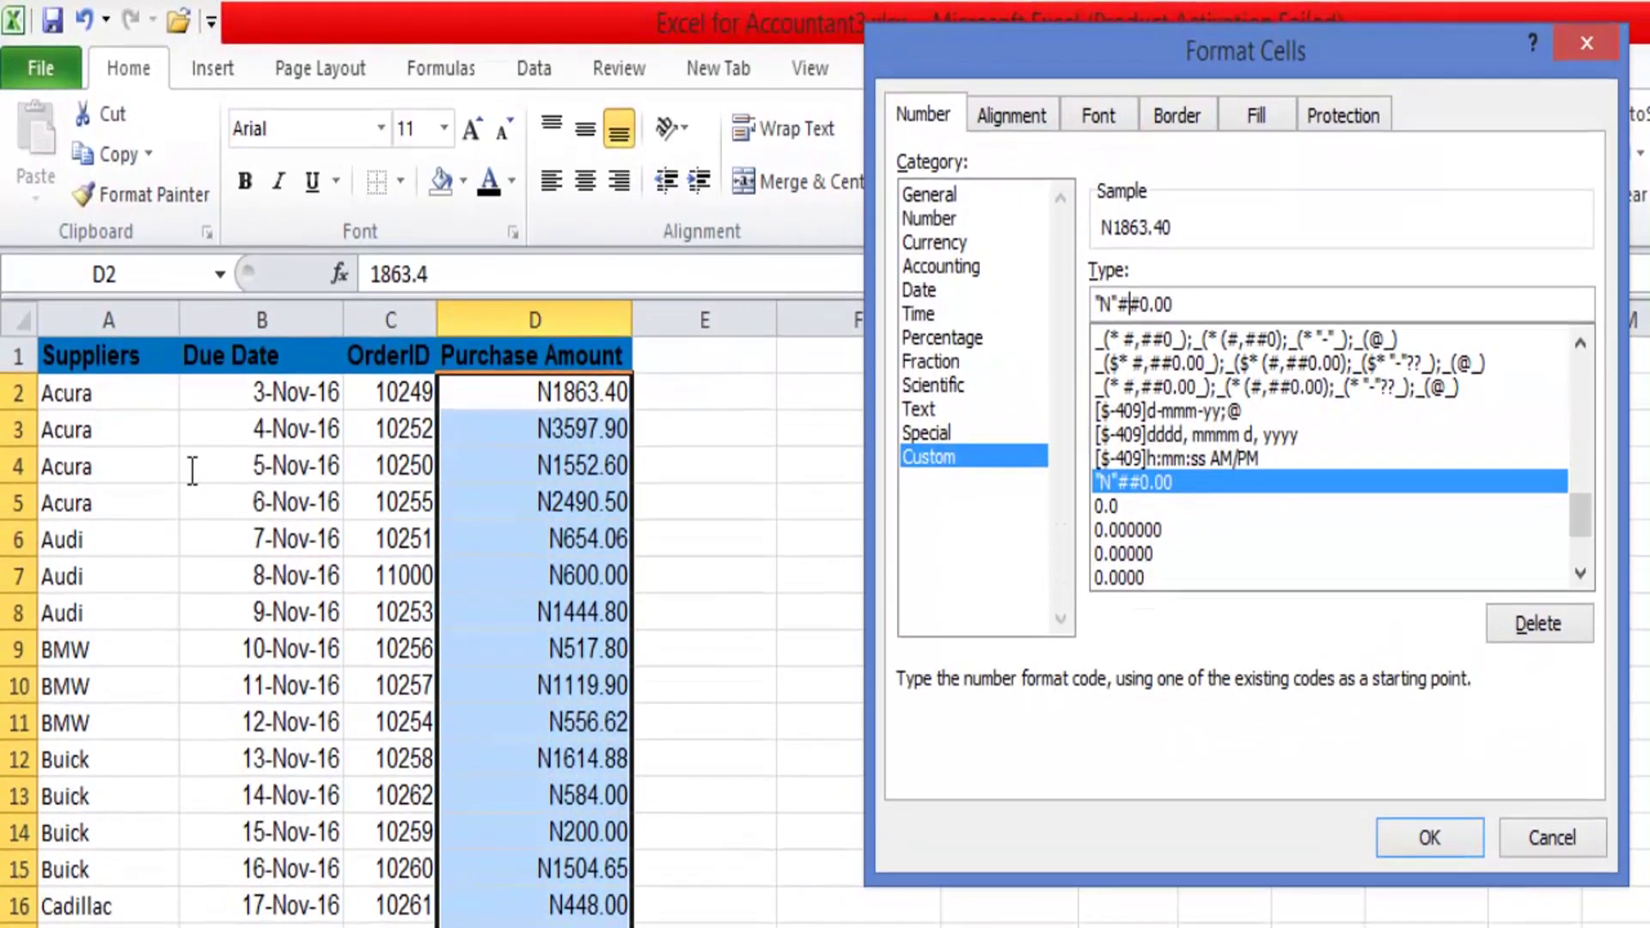
text(,)
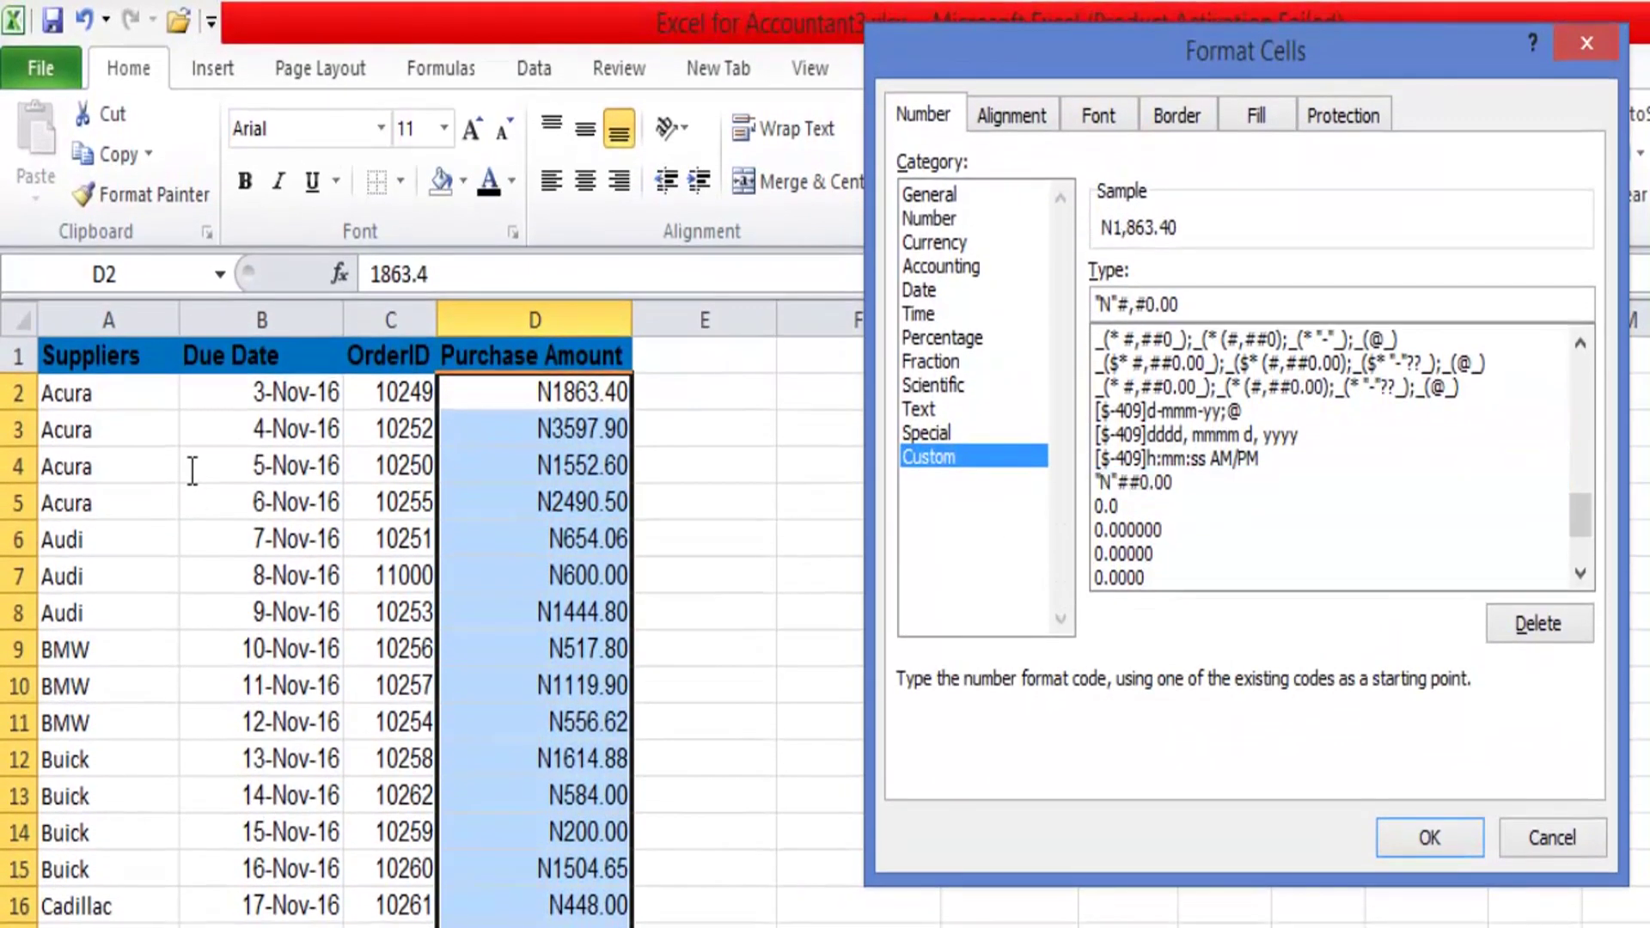
key(Return)
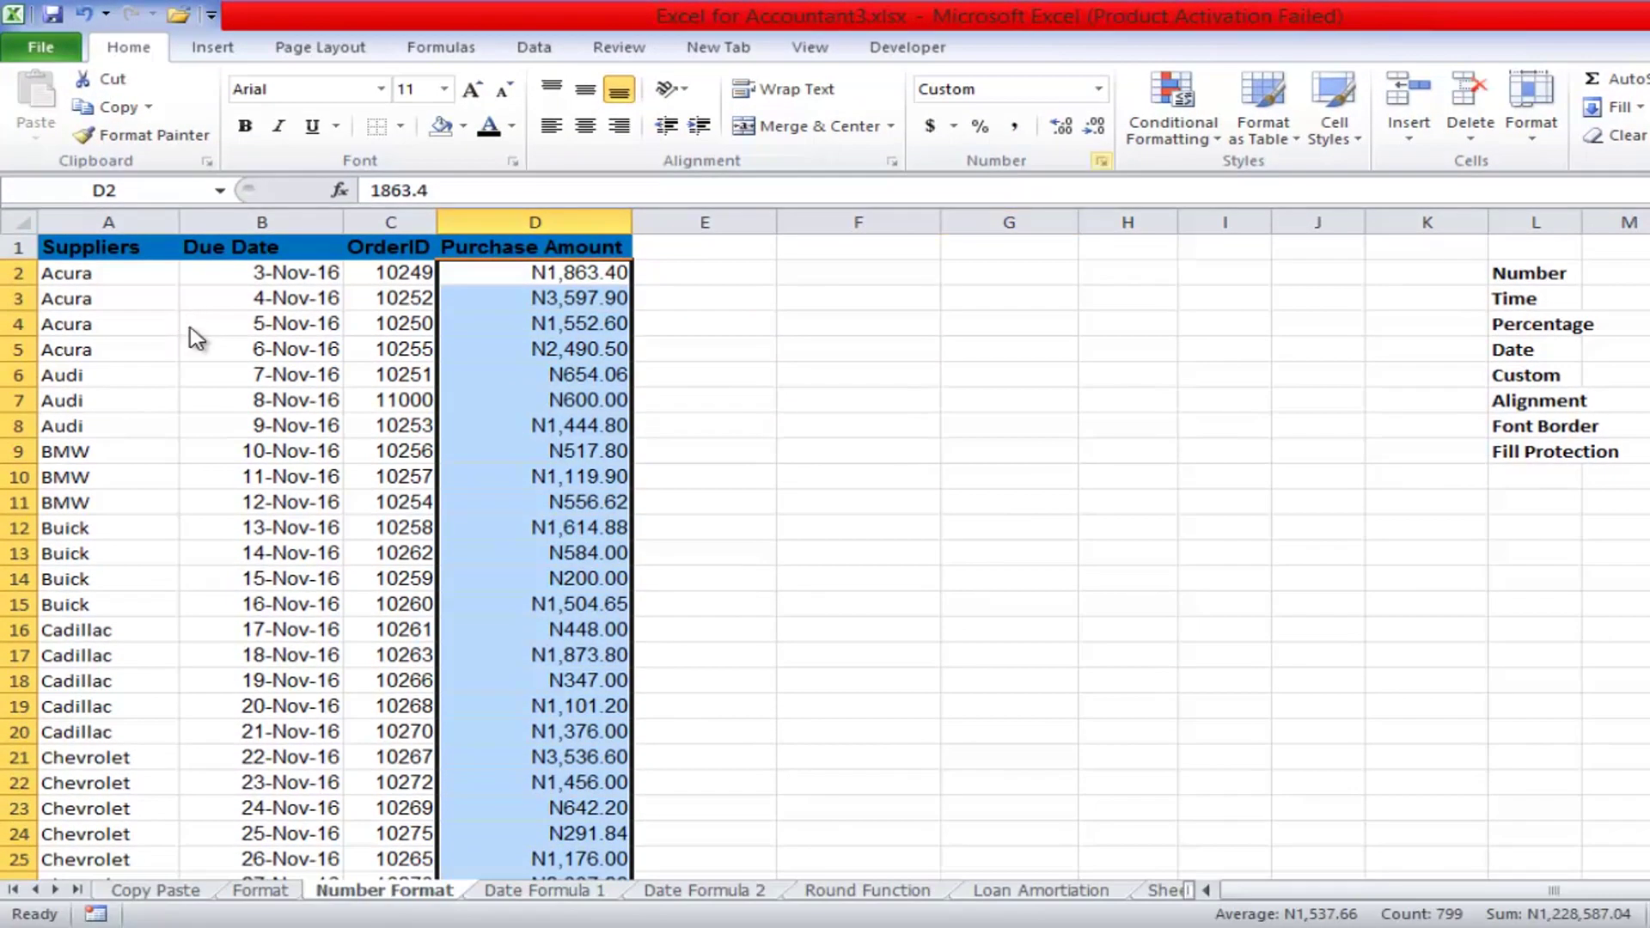
- Change the custom format prefix of D2:D800 to =N= with the code "=N="#,##0.00
key(ctrl+1)
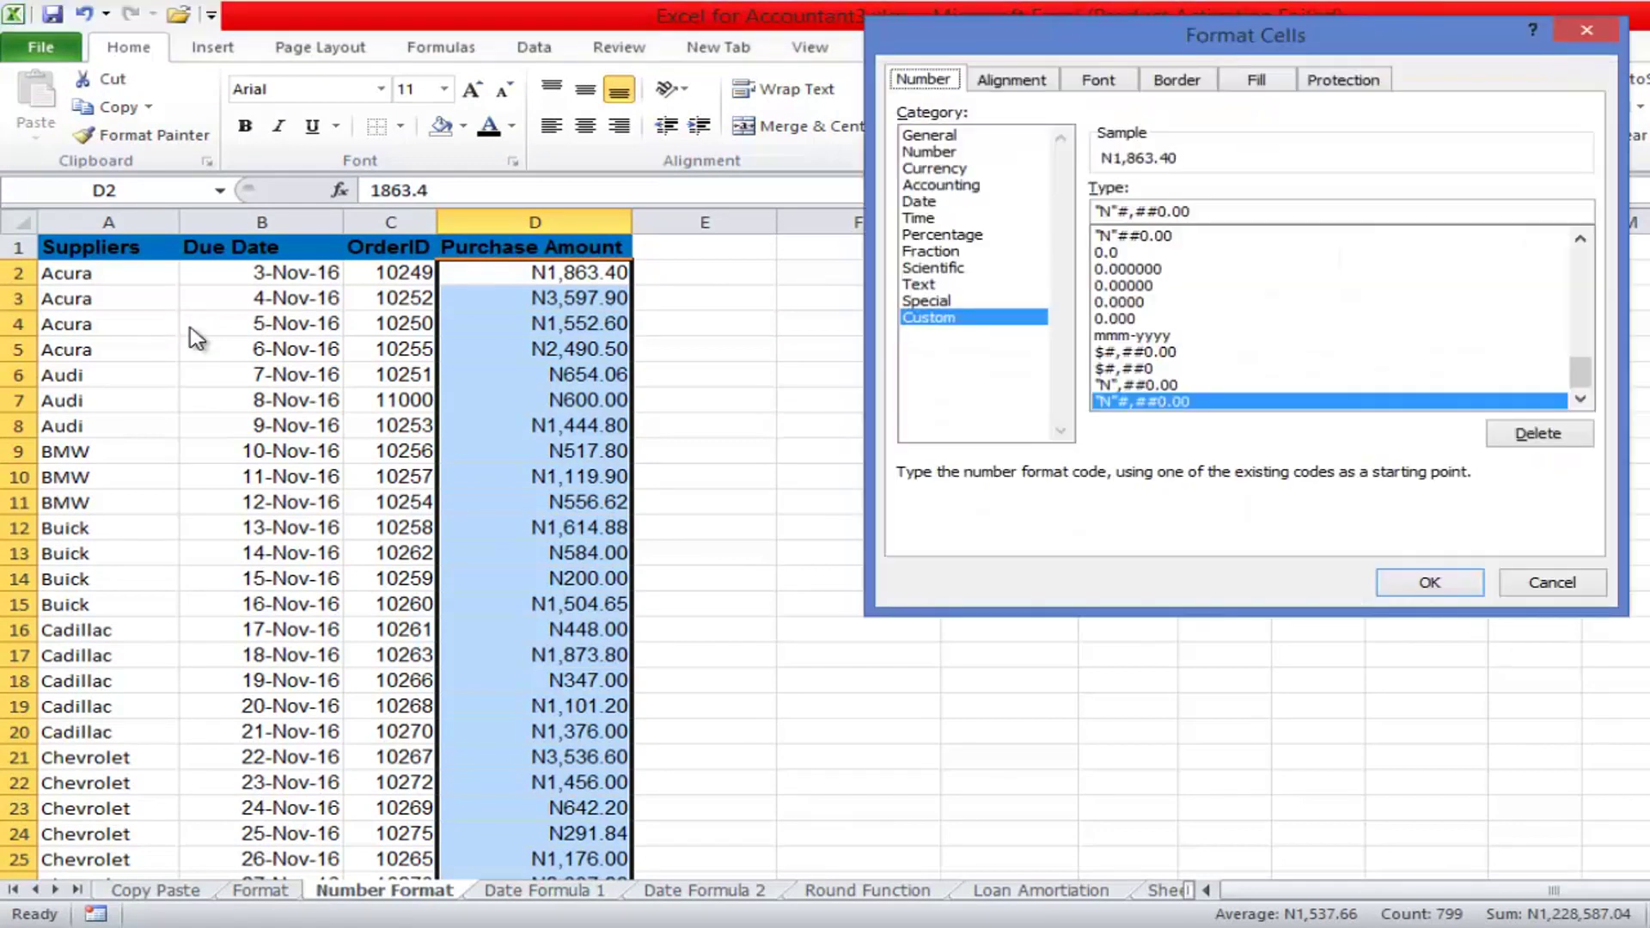
key(alt+t)
key(Home)
key(Right)
text(=)
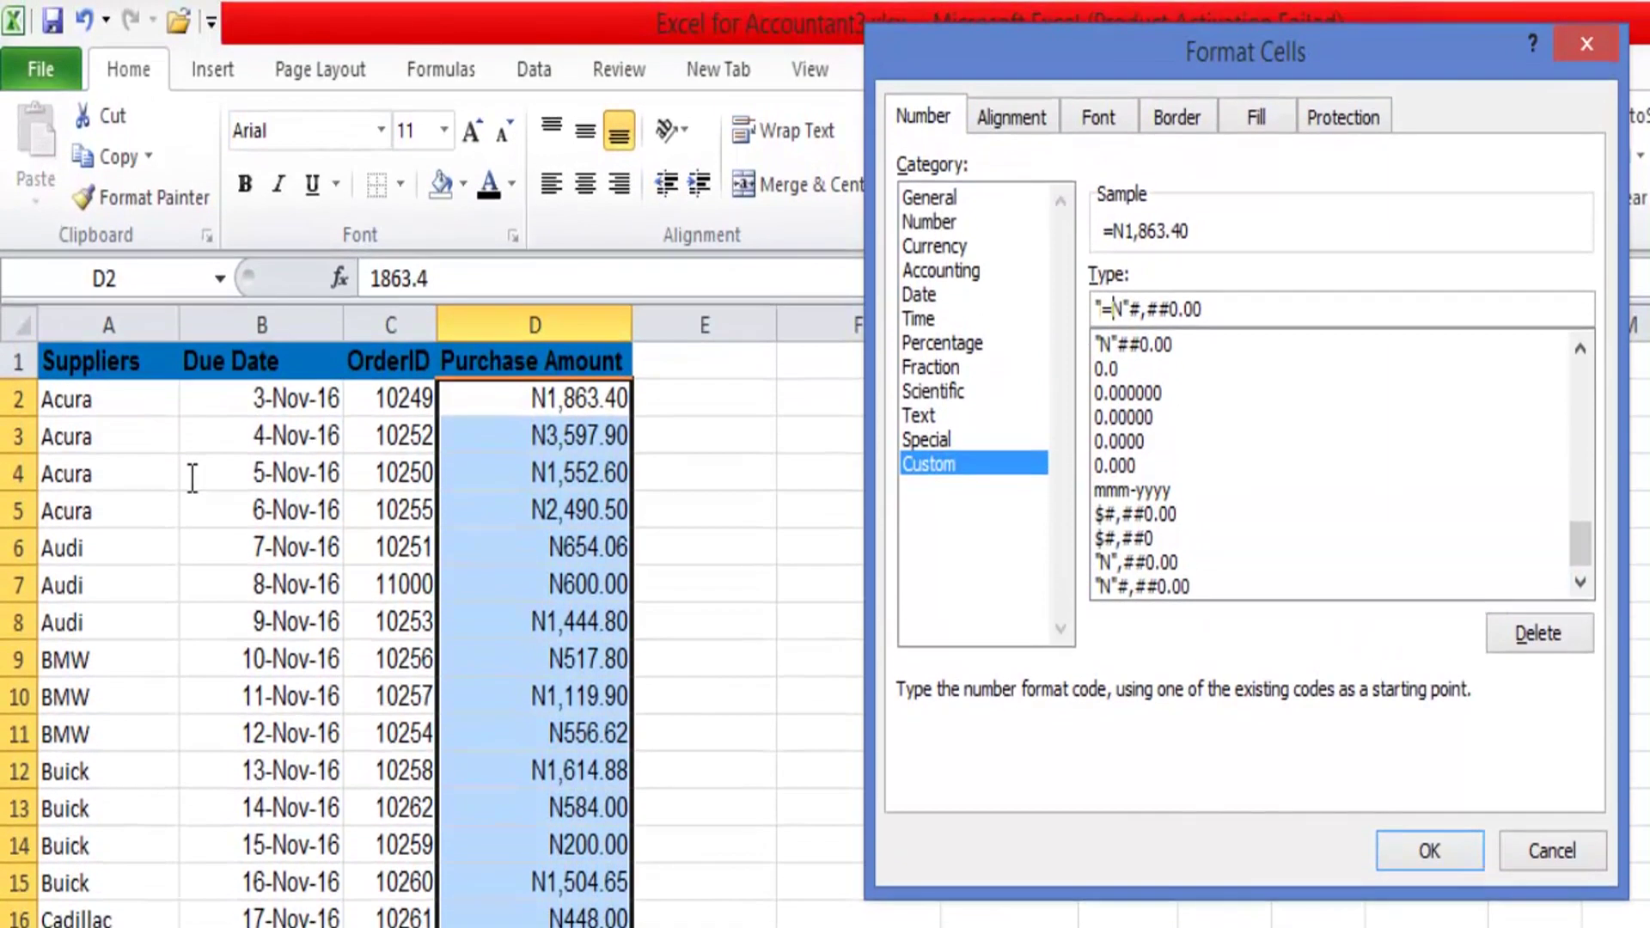
key(Right)
text(=)
key(Return)
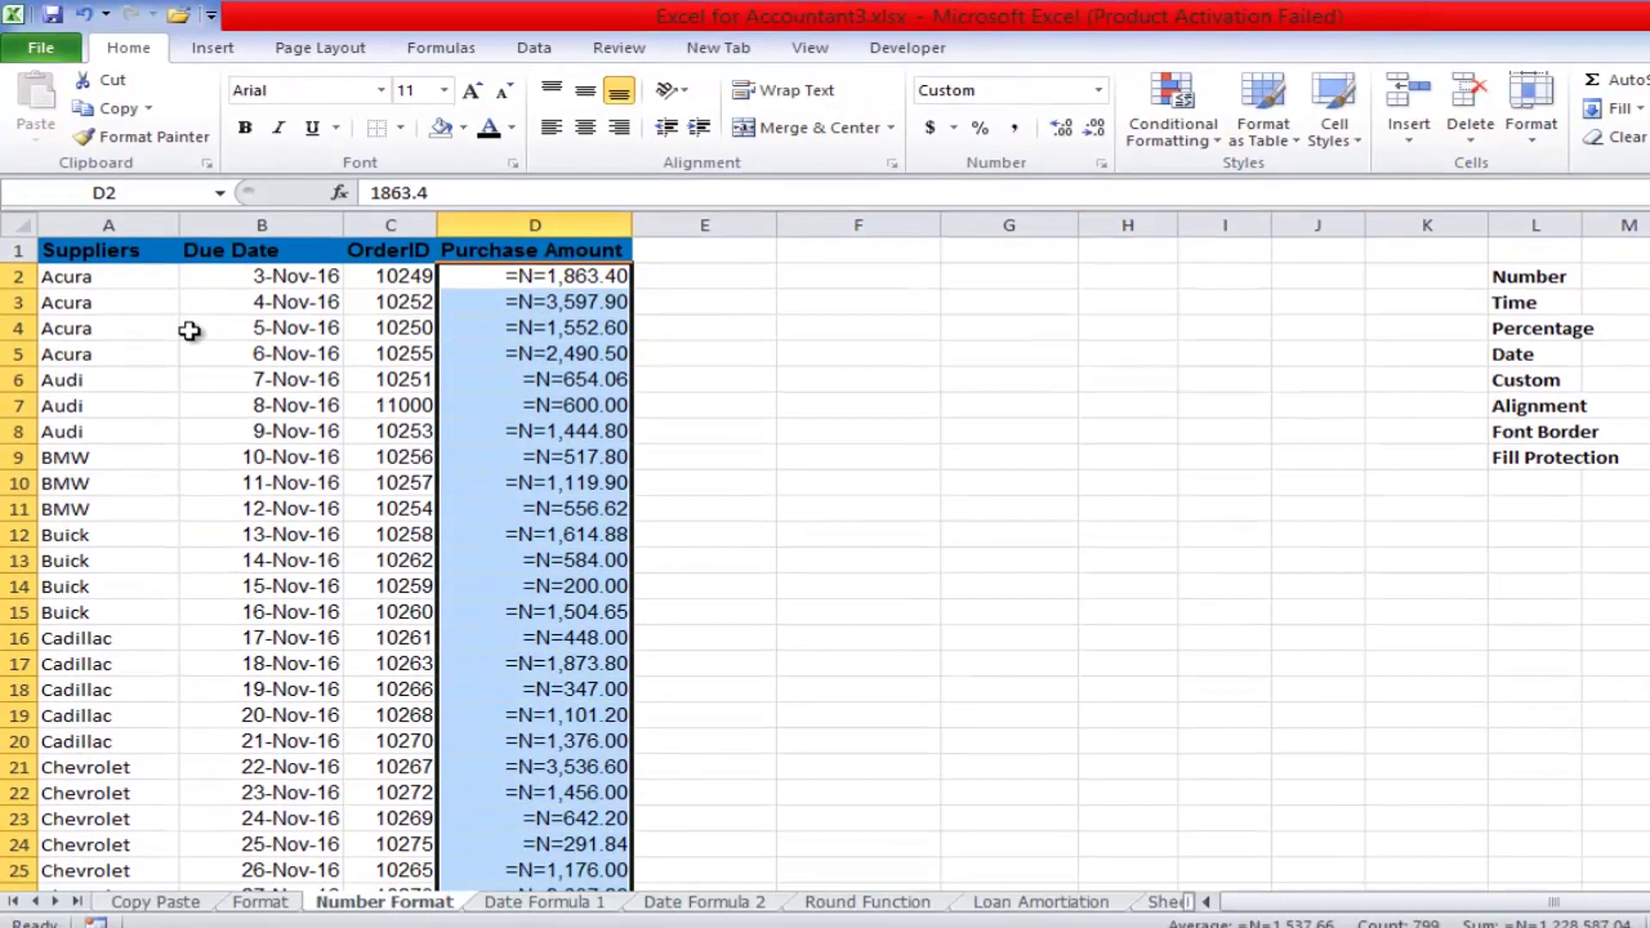
- Undo the custom and Currency formatting on the Purchase Amount cells back to the original Number format
key(ctrl+z)
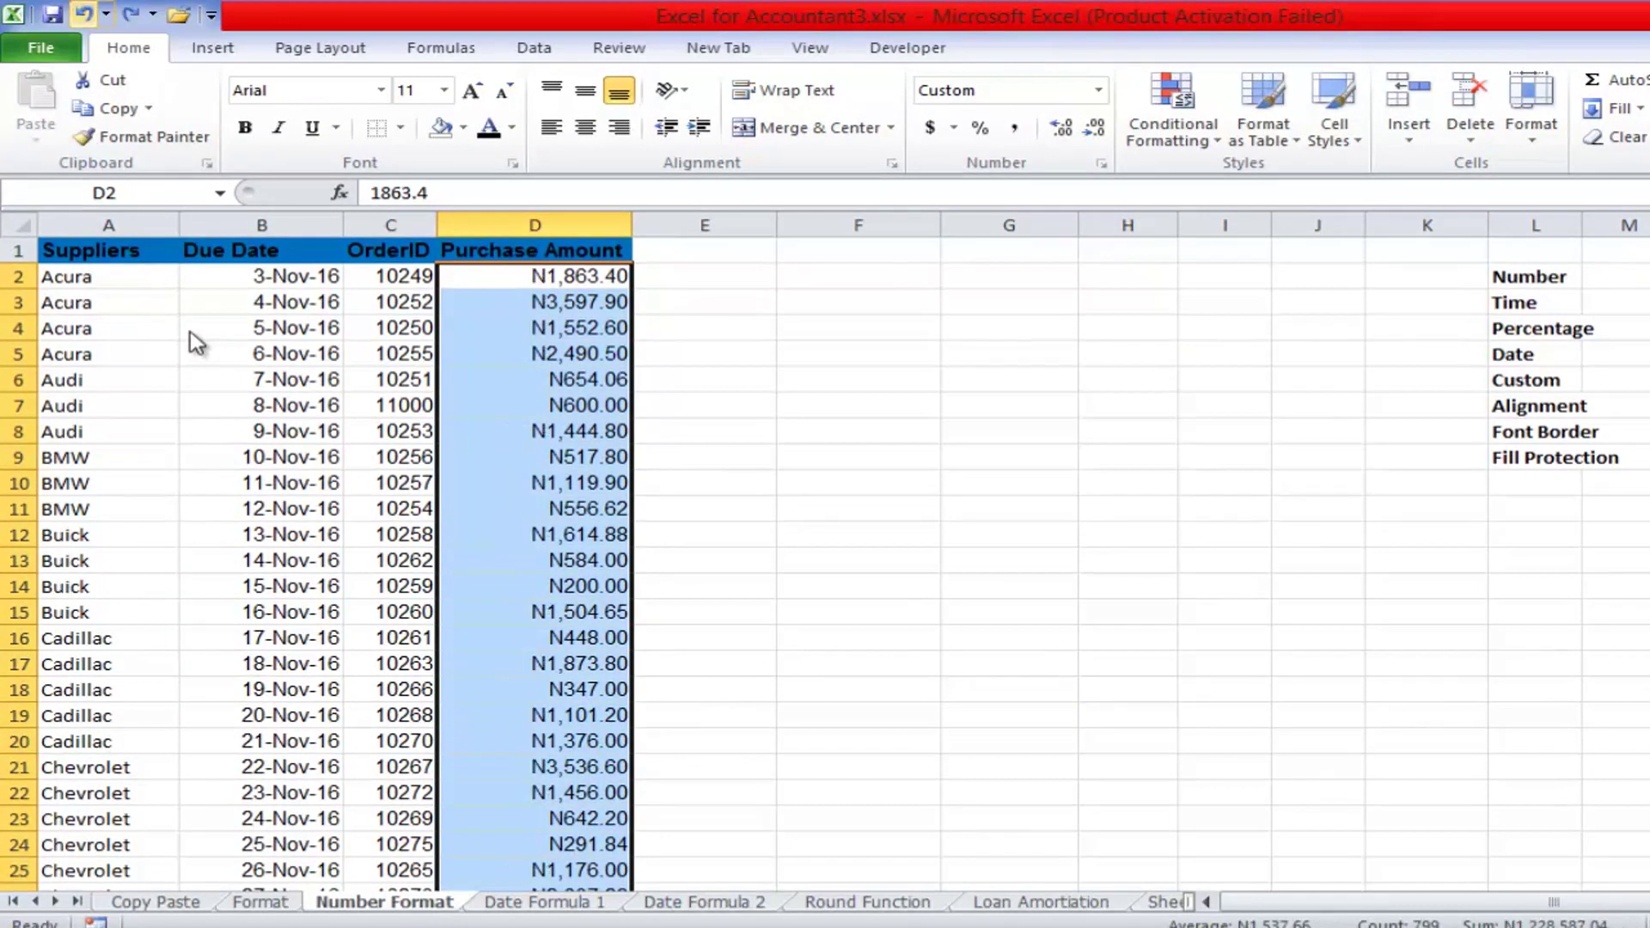
key(ctrl+z)
key(ctrl+z)
key(ctrl+z)
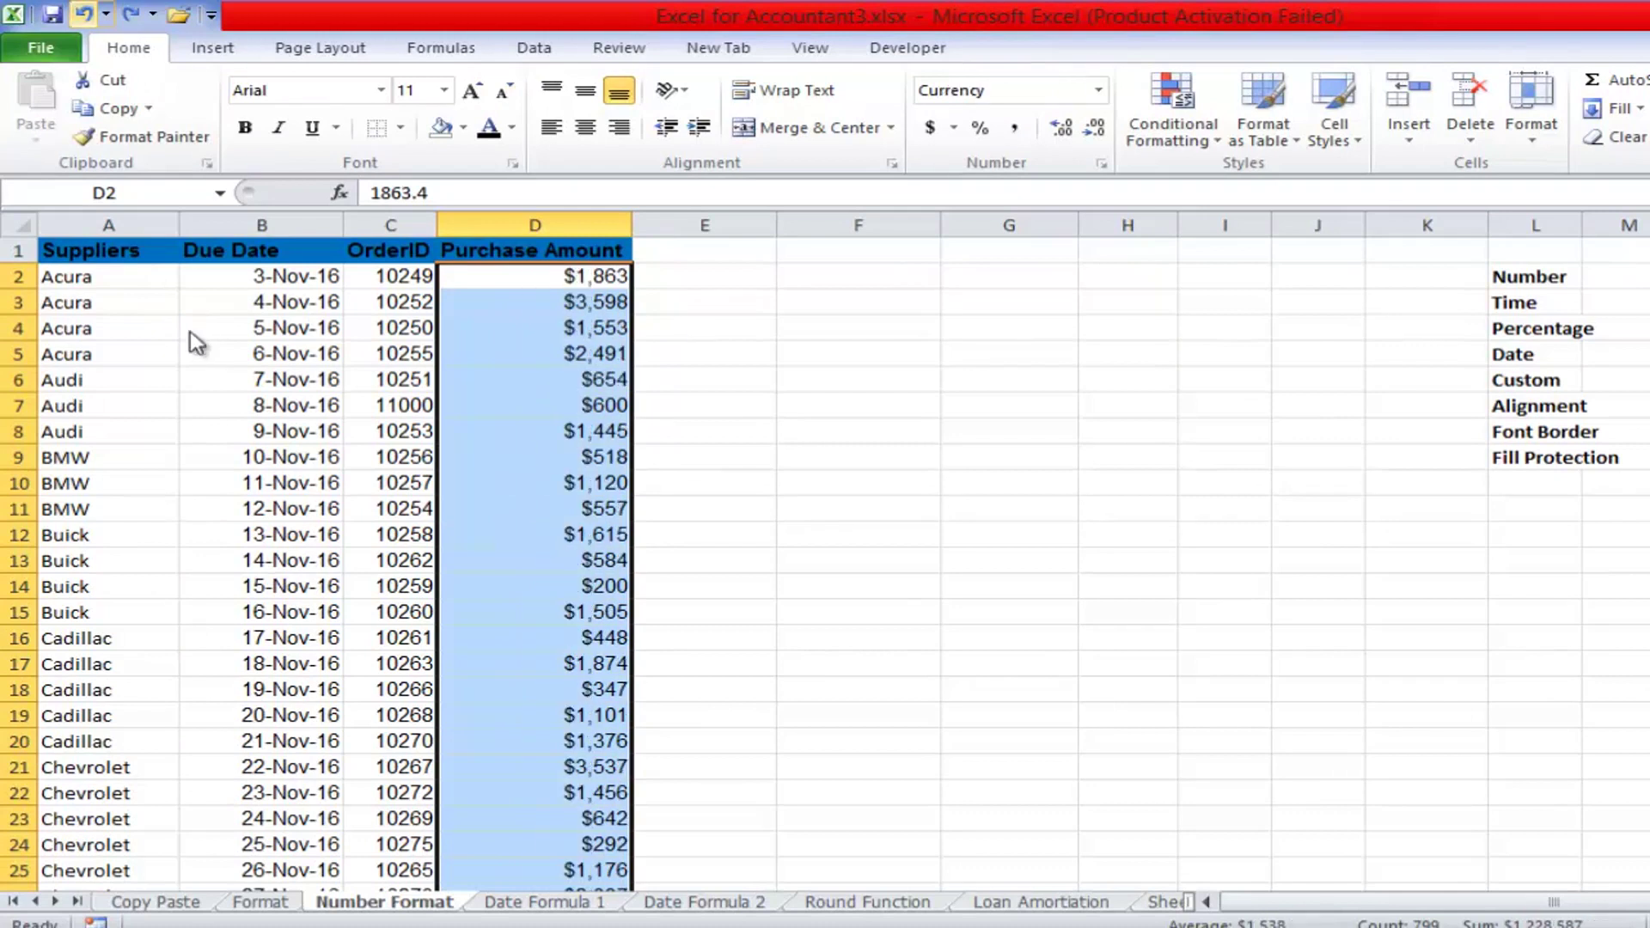
key(ctrl+z)
key(ctrl+z)
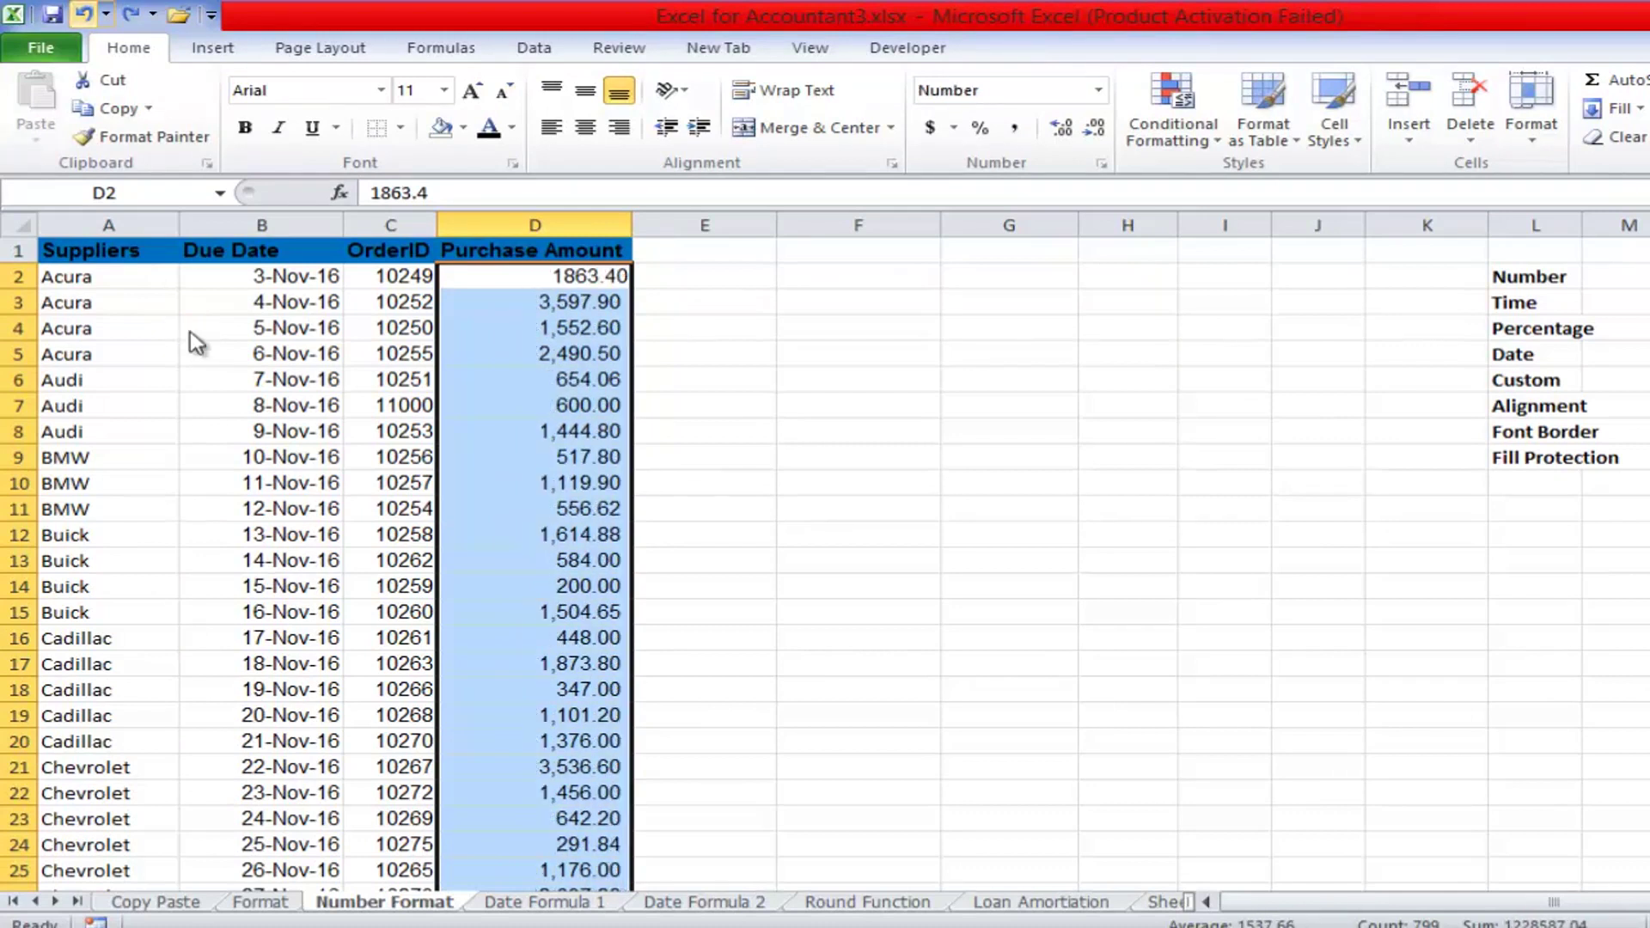
- Try the Accounting format with 2 decimal places and the $ symbol on Purchase Amount cells D2:D800 and undo it
key(ctrl+1)
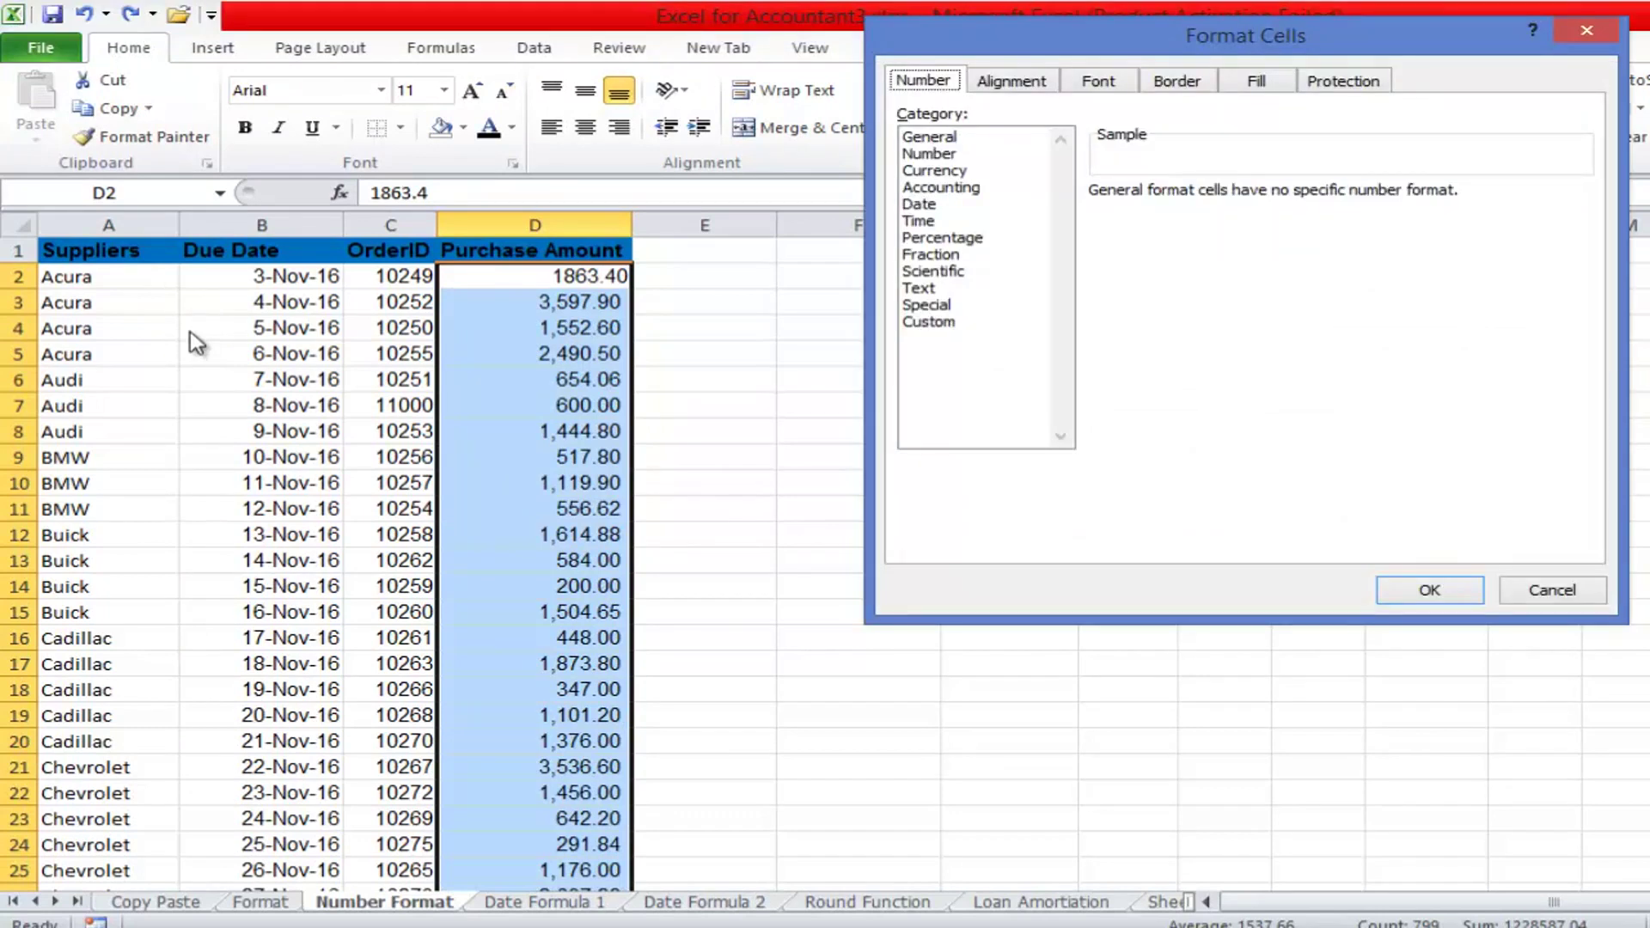
key(Tab)
key(Down)
key(Down)
key(Down)
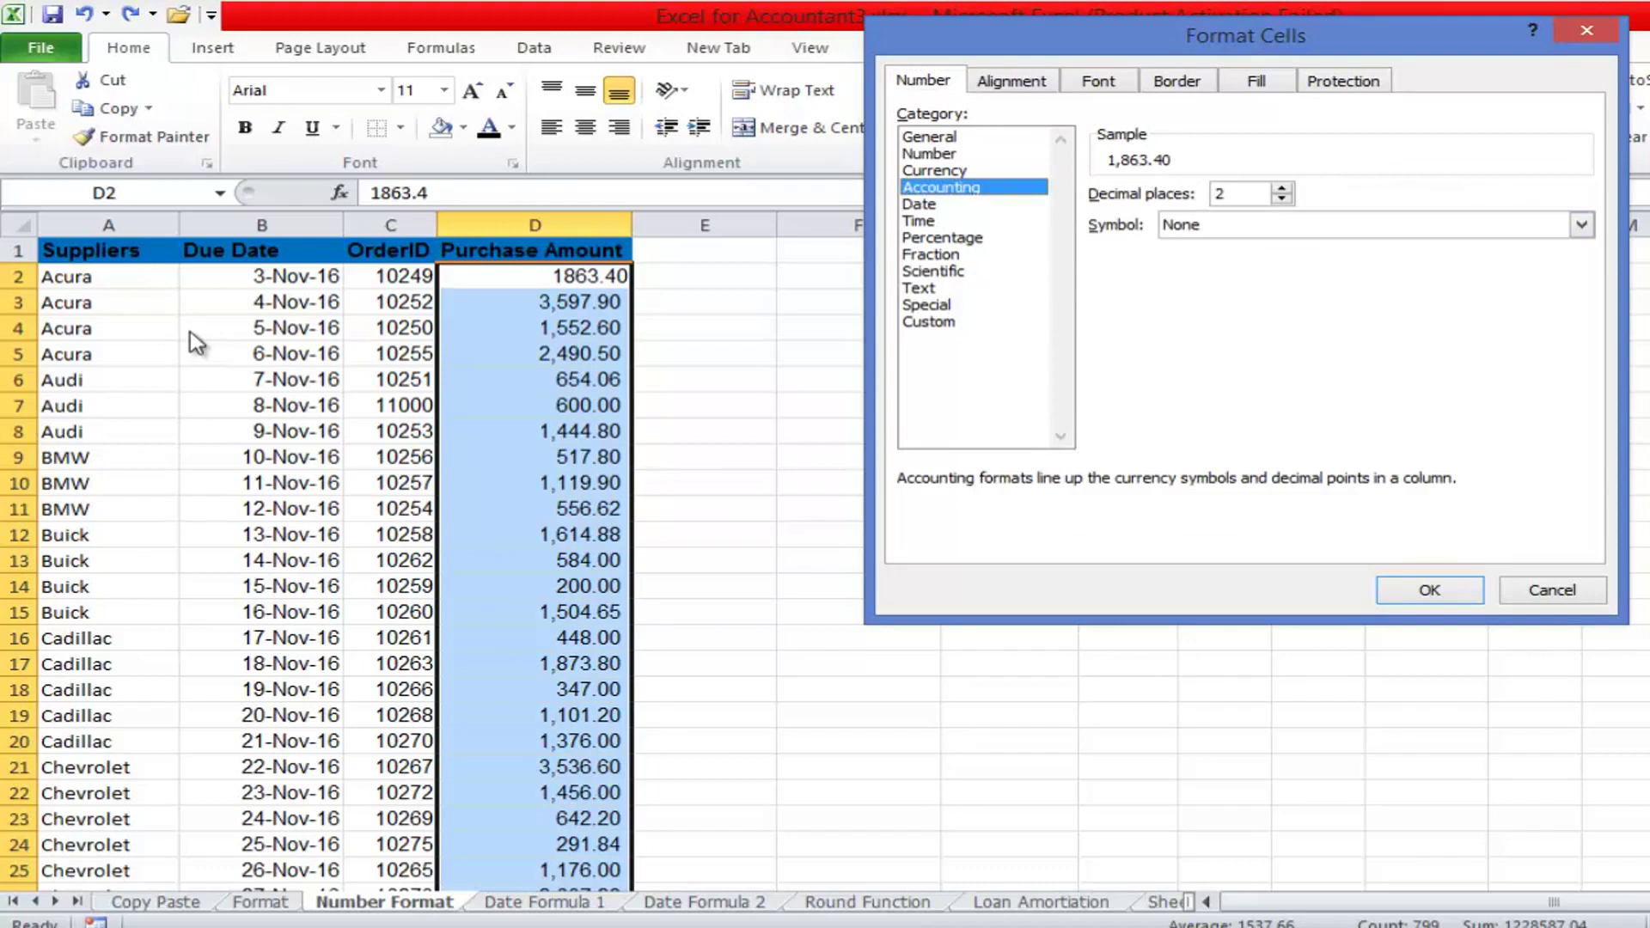
key(alt+Down)
key(Down)
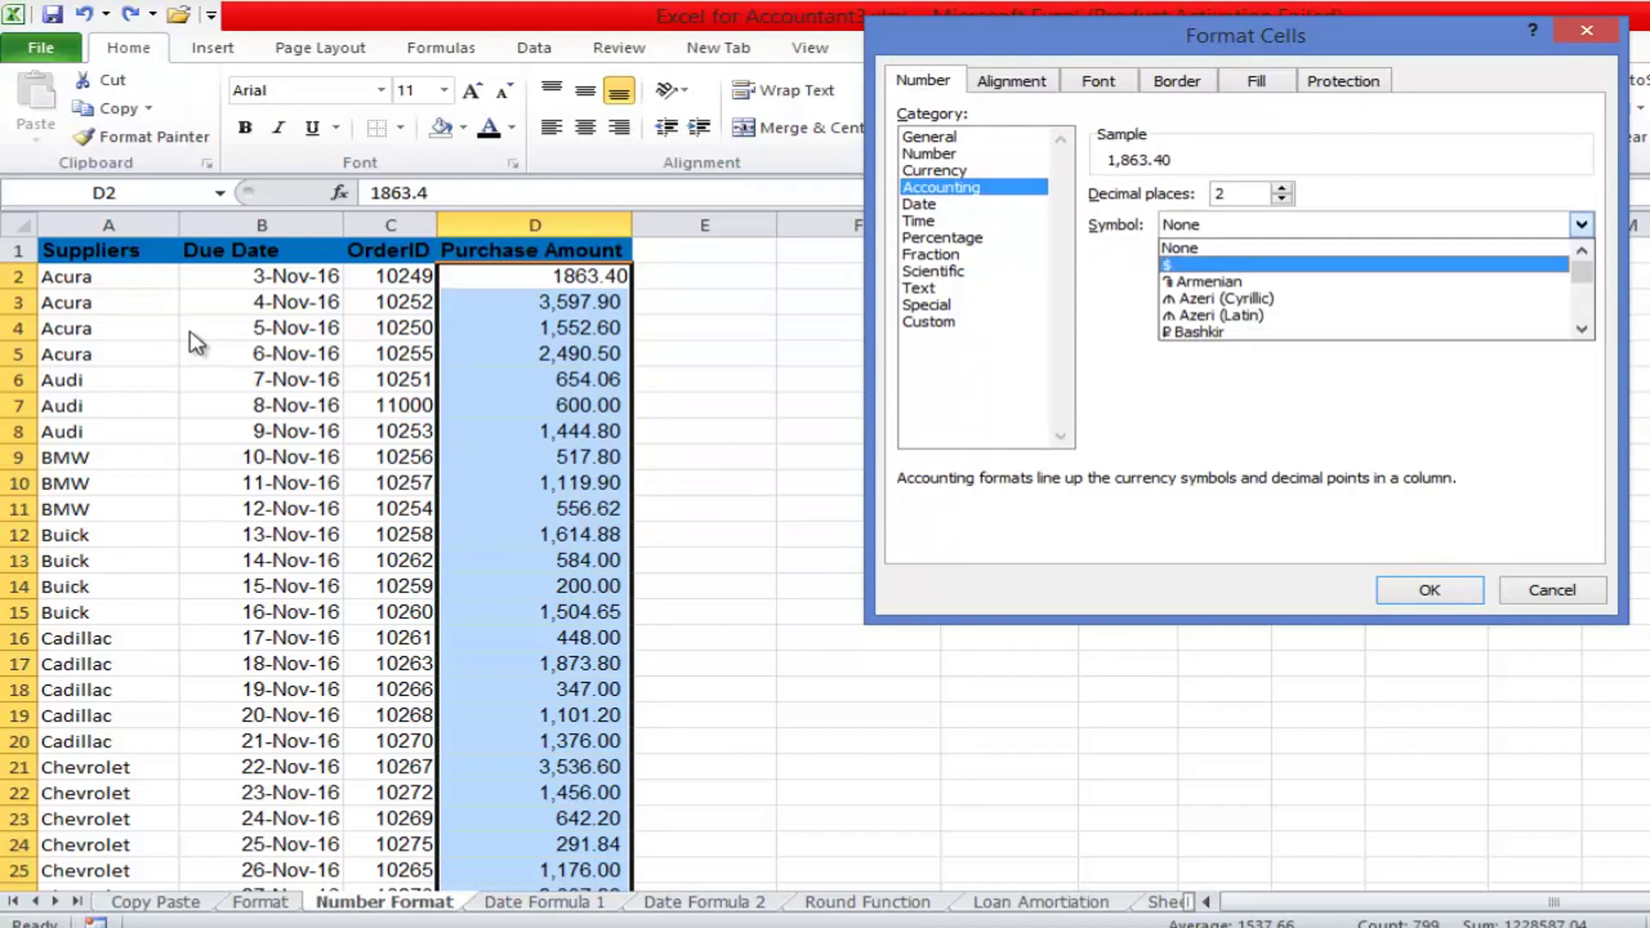
key(Down)
scroll(189, 332, down, 3)
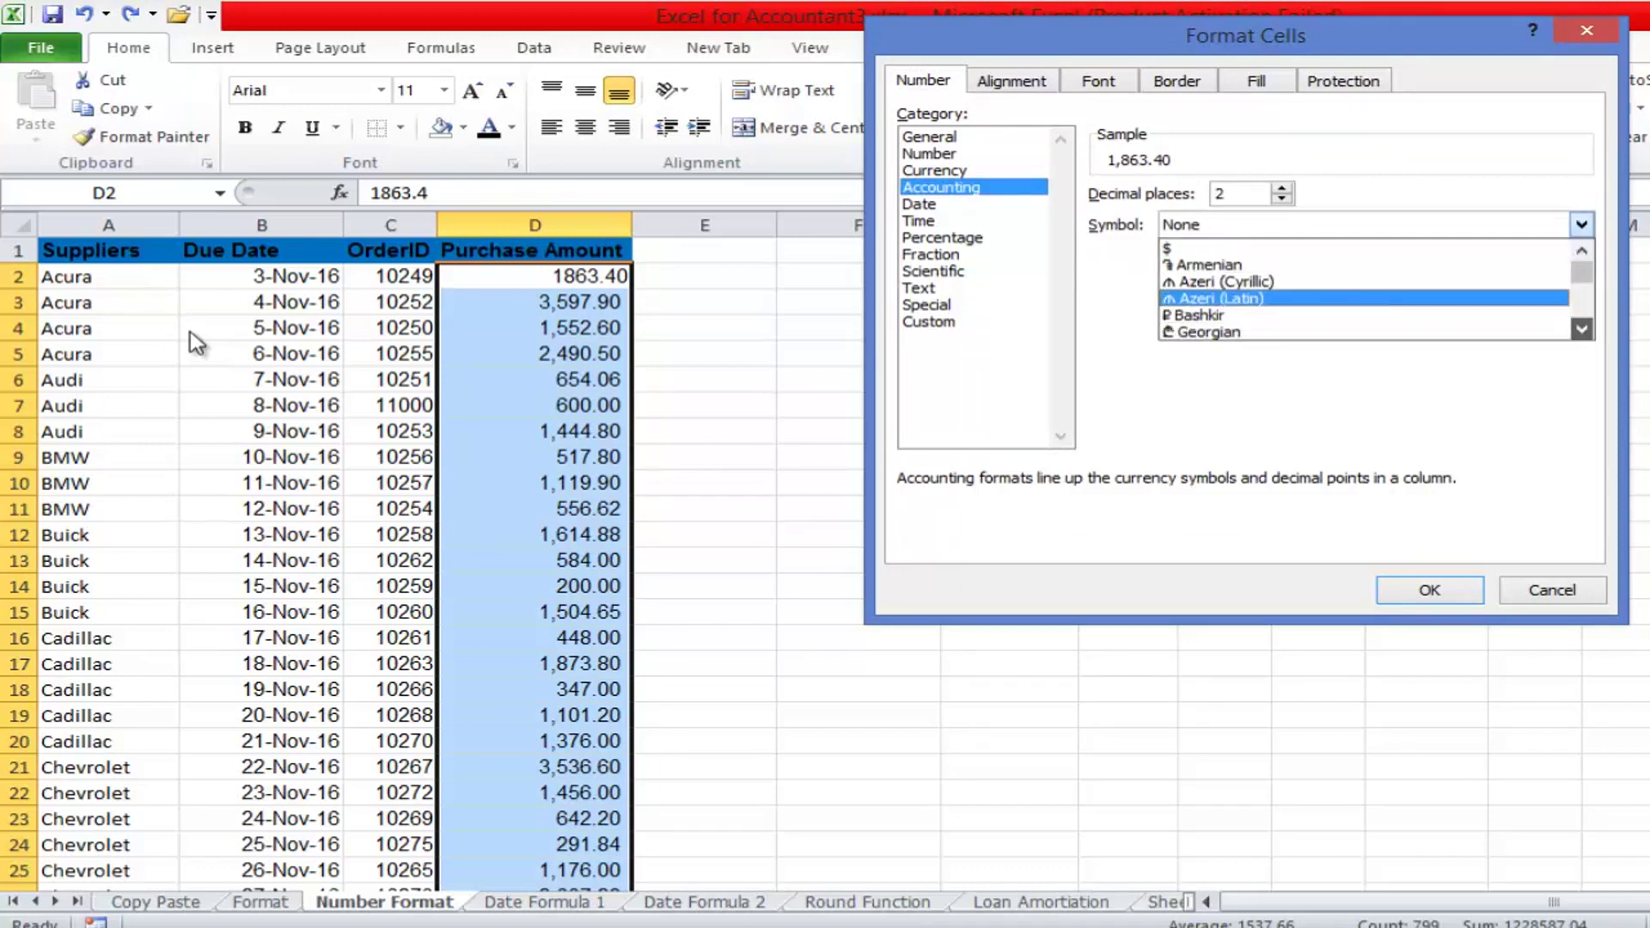
scroll(189, 331, down, 4)
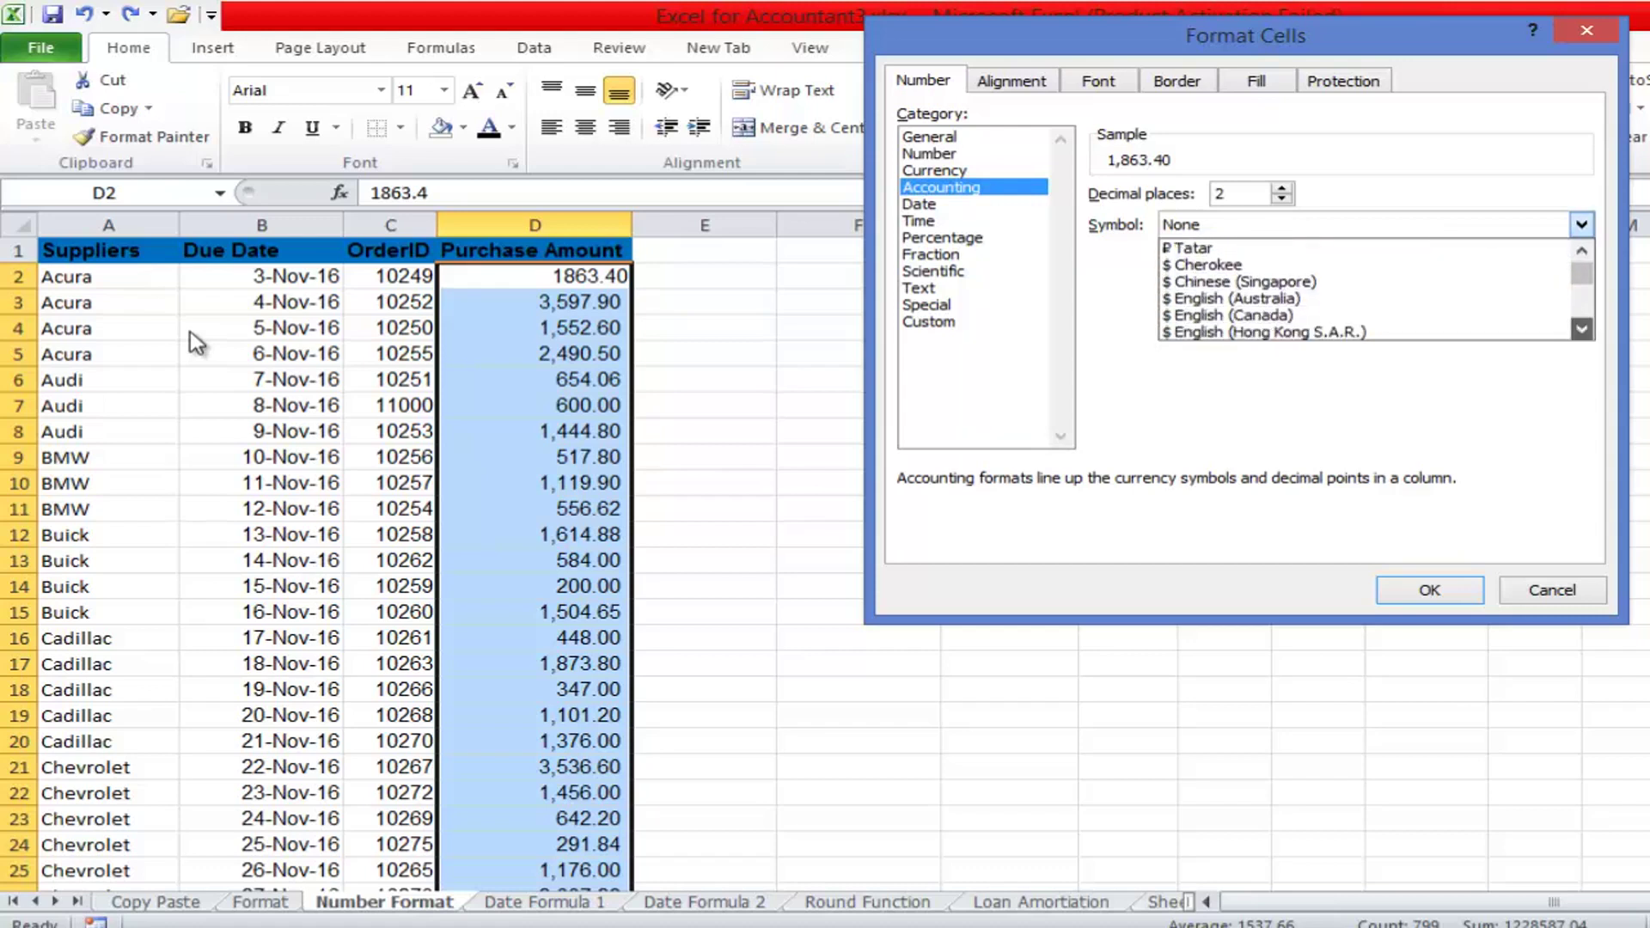
scroll(189, 331, down, 3)
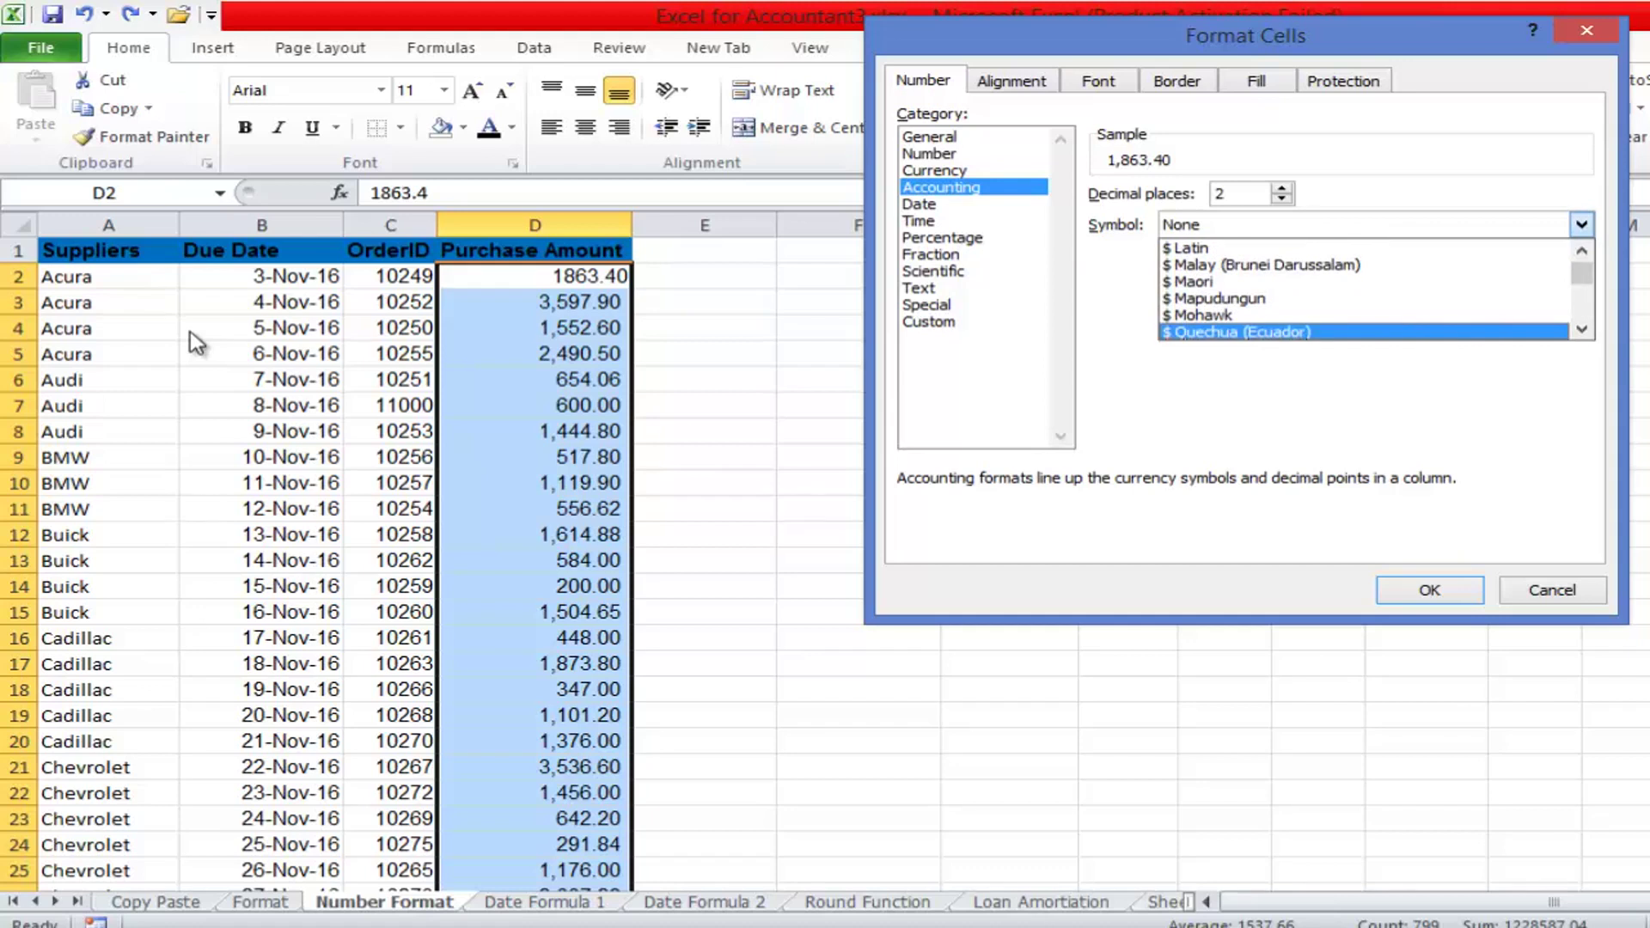
scroll(189, 332, up, 10)
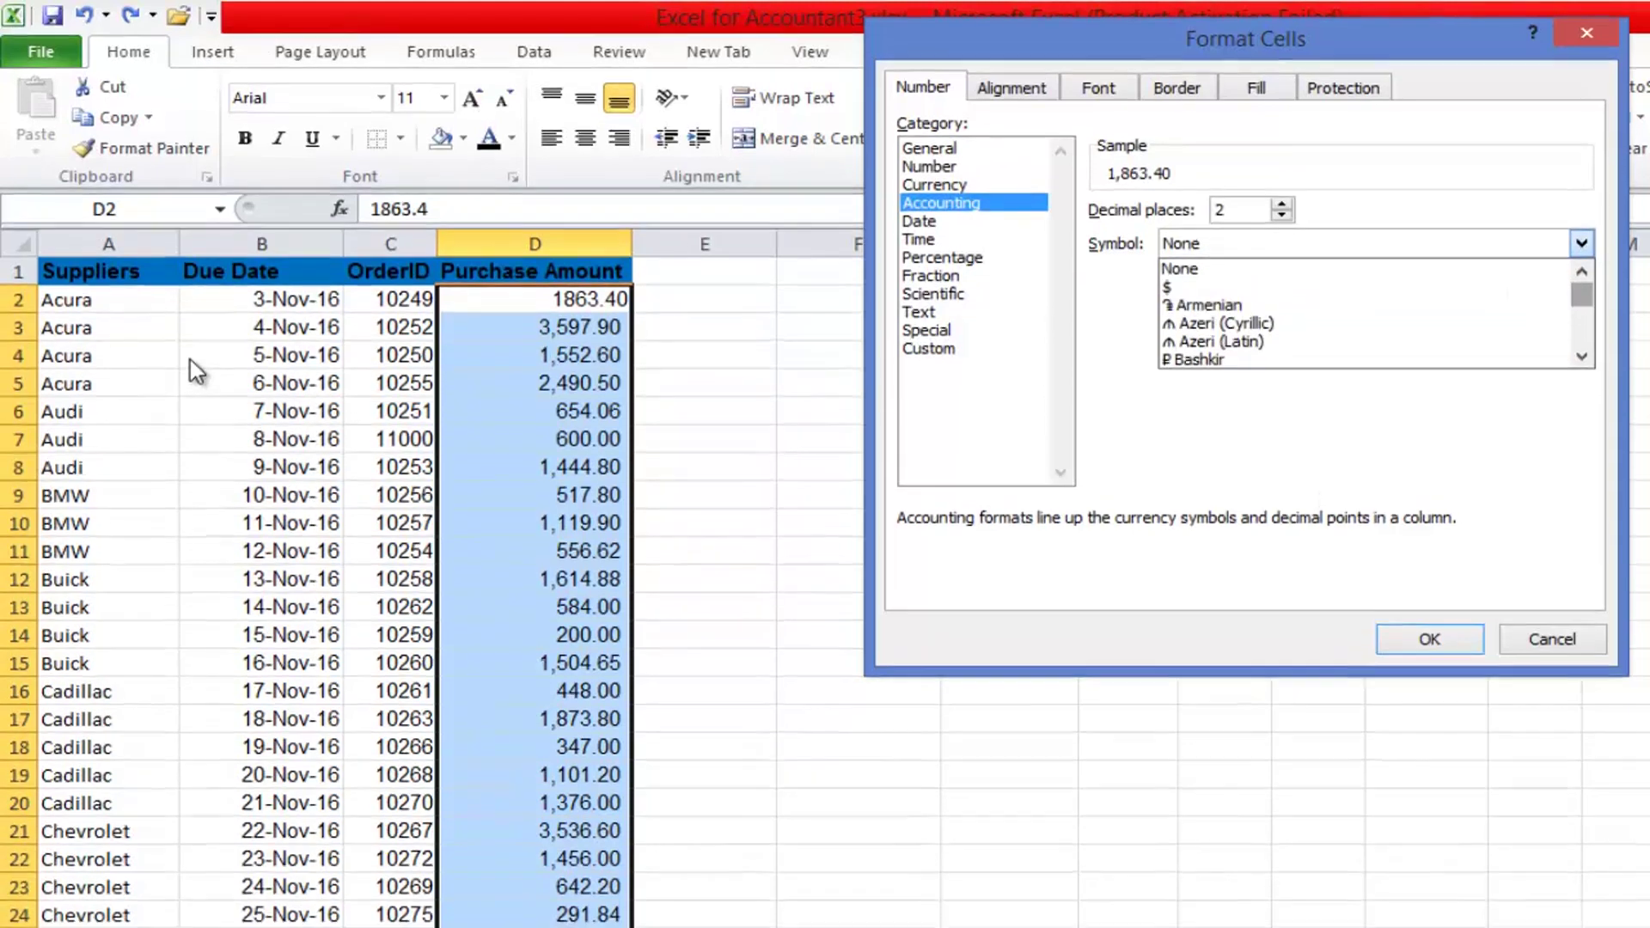
key(Down)
key(Return)
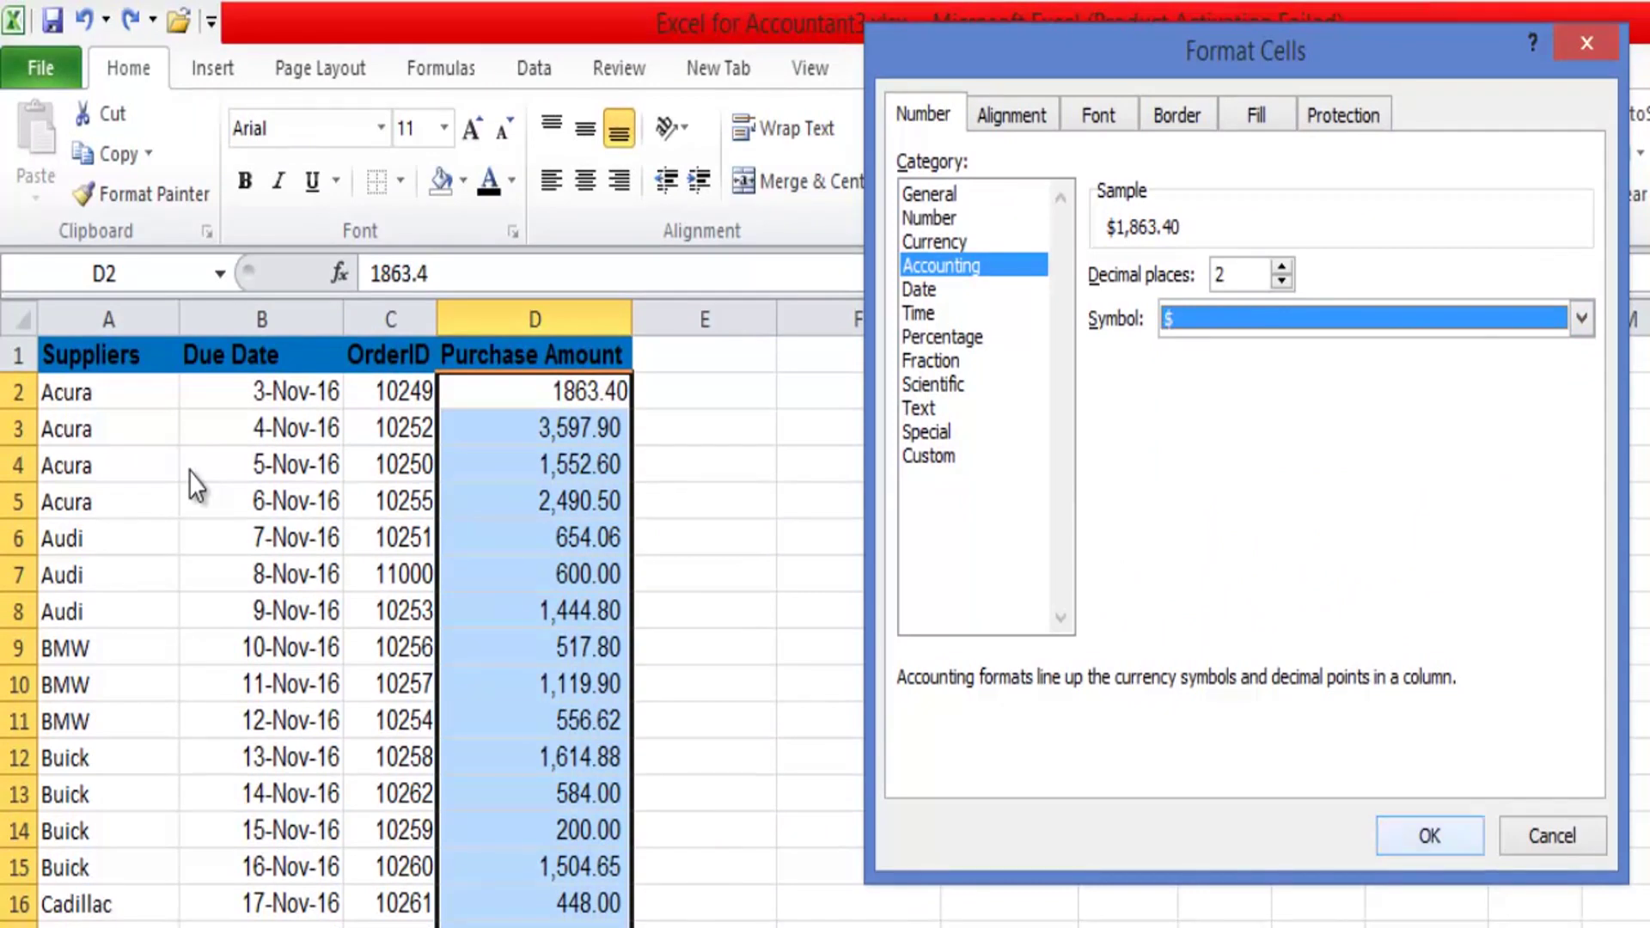
key(Return)
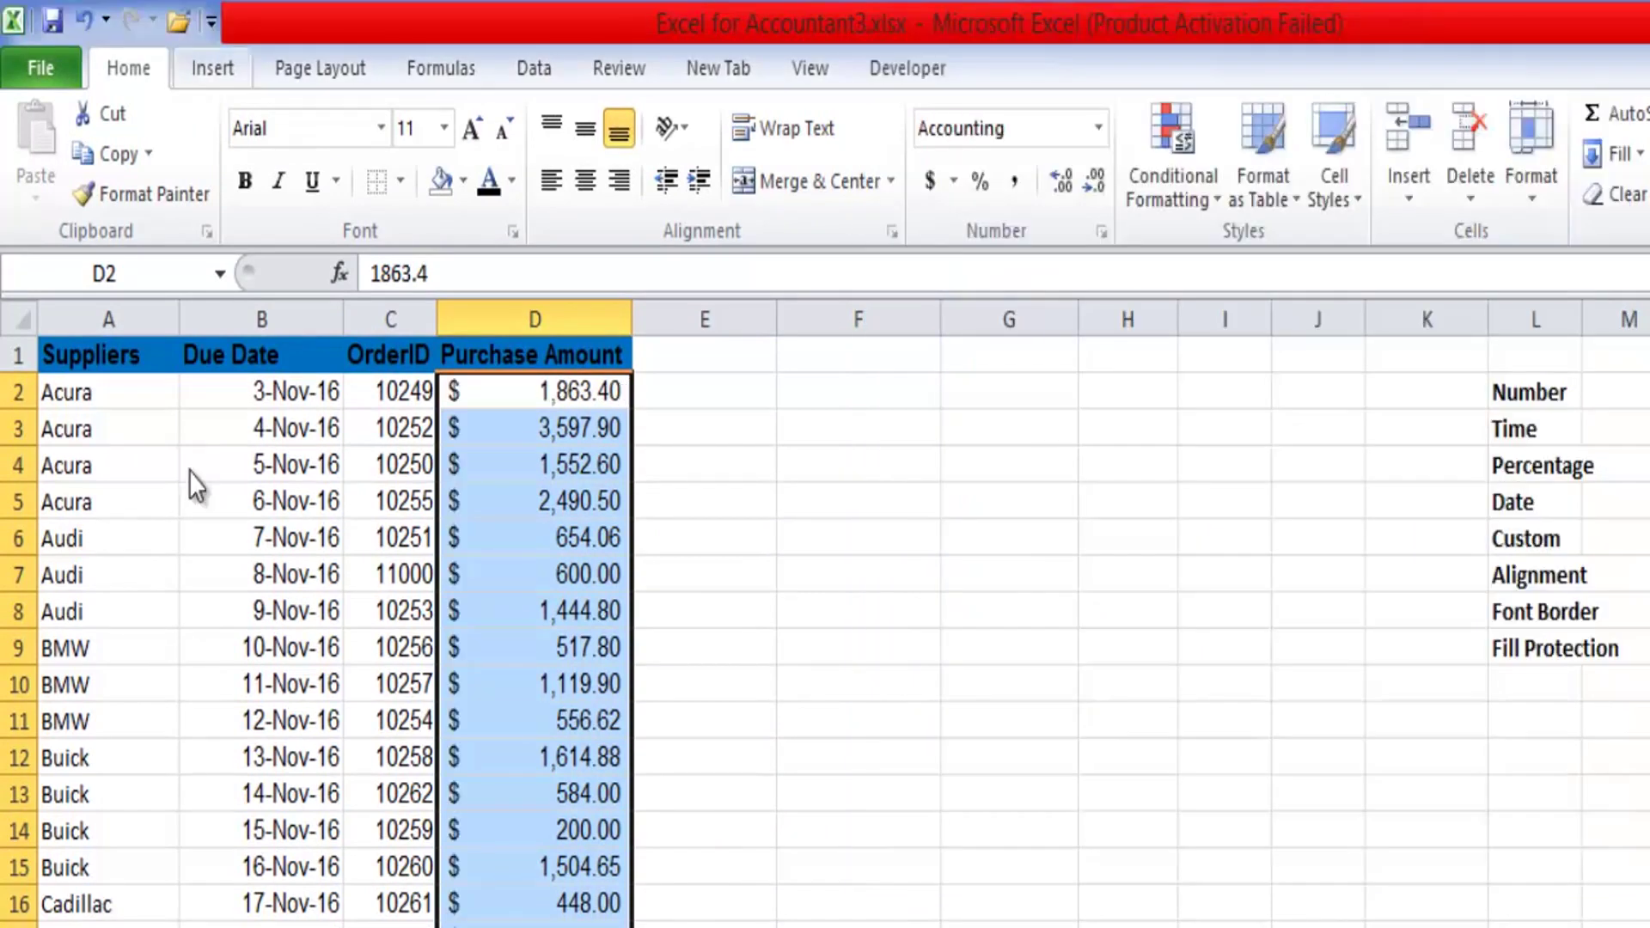
key(ctrl+z)
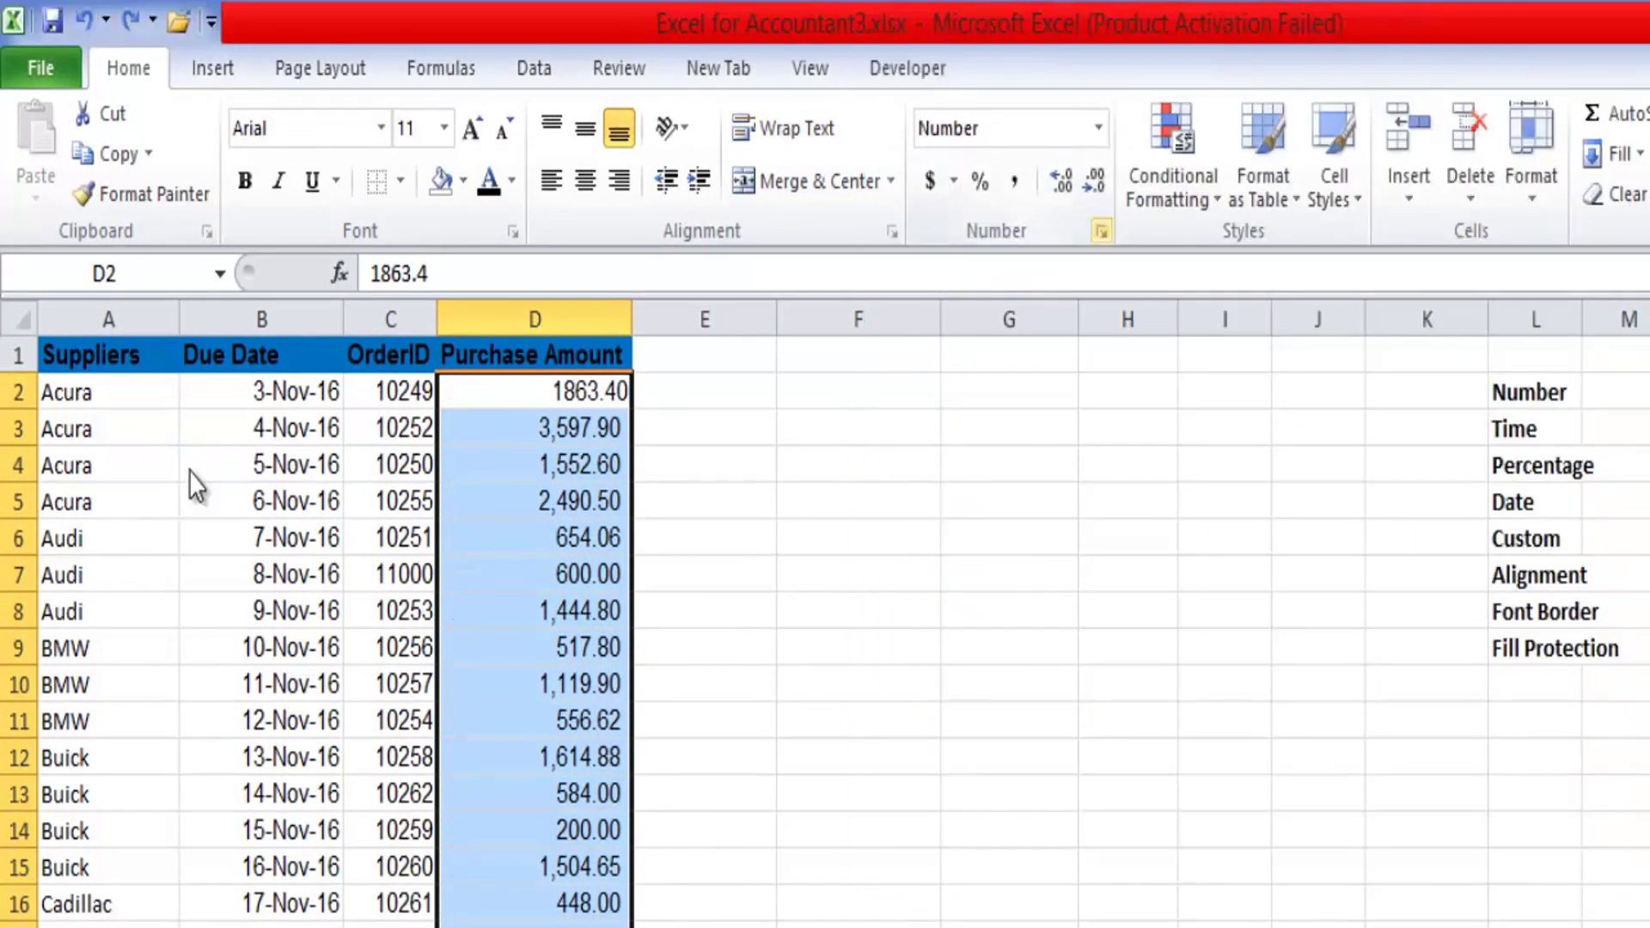
- Leave the cell format settings without changing anything and select cell E2 beside the Purchase Amount column
key(ctrl+1)
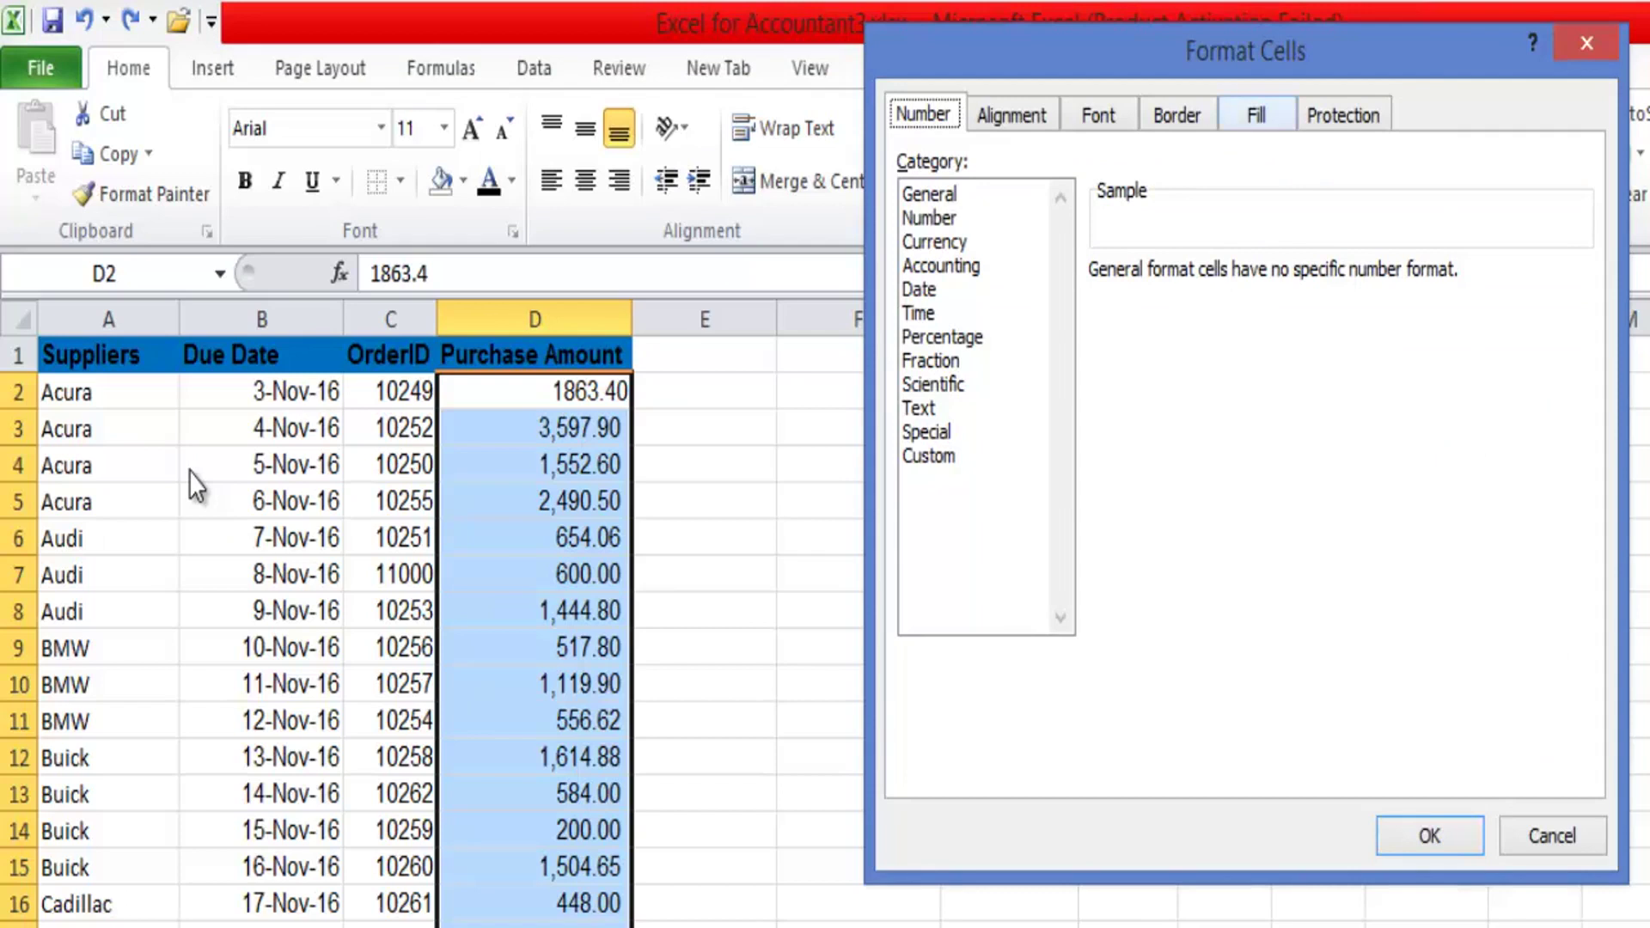
key(Escape)
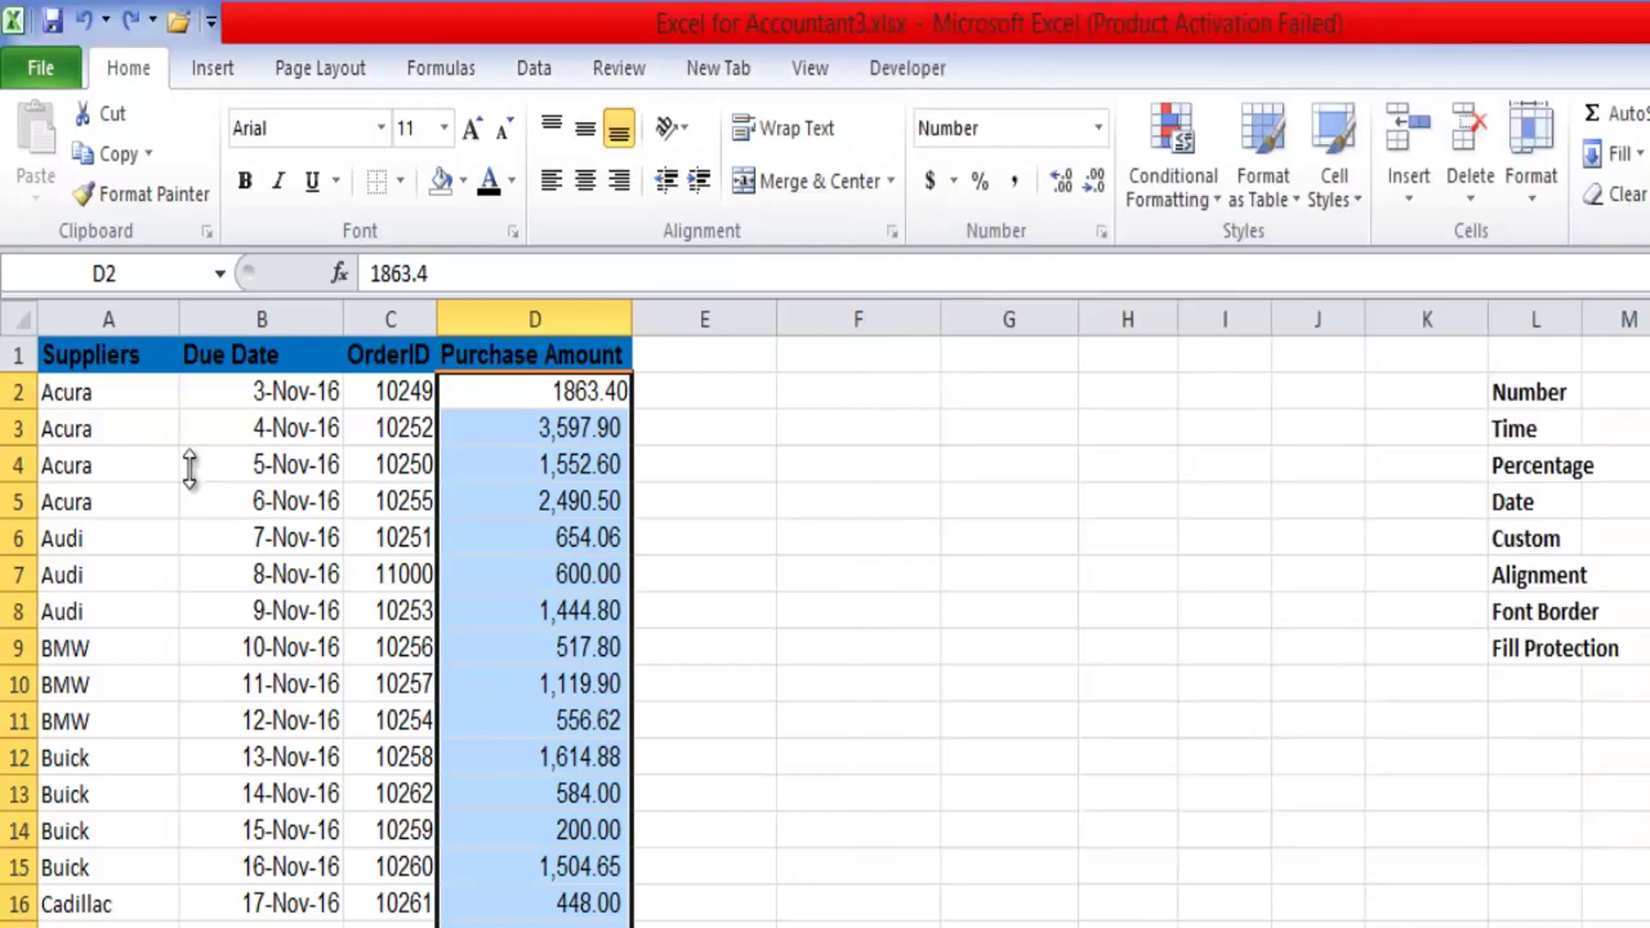
key(Right)
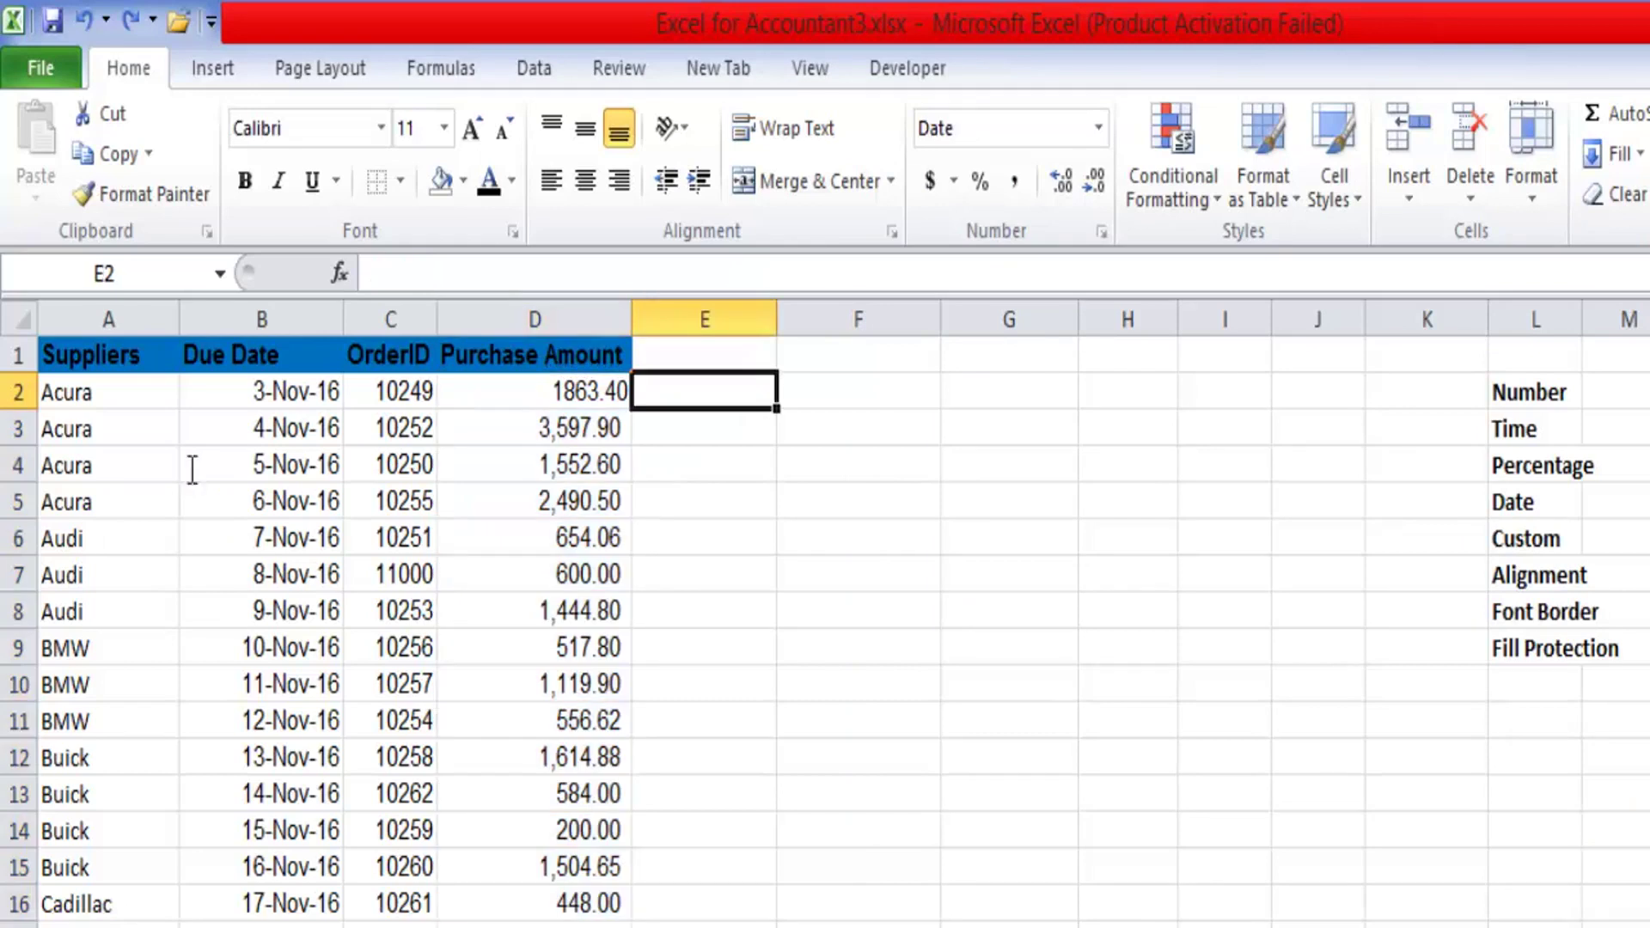
- Enter the numbers 1 to 6 in cells E2:E7, one per row
text(1)
key(Return)
text(2)
key(Return)
text(3)
key(Return)
text(4)
key(Return)
text(5)
key(Return)
text(6)
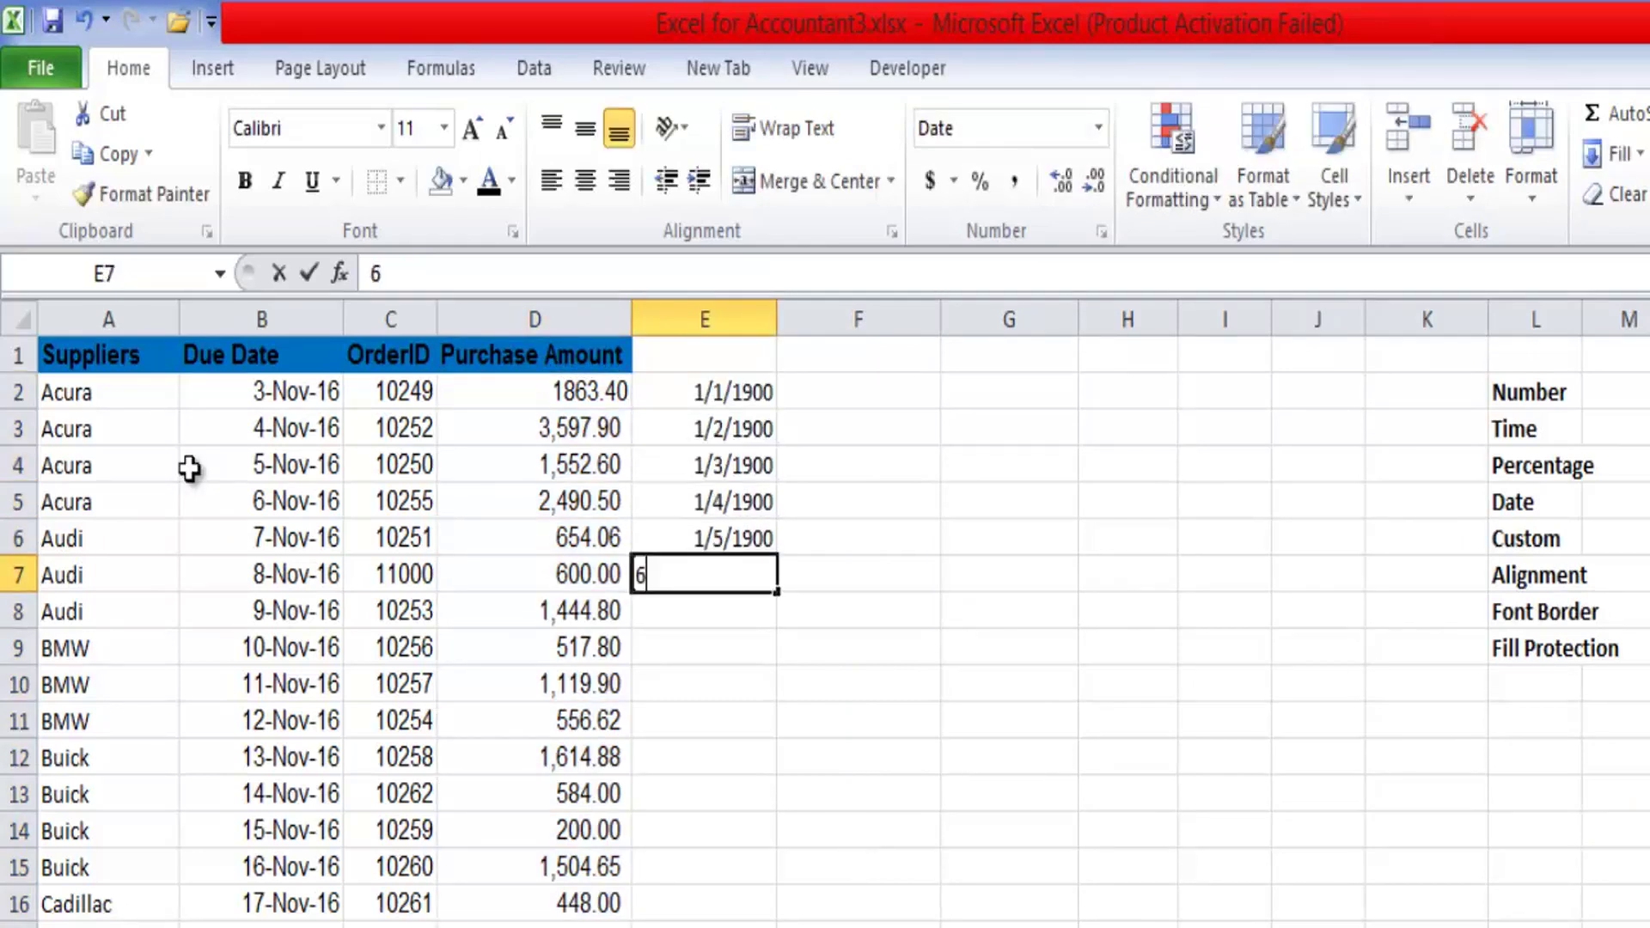
key(Return)
- Format cells E2:E7 as Percentage with 2 decimal places
key(Up)
key(Up)
key(Up)
key(Up)
key(Up)
key(Up)
key(shift+Down)
key(shift+Down)
key(shift+Down)
key(shift+Down)
key(shift+Down)
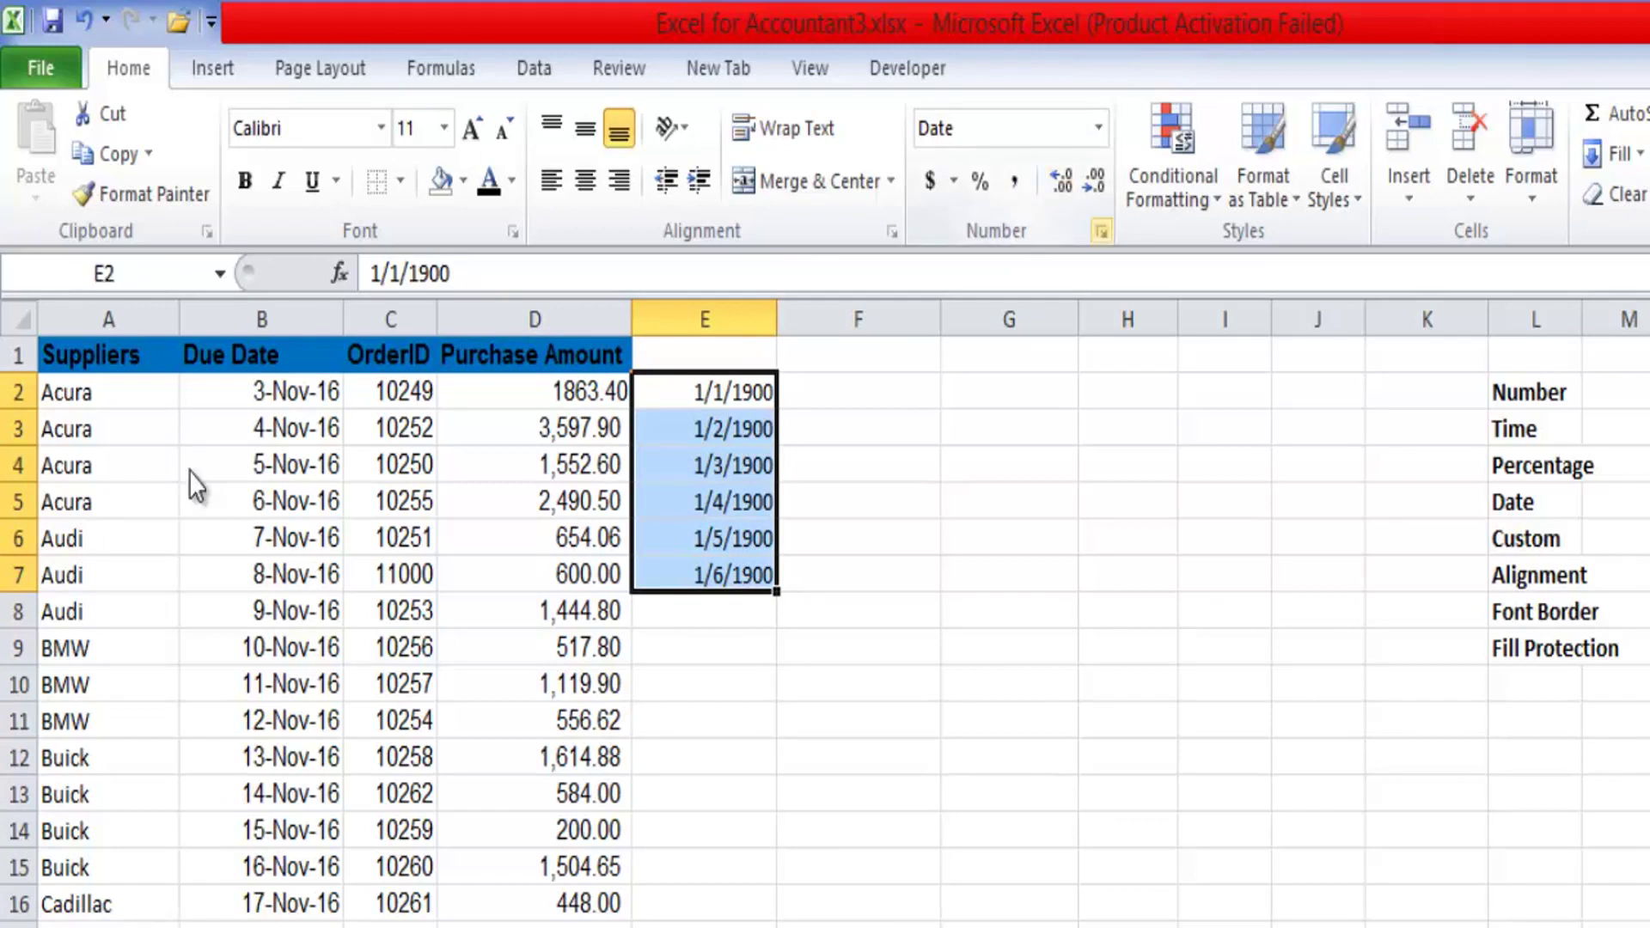
key(ctrl+1)
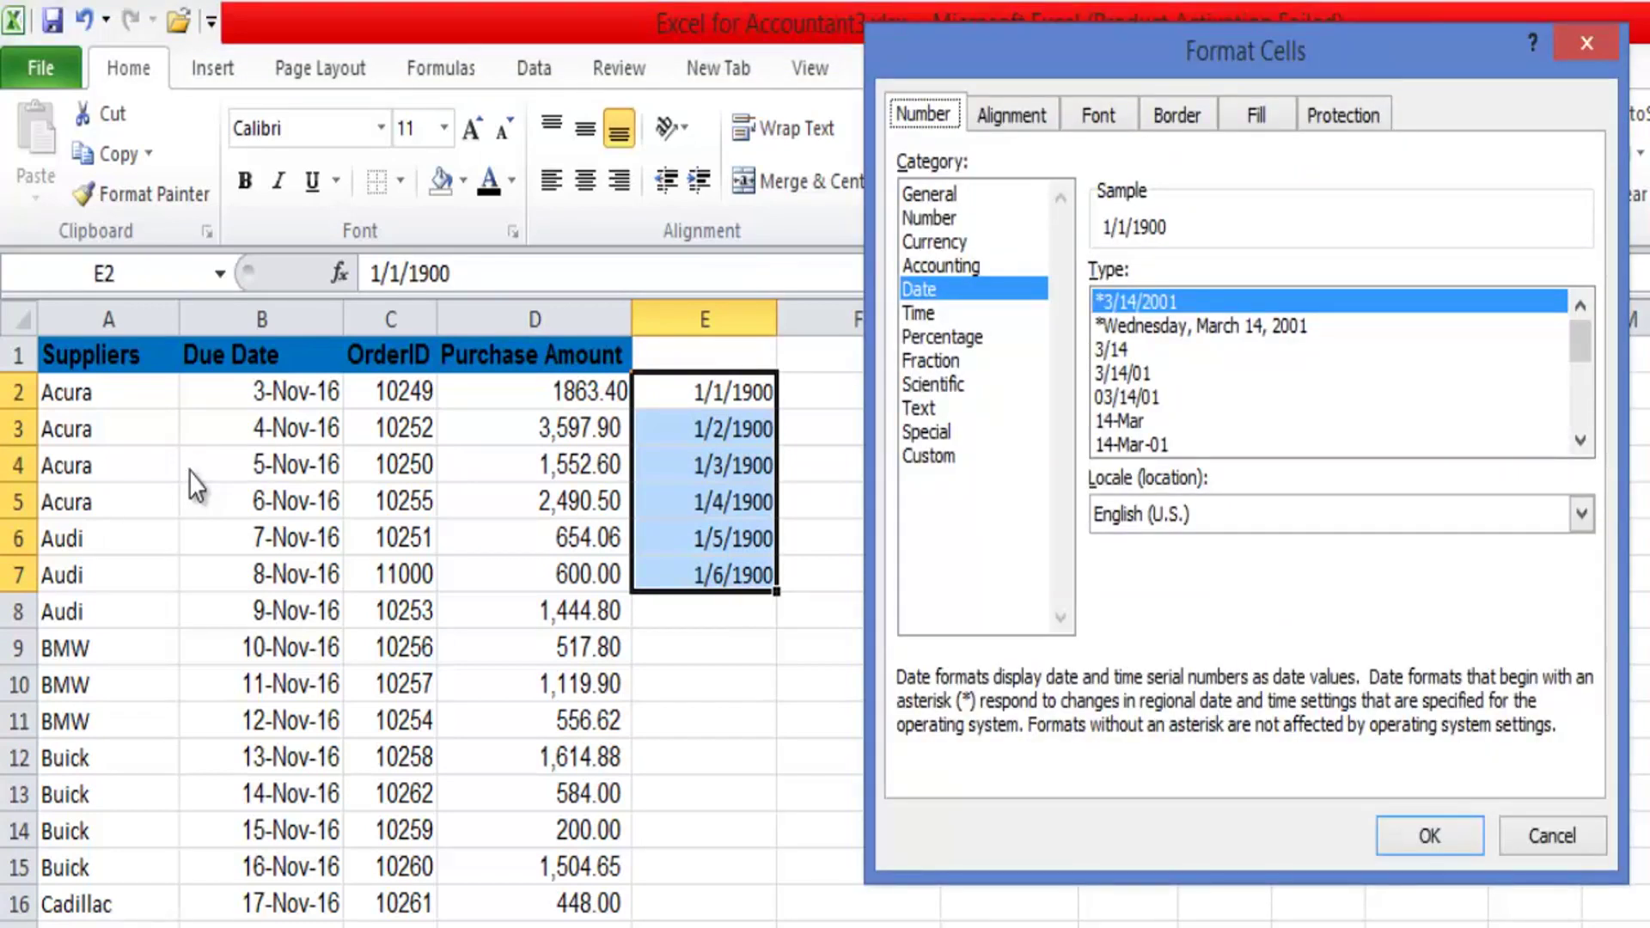
key(Tab)
key(Down)
key(Down)
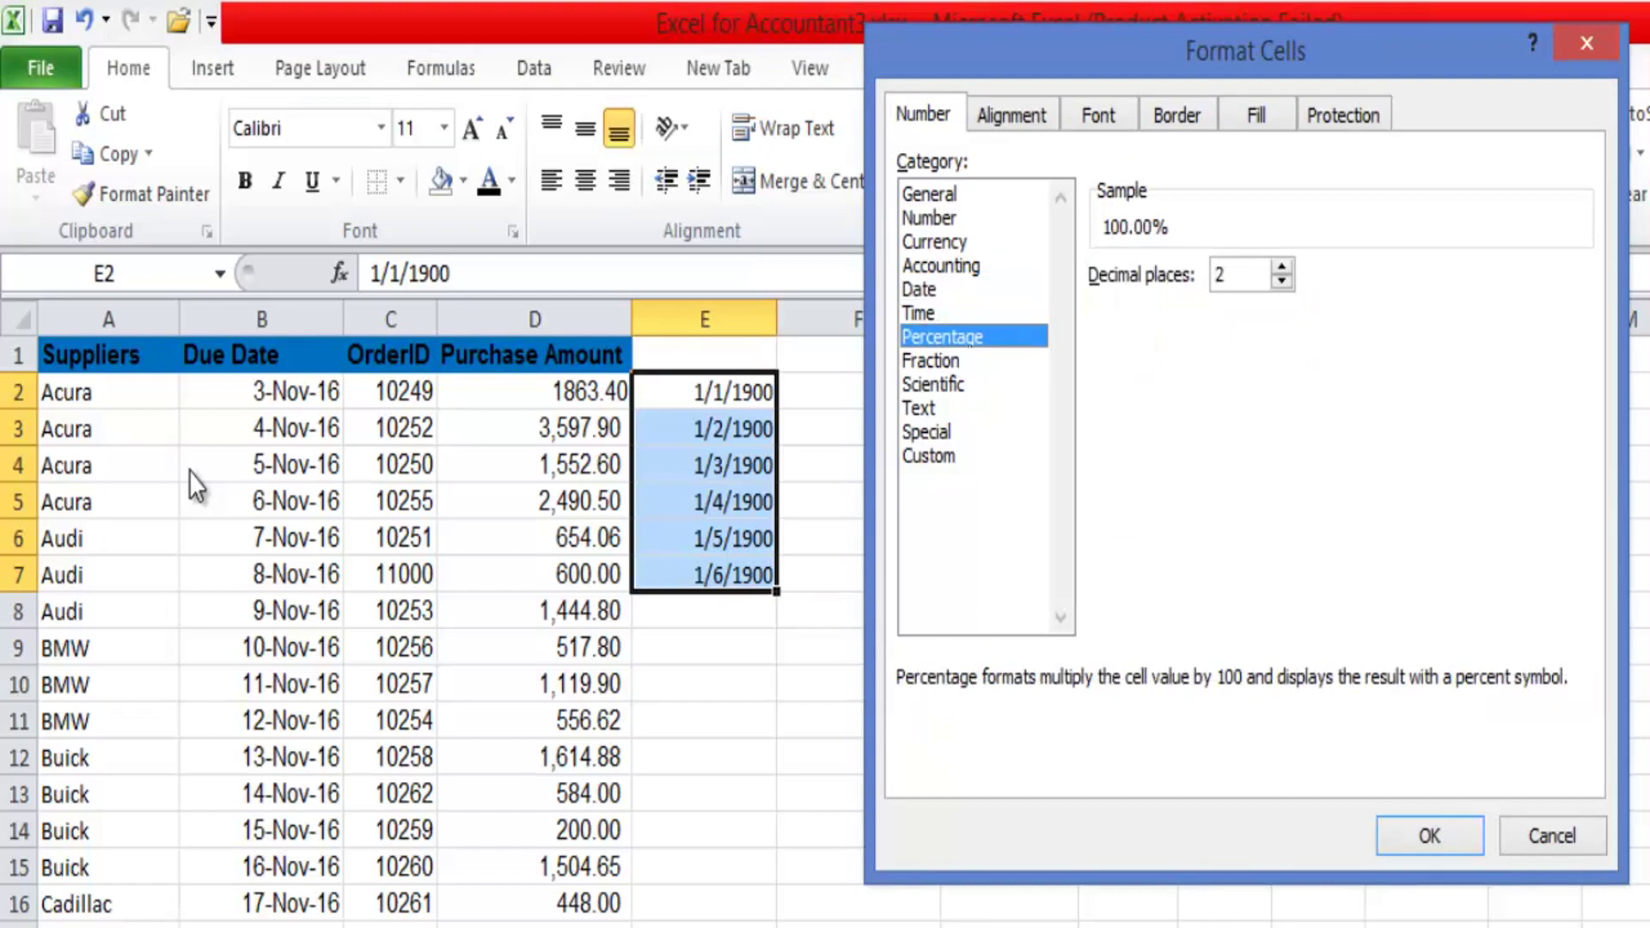
key(Return)
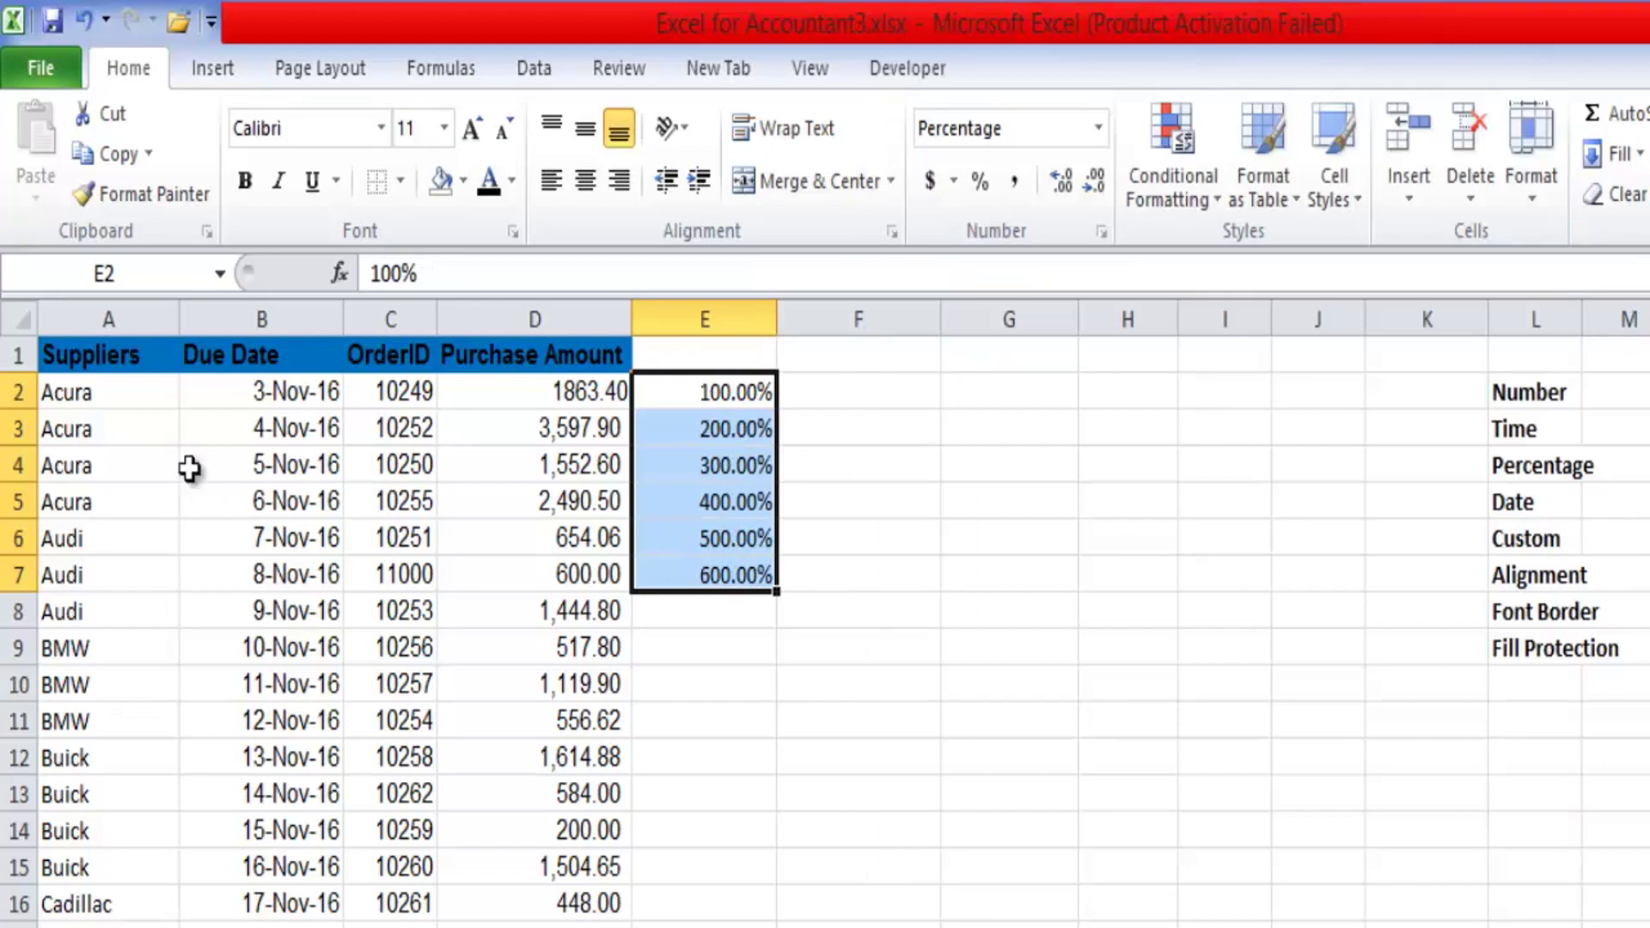
- Clear the contents of E2:E7 and enter 1% to 6% in these percentage-formatted cells
key(Delete)
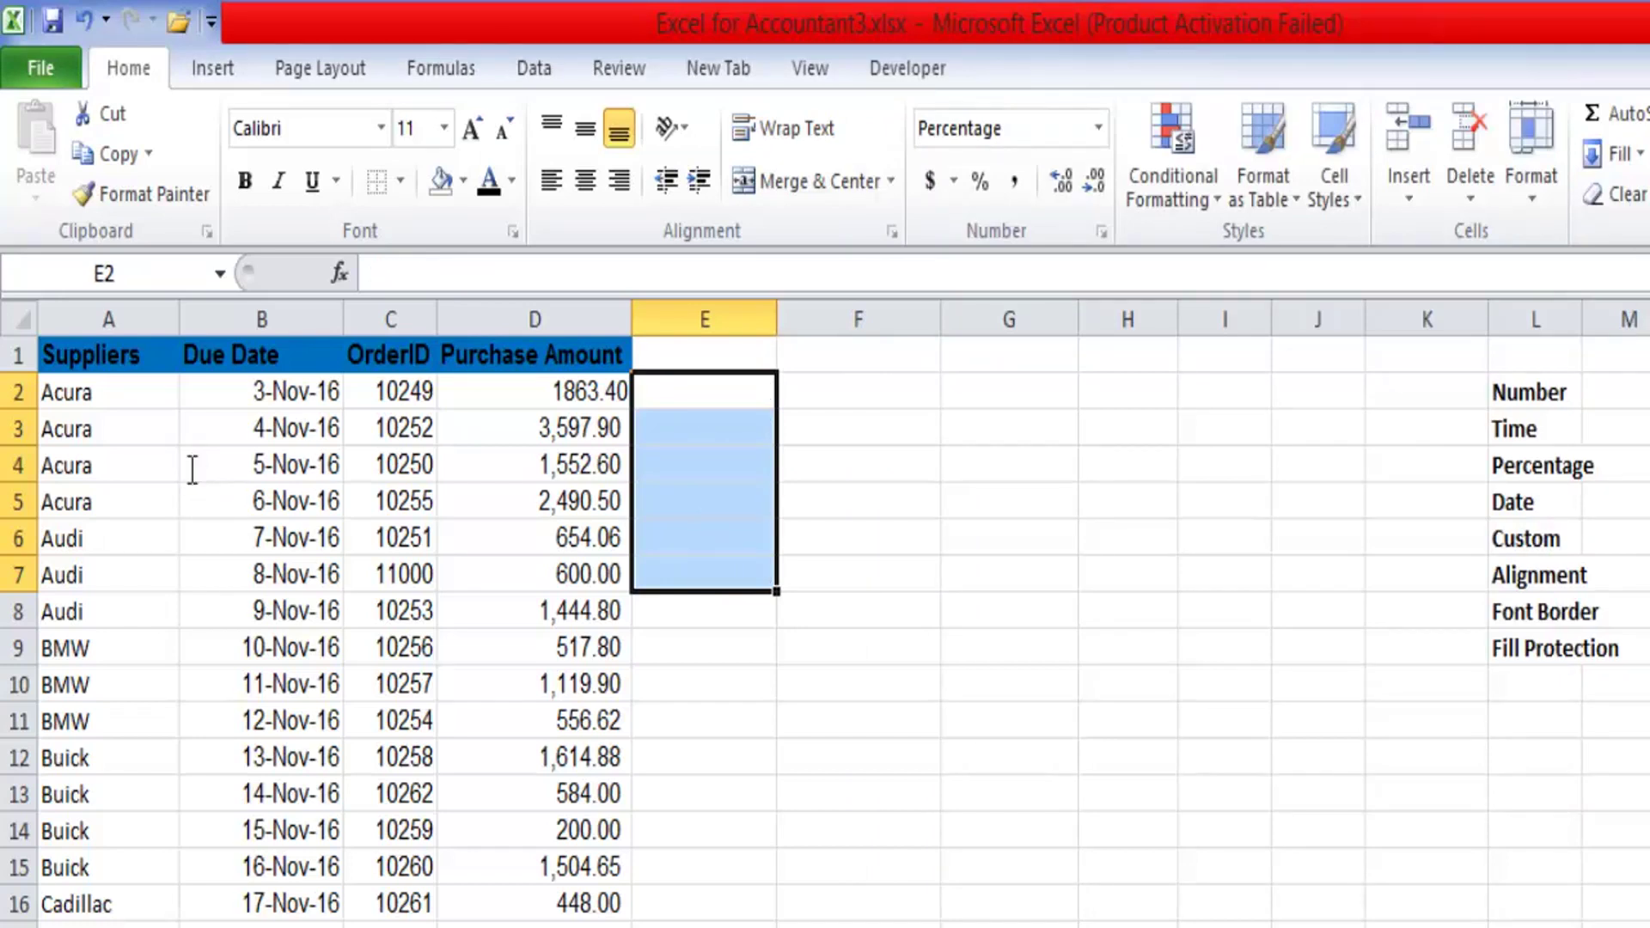
text(1)
key(Return)
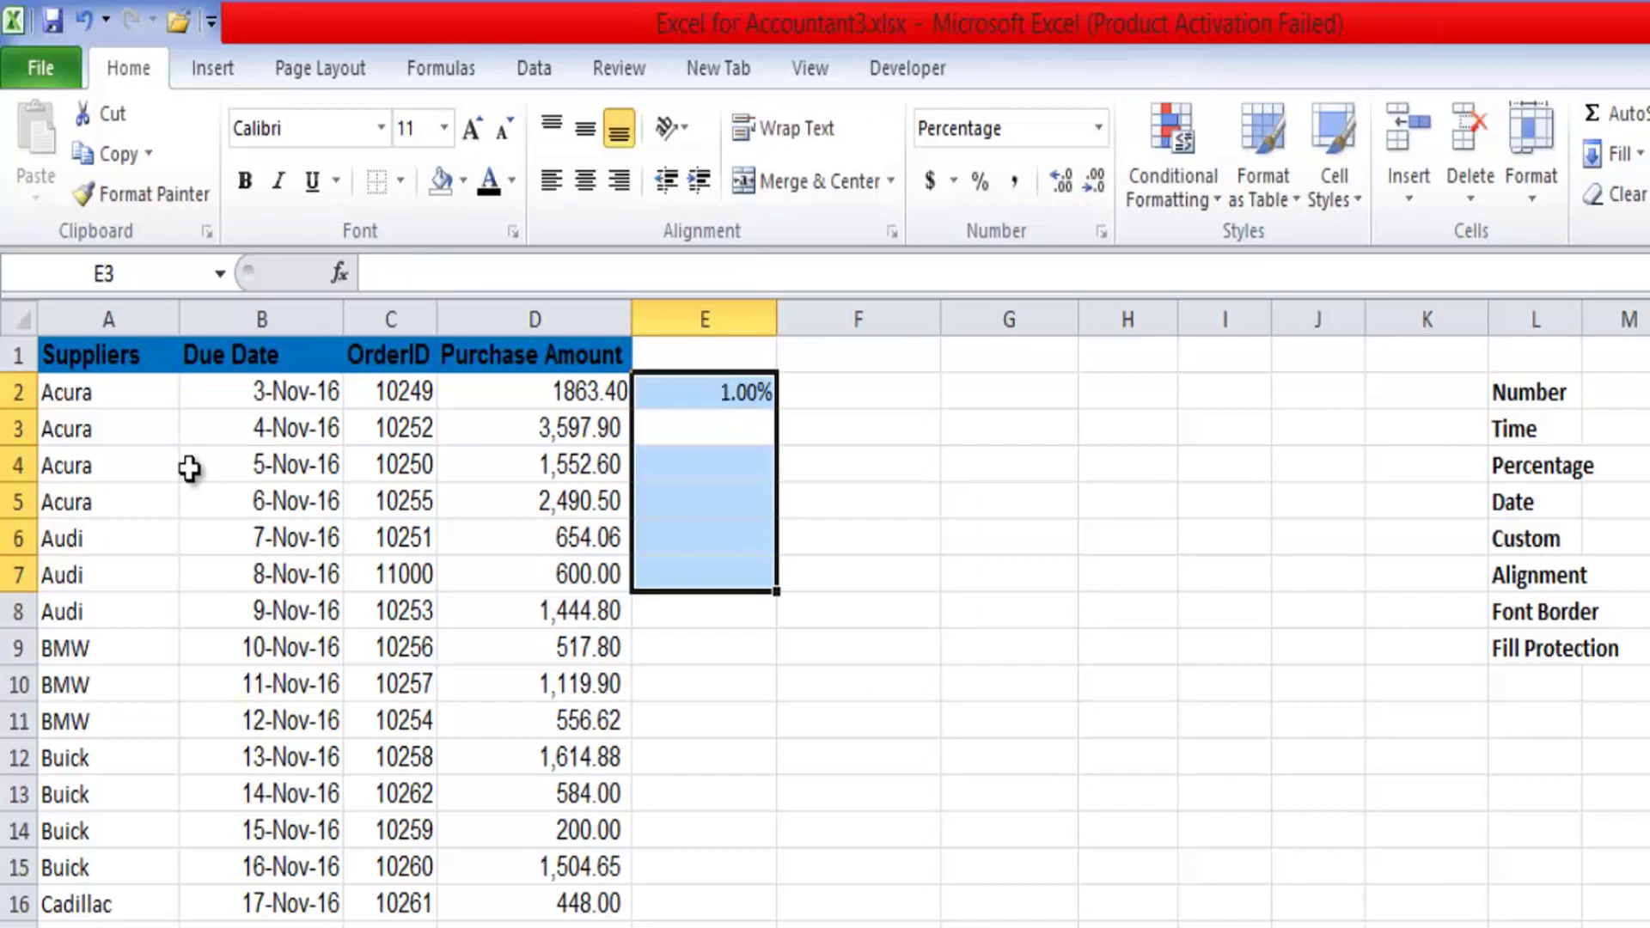
text(2)
key(Return)
text(3)
key(Return)
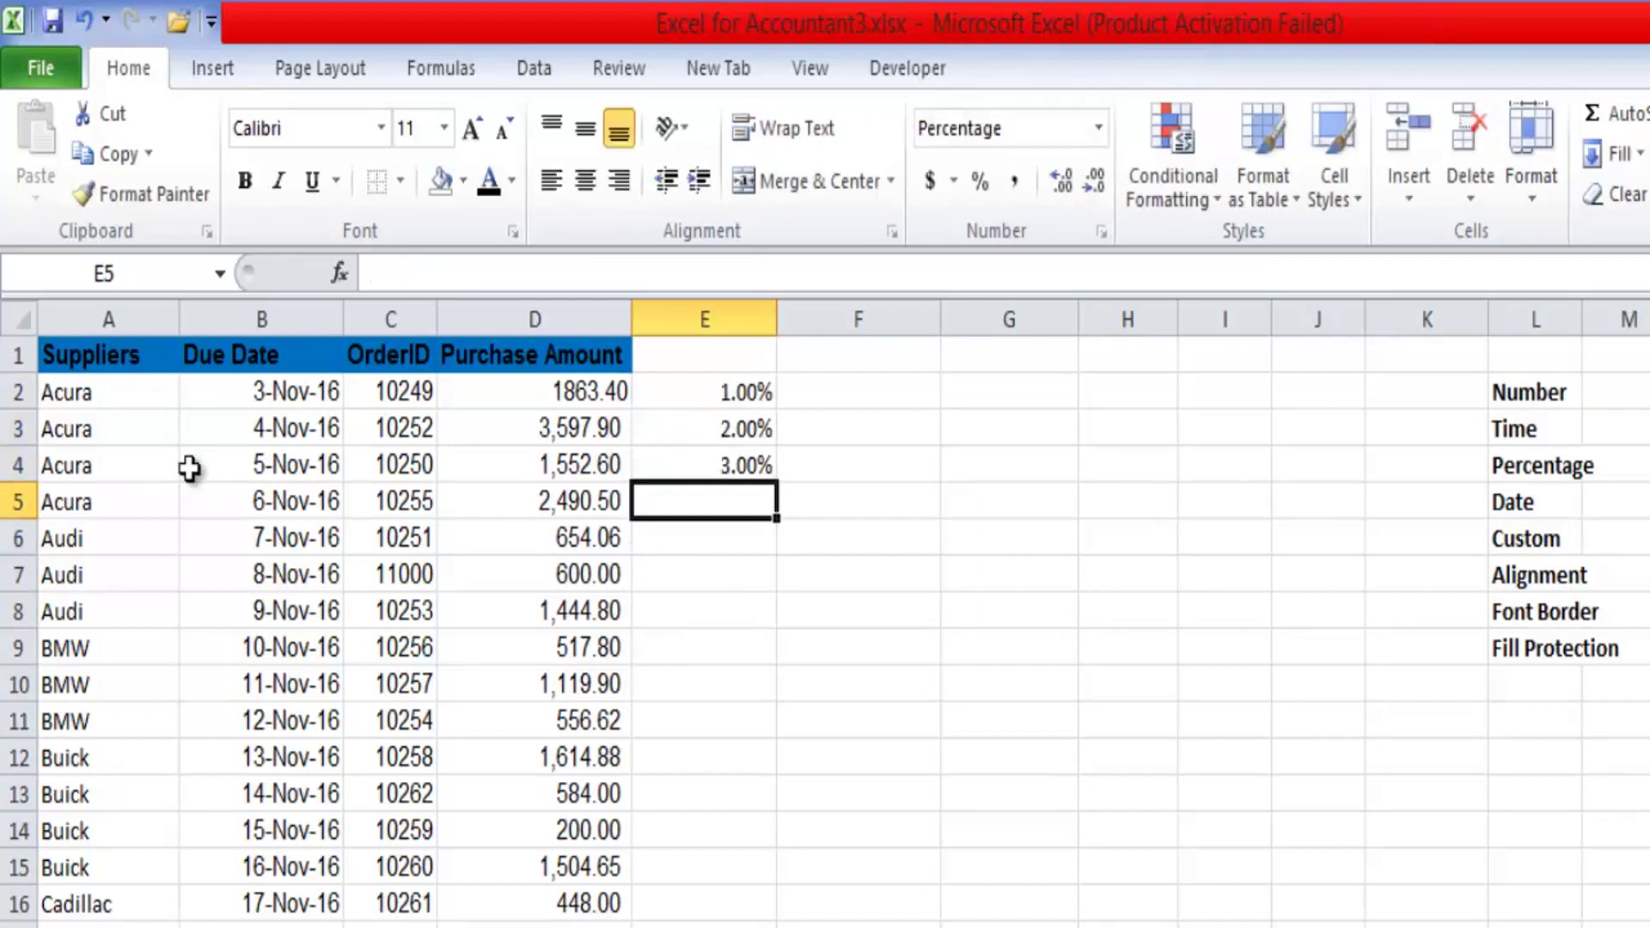
text(4)
key(Return)
key(Return)
key(Up)
text(5%)
key(Return)
text(6)
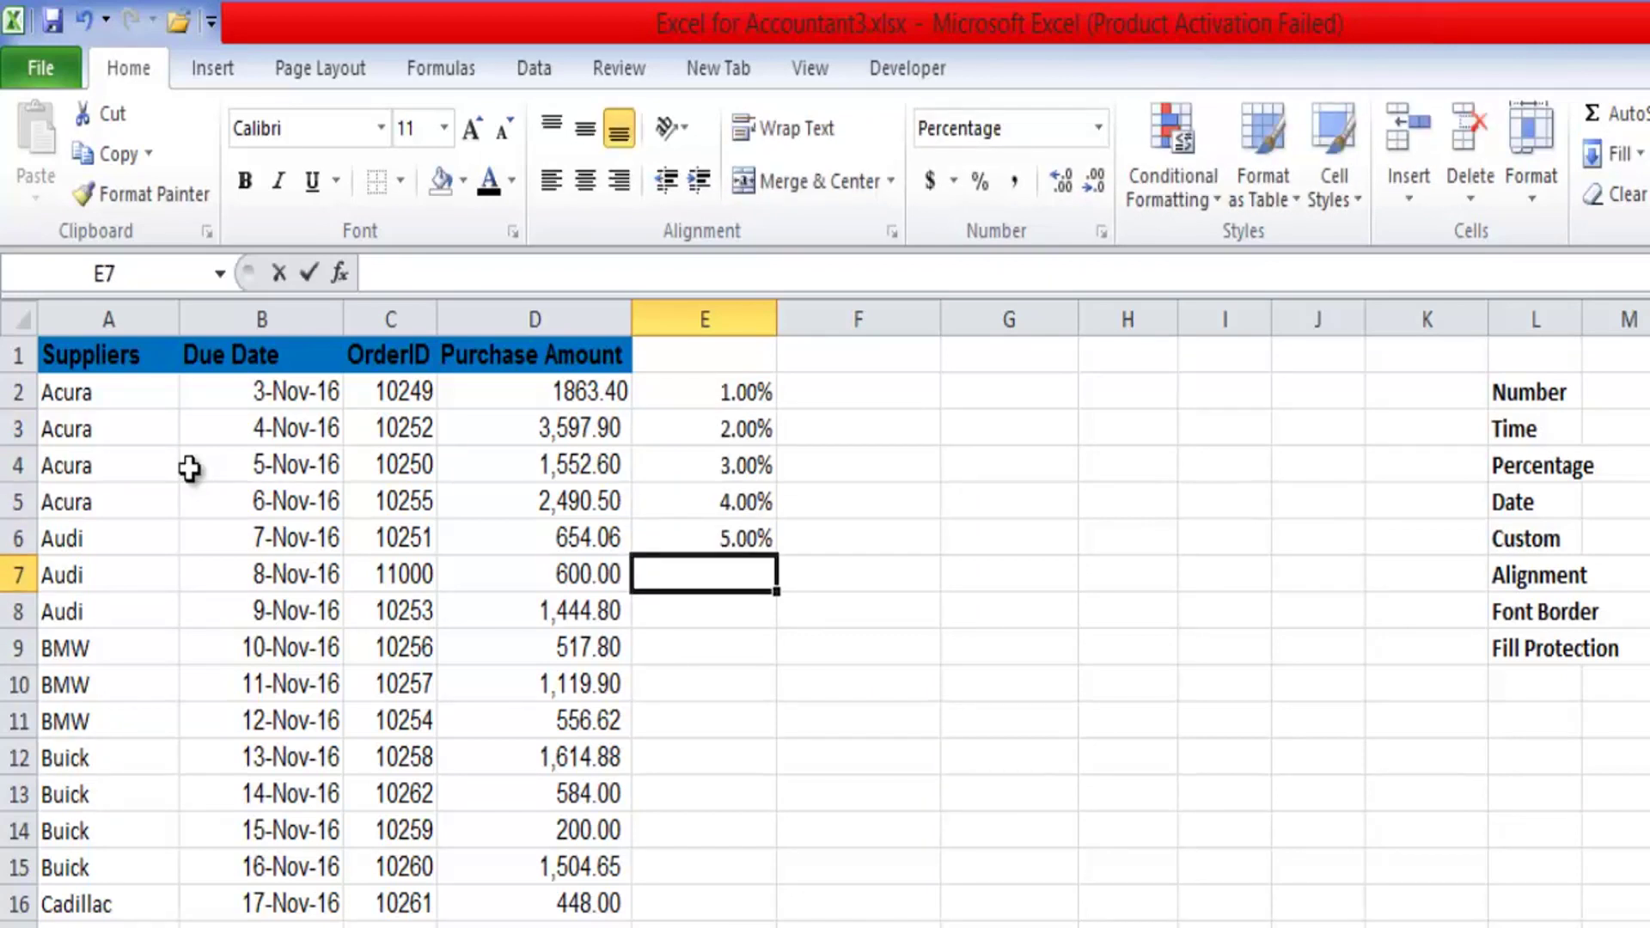
key(Return)
- Enter 7 in E8, try the same value in F8 and clear F8 again
text(7)
key(Return)
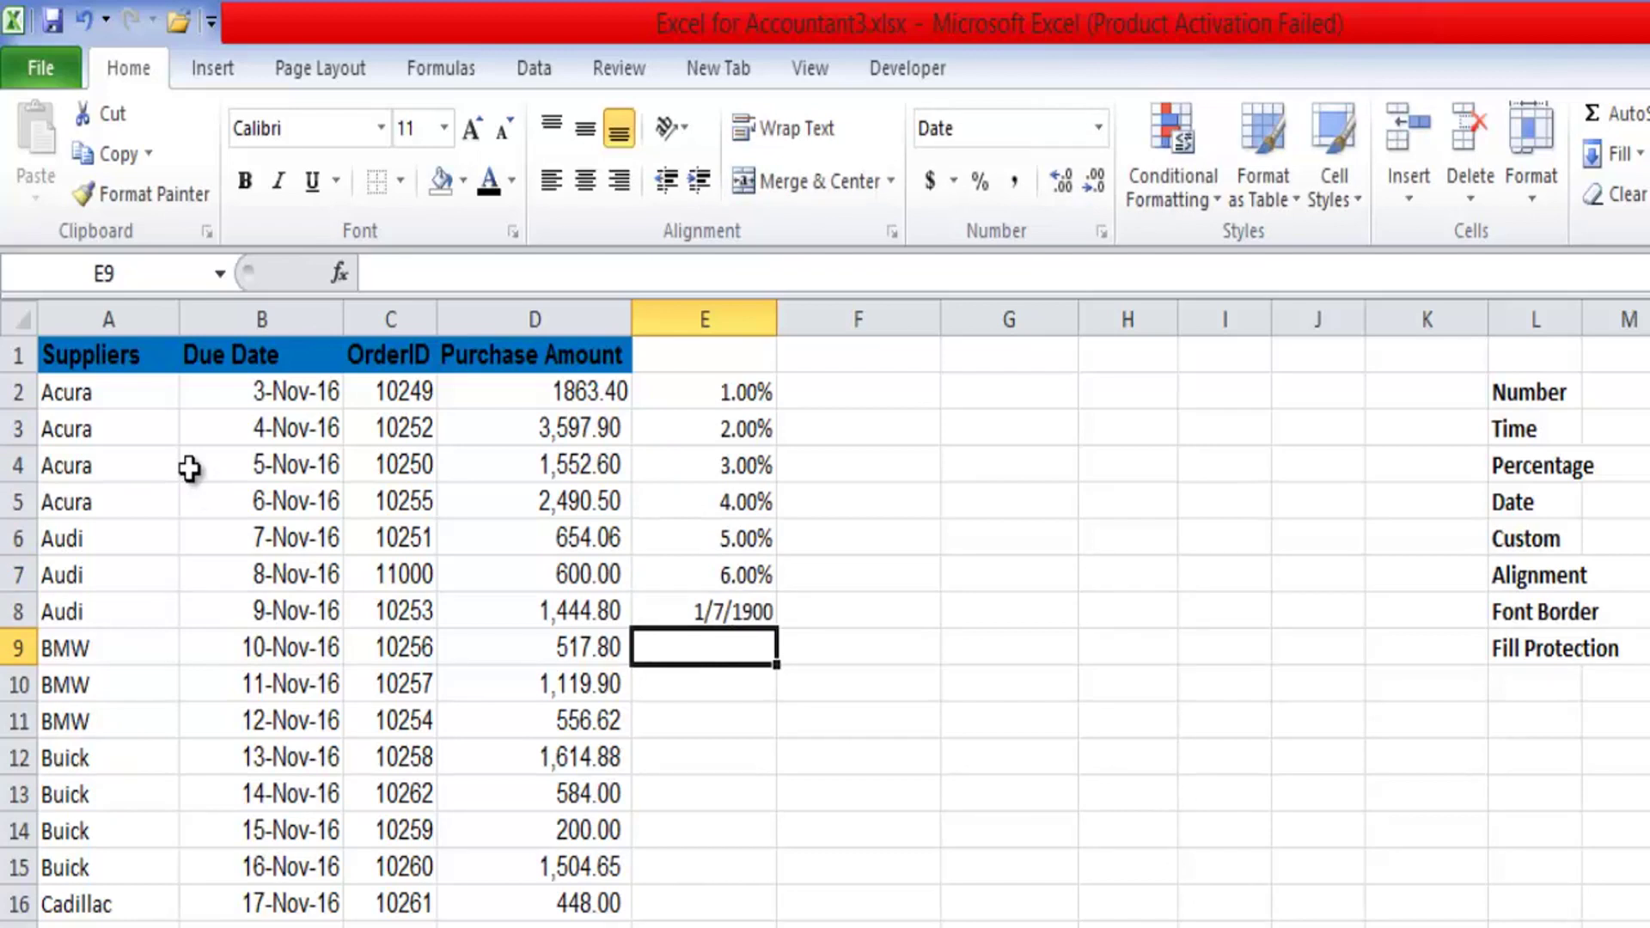
key(Up)
key(Right)
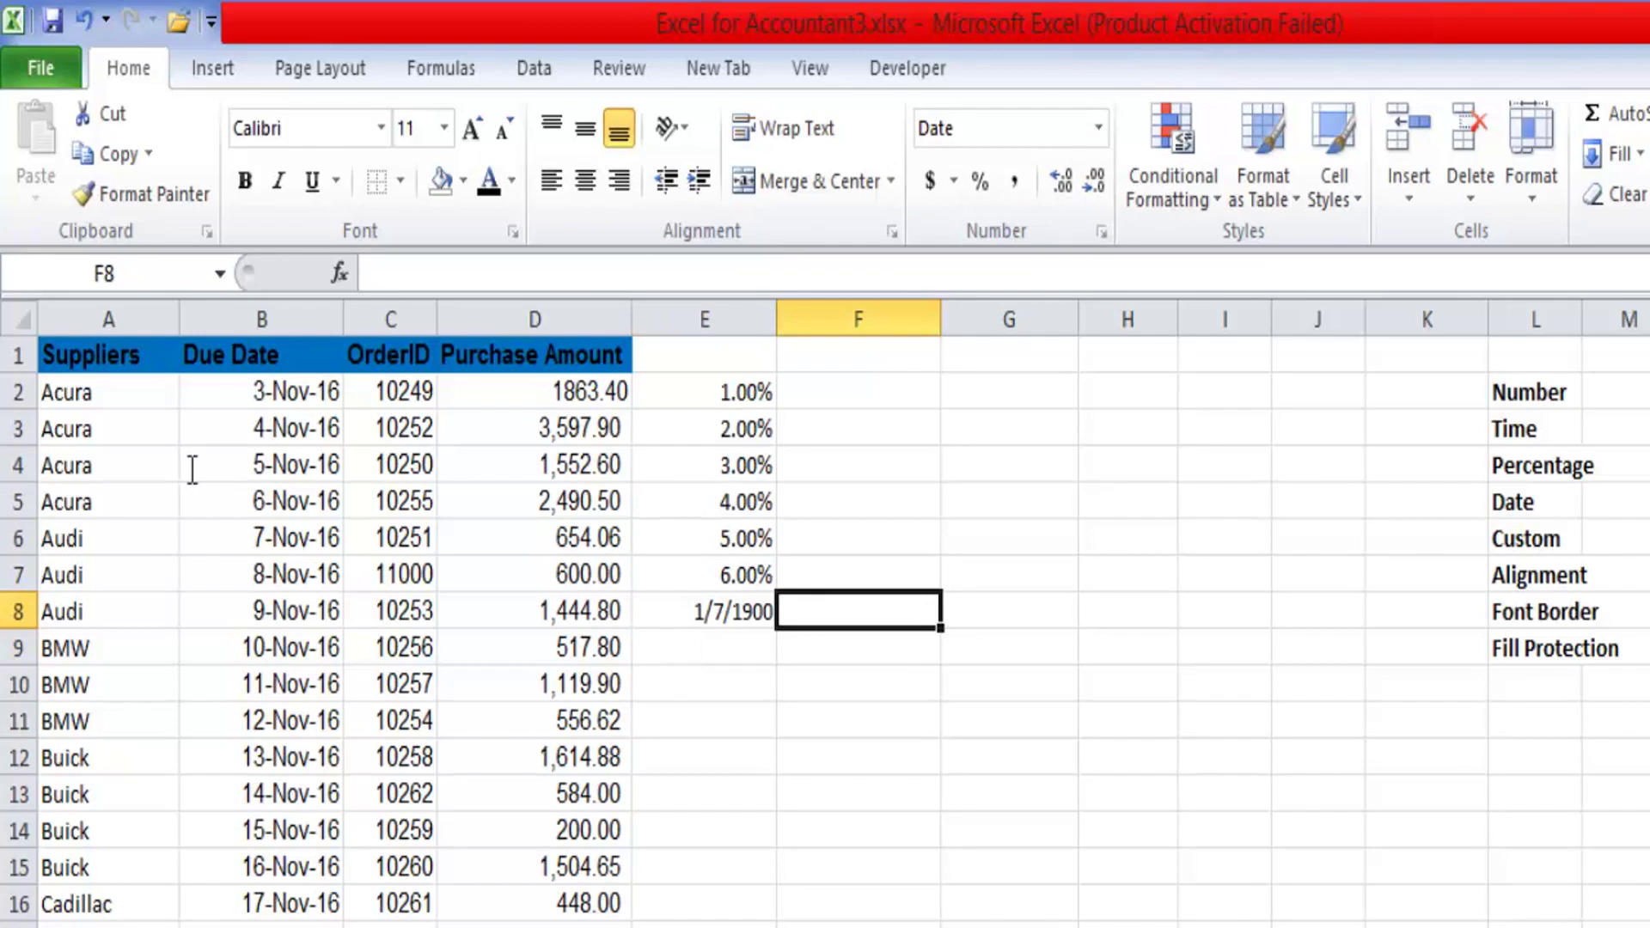
text(7)
key(Return)
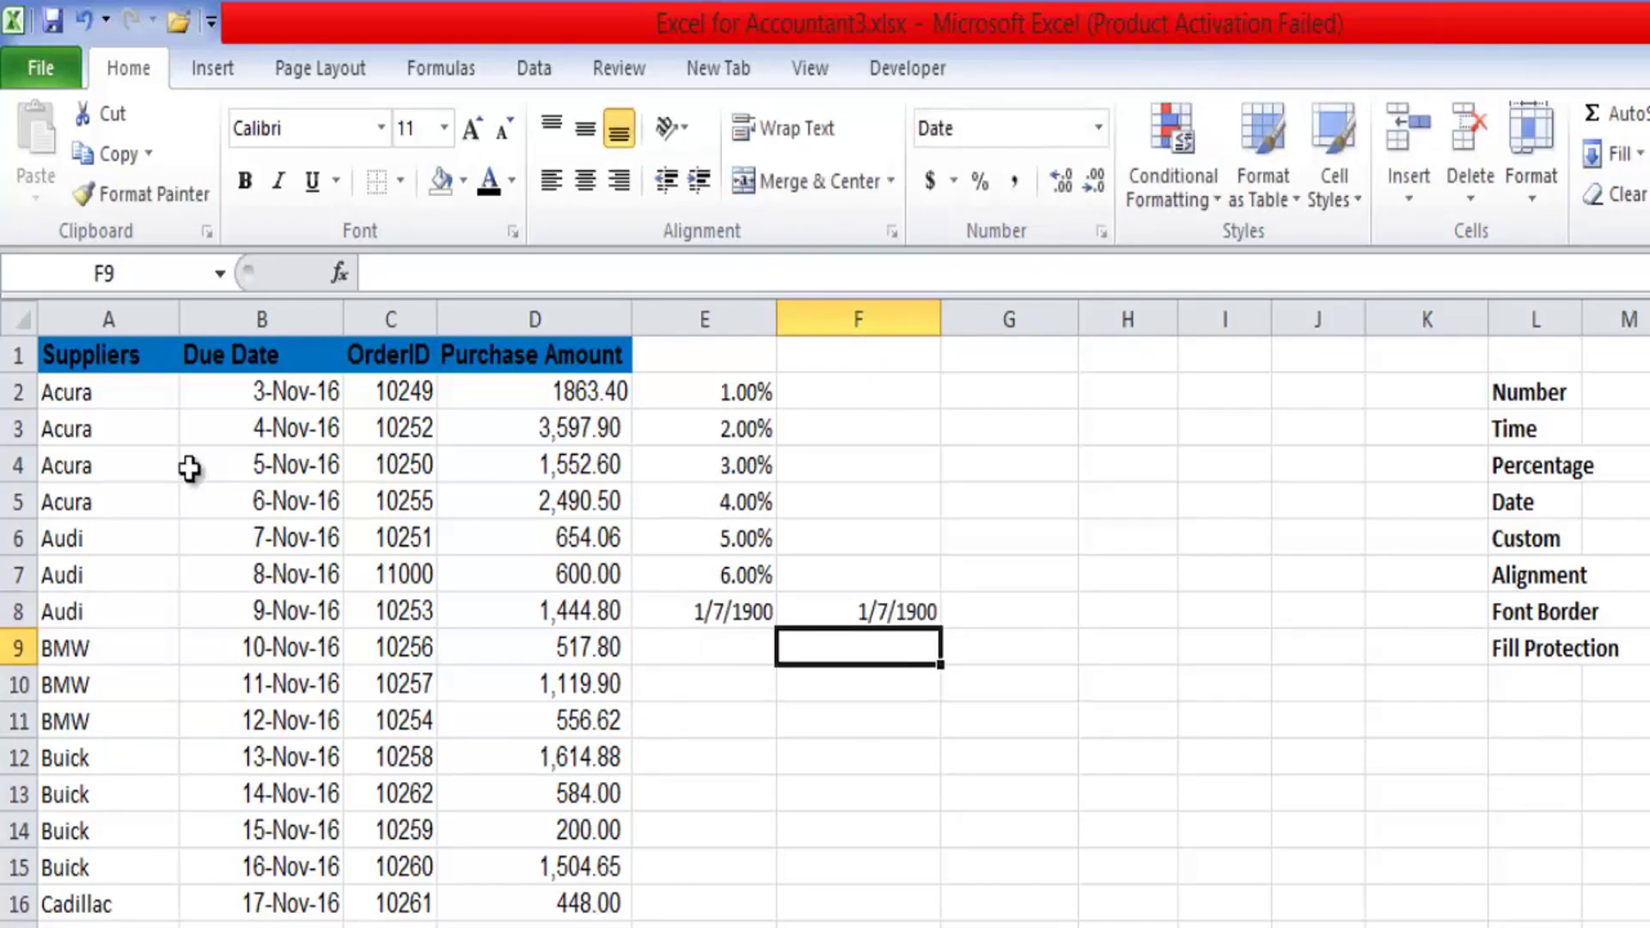
key(Up)
key(Delete)
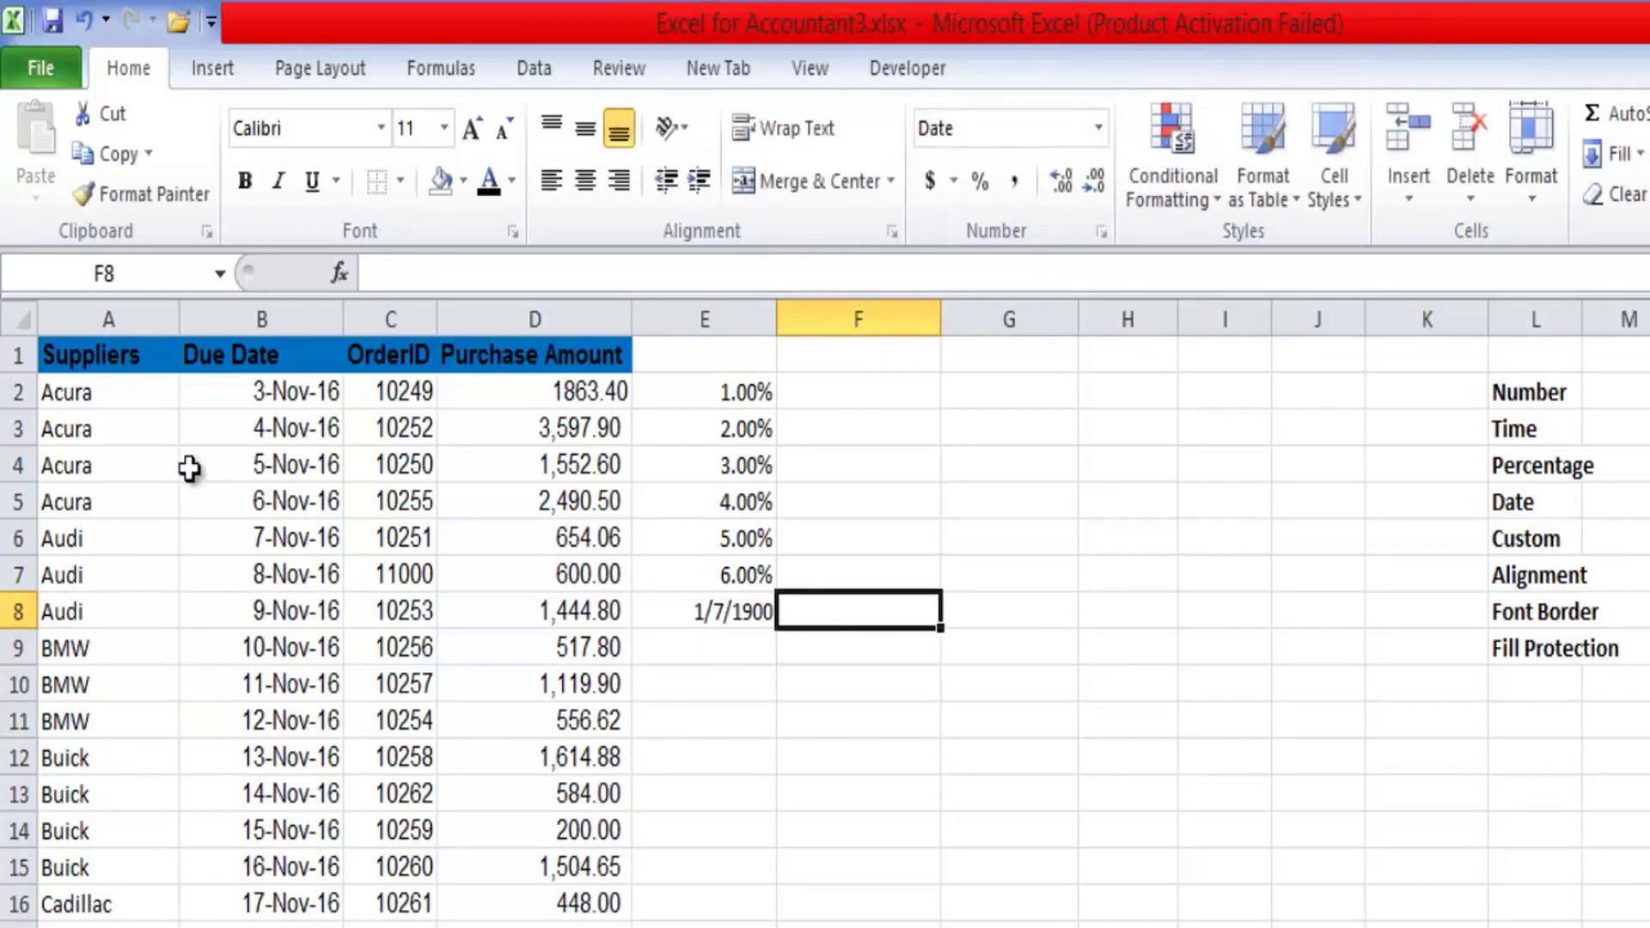
- Format cell E8 as Percentage with 2 decimal places and enter 7% in it
key(Left)
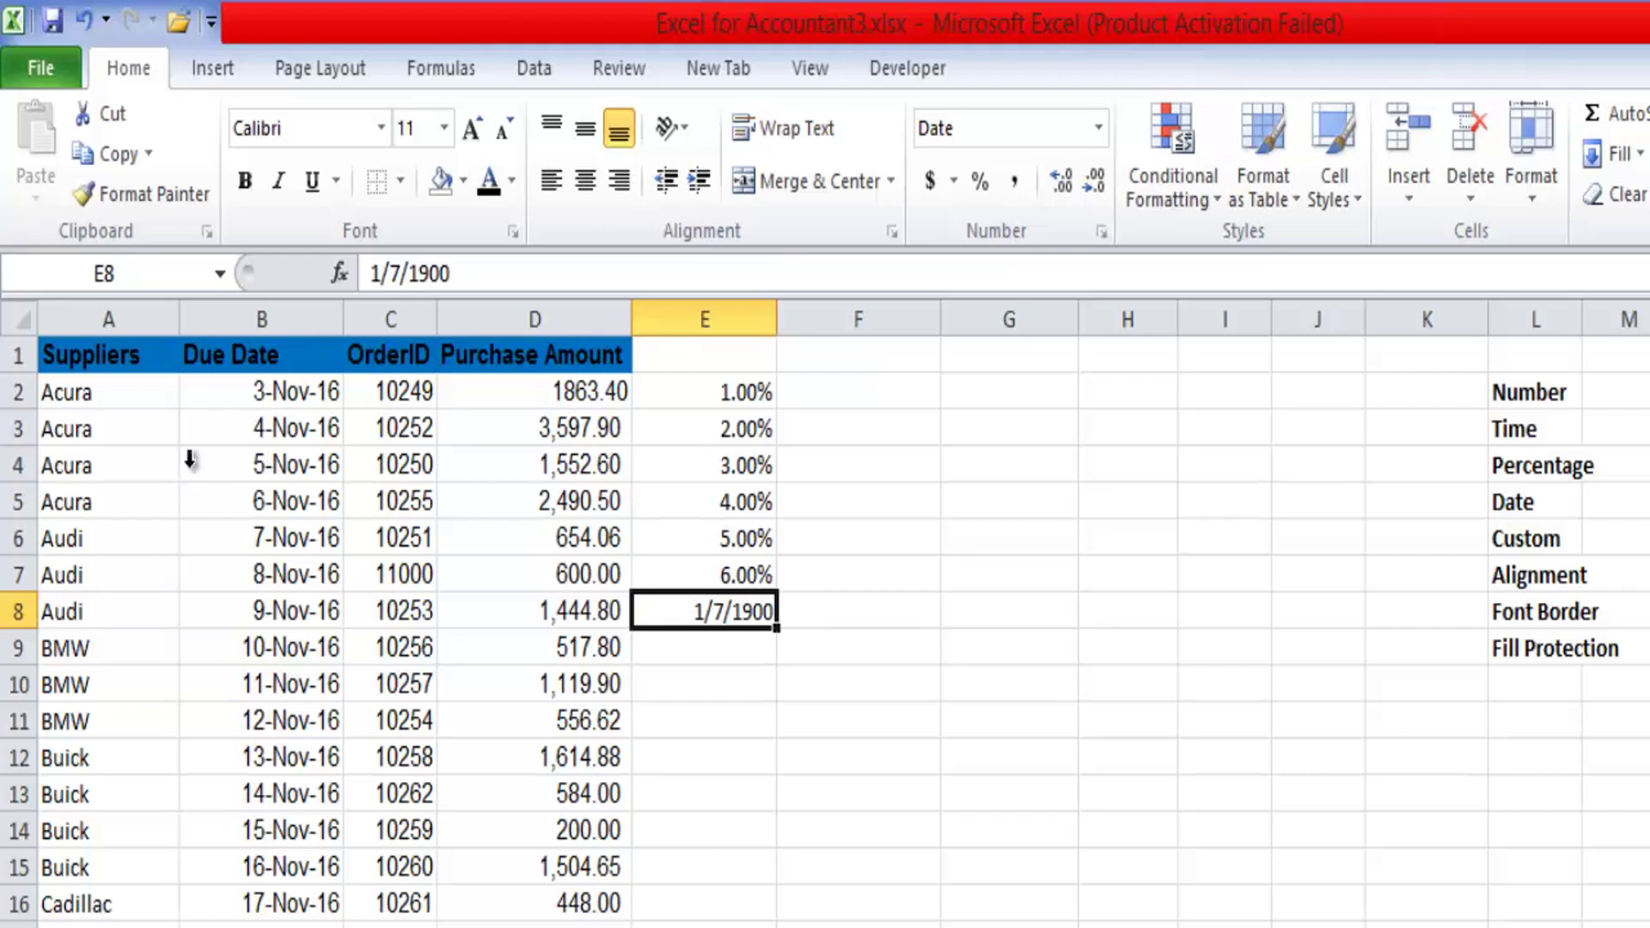
key(ctrl+1)
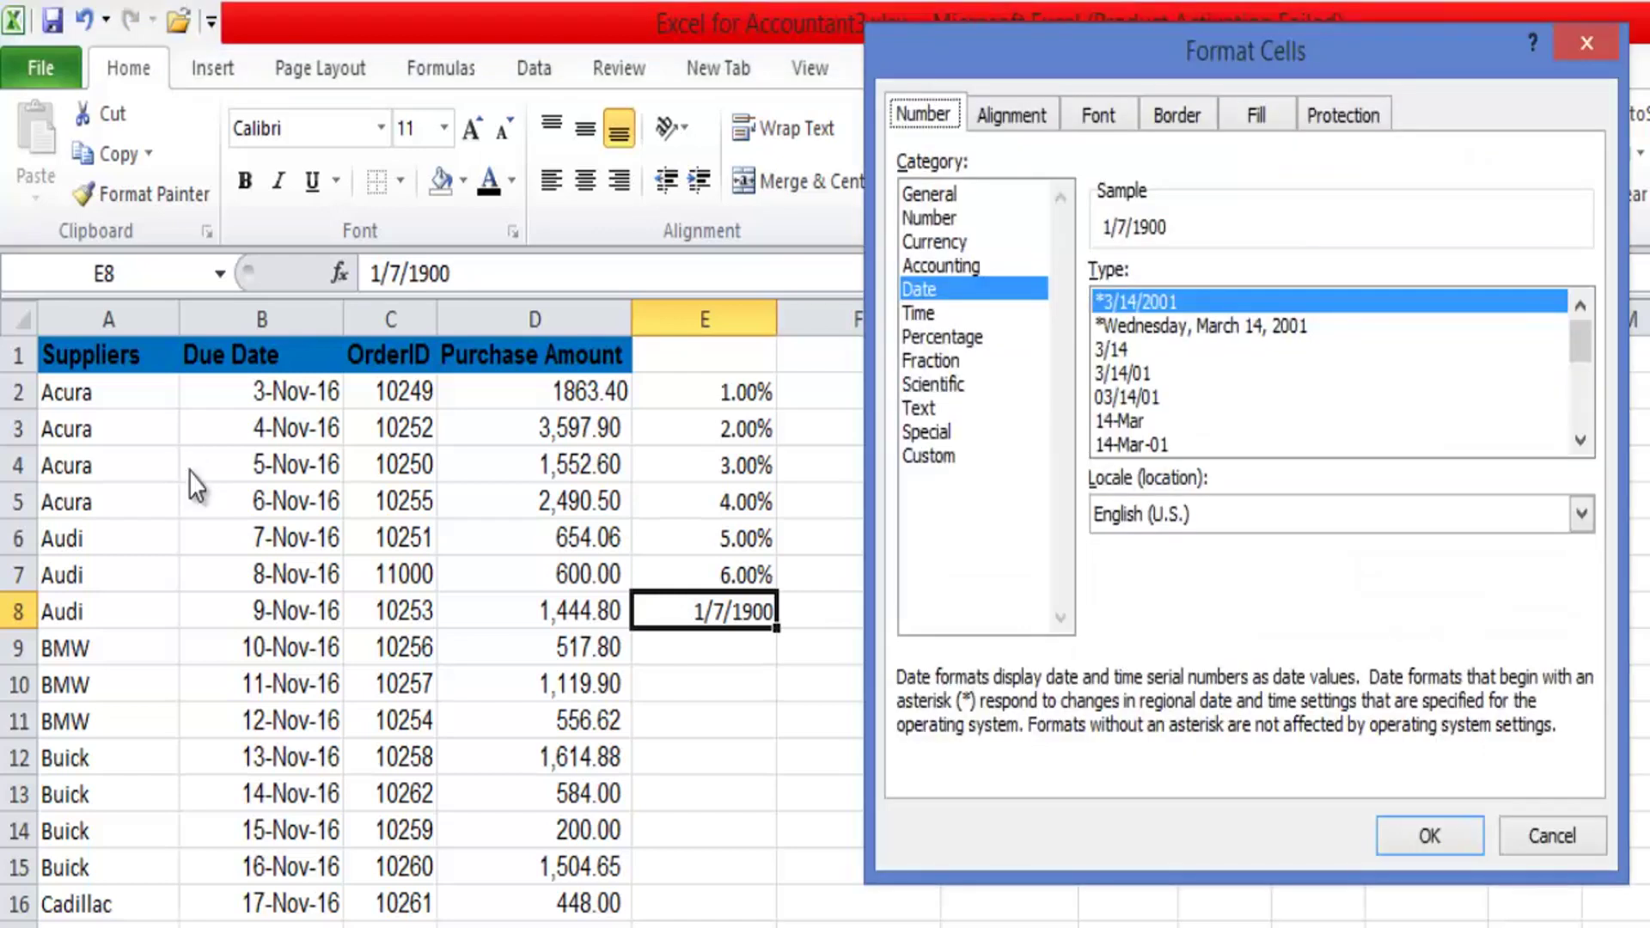
key(Tab)
key(Down)
key(Down)
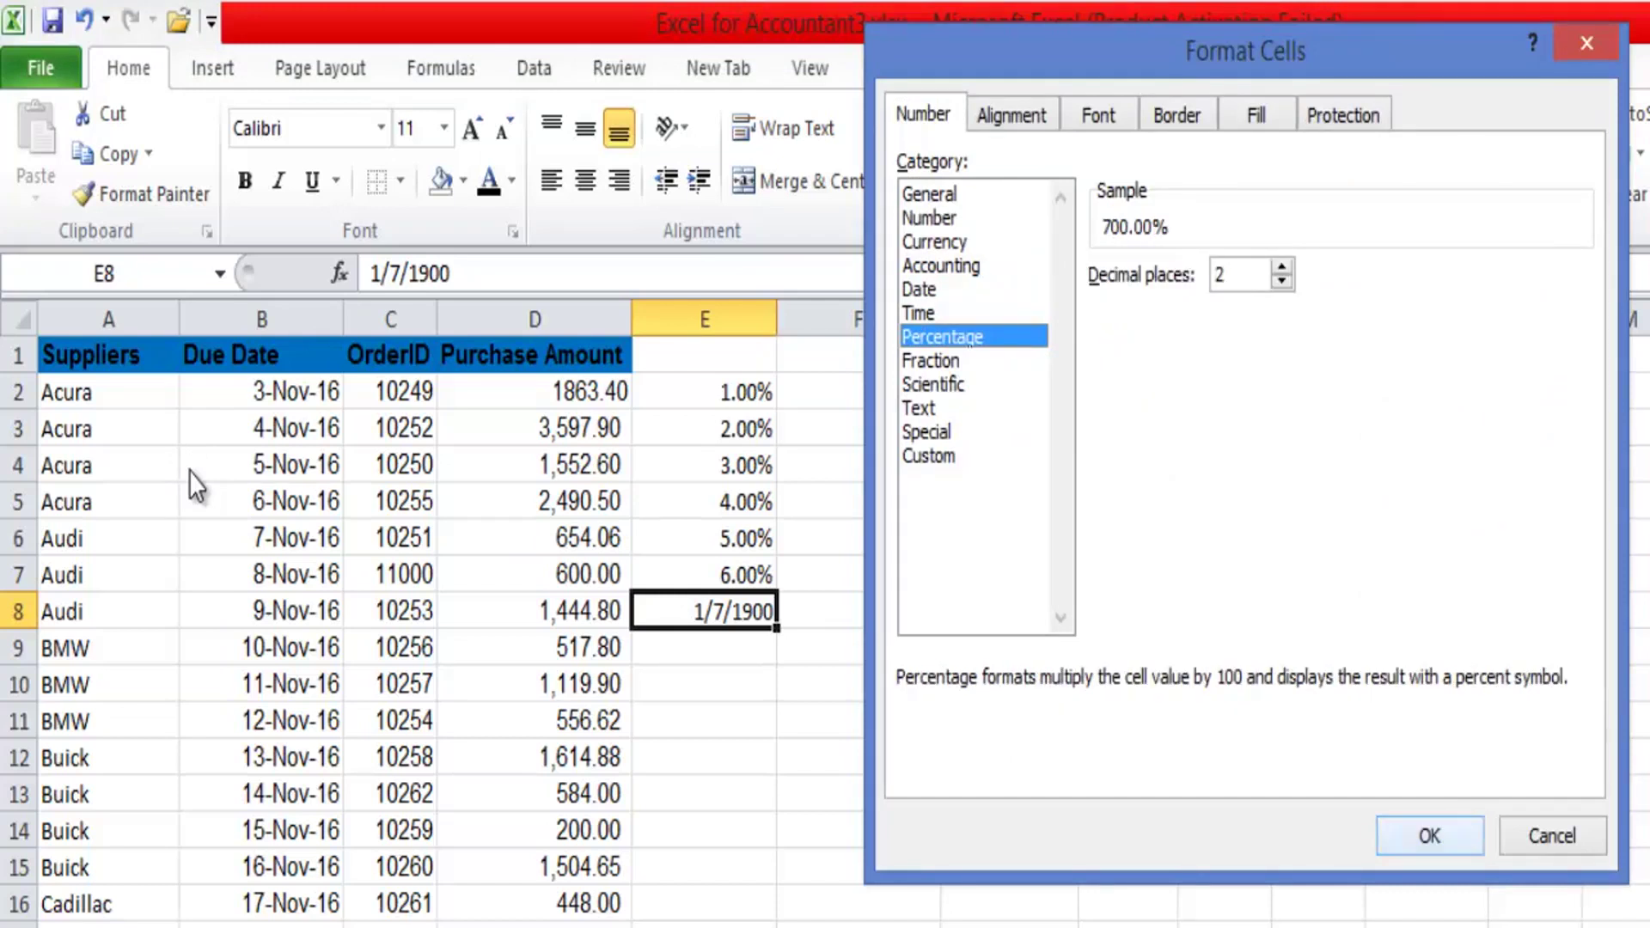
key(Return)
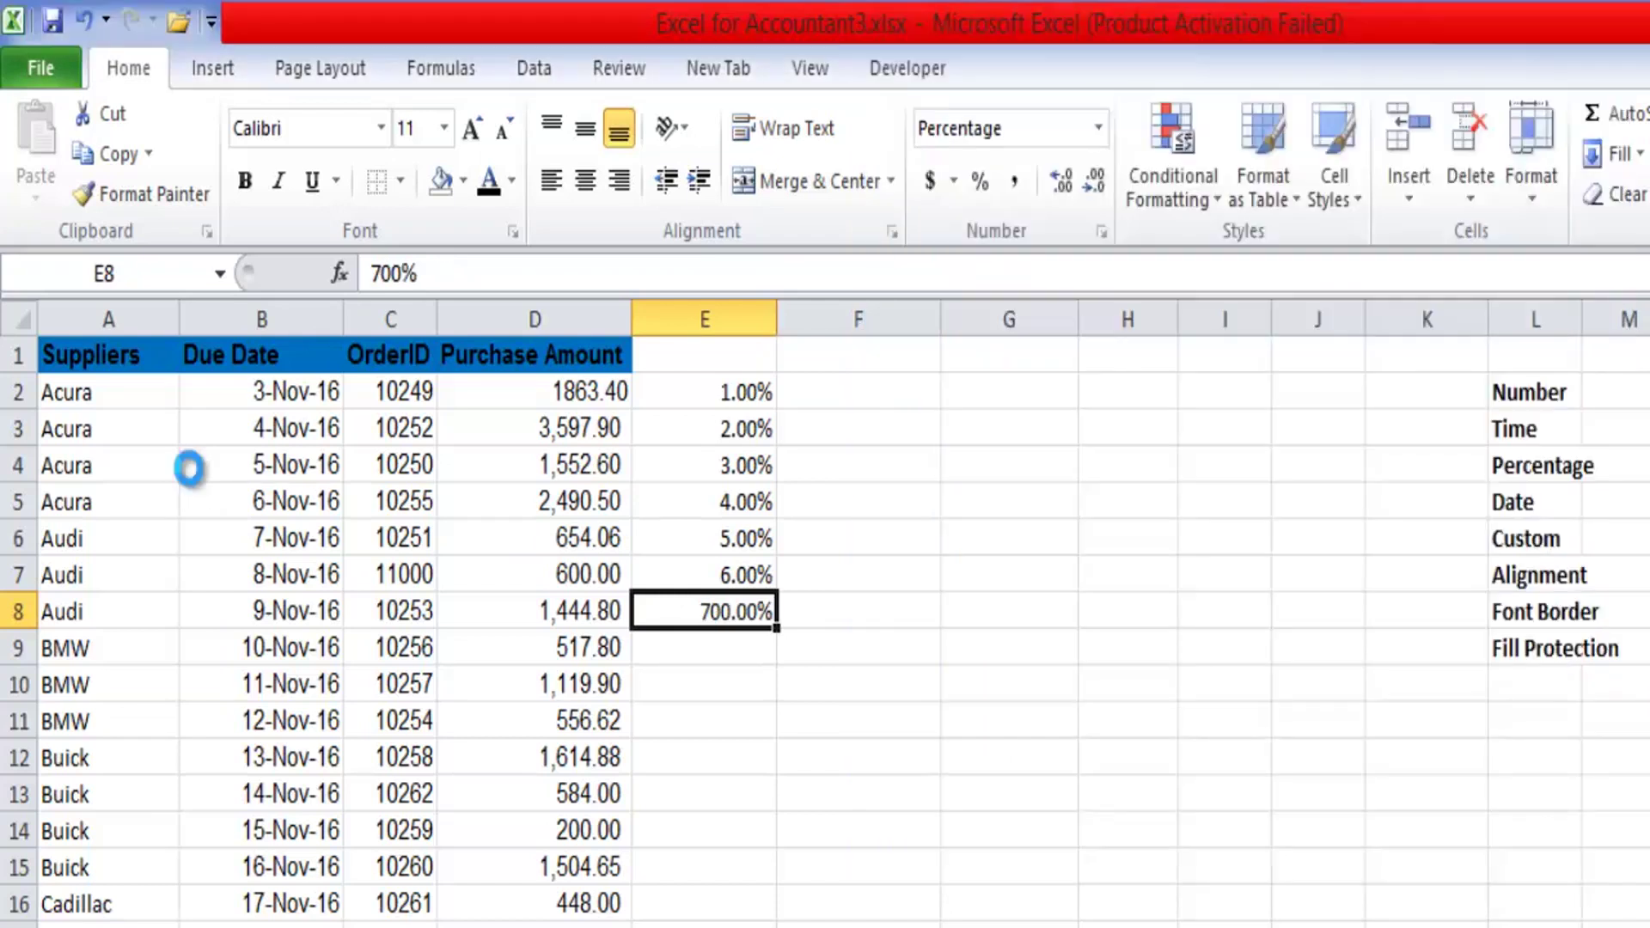
text(7)
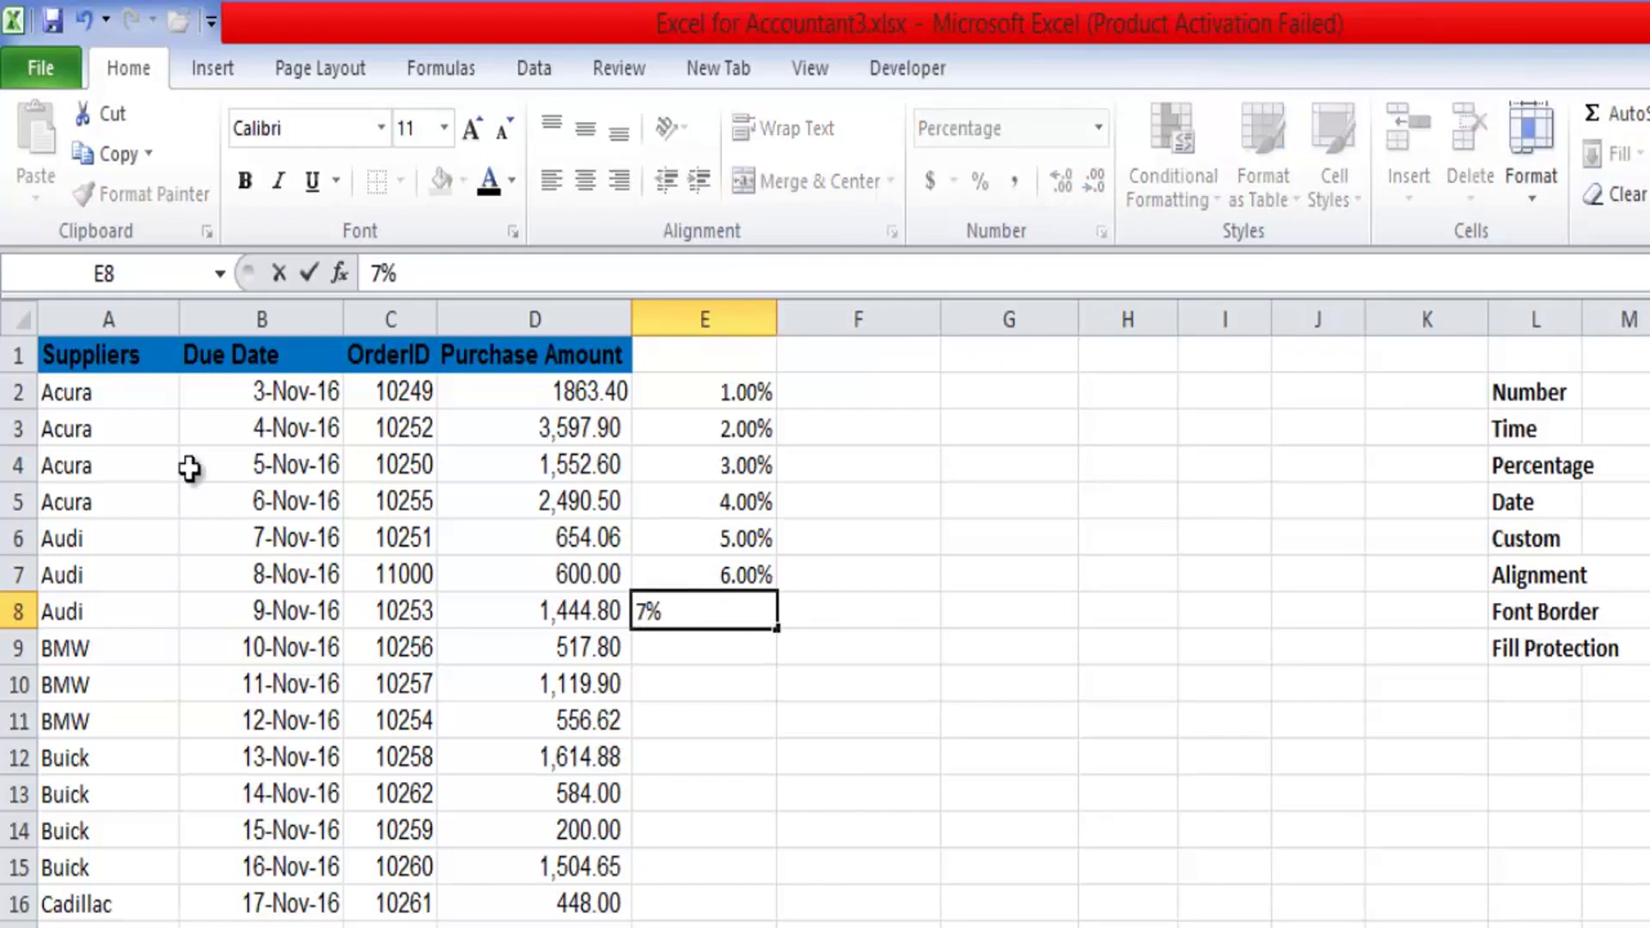
key(Return)
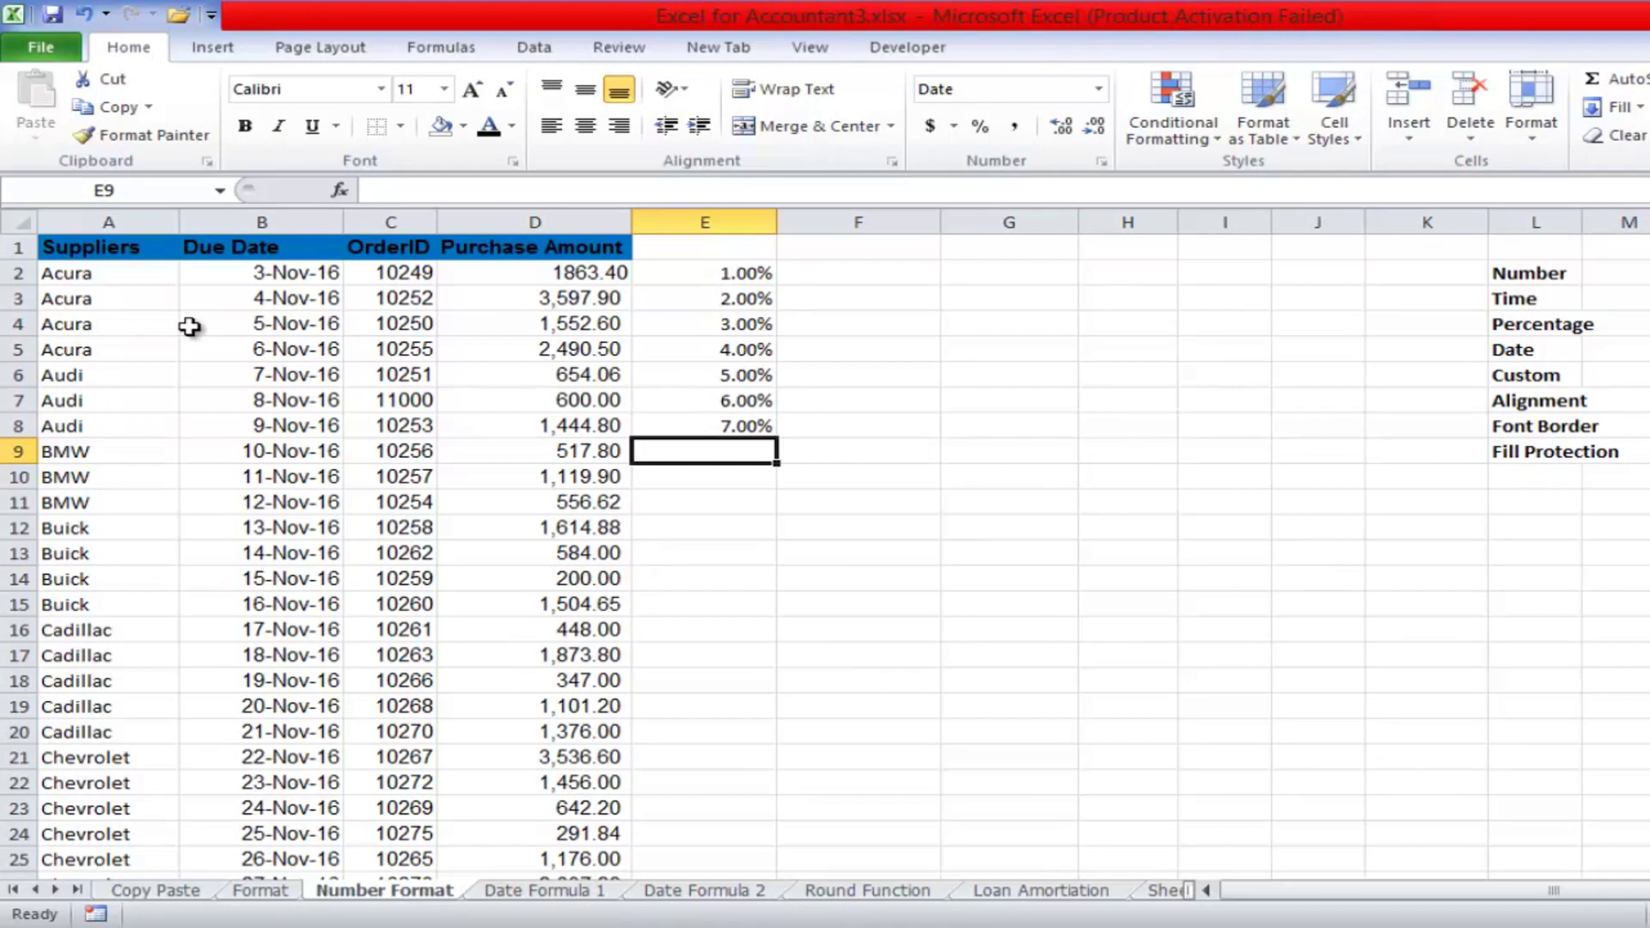
- Review the Fraction, Scientific, Special and Custom number categories and the alignment options for cell E9, then cancel the format settings
key(ctrl+1)
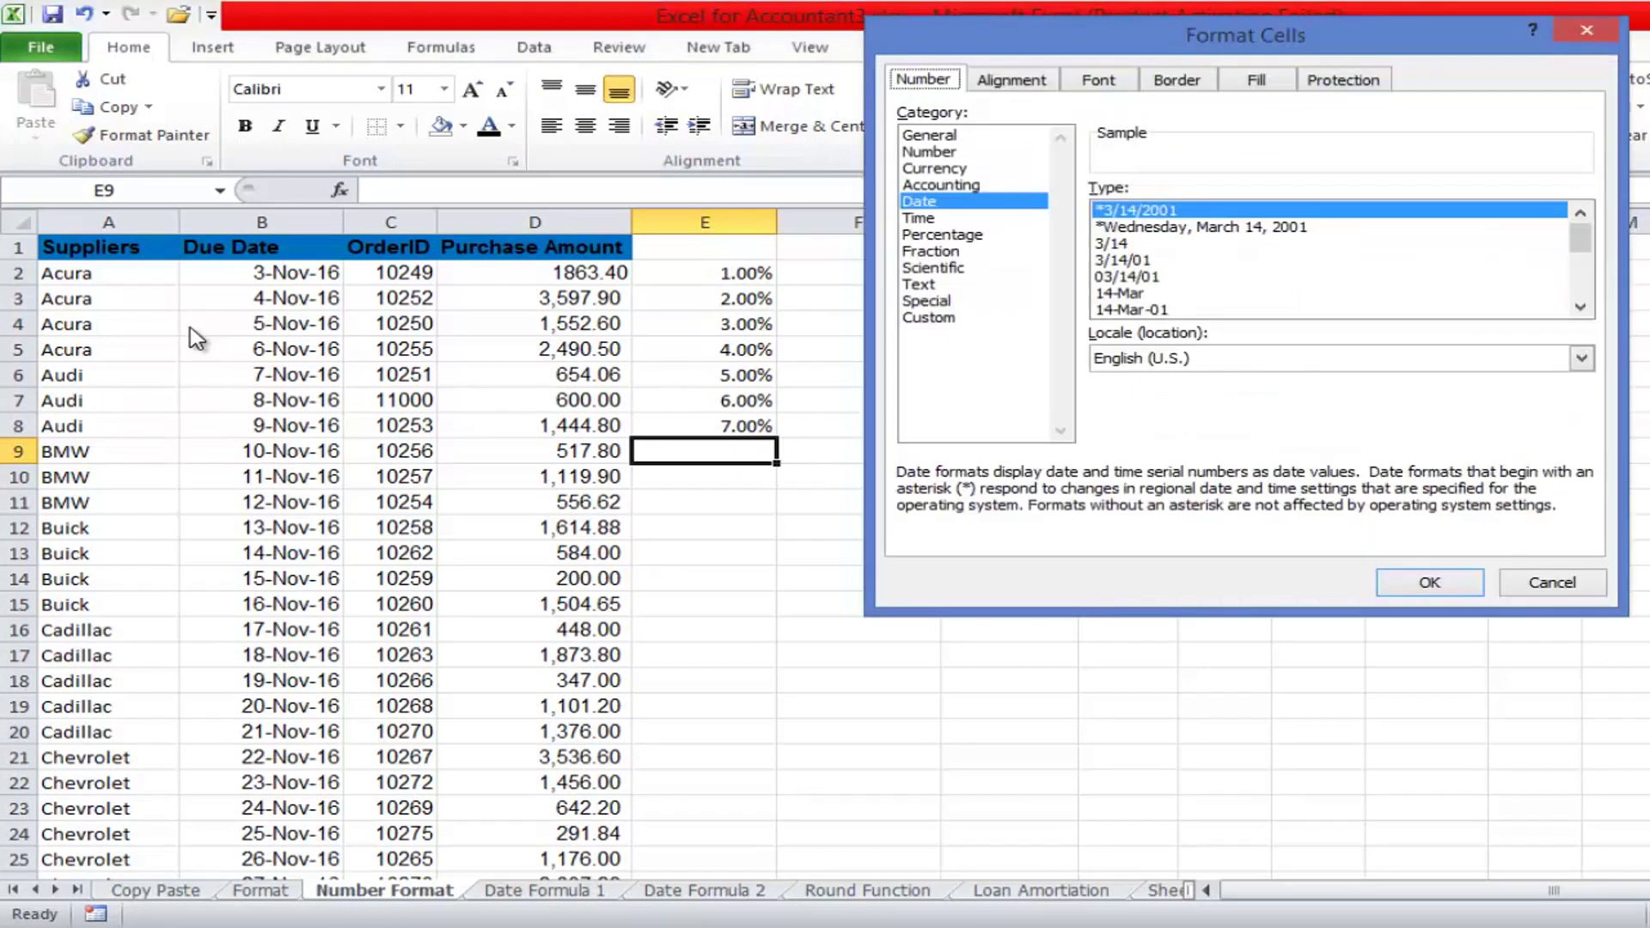
key(Tab)
key(Down)
key(Down)
key(Down)
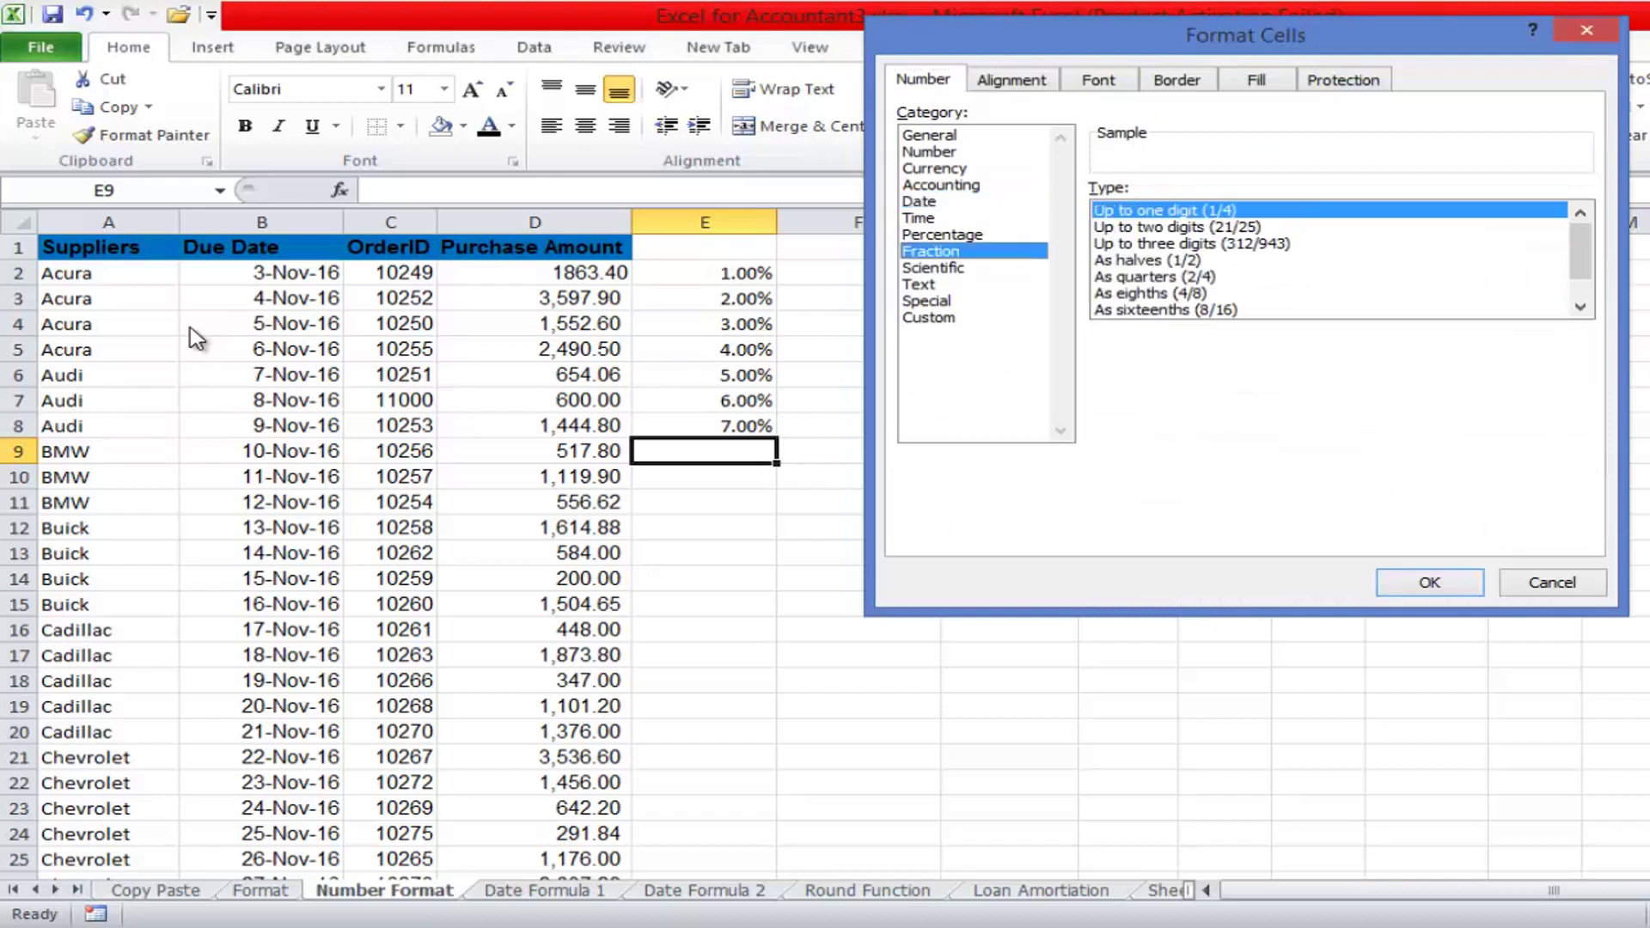
key(Down)
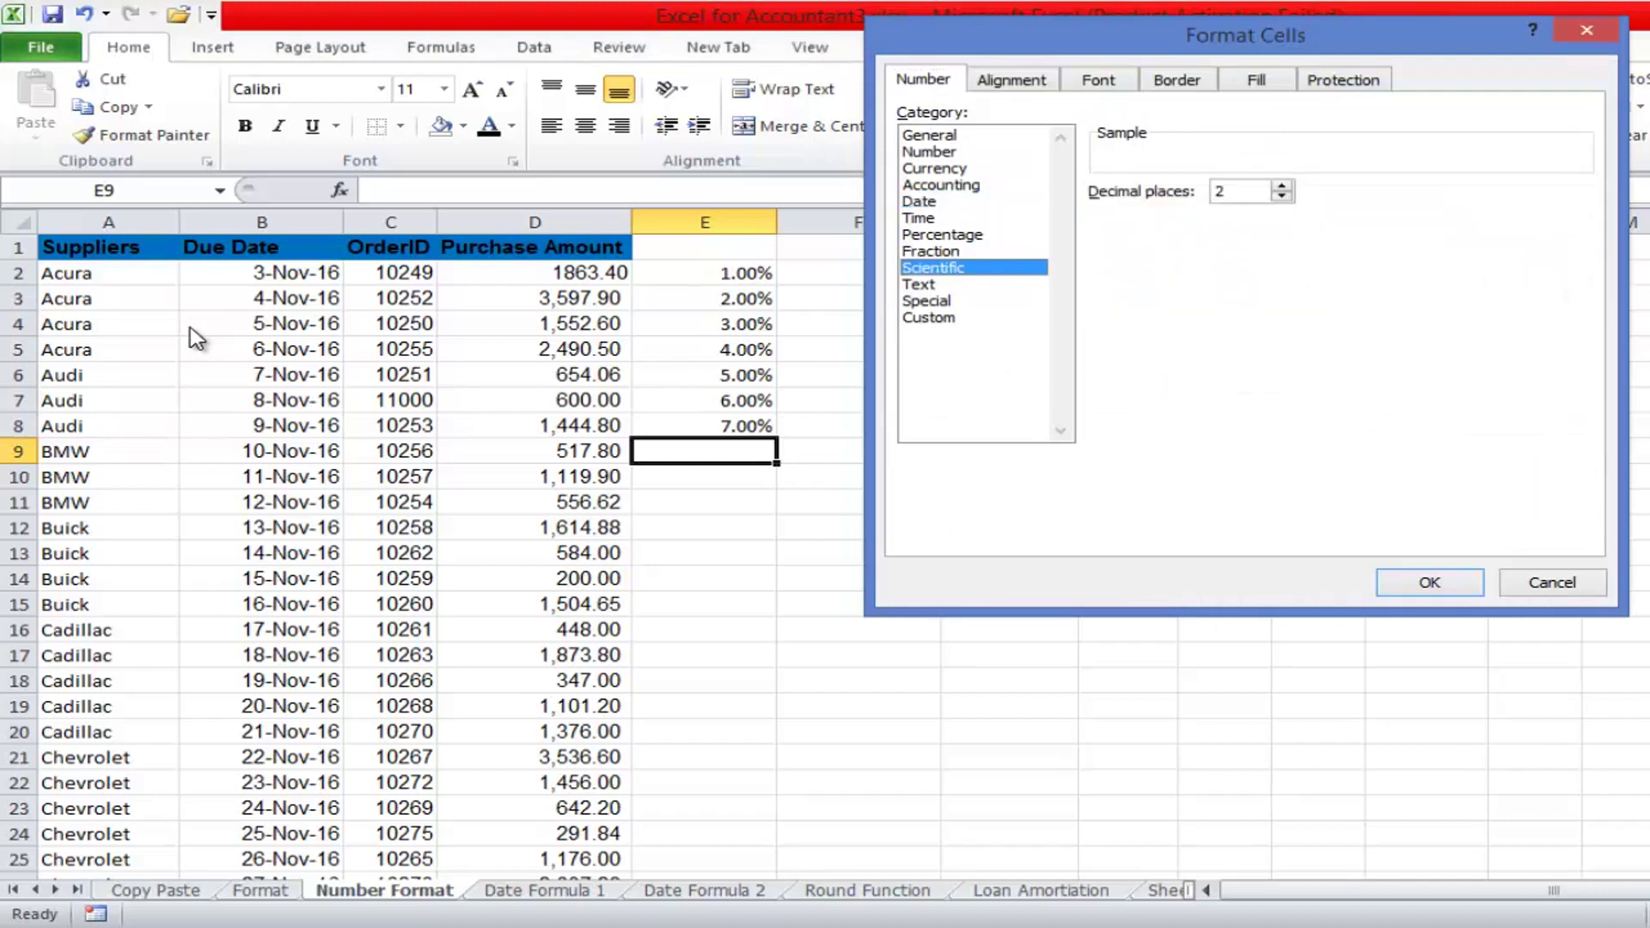
key(Down)
key(Down)
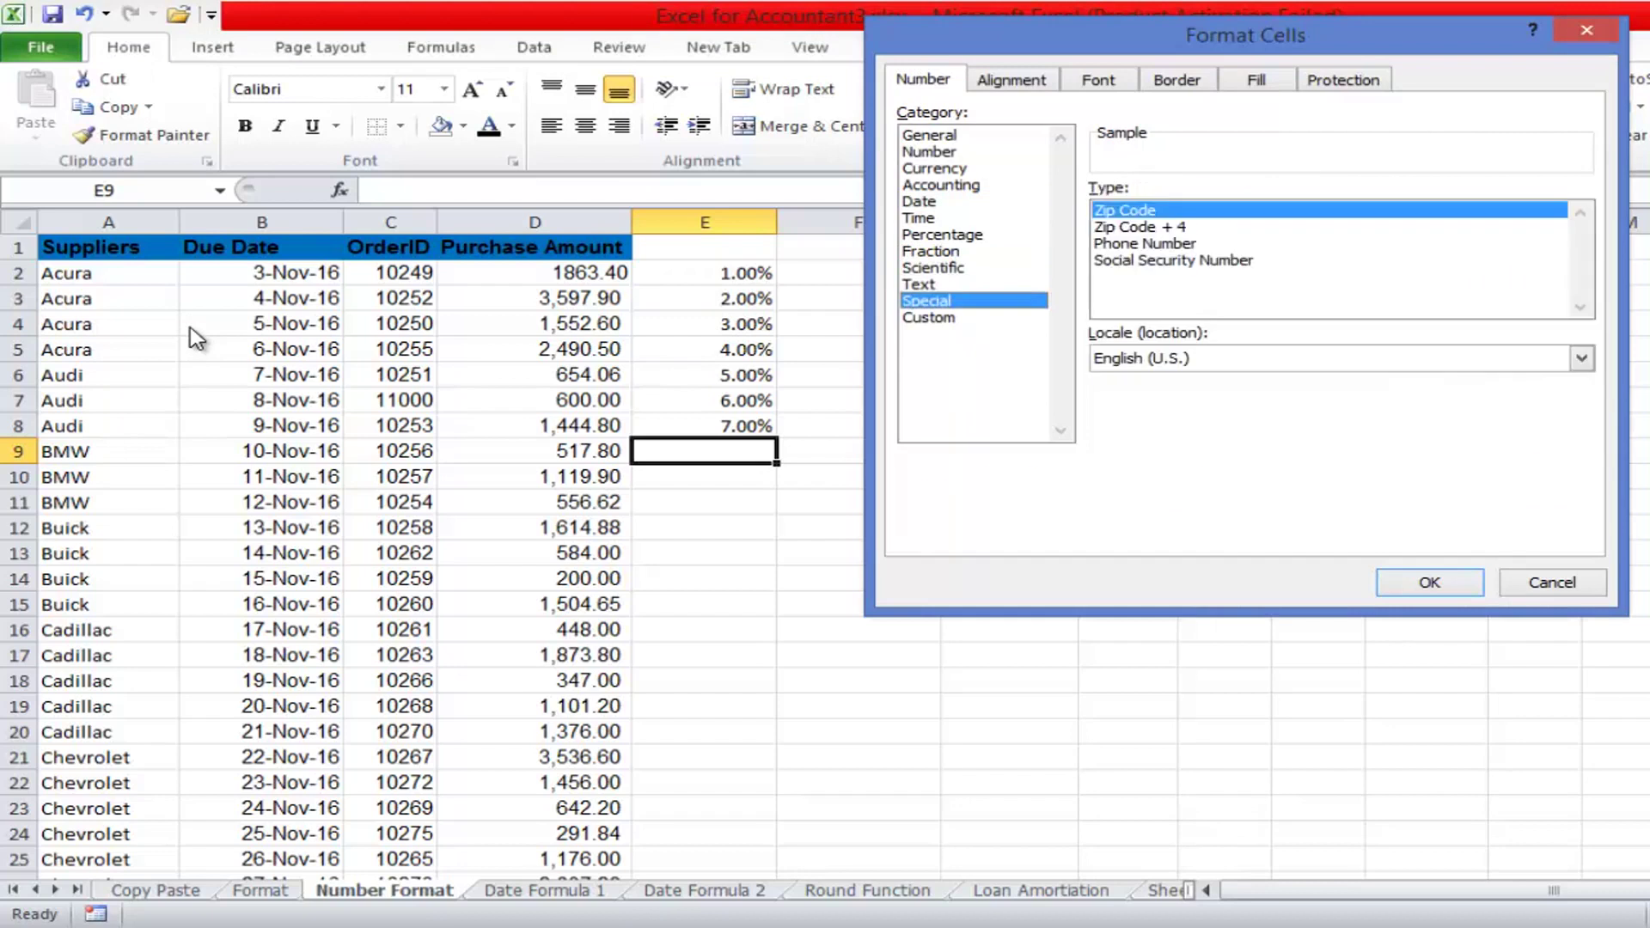
key(Down)
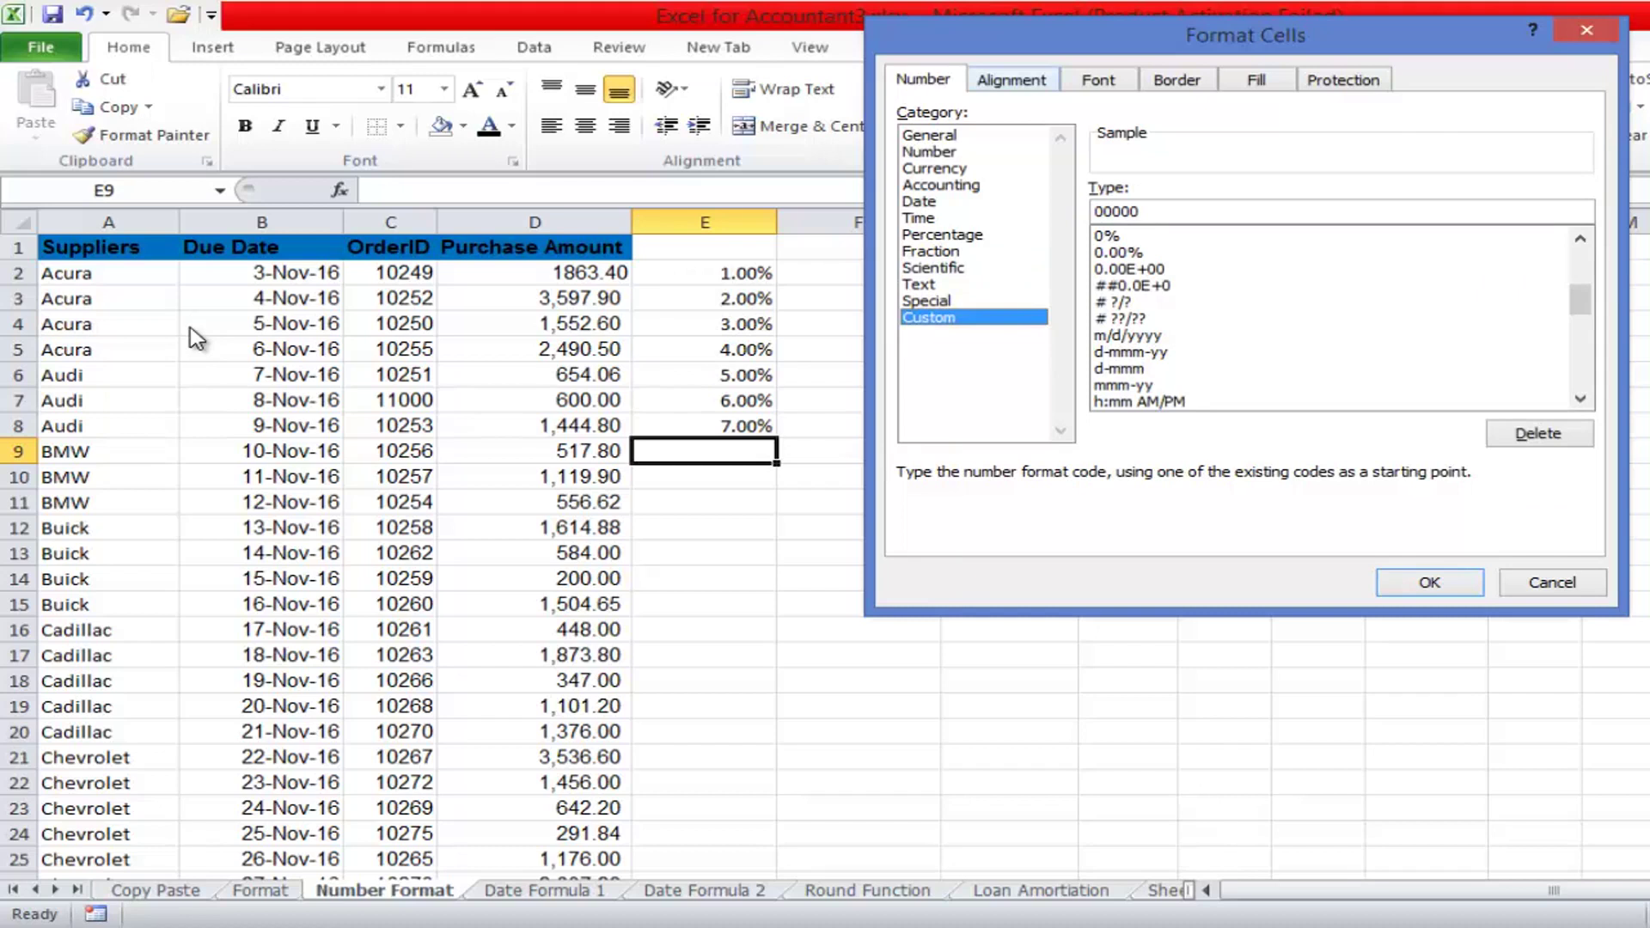
key(ctrl+Tab)
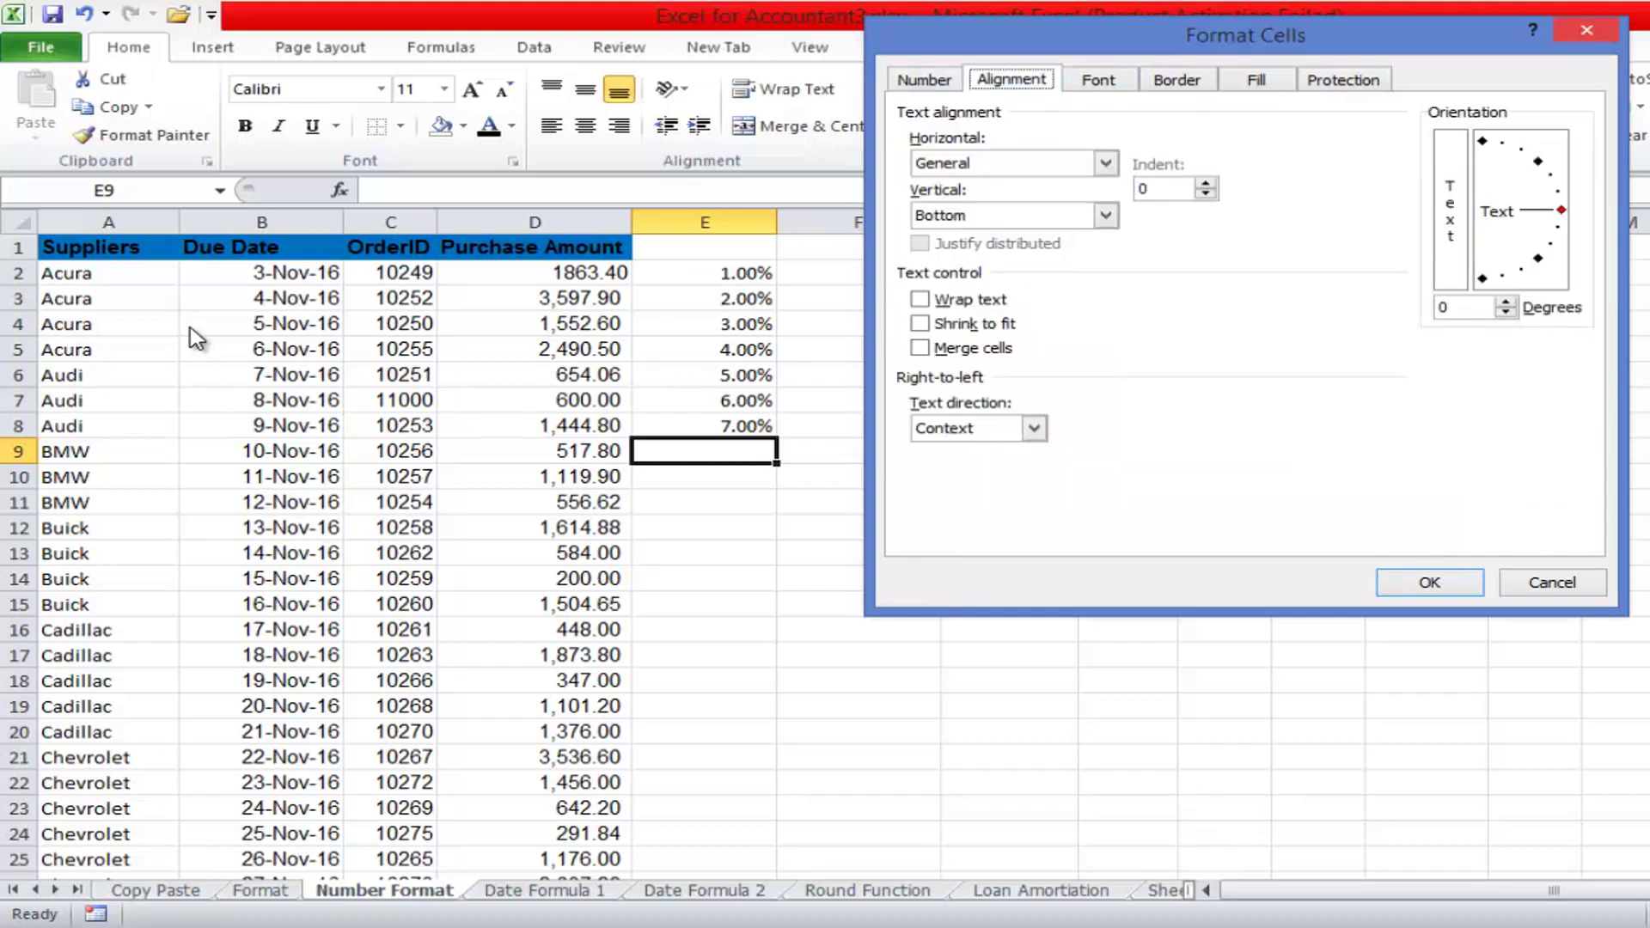
key(Escape)
- Examine the horizontal text alignment choices for header cells A1:D1, from General down to Fill, and leave the list
key(ctrl+Home)
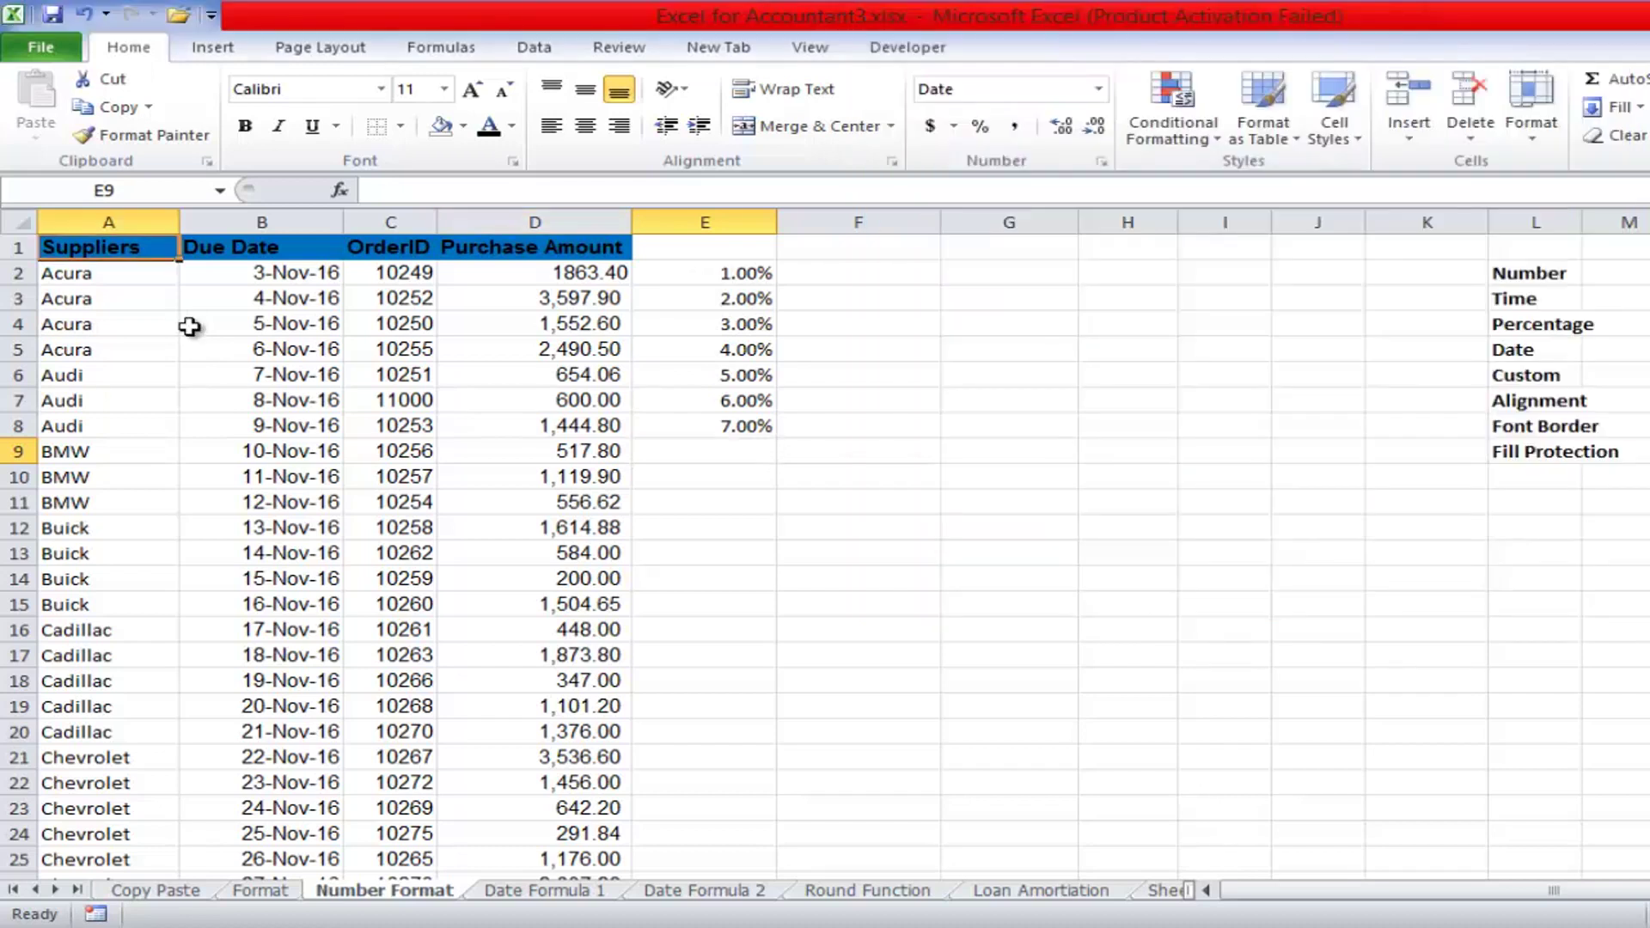
key(shift+Right)
key(shift+Right)
key(shift+Right)
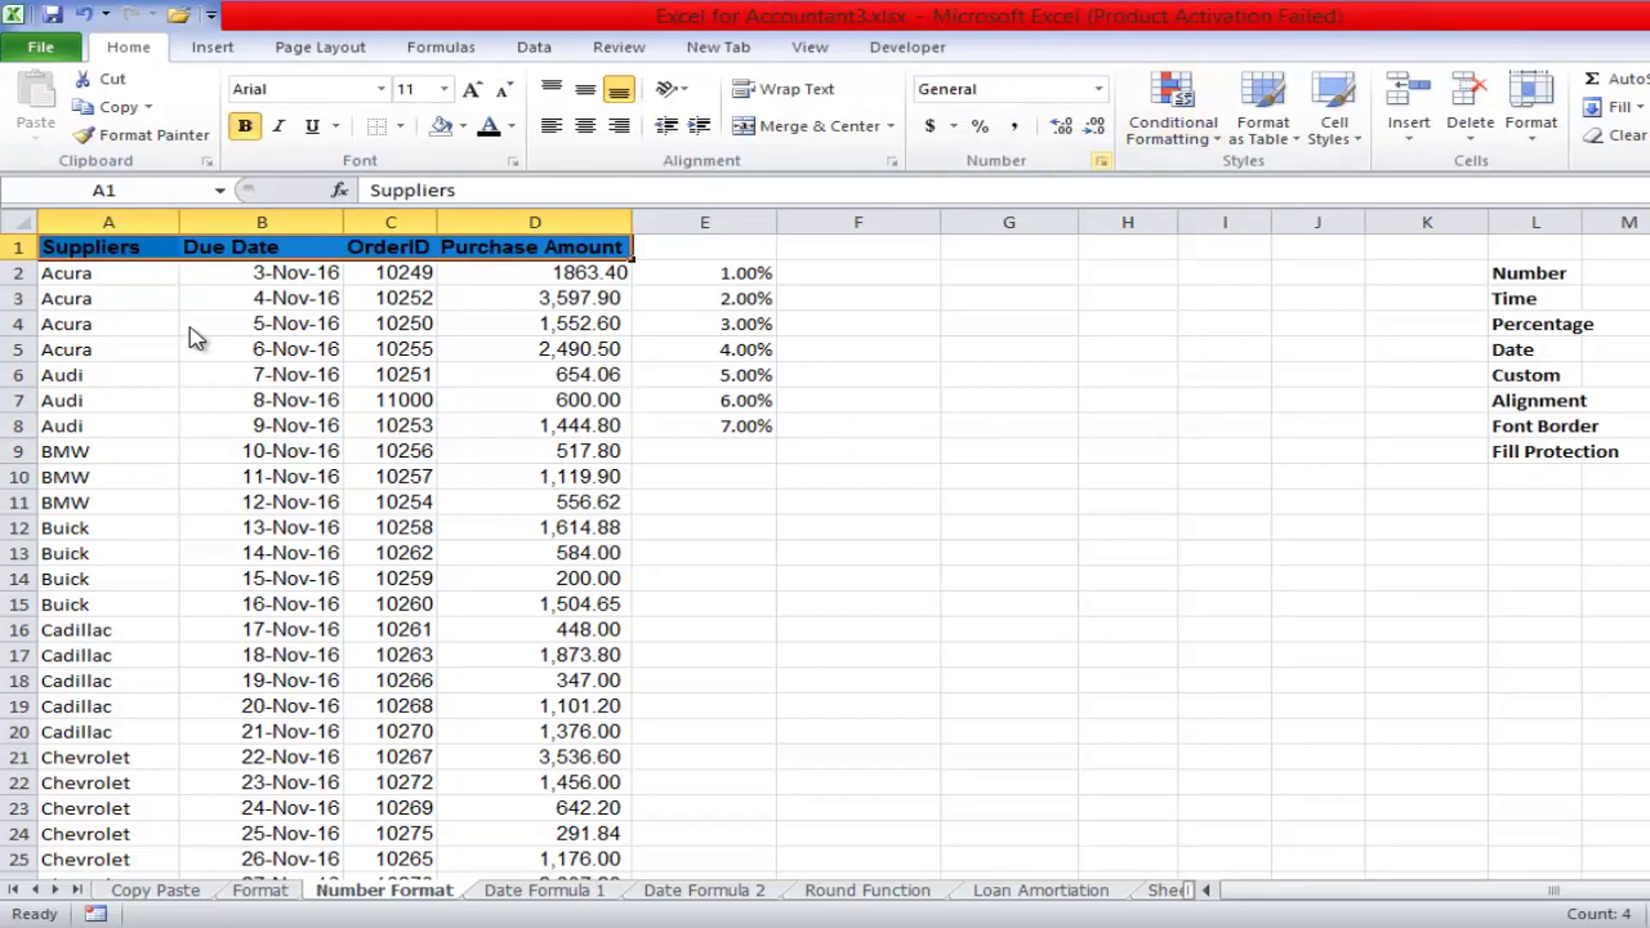
key(ctrl+1)
key(ctrl+Tab)
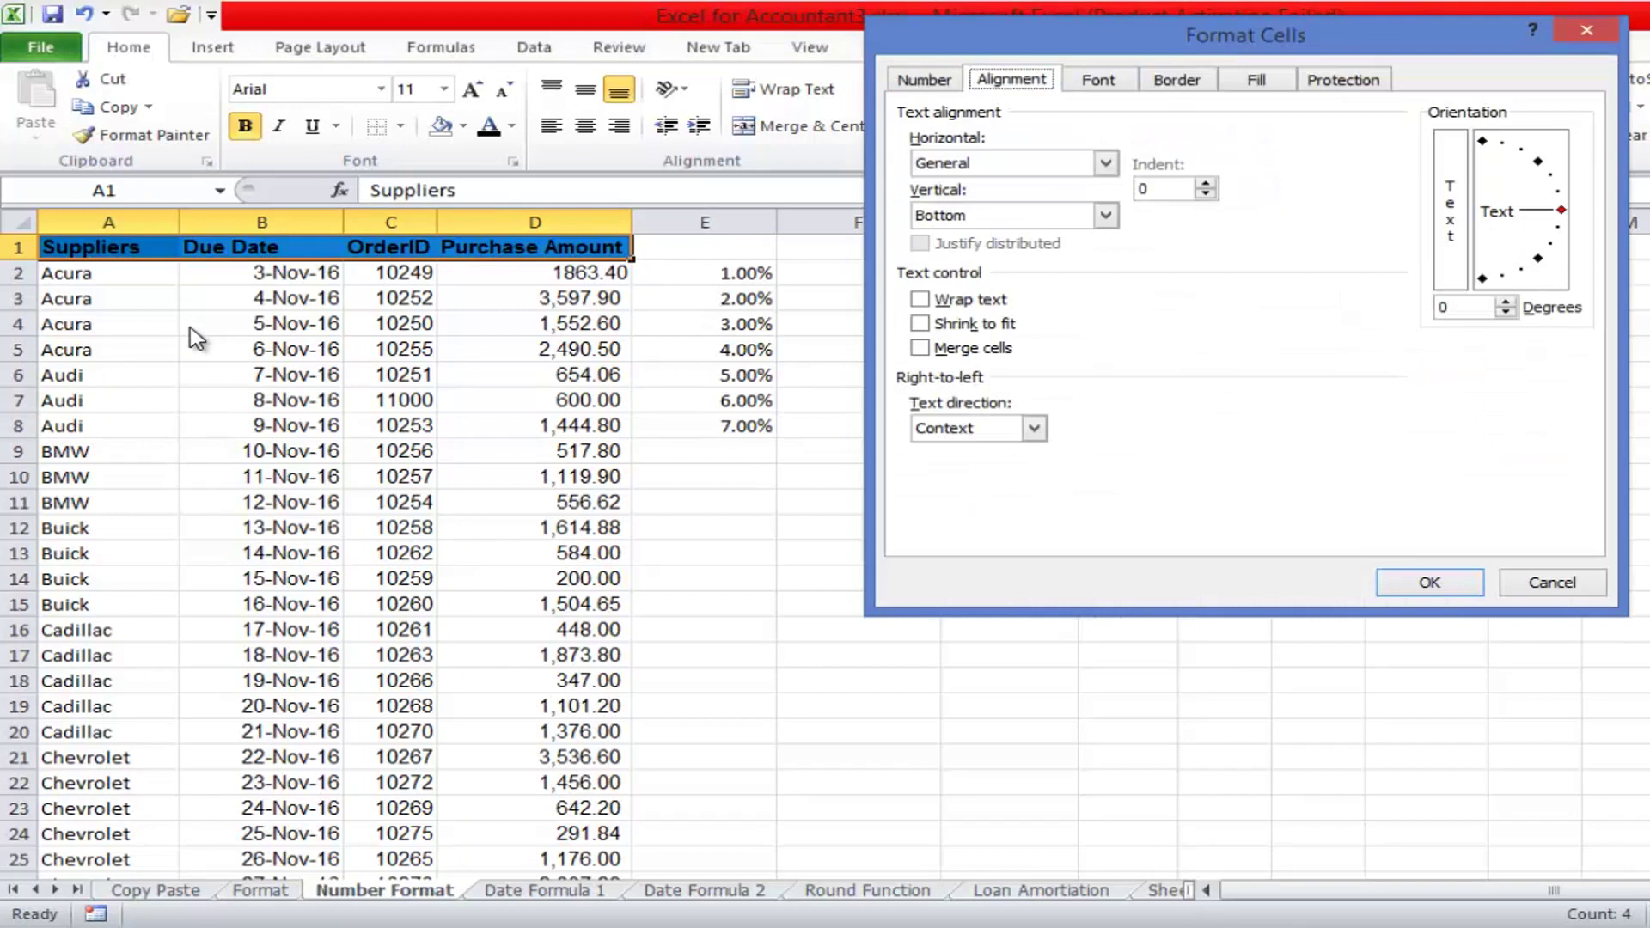
key(Tab)
key(alt+Down)
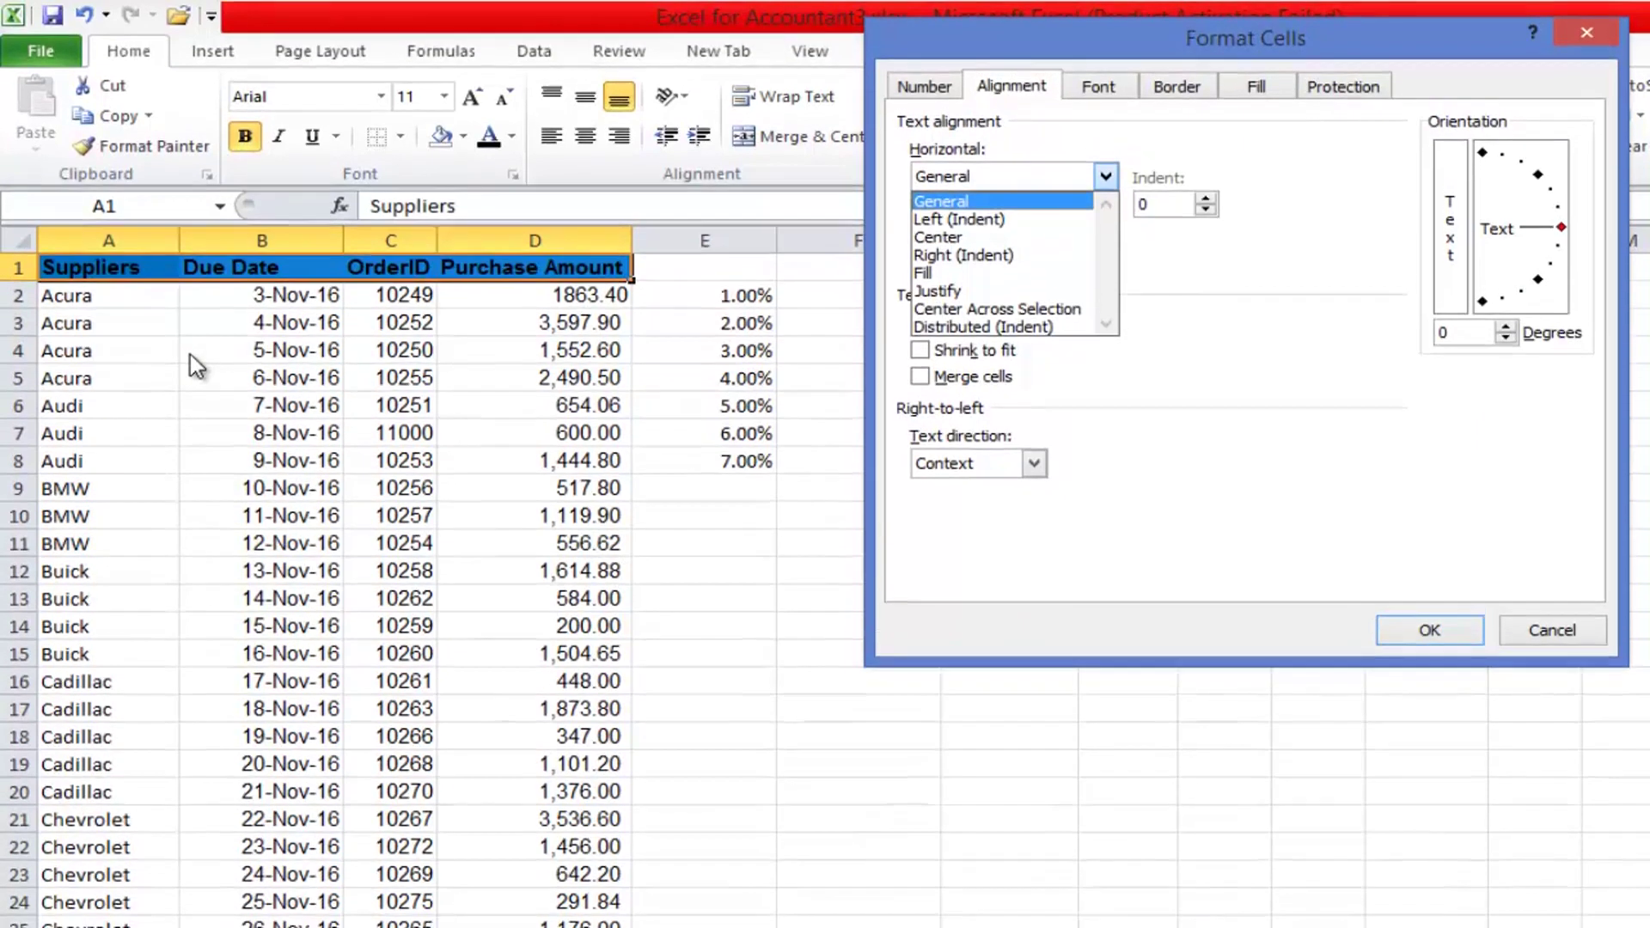
key(Down)
key(Down)
key(Down)
key(Down)
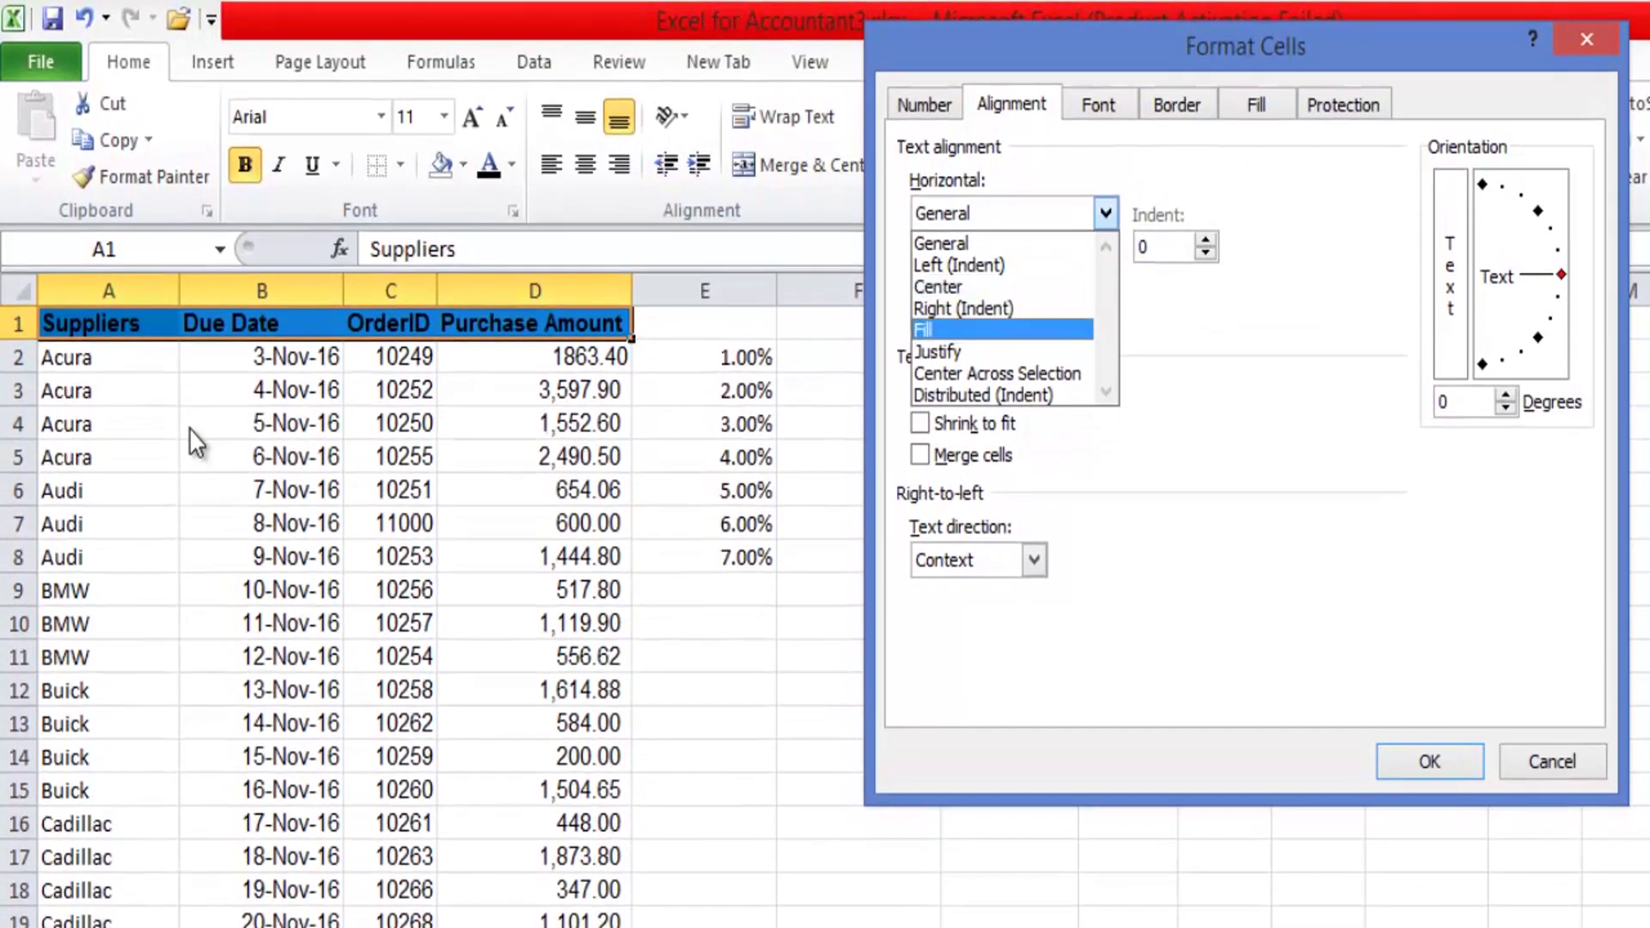
key(Return)
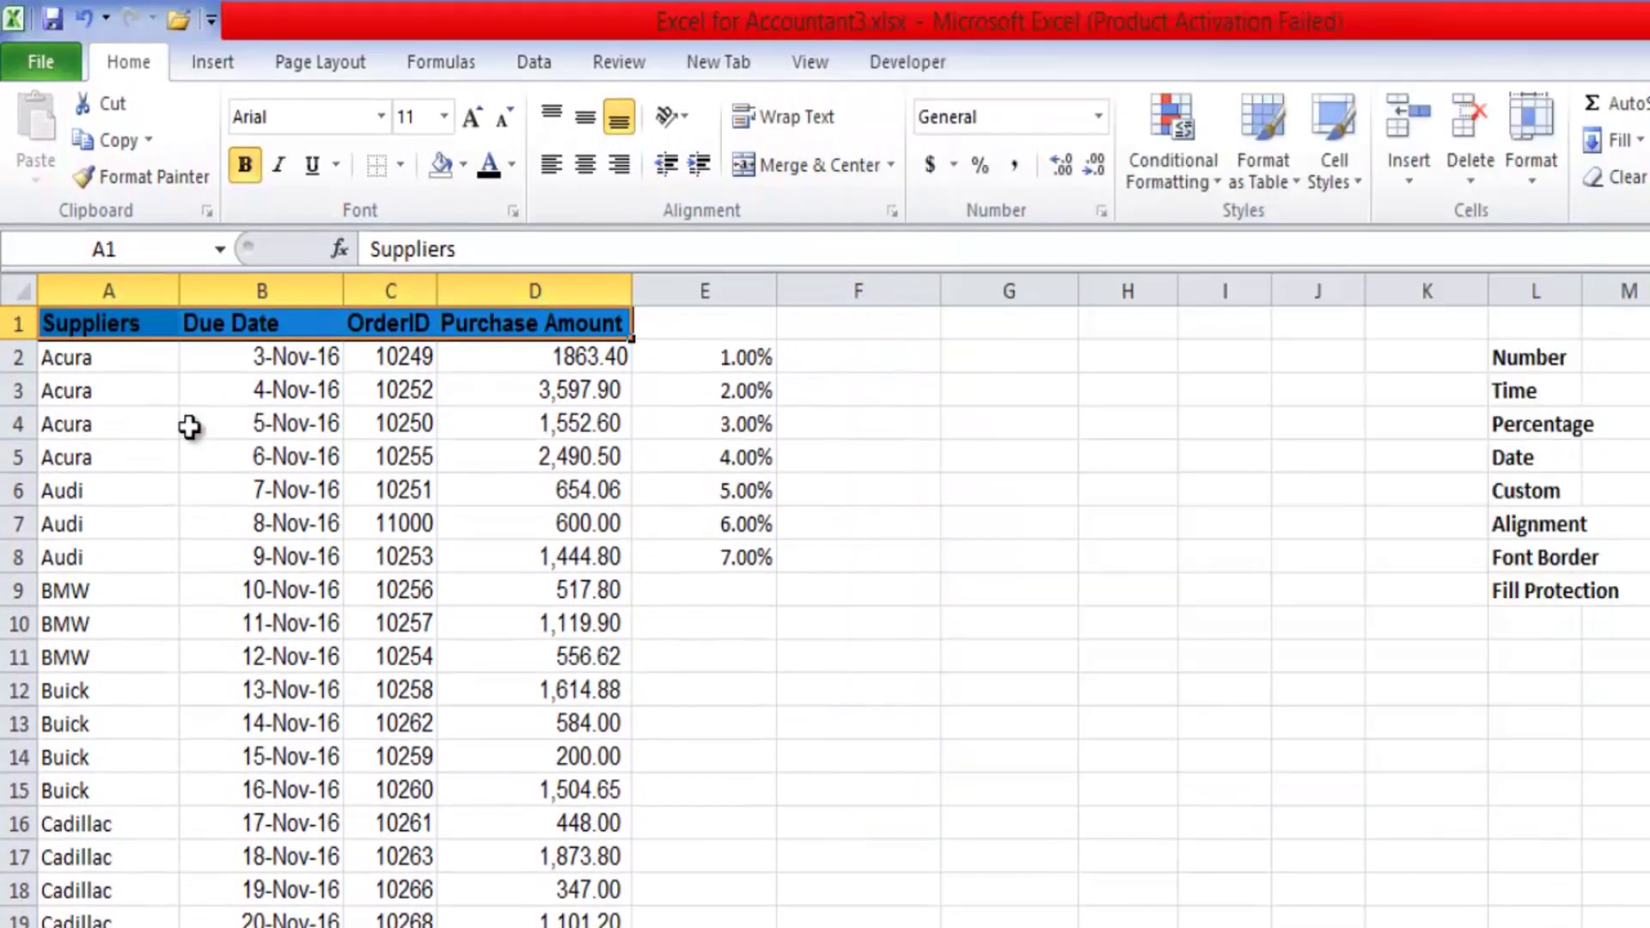
- Narrow column D until the Purchase Amount heading no longer fits inside its cell
drag(632, 290, 573, 291)
click(800, 656)
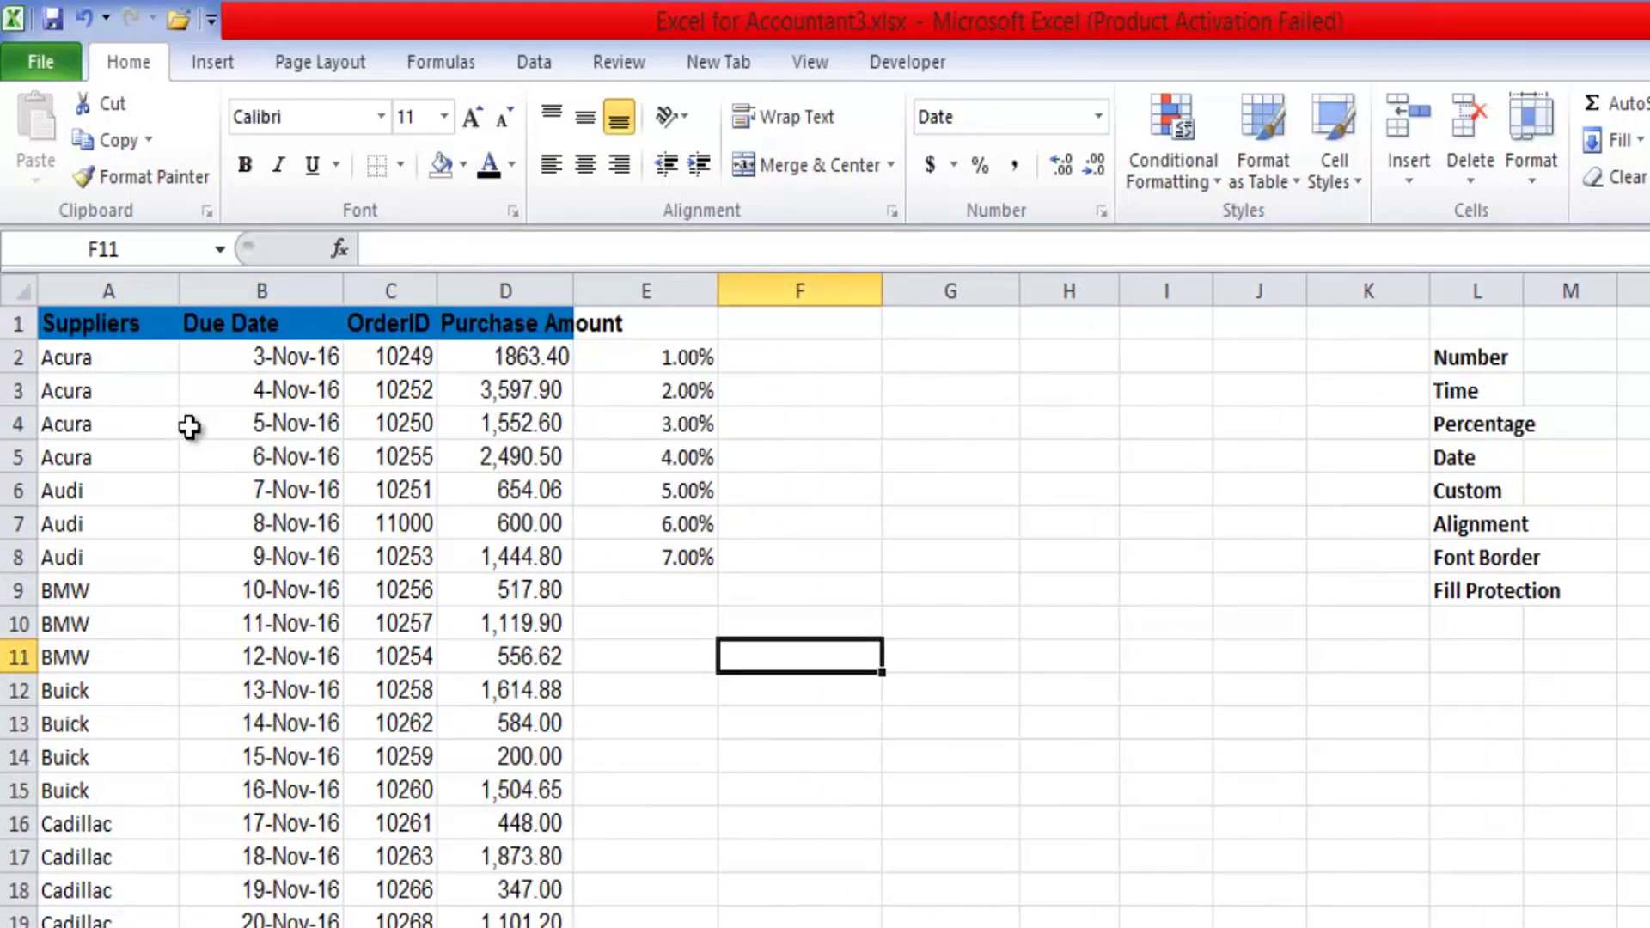
- Examine the horizontal and vertical text alignment choices for the Purchase Amount heading in D1, keeping General and Bottom
key(Up)
key(Up)
key(Up)
key(Up)
key(Up)
key(Up)
key(Up)
key(Up)
key(Up)
key(Up)
key(Left)
key(Left)
key(Right)
key(Left)
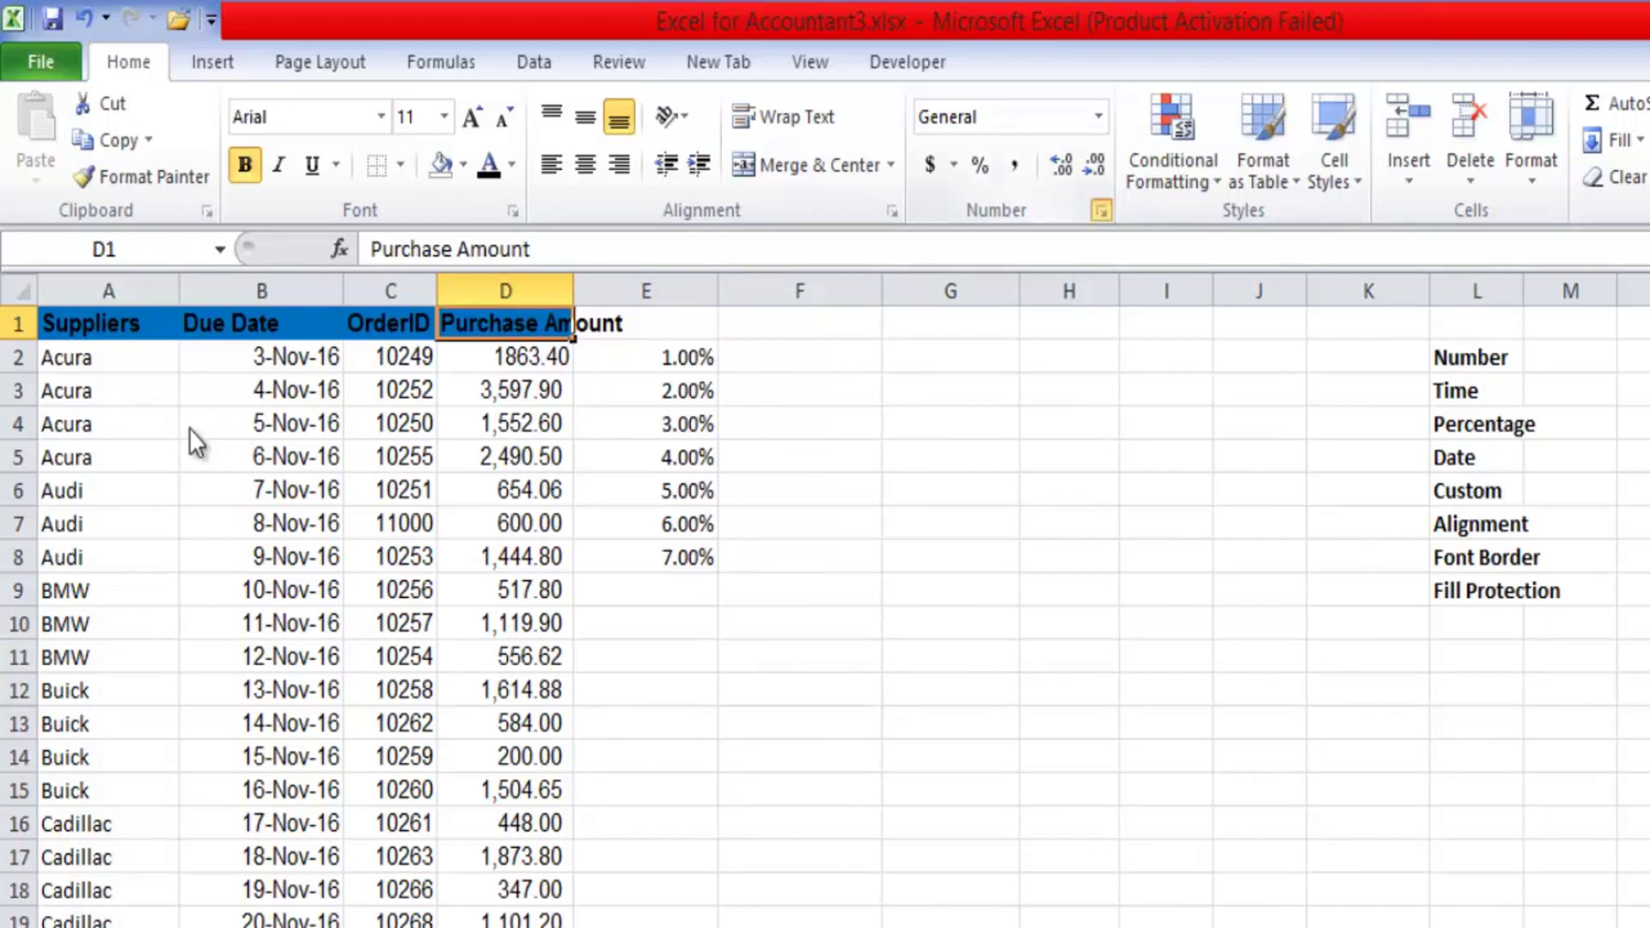
key(ctrl+1)
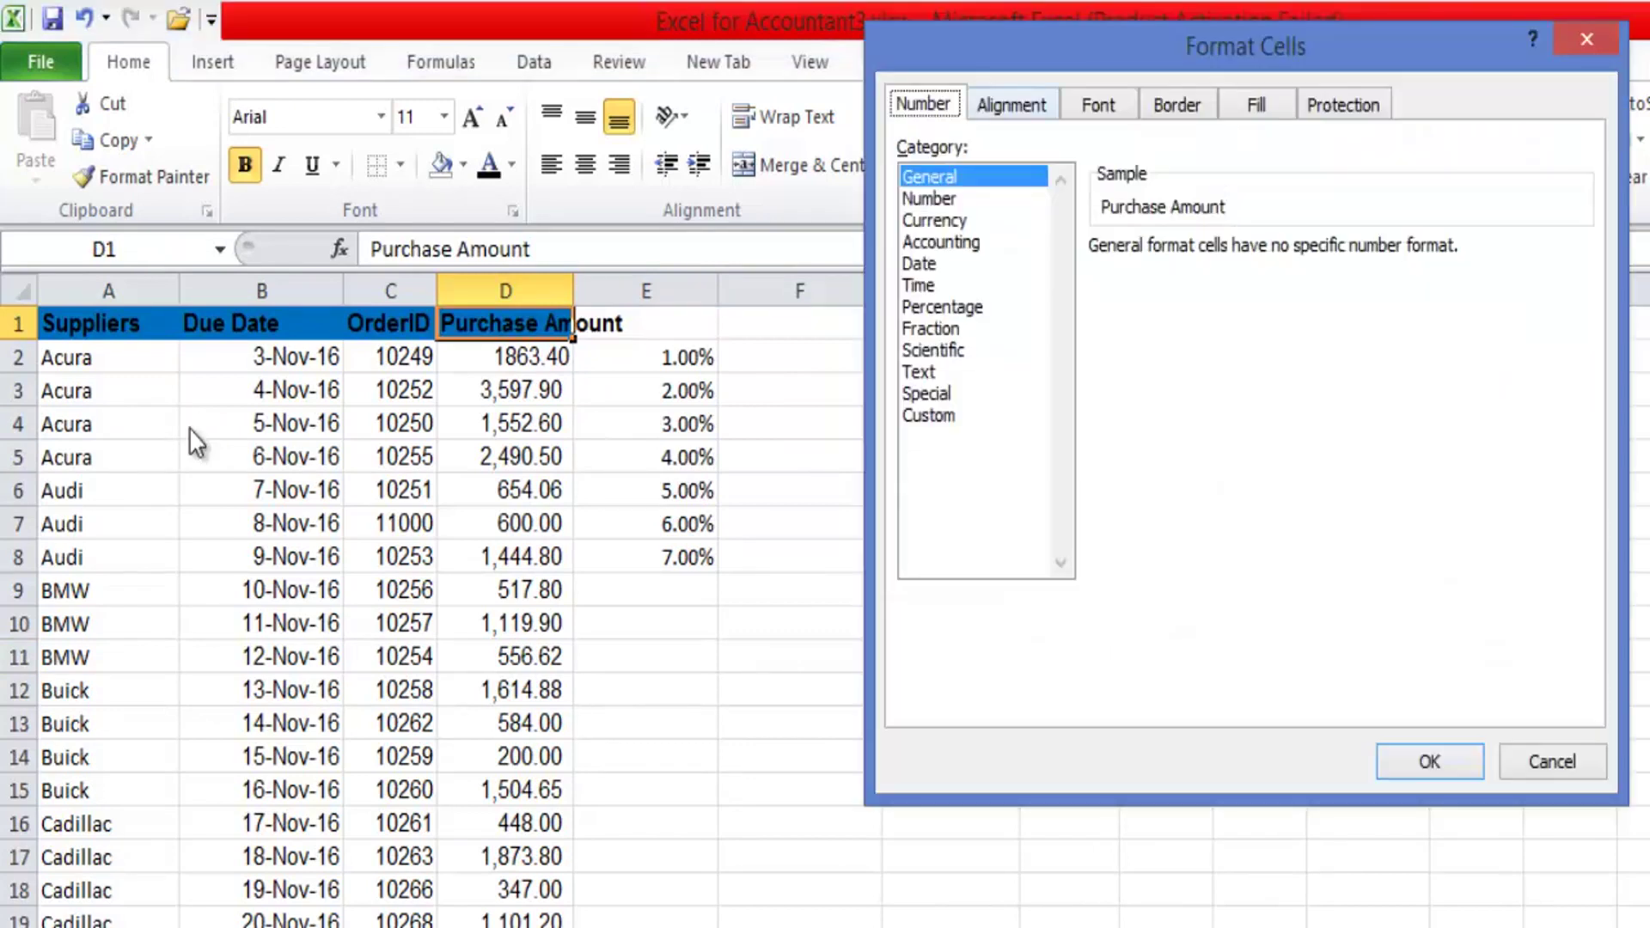
key(ctrl+Tab)
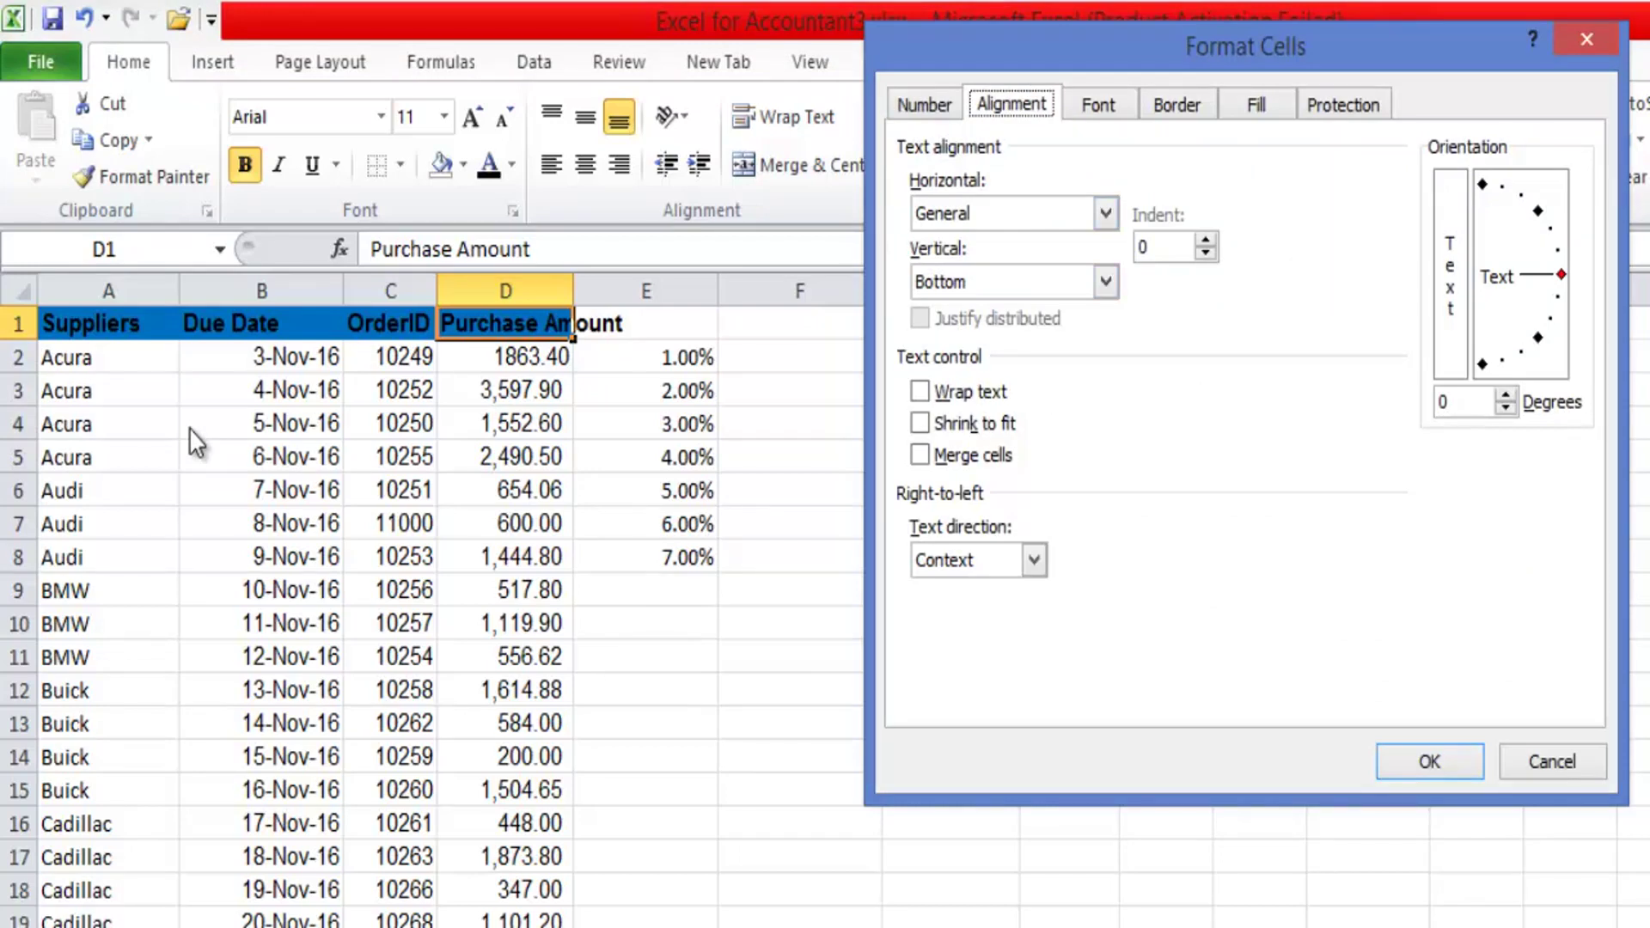
key(Tab)
key(alt+Down)
key(Down)
key(Down)
key(Down)
key(Down)
key(Down)
key(Down)
key(Down)
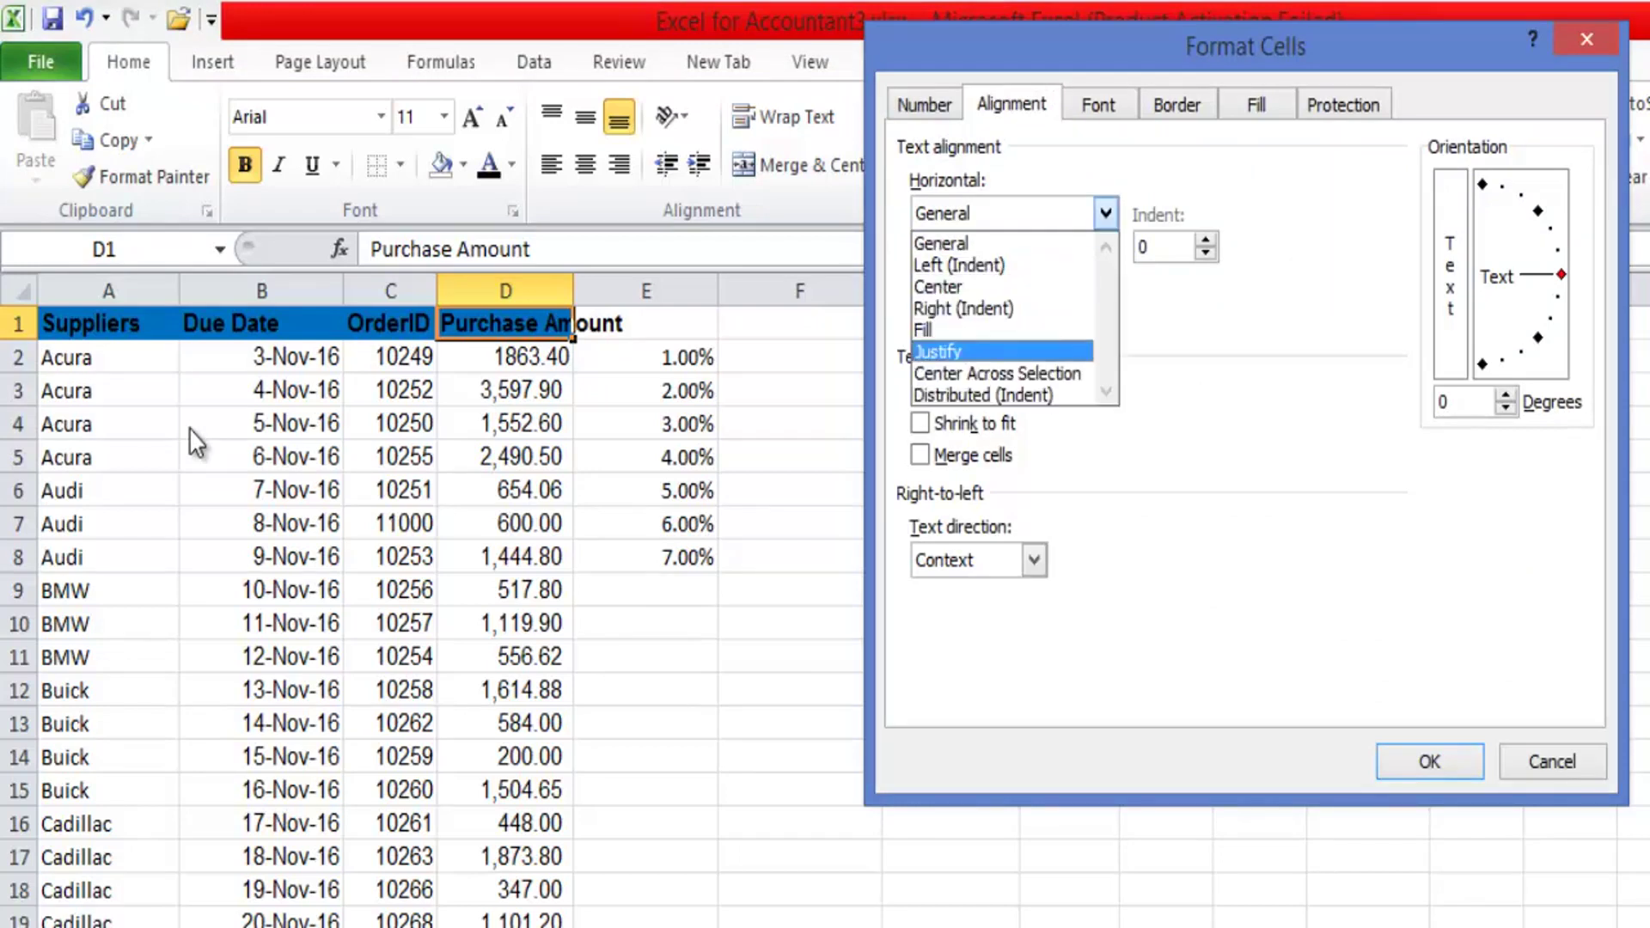
key(Up)
key(Up)
key(Up)
key(Up)
key(Up)
key(Up)
key(Up)
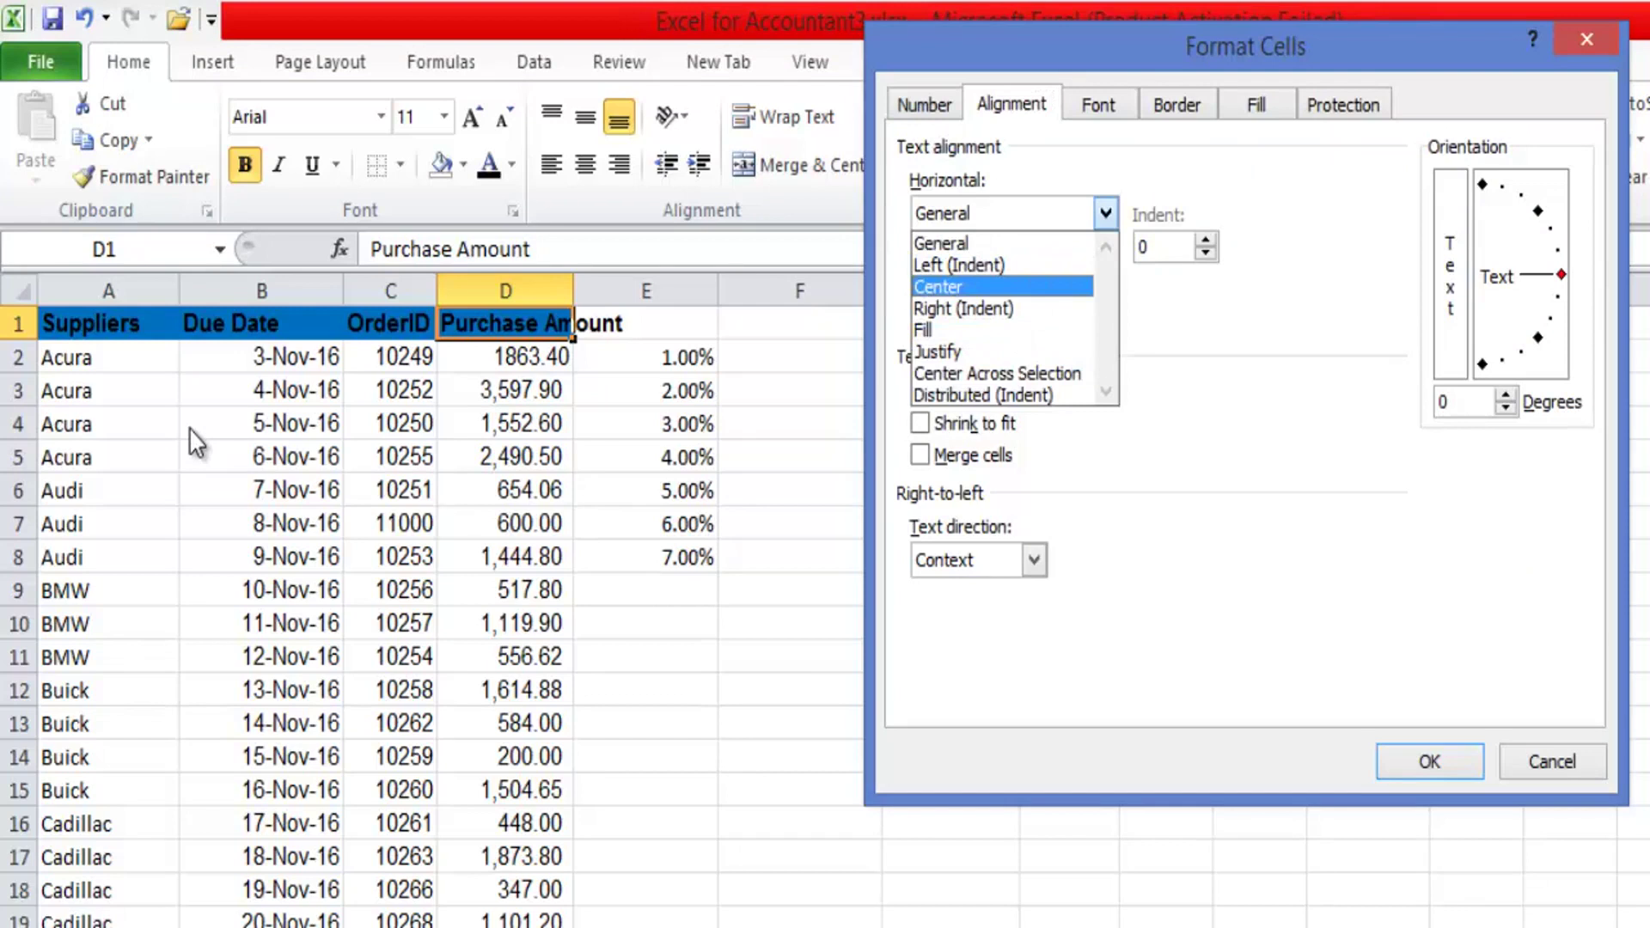
key(Return)
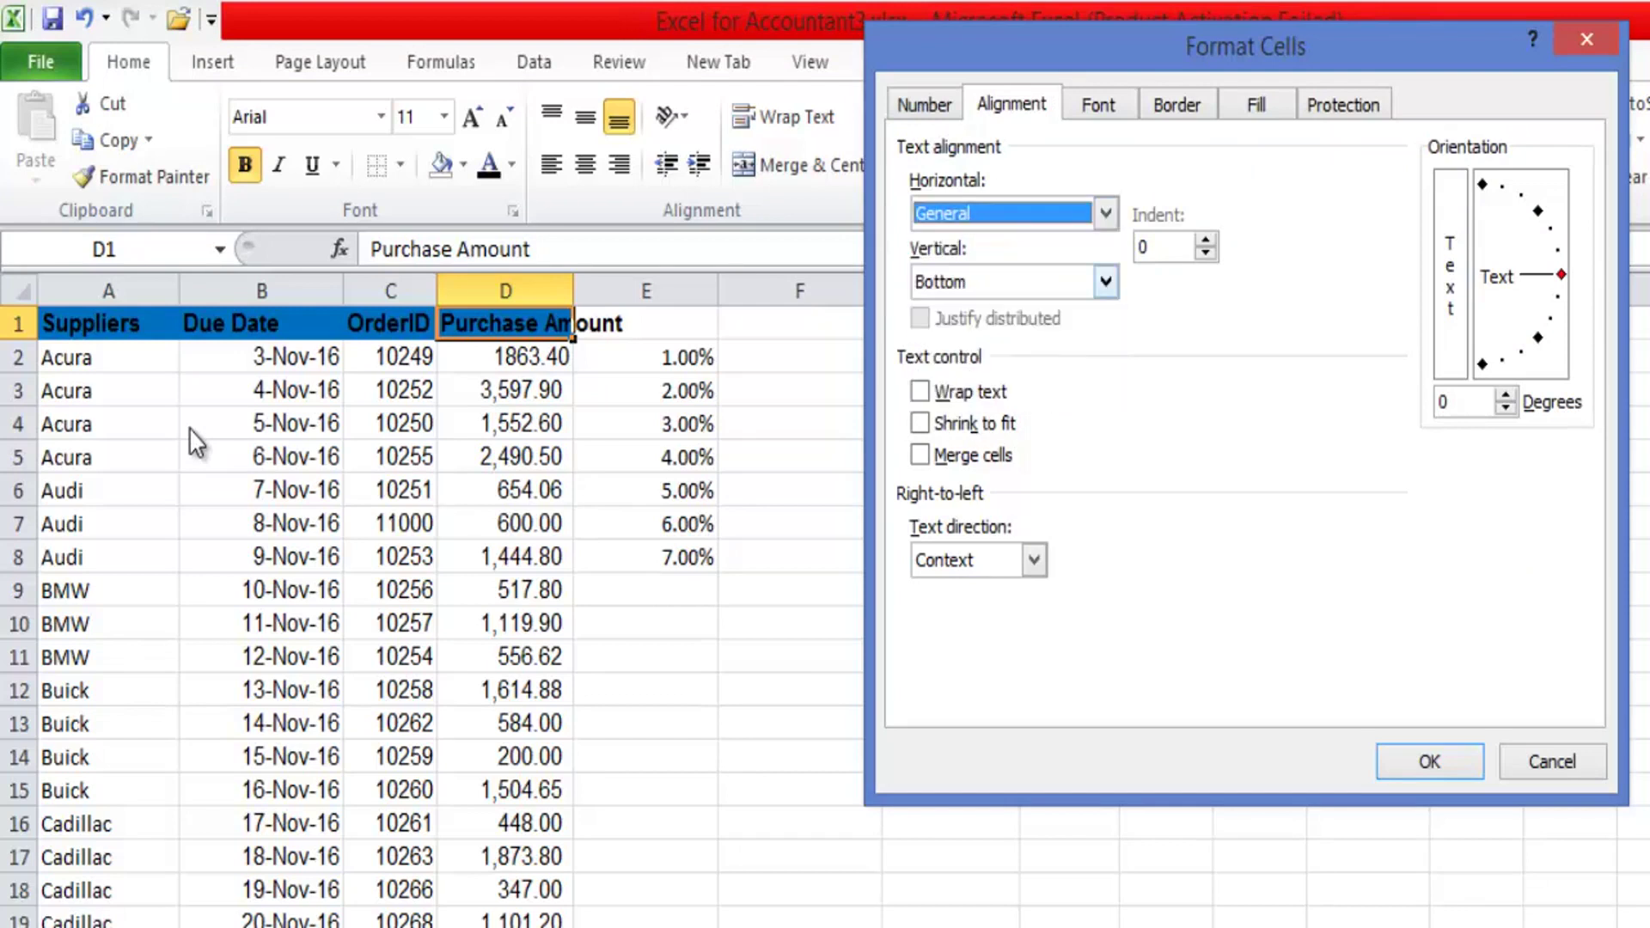
key(Tab)
key(alt+Down)
key(Return)
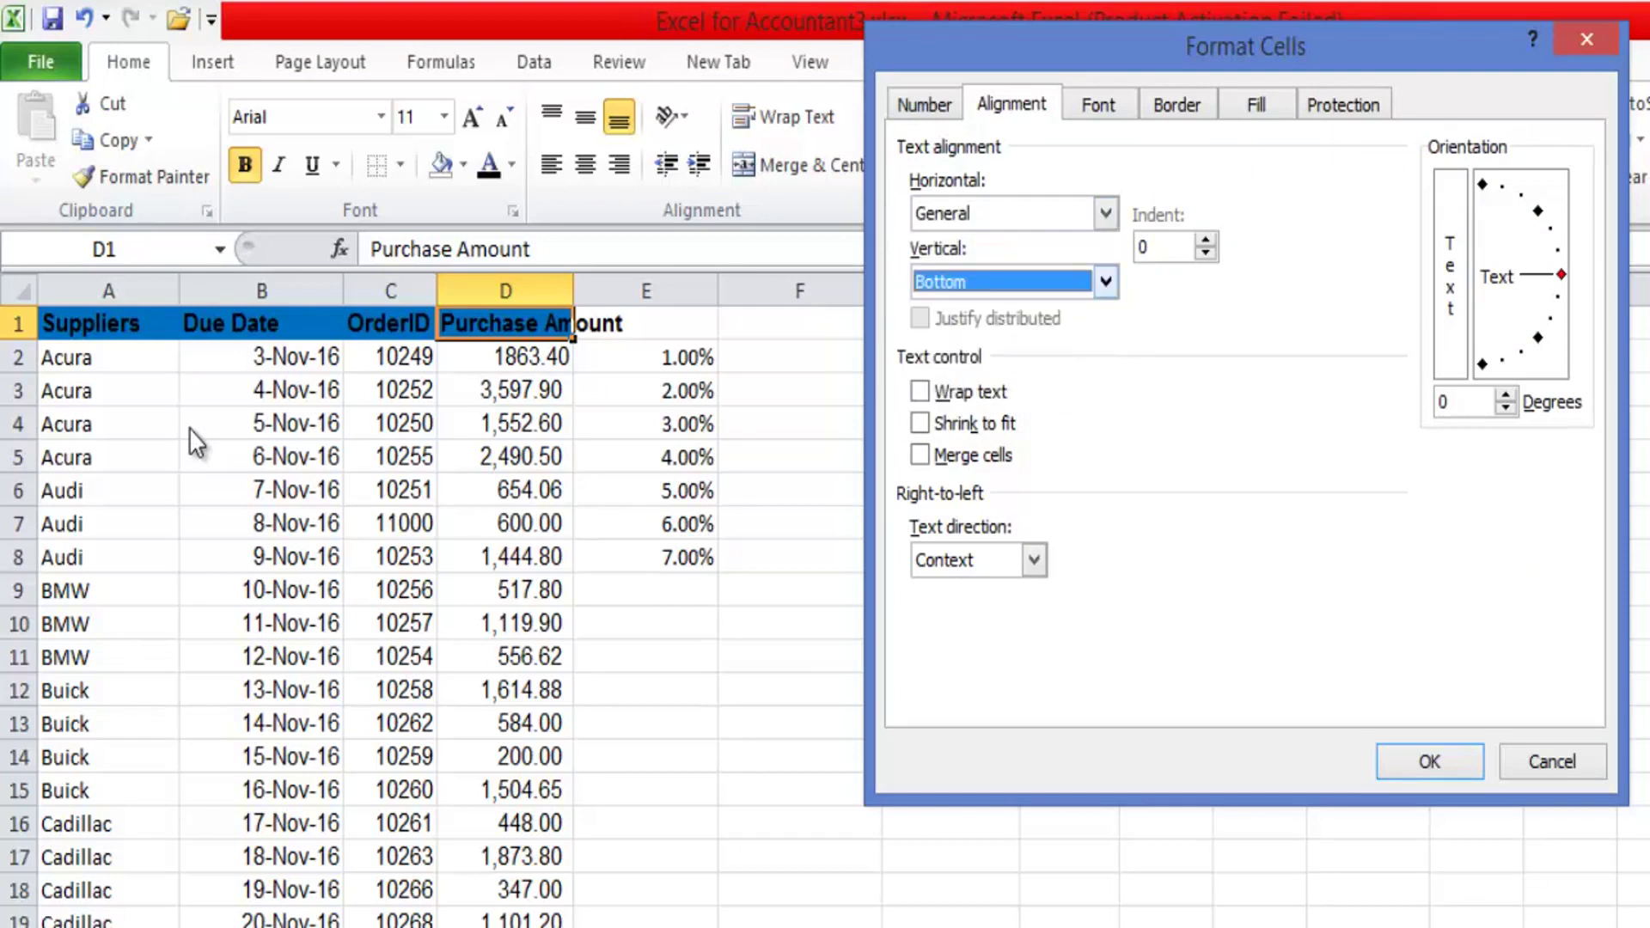
- Try the Shrink to fit text control on the Purchase Amount heading in D1 and undo it
key(alt+k)
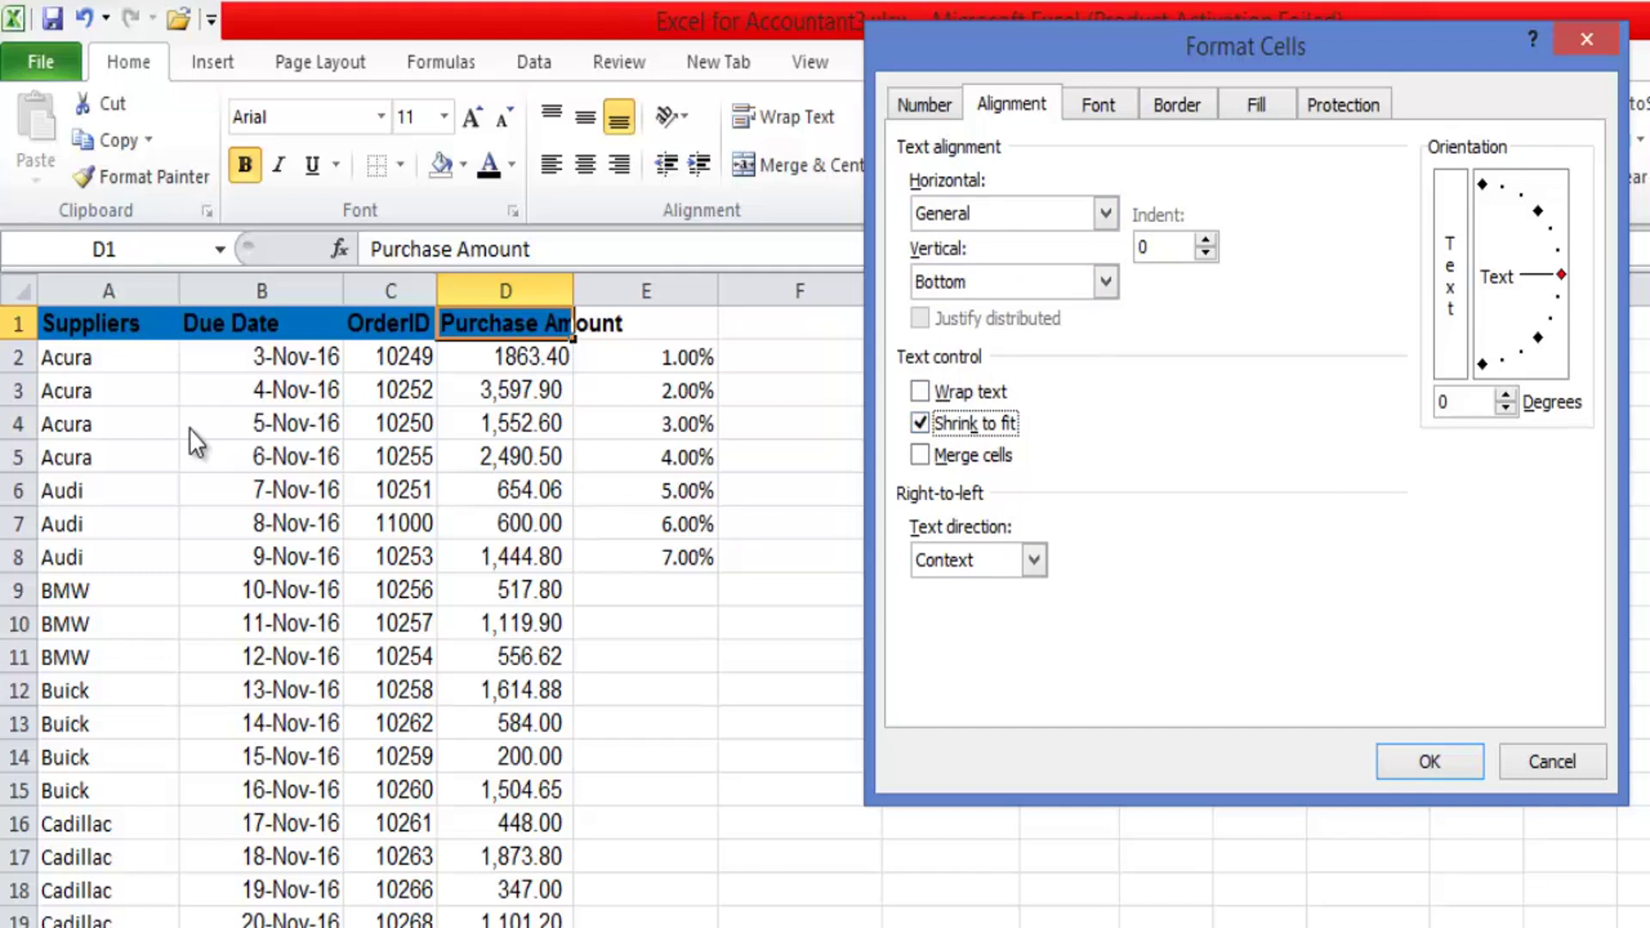
key(Return)
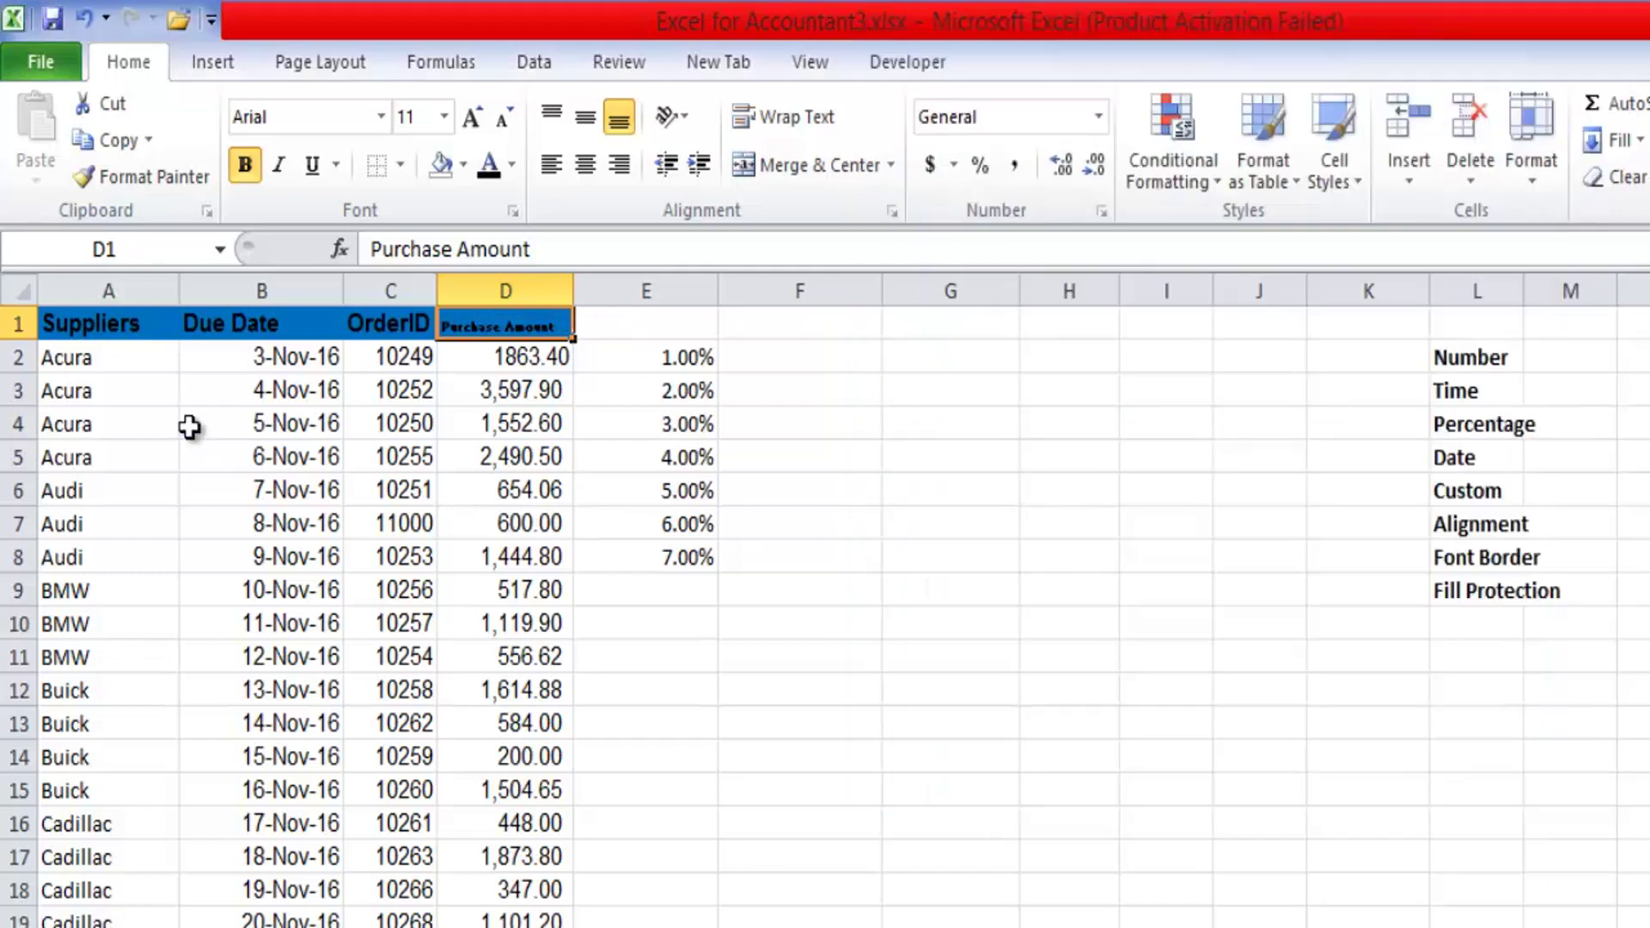
click(950, 656)
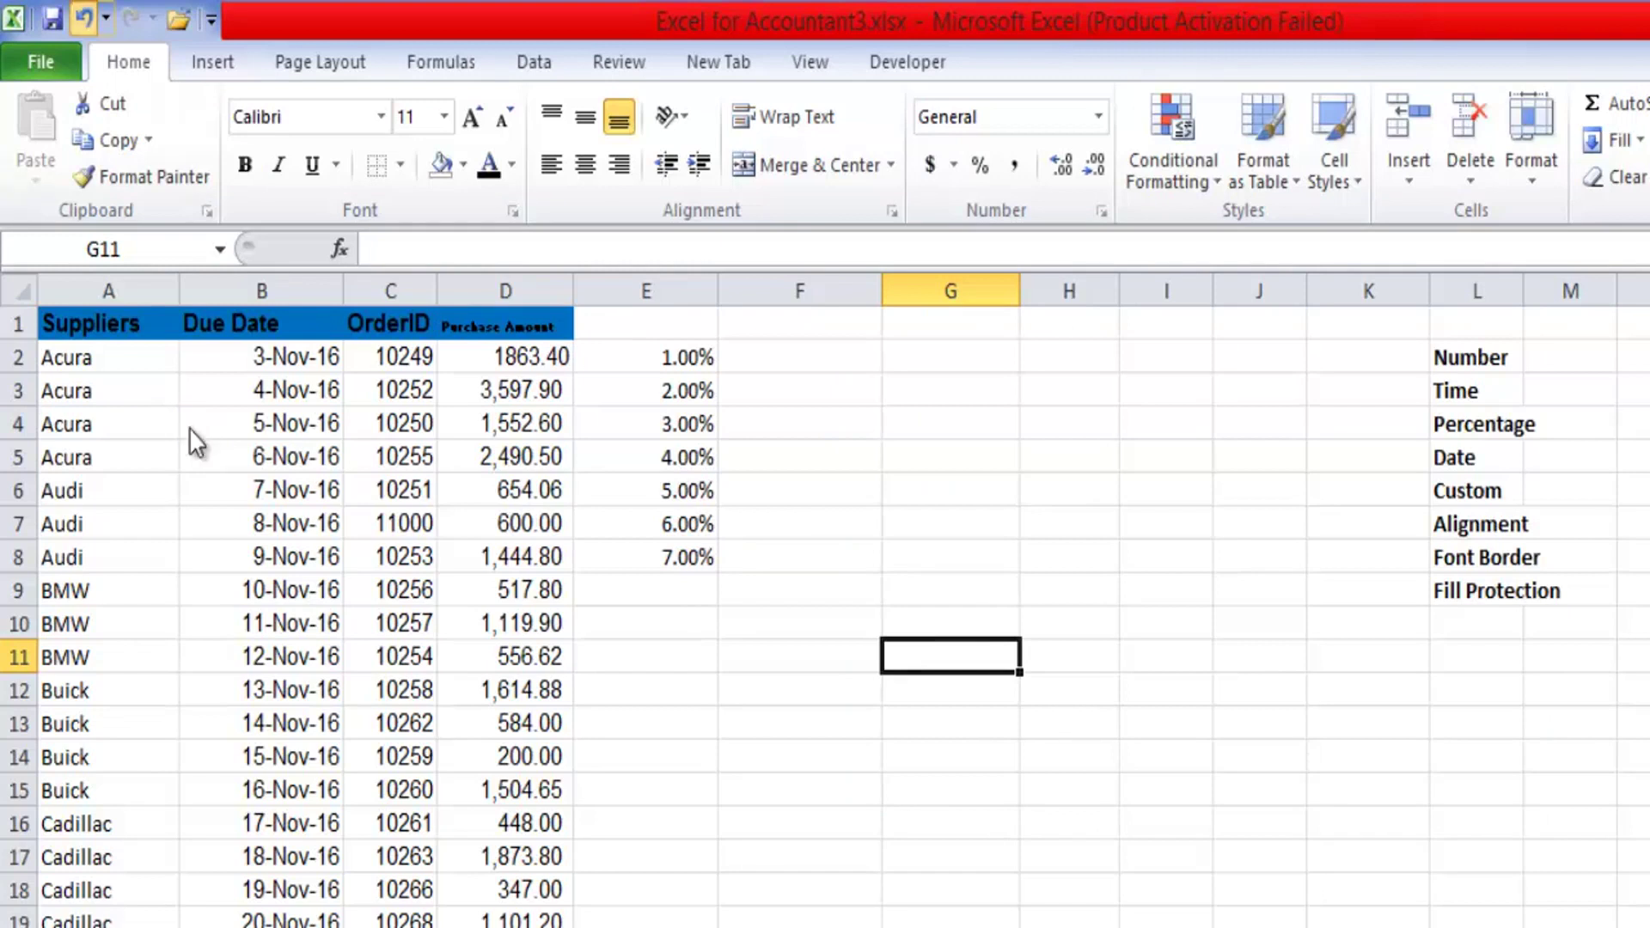
key(ctrl+z)
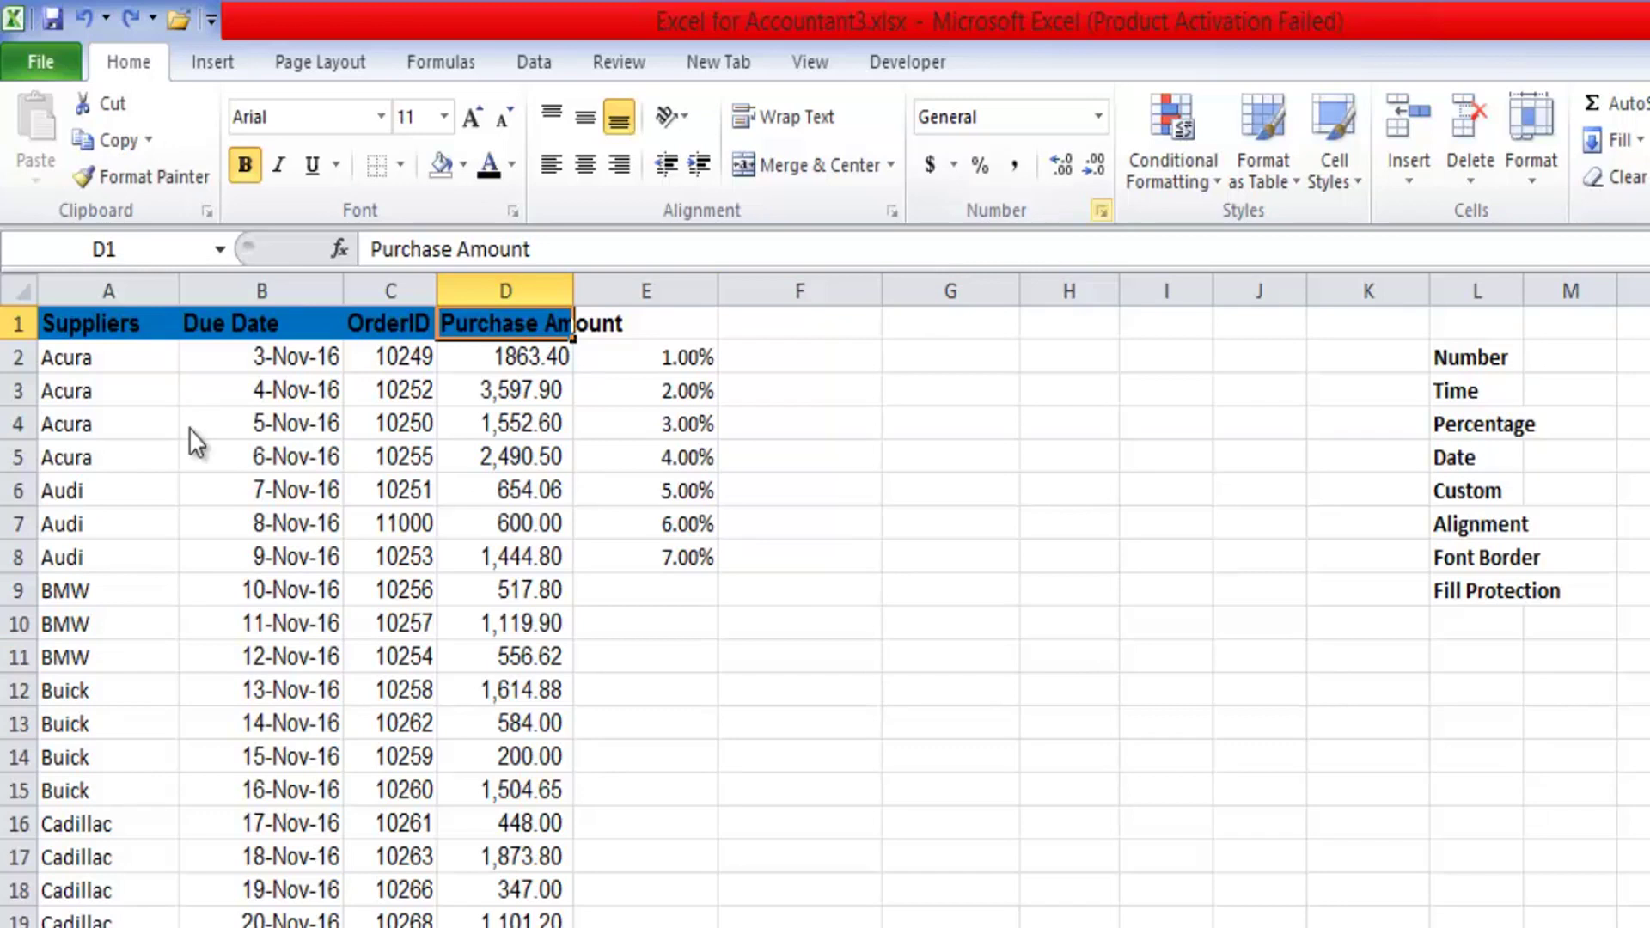
- Apply the Wrap text control to the Purchase Amount heading in D1
key(ctrl+1)
key(Right)
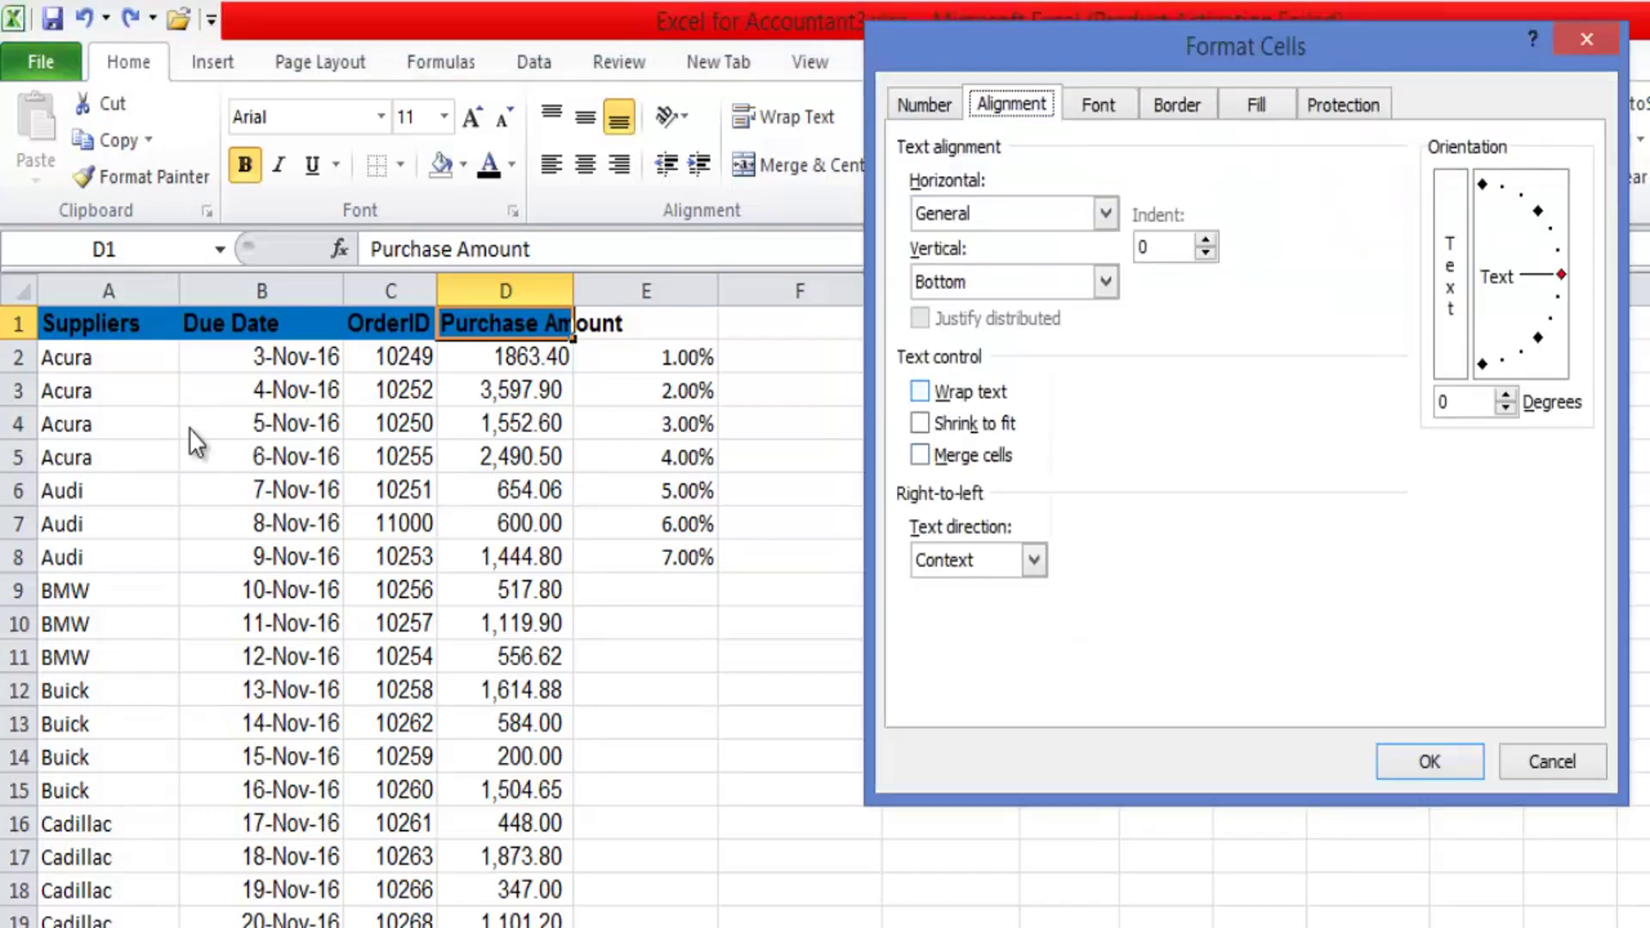
key(alt+w)
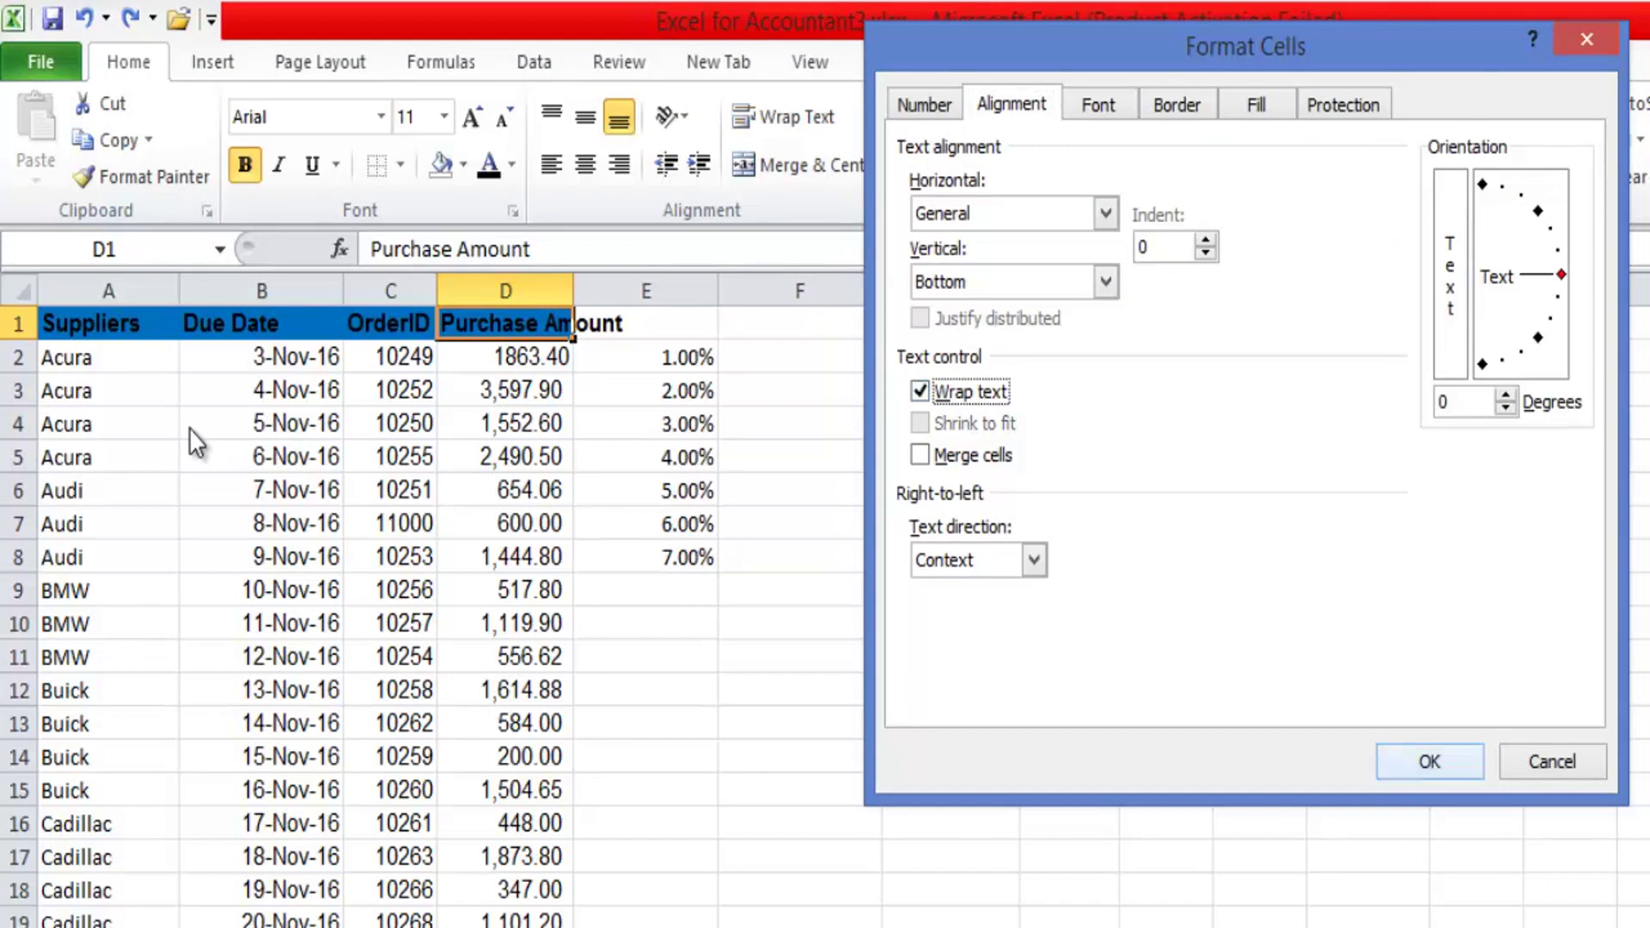
key(Return)
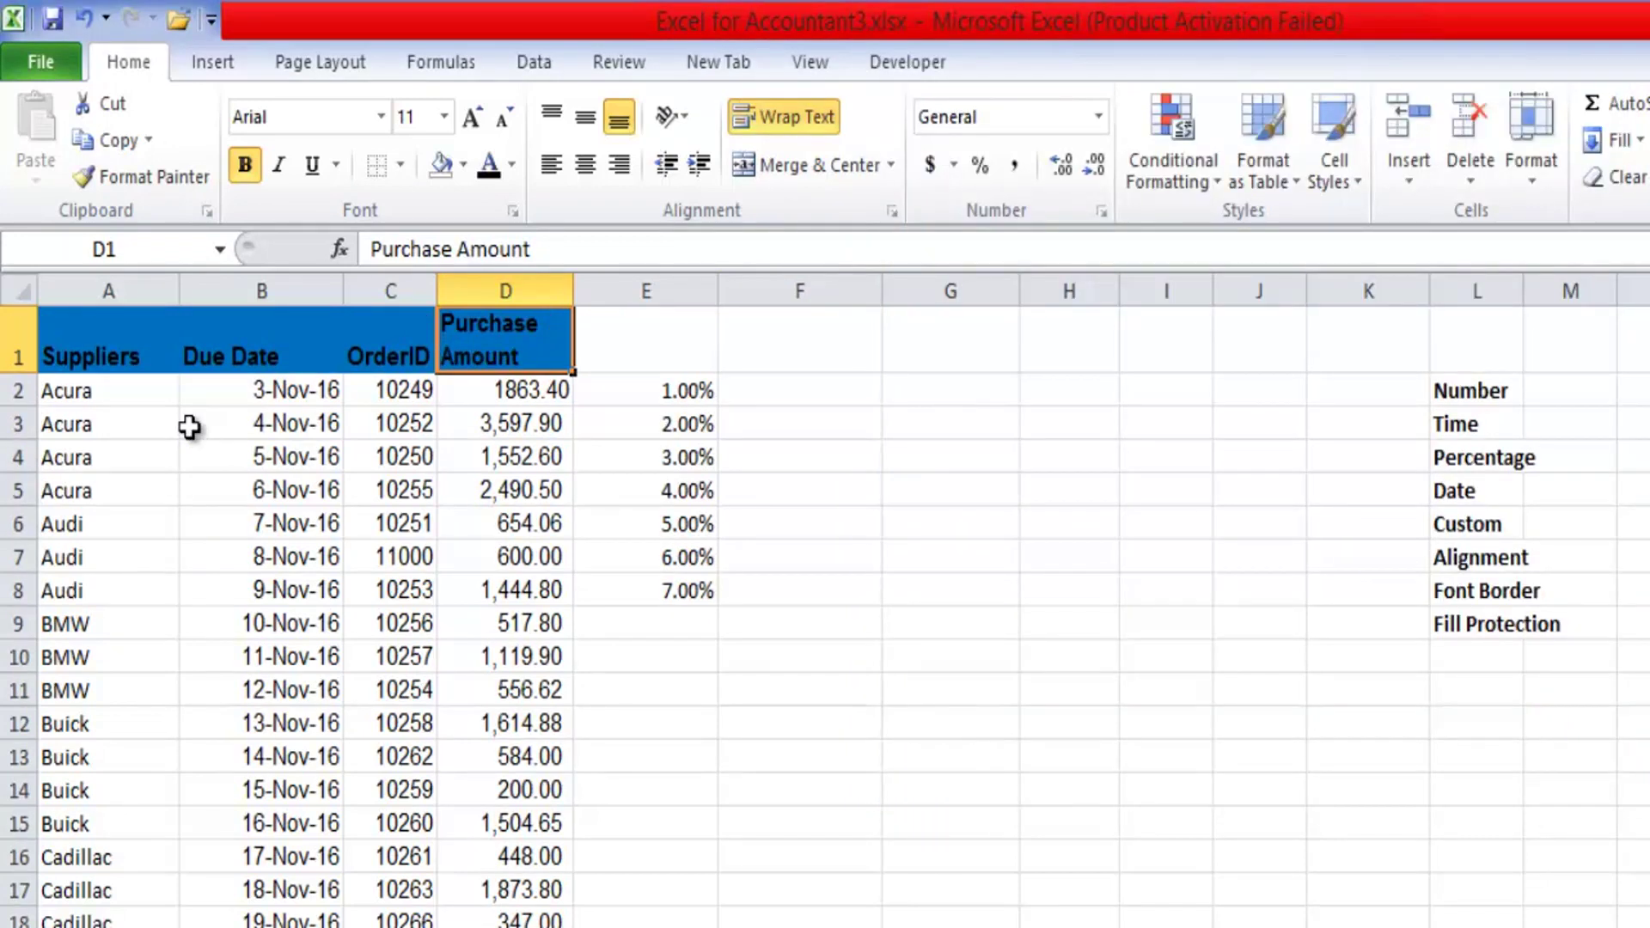
- Align the Suppliers heading in A1 to Left (Indent) horizontally and Top vertically
key(ctrl+Home)
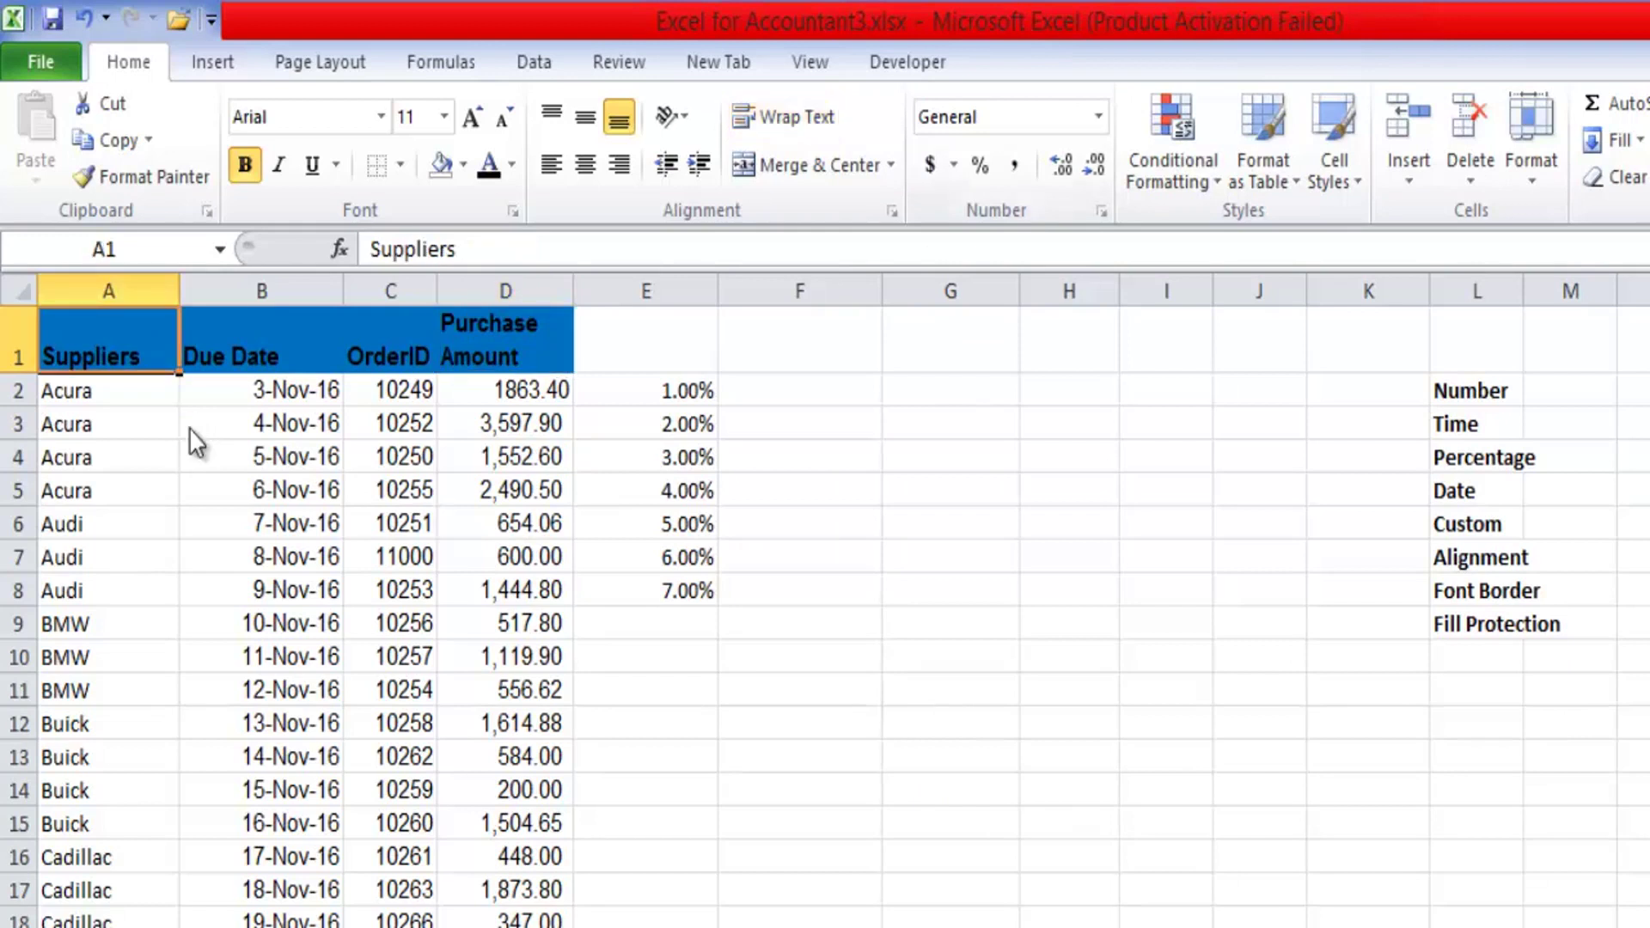
key(ctrl+1)
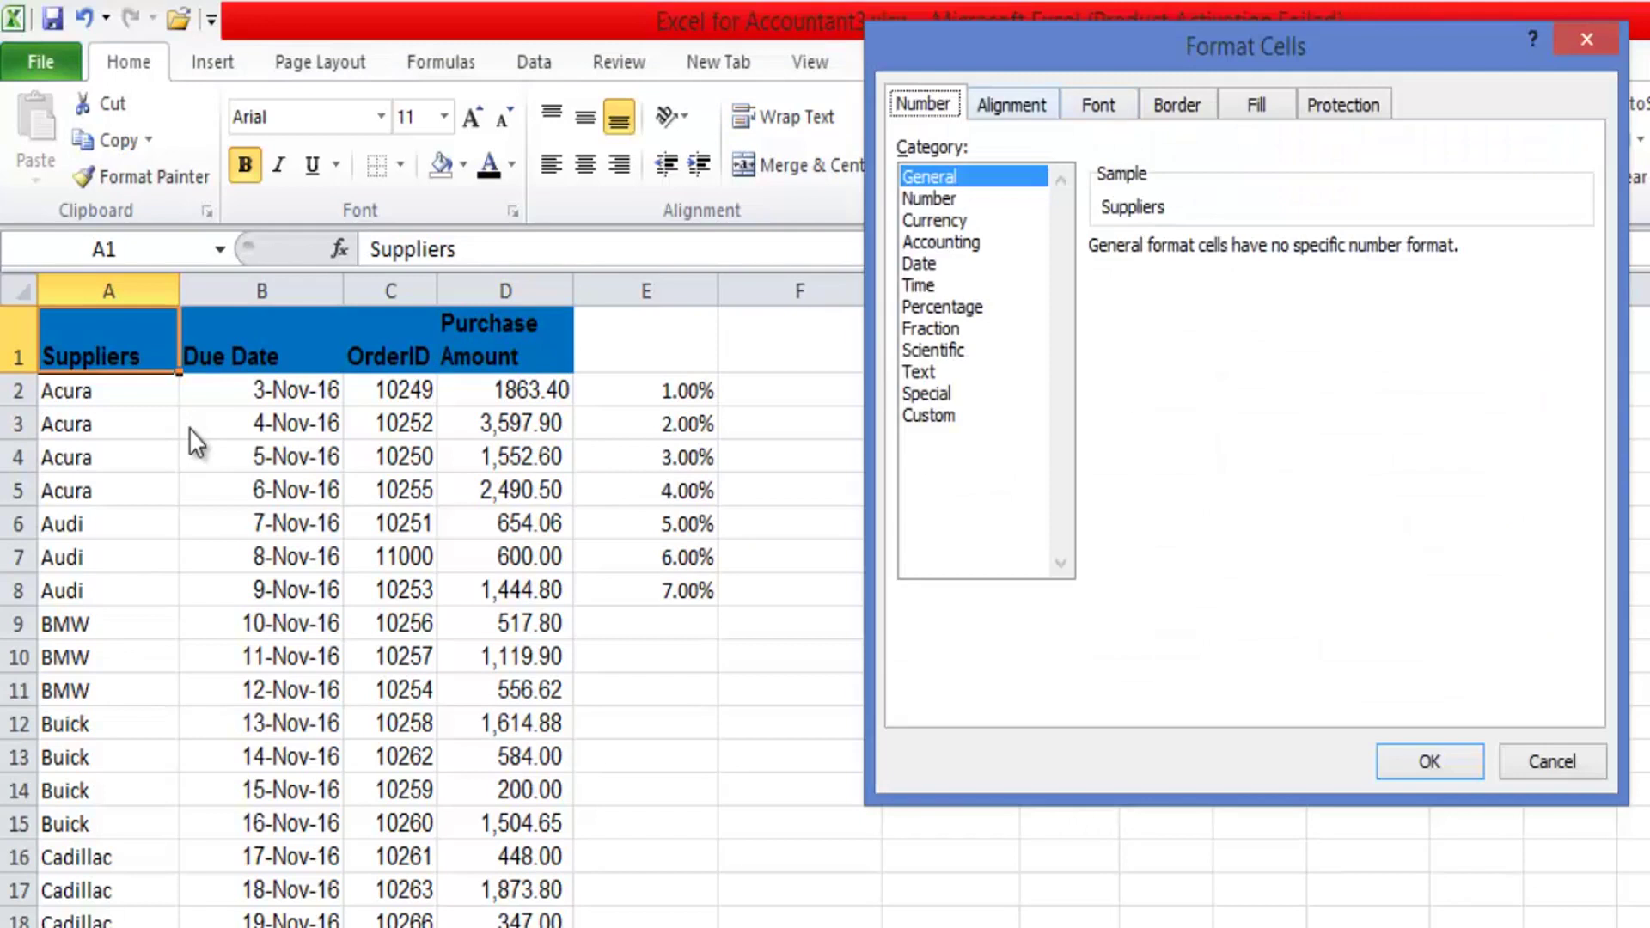
key(ctrl+Tab)
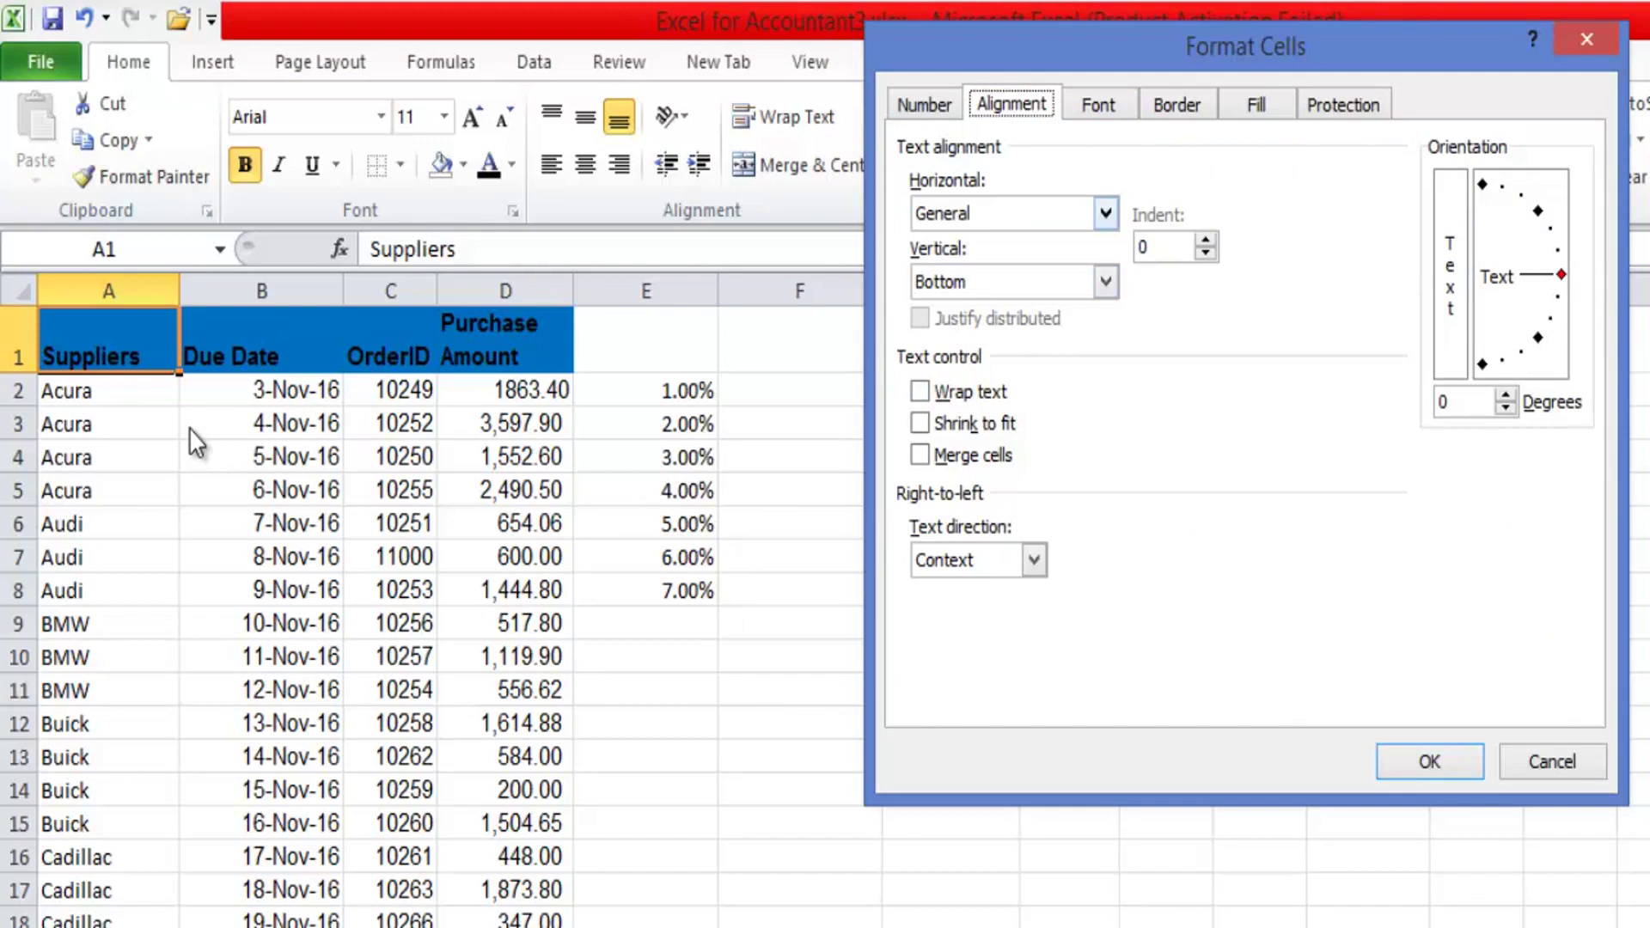
key(Tab)
key(alt+Down)
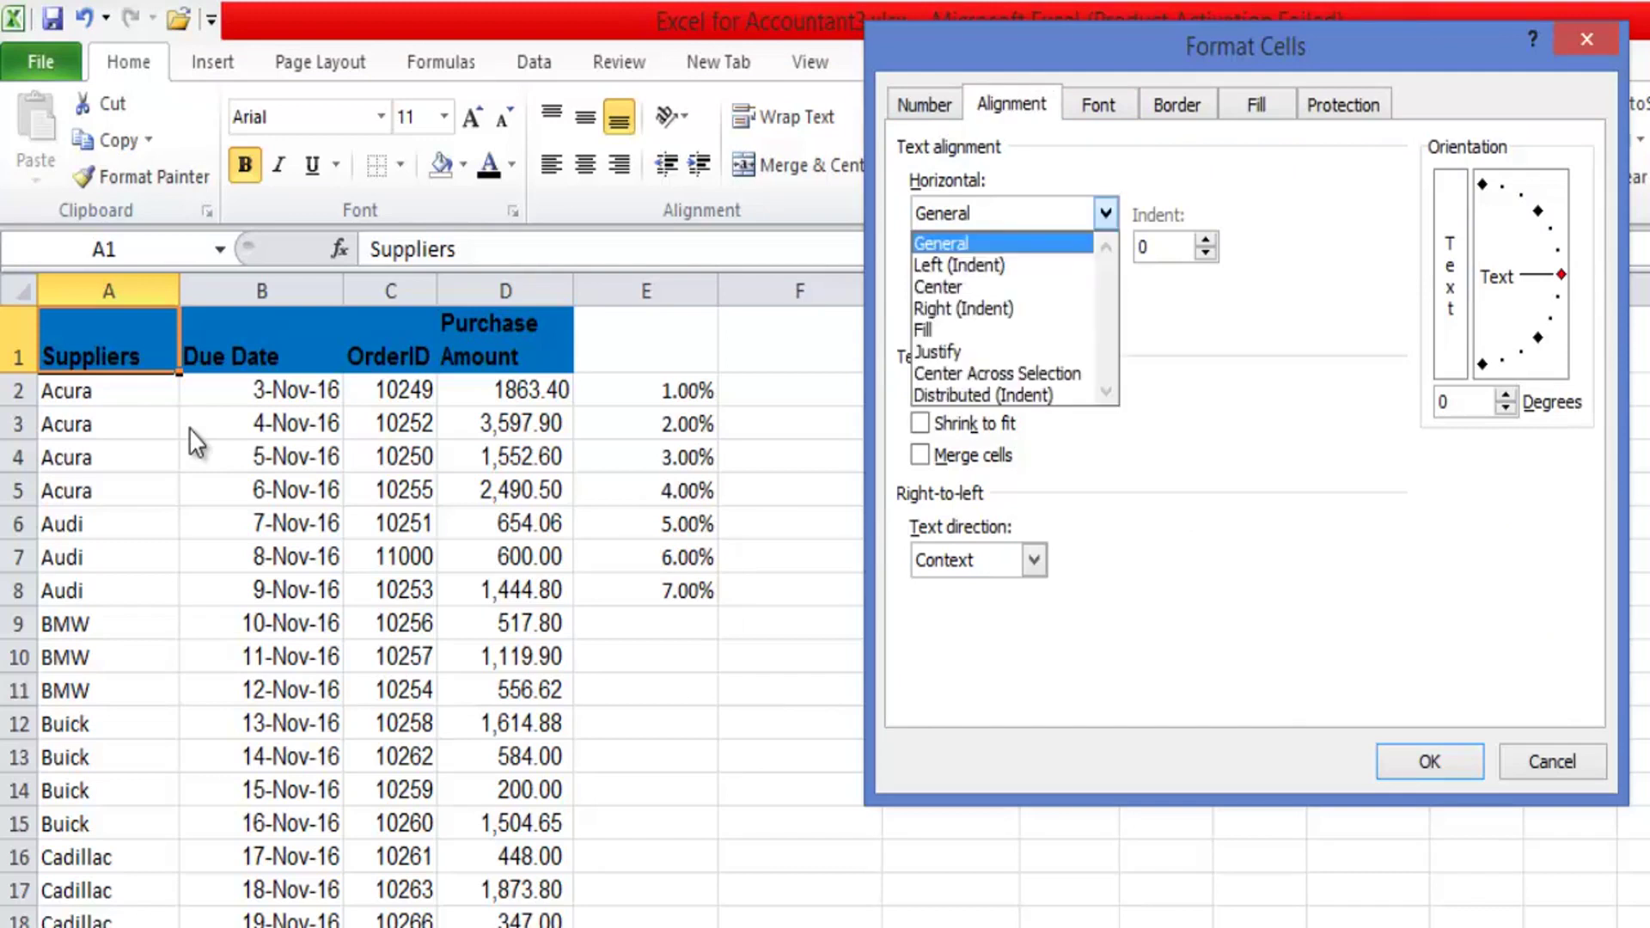
key(Down)
key(Return)
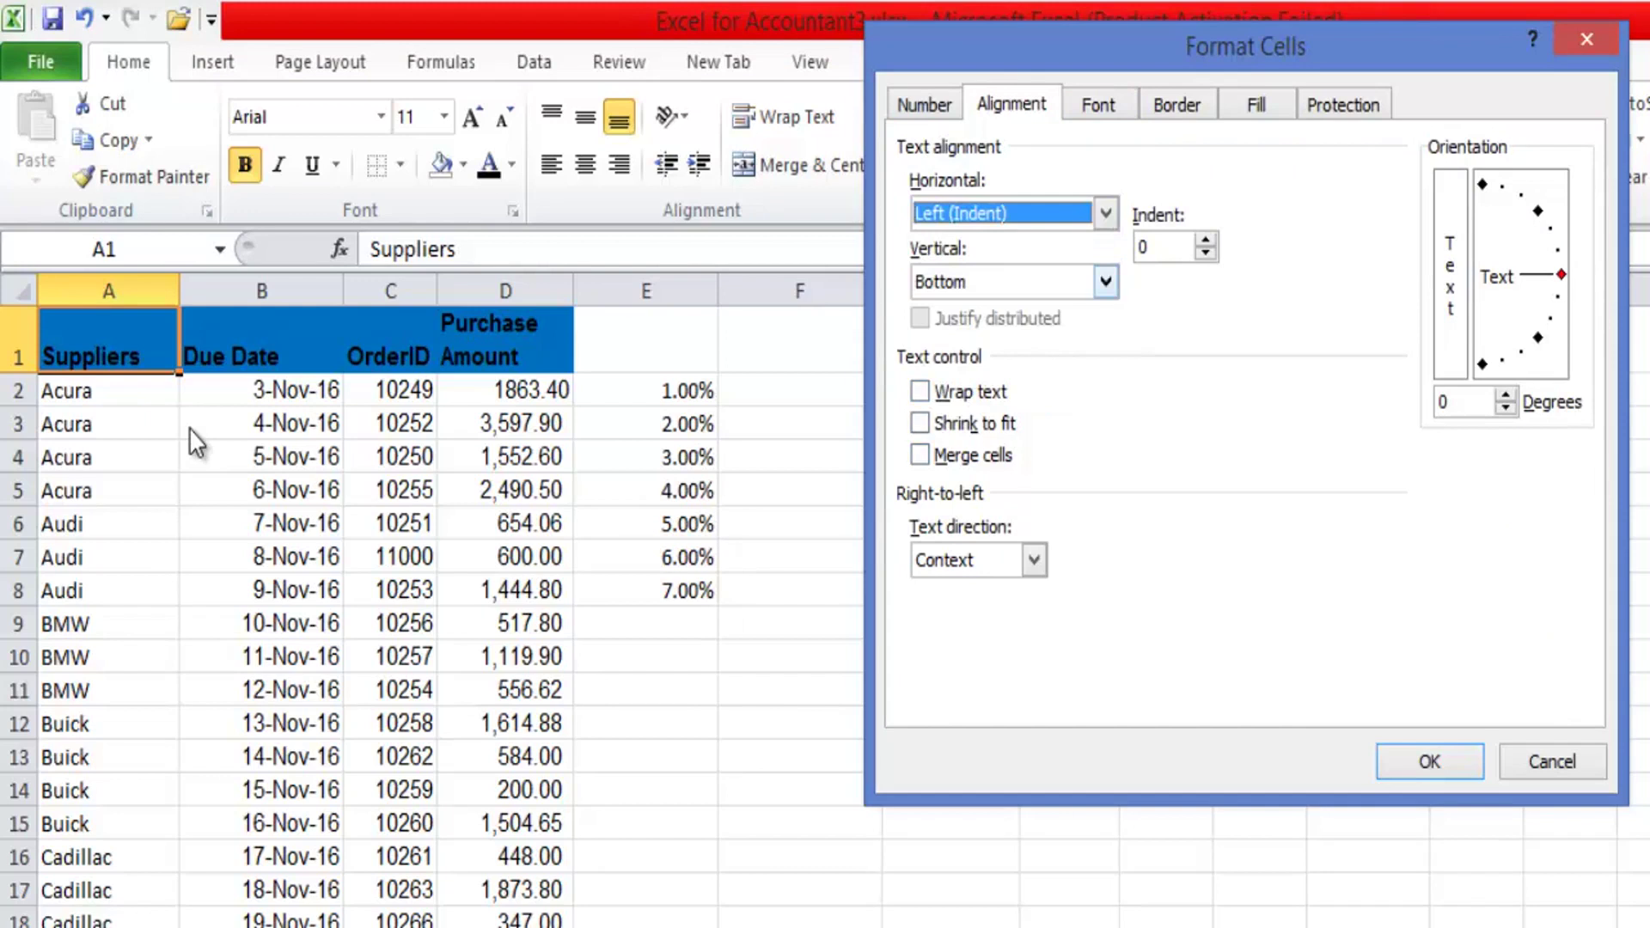
key(Tab)
key(alt+Down)
key(Up)
key(Up)
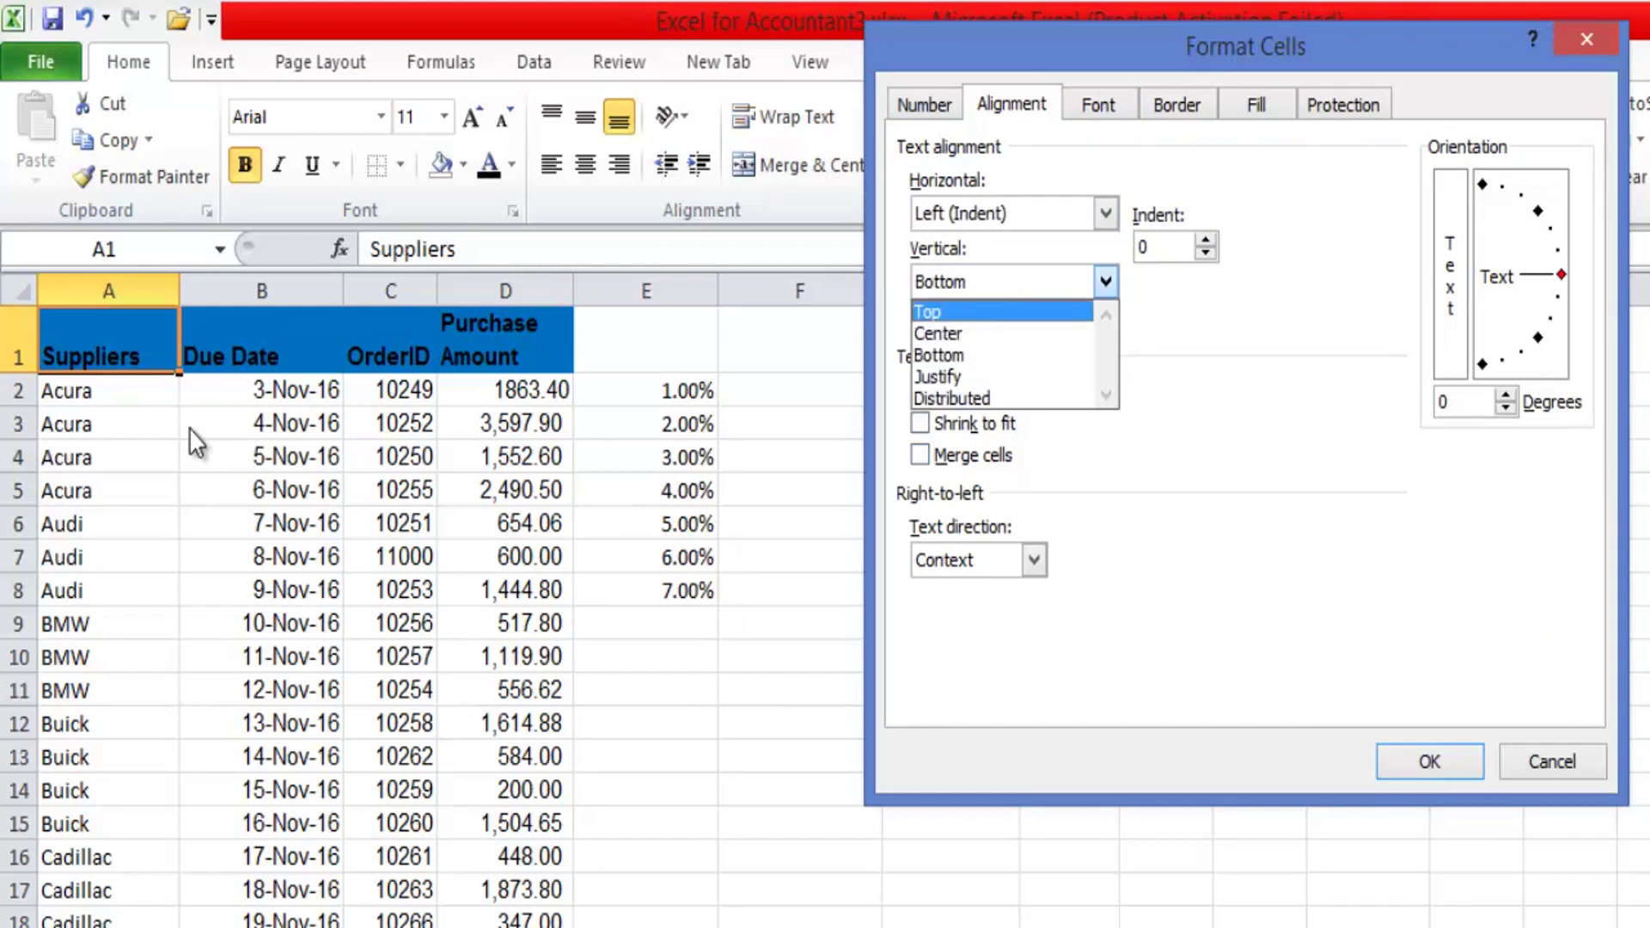
key(Return)
key(Return)
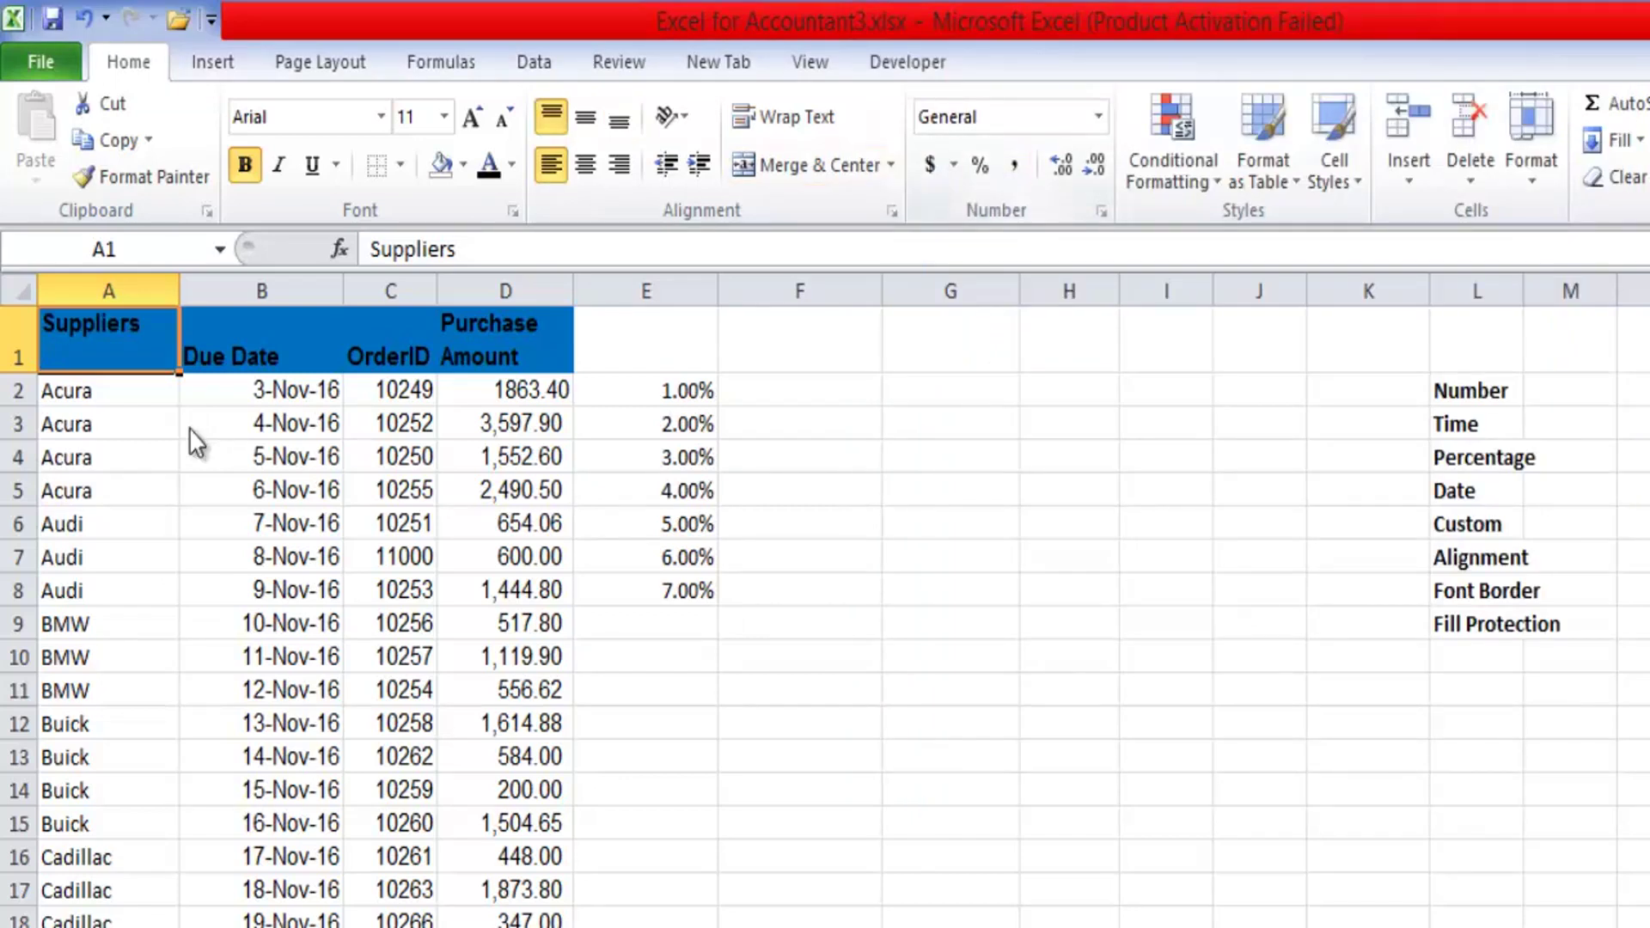
- Set the Suppliers heading's horizontal alignment to Right (Indent), keeping Top as its vertical alignment
key(ctrl+1)
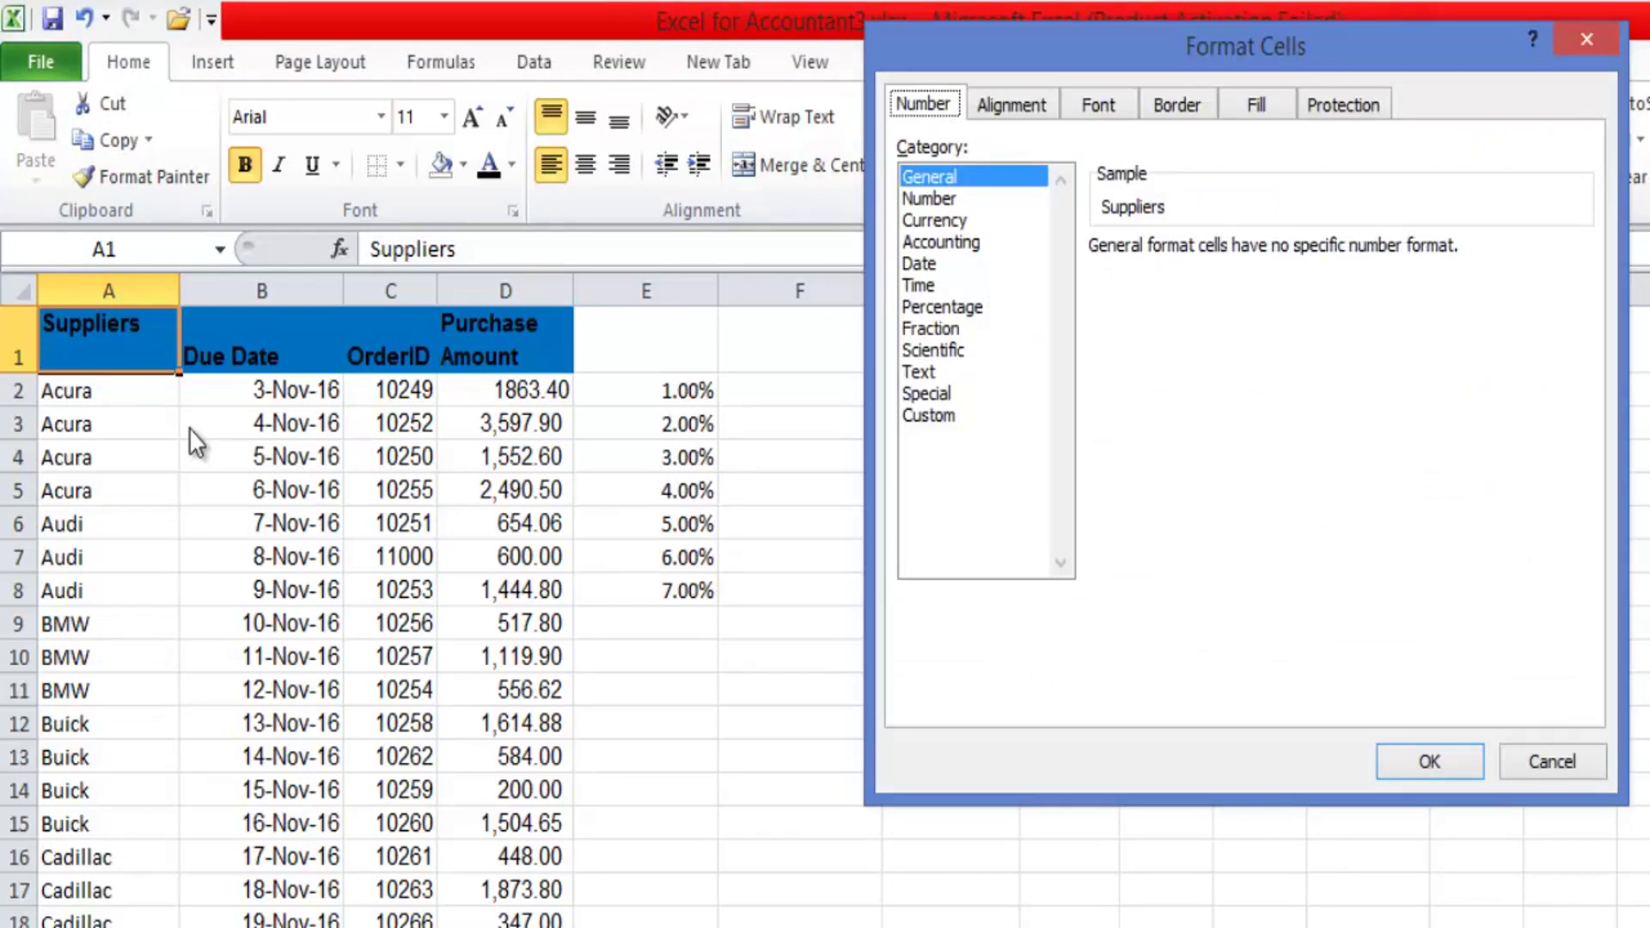
key(ctrl+Tab)
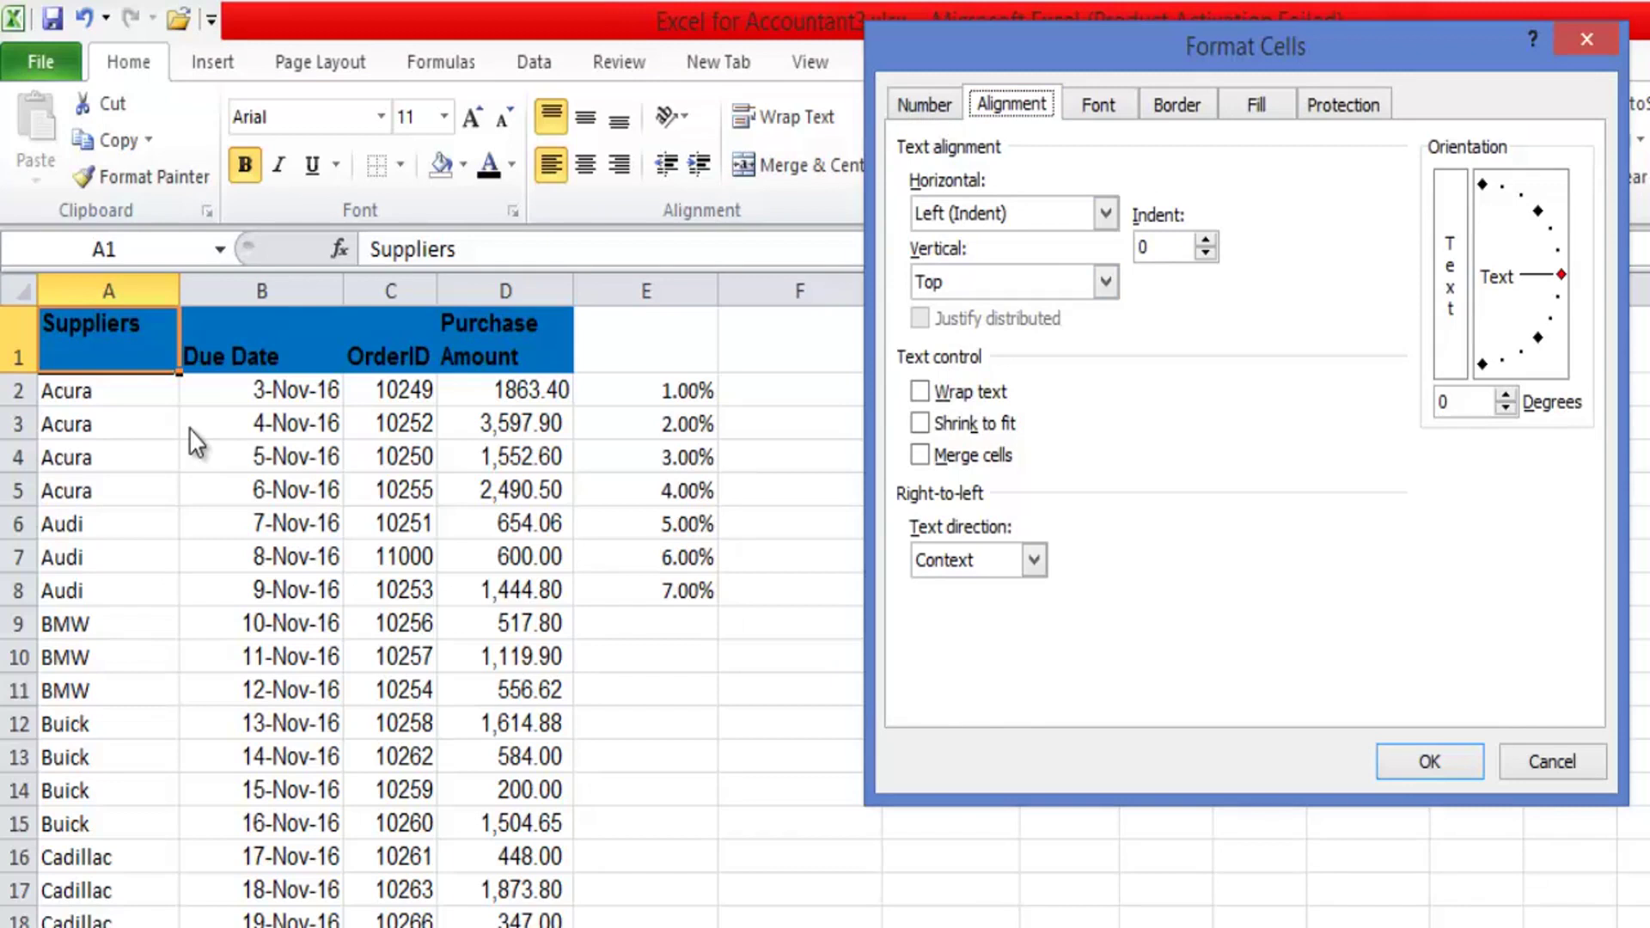
key(alt+v)
key(alt+Down)
key(Return)
key(alt+h)
key(alt+Down)
key(Down)
key(Down)
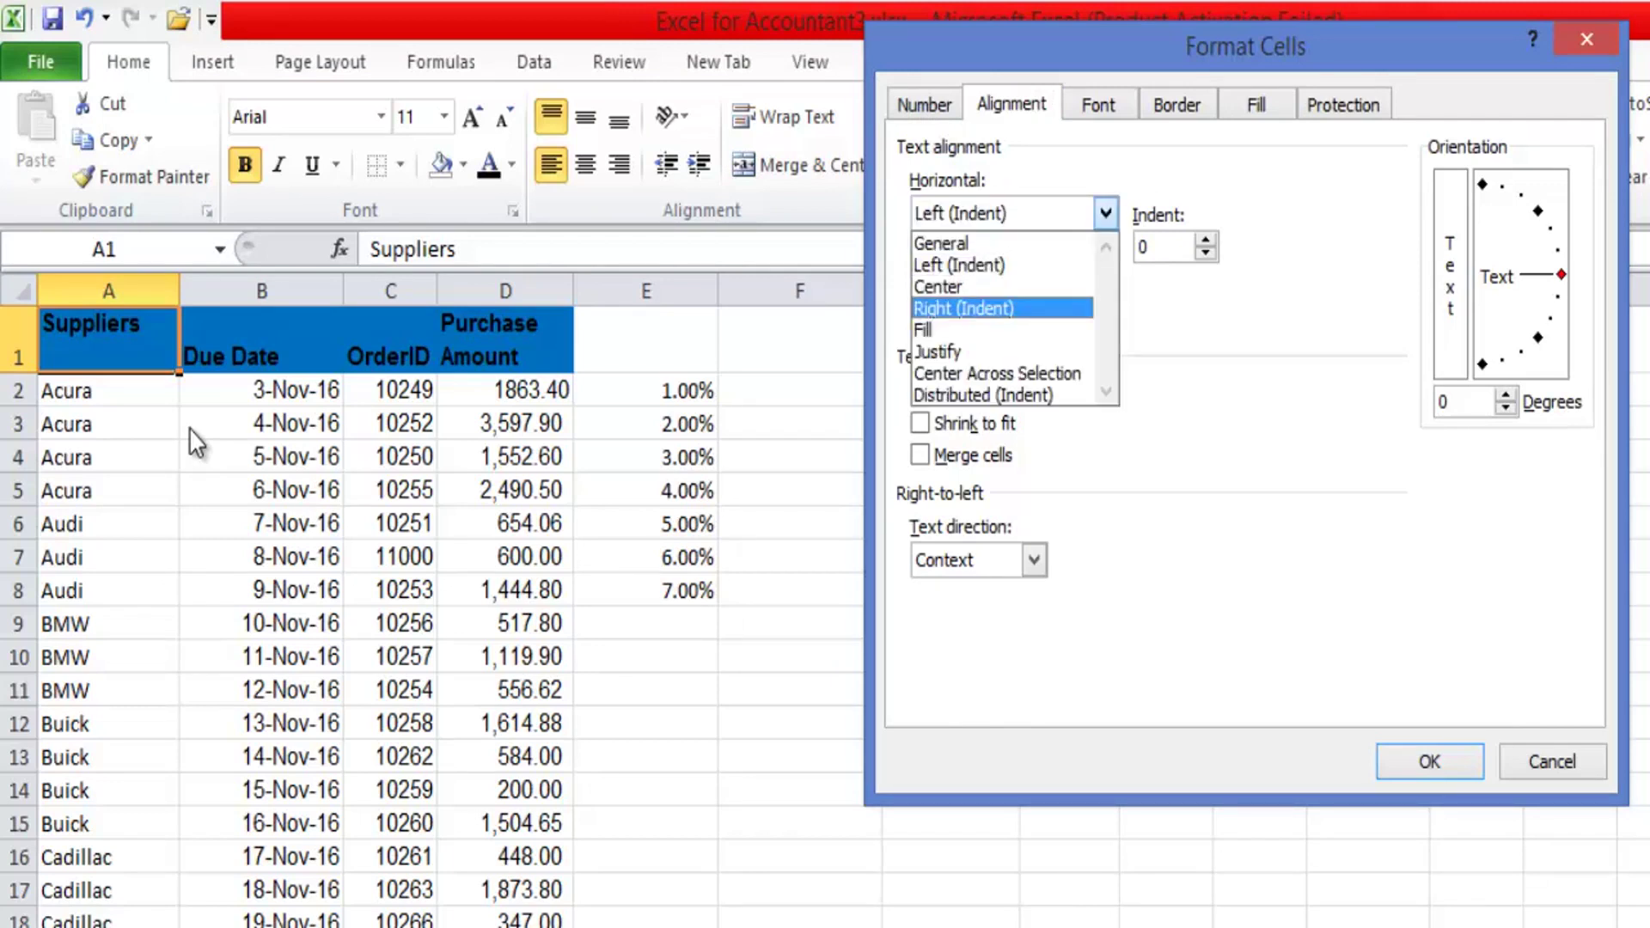
key(Return)
key(Return)
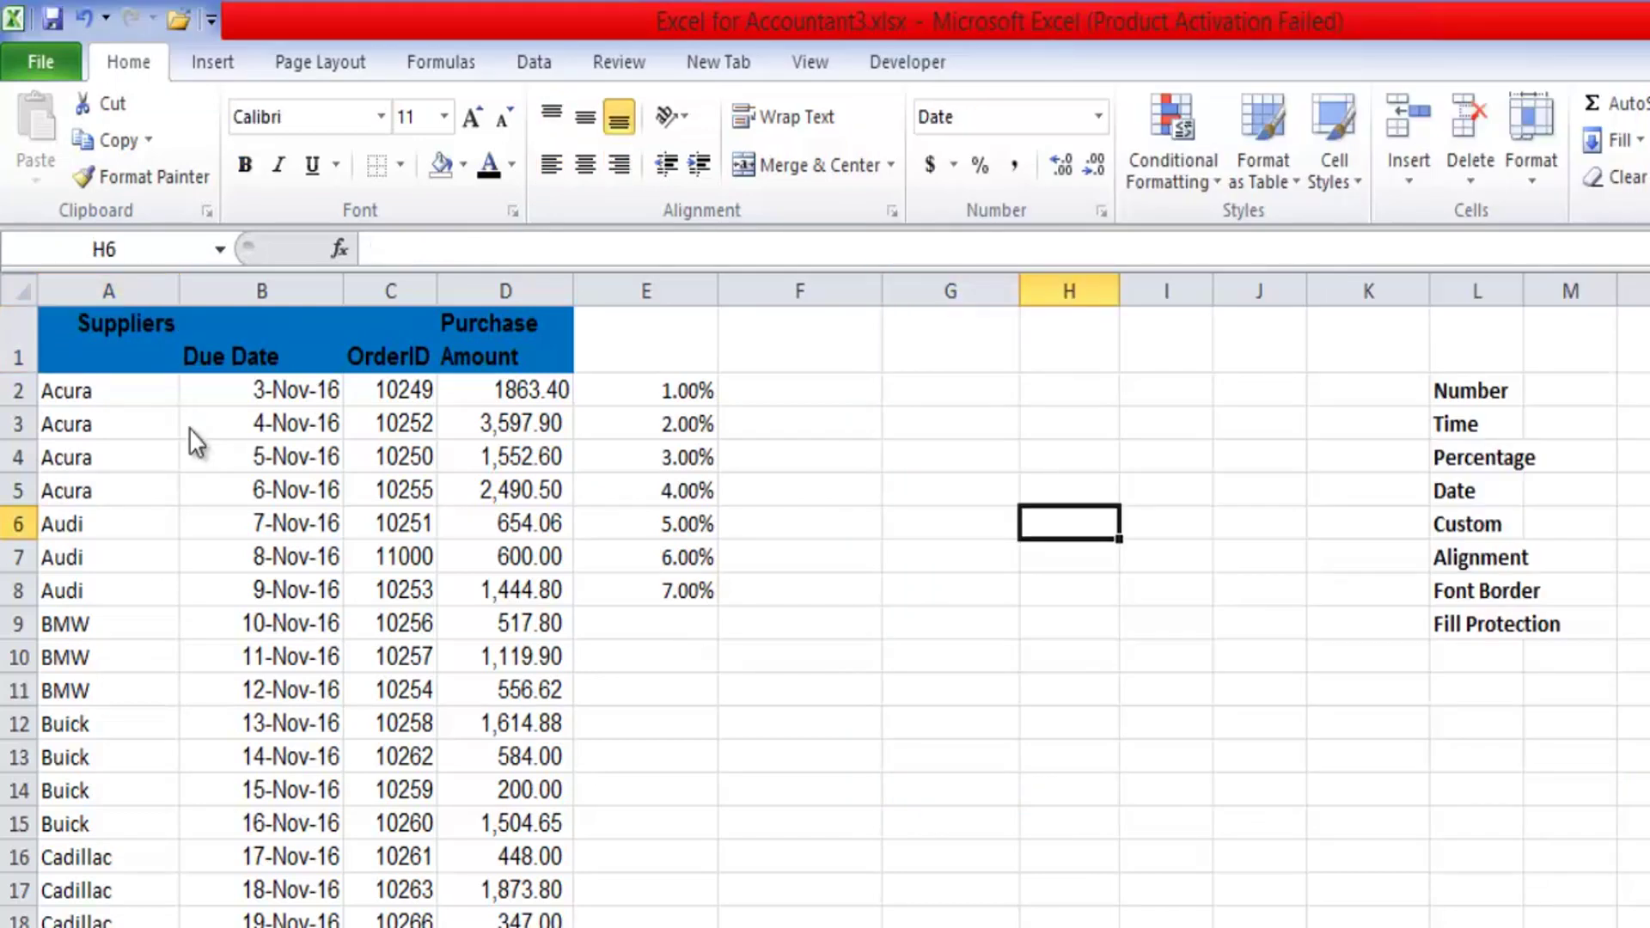
key(ctrl+1)
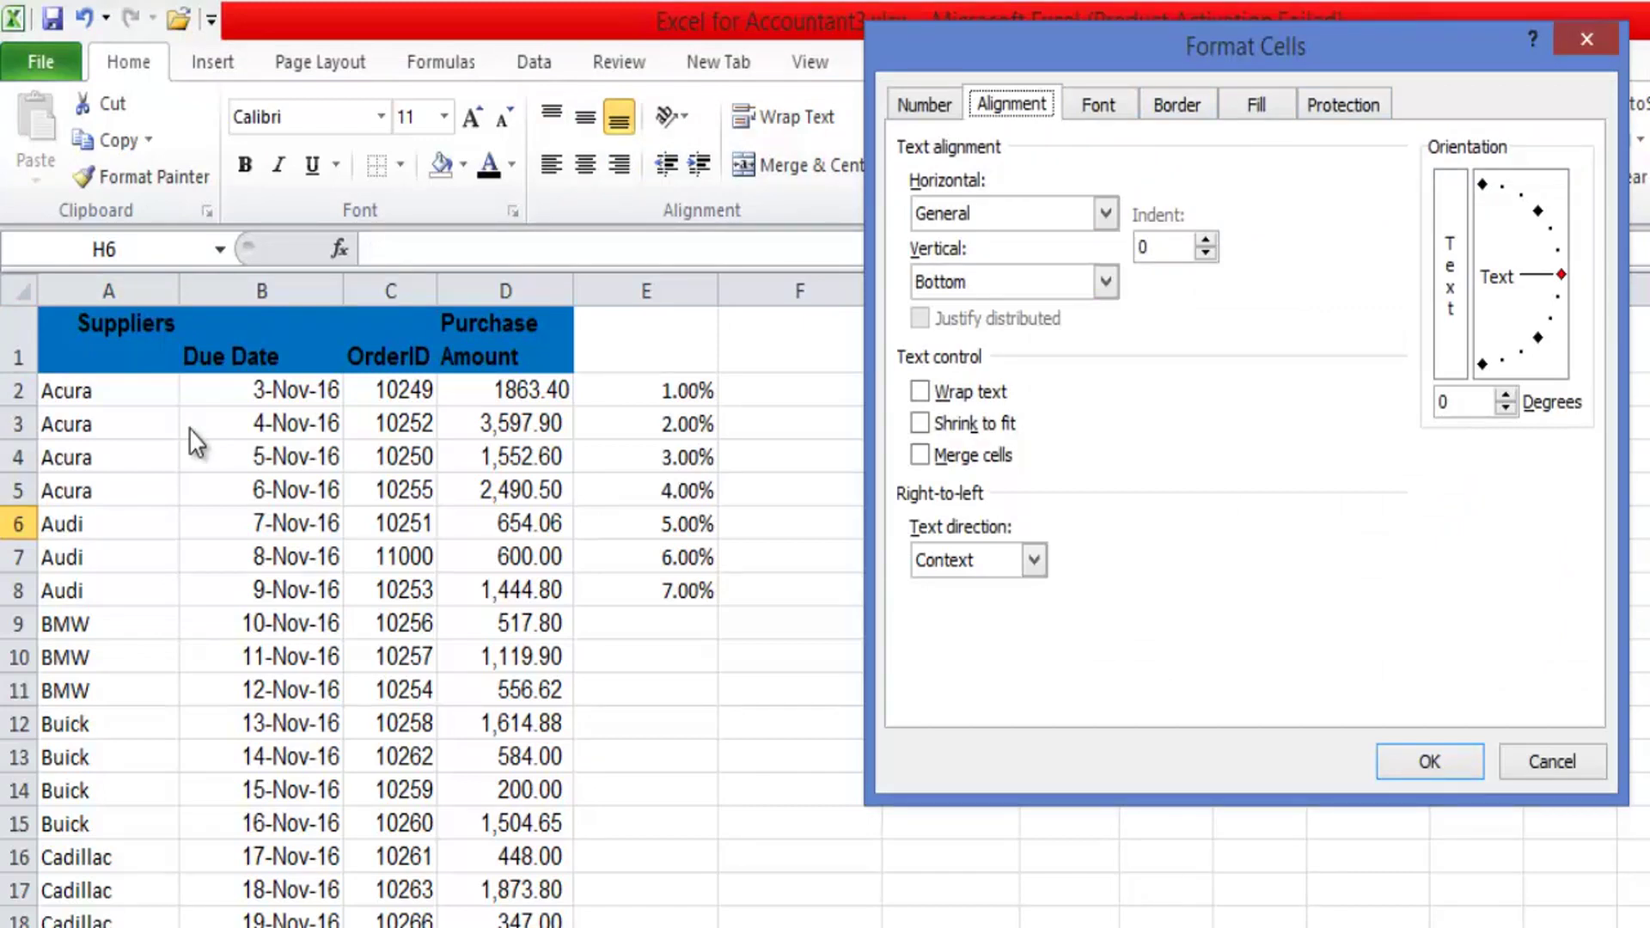
key(Escape)
key(Left)
key(Down)
key(Down)
key(Down)
key(Down)
key(Down)
key(Down)
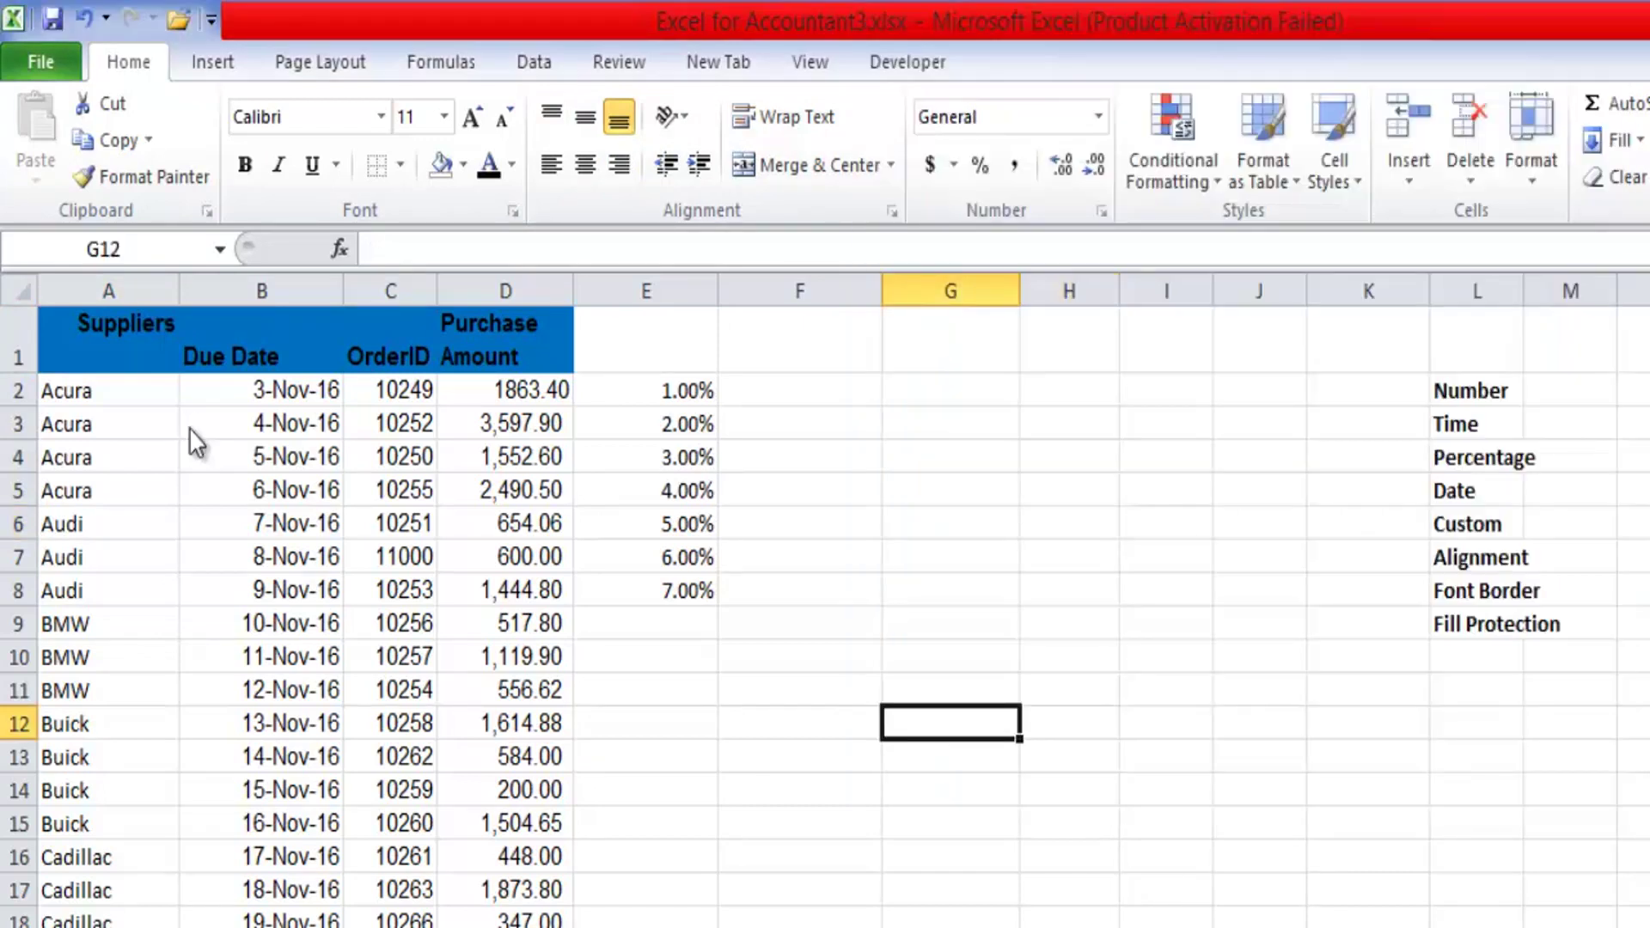
- Open the Date Formula 1 sheet and look over the supplier table's columns, ending at the first Today Formula cell, E8
key(ctrl+Page_Down)
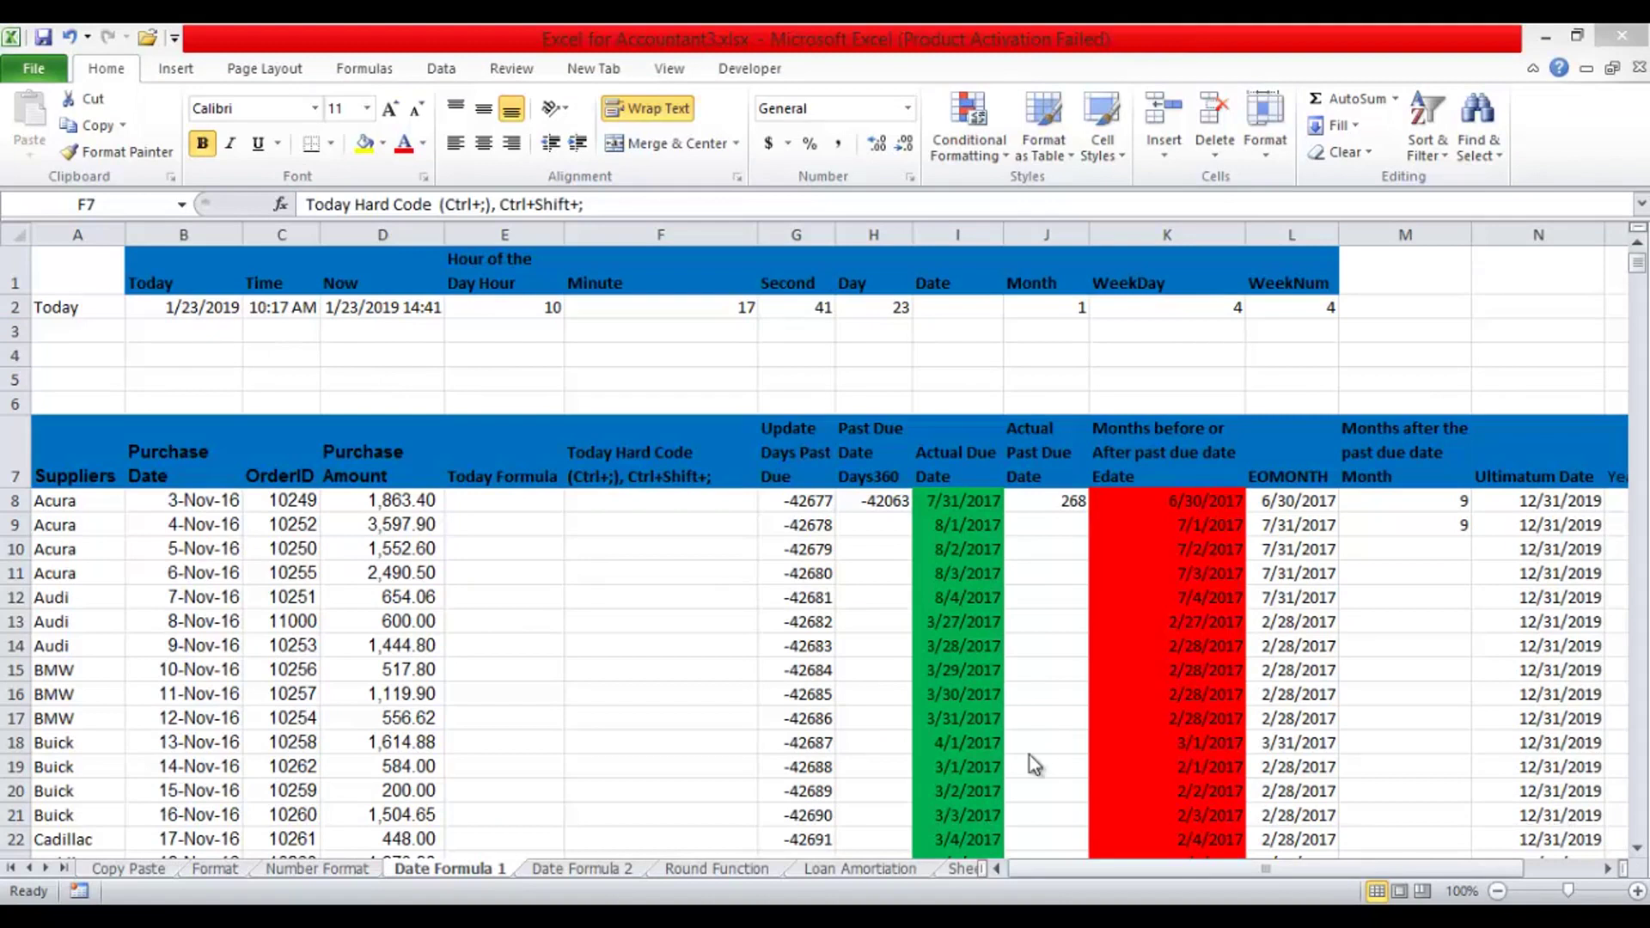
click(652, 459)
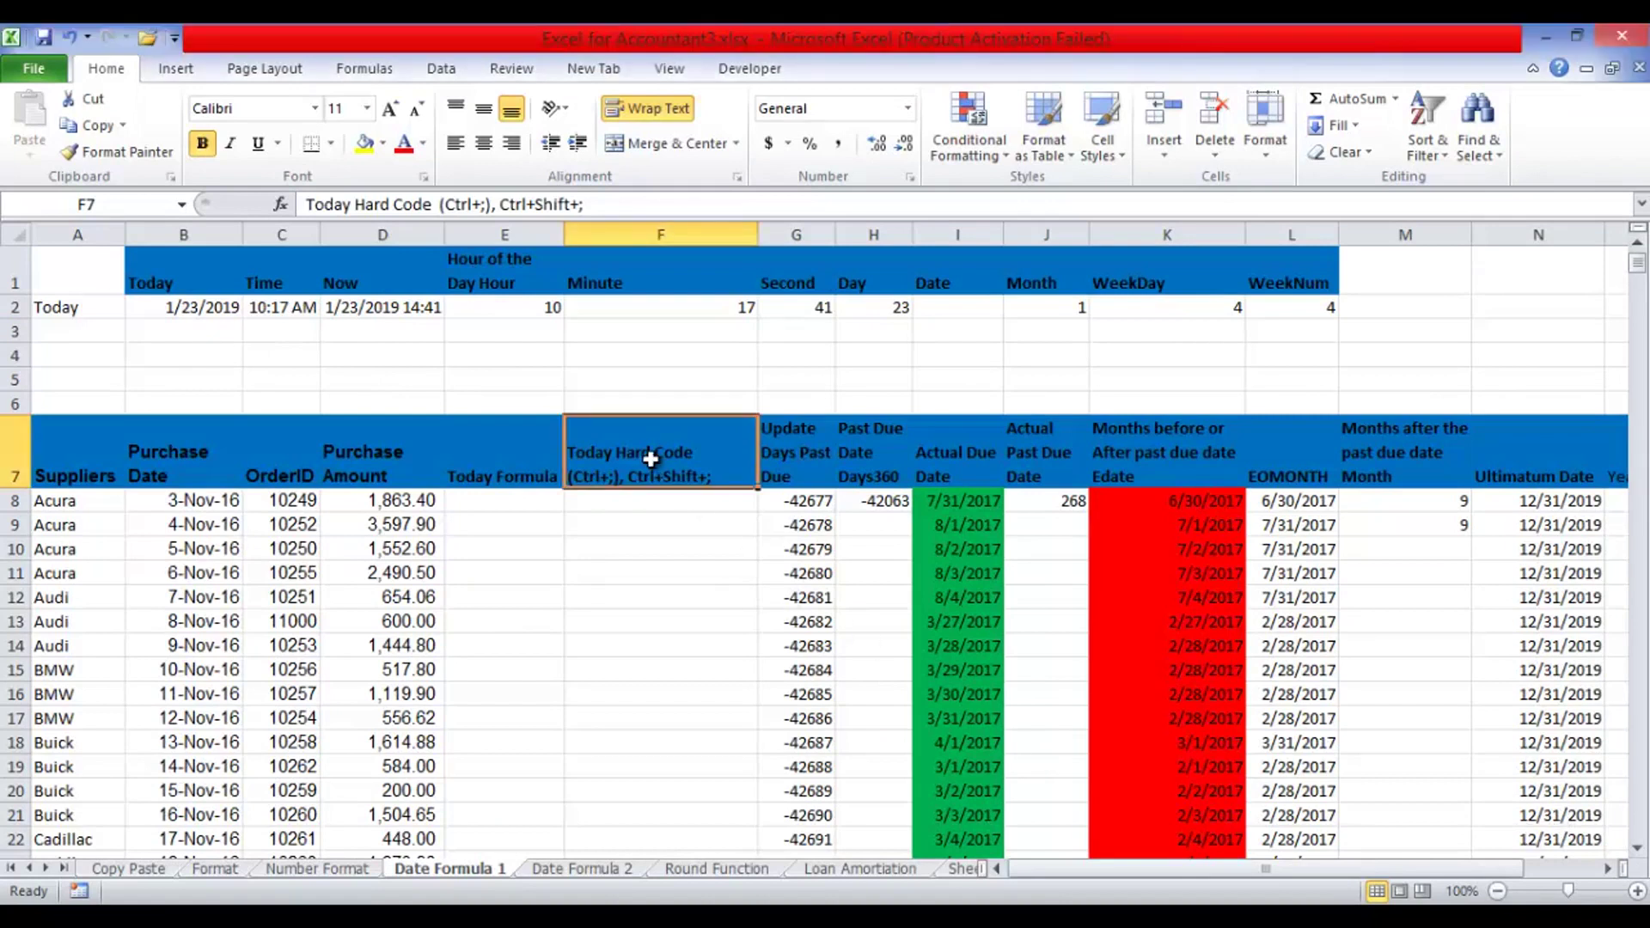
click(525, 464)
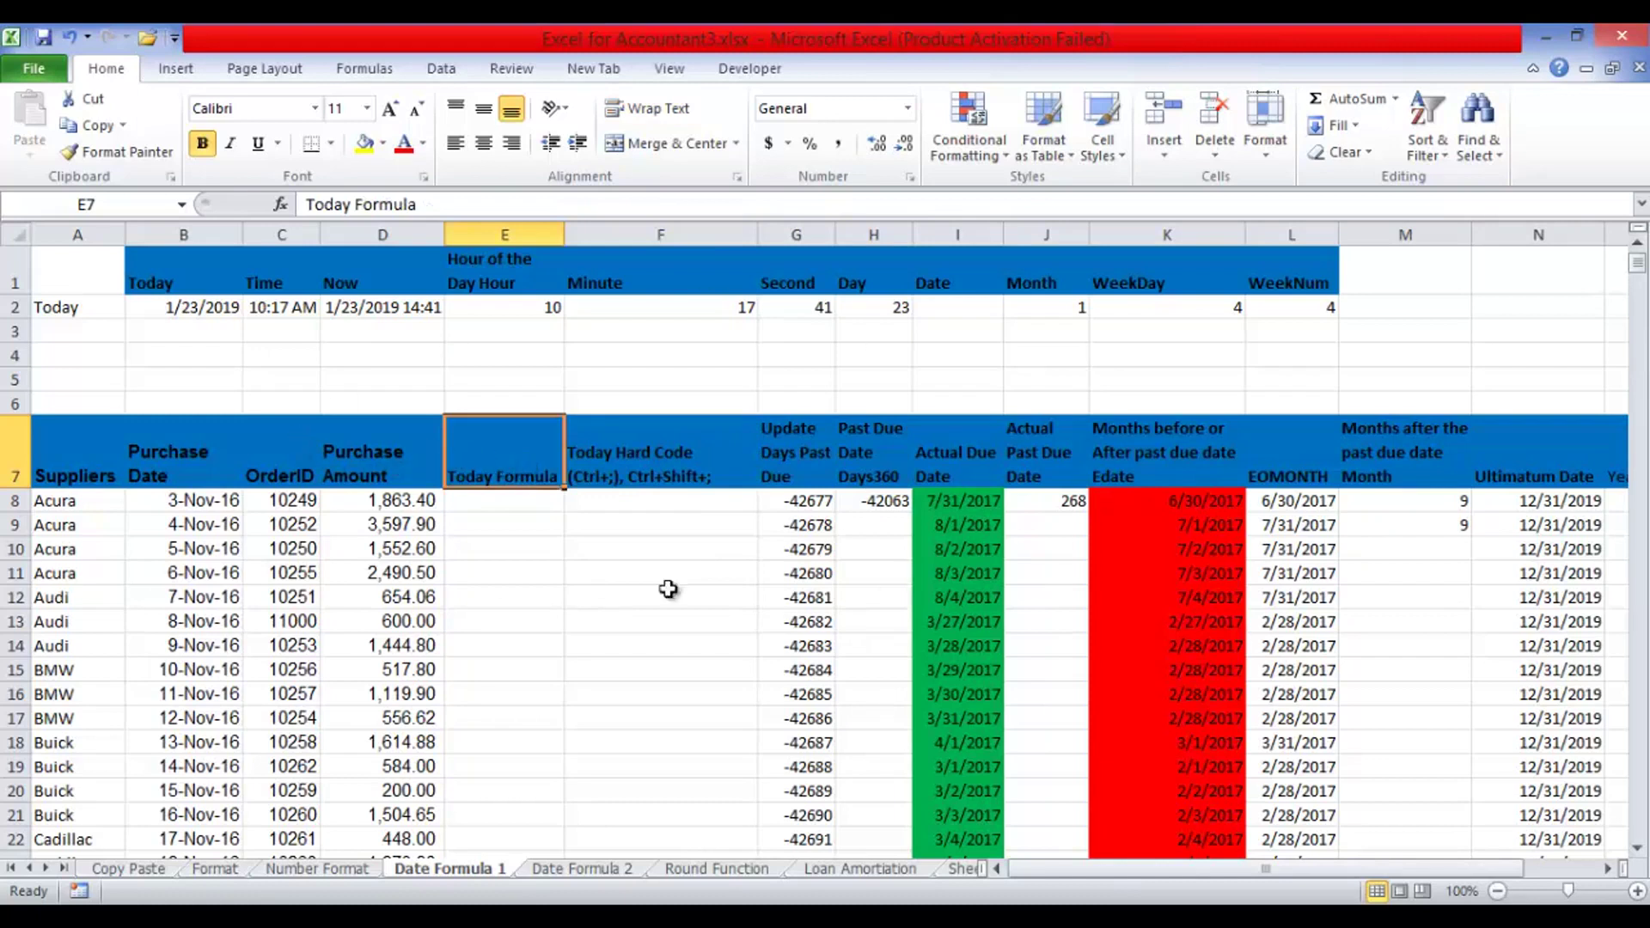
click(86, 471)
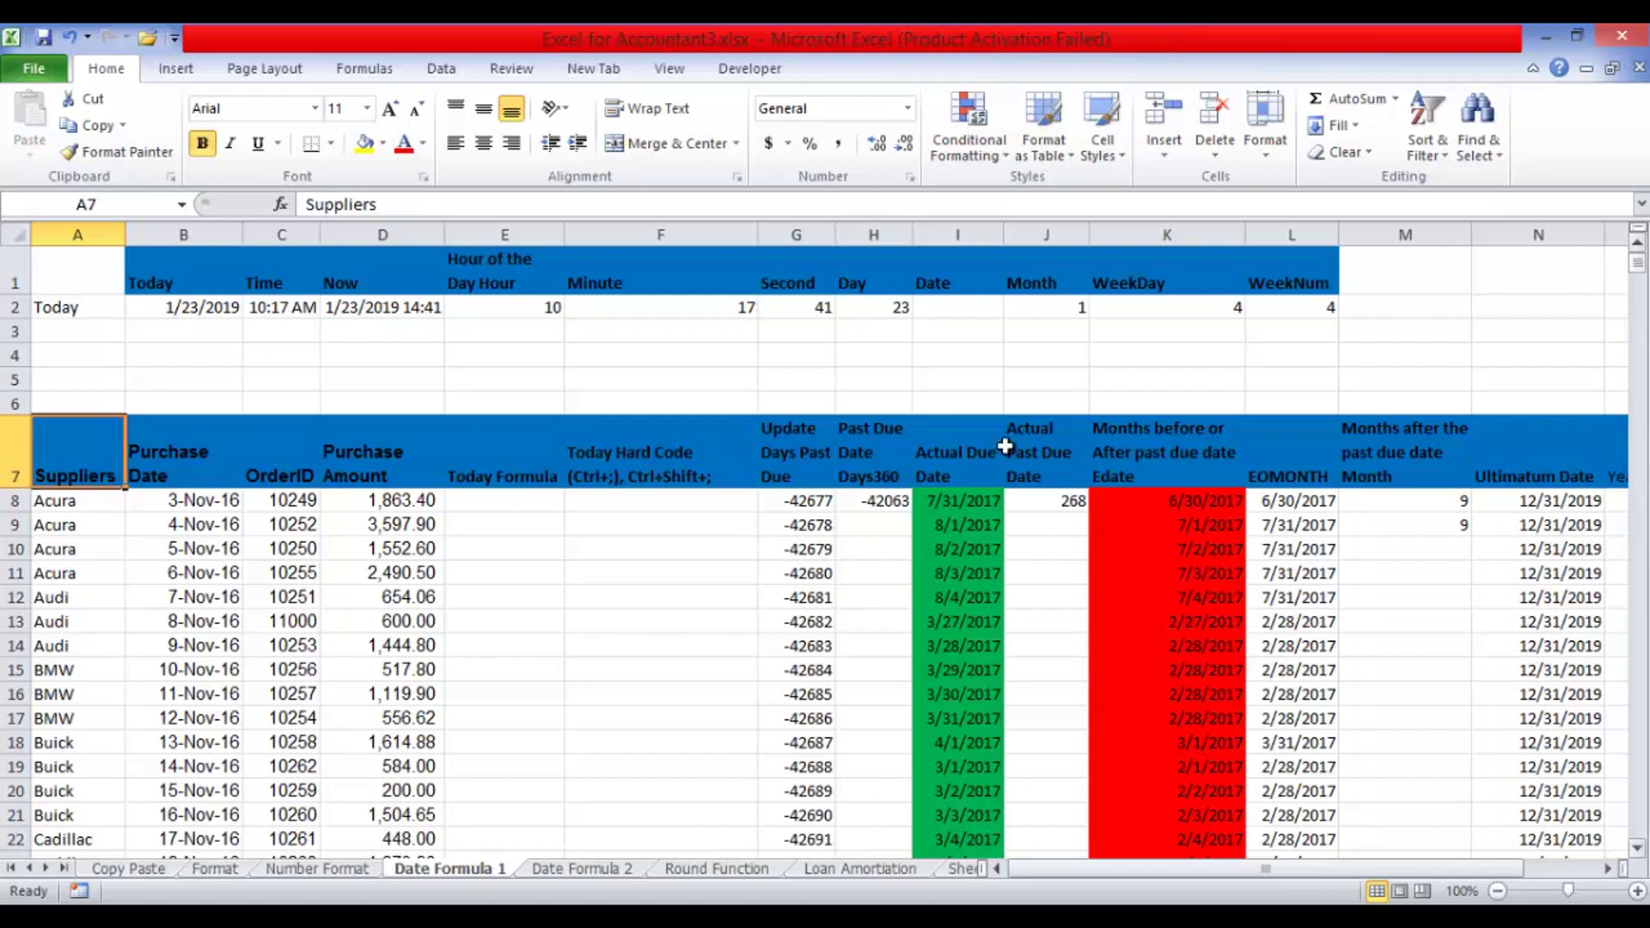
click(346, 462)
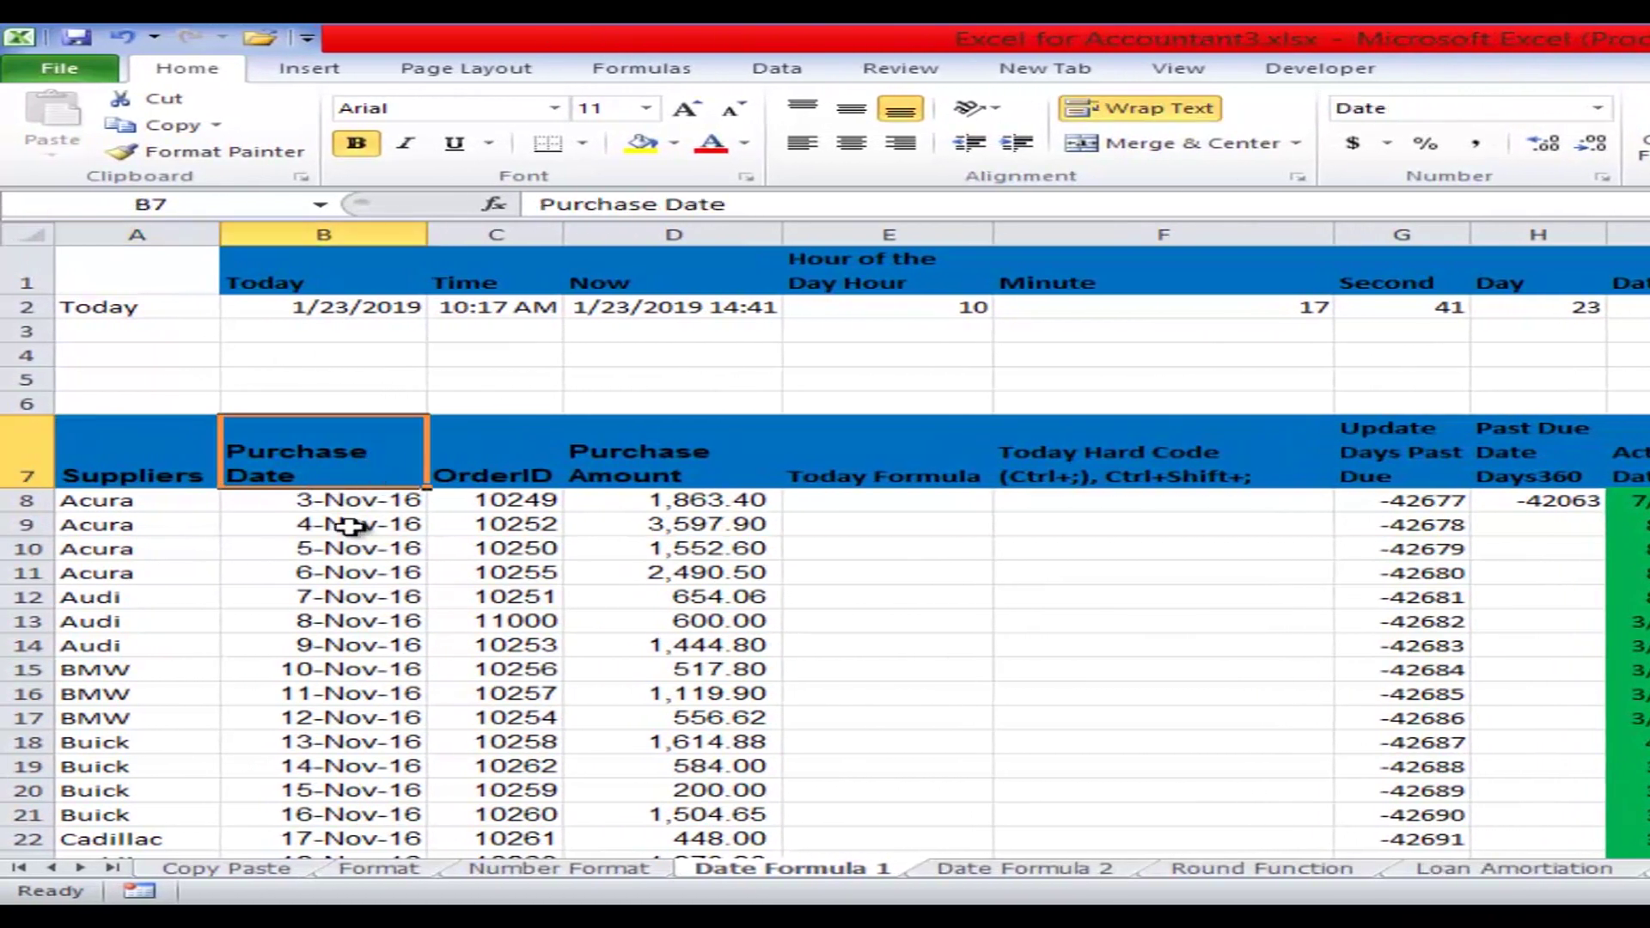
click(452, 448)
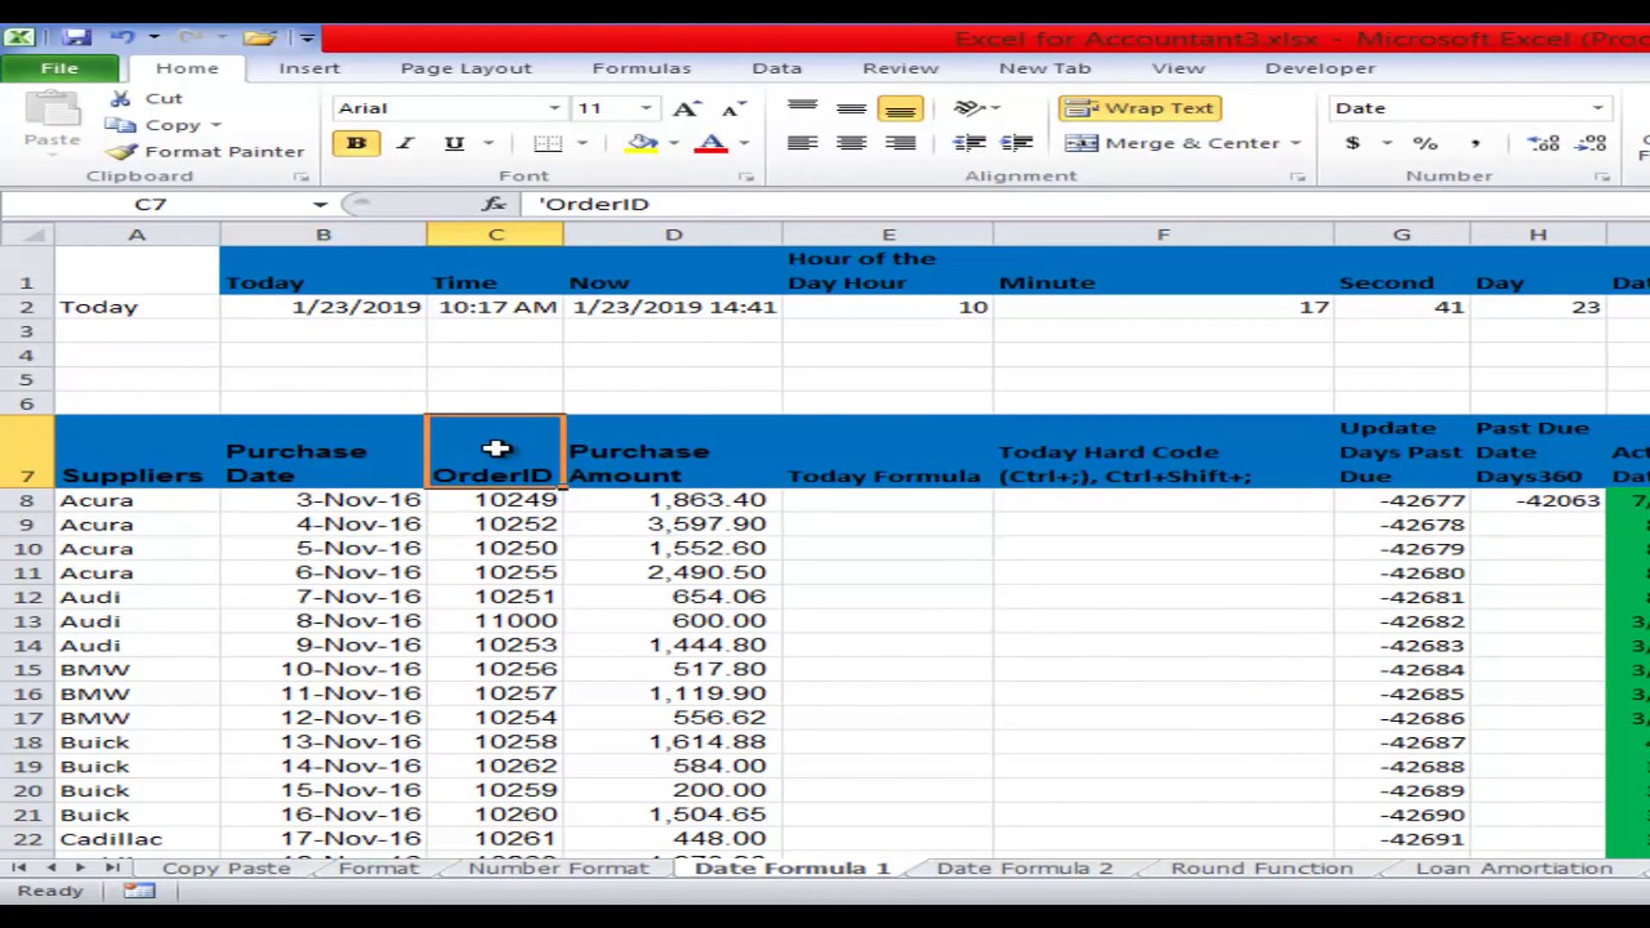
click(686, 502)
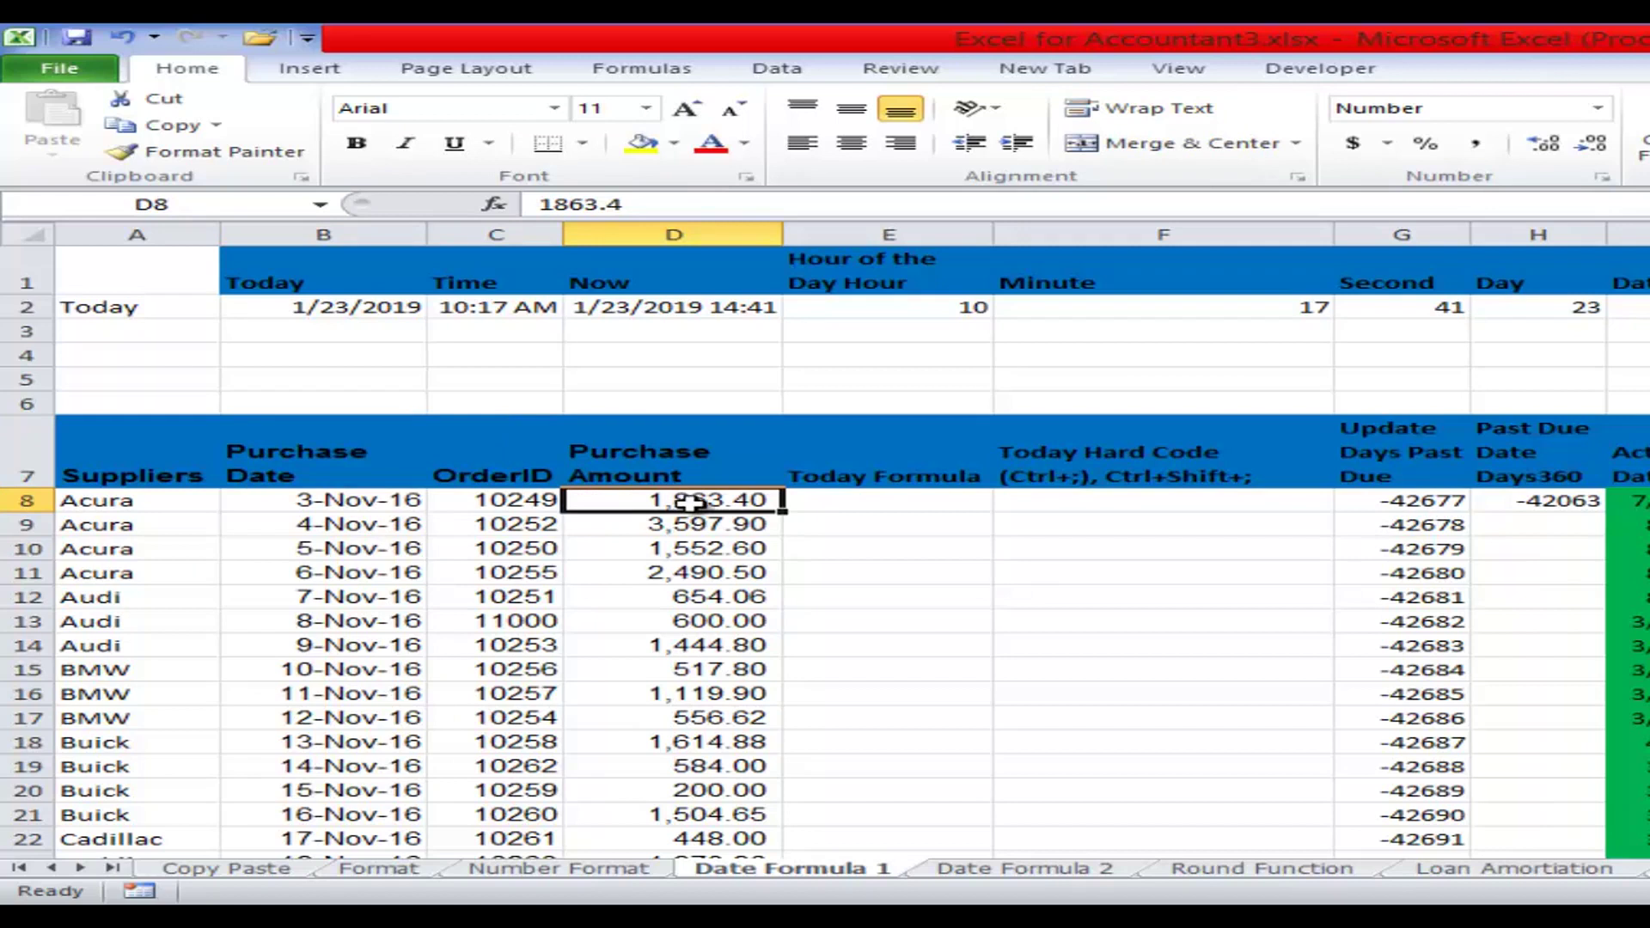
click(878, 505)
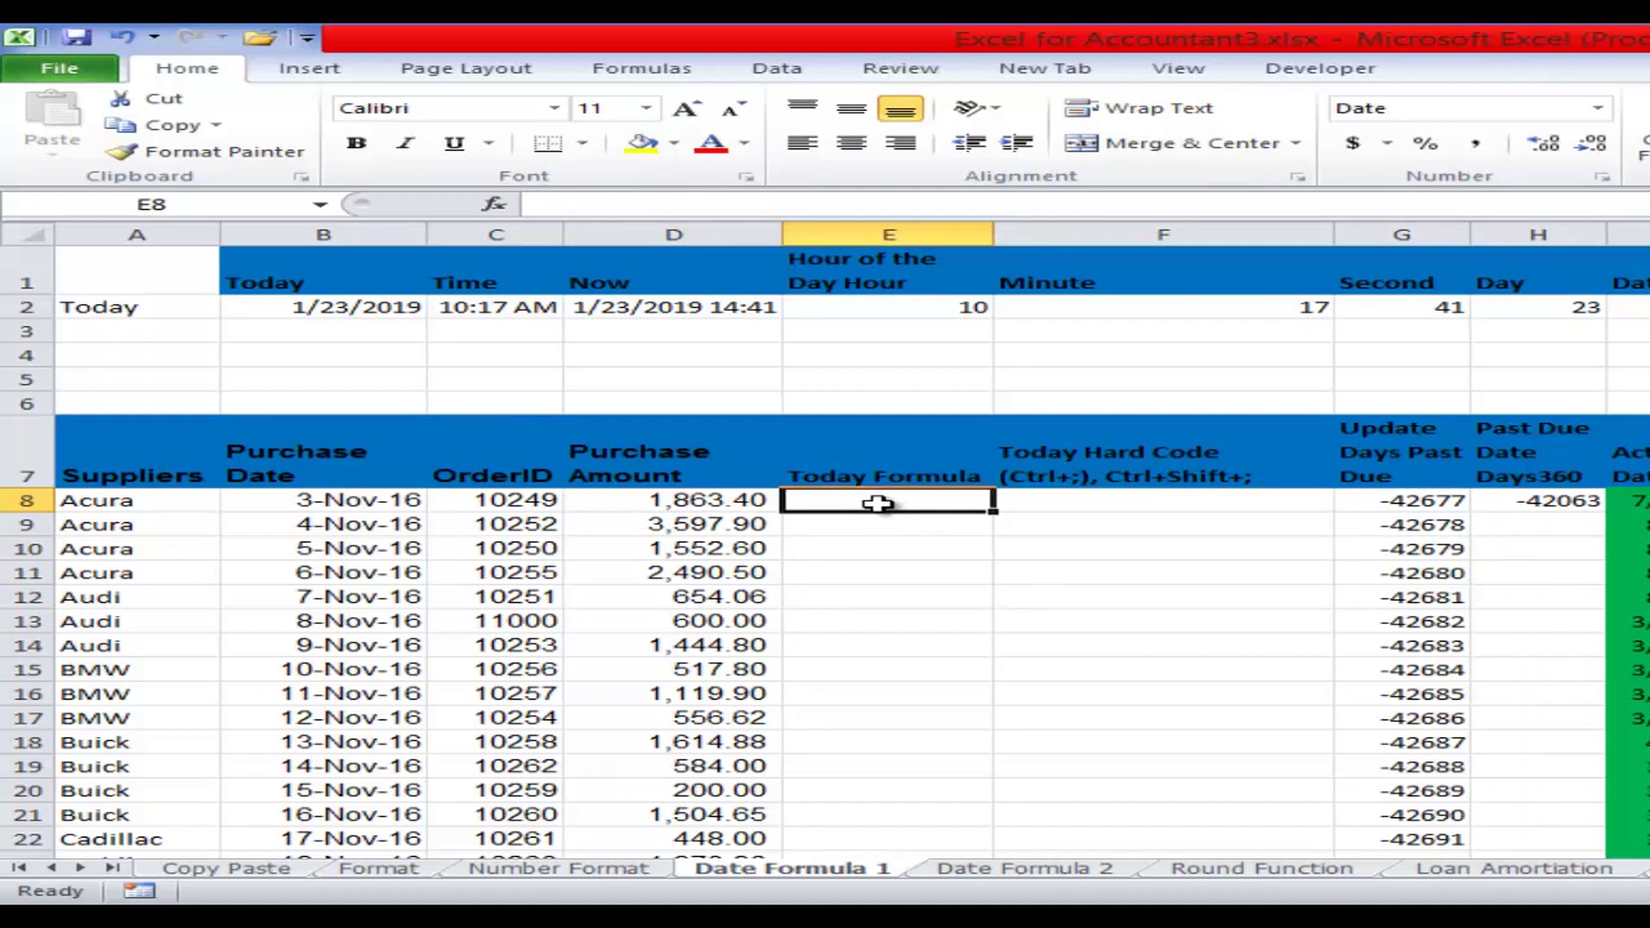
- Enter the formula =TODAY() in cell E8 of the Today Formula column
text(=)
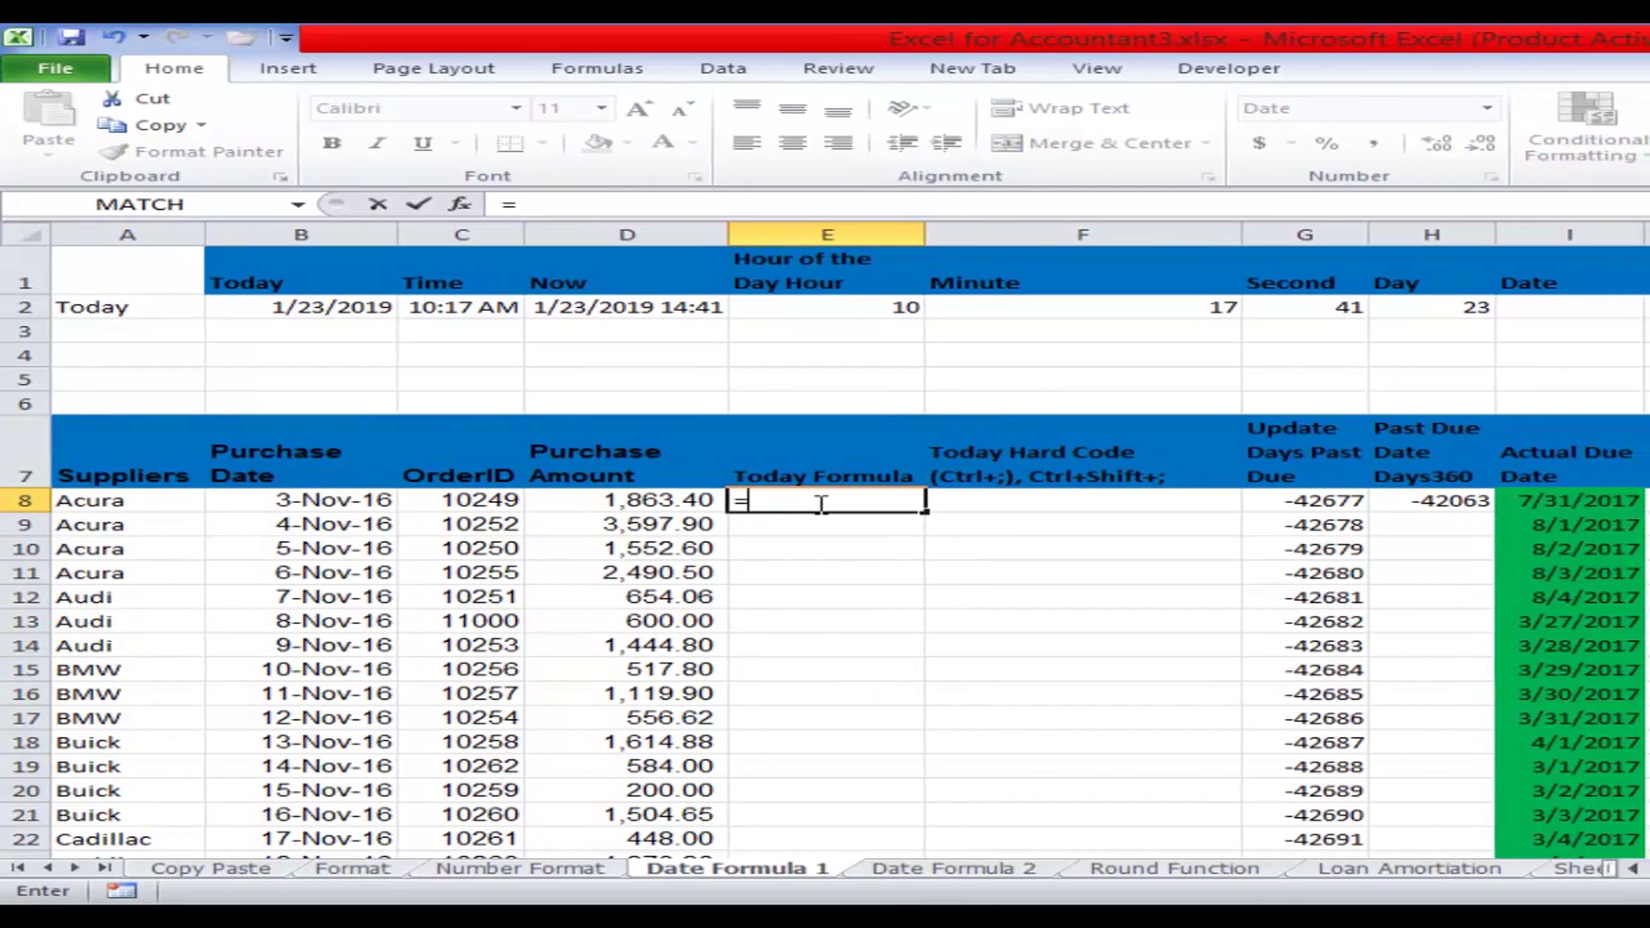
text(today)
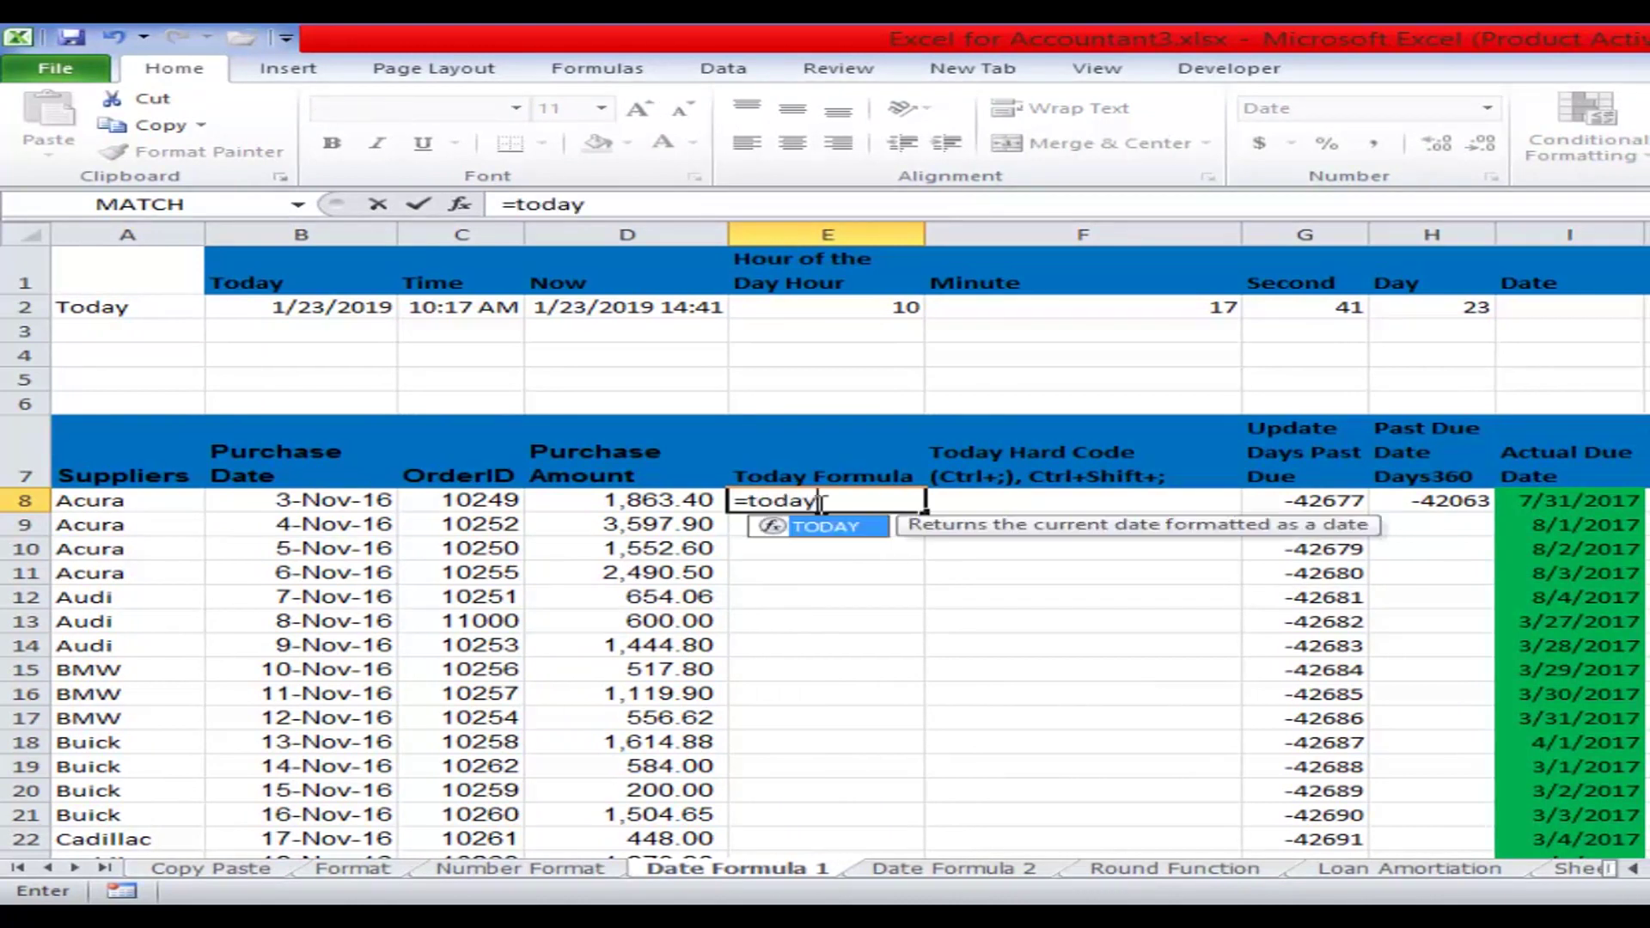
double_click(828, 534)
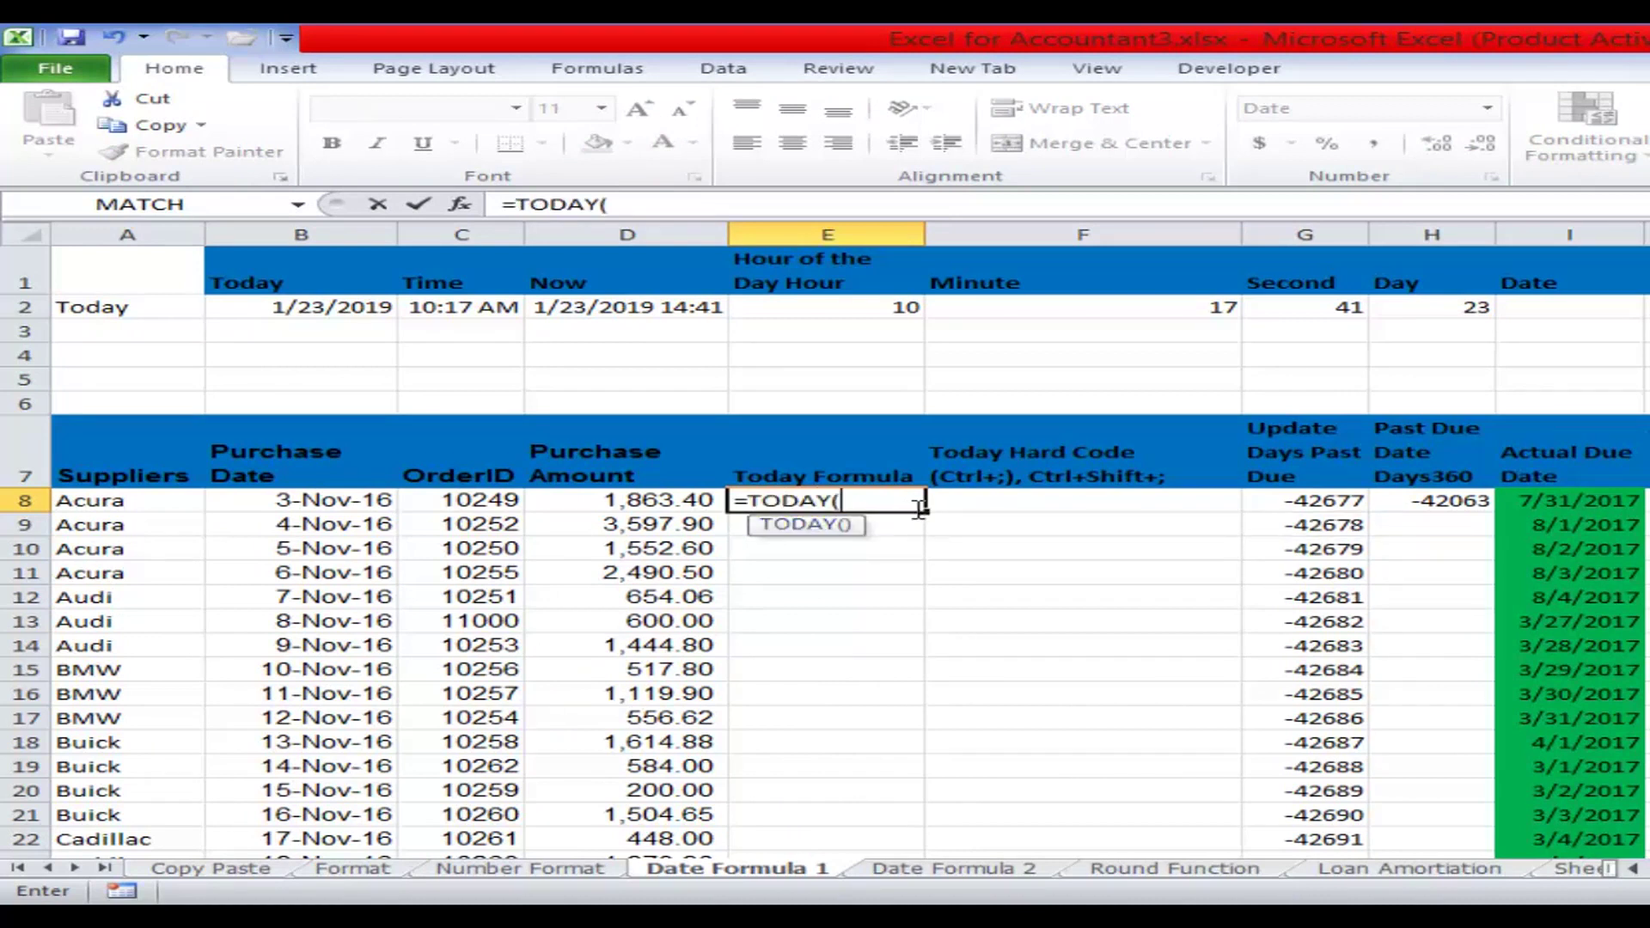
text())
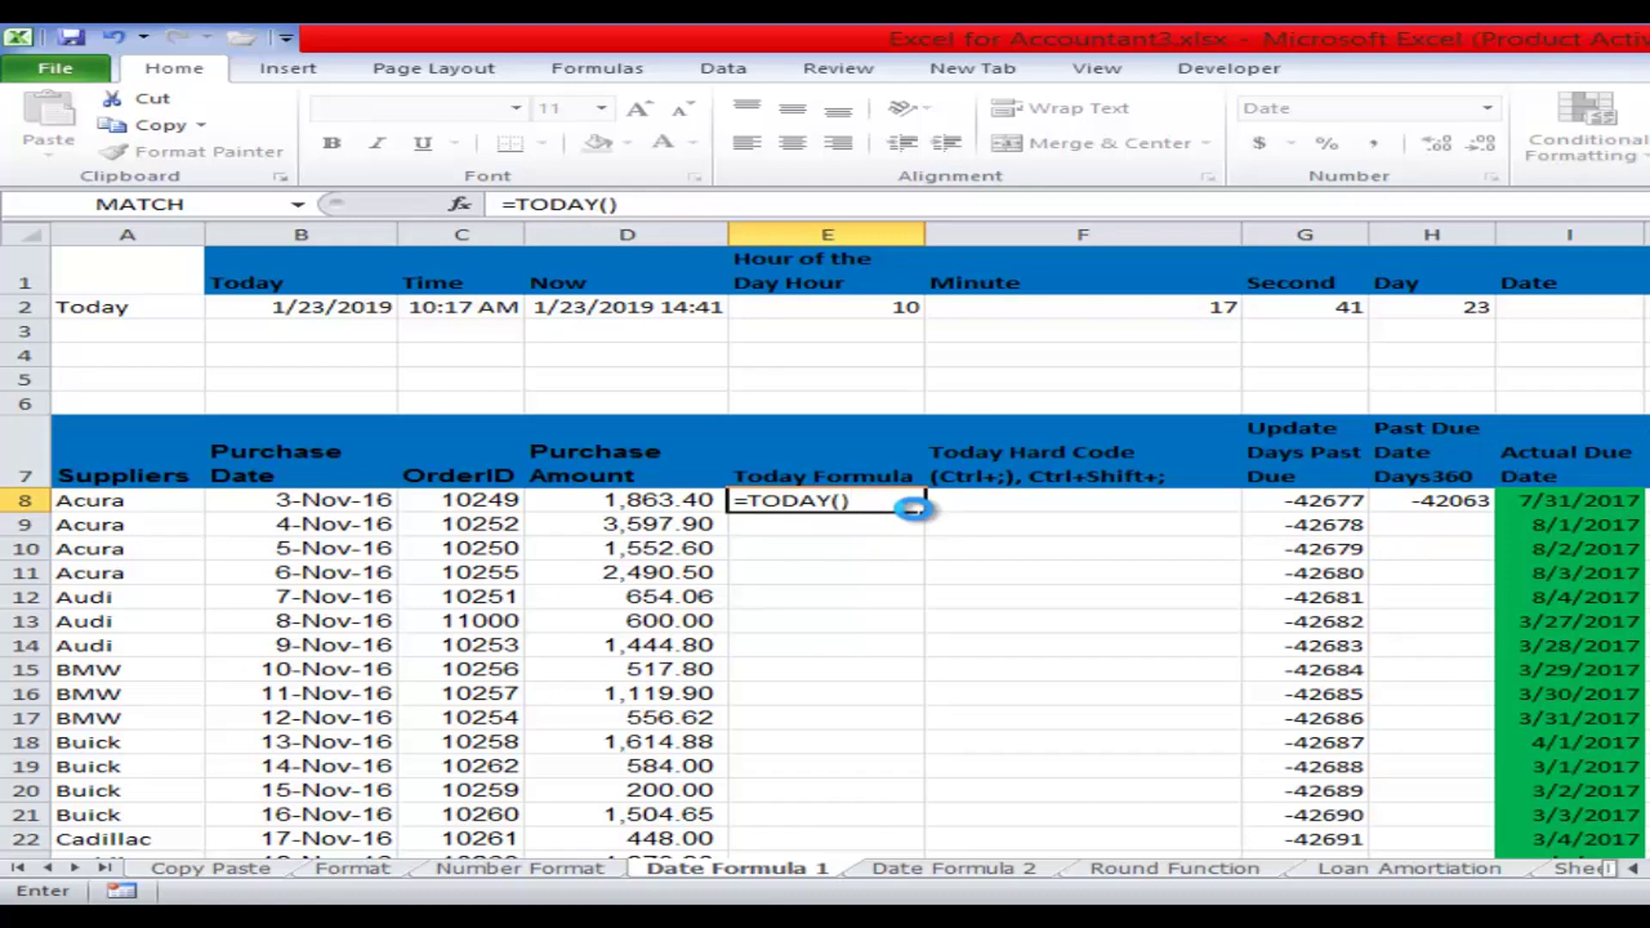
key(Return)
key(F8)
key(F8)
key(F8)
key(F8)
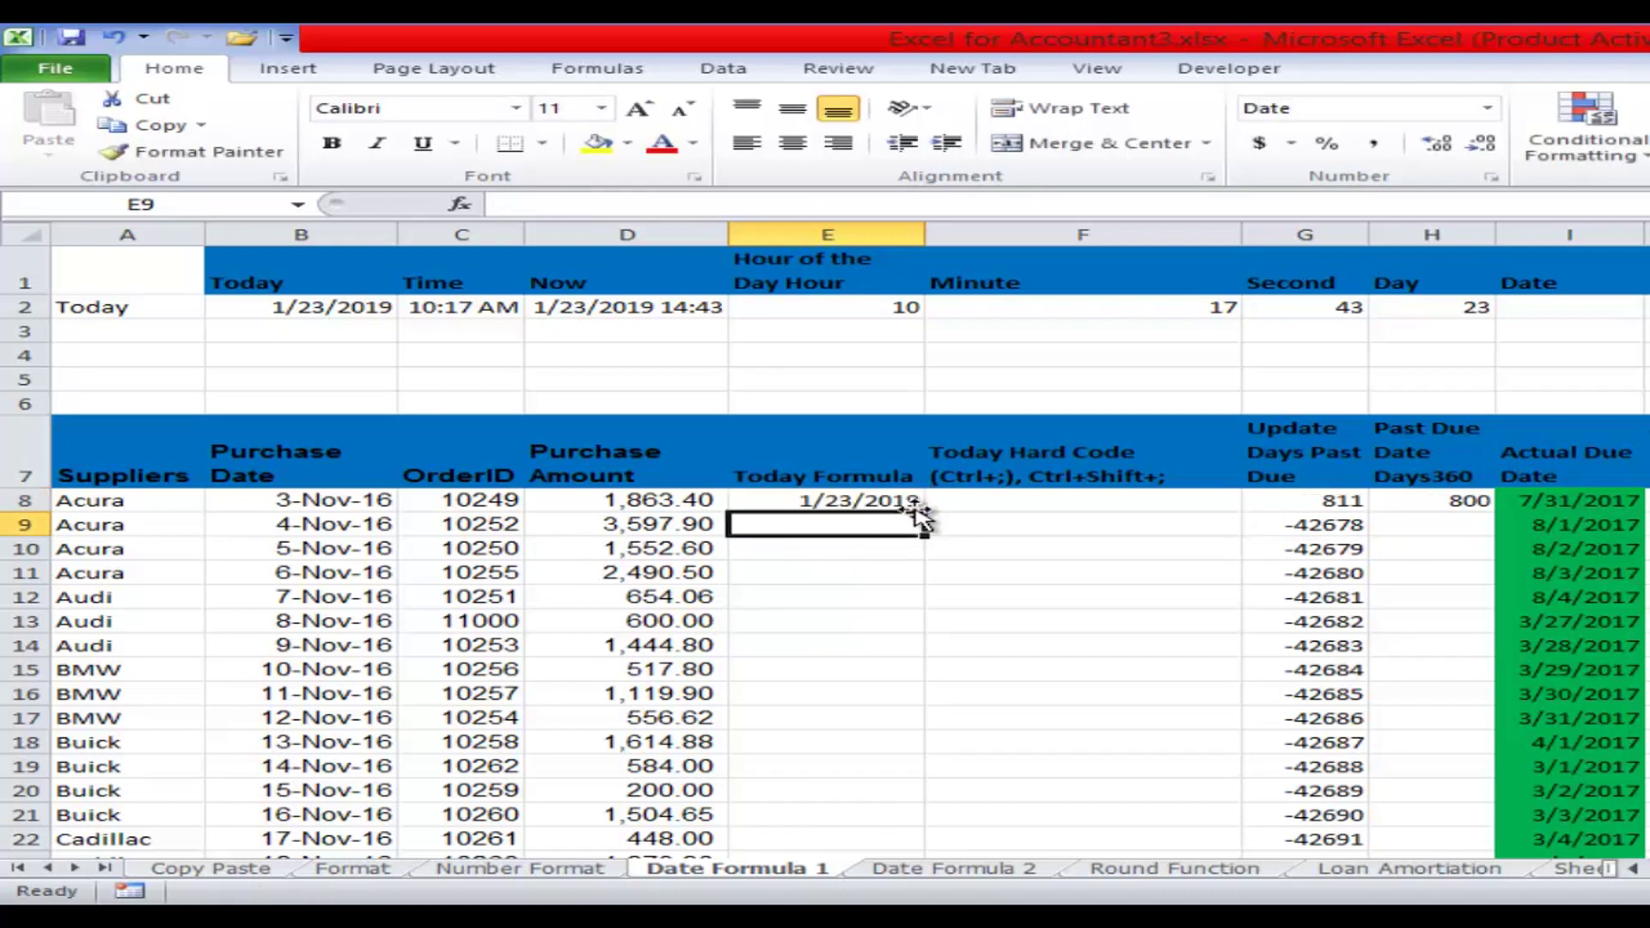
key(F8)
key(F8)
key(F8)
key(F8)
key(F8)
key(ctrl+F6)
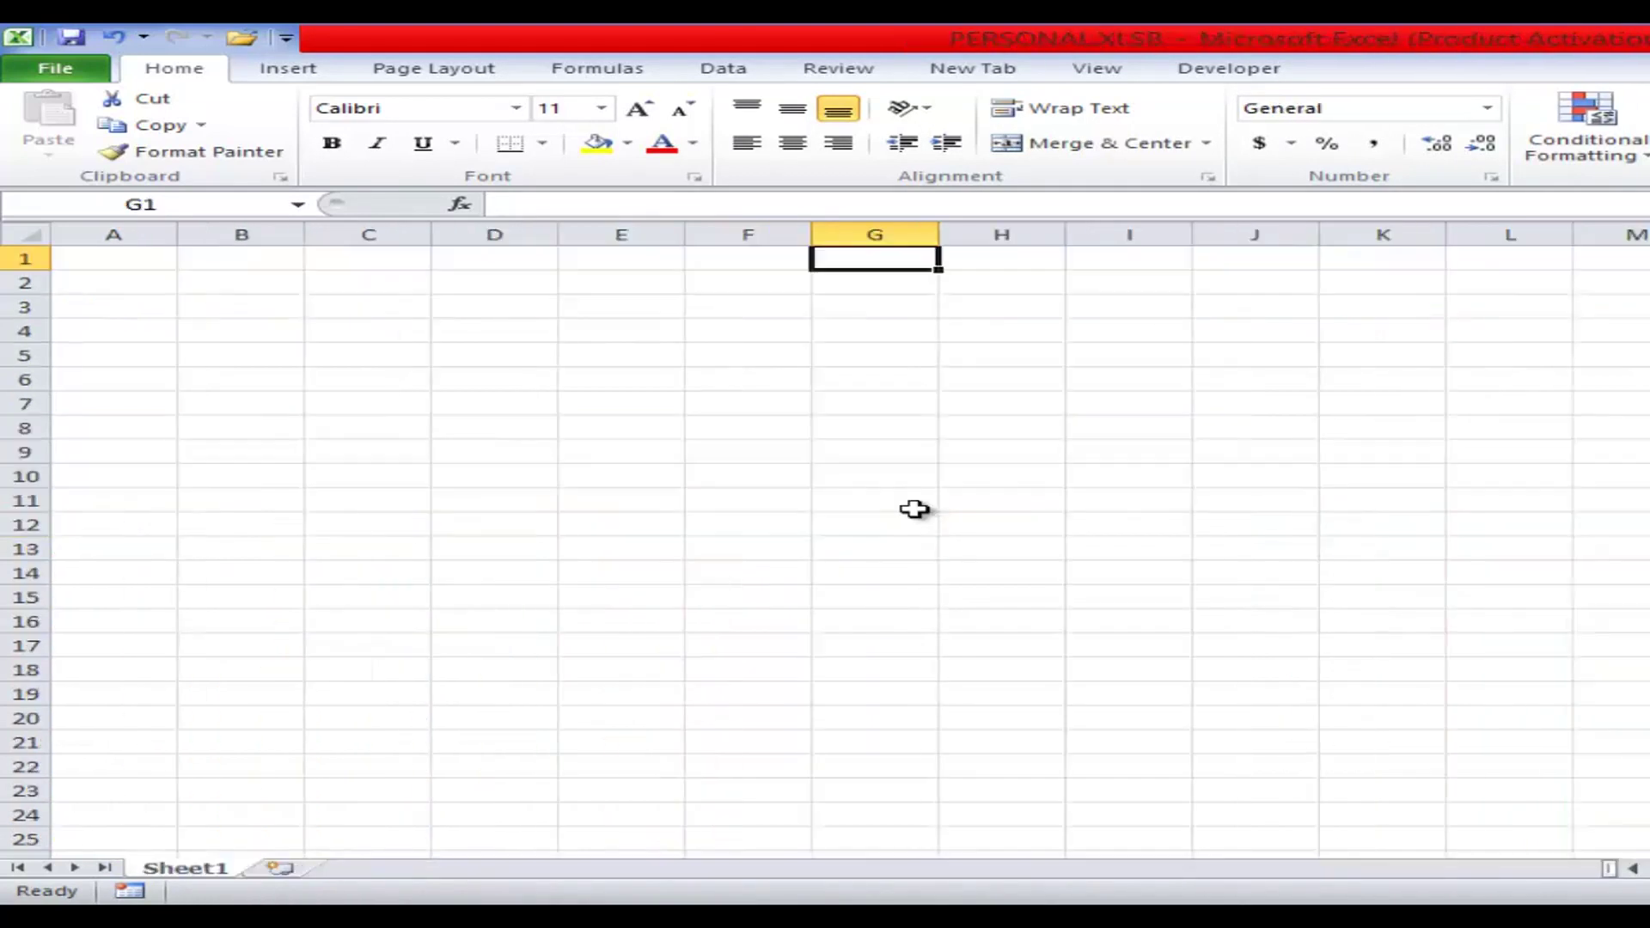
key(ctrl+F6)
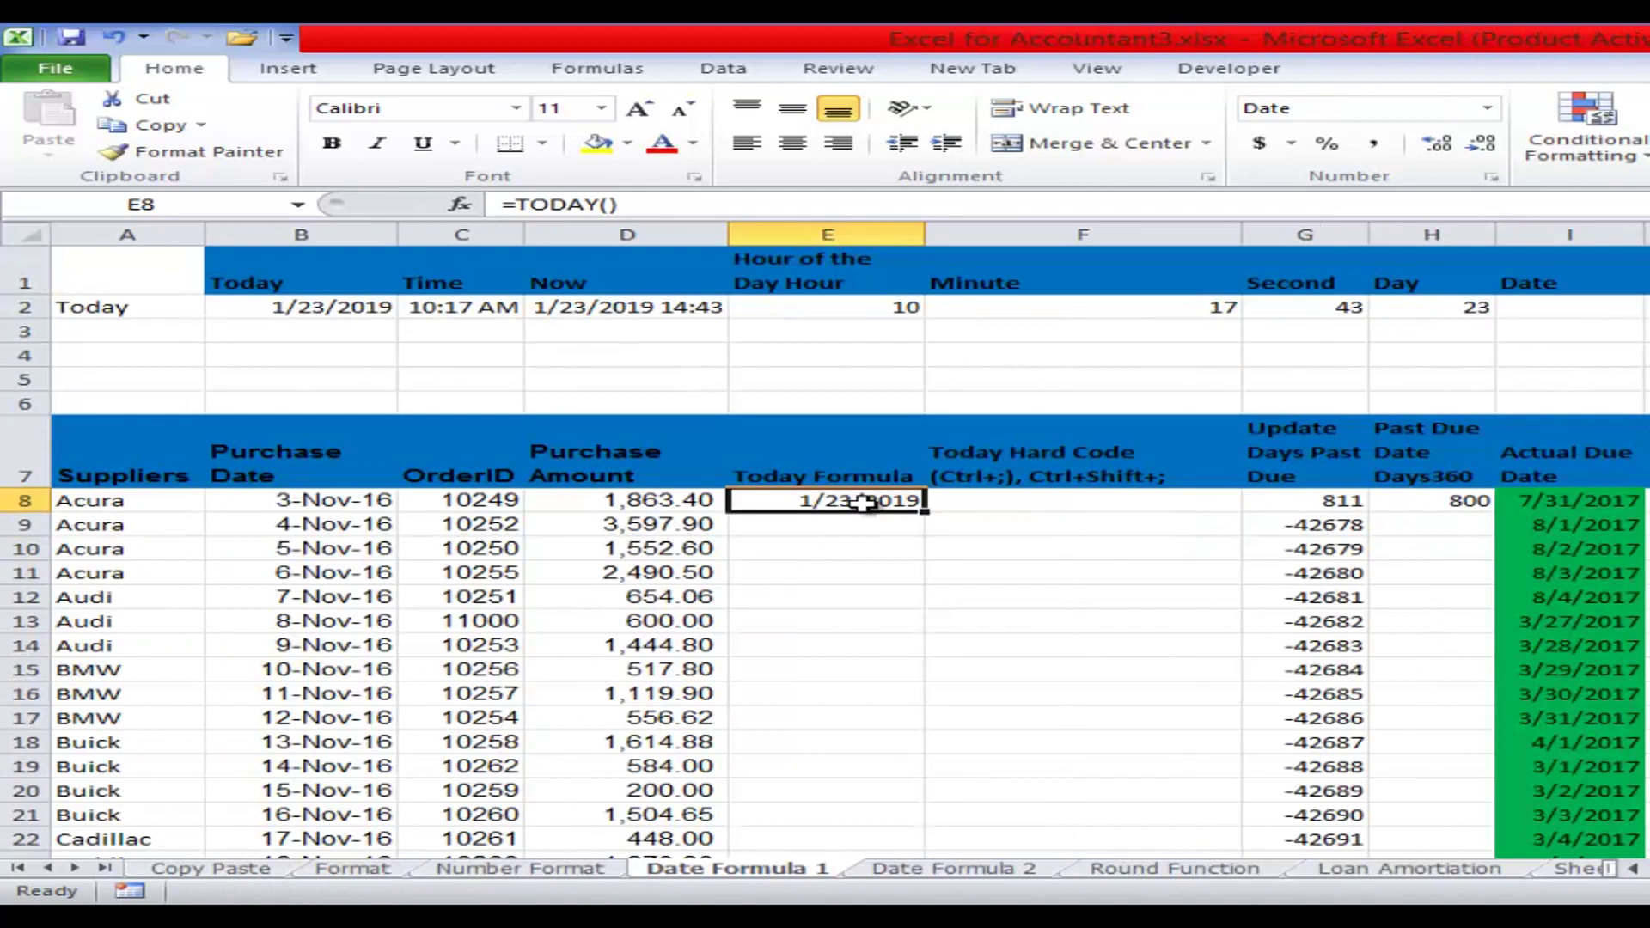
- Fill the TODAY formula from E8 down the Today Formula column and enter today's date as a fixed value in F8
double_click(926, 514)
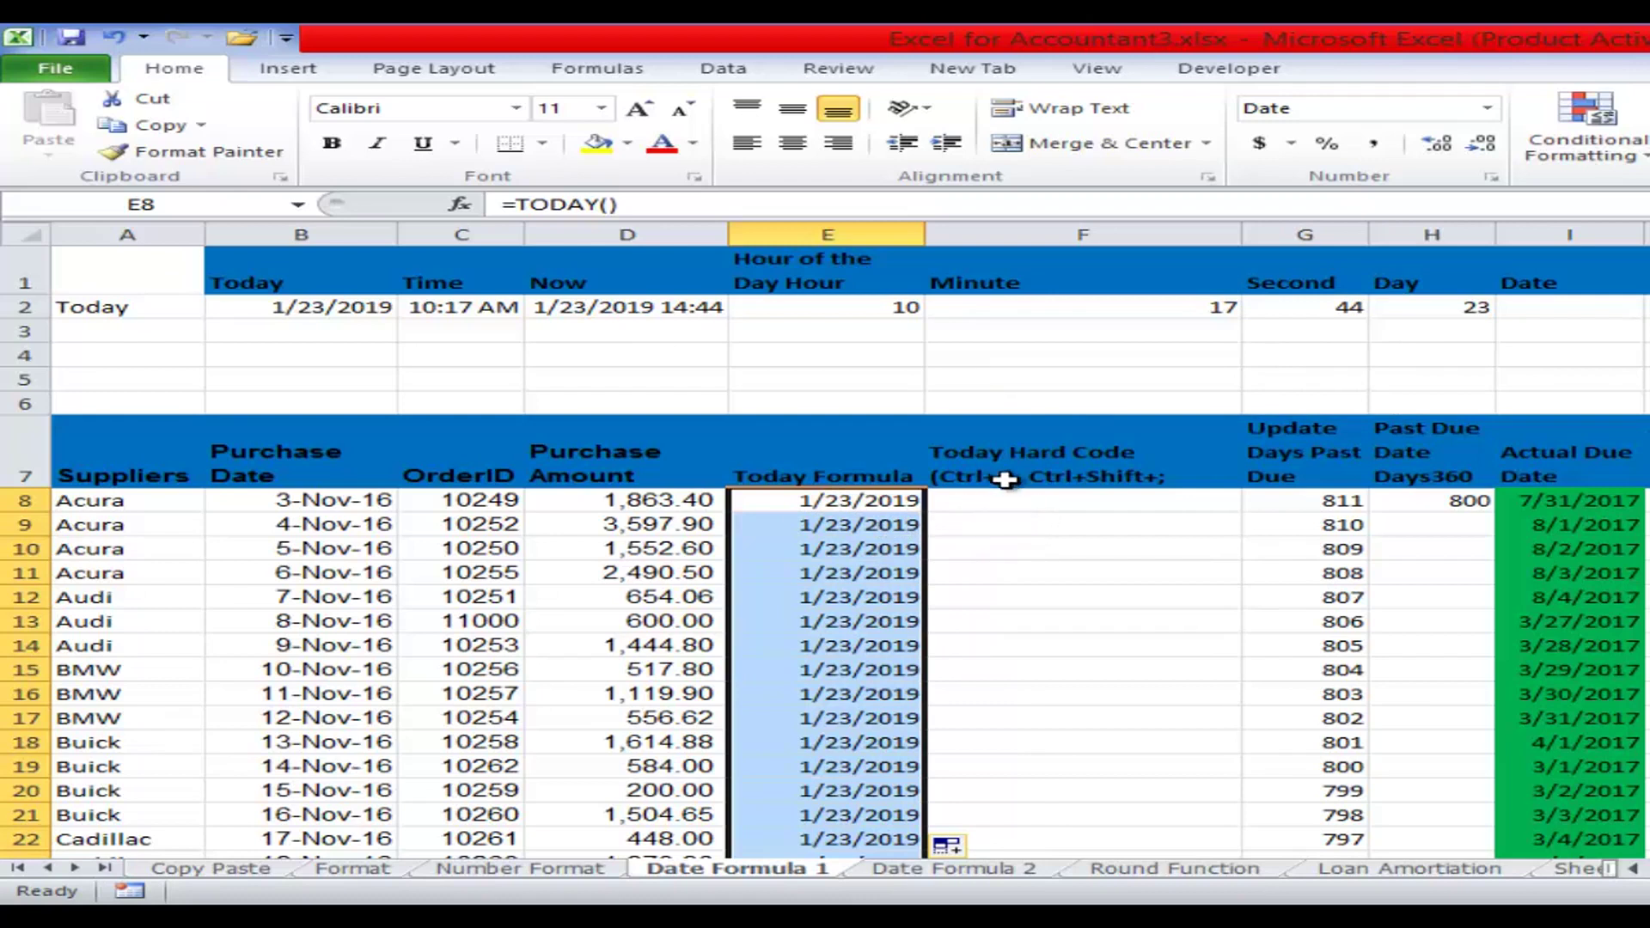
click(978, 505)
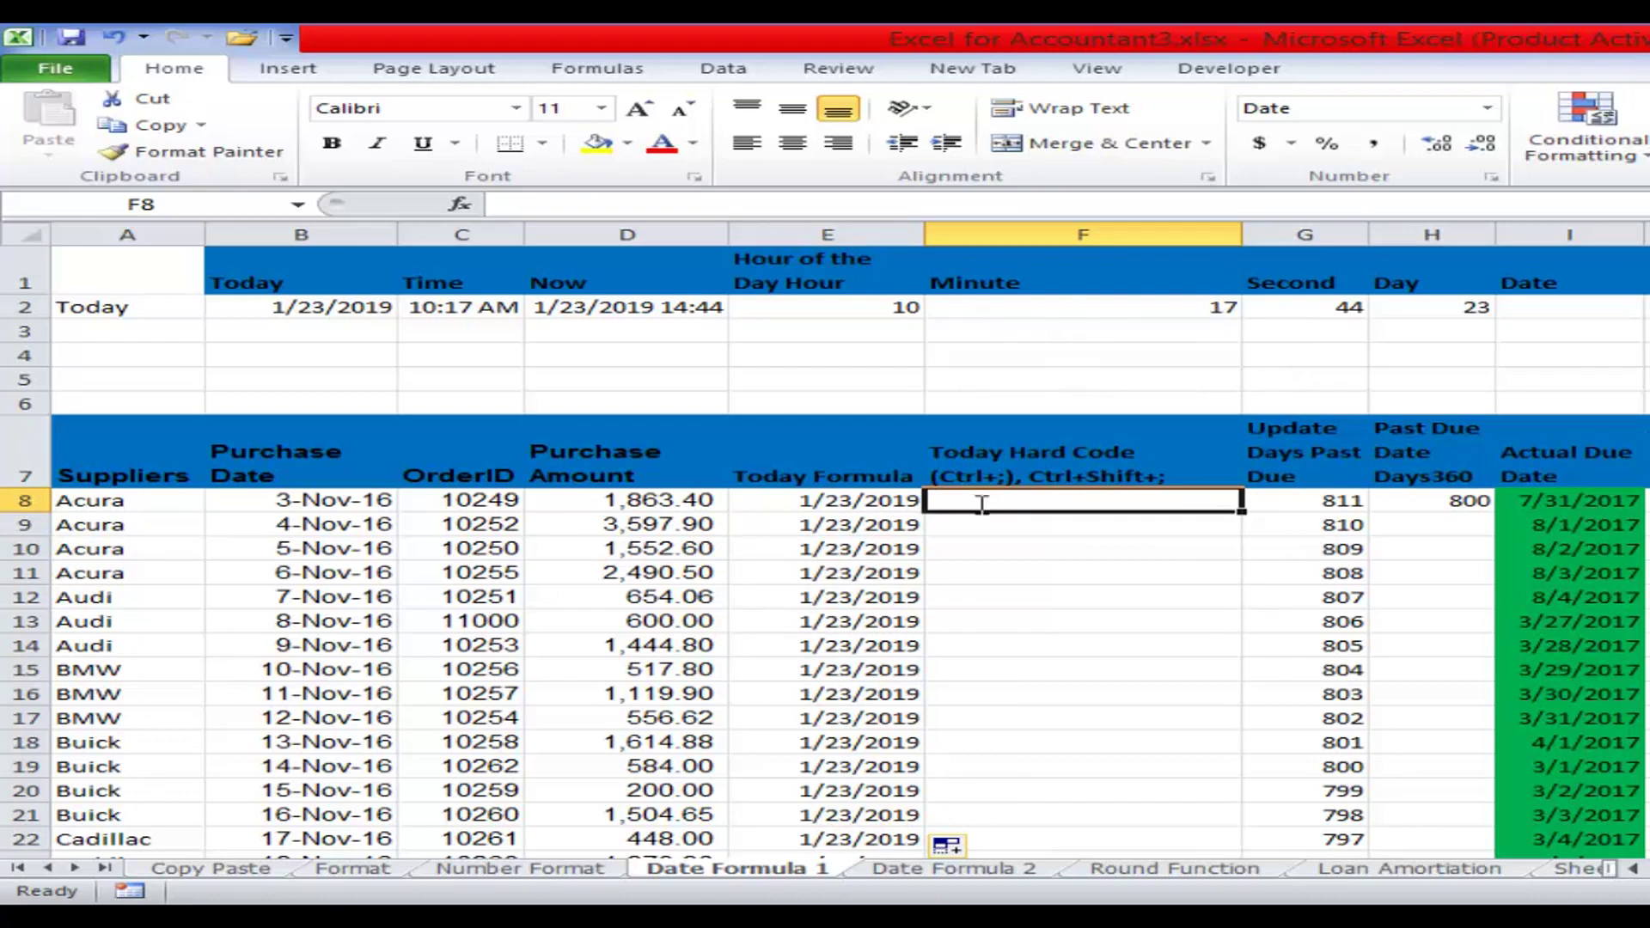
key(ctrl+semicolon)
click(1161, 547)
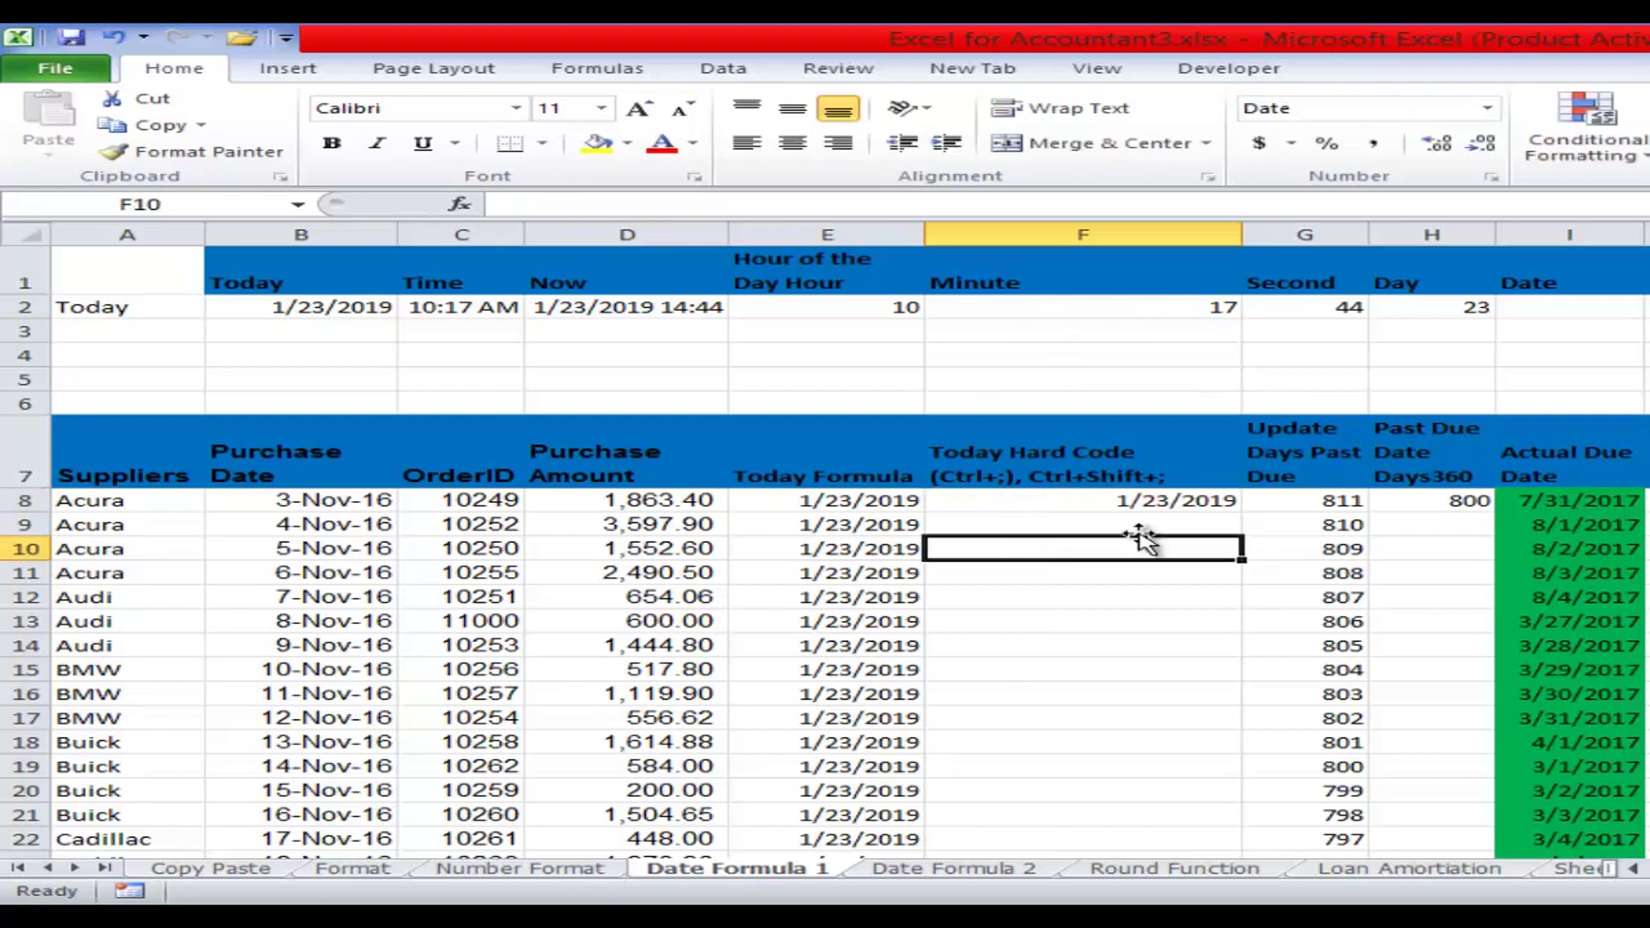
click(1134, 500)
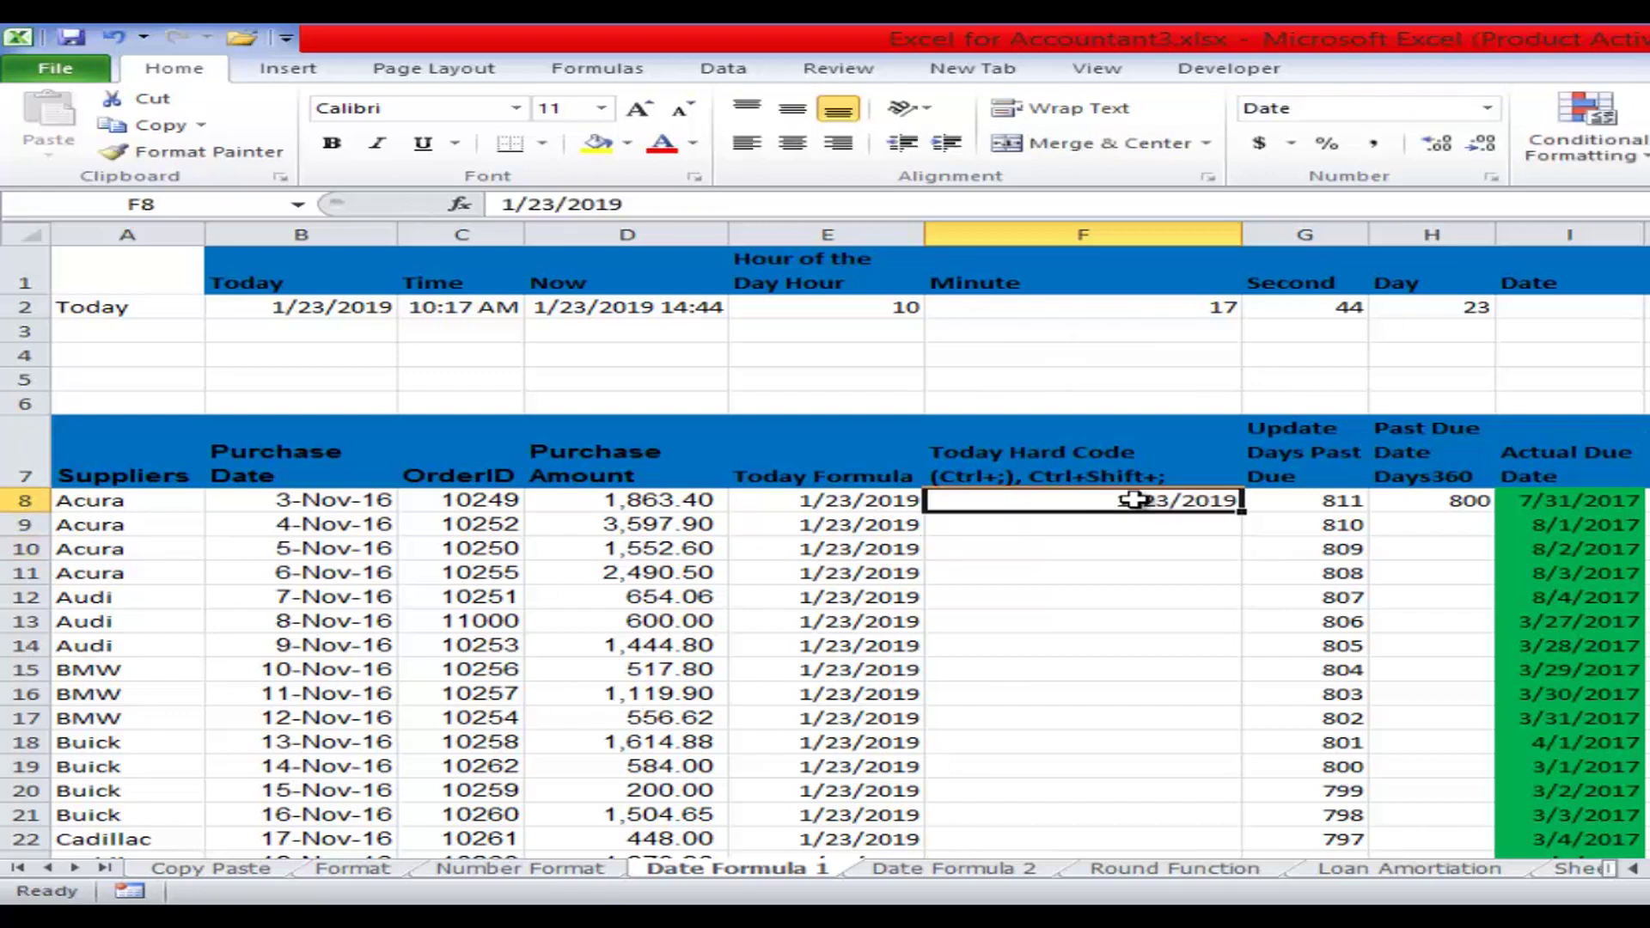
- Try inserting the current time as a fixed value in F9, and clear the cell again
click(1083, 533)
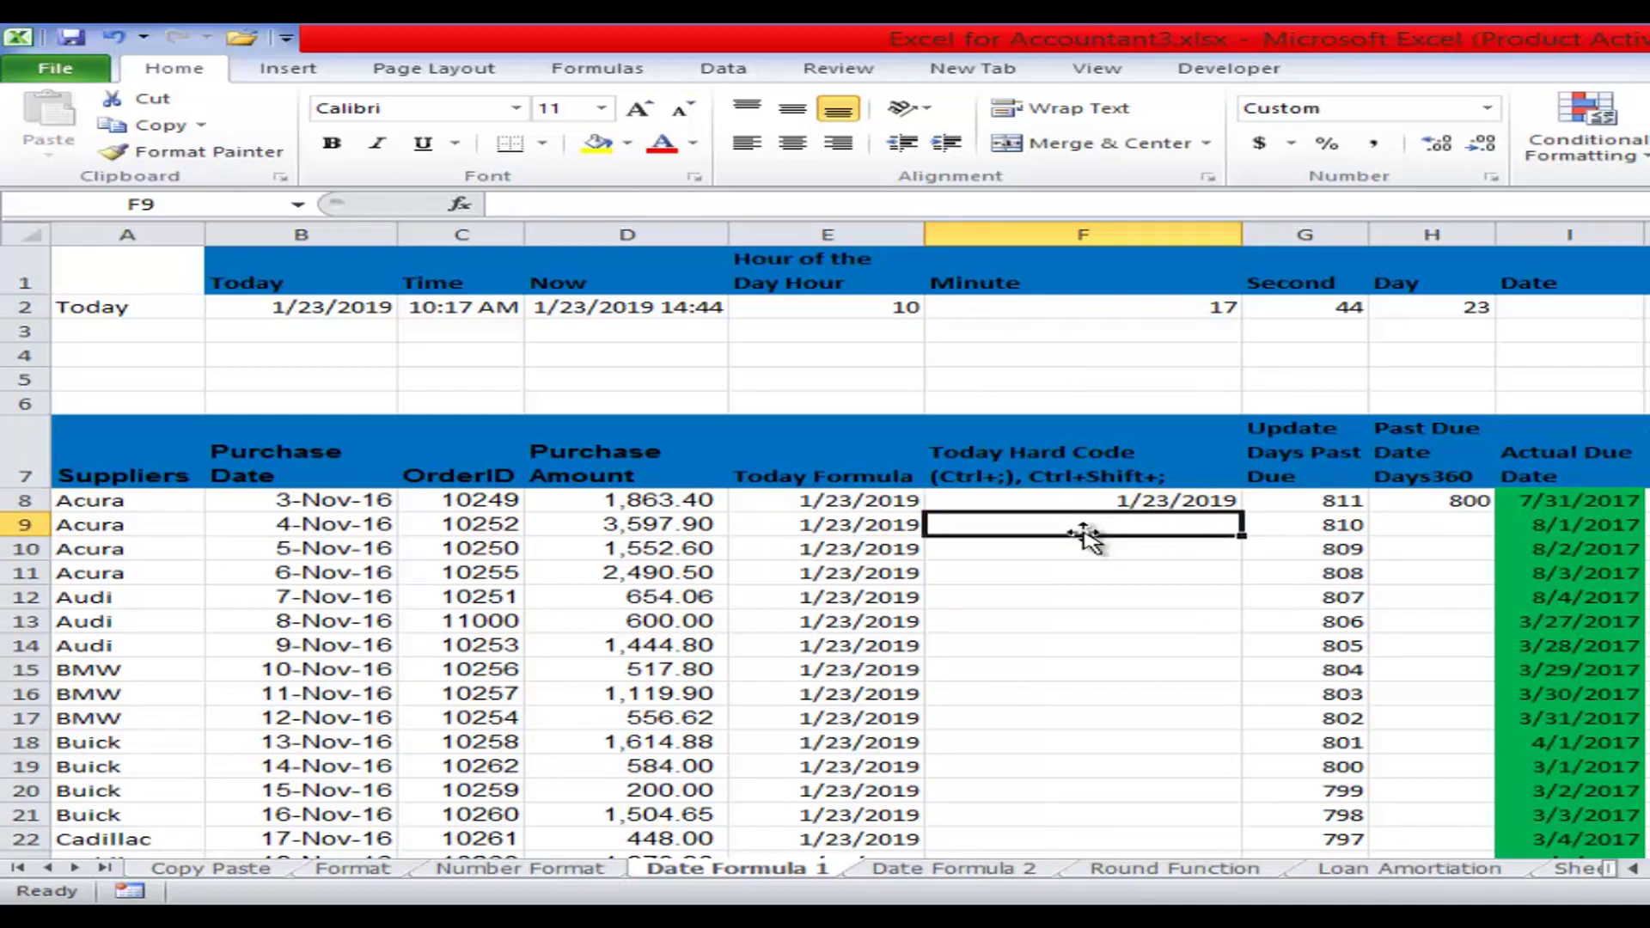
key(ctrl+shift+semicolon)
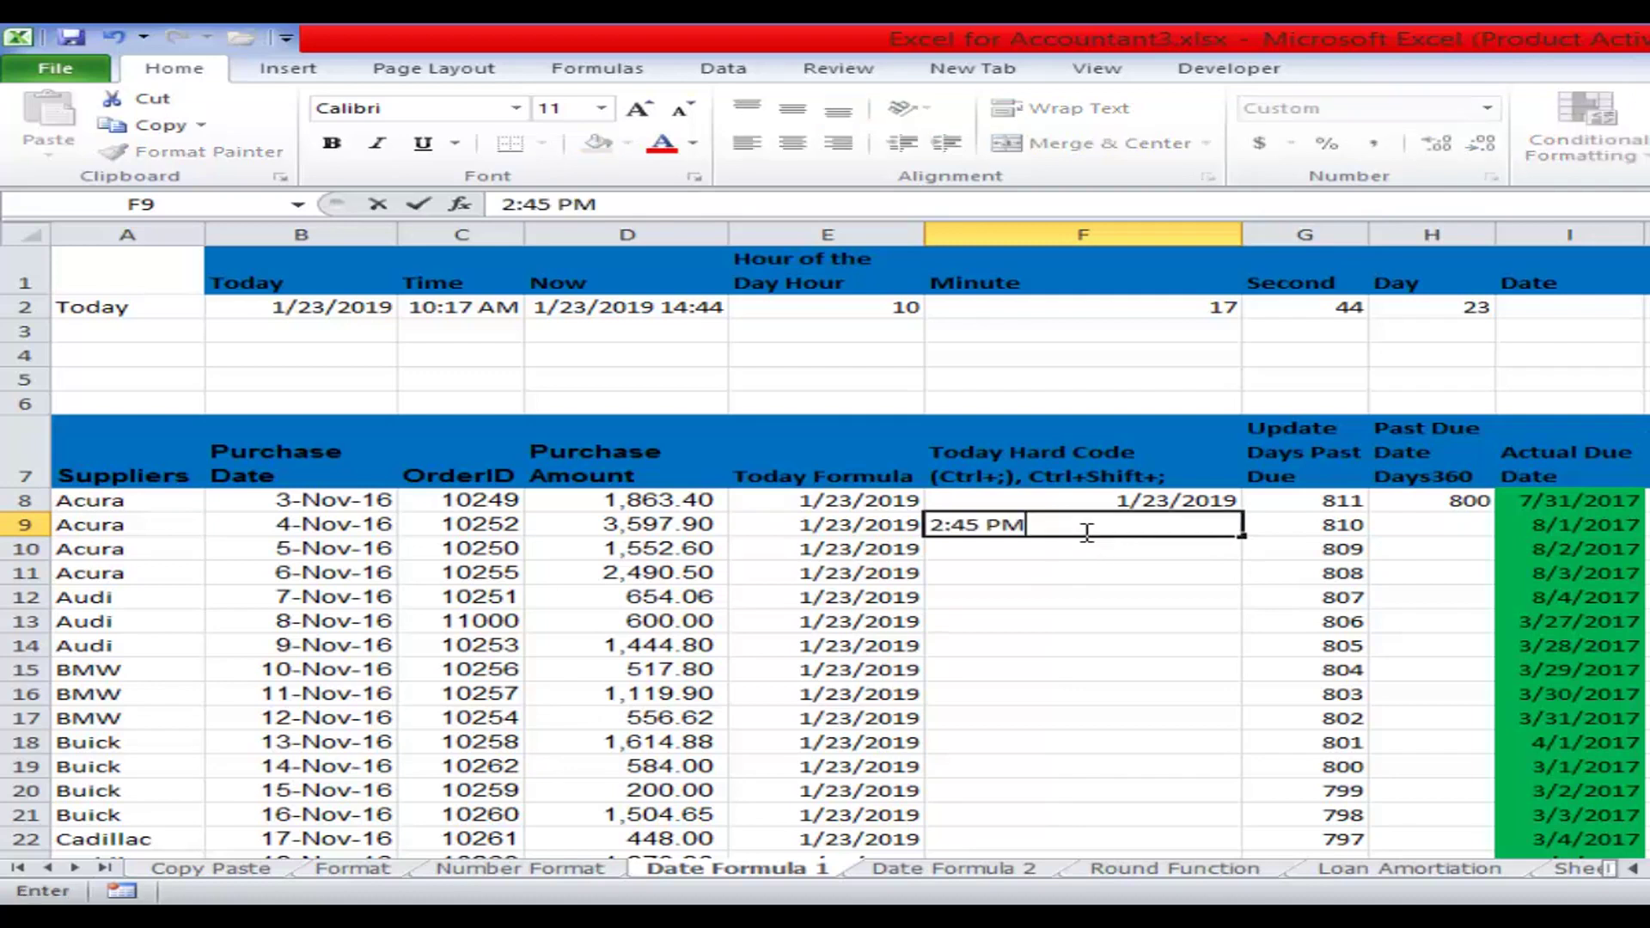
click(1049, 593)
click(1134, 524)
key(Delete)
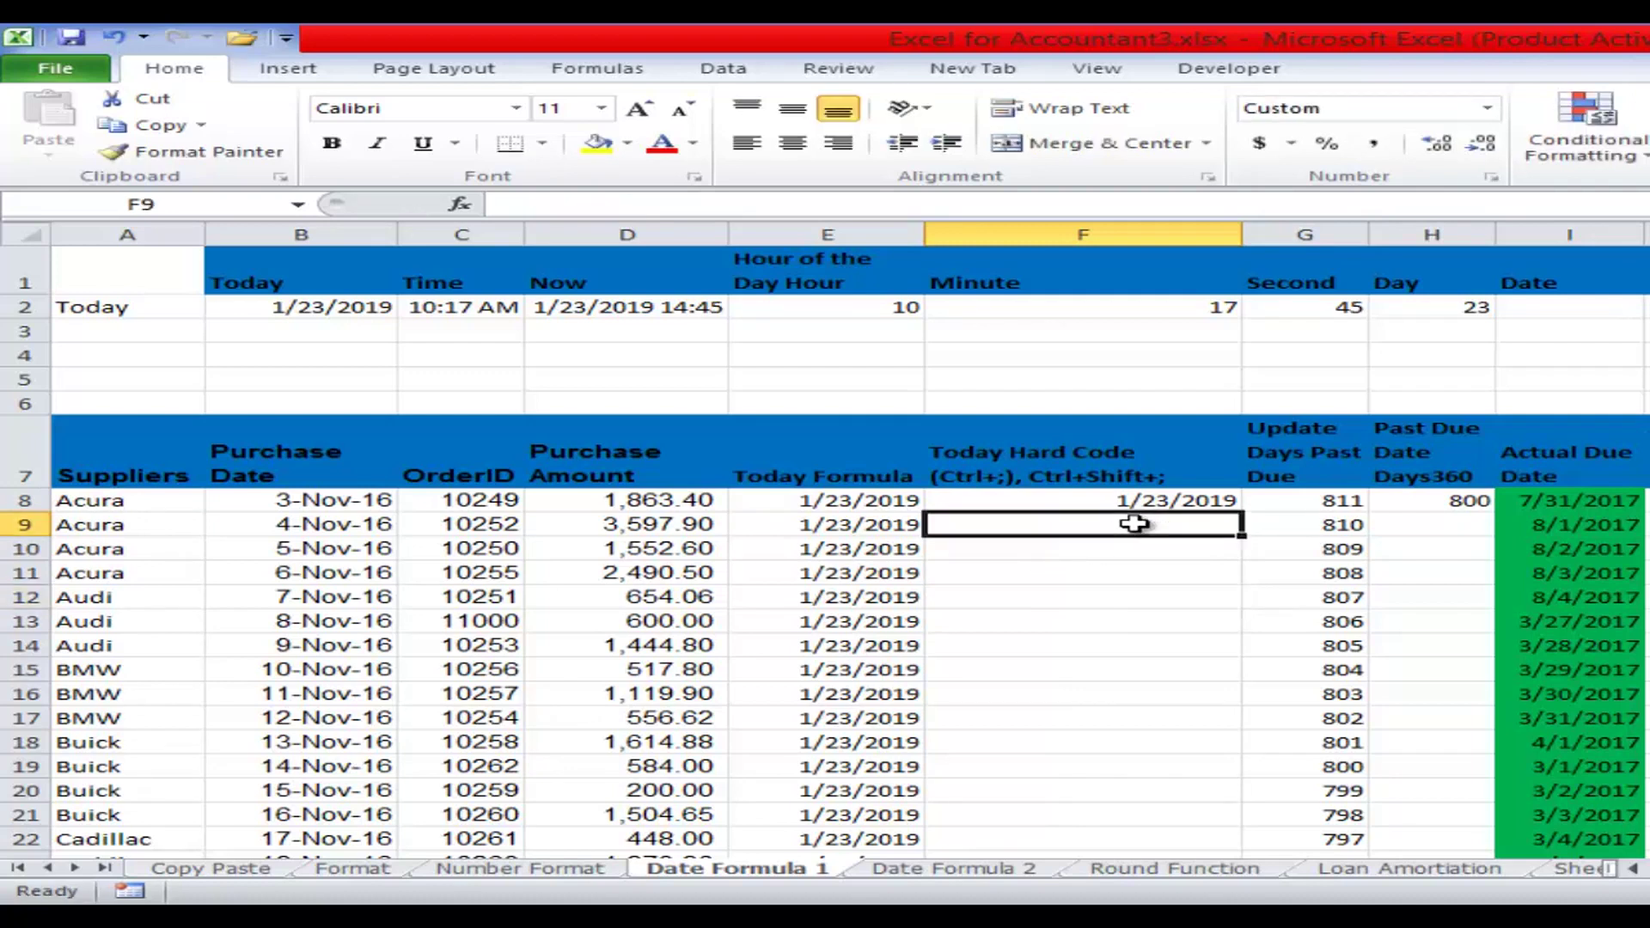
- Fill the fixed date from F8 down the Today Hard Code column and compare F8's content with the formula in E8
click(1149, 501)
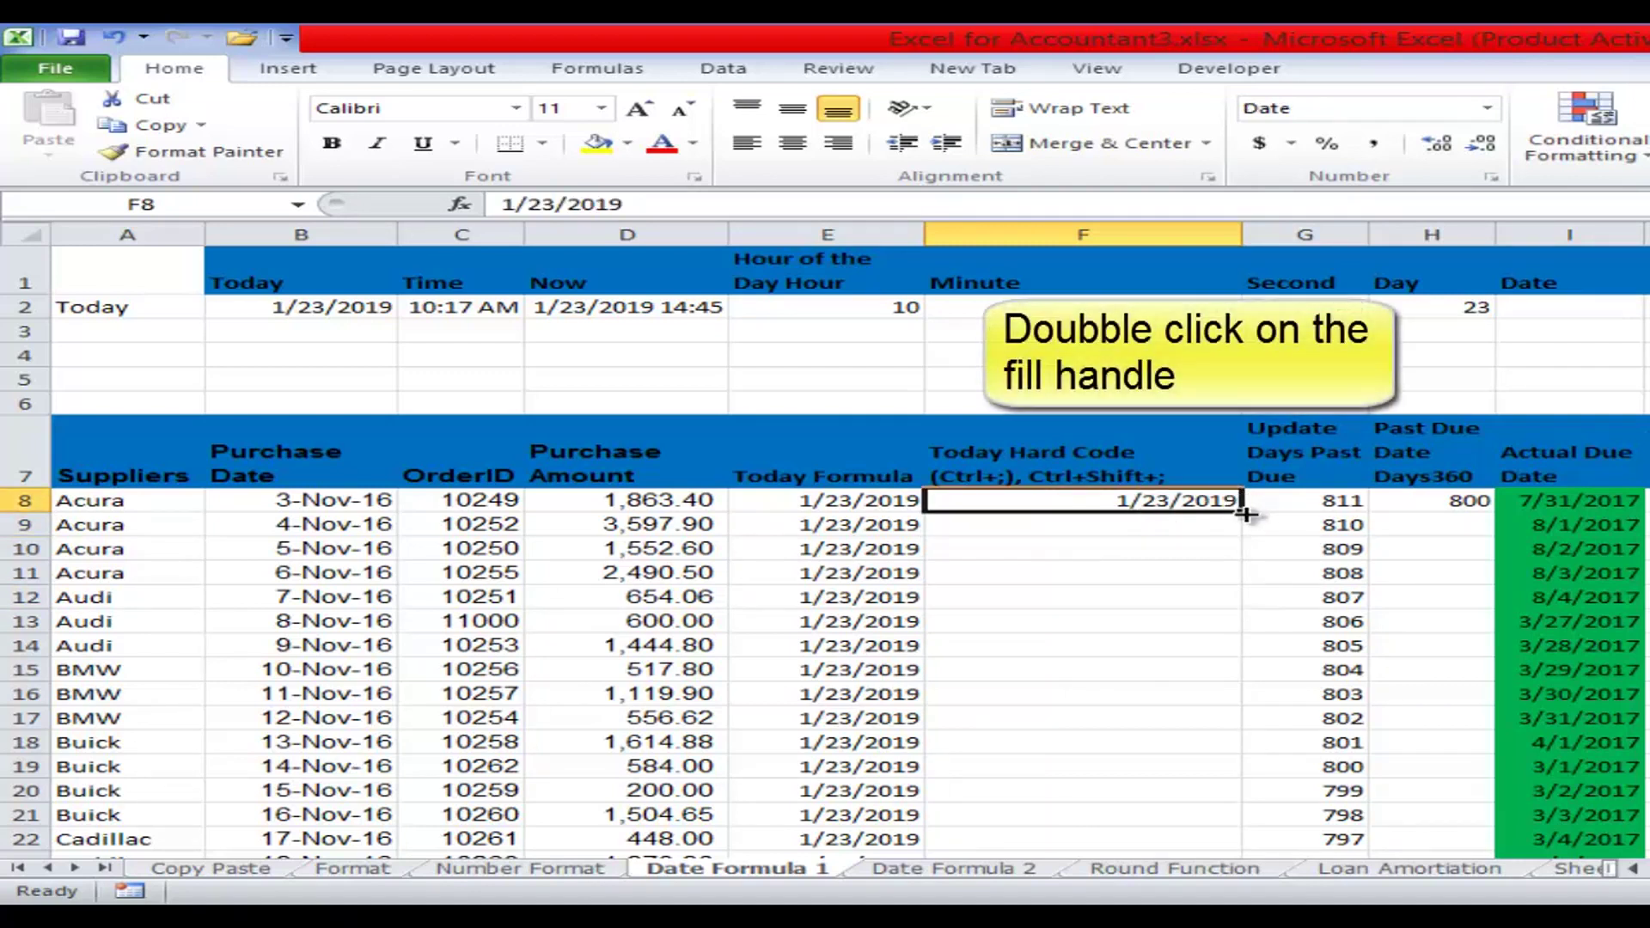
double_click(1245, 514)
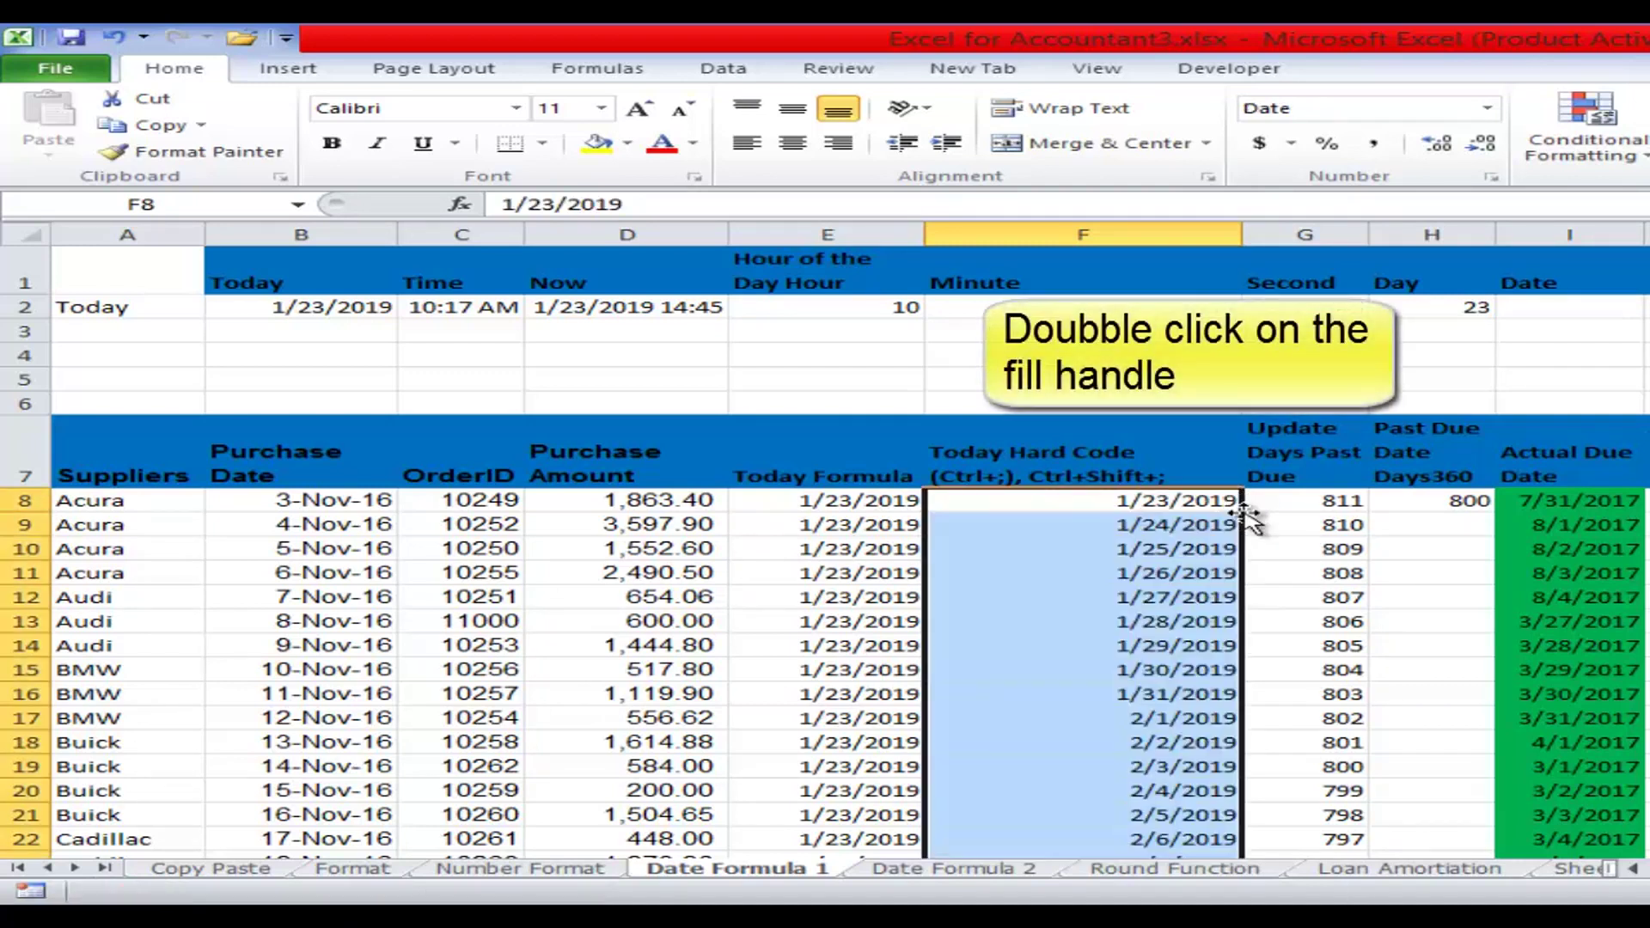
click(1146, 526)
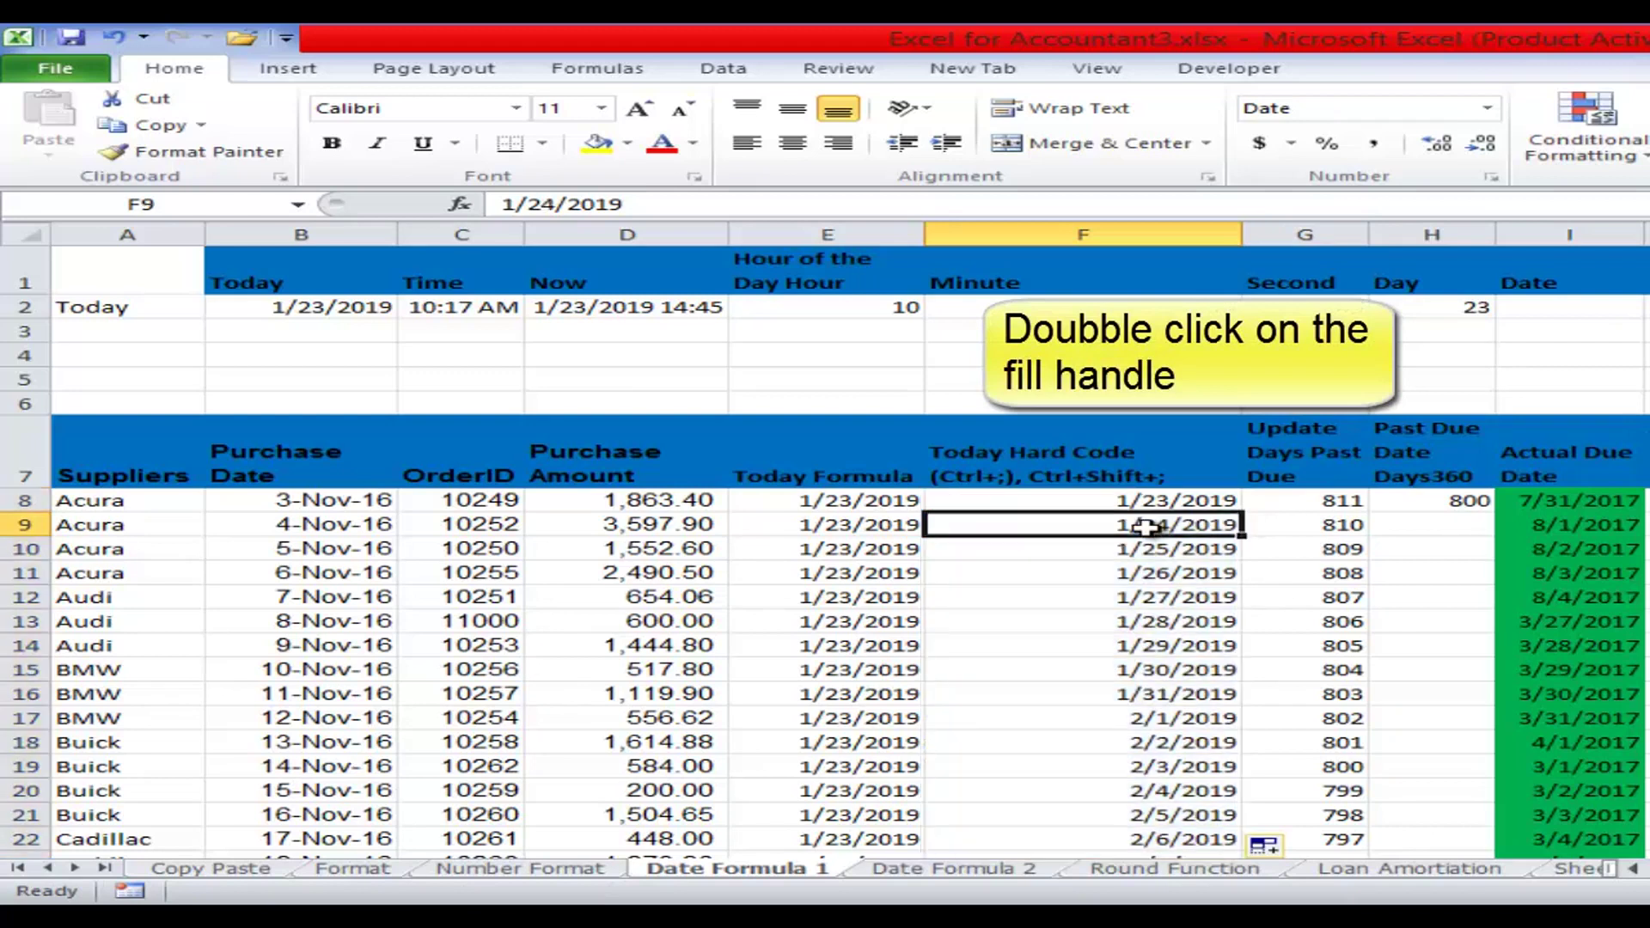
click(1165, 573)
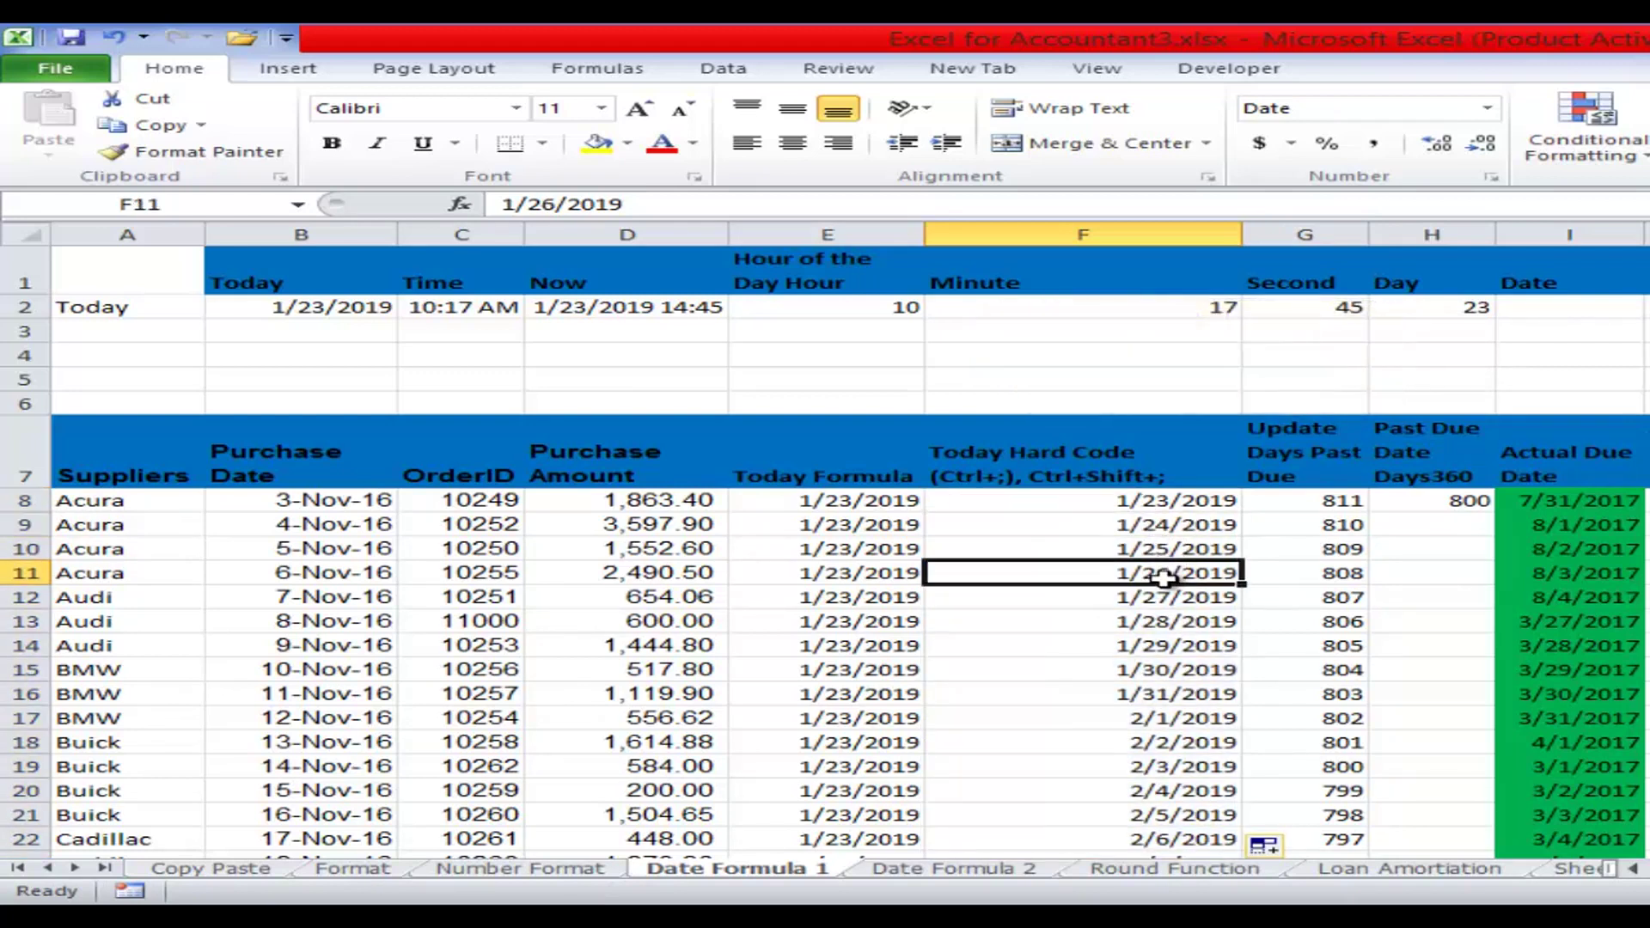
click(847, 502)
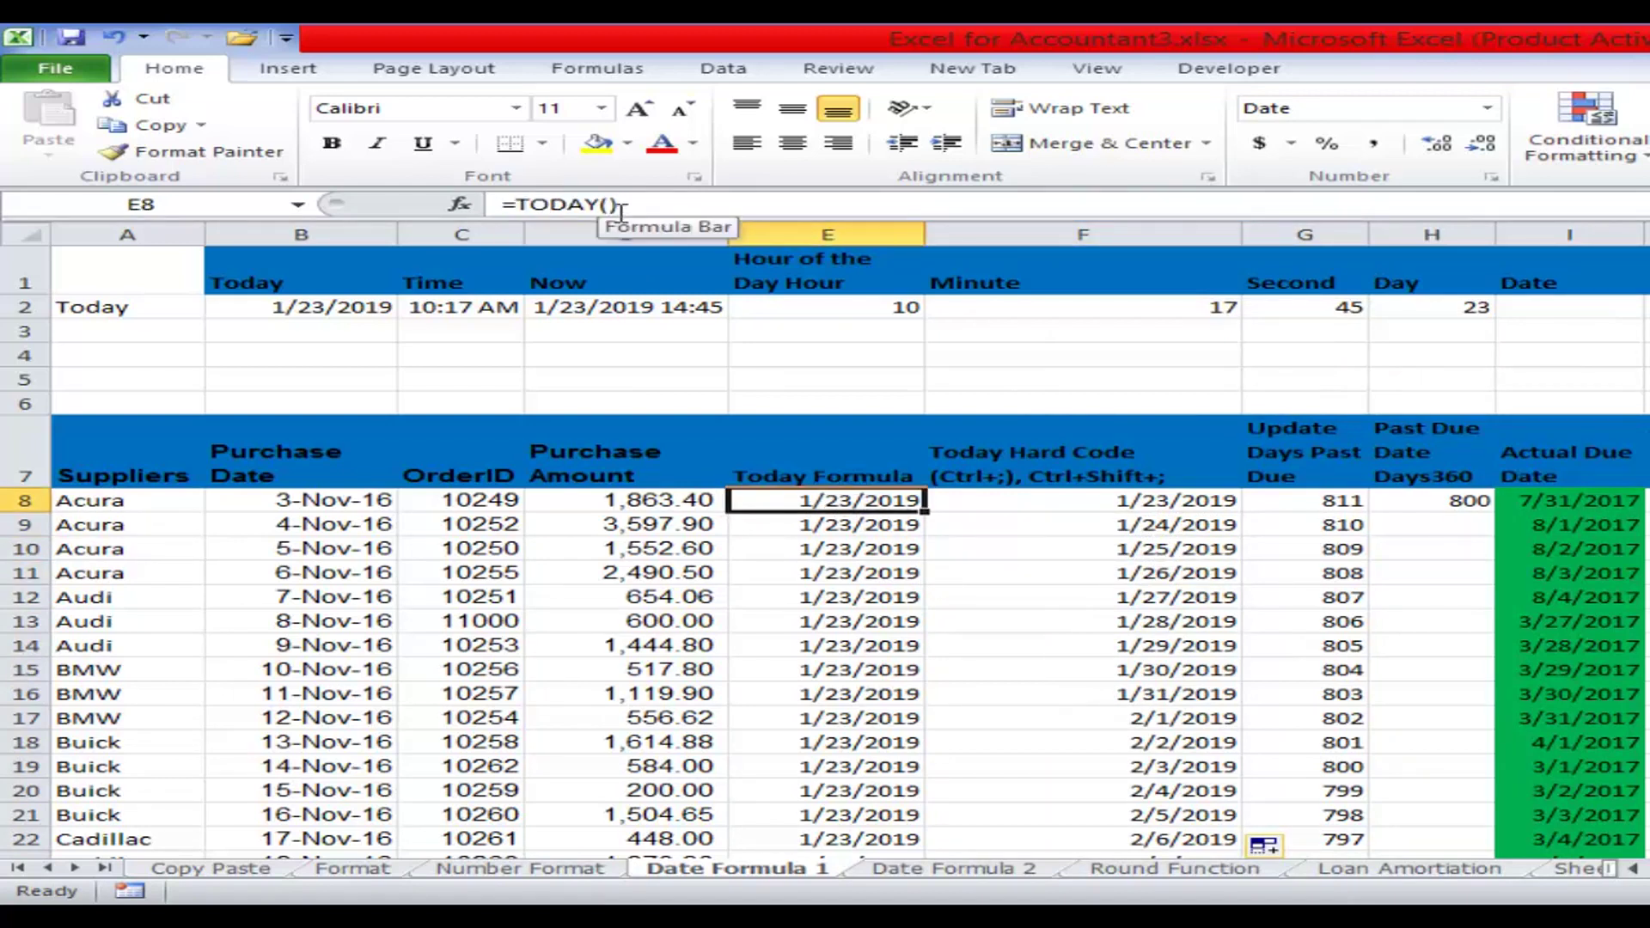
click(1170, 502)
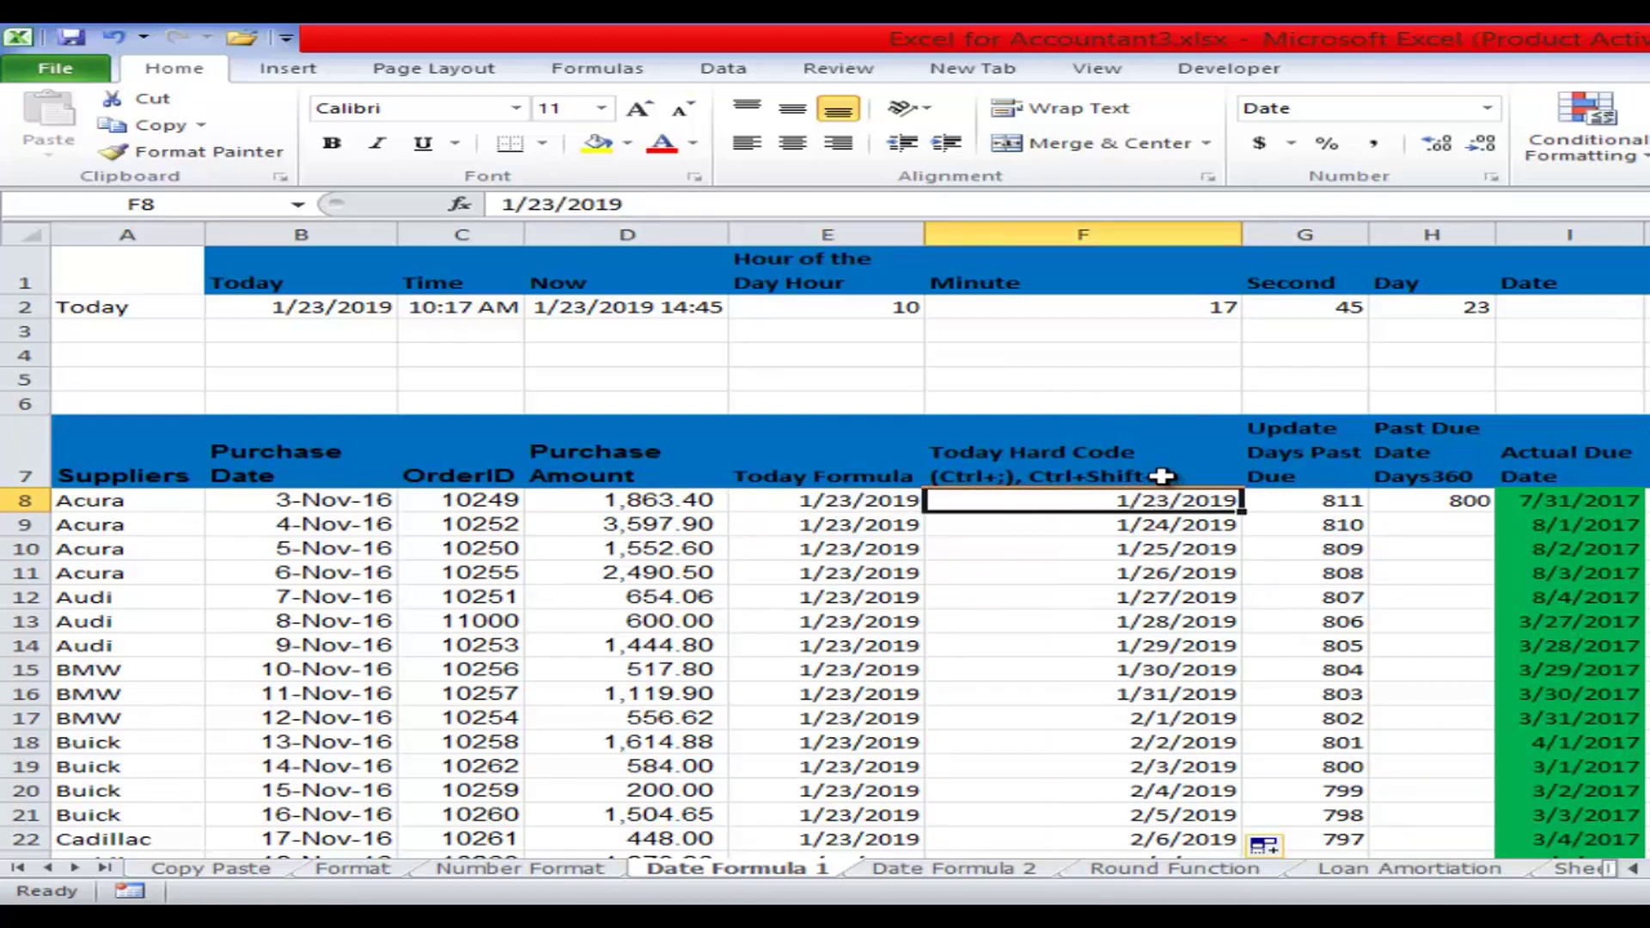
- Shorten the heading in F7 to "Today Hard Code (Ctrl+;)" by removing the second shortcut and its comma
double_click(1161, 475)
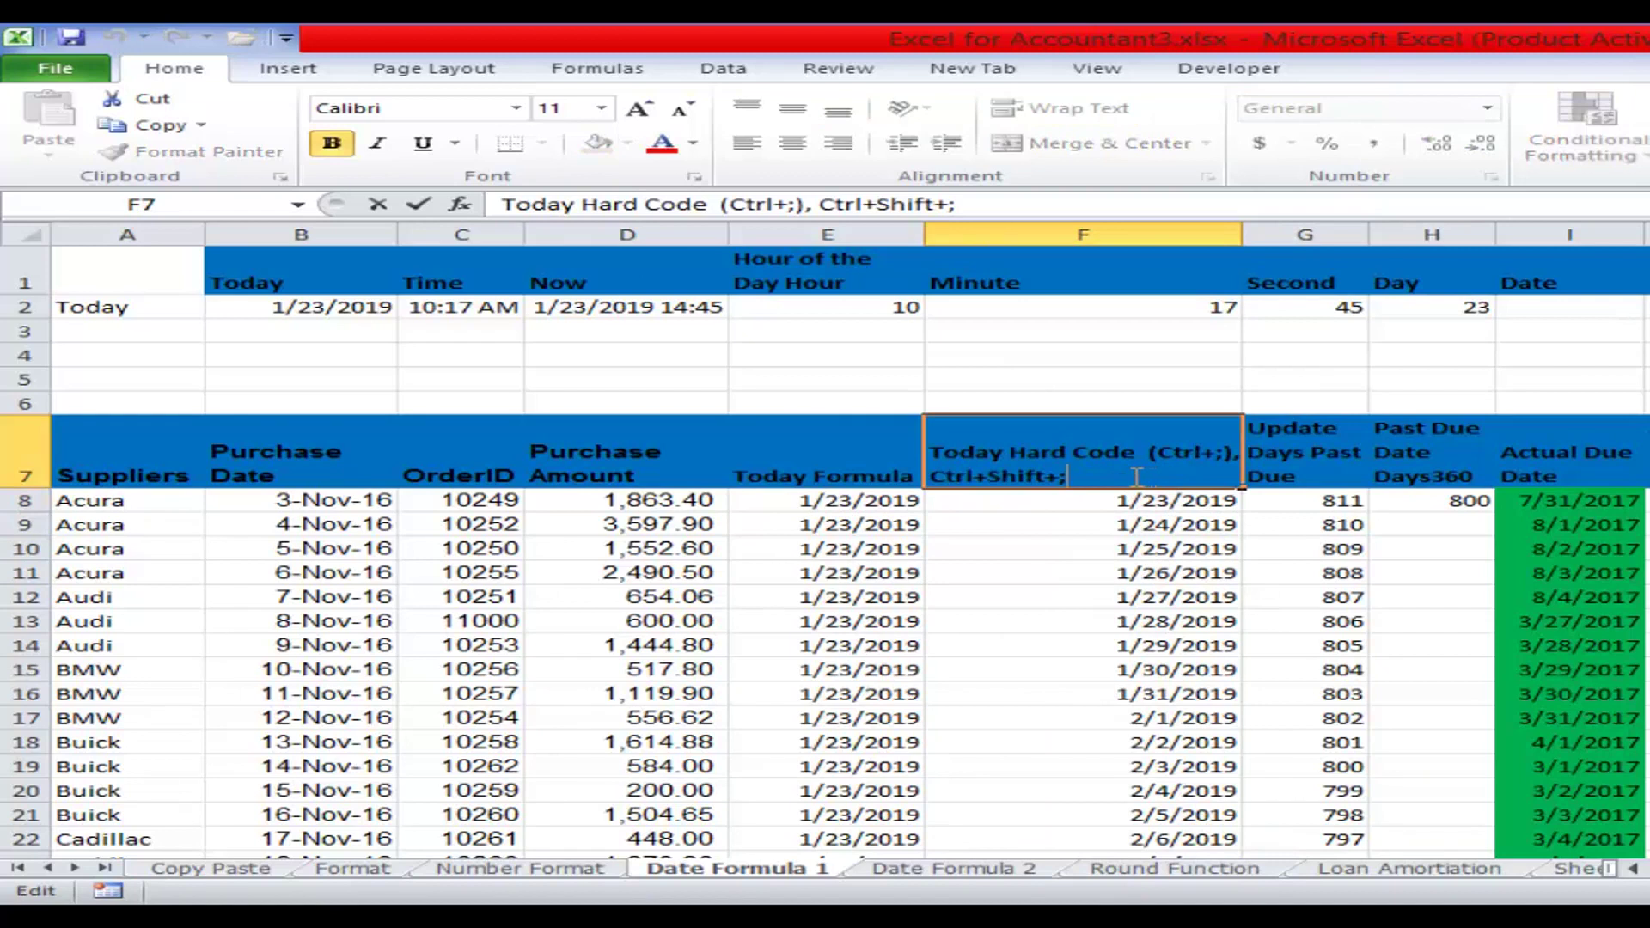
key(BackSpace)
key(BackSpace)
key(BackSpace)
key(BackSpace)
key(BackSpace)
key(BackSpace)
key(BackSpace)
key(BackSpace)
key(BackSpace)
key(BackSpace)
key(BackSpace)
key(BackSpace)
key(BackSpace)
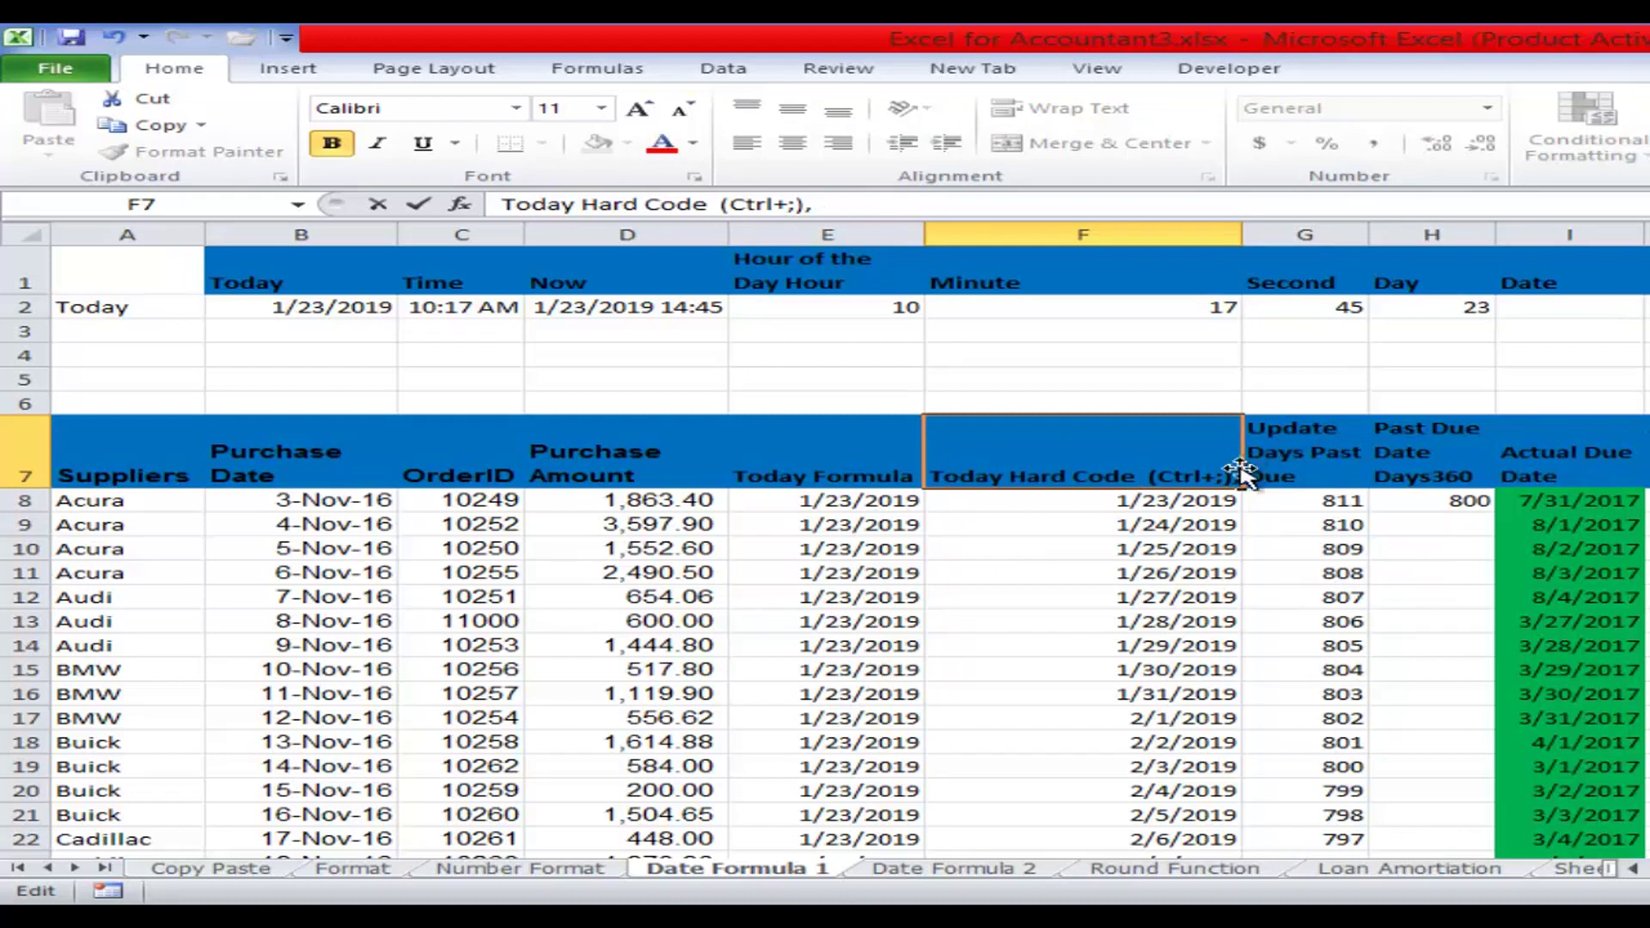
key(BackSpace)
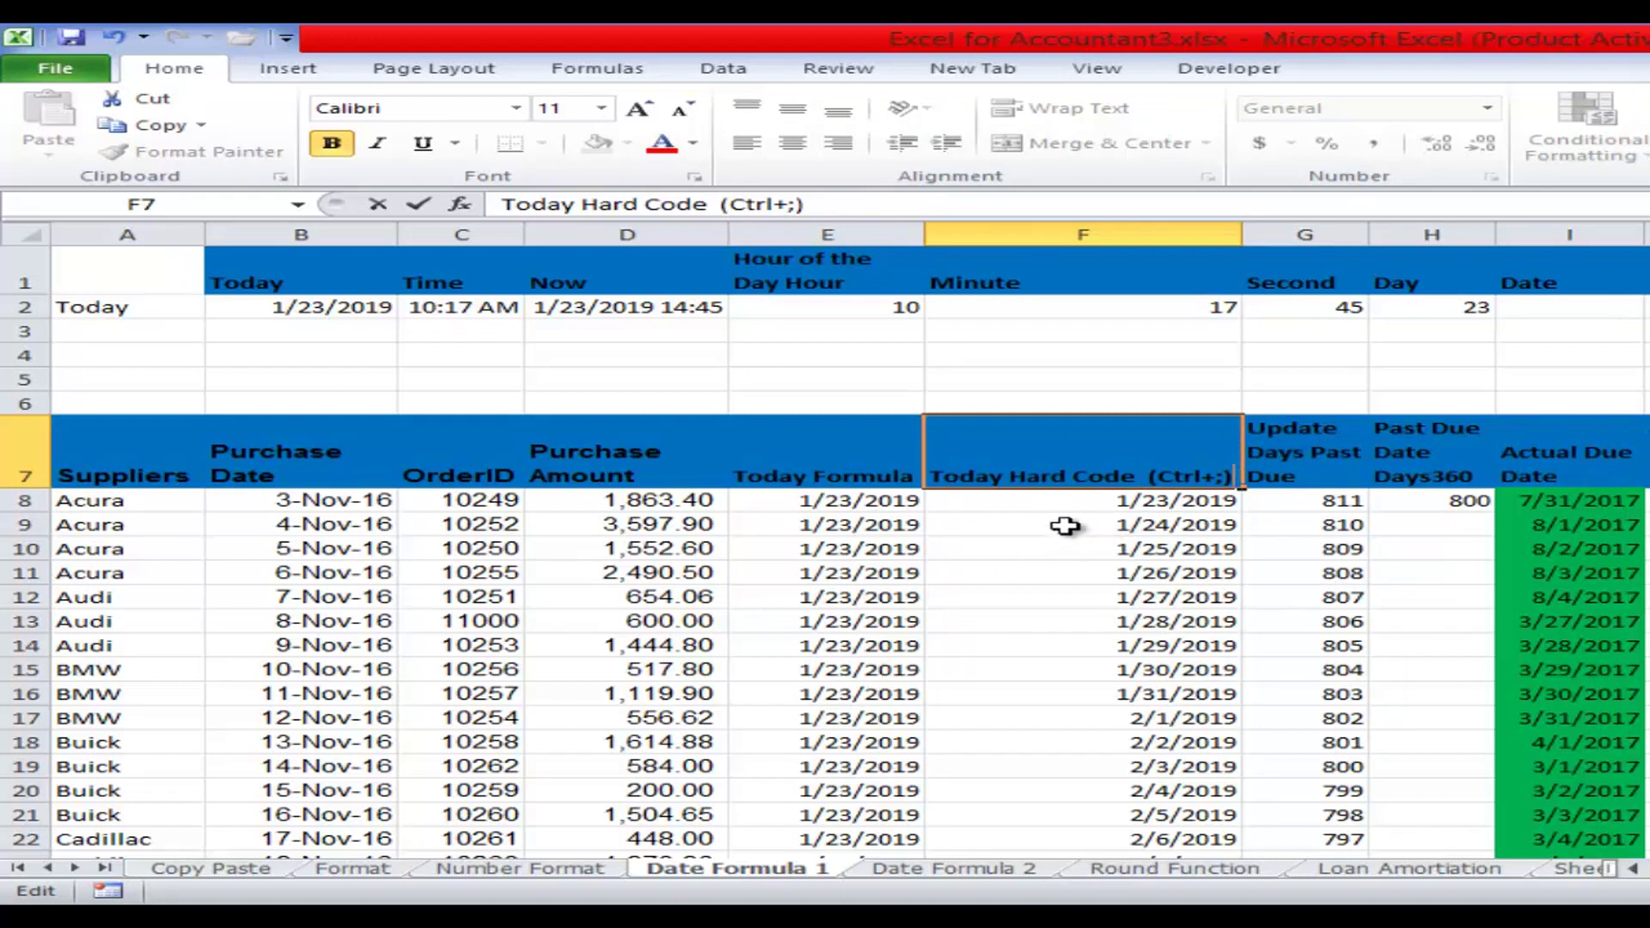
click(1136, 521)
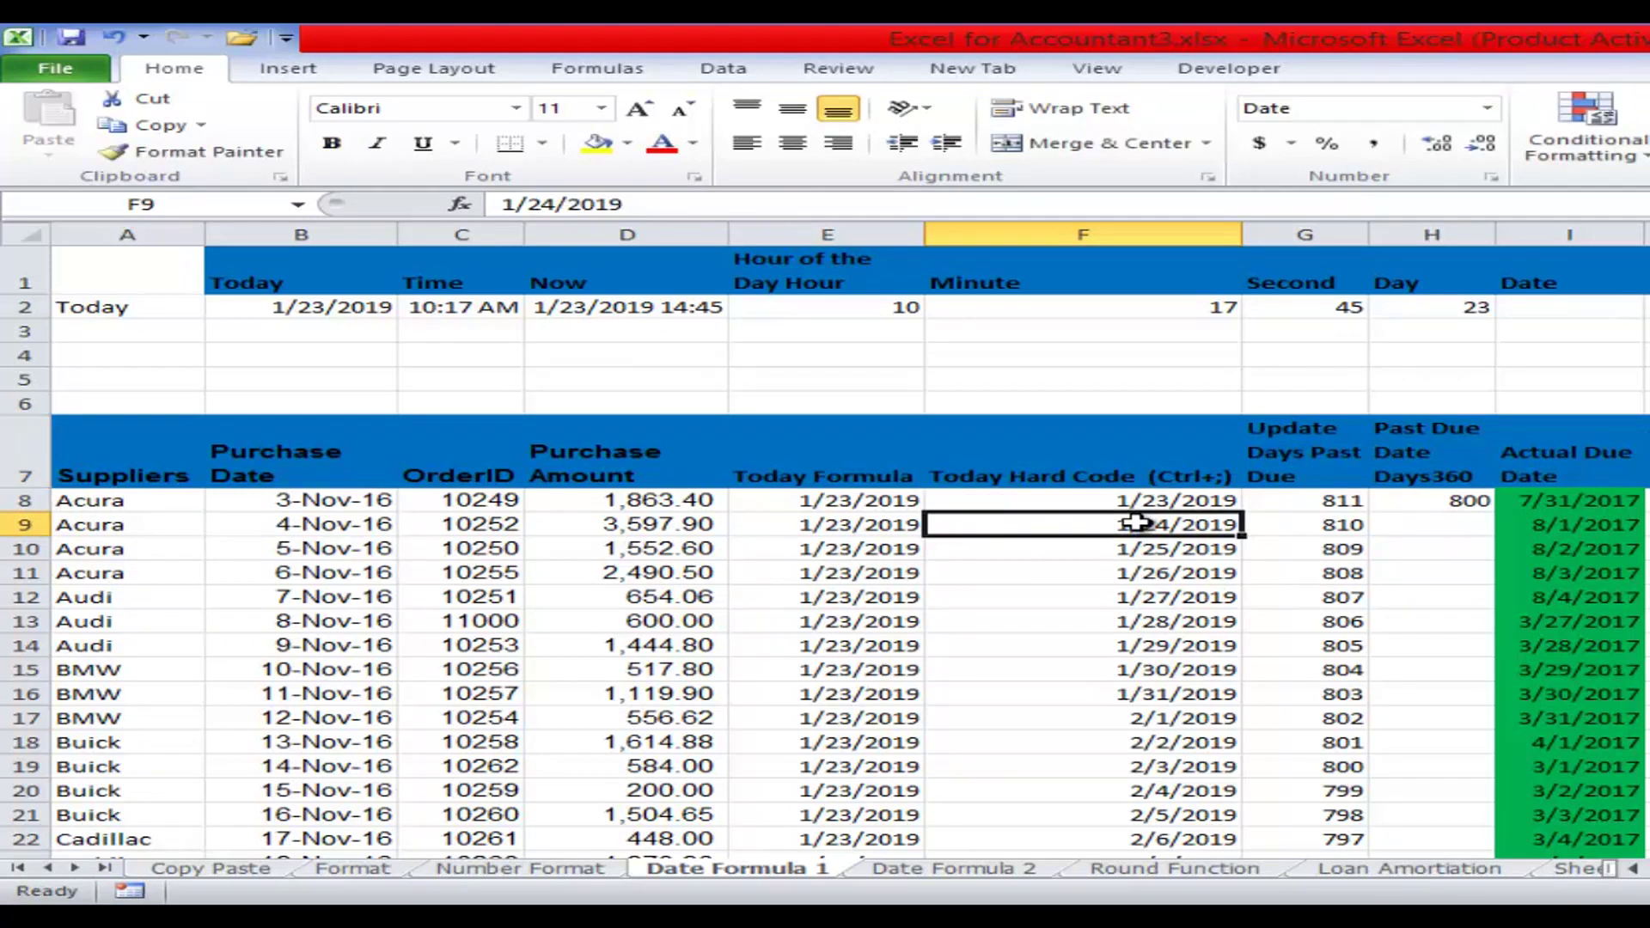
click(1103, 473)
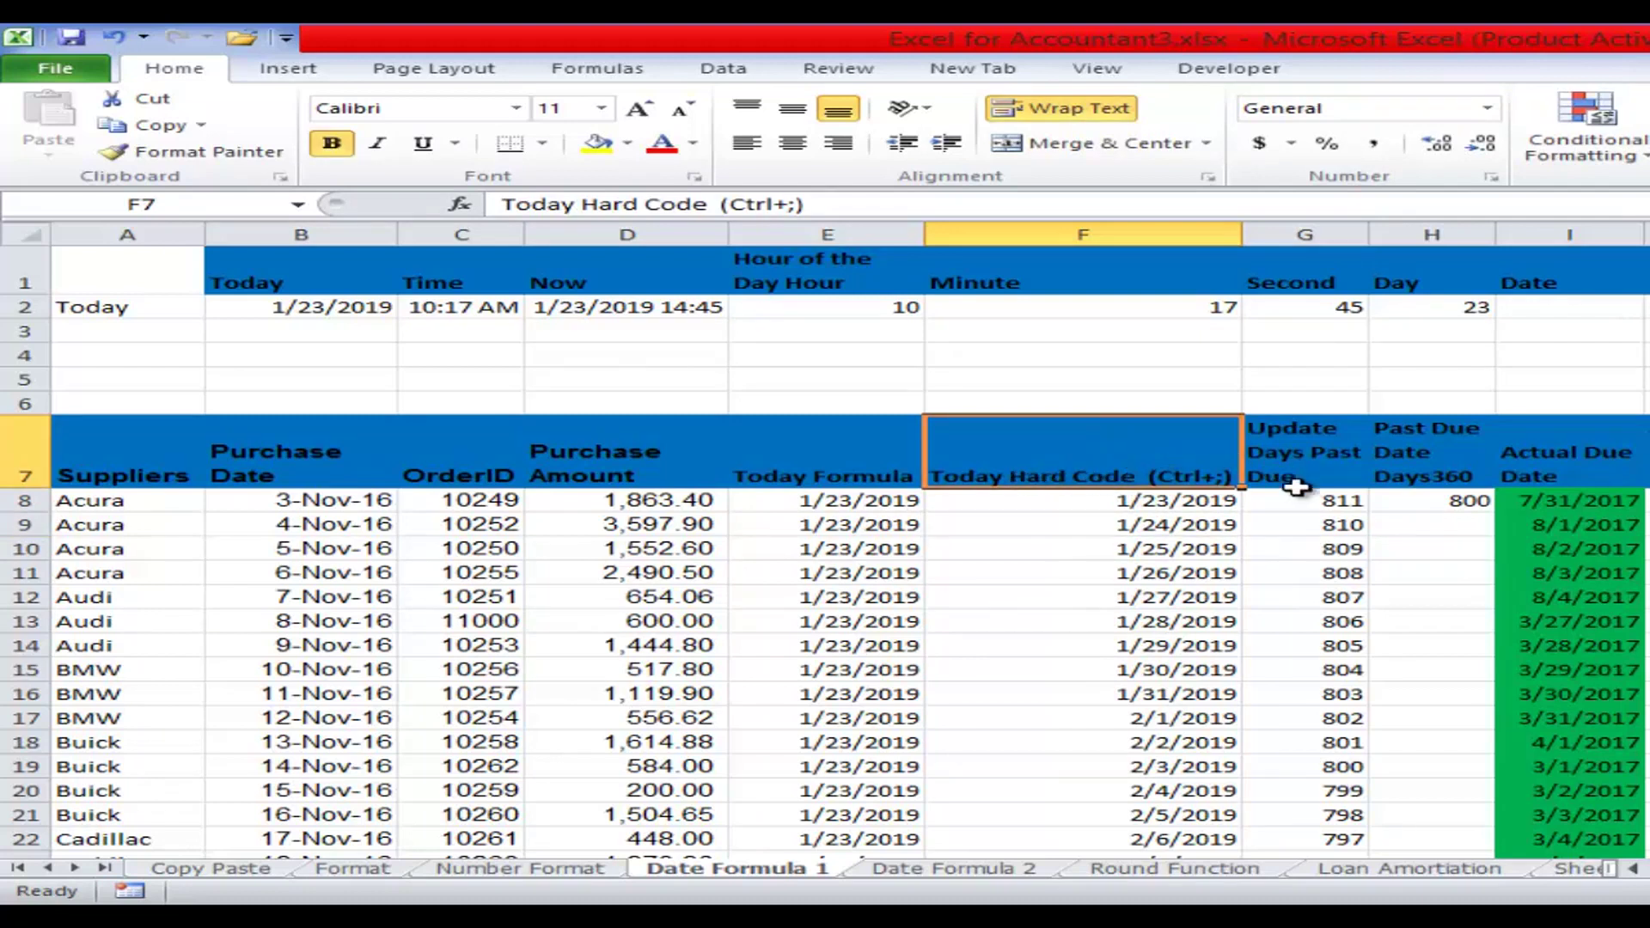
- Clear all formulas in the Update Days Past Due column from G8 down
click(1331, 505)
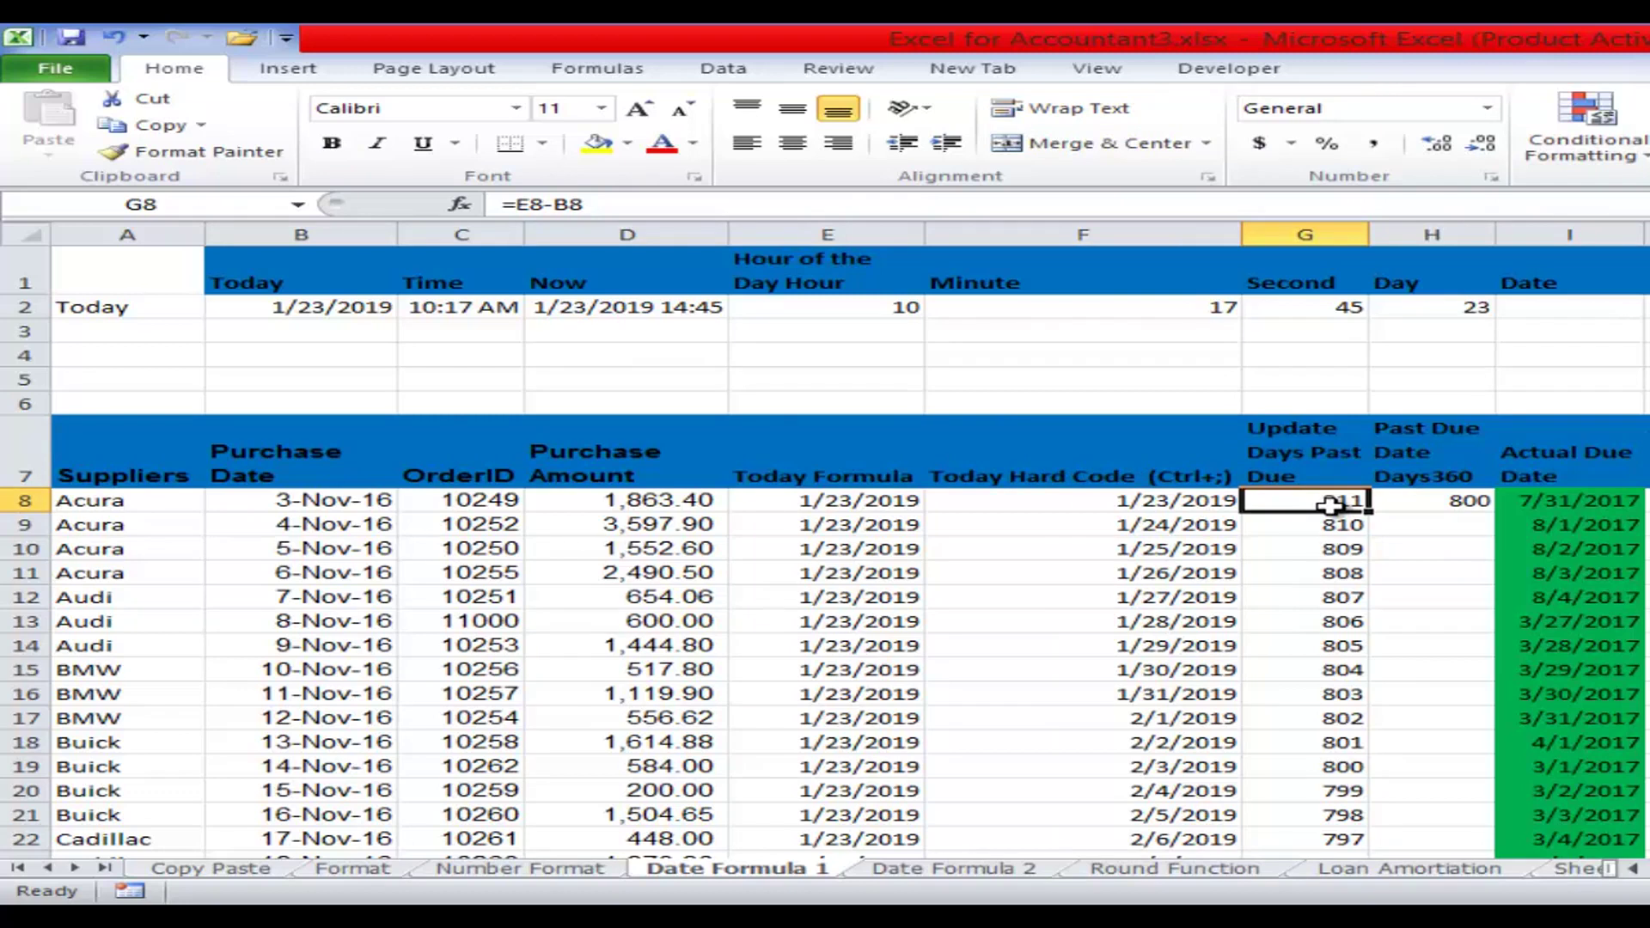
key(ctrl+shift+Down)
key(Delete)
key(ctrl+BackSpace)
click(1320, 507)
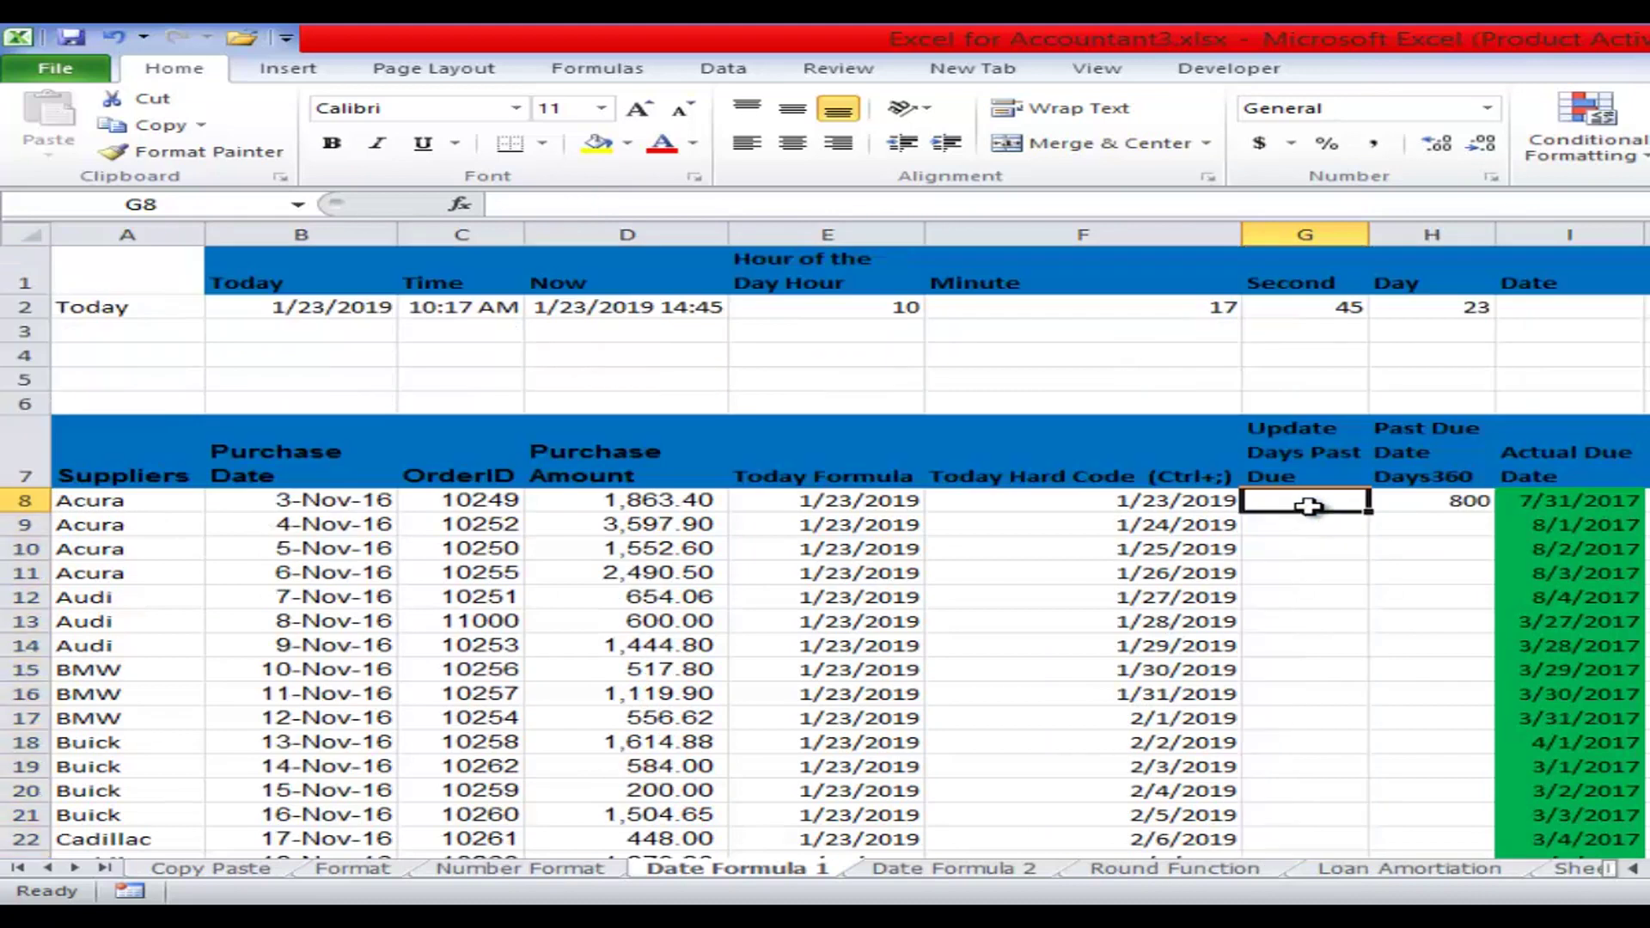
- Start a formula in G8 and dismiss the interrupting DLL-Files Fixer window, stopping its registry scan
text(=)
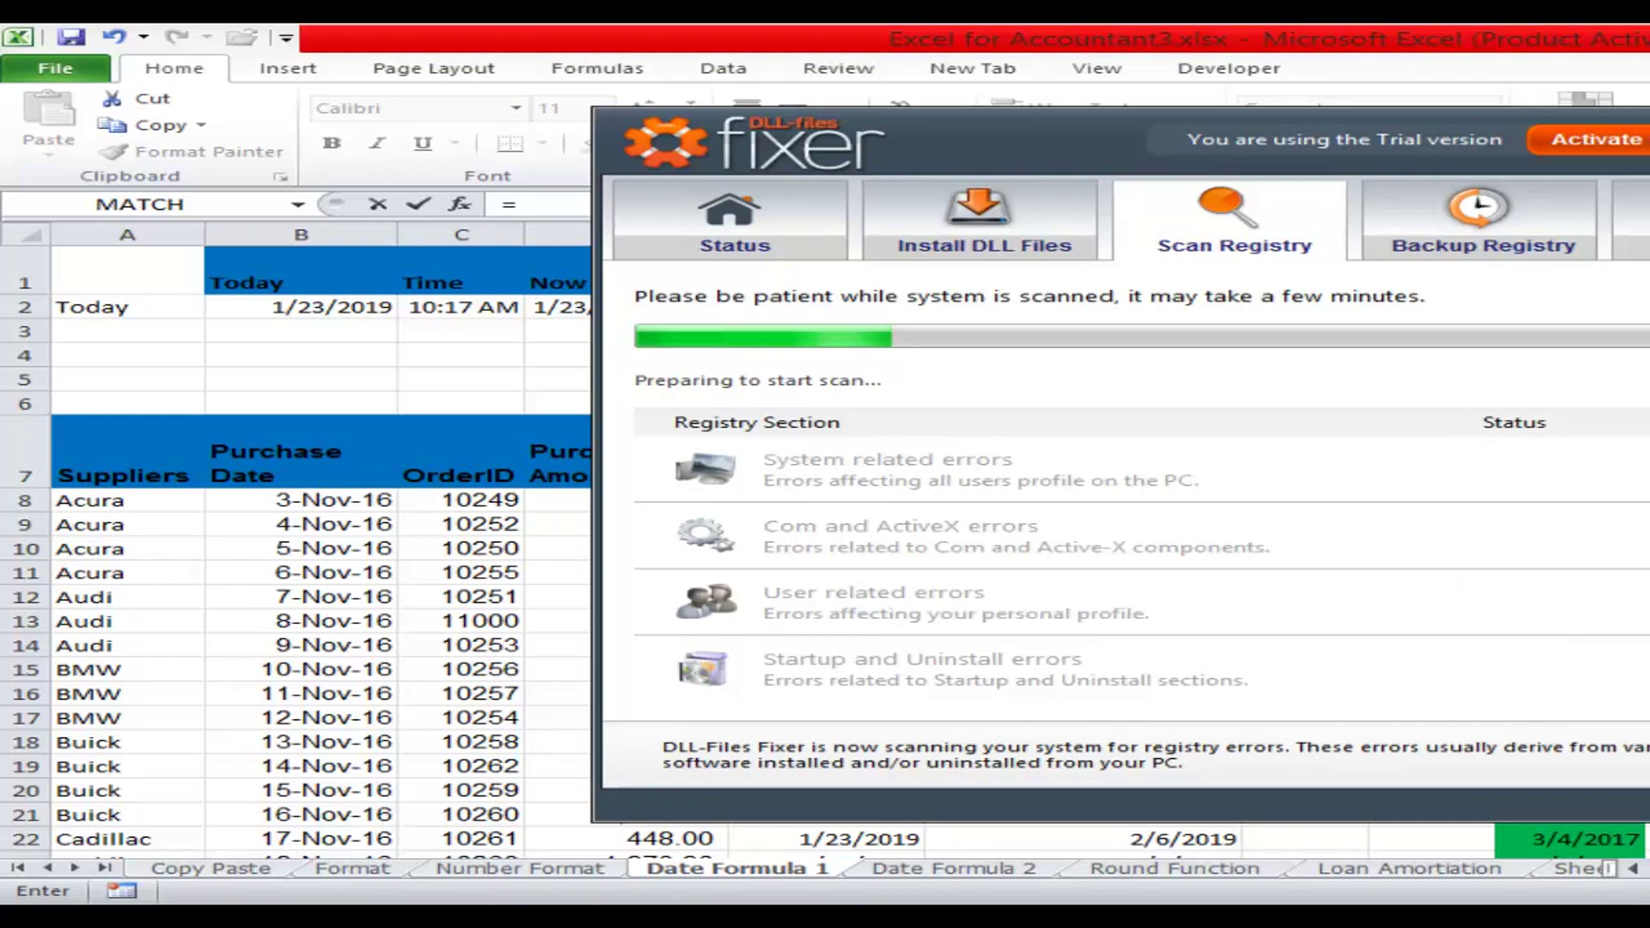
key(Escape)
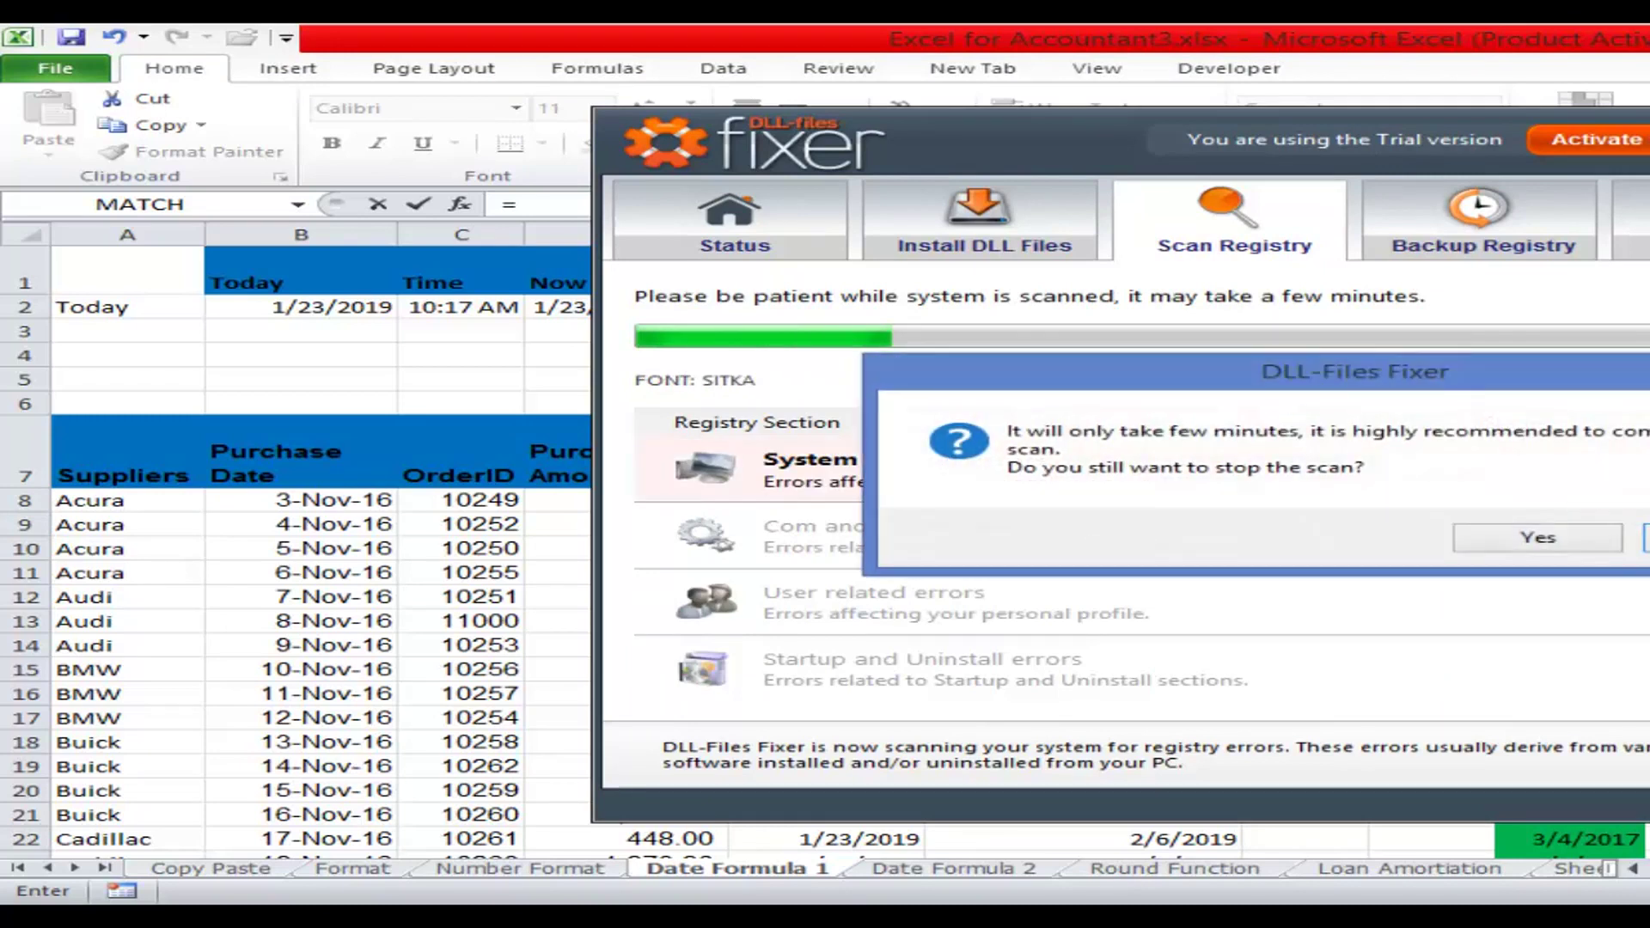
click(1538, 542)
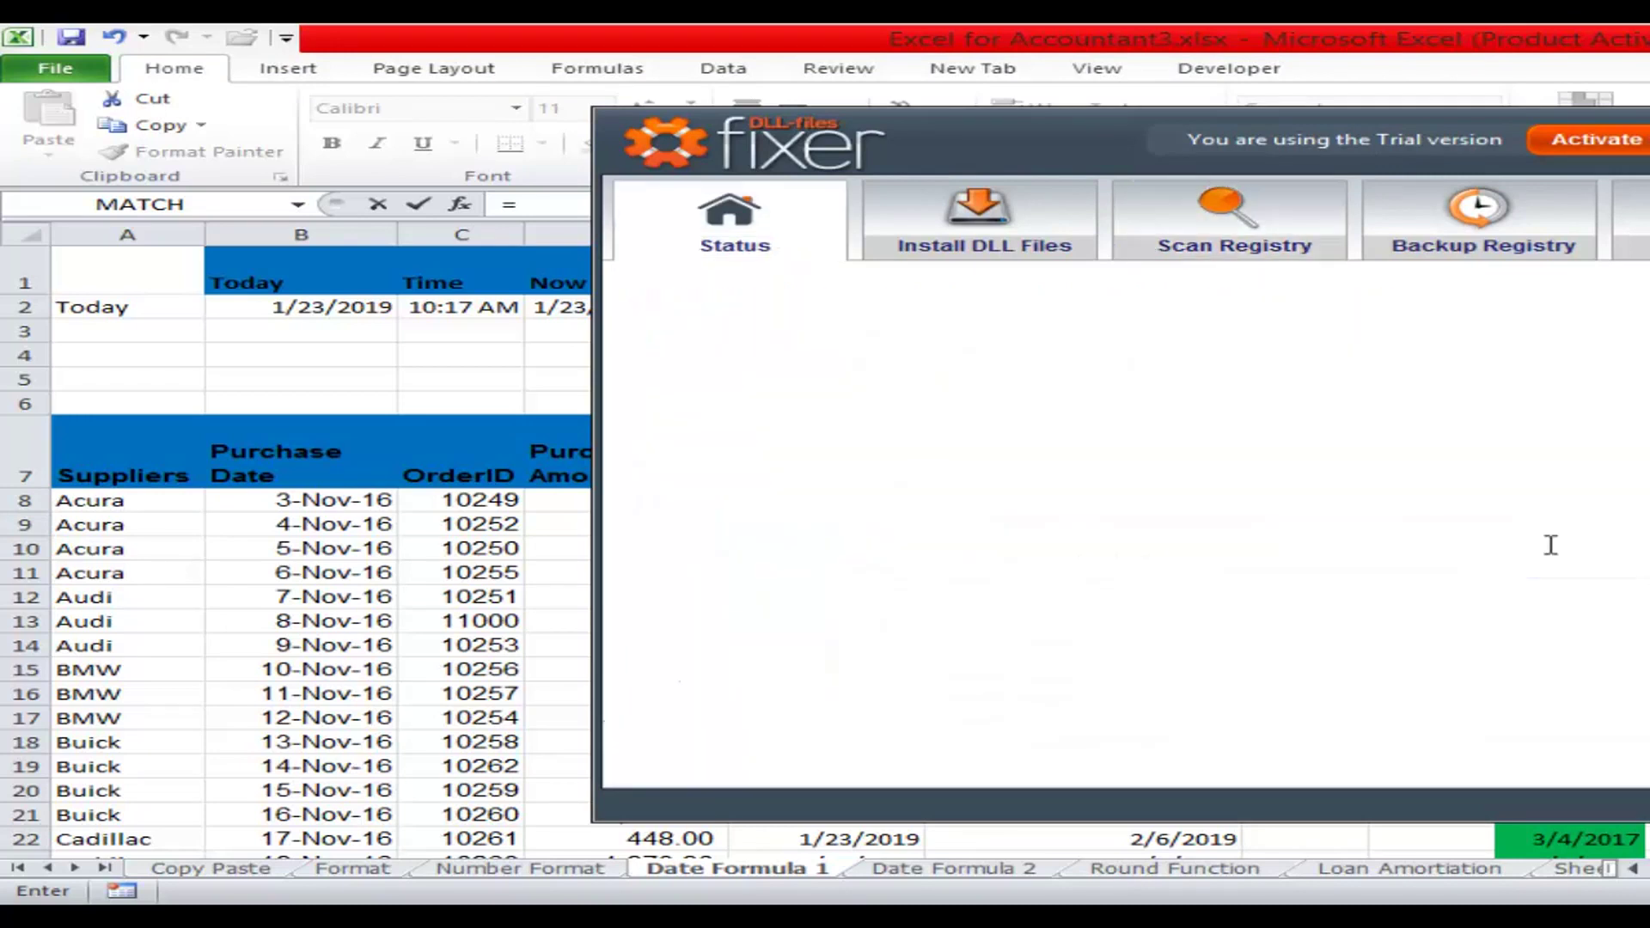
key(alt+F4)
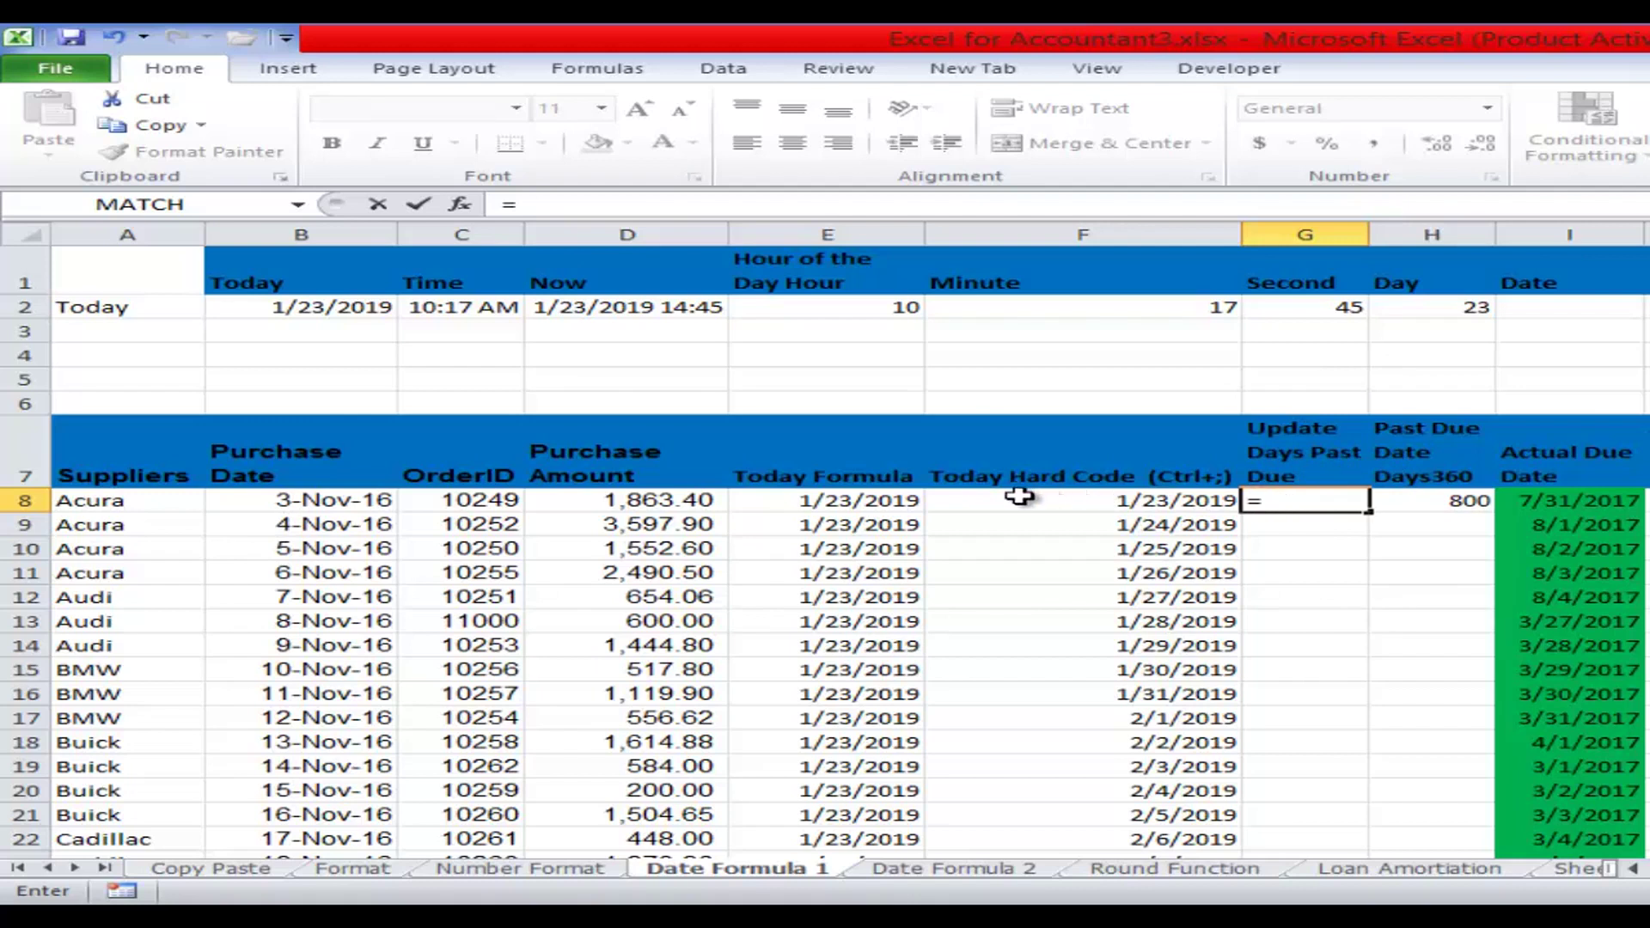
- Complete the days past due formula in G8 as =E8-B8, subtracting the purchase date from the TODAY date
click(1100, 502)
click(874, 497)
text(-)
click(333, 499)
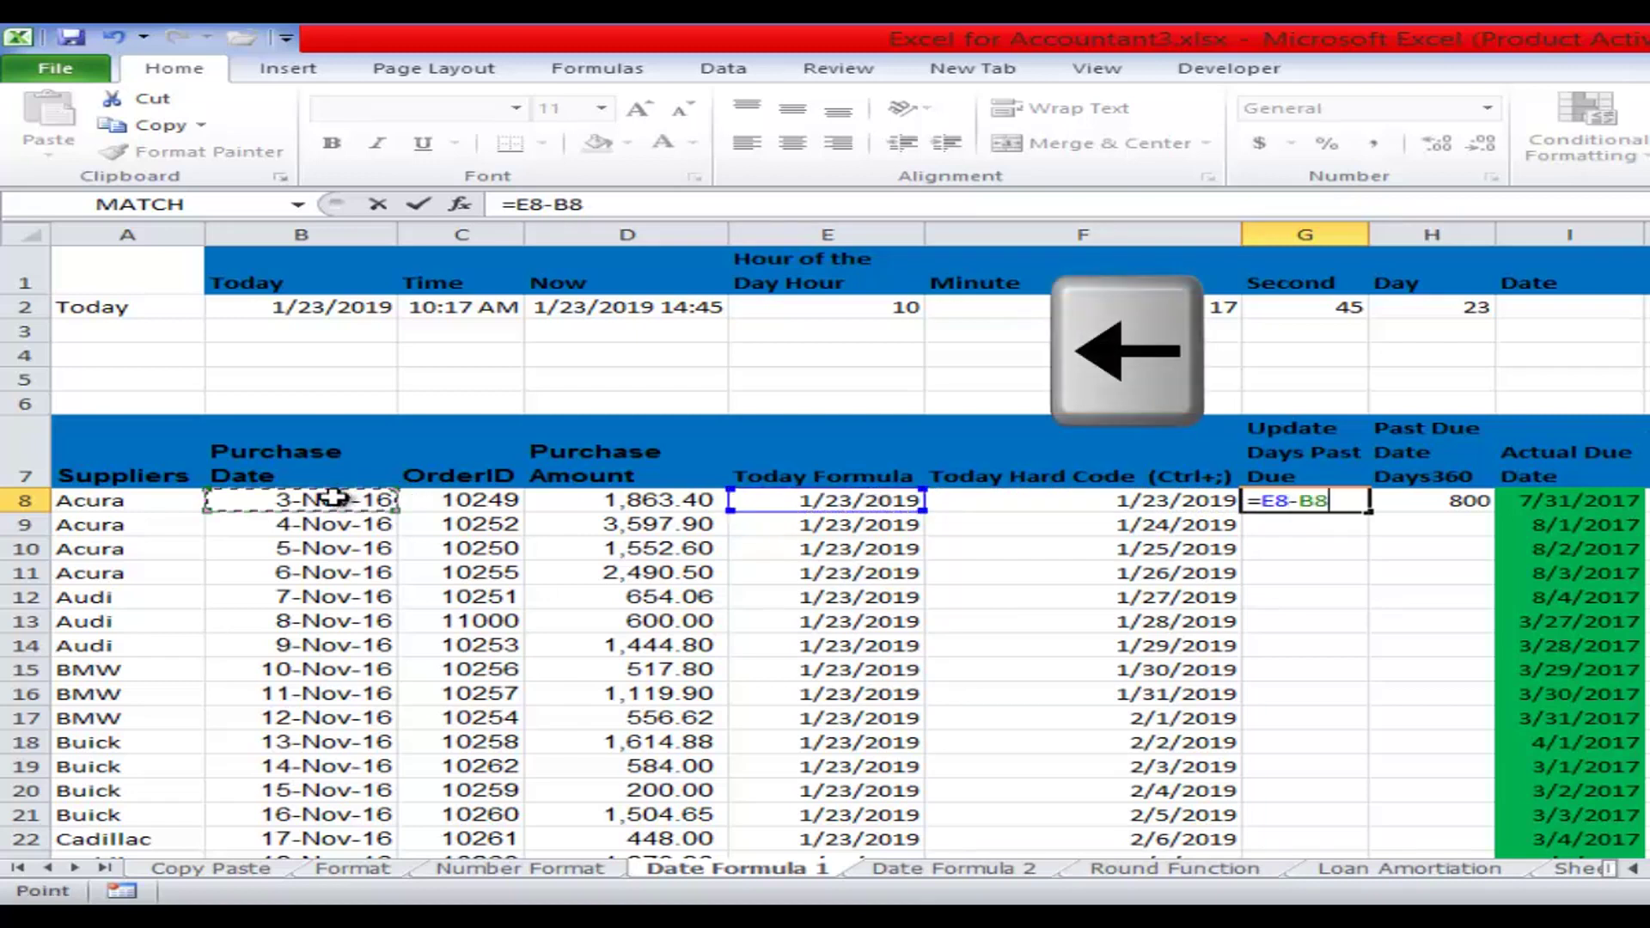
key(Return)
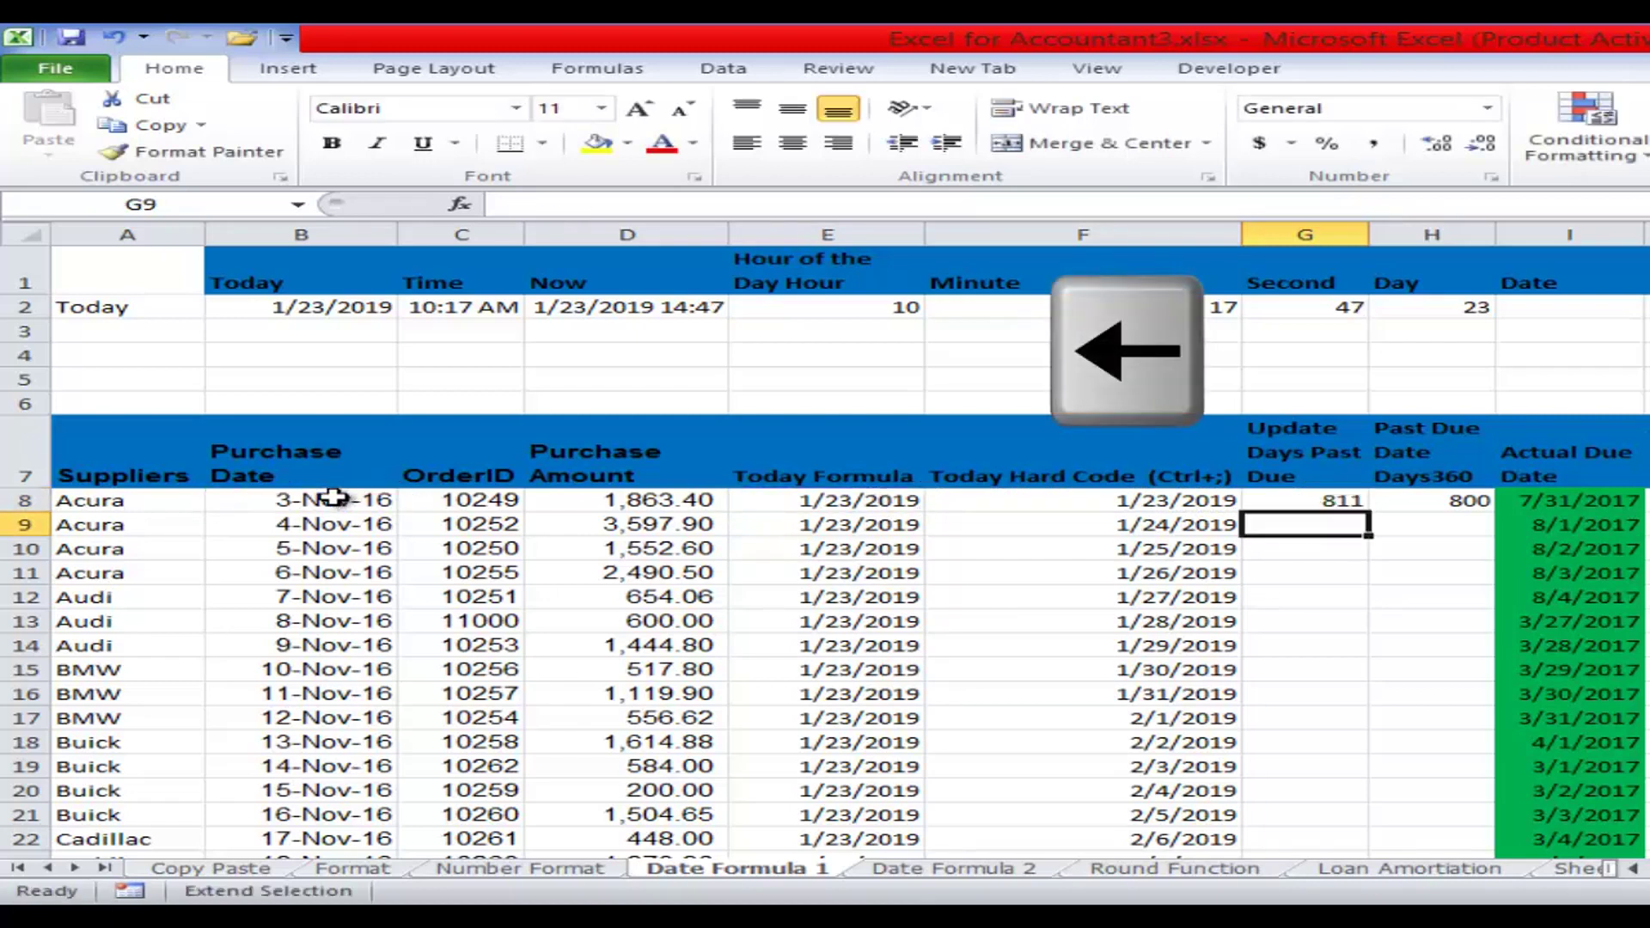
key(F8)
key(F8)
key(F8)
key(F8)
key(F8)
key(F8)
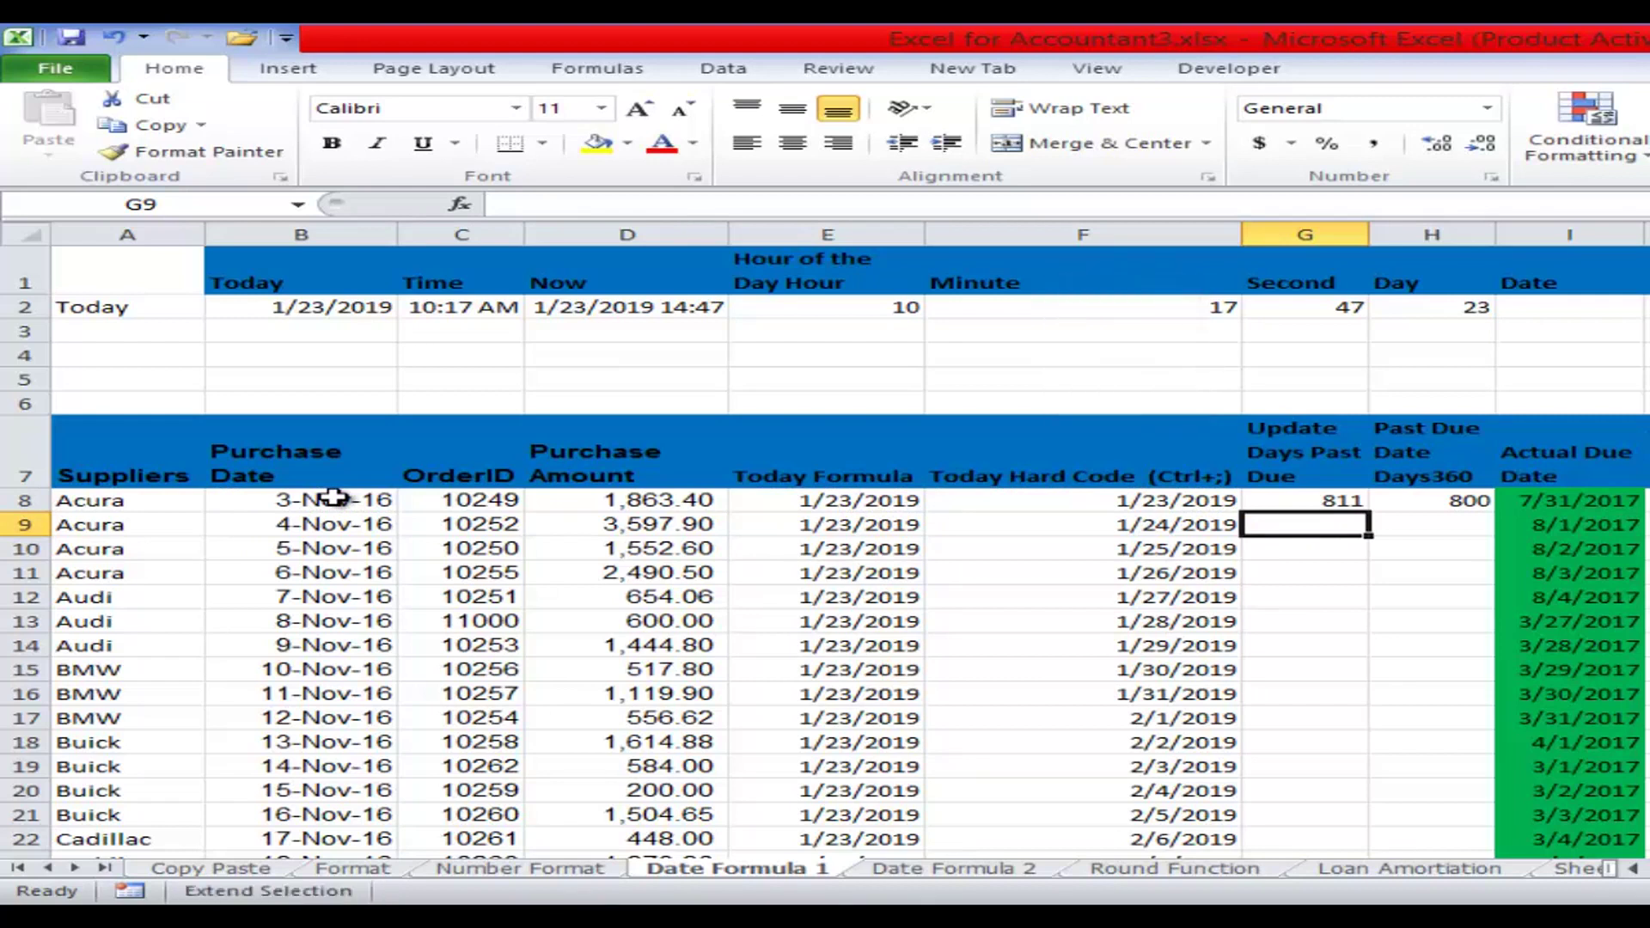
key(alt+Tab)
click(1020, 913)
click(1136, 826)
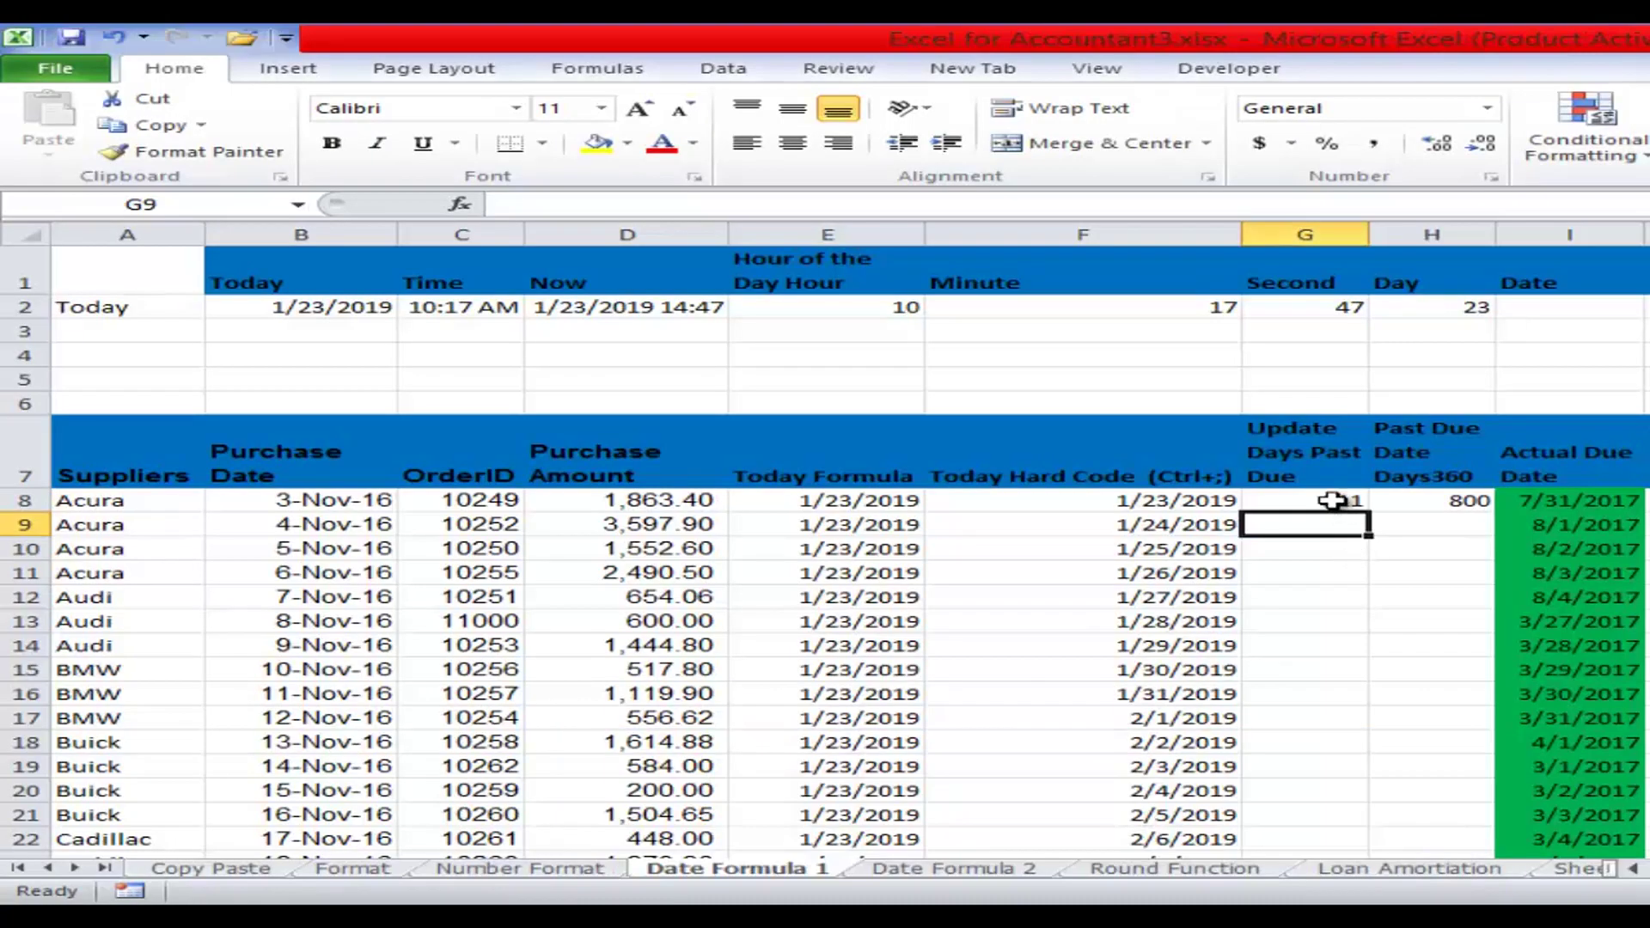
- Fill the days past due formula from G8 down to row 22 and undo that fill
click(1339, 500)
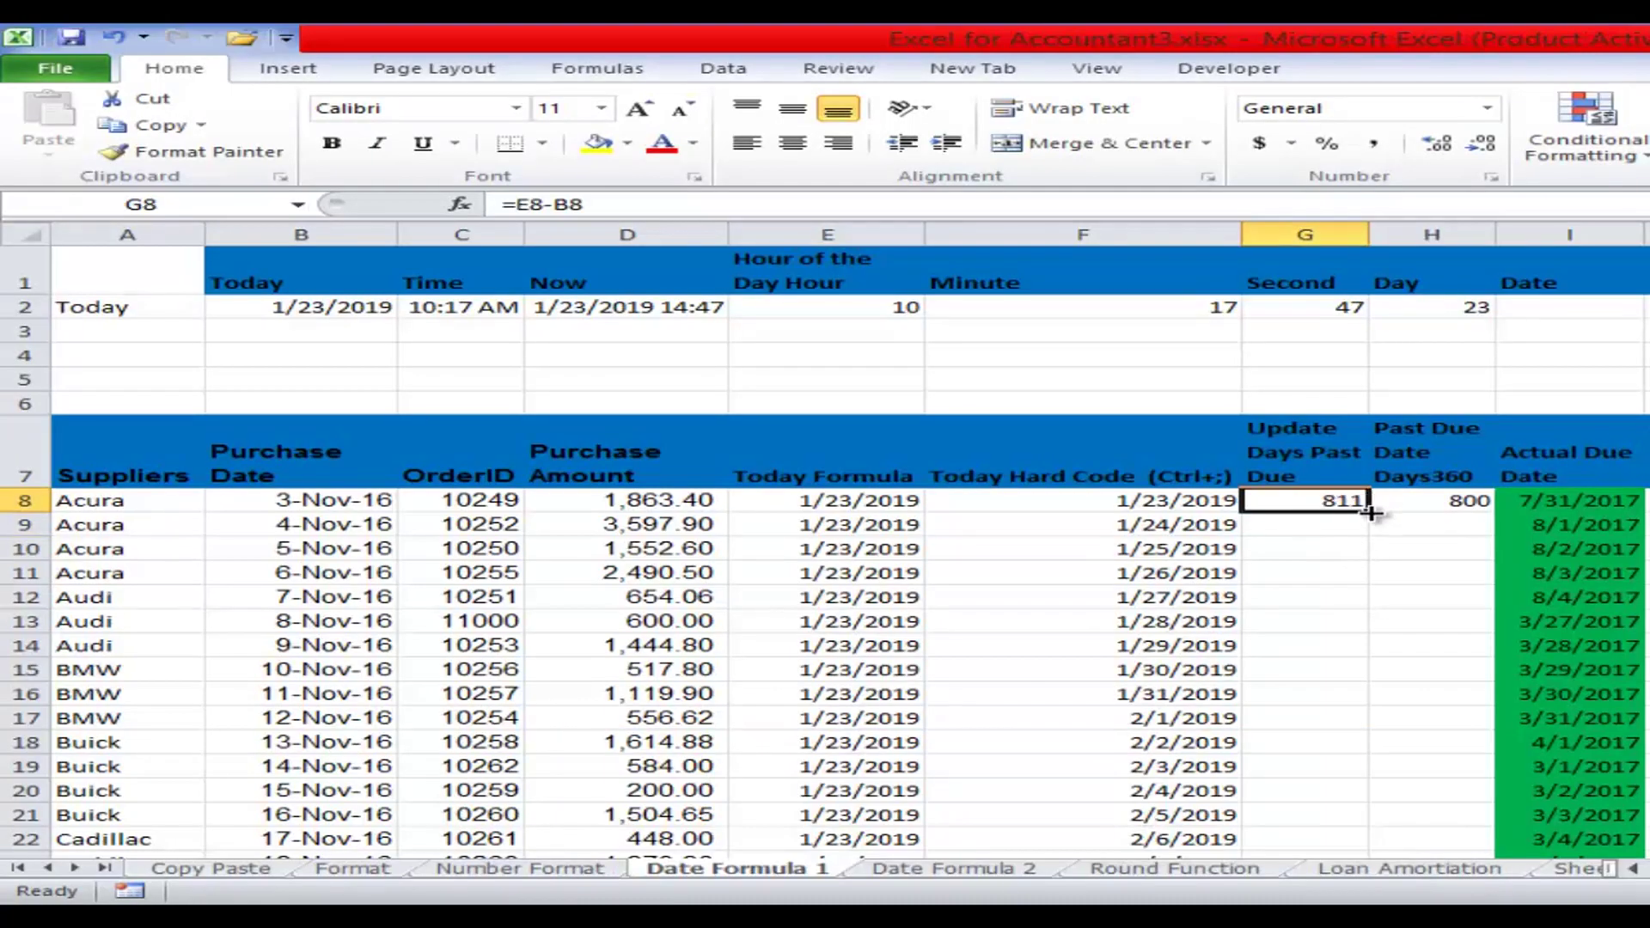
drag(1371, 514, 1404, 842)
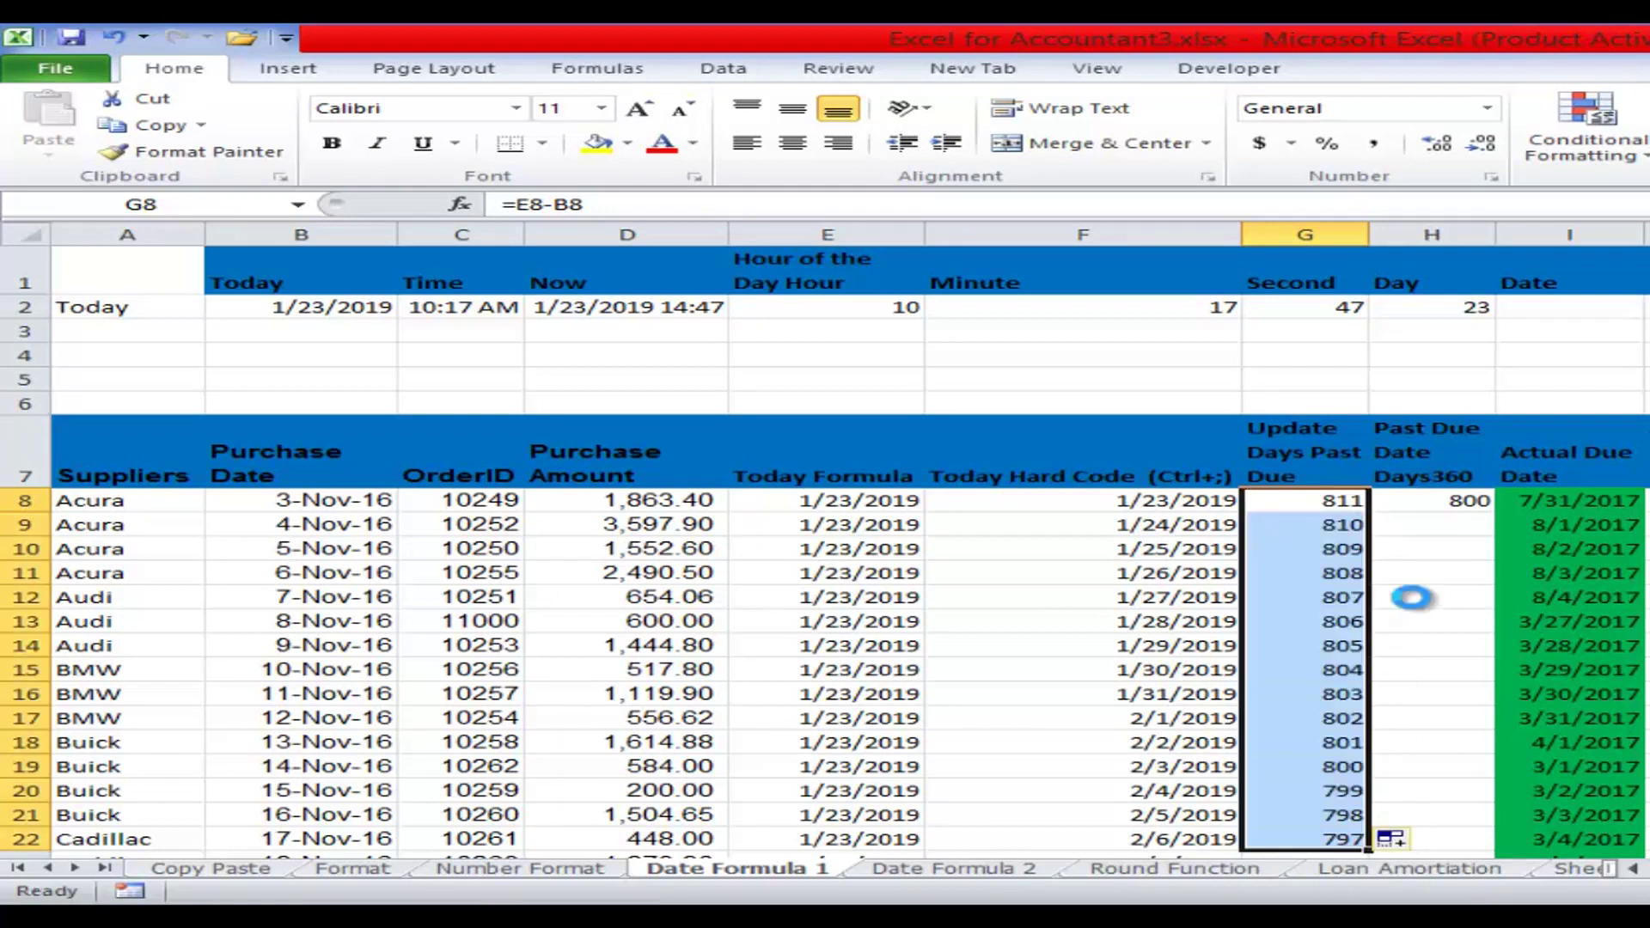
key(ctrl+z)
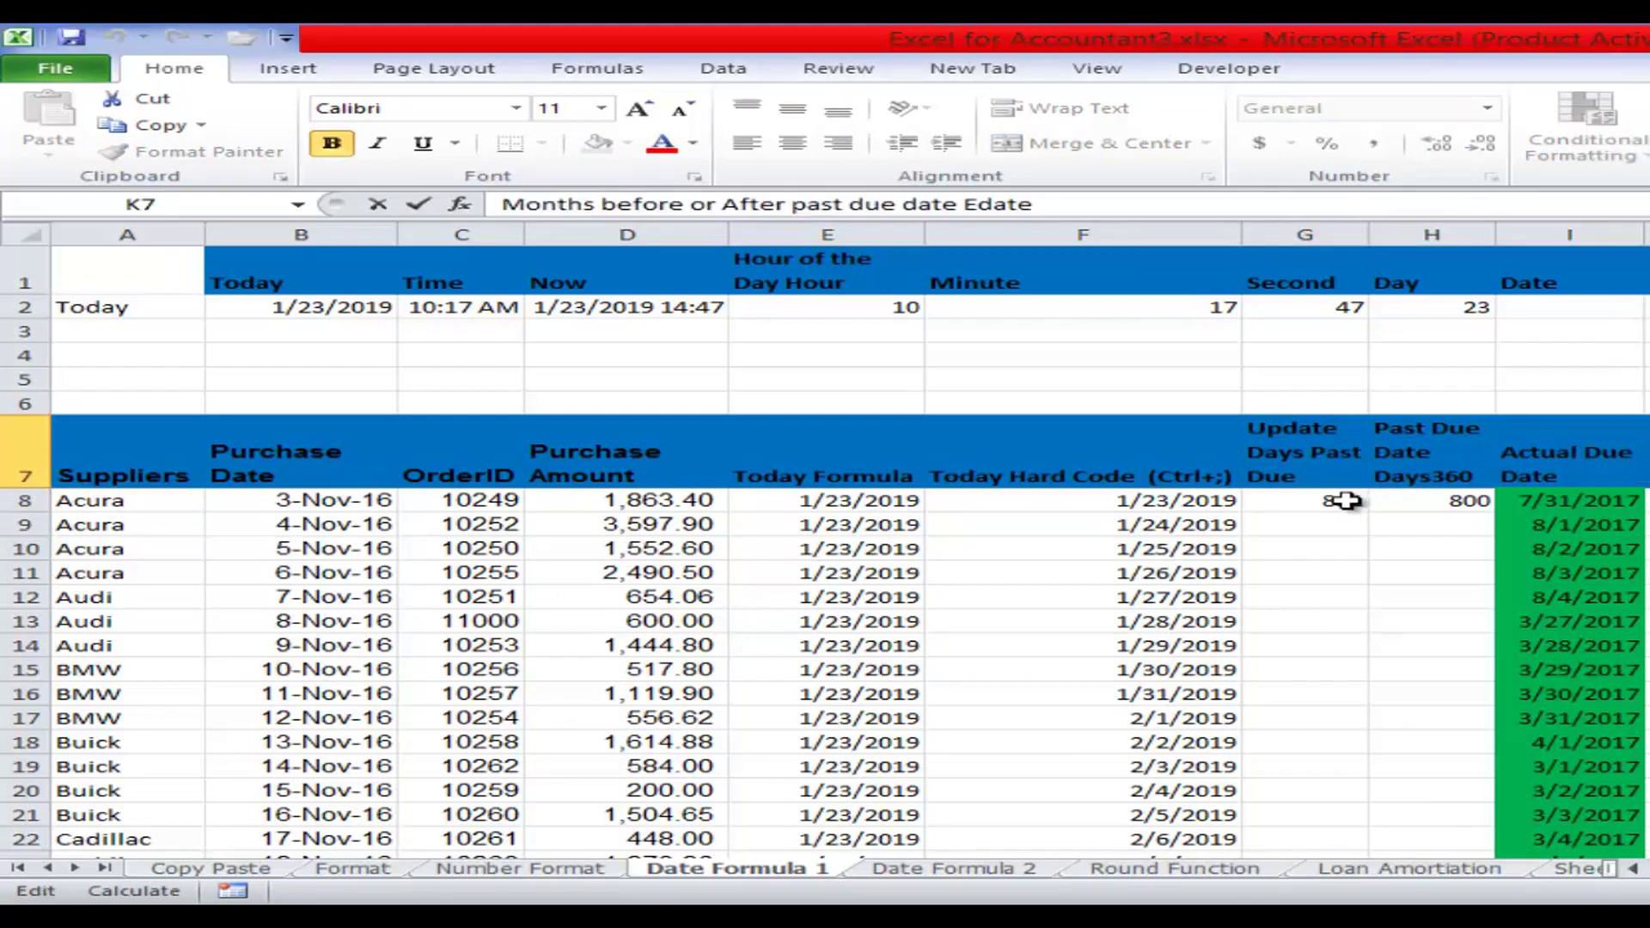
- Fill the G8 days past due formula down the whole Update Days Past Due column and check its last and first rows
click(1345, 501)
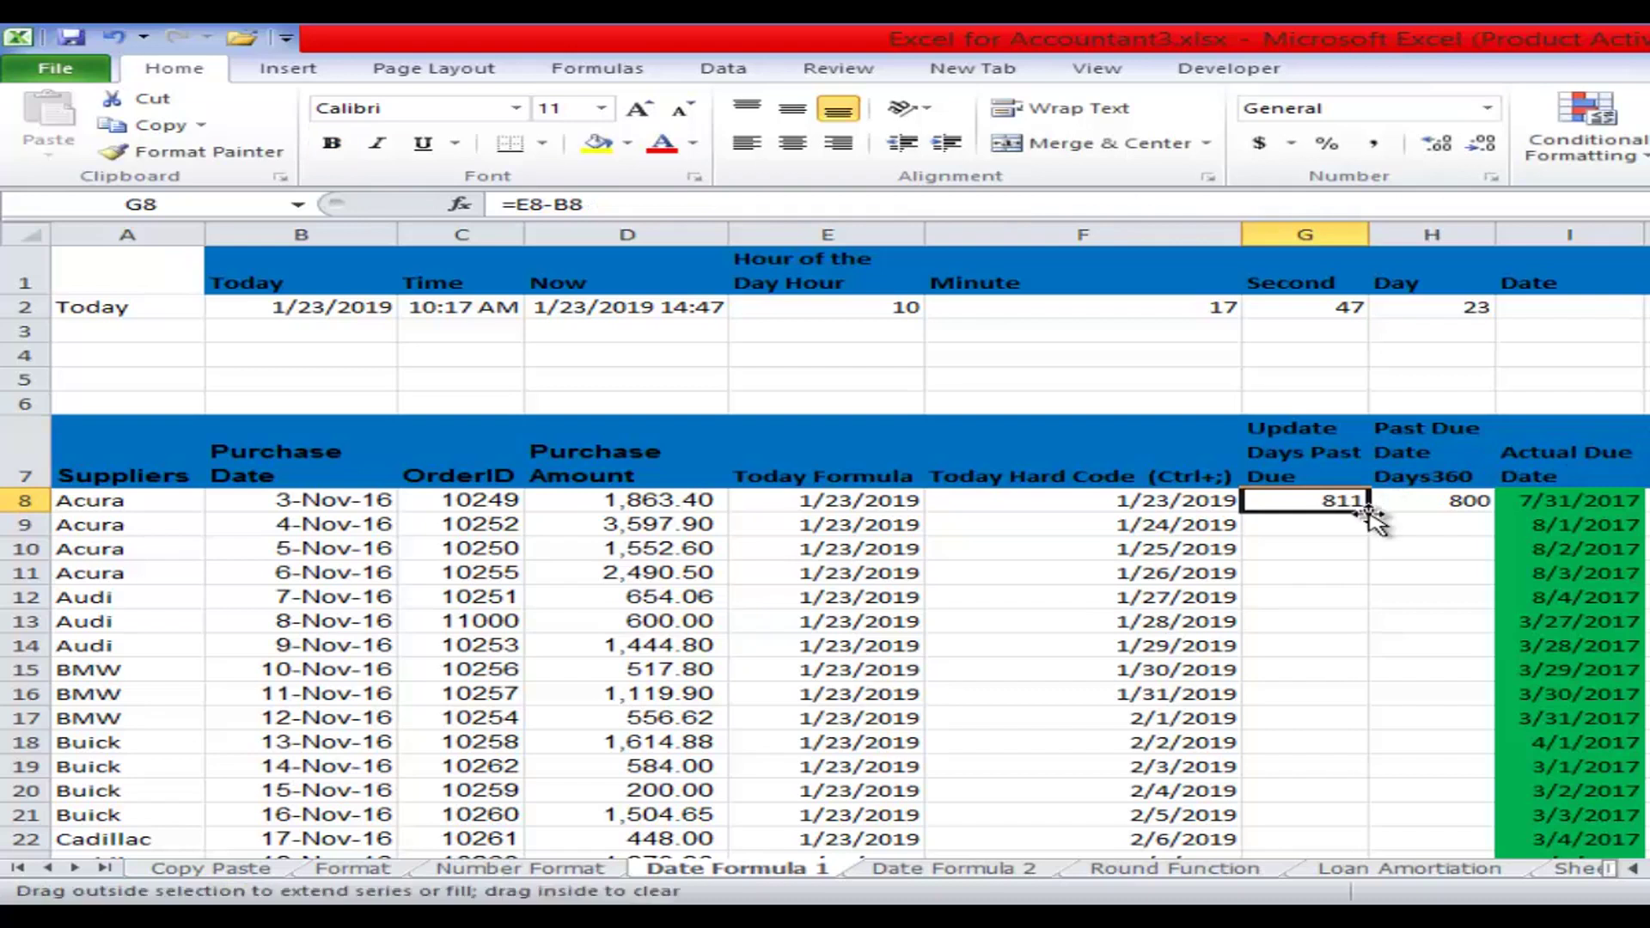
double_click(1369, 511)
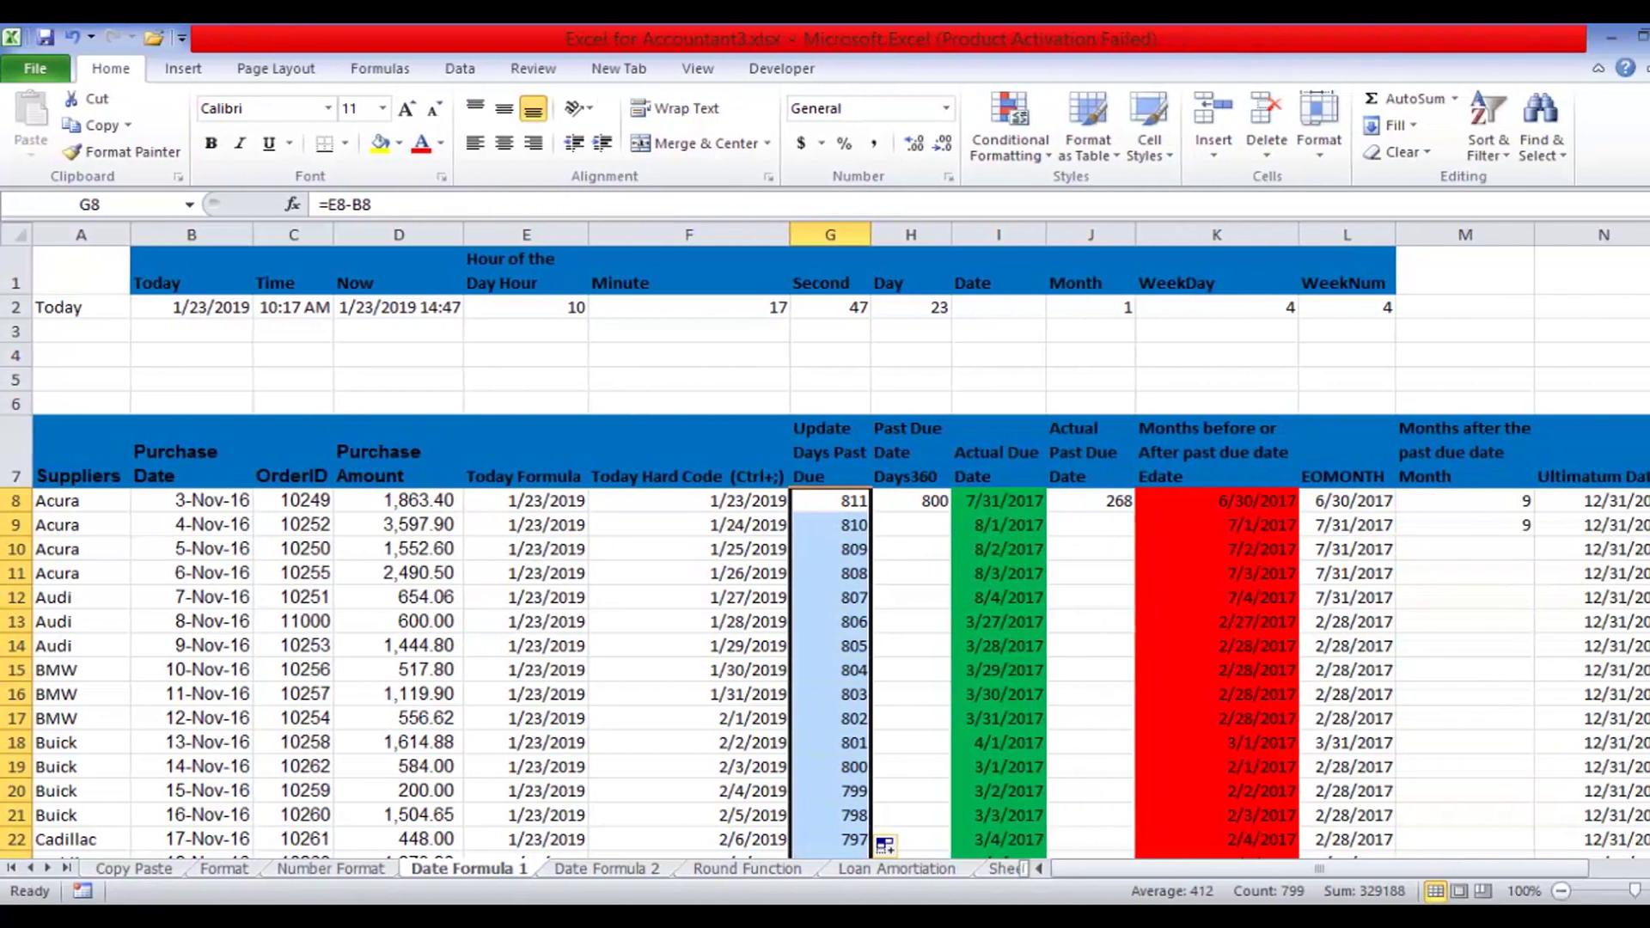
mouse_move(1640, 273)
mouse_down()
mouse_move(1642, 374)
mouse_move(1642, 262)
mouse_up()
click(791, 501)
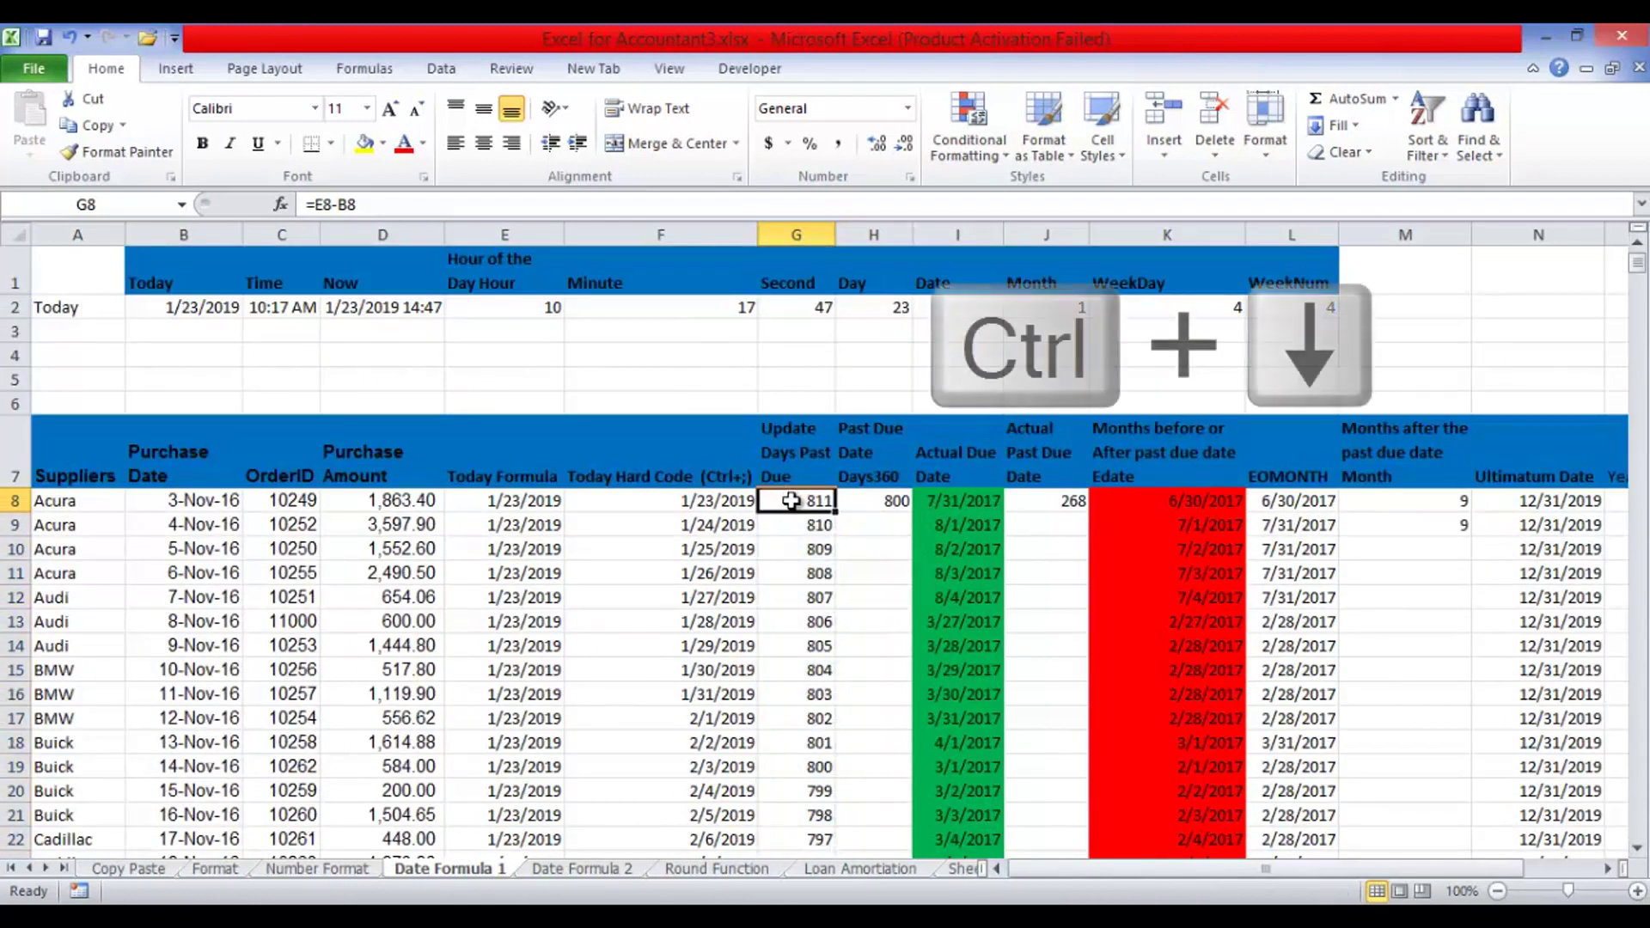
key(ctrl+Down)
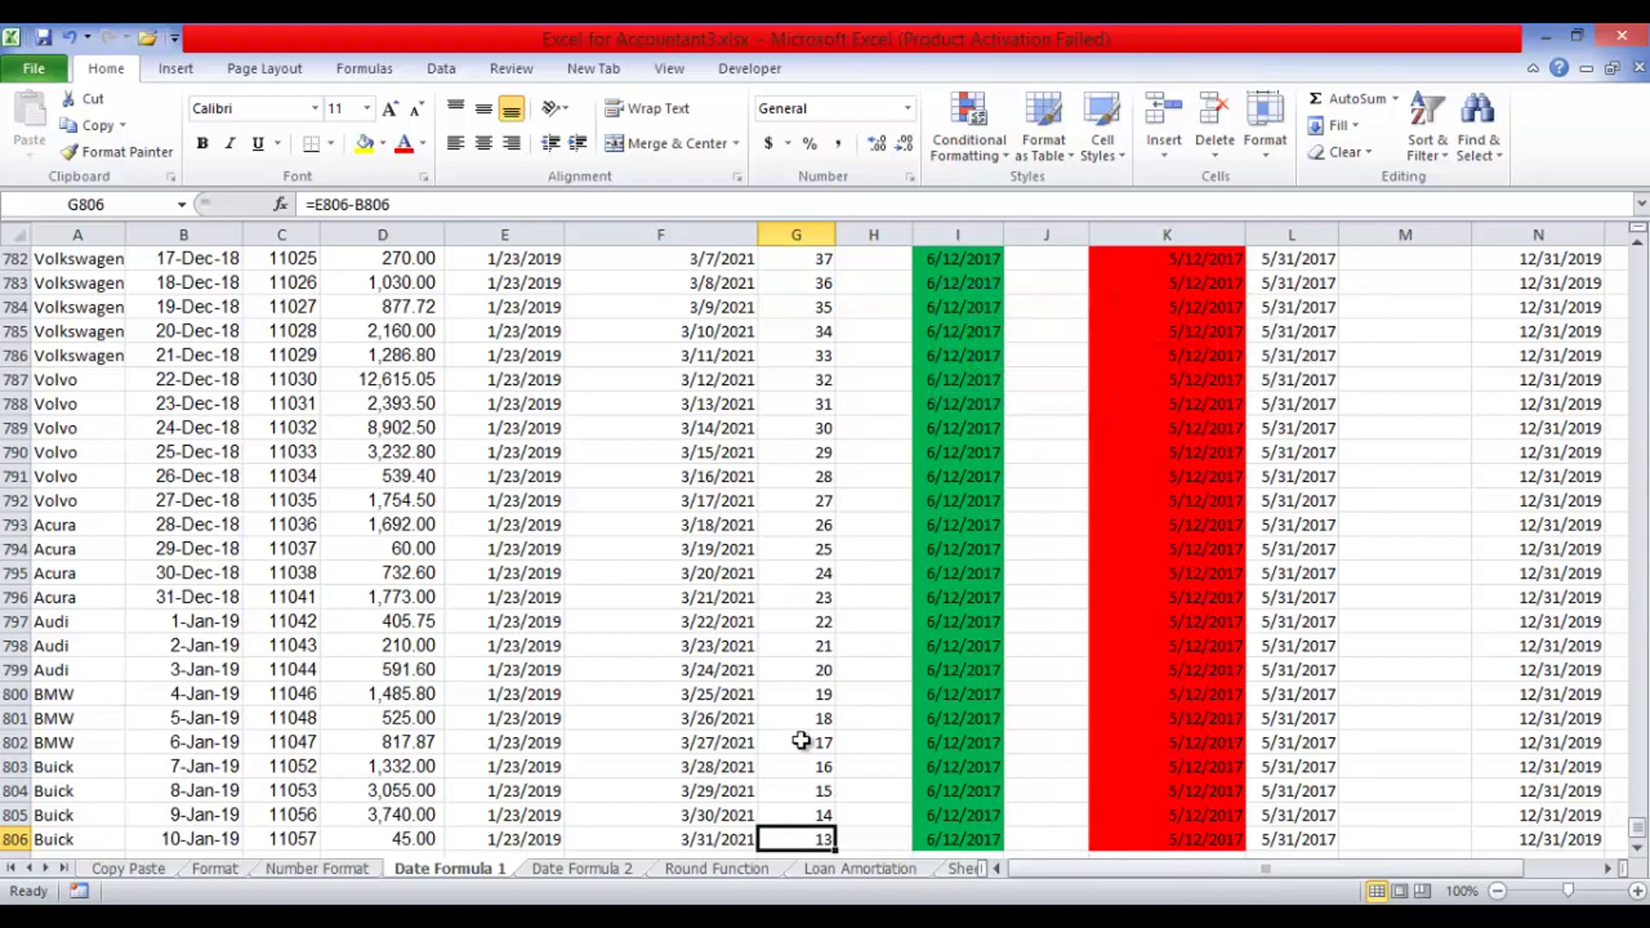
key(ctrl+Up)
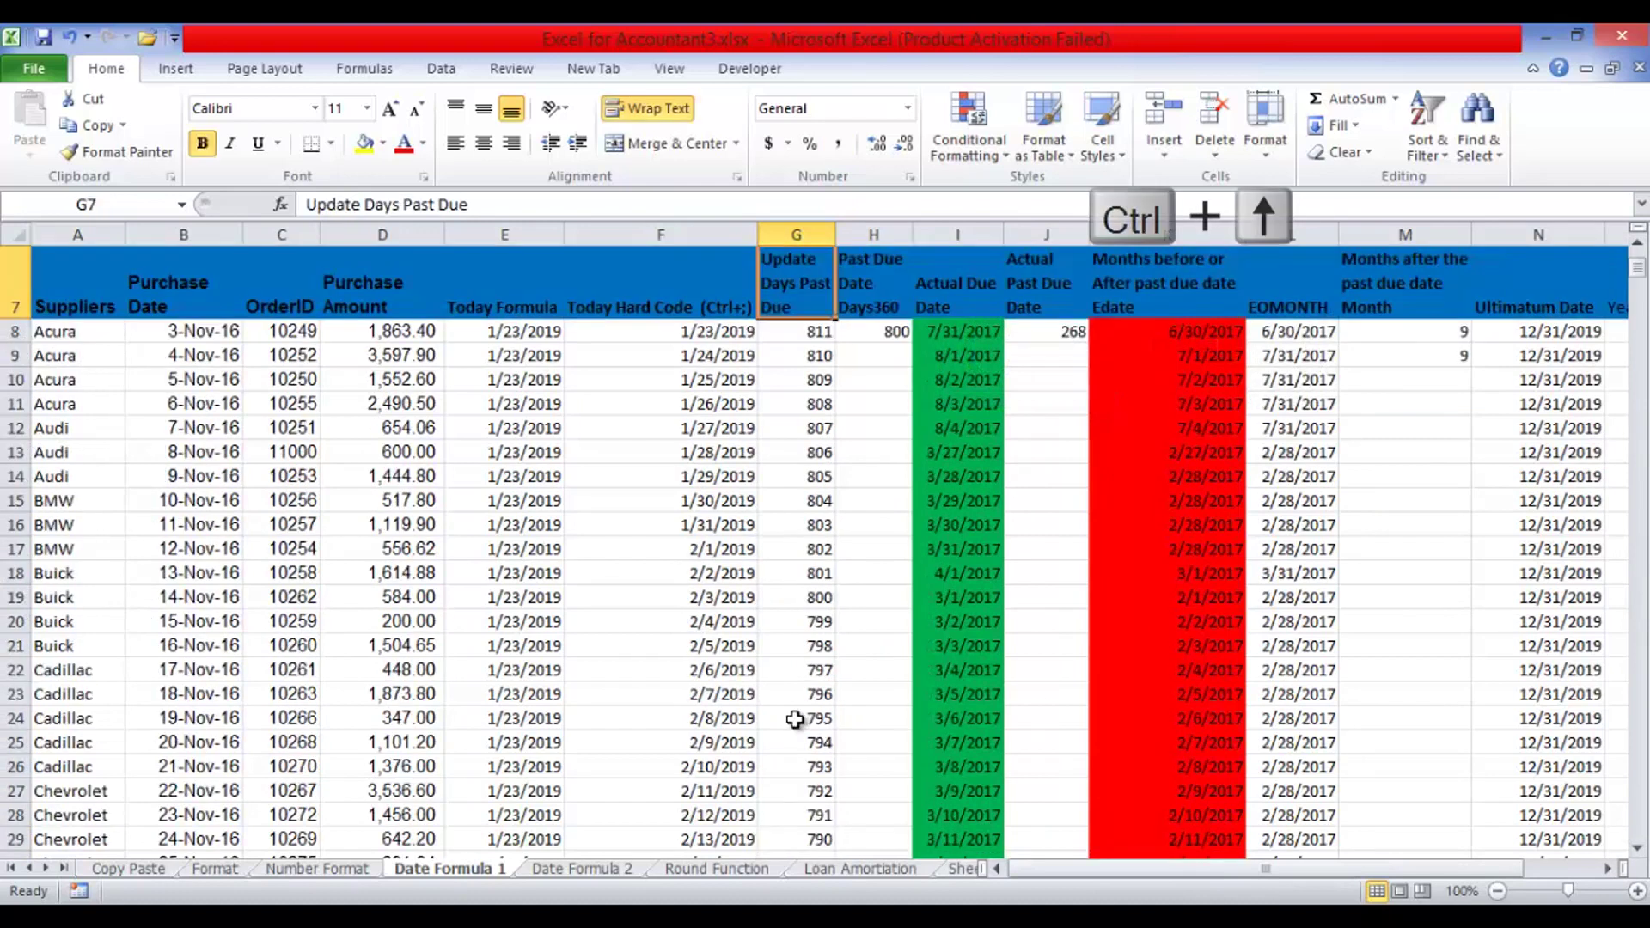
click(809, 331)
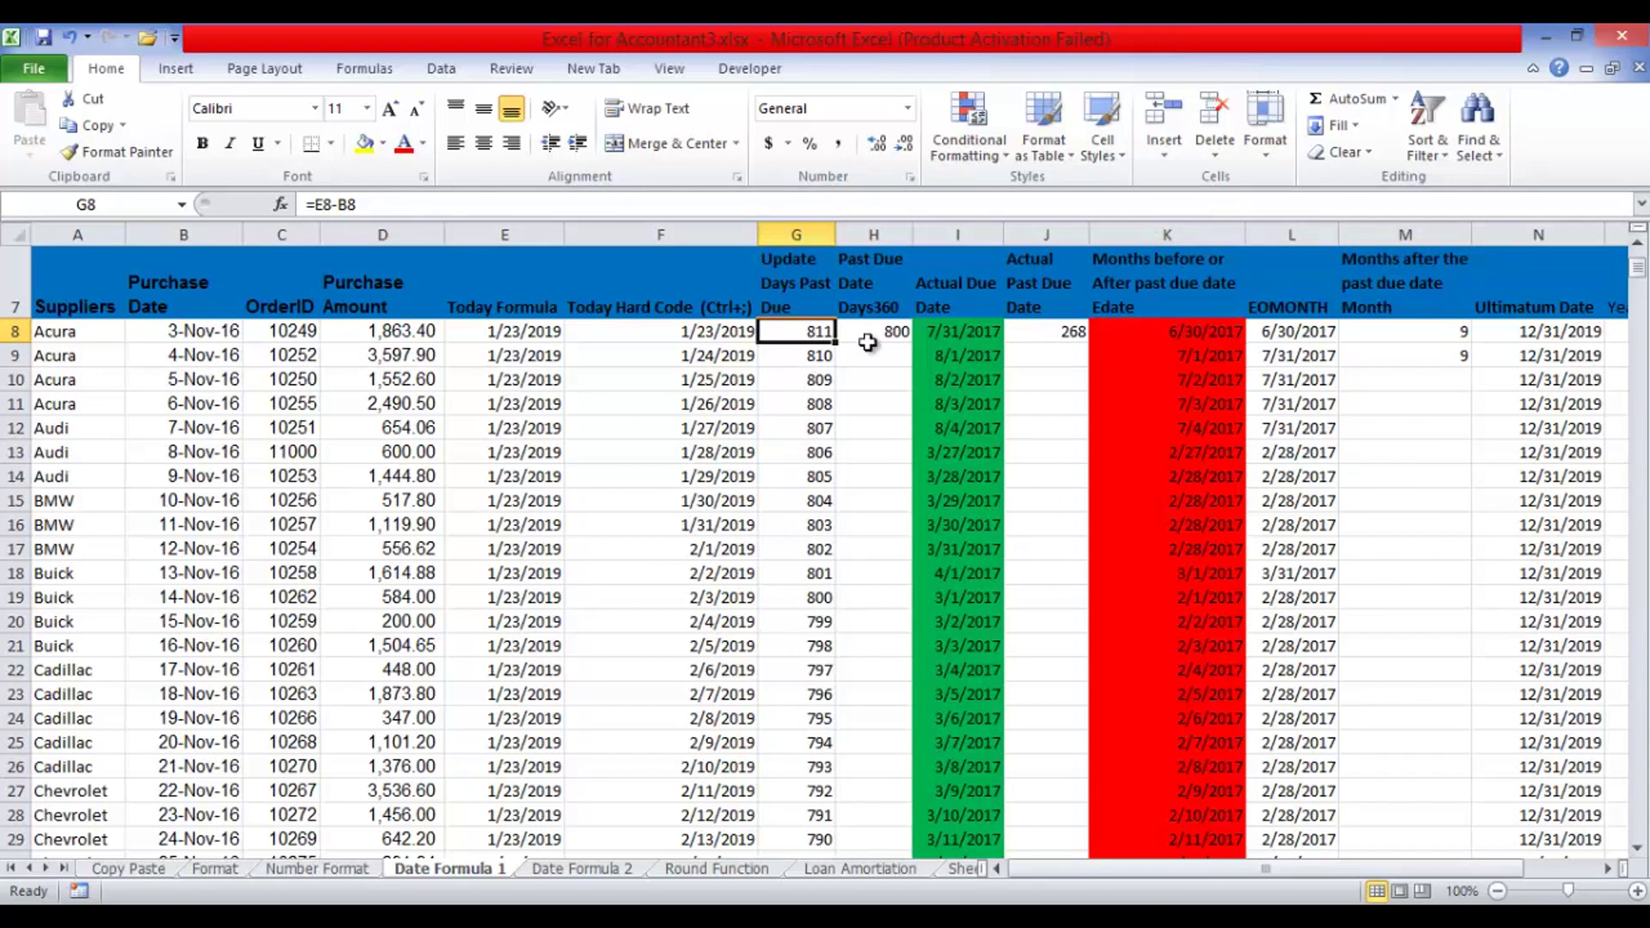
- Clear H8 and start a DAYS360 formula with purchase date B8 as start date and TODAY date E8 as end date
click(895, 330)
key(Delete)
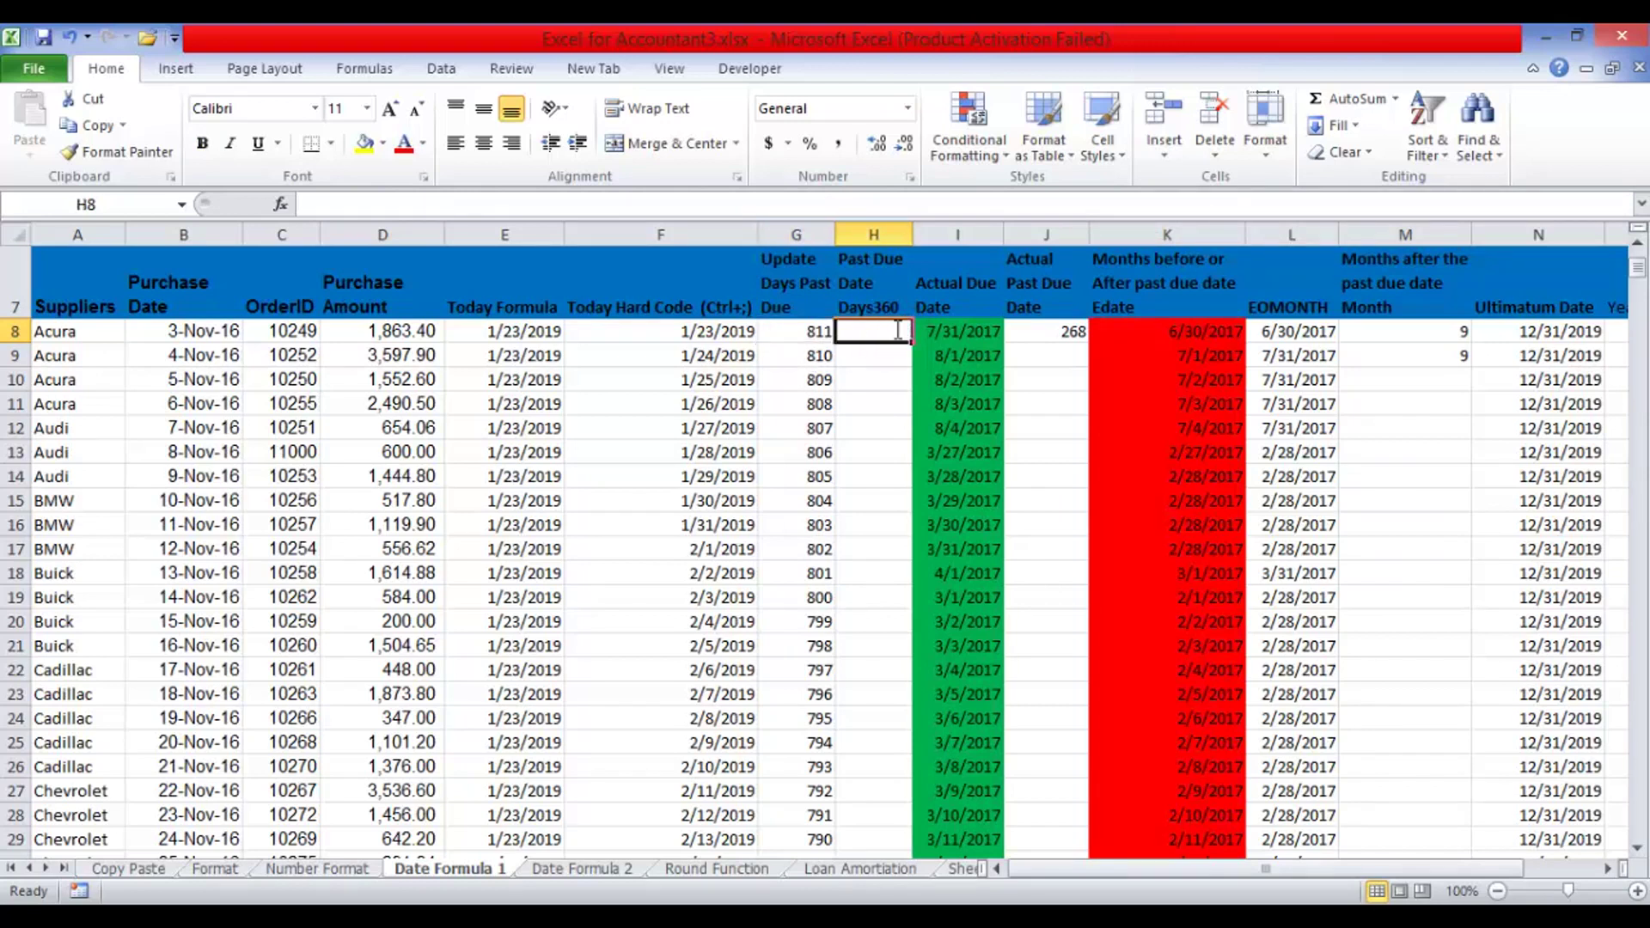
text(=Days)
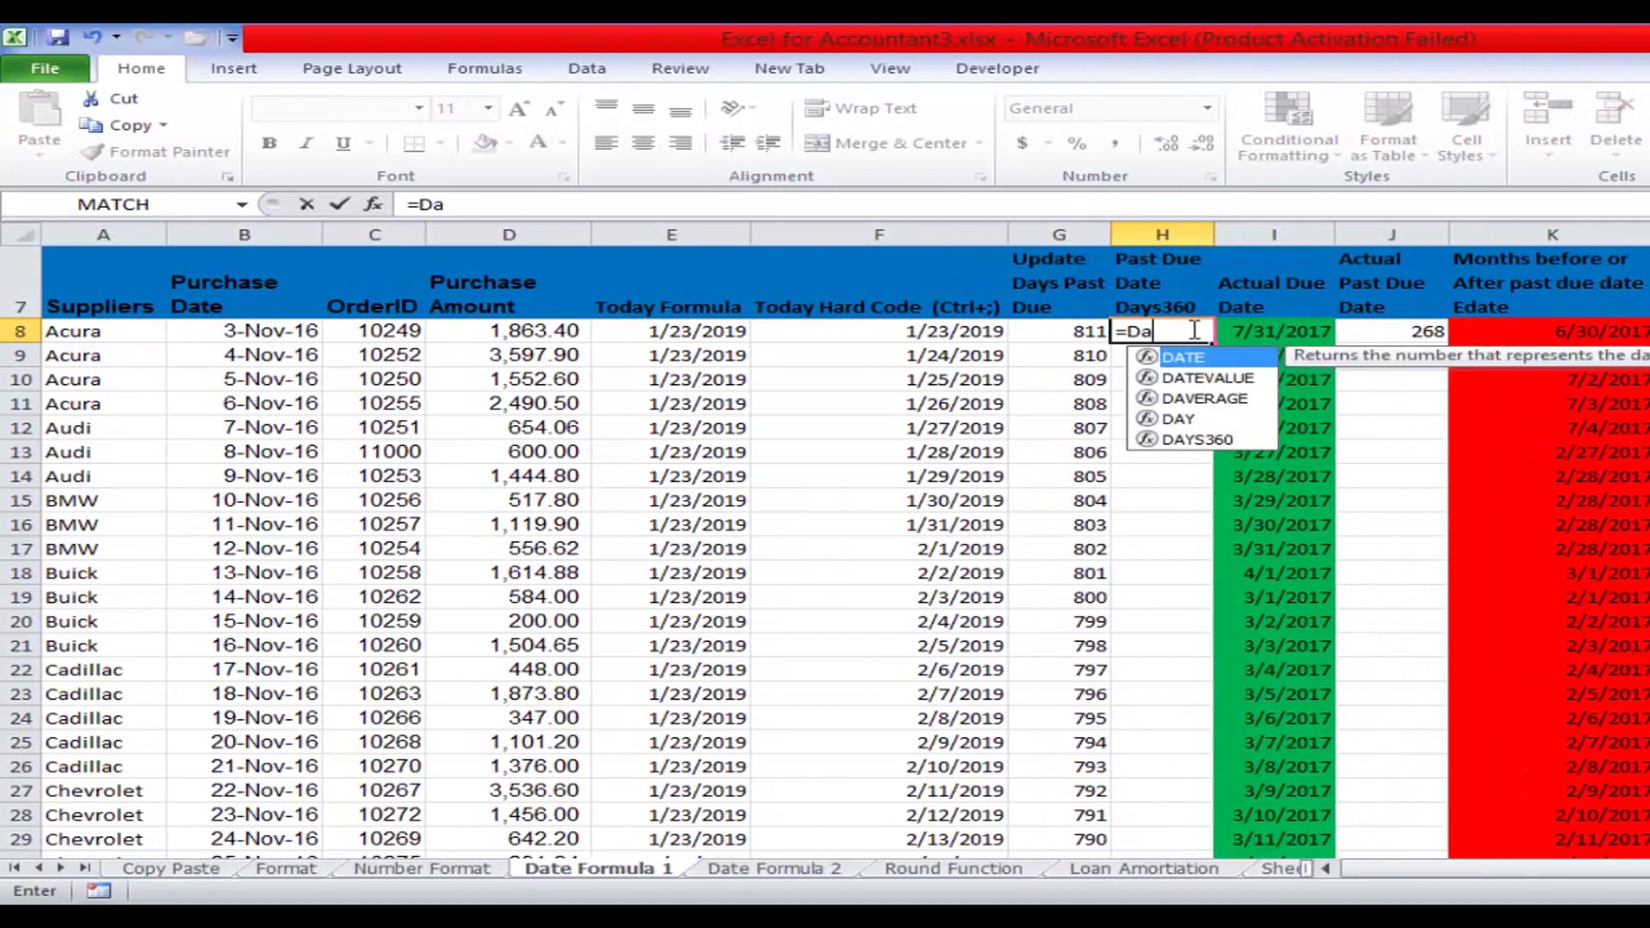
double_click(1203, 359)
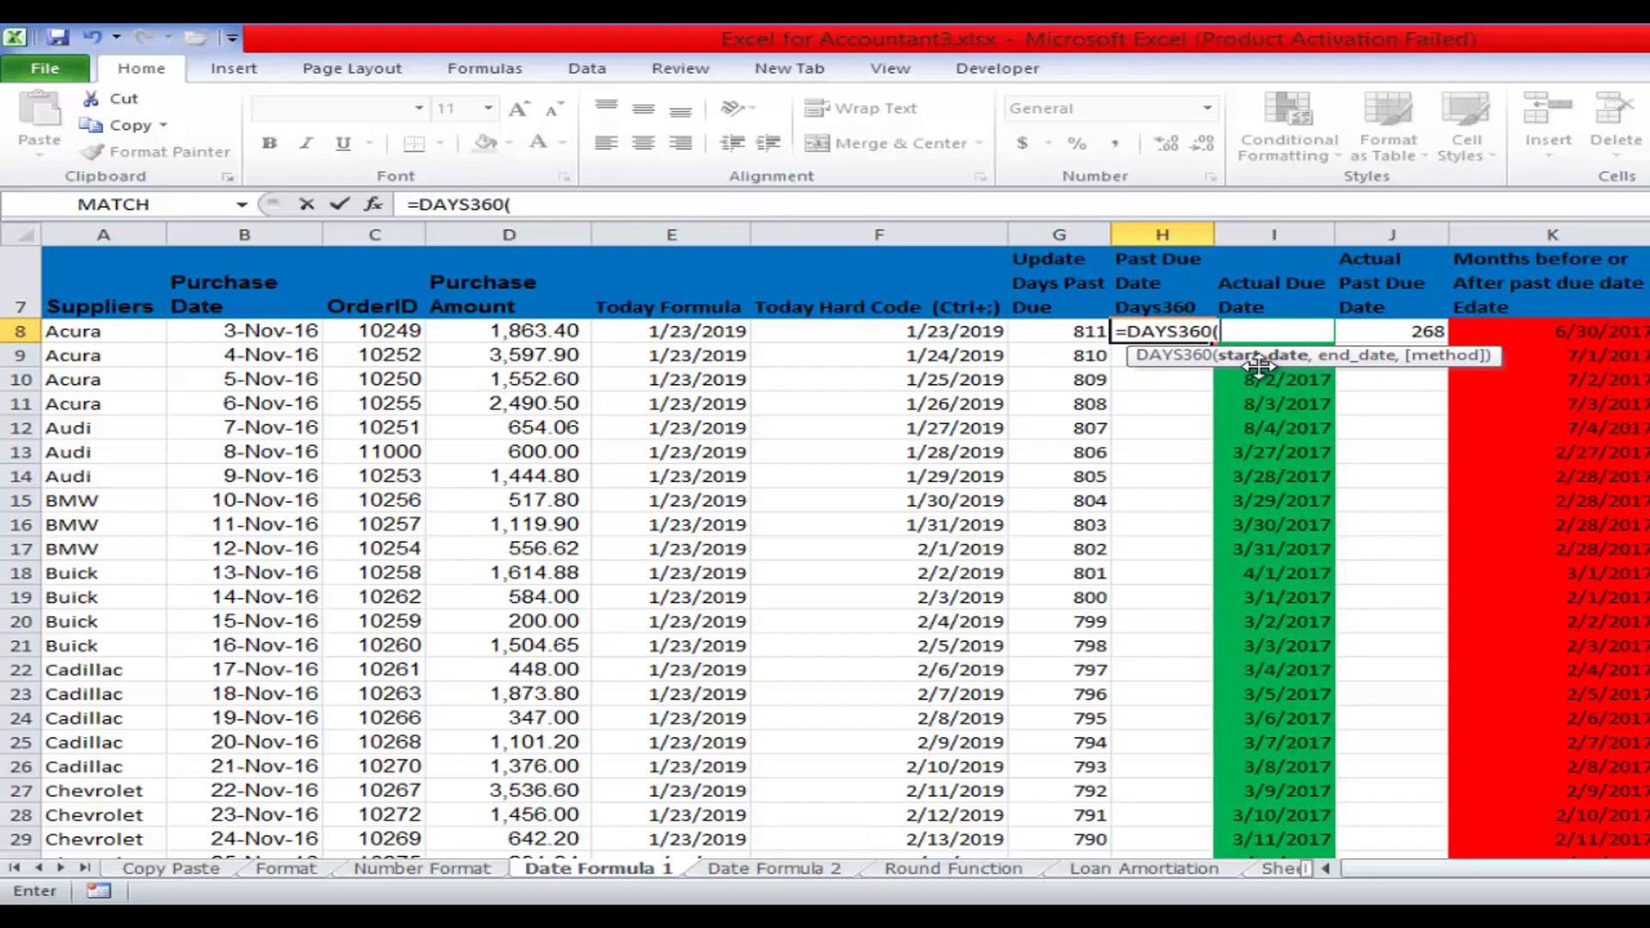
click(247, 333)
text(,----------------------------------------)
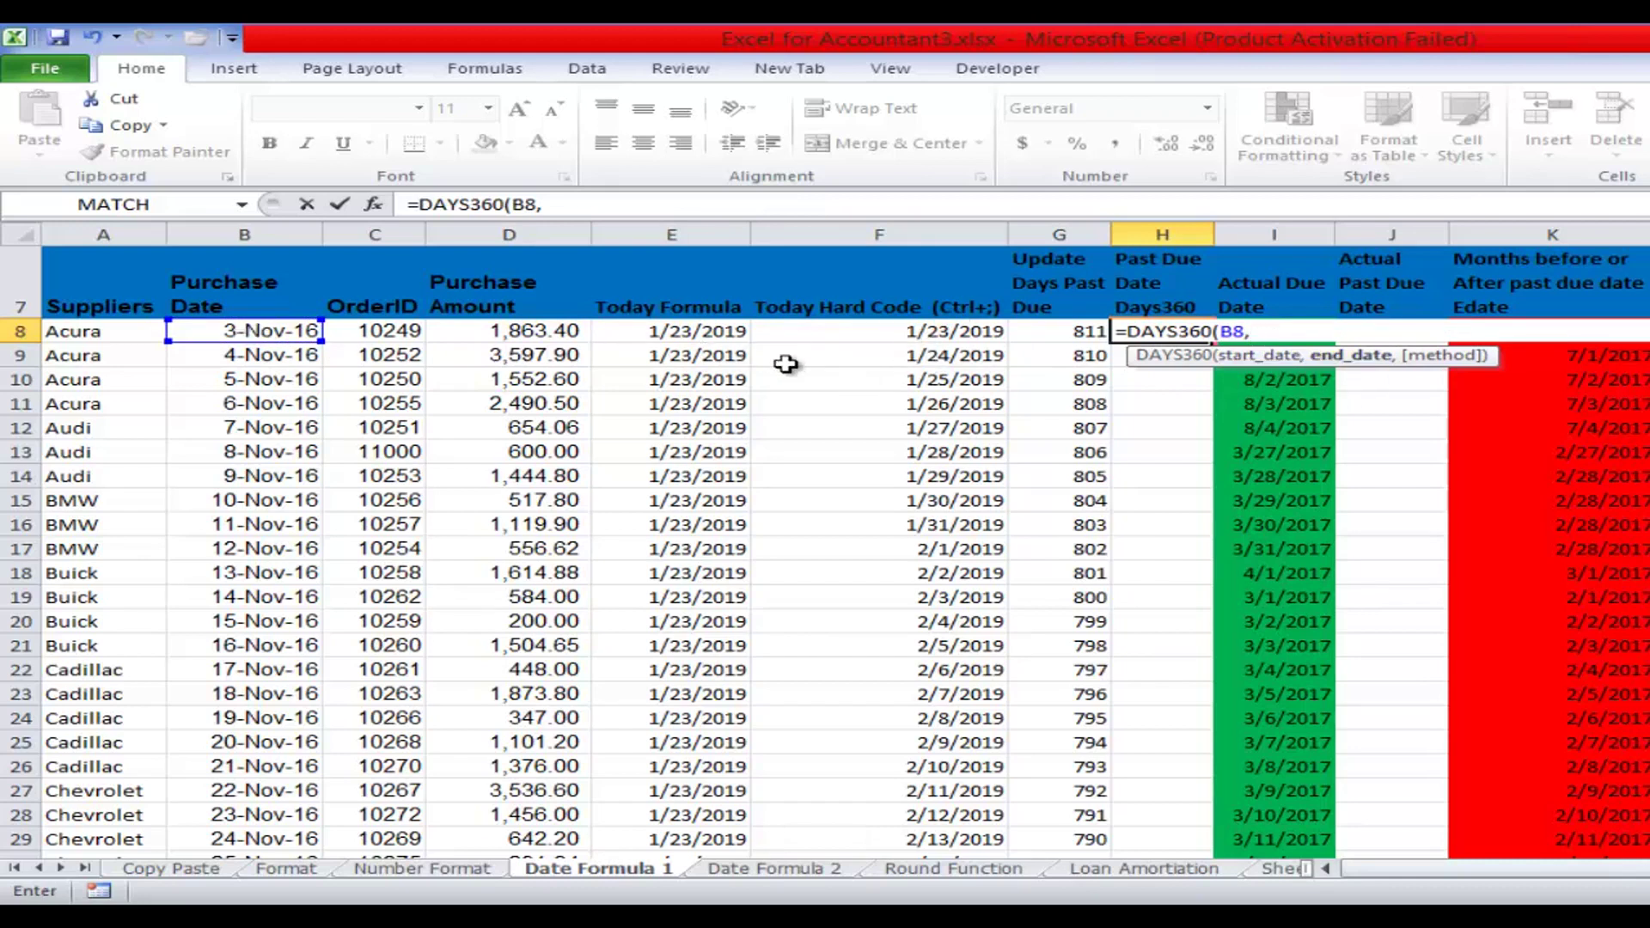
click(712, 331)
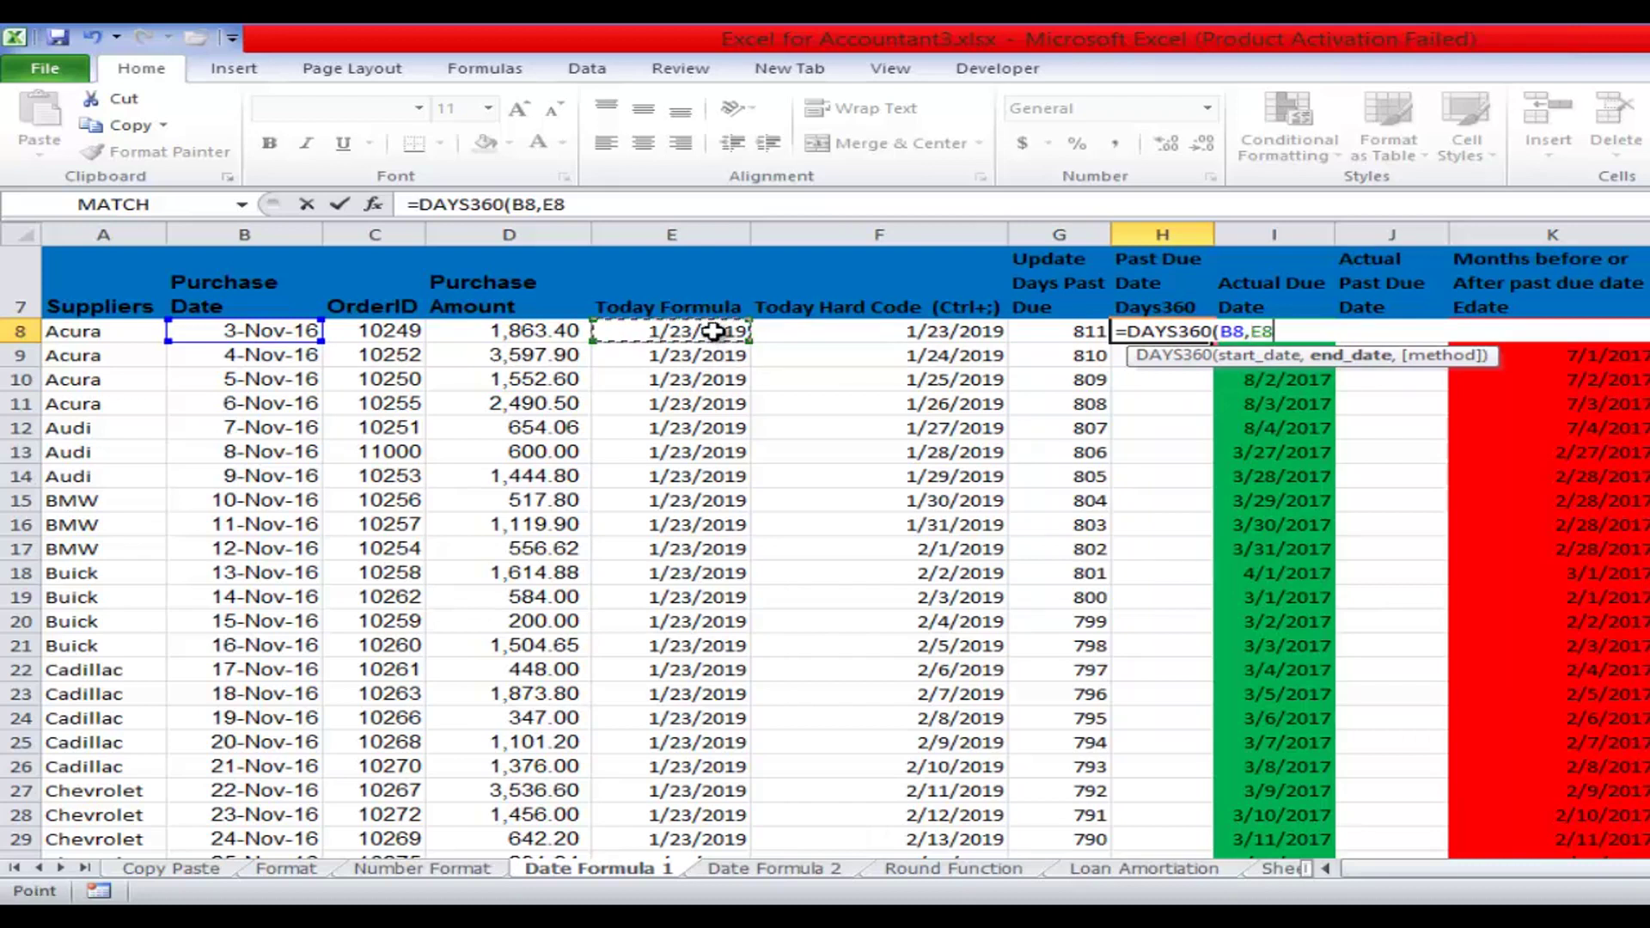
- Add a comma after E8 in the H8 formula and remove the stray dashes, leaving =DAYS360(B8,E8,
text(,--------------------------------------------------)
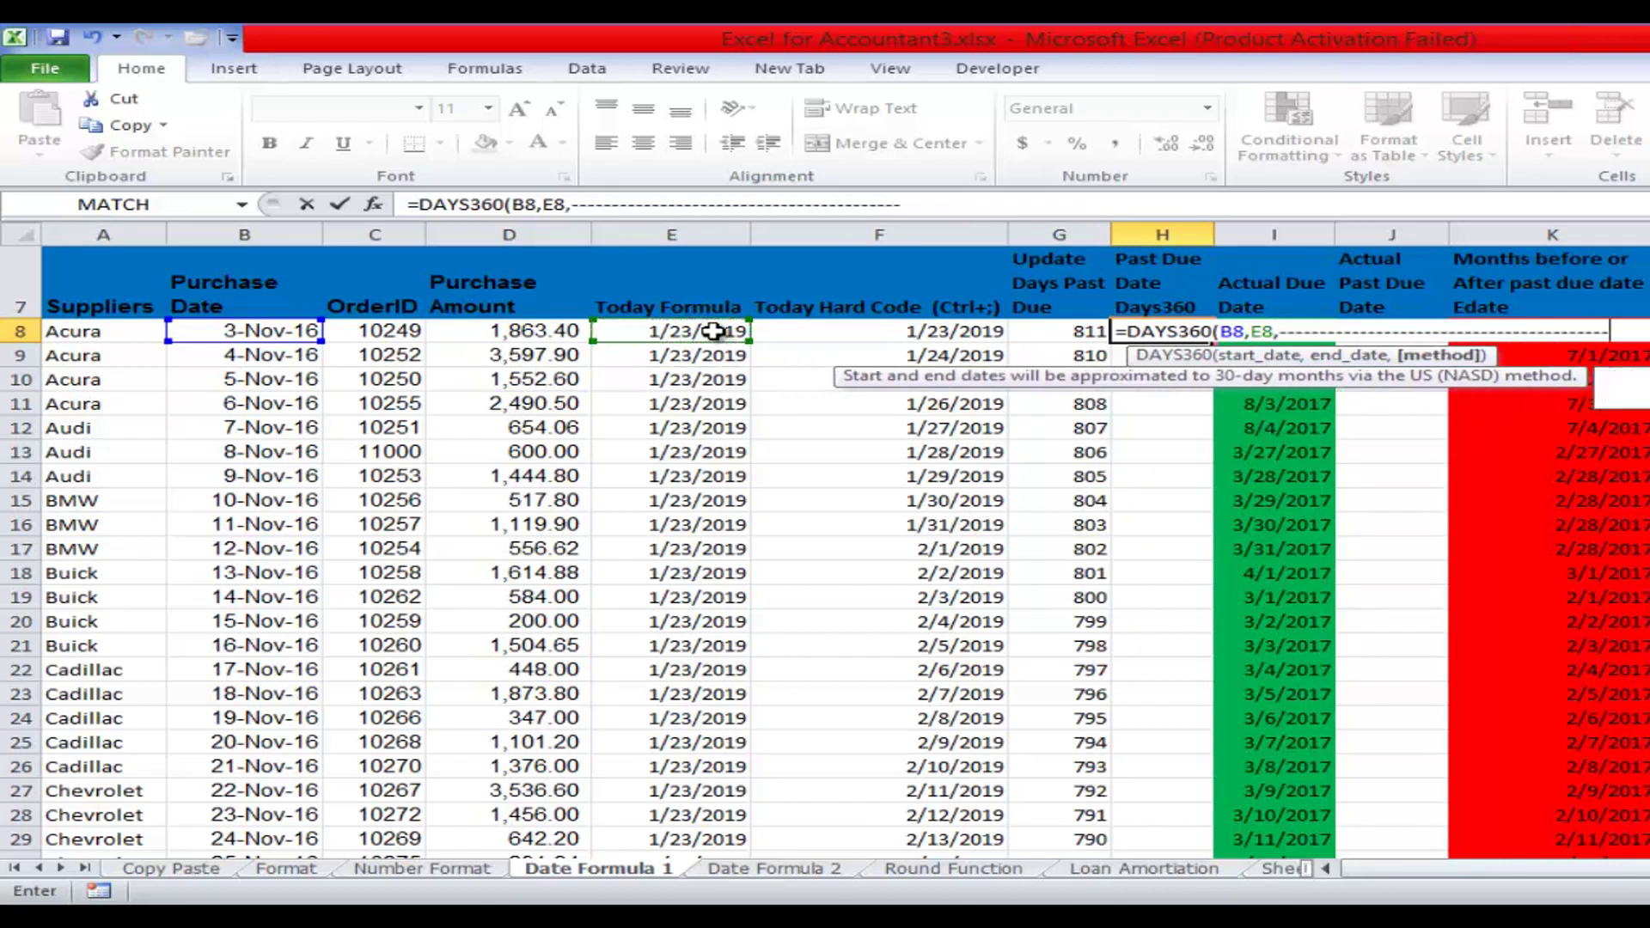
key(BackSpace)
key(BackSpace)
key(BackSpace)
key(BackSpace)
key(BackSpace)
key(BackSpace)
key(BackSpace)
key(BackSpace)
key(BackSpace)
key(BackSpace)
key(BackSpace)
key(BackSpace)
key(BackSpace)
key(BackSpace)
key(BackSpace)
key(BackSpace)
key(BackSpace)
key(BackSpace)
key(BackSpace)
key(BackSpace)
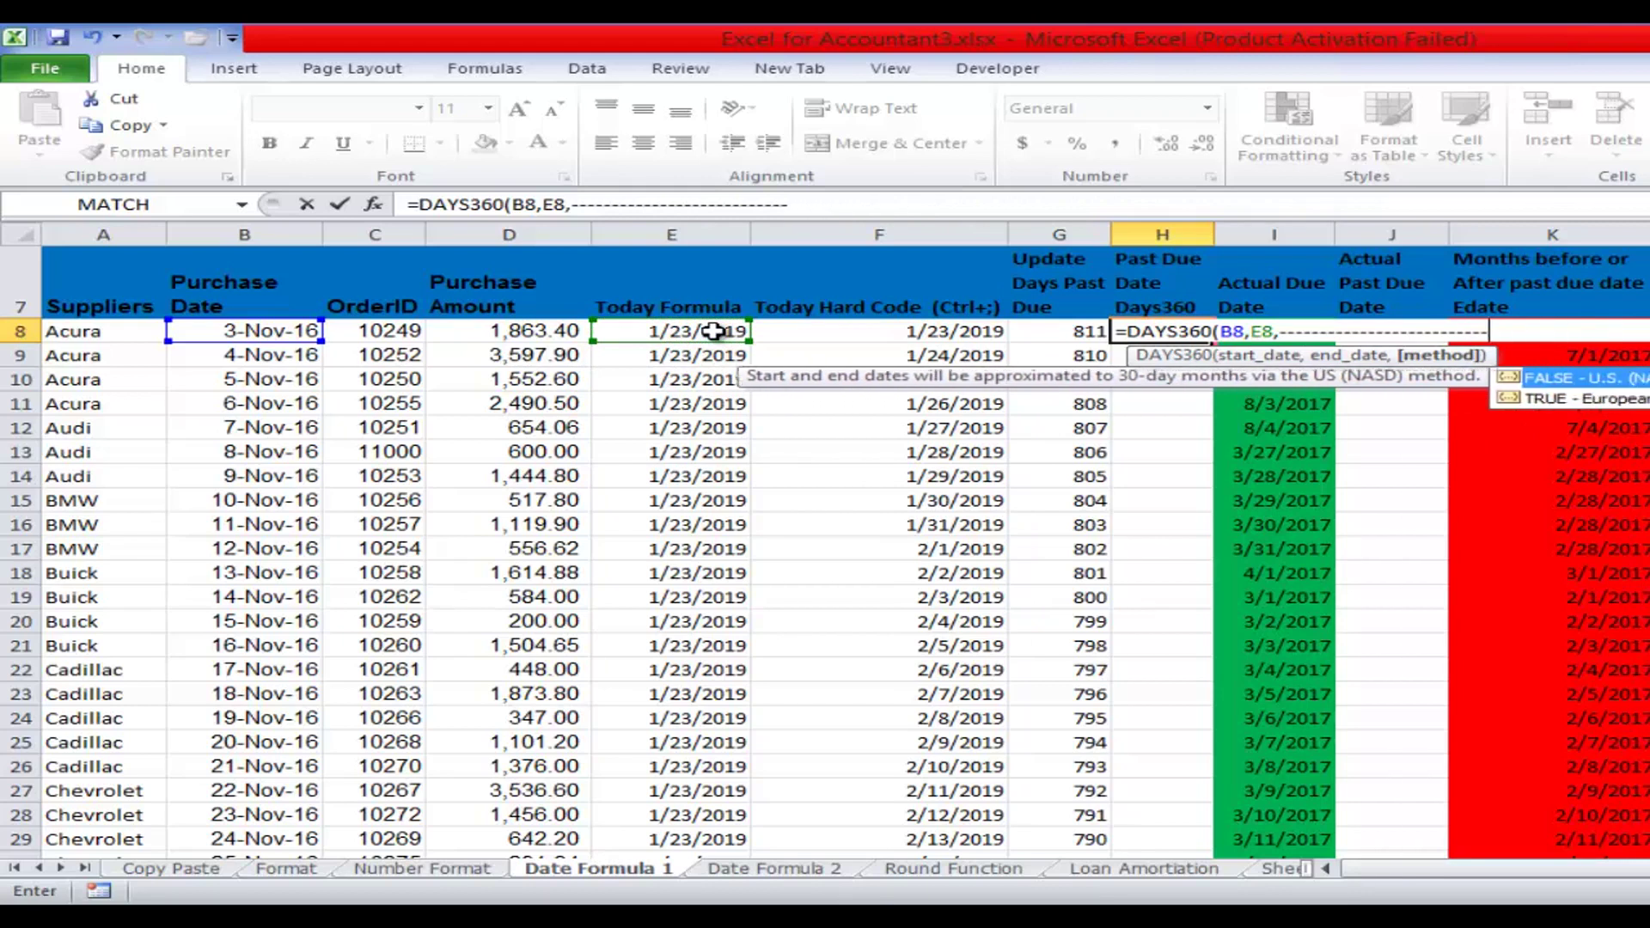
key(BackSpace)
key(BackSpace)
key(BackSpace)
key(BackSpace)
key(BackSpace)
key(BackSpace)
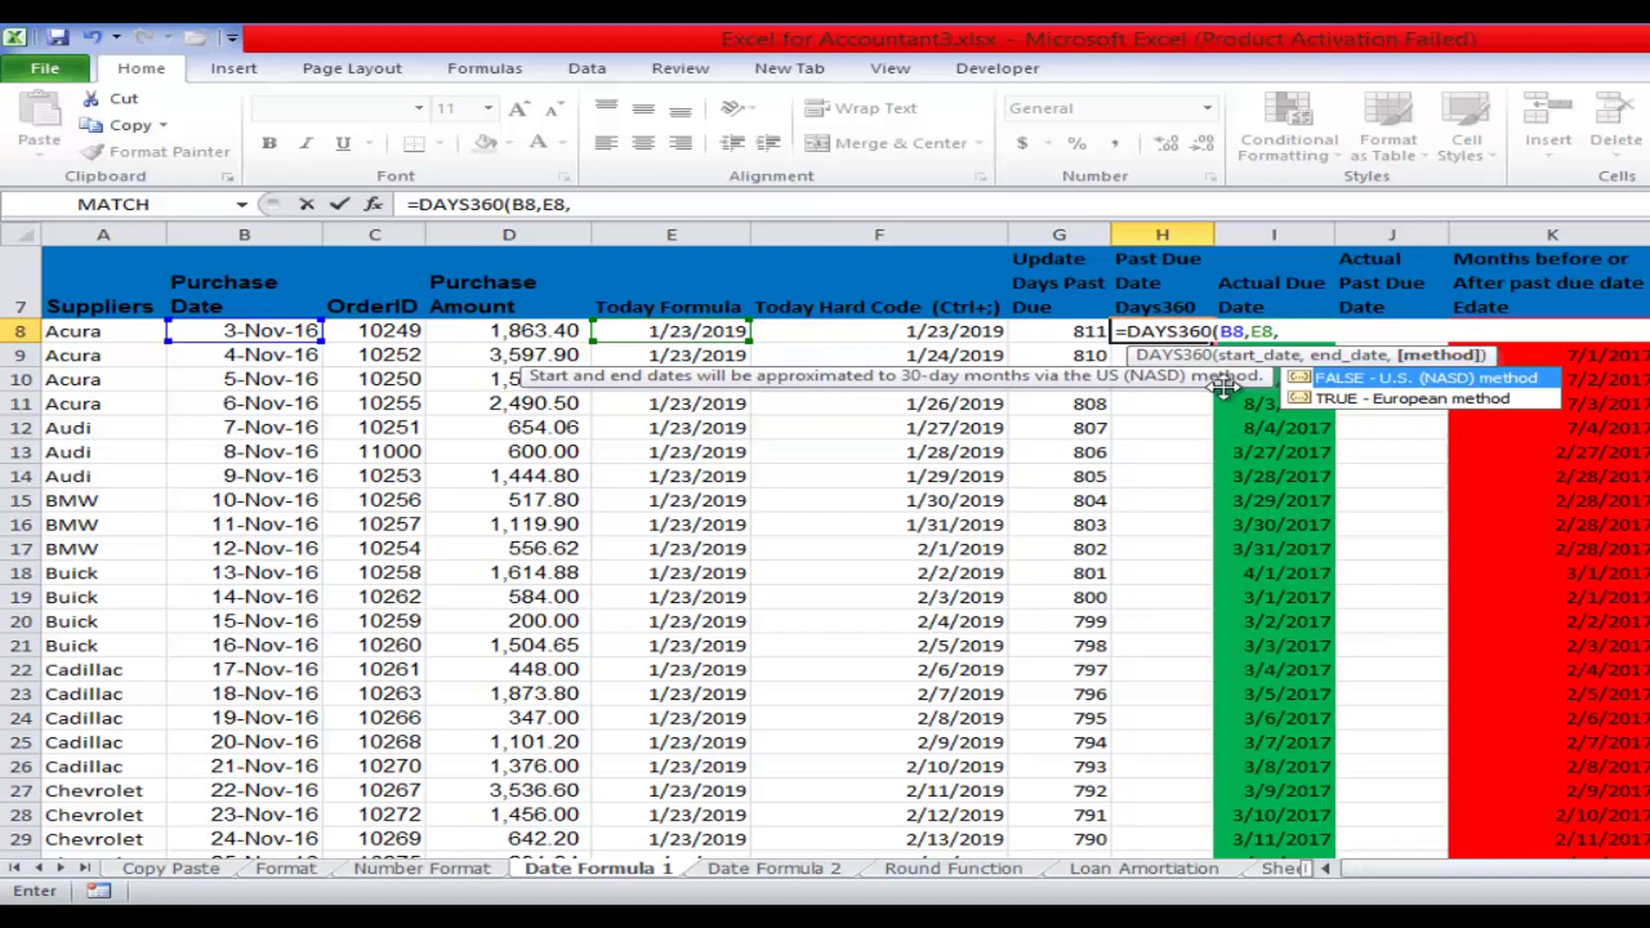
- Complete the H8 formula with the U.S. (NASD) method as =DAYS360(B8,E8,FALSE)
click(1436, 404)
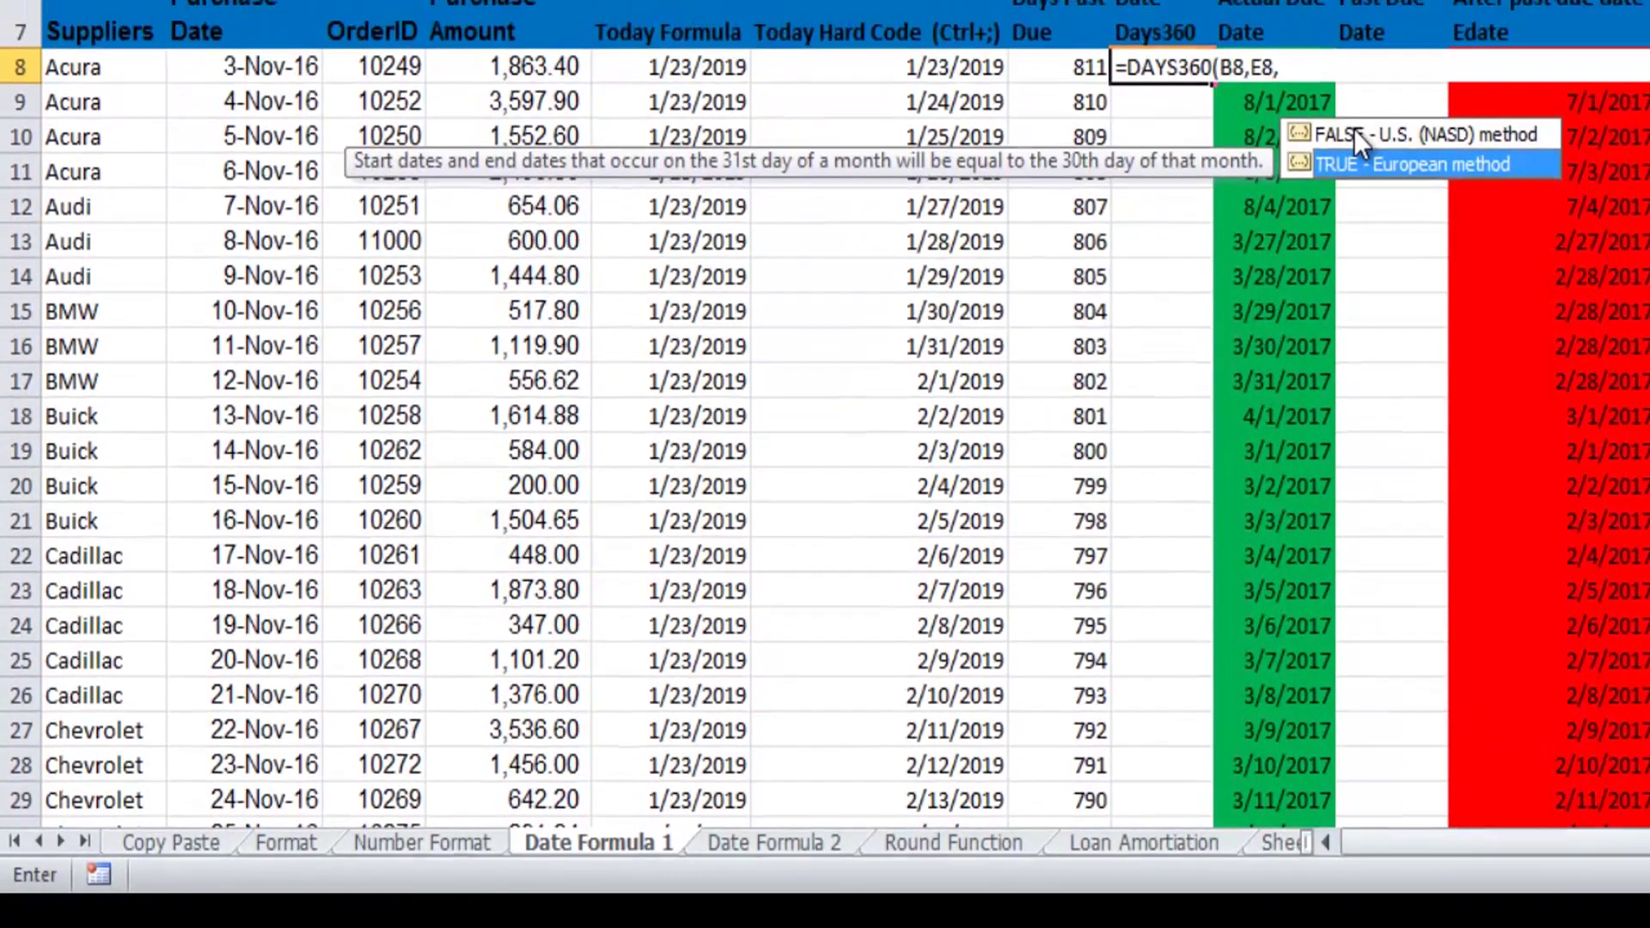
double_click(1355, 163)
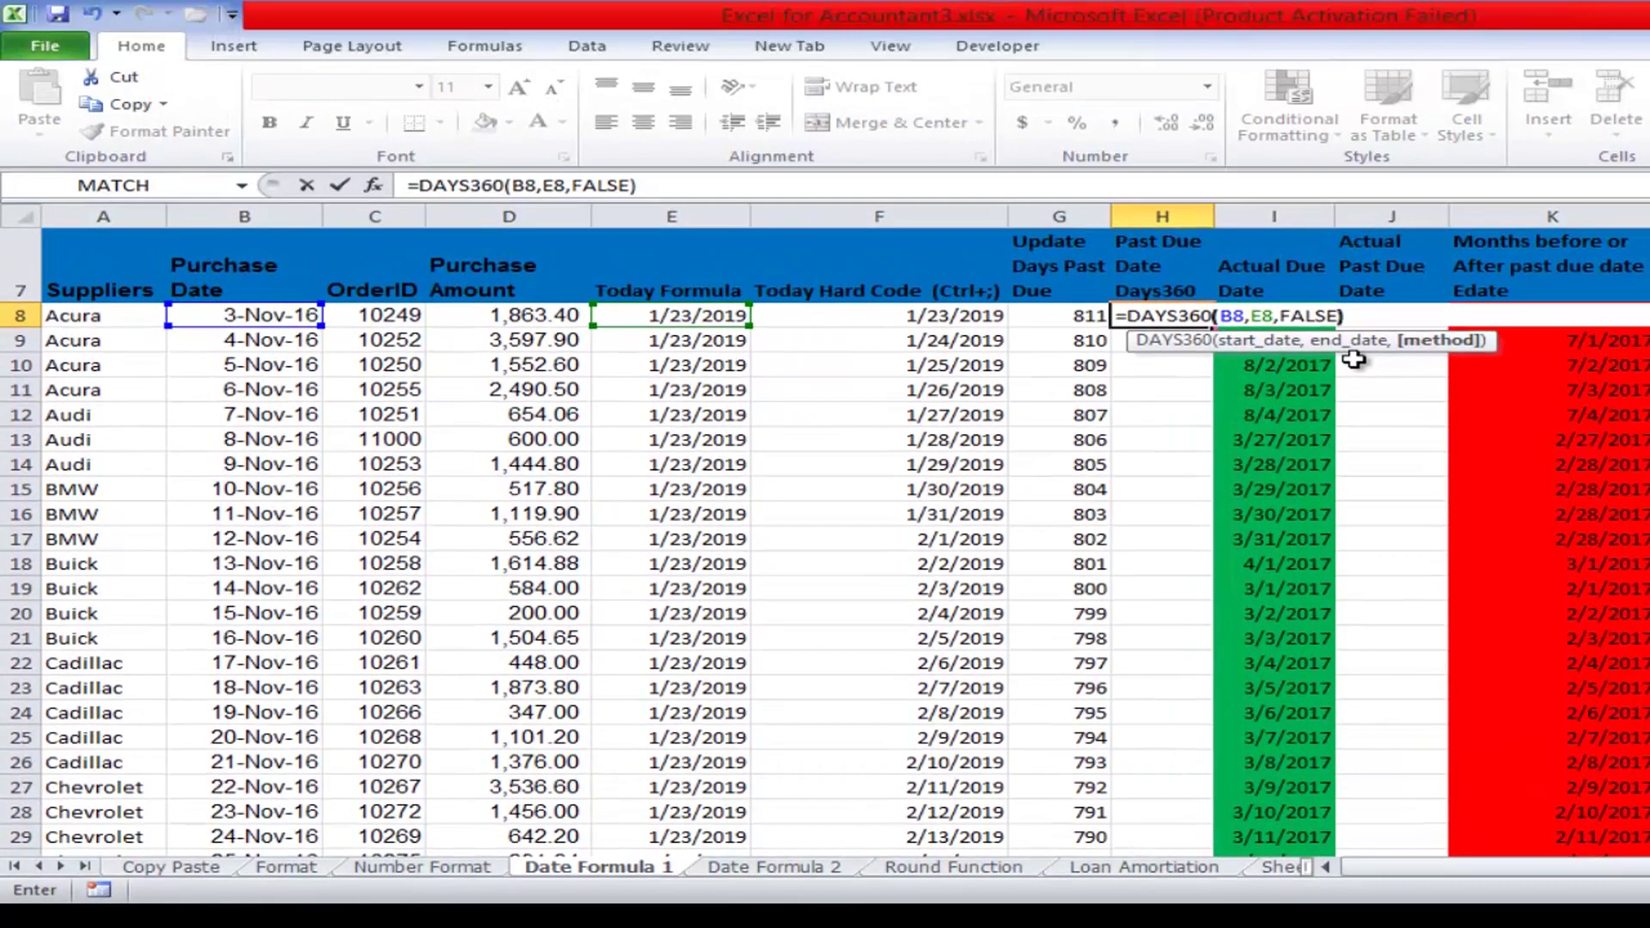
text())
key(Return)
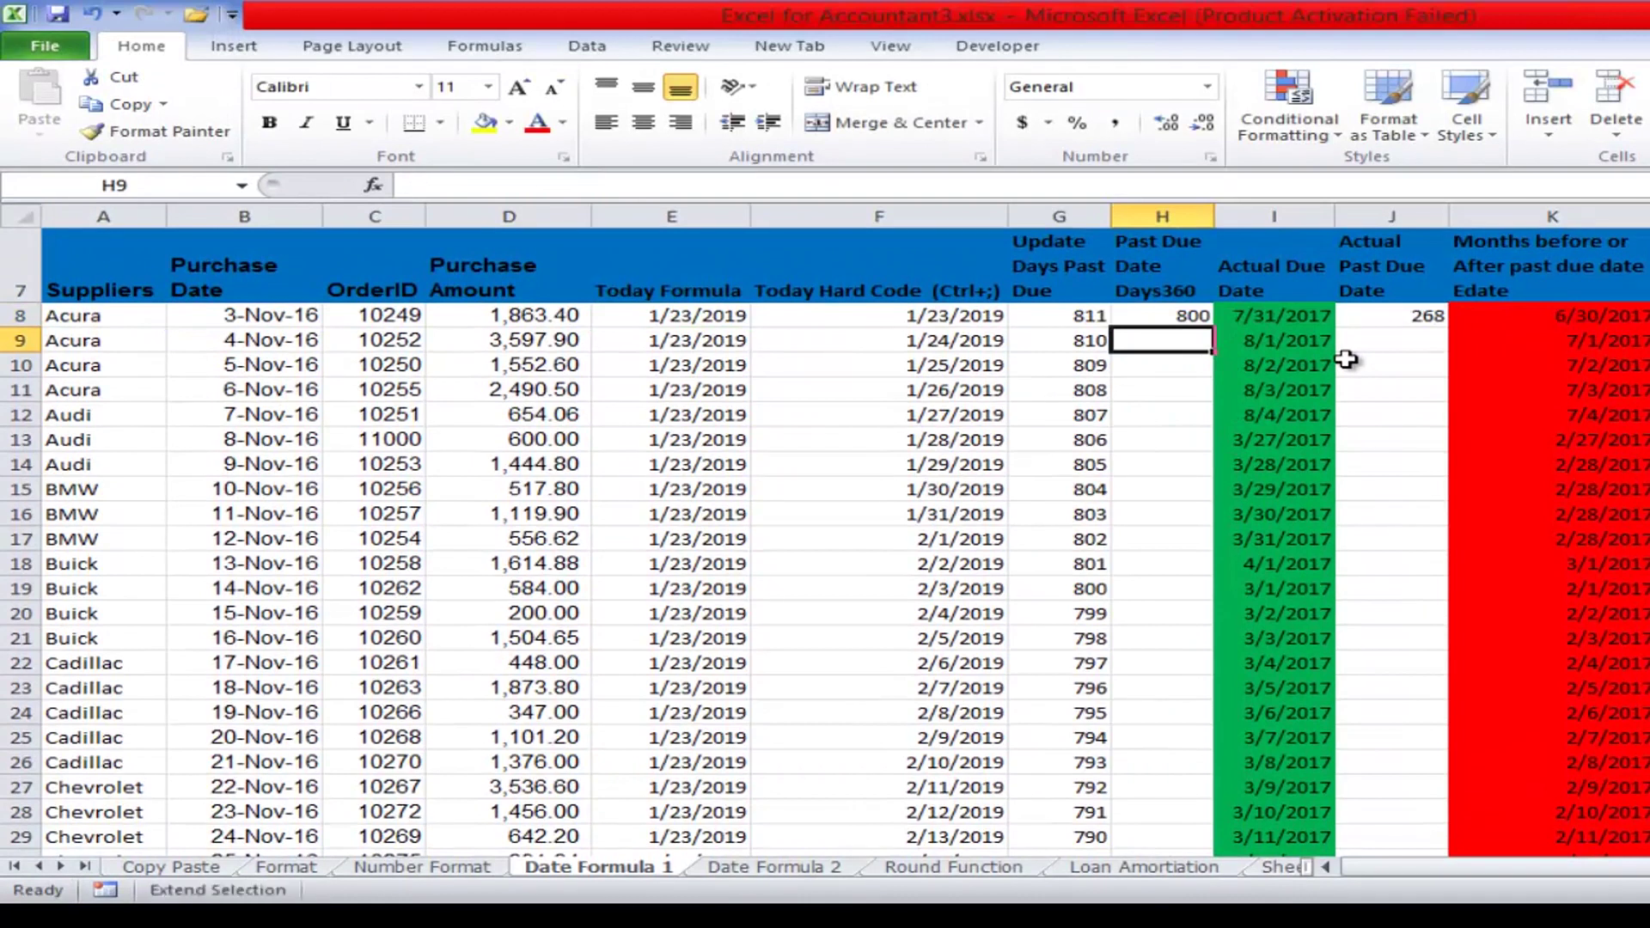
key(F8)
key(F8)
key(F8)
key(F8)
key(F8)
key(F8)
key(F8)
key(F8)
key(ctrl+F6)
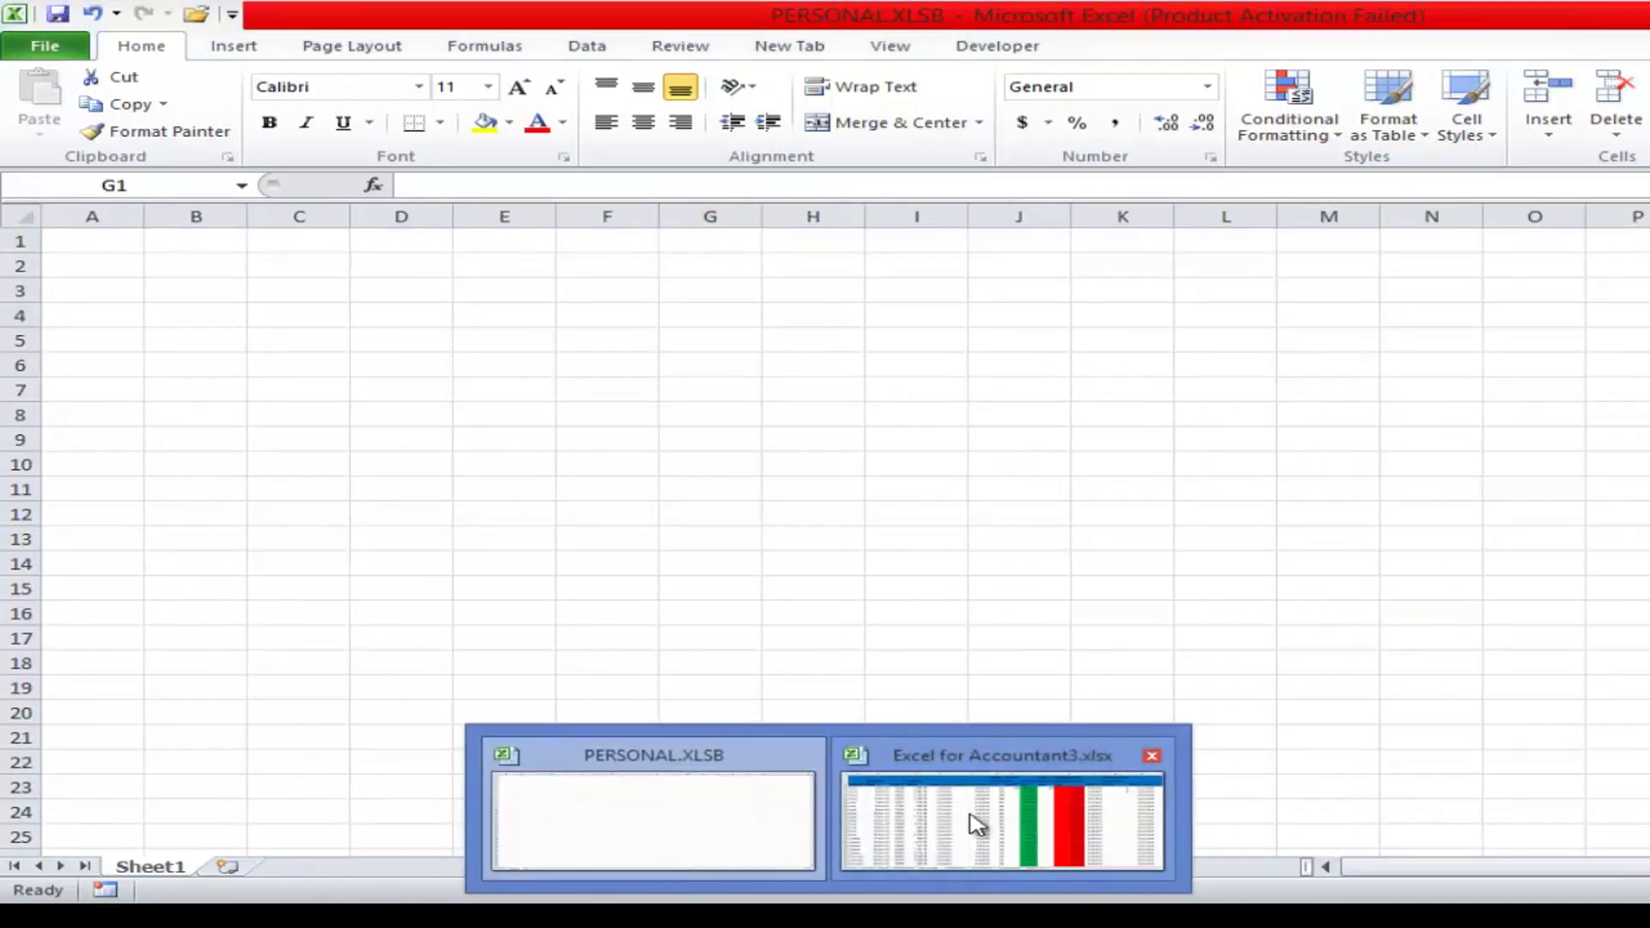
click(974, 817)
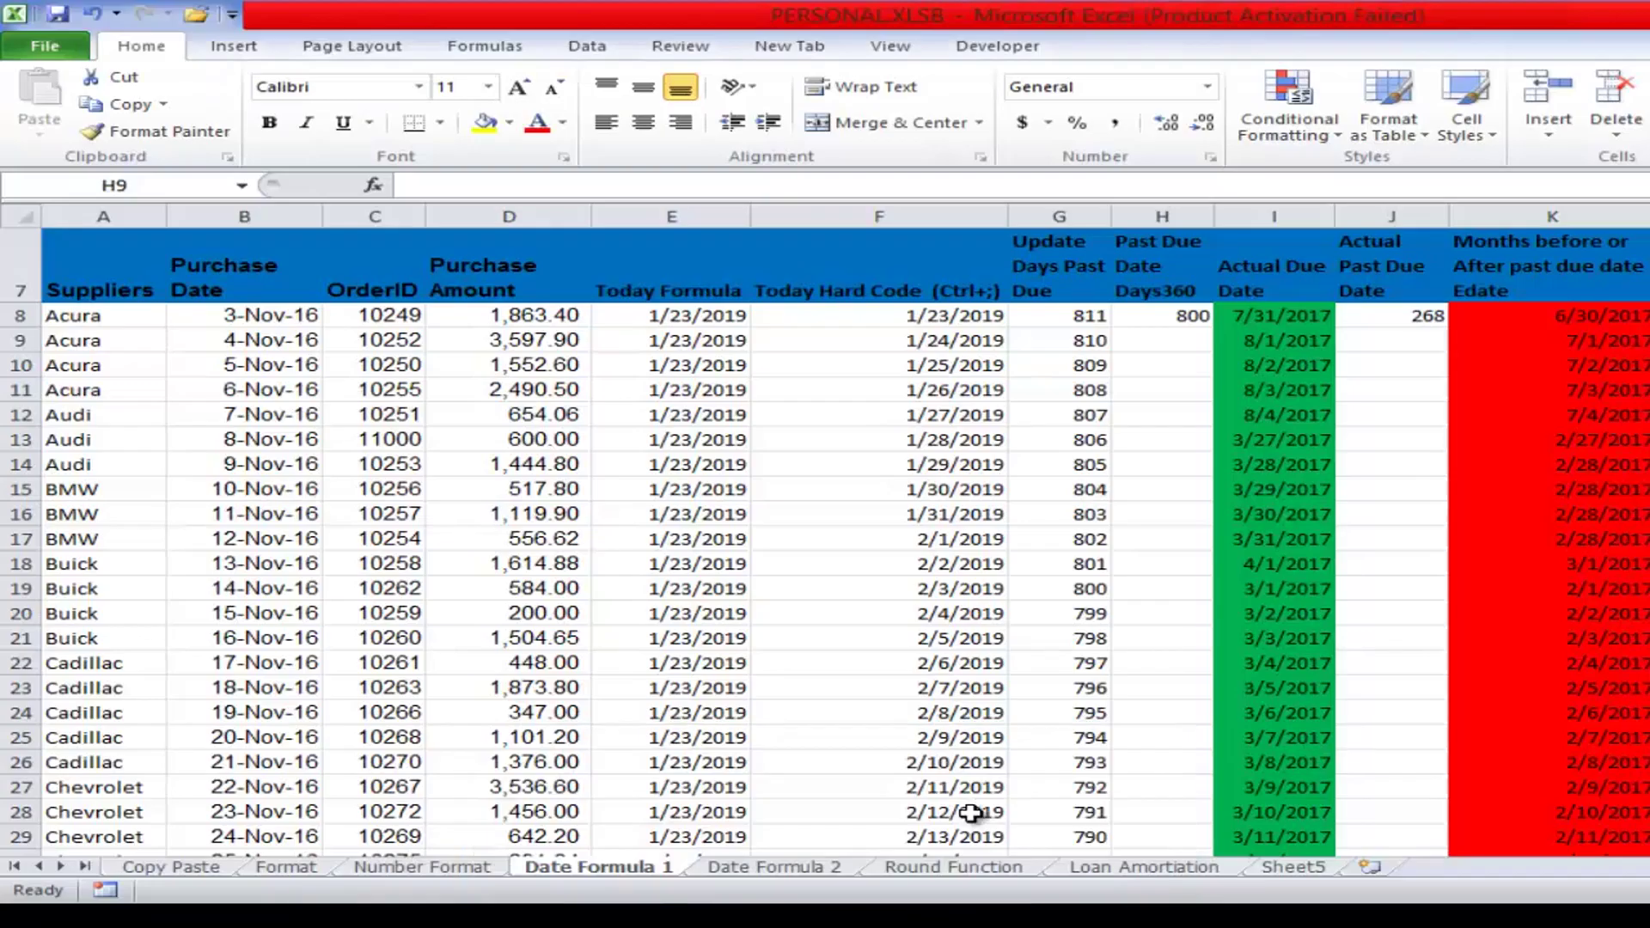
- Remove the FALSE method argument from the formula in H8, leaving =DAYS360(B8,E8)
click(1174, 315)
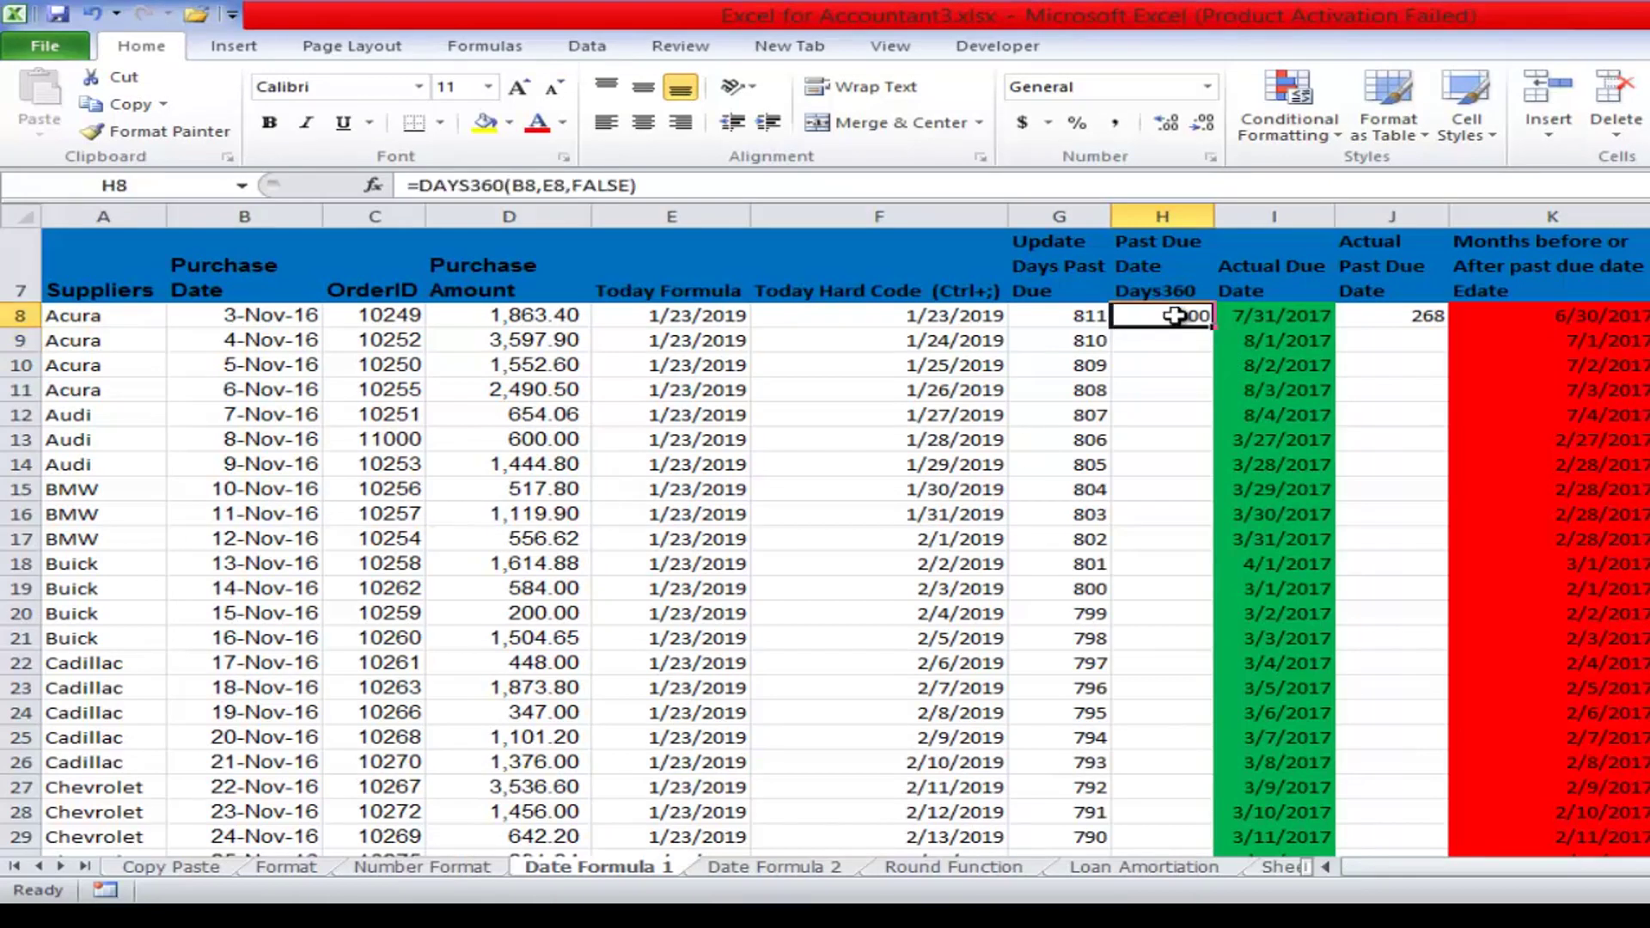
double_click(1174, 316)
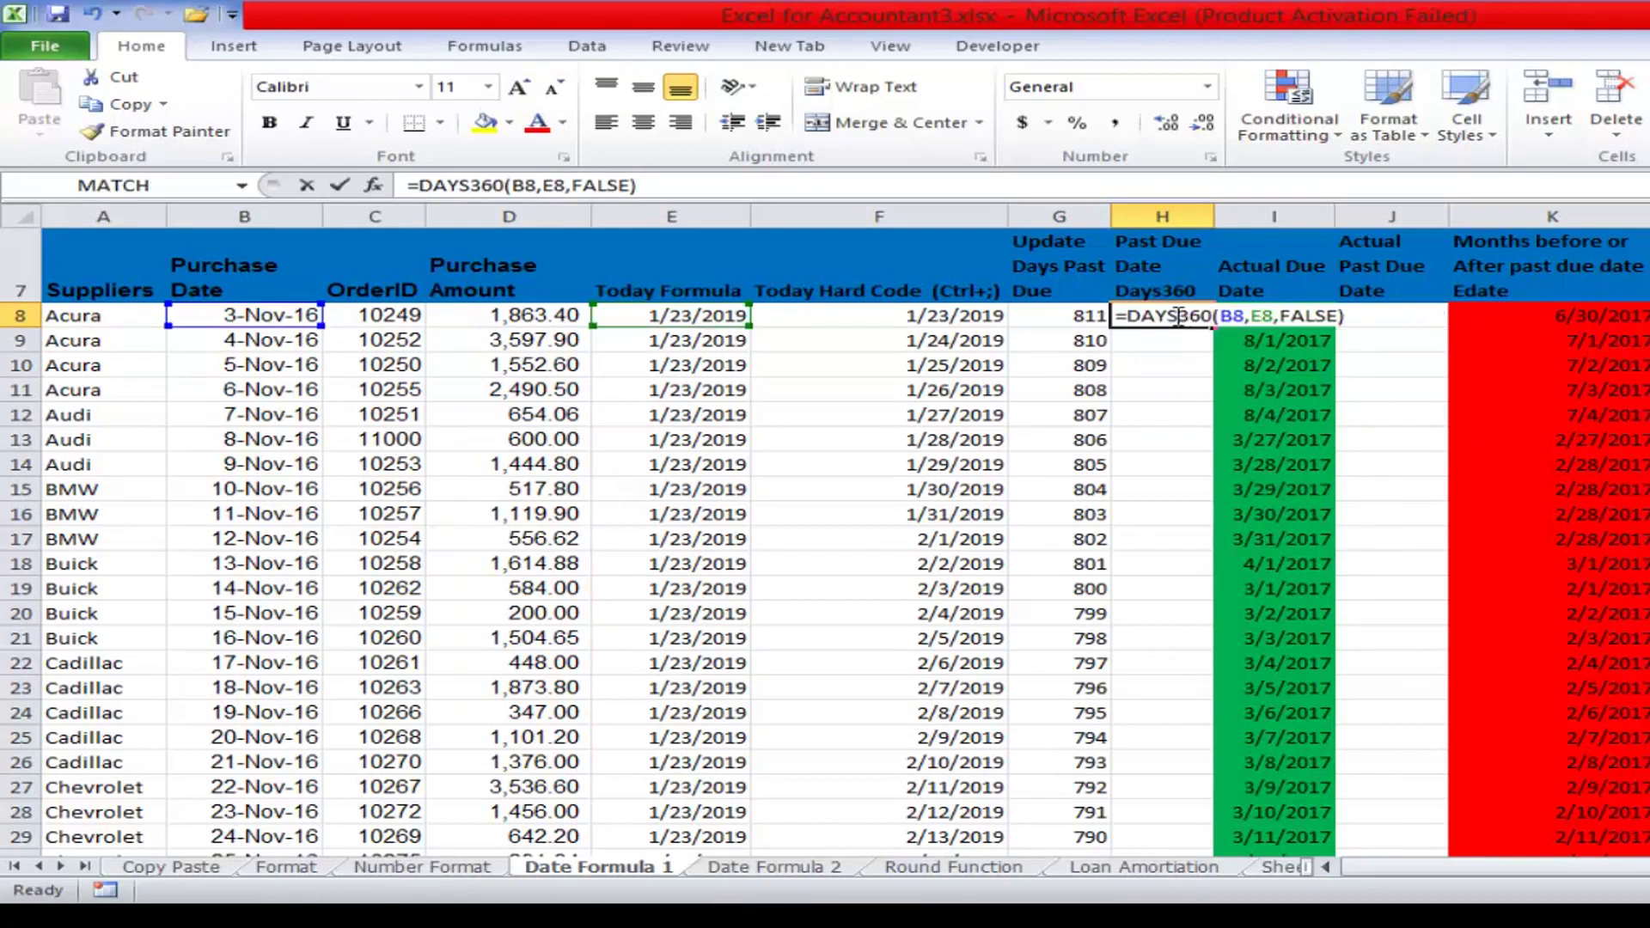
click(1339, 318)
key(BackSpace)
key(BackSpace)
key(BackSpace)
key(BackSpace)
key(BackSpace)
key(BackSpace)
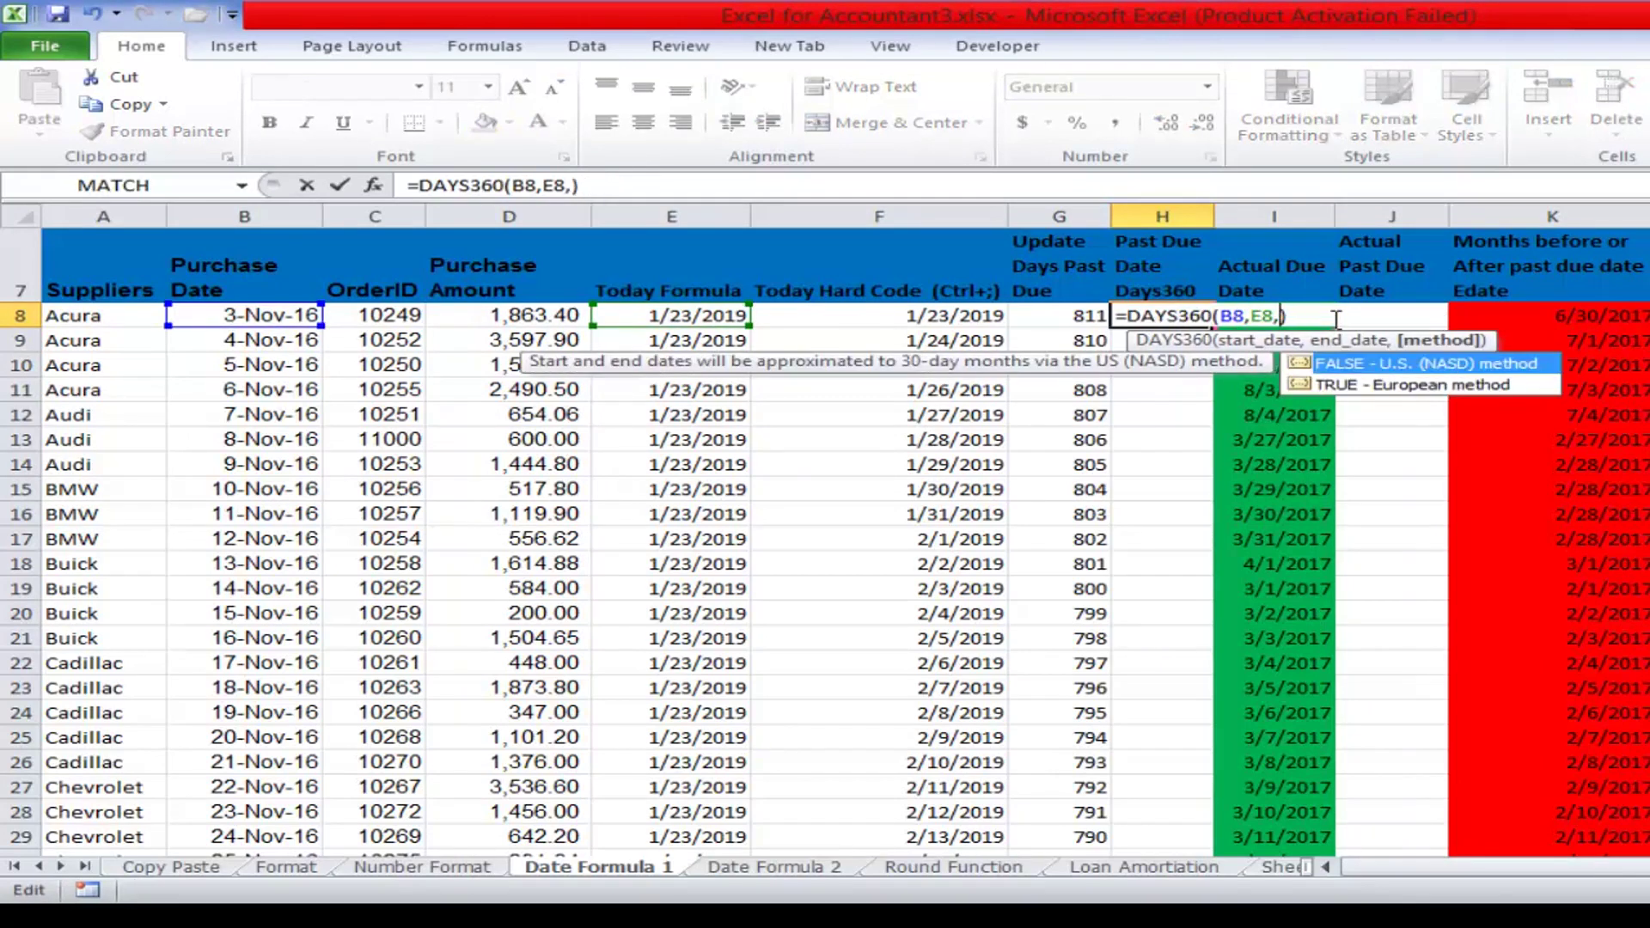
key(Return)
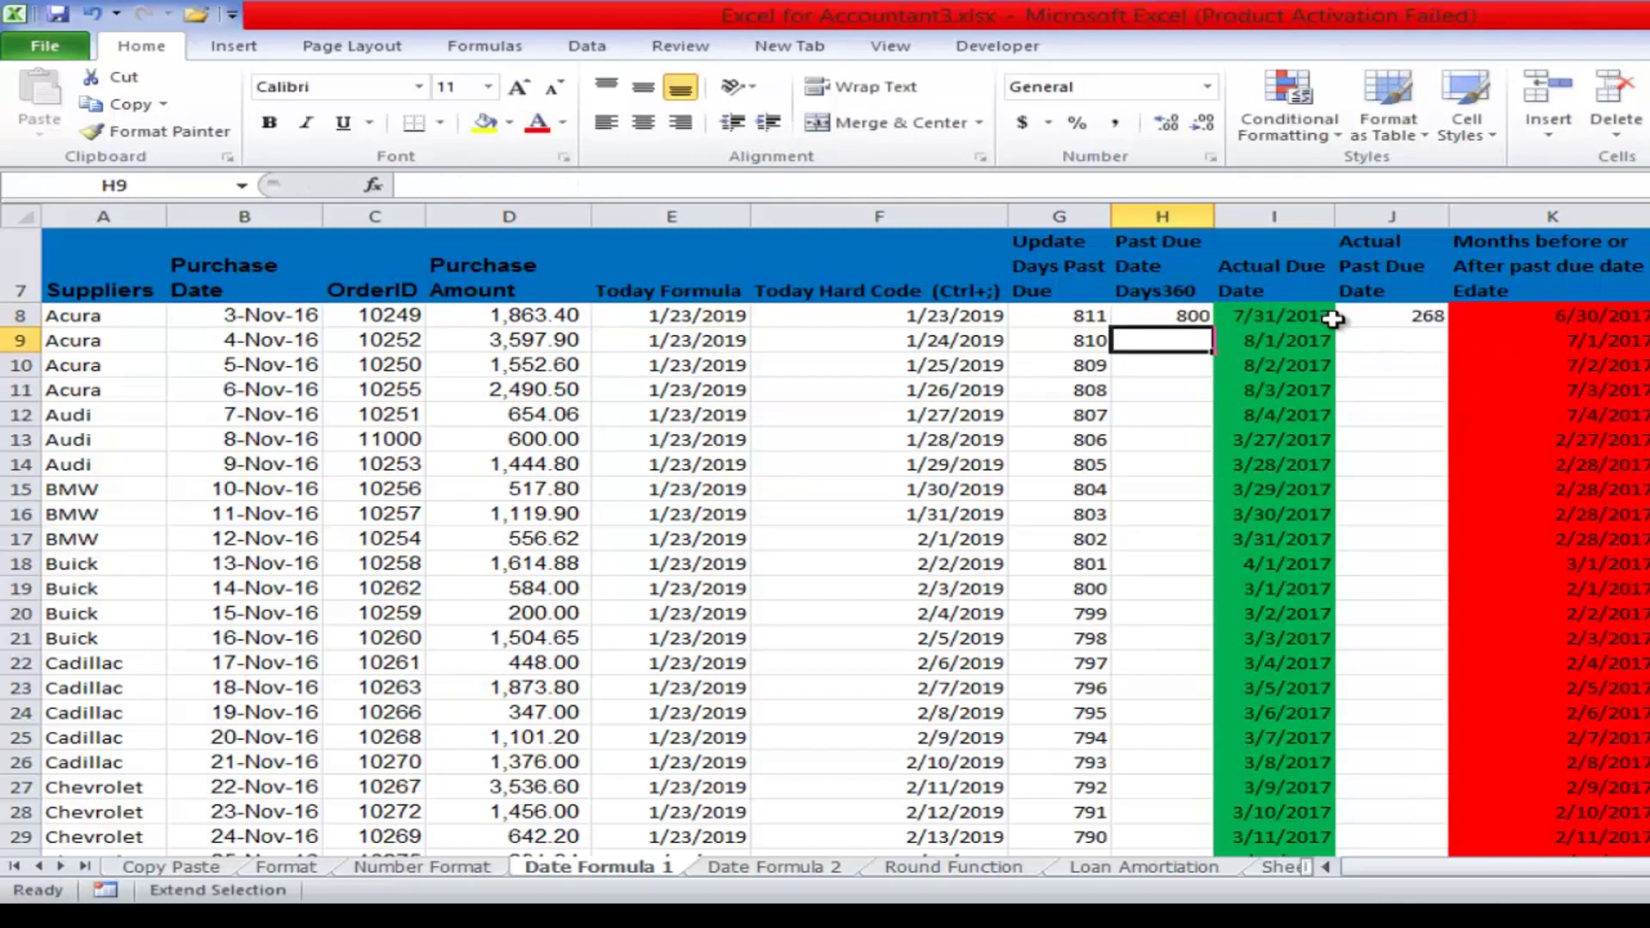
key(F8)
key(Up)
key(Down)
key(Up)
key(Down)
key(Up)
key(Down)
click(1332, 319)
key(ctrl+shift+Right)
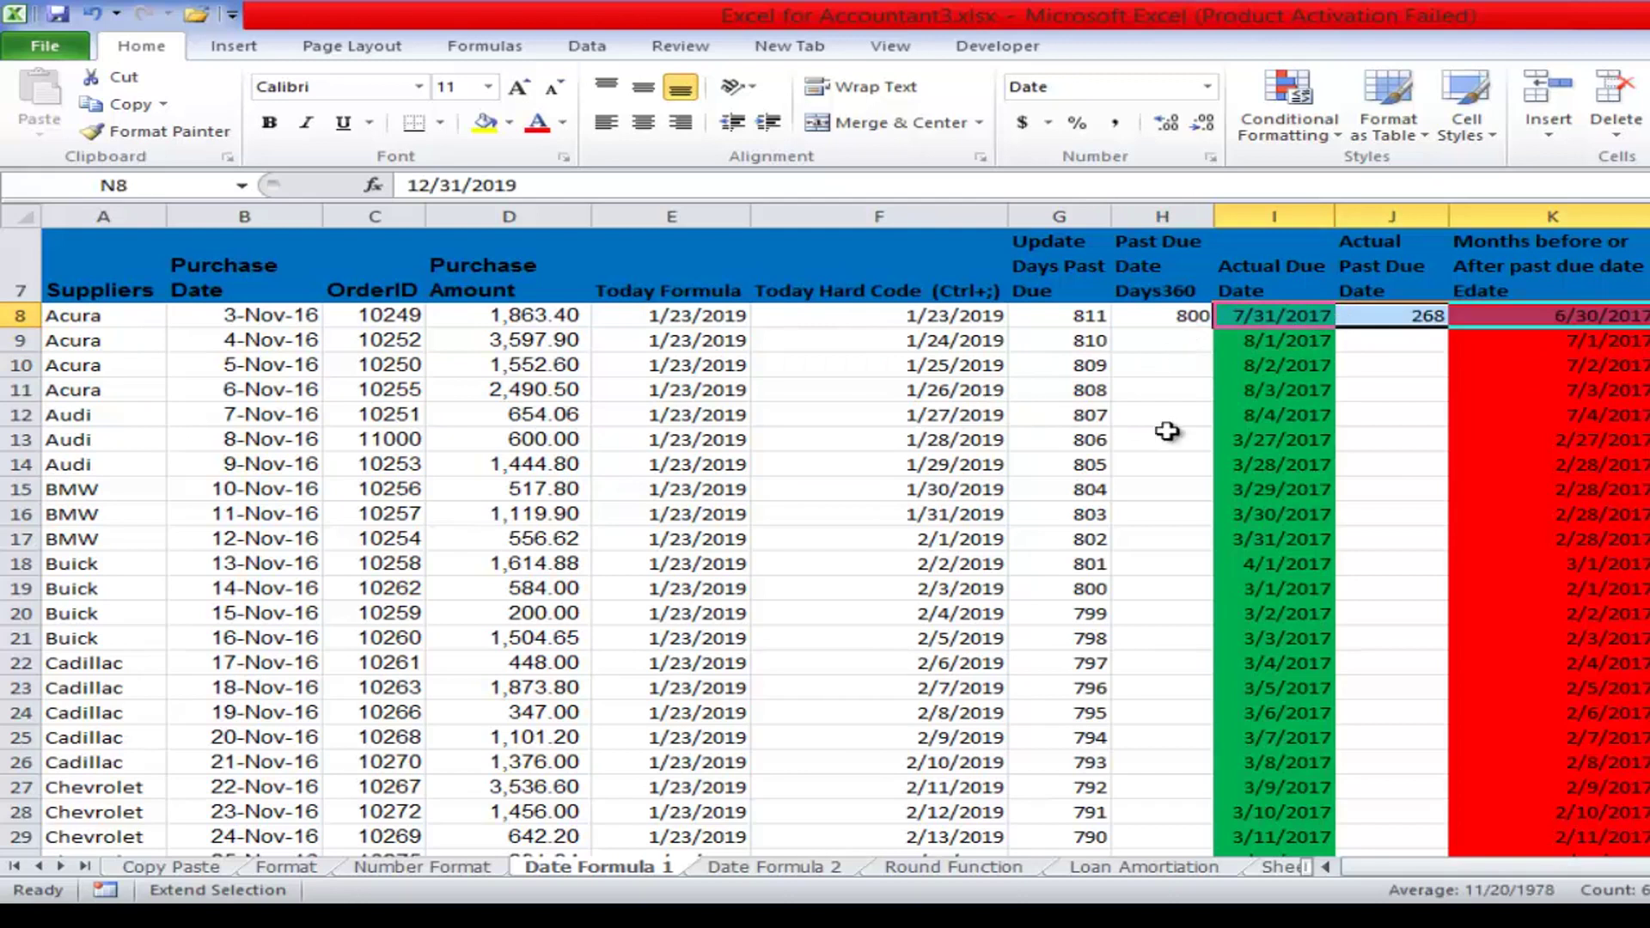
key(ctrl+F6)
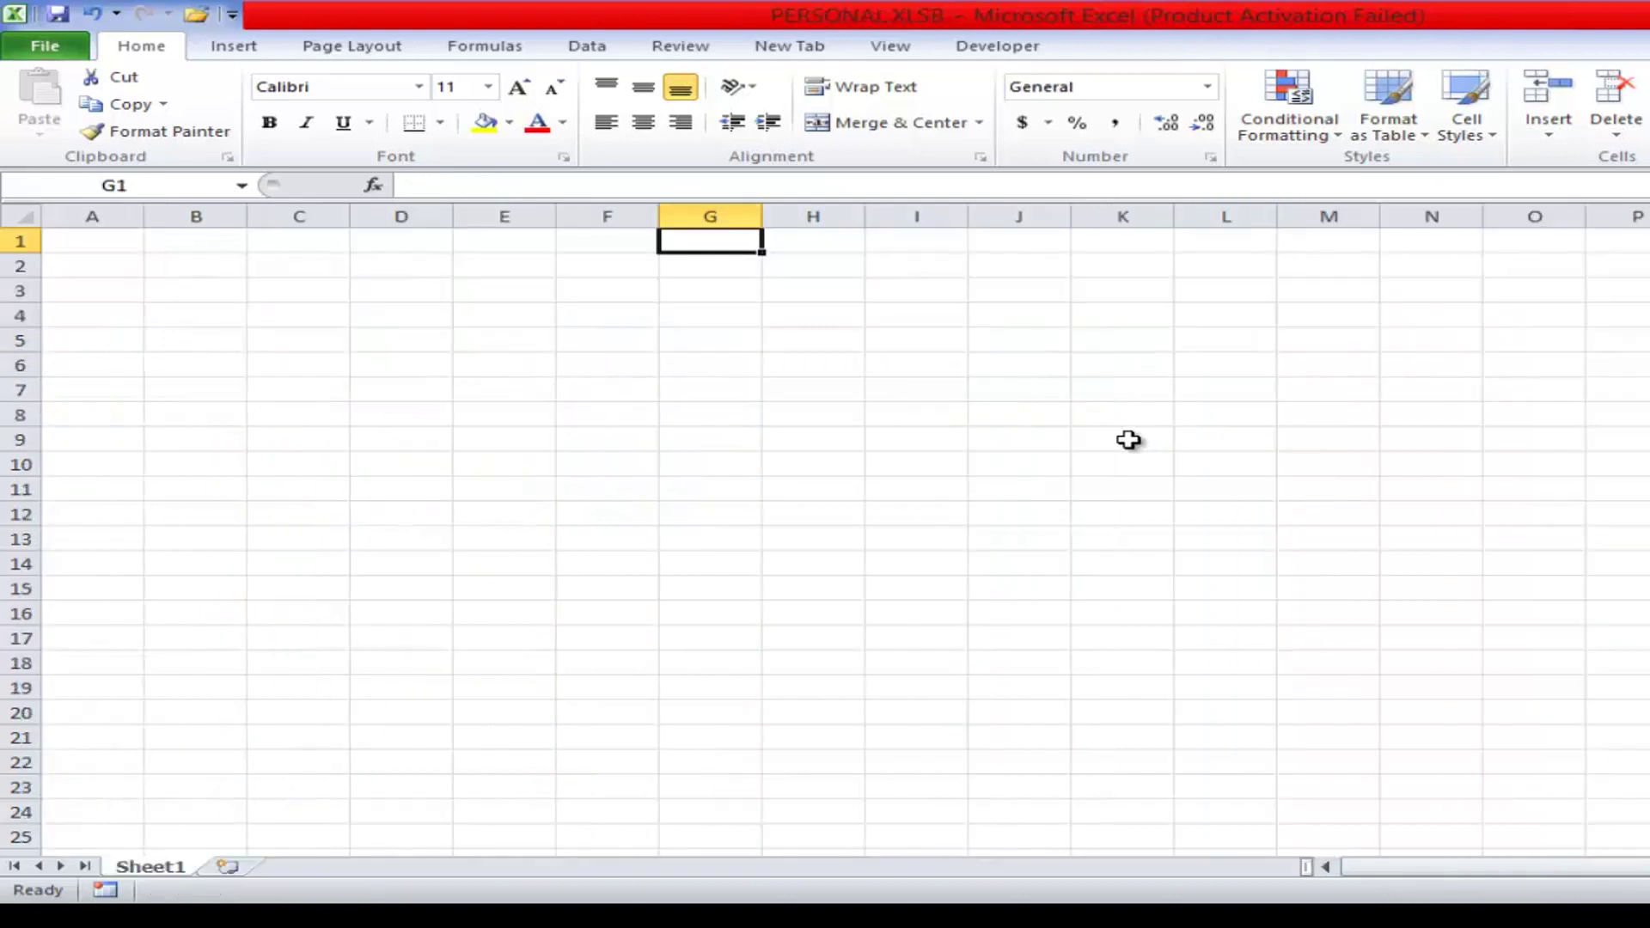
mouse_move(818, 915)
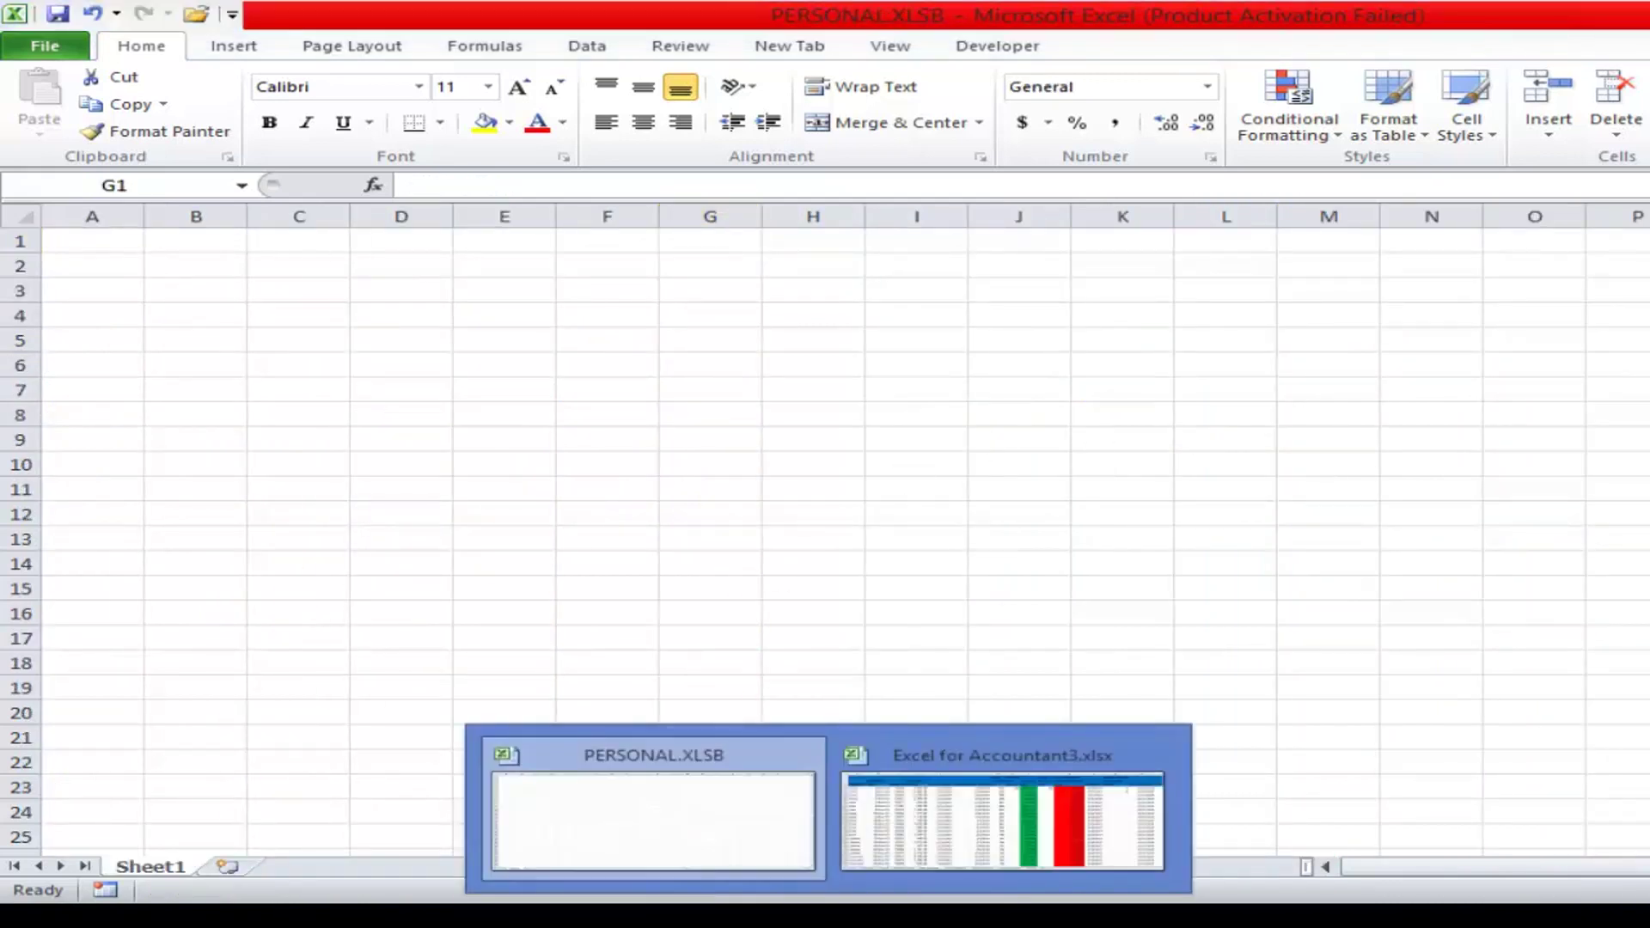
click(983, 855)
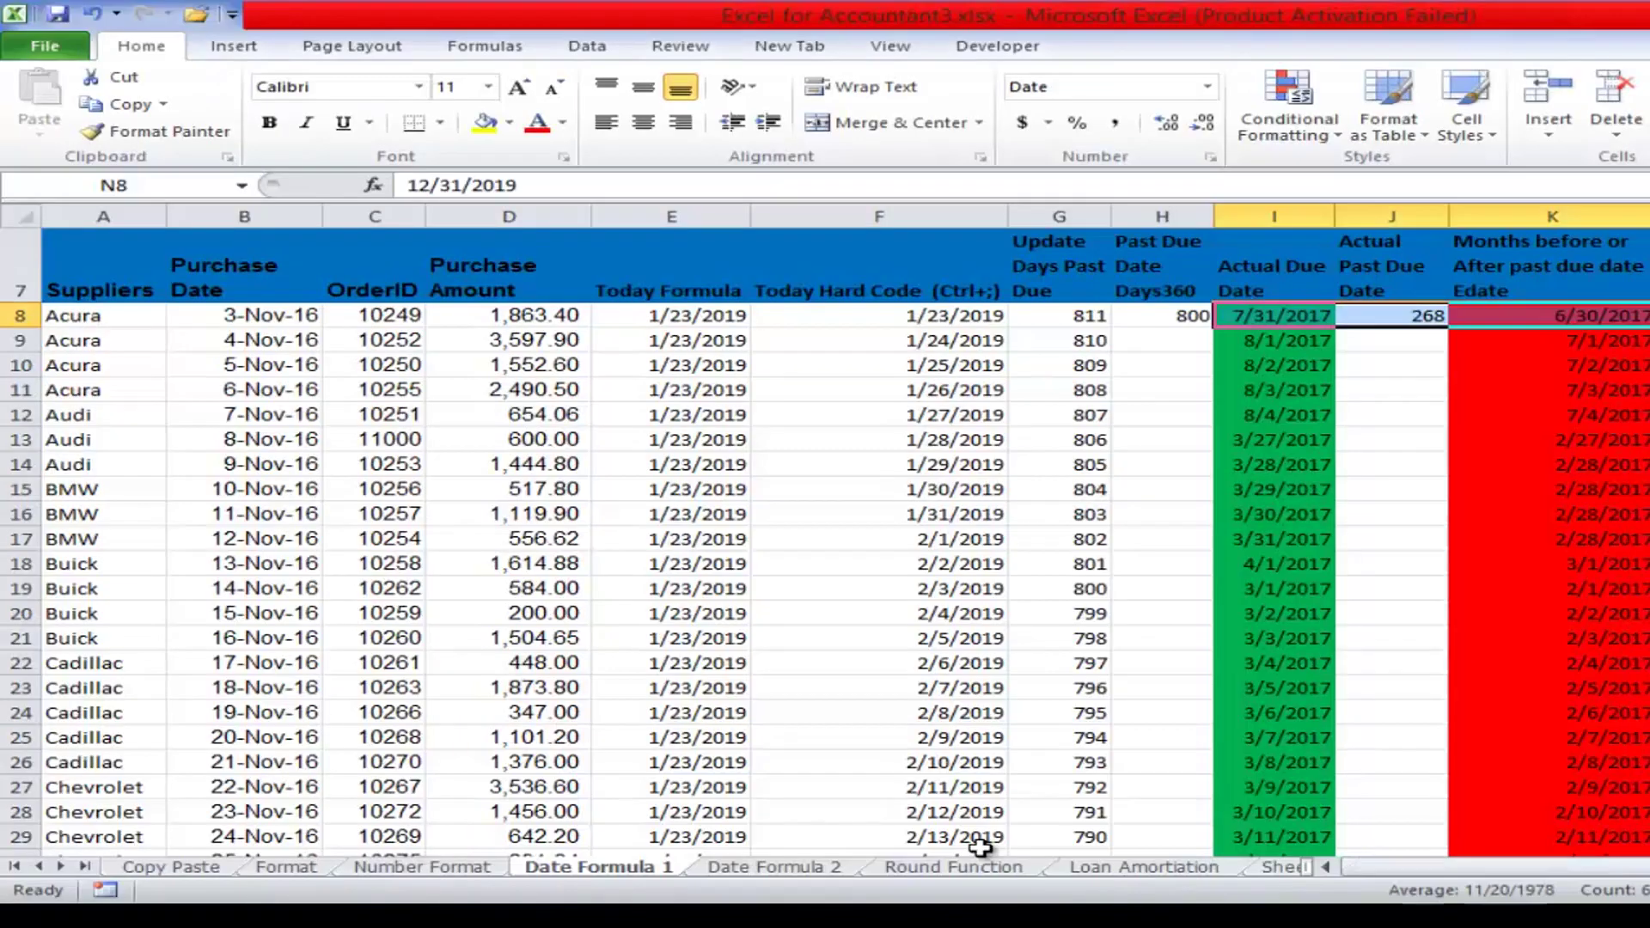
- Fill the DAYS360 formula from H8 down the whole Past Due Date Days360 column and reselect H8
click(1195, 339)
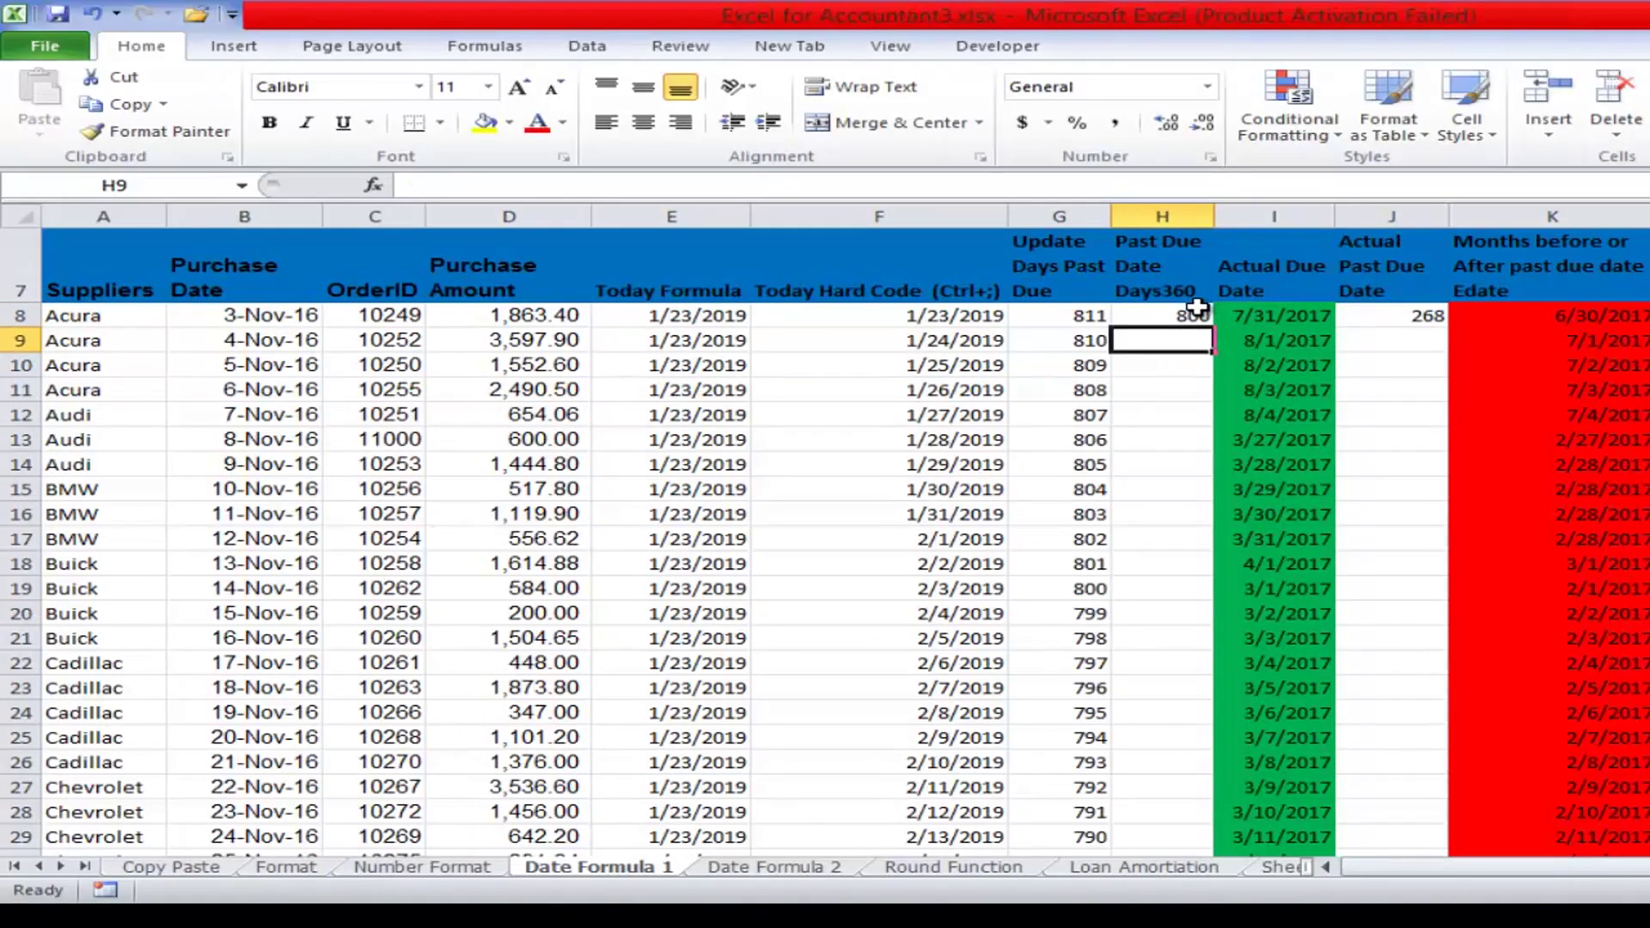
click(1191, 314)
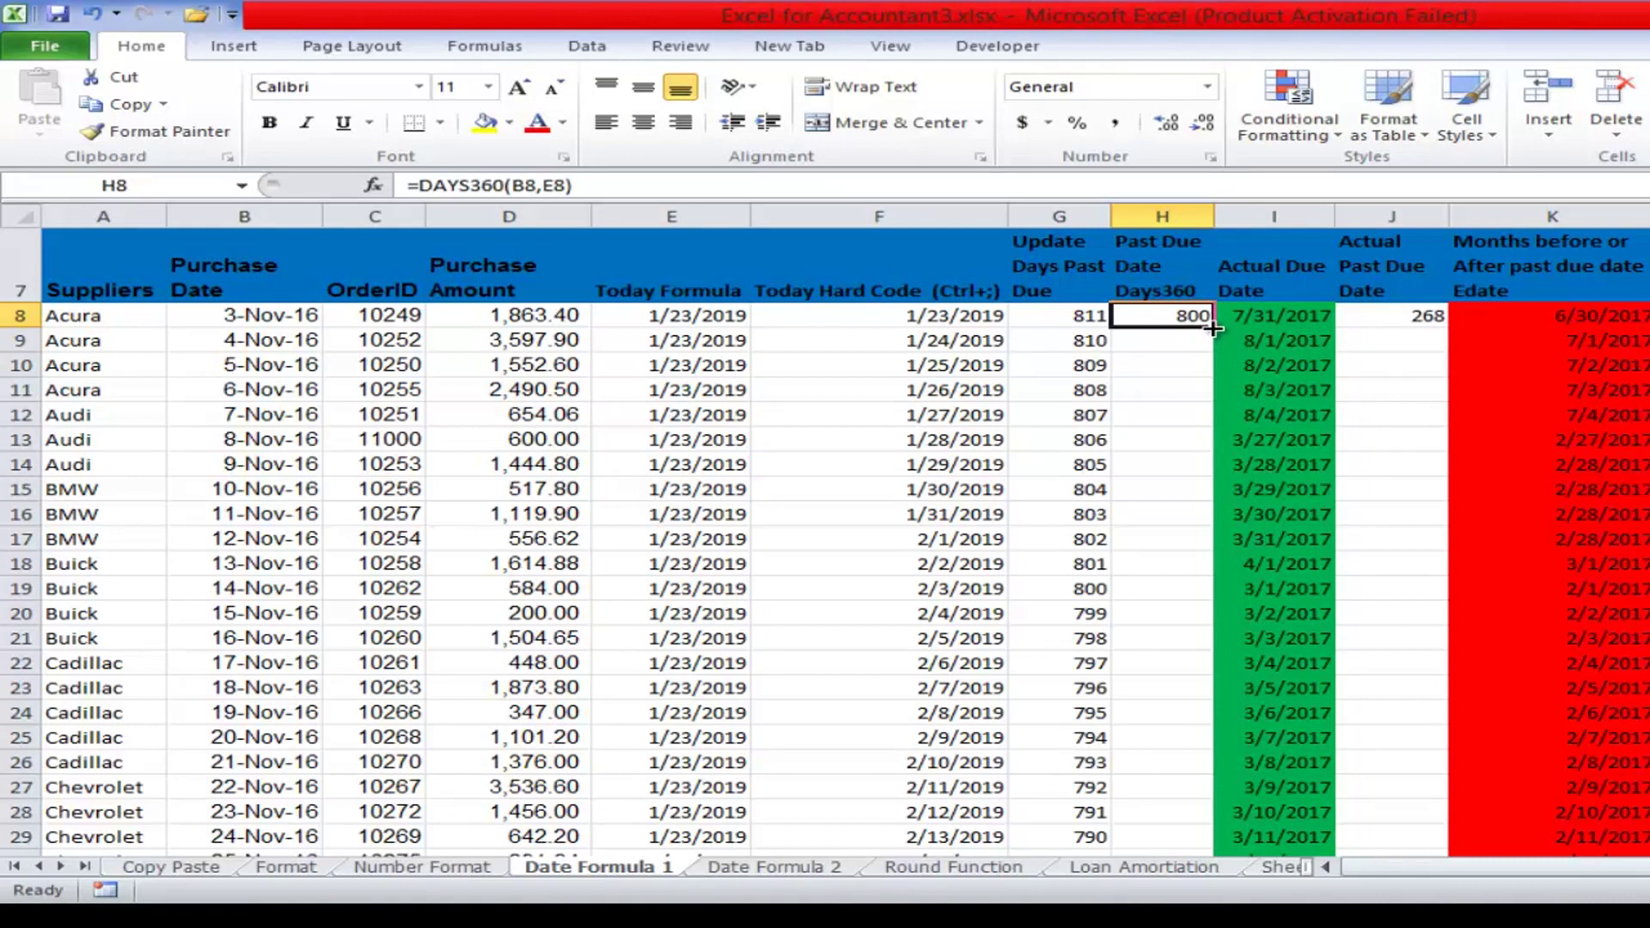
double_click(1212, 328)
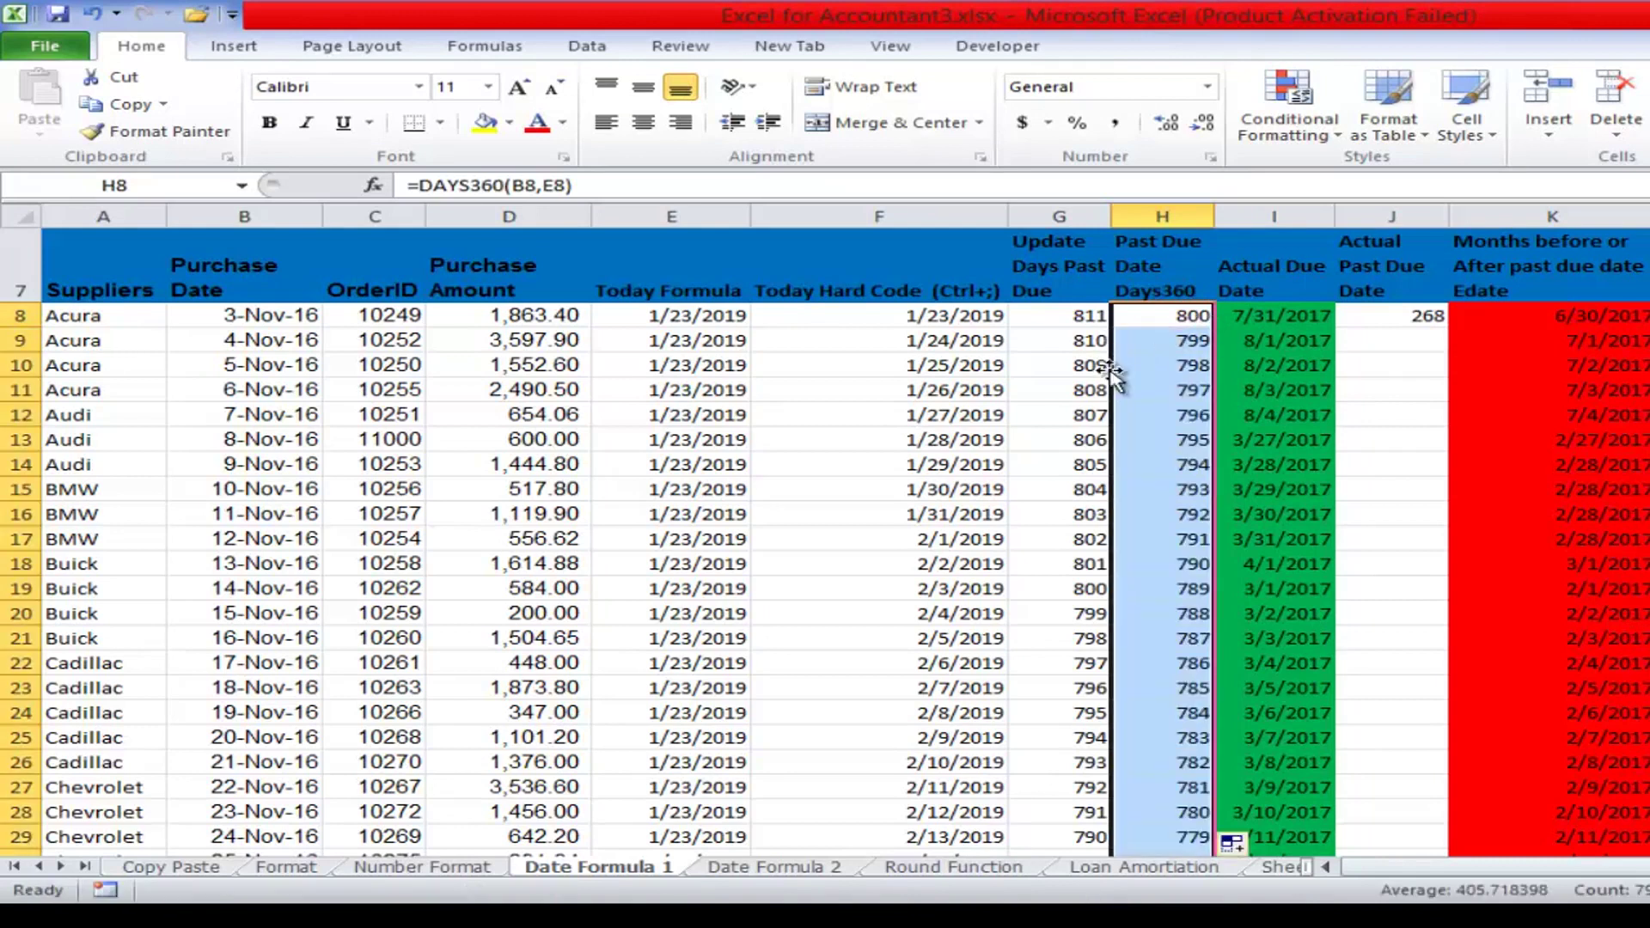
click(1497, 454)
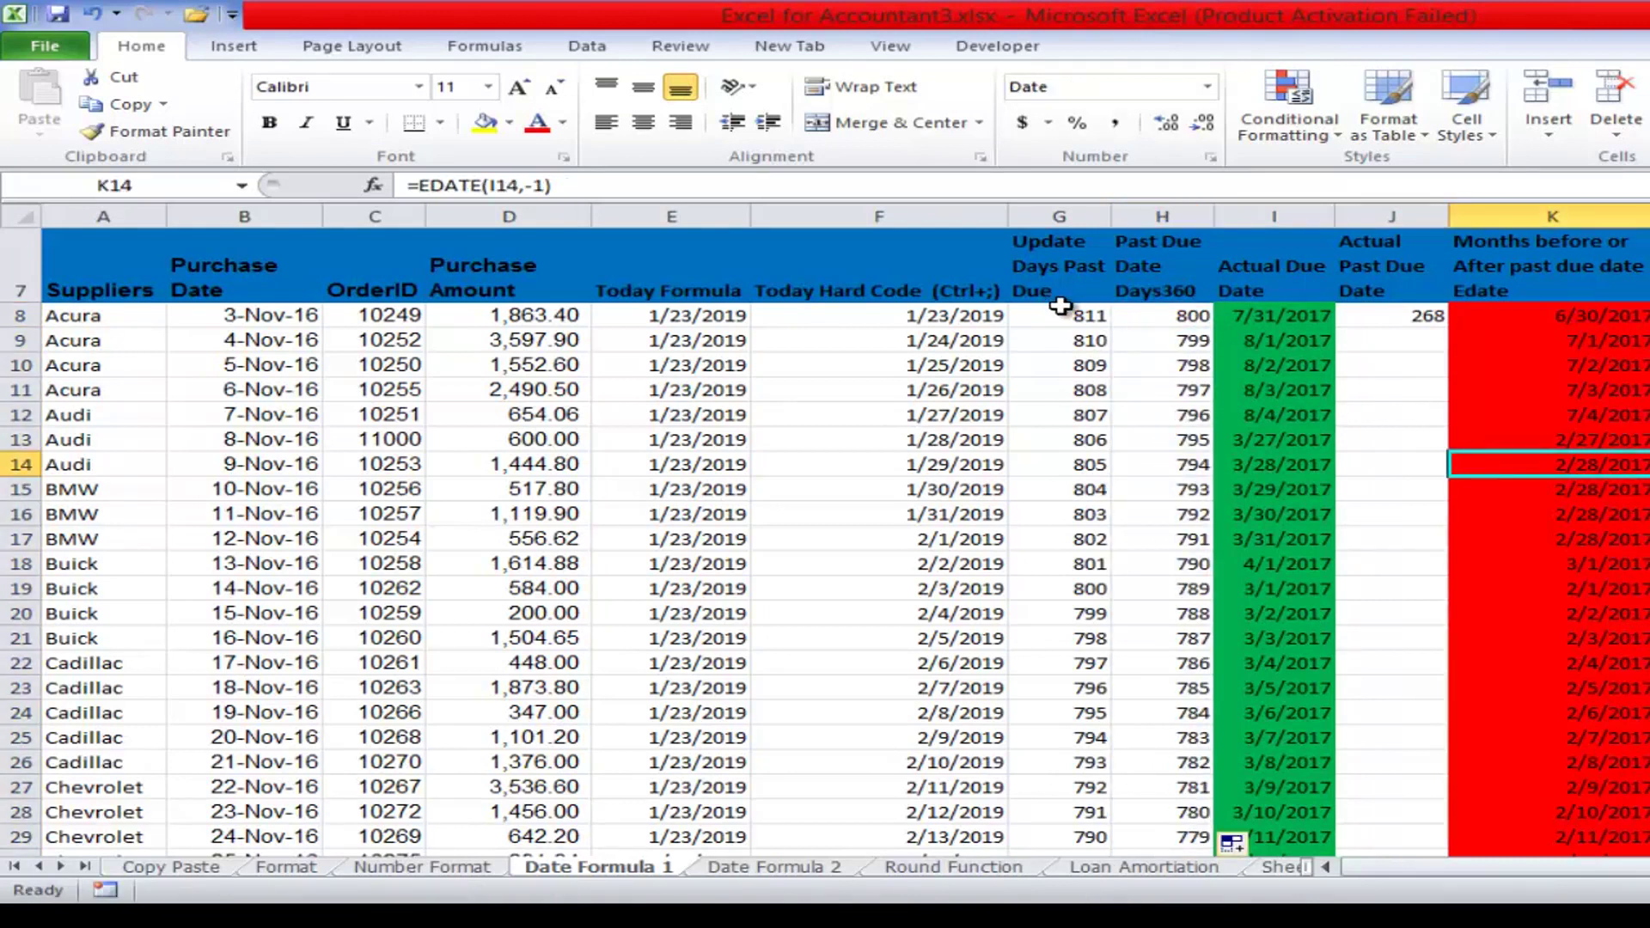
click(1190, 316)
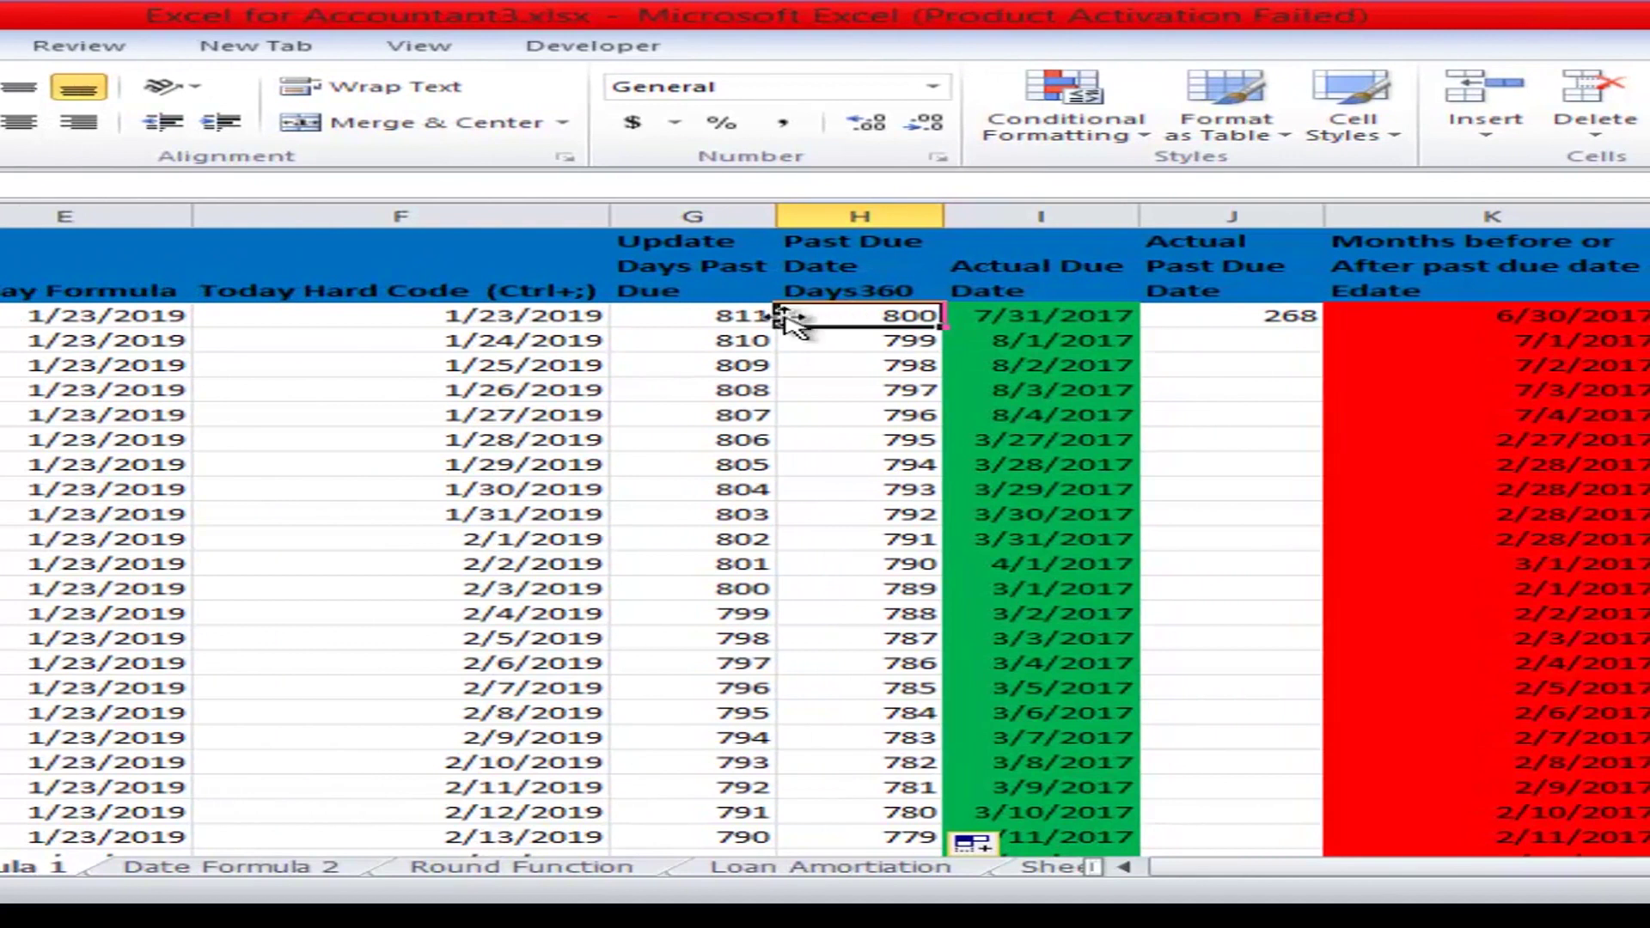
- Compare the subtraction formula in column G with the DAYS360 formula in column H and inspect the due dates in I8 and I9
double_click(720, 318)
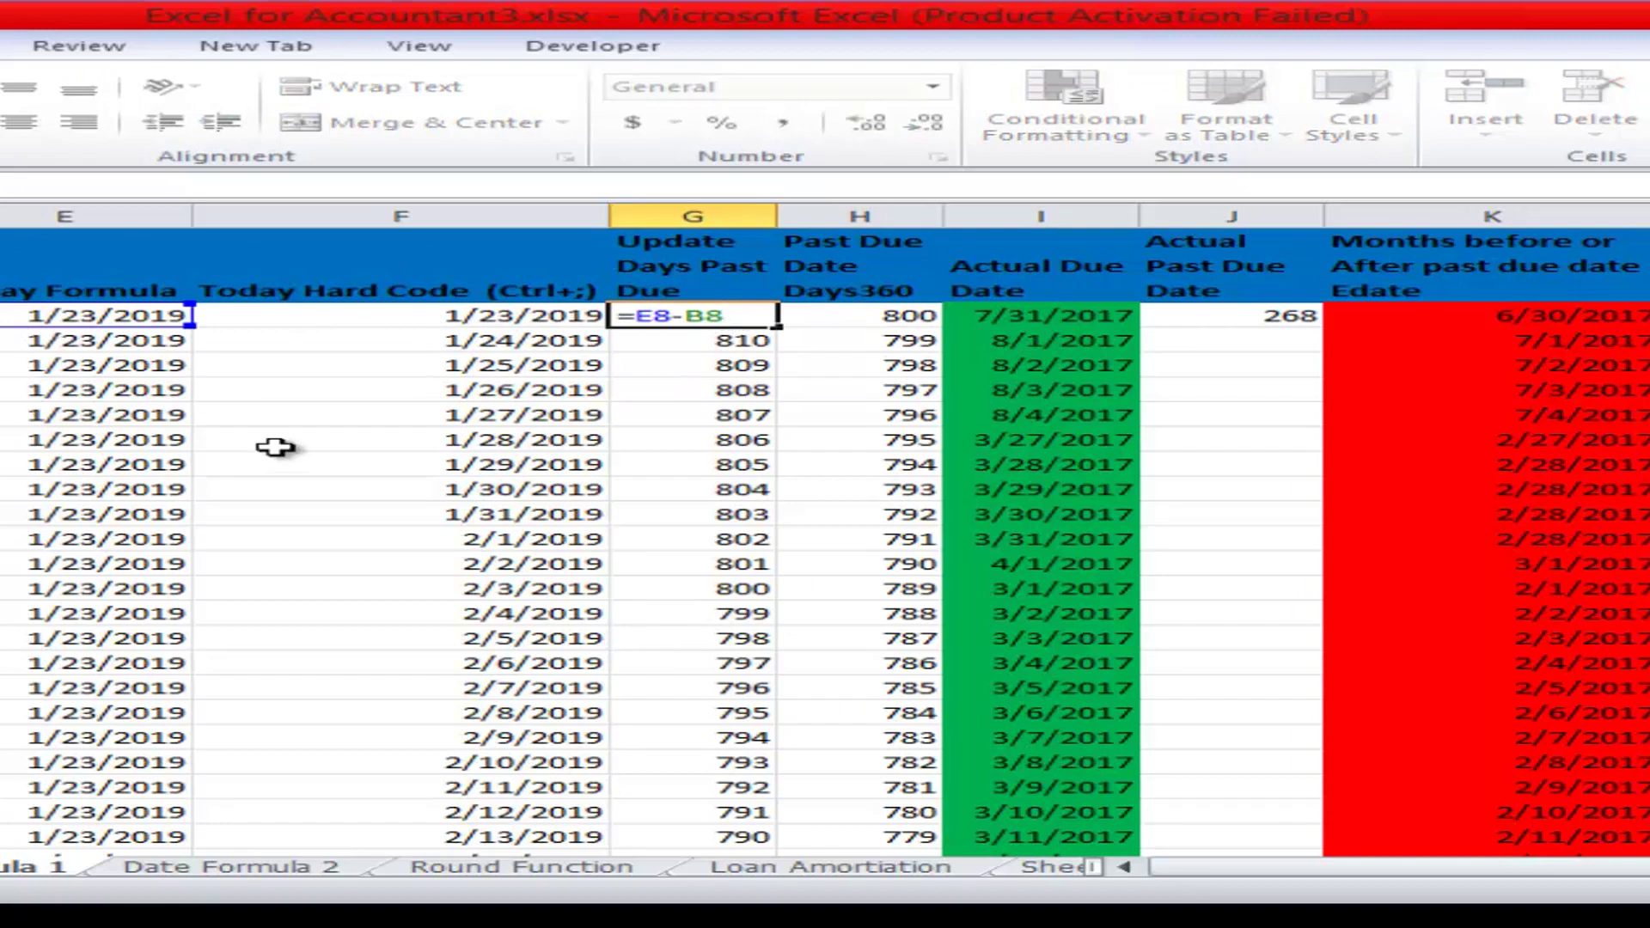
key(Return)
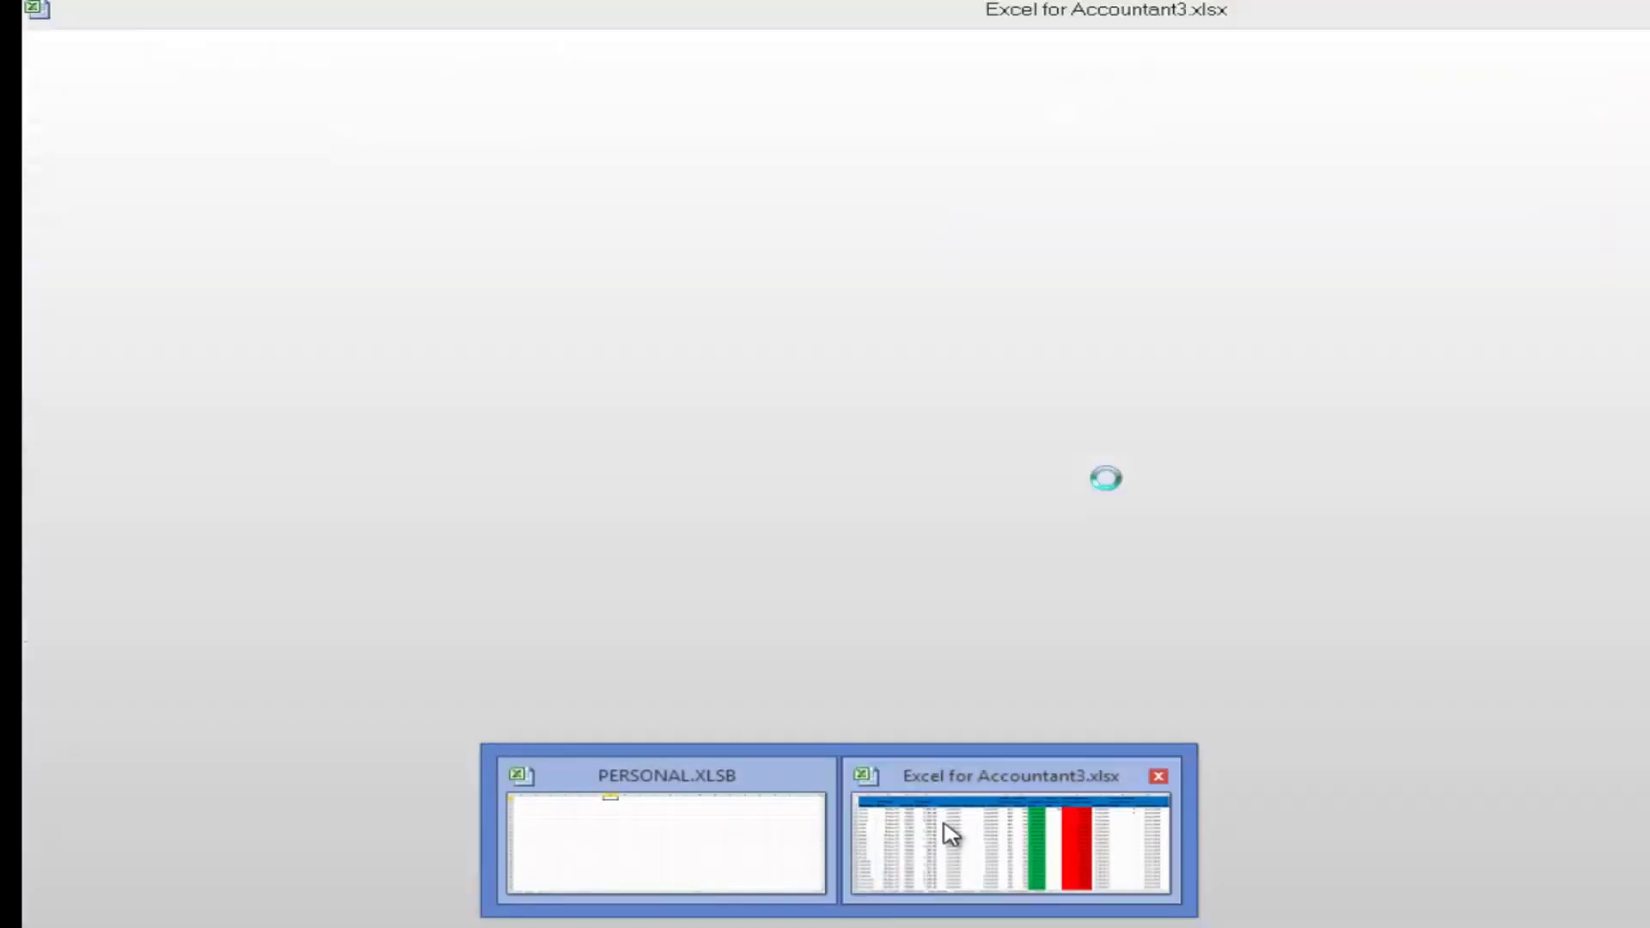
click(942, 833)
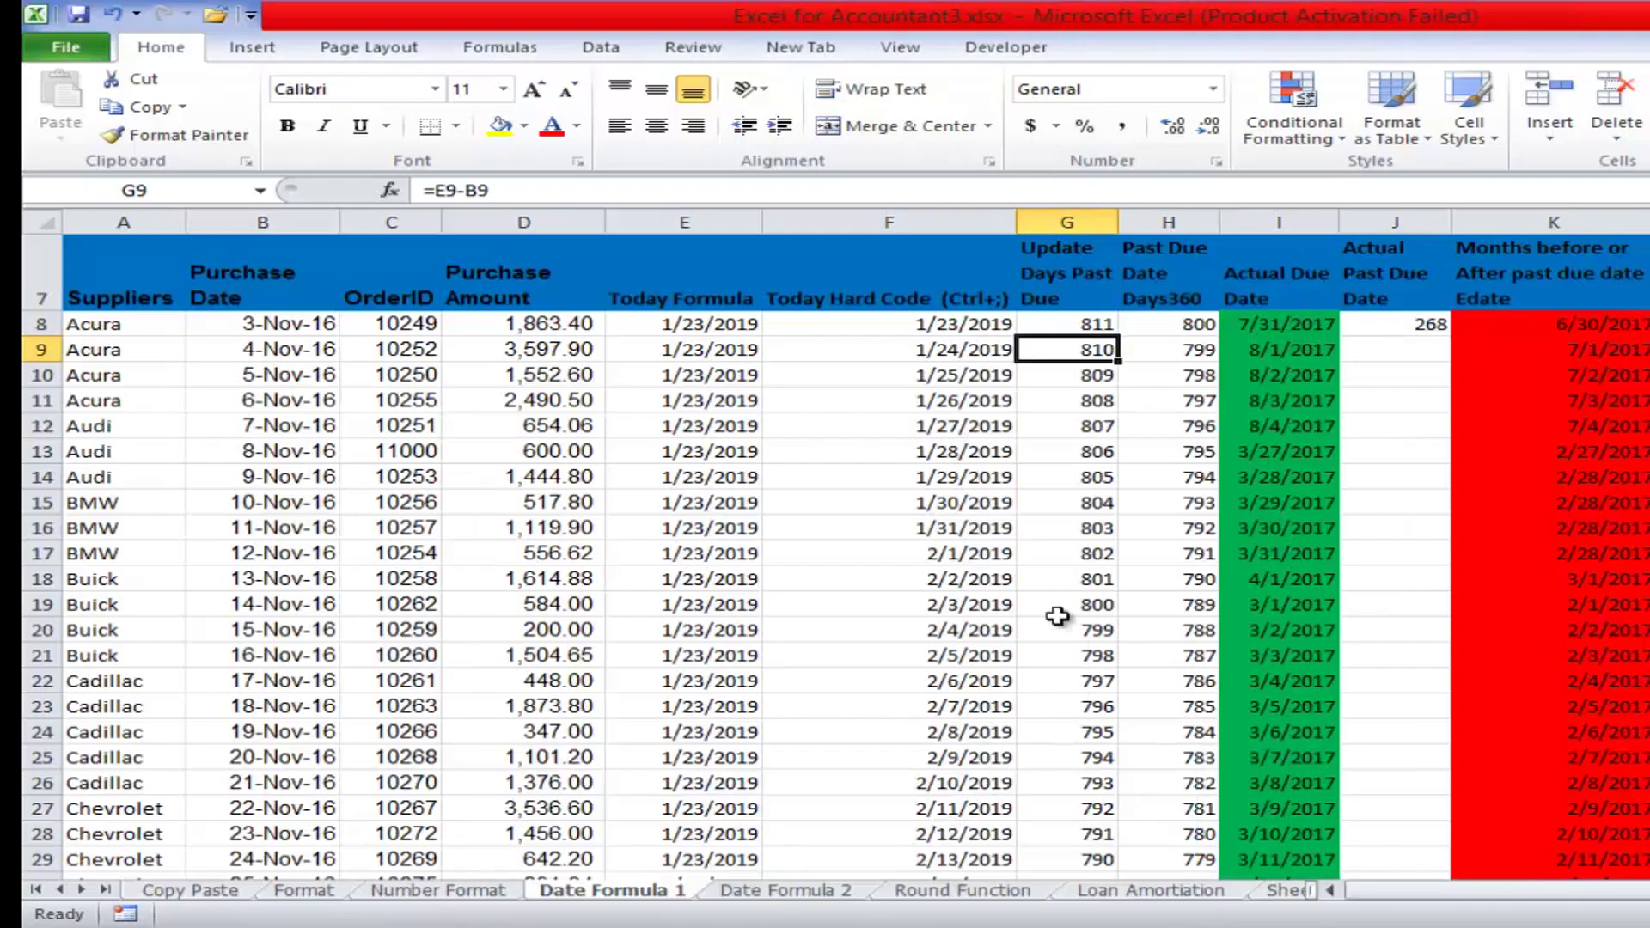
click(1152, 463)
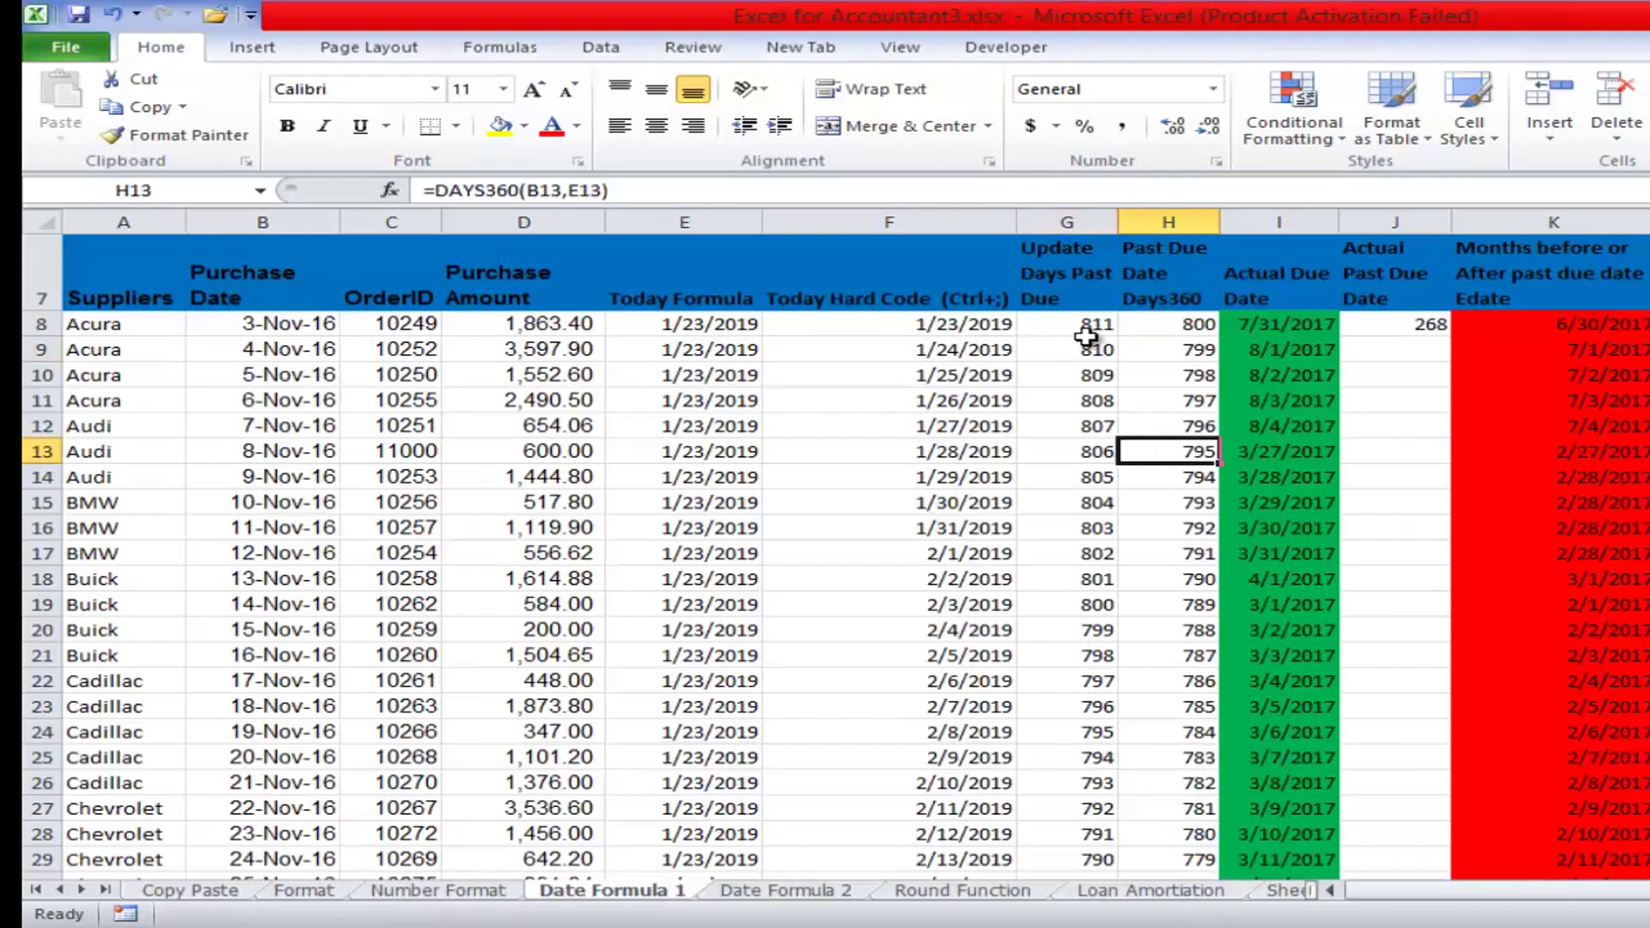
click(1084, 342)
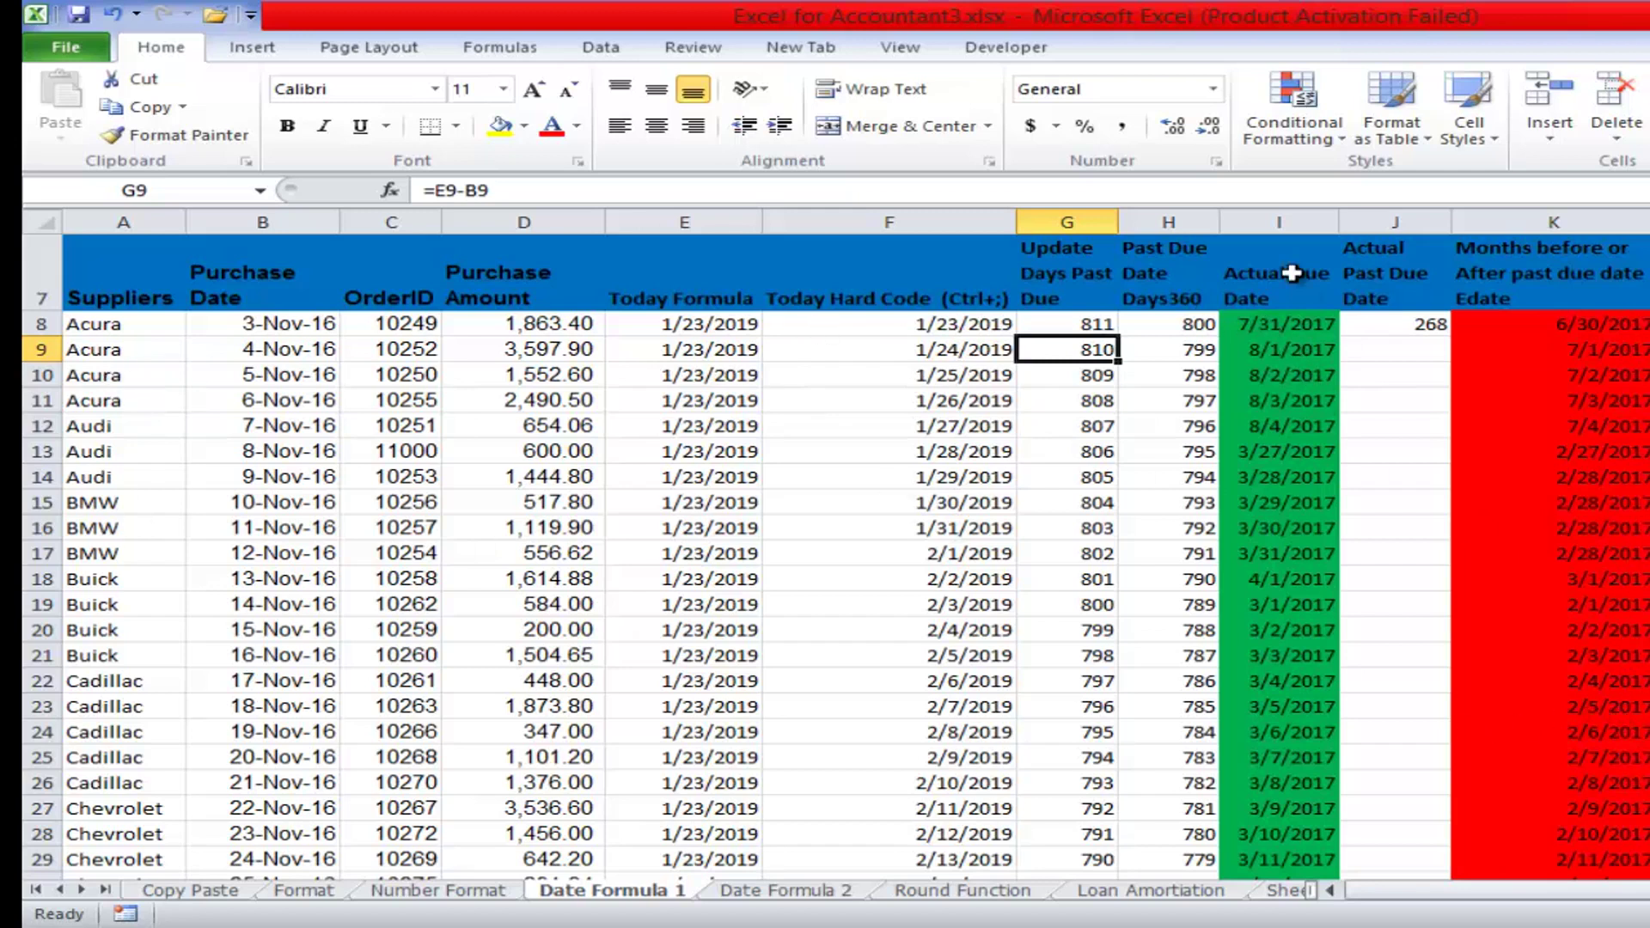
click(1289, 325)
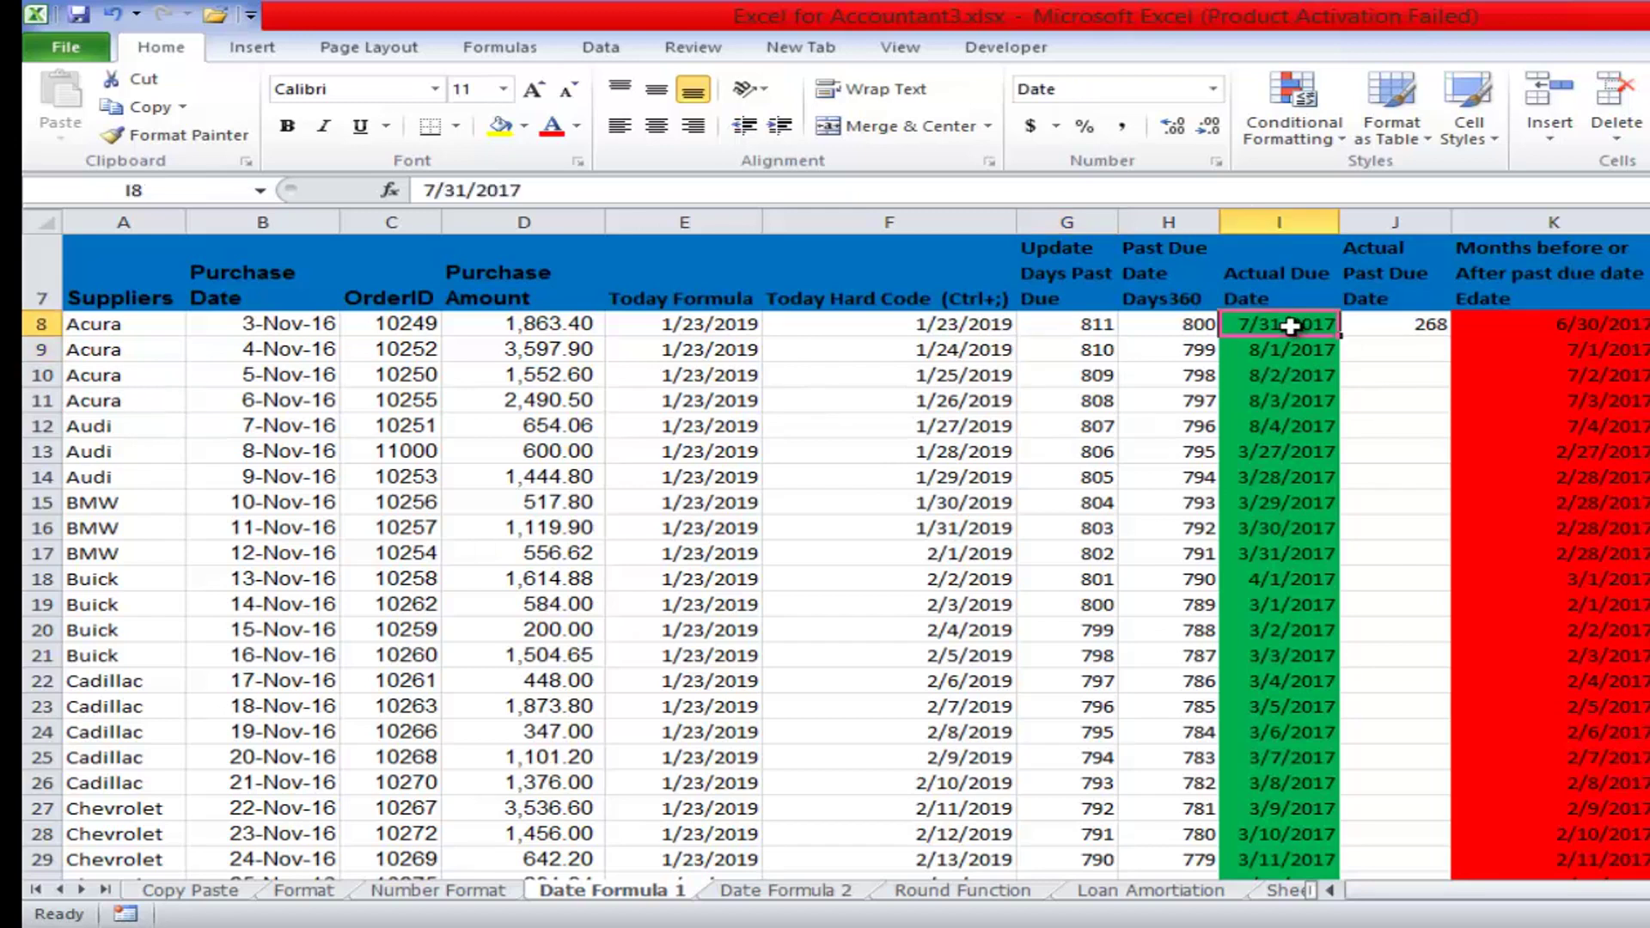
click(1254, 354)
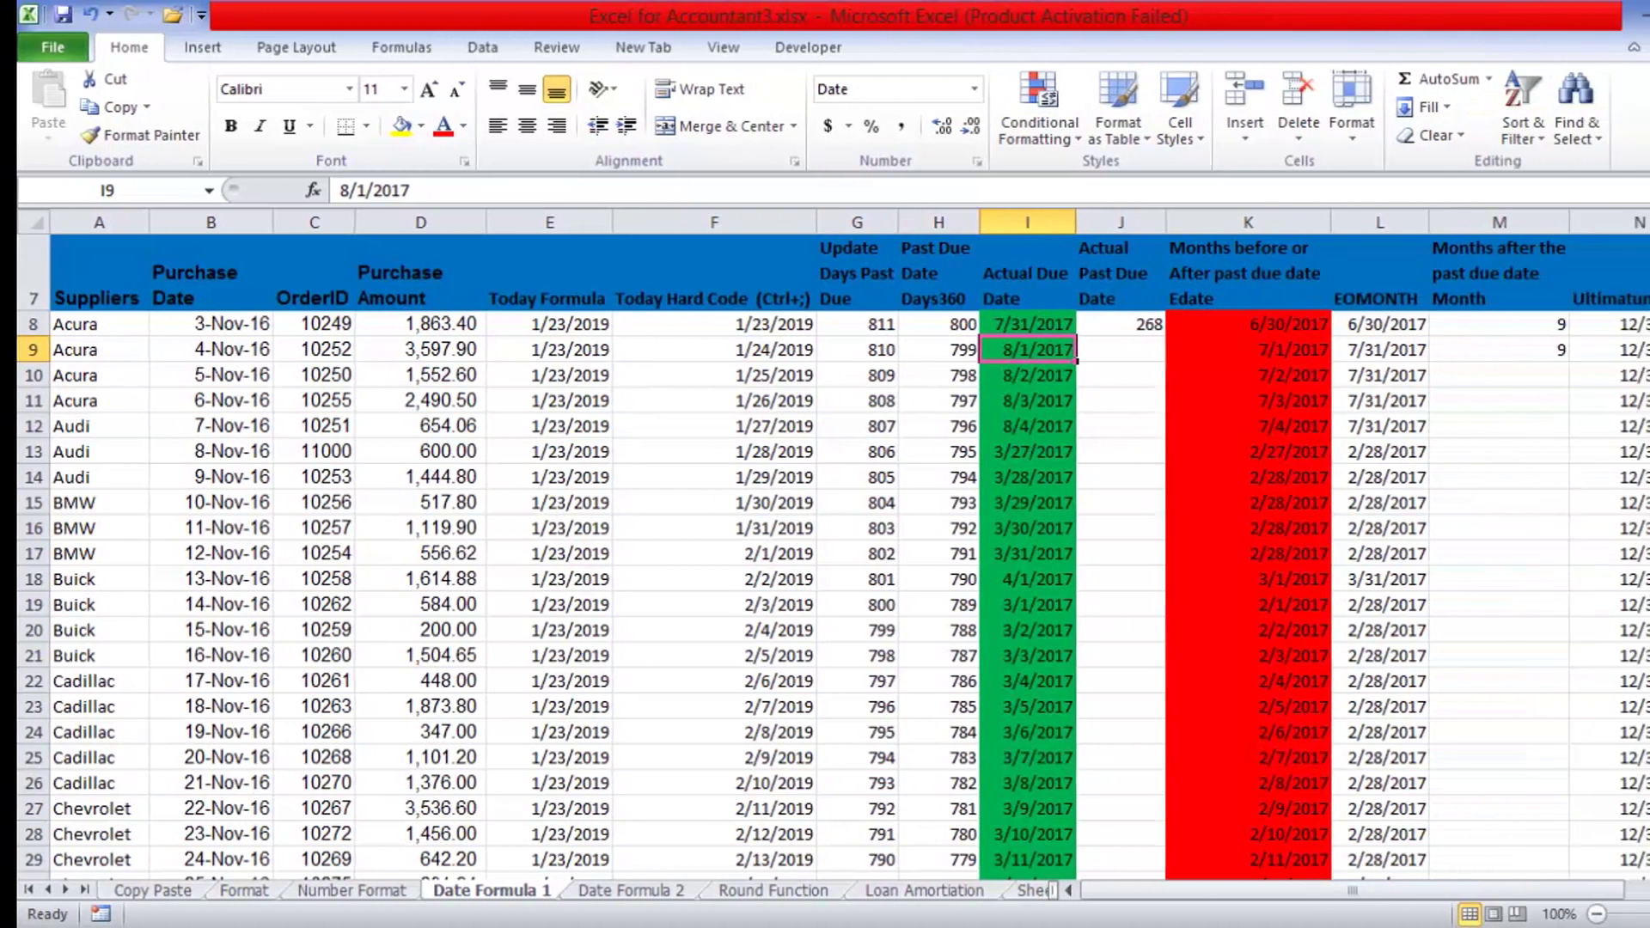
drag(1638, 245, 1614, 214)
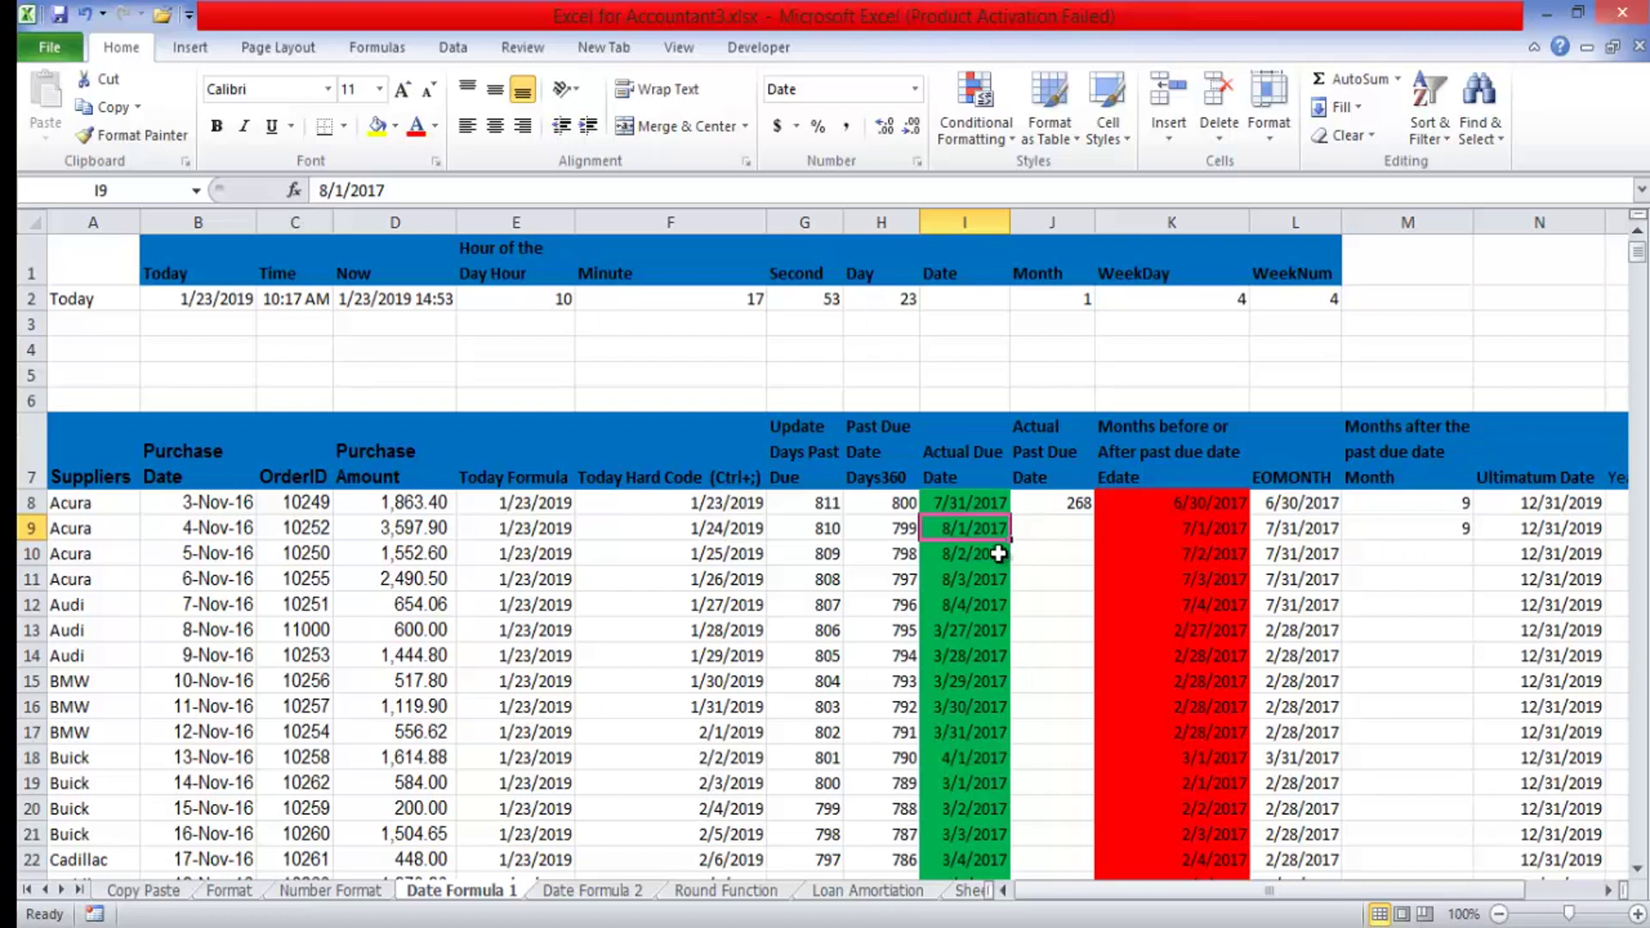
click(896, 504)
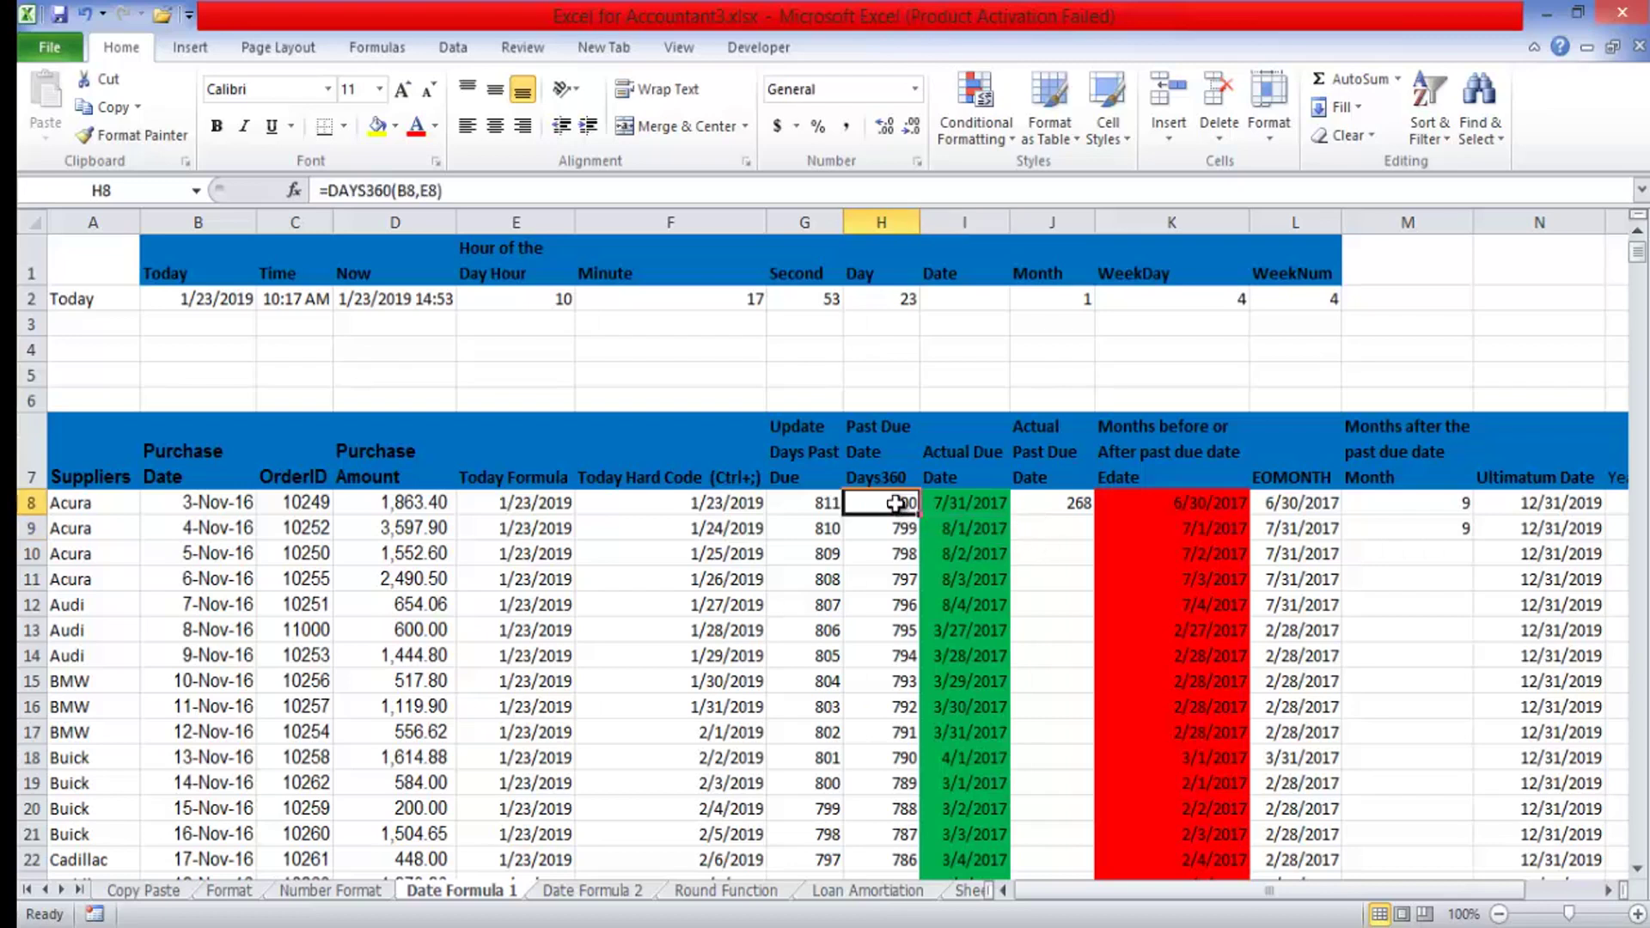
- Clear J8 and start a DAYS360 formula there with purchase date B8 as the start date
click(1073, 504)
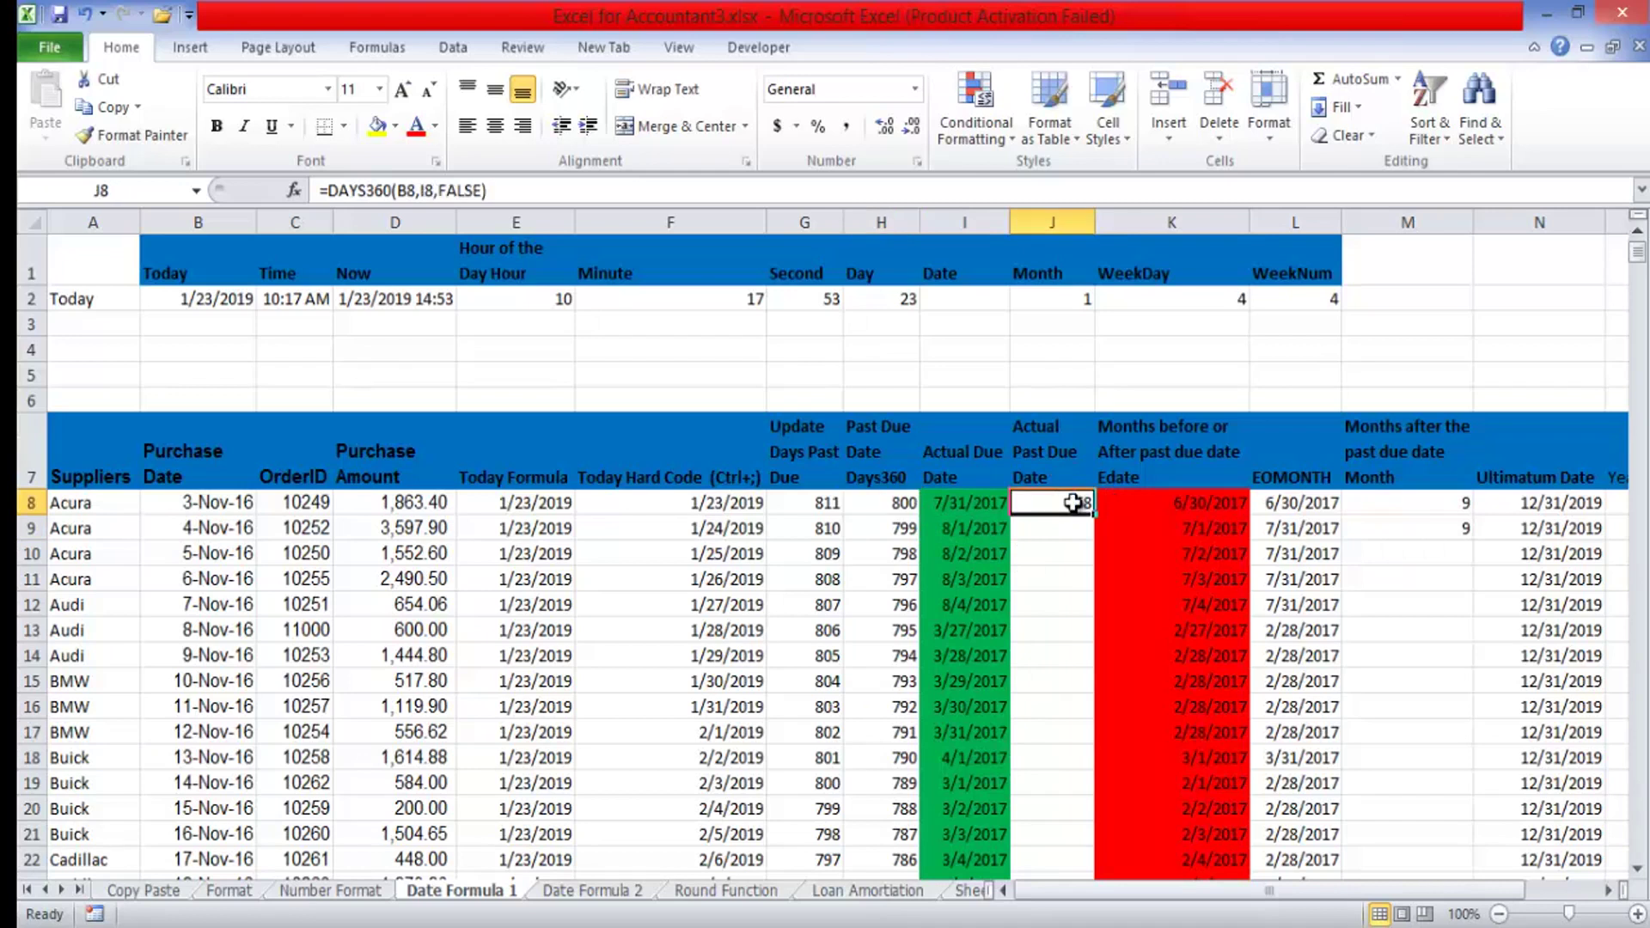
key(Delete)
text(=da)
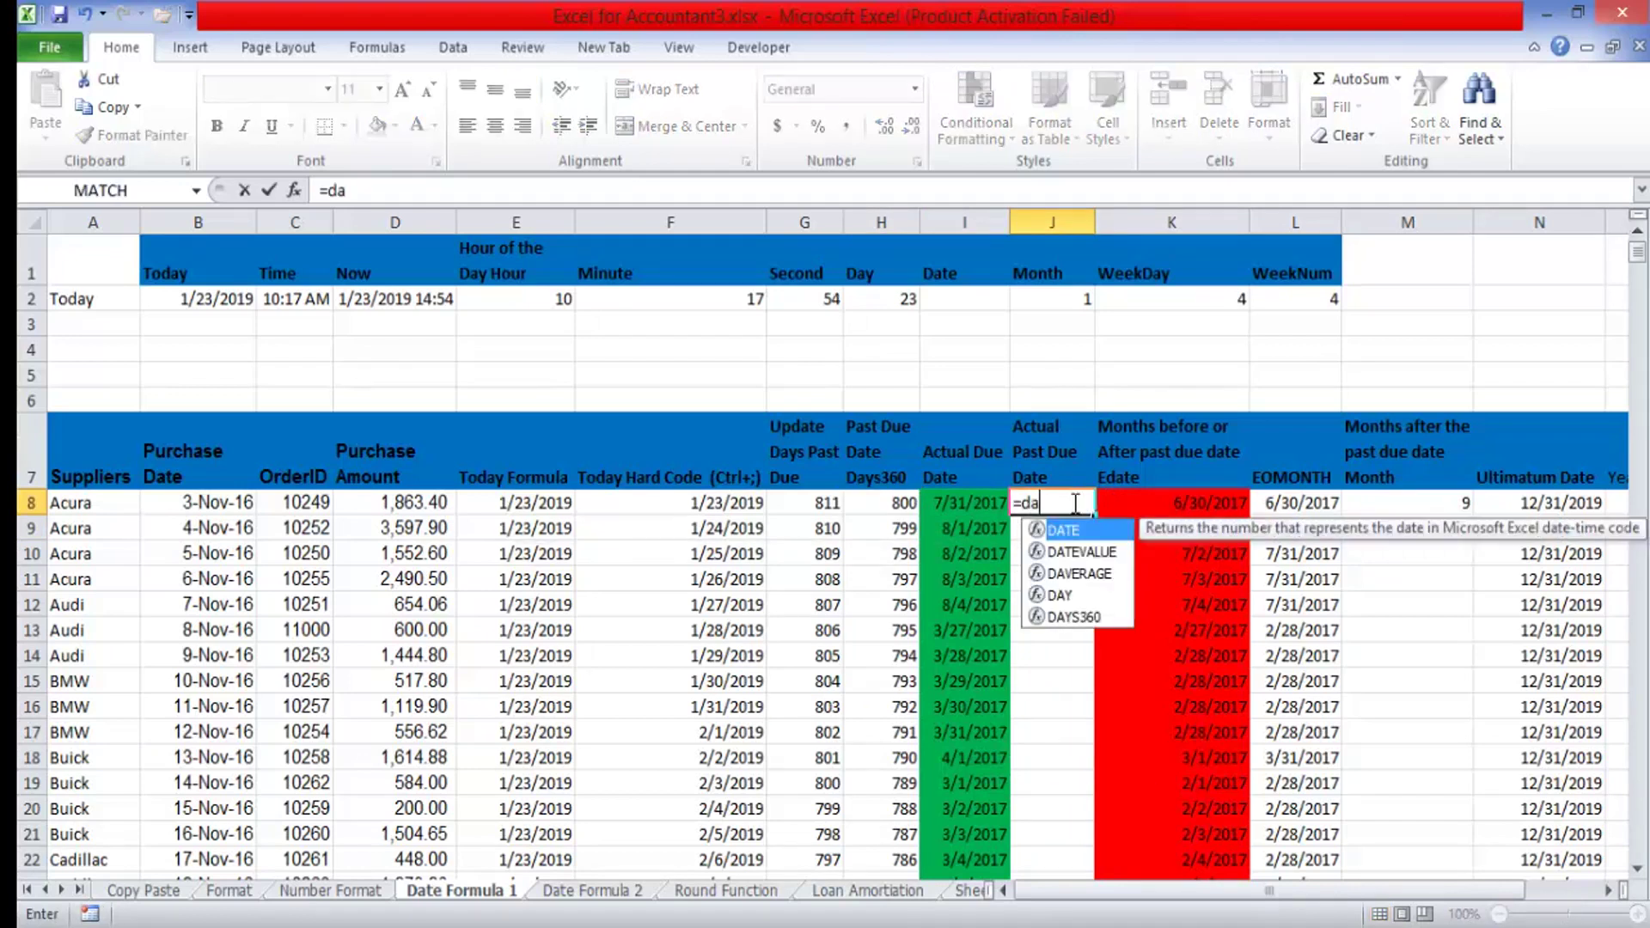
text(ys)
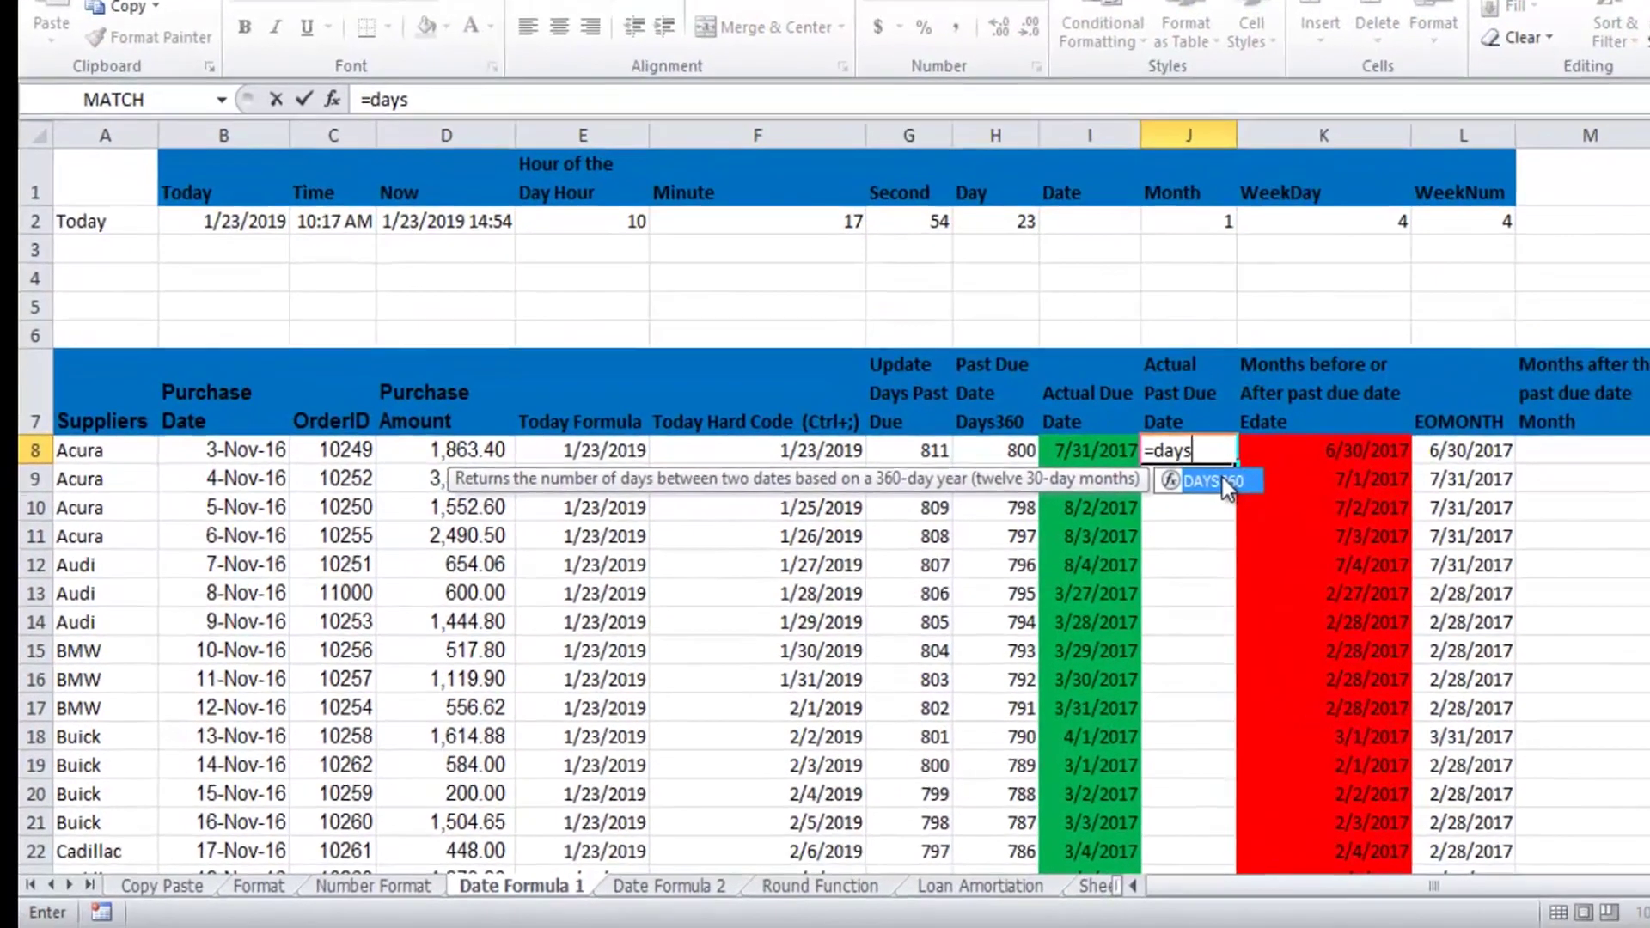
double_click(1077, 532)
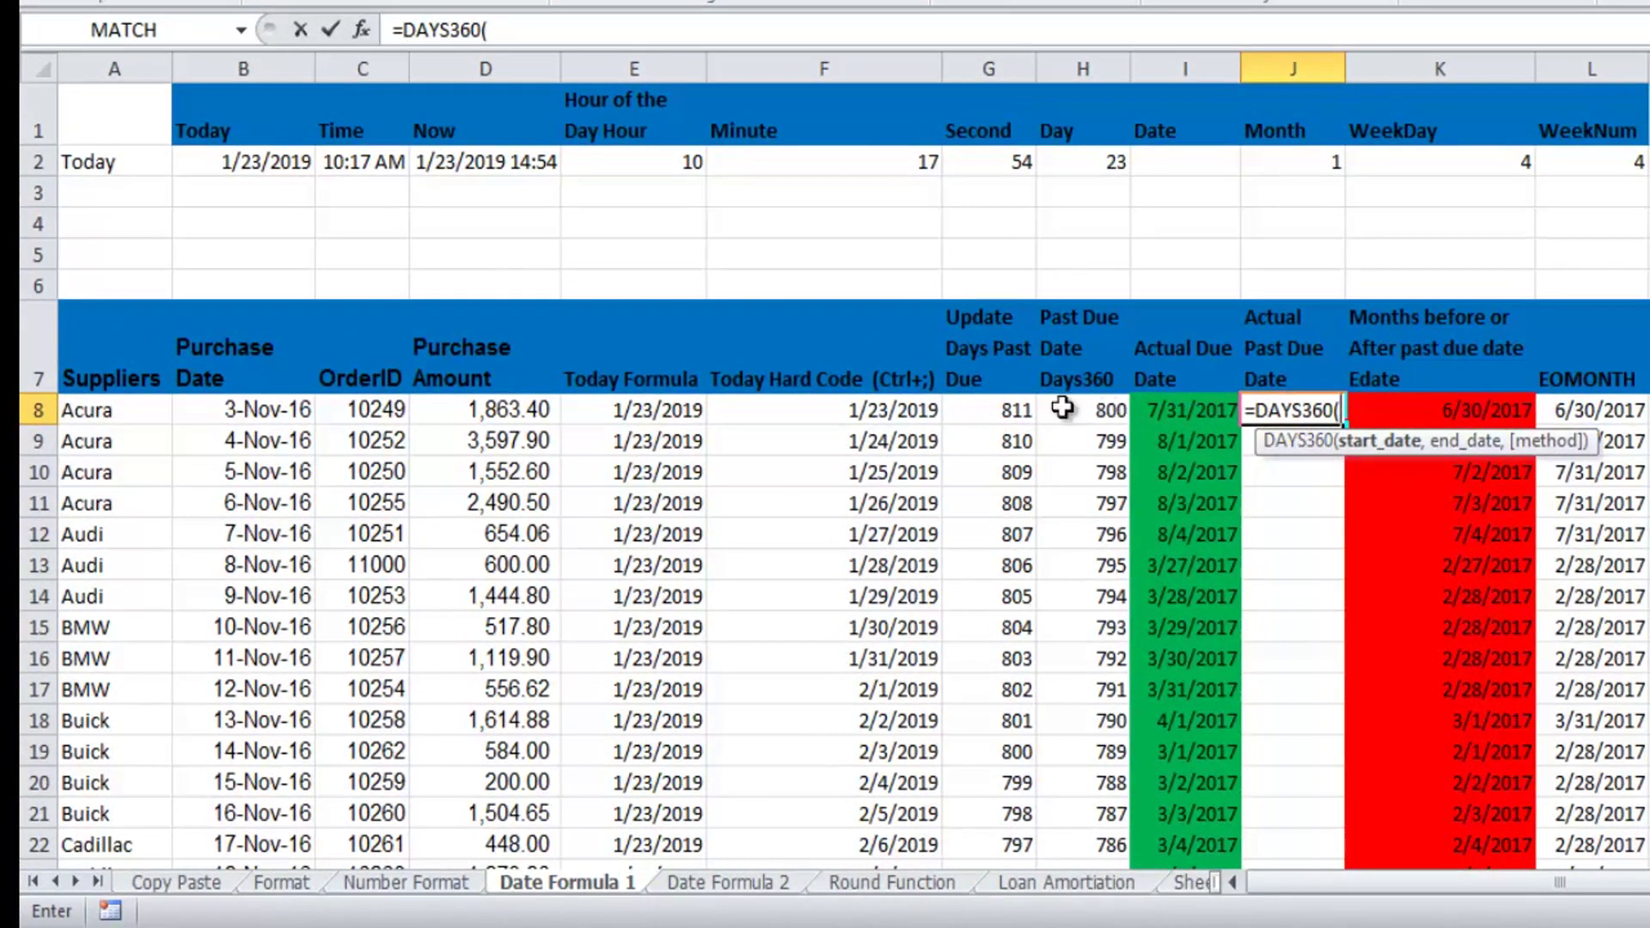
click(266, 416)
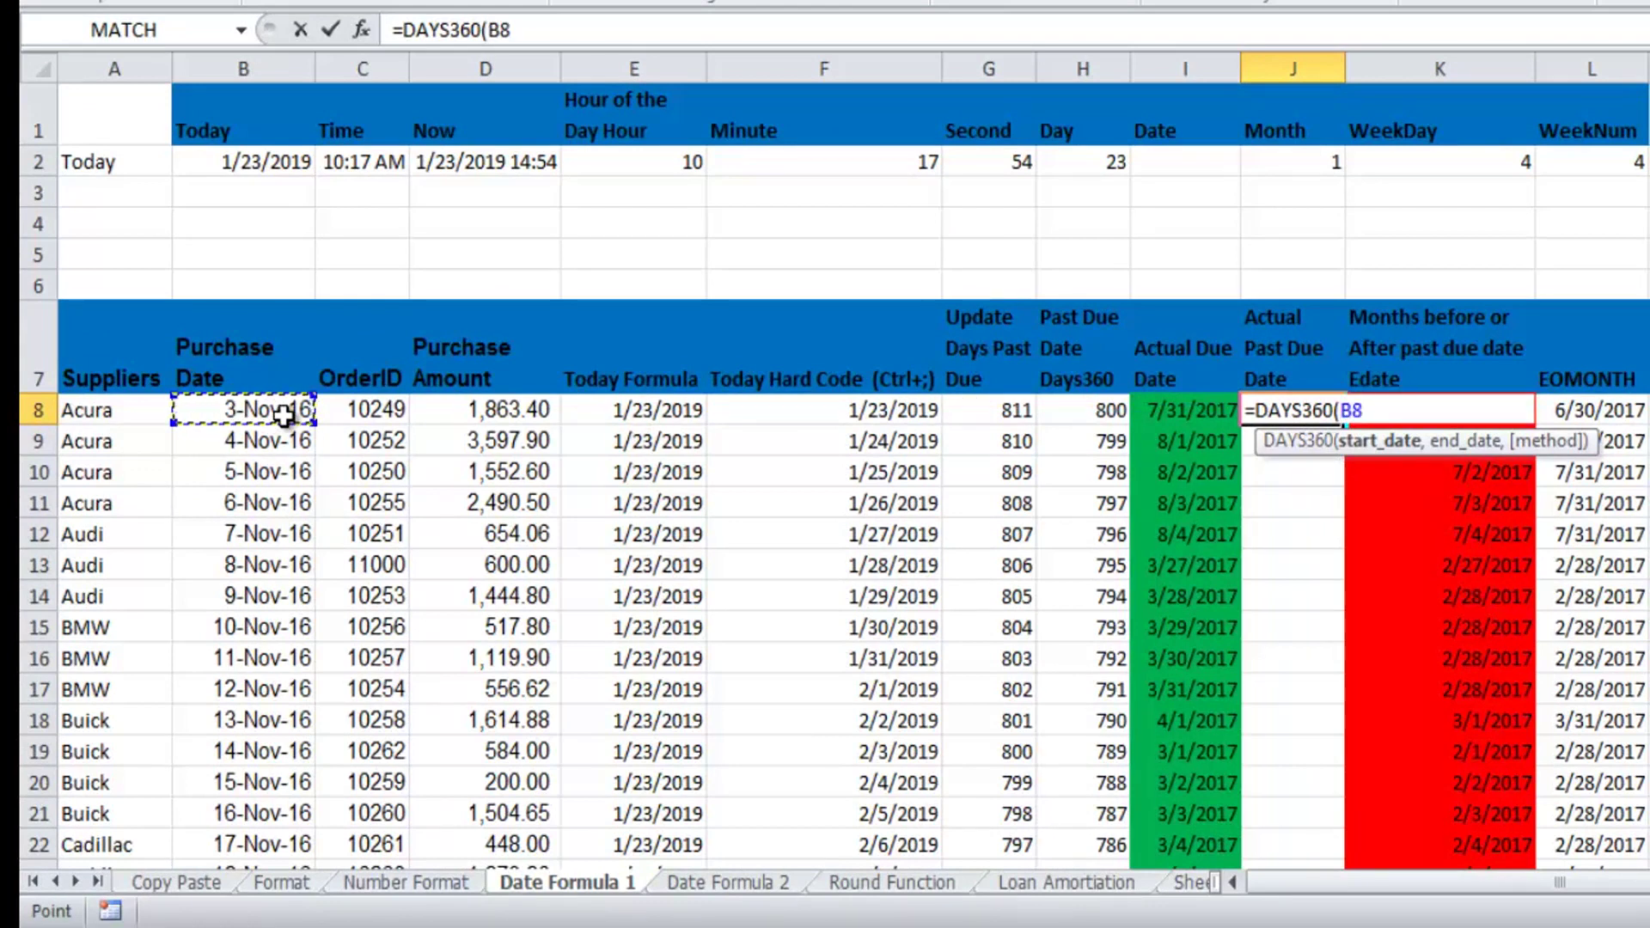
- Add a comma after B8 in the J8 formula and remove the stray dashes, leaving =DAYS360(B8,
text(,----------------------------------------------------------)
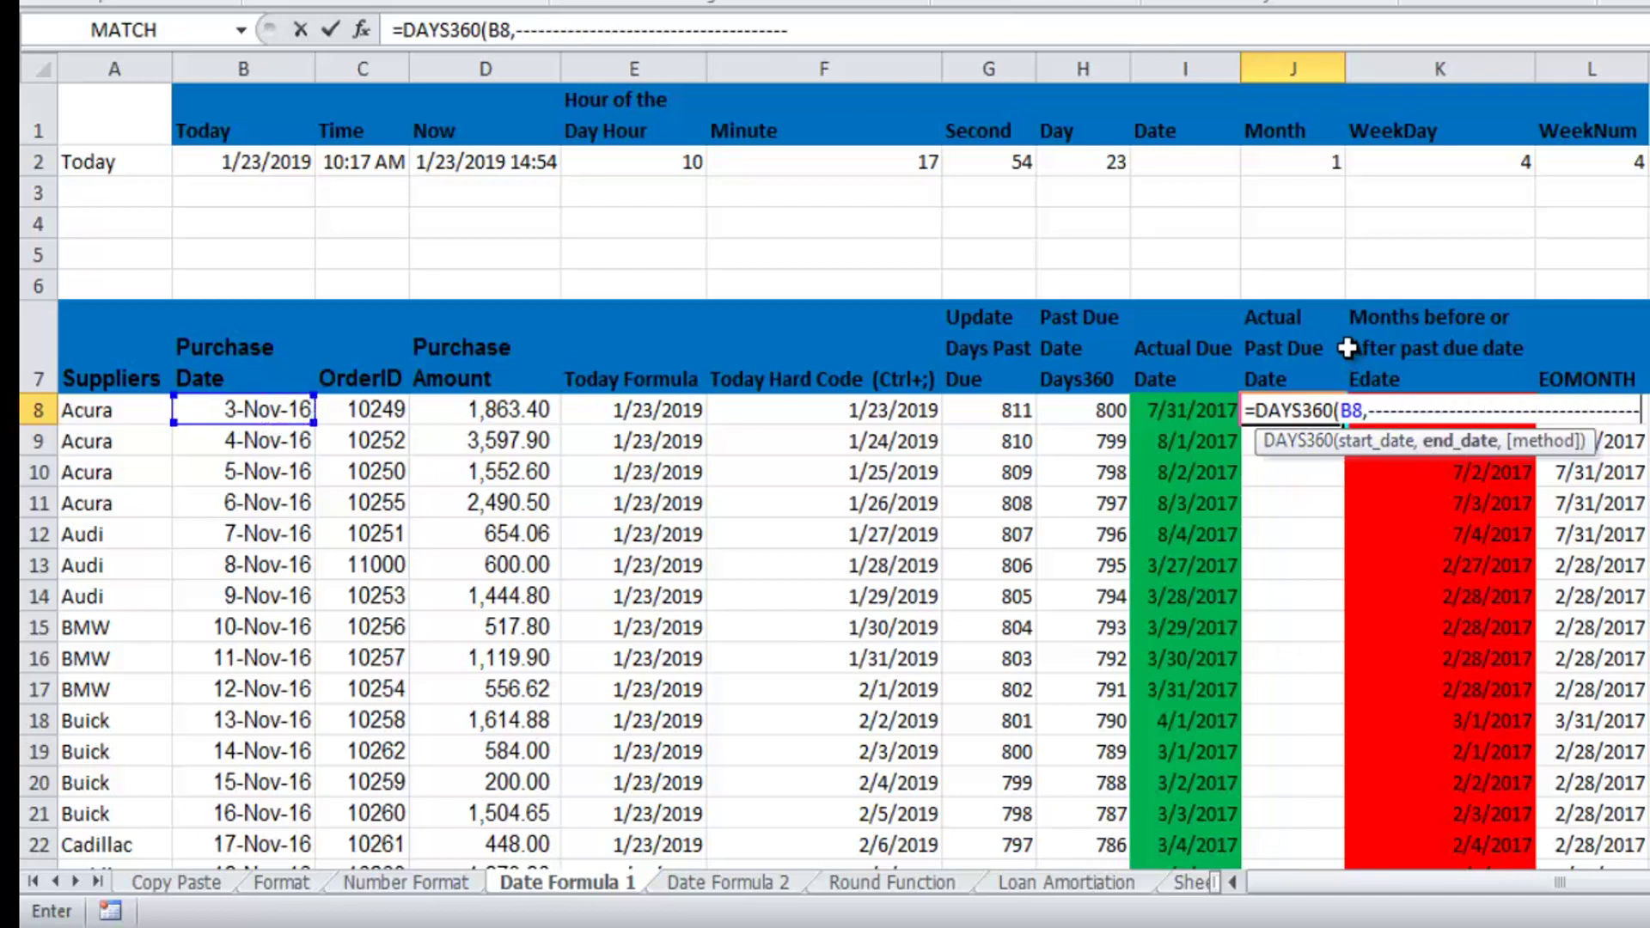
key(BackSpace)
key(BackSpace)
key(BackSpace)
key(BackSpace)
key(BackSpace)
key(BackSpace)
key(BackSpace)
key(BackSpace)
key(BackSpace)
key(BackSpace)
key(BackSpace)
key(BackSpace)
key(BackSpace)
key(BackSpace)
key(BackSpace)
key(BackSpace)
key(BackSpace)
key(BackSpace)
key(BackSpace)
key(BackSpace)
key(BackSpace)
key(BackSpace)
key(BackSpace)
key(BackSpace)
key(BackSpace)
key(BackSpace)
key(BackSpace)
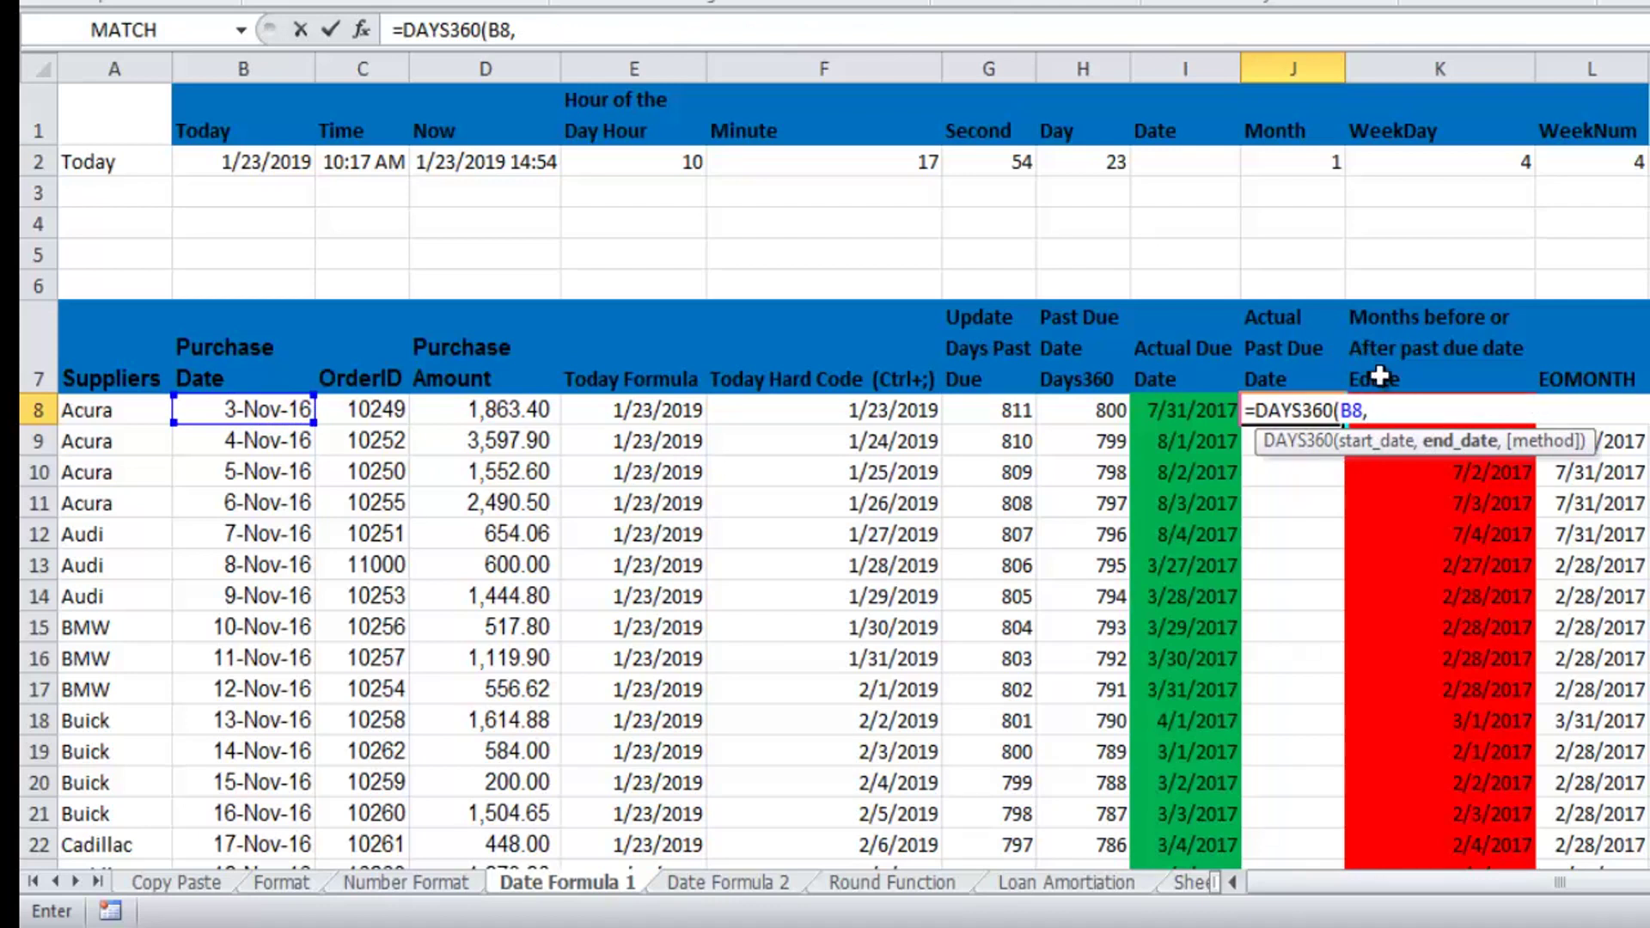
- Complete the J8 formula with due date I8 and the U.S. (NASD) method as =DAYS360(B8,I8,FALSE)
click(1174, 410)
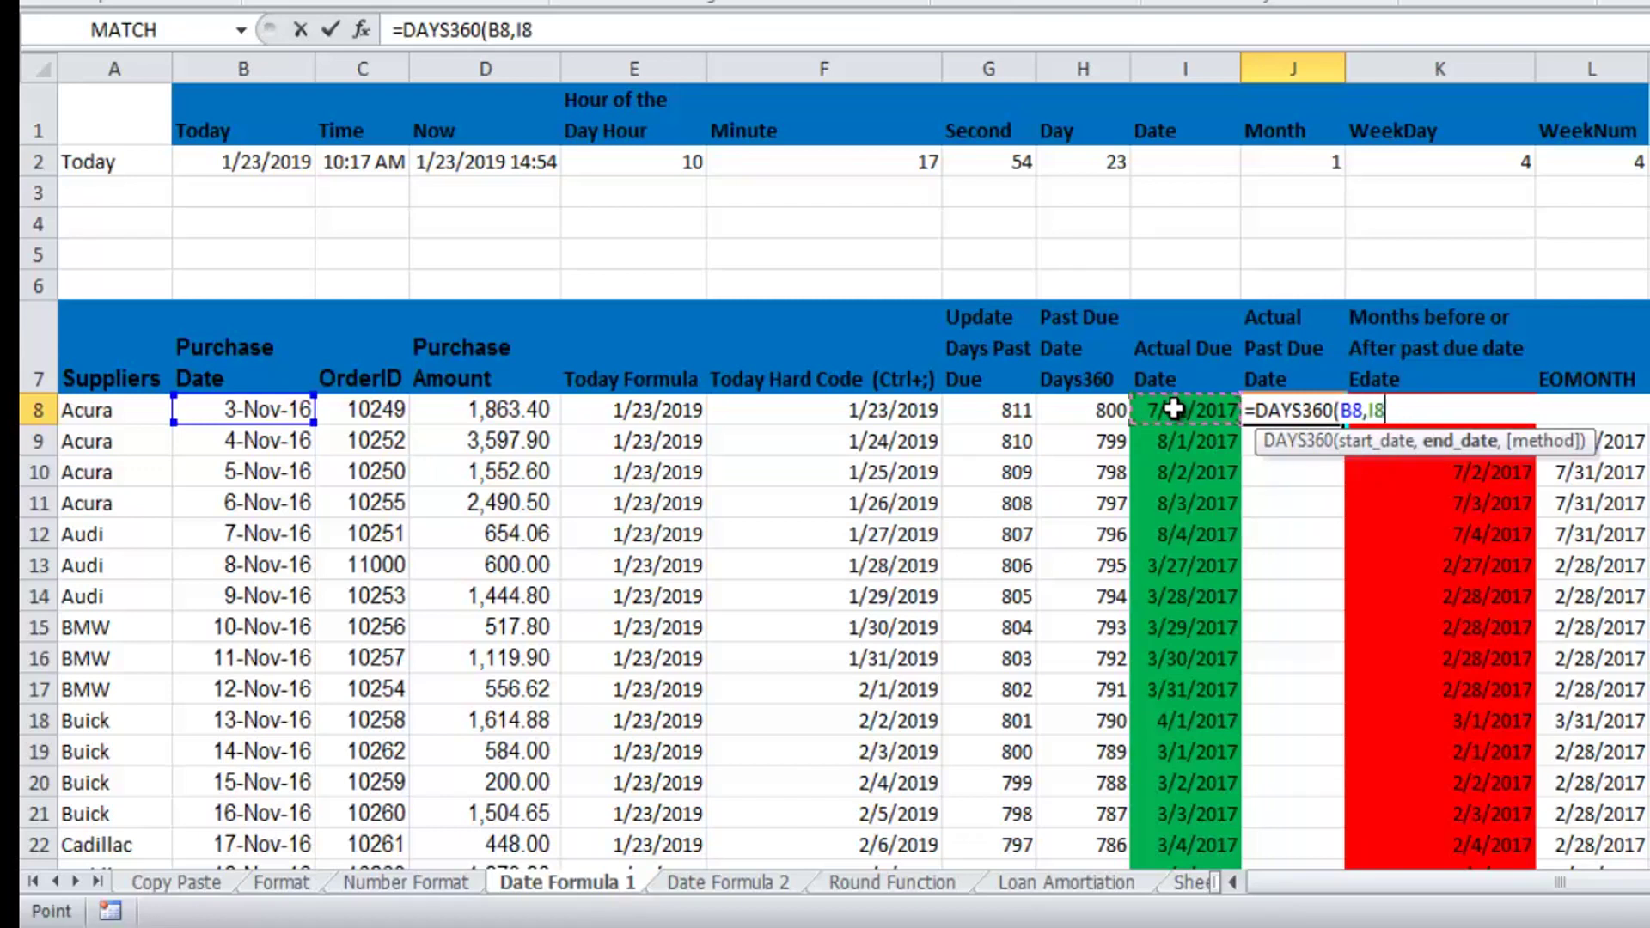
text(,----)
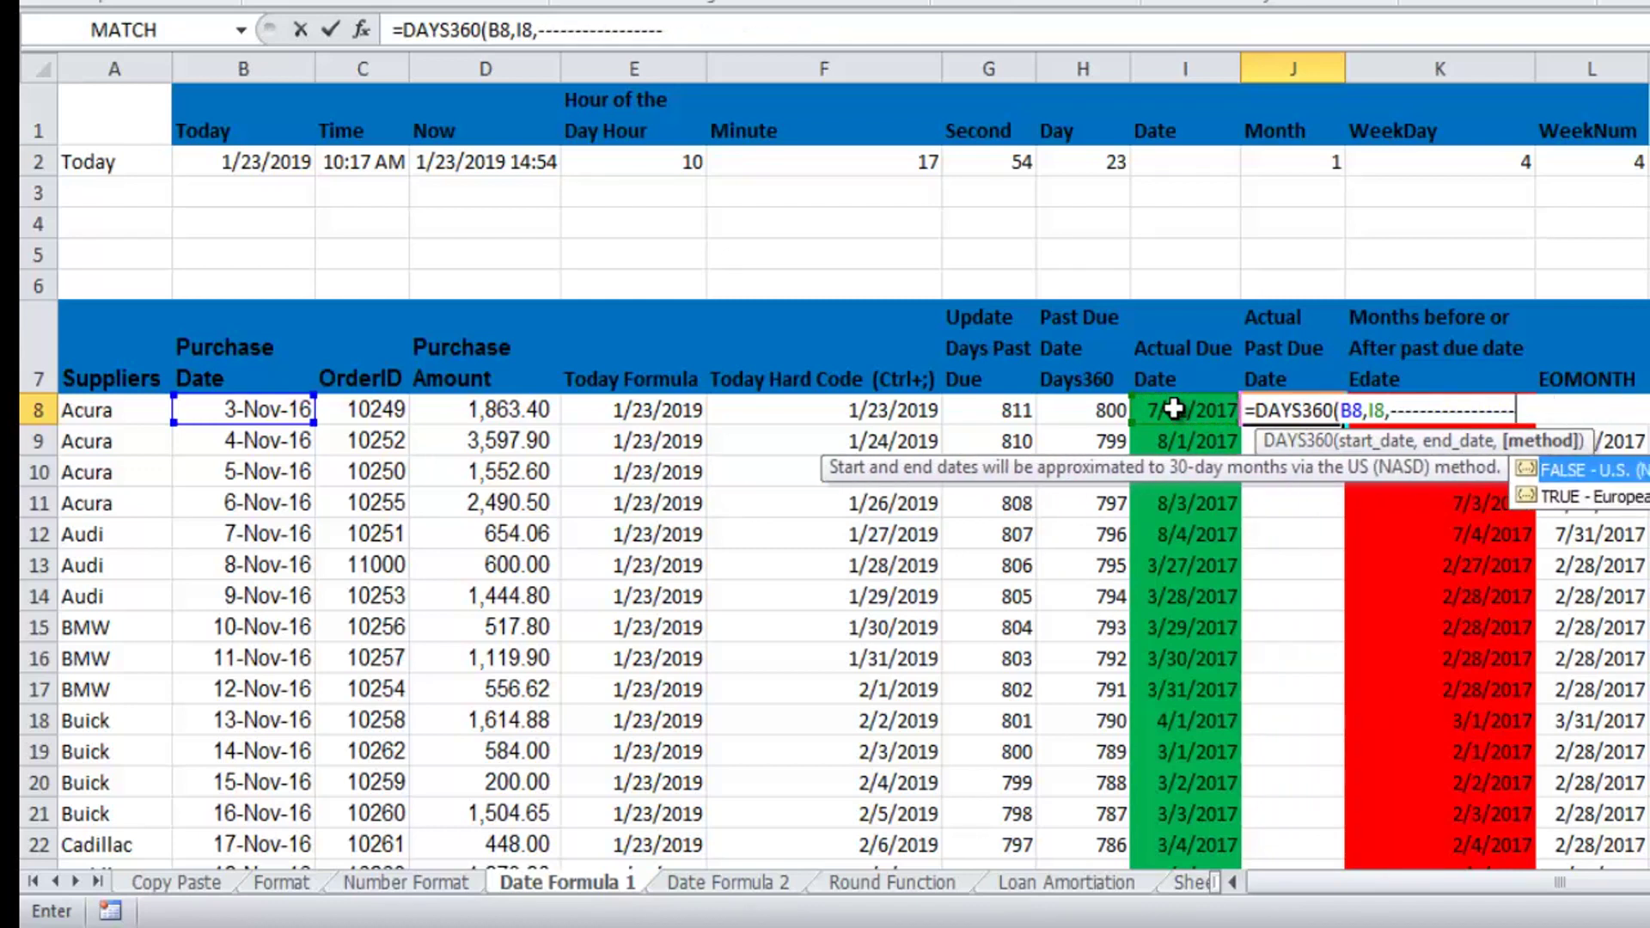
double_click(1453, 465)
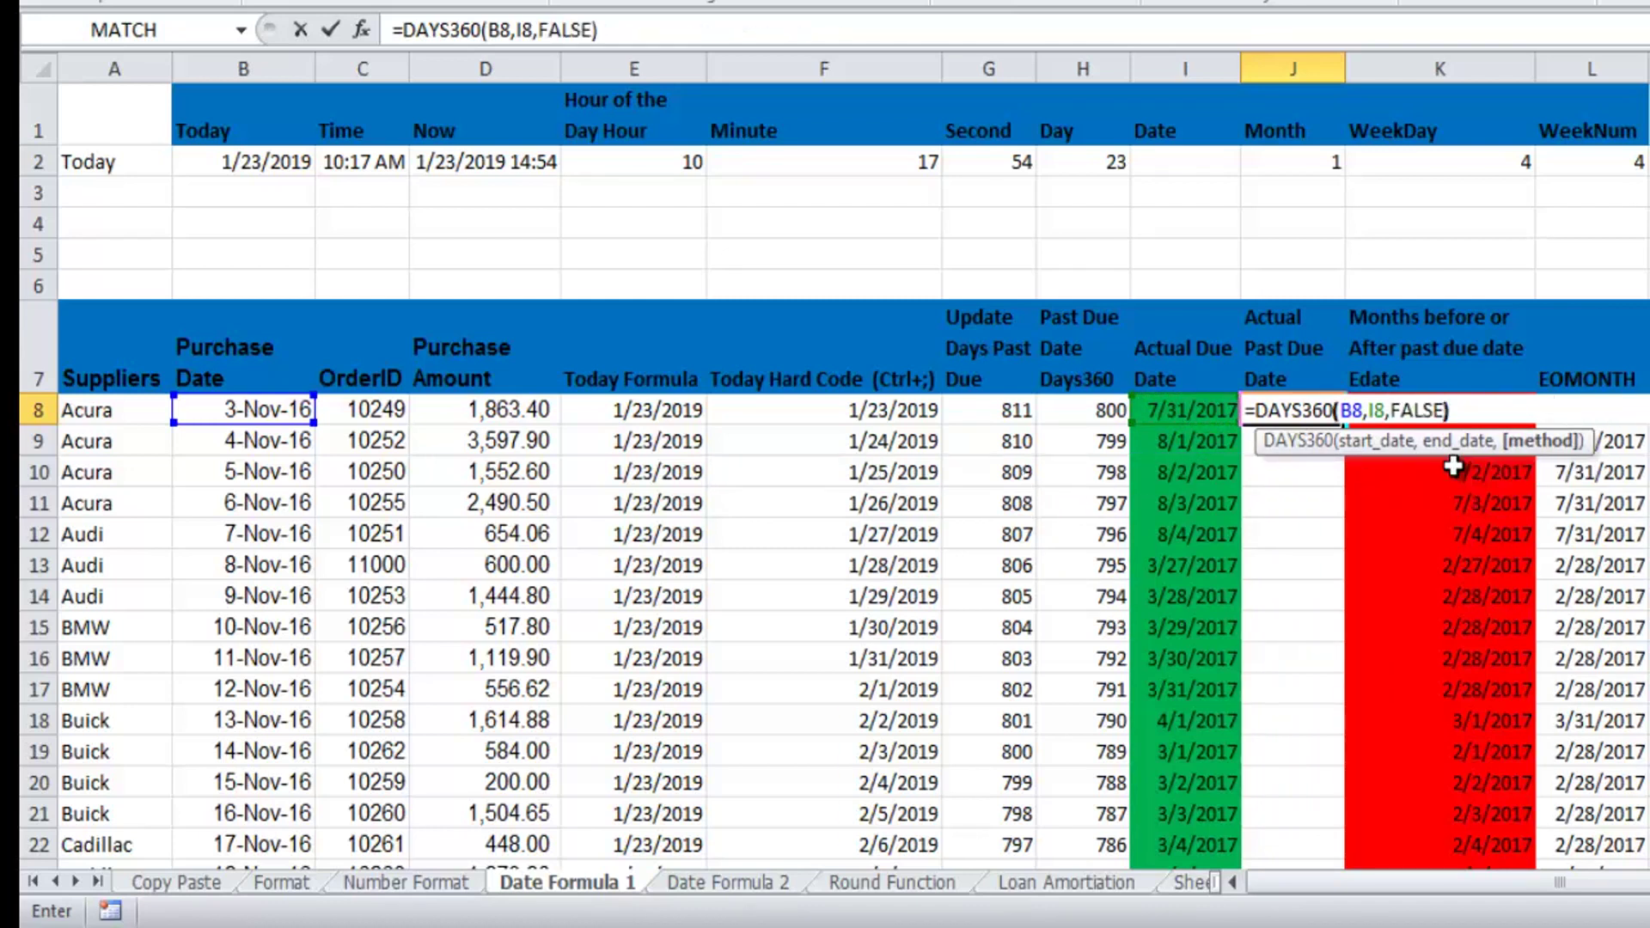
text())
key(Return)
- Return to Excel for Accountant3.xlsx, fill the J8 formula down the Actual Past Due Date column and reselect J8
key(F8)
key(F8)
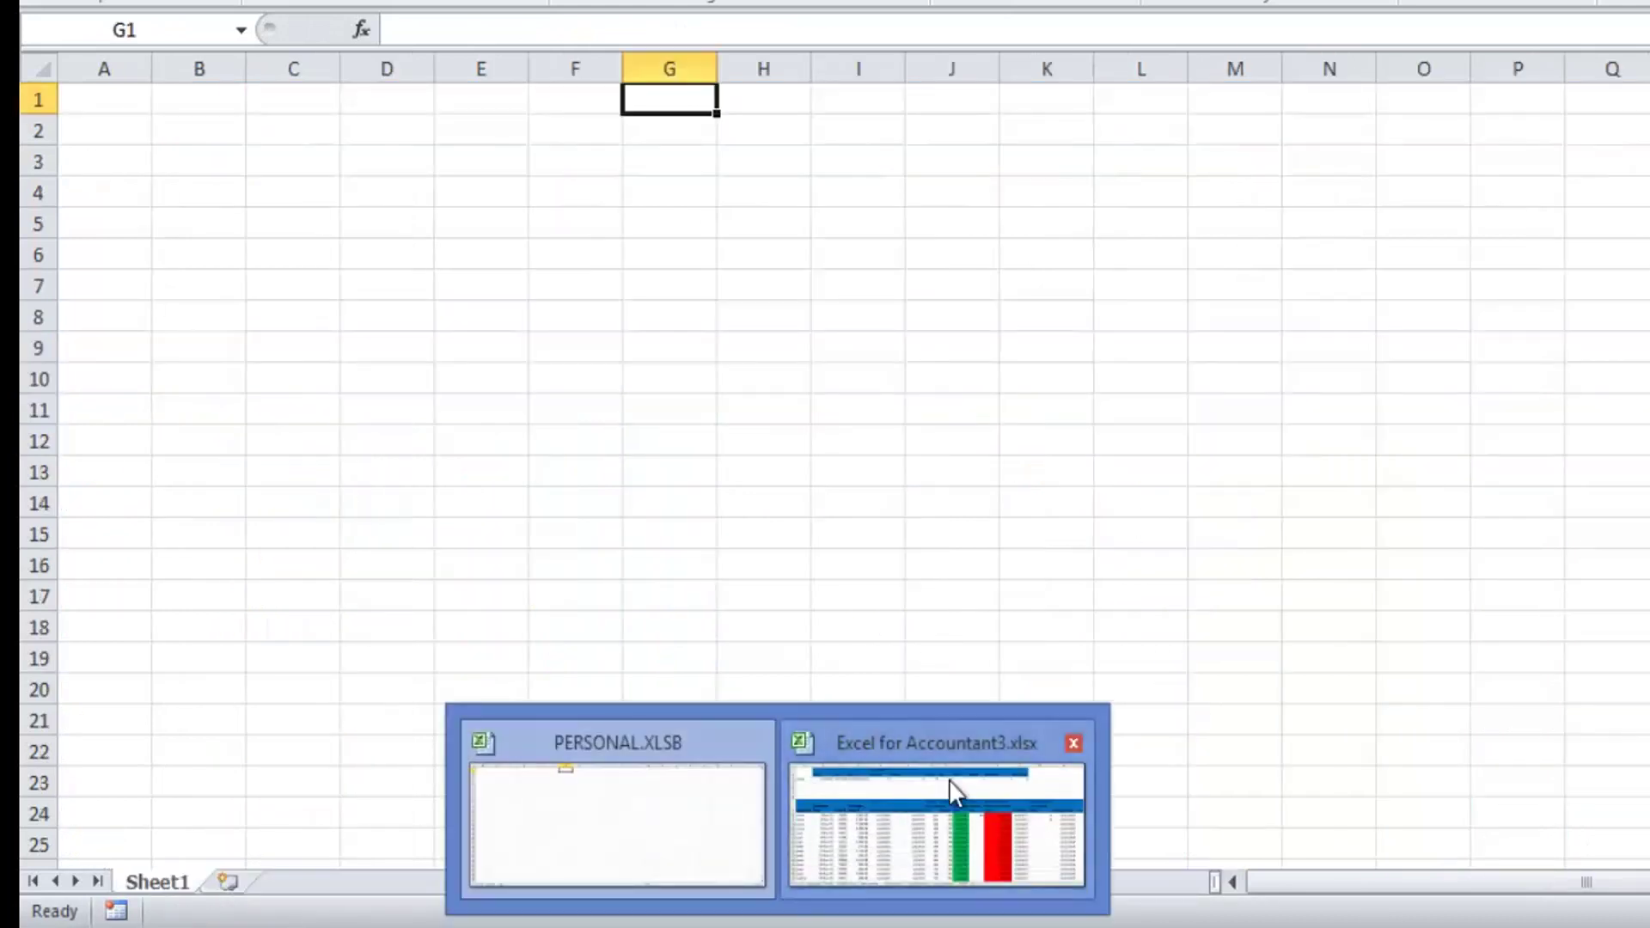
click(950, 782)
click(1315, 409)
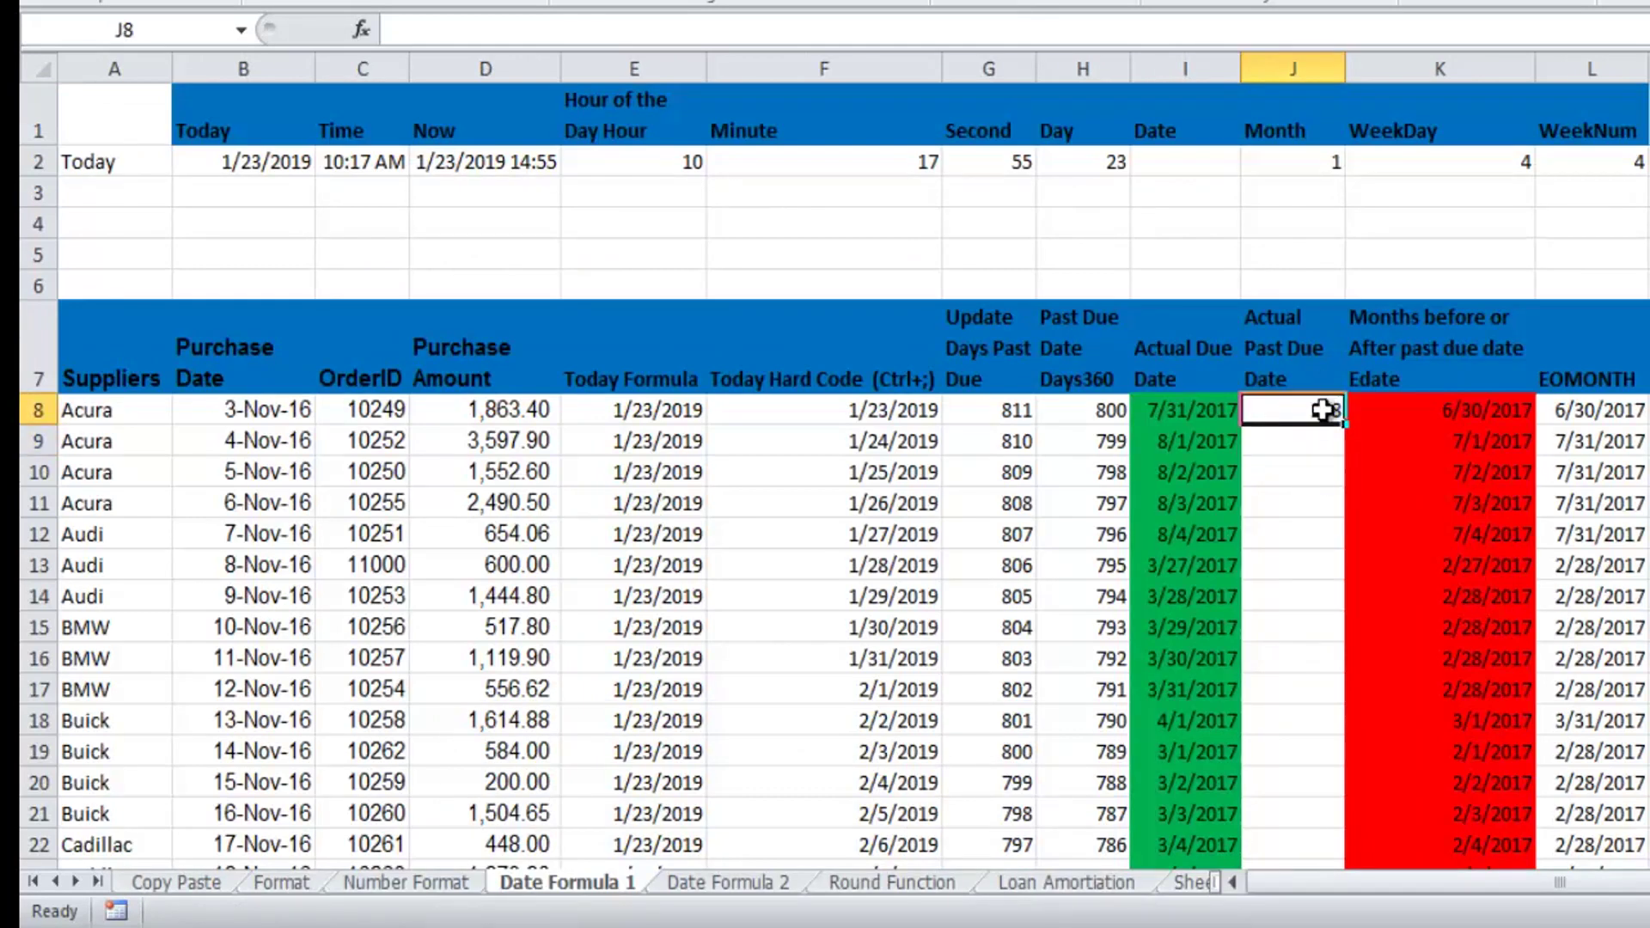
double_click(1347, 424)
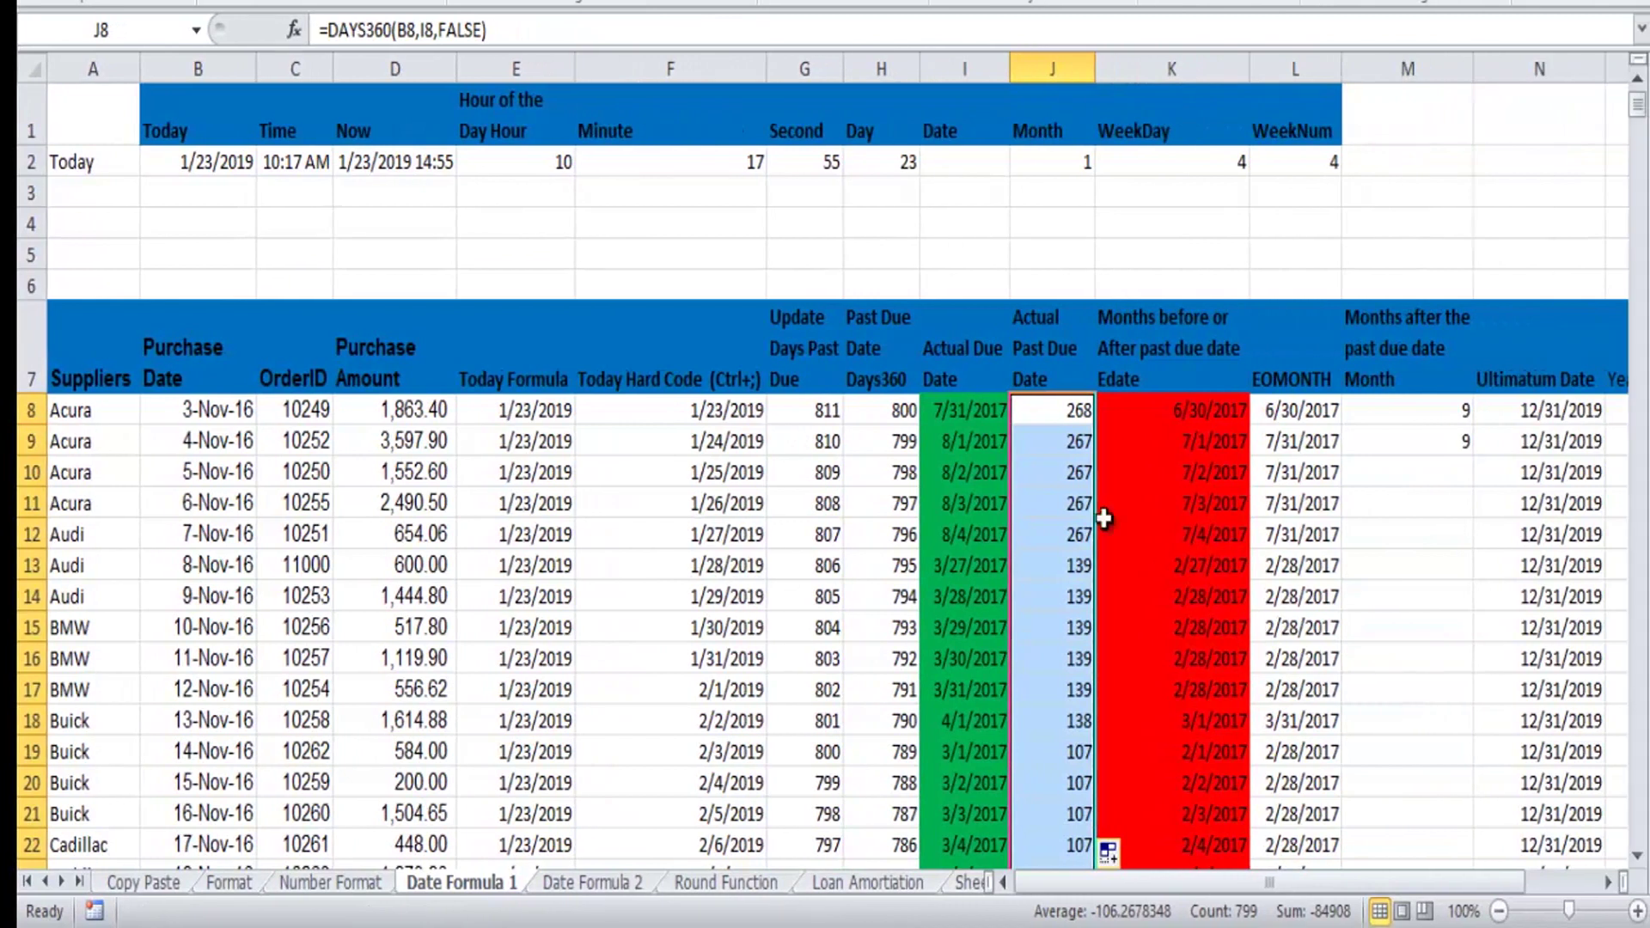
click(1059, 414)
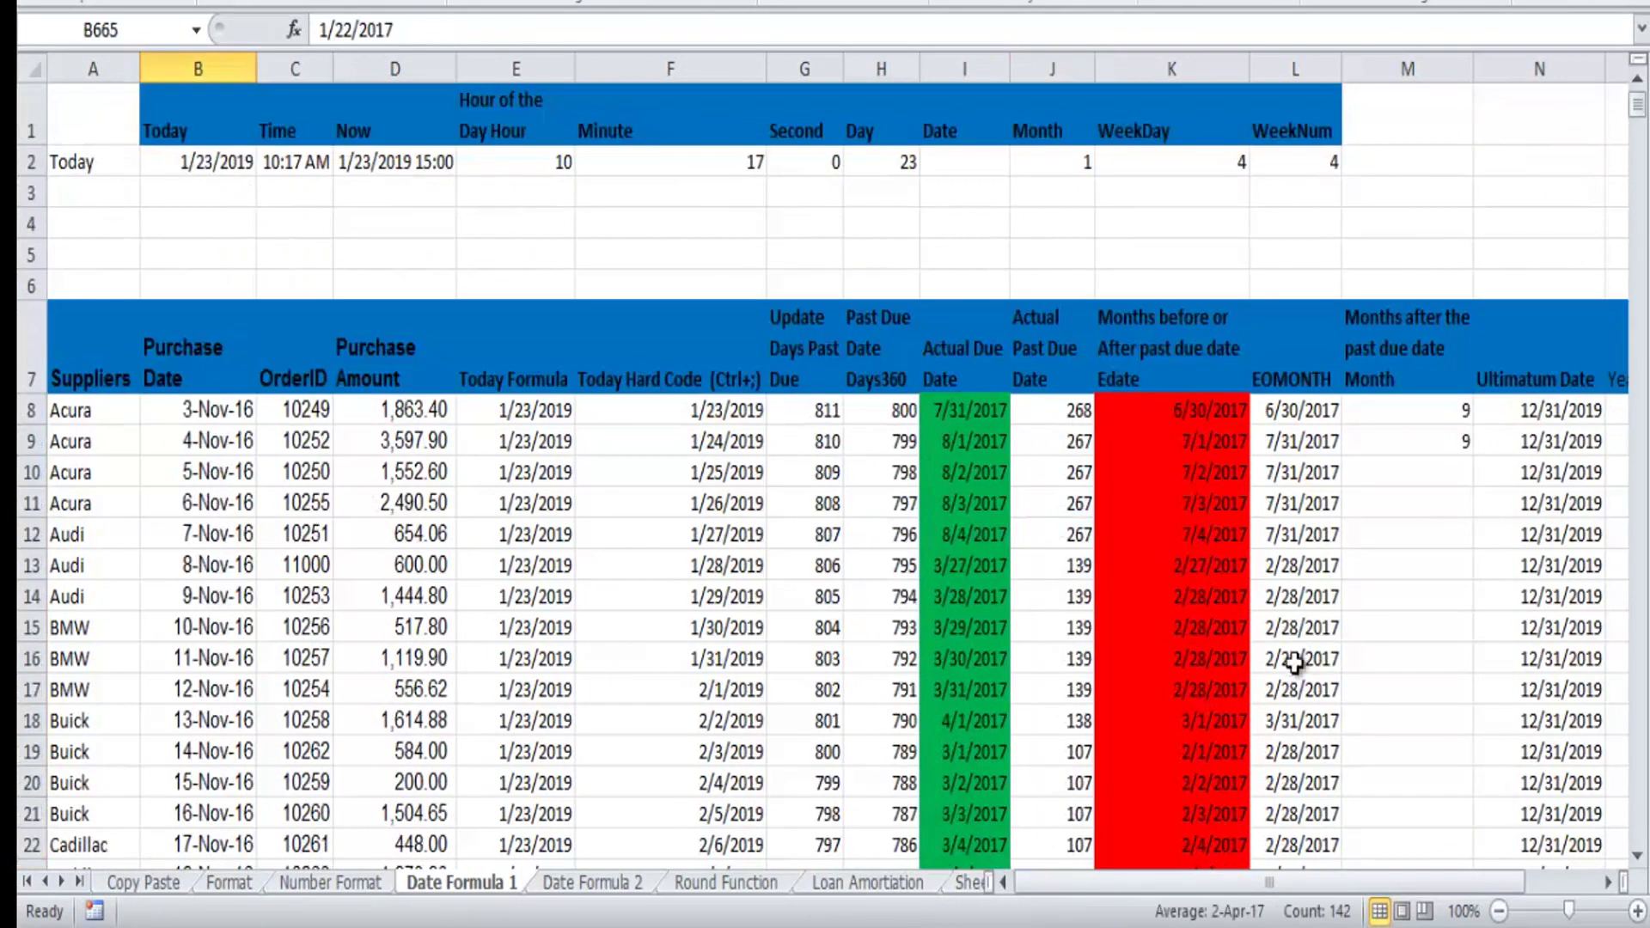
- Review the filled formula in J10, its supplier in A10, and the actual due dates in I8 and I9
click(1065, 465)
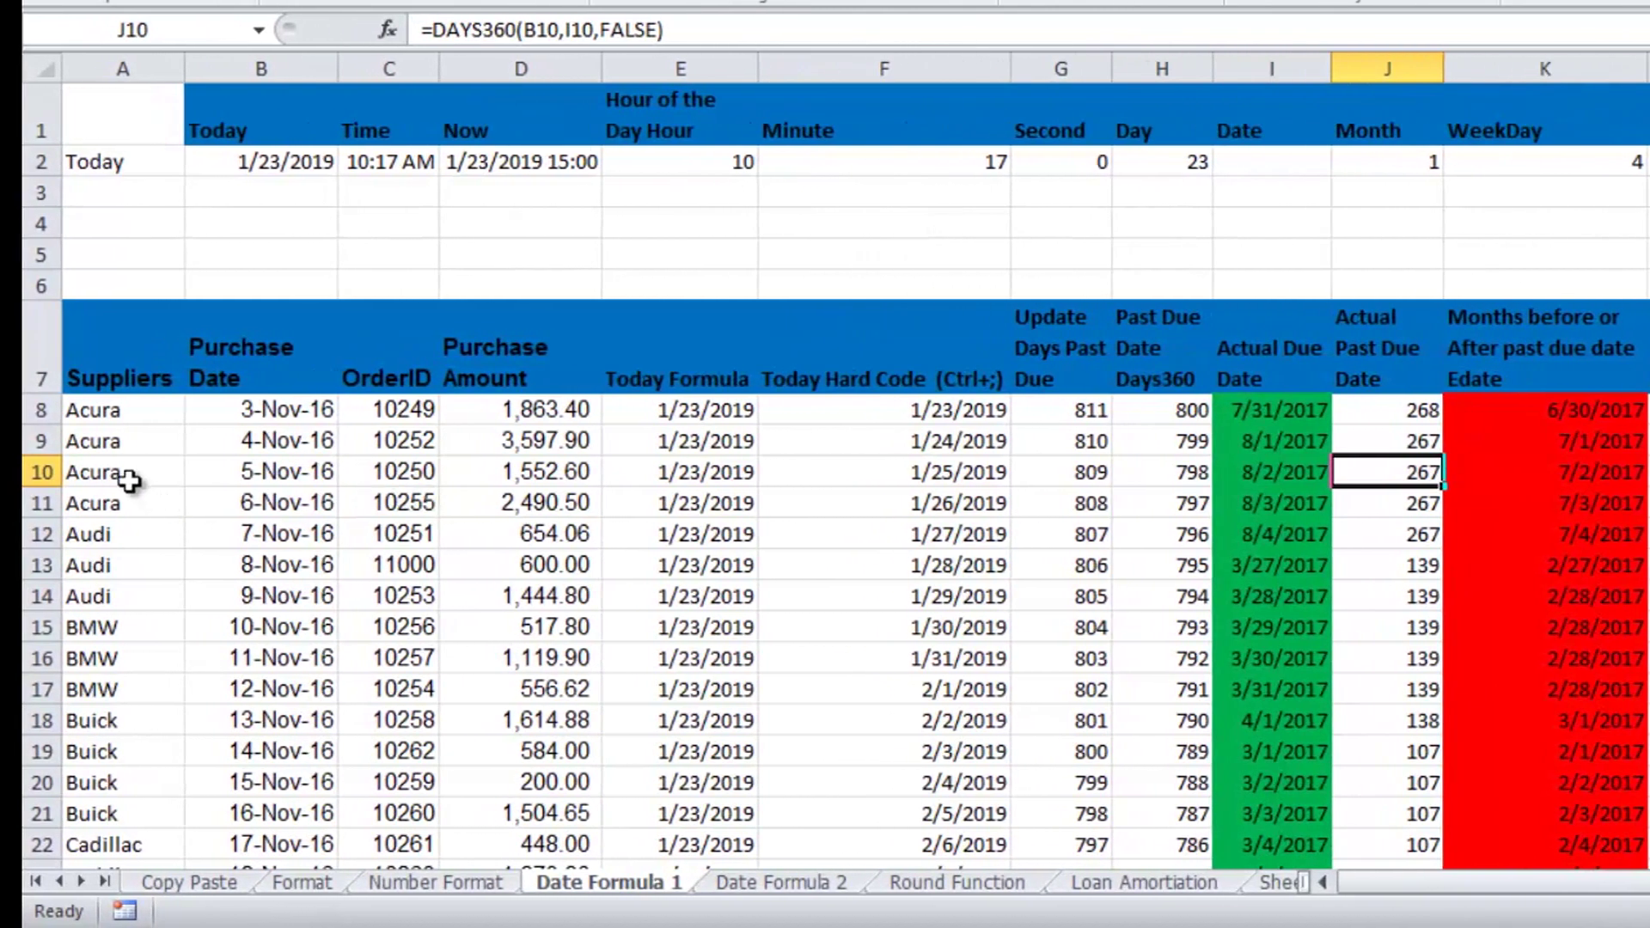
click(129, 479)
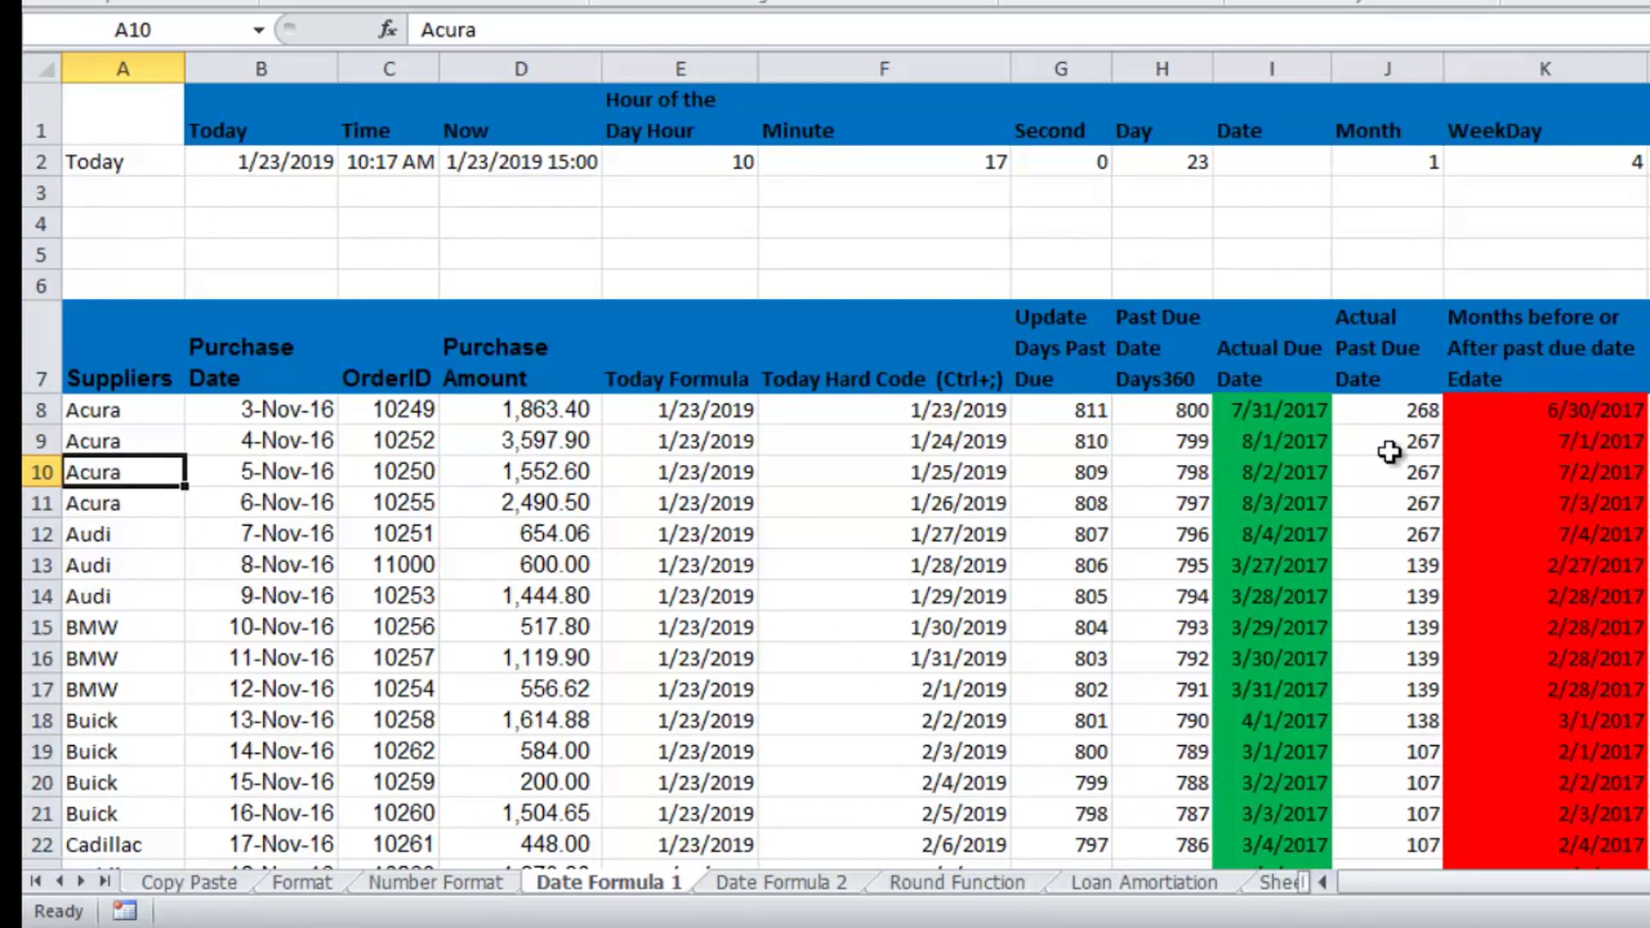
click(1277, 416)
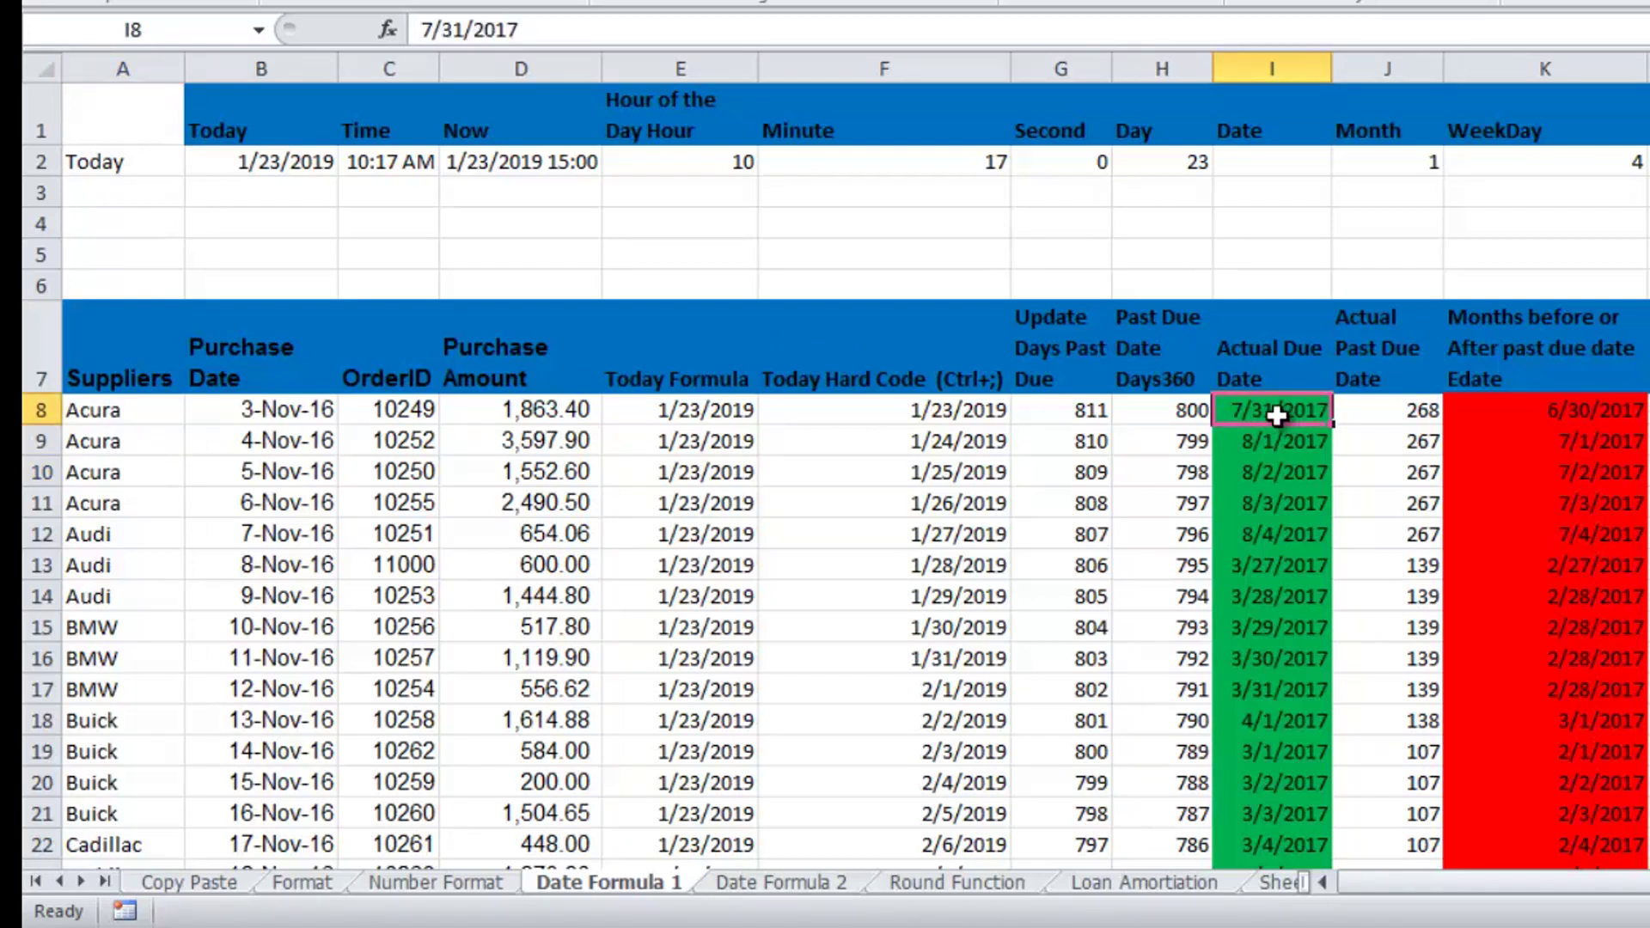
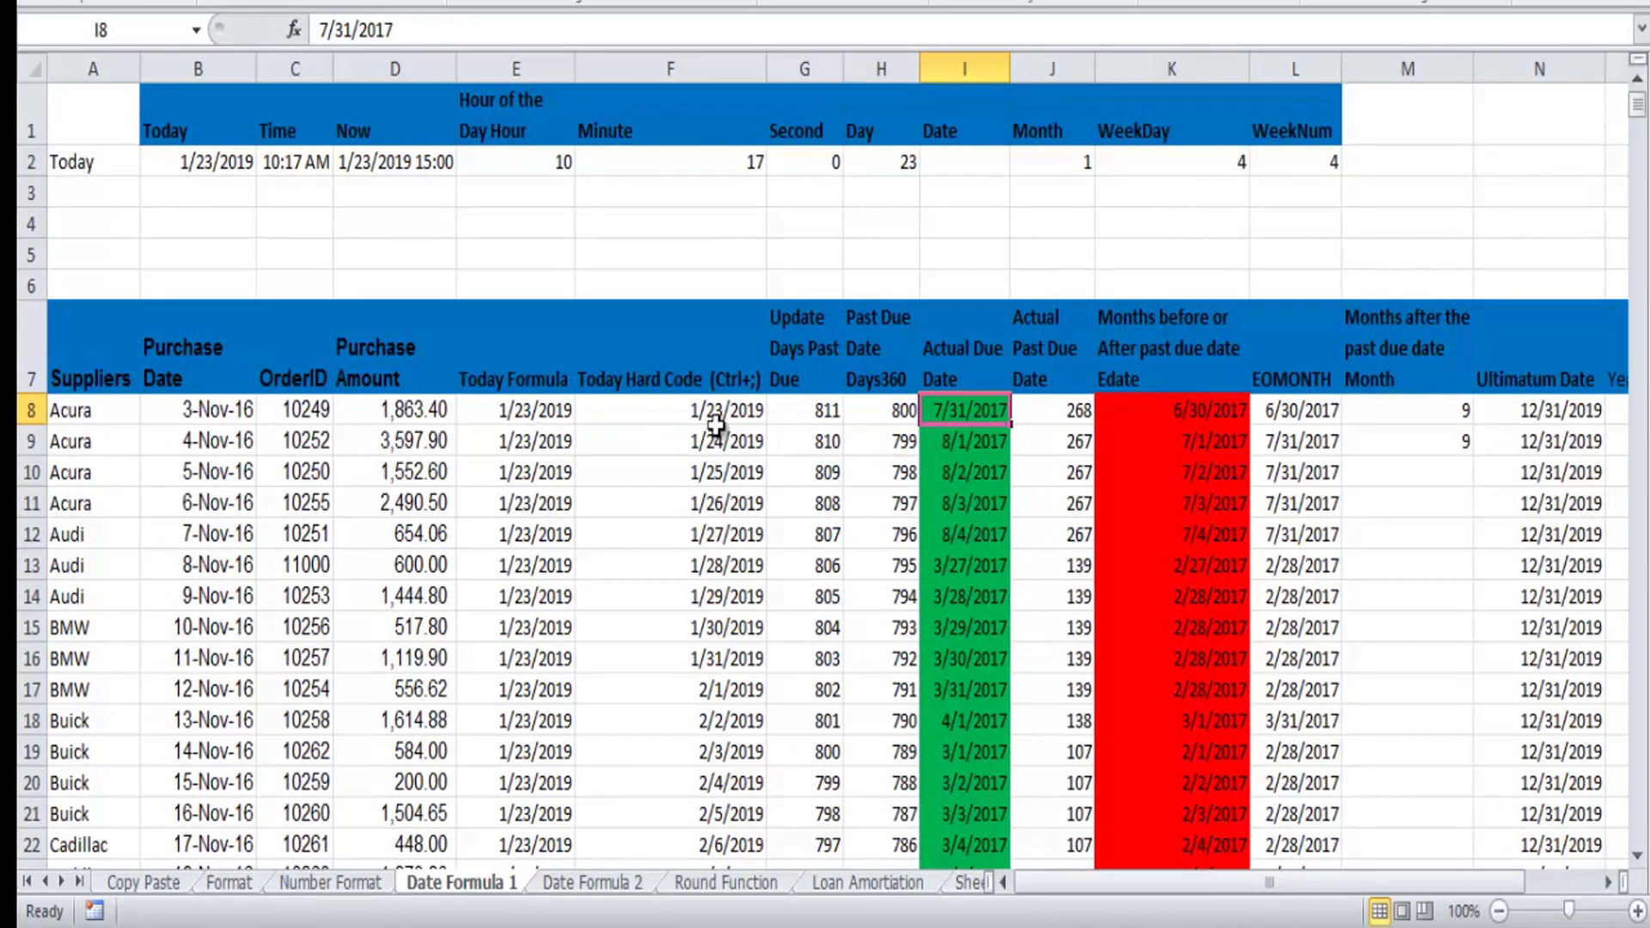
click(967, 434)
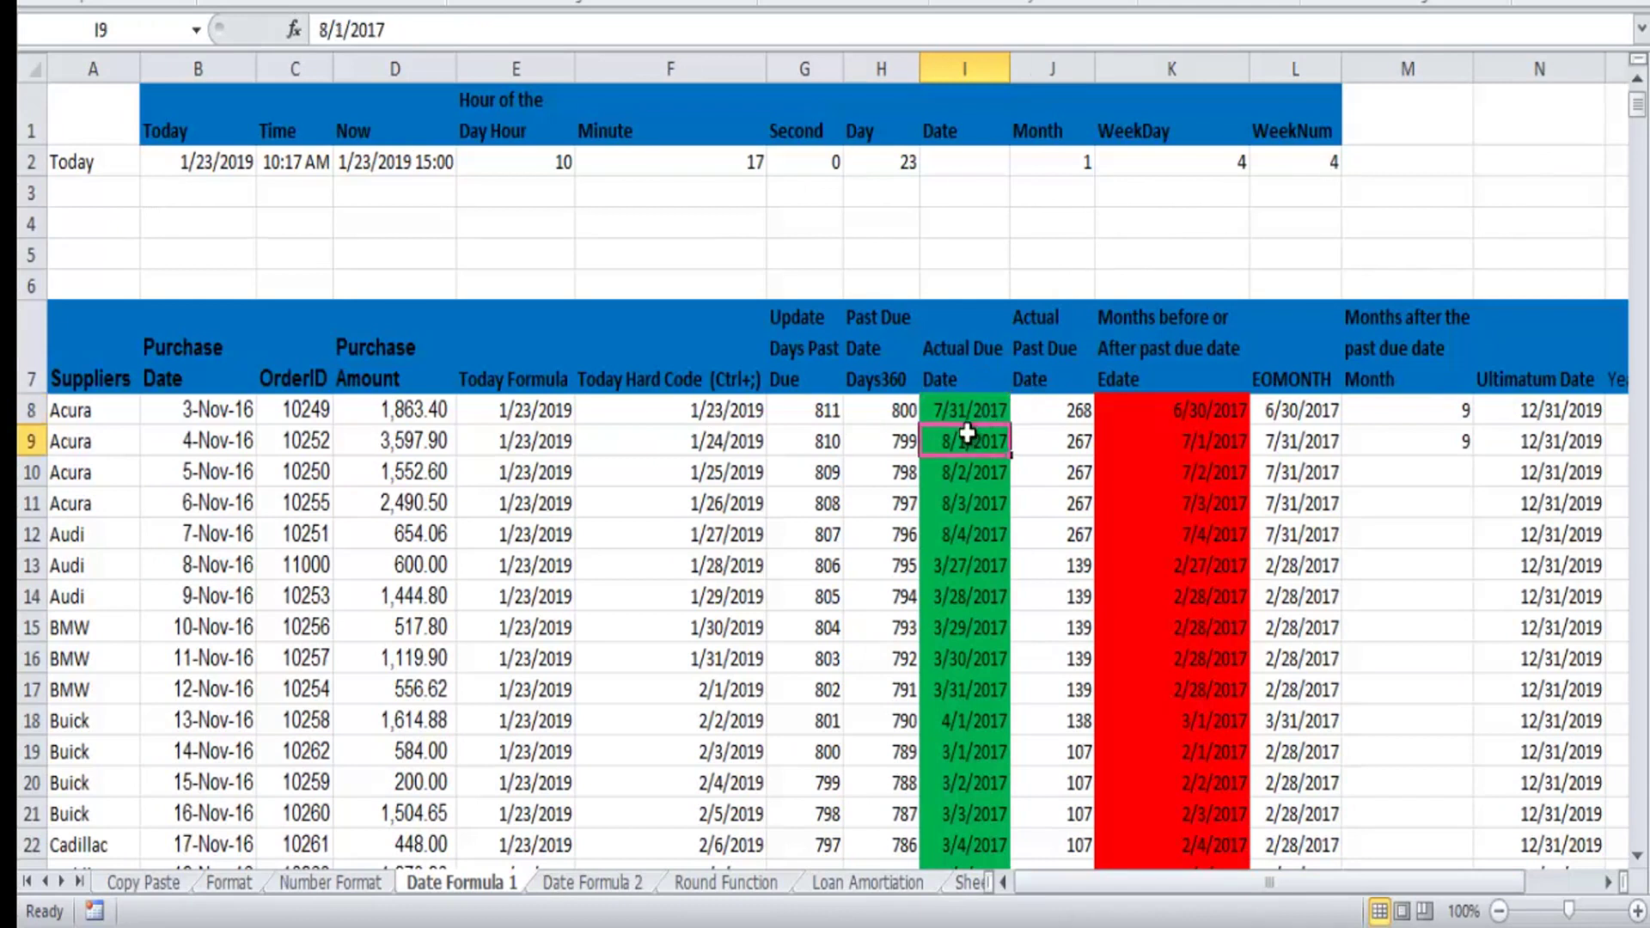
click(973, 401)
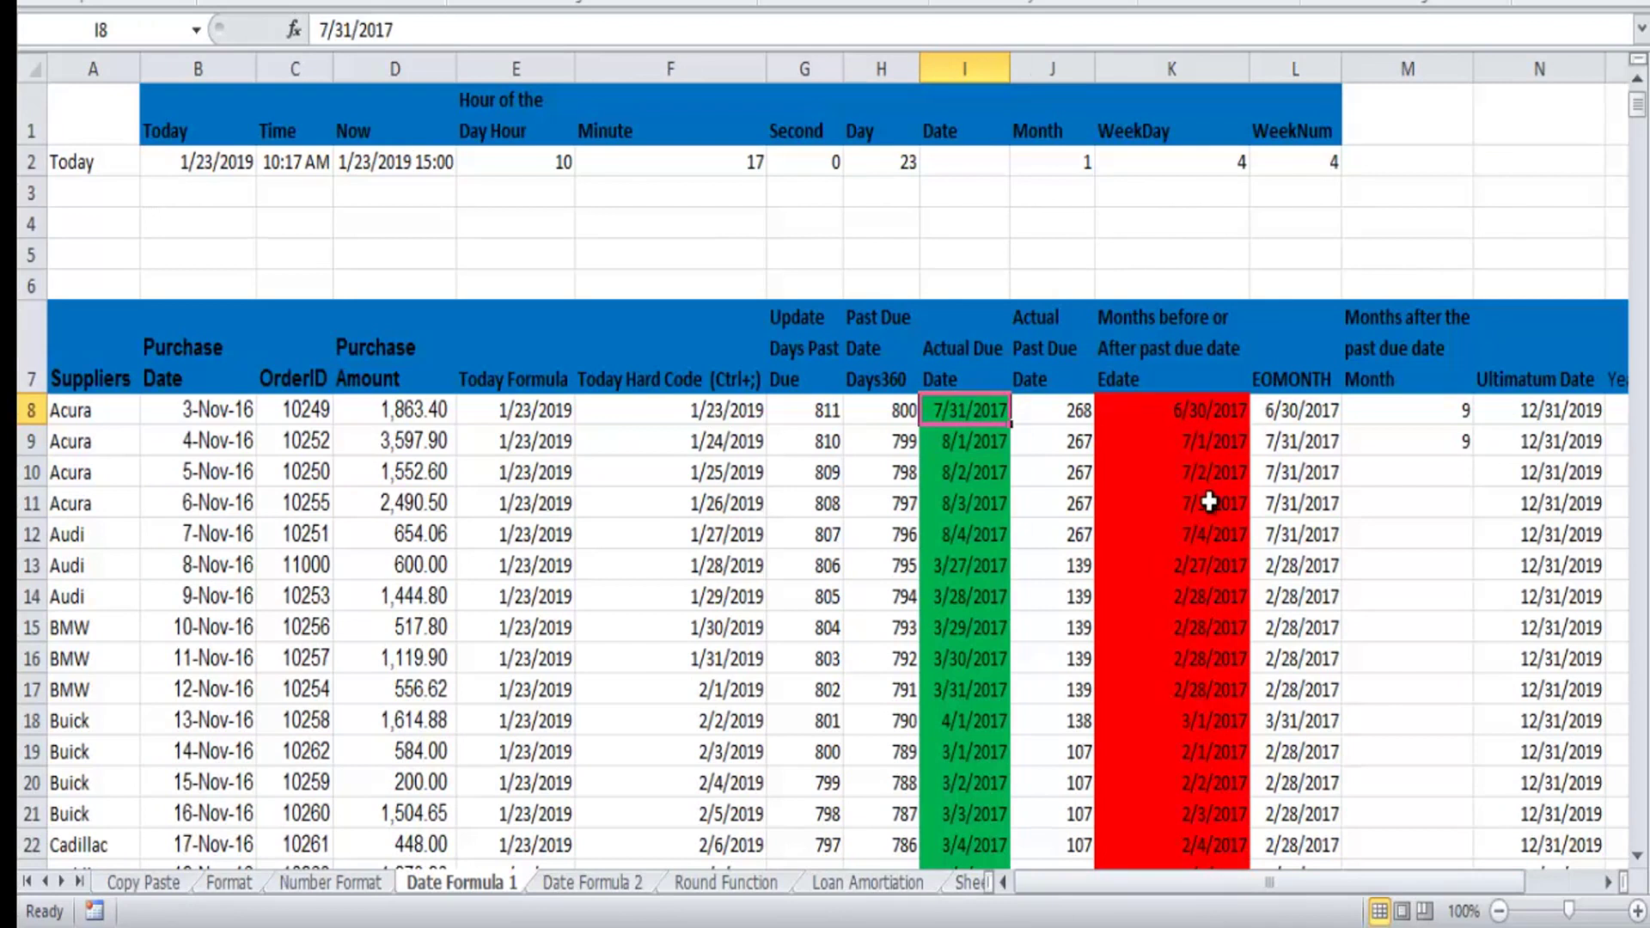
- Clear the existing EDATE formulas from K8 down the Months before or After past due date column
click(1190, 413)
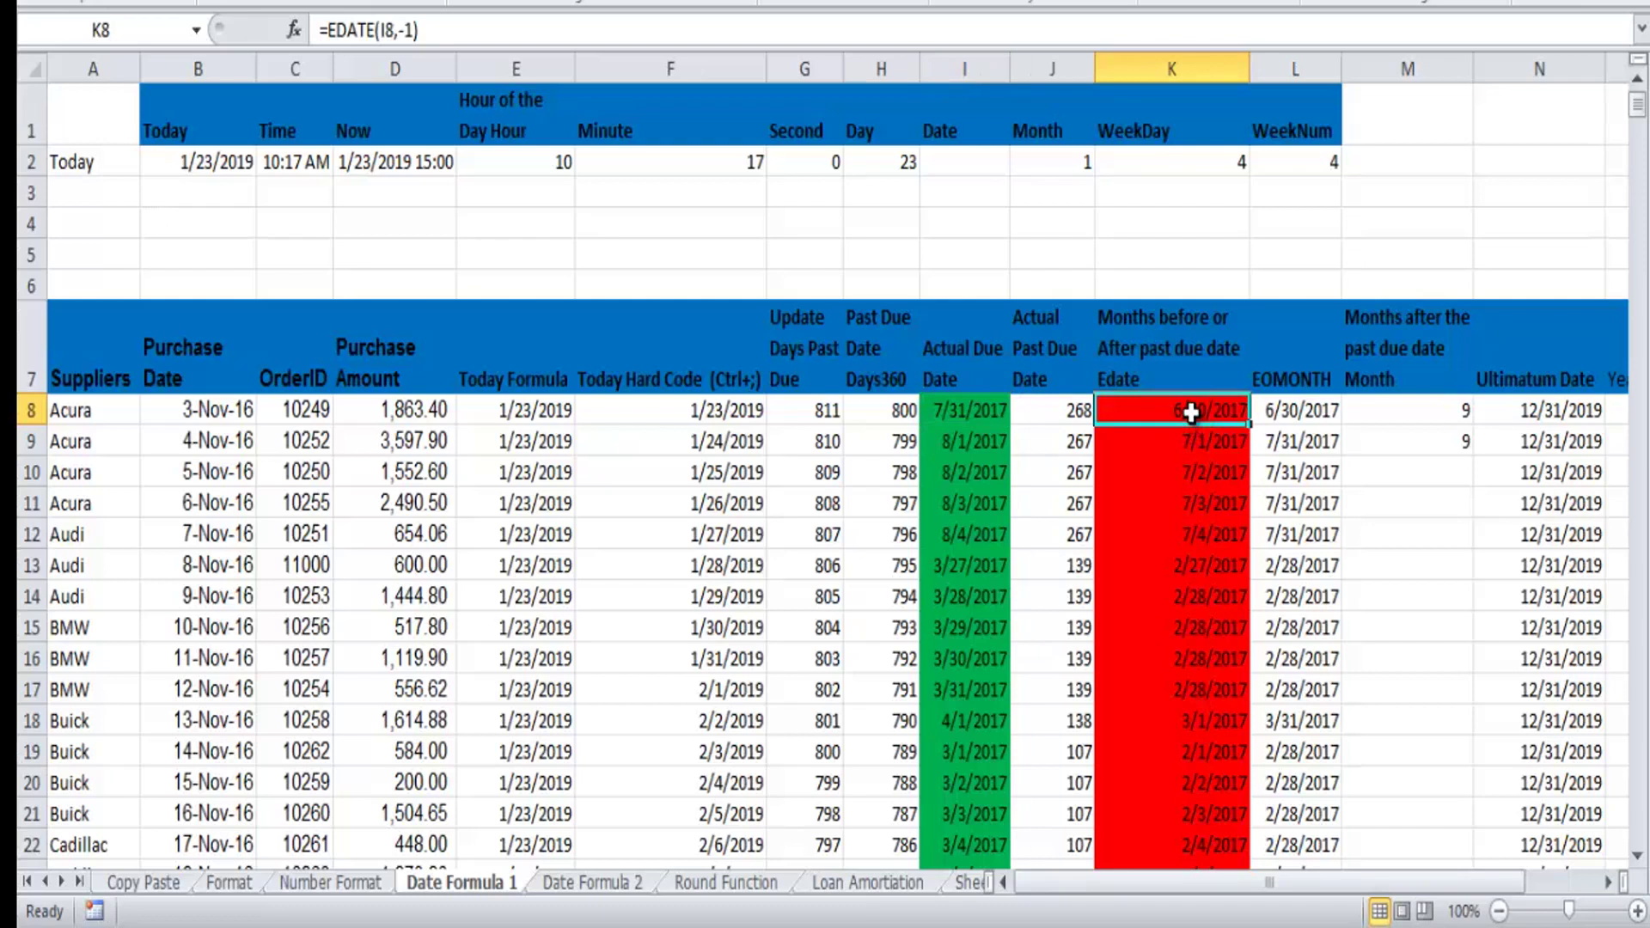
key(ctrl+shift+Down)
key(Delete)
key(ctrl+BackSpace)
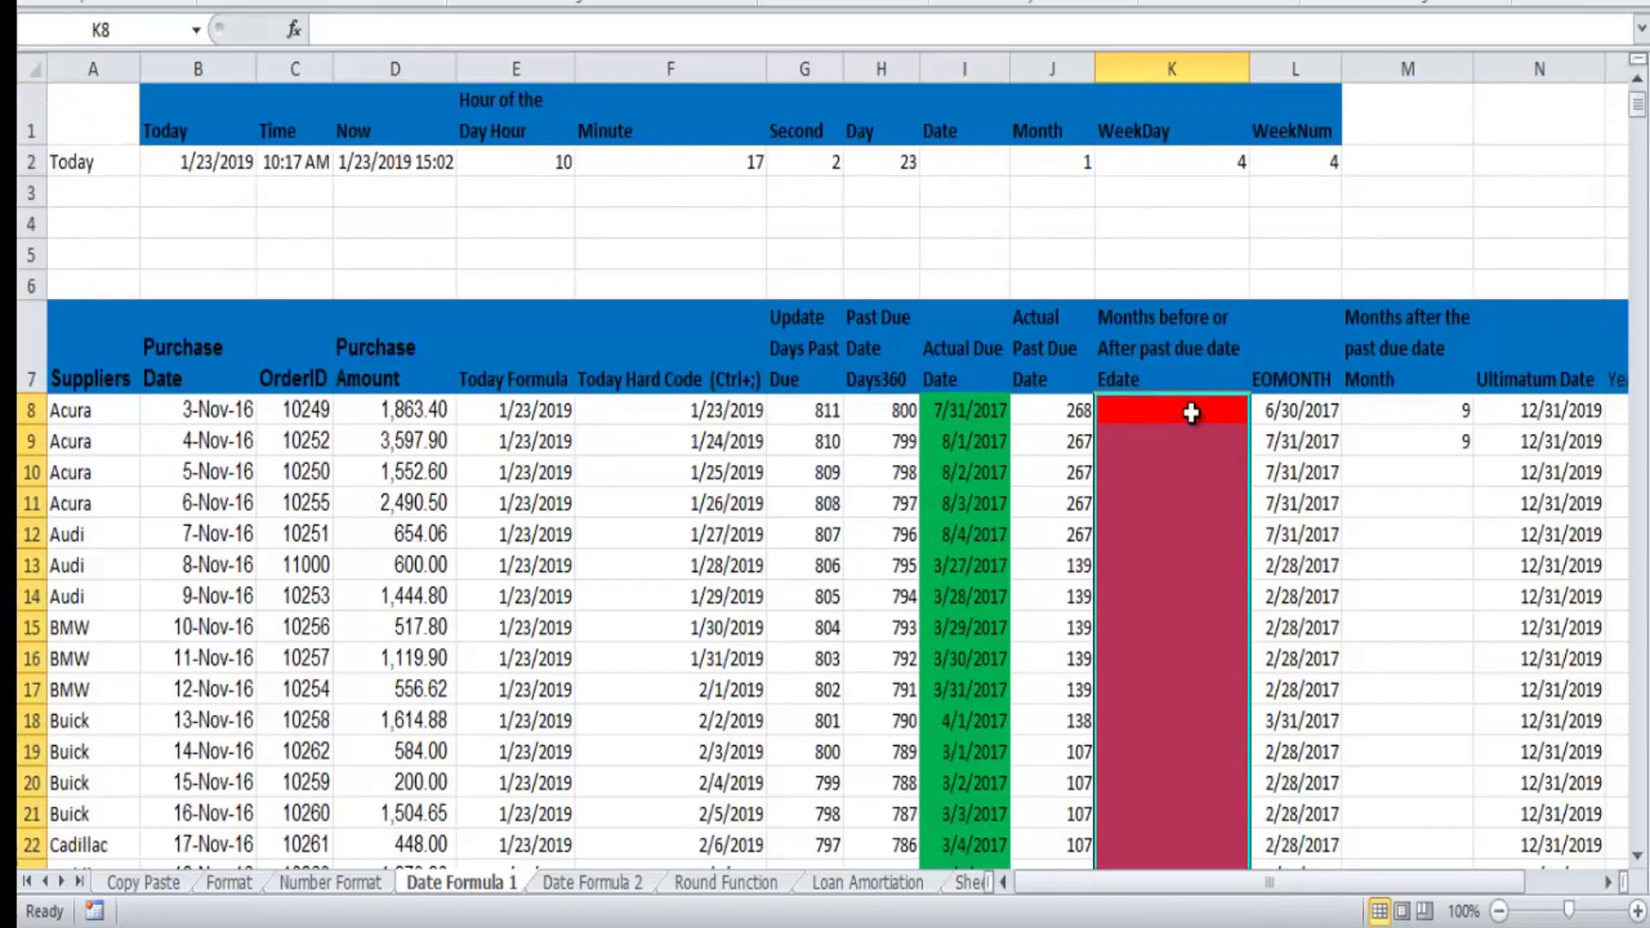
- Start an EDATE formula in K8
click(1191, 414)
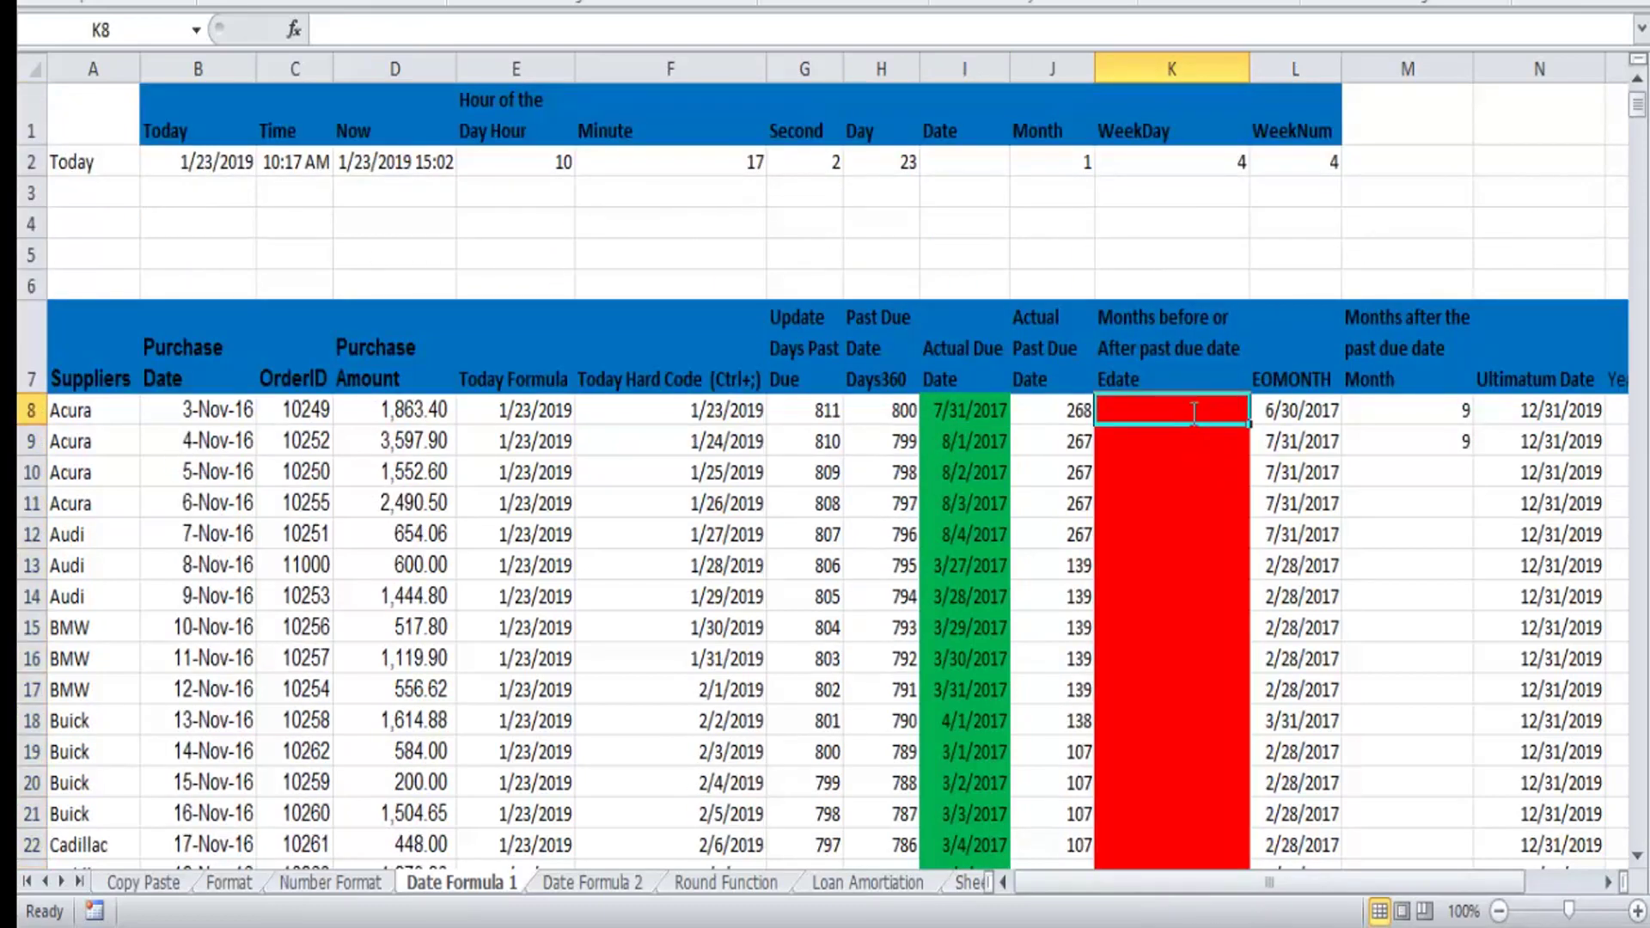
text(=edate)
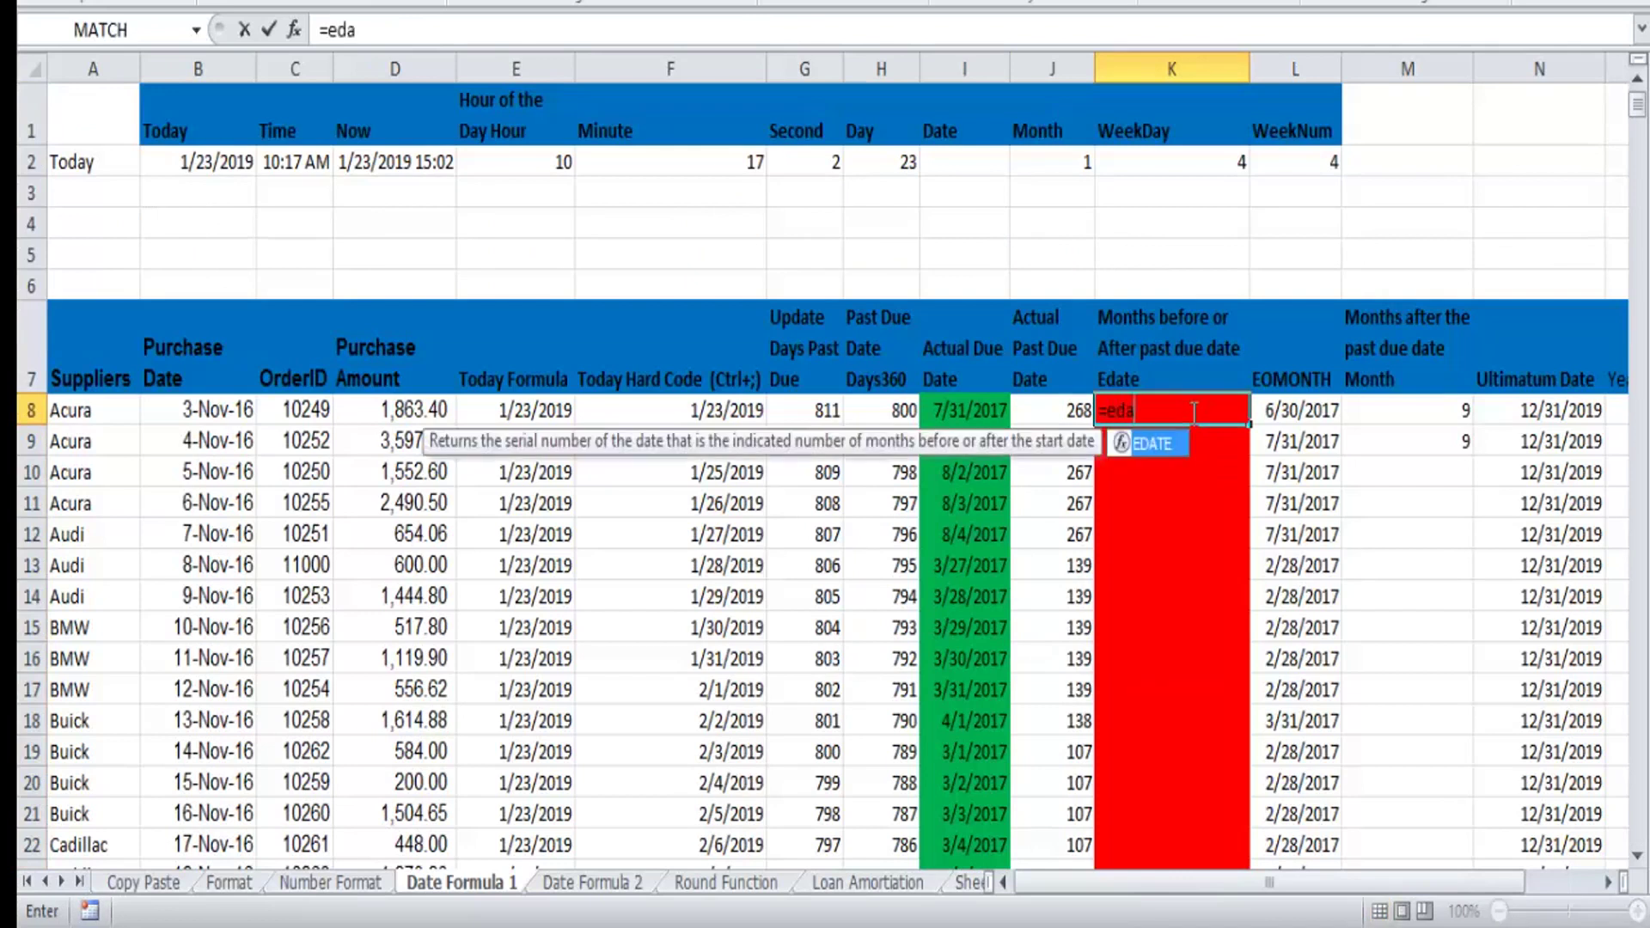
- Complete the formula =EDATE(I8,-1) in K8 to get the date one month before the actual due date
double_click(1175, 461)
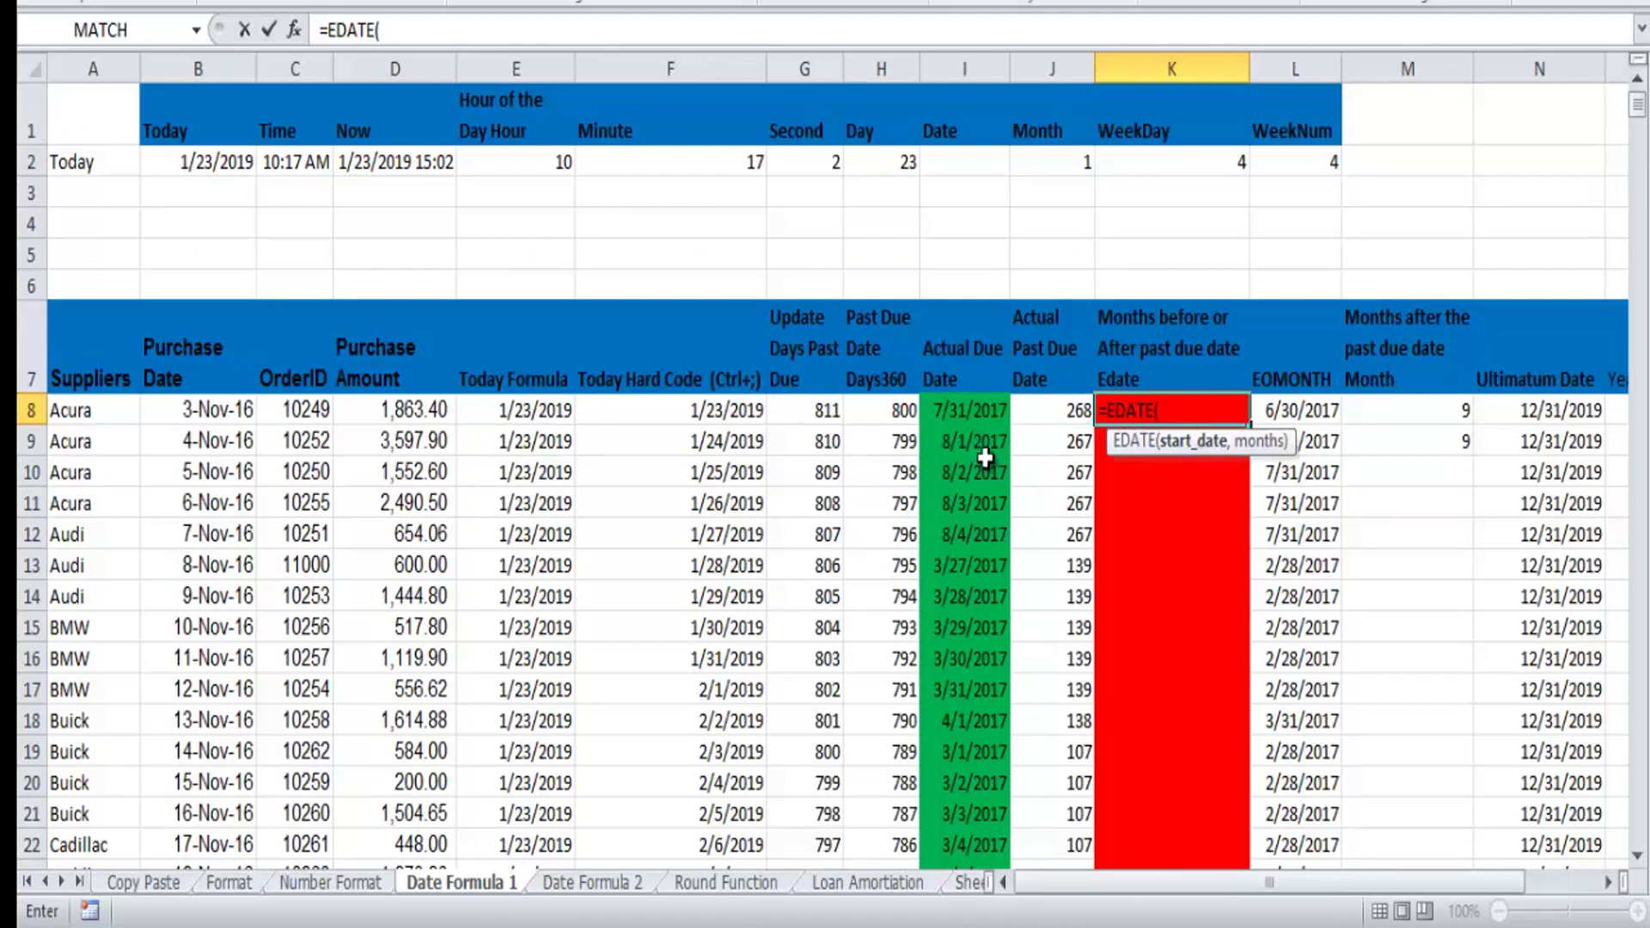
click(956, 411)
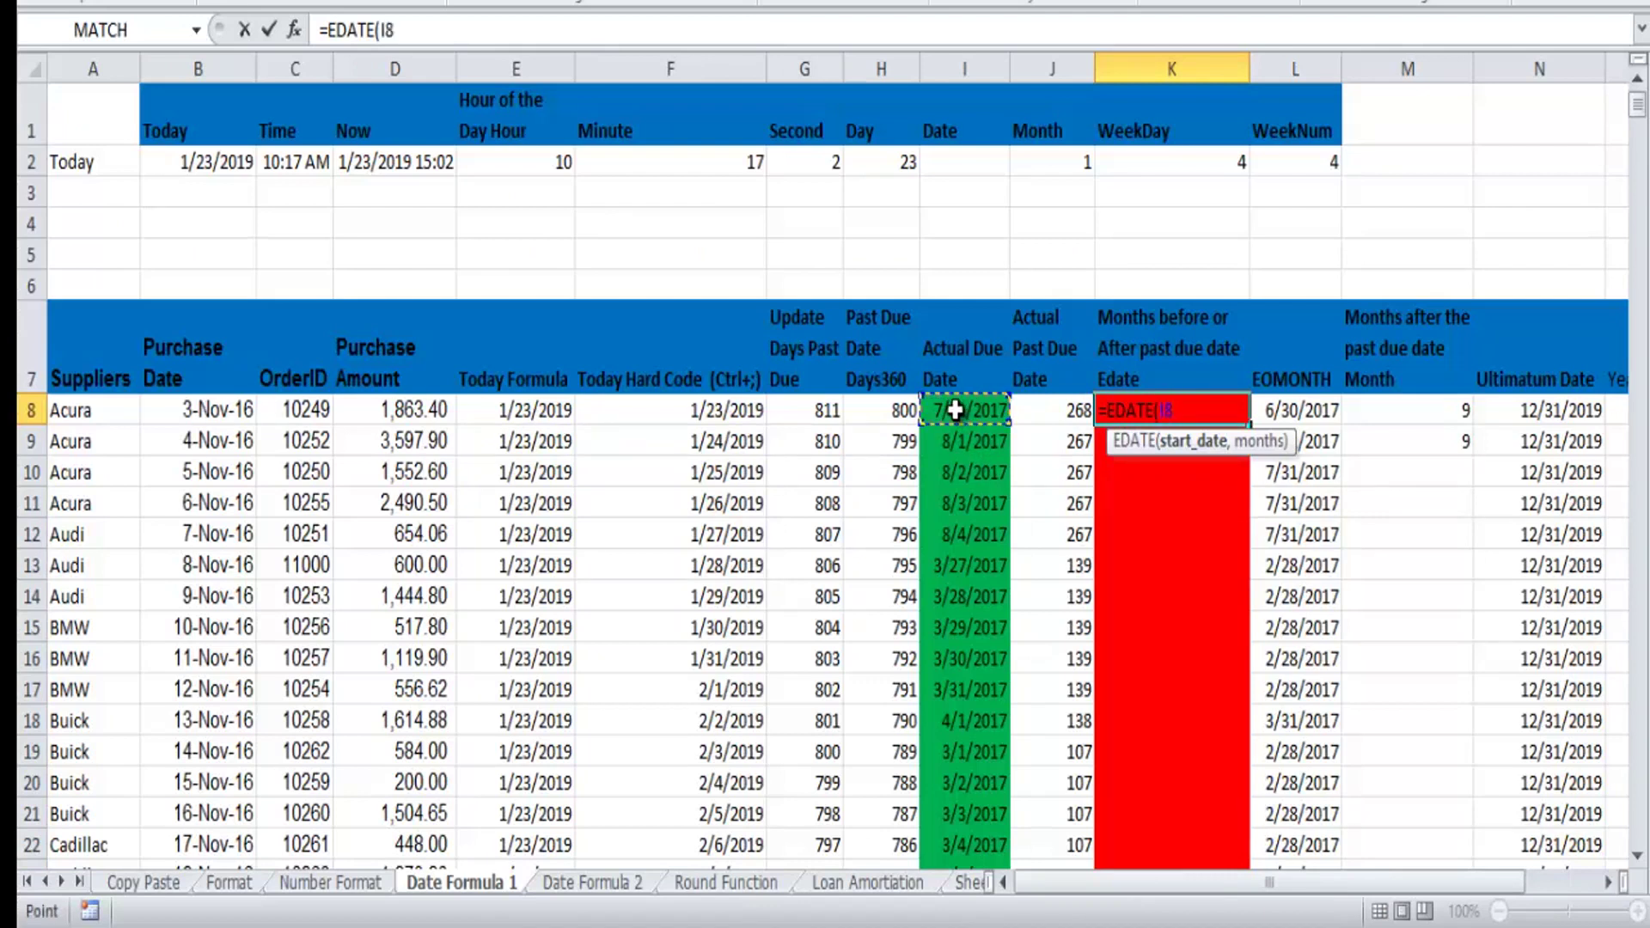
text(,---------)
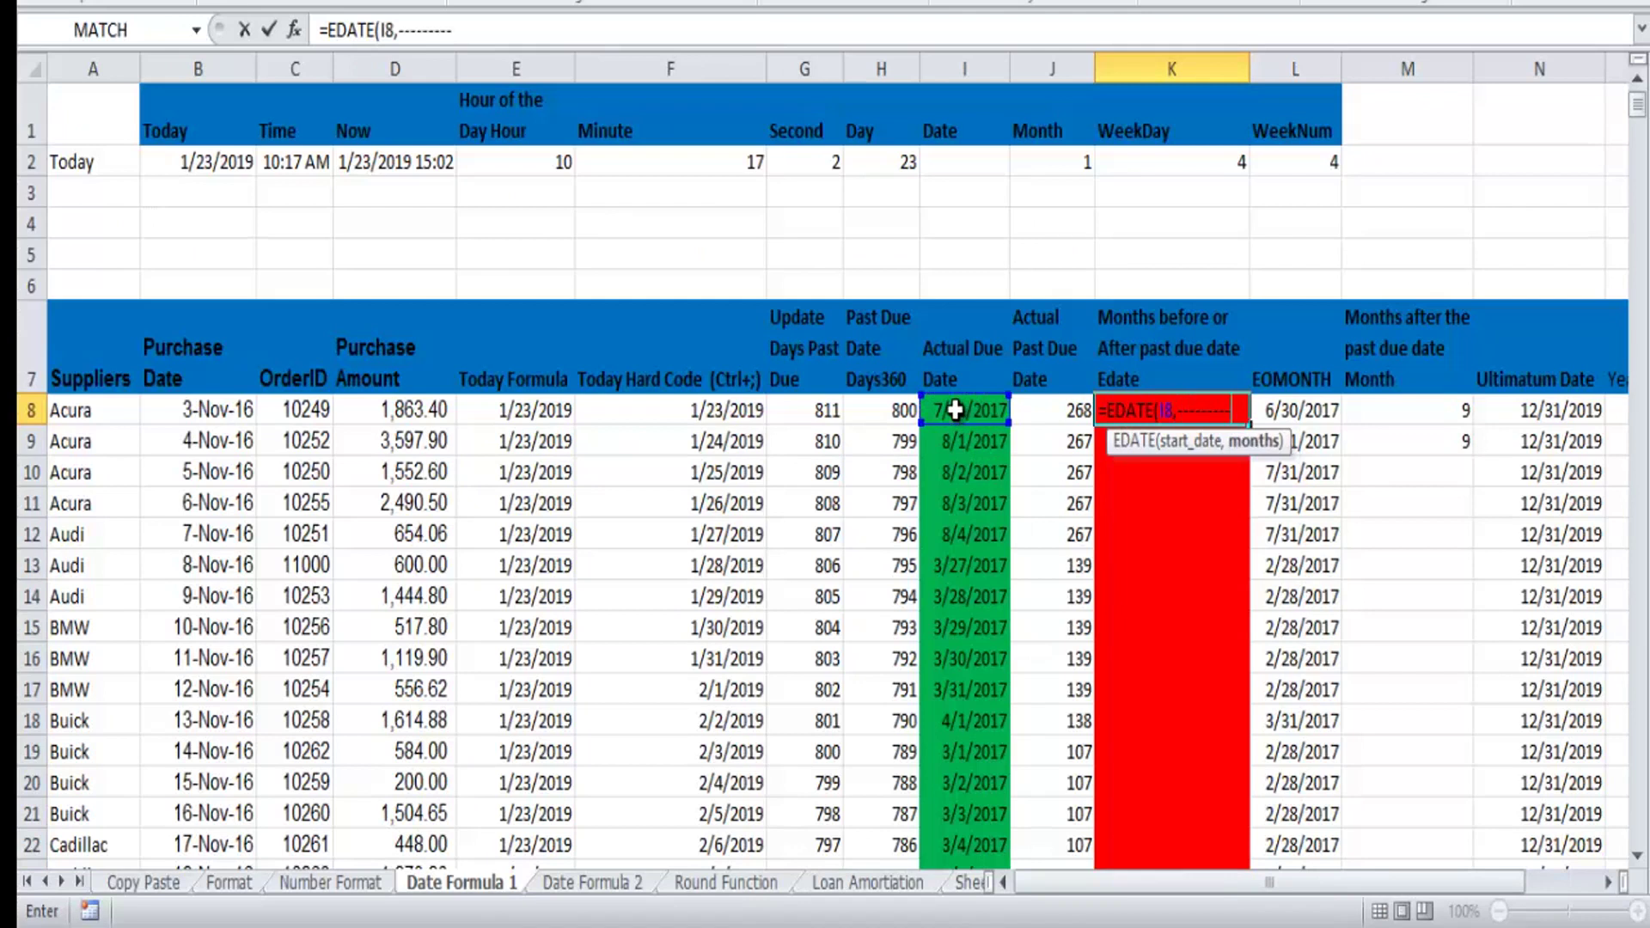
text(--------------------------------)
key(BackSpace)
key(BackSpace)
key(BackSpace)
key(BackSpace)
key(BackSpace)
key(BackSpace)
key(BackSpace)
key(BackSpace)
key(BackSpace)
key(BackSpace)
key(BackSpace)
key(BackSpace)
key(BackSpace)
key(BackSpace)
key(BackSpace)
key(BackSpace)
key(BackSpace)
key(BackSpace)
key(BackSpace)
key(BackSpace)
key(BackSpace)
key(BackSpace)
key(BackSpace)
key(BackSpace)
key(BackSpace)
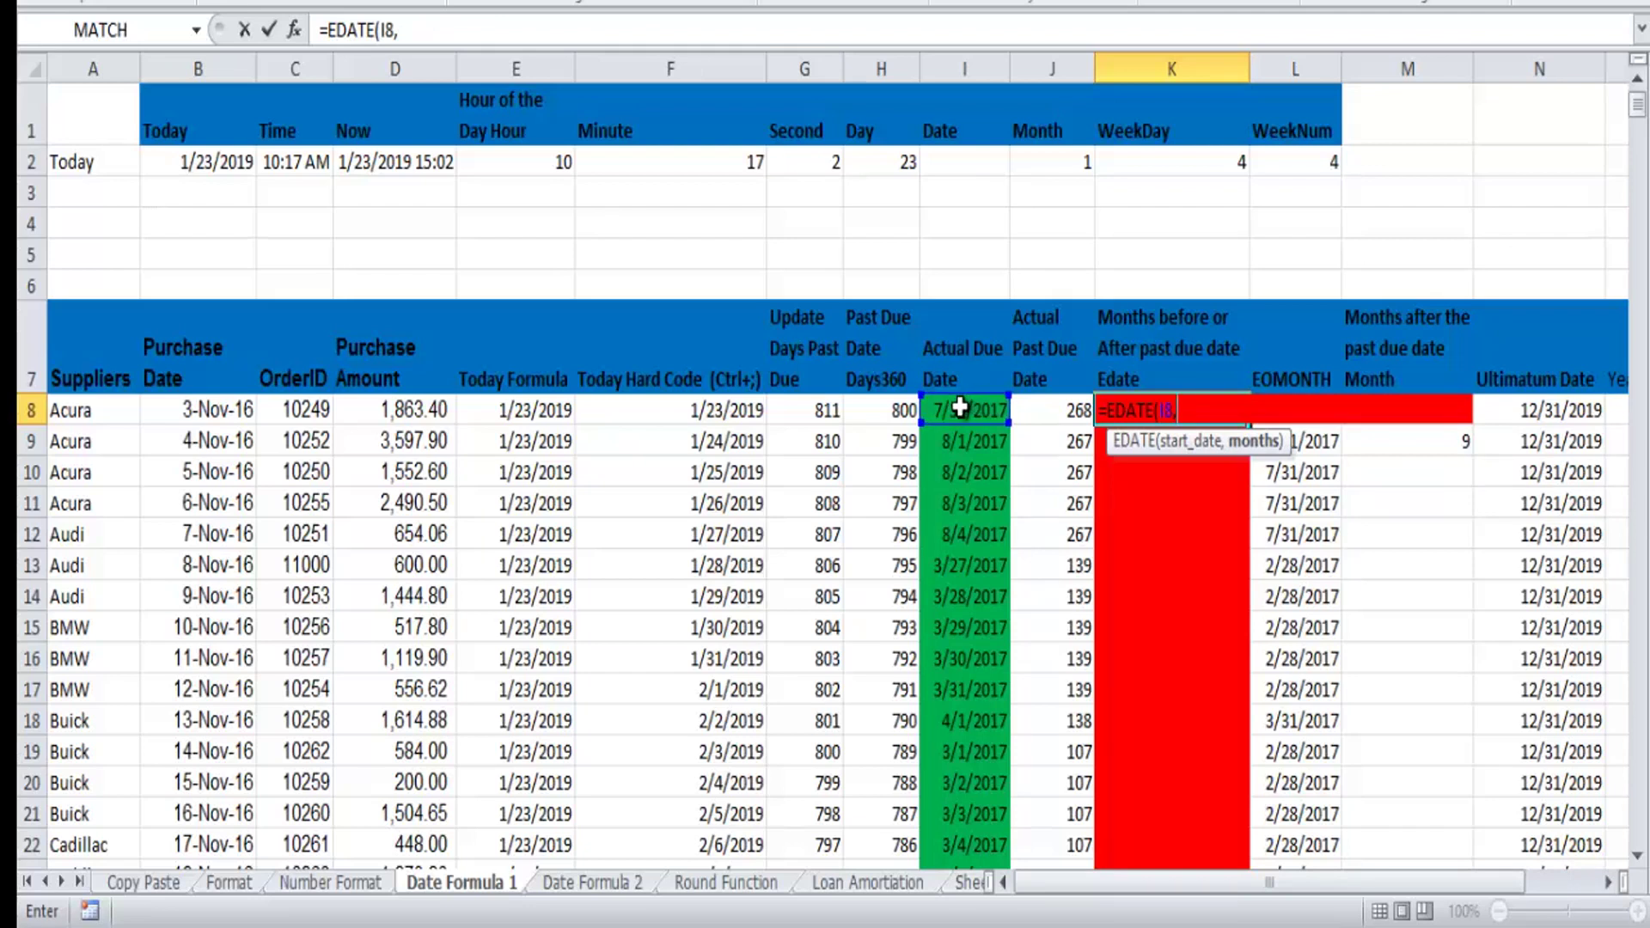
text(-1))
key(Return)
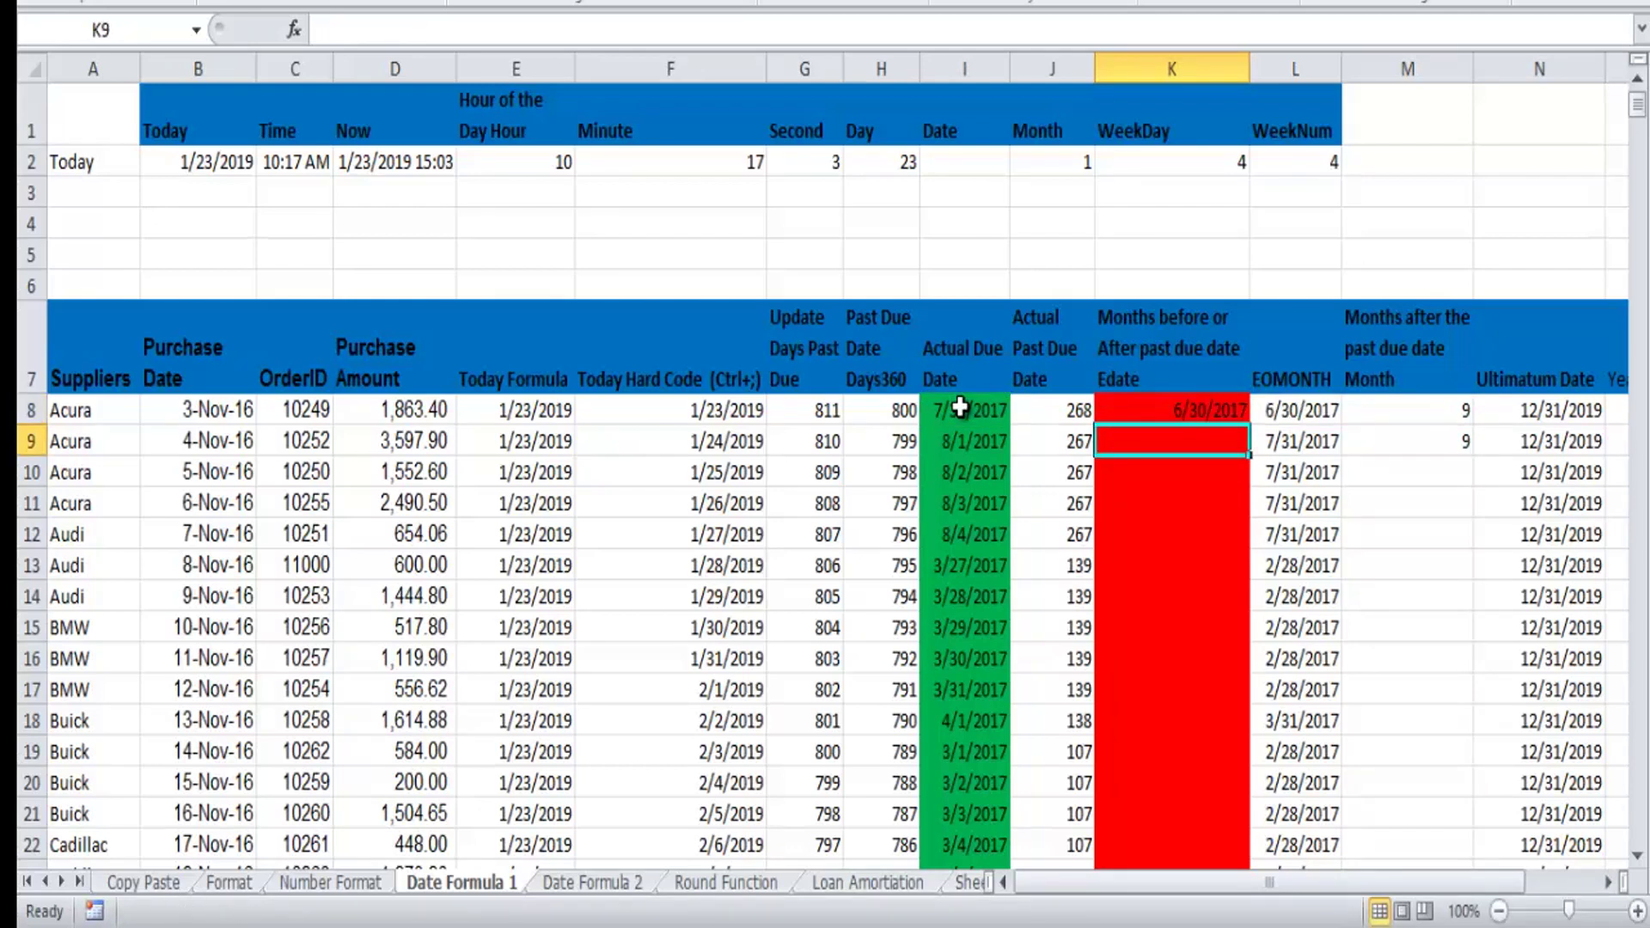
key(Up)
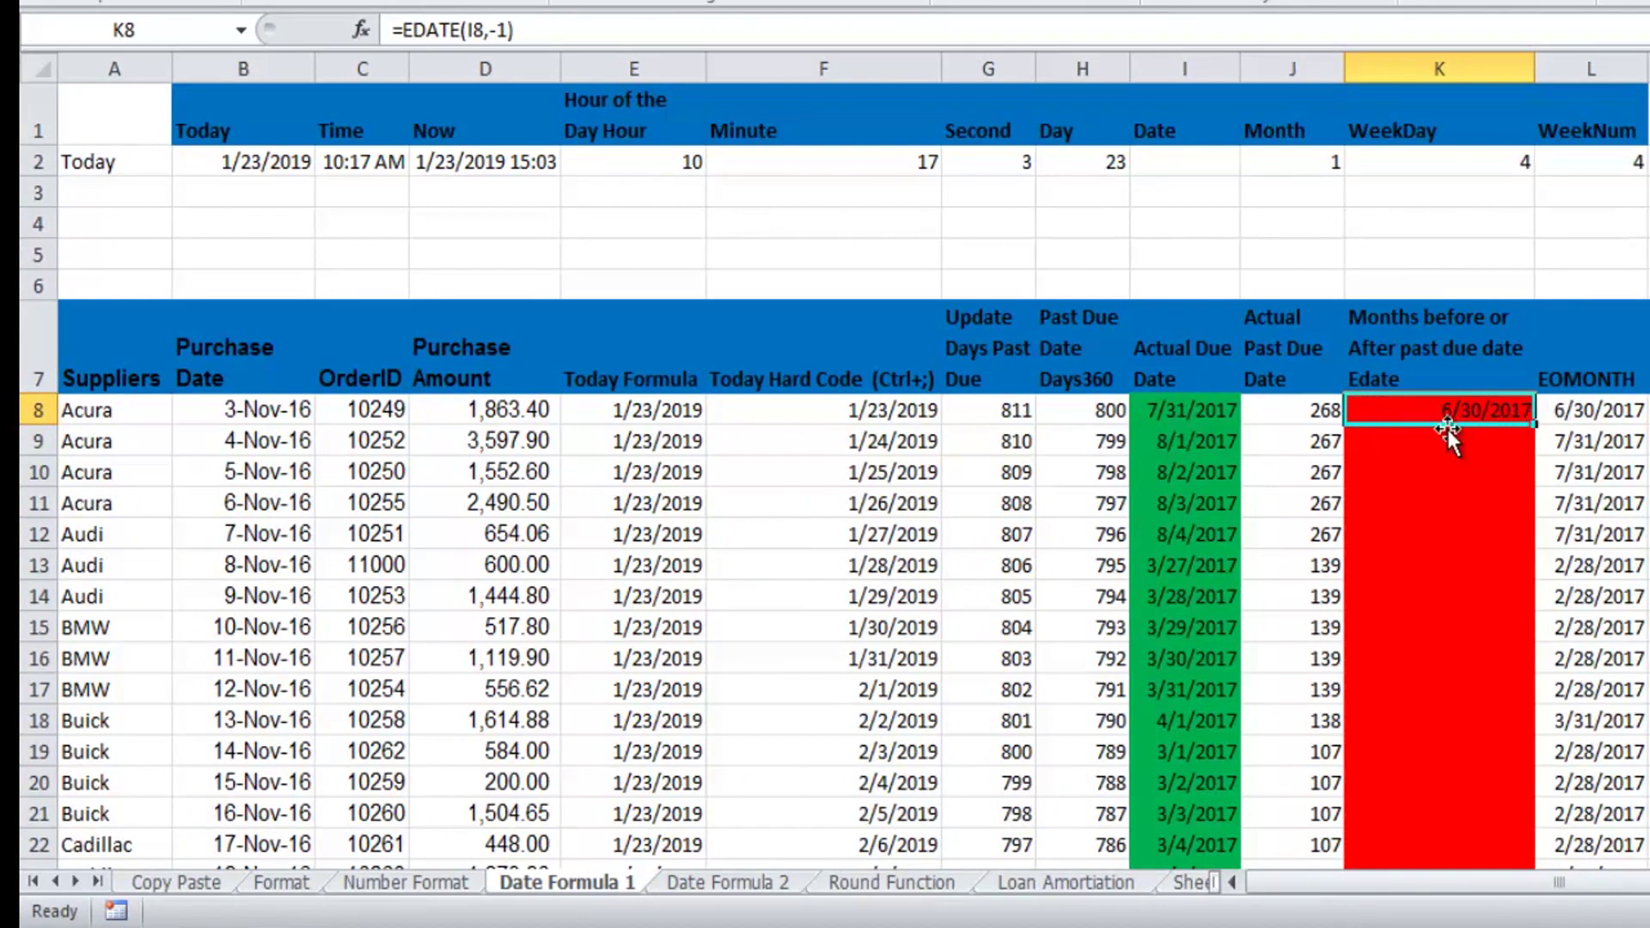
- Change the months argument of the EDATE formula in K8 to 1 and return to the Excel for Accountant3.xlsx workbook
double_click(1486, 407)
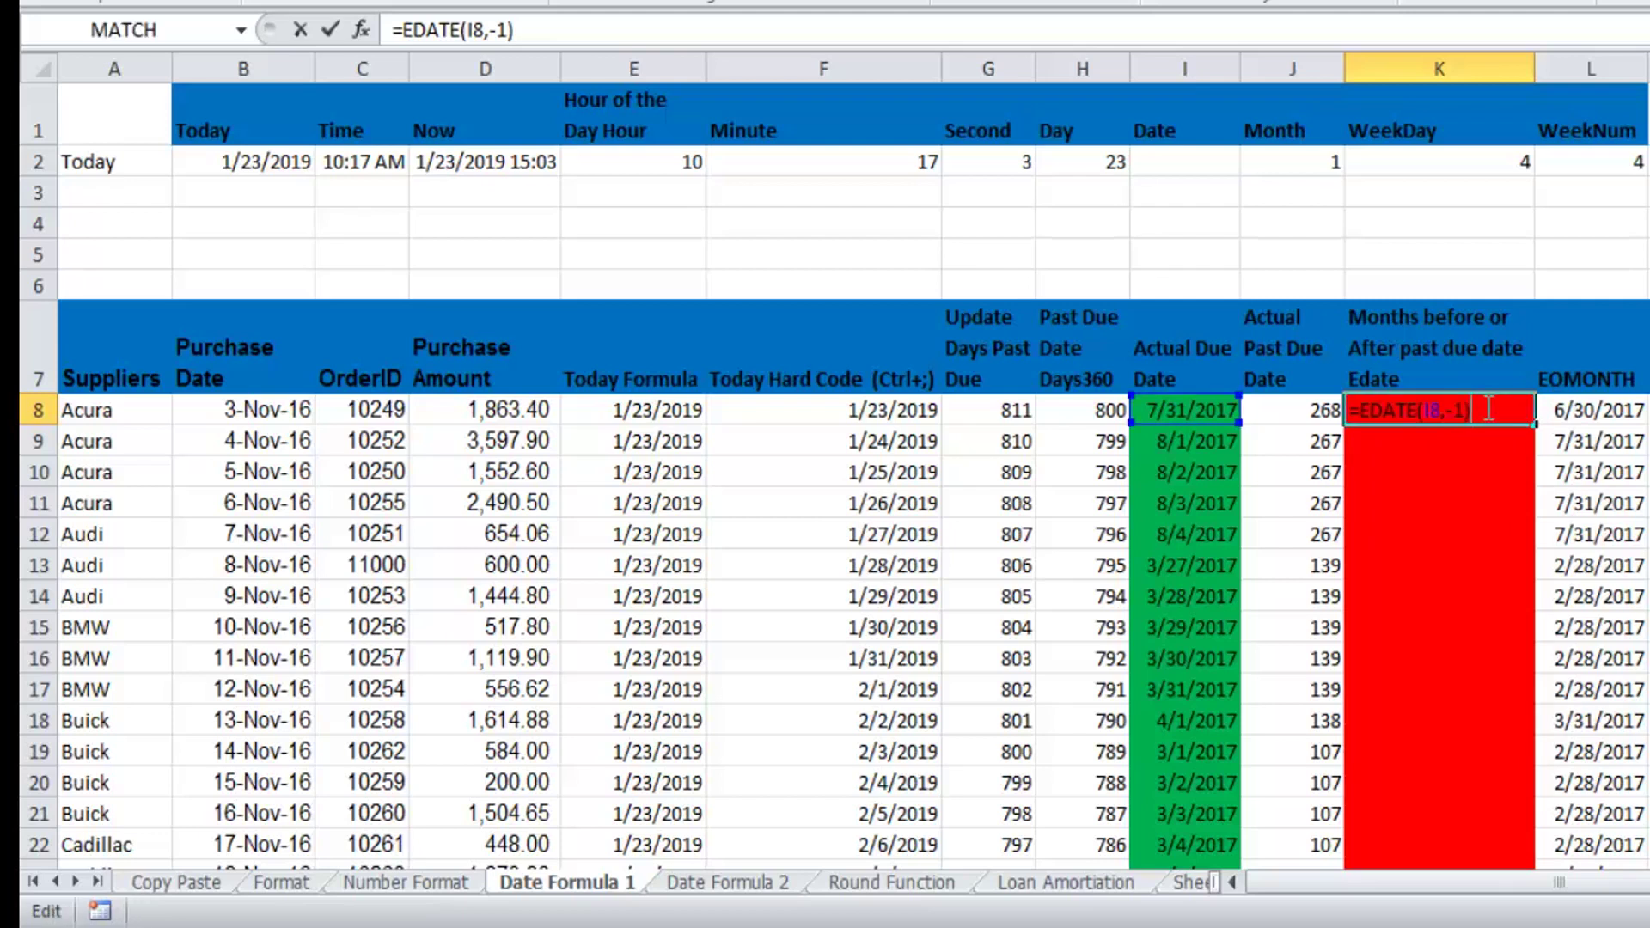
click(1456, 410)
key(BackSpace)
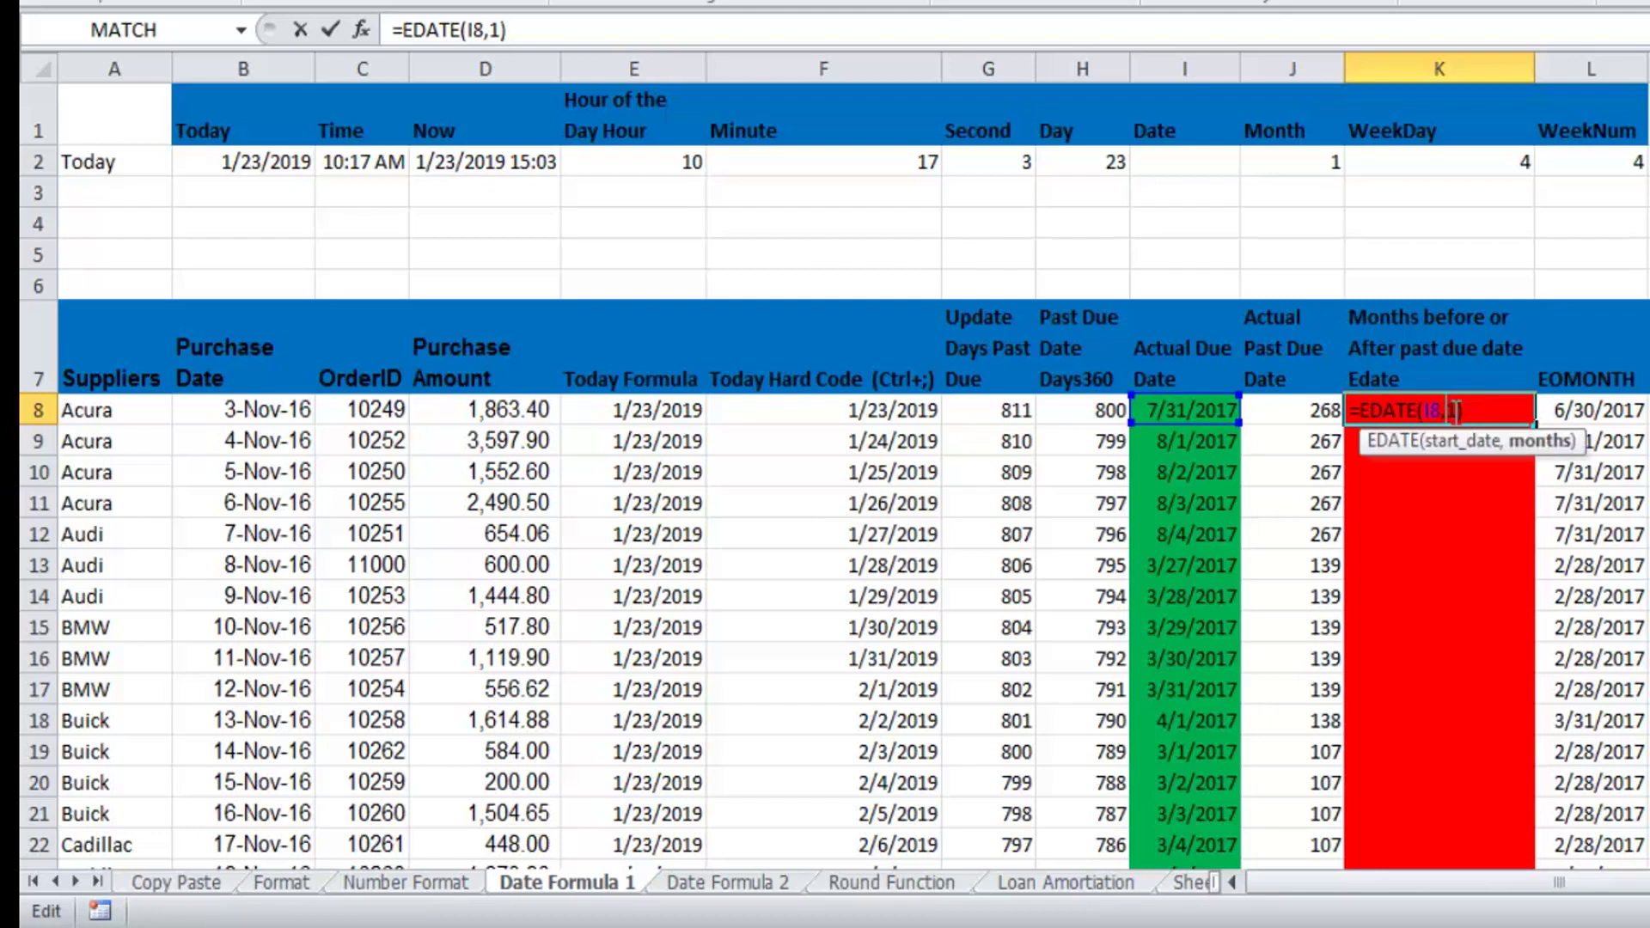
key(Return)
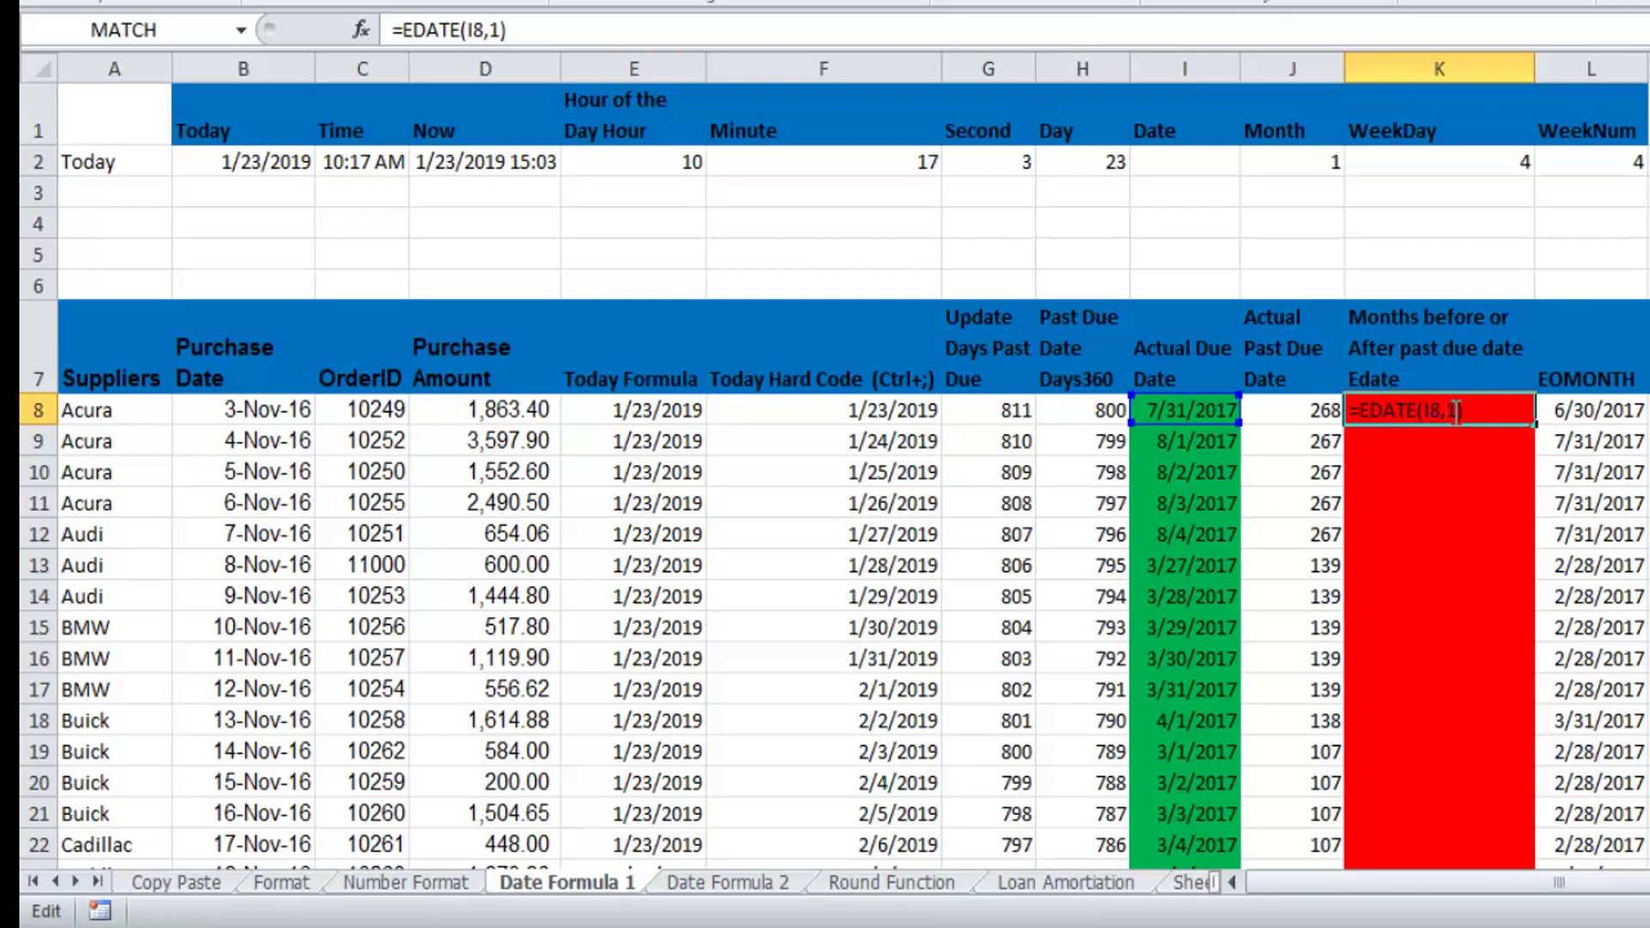
key(F8)
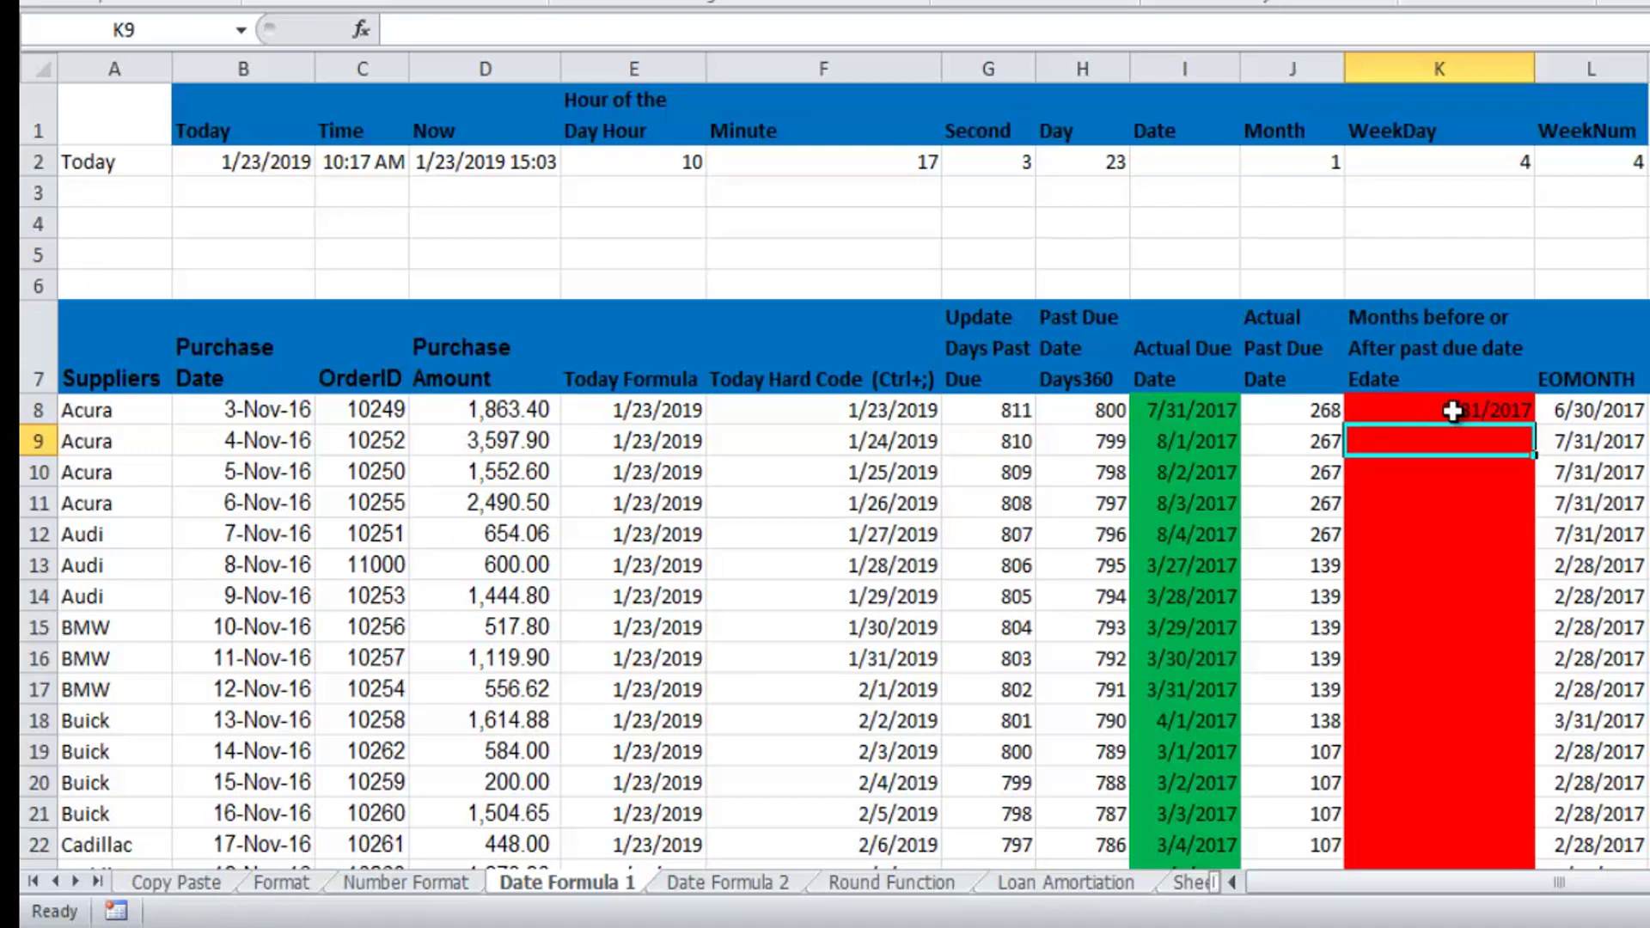
key(ctrl+Tab)
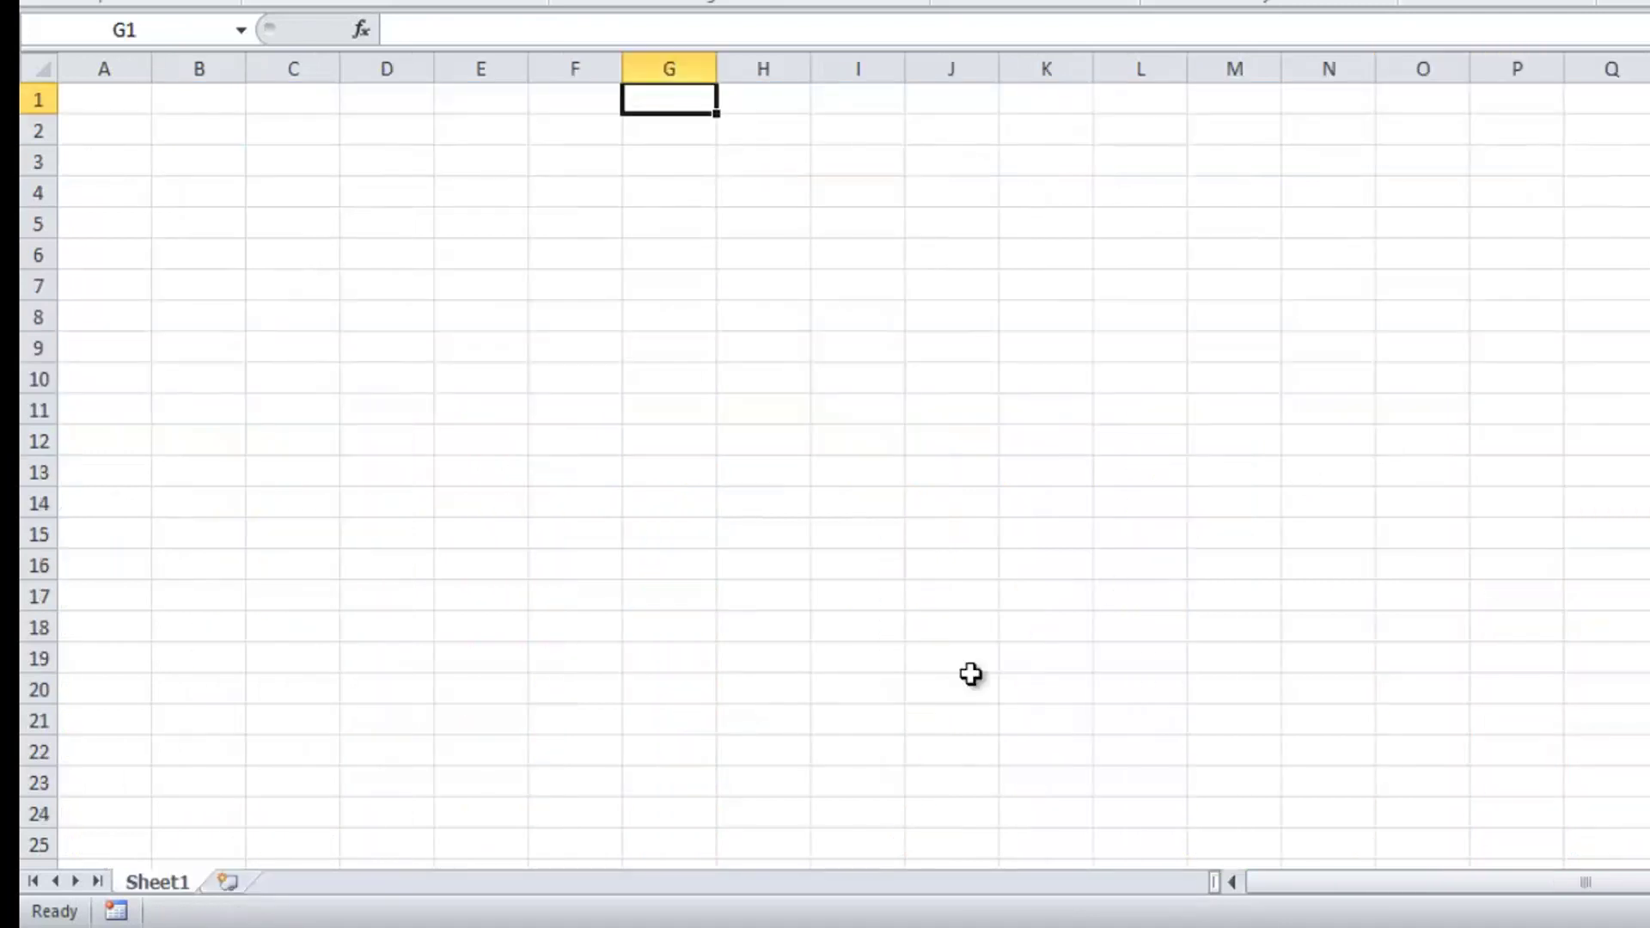
mouse_move(859, 859)
click(930, 749)
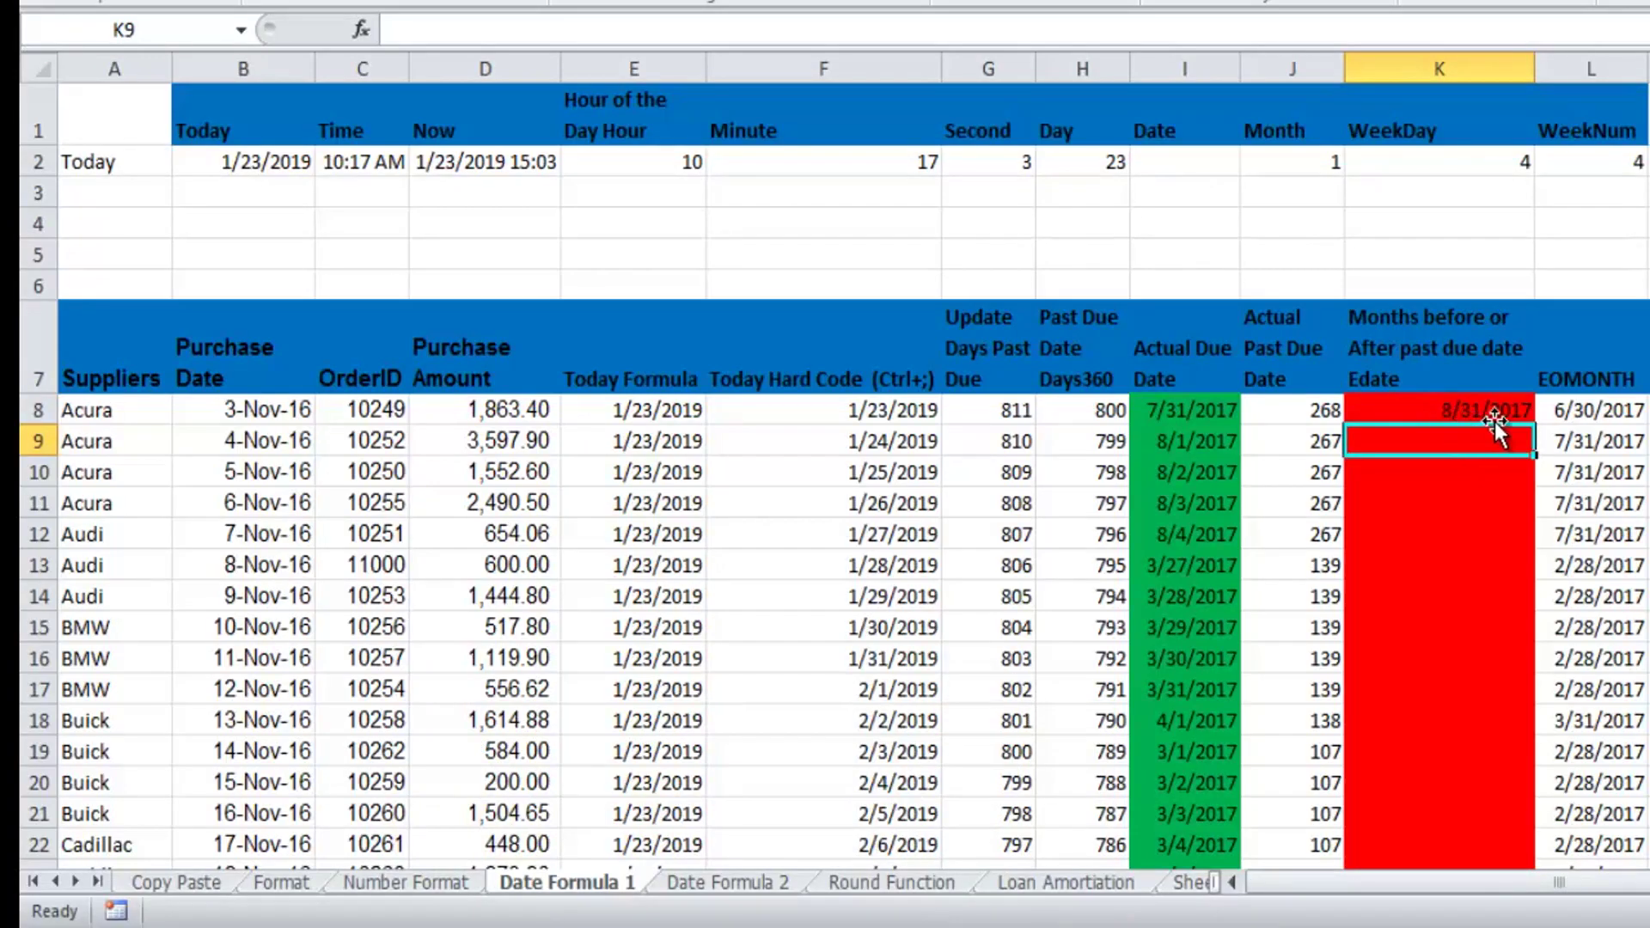
- Set the months argument of the EDATE formula in K8 to -1 and return to the Excel for Accountant3.xlsx workbook
click(1477, 407)
double_click(1477, 407)
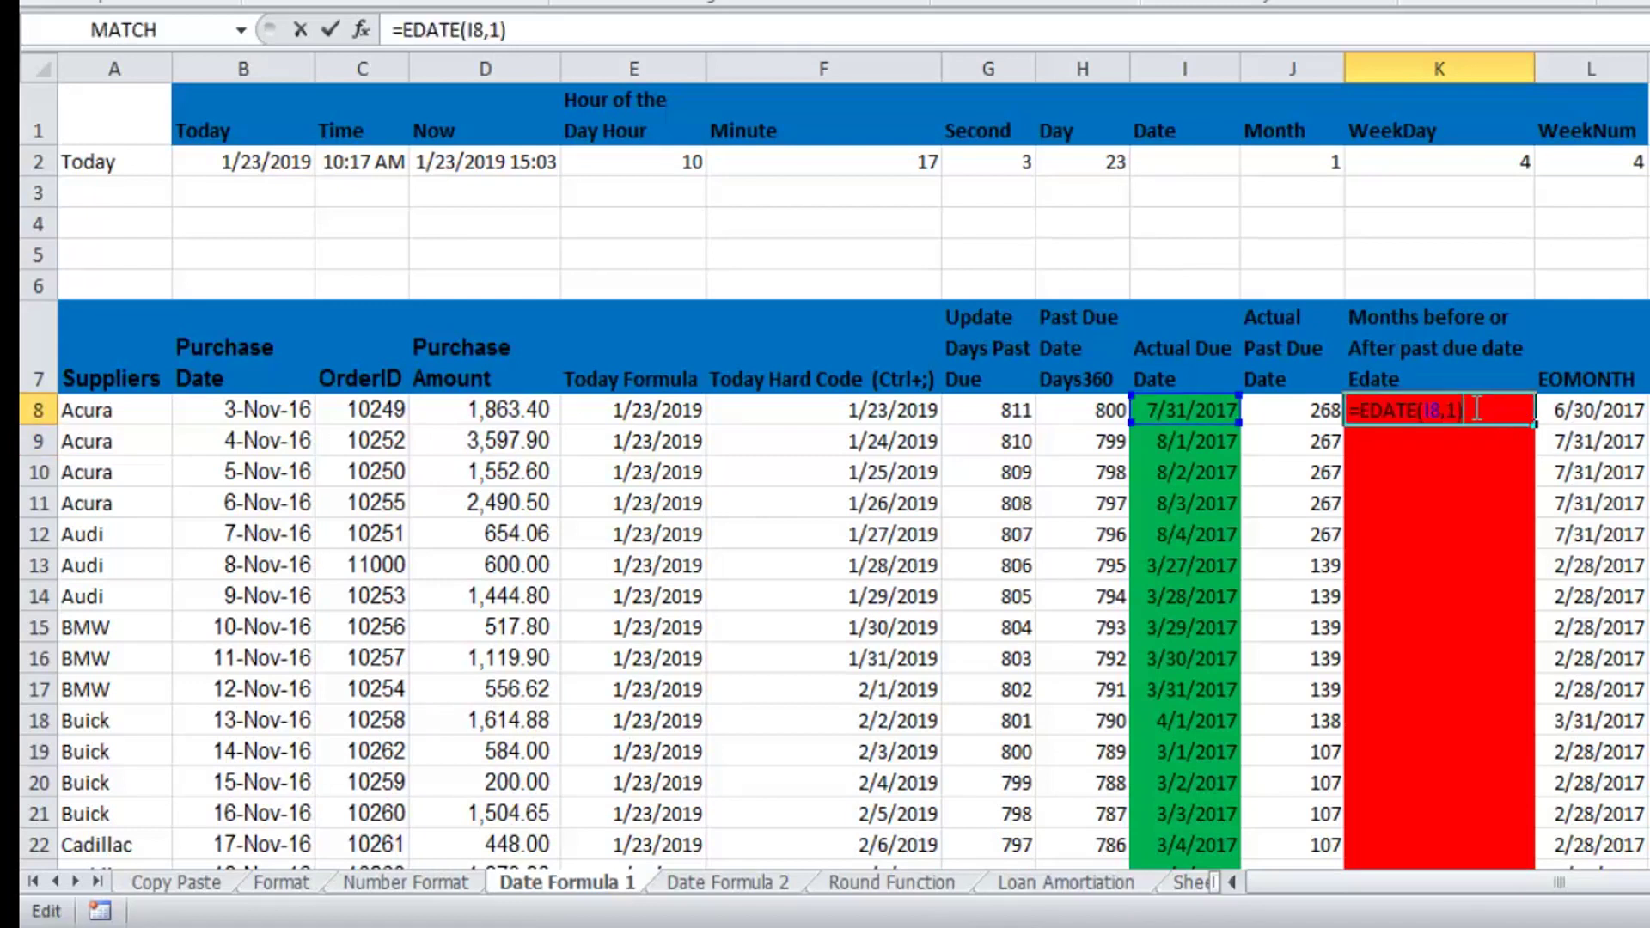
click(1449, 410)
text(-)
key(Return)
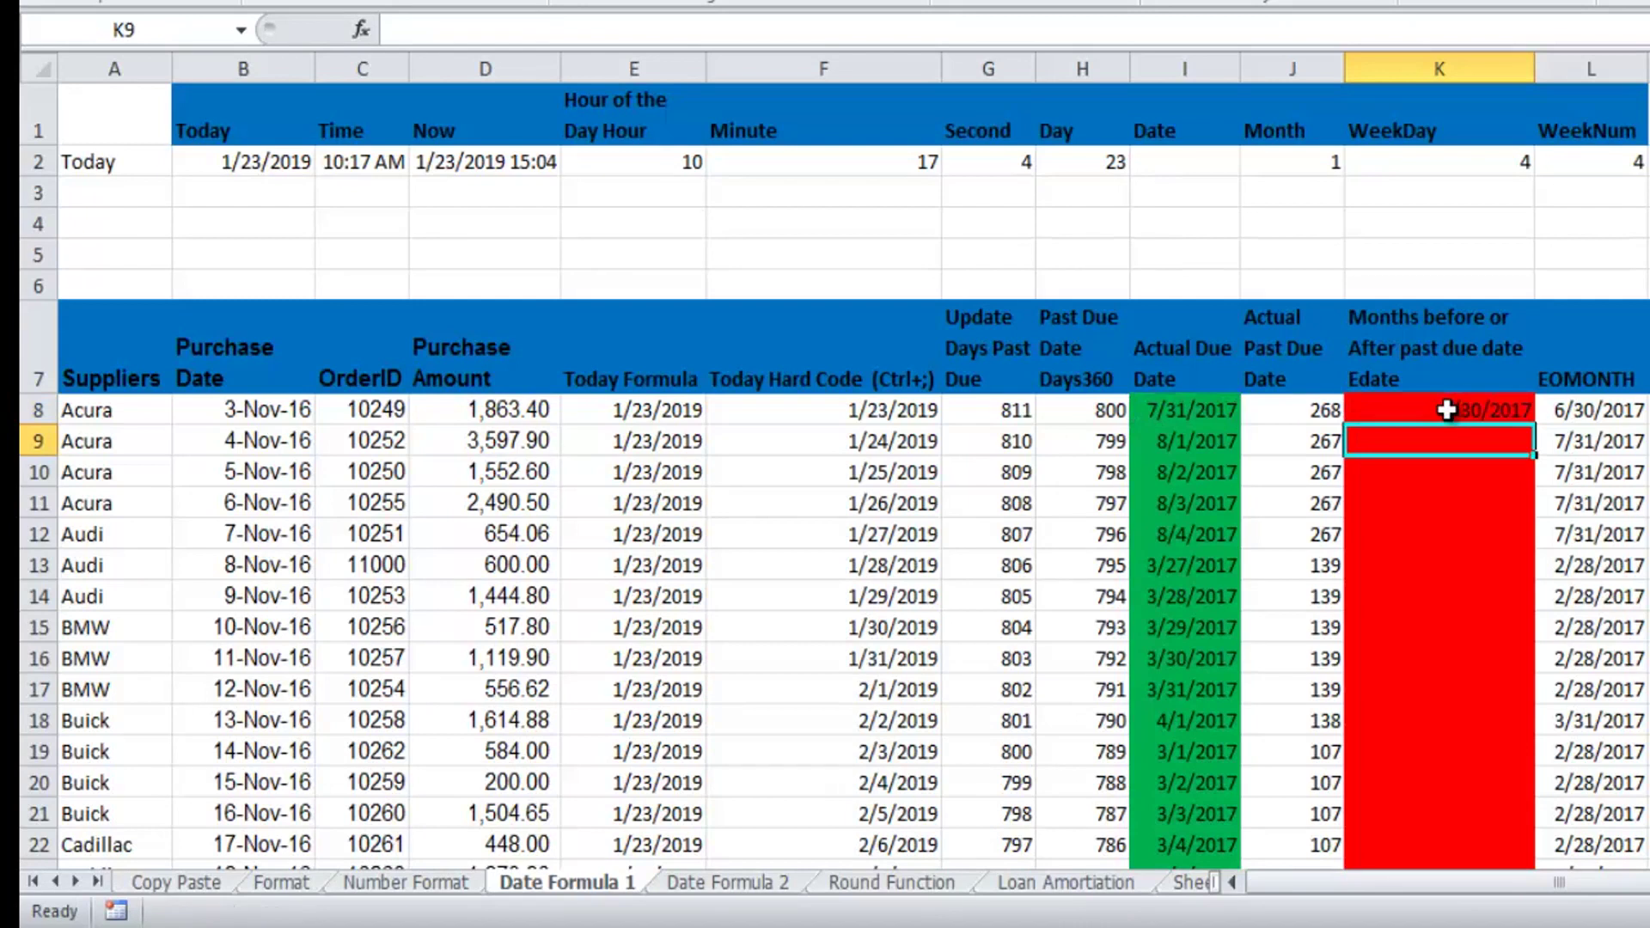
key(ctrl+Tab)
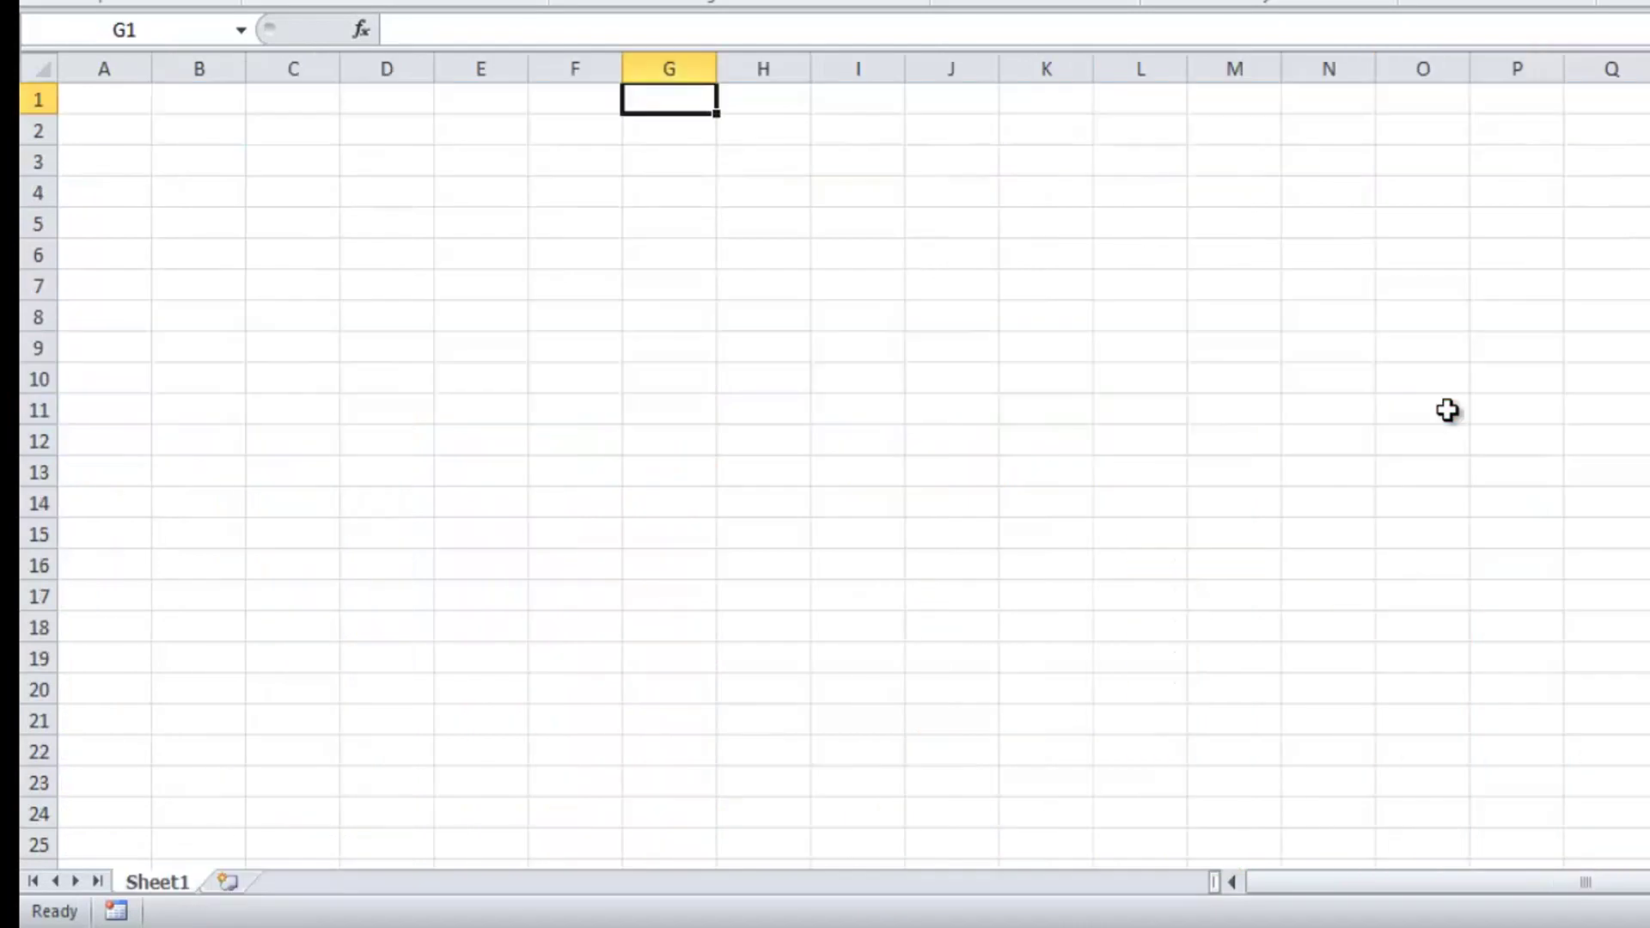
mouse_move(778, 926)
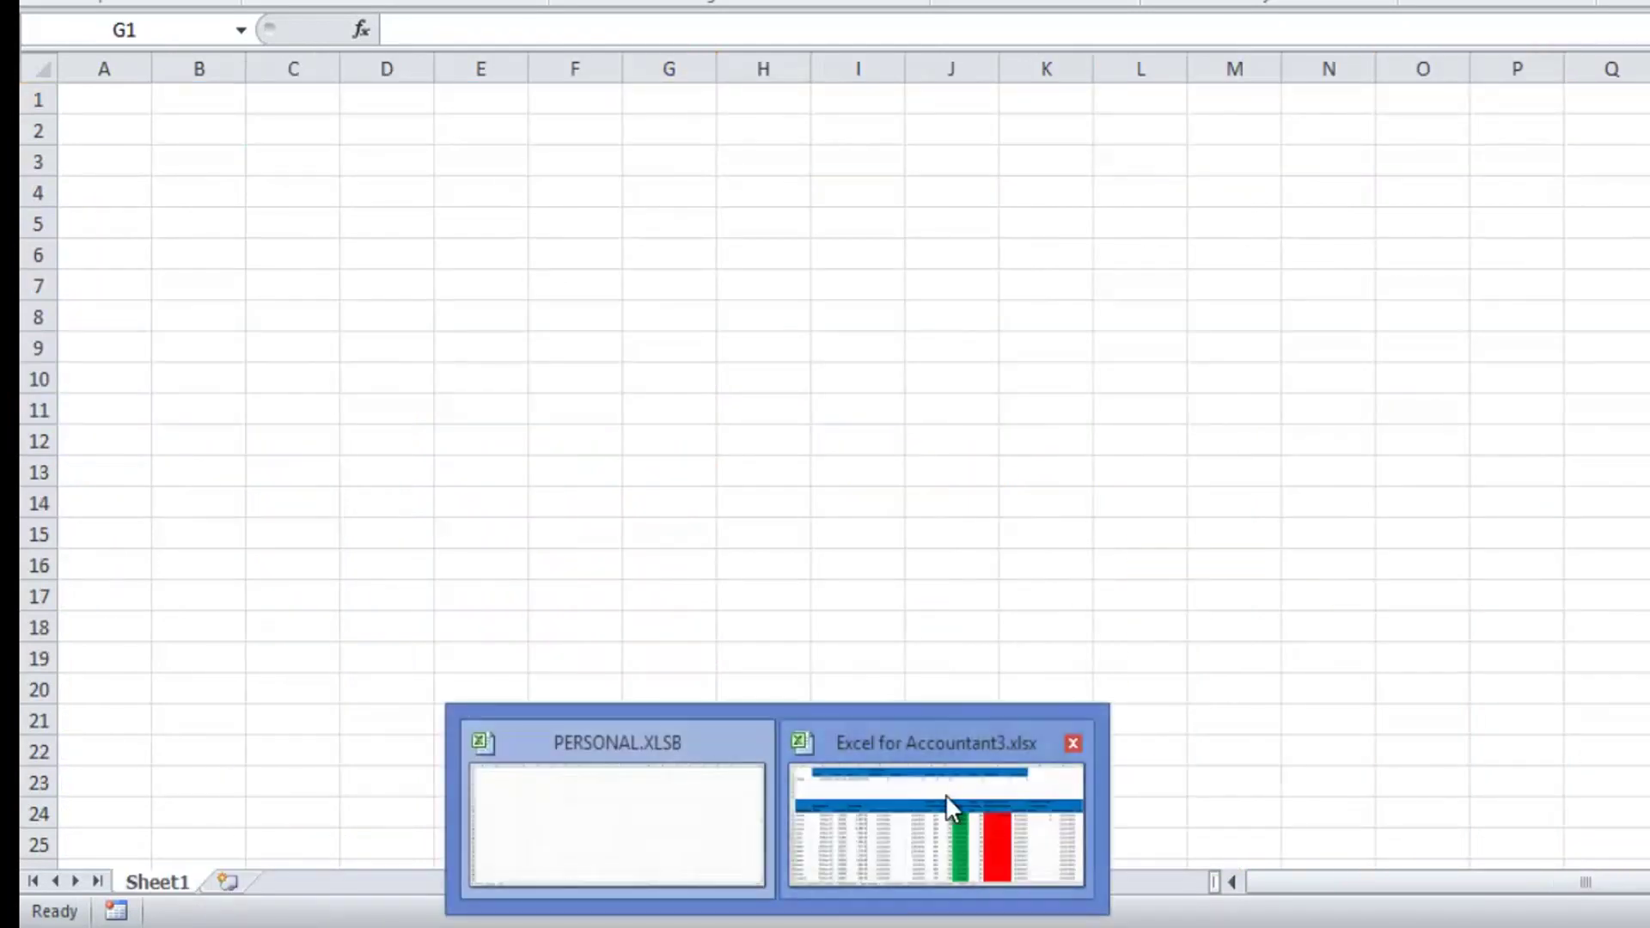
click(946, 794)
- Fill the EDATE formula from K8 down the Edate column and check the copied cells against the actual due dates
click(1496, 404)
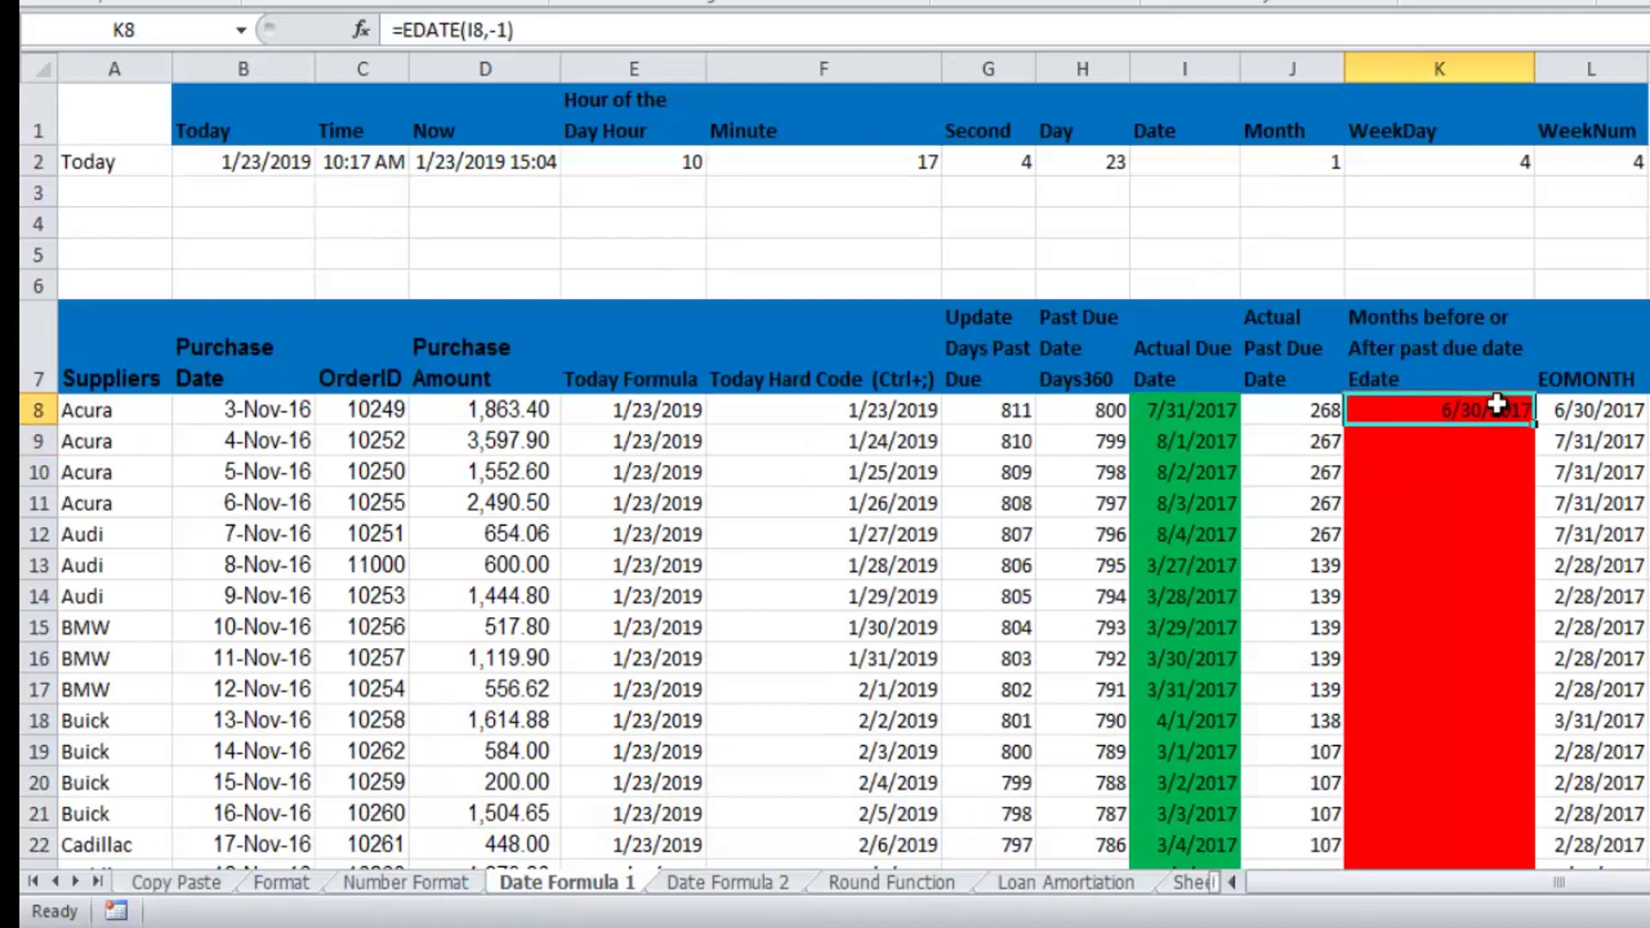
double_click(1534, 430)
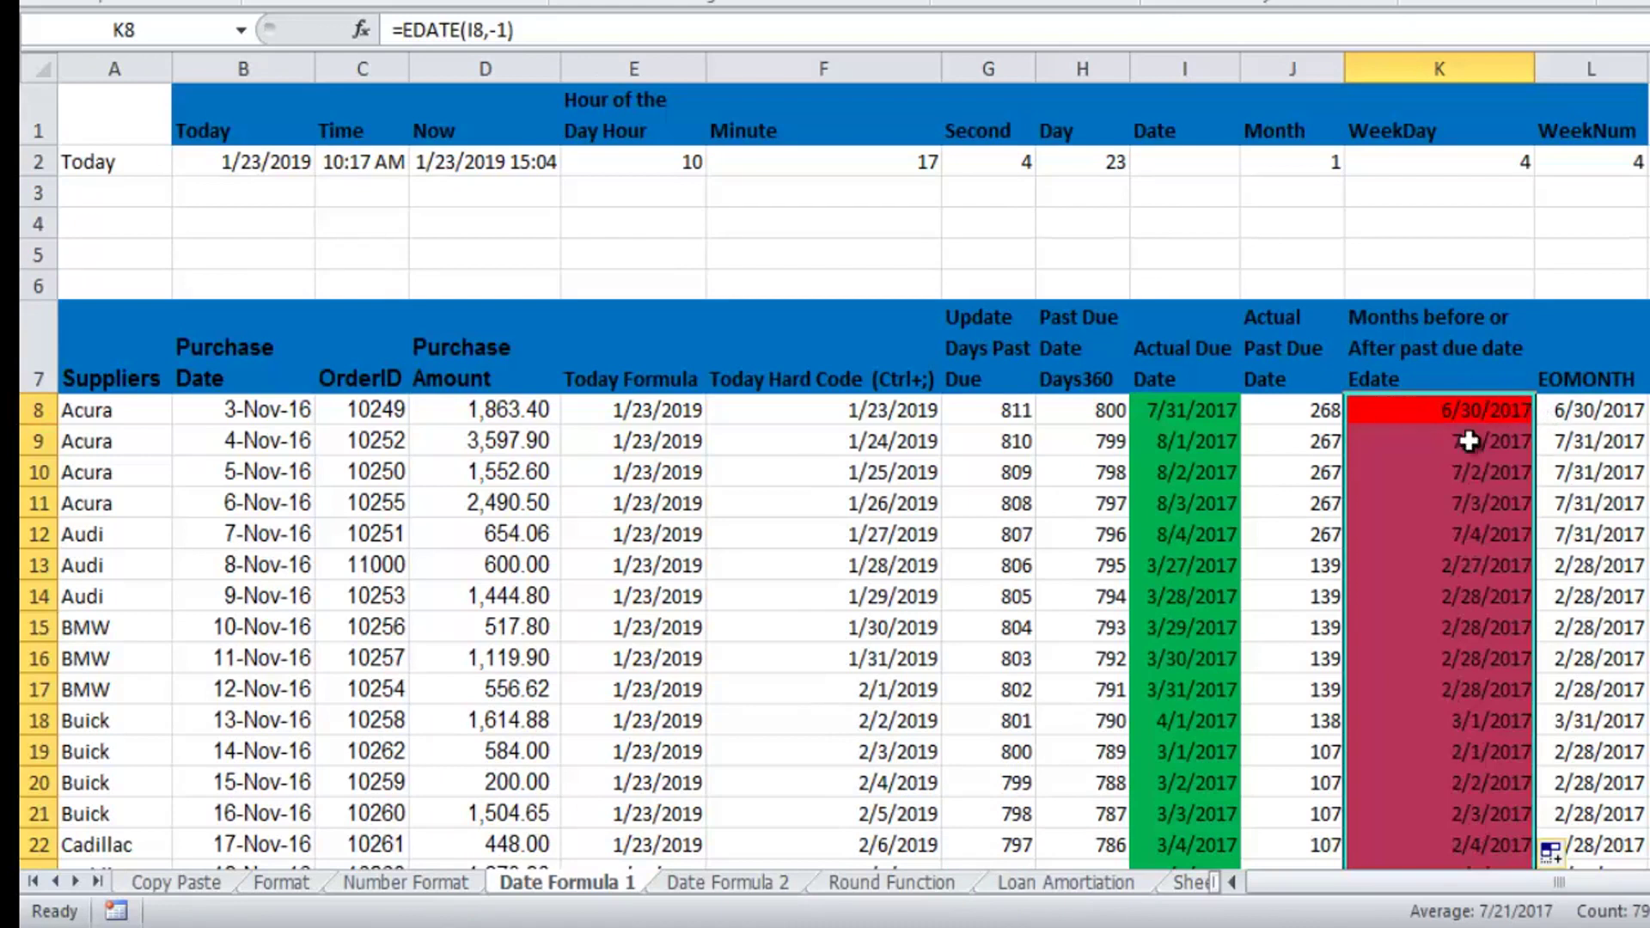
click(1453, 569)
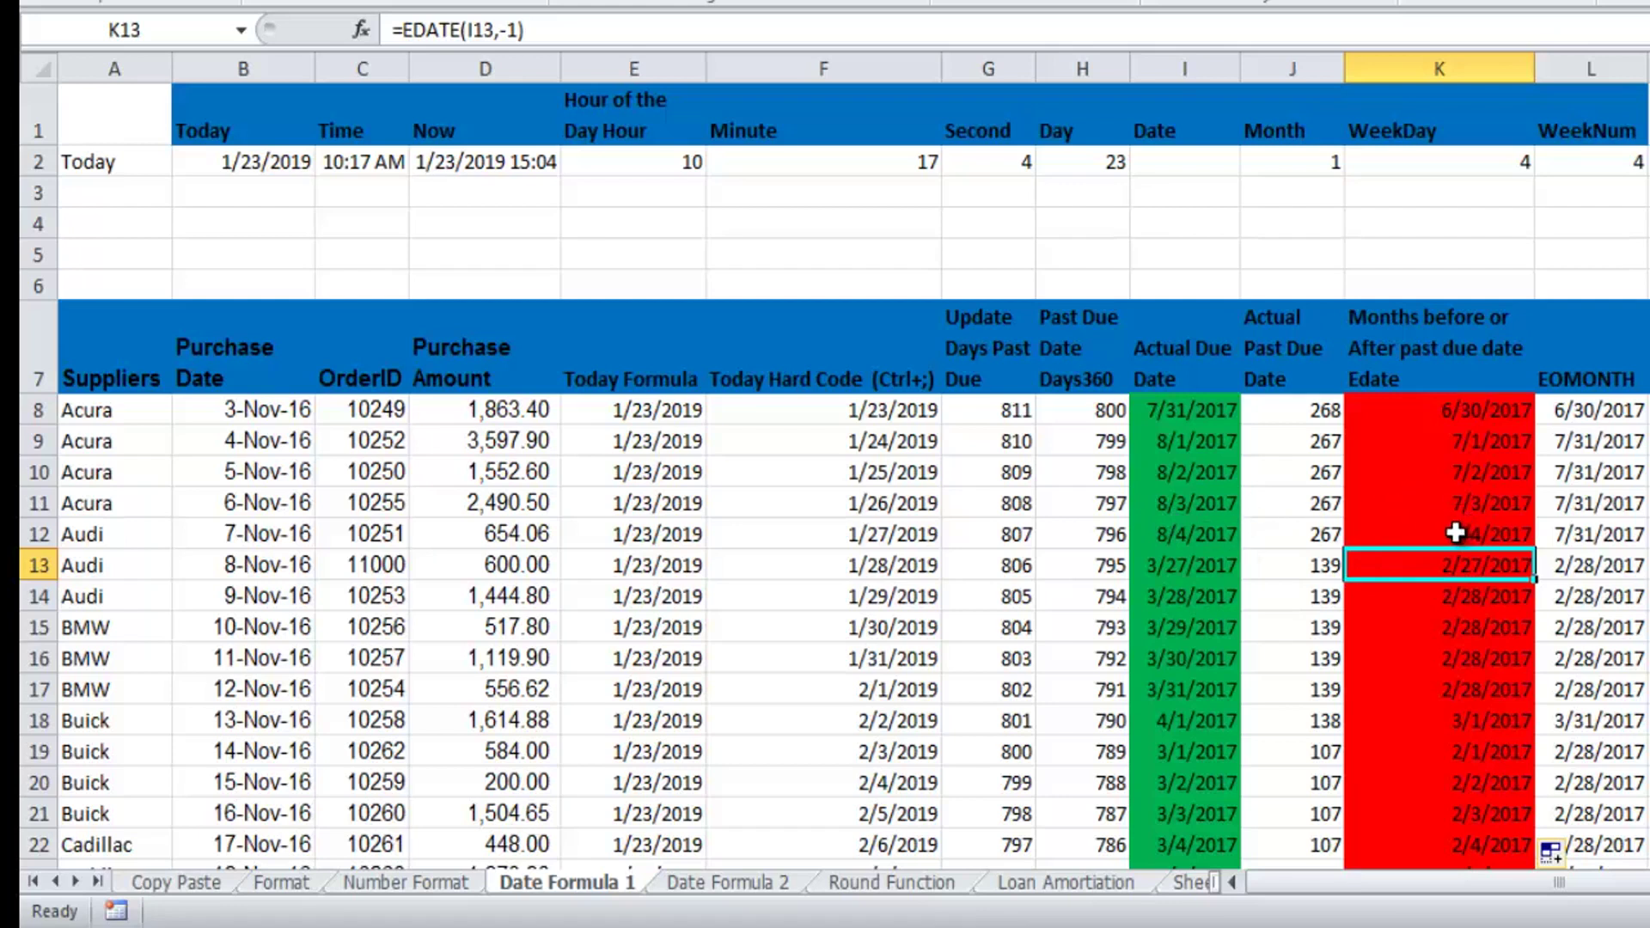
click(1173, 534)
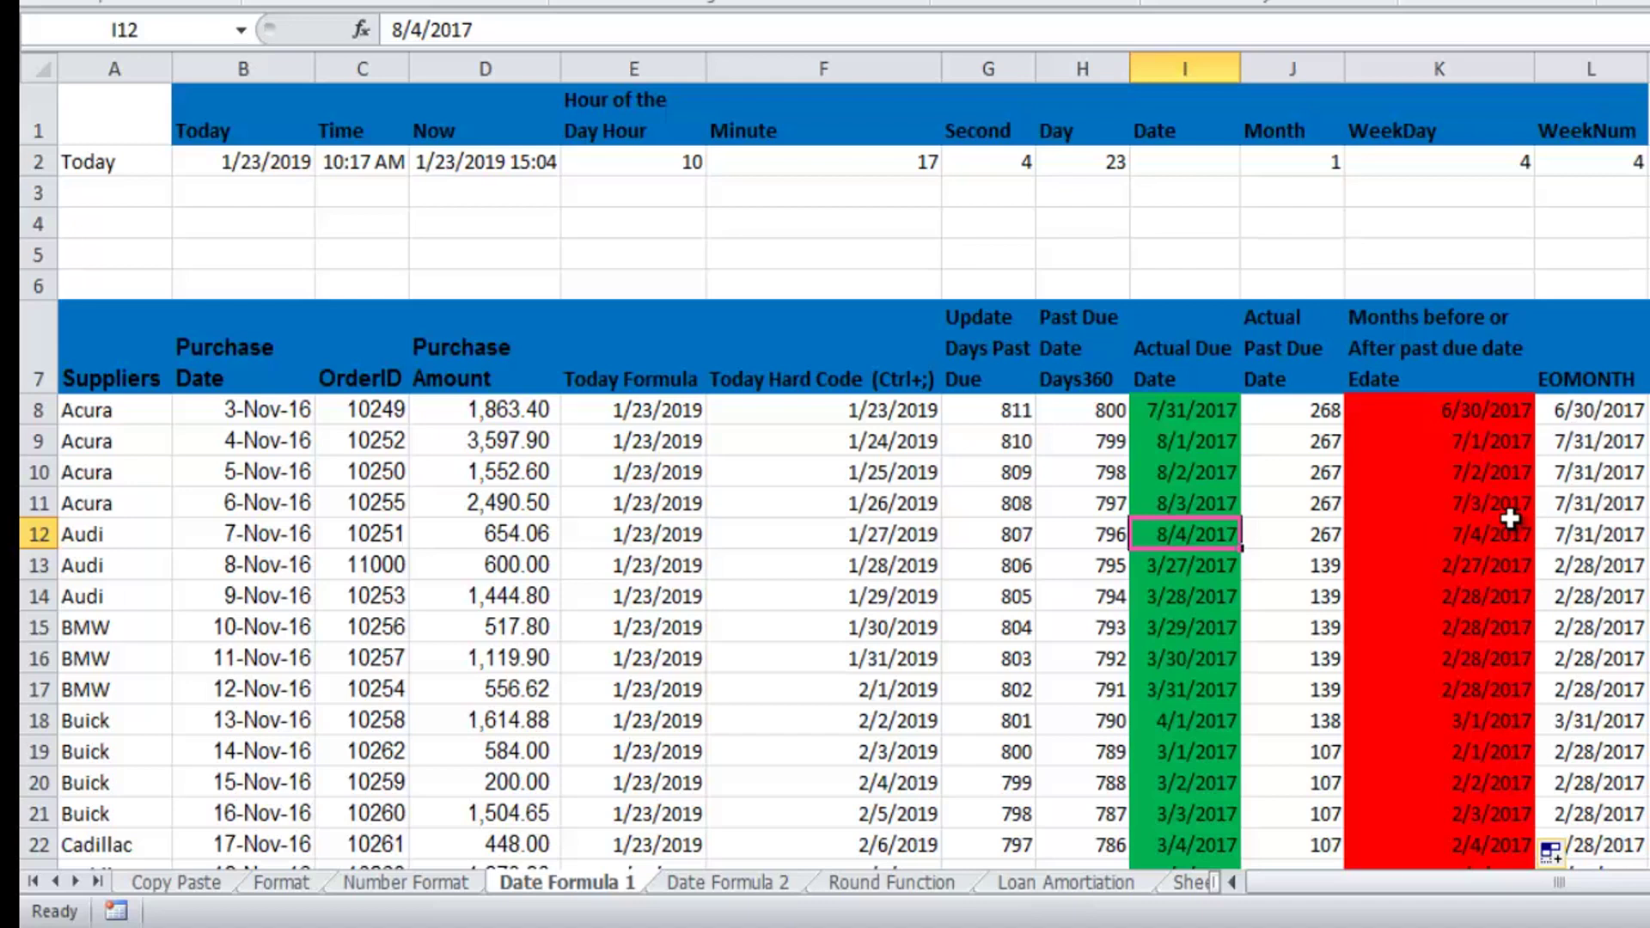
- Inspect the existing EOMONTH formula in L9, leave it as is, and return to the Excel for Accountant3.xlsx workbook
click(1583, 444)
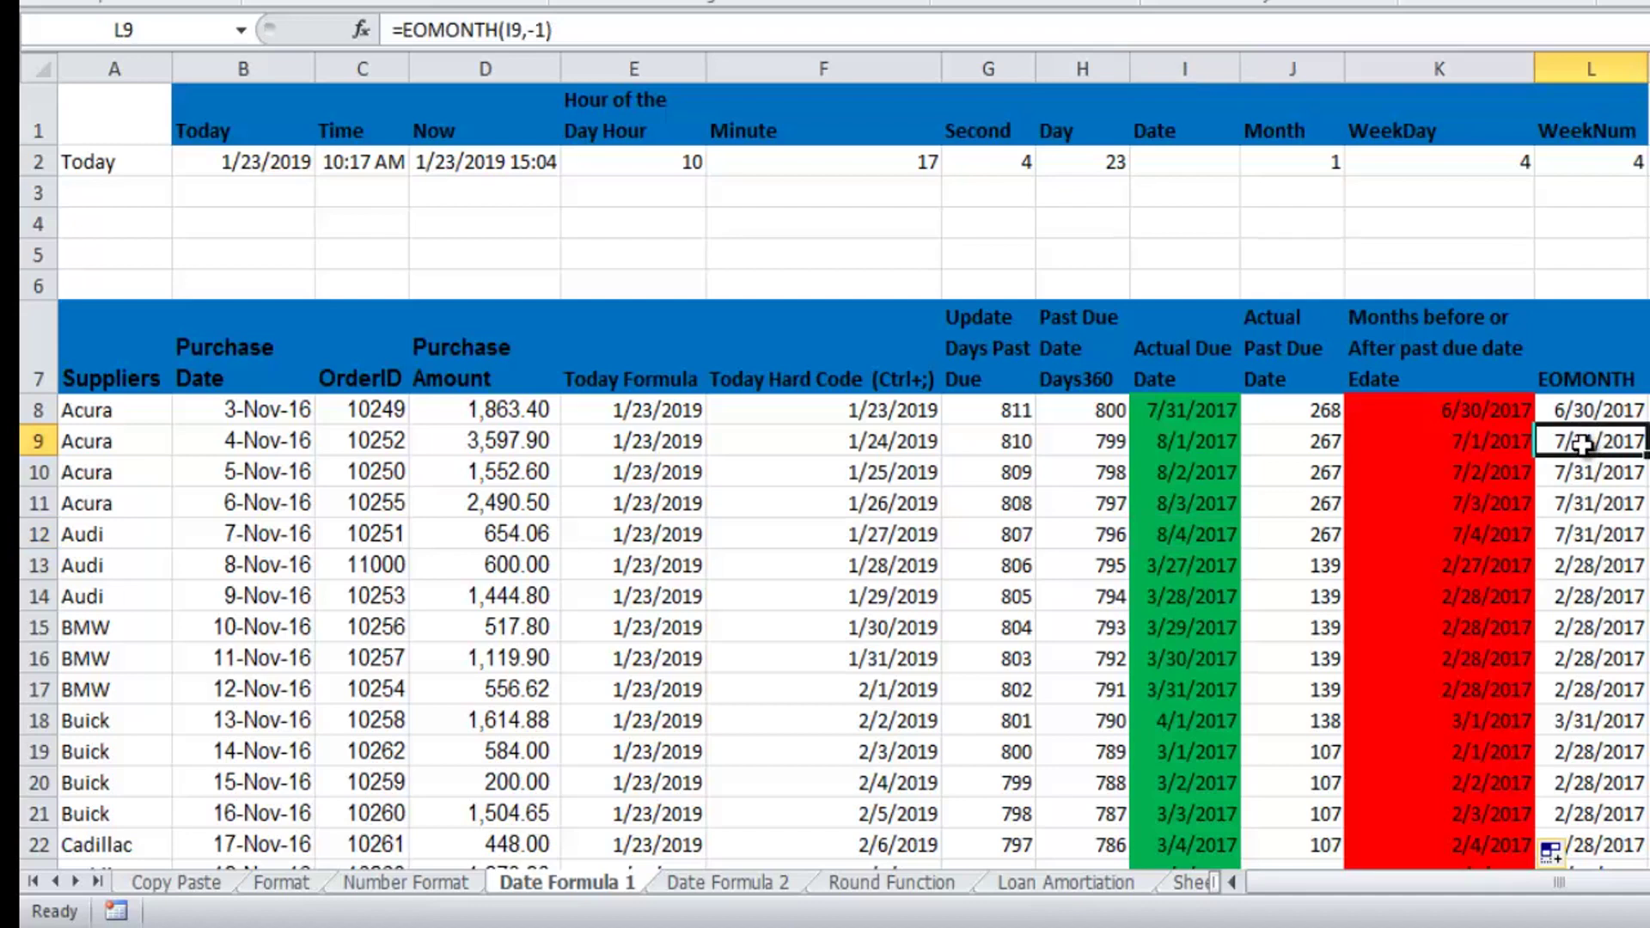
double_click(1582, 444)
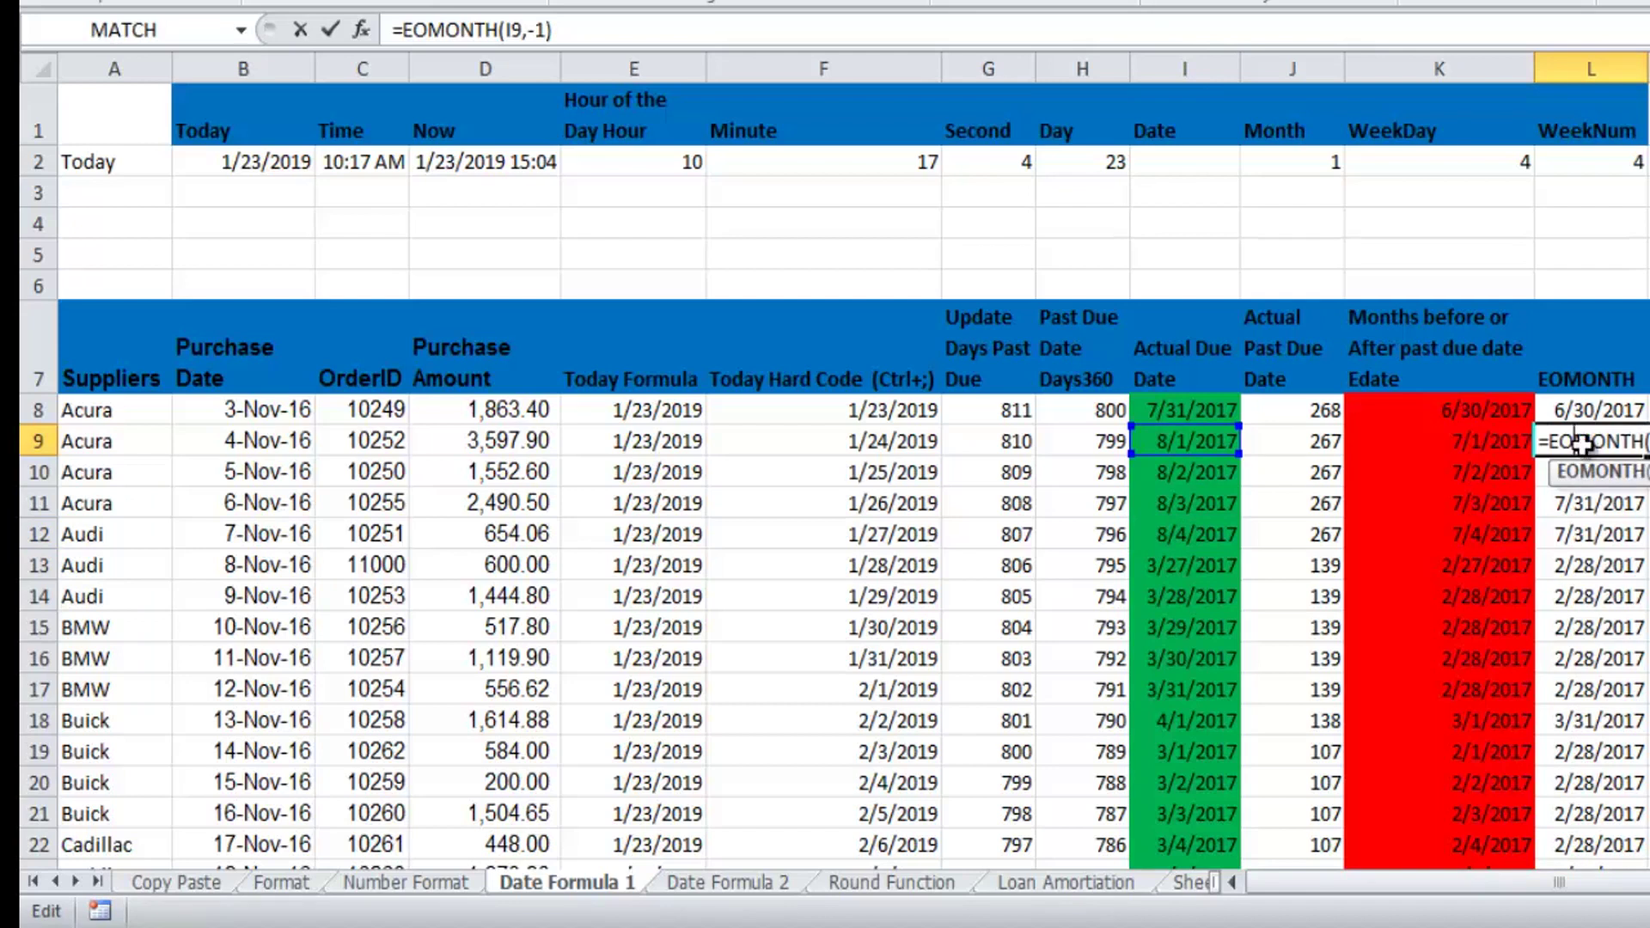
key(Return)
key(F8)
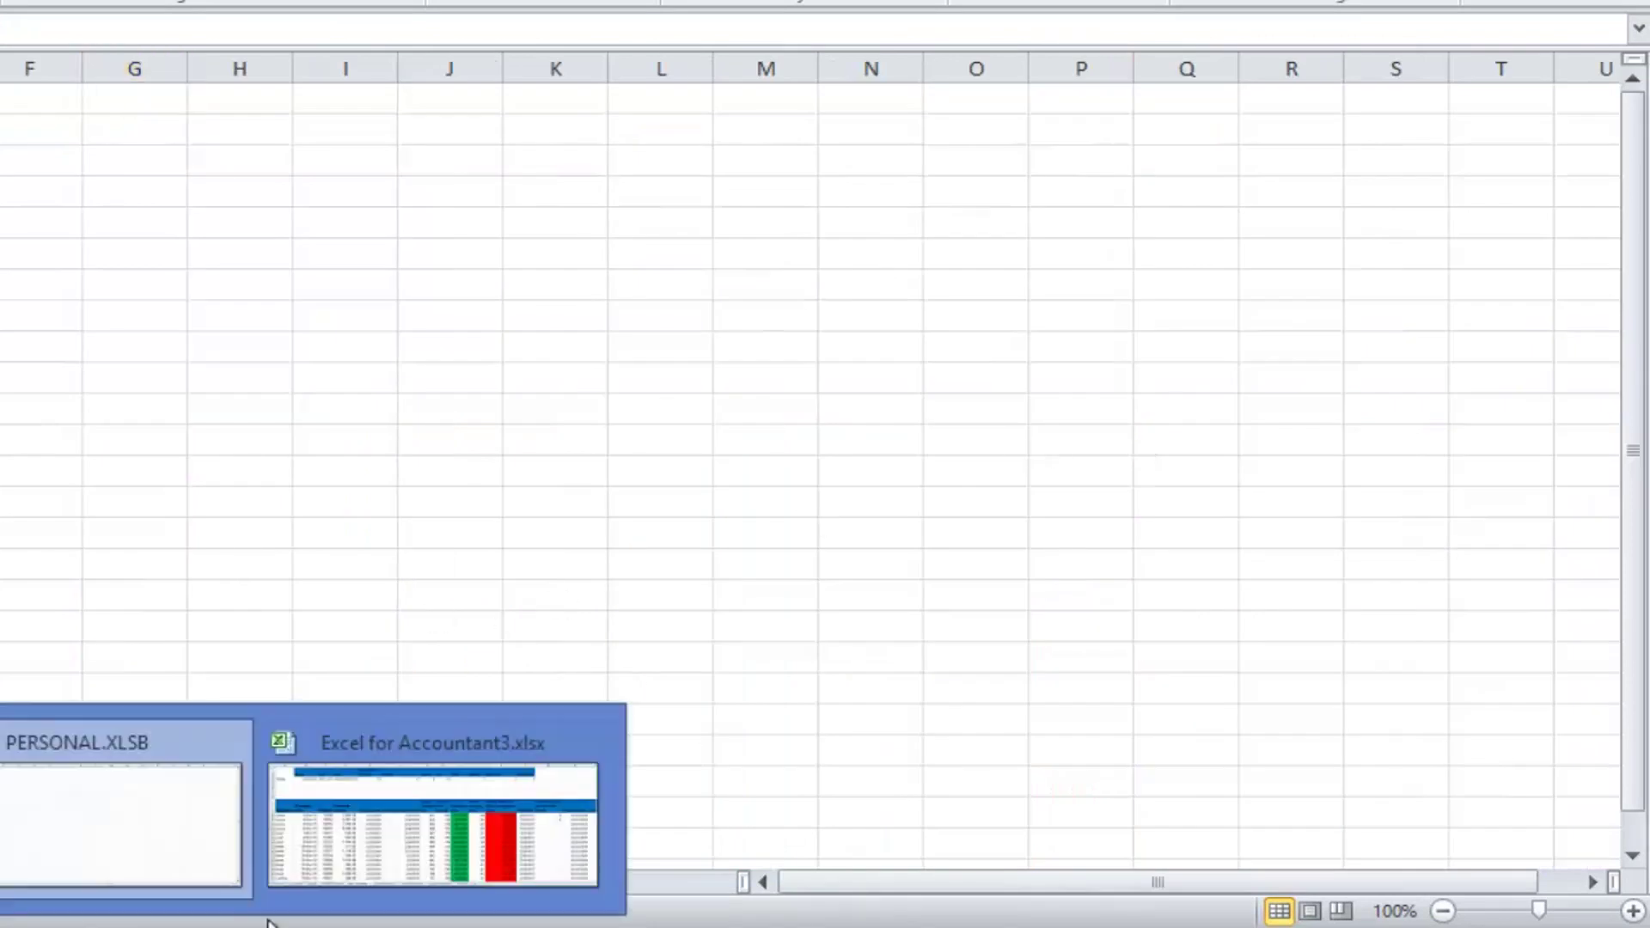
click(349, 808)
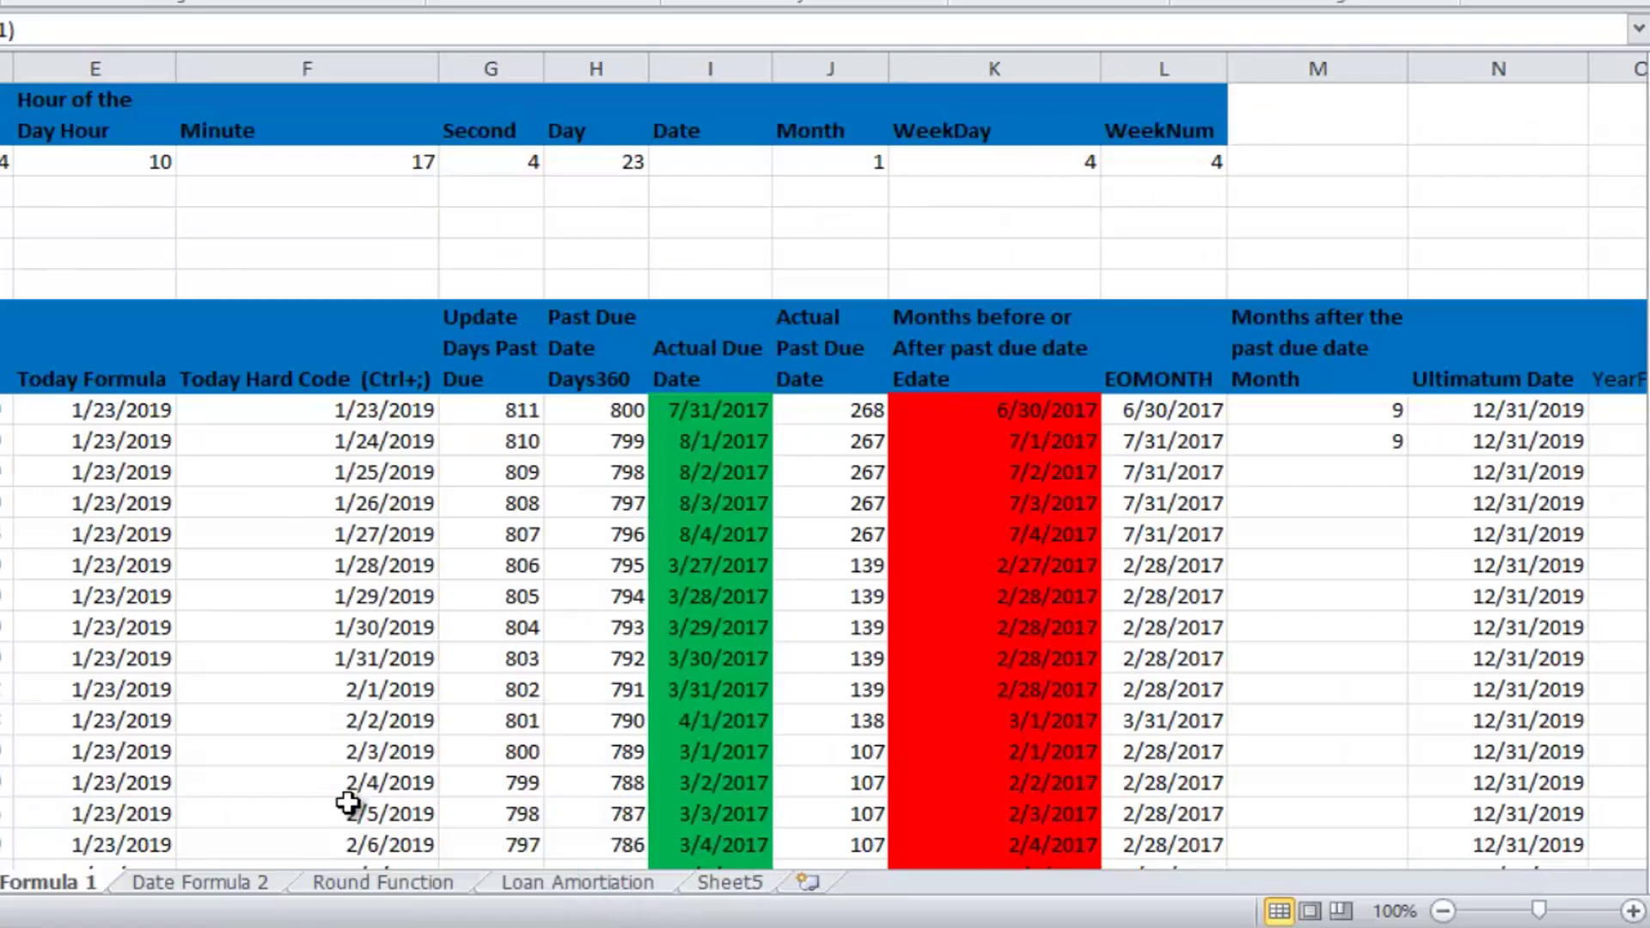
- Clear all the values in the EOMONTH column from L8 down to the last row
click(1165, 404)
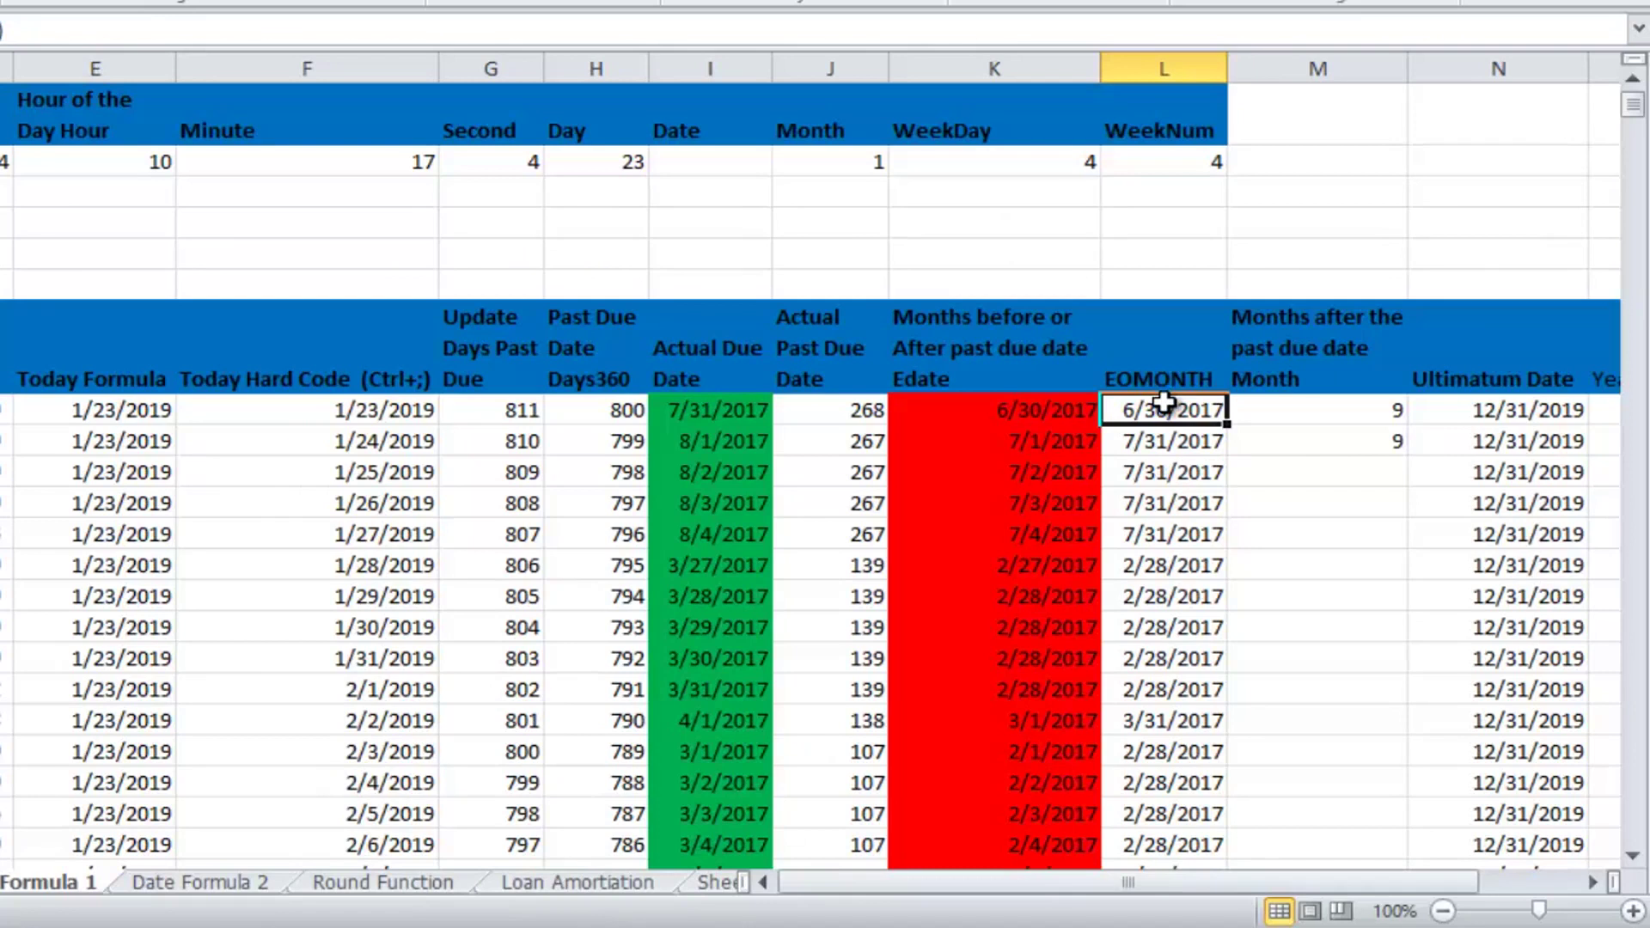
key(ctrl+shift+Down)
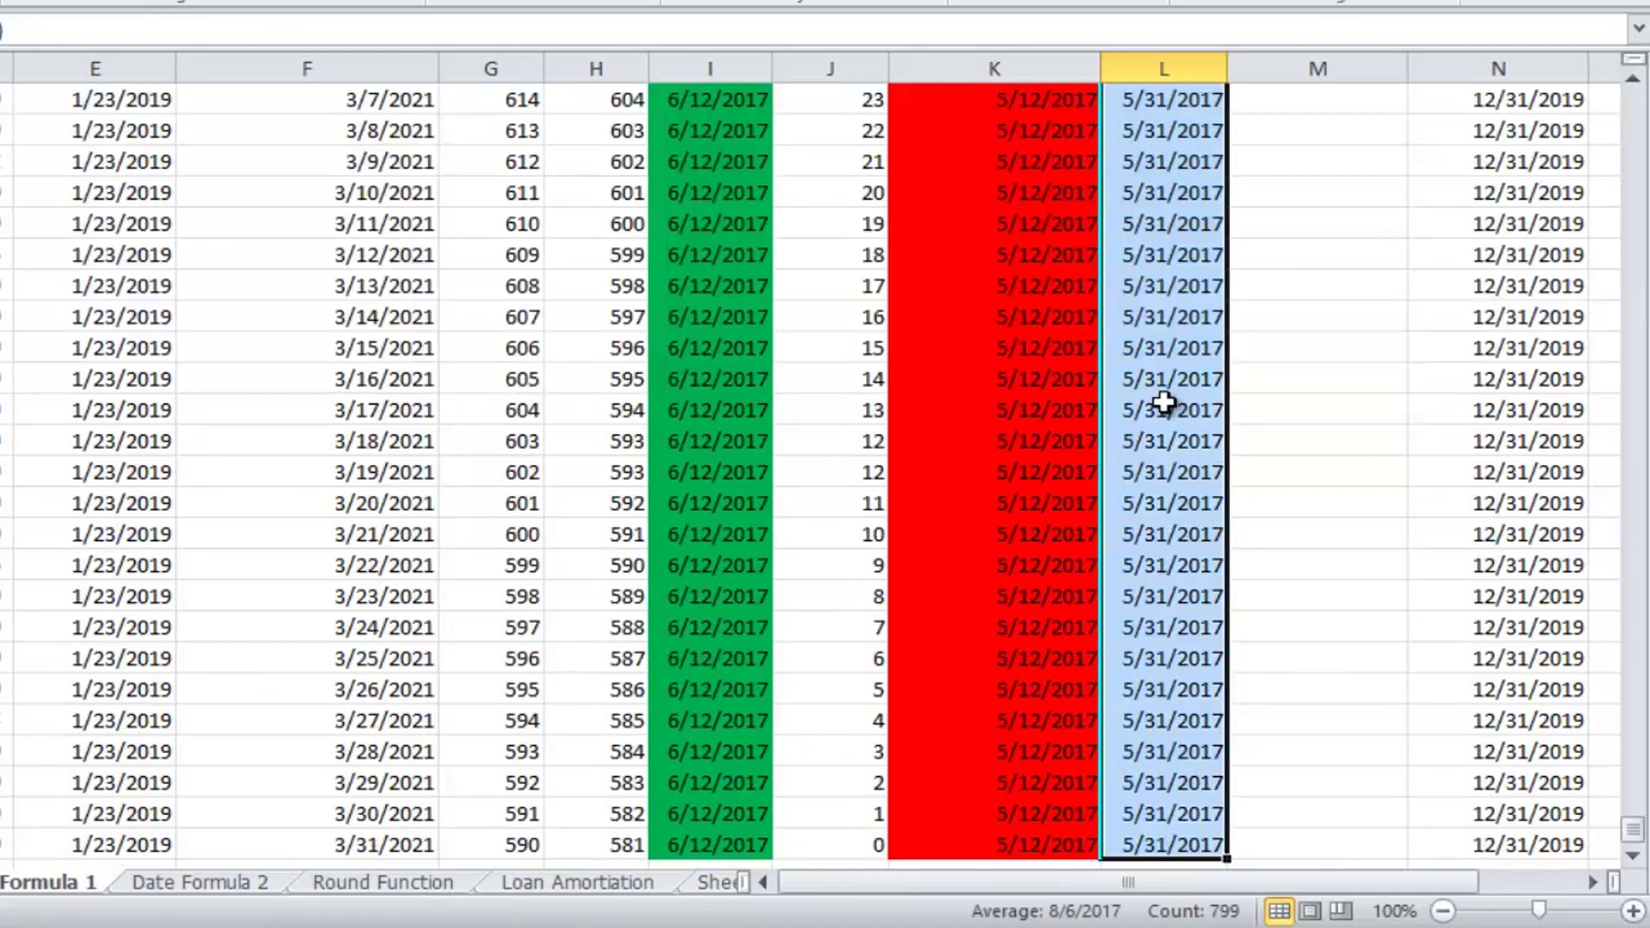
key(Delete)
key(ctrl+BackSpace)
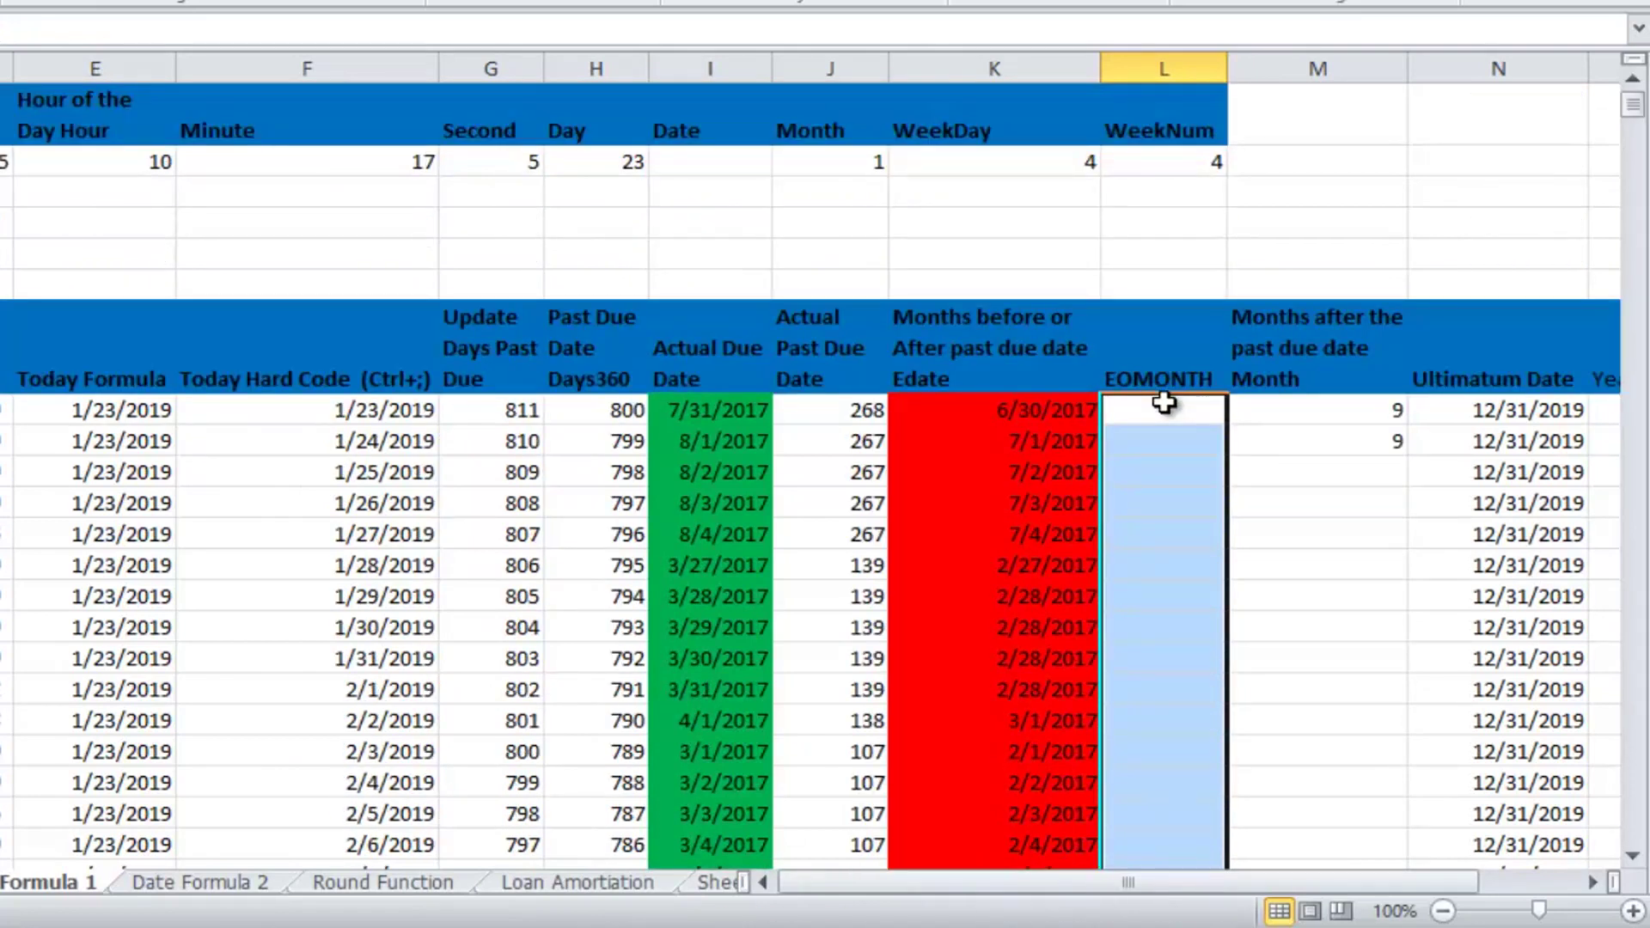
- Enter the formula =EOMONTH(I8,-1) in L8 to get the last day of the month before the actual due date
click(1165, 404)
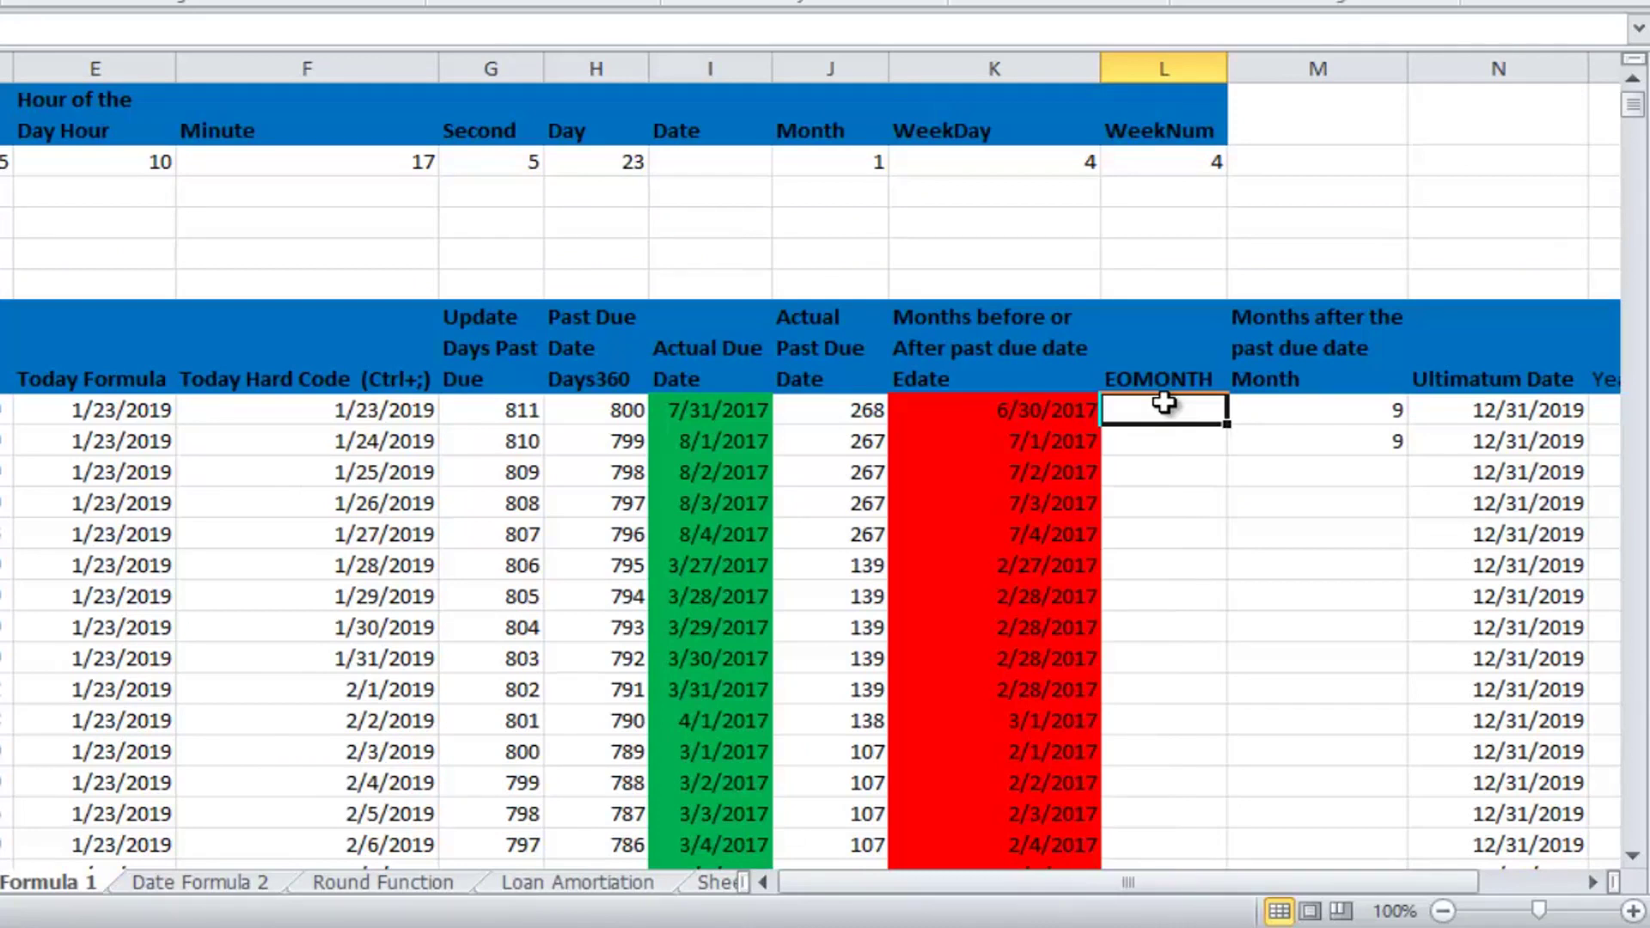
text(=)
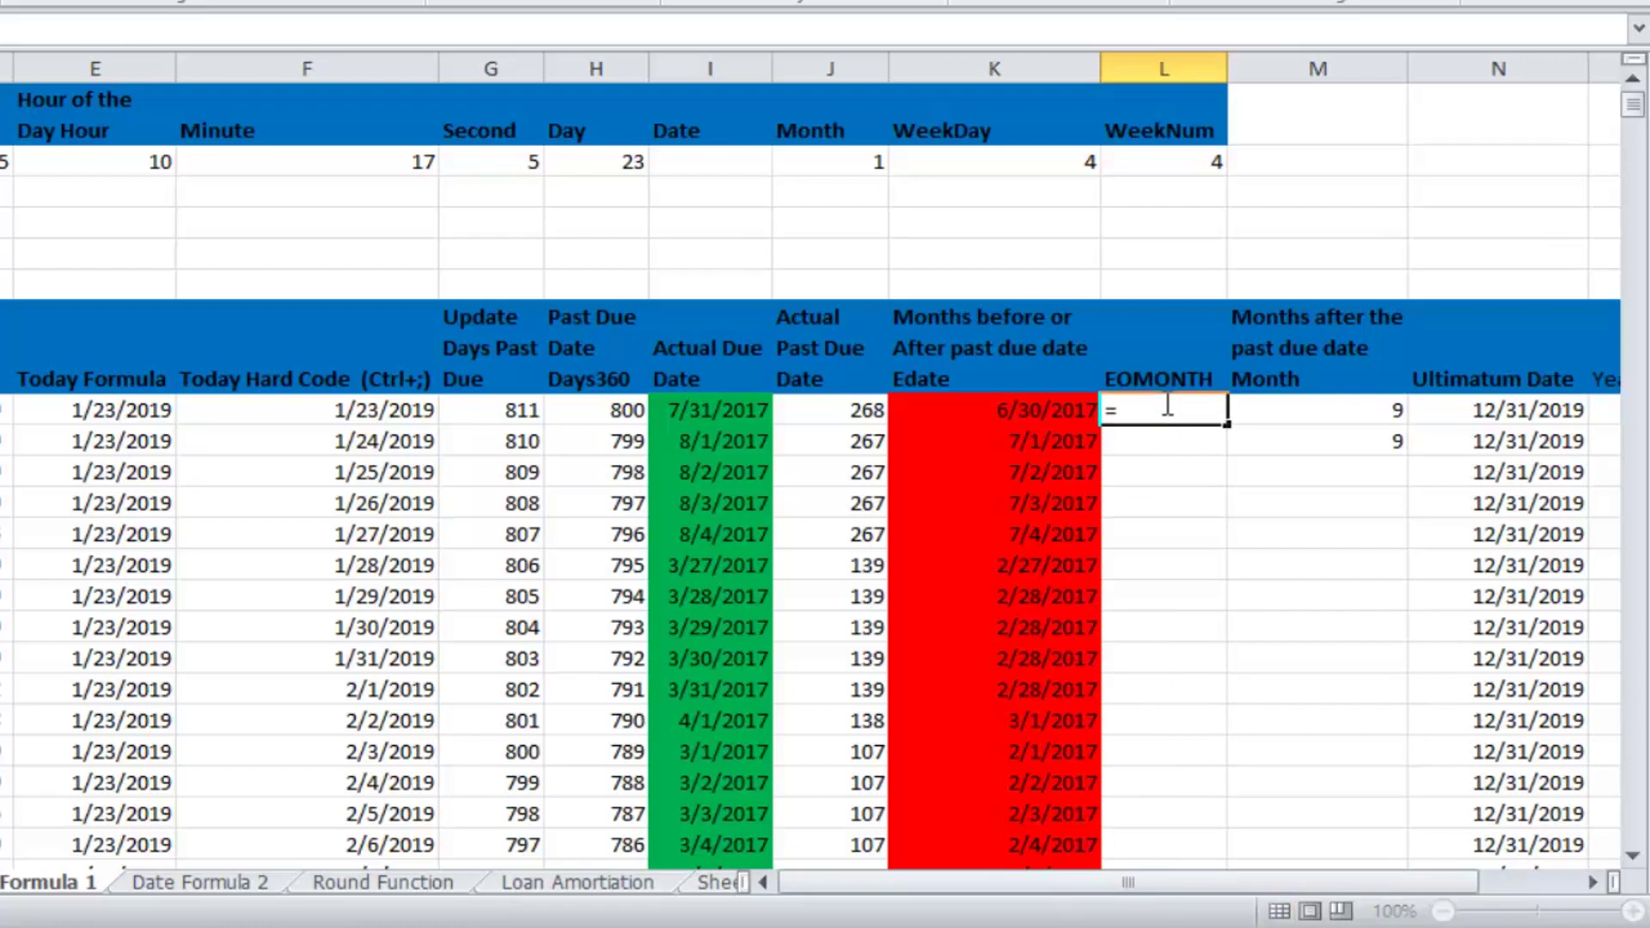
text(EO)
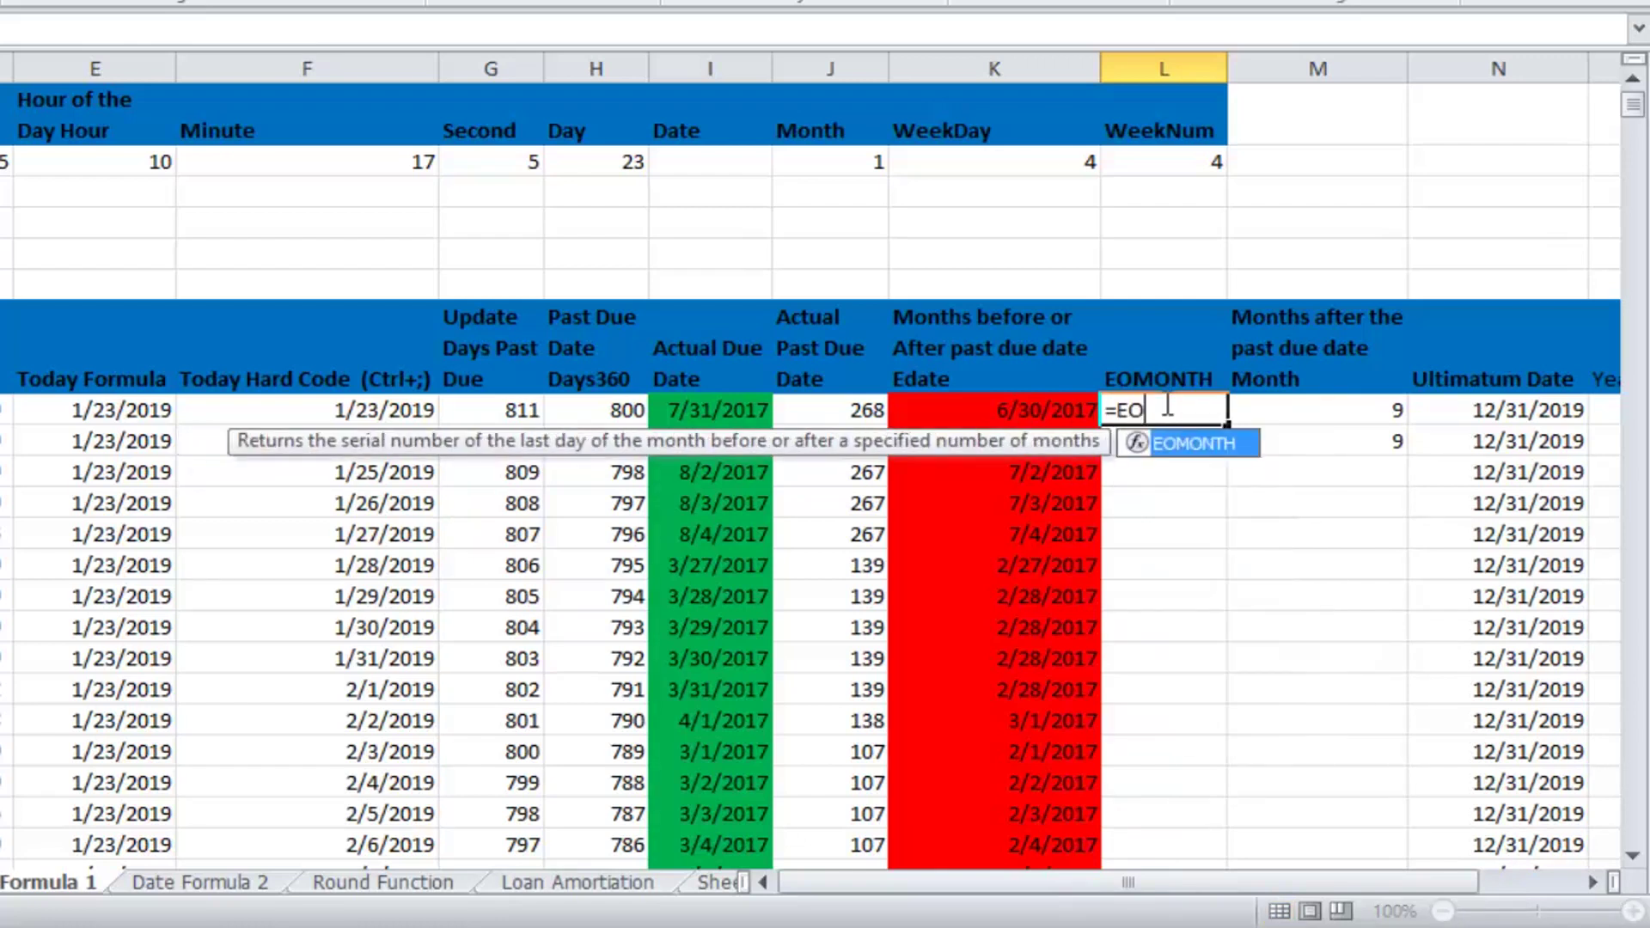
text(M-------------------------------------------)
key(BackSpace)
key(BackSpace)
key(BackSpace)
key(BackSpace)
key(BackSpace)
key(BackSpace)
key(BackSpace)
key(BackSpace)
key(BackSpace)
key(BackSpace)
key(BackSpace)
key(BackSpace)
key(BackSpace)
key(BackSpace)
key(BackSpace)
key(BackSpace)
key(BackSpace)
key(BackSpace)
key(BackSpace)
key(BackSpace)
key(BackSpace)
key(BackSpace)
key(BackSpace)
key(BackSpace)
key(BackSpace)
key(BackSpace)
key(BackSpace)
key(BackSpace)
key(BackSpace)
key(BackSpace)
key(BackSpace)
key(BackSpace)
key(BackSpace)
key(BackSpace)
key(BackSpace)
key(BackSpace)
key(BackSpace)
key(BackSpace)
key(BackSpace)
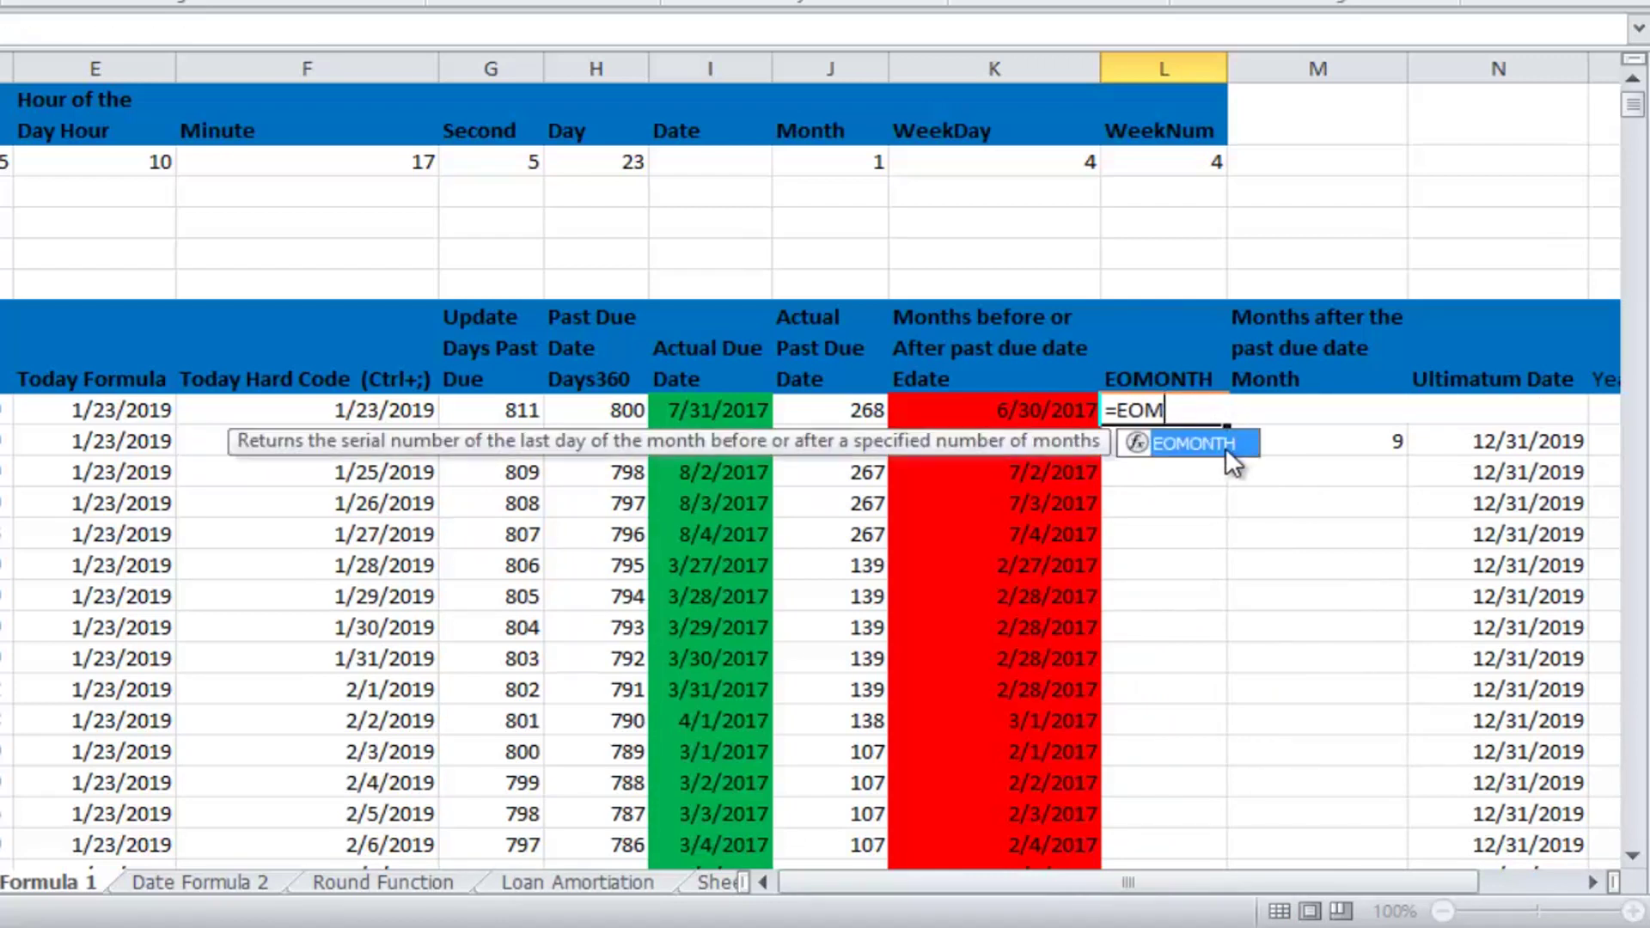
double_click(1216, 464)
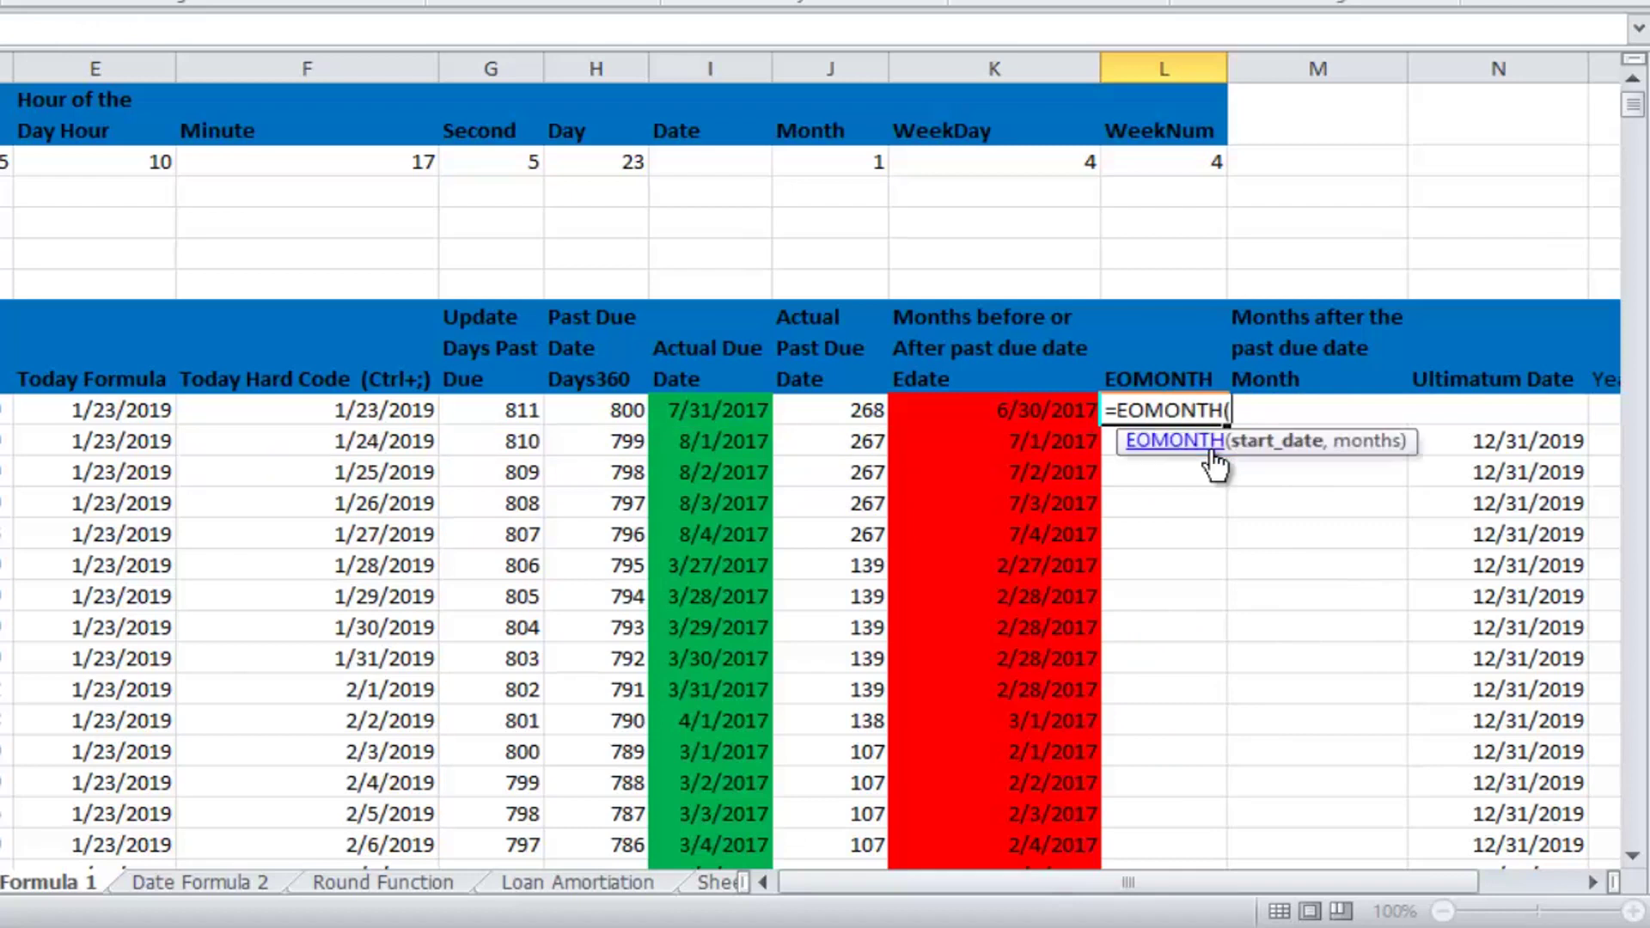
click(695, 416)
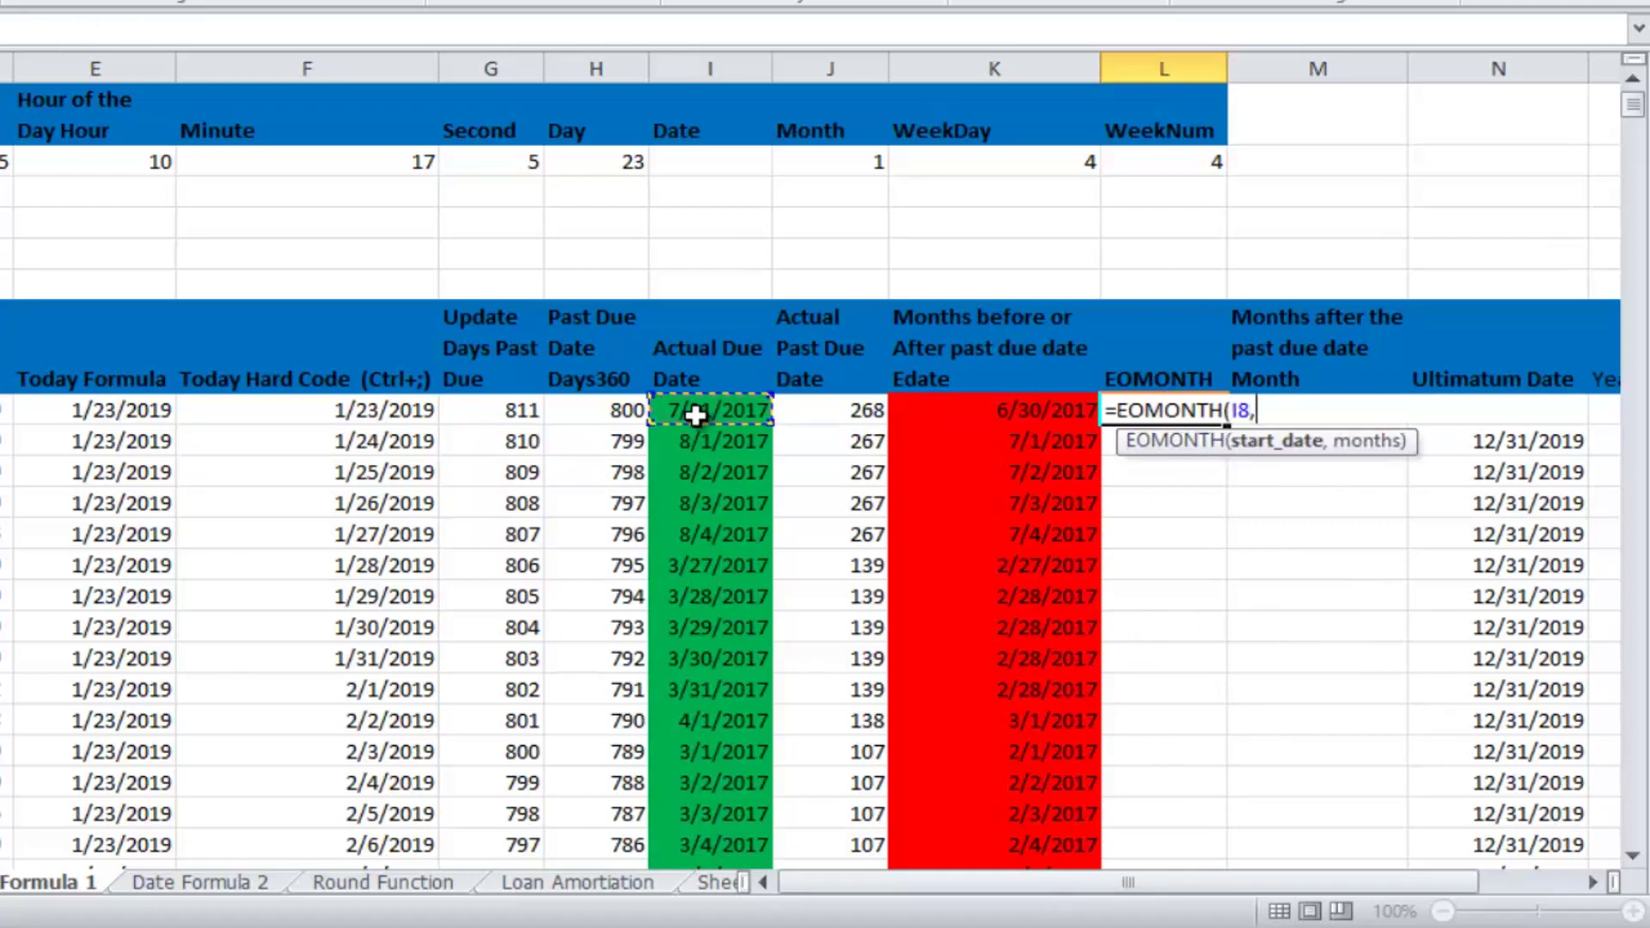
text(,--------1)
key(BackSpace)
key(BackSpace)
key(BackSpace)
key(BackSpace)
key(BackSpace)
key(BackSpace)
key(BackSpace)
key(BackSpace)
key(BackSpace)
key(BackSpace)
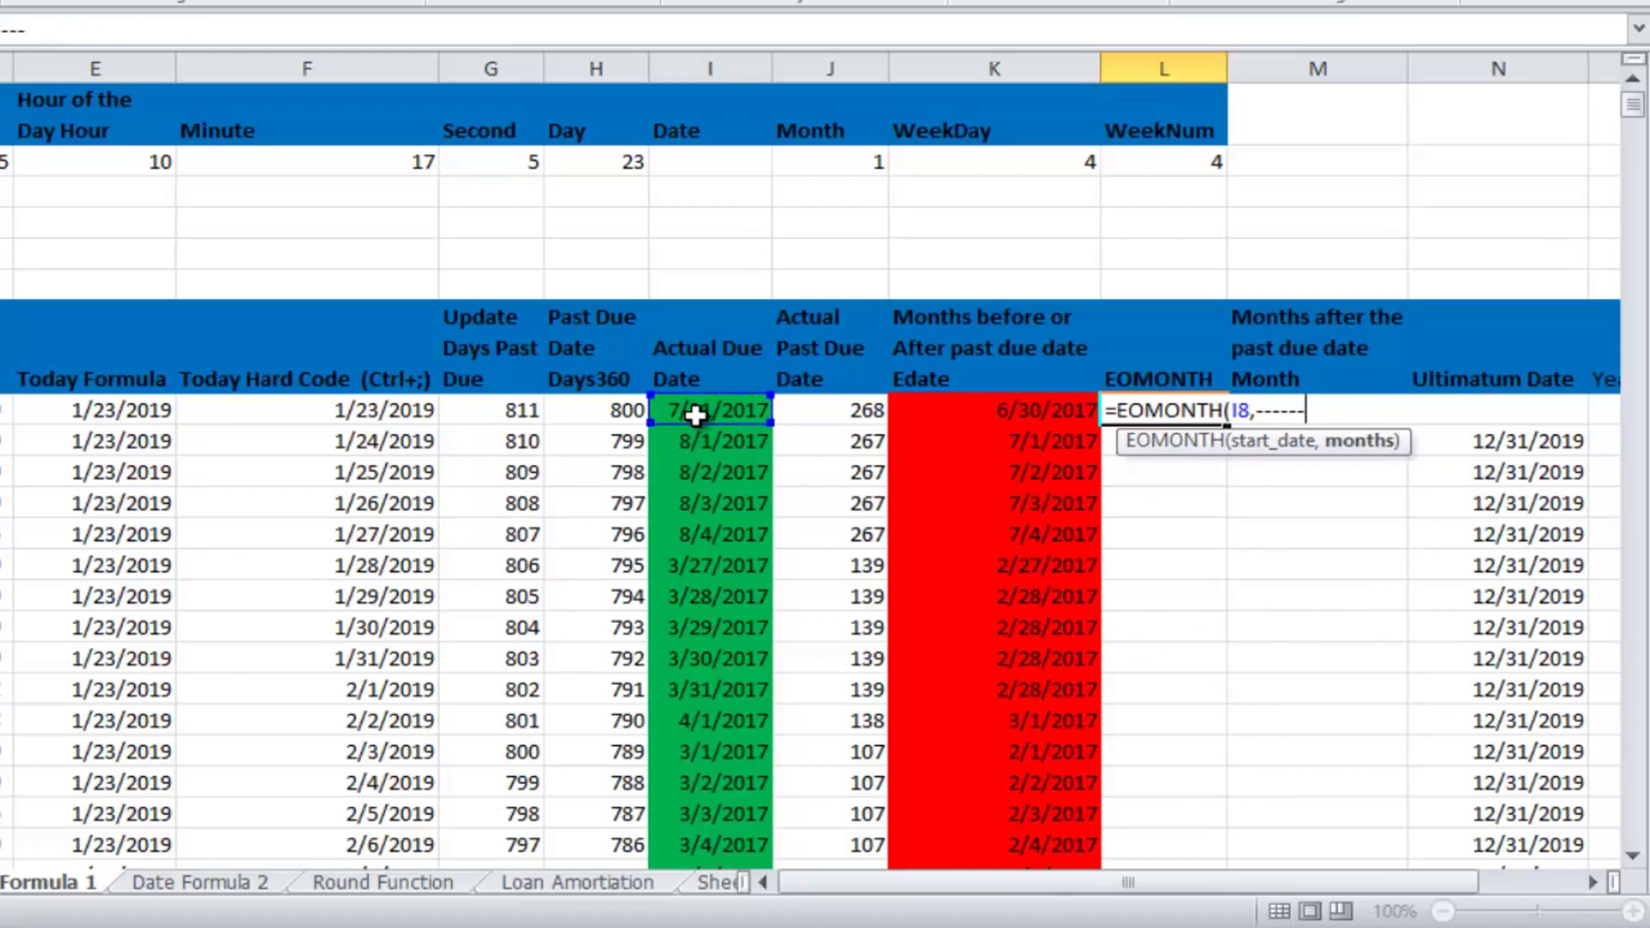
text(-1))
key(Return)
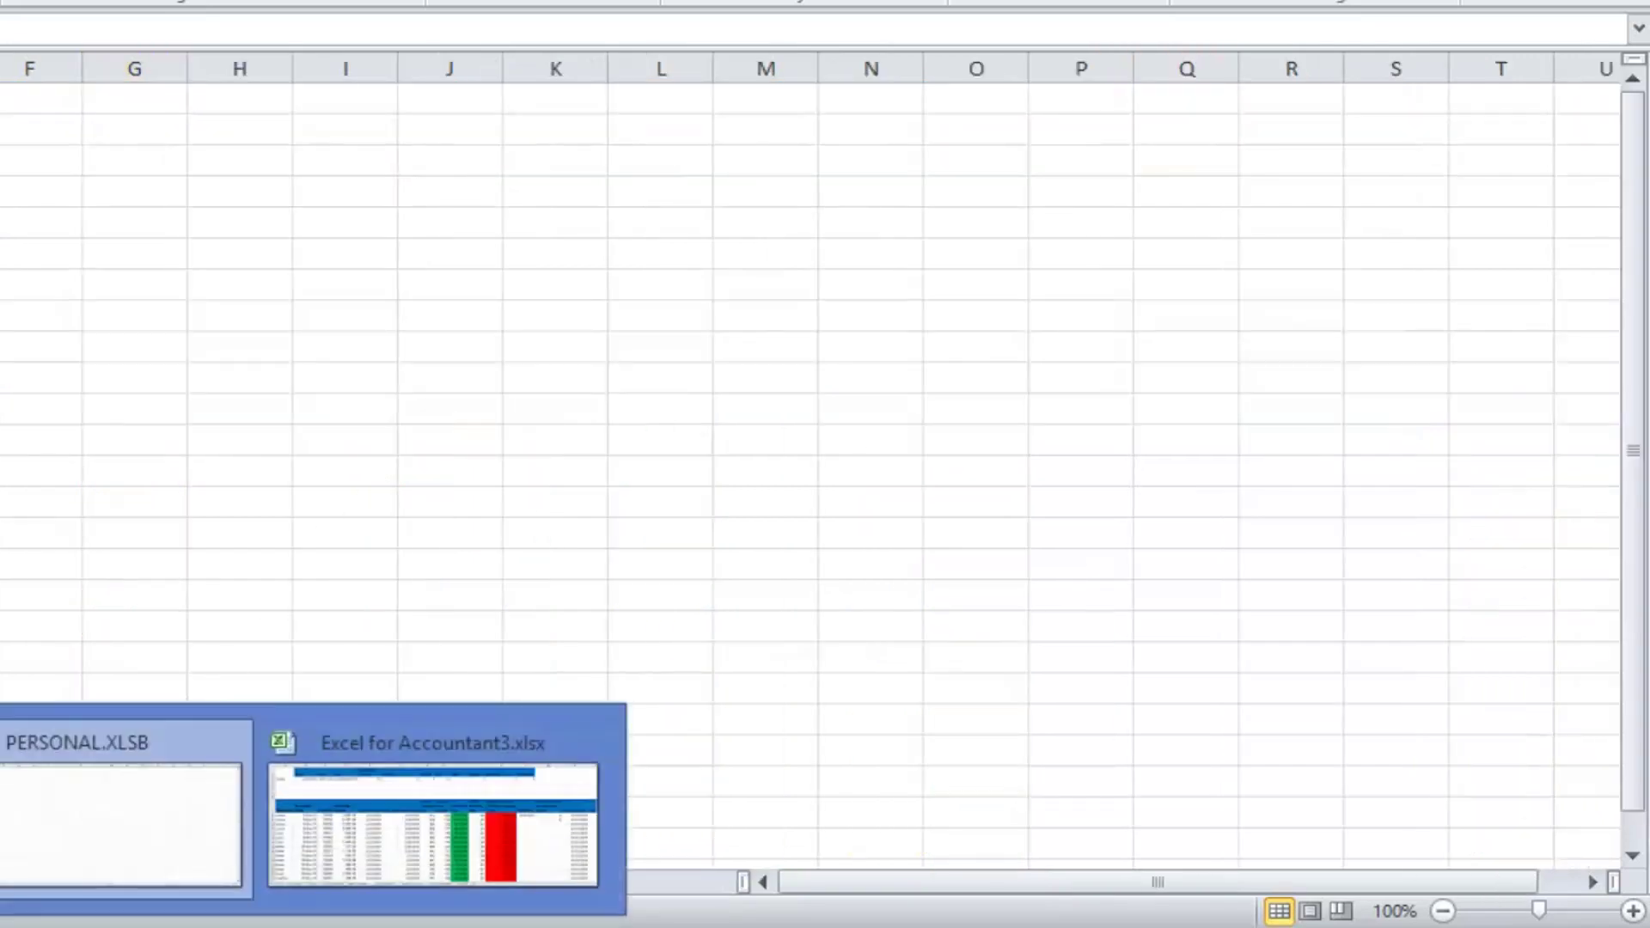
- Fill the EOMONTH formula from L8 down the column and compare the copied cells with the Edate column
click(398, 829)
click(1174, 404)
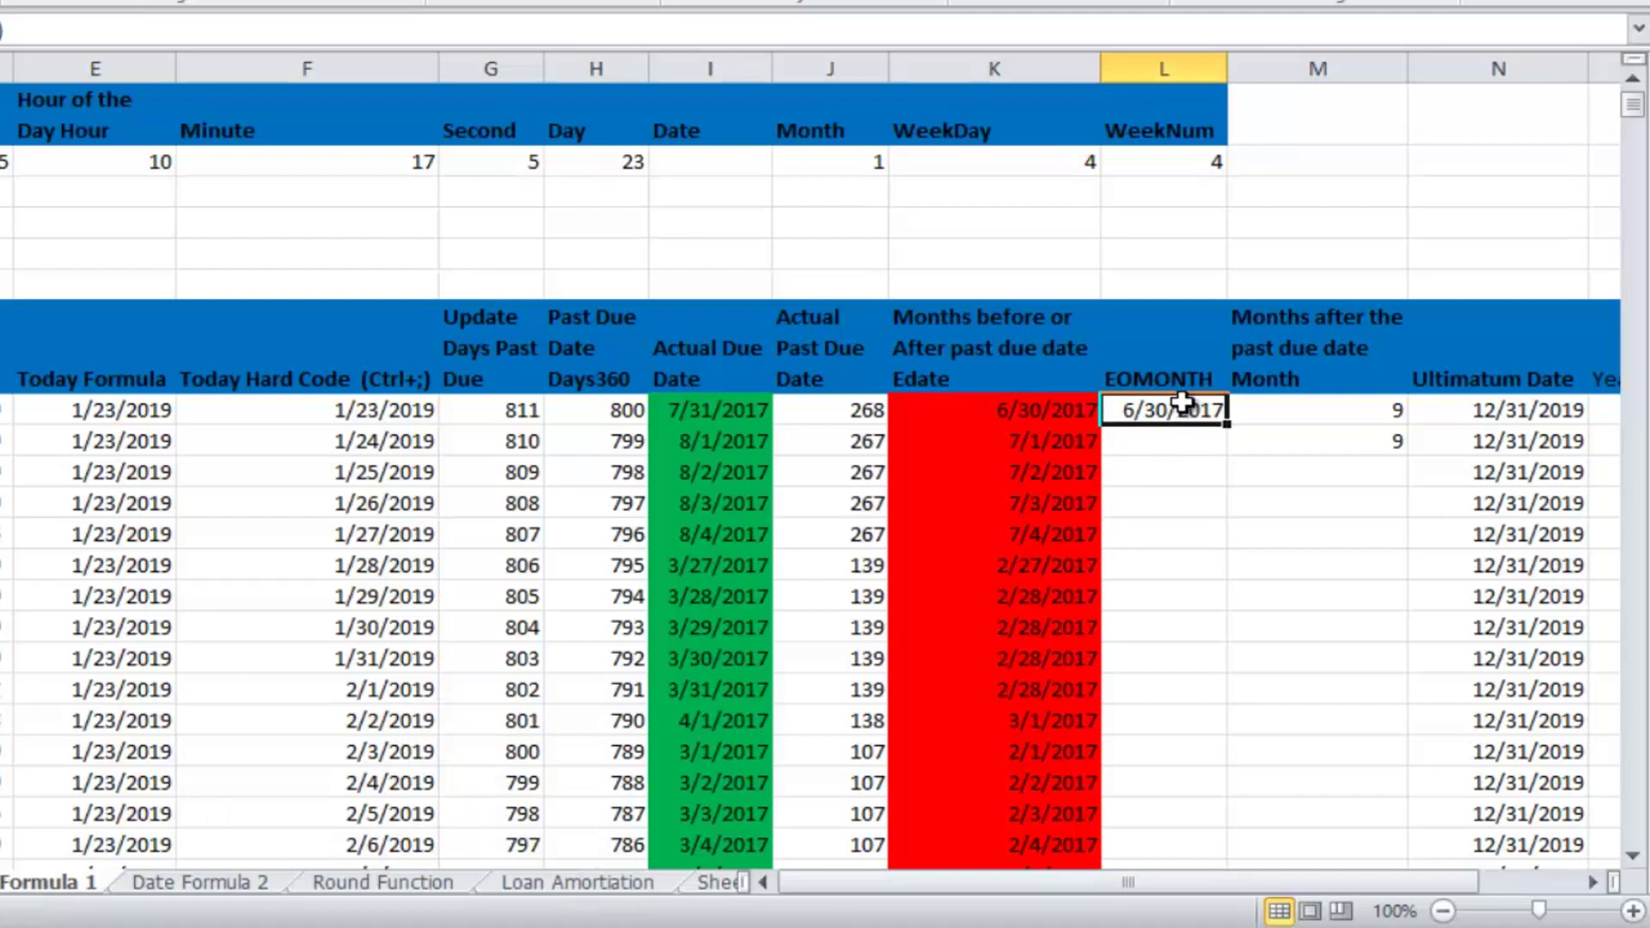
double_click(1227, 421)
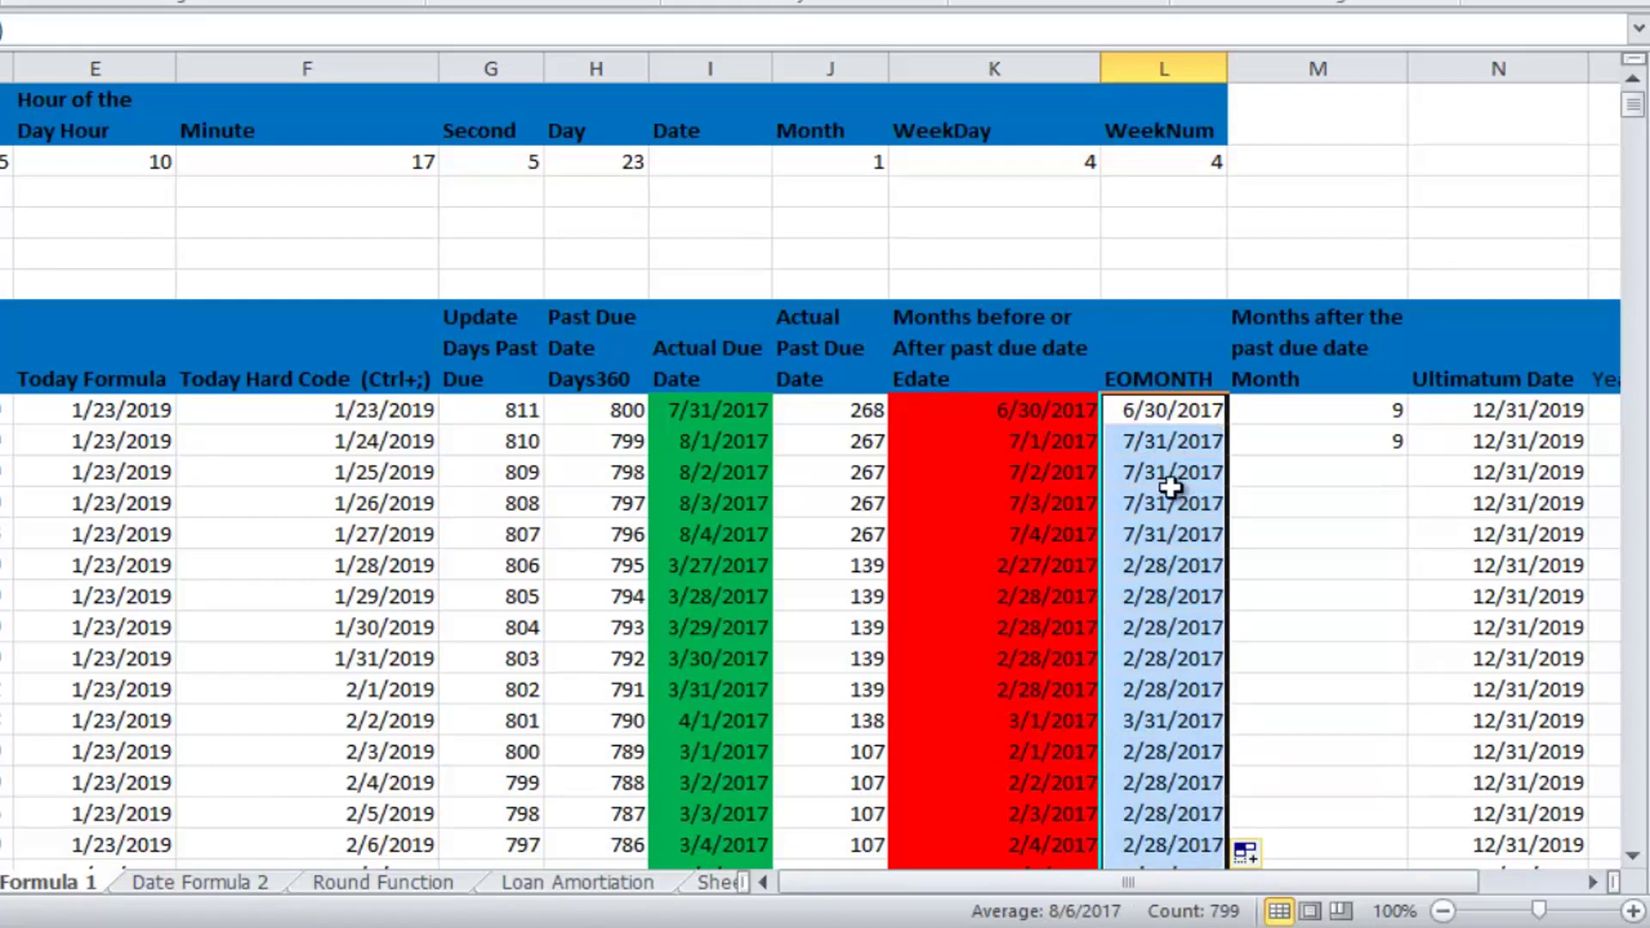
click(1147, 443)
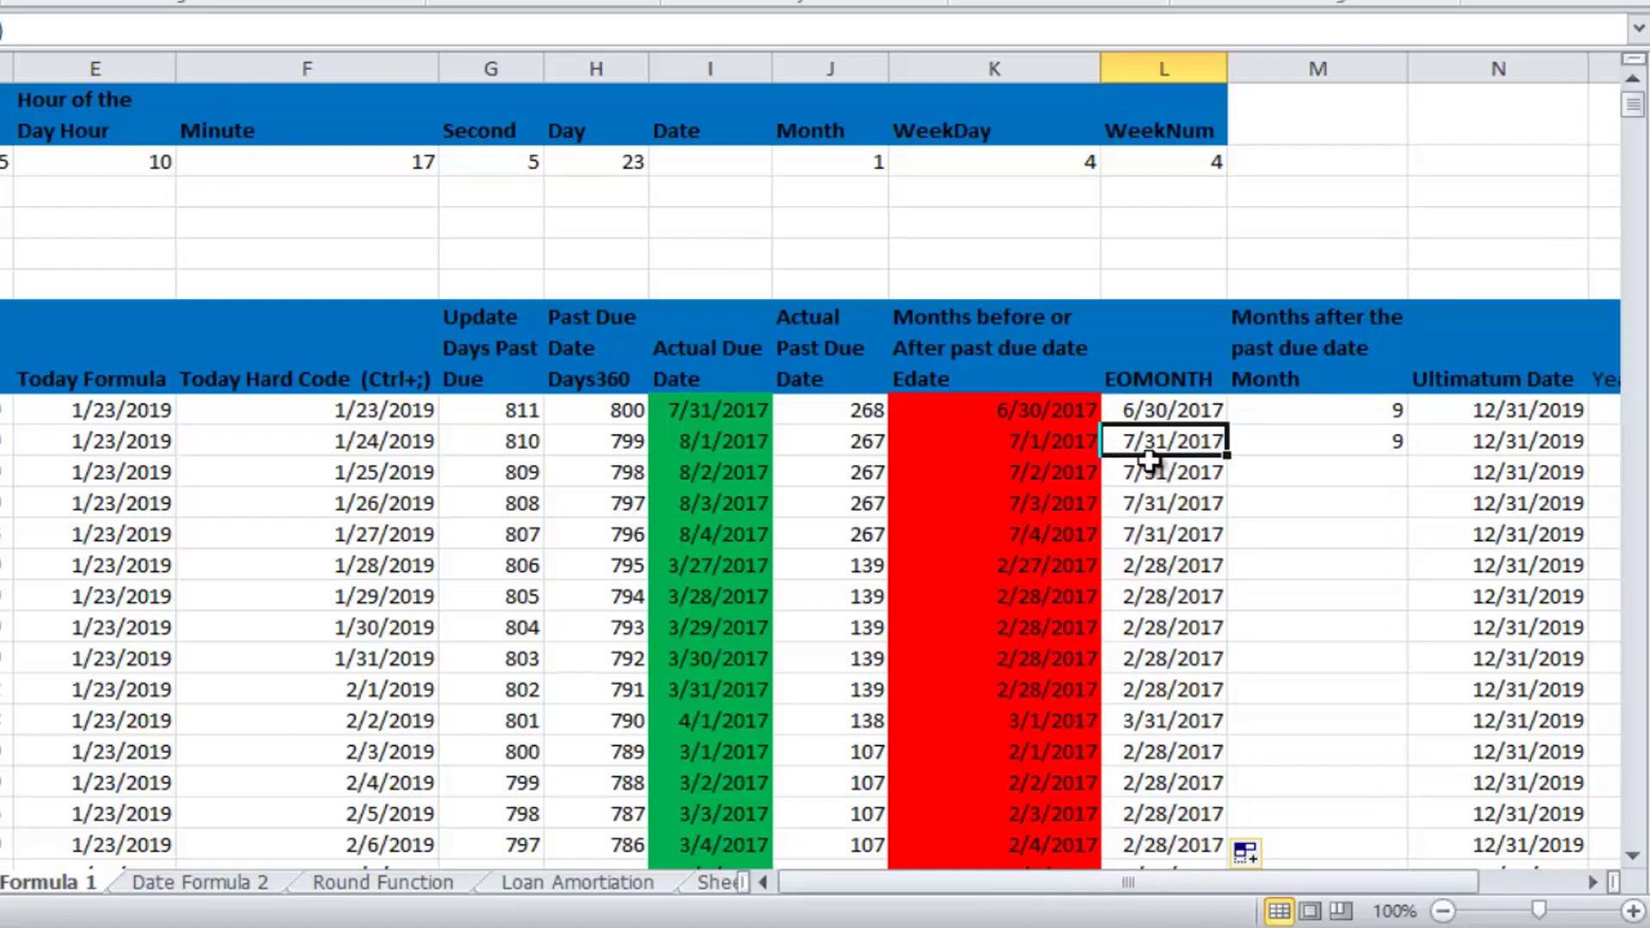
key(super+c)
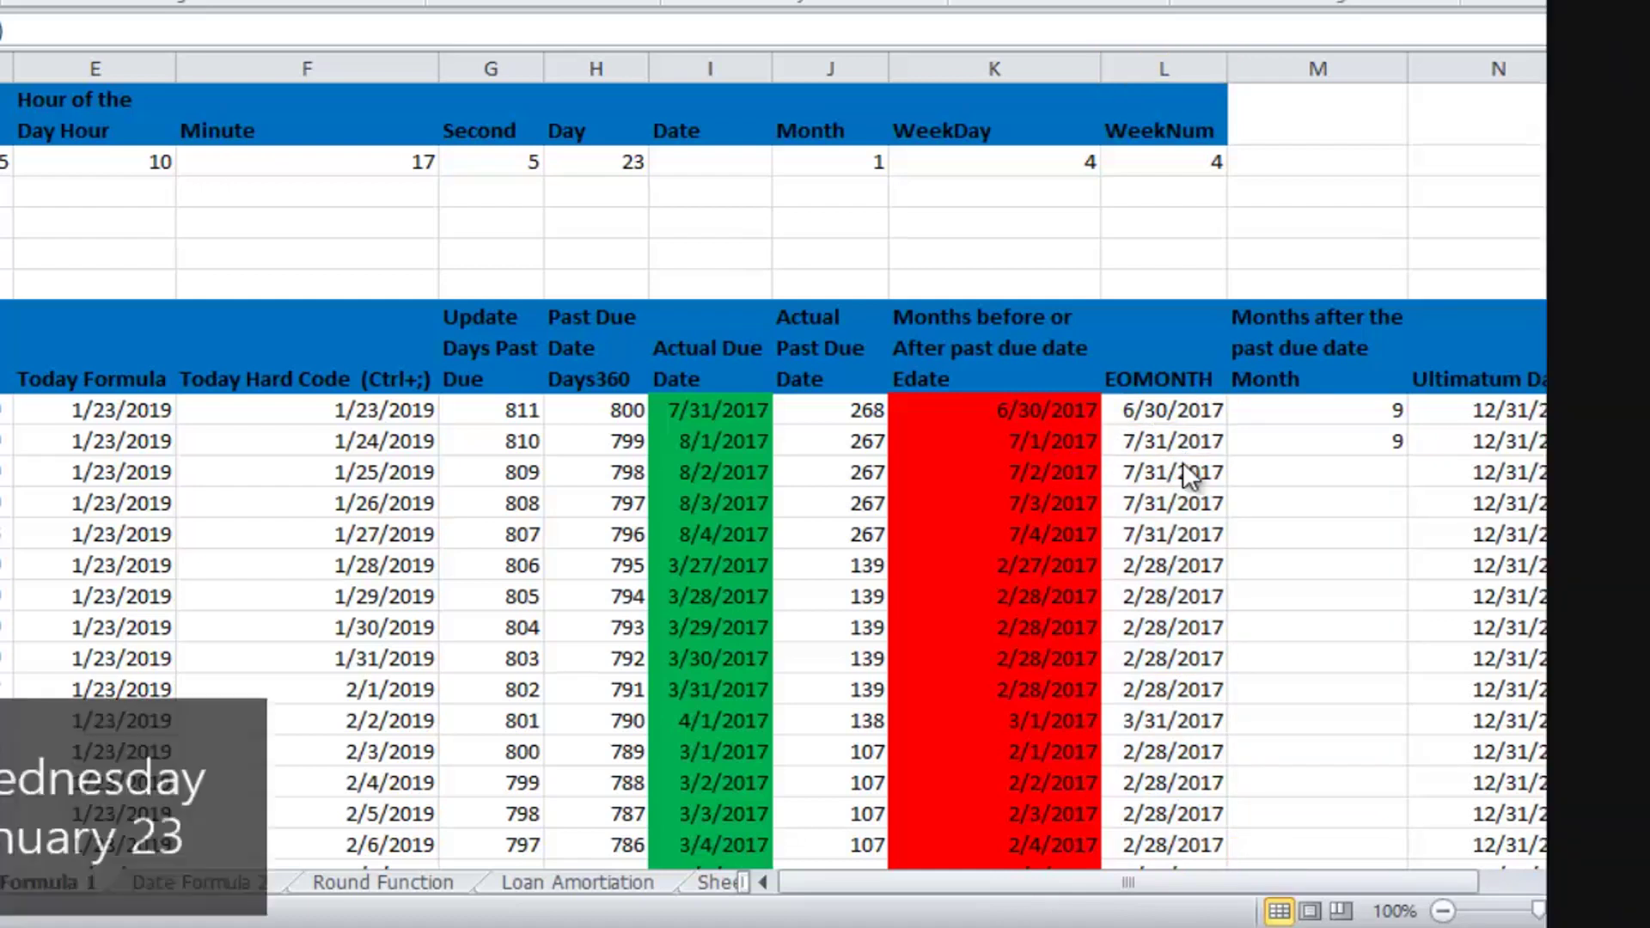
key(Escape)
click(1052, 437)
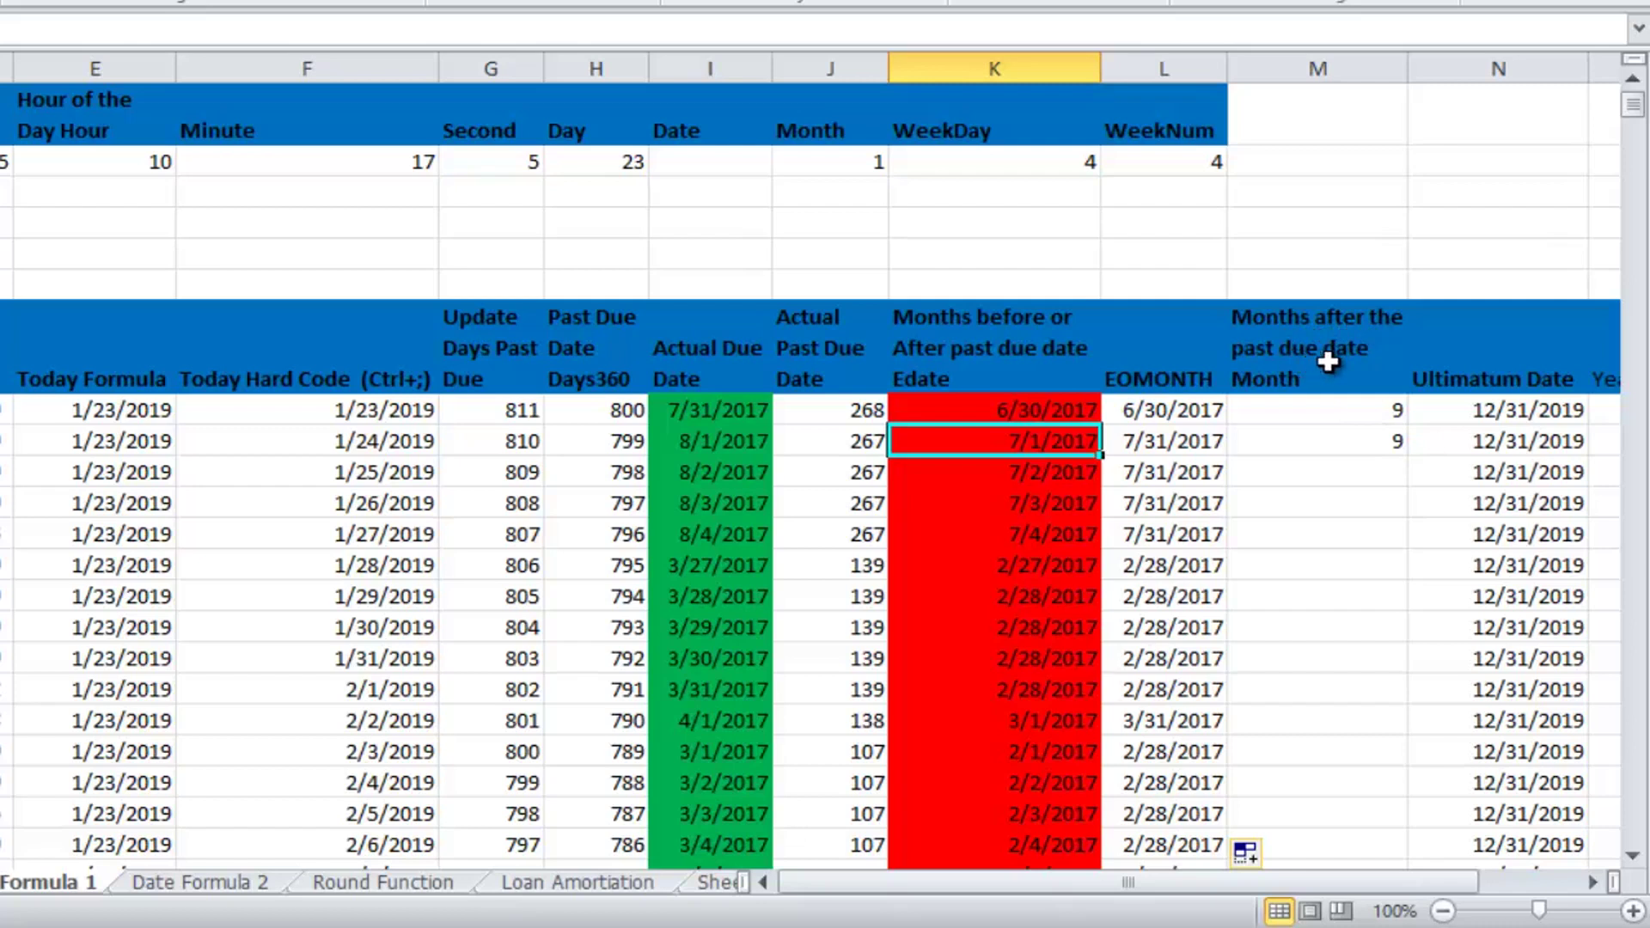
- Inspect the existing formulas in M8 and M9 of the Month column and clear both cells
click(1335, 412)
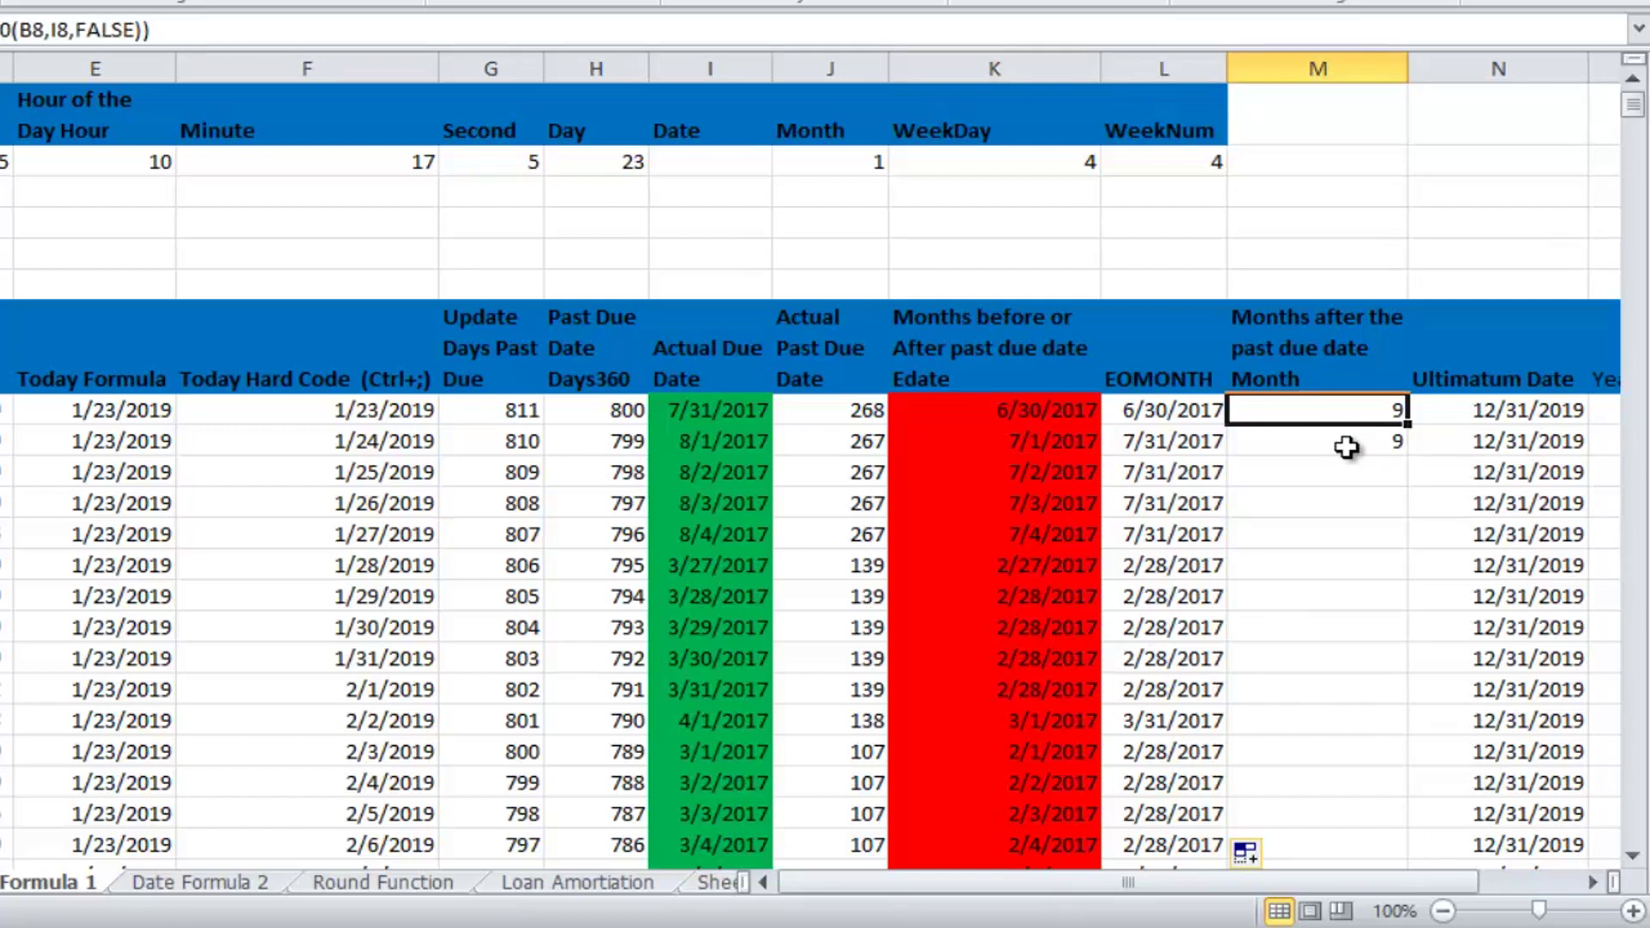
click(1346, 447)
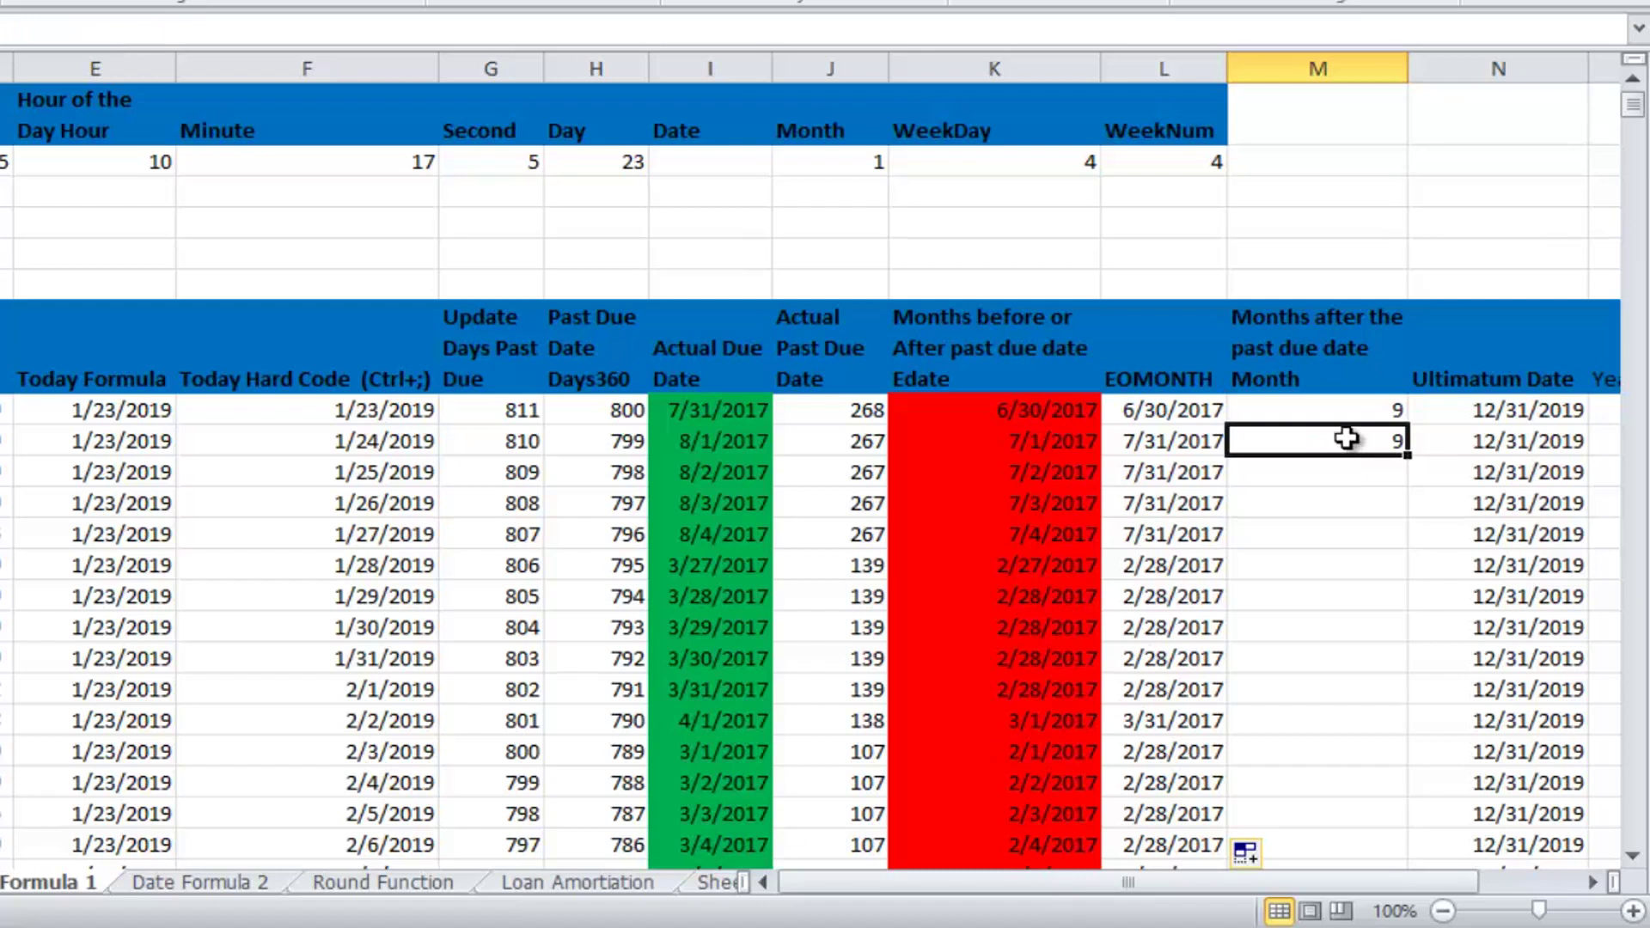
click(1333, 410)
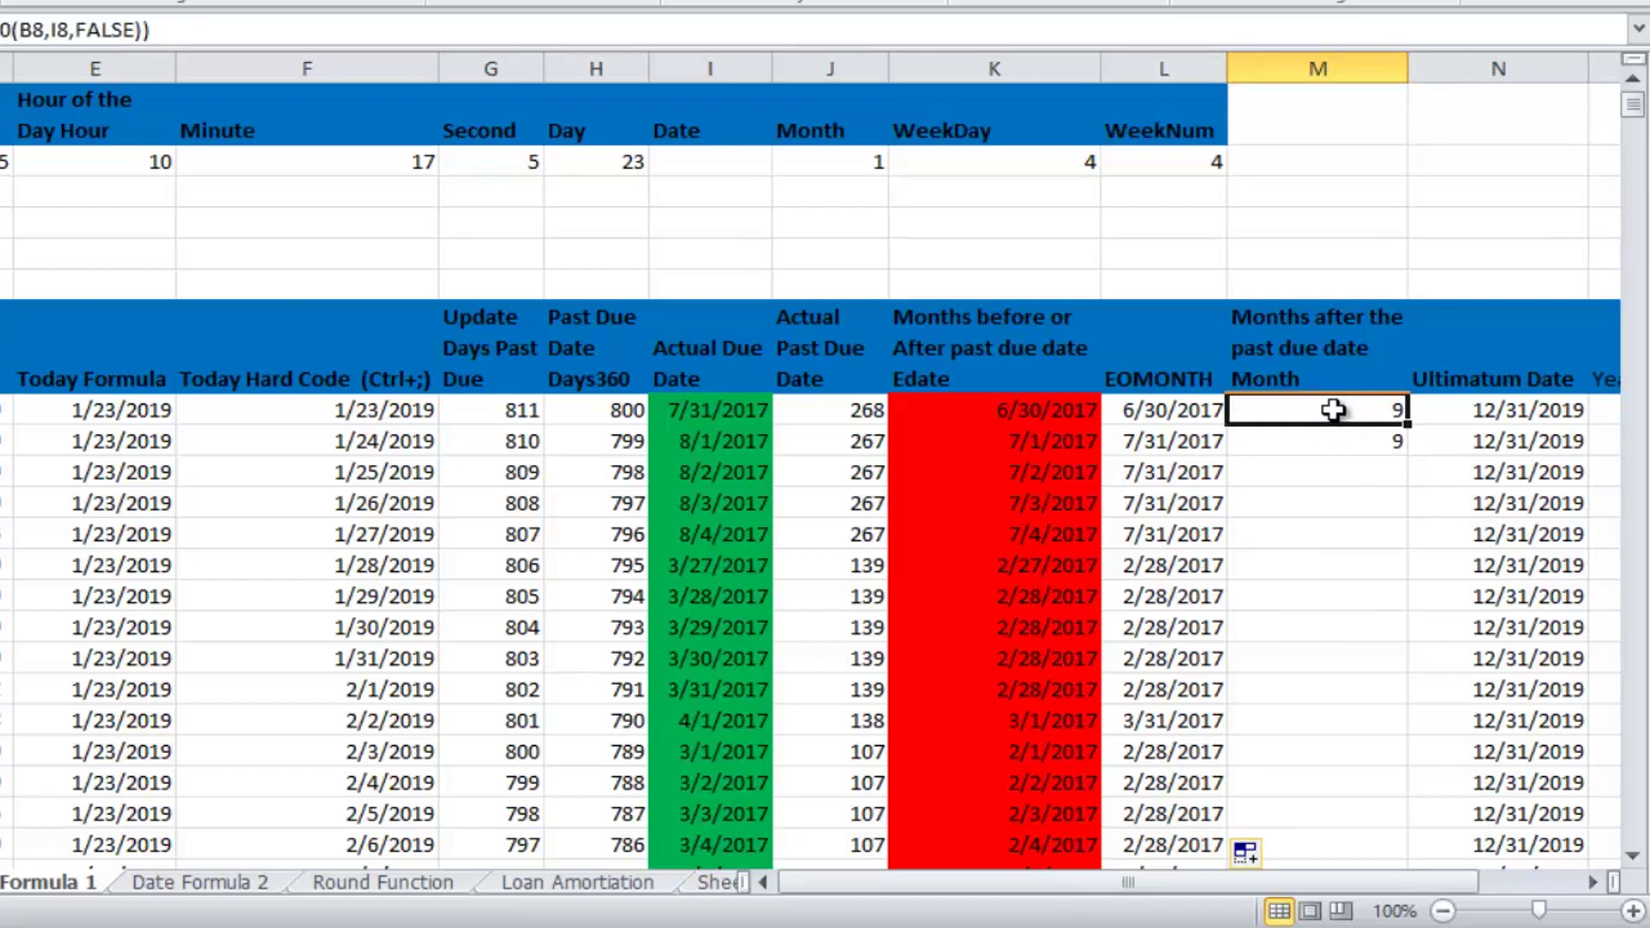
drag(1333, 410, 1334, 446)
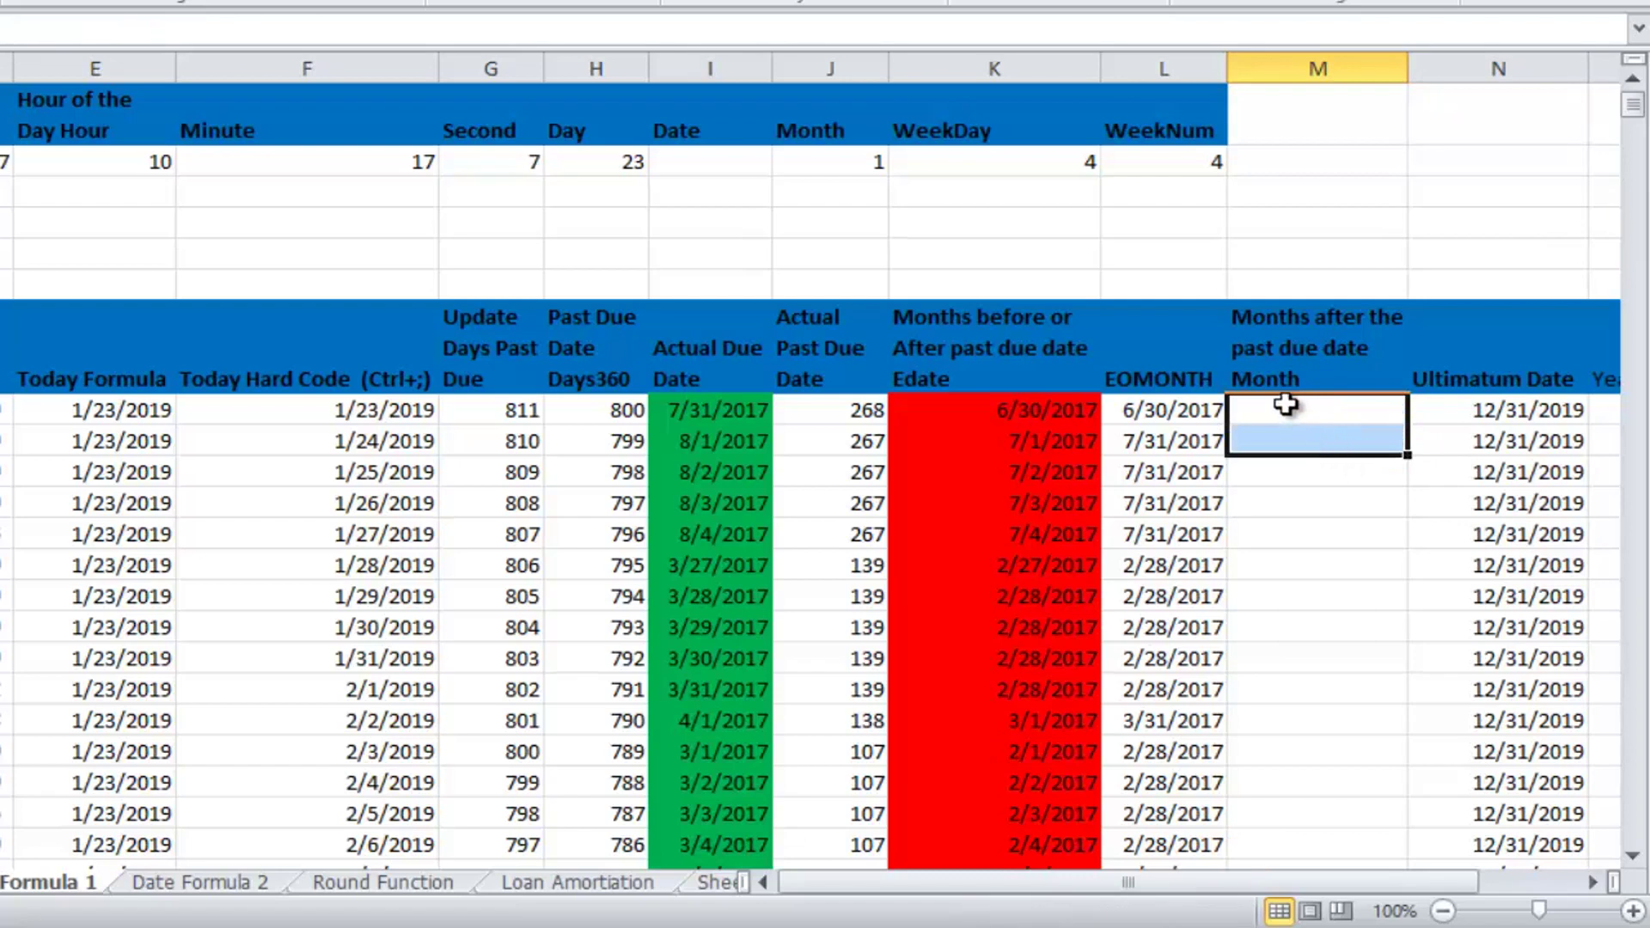
key(ctrl+z)
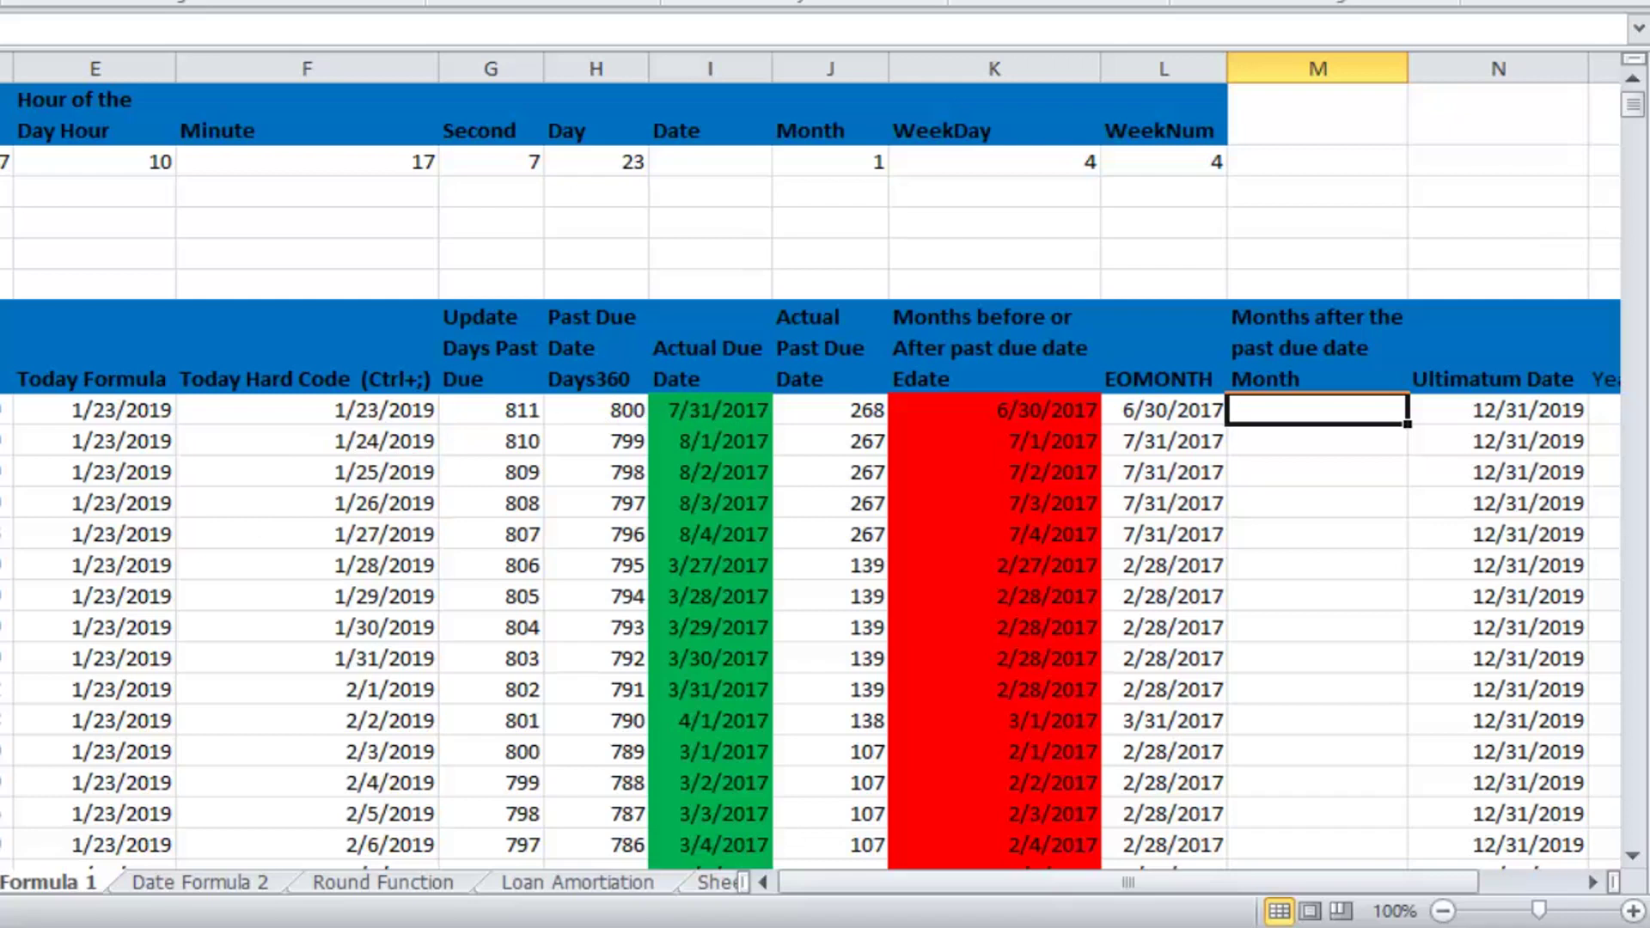
- Enter the formula =I8-B8 in M8 to get the days between the purchase date and the actual due date
click(184, 410)
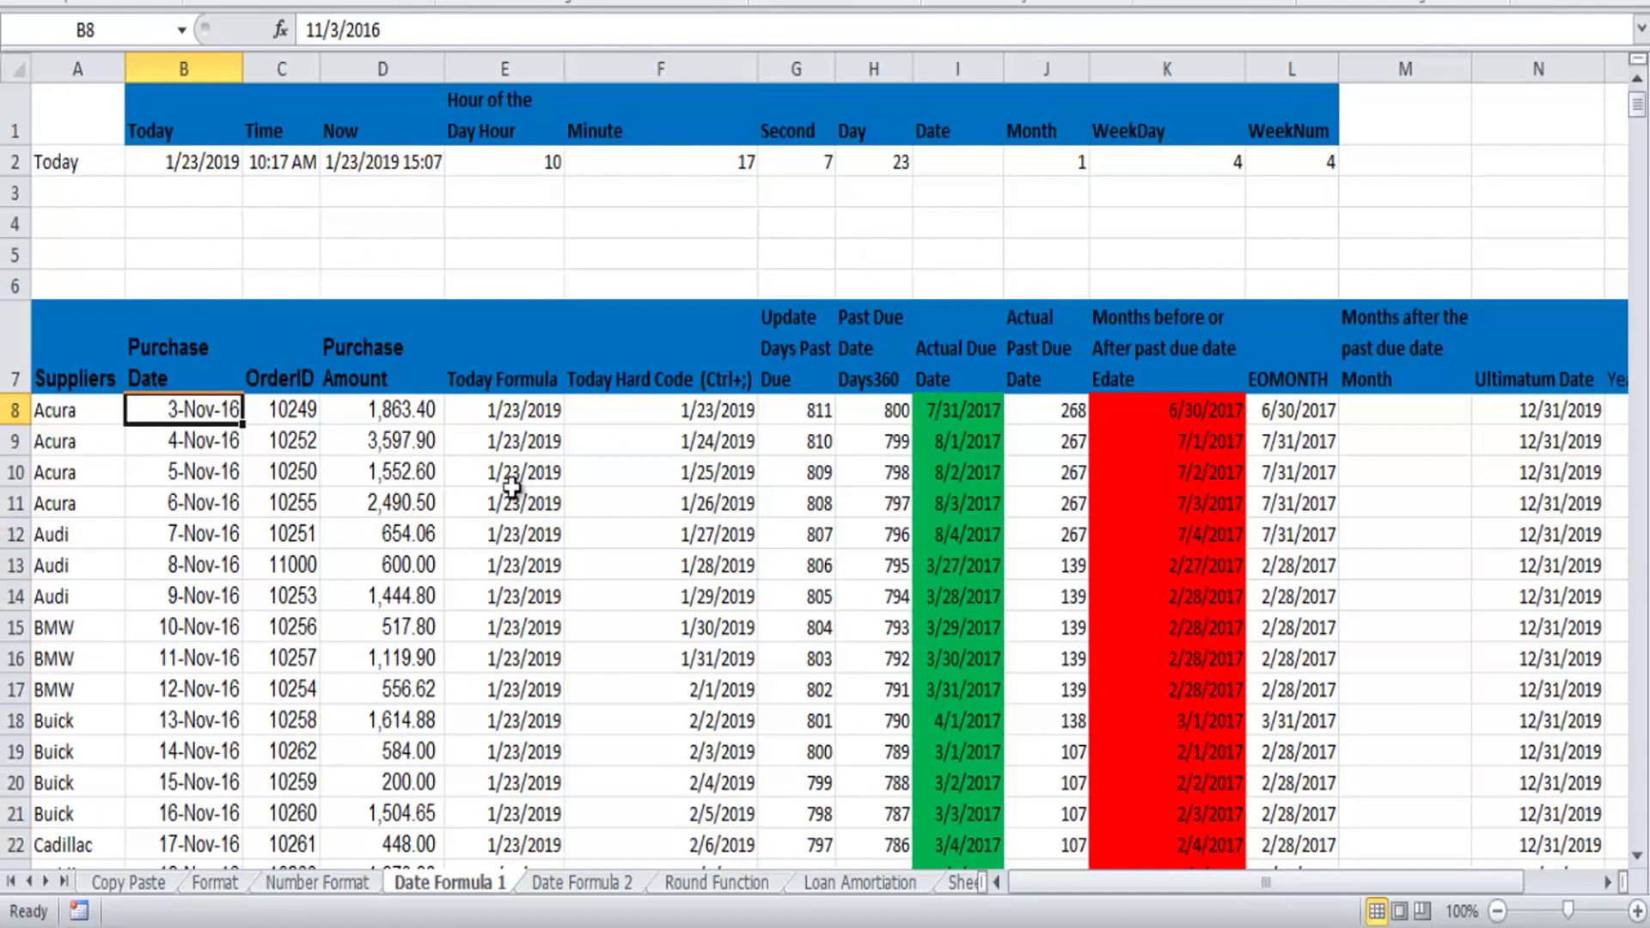
click(964, 413)
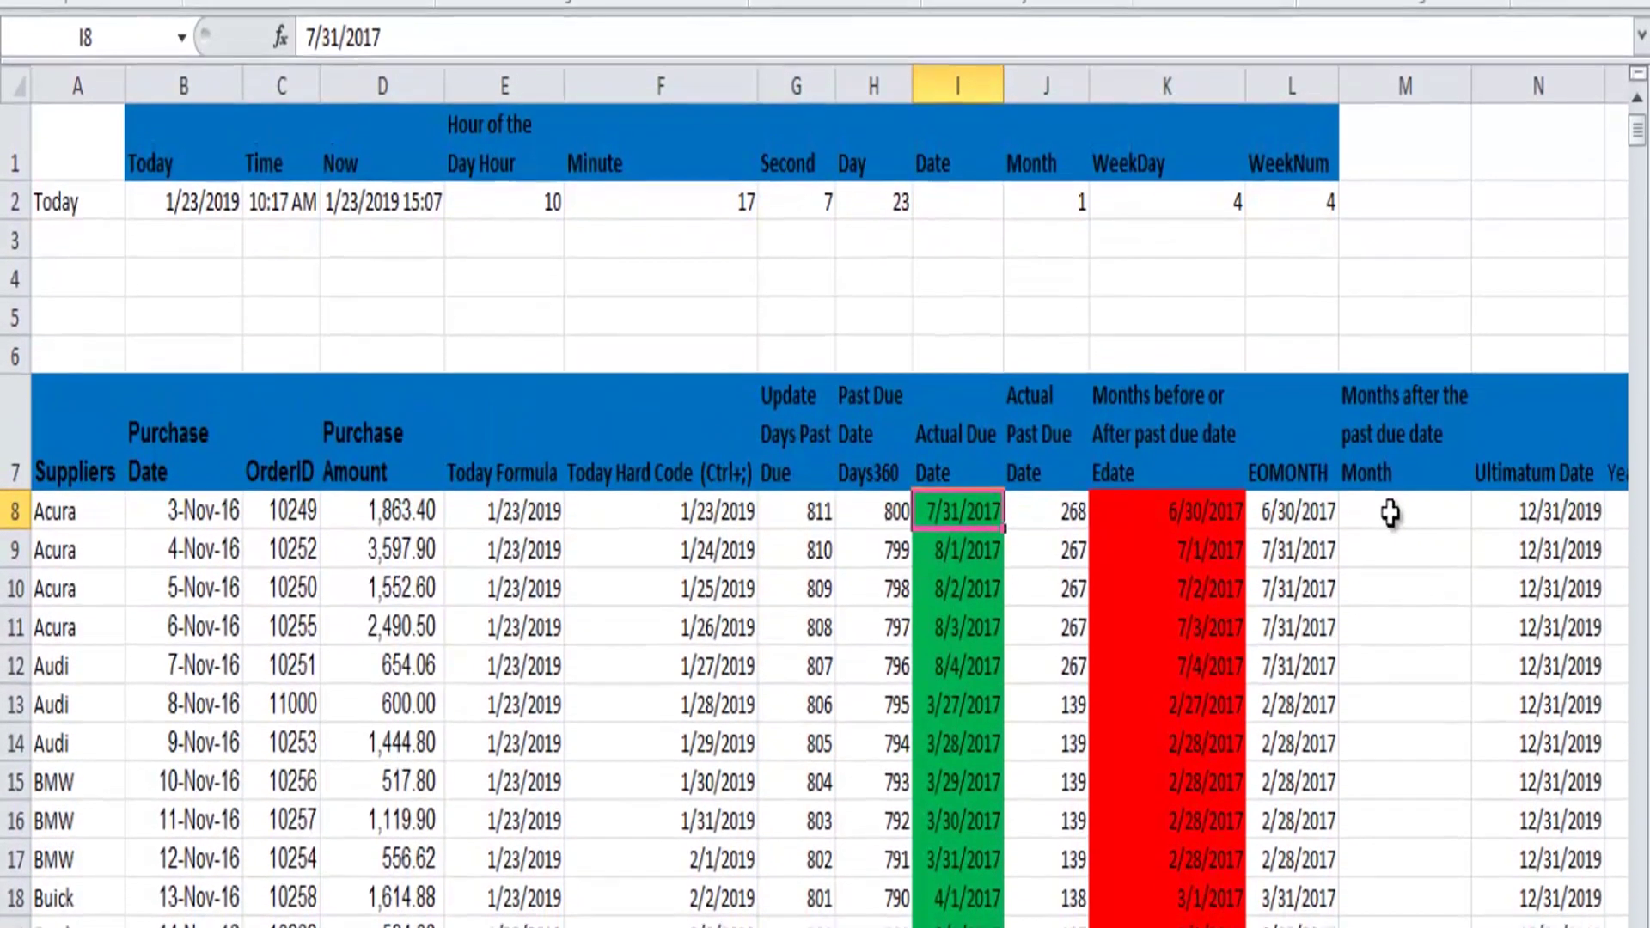
click(1393, 411)
text(=)
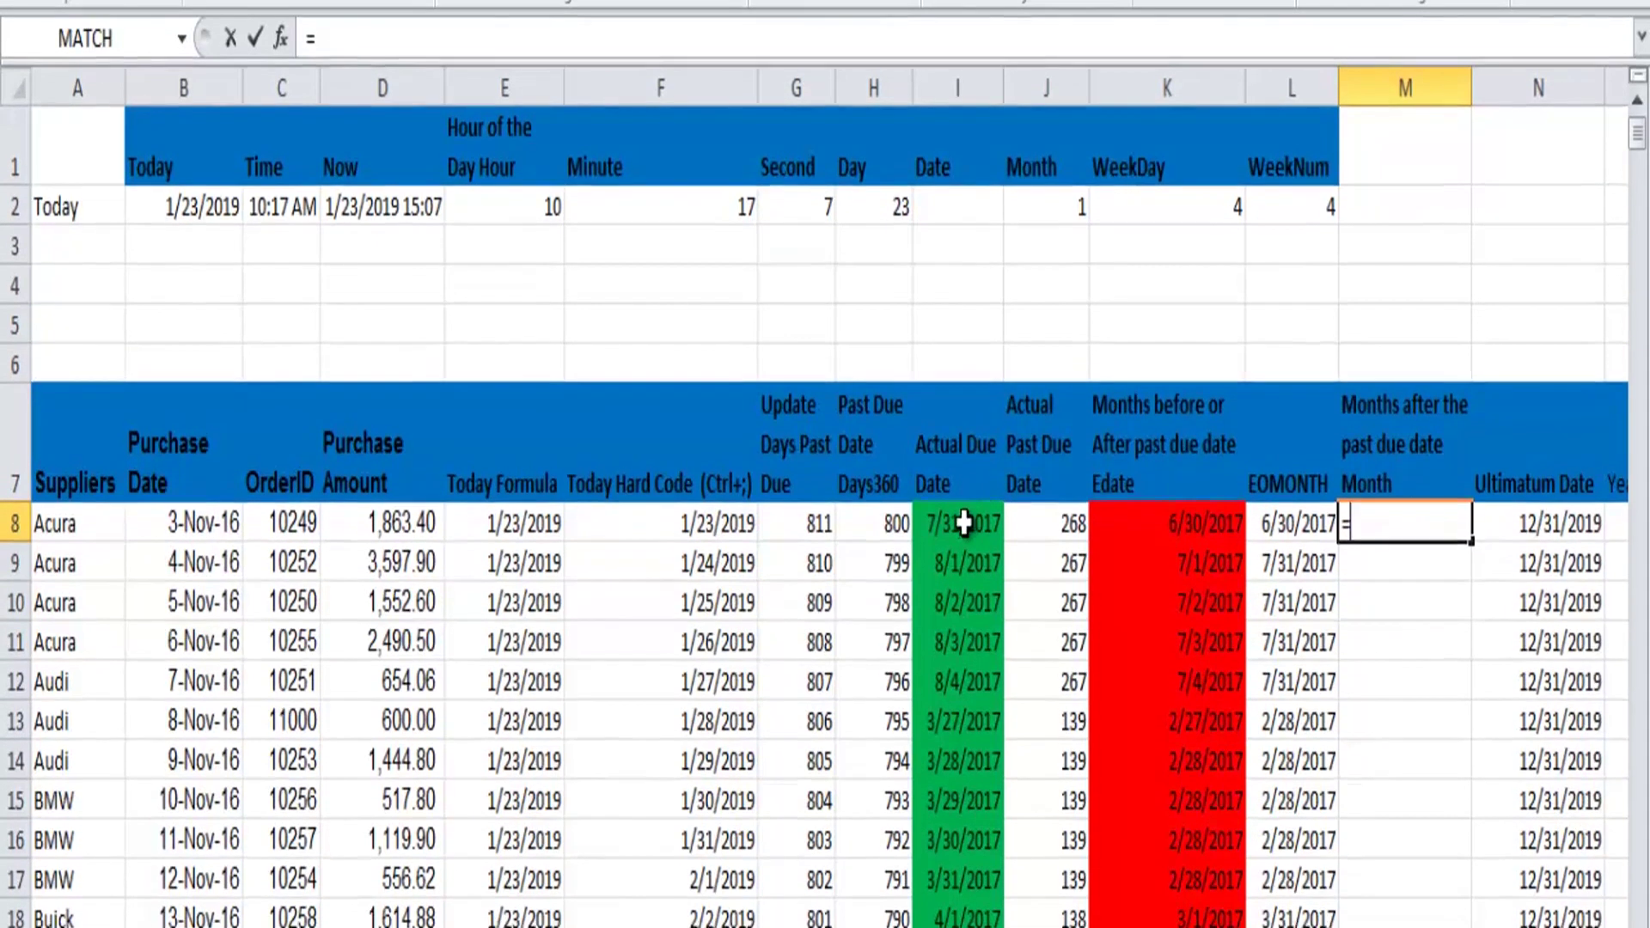
click(963, 522)
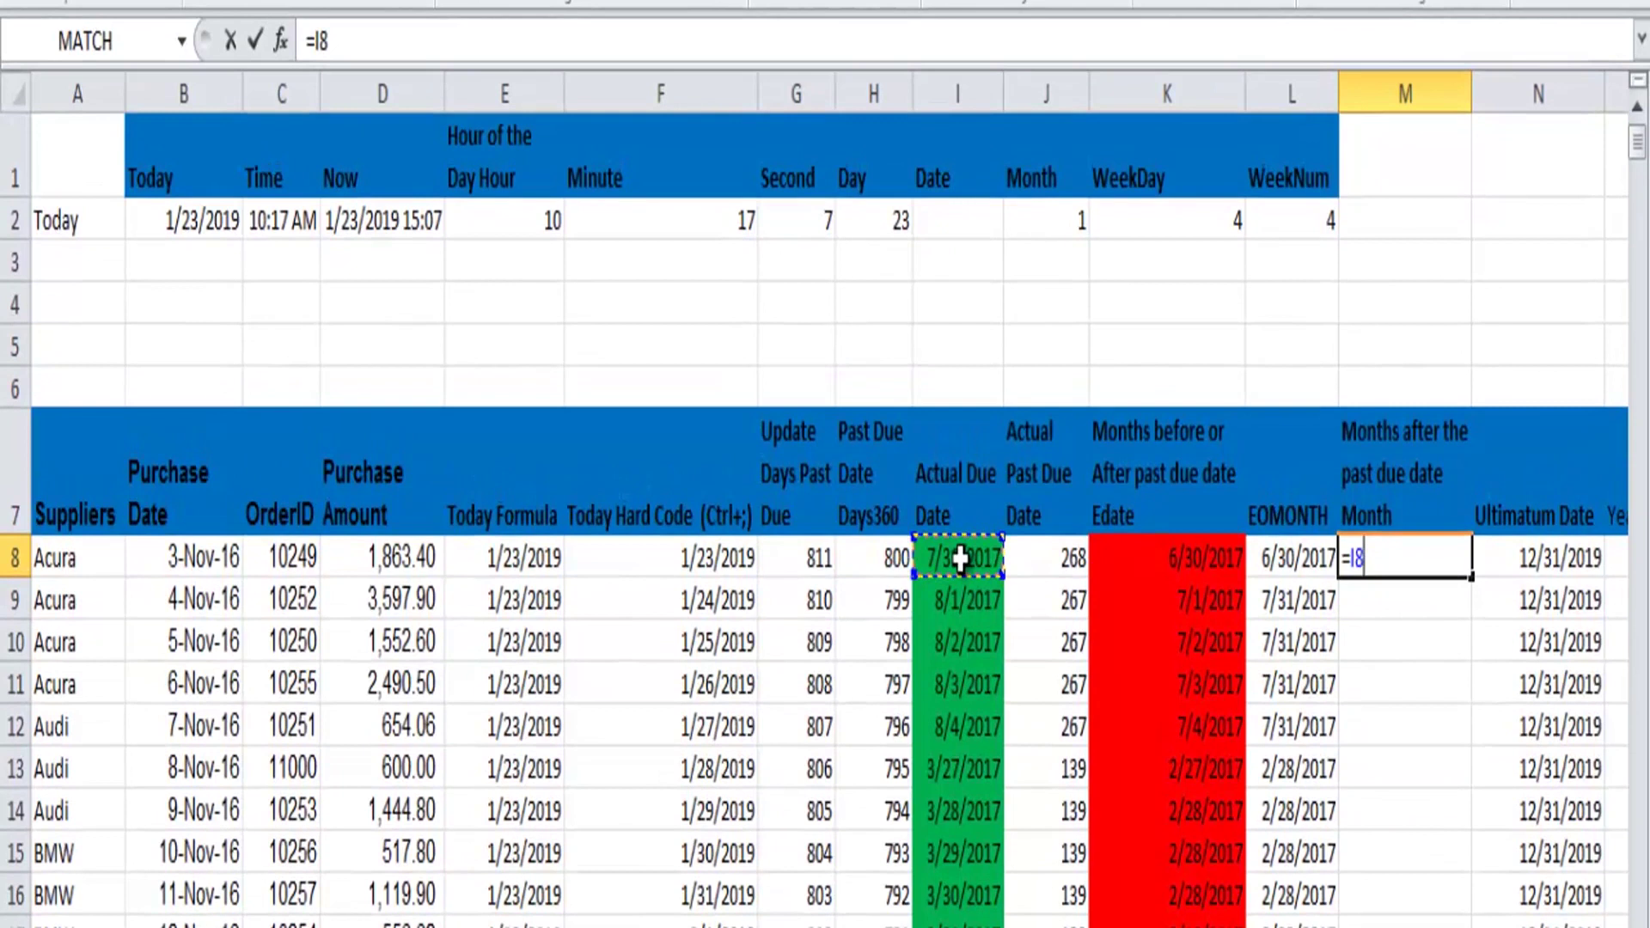
key(Left)
key(Left)
key(Left)
key(Left)
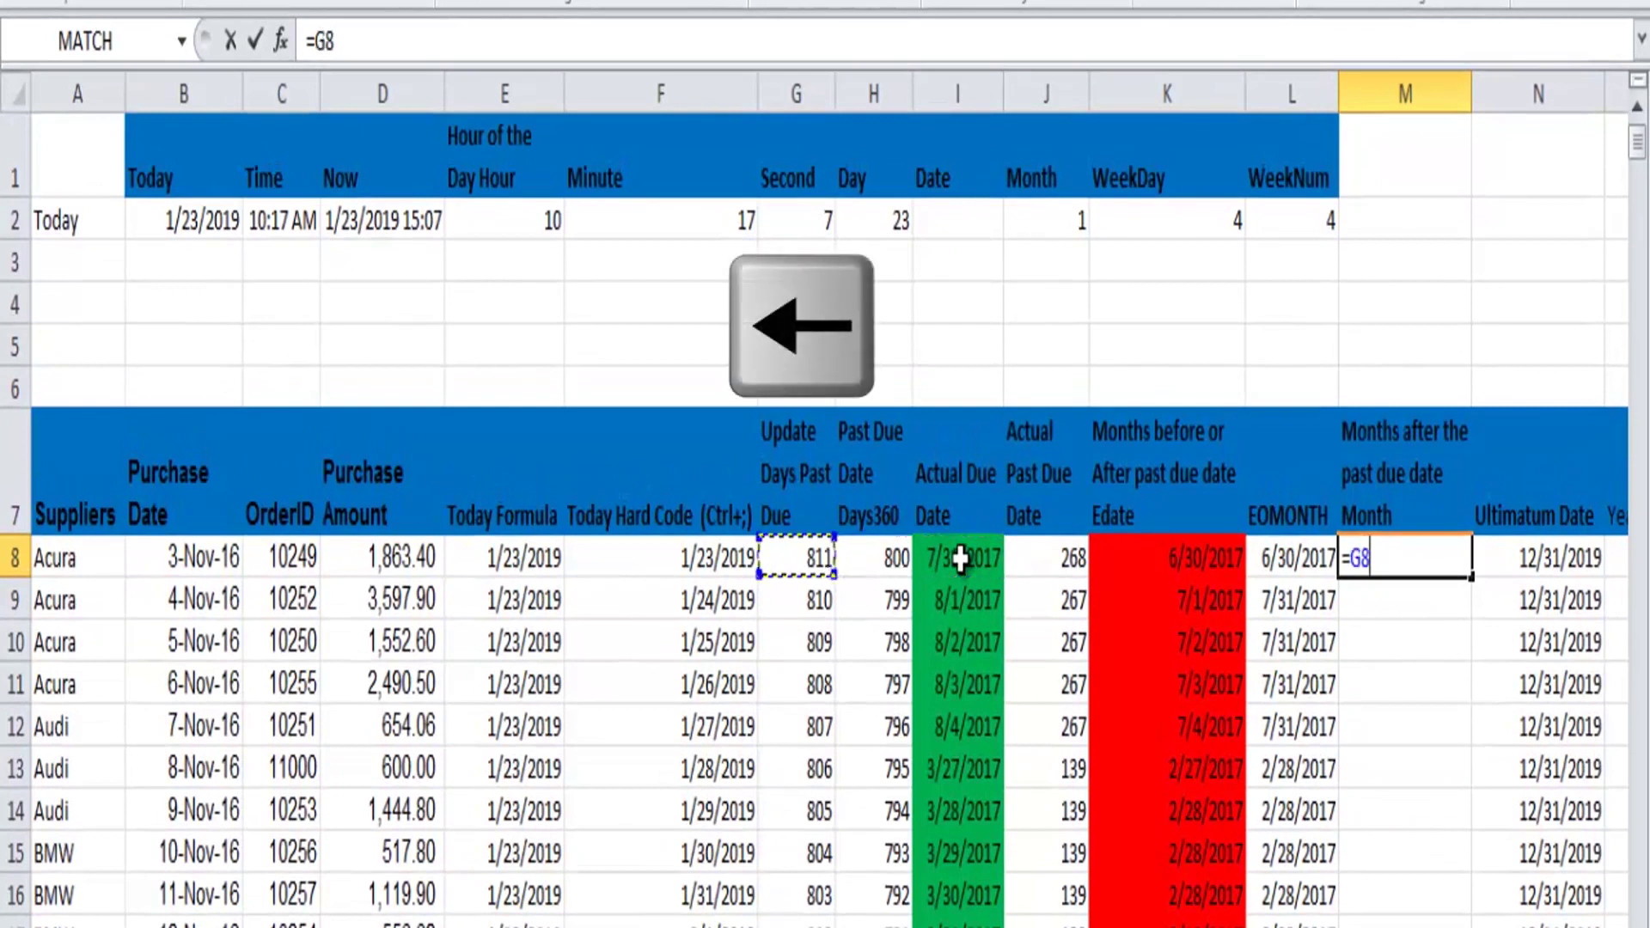
key(Left)
key(Left)
key(Left)
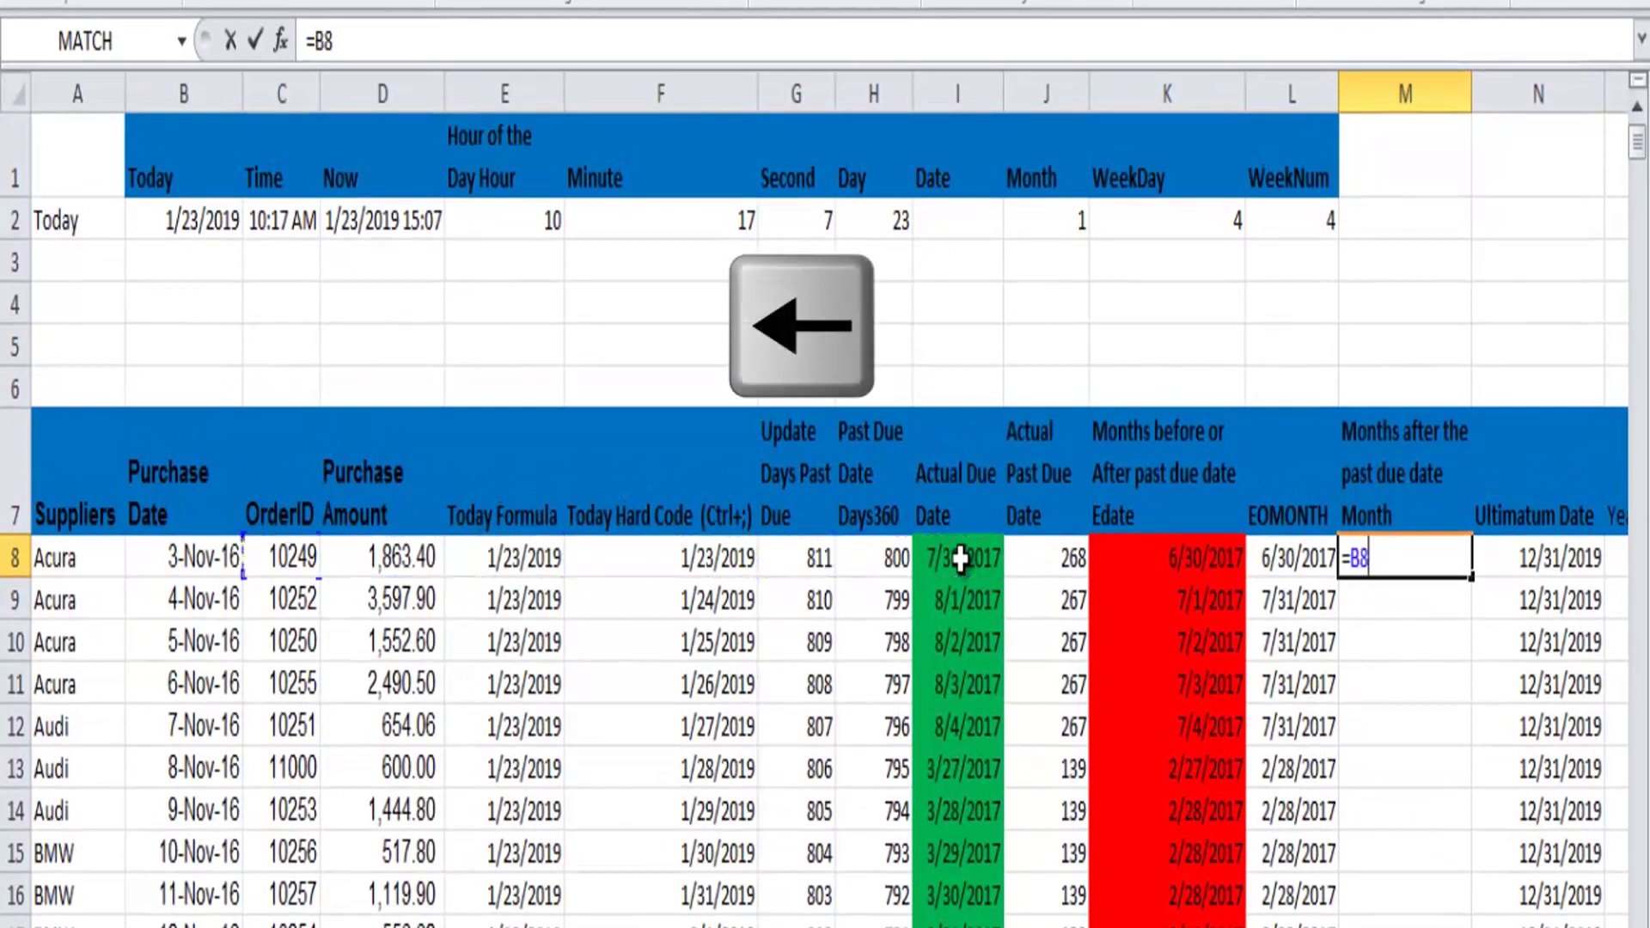
key(Right)
key(Right)
key(Right)
key(Right)
key(Right)
key(Right)
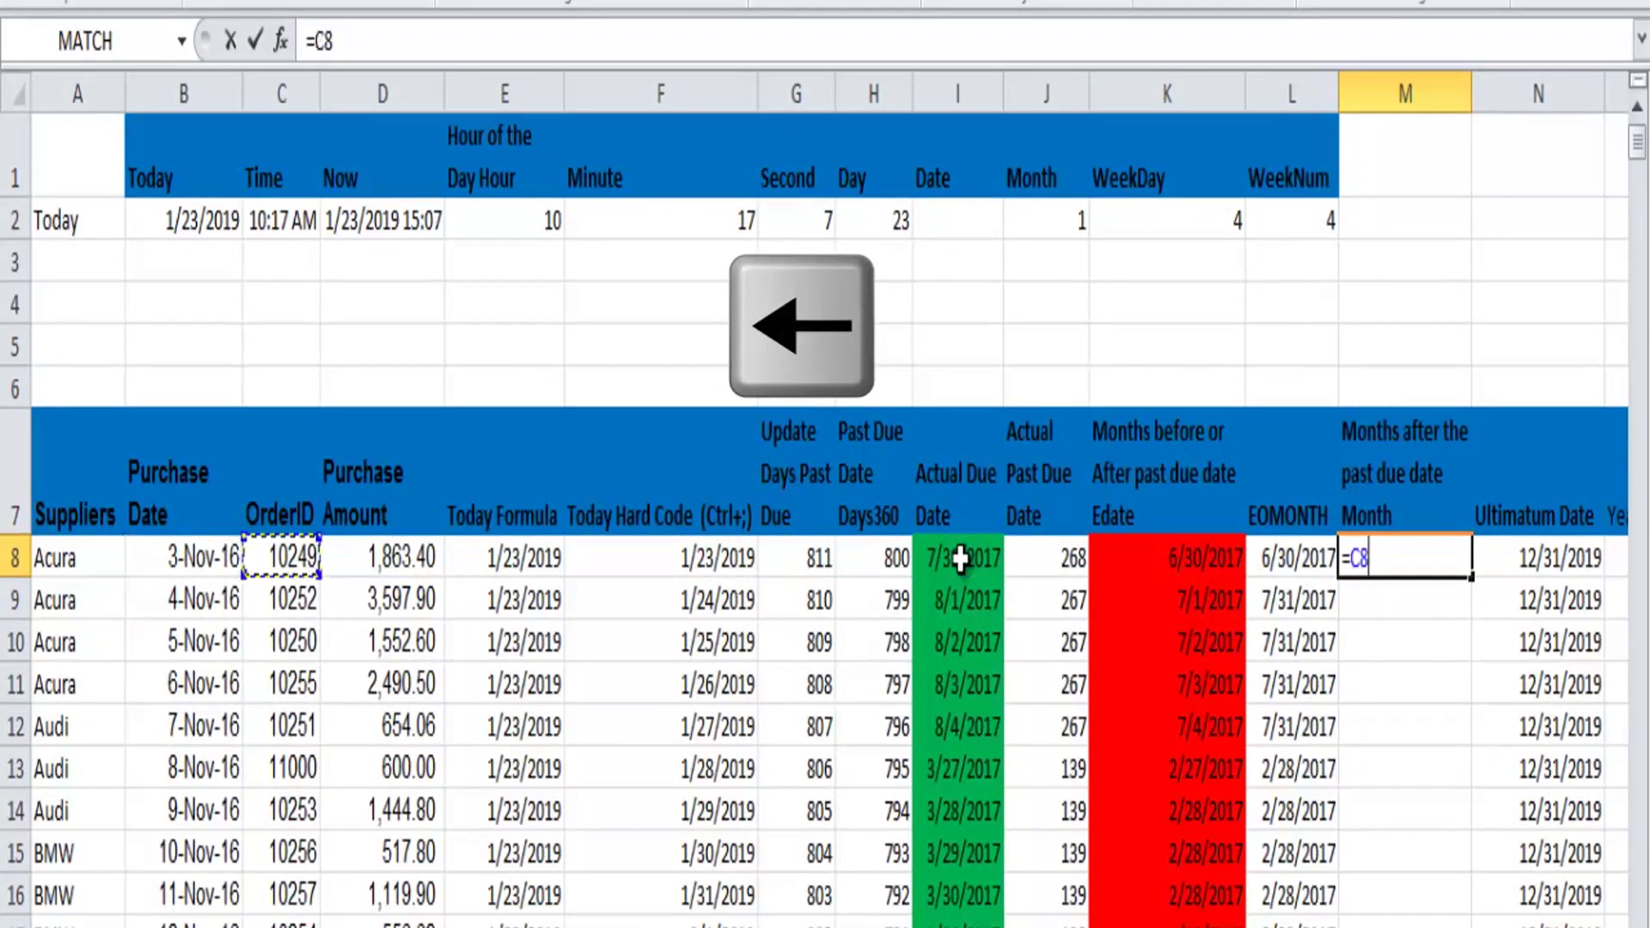
click(960, 559)
text(-)
key(Left)
key(Left)
key(Left)
key(Left)
key(Left)
key(Left)
key(Left)
key(Left)
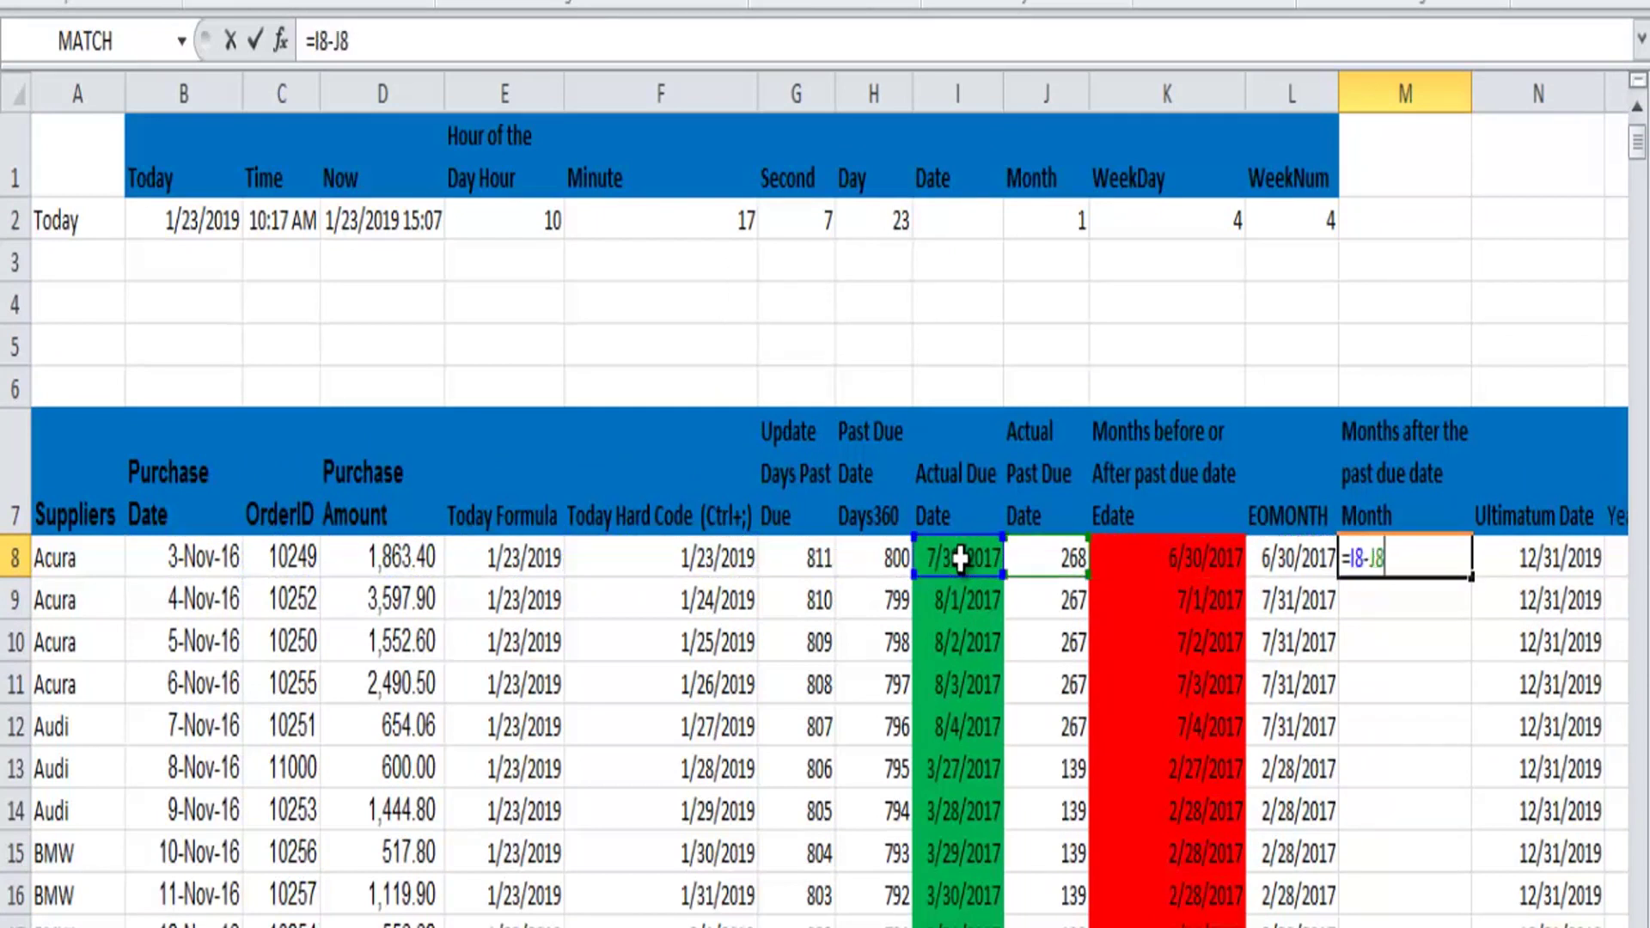
key(Left)
key(Left)
key(Left)
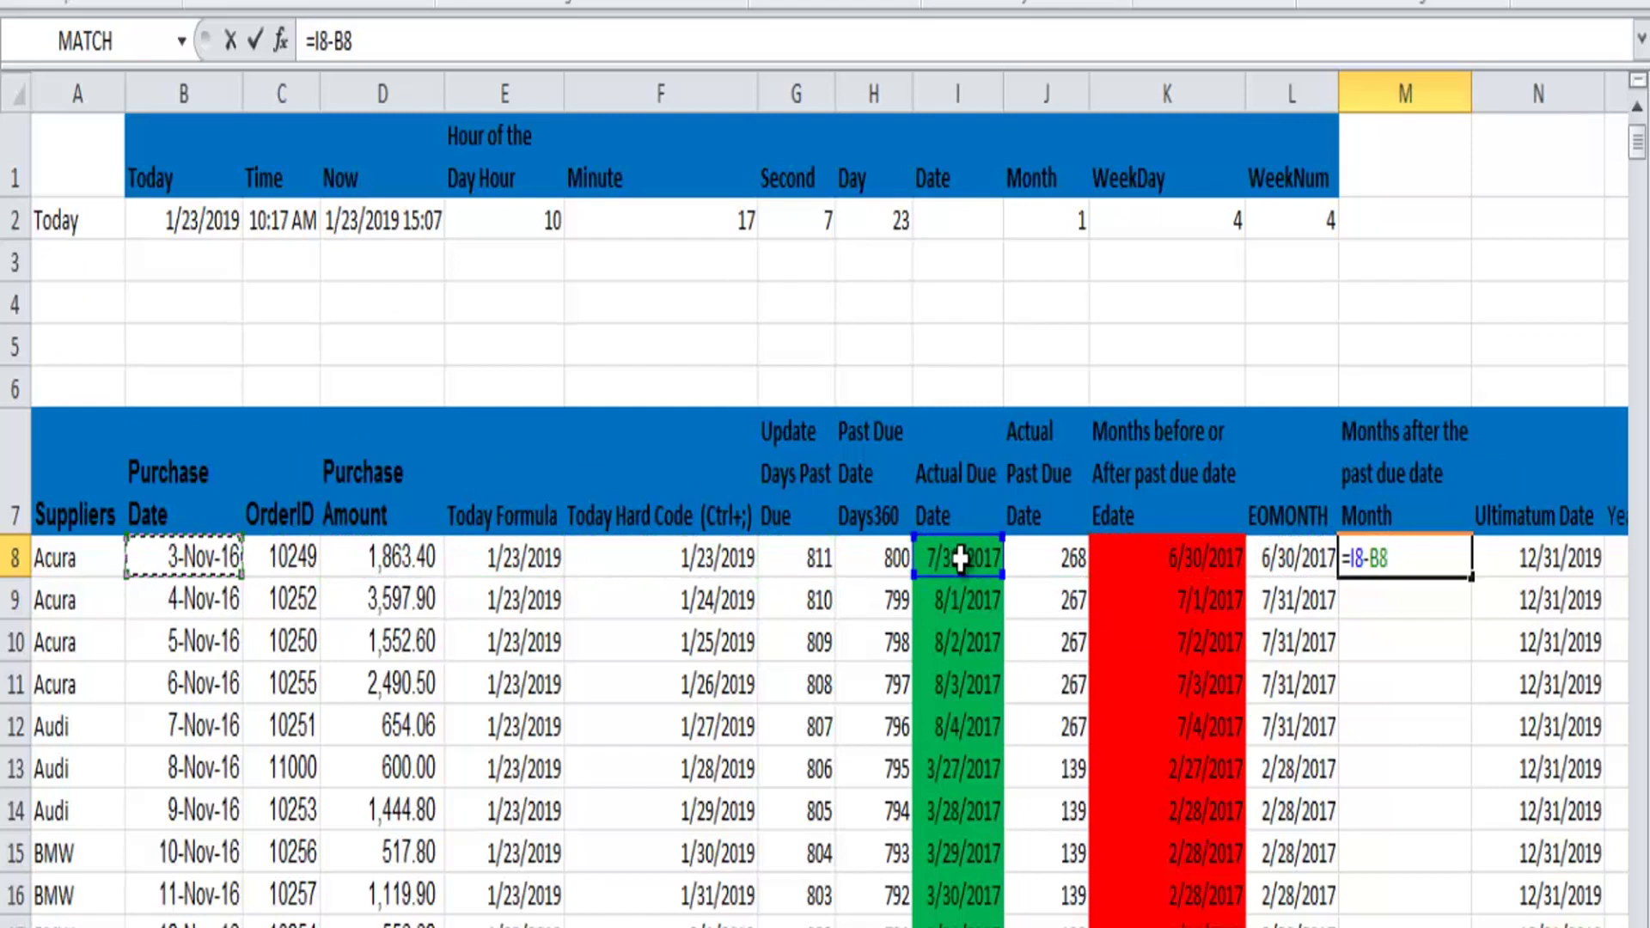
key(Return)
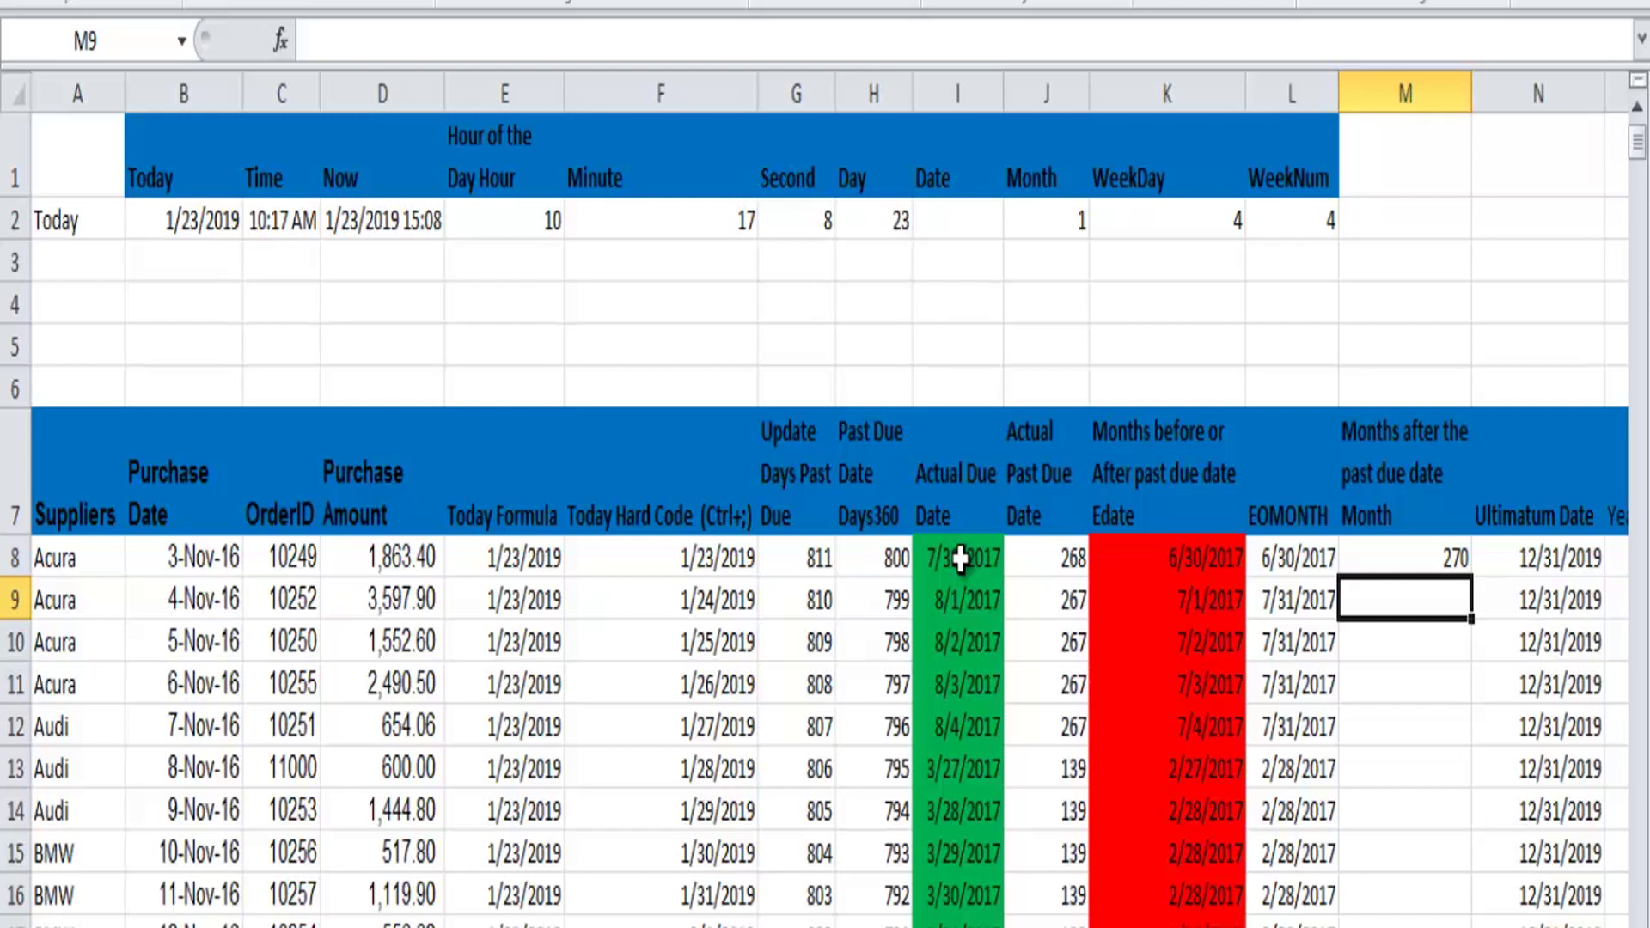
key(ctrl+Page_Down)
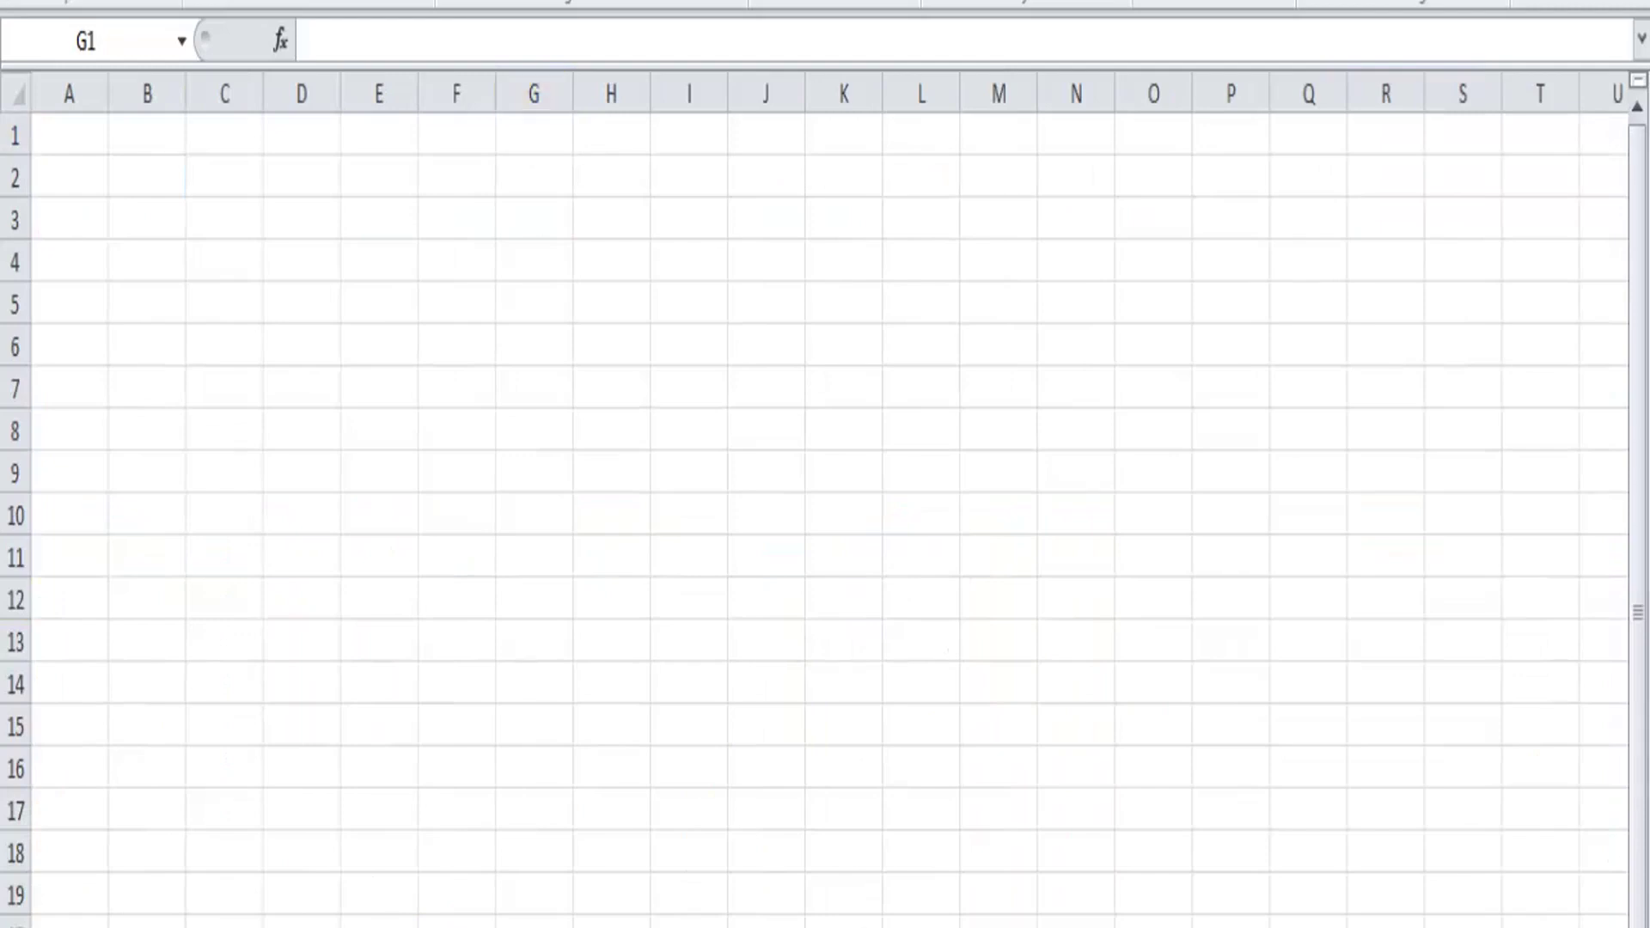
key(ctrl+Page_Up)
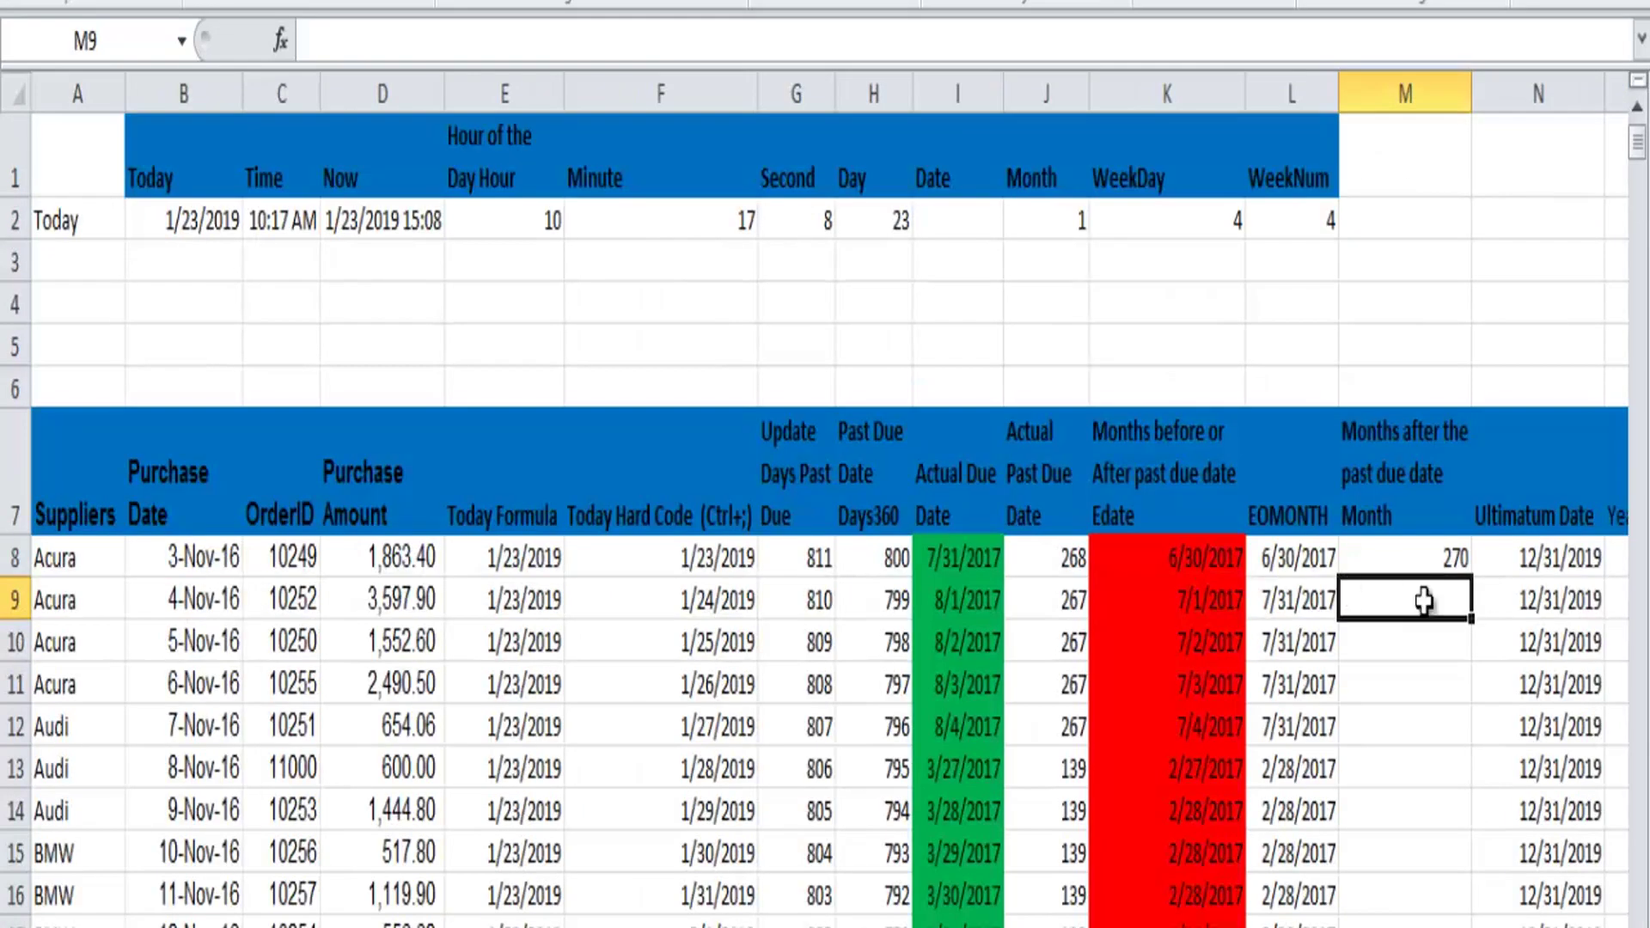
- Replace the formula in M8 with =MONTH(J8), based on the Actual Past Due Date value
click(1449, 559)
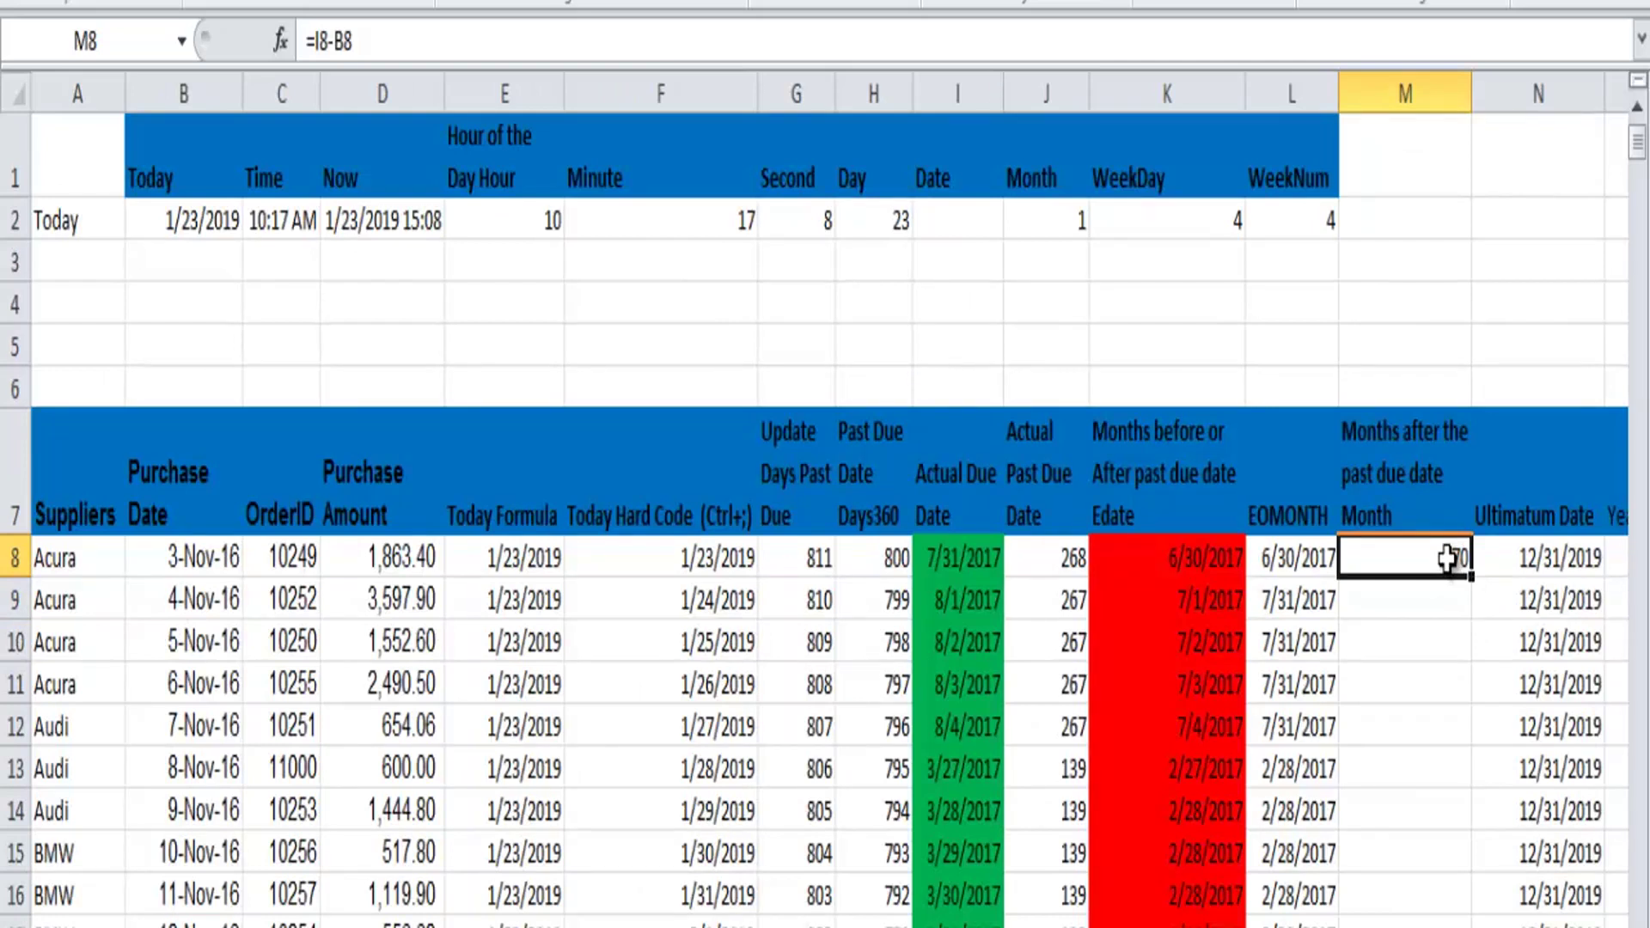
double_click(1448, 559)
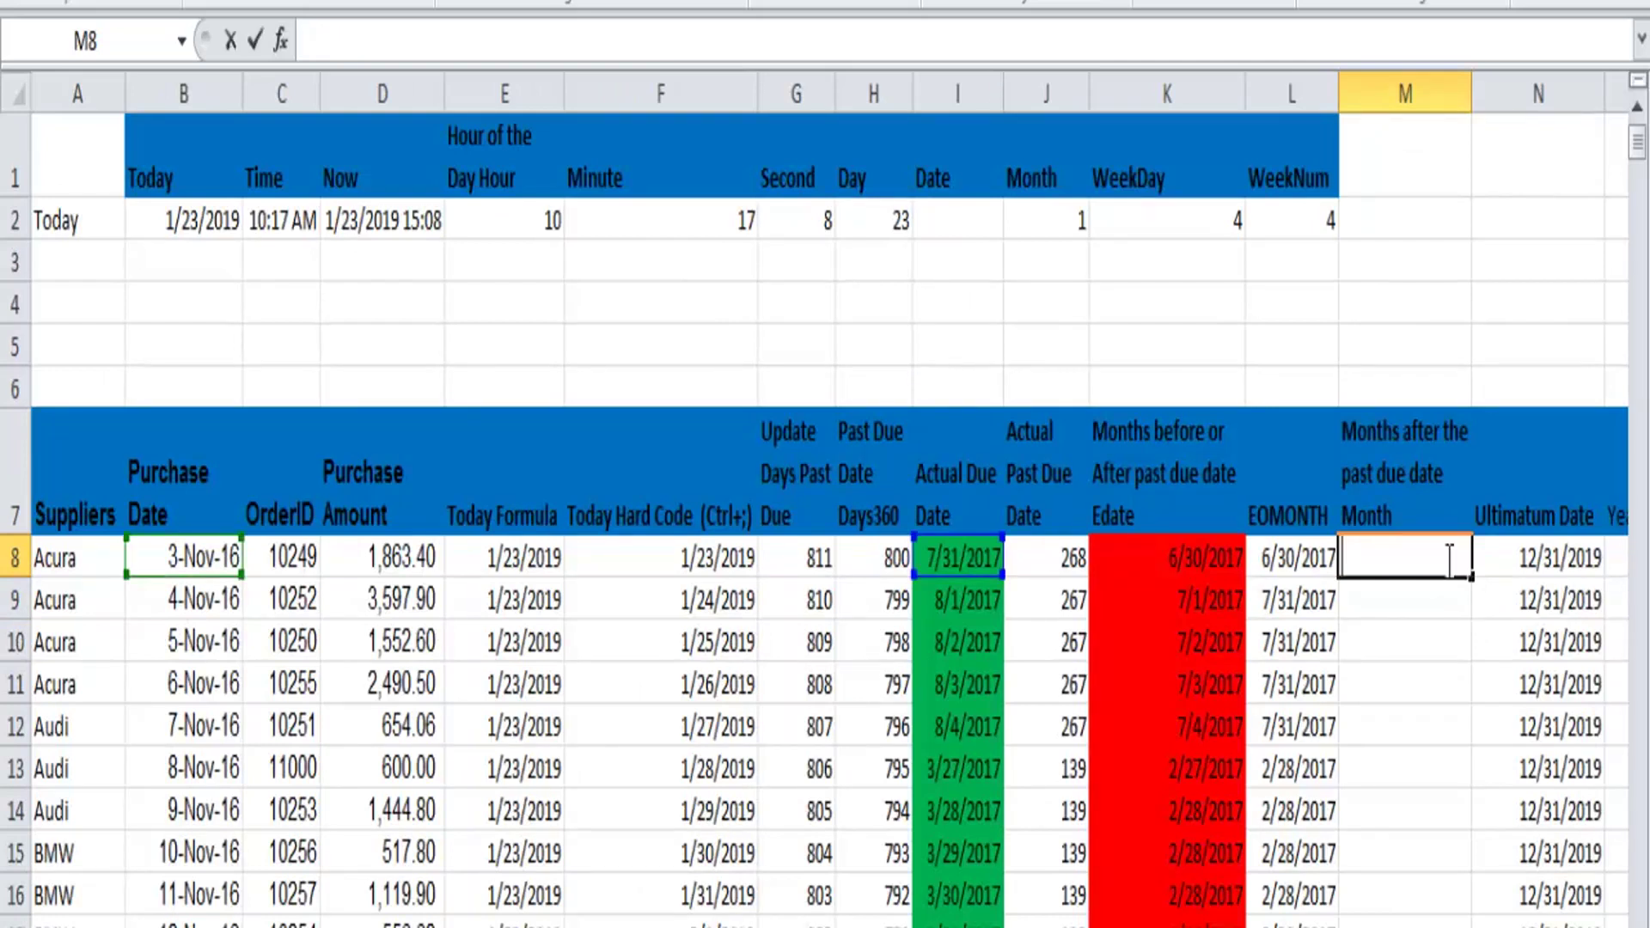
text(=)
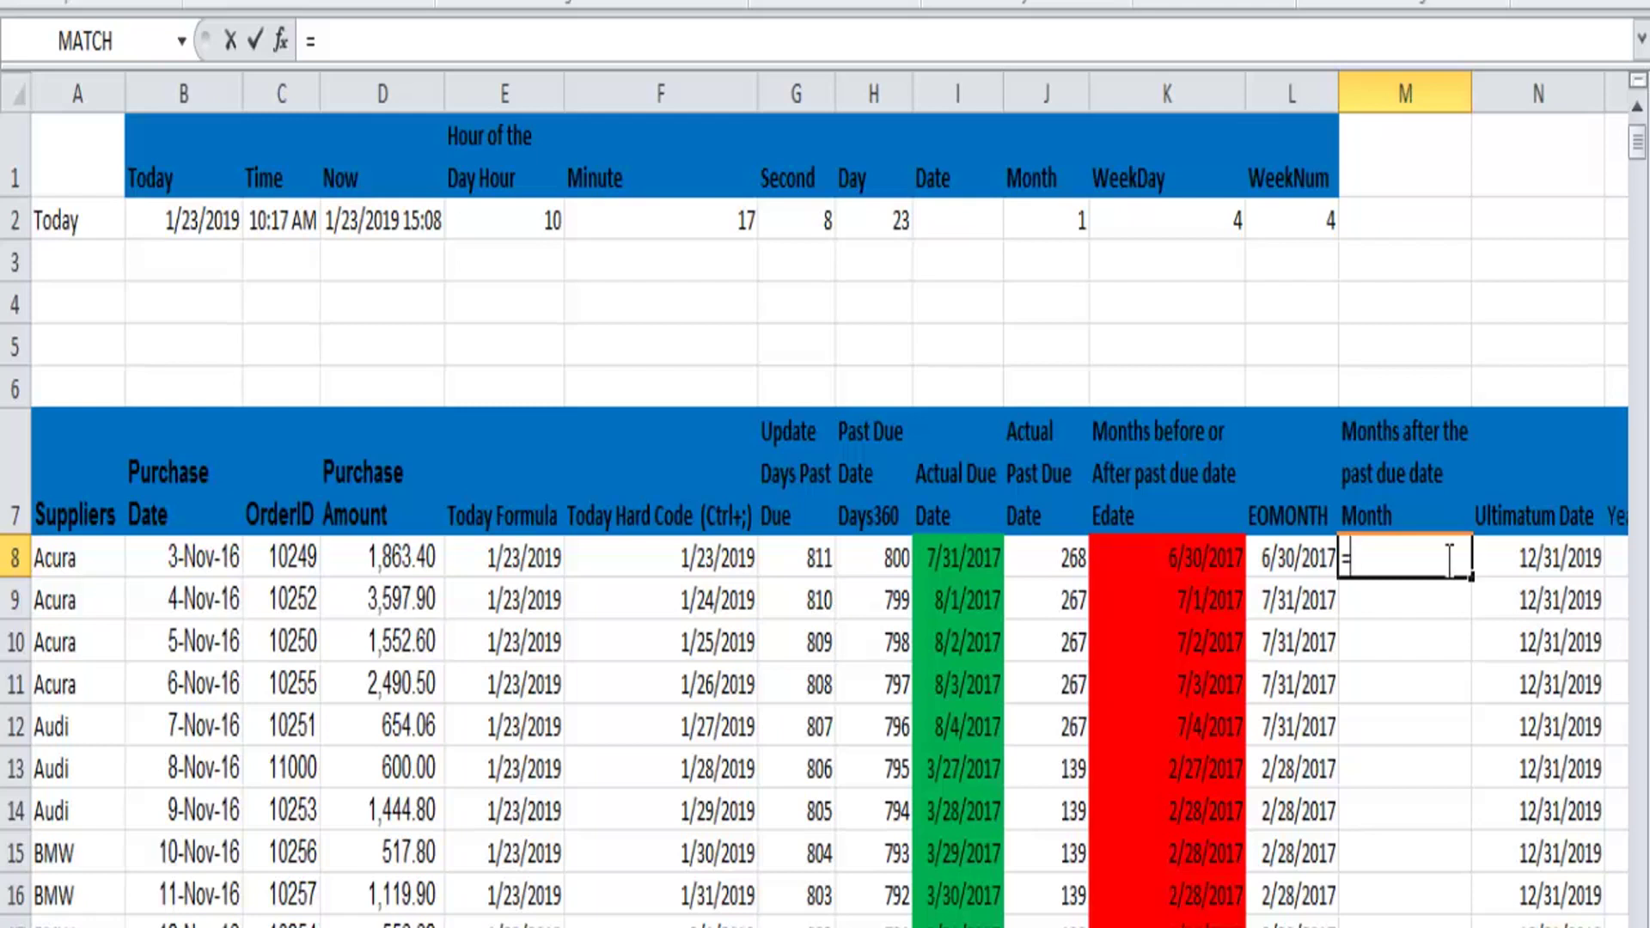
text(M-------------------------------------------------------)
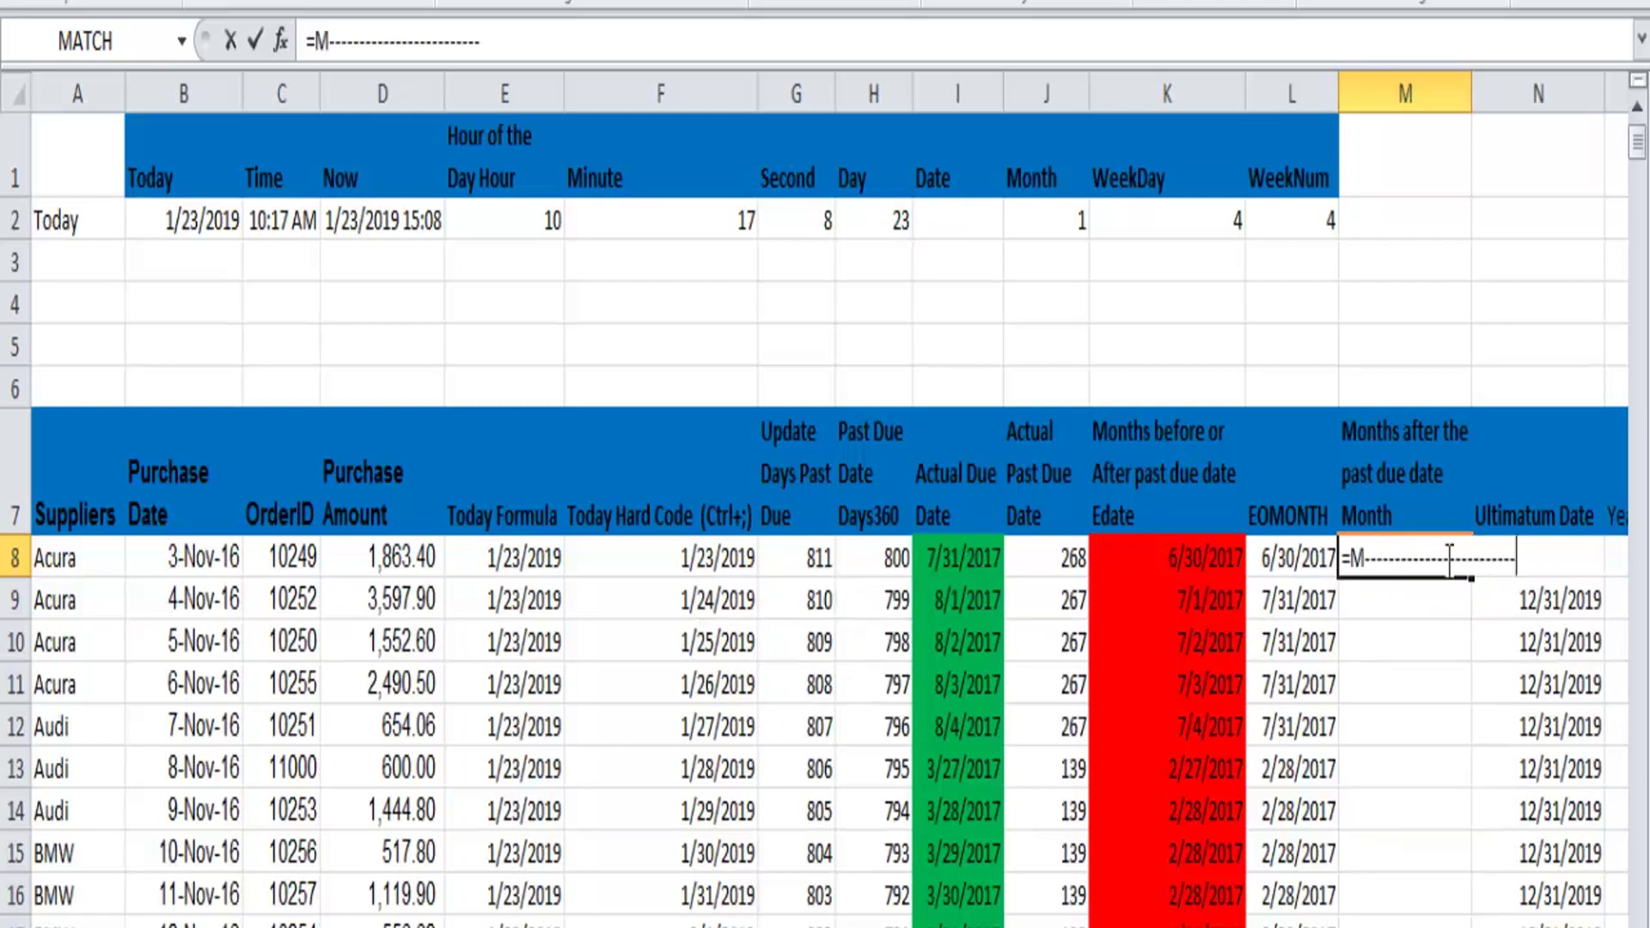
key(BackSpace)
key(BackSpace)
key(BackSpace)
key(BackSpace)
key(BackSpace)
key(BackSpace)
key(BackSpace)
key(BackSpace)
key(BackSpace)
key(BackSpace)
key(BackSpace)
key(BackSpace)
key(BackSpace)
key(BackSpace)
key(BackSpace)
key(BackSpace)
key(BackSpace)
key(BackSpace)
key(BackSpace)
key(BackSpace)
key(BackSpace)
key(BackSpace)
key(BackSpace)
key(BackSpace)
key(BackSpace)
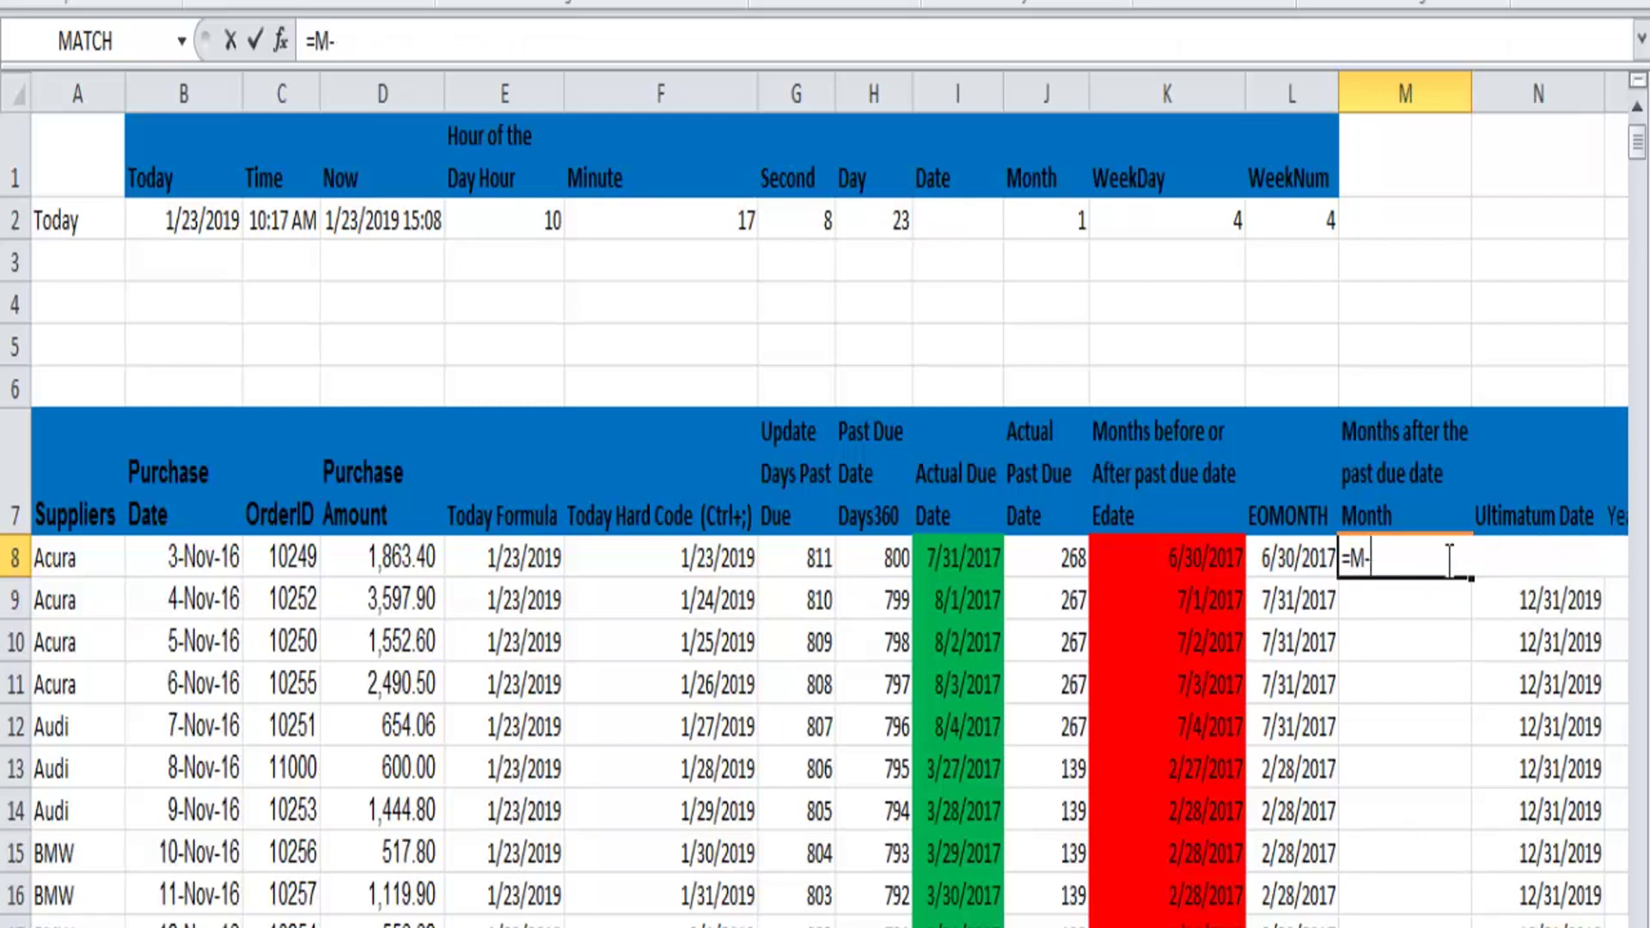
text(O)
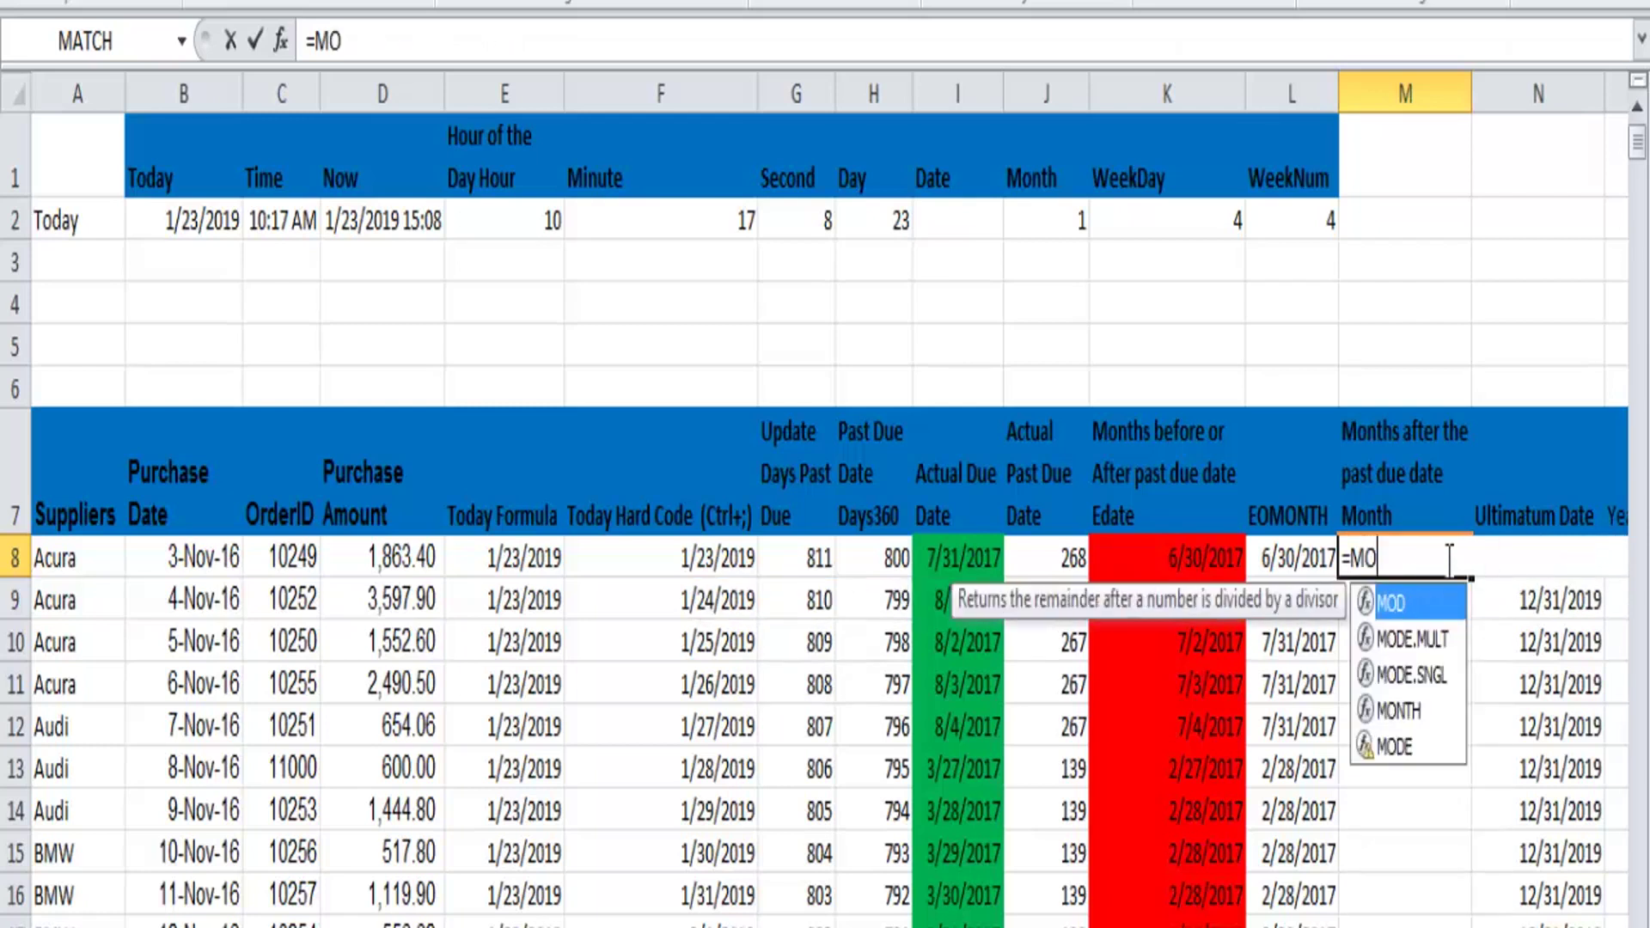
text(N)
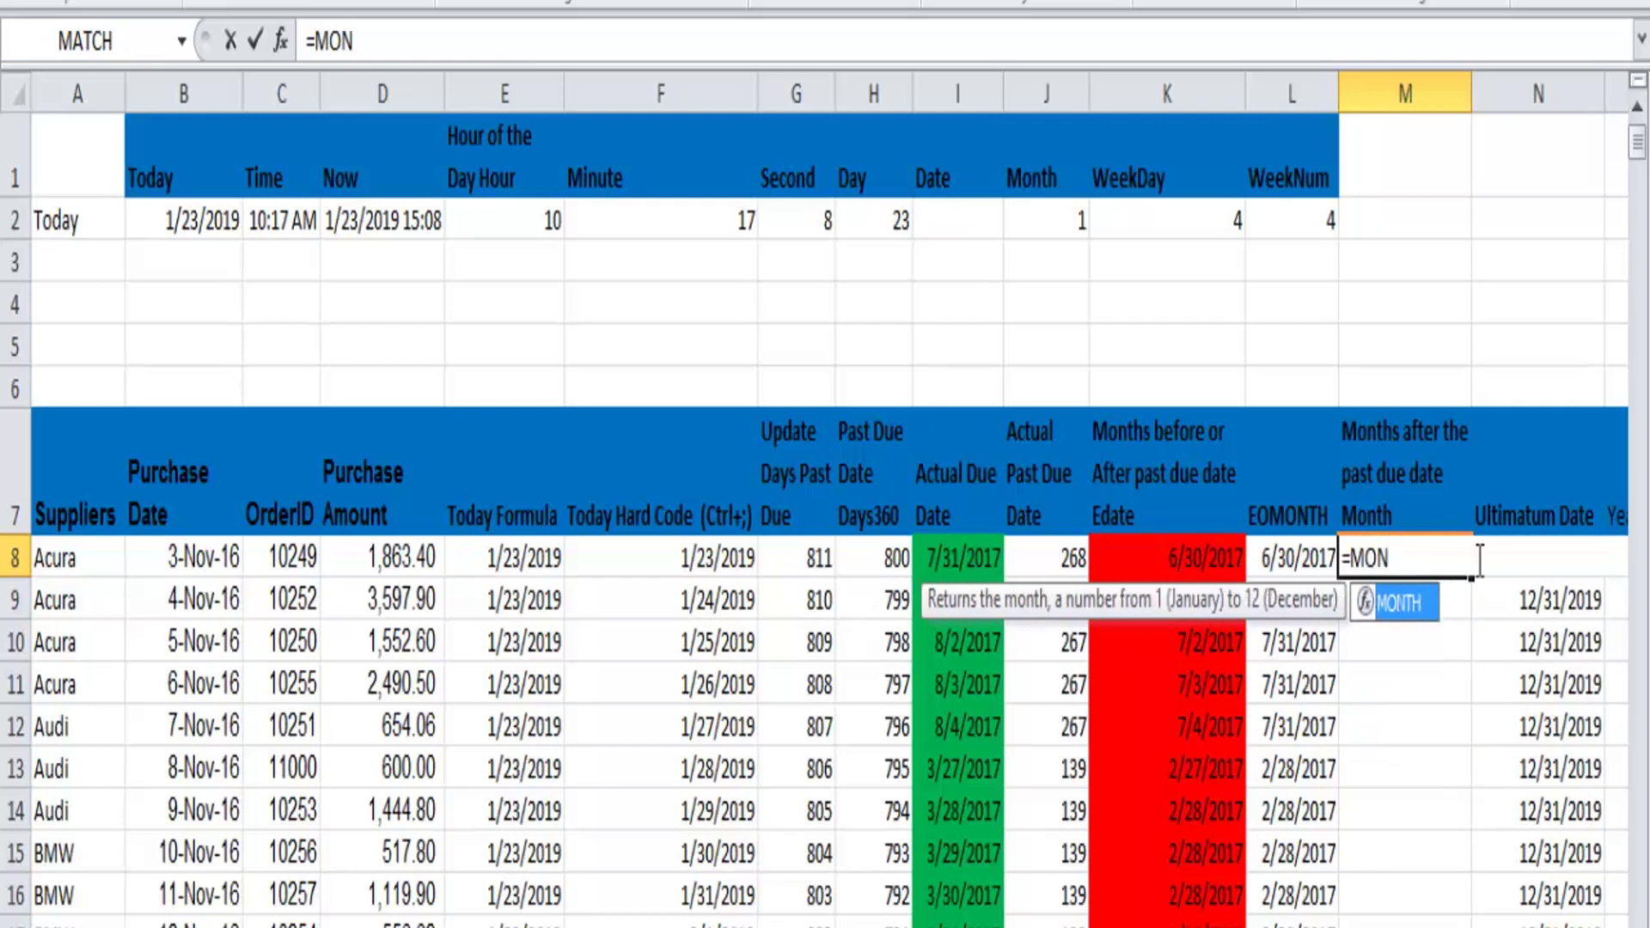
double_click(1388, 608)
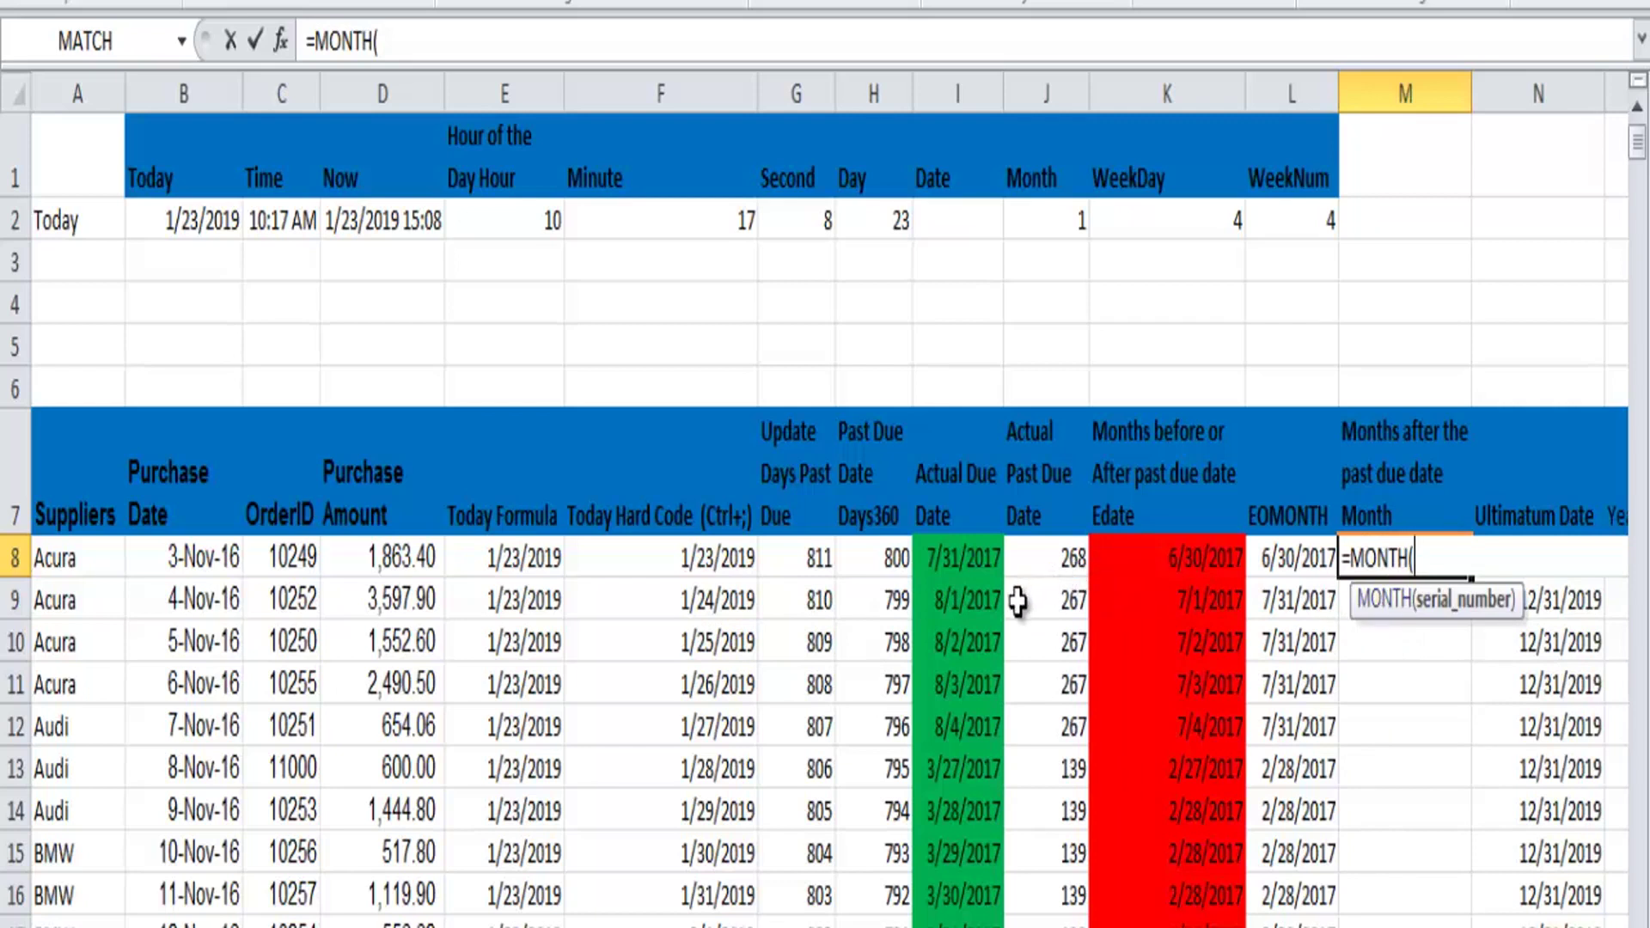
click(1061, 563)
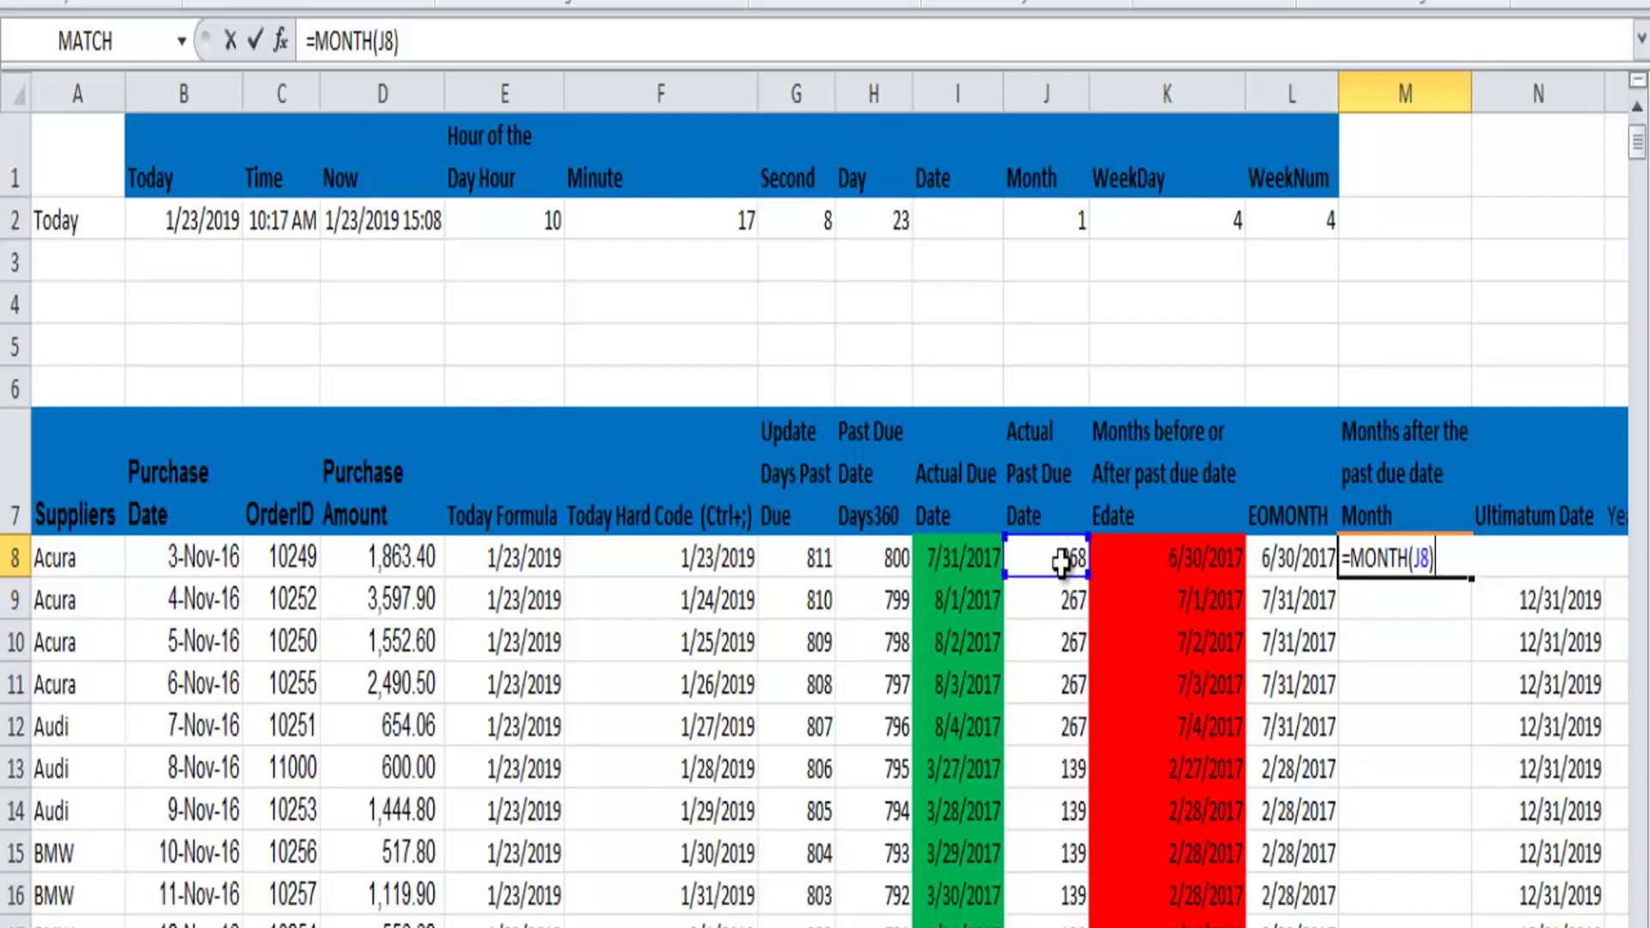
key(Return)
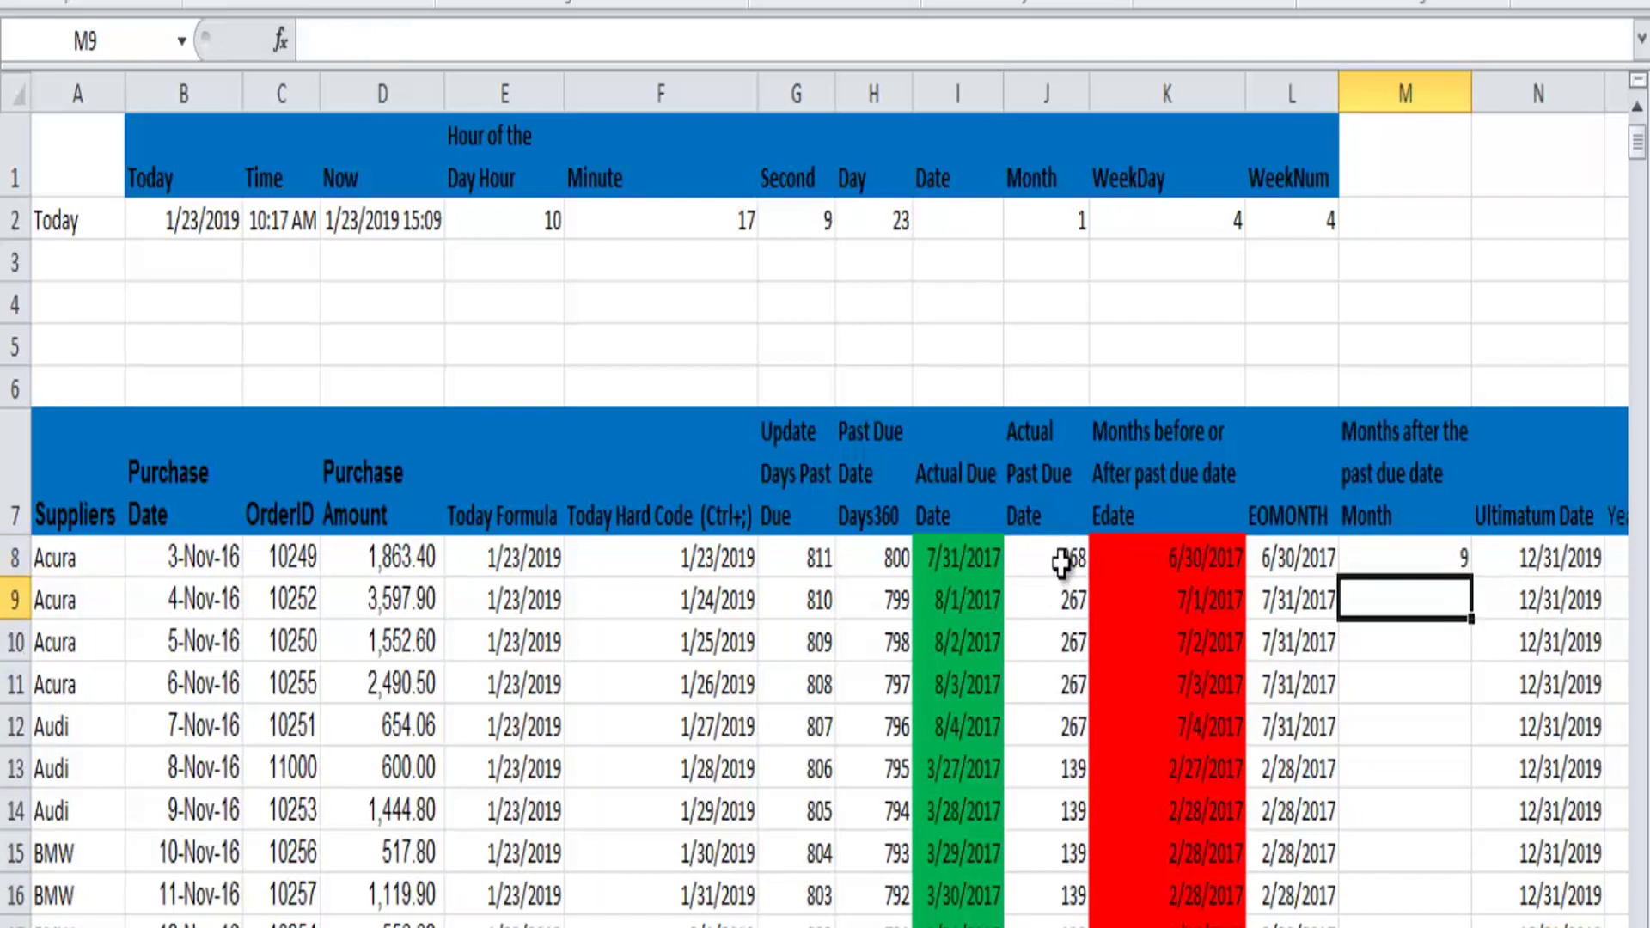
- Compare the DAYS360 formula in J8 with the MONTH formula in M8
key(ctrl+Page_Down)
click(1058, 557)
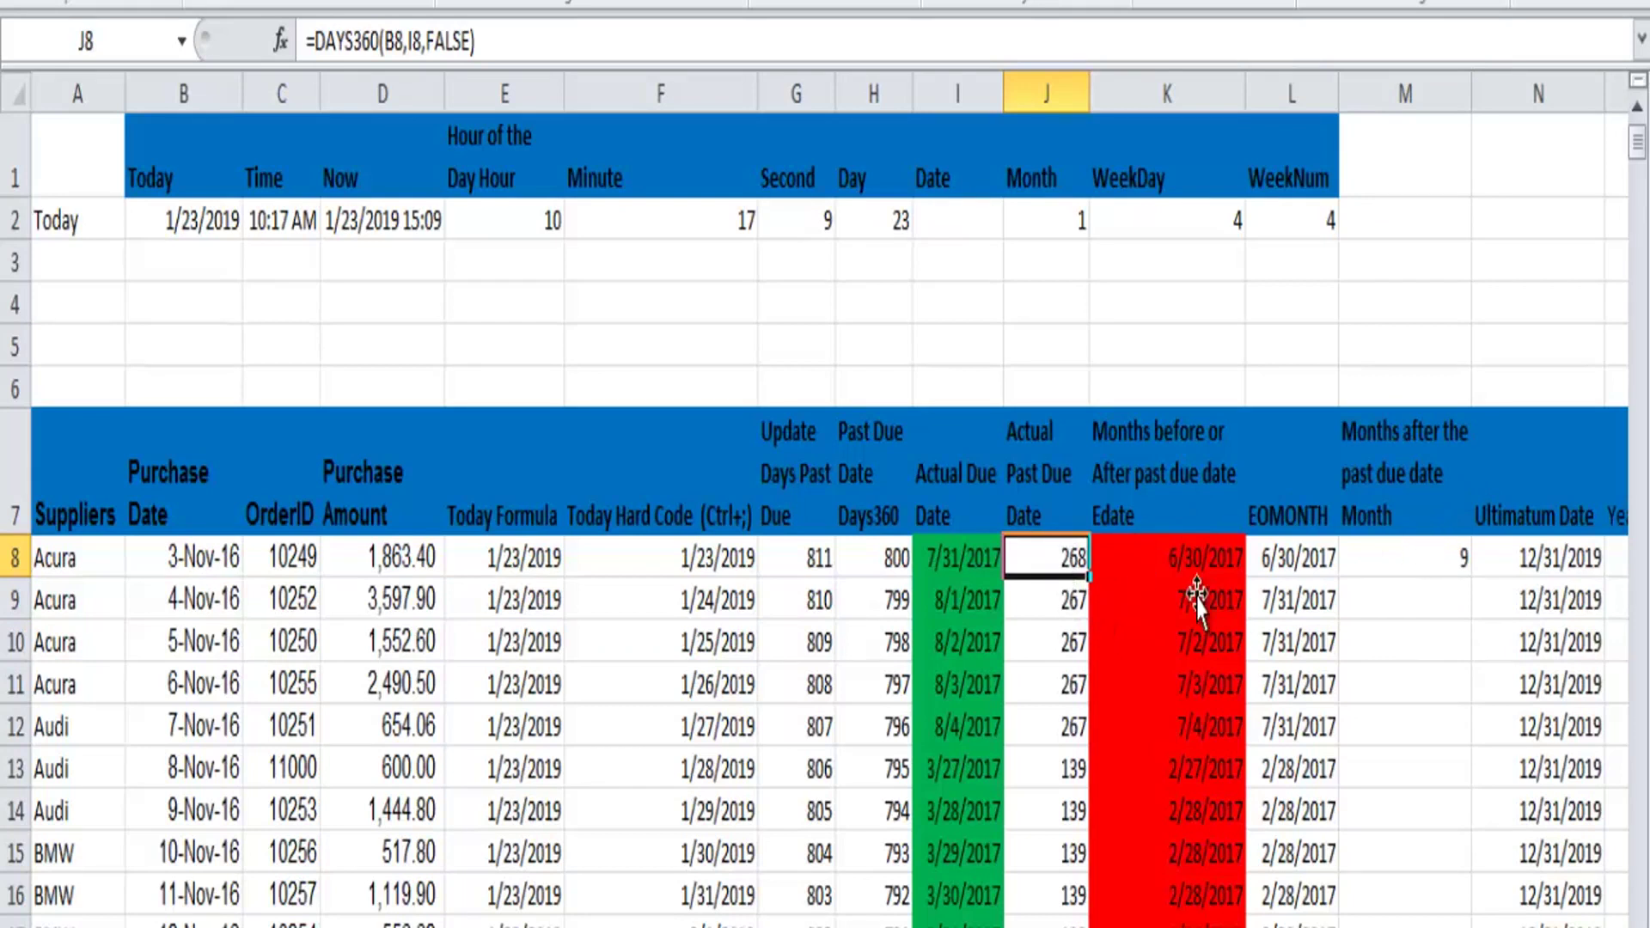
click(1425, 560)
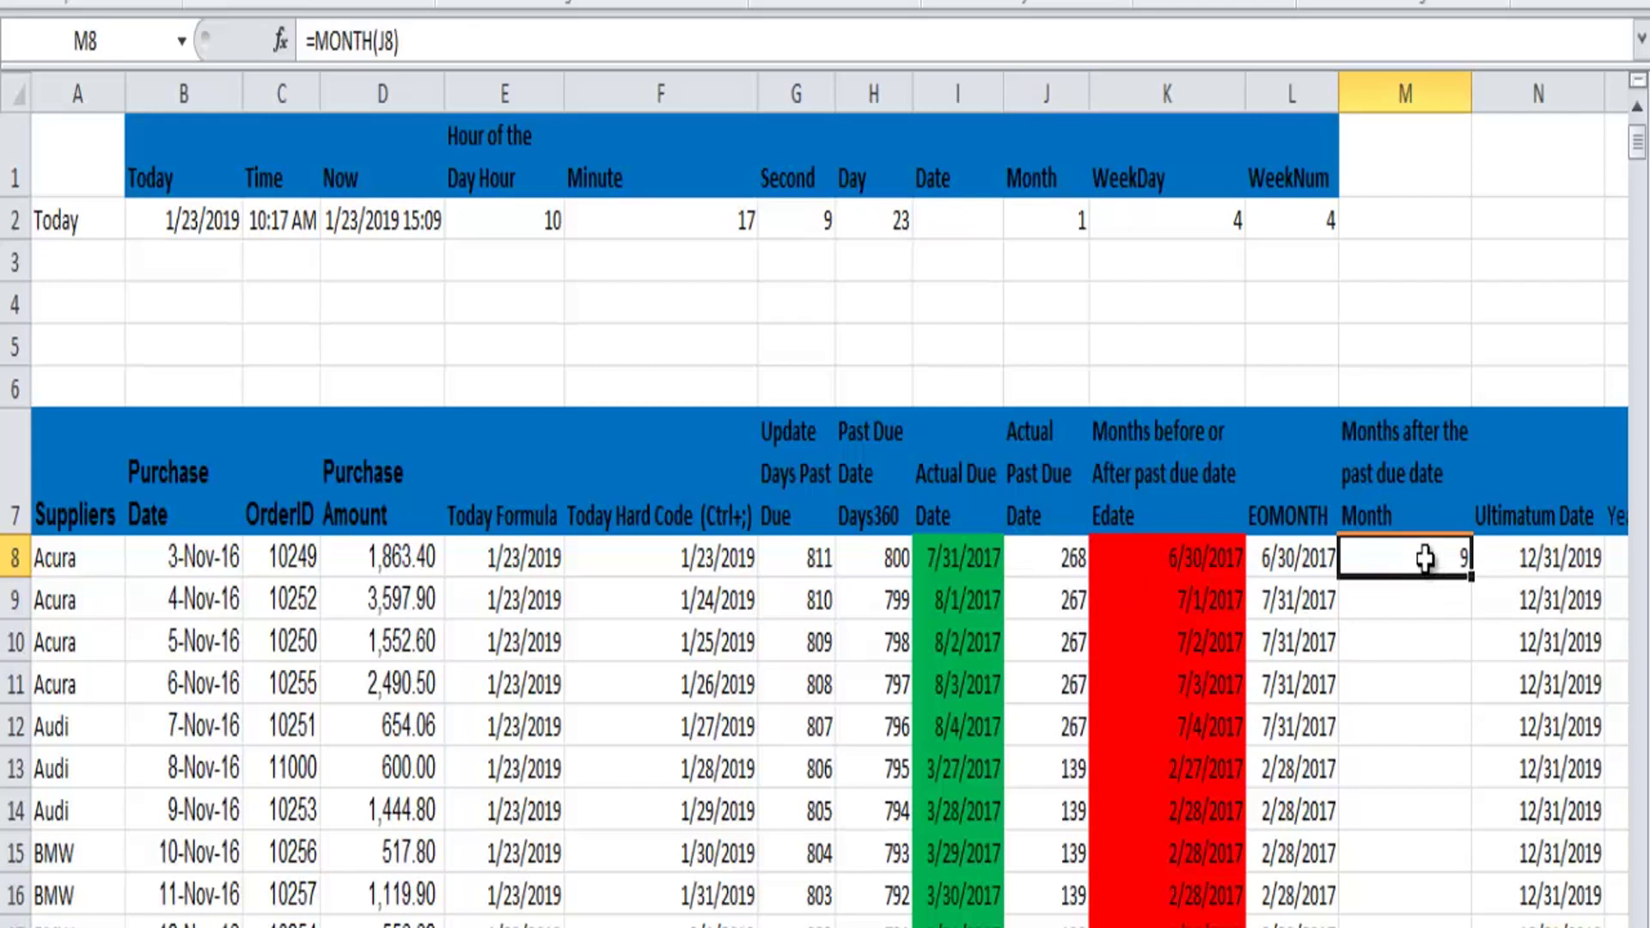
click(1054, 557)
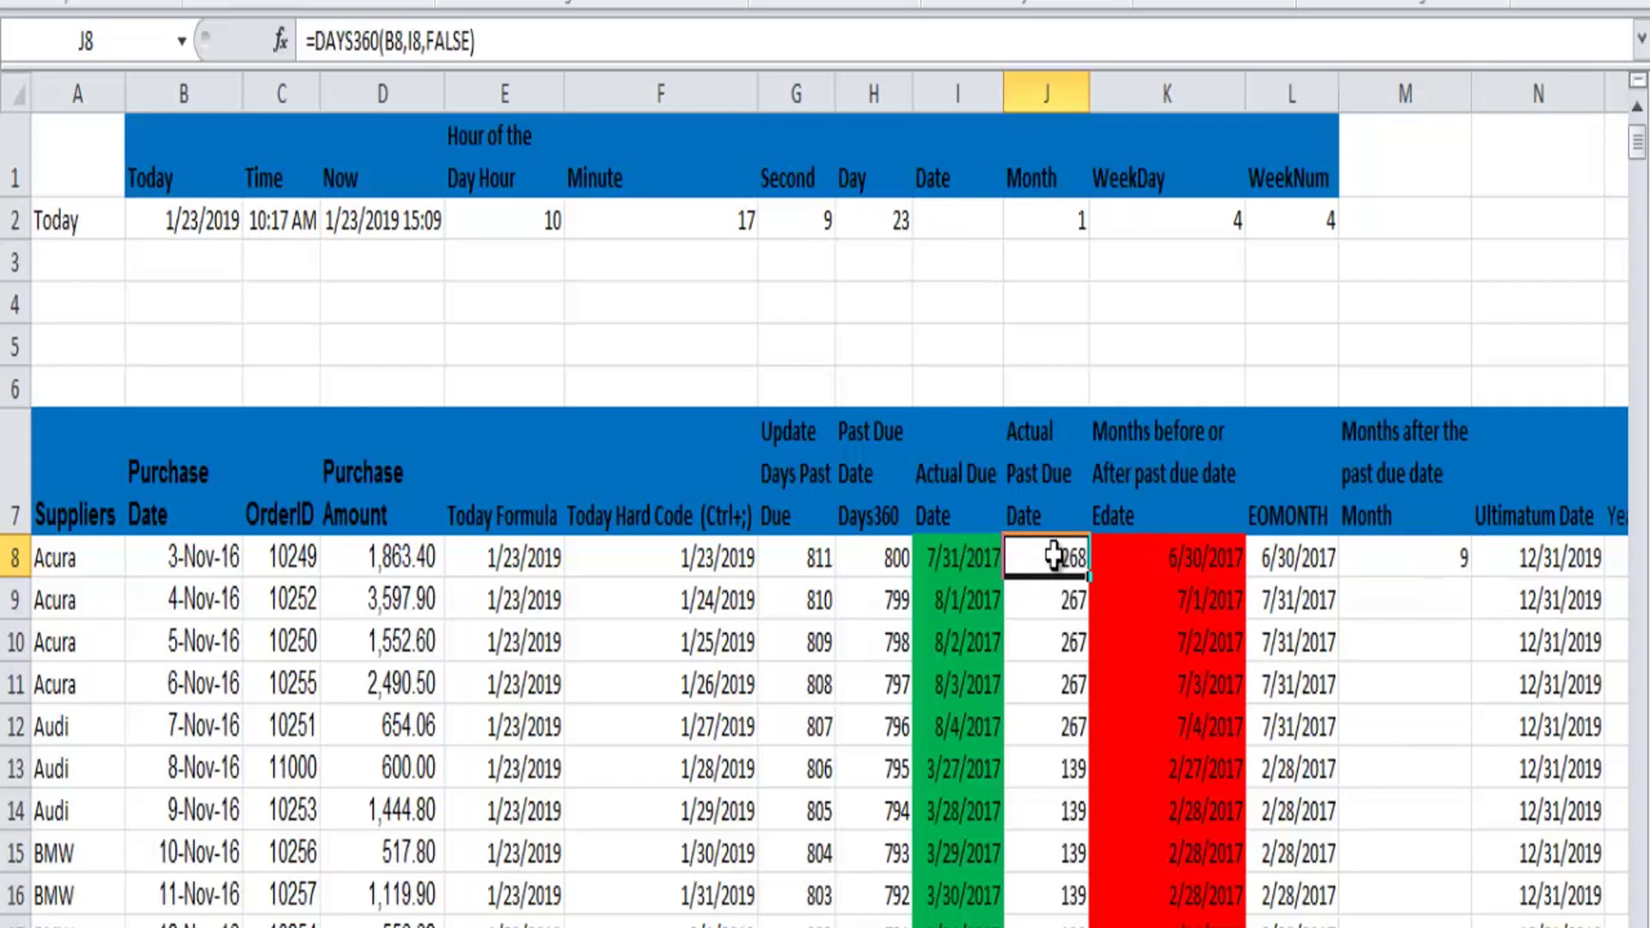
- Review the start date, end date and method arguments of the DAYS360 formula in J8, and check M8's formula
double_click(1054, 557)
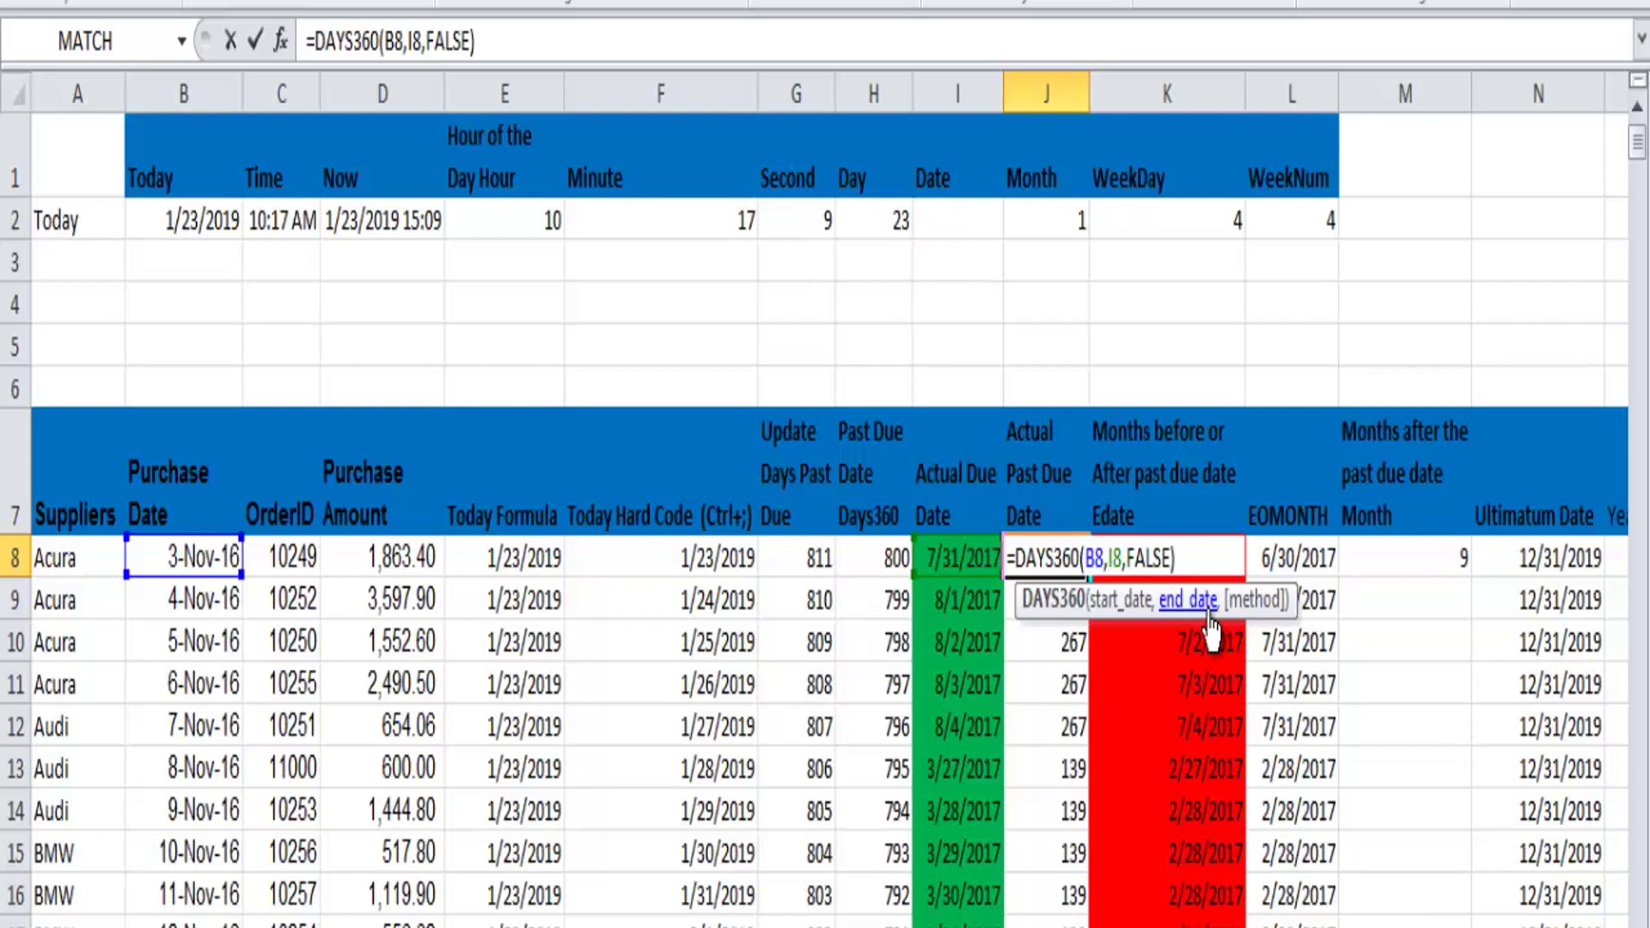
key(Return)
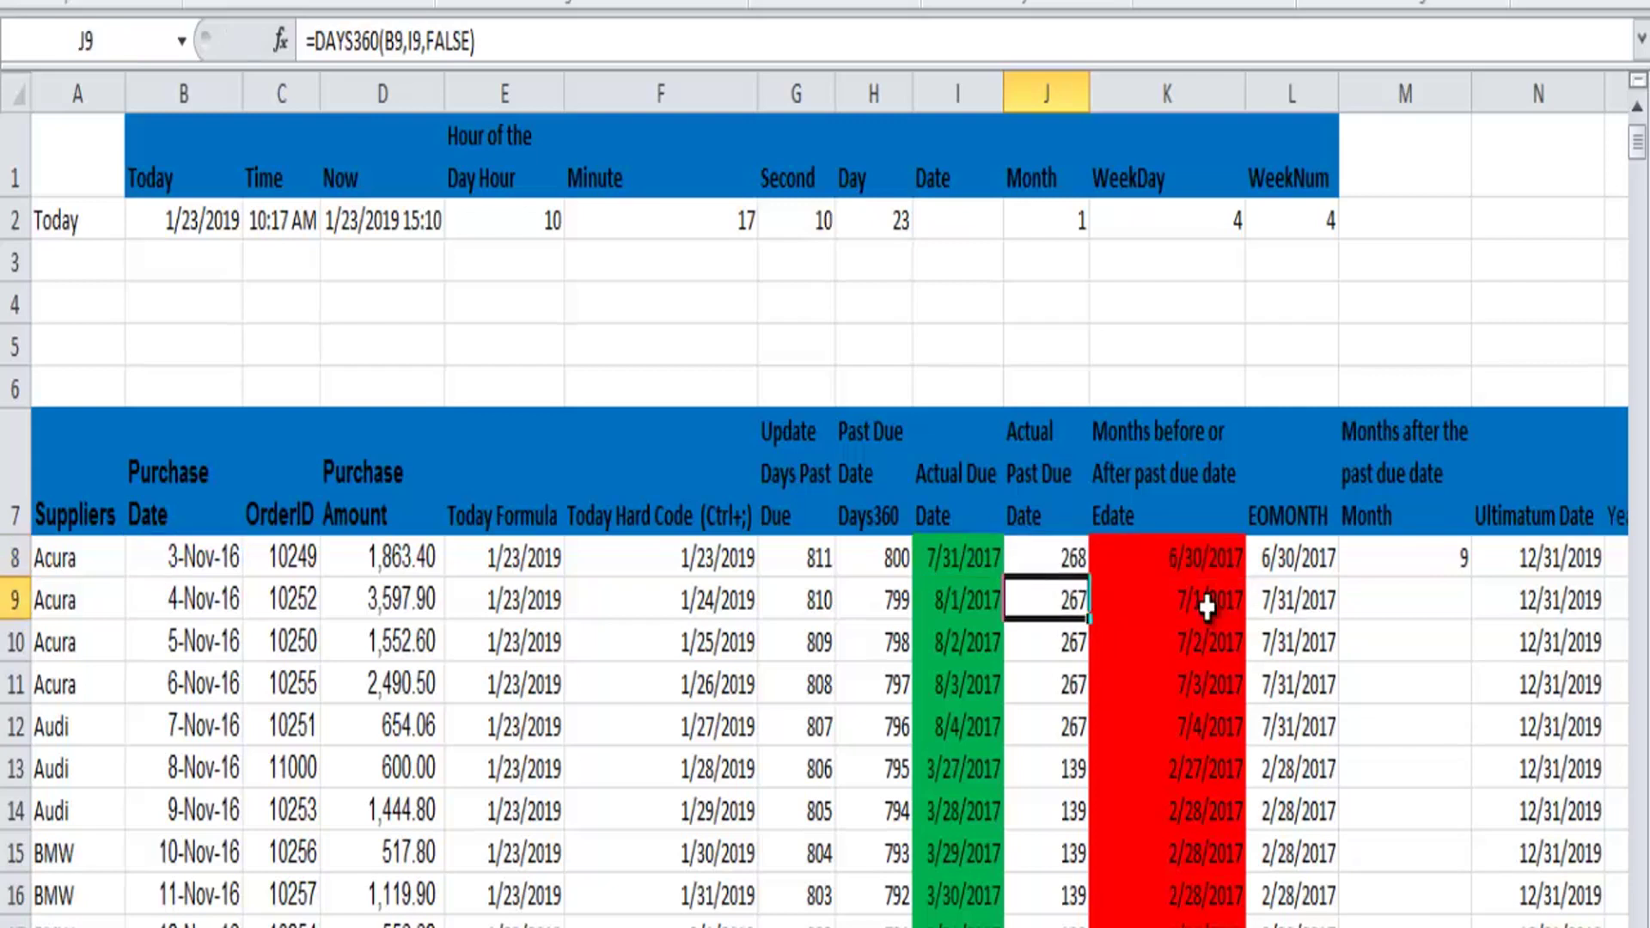
key(ctrl+Page_Down)
click(1405, 557)
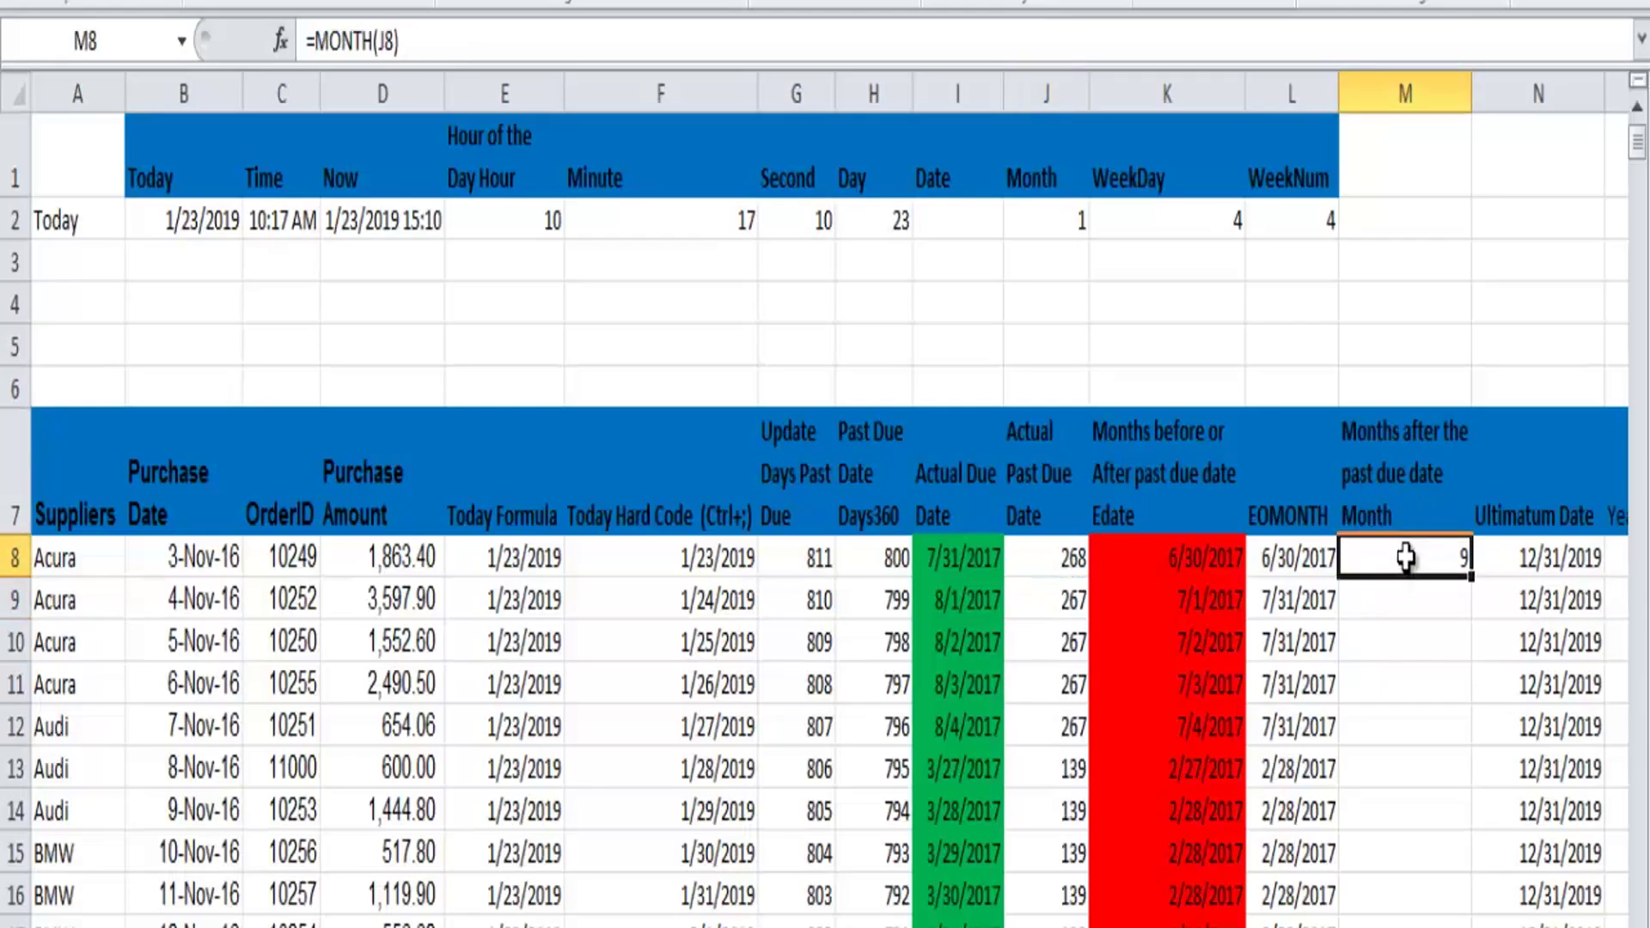
- Begin a MONTH formula in M9 of the Month column, removing the stray dashes
click(1371, 603)
text(=)
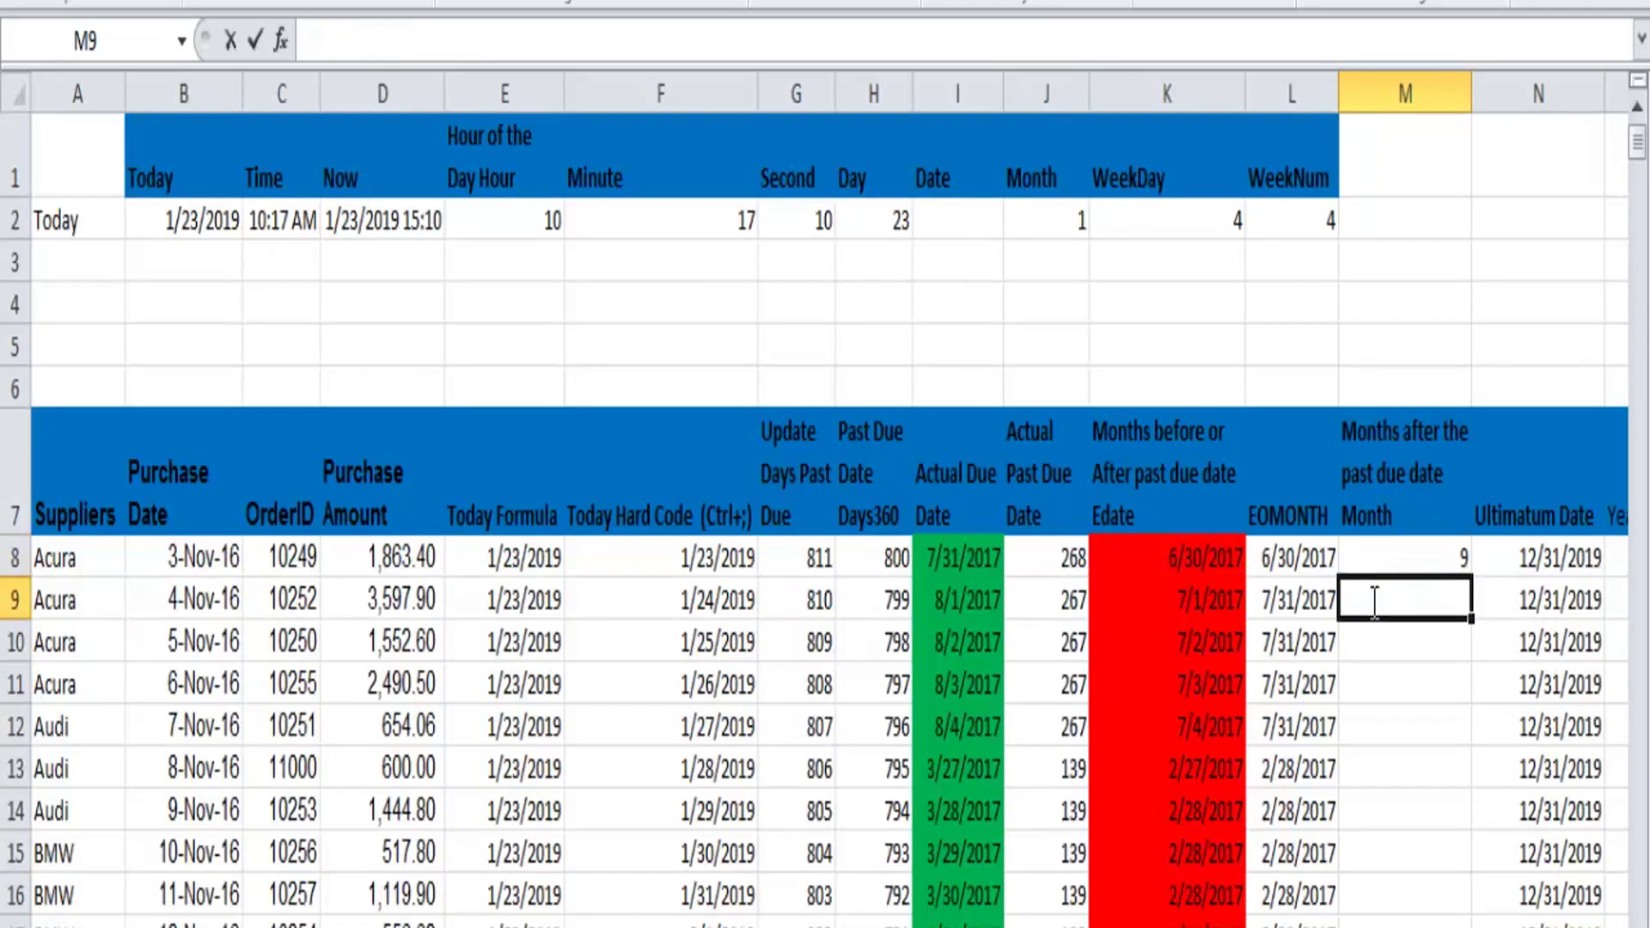
text(M)
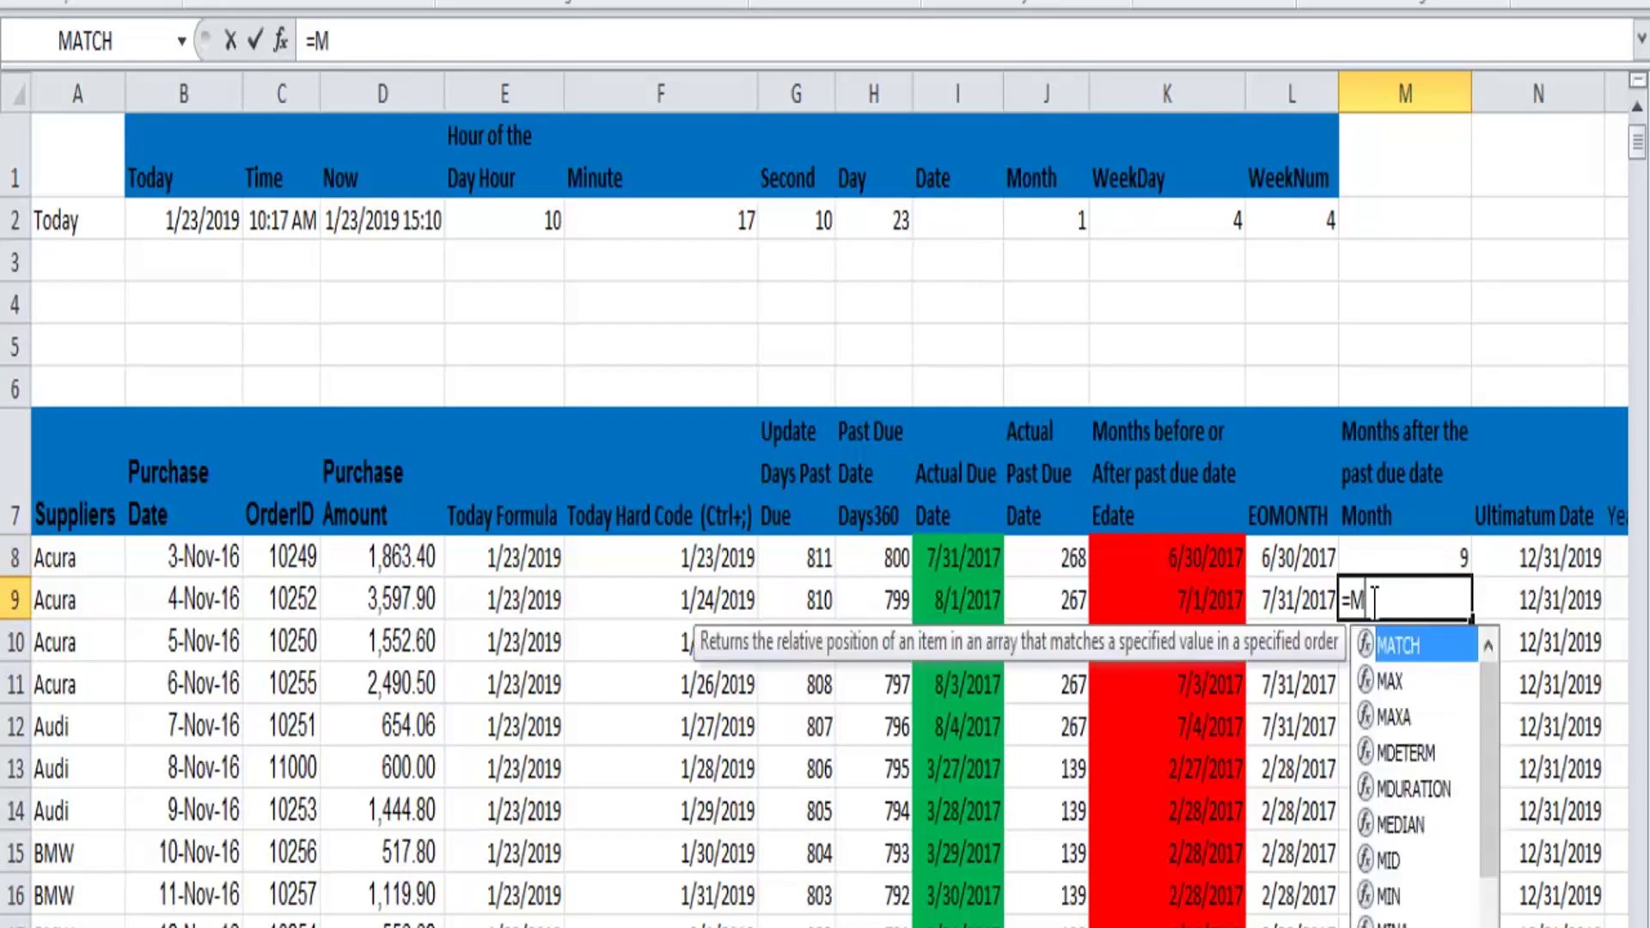
text(------------------------------------------------------)
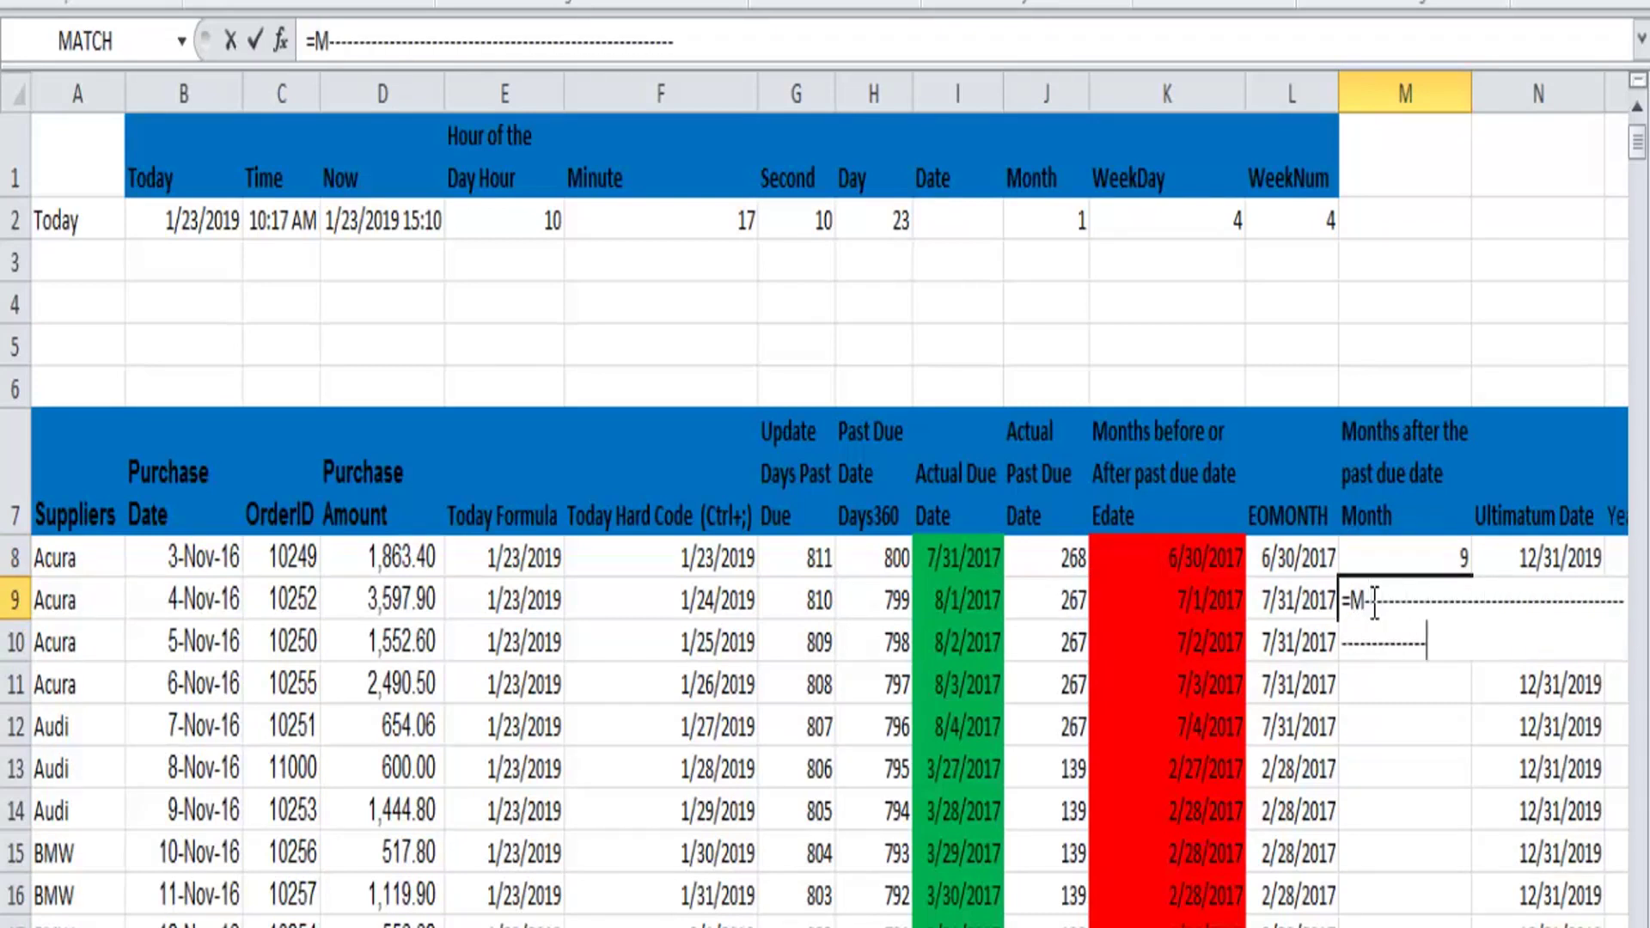
key(BackSpace)
key(BackSpace)
key(BackSpace)
key(BackSpace)
key(BackSpace)
key(BackSpace)
key(BackSpace)
key(BackSpace)
key(BackSpace)
key(BackSpace)
key(BackSpace)
key(BackSpace)
key(BackSpace)
key(BackSpace)
key(BackSpace)
key(BackSpace)
key(BackSpace)
key(BackSpace)
key(BackSpace)
key(BackSpace)
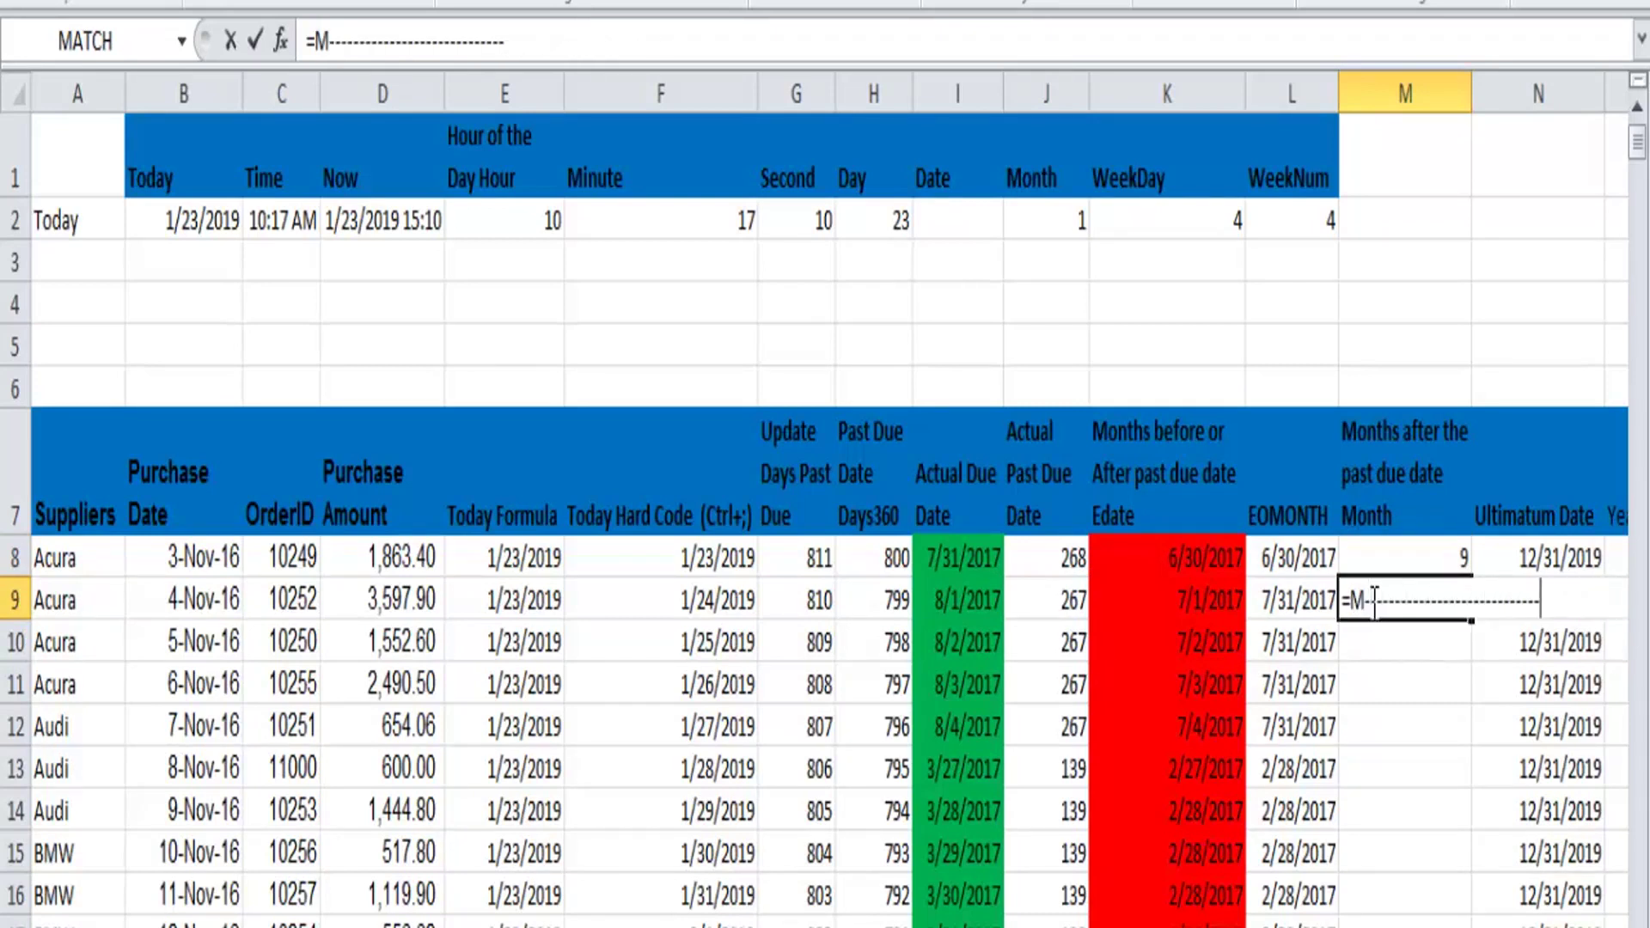
key(BackSpace)
key(BackSpace)
key(BackSpace)
key(BackSpace)
key(BackSpace)
key(BackSpace)
key(BackSpace)
key(BackSpace)
text(ONTH)
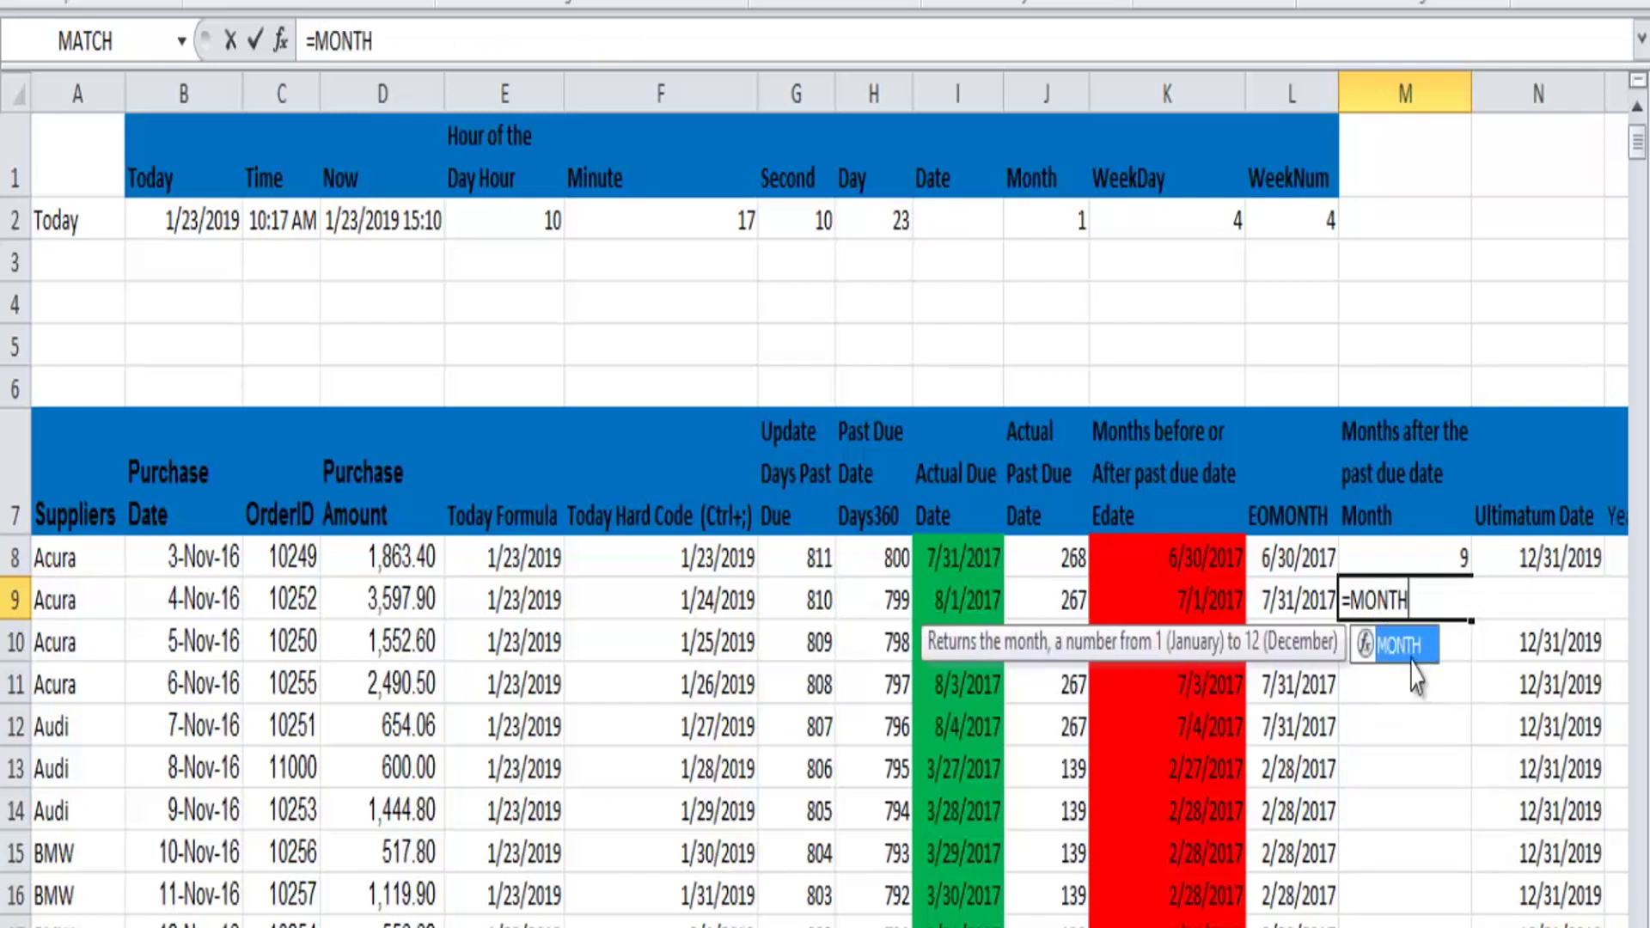
double_click(1420, 669)
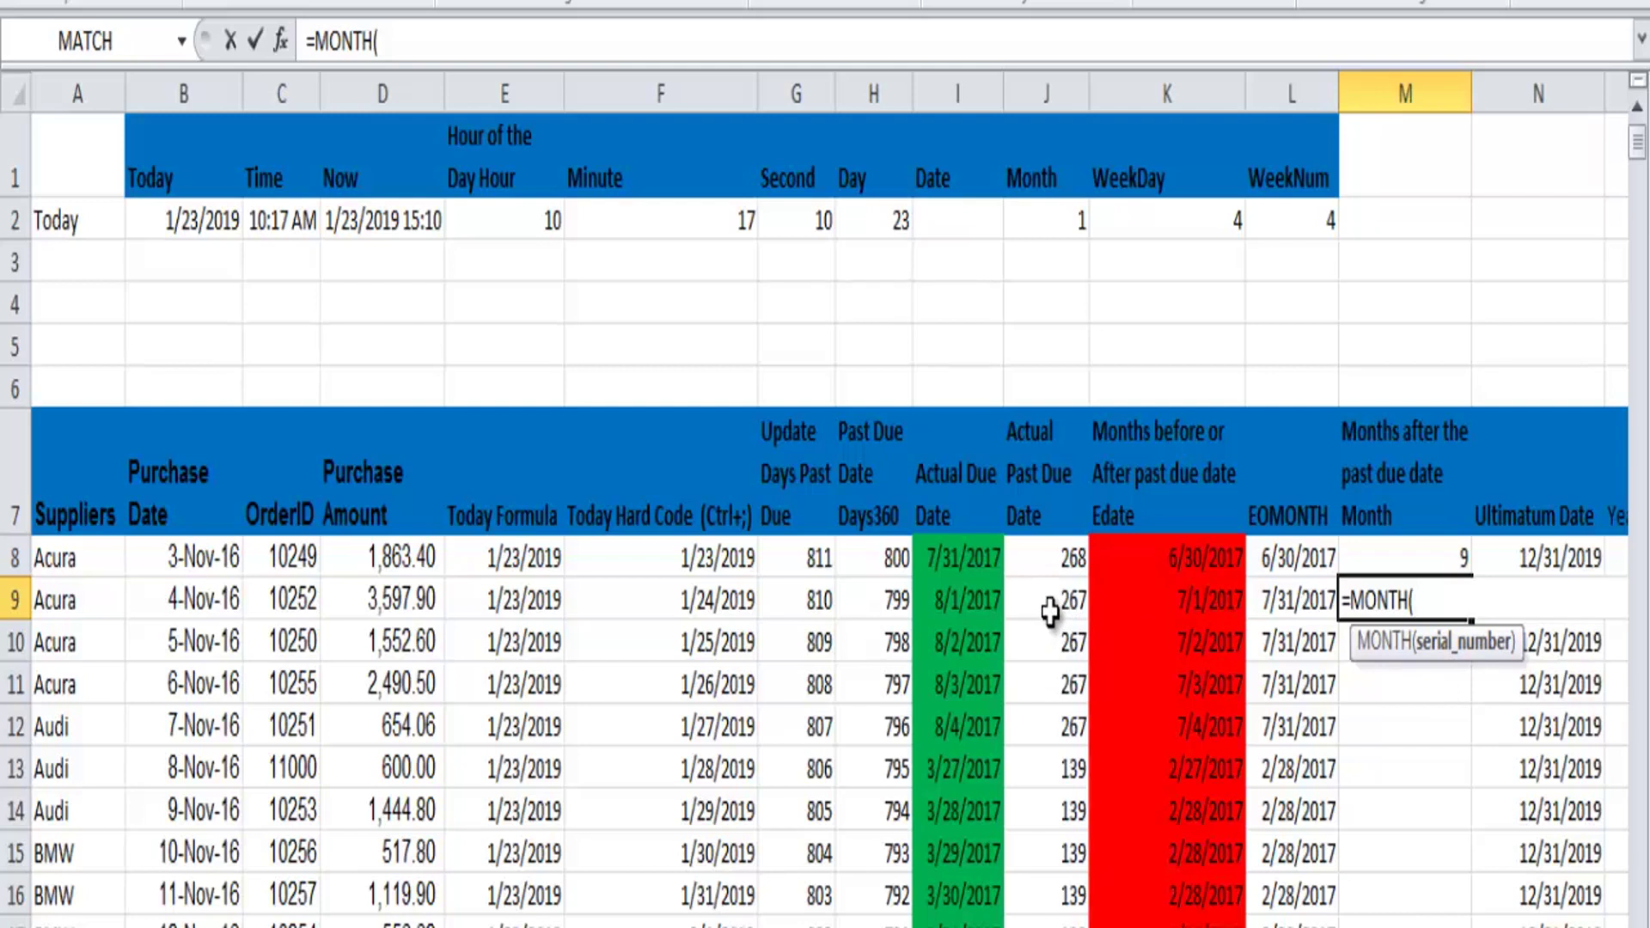
- Nest DAYS360(B9,I9,FALSE) as the MONTH argument to complete =MONTH(DAYS360(B9,I9,FALSE)) in M9
text(DAYS)
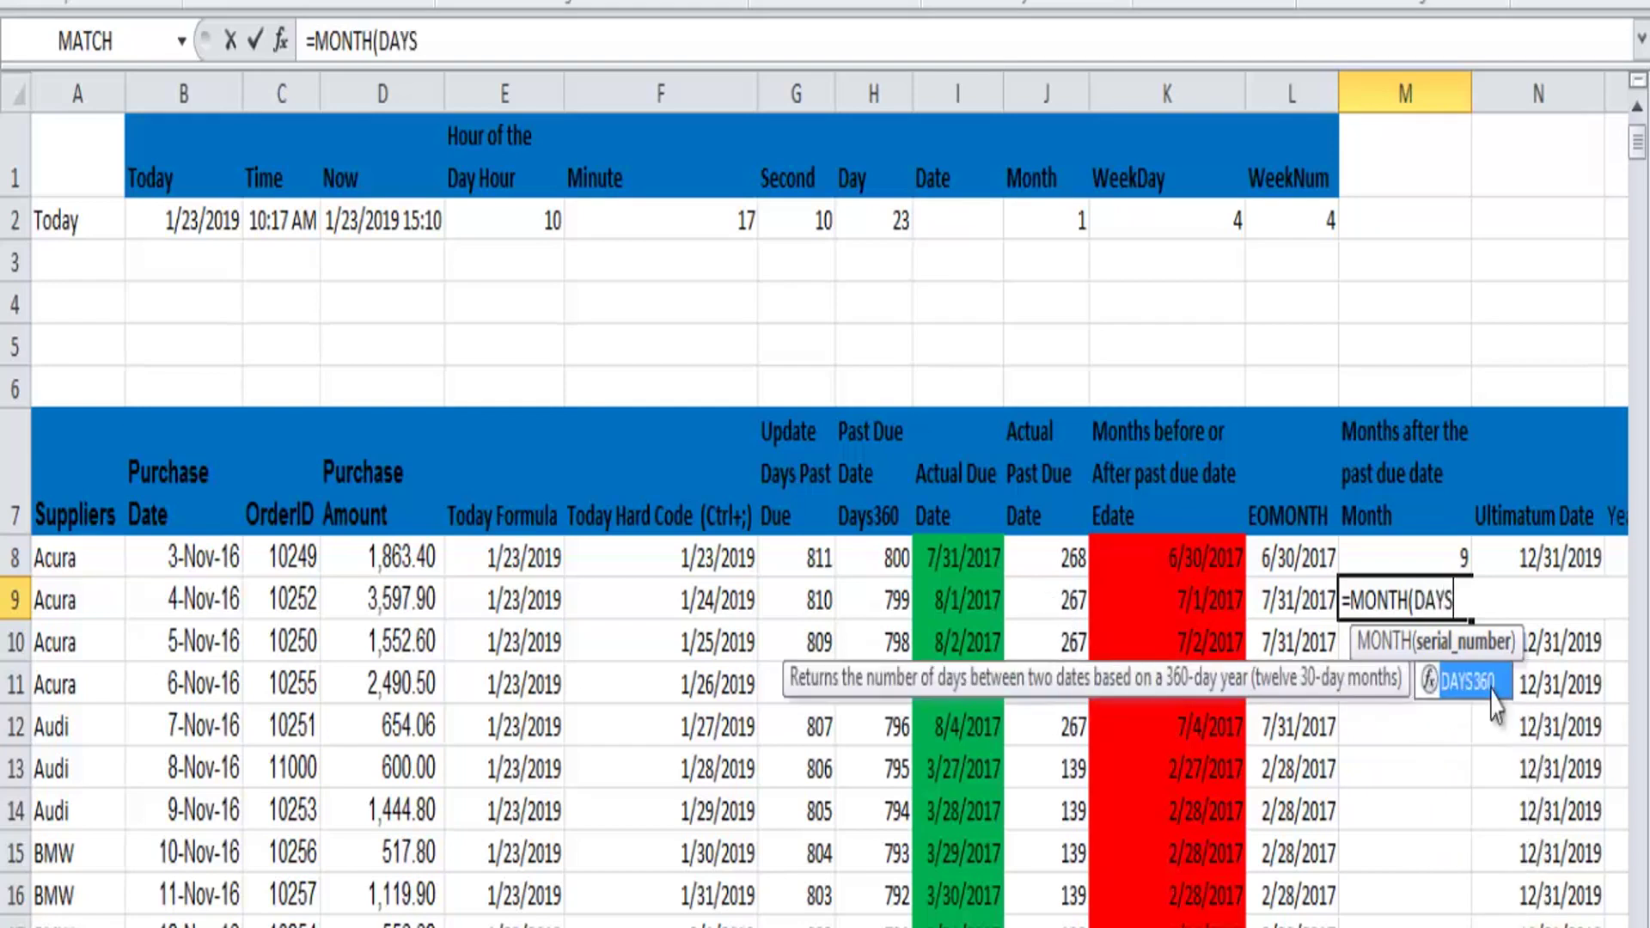
double_click(1468, 679)
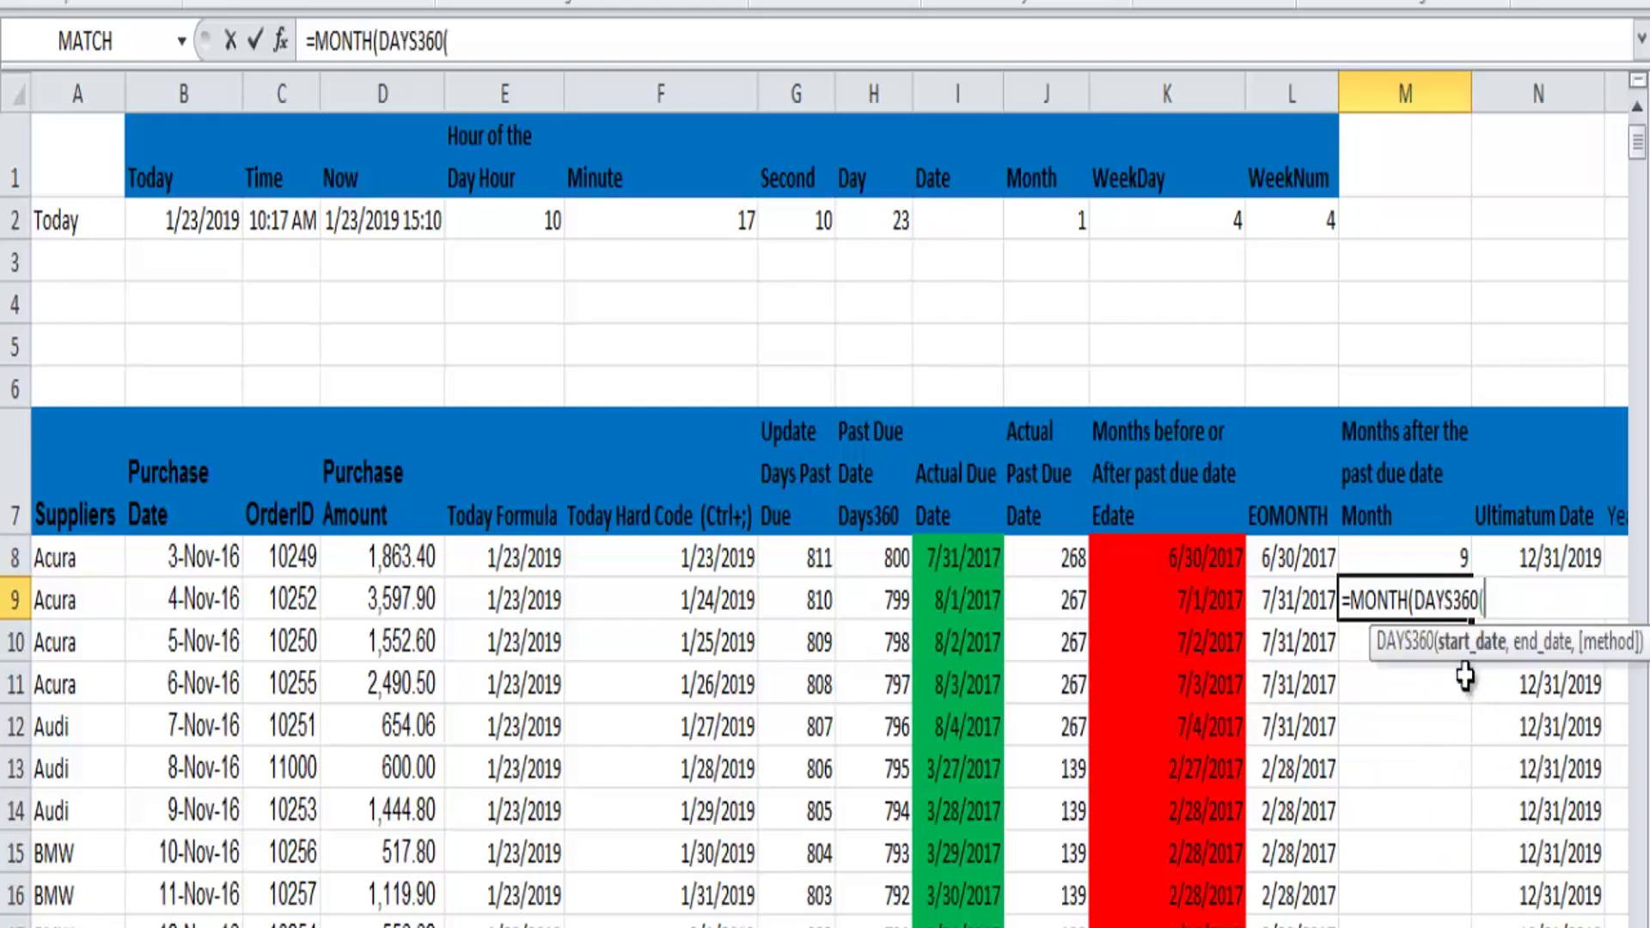
click(197, 612)
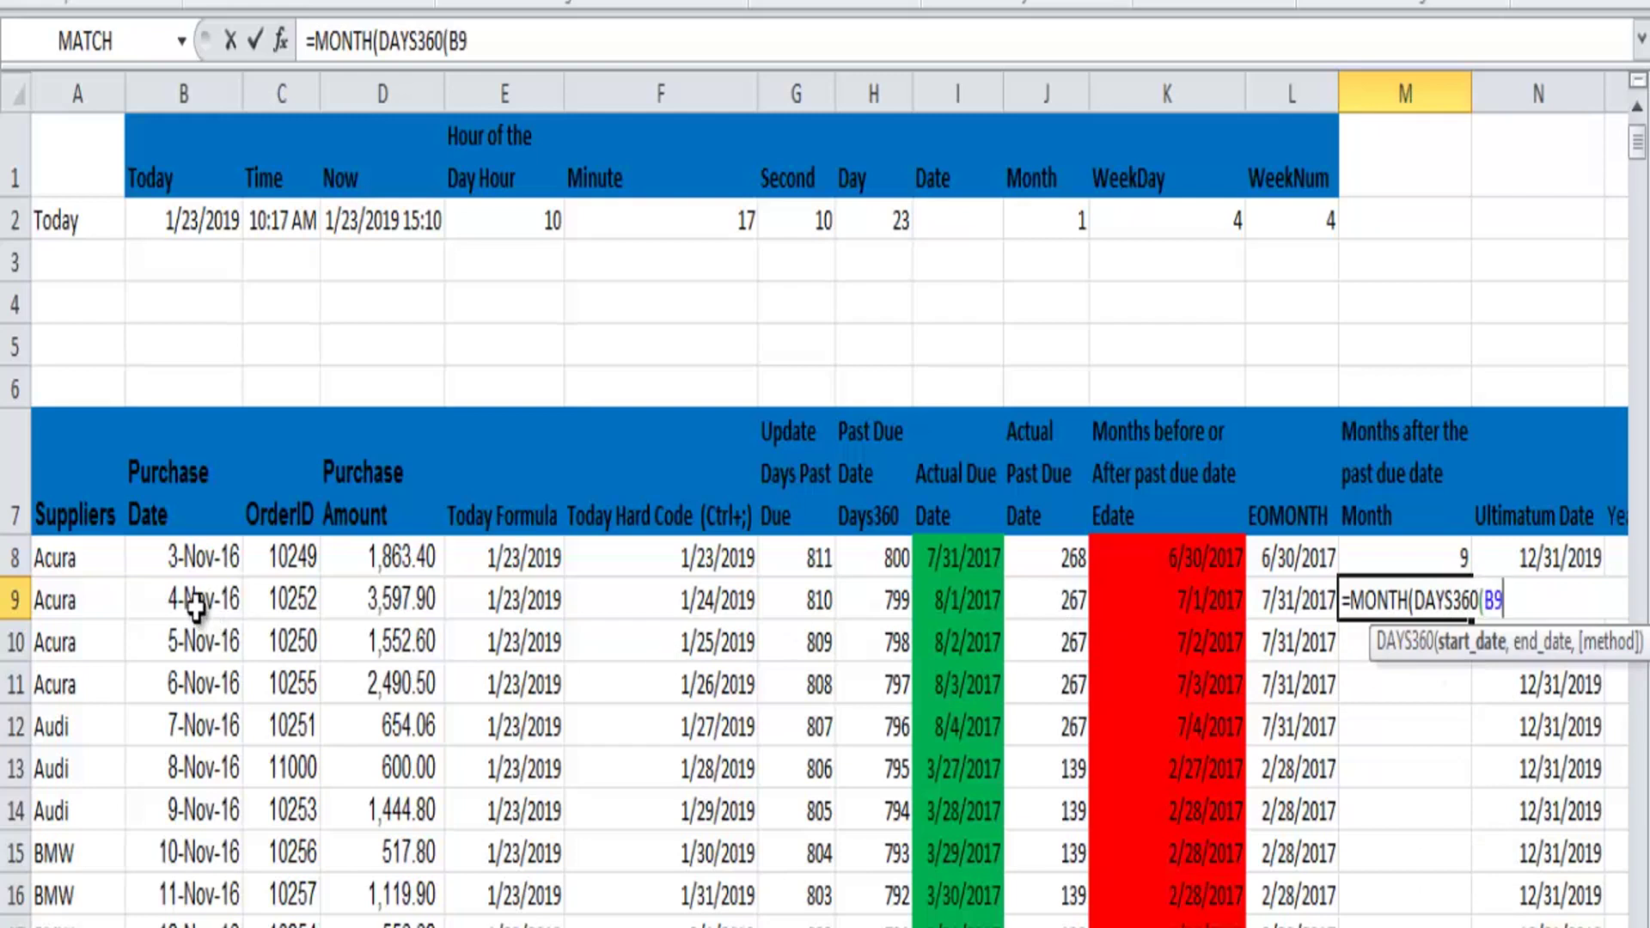
text(,------------------------------------)
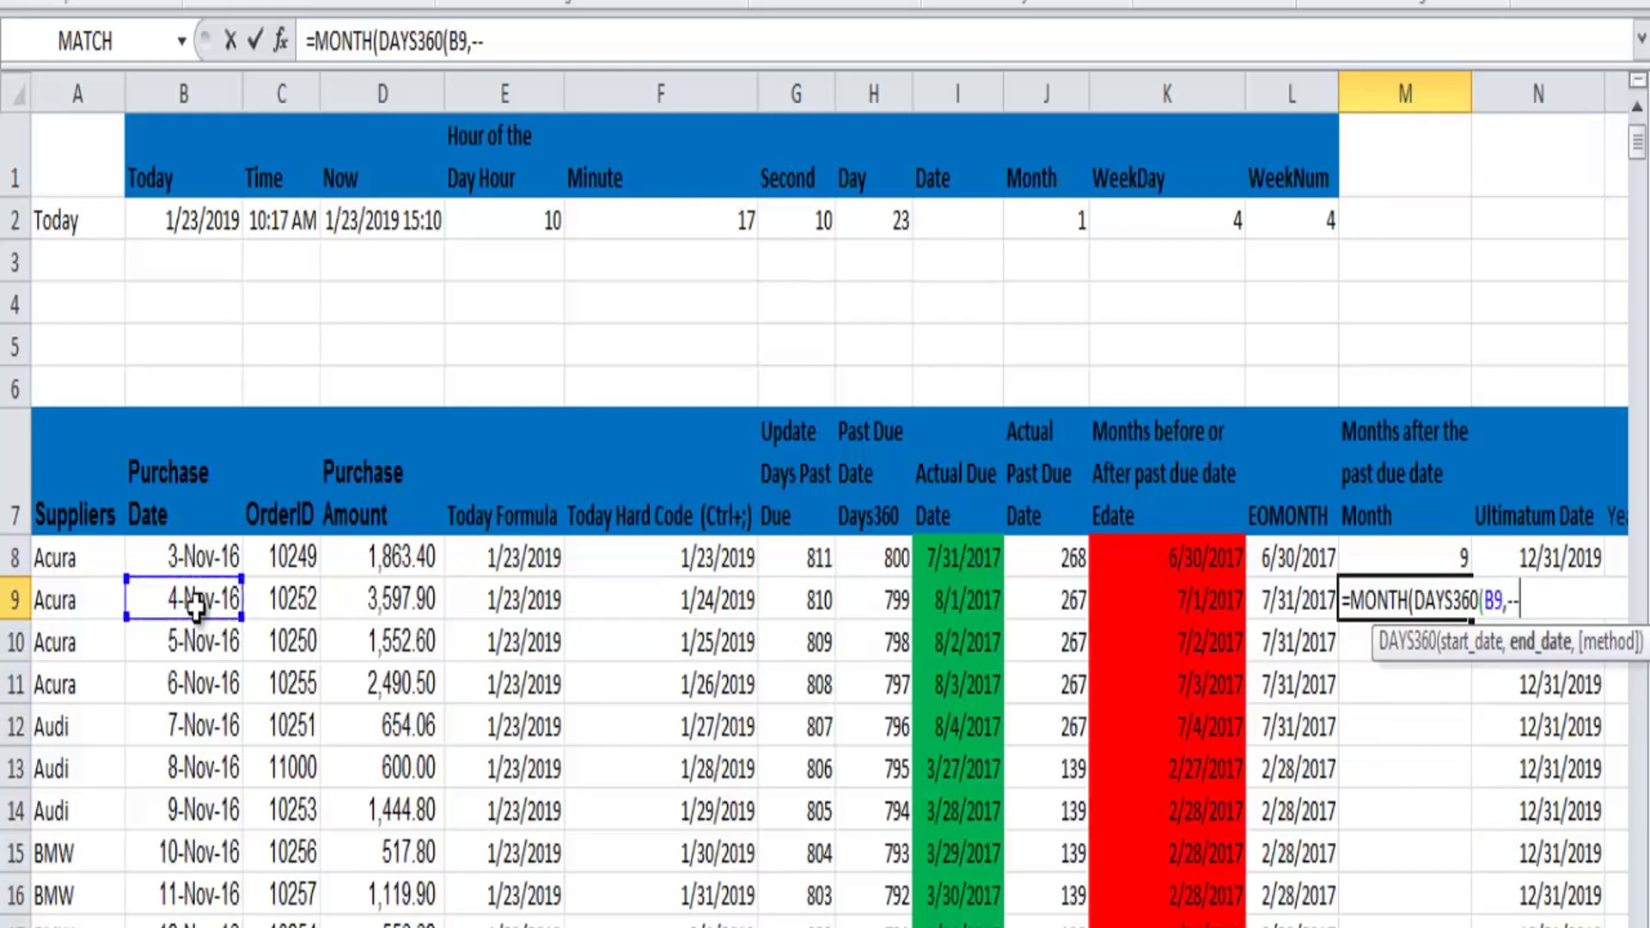
key(BackSpace)
key(BackSpace)
key(BackSpace)
key(BackSpace)
key(BackSpace)
key(BackSpace)
key(BackSpace)
key(BackSpace)
key(BackSpace)
key(BackSpace)
key(BackSpace)
key(BackSpace)
key(BackSpace)
key(BackSpace)
key(BackSpace)
key(BackSpace)
key(BackSpace)
key(BackSpace)
key(BackSpace)
key(BackSpace)
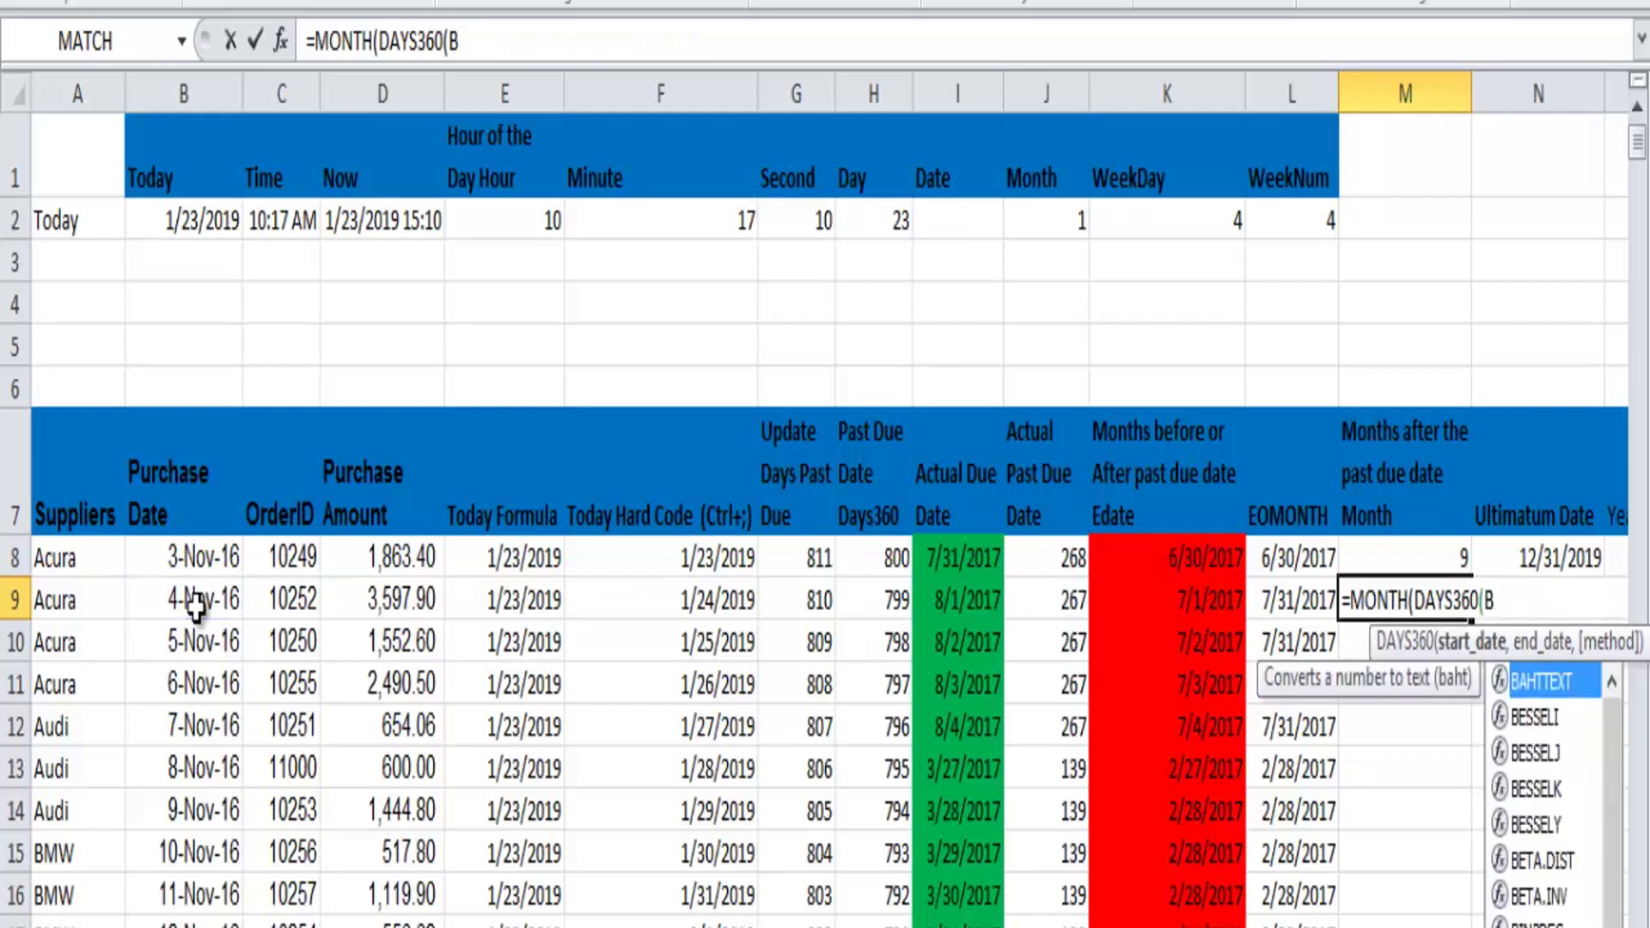
key(BackSpace)
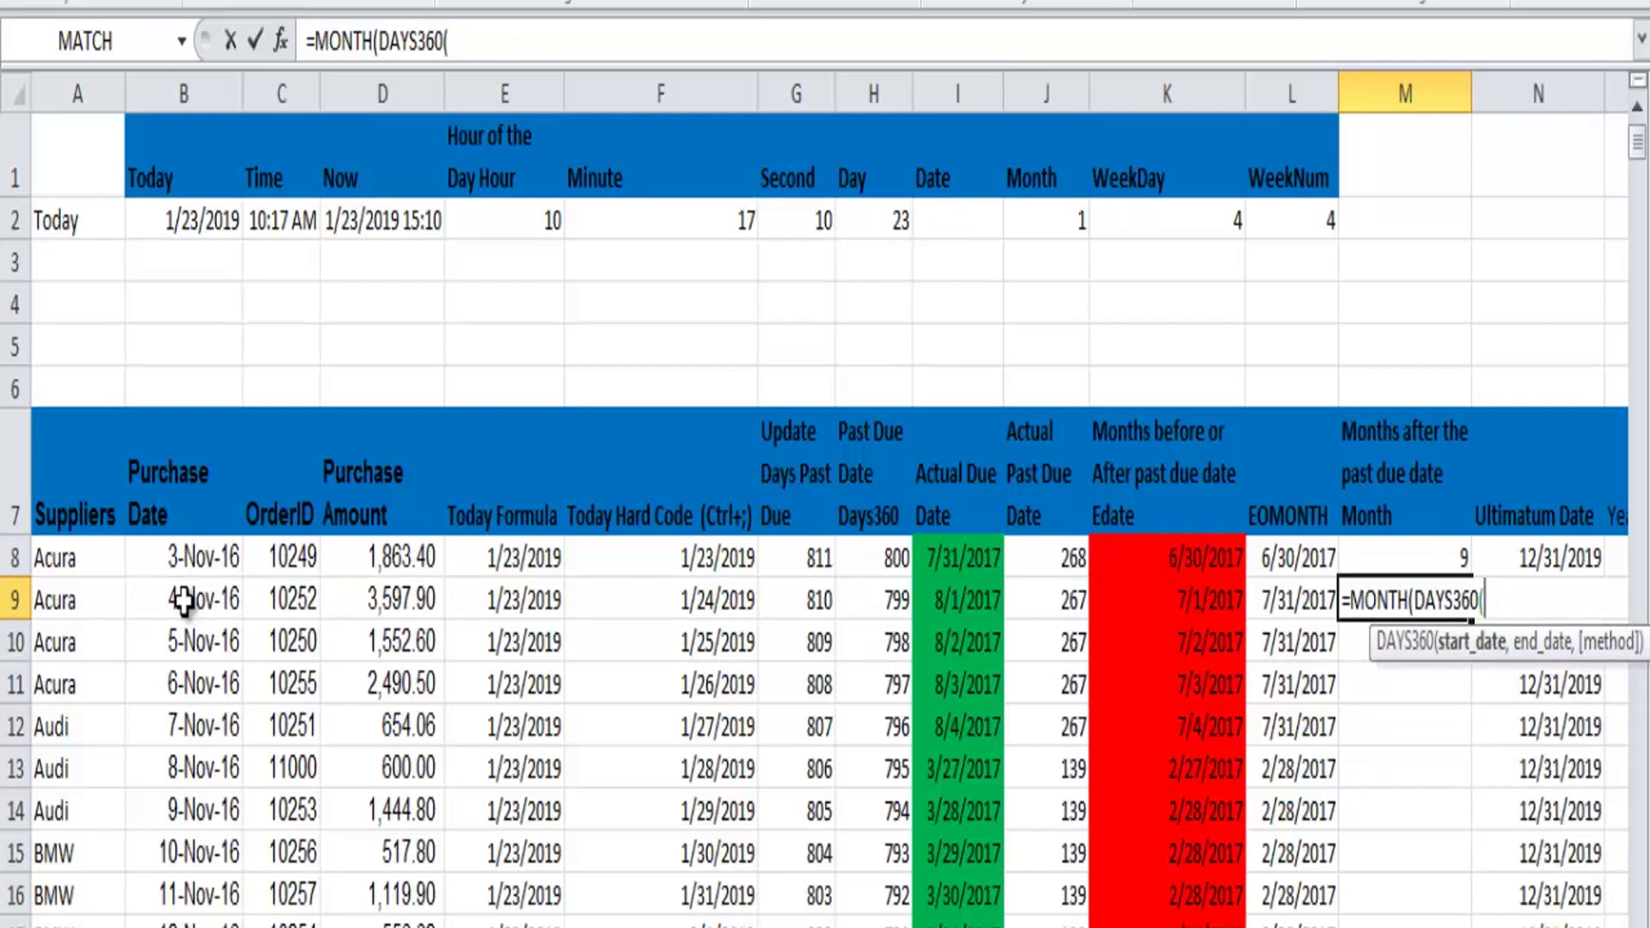
click(183, 602)
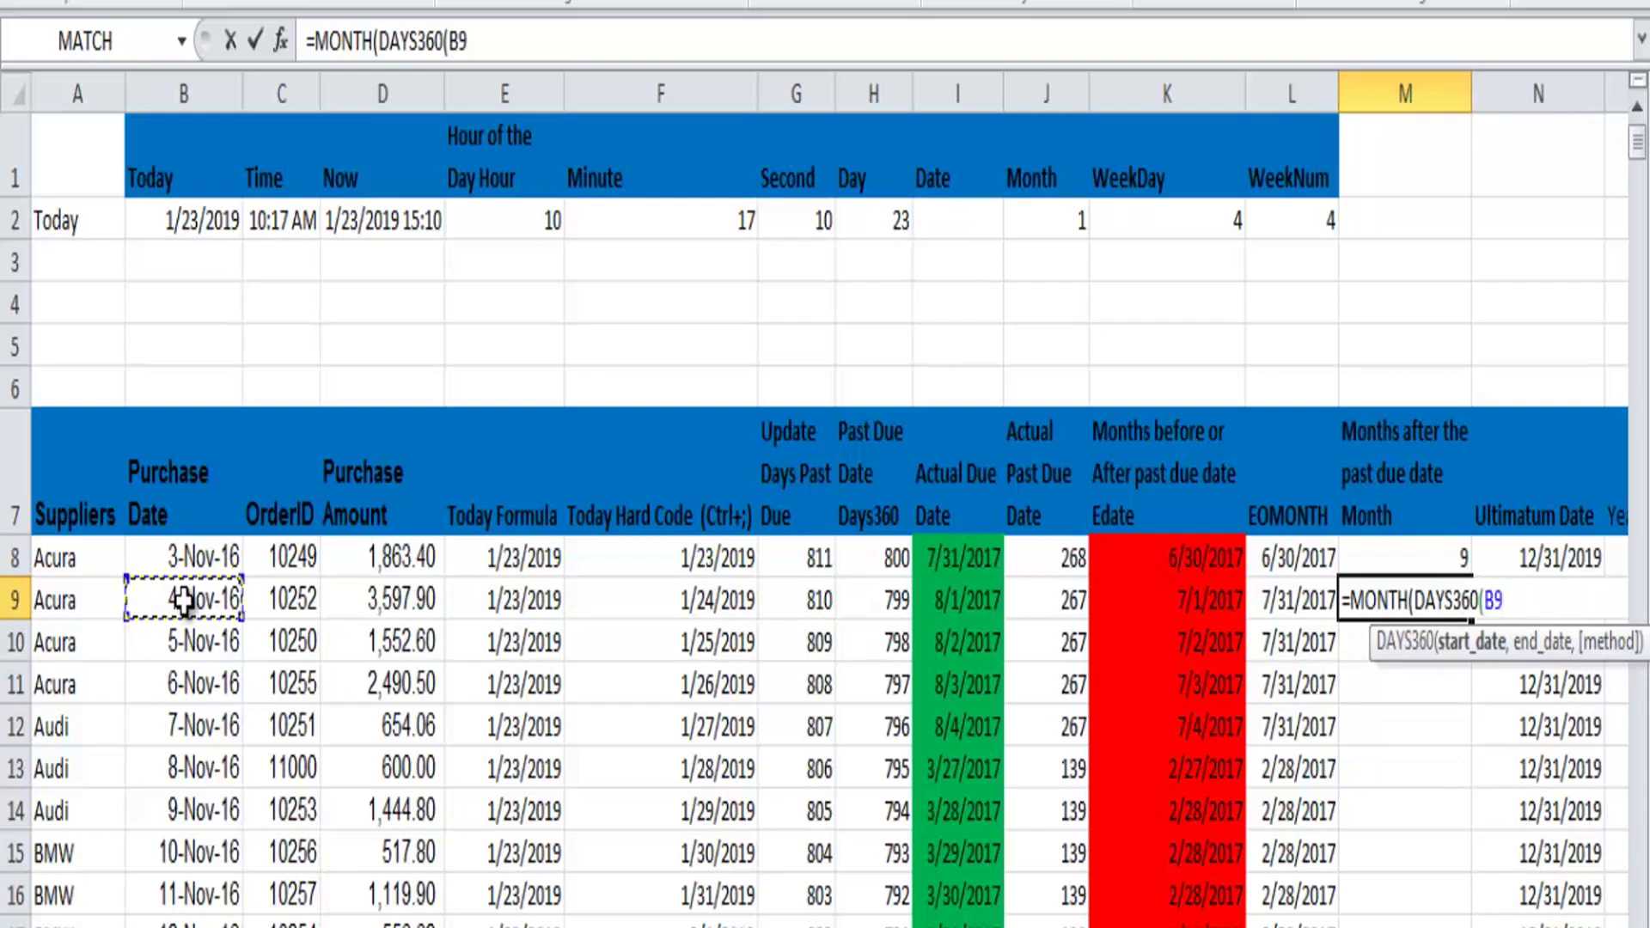
text(,---------------------------------------)
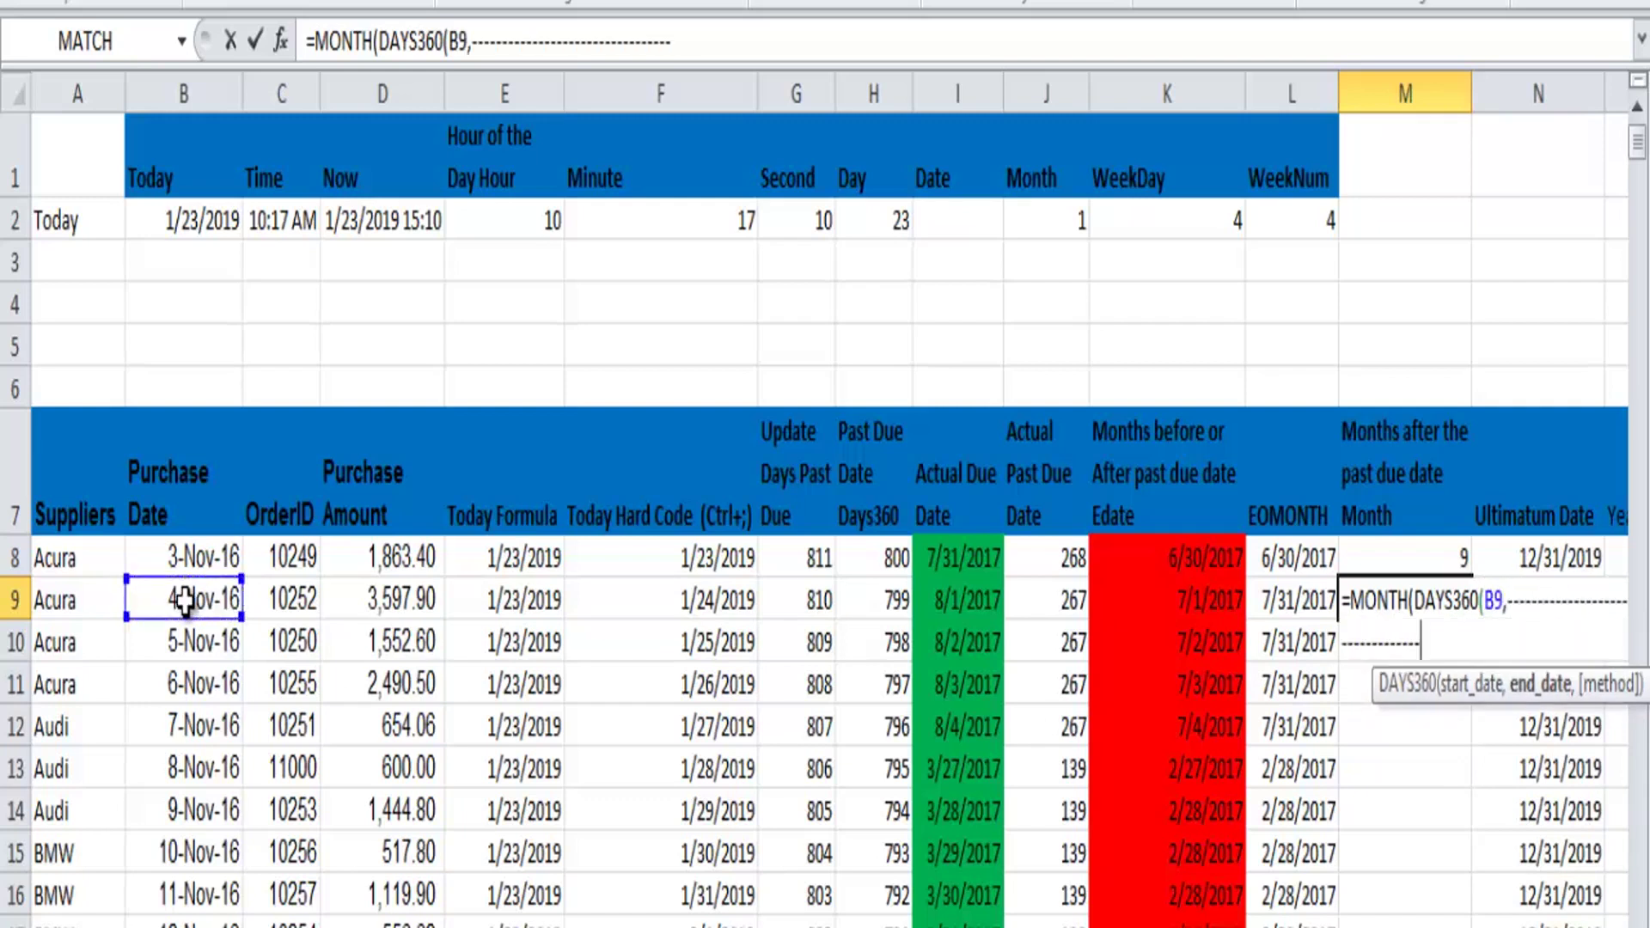
key(BackSpace)
key(BackSpace)
key(BackSpace)
key(BackSpace)
key(BackSpace)
key(BackSpace)
key(BackSpace)
key(BackSpace)
key(BackSpace)
key(BackSpace)
key(BackSpace)
key(BackSpace)
key(BackSpace)
key(BackSpace)
key(BackSpace)
key(BackSpace)
key(BackSpace)
key(BackSpace)
key(BackSpace)
key(BackSpace)
key(BackSpace)
key(BackSpace)
key(BackSpace)
key(BackSpace)
key(BackSpace)
key(BackSpace)
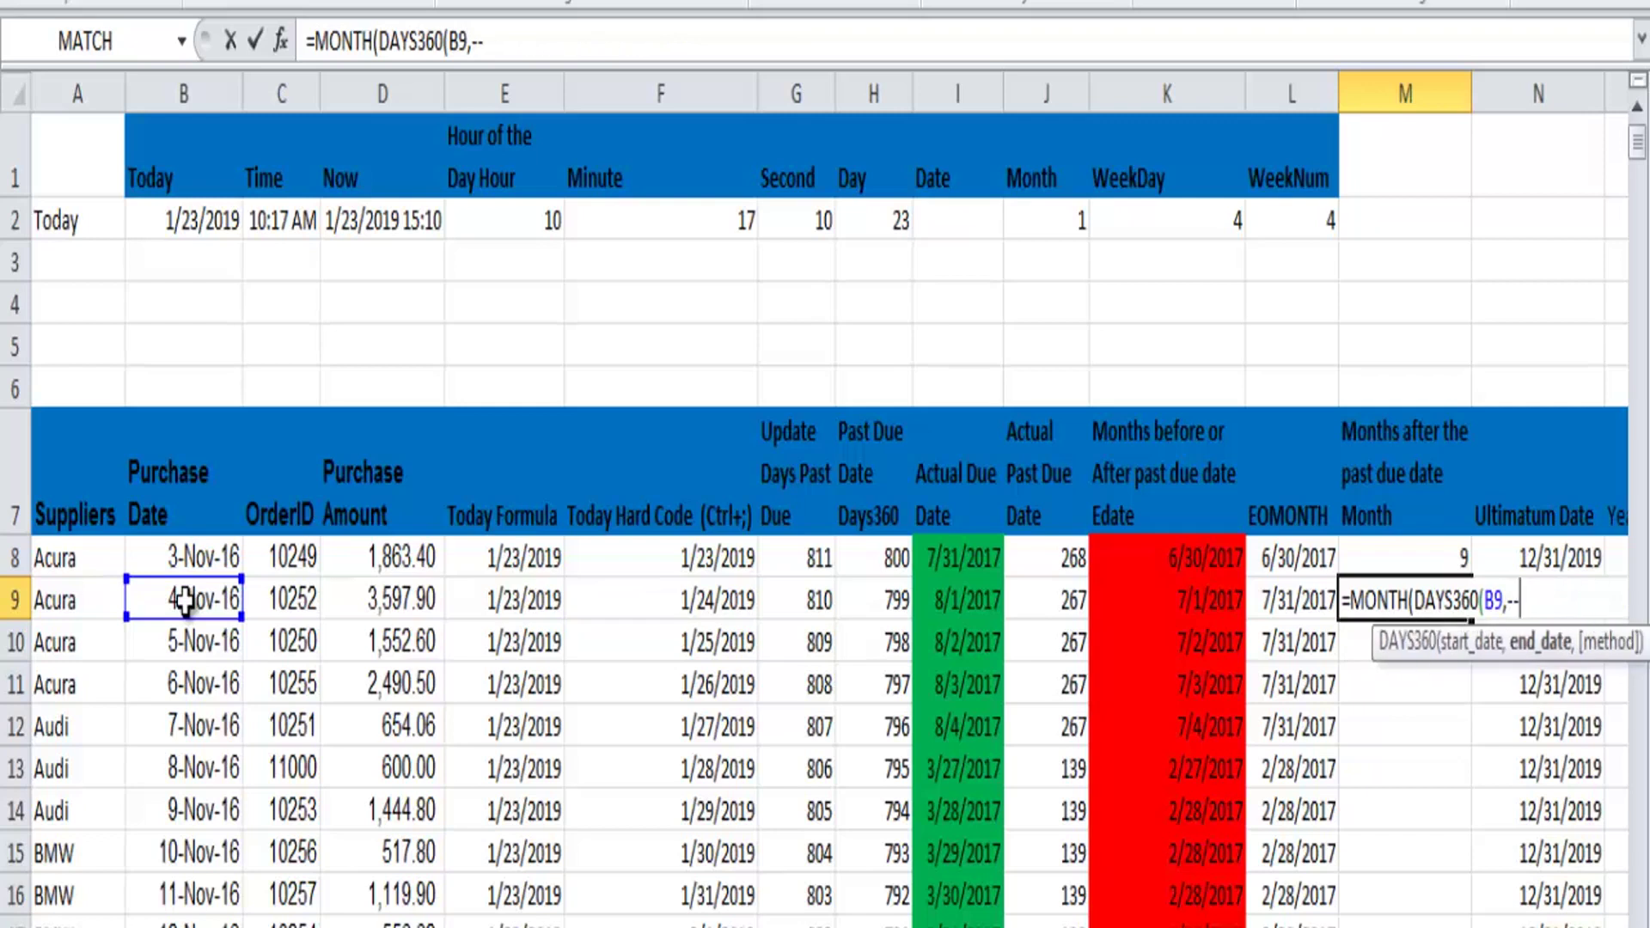
key(BackSpace)
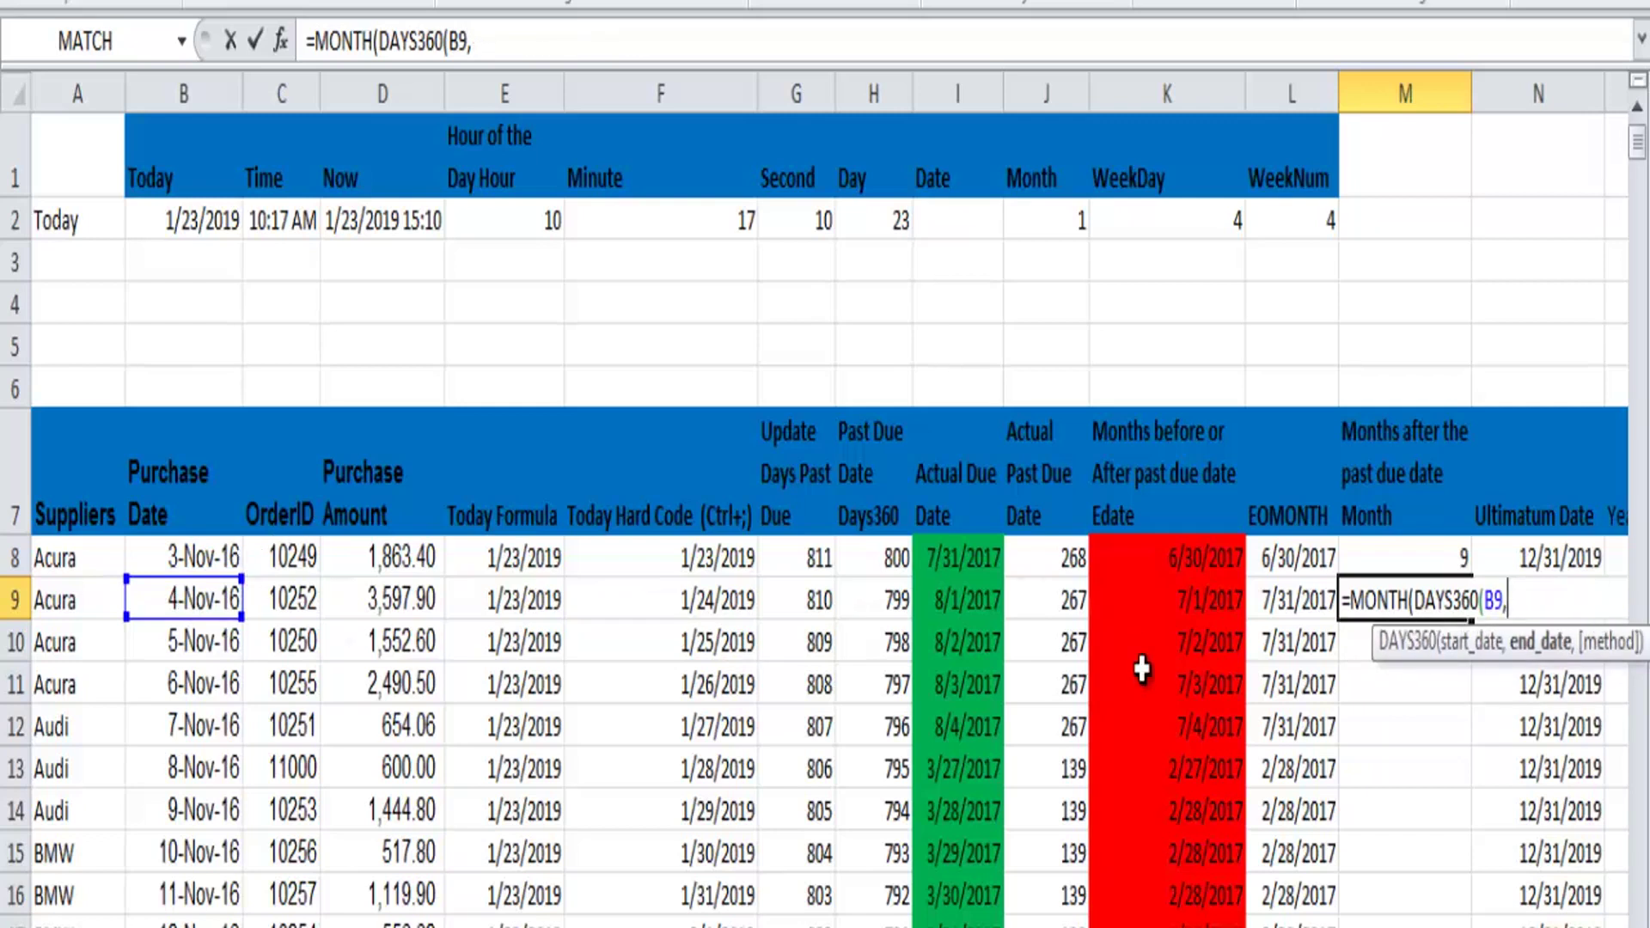
click(964, 600)
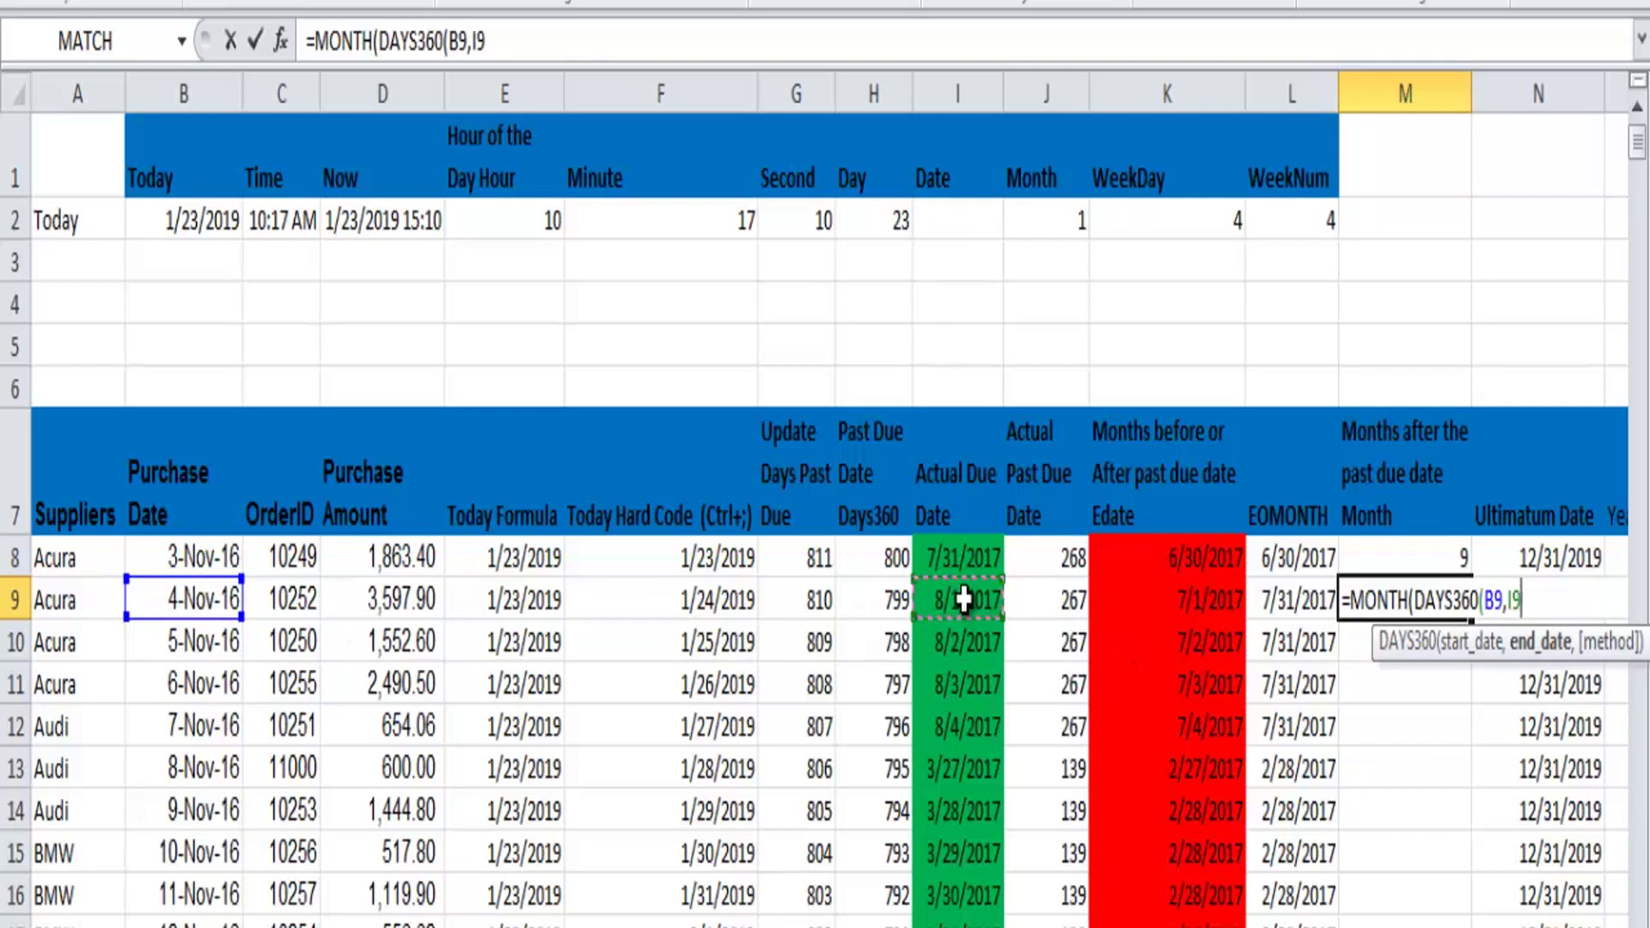
text(,)
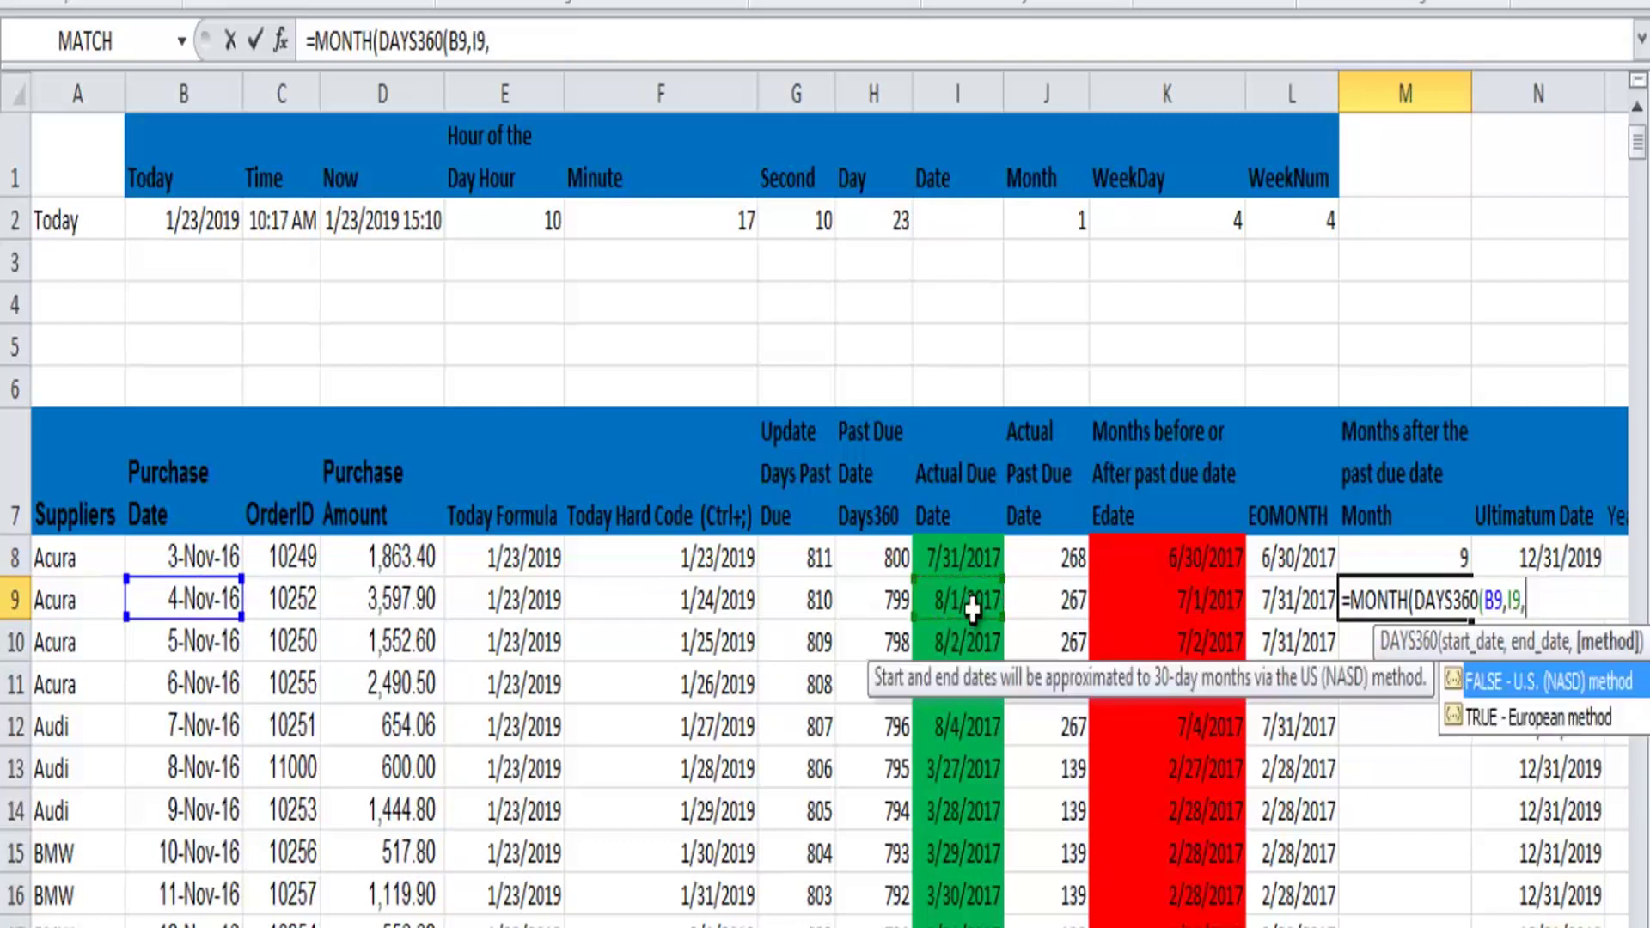
double_click(1497, 681)
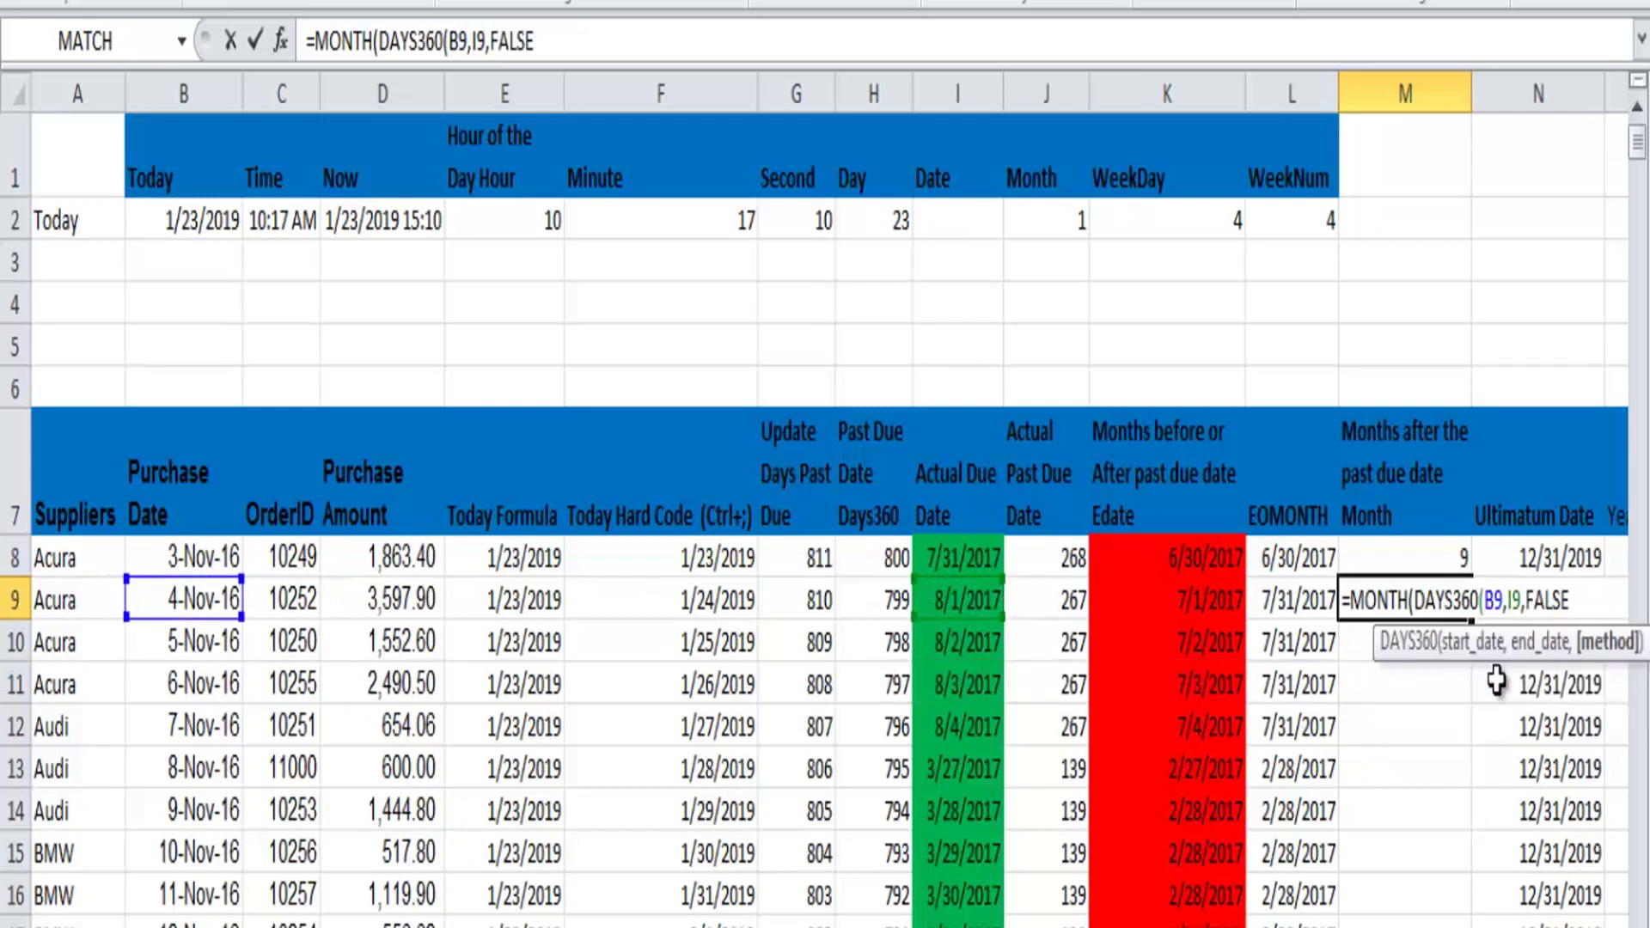
text())
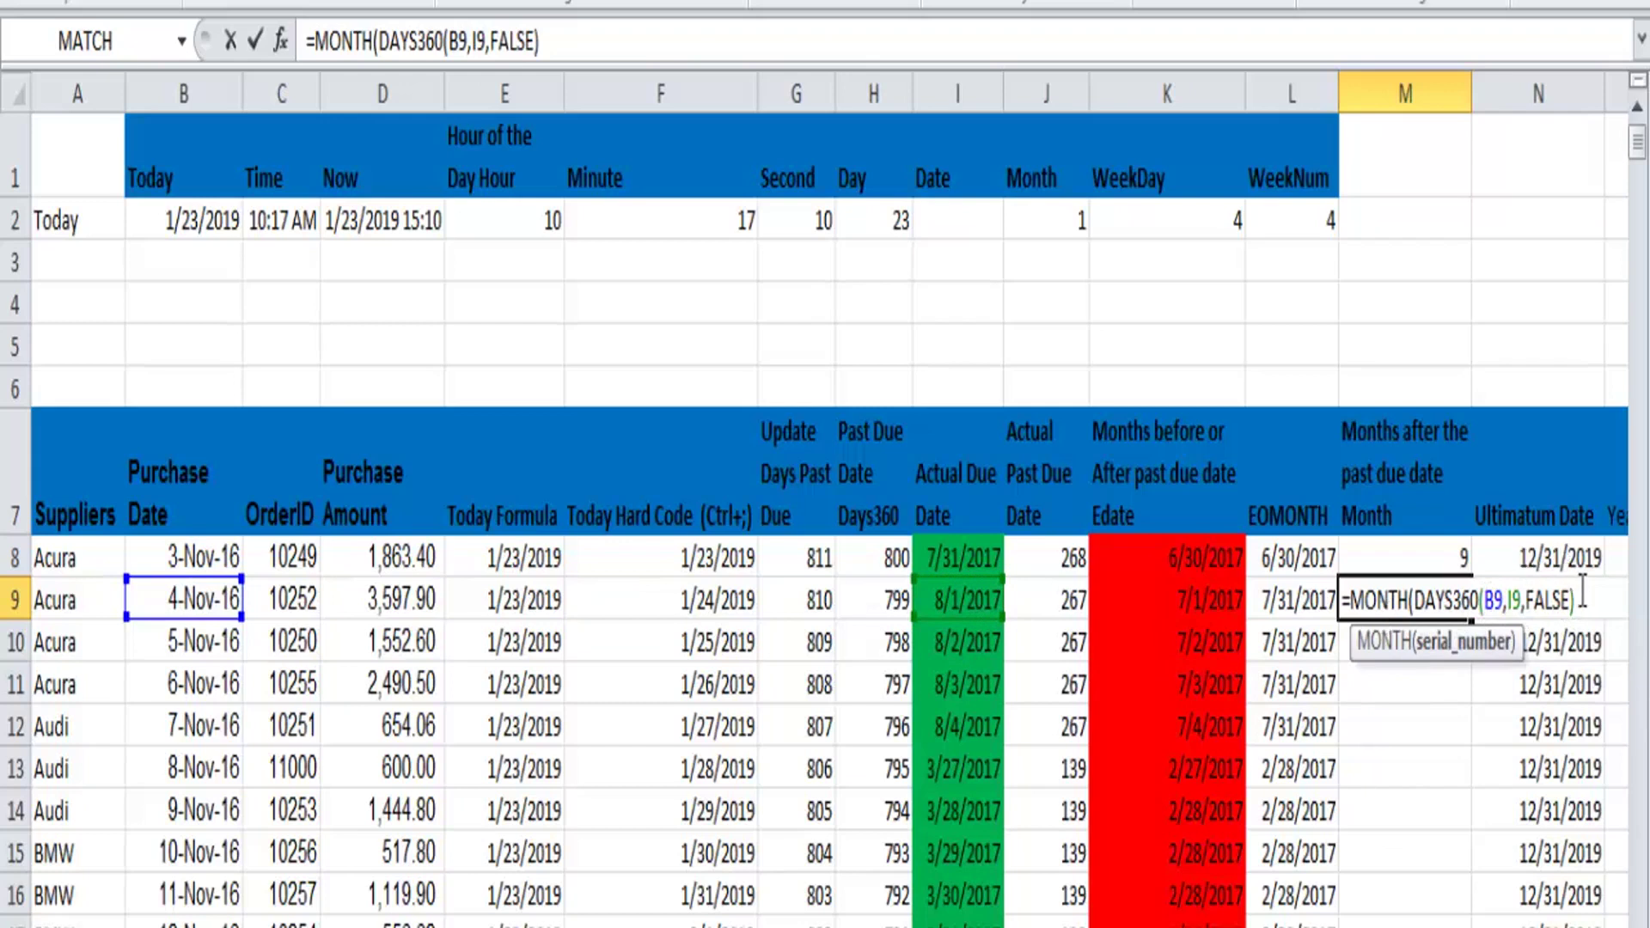
text())
key(Return)
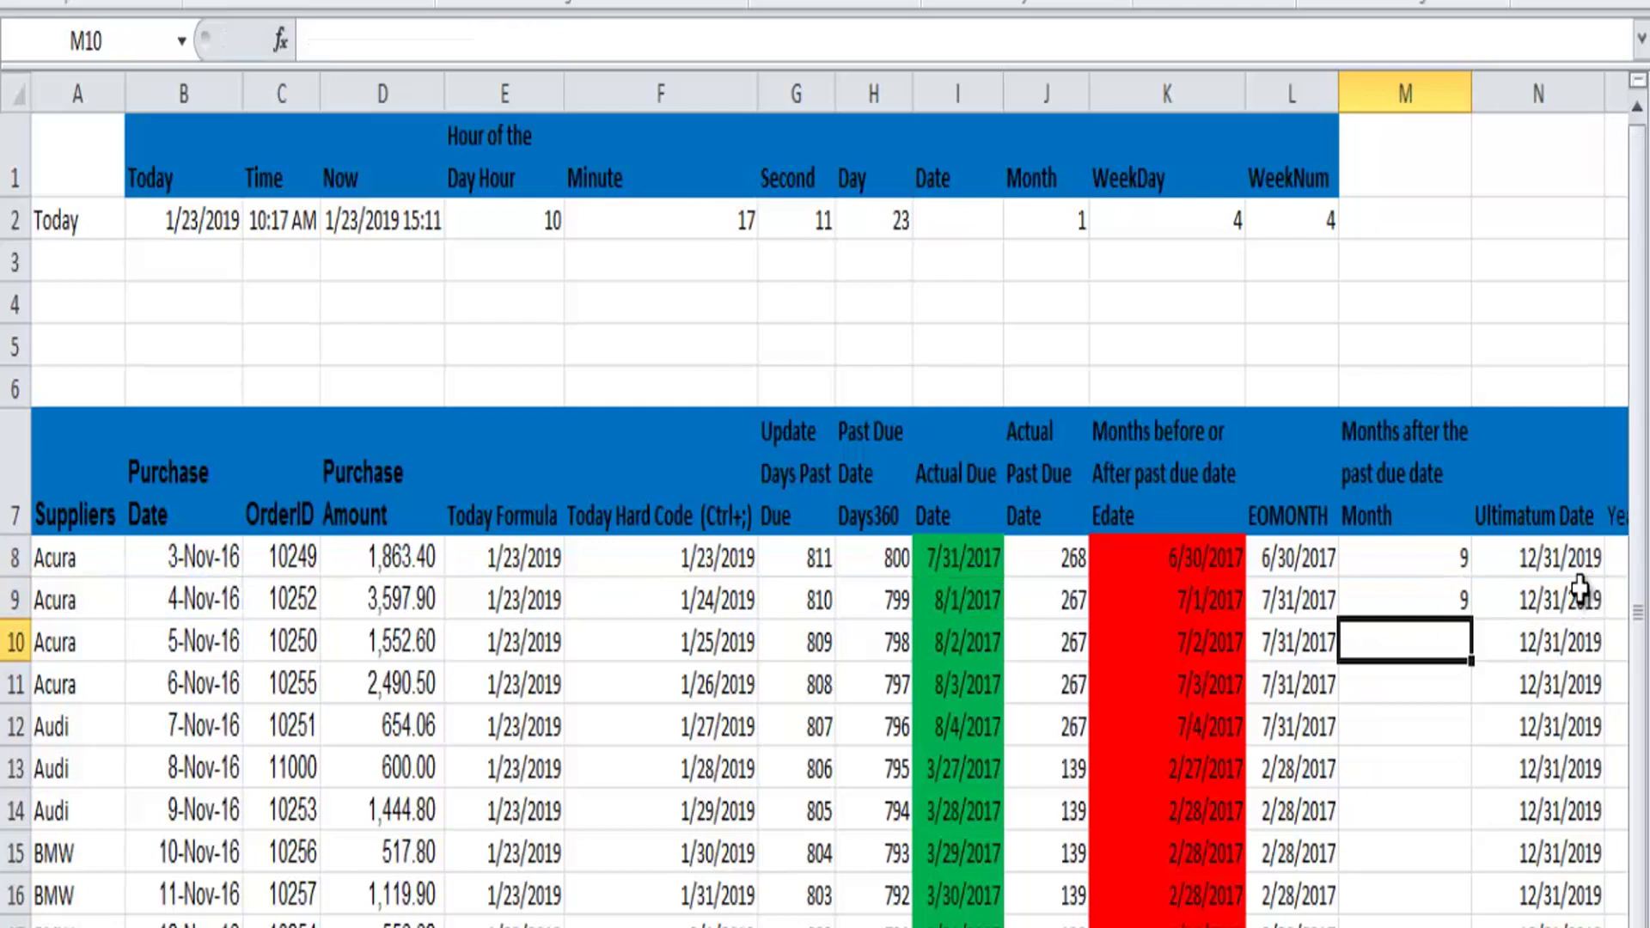
- Fill the M9 formula down the rest of the Month column
key(ctrl+Page_Down)
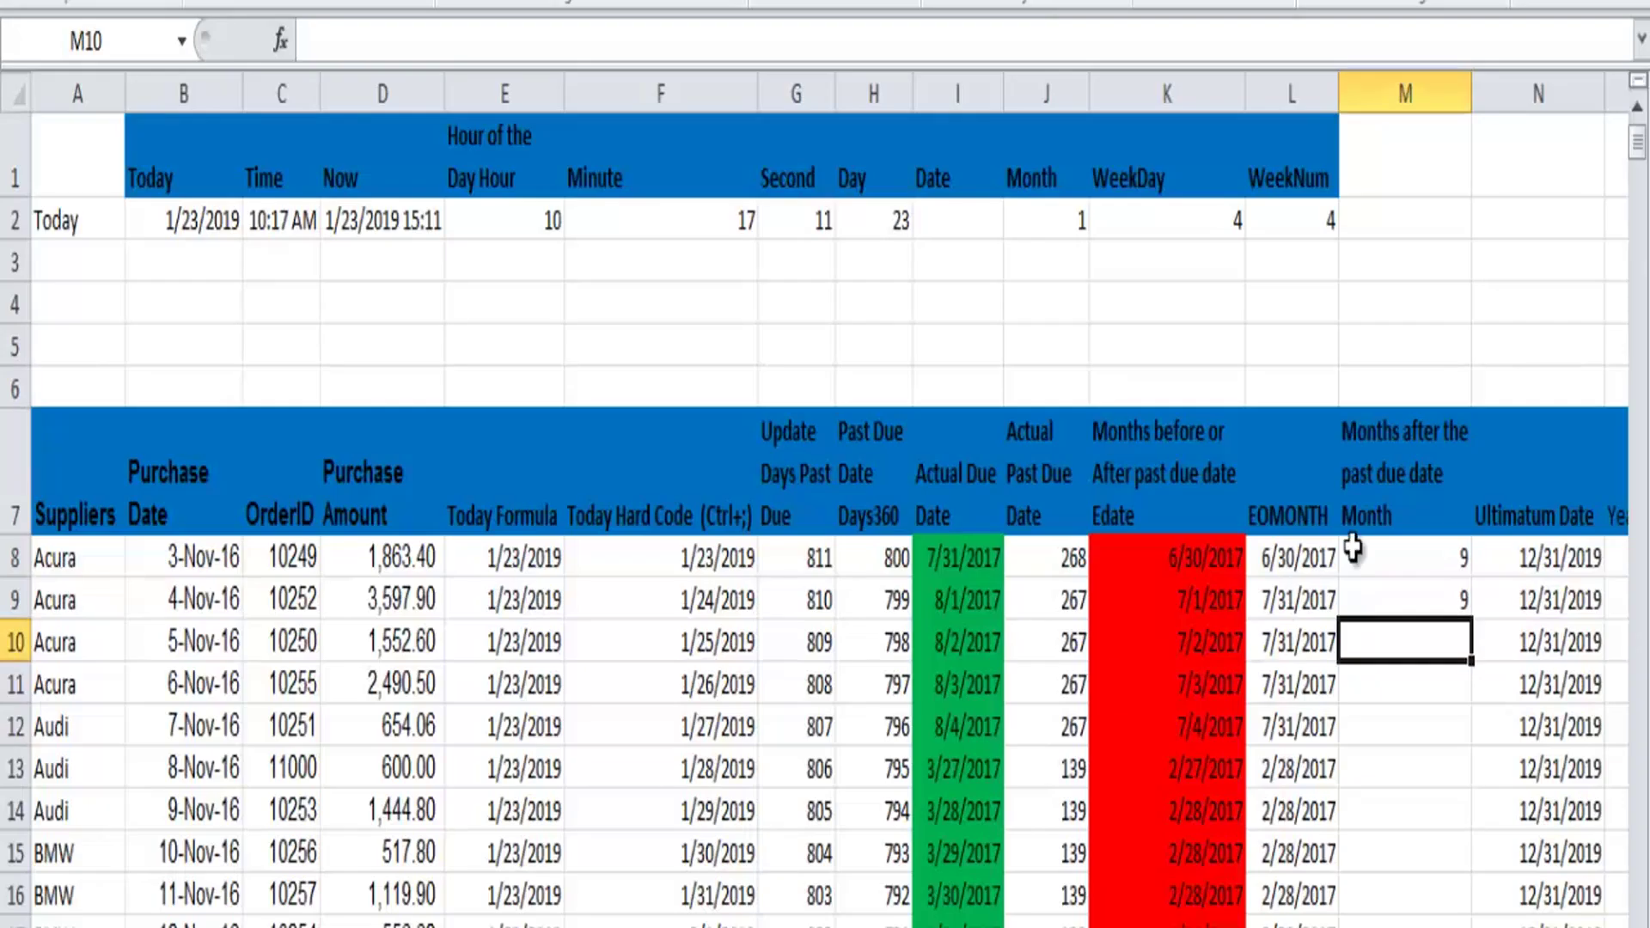
click(1411, 593)
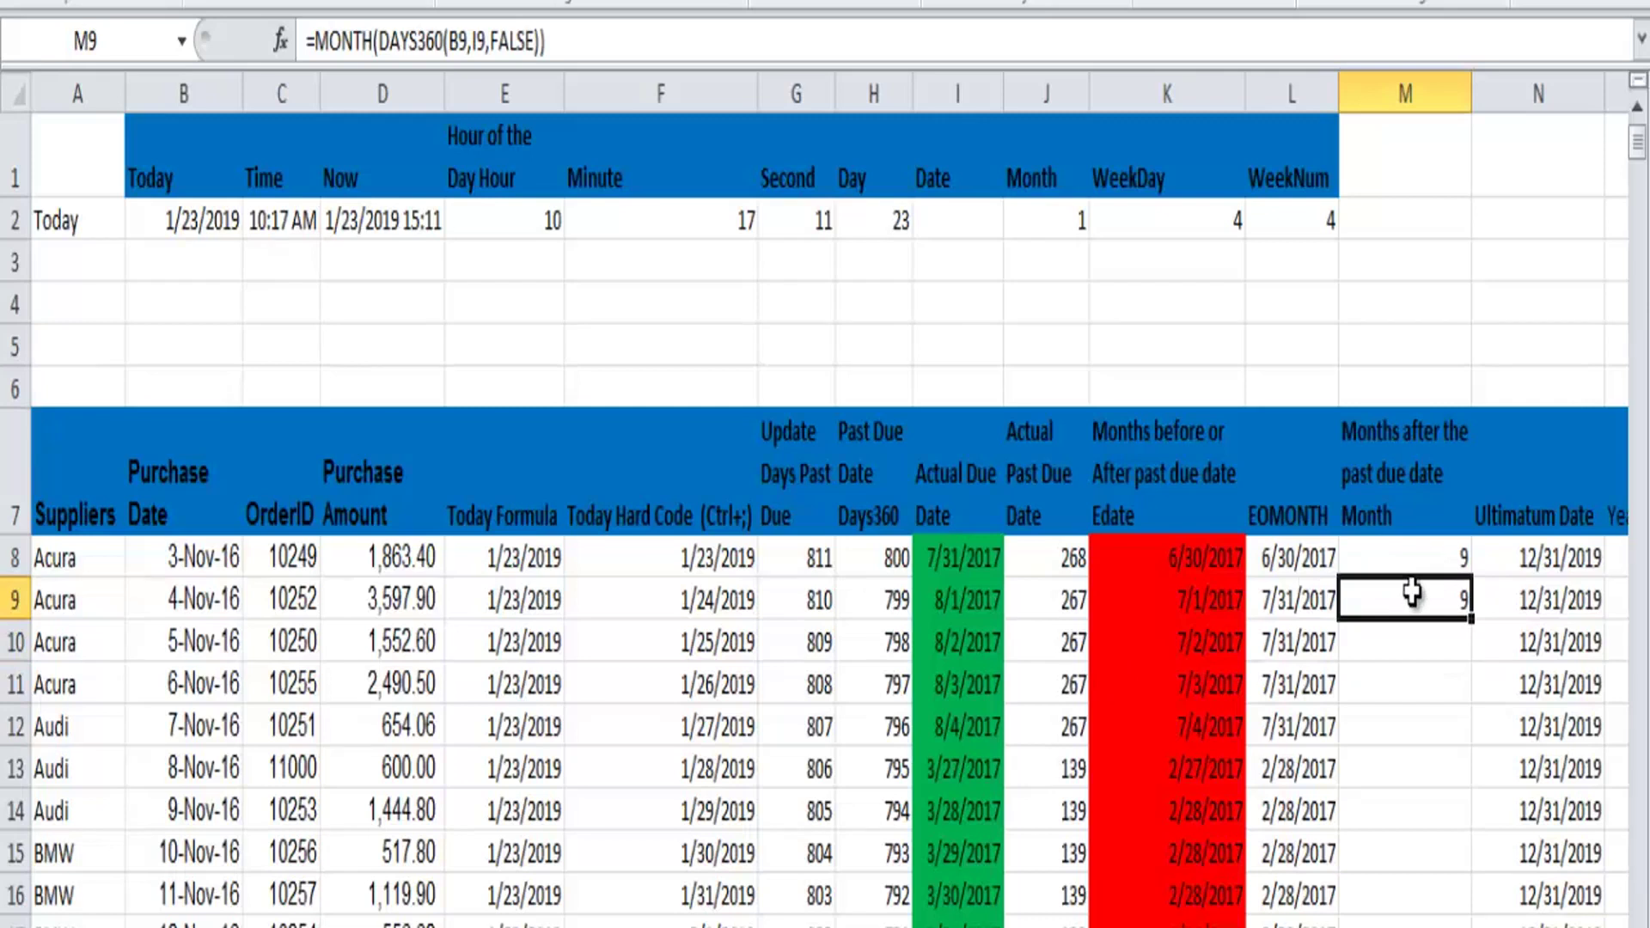
double_click(1473, 627)
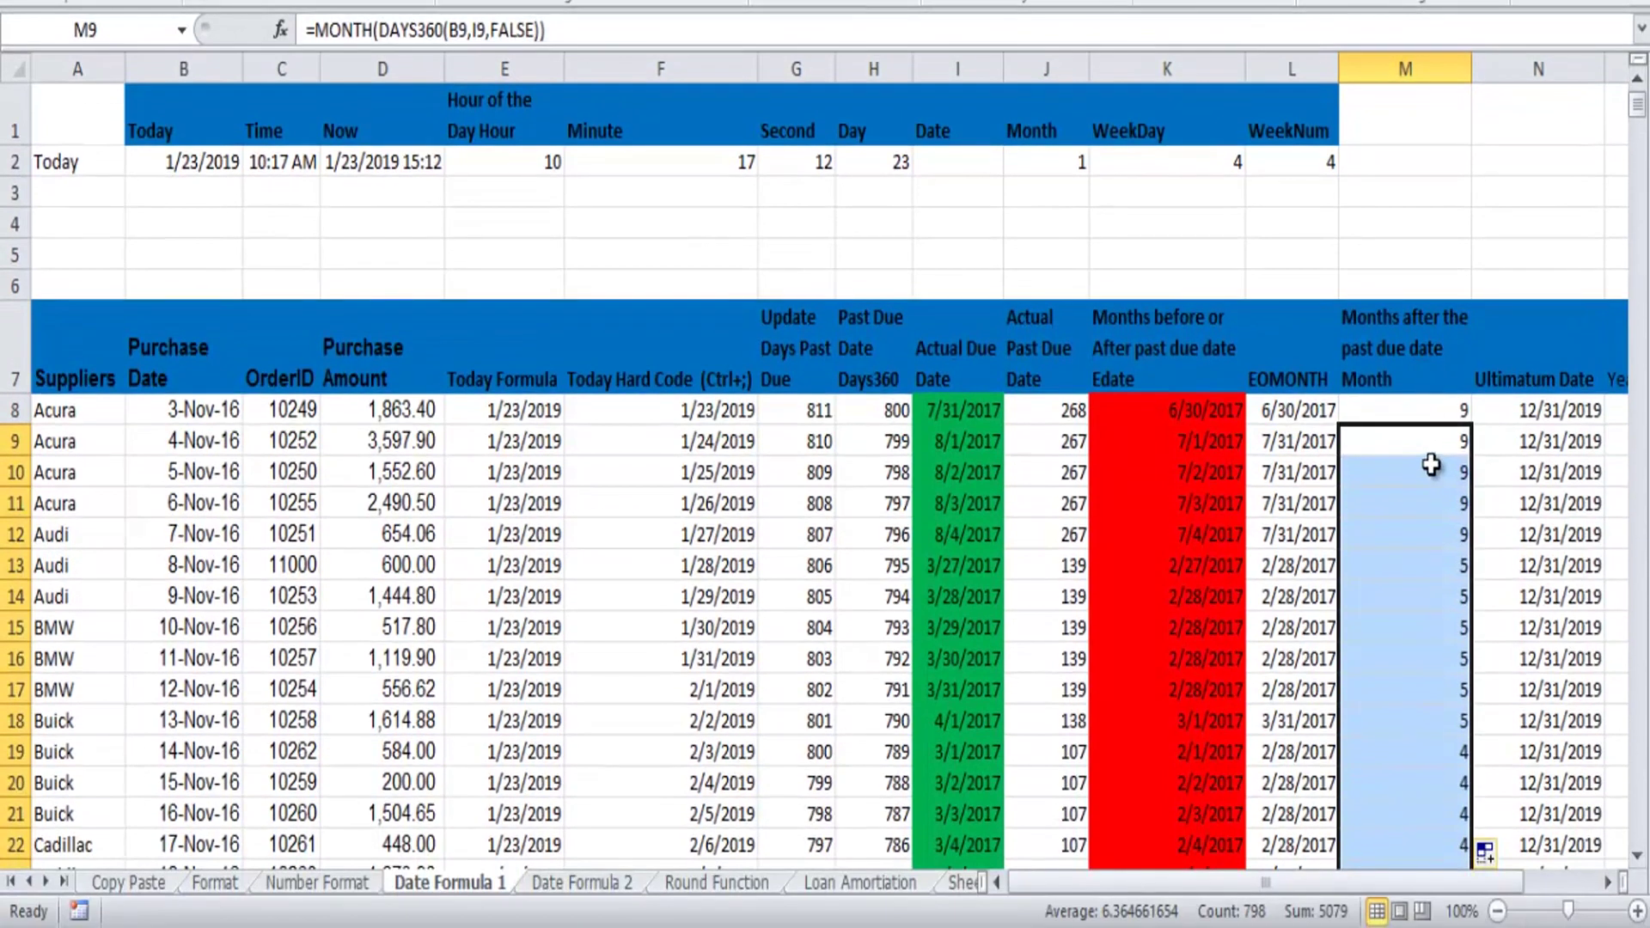
- Check the filled Month column from its header to row 806, including the EDATE formula in K806 and the purchase date in B806
click(1428, 587)
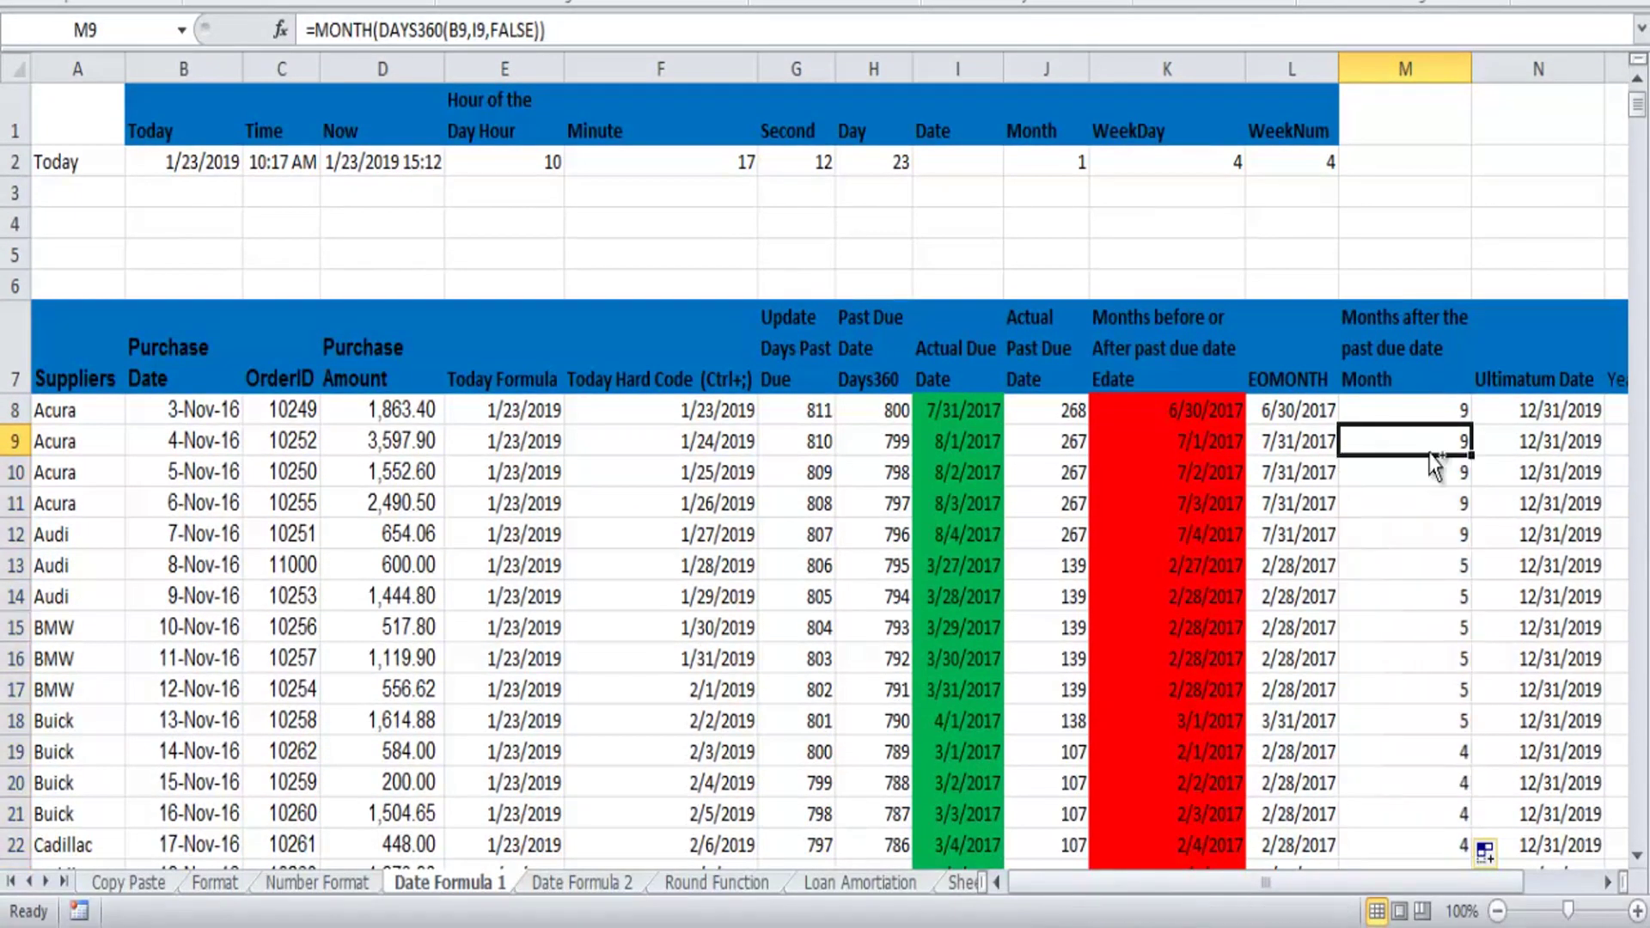
key(ctrl+Down)
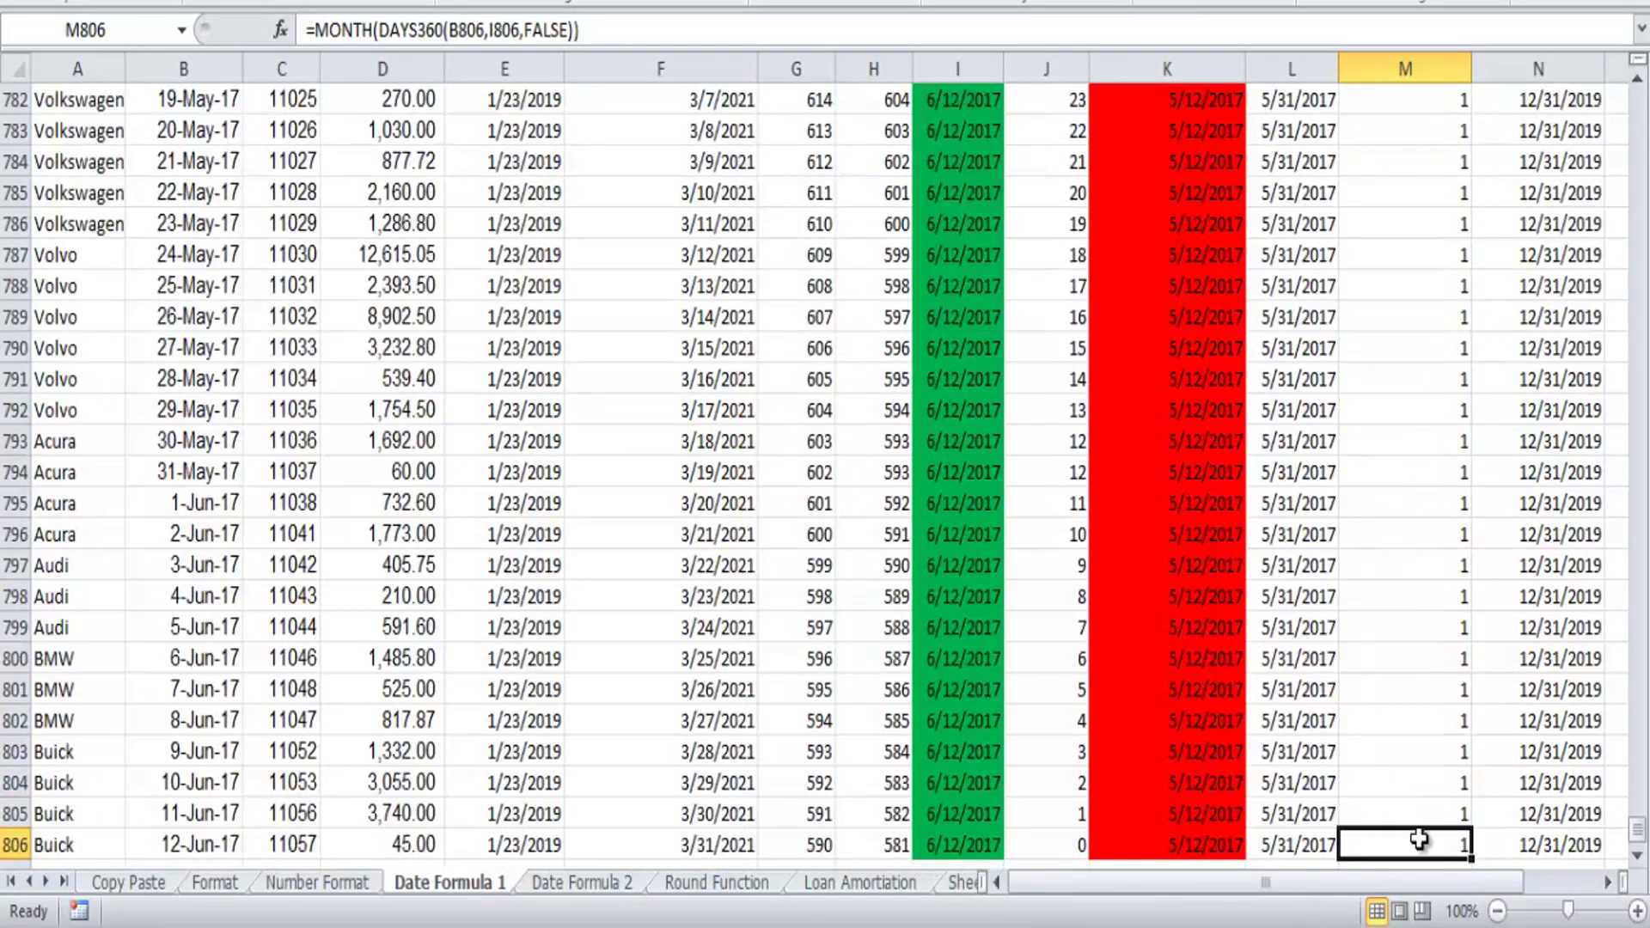
key(super+c)
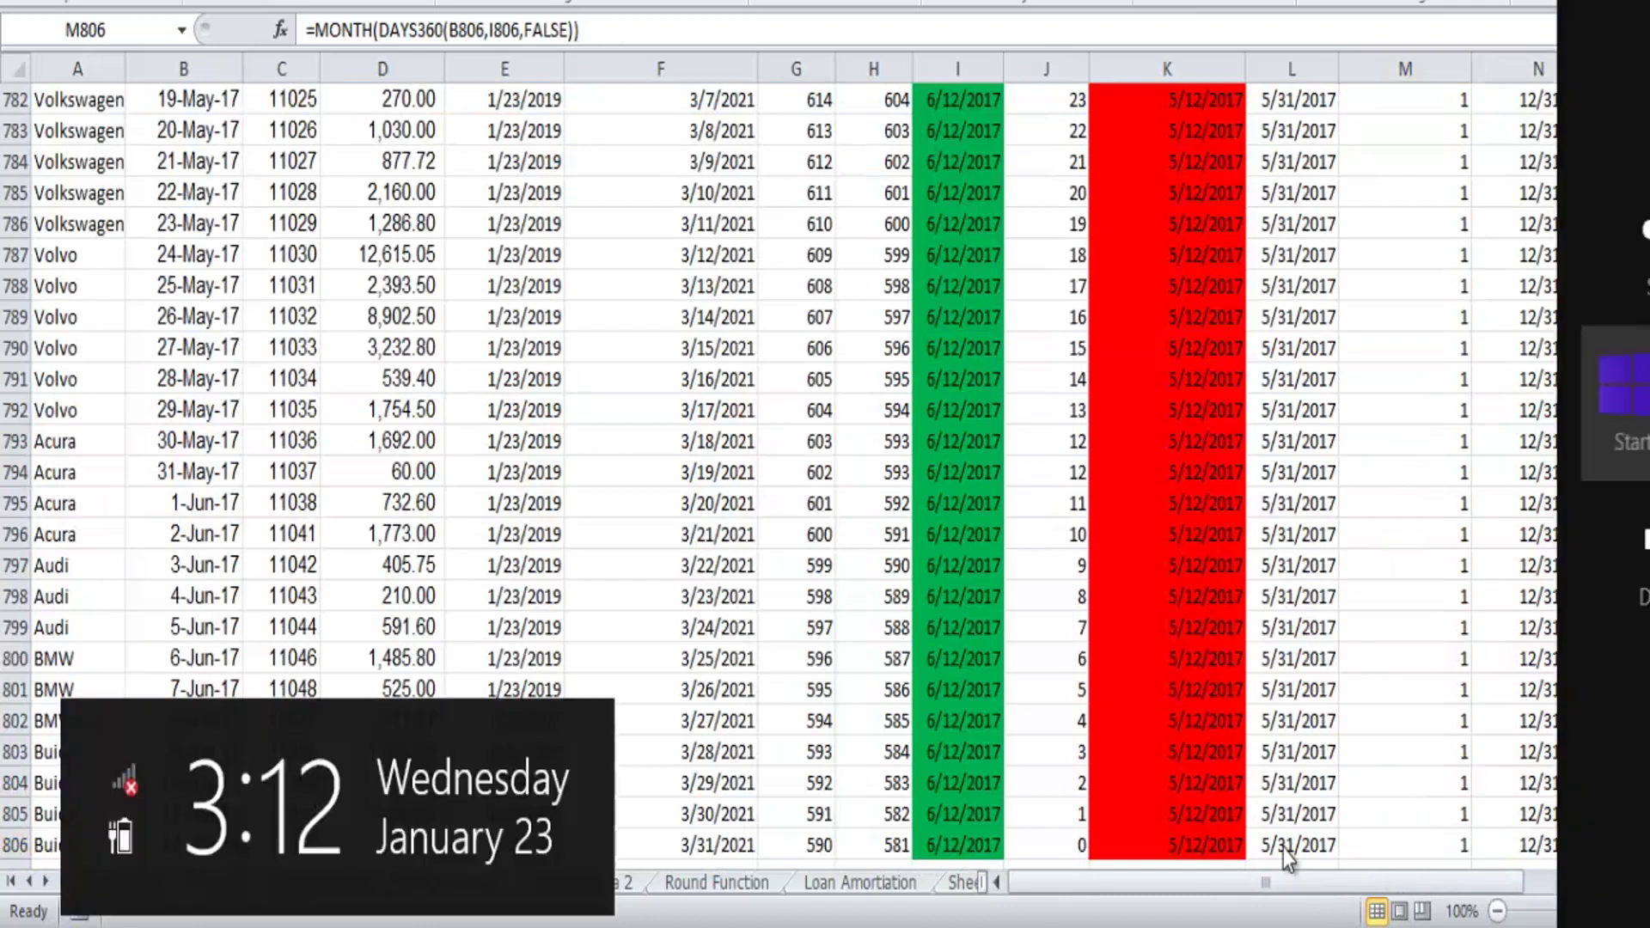
click(1206, 845)
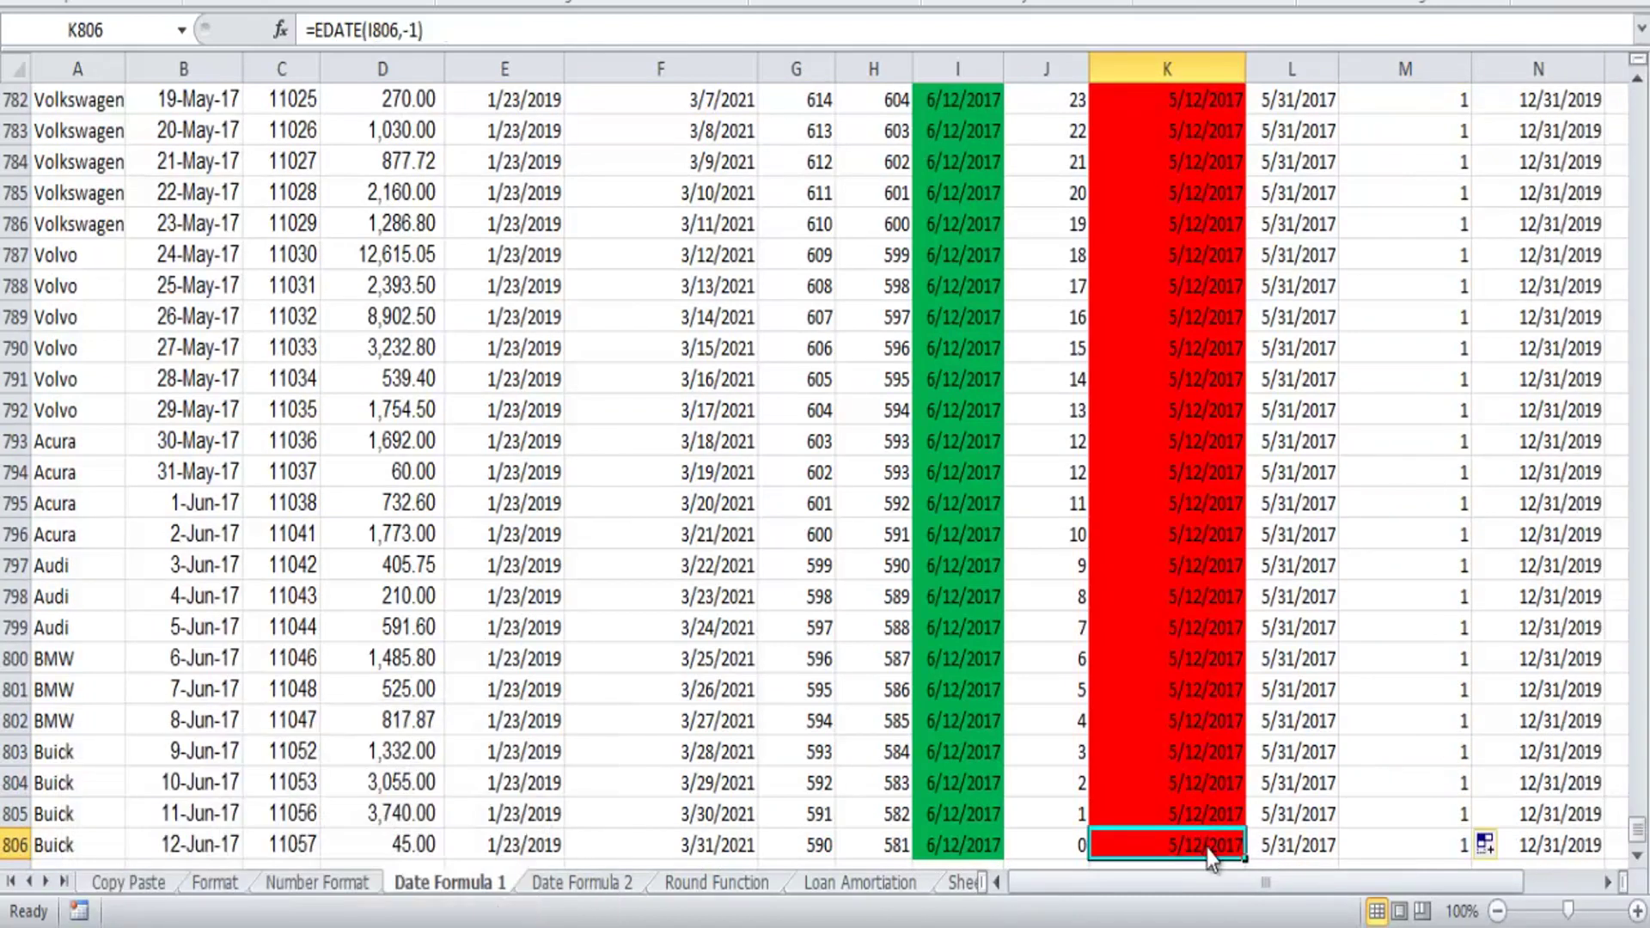
key(super+c)
click(1206, 845)
click(220, 835)
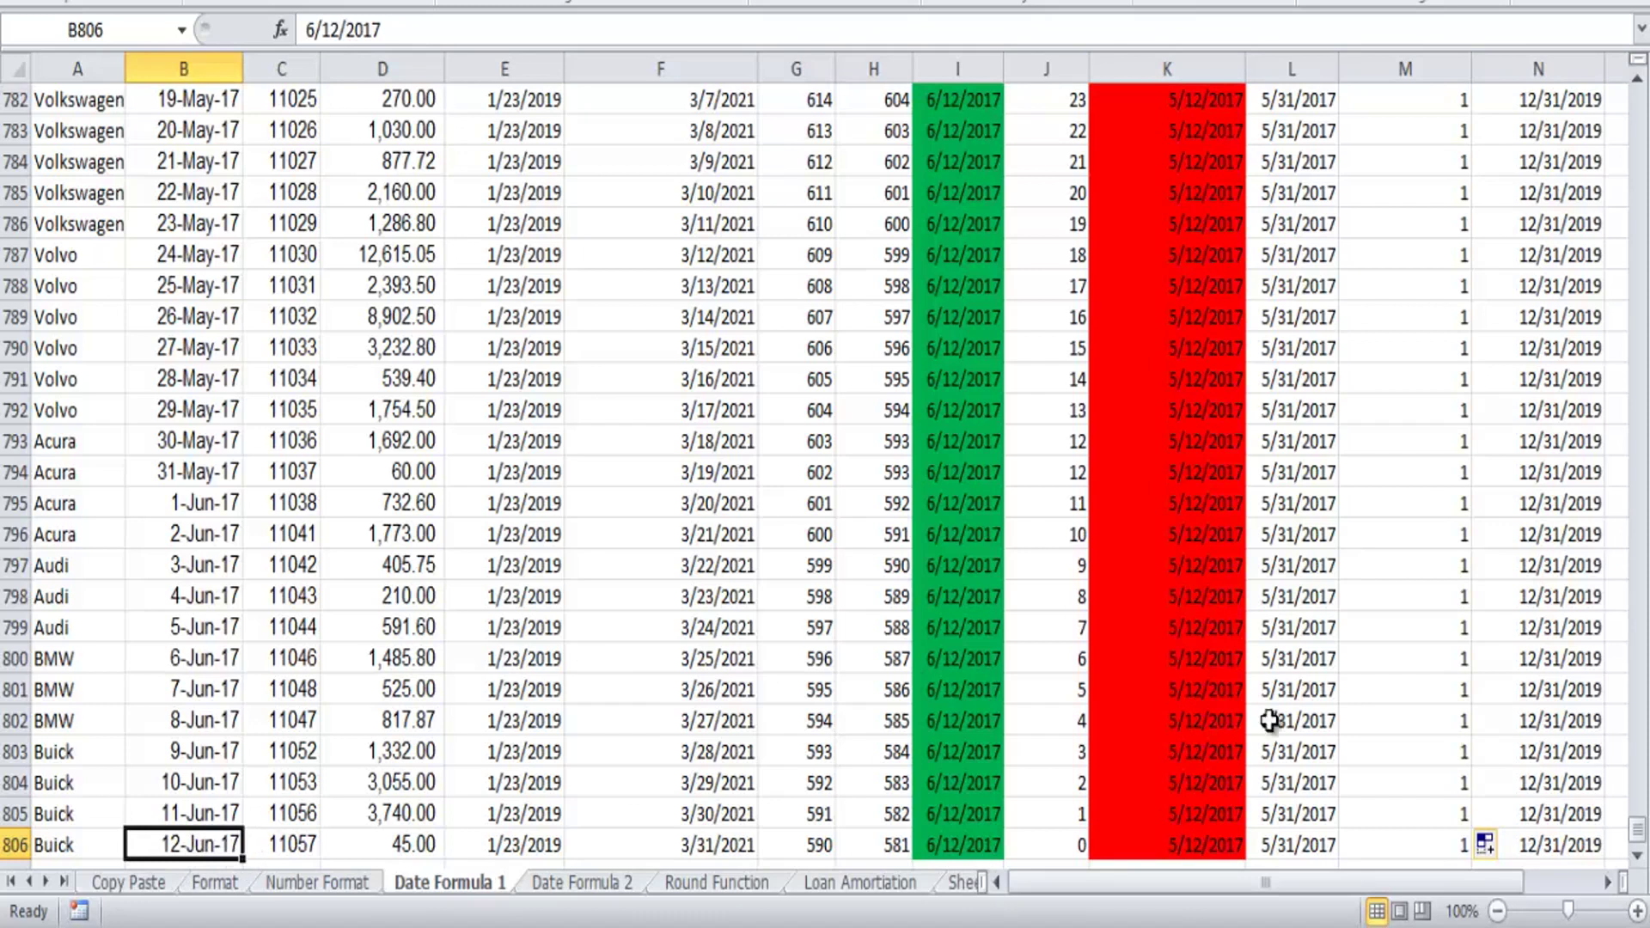
click(1441, 842)
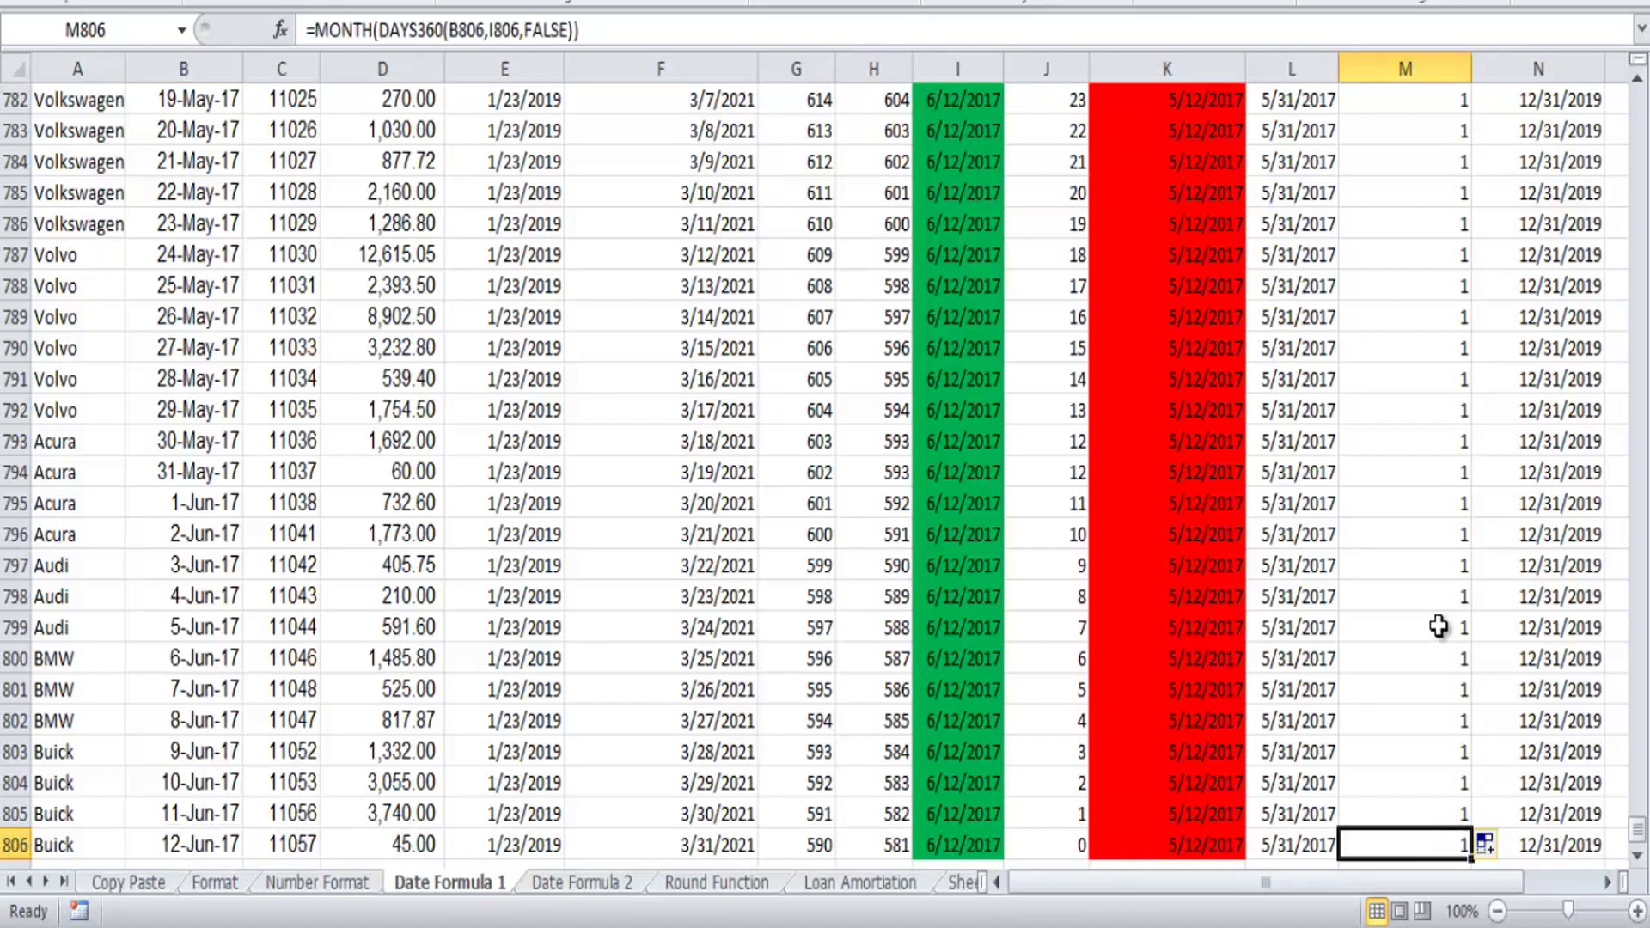
key(ctrl+Up)
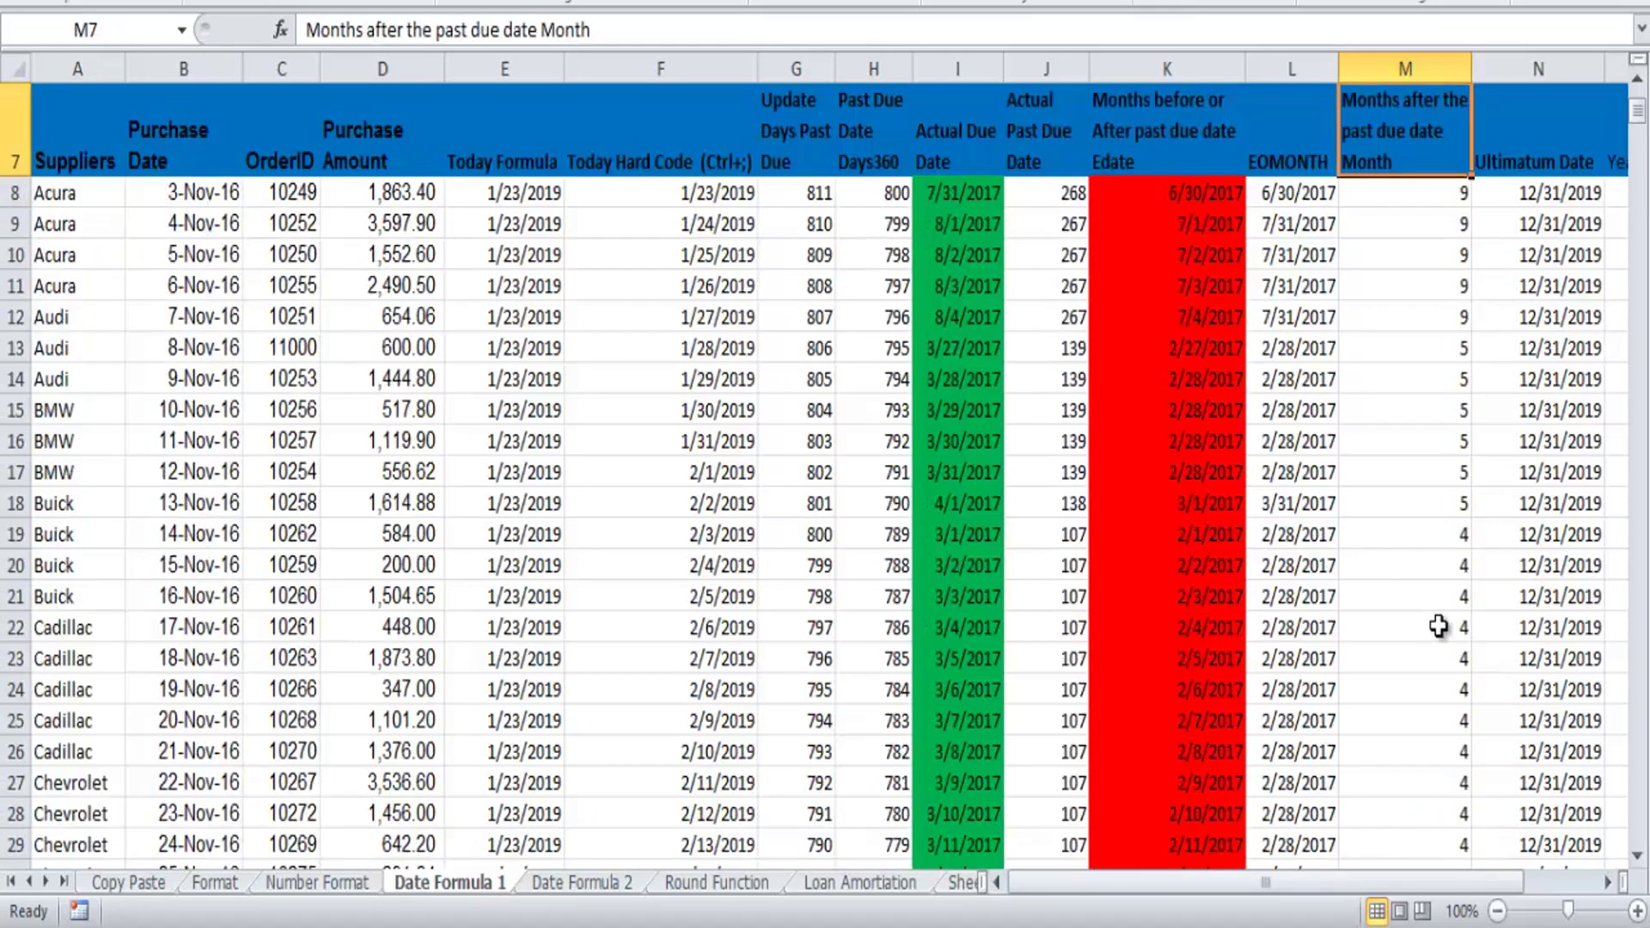
key(ctrl+Down)
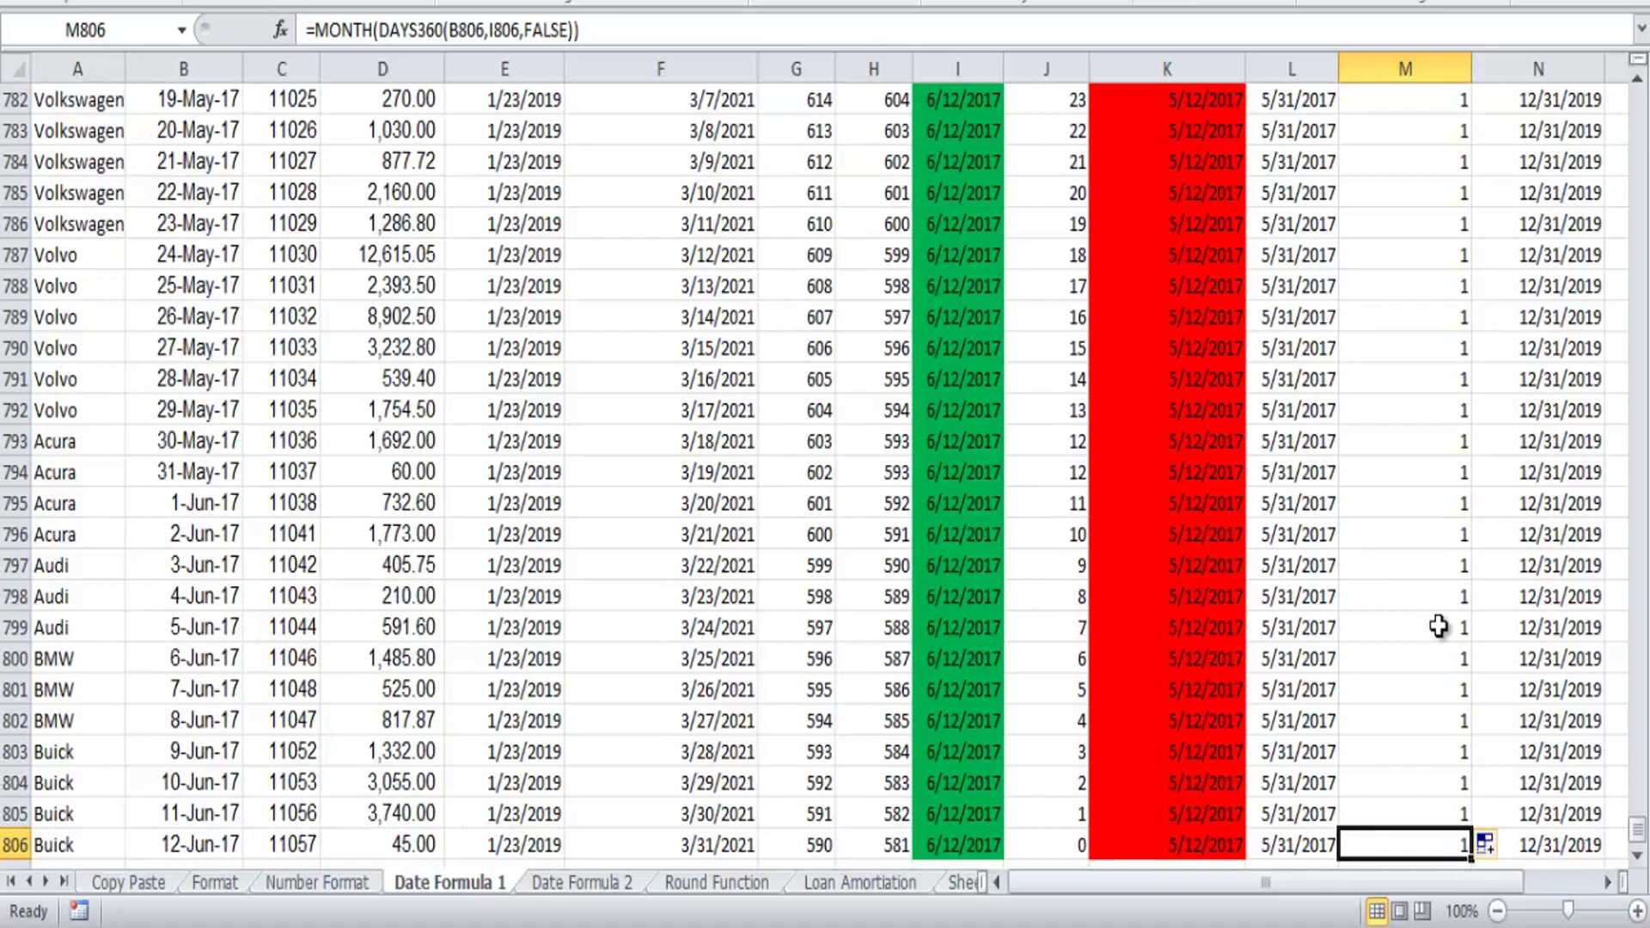
- Examine the header row across to YearFrac and the Time value in C2
key(ctrl+Up)
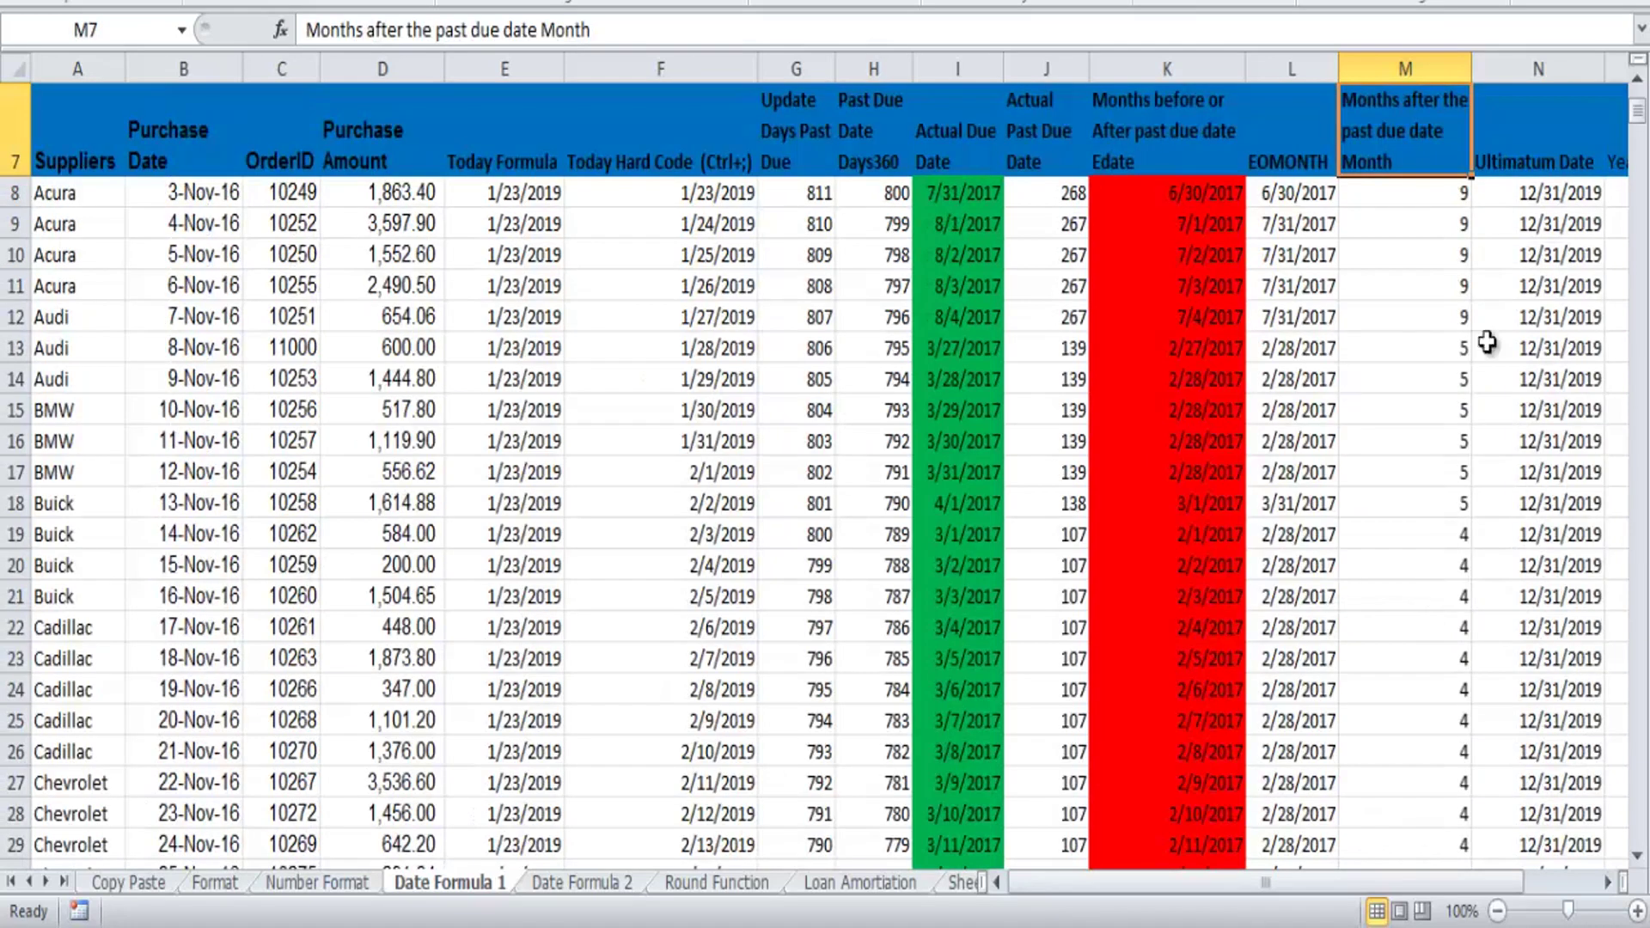
click(1605, 883)
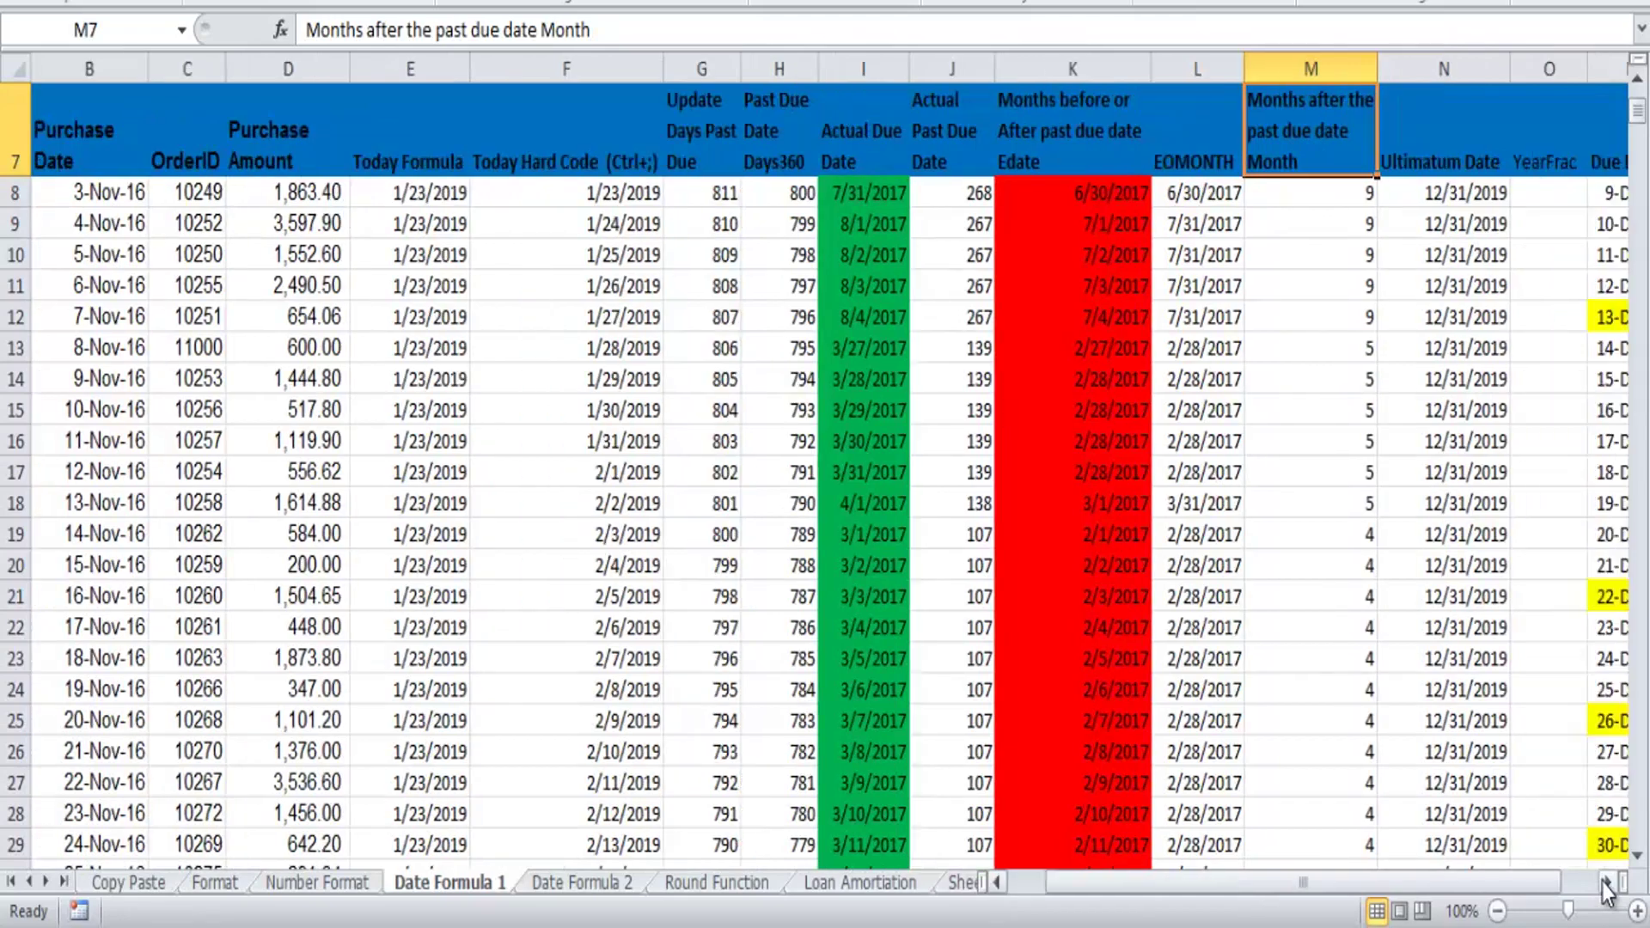
click(1605, 883)
click(1605, 882)
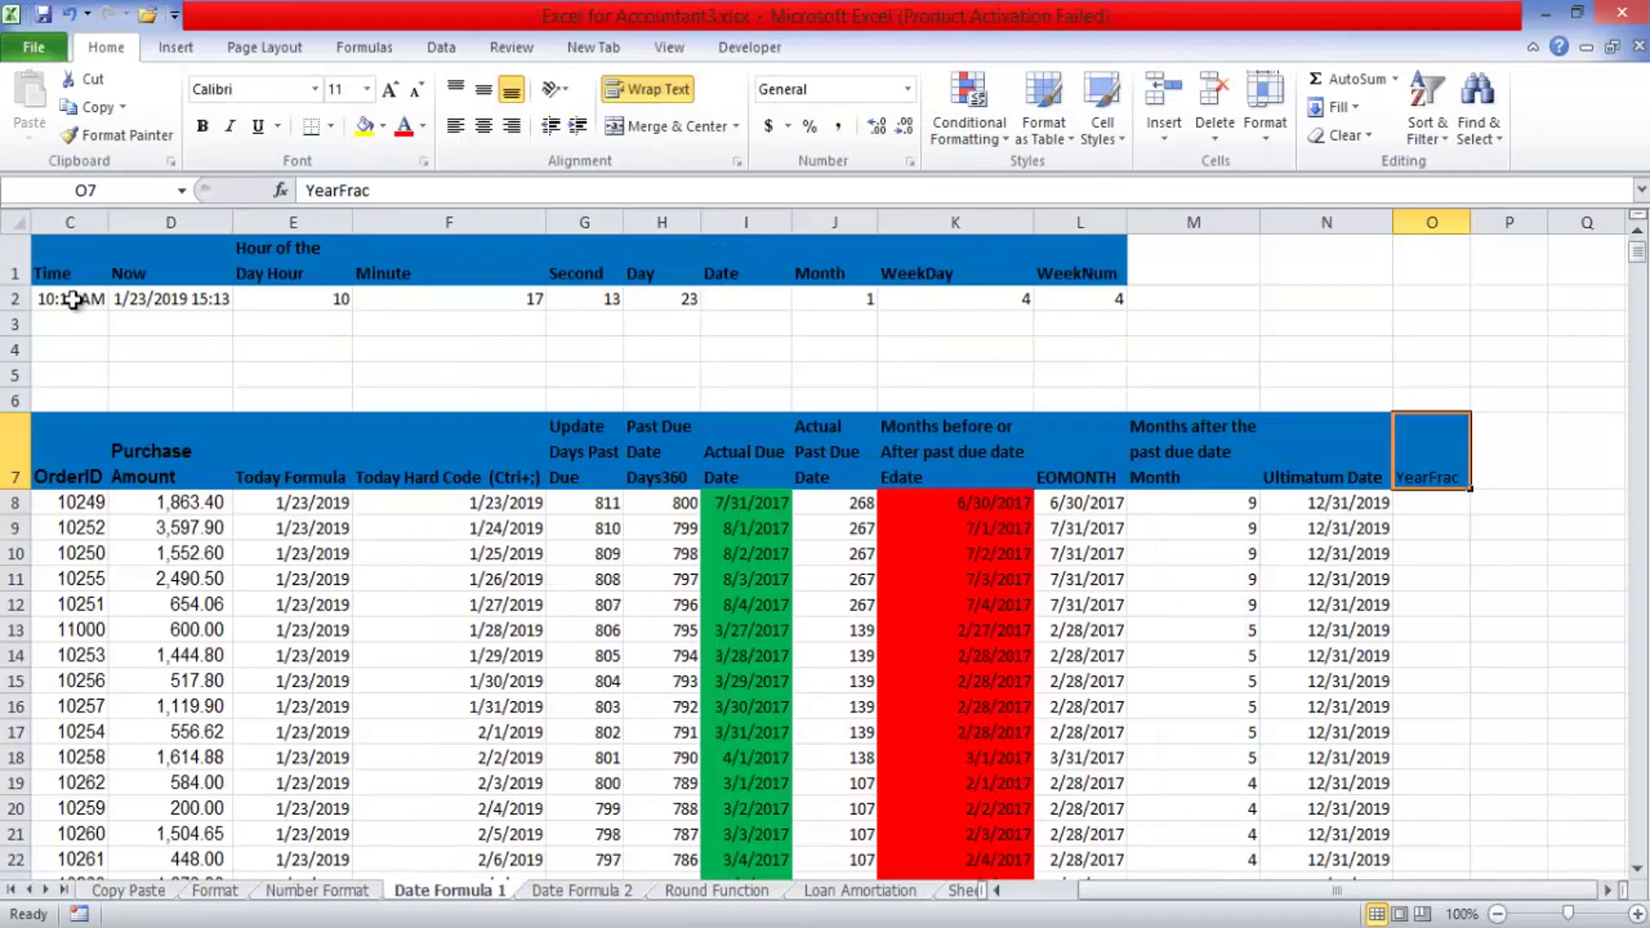
click(73, 298)
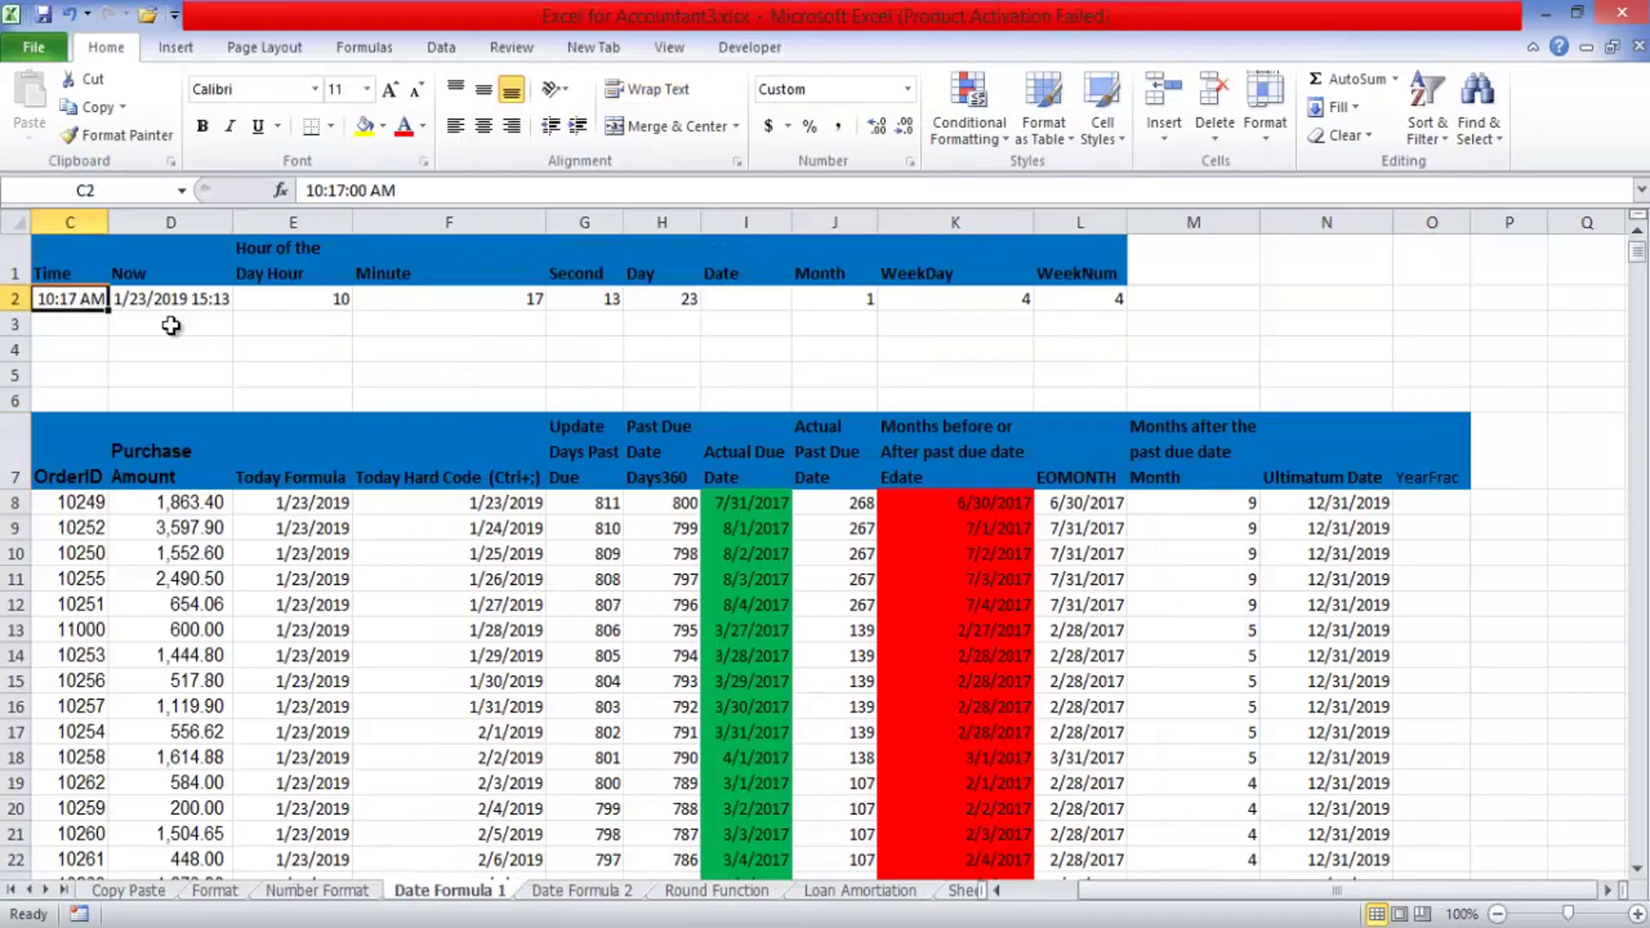
click(1027, 891)
drag(1029, 903, 1023, 894)
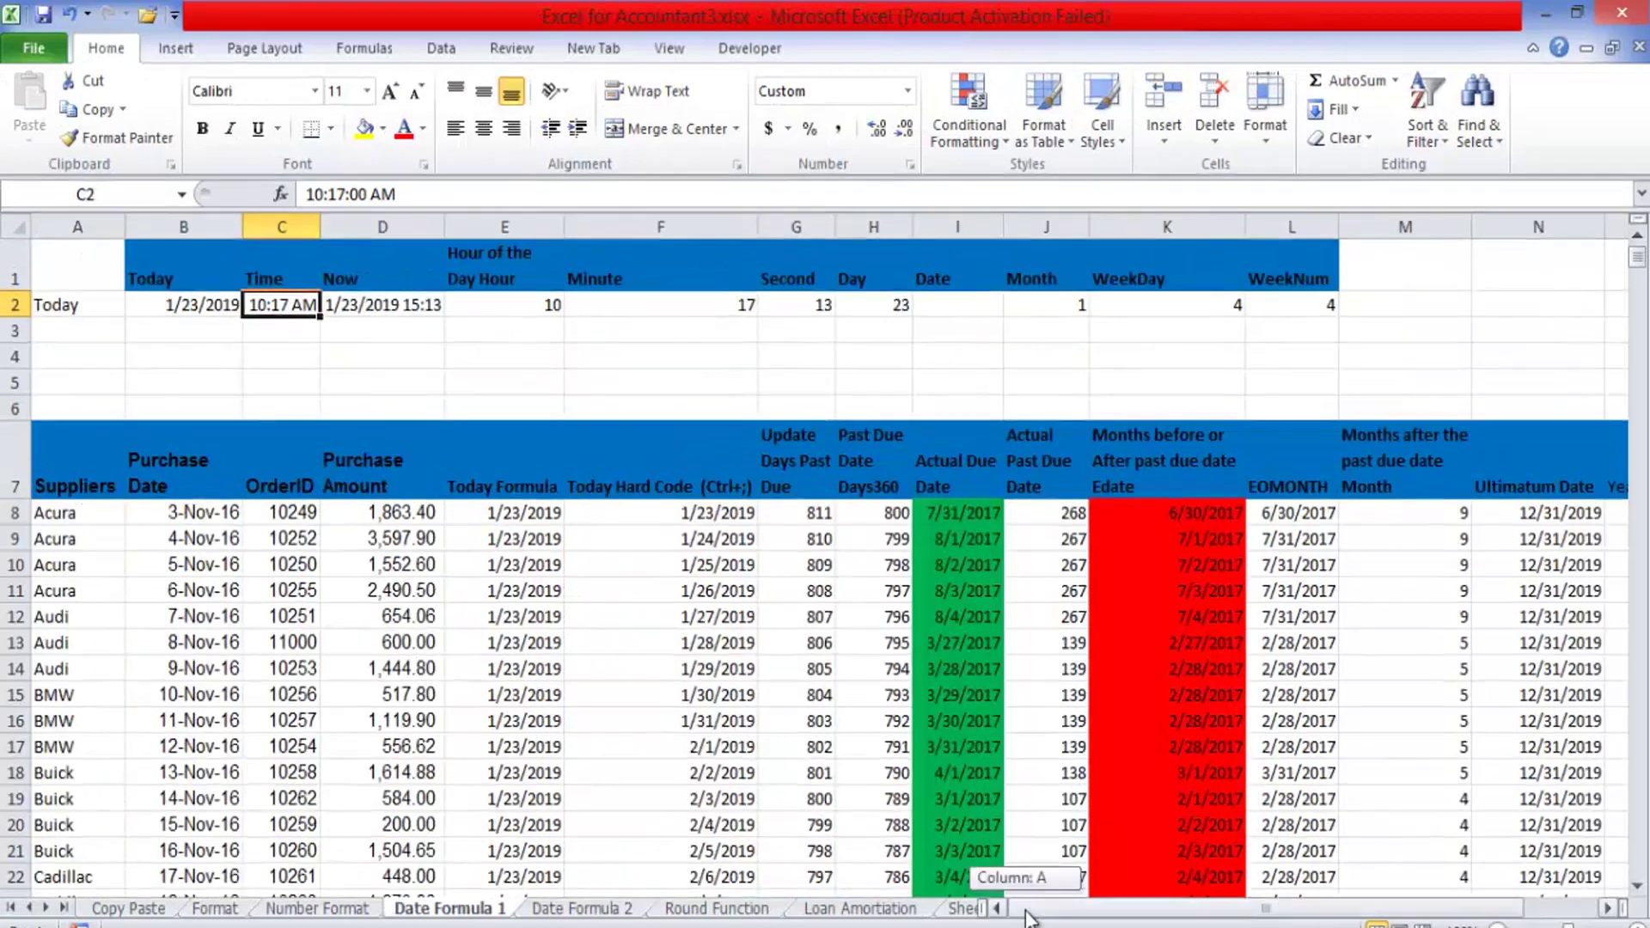
click(172, 480)
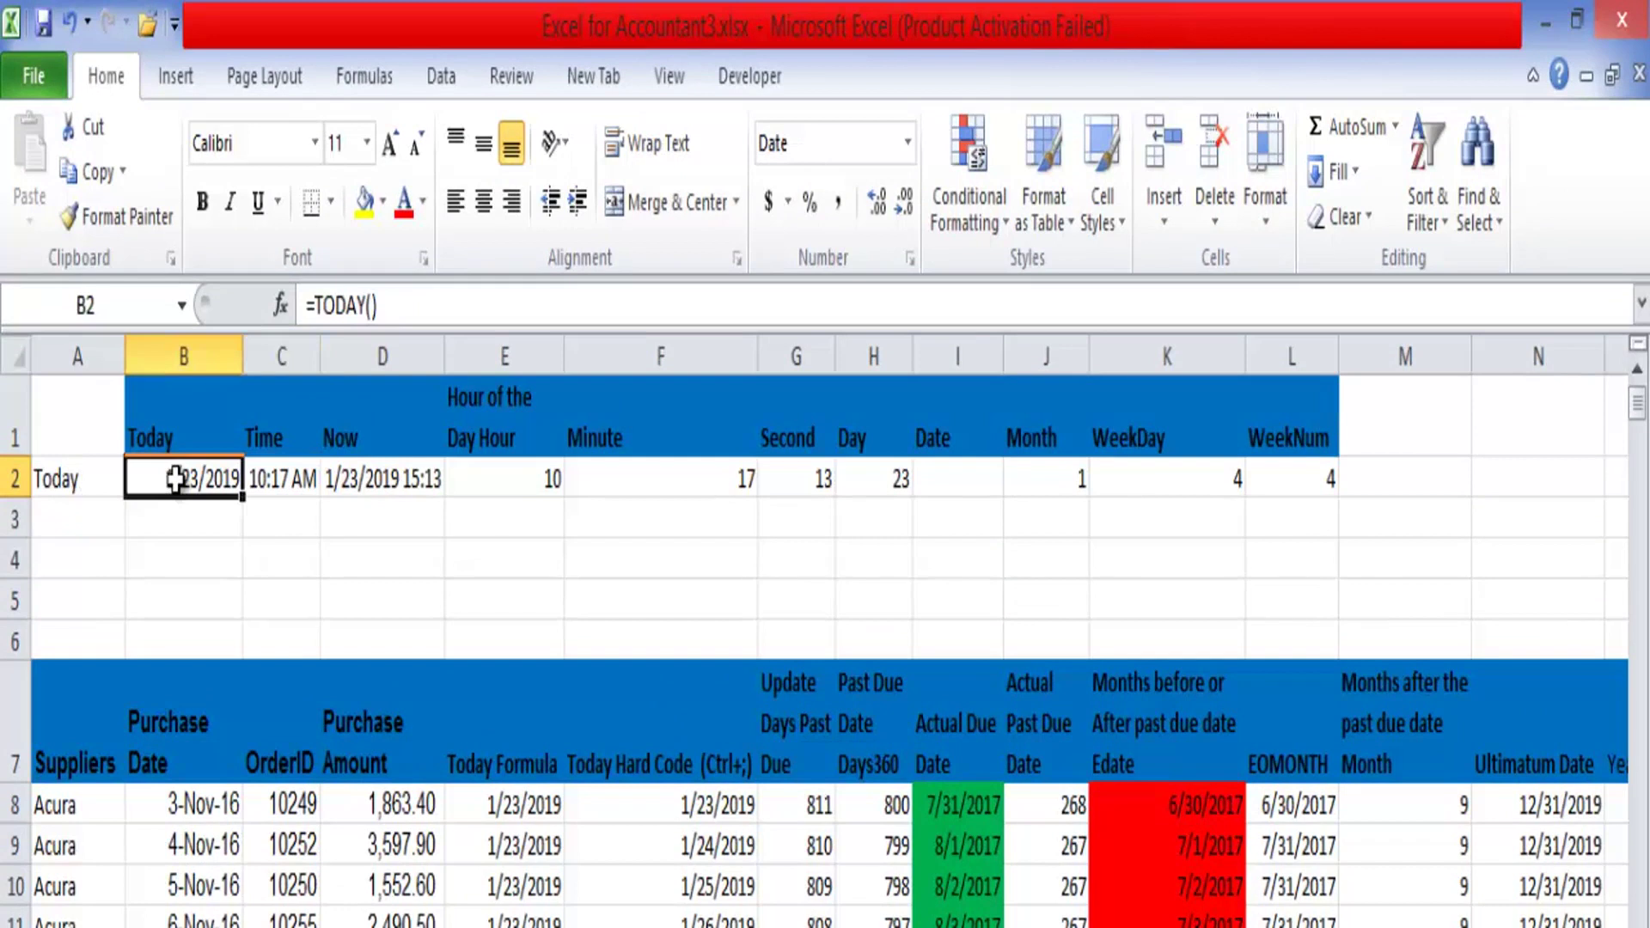
drag(175, 479, 378, 485)
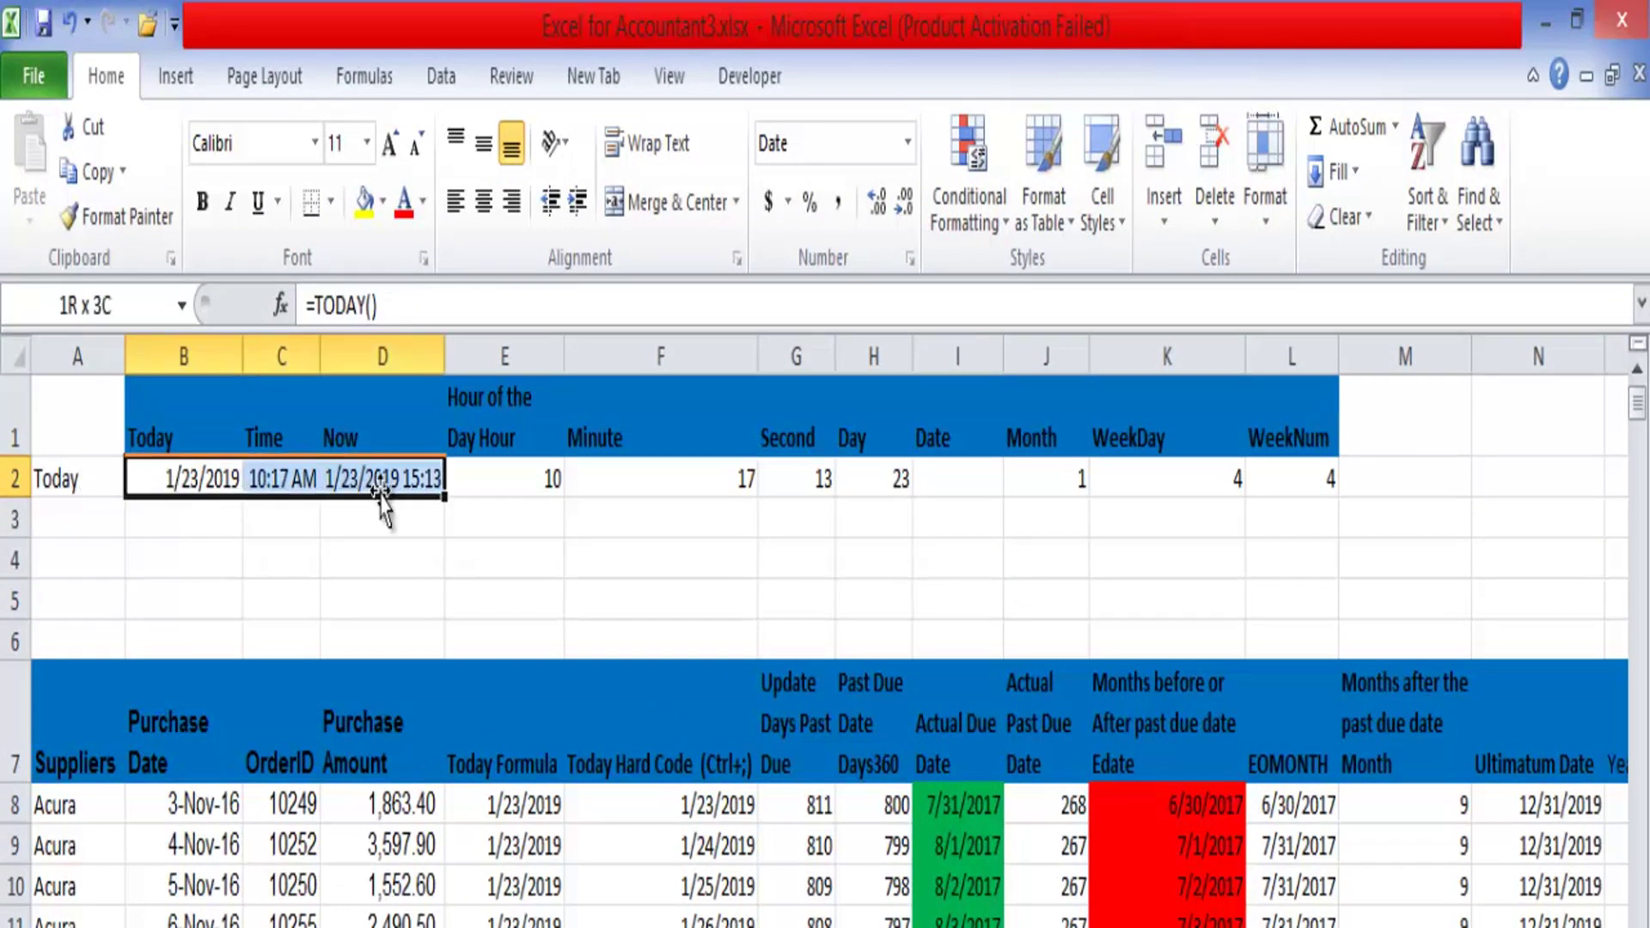
key(Delete)
click(168, 483)
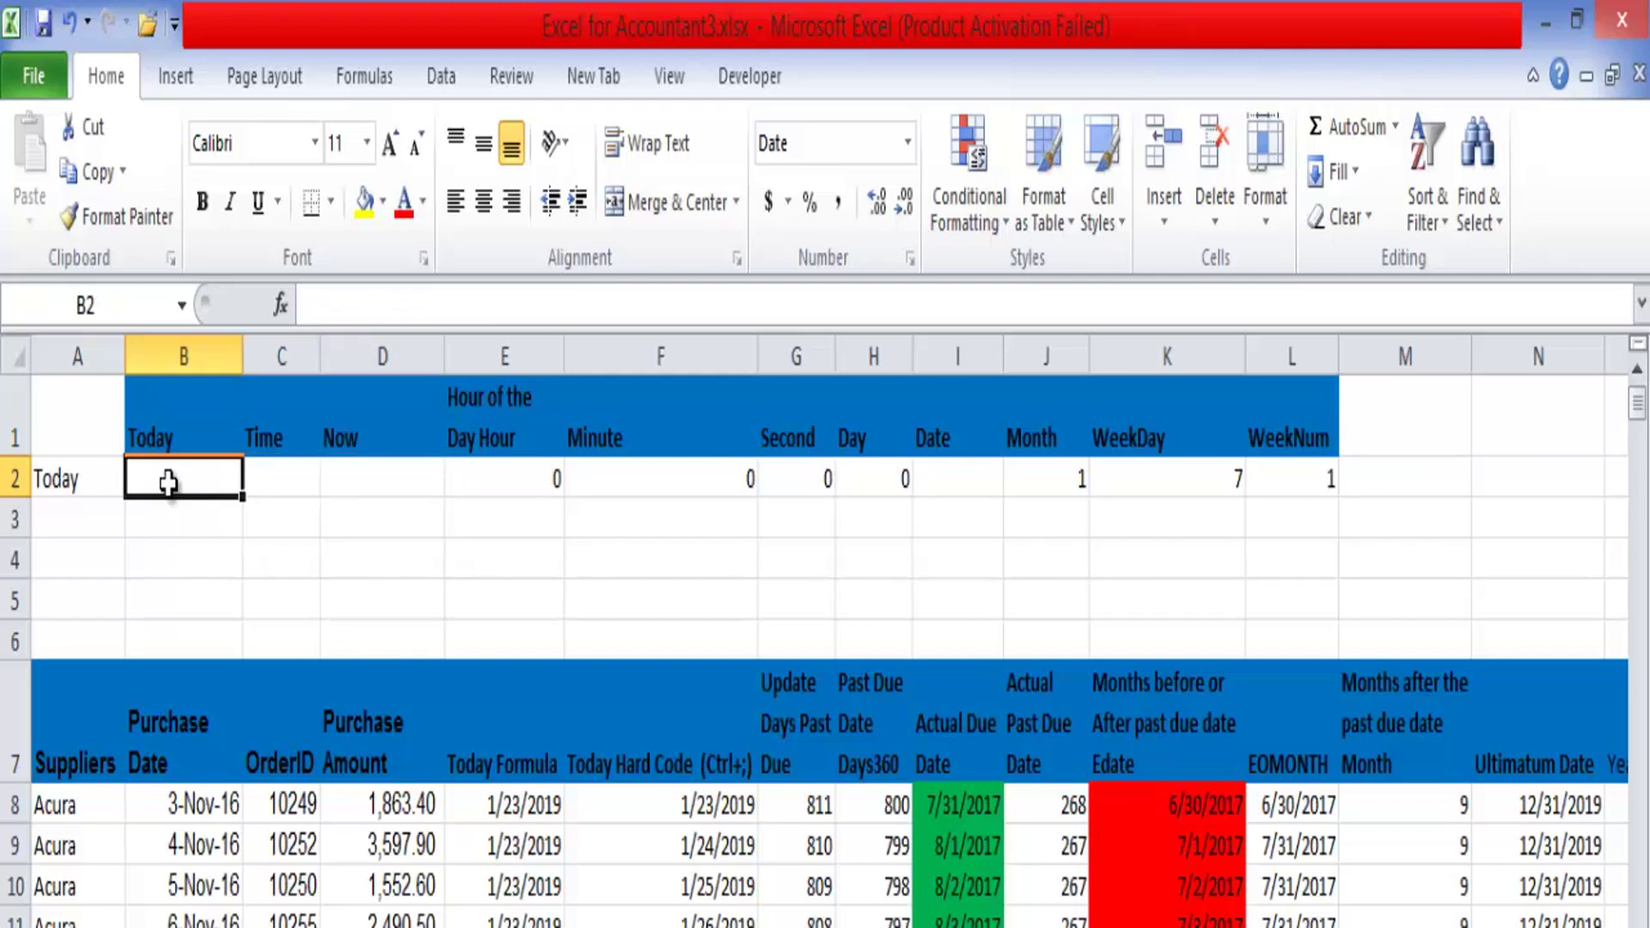
key(ctrl+z)
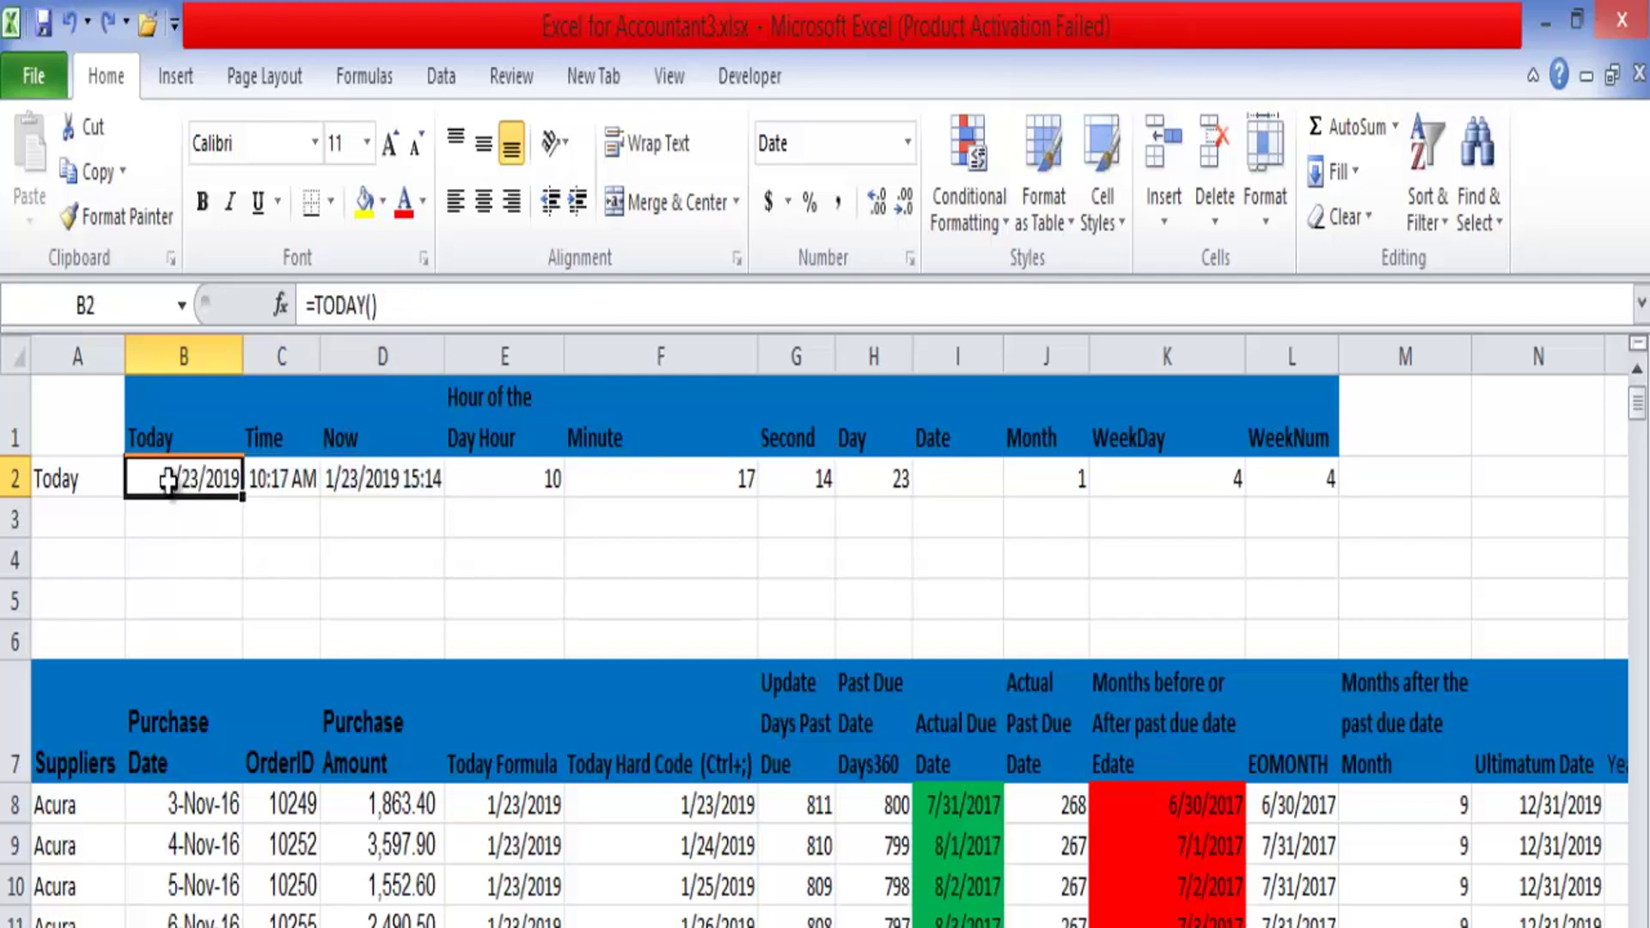
- Clear the Today, Time and Now cells B2:D2 and enter =TODAY() in B2
drag(168, 482, 379, 479)
key(Delete)
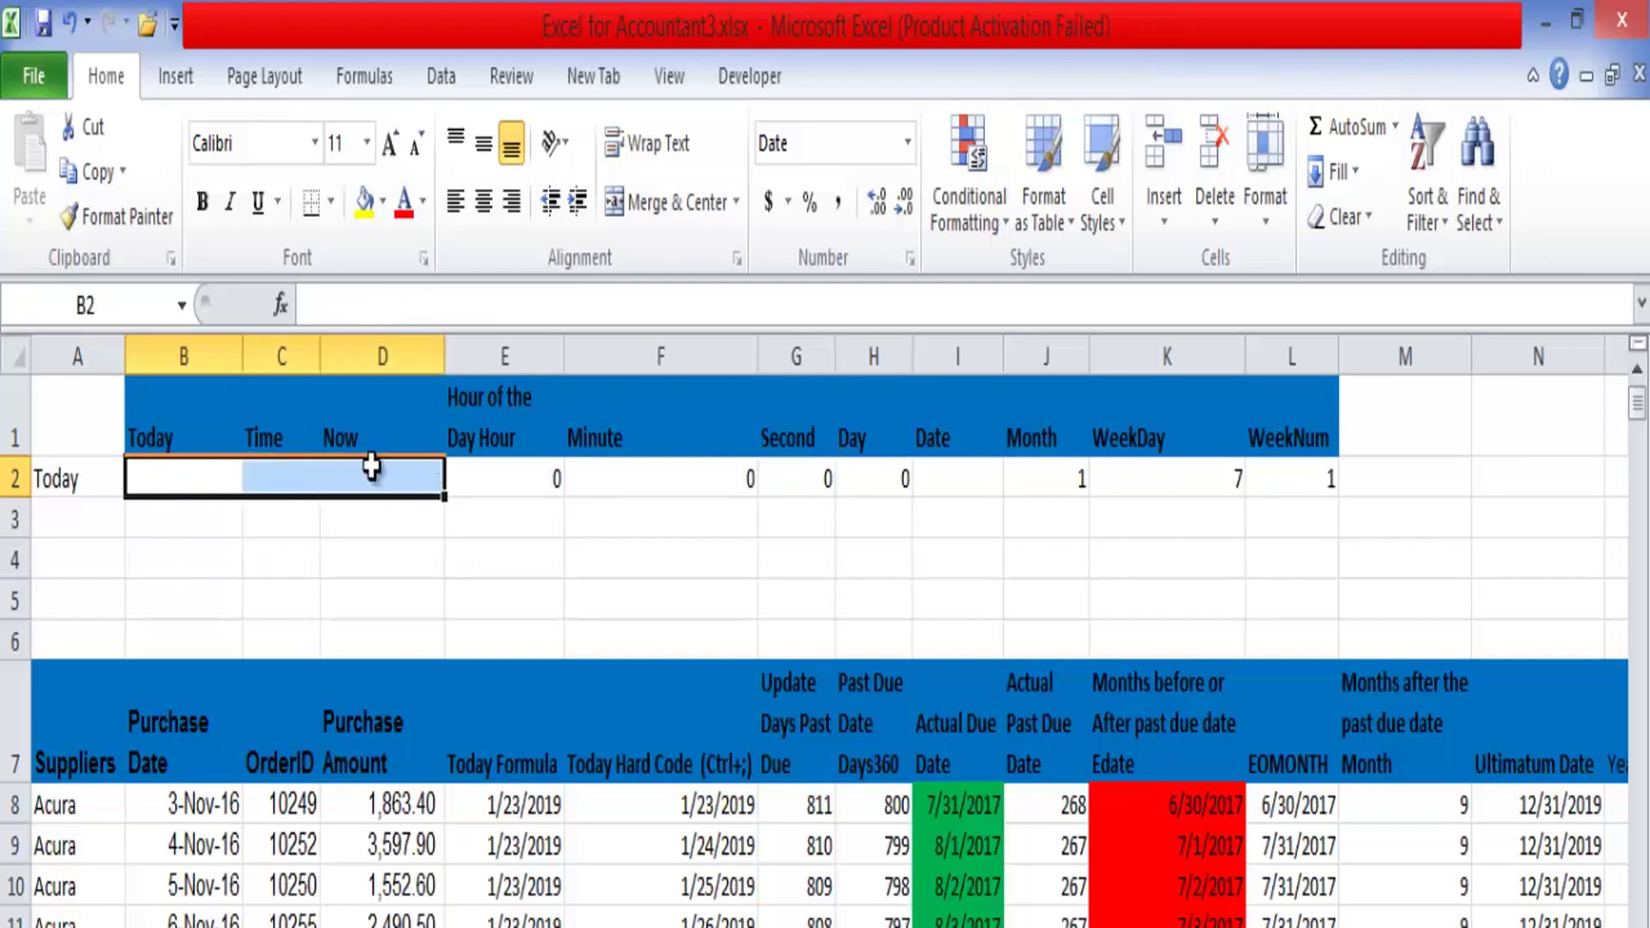
click(196, 480)
text(=)
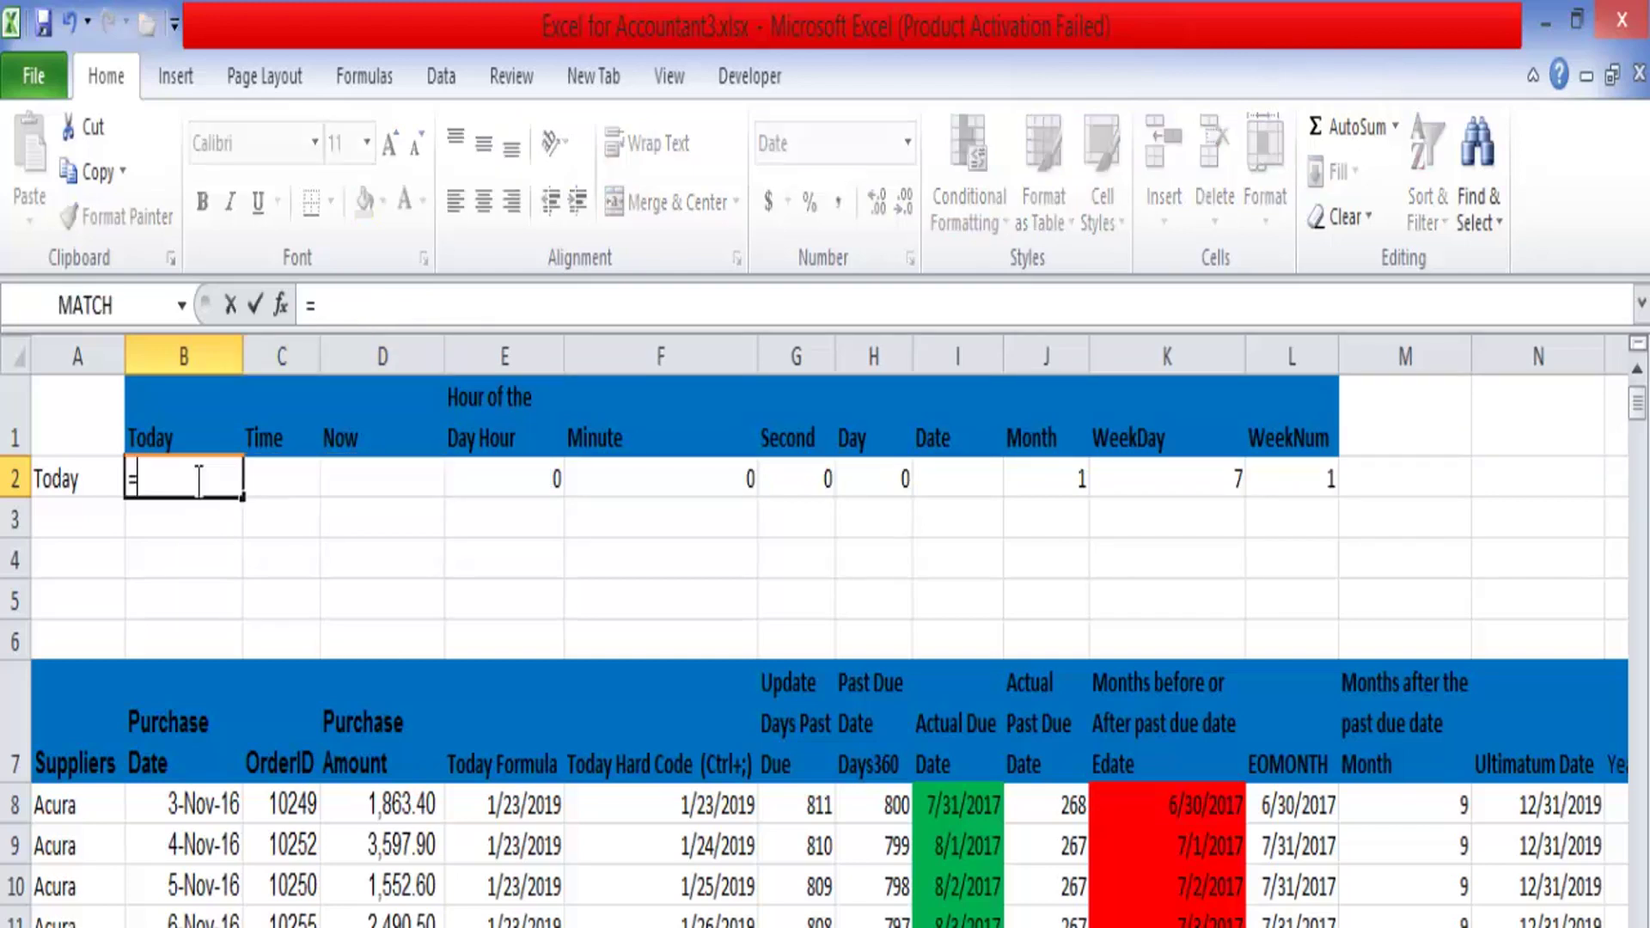
text(TODAY)
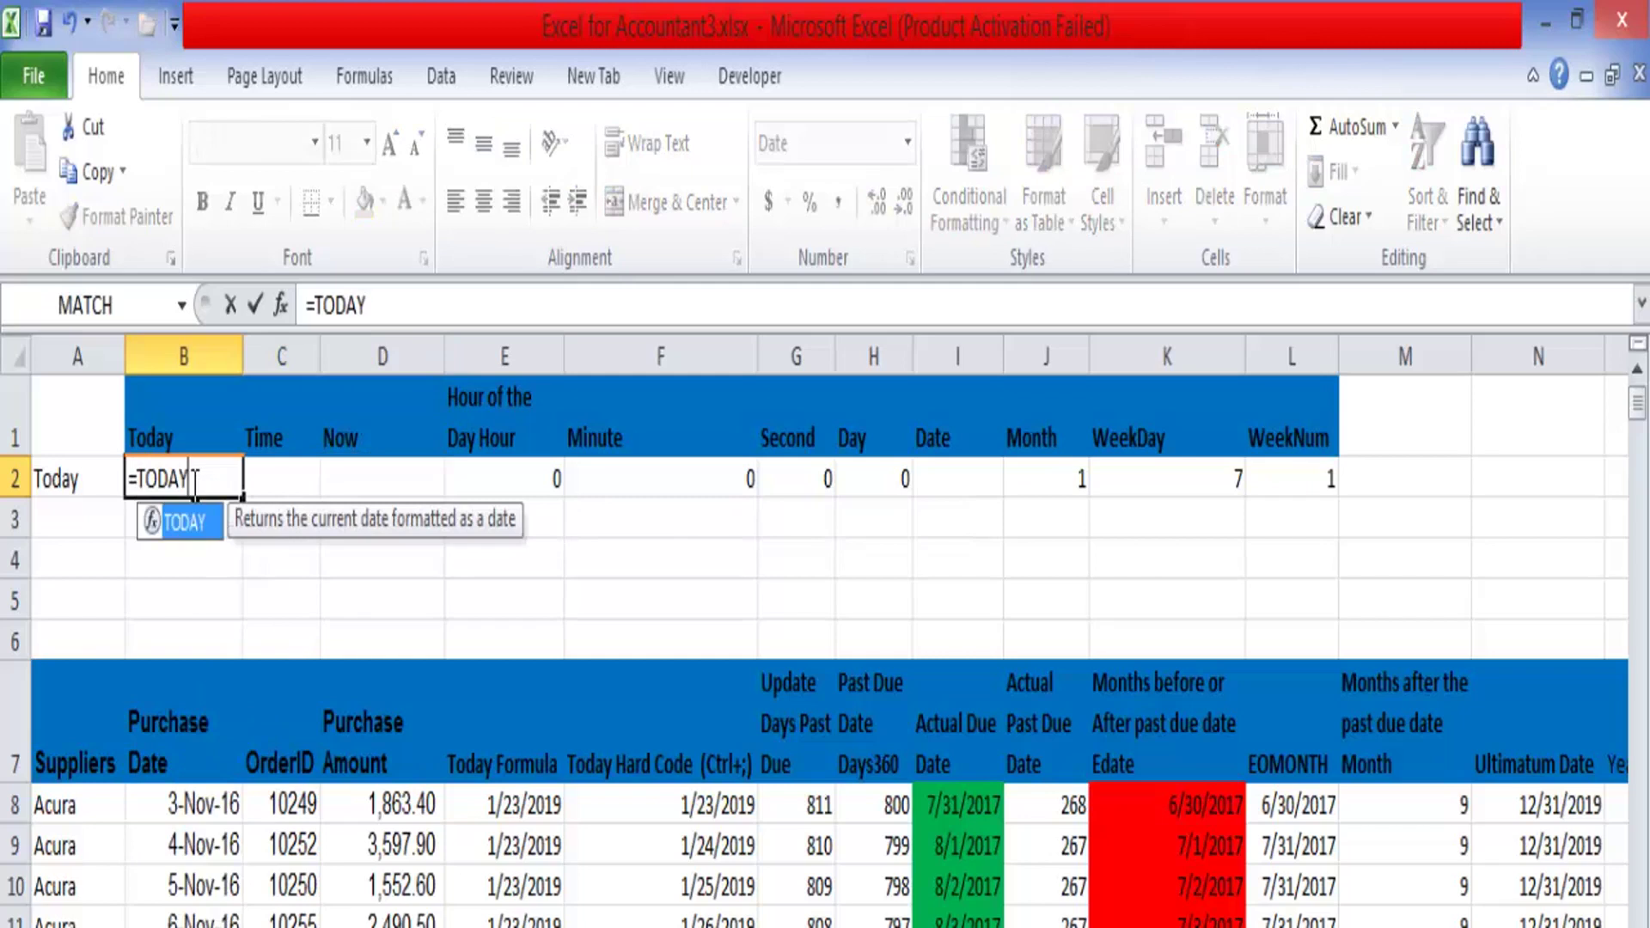
double_click(167, 531)
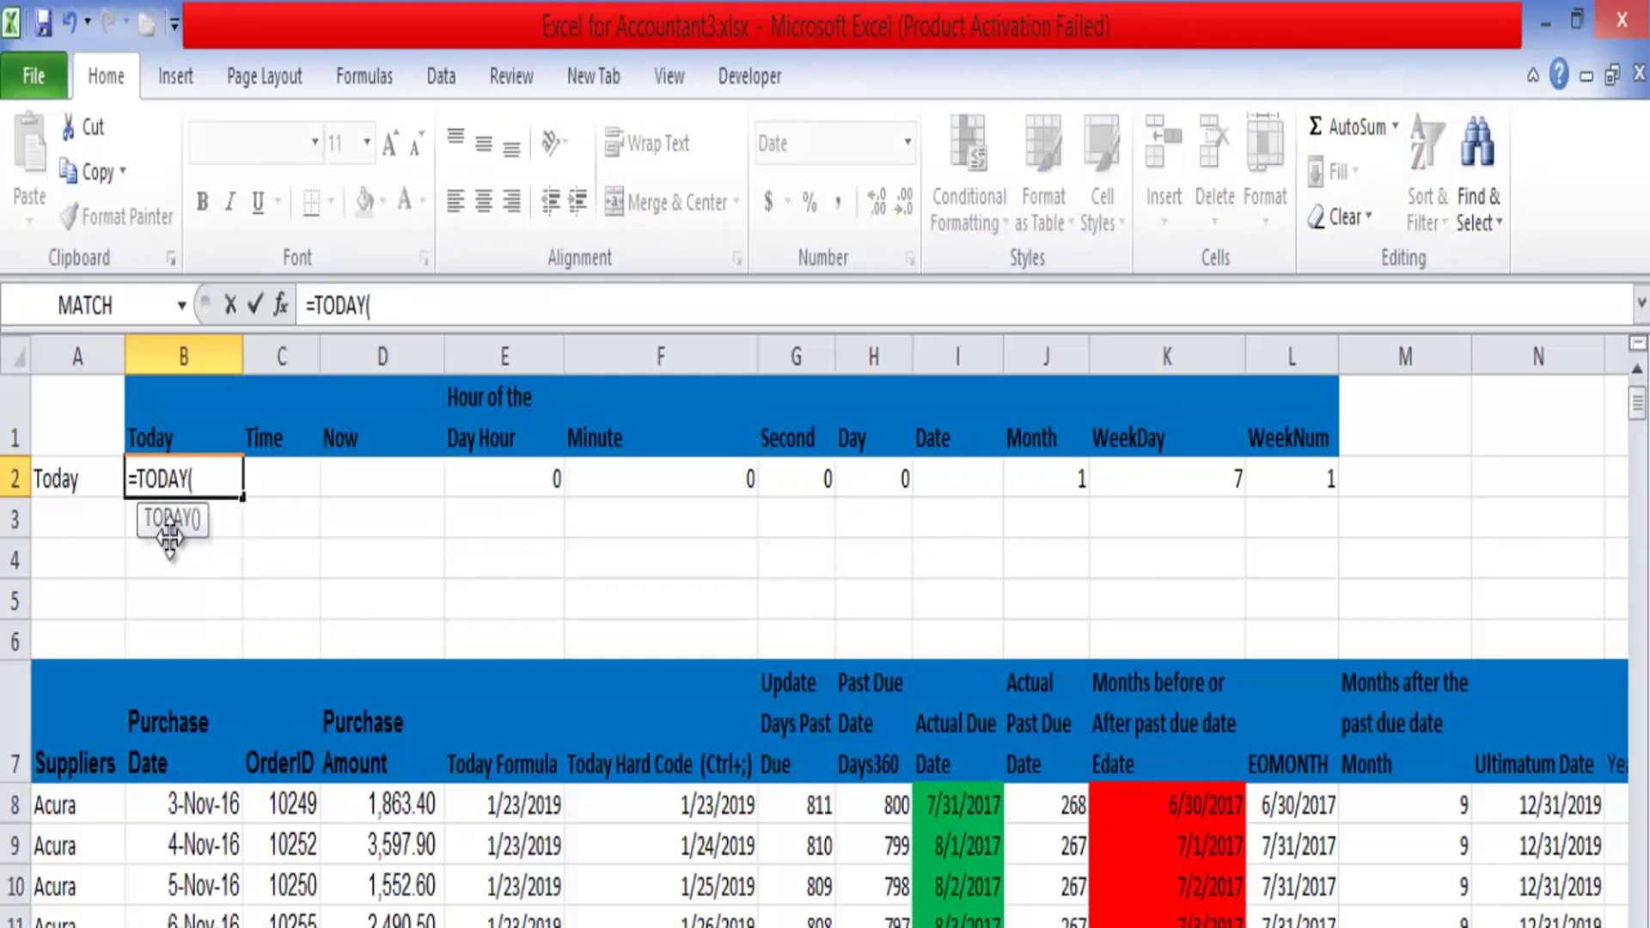
text())
key(Return)
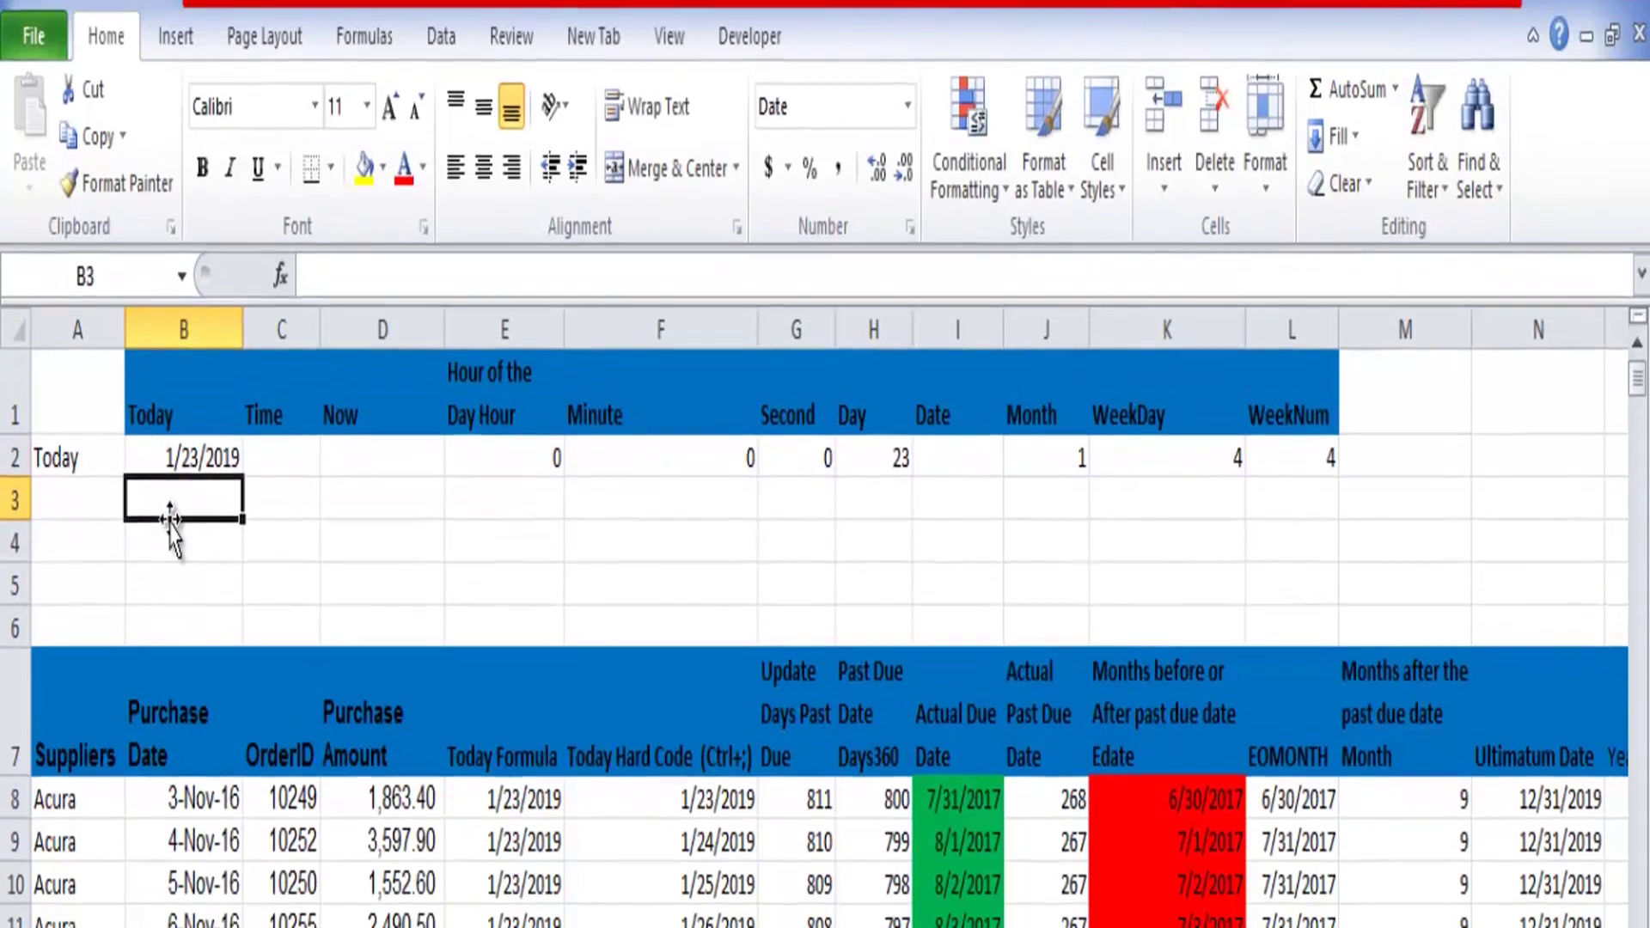
key(ctrl+Page_Down)
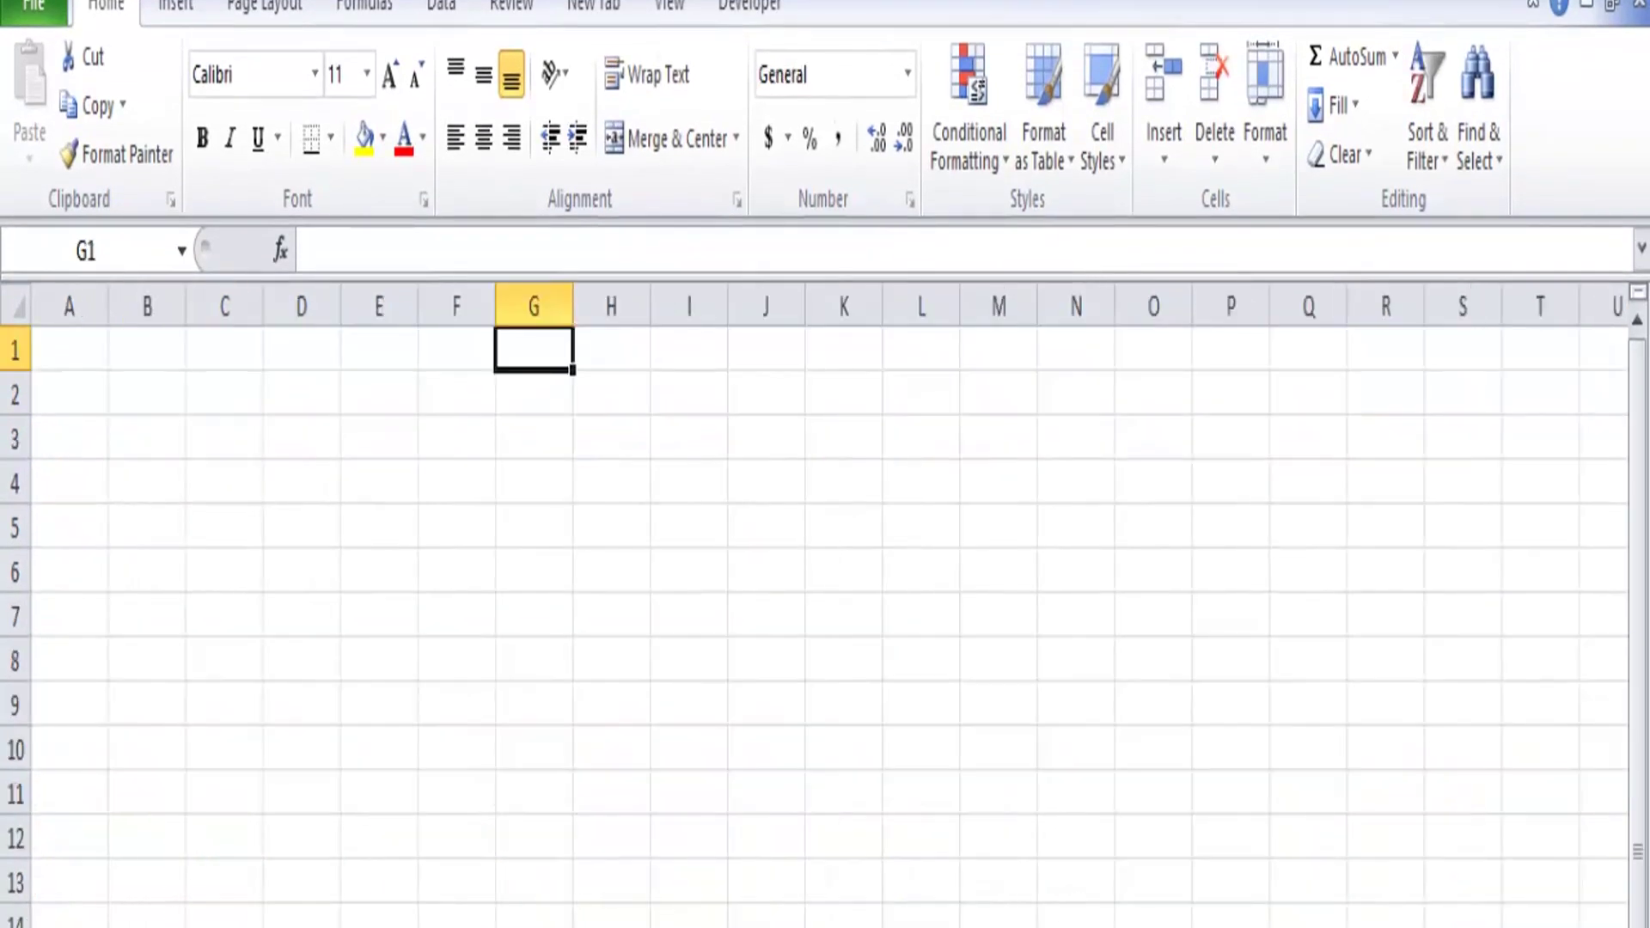
key(alt+Tab)
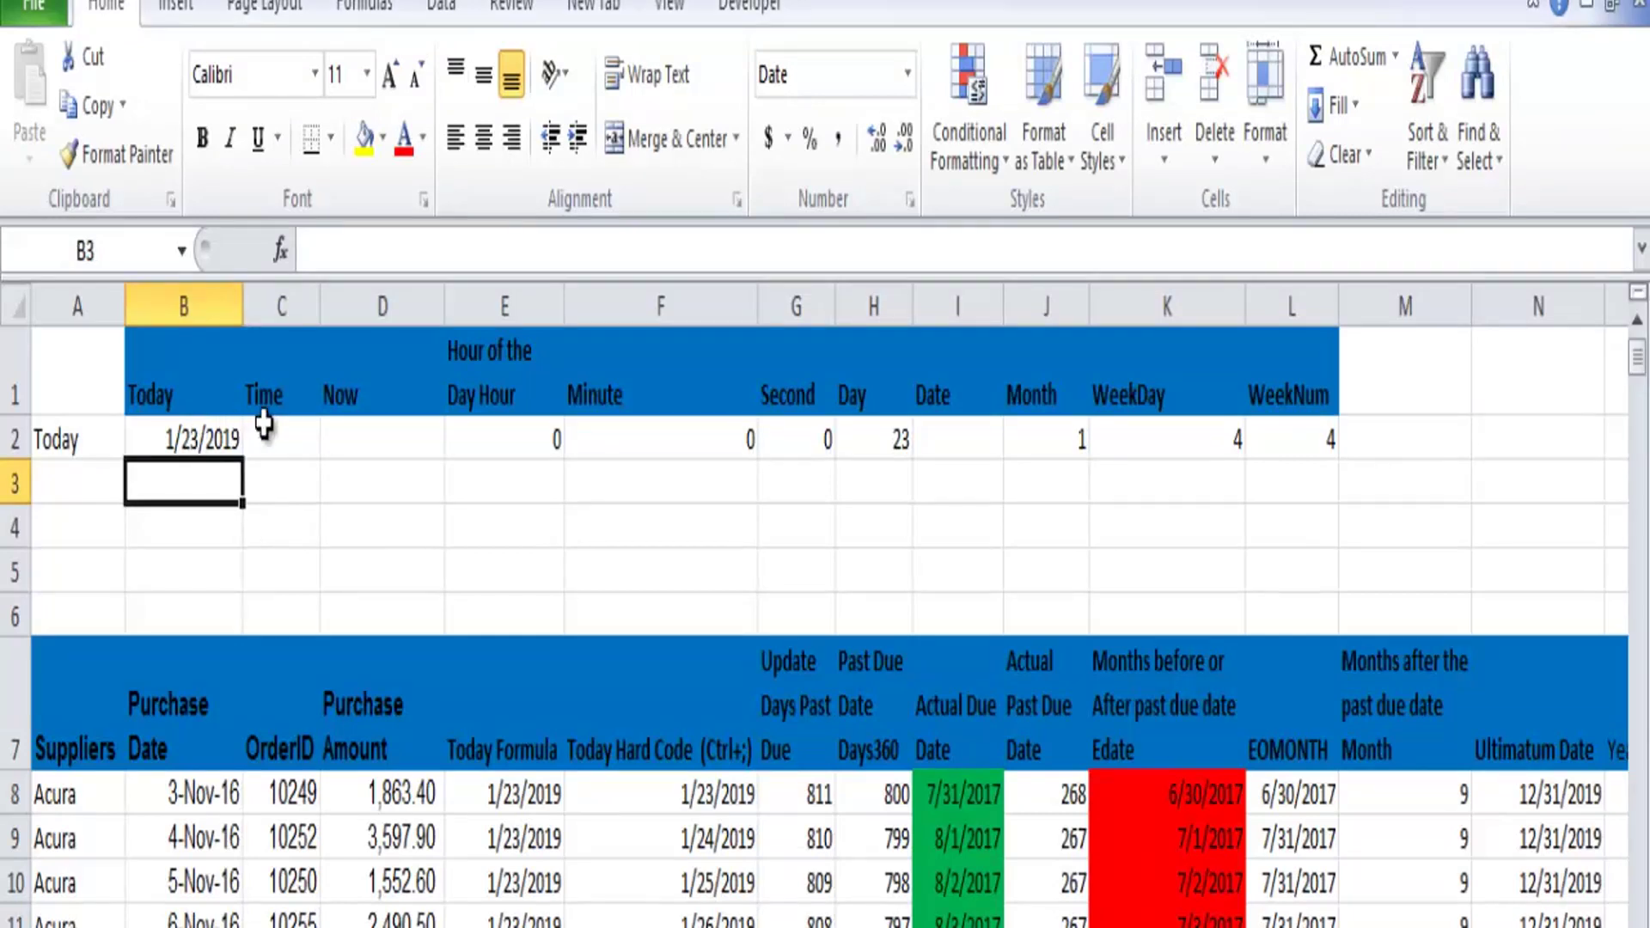
click(265, 427)
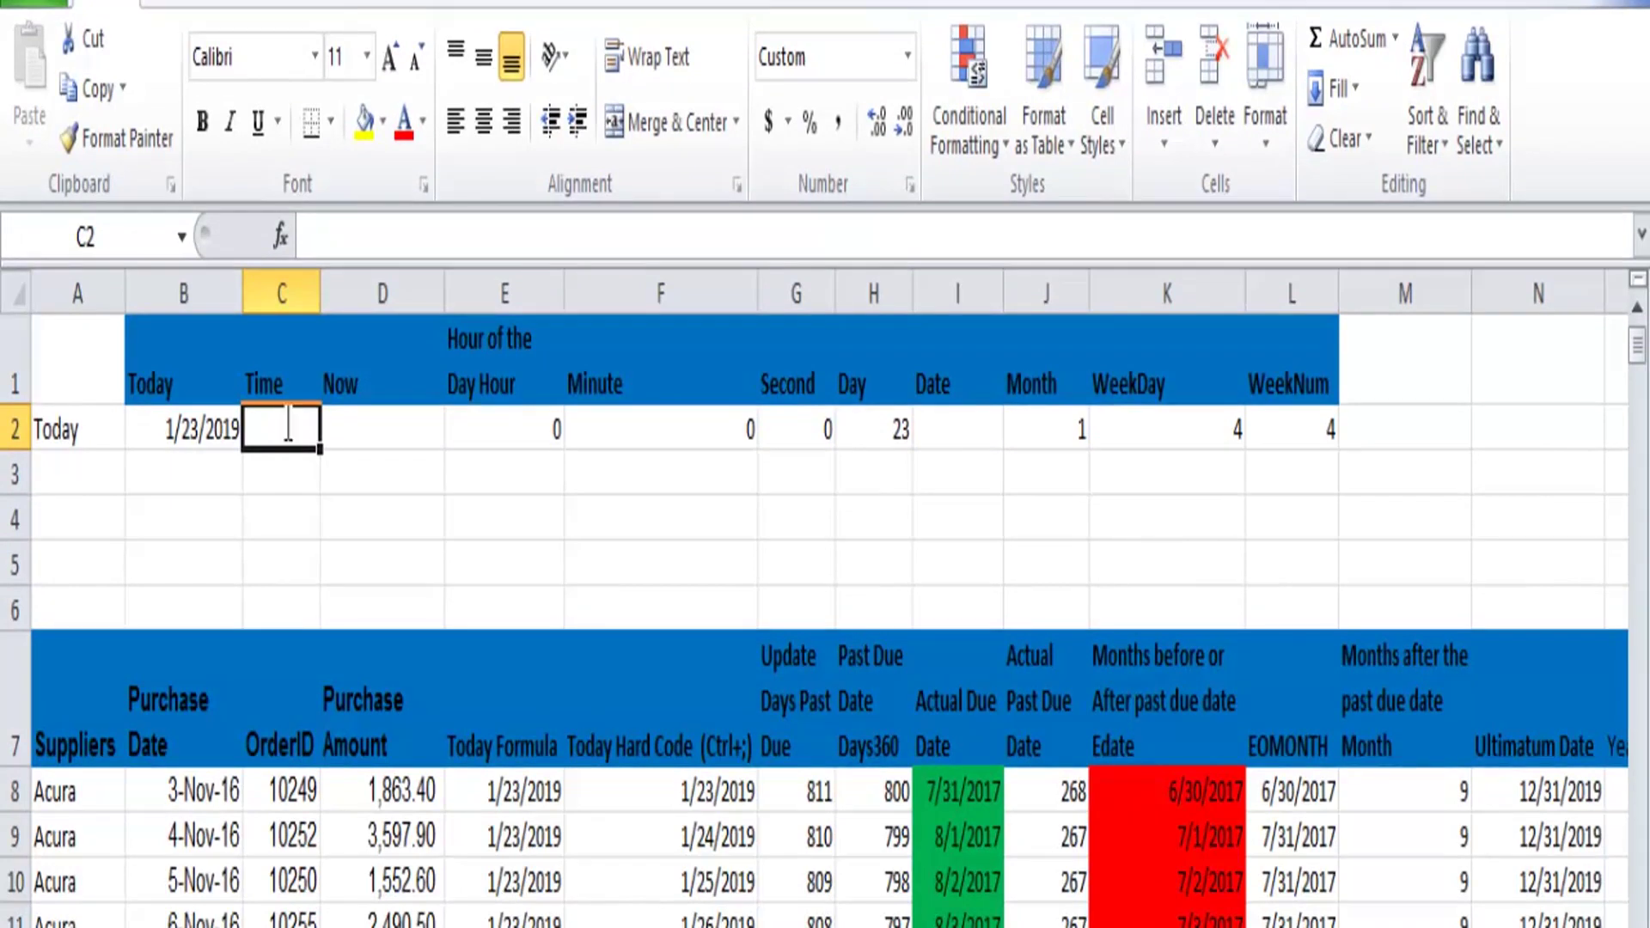
key(ctrl+semicolon)
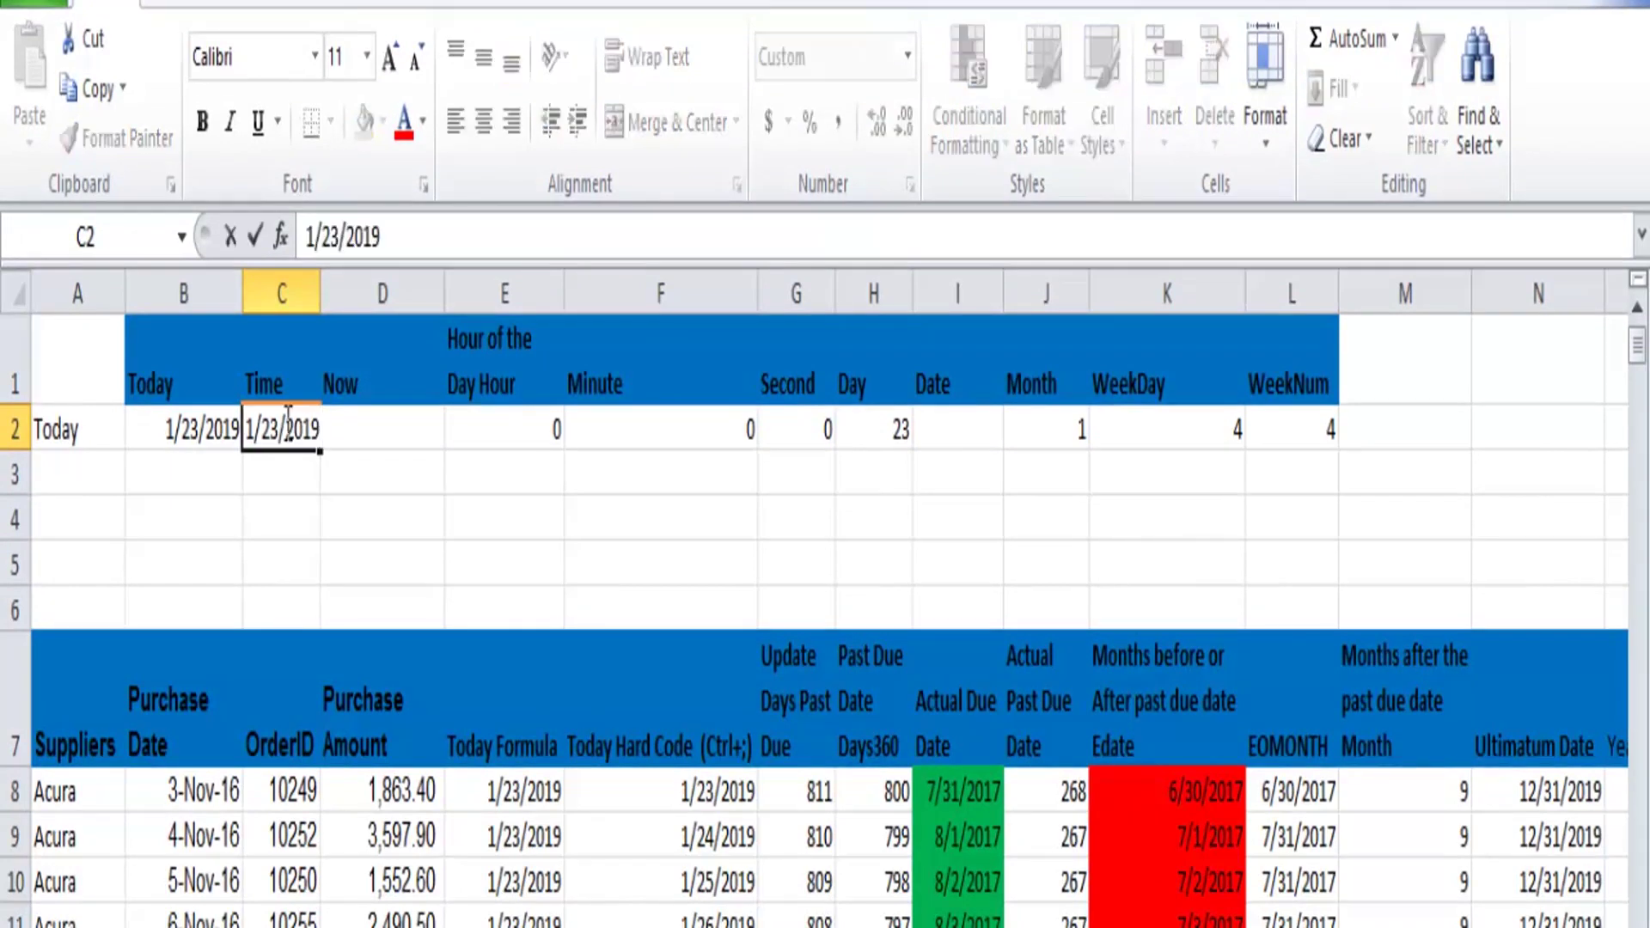
key(BackSpace)
key(BackSpace)
key(BackSpace)
key(BackSpace)
key(BackSpace)
key(BackSpace)
key(BackSpace)
key(BackSpace)
key(BackSpace)
text(-----------------------------------------------------------)
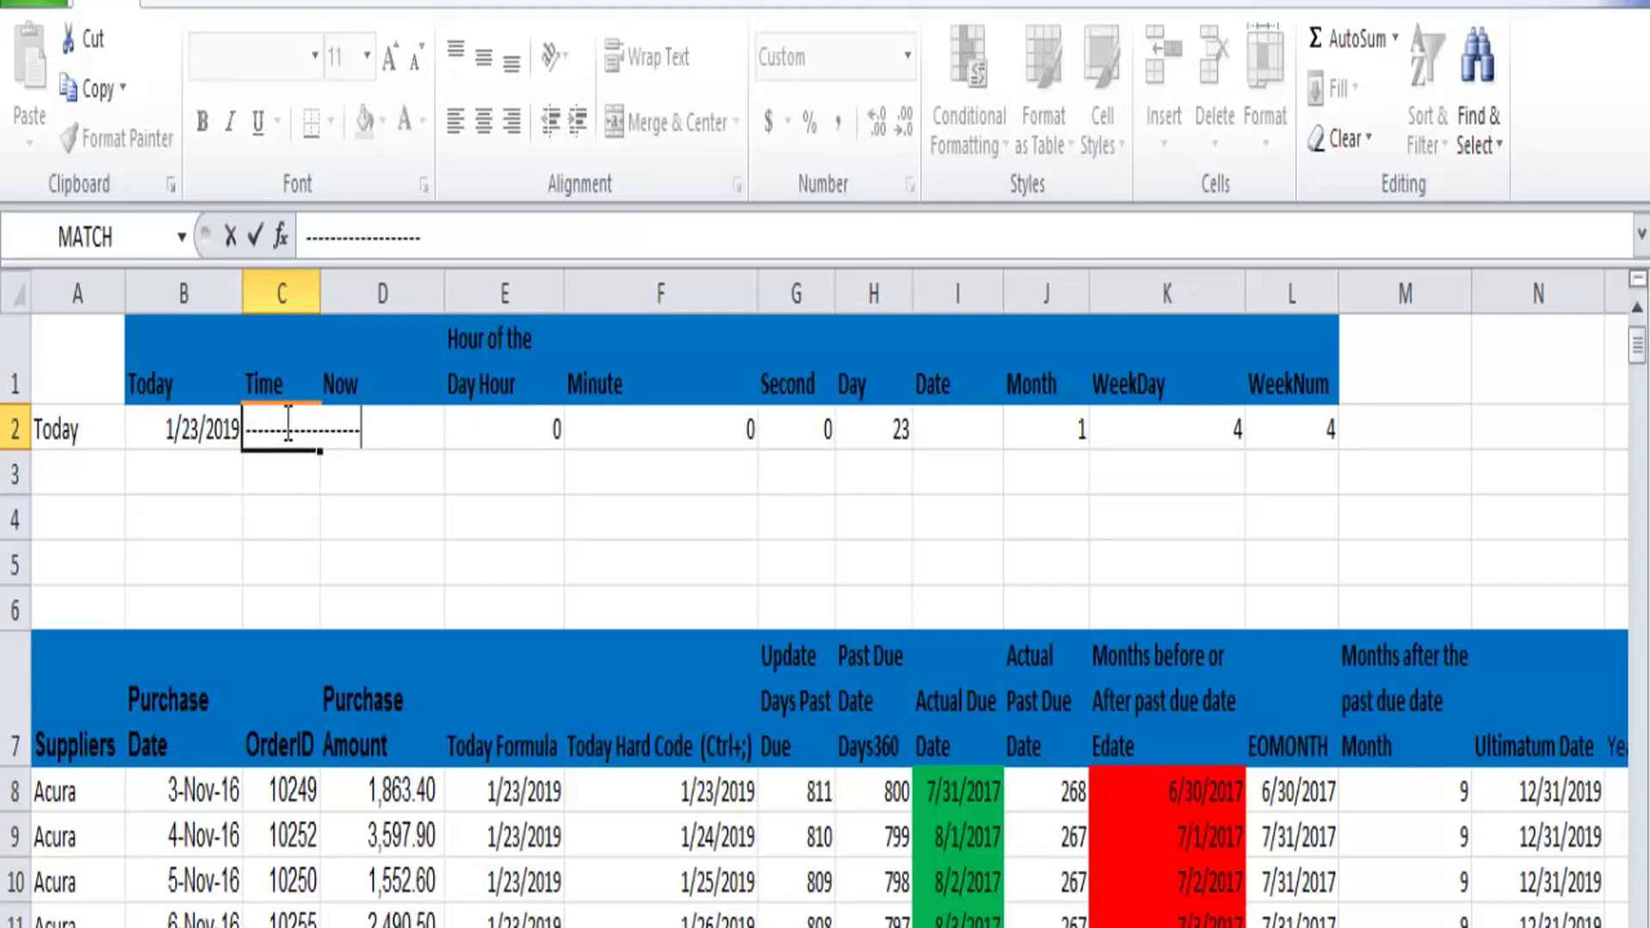
key(BackSpace)
key(BackSpace)
key(BackSpace)
key(BackSpace)
key(BackSpace)
key(BackSpace)
key(BackSpace)
key(BackSpace)
key(BackSpace)
key(BackSpace)
key(BackSpace)
key(BackSpace)
key(BackSpace)
key(BackSpace)
key(BackSpace)
key(BackSpace)
key(BackSpace)
key(BackSpace)
key(BackSpace)
key(BackSpace)
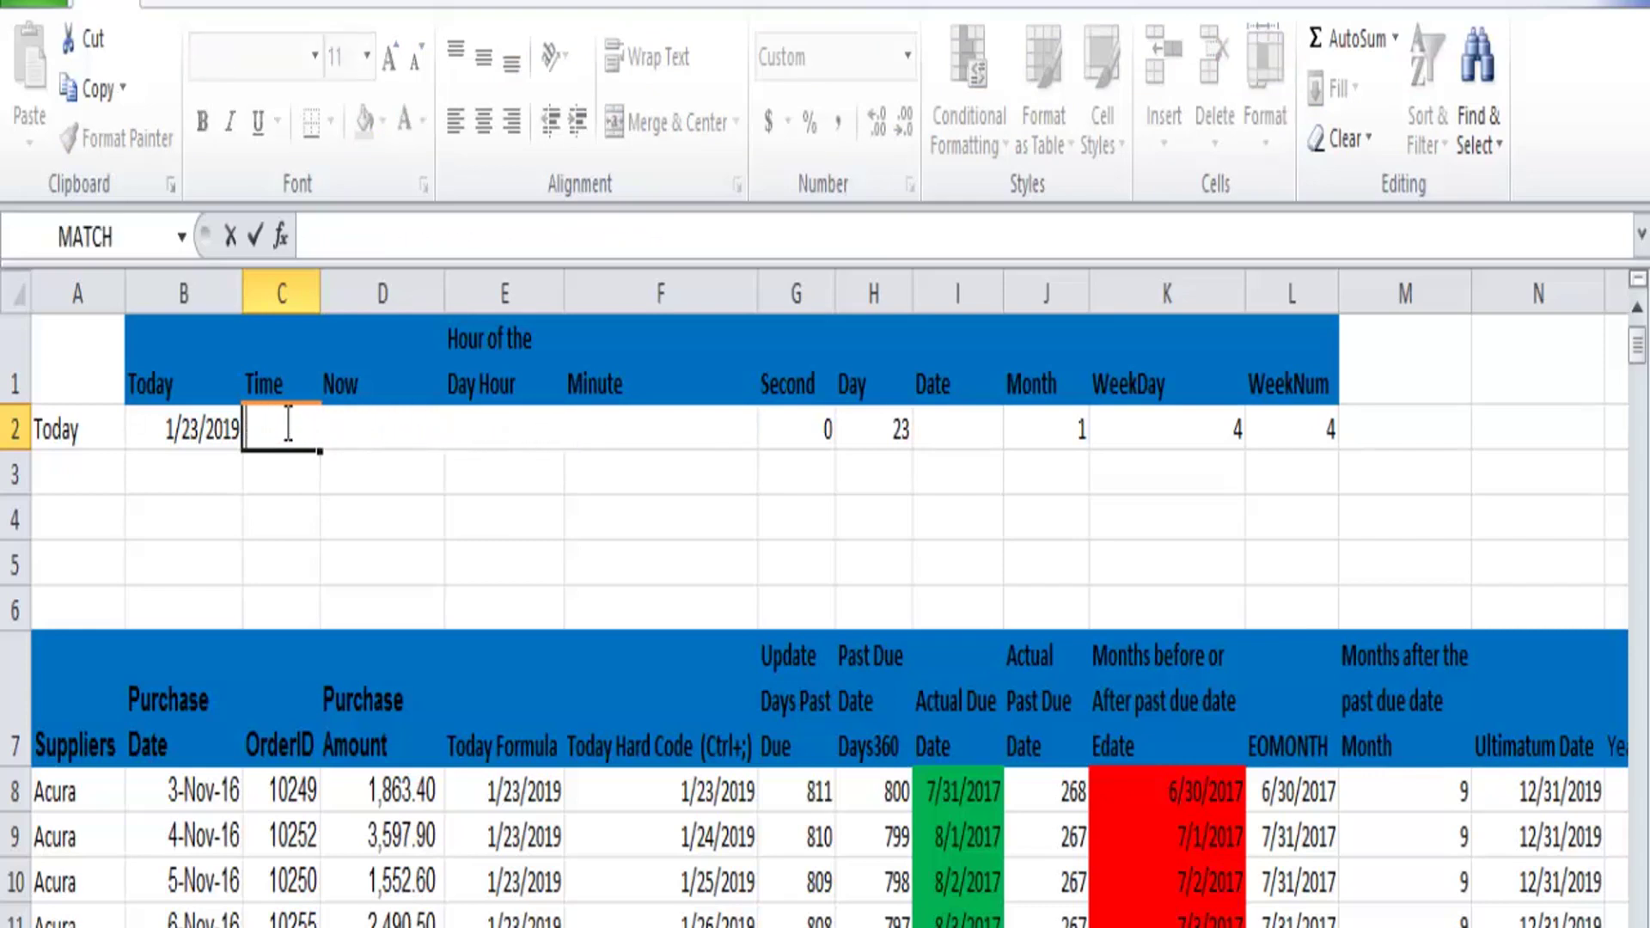
key(Escape)
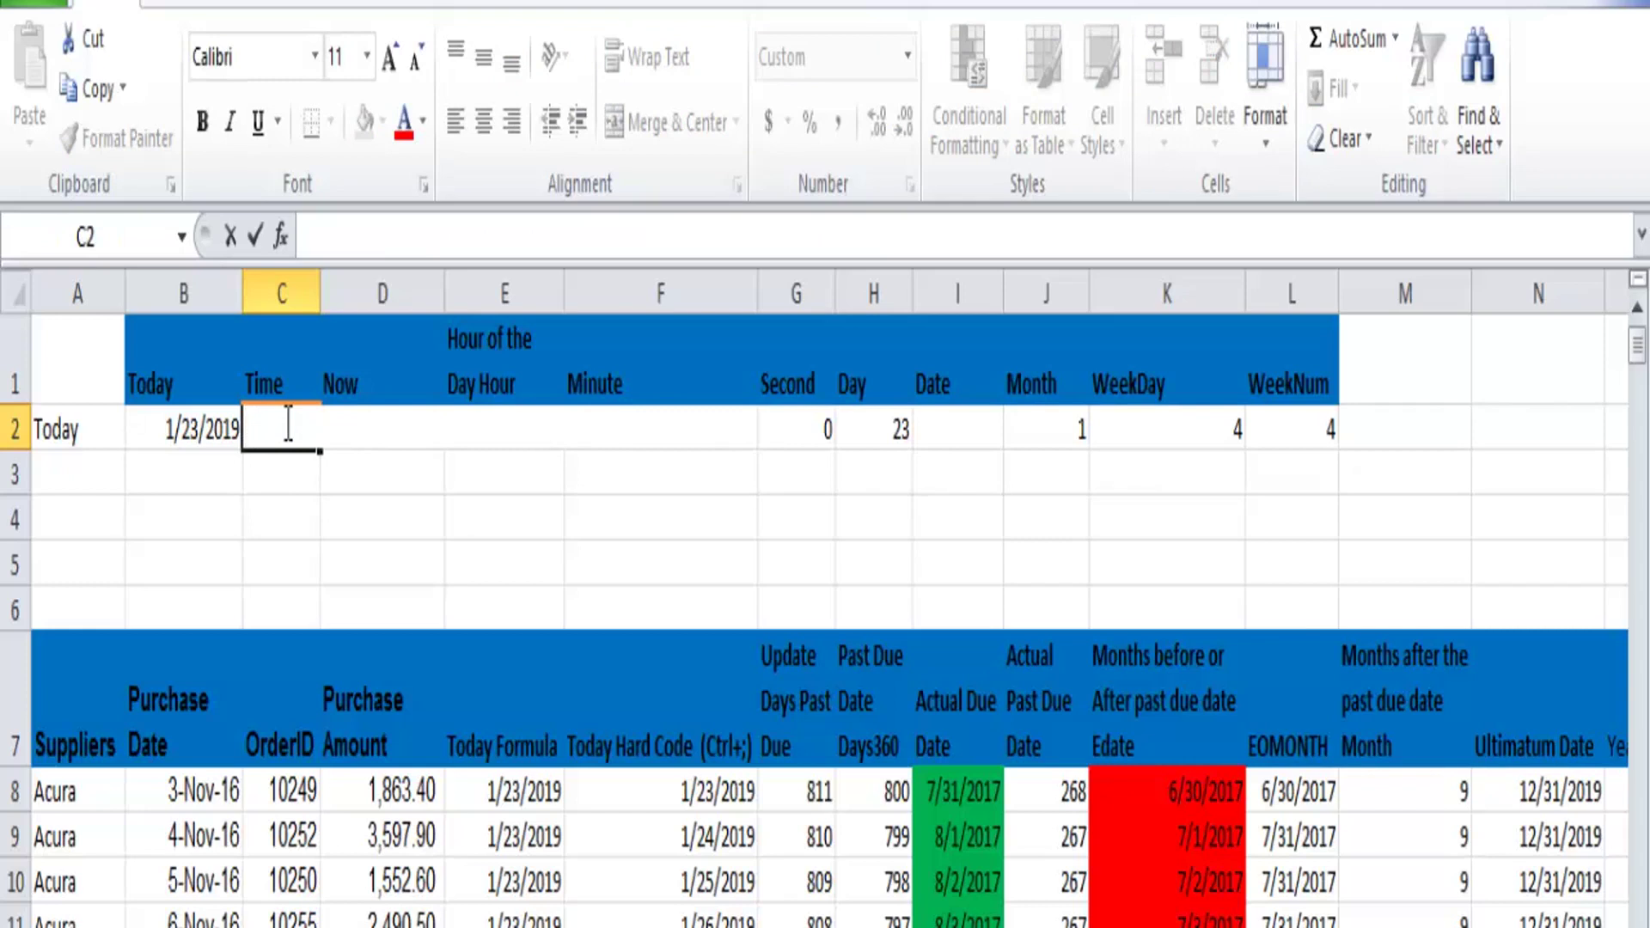
- Insert the current time, 3:14 PM, as a static value in C2 under Time
key(ctrl+shift+semicolon)
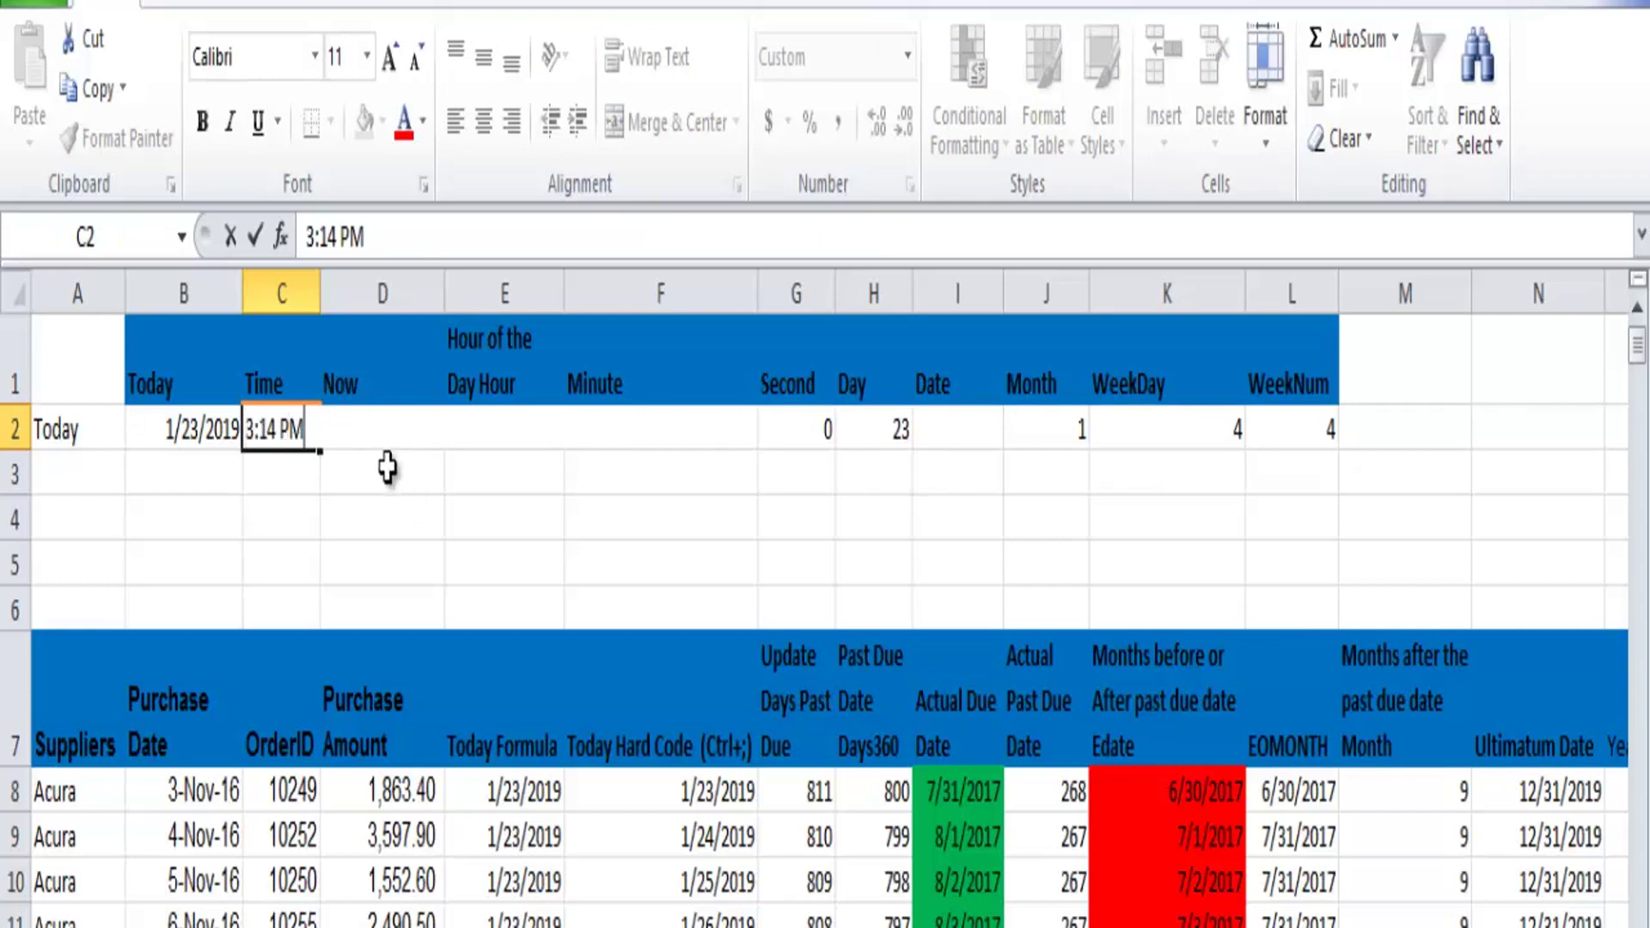
click(396, 507)
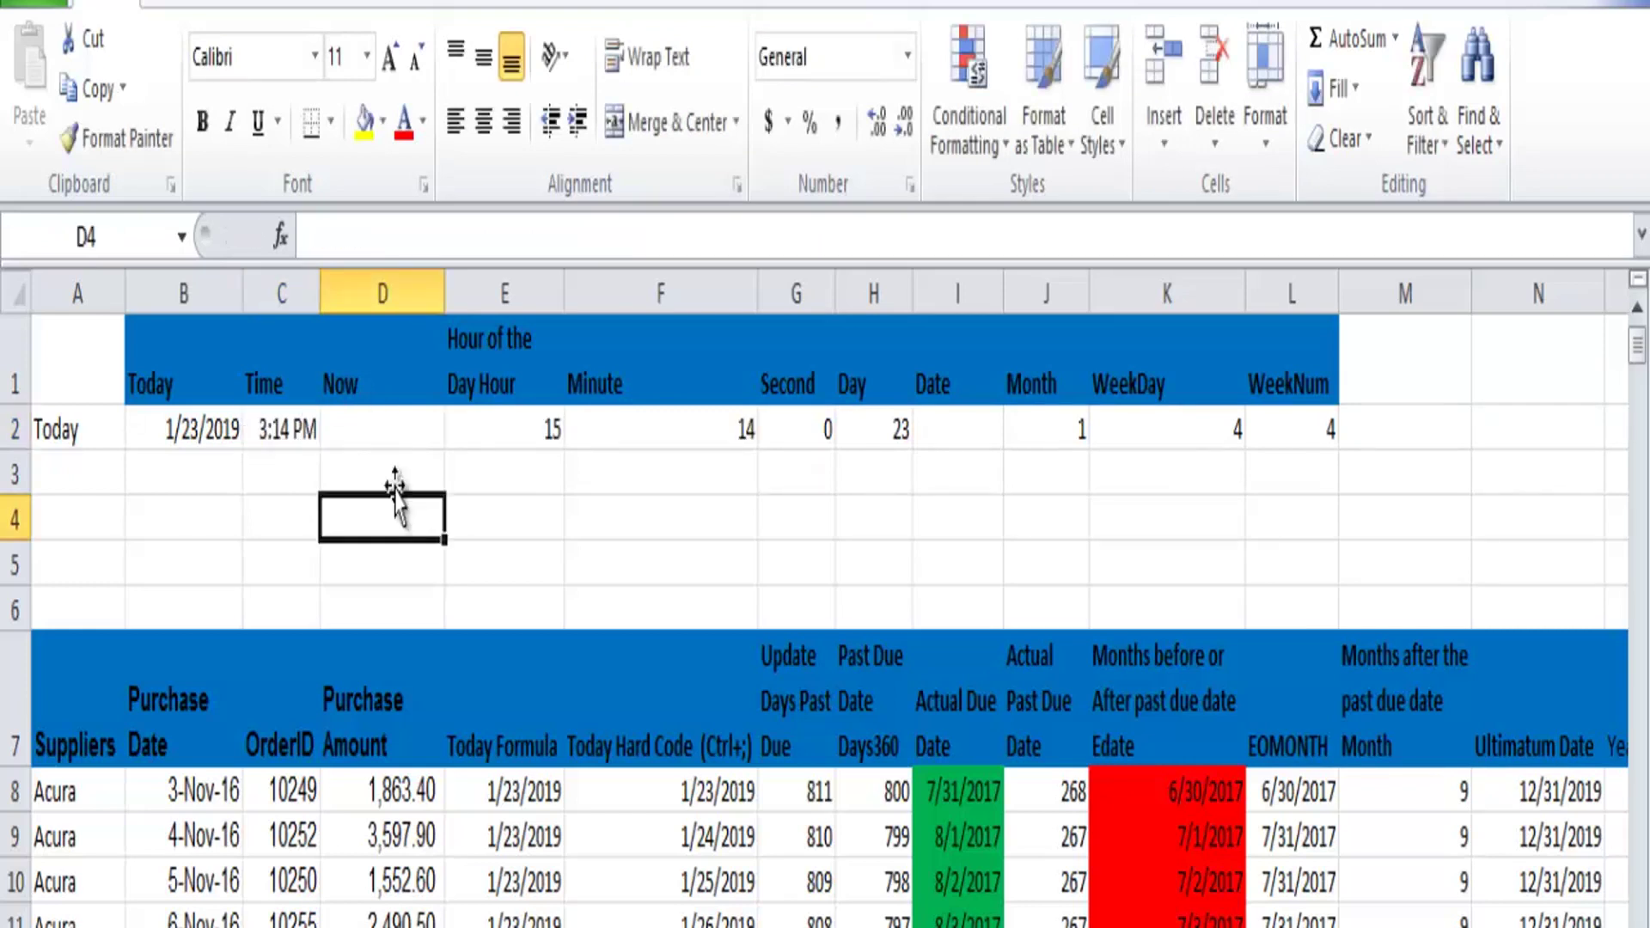
- Enter =NOW() in D2 under the Now header
click(374, 429)
double_click(374, 431)
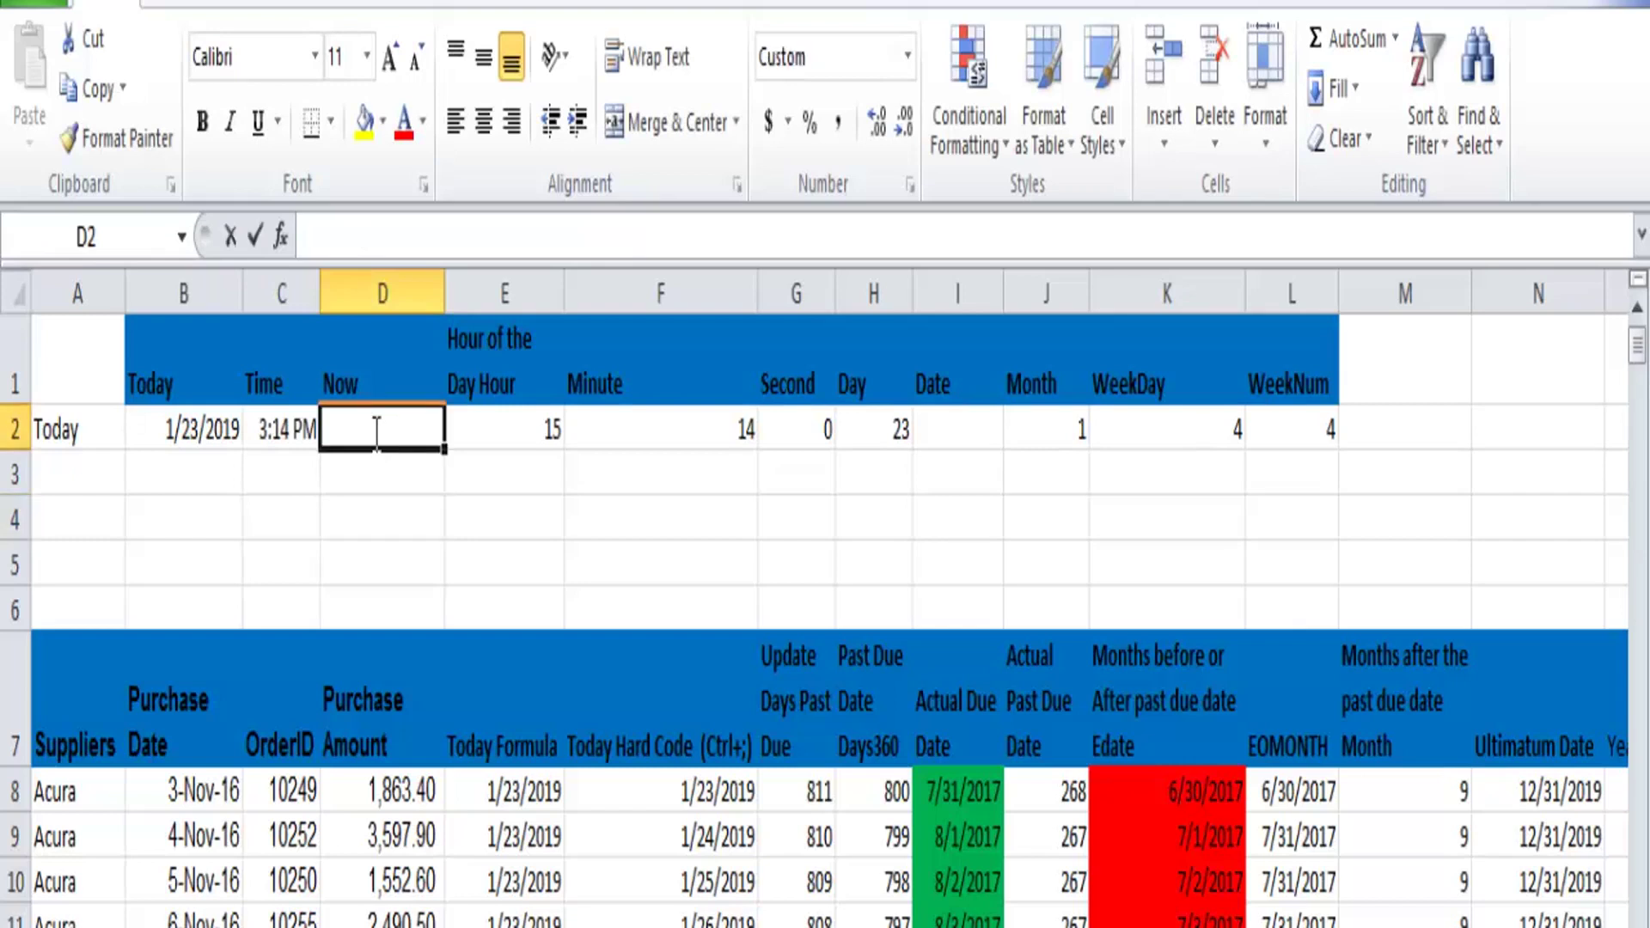
text(=)
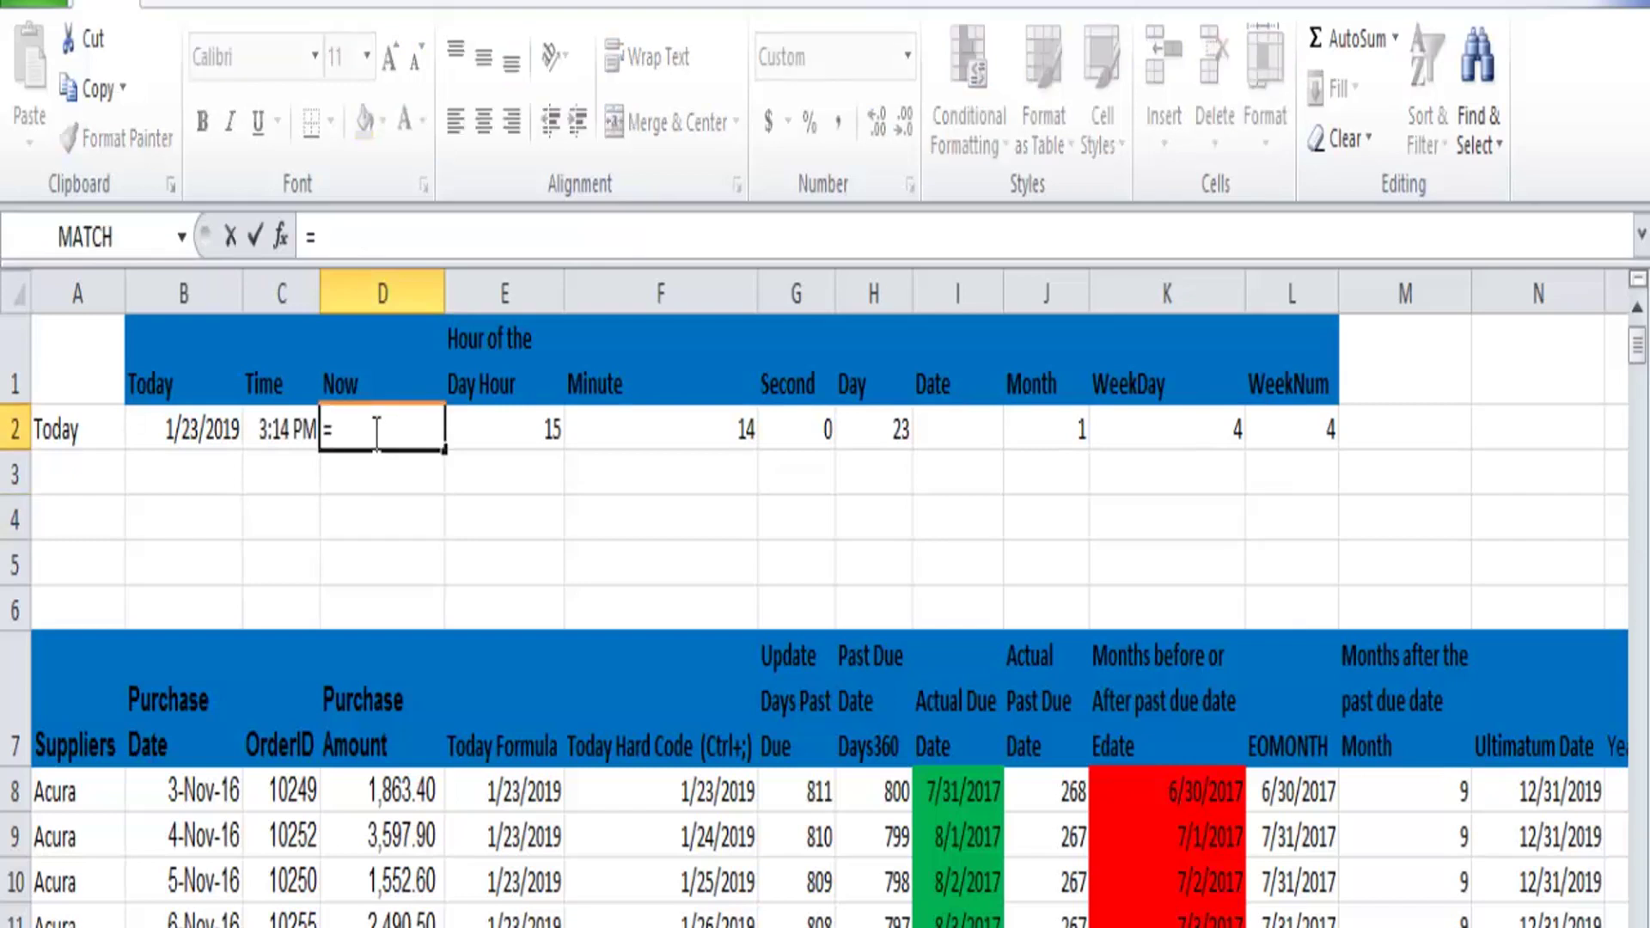
text(NOW)
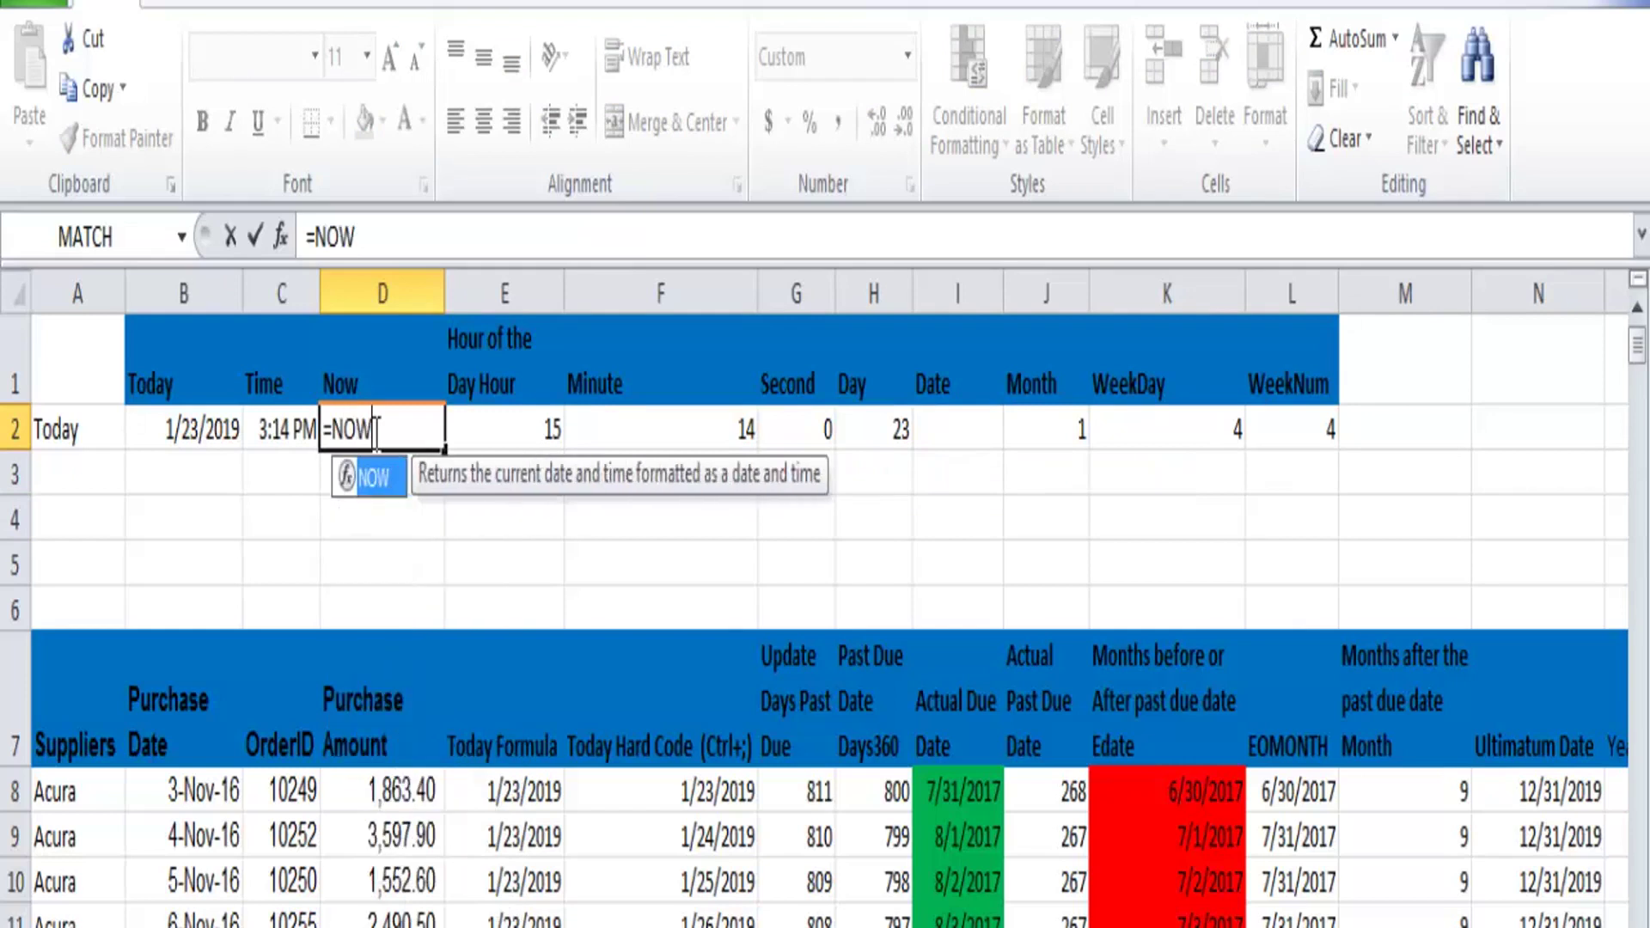
double_click(371, 478)
text())
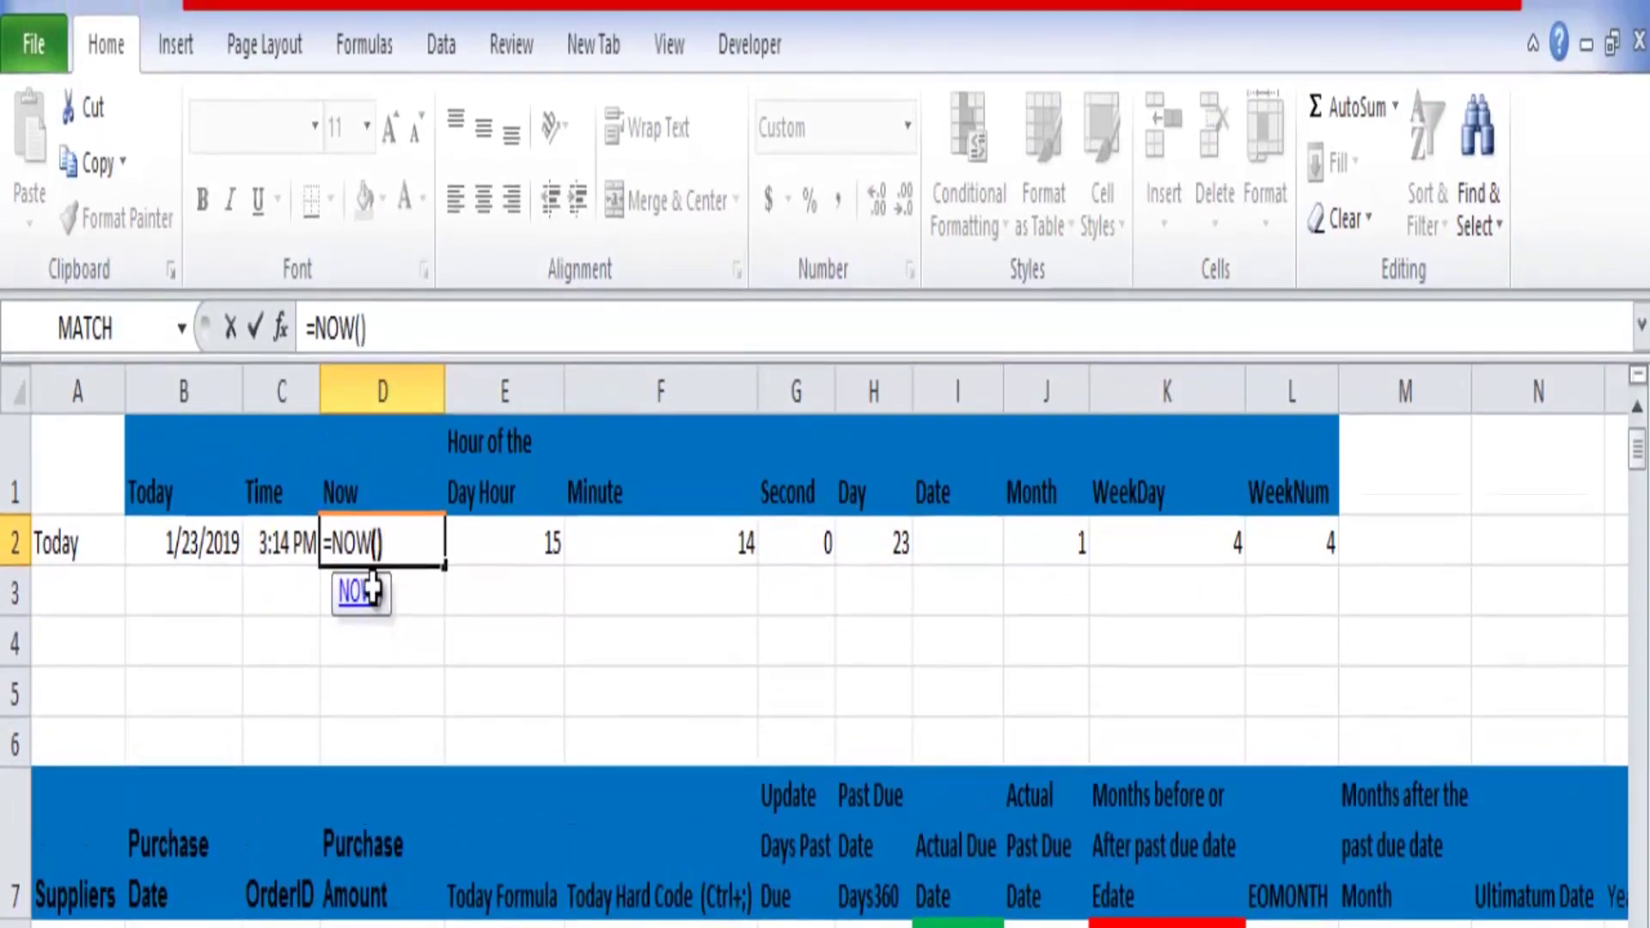
key(Return)
key(Up)
key(Down)
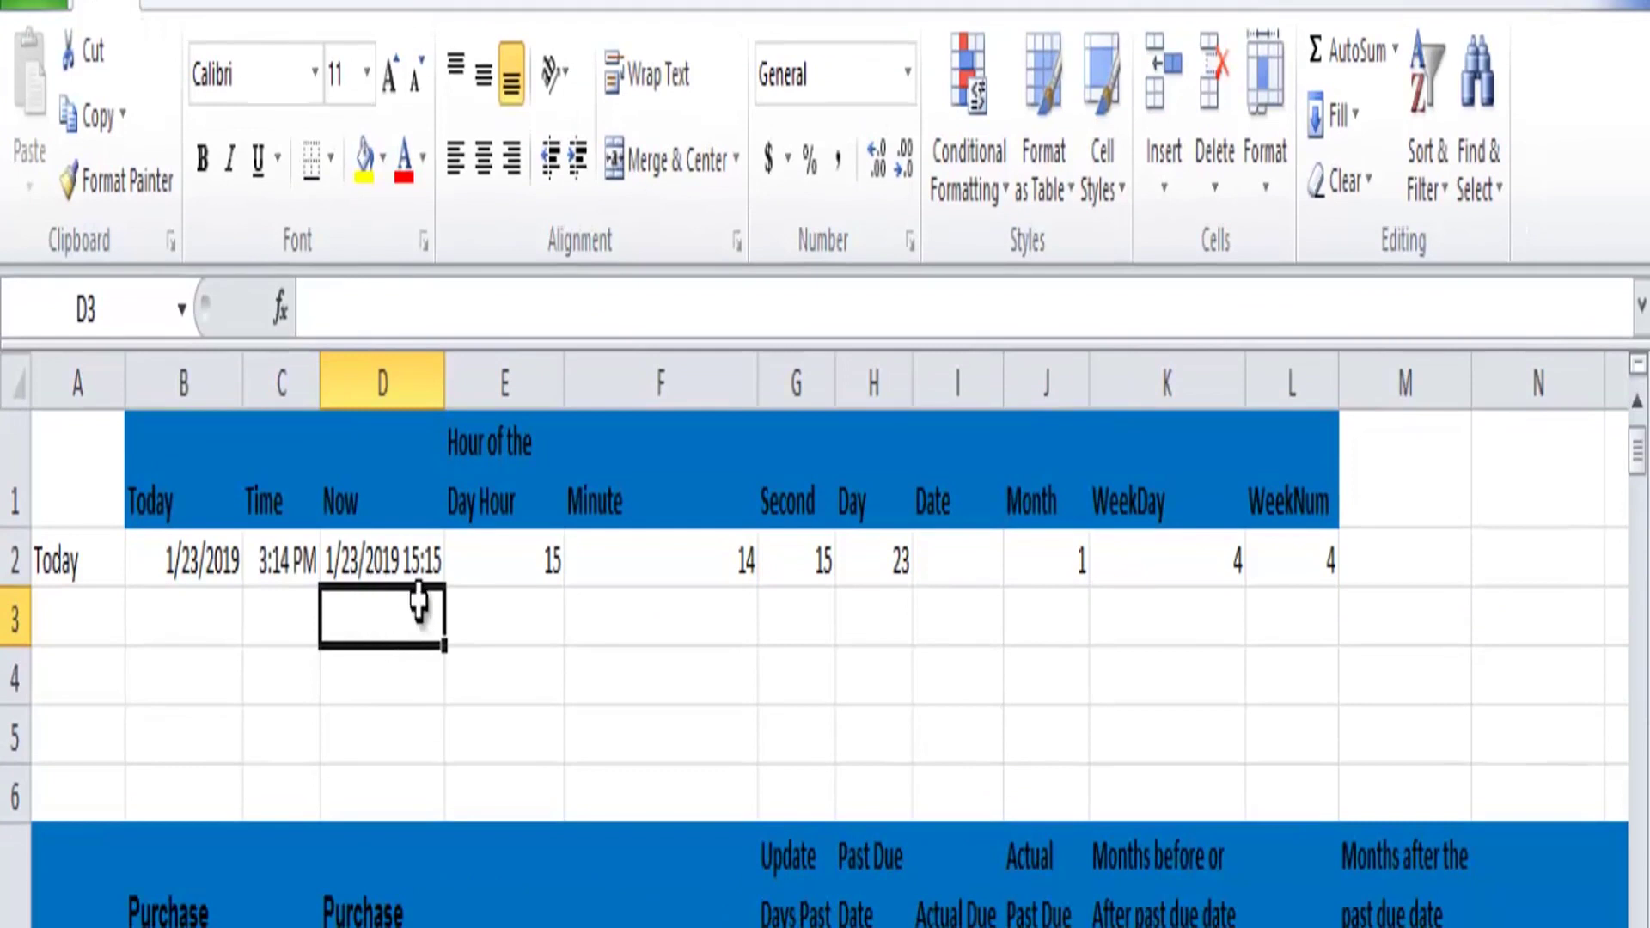
- Clear the Hour, Minute, Second and Day cells E2:H2
shift+click(541, 561)
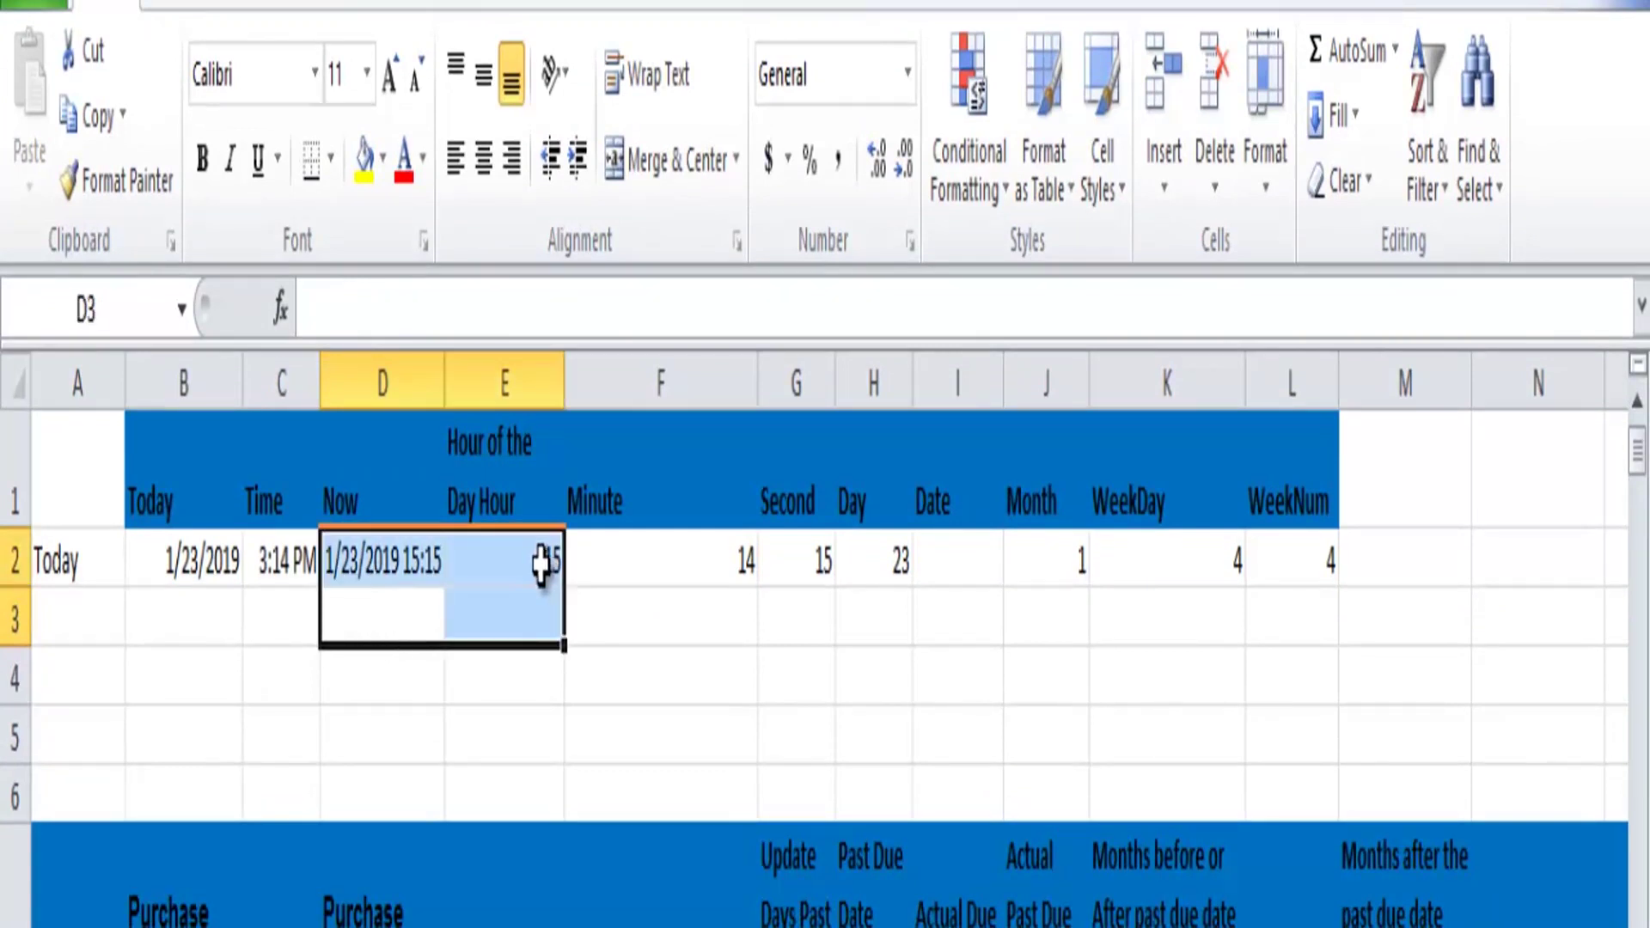
key(ctrl+Page_Down)
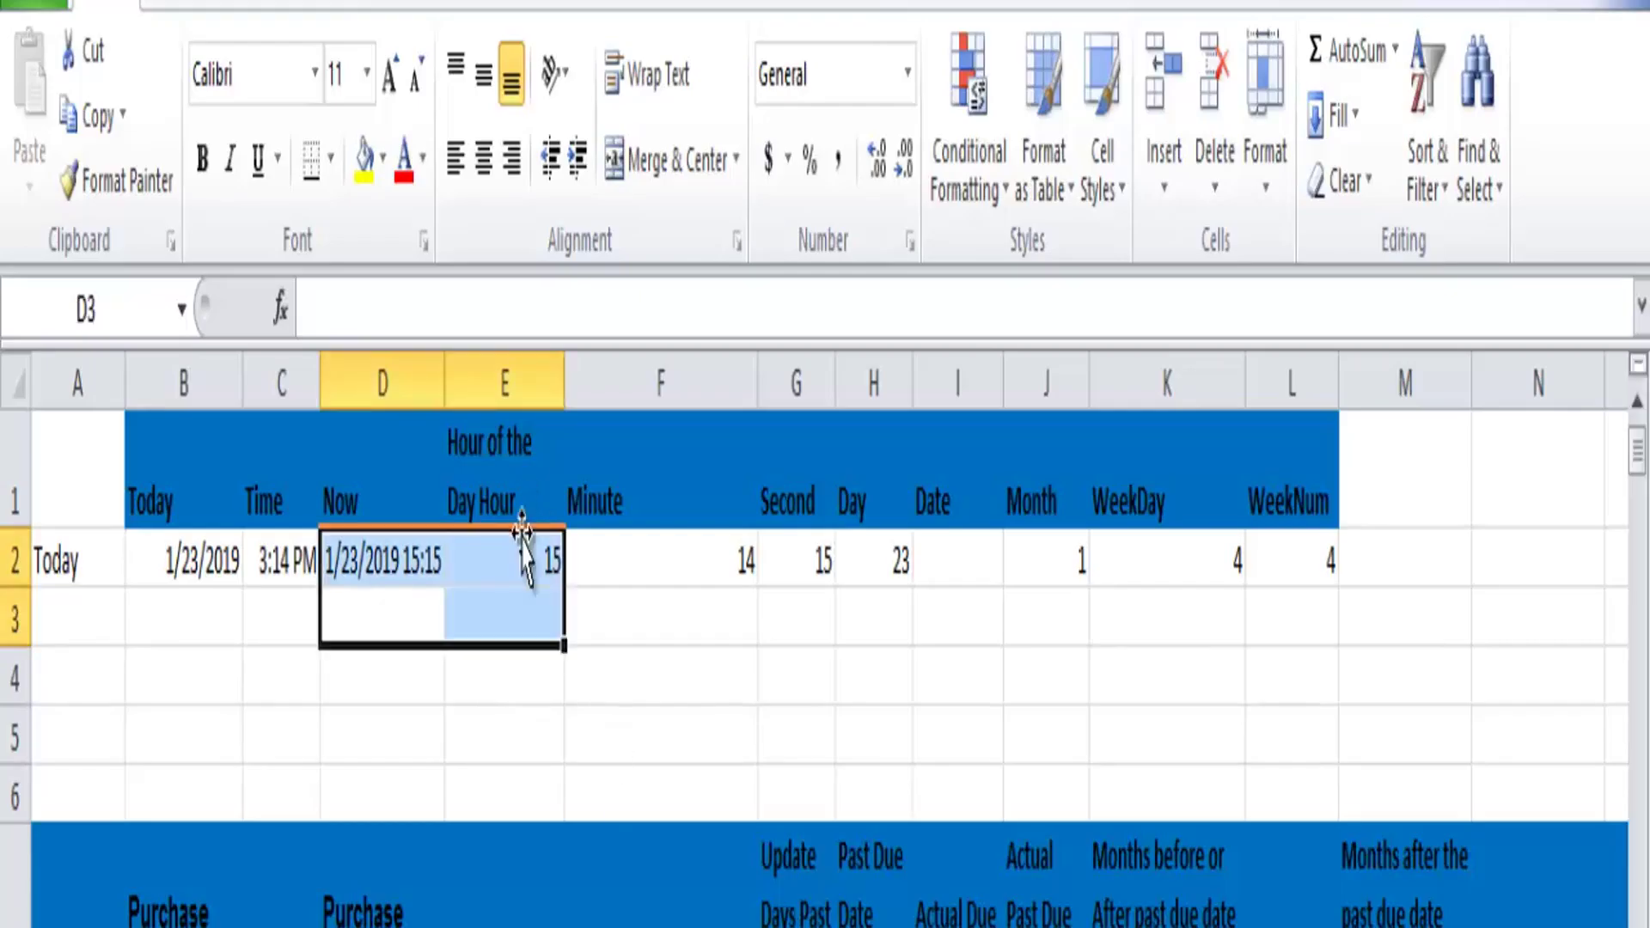
click(522, 550)
key(shift+Right)
key(shift+Right)
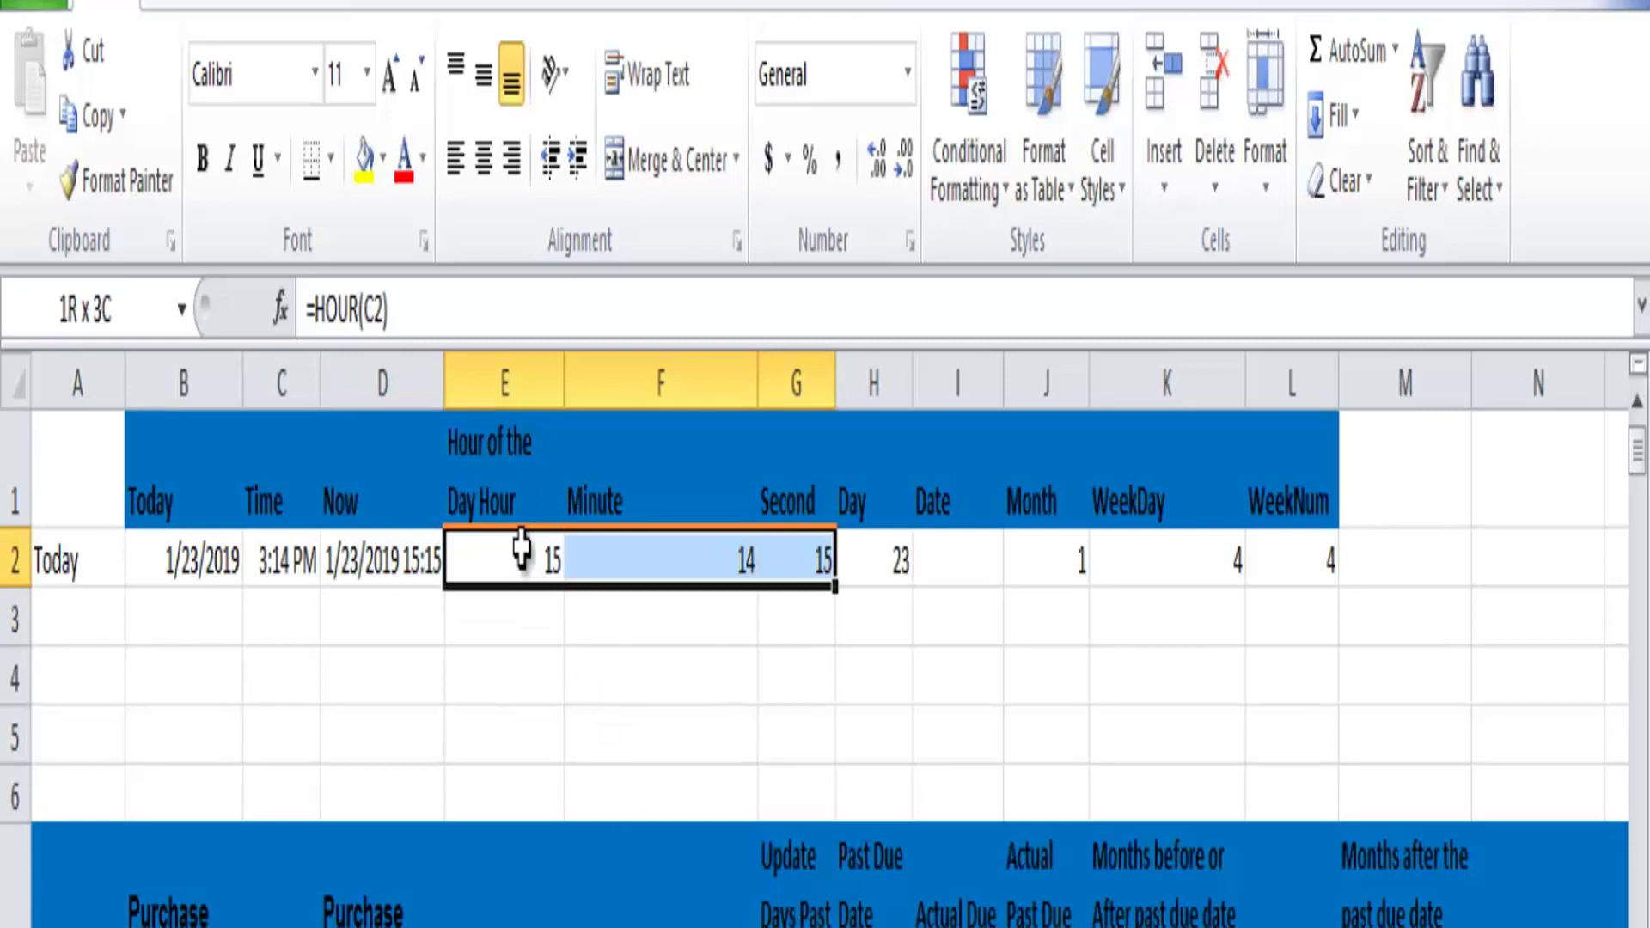
key(shift+Right)
key(Delete)
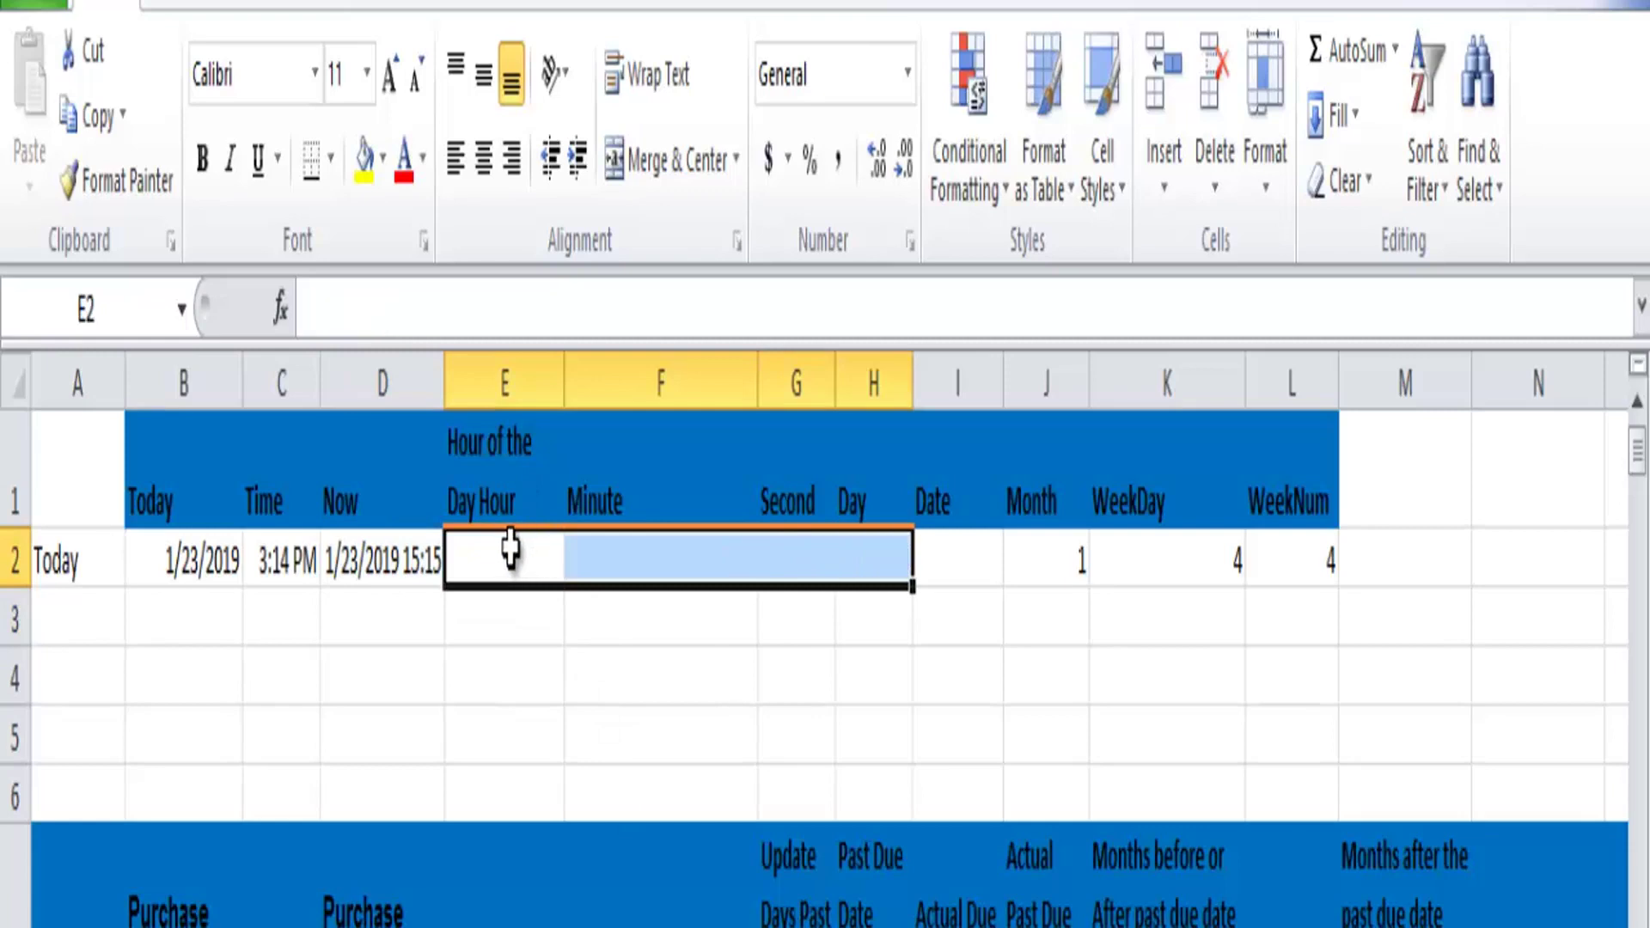
- Enter =HOUR(D2) in E2 under the Day Hour header
click(505, 550)
text(=HOUR)
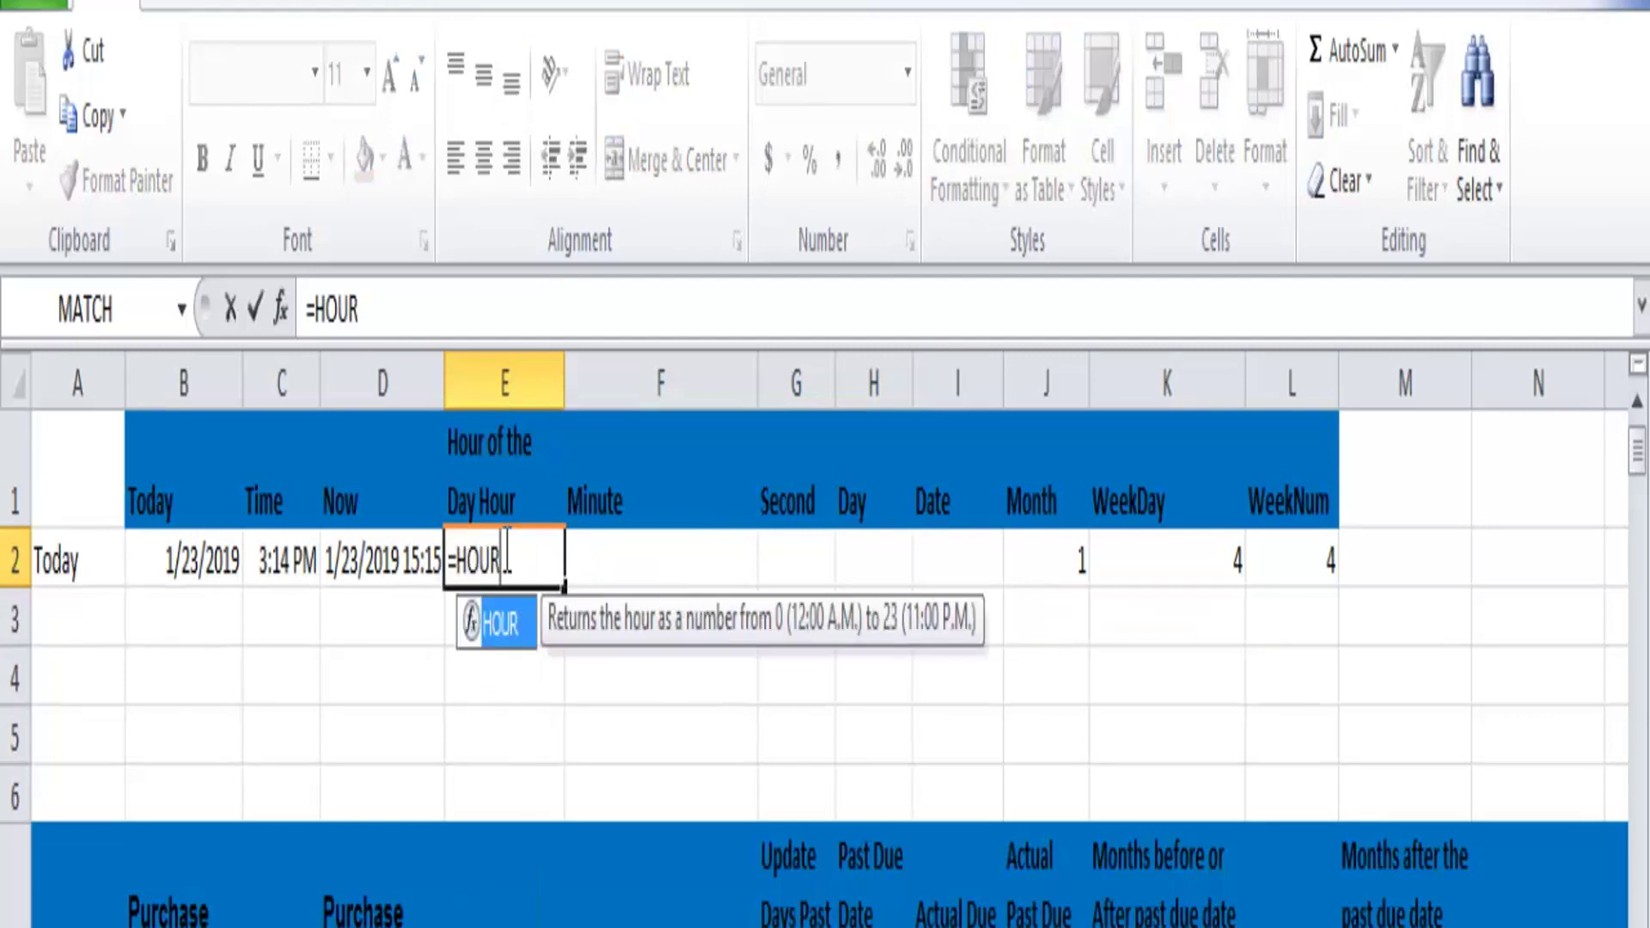
text(()
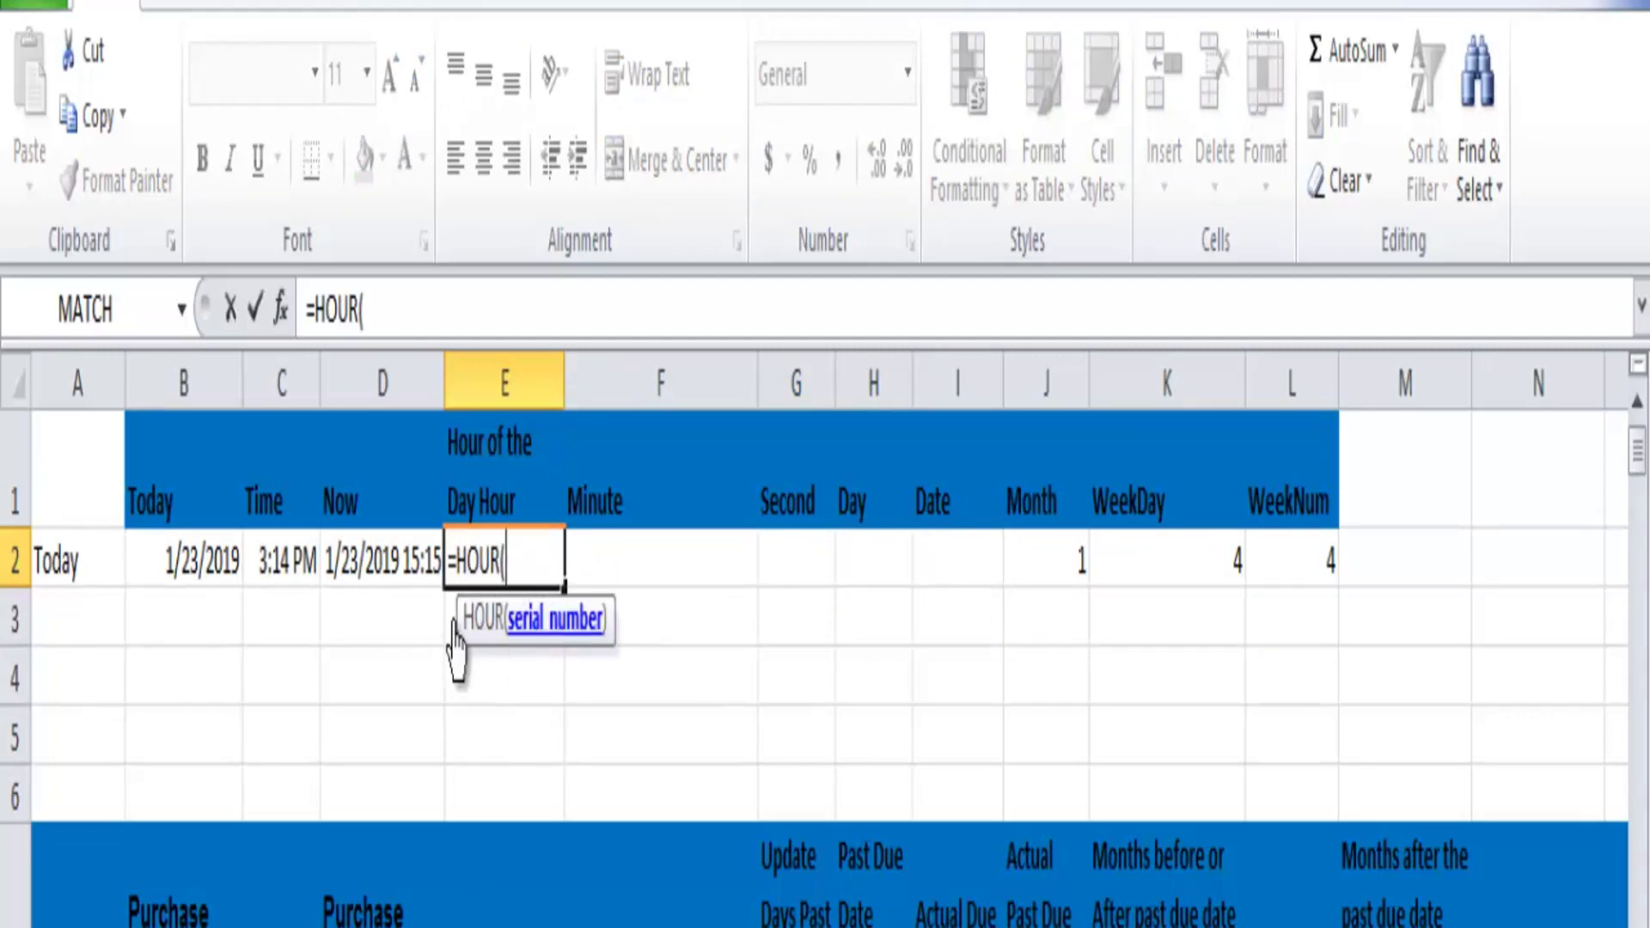
click(374, 563)
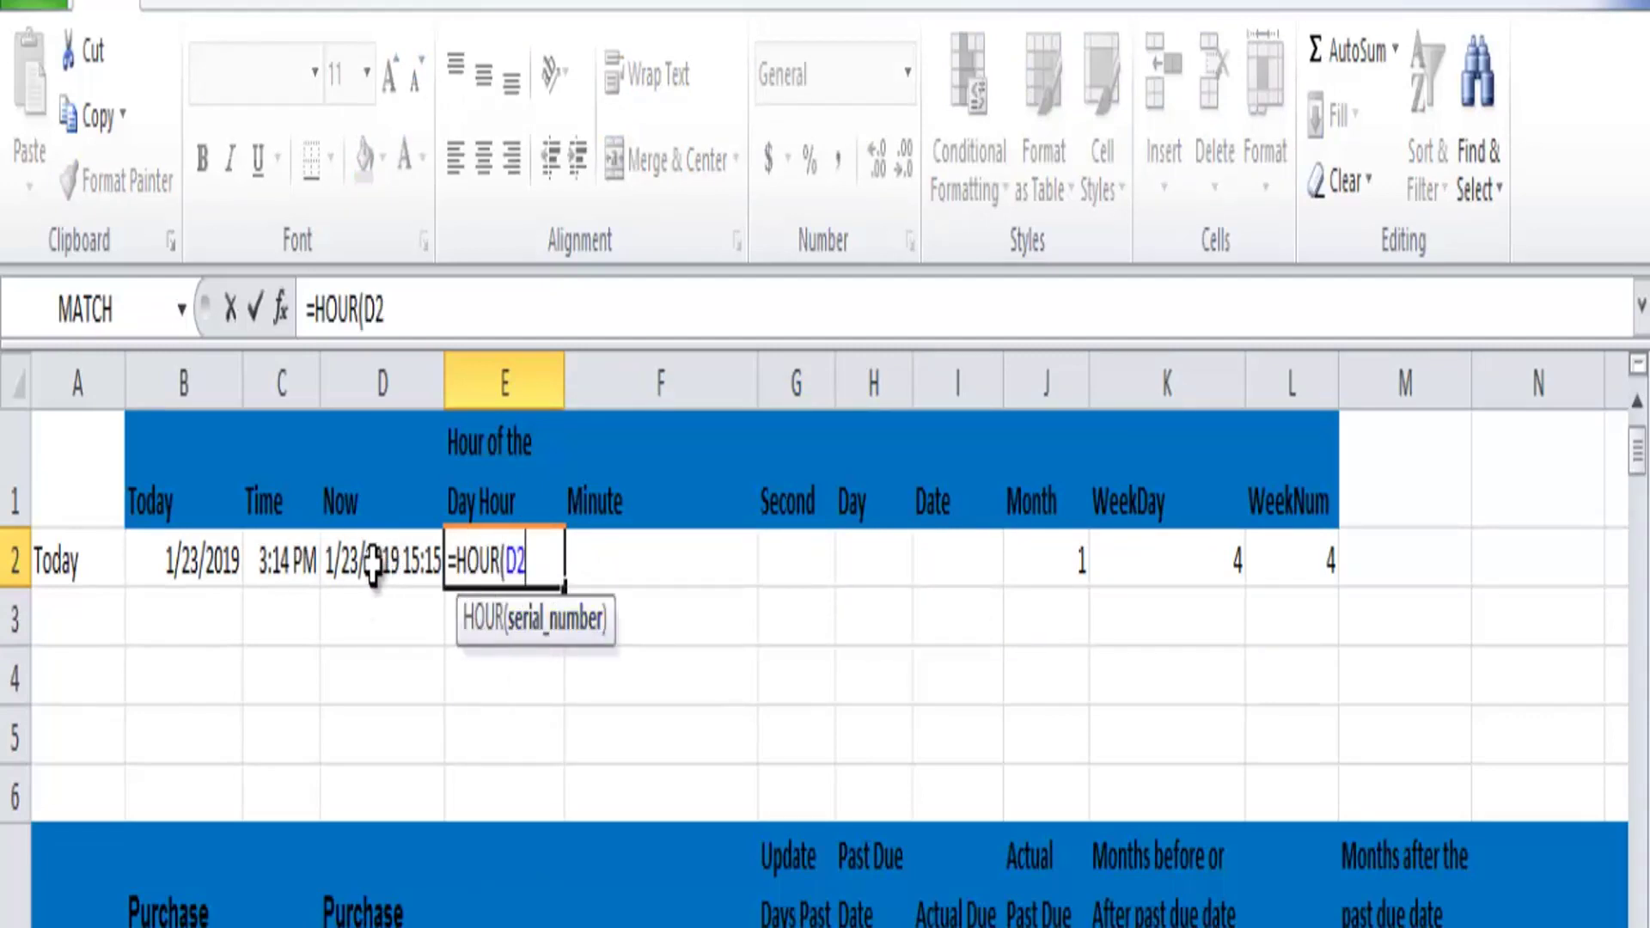
text())
key(Return)
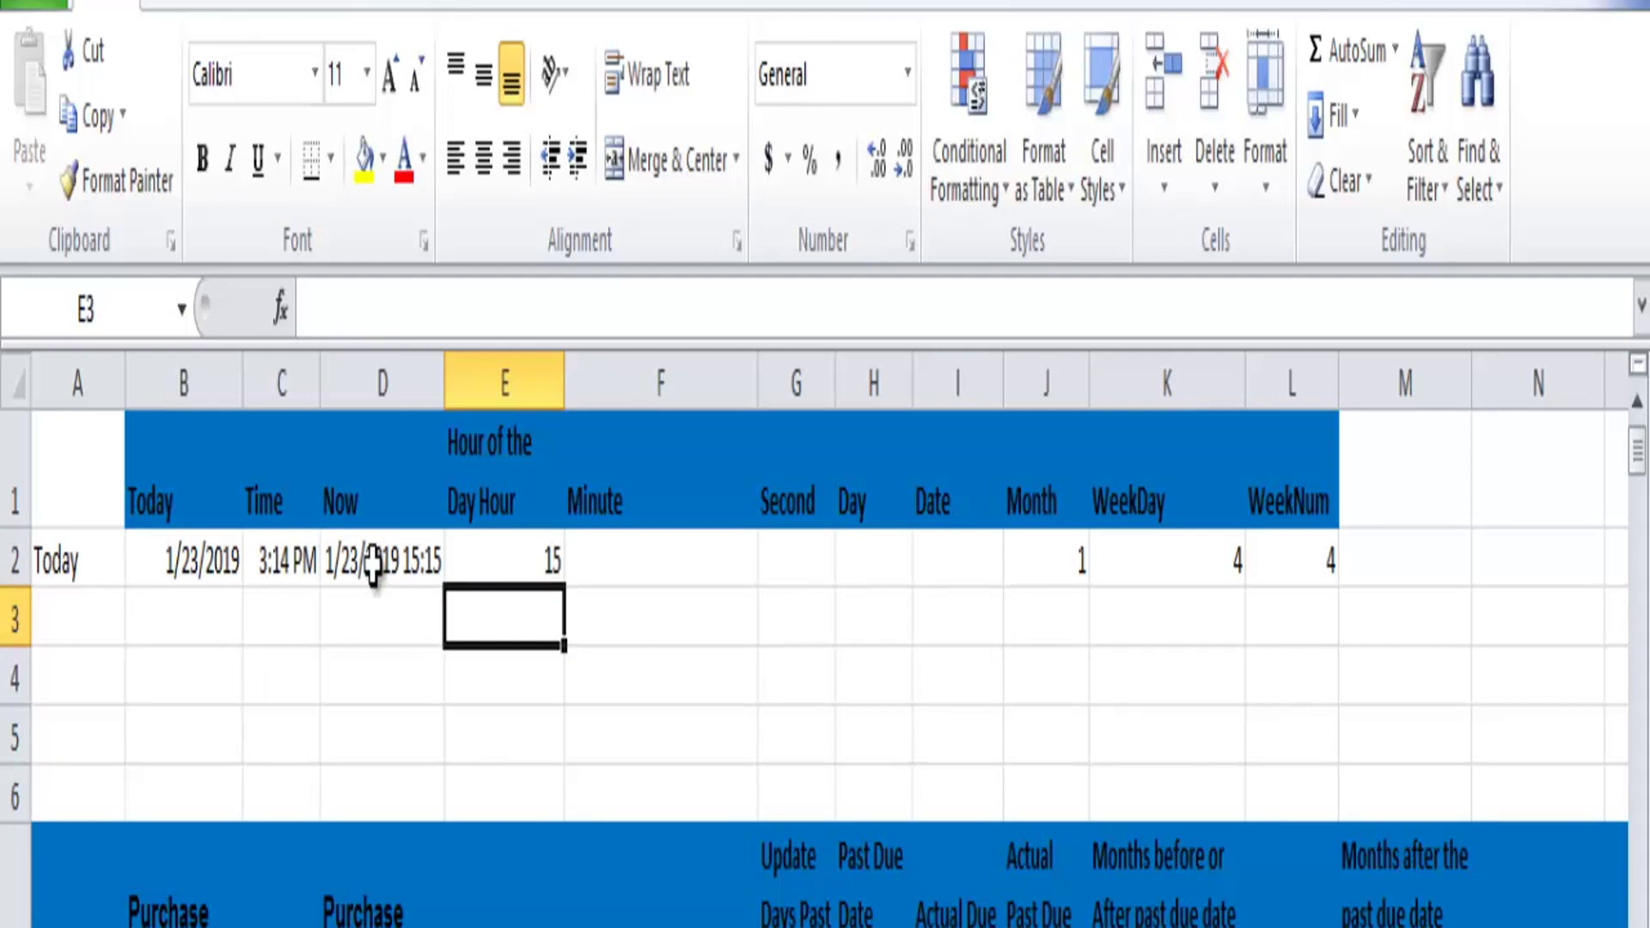
key(ctrl+Page_Down)
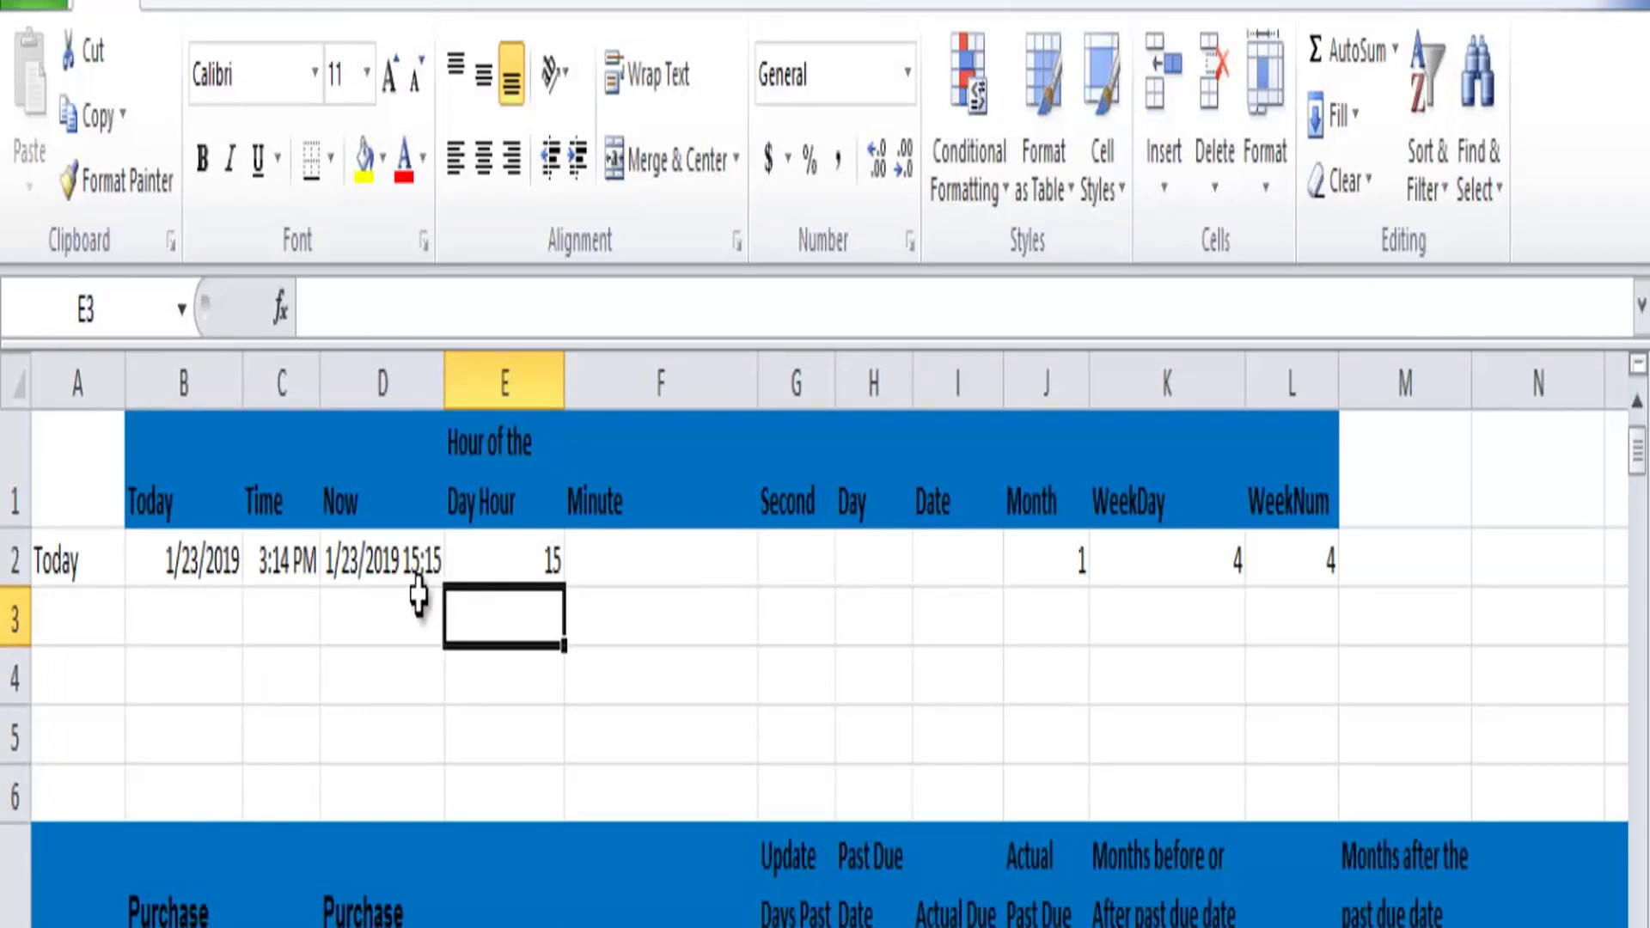
click(534, 557)
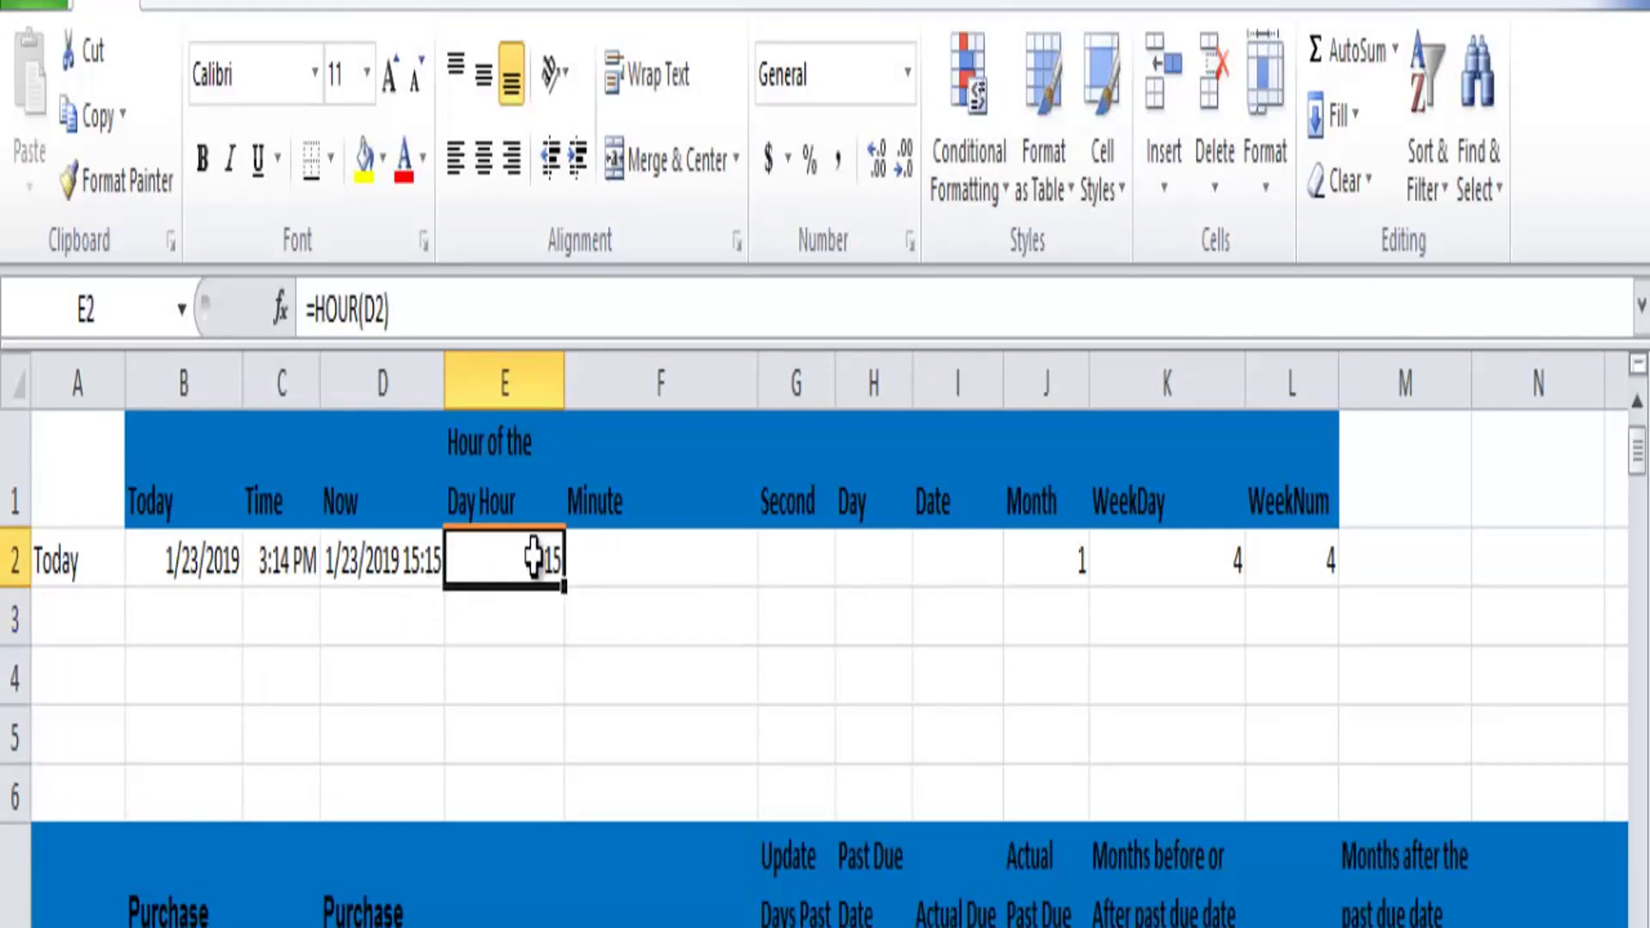
- Enter =MINUTE(D2) in F2 under the Minute header
click(621, 554)
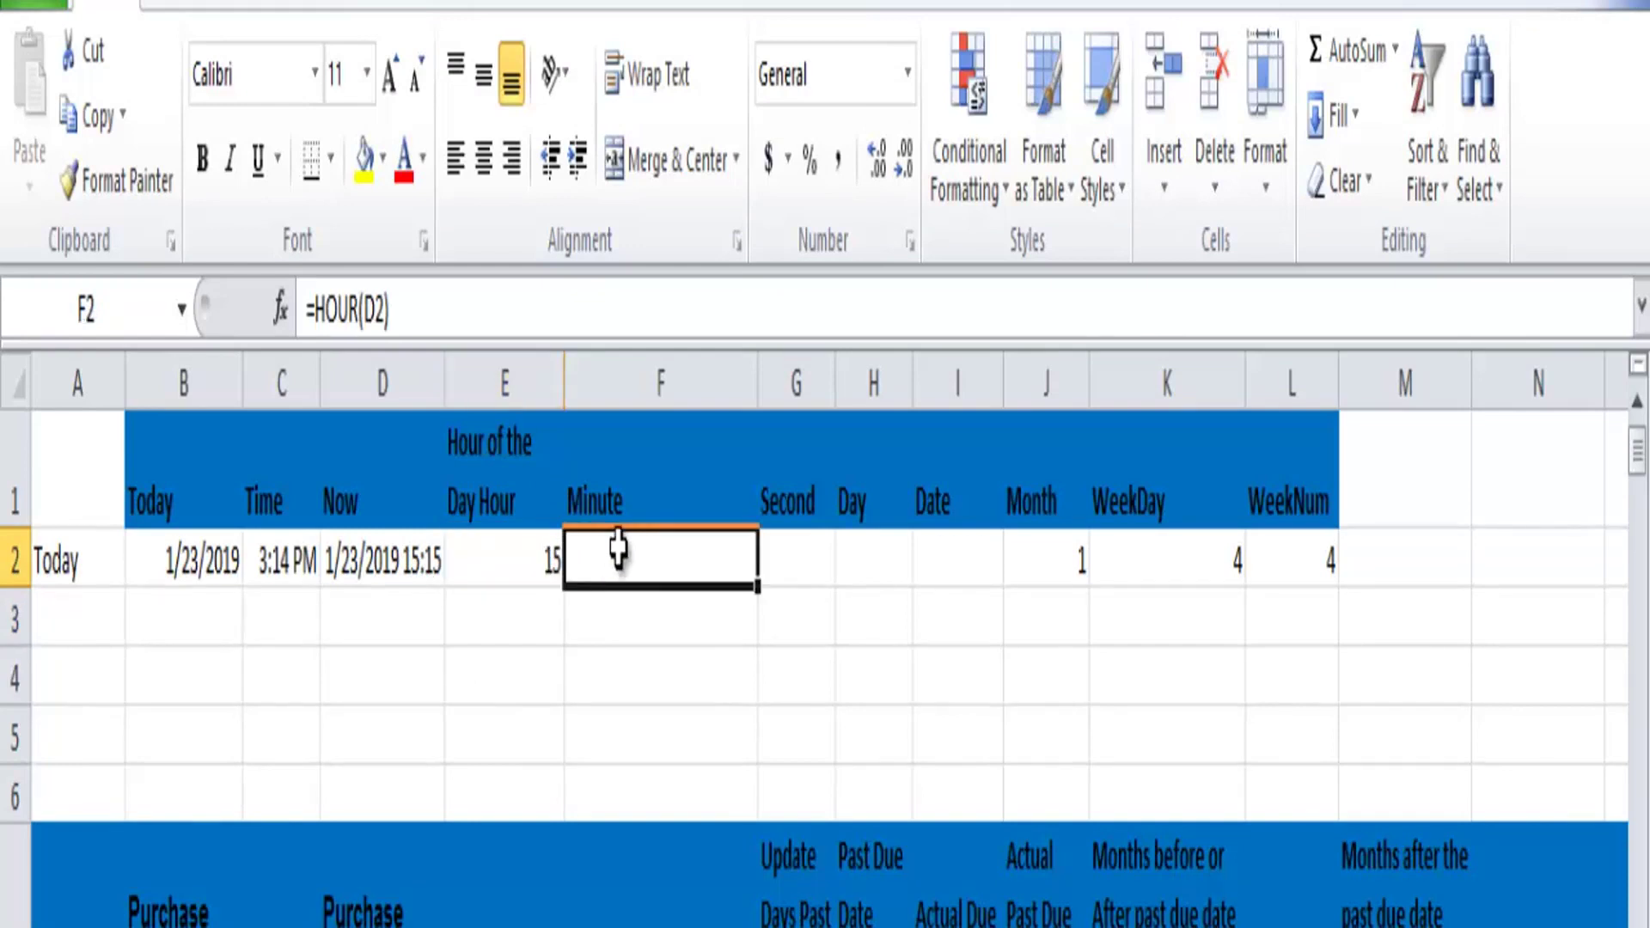
text(=MINU)
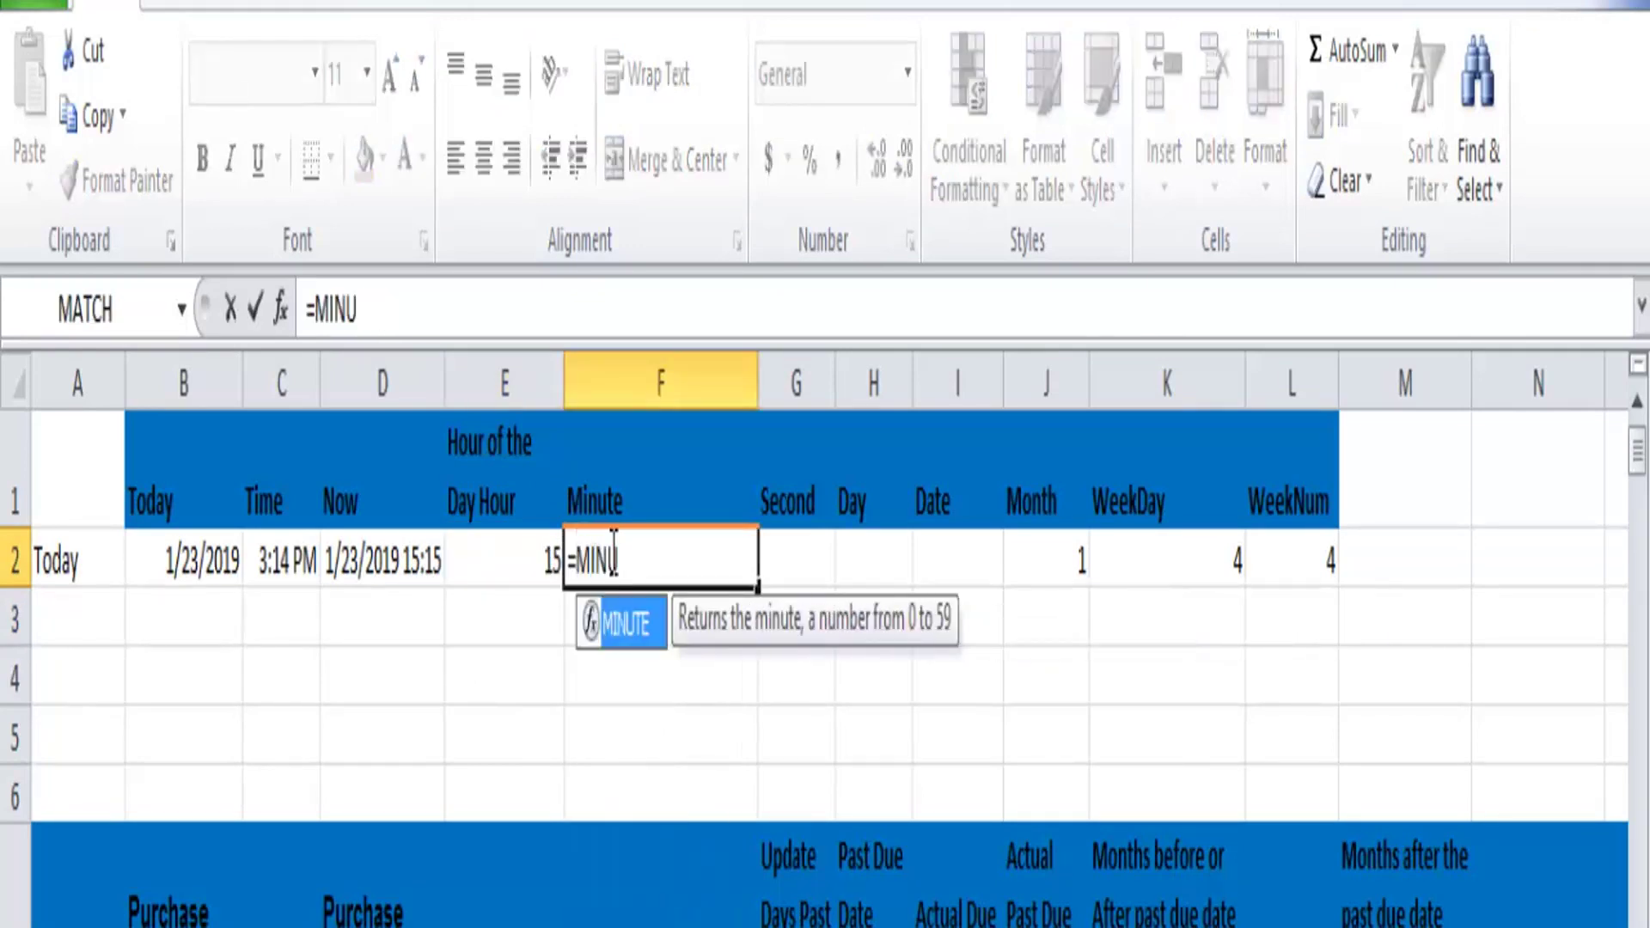
double_click(631, 624)
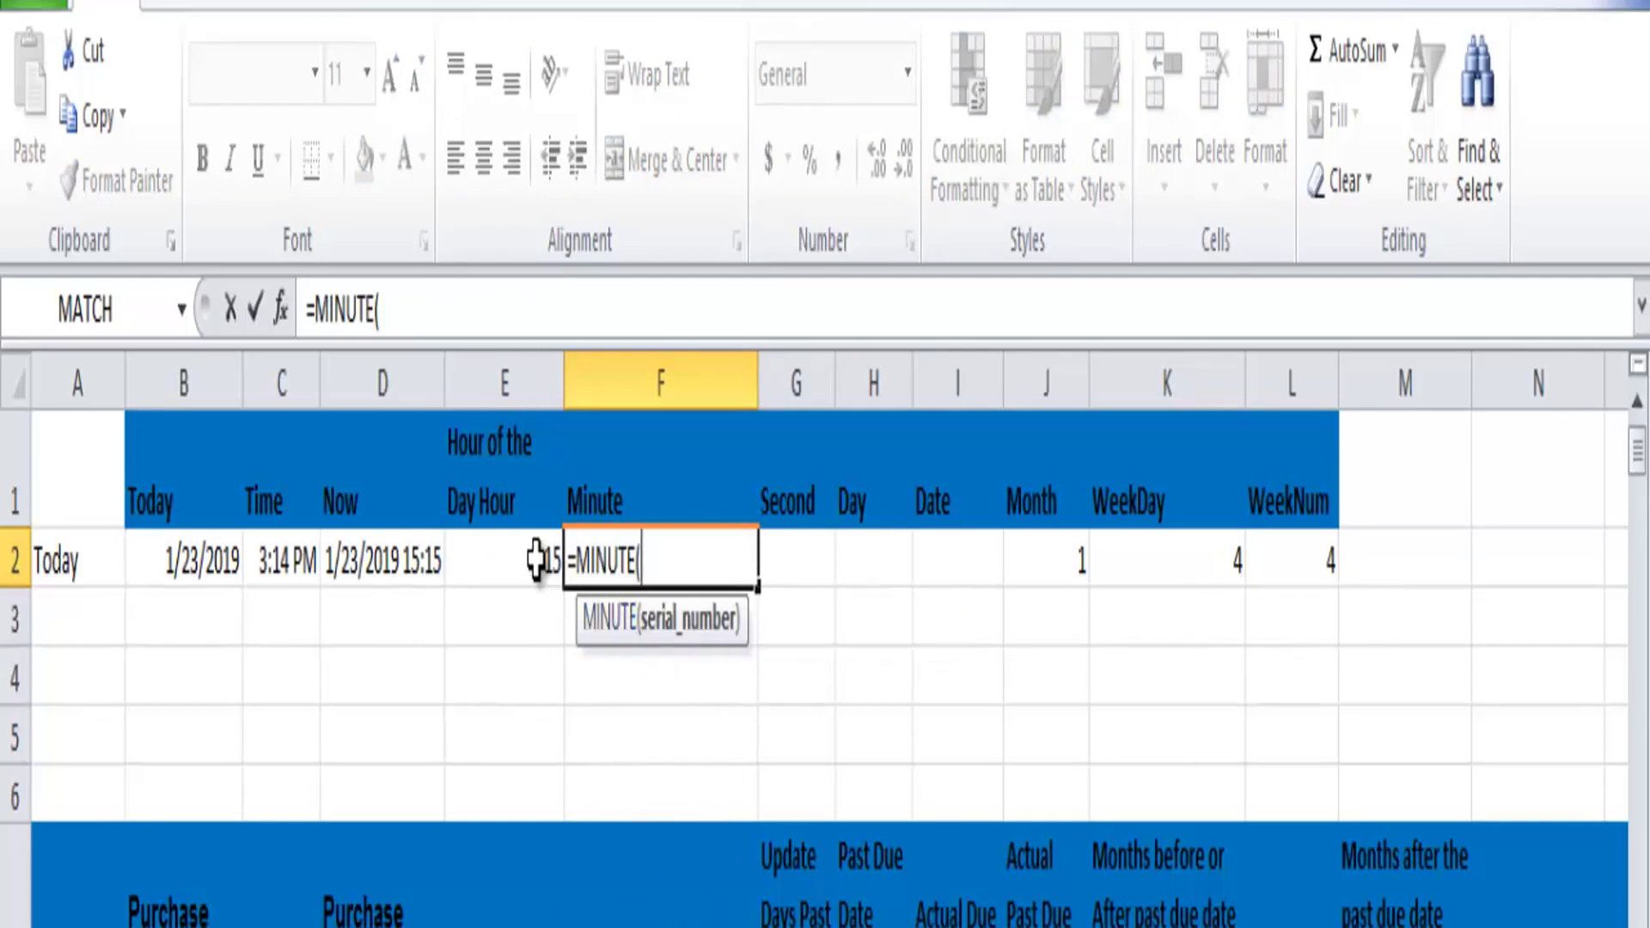
click(409, 555)
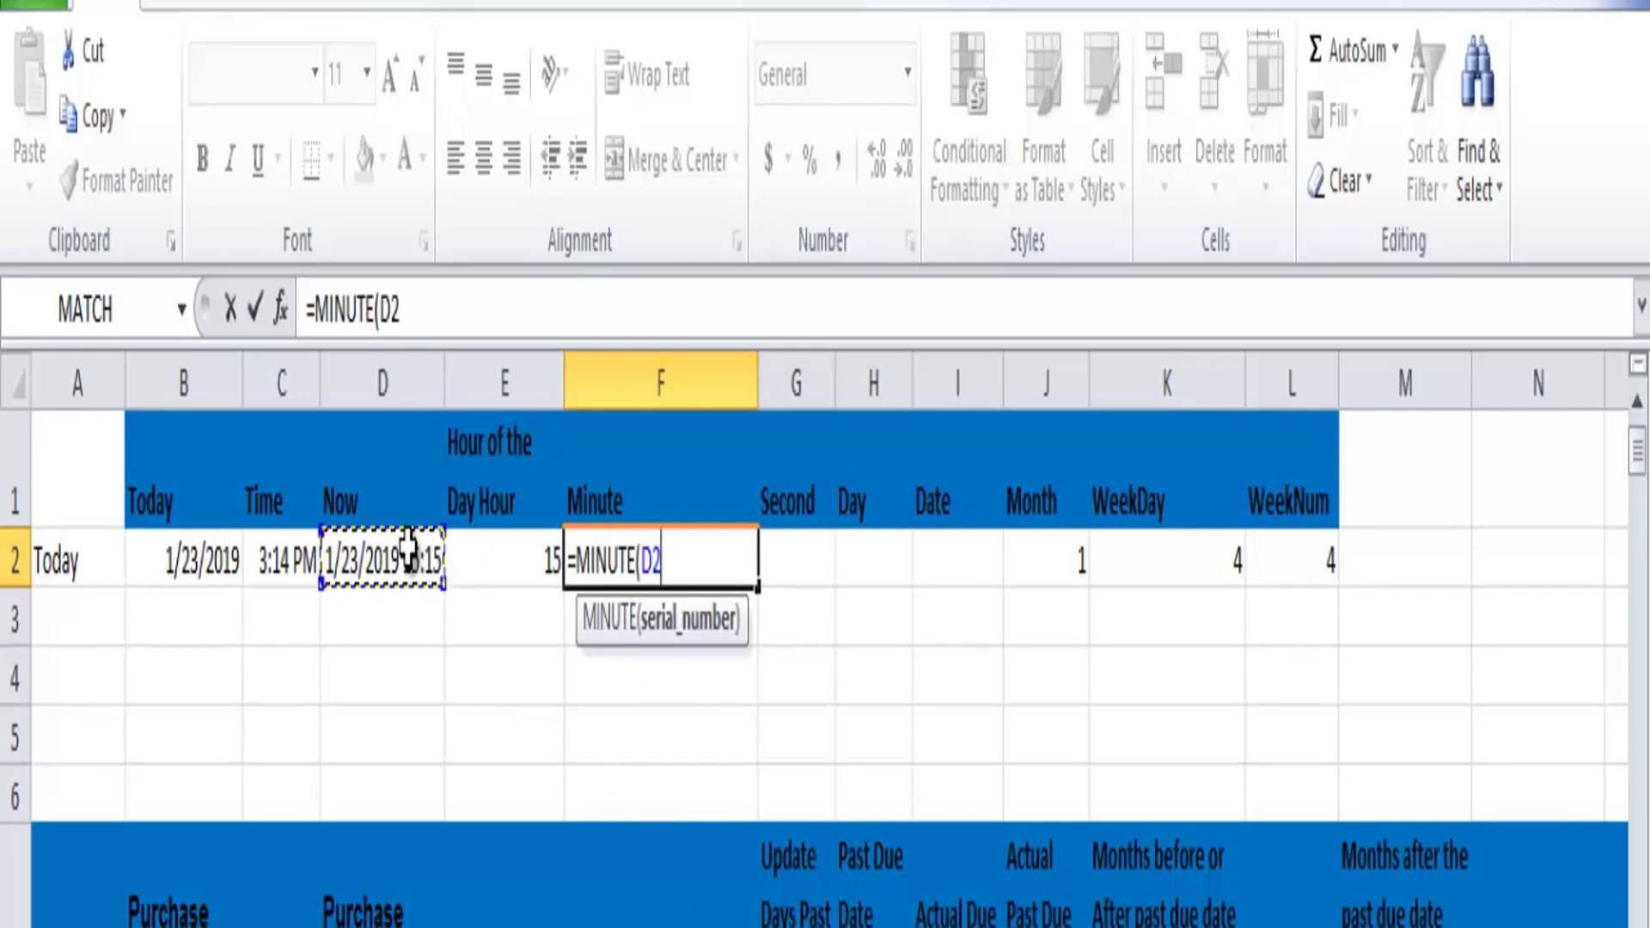
text())
key(Return)
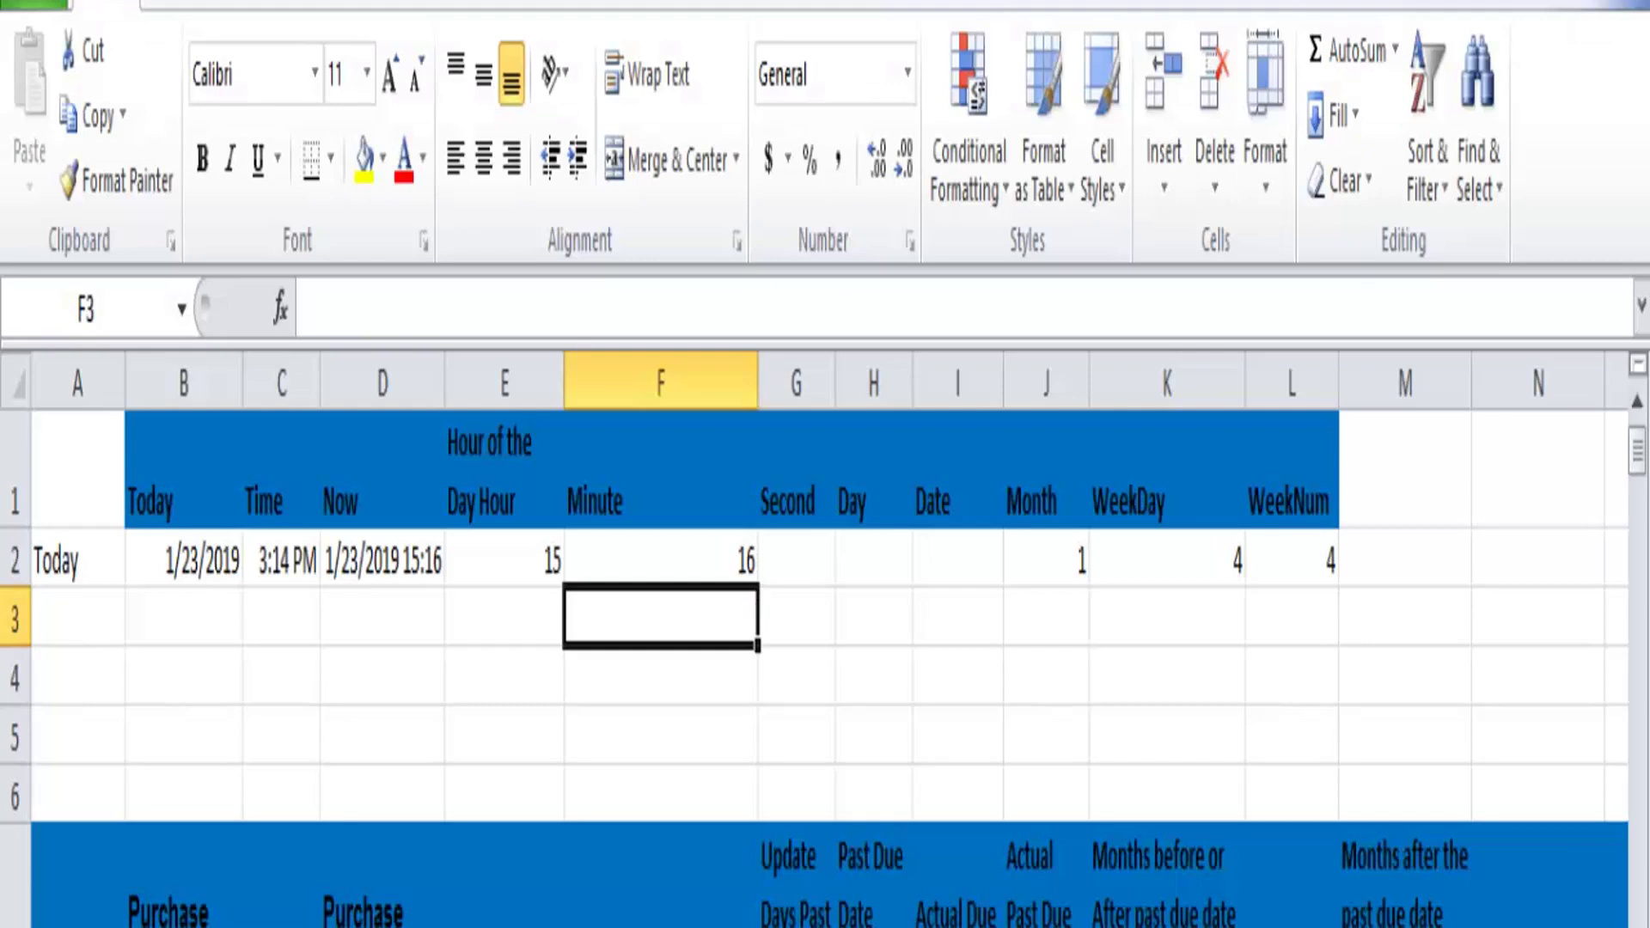
- Enter =SECOND(D2) in G2 under the Second header, removing the stray dashes from the formula
click(795, 559)
double_click(795, 559)
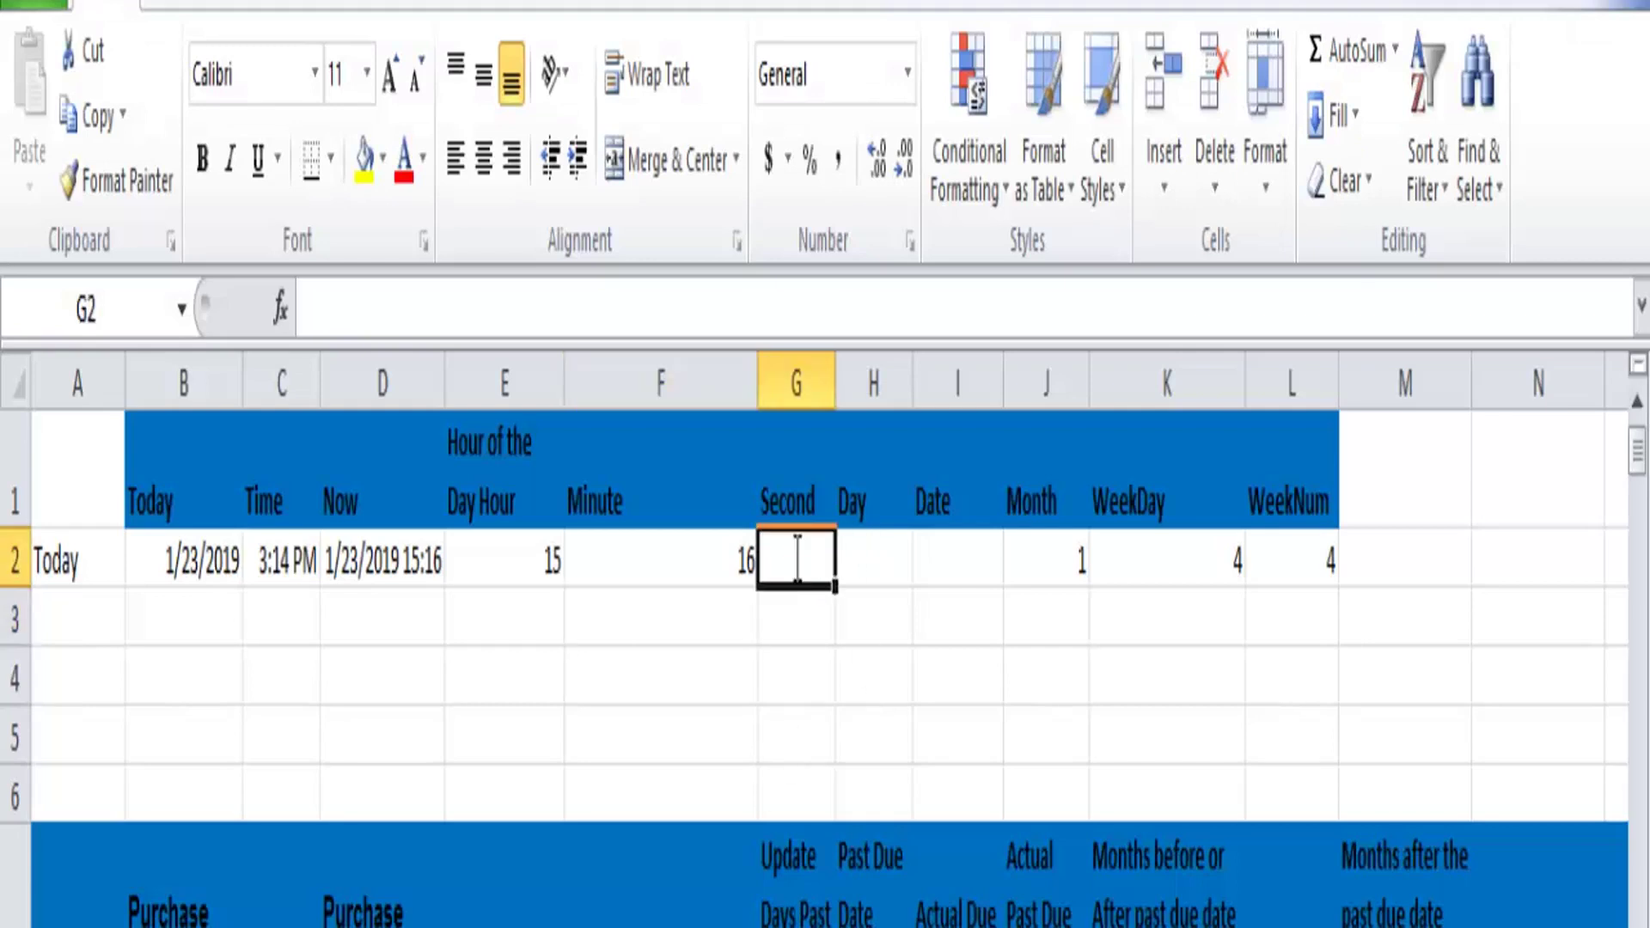
text(=SEC)
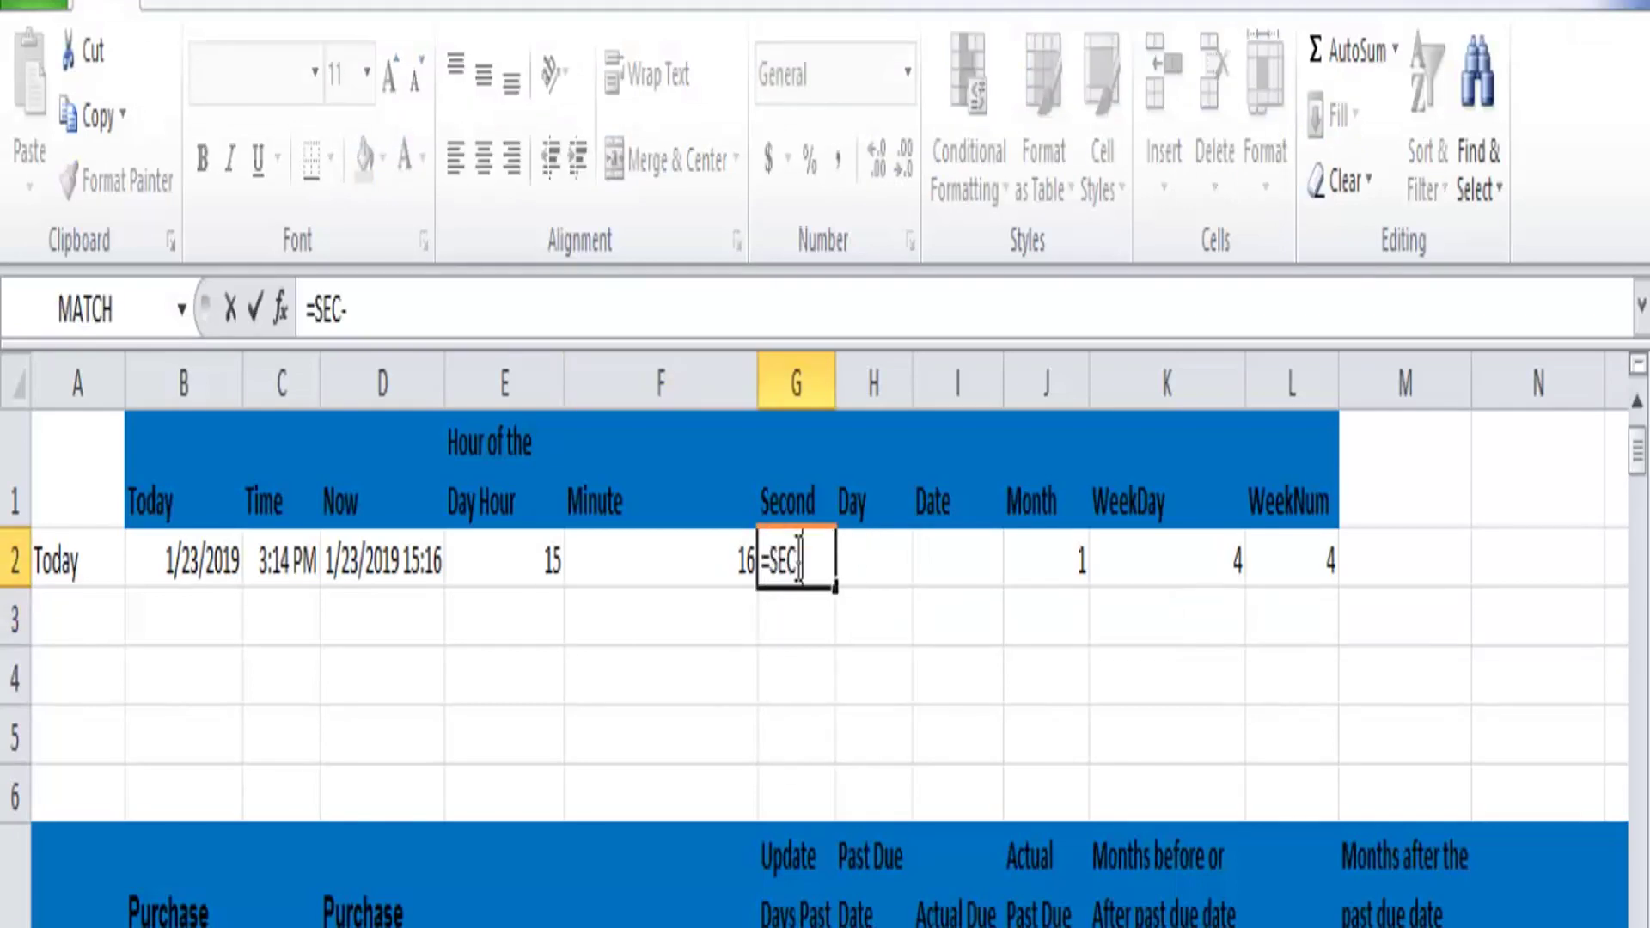
text(------------------------------)
key(BackSpace)
key(BackSpace)
key(BackSpace)
key(BackSpace)
key(BackSpace)
key(BackSpace)
key(BackSpace)
key(BackSpace)
key(BackSpace)
key(BackSpace)
key(BackSpace)
key(BackSpace)
key(BackSpace)
key(BackSpace)
key(BackSpace)
key(BackSpace)
key(BackSpace)
key(BackSpace)
key(BackSpace)
key(BackSpace)
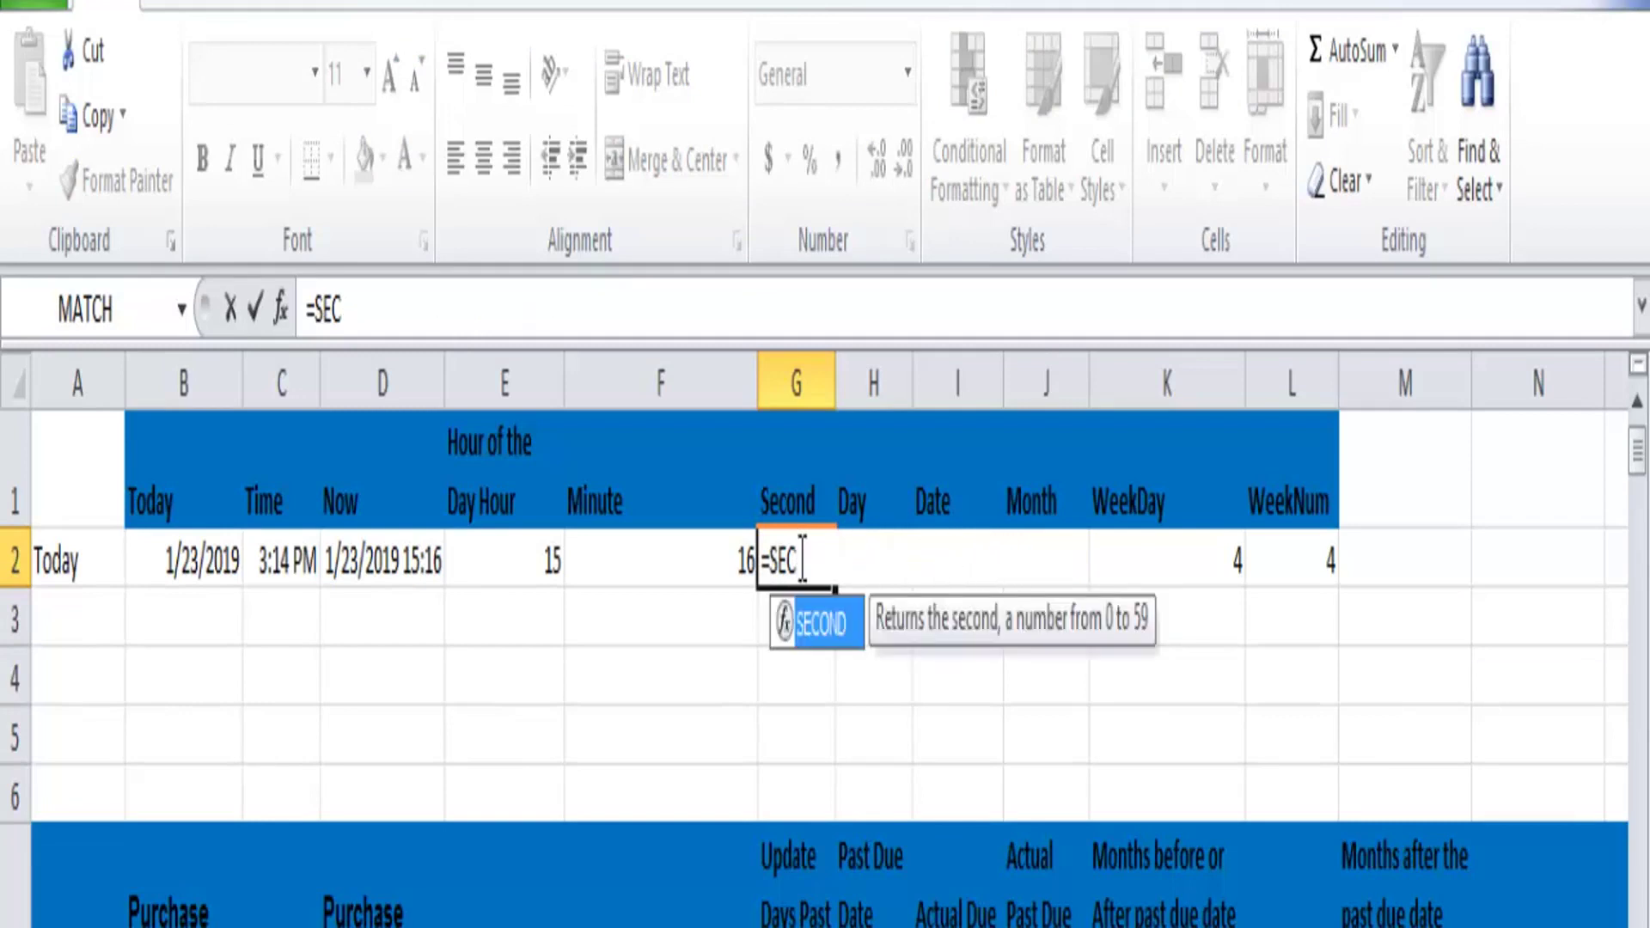
double_click(819, 625)
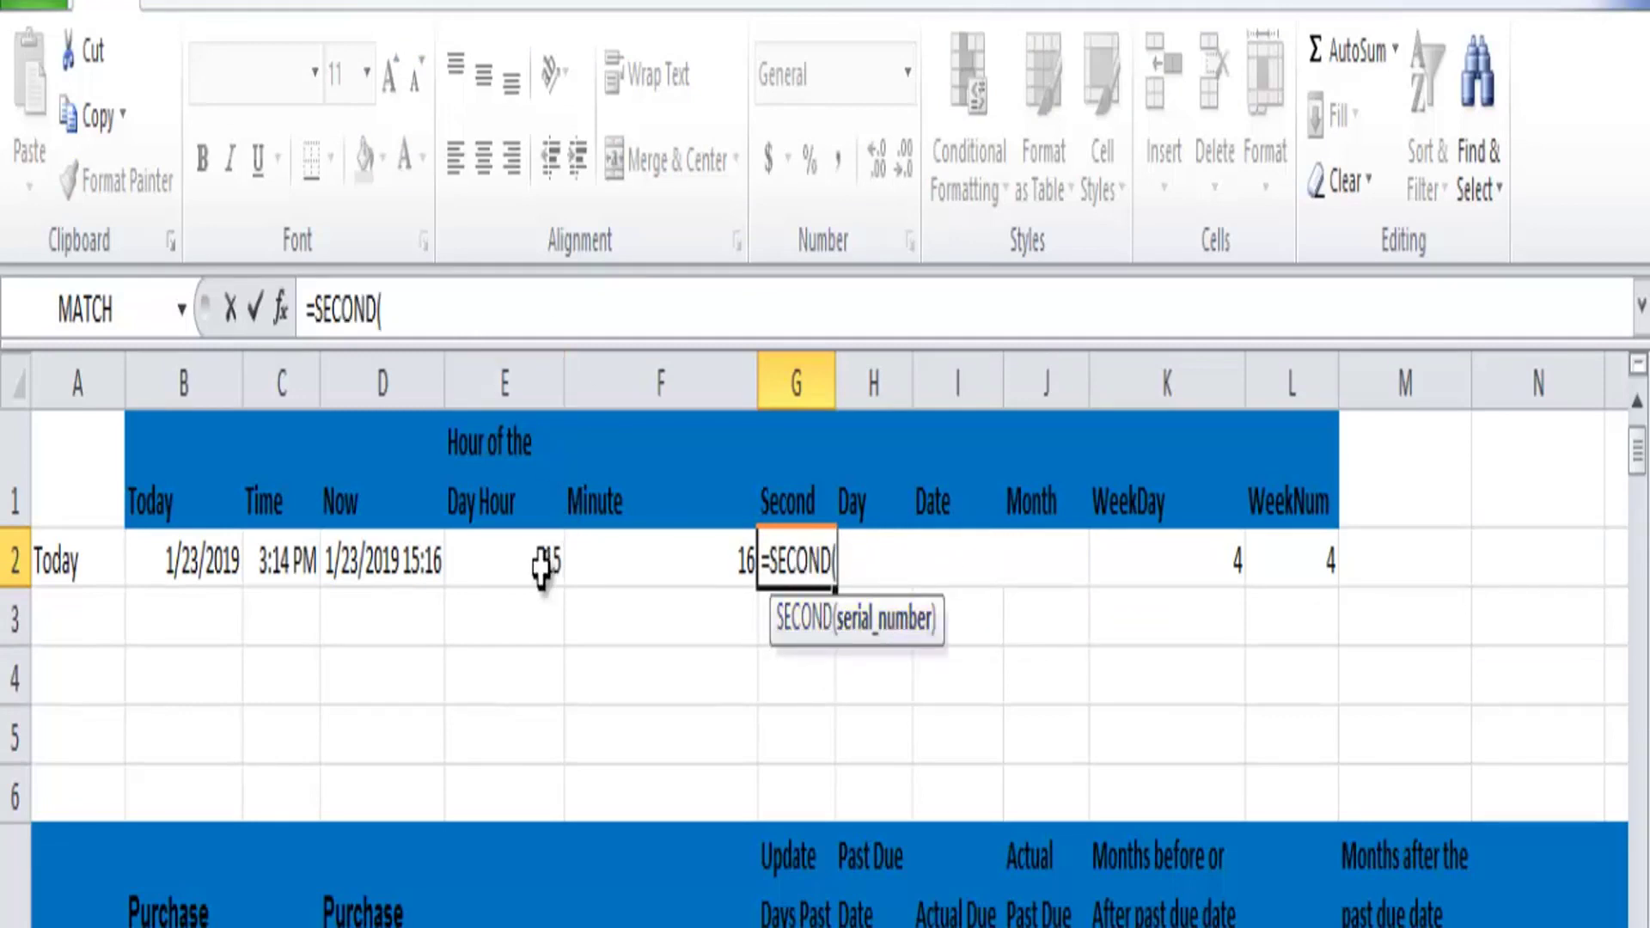
click(423, 560)
text())
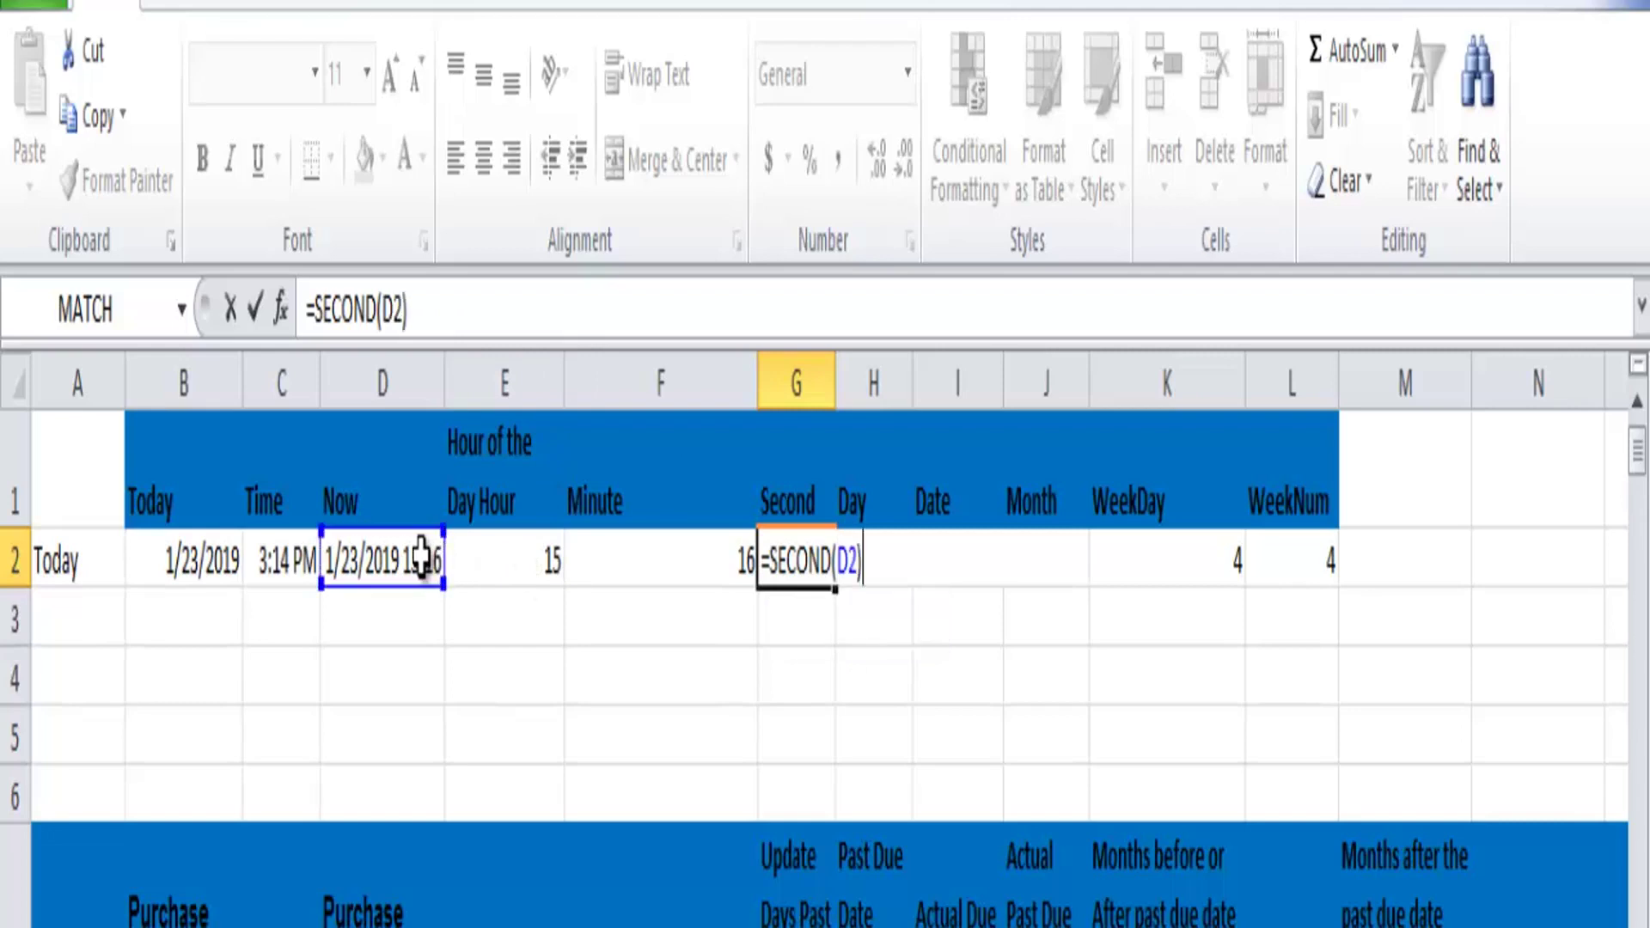
key(Return)
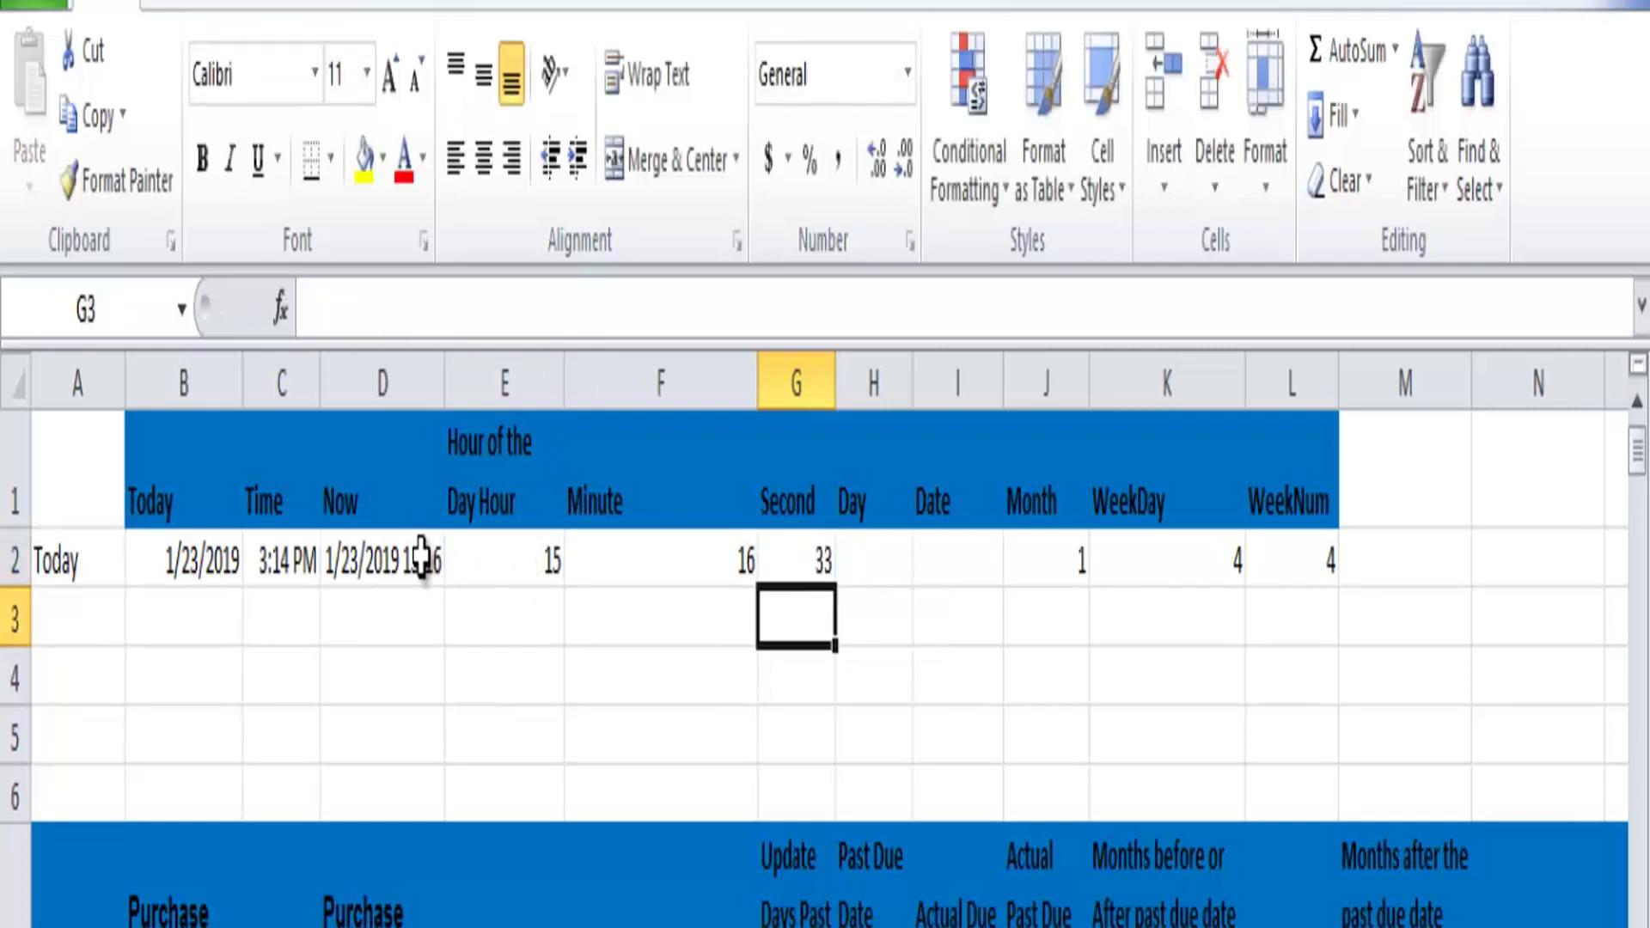
key(ctrl+Page_Down)
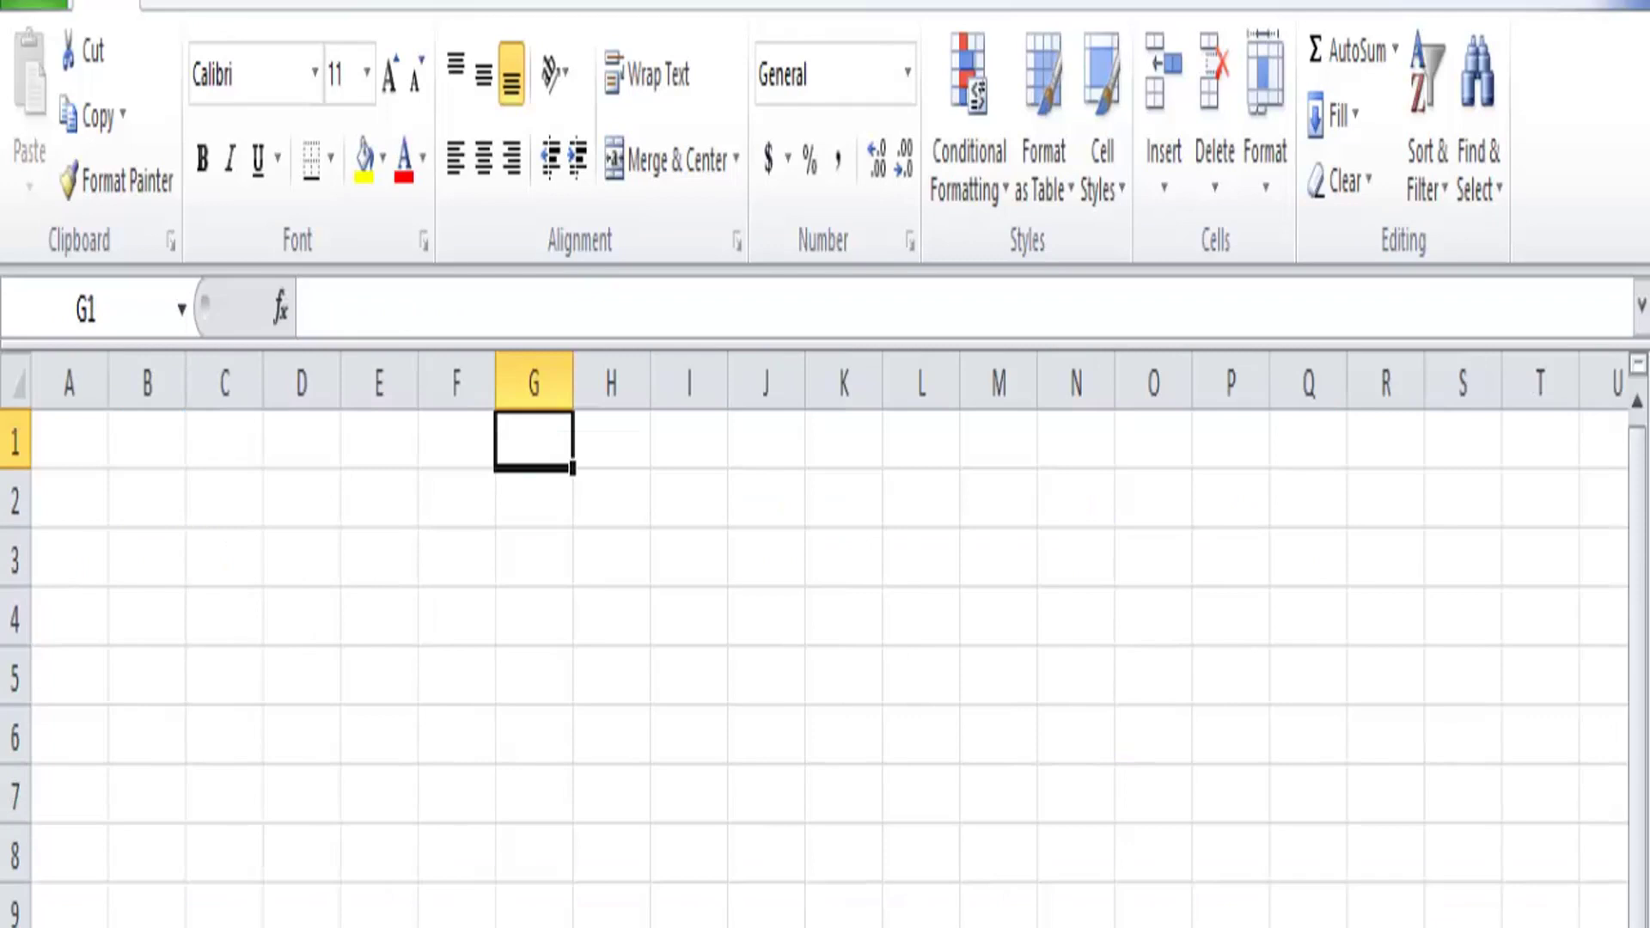
key(ctrl+Page_Up)
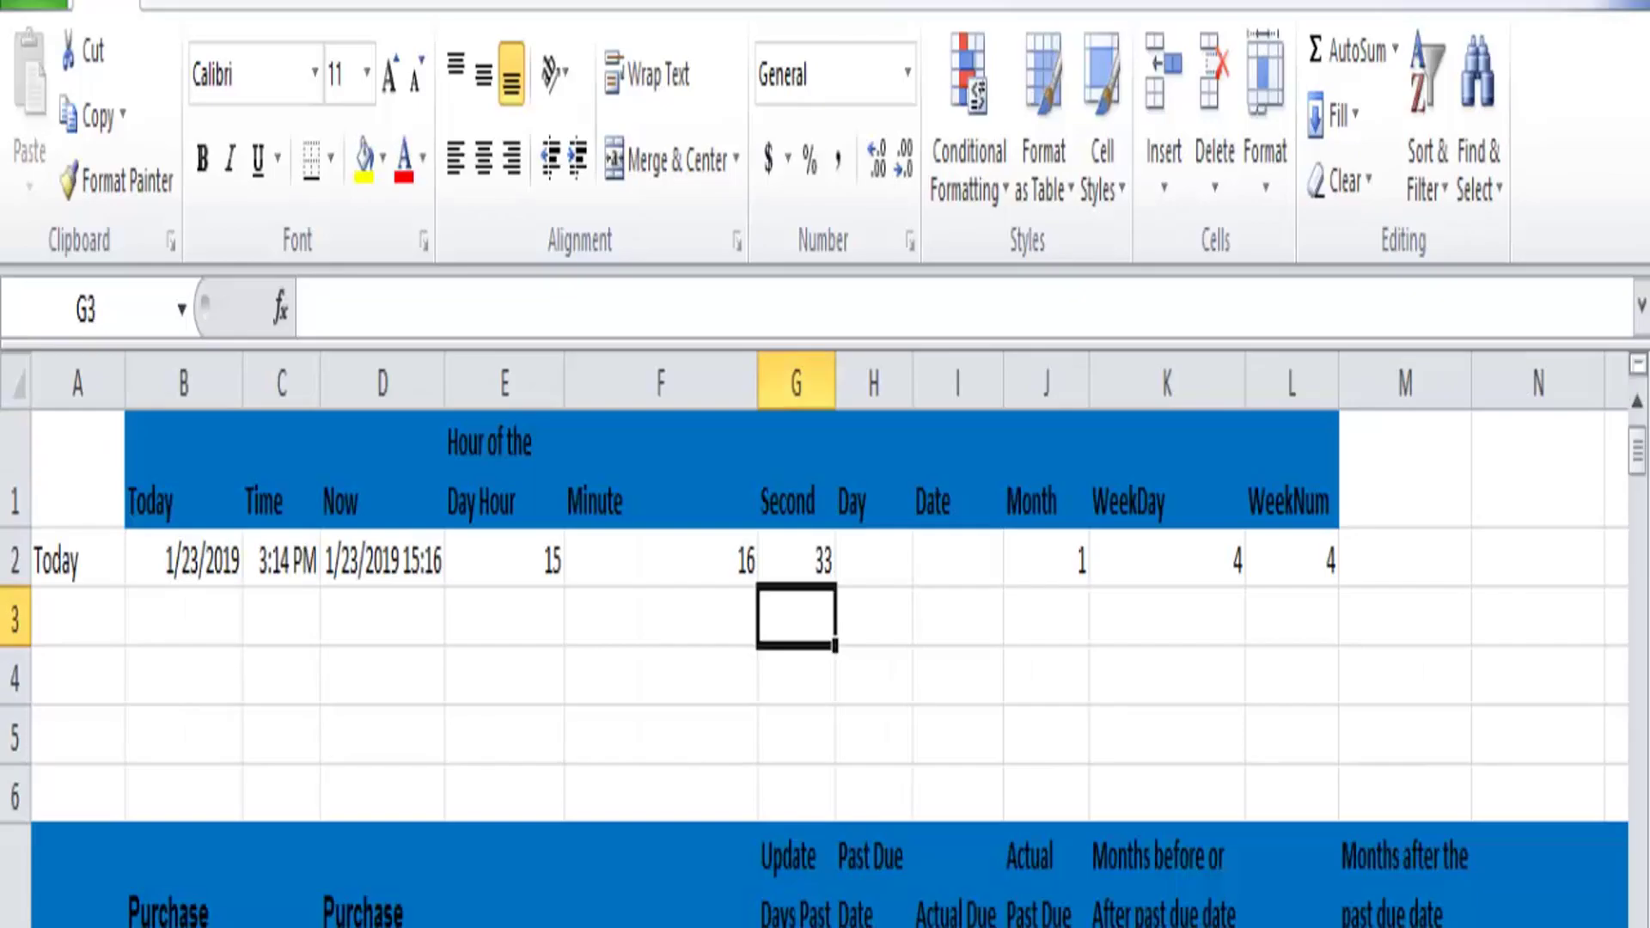
- Enter =DAY(D2) in H2 under the Day header
click(876, 557)
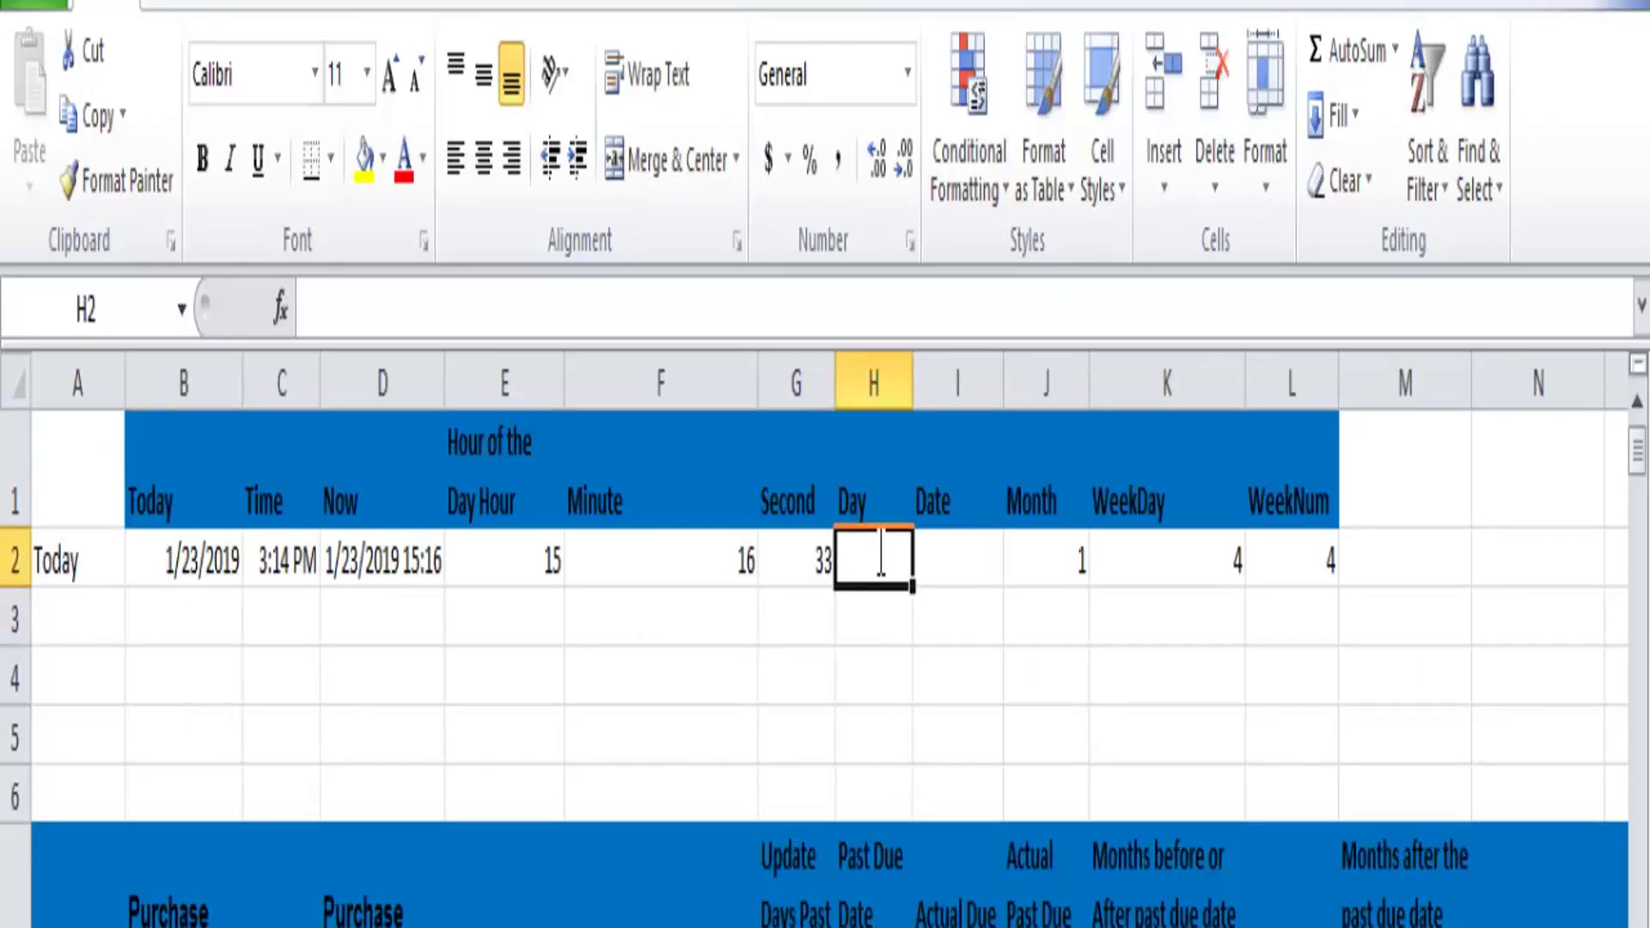
text(=DAY)
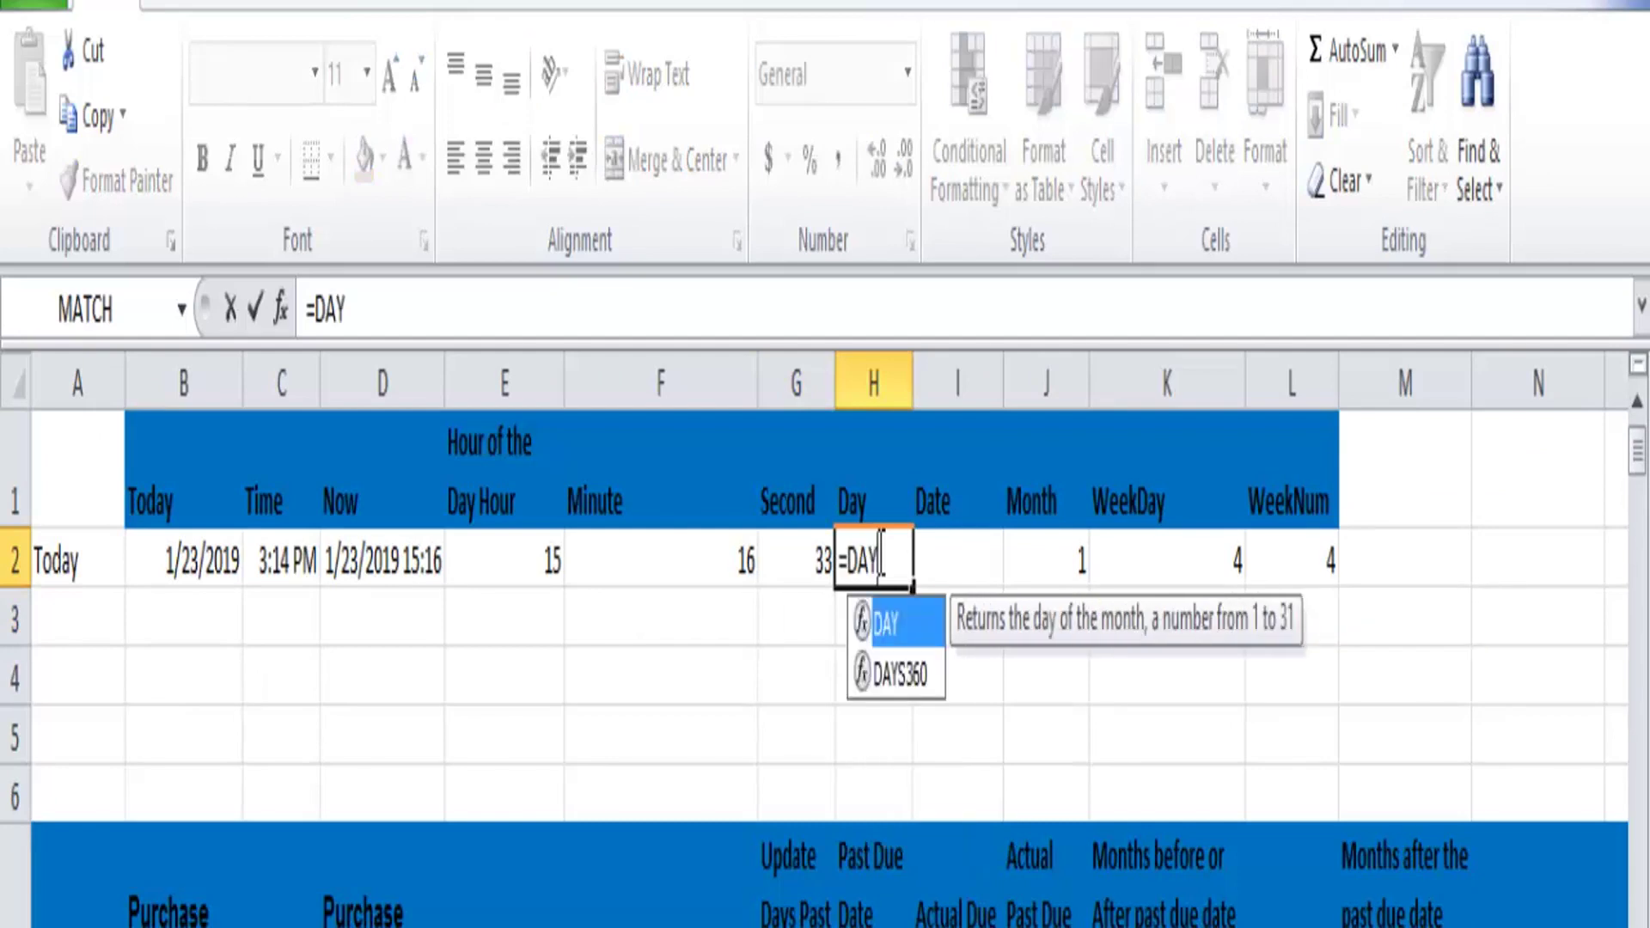
double_click(864, 627)
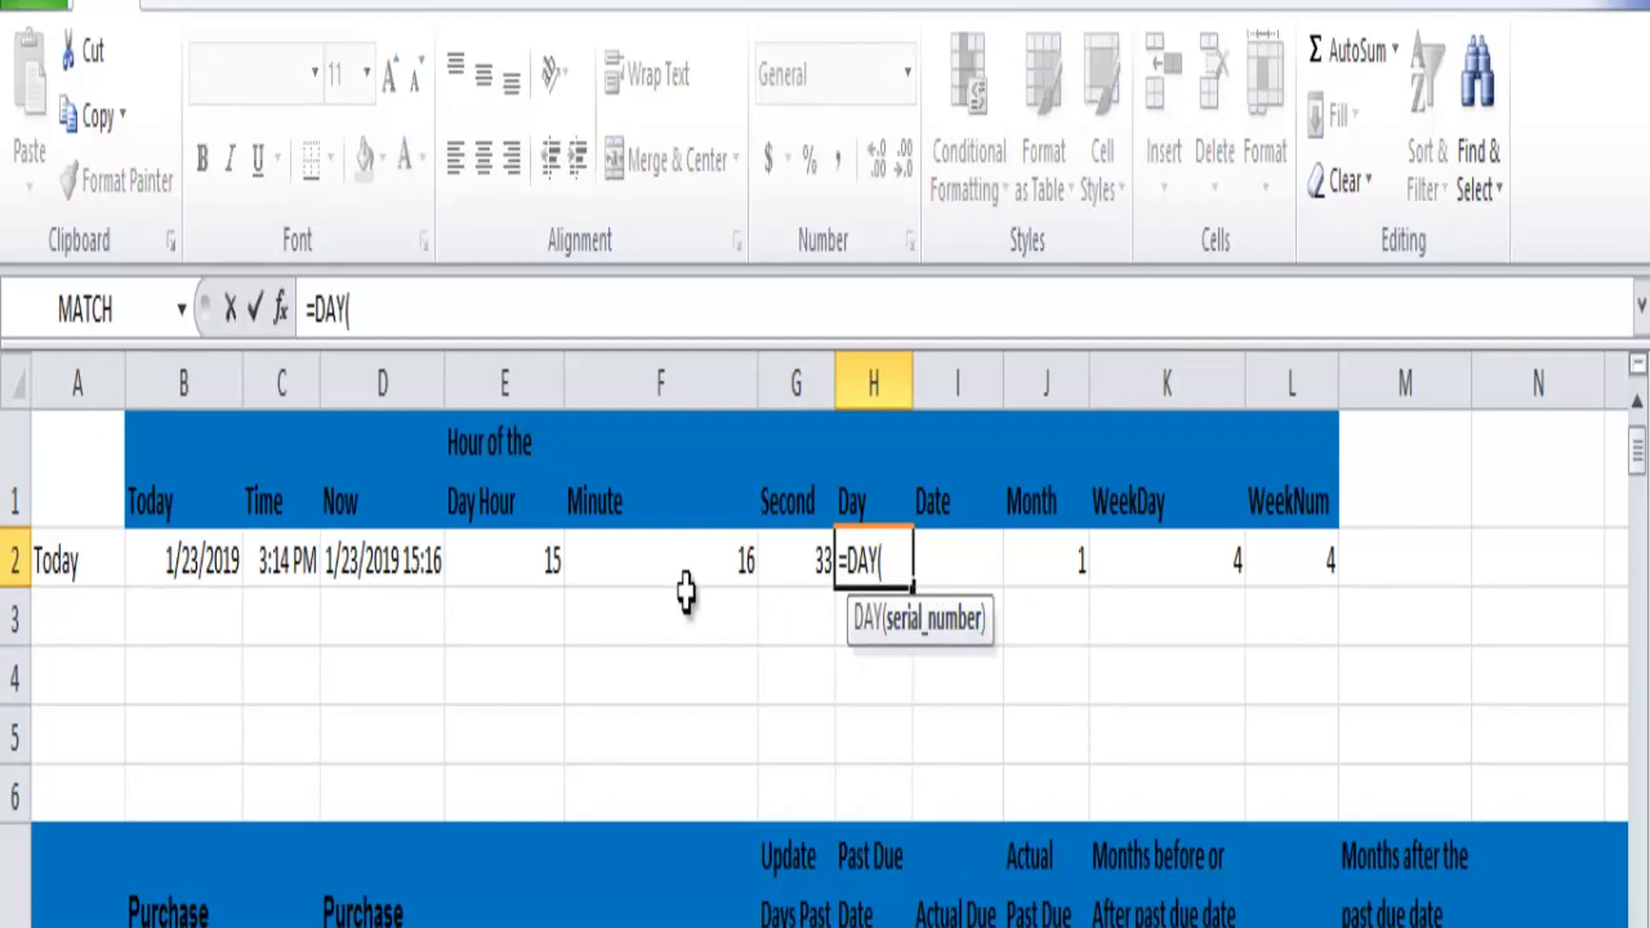
click(383, 560)
text())
key(Return)
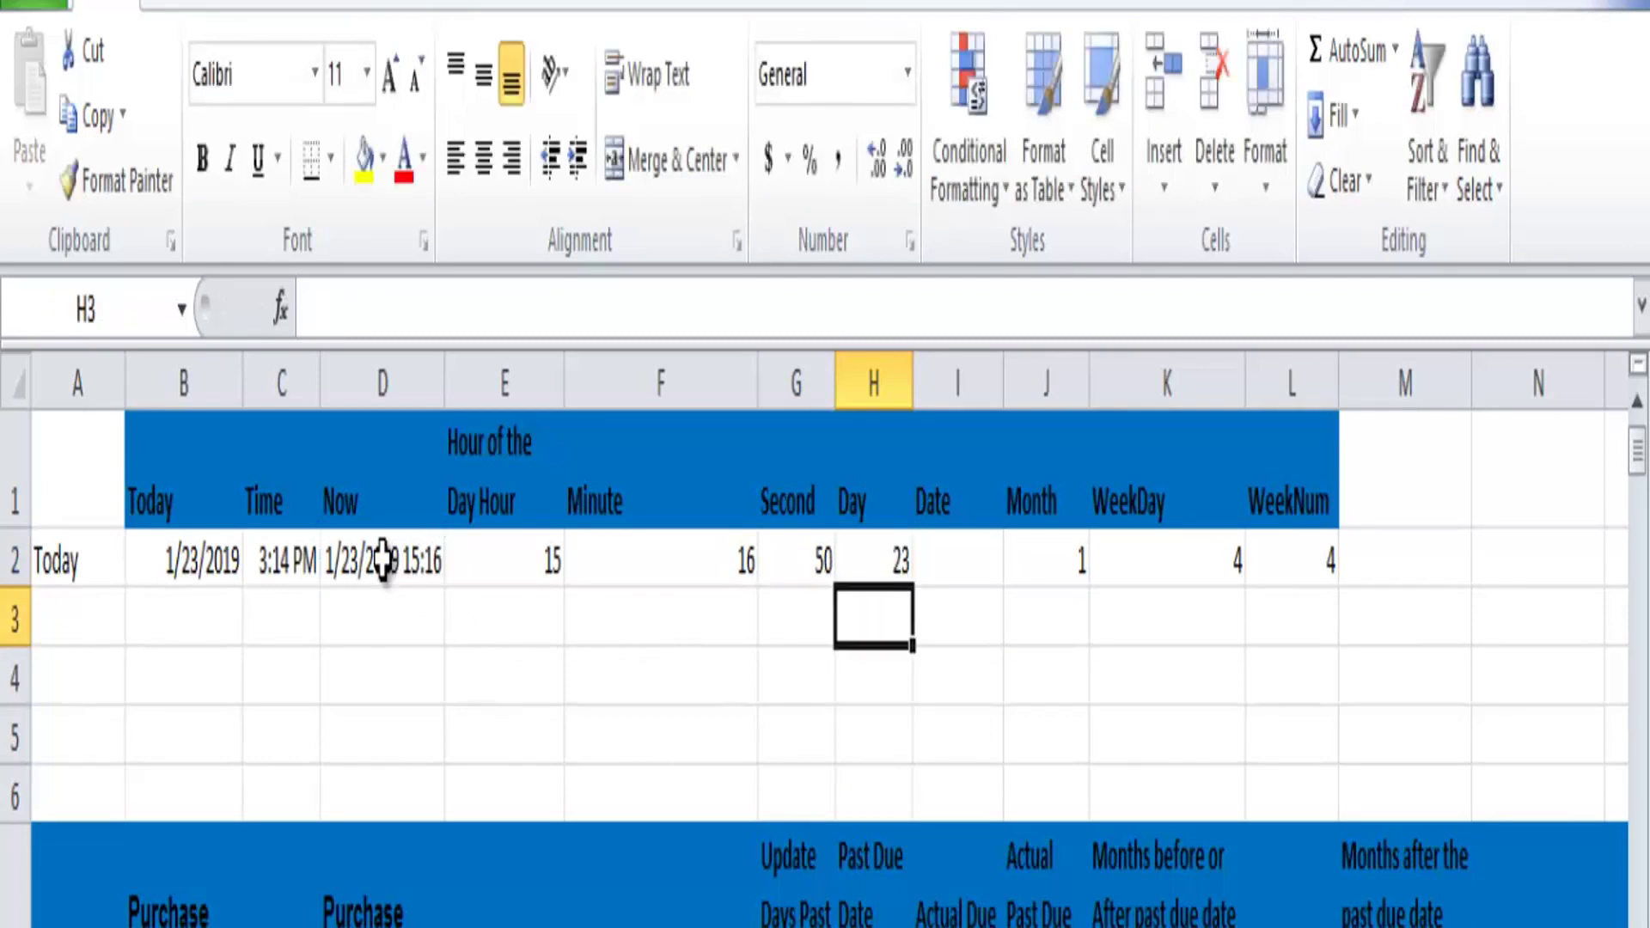
key(ctrl+Page_Down)
click(954, 554)
text(=)
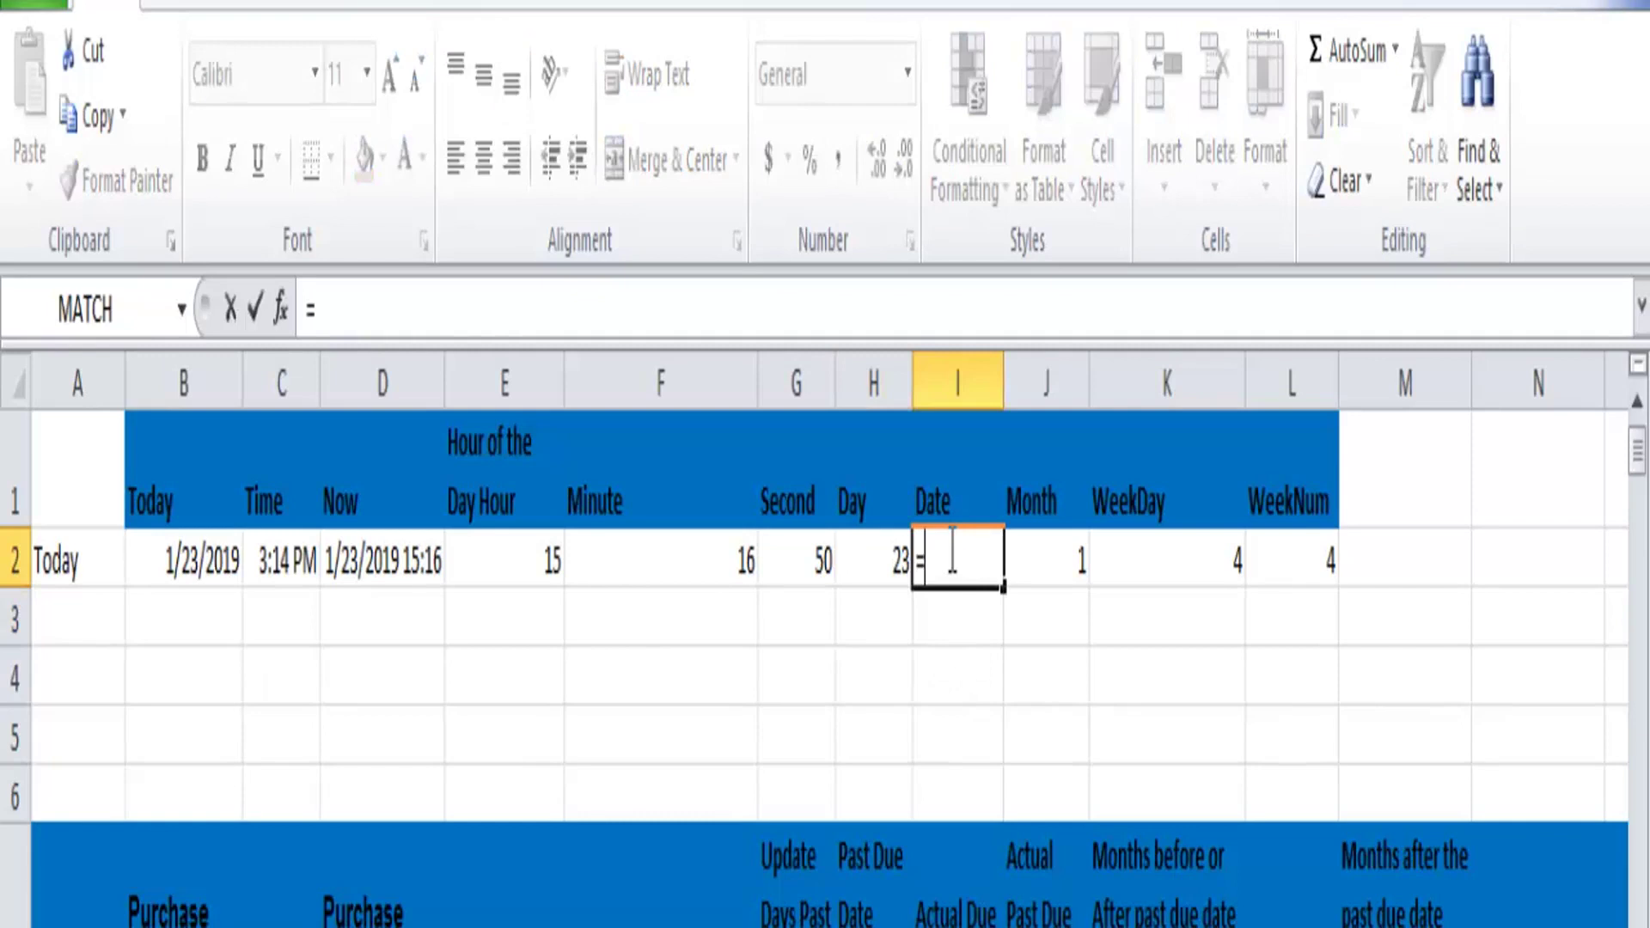
text(DAT)
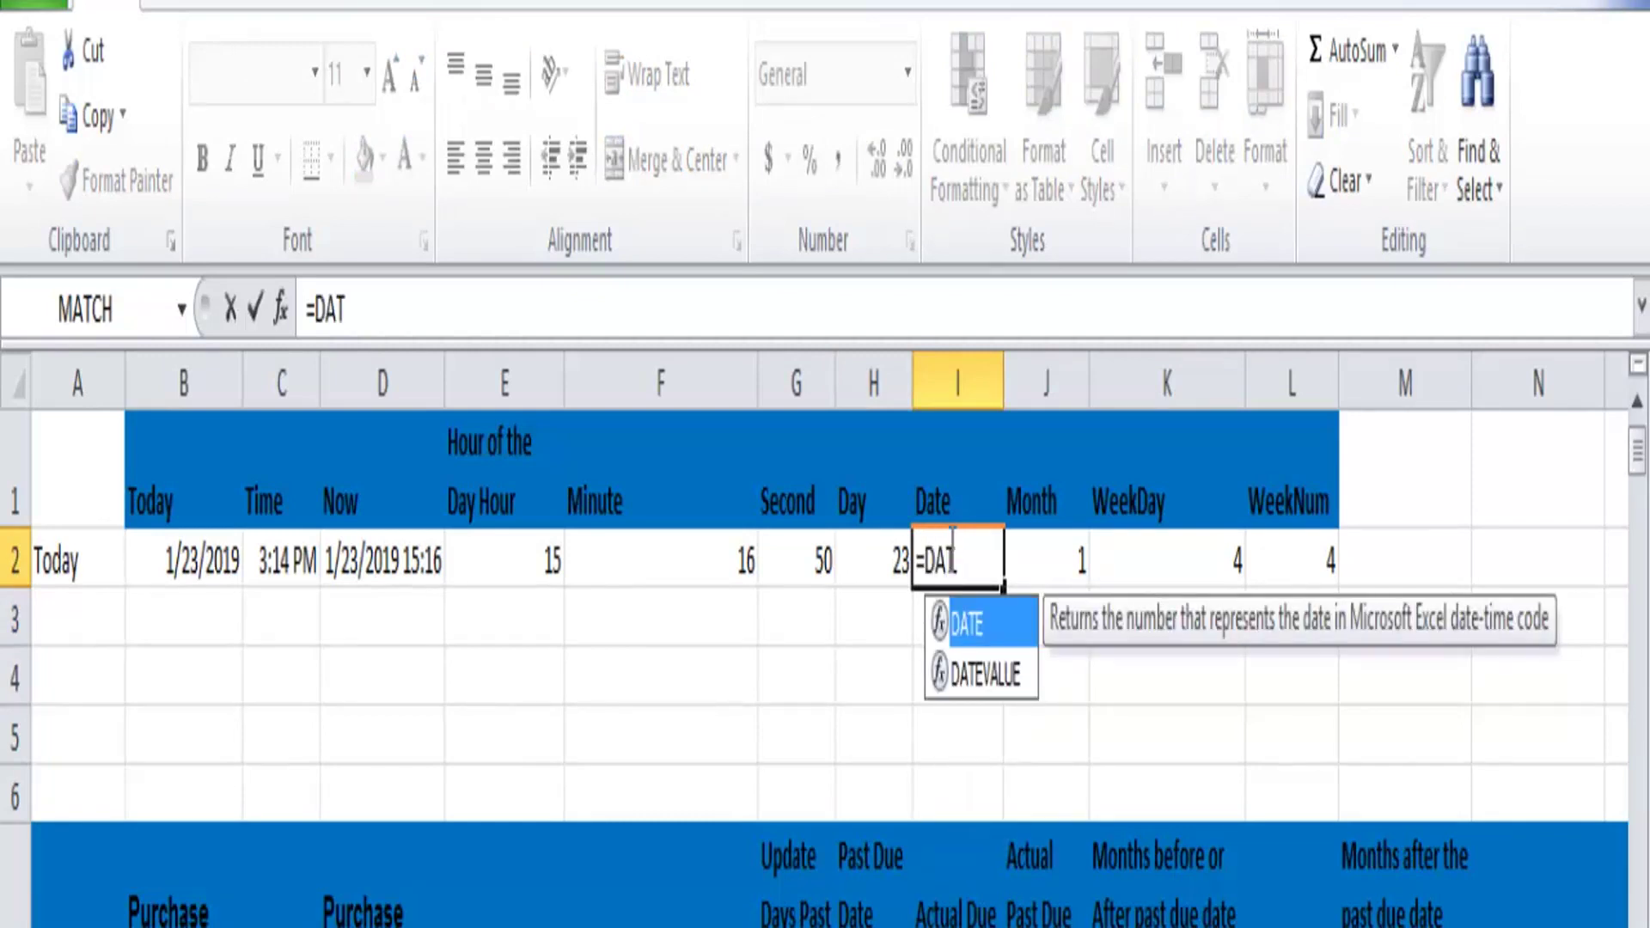
text(E)
double_click(977, 632)
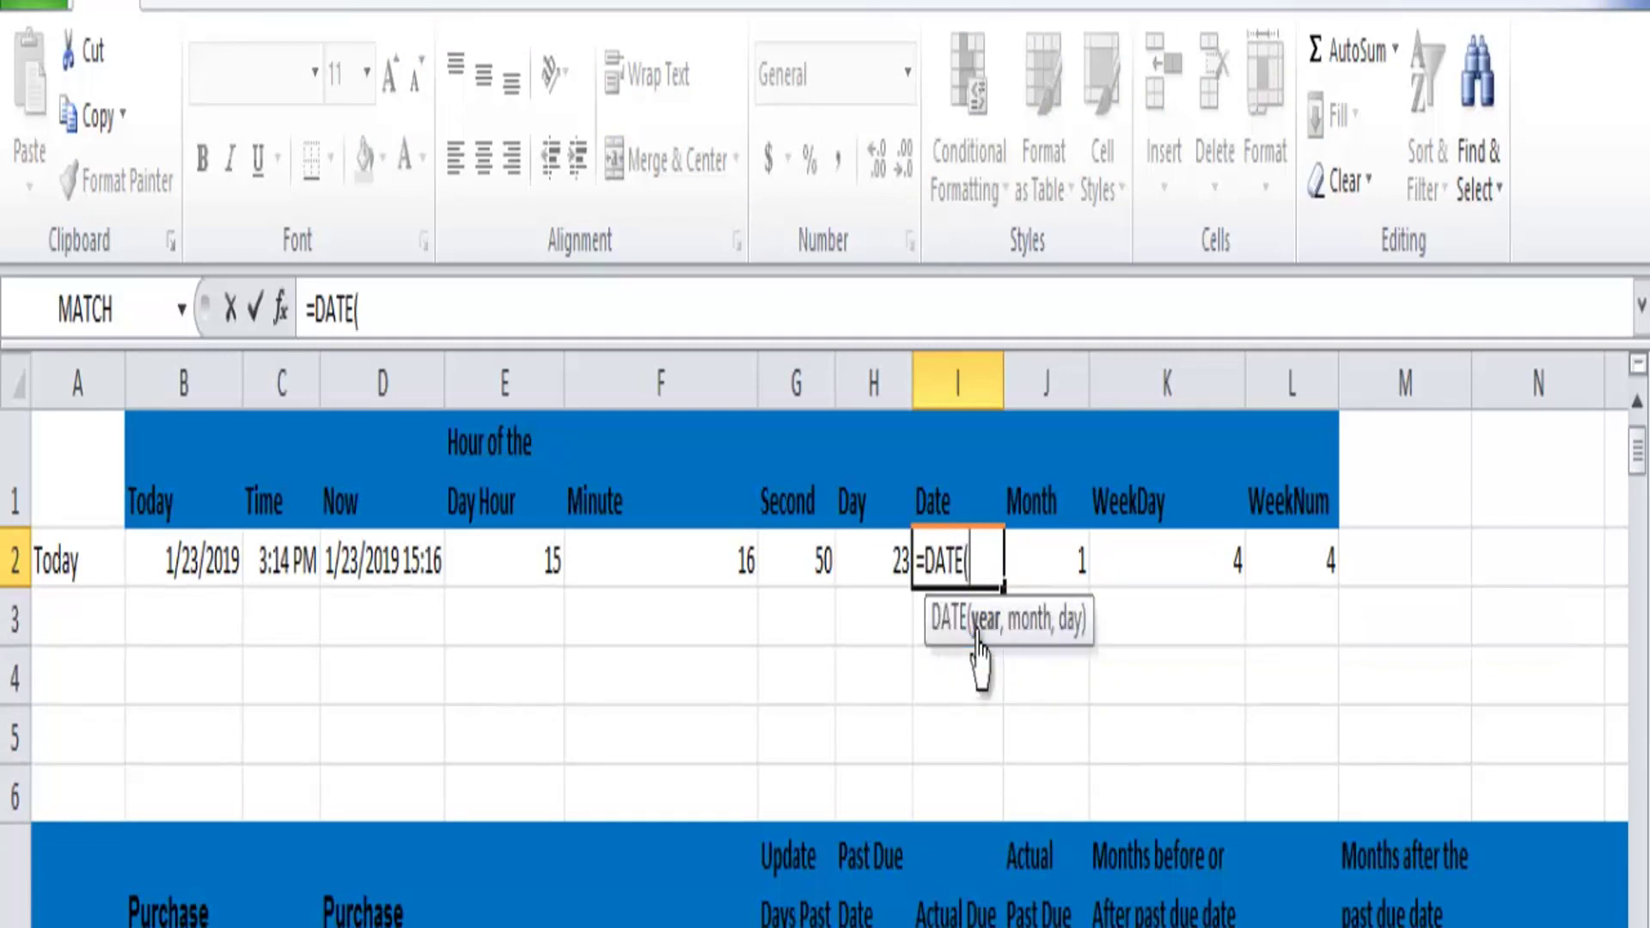
drag(769, 675, 779, 834)
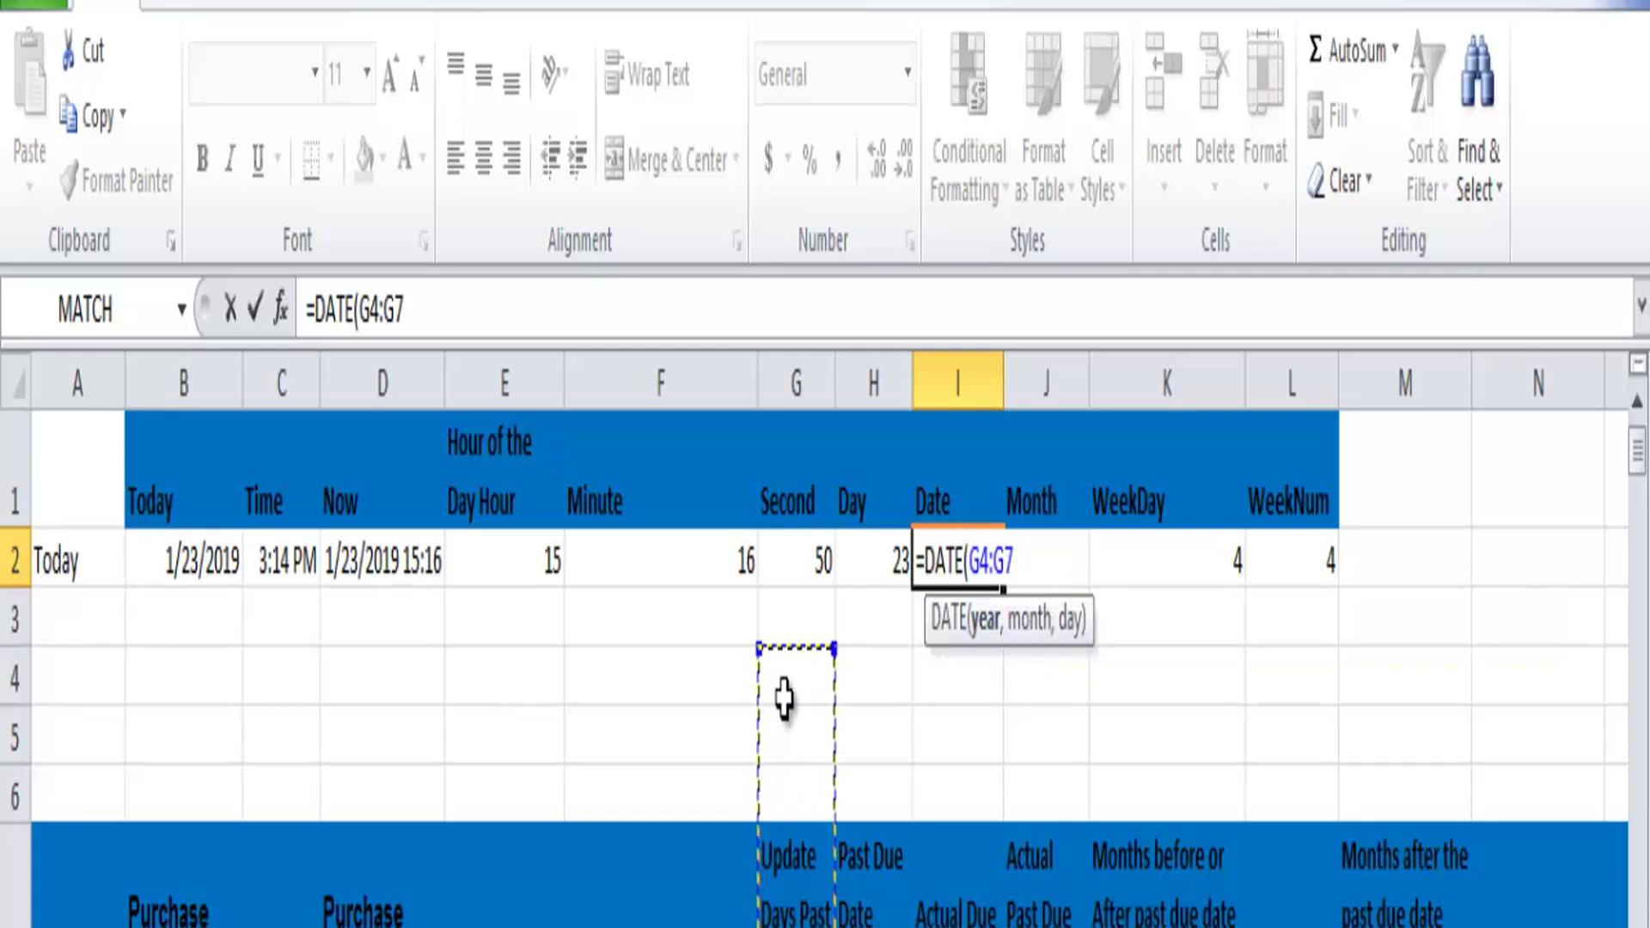
click(780, 688)
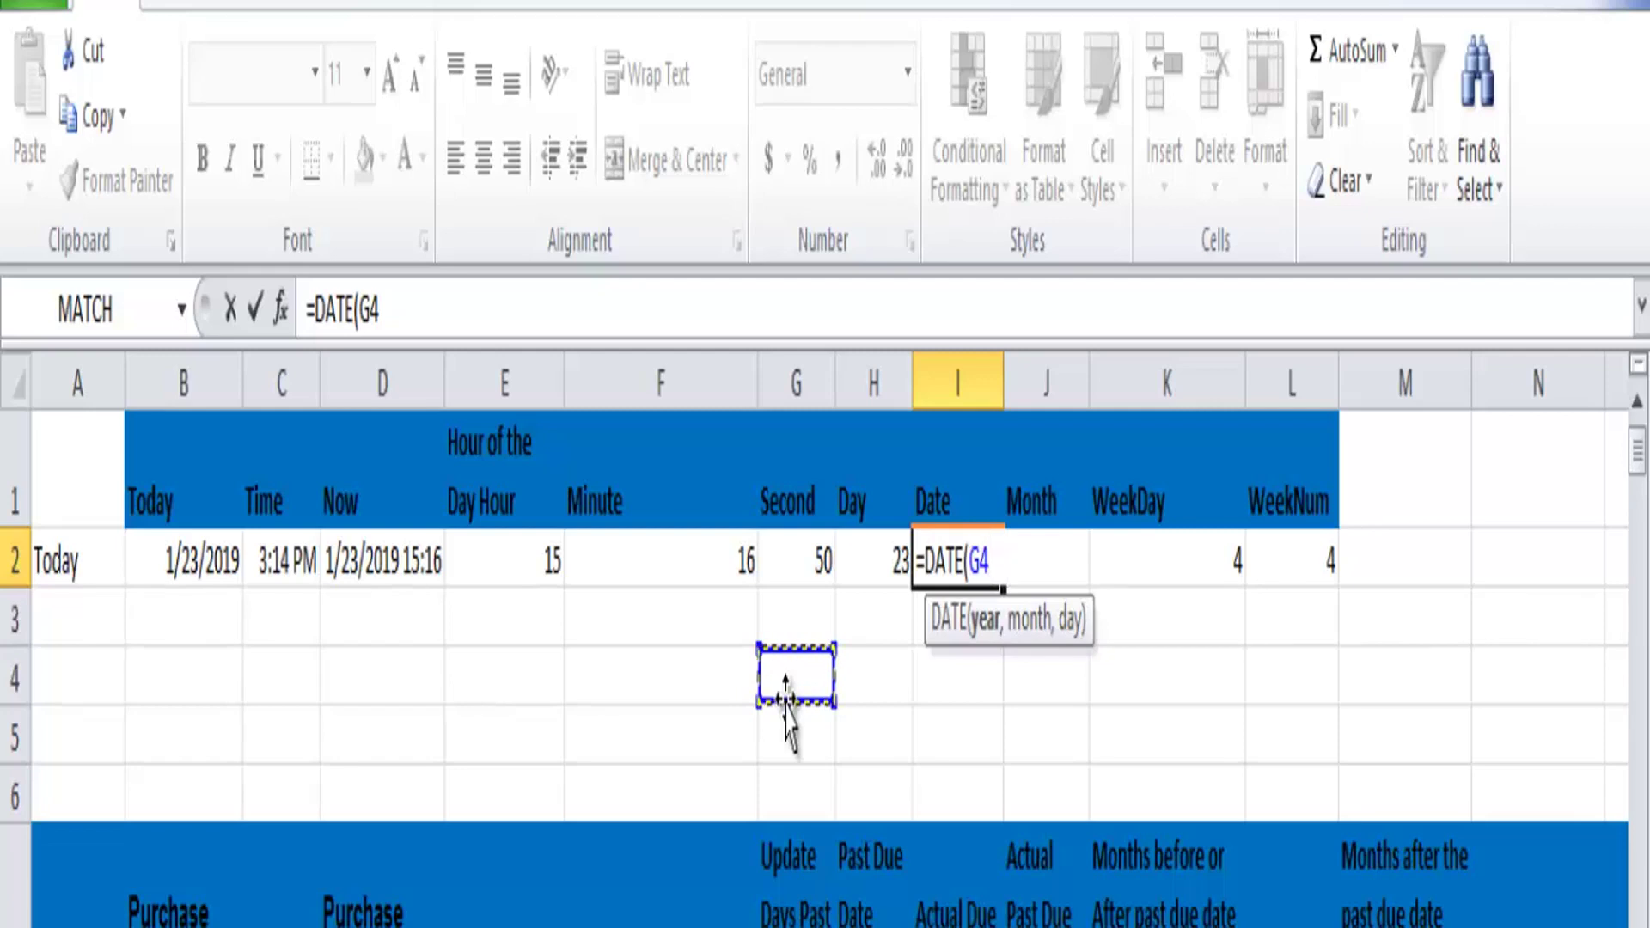
key(BackSpace)
key(BackSpace)
key(BackSpace)
key(BackSpace)
key(BackSpace)
key(BackSpace)
key(BackSpace)
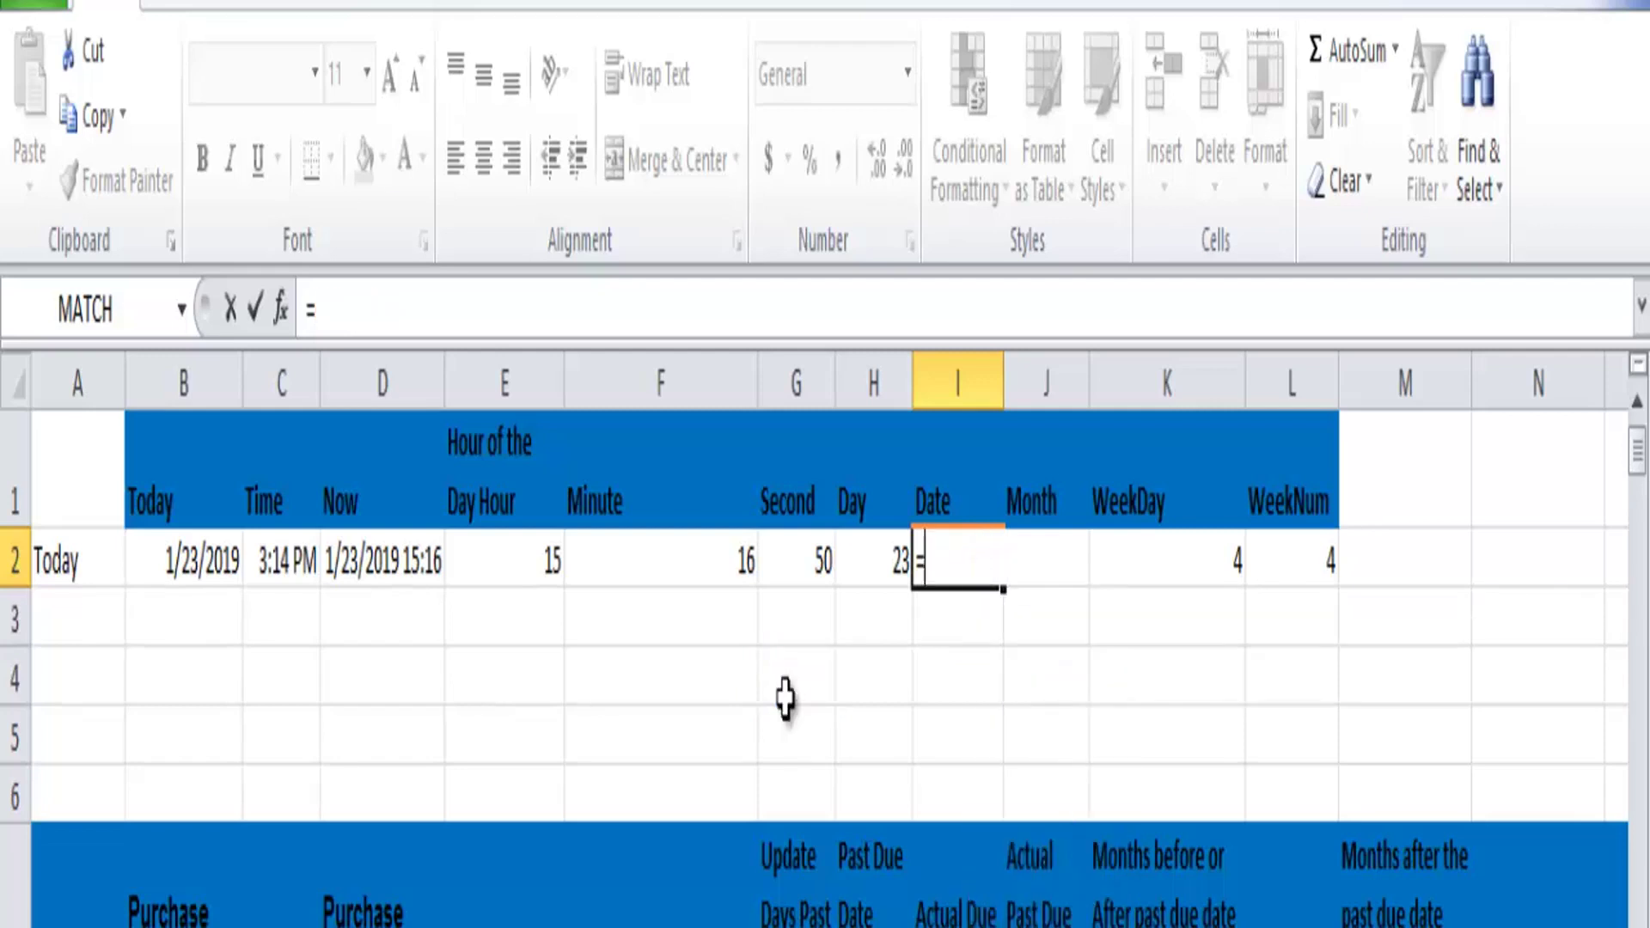
key(Escape)
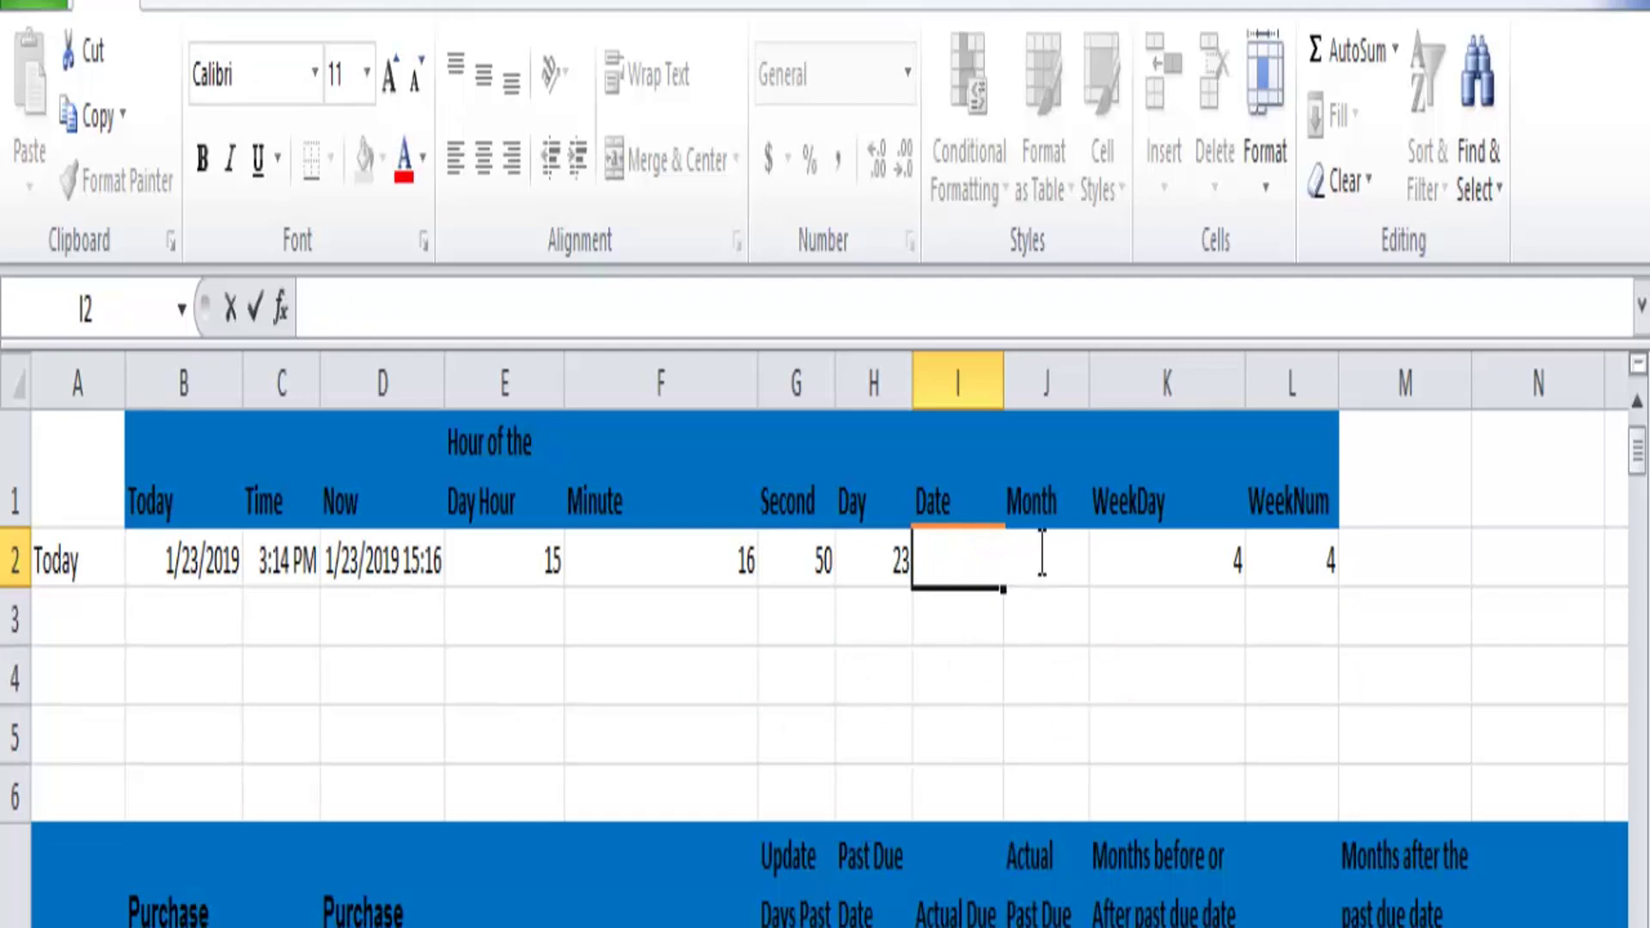
- Clear the Month, WeekDay and WeekNum cells J2:L2
click(1053, 656)
click(1053, 561)
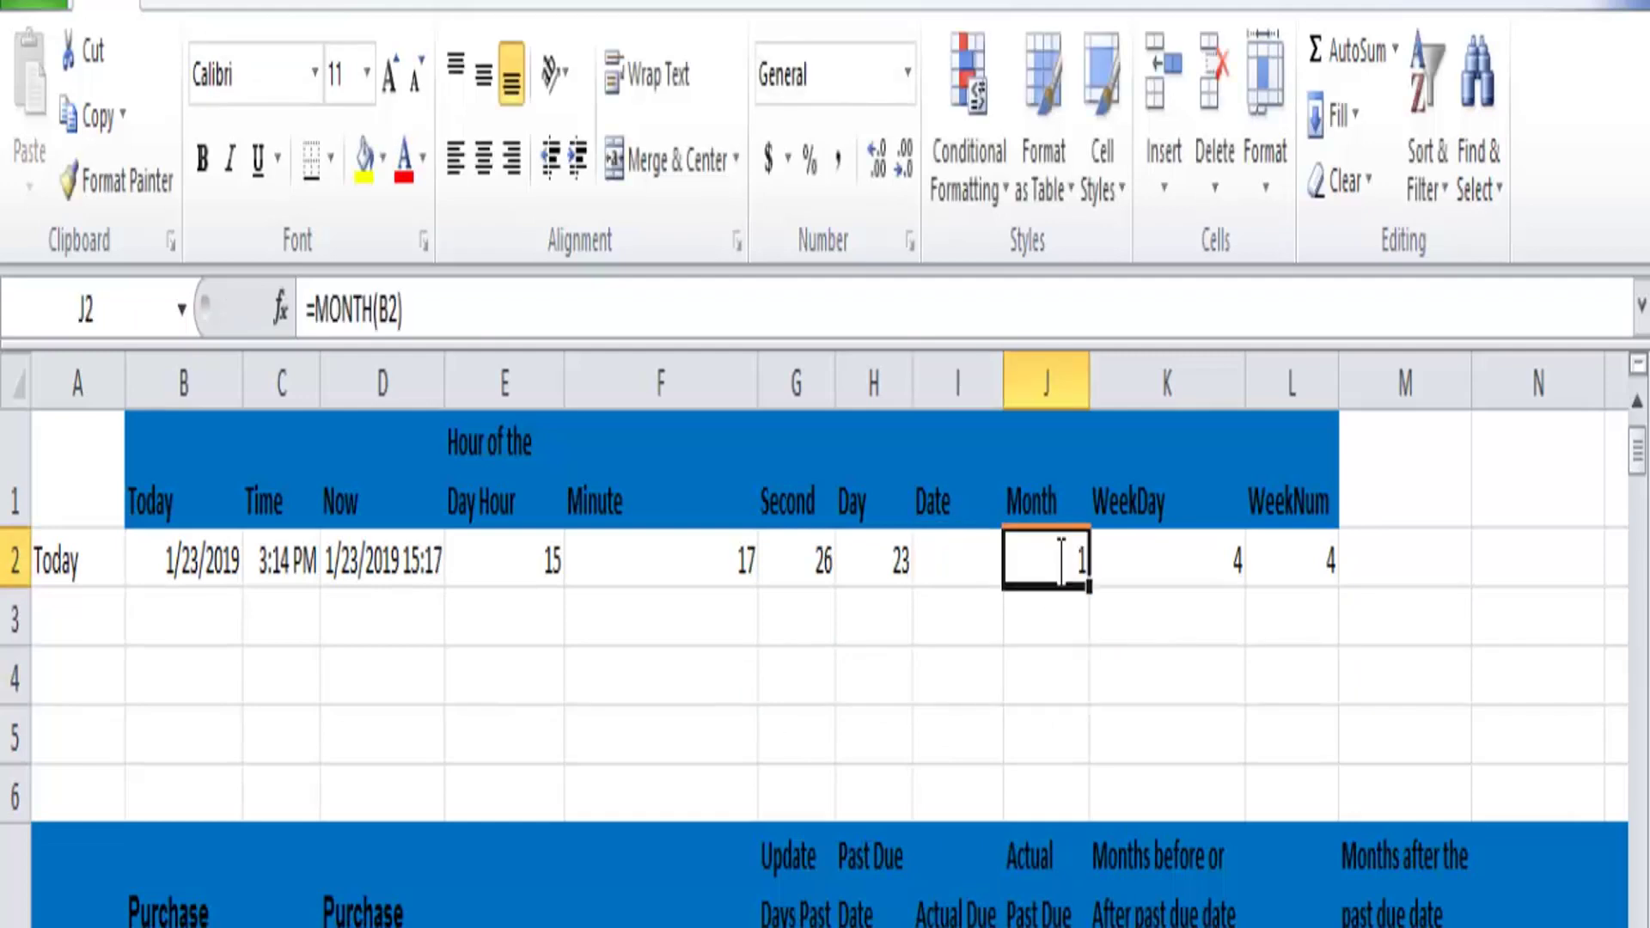
double_click(1063, 561)
drag(1063, 560, 1309, 568)
click(1161, 607)
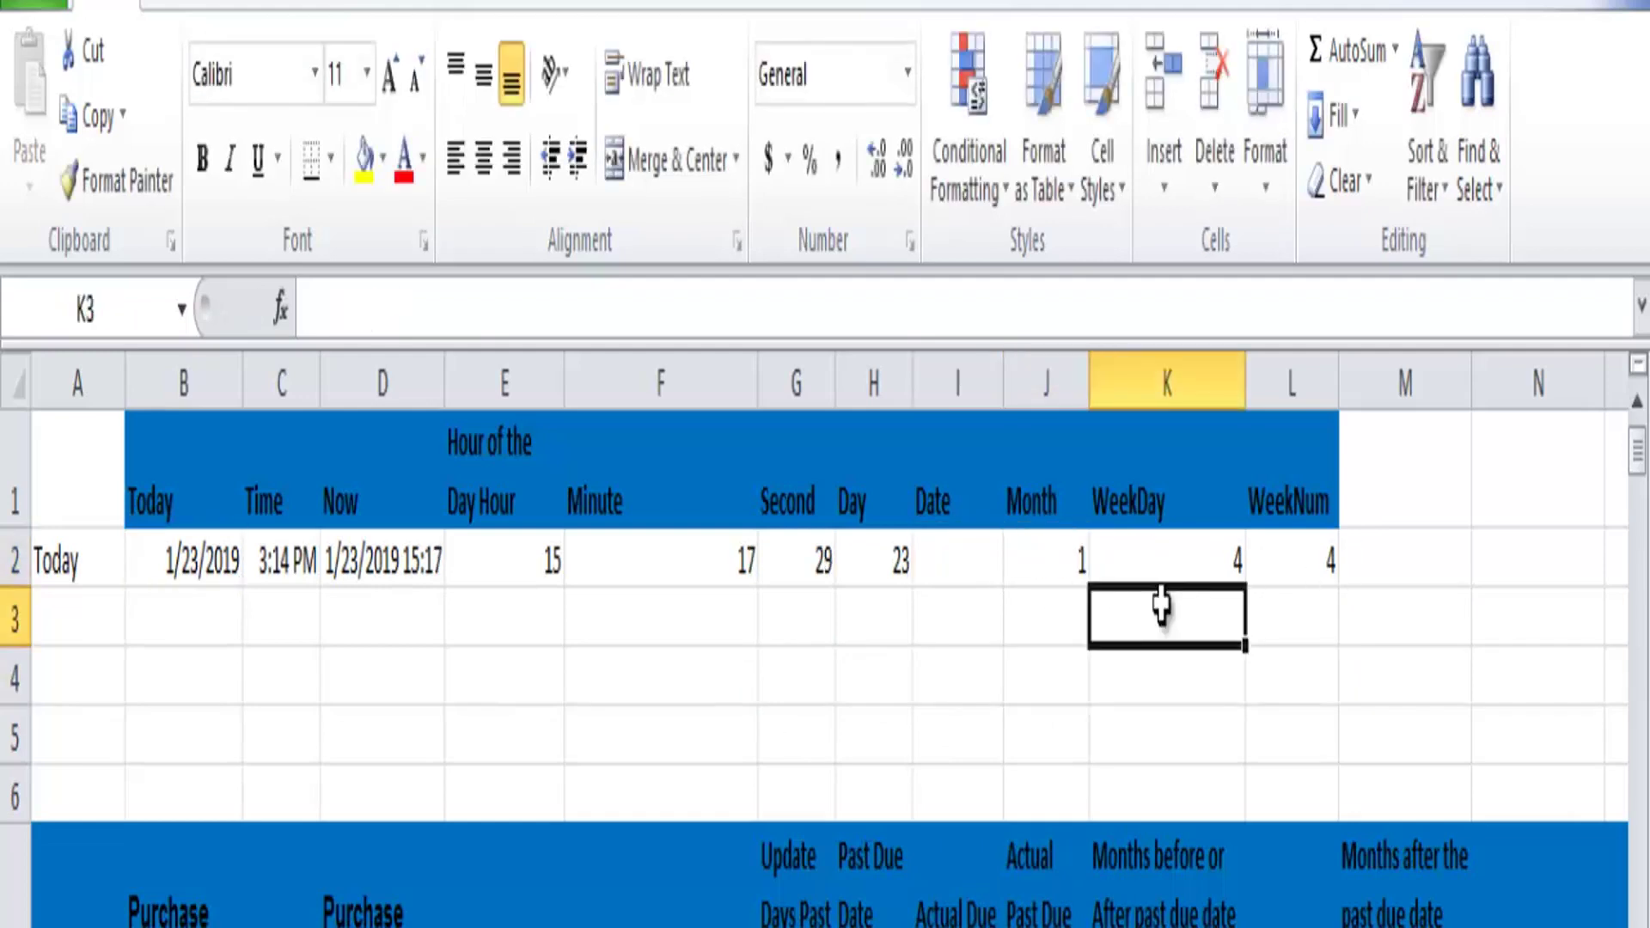
click(1075, 554)
key(shift+Right)
key(shift+Right)
key(shift+Right)
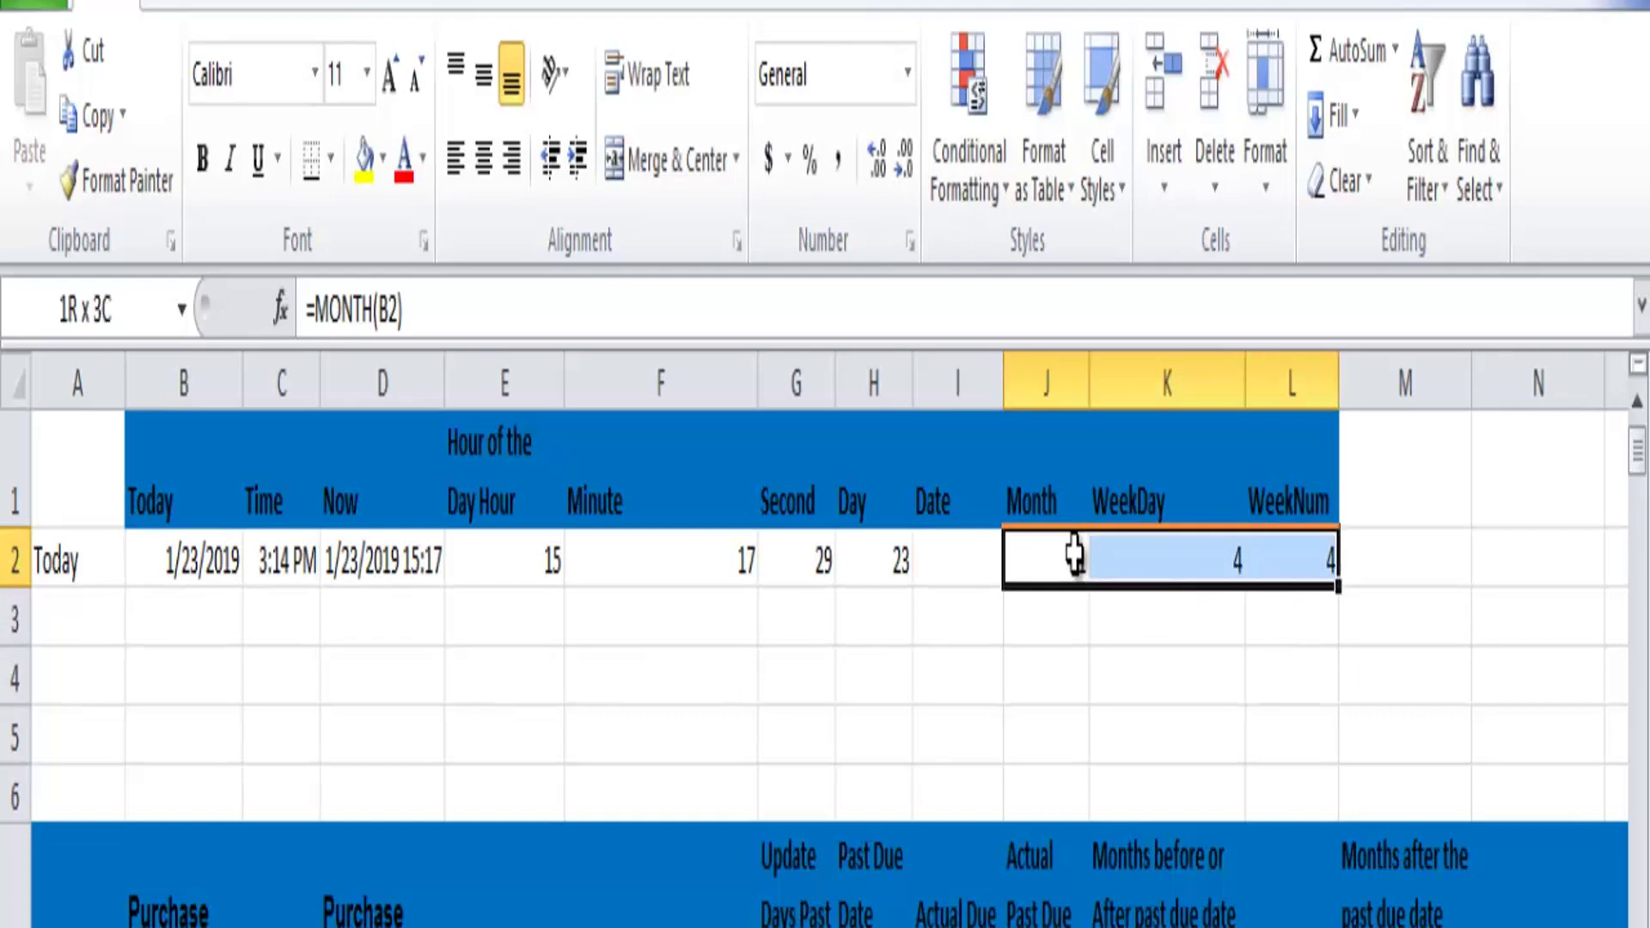
key(Delete)
- Enter =MONTH(D2) in J2 under the Month header
click(1075, 557)
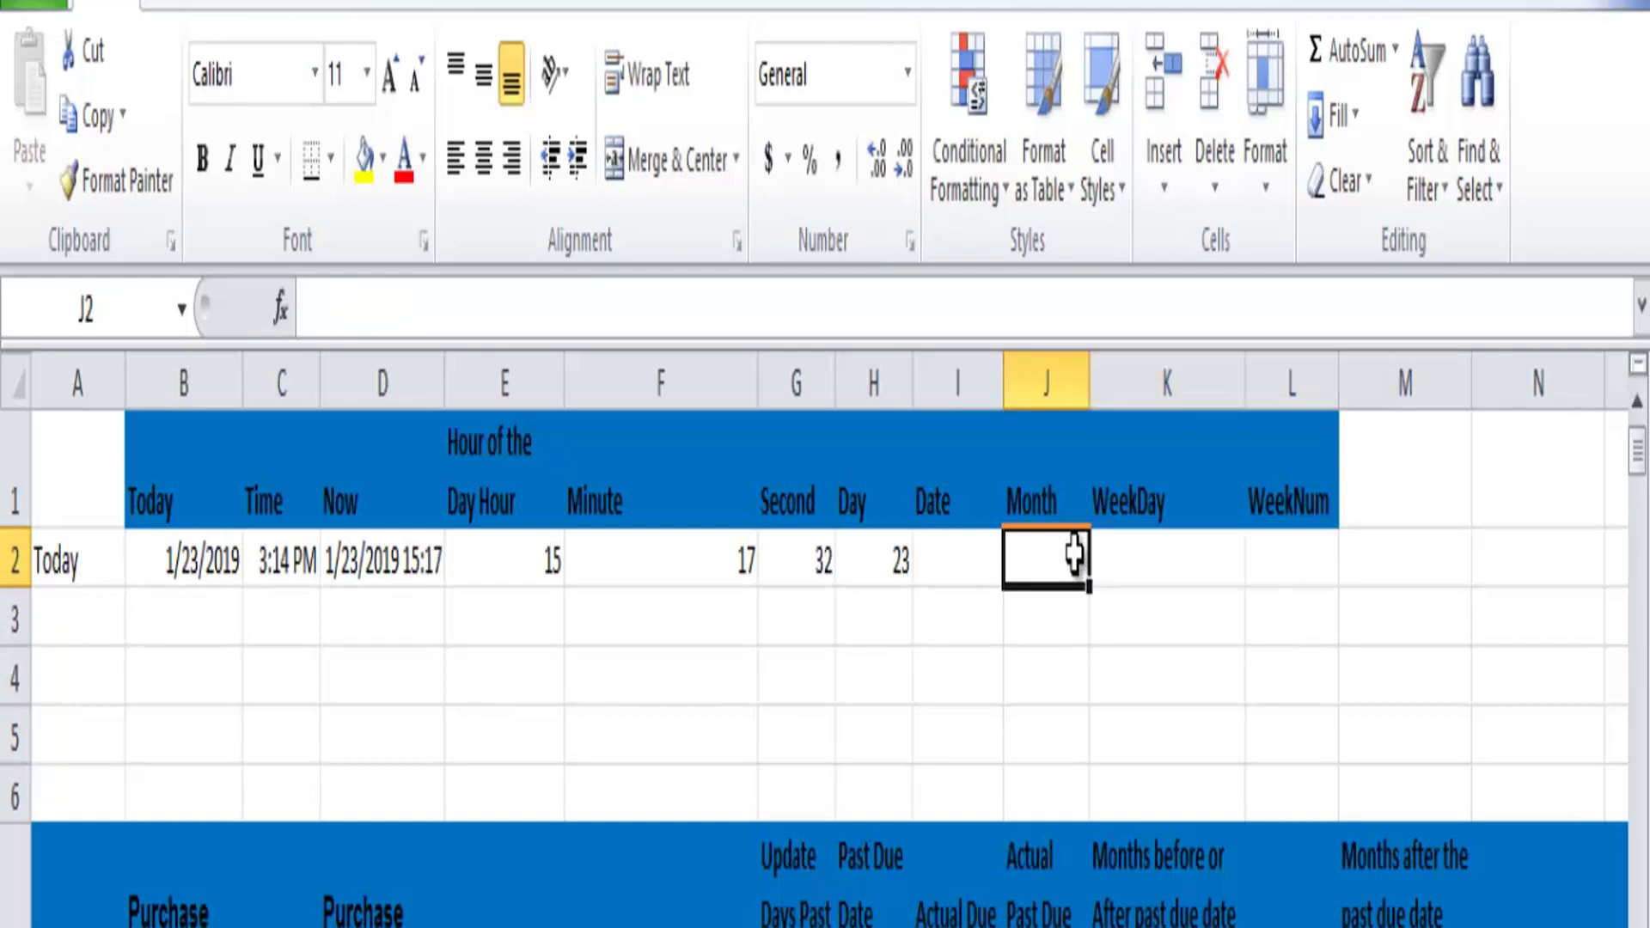
text(=MONTH)
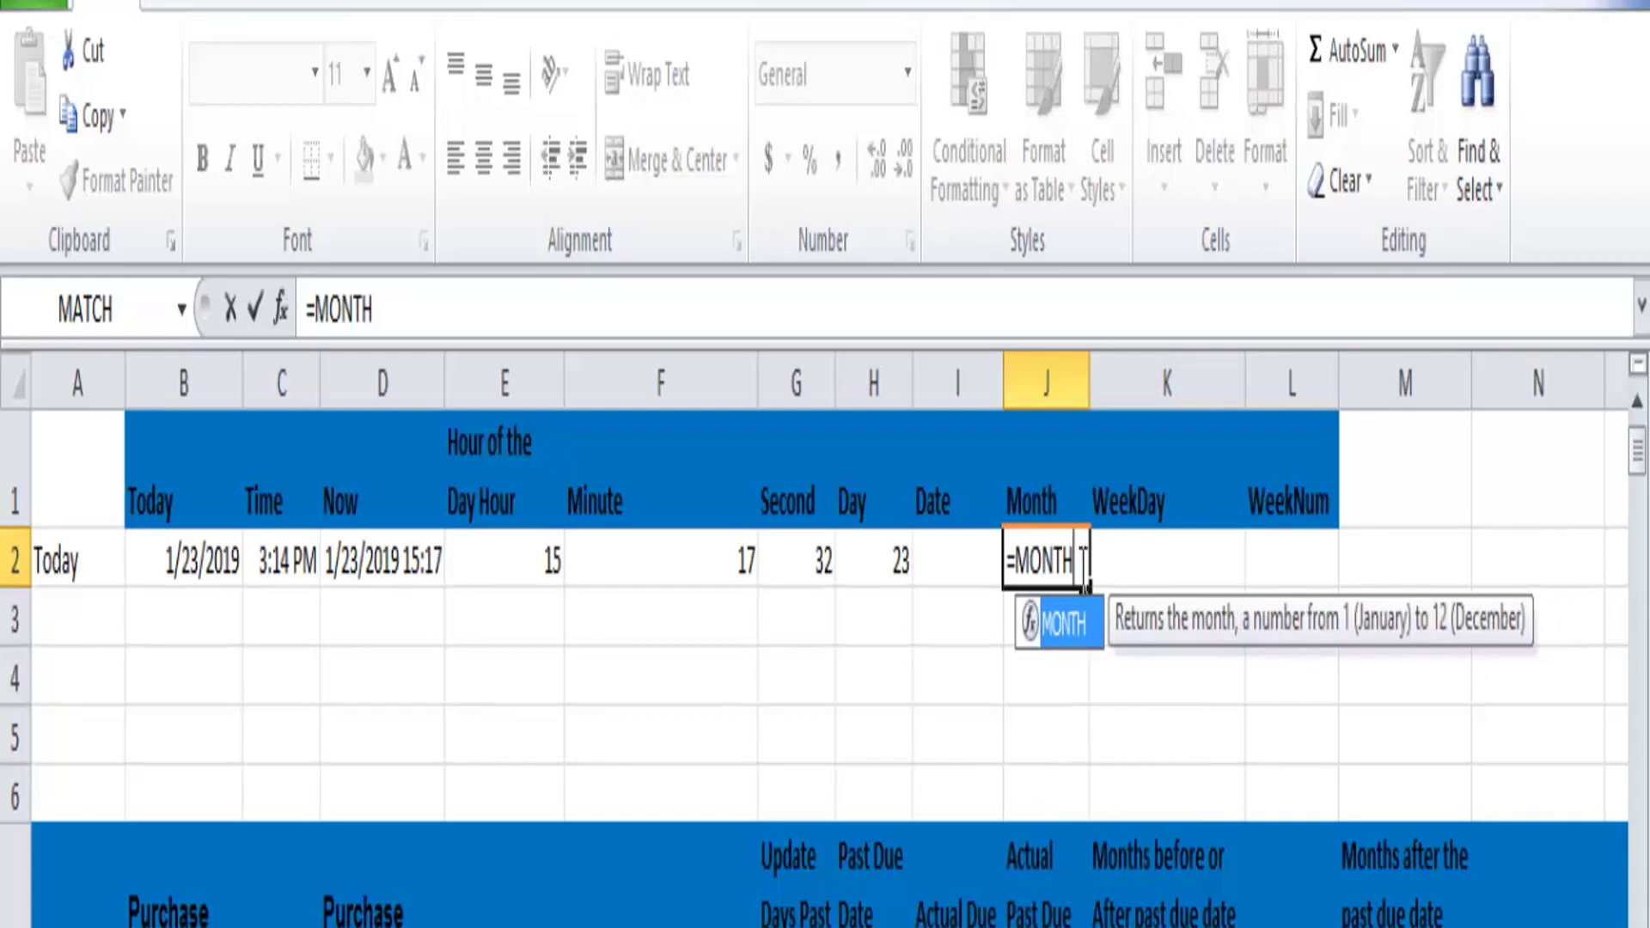
double_click(1084, 632)
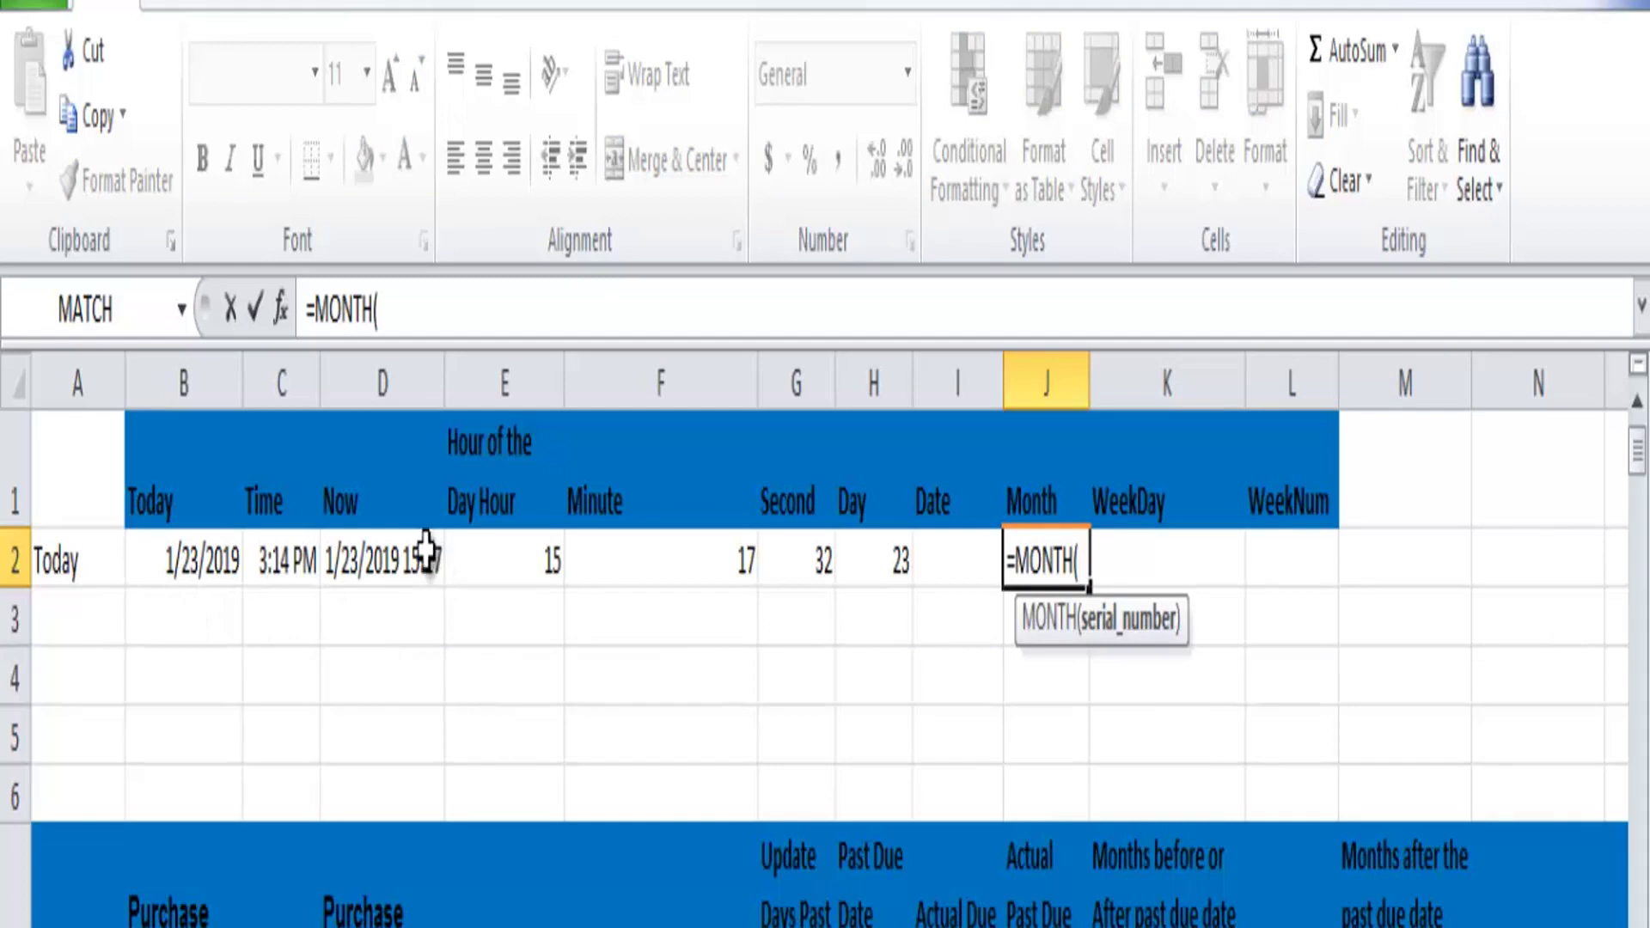
click(391, 563)
text())
key(Return)
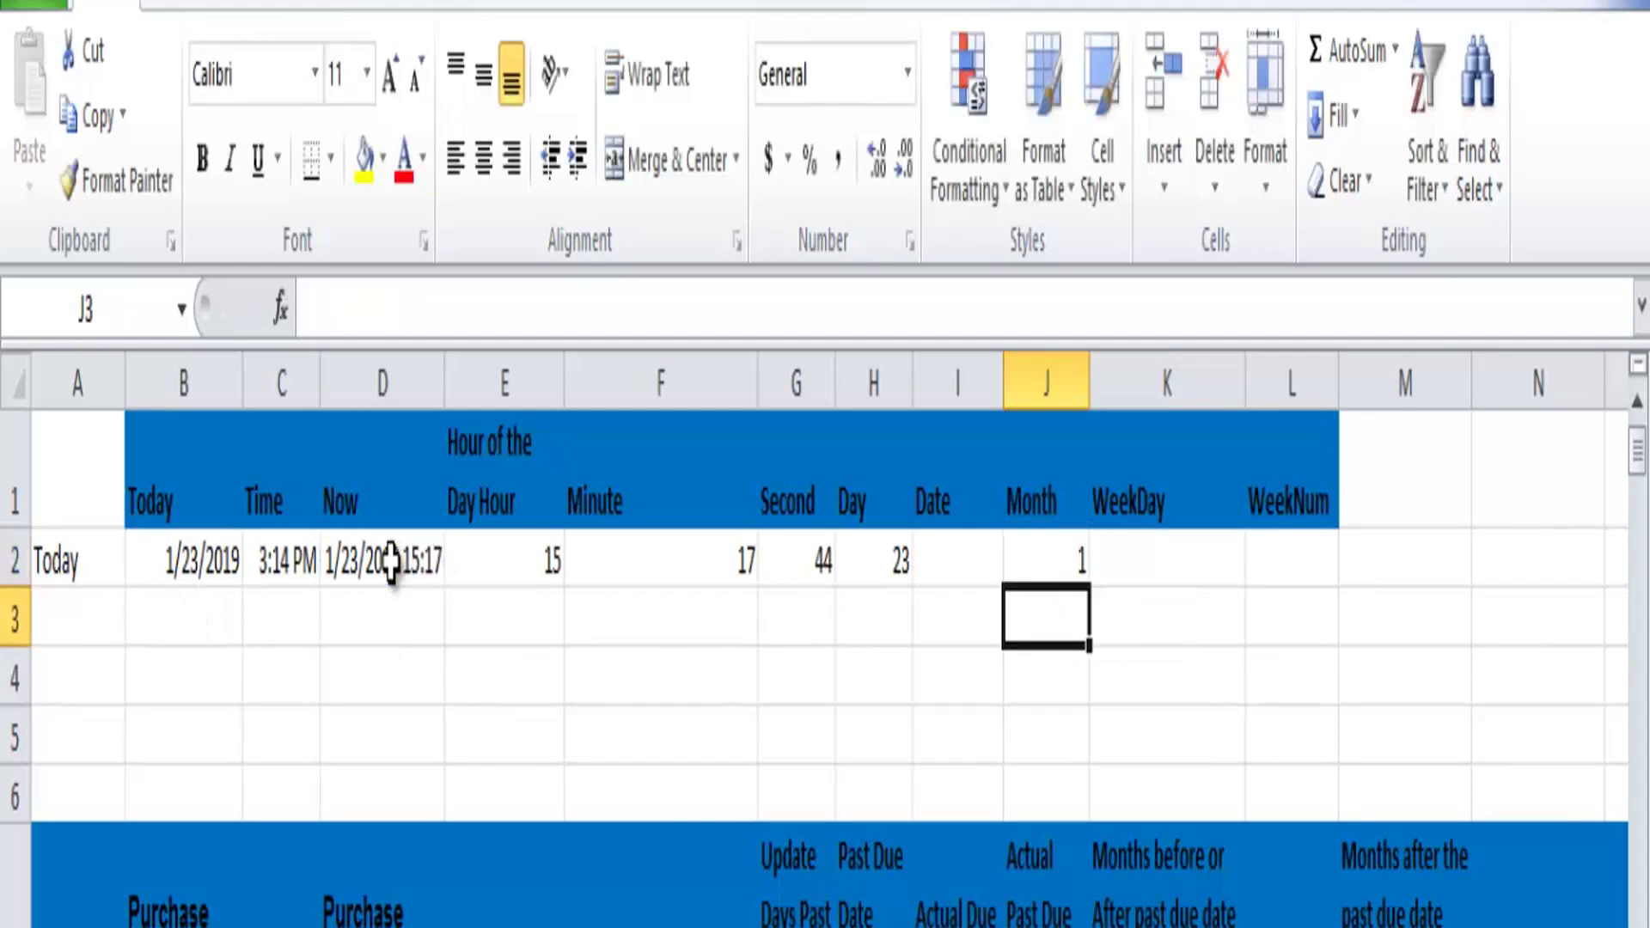
key(ctrl+Page_Down)
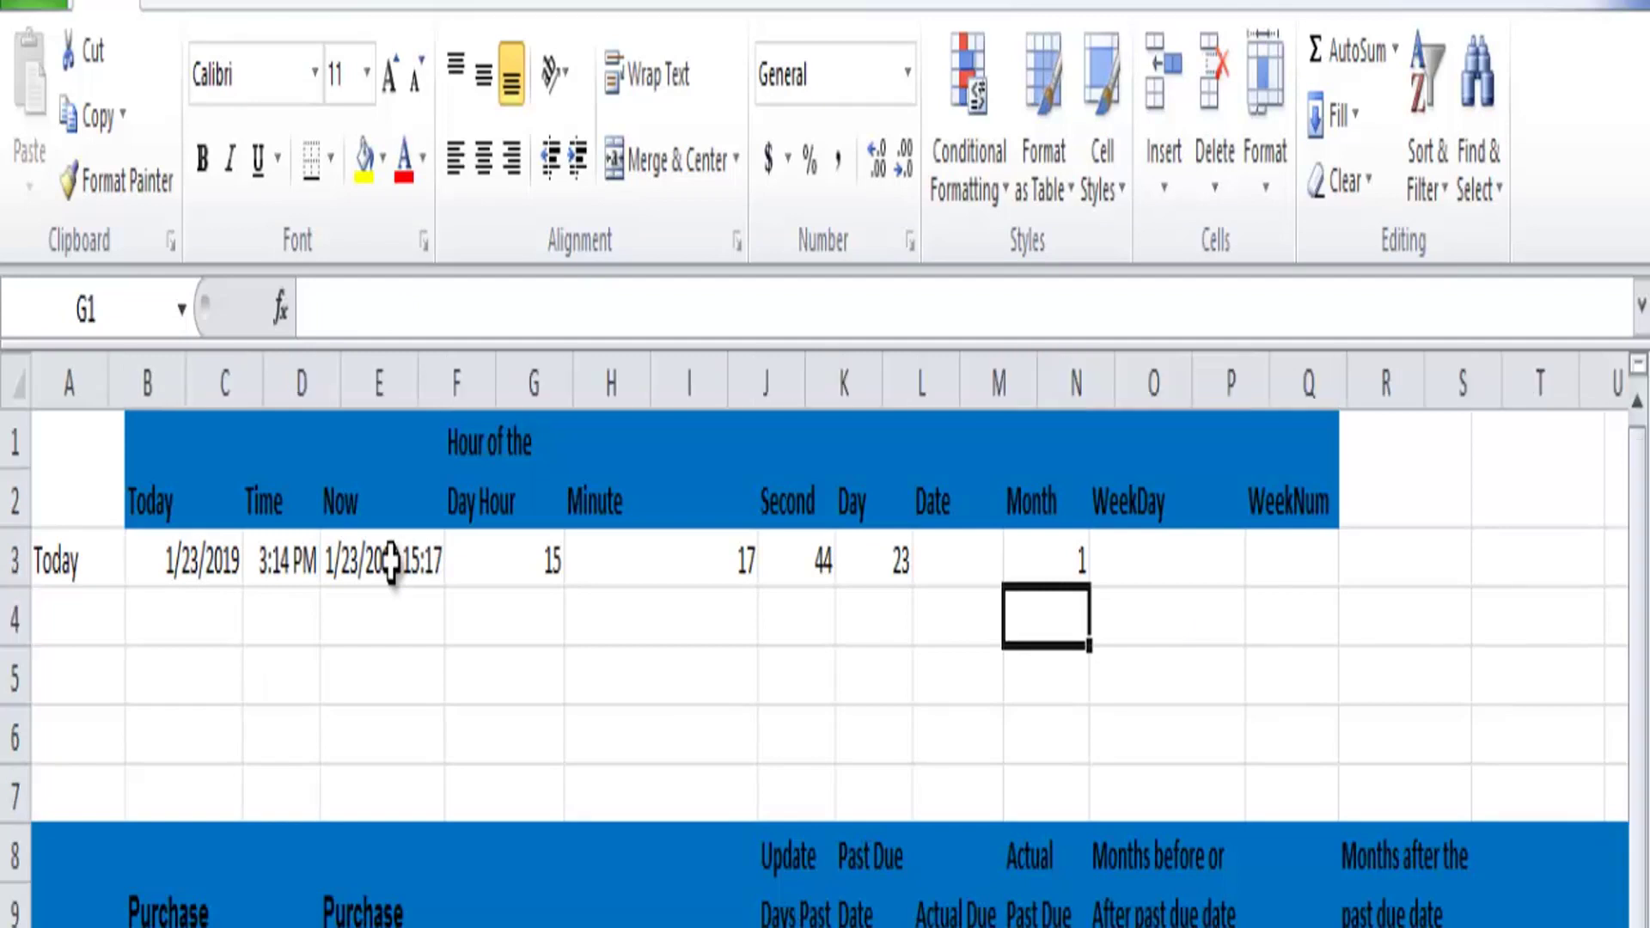
key(alt+Tab)
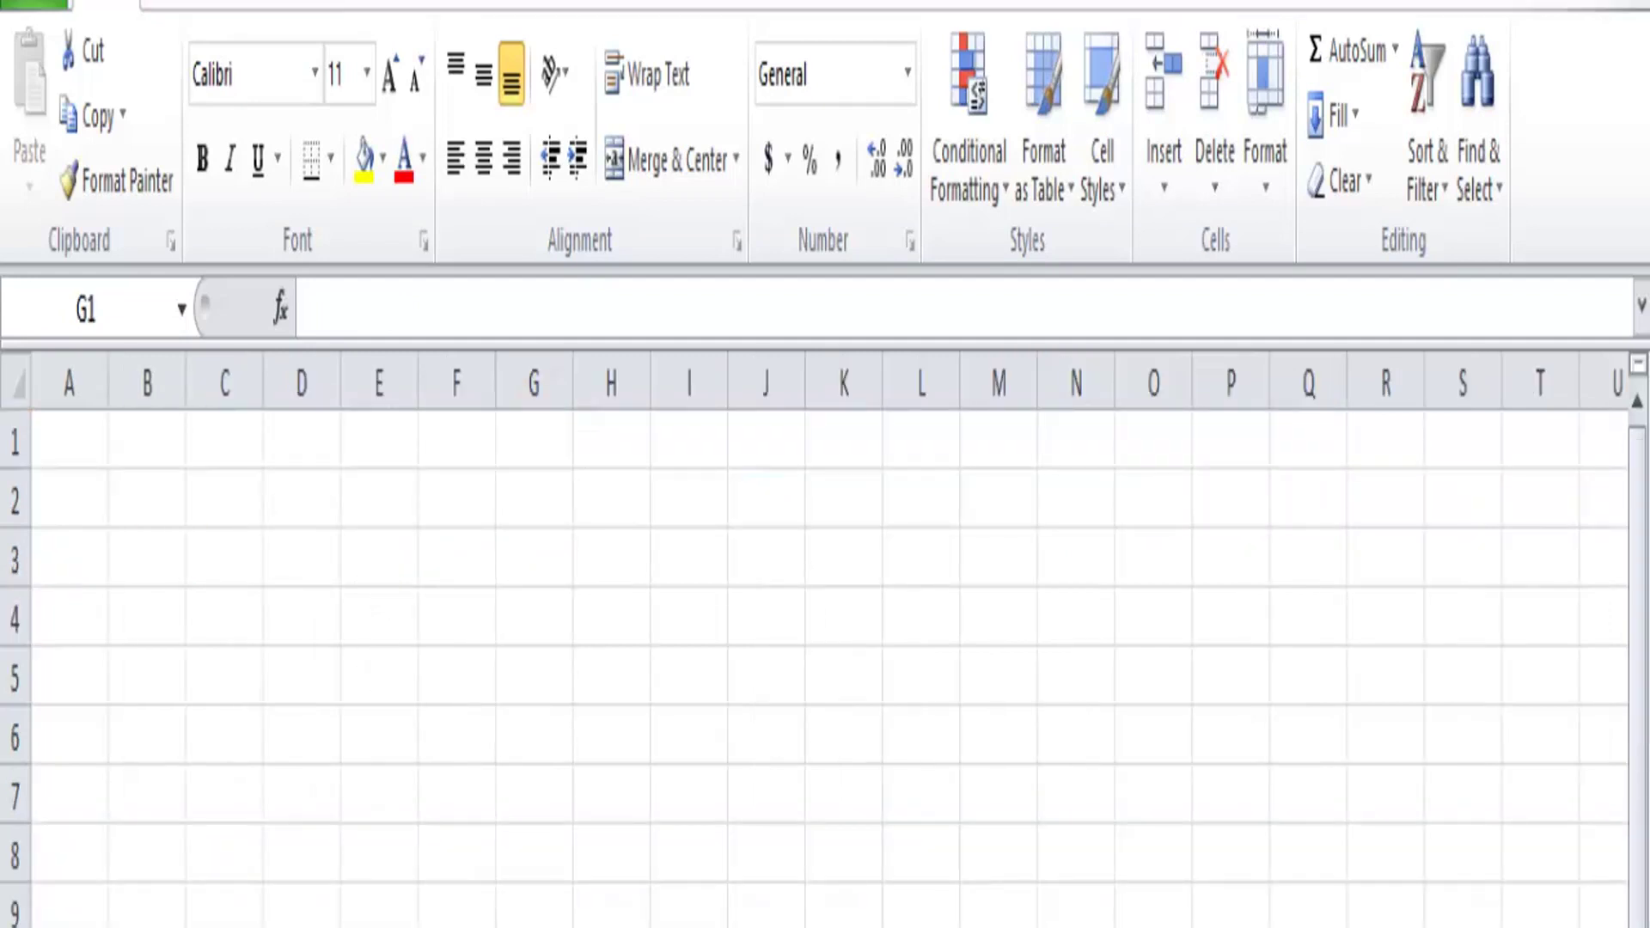
key(alt+Tab)
- Enter =WEEKDAY(D2) in K2 under the WeekDay header
double_click(1154, 558)
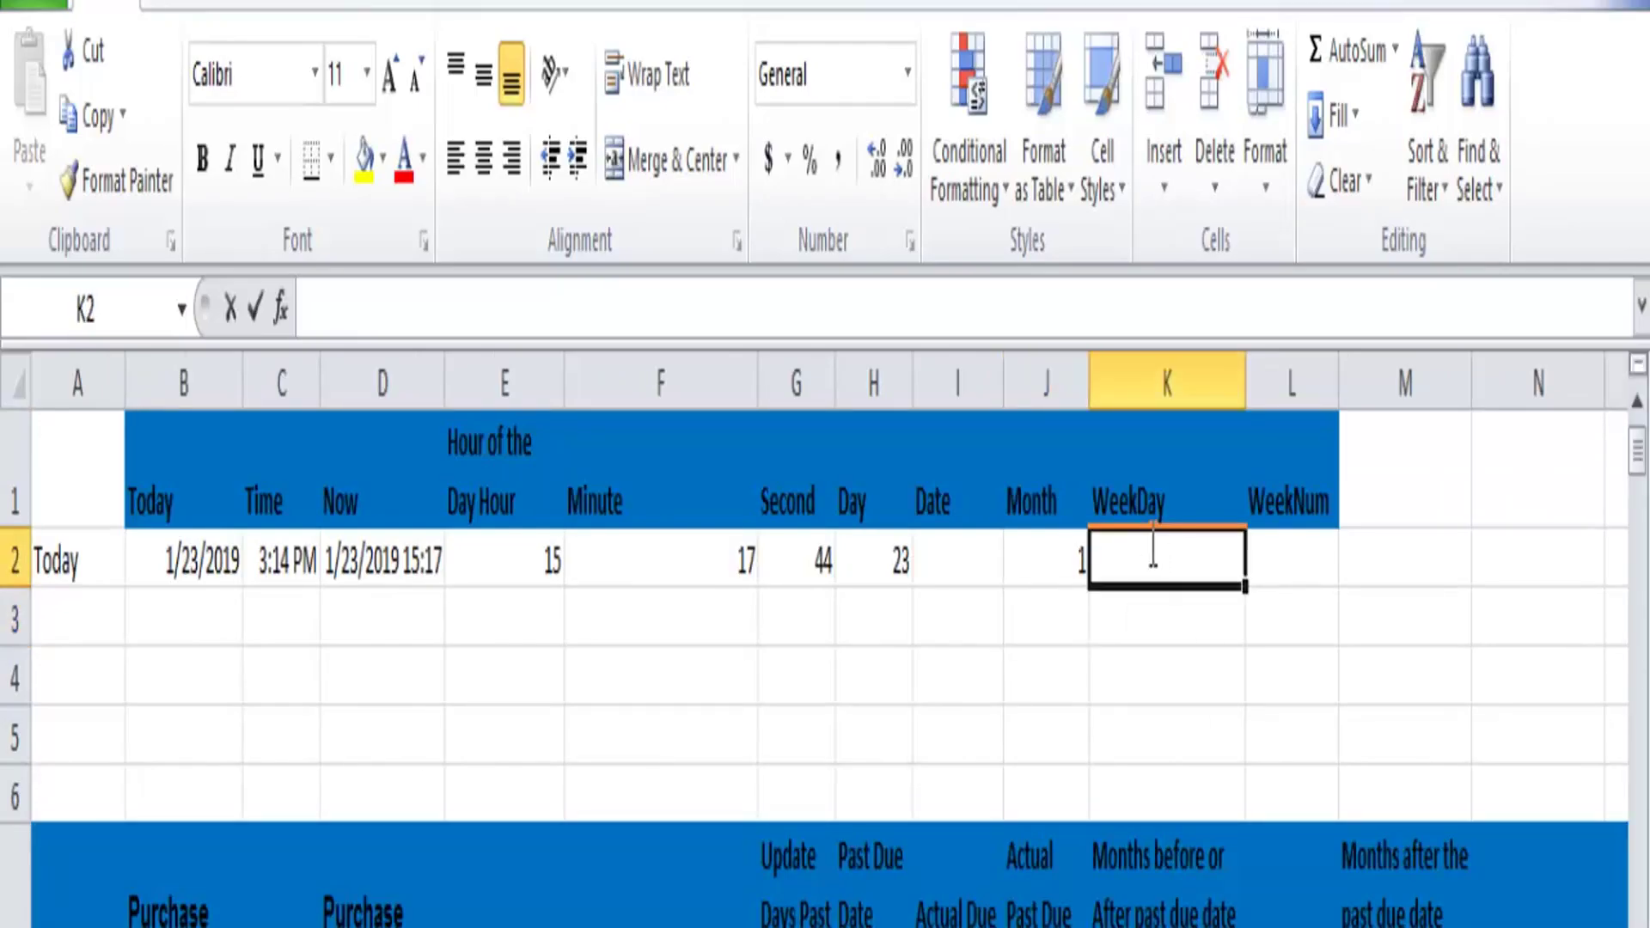
text(=WEE)
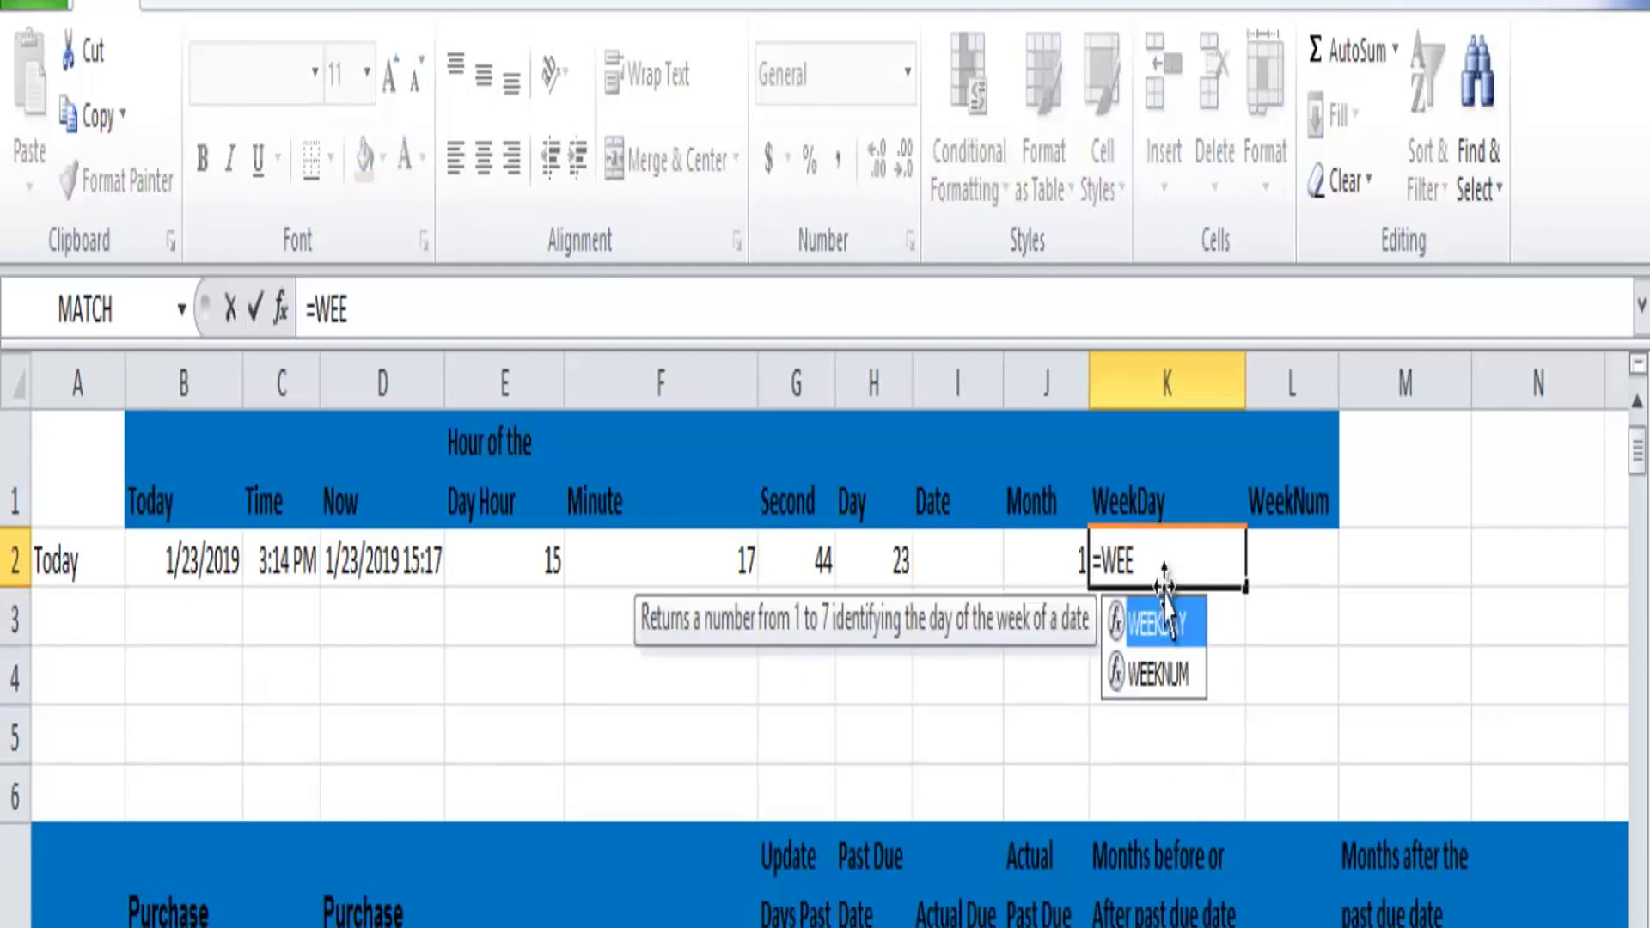
double_click(1161, 620)
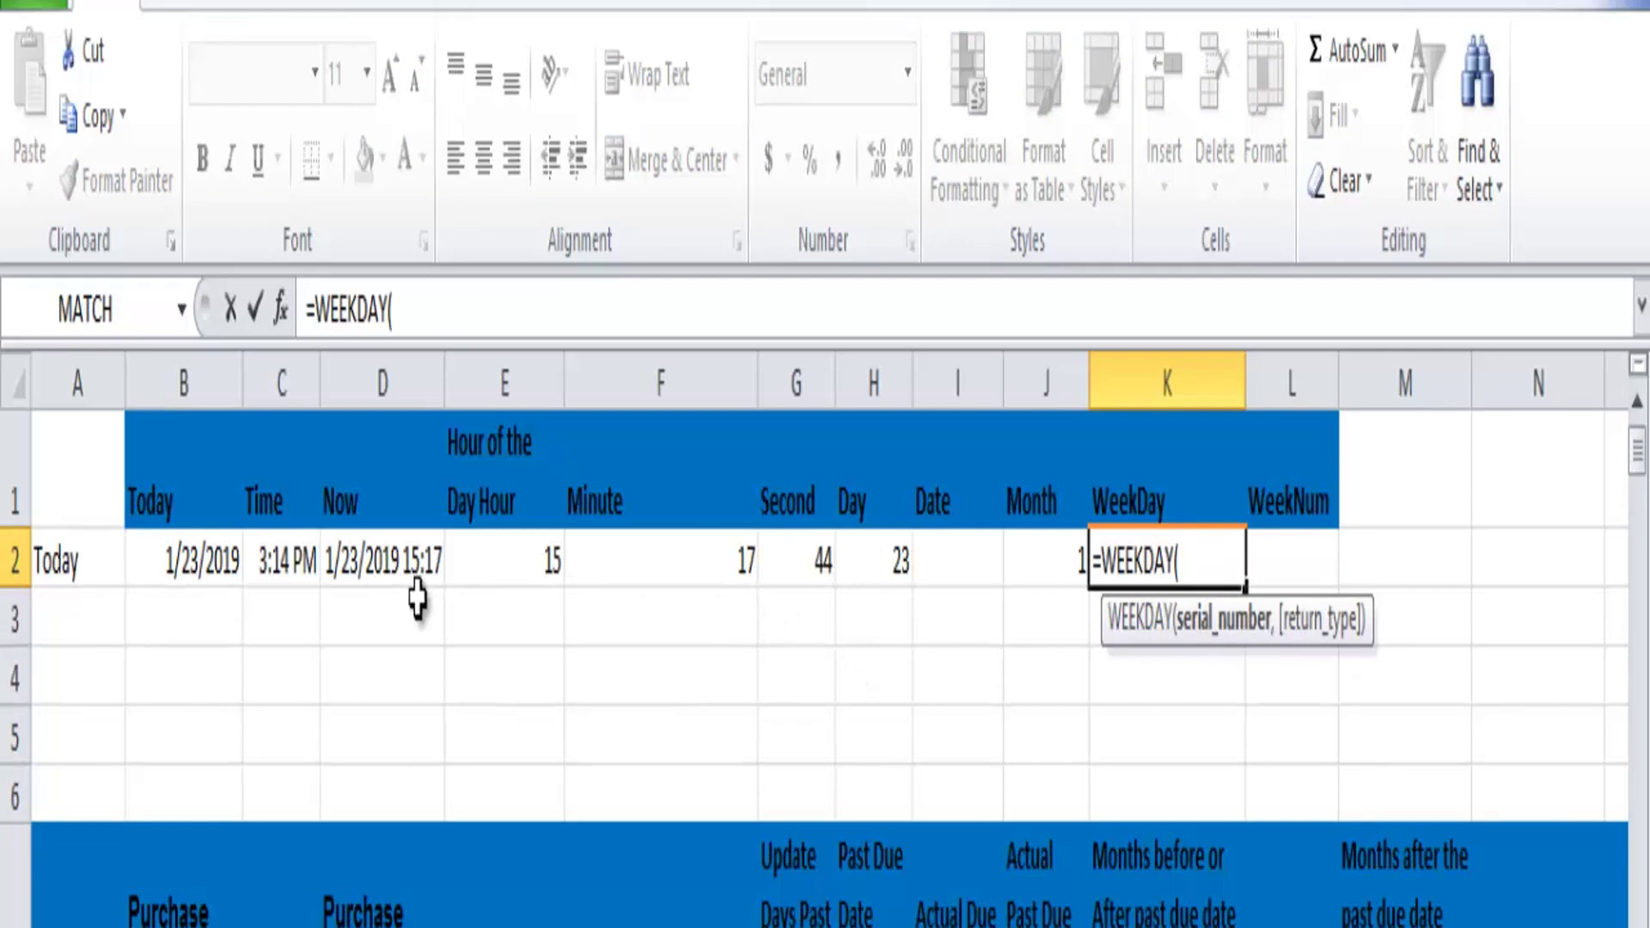
click(368, 561)
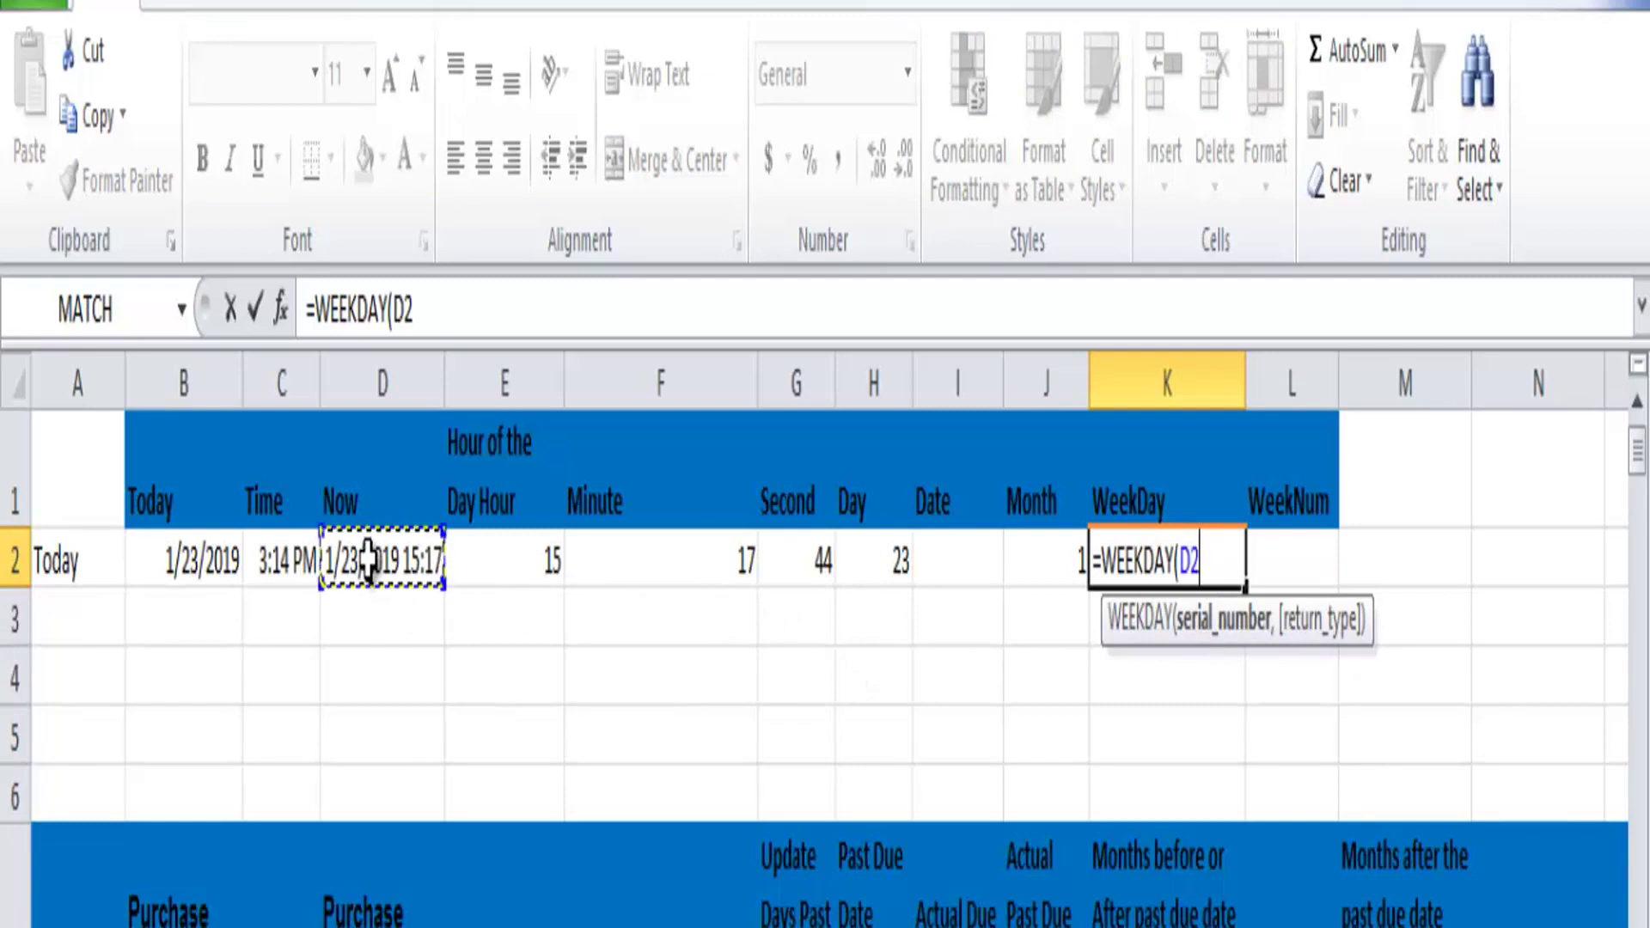
text())
key(Return)
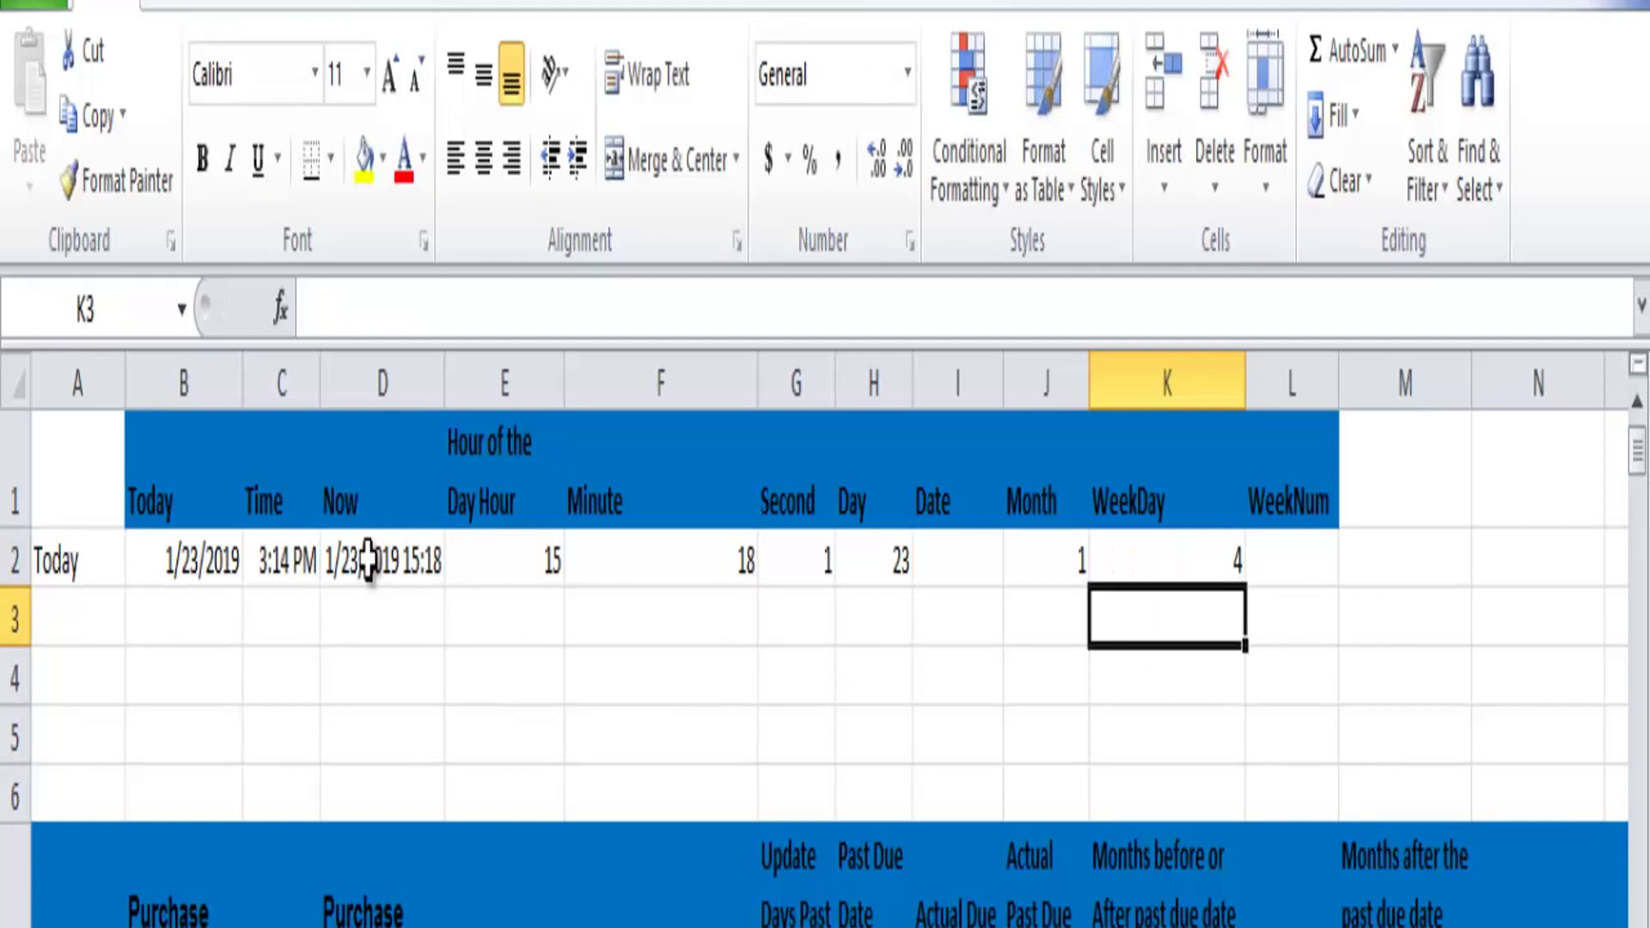
key(ctrl+Page_Down)
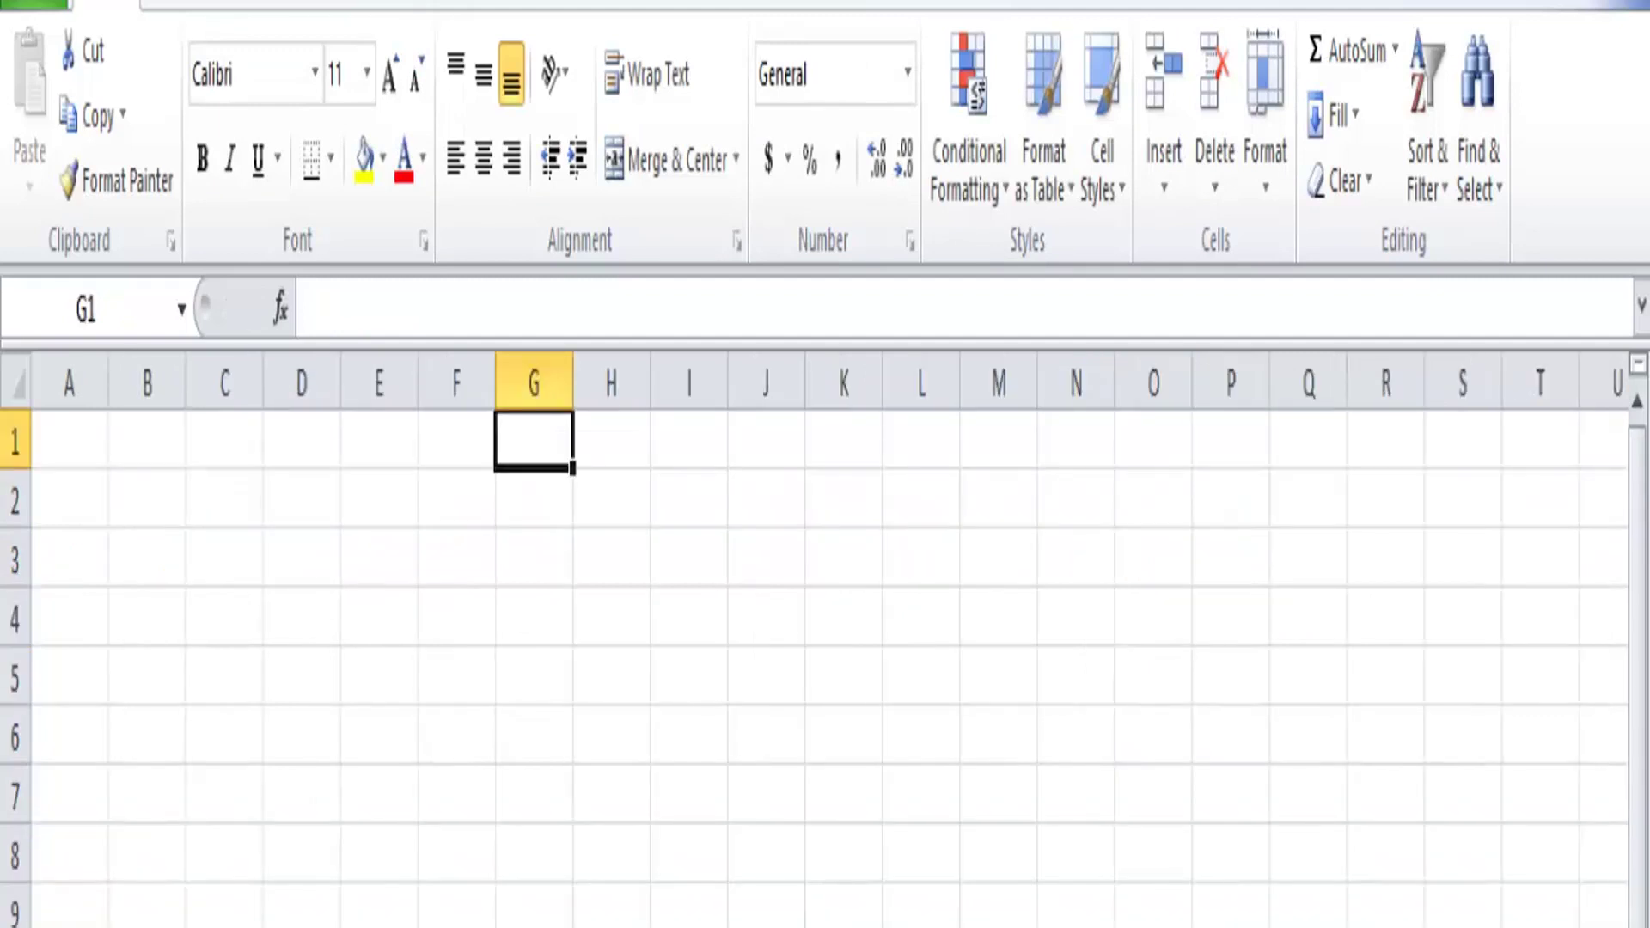
key(ctrl+Page_Up)
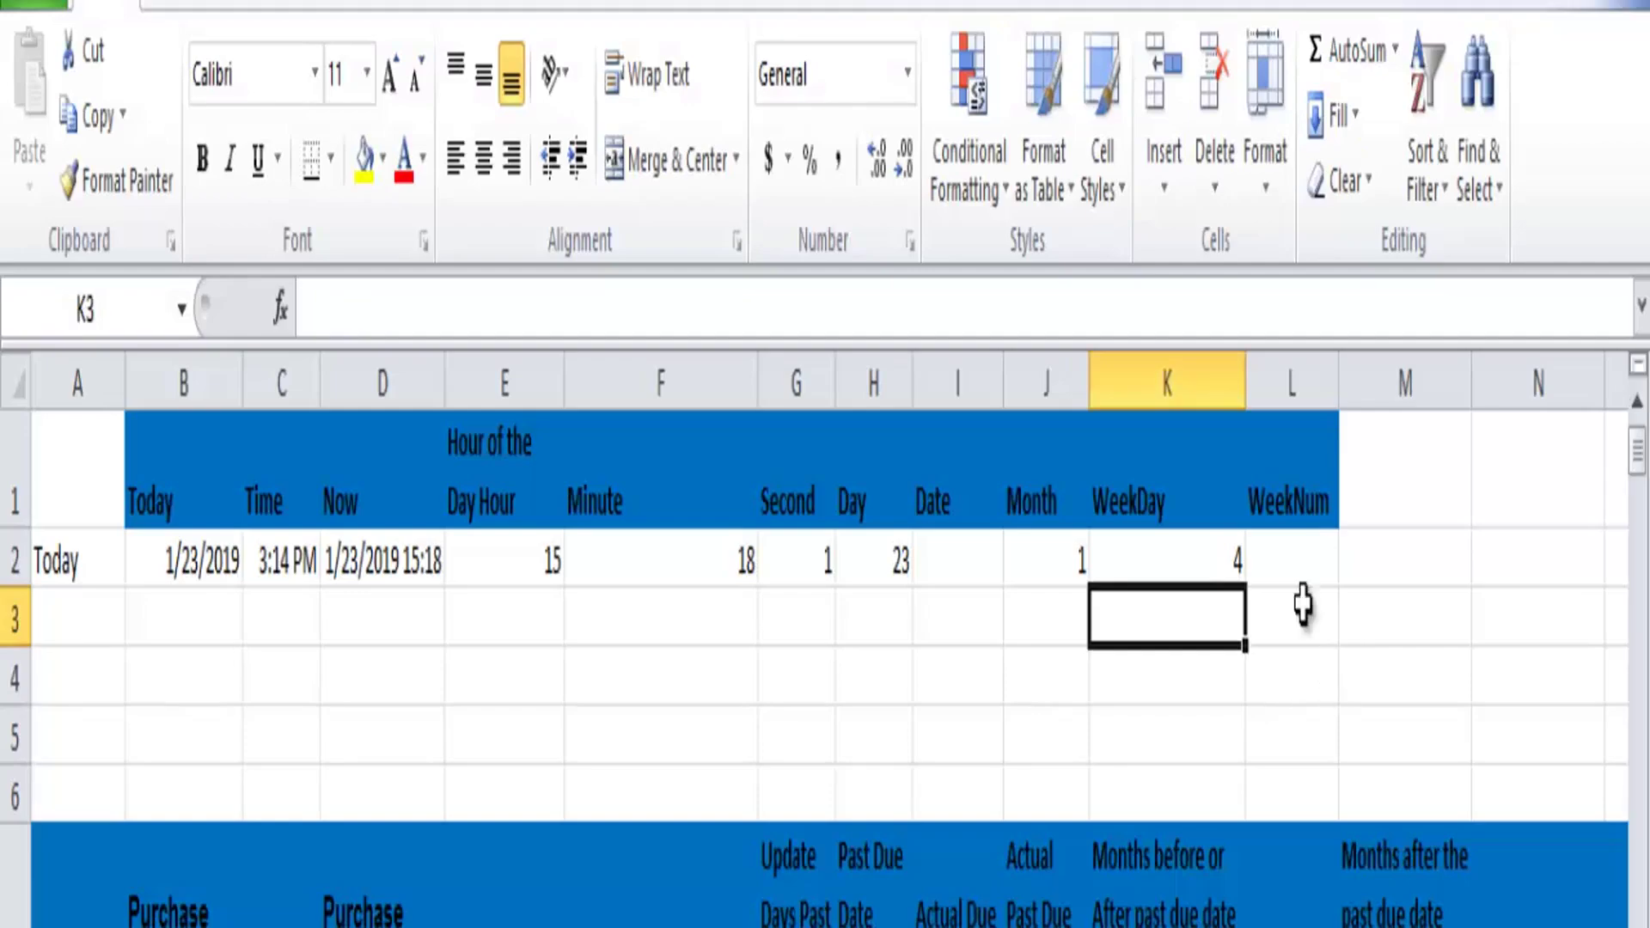
- Enter =WEEKNUM(D2,1) in L2 under the WeekNum header, with the week beginning on Sunday
click(1294, 559)
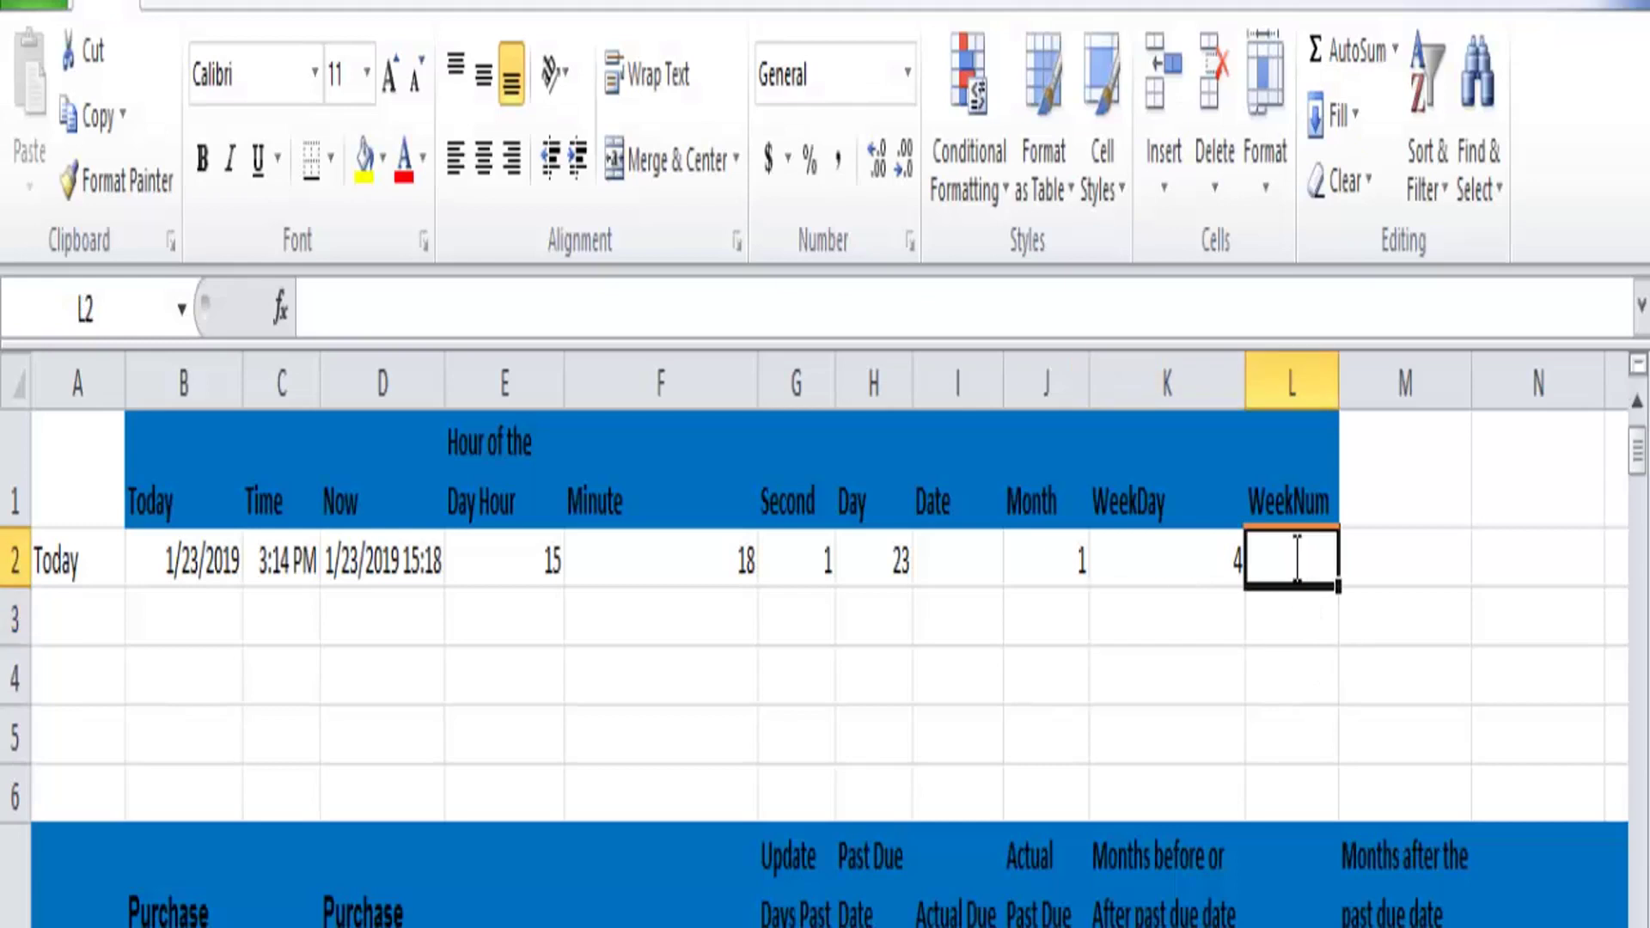
text(=WEEK)
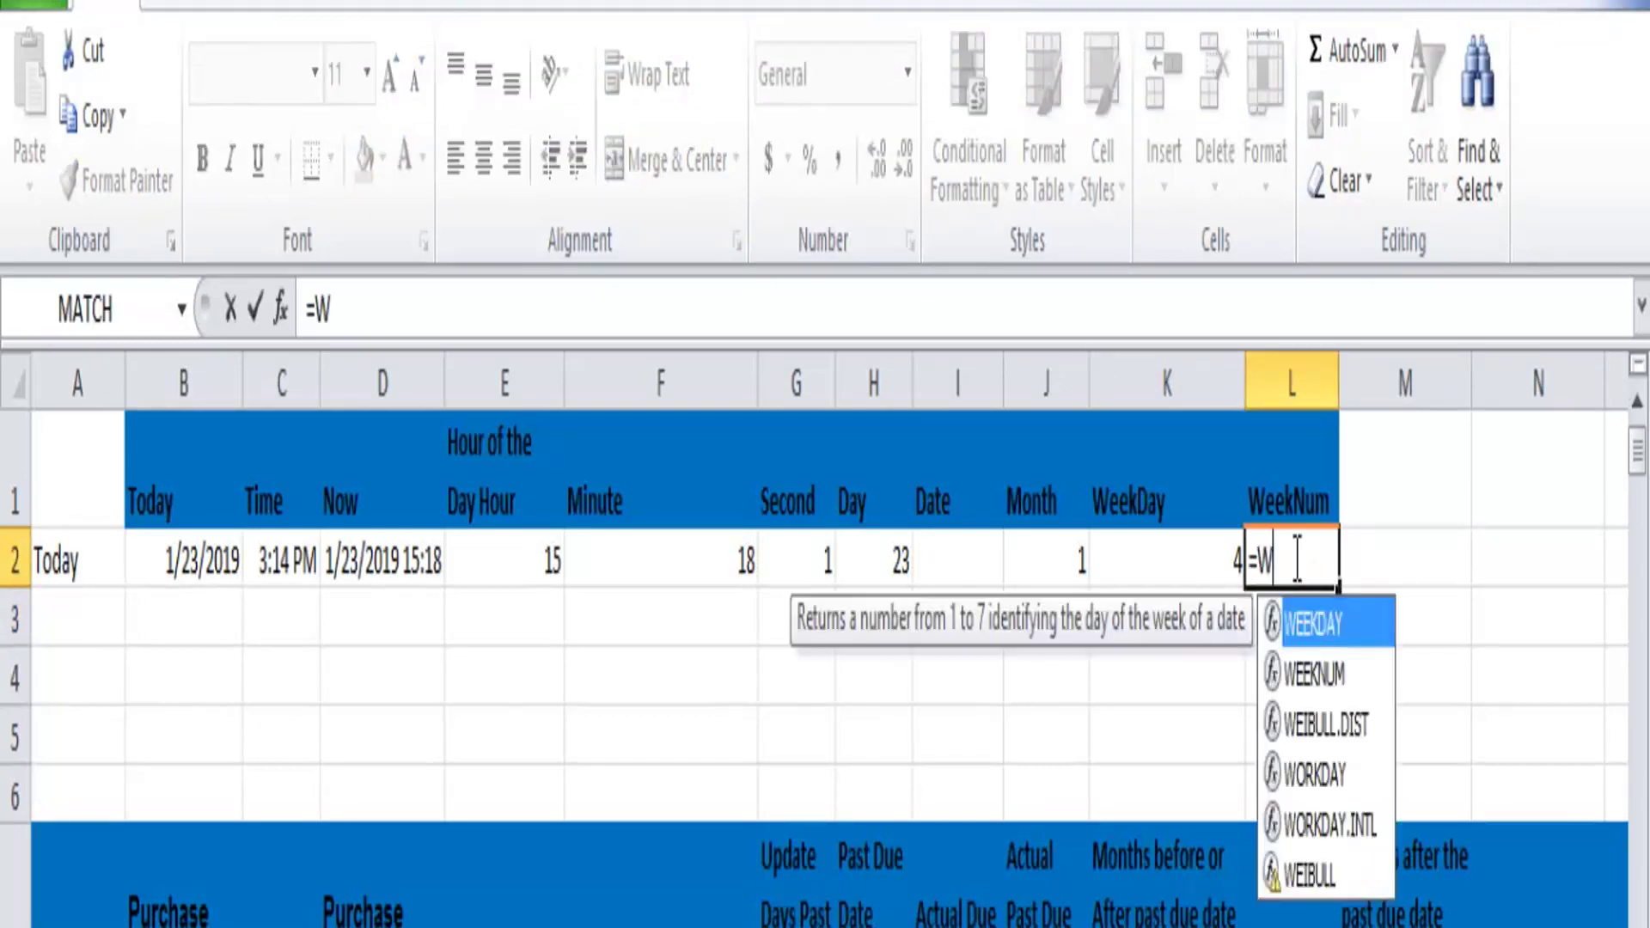
double_click(1311, 674)
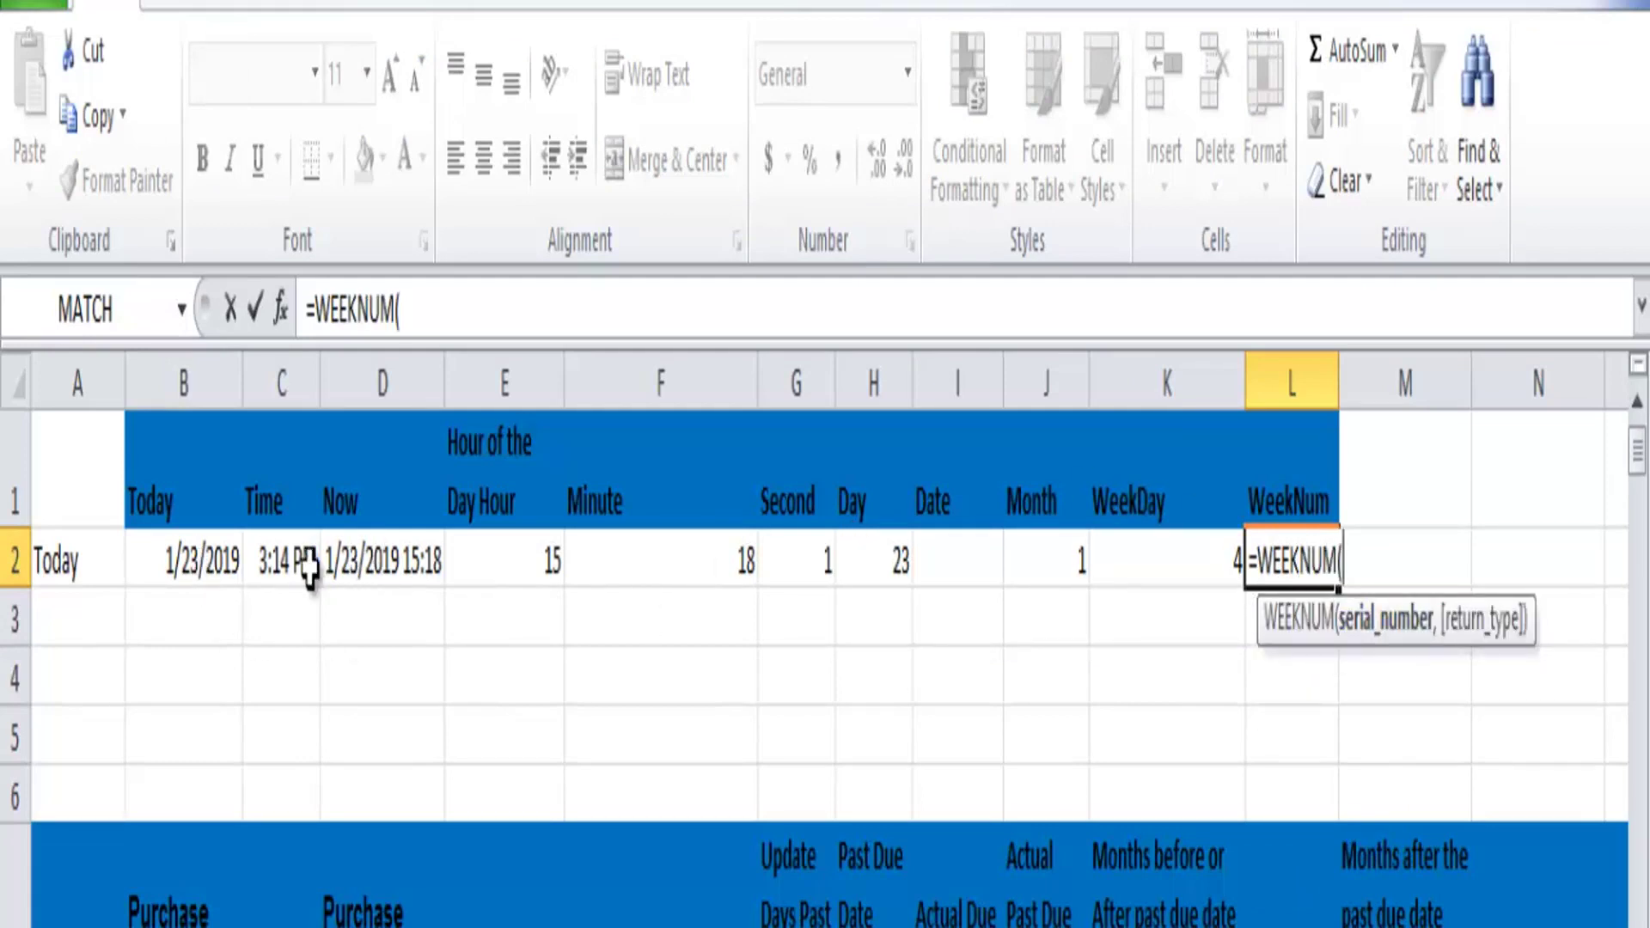
click(367, 555)
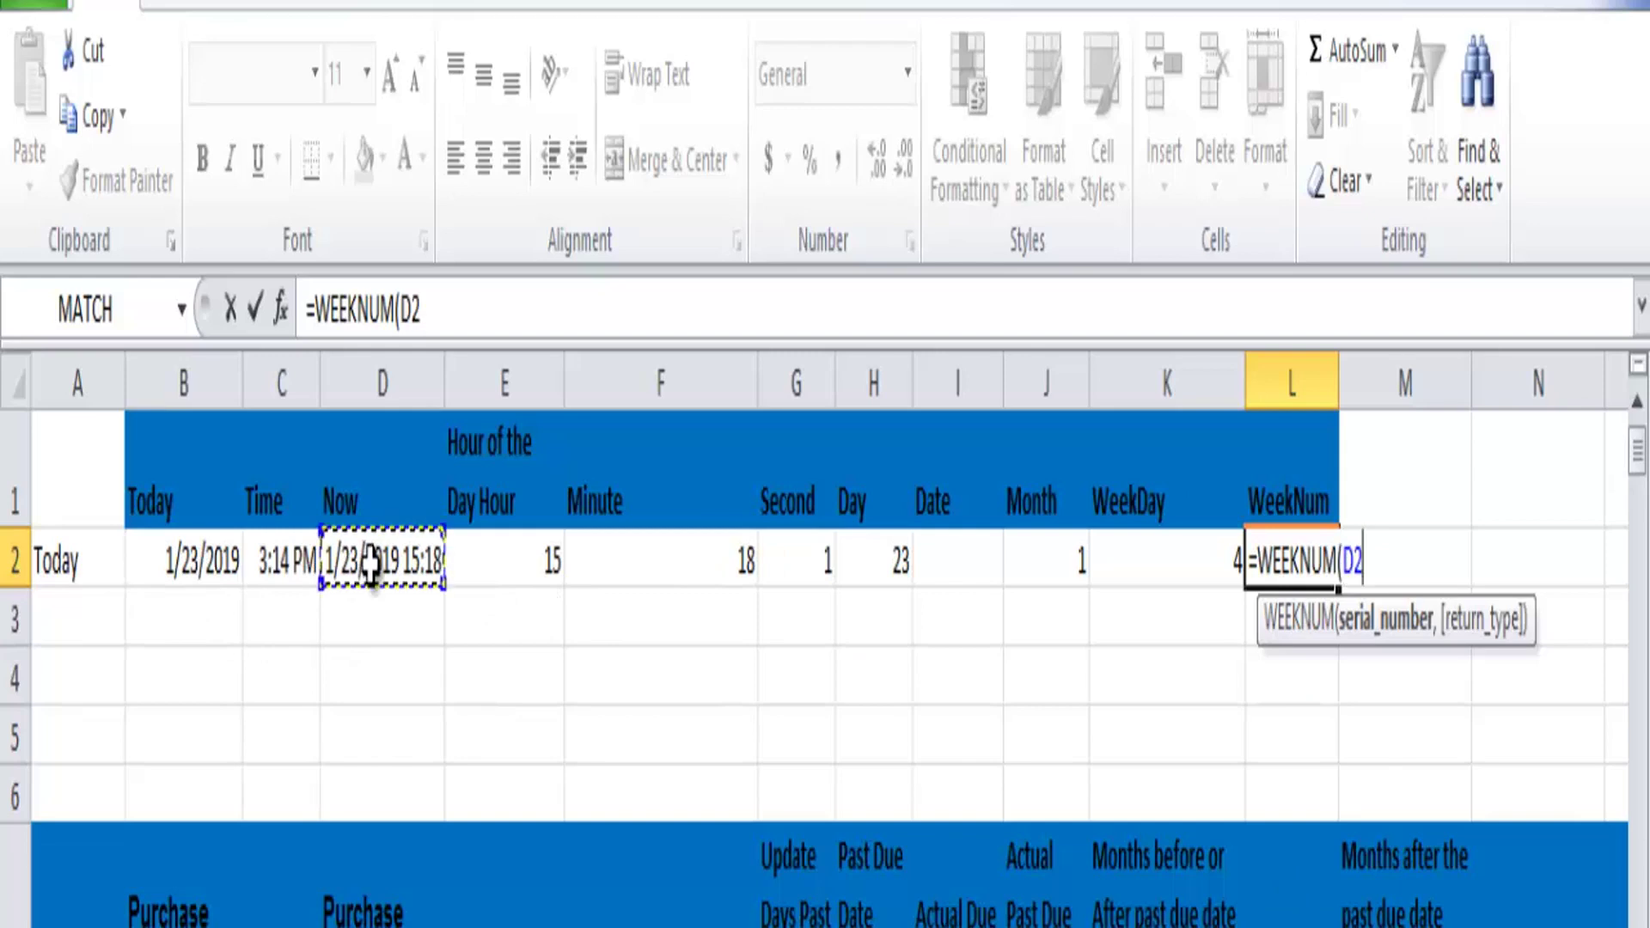
text(,)
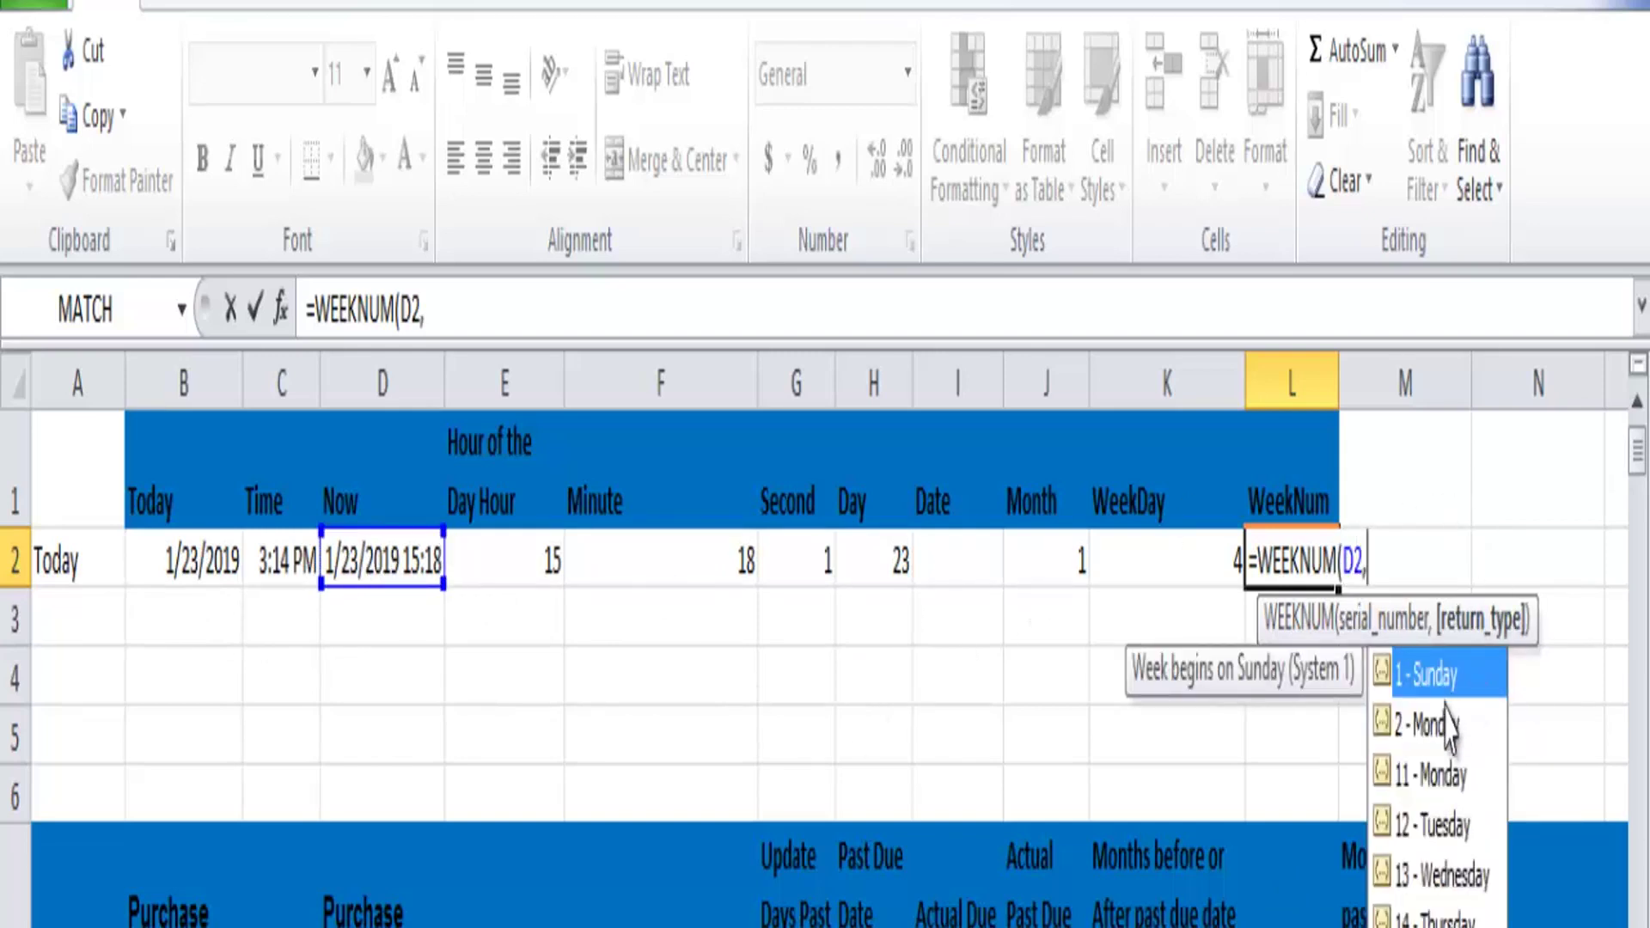
double_click(1446, 678)
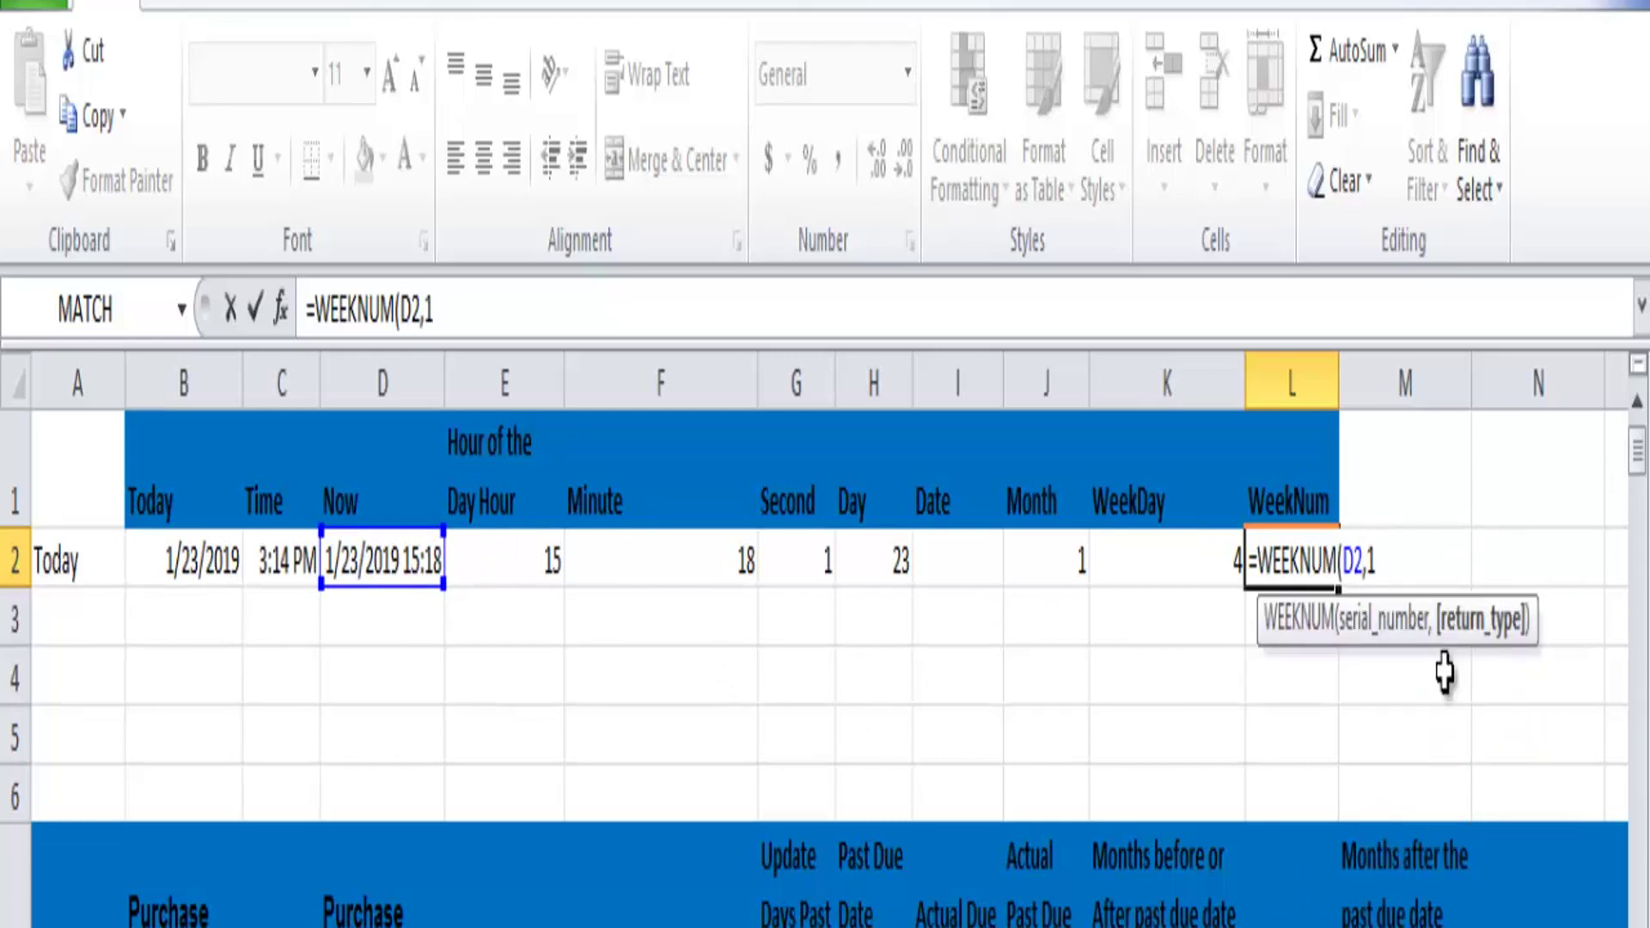
key(BackSpace)
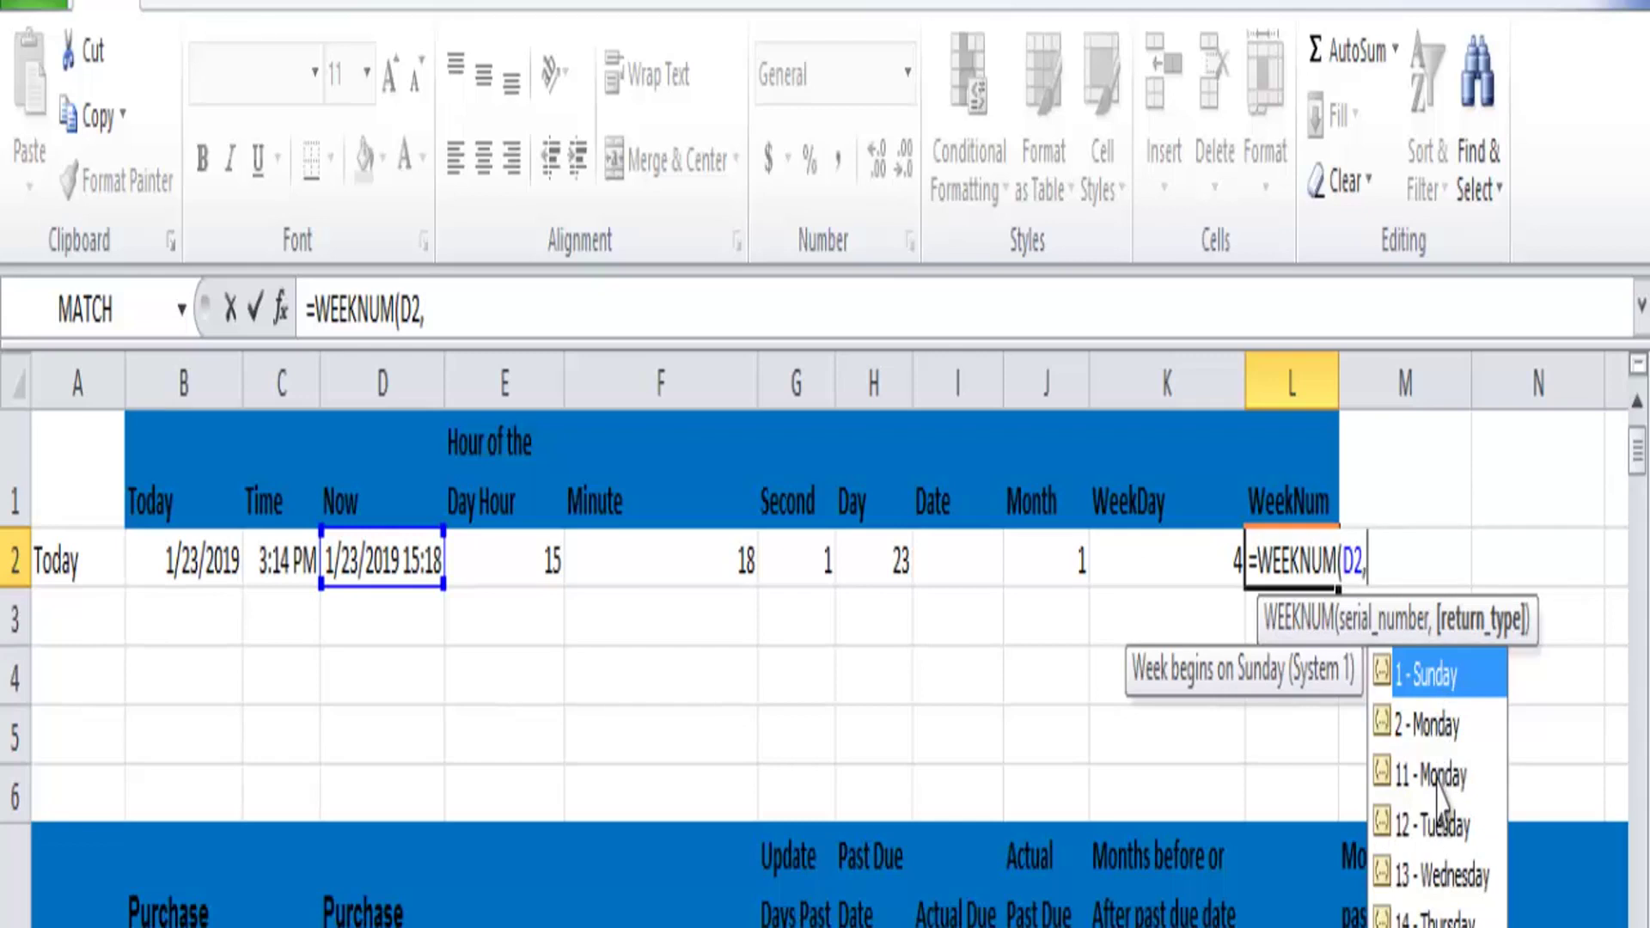
double_click(1440, 679)
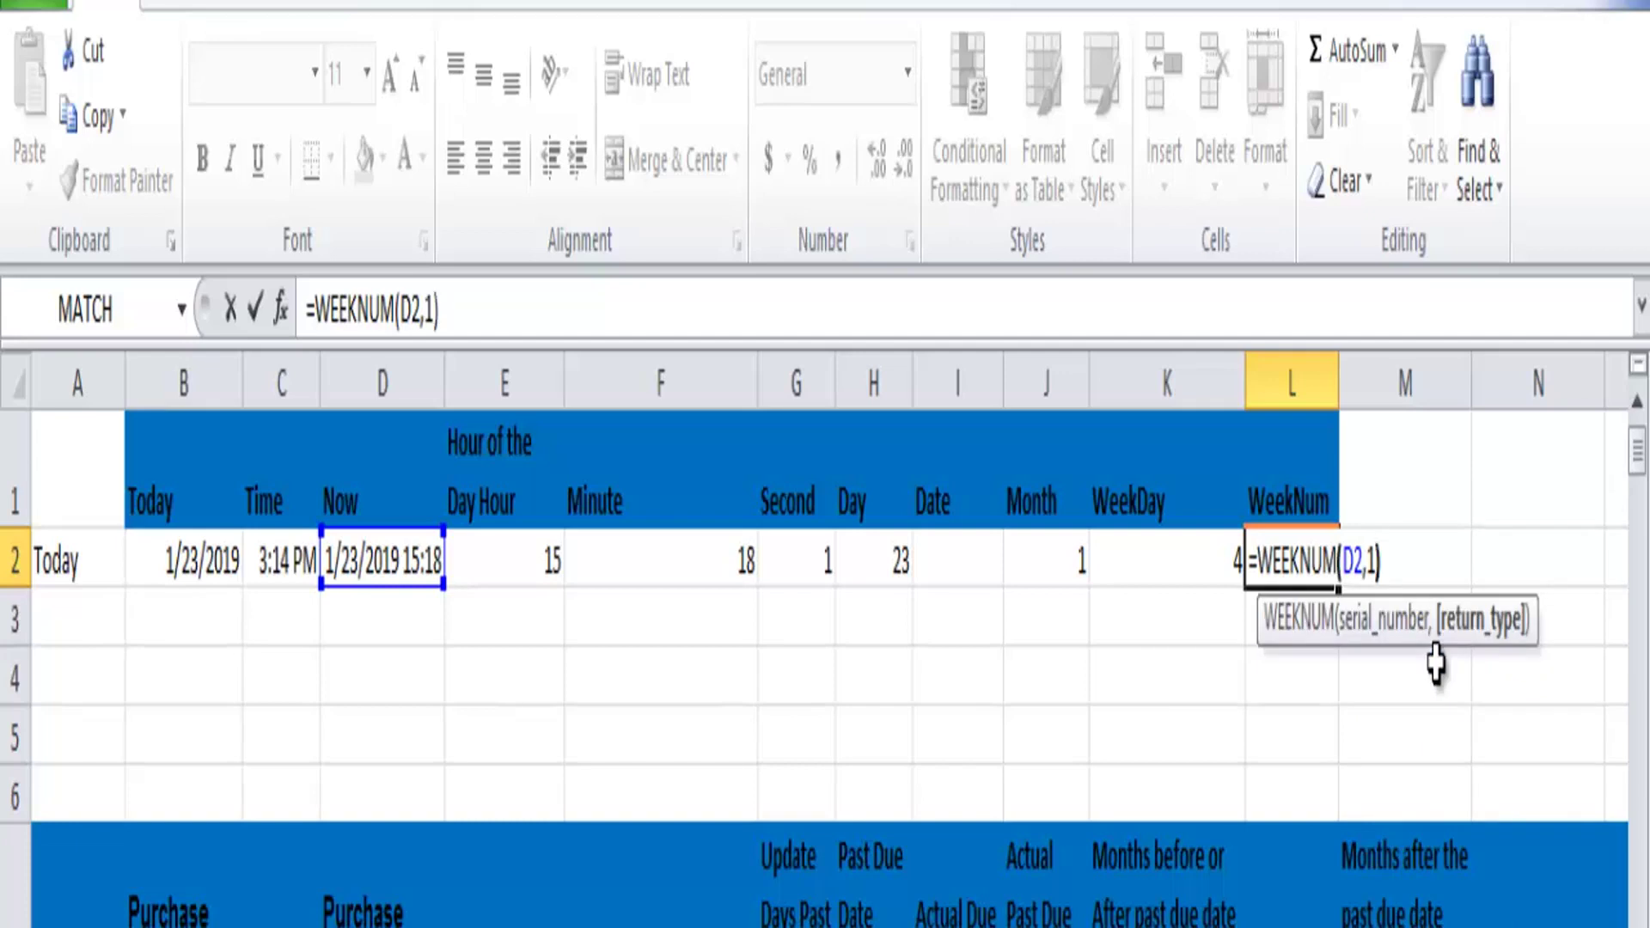
key(Return)
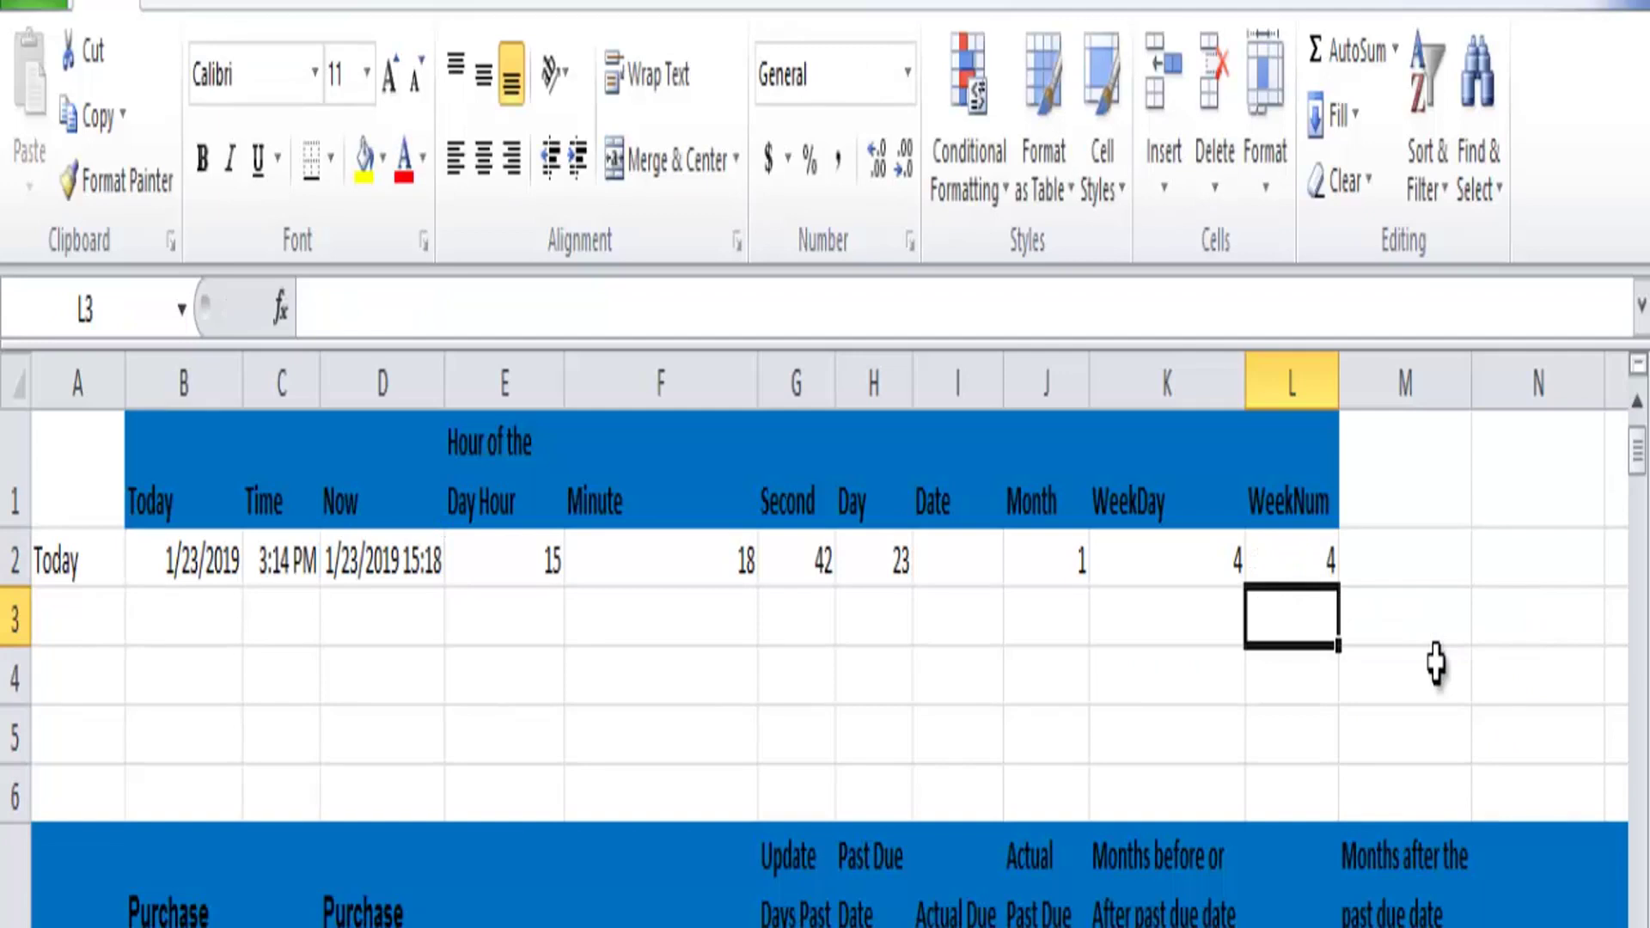
double_click(1436, 667)
click(1385, 630)
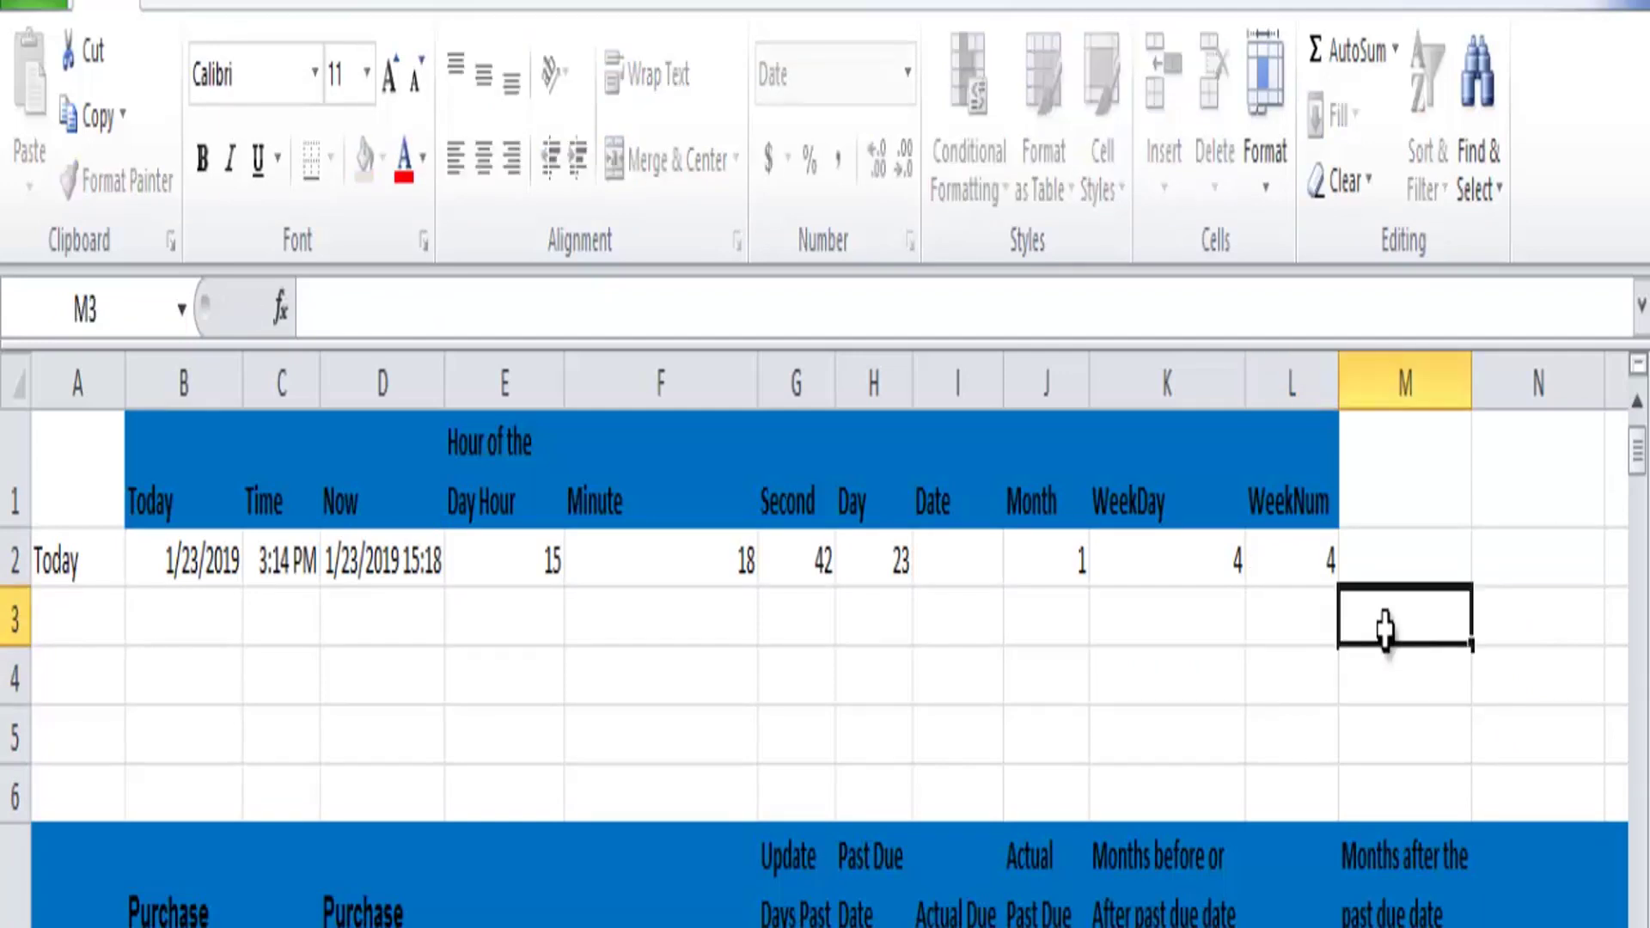
click(1410, 531)
click(1289, 688)
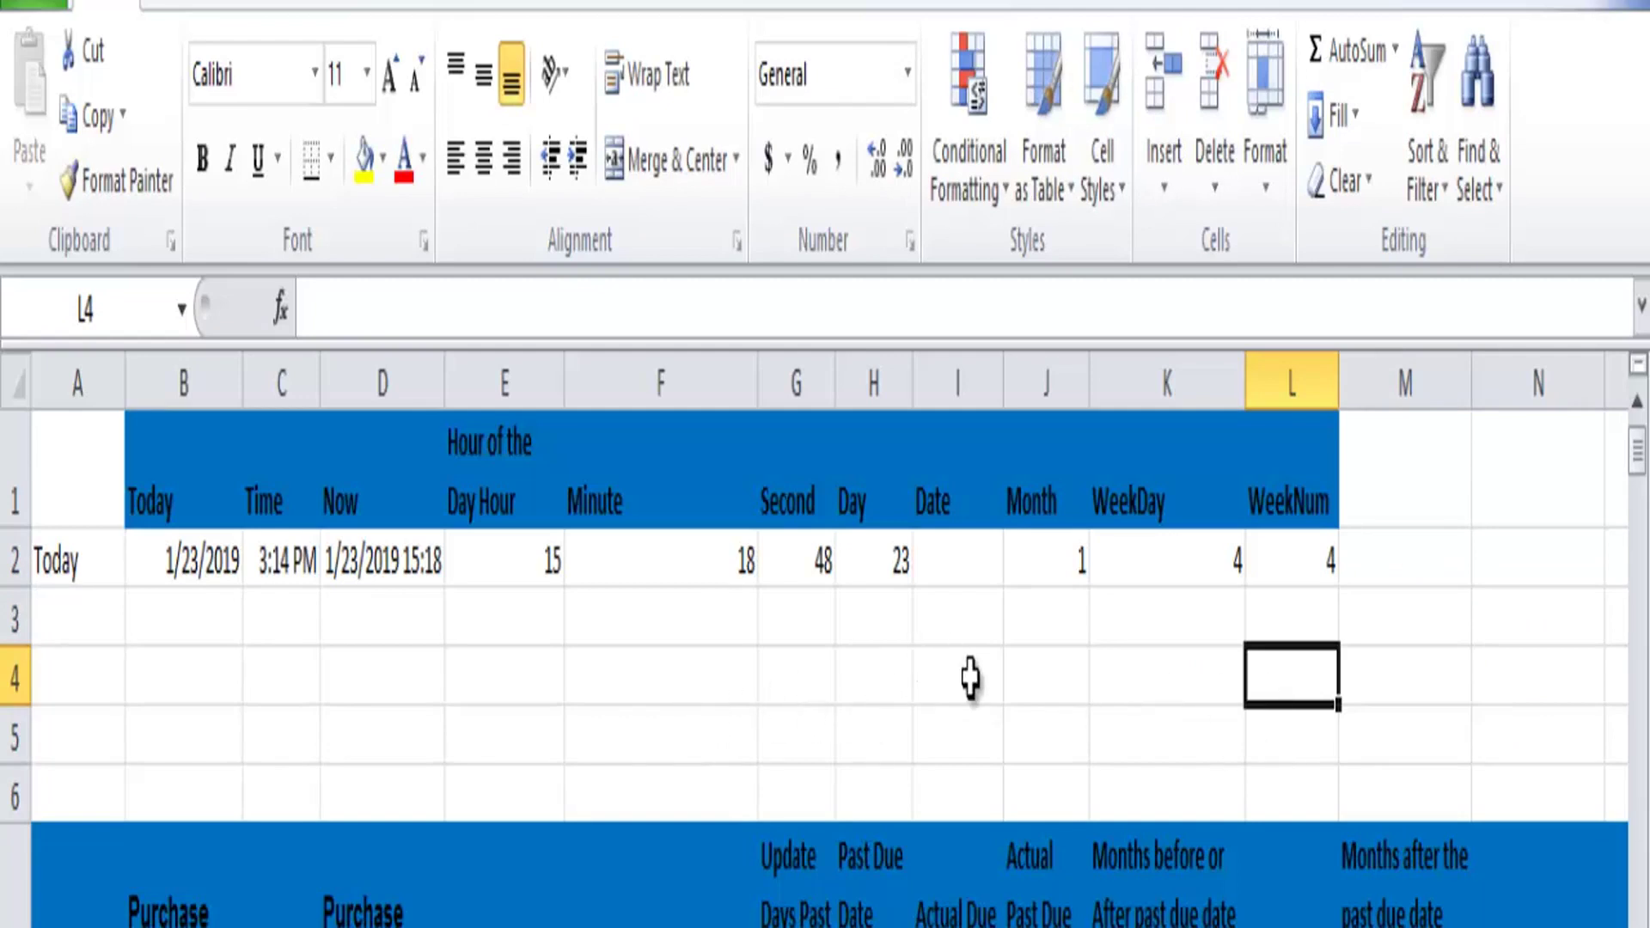
- Enter the year 2019, month 1 and day 20 in cells J4, K4 and L4
click(1034, 683)
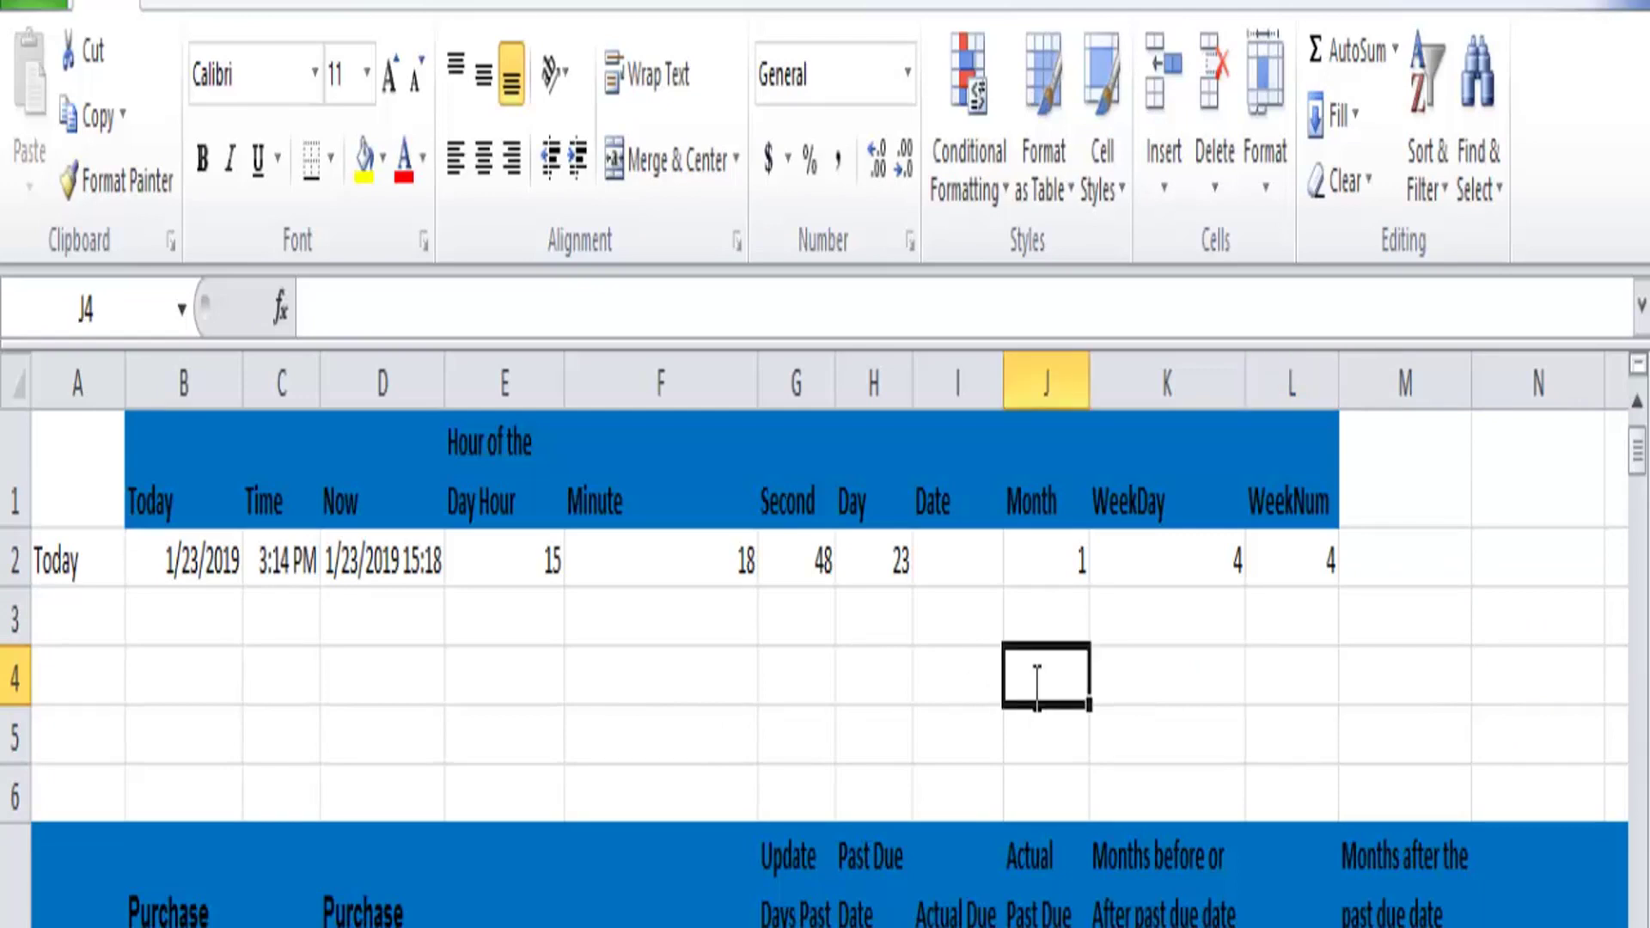
text(20)
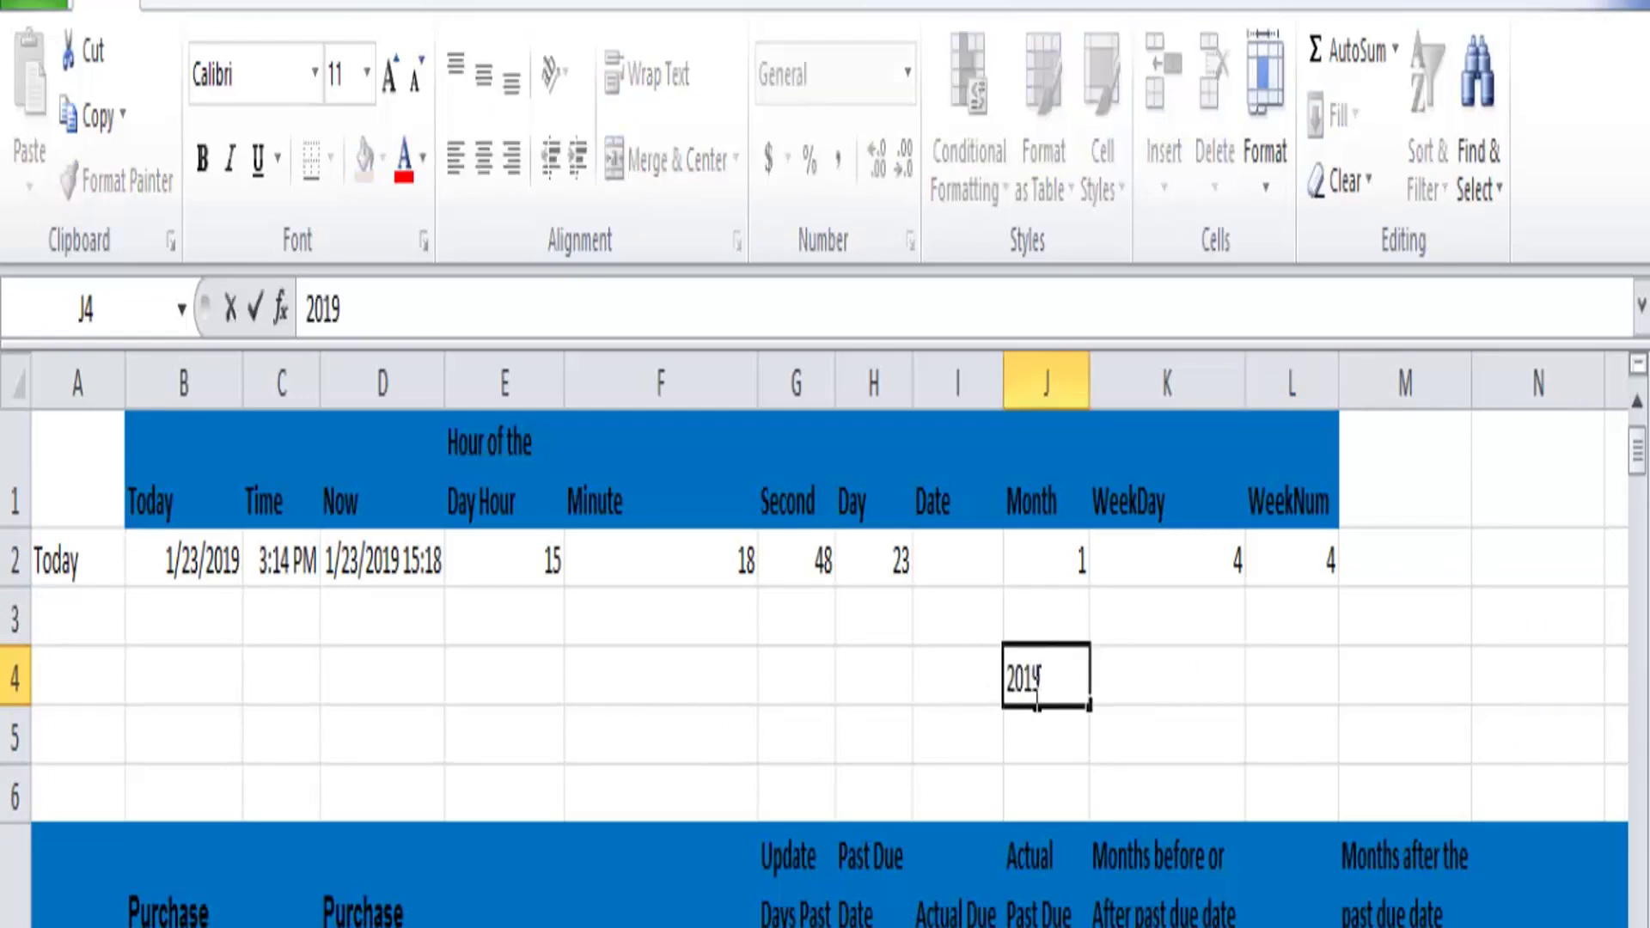
text(19)
key(Tab)
text(1)
key(Tab)
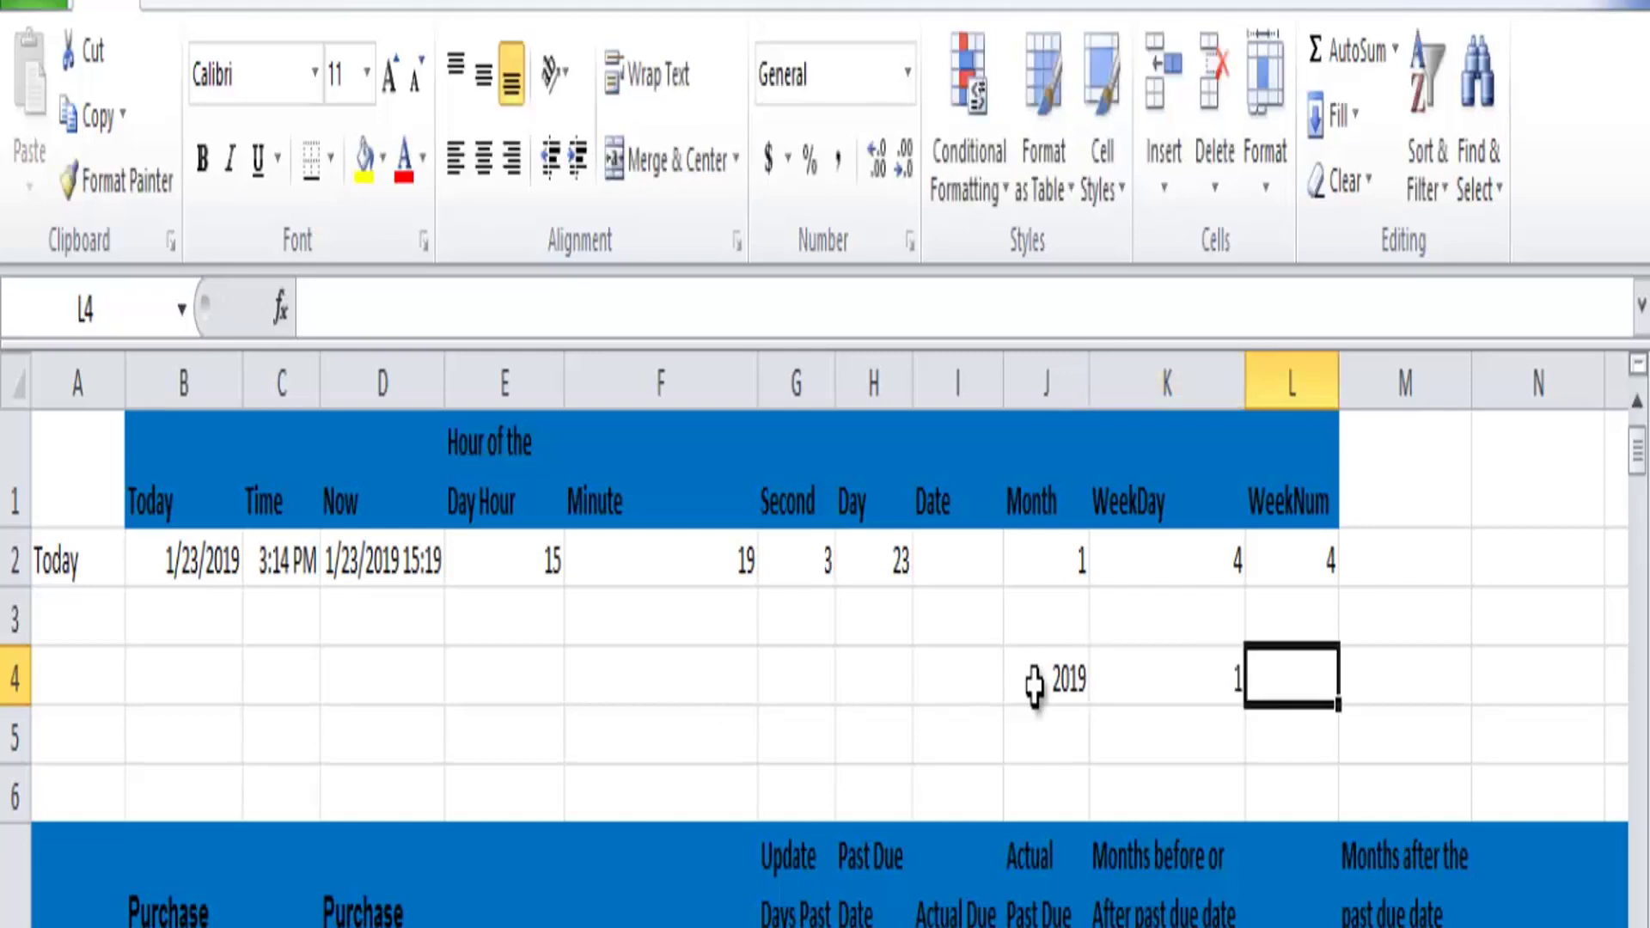
text(20)
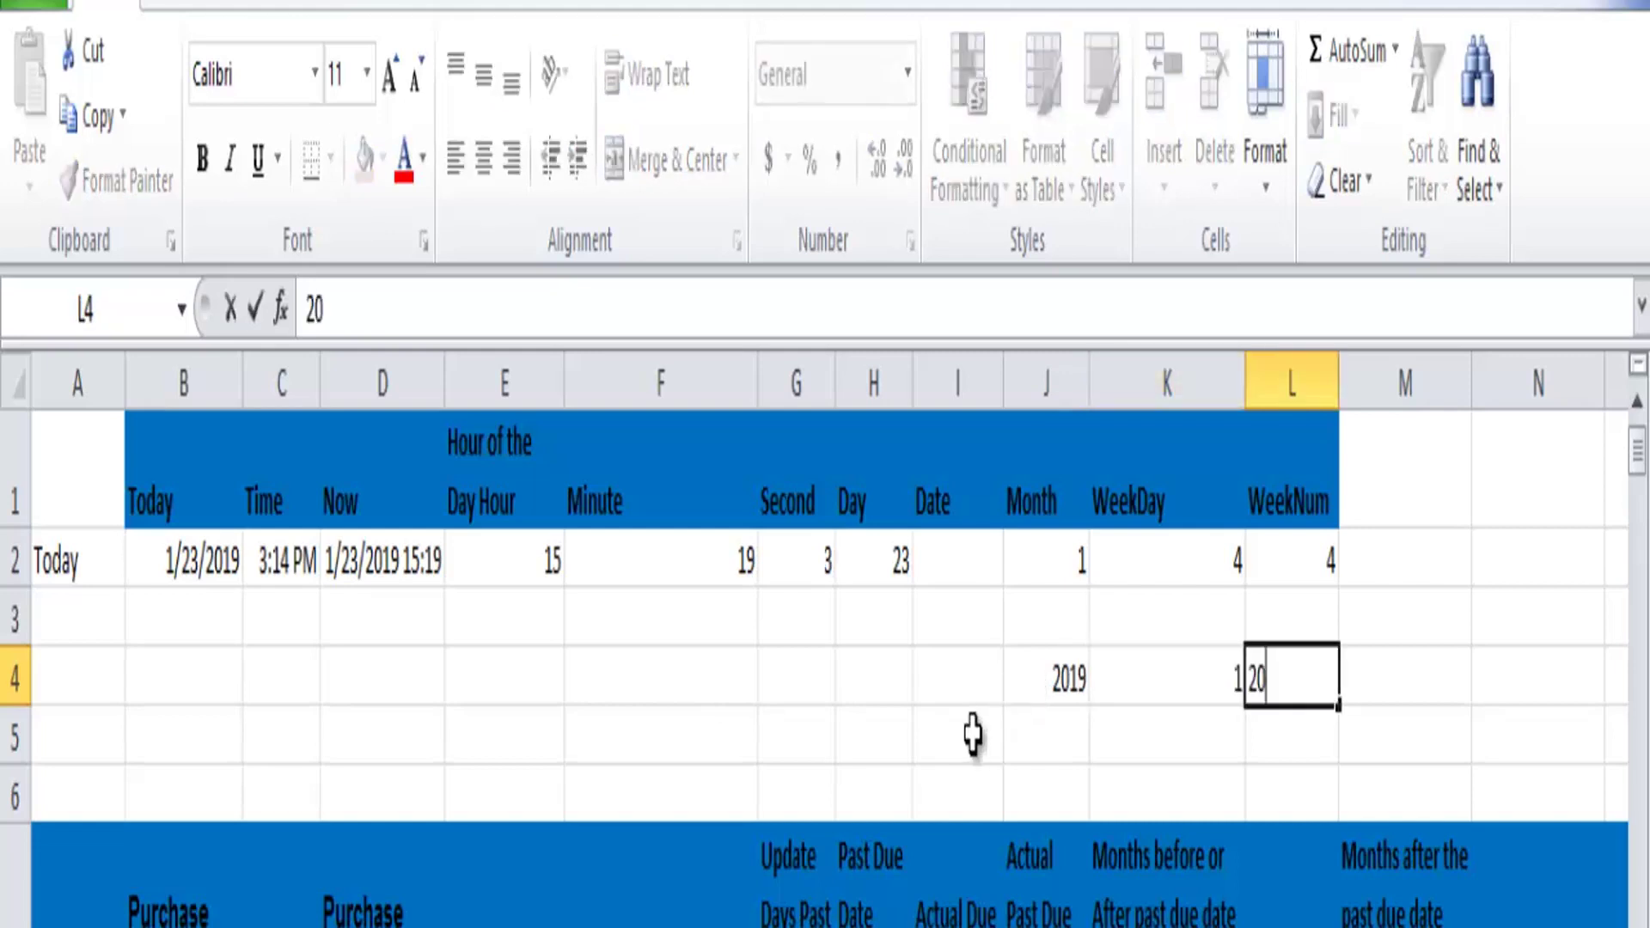
click(932, 754)
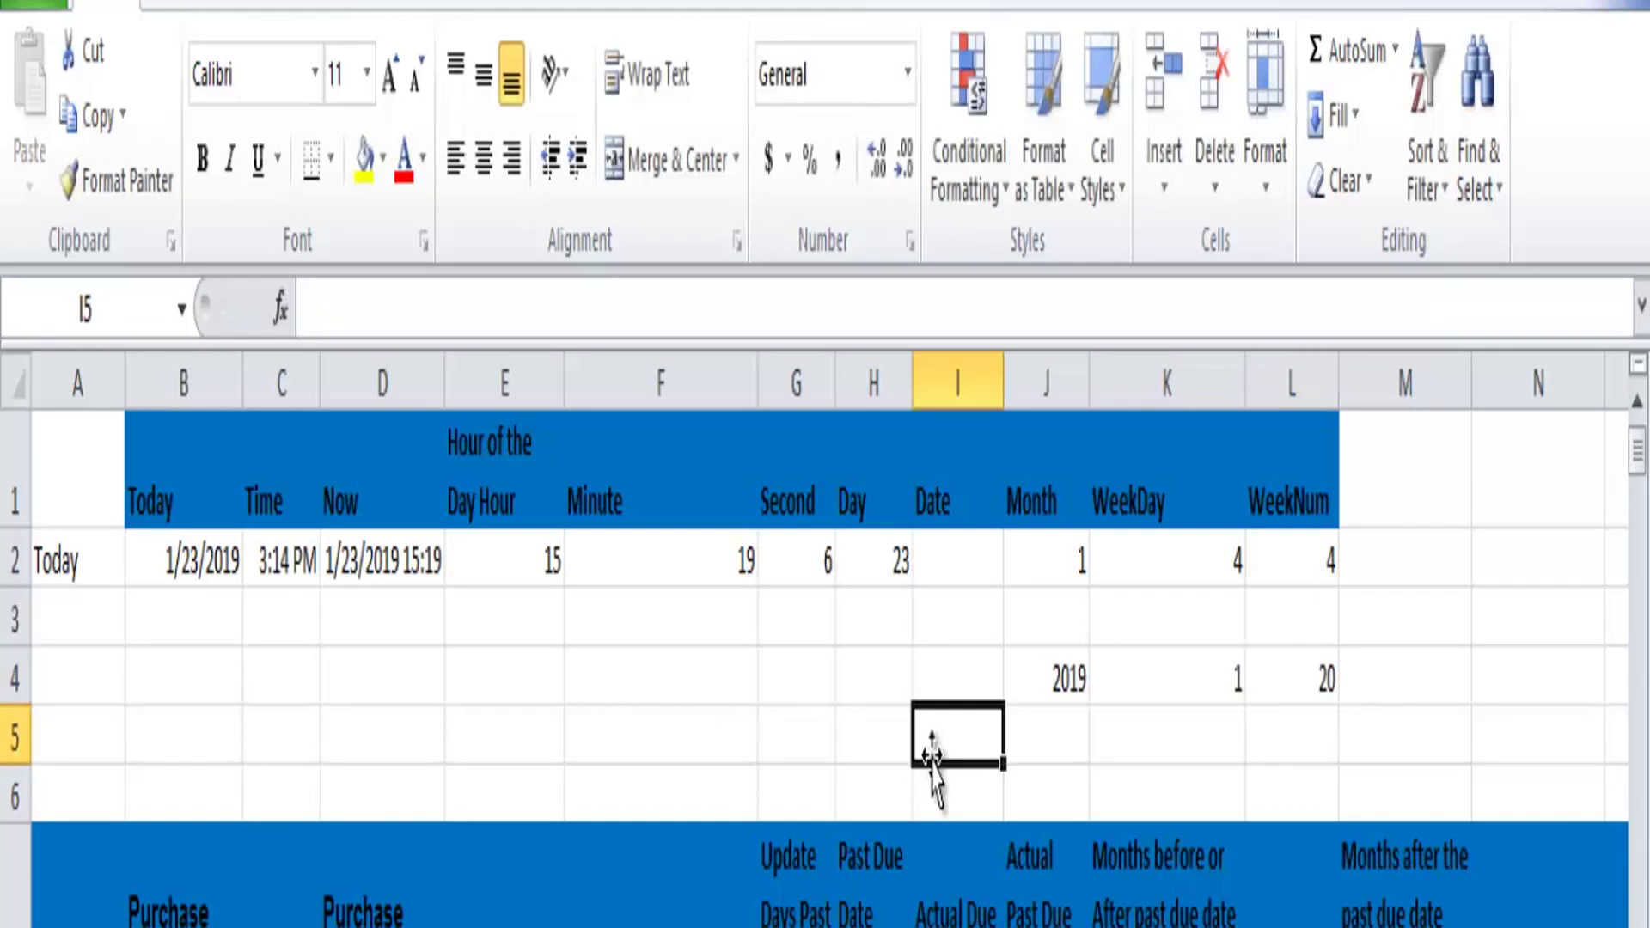
- Enter =DATE(J4,K4,L4) in I2 under the Date header
click(962, 559)
text(=DATE()
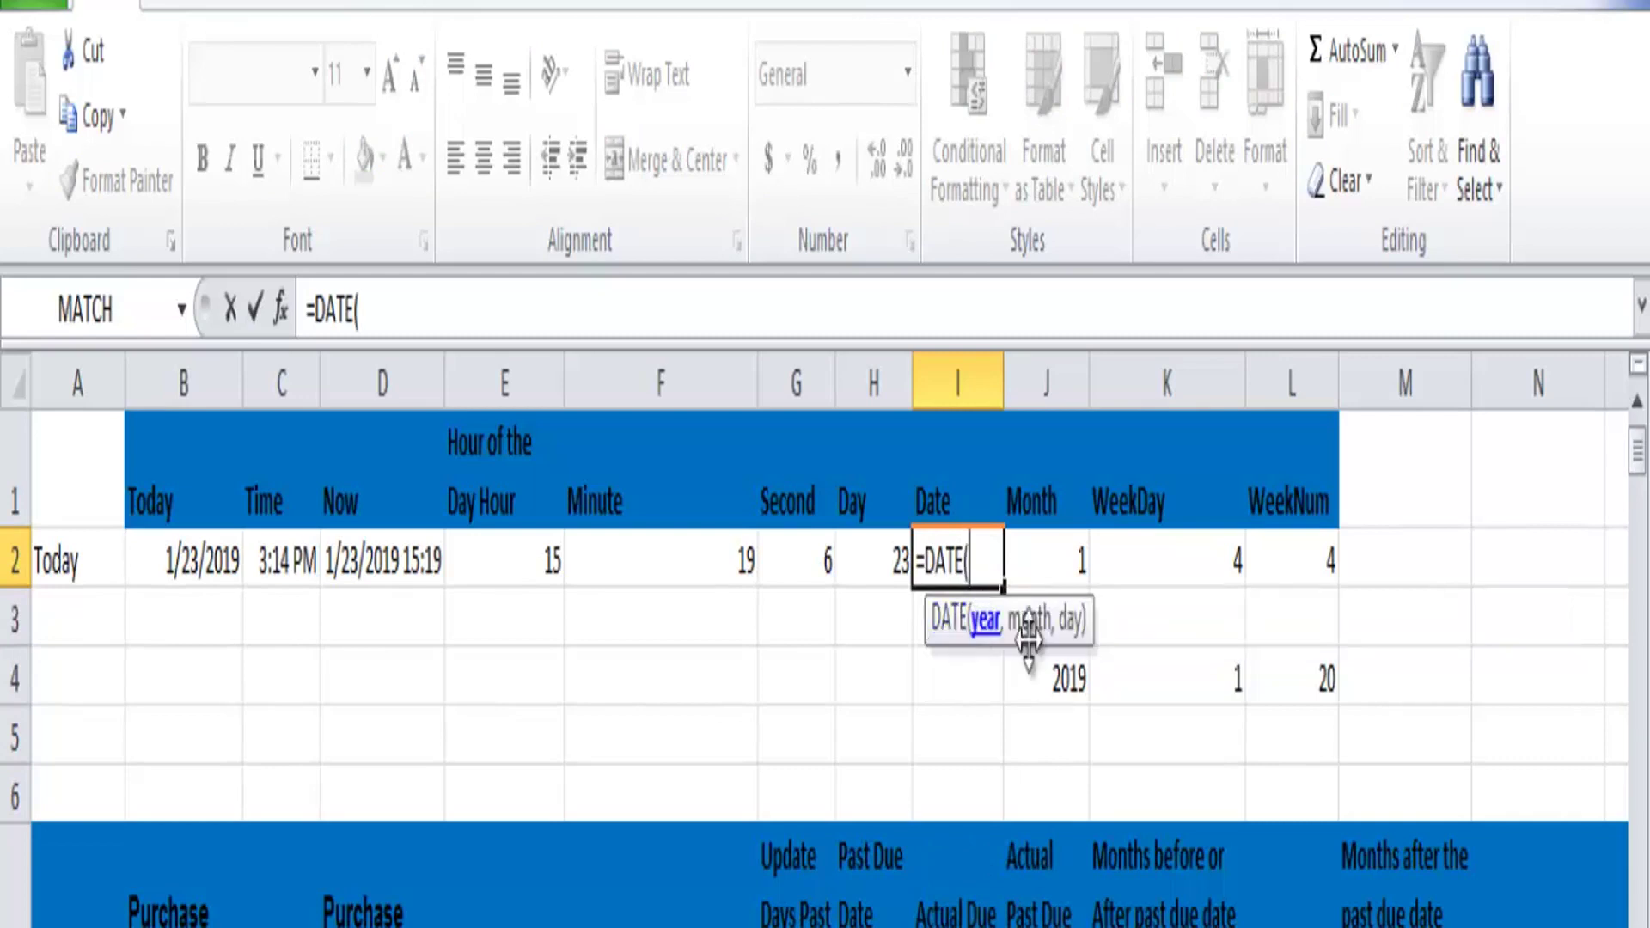
click(1079, 683)
text(,)
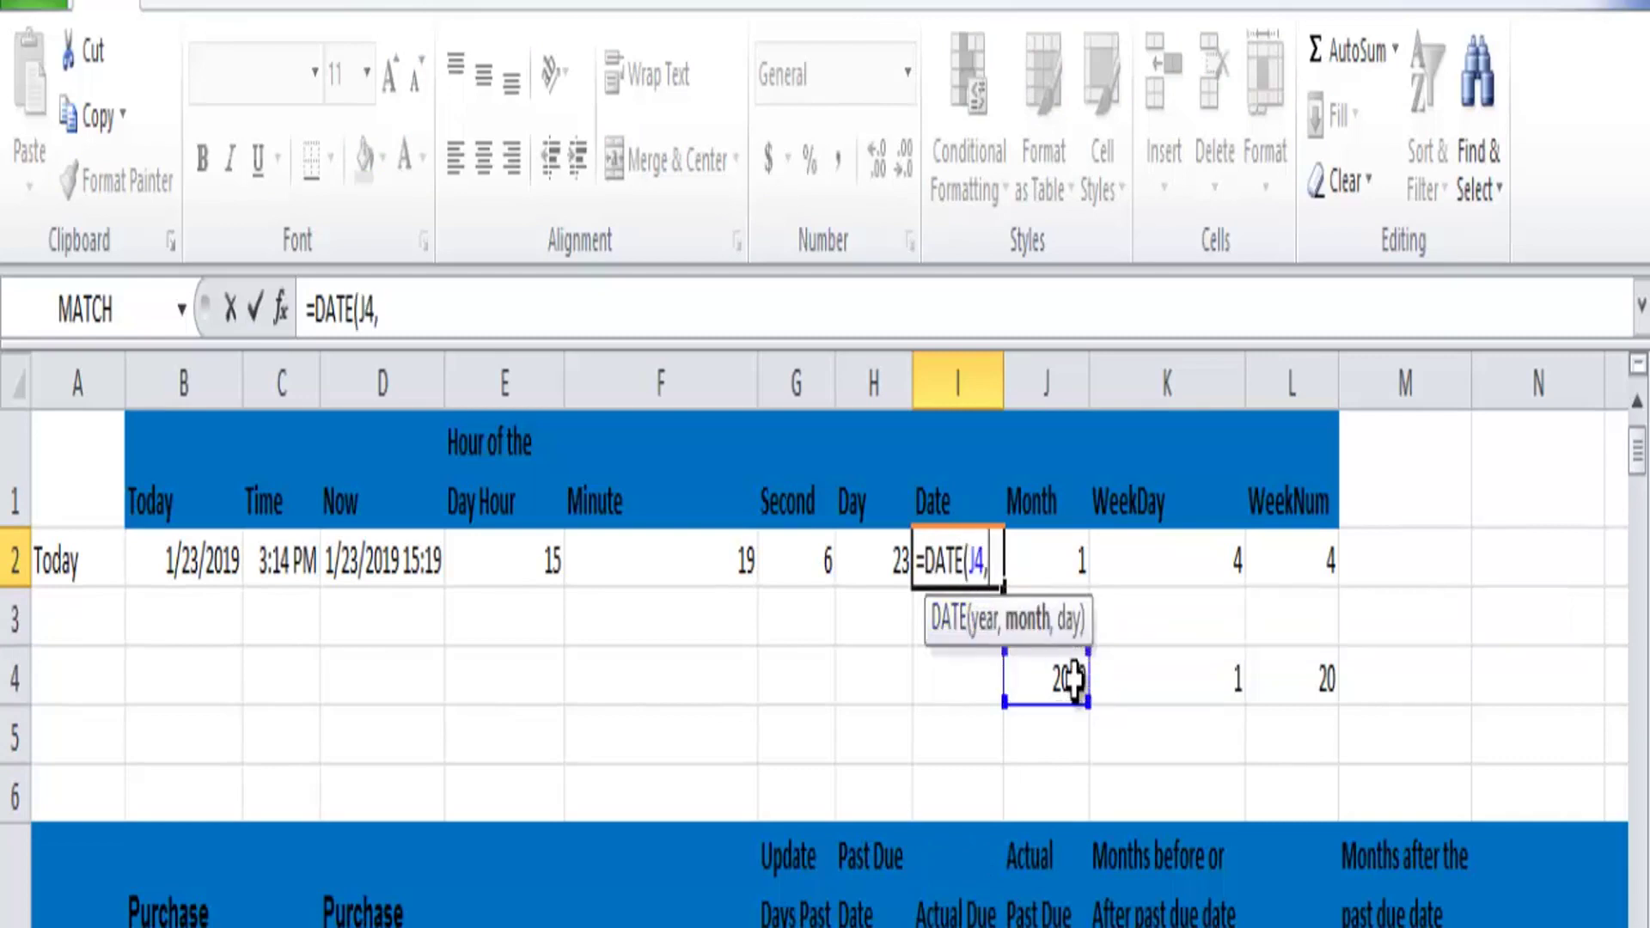
click(1202, 679)
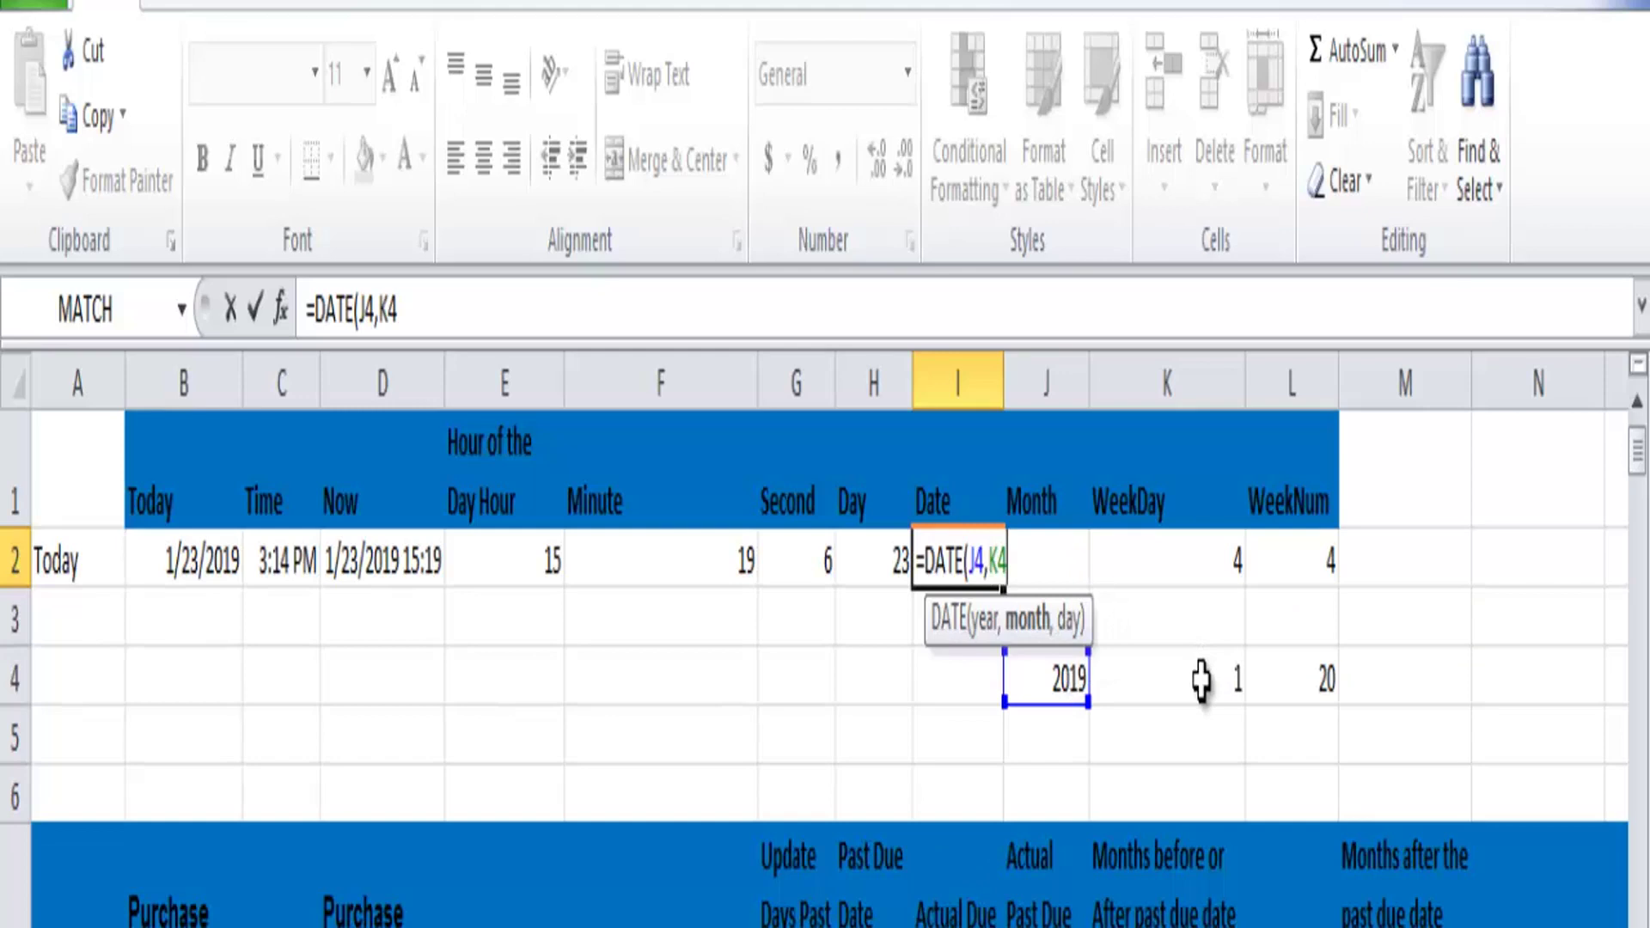
text(,)
click(1289, 681)
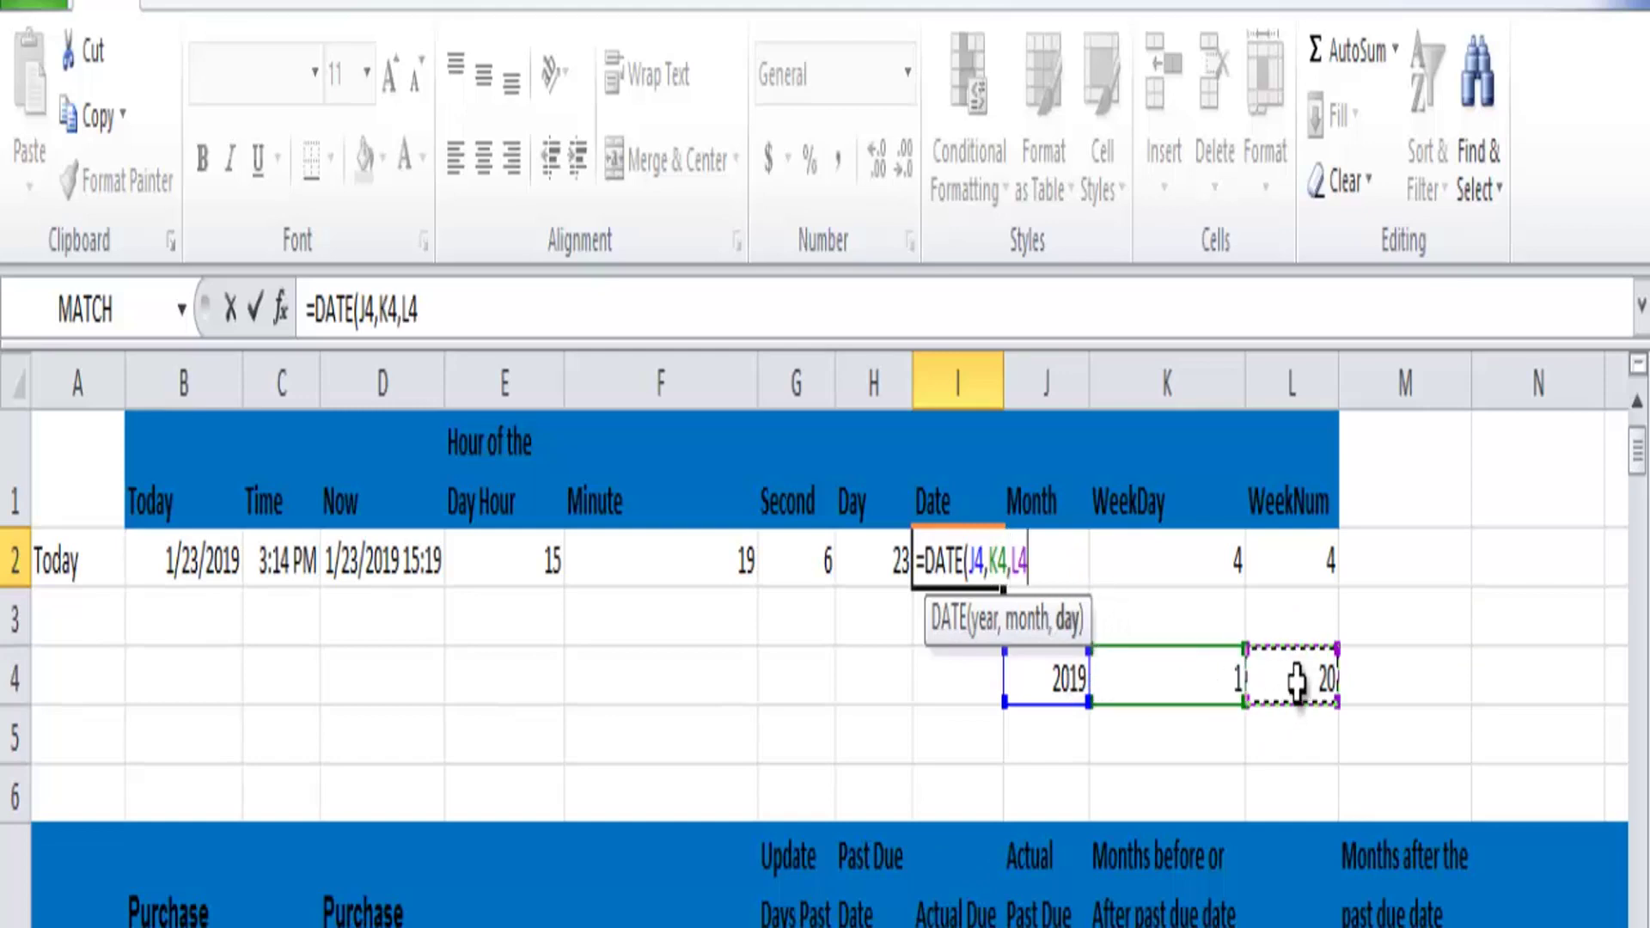
text())
key(Return)
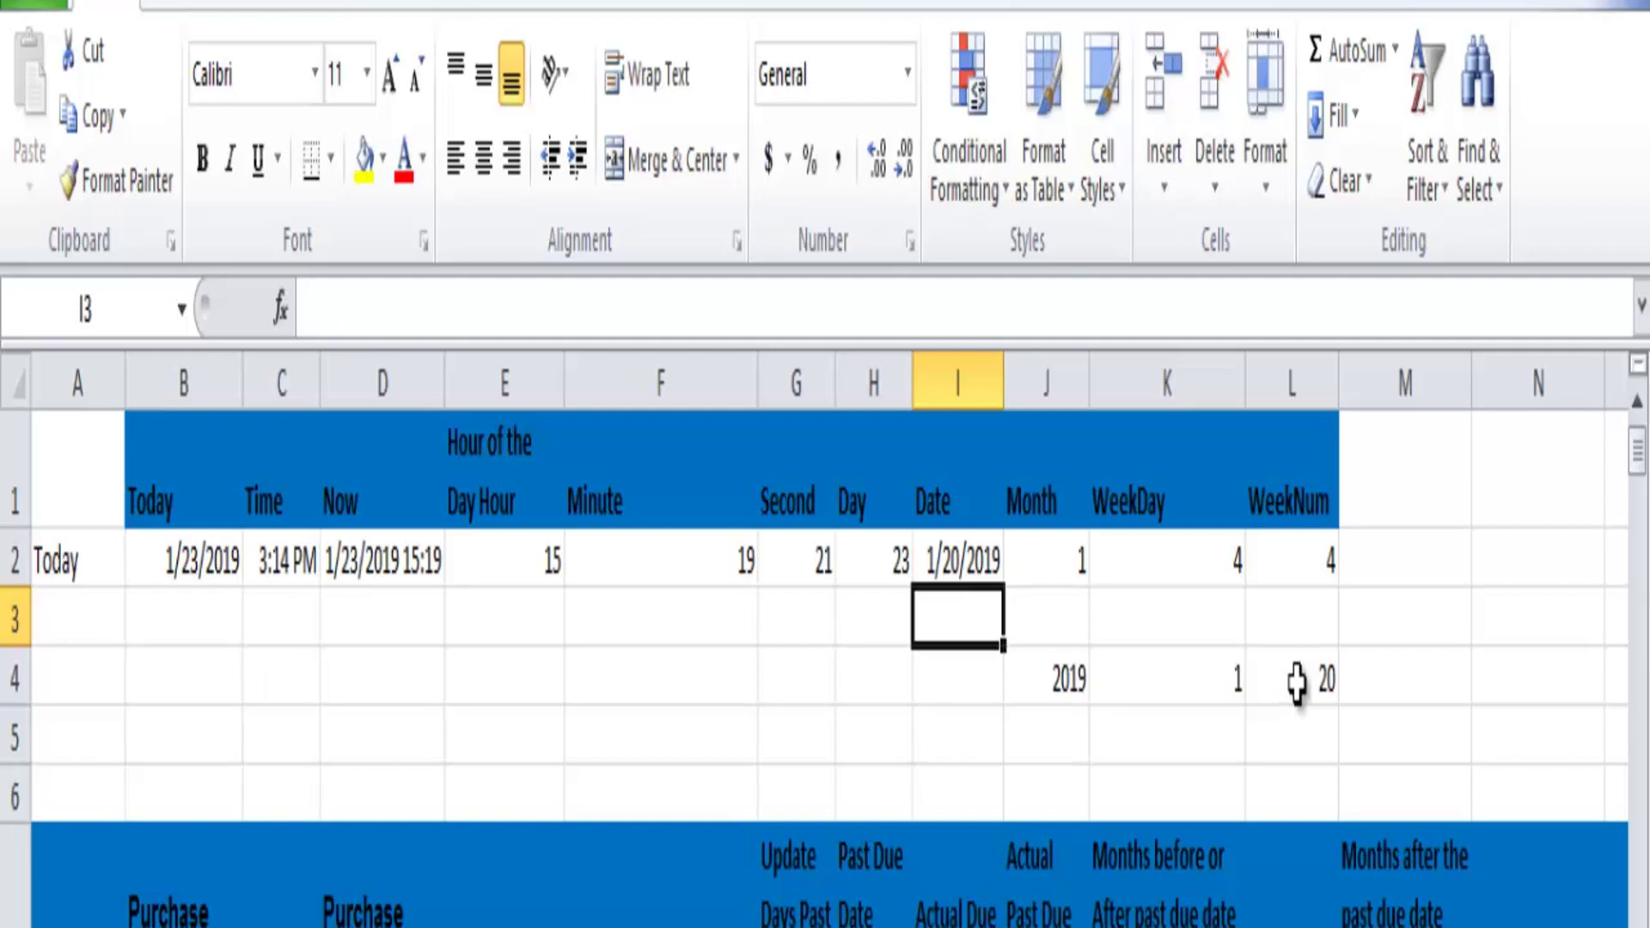
key(ctrl+Page_Down)
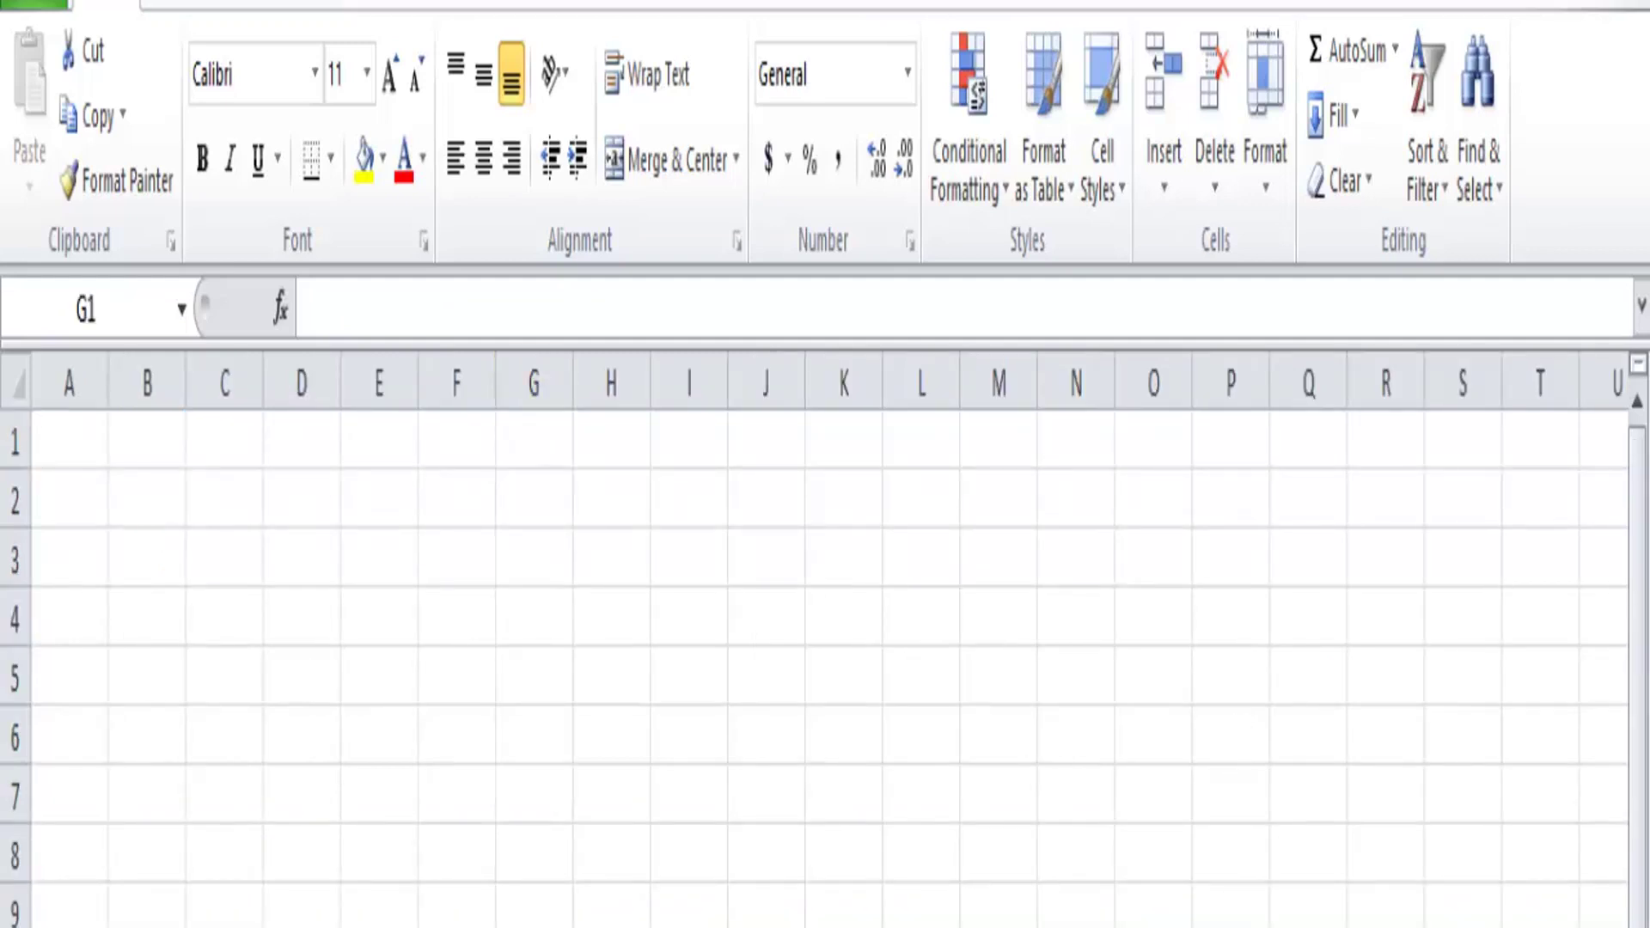
- Replace the Workday formula in E2 with =WORKDAY(C2,D2), using the start date and completion days
key(ctrl+Page_Up)
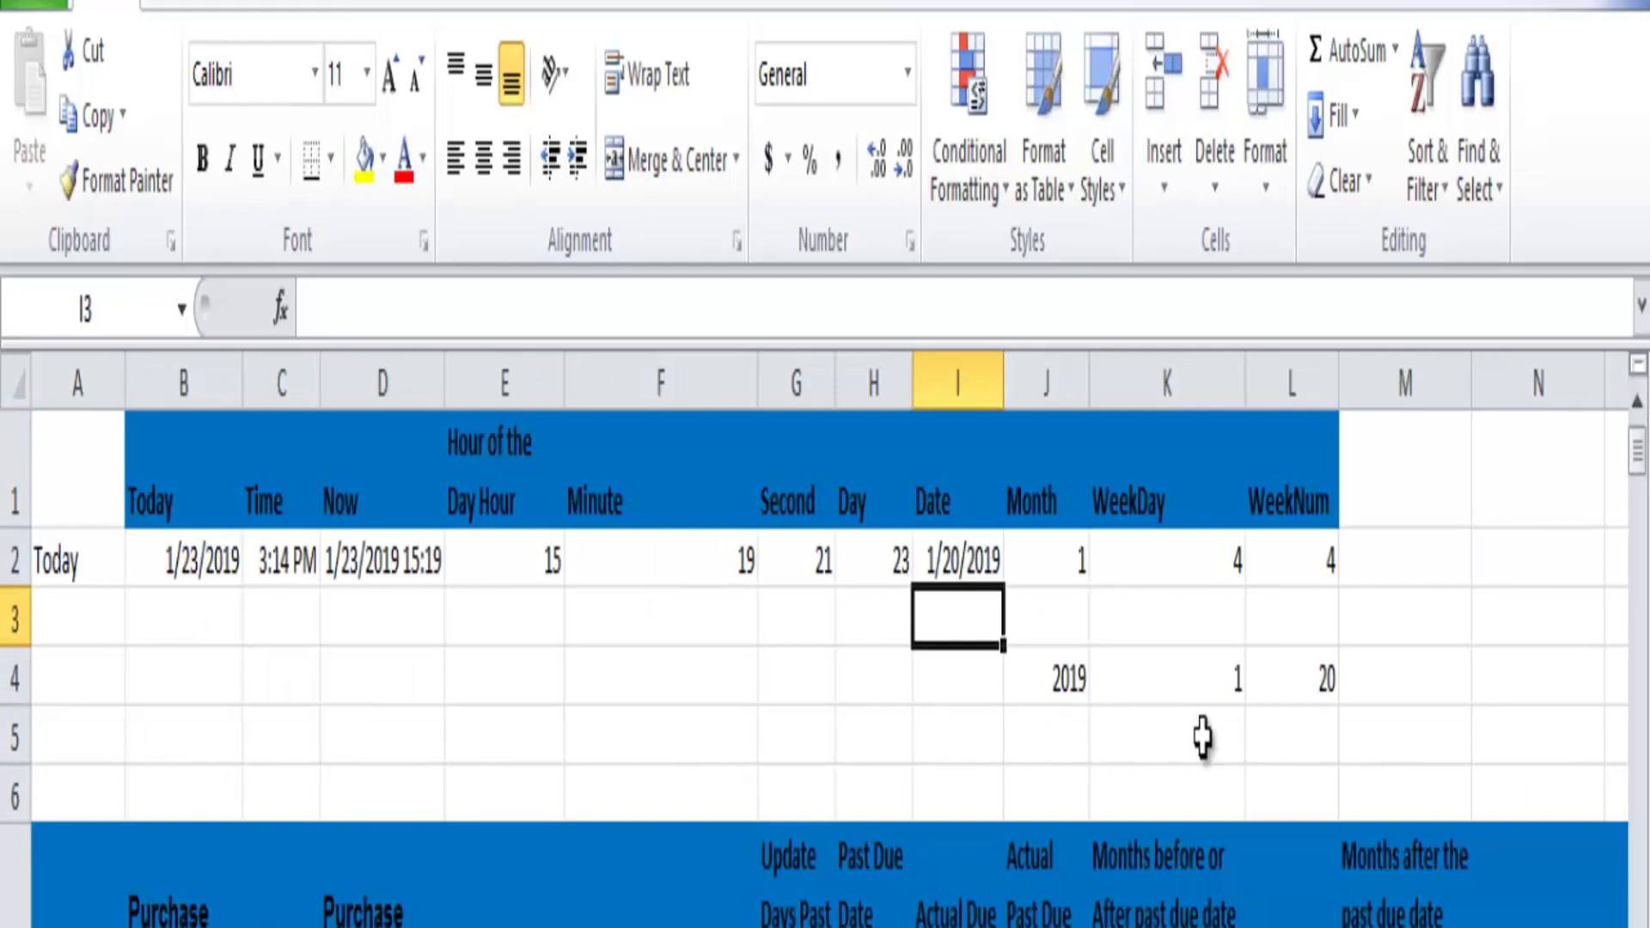
click(1414, 606)
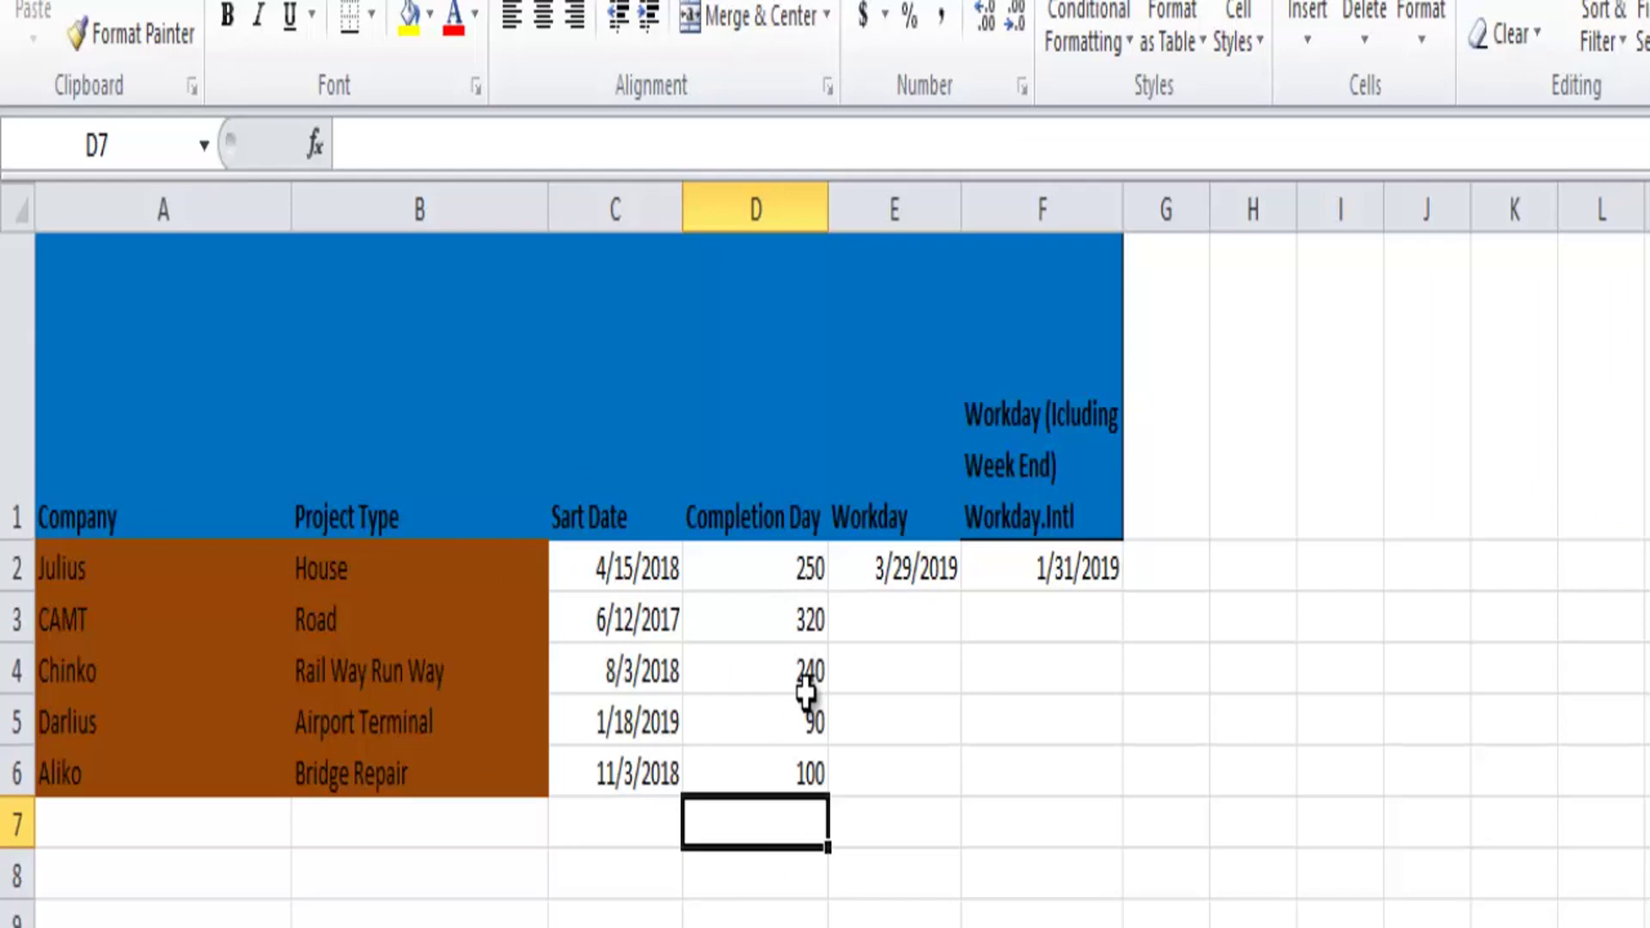
click(916, 570)
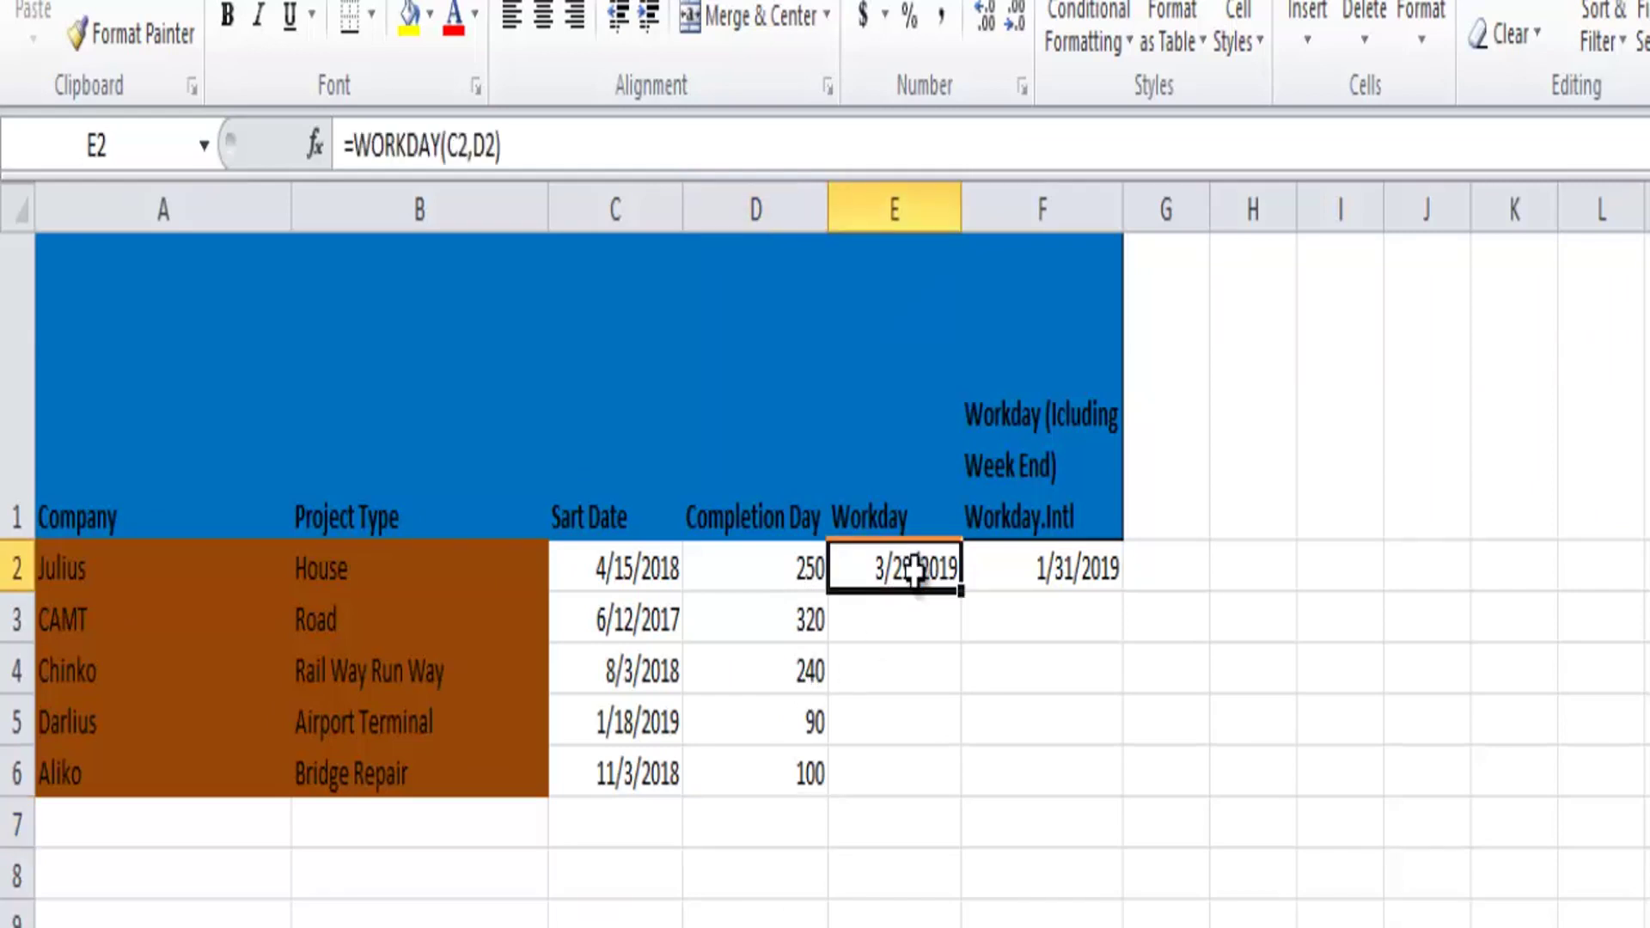
key(Delete)
text(=WORK)
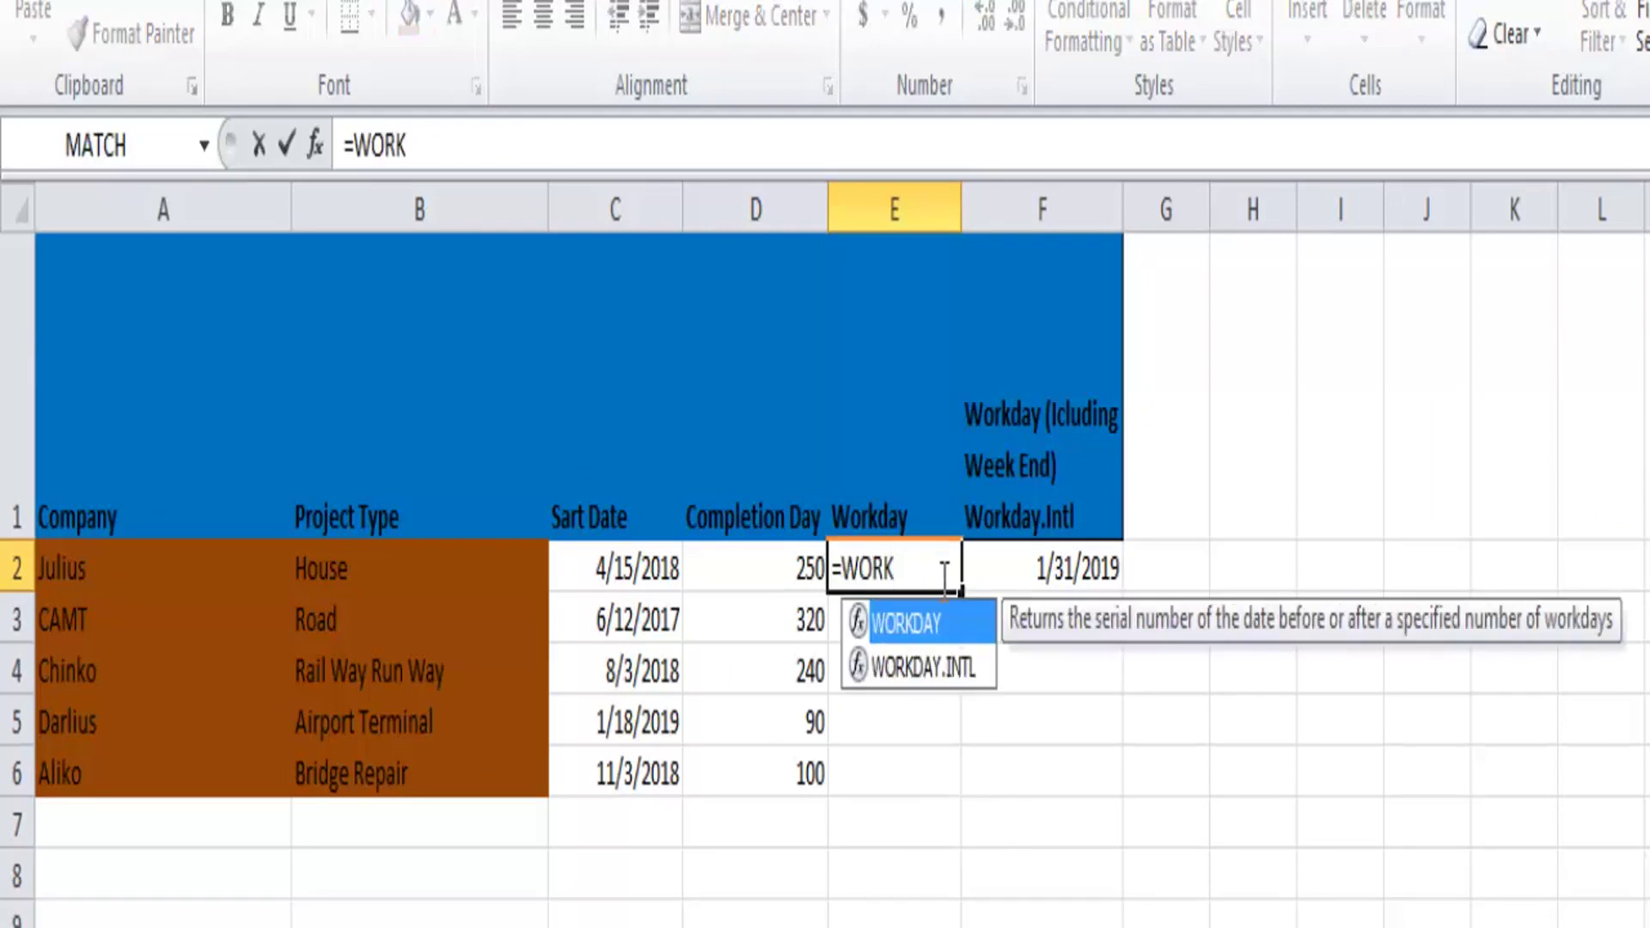
double_click(947, 625)
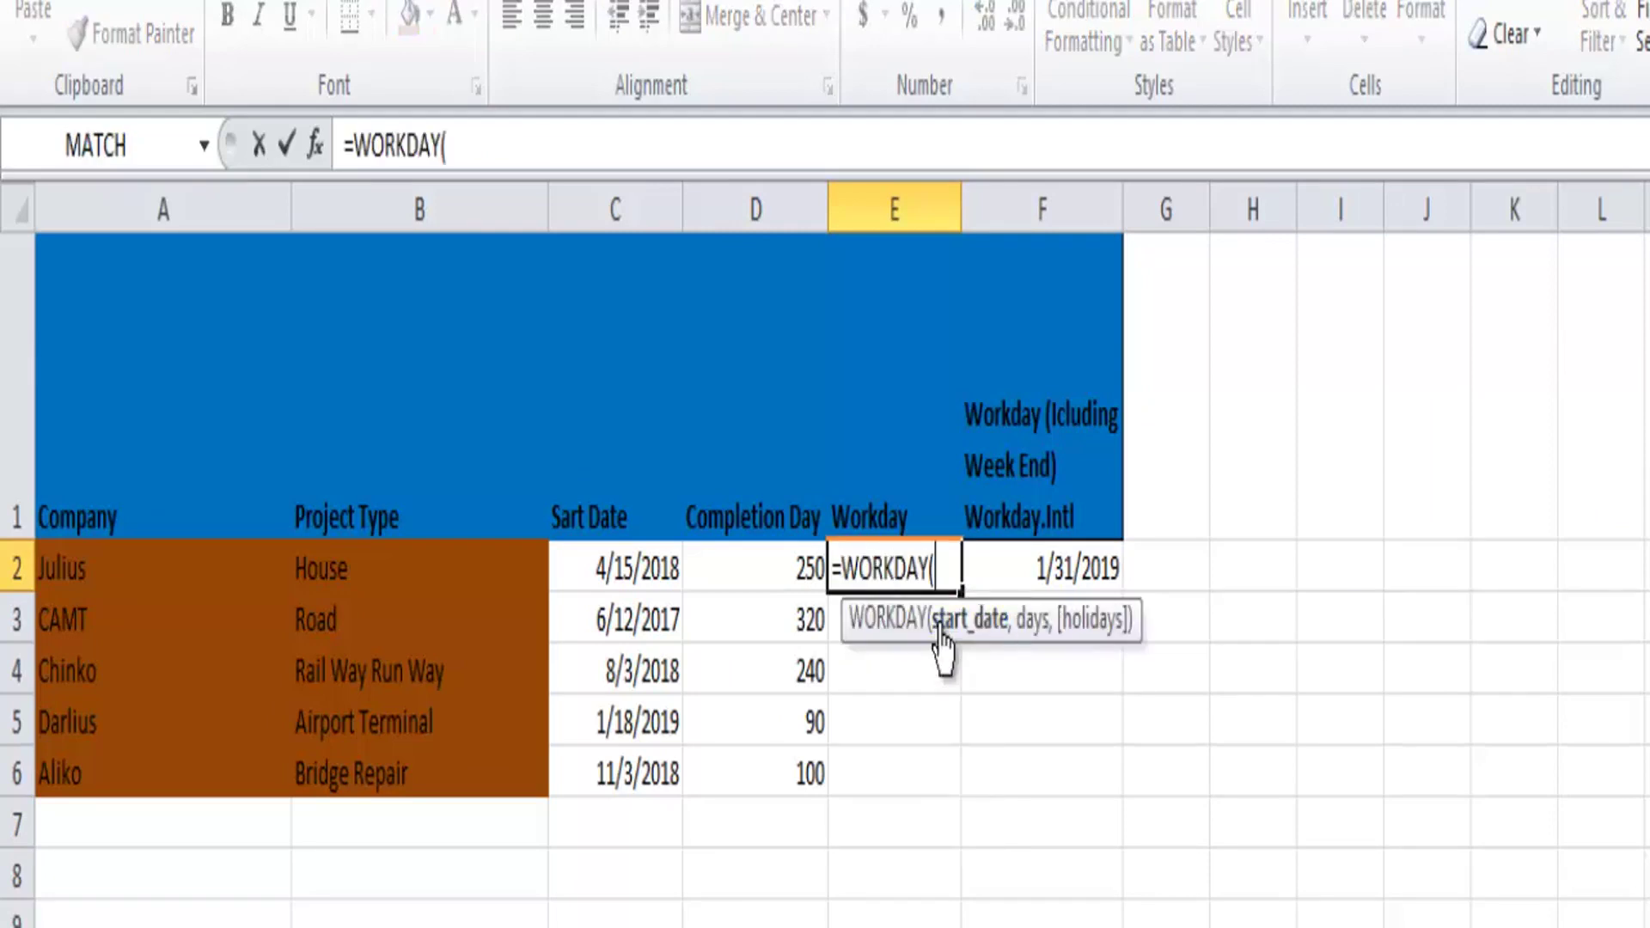
click(607, 559)
text(,)
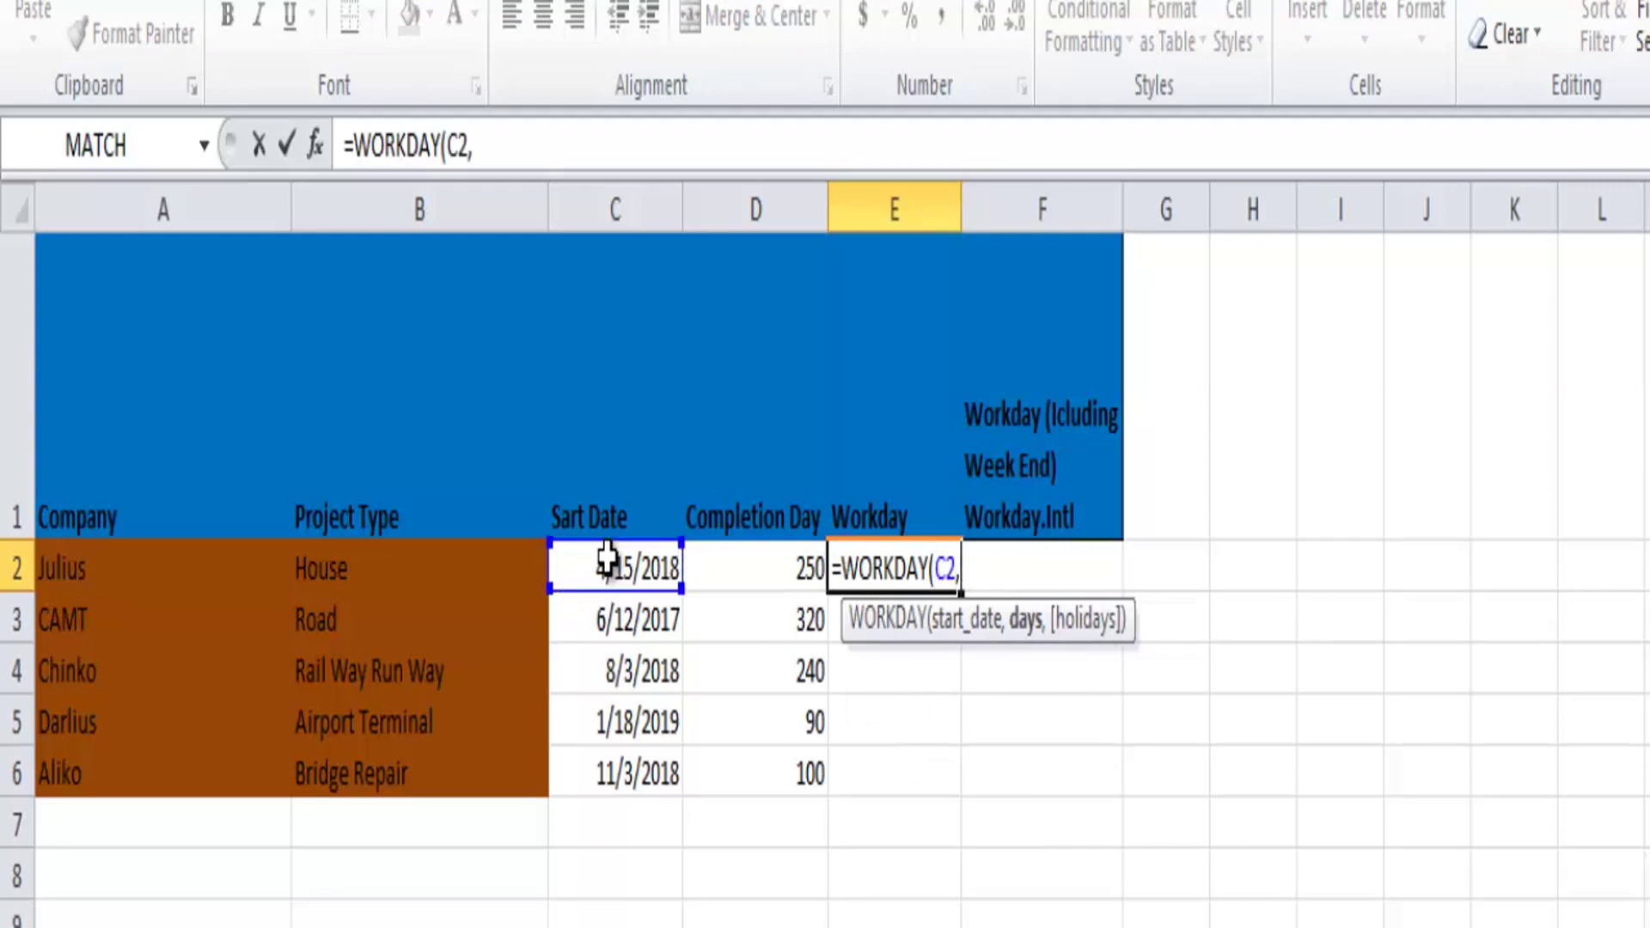
click(777, 564)
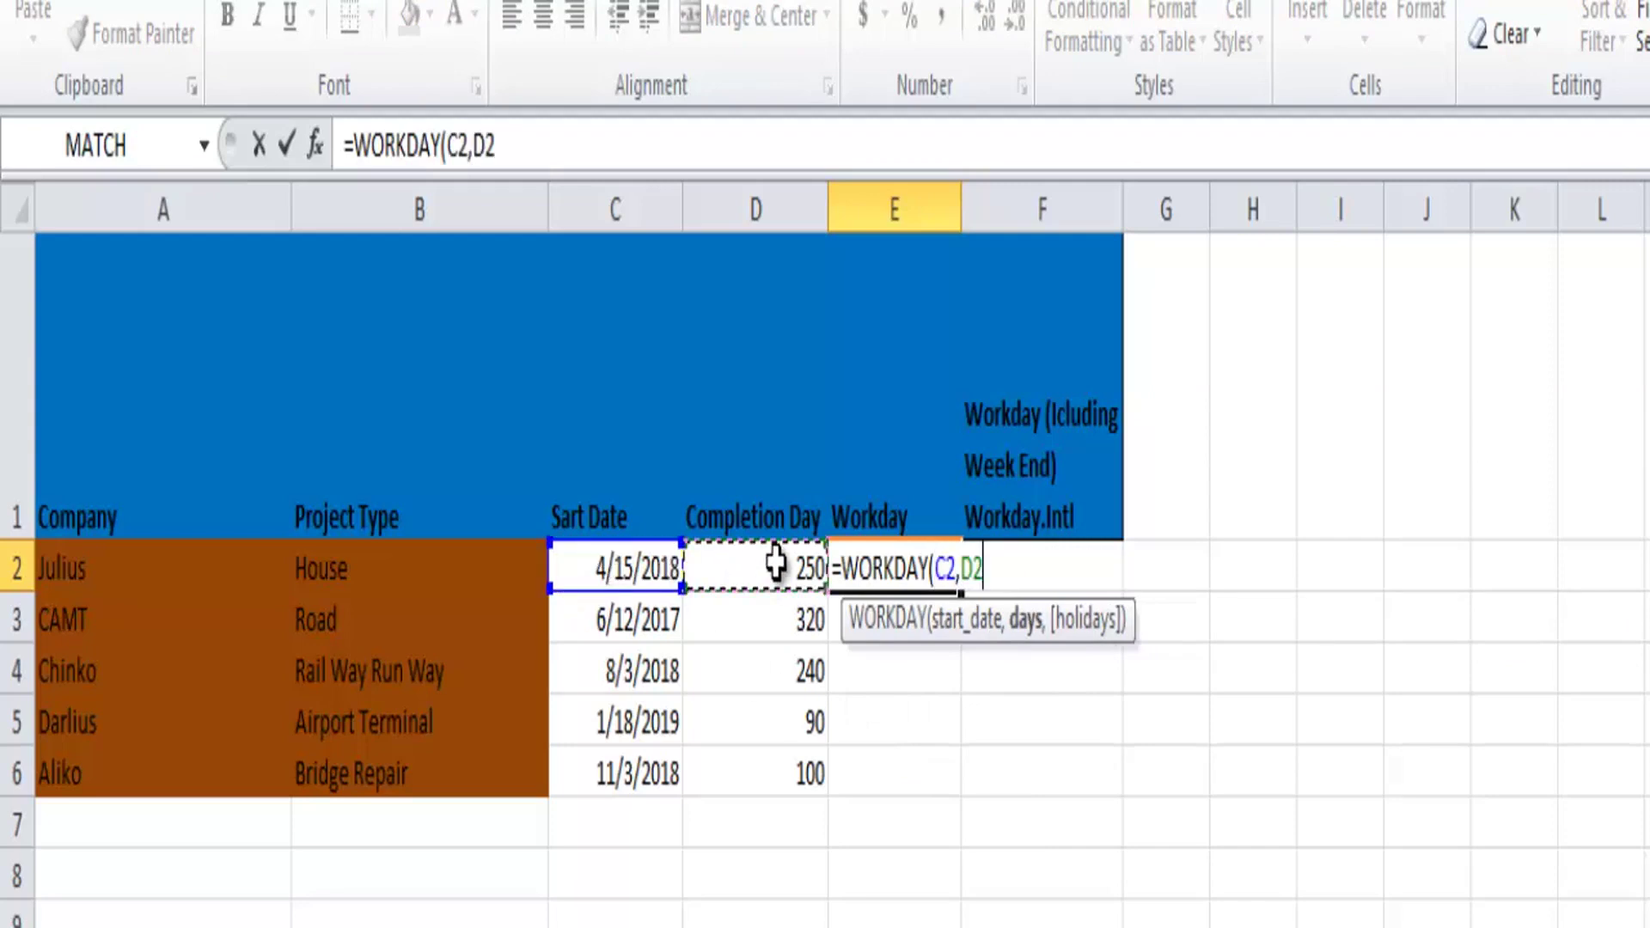
text(,)
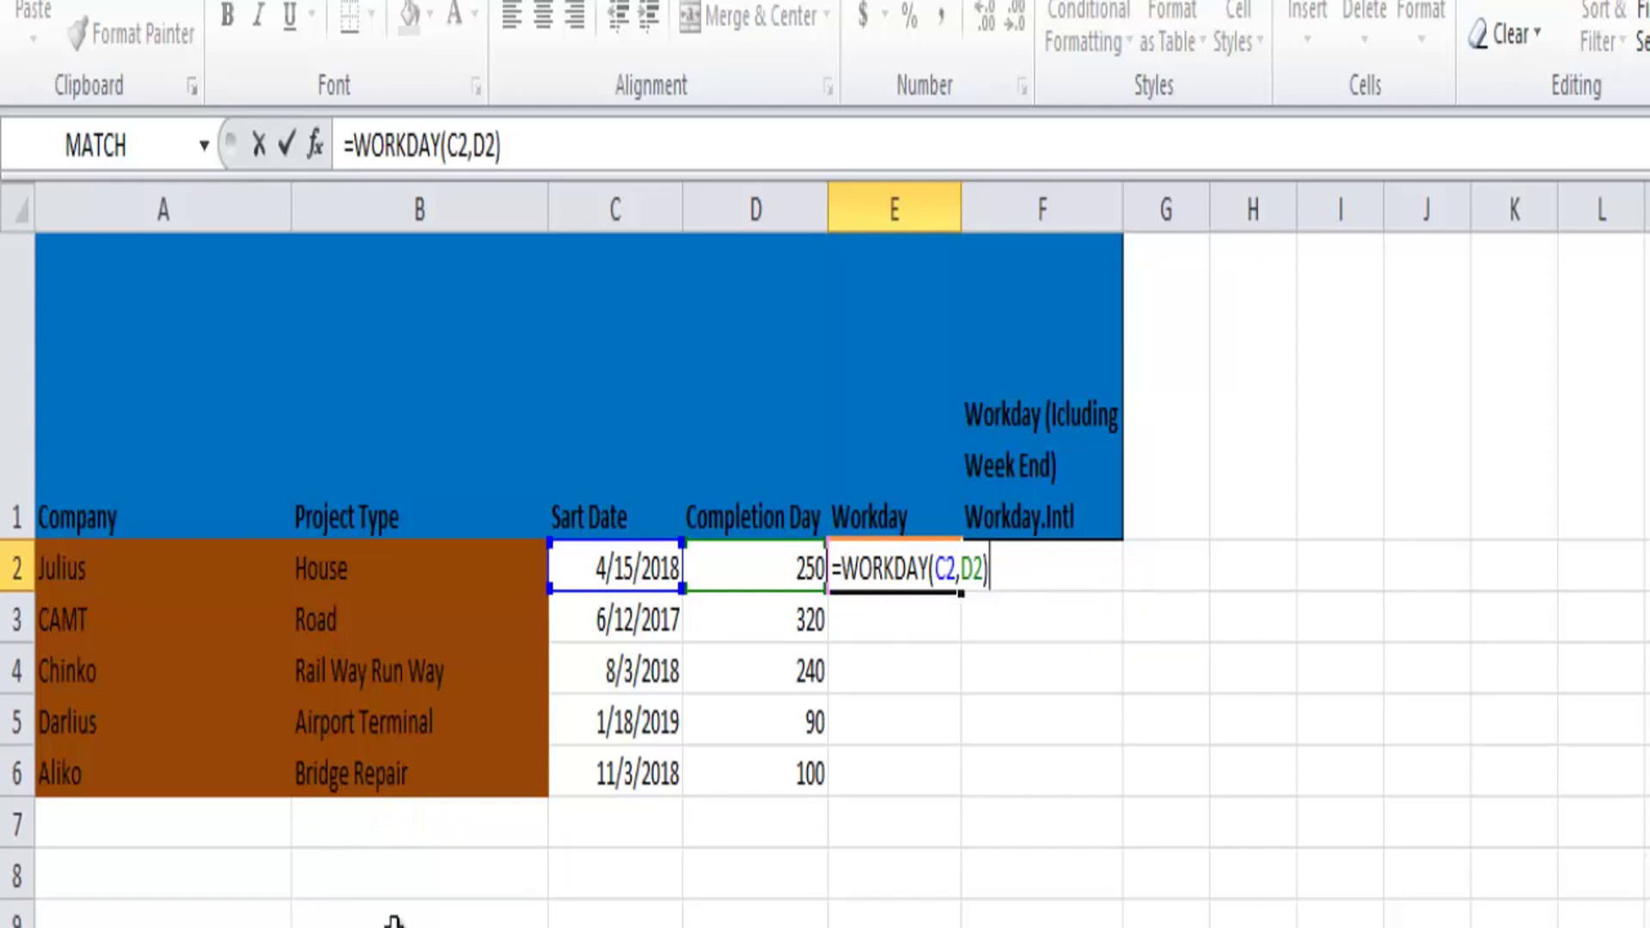
key(Return)
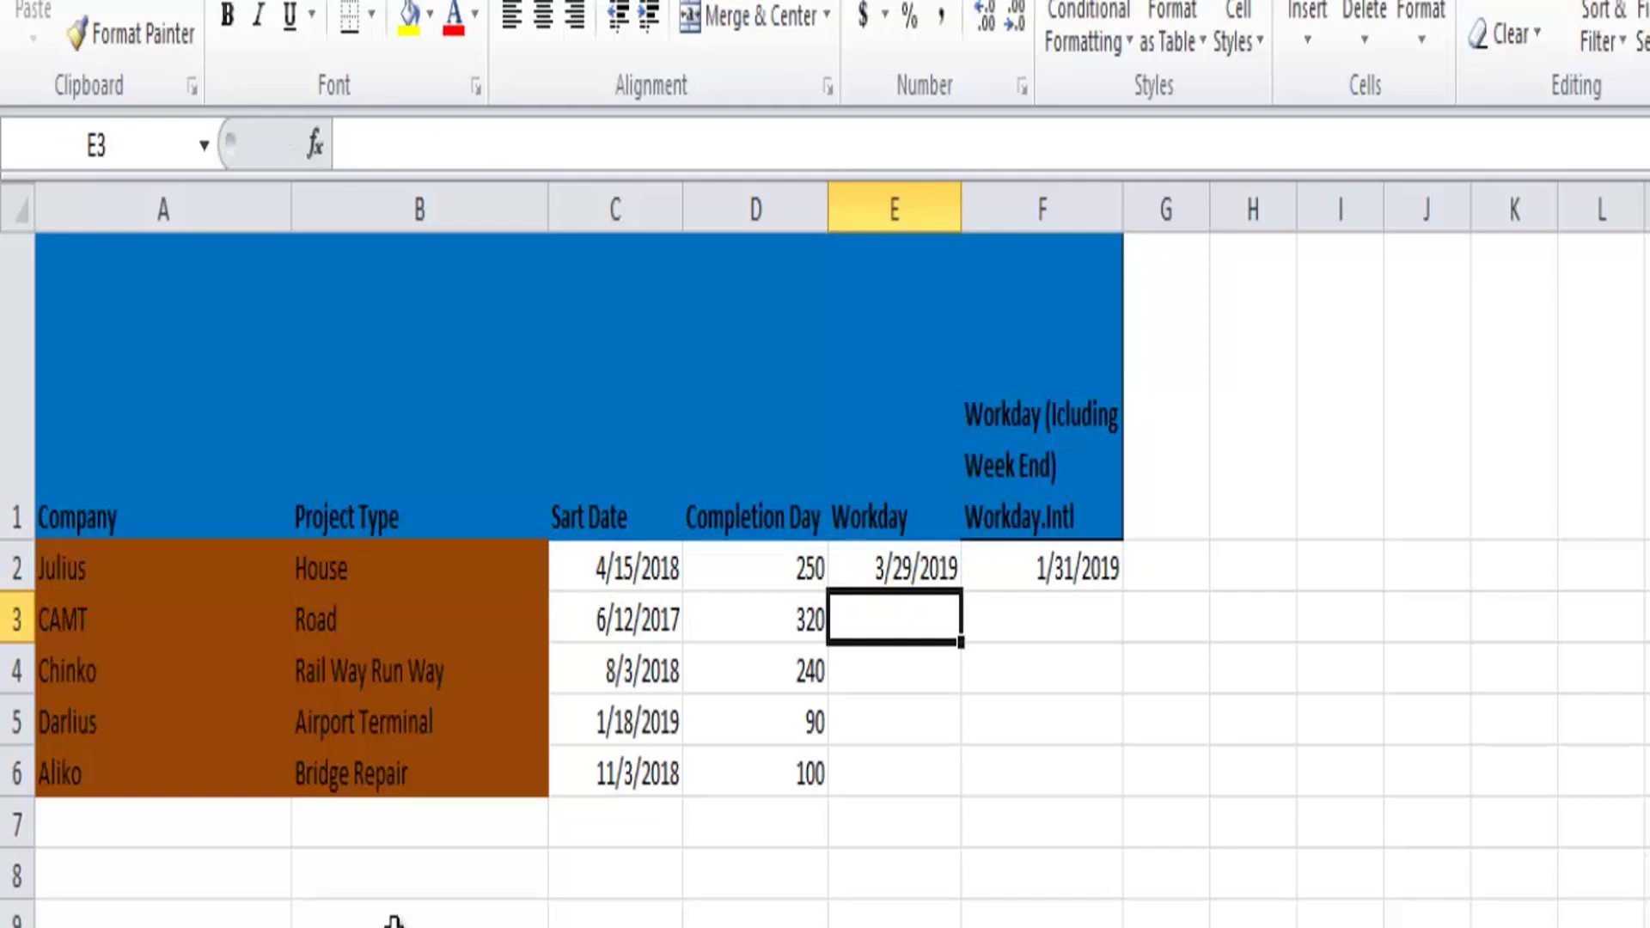
- Clear the Workday.Intl result in F2 and fill the WORKDAY formula from E2 down to E6
key(ctrl+Page_Down)
click(1077, 563)
key(Delete)
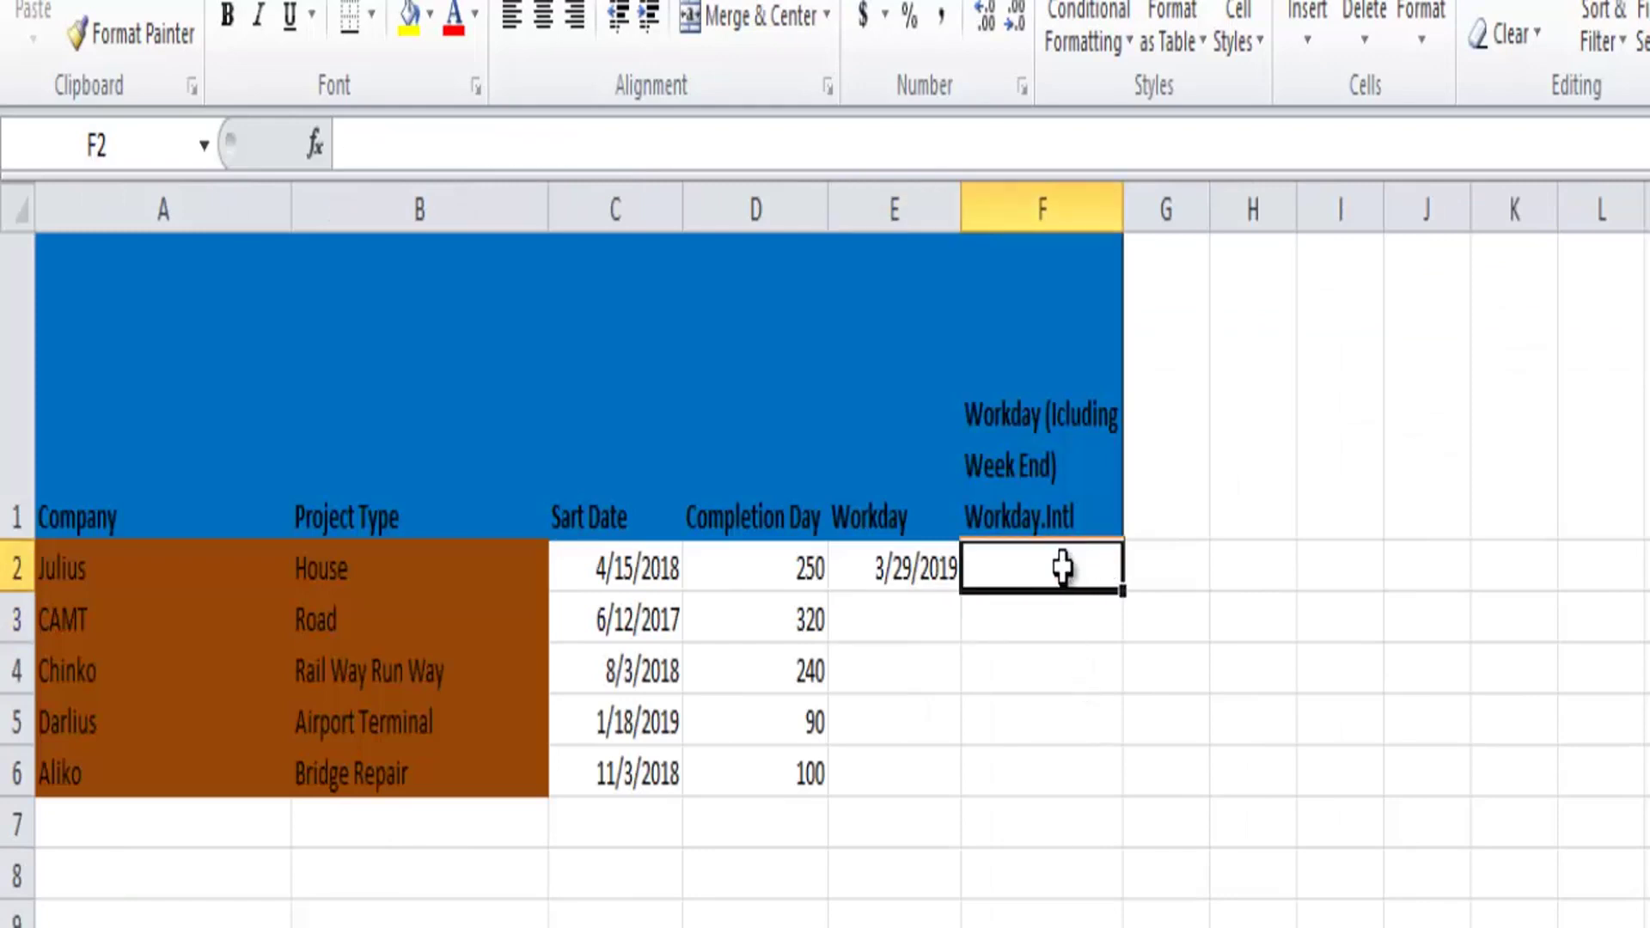
click(943, 563)
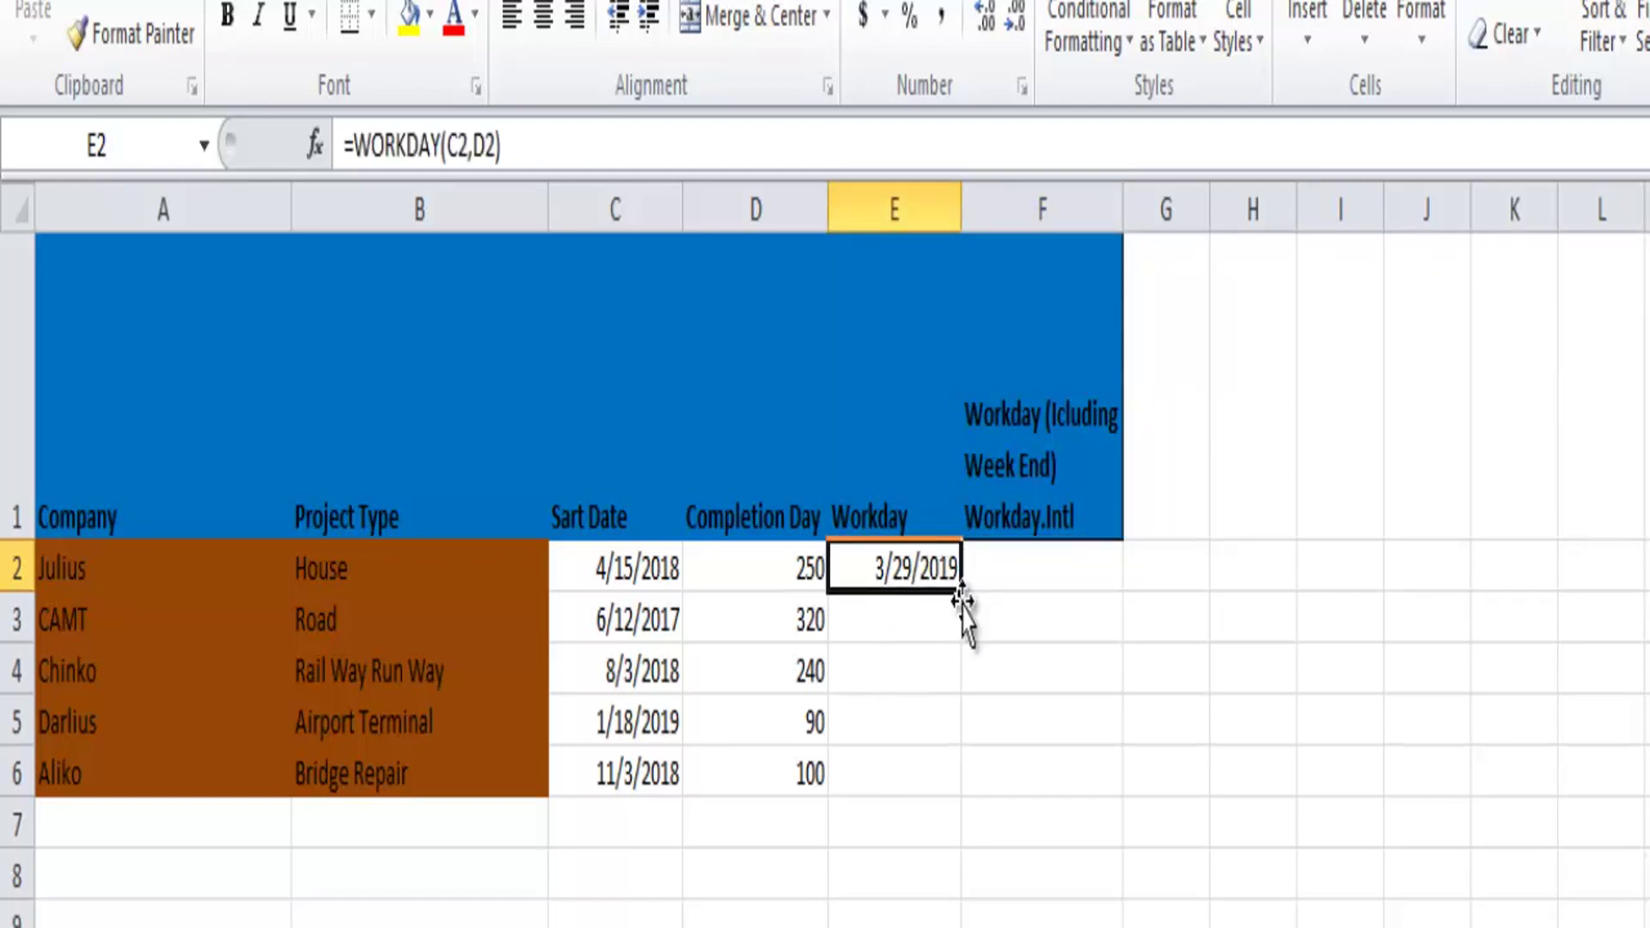
double_click(962, 593)
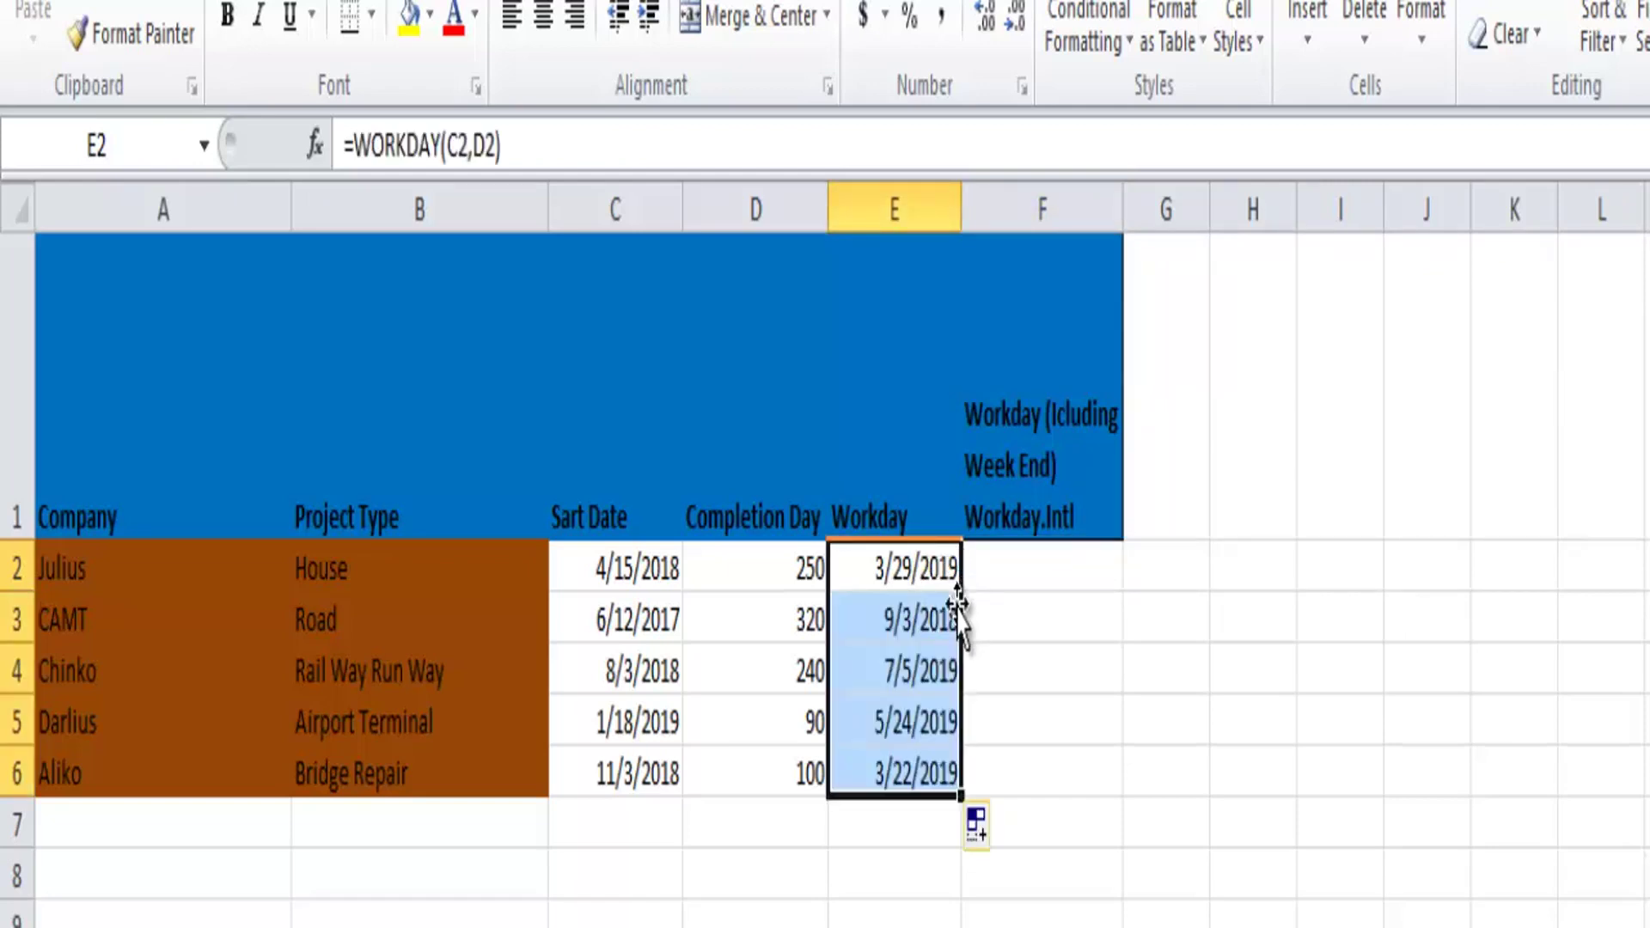
click(1010, 630)
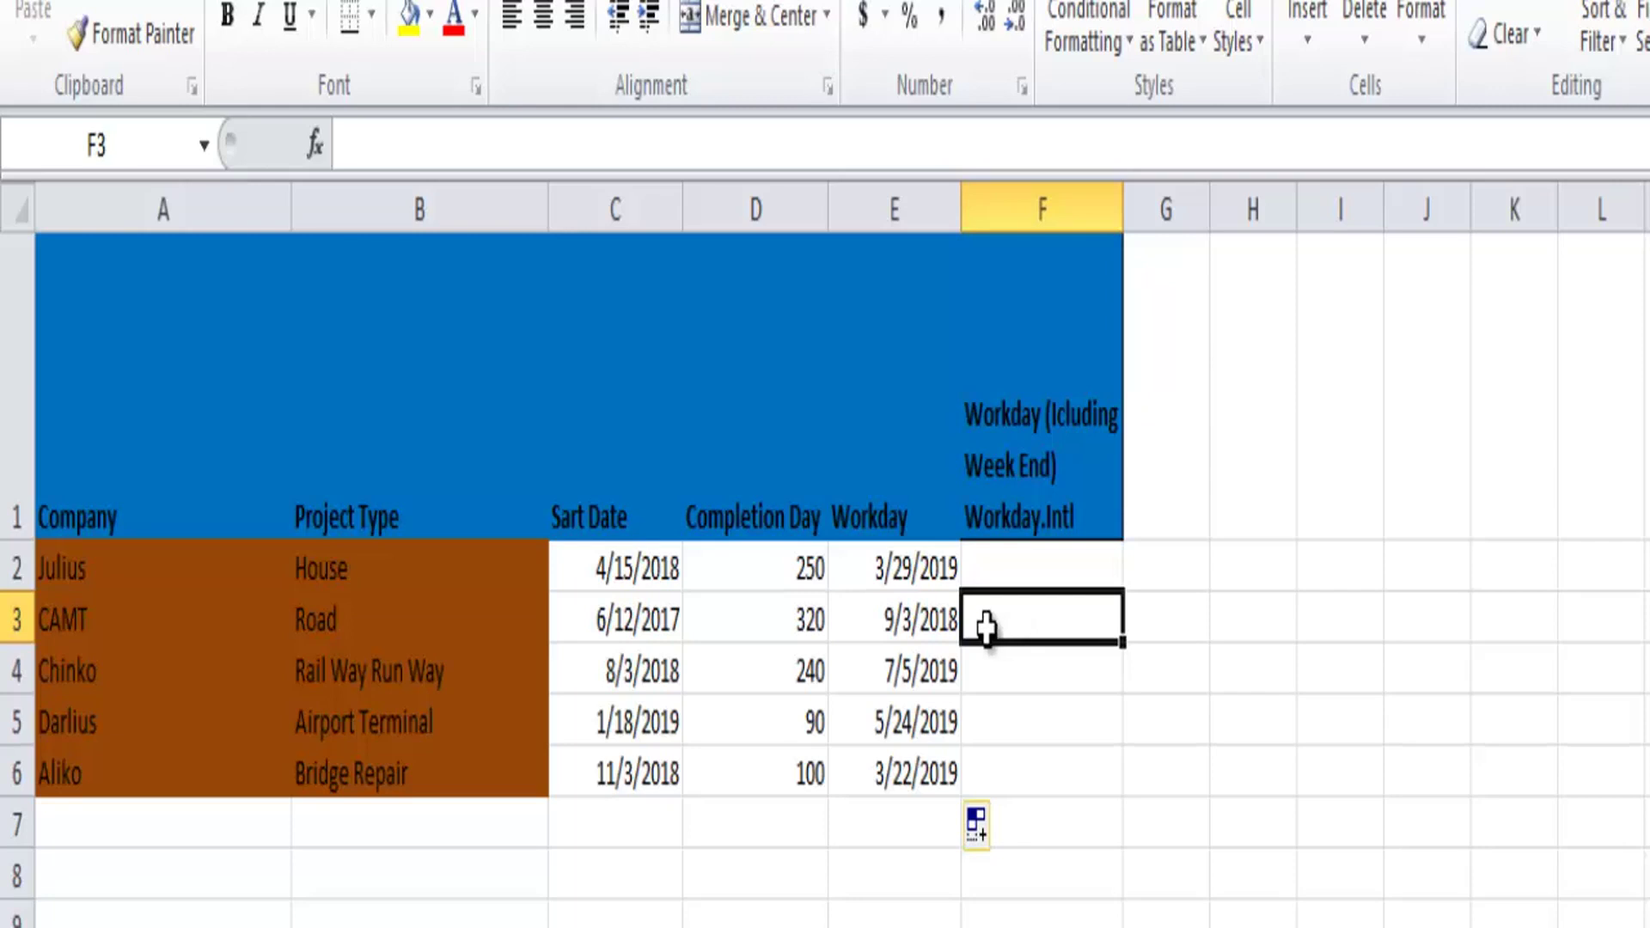
- Edit the Road project's completion days in D3, replacing one digit with 5
click(811, 624)
double_click(811, 623)
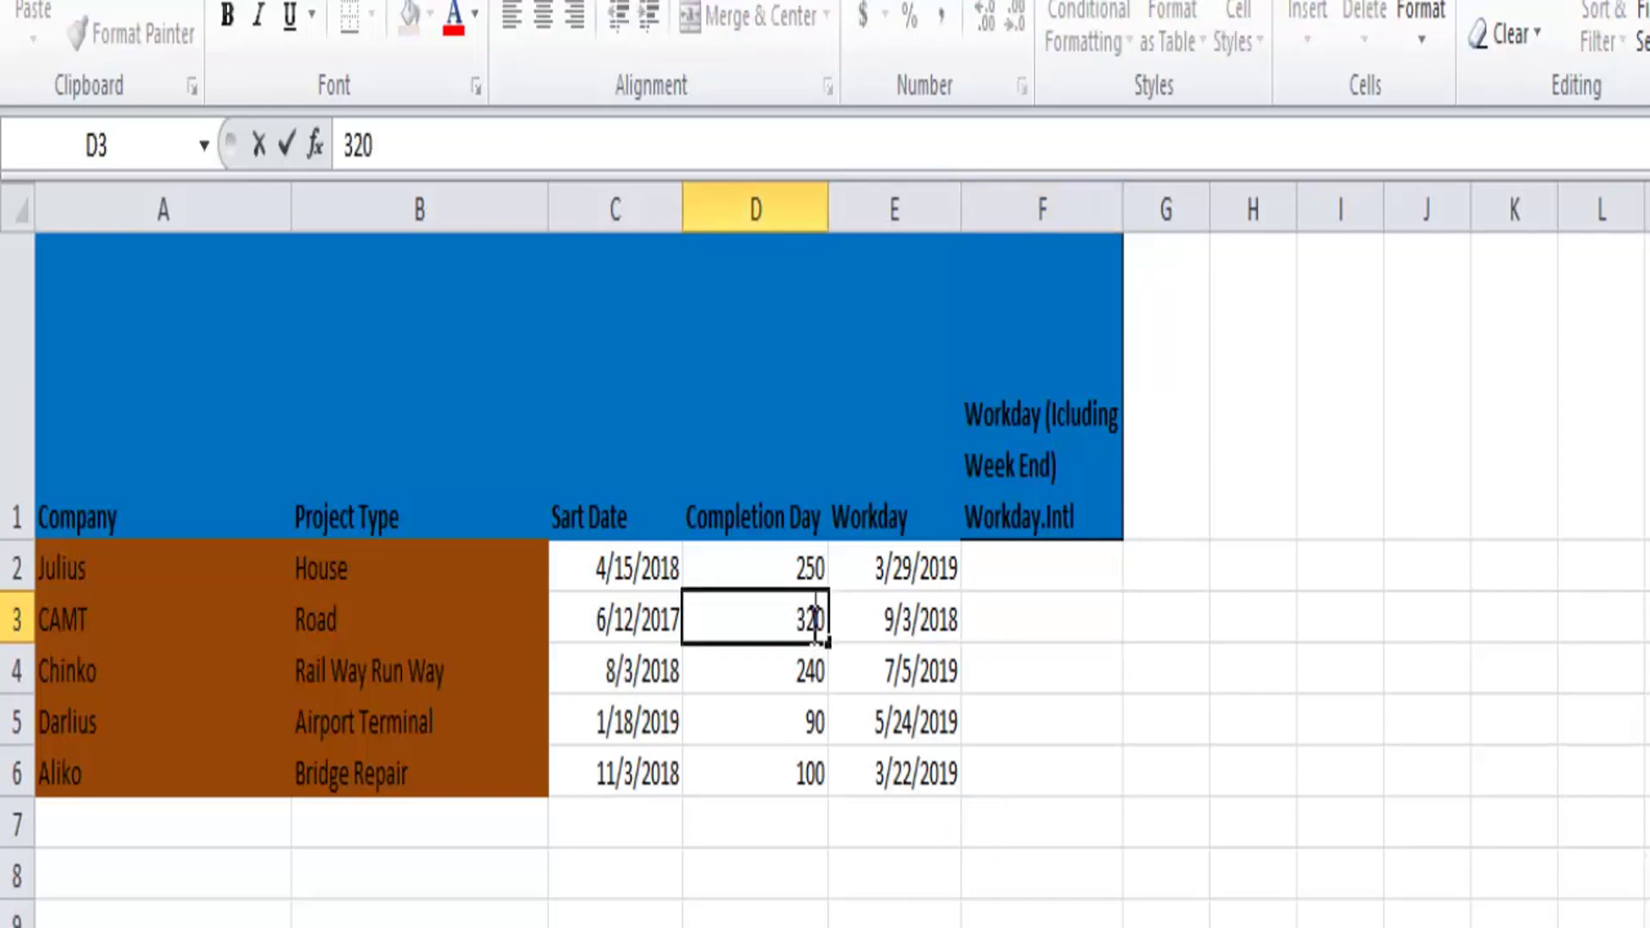
key(BackSpace)
text(5)
key(Return)
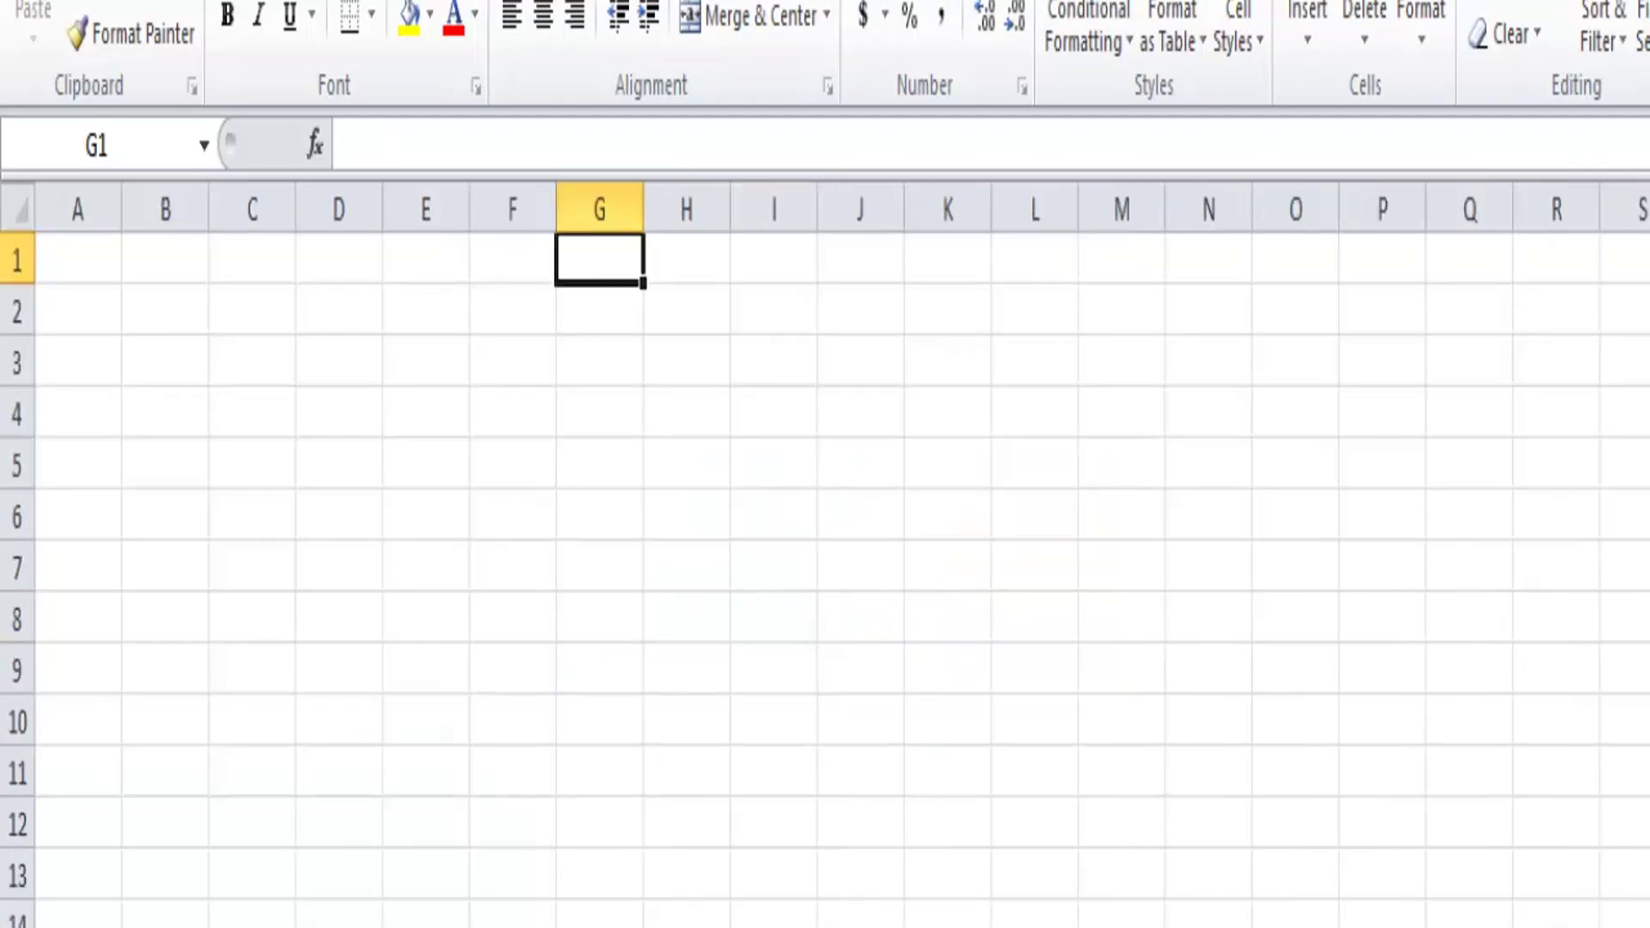
key(ctrl+Down)
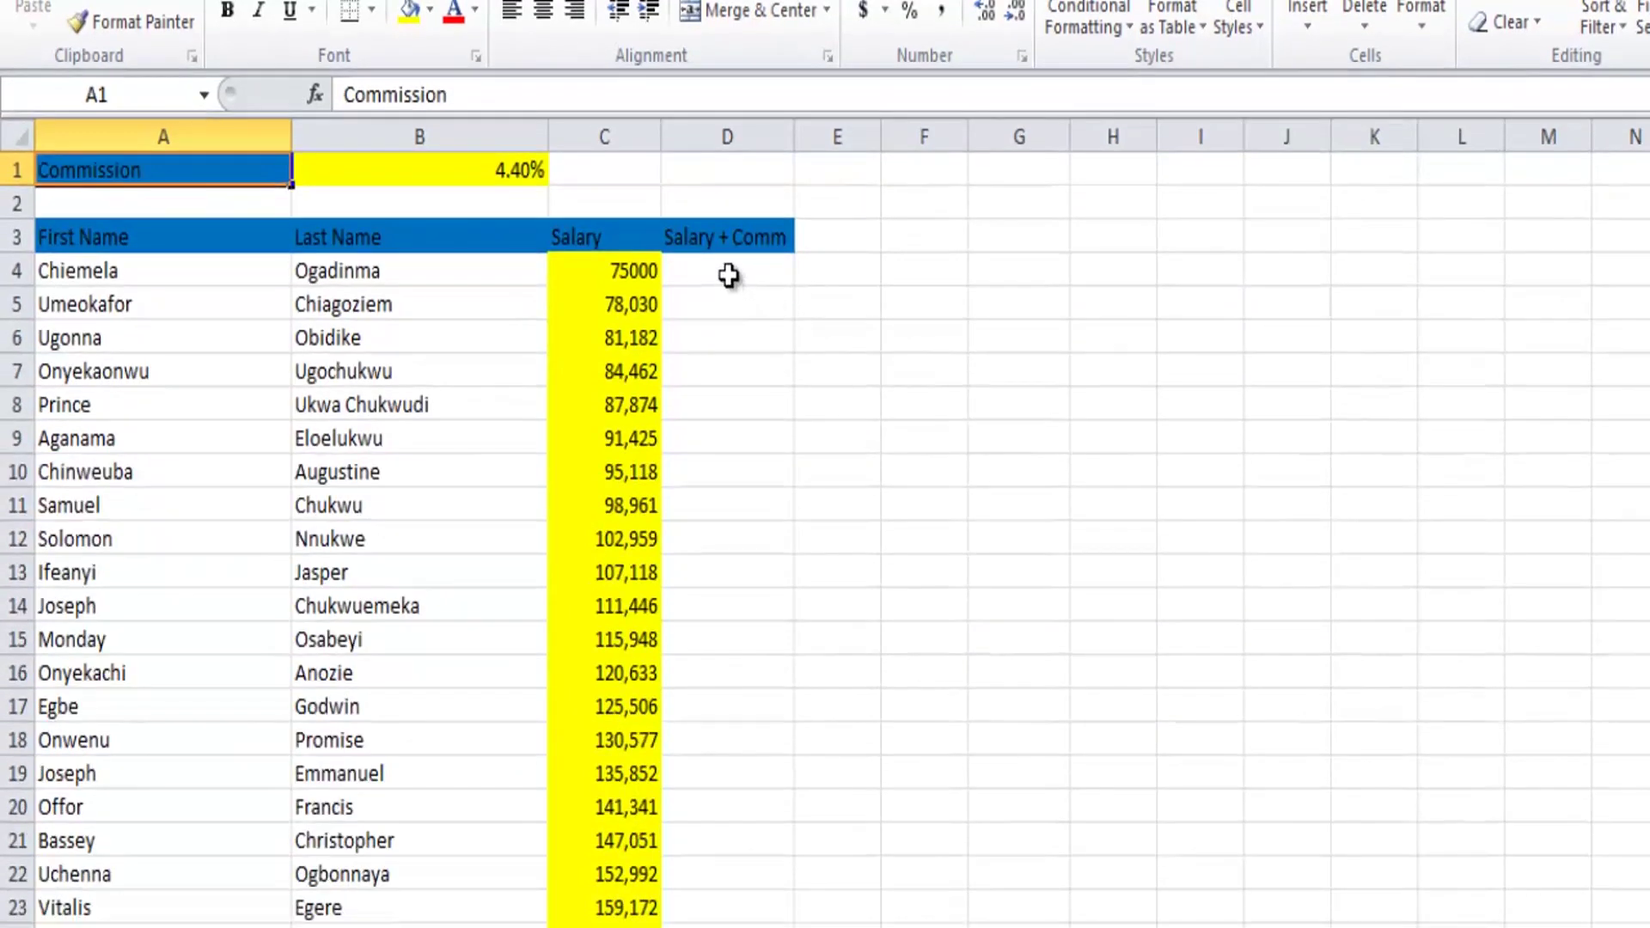
click(729, 270)
text(=)
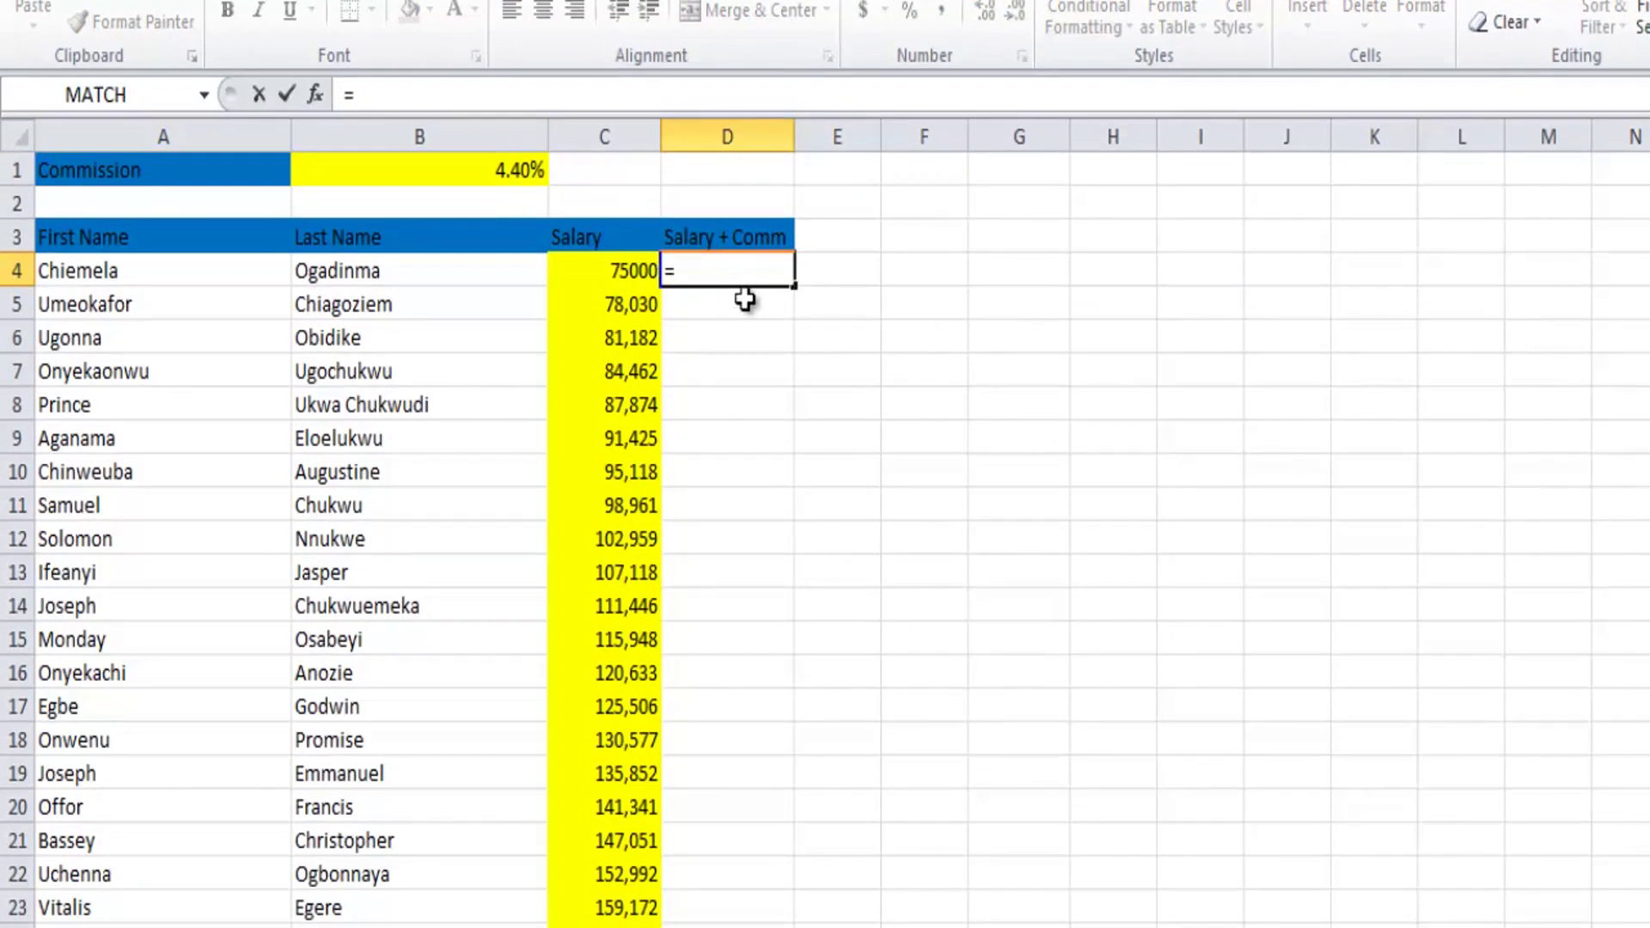
key(BackSpace)
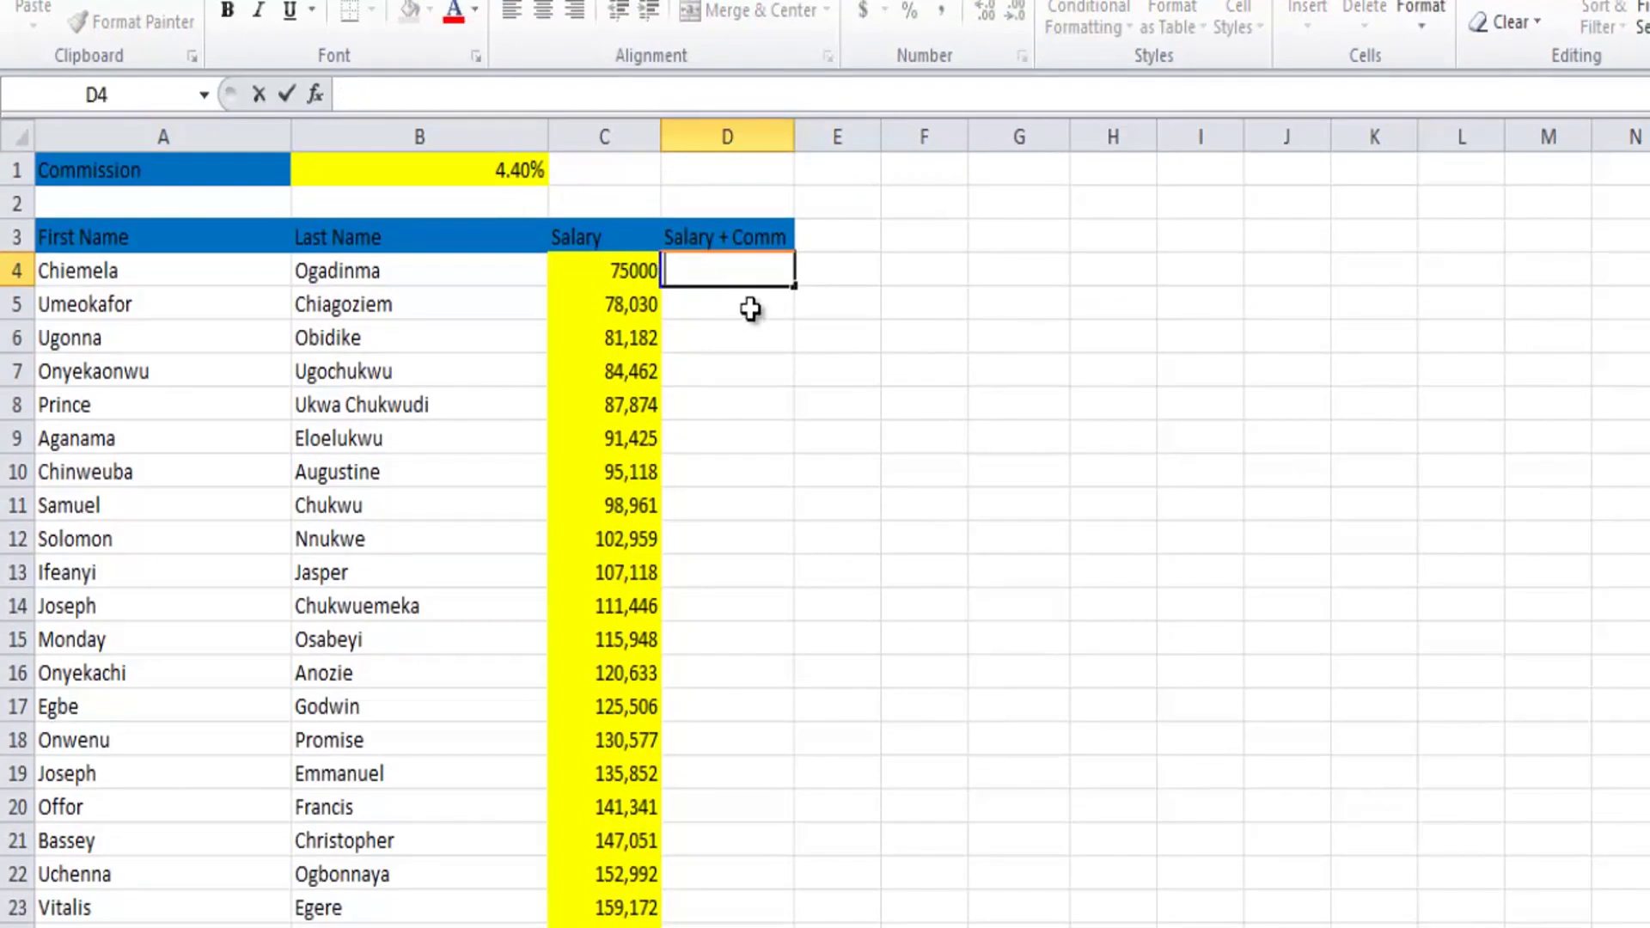
click(730, 238)
key(ctrl+minus)
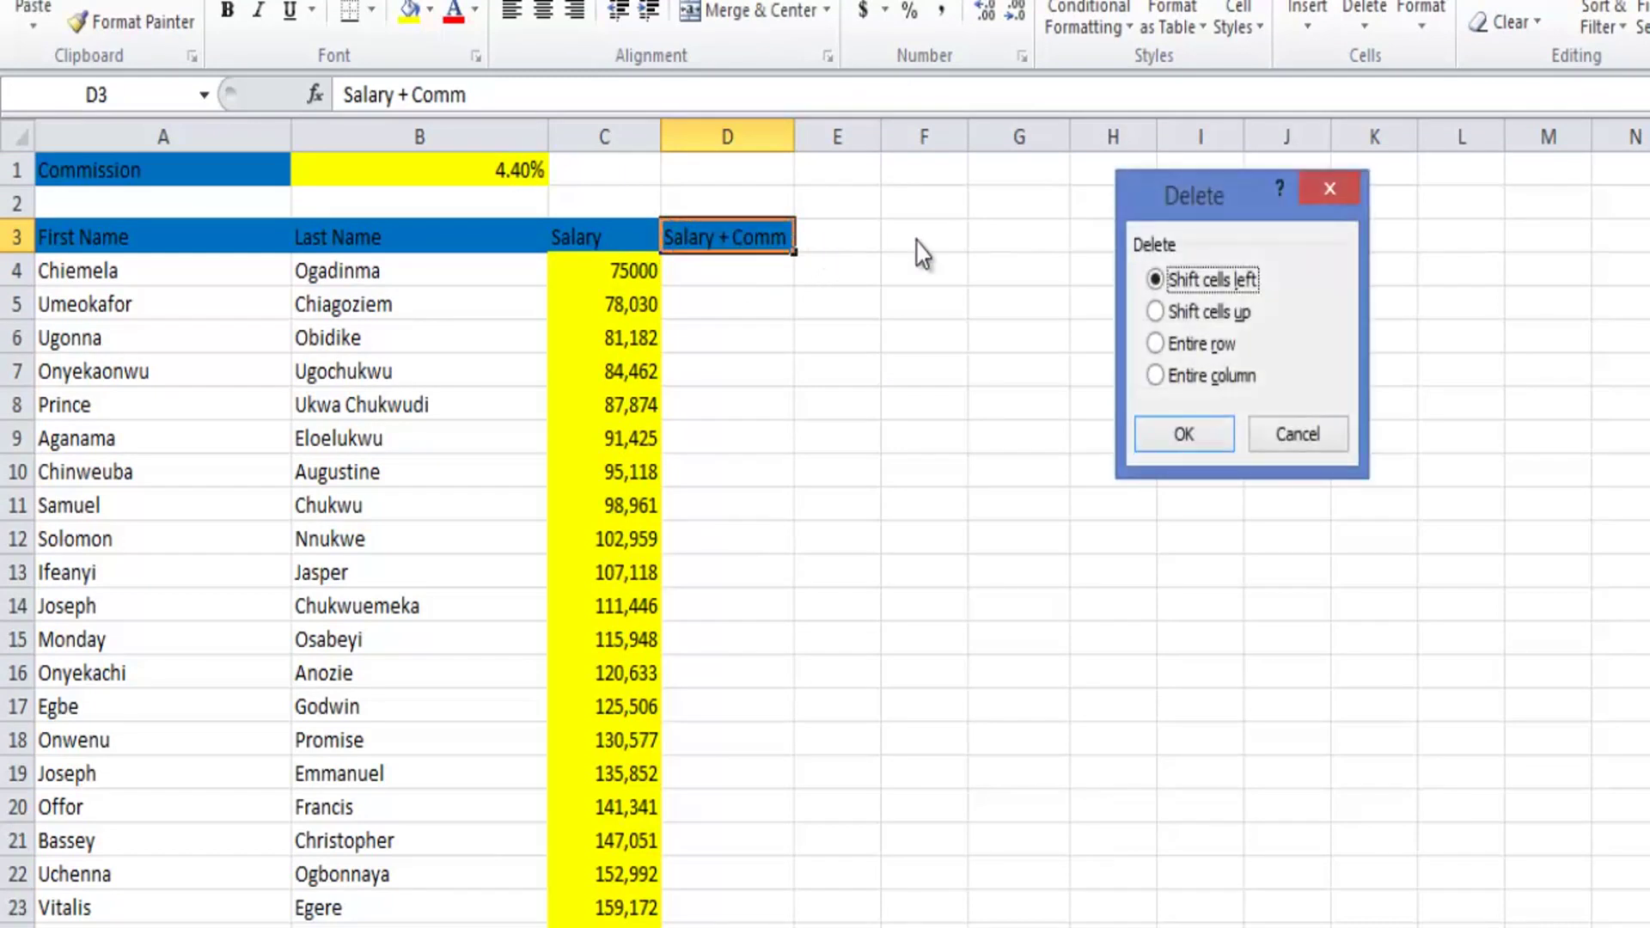
click(1347, 183)
key(ctrl+minus)
click(1296, 433)
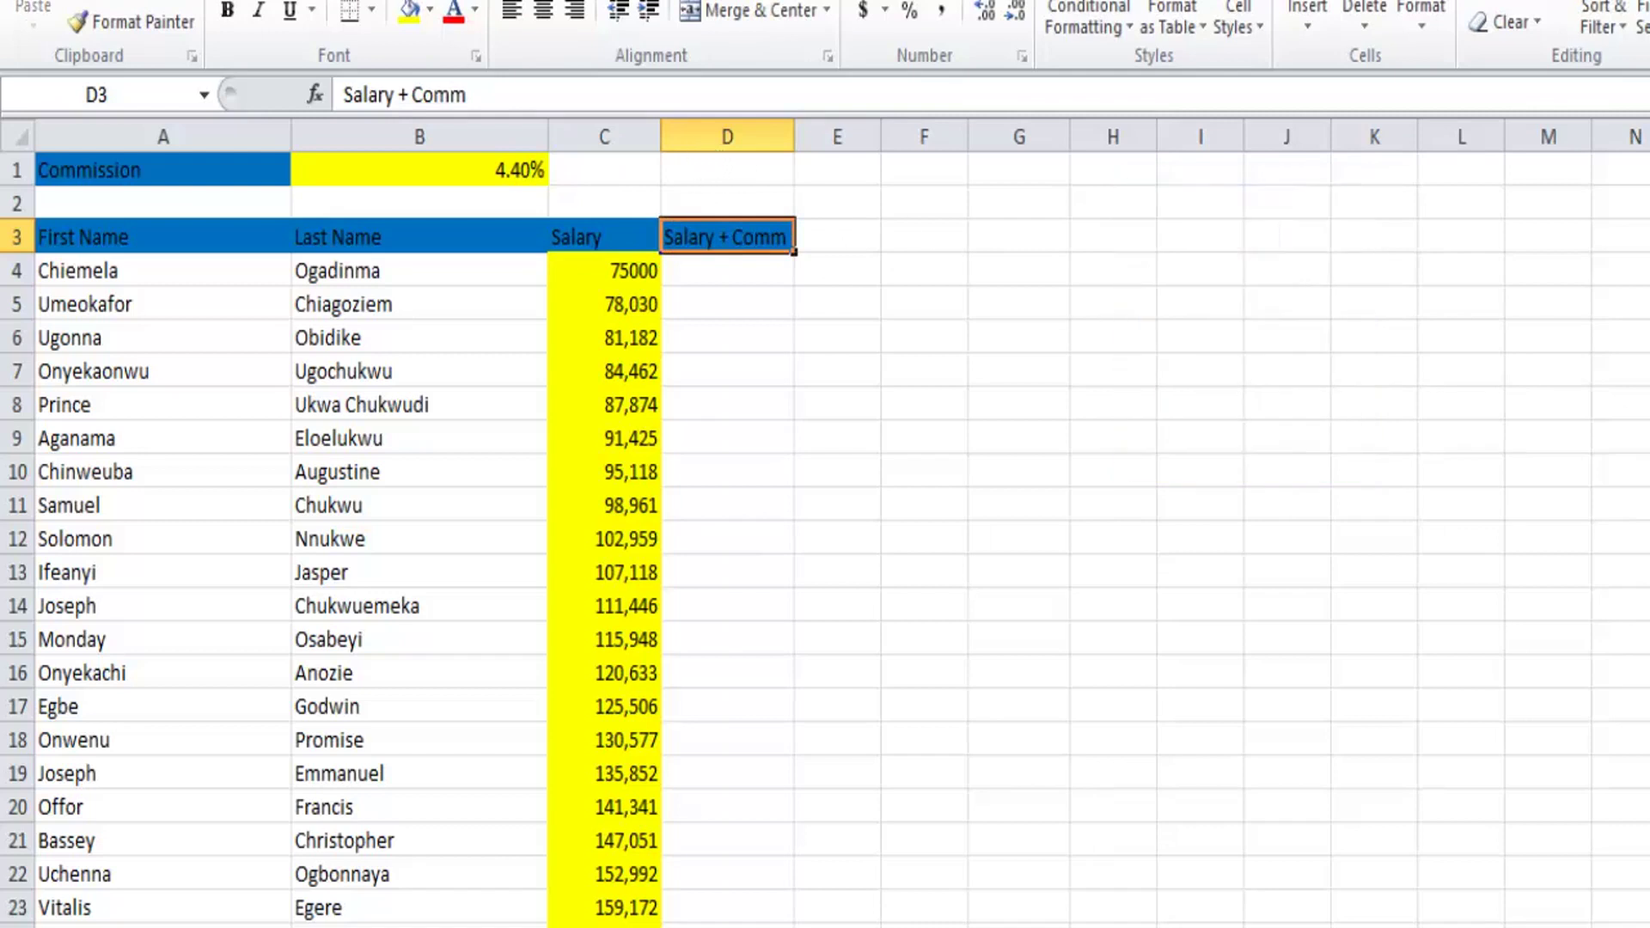
- Move the Salary + Comm header from D3 to E3 on the commission sheet
key(ctrl+c)
click(818, 235)
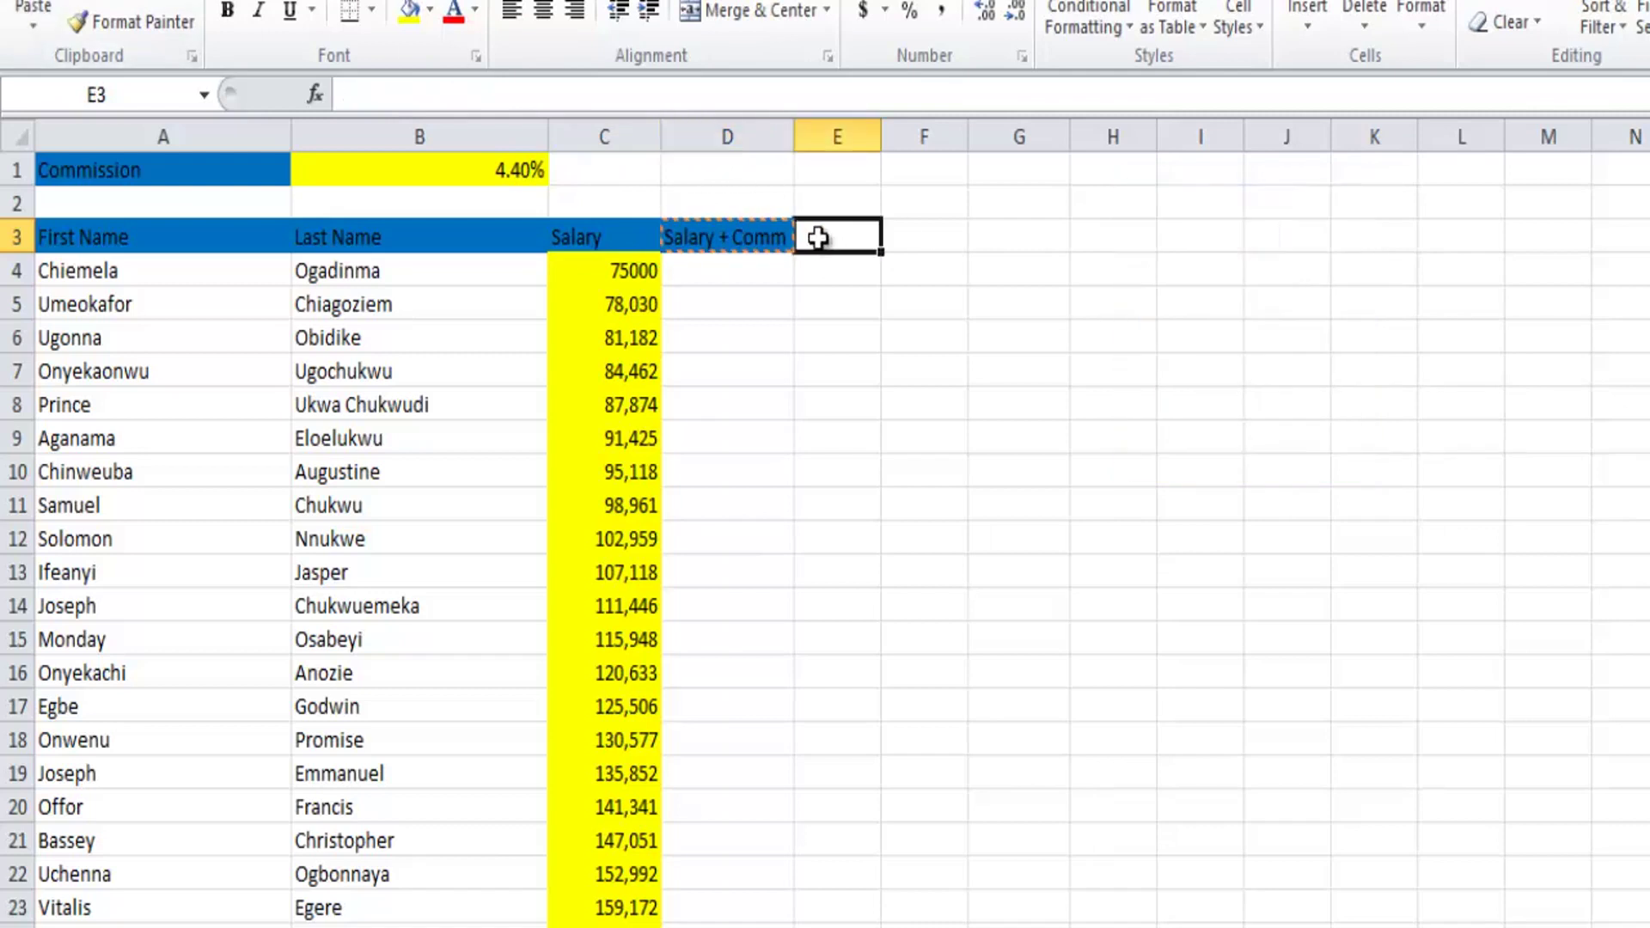
click(33, 13)
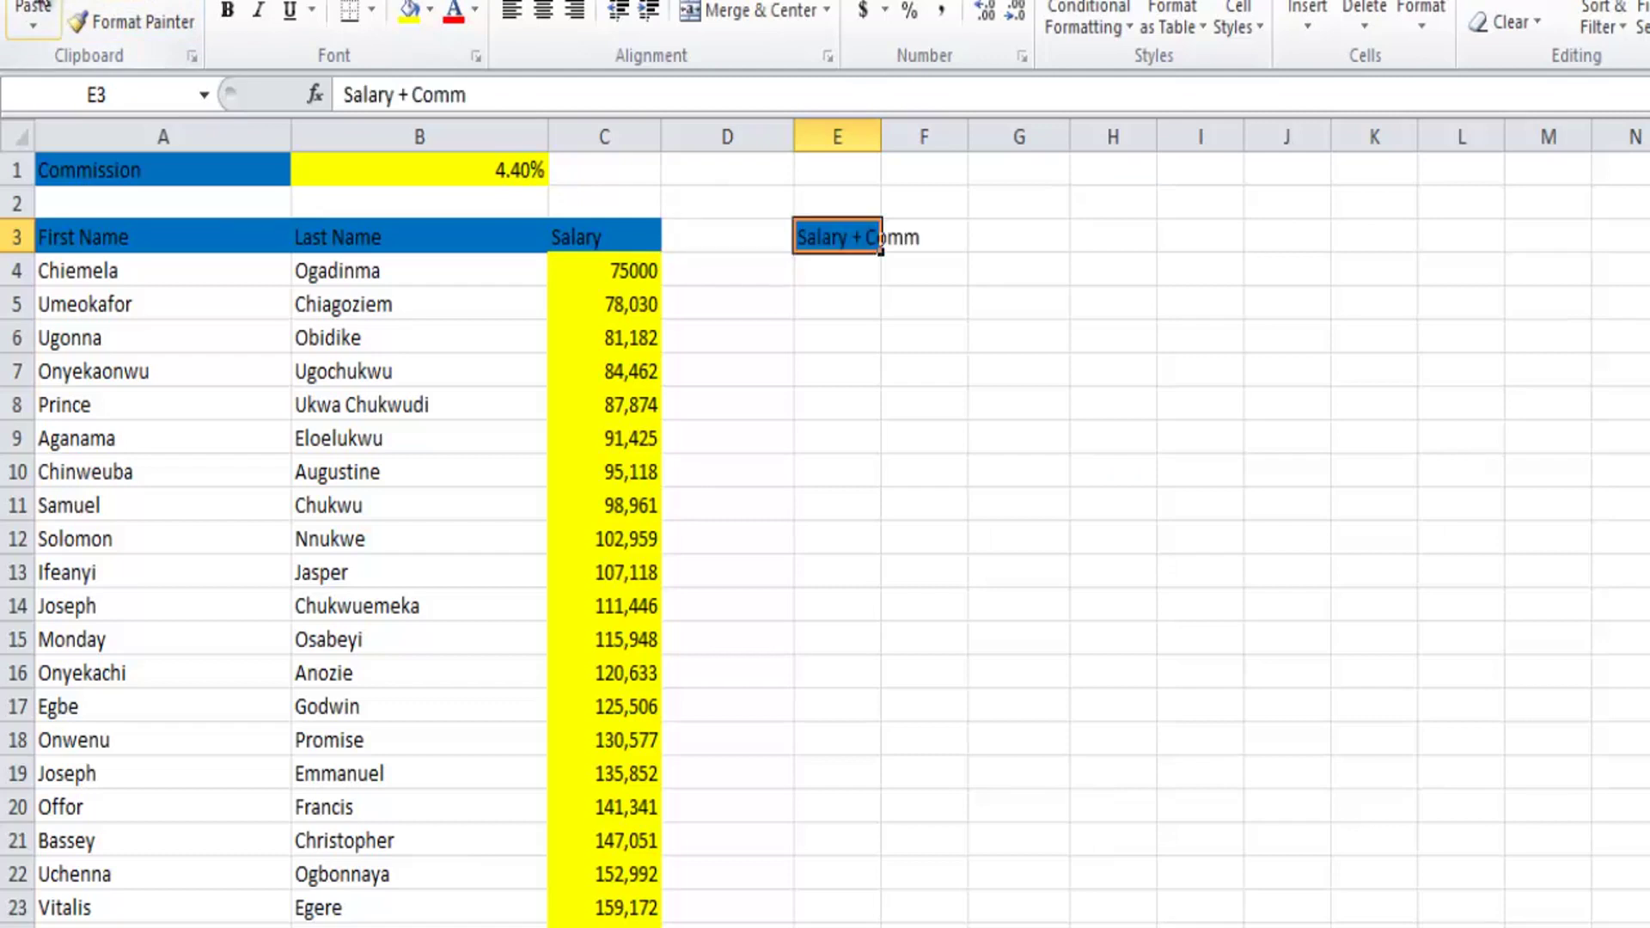
- Enter the header Commission in D3, between Salary and Salary + Comm, and correct its spelling
click(739, 230)
text(C-omm)
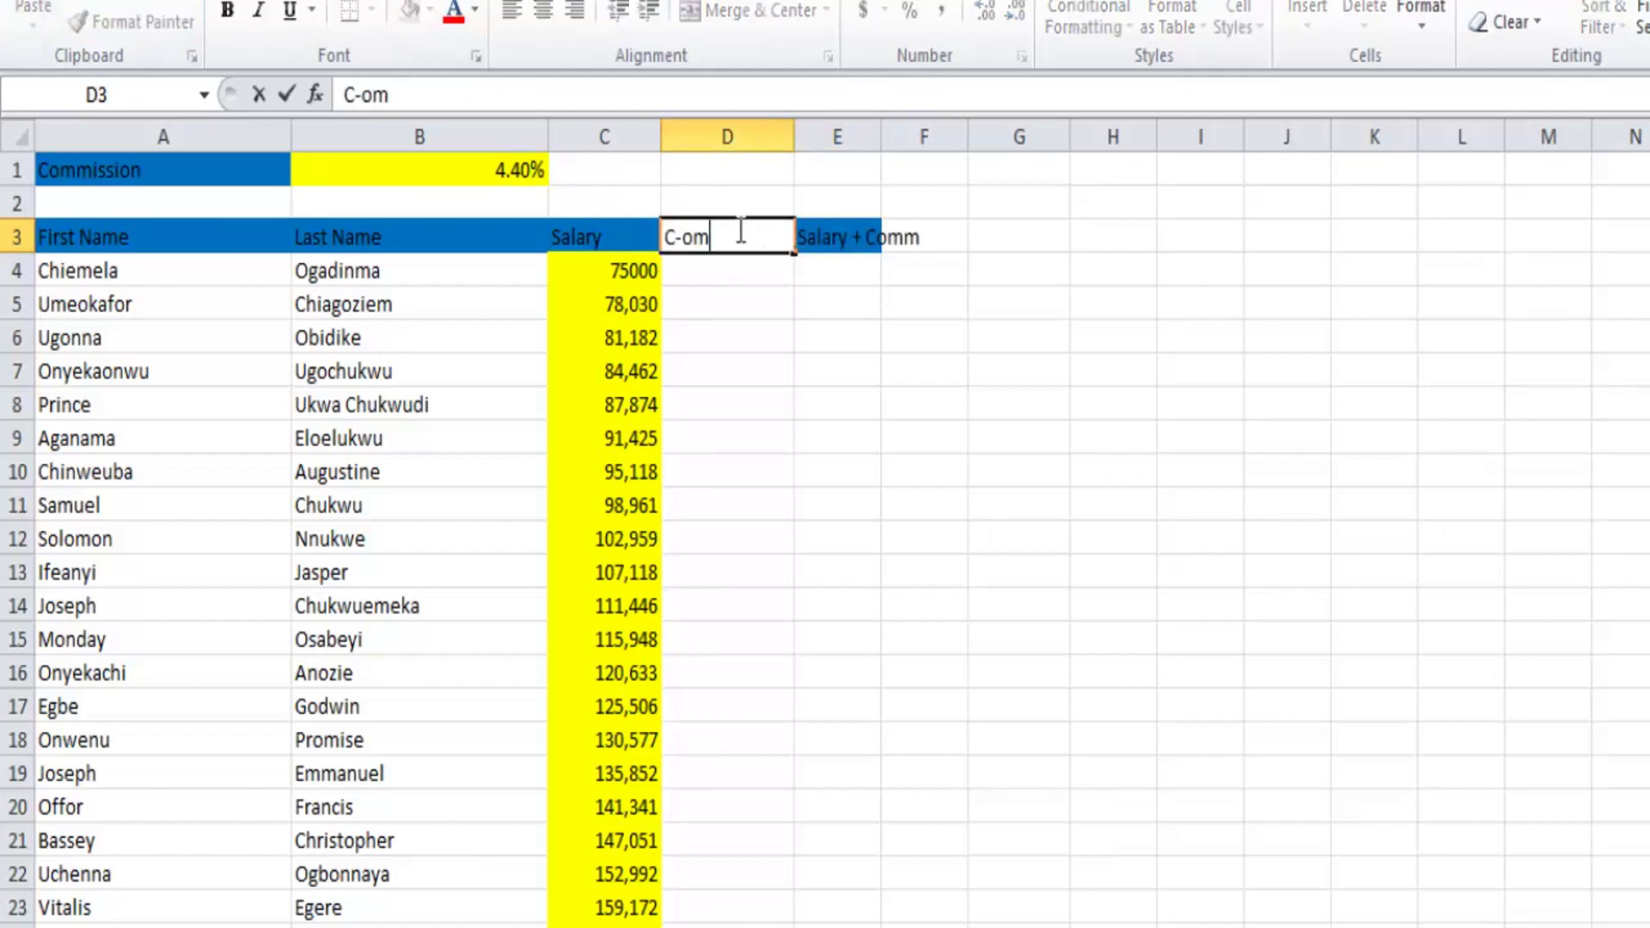
text(ission)
key(Return)
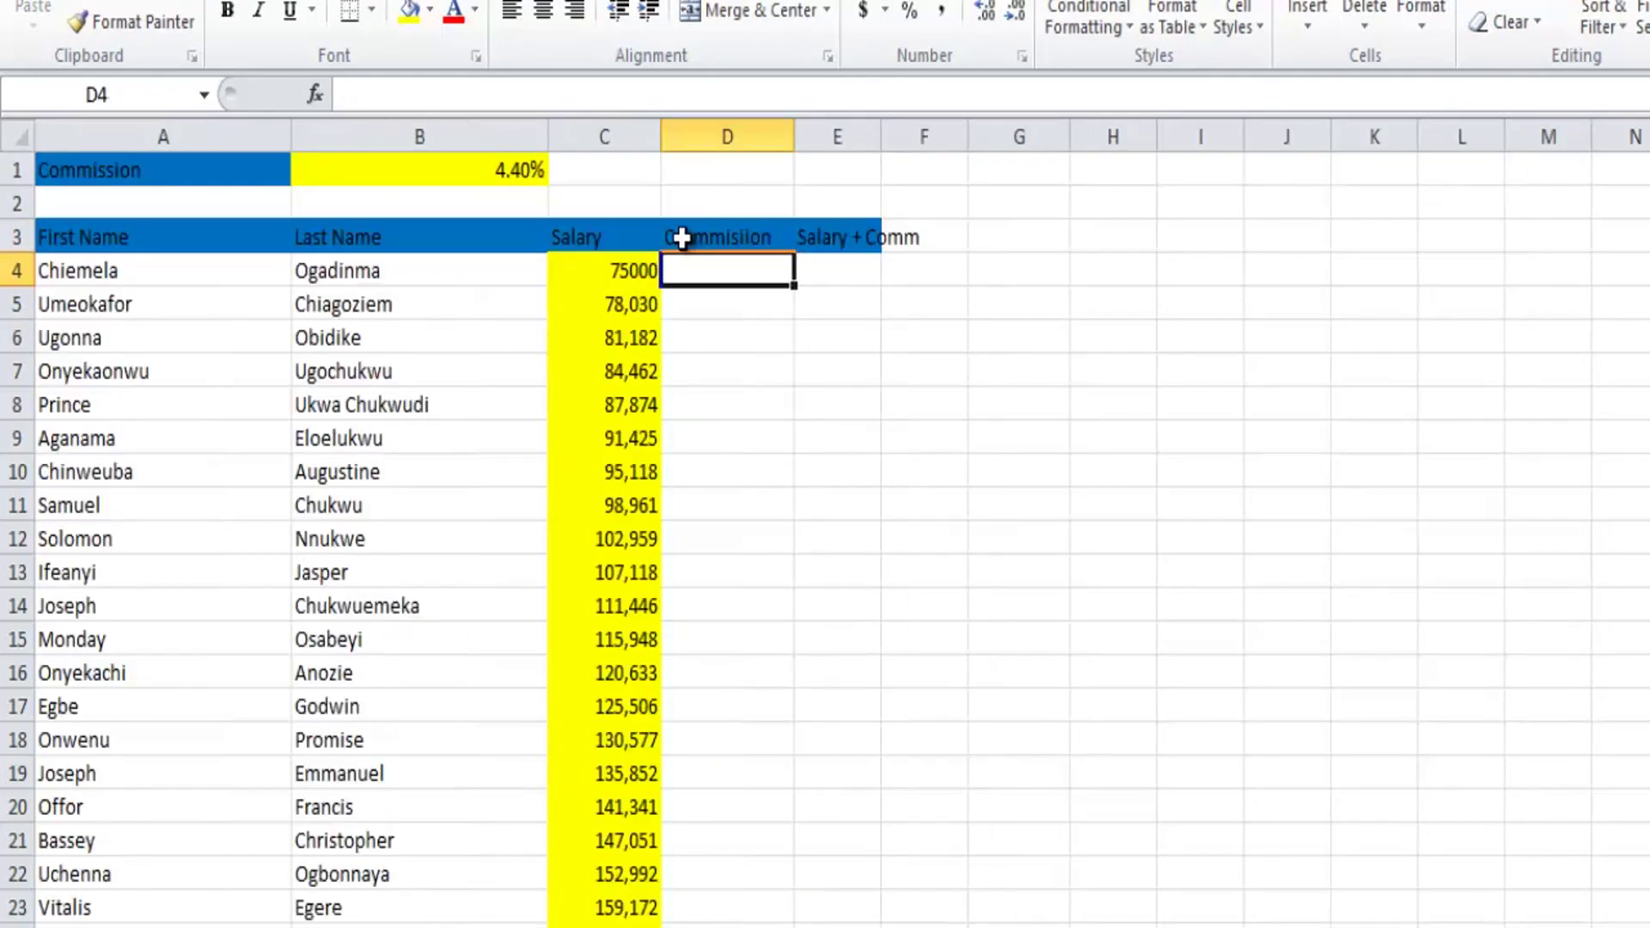
double_click(685, 237)
key(BackSpace)
key(Return)
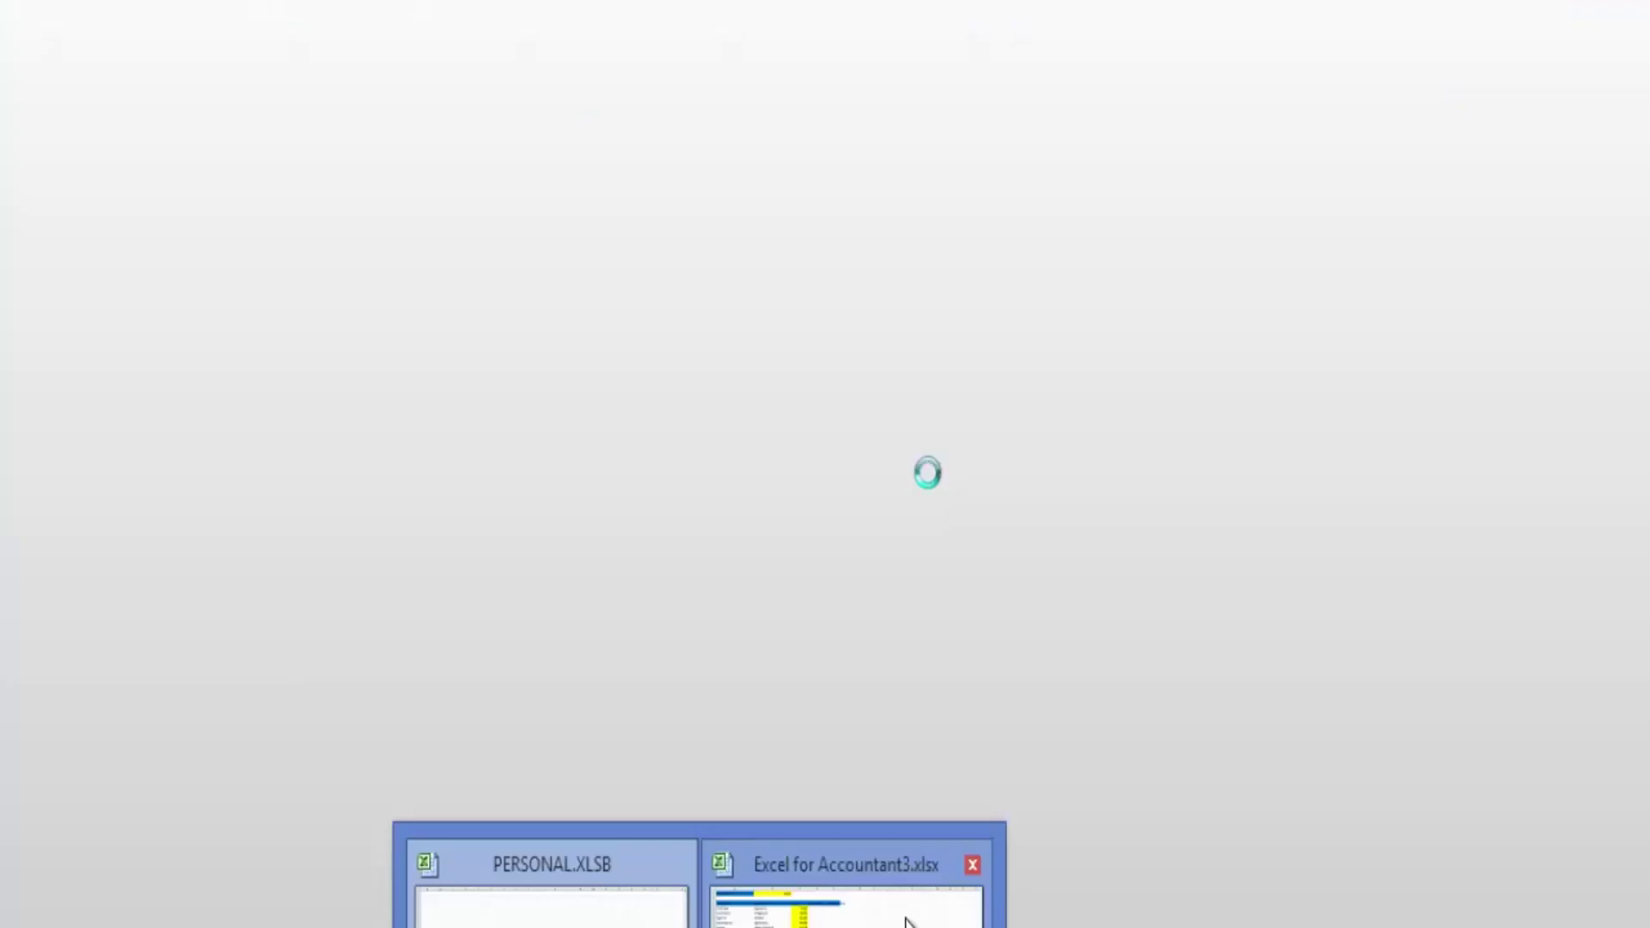
click(681, 238)
click(424, 94)
key(BackSpace)
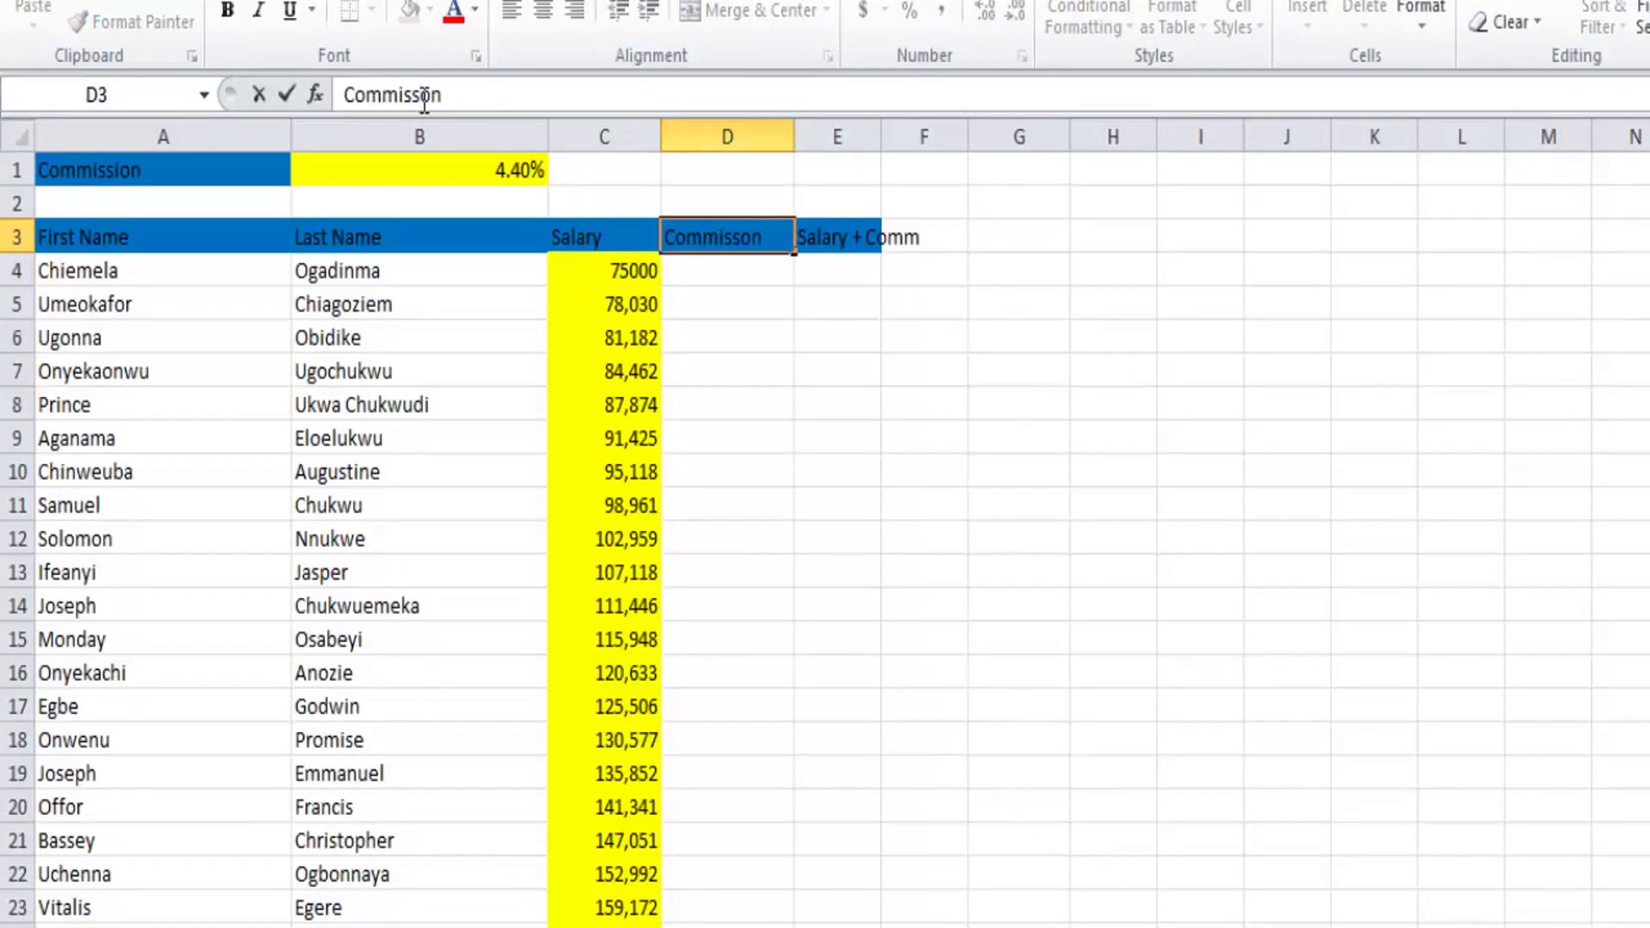
key(Return)
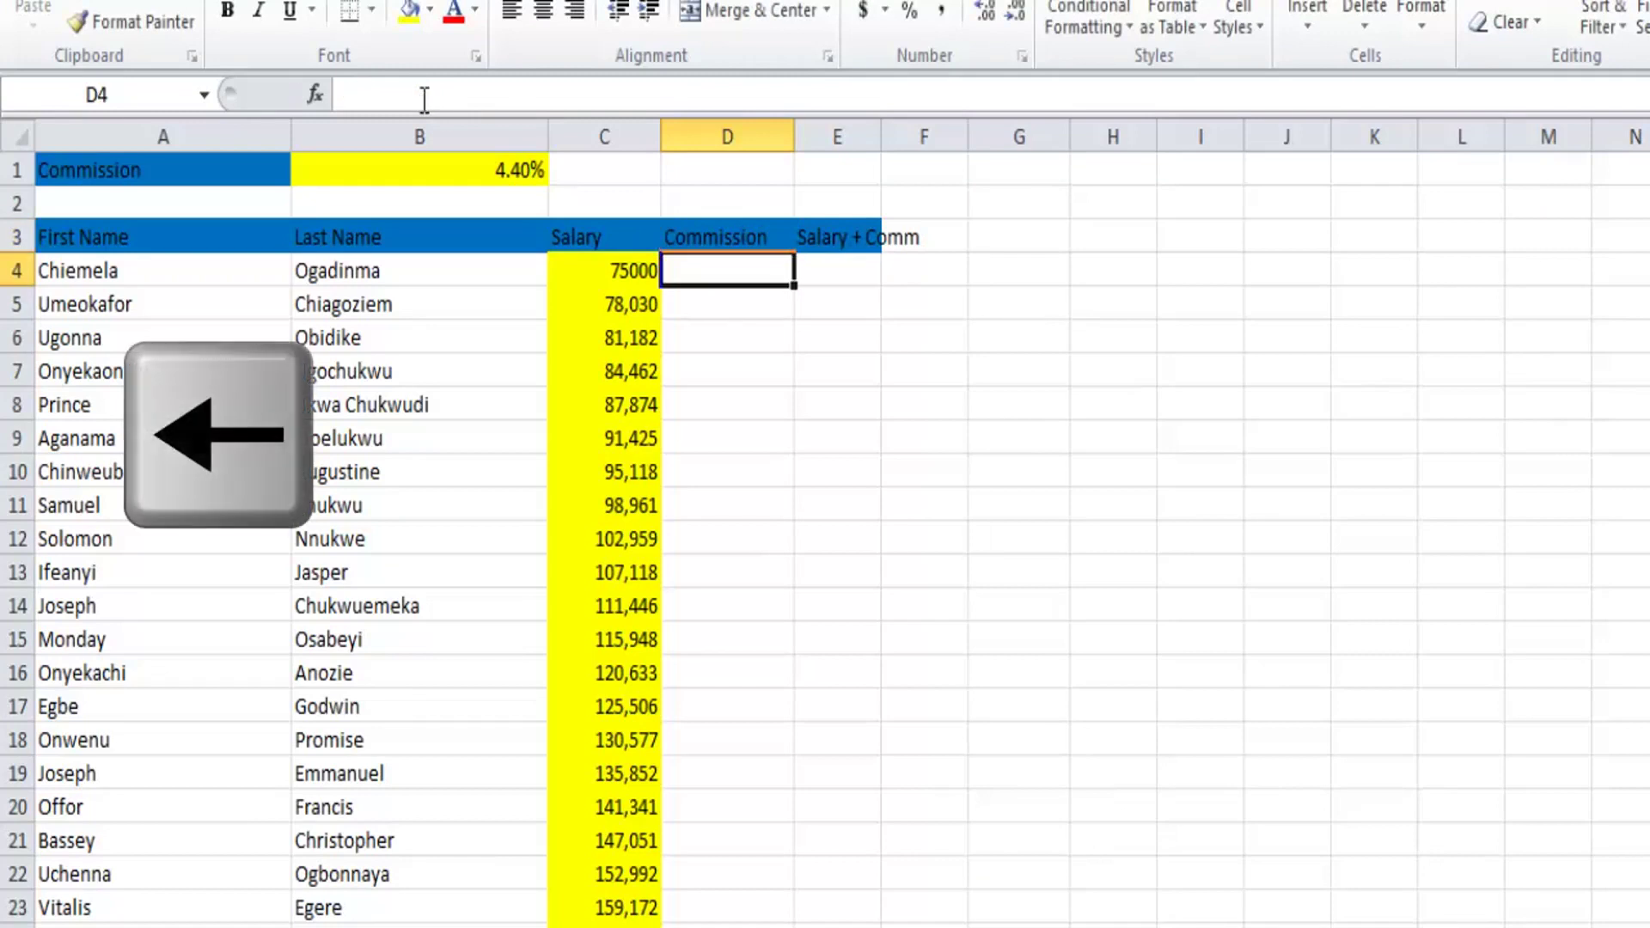
- Enter =C4*B1 in D4 to multiply the first salary by the commission rate
text(=)
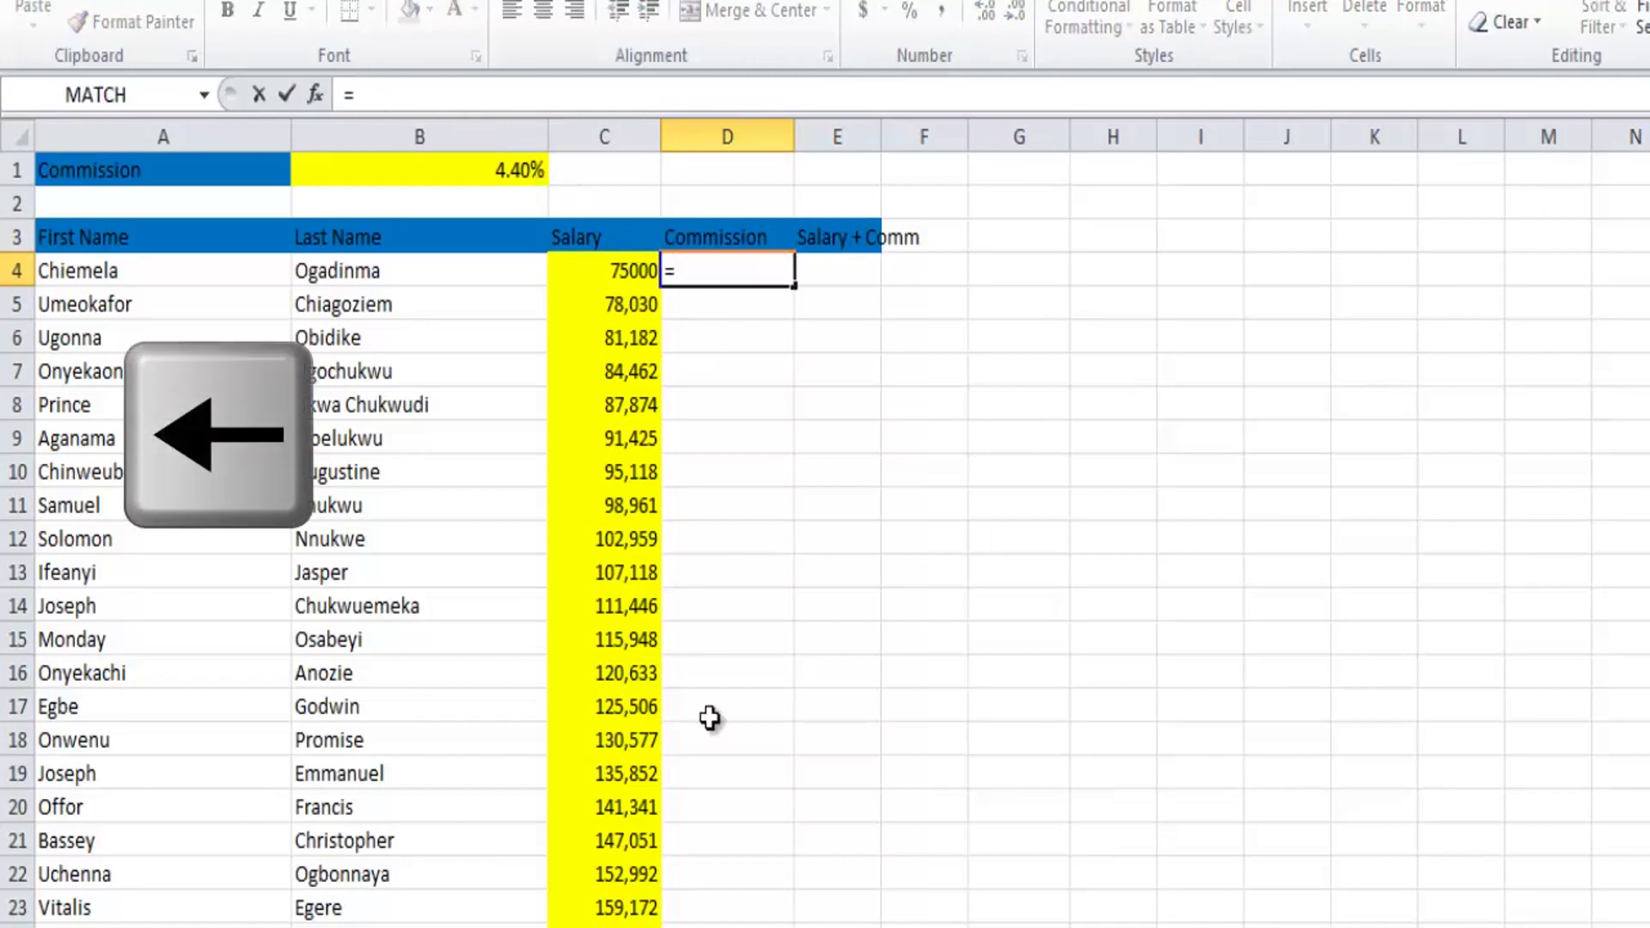
key(Left)
key(Left)
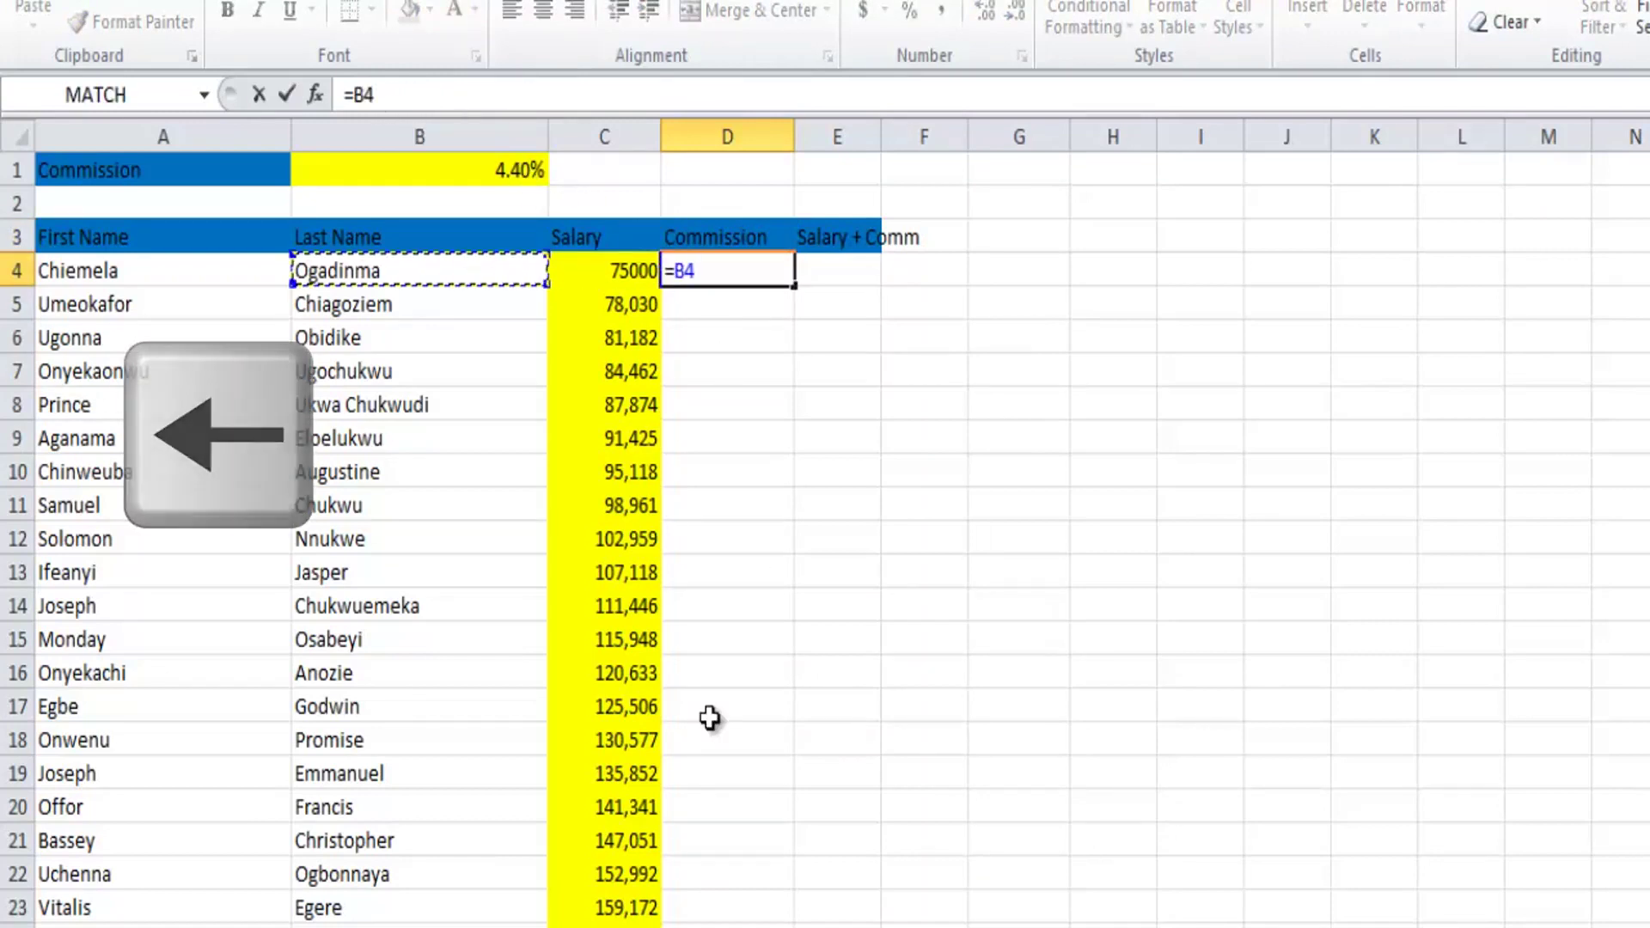
key(Up)
key(Up)
key(Up)
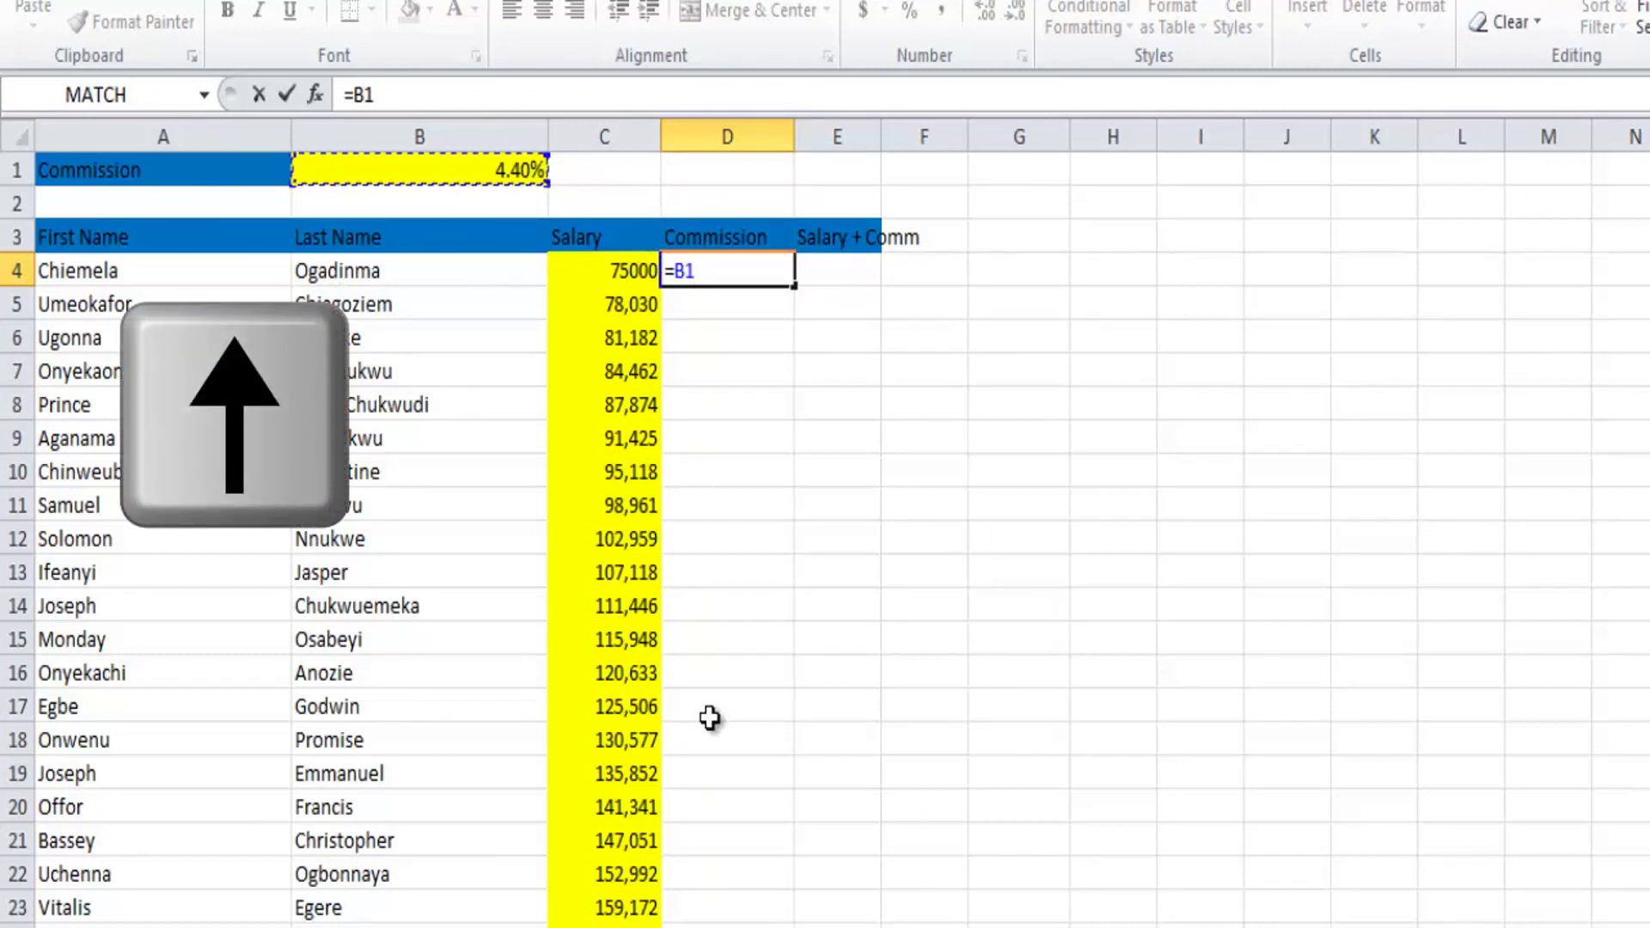
key(Down)
key(Down)
key(Down)
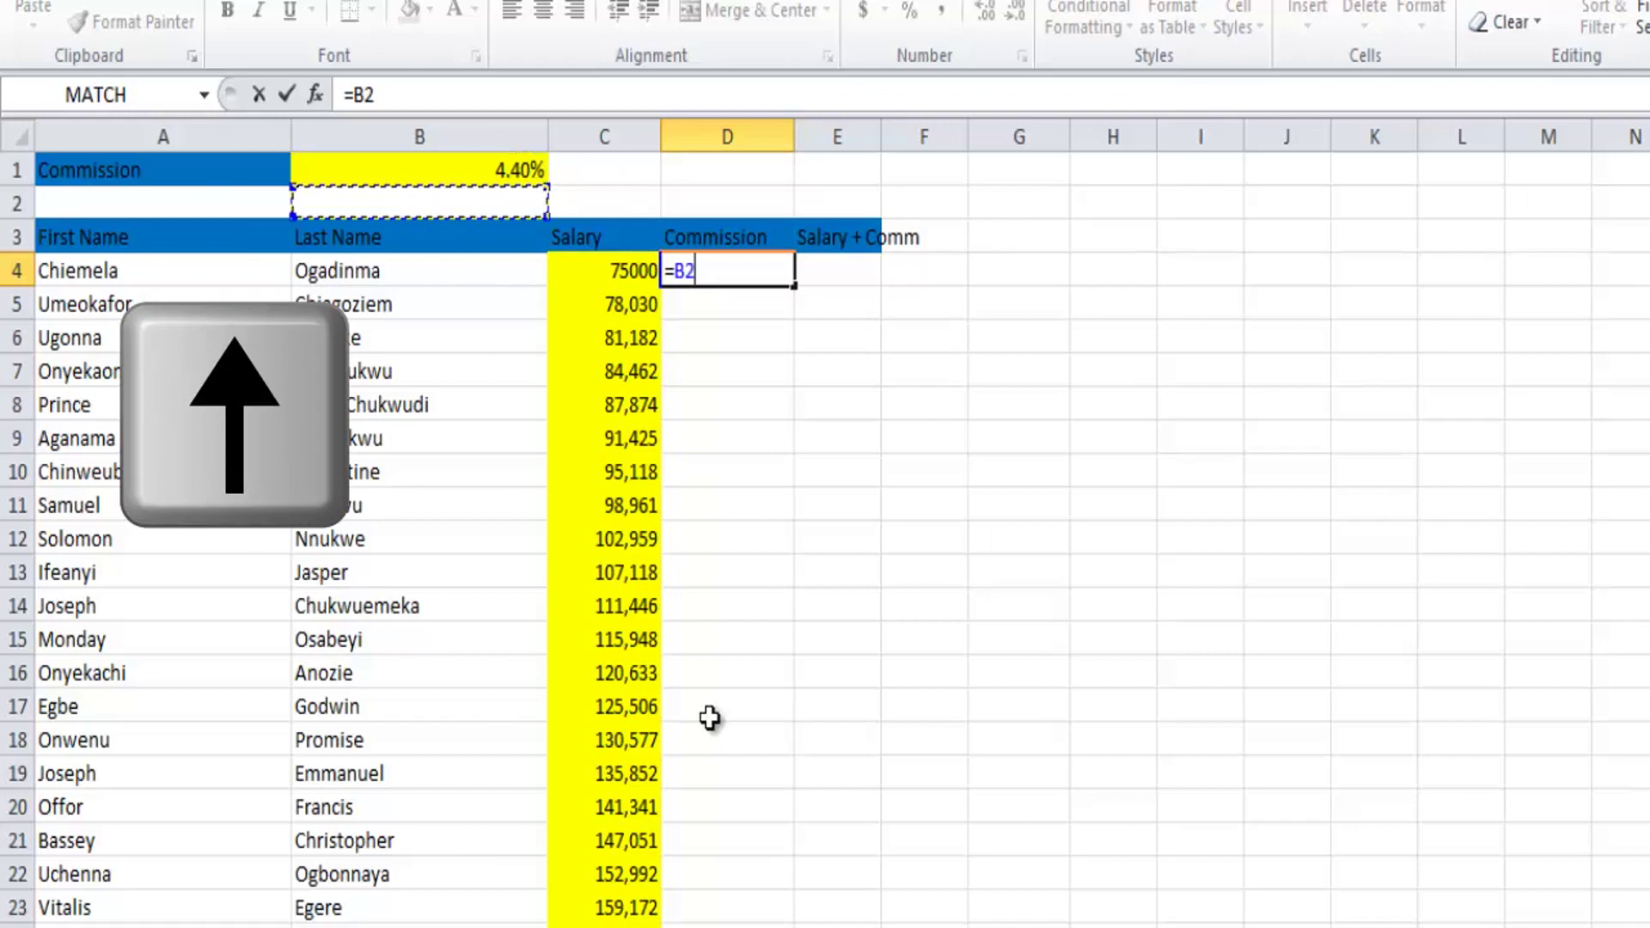
key(Right)
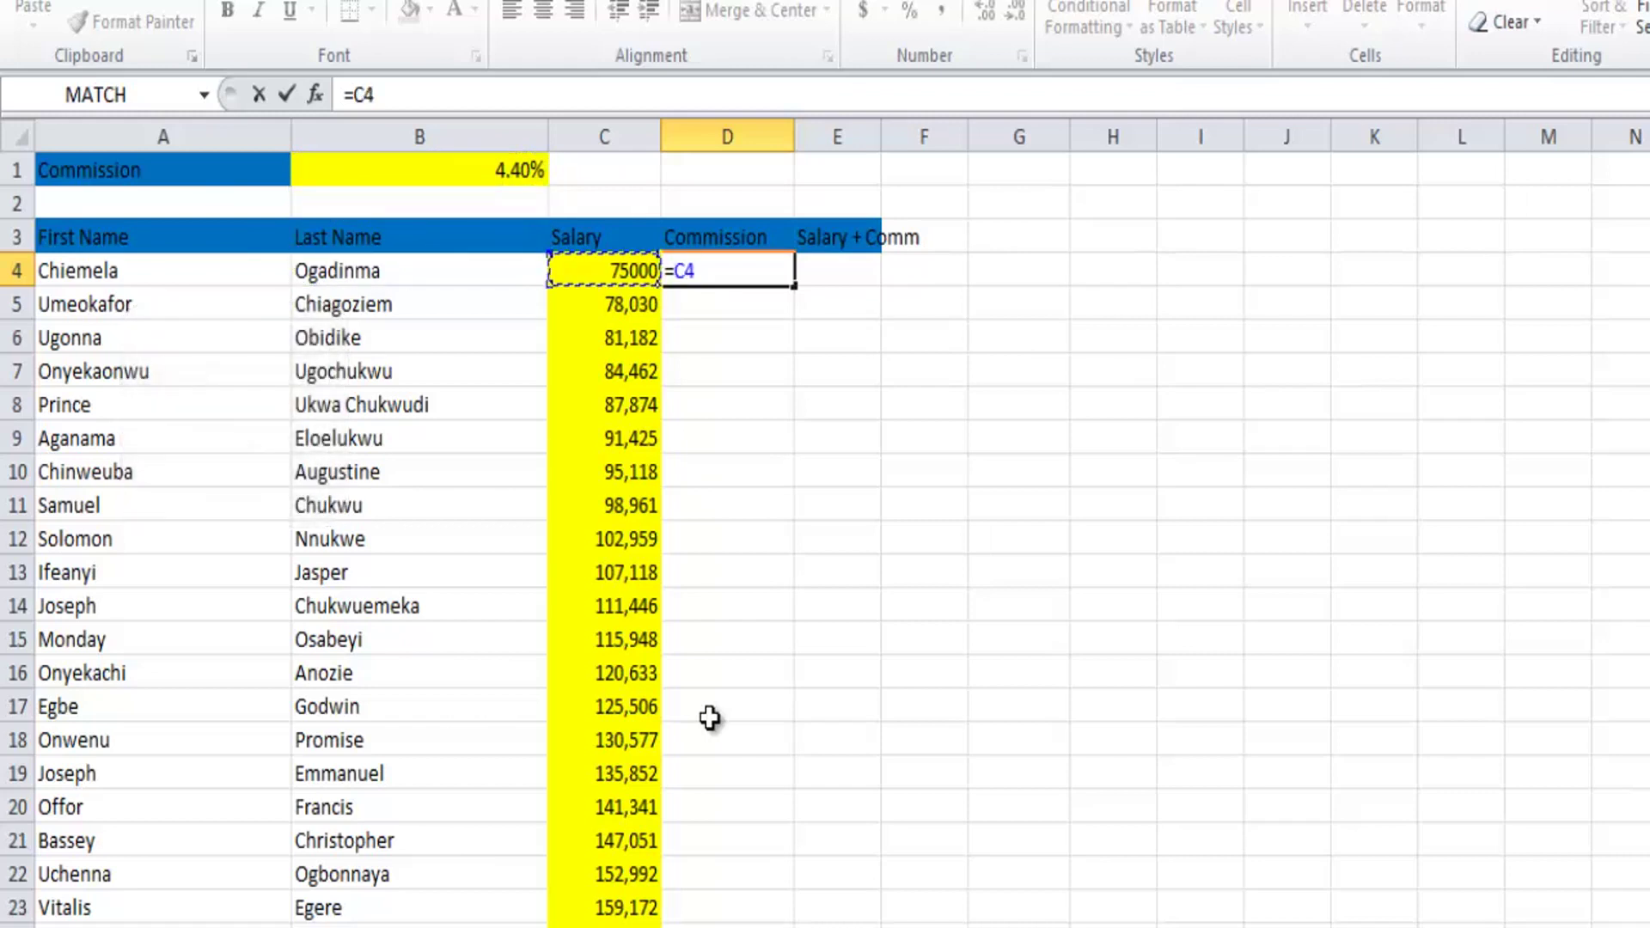
text(*)
key(Up)
key(Up)
key(Up)
key(Left)
key(Left)
key(Return)
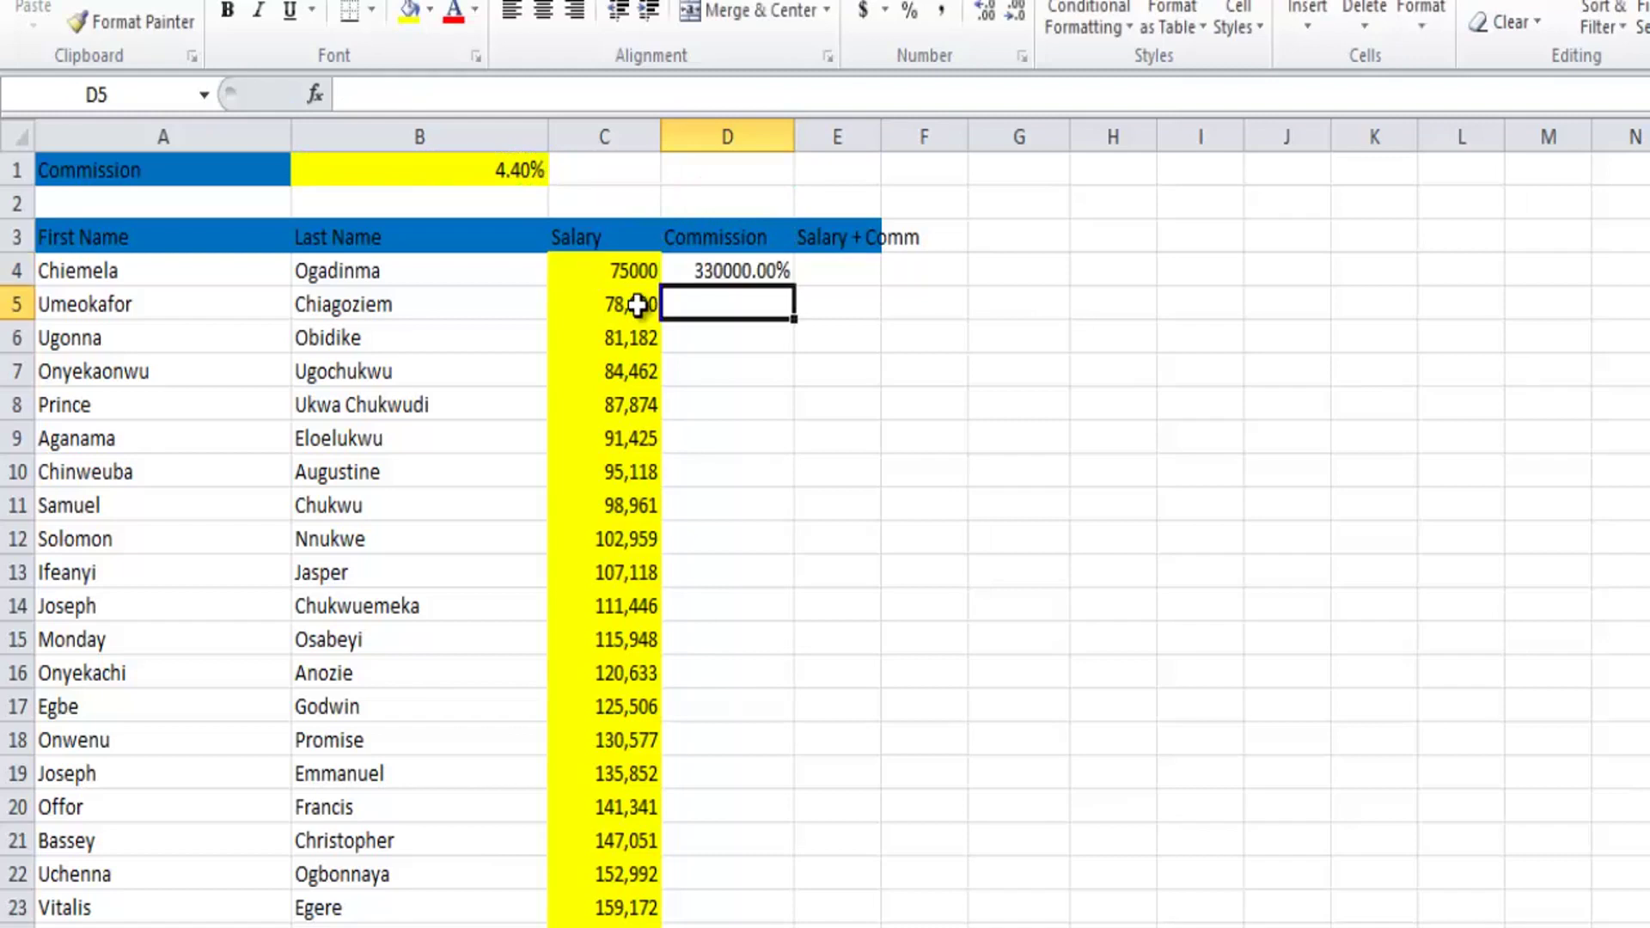
- Try to change the number format of the first commission in D4 to General
key(ctrl+Page_Down)
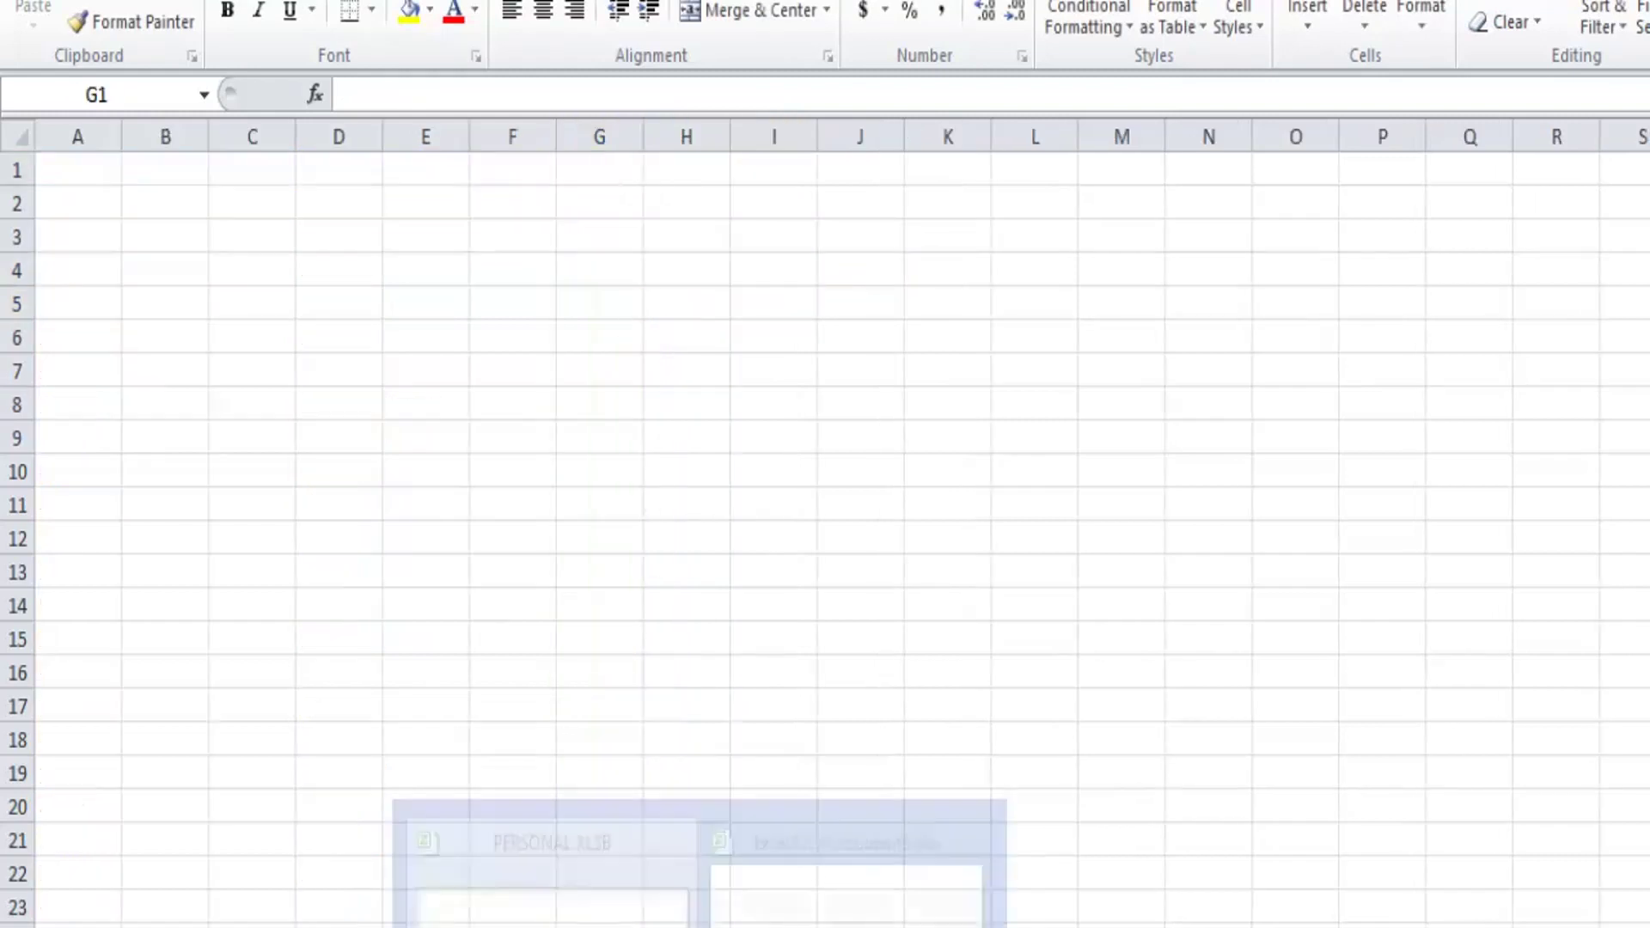
click(821, 902)
click(755, 268)
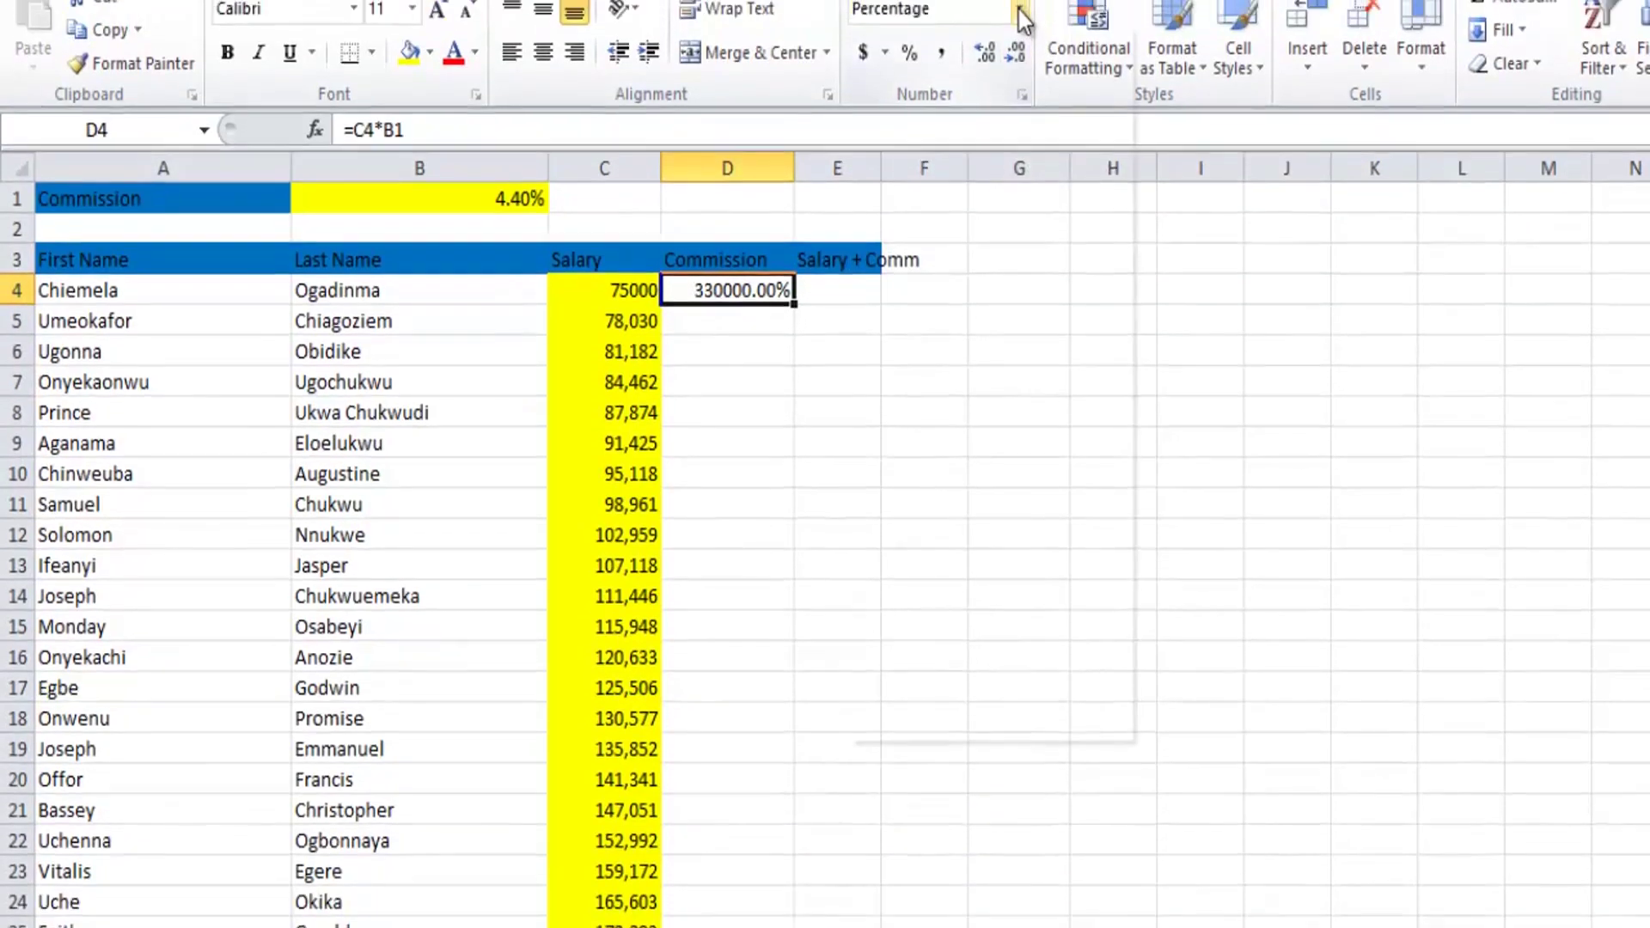
click(1018, 77)
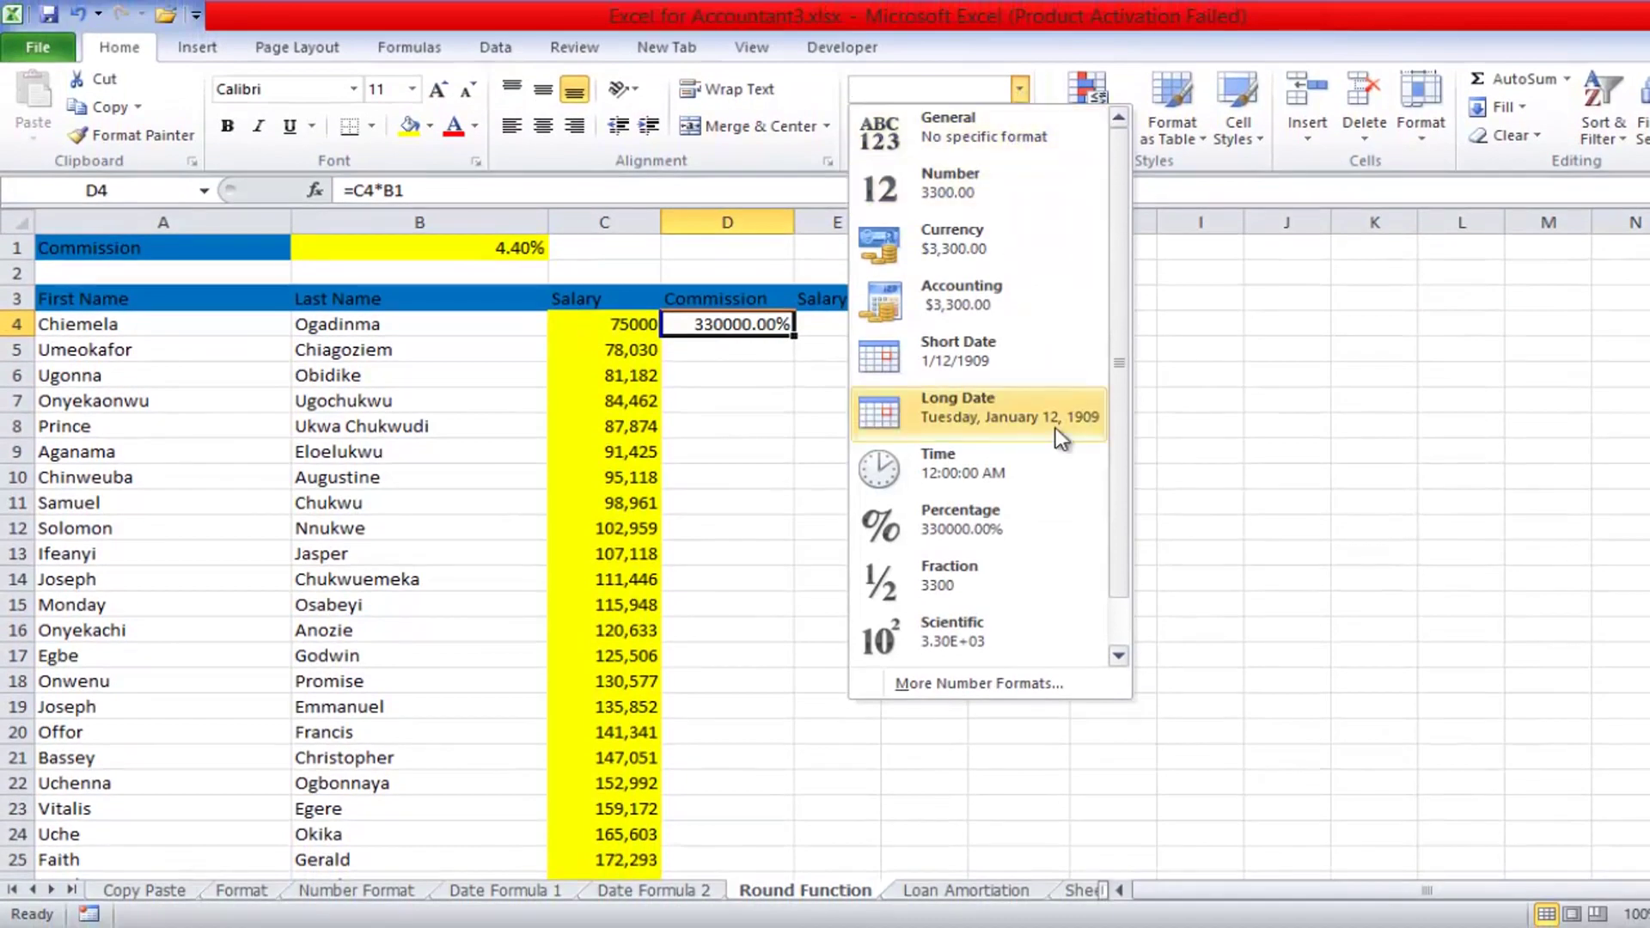
click(957, 134)
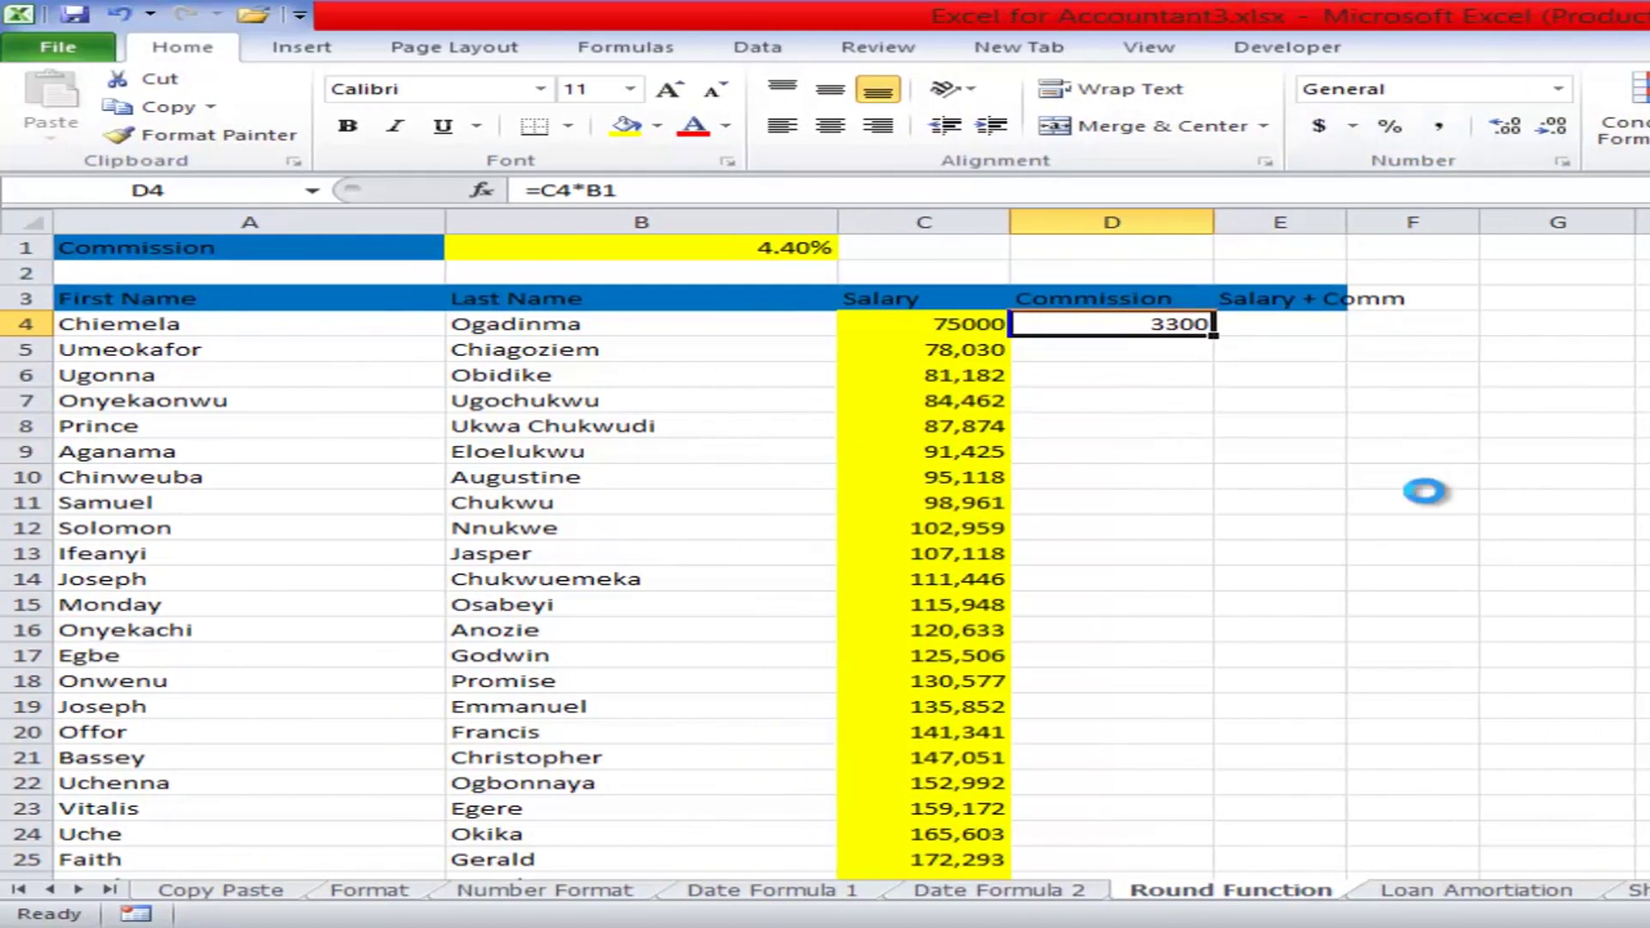
key(ctrl+z)
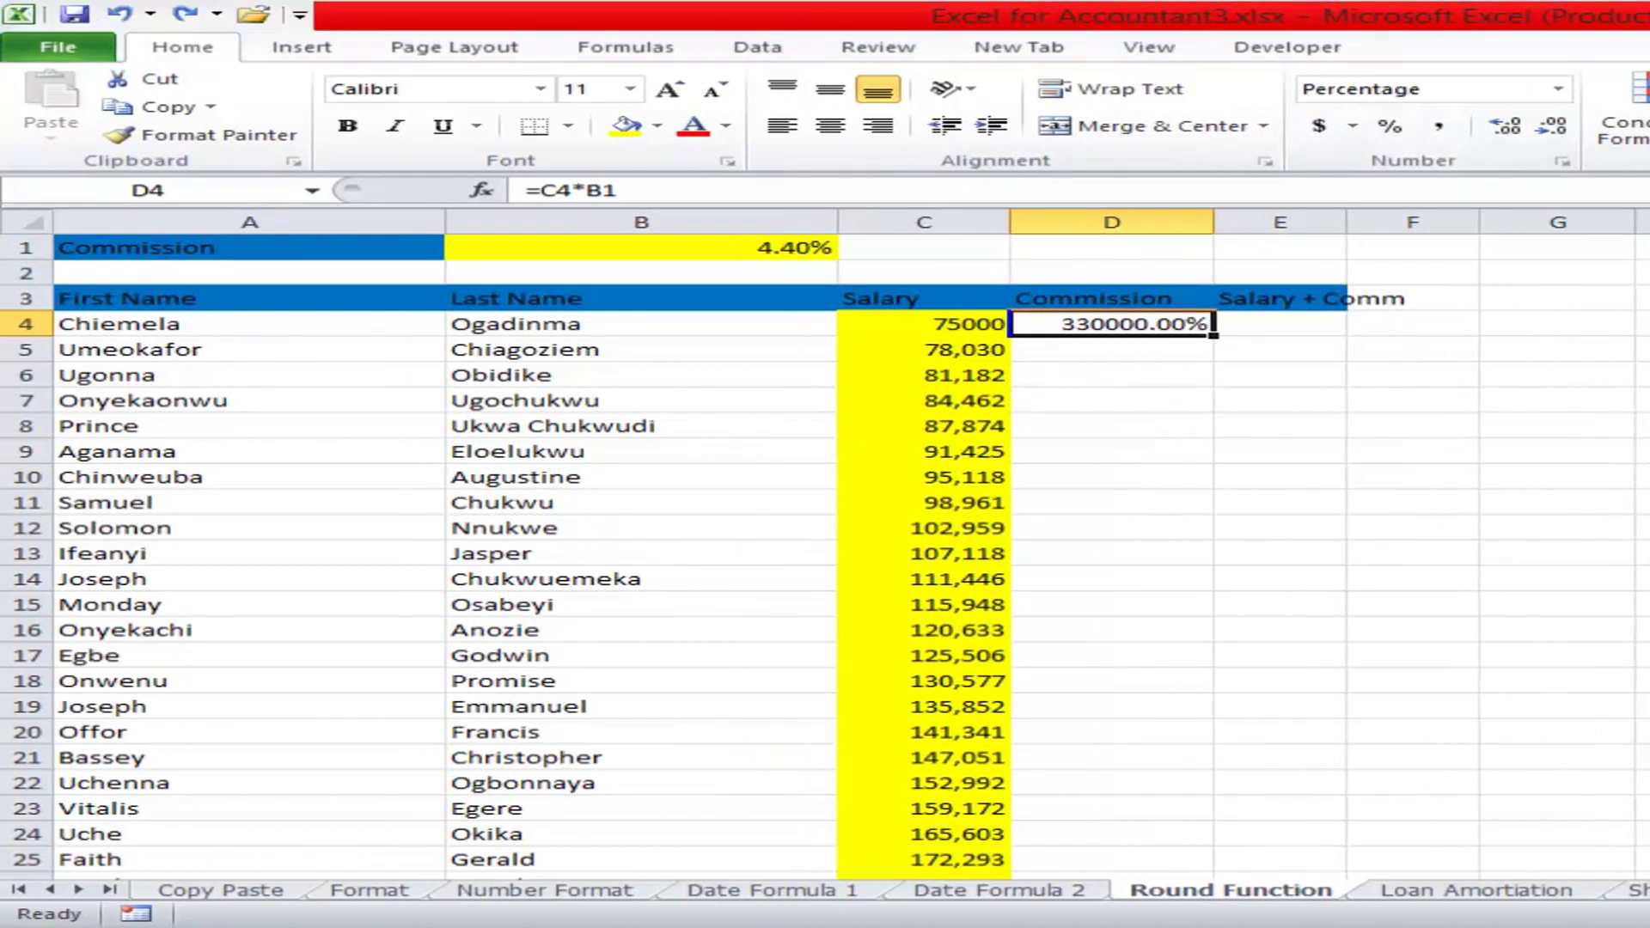
- Format the commission in D4 as General through the Format Cells dialog
key(ctrl+Tab)
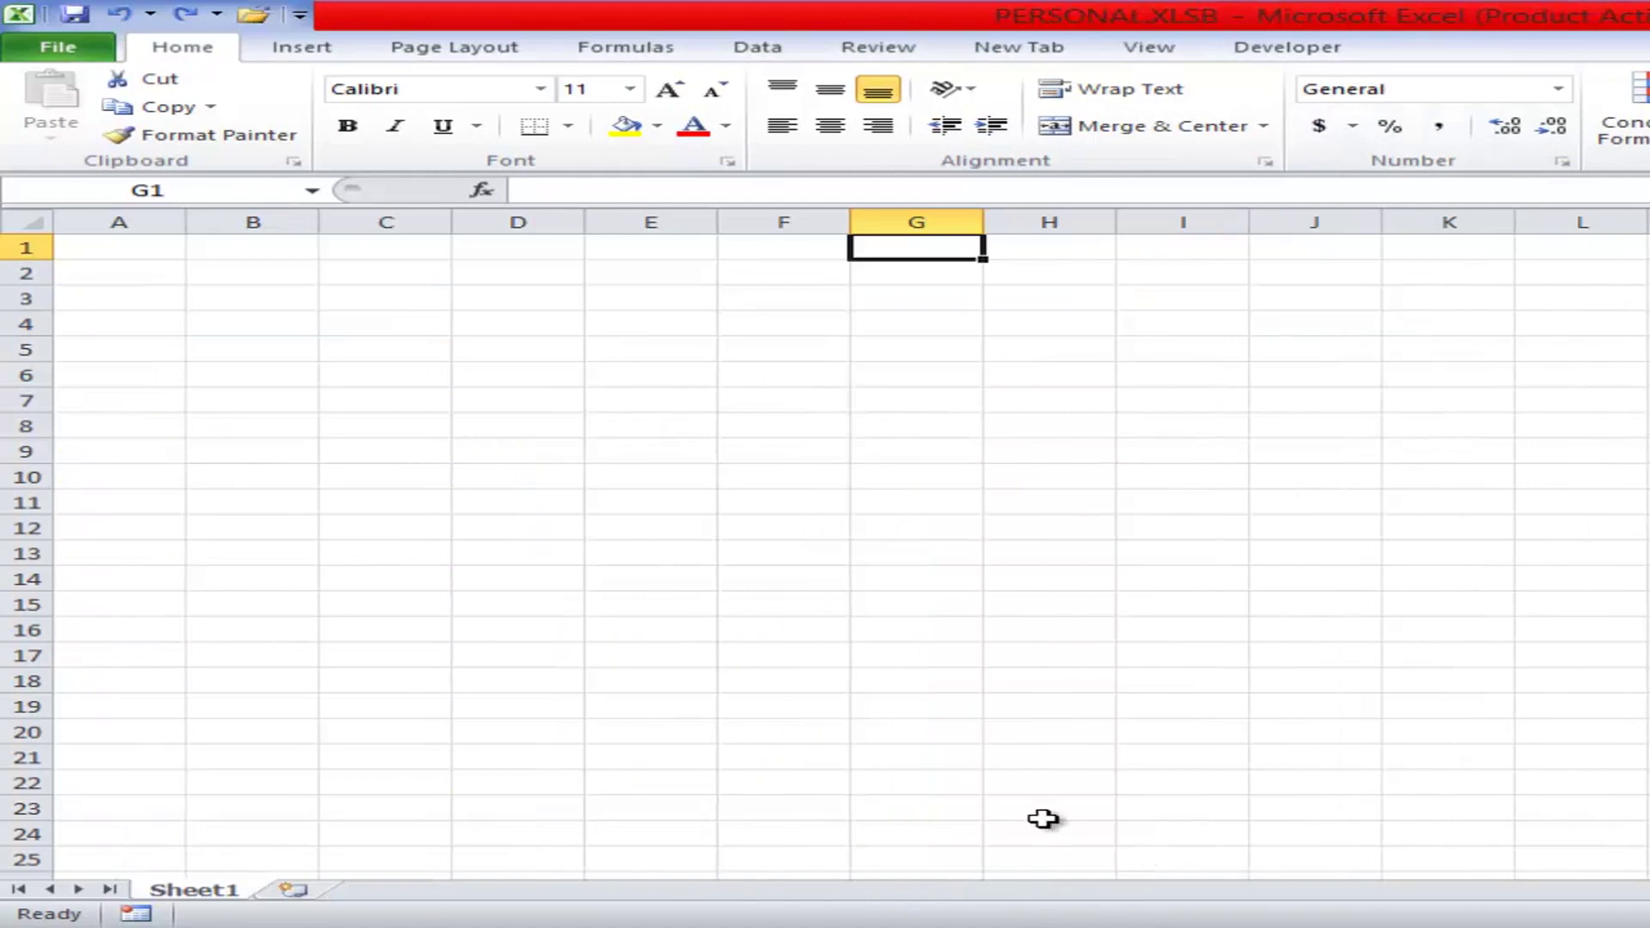
key(ctrl+Tab)
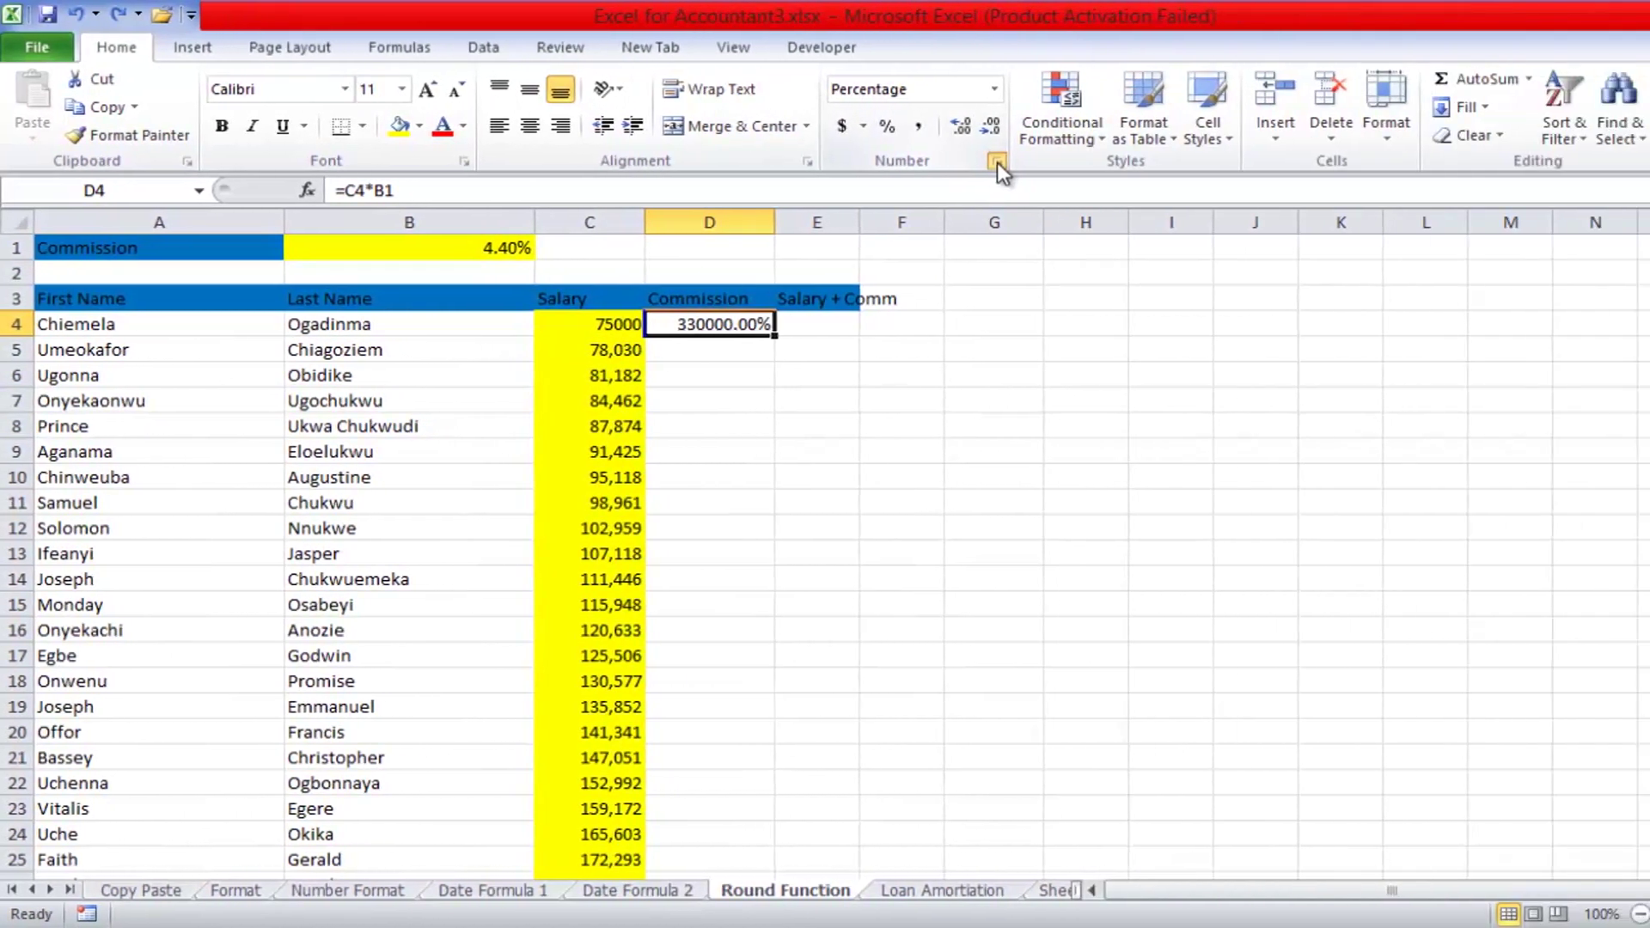
click(997, 161)
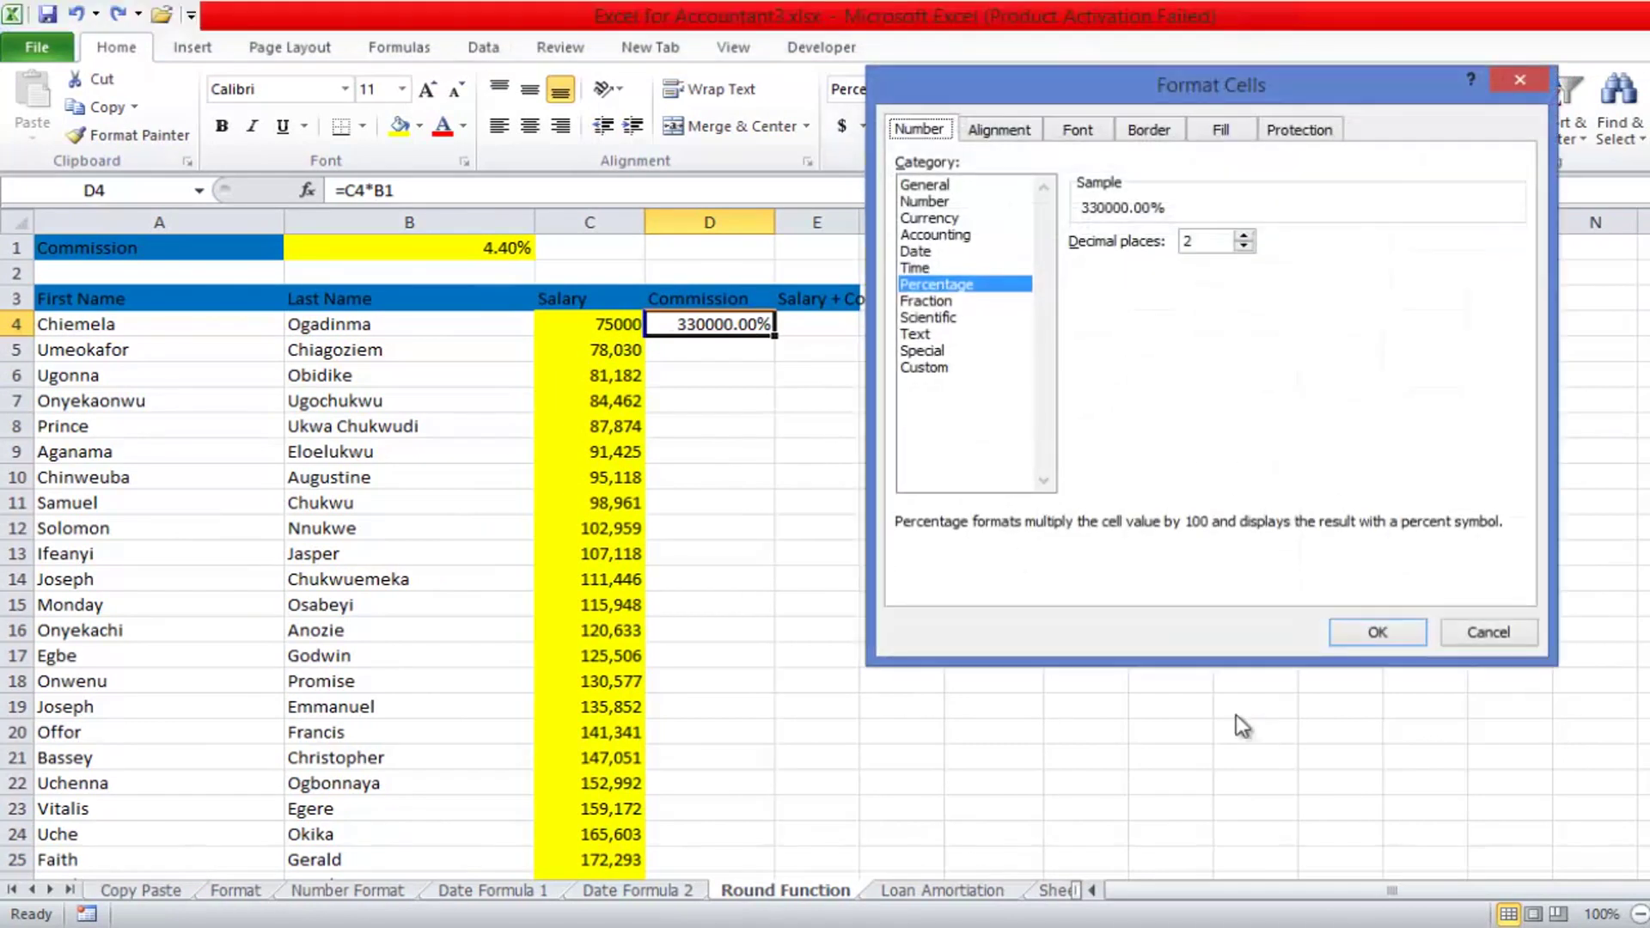
click(945, 185)
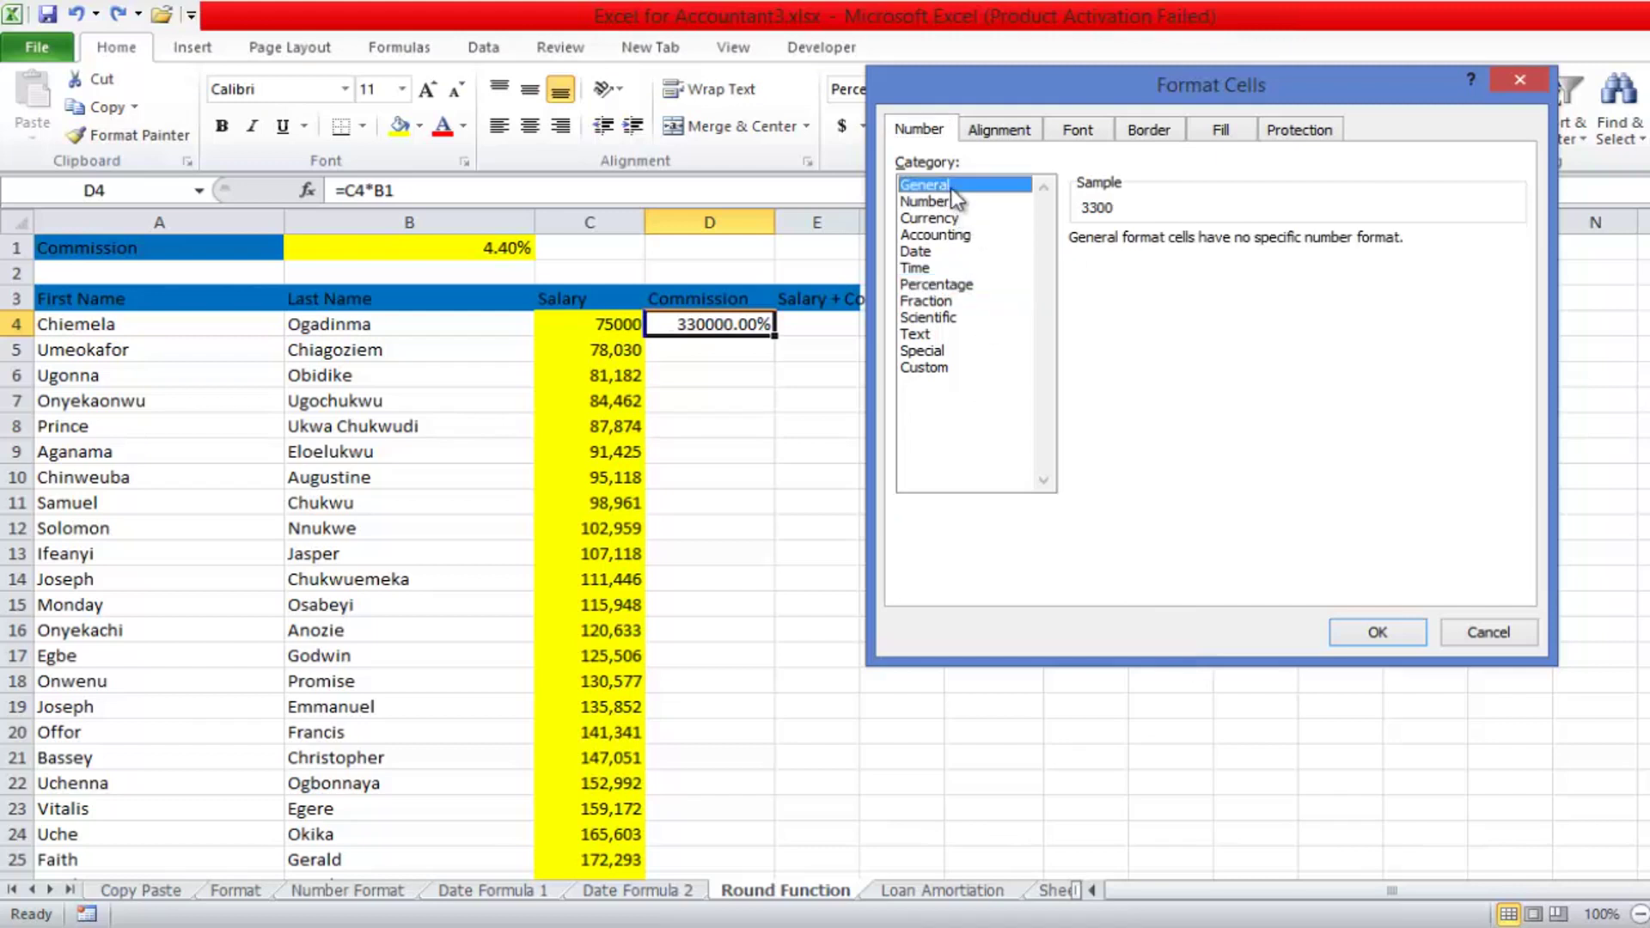
click(1390, 631)
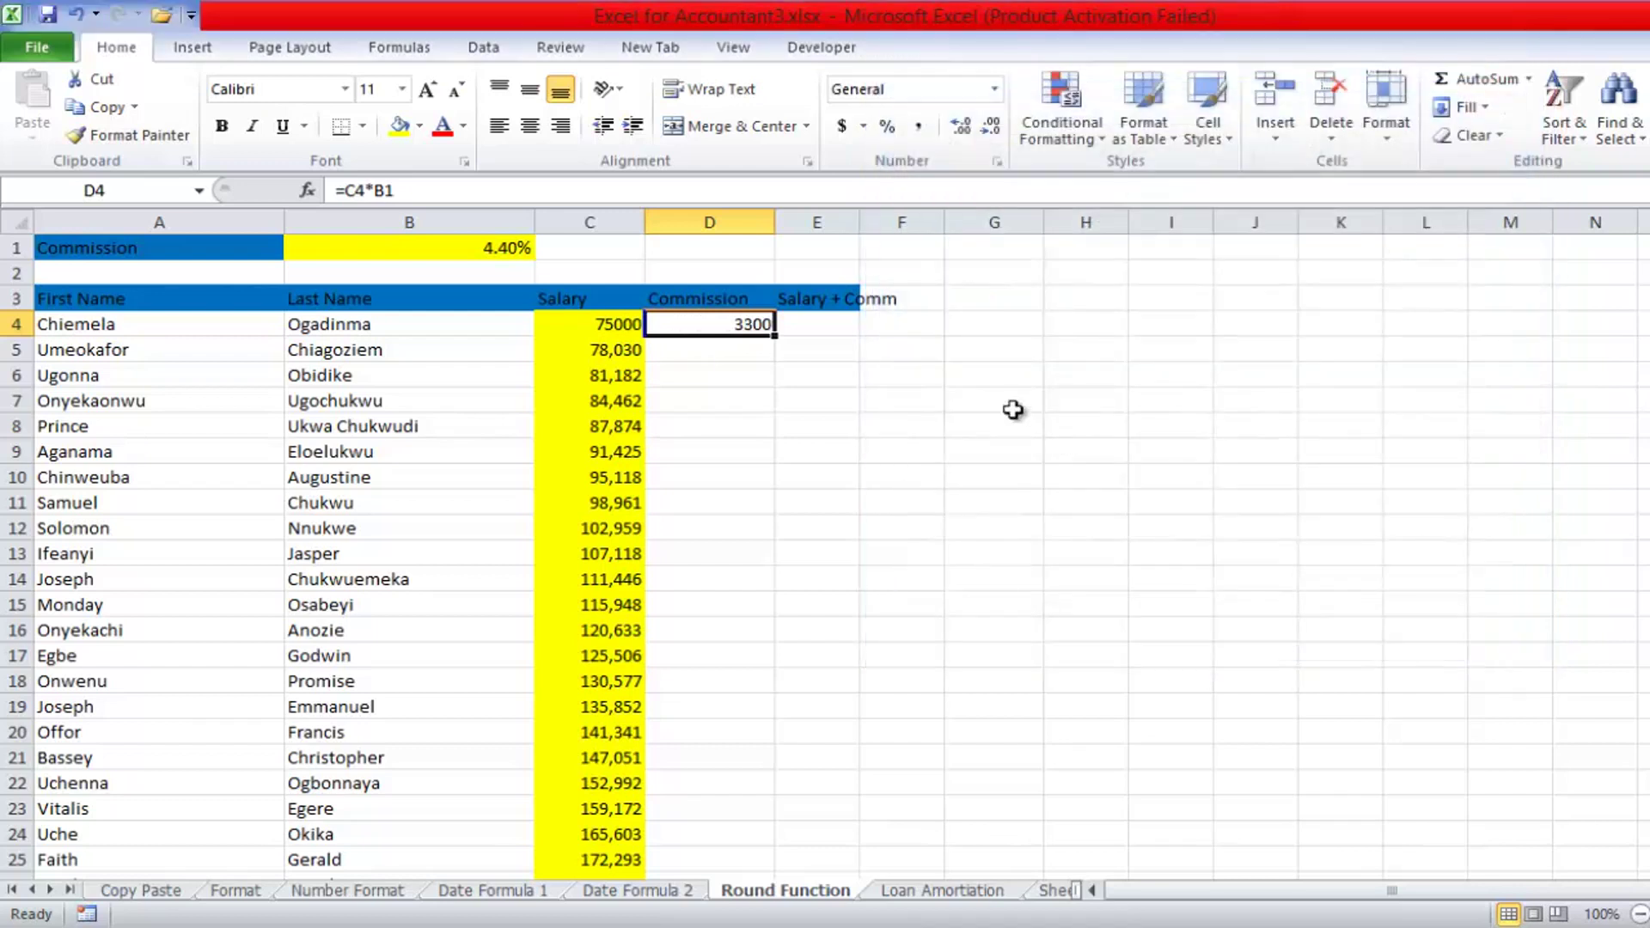
- Try to fill the D4 commission formula down the whole Commission column and undo the fill
double_click(776, 336)
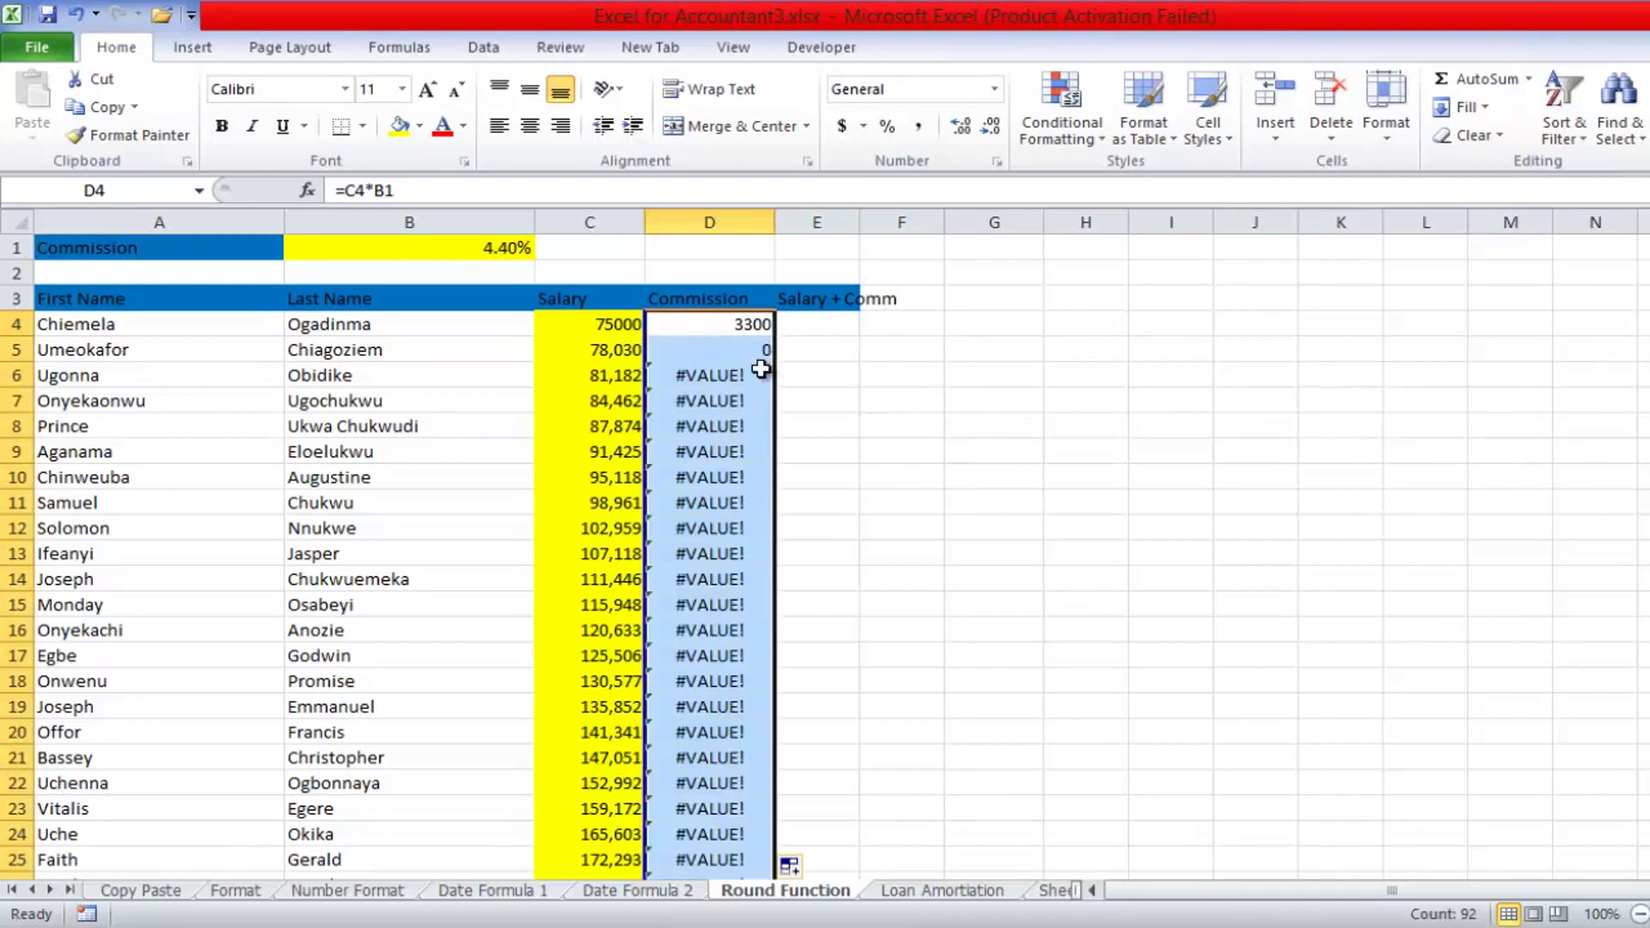
key(ctrl+z)
key(ctrl+minus)
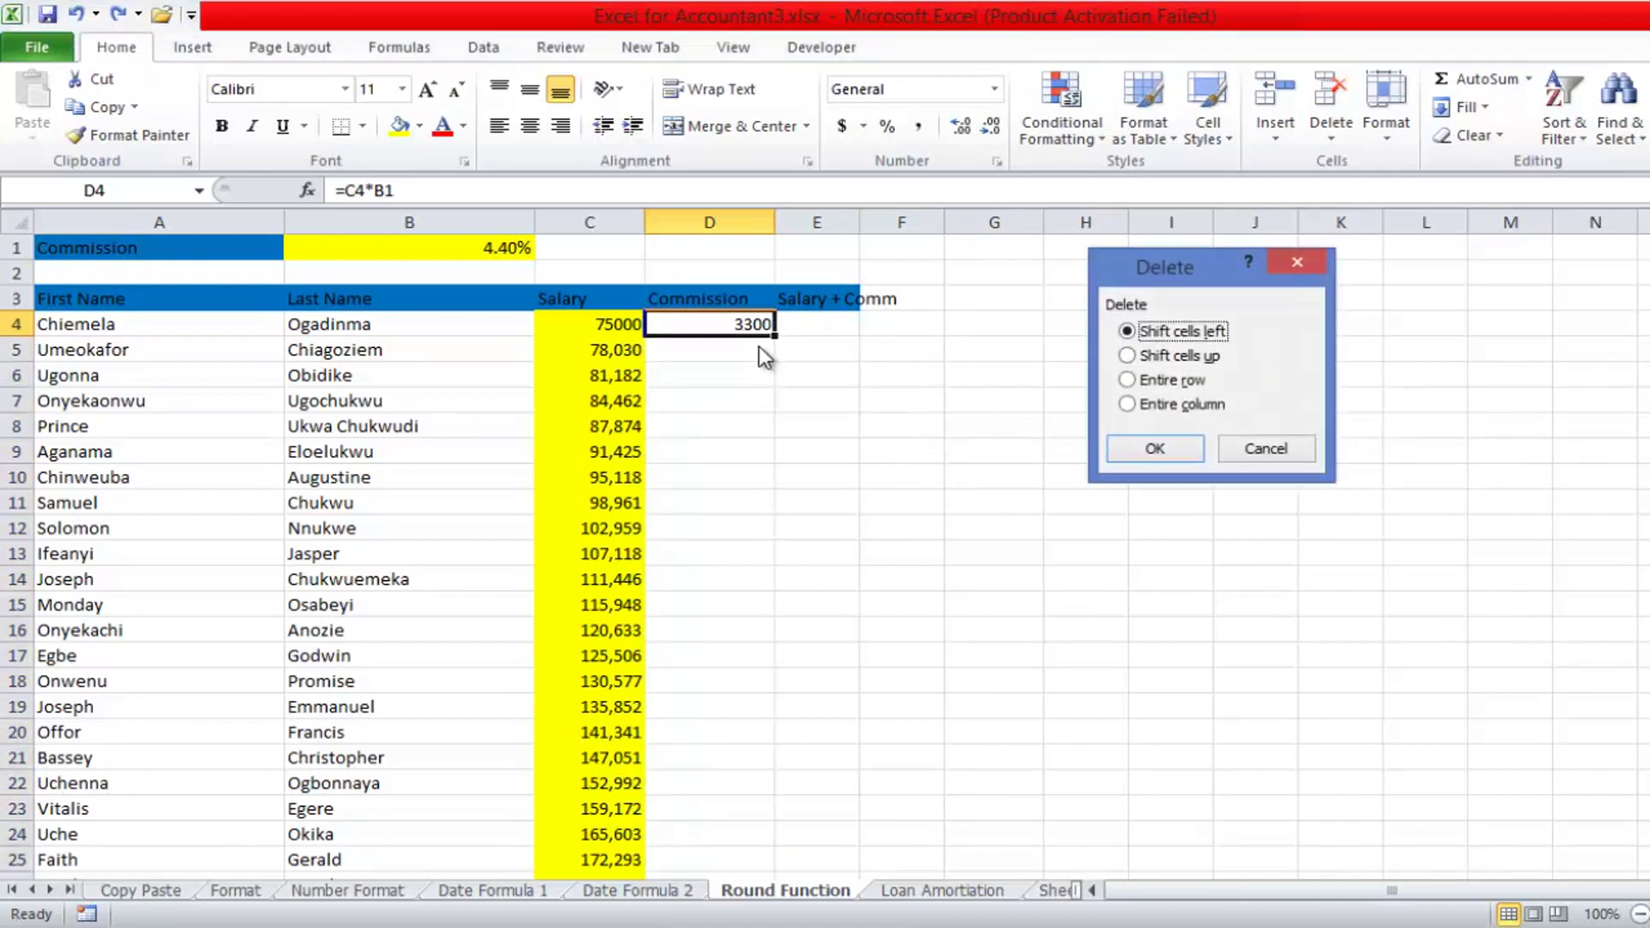
click(1168, 441)
click(776, 876)
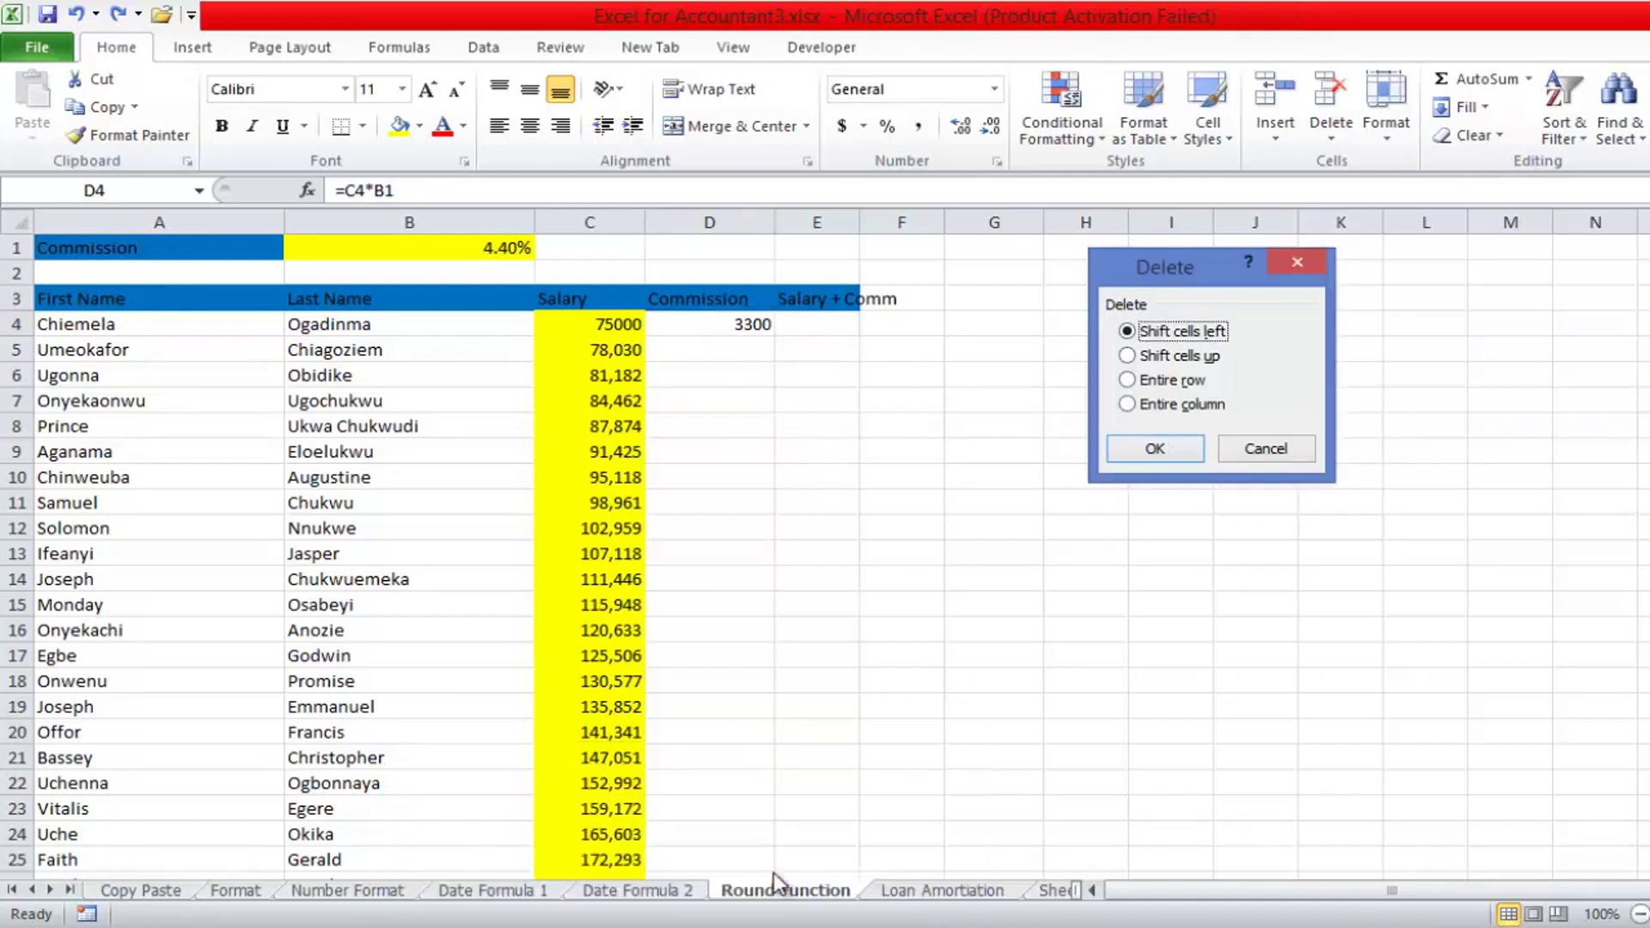
click(1240, 452)
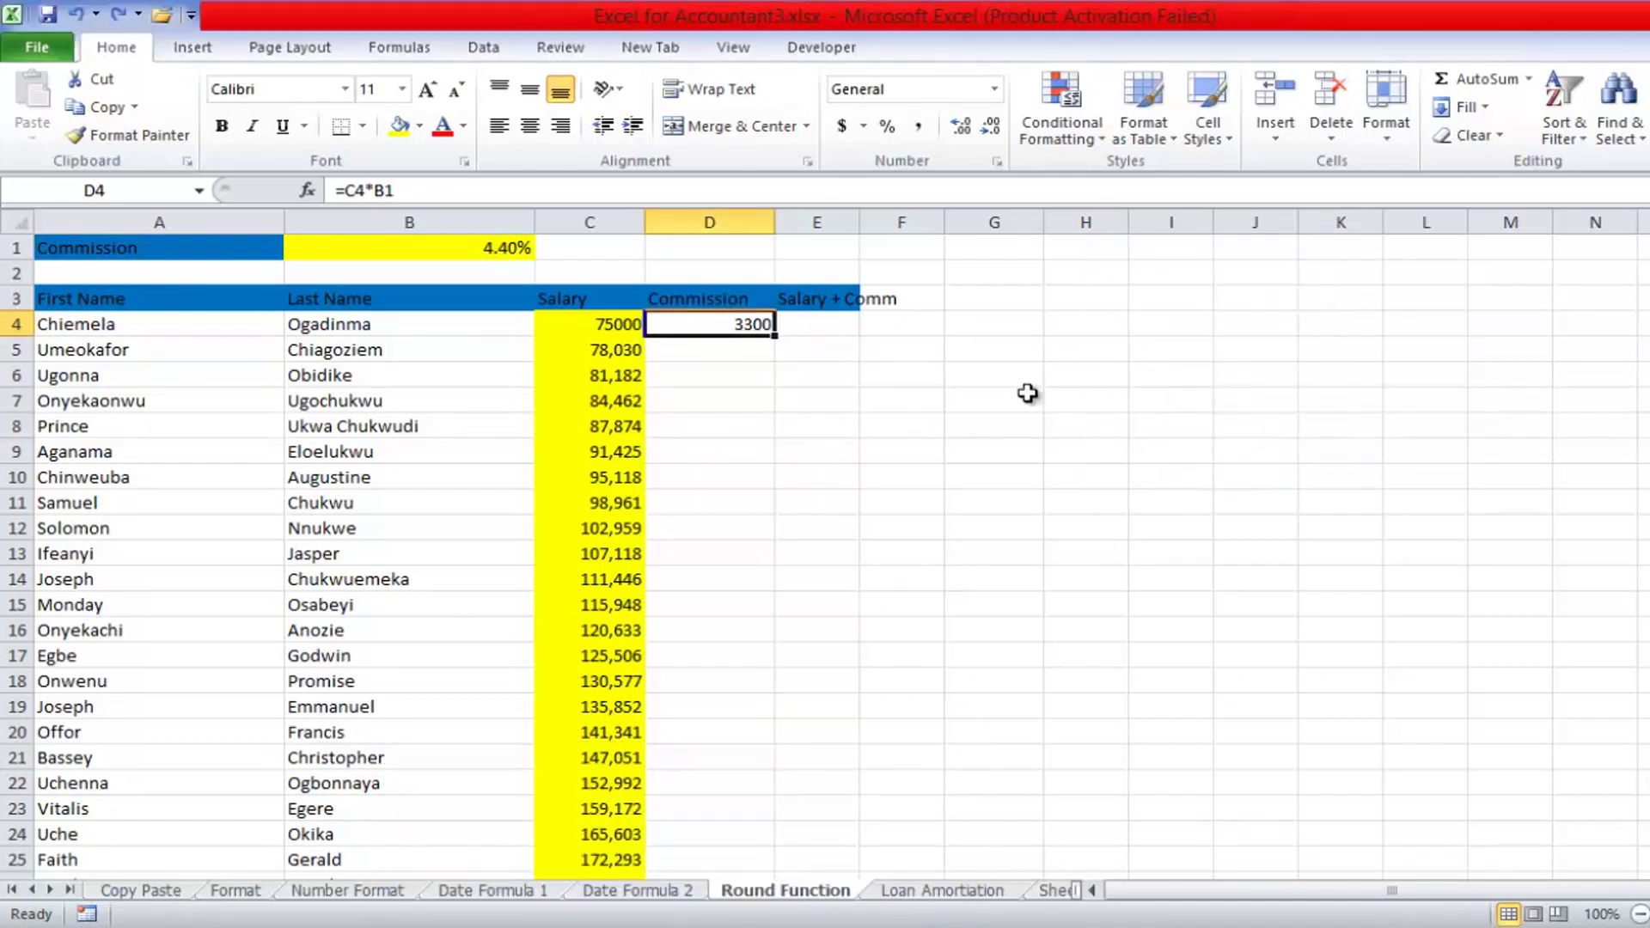
- Copy the D4 formula down to D6 and inspect which cells the copy in D5 refers to
drag(778, 340, 755, 375)
click(826, 375)
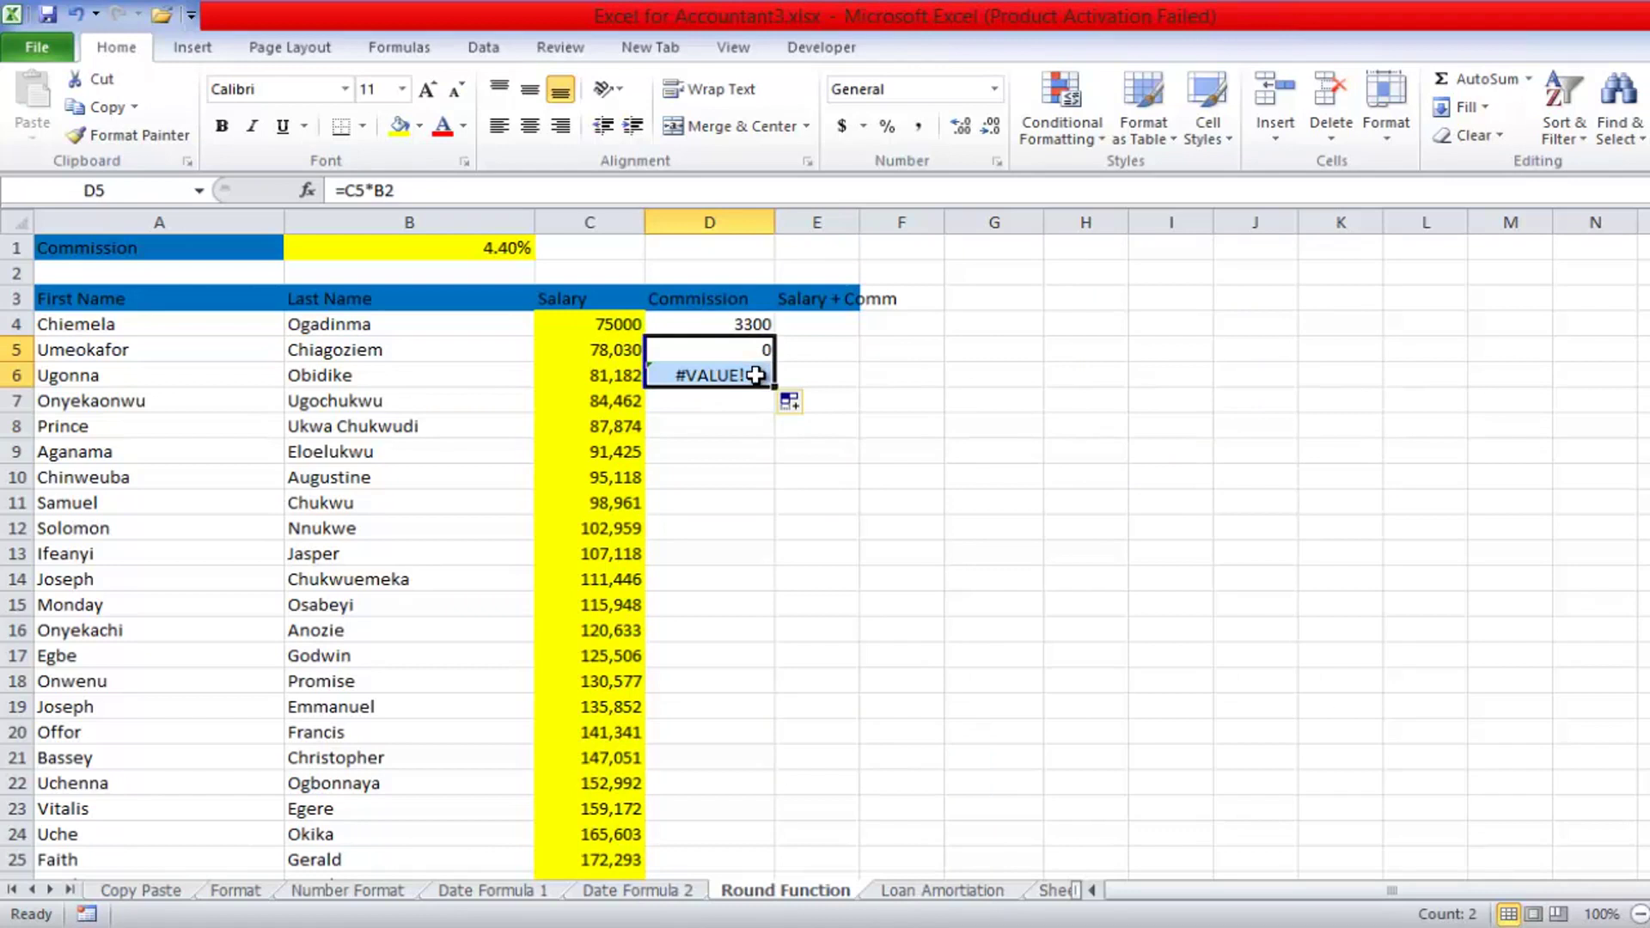
click(755, 374)
click(747, 350)
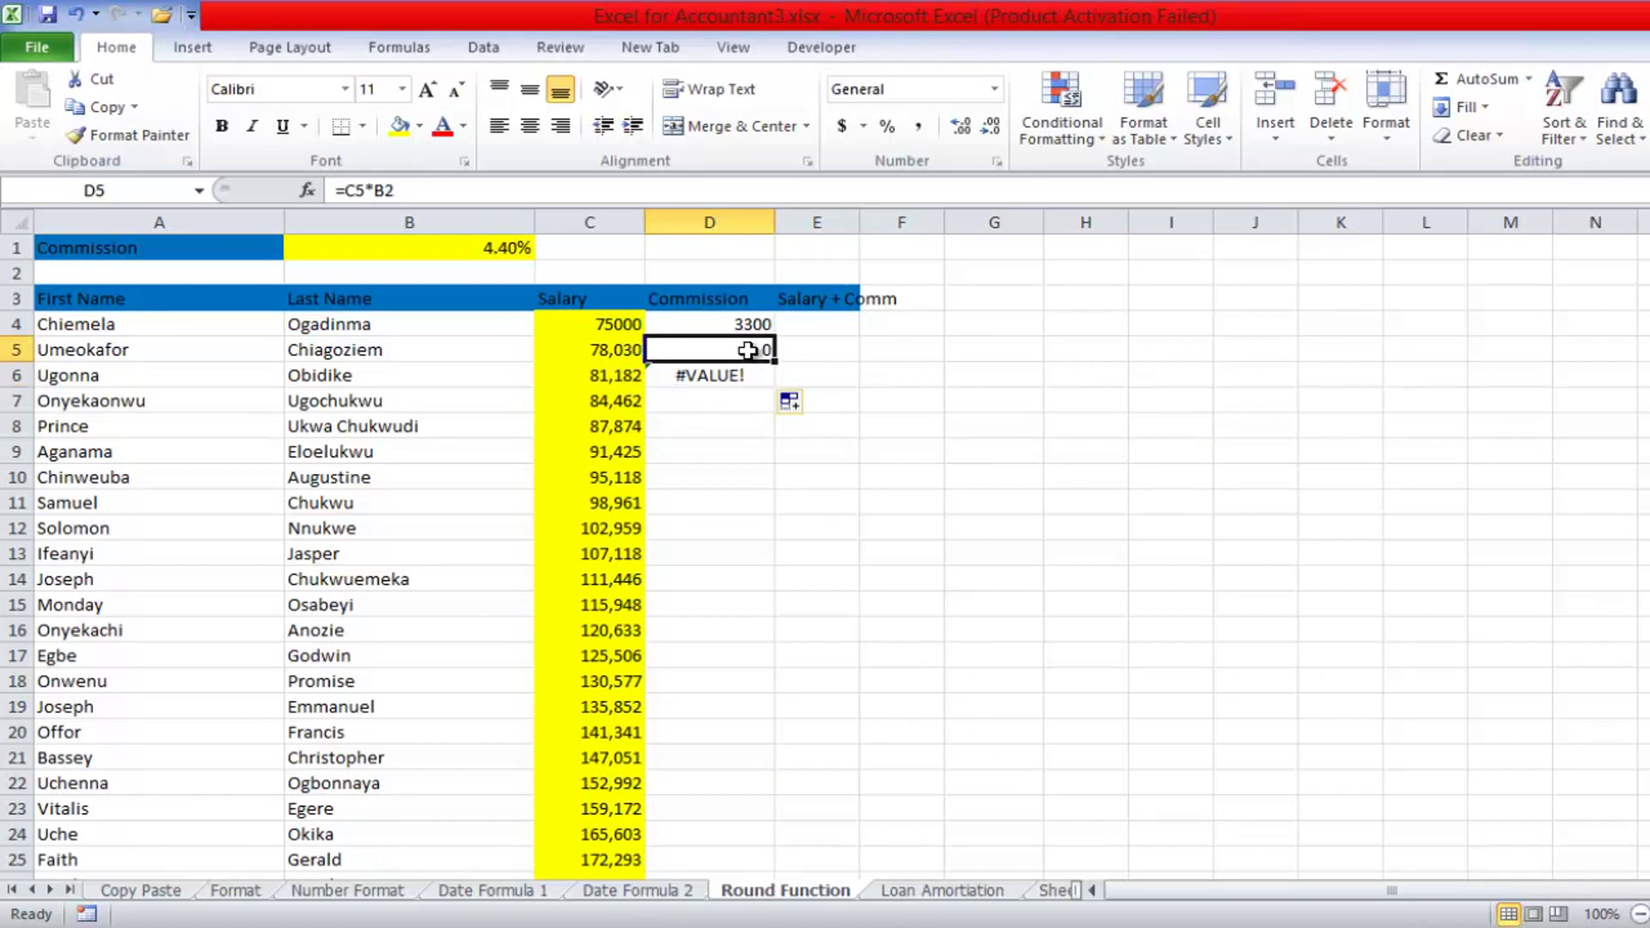
double_click(747, 350)
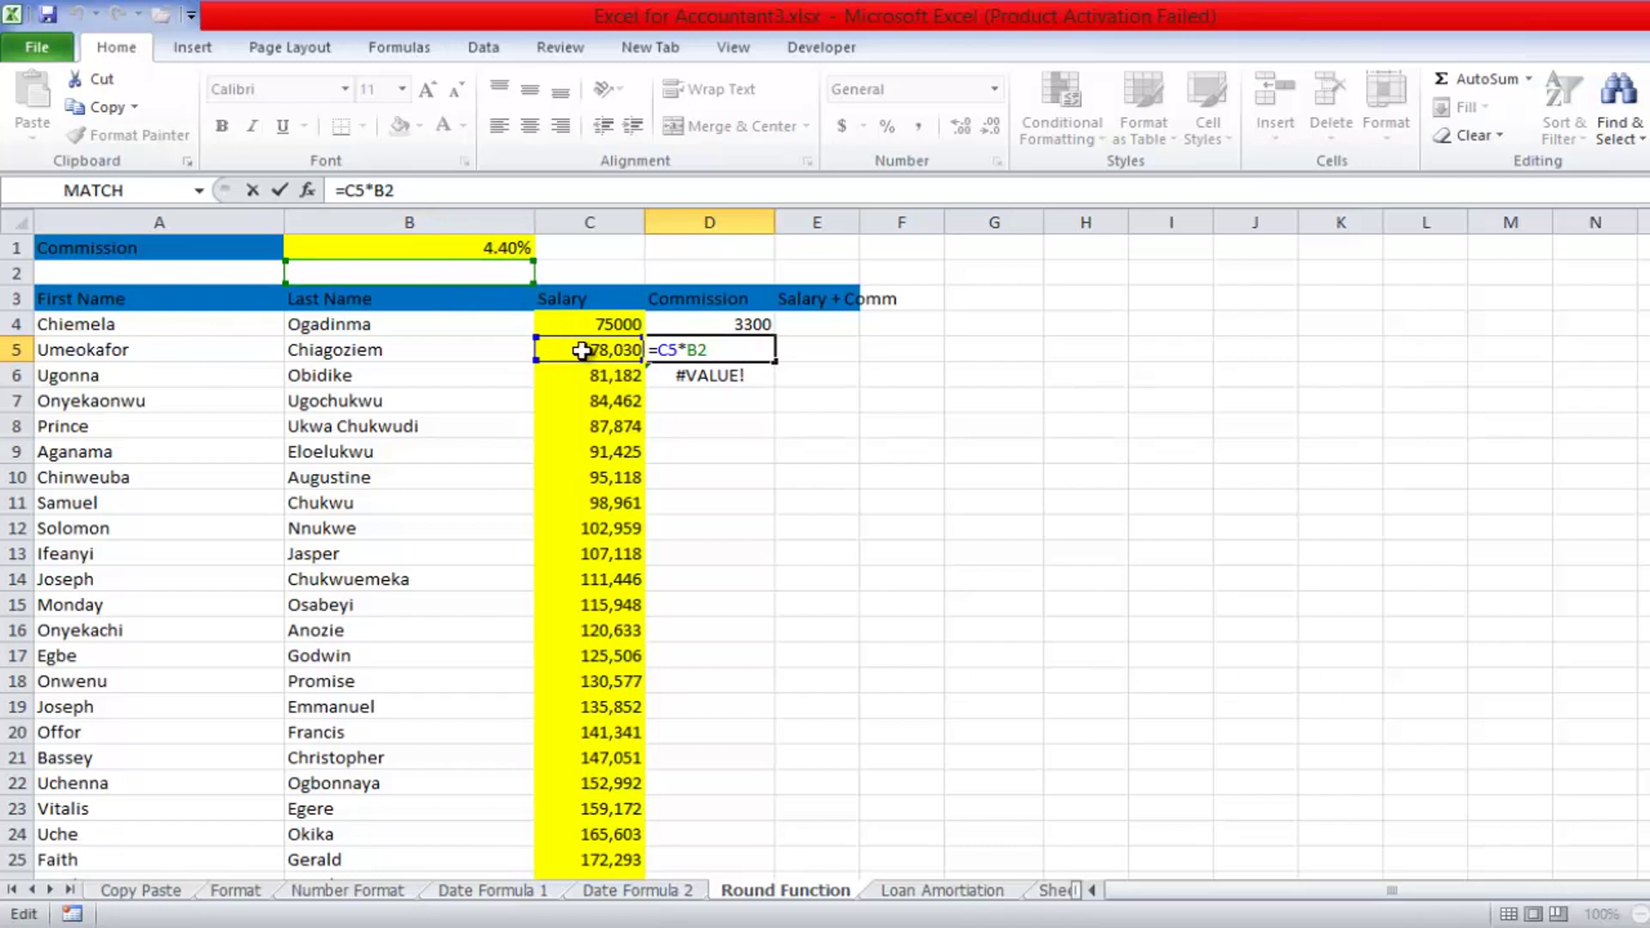
key(Return)
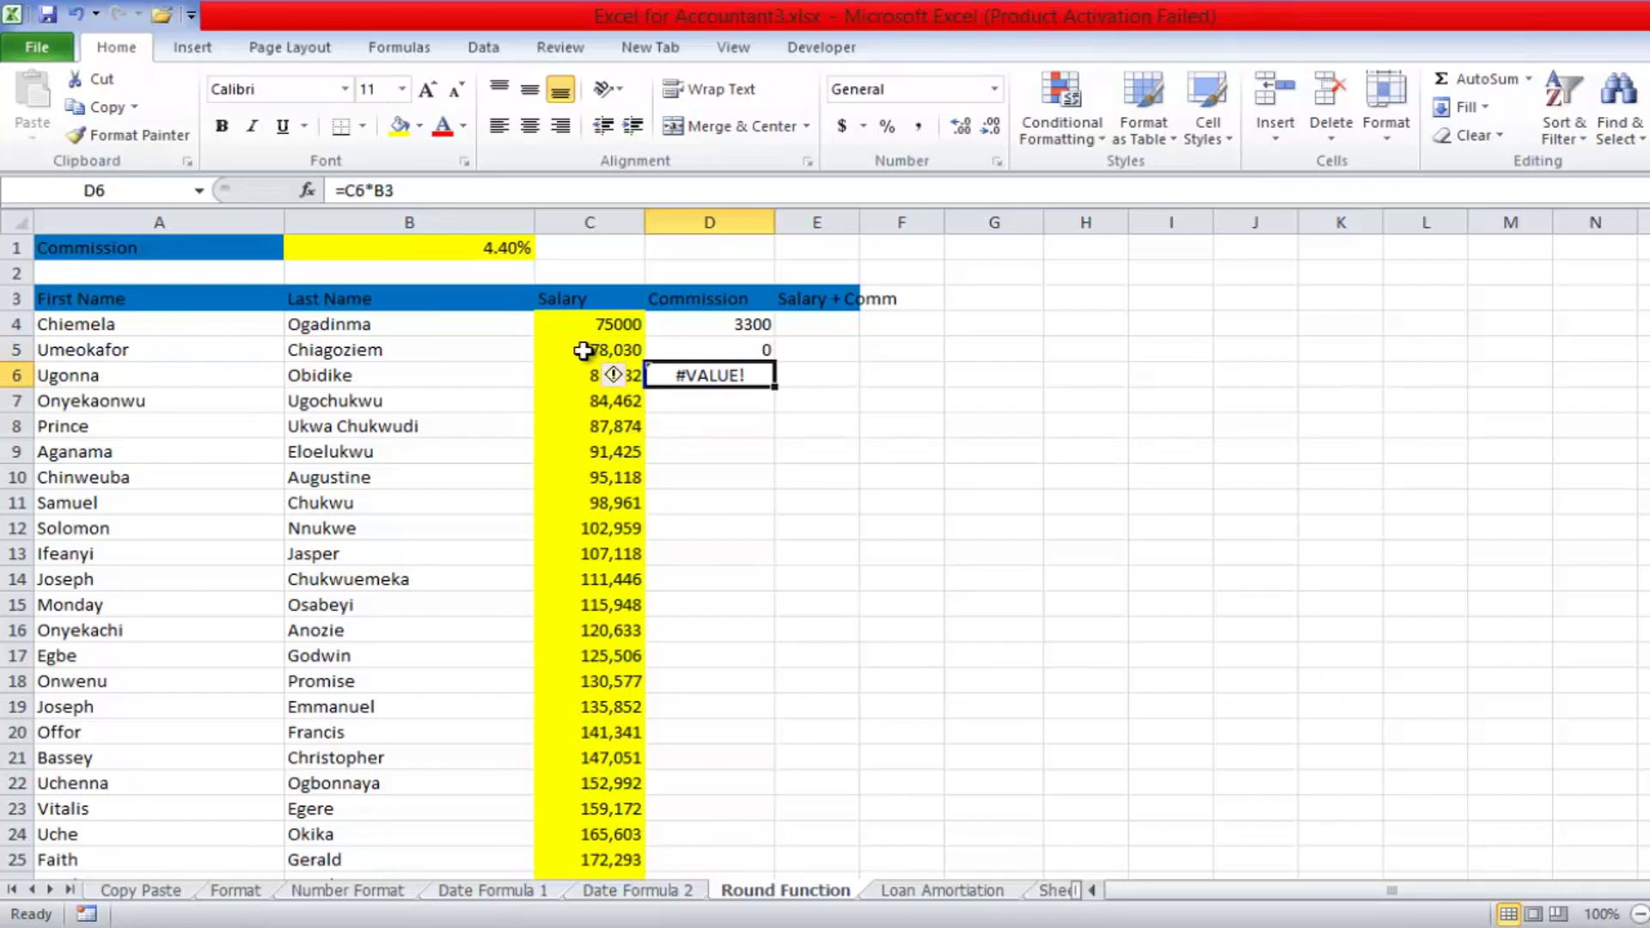
key(ctrl+Tab)
mouse_move(686, 918)
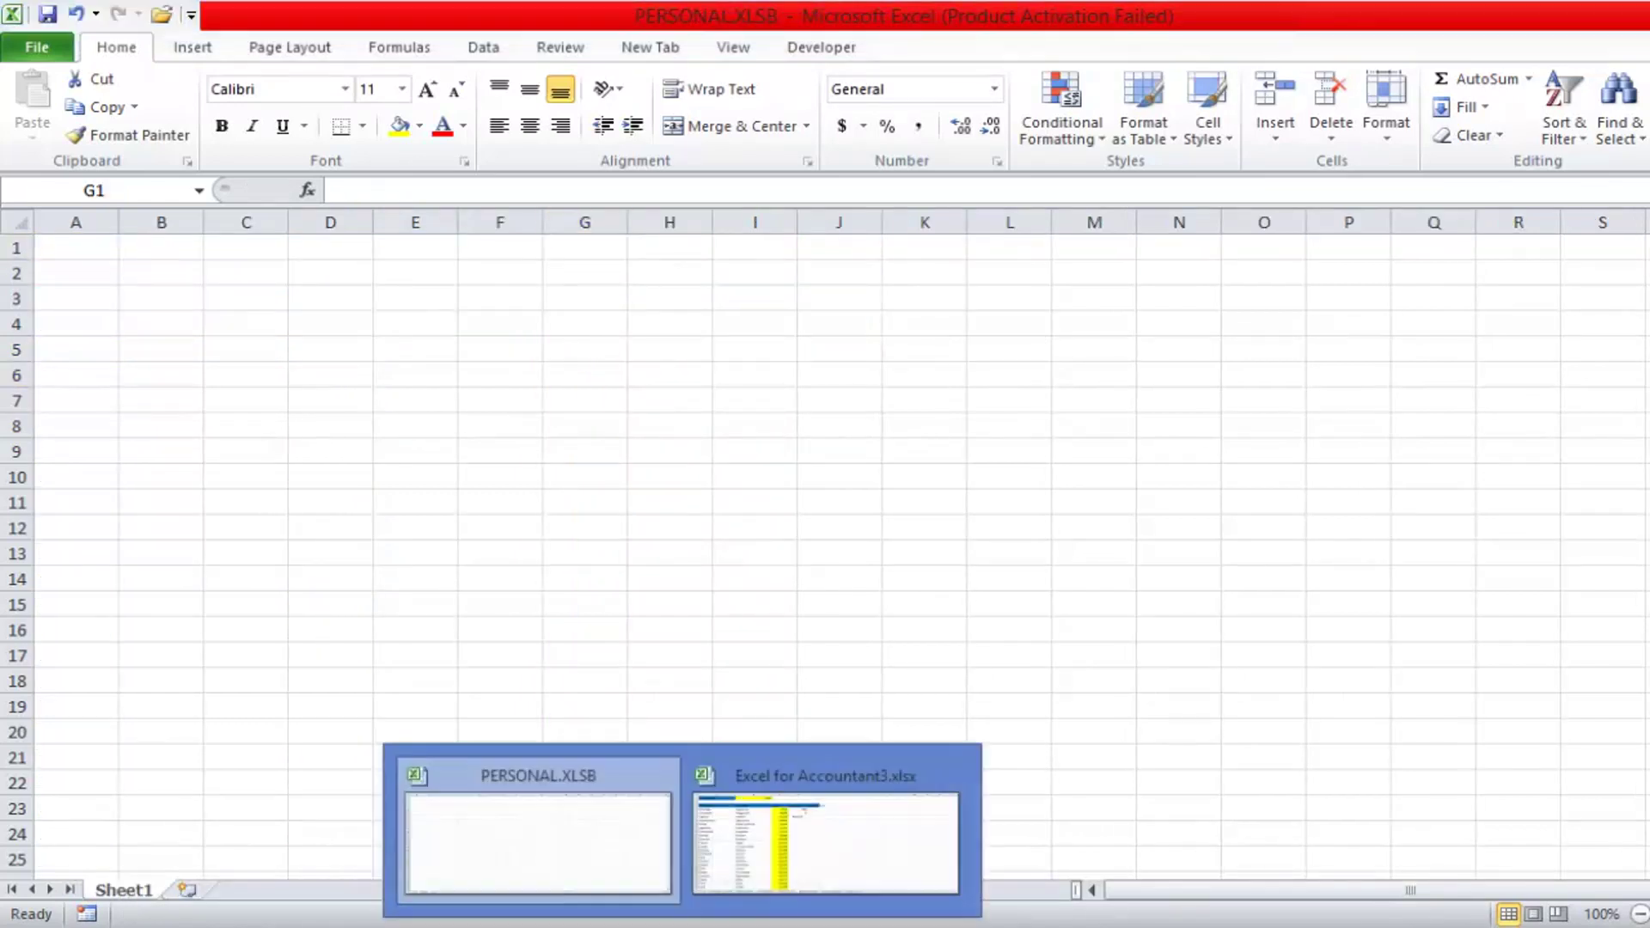
click(803, 855)
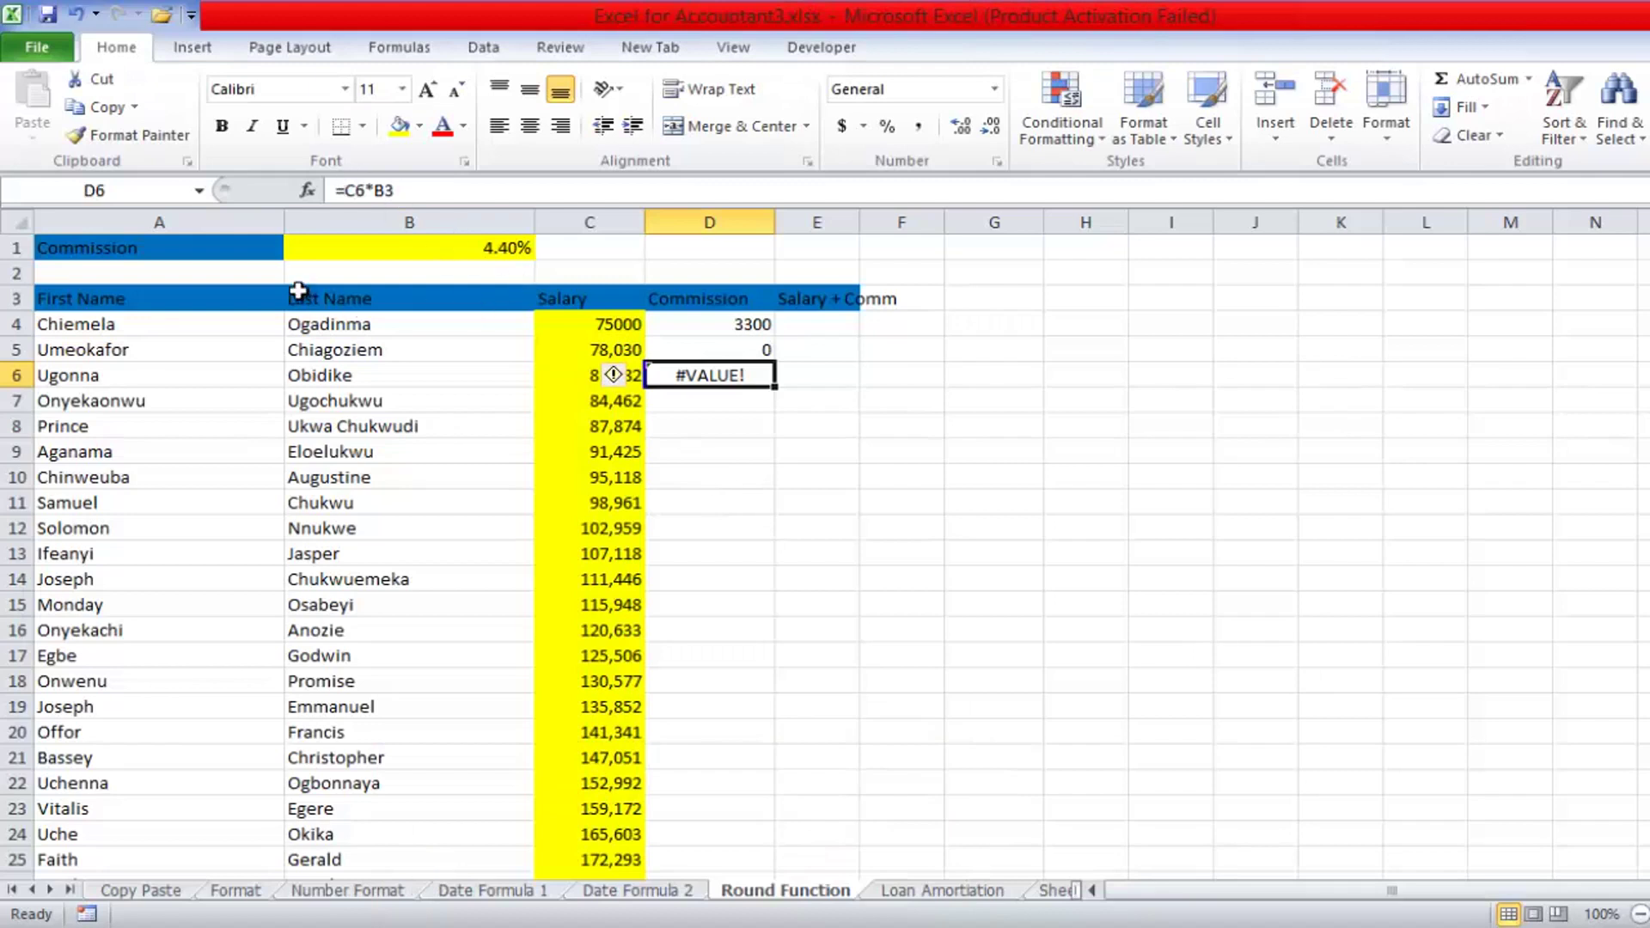
- Clear the copied commission formulas from D6 and D5
key(Delete)
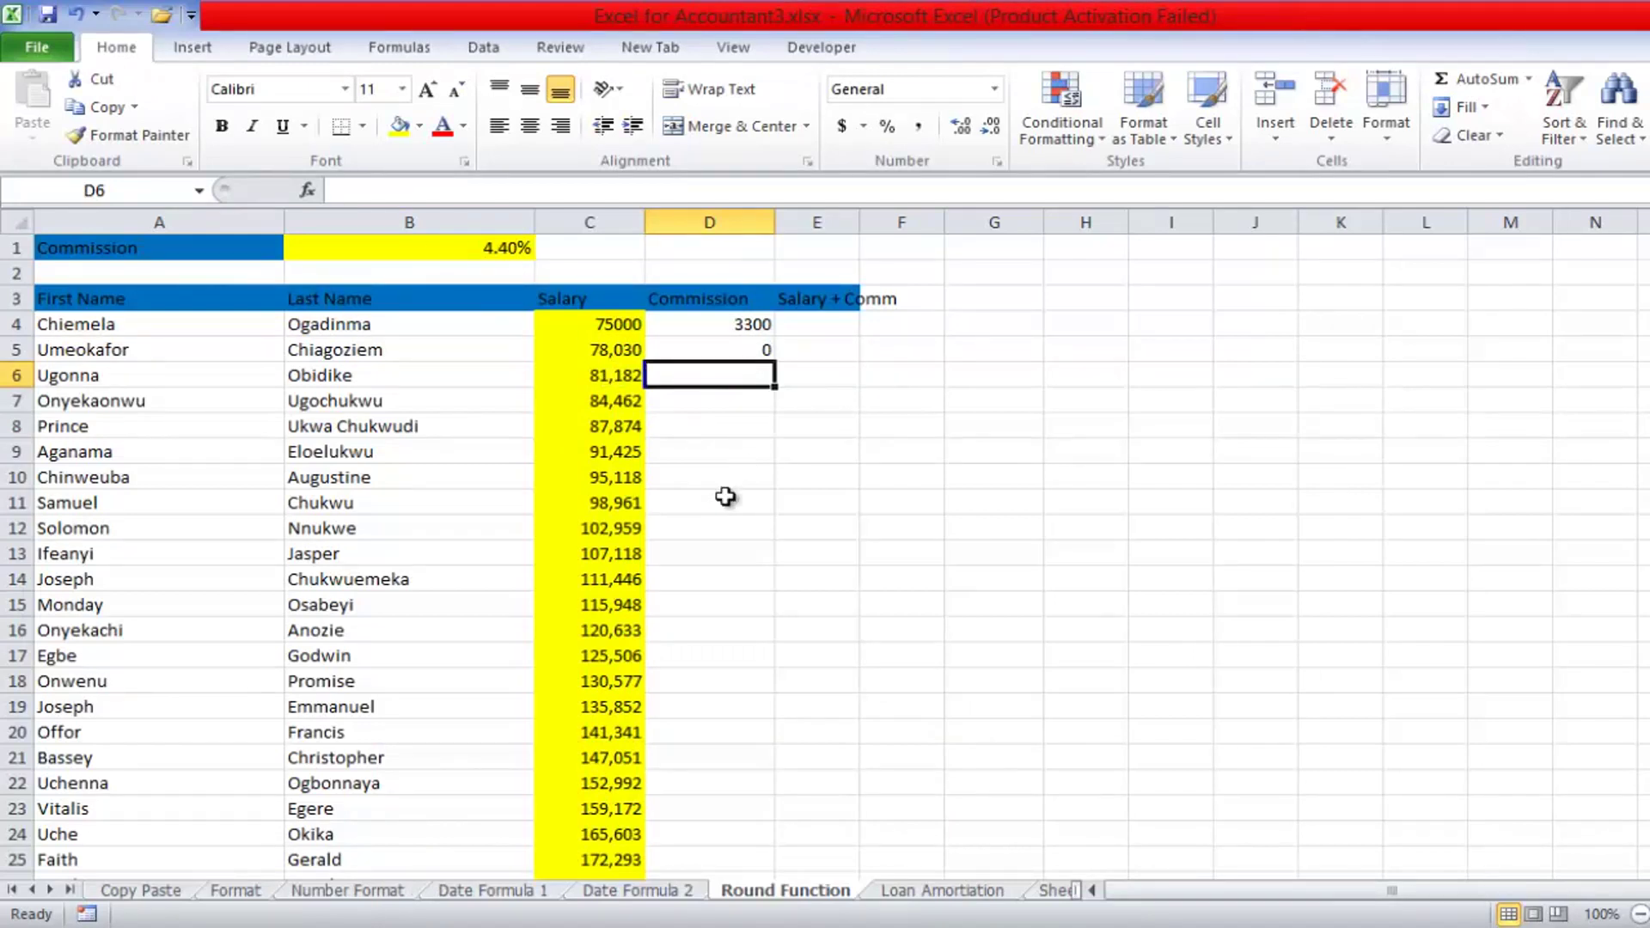
key(Up)
key(Delete)
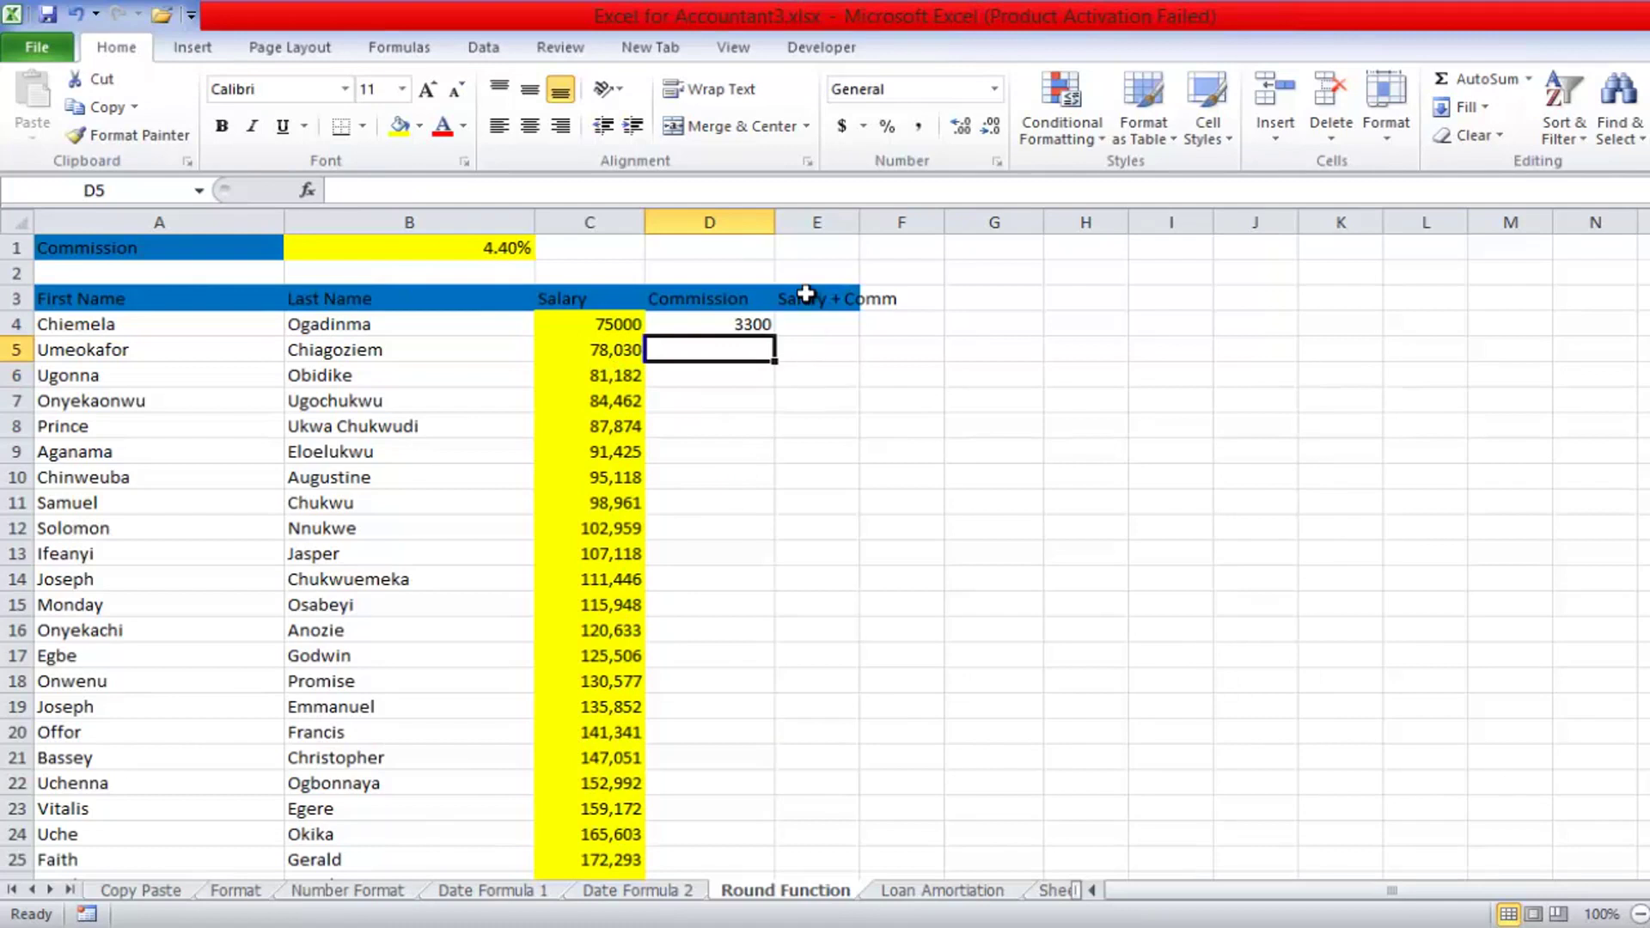
- Replace the formula in D4 with =C4*B$1, locking the row of the commission rate
click(748, 325)
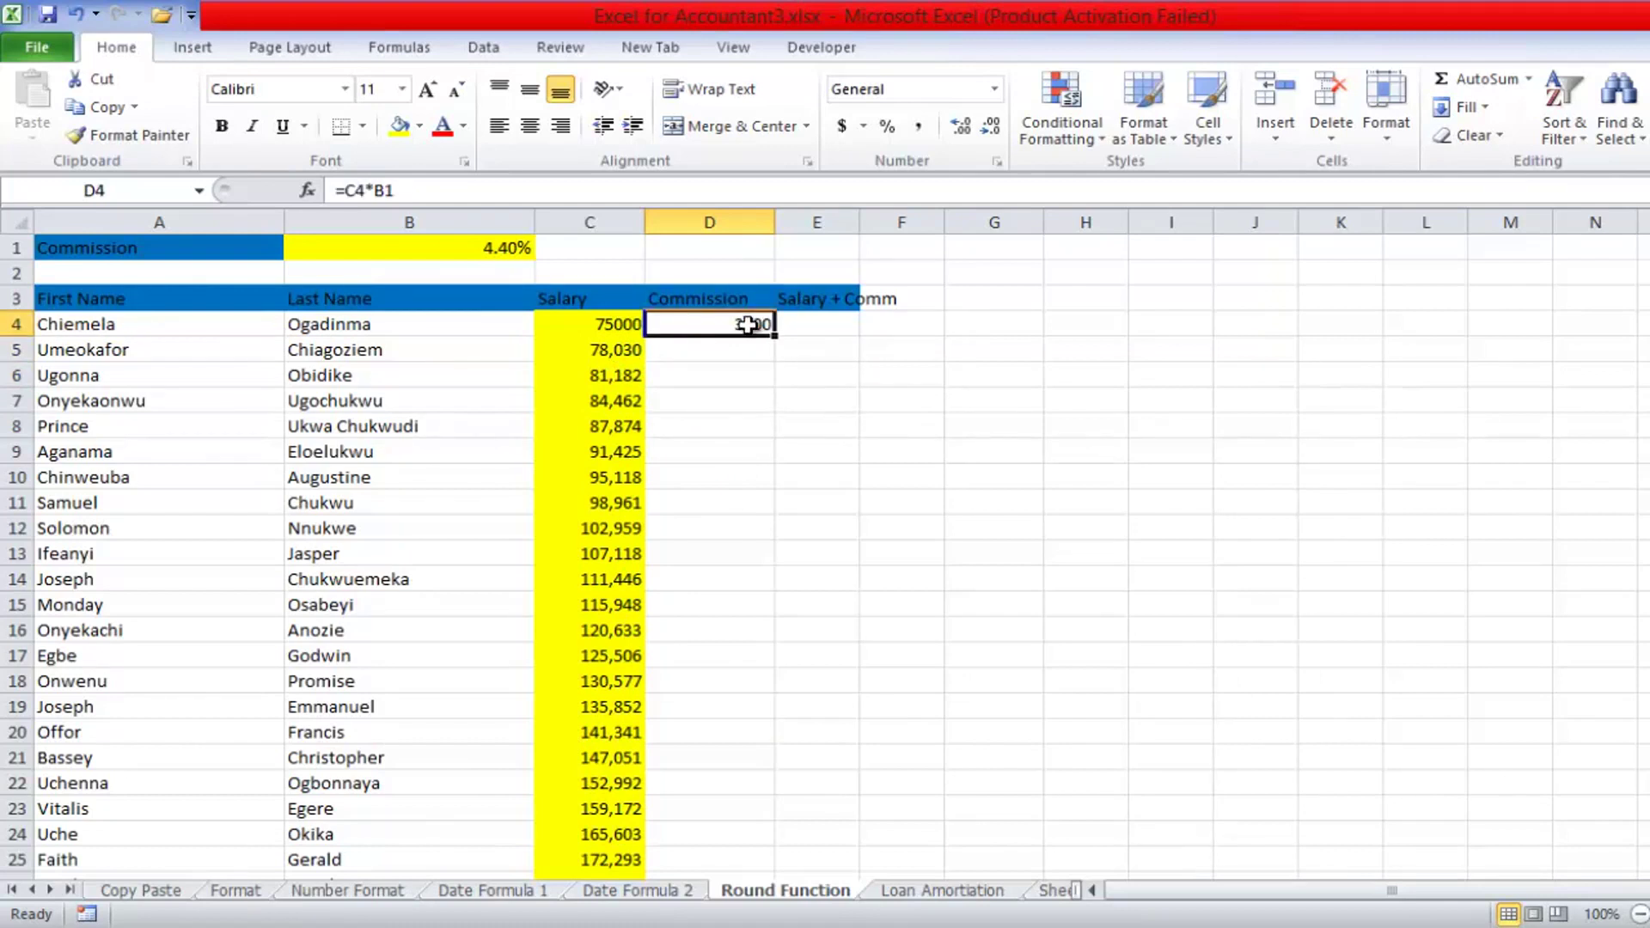
key(Delete)
text(=)
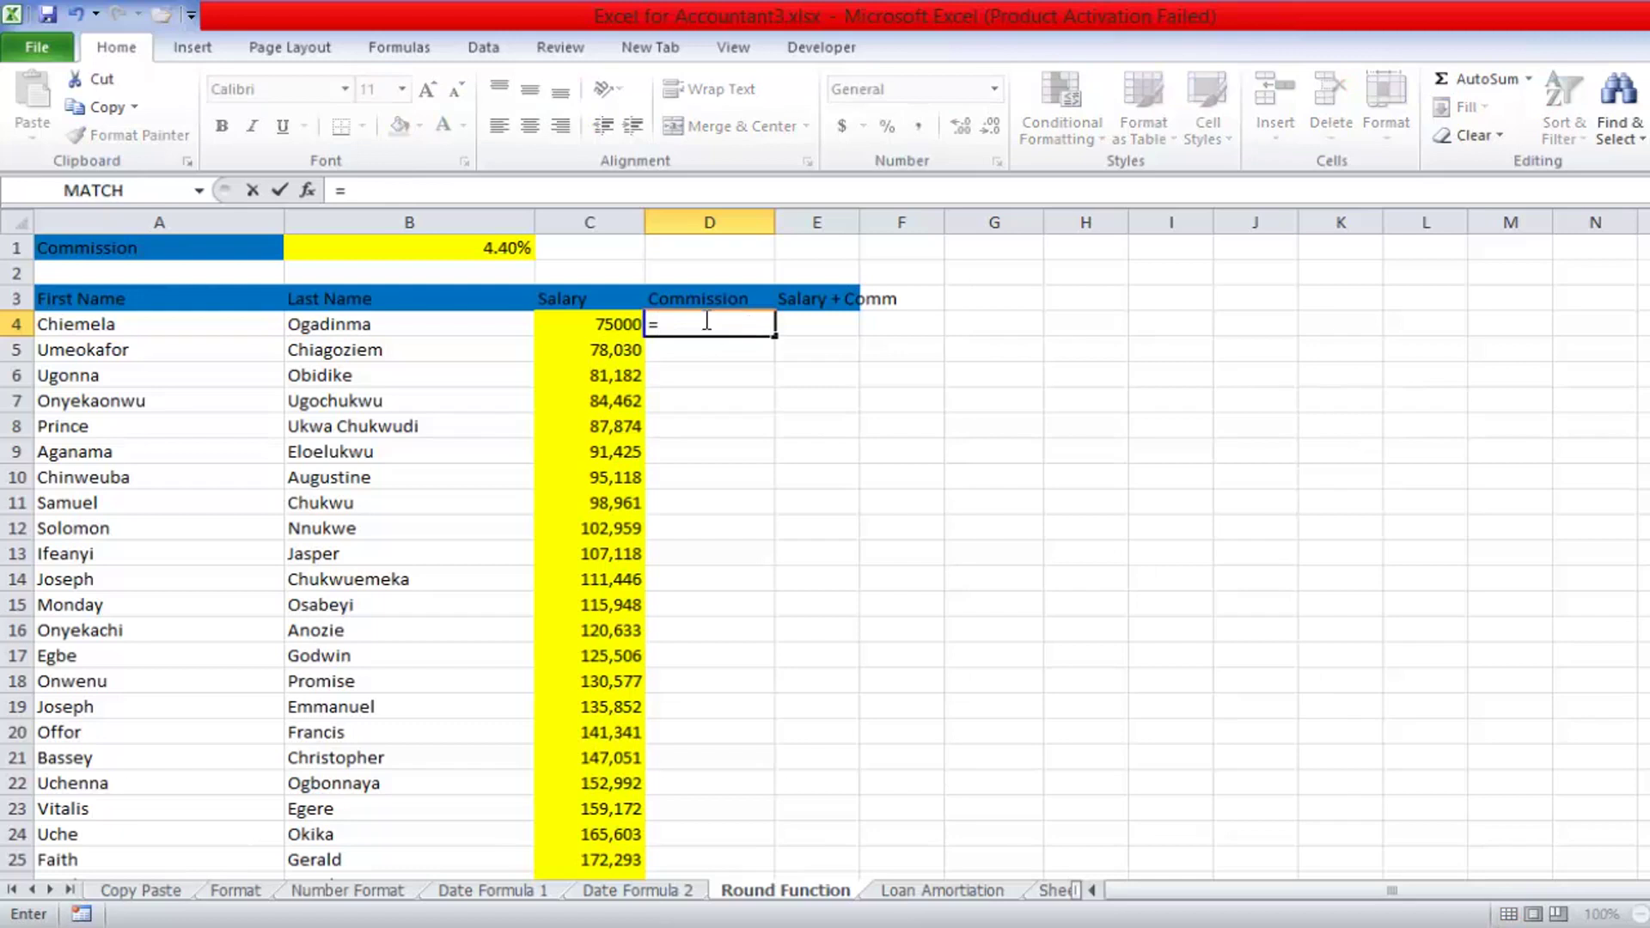
click(606, 322)
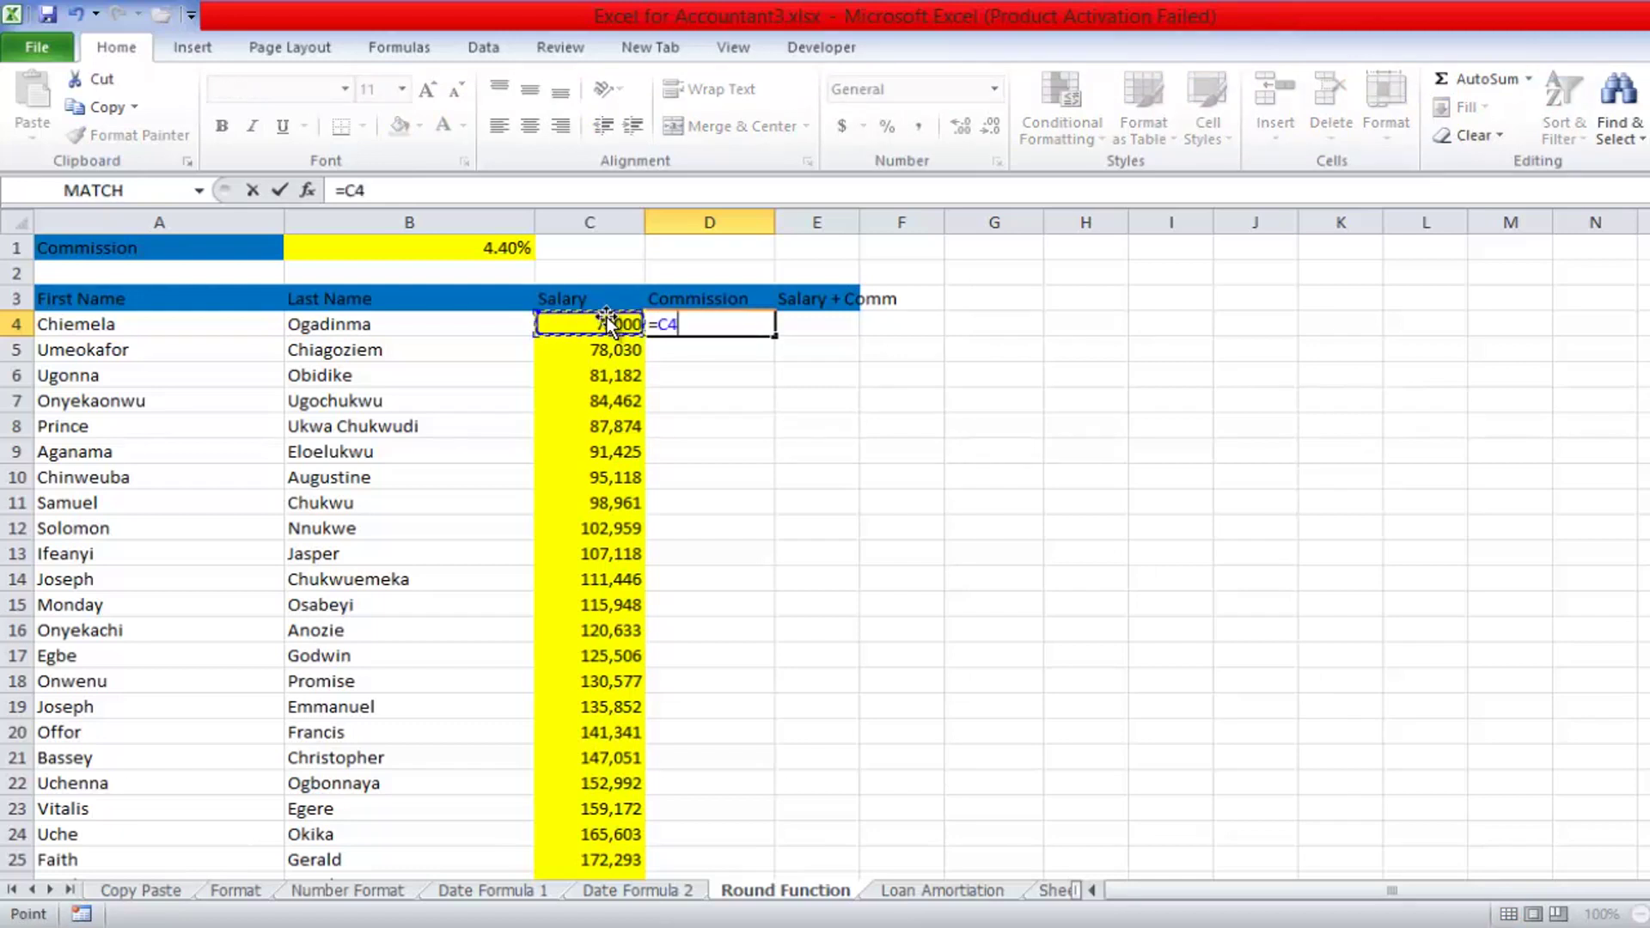
text(*)
click(606, 321)
key(Left)
key(Up)
key(Up)
key(Up)
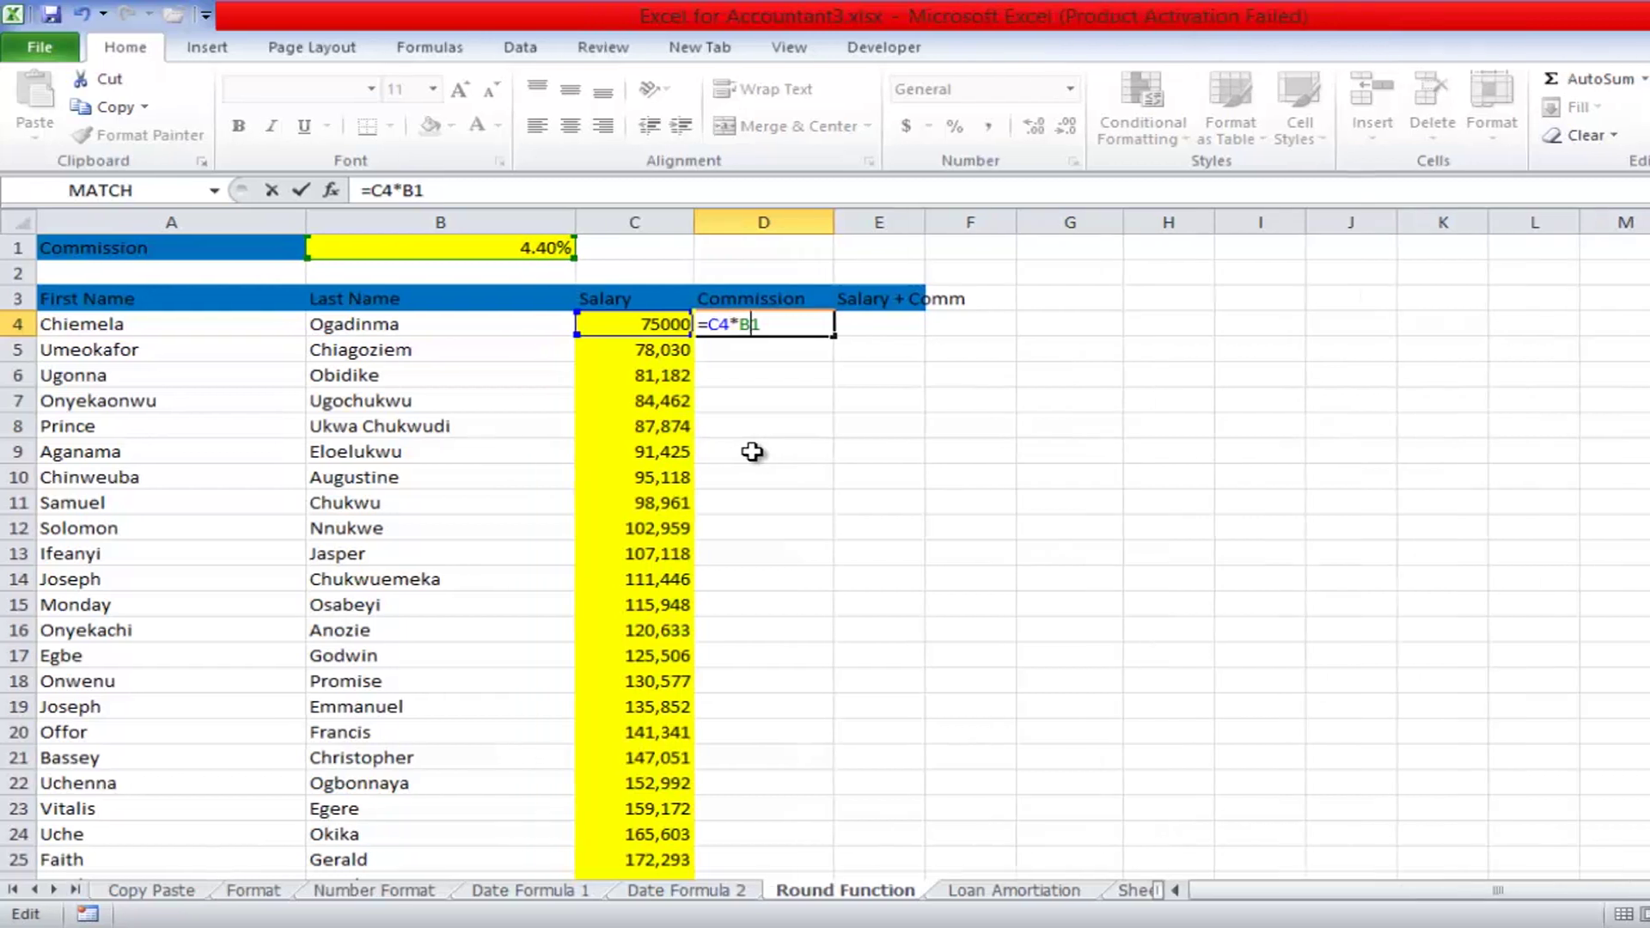
key(Left)
text($)
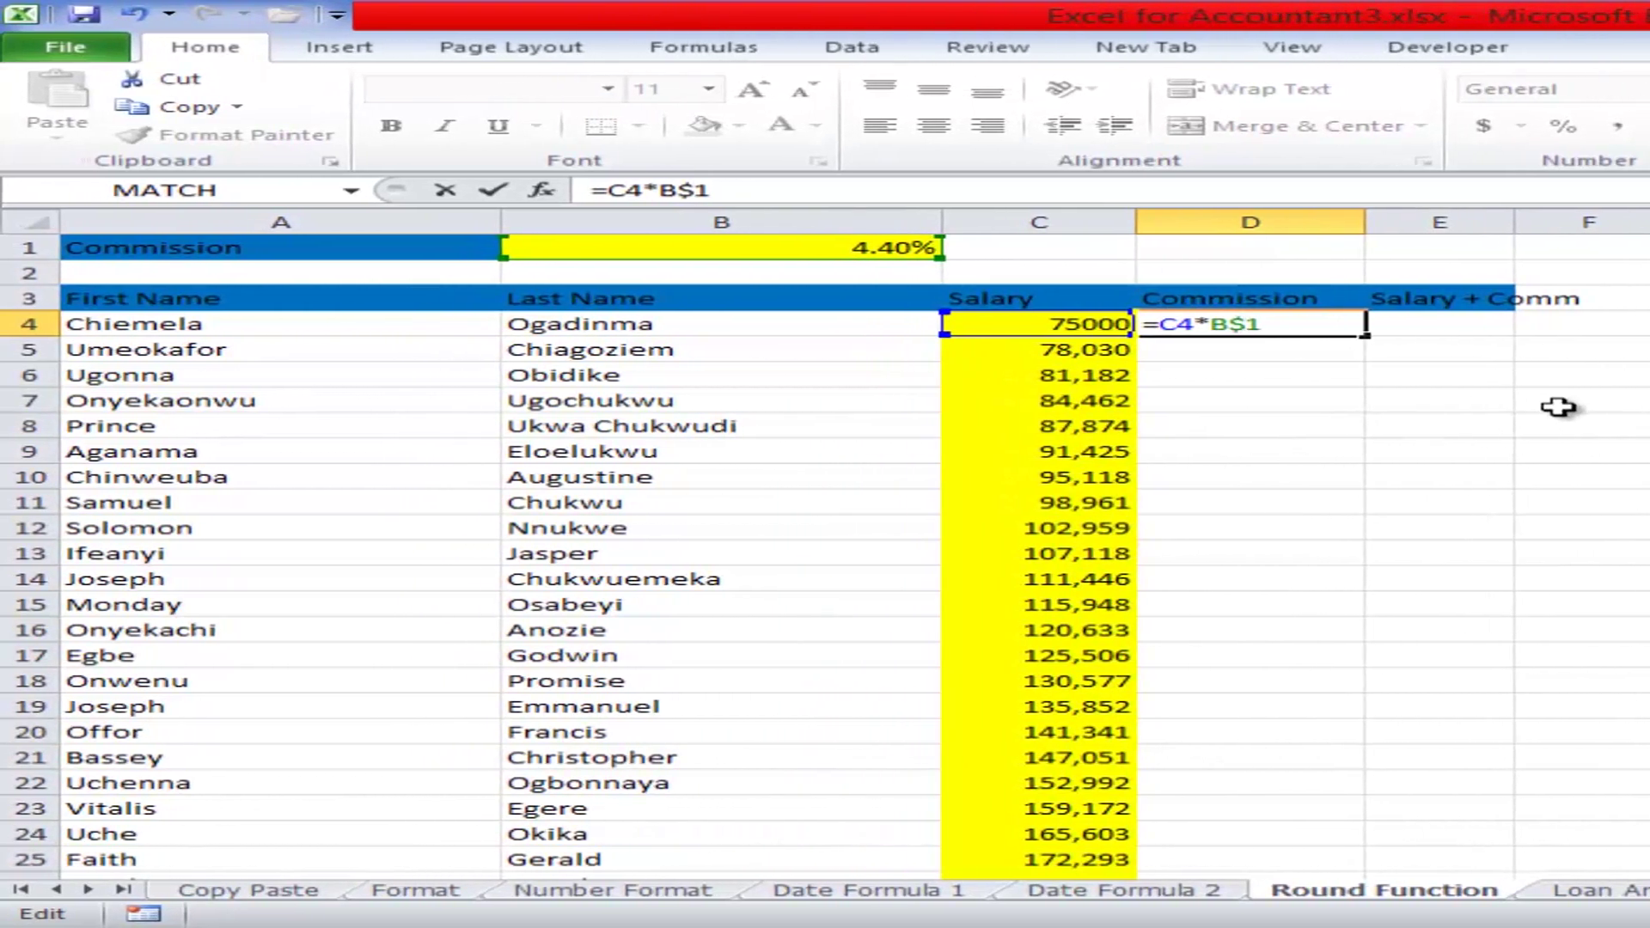
key(Return)
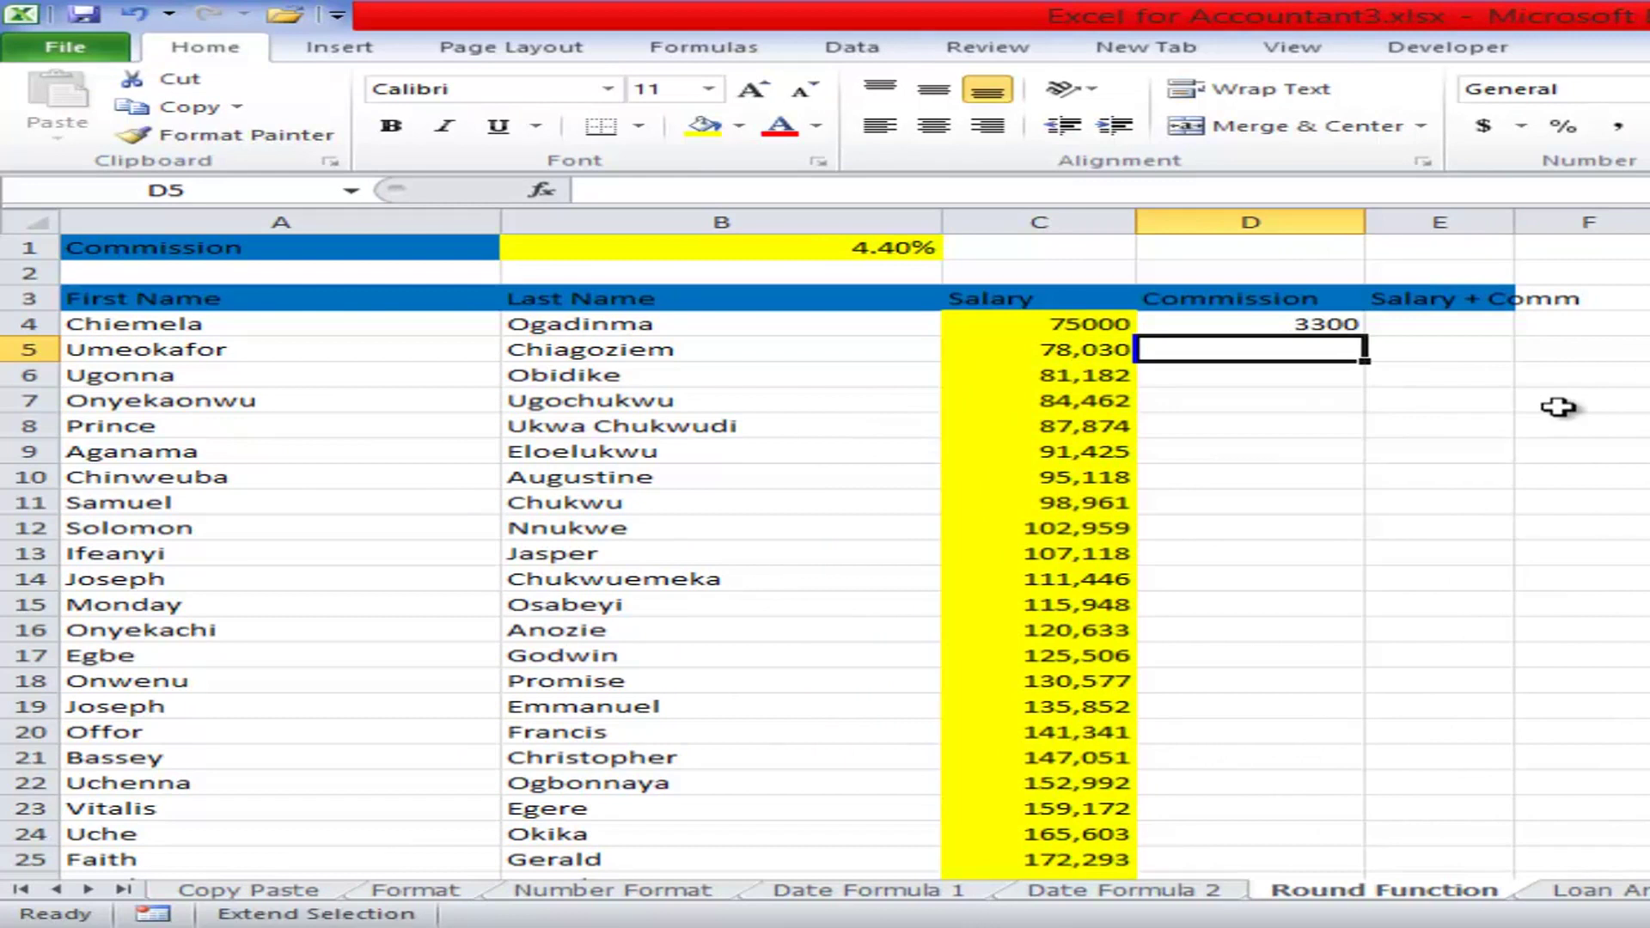
- Fill the D4 commission formula down for all employees and inspect the copied references in D5
key(alt+Tab)
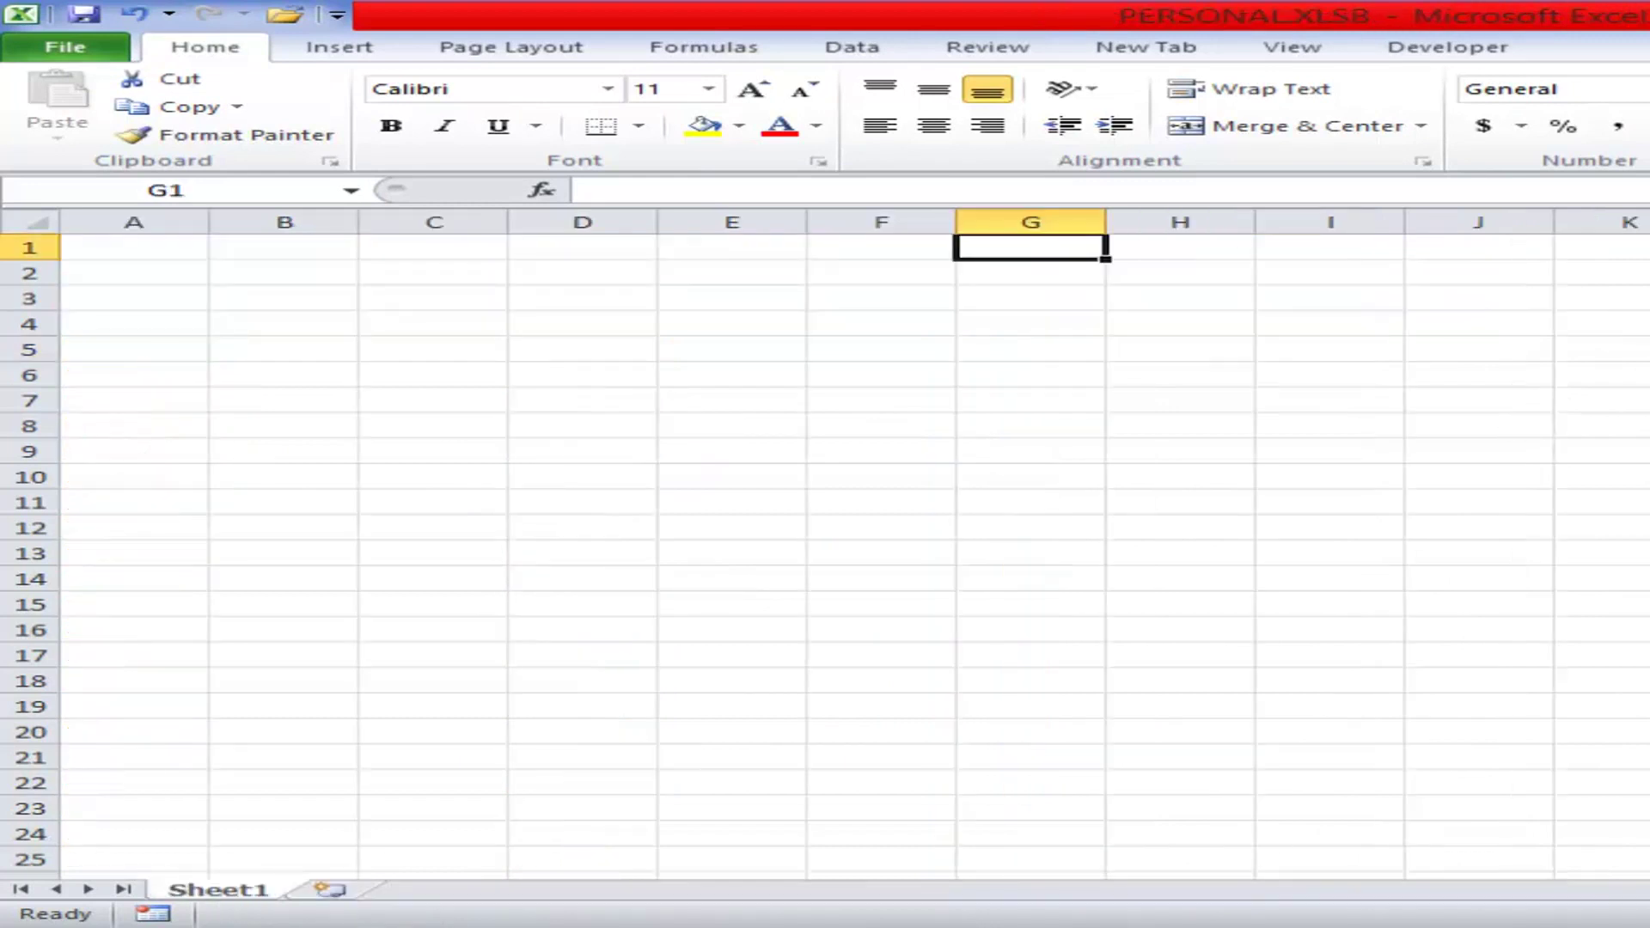
mouse_move(1326, 885)
click(1418, 866)
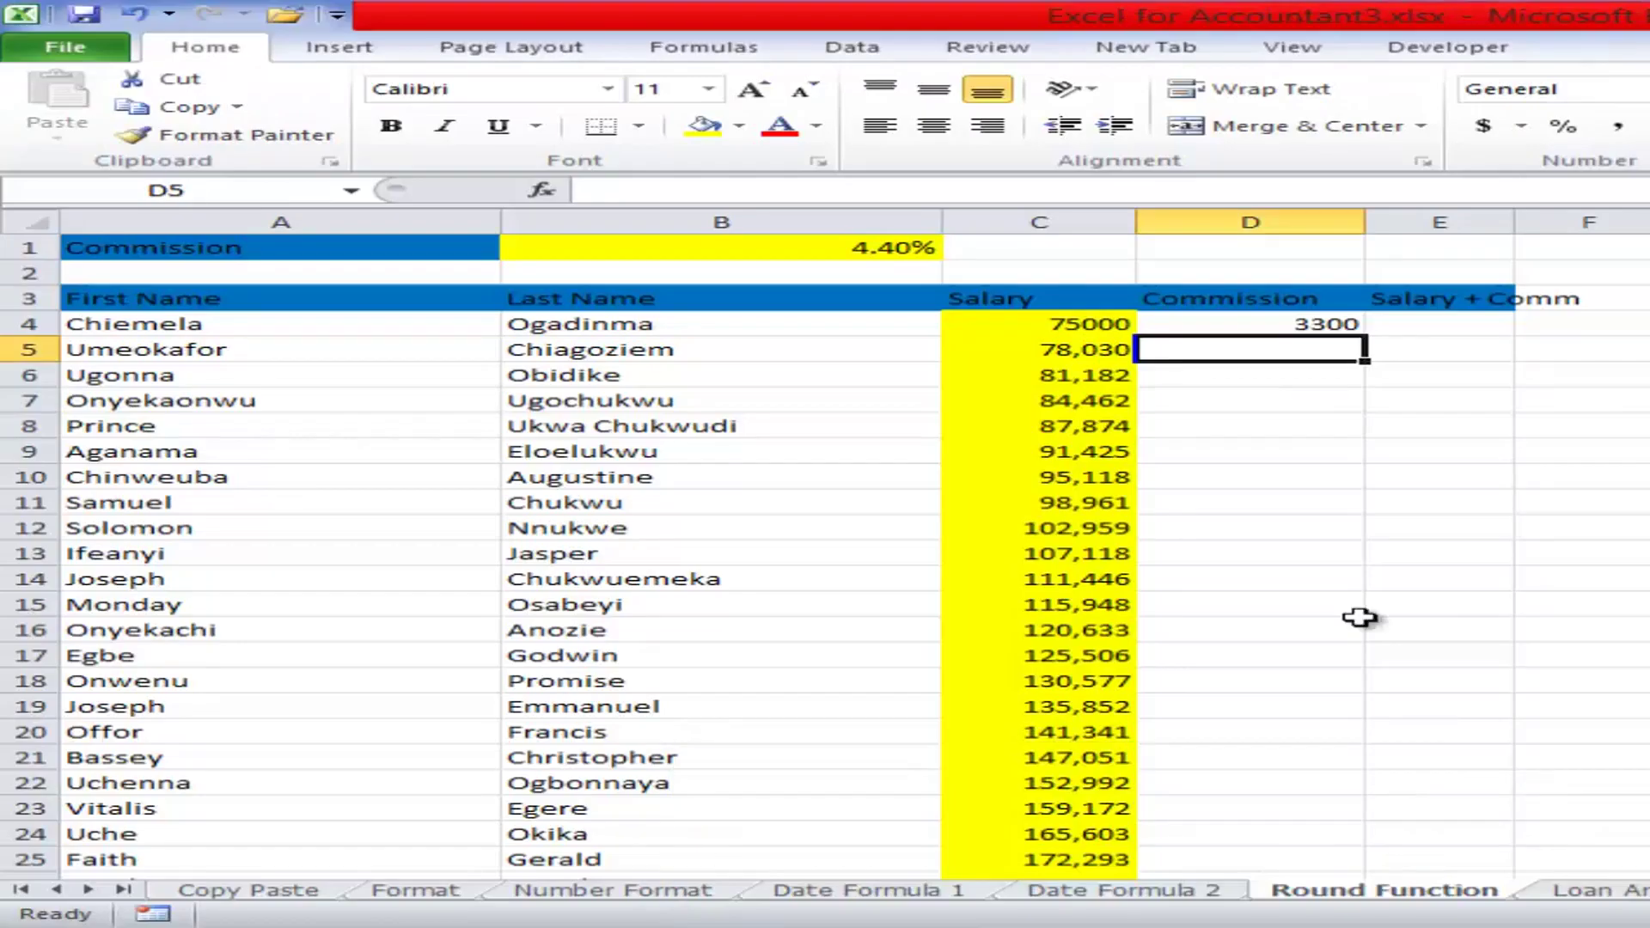
click(1349, 324)
drag(1370, 340, 1373, 340)
double_click(1374, 340)
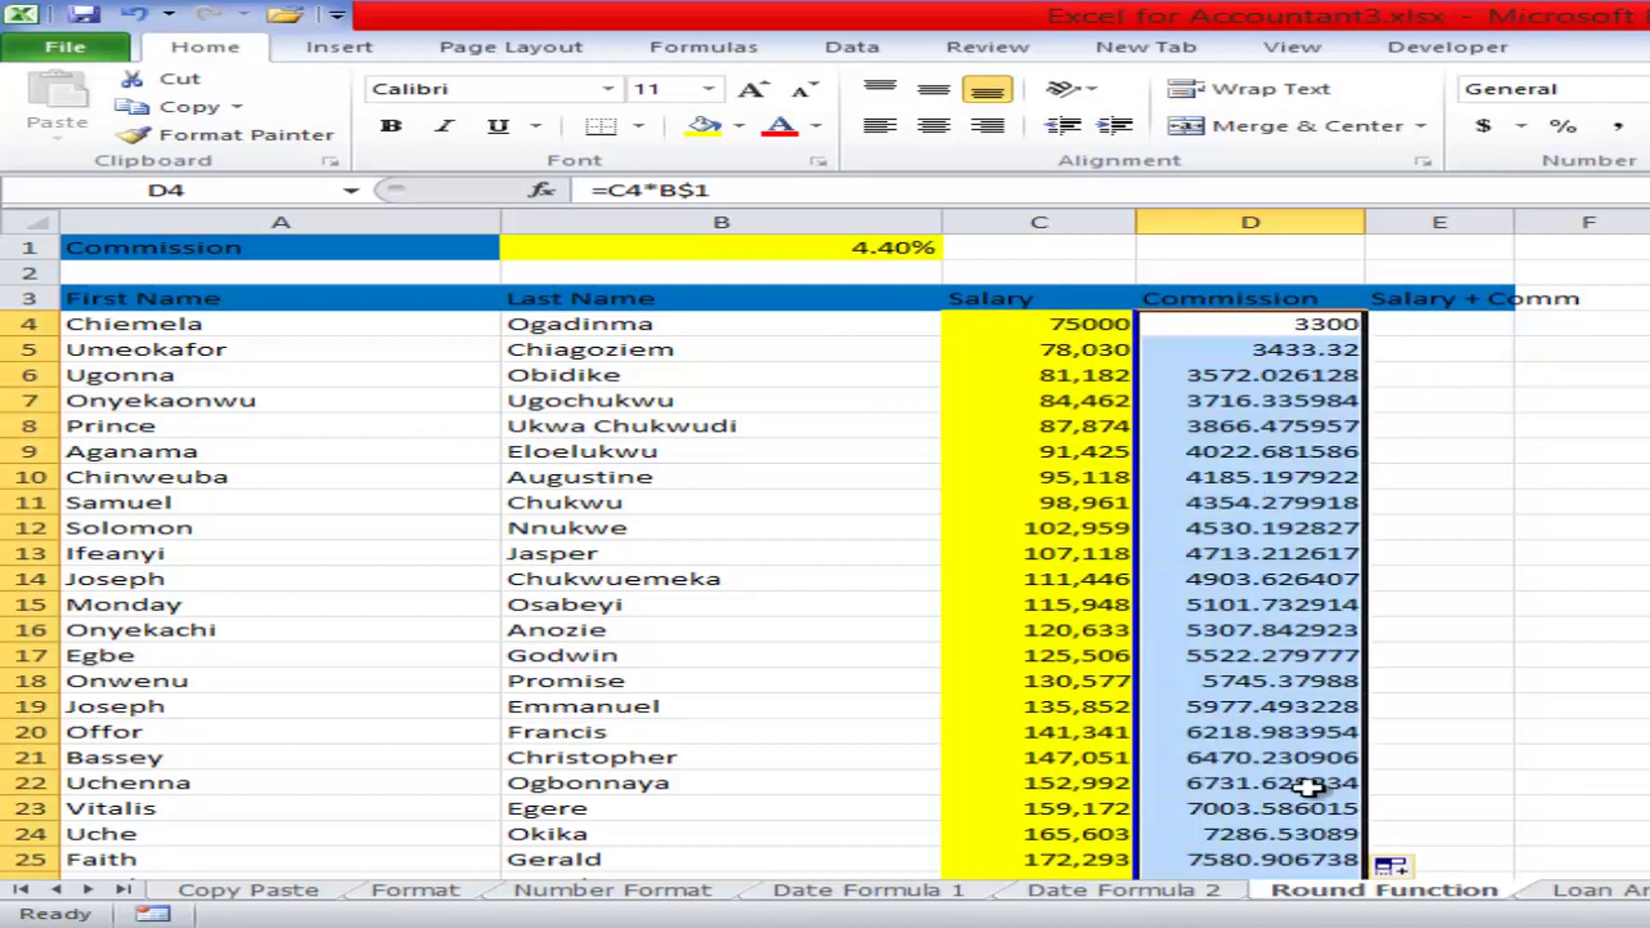
double_click(1303, 351)
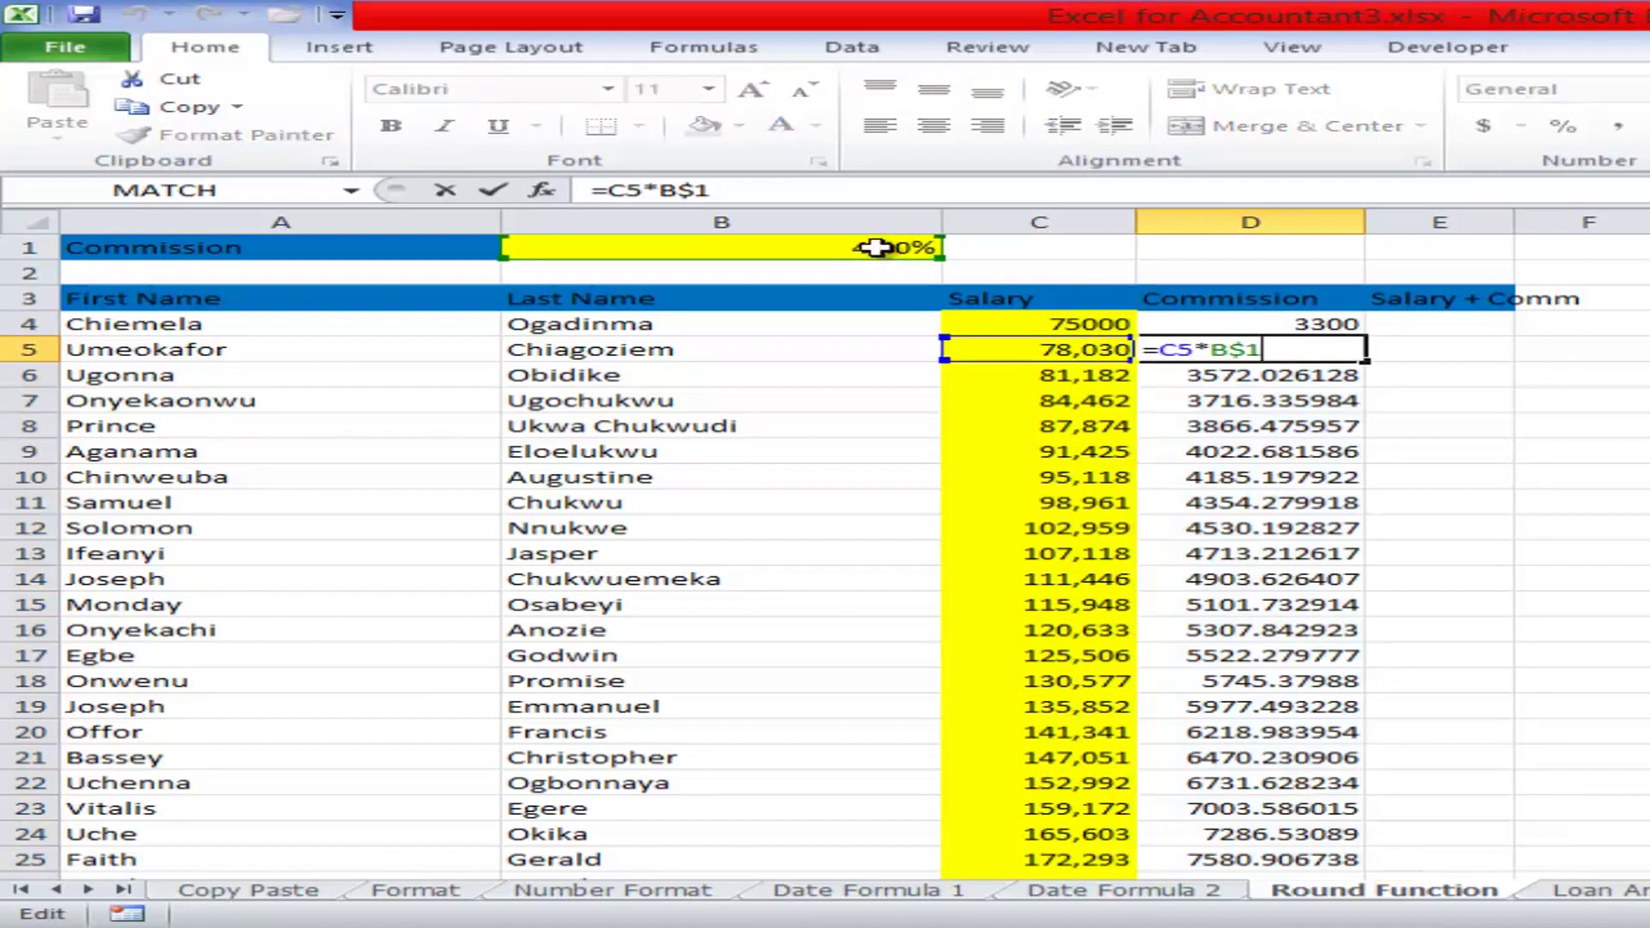
click(1427, 353)
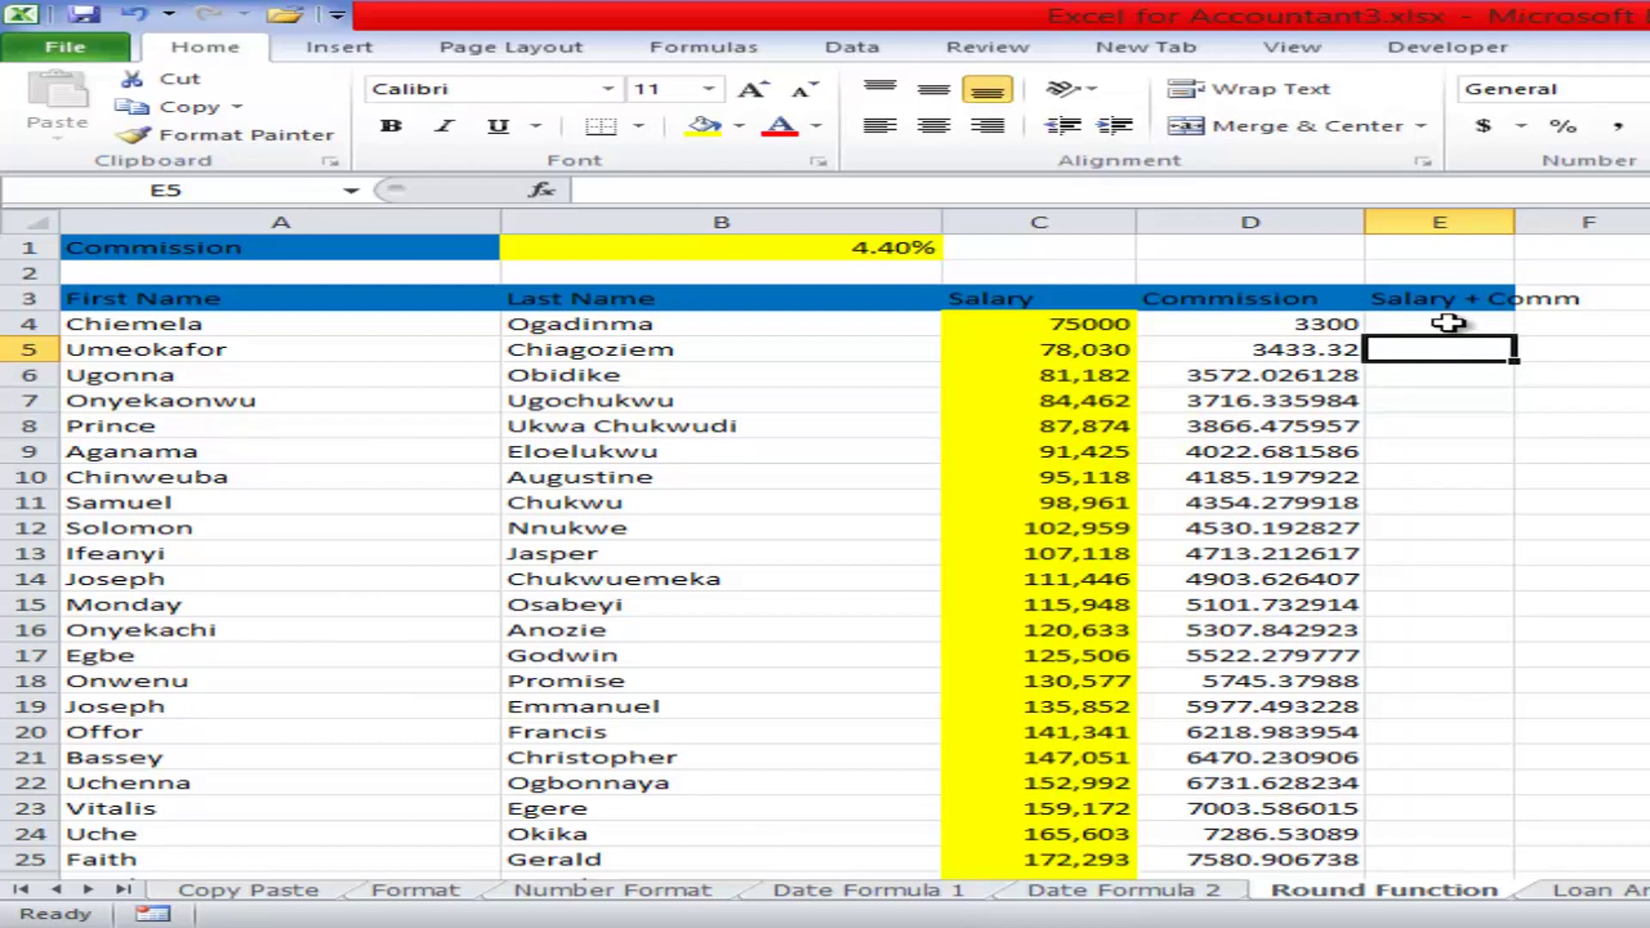
- Autofit column E to the Salary + Comm header and select E4
double_click(1514, 222)
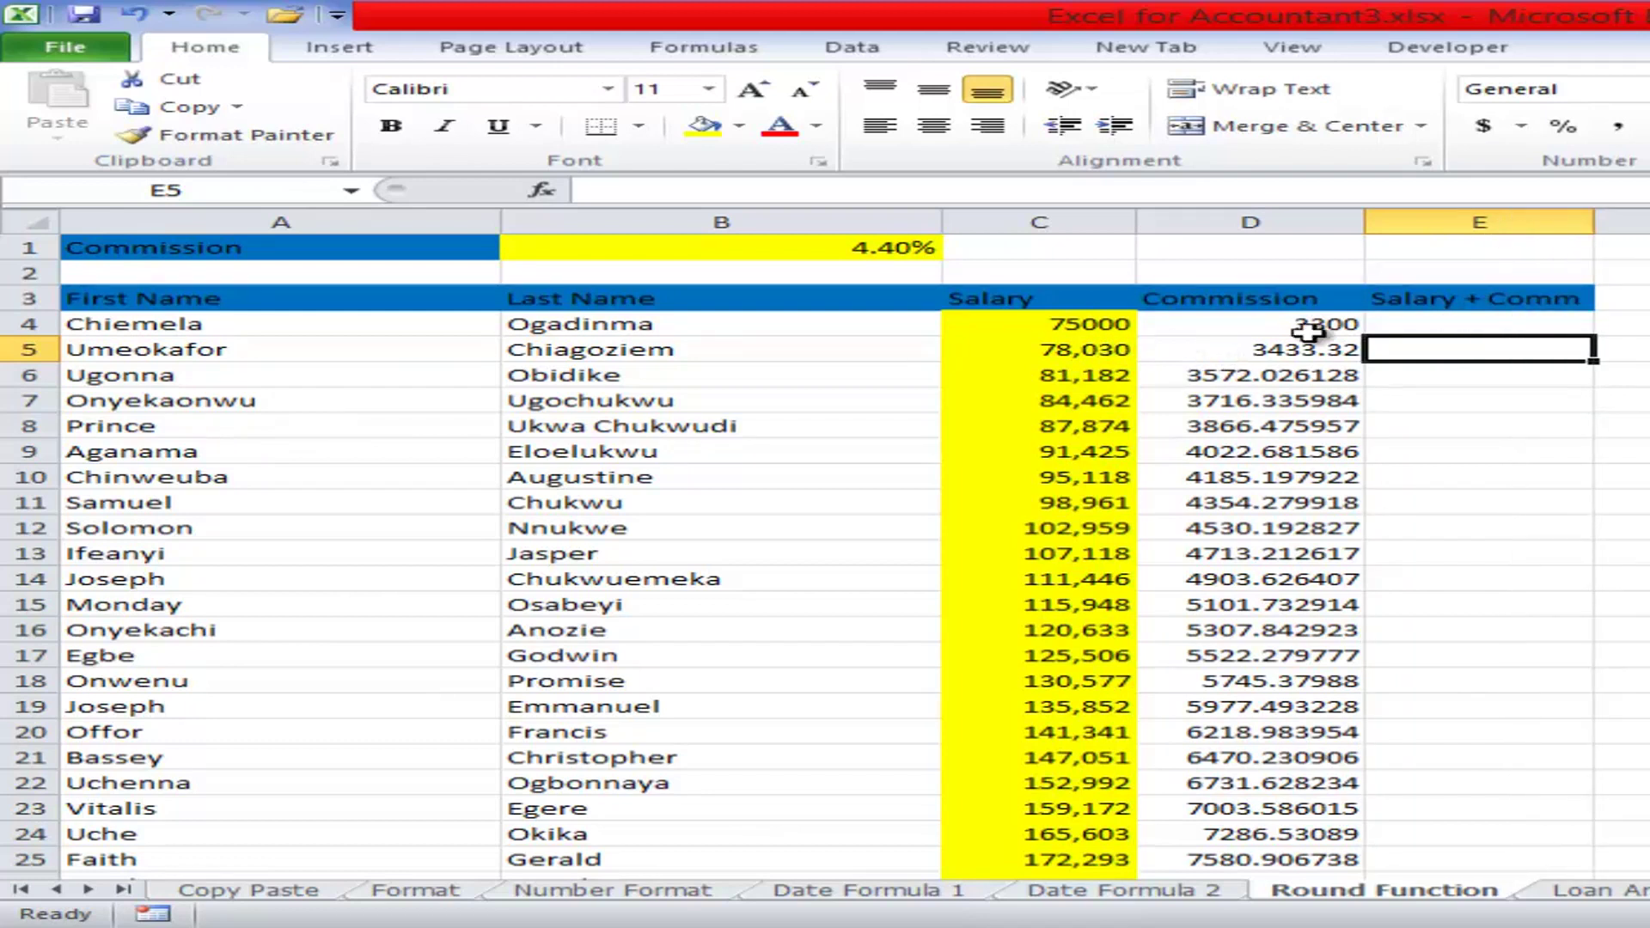
click(1502, 325)
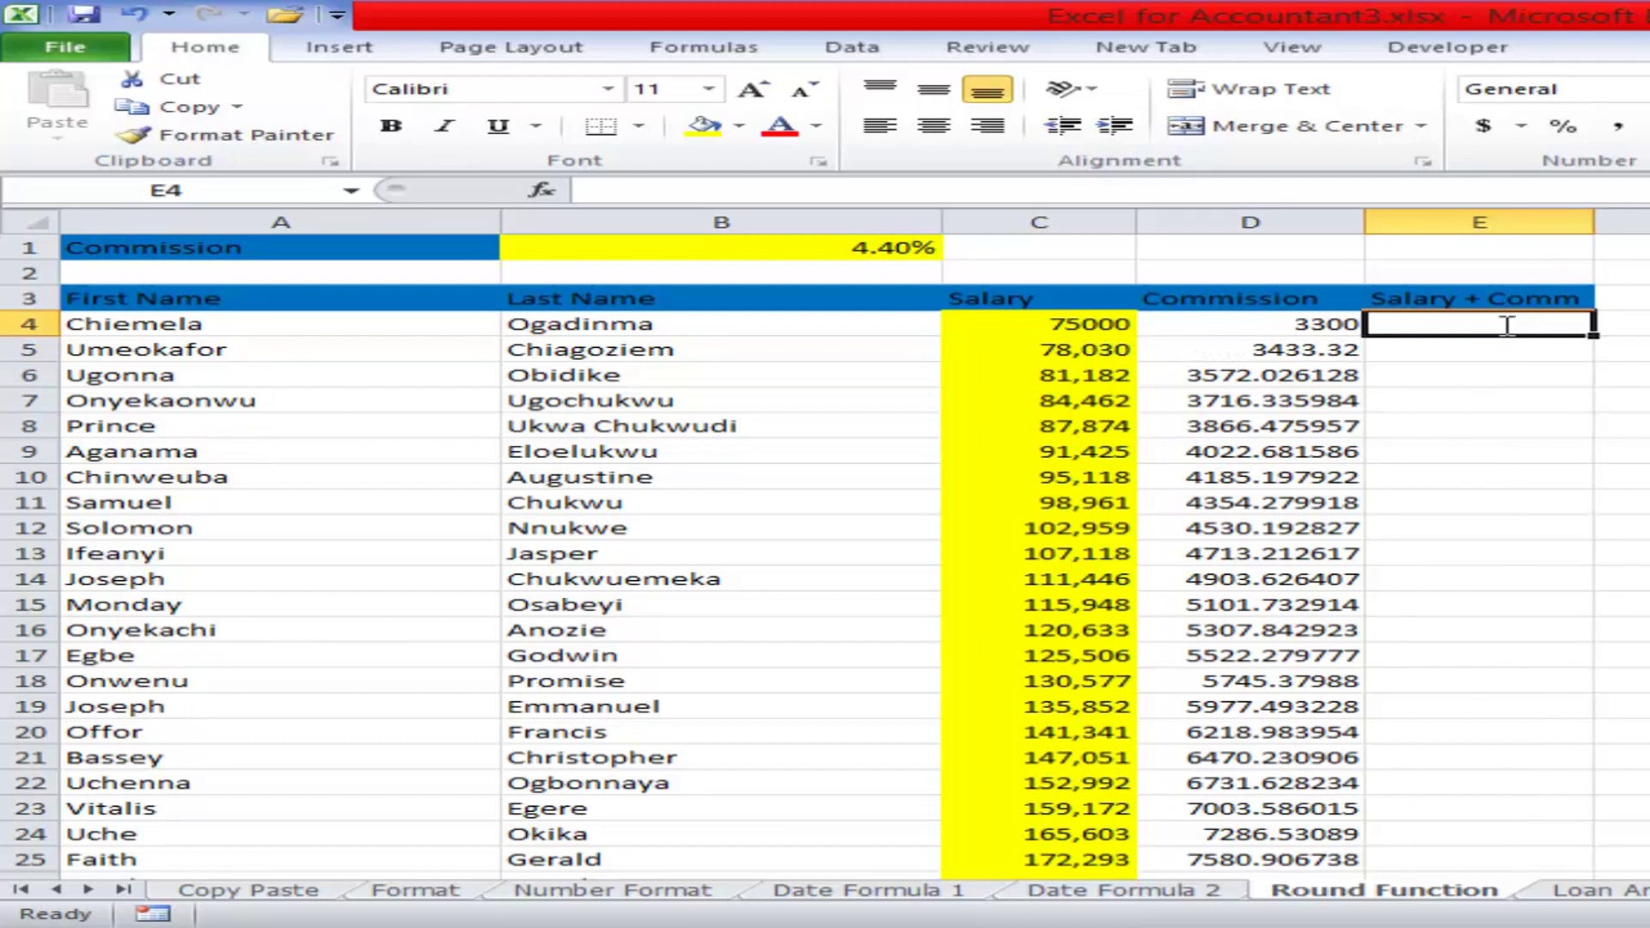
- Enter =C4+D4 in E4 to add the first employee's salary and commission
text(=)
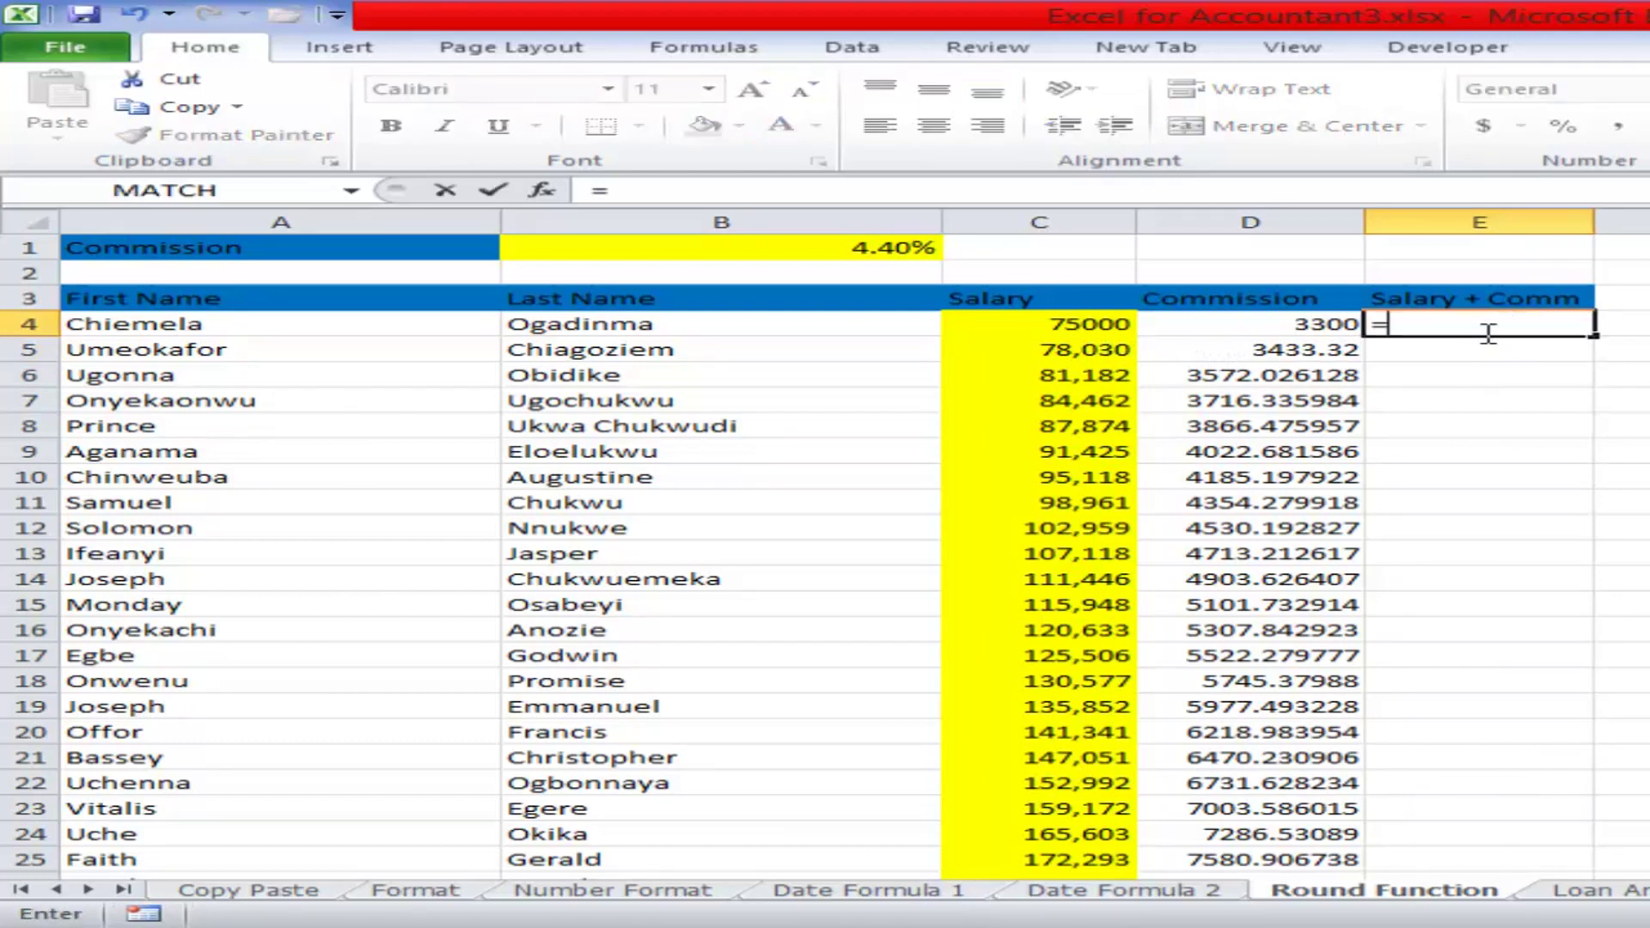
key(Left)
key(Left)
text(+)
key(Right)
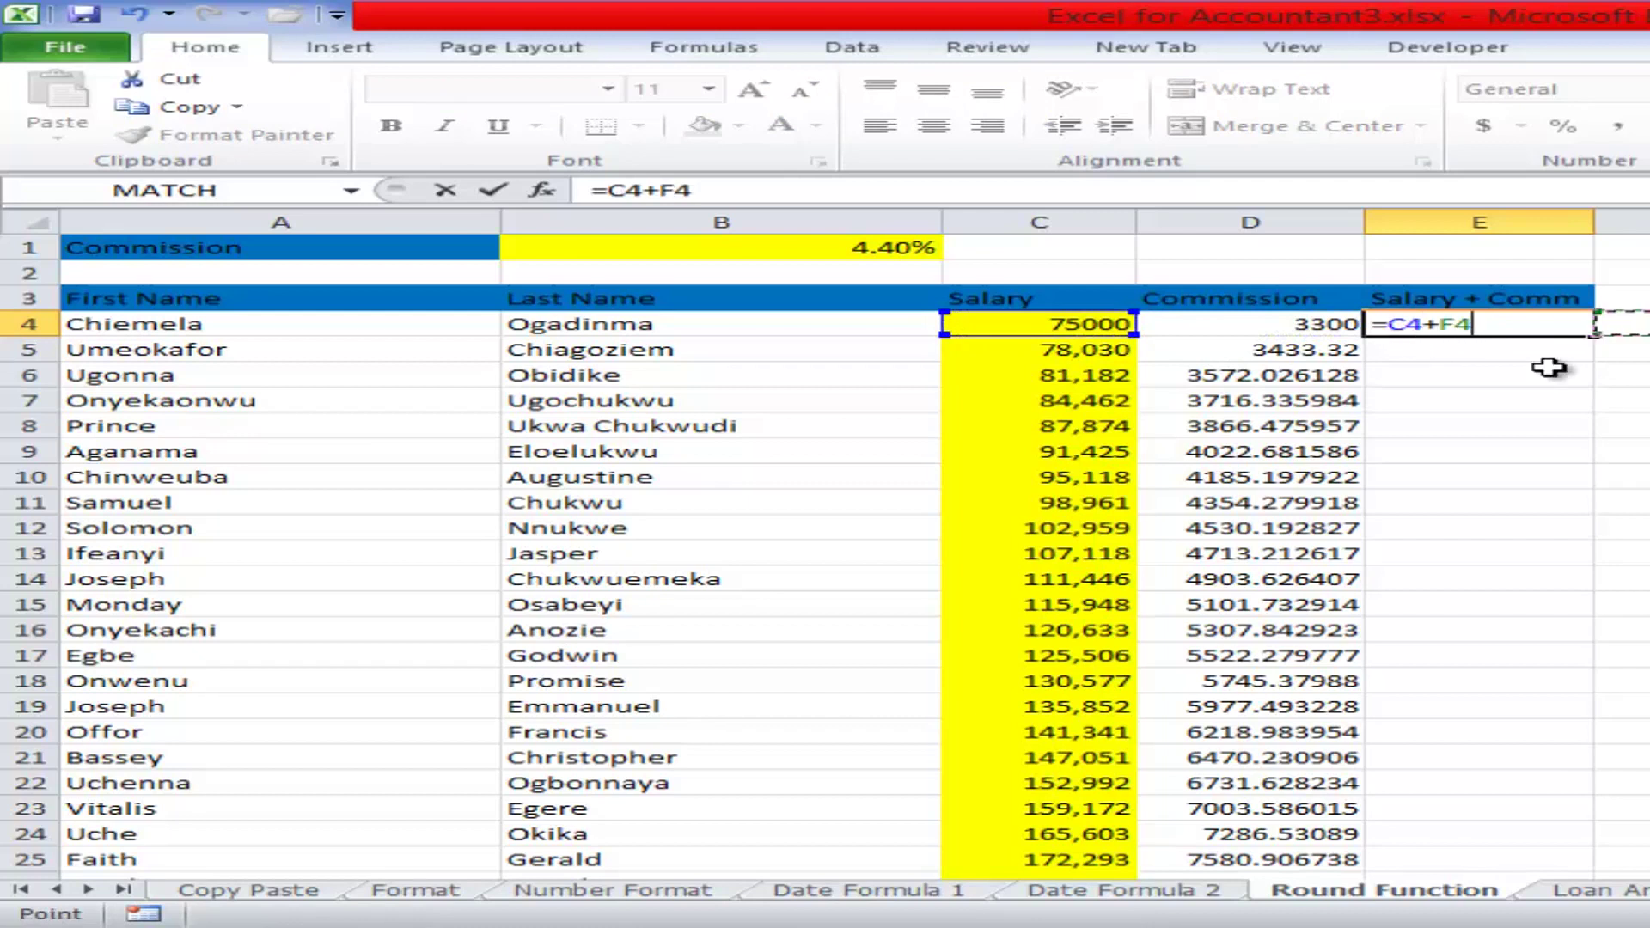
key(Left)
key(Left)
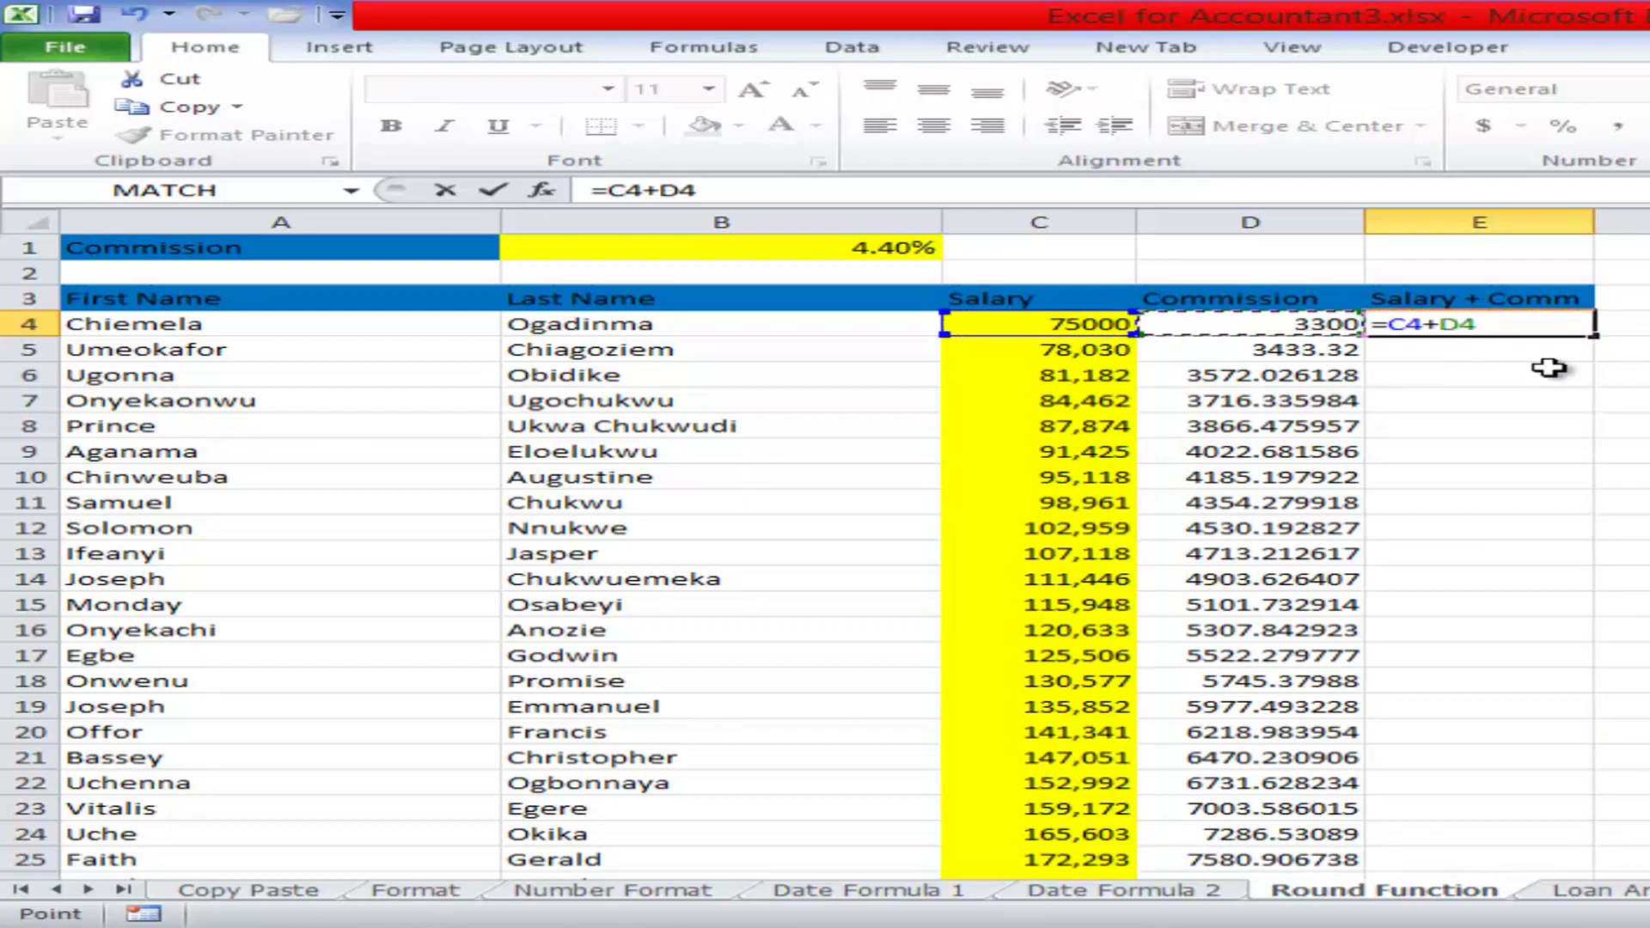
key(Return)
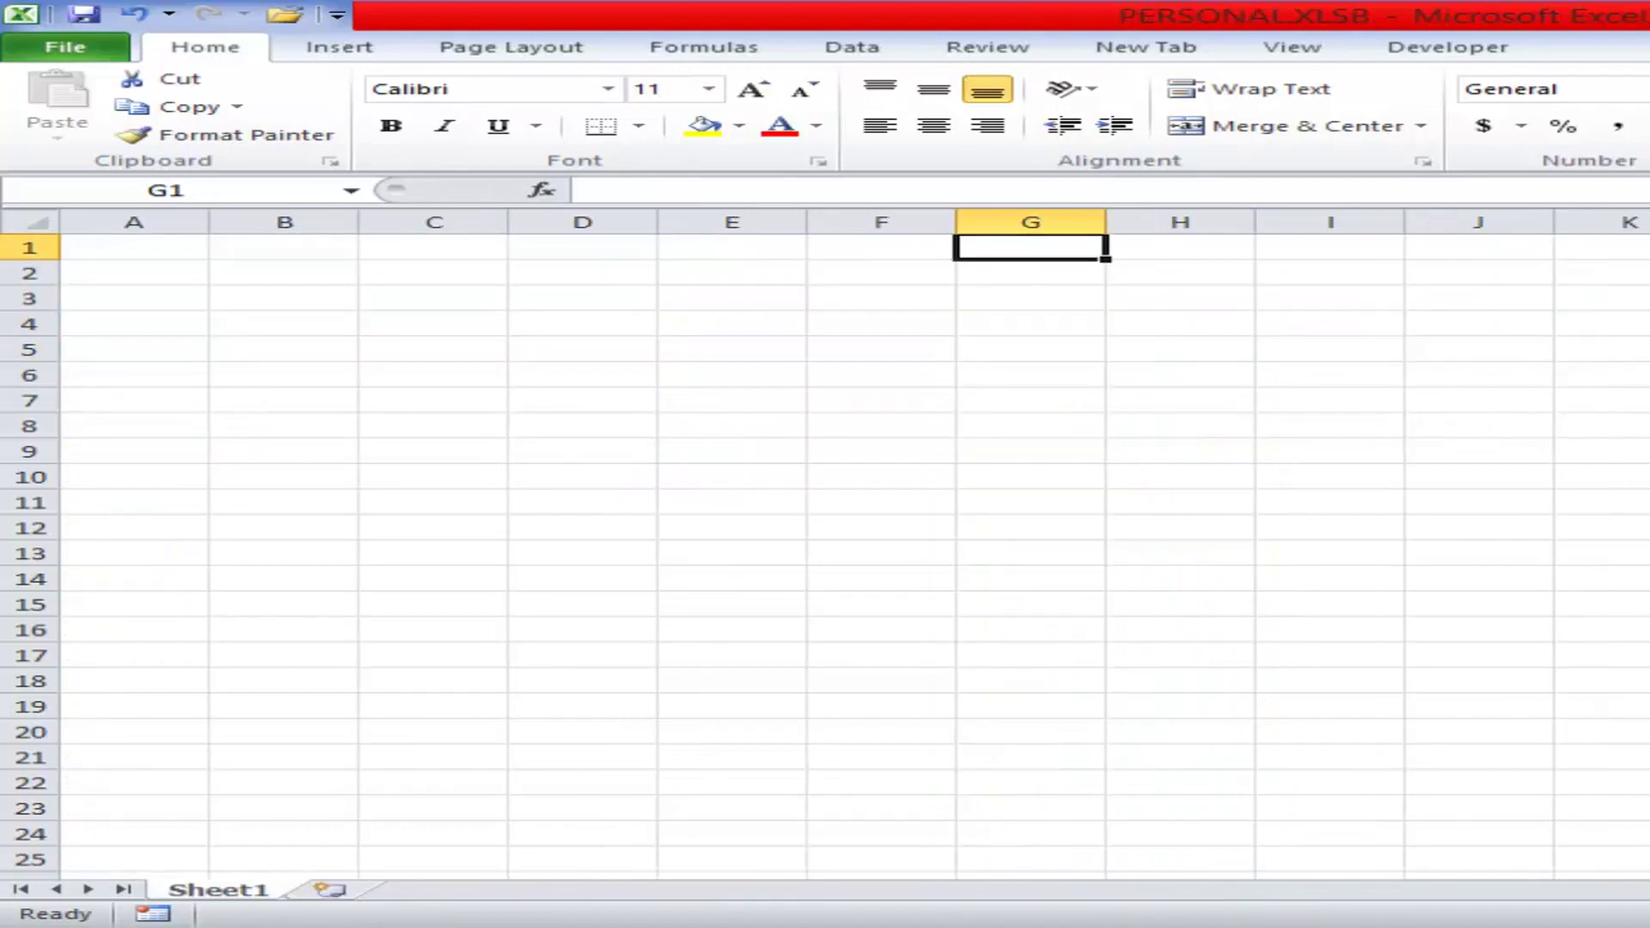
- Return to the Excel for Accountant3 workbook, fill the E4 formula down for all employees and inspect the commission formula in D4
mouse_move(1237, 924)
click(1423, 834)
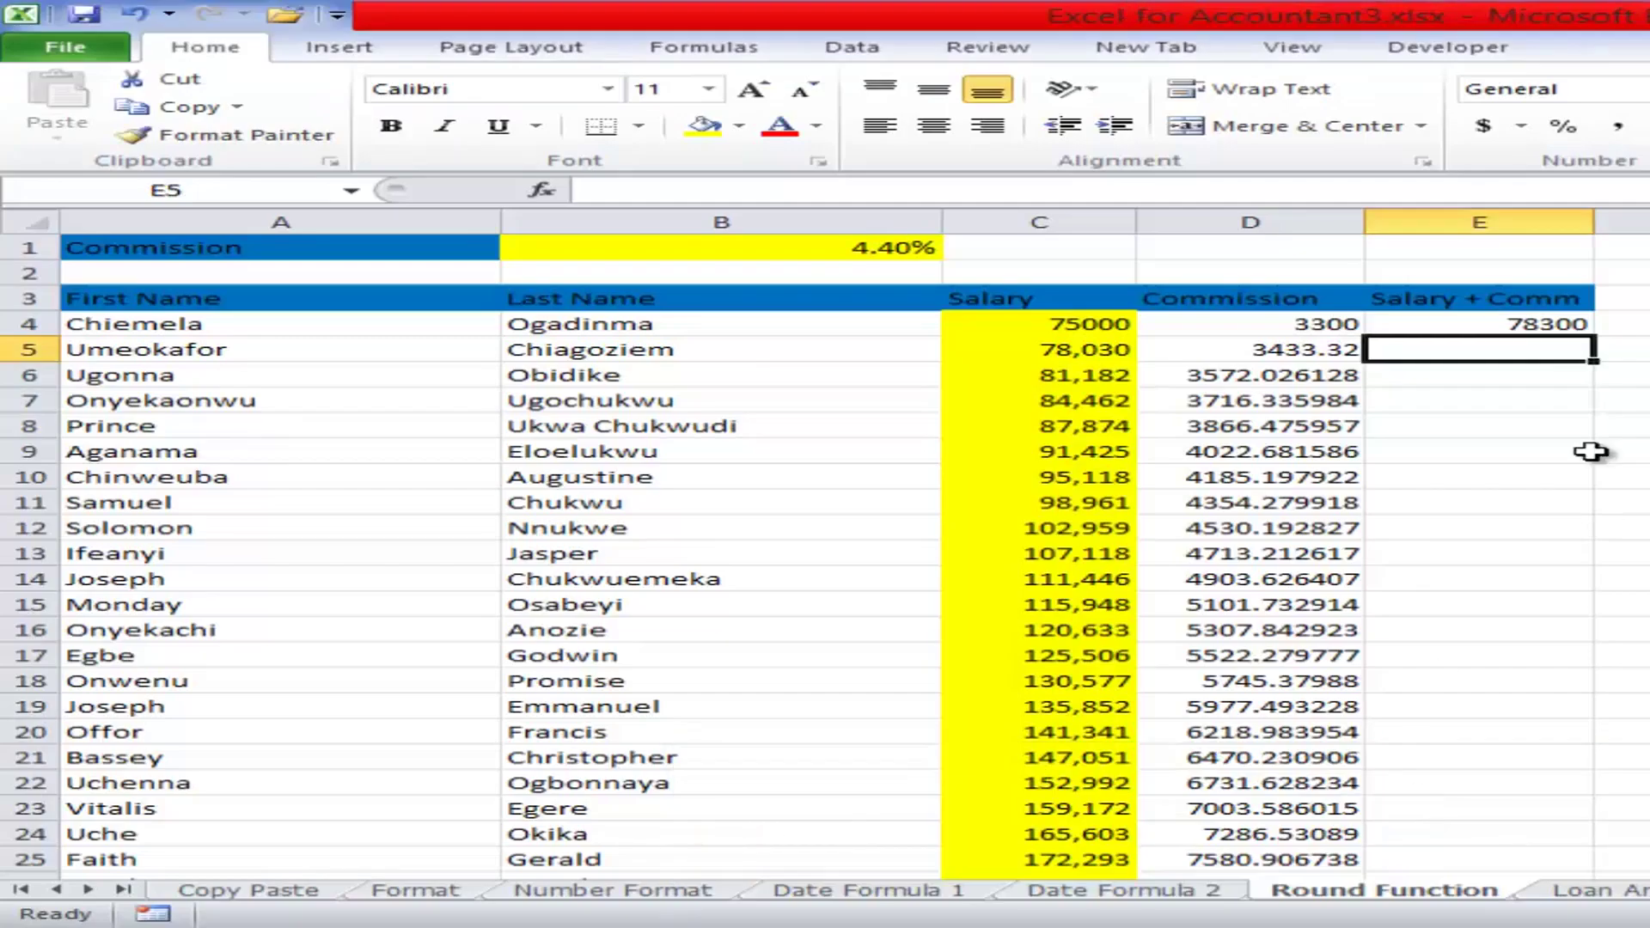
click(1559, 323)
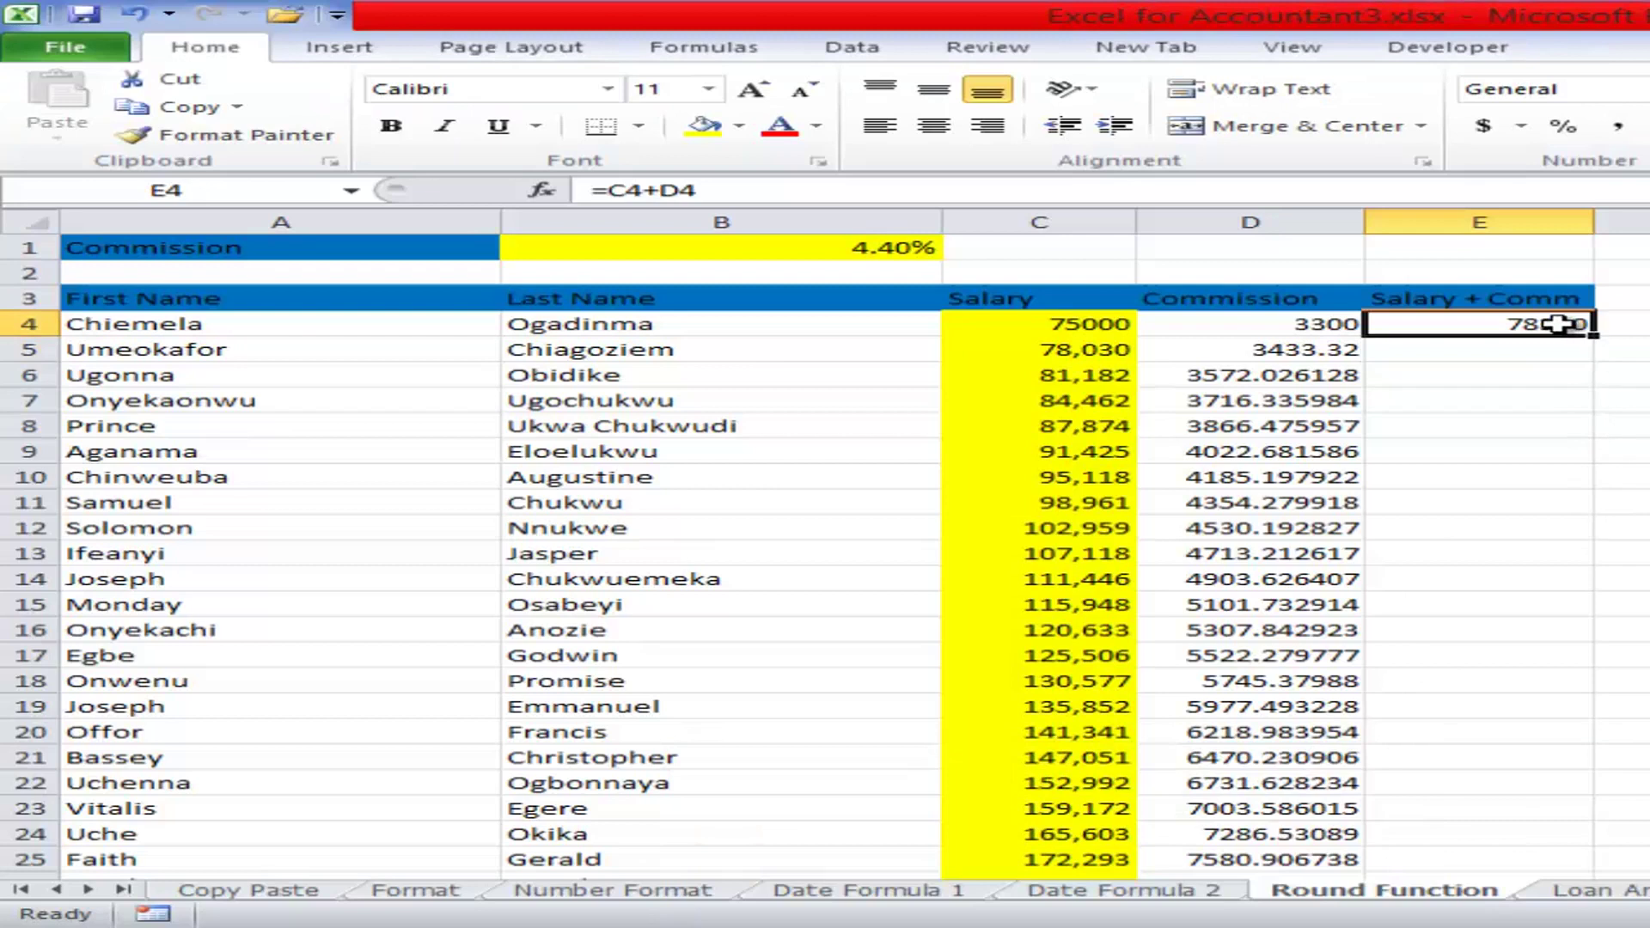
double_click(1593, 335)
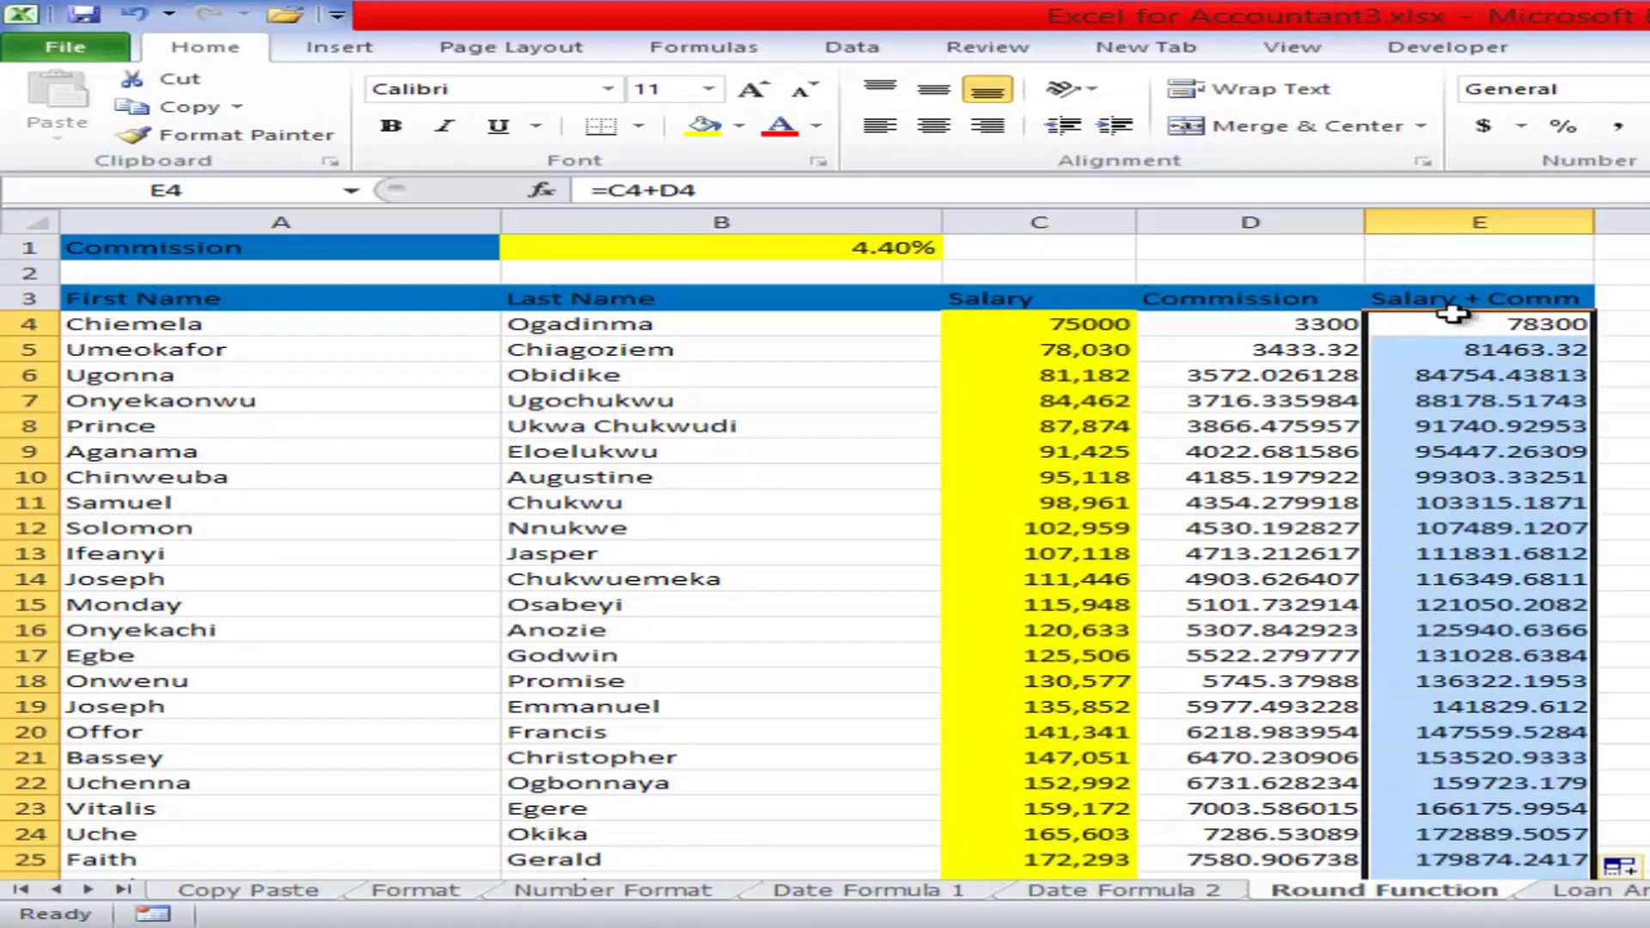
click(1293, 399)
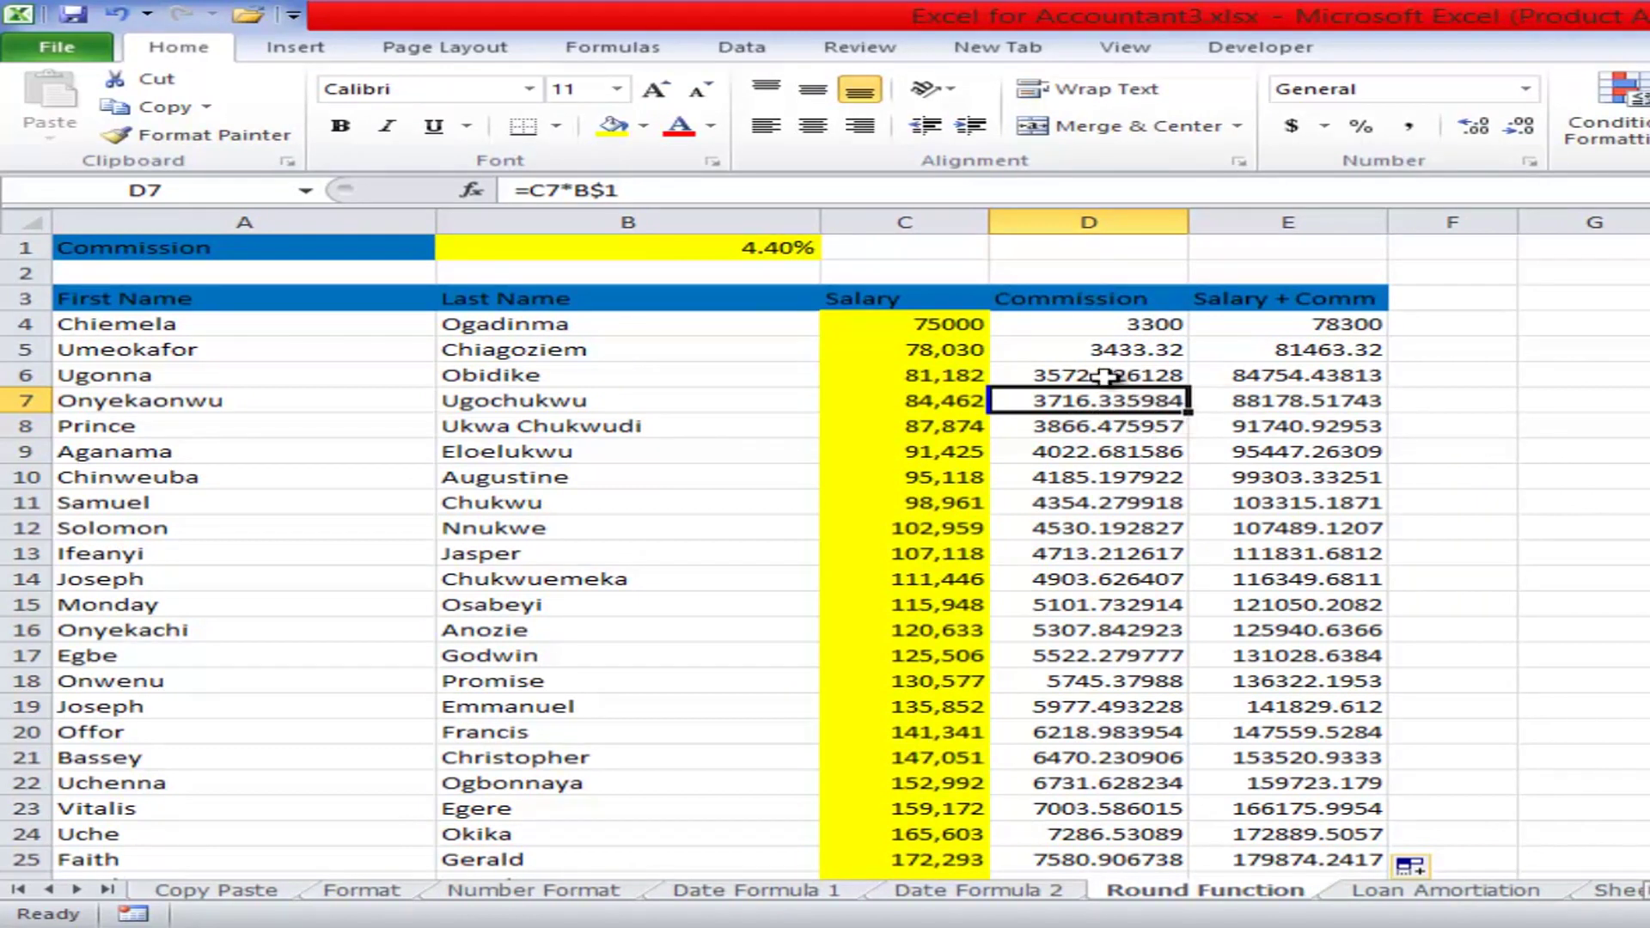
click(1083, 328)
double_click(1083, 328)
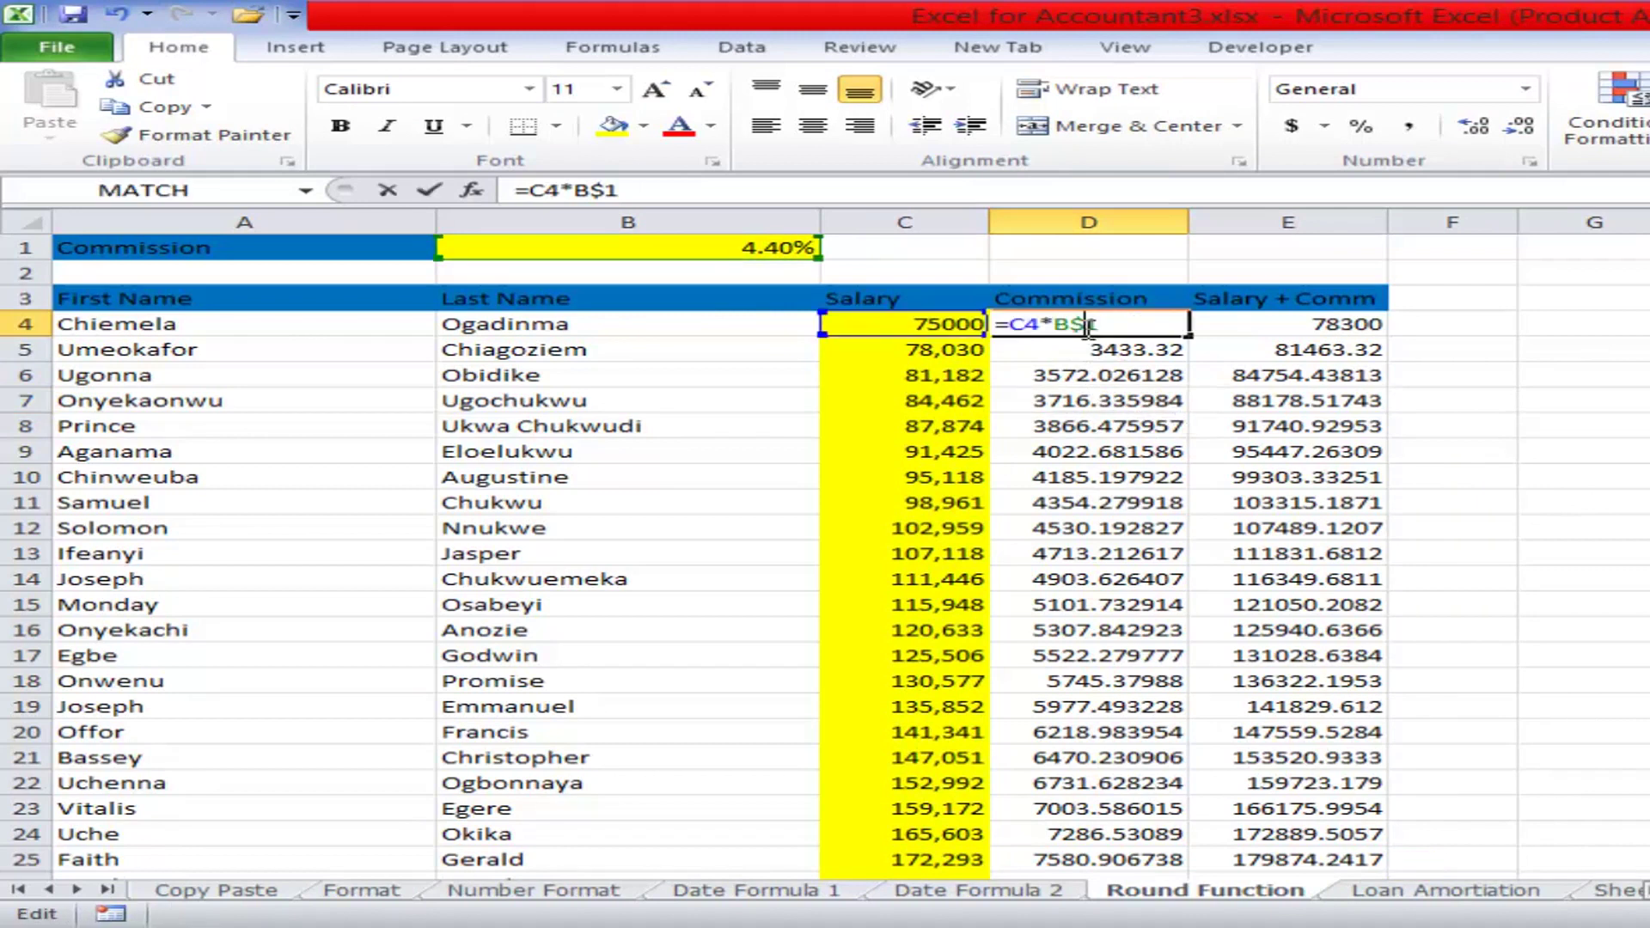
click(958, 382)
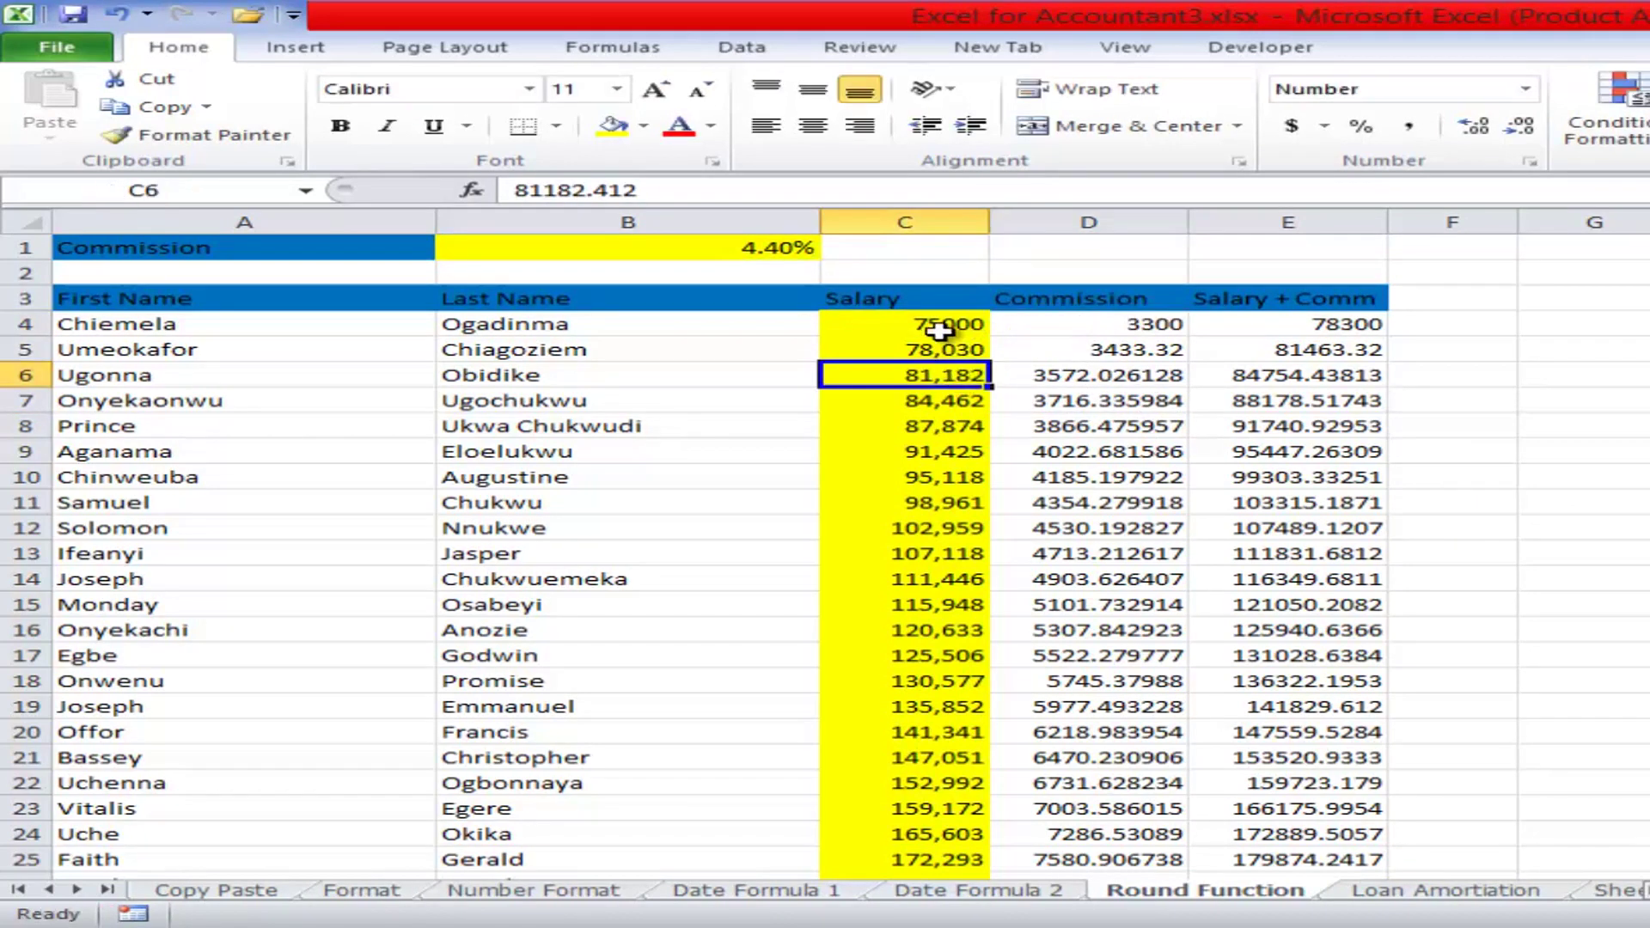
- Try to apply the custom number format N#,#0.00 to the Salary, Commission and Salary + Comm values in C4:E95
drag(937, 326, 1307, 344)
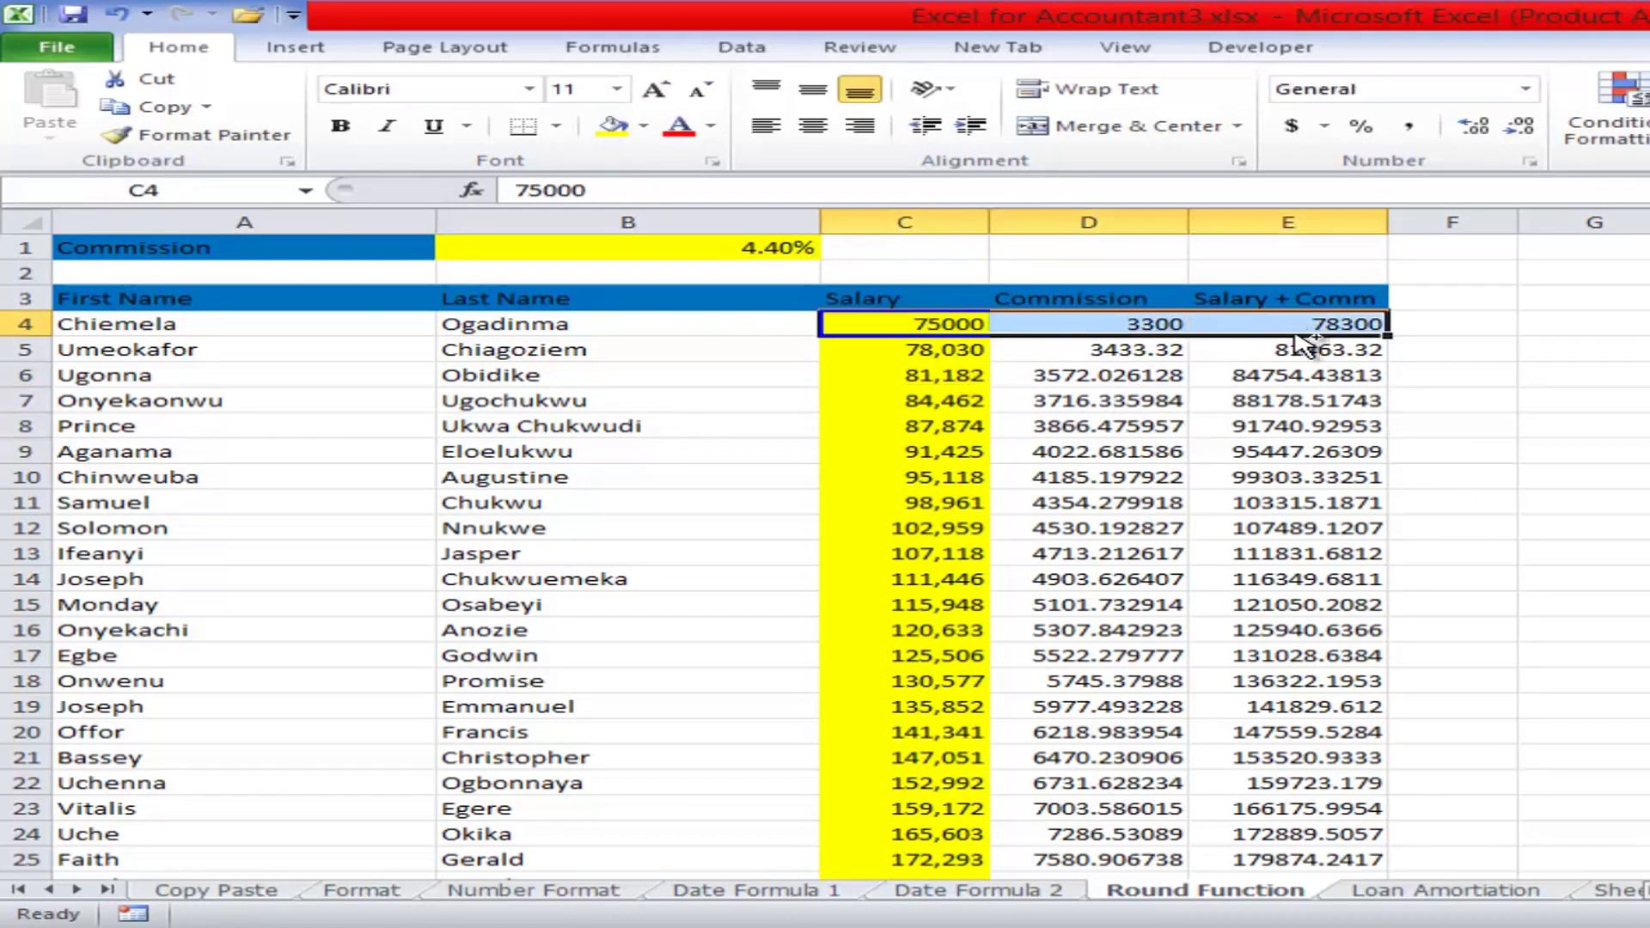
key(ctrl+shift+Down)
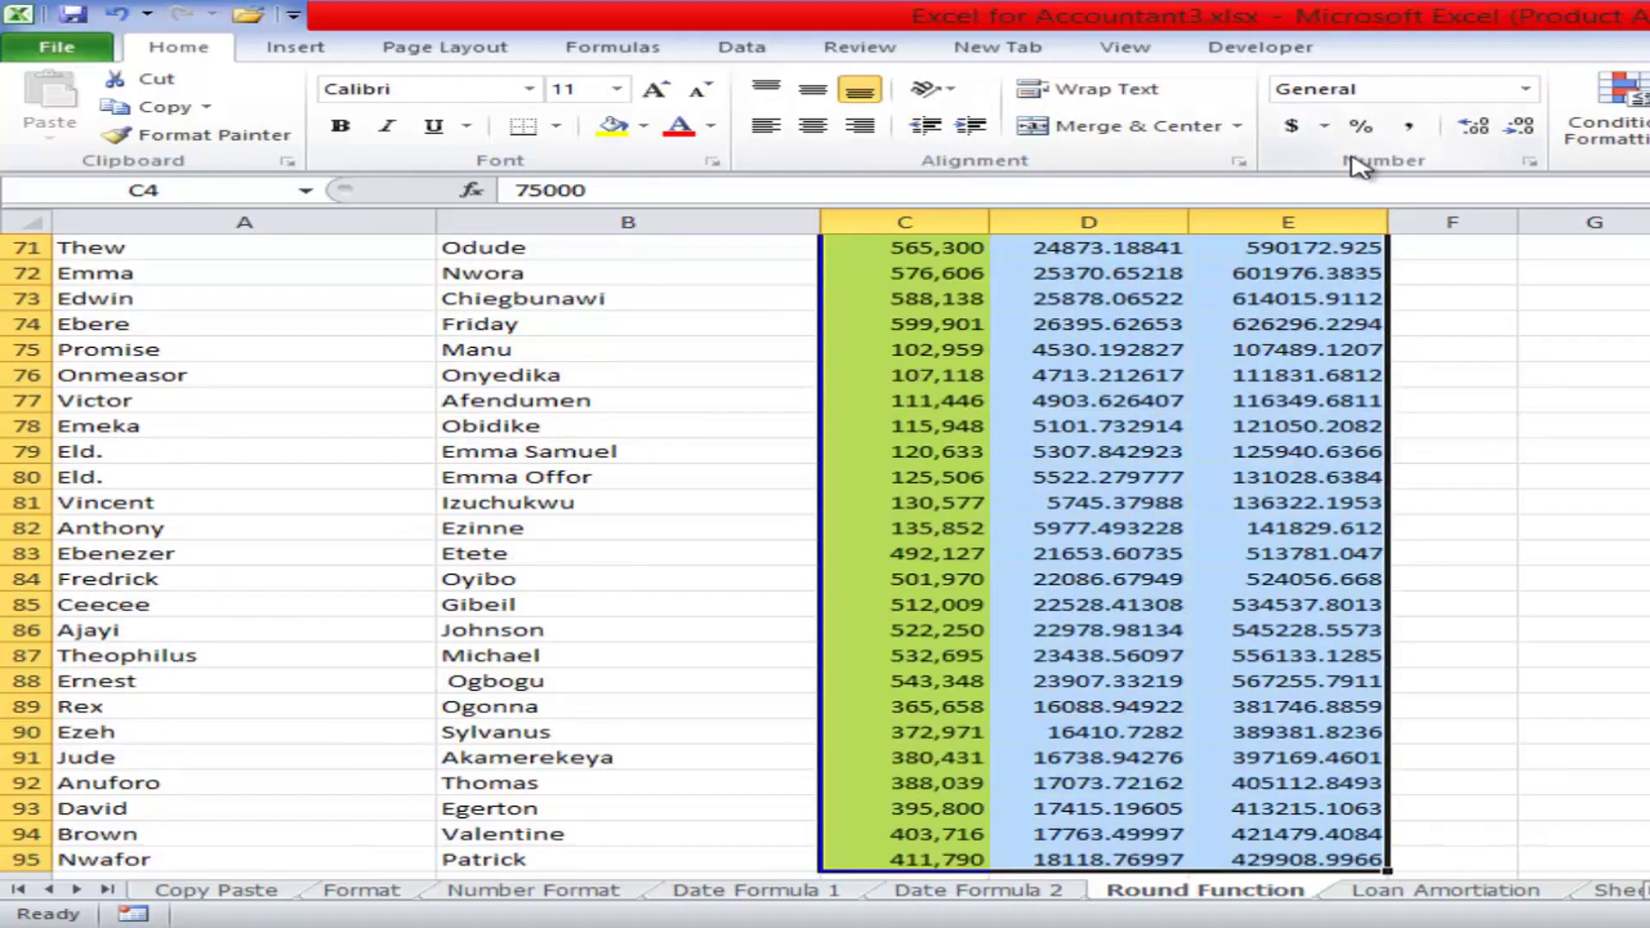
click(1529, 161)
click(910, 371)
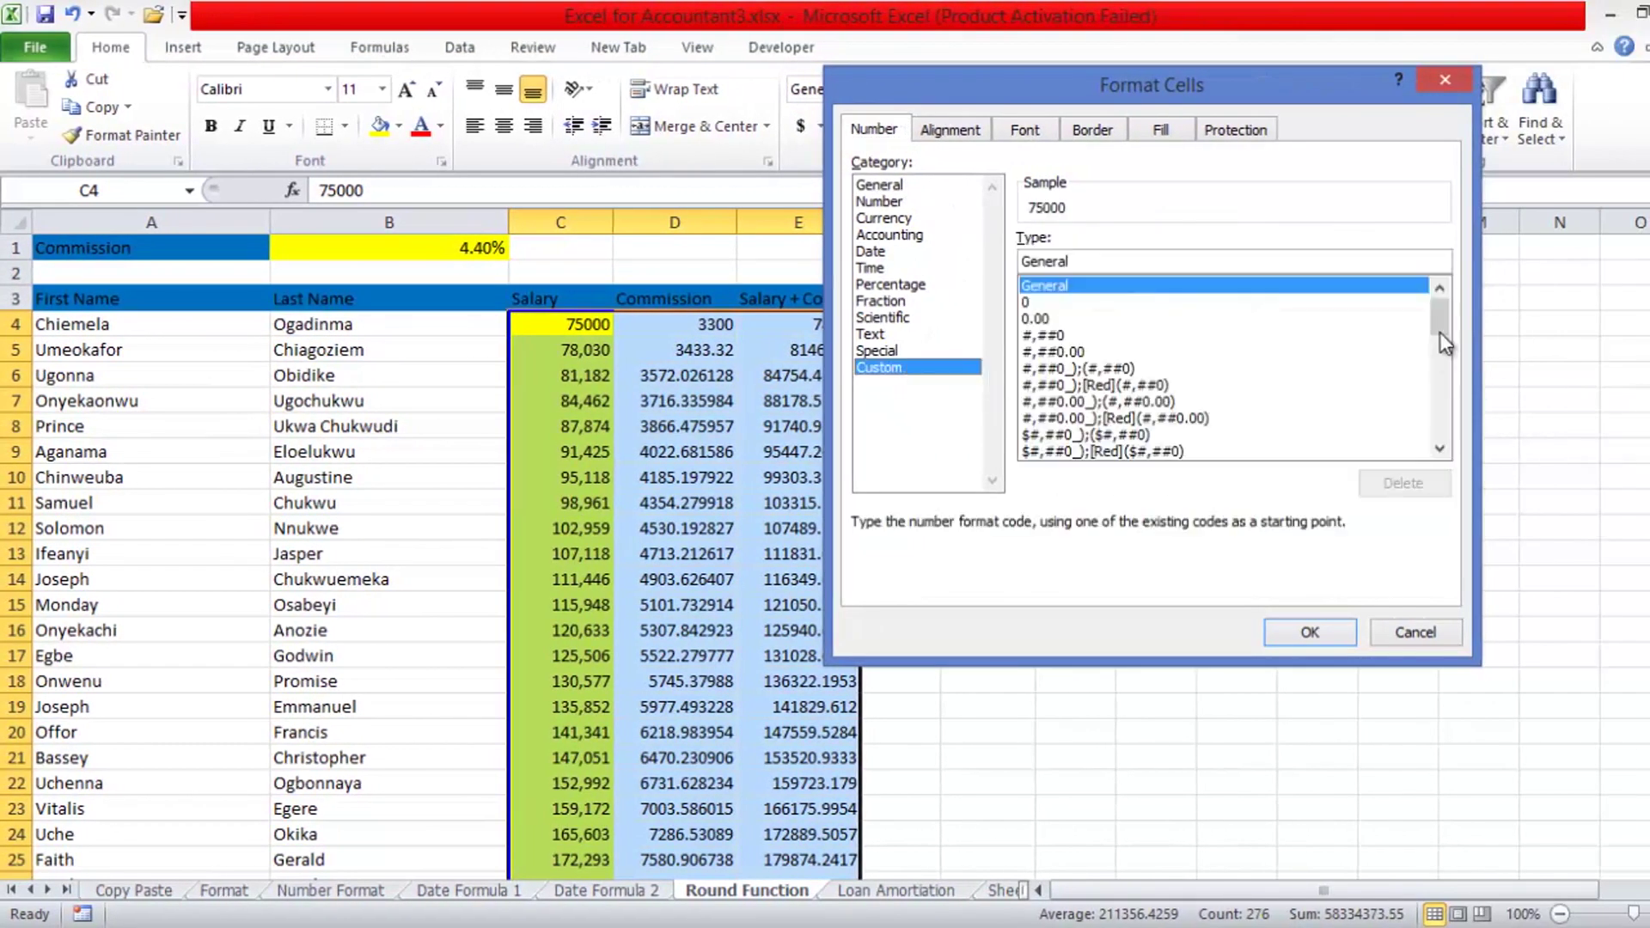
drag(1441, 318, 1416, 244)
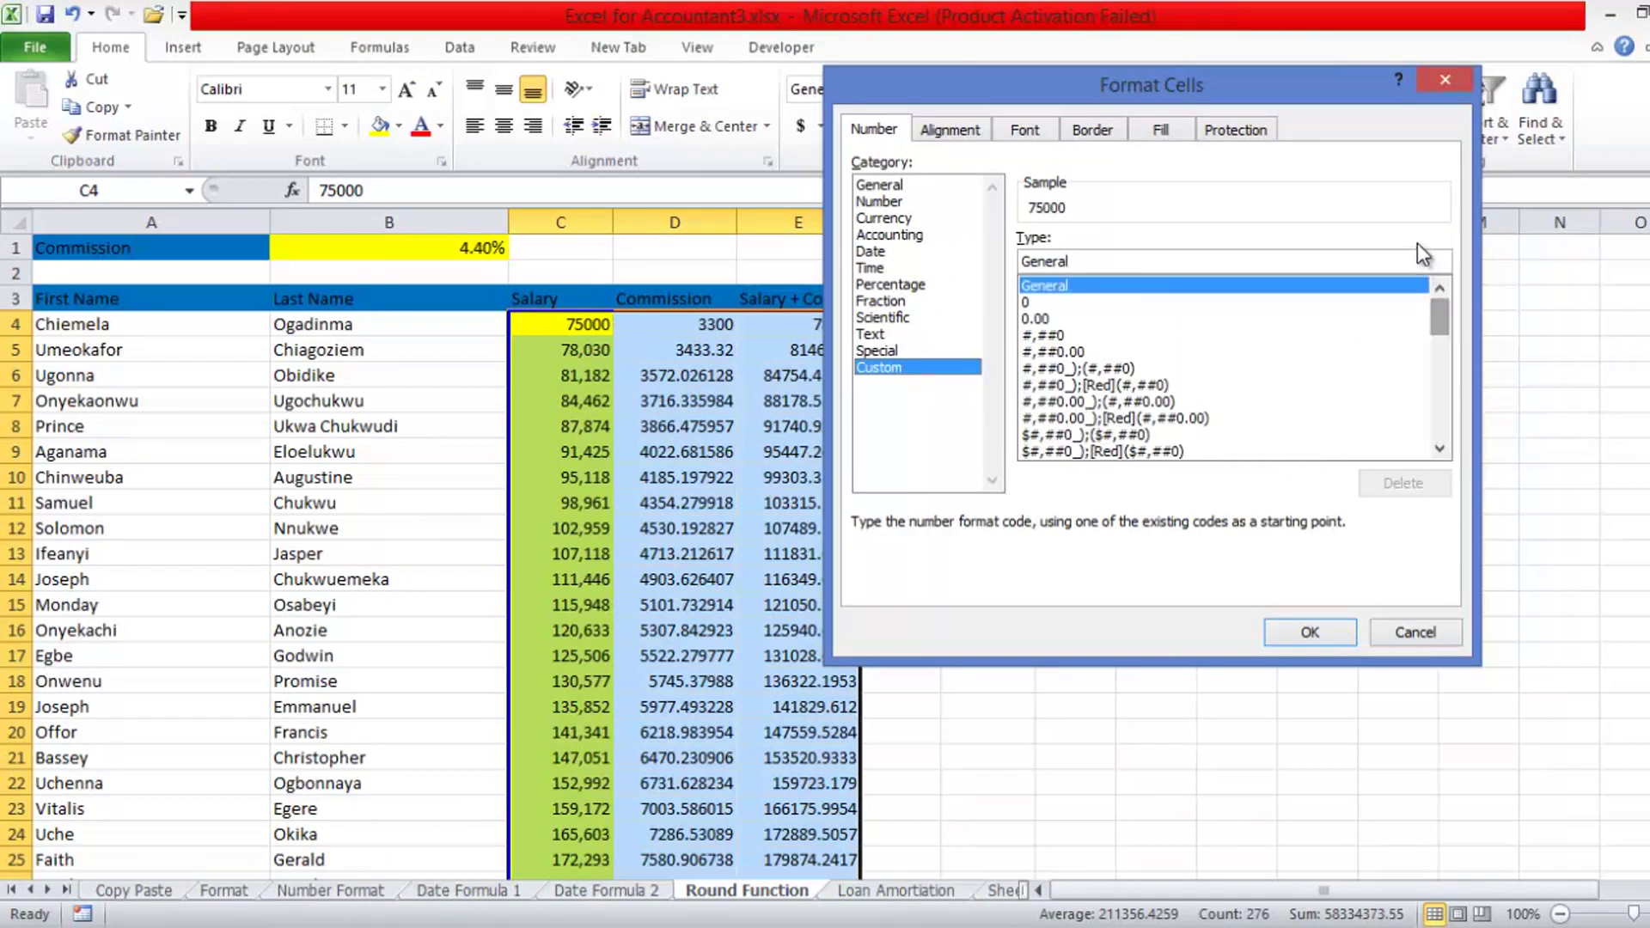
click(1078, 351)
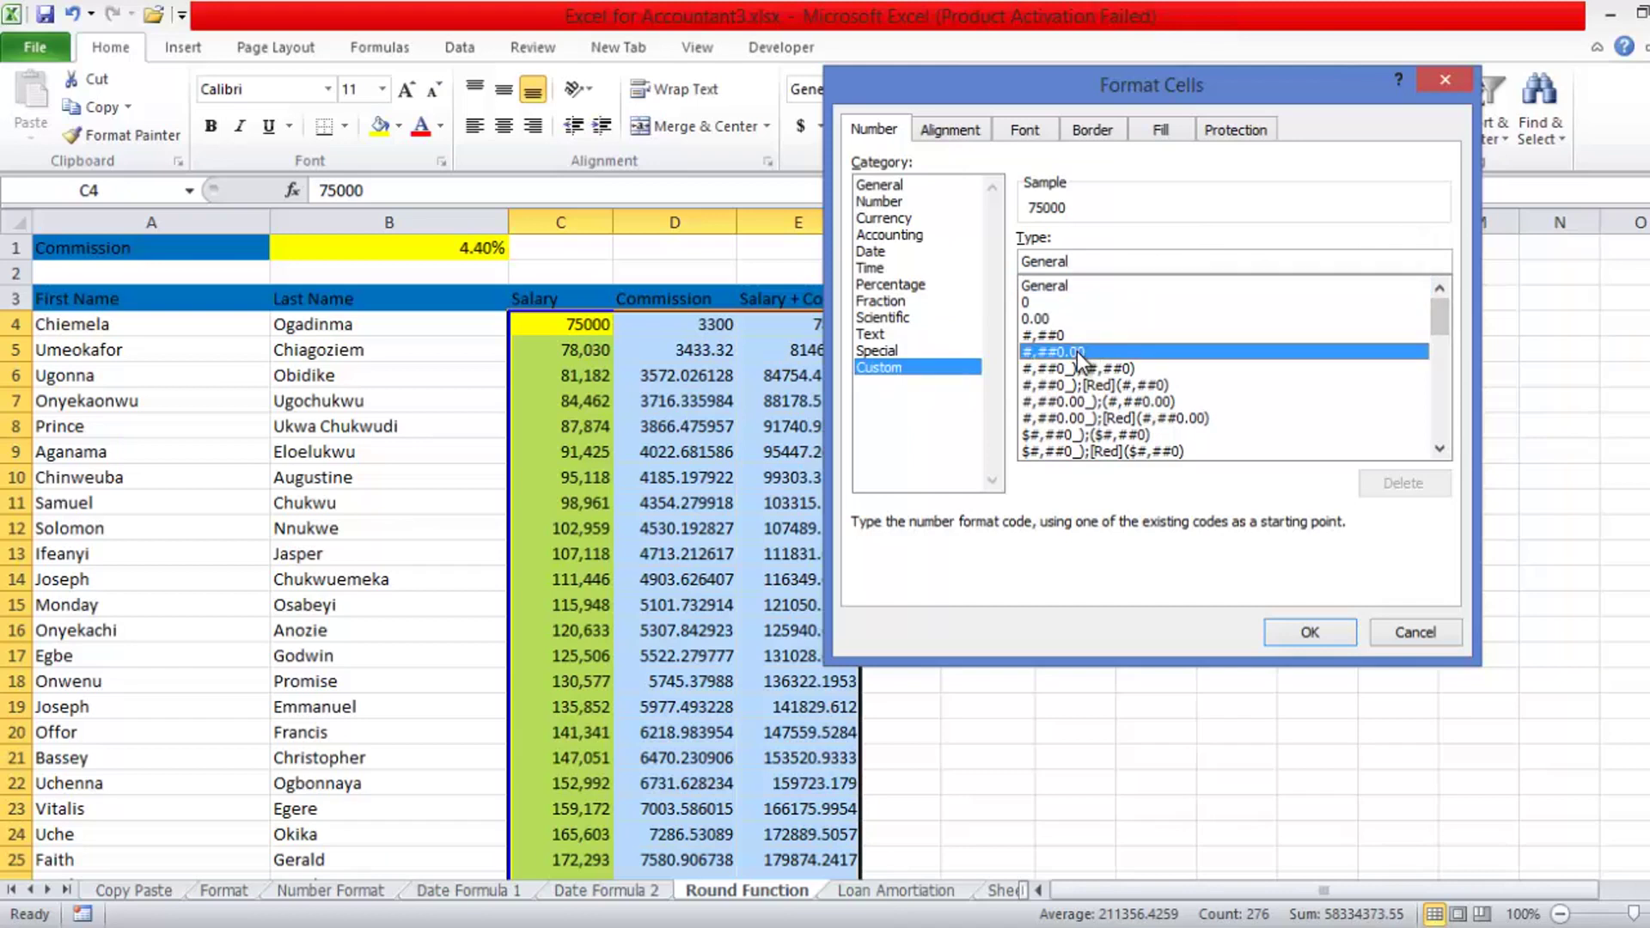
click(1038, 261)
key(BackSpace)
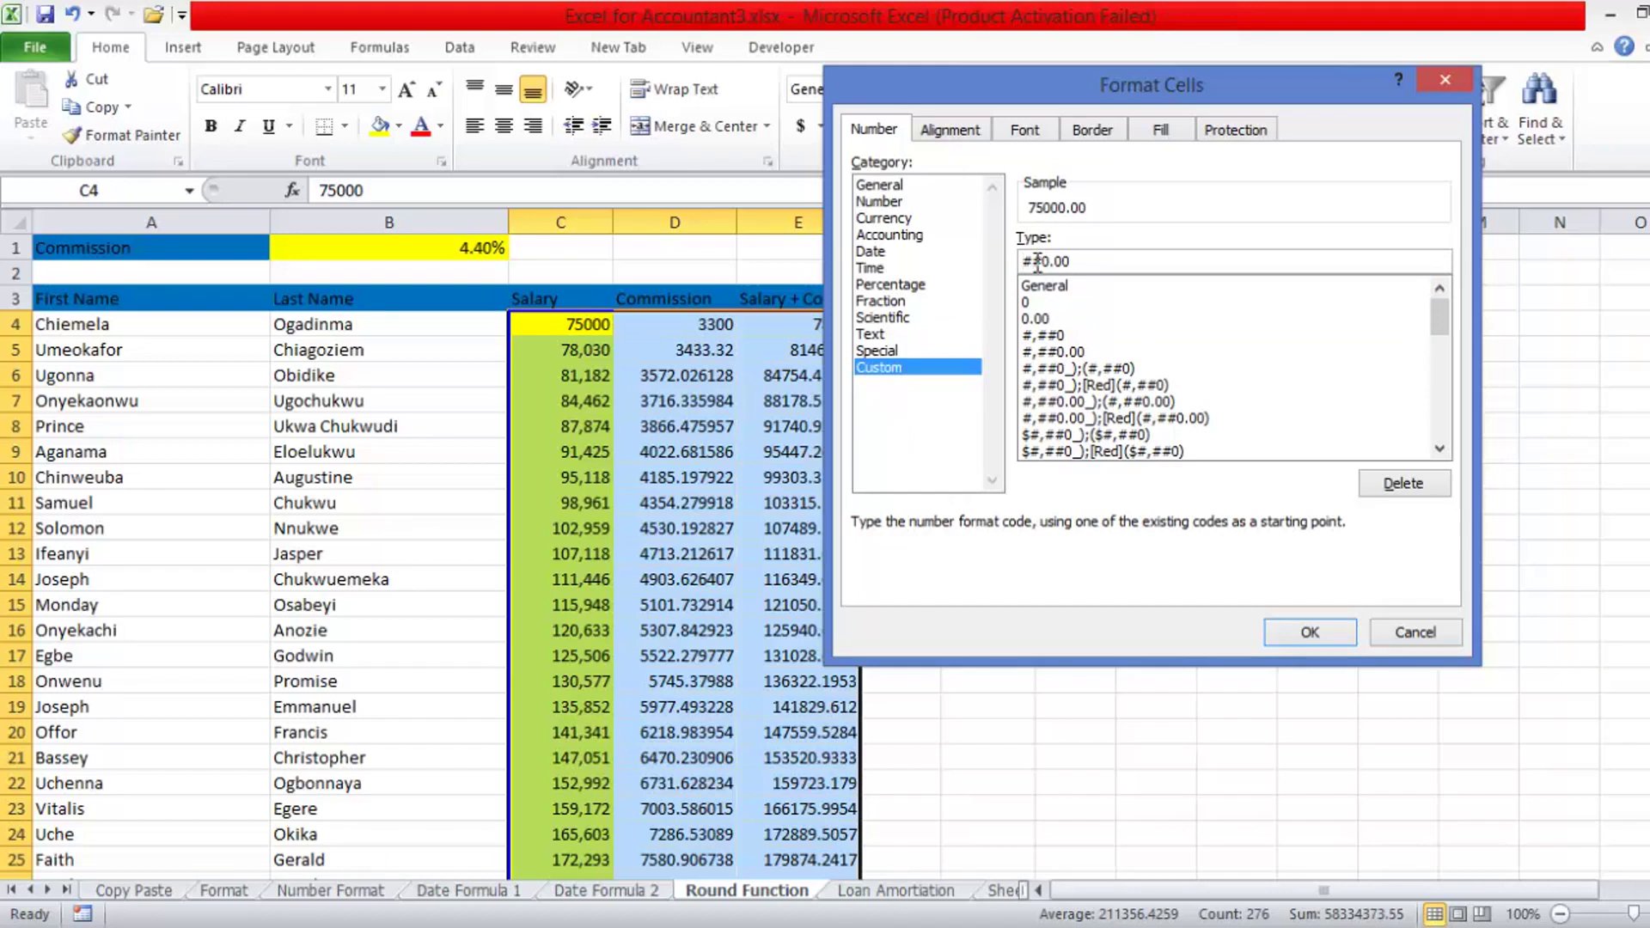
text(N)
click(1308, 634)
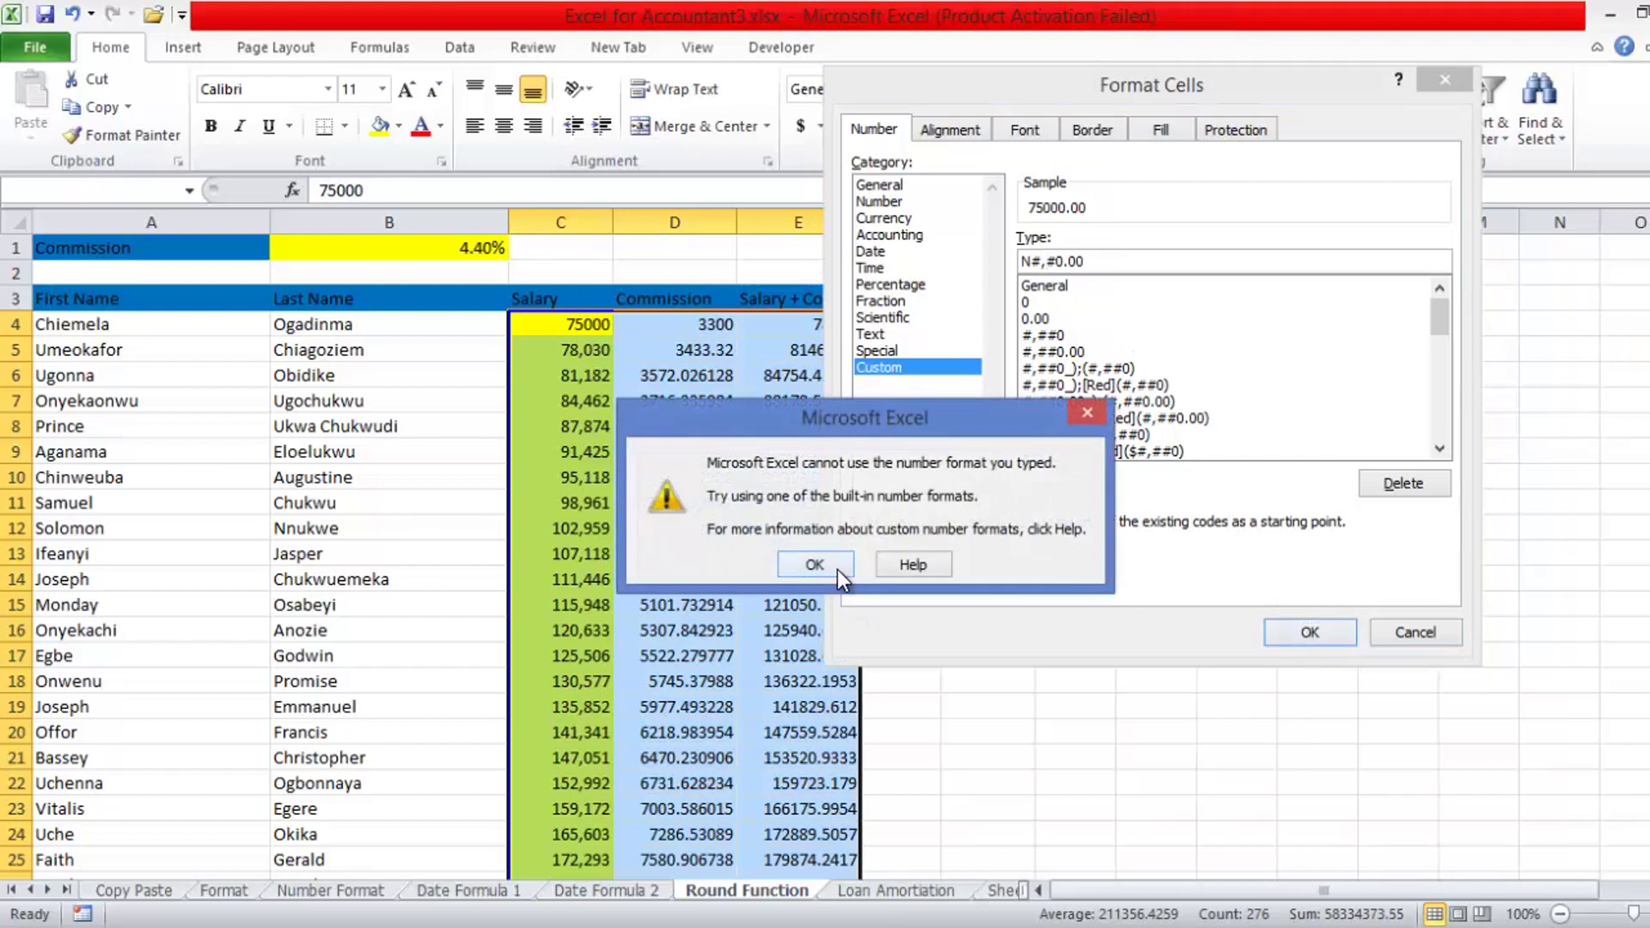
click(837, 569)
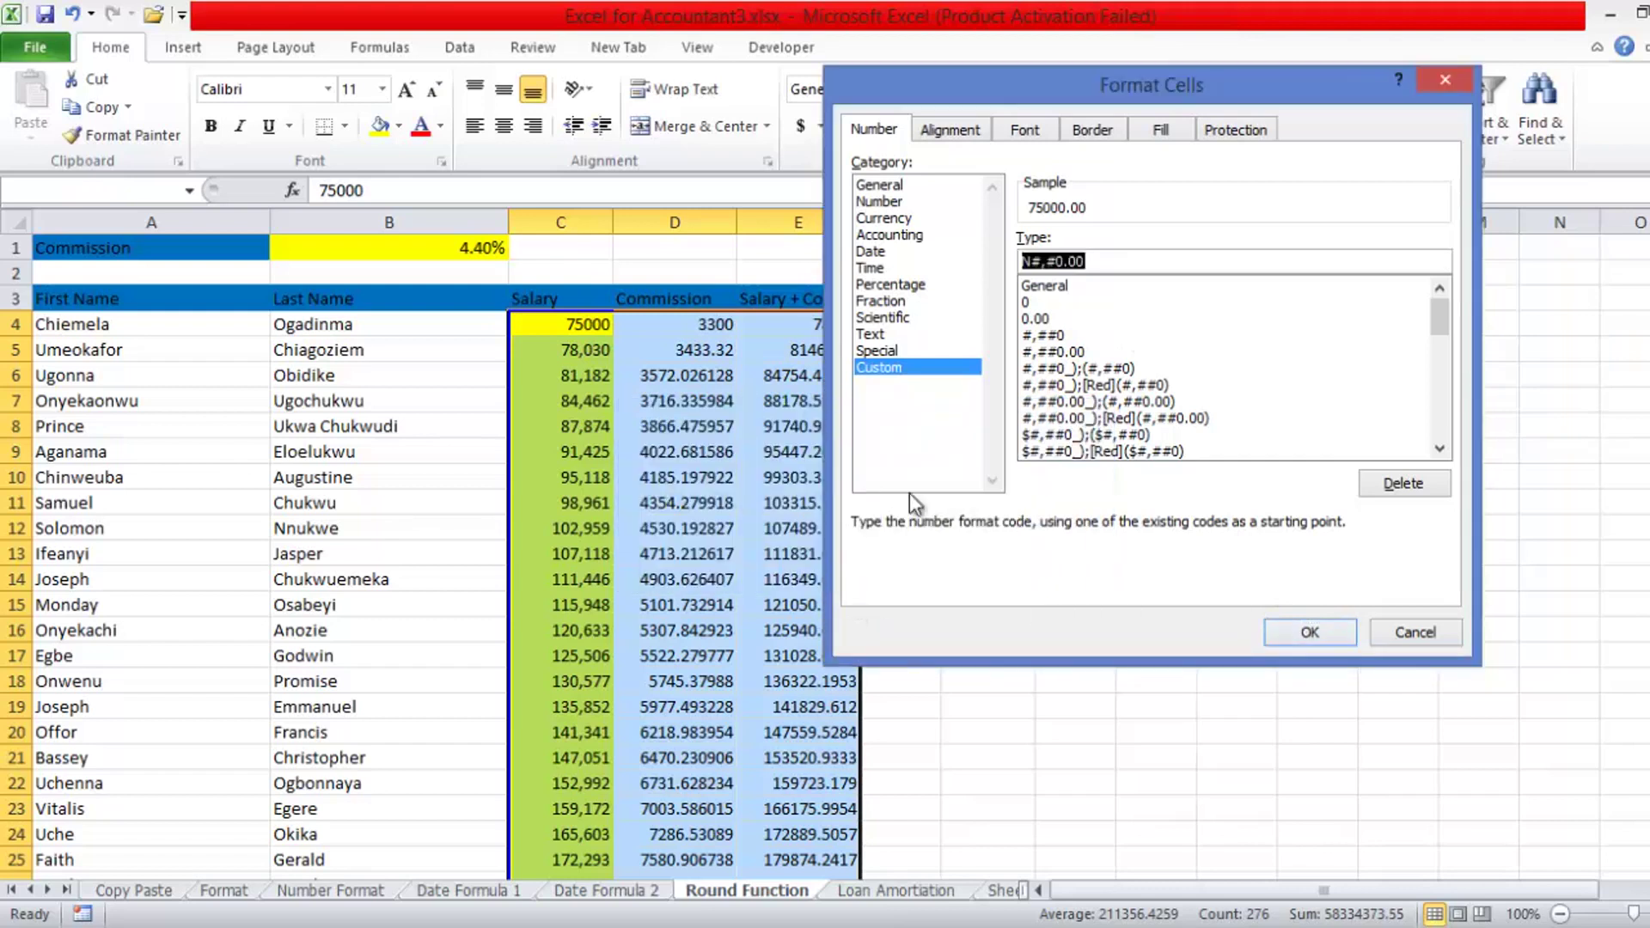
- Put the N in quotation marks in the custom format and apply "N"#,#0.00 to C4:E95
click(1024, 260)
text("")
key(Return)
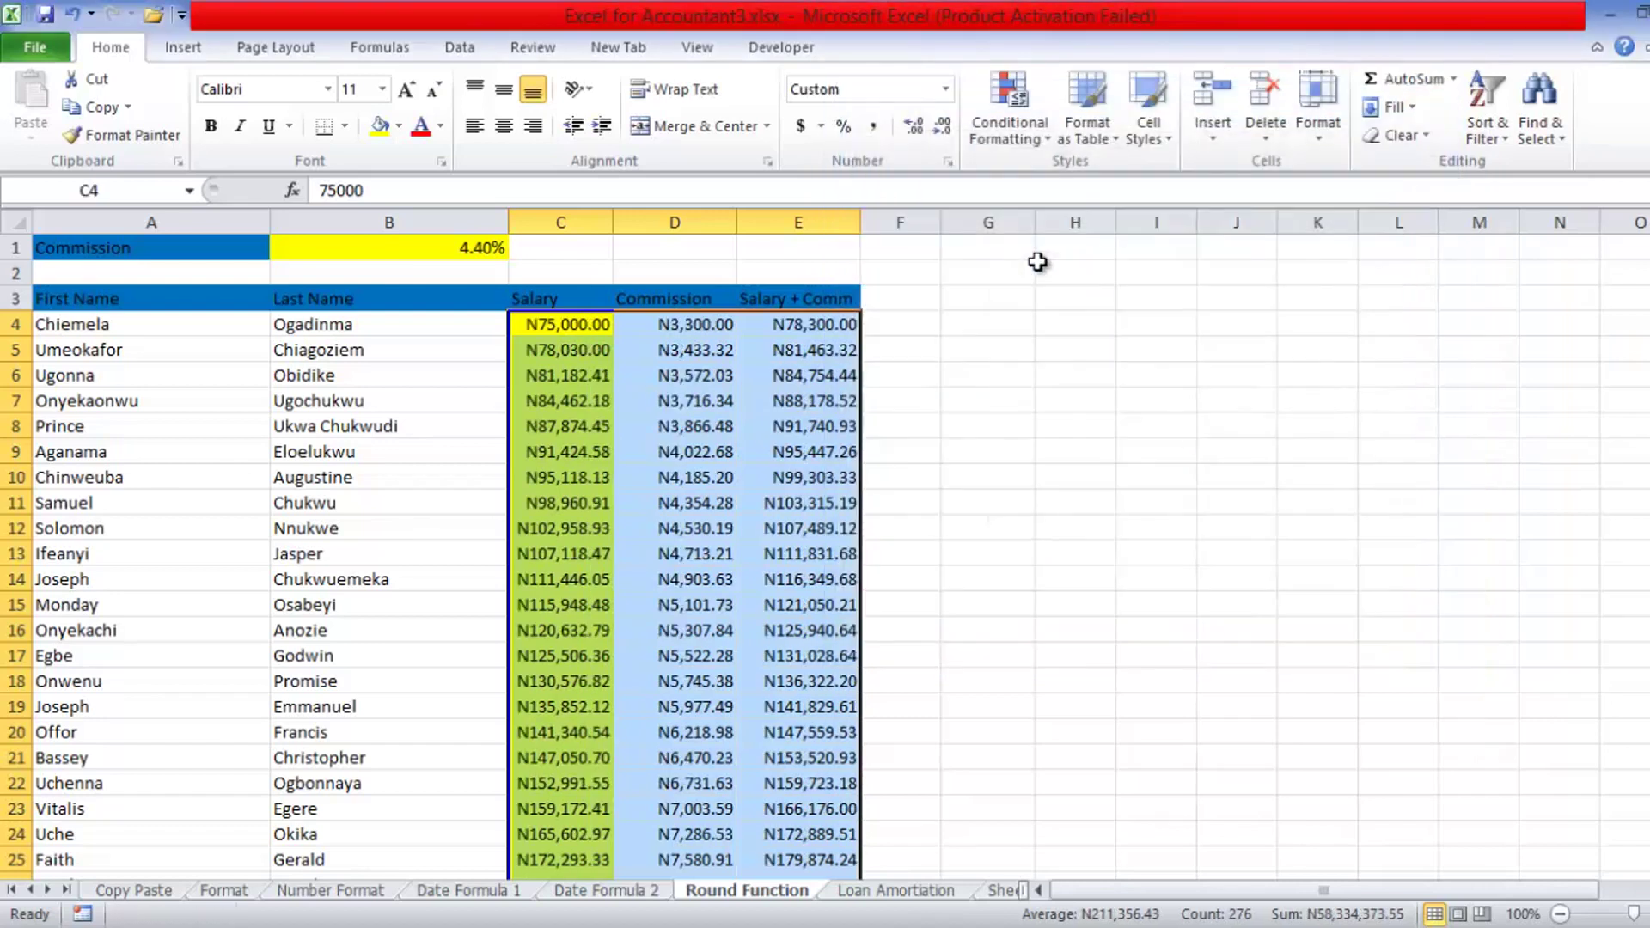
- Return to the Excel for Accountant3 workbook, undo the custom number format on C4:E95 and cancel the Delete dialog
key(F8)
key(ctrl+n)
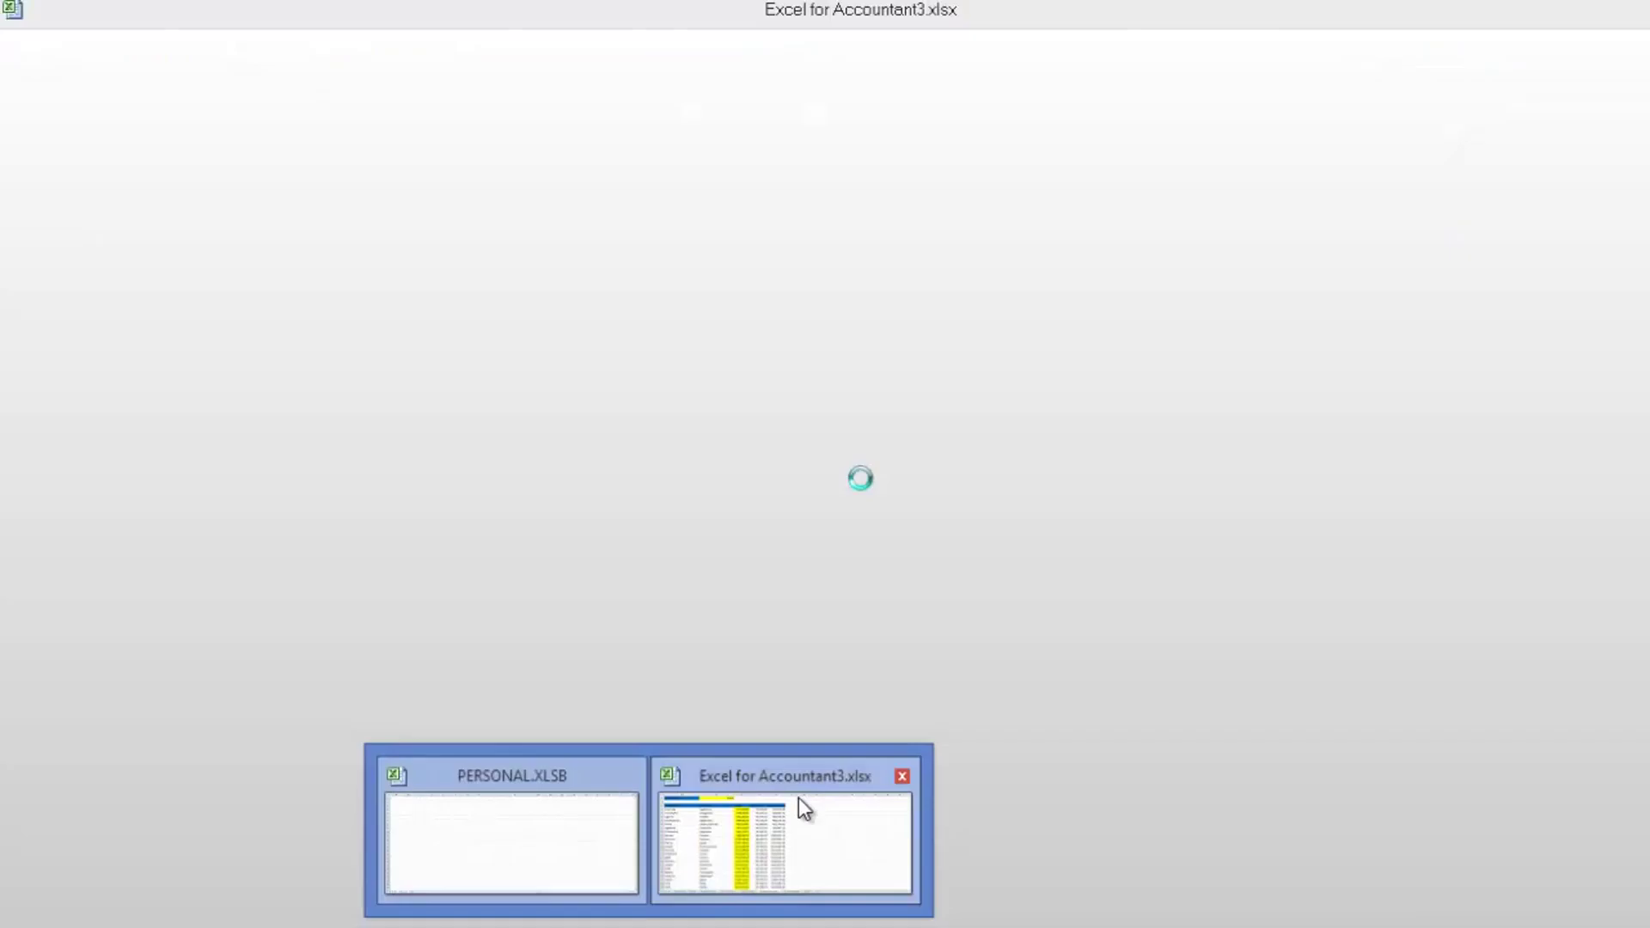
click(804, 808)
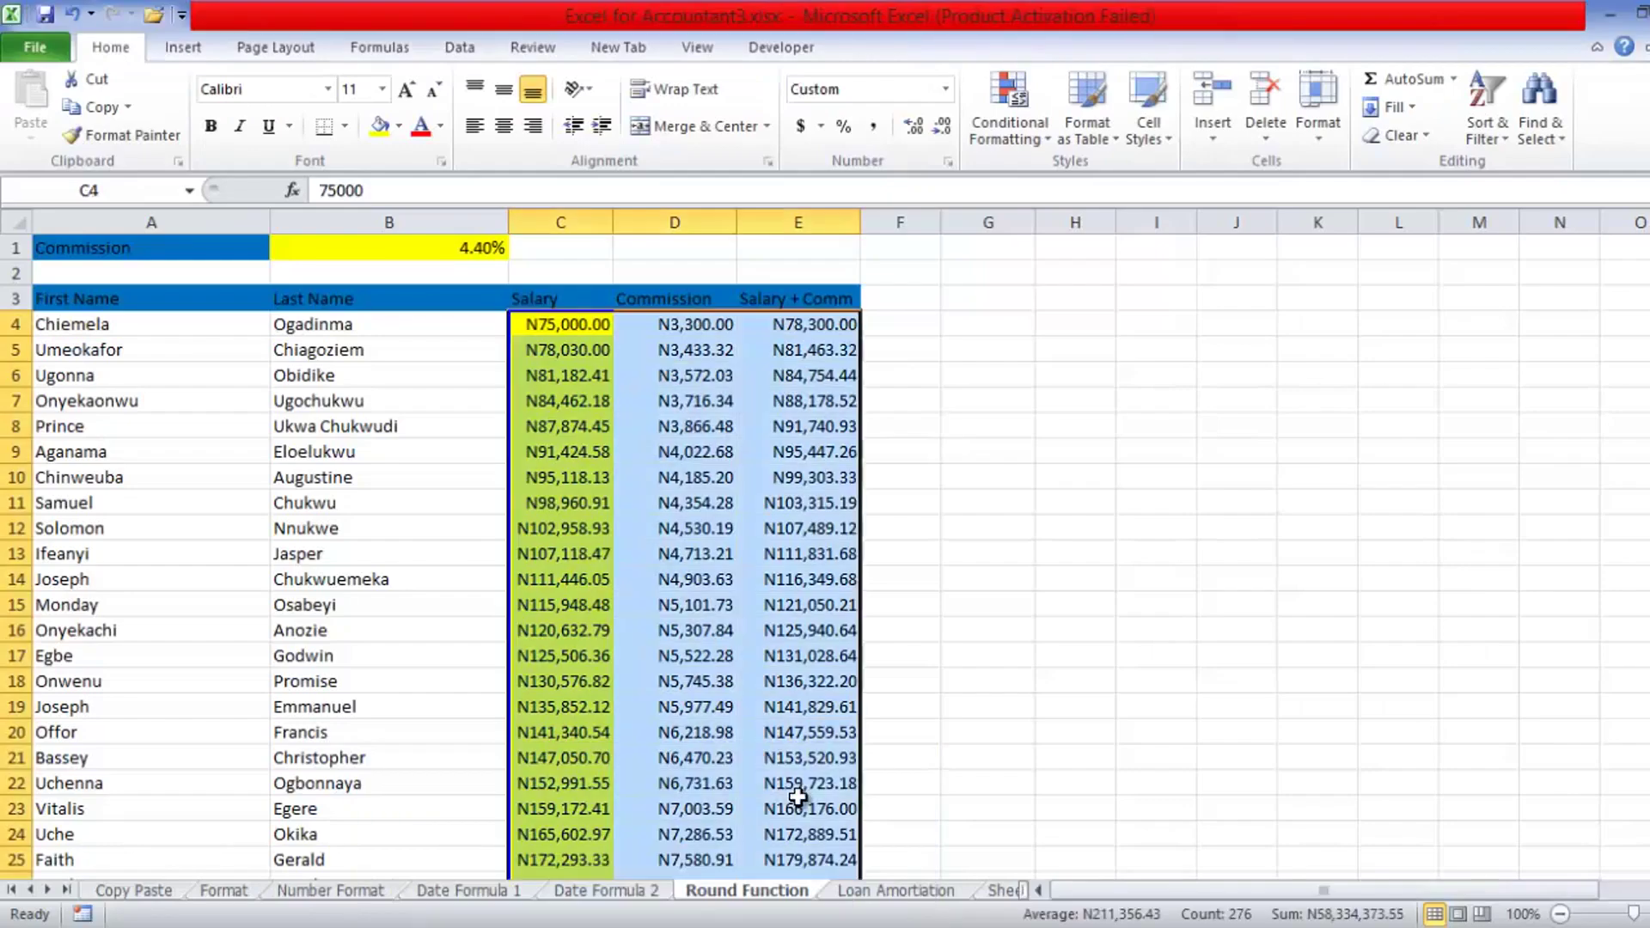
click(989, 502)
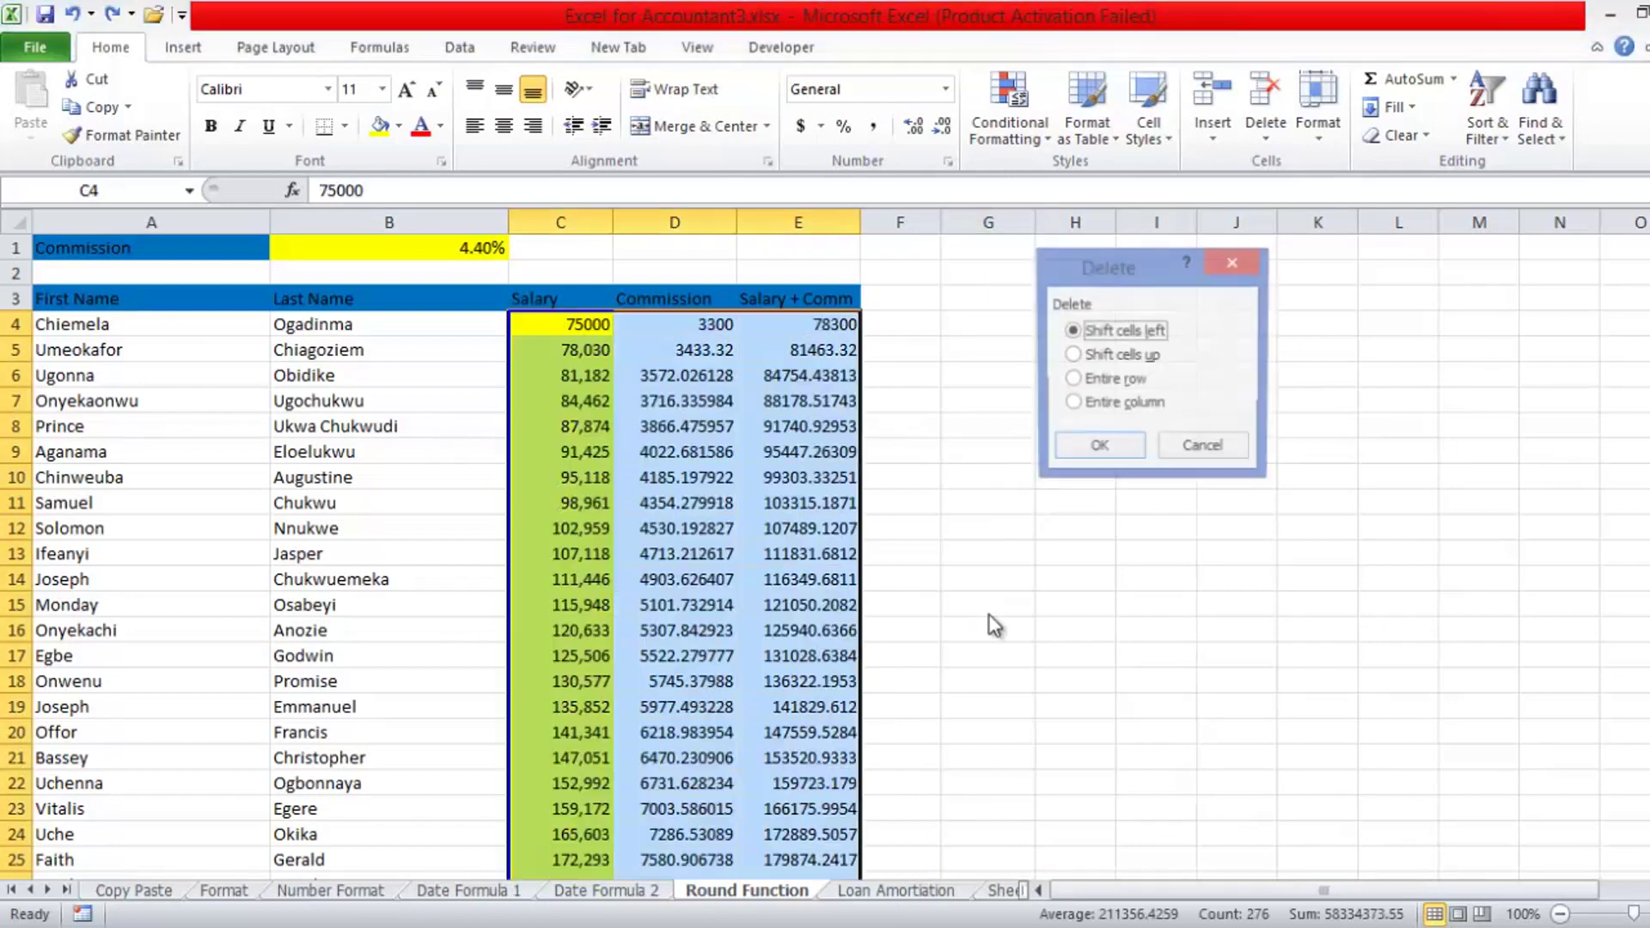
click(1200, 449)
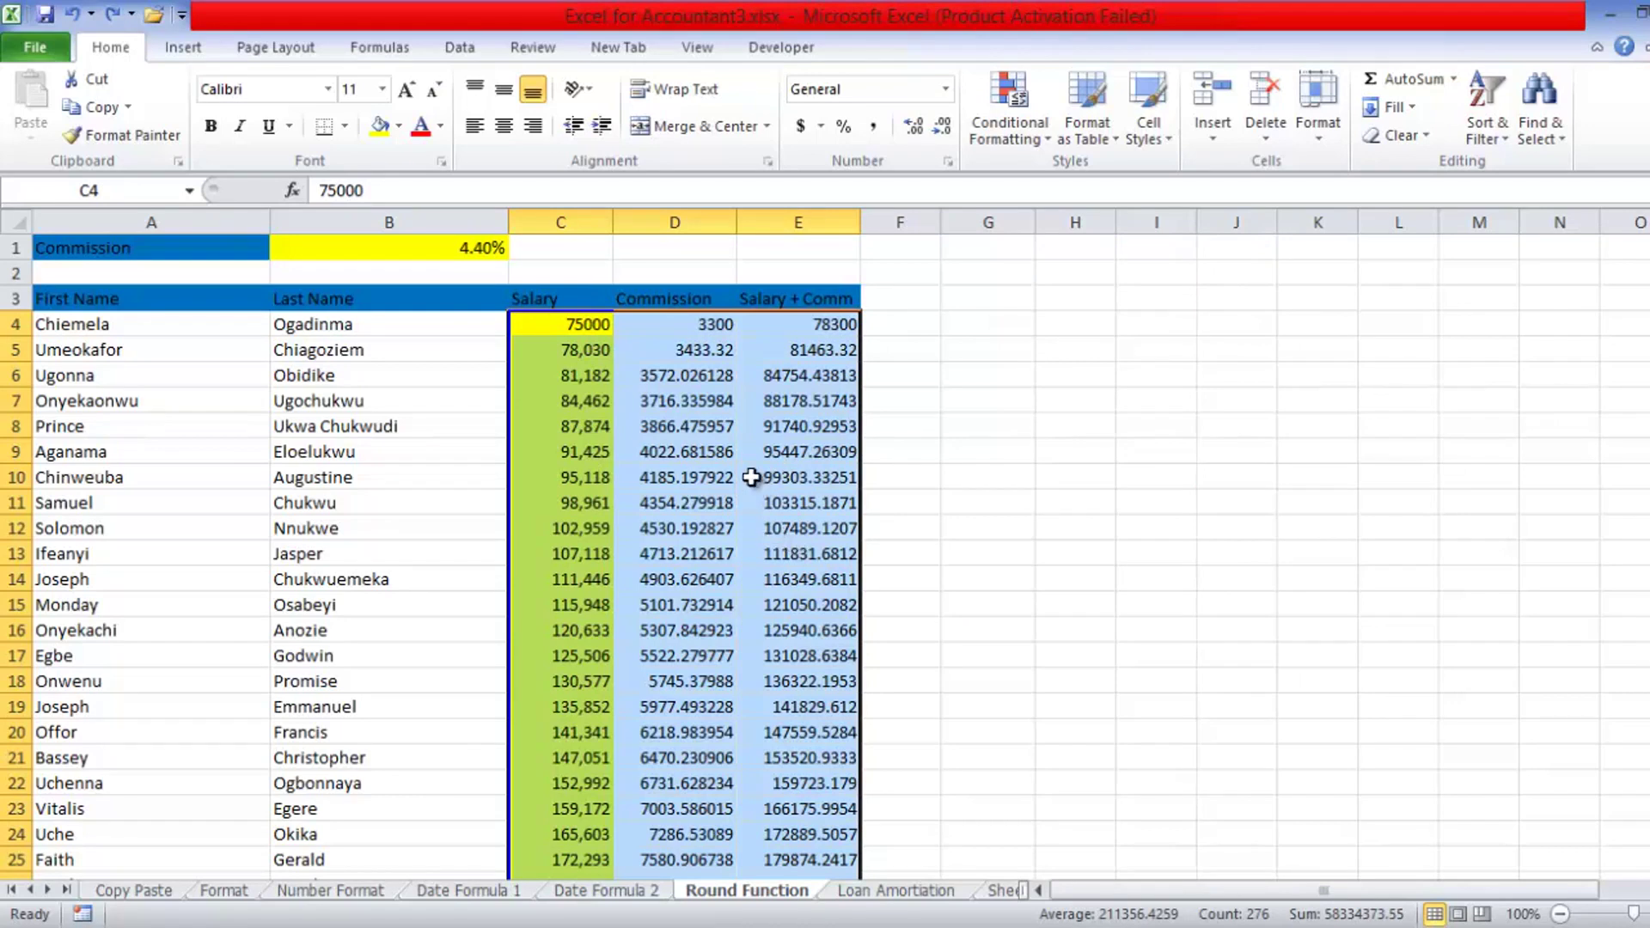
click(681, 347)
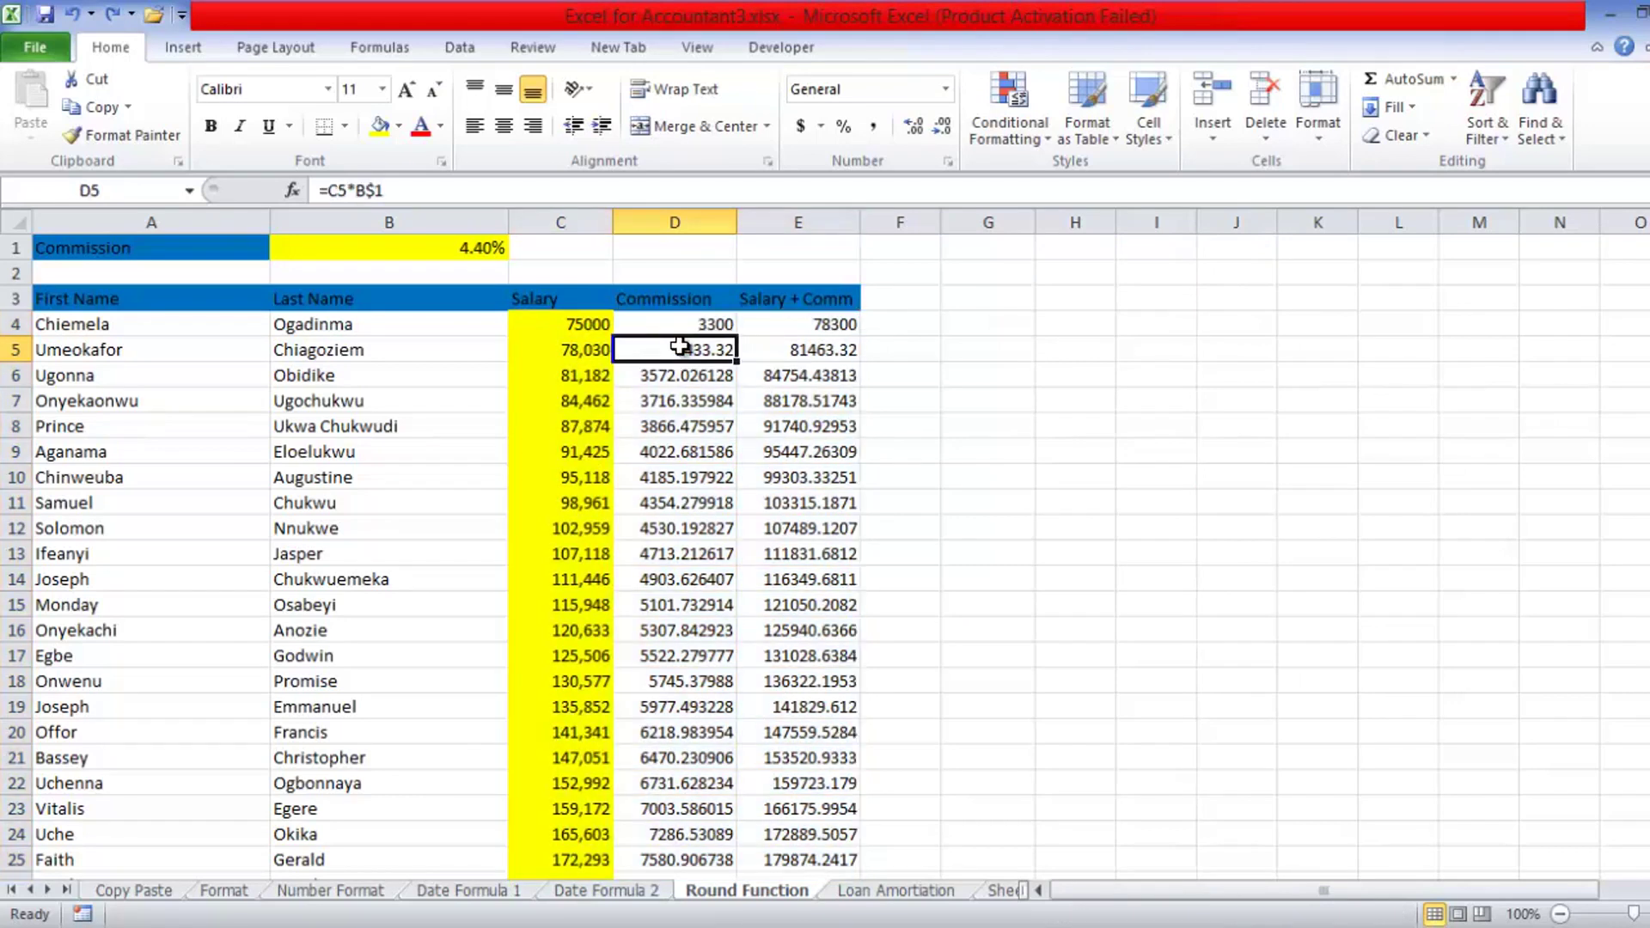
drag(678, 325, 793, 322)
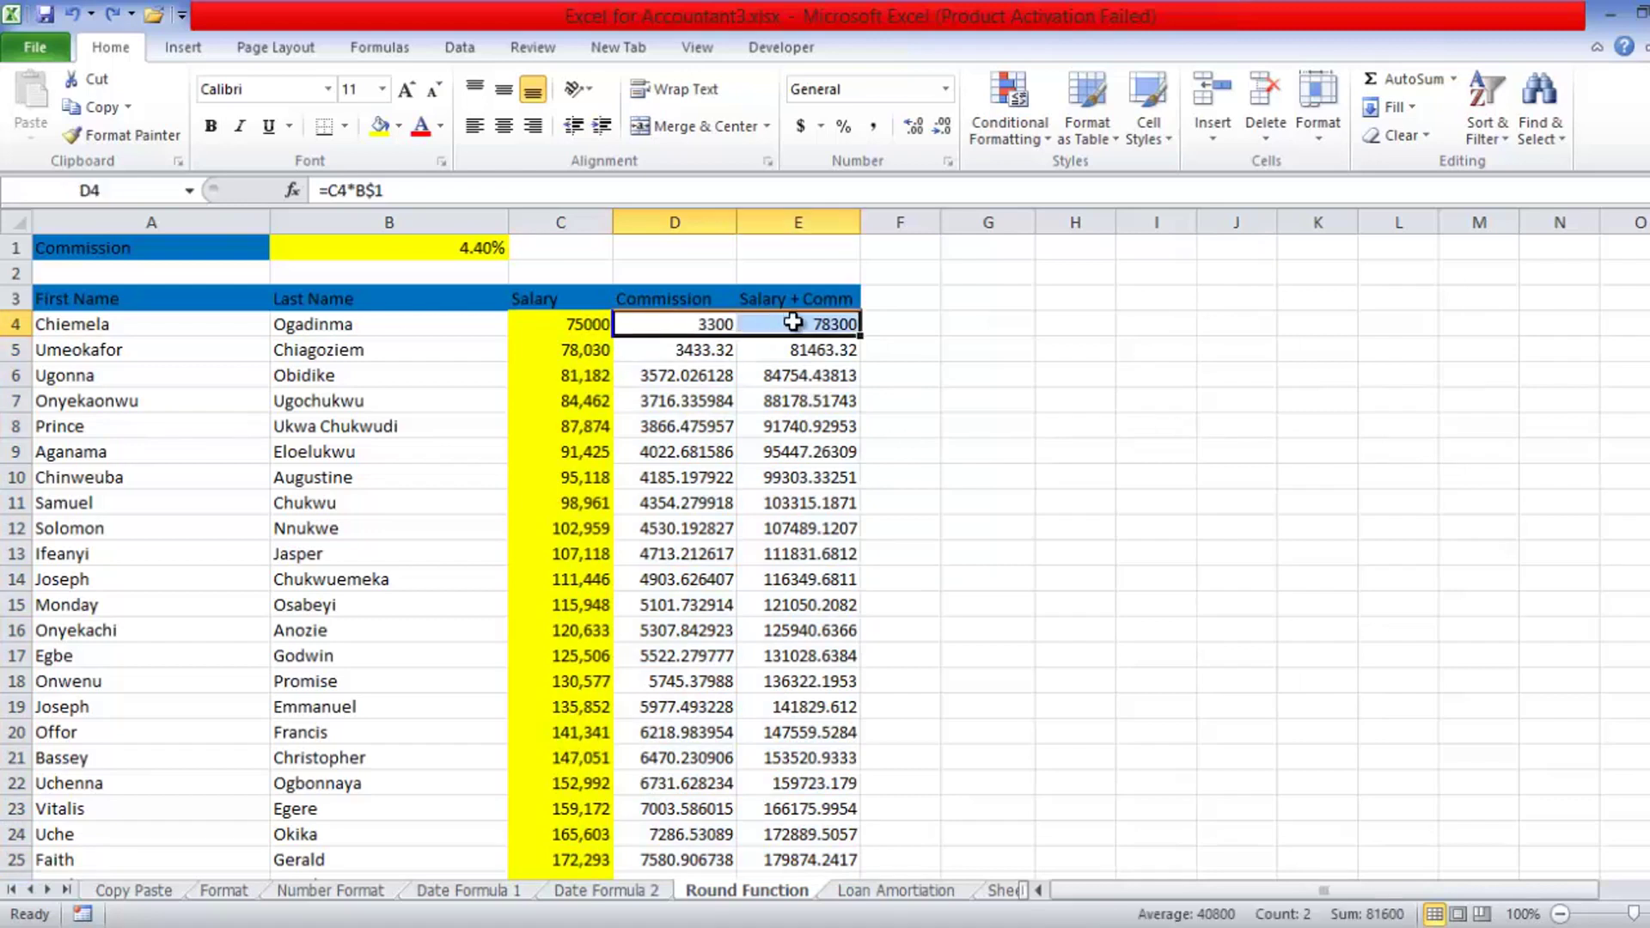
key(ctrl+shift+Down)
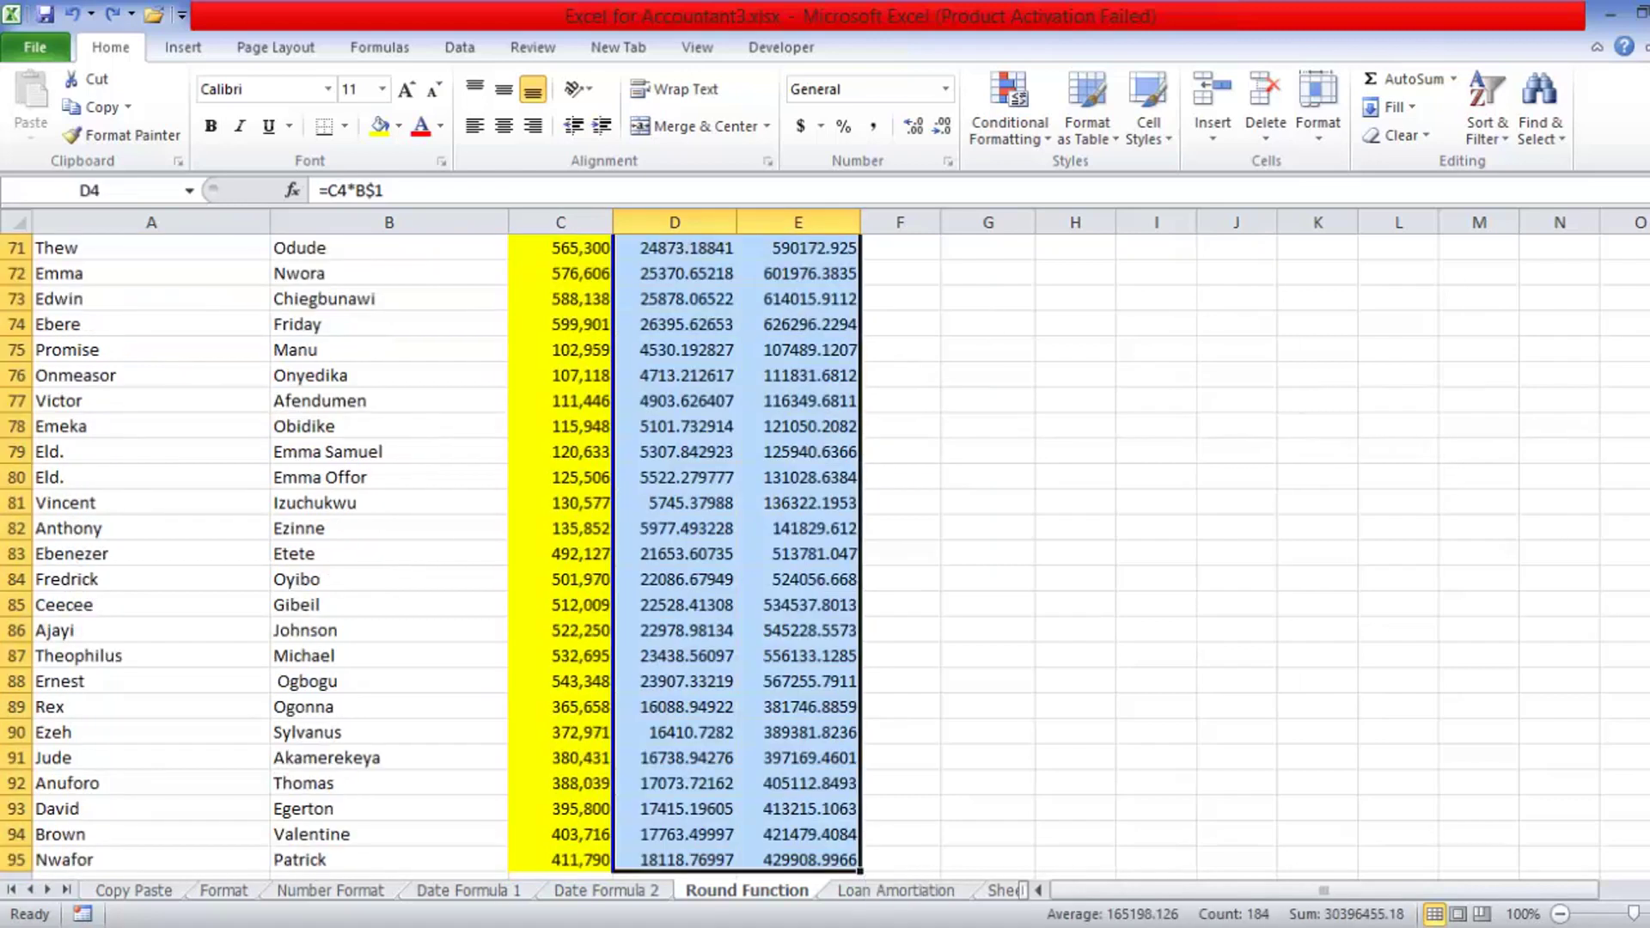
drag(1637, 838, 1636, 284)
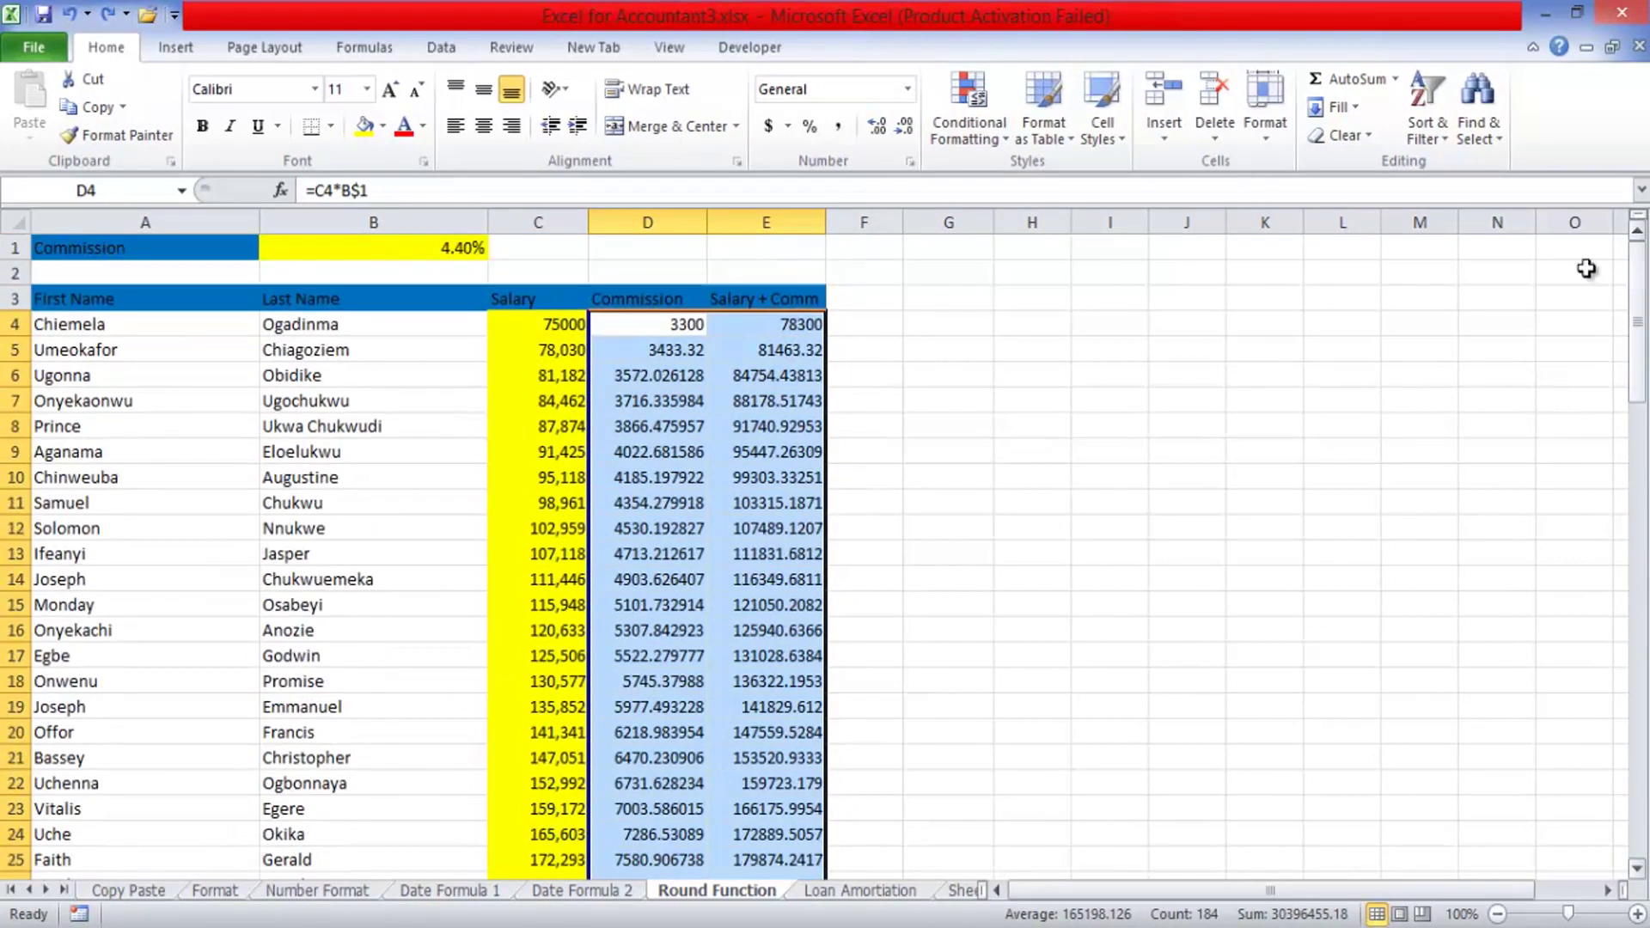
click(1046, 397)
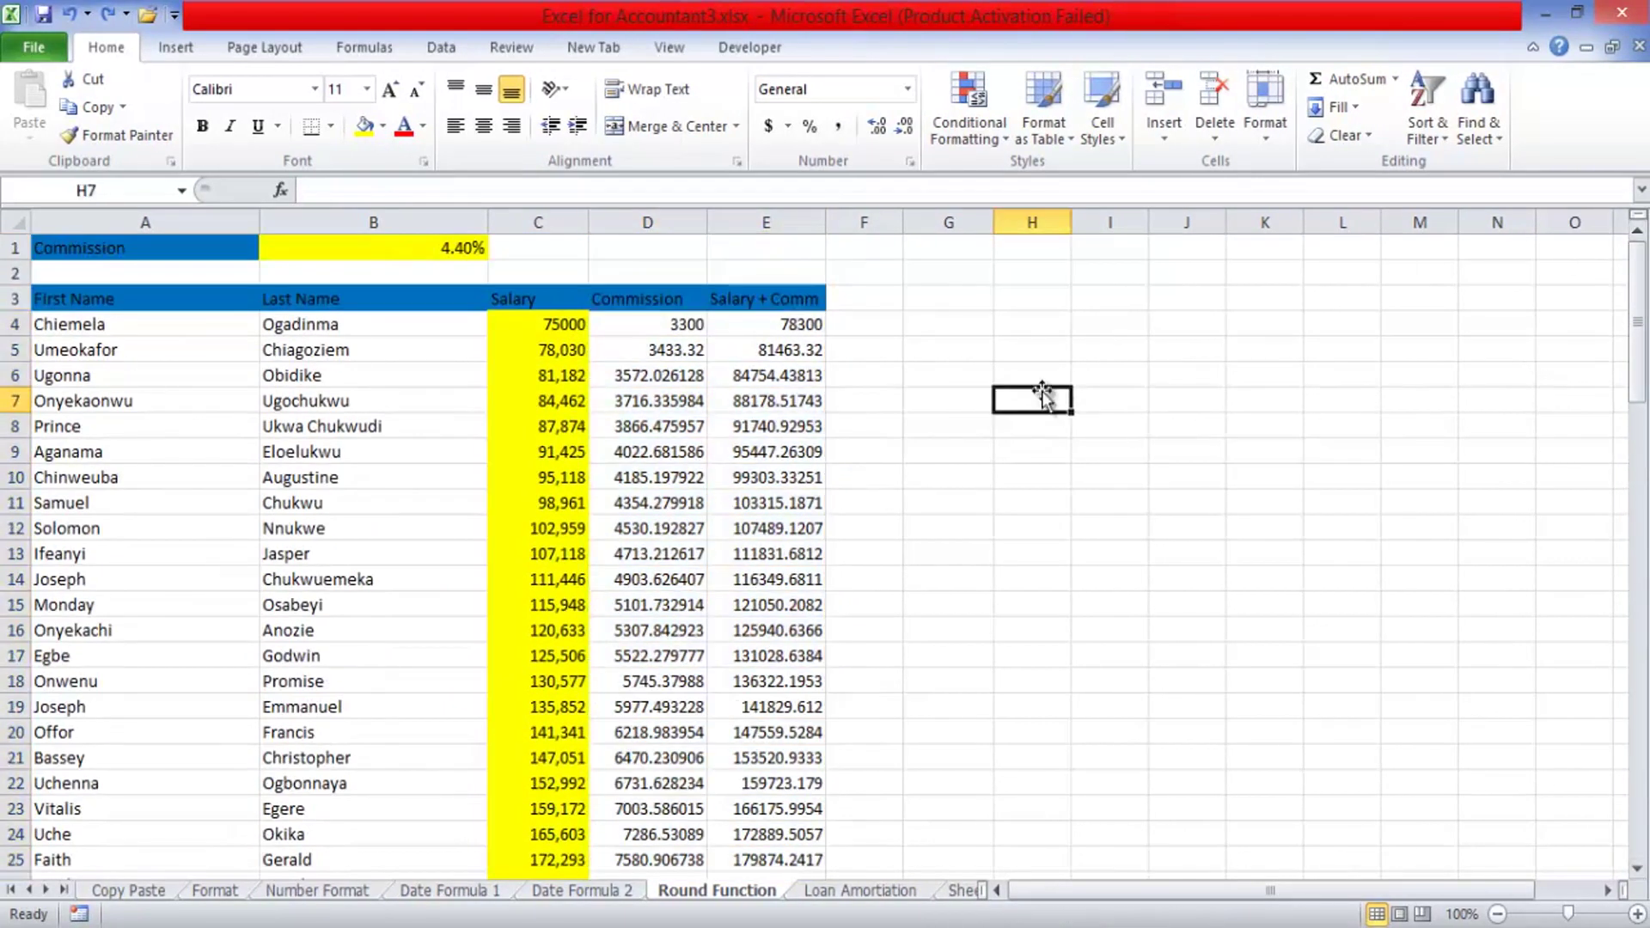
- Clear all Commission and Salary + Comm formulas from D4:E95, starting with row 4
click(670, 325)
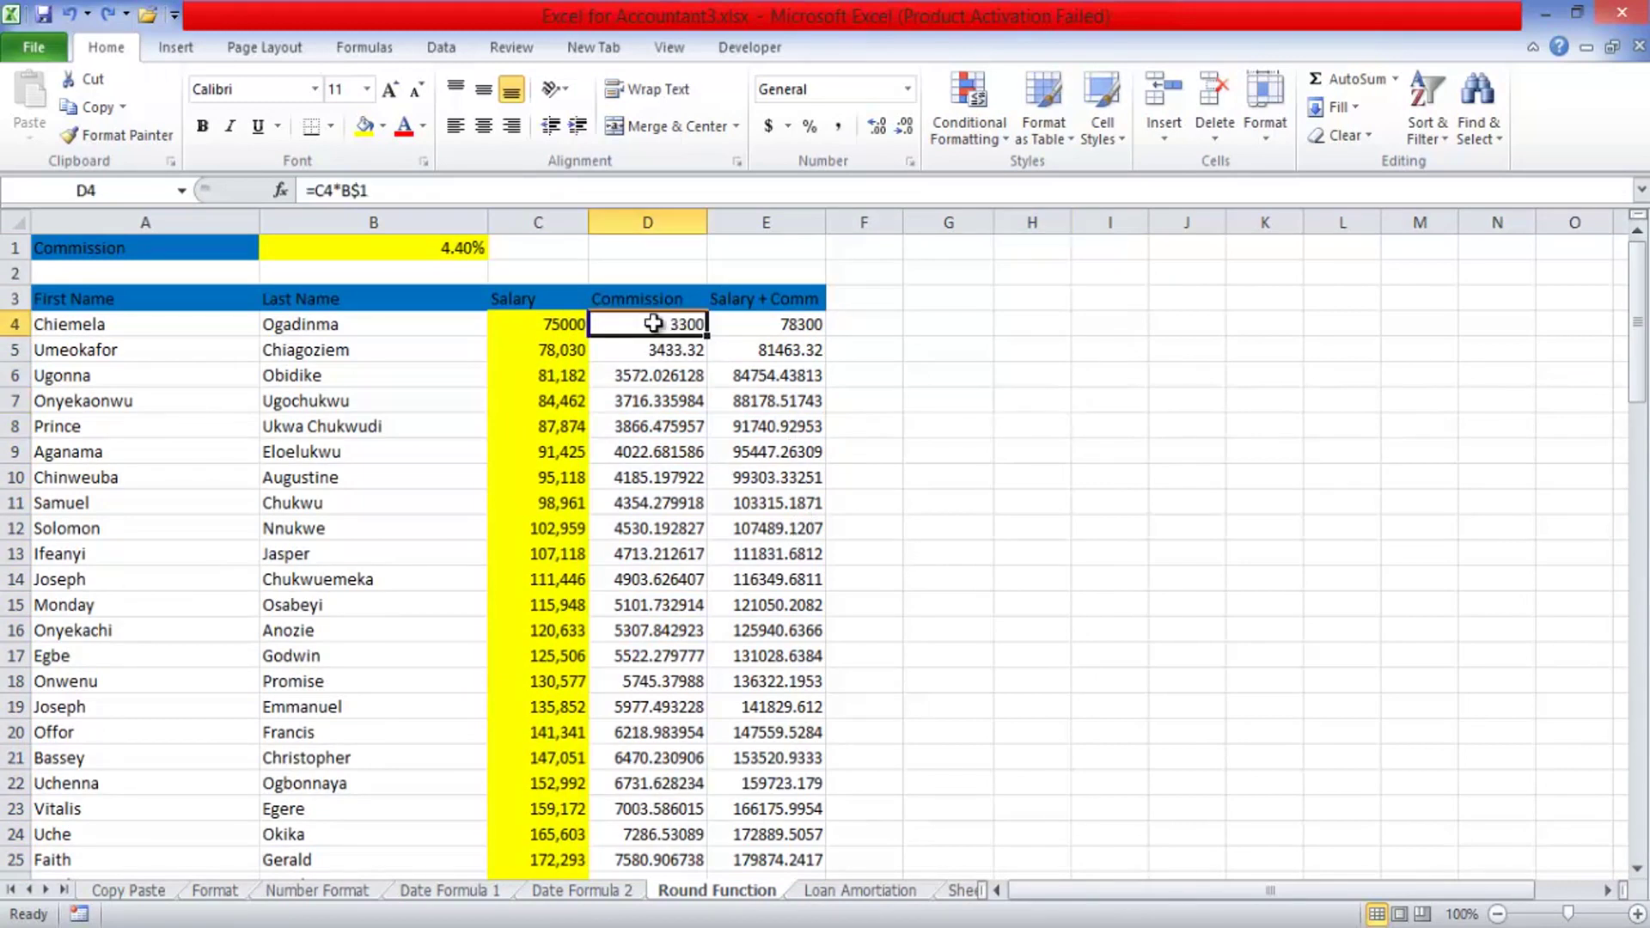
drag(653, 324, 755, 324)
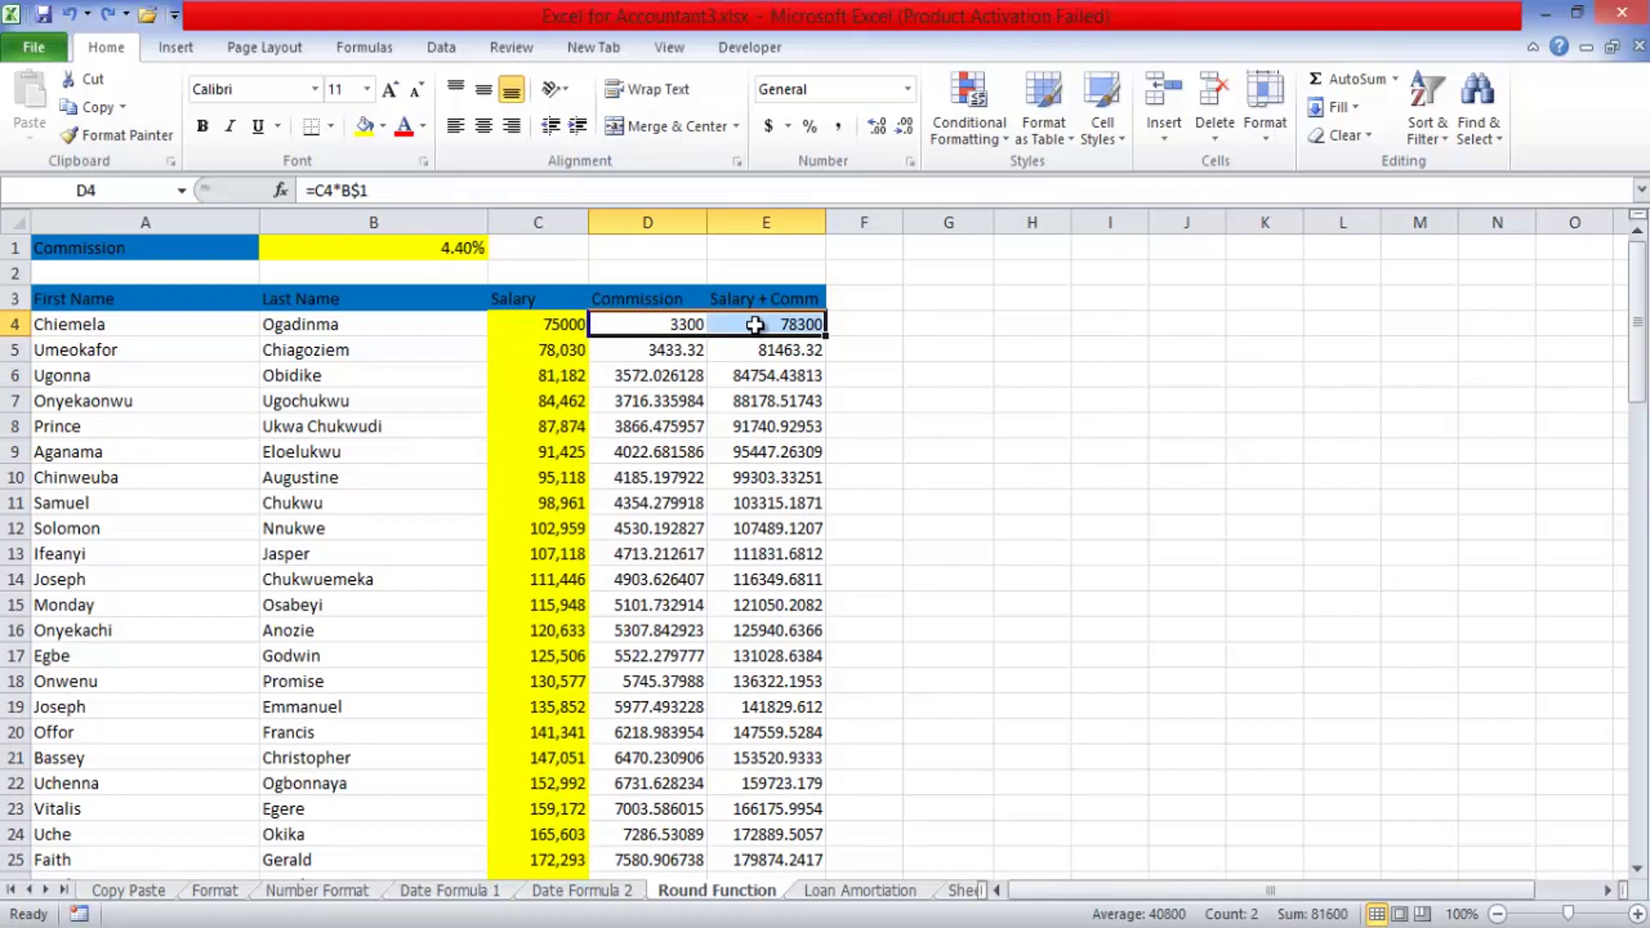
key(Delete)
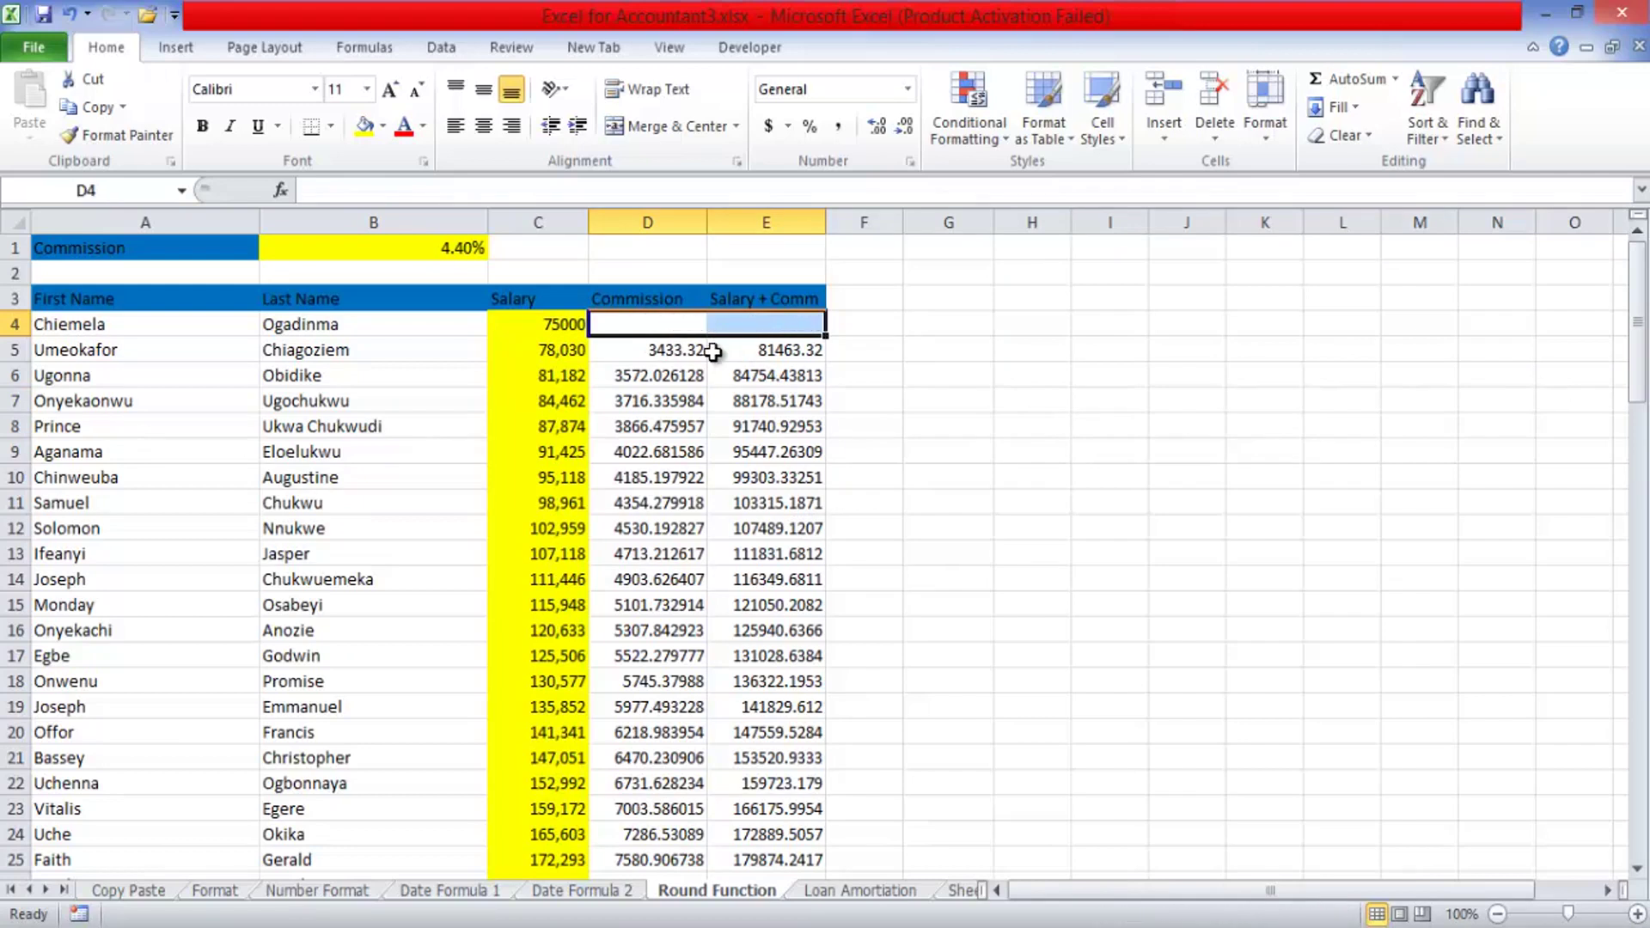
click(669, 350)
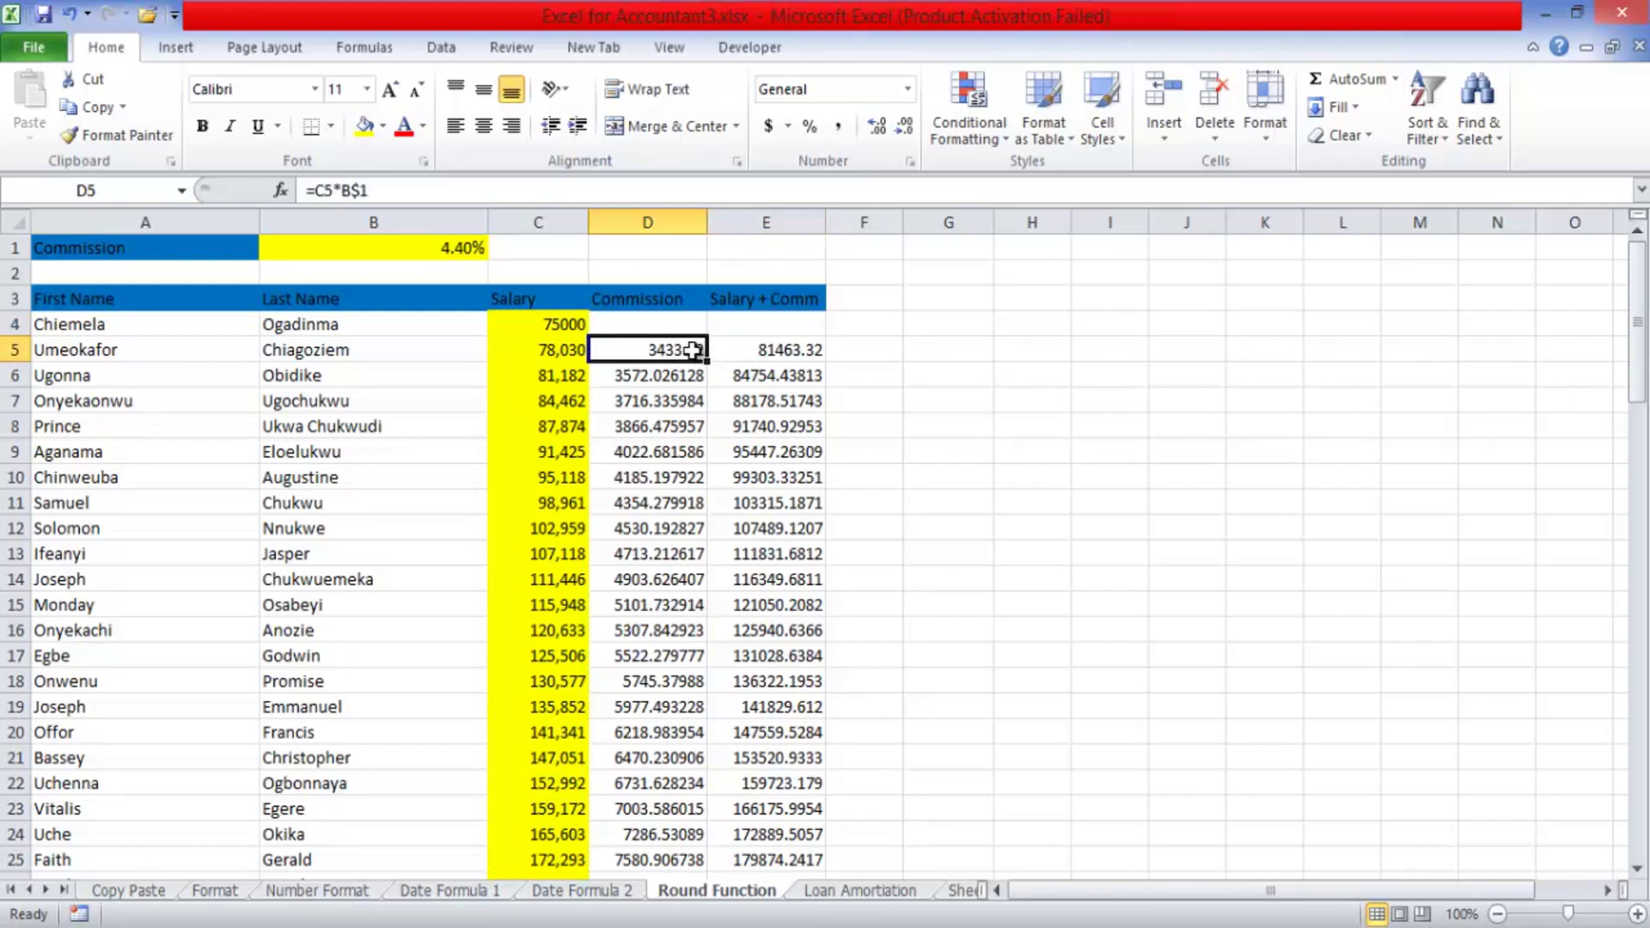
drag(684, 350, 758, 349)
key(ctrl+shift+Down)
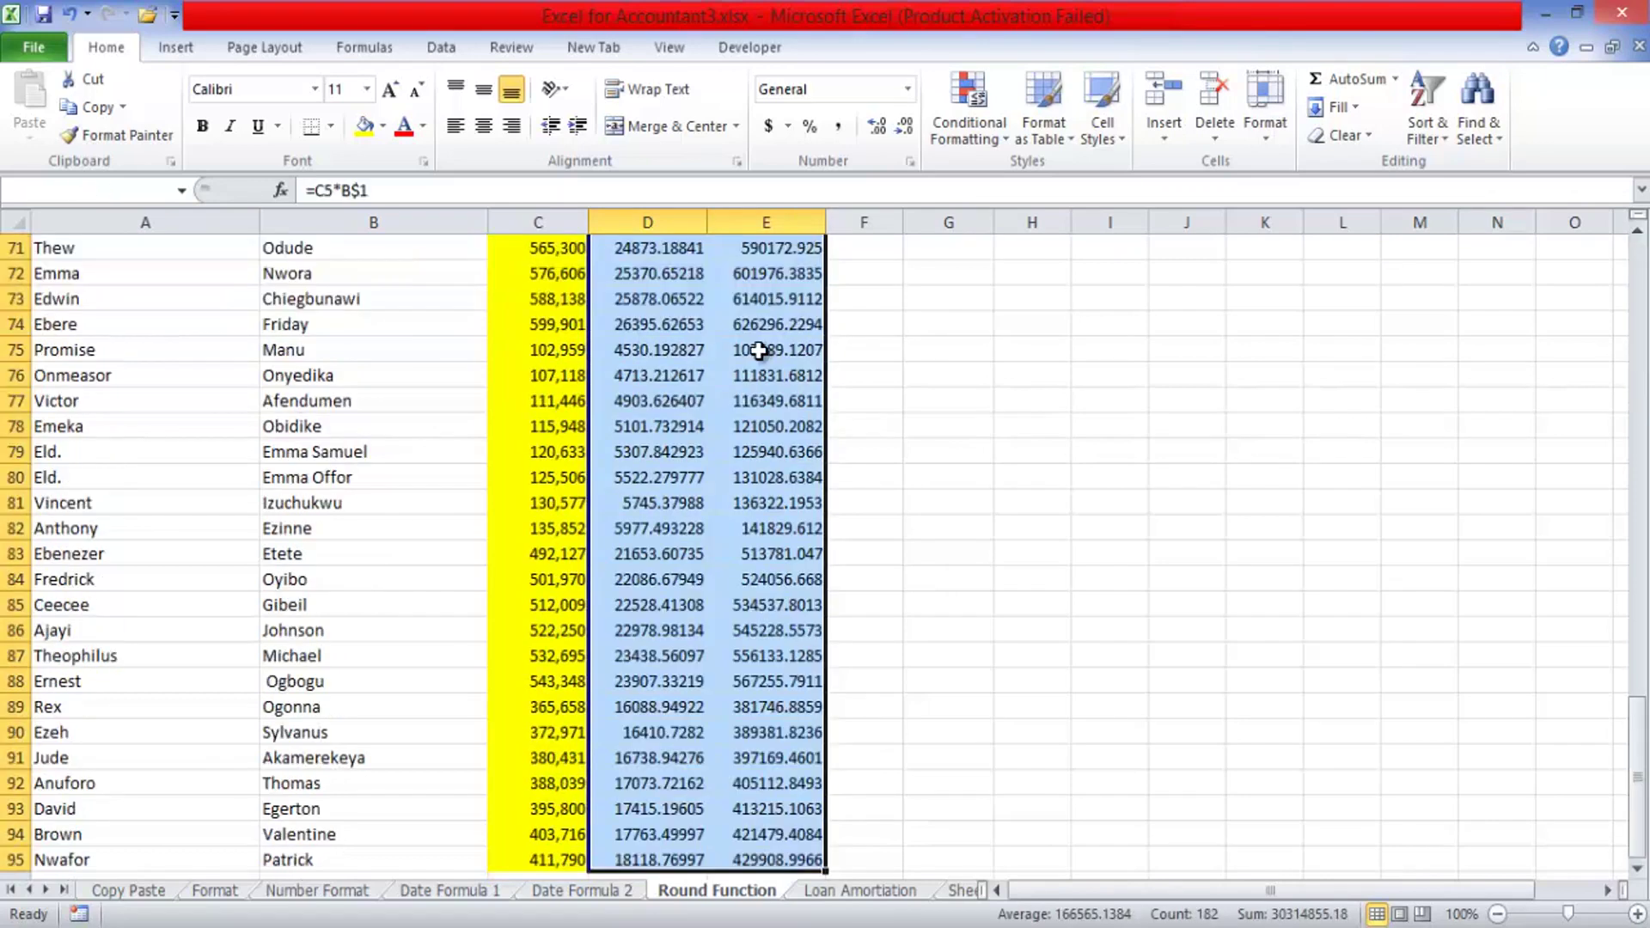
scroll(758, 350, up, 20)
click(638, 323)
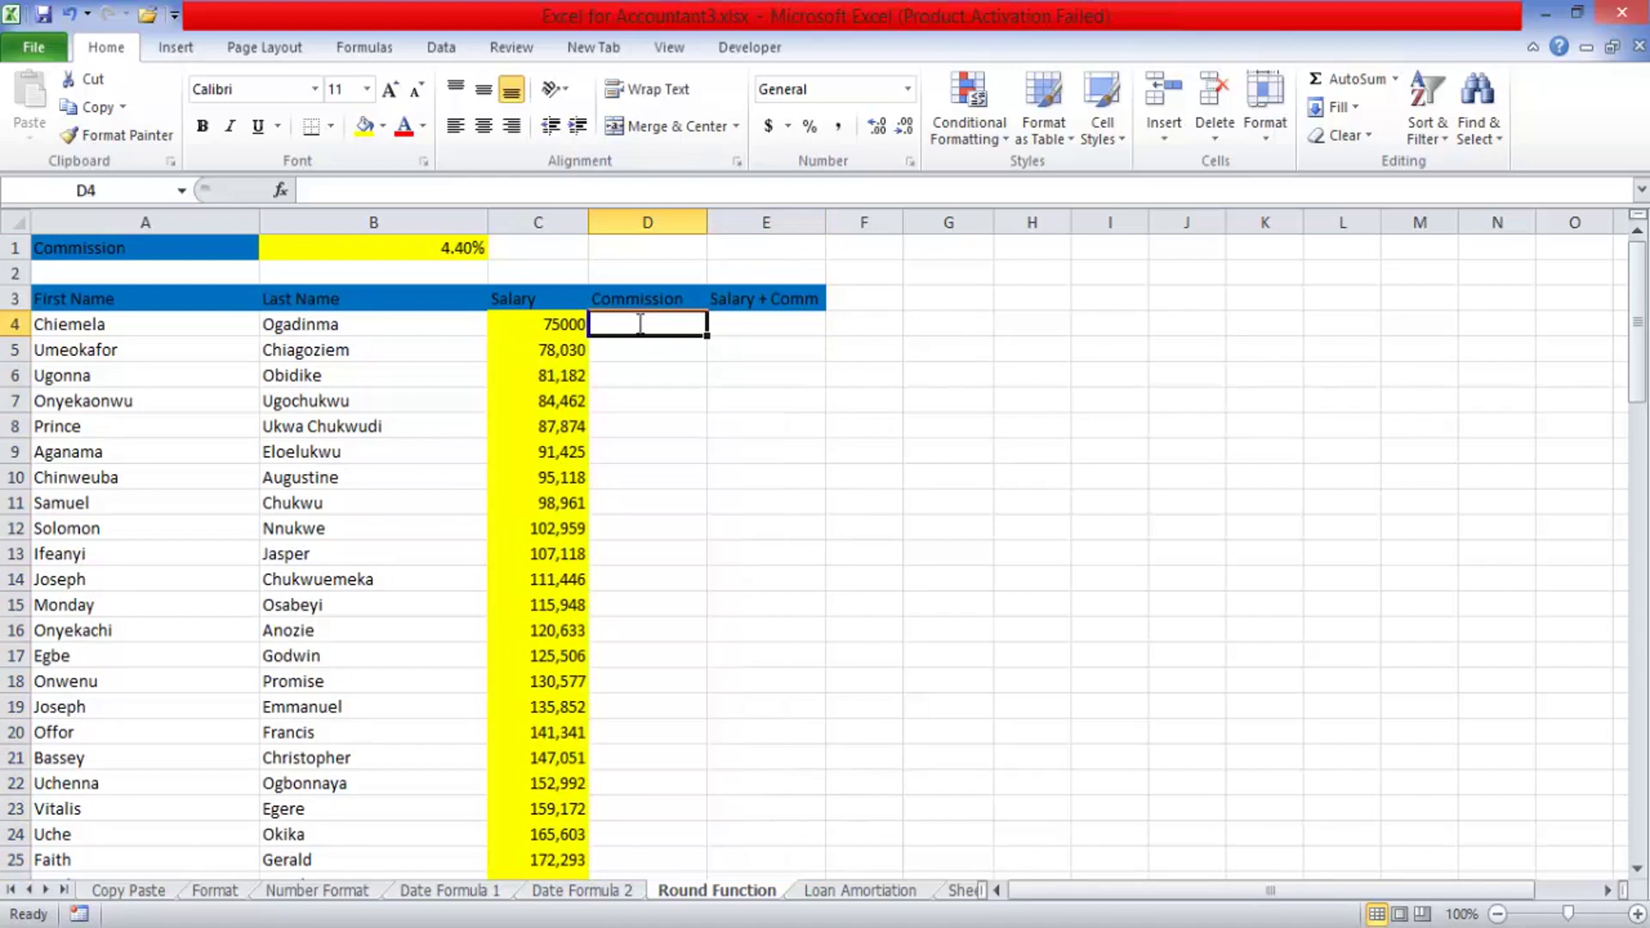
text(ROUND)
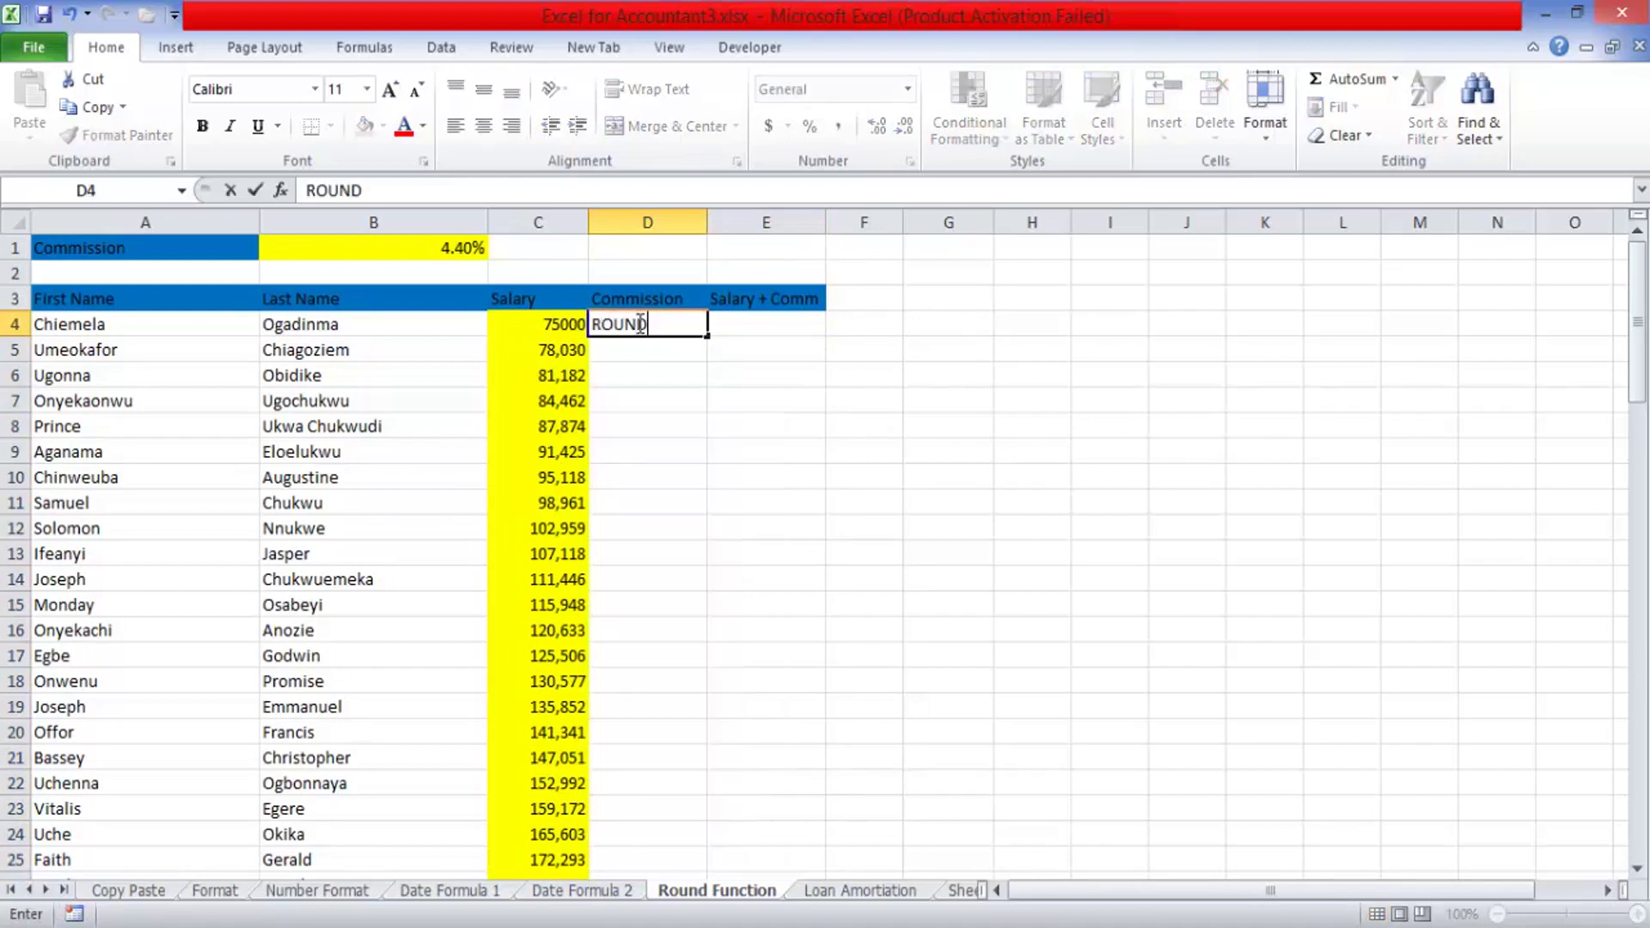
key(BackSpace)
key(BackSpace)
key(BackSpace)
text(=ROU)
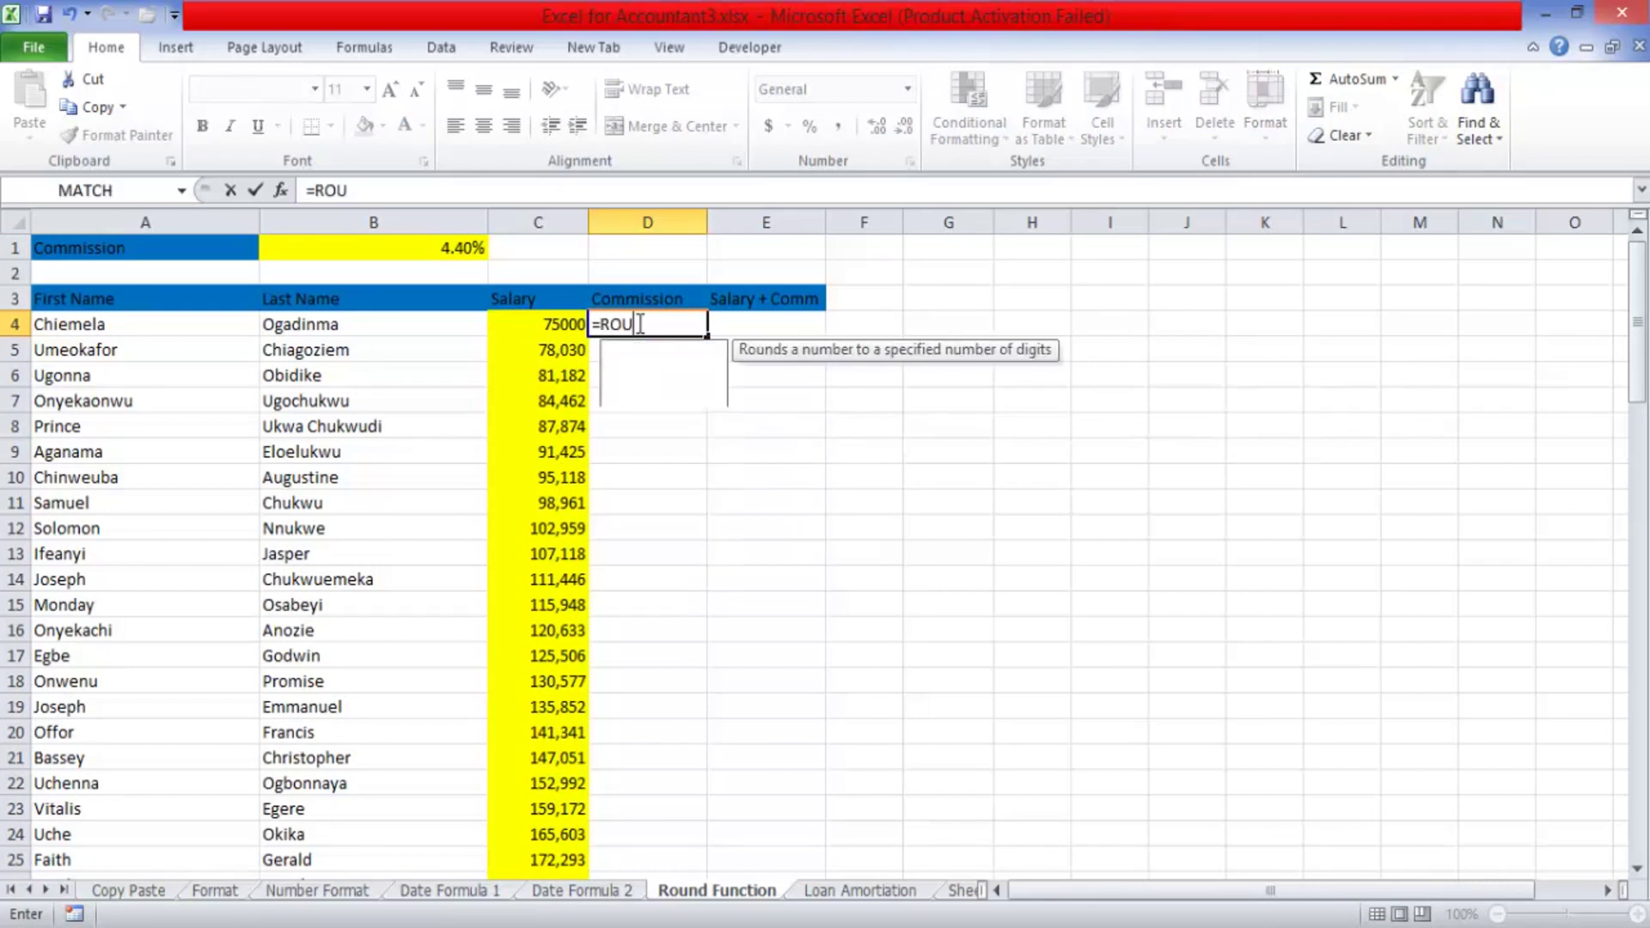
text(ND------------------------------)
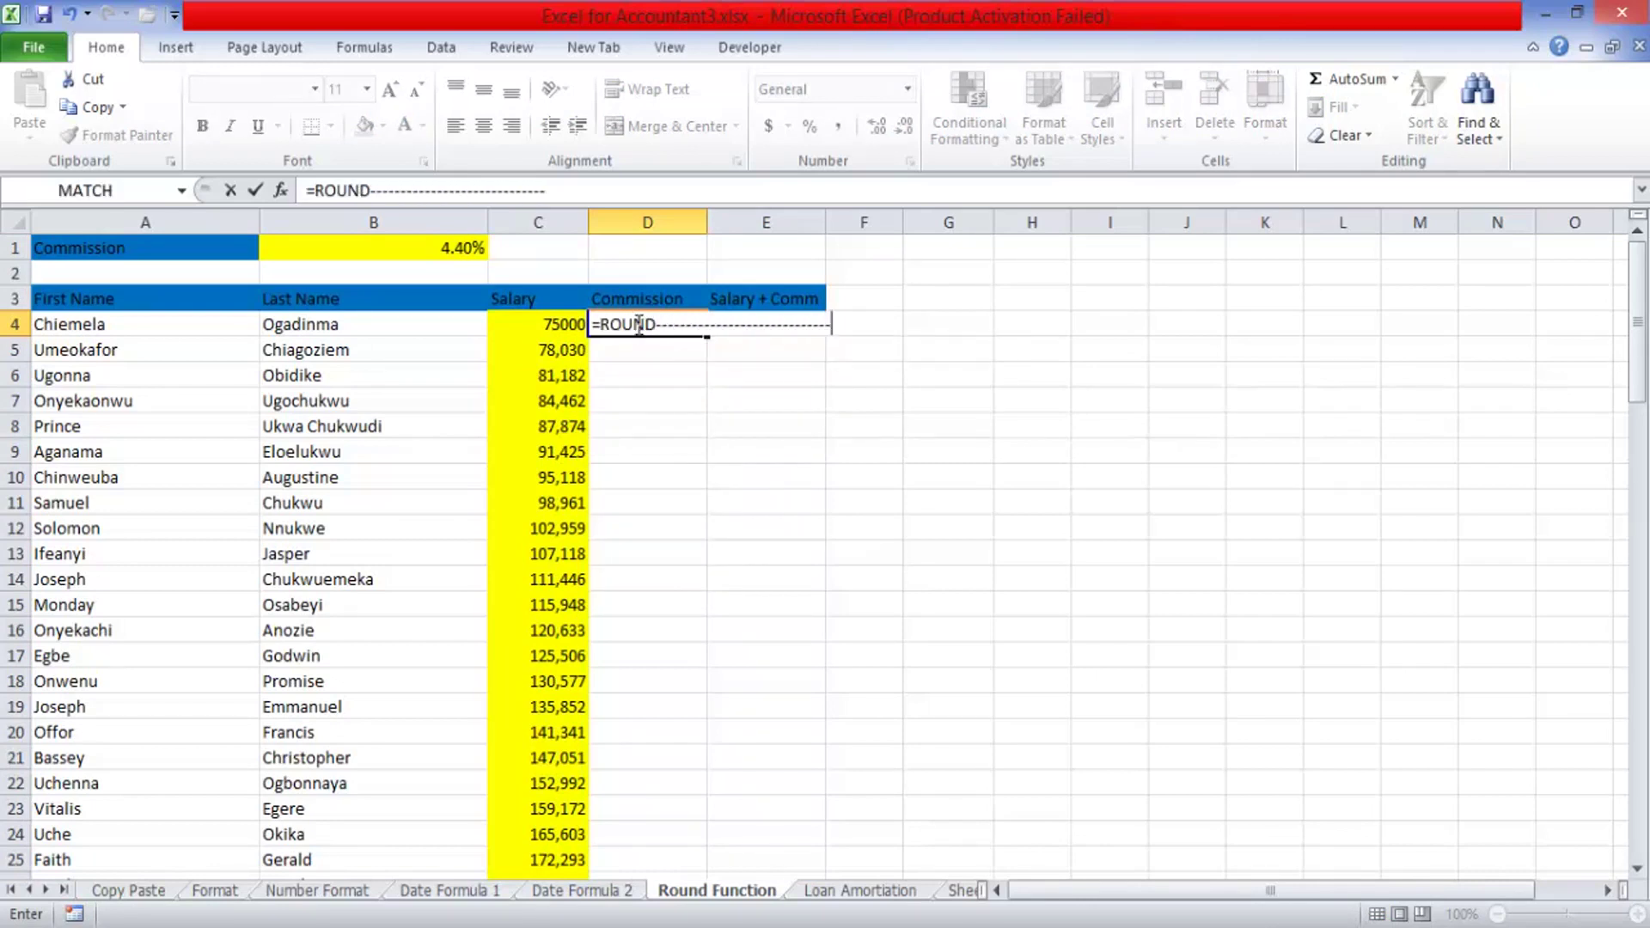
key(BackSpace)
key(BackSpace)
key(BackSpace)
key(BackSpace)
key(BackSpace)
key(BackSpace)
key(BackSpace)
key(BackSpace)
key(BackSpace)
key(BackSpace)
key(BackSpace)
key(BackSpace)
key(BackSpace)
key(BackSpace)
key(BackSpace)
key(BackSpace)
key(BackSpace)
key(BackSpace)
key(BackSpace)
key(BackSpace)
key(BackSpace)
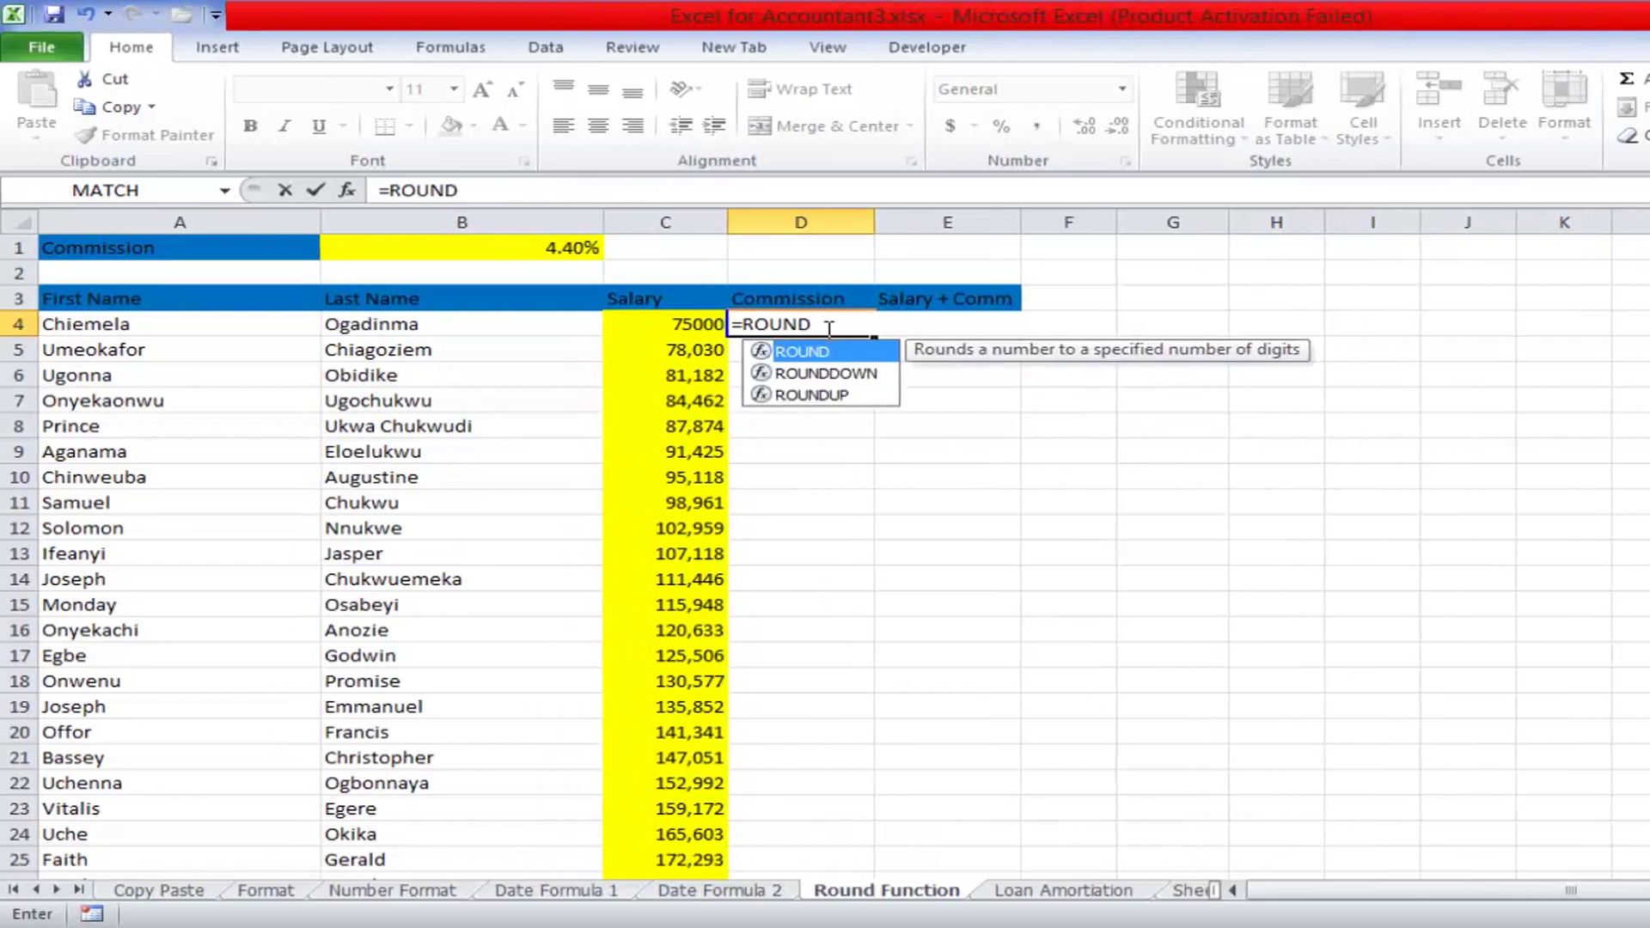
key(Escape)
- Calculate the first commission in D4, rounded to two decimals, with =ROUND(C4*B1,2)
text(=R)
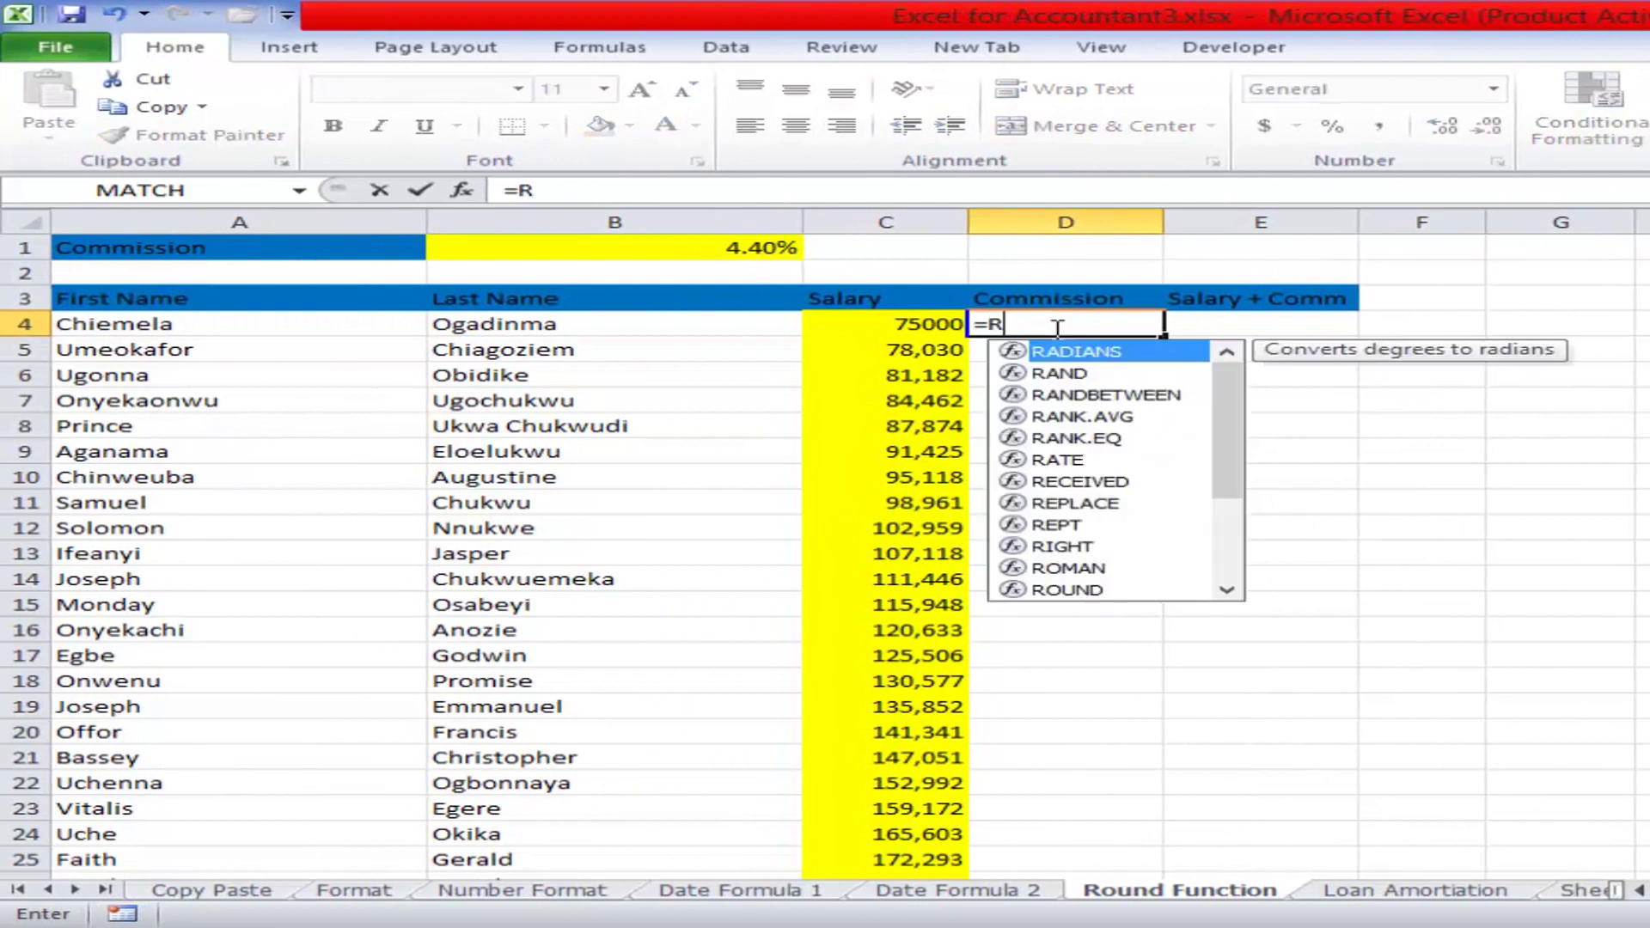
text(OUND)
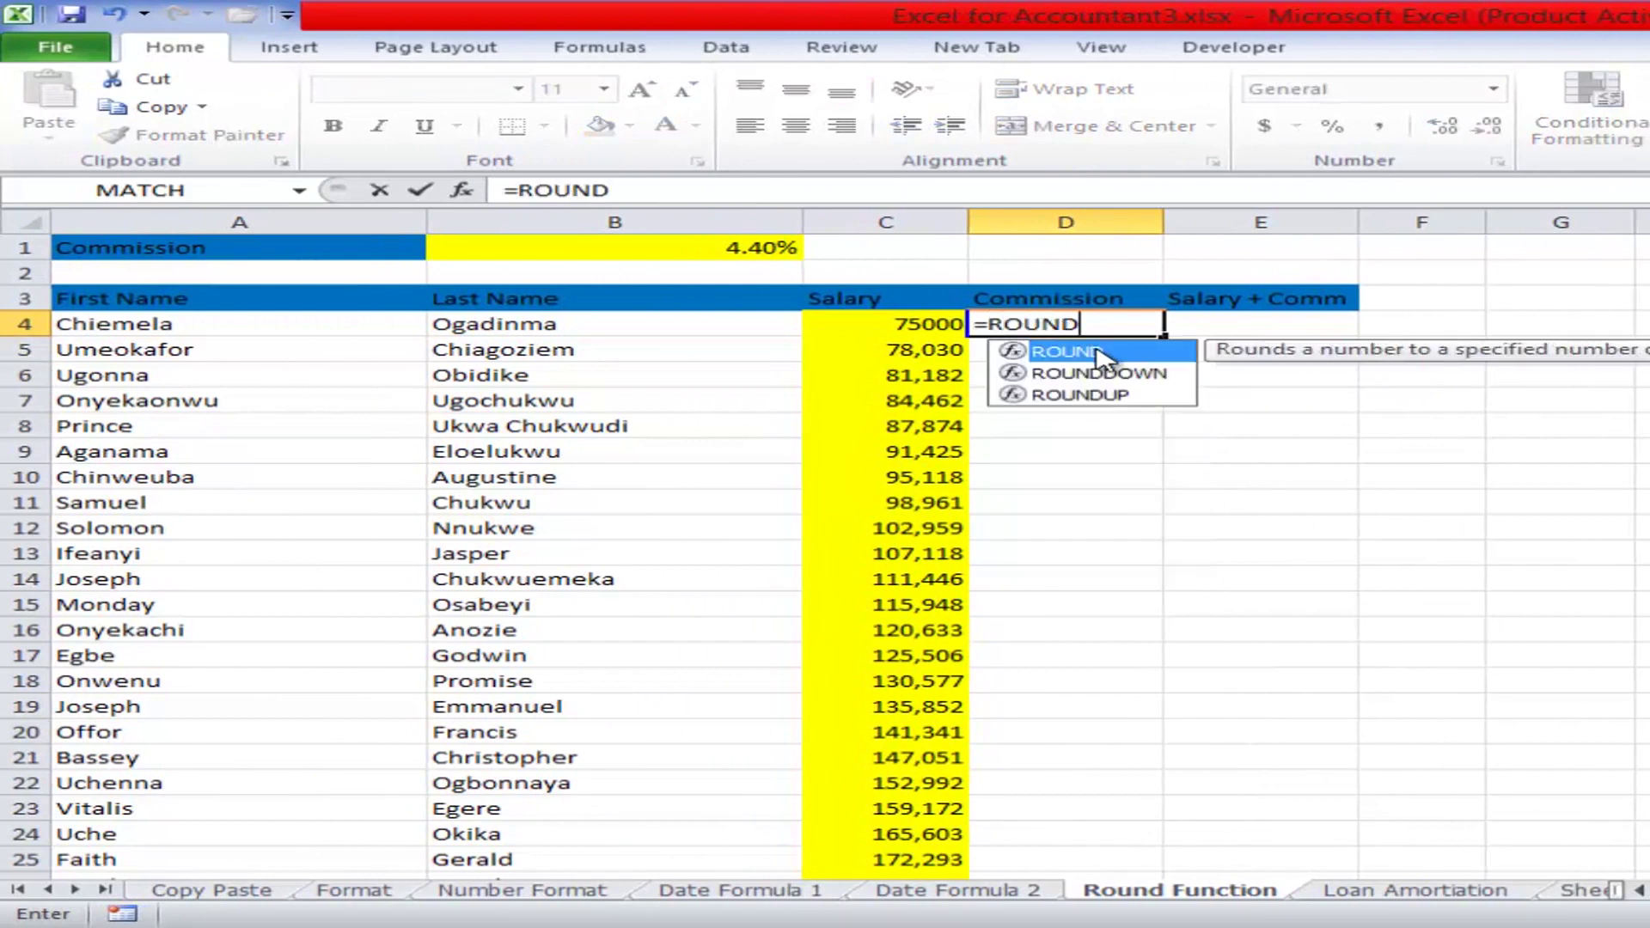
double_click(1095, 352)
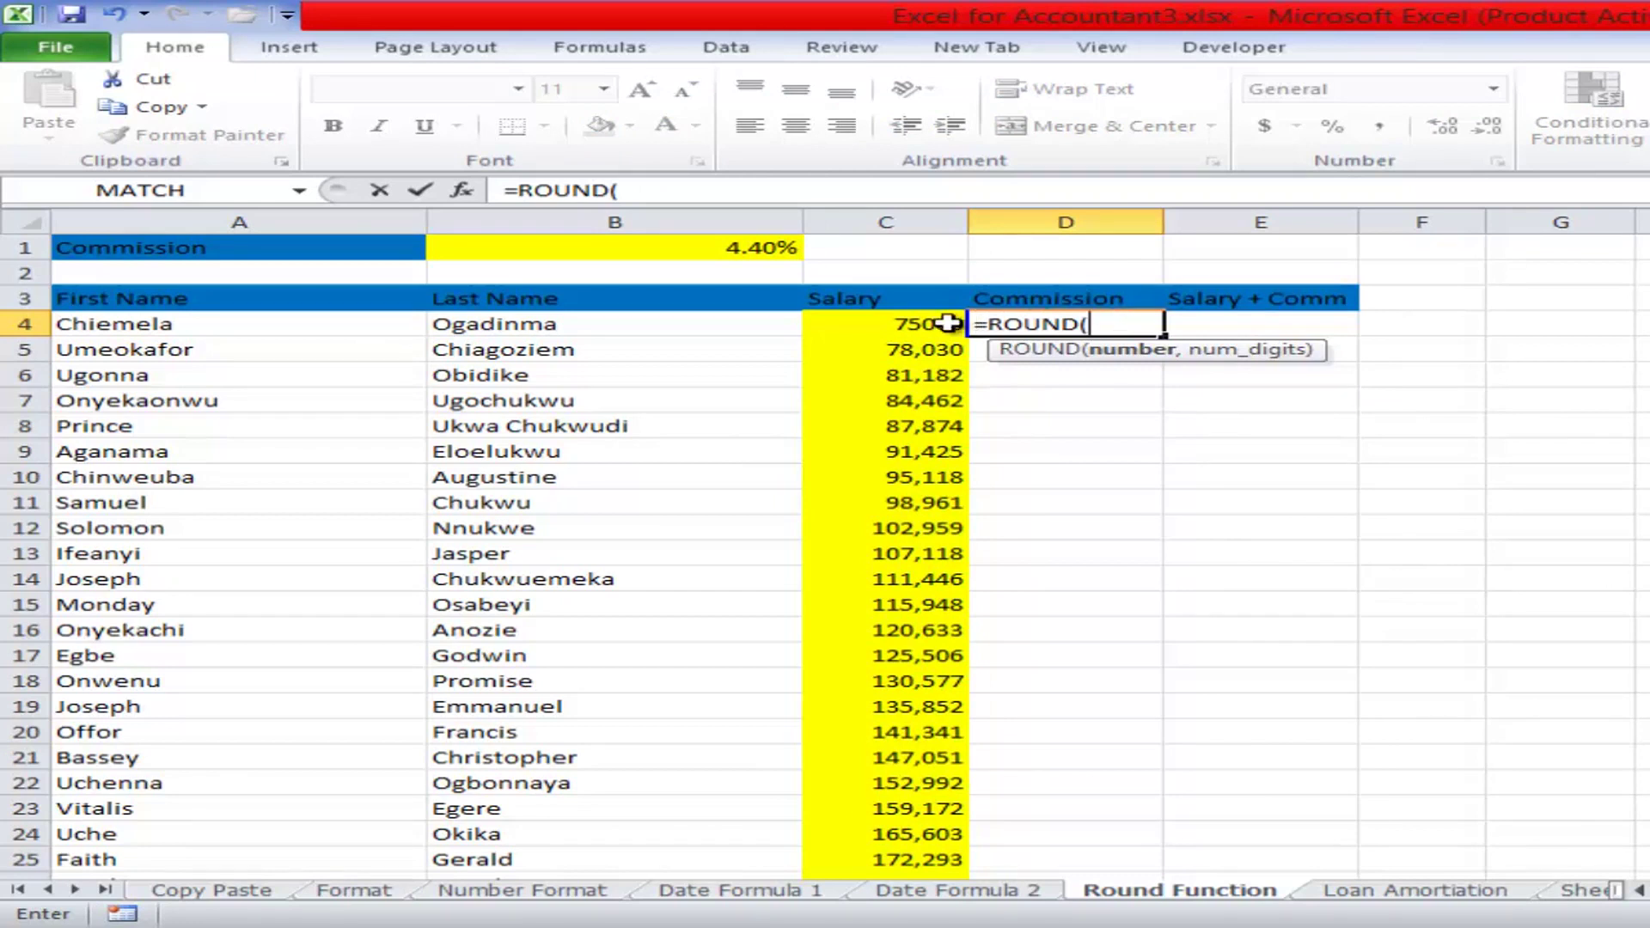
key(Left)
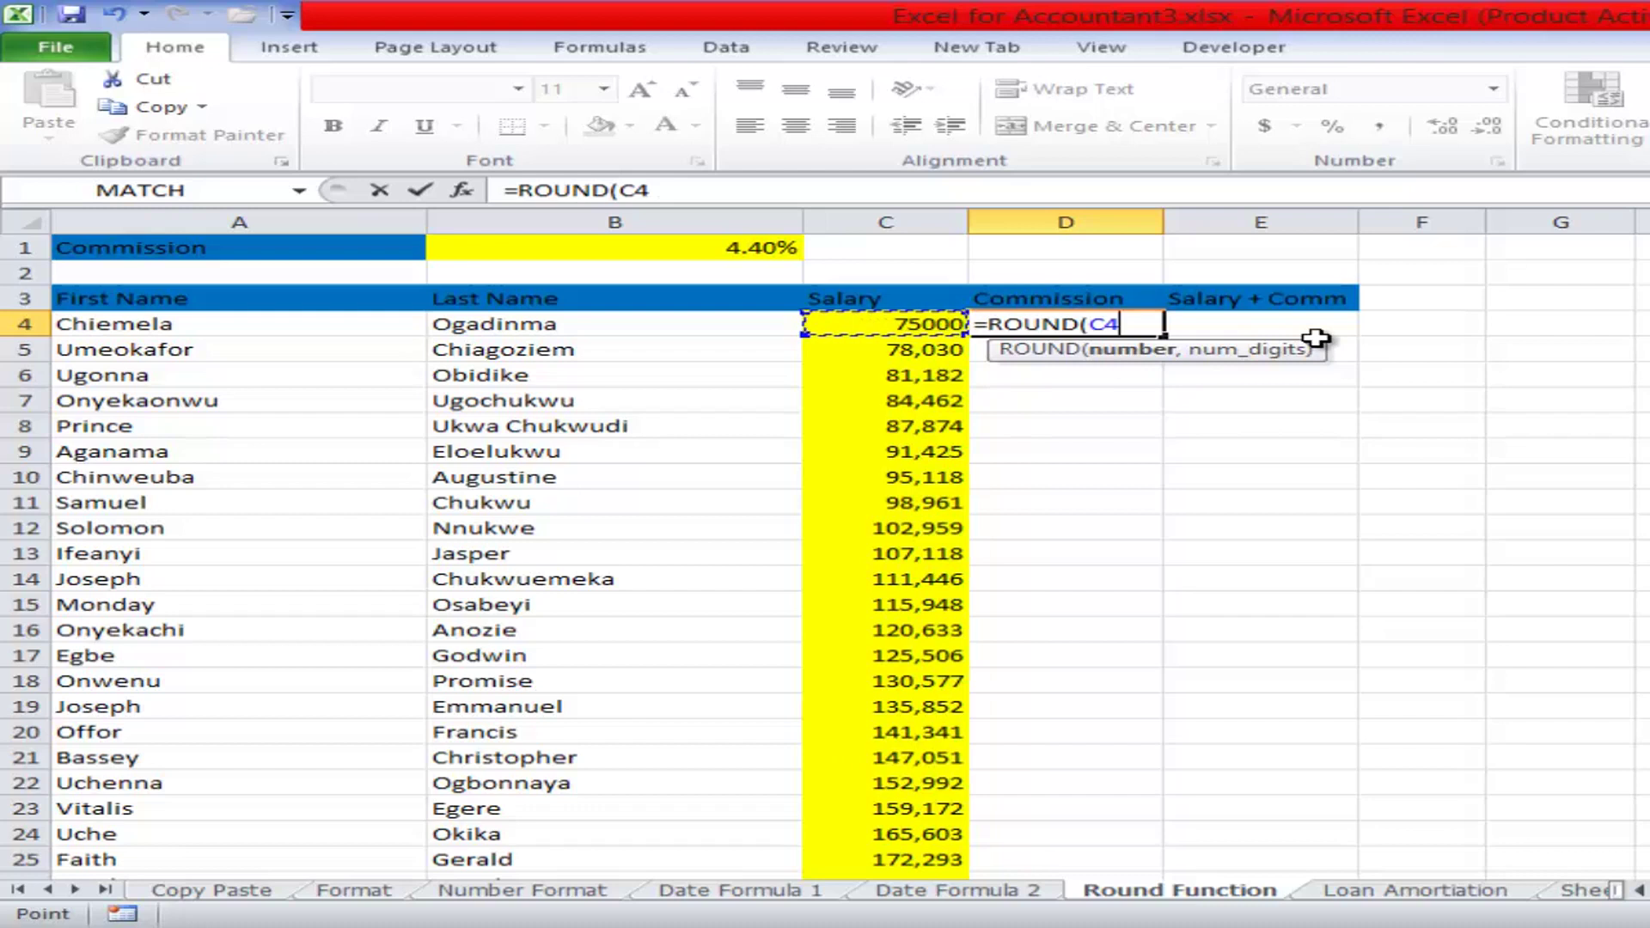
text(*)
key(Up)
key(Up)
key(Up)
key(Left)
key(Left)
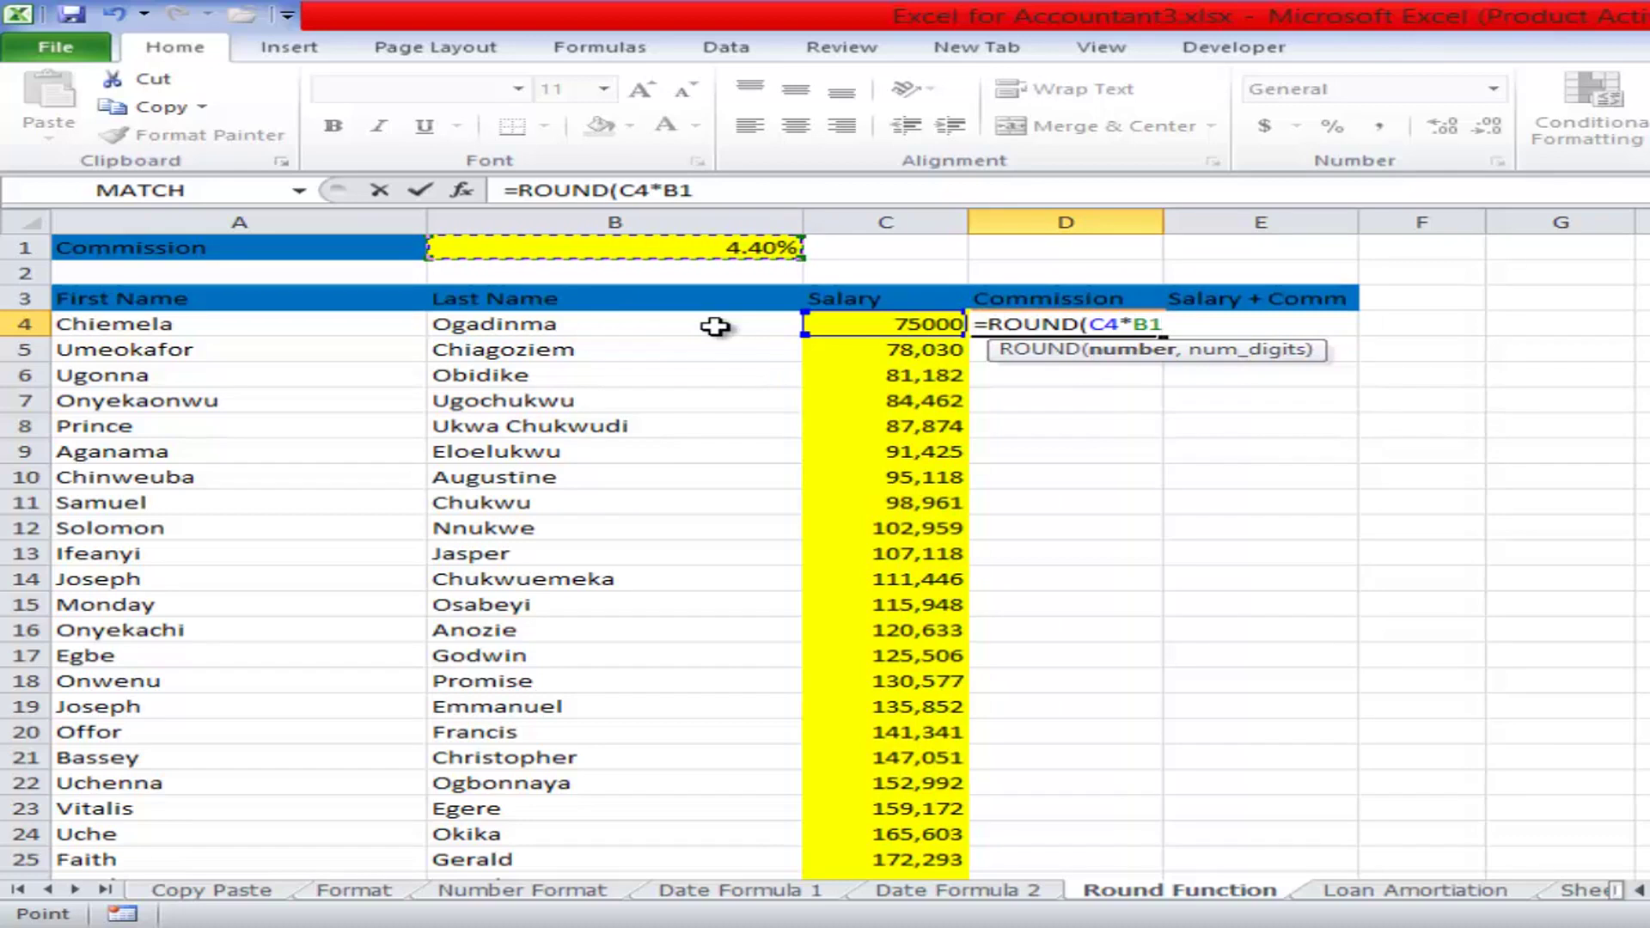
text(,------------------------------------------)
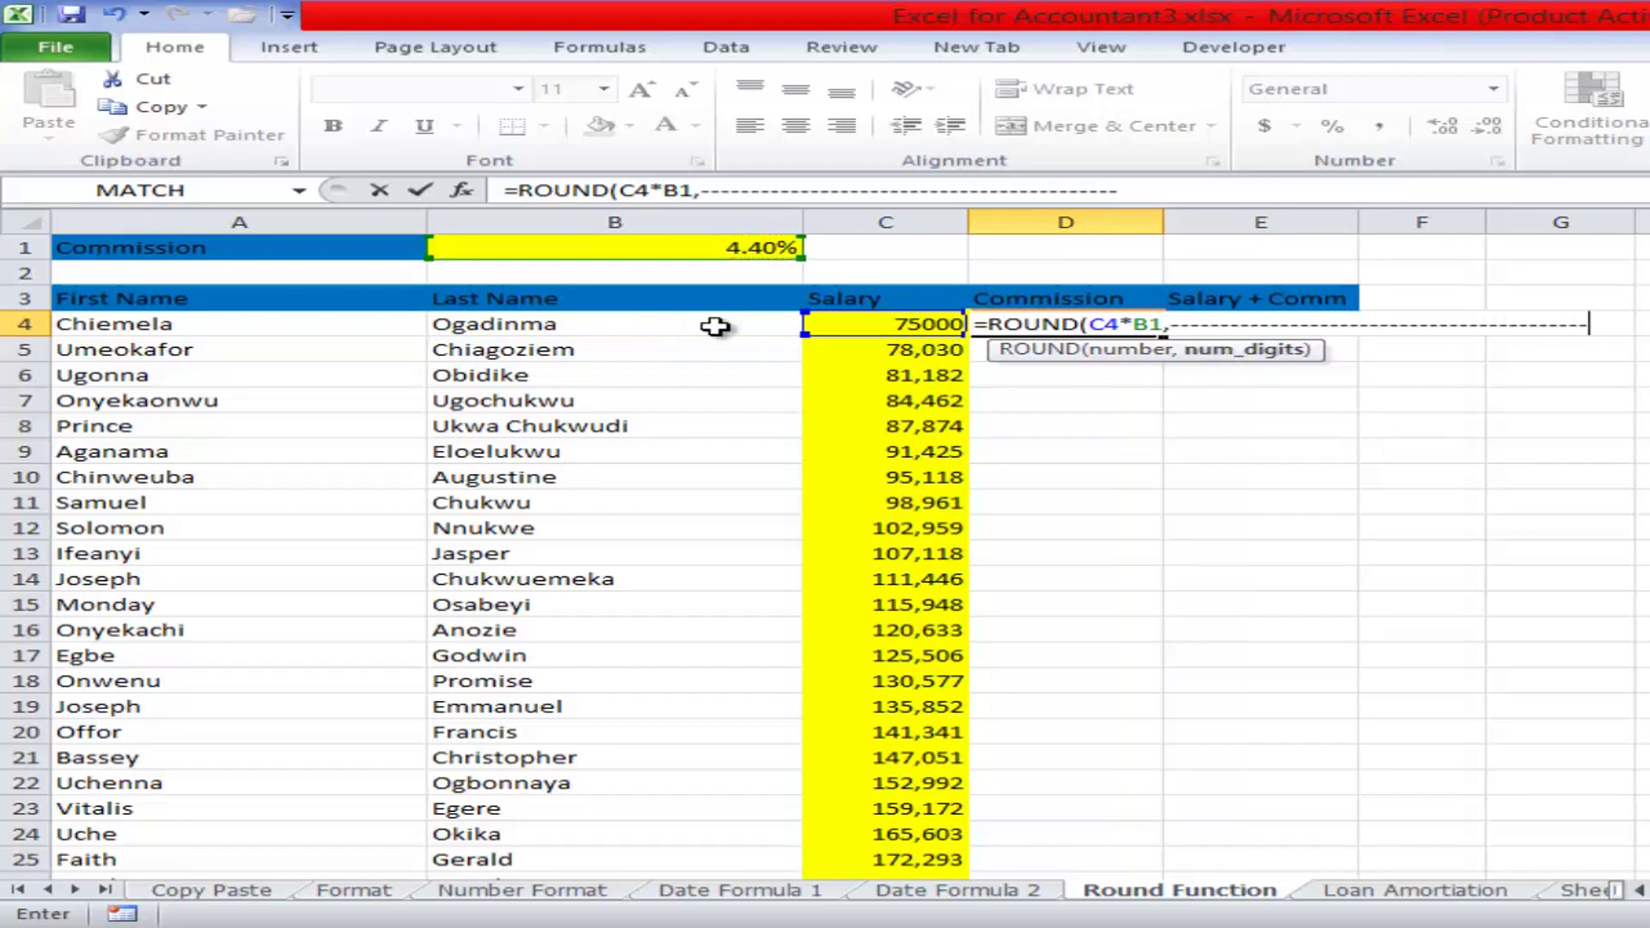
key(BackSpace)
key(BackSpace)
key(BackSpace)
key(BackSpace)
key(BackSpace)
key(BackSpace)
key(BackSpace)
key(BackSpace)
key(BackSpace)
key(BackSpace)
key(BackSpace)
key(BackSpace)
key(BackSpace)
key(BackSpace)
key(BackSpace)
key(BackSpace)
key(BackSpace)
key(BackSpace)
key(BackSpace)
key(BackSpace)
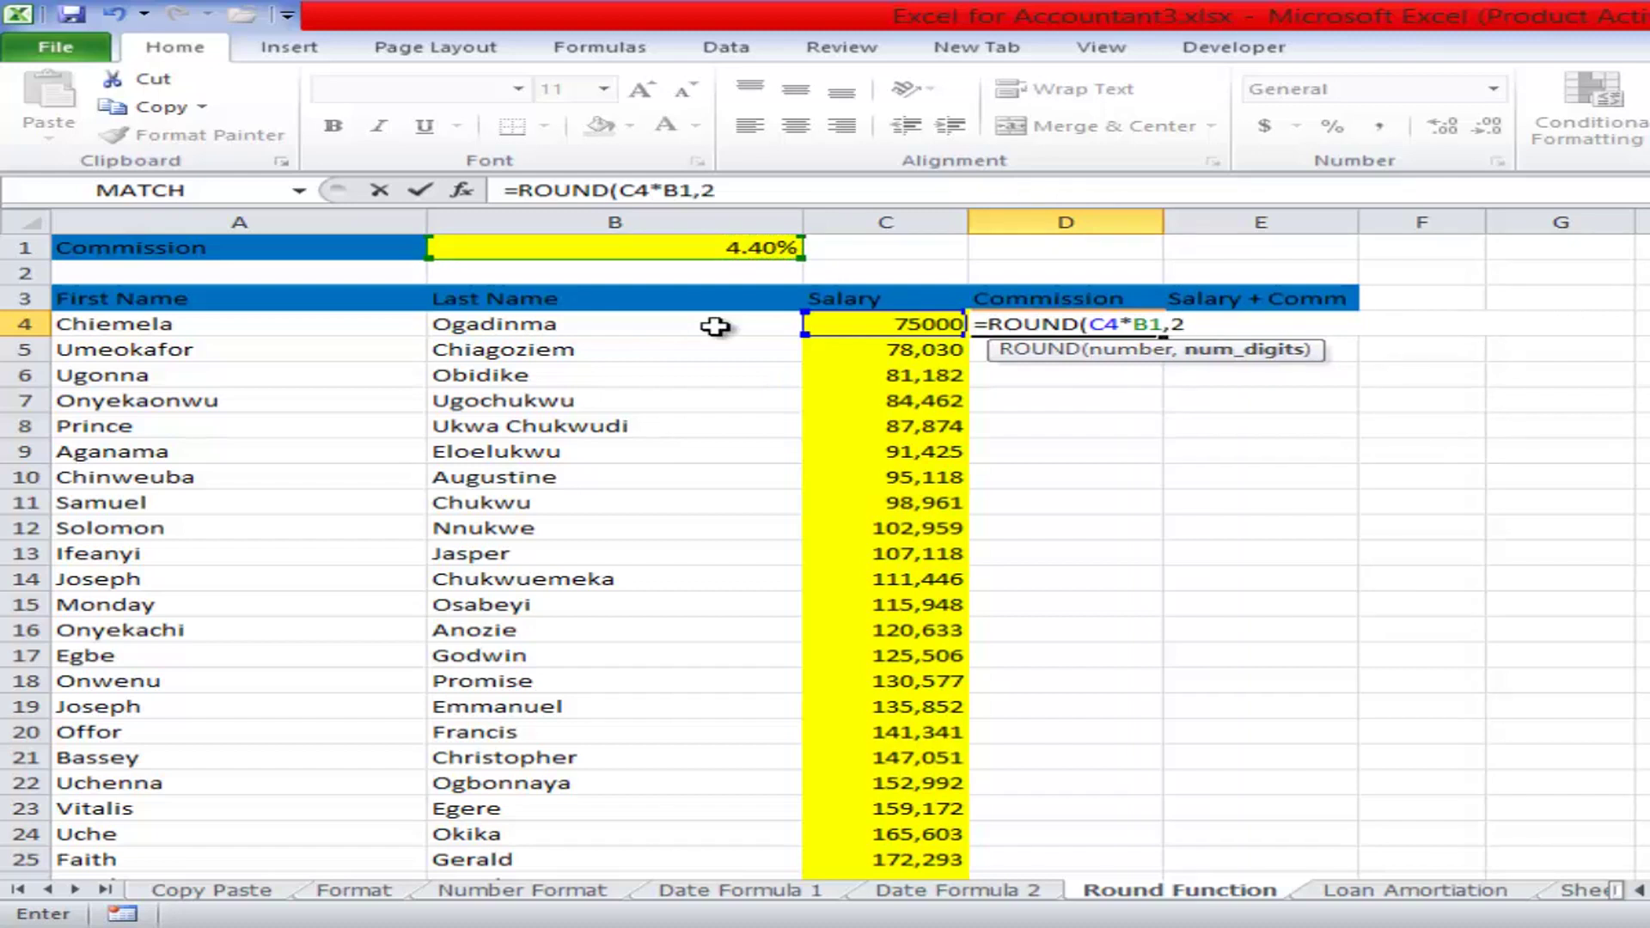
key(Return)
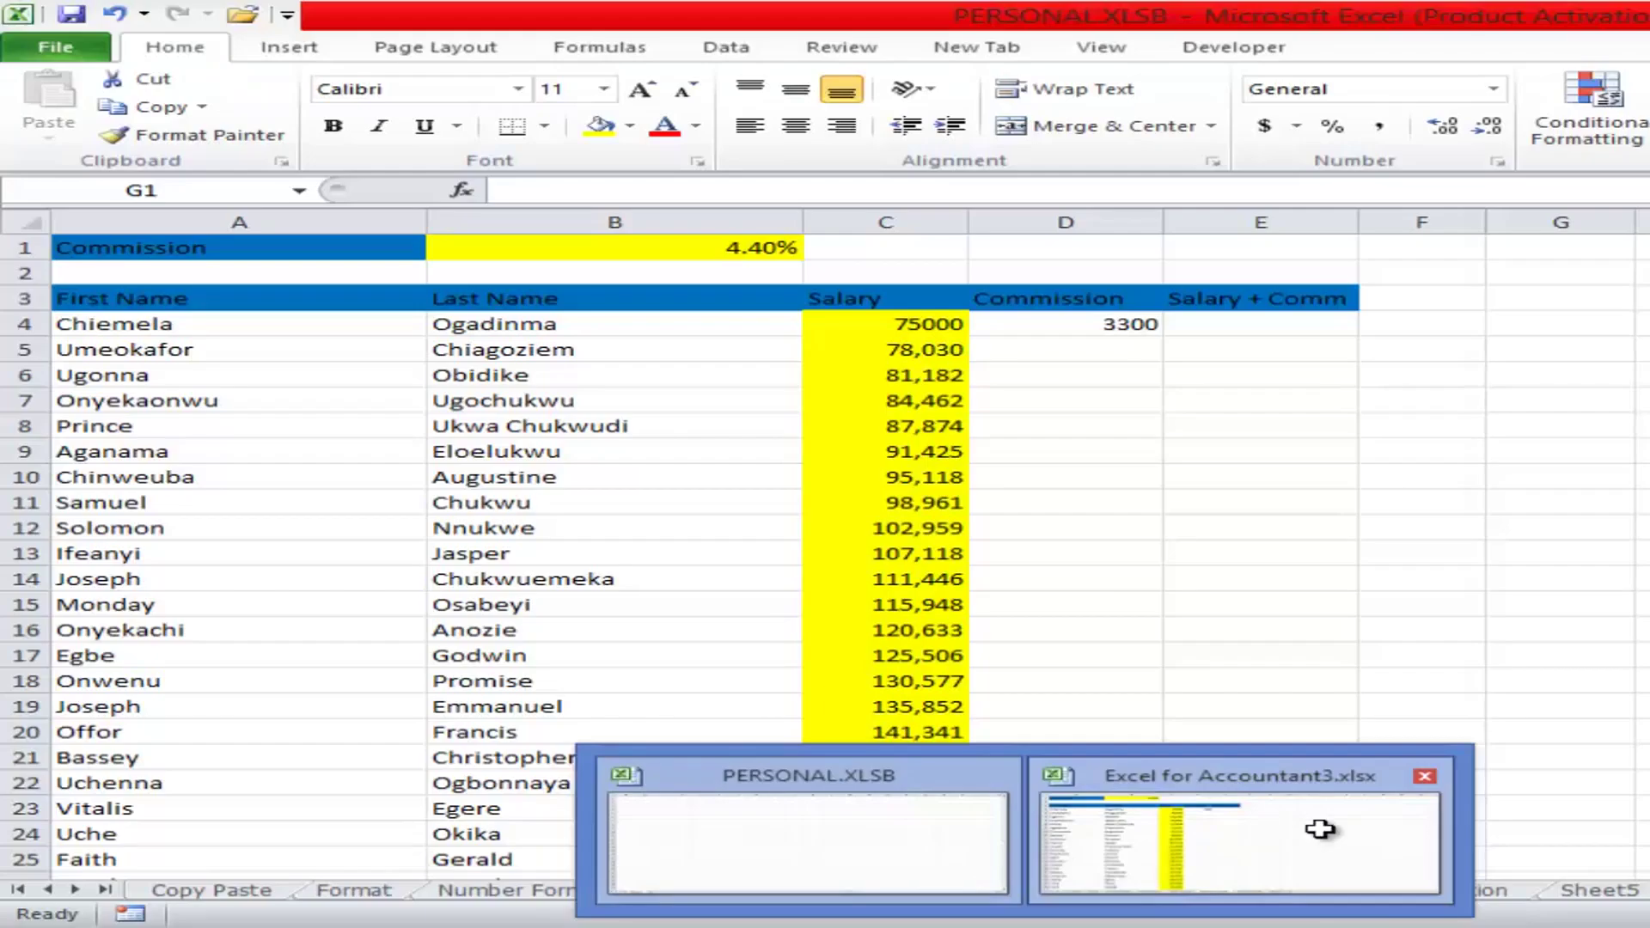
- Return to the Excel for Accountant3 workbook and calculate the first Salary + Comm in E4 with =C4+D4
click(1319, 829)
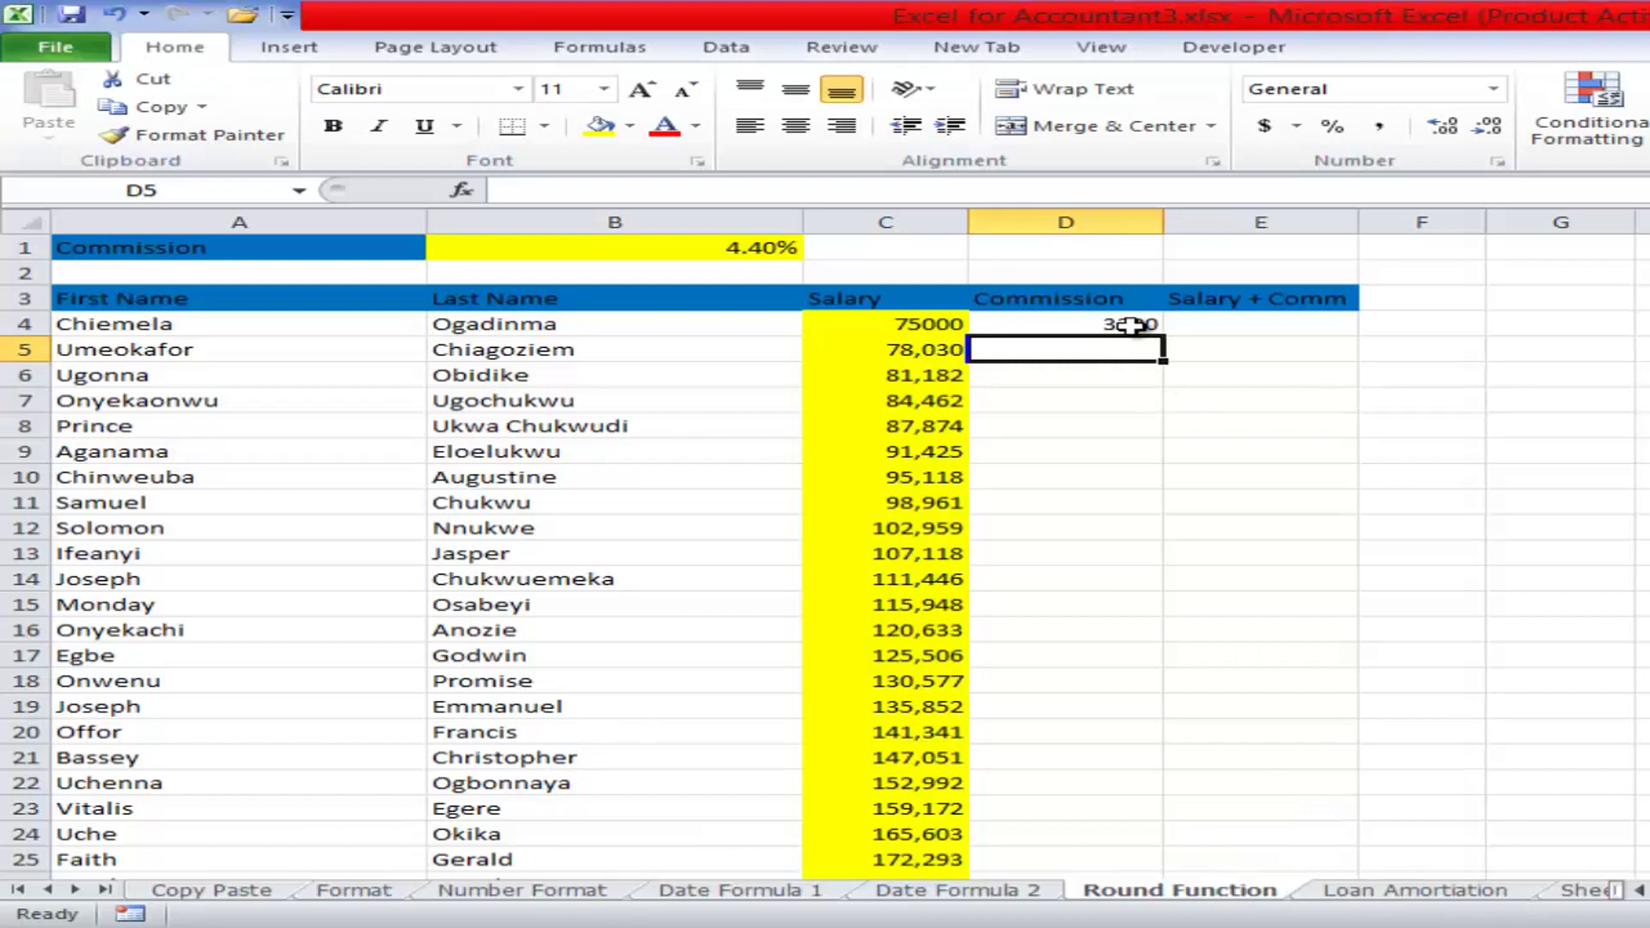
click(1131, 325)
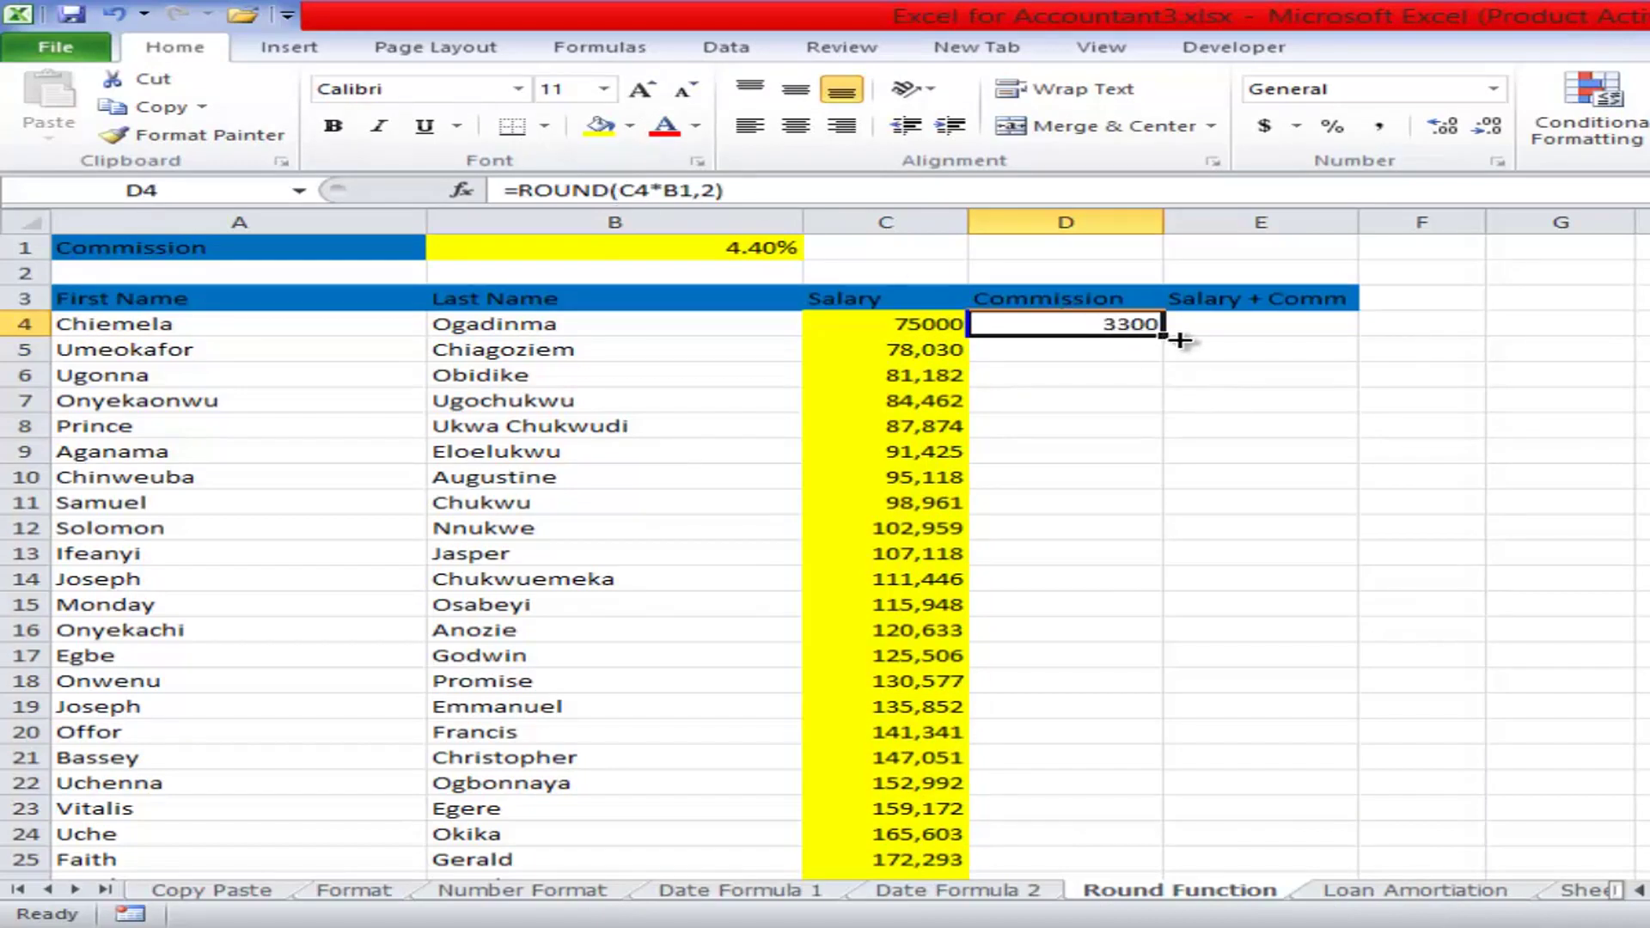
click(1217, 318)
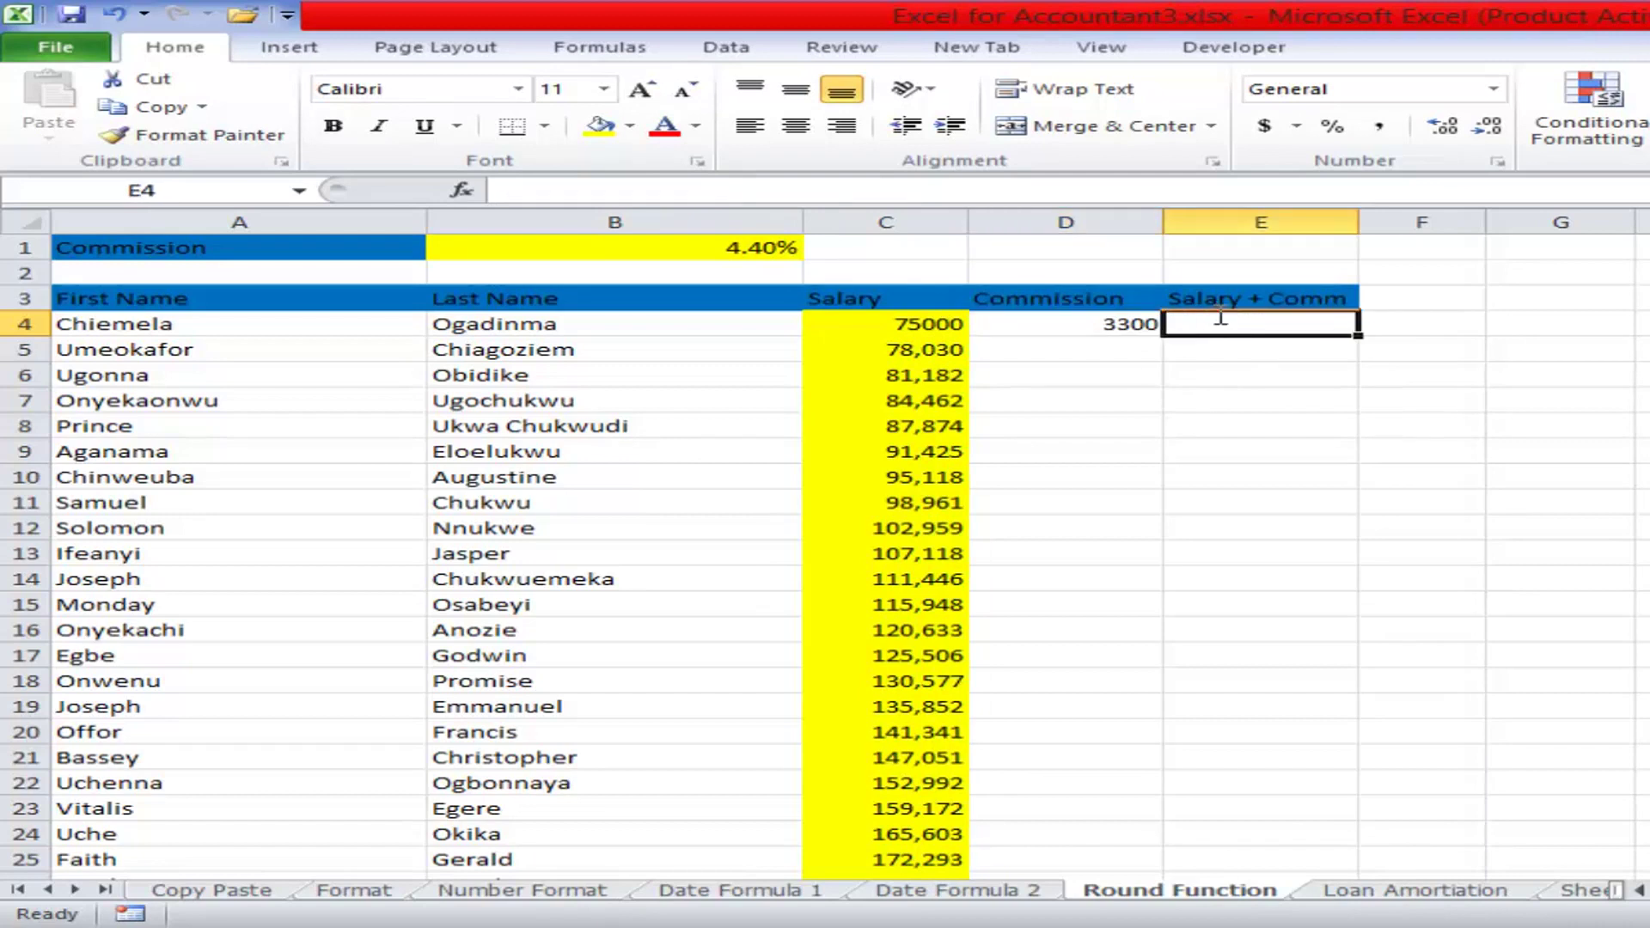
text(=)
key(Left)
key(Left)
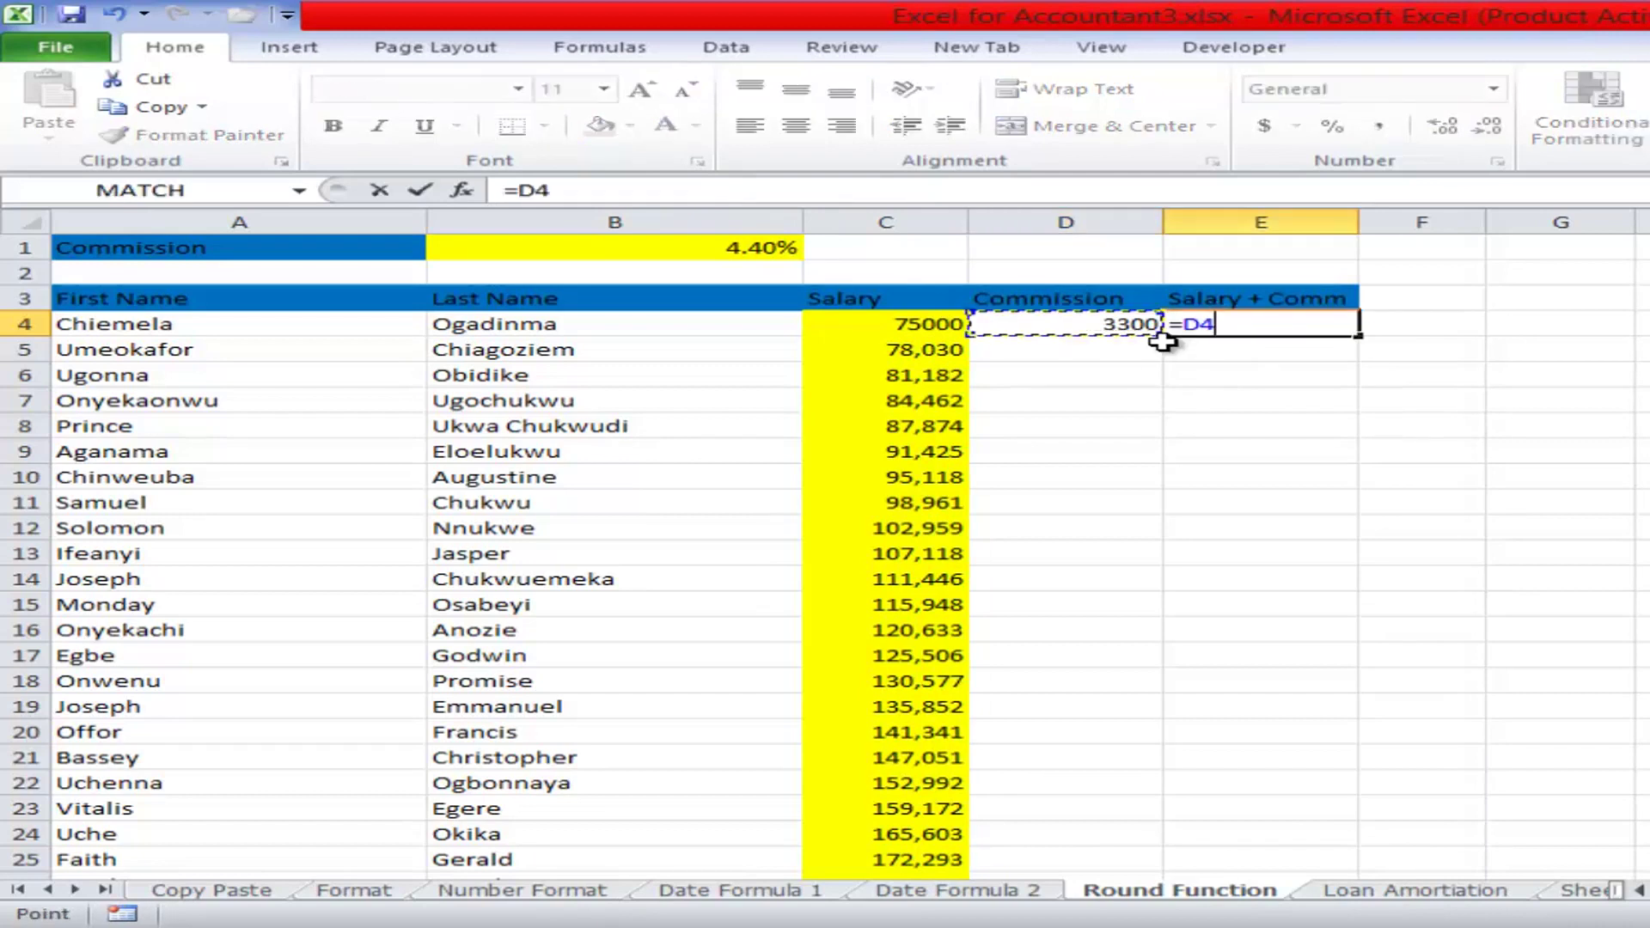
text(+)
click(1118, 324)
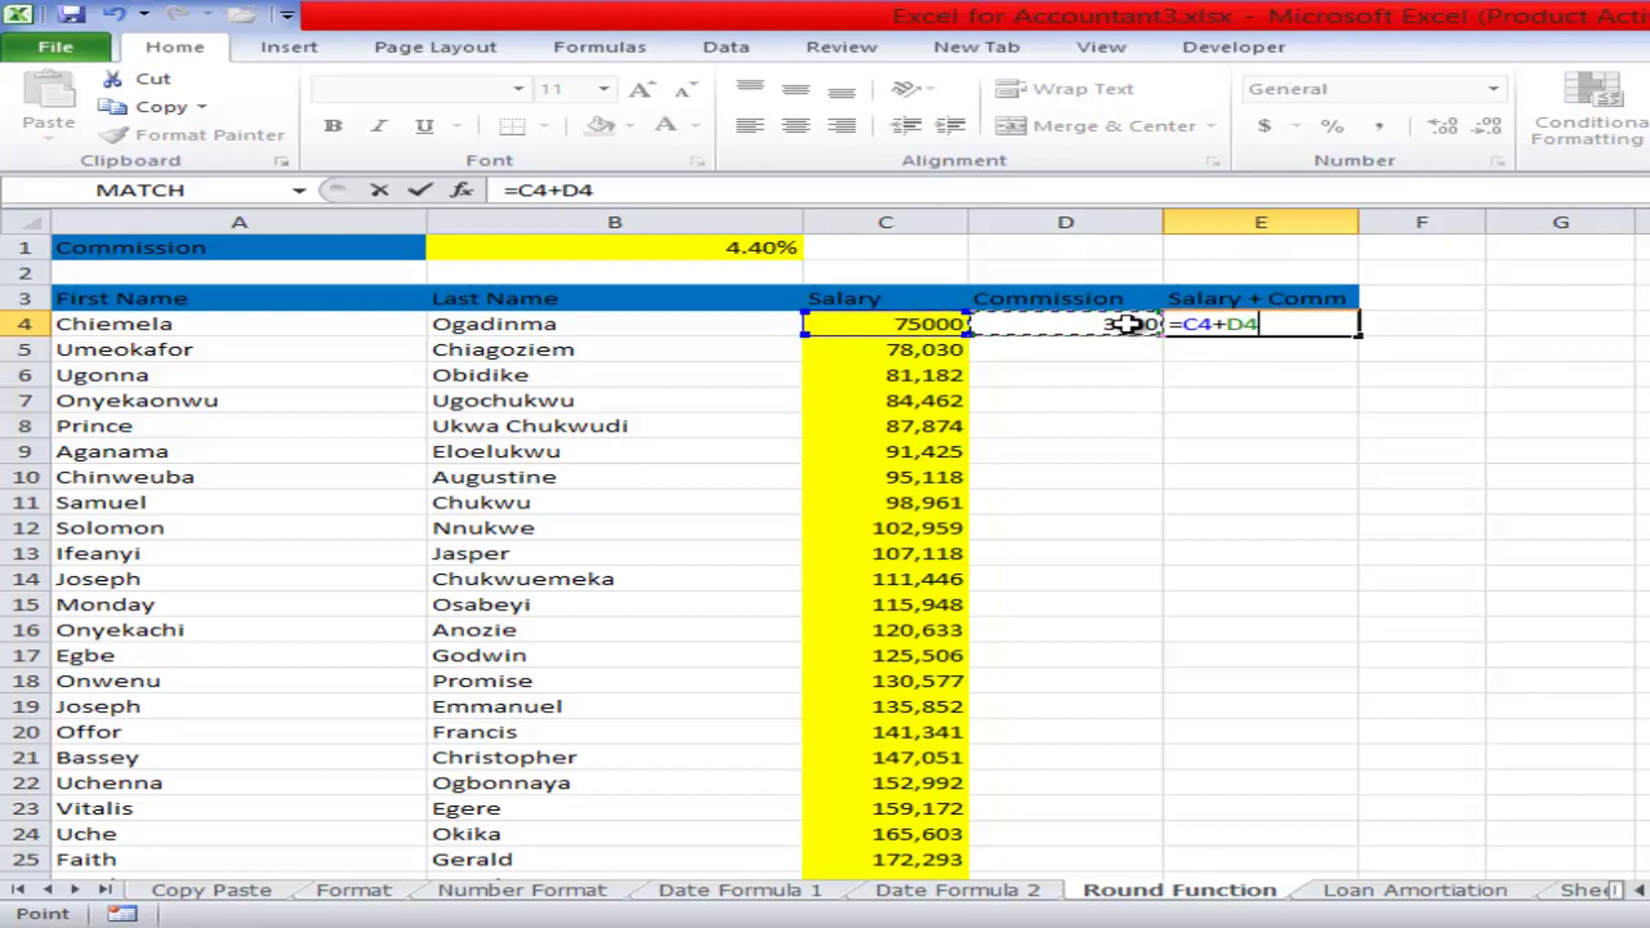
key(Return)
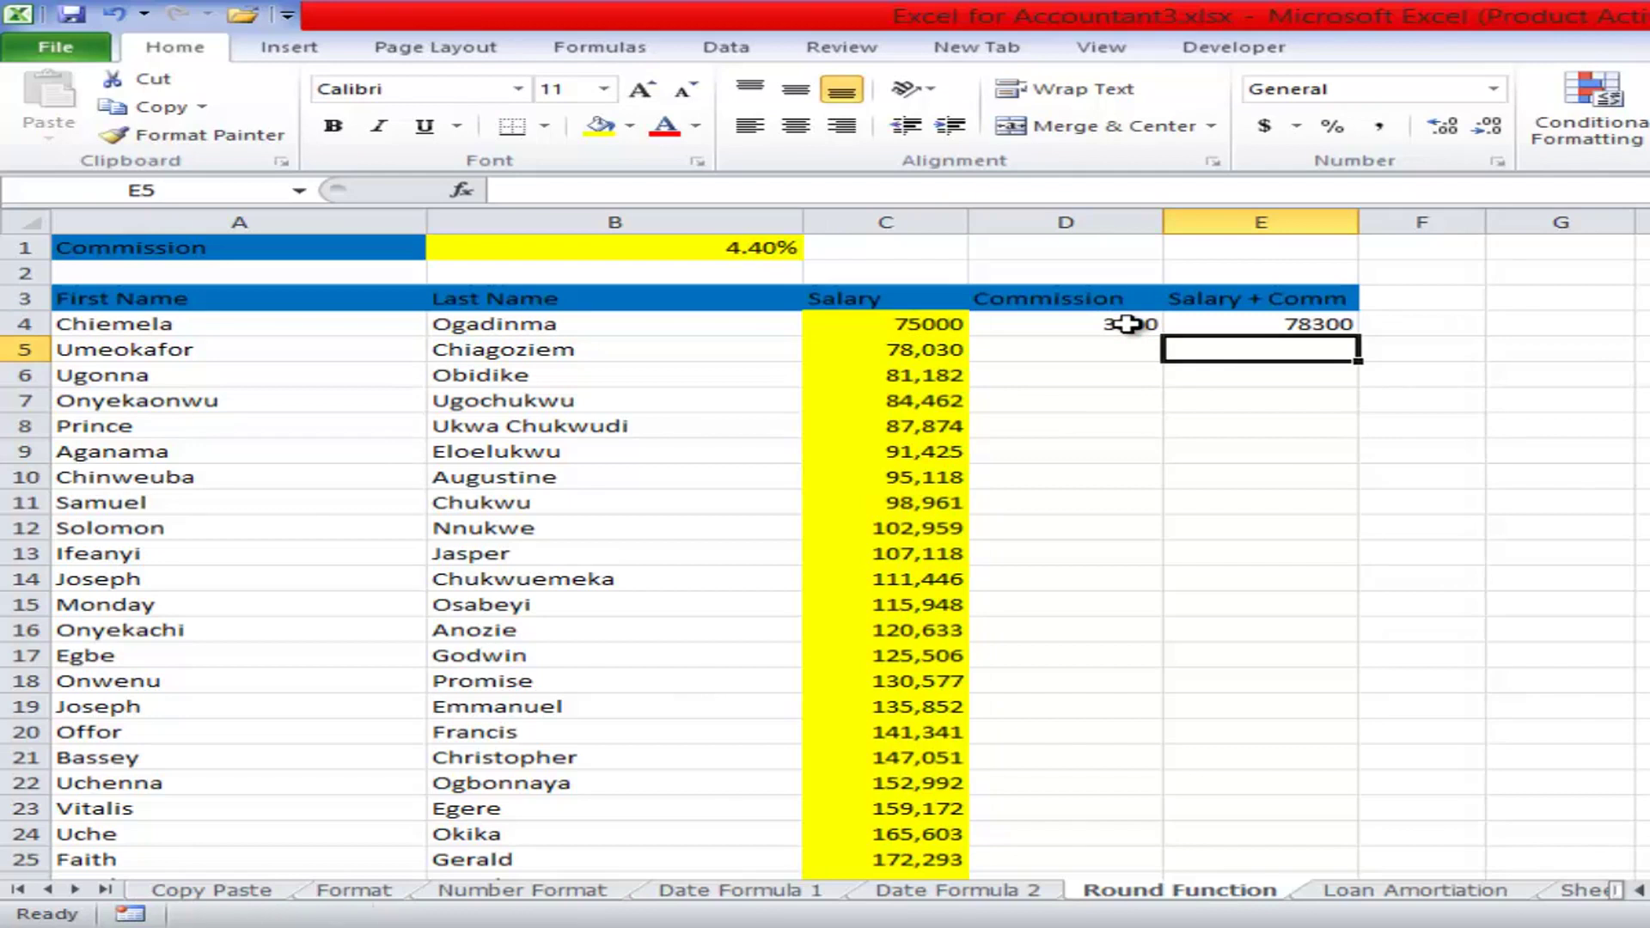
- Copy the D4:E4 formulas down the Commission and Salary + Comm columns to row 95 and inspect the formula in D5
key(ctrl+Tab)
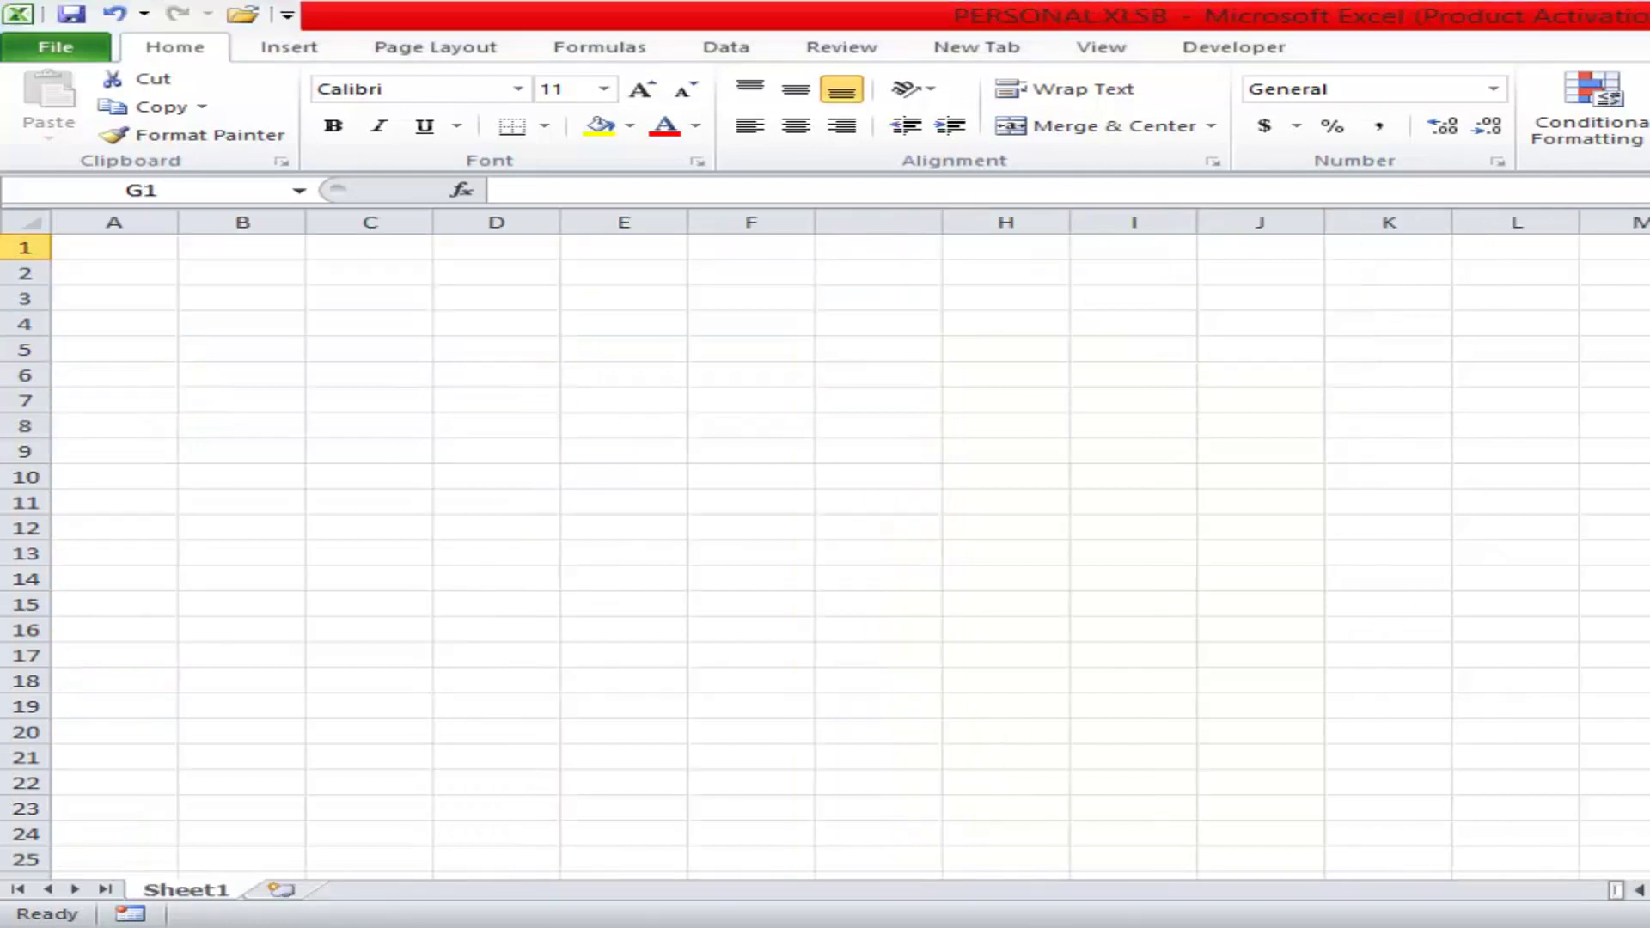
click(1216, 821)
drag(1100, 316, 1264, 323)
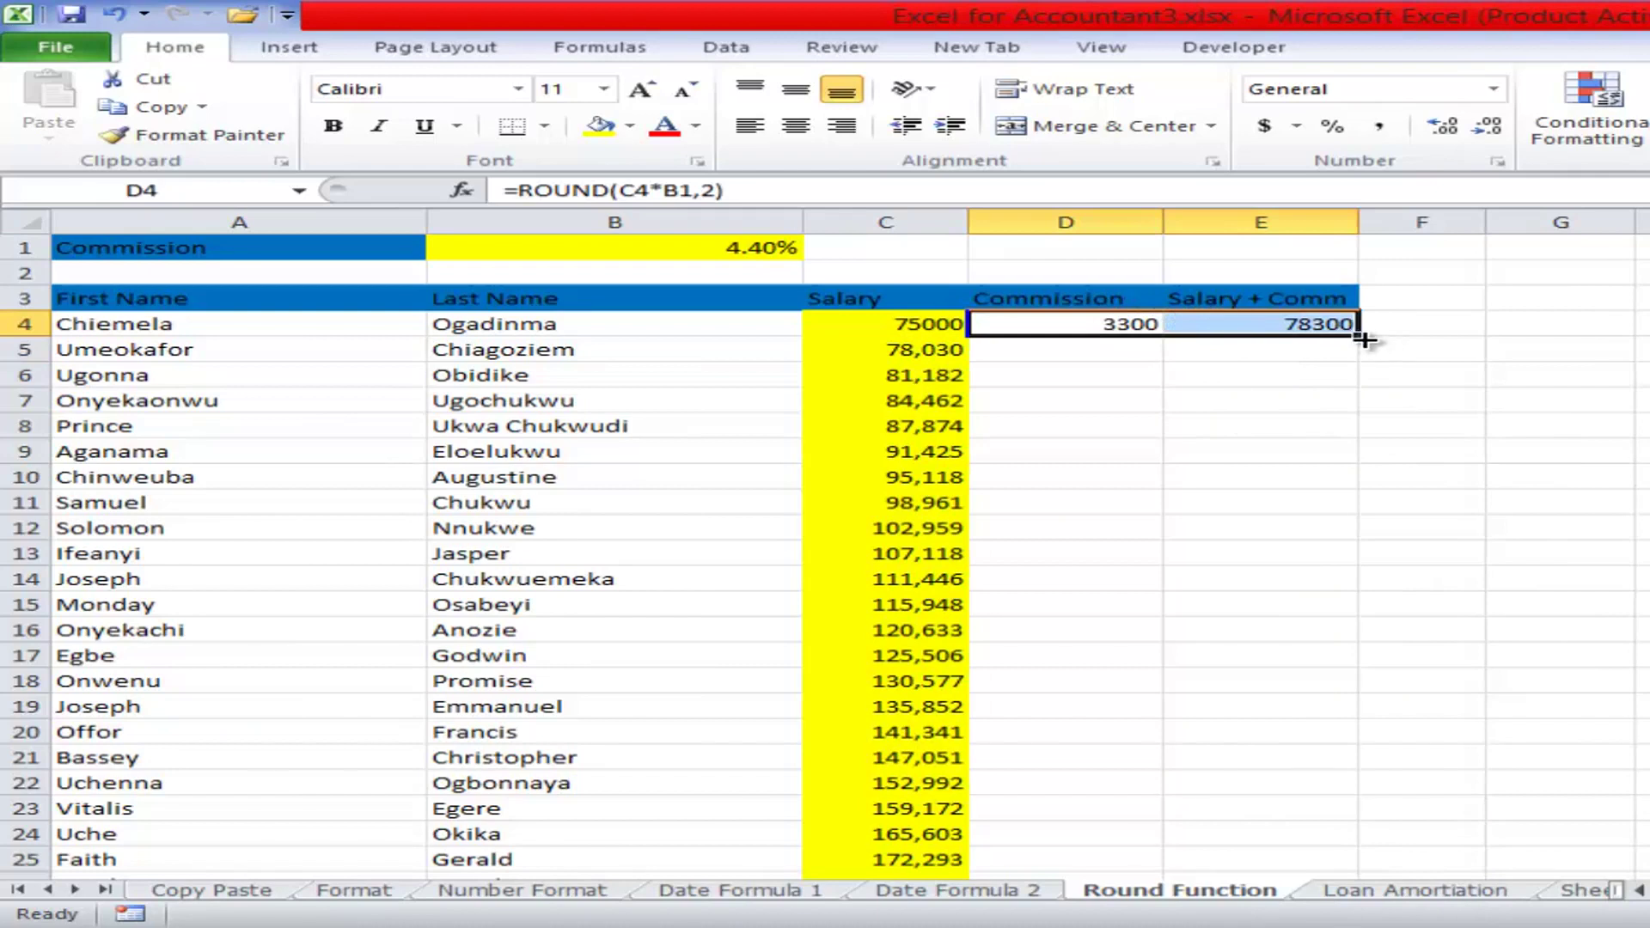
double_click(1365, 339)
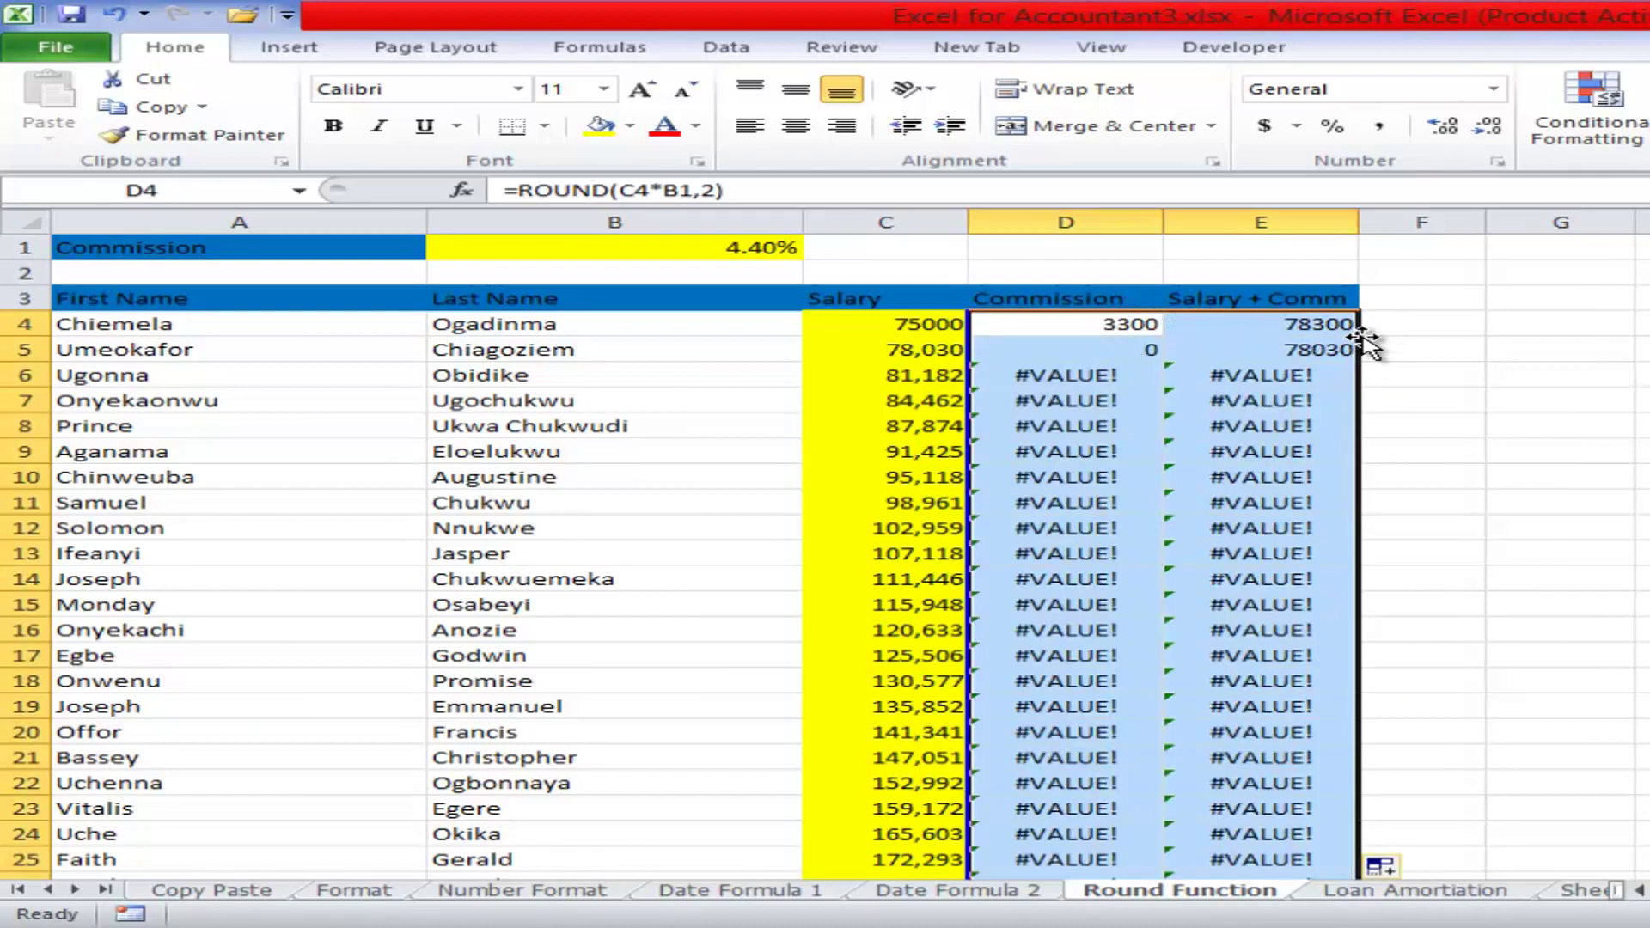
click(1121, 349)
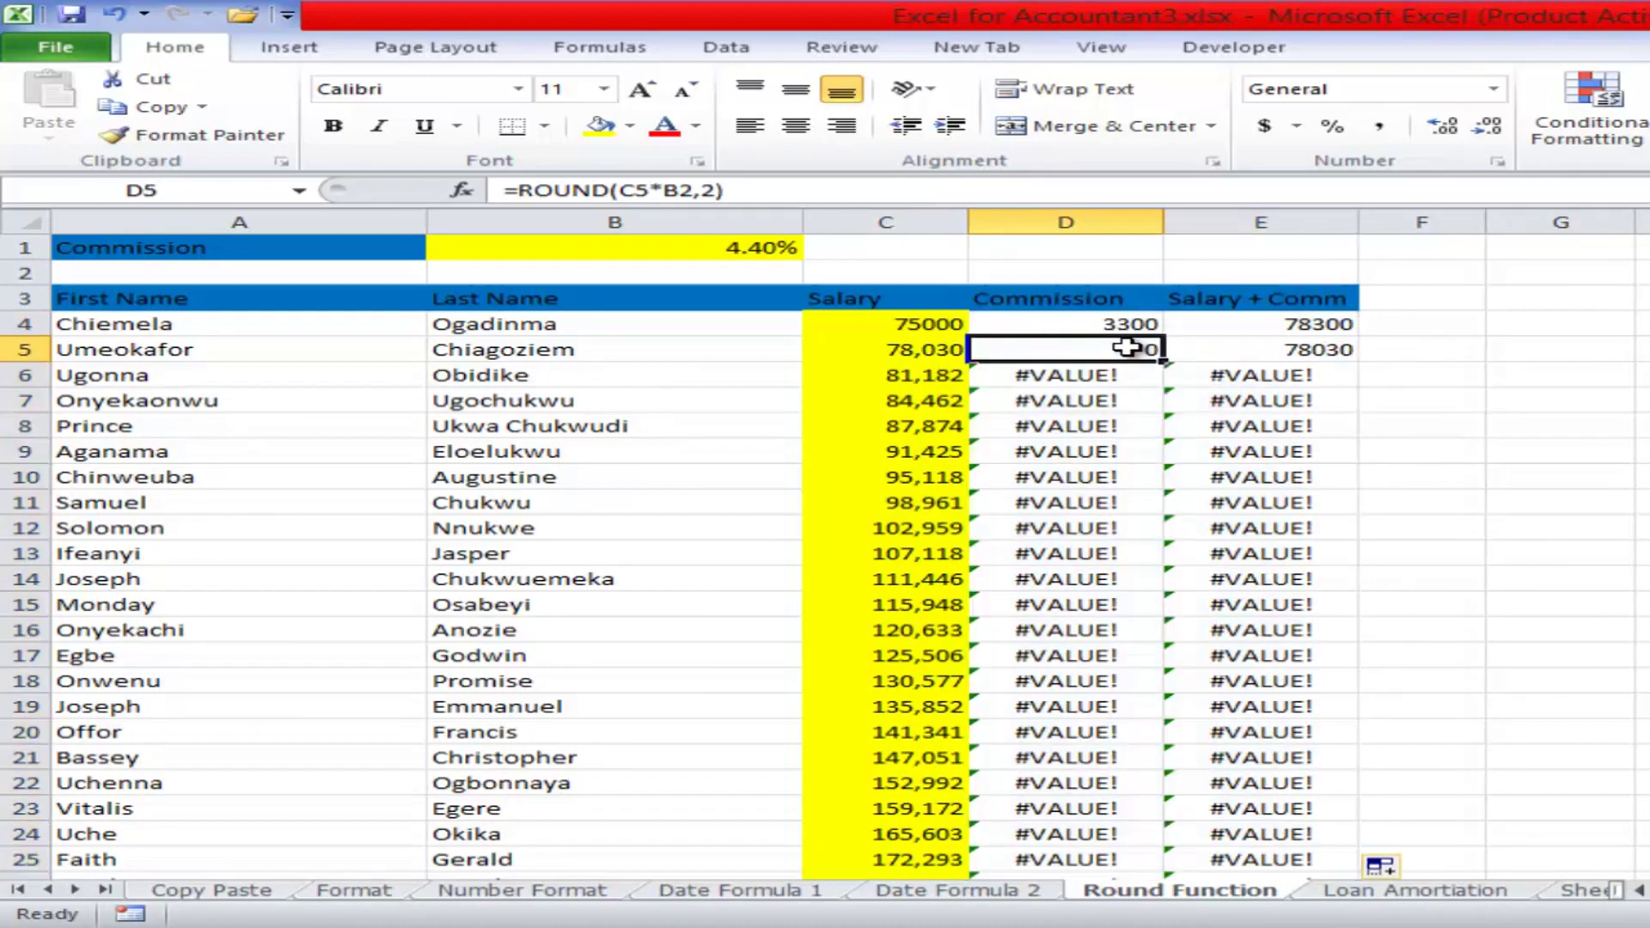
- Undo the copying of the D4:E4 formulas and cancel the Delete dialog
key(ctrl+z)
key(ctrl+minus)
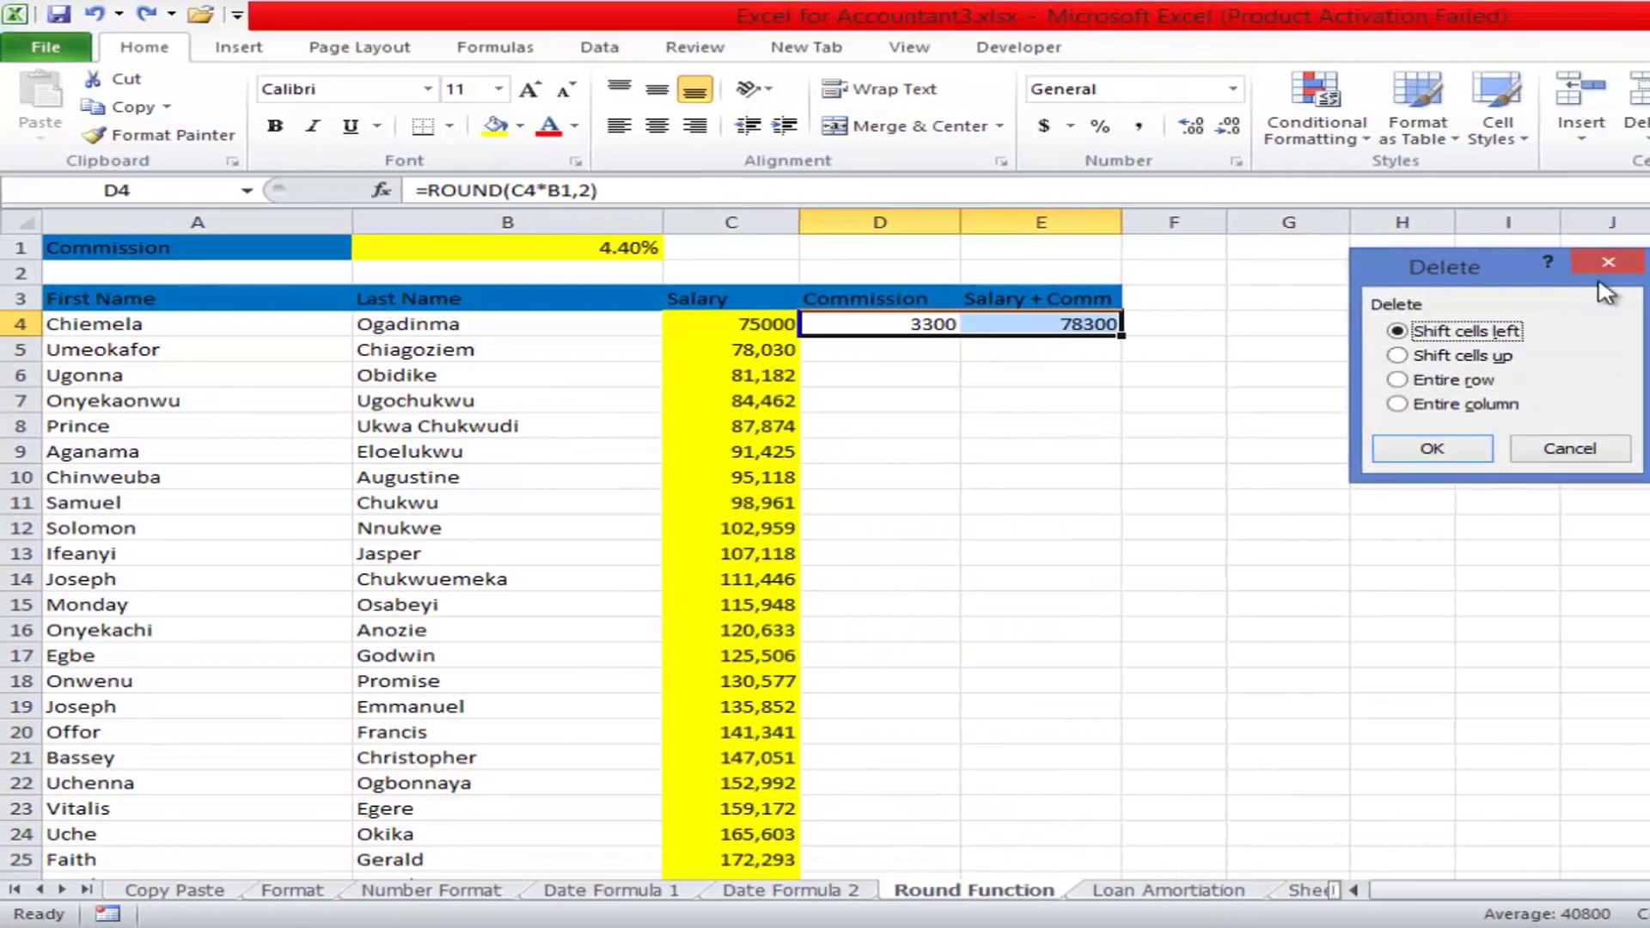
click(1570, 448)
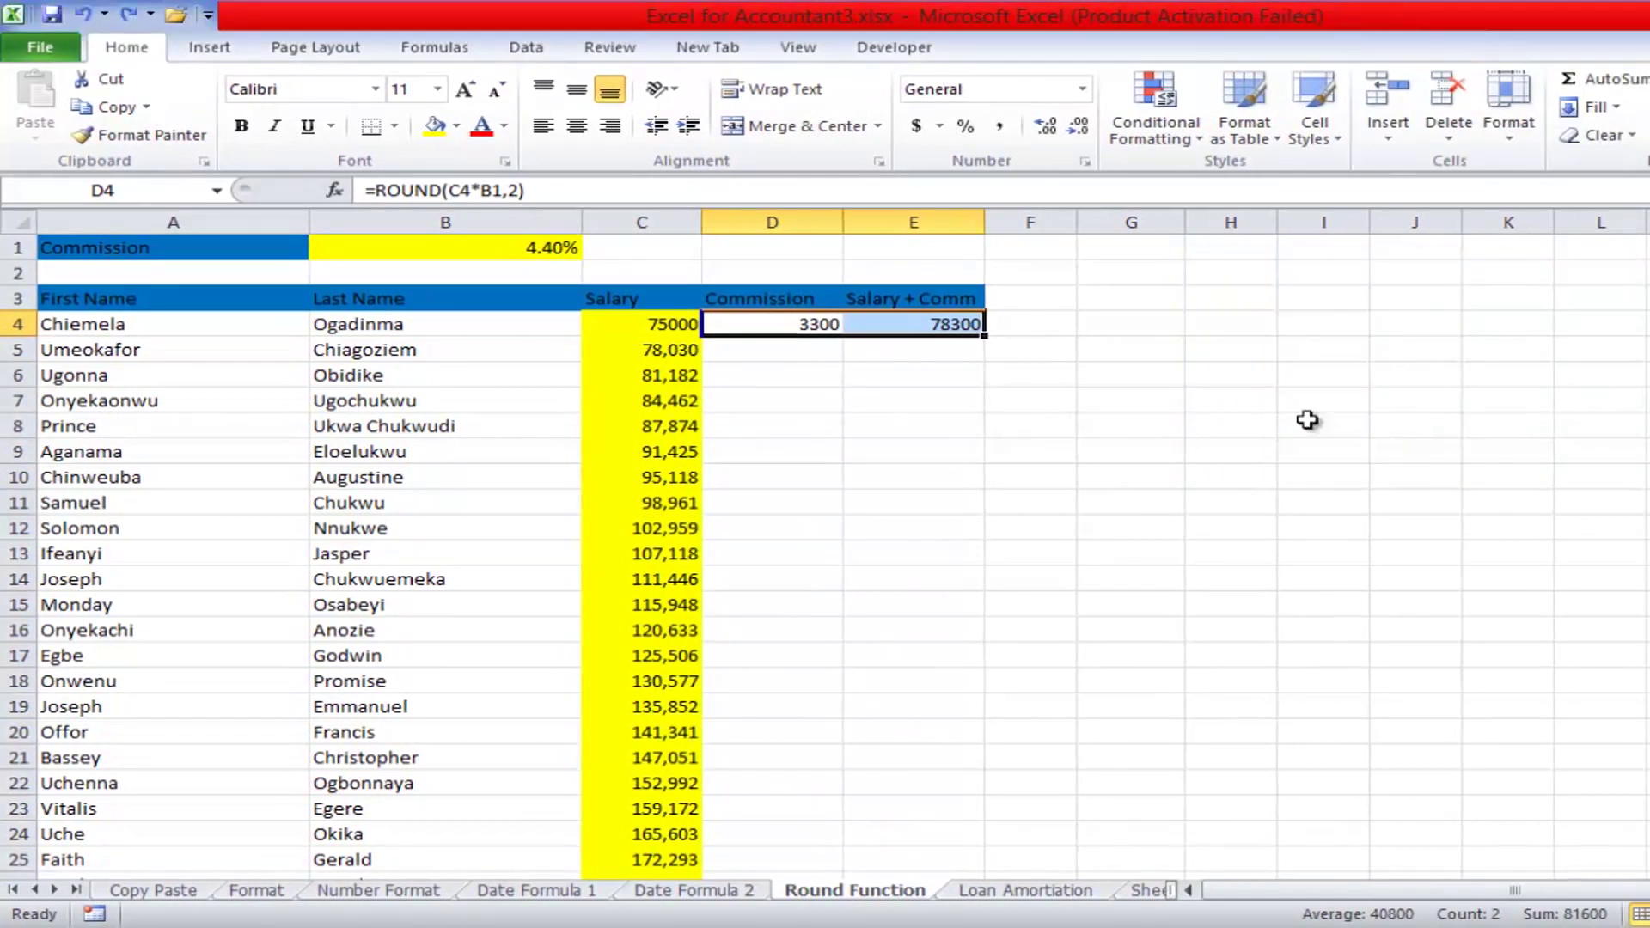
- Lock the commission rate's row in the D4 formula so it reads =ROUND(C4*B$1,2)
click(814, 324)
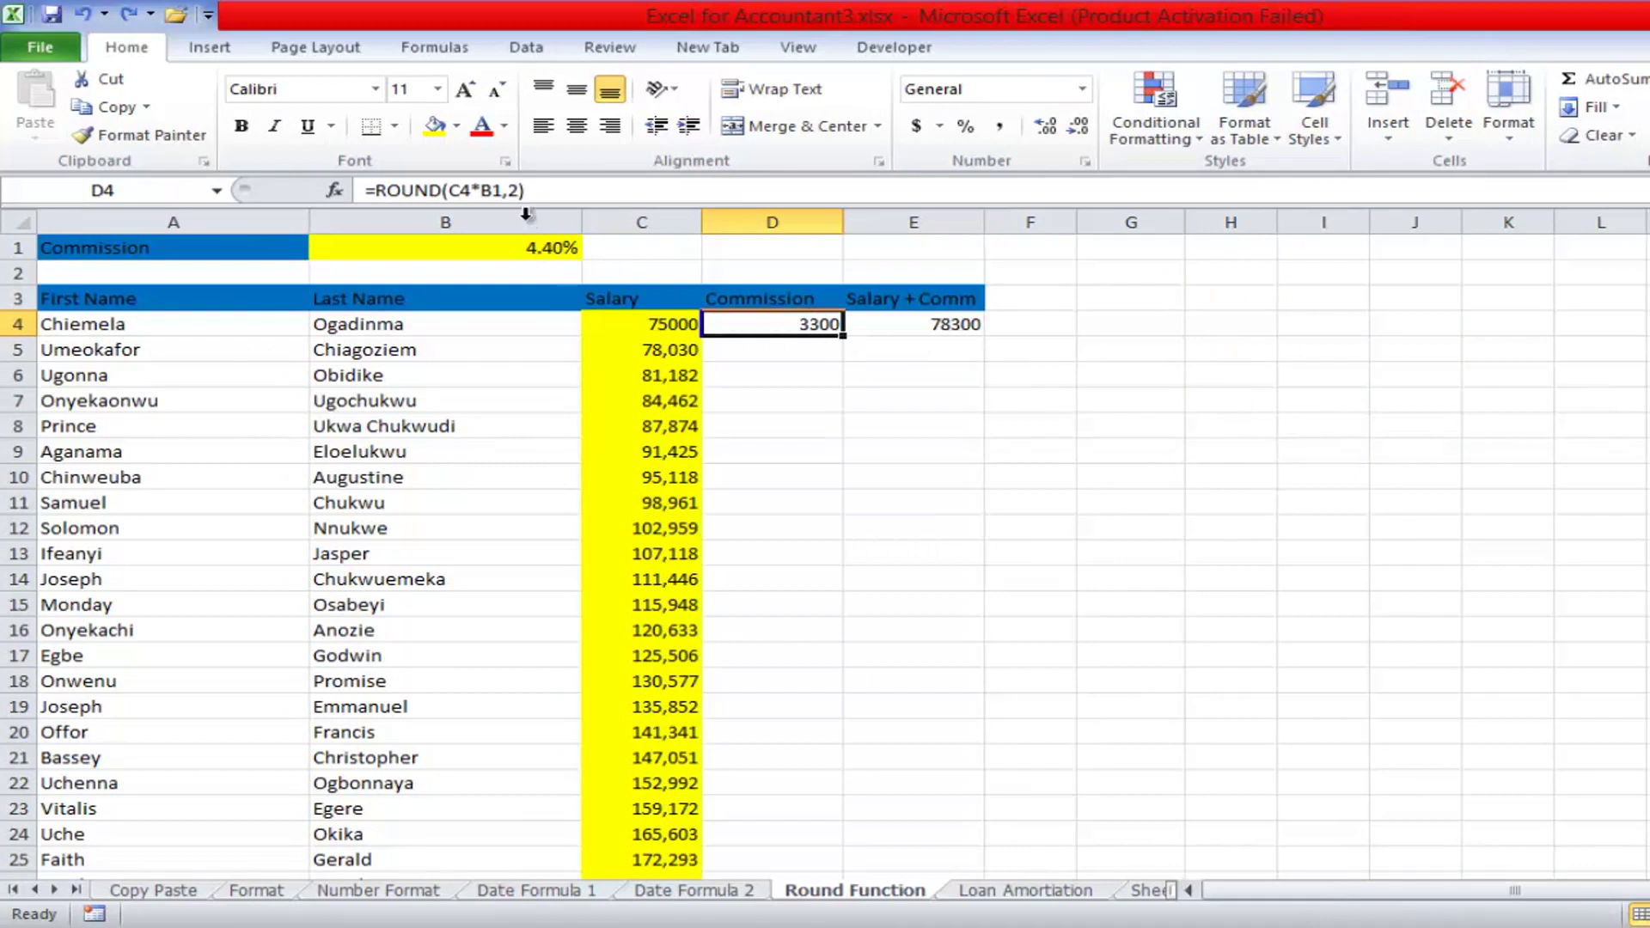
click(490, 194)
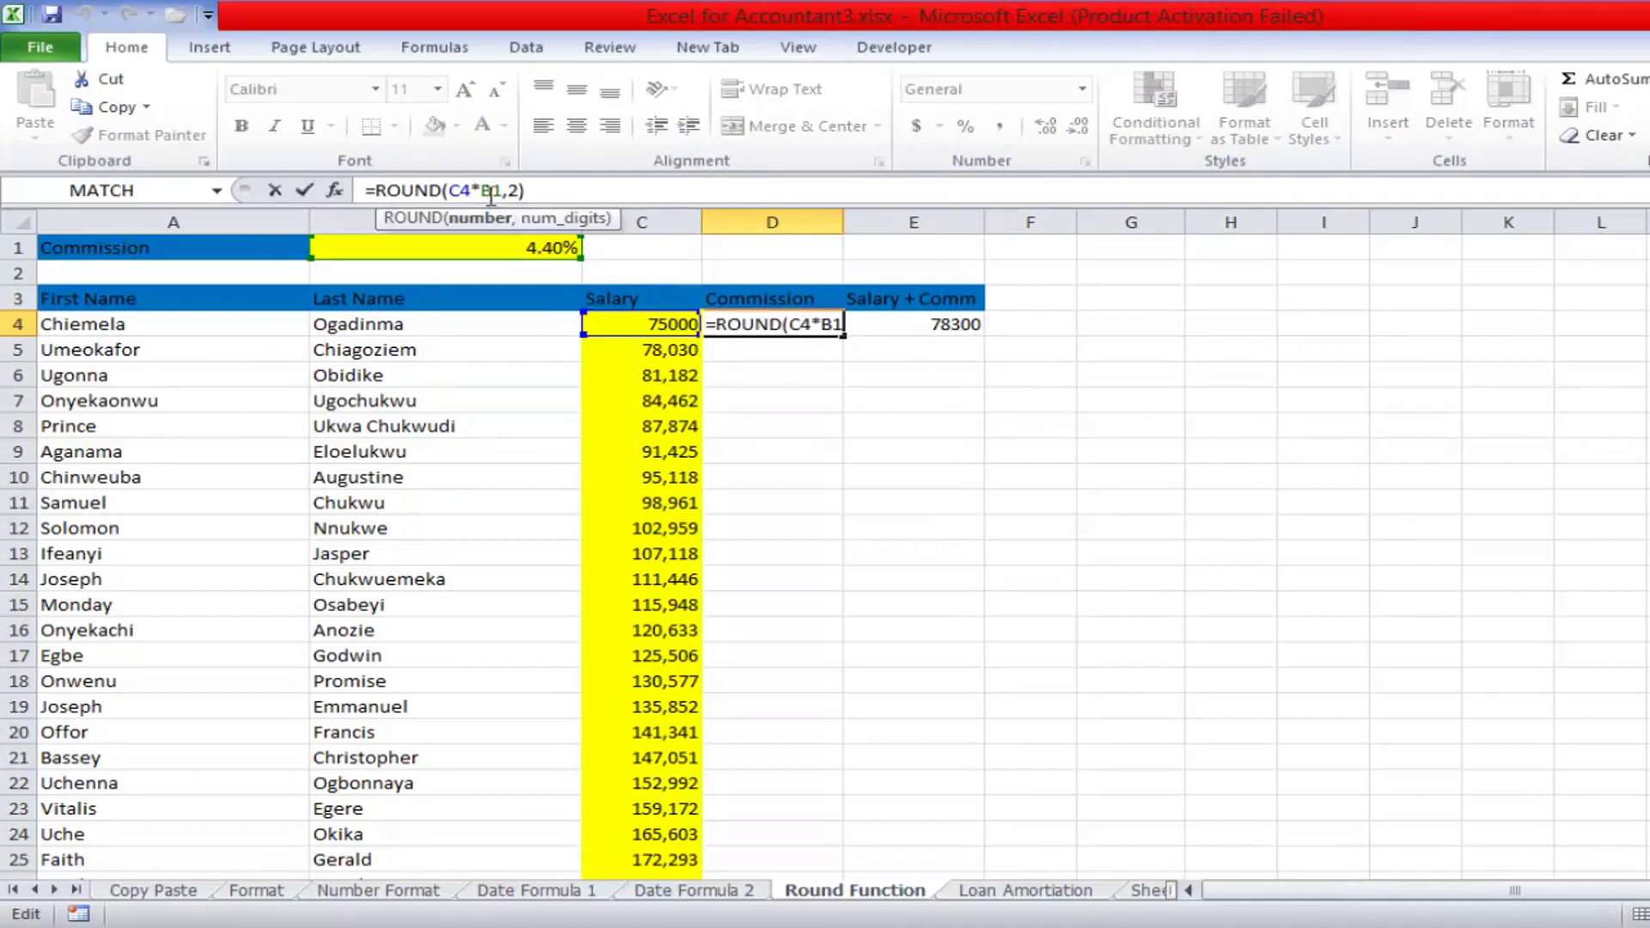
text($)
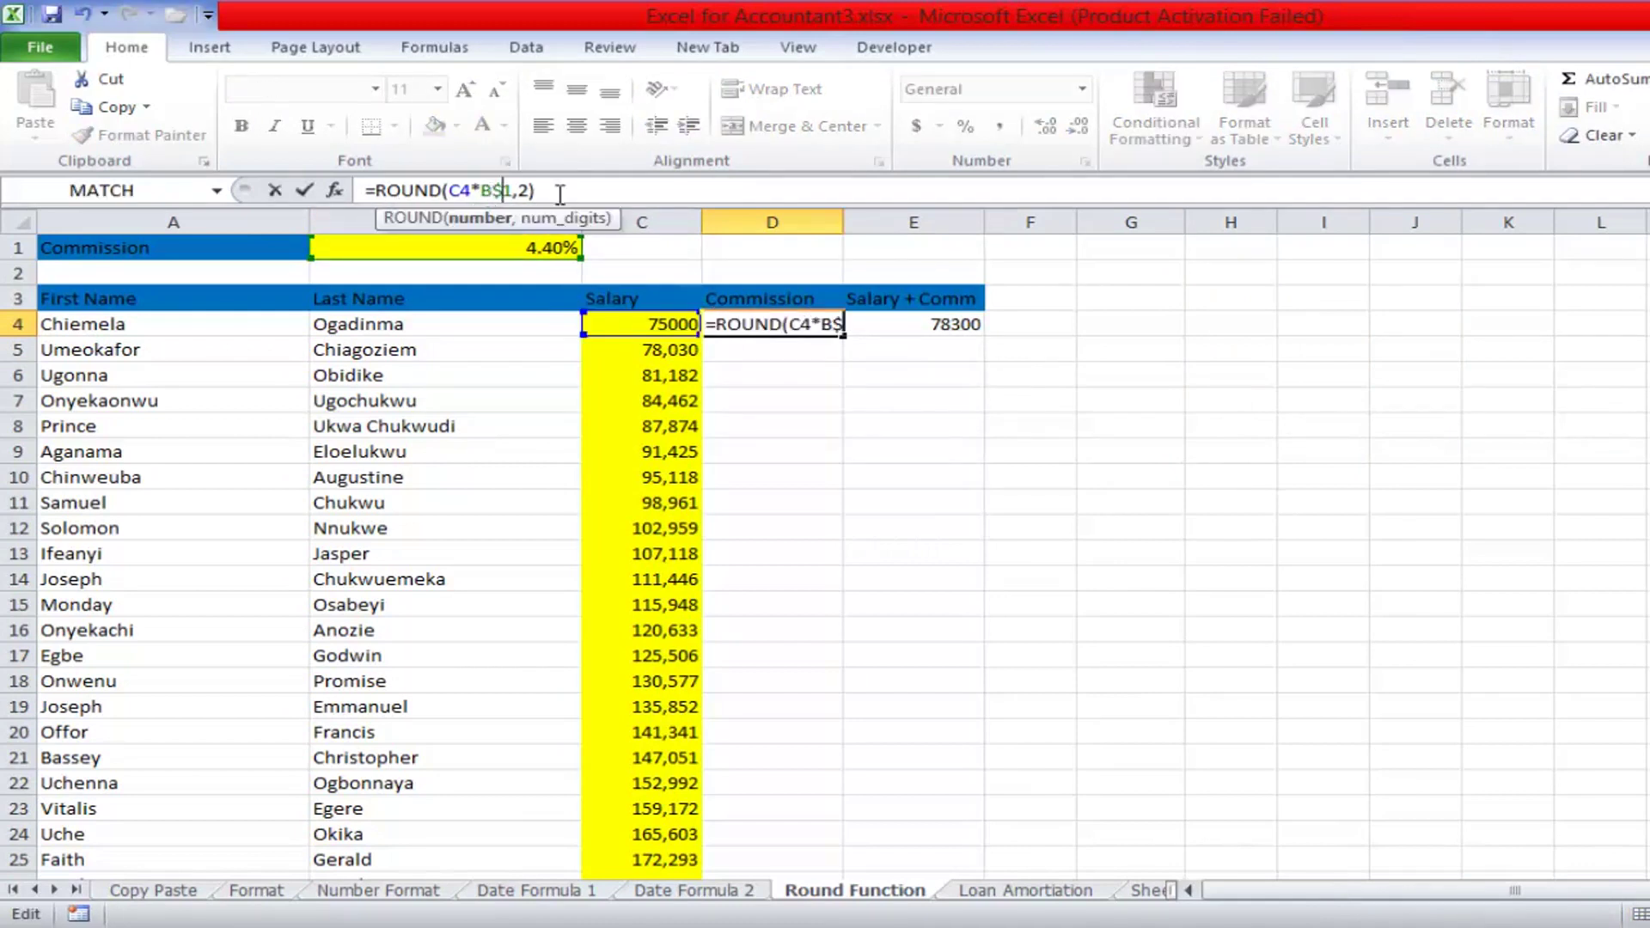
click(902, 326)
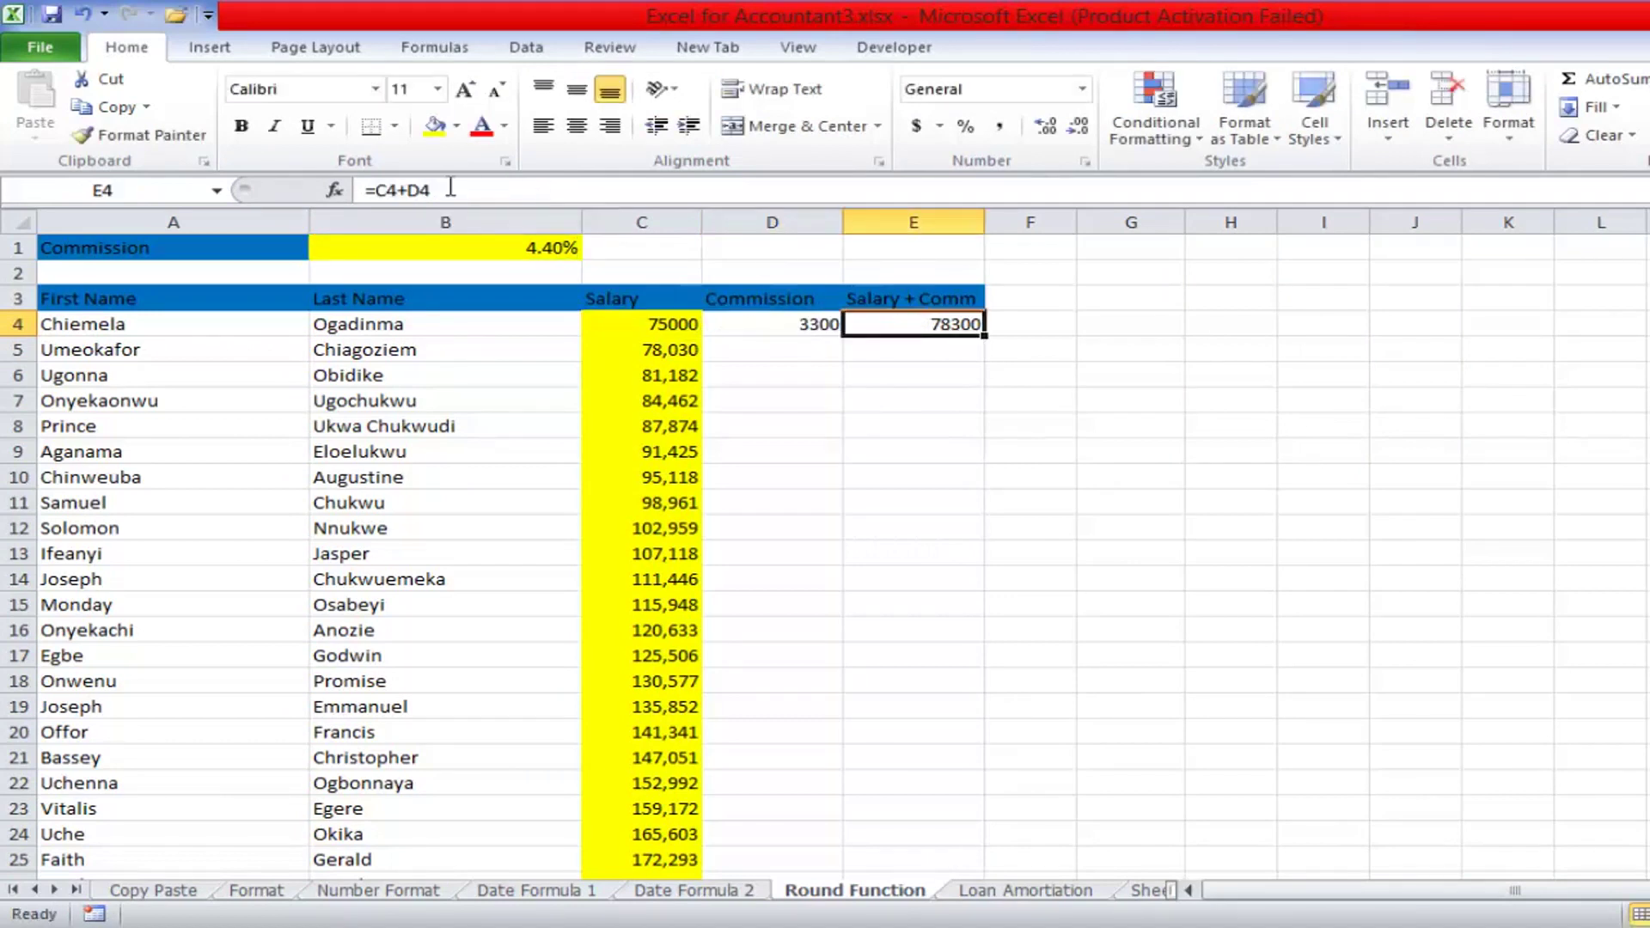
- Fill the D4:E4 formulas with the locked rate down to row 95 and inspect the Salary + Comm formula in E4
click(816, 321)
drag(817, 322, 908, 323)
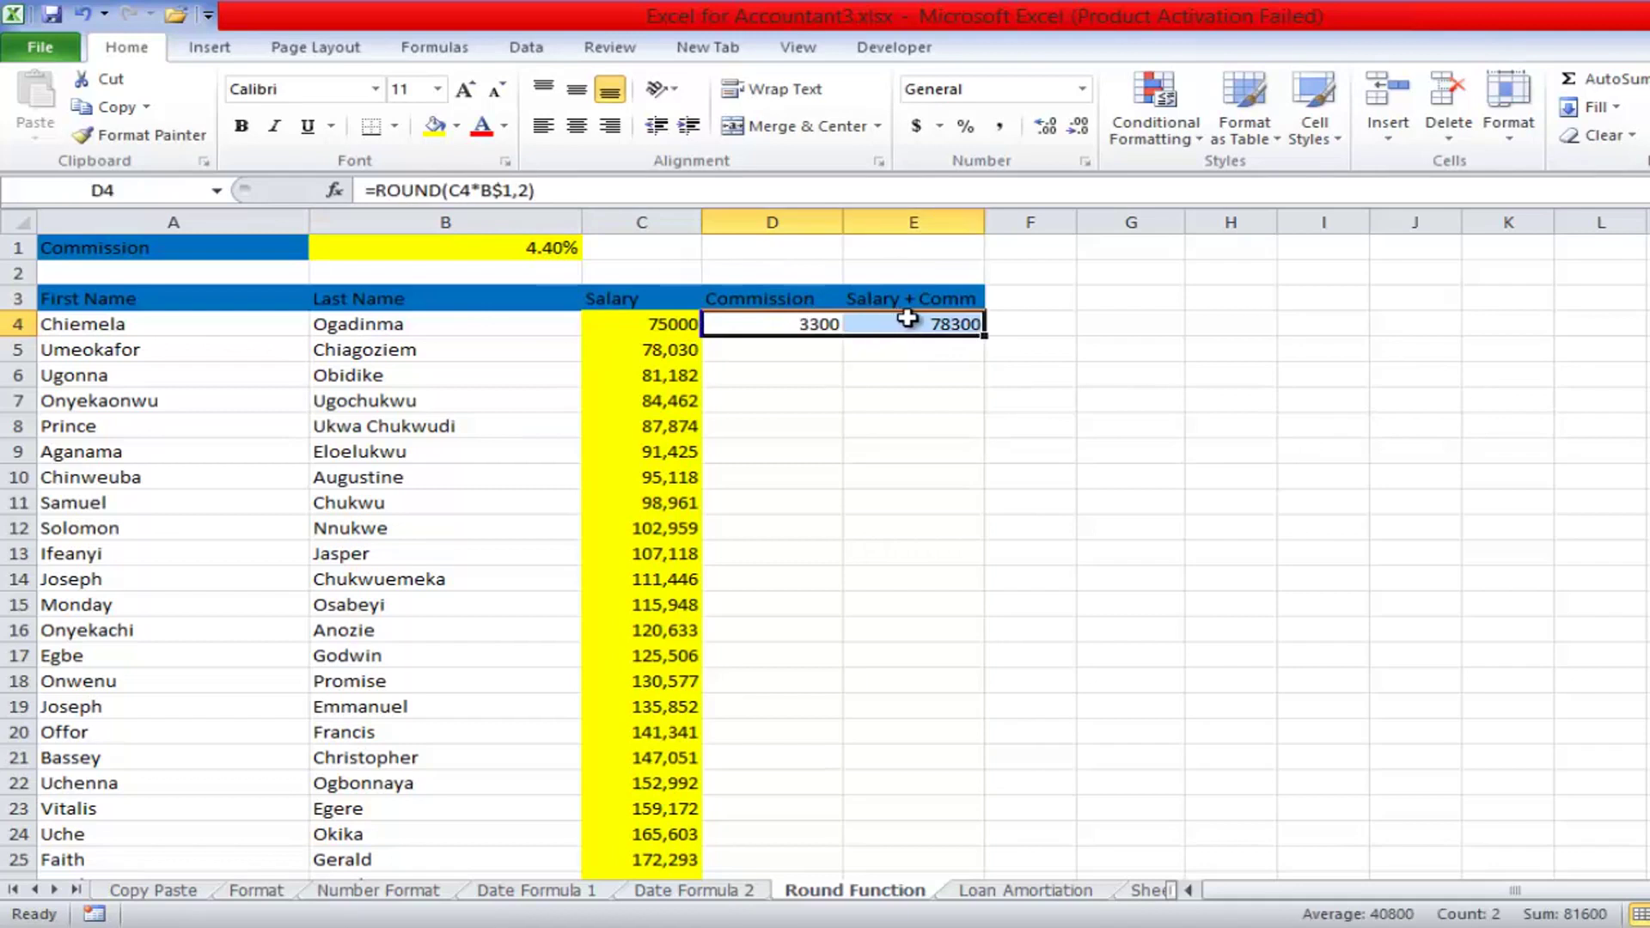
double_click(982, 336)
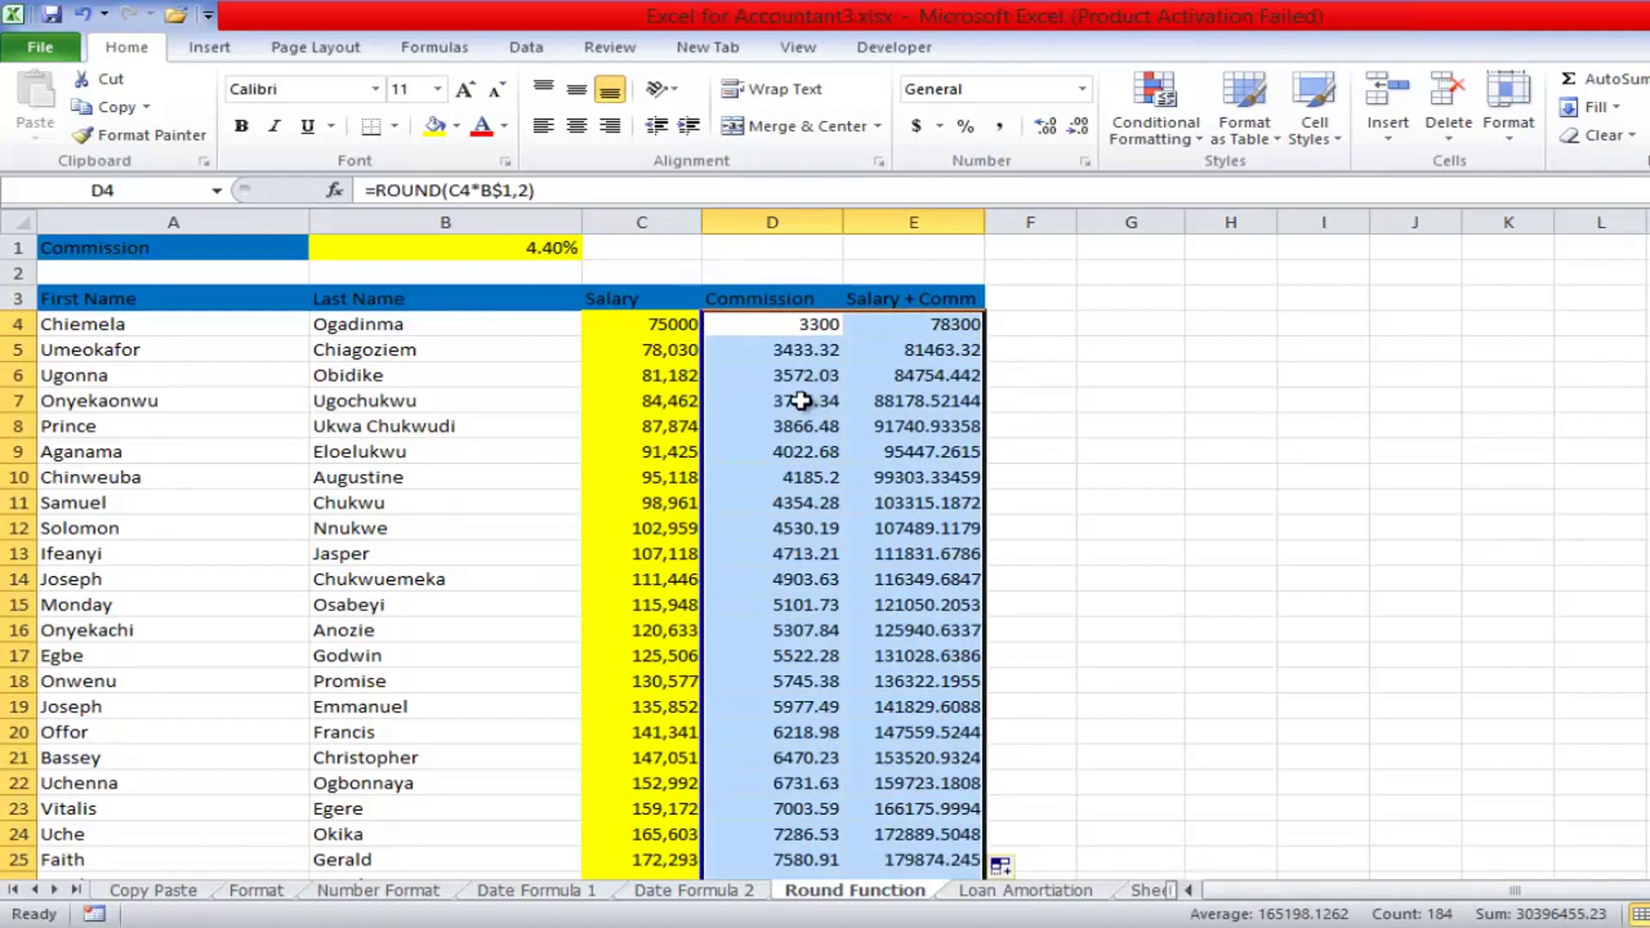
click(920, 322)
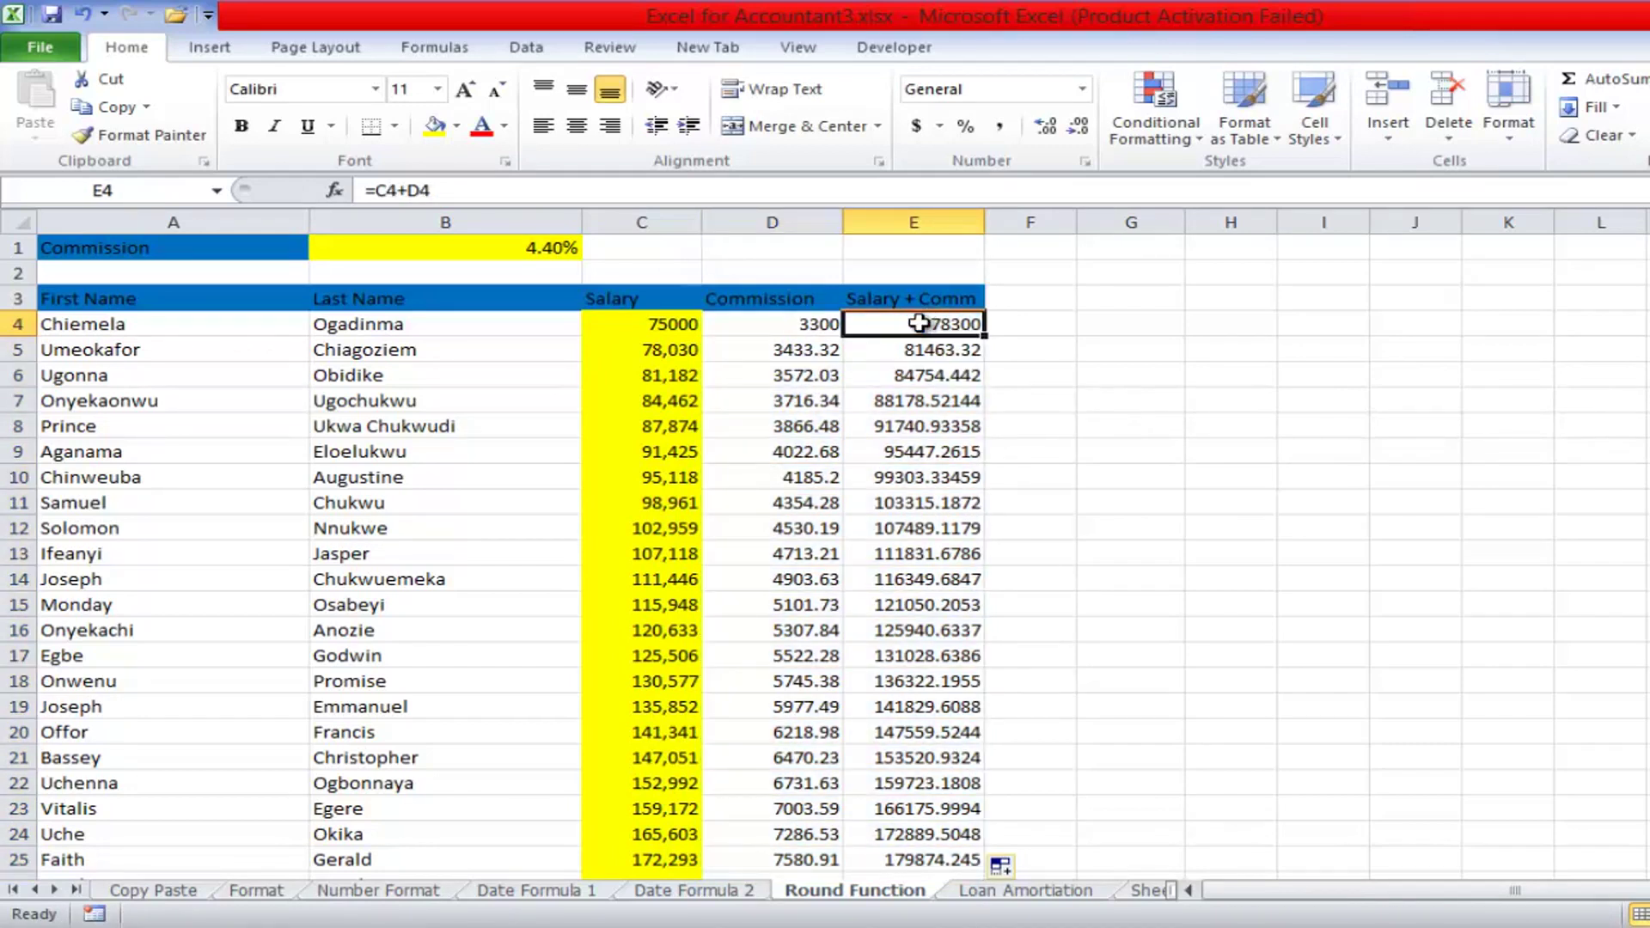
- Undo the fill below row 4, cancel the Delete dialog and select the Salary + Comm cell E4
key(ctrl+z)
key(ctrl+minus)
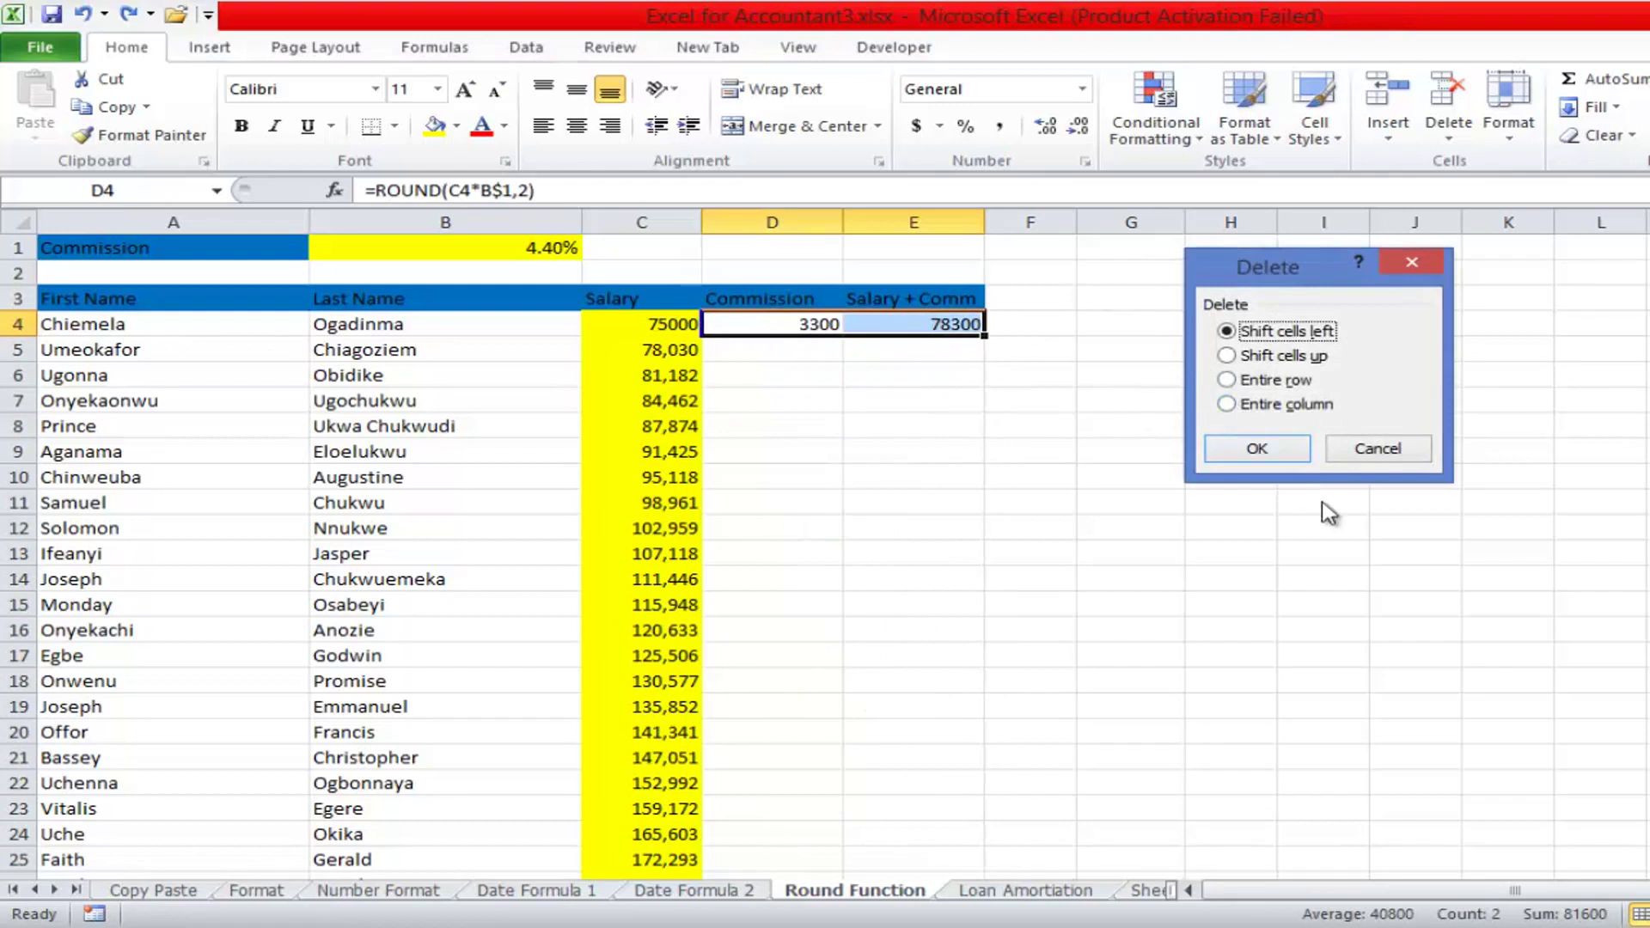
click(1379, 448)
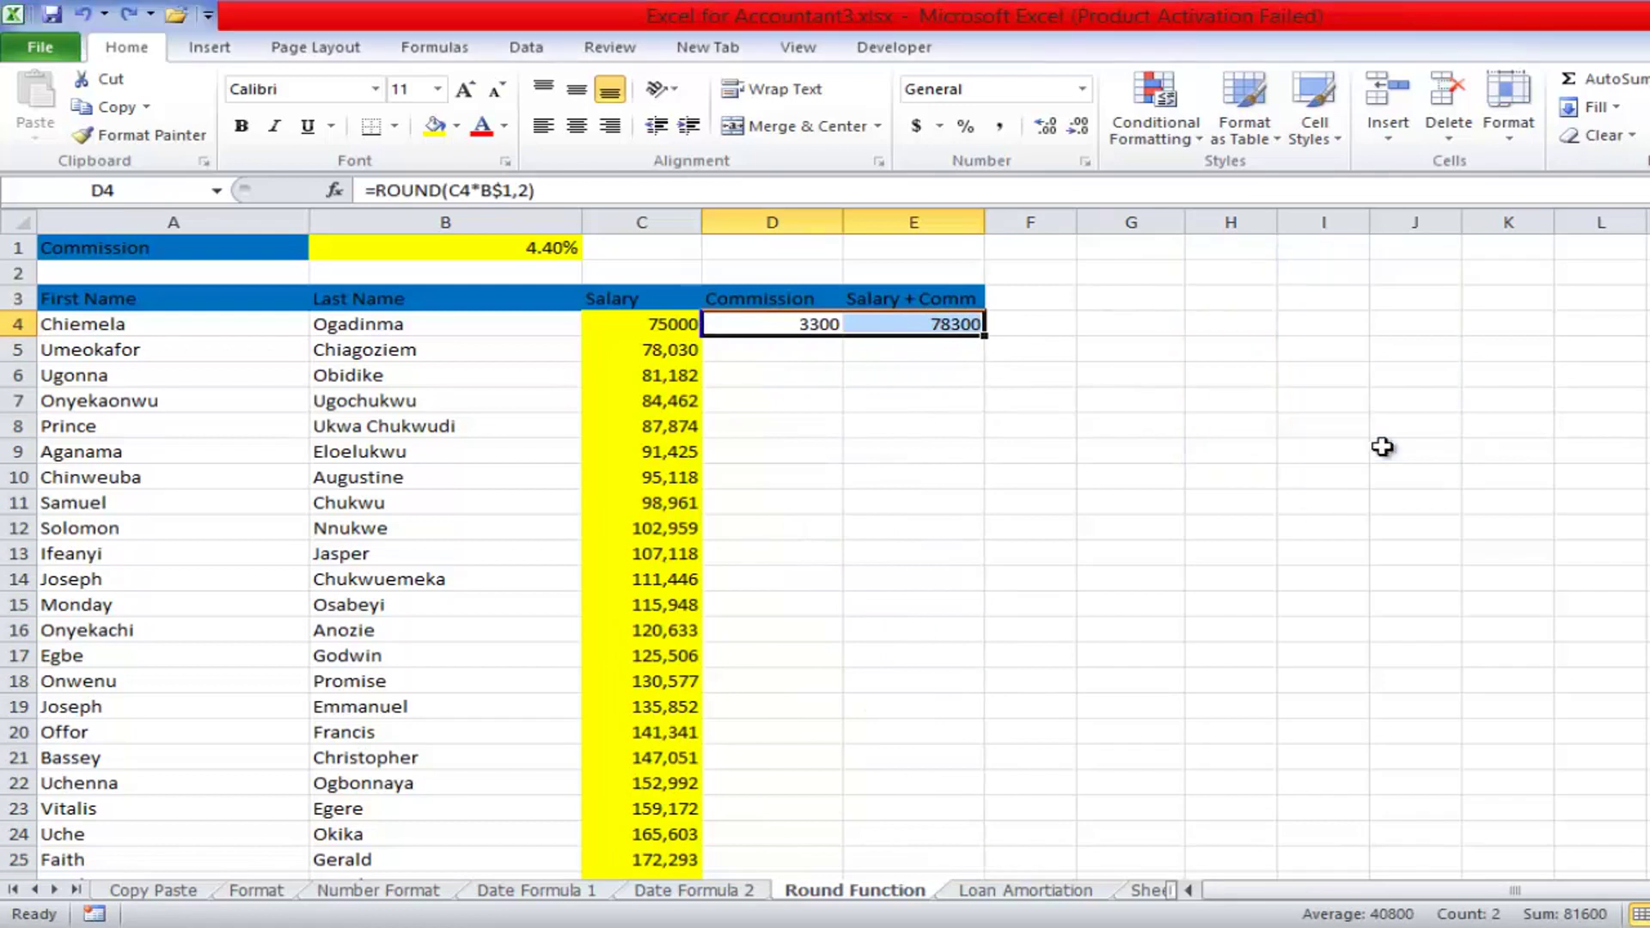
click(932, 323)
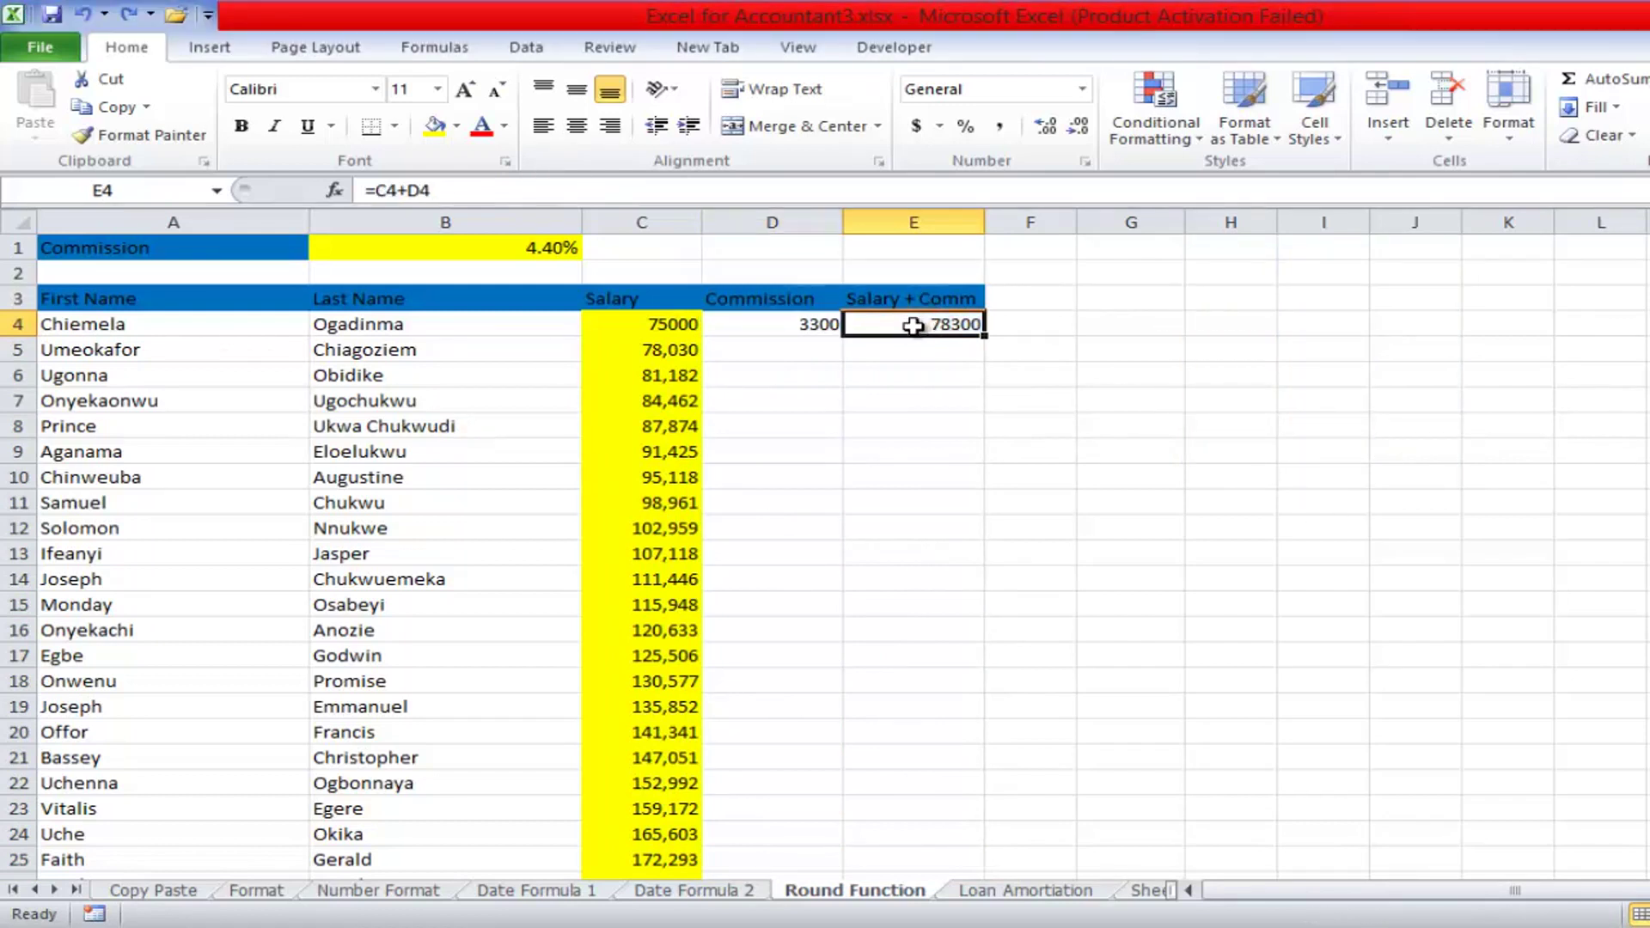
- Round the Salary + Comm formula in E4 to two decimals so it reads =ROUND(C4+D4,2), and return to the Excel for Accountant3 workbook
double_click(912, 325)
click(860, 324)
text(ROUND)
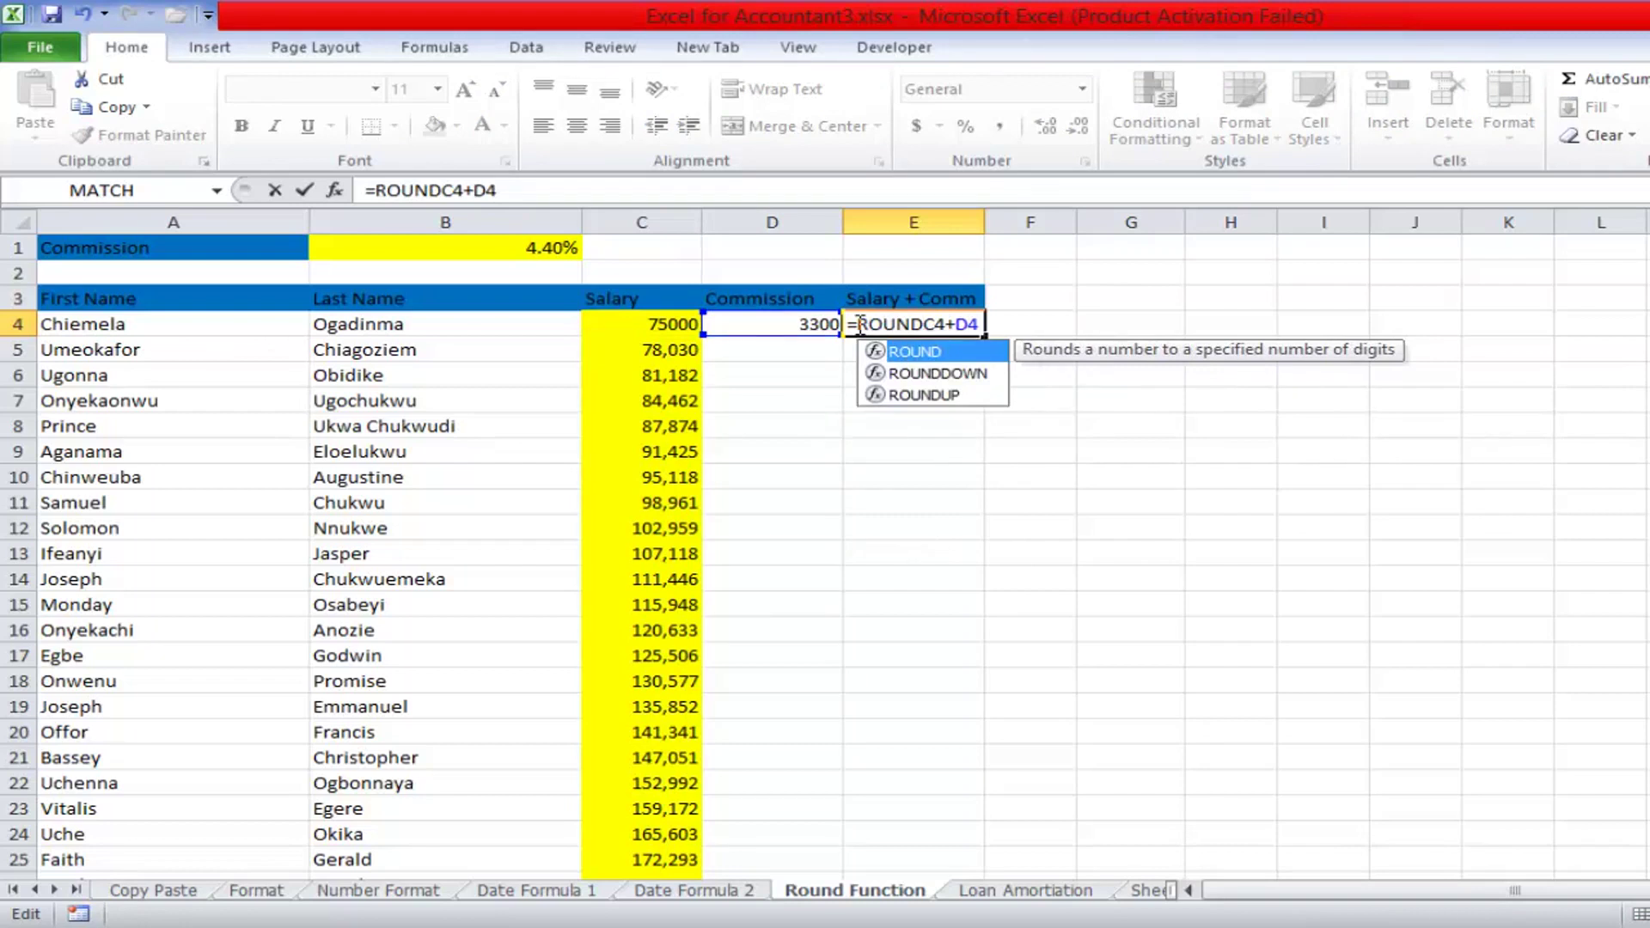
text(()
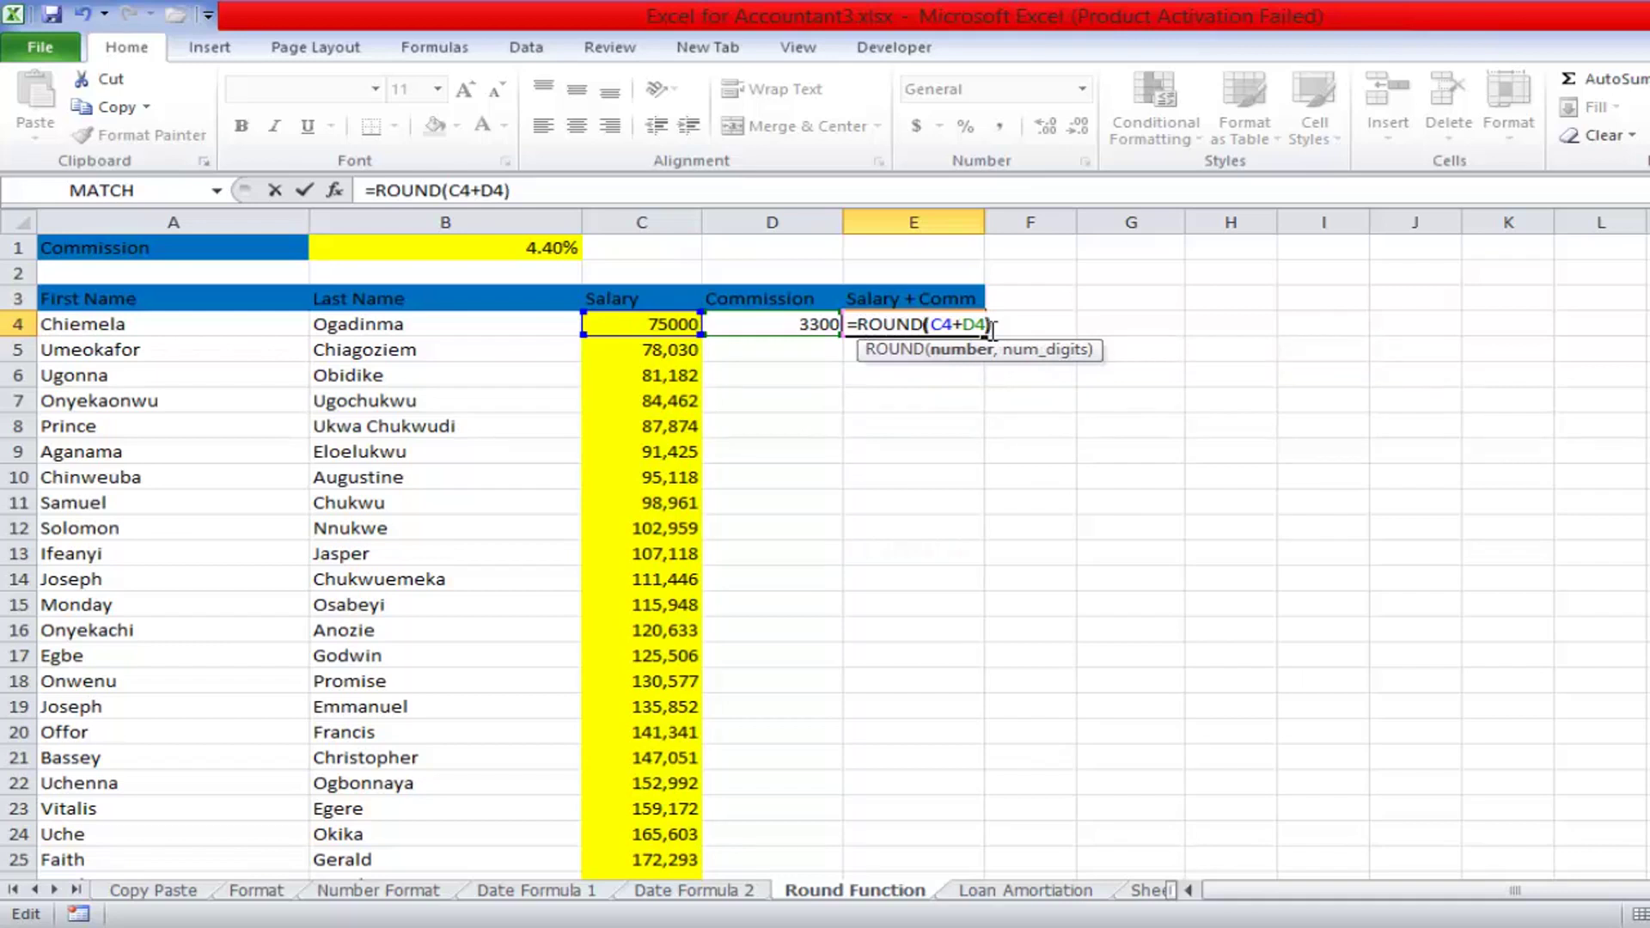
key(Return)
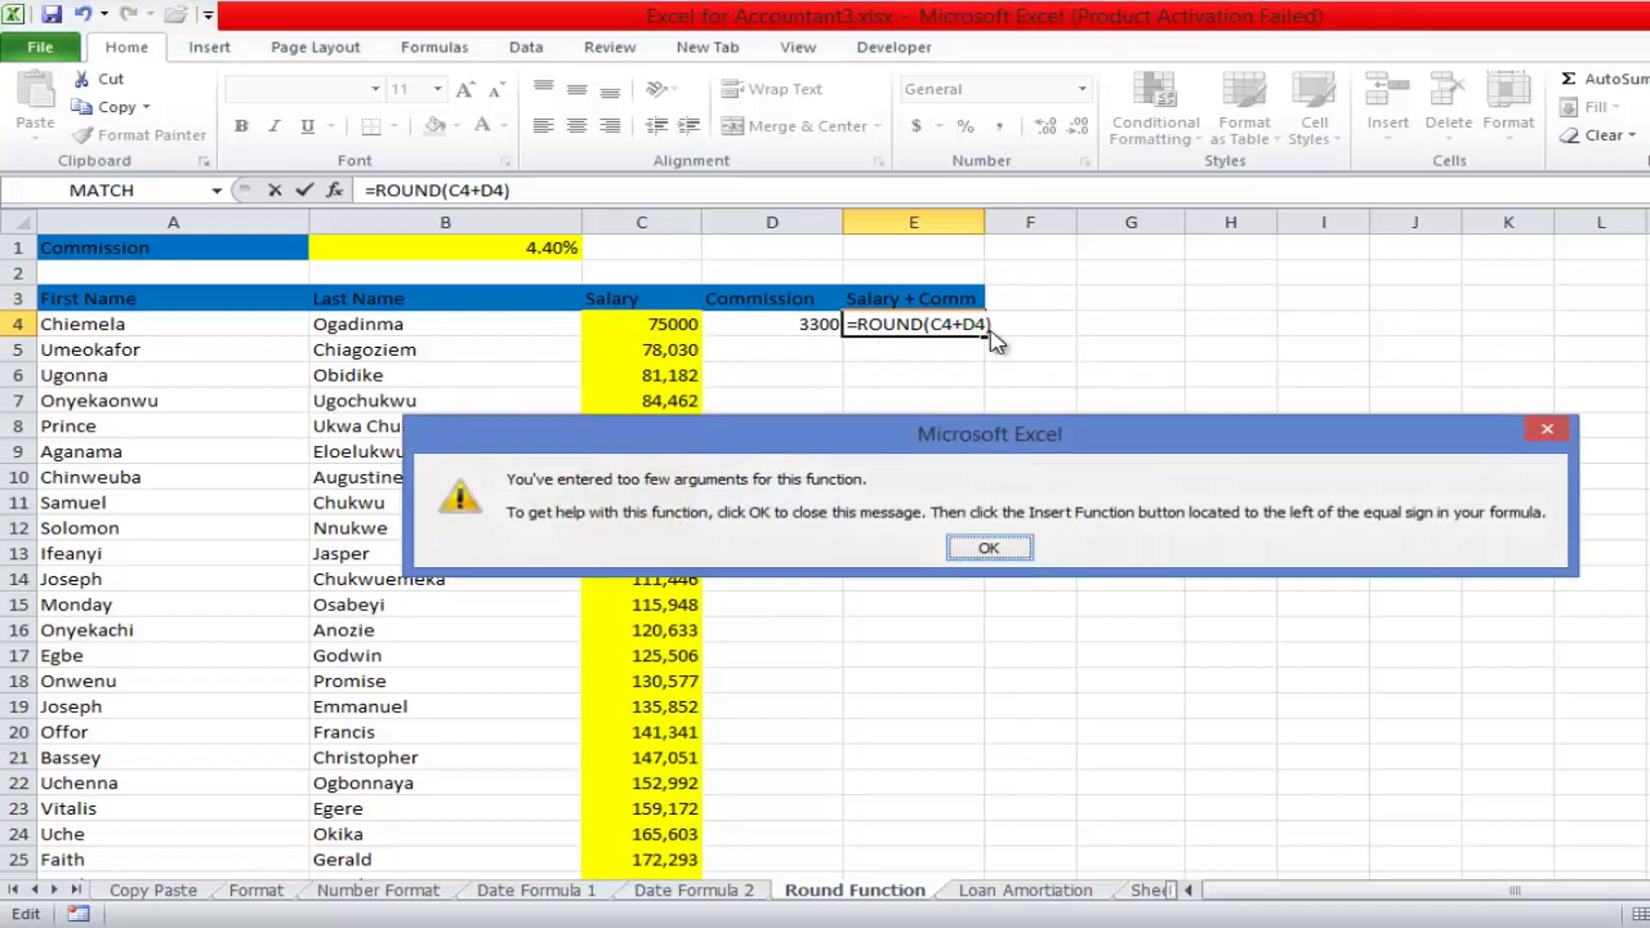
click(995, 547)
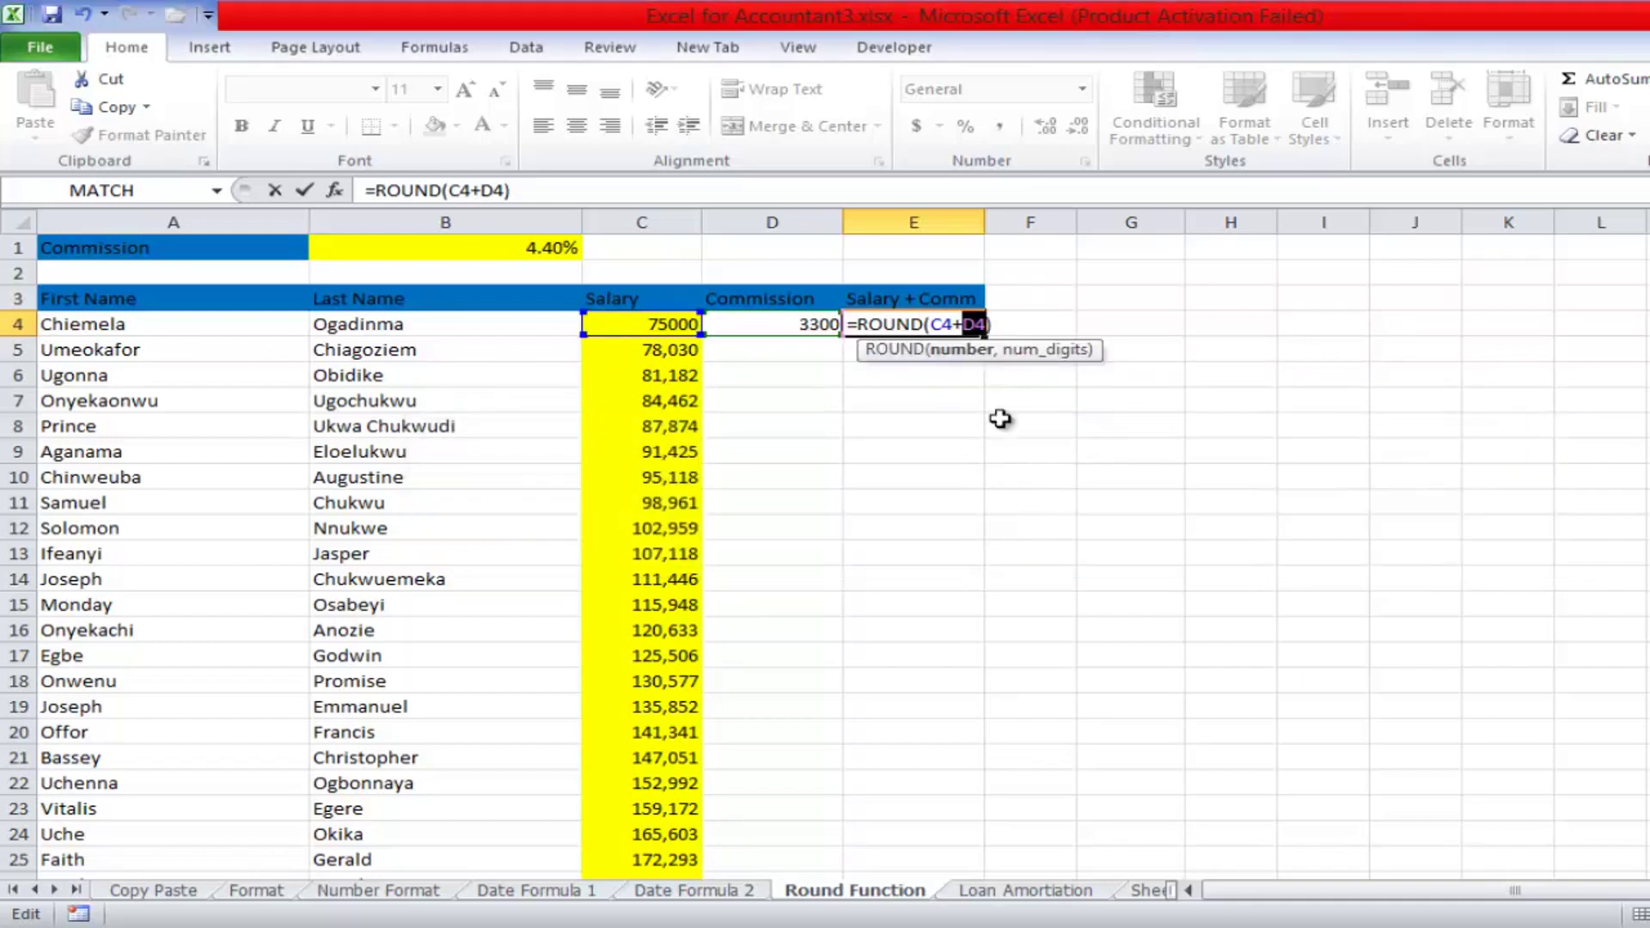
click(1002, 325)
key(BackSpace)
text(,-)
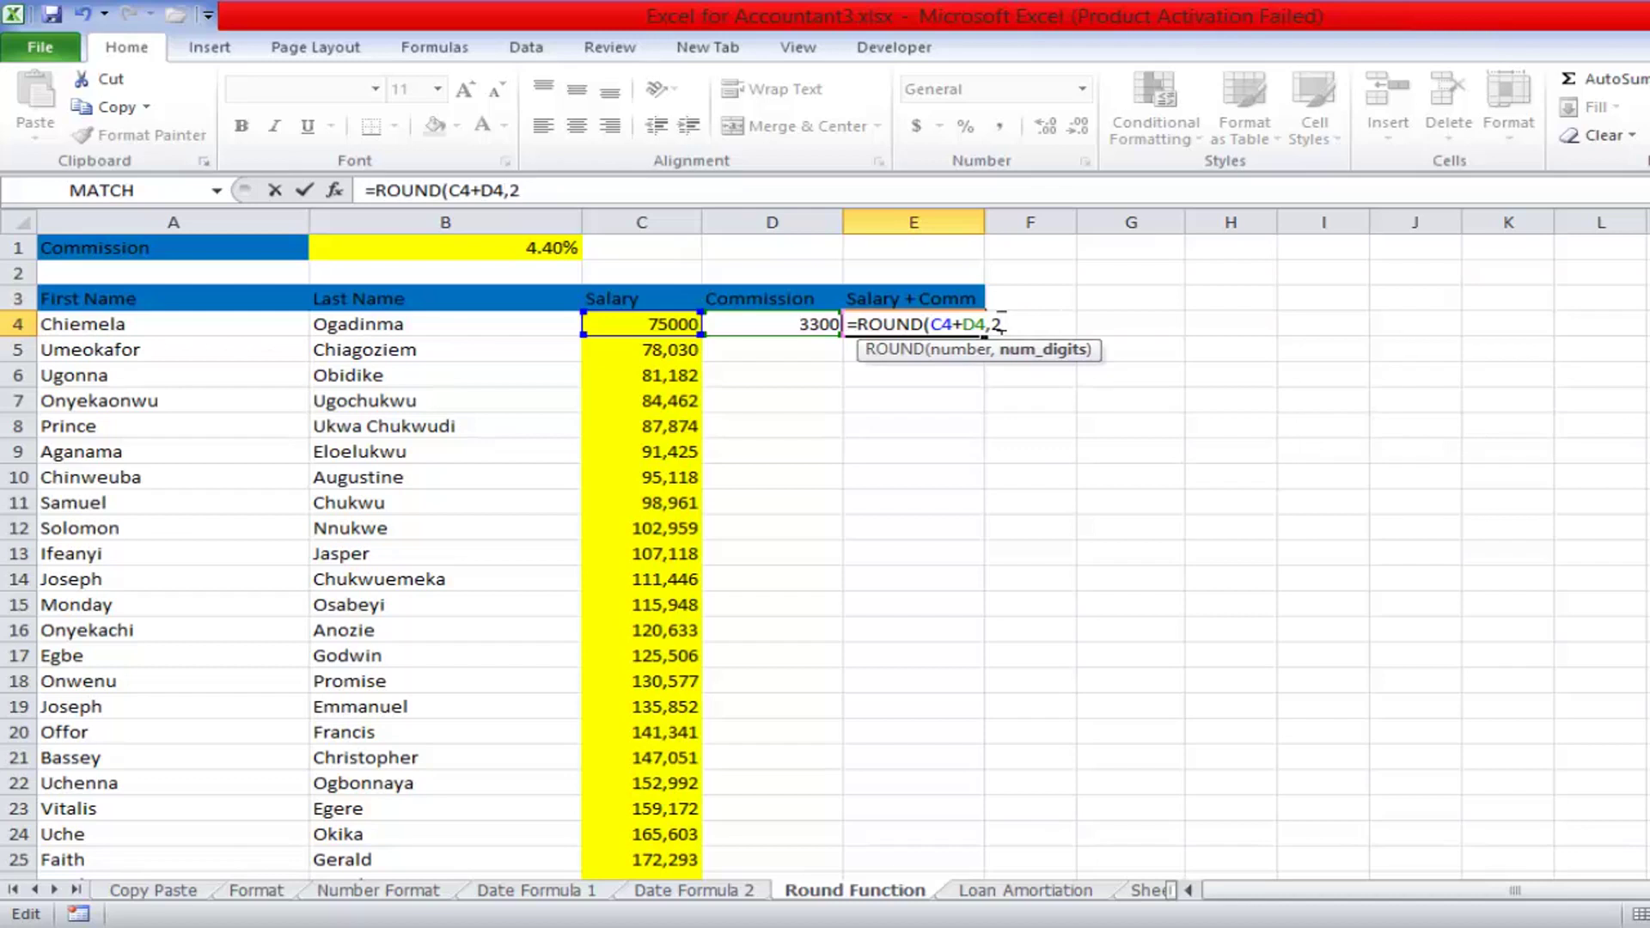
text())
key(Return)
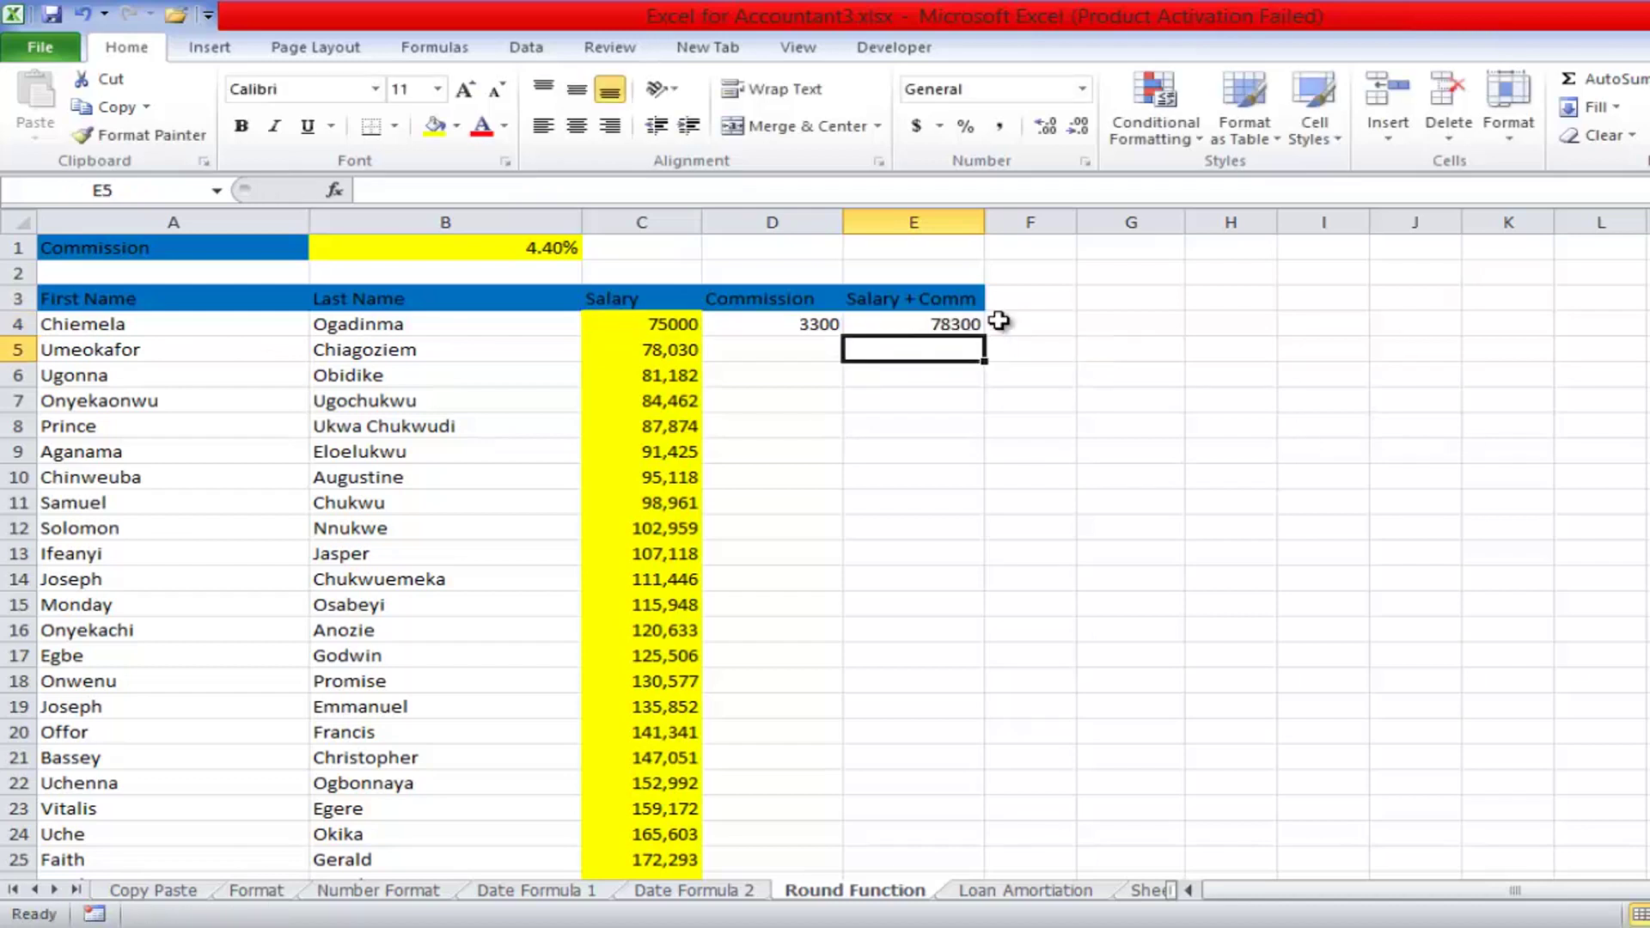
key(ctrl+Tab)
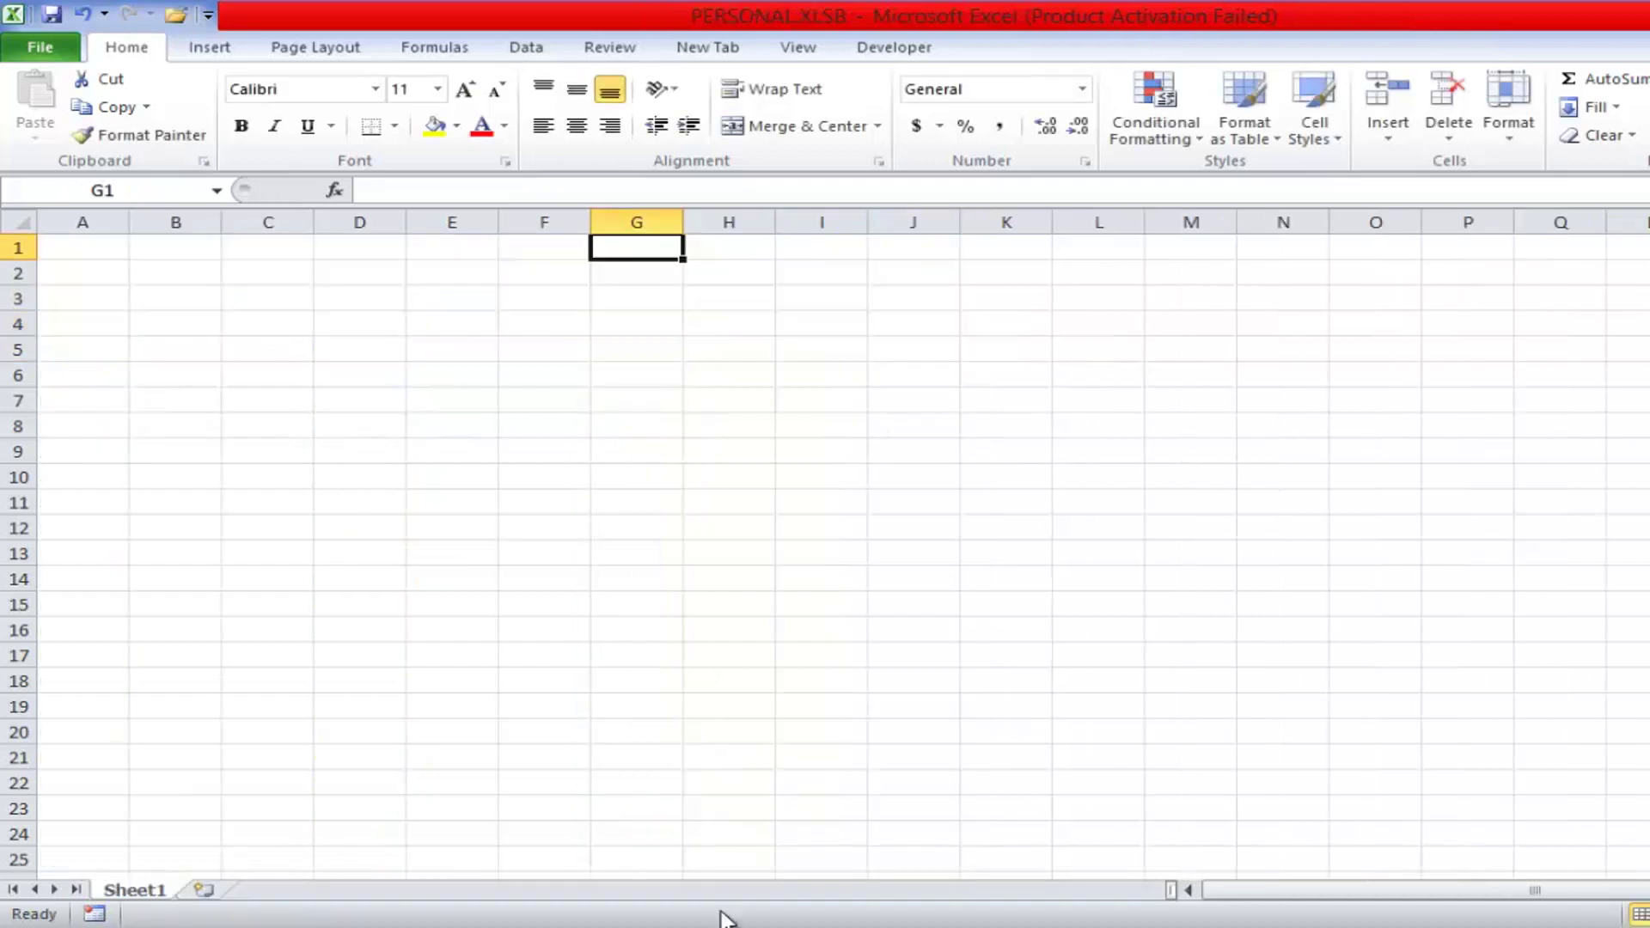
mouse_move(739, 924)
click(946, 851)
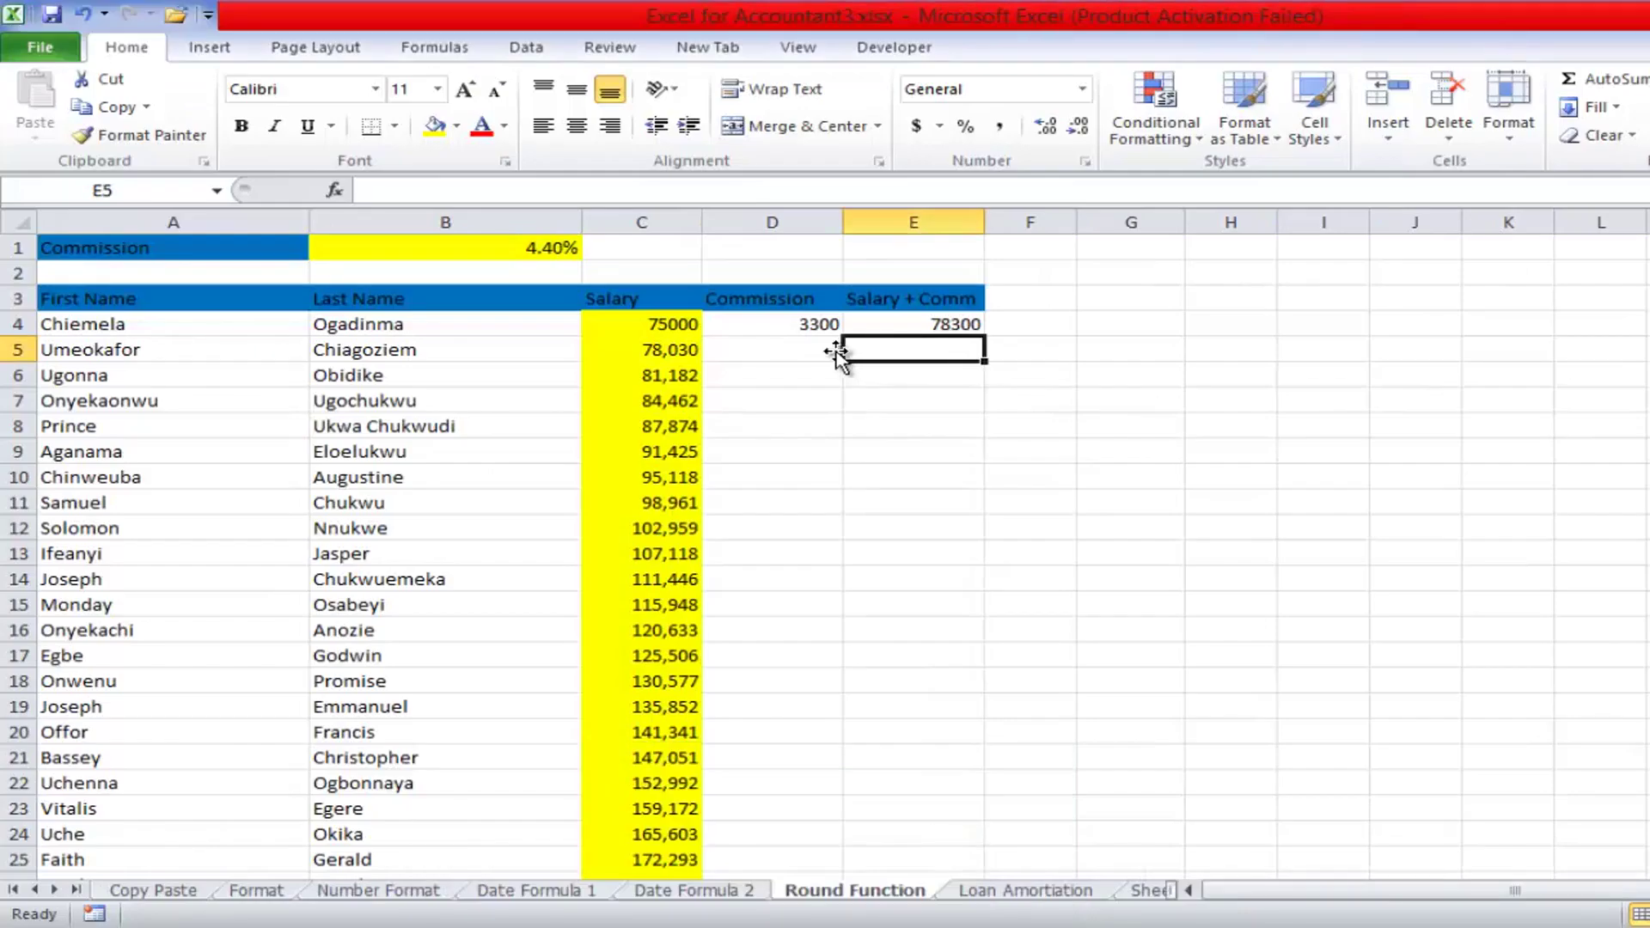
- Try filling the ROUND formulas in D4:E4 down the employee list, and undo the fill
drag(806, 320, 899, 324)
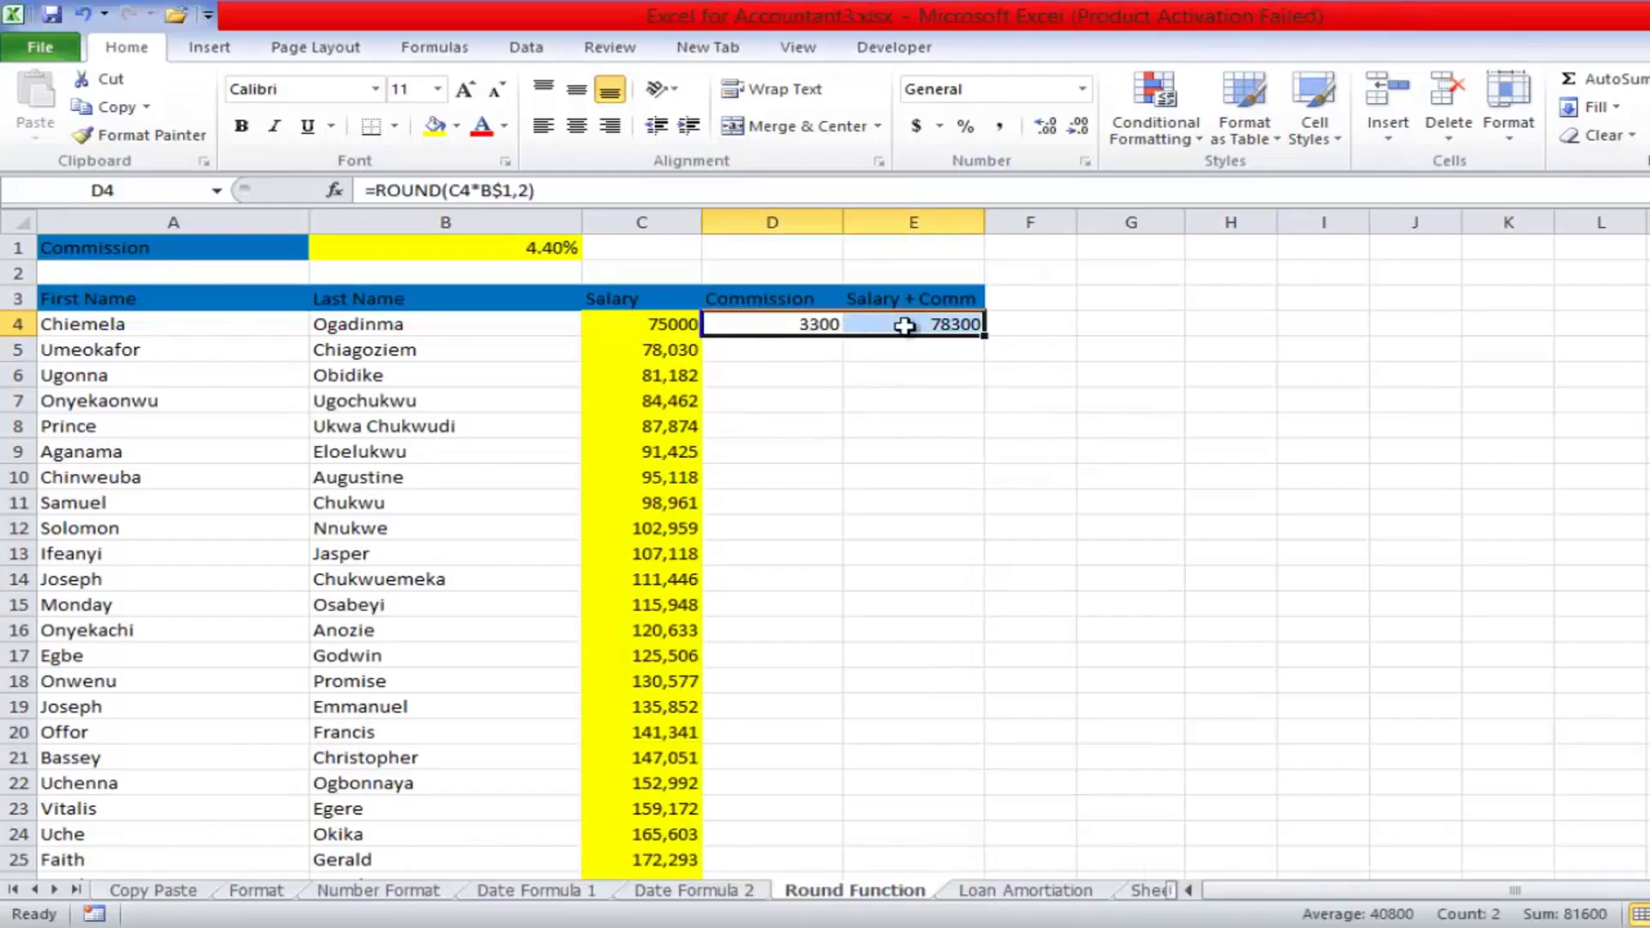
double_click(985, 334)
click(1109, 501)
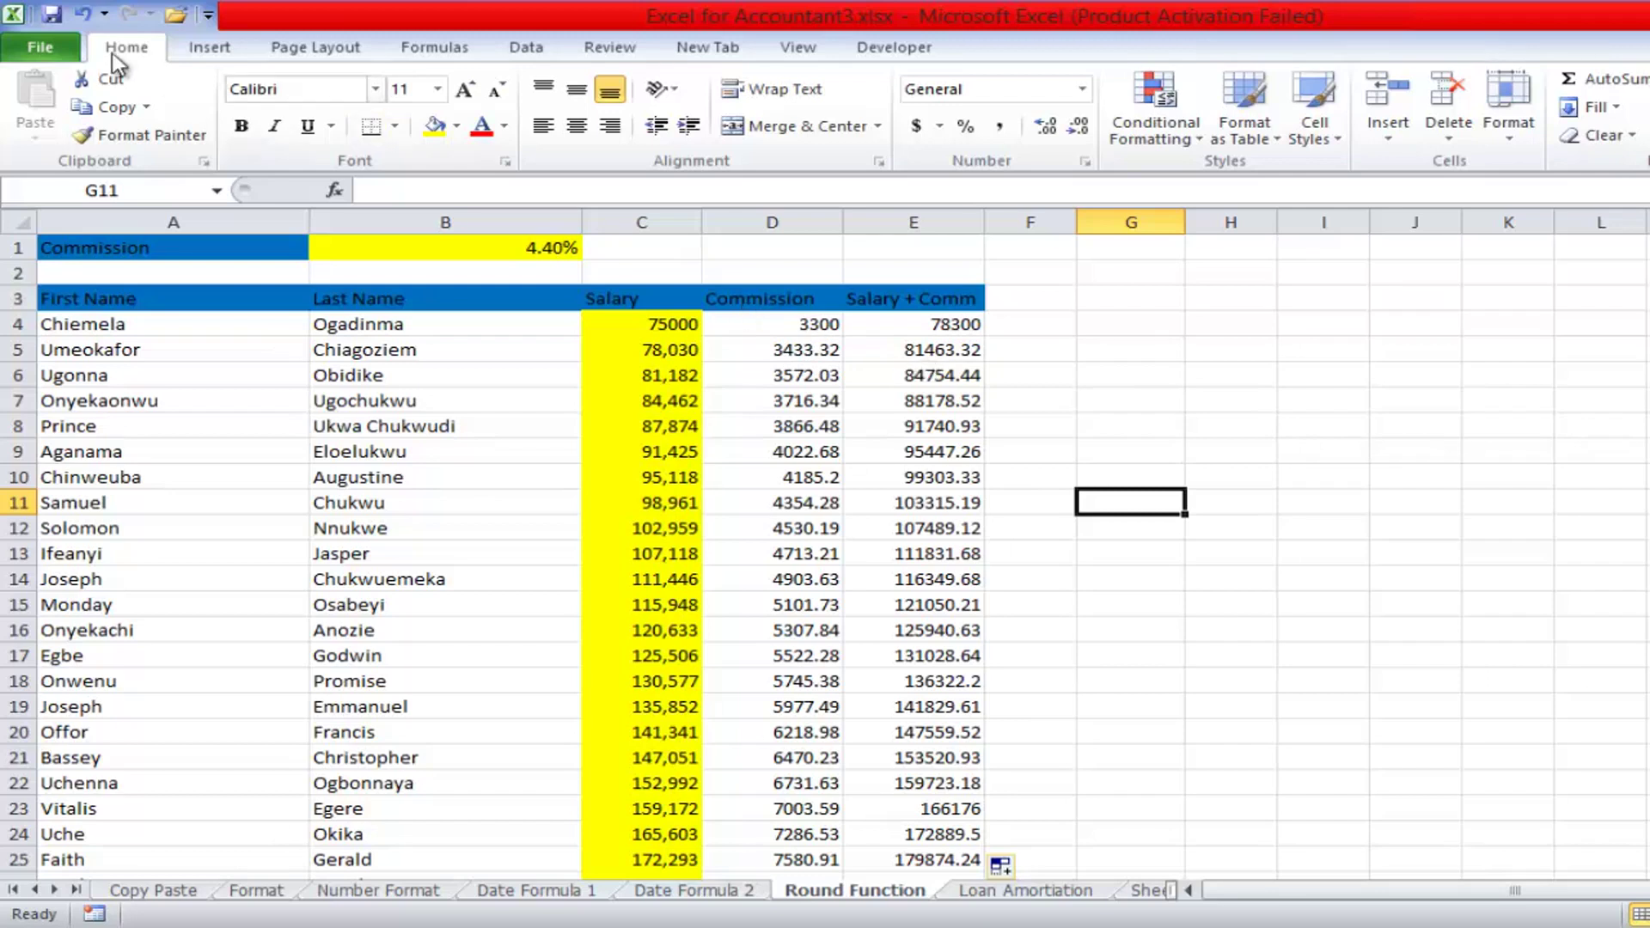
click(85, 14)
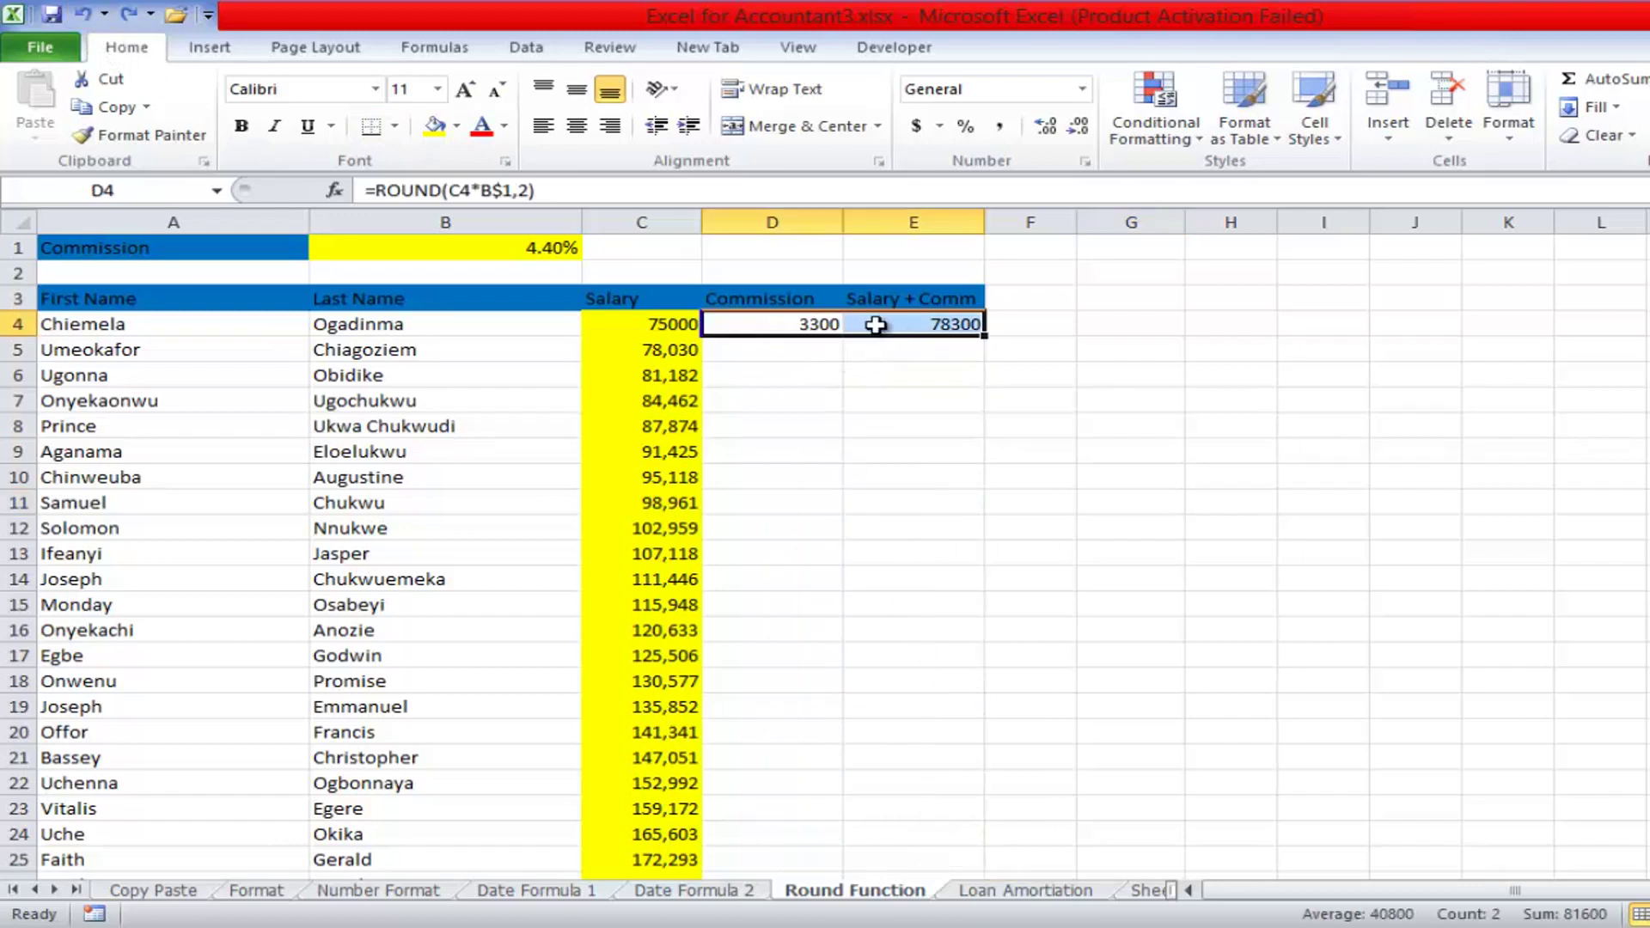
- Change the Commission formula in D4 to =ROUNDUP(C4*B$1,2) and return to the Round Function sheet
double_click(817, 324)
click(783, 324)
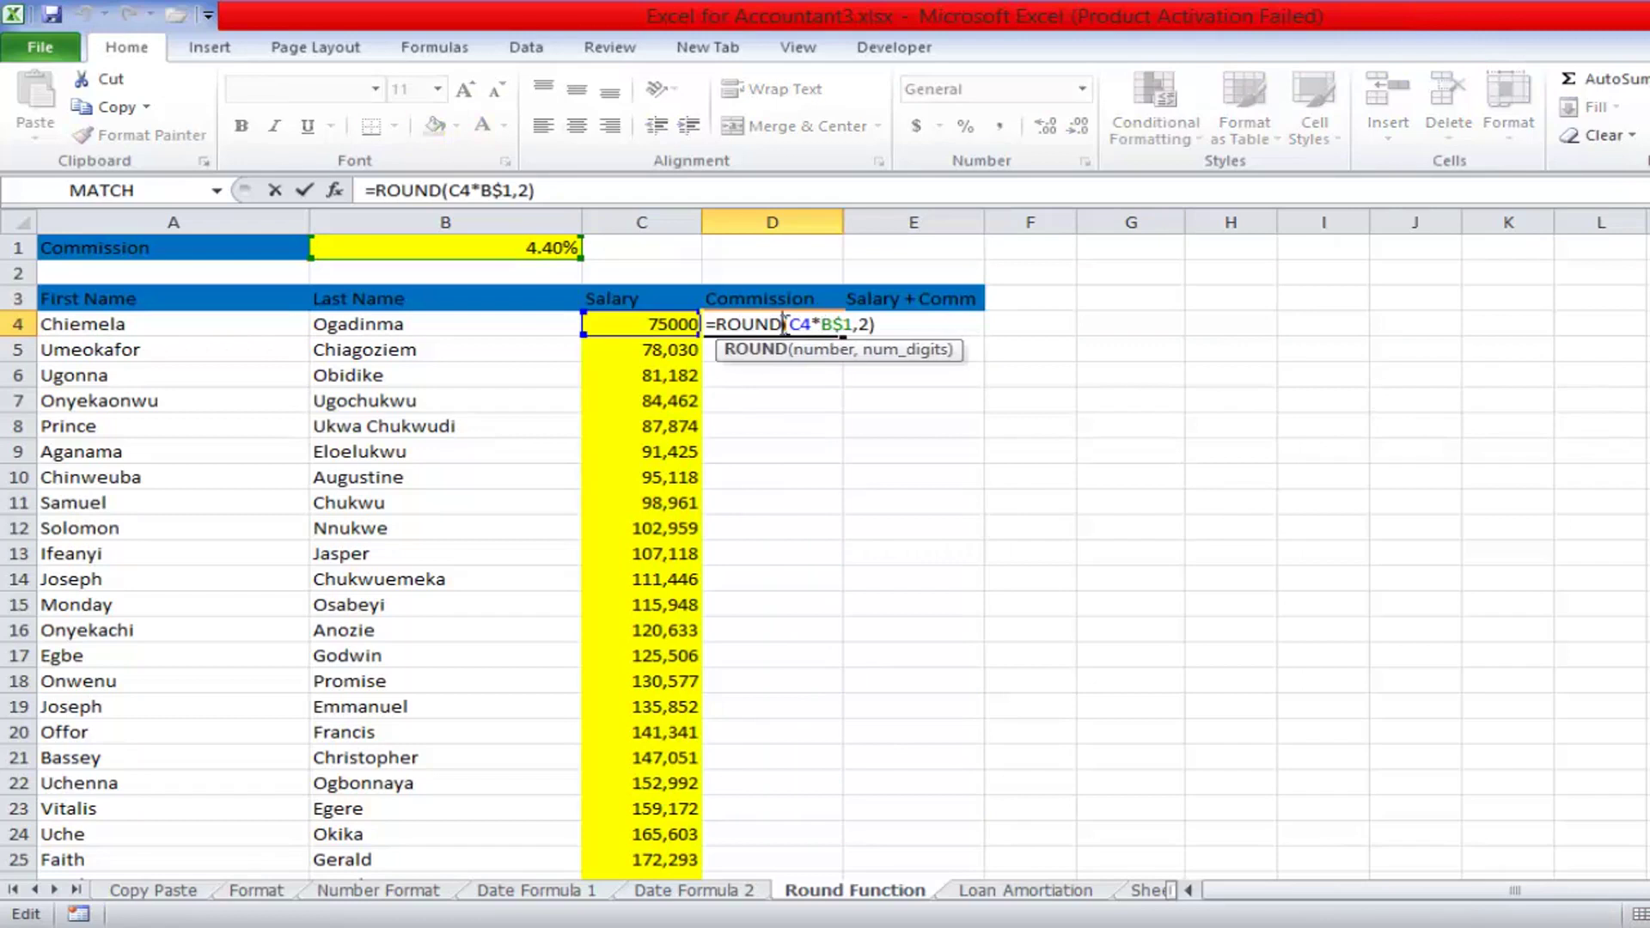
text(UP)
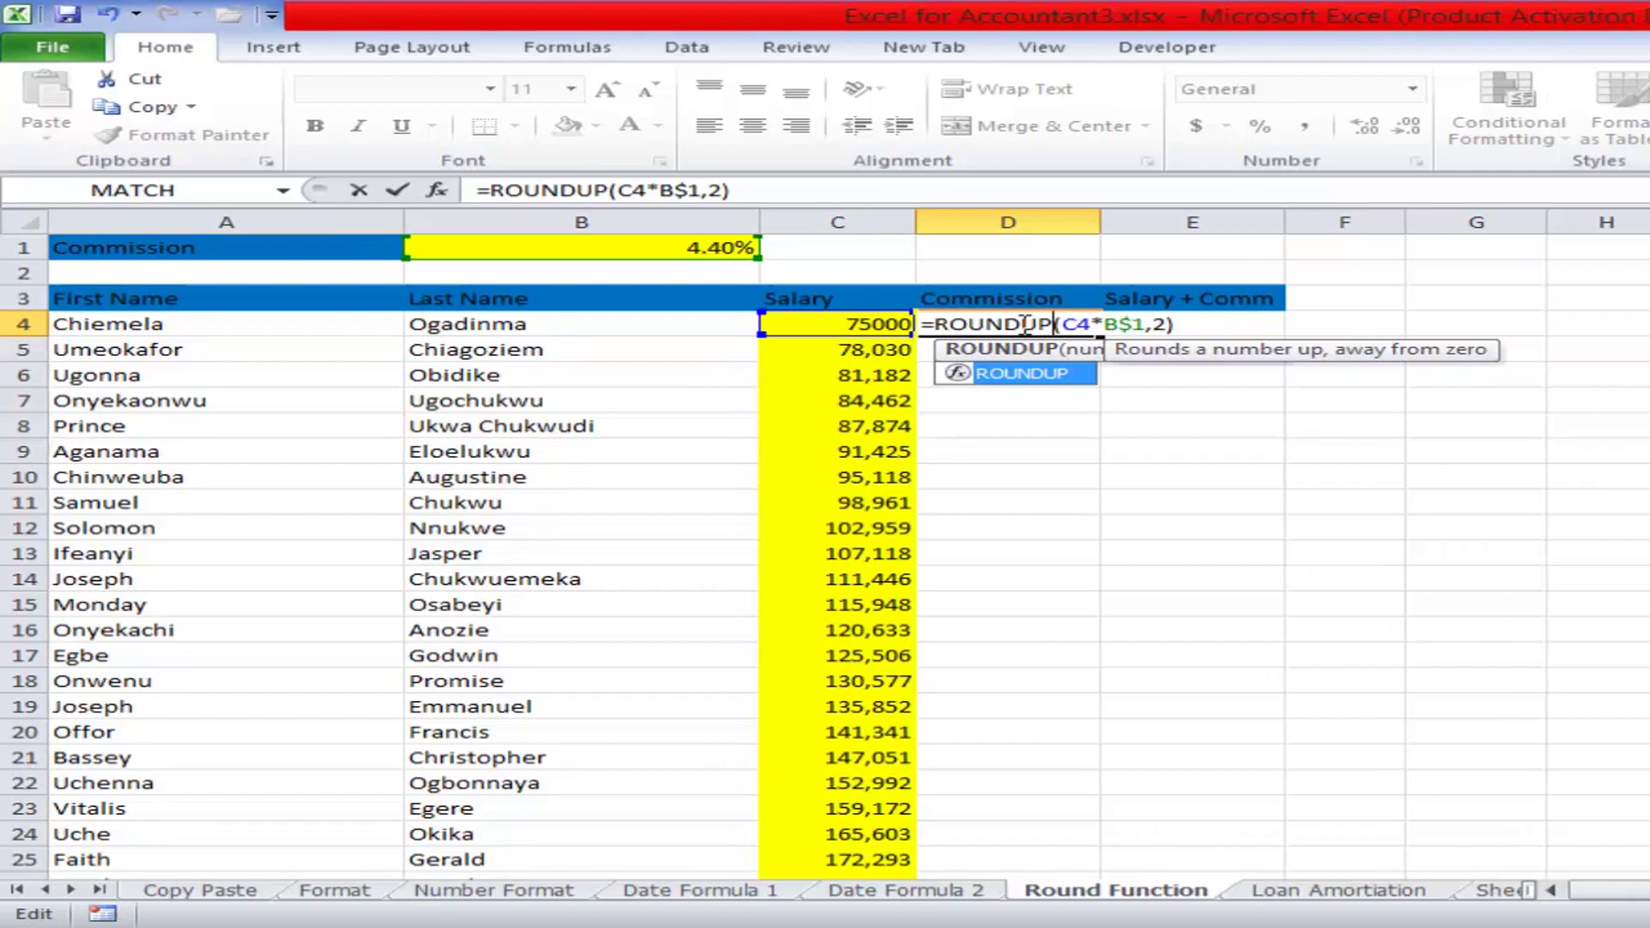
key(Return)
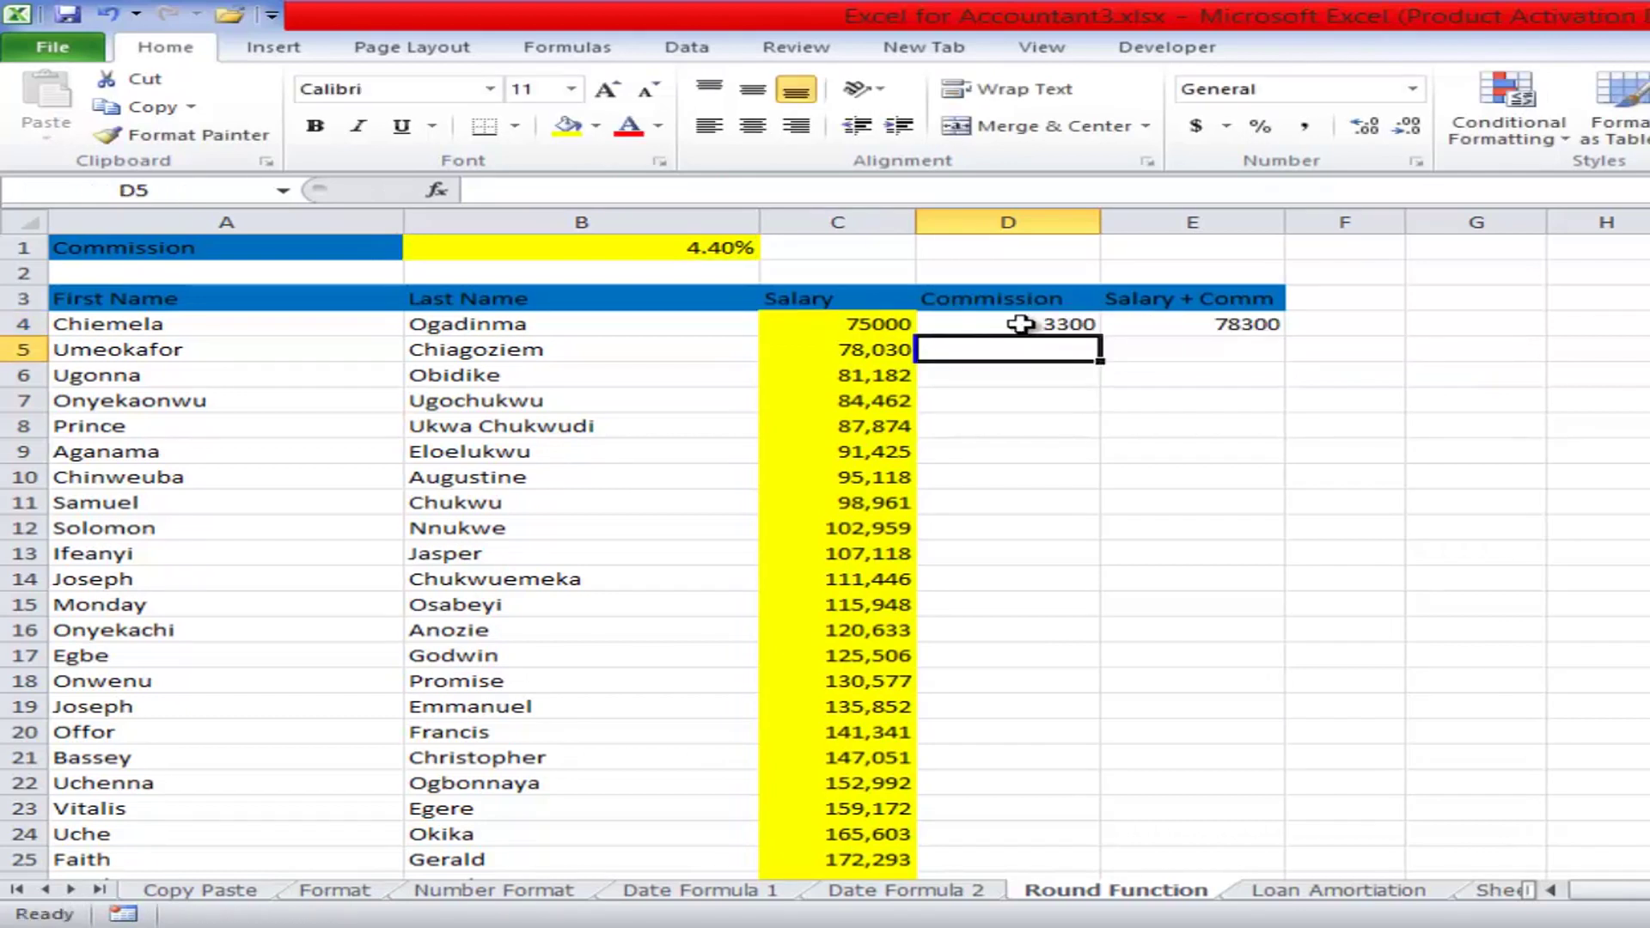
key(ctrl+F6)
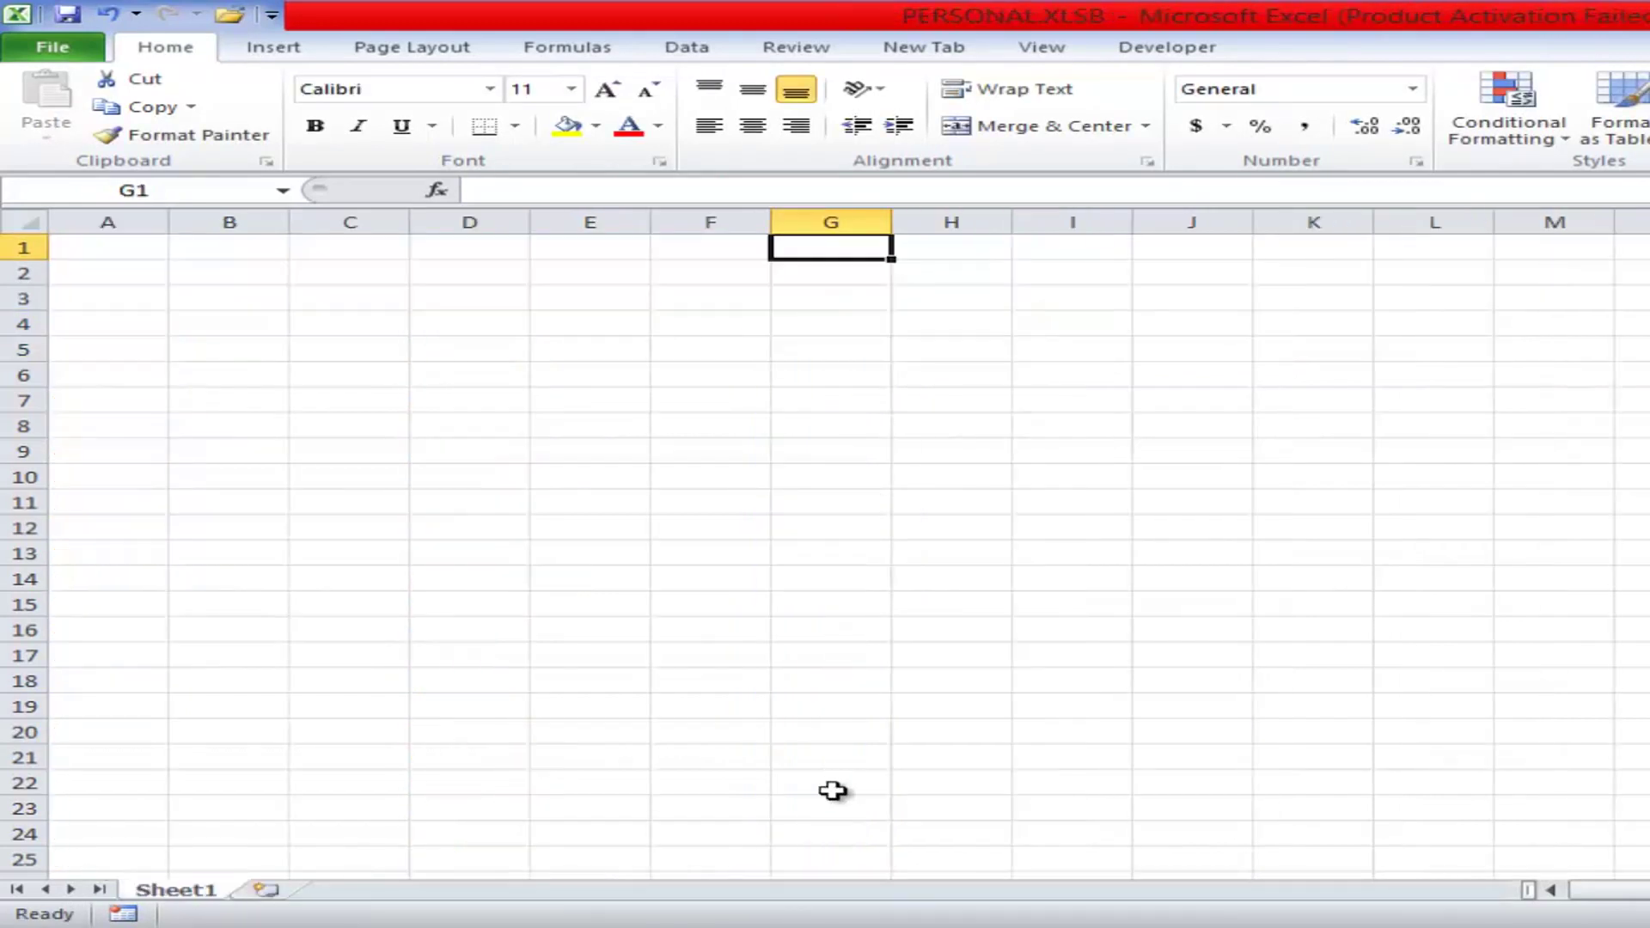
click(1108, 842)
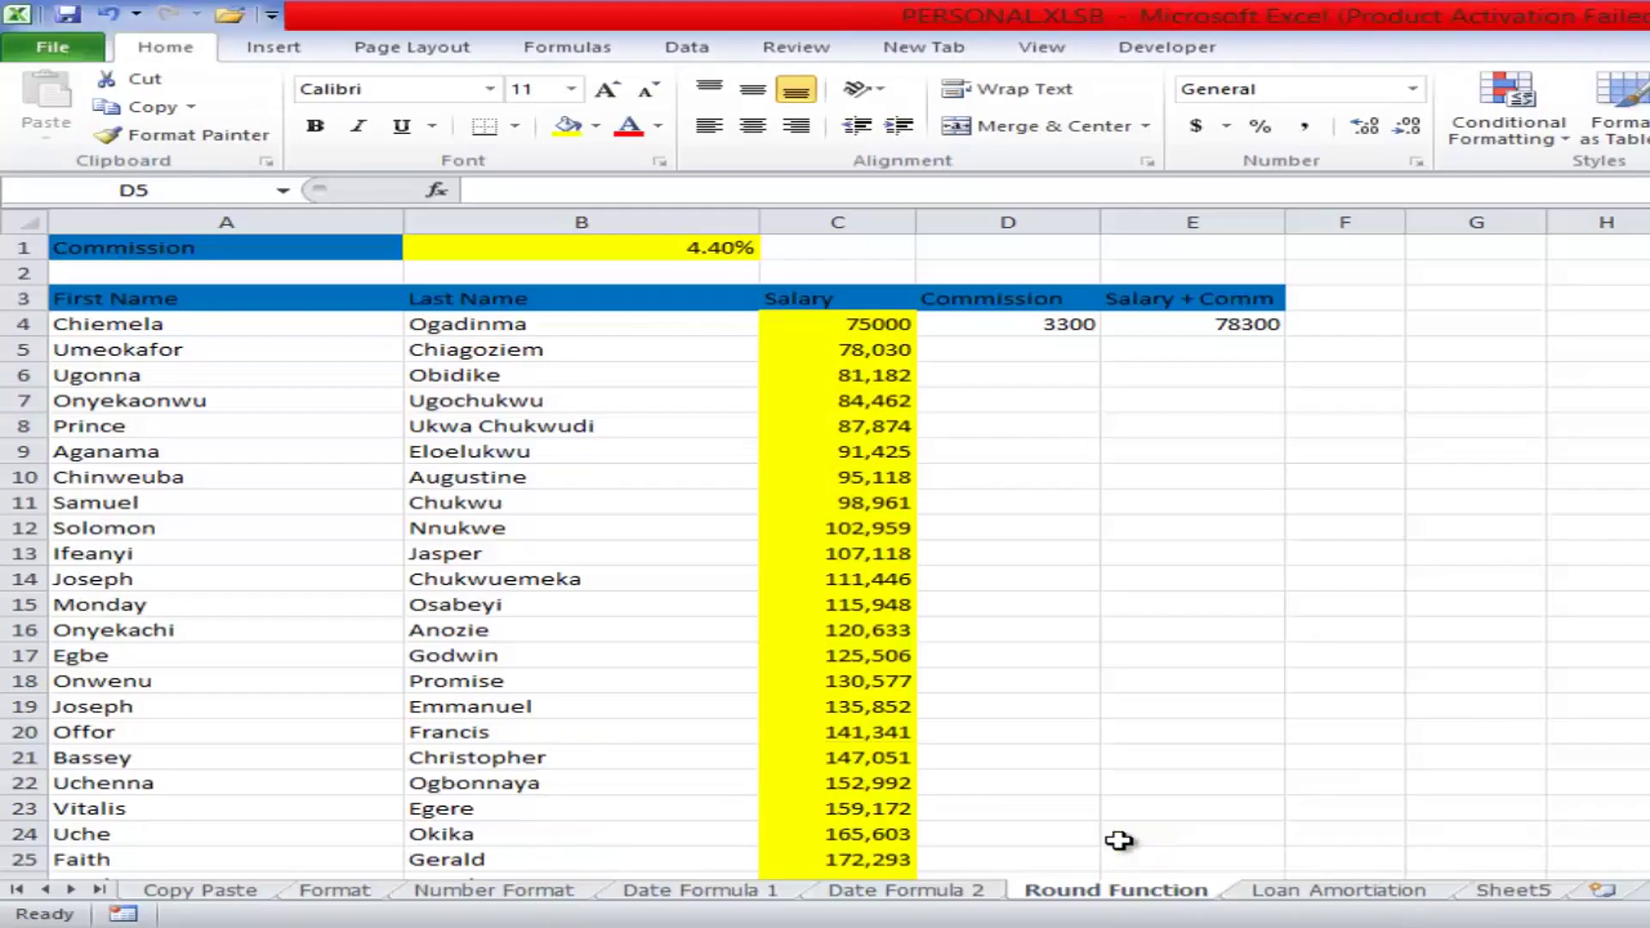
- Change the Salary + Comm formula in E4 to =ROUNDUP(C4+D4,2) and return to the Round Function sheet
click(1243, 324)
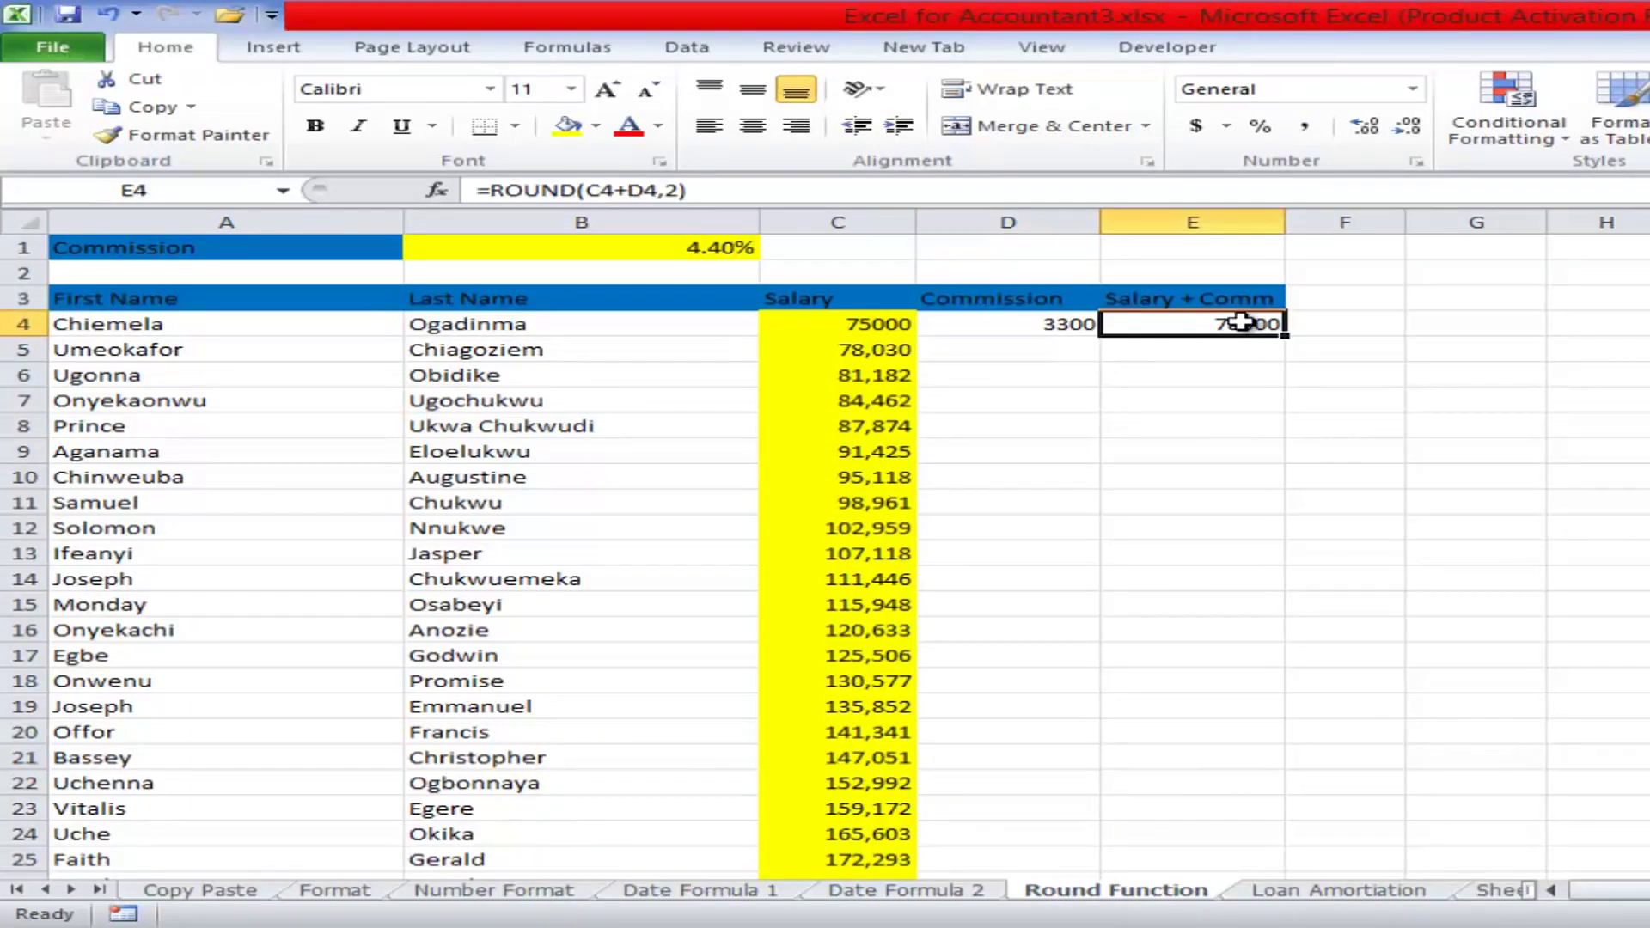
double_click(1245, 323)
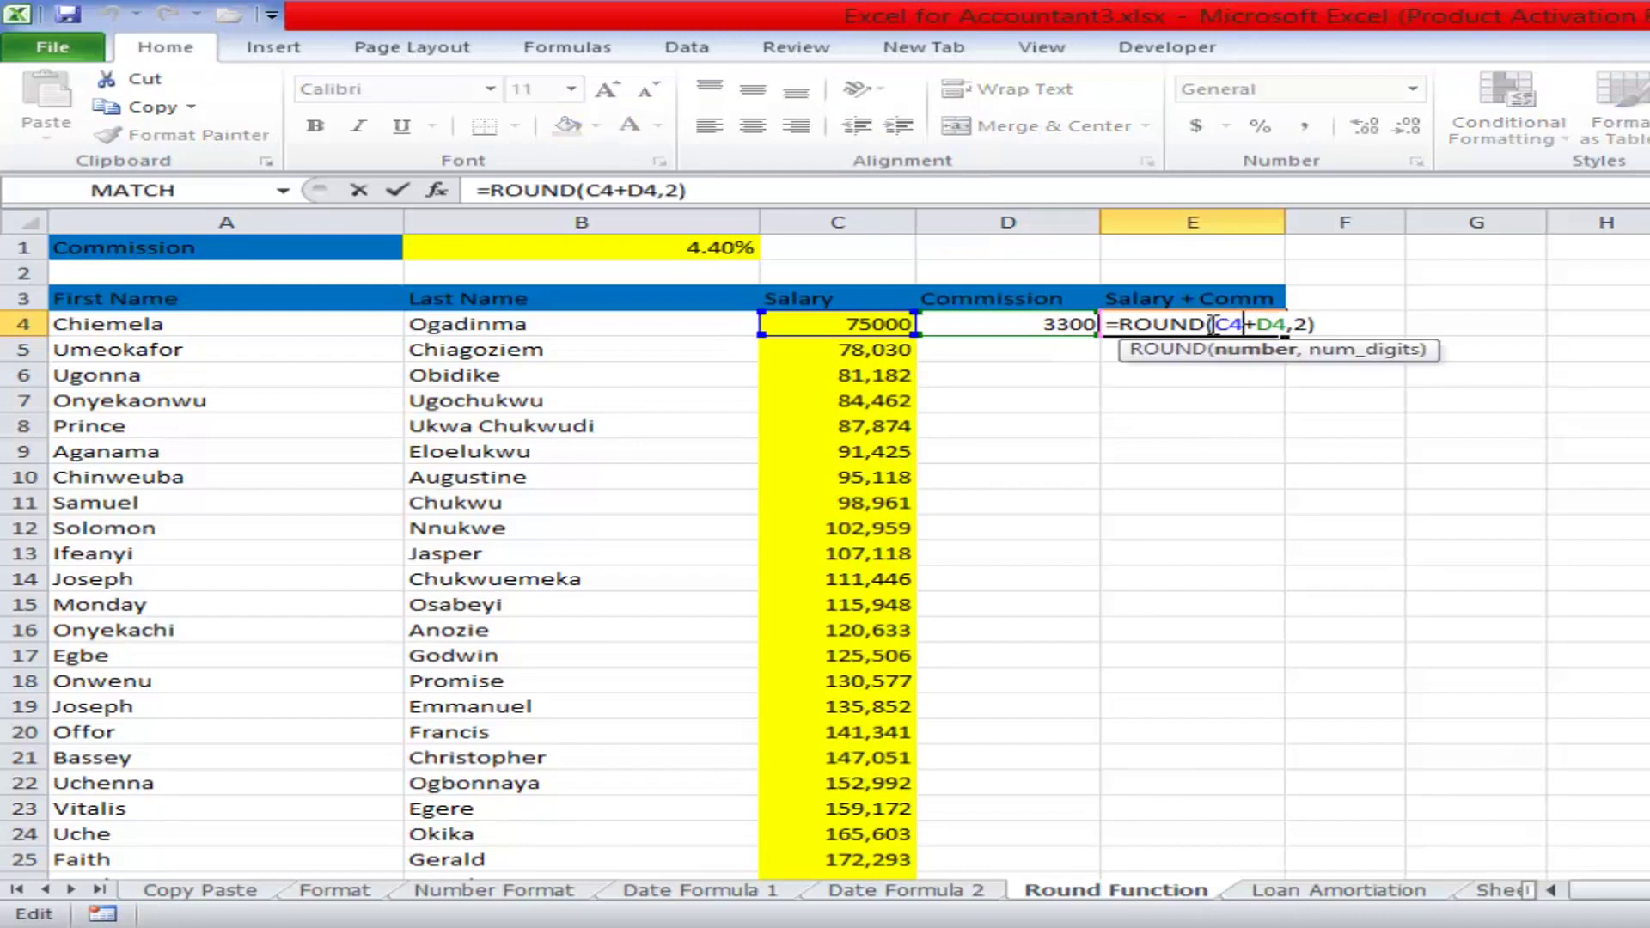
click(1208, 324)
text(UP)
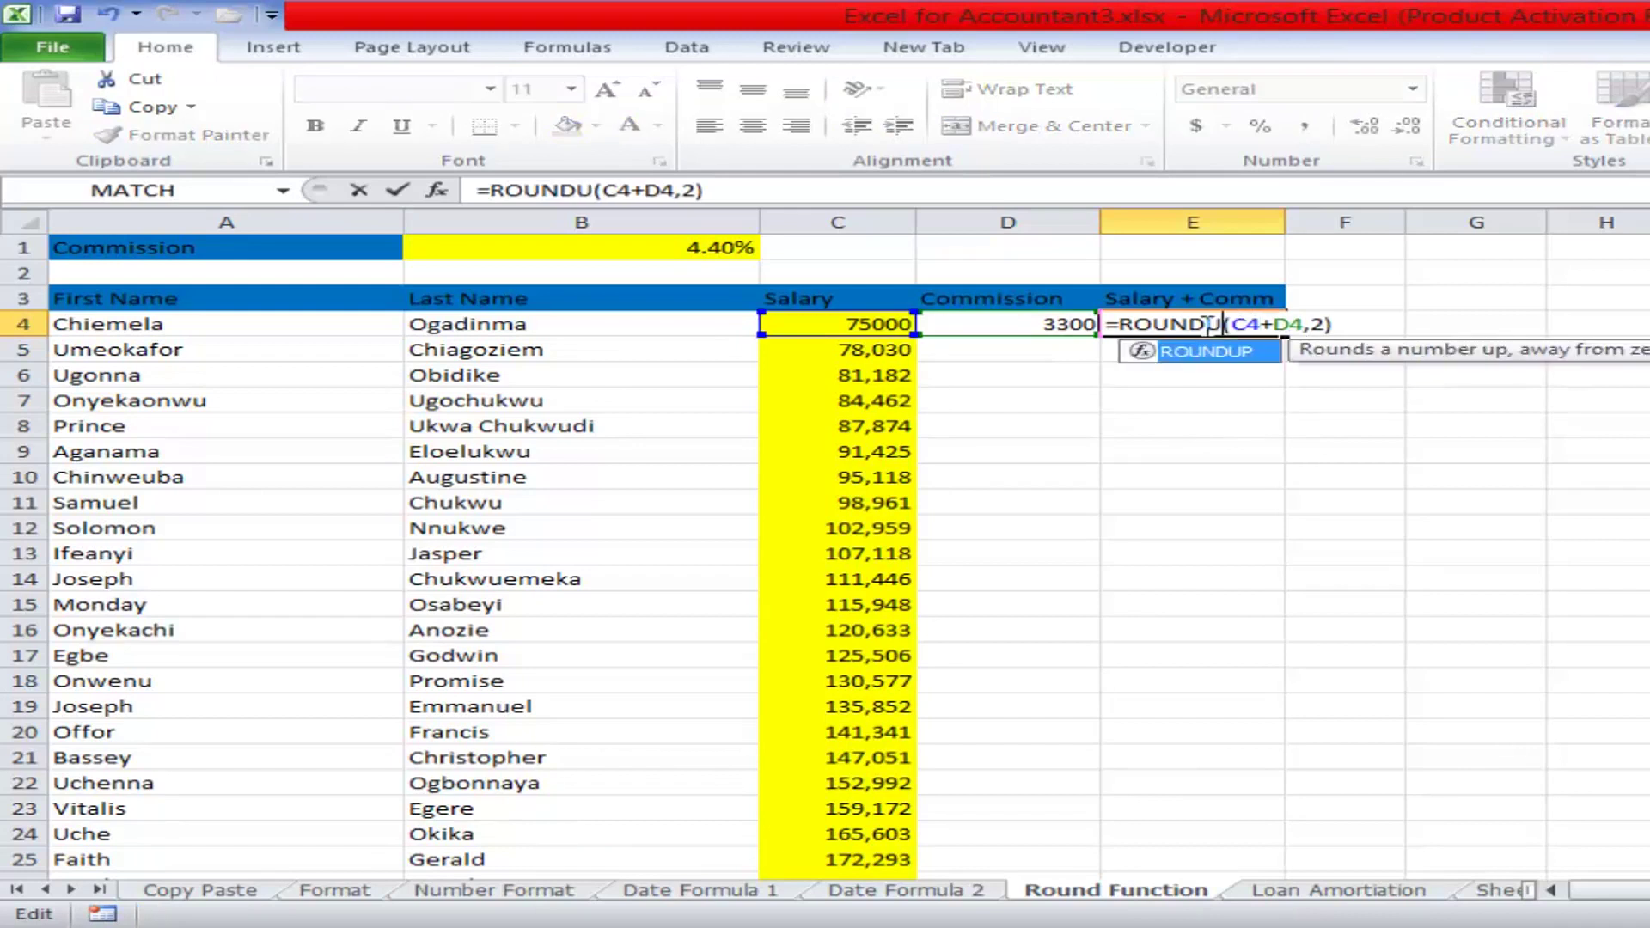
key(Return)
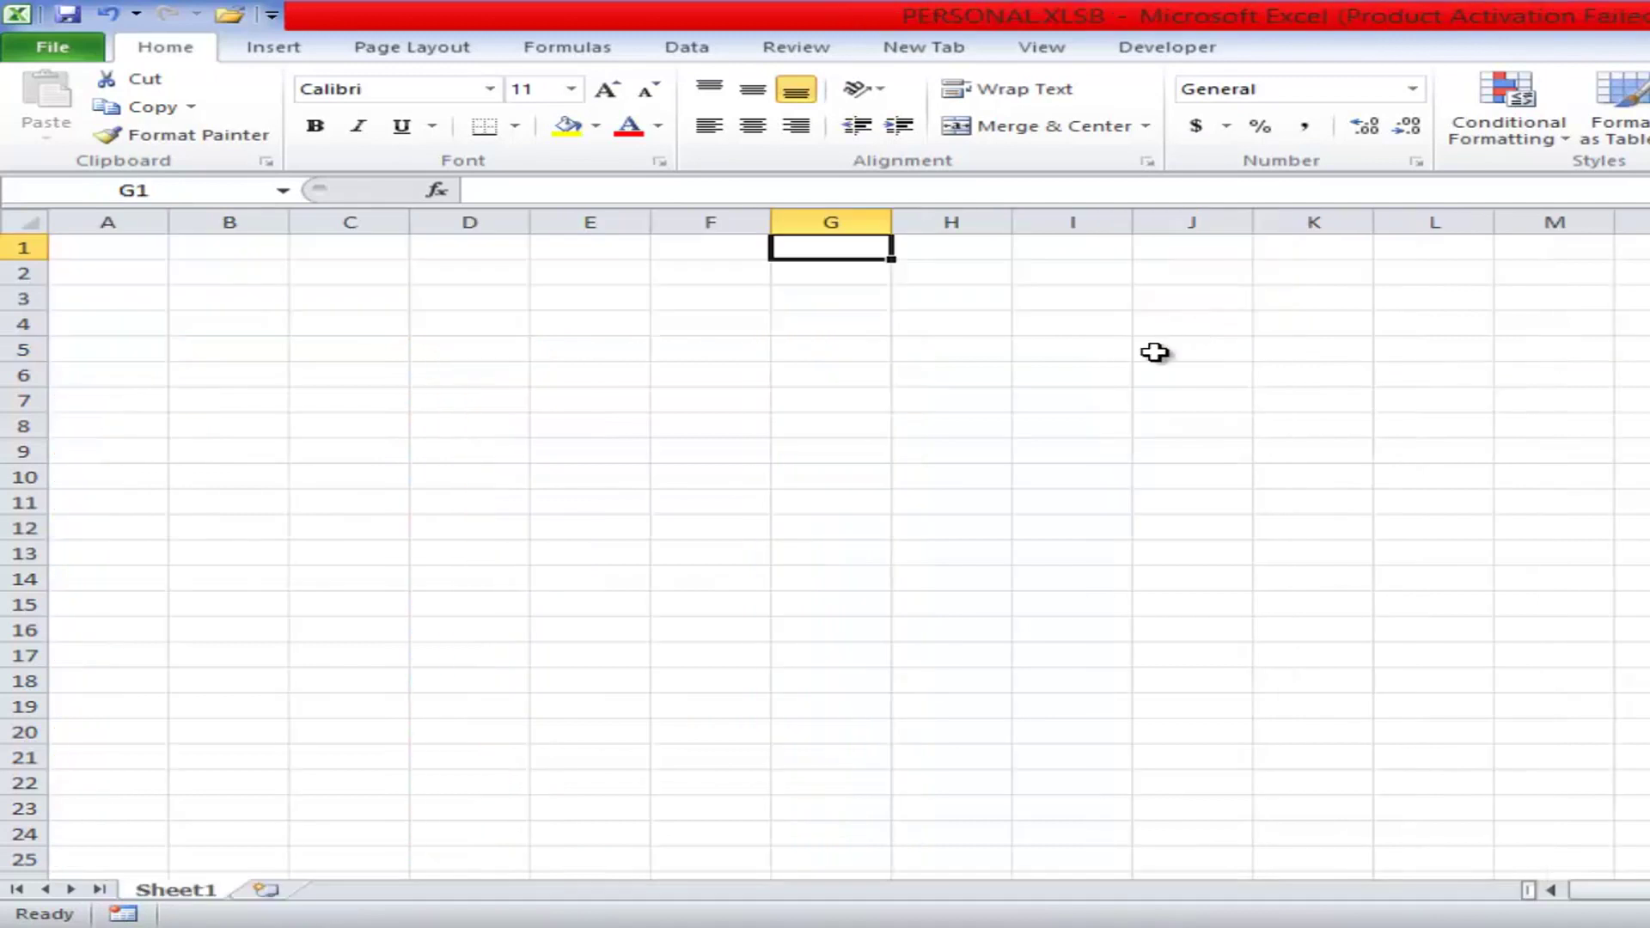
click(988, 926)
click(1104, 844)
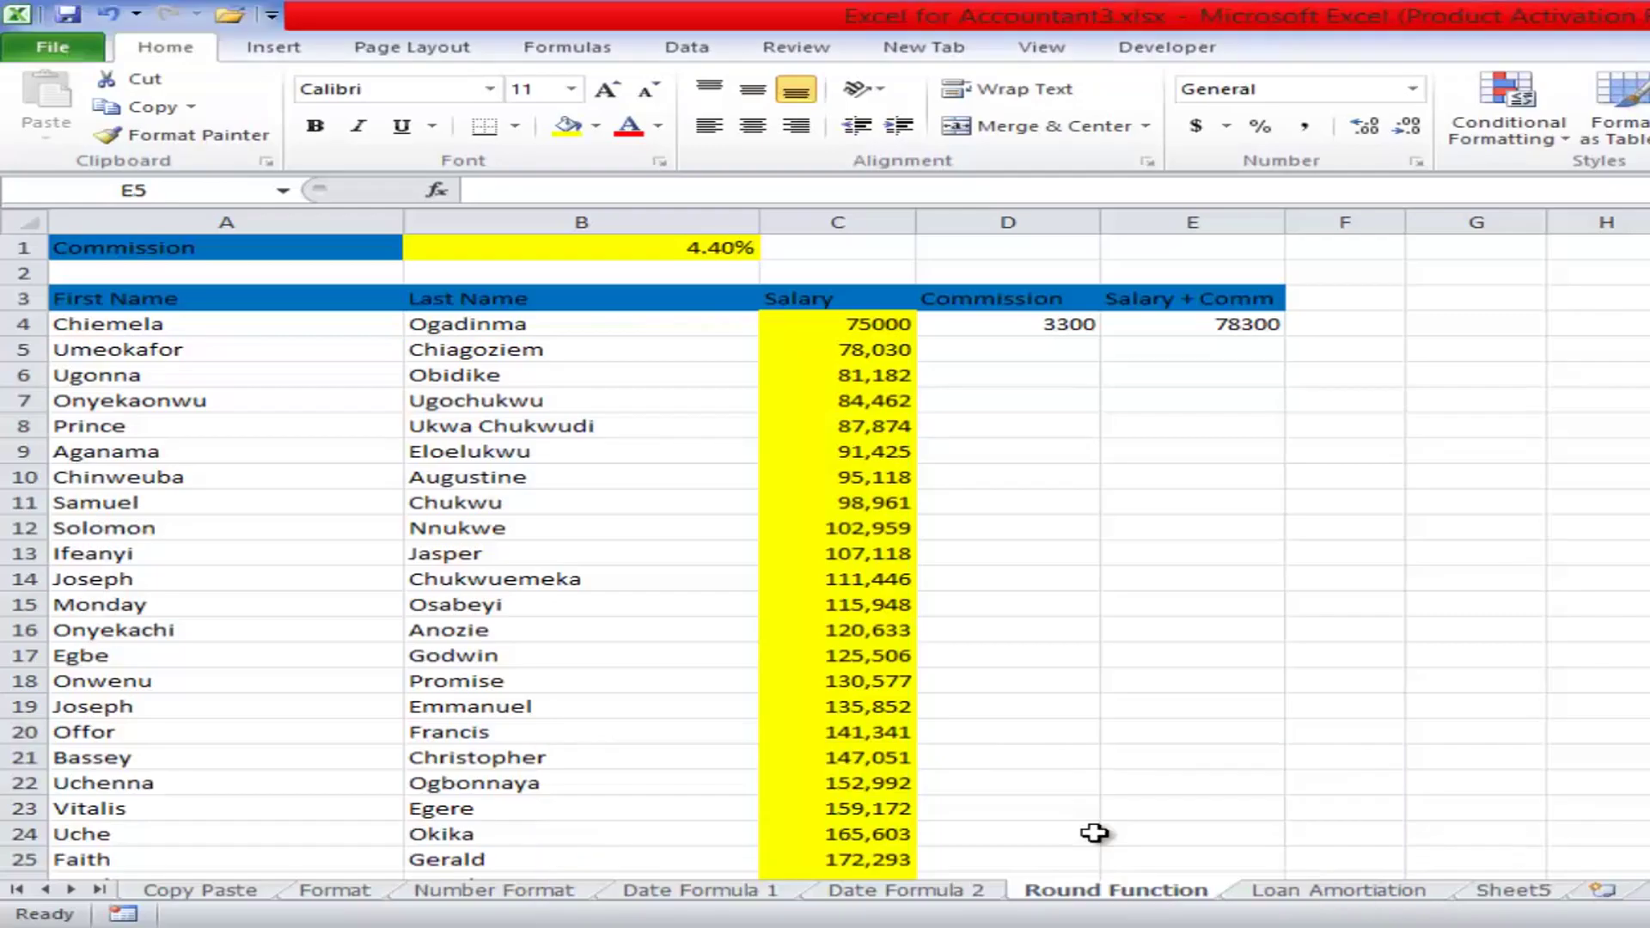
- Fill the ROUNDUP formulas in D4:E4 down to the end of the employee list
click(1040, 324)
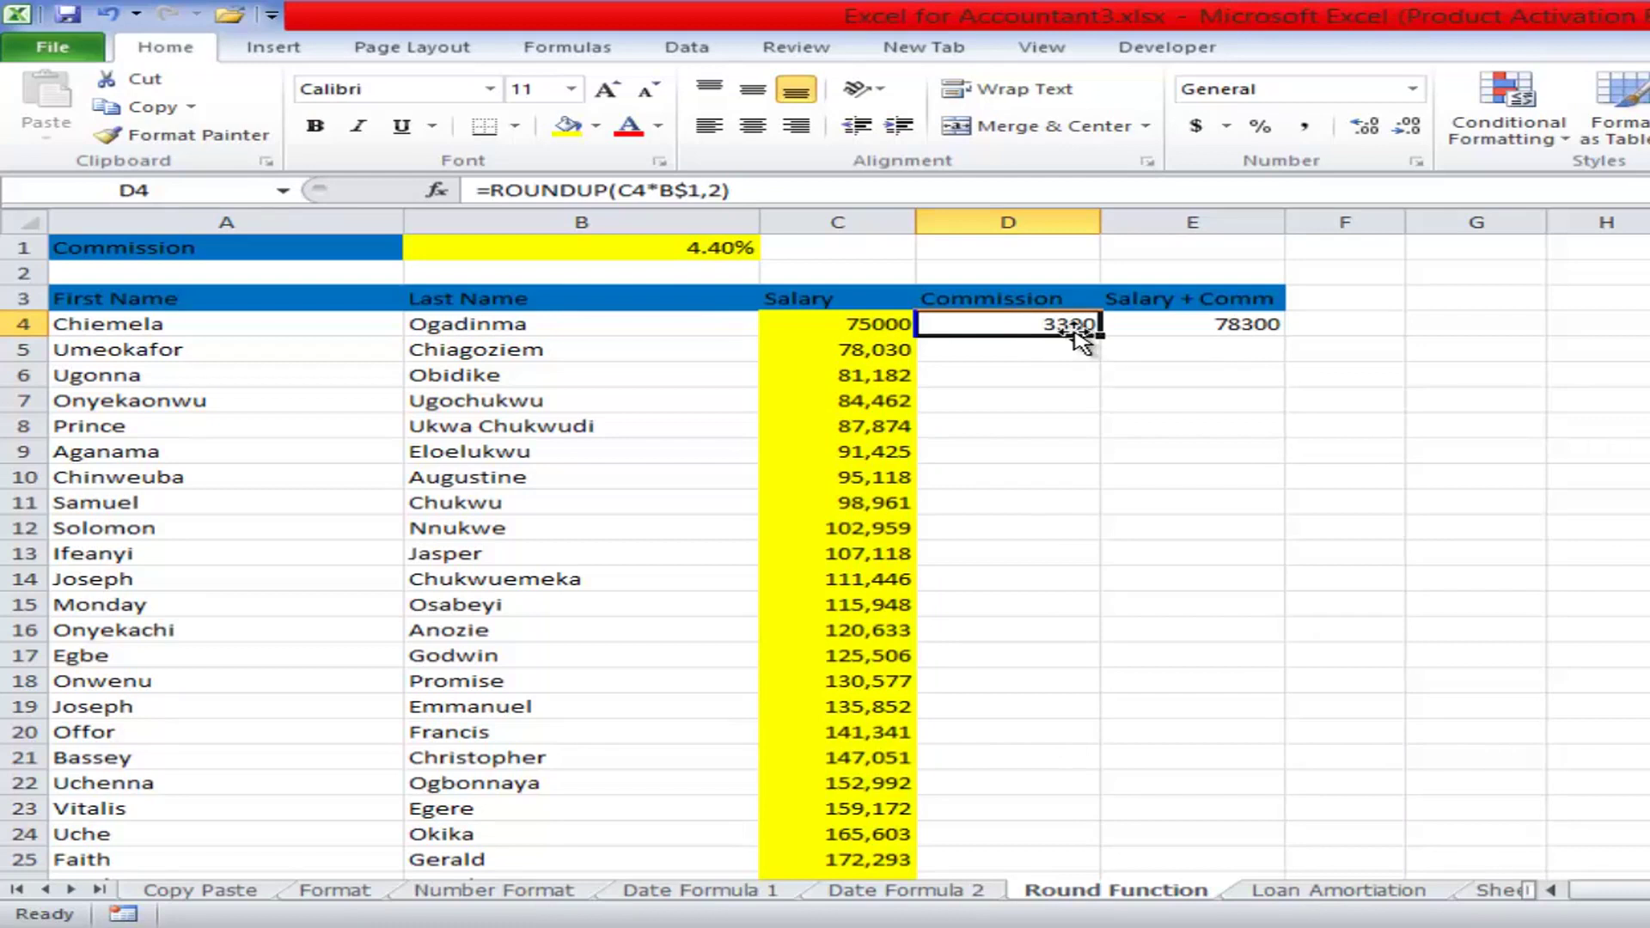
shift+click(1129, 318)
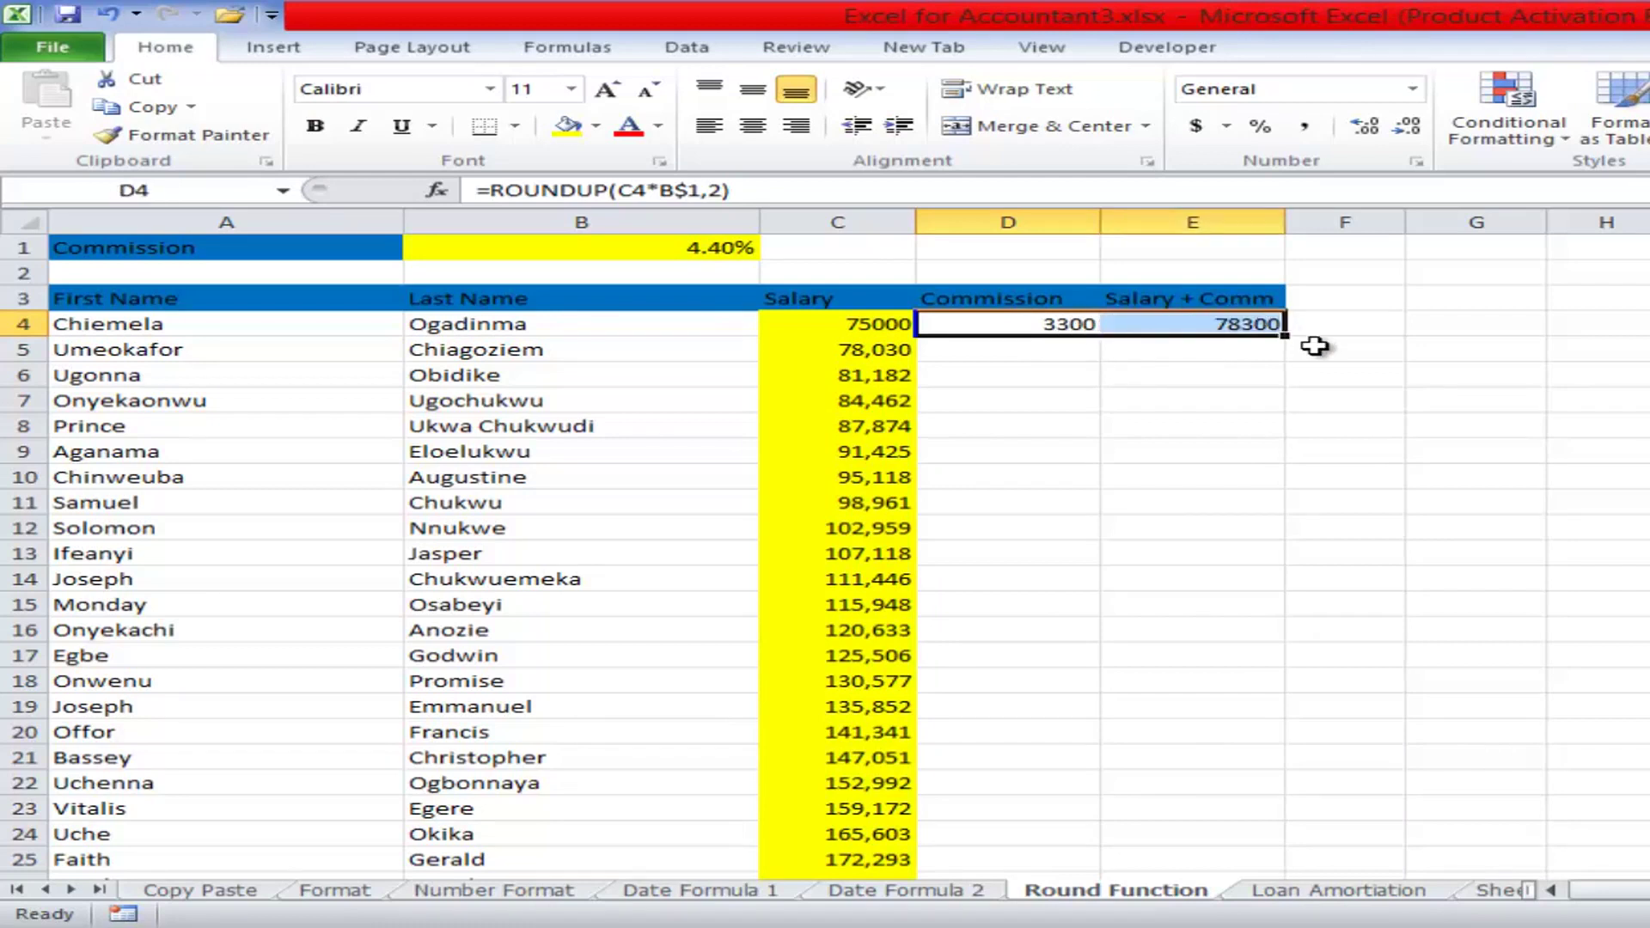
double_click(1289, 340)
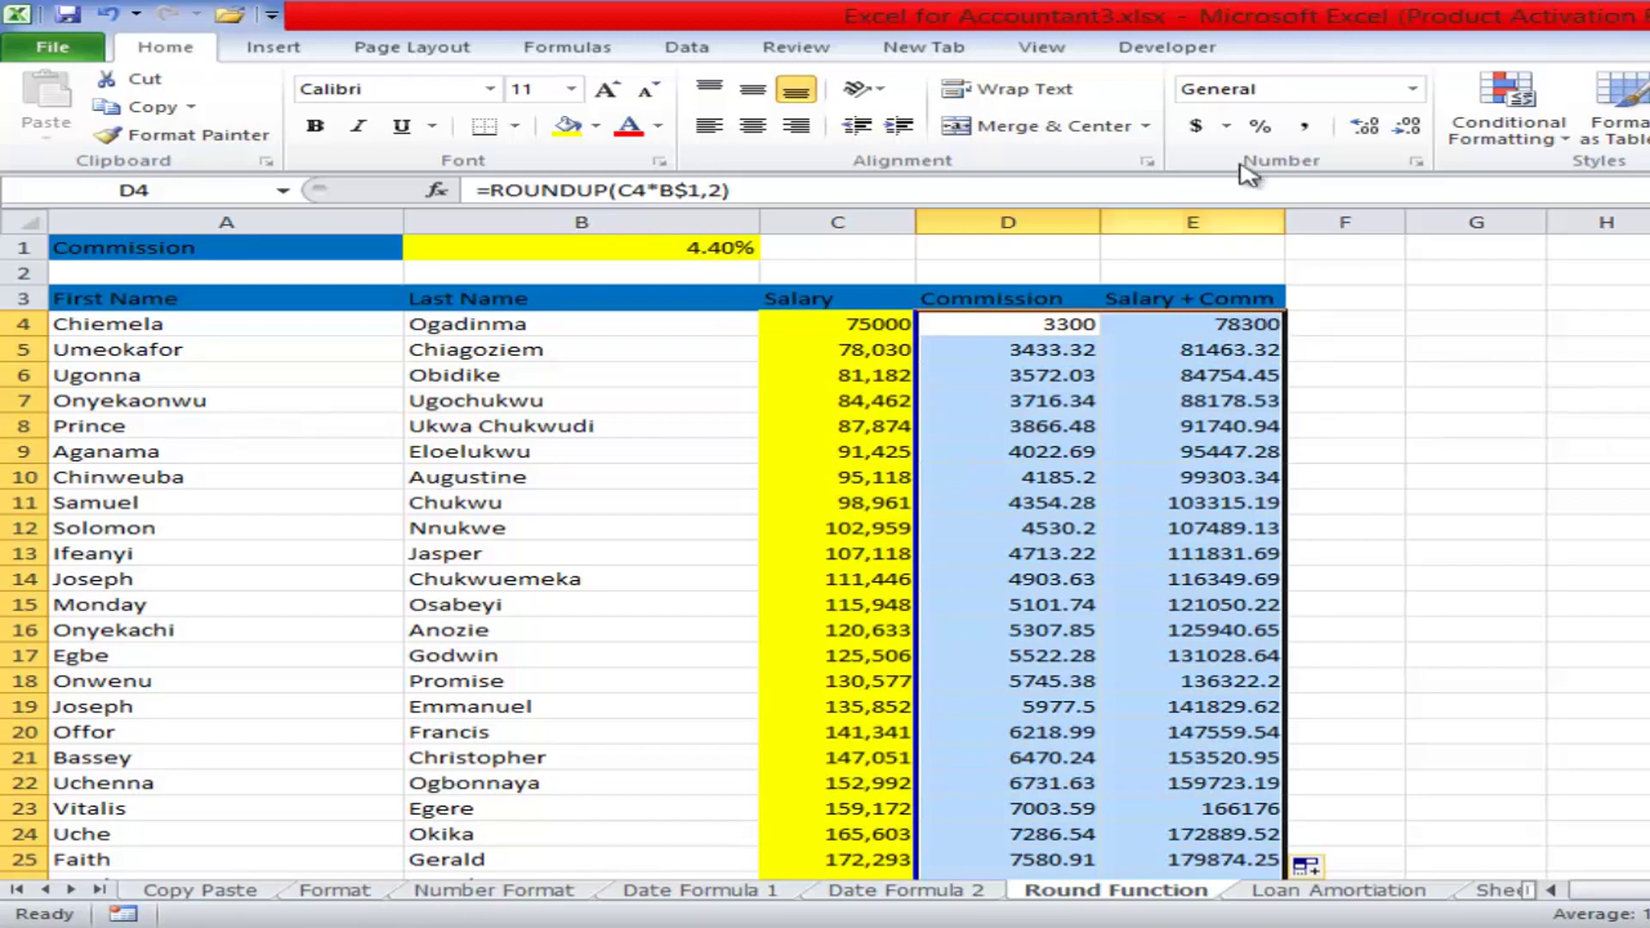
- Apply the custom number format "N"#,#0.00 to the filled Commission and Salary + Comm values
click(1416, 162)
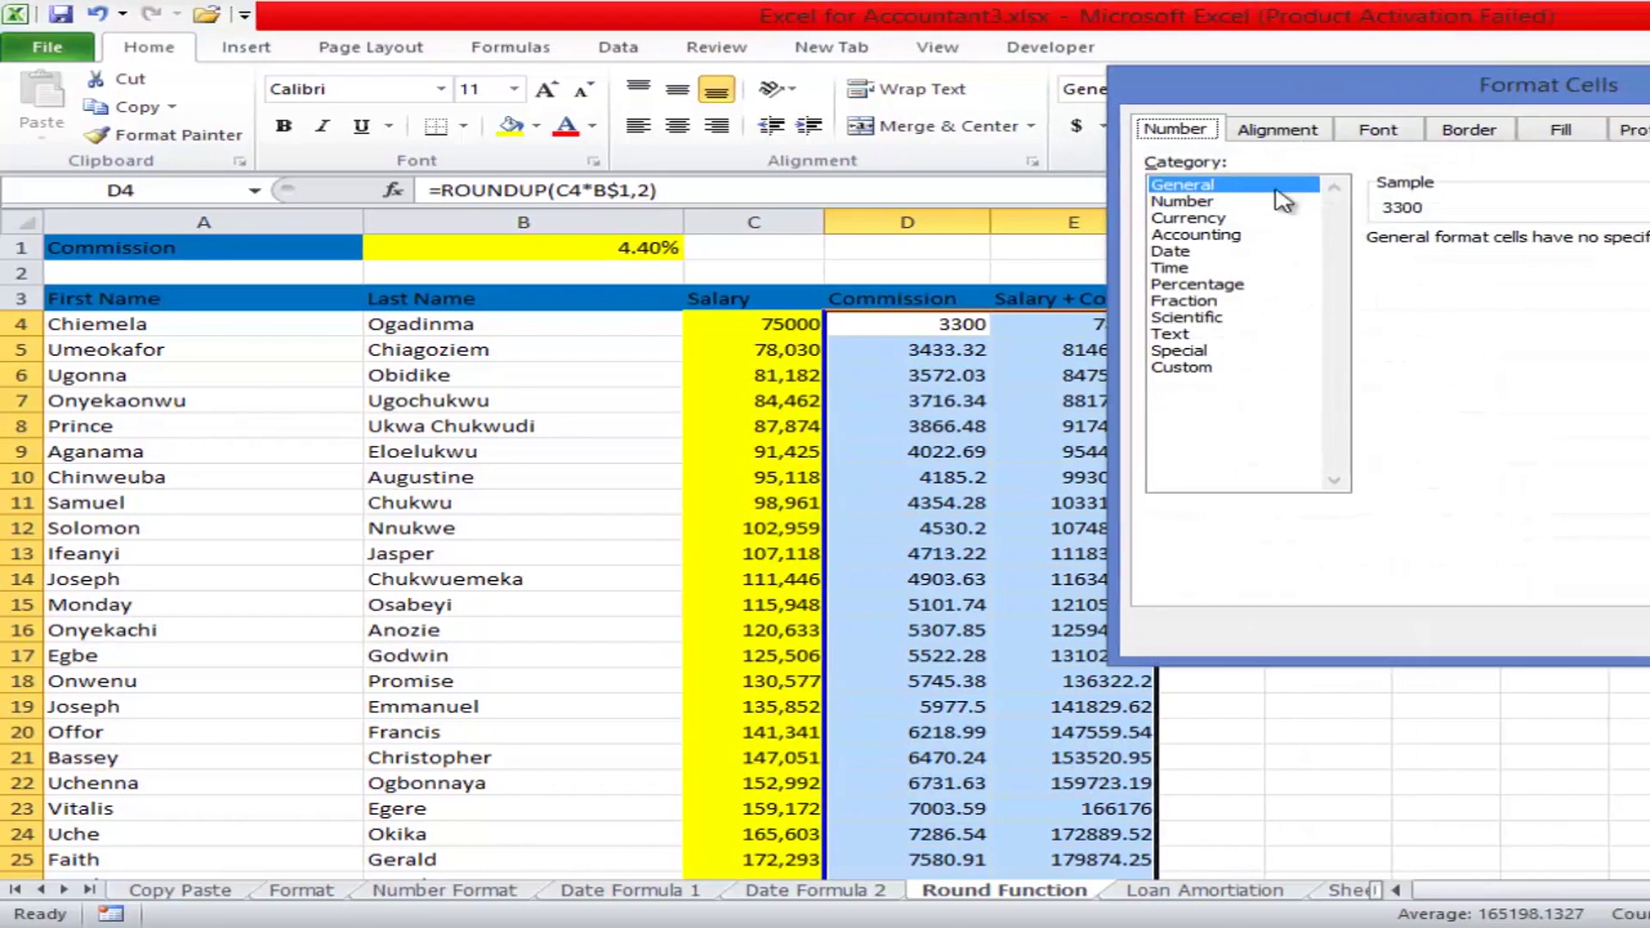
click(956, 367)
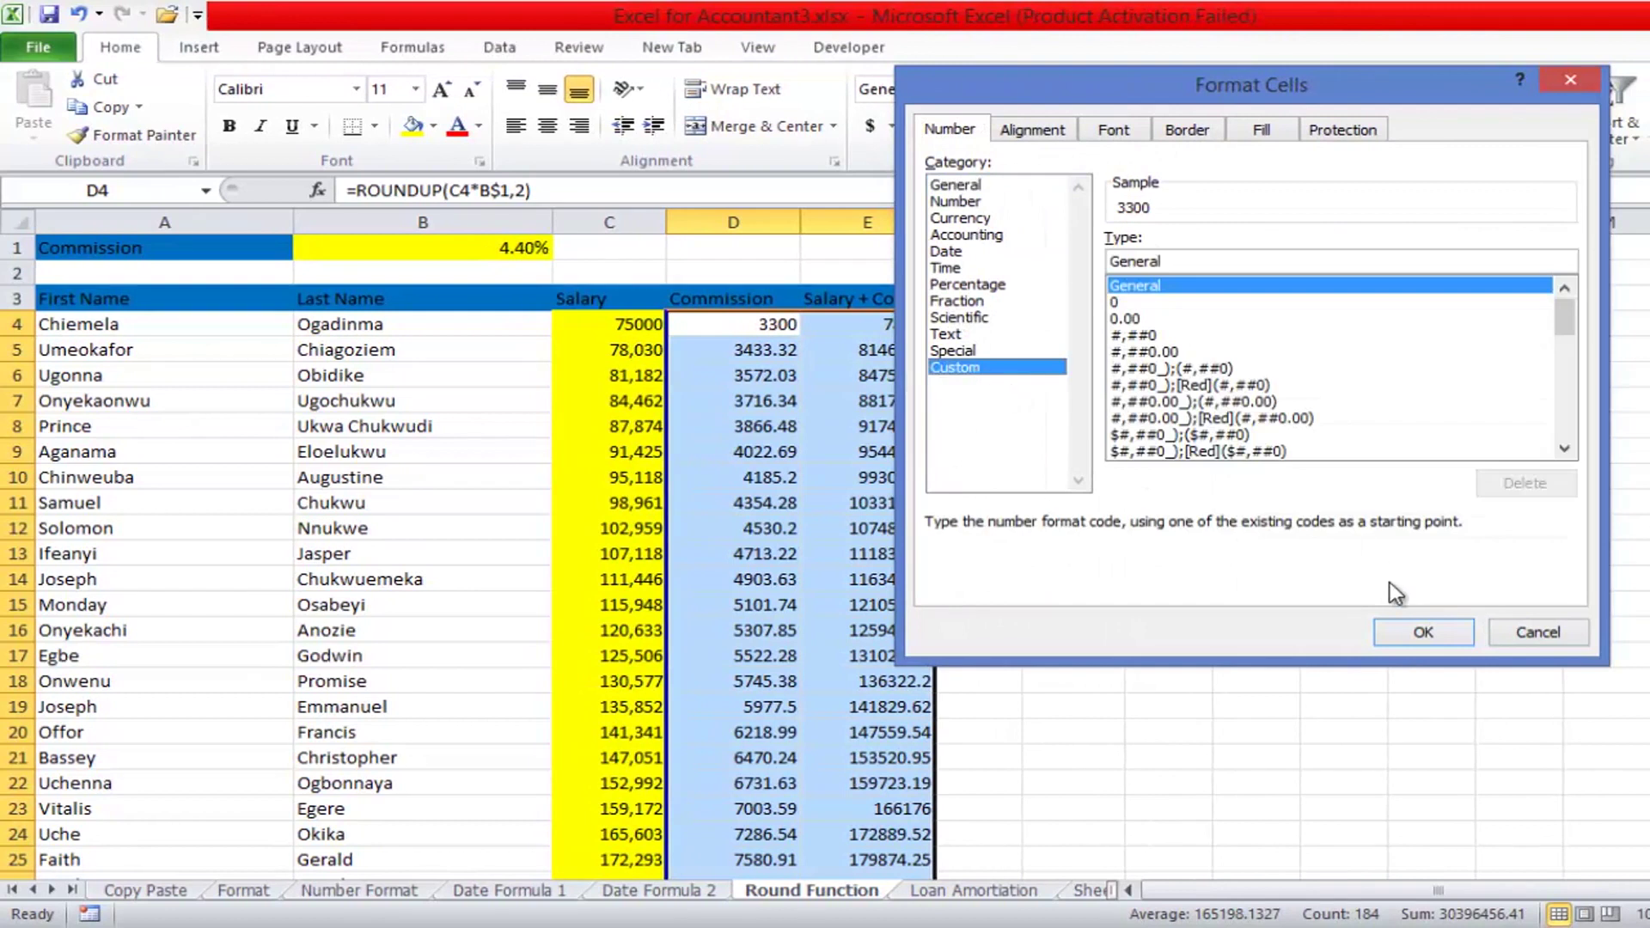
click(1171, 351)
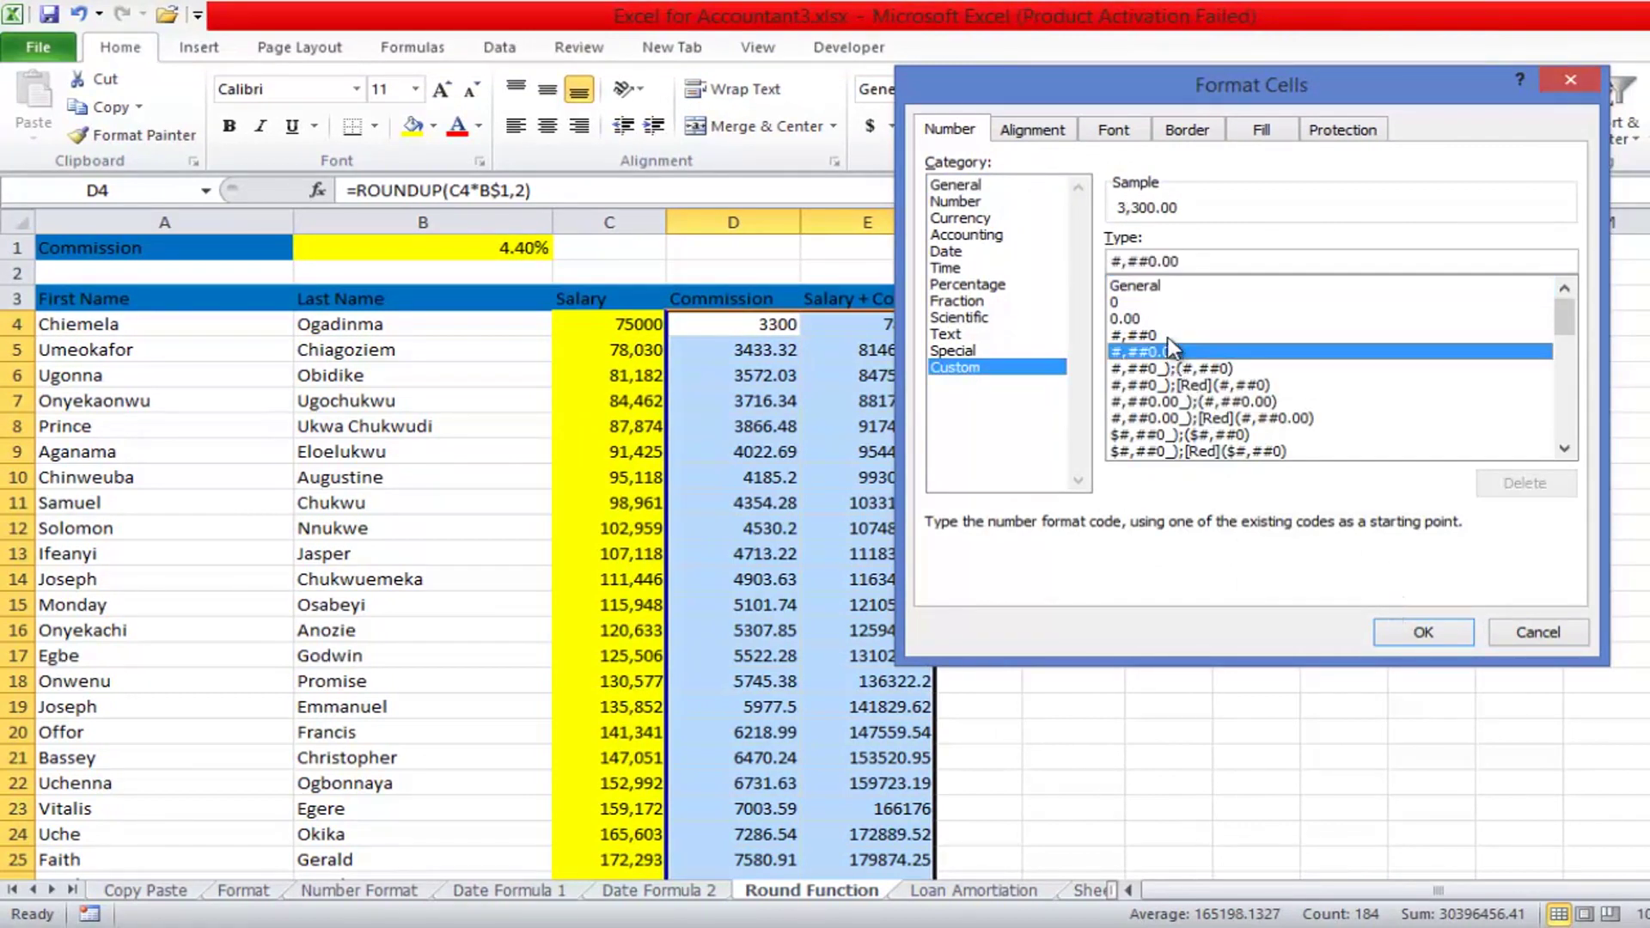
click(1129, 260)
key(BackSpace)
key(BackSpace)
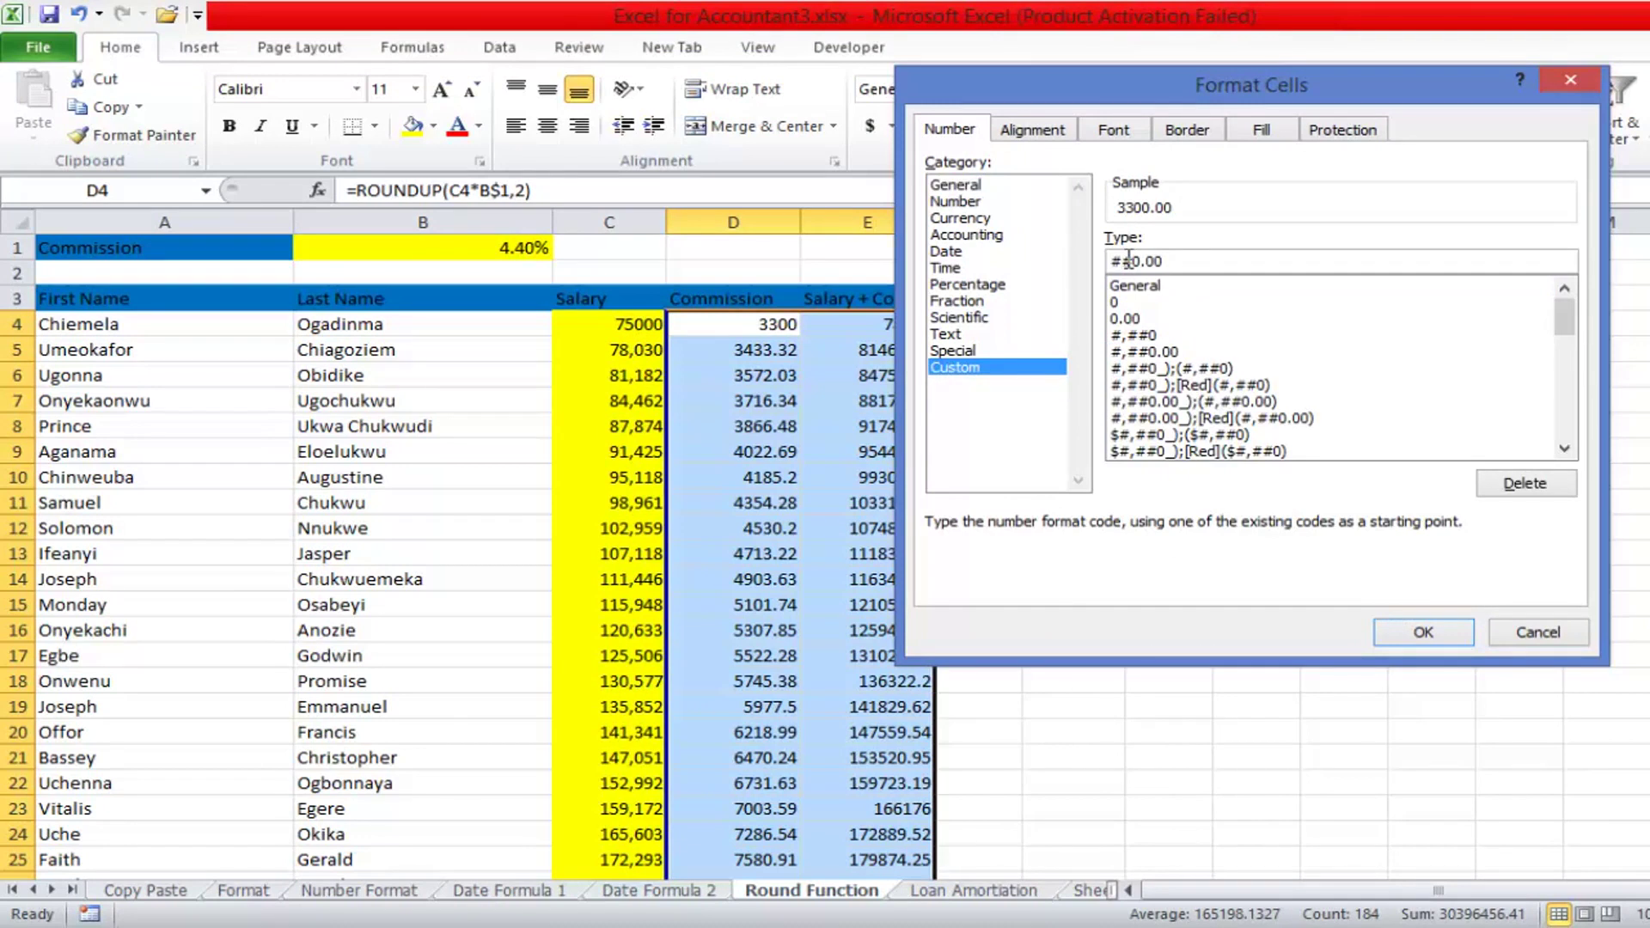
text(N")
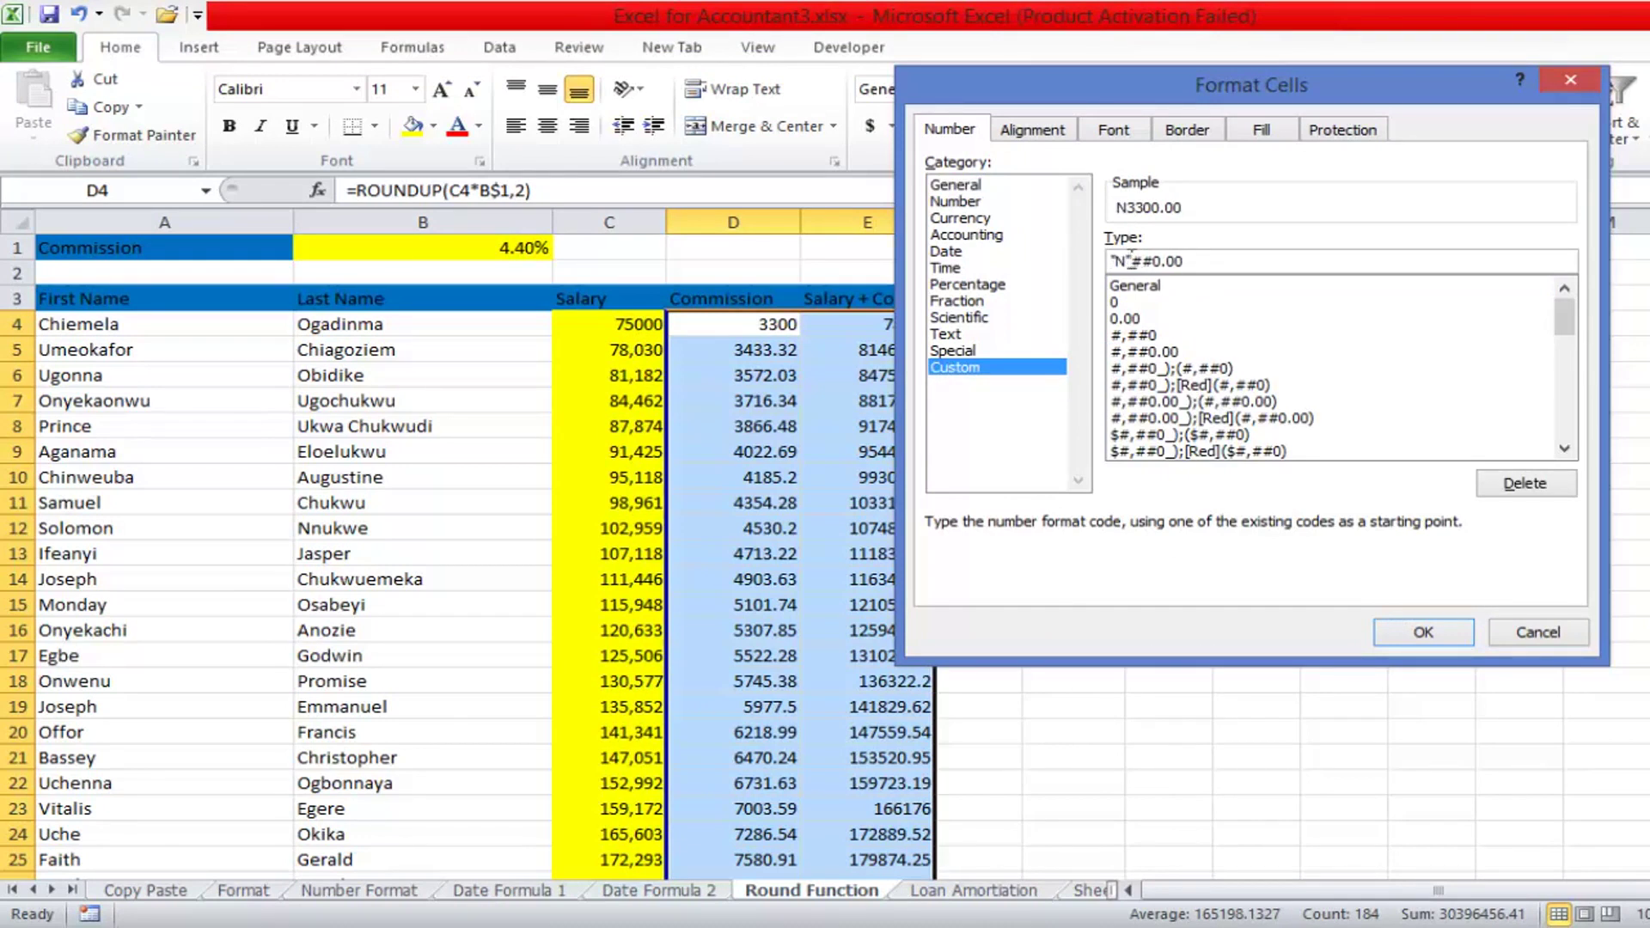
click(1145, 262)
text(,)
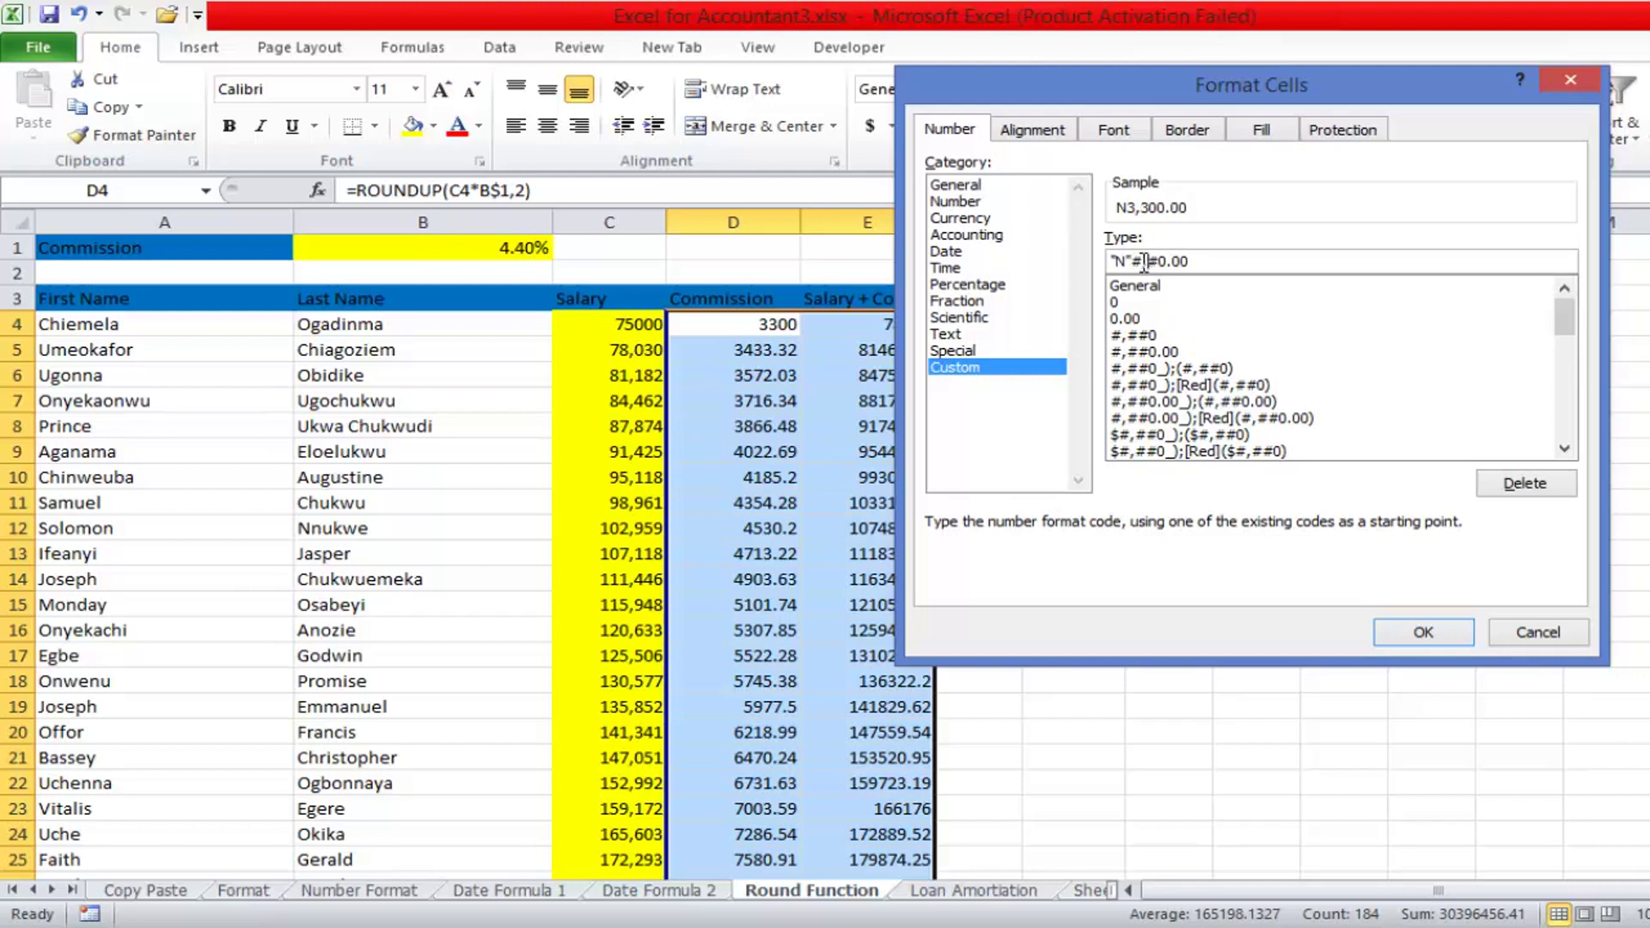
click(1401, 642)
click(1184, 628)
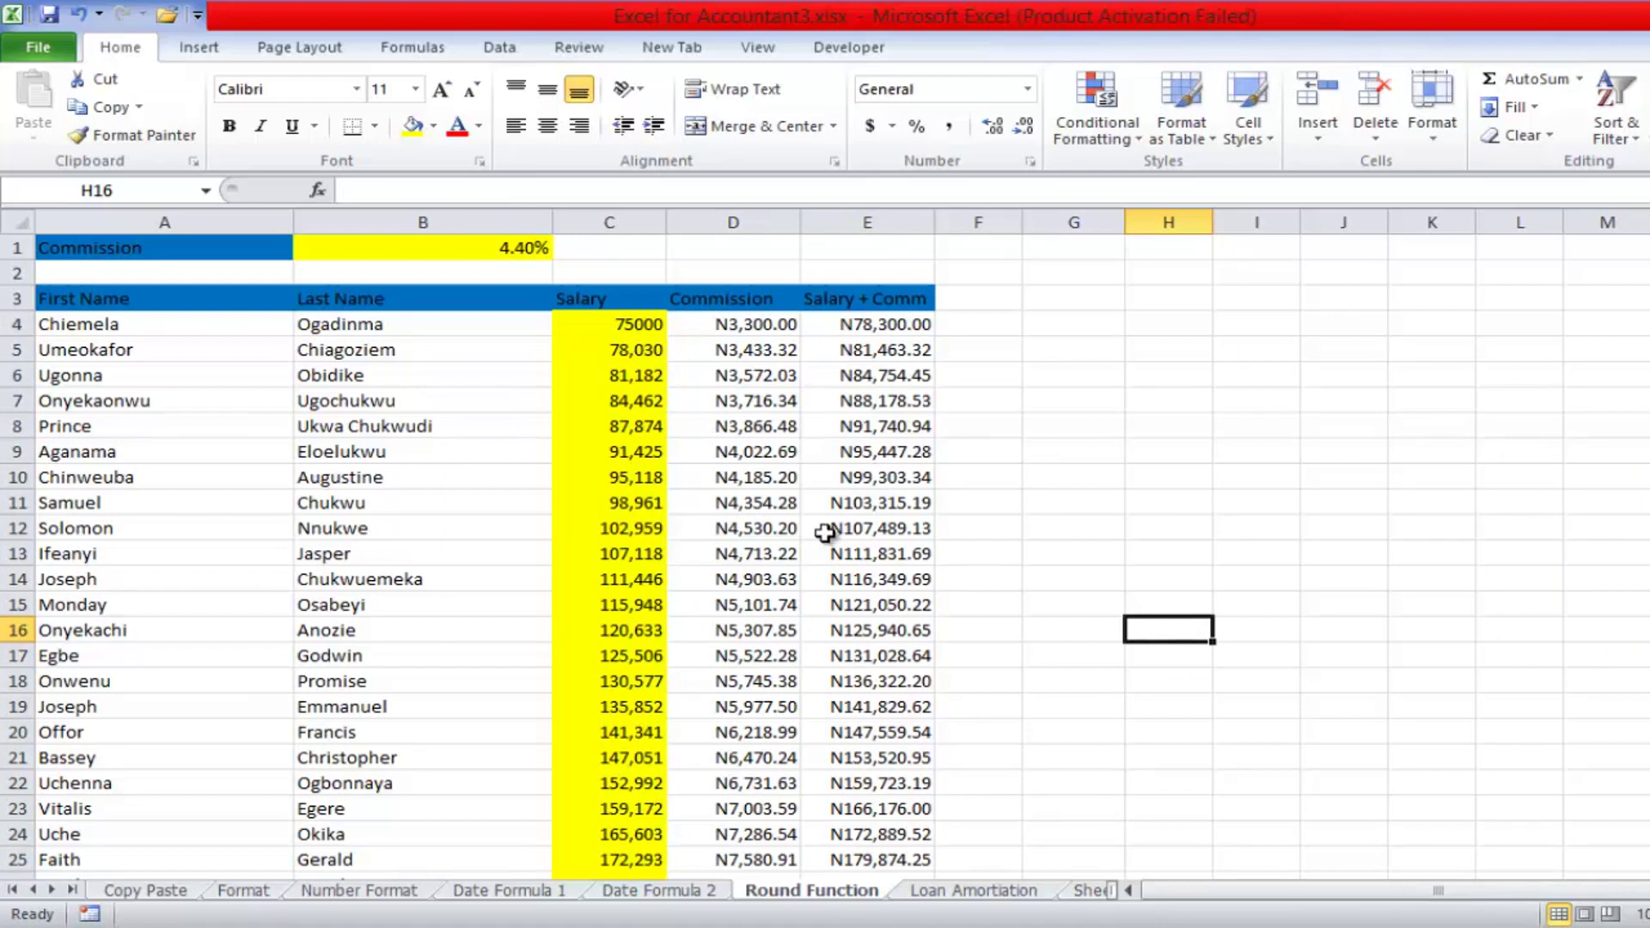
- Show the previews of the open Excel workbooks
click(705, 927)
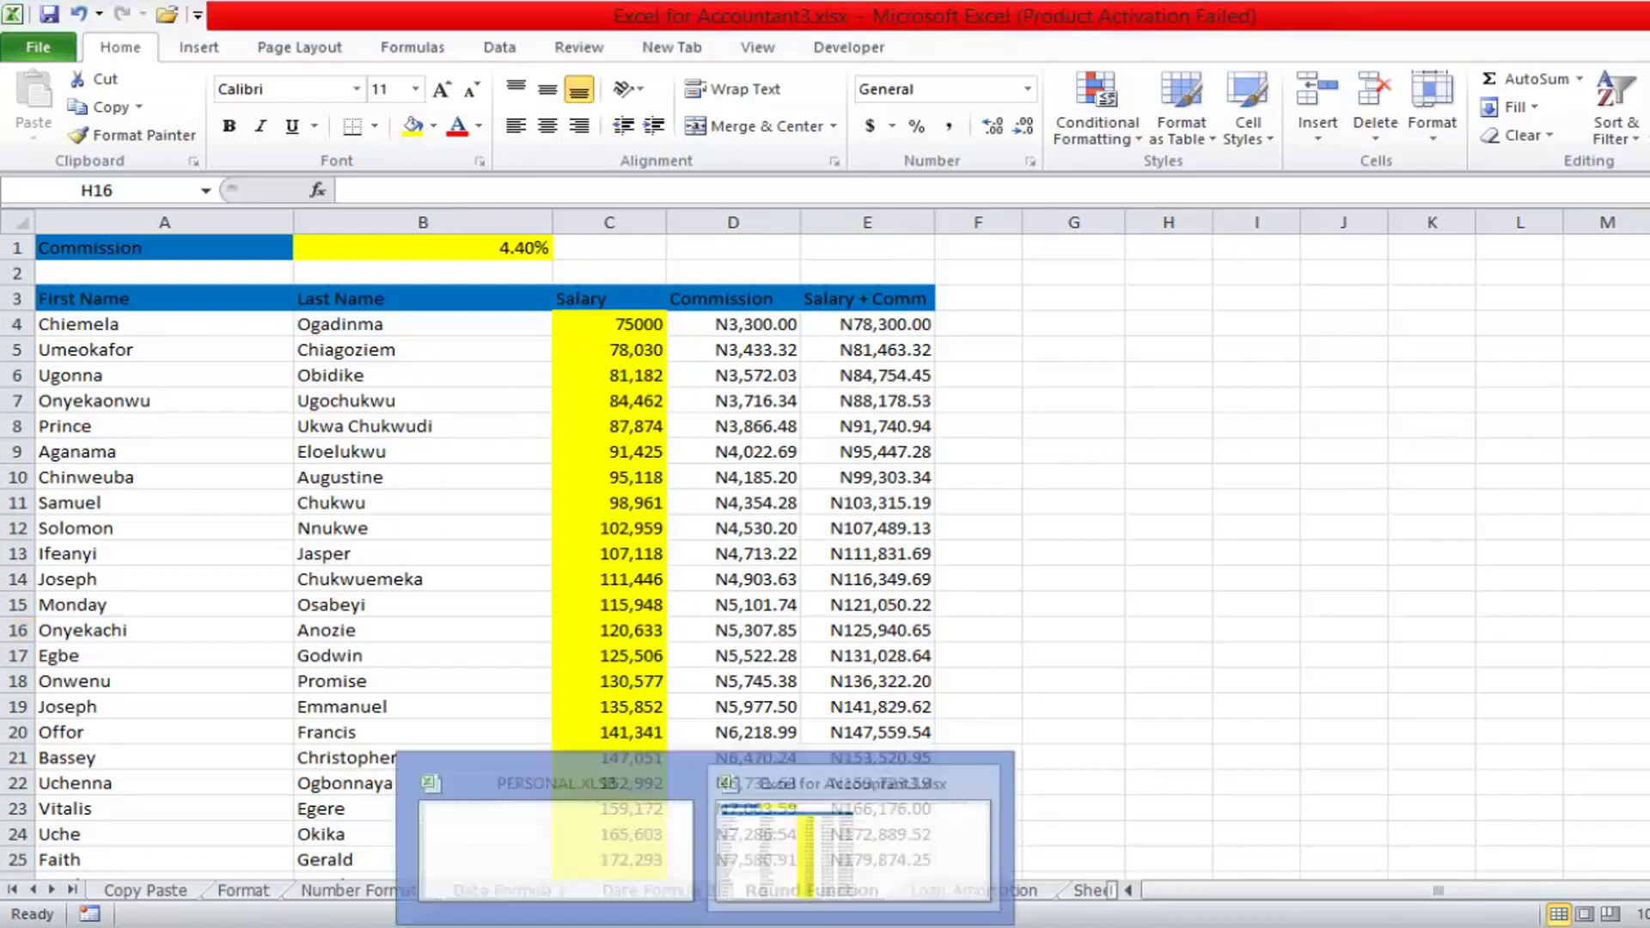